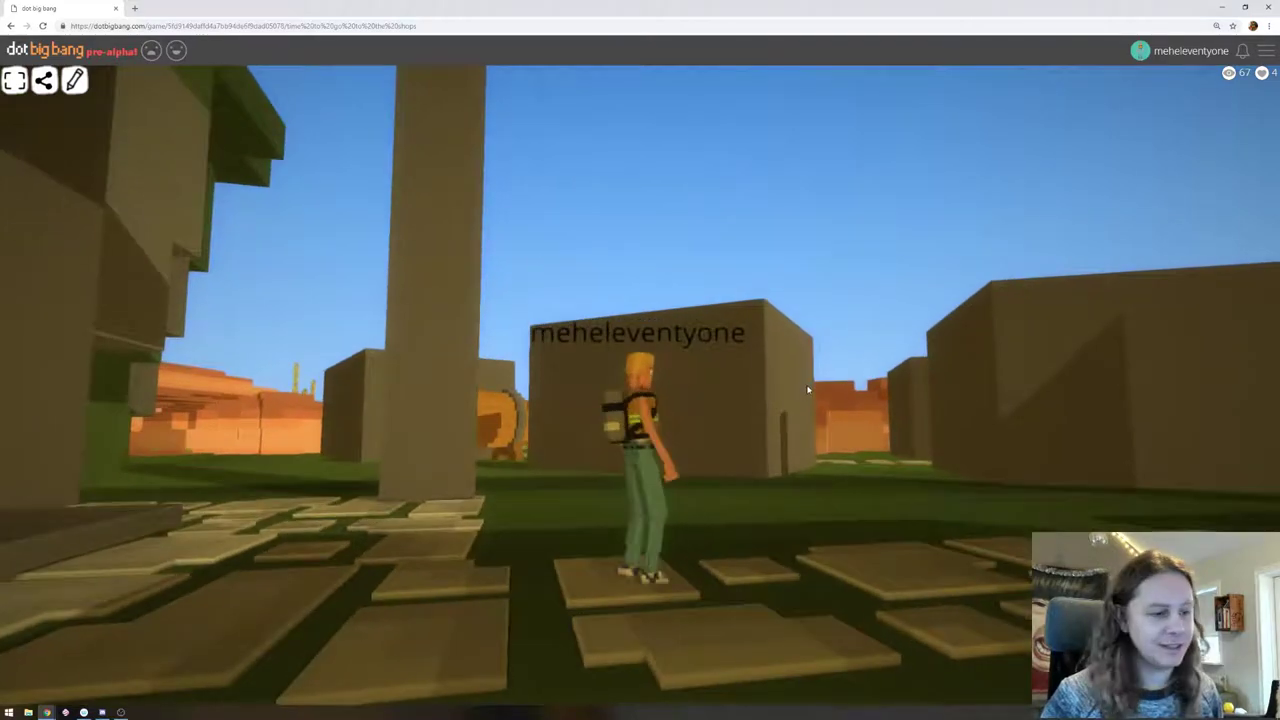
Walk the character around the stone path and blockout buildings to examine the village area
key("d")
left_click_drag(808, 386, 208, 389)
key("w")
key("d")
key("d")
key("s")
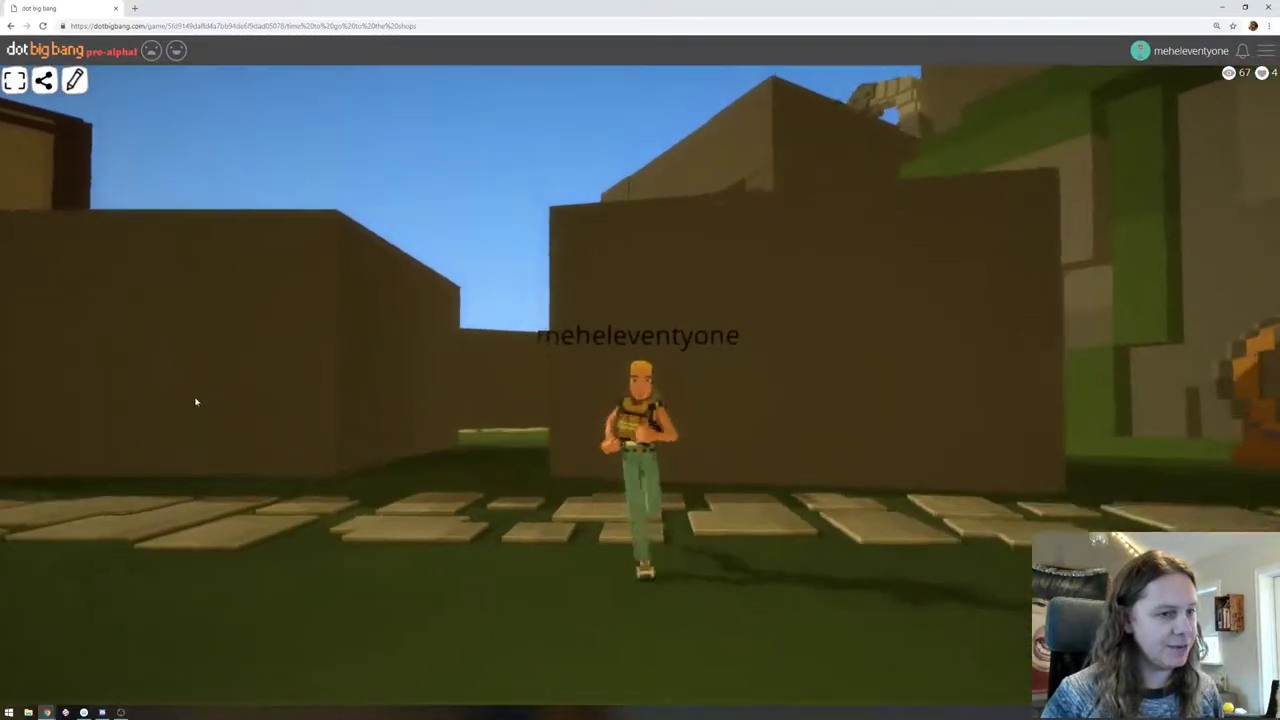
key("d")
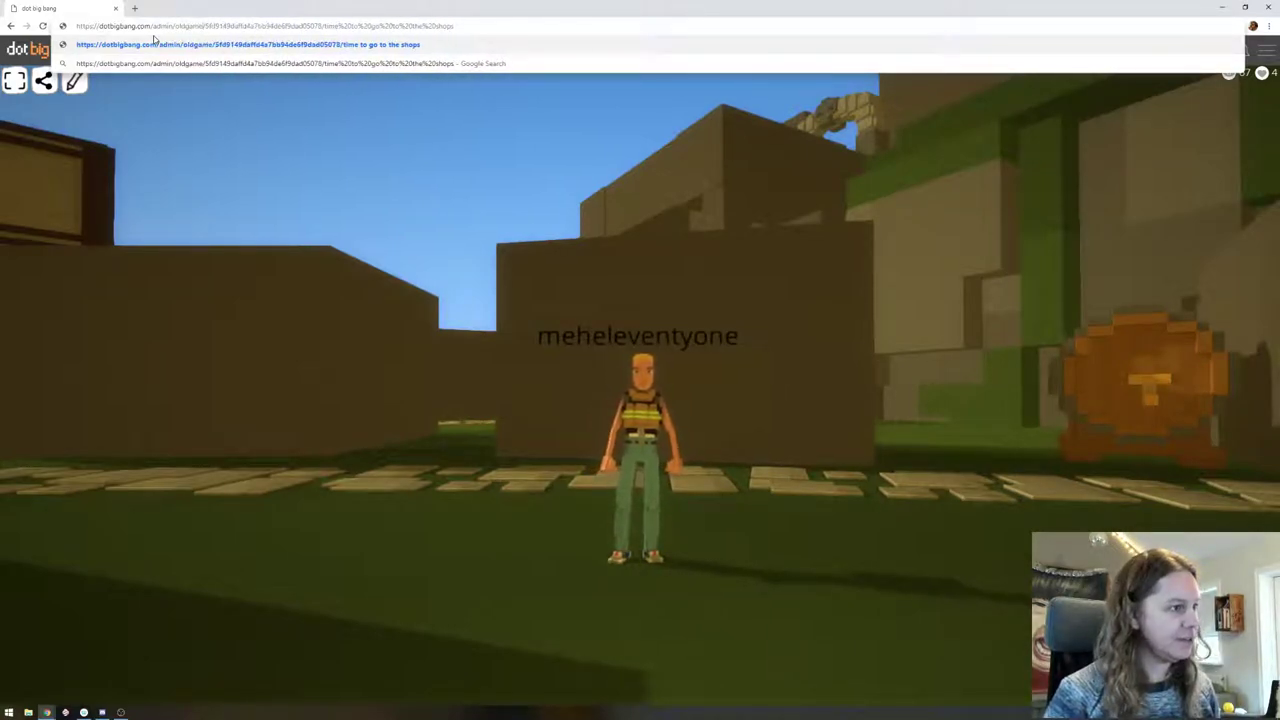
Open the game's admin game editor page, sign in with the saved credentials and switch to edit mode
key("Return")
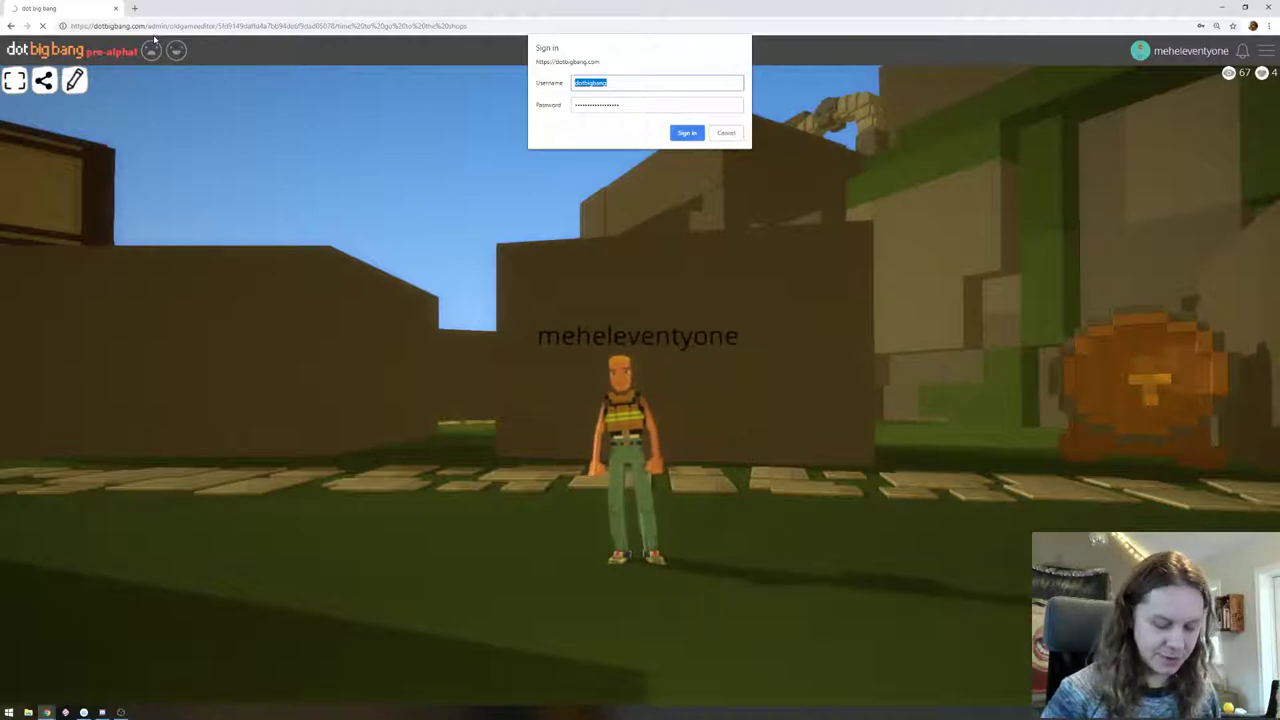
key("Return")
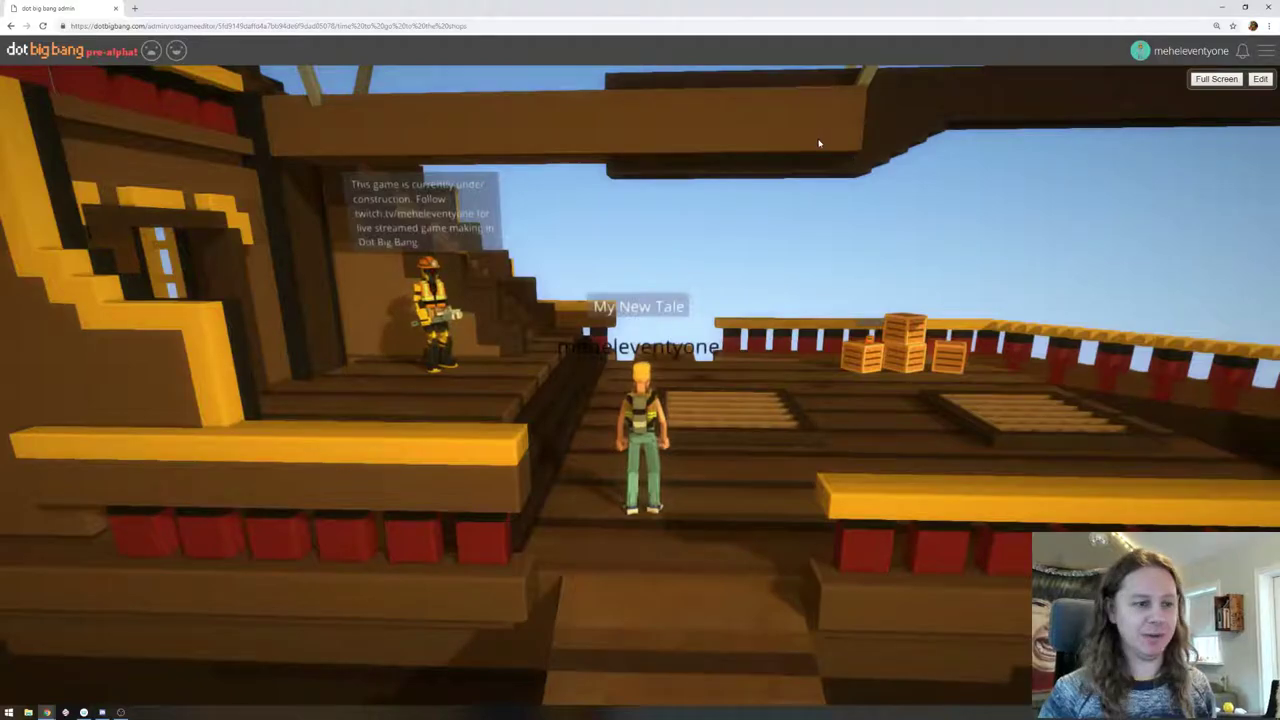
left_click(1259, 84)
Move the Player entity from the ship to the roofless walled building on the upper island, and return to play mode with the game running
left_click_drag(857, 243, 516, 323)
scroll(621, 288, "up", 3)
scroll(621, 286, "down", 10)
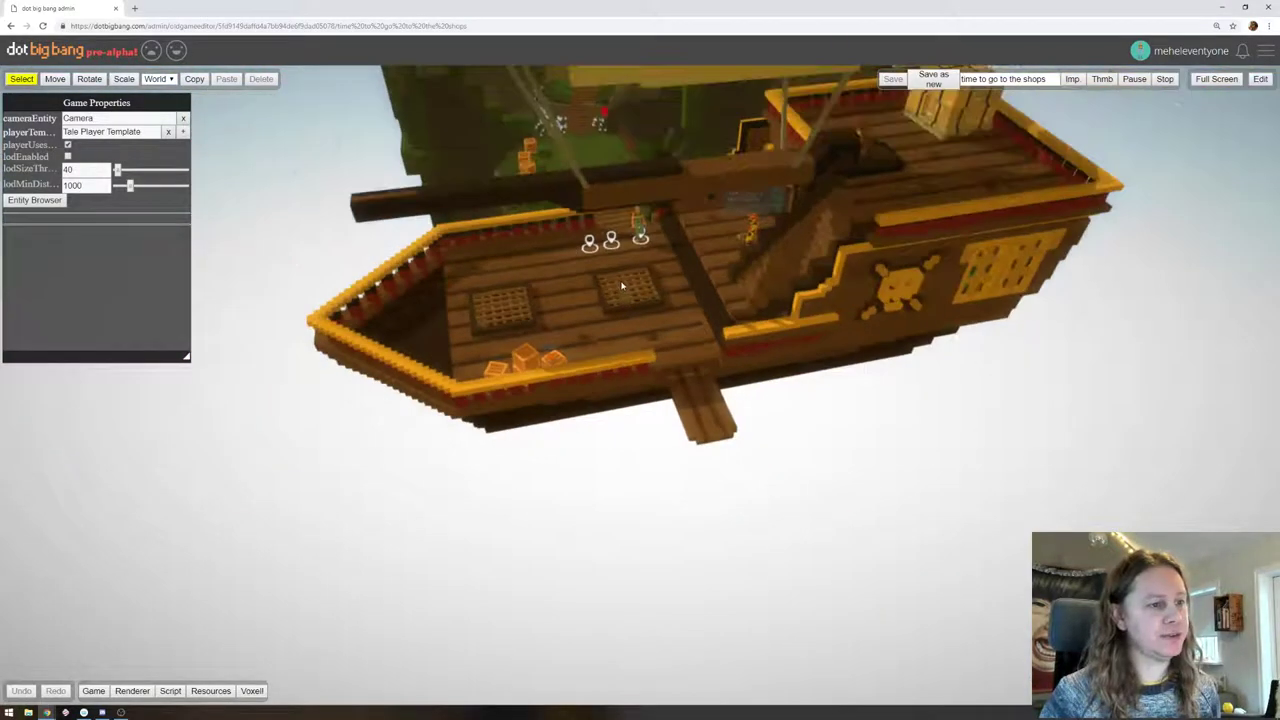
left_click_drag(622, 287, 745, 261)
right_click_drag(746, 262, 607, 578)
right_click_drag(722, 373, 676, 466)
right_click_drag(817, 406, 862, 249)
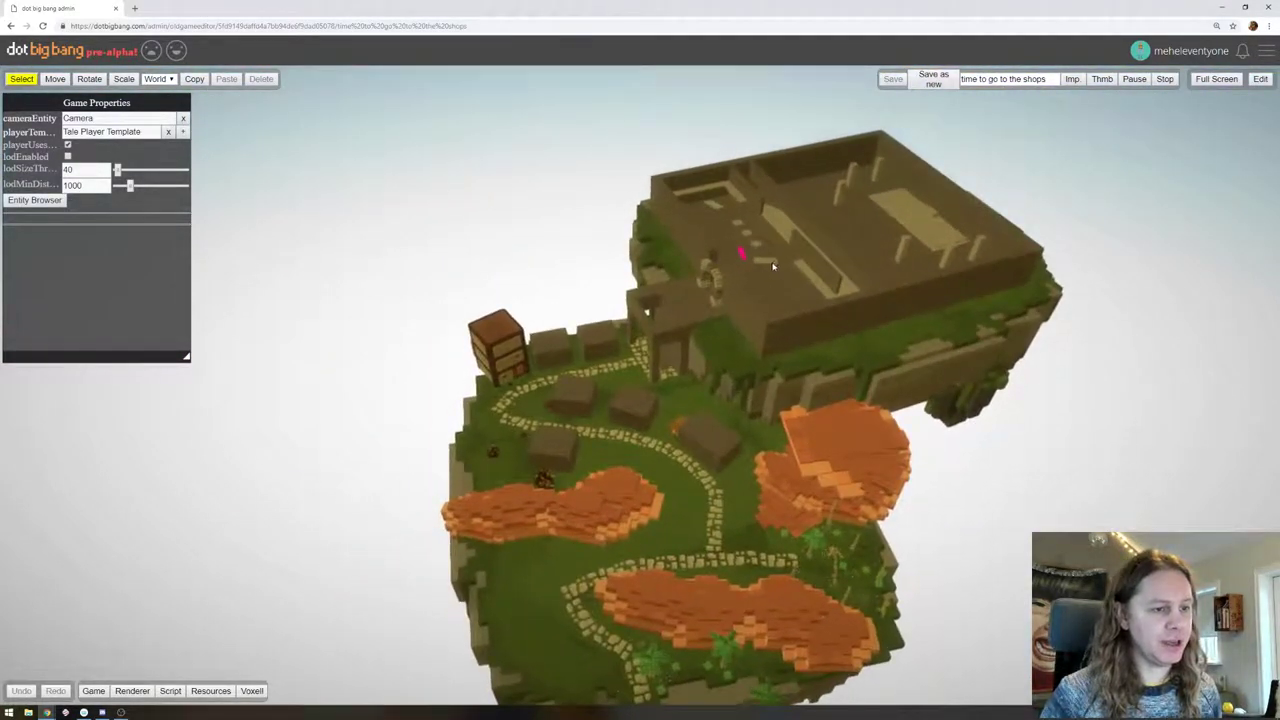
right_click_drag(773, 265, 654, 241)
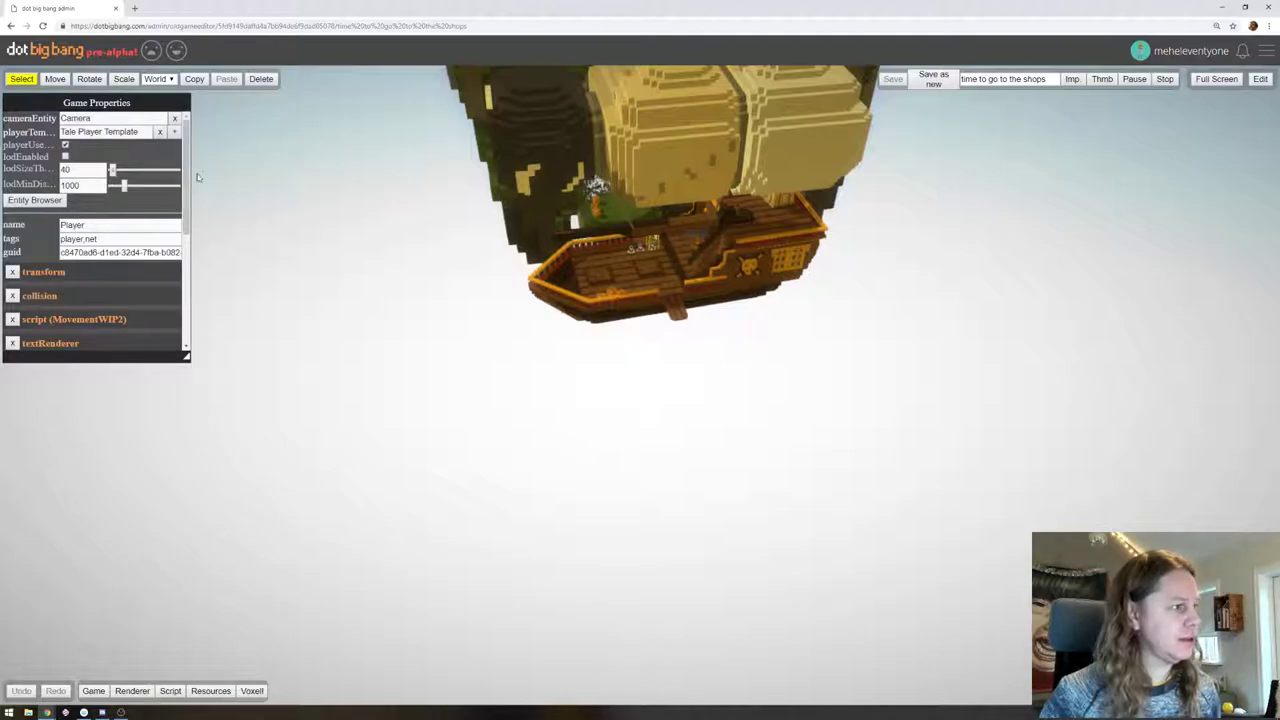
right_click_drag(270, 170, 389, 331)
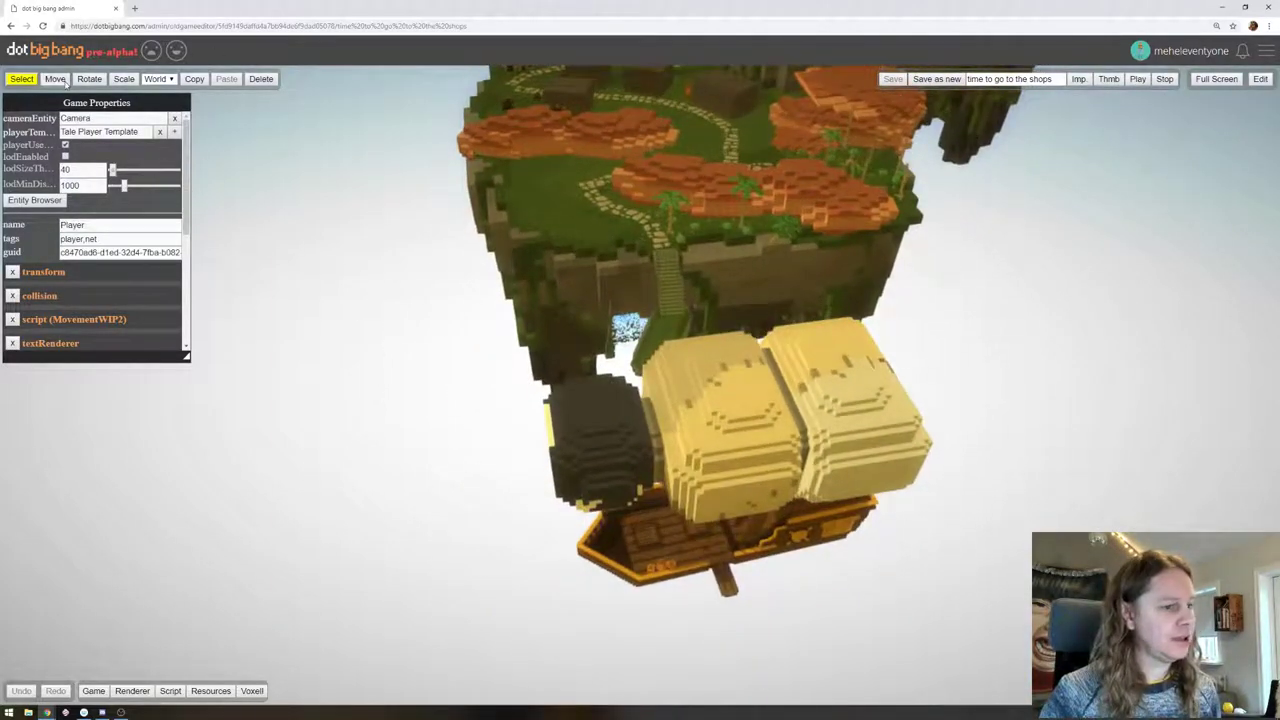
right_click_drag(800, 96, 575, 490)
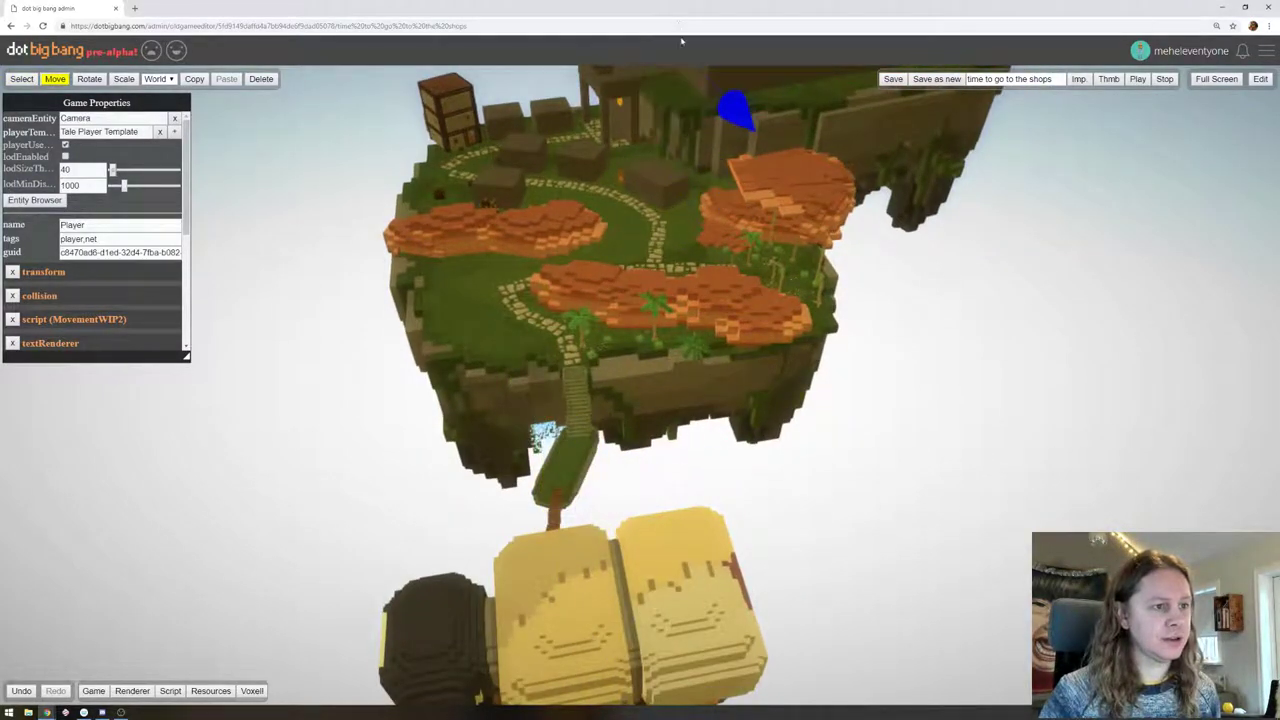
right_click_drag(730, 207, 642, 446)
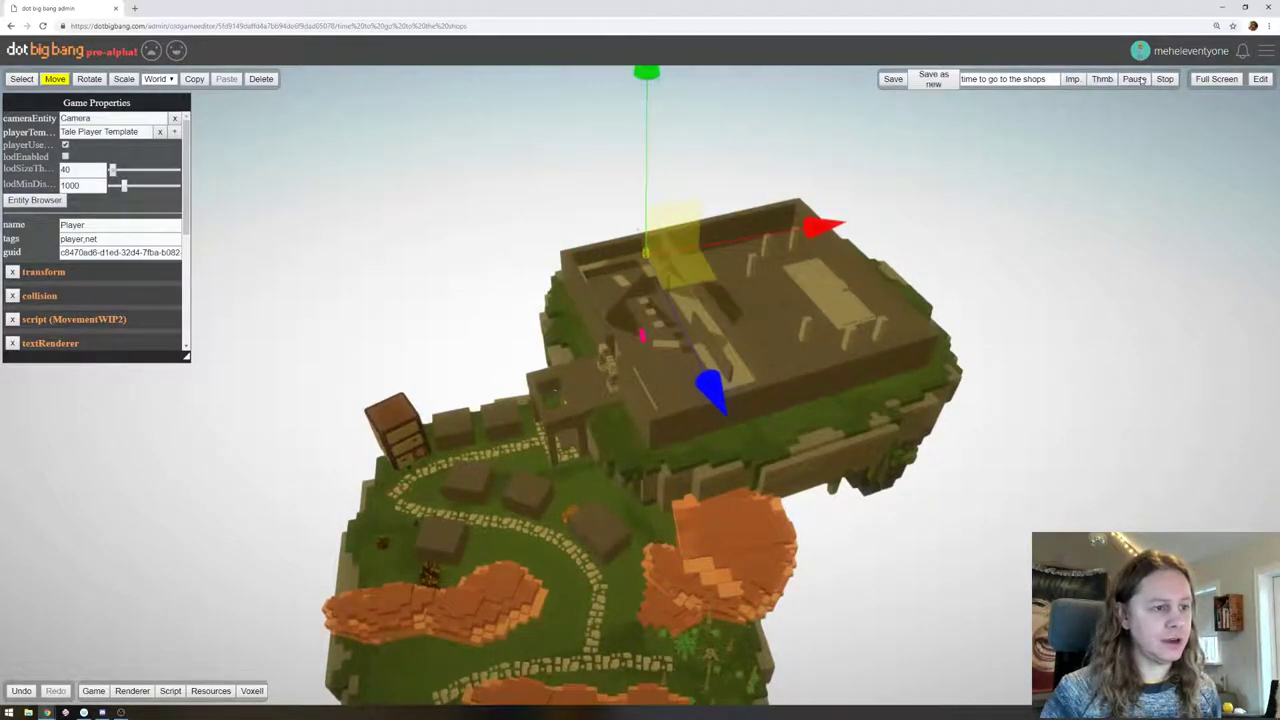
left_click(1260, 80)
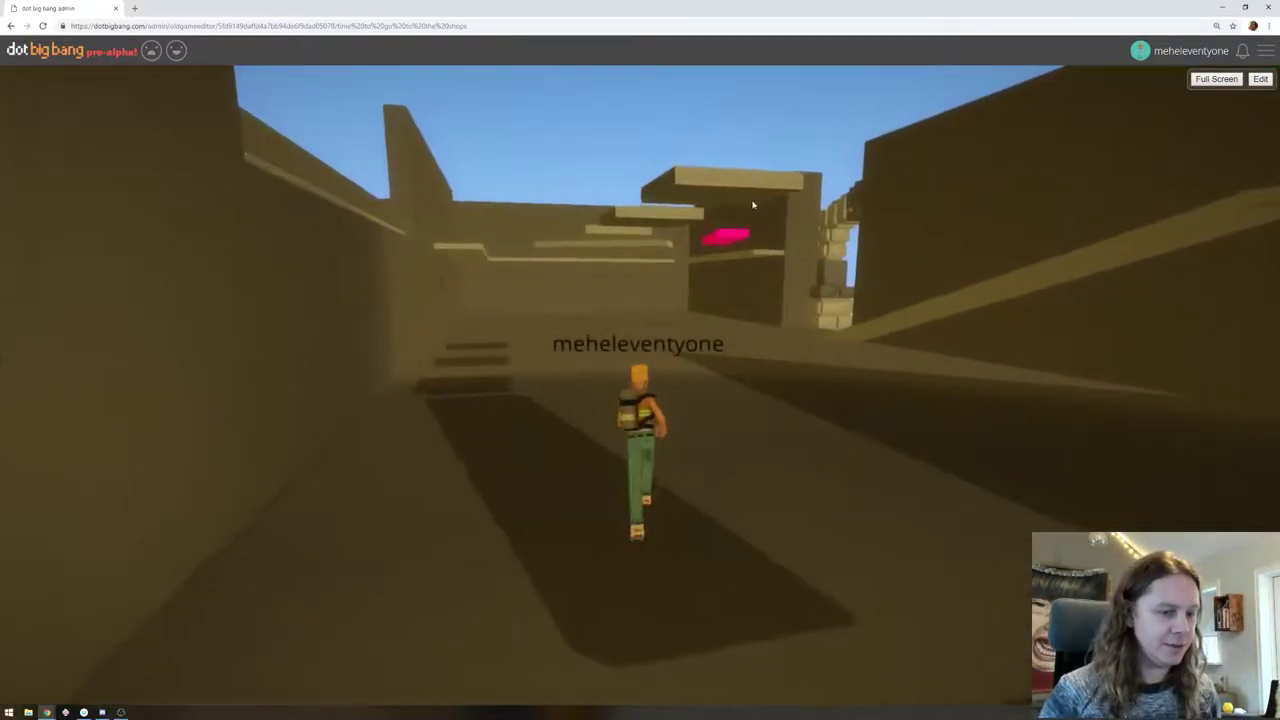
Run the character through the platform room and past the stone arch onto the ledge overlooking the village
key("w")
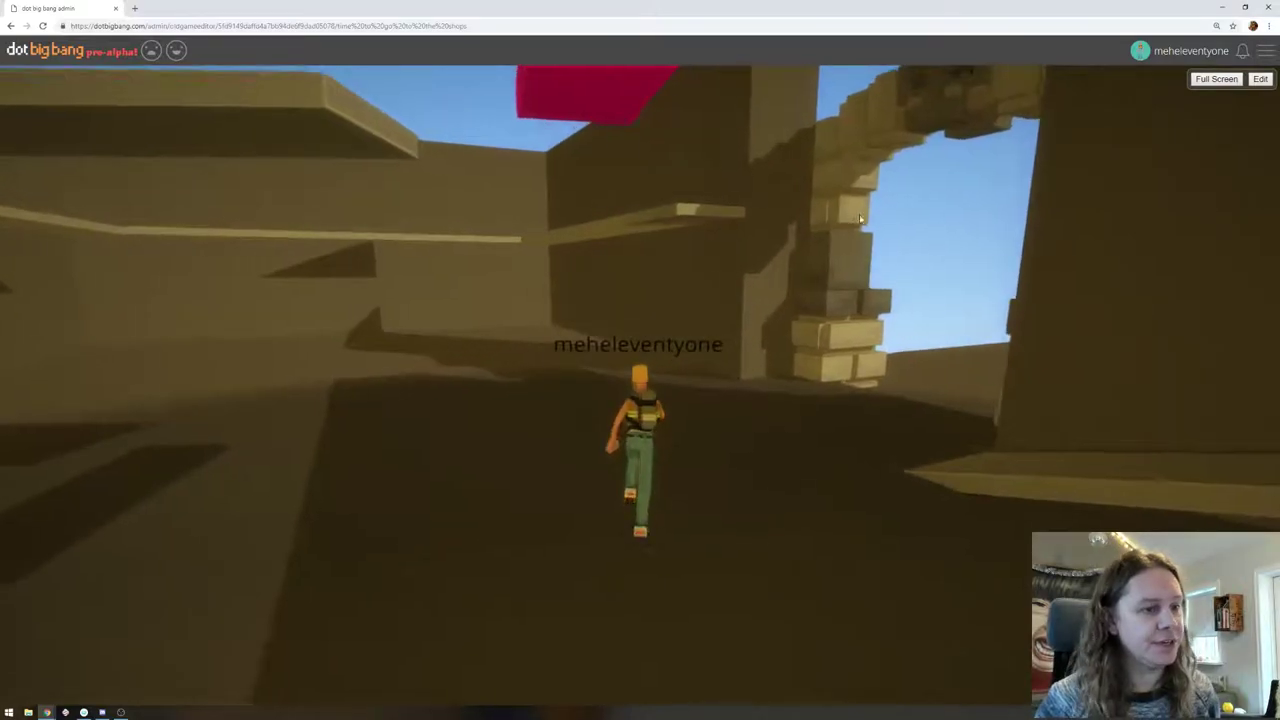
left_click_drag(858, 213, 623, 253)
key("w")
key("d")
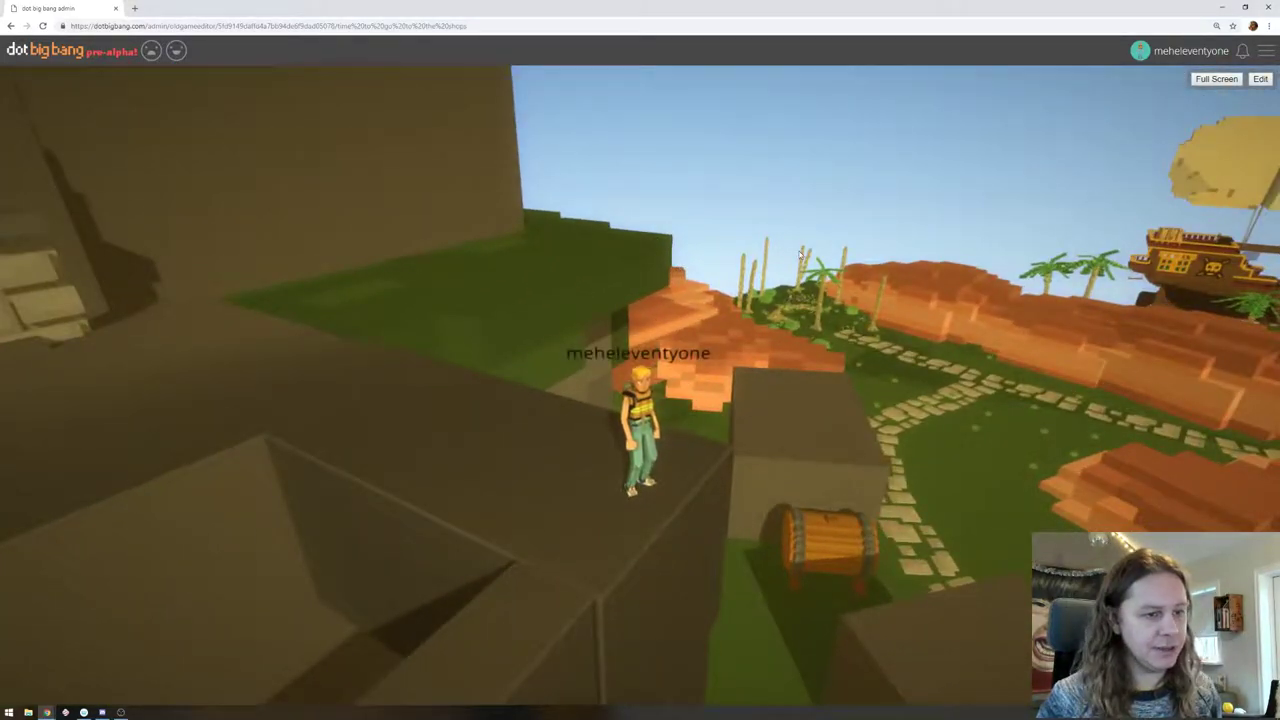
Look around from the ledge to examine the village, rock formations and airship
left_click_drag(802, 254, 886, 266)
left_click_drag(762, 237, 743, 235)
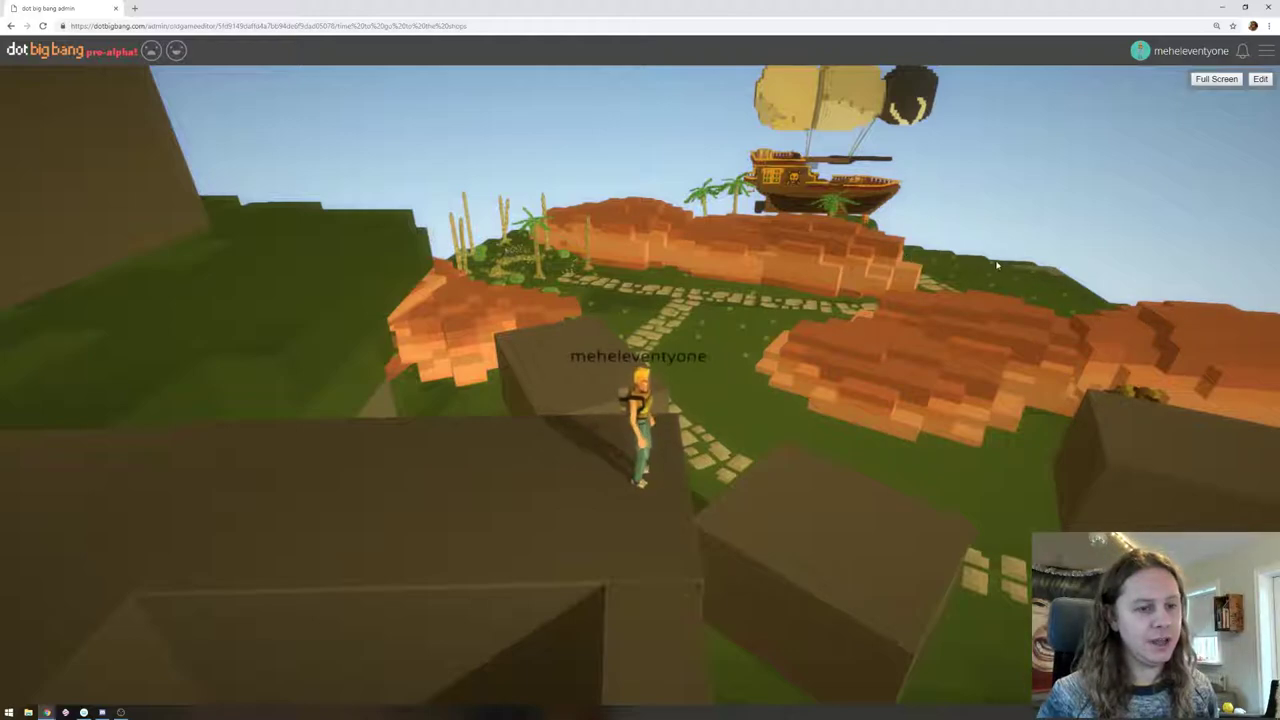
left_click_drag(1007, 294, 727, 236)
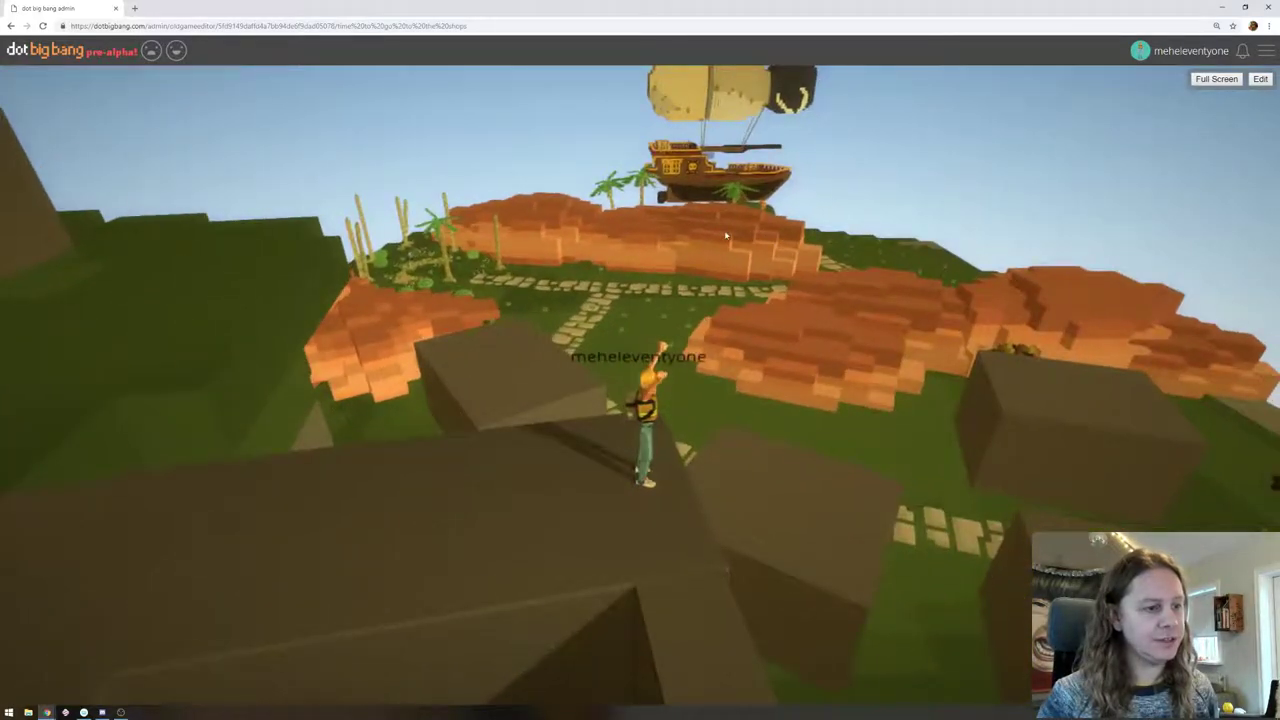
left_click_drag(537, 311, 570, 309)
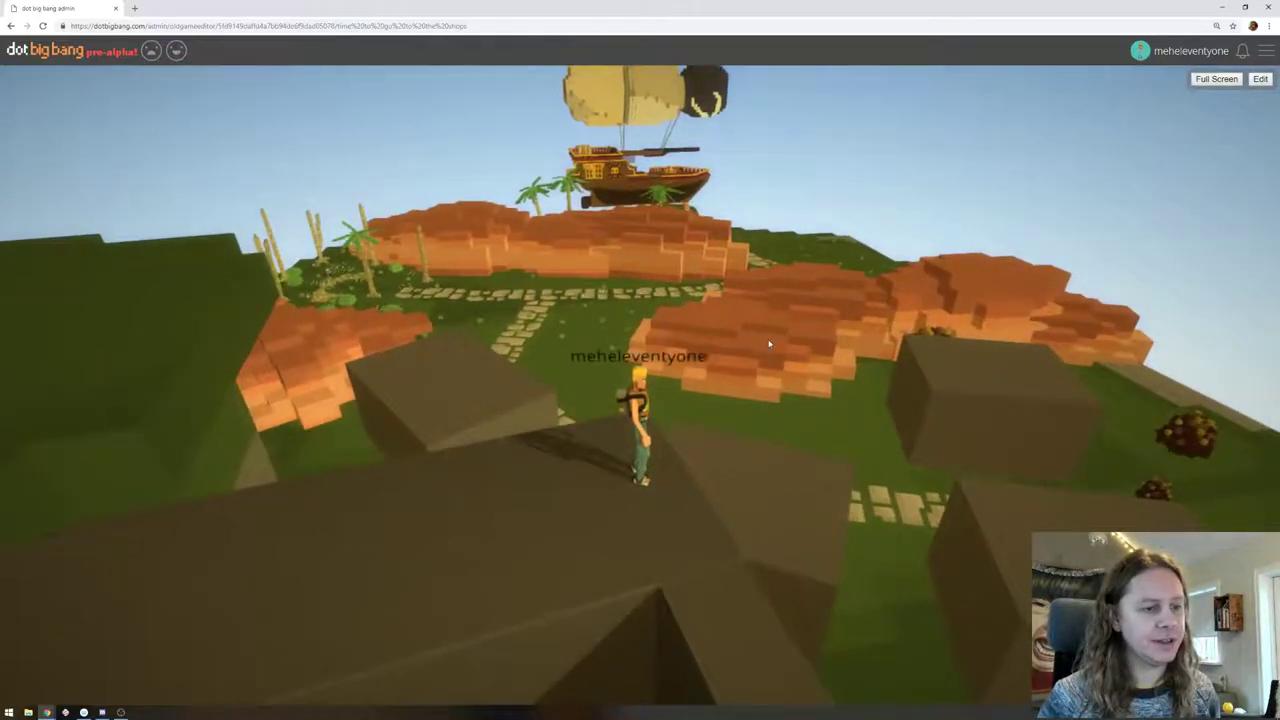
left_click_drag(1073, 309, 900, 427)
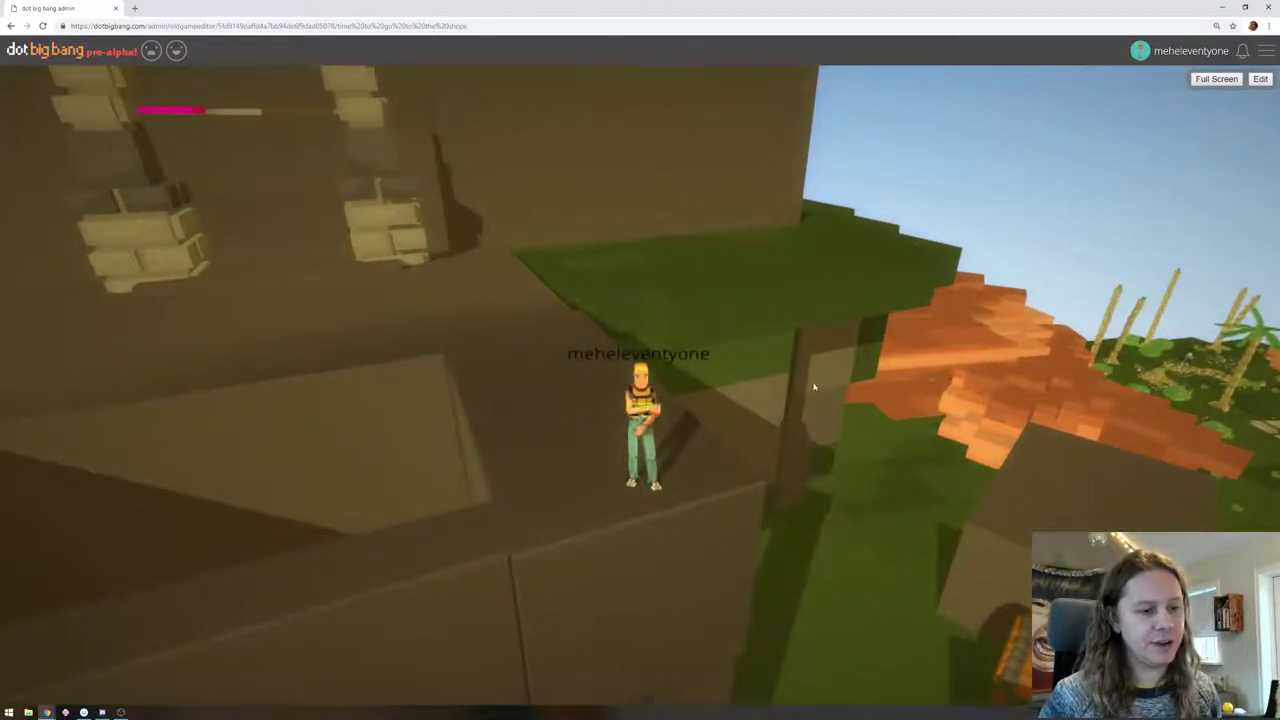
left_click_drag(808, 324, 1046, 313)
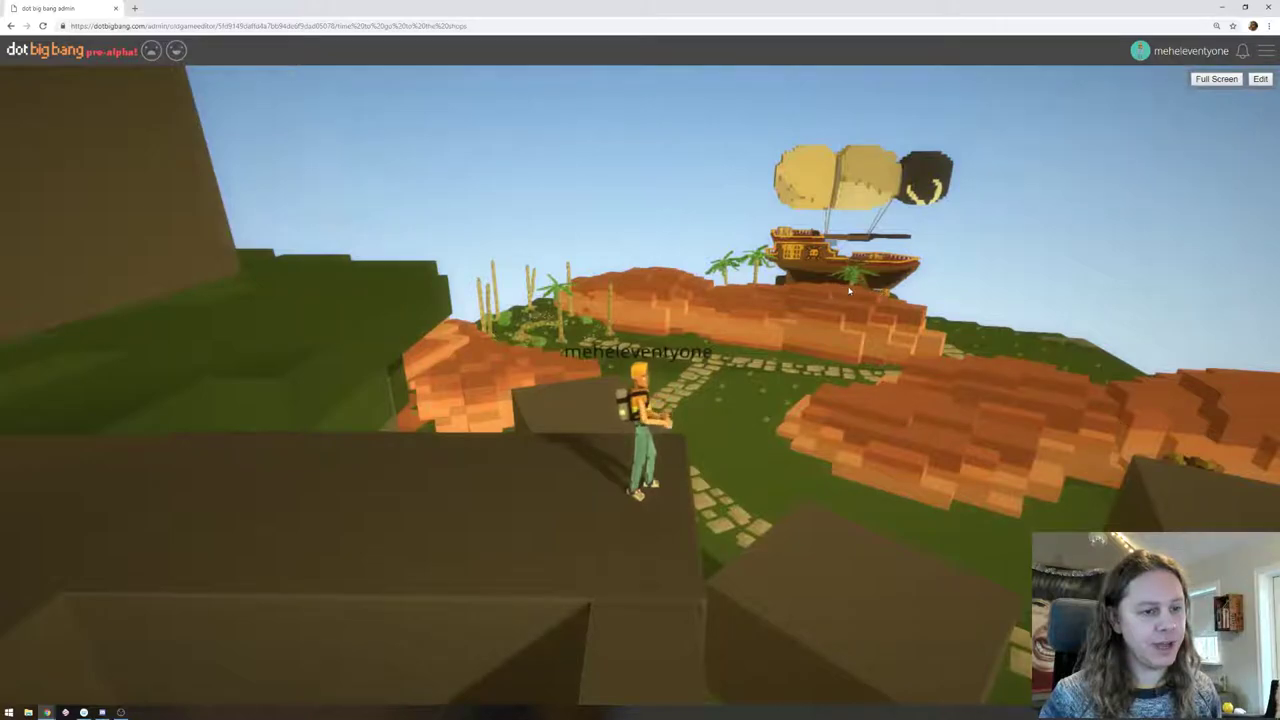
Run the character back into the platform room and up the ramp along the wall
left_click_drag(850, 291, 588, 133)
key("w")
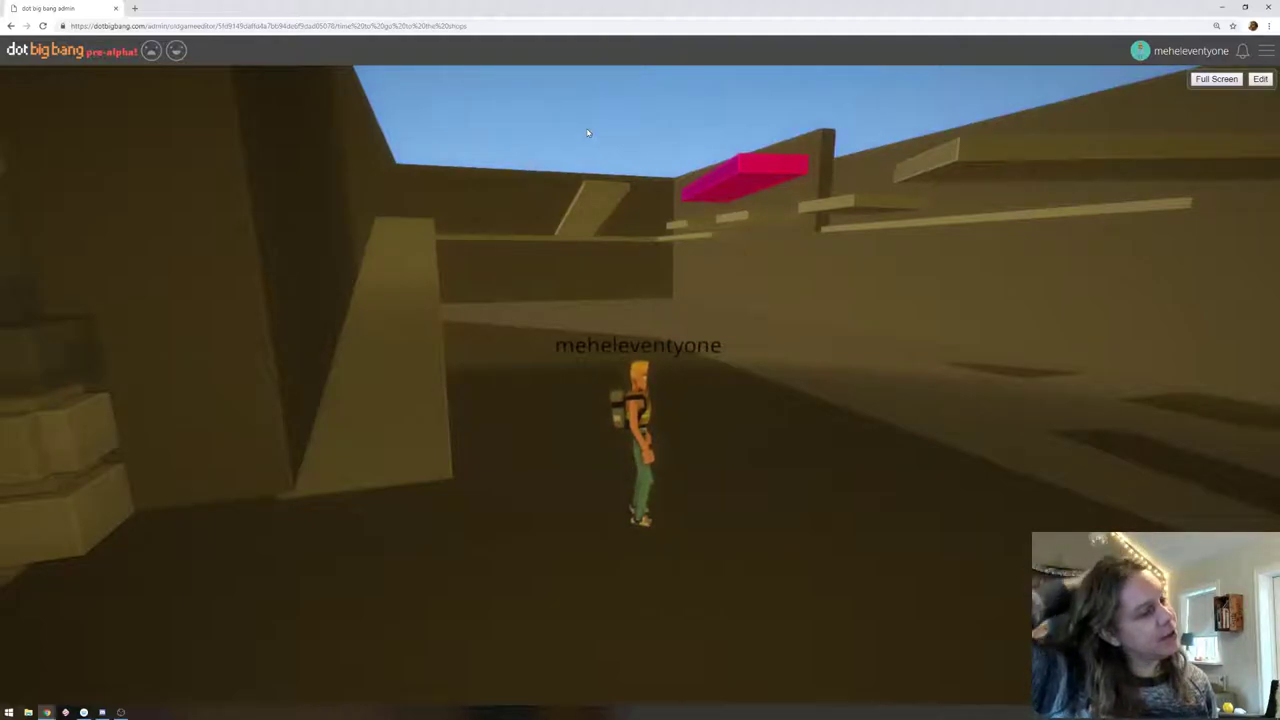
key("w")
left_click_drag(519, 206, 829, 234)
key("a")
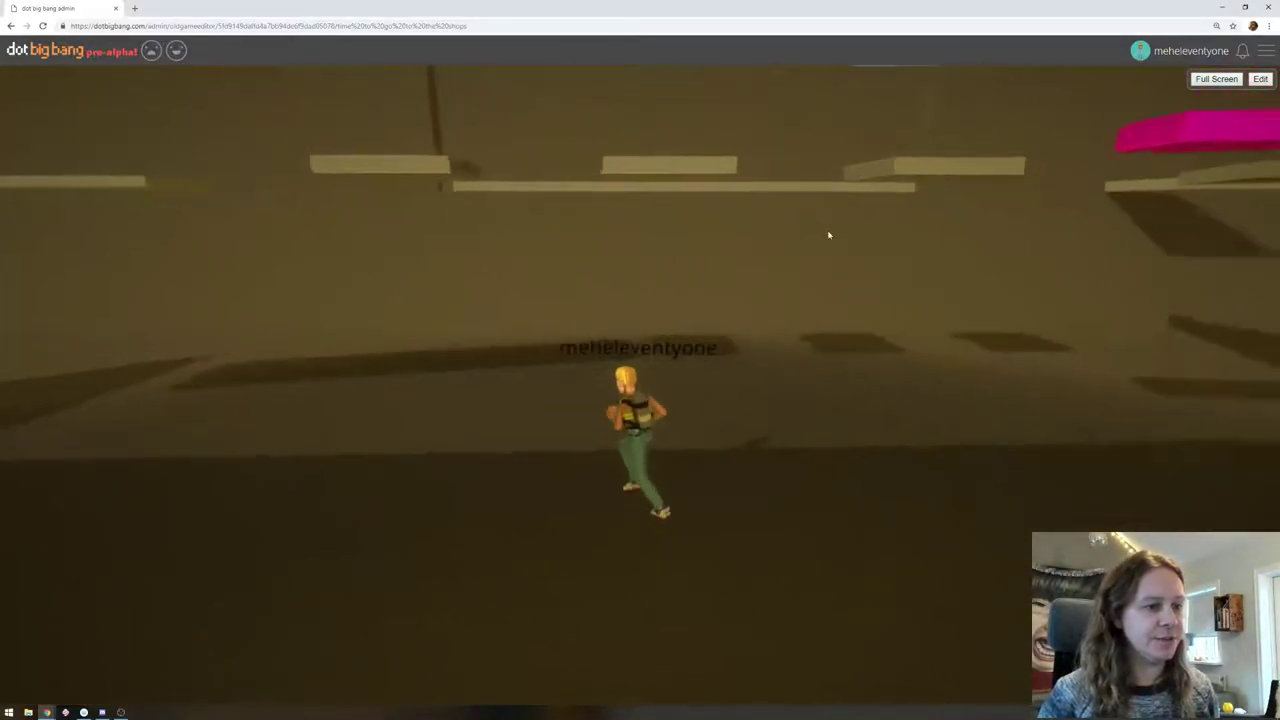
key("w")
left_click_drag(649, 229, 940, 238)
left_click_drag(735, 243, 858, 299)
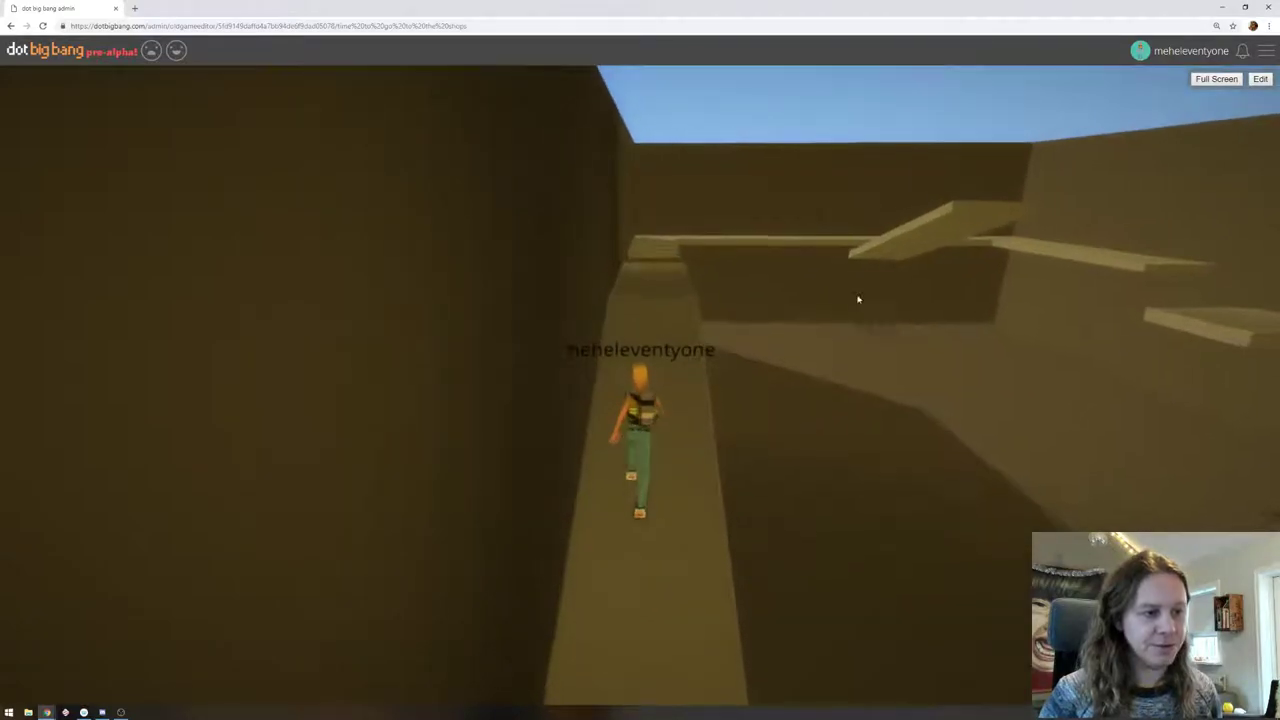
Playtest the jumping route from the top of the ramp across the floating platforms to the exit corridor
key("space")
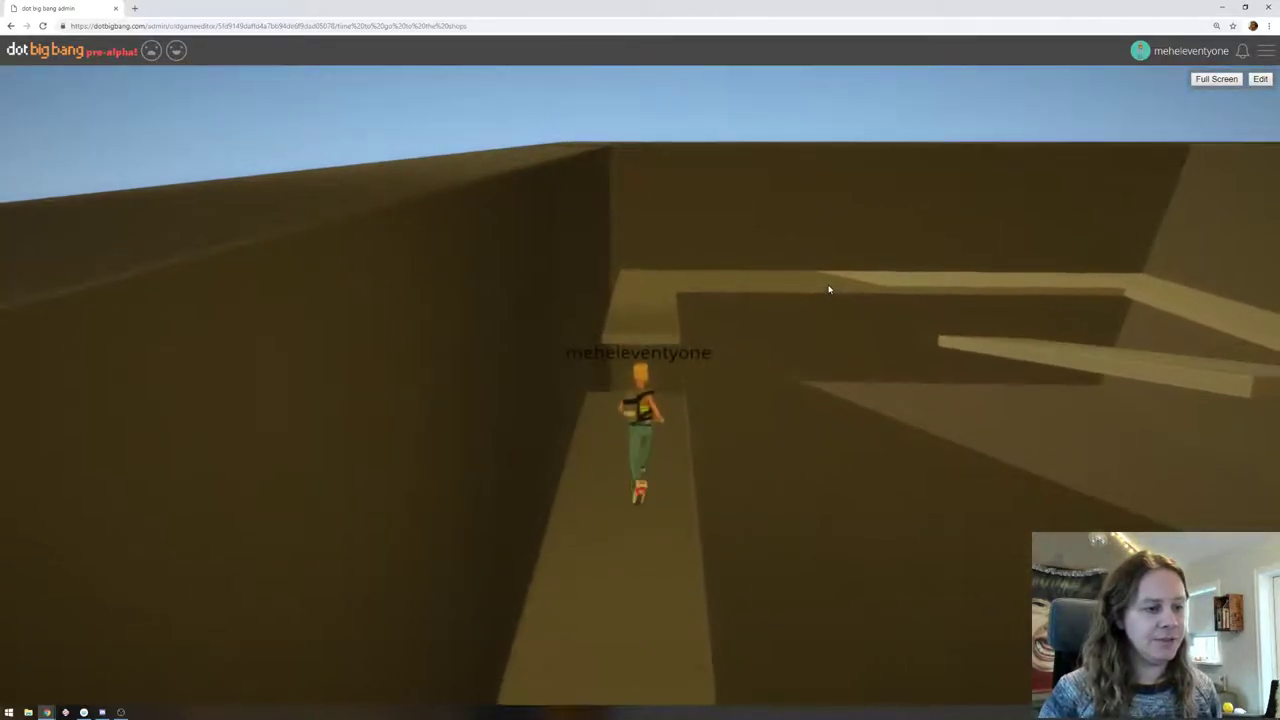
key("space")
left_click_drag(829, 287, 849, 269)
key("space")
key("space")
key("space")
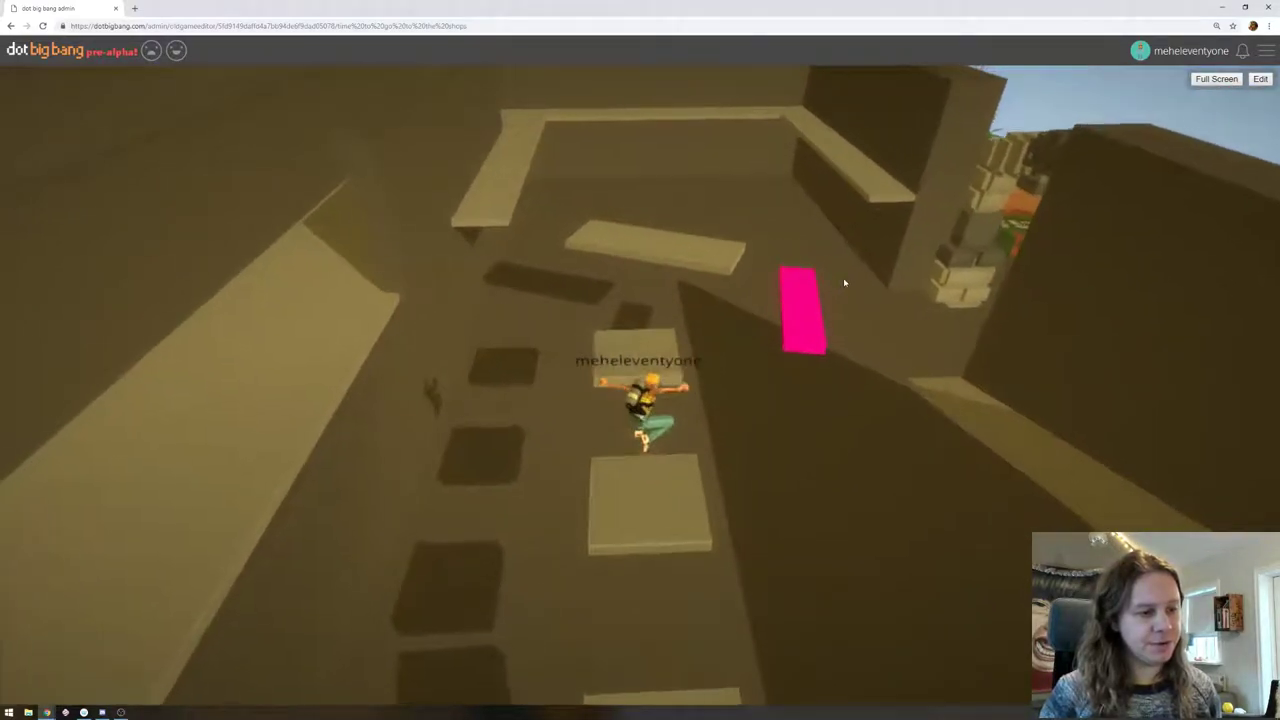
key("space")
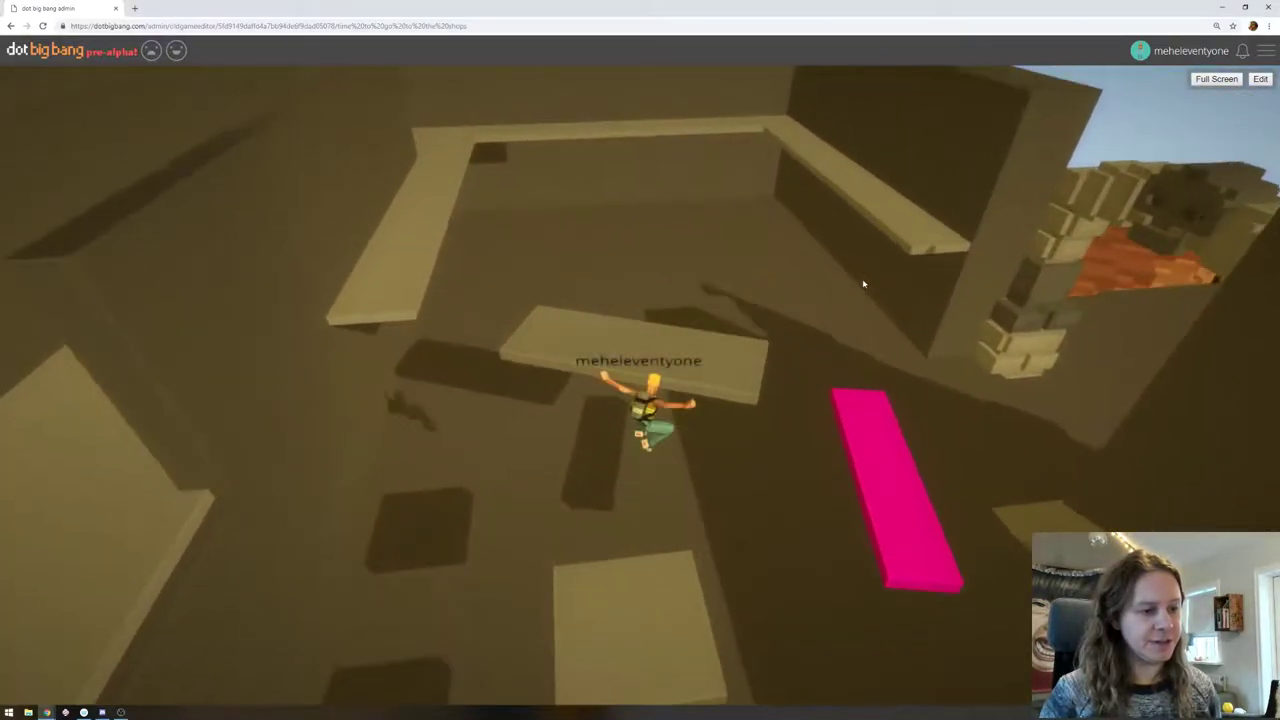
left_click_drag(864, 283, 510, 194)
key("space")
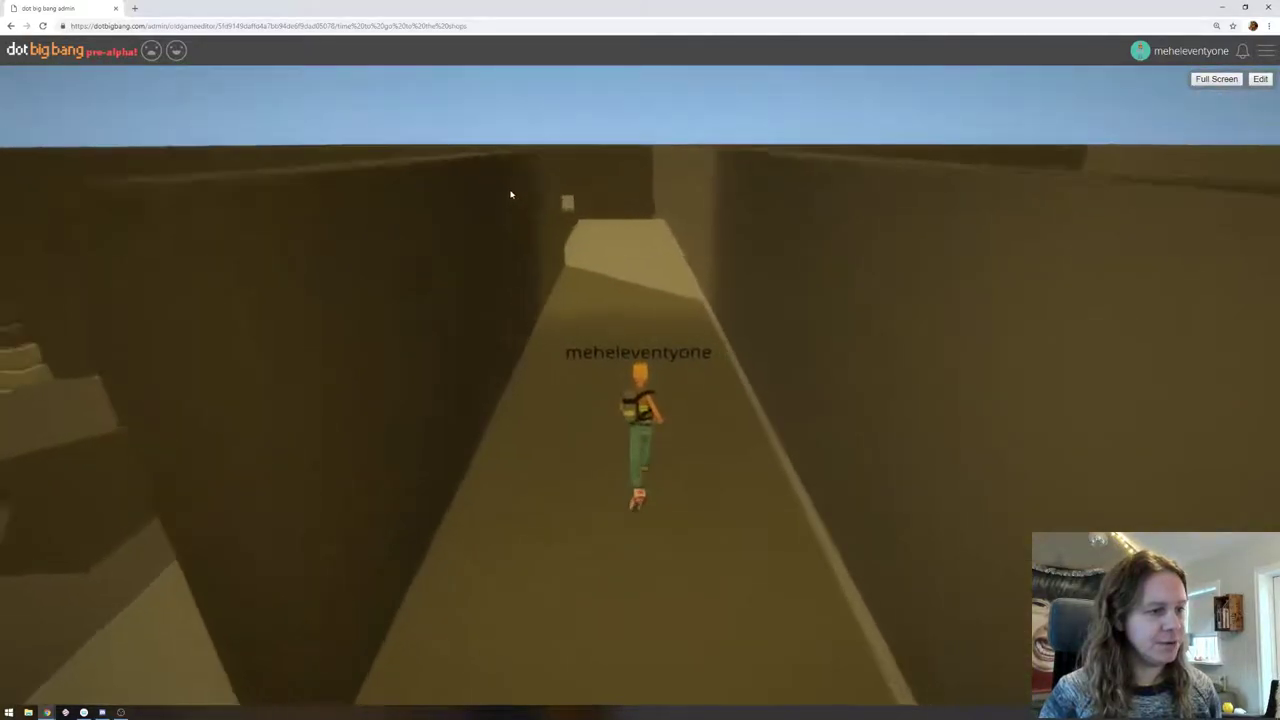
Run through the corridor and its stairs into the pillared hall and examine the raised central platform
left_click_drag(656, 169, 722, 201)
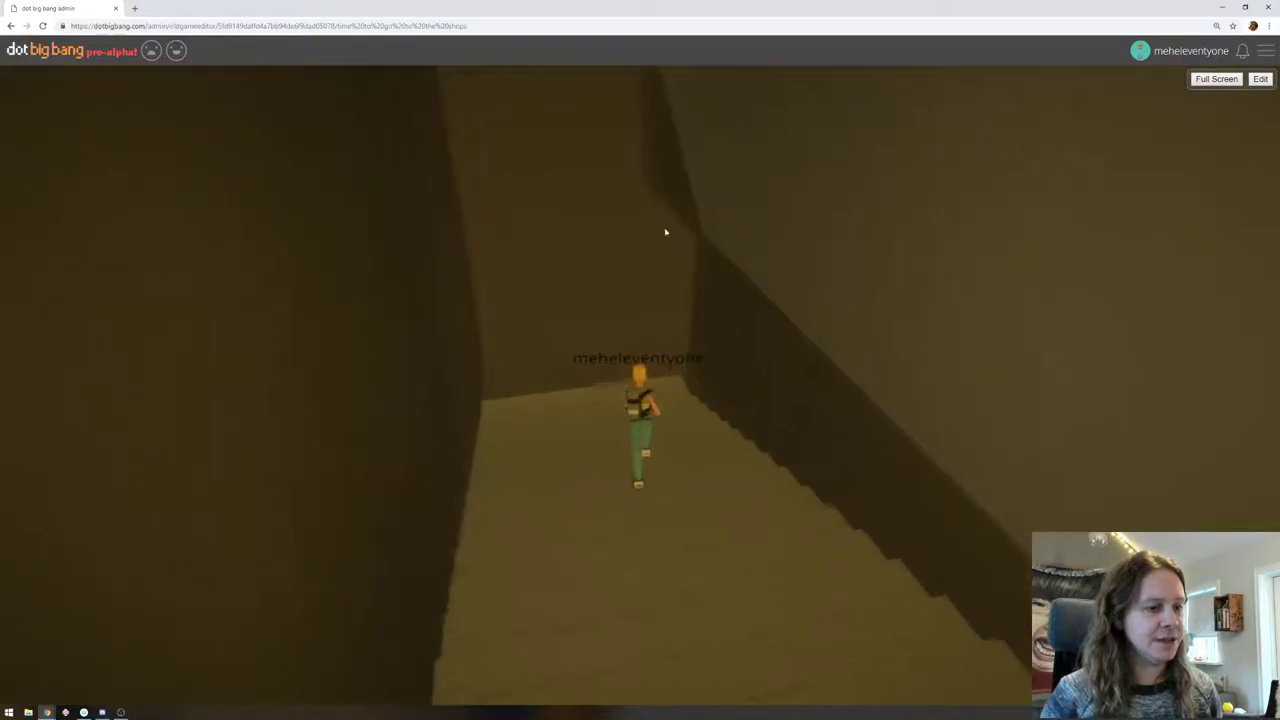
left_click_drag(665, 232, 659, 201)
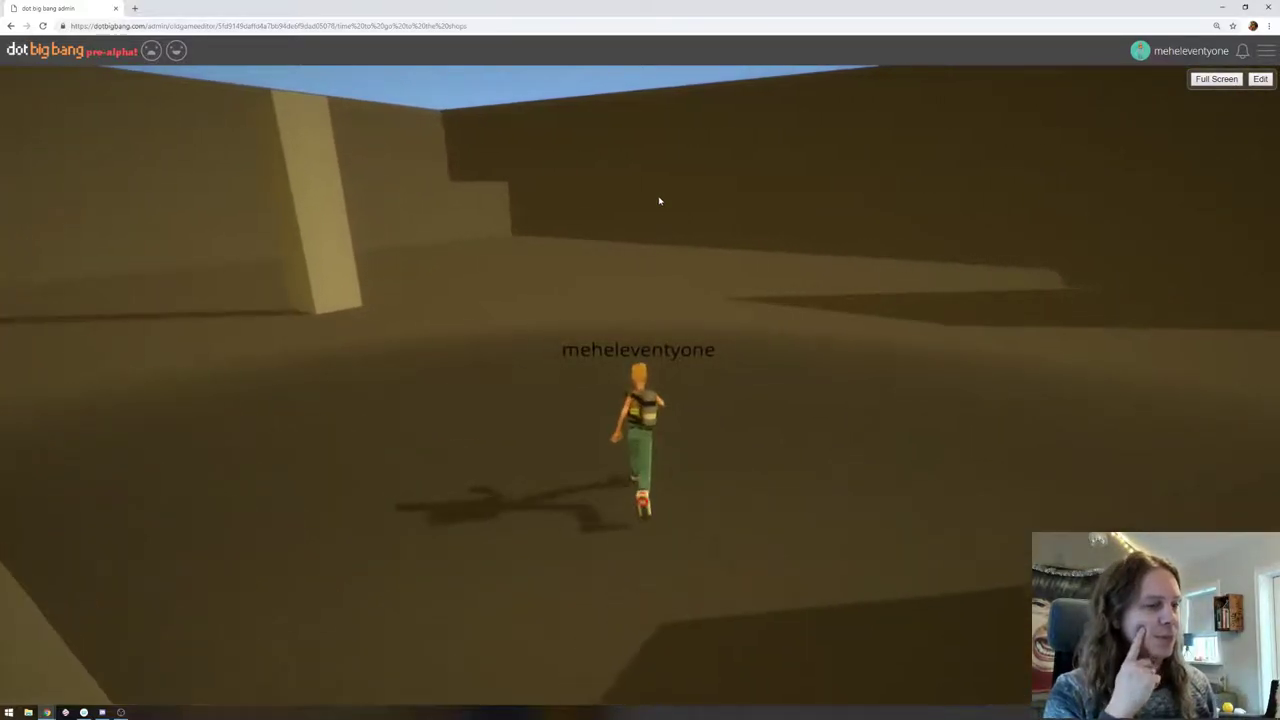
key("w")
left_click_drag(746, 276, 1076, 271)
left_click_drag(886, 287, 1091, 277)
left_click_drag(791, 240, 889, 236)
key("a")
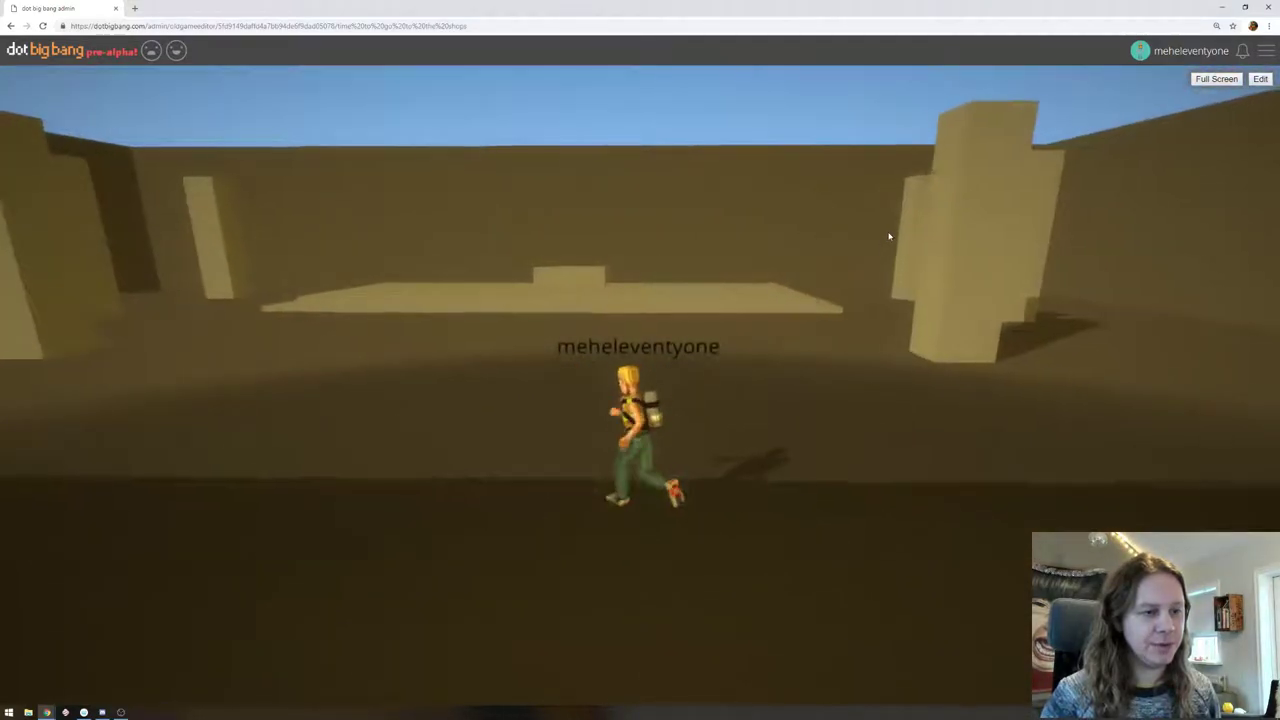
key("w")
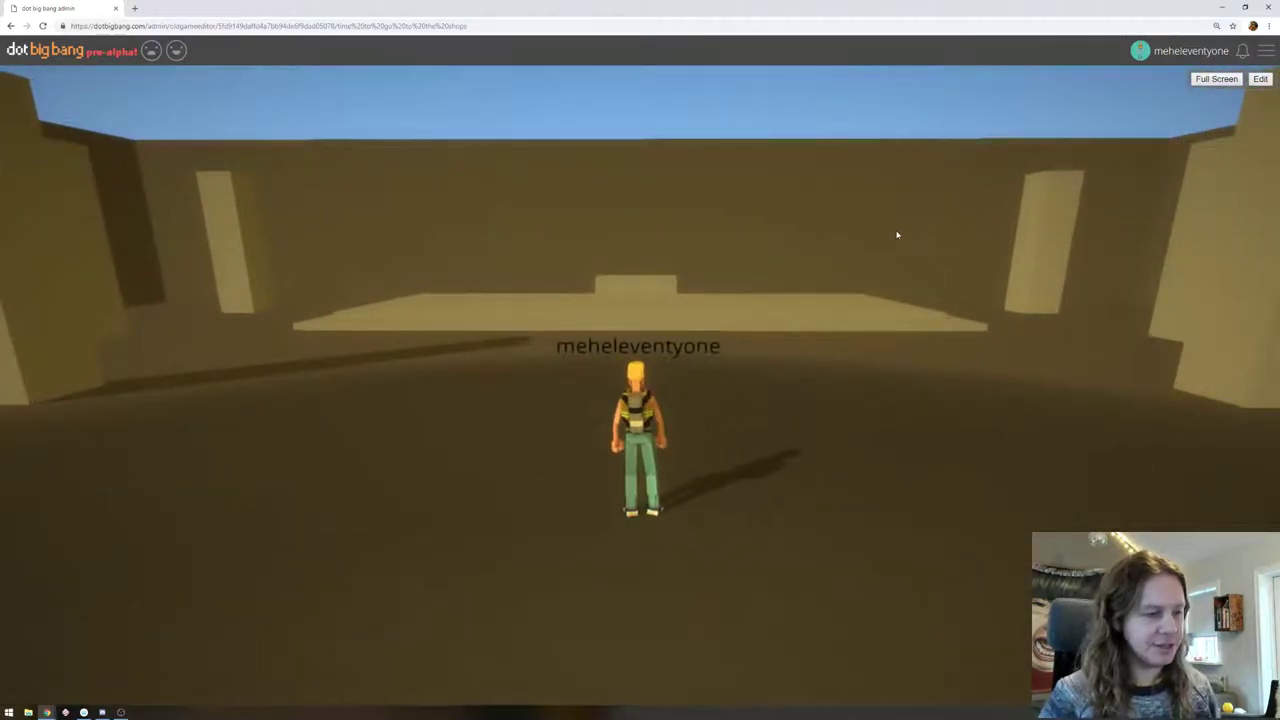
left_click_drag(909, 237, 448, 230)
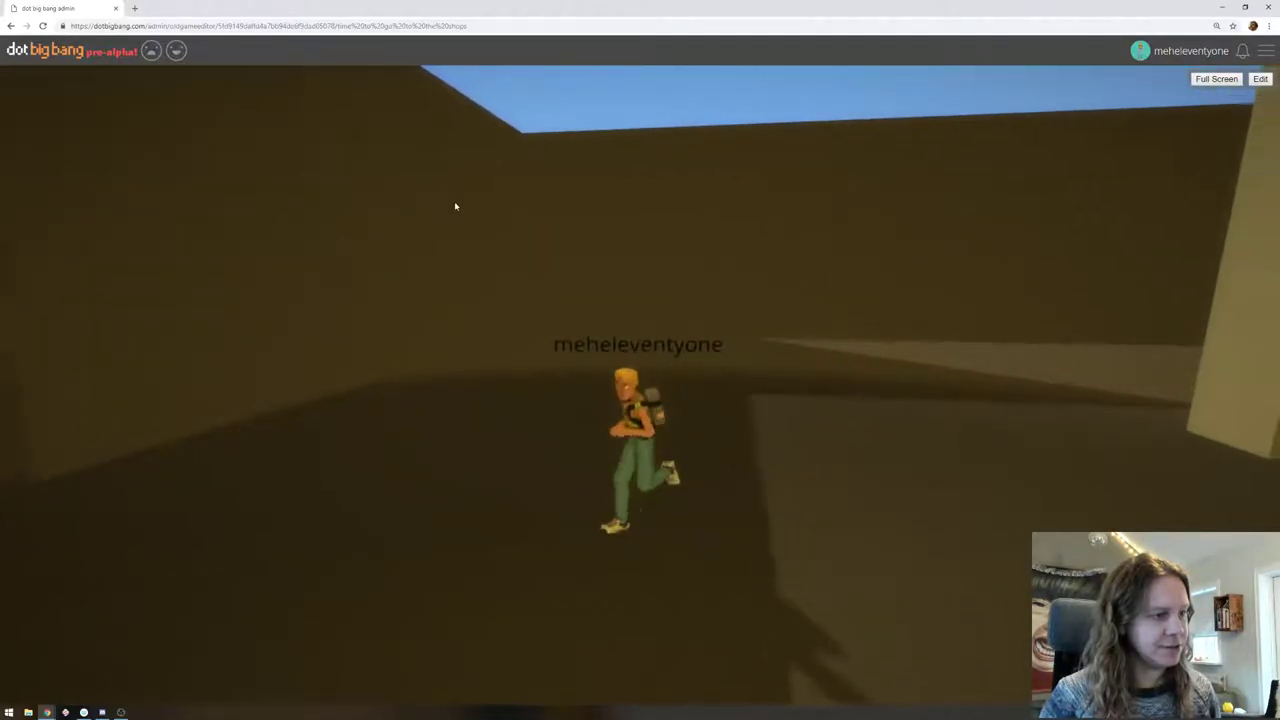
Examine the pillared hall's pillars, walls and far corner on foot, and return to edit mode
left_click_drag(996, 212, 1055, 245)
key("w")
left_click_drag(860, 266, 1077, 269)
key("a")
left_click_drag(567, 230, 224, 371)
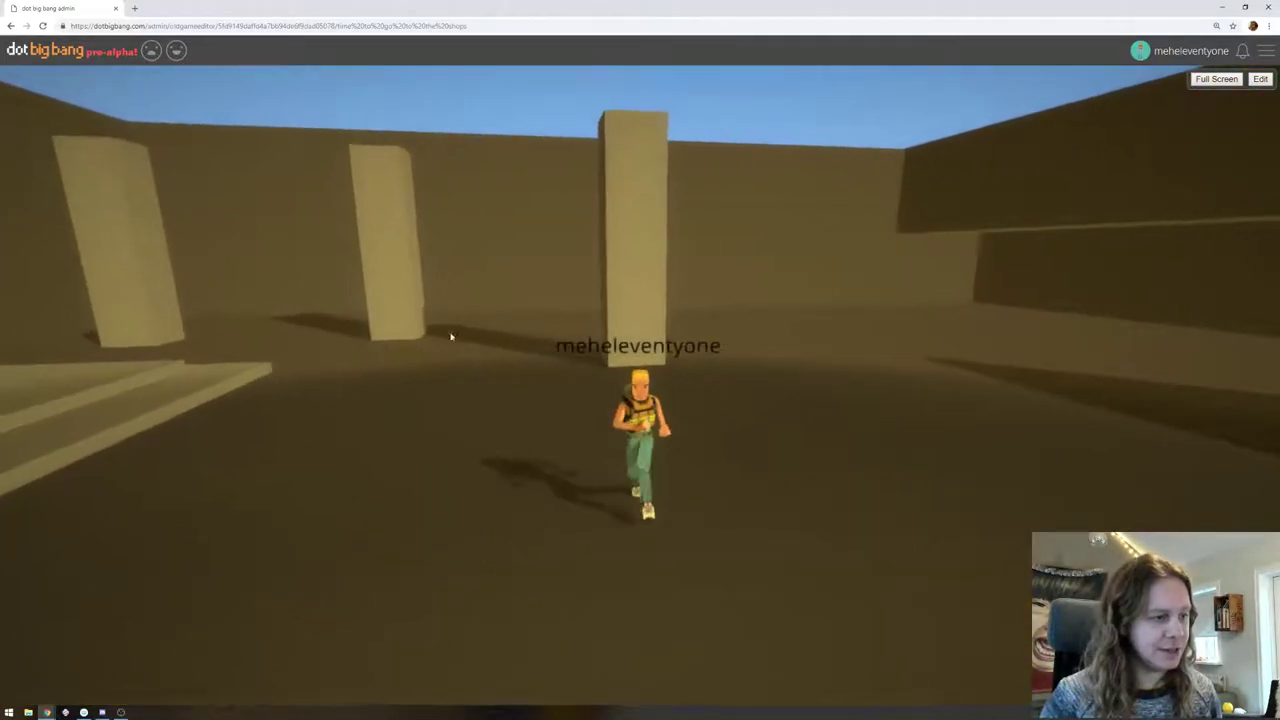
mouse_move(841, 388)
left_mouse_down()
mouse_move(1060, 366)
mouse_move(1003, 380)
mouse_move(831, 371)
left_mouse_up()
key("w")
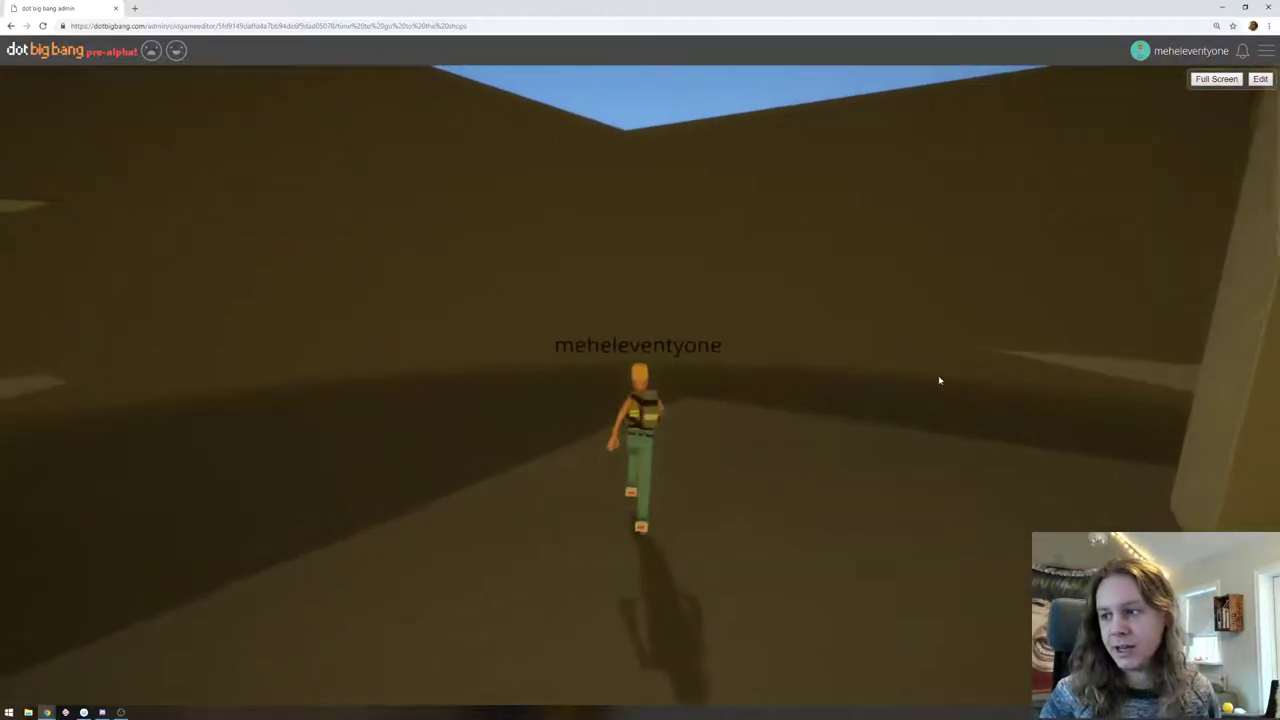
key("w")
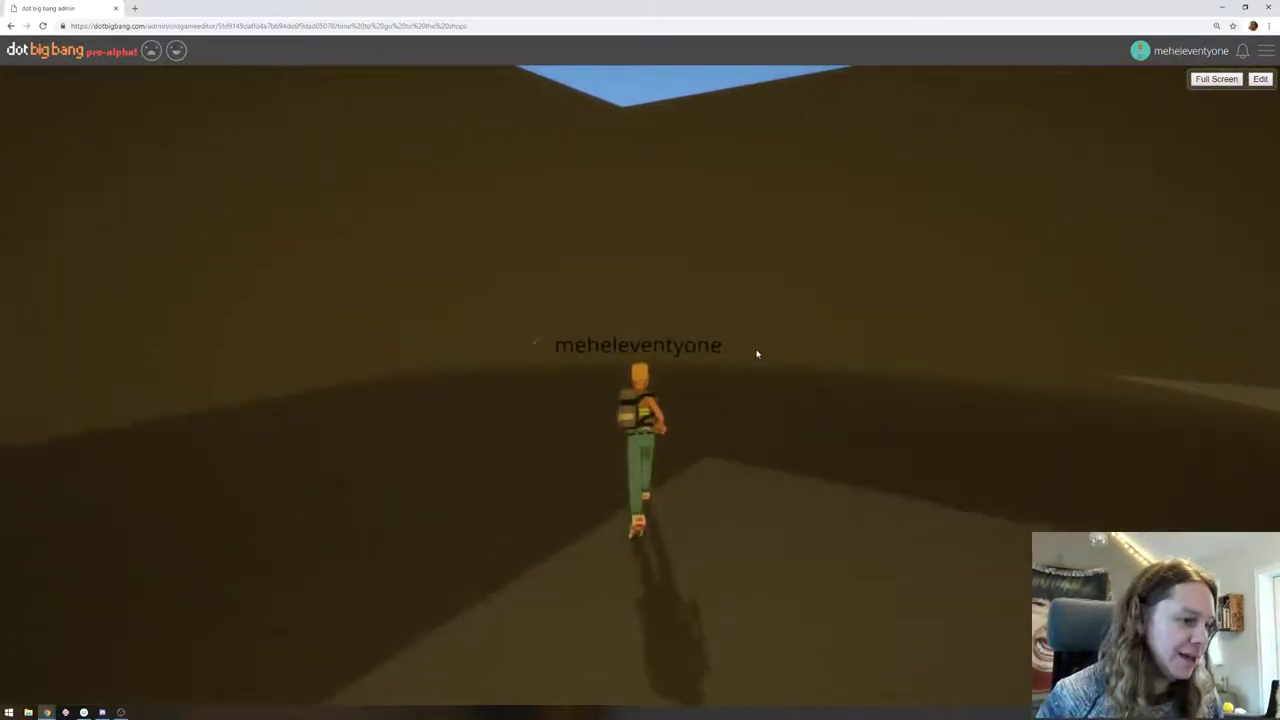
left_click_drag(757, 354, 668, 340)
key("d")
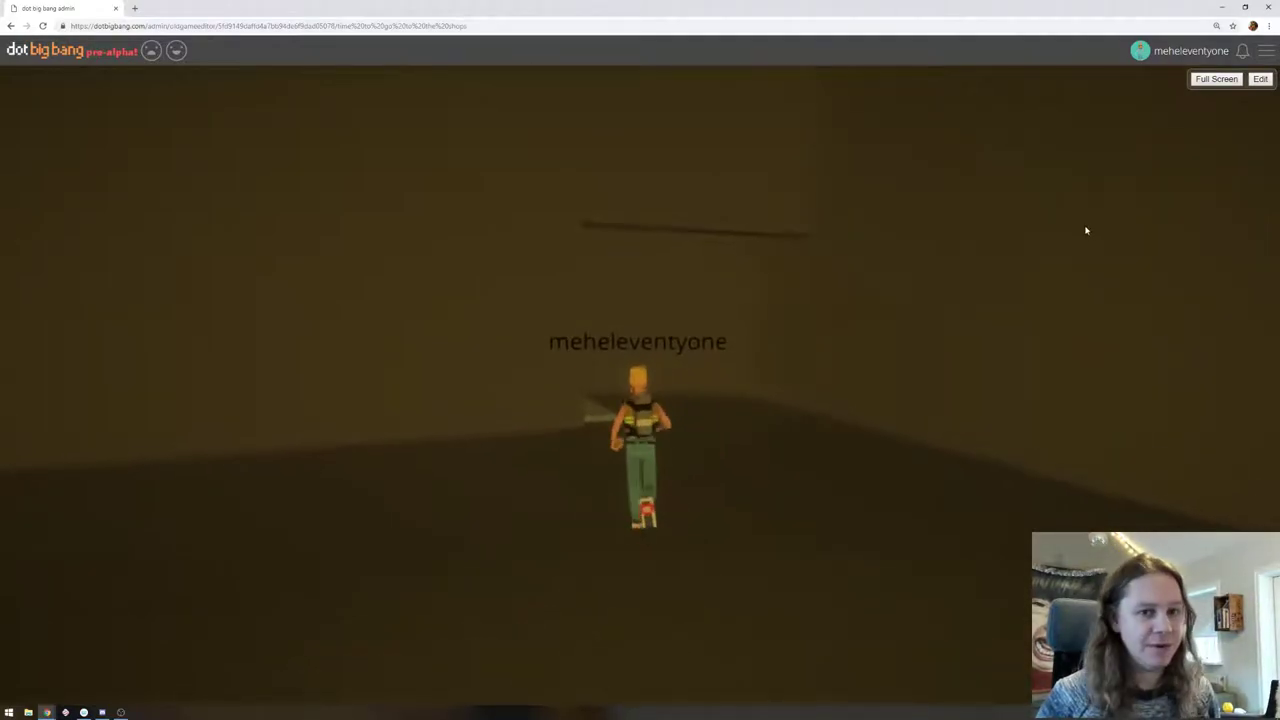
left_click(1259, 79)
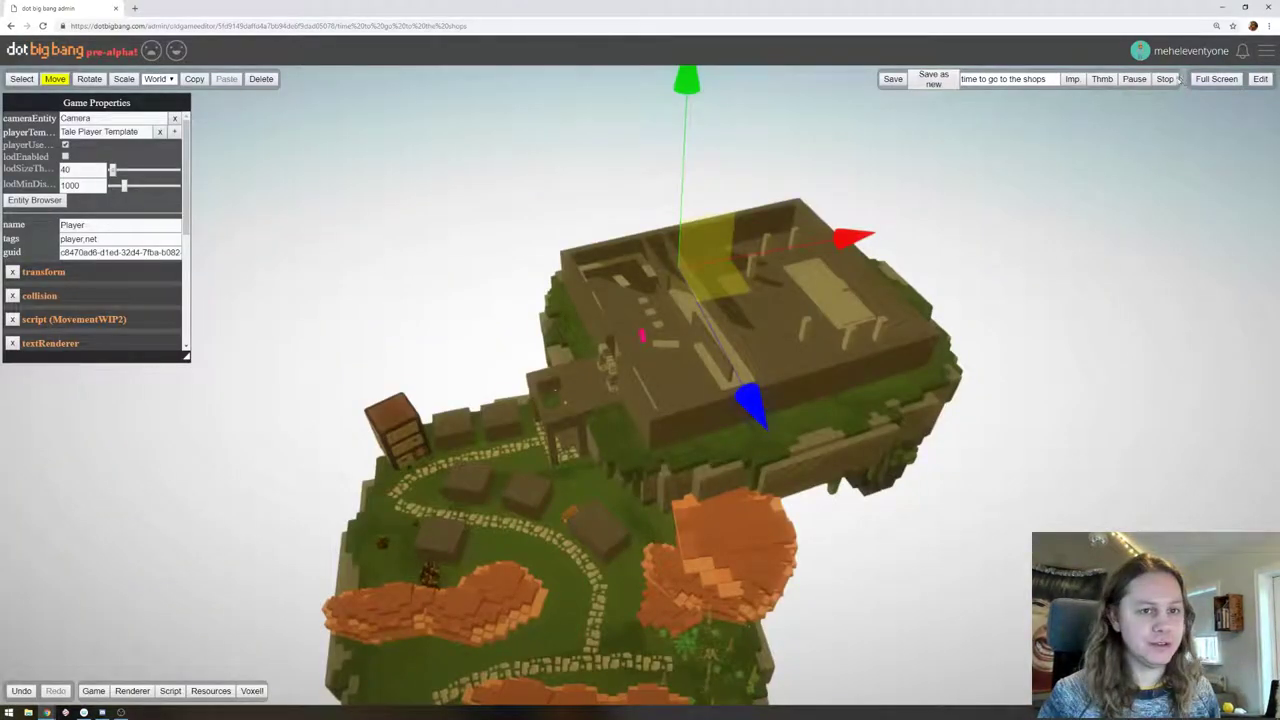
Start play mode and look around the ship's deck near the stacked crates
left_click(1259, 79)
key("w")
left_click_drag(789, 272, 969, 280)
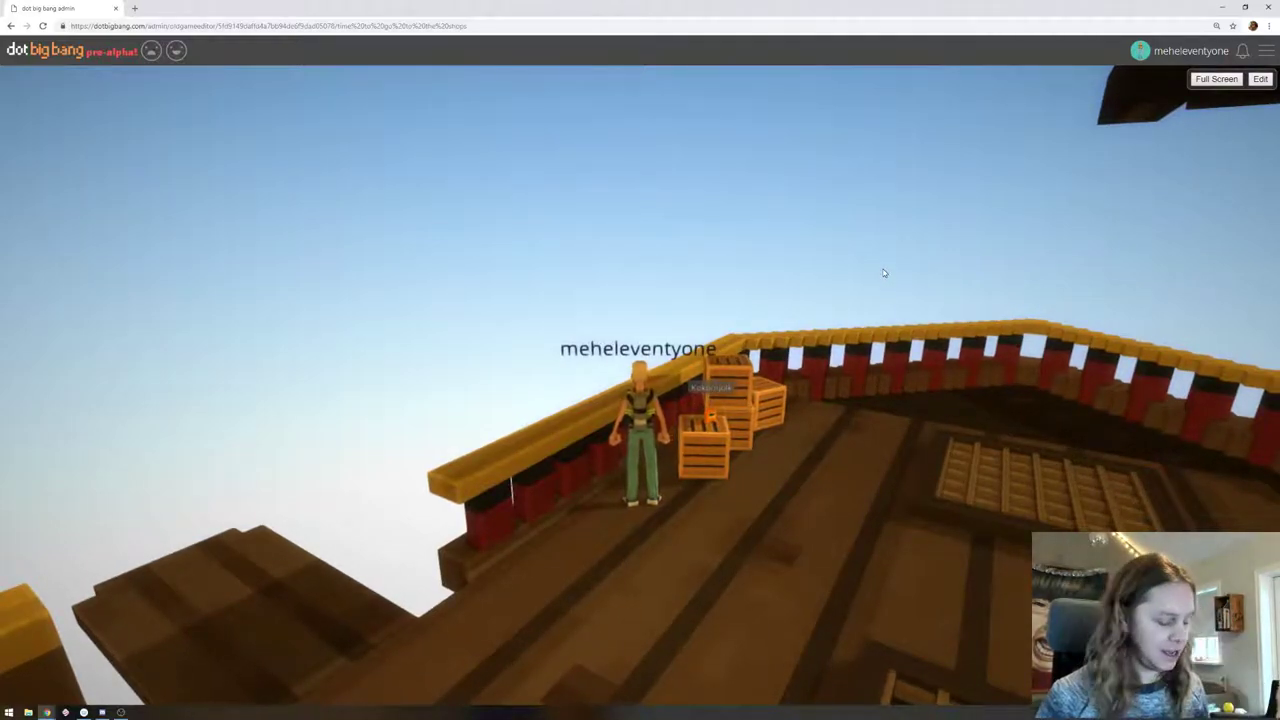
key("s")
key("d")
key("a")
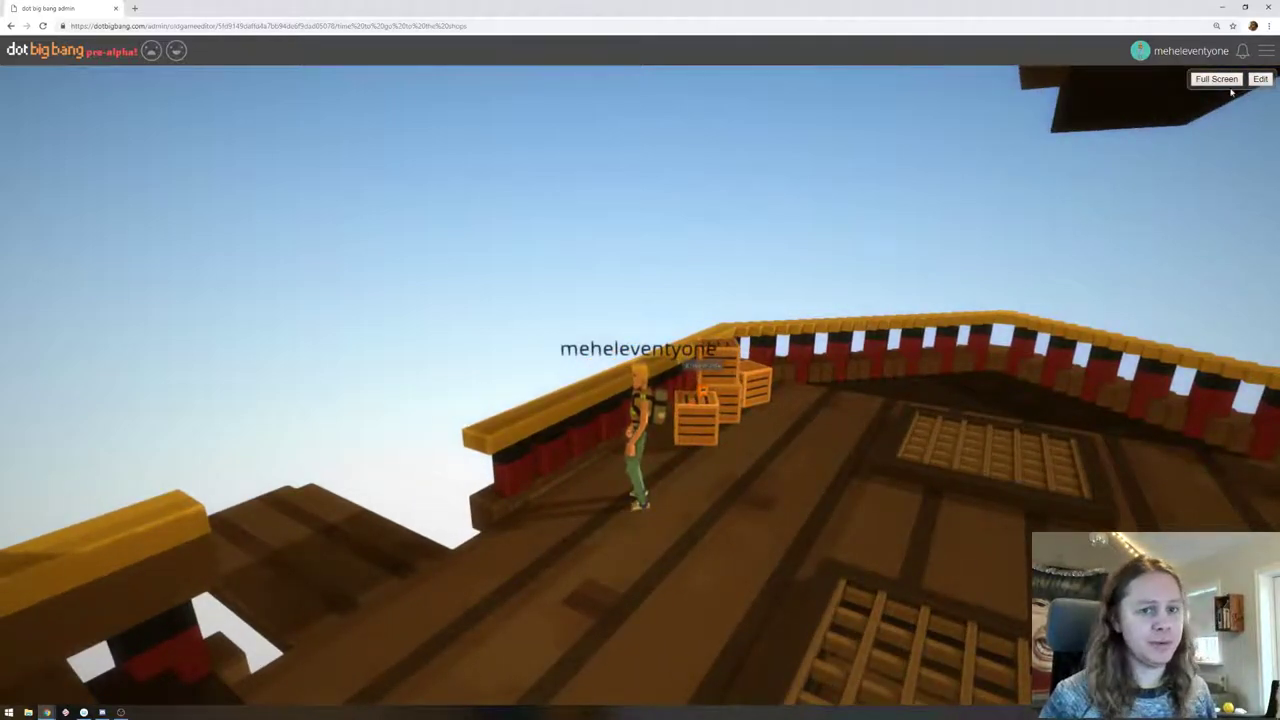
Return to edit mode, select the player entity on the ship and examine its tale_director script settings
left_click(1261, 78)
right_click_drag(546, 228, 563, 155)
right_click_drag(583, 600, 574, 424)
left_click_drag(576, 420, 643, 336)
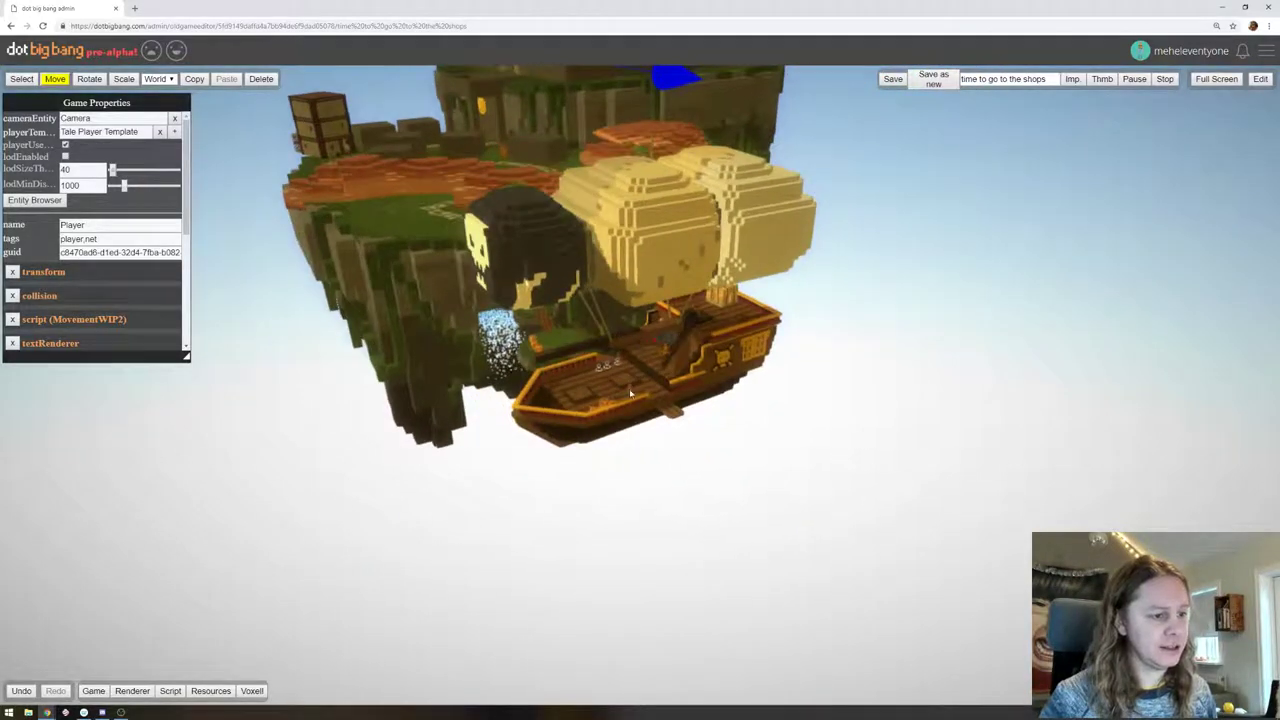
left_click(630, 393)
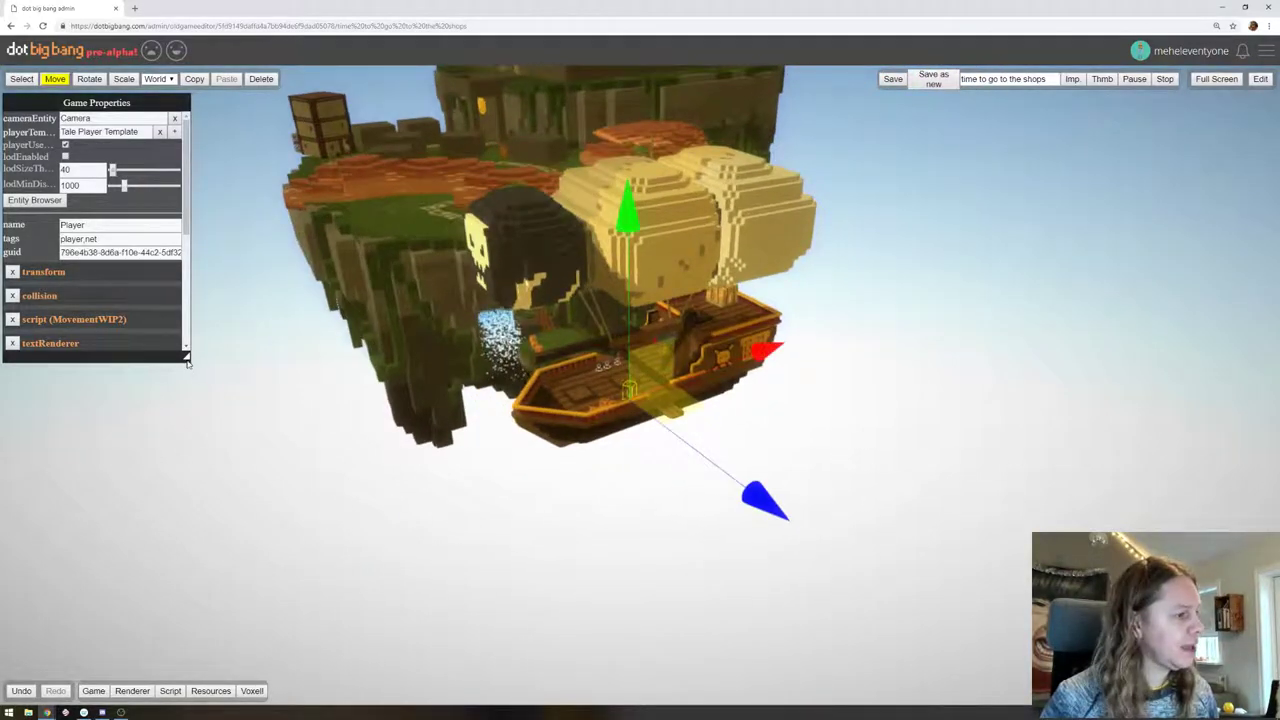
left_click_drag(187, 363, 381, 578)
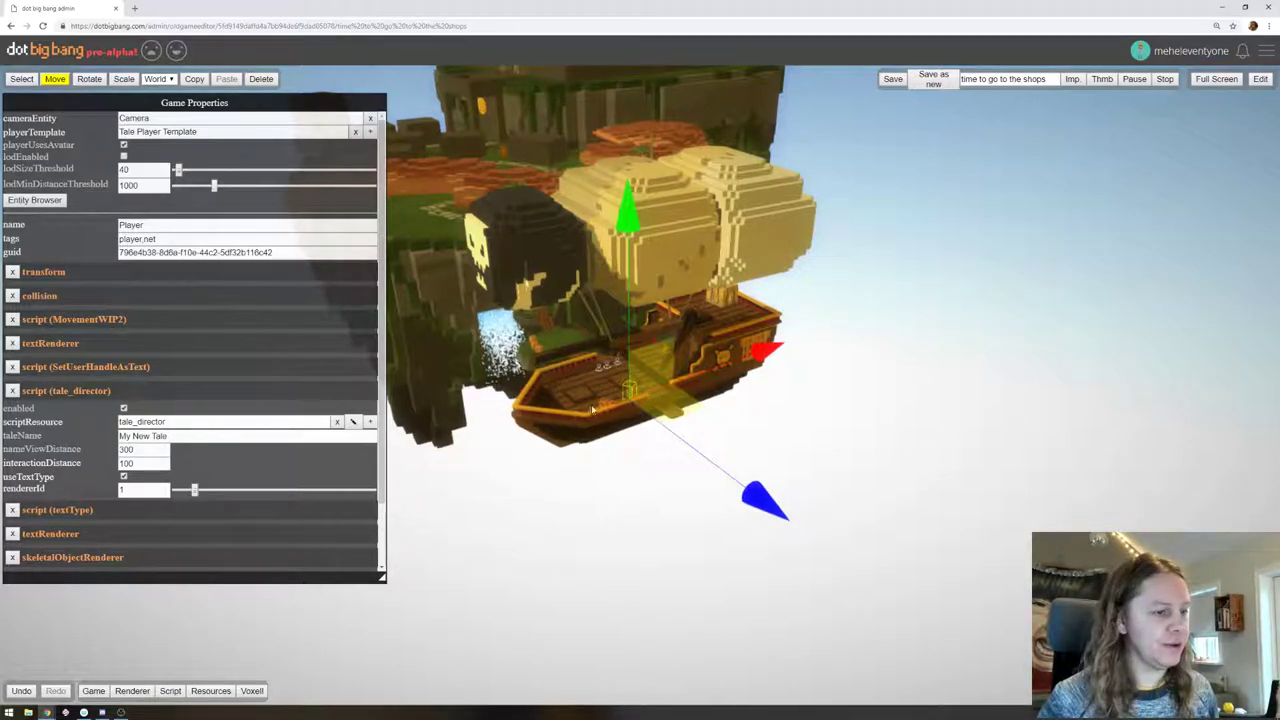
Select the City_Pallet_Boxes entity on the ship's stern and examine its tale_snippet and textType script settings
left_click(719, 299)
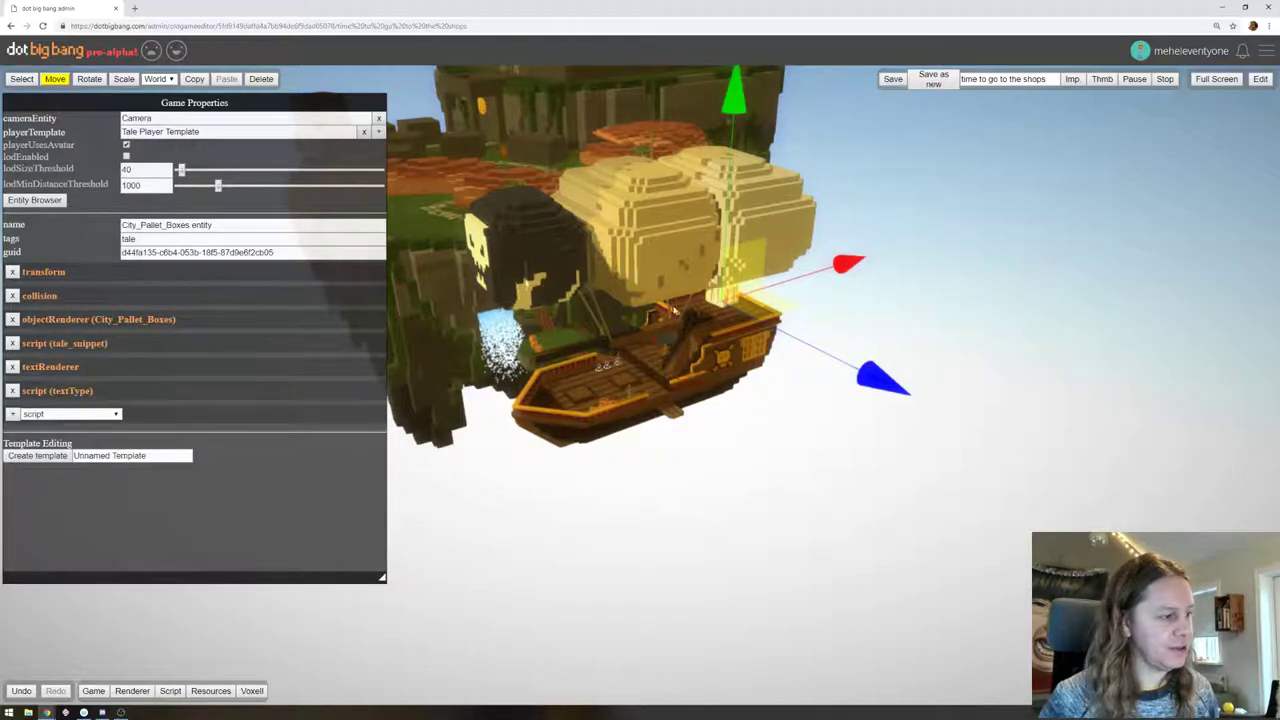
left_click(89, 344)
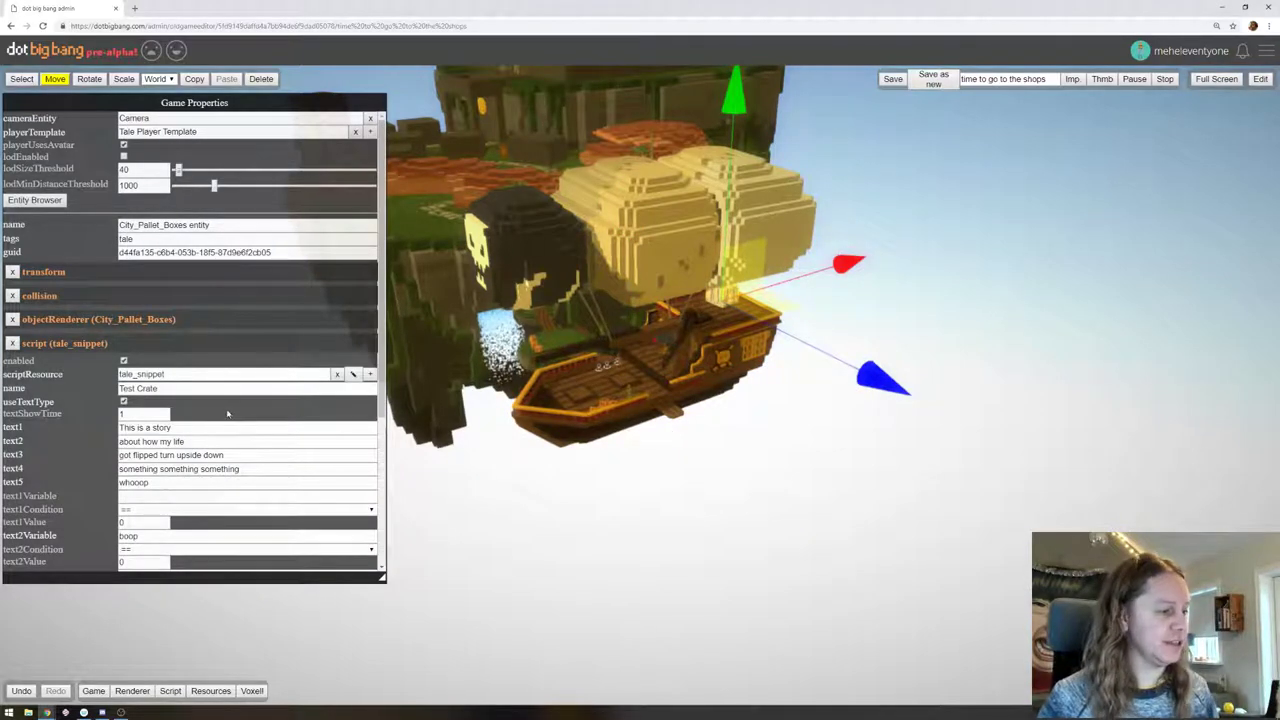
scroll(298, 435, "down", 2)
scroll(298, 435, "down", 1)
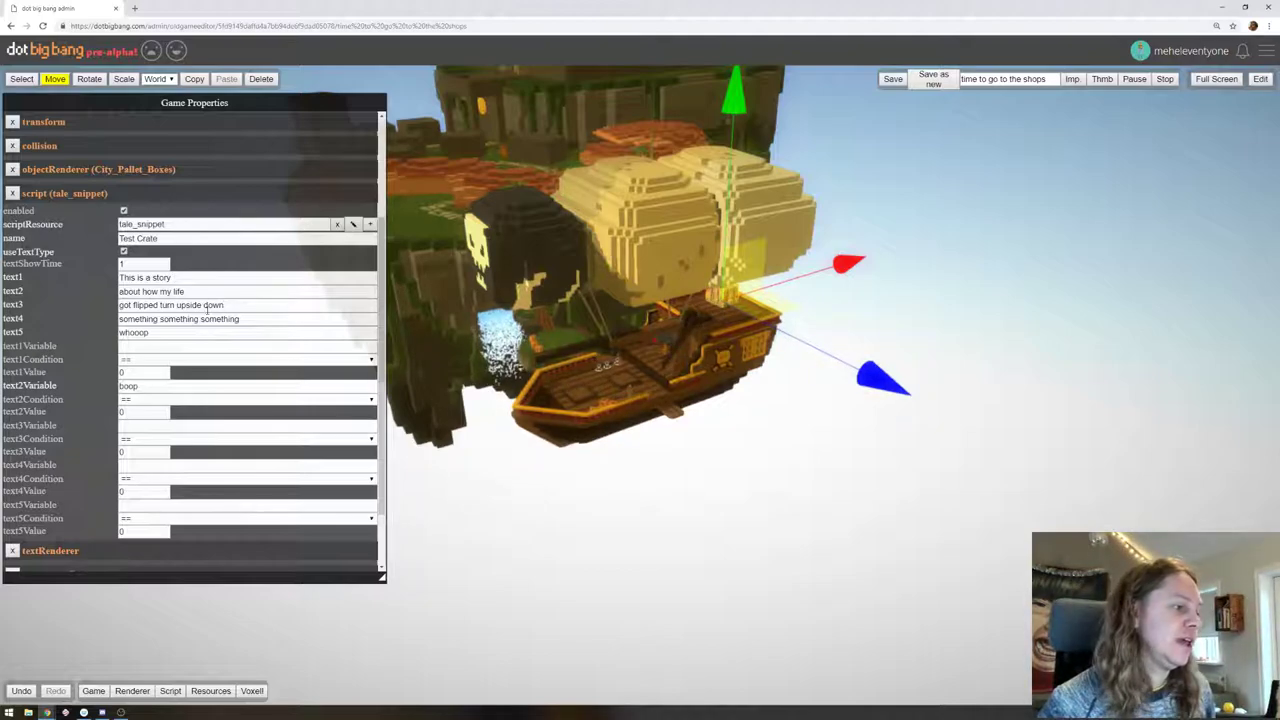
scroll(209, 310, "down", 2)
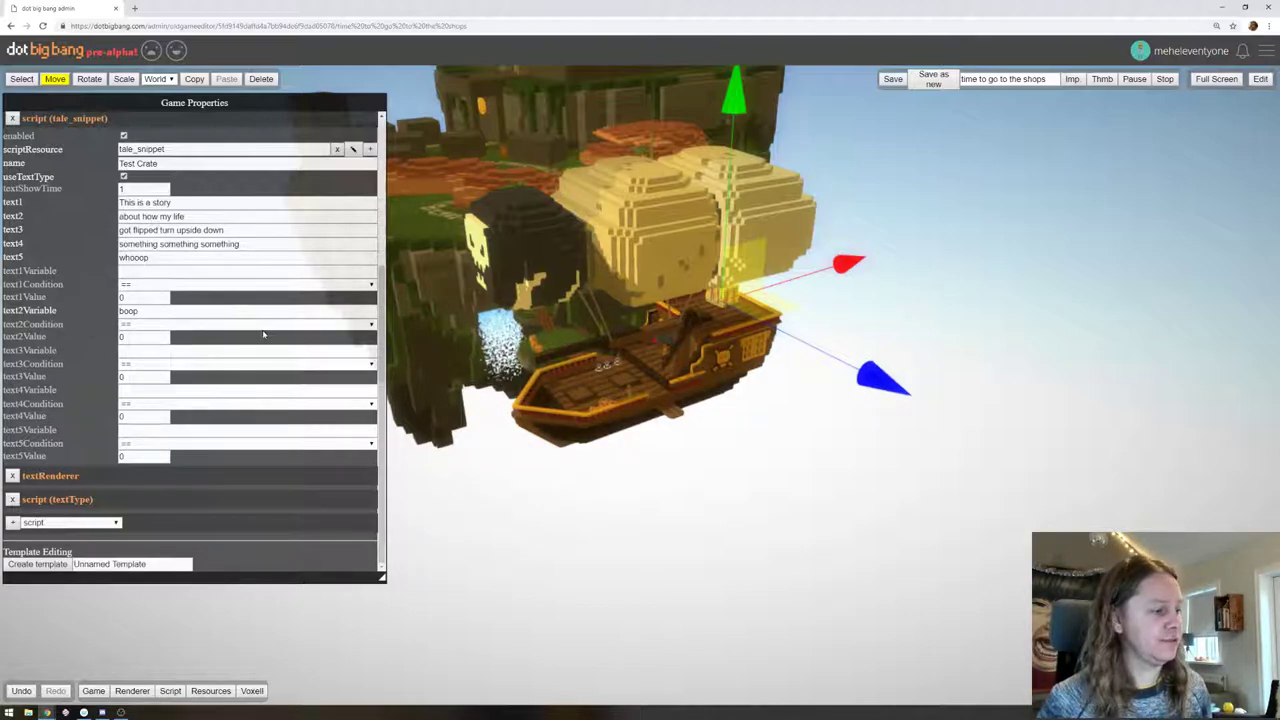
scroll(198, 387, "up", 2)
scroll(198, 387, "down", 3)
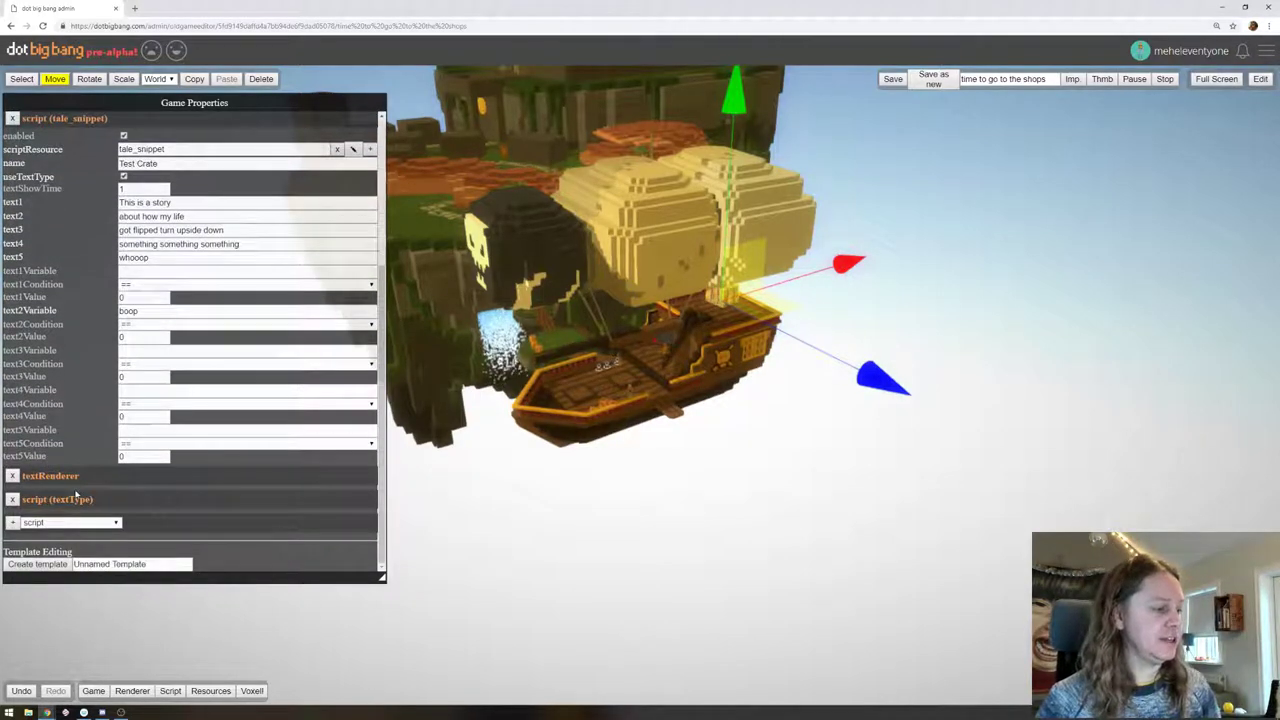
scroll(247, 448, "down", 1)
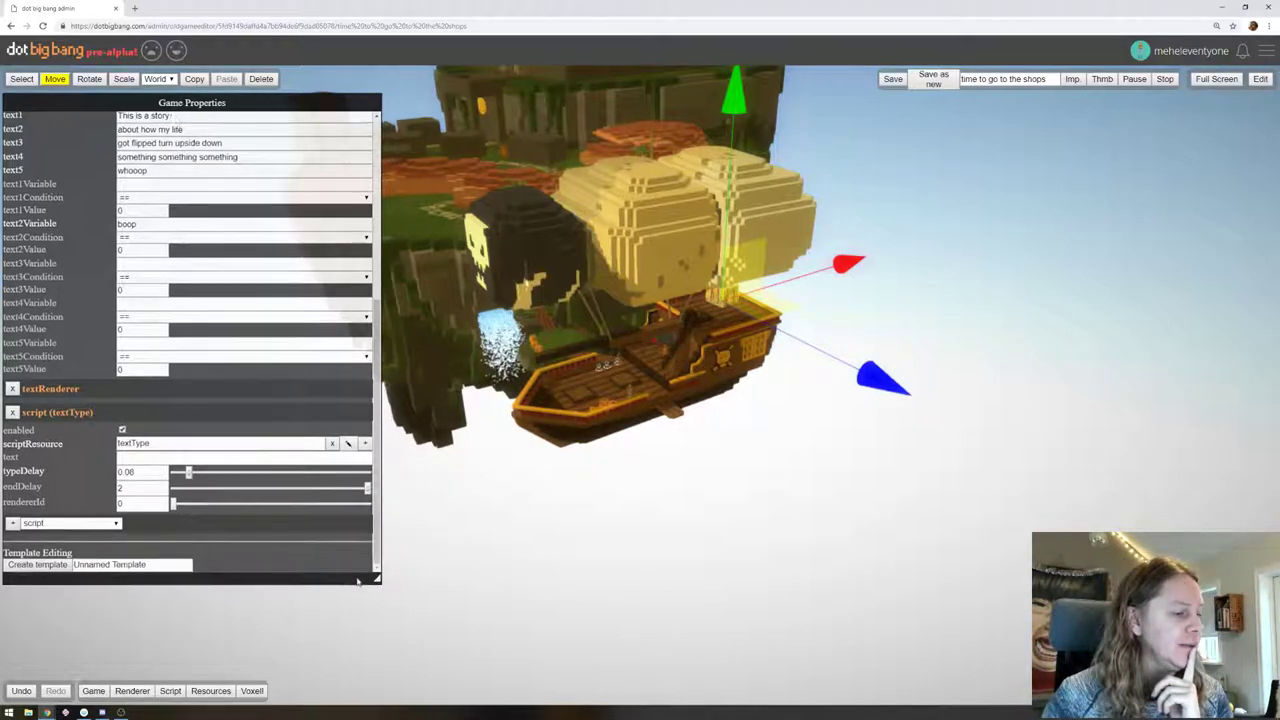
left_click_drag(381, 577, 297, 601)
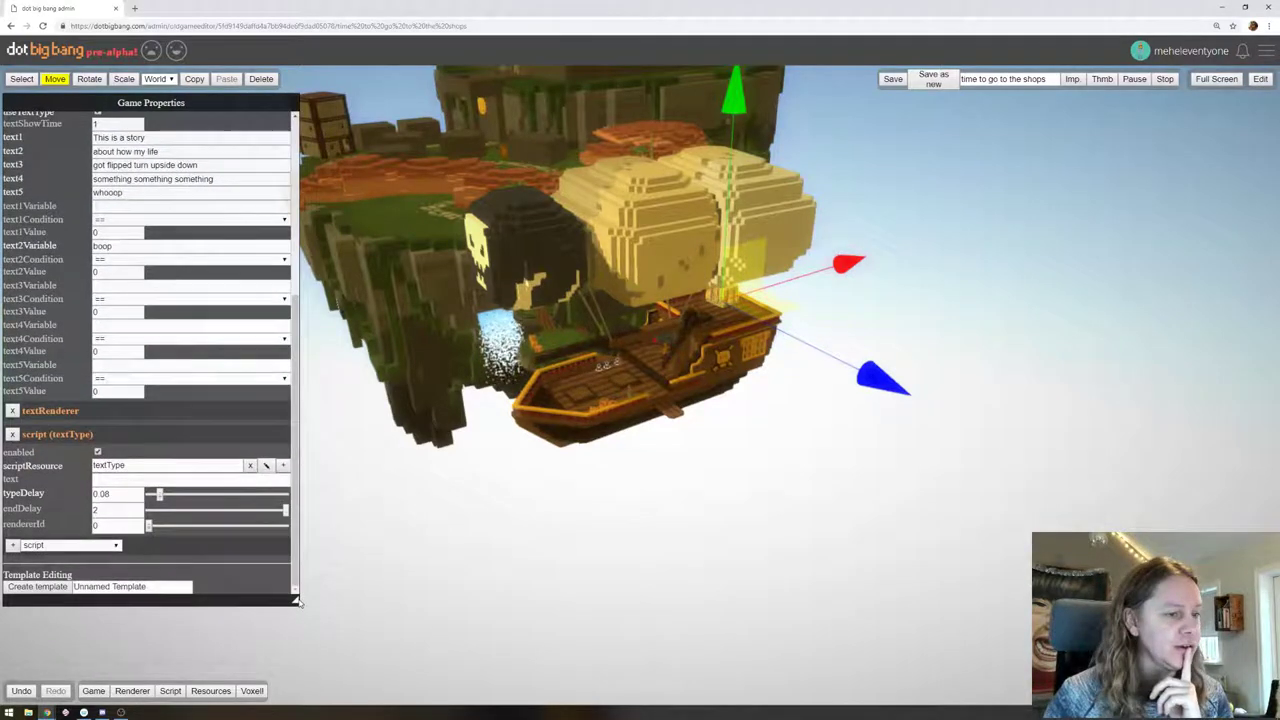
Restart the game and run up to the stern deck to playtest the Test Crate's story text
left_click(1165, 79)
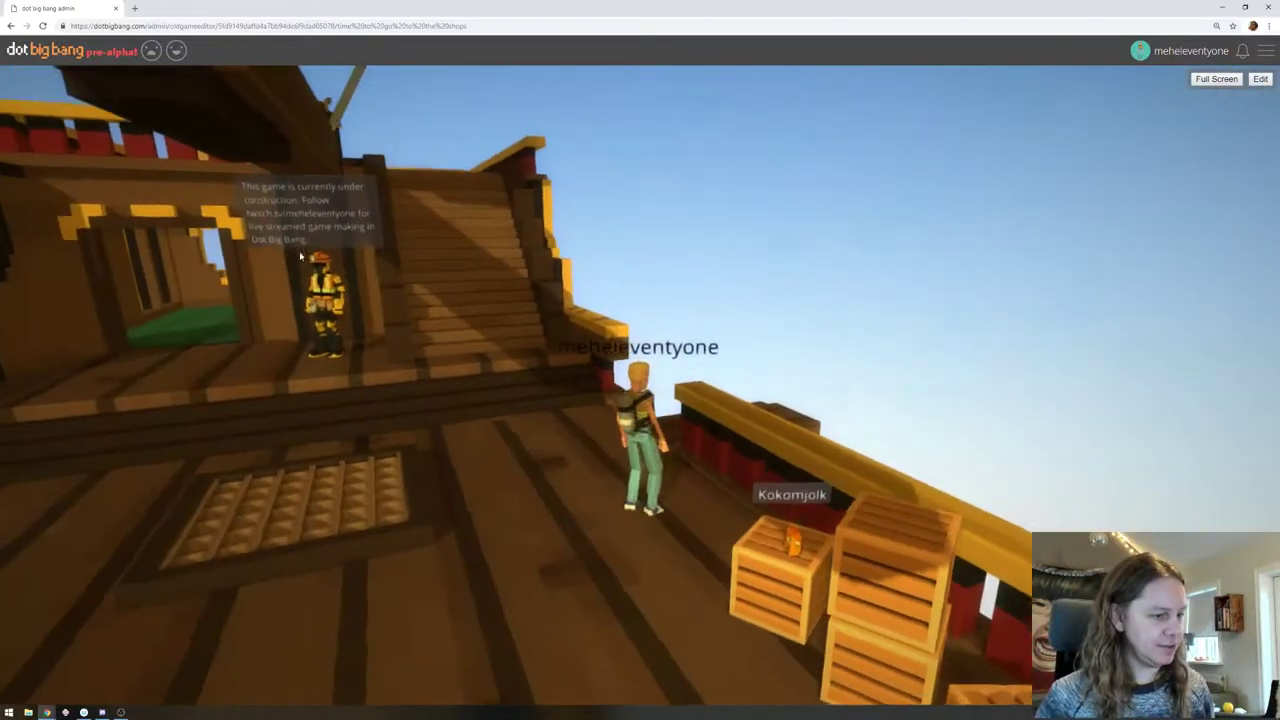
key("w")
left_click_drag(686, 240, 640, 226)
left_click_drag(764, 200, 499, 217)
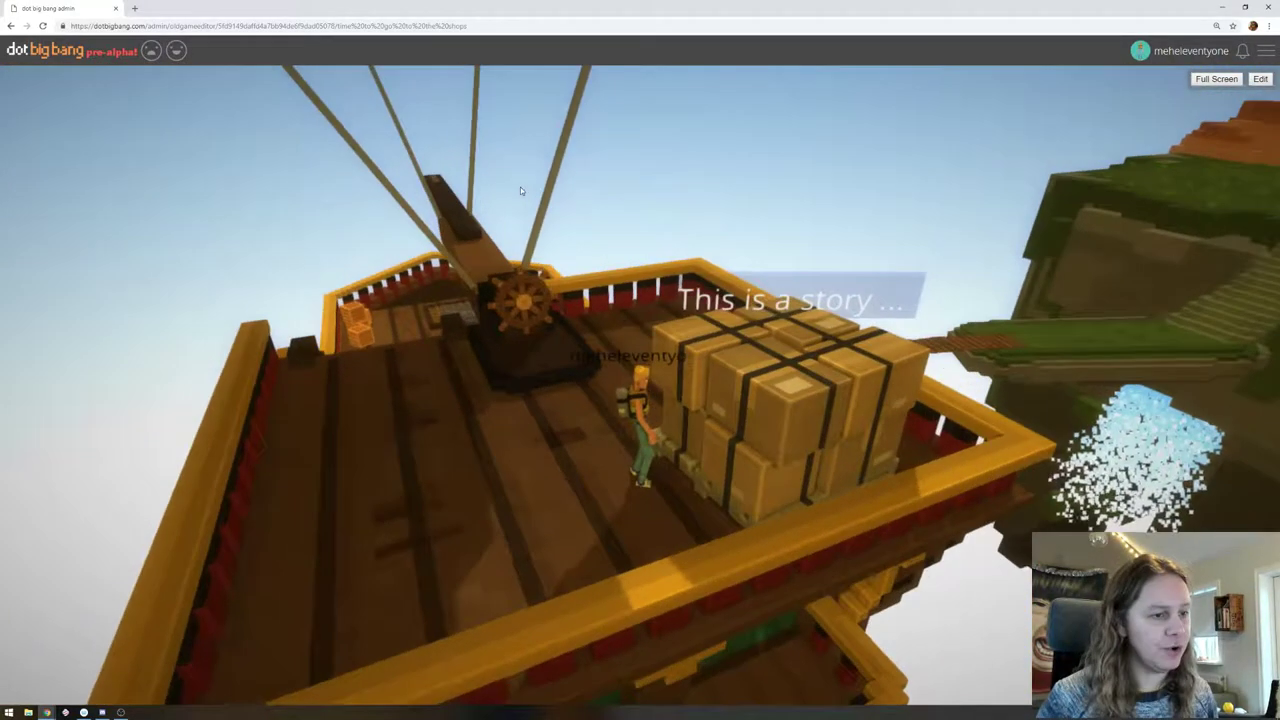
key("w")
left_click_drag(520, 190, 431, 174)
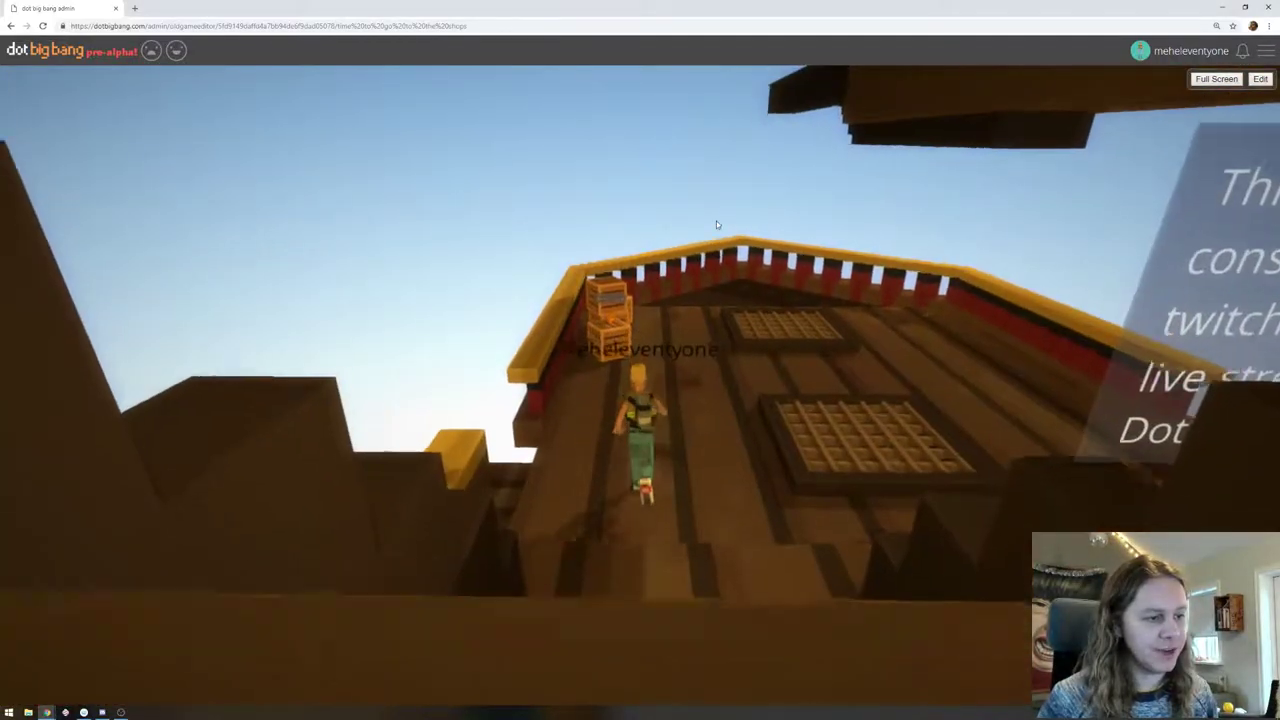
Run back down to the main deck crates and pick up the Kokomjolk item
left_click_drag(717, 223, 615, 210)
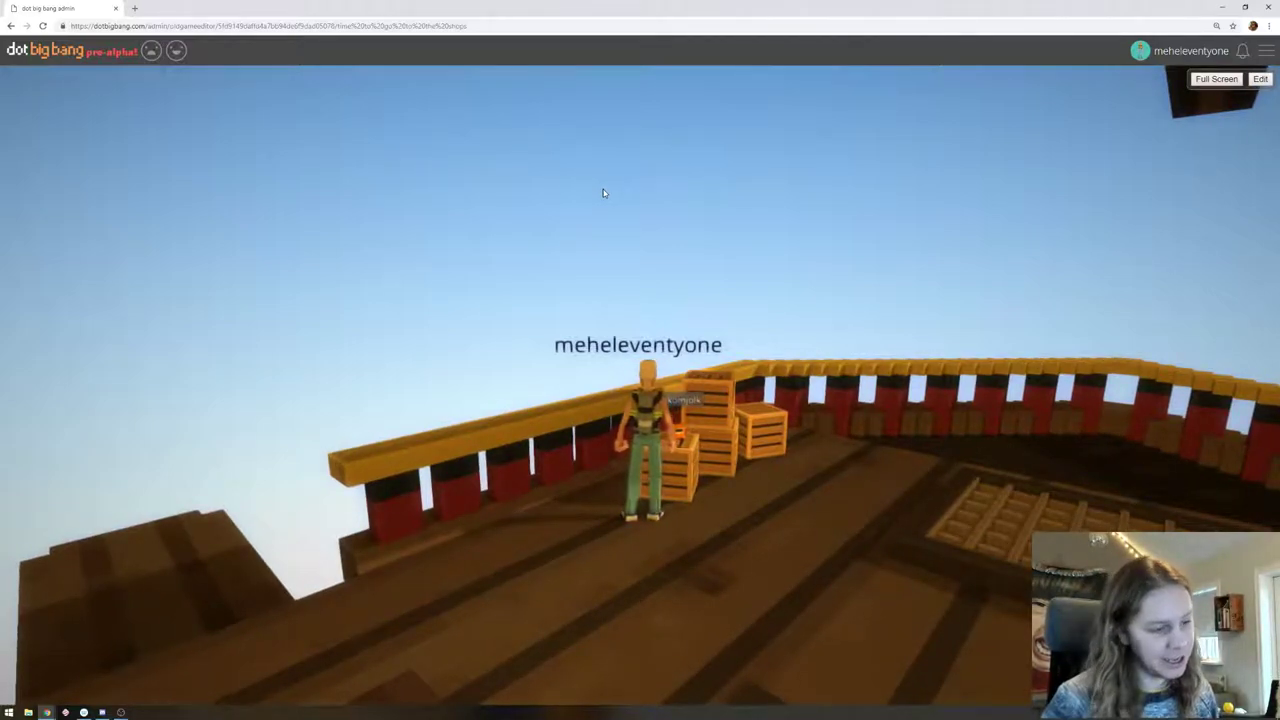
left_click_drag(744, 213, 774, 212)
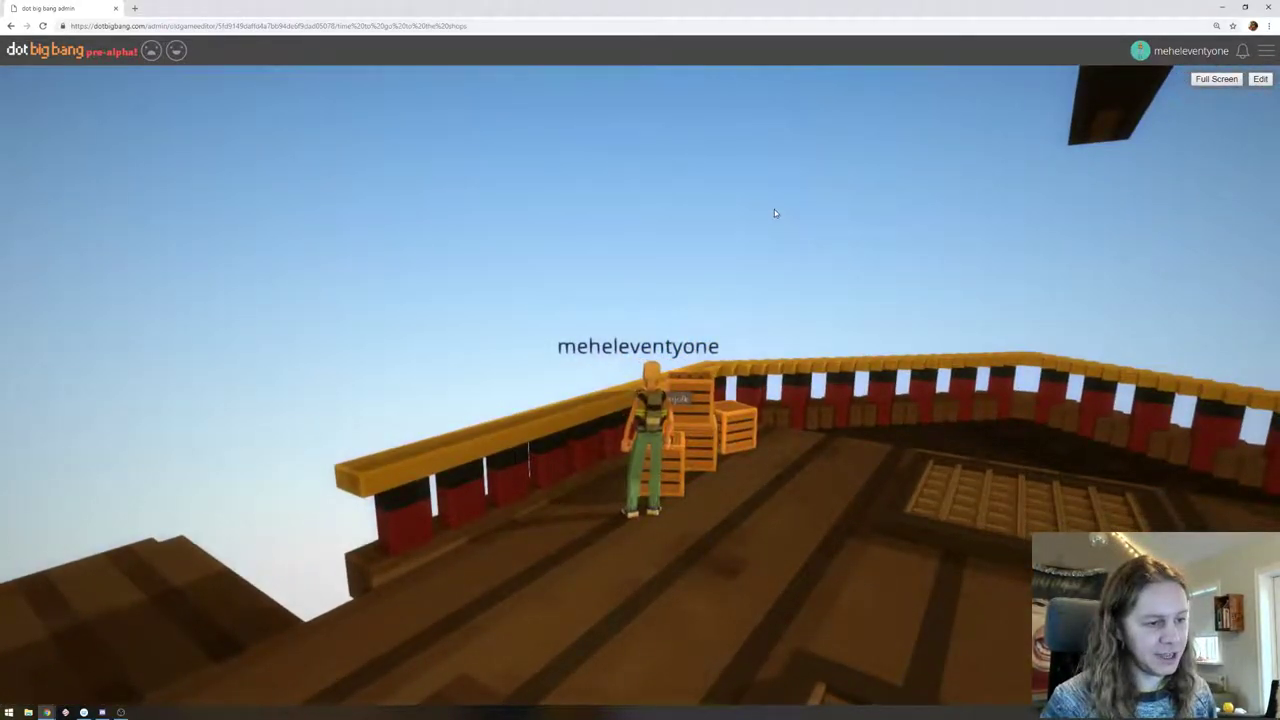
key("e")
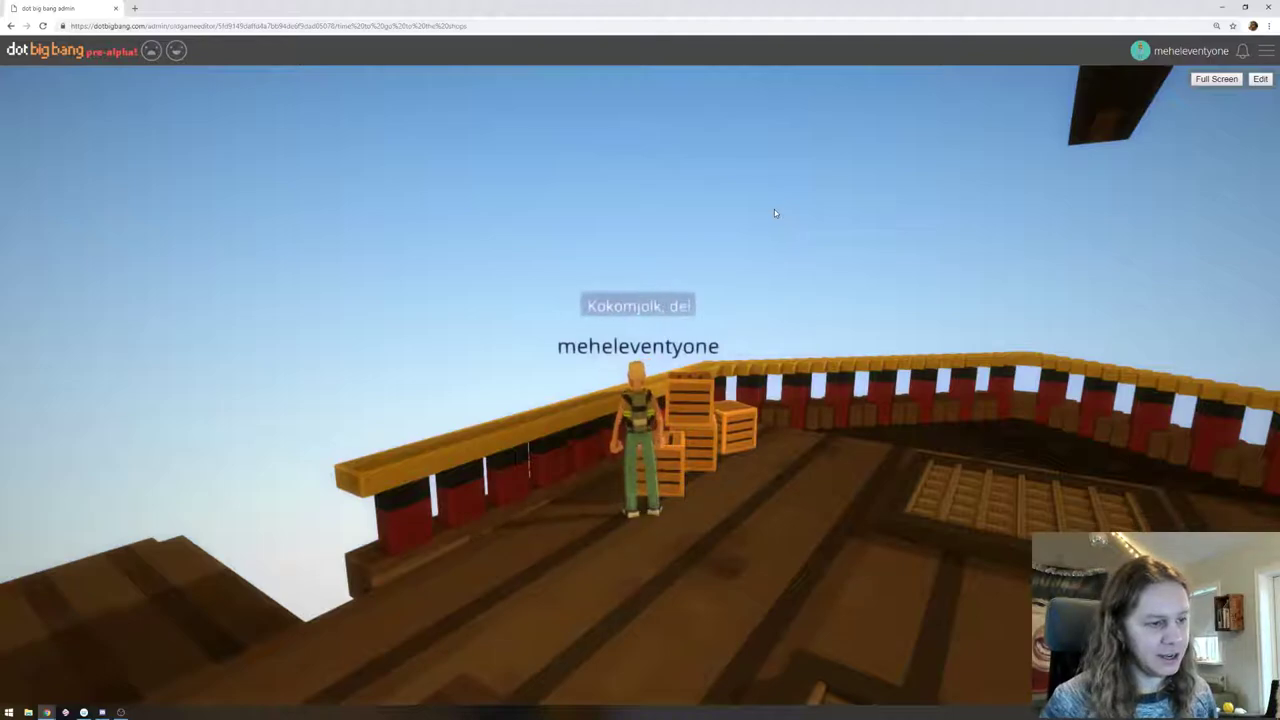
Run the character from the main deck up the ship's stairs to the Test Crate
left_click_drag(774, 213, 620, 233)
key("a")
key("w")
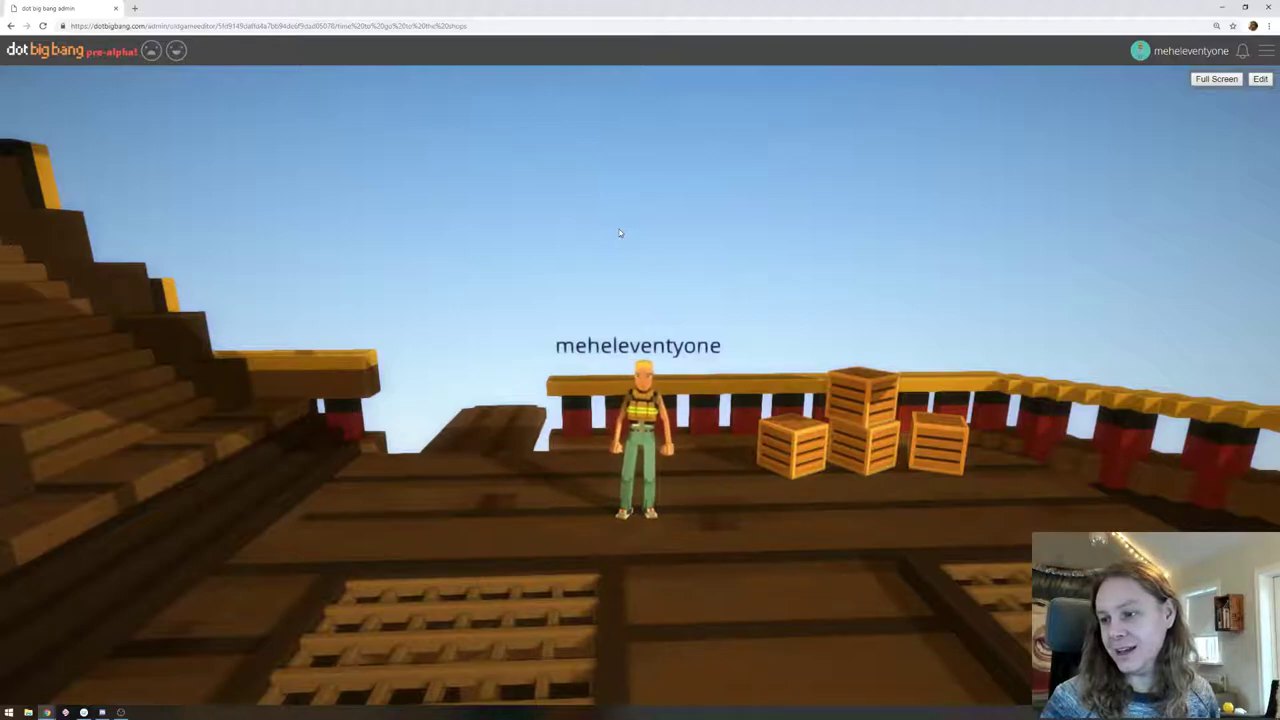
key("w")
key("w")
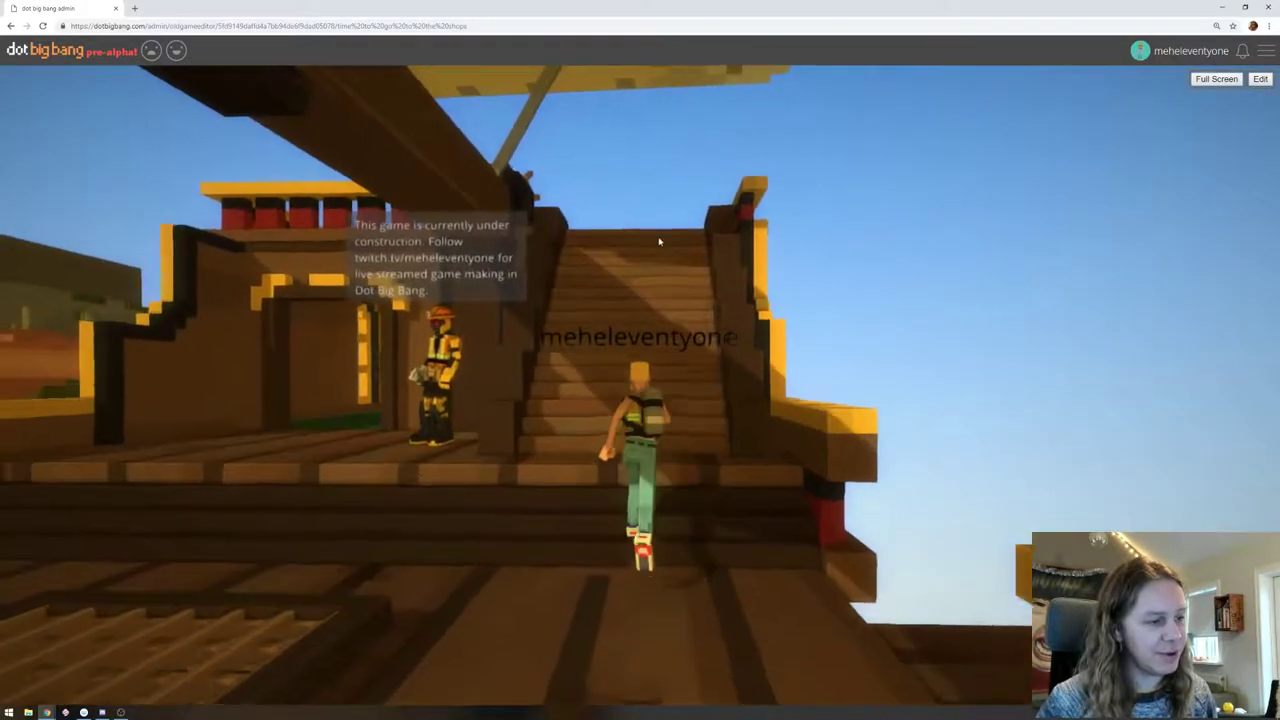
key("w")
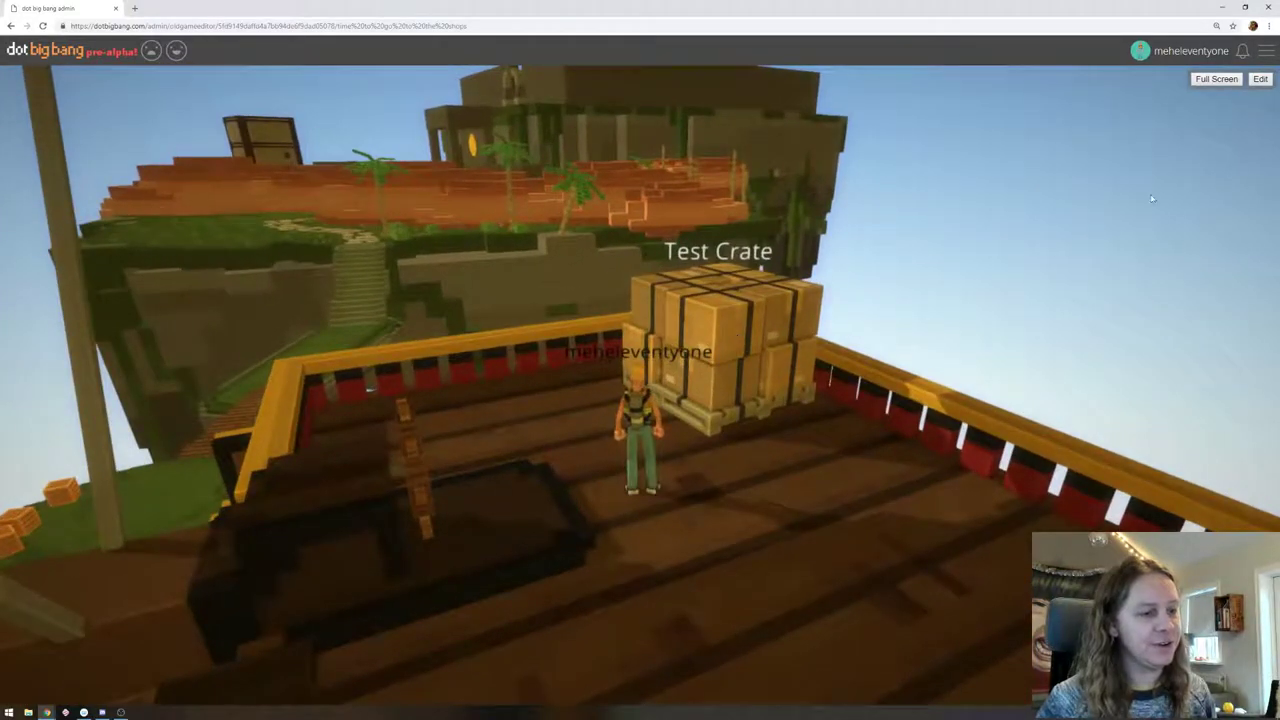
Back in edit mode, change the Test Crate's text2 to "all about how my life" and save the game
left_click(1267, 80)
left_click_drag(964, 240, 964, 208)
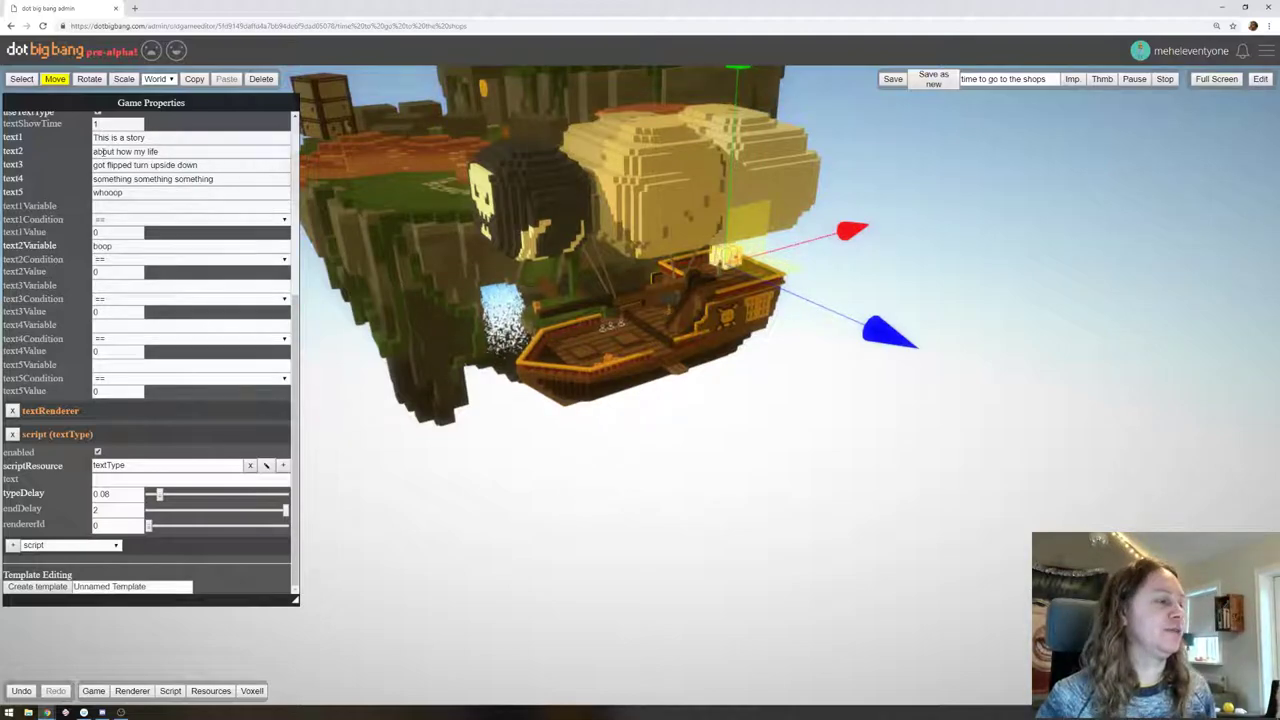
left_click(93, 151)
type("all")
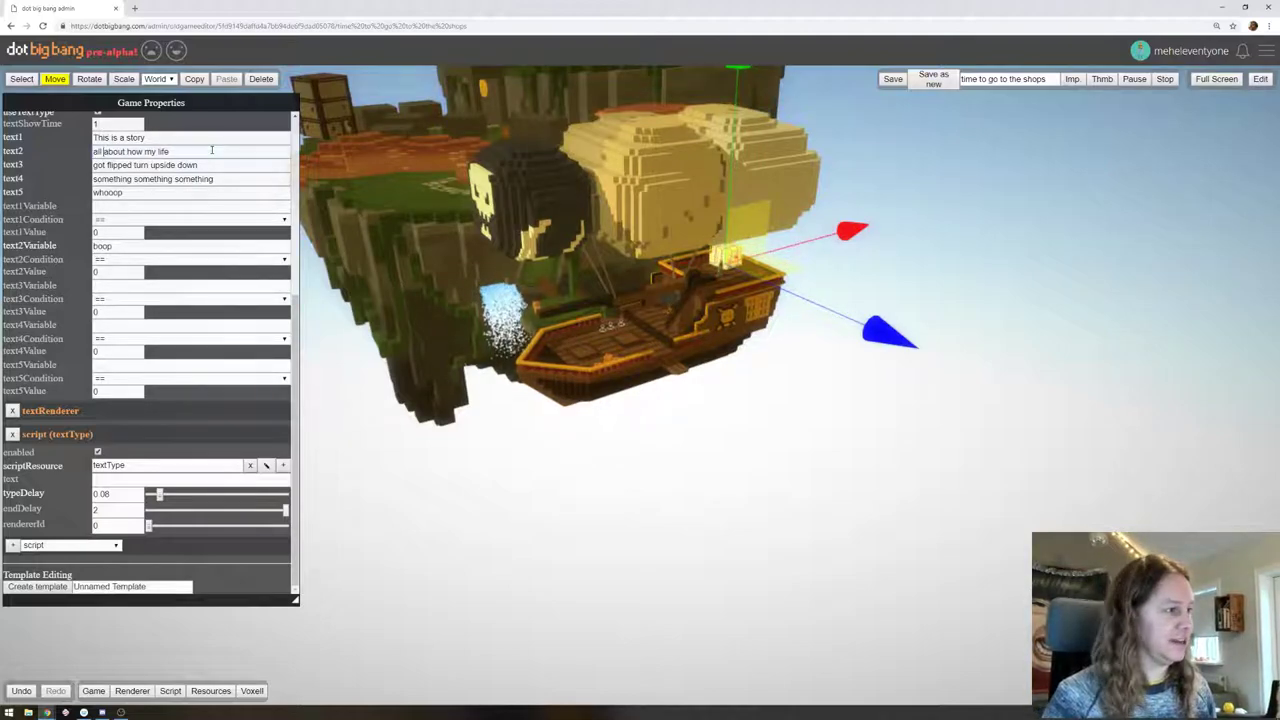
left_click(885, 83)
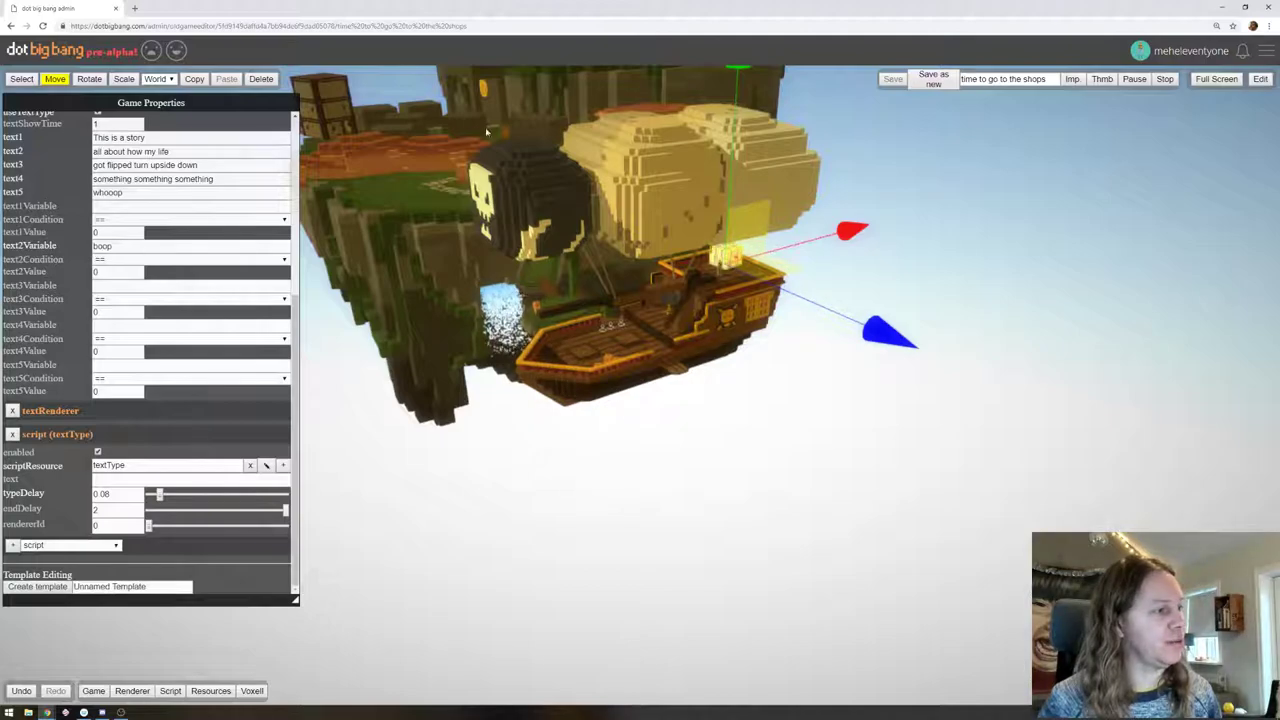
Playtest the Test Crate's edited story text in play mode and return to edit mode
left_click(1262, 80)
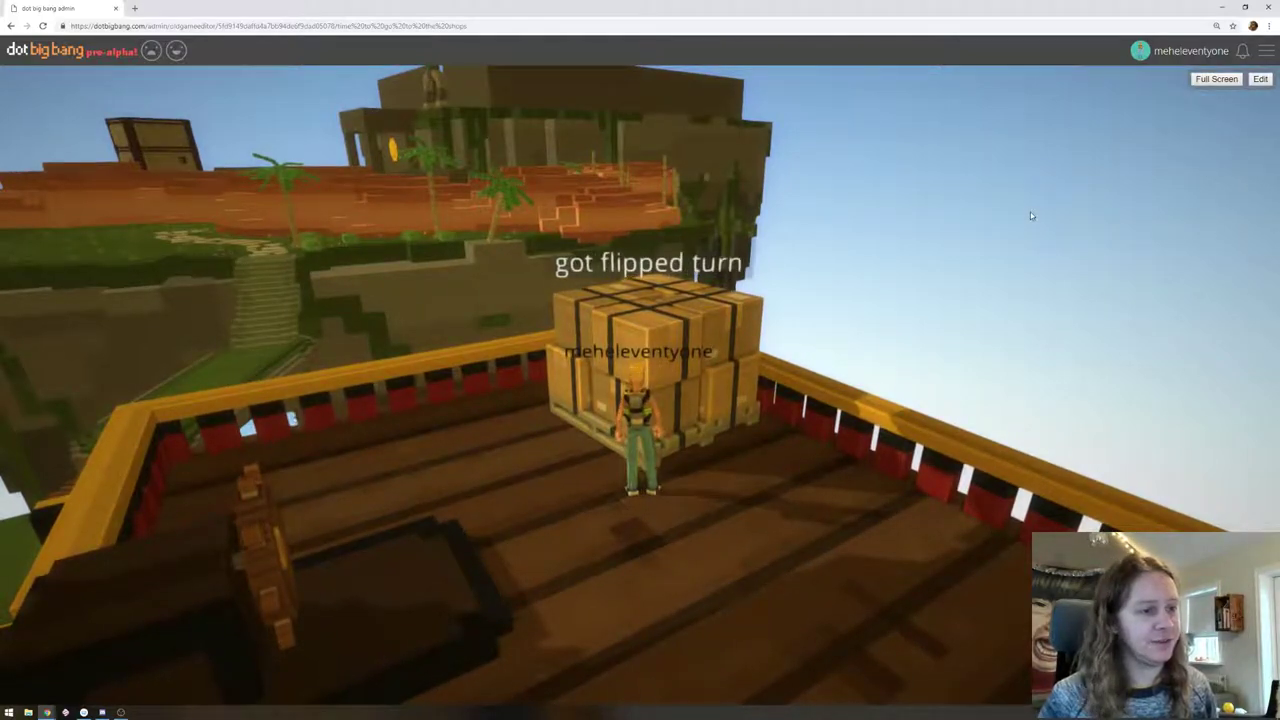
left_click(1260, 79)
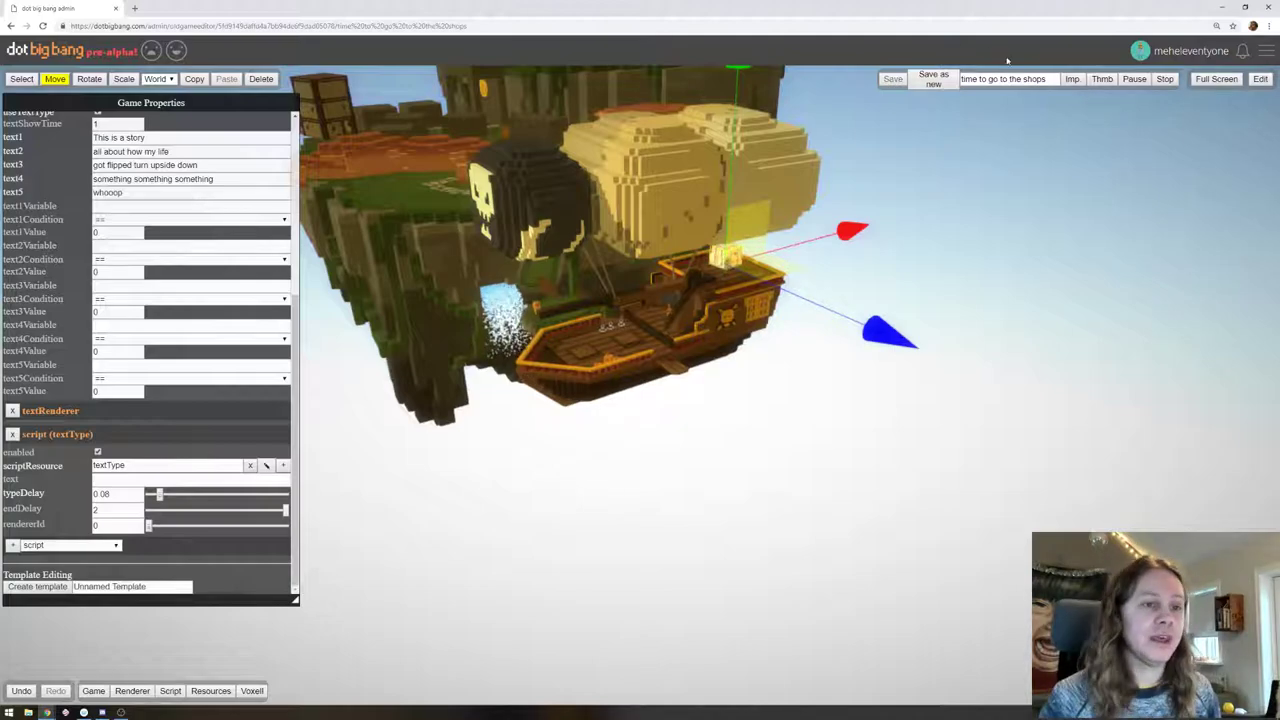
left_click(1255, 80)
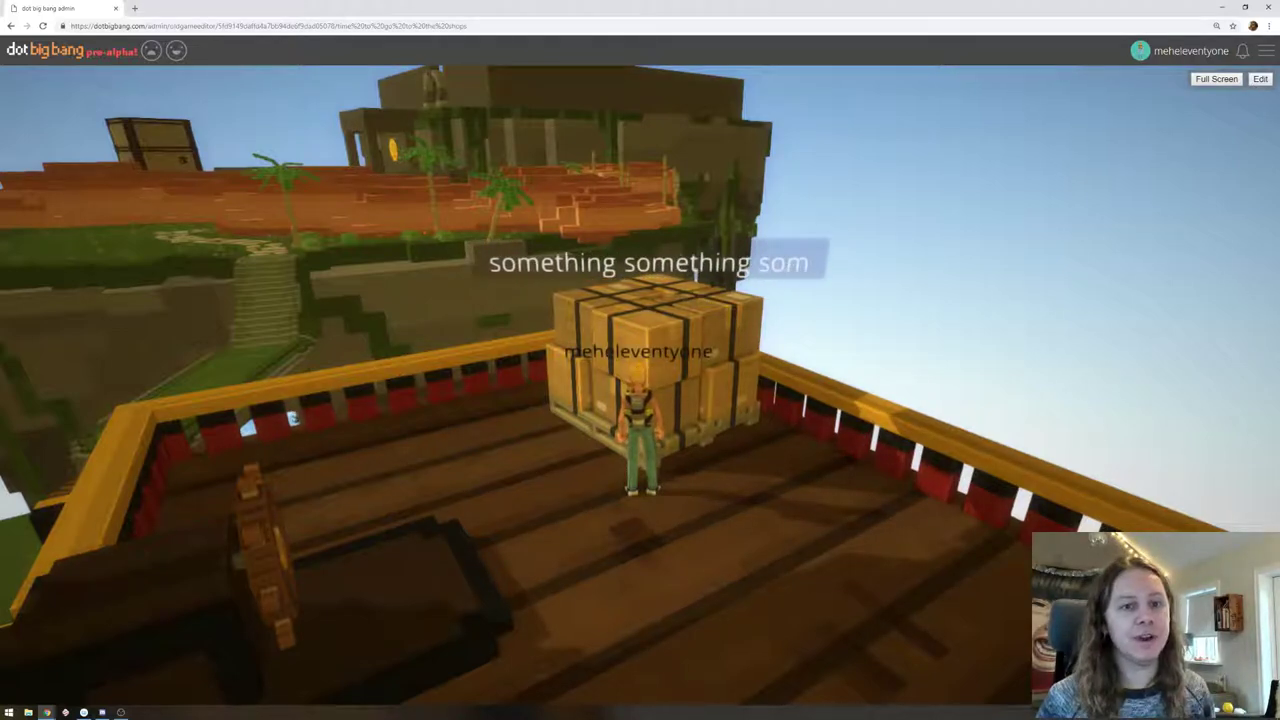
left_click(1256, 79)
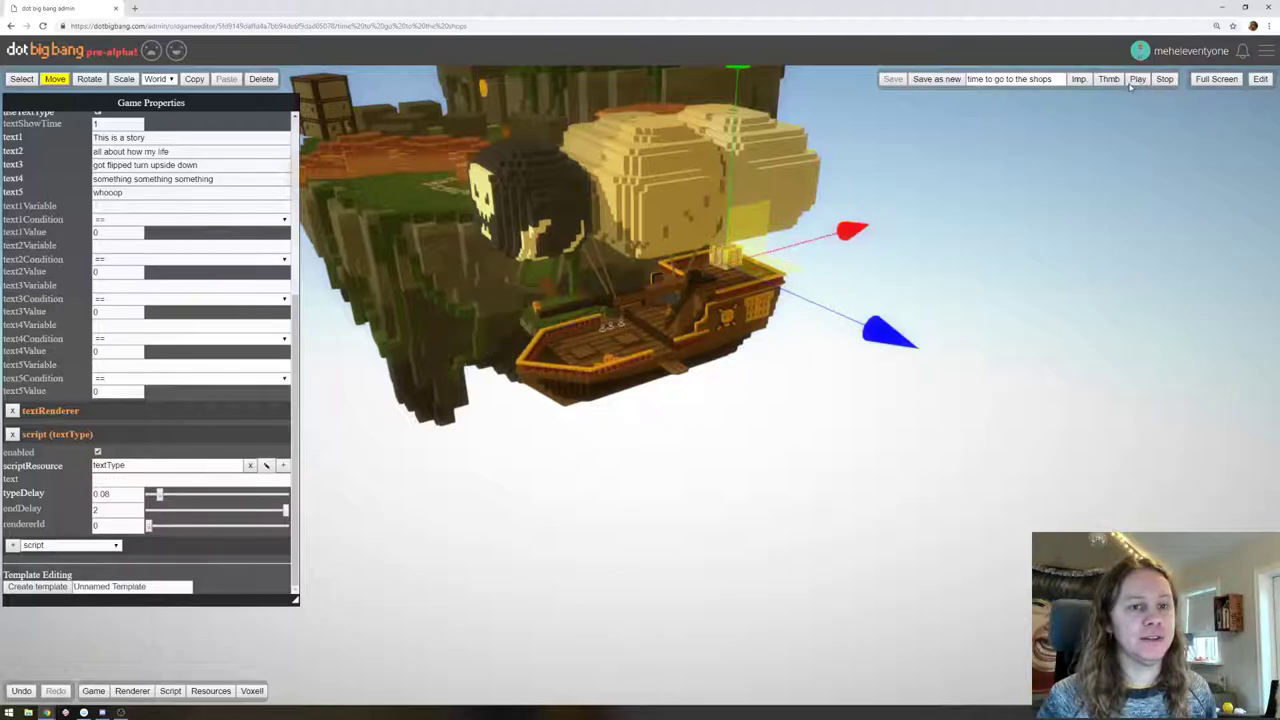
Play the game from the ship's main deck, run up to the Test Crate and trigger its story text
left_click(1260, 79)
key("w")
left_click_drag(962, 223, 615, 207)
key("w")
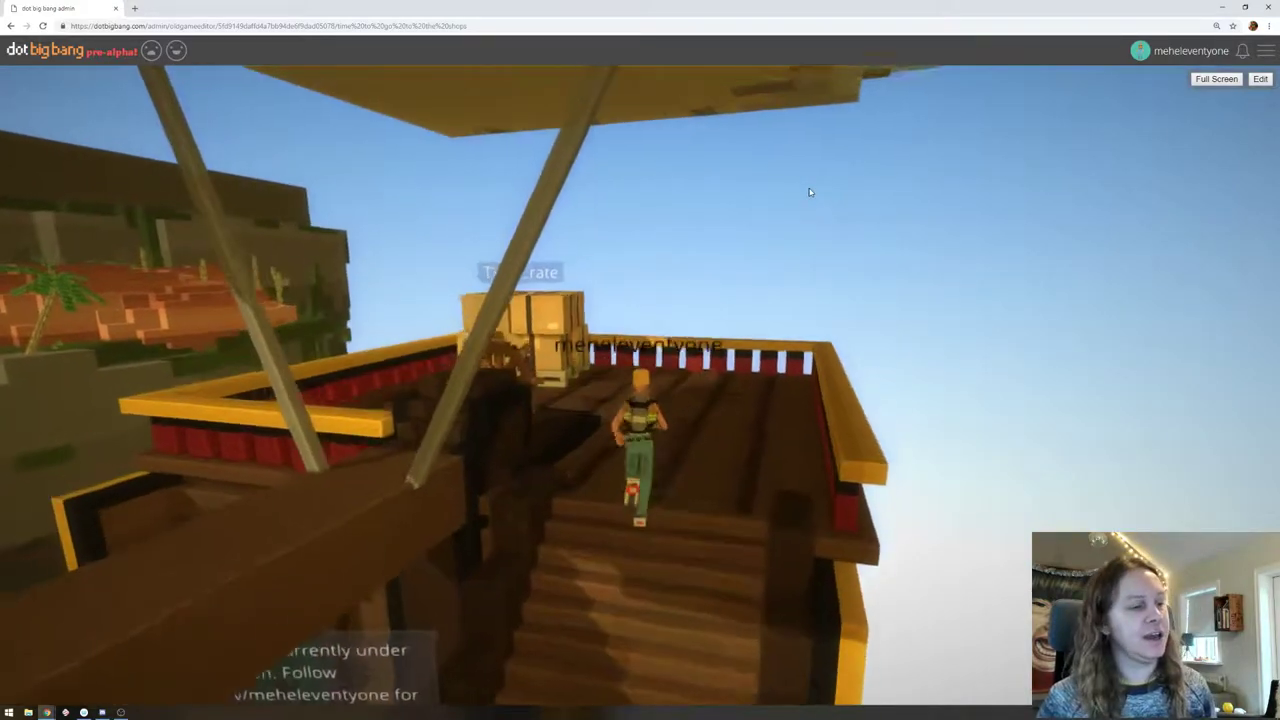
key("w")
left_click_drag(811, 192, 604, 226)
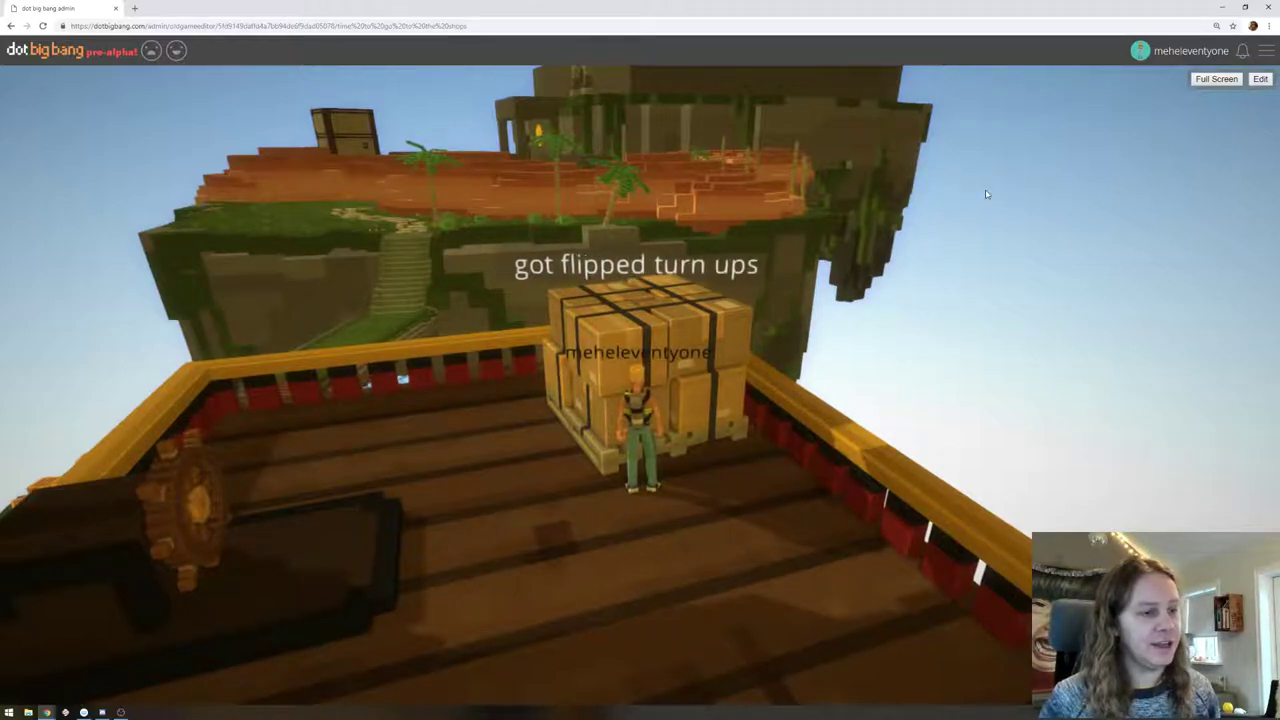
Run back to the Kokomjolk crates on the main deck and return to edit mode
left_click_drag(986, 194, 402, 326)
key("w")
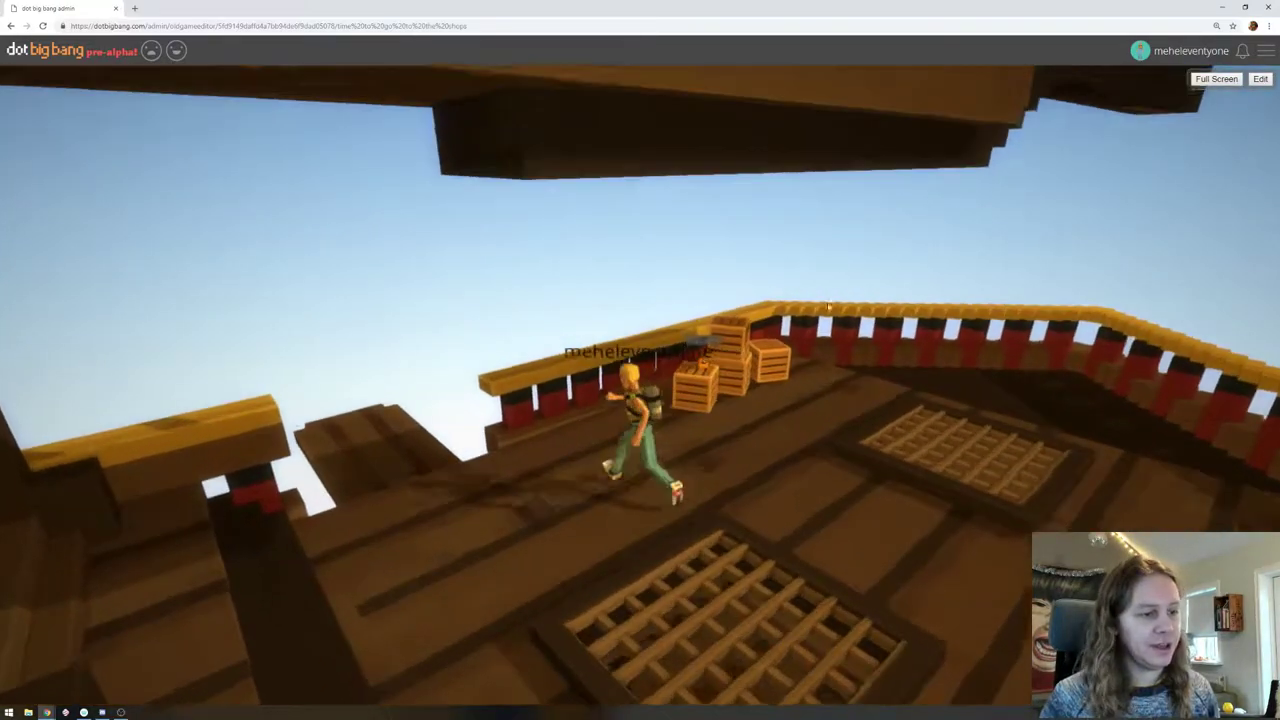
left_click_drag(828, 307, 1184, 213)
left_click(1261, 80)
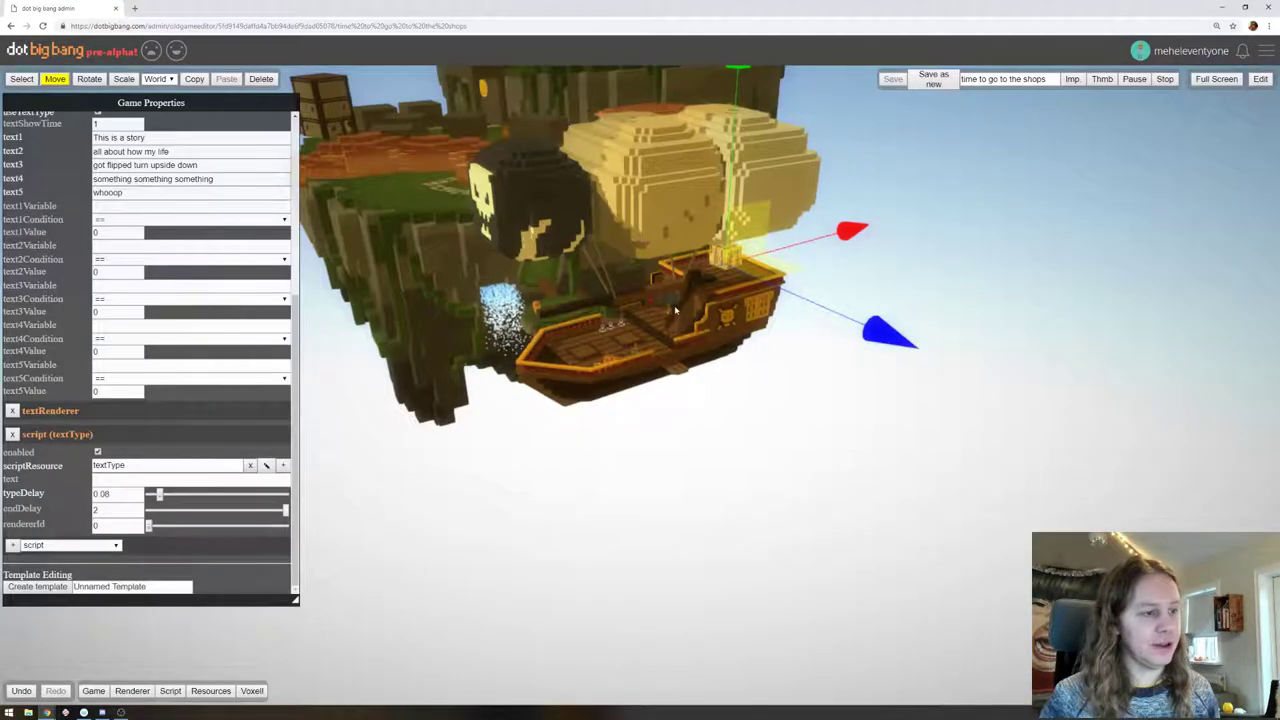
Focus on the player, select the Doodle_withFlower entity on the crate, examine its tale_item script and switch to the Select tool
double_click(633, 349)
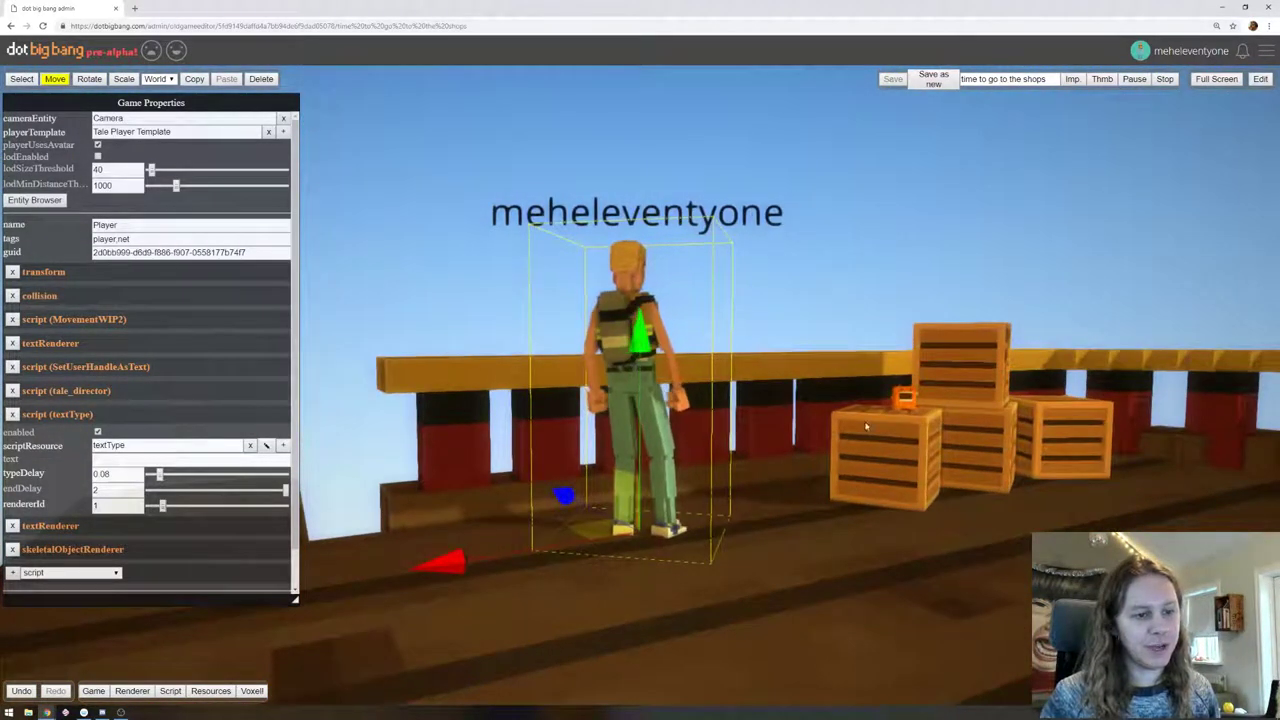
left_click(903, 398)
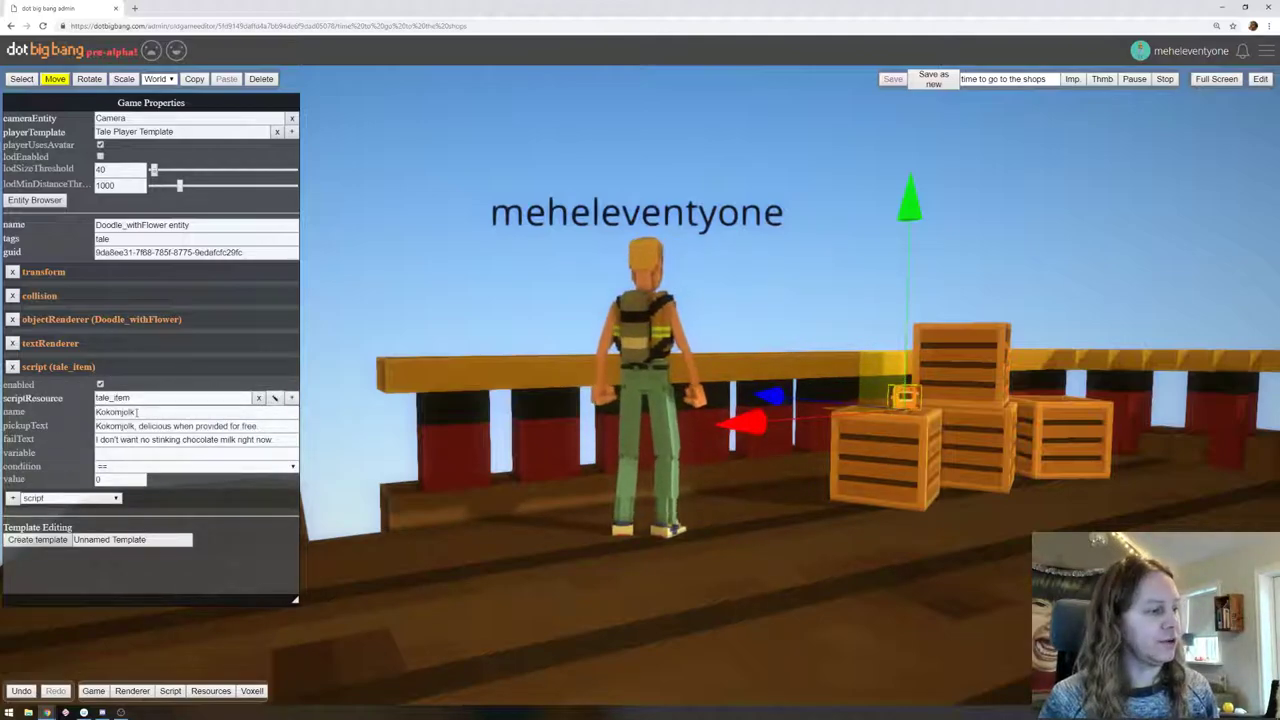
left_click(21, 79)
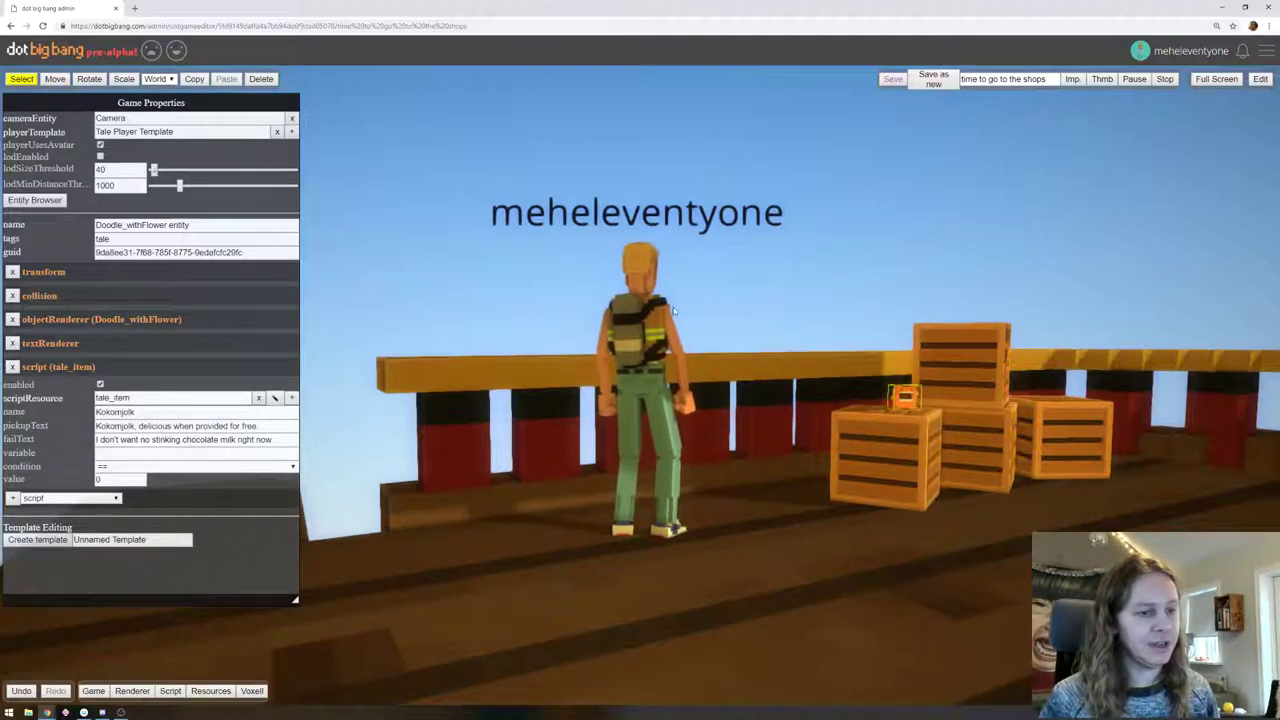
Select the City_Pallet_Boxes entity on the upper deck and set its tale_snippet text5Variable to Kokomjolk and text5Value to 1
right_click_drag(800, 255, 932, 203)
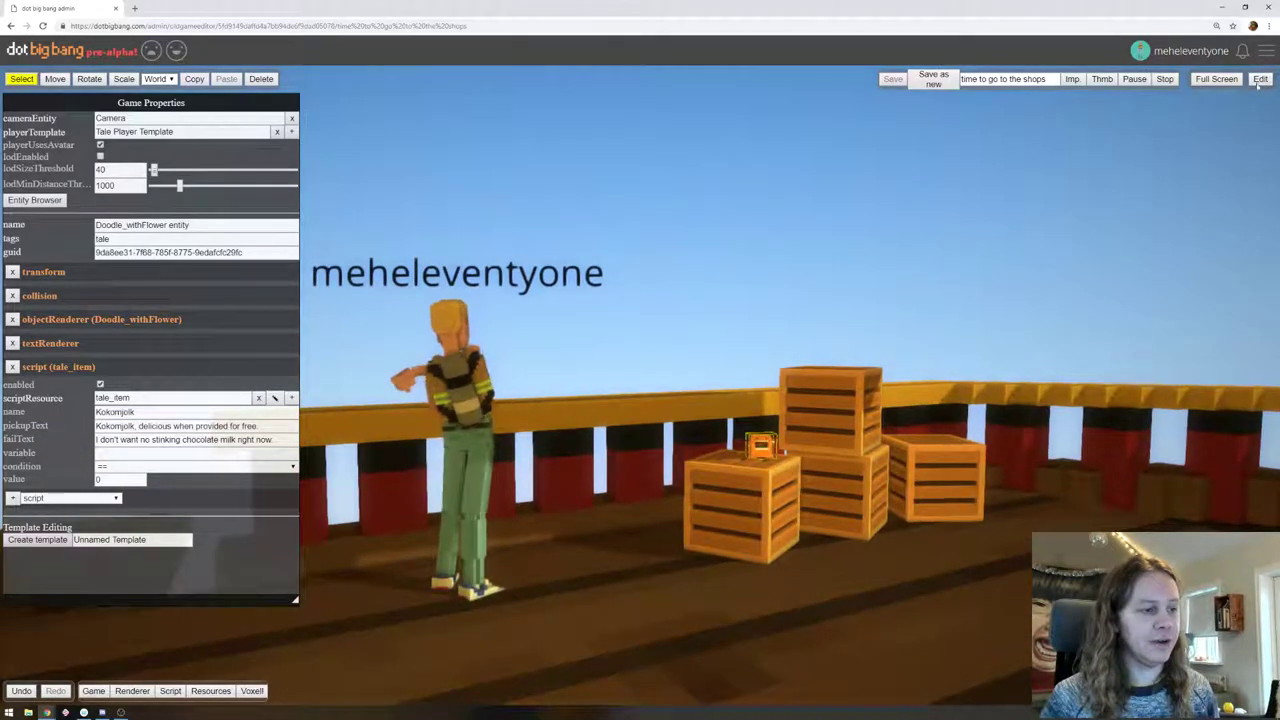
right_click_drag(831, 209, 253, 225)
mouse_move(820, 220)
middle_mouse_down()
mouse_move(690, 300)
mouse_move(440, 410)
middle_mouse_up()
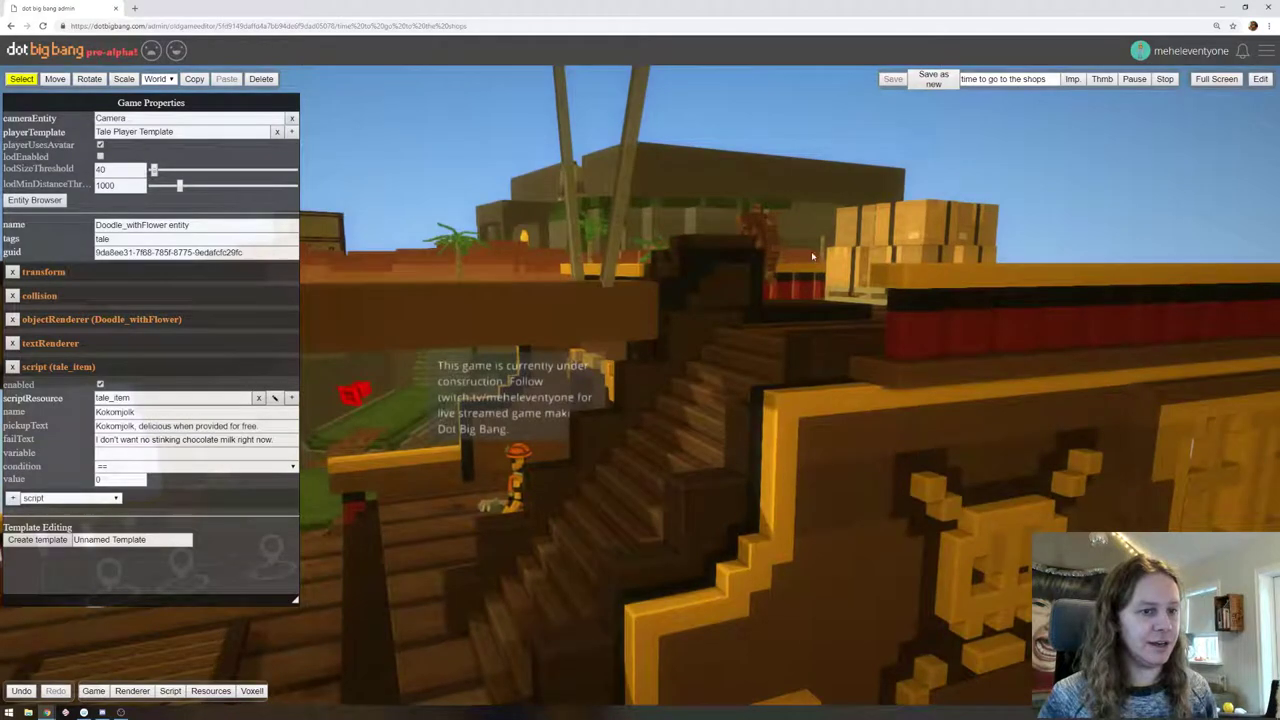
left_click(862, 256)
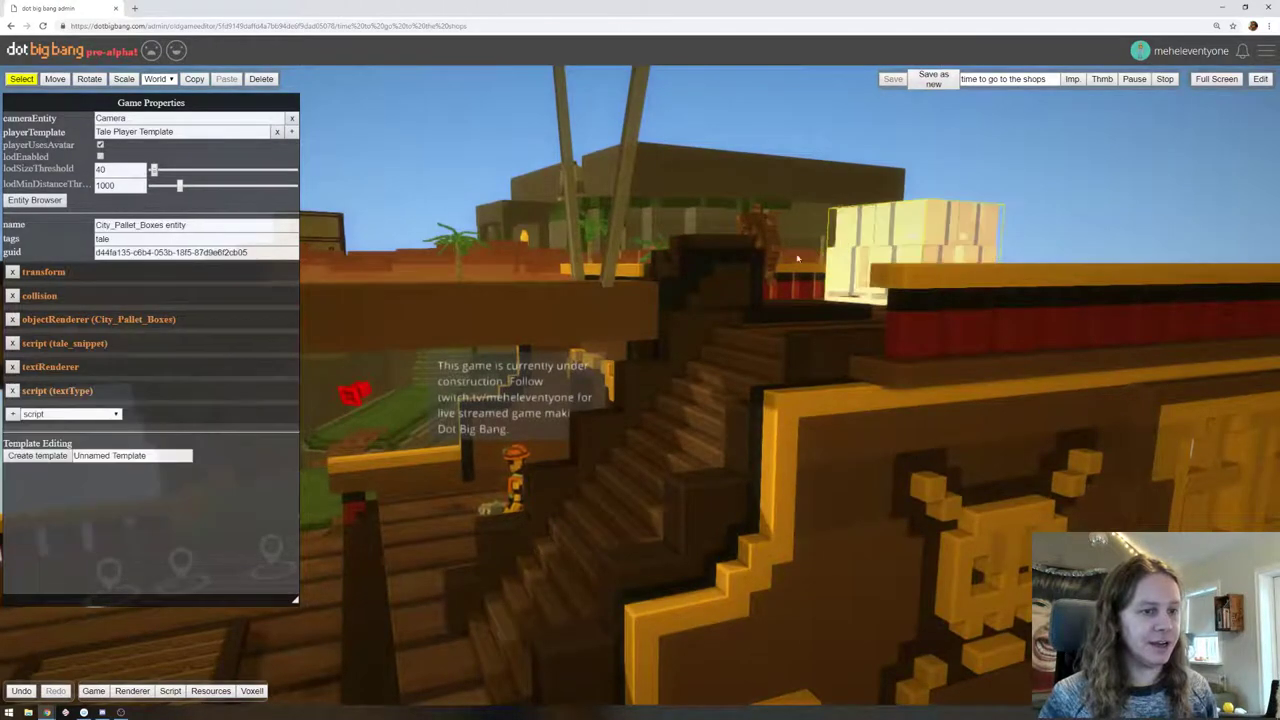
left_click(65, 343)
scroll(155, 476, "down", 2)
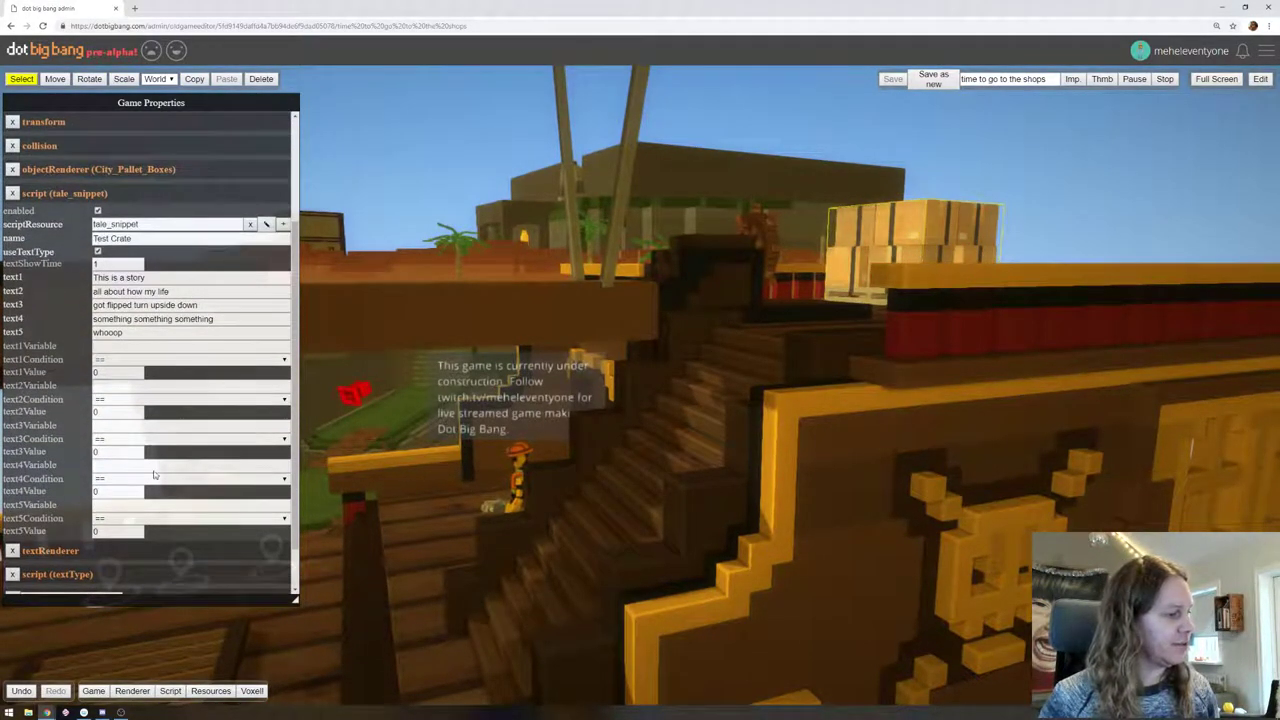
scroll(141, 476, "down", 1)
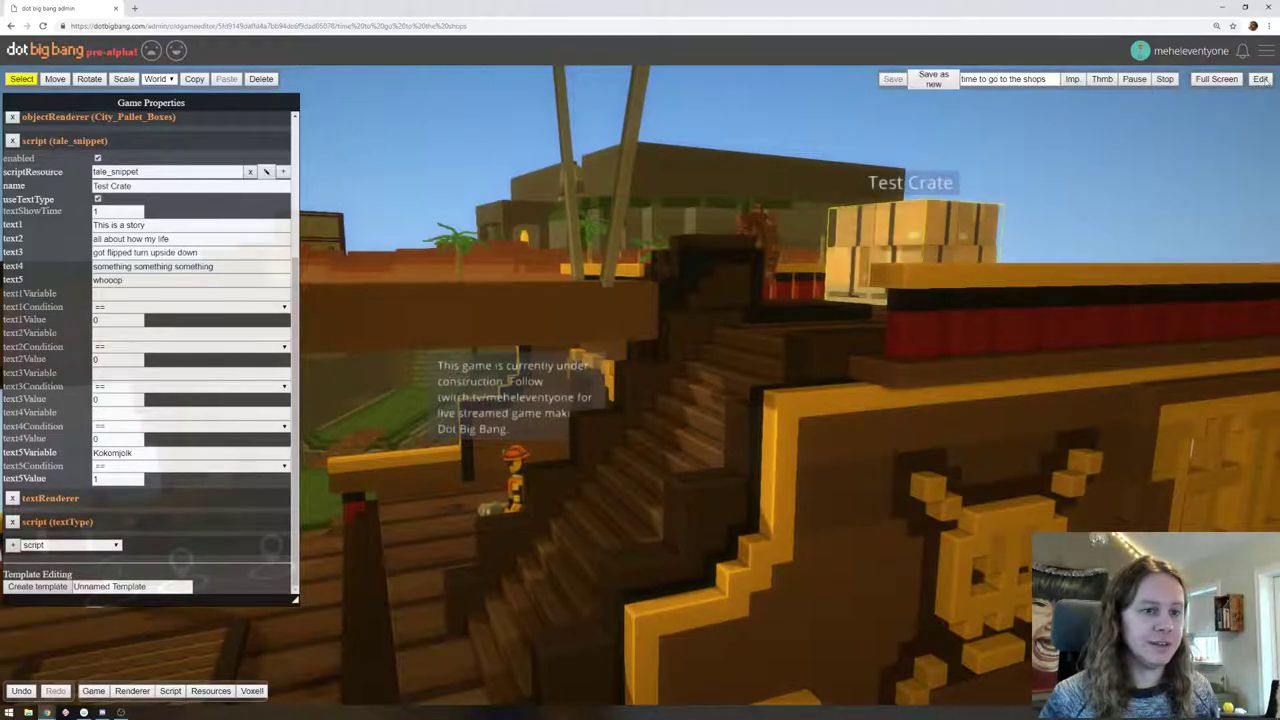
Start the game, run up the ship's stairs to the Test Crate and play through its story text
left_click(1138, 79)
key("w")
left_click_drag(770, 242, 655, 202)
key("w")
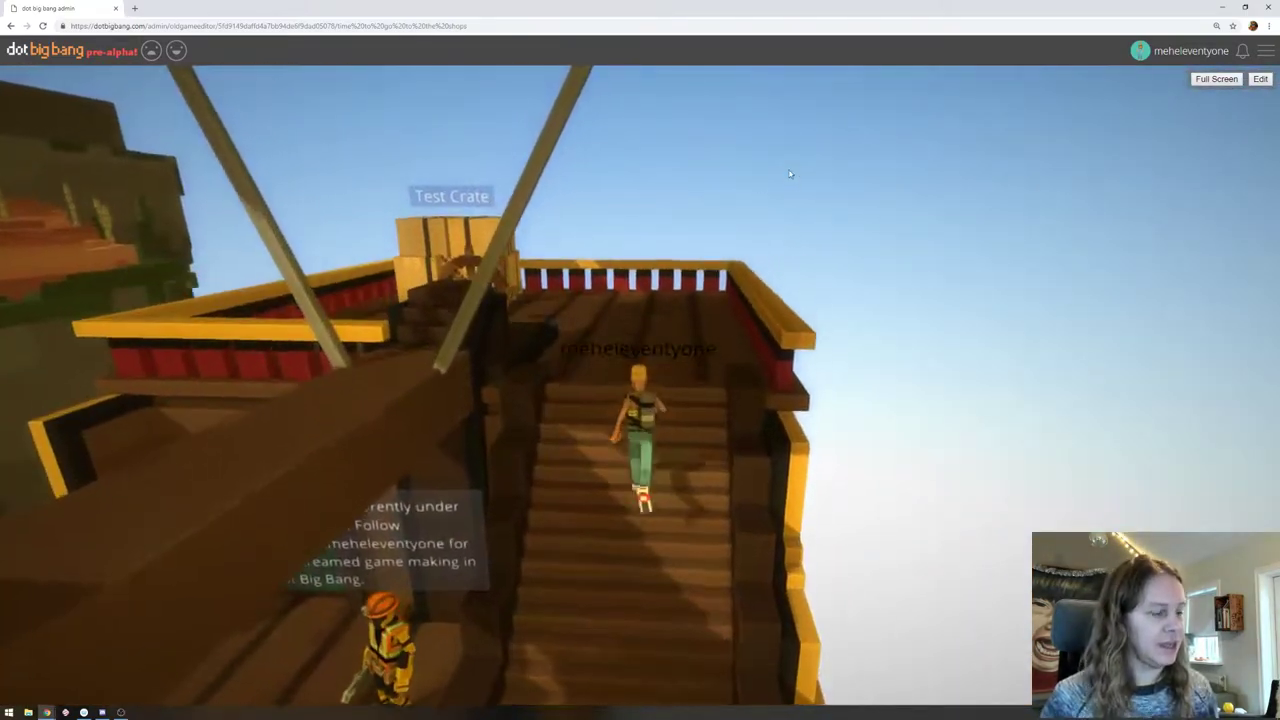
key("w")
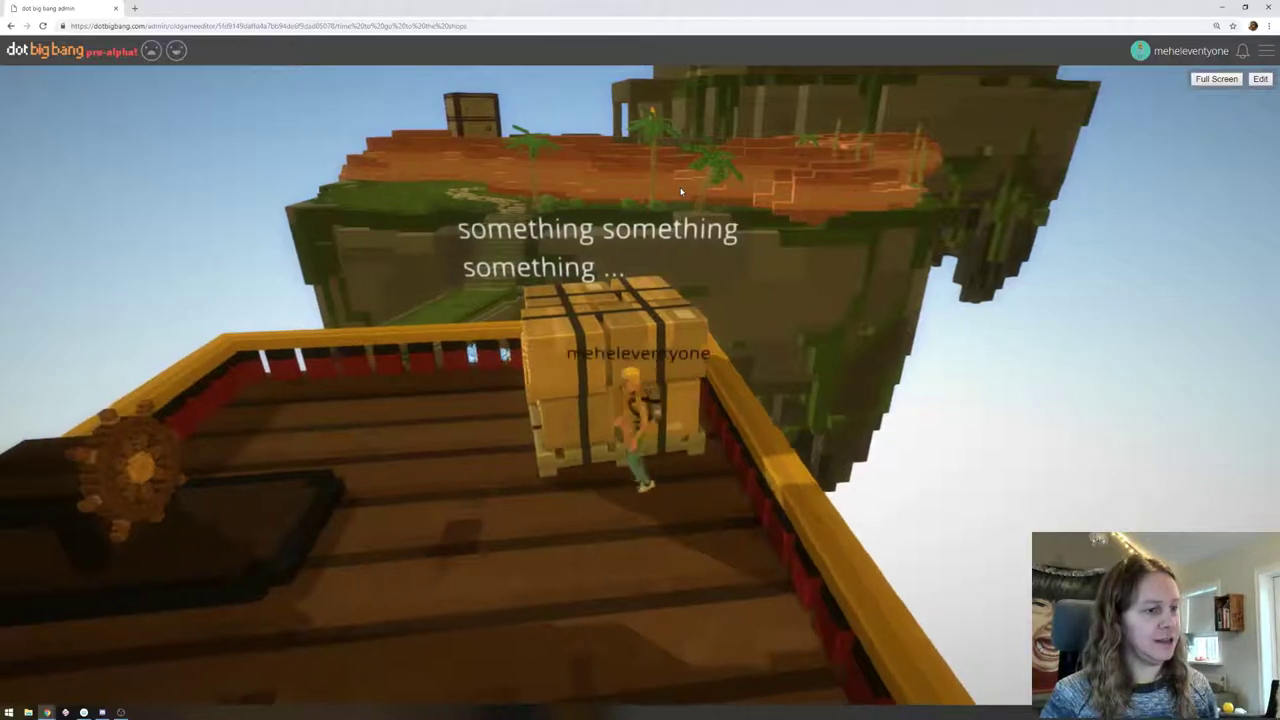
key("w")
Run down to the Kokomjolk crates on the main deck, approach the item from several sides and return to edit mode
left_click_drag(689, 191, 406, 214)
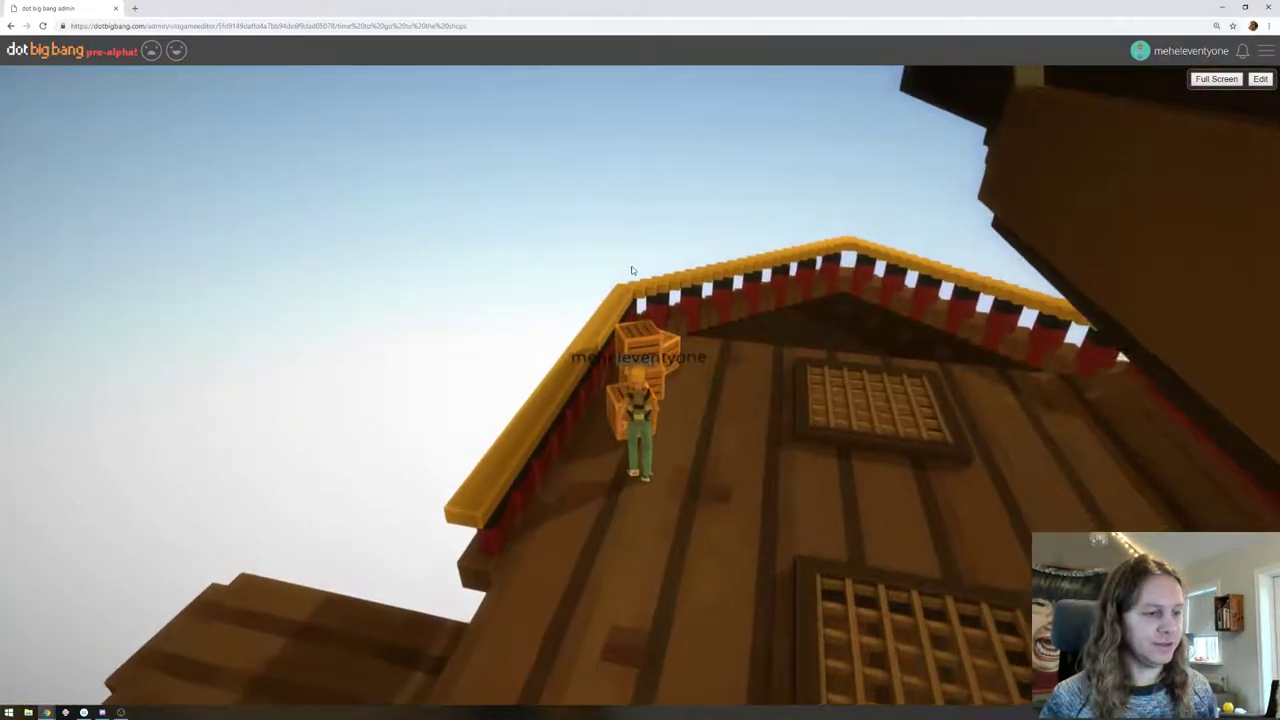
left_click_drag(650, 268, 488, 208)
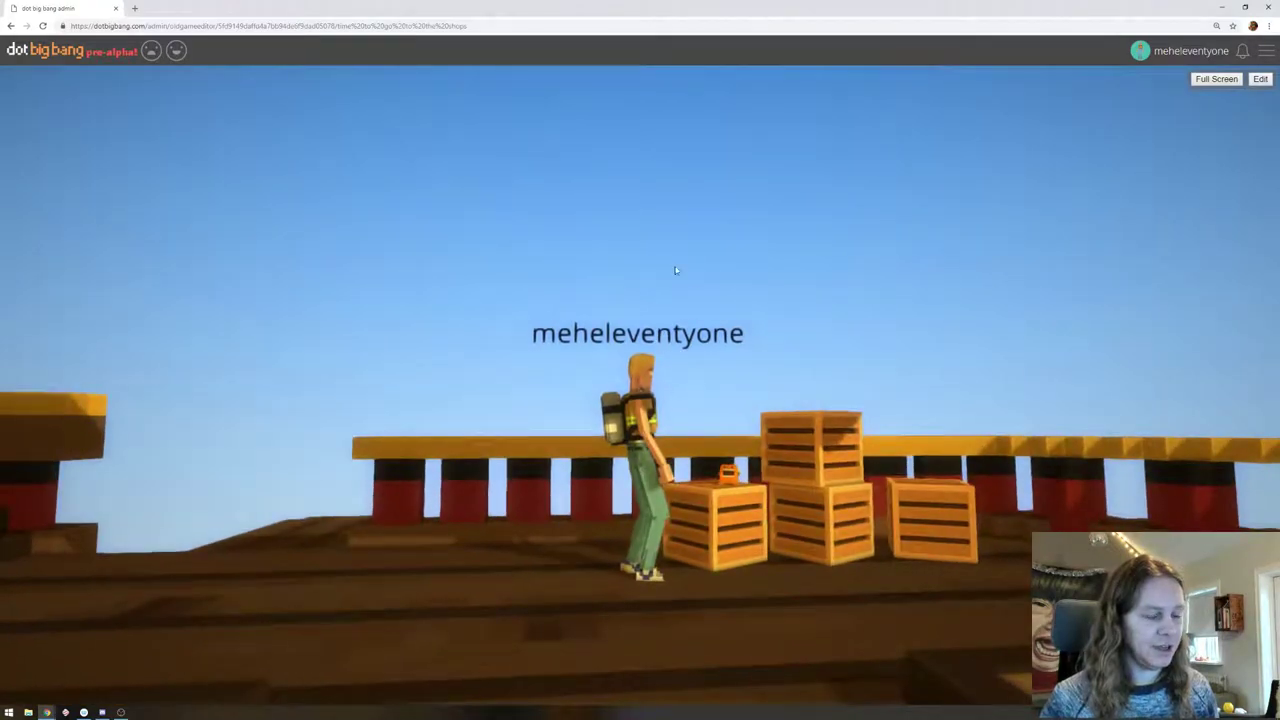
left_click_drag(730, 286, 957, 397)
key("s")
key("w")
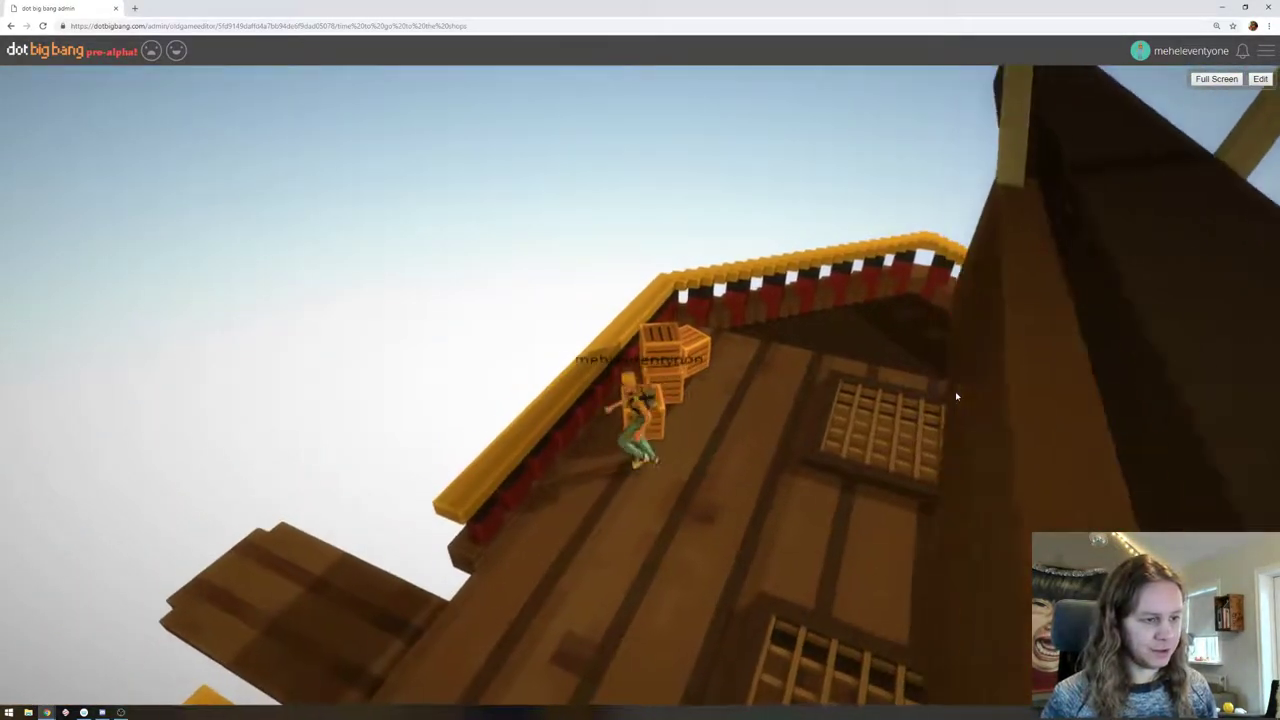
key("d")
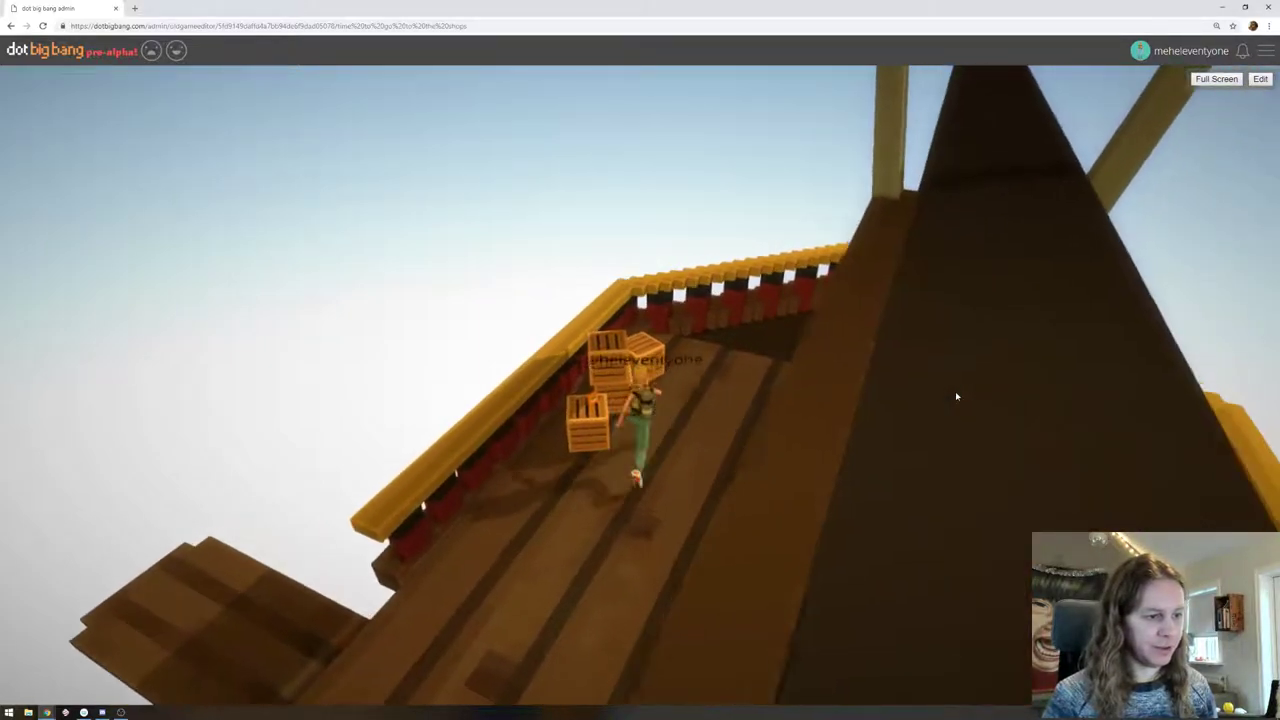
key("w")
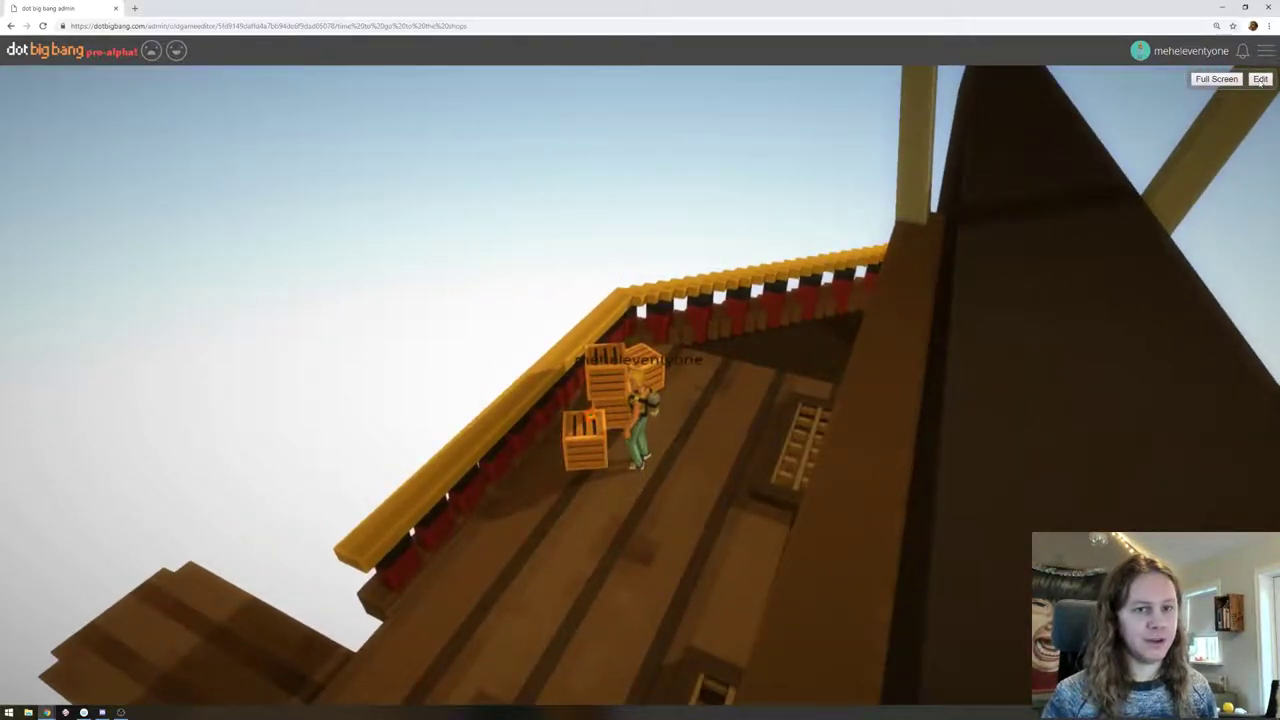
left_click(1260, 79)
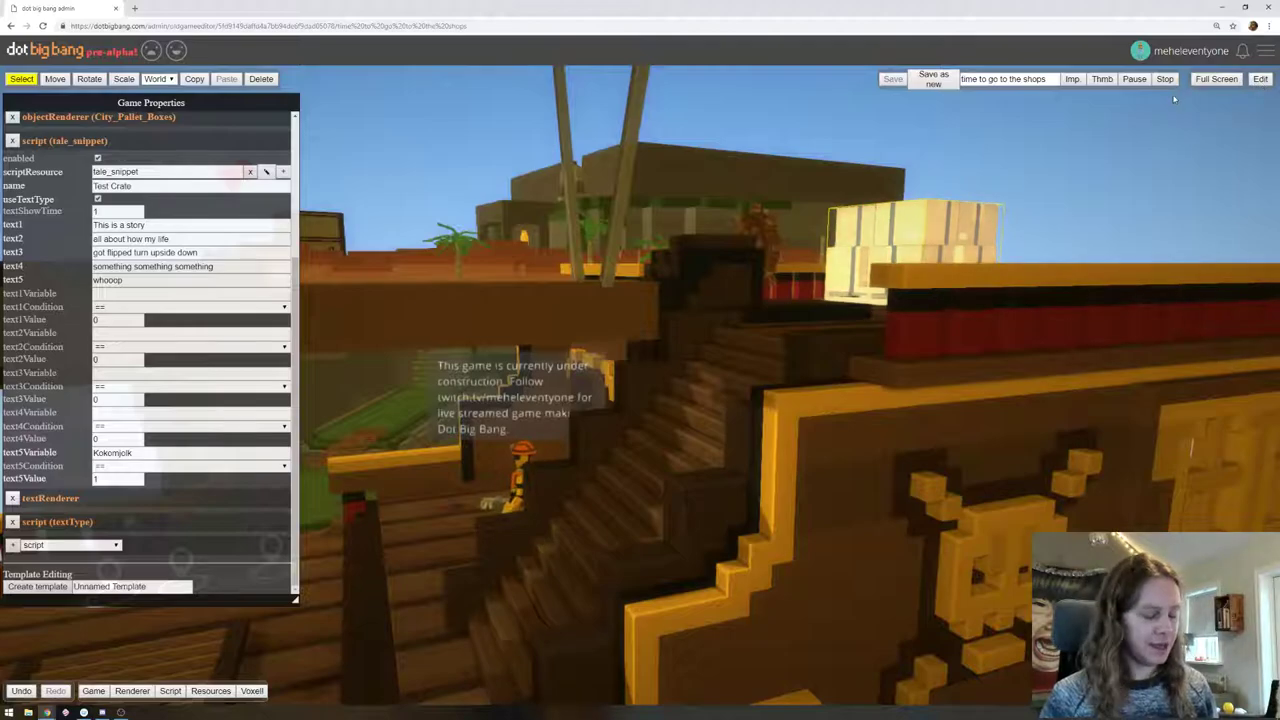
Resume play mode, run across the deck and gangplank to the grassy island, and turn back towards the ship
left_click(1247, 79)
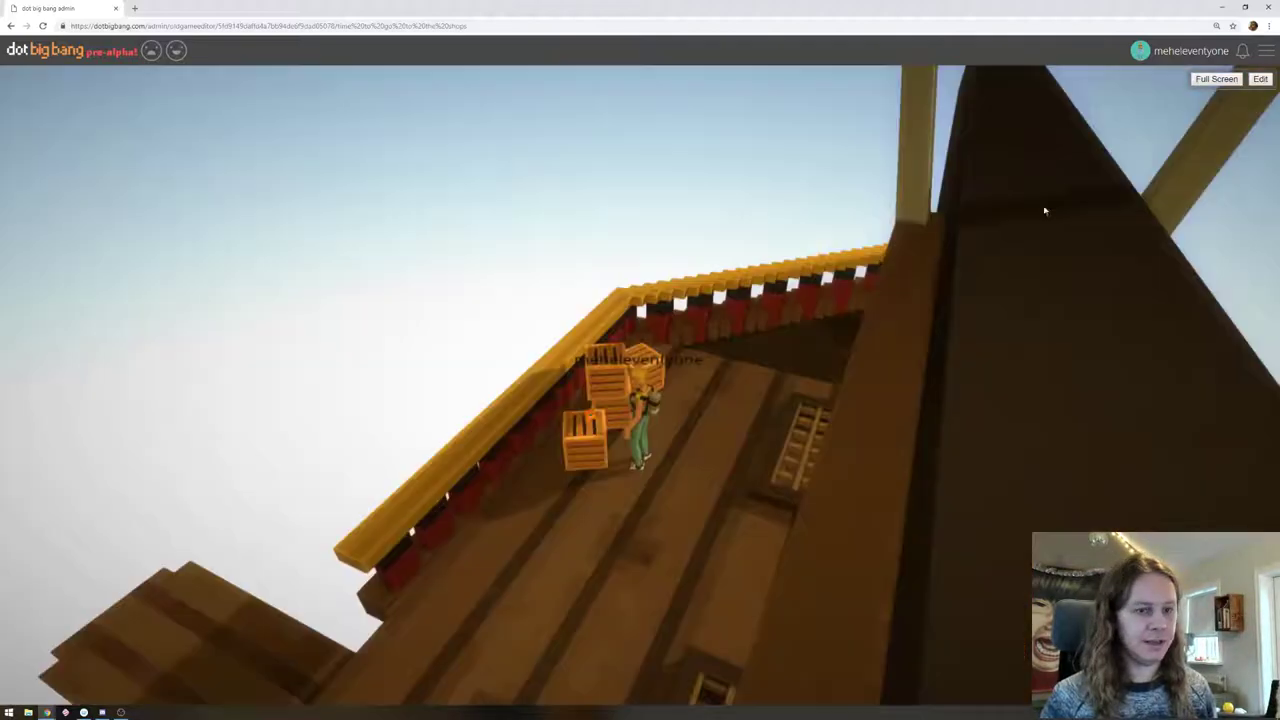
key("d")
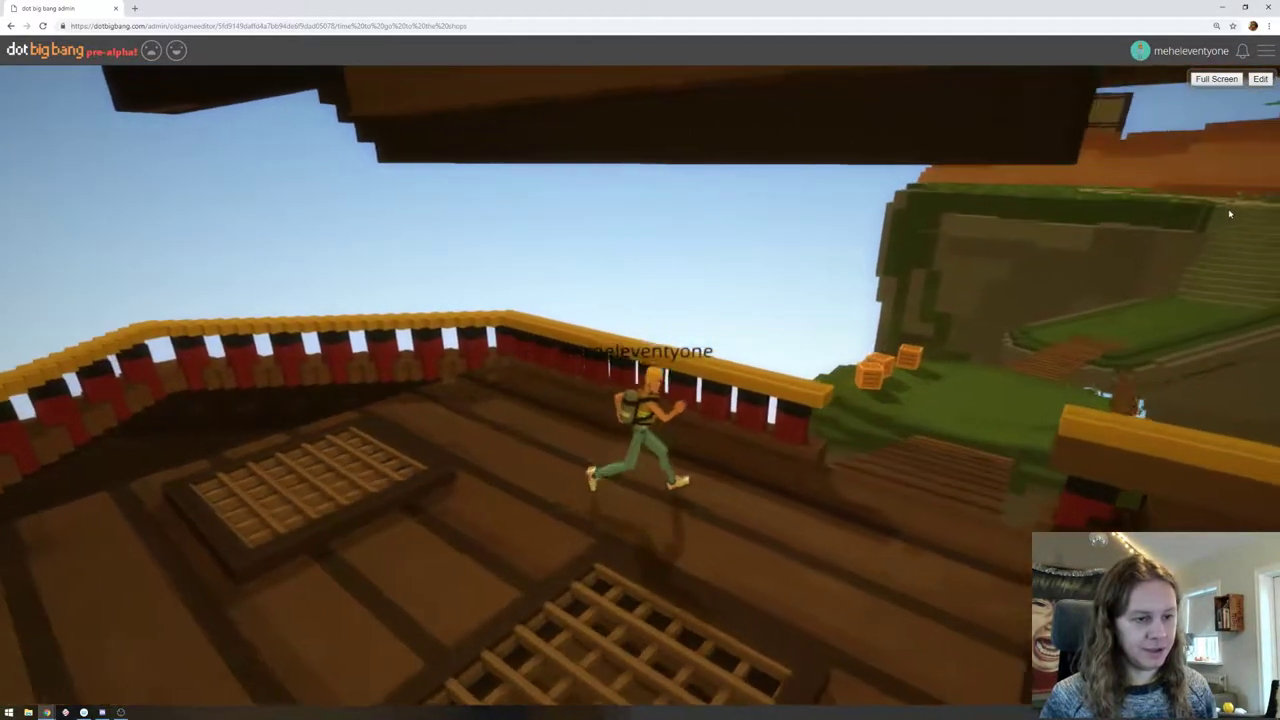
key("w")
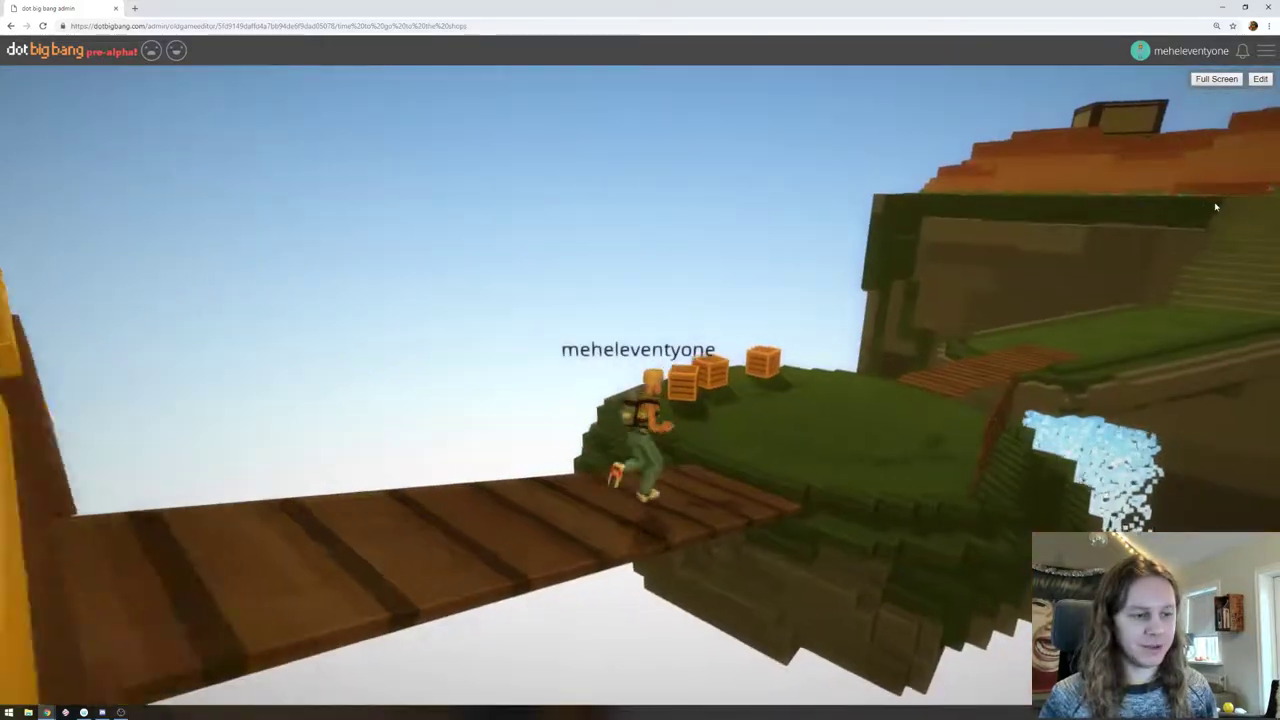
left_click_drag(1214, 206, 640, 190)
key("w")
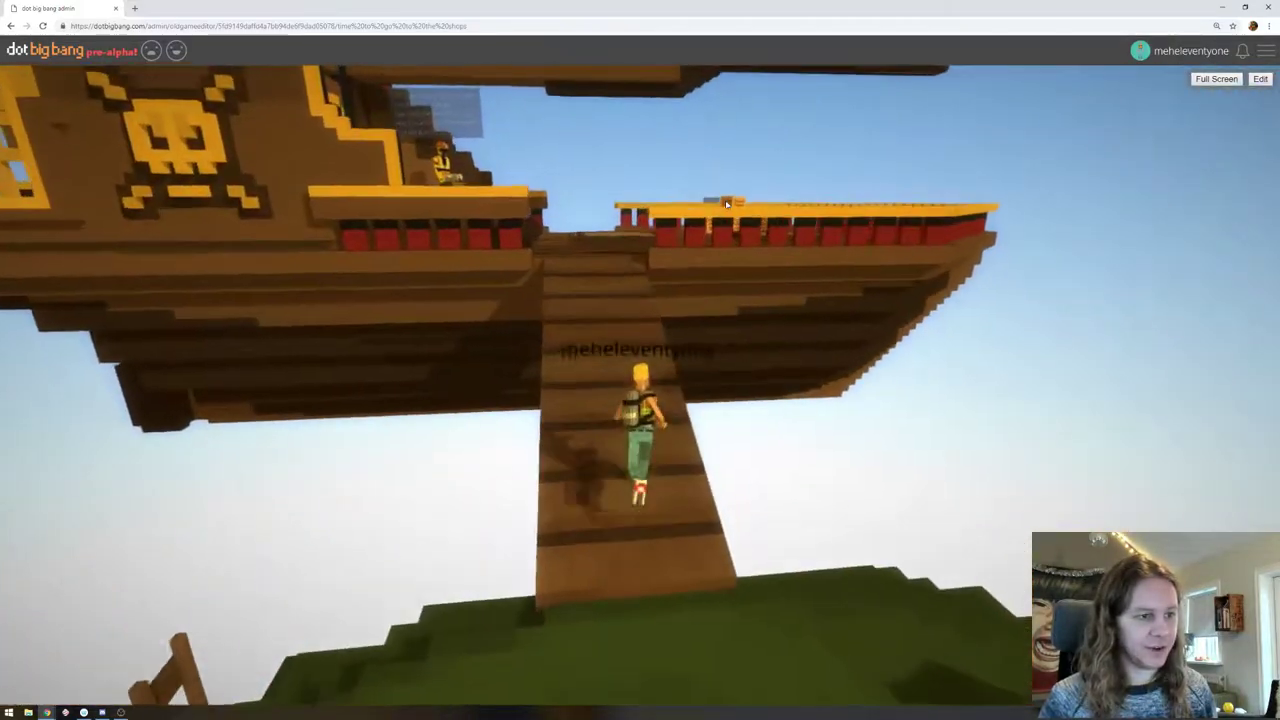
Run back aboard to the Kokomjolk crates, move around the item to test its pickup trigger, and return to edit mode
key("w")
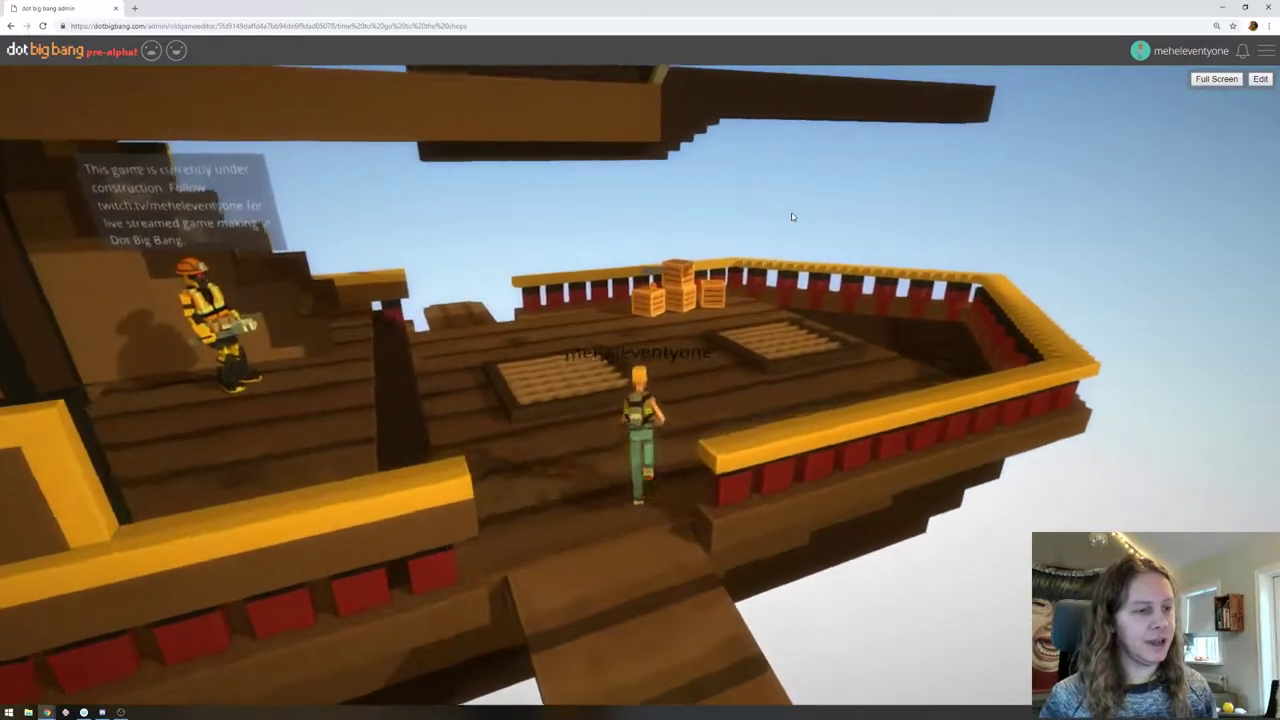
key("w")
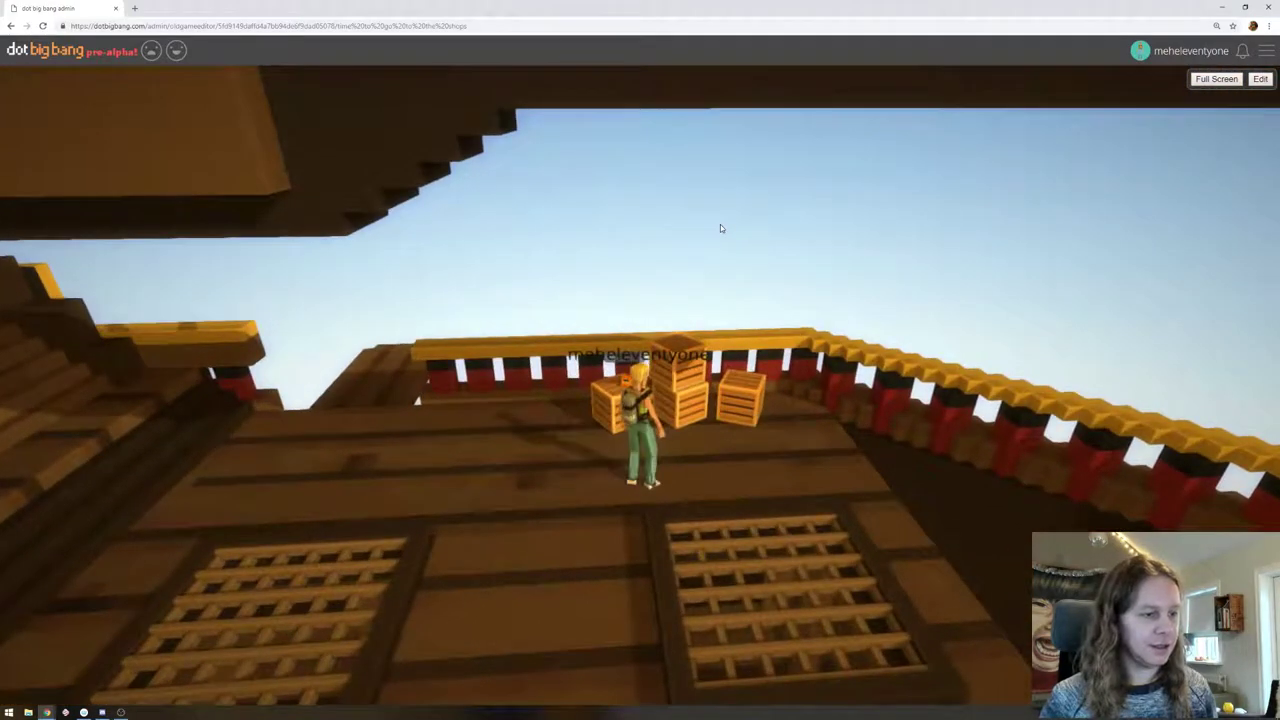
key("d")
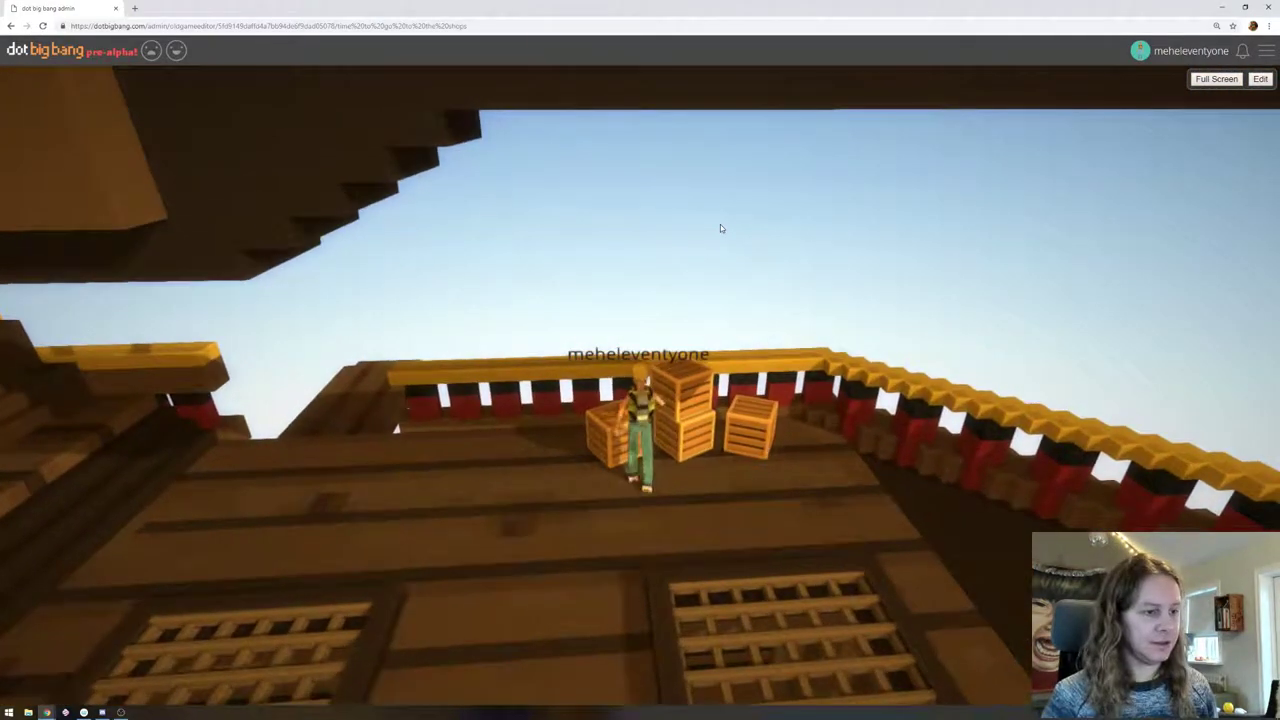
key("s")
key("a")
key("w")
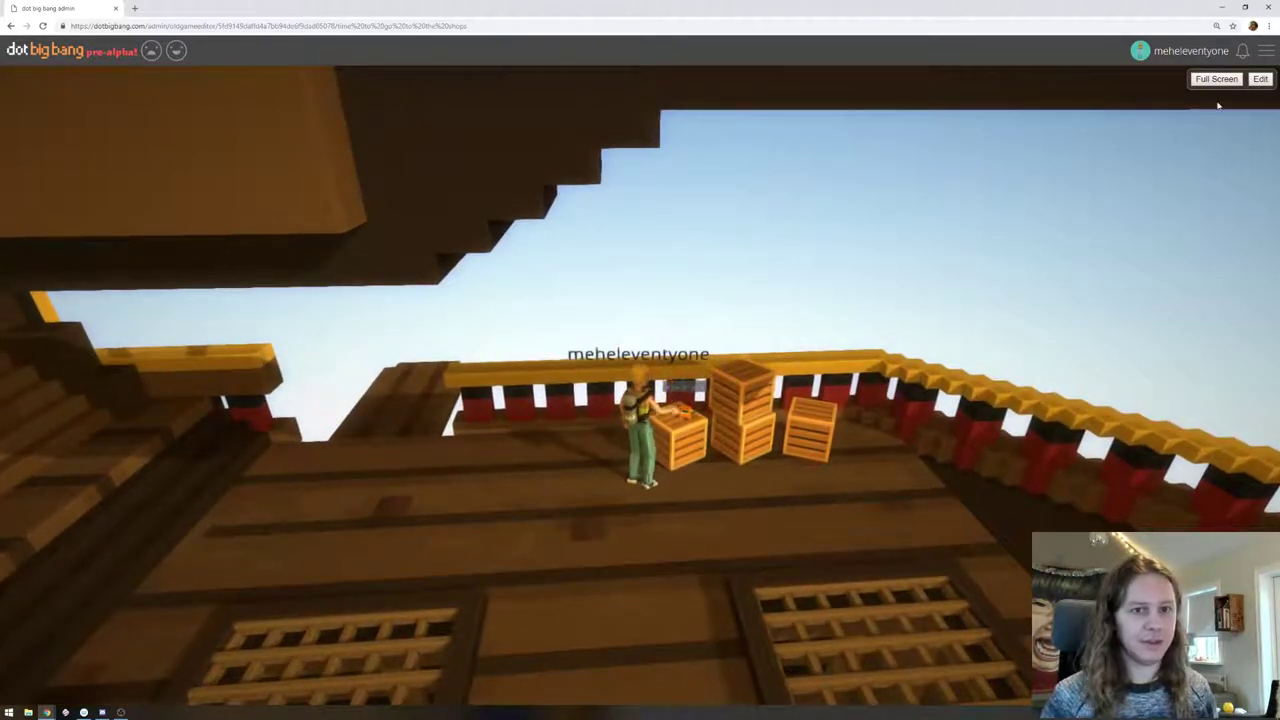
left_click(1260, 79)
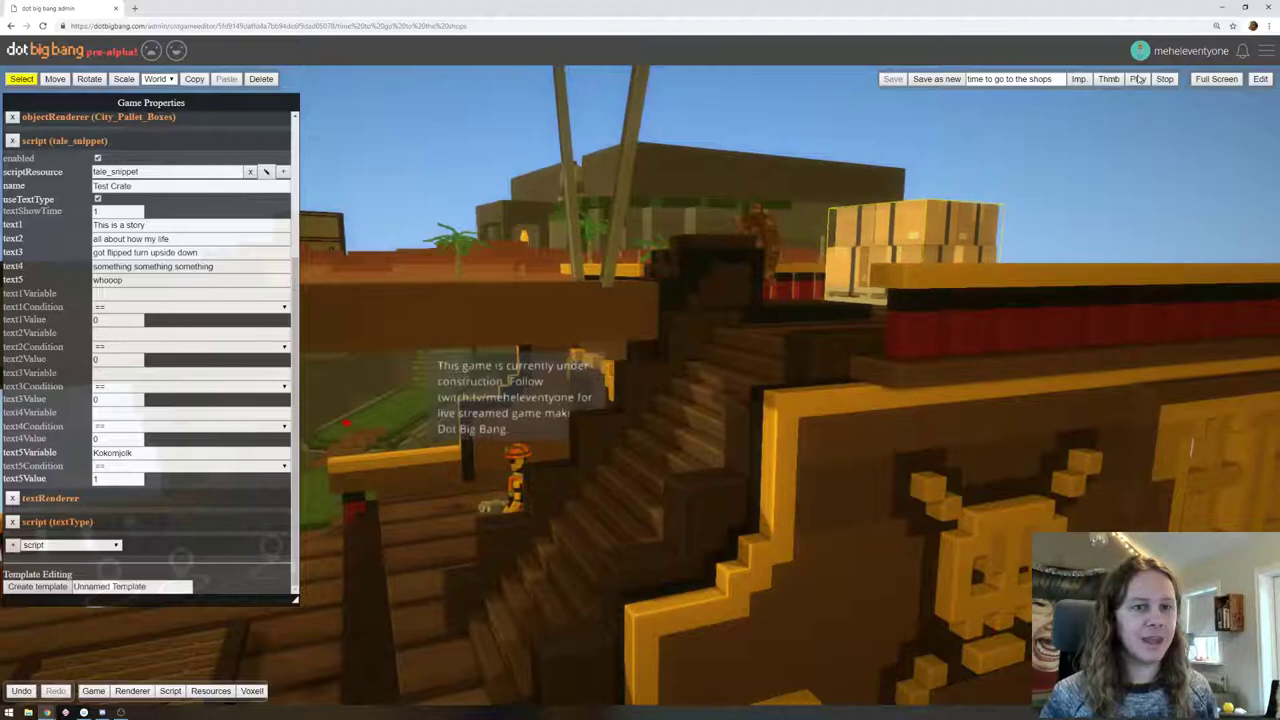
Restart the game, run straight to the Kokomjolk item on the crate to test its pickup, and return to edit mode
left_click(1138, 79)
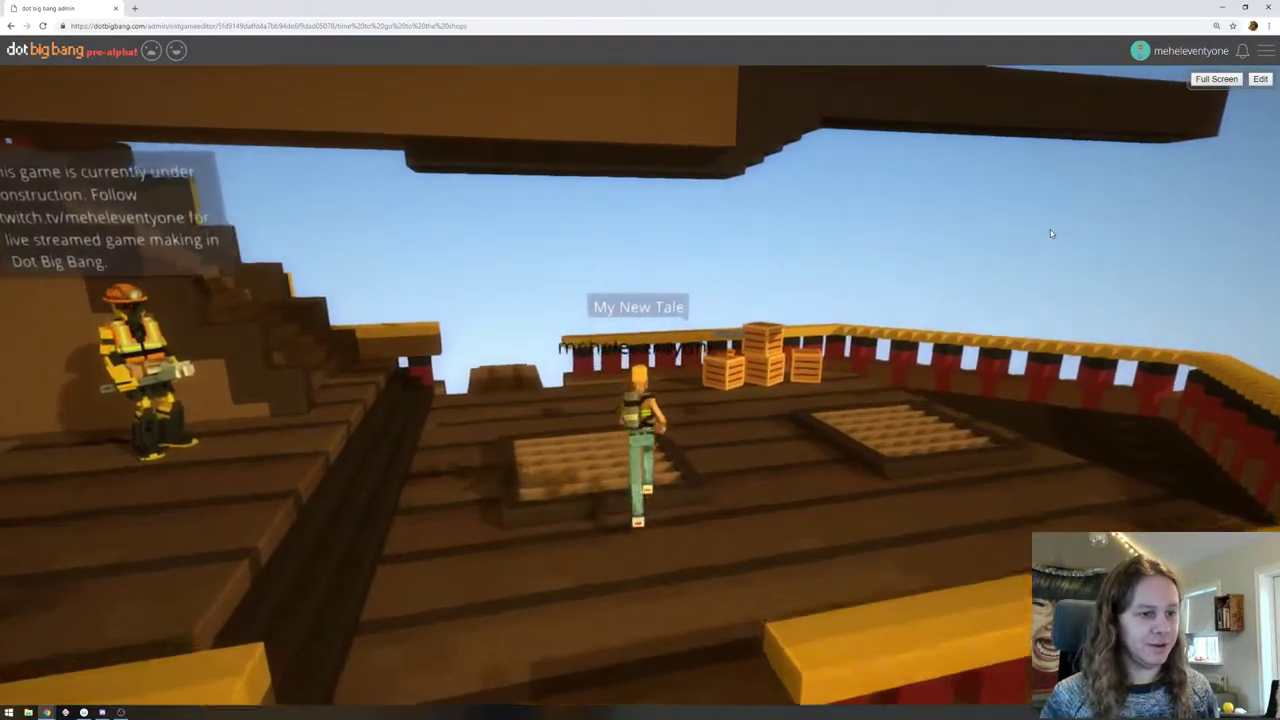
key("w")
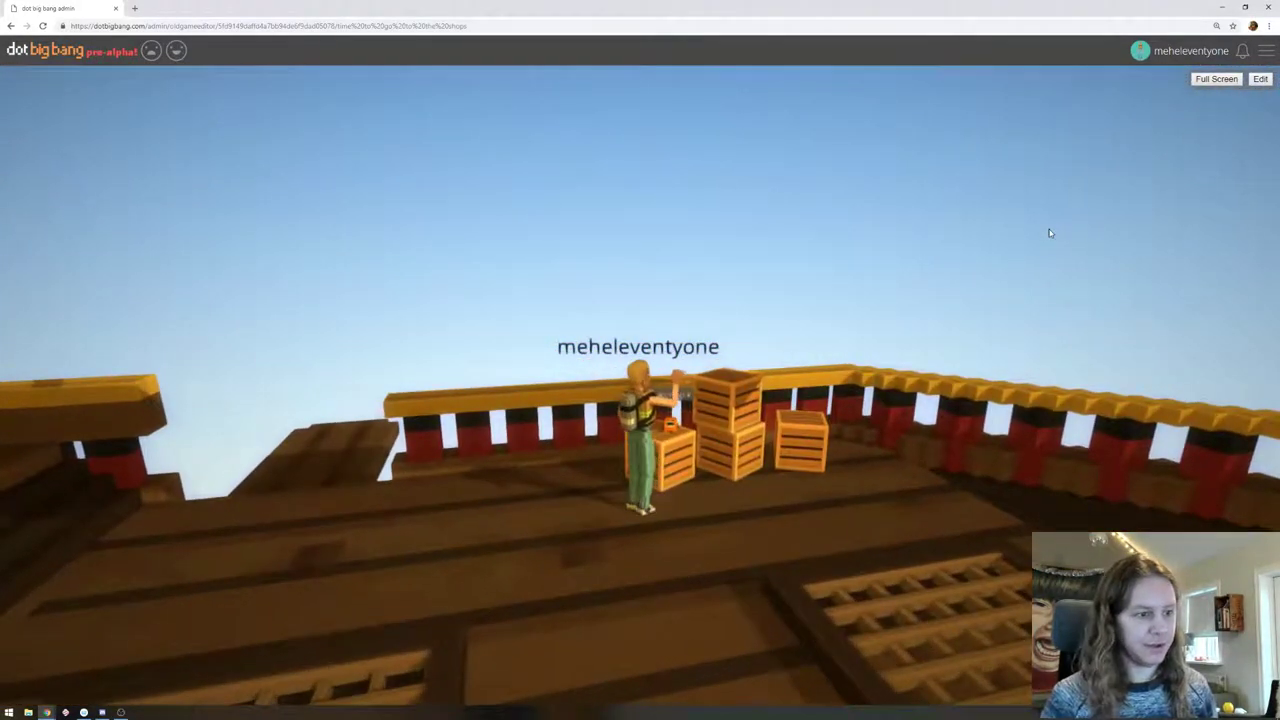
key("a")
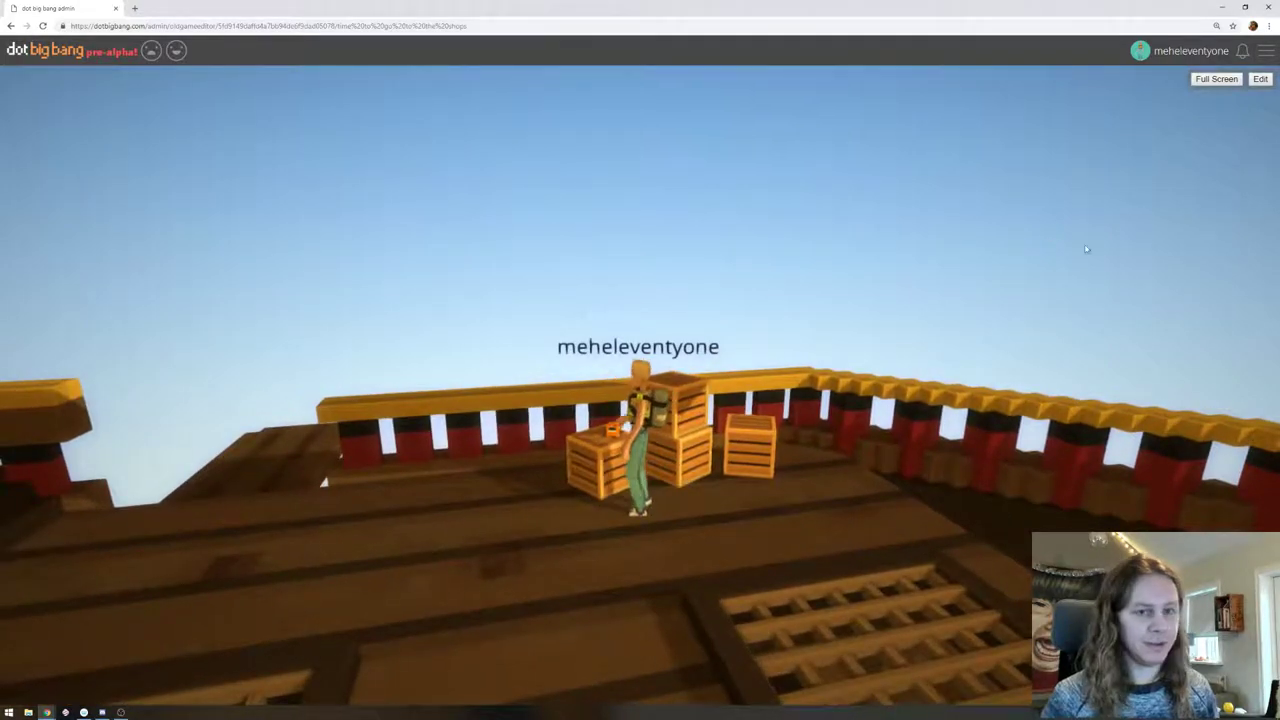
left_click(1261, 79)
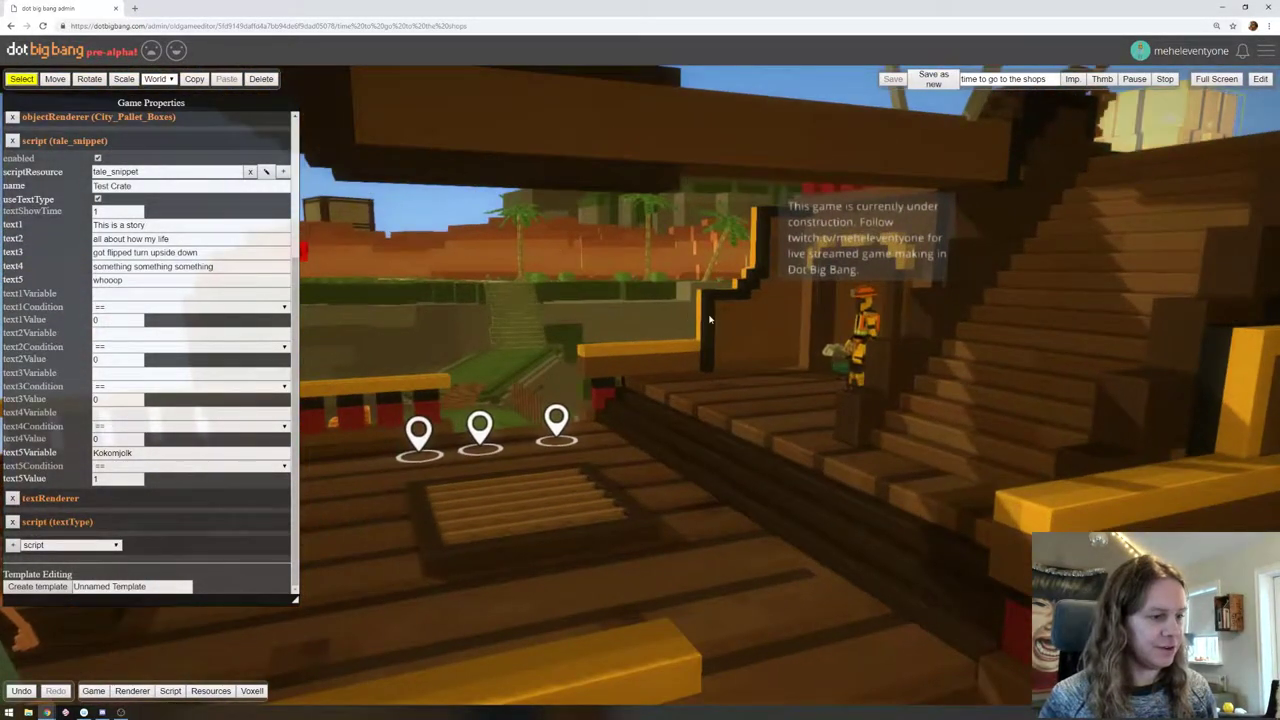
Select the Doodle_withFlower entity on the crate and examine its tale_item script settings, including the variable field
right_click_drag(710, 319, 1207, 220)
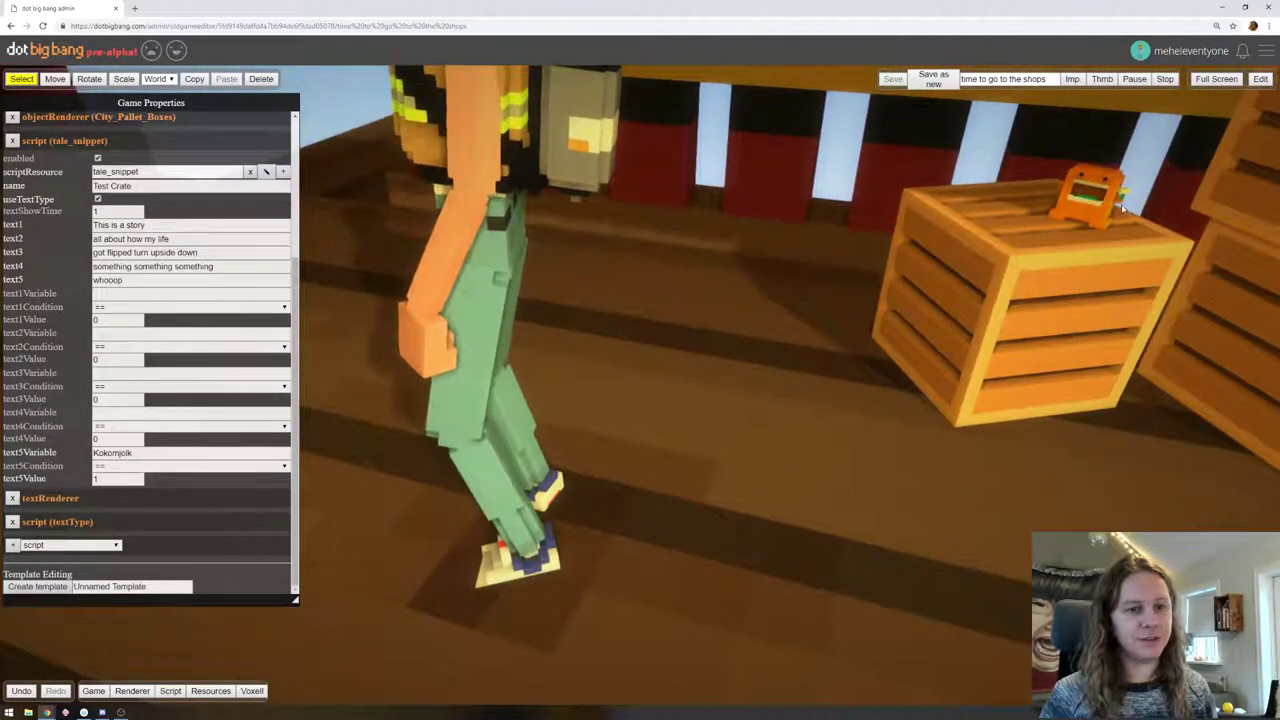
left_click(1117, 197)
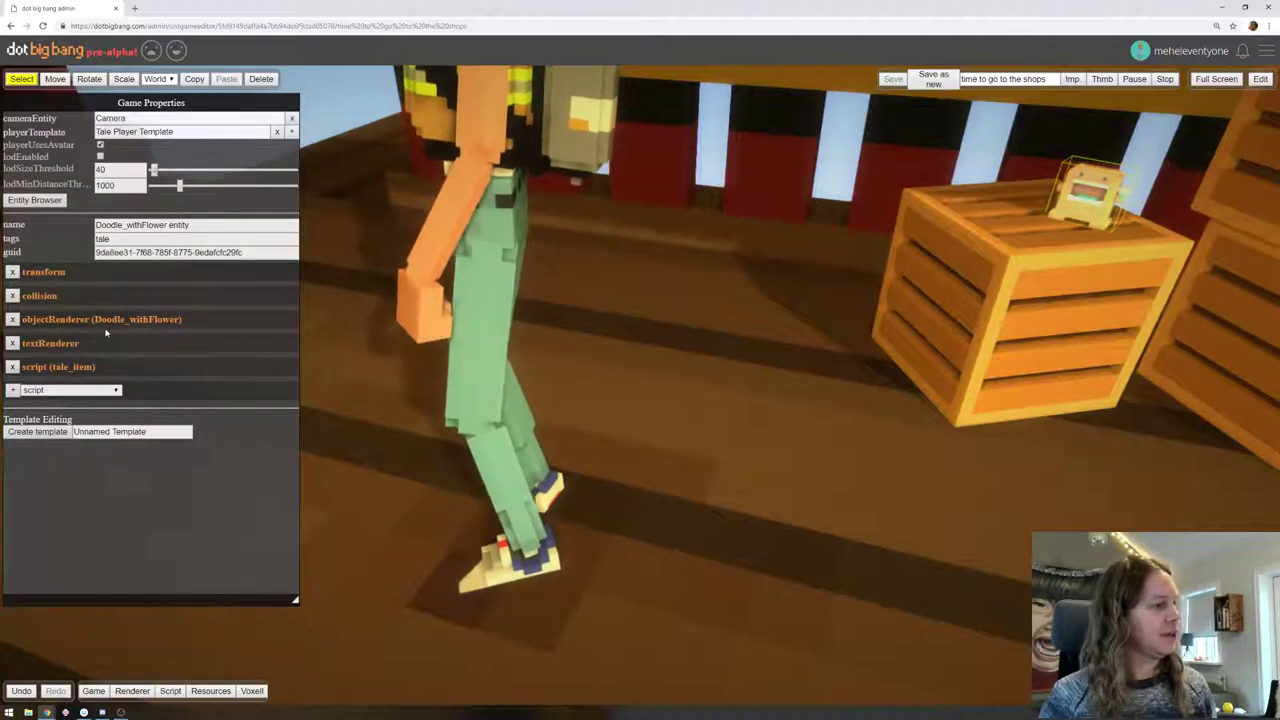
left_click(72, 368)
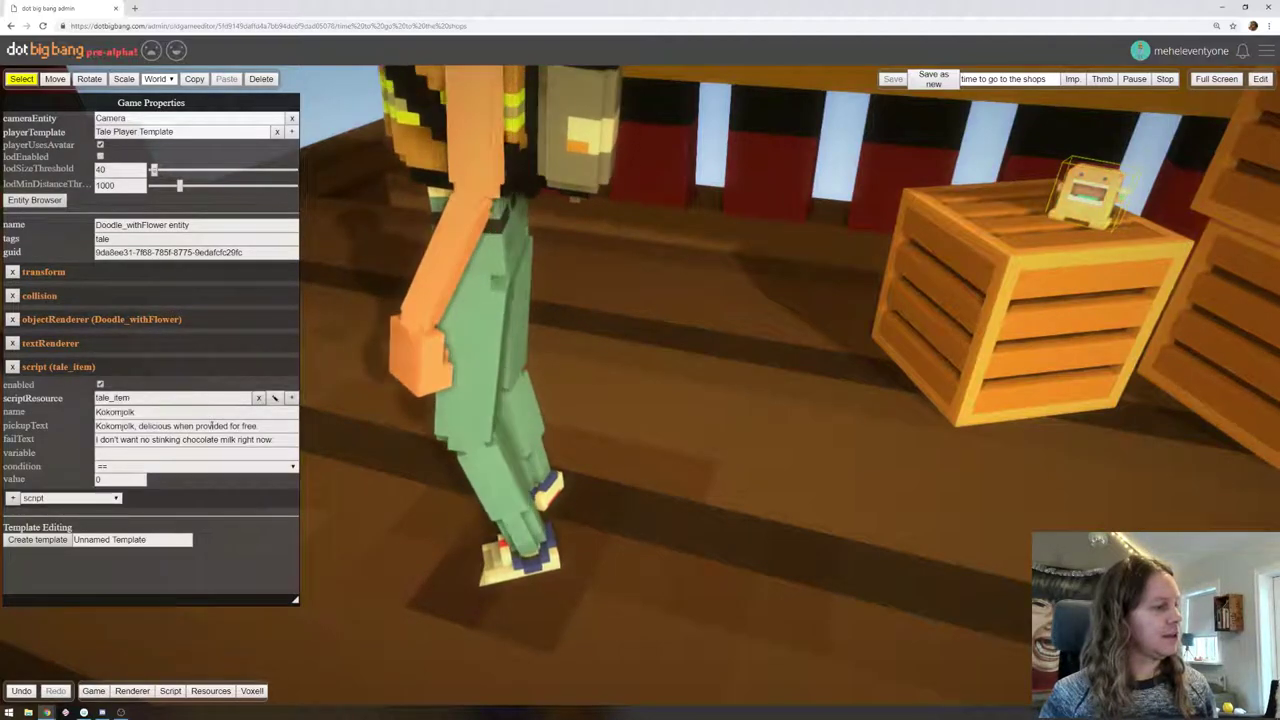
left_click(103, 452)
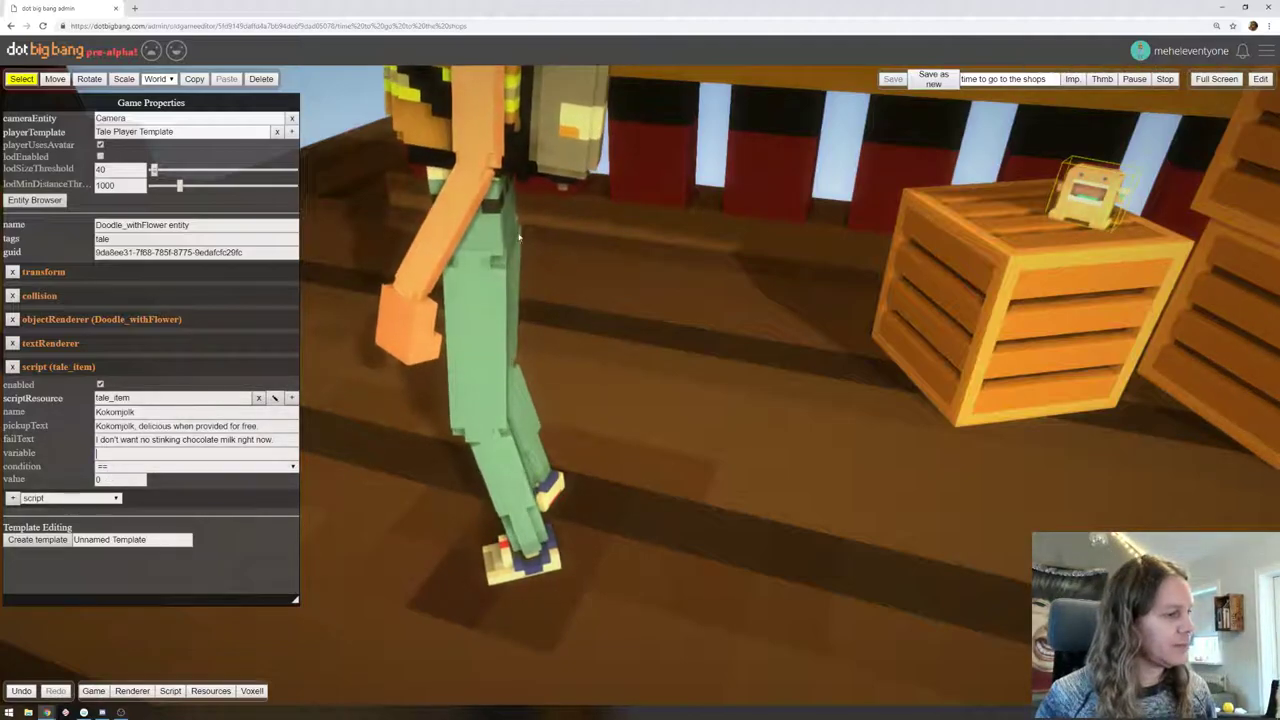
Resume play mode, run over the gangplank to the crates on the grassy island, and return to edit mode
left_click(1256, 79)
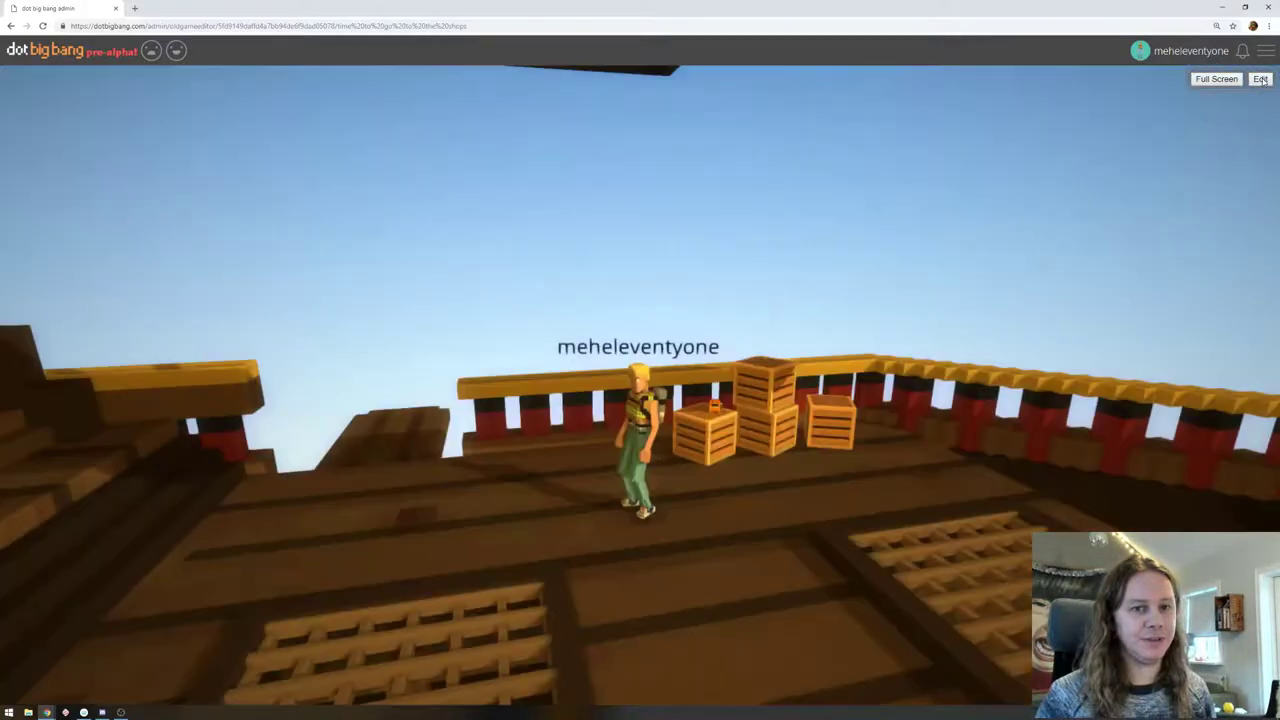
key("w")
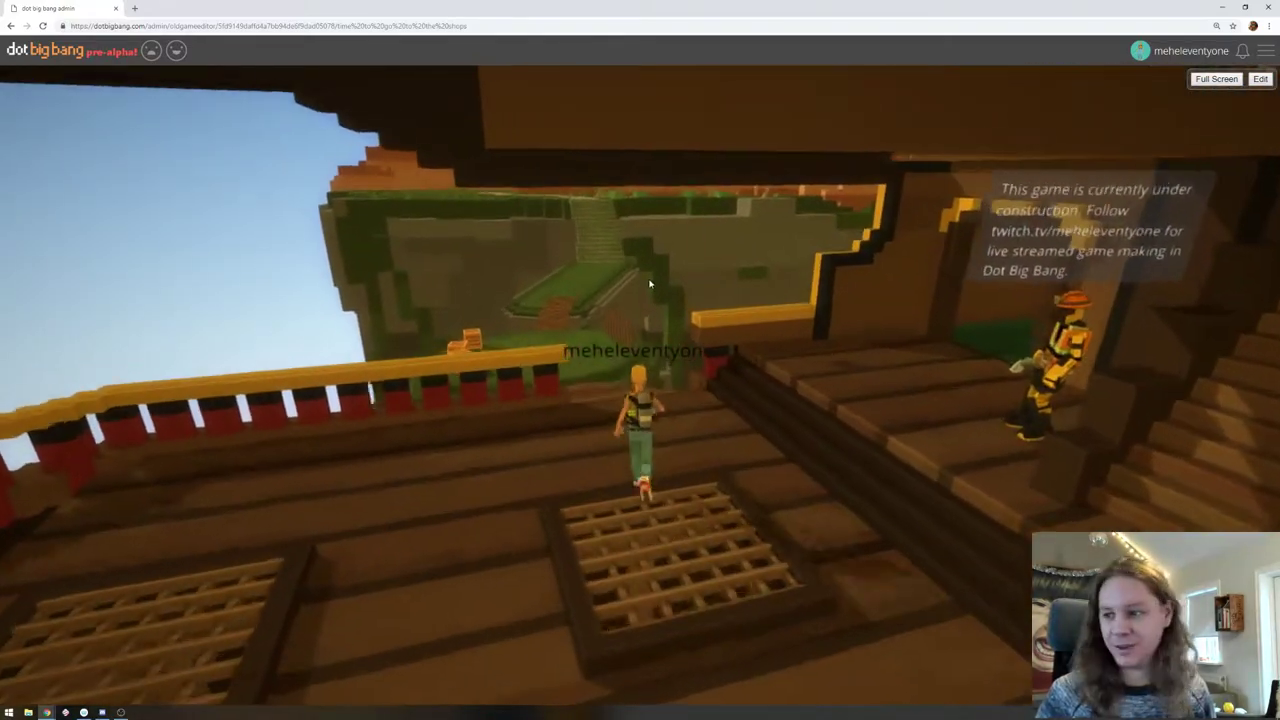
key("w")
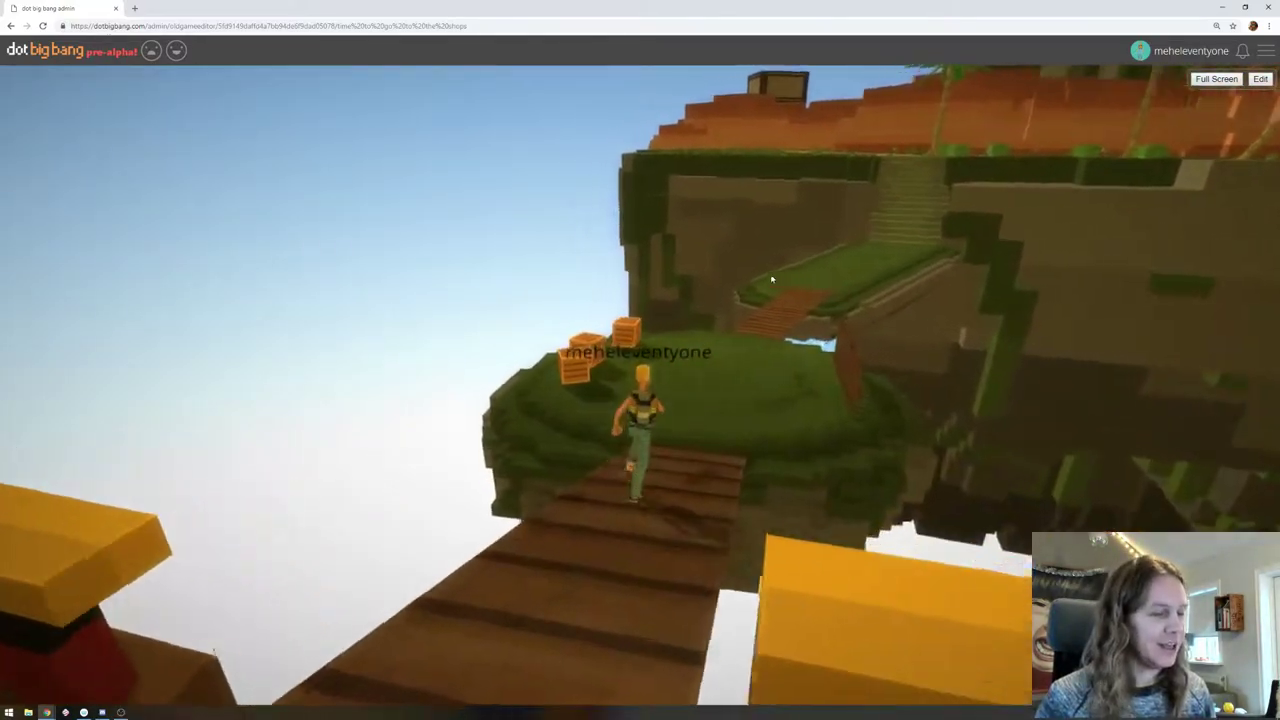
key("d")
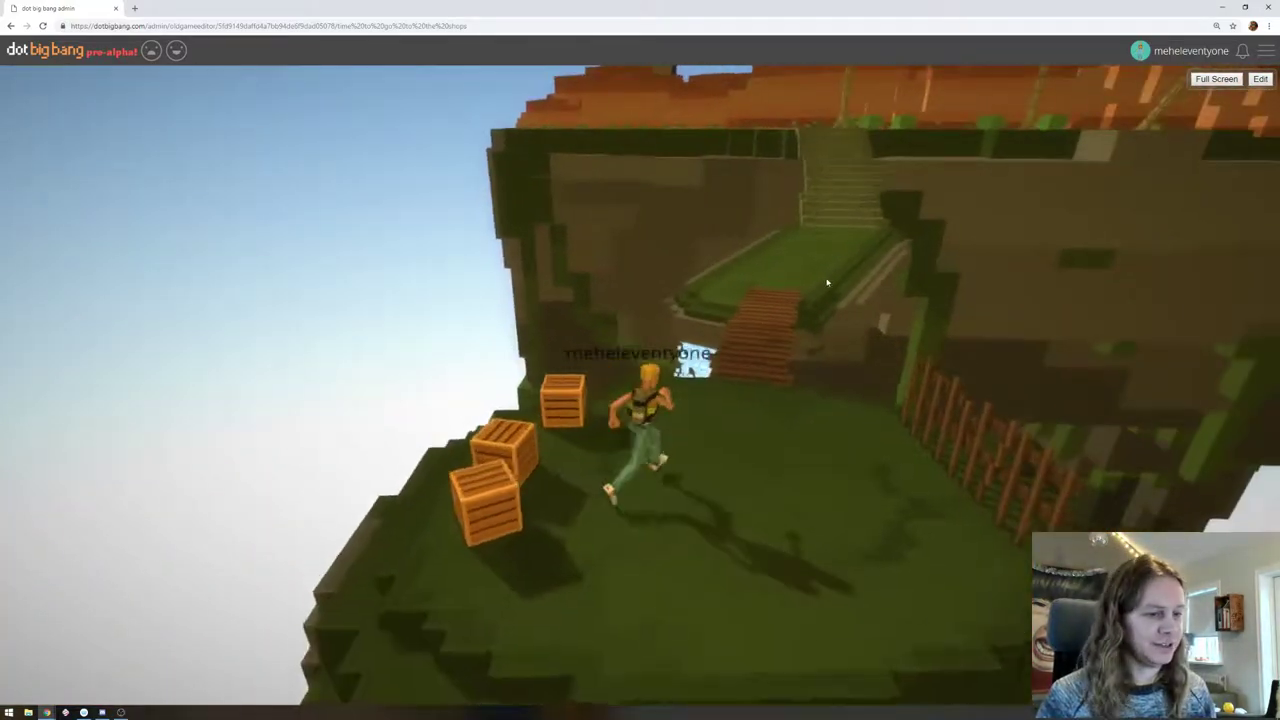
key("s")
left_click(1261, 80)
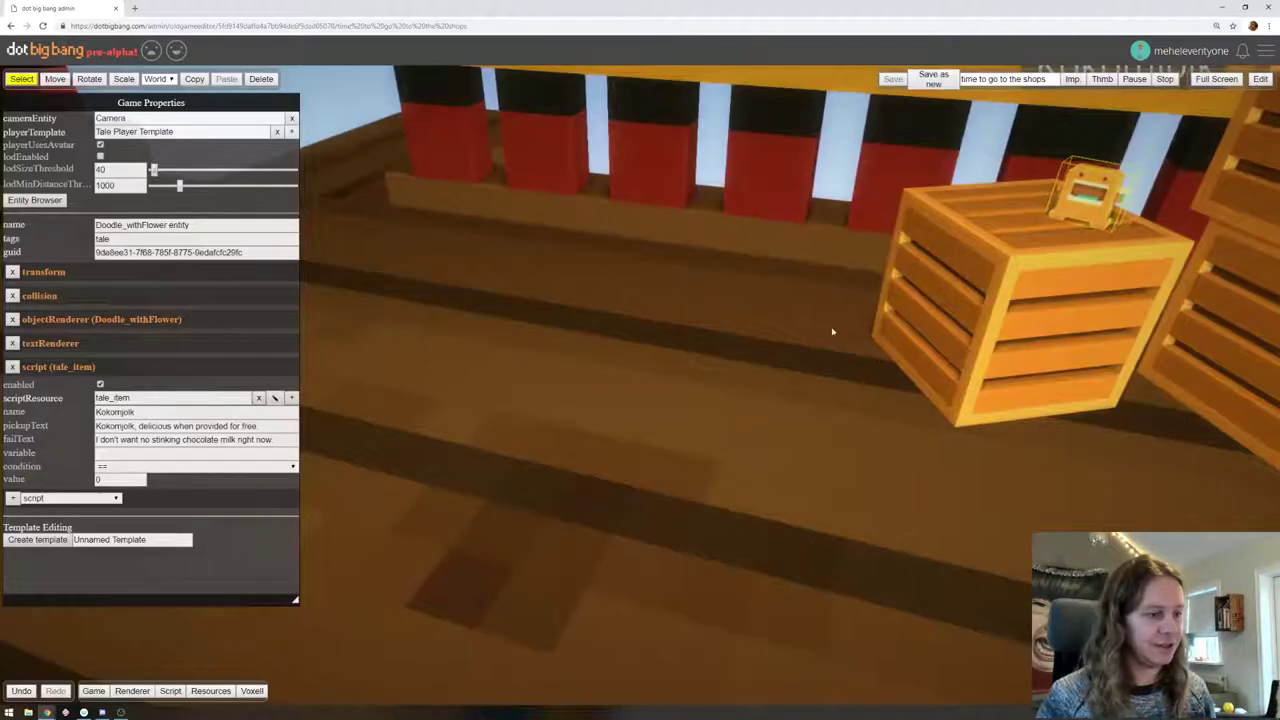
Select the wooden crate nearest the gangplank on the grassy island and show its tale_ontrigger_selfsay script settings
left_click(808, 319)
key("f")
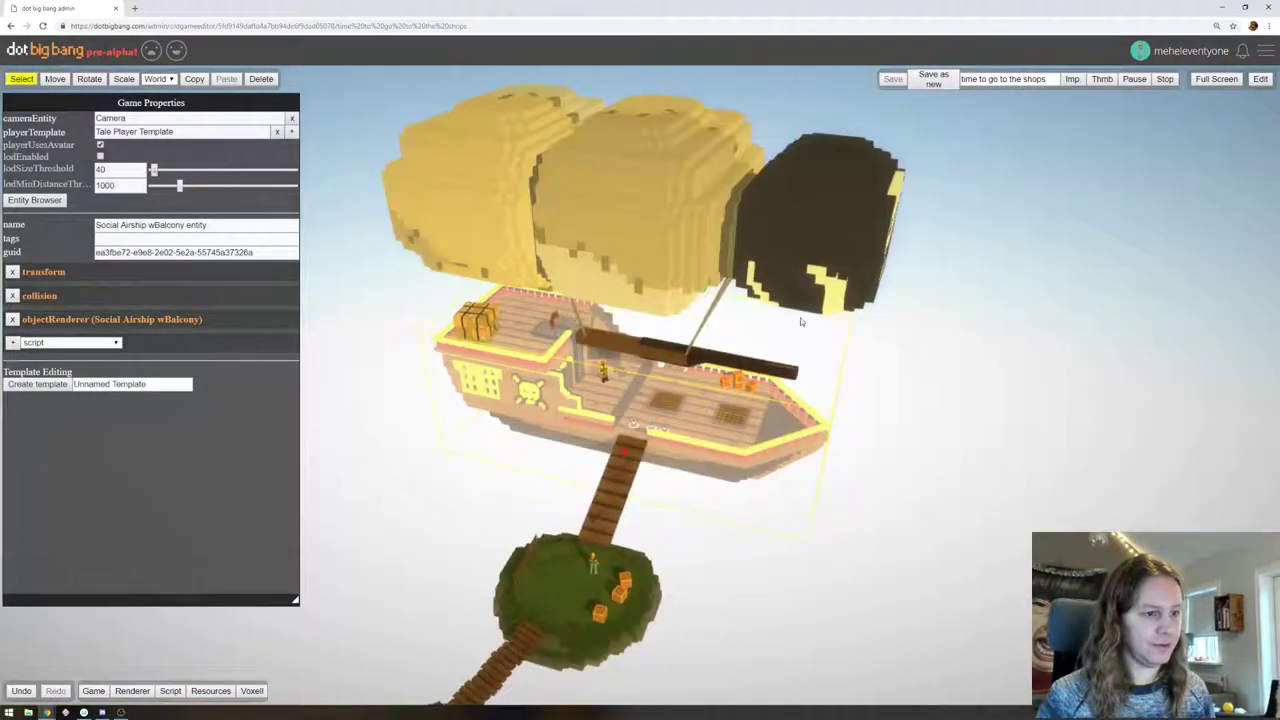
left_click(617, 583)
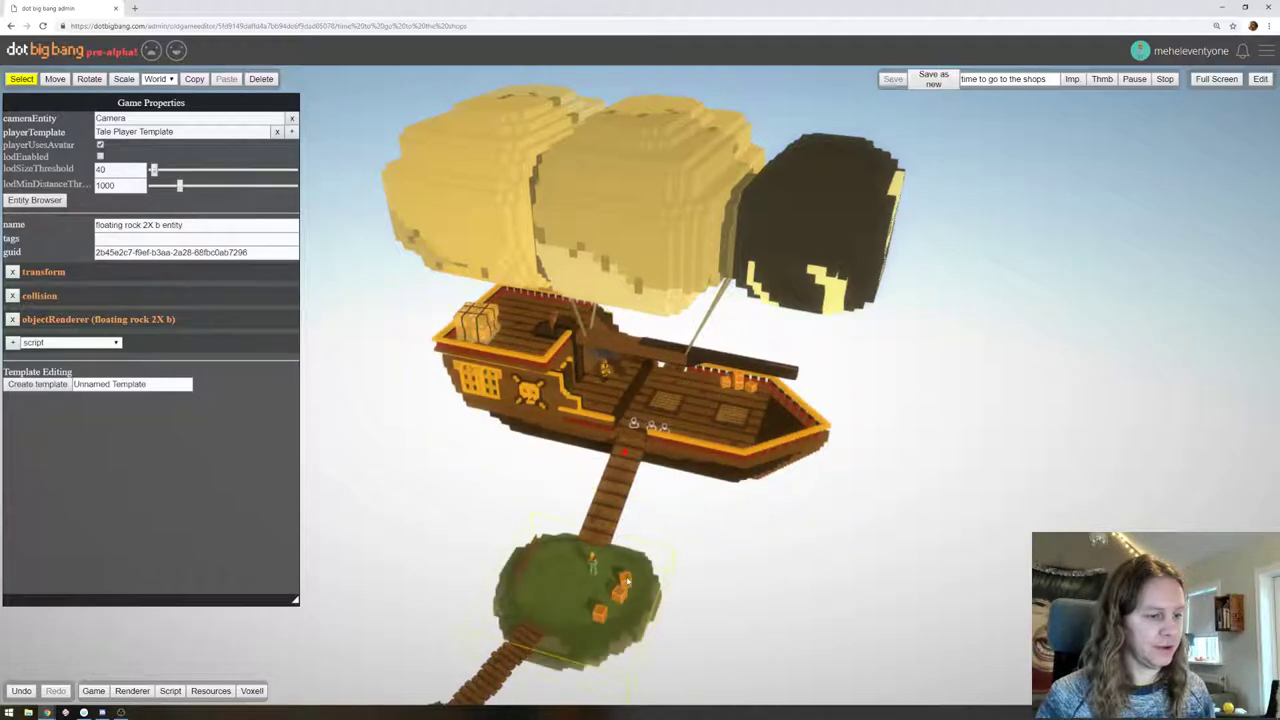
key("f")
left_click_drag(566, 337, 646, 348)
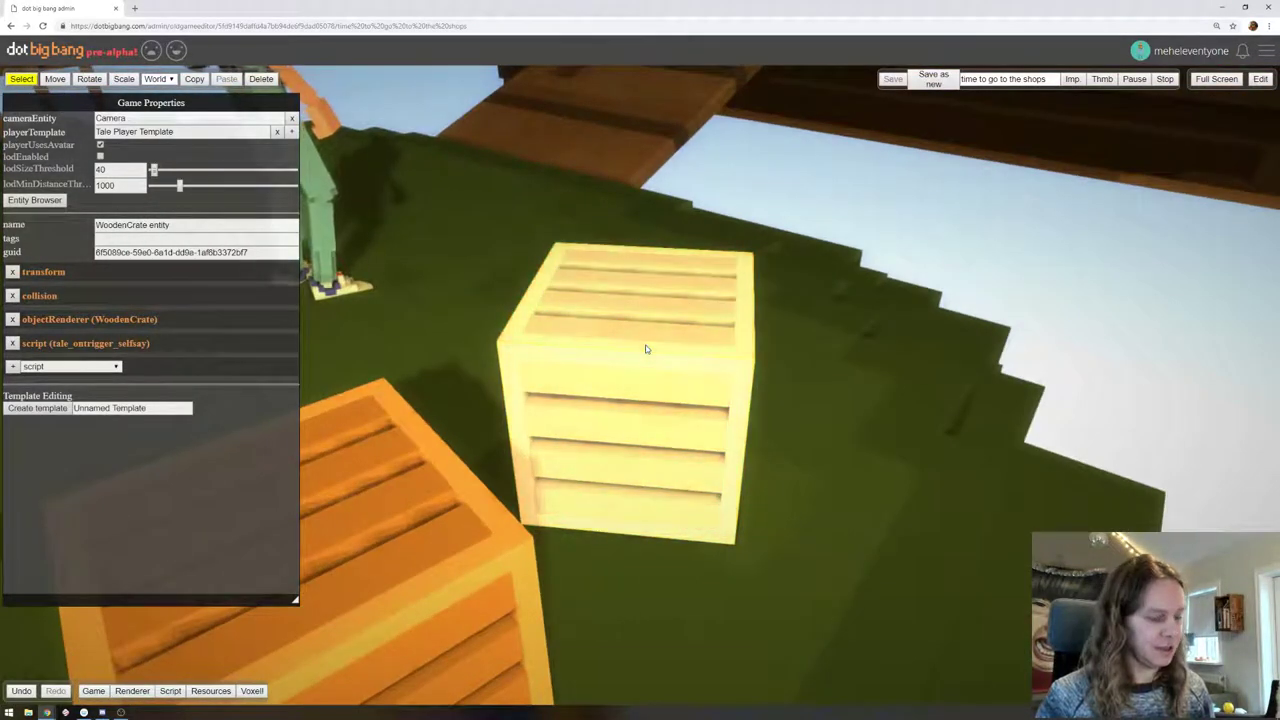
key("super")
scroll(646, 348, "down", 5)
left_click(615, 292)
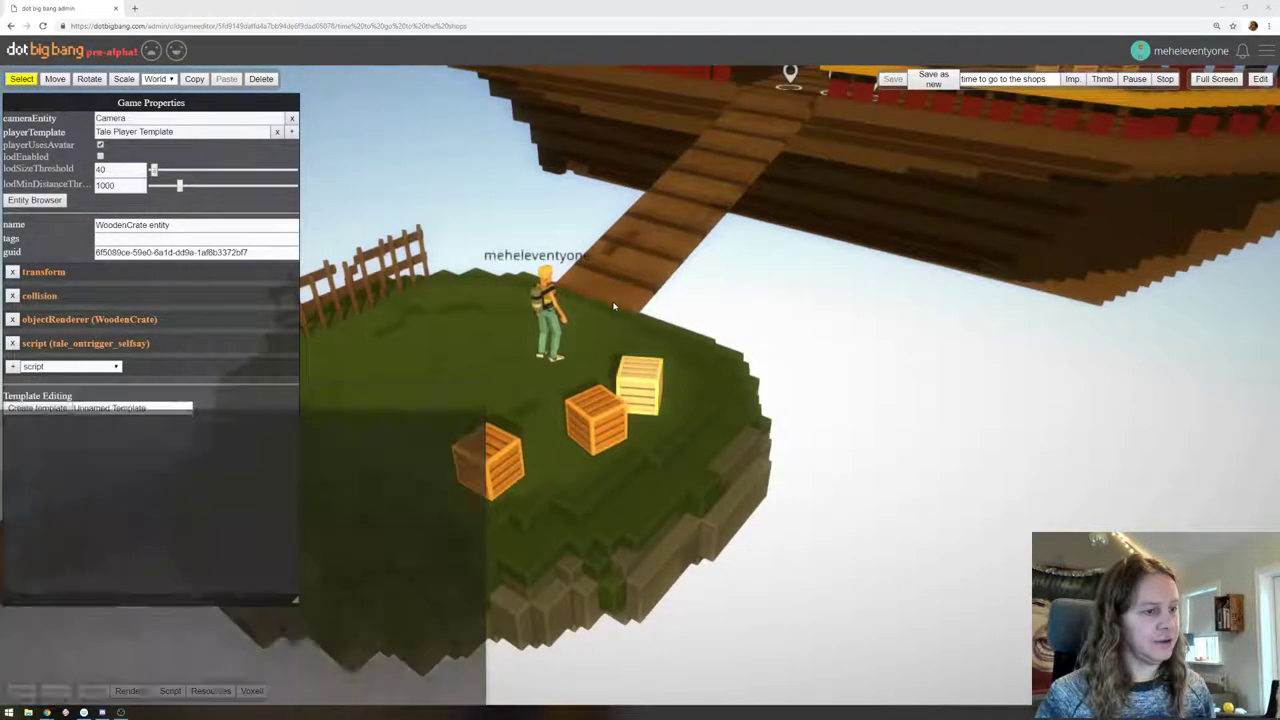
left_click_drag(549, 158, 886, 284)
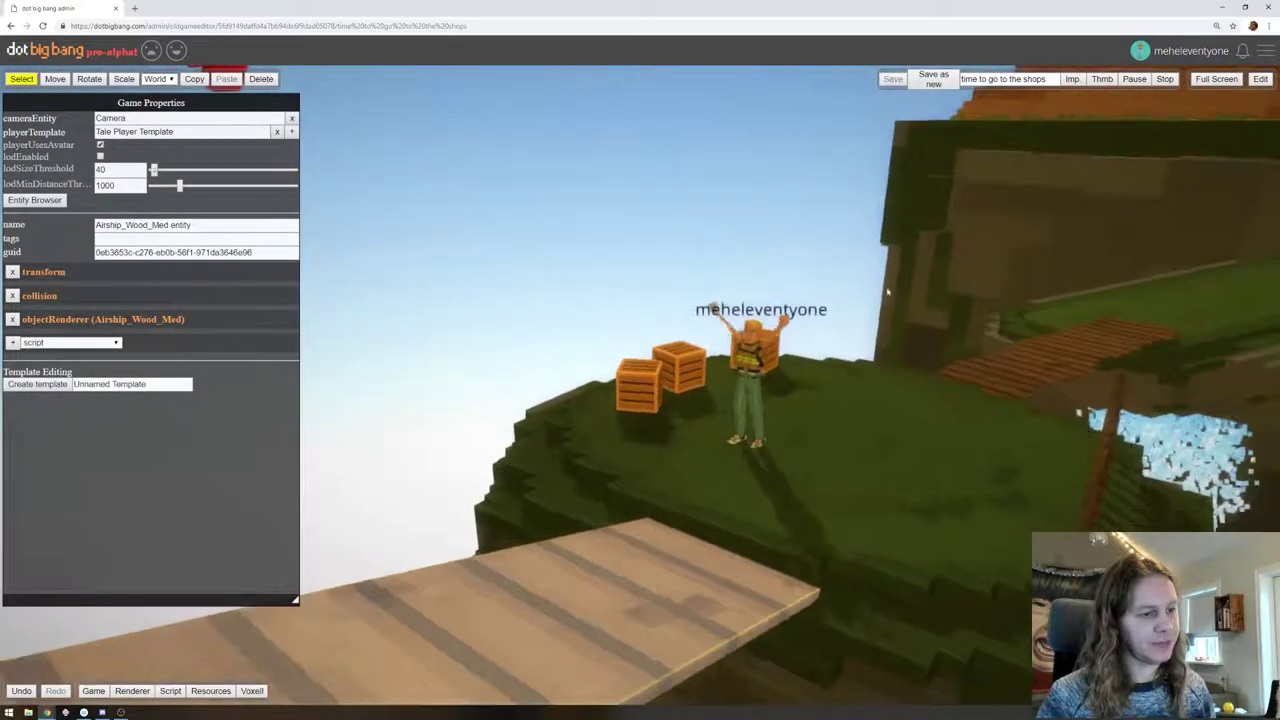
left_click(658, 396)
left_click(196, 343)
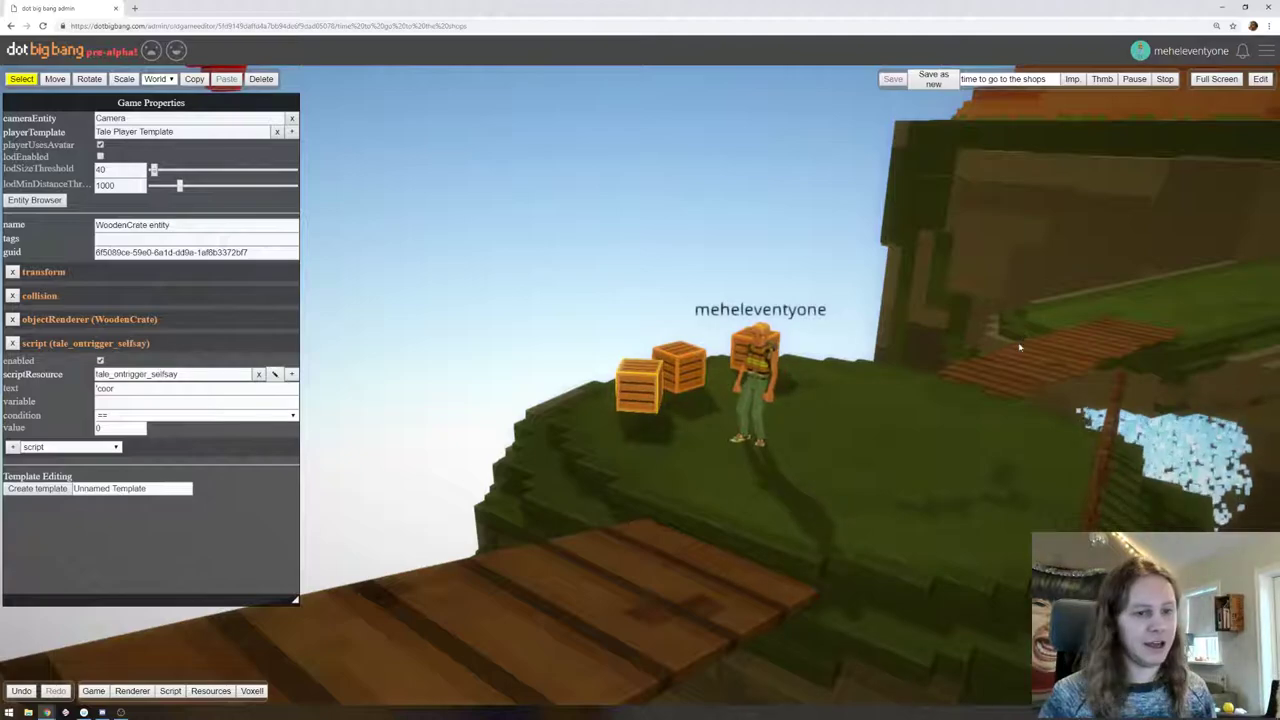
Attach the tale_ontrigger_selfsay script to the SB_Bridge entity with the text 'coor, and remove that script from the wooden crate
left_click(1005, 375)
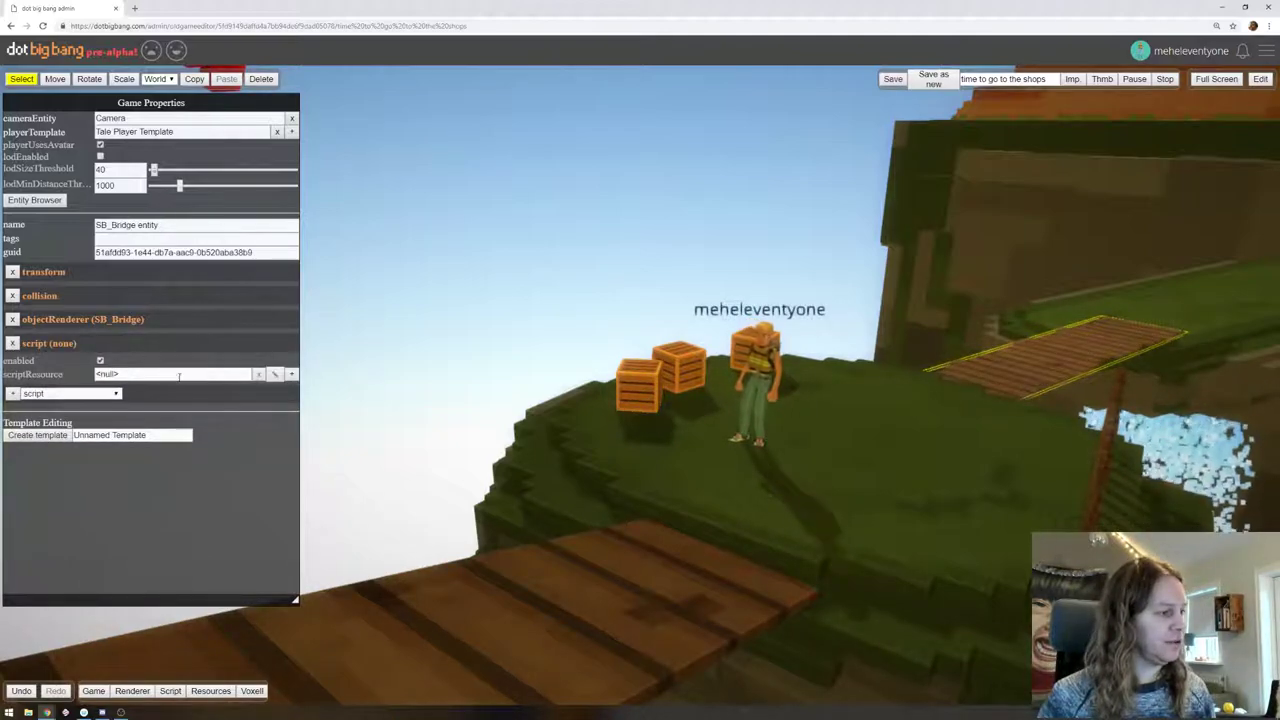
left_click(141, 376)
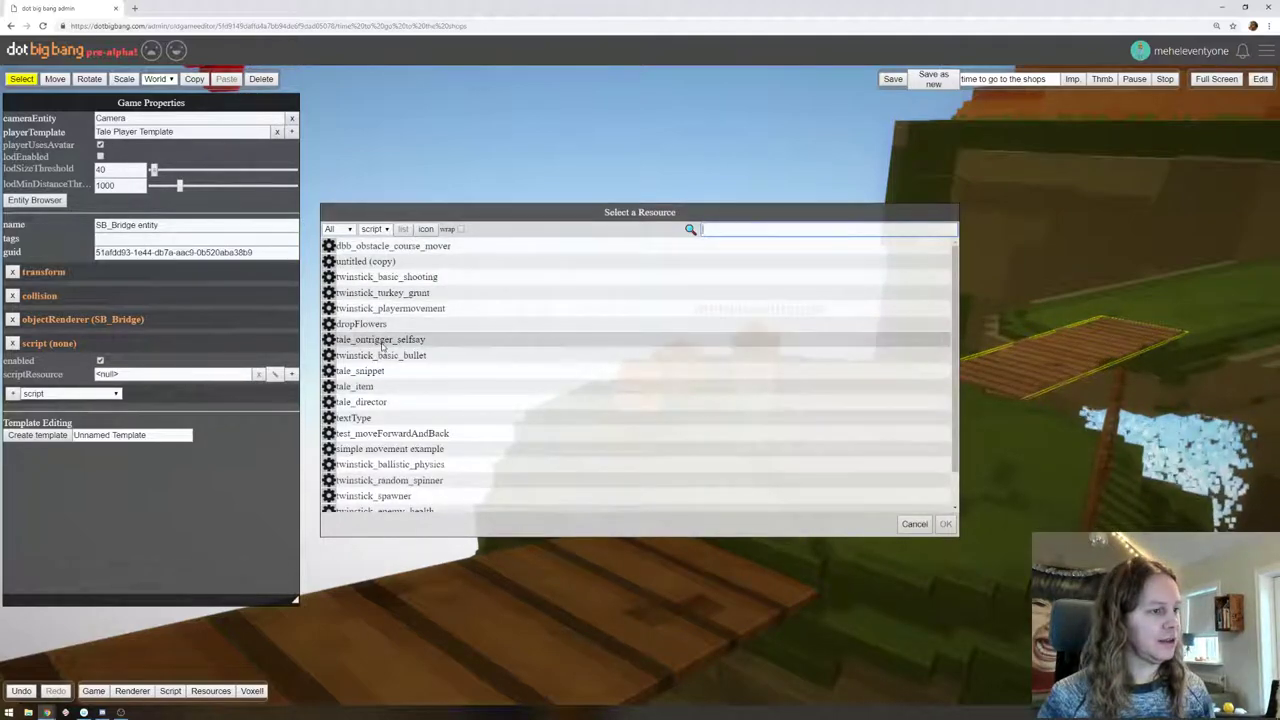
double_click(381, 341)
left_click(50, 344)
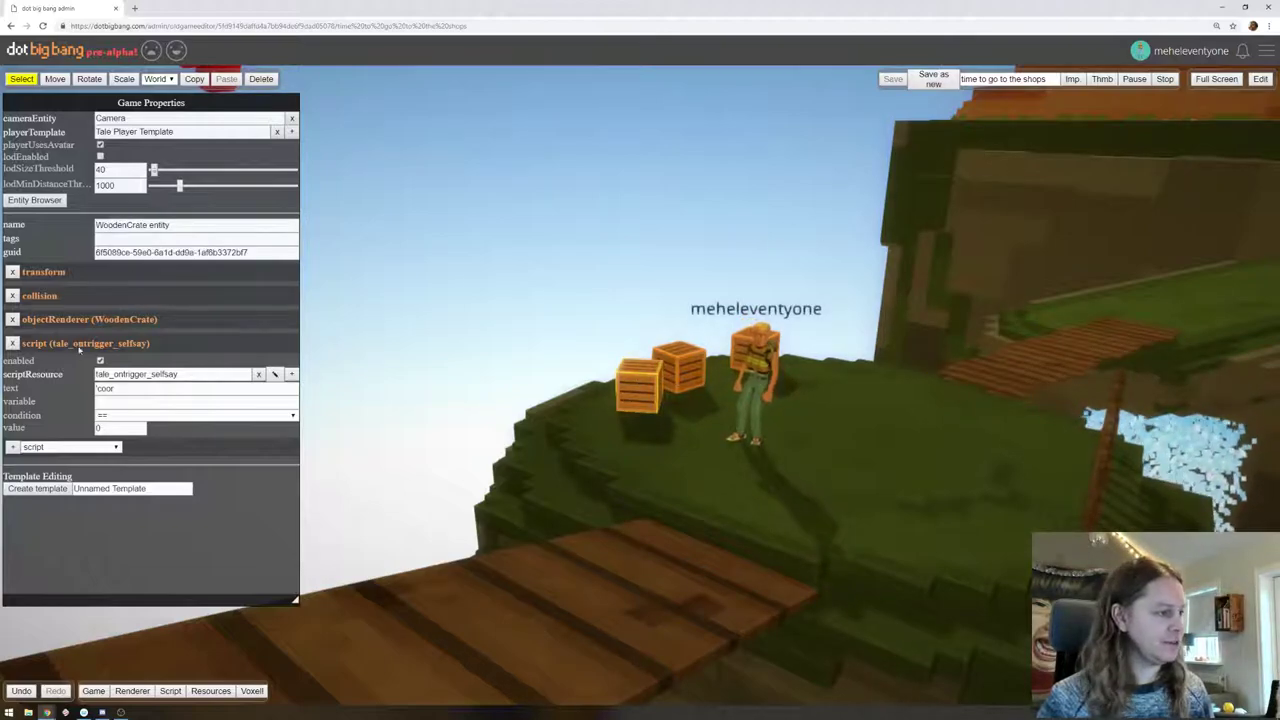
left_click(12, 343)
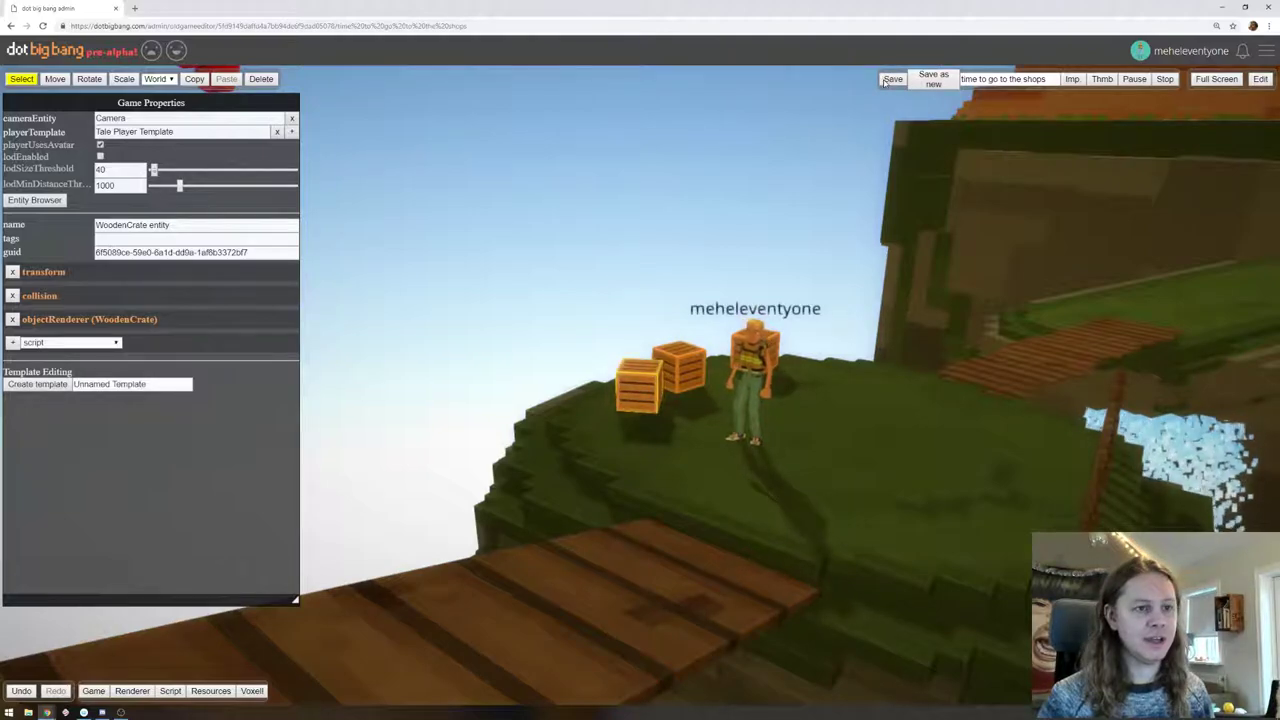
Resume play mode and run over the wooden bridge and up the stone steps to test the bridge's trigger text
left_click(1257, 83)
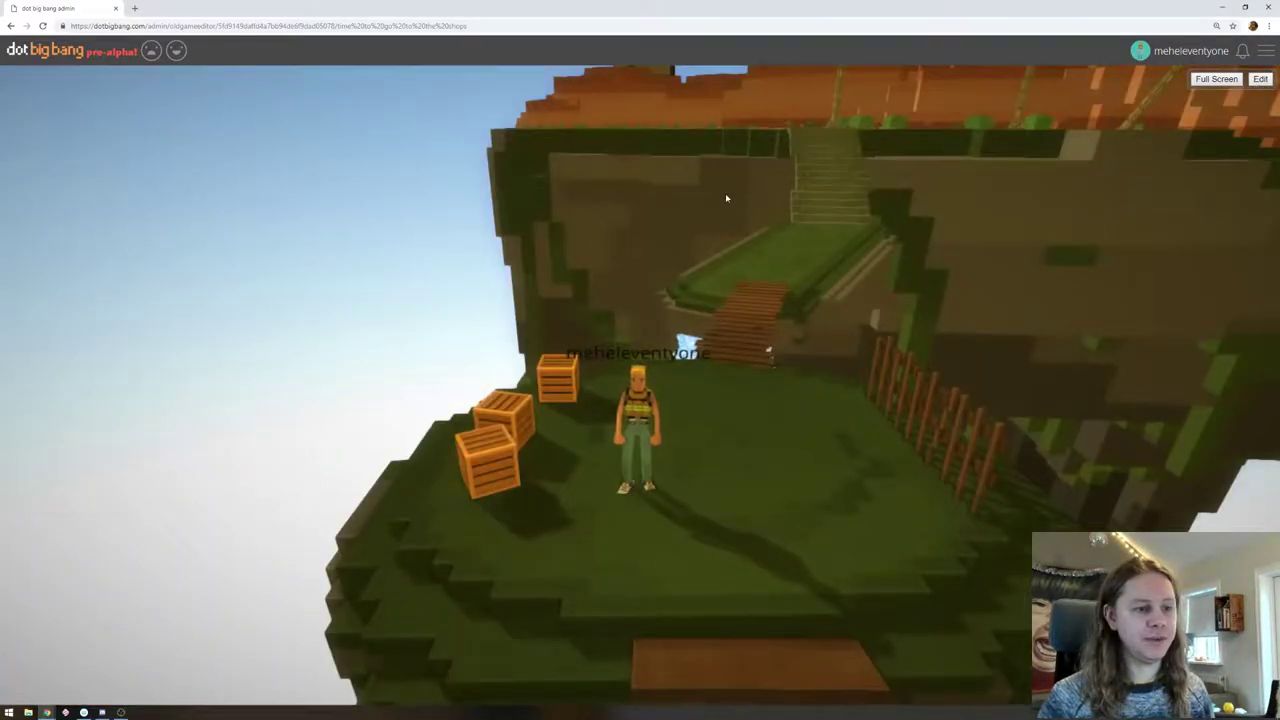
key("w")
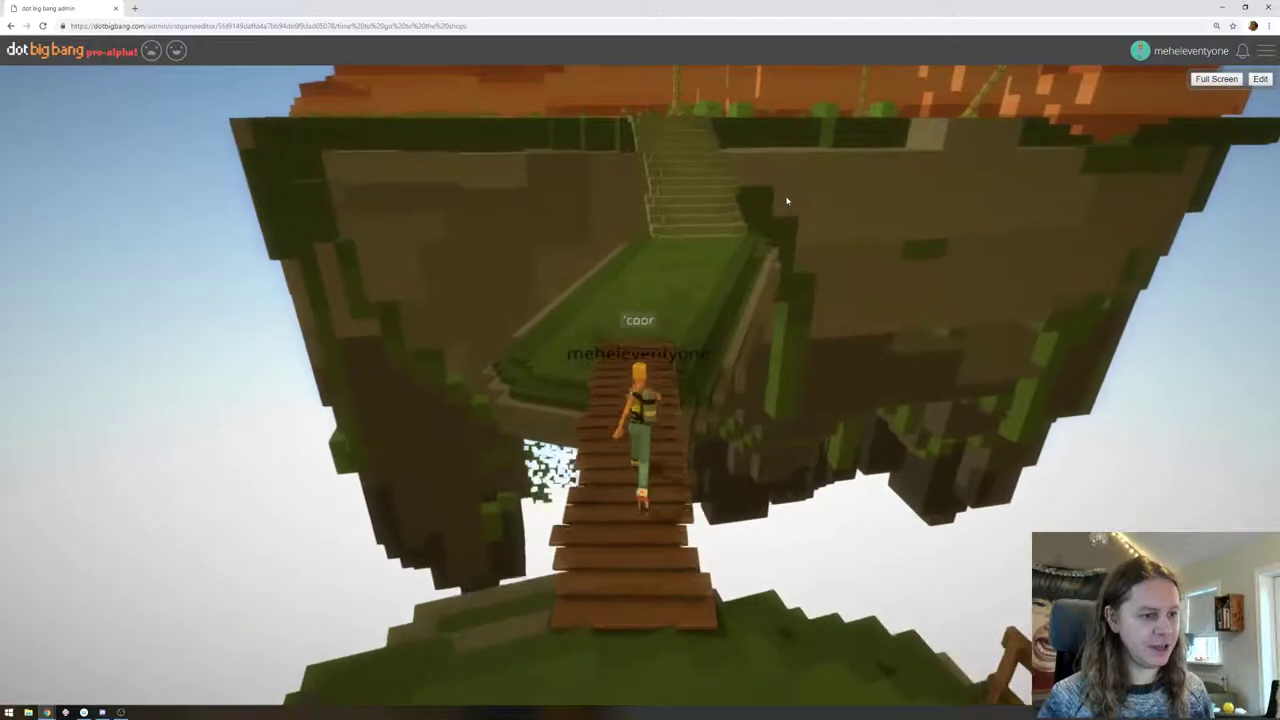
left_click_drag(788, 202, 802, 131)
key("w")
key("w")
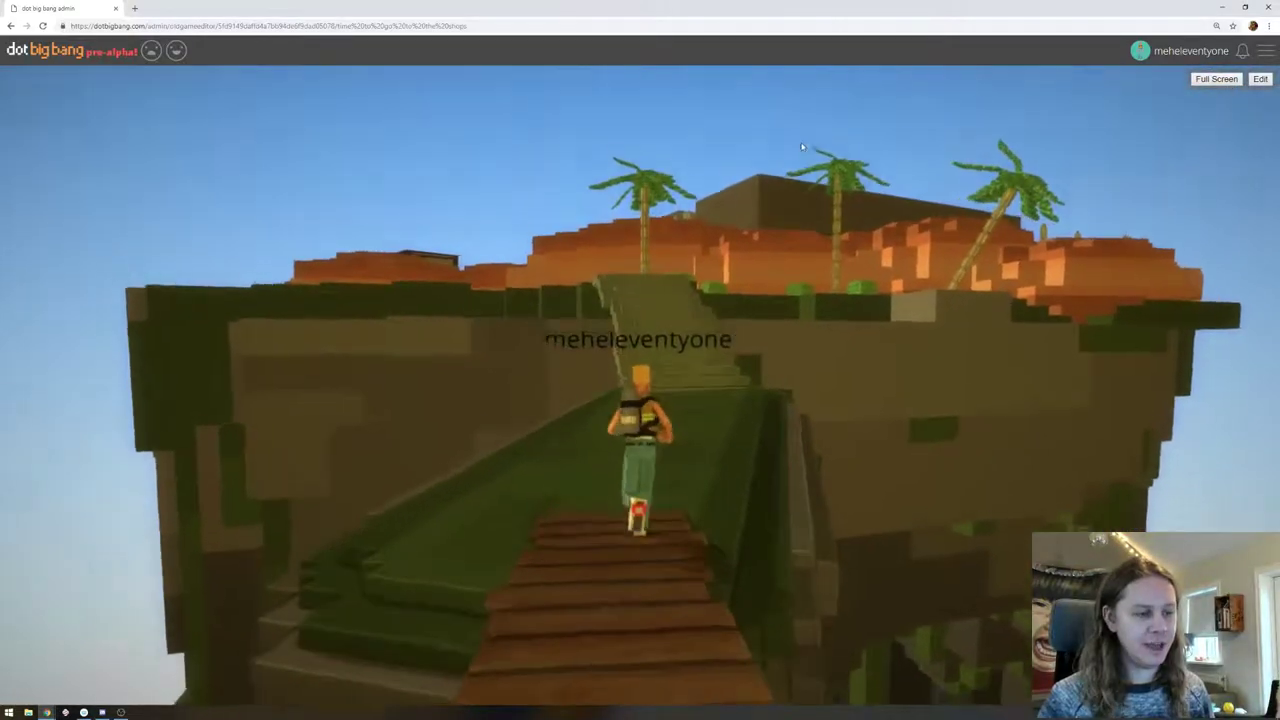
key("w")
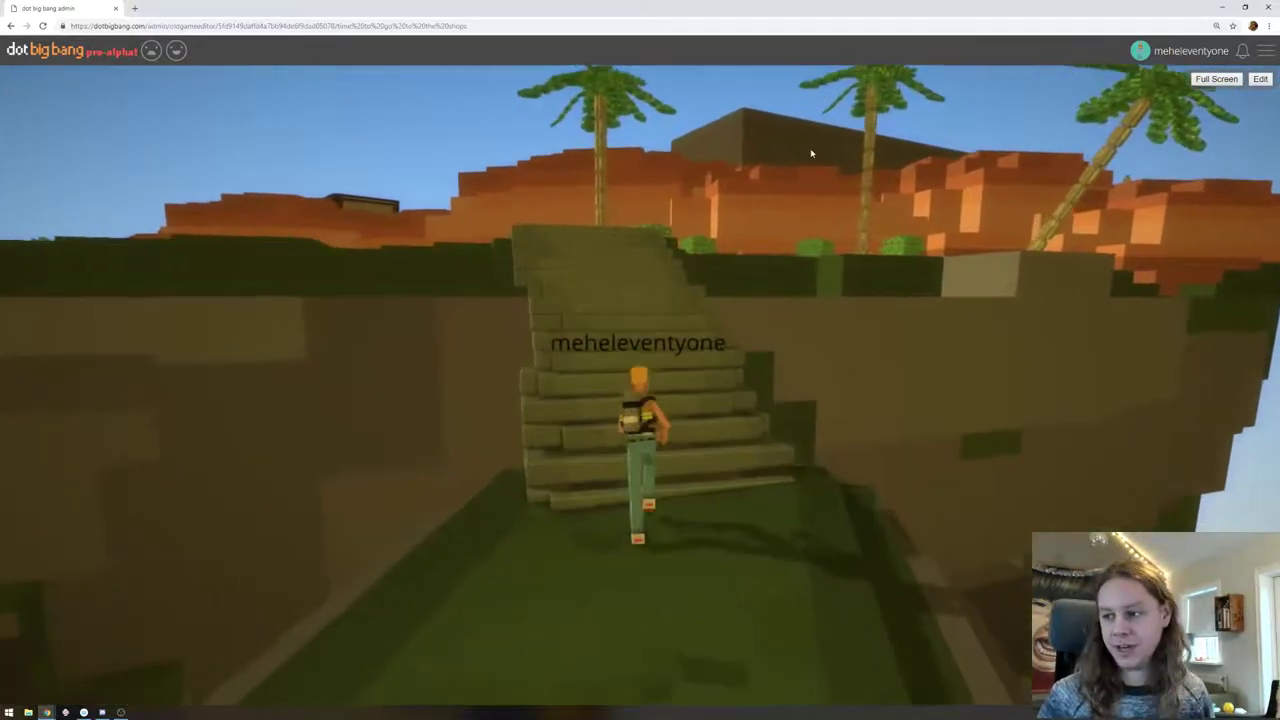
key("w")
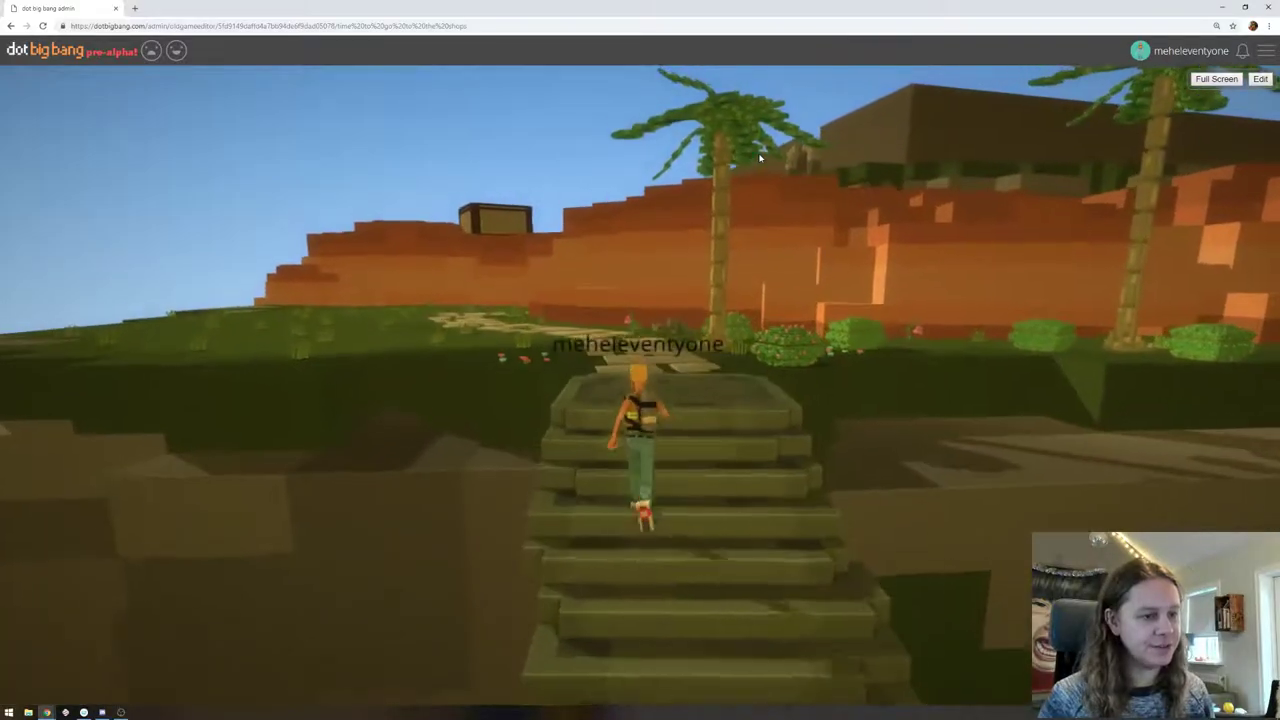
Follow the stone path between the orange cliffs to the Disagreeable Bird and approach it to test its dialogue
left_click_drag(759, 158, 586, 175)
key("w")
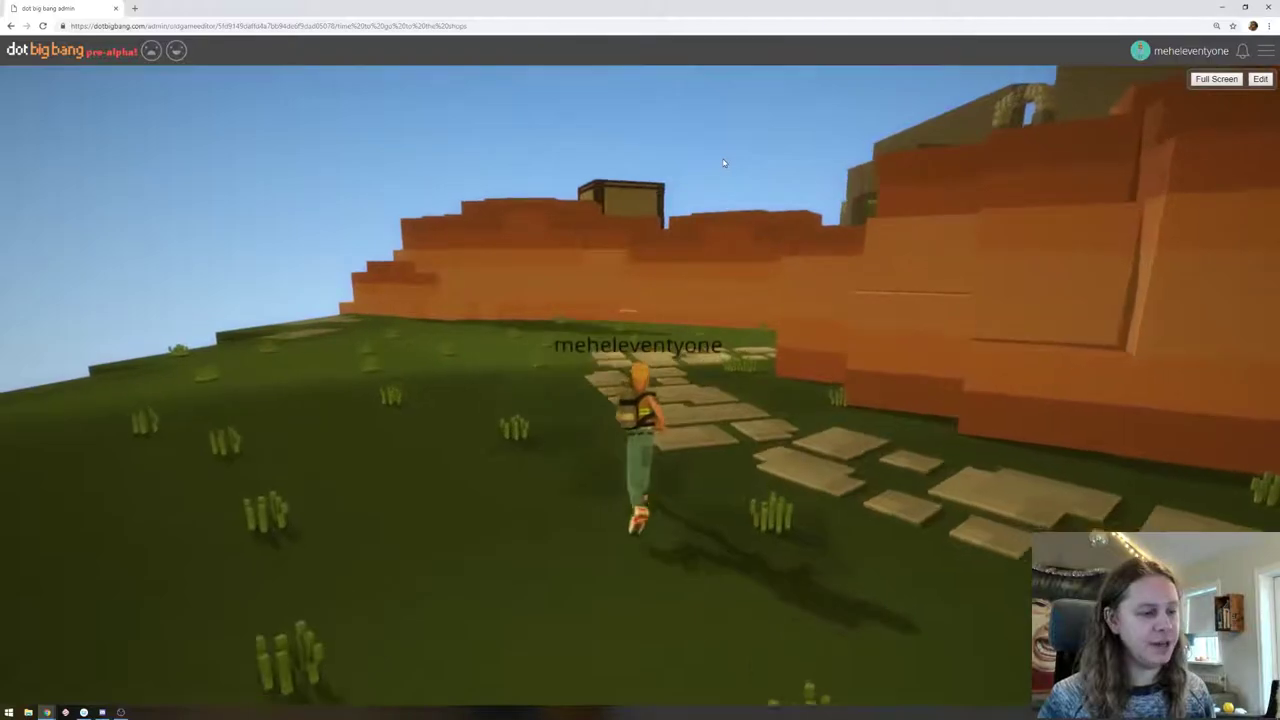
key("w")
left_click_drag(714, 186, 845, 203)
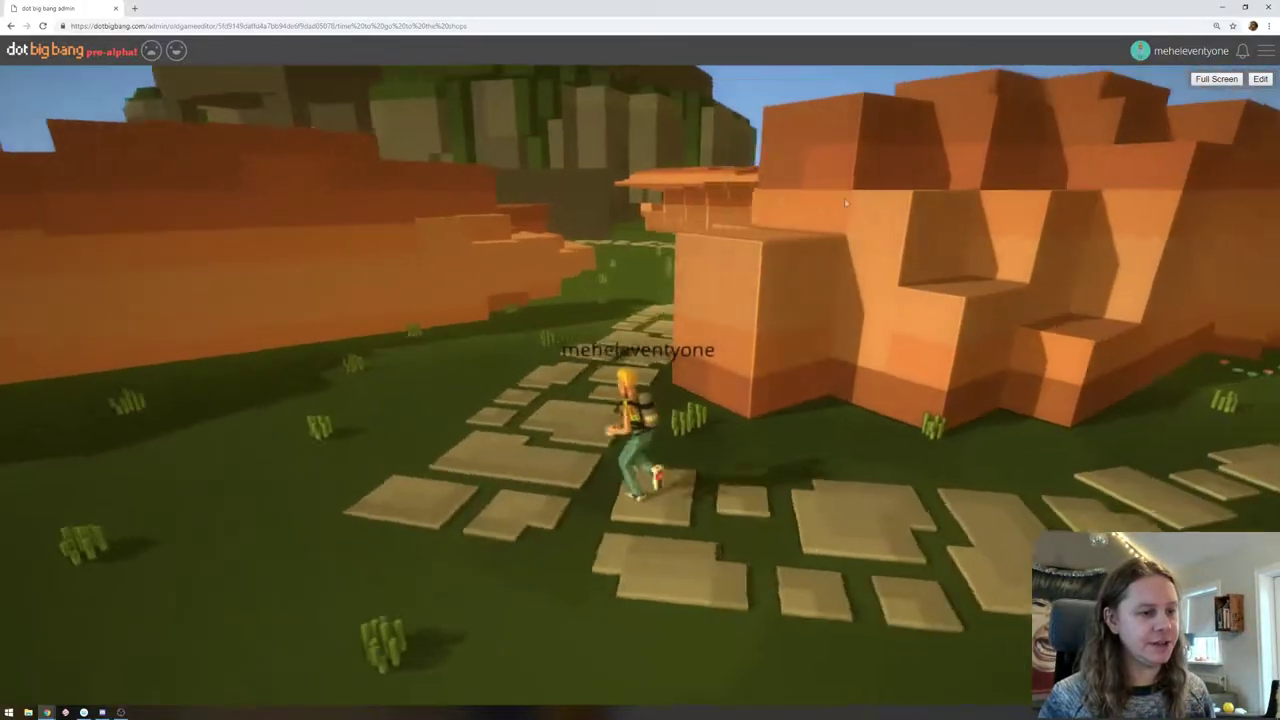
key("w")
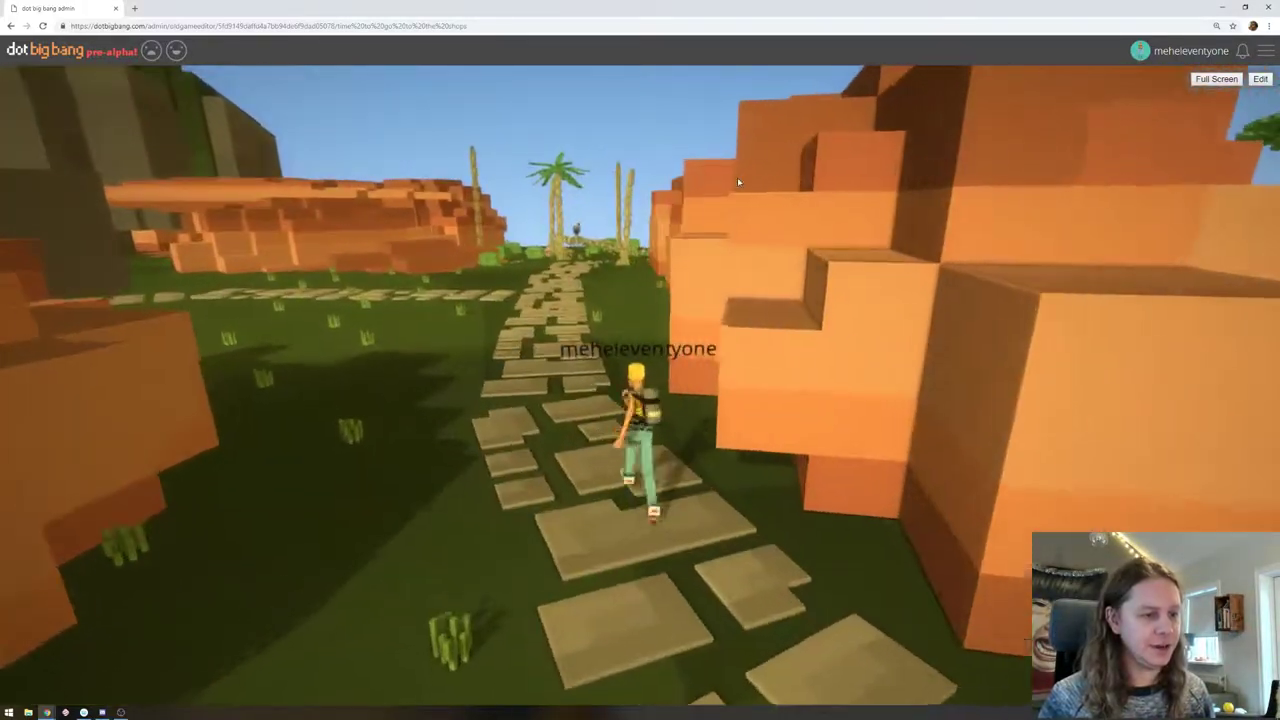
key("w")
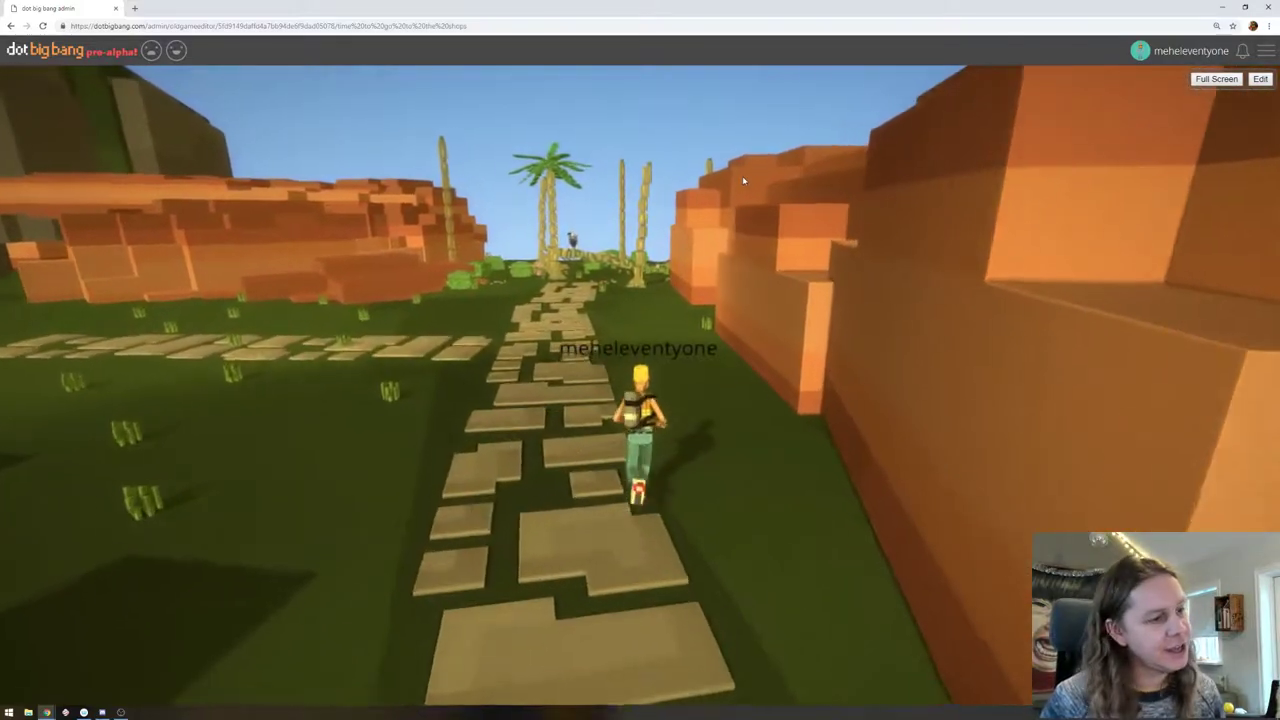
key("w")
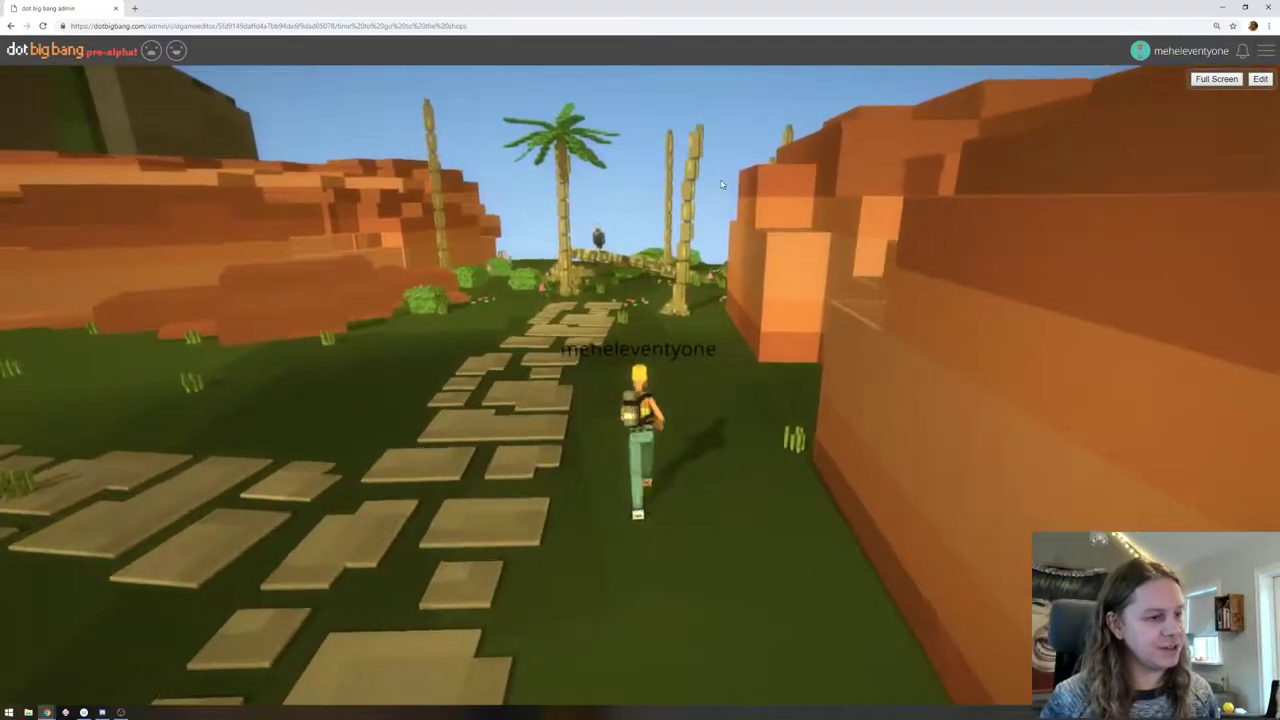
key("w")
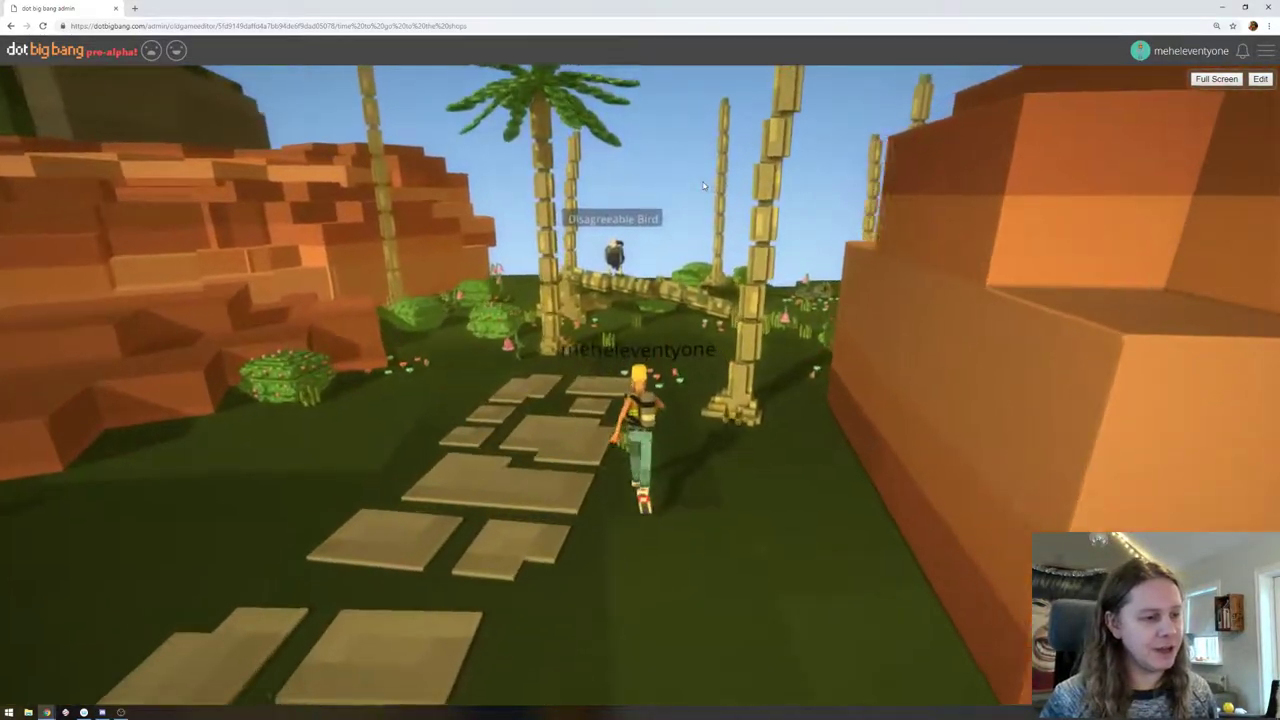
key("w")
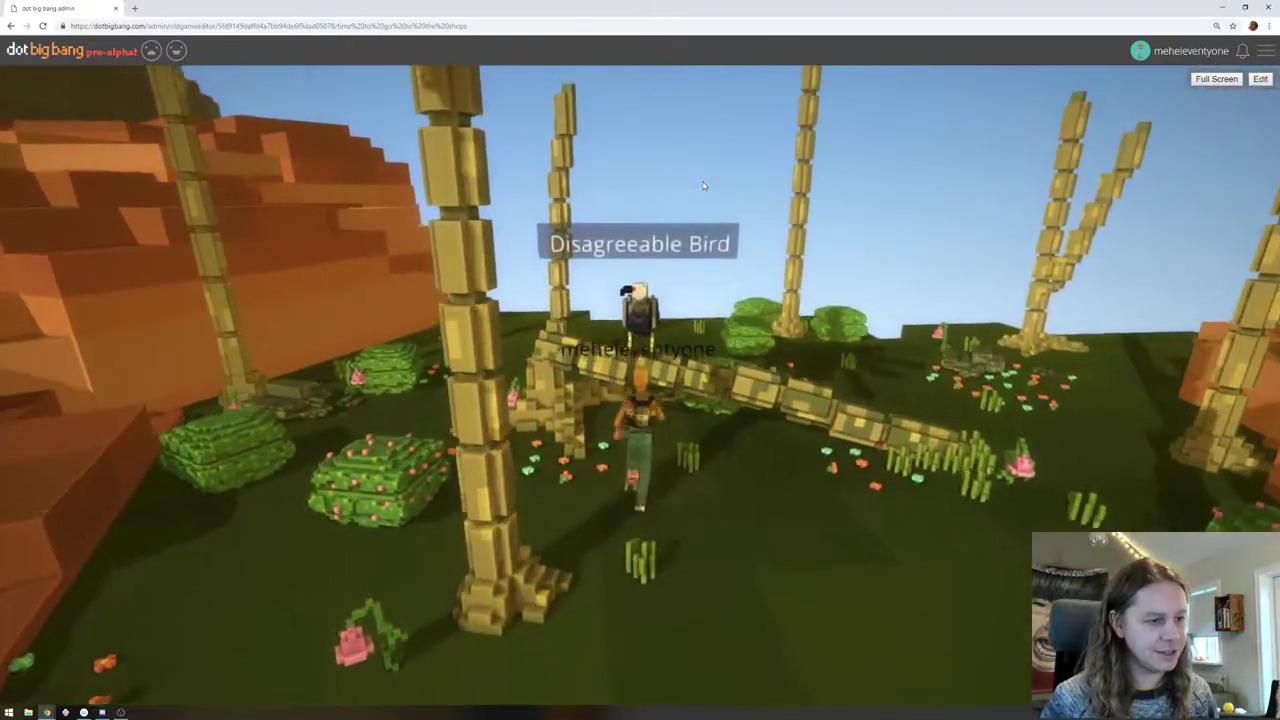
key("w")
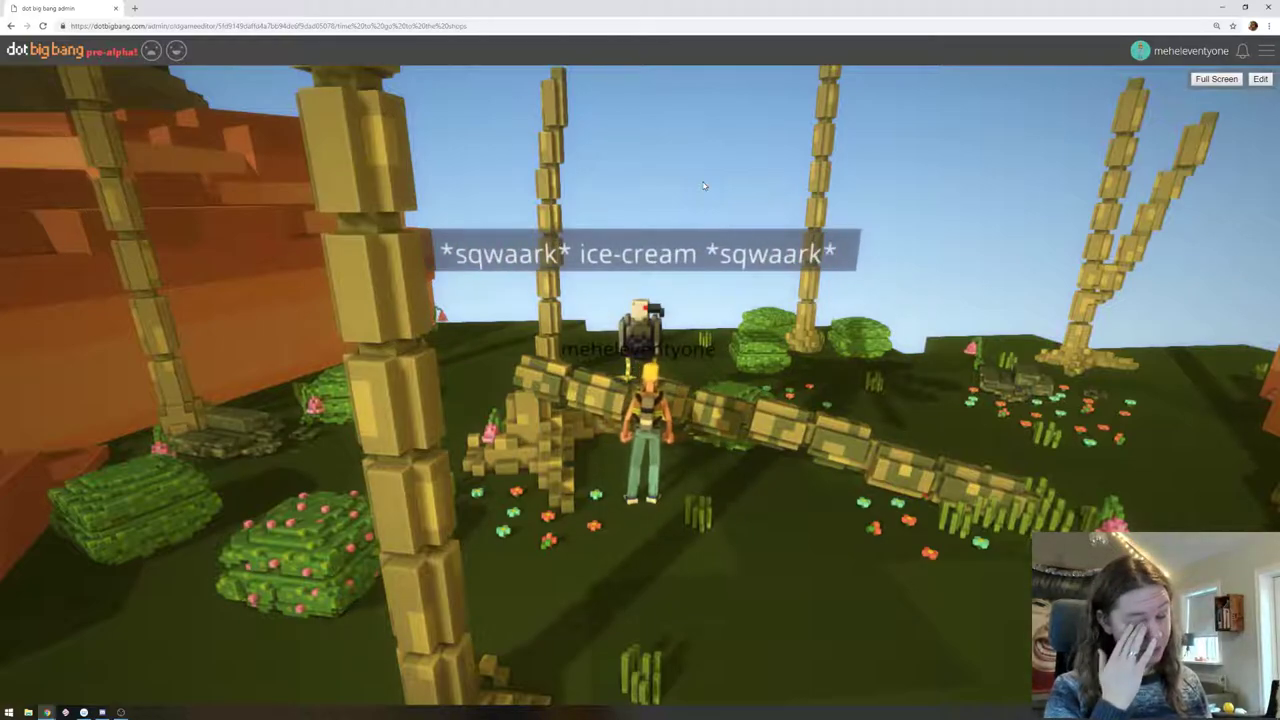
Run from the bird back along the stone path, over the bridge and gangplank, onto the airship's deck
key("s")
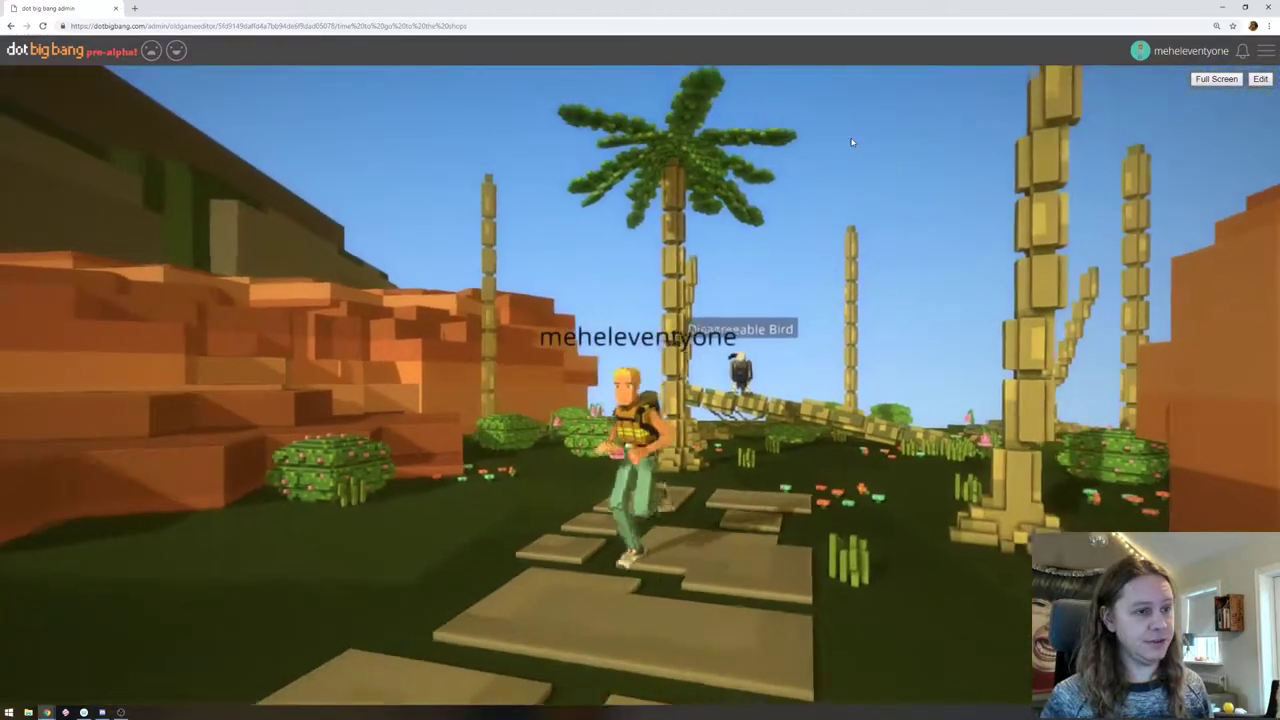
key("w")
left_click_drag(852, 142, 237, 185)
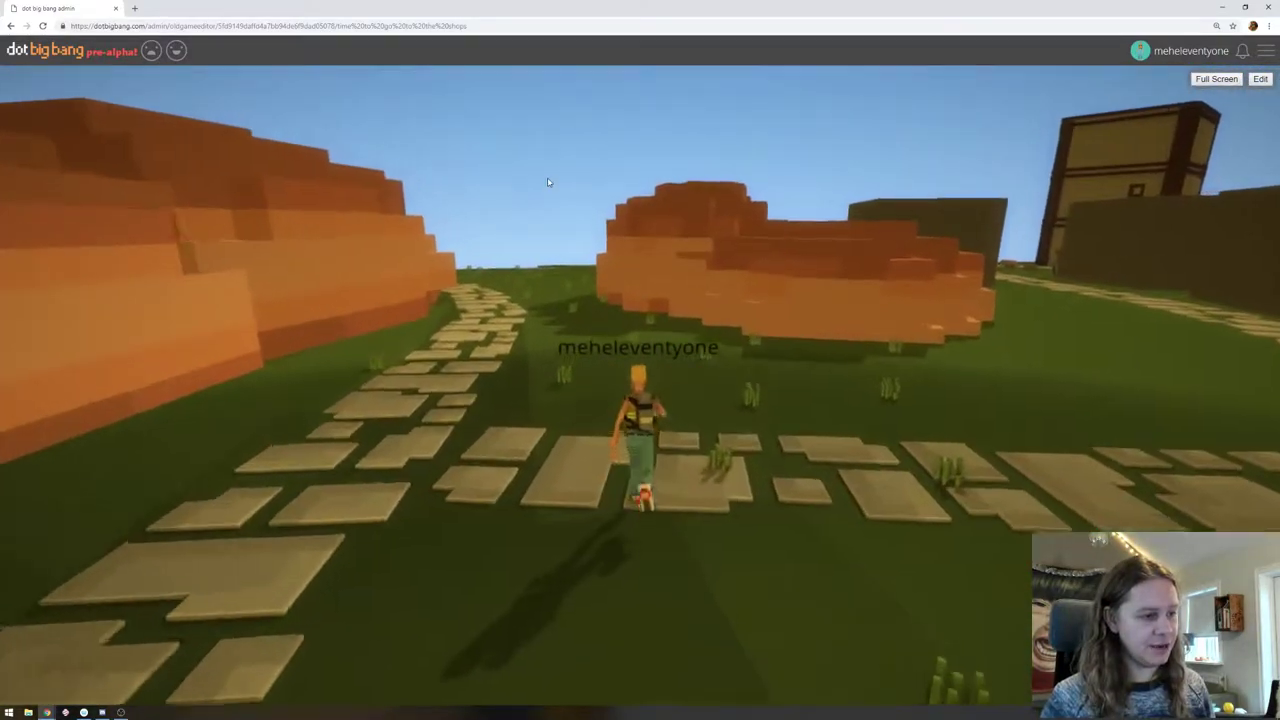
left_click_drag(548, 180, 23, 180)
left_click_drag(490, 215, 861, 222)
key("w")
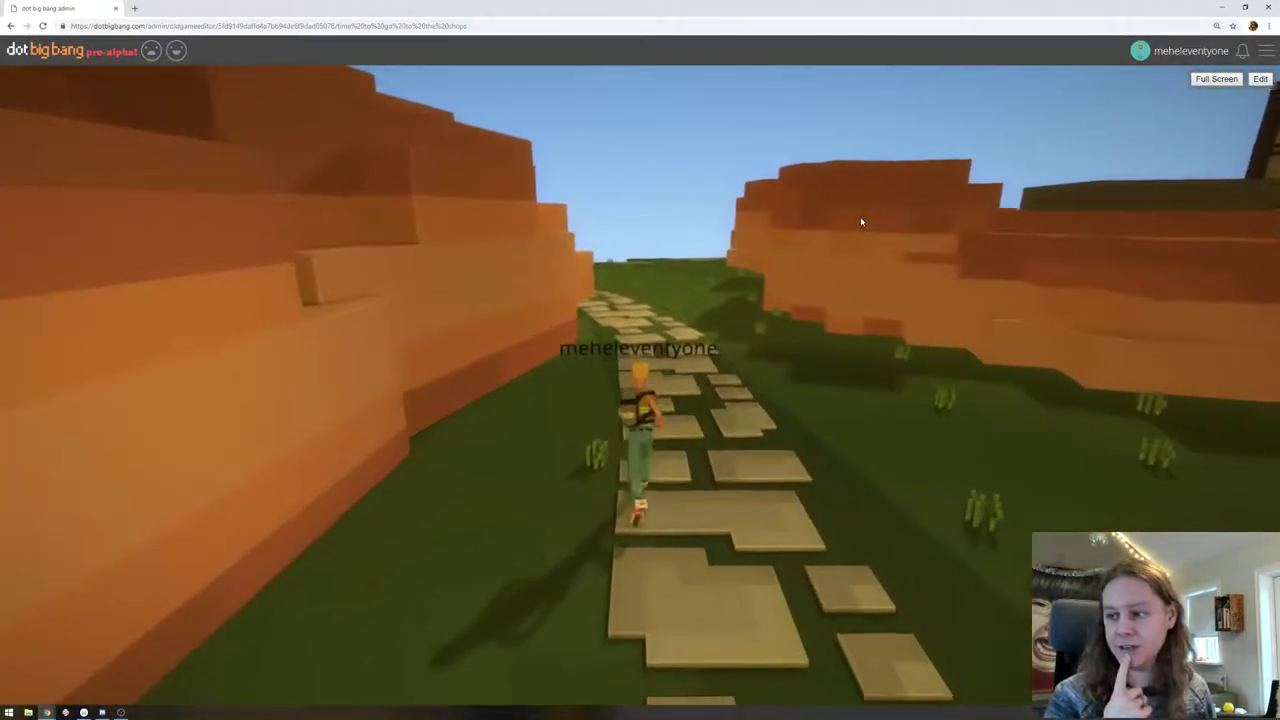
left_click_drag(826, 163, 754, 194)
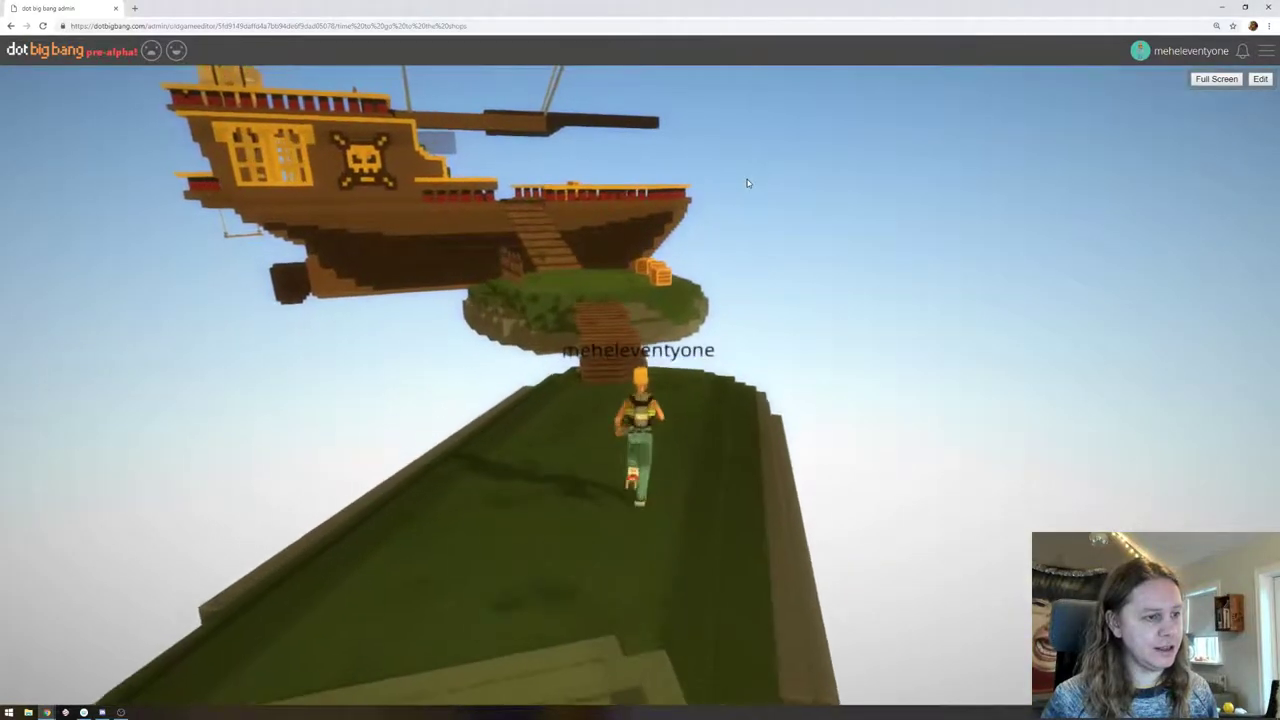
left_click_drag(726, 184, 691, 187)
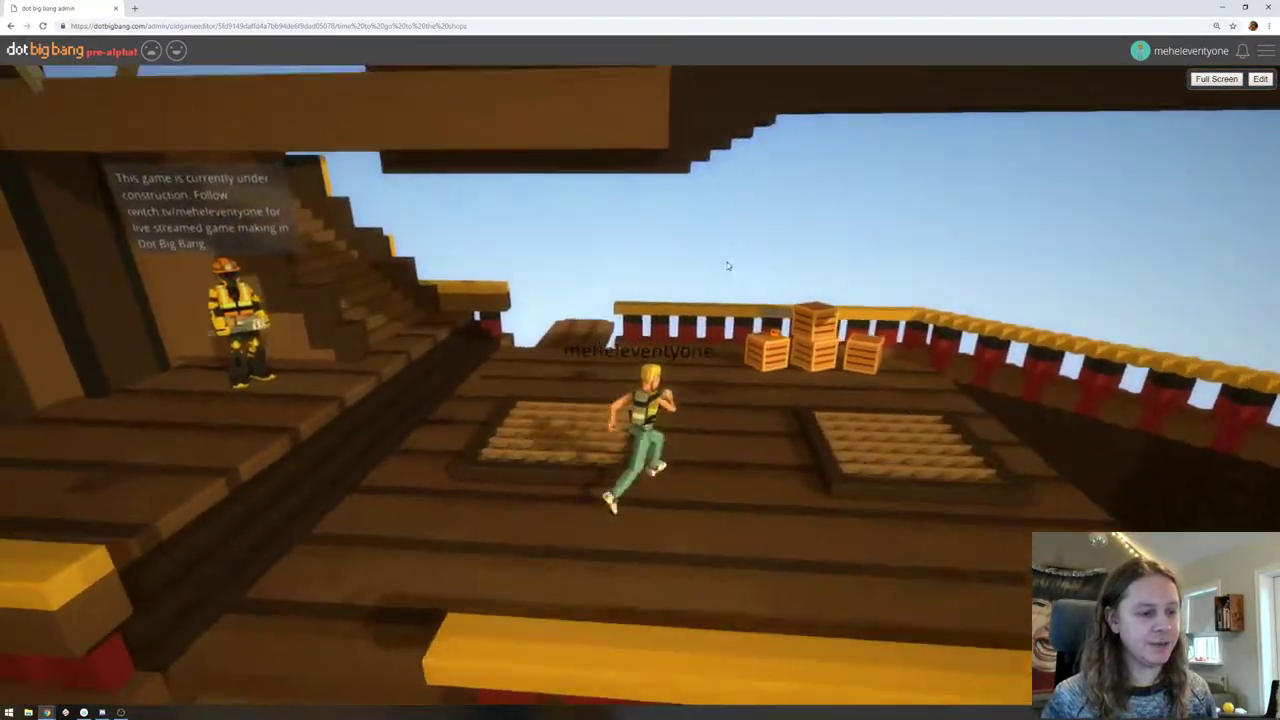
Cross the deck to the Kokomjolk item on the crates, move around it to test its trigger, and return to edit mode
left_click_drag(726, 263, 586, 280)
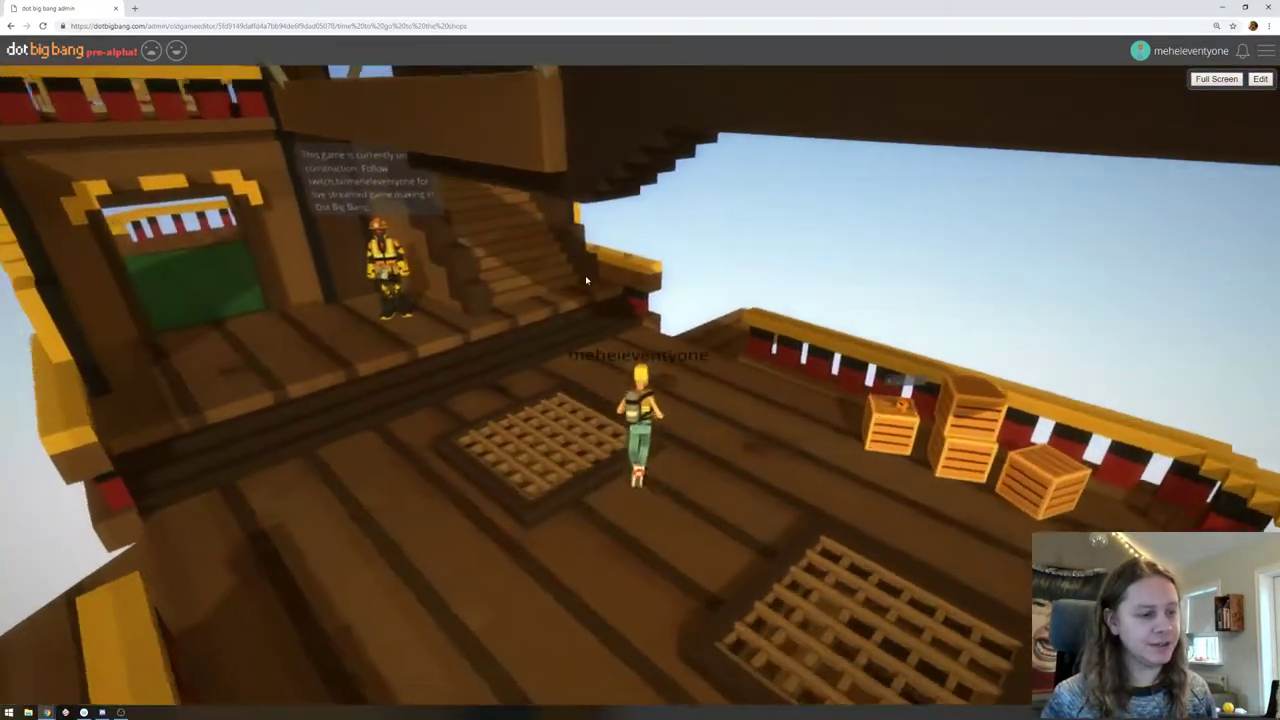
left_click_drag(849, 351, 1055, 340)
key("d")
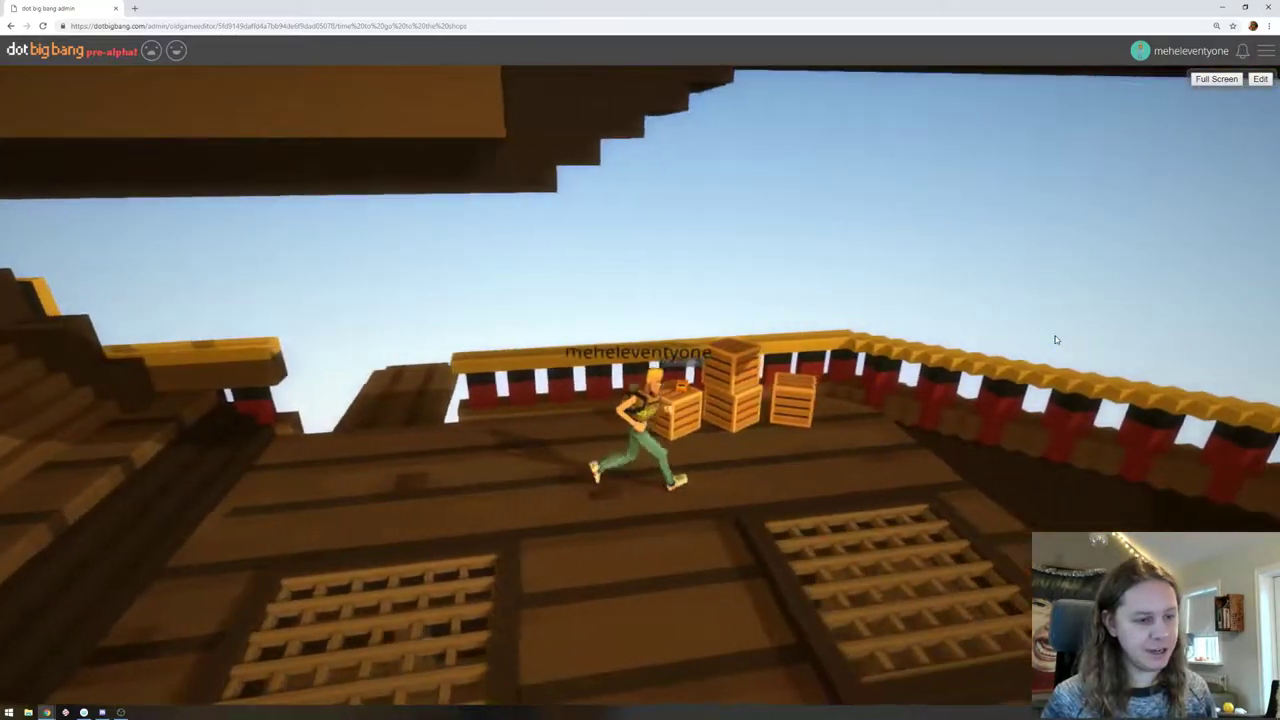
key("w")
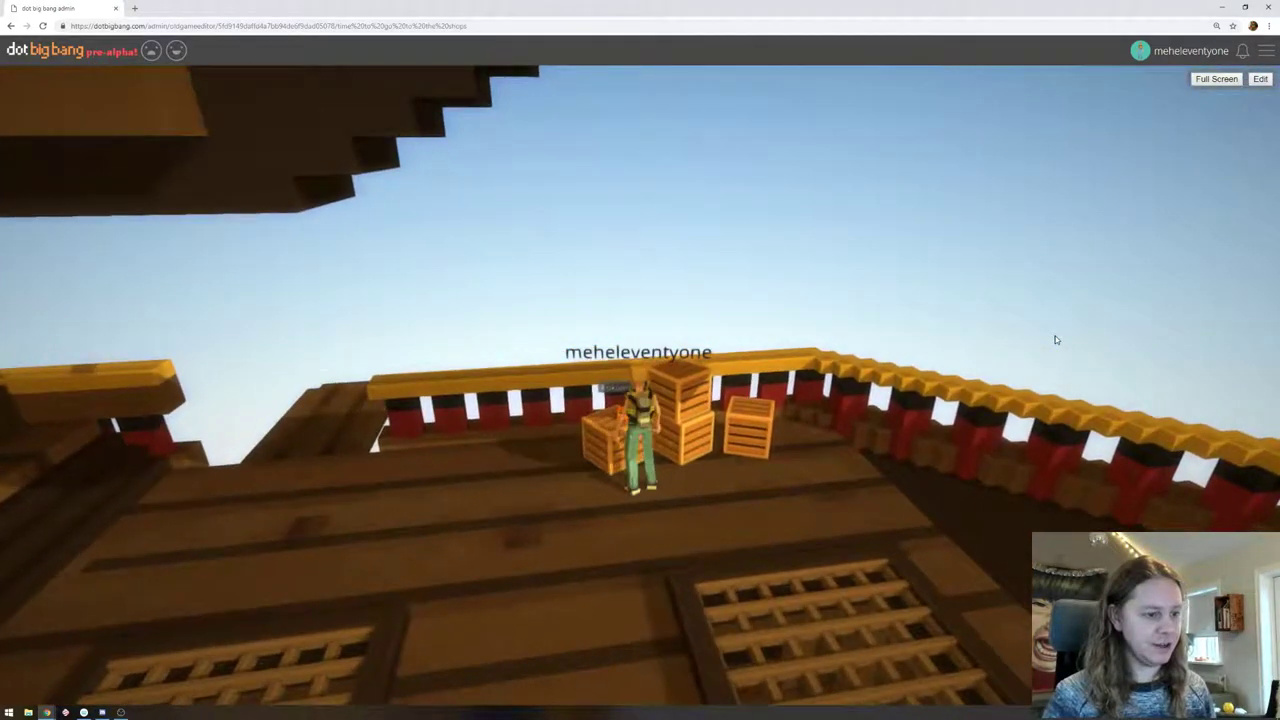
key("s")
key("a")
key("w")
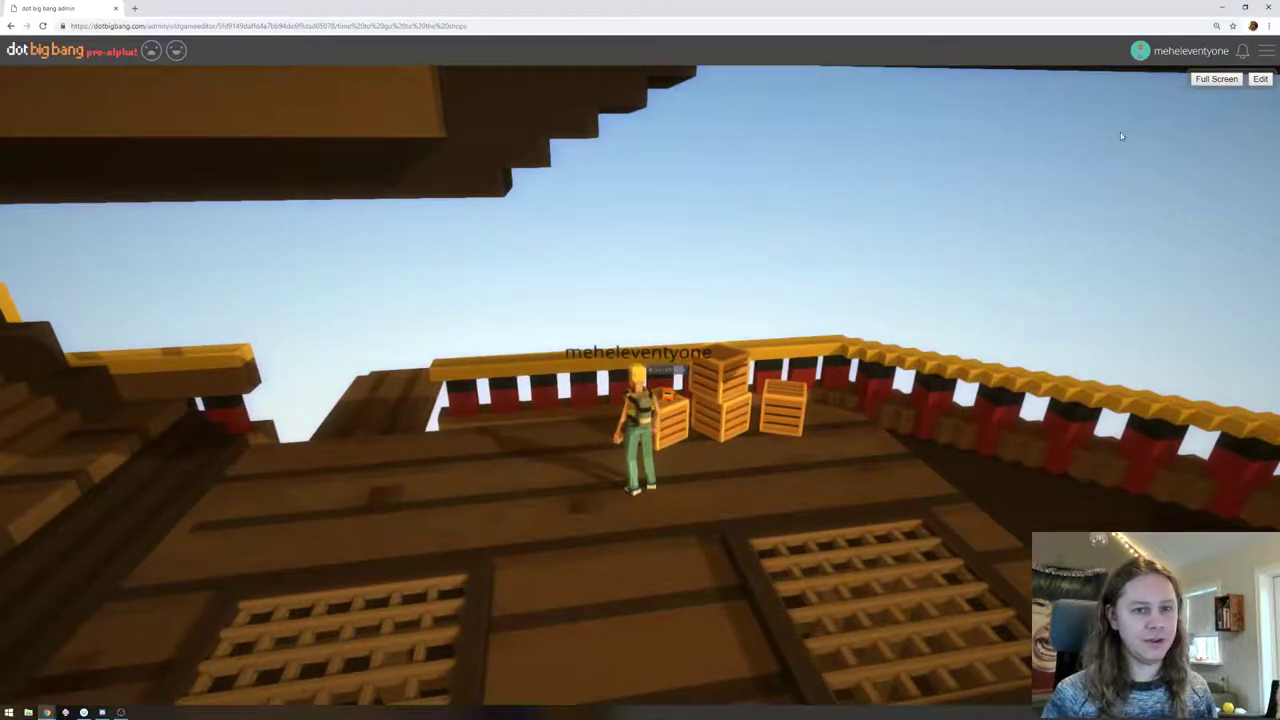
left_click(1259, 79)
Select the City_Pallet_Boxes entity on the airship's upper deck and expand its tale_snippet script properties
right_click_drag(769, 292, 960, 296)
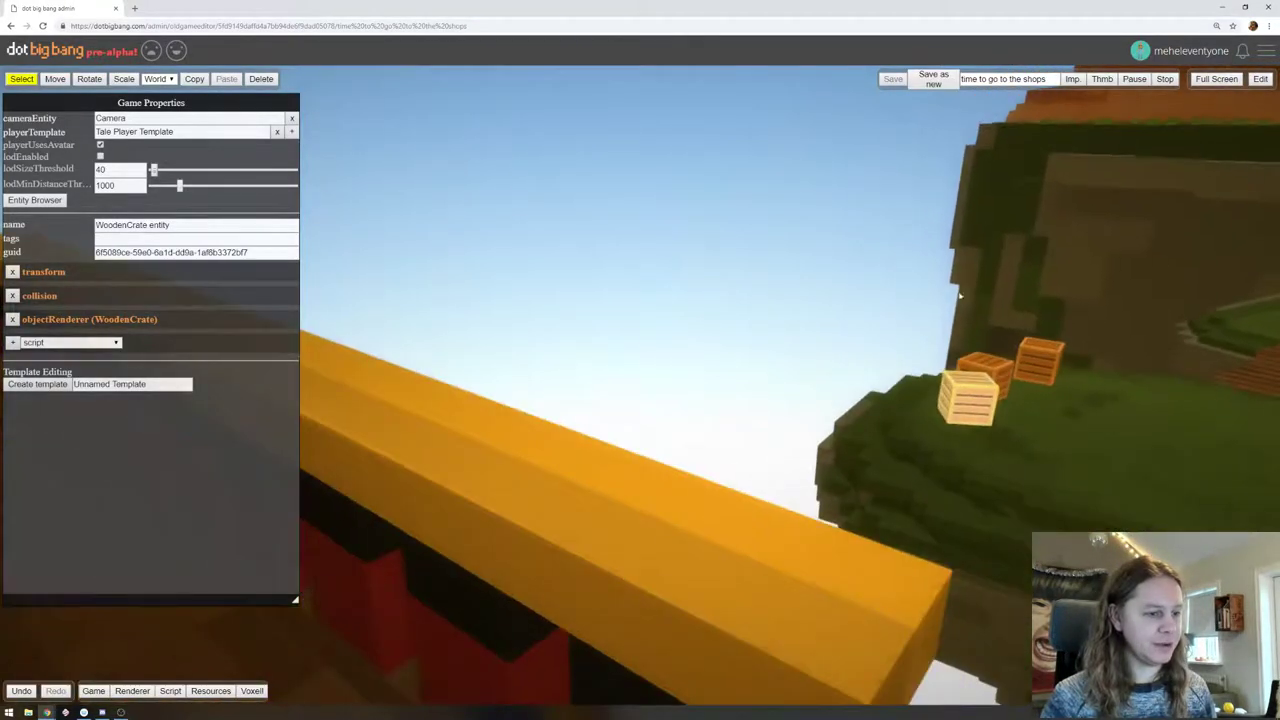
scroll(910, 331, "up", 3)
scroll(914, 318, "down", 8)
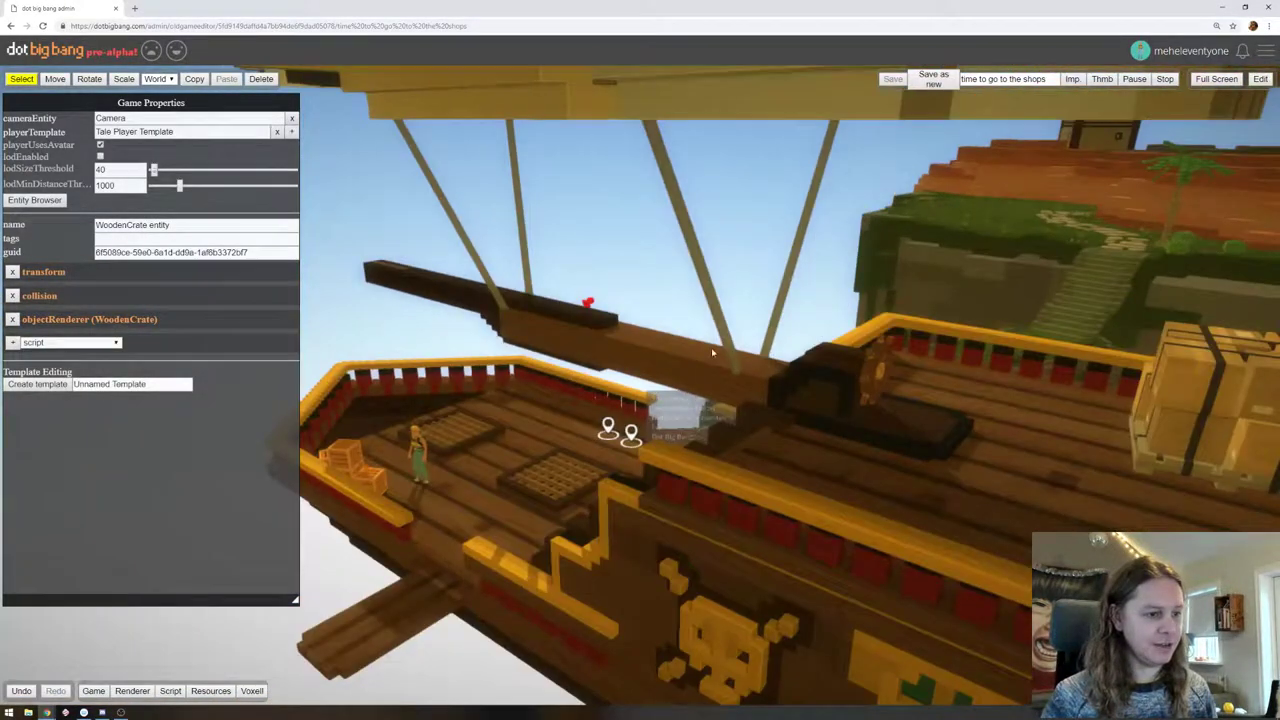
right_click_drag(711, 347, 697, 478)
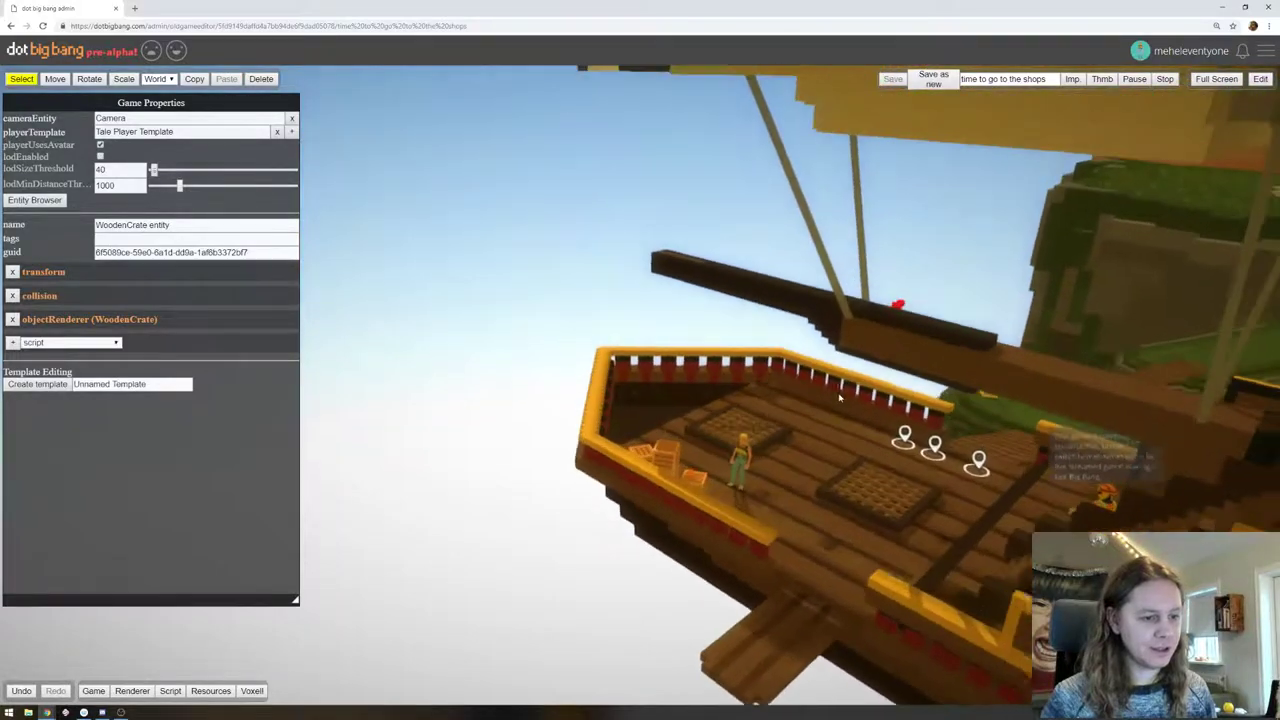
left_click(688, 478)
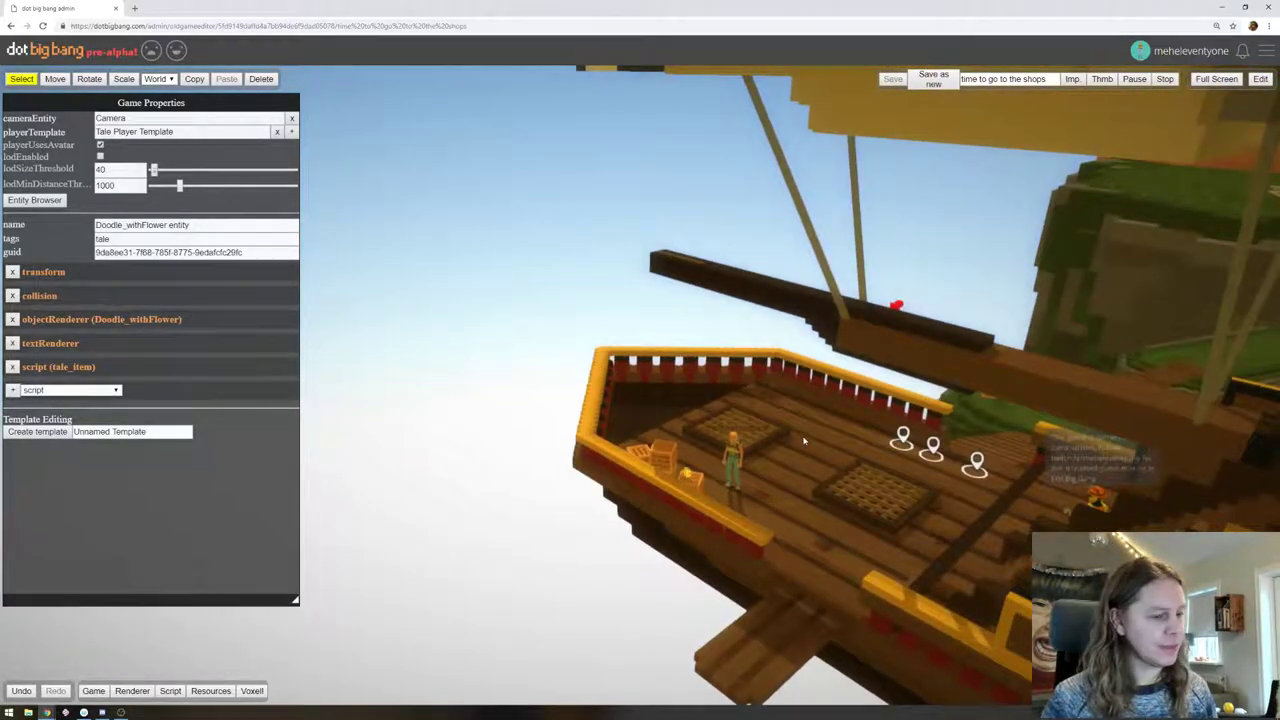
right_click_drag(804, 441, 920, 440)
middle_click_drag(920, 440, 745, 482)
left_click(822, 452)
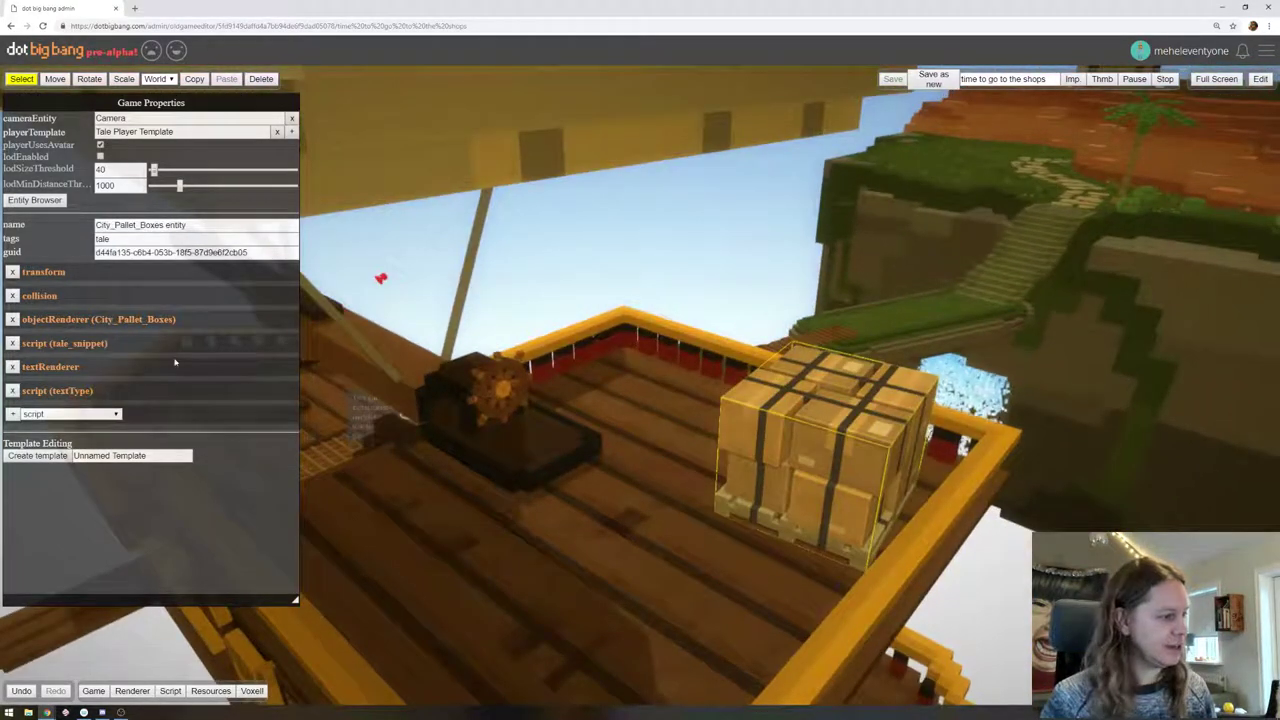
left_click(170, 344)
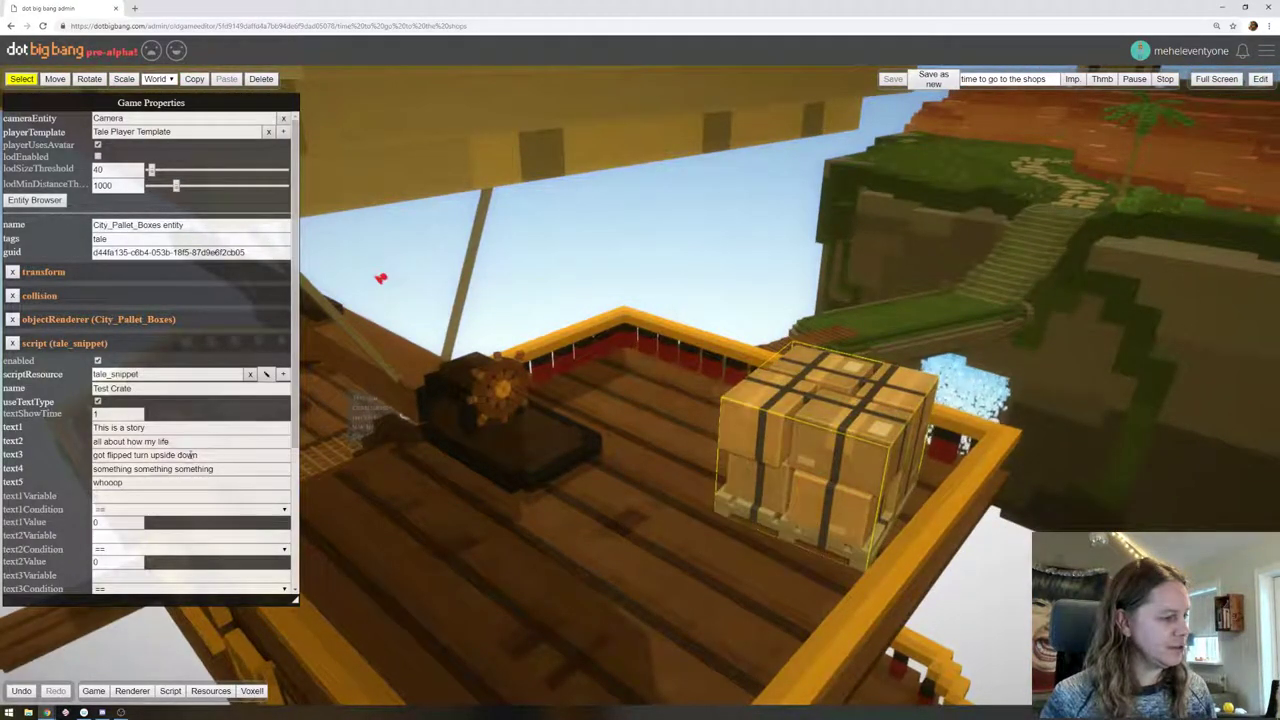
Clear the Kokomjolk entry from the Test Crate snippet's text5Variable and save the game
scroll(190, 454, "down", 2)
left_click_drag(135, 453, 3, 448)
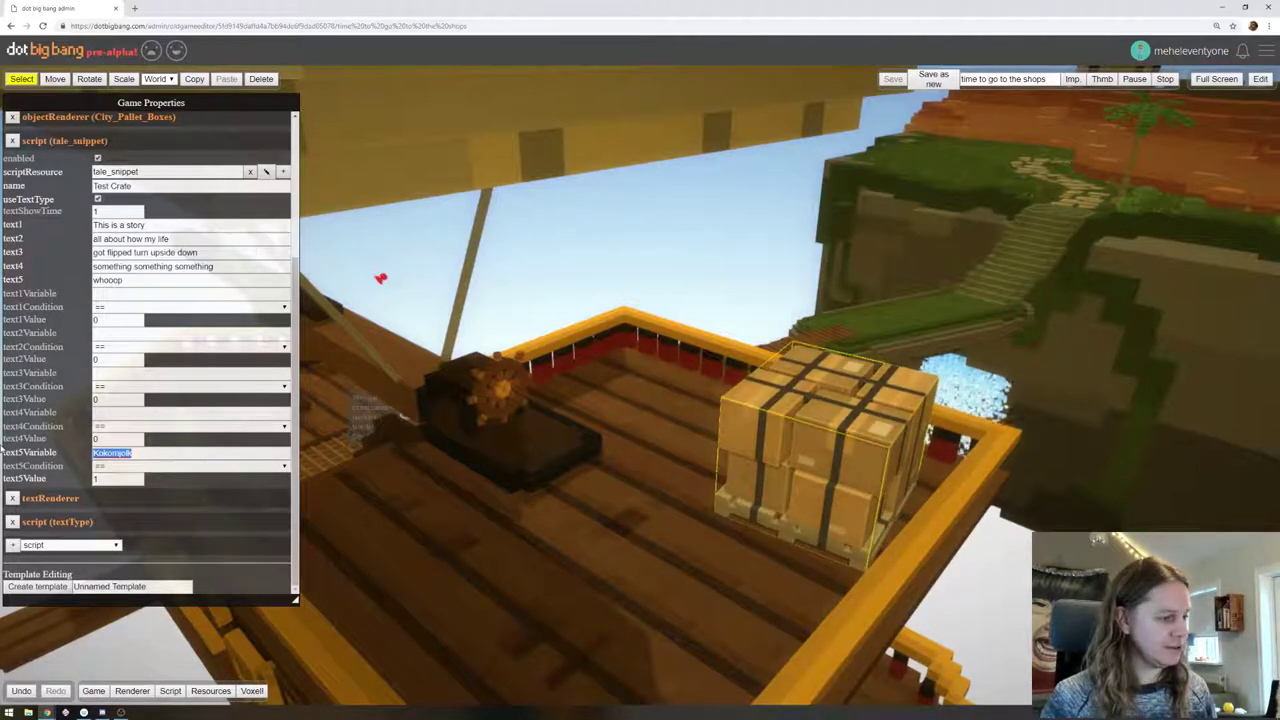
key("BackSpace")
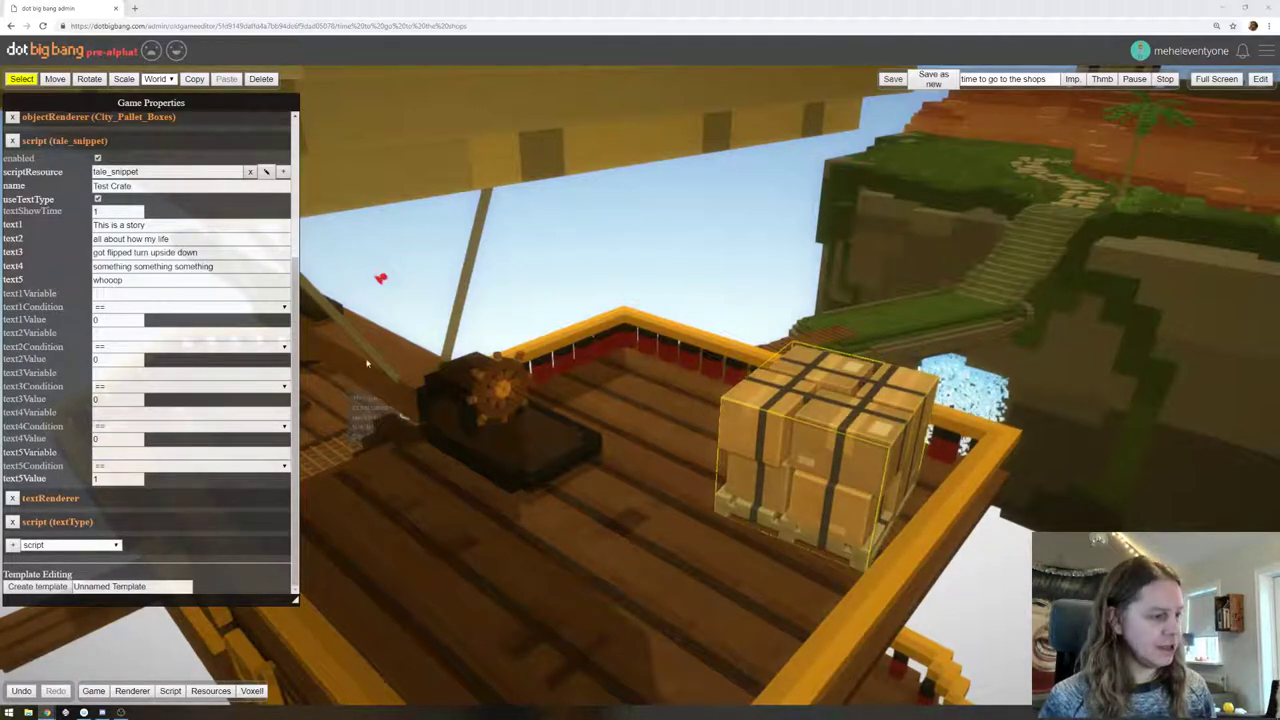
key("ctrl+s")
left_click(566, 344)
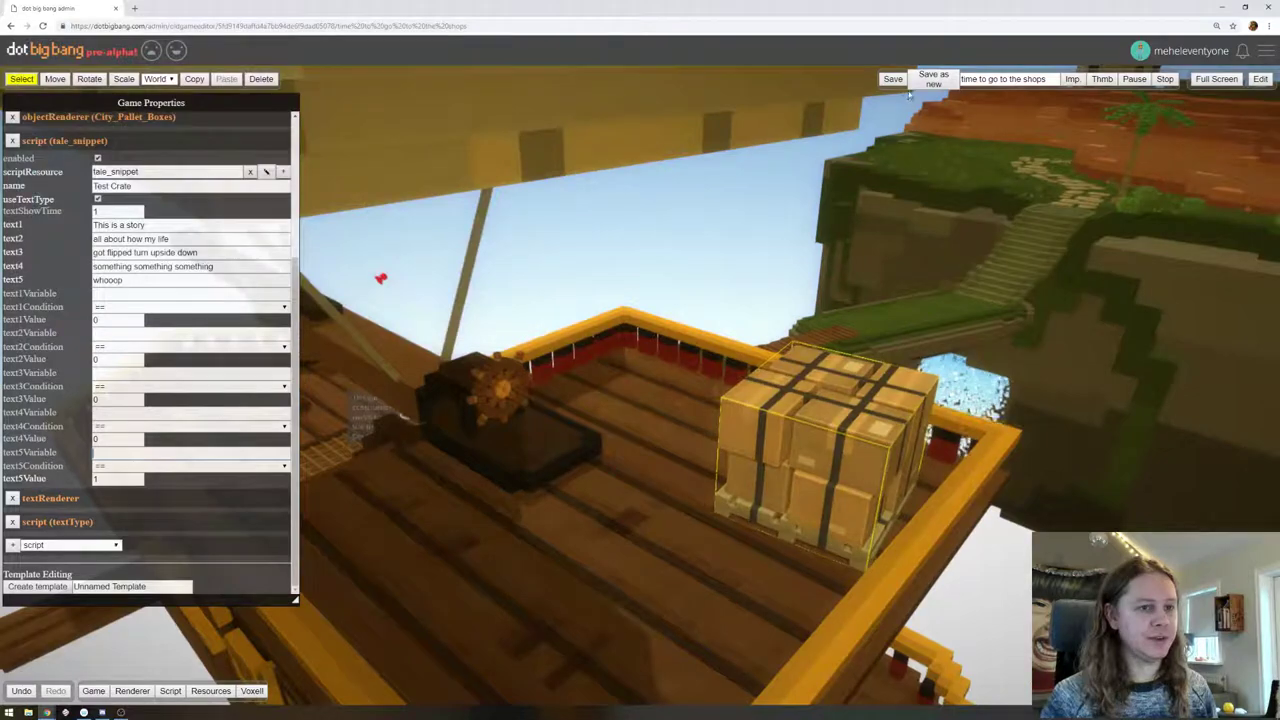
left_click(896, 82)
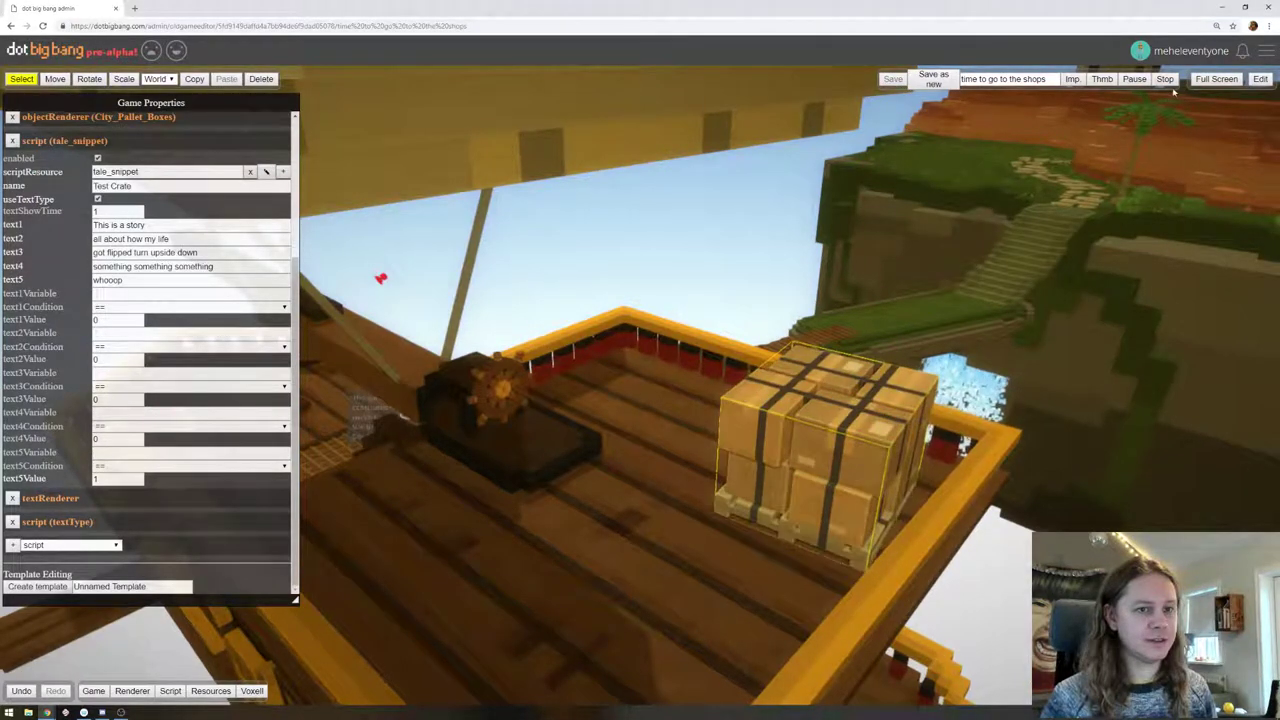
Switch to play mode, run across the deck to retest the Kokomjolk pickup on the crate, and return to edit mode
left_click(1260, 79)
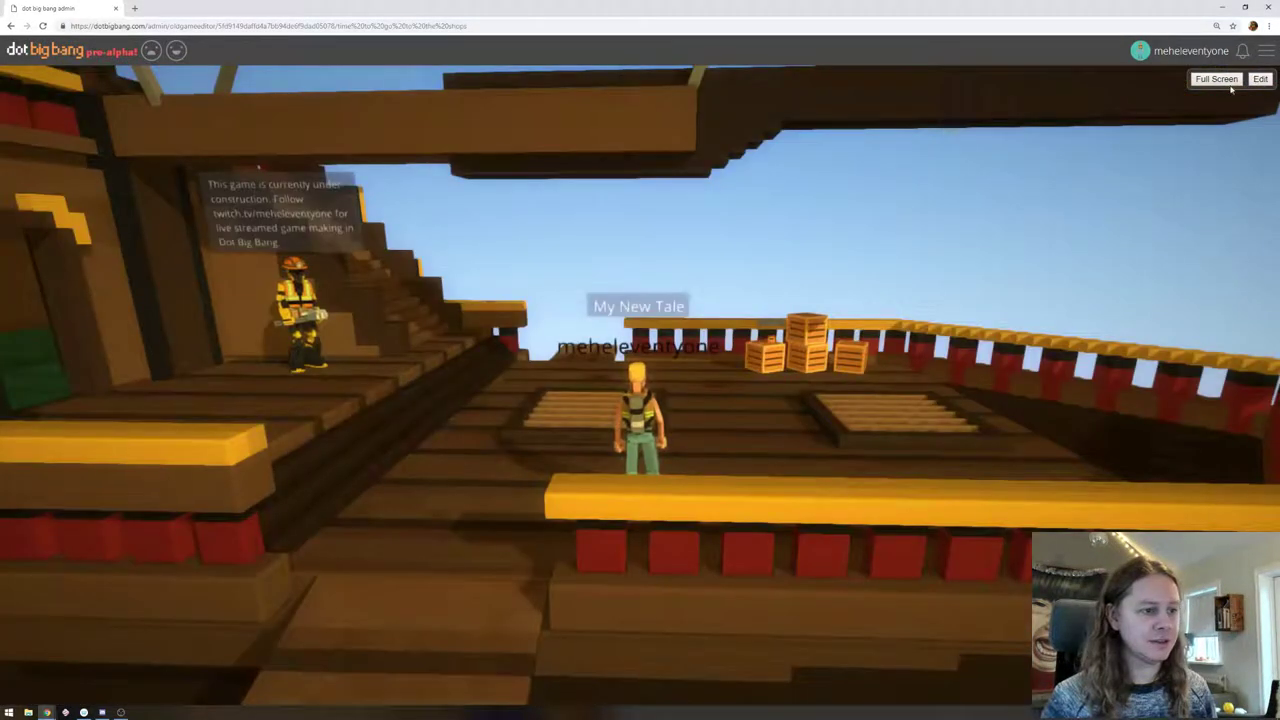
key("w")
key("d")
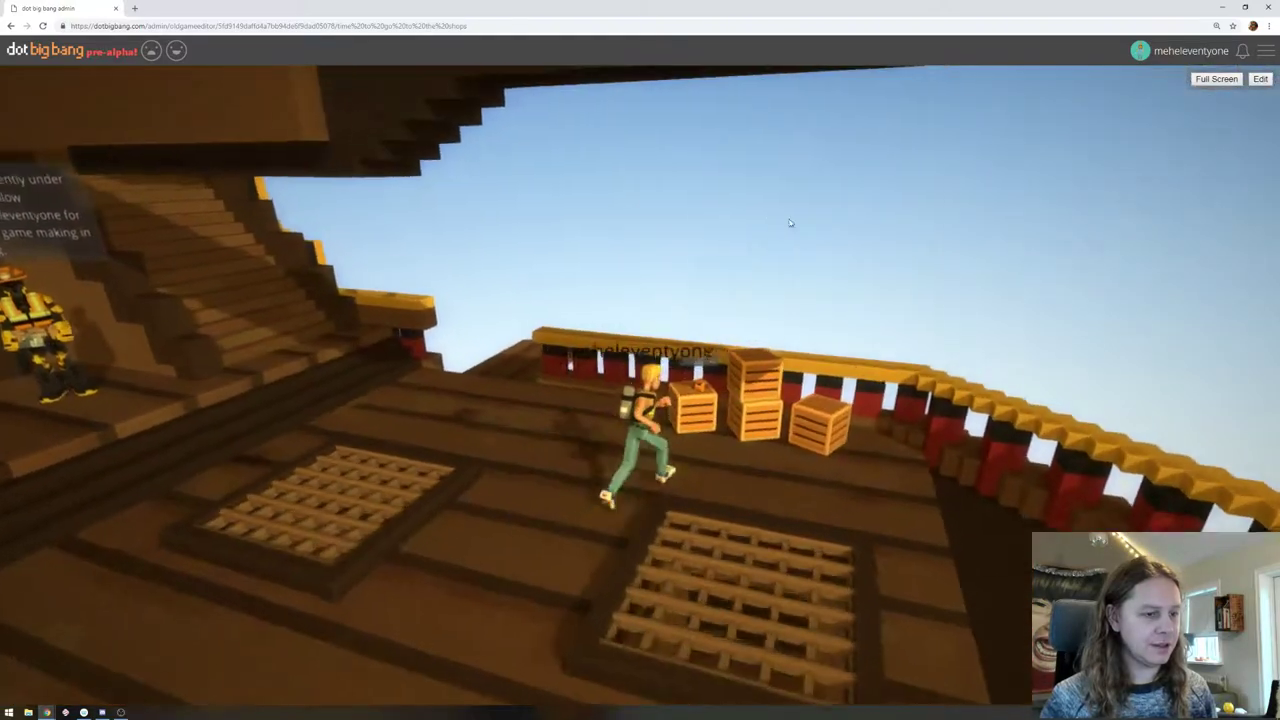
key("w")
key("s")
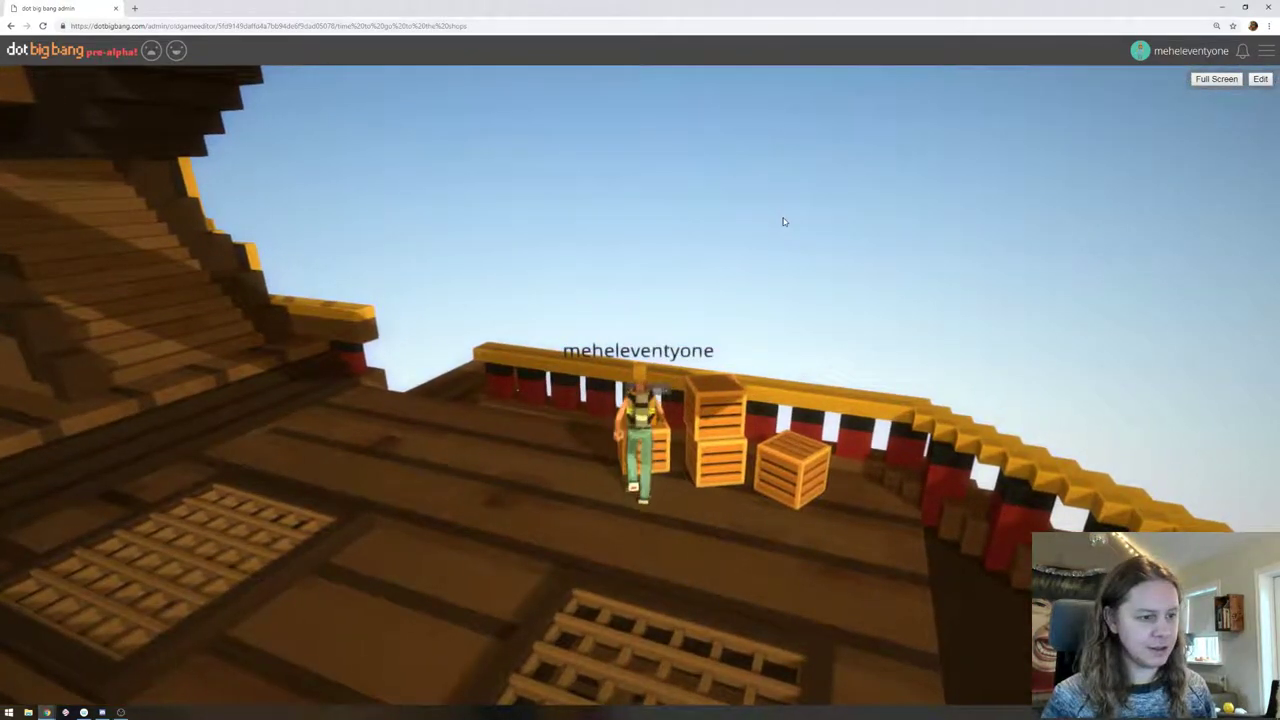
key("a")
key("w")
key("d")
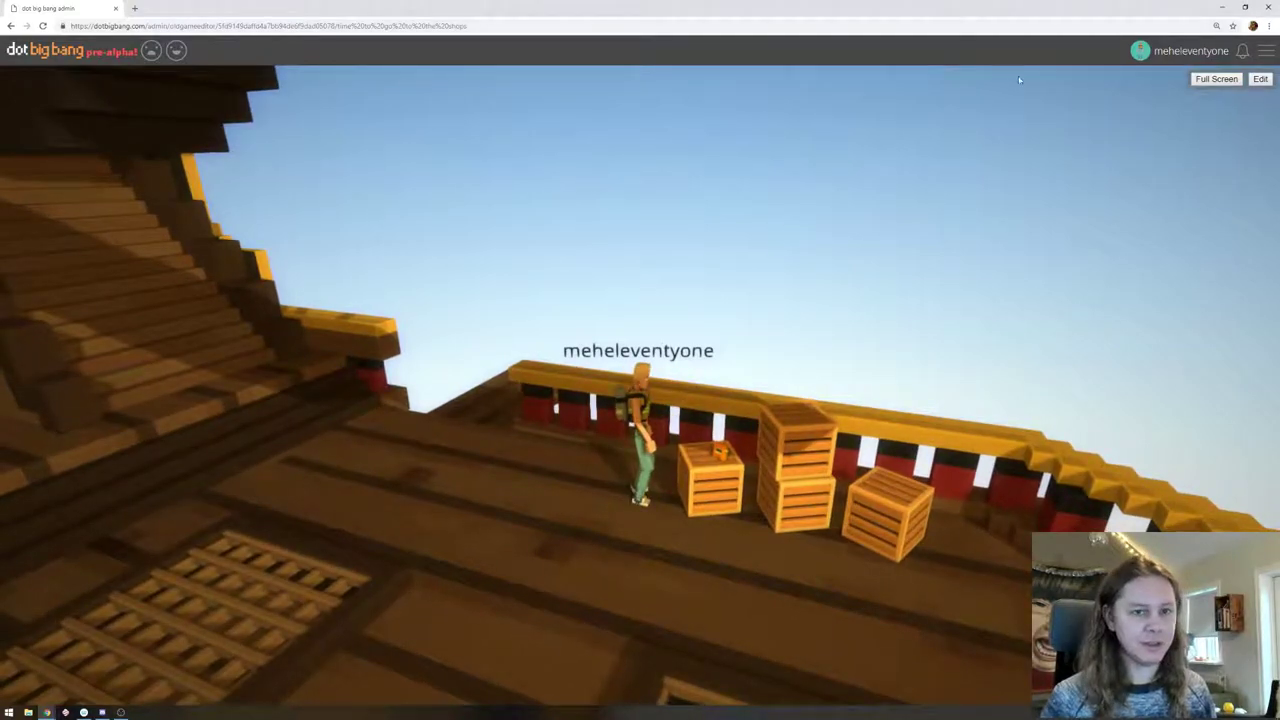
left_click(1260, 79)
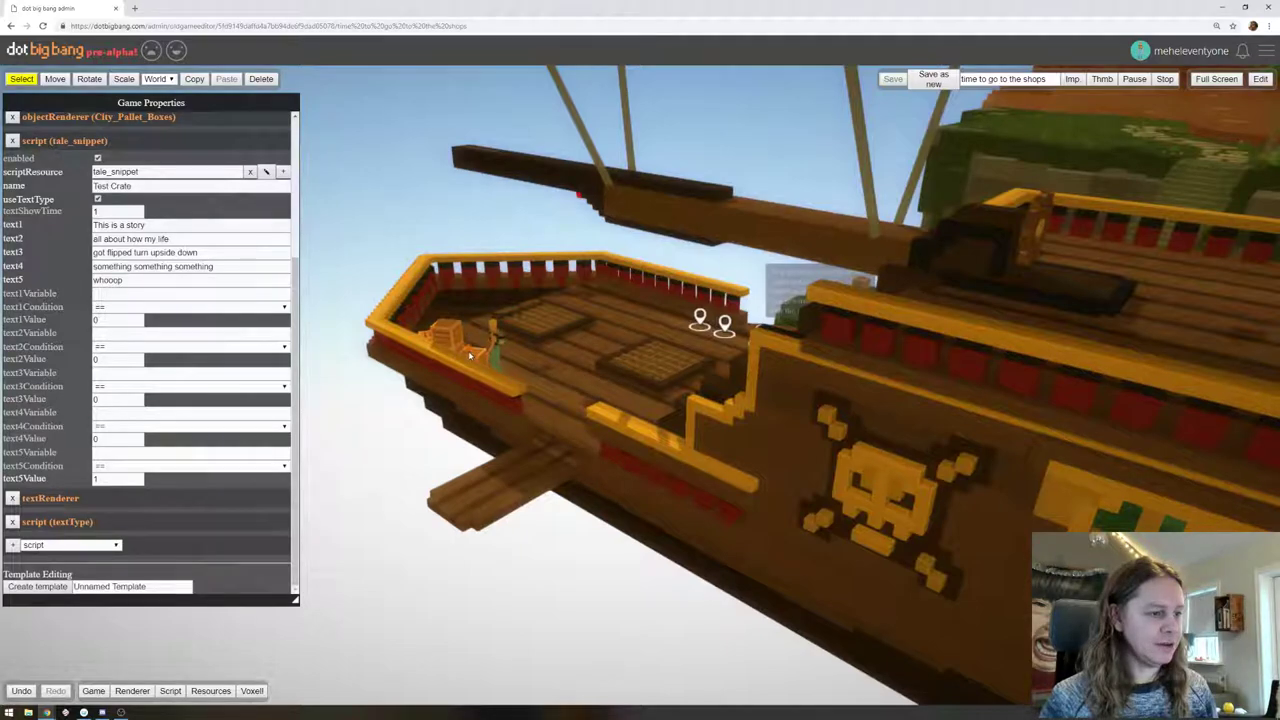
Select the Kokomjolk item on the crate and examine its tale_item script settings
left_click(463, 353)
left_click(60, 367)
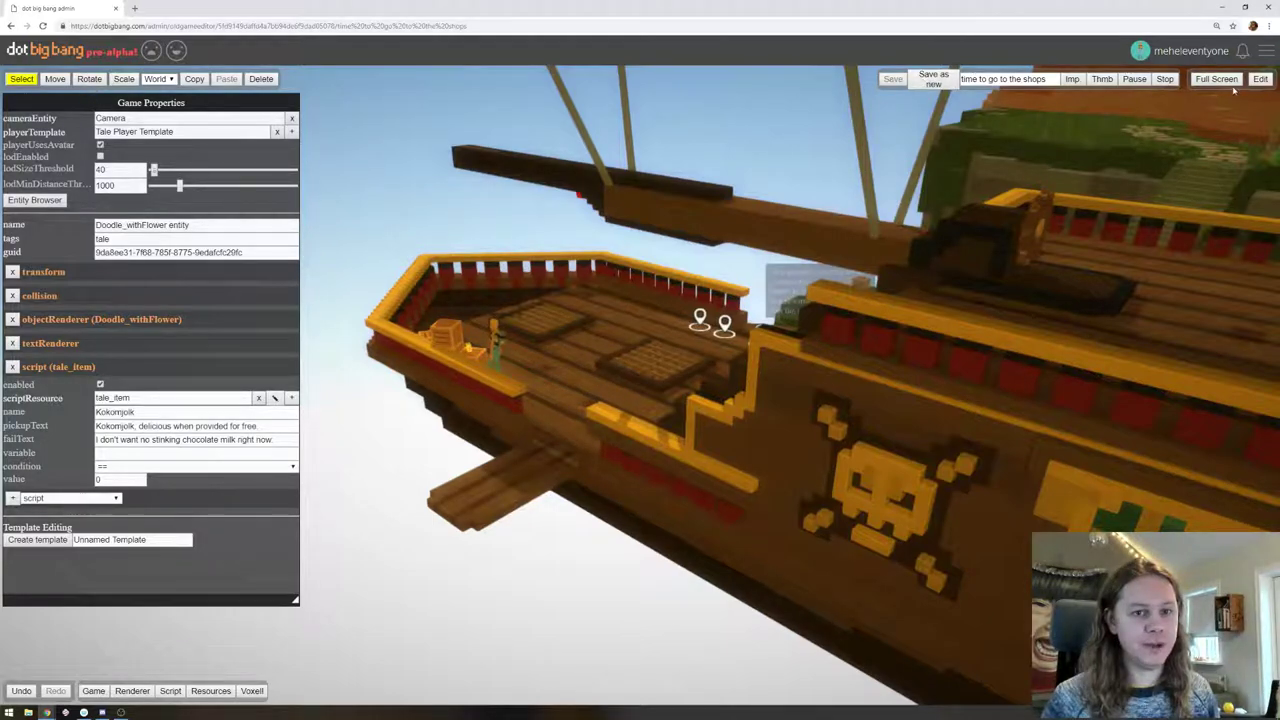
right_click_drag(1000, 260, 640, 412)
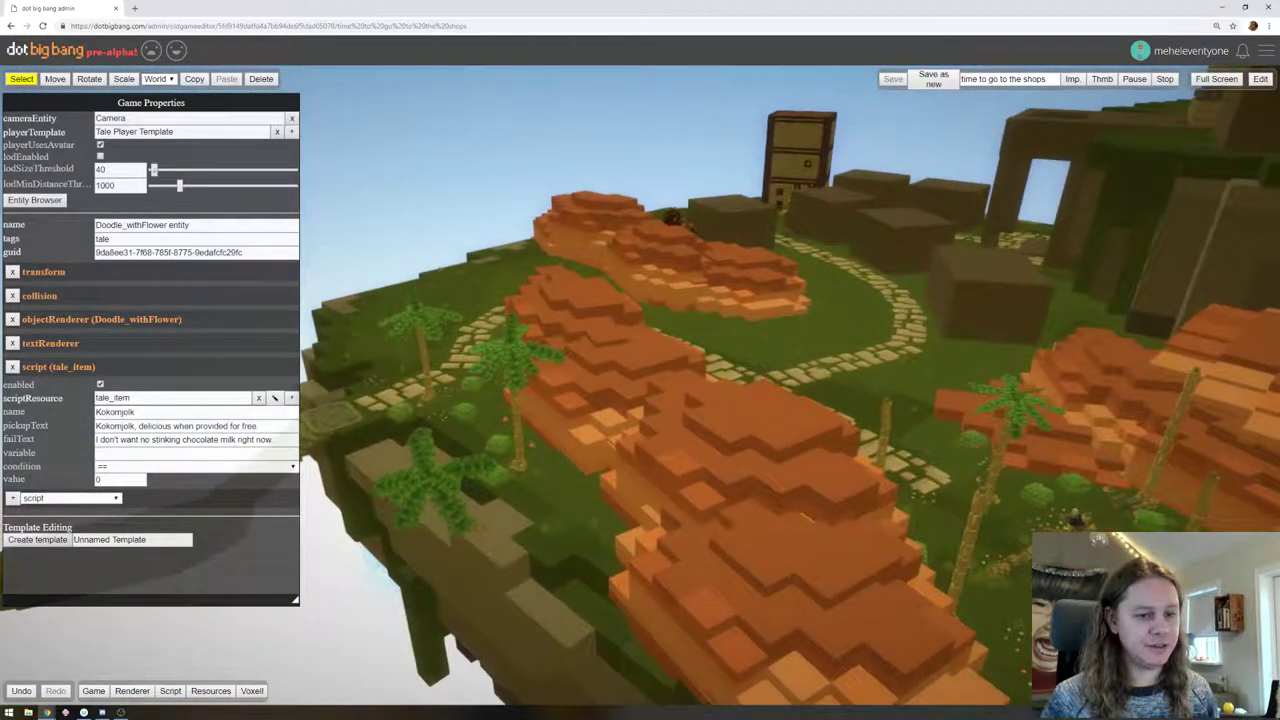
right_click_drag(993, 508, 1156, 389)
right_click_drag(1022, 389, 874, 351)
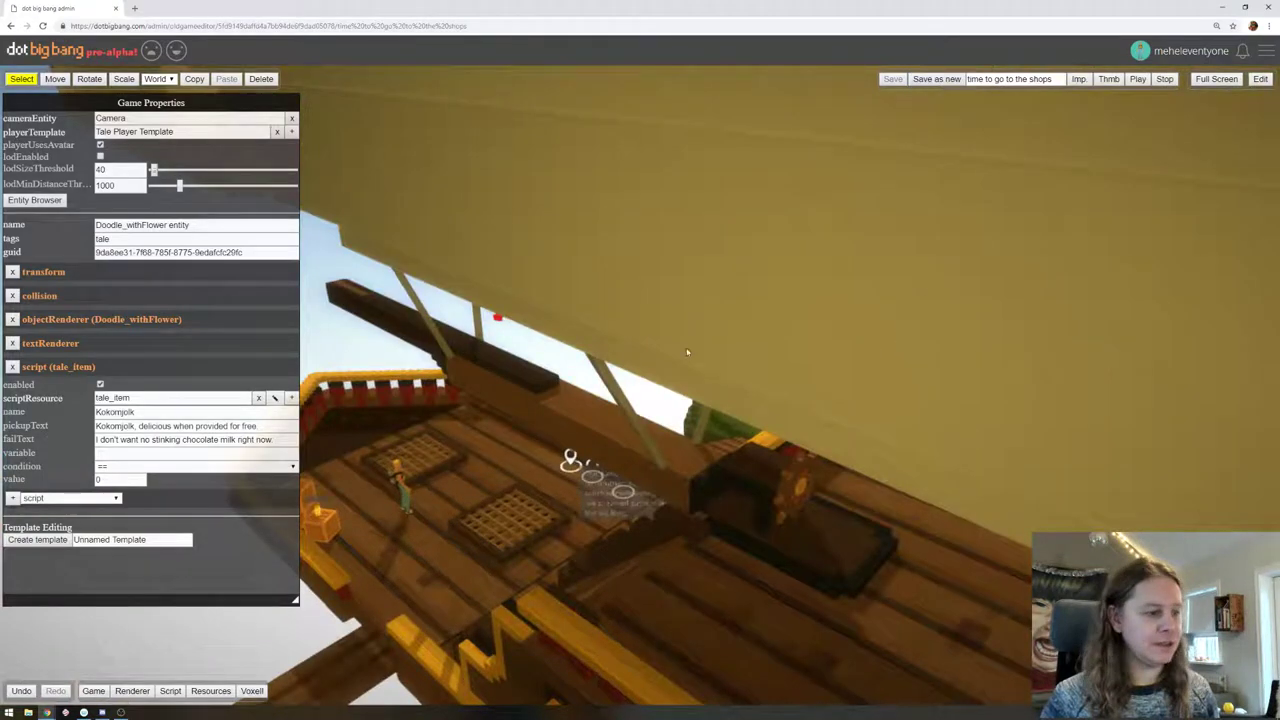
Select the Player entity on the airship deck and move it to the stone path between the orange cliffs near the palm trees
left_click(399, 473)
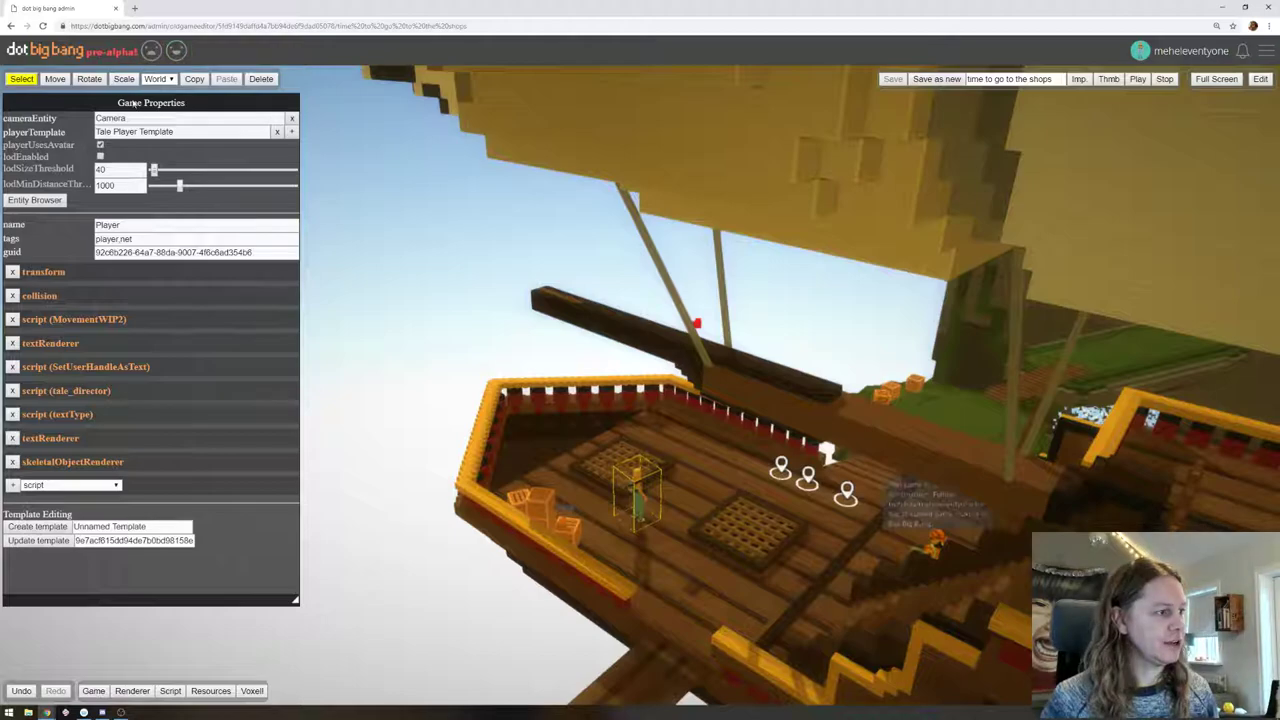
left_click_drag(632, 344, 640, 7)
right_click_drag(678, 295, 542, 441)
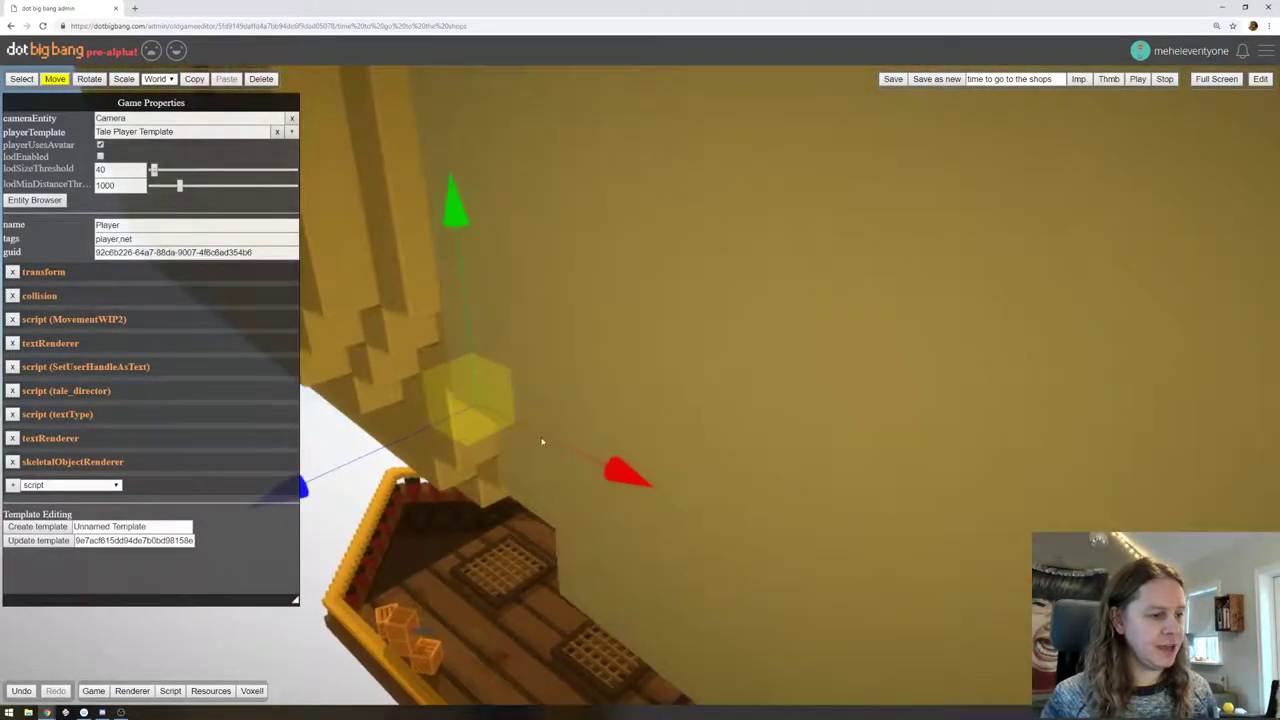
left_click_drag(478, 430, 1036, 261)
right_click_drag(1070, 259, 513, 314)
left_click_drag(495, 301, 1160, 238)
right_click_drag(1150, 250, 703, 485)
left_click_drag(586, 407, 925, 512)
Start the game in play mode, run along the path near the Disagreeable Bird to check the surroundings, and return to edit mode
left_click(1139, 79)
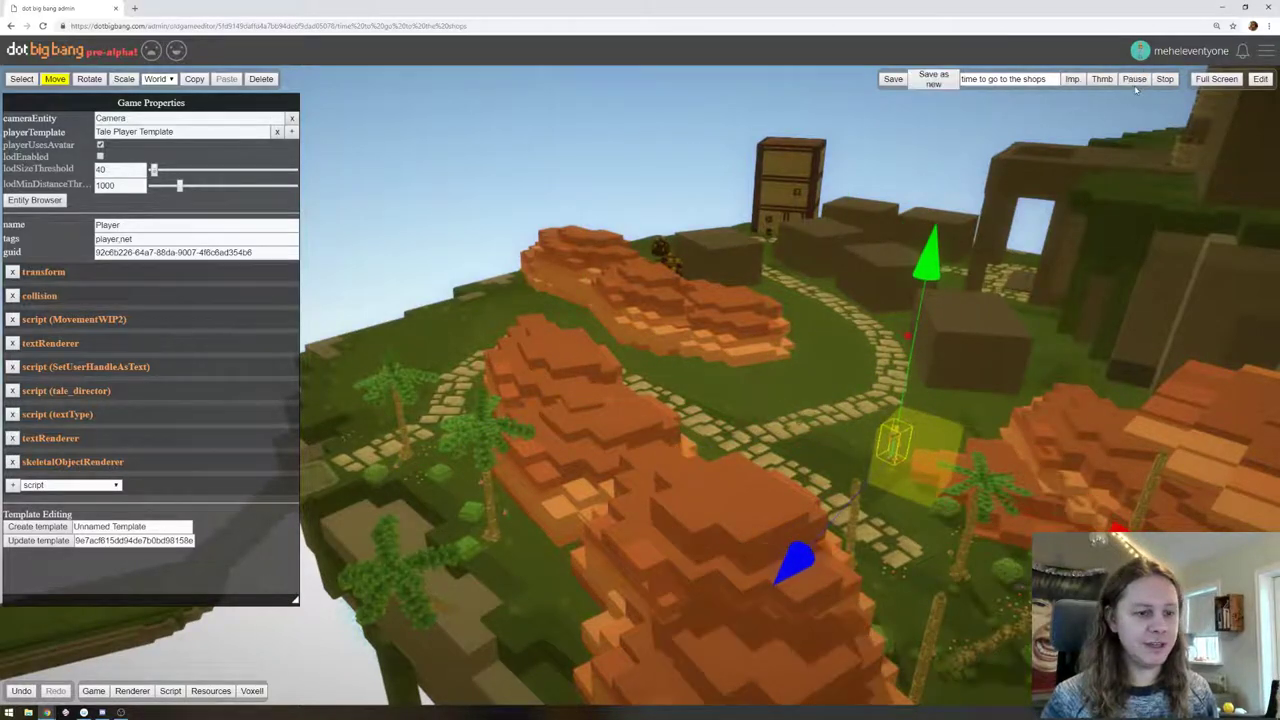
left_click(1261, 79)
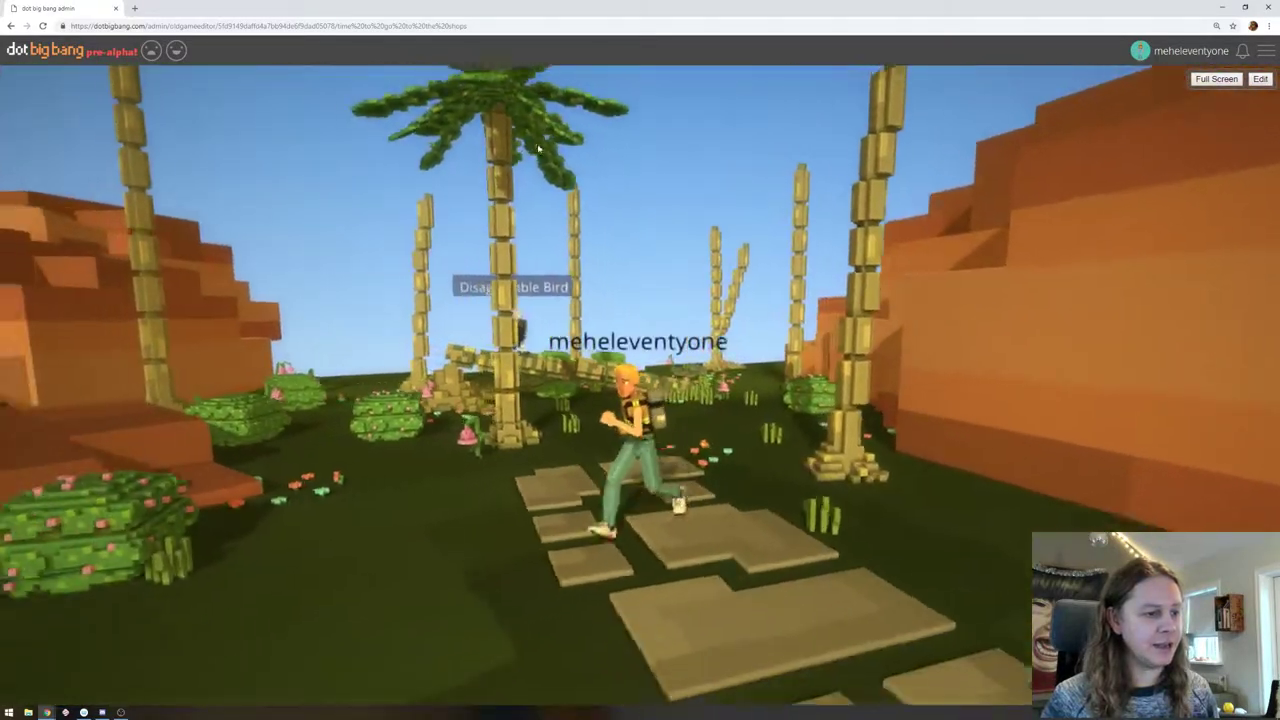
left_click_drag(538, 148, 494, 109)
key("d")
key("s")
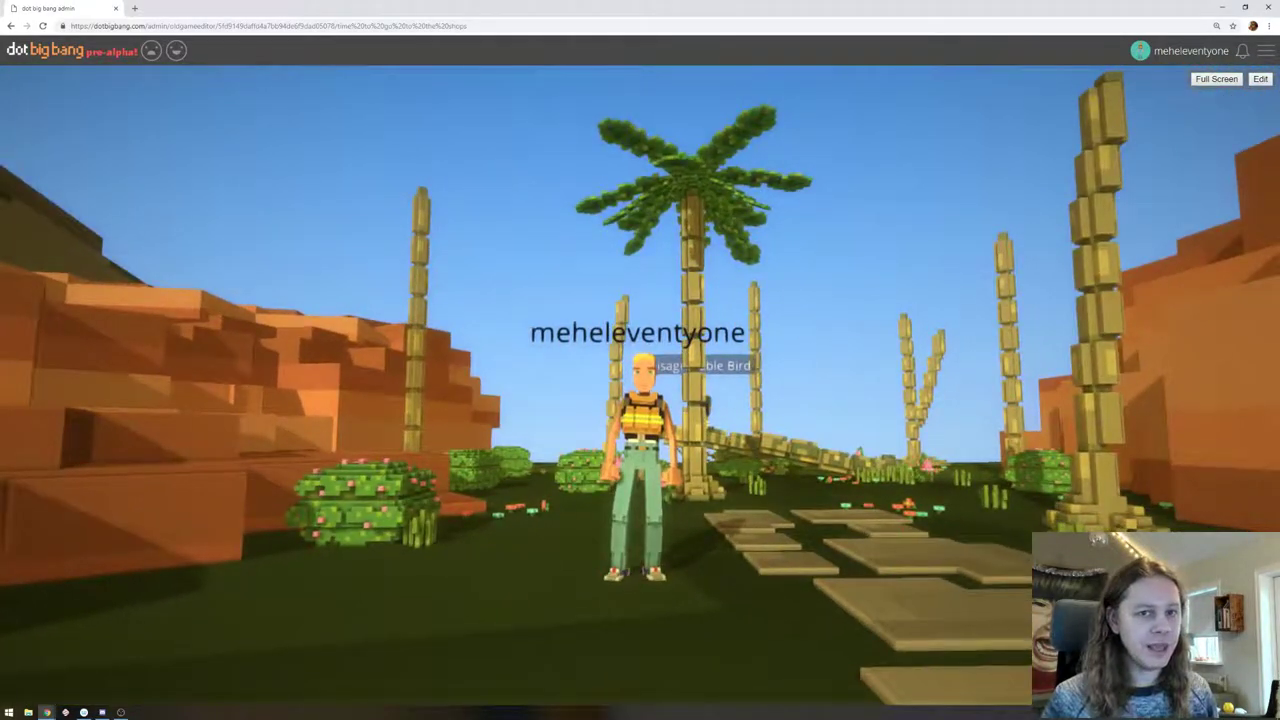
left_click(1261, 80)
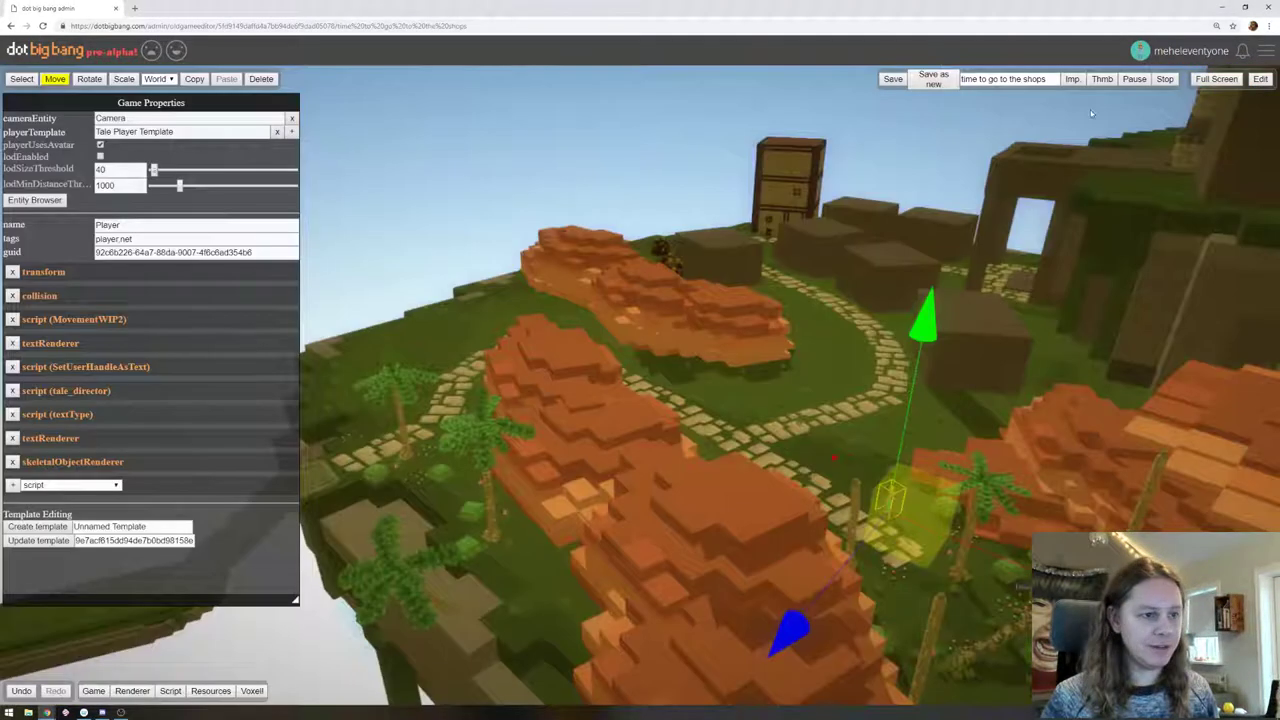
Select all the Palm Frond entities in the crown of the palm tree beside the stone path
left_click(992, 483)
key("f")
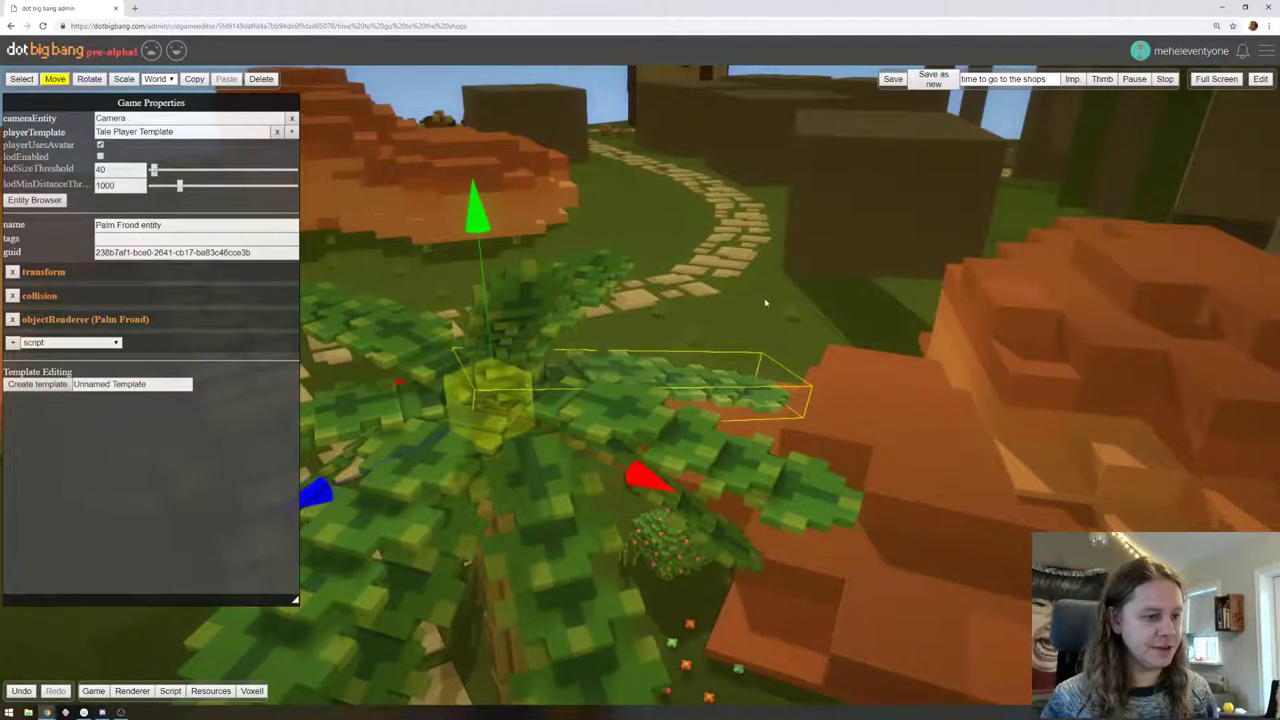
scroll(867, 381, "up", 4)
scroll(866, 376, "down", 10)
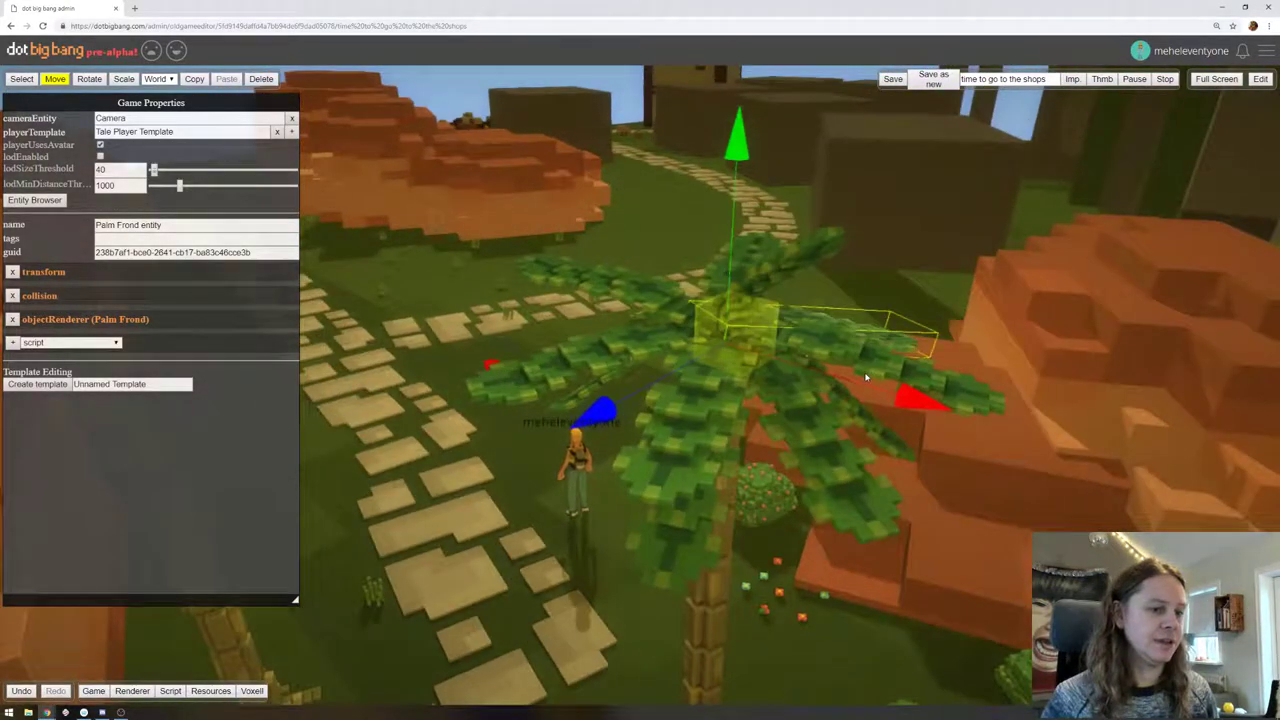
left_click_drag(525, 270, 982, 307)
right_click_drag(982, 308, 808, 282)
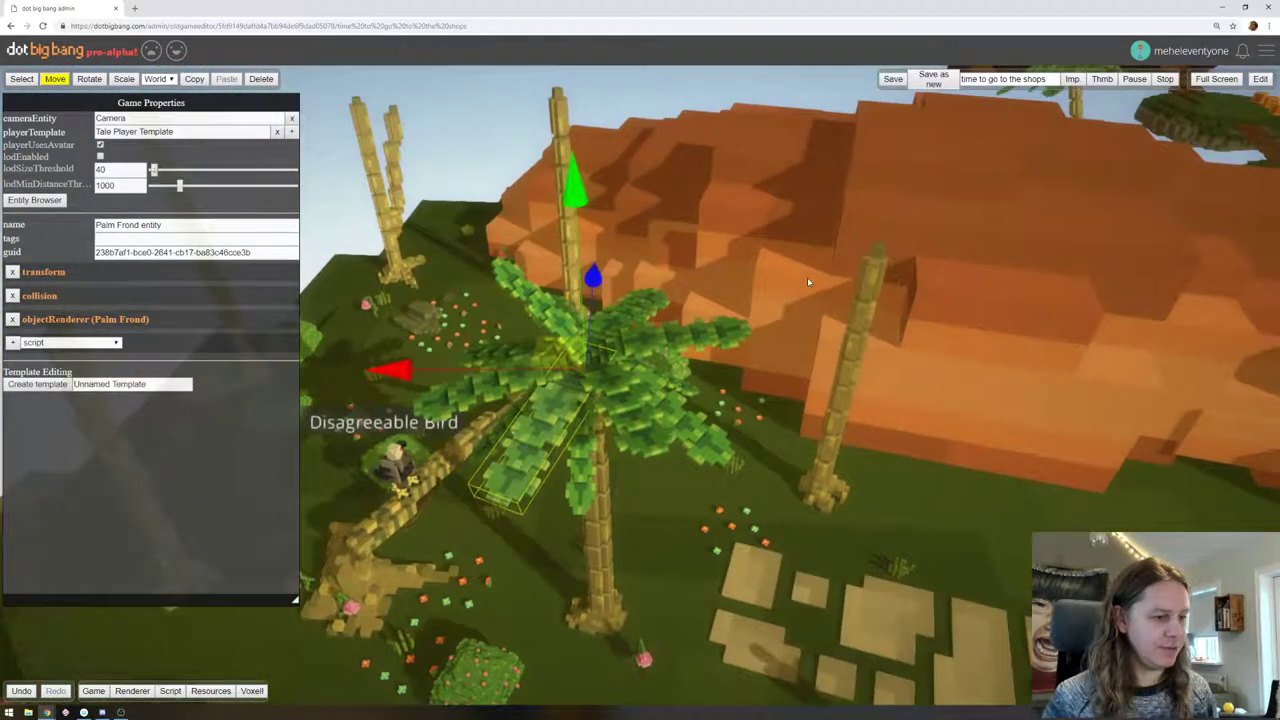
left_click(480, 398)
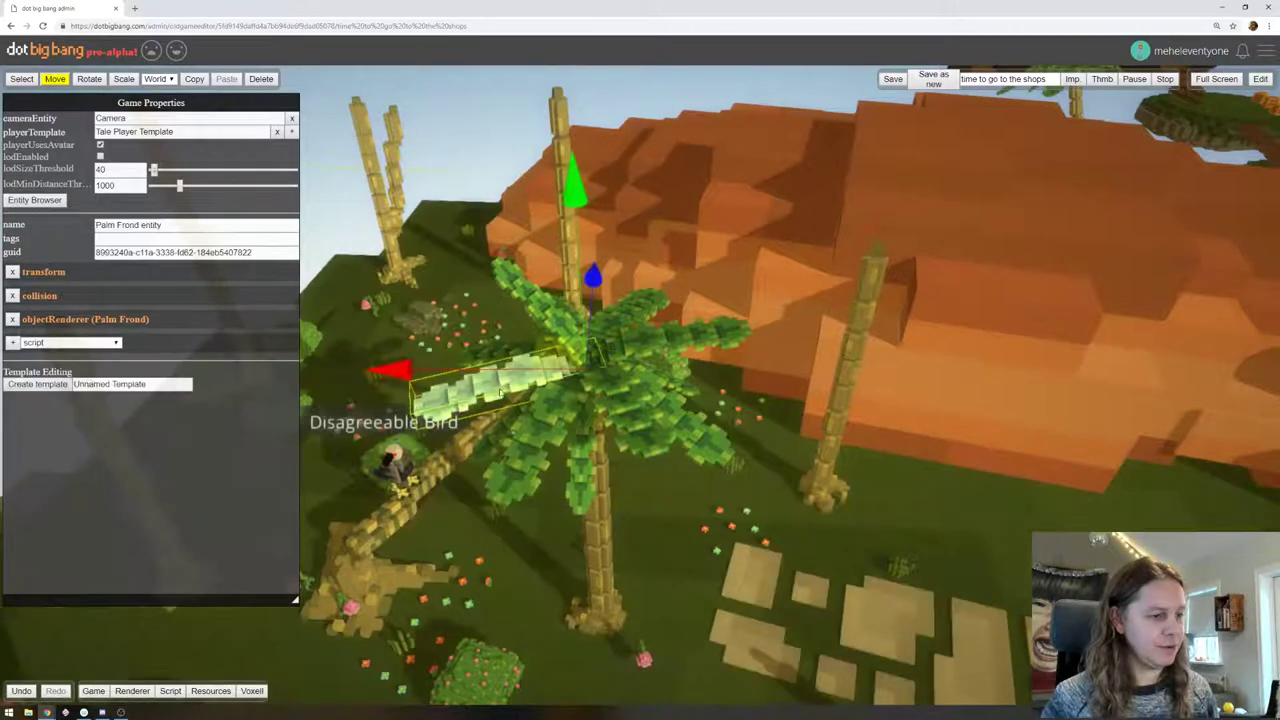
left_click(544, 443, "shift")
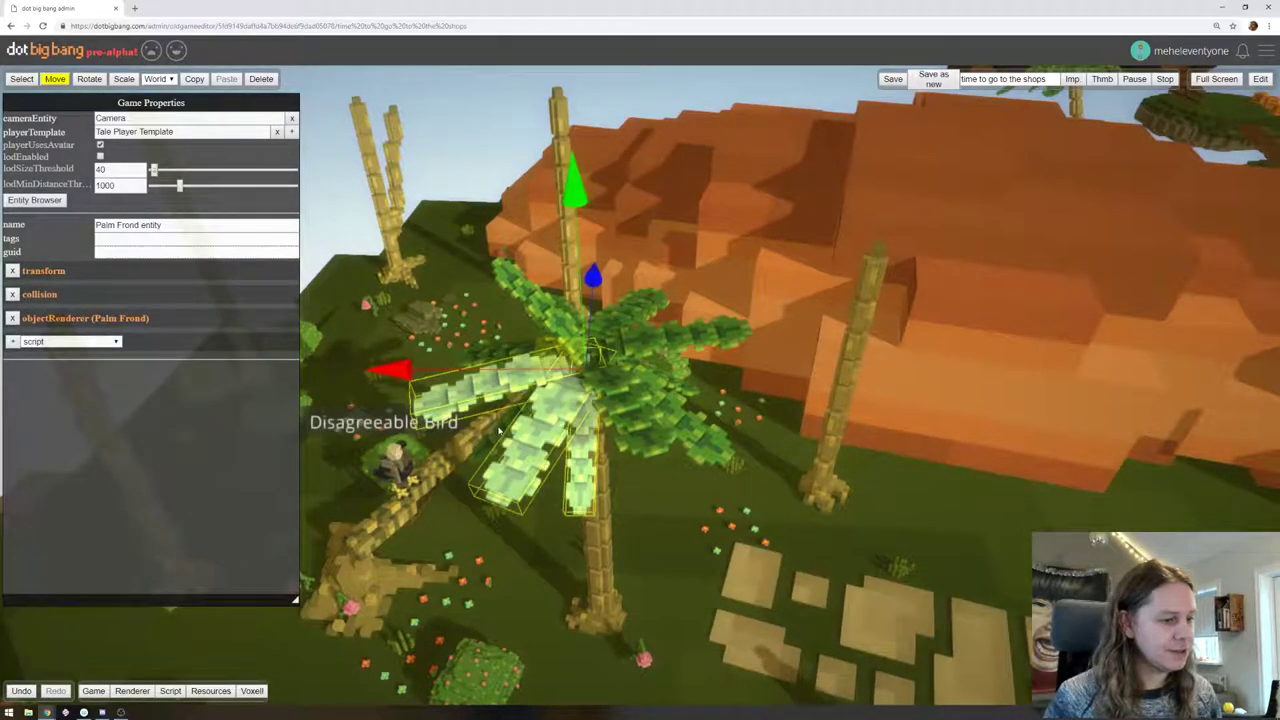
left_click(623, 406, "shift")
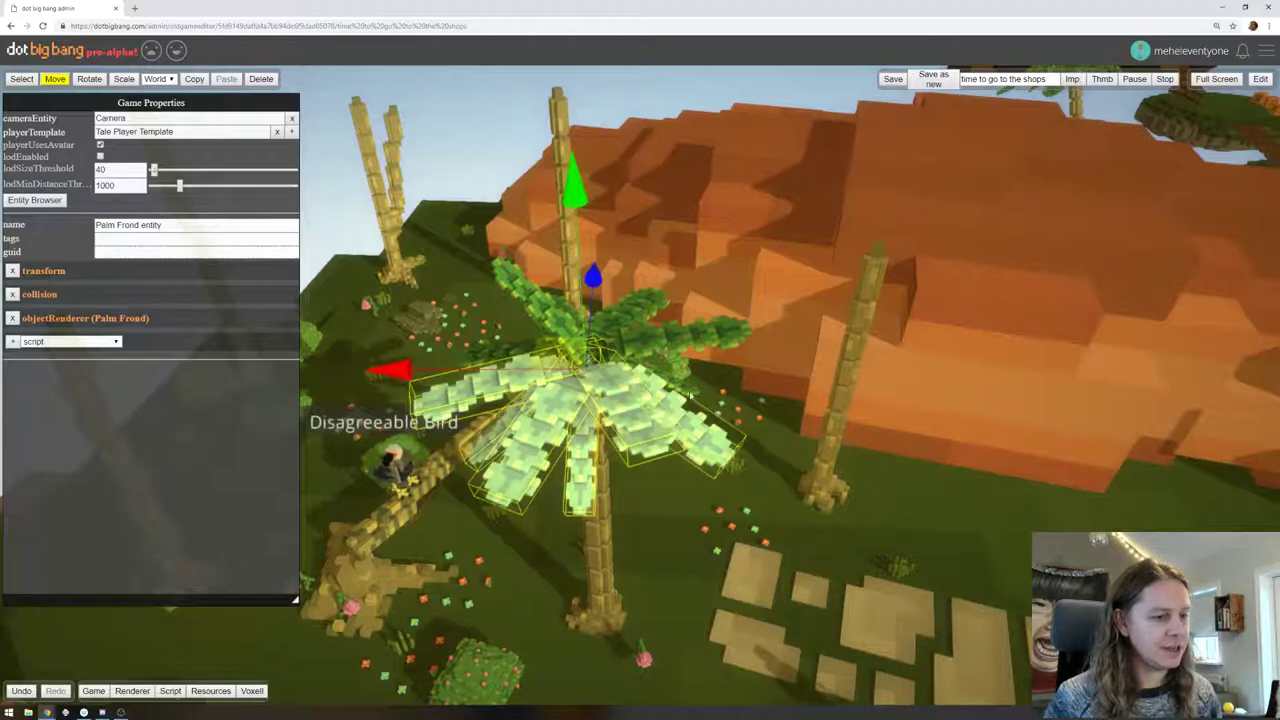
left_click(626, 317, "shift")
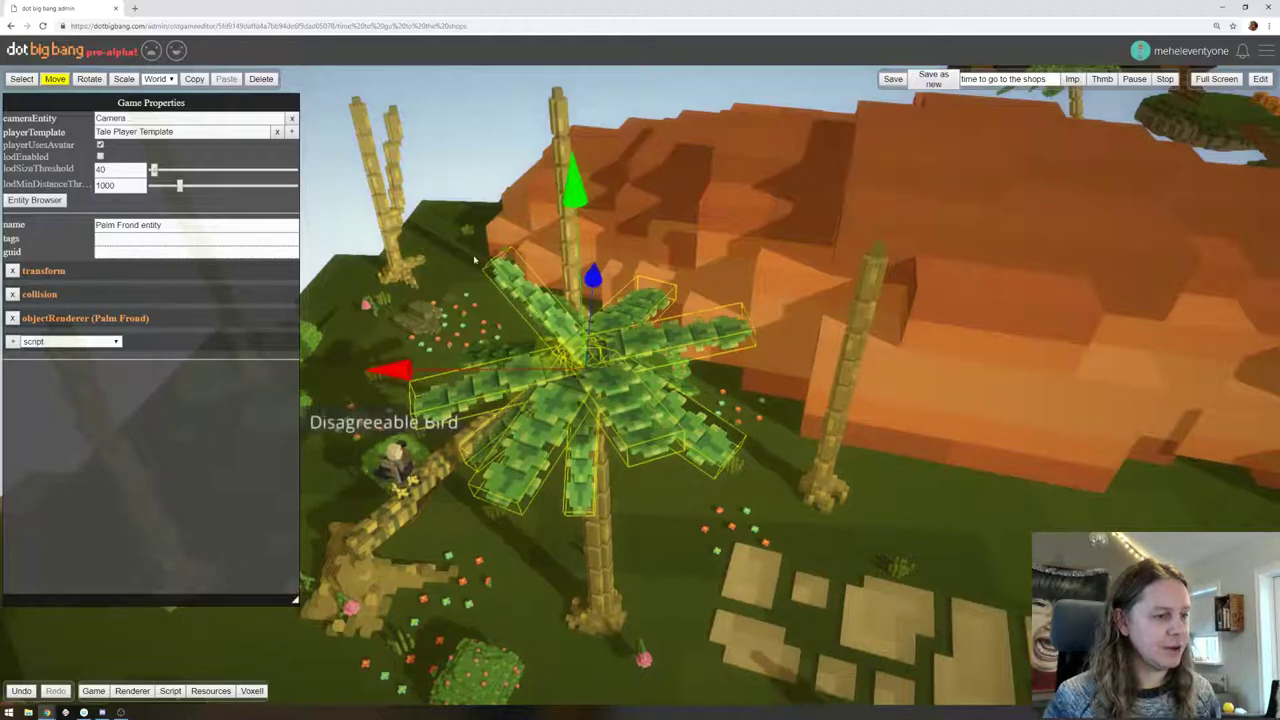
middle_click_drag(626, 317, 656, 240)
right_click_drag(656, 240, 651, 398)
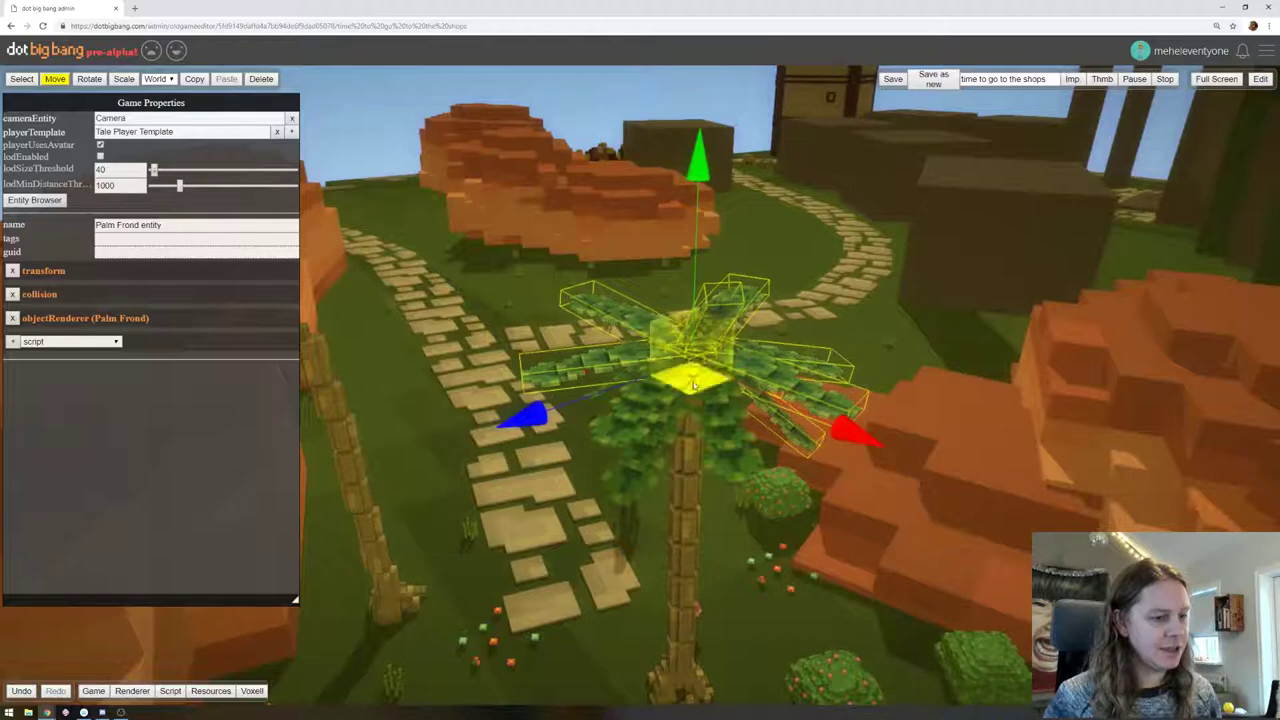
left_click(725, 423, "shift")
left_click(640, 484, "shift")
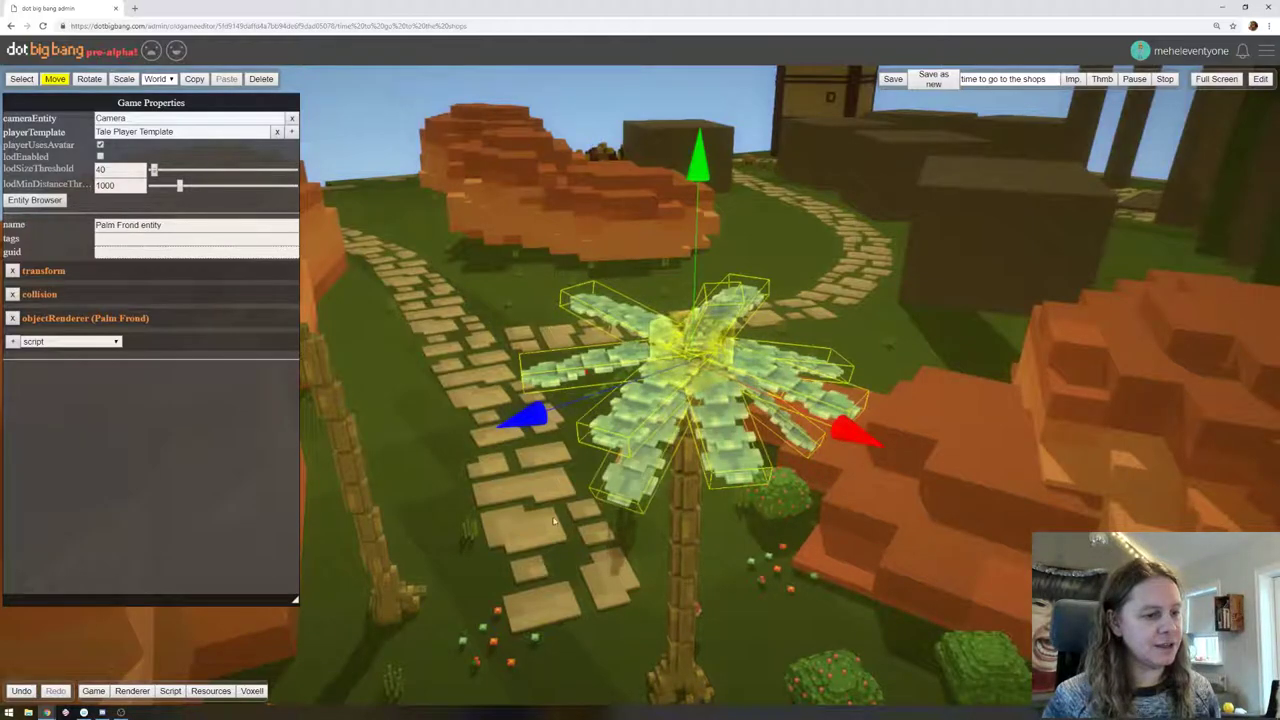
Copy one Palm Frond from the full palm and move the copy onto the bare trunk across the stone path
scroll(547, 494, "up", 1)
left_click(628, 490)
middle_click_drag(712, 560, 714, 443)
right_click_drag(661, 402, 668, 415)
left_click_drag(987, 452, 617, 420)
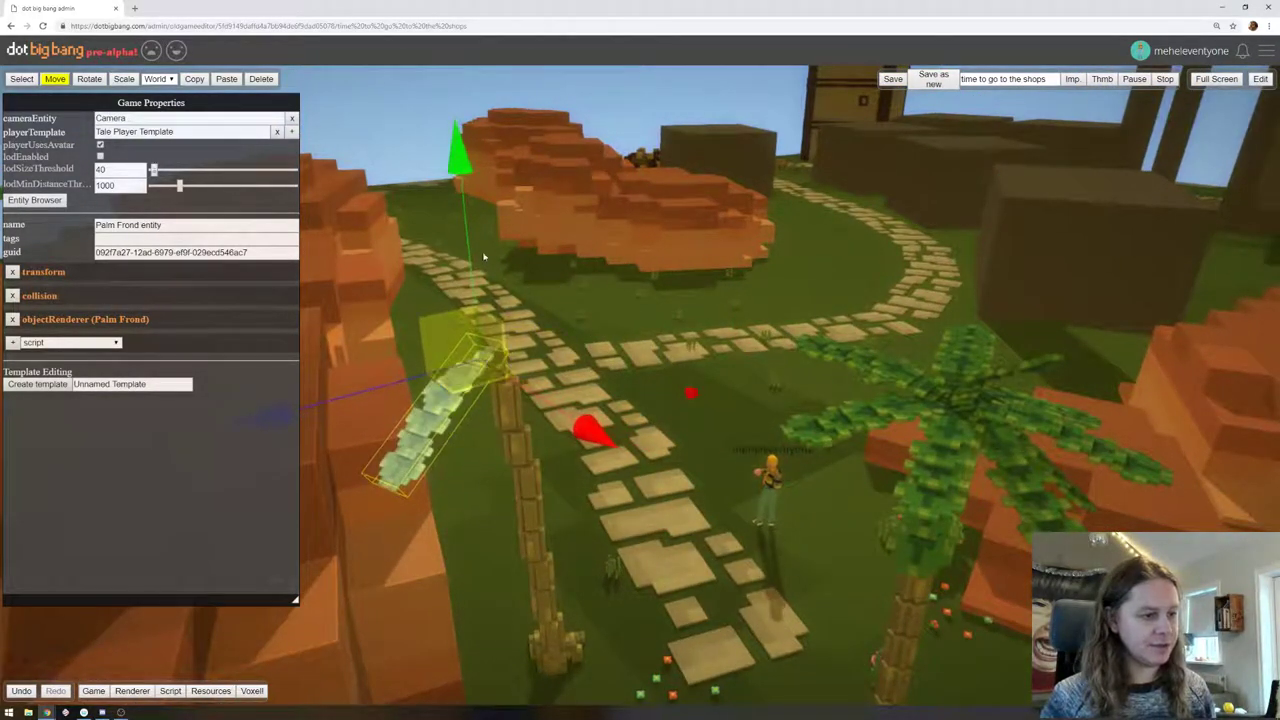
left_click_drag(455, 165, 455, 187)
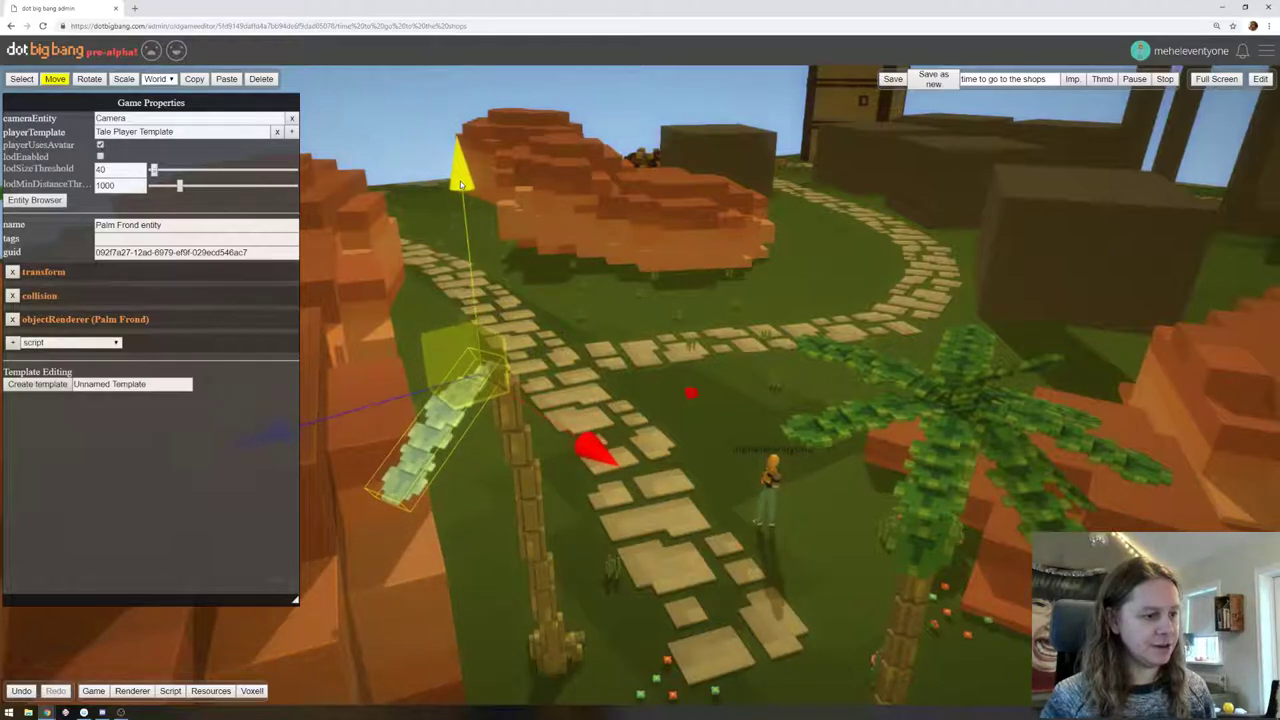
left_click_drag(593, 432, 602, 457)
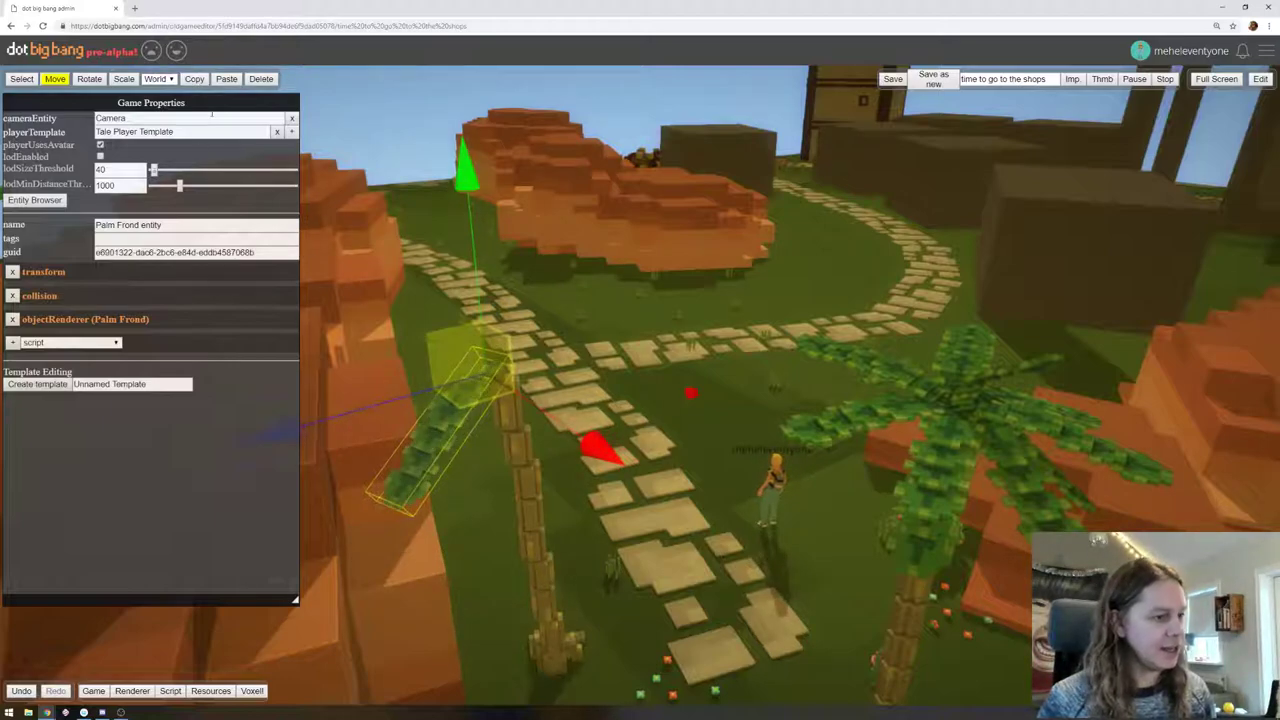
Duplicate the frond on the bare trunk, rotate the copy toward the stone path, and align its base with the trunk top
left_click(89, 79)
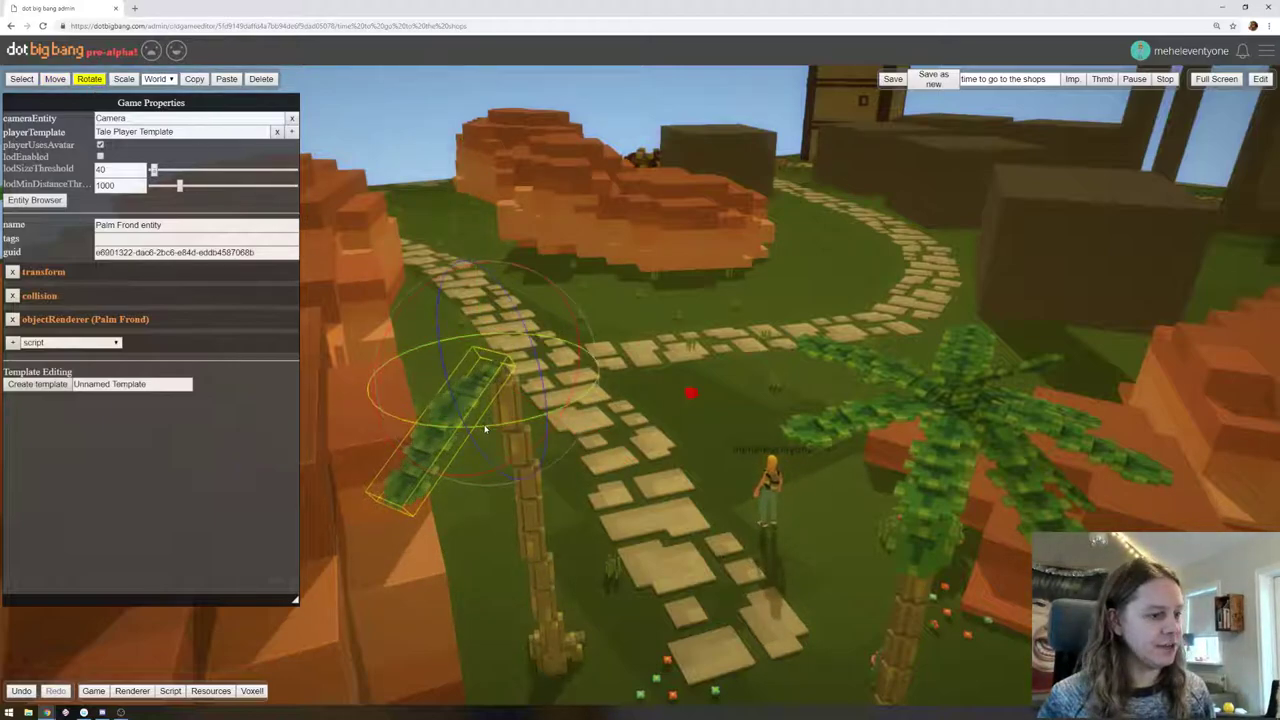
left_click_drag(487, 398, 647, 376)
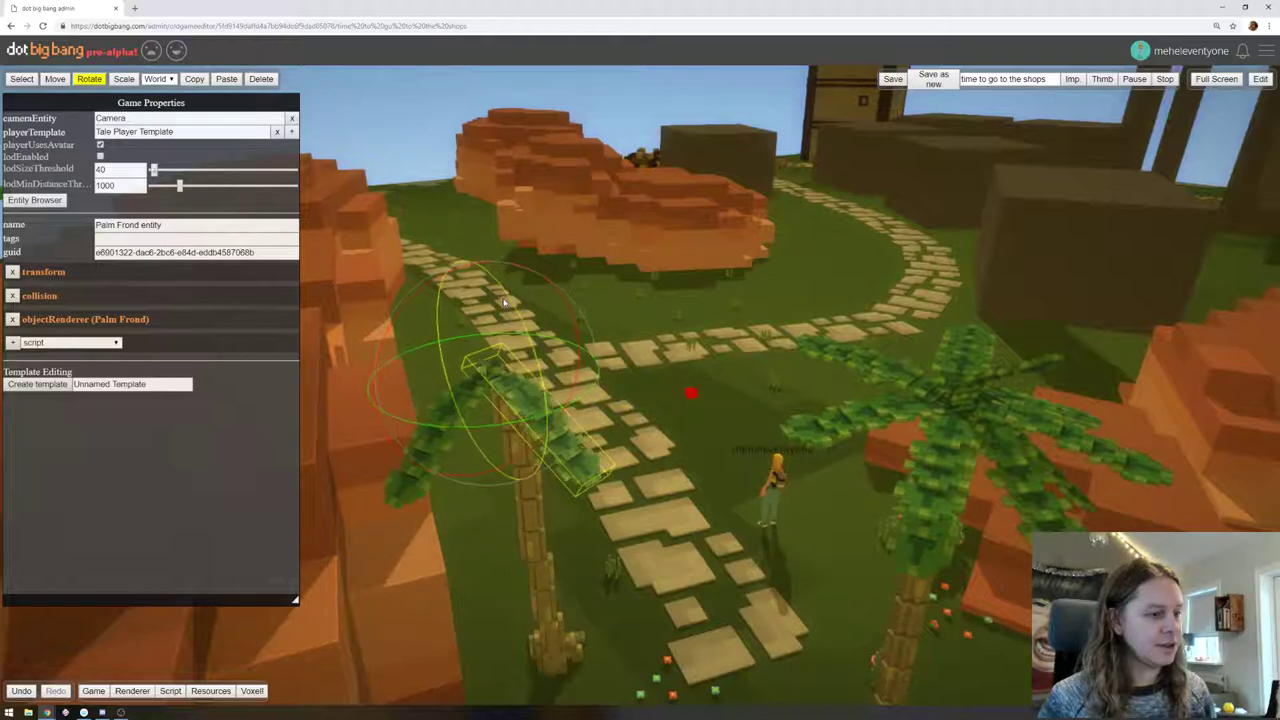
left_click_drag(515, 300, 531, 350)
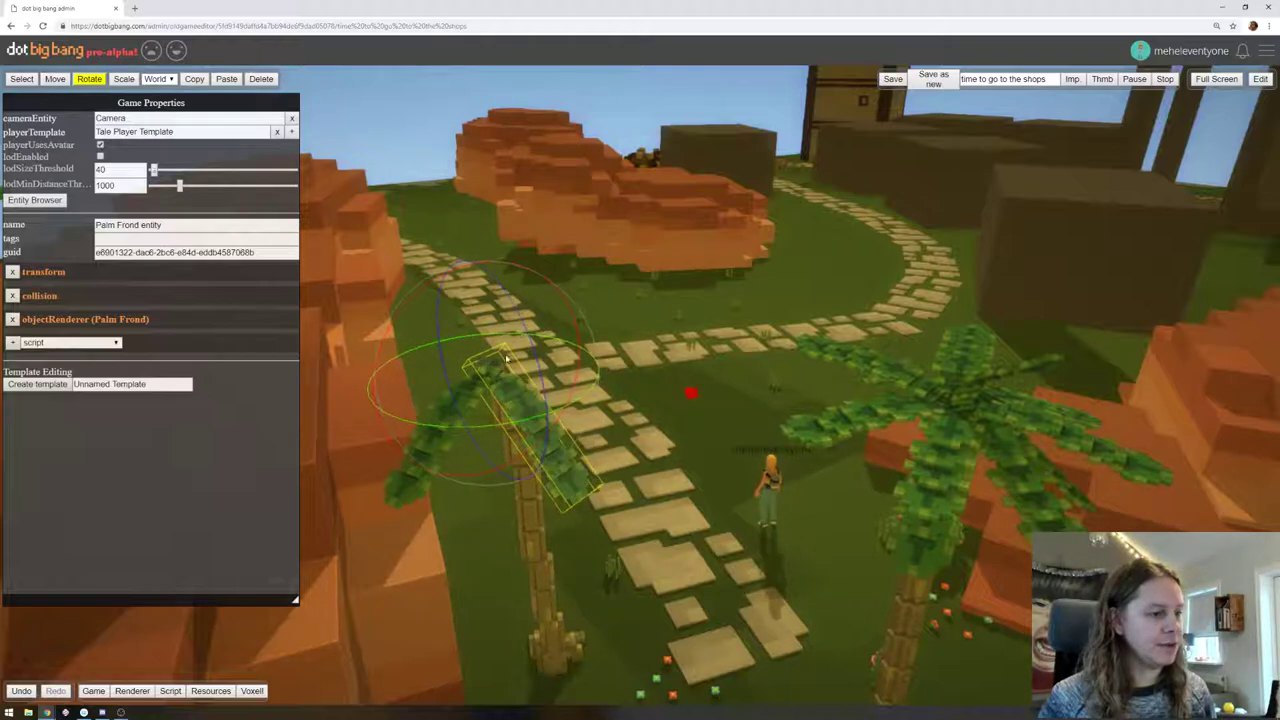
left_click(55, 79)
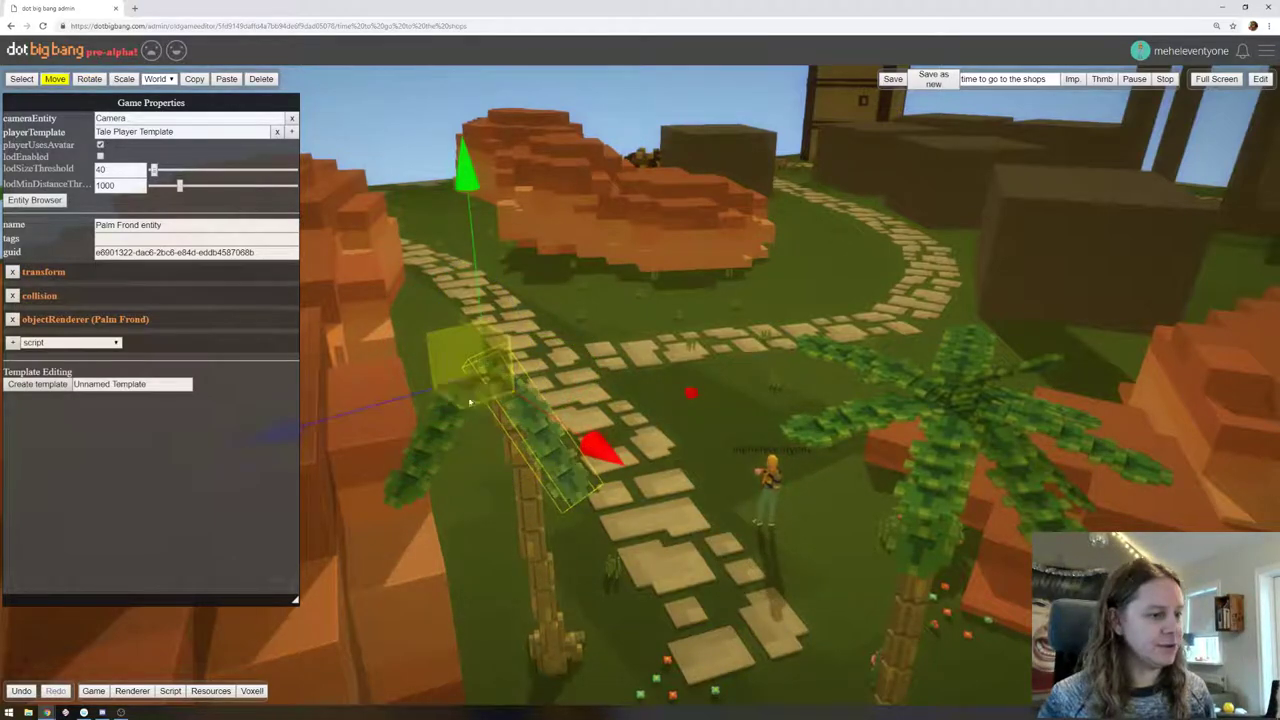
left_click_drag(466, 398, 487, 410)
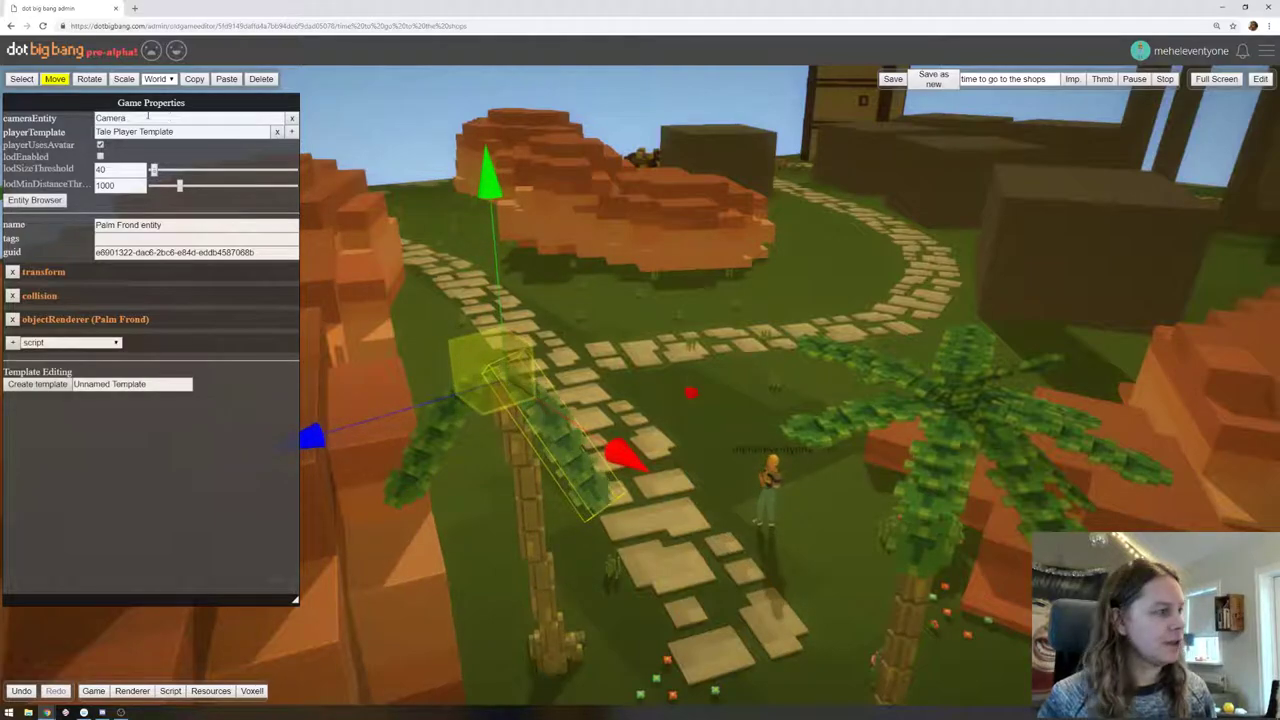
Duplicate the path-side frond, turn the copy toward the far side of the trunk, and tilt it in local orientation
left_click(198, 83)
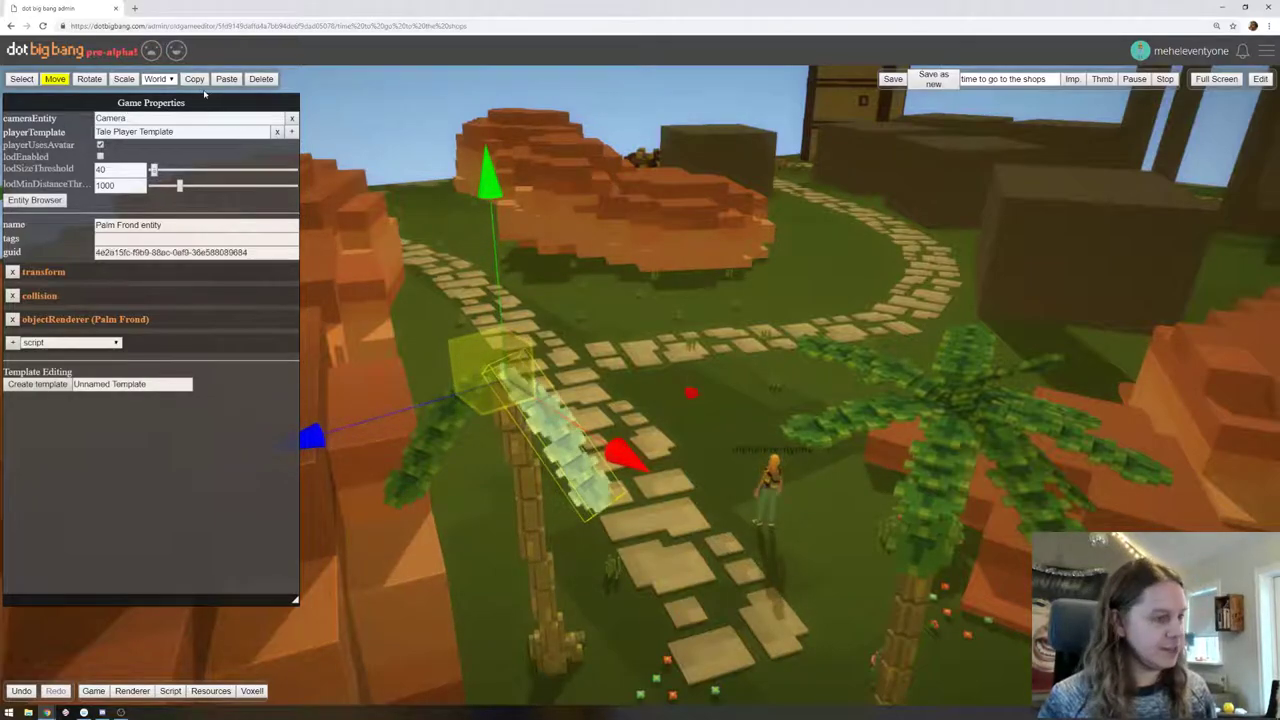
left_click(88, 79)
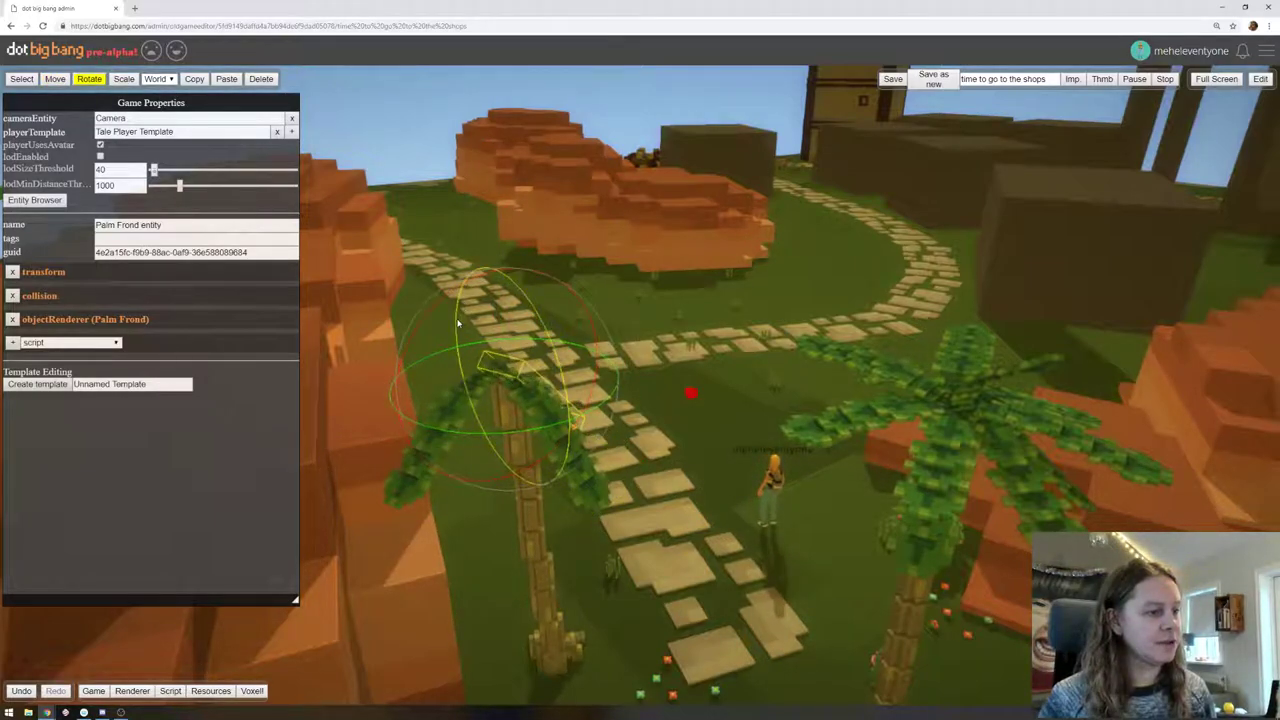
left_click_drag(458, 323, 458, 355)
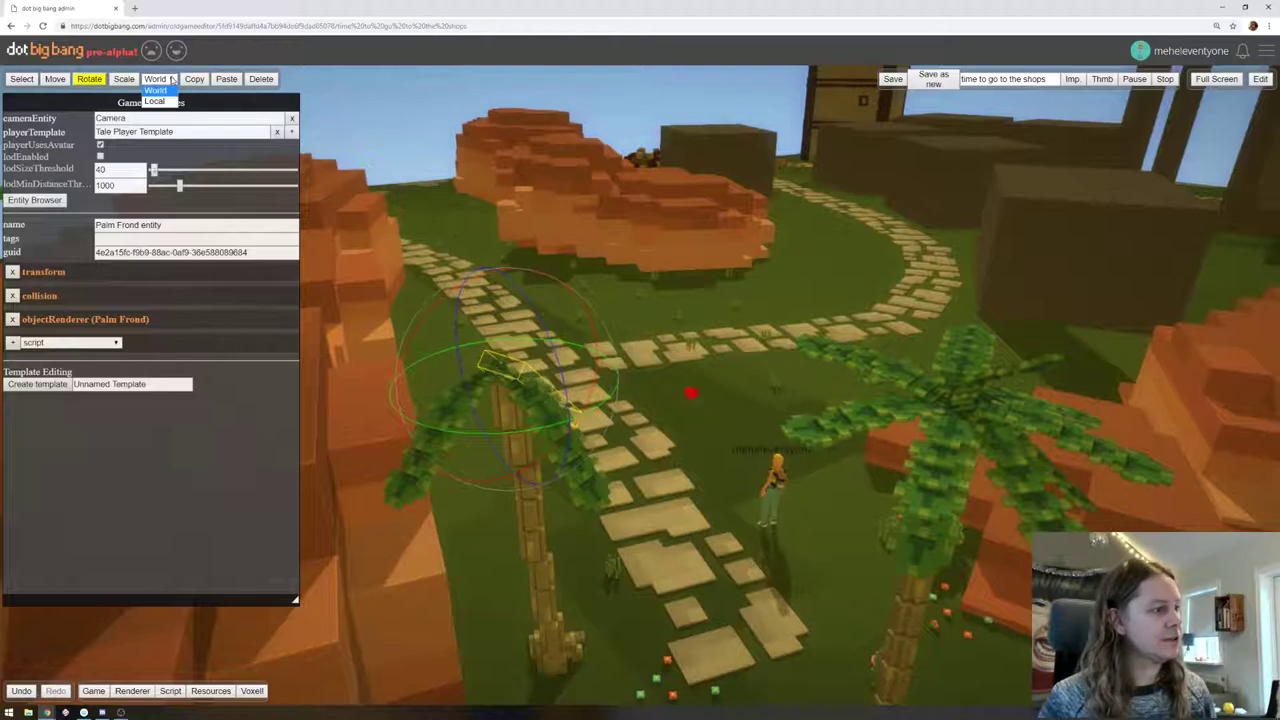
left_click(157, 101)
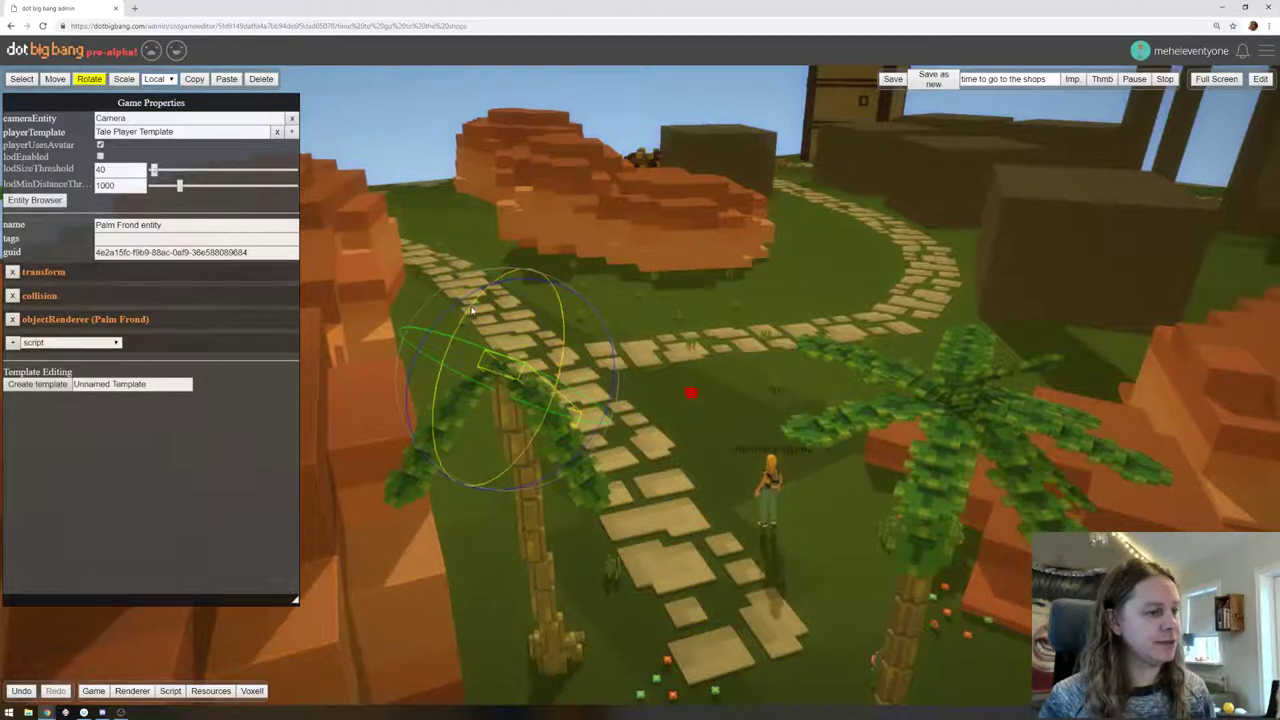
left_click_drag(472, 311, 476, 347)
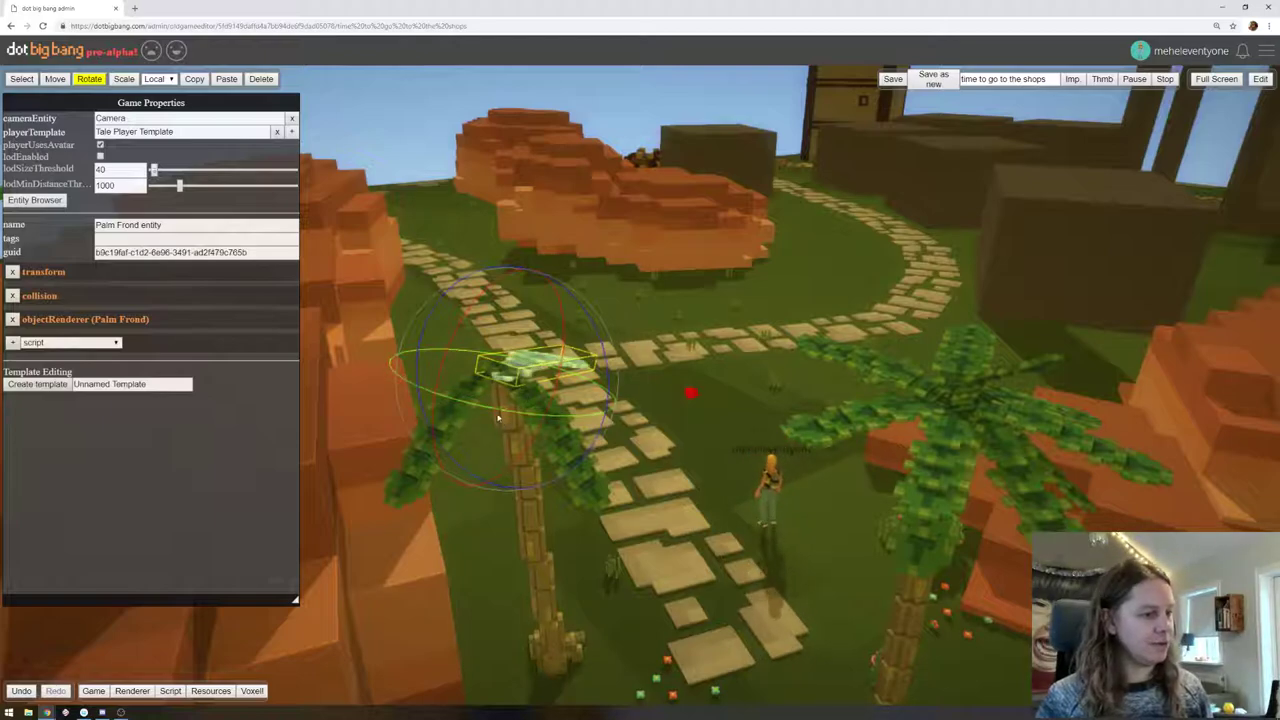
Rotate the fourth frond in world orientation toward the cliff and shift its base onto the trunk top
left_click(158, 91)
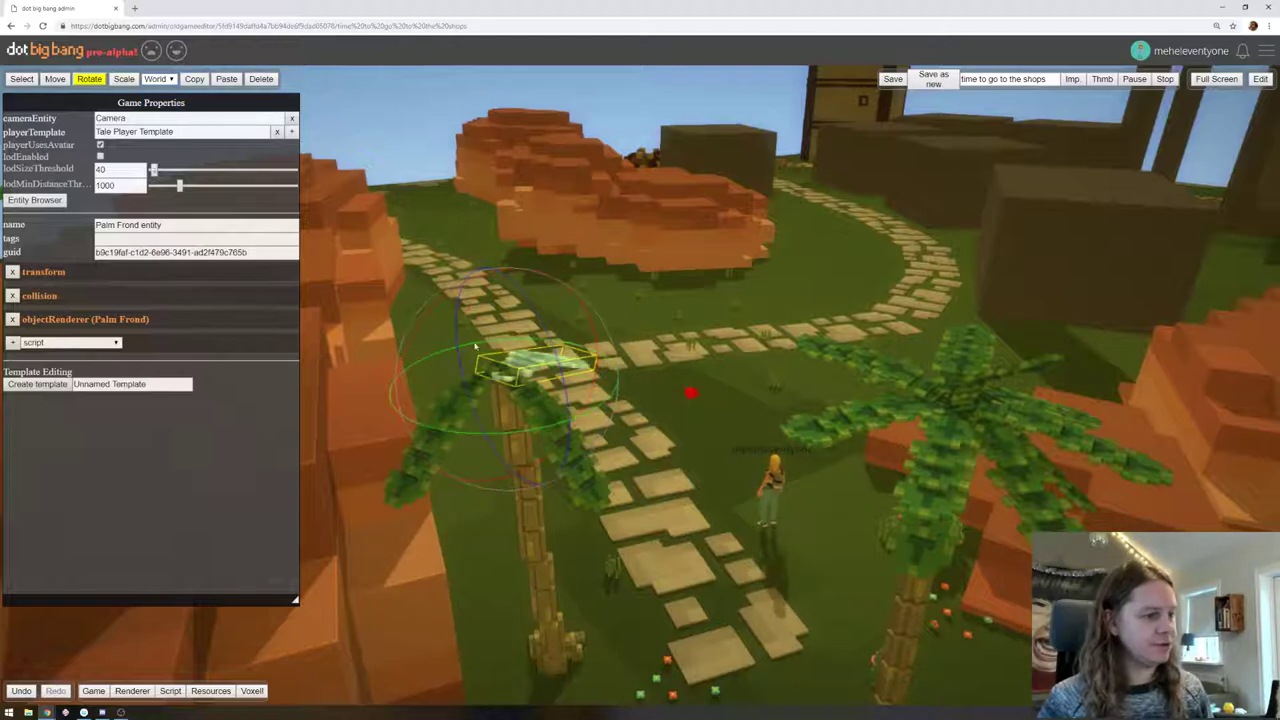
left_click_drag(462, 430, 626, 392)
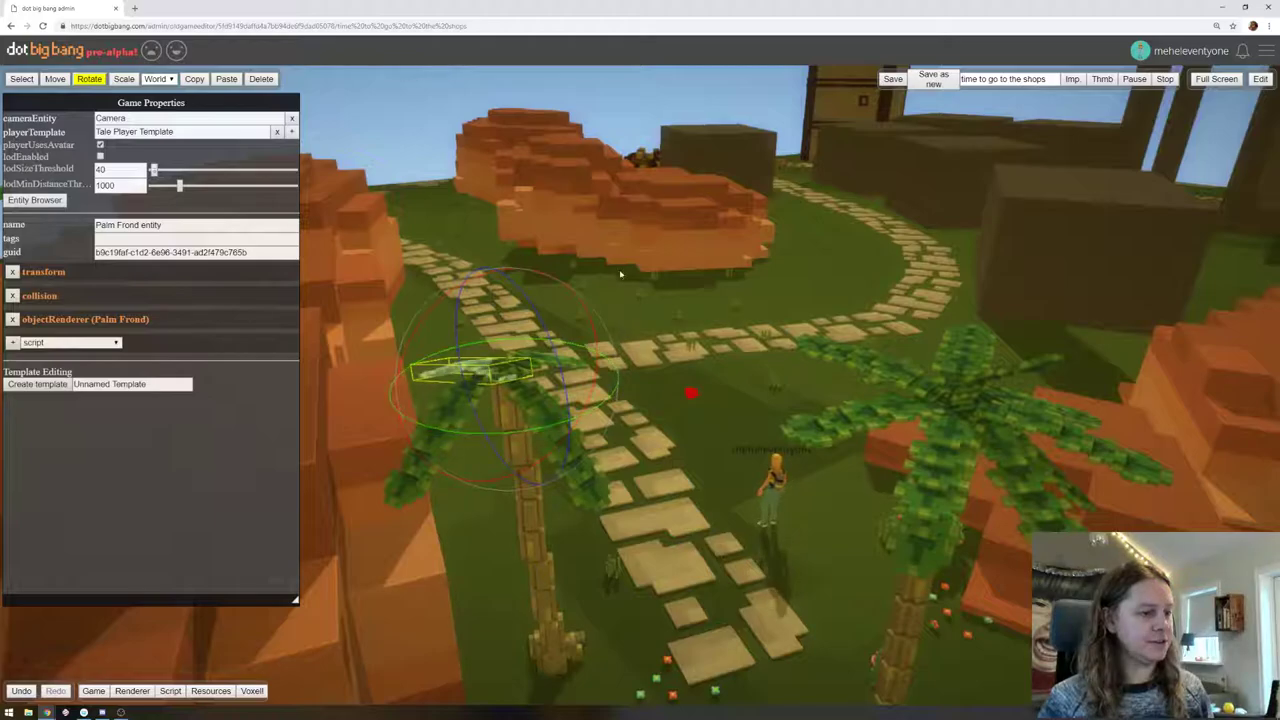
right_click_drag(623, 276, 148, 68)
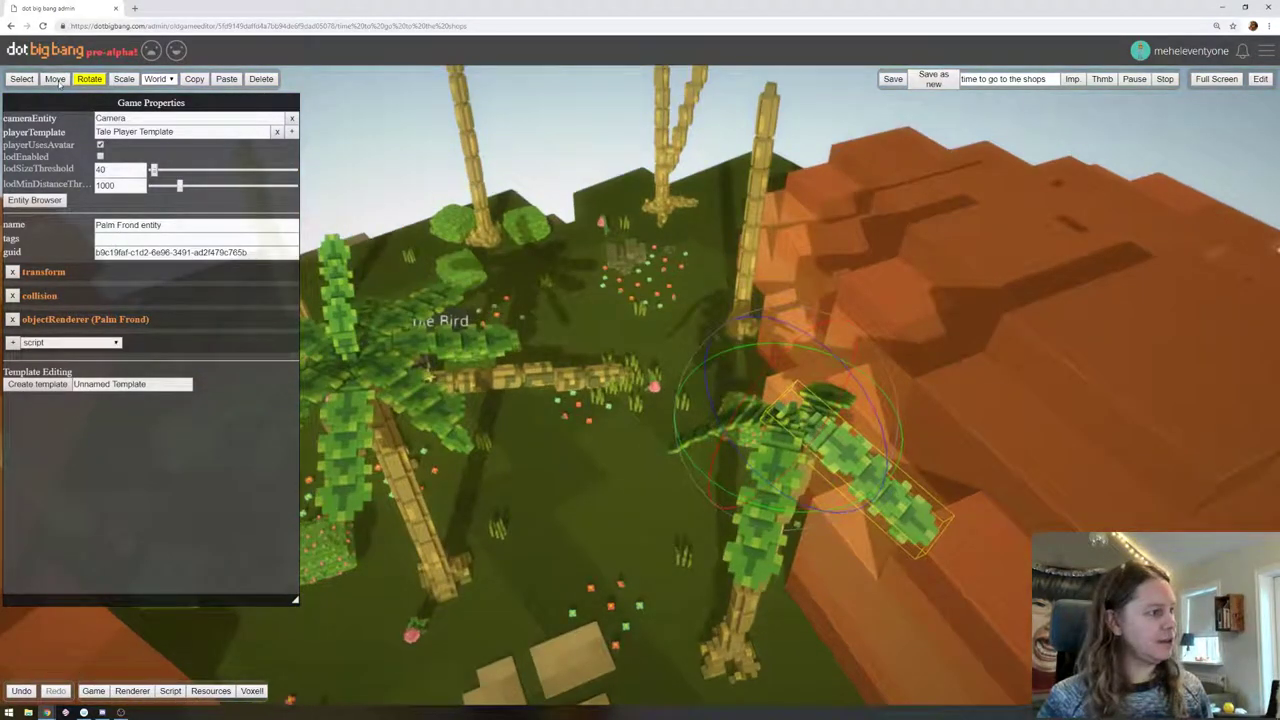
left_click(55, 79)
left_click_drag(783, 388, 803, 394)
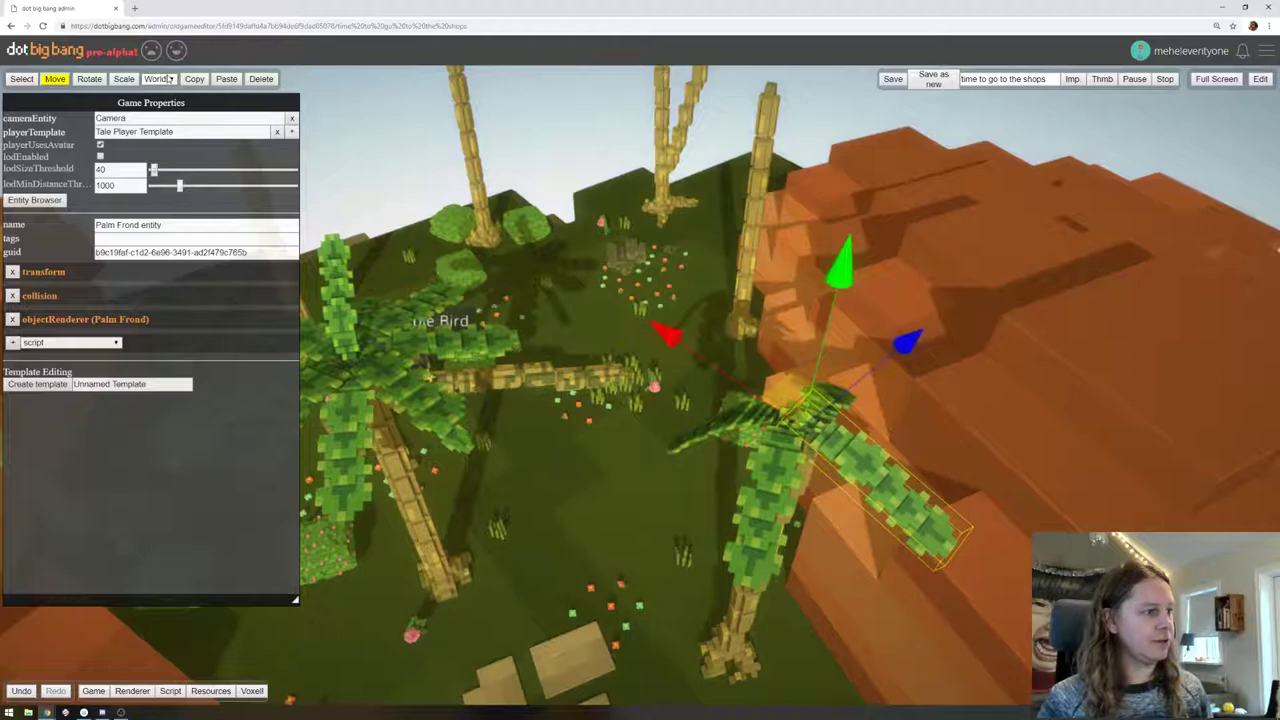
Compare the cliff-side frond's local and world axes, return to world rotation, and inspect the crown from several angles
left_click(163, 79)
left_click(160, 101)
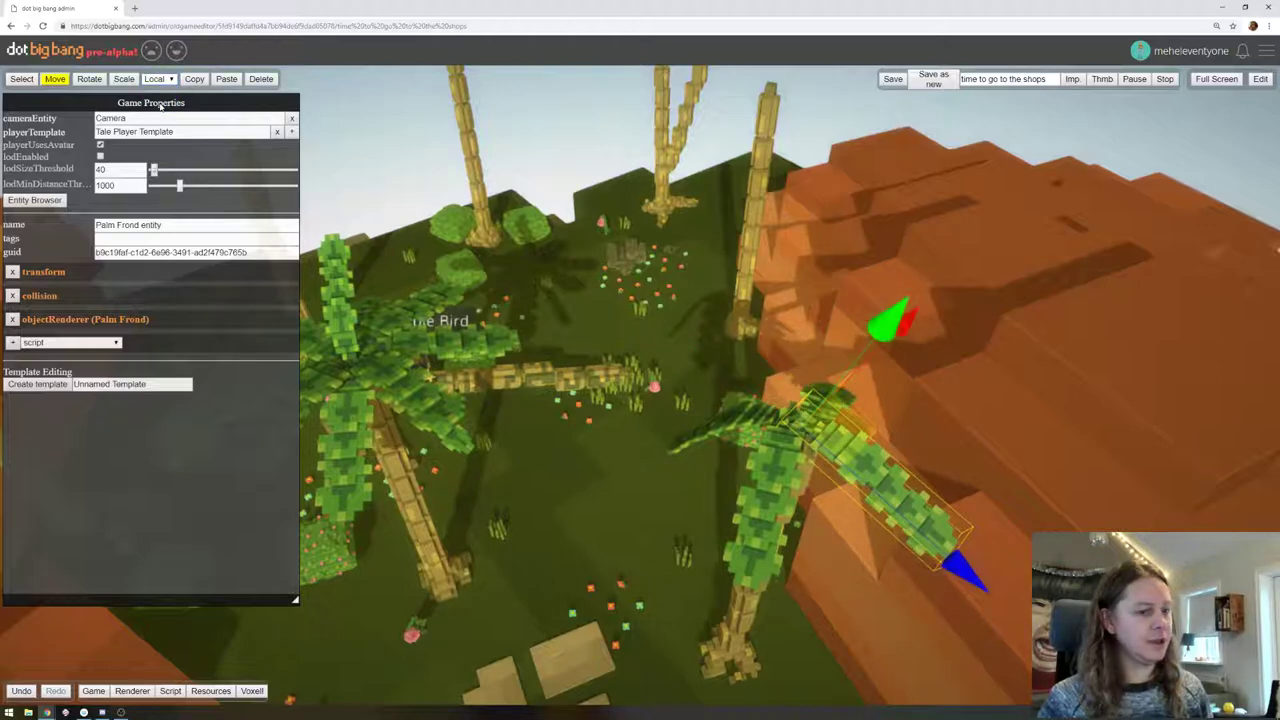
left_click(89, 79)
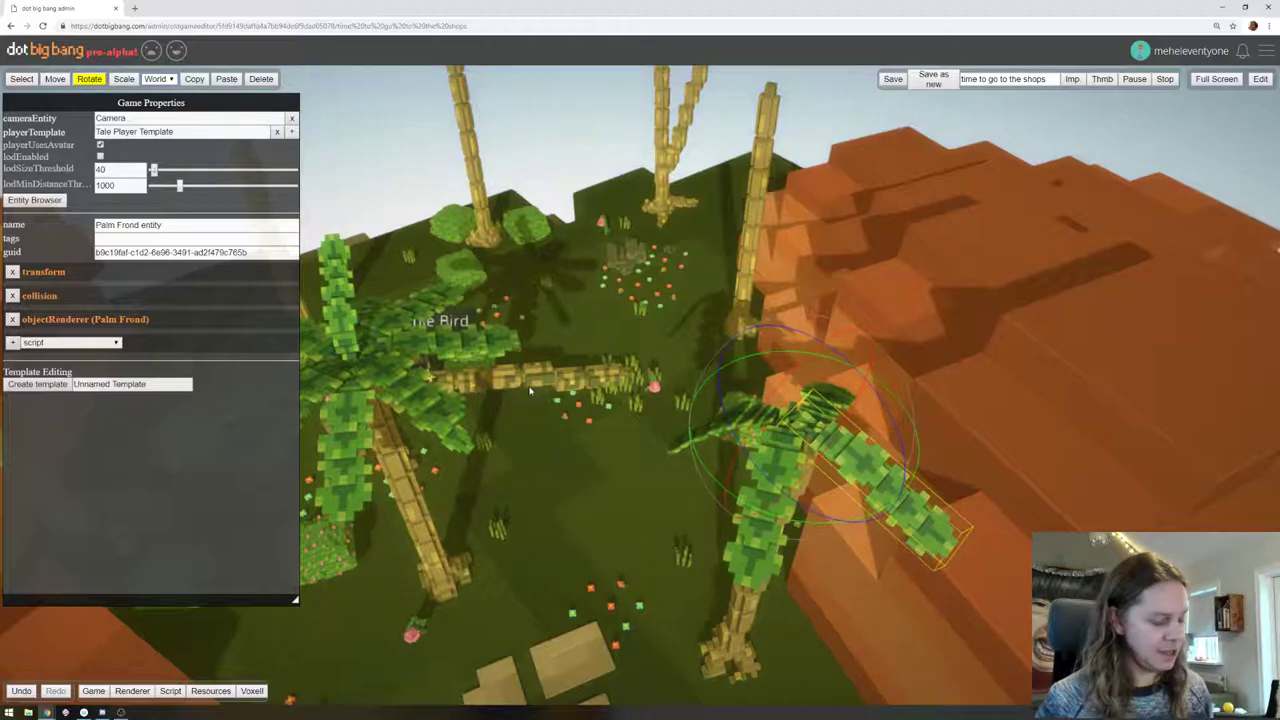
left_click_drag(498, 391, 972, 374)
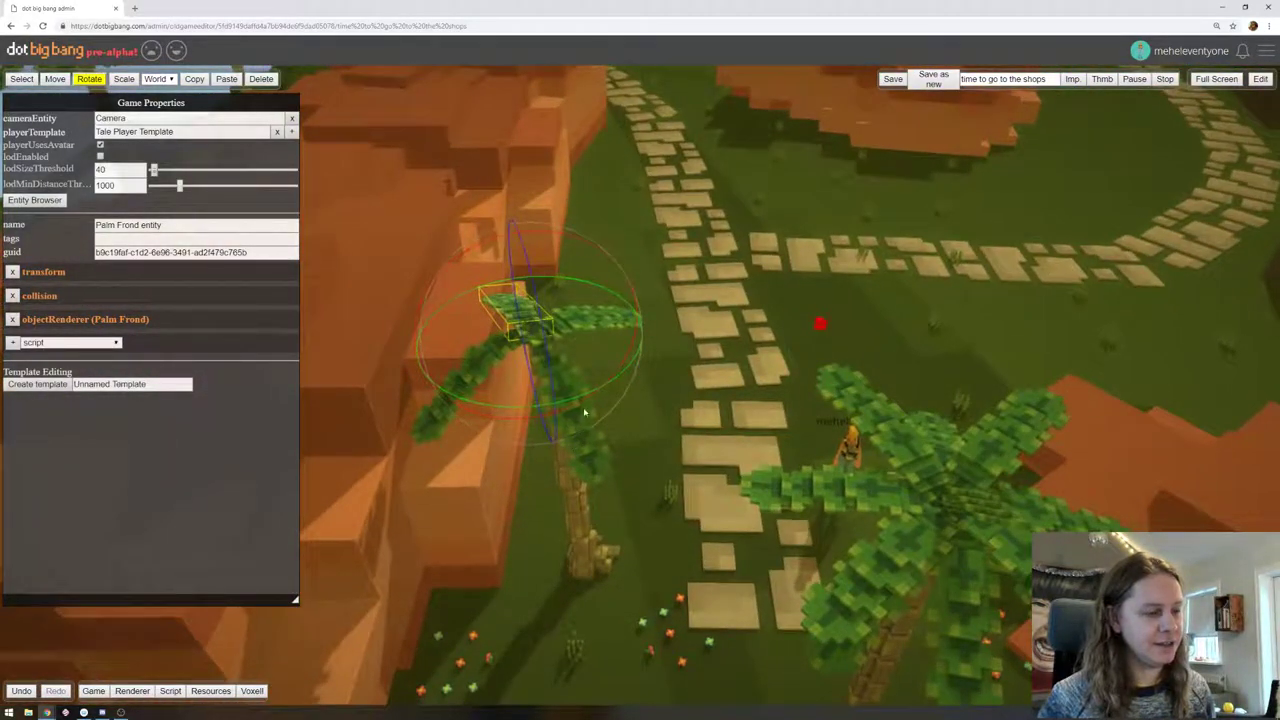
left_click_drag(478, 331, 436, 400)
right_click_drag(436, 400, 529, 401)
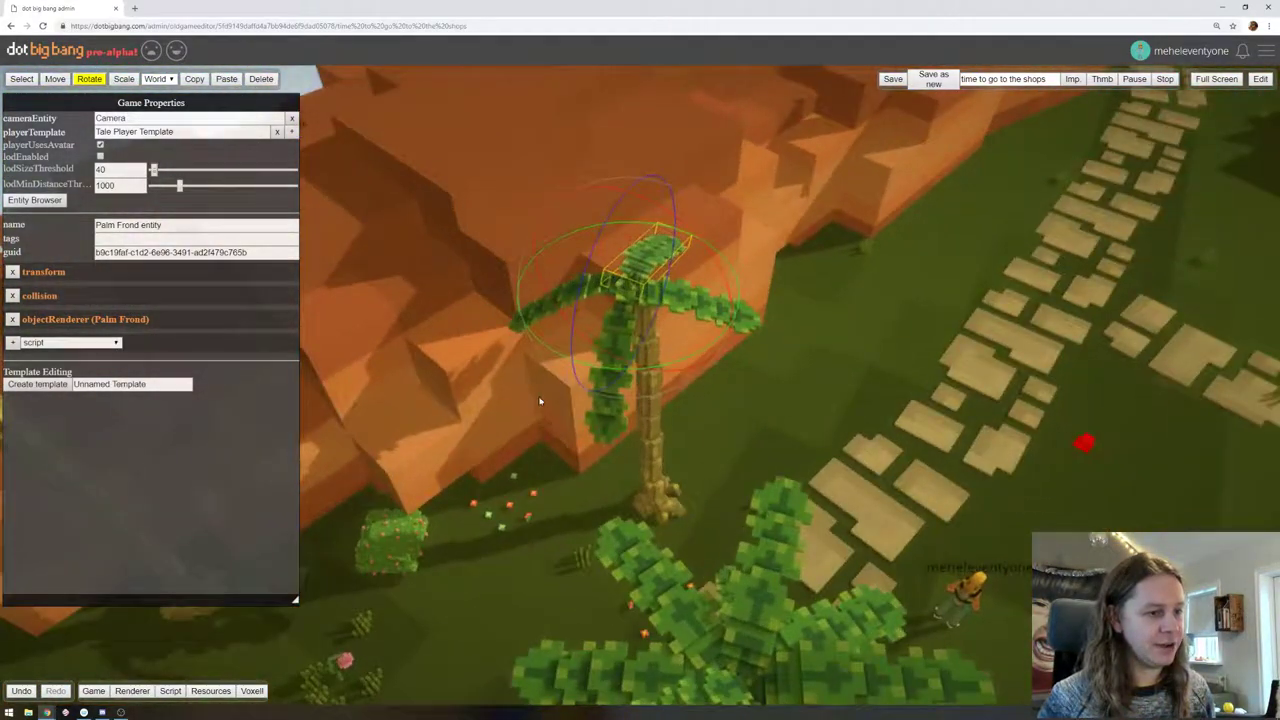
Duplicate the cliff-side frond and rotate the copy about the vertical axis into the neighbouring gap over the cliff
key("ctrl+c")
key("ctrl+v")
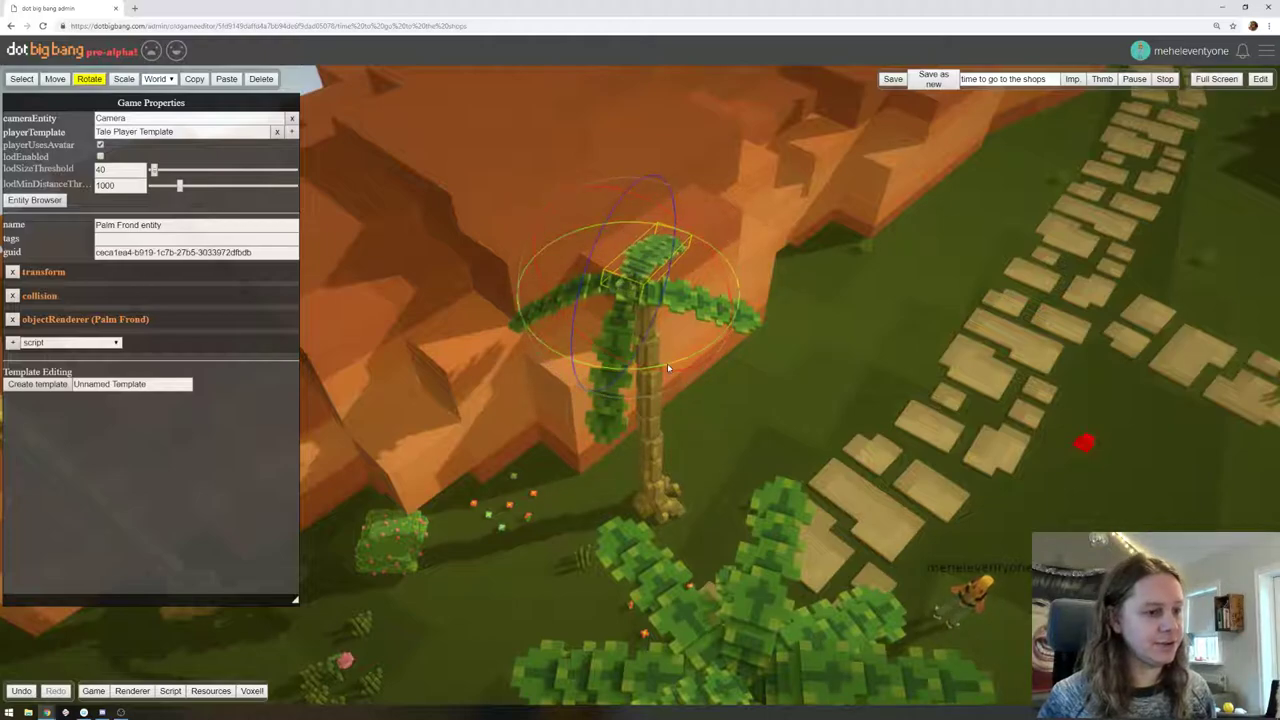
left_click_drag(667, 365, 755, 297)
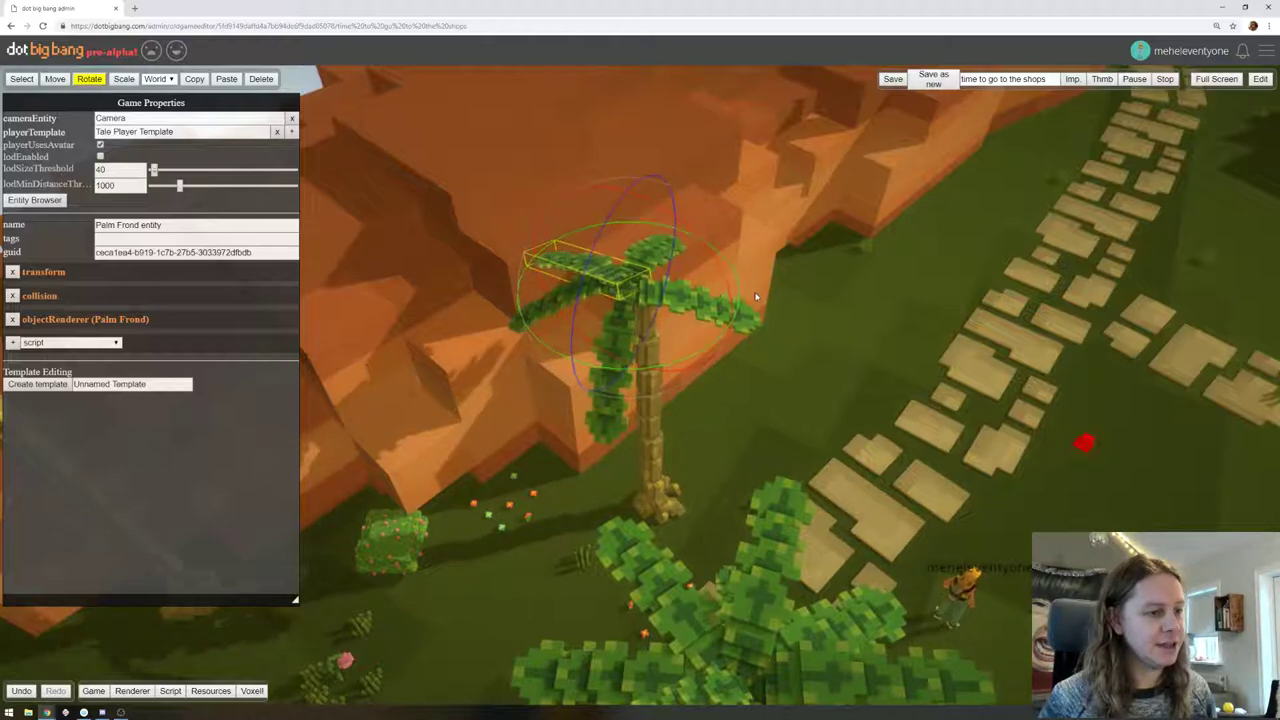
Copy an upward-angled Palm Frond from the full palm in the foreground and move the copy onto the new palm's crown
middle_click_drag(786, 397, 818, 331)
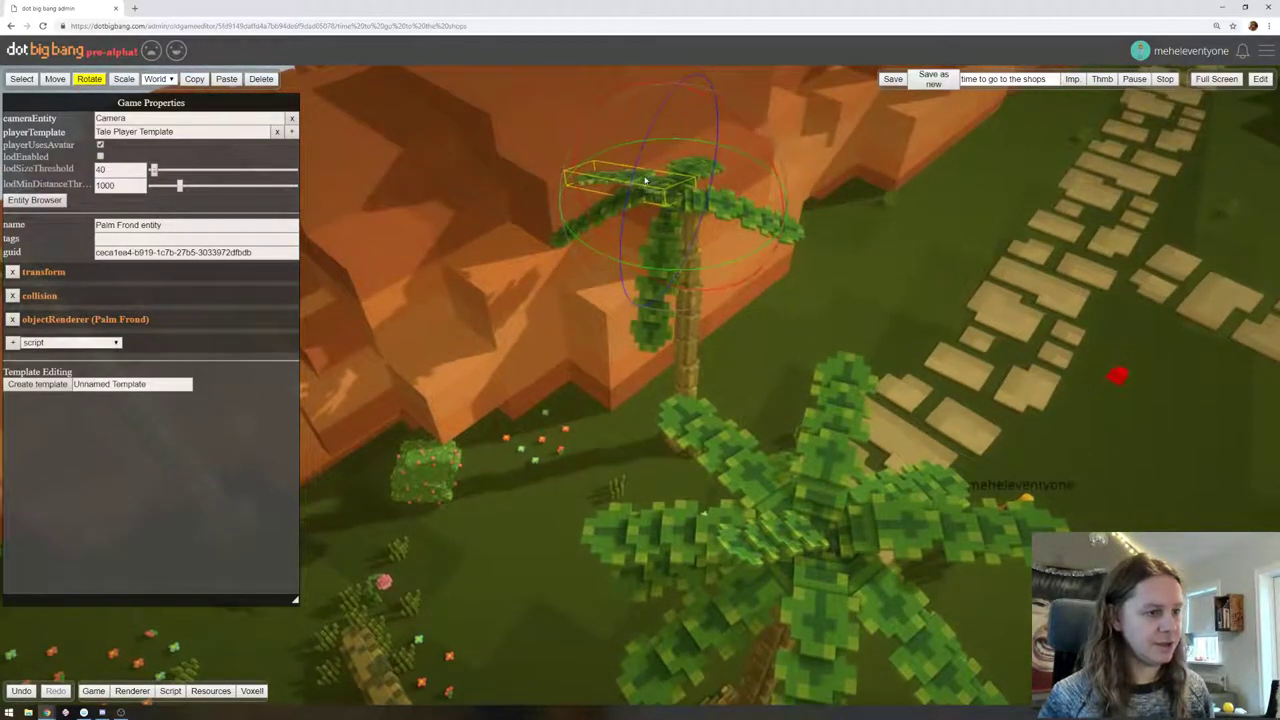
left_click(729, 472)
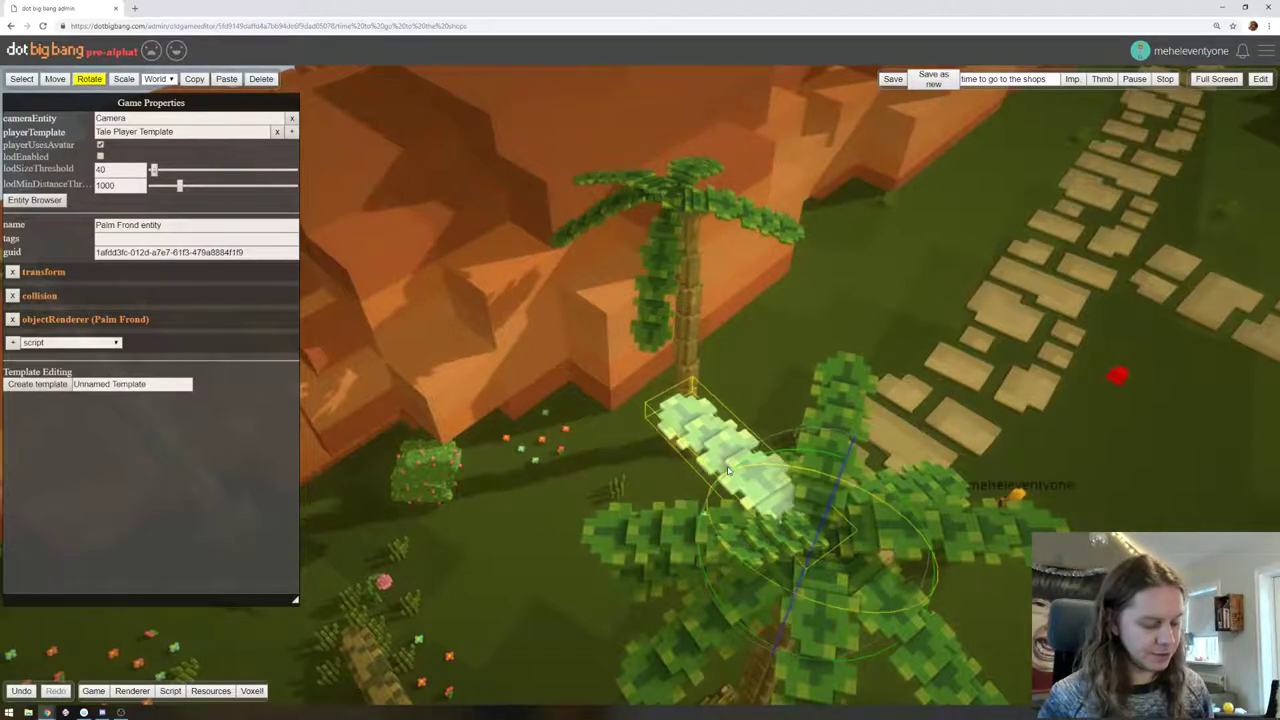
key("ctrl+c")
key("ctrl+v")
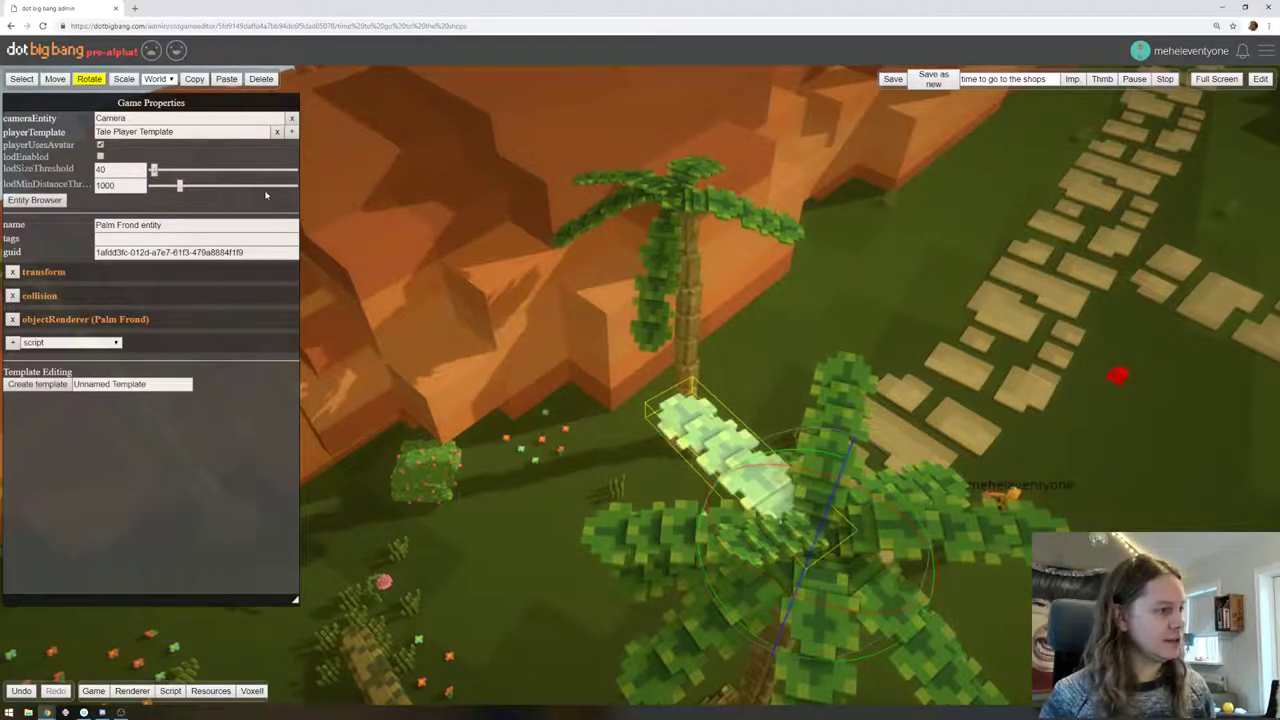
key("w")
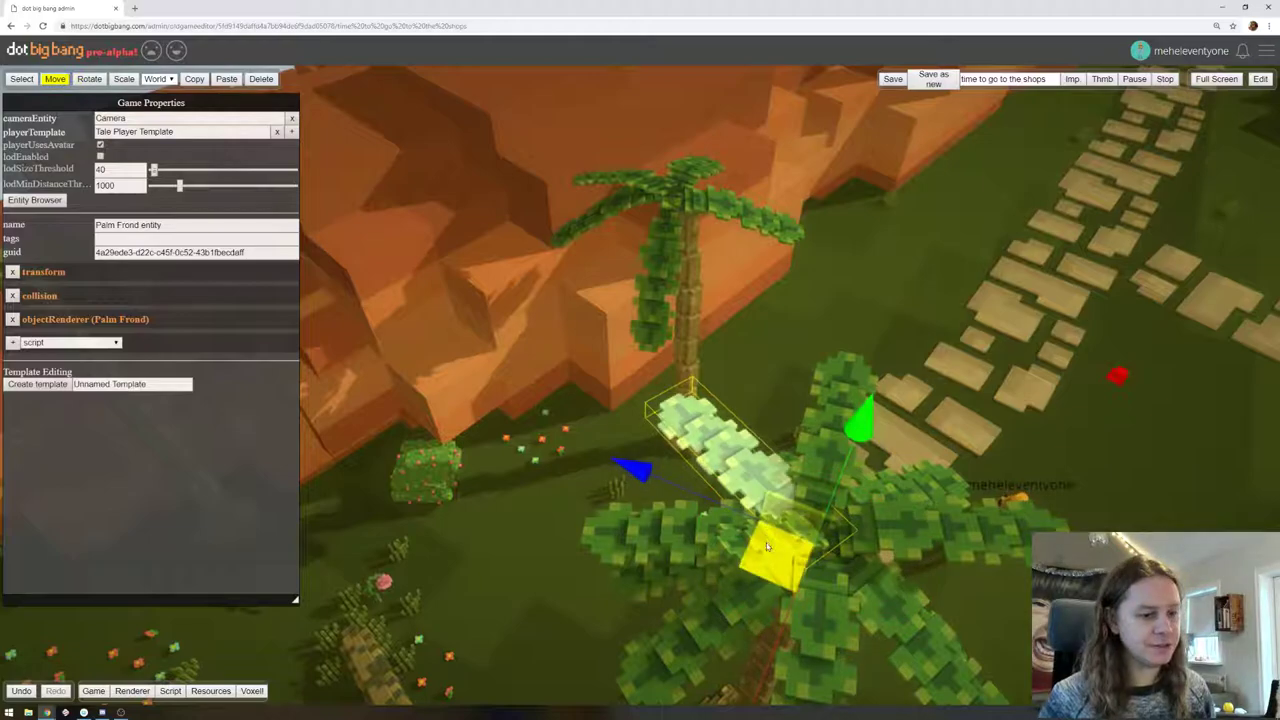
left_click_drag(784, 536, 666, 246)
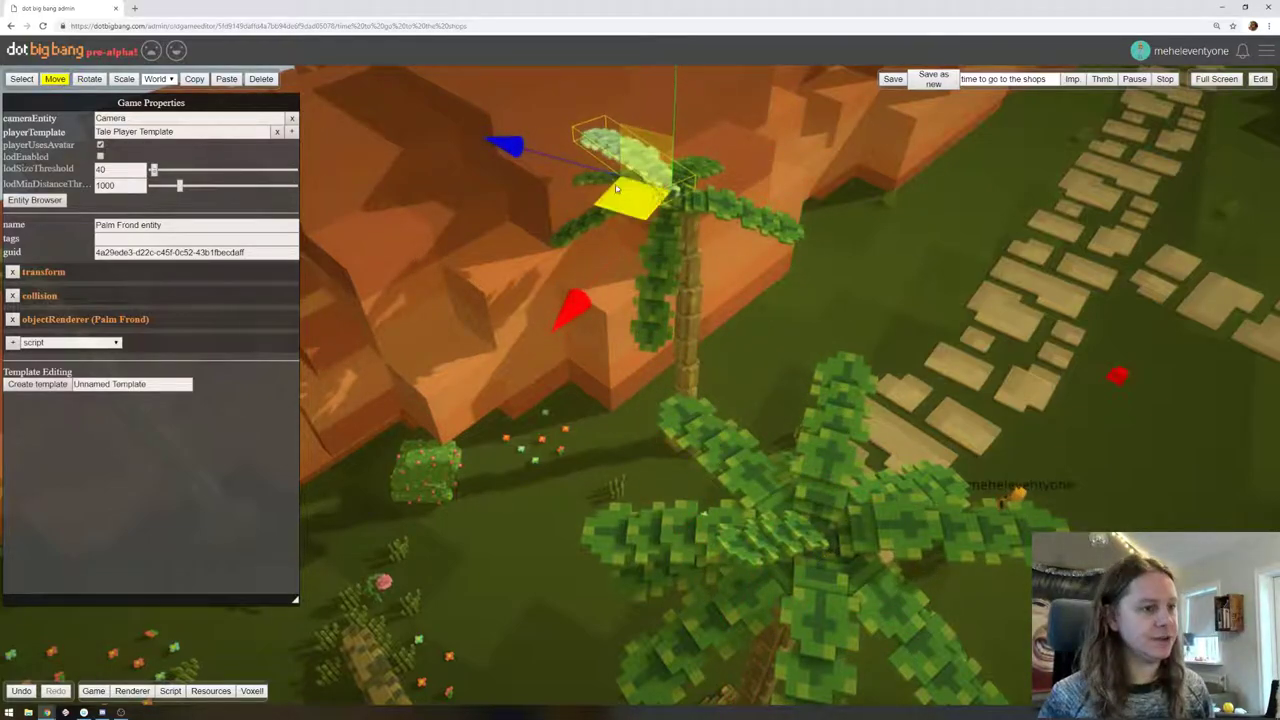
Paste two more upper fronds on the new palm and rotate one over the cliff and the other toward the path
key("ctrl+v")
left_click(89, 79)
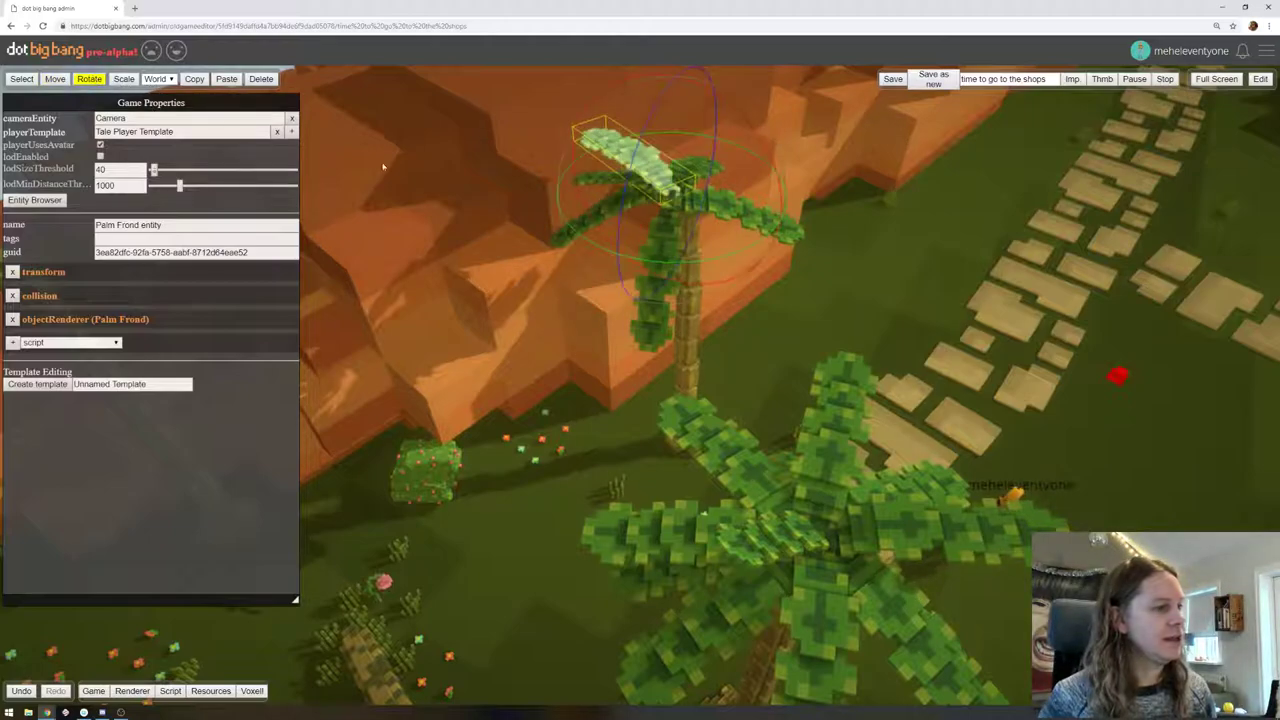
left_click_drag(598, 248, 771, 257)
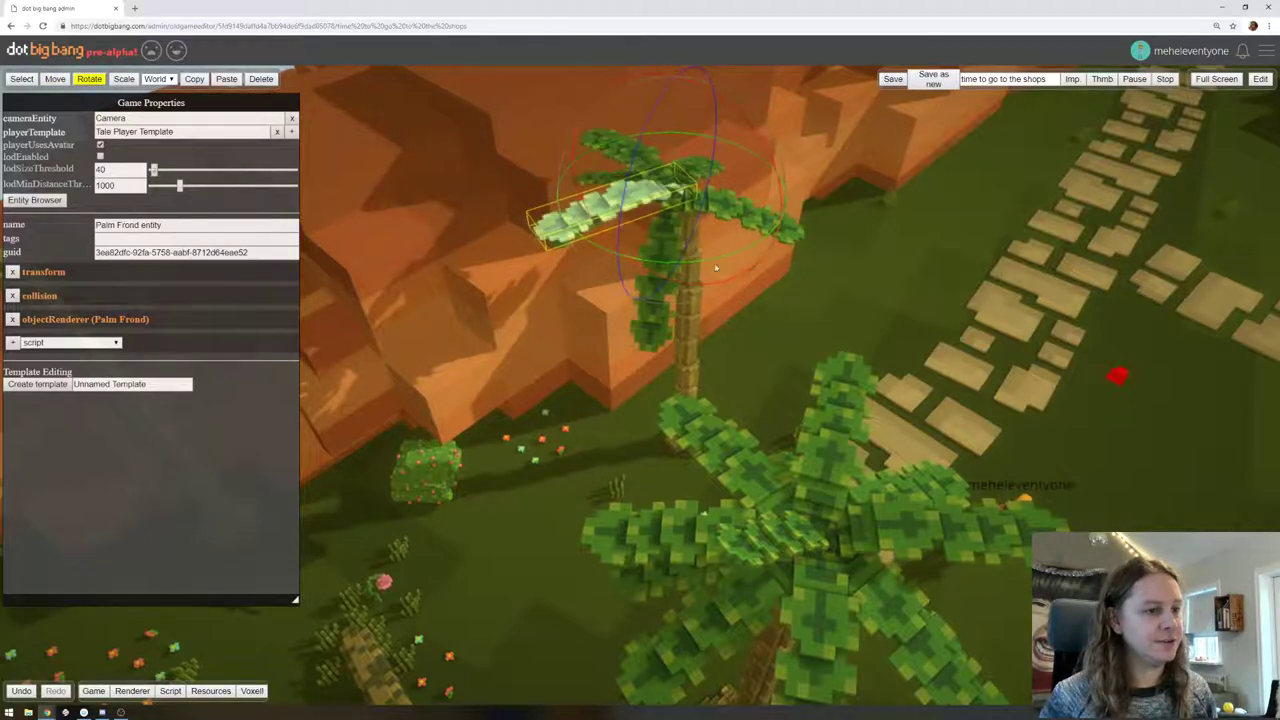
key("ctrl+v")
left_click_drag(609, 249, 1110, 212)
right_click_drag(1110, 212, 935, 306)
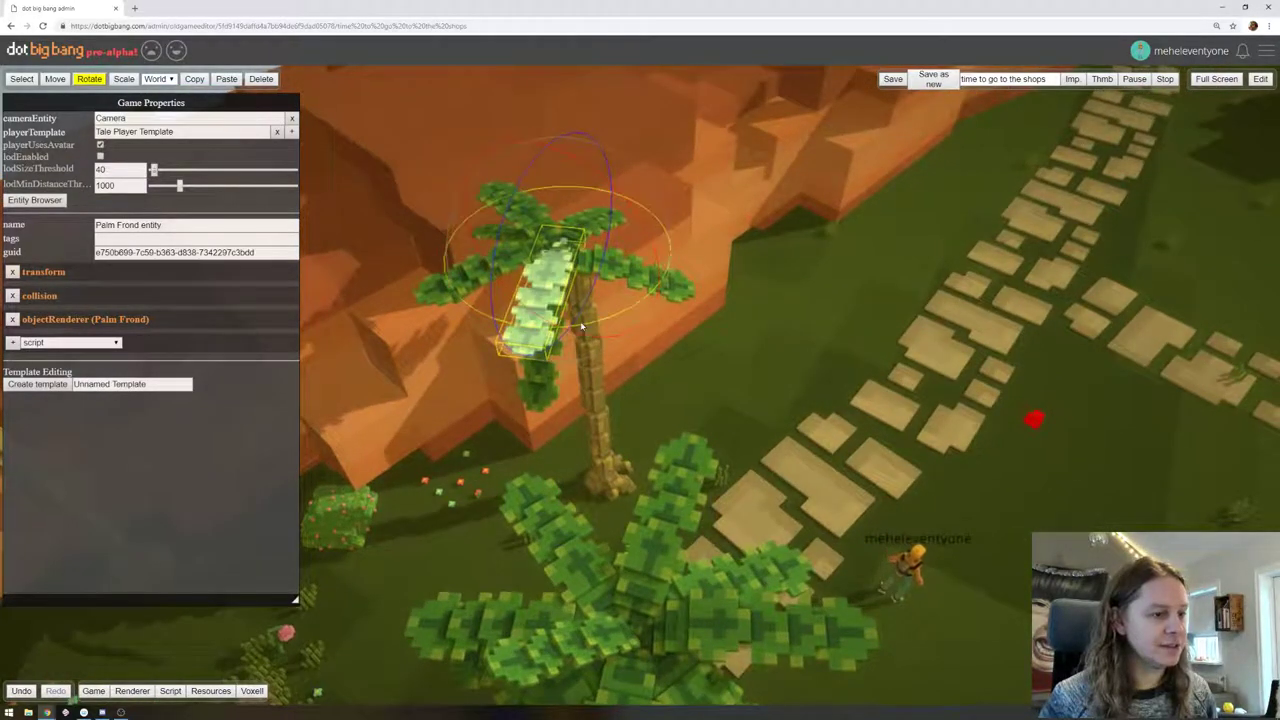
left_click_drag(558, 326, 650, 315)
Paste another two upper fronds and rotate them about the vertical axis into the gaps on the crown's far side
key("ctrl+v")
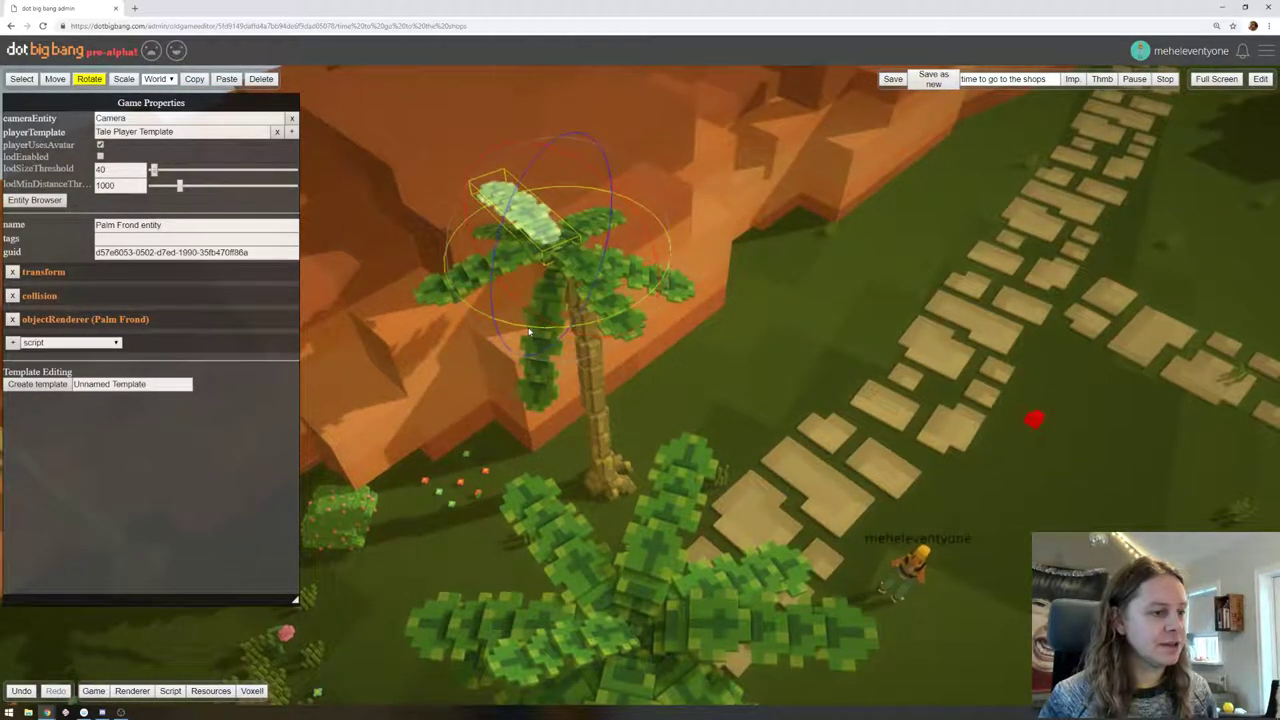
left_click_drag(432, 308, 421, 301)
key("ctrl+v")
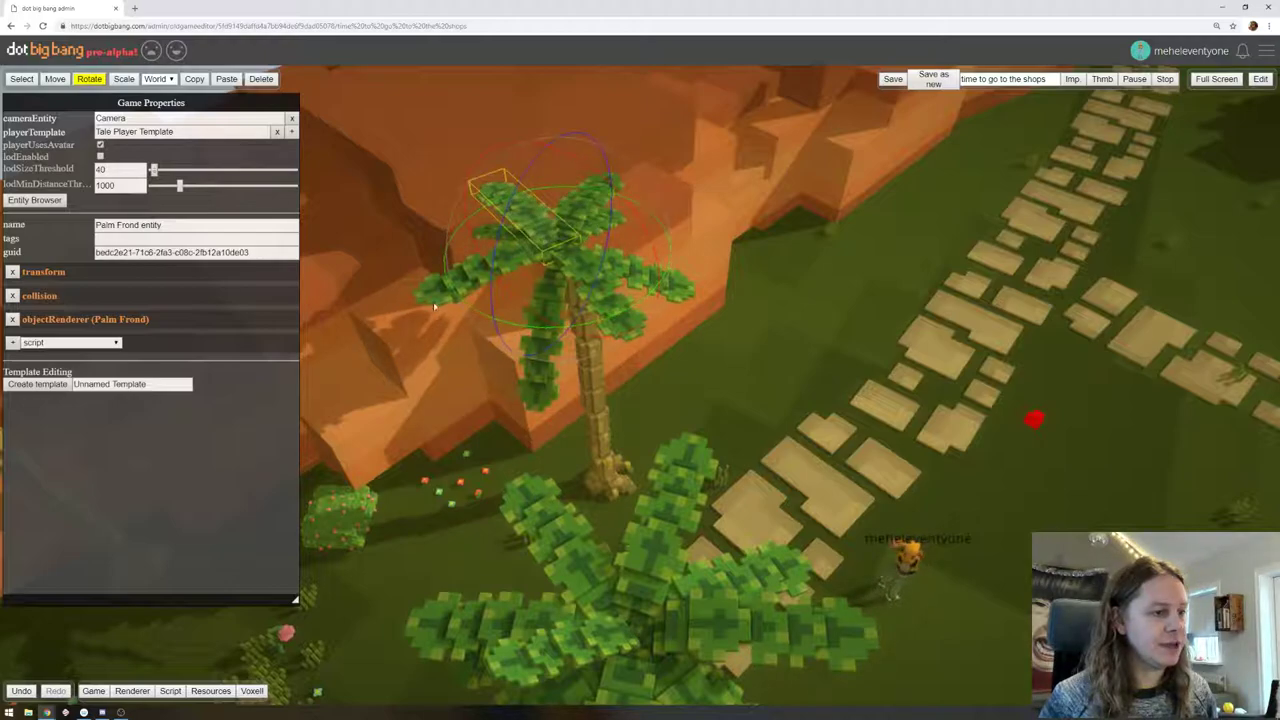
left_click_drag(512, 324, 94, 51)
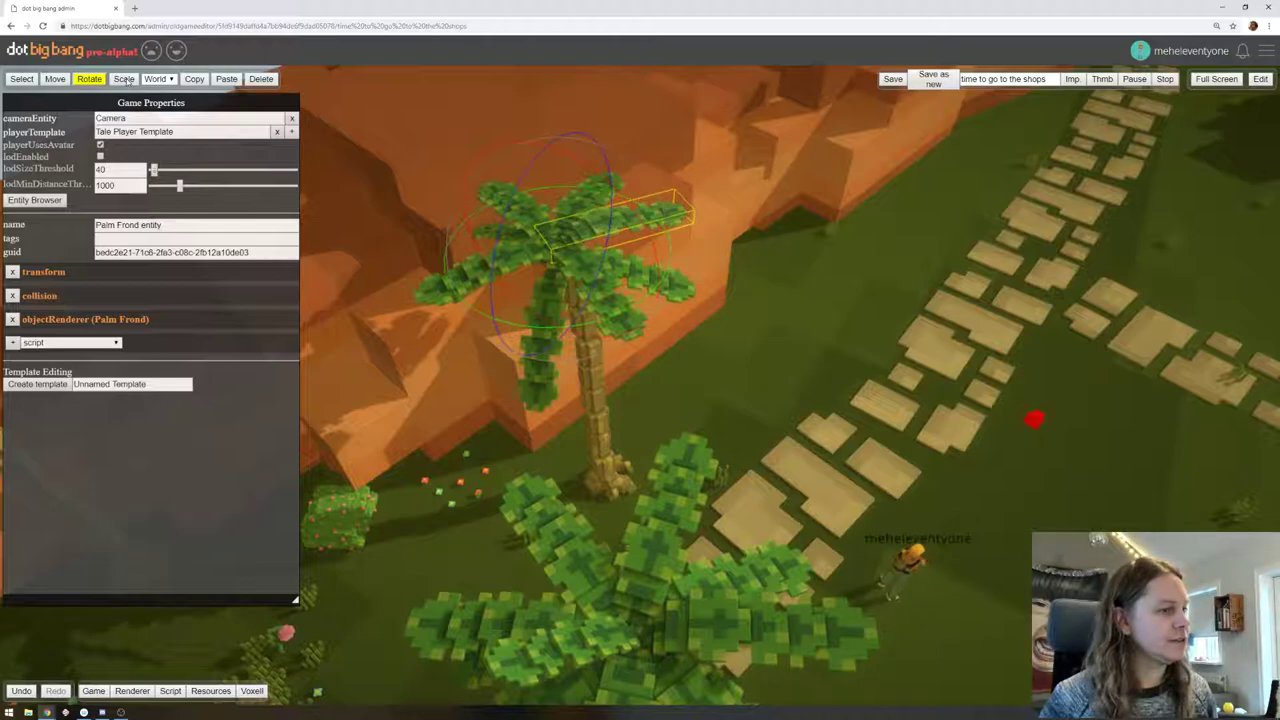
Switch the transform orientation to Local and tilt the selected upper frond steeply upward from the new palm's crown
left_click(154, 80)
left_click(156, 102)
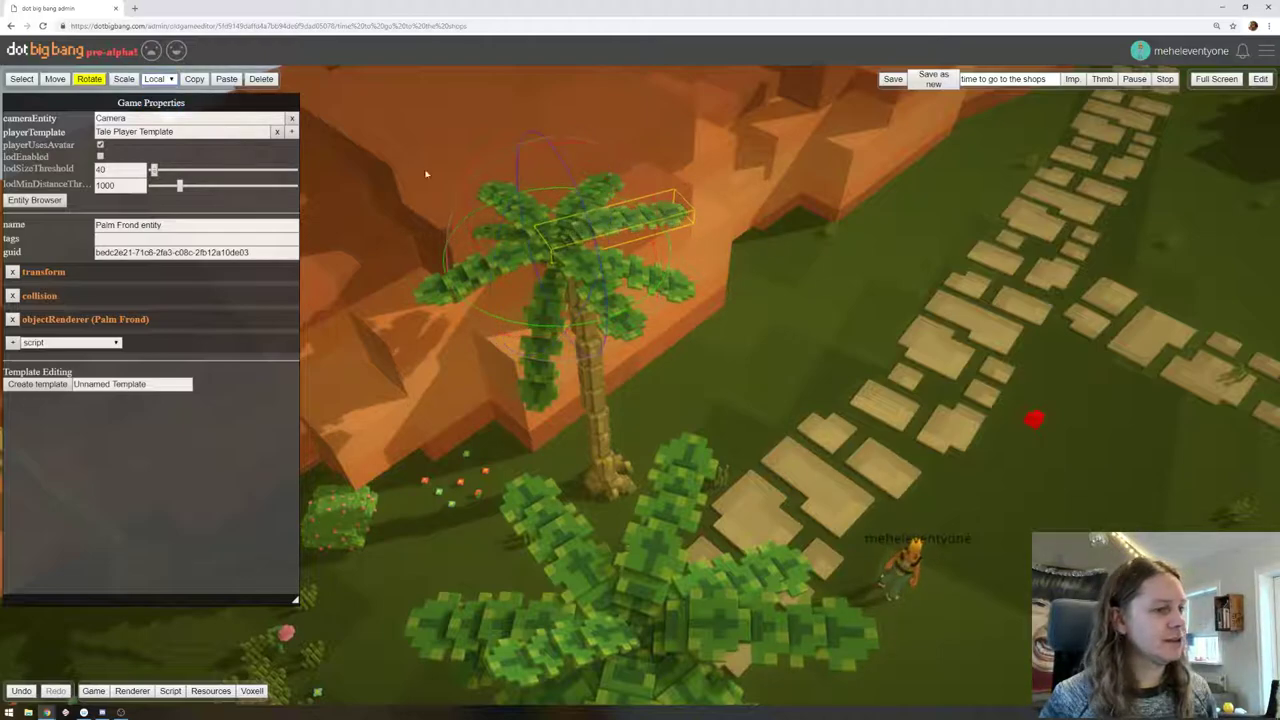
left_click_drag(539, 194, 404, 205)
middle_click_drag(849, 263, 923, 226)
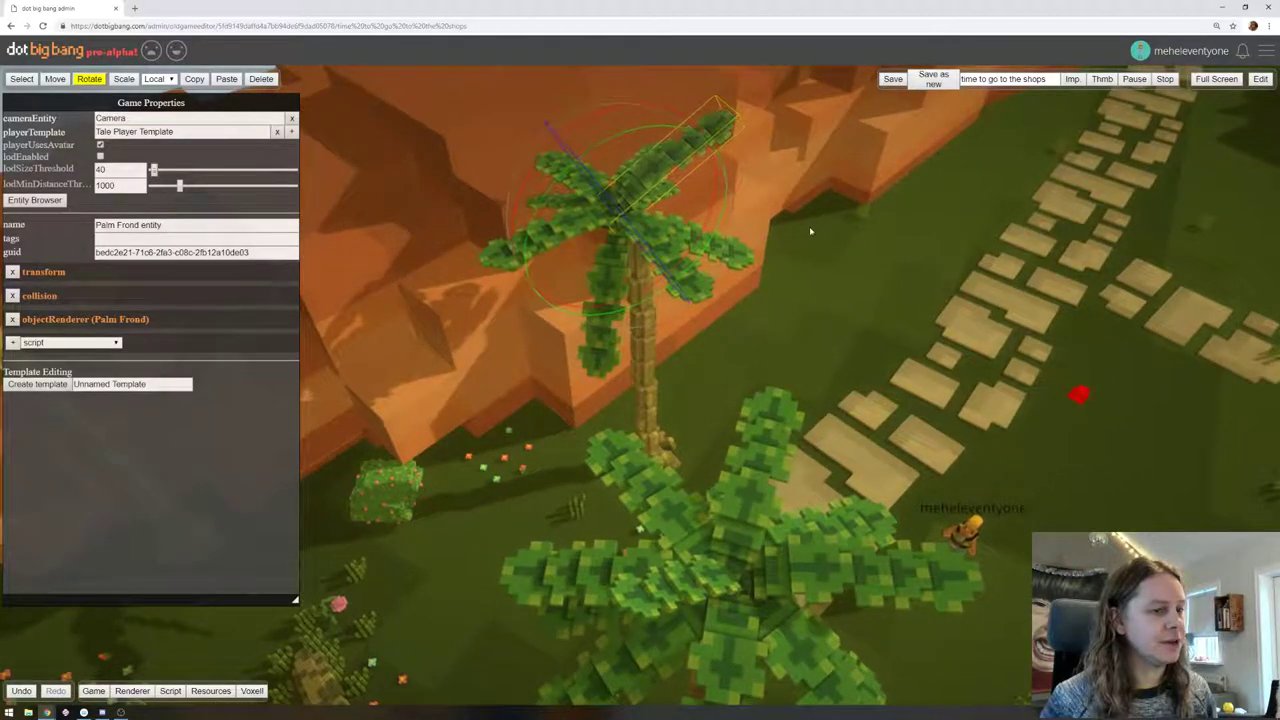
Duplicate the raised frond and rotate the copy about the World vertical axis to the crown's near, cliff-facing side
key("ctrl+c")
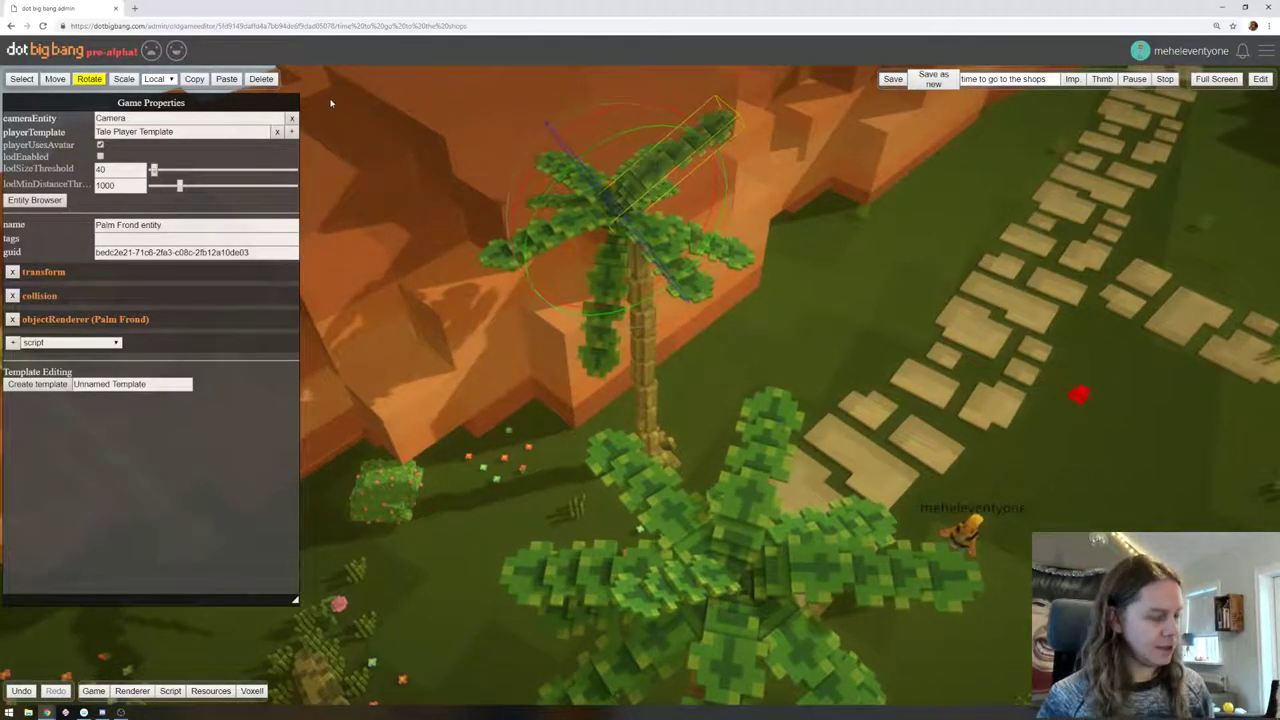
key("ctrl+v")
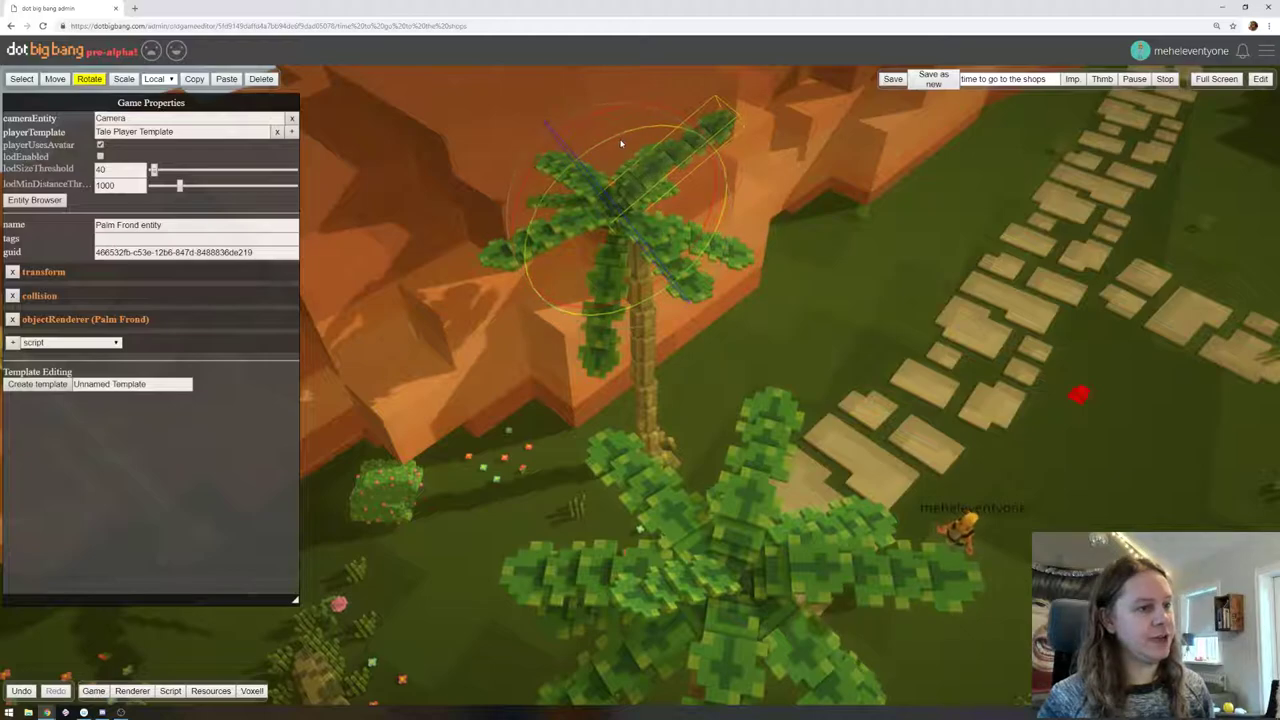
left_click_drag(621, 139, 608, 99)
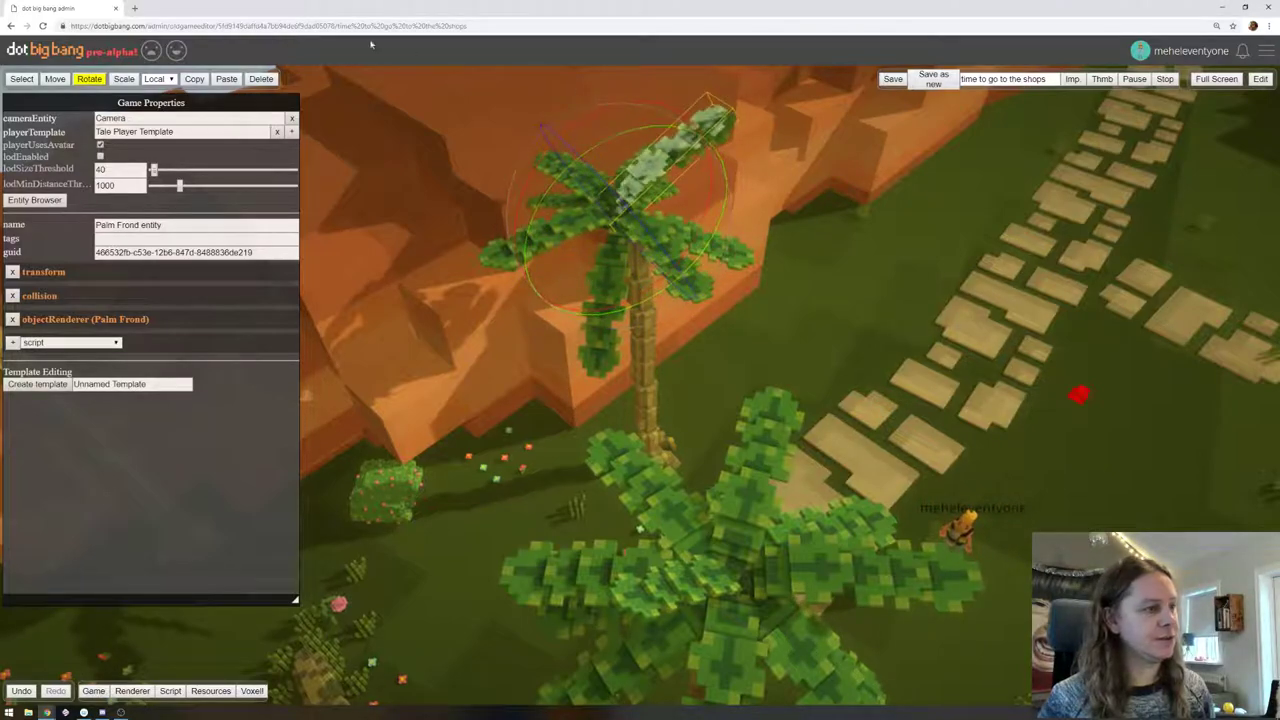
left_click(158, 79)
left_click(160, 90)
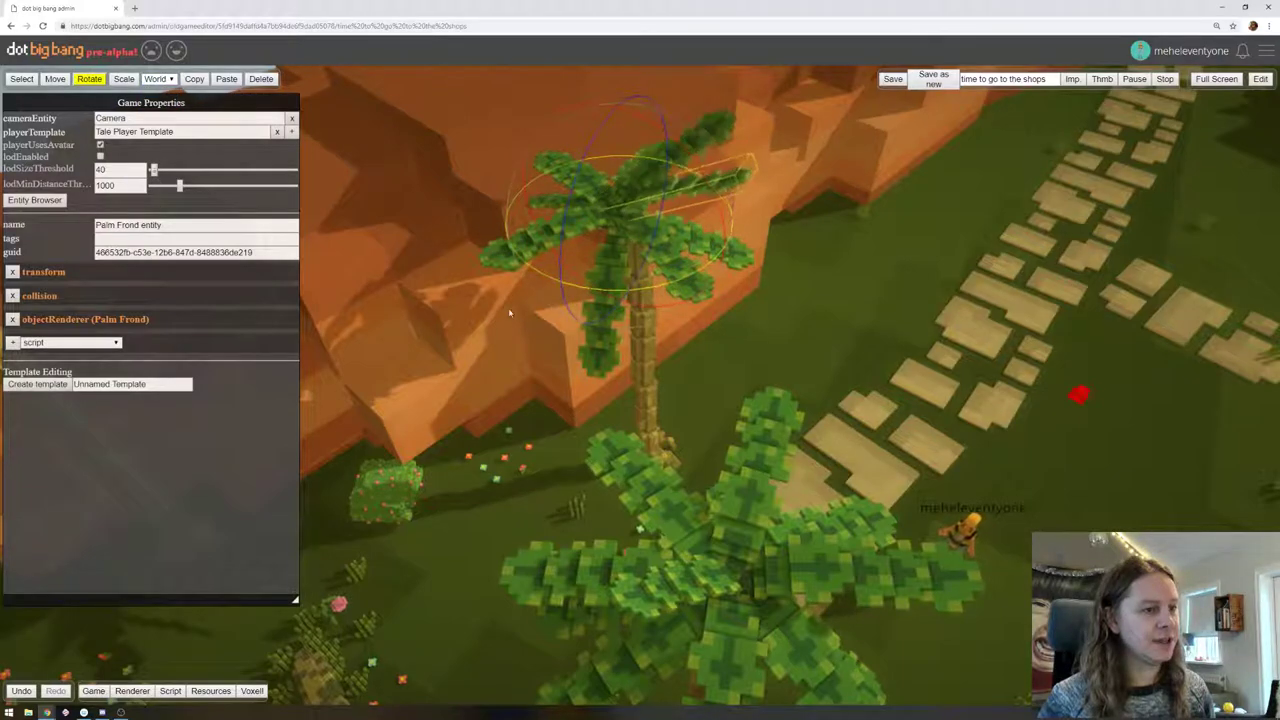
left_click_drag(199, 254, 2, 175)
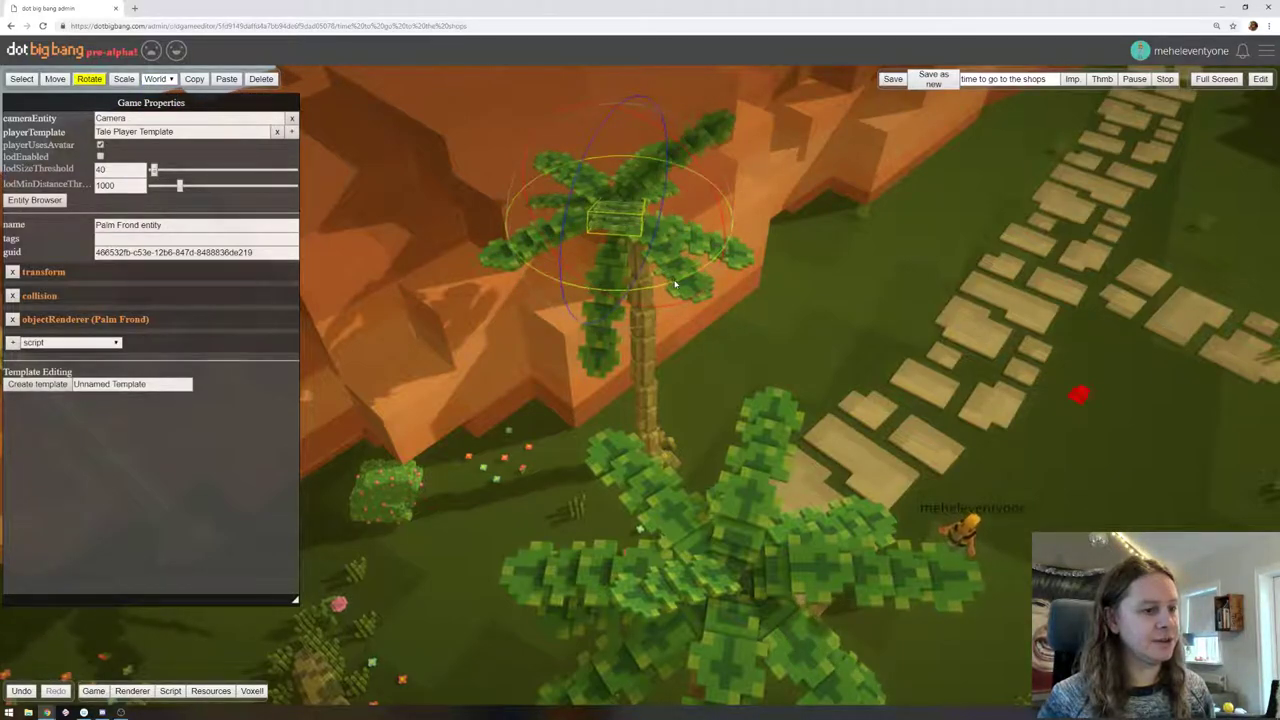
left_click_drag(675, 284, 632, 295)
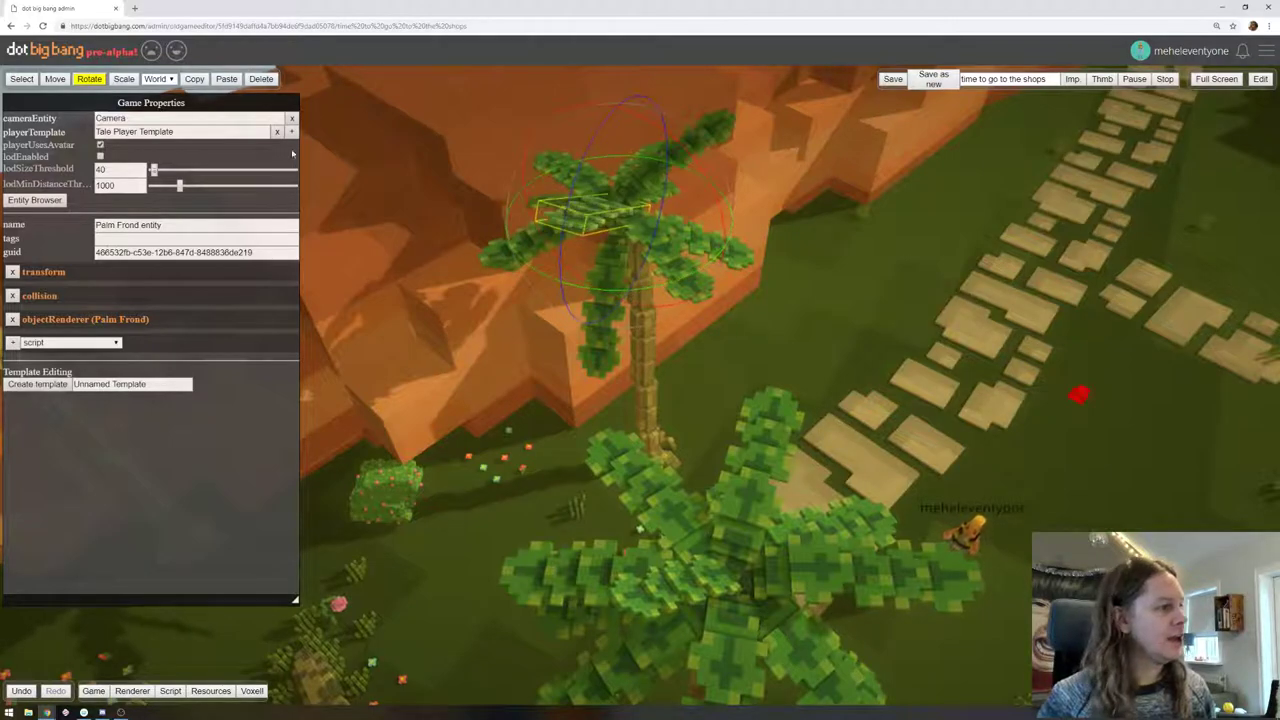
Tilt the copied frond downward about its Local axis and scale it down to a shorter length
left_click(160, 78)
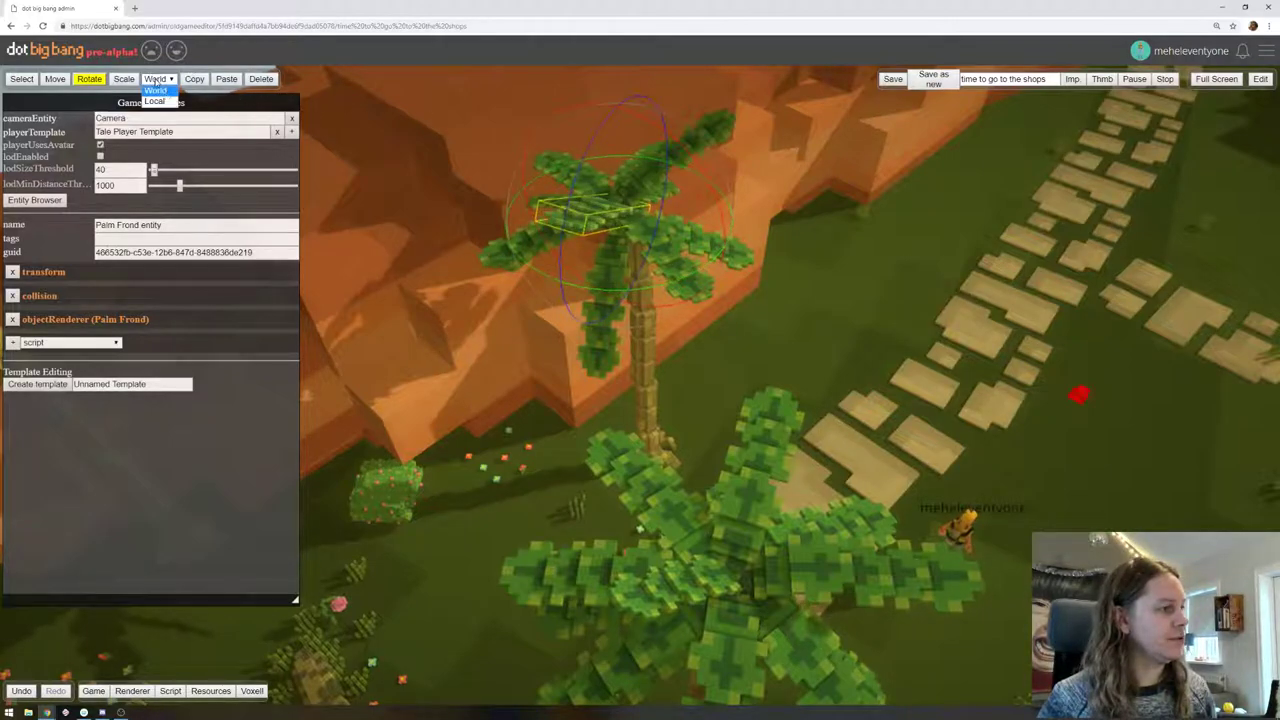
left_click(157, 105)
left_click_drag(604, 148, 348, 123)
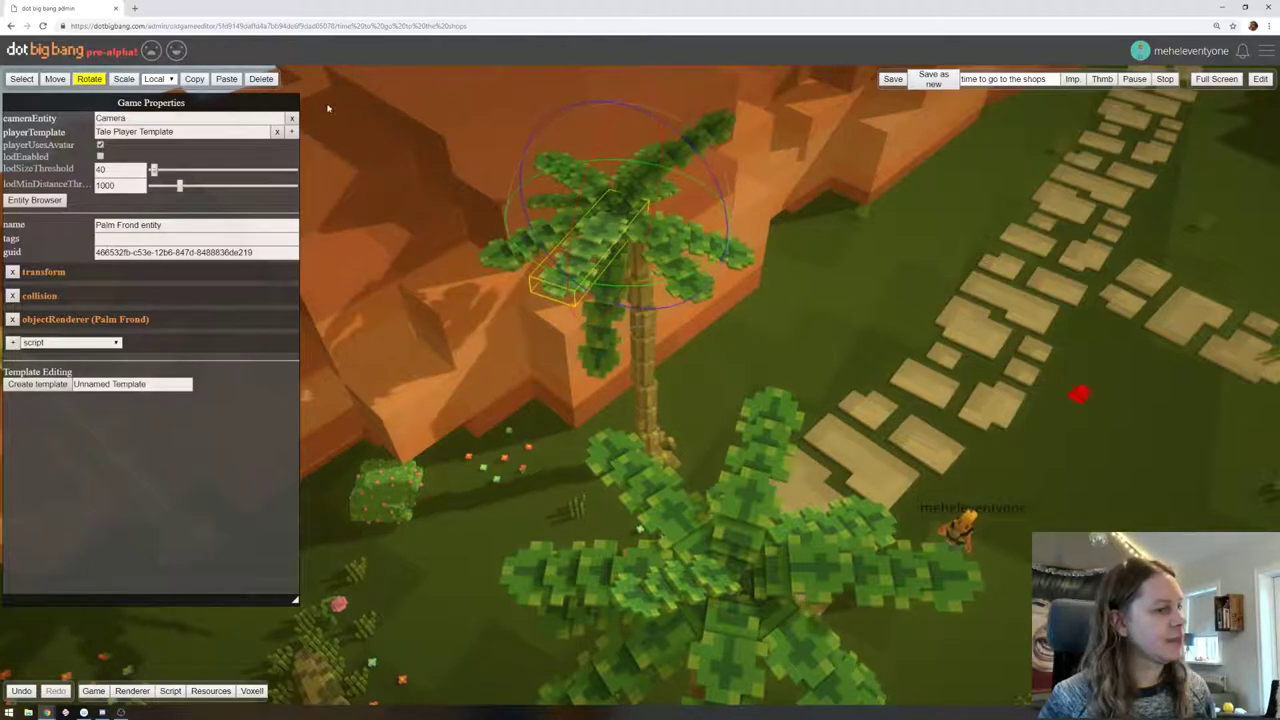
left_click(122, 80)
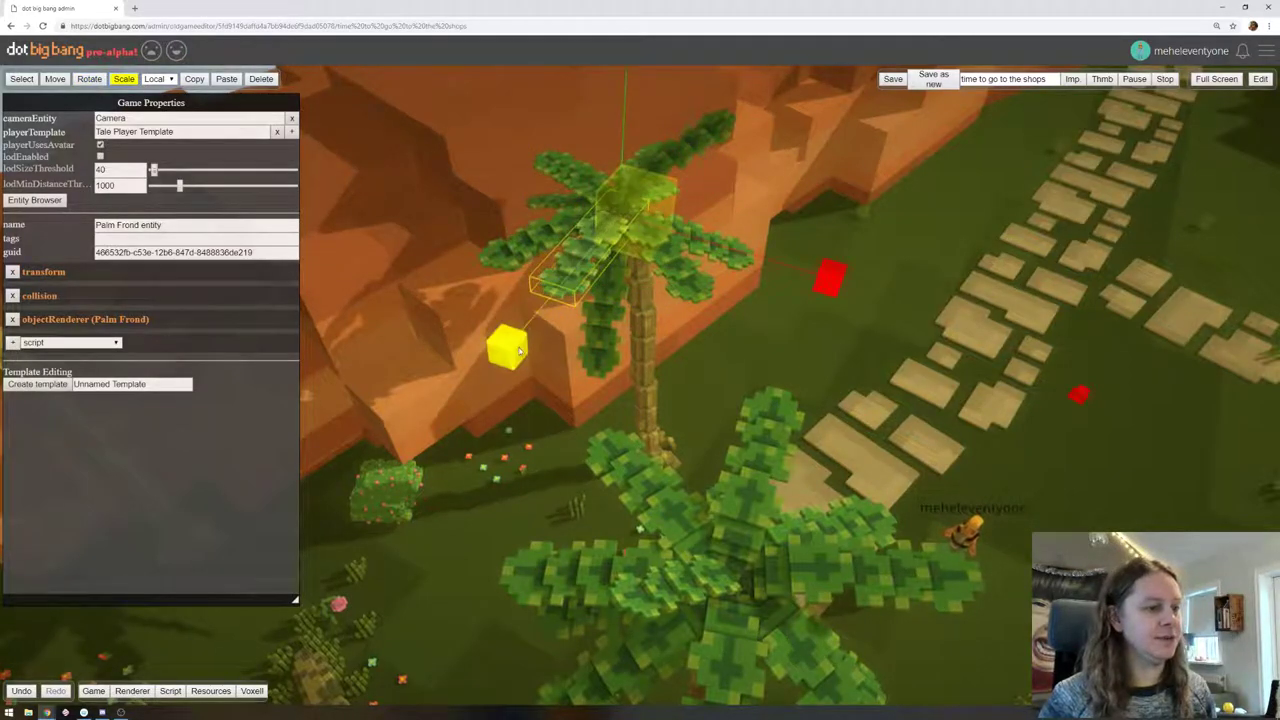
left_click_drag(825, 277, 825, 281)
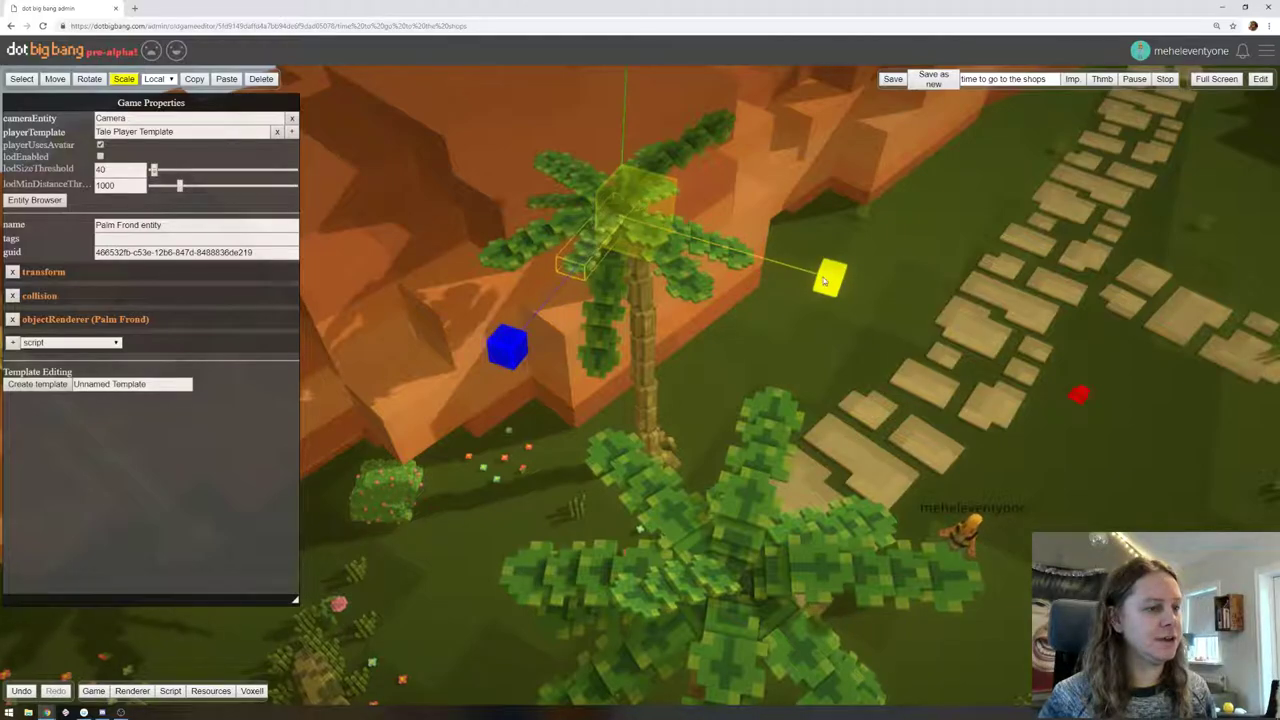
Scale the new palm's cliff-side, path-side and far-side fronds individually along their Local axes to vary their sizes
left_click(628, 305)
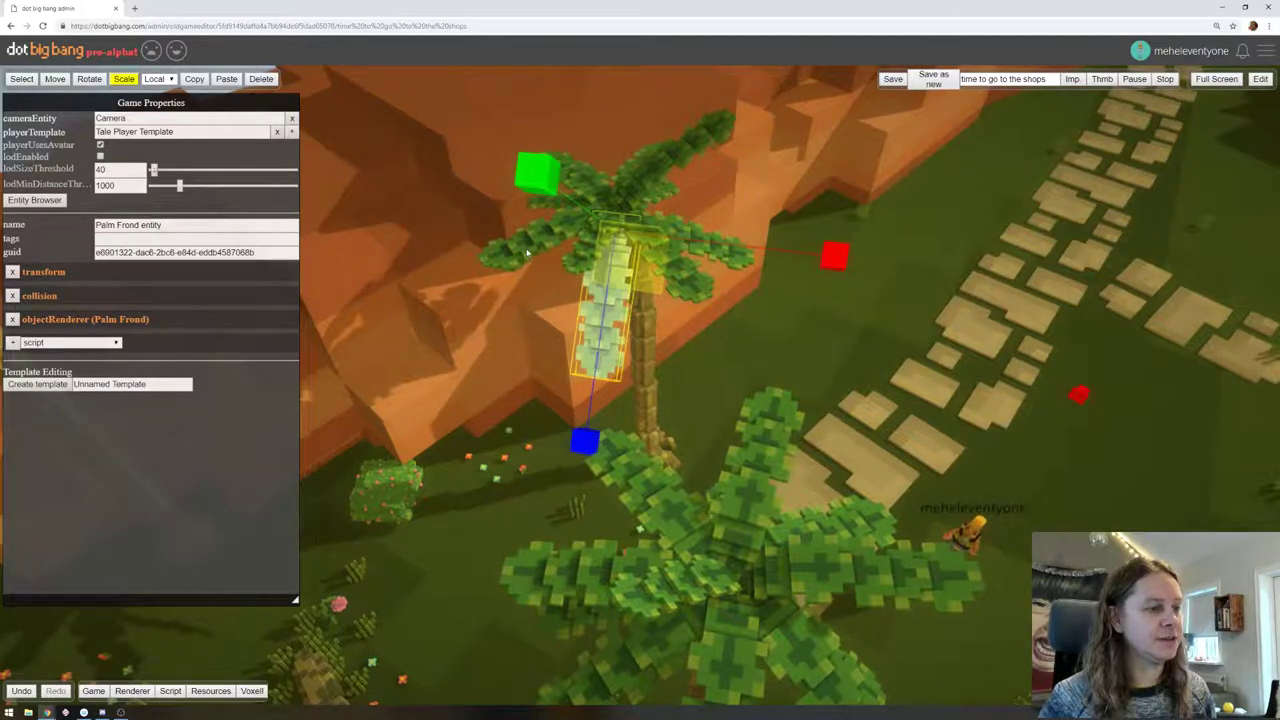
left_click(560, 235)
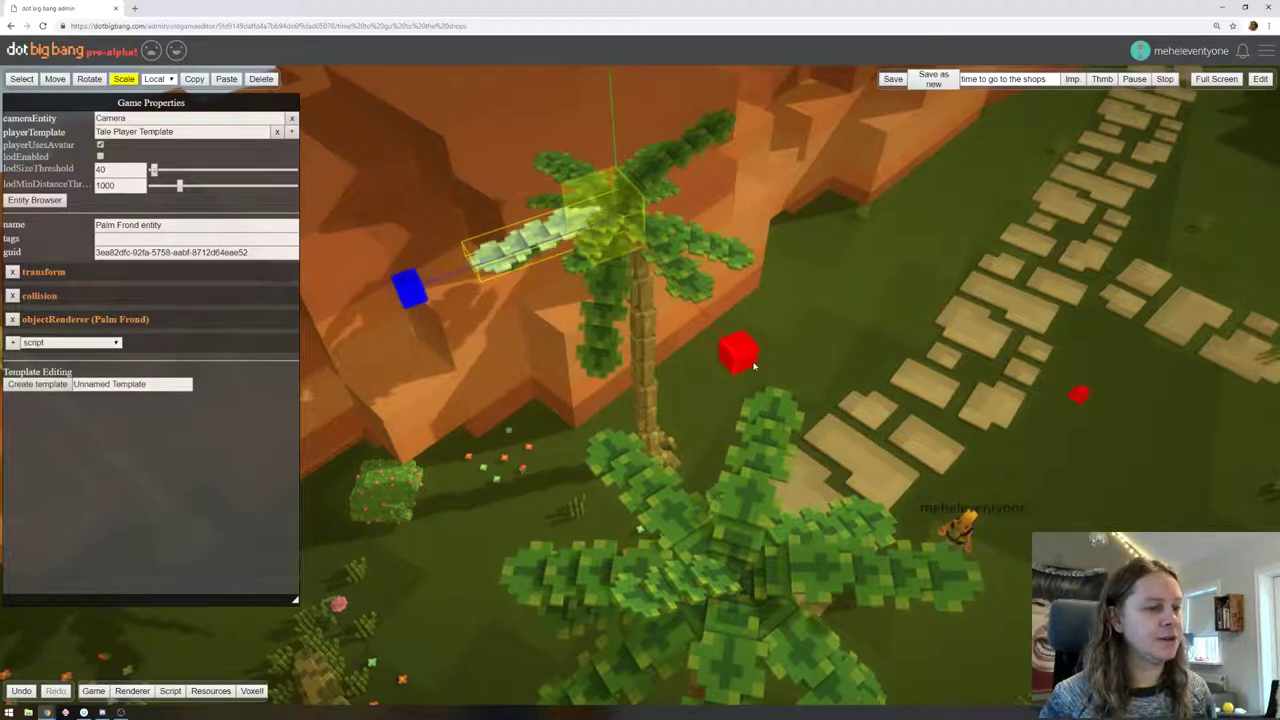
left_click(732, 258)
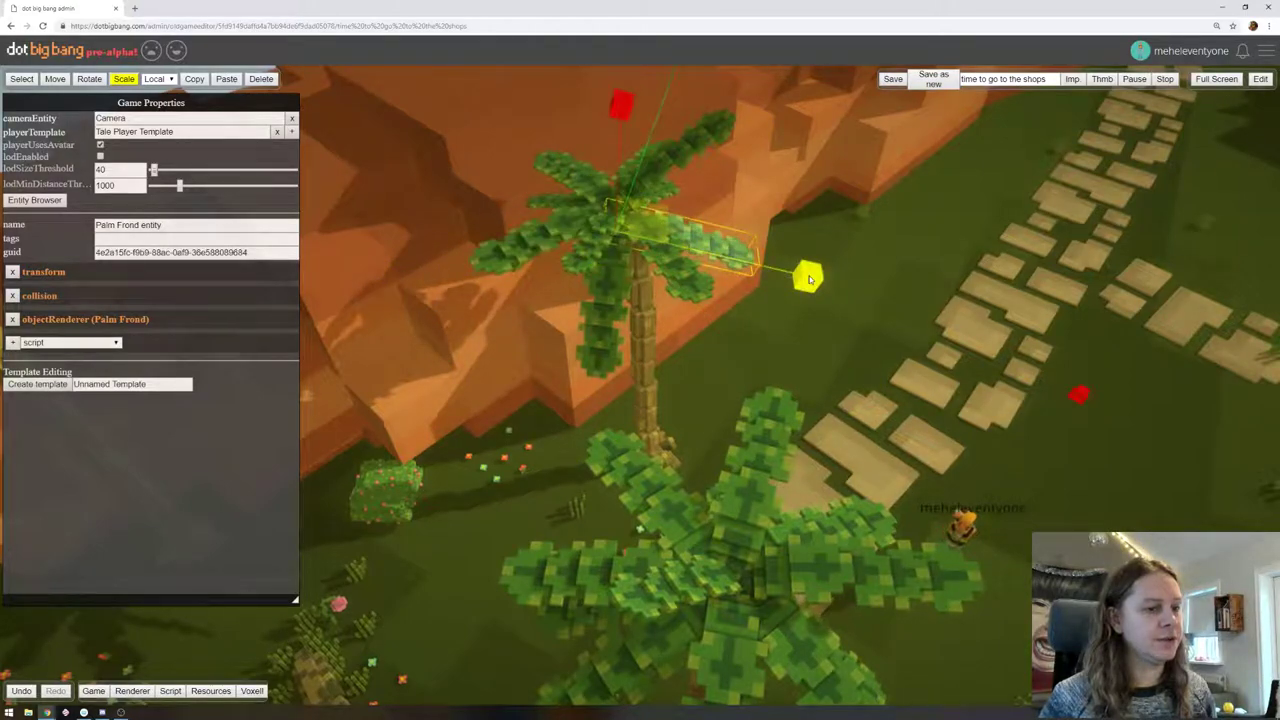
left_click_drag(810, 279, 822, 282)
left_click_drag(620, 107, 617, 104)
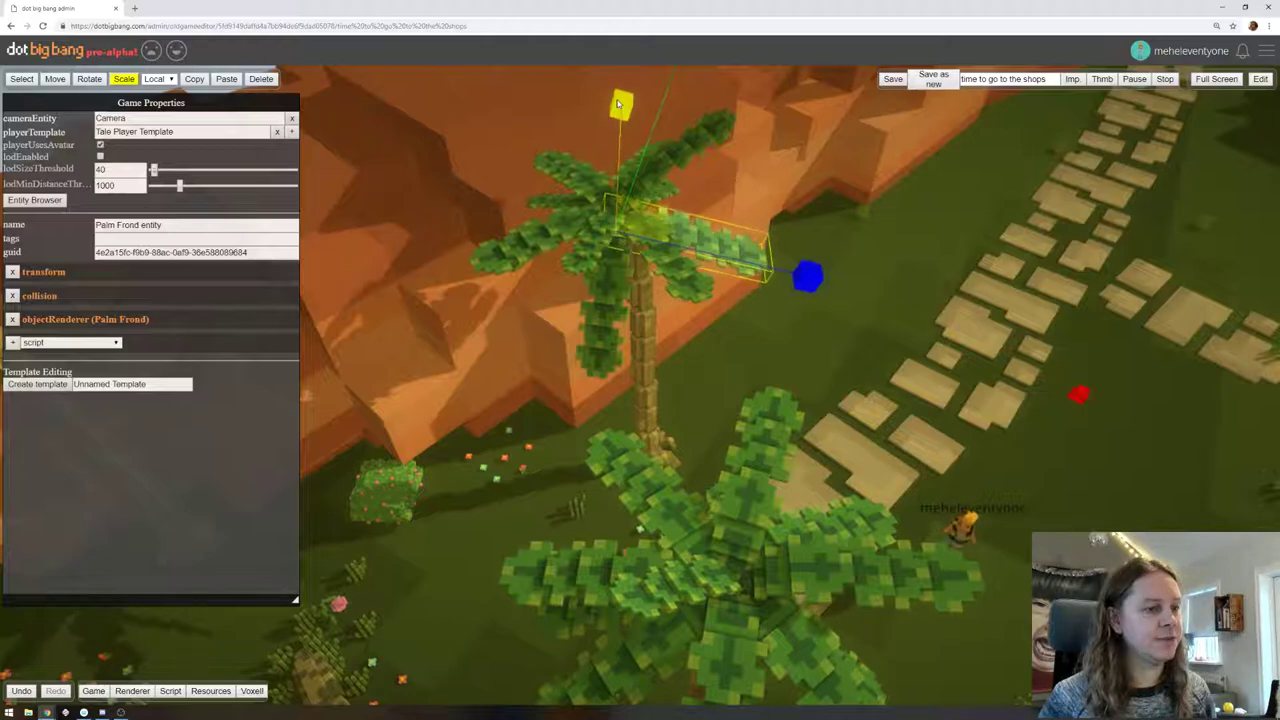
left_click(565, 183)
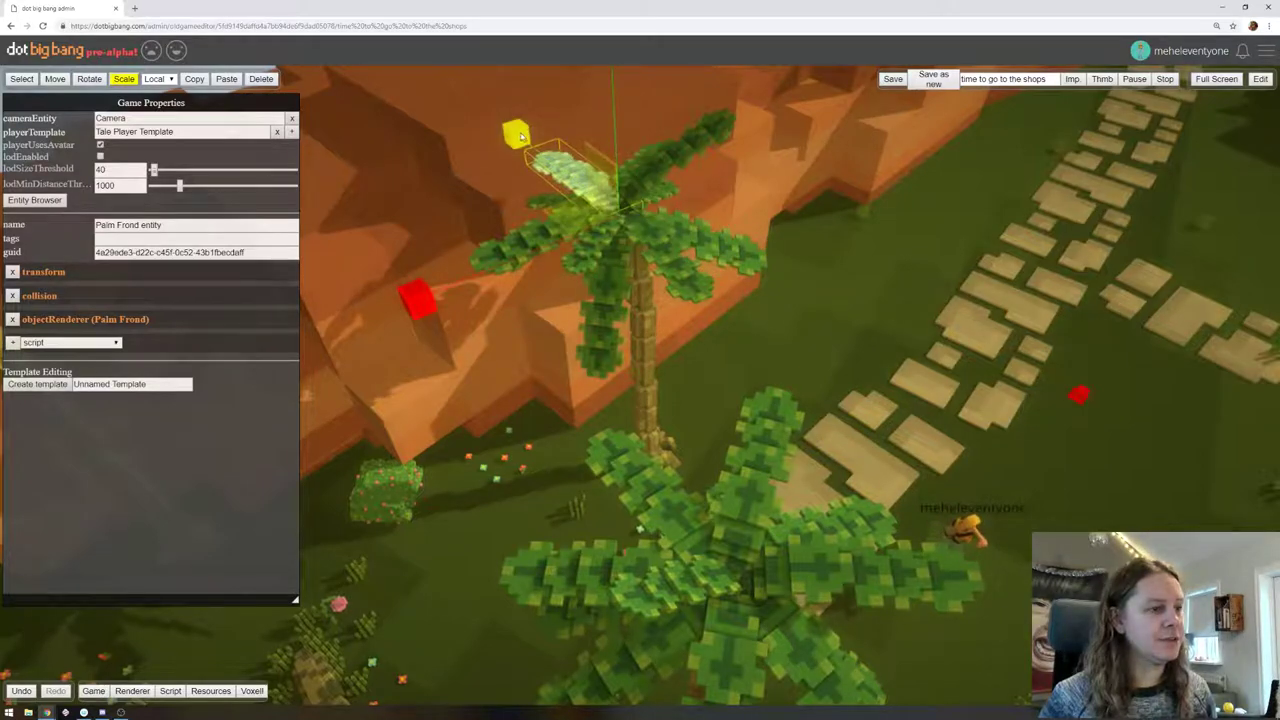
left_click(531, 204)
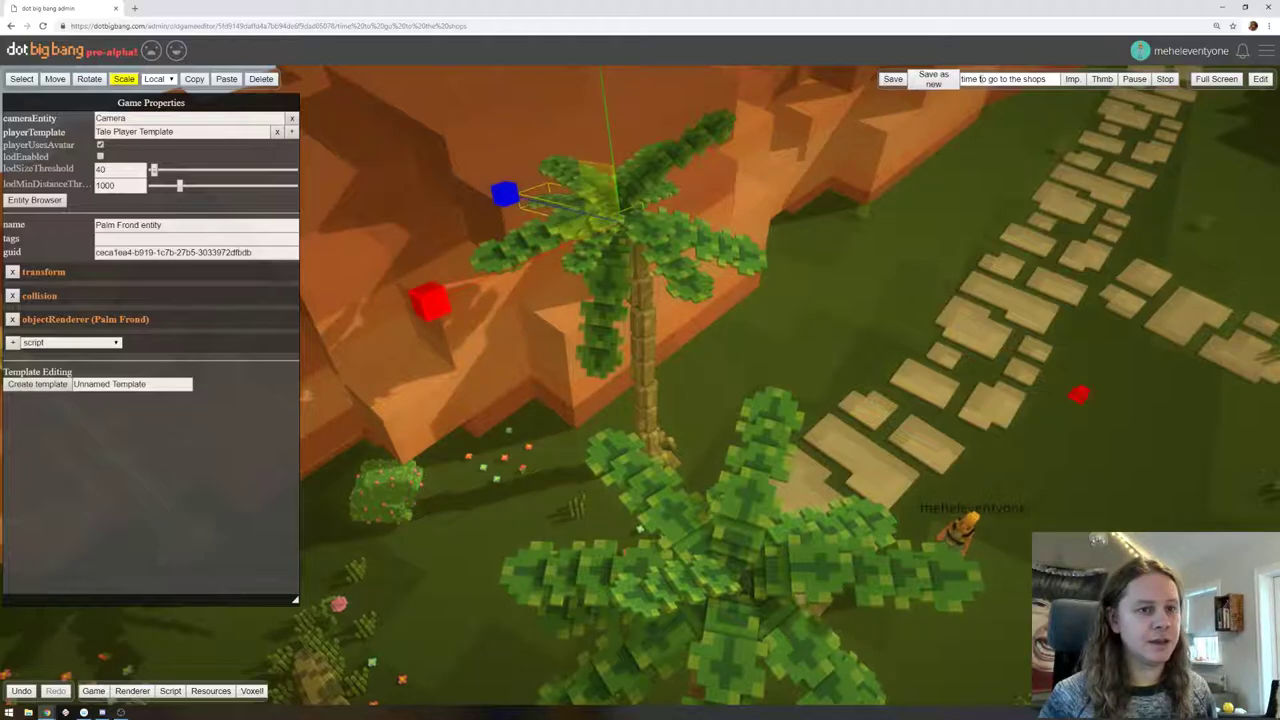
Switch to play mode and walk the avatar around the stone path to examine the two palm crowns from ground level
left_click(1259, 79)
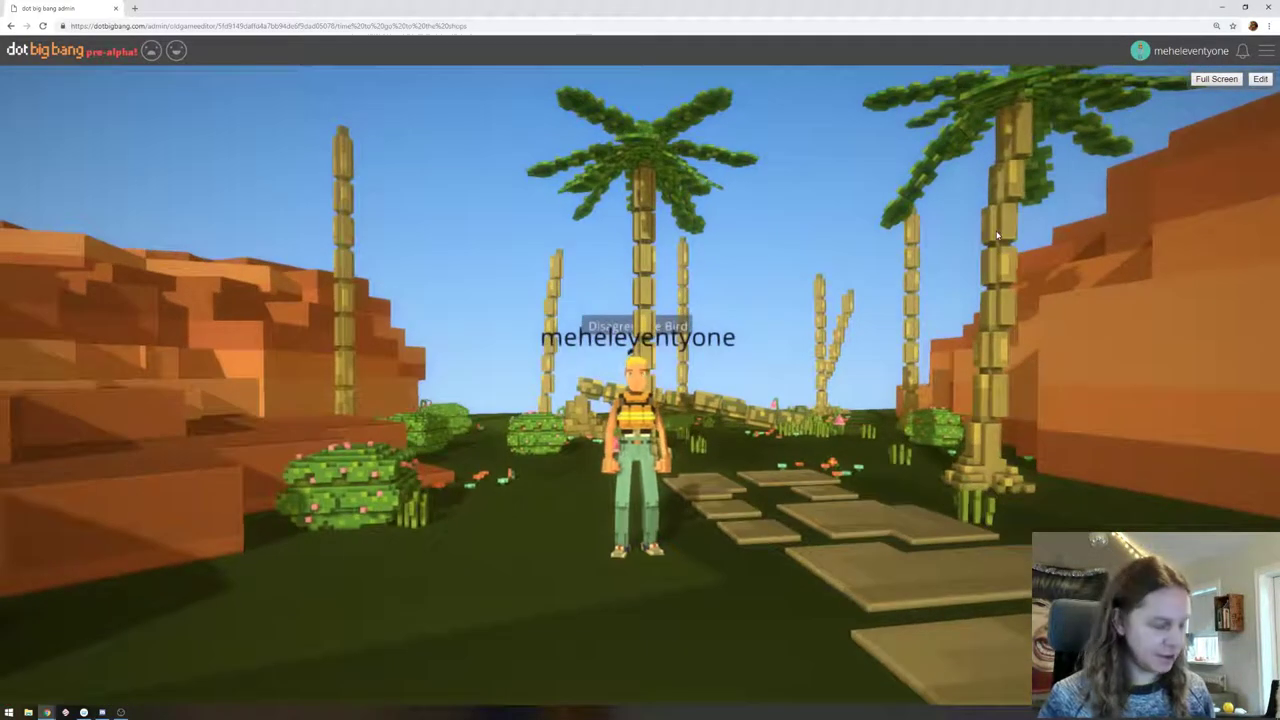
key("s")
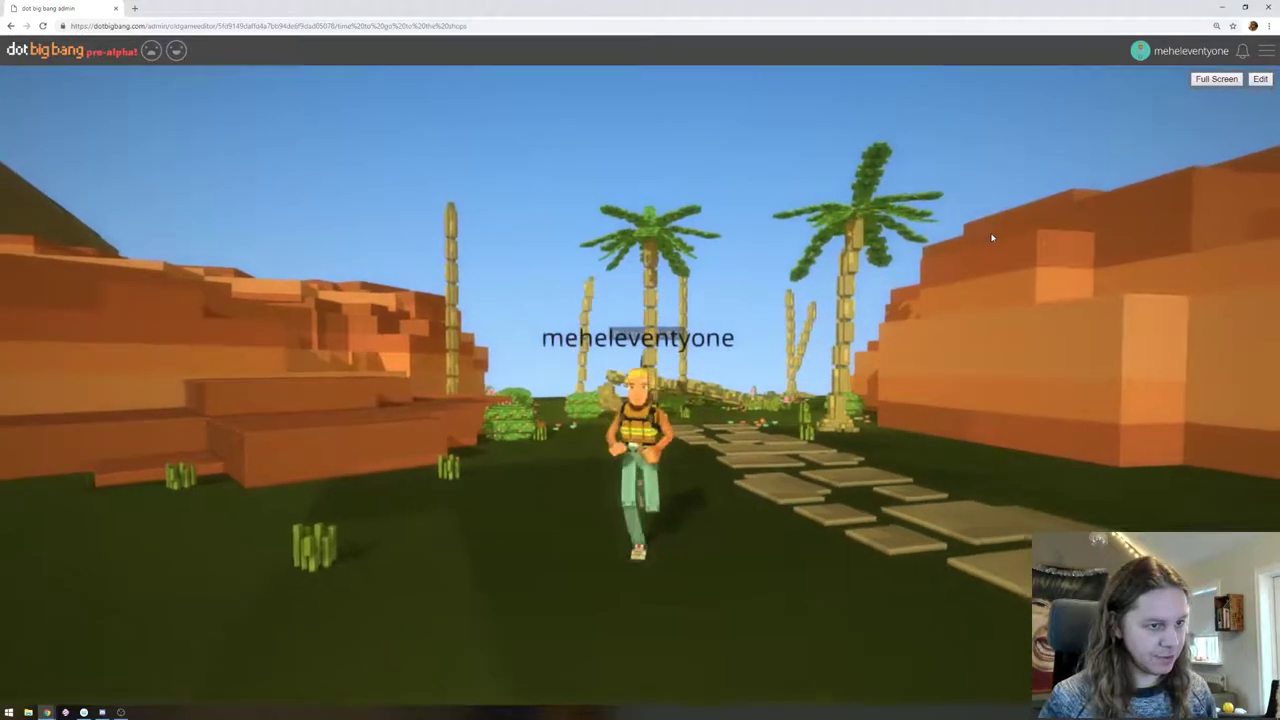
key("d")
key("d")
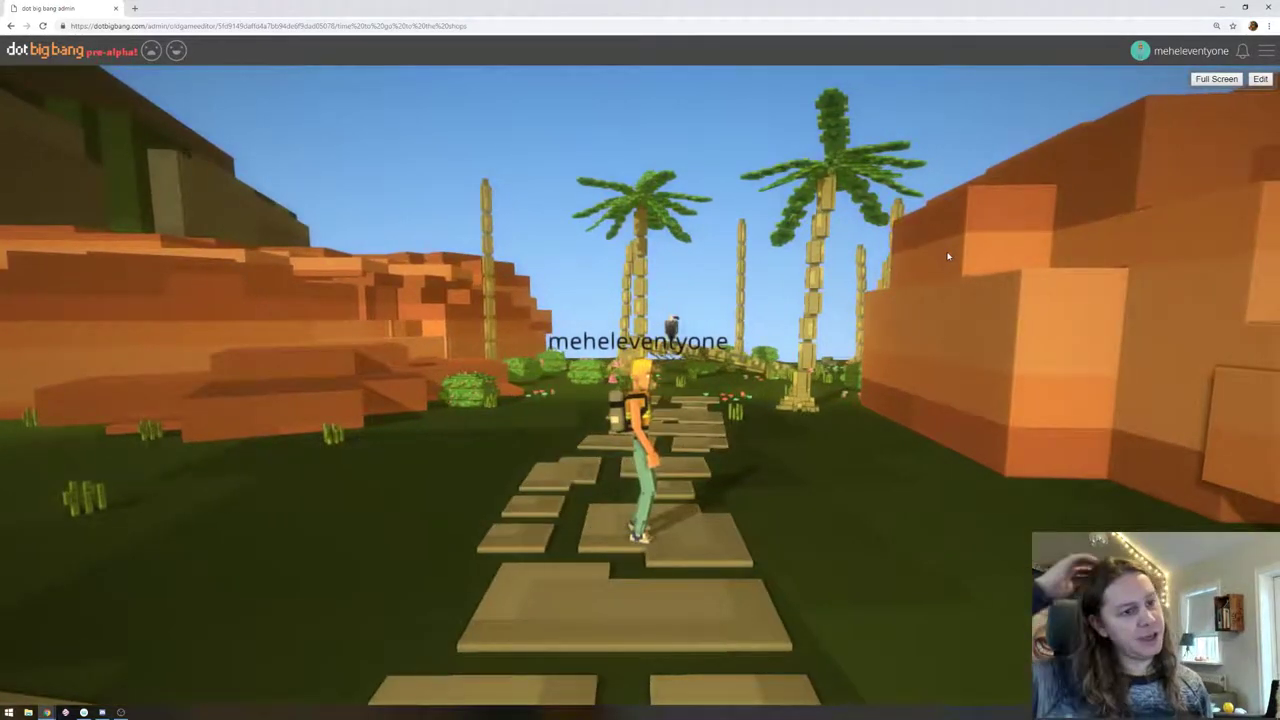
key("a")
key("w")
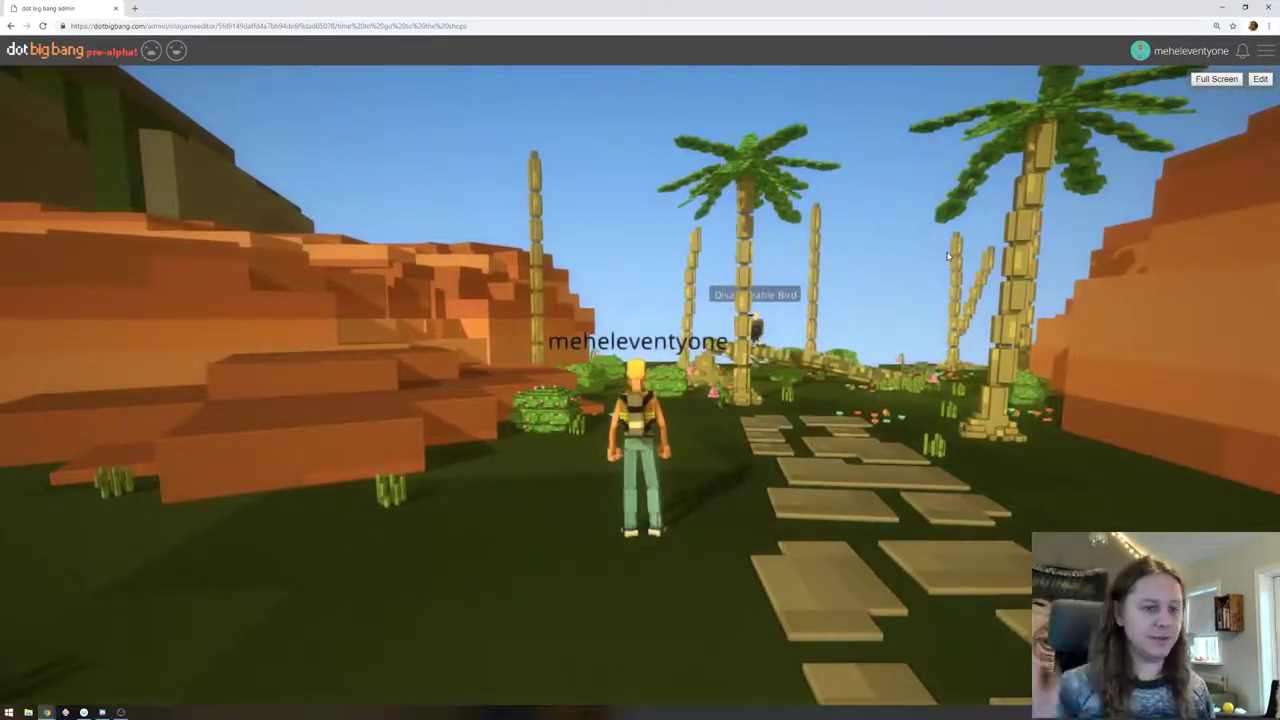
left_click_drag(914, 262, 908, 186)
key("d")
key("w")
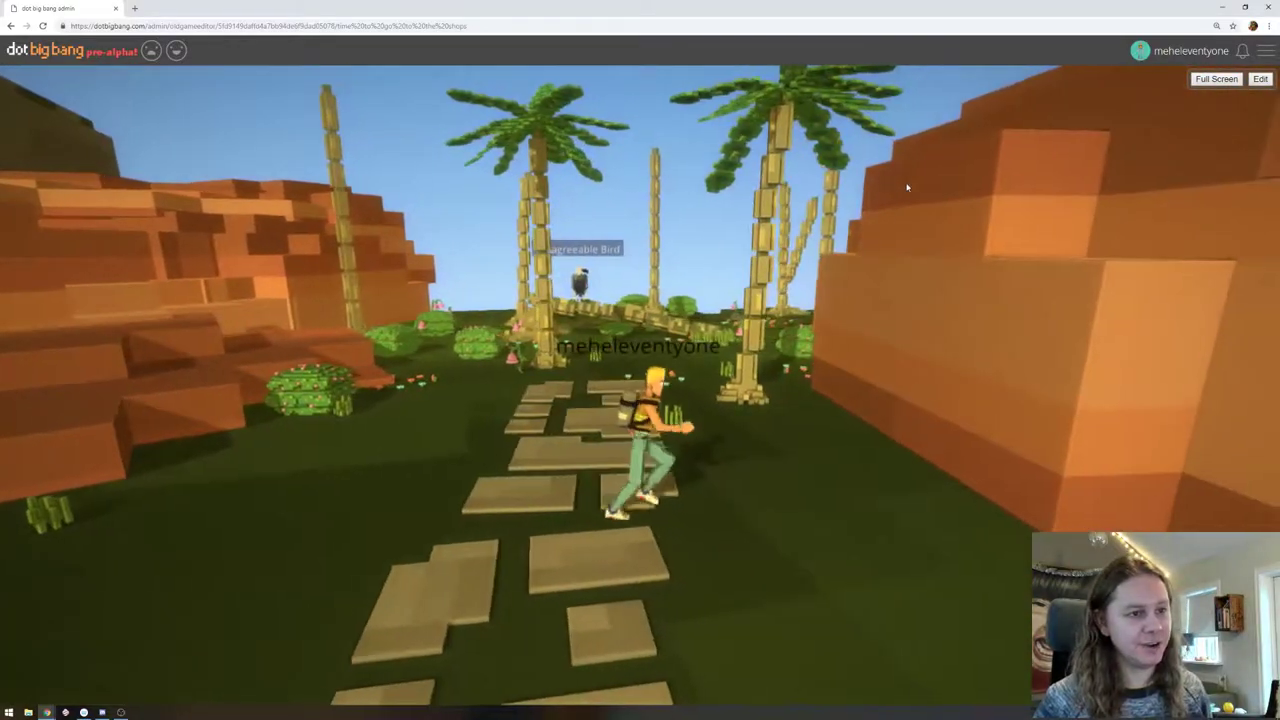
key("a")
key("w")
left_click_drag(690, 186, 766, 154)
key("a")
key("d")
key("a")
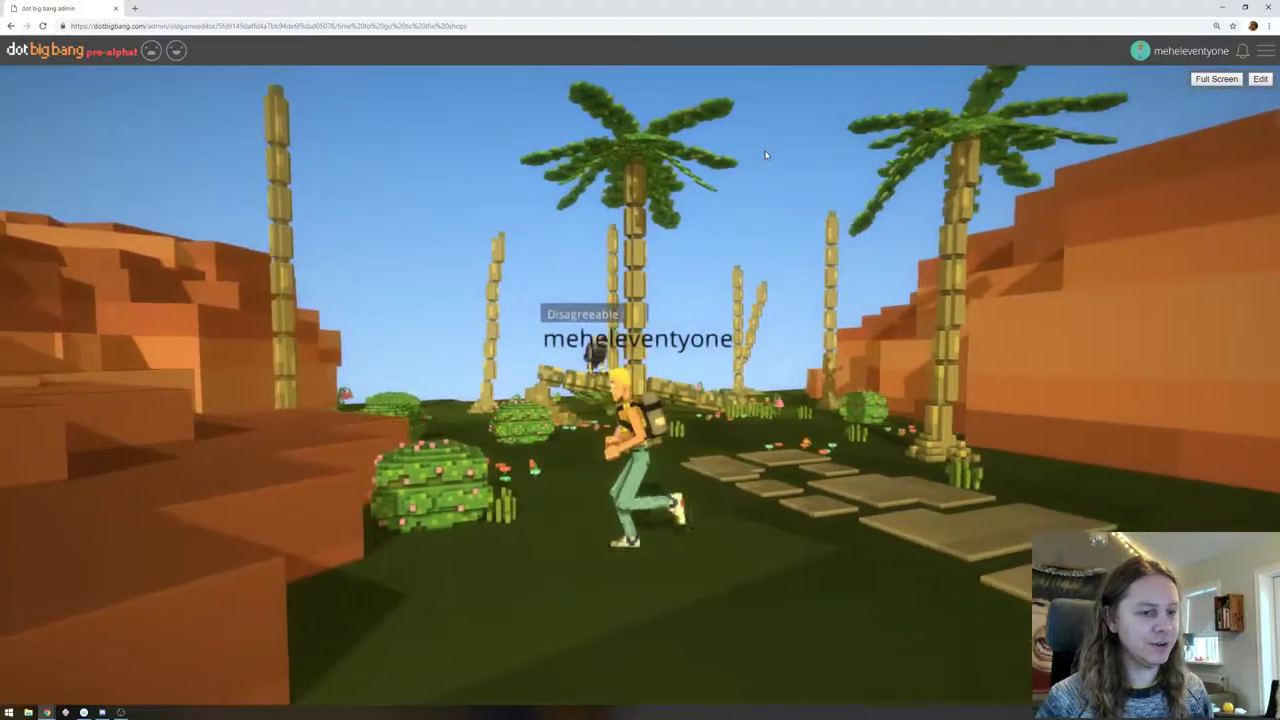
key("w")
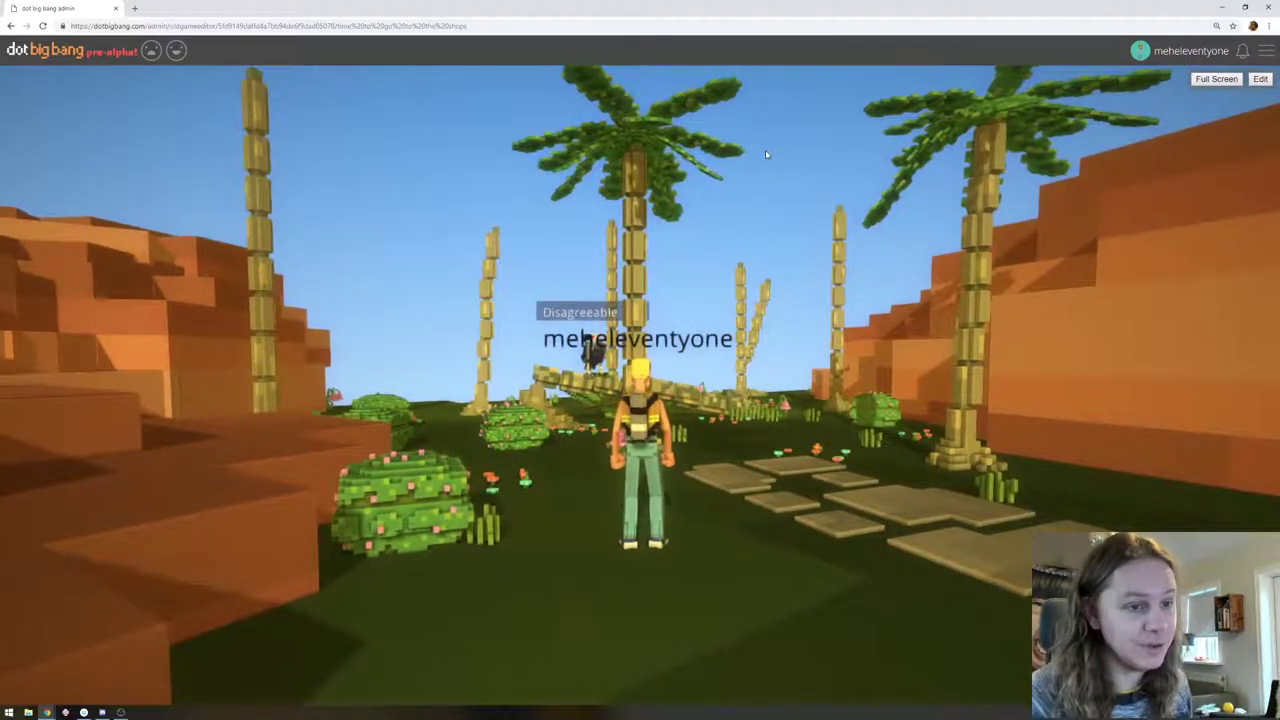
left_click_drag(753, 120, 748, 147)
key("d")
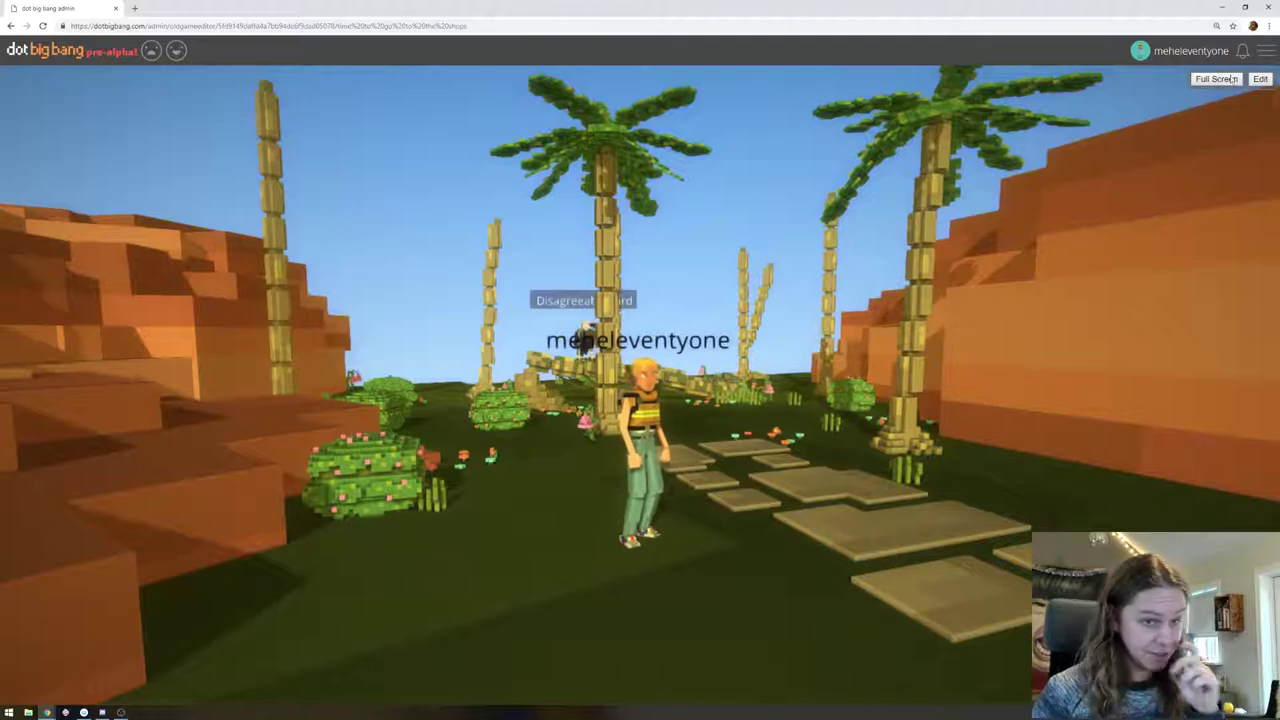
Walk back along the path and up to the Disagreeable Bird to examine the crowns from below, and return to editing
key("s")
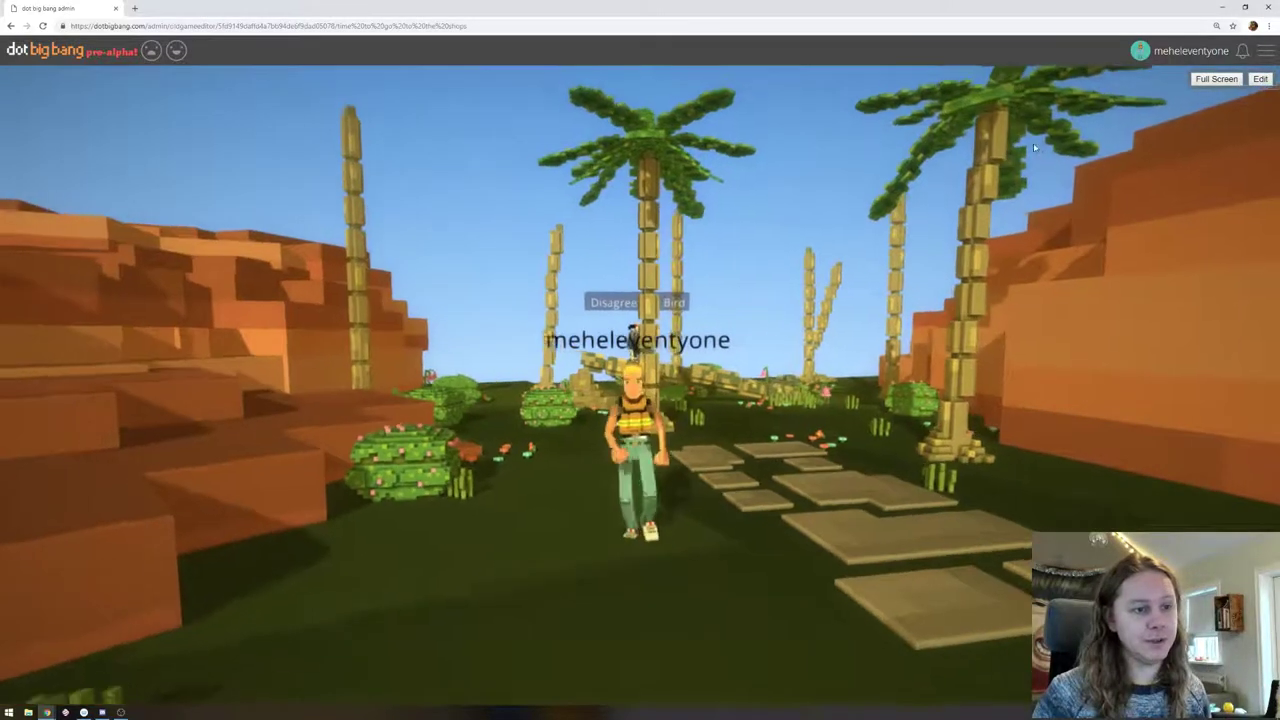
key("d")
key("s")
key("d")
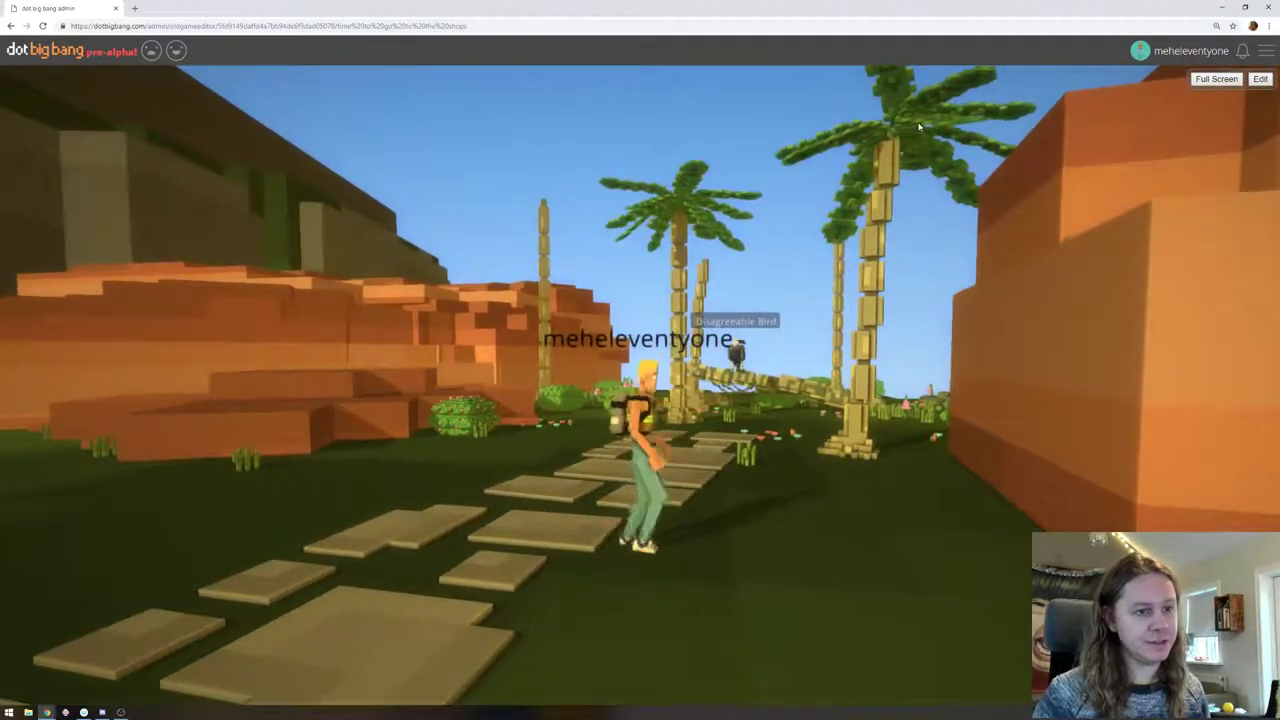
key("a")
key("w")
key("w")
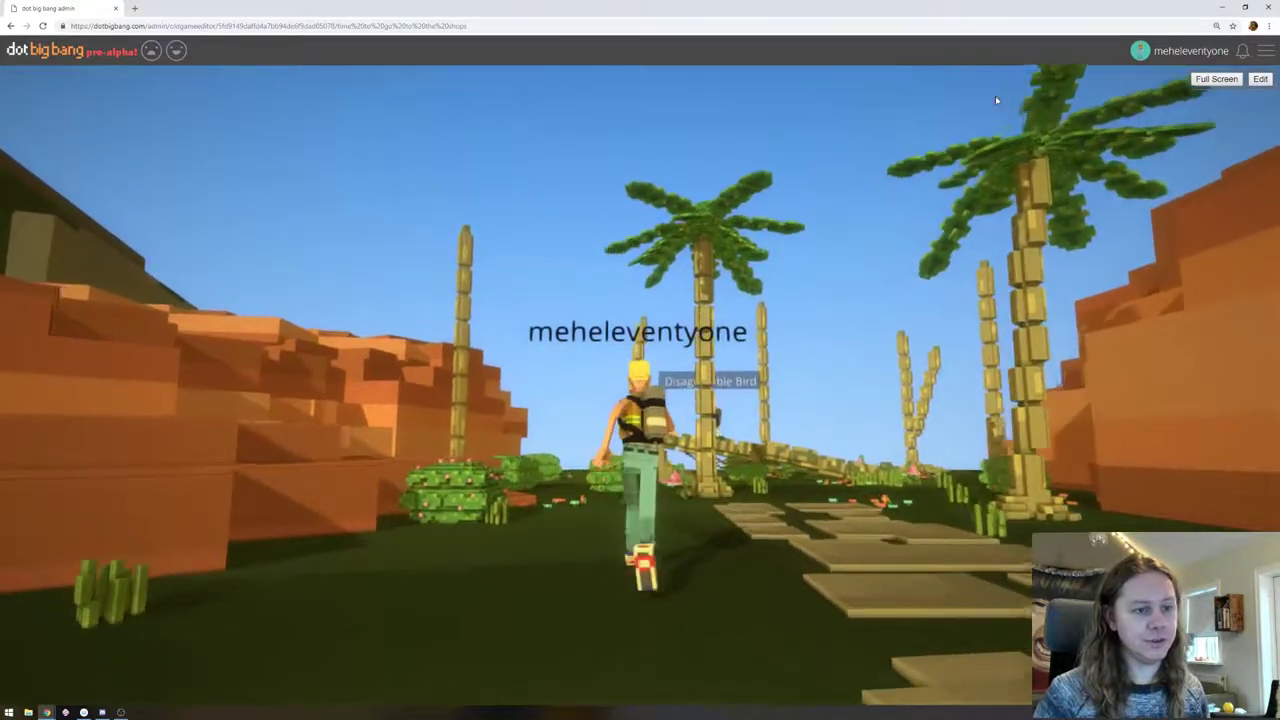
key("d")
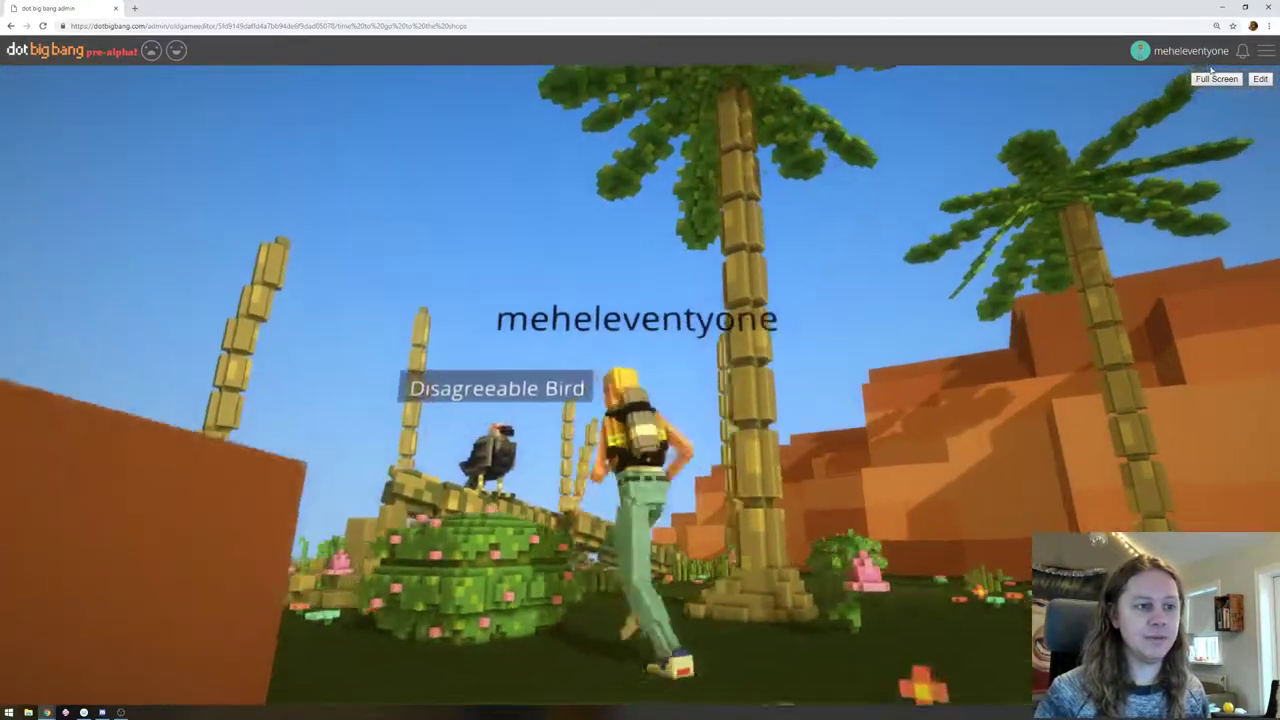
key("s")
left_click_drag(1148, 84, 622, 126)
key("a")
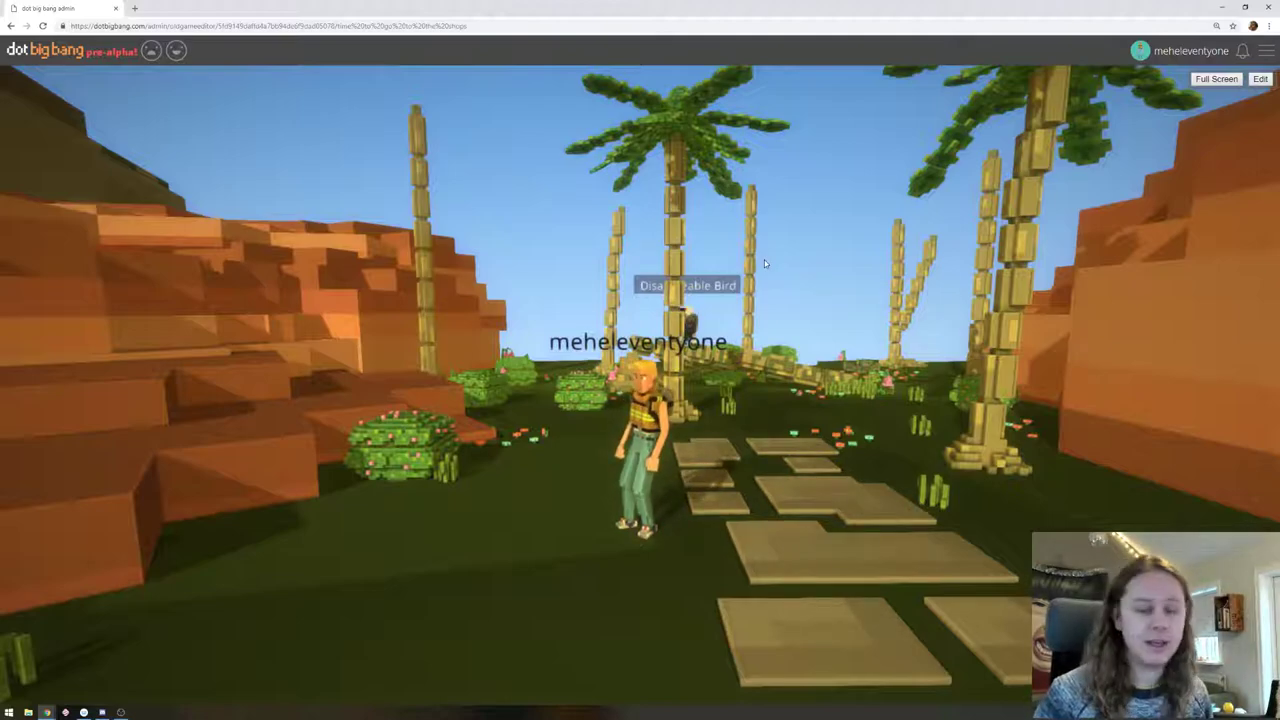
left_click(1260, 80)
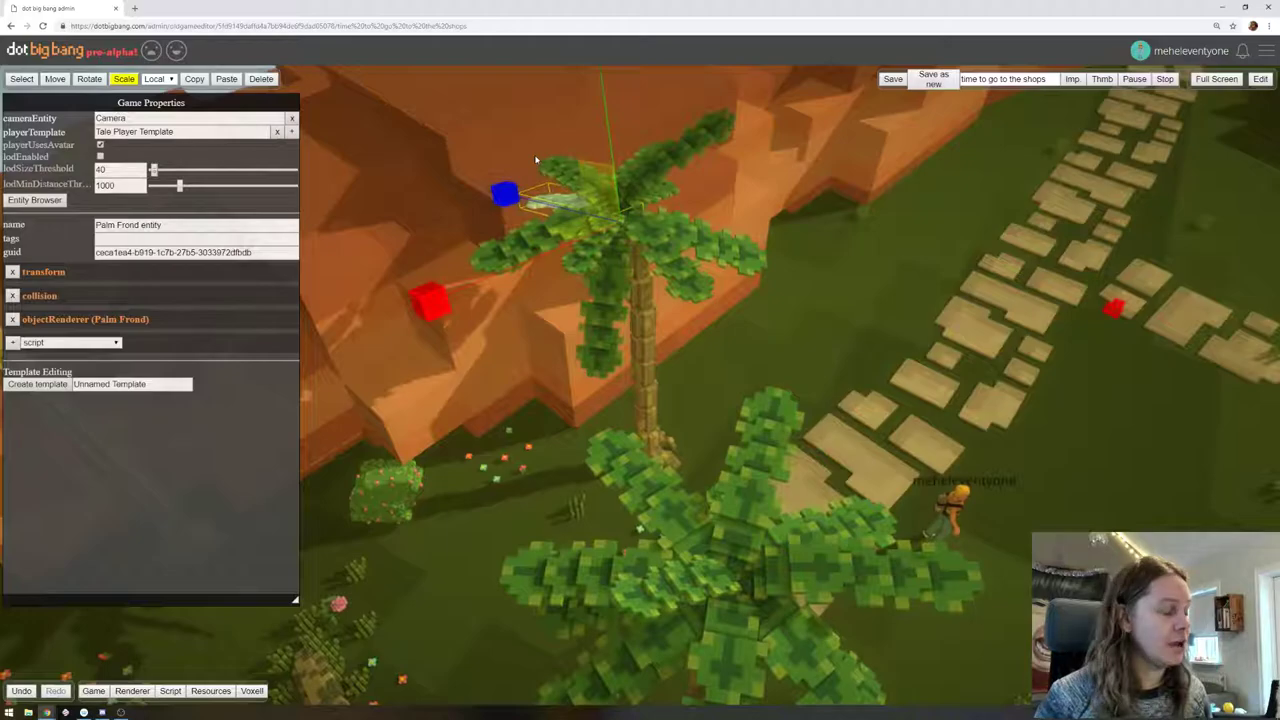
Select all the fronds of the palm crown beside the Disagreeable Bird as one multiple selection
right_click_drag(778, 321, 777, 278)
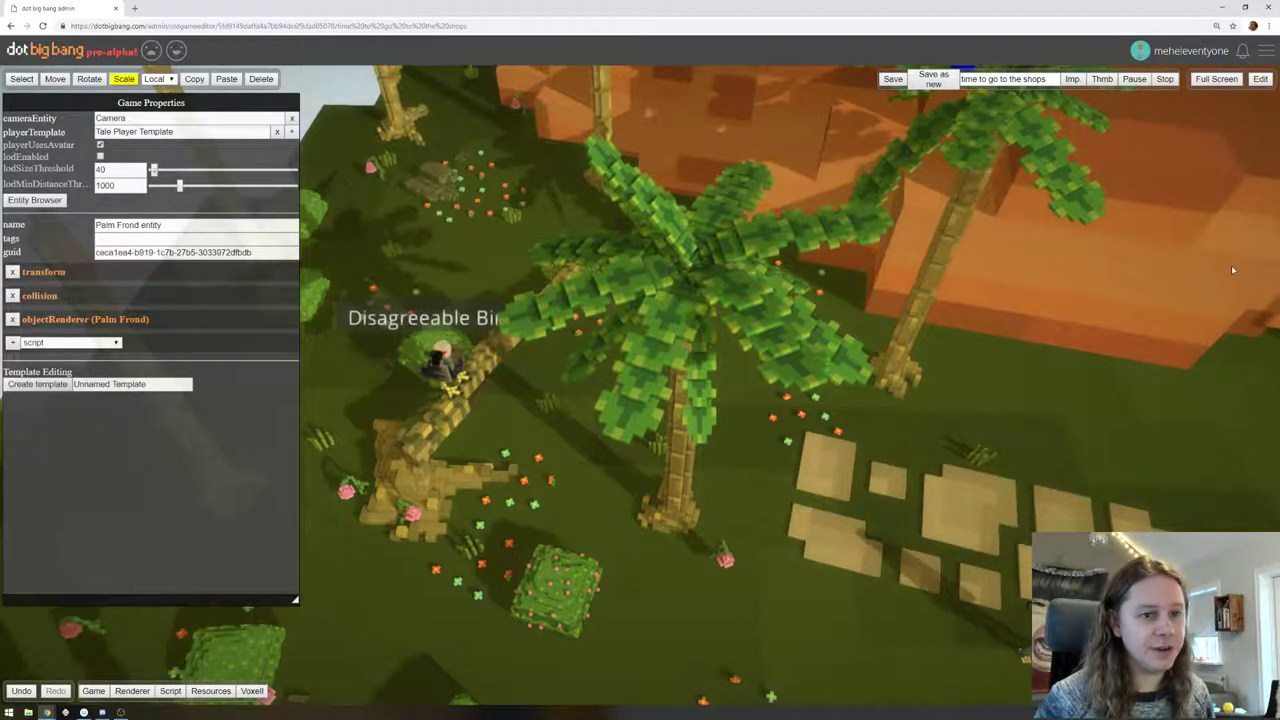
right_click_drag(1231, 265, 1127, 348)
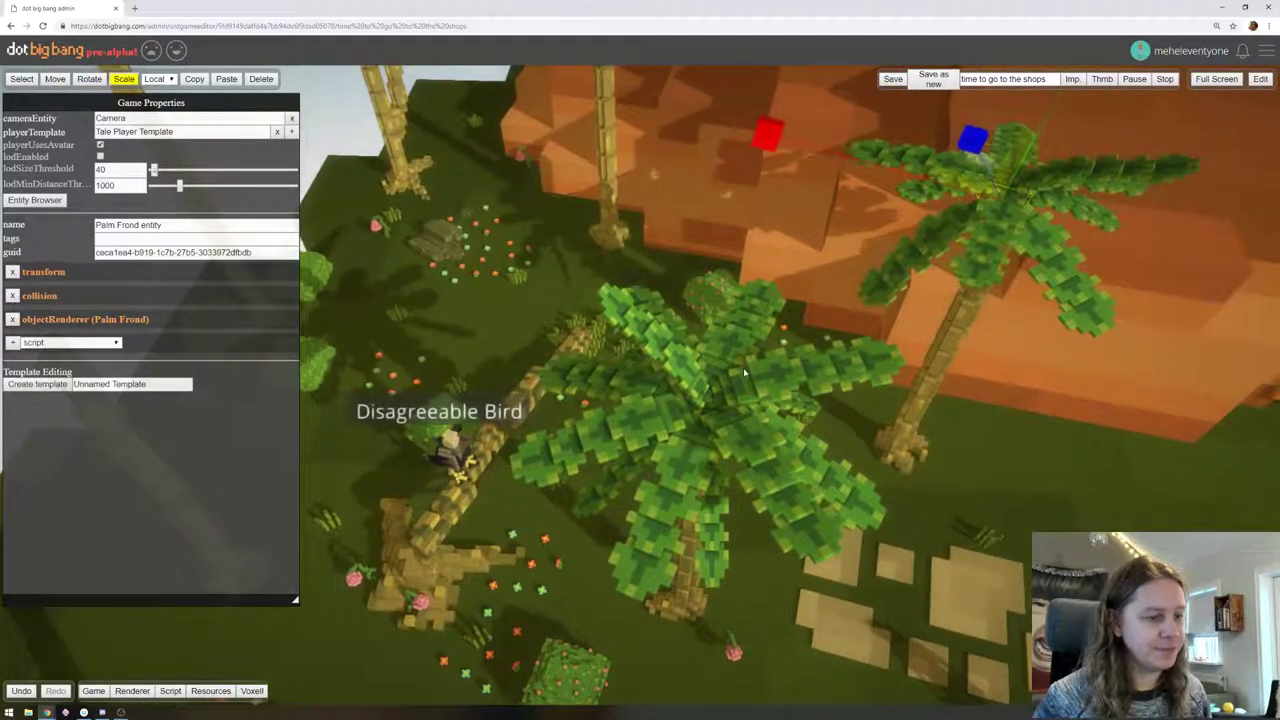
left_click(634, 421)
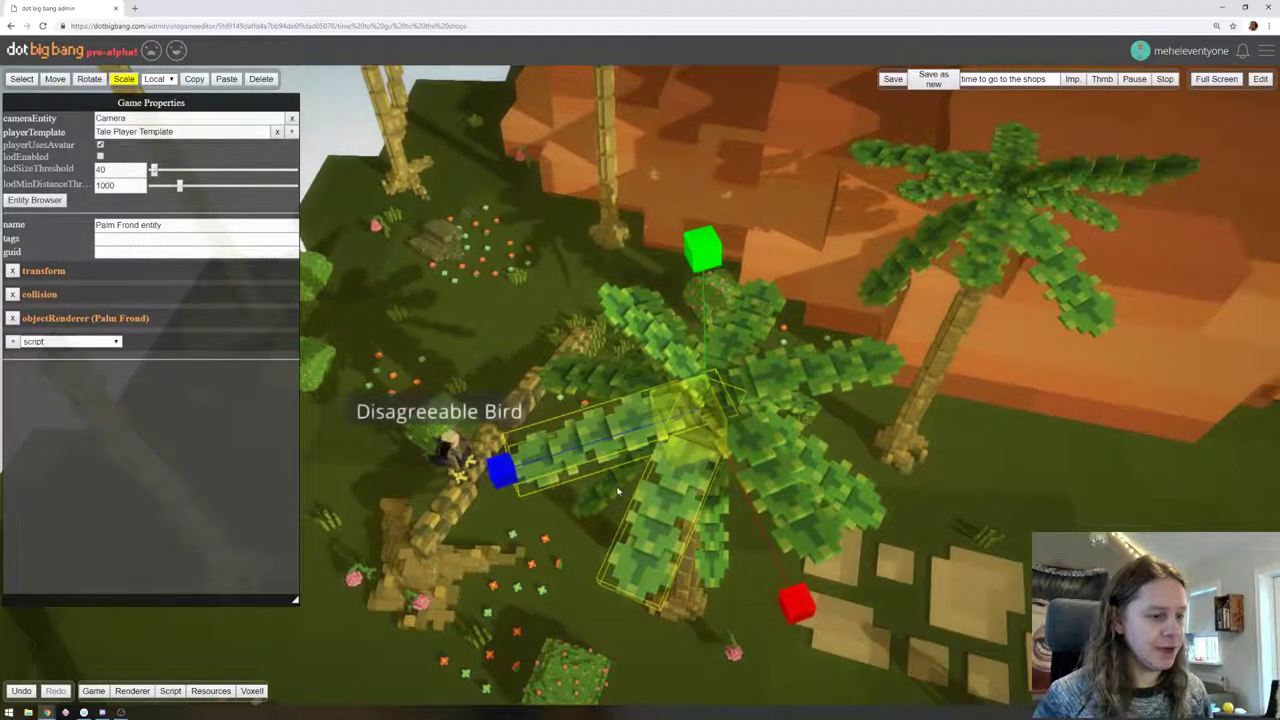
left_click(716, 538, "shift")
left_click(790, 502, "shift")
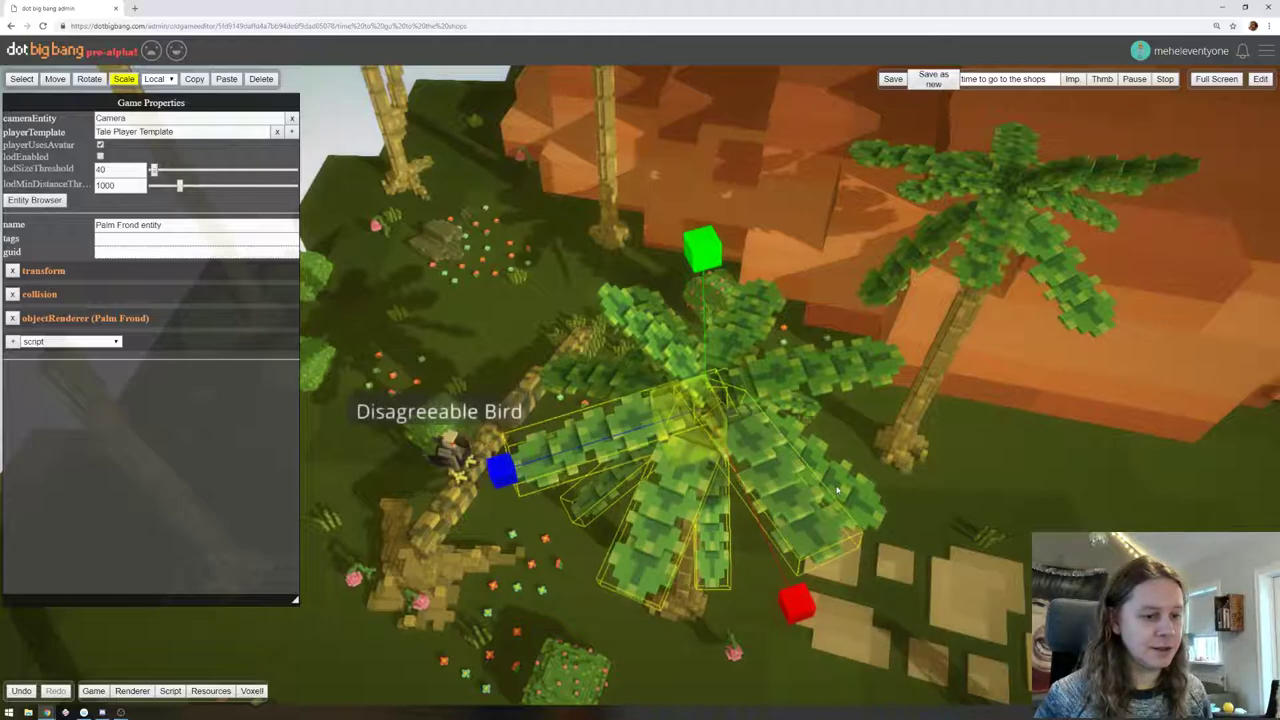
left_click(848, 474, "shift")
left_click(810, 375, "shift")
left_click(739, 315, "shift")
left_click(642, 322, "shift")
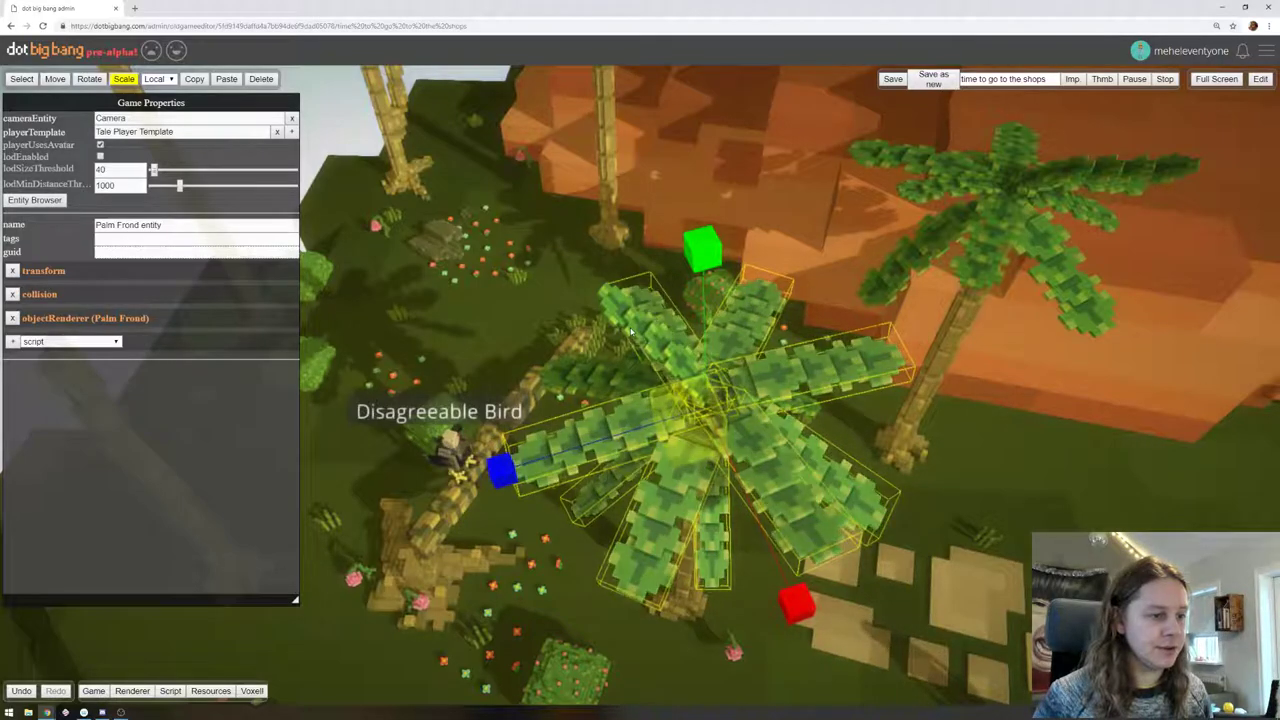
middle_click_drag(568, 383, 500, 243)
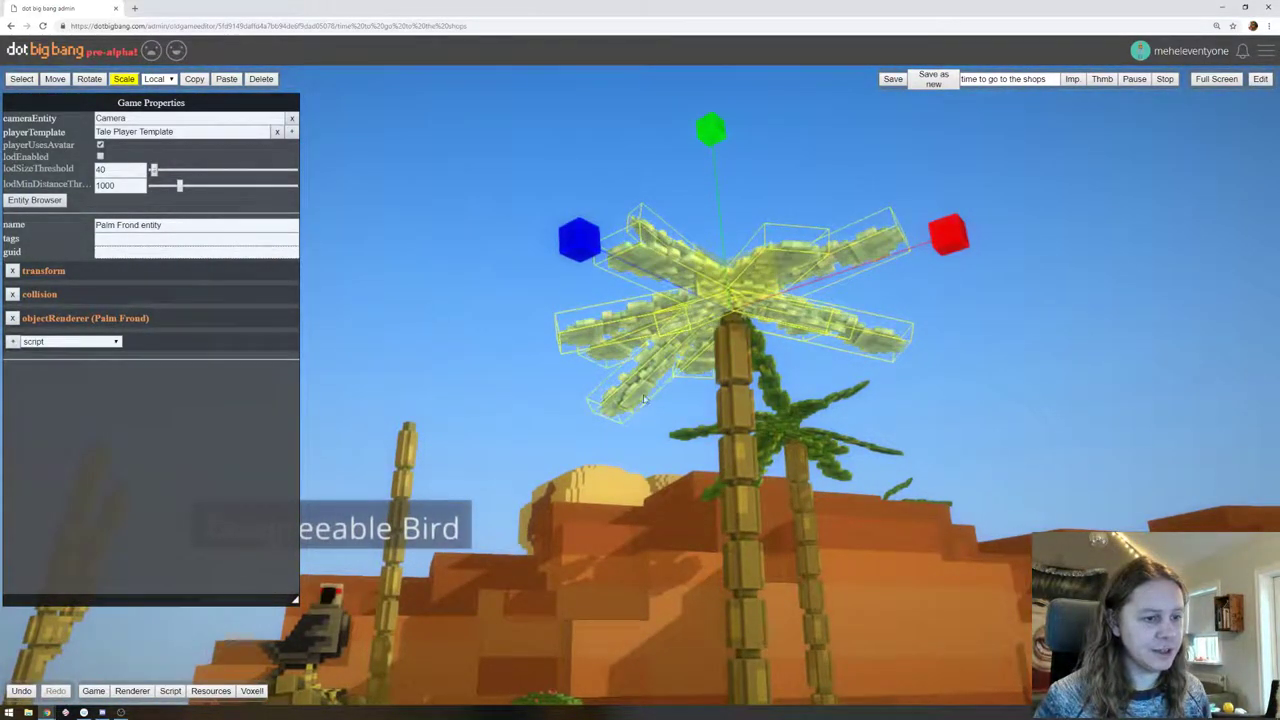
left_click(770, 385, "shift")
Duplicate the selected crown and move the copy in World space over to the bare palm at the far edge beyond the bird
middle_click_drag(555, 113, 556, 204)
scroll(556, 204, "up", 3)
middle_click_drag(531, 139, 514, 259)
left_click_drag(528, 262, 522, 340)
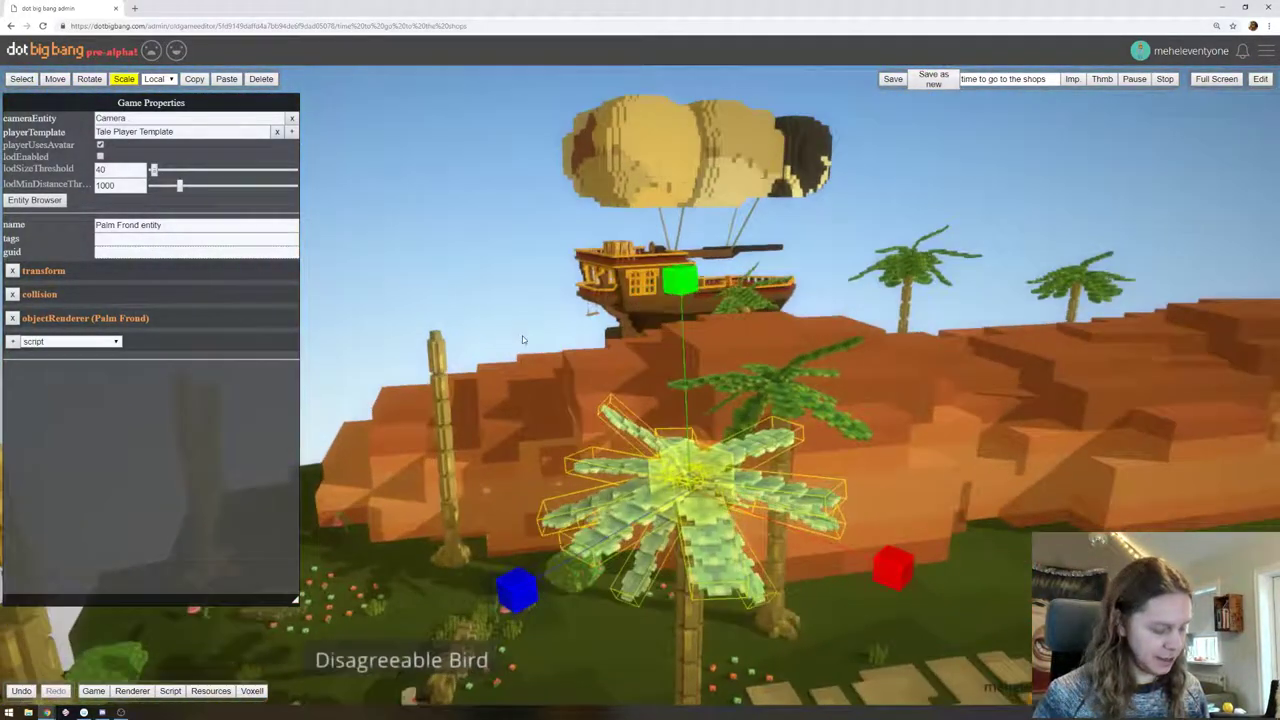
middle_click_drag(492, 341, 590, 346)
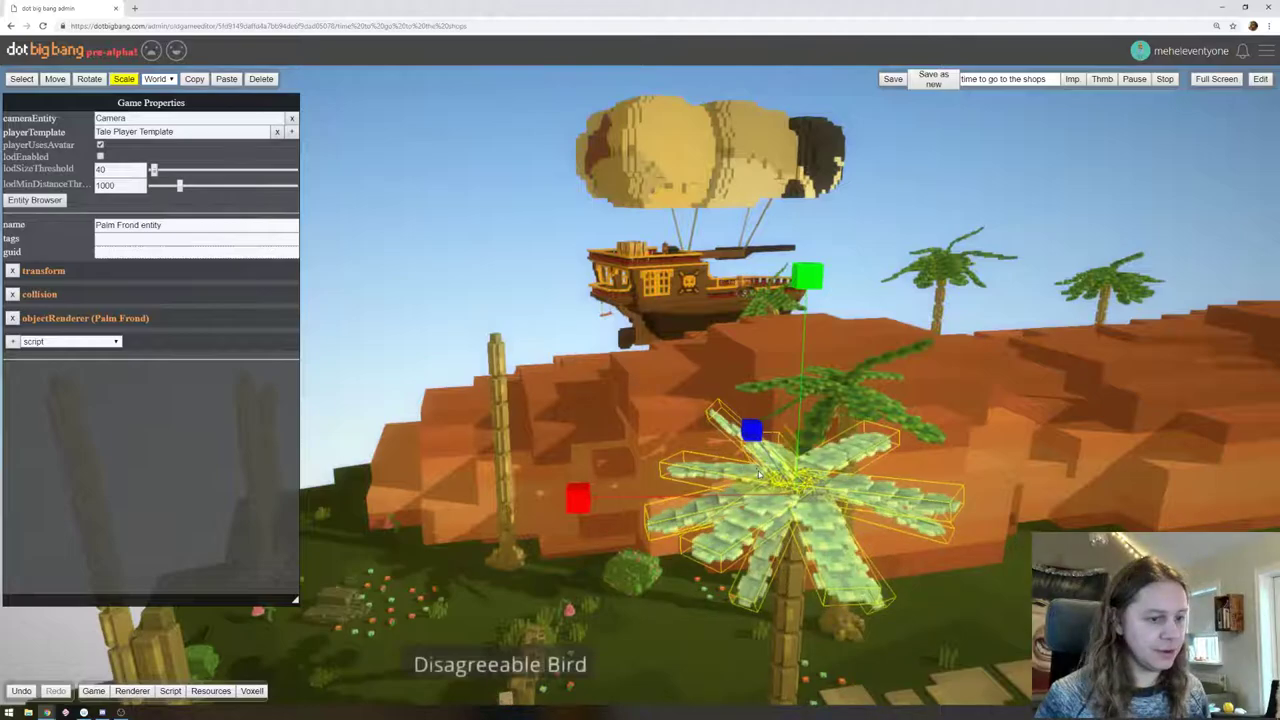
left_click_drag(764, 491, 491, 451)
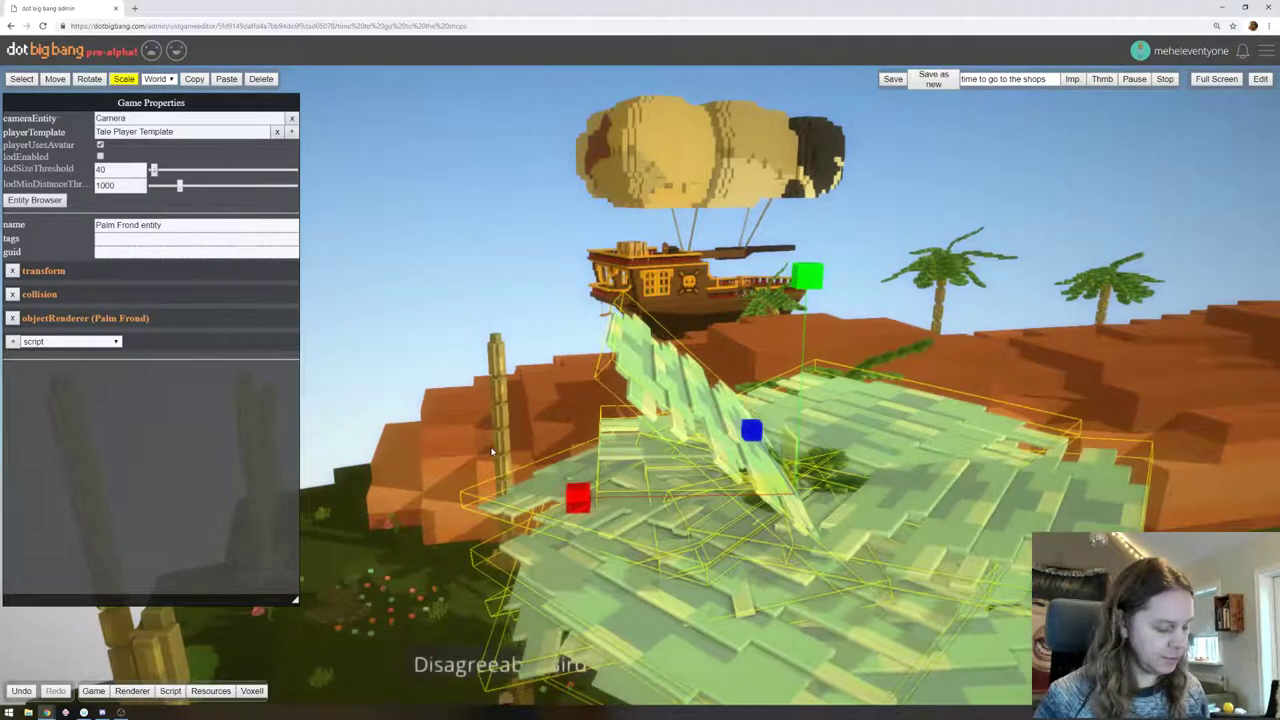
key("ctrl+z")
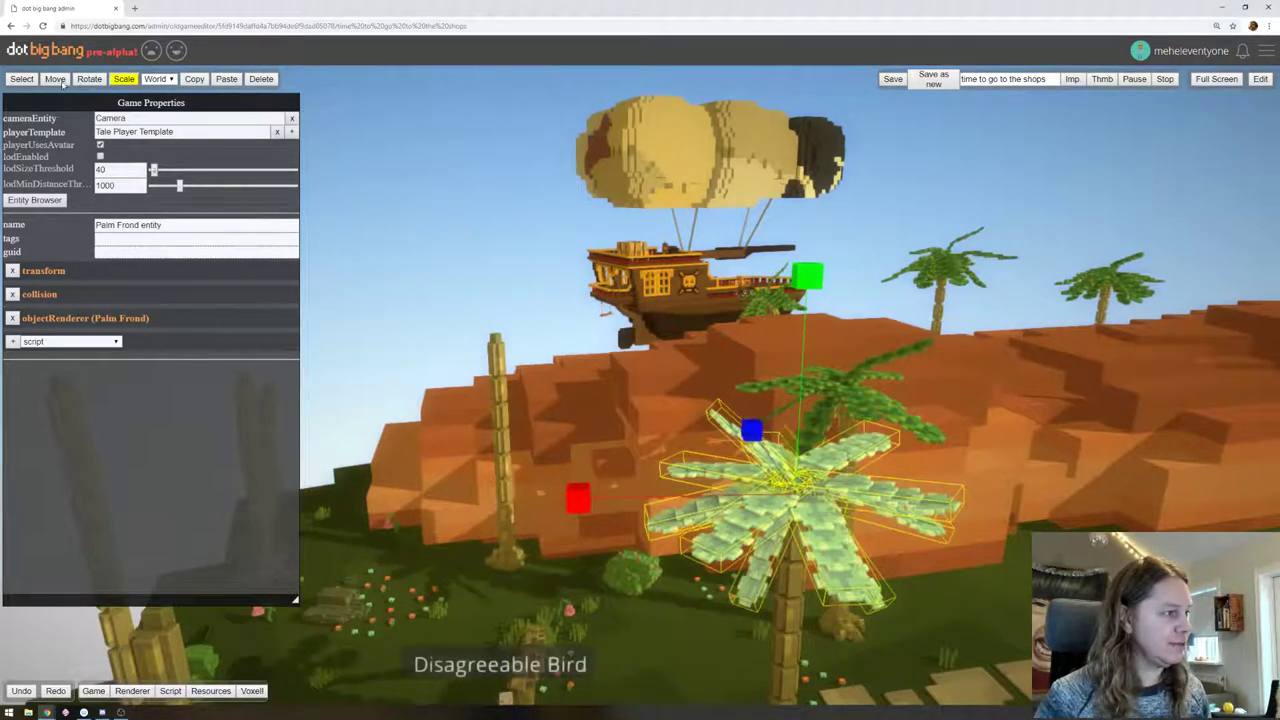
left_click_drag(628, 485, 450, 443)
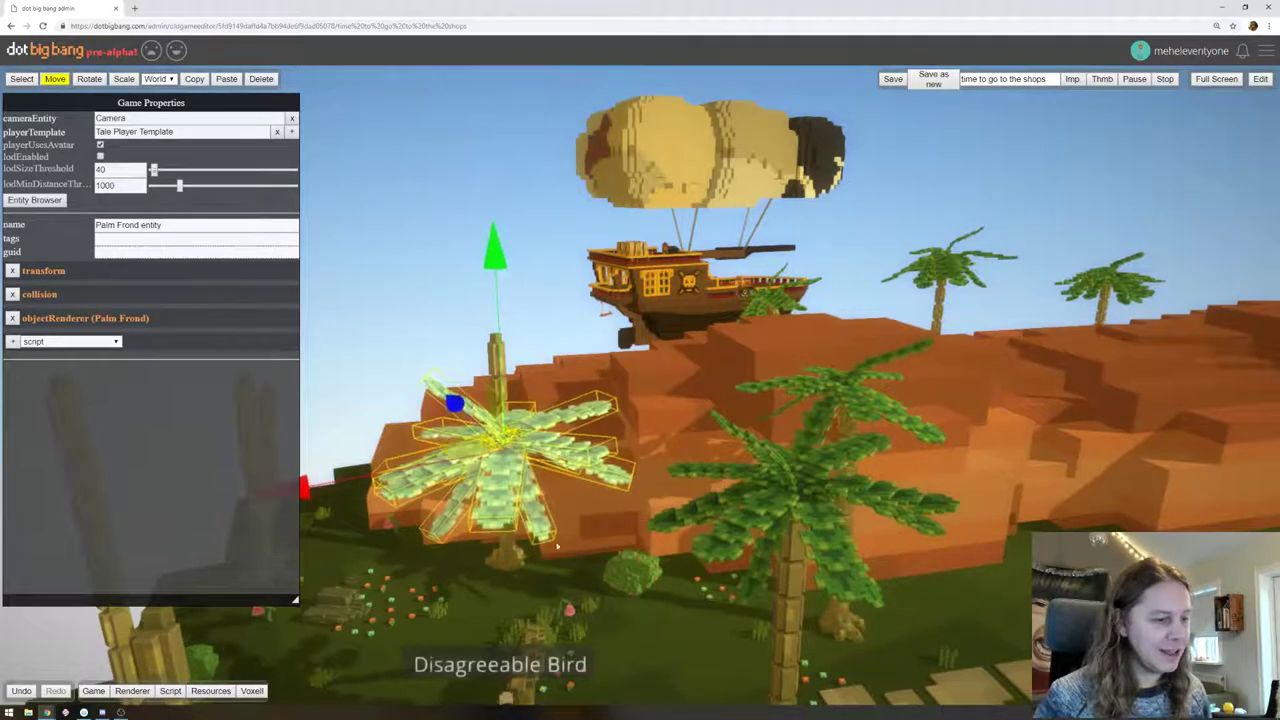
right_click_drag(470, 475, 775, 535)
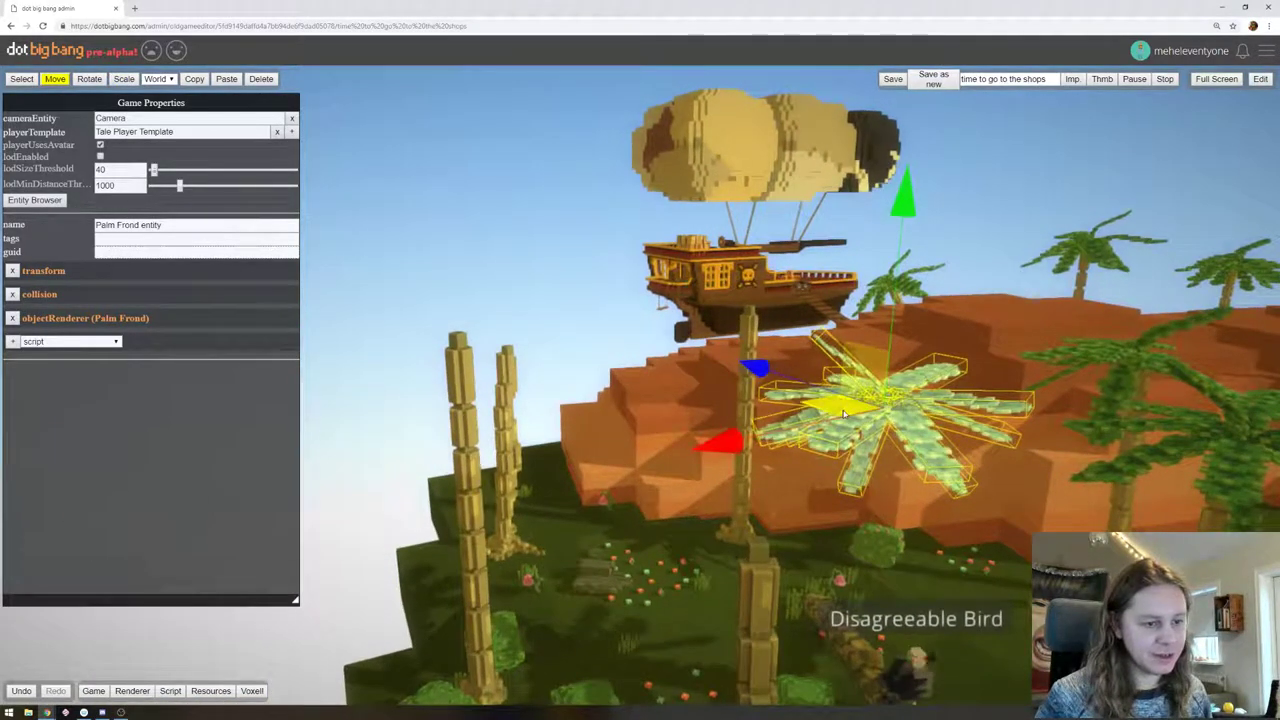
left_click_drag(843, 412, 631, 375)
left_click_drag(447, 333, 421, 408)
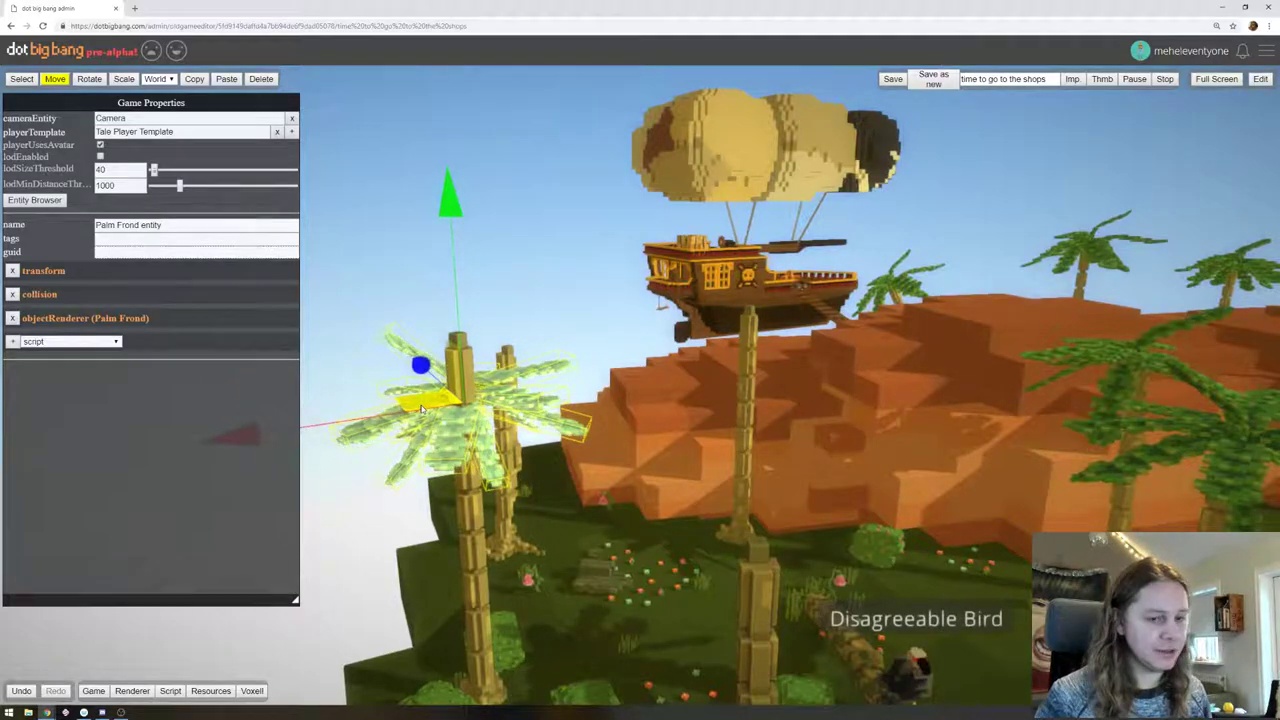
Center the copied crown on the bare palm's trunk and raise it to the trunk's top
right_click_drag(378, 527, 548, 541)
middle_click_drag(548, 541, 757, 443)
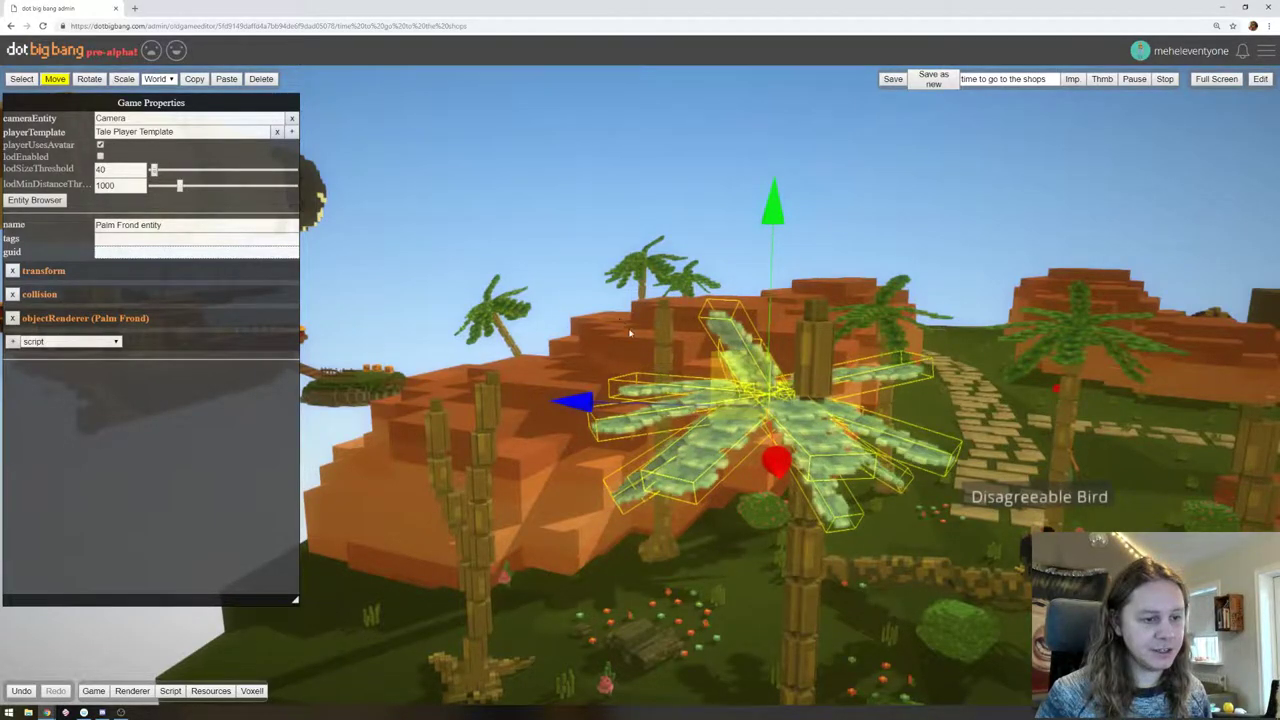
right_click_drag(630, 333, 702, 438)
left_click_drag(754, 387, 796, 357)
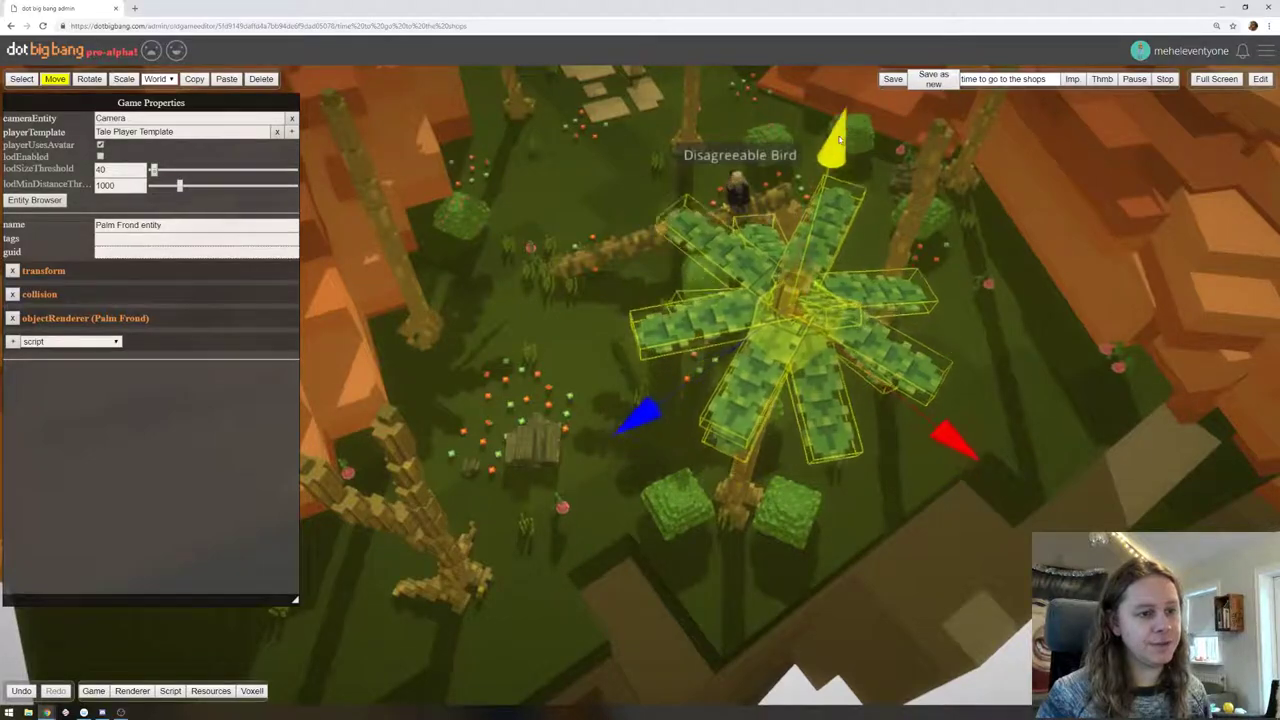
left_click_drag(838, 140, 836, 78)
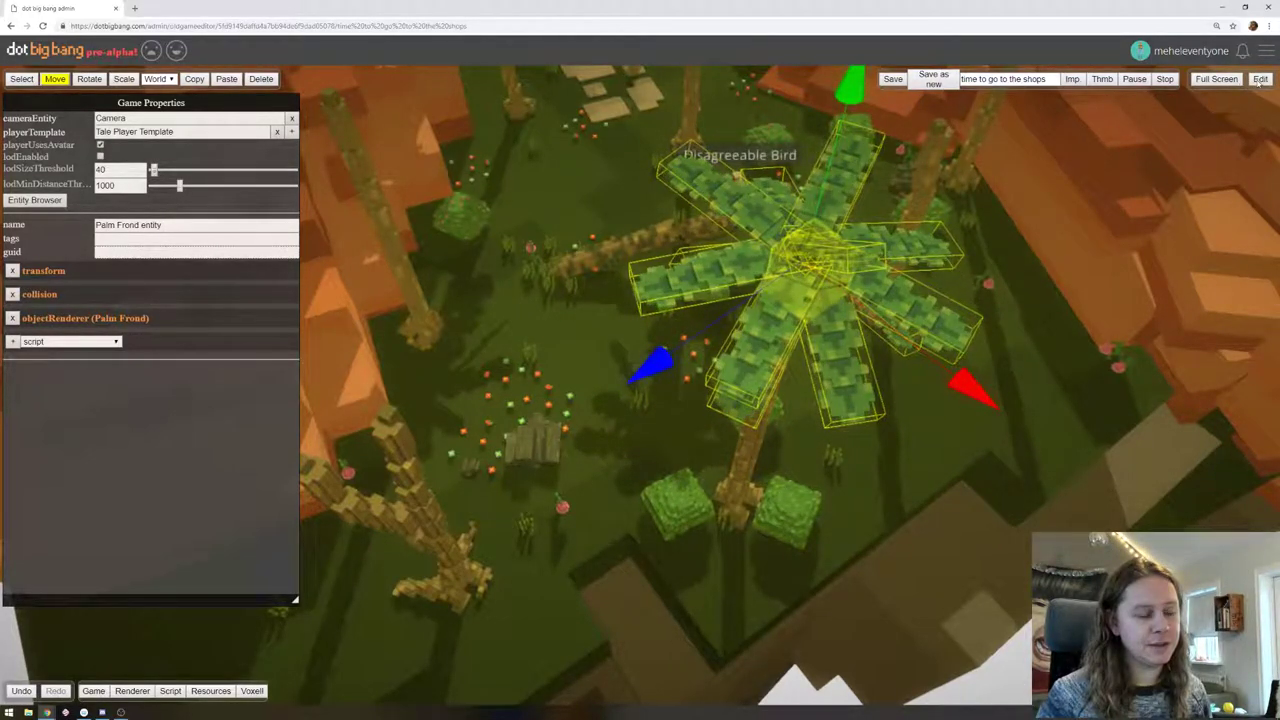
Switch to play mode, step the avatar around the stone path to examine the three palm crowns, and return to editing
left_click(1260, 80)
key("d")
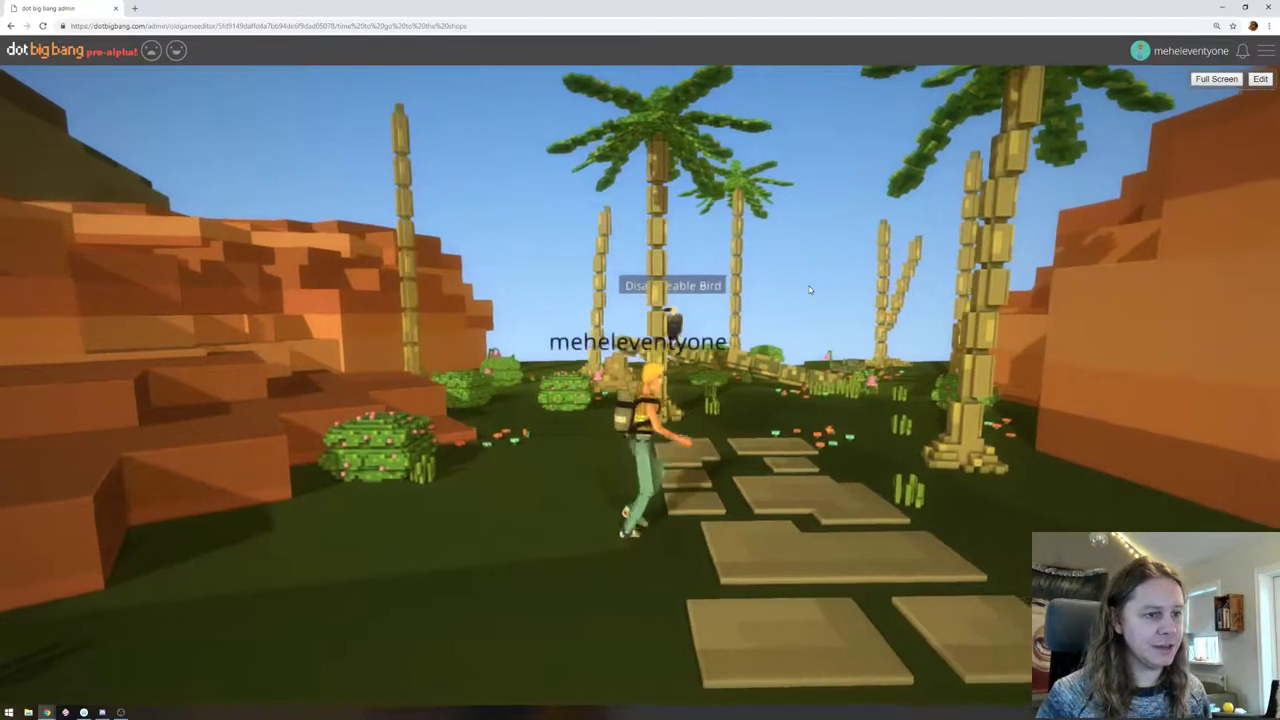
key("a")
key("s")
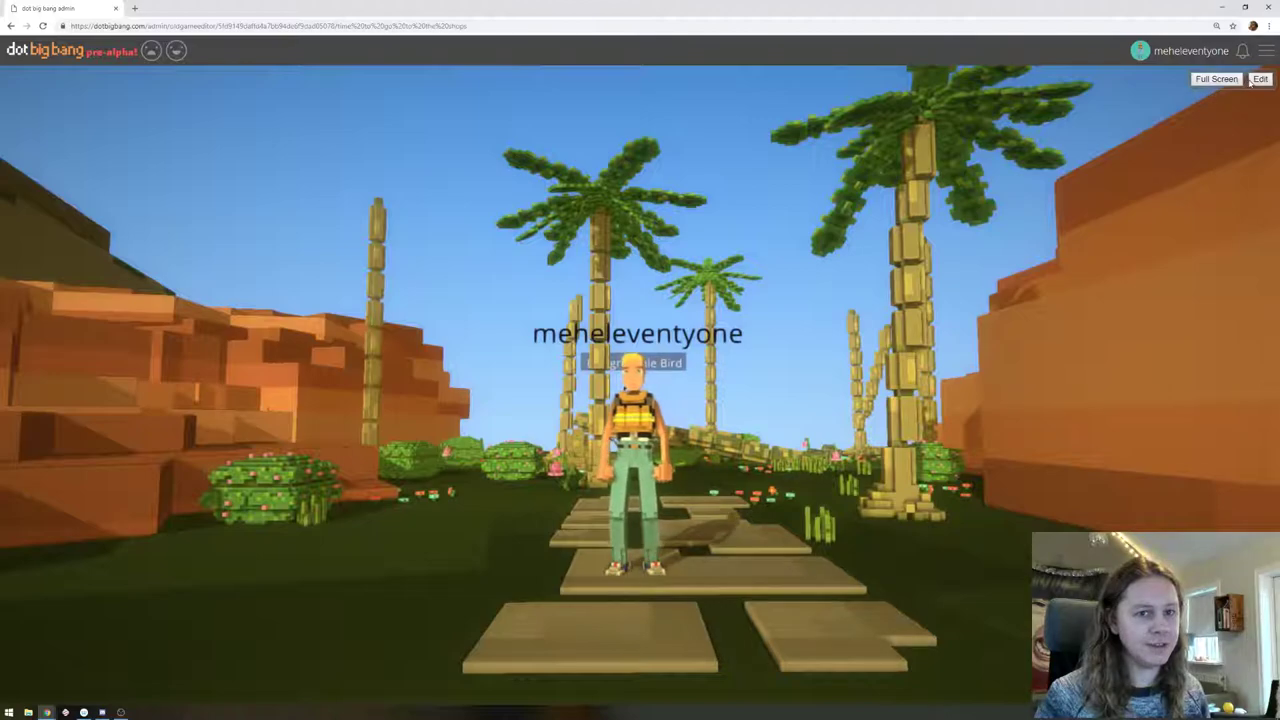
left_click(1256, 80)
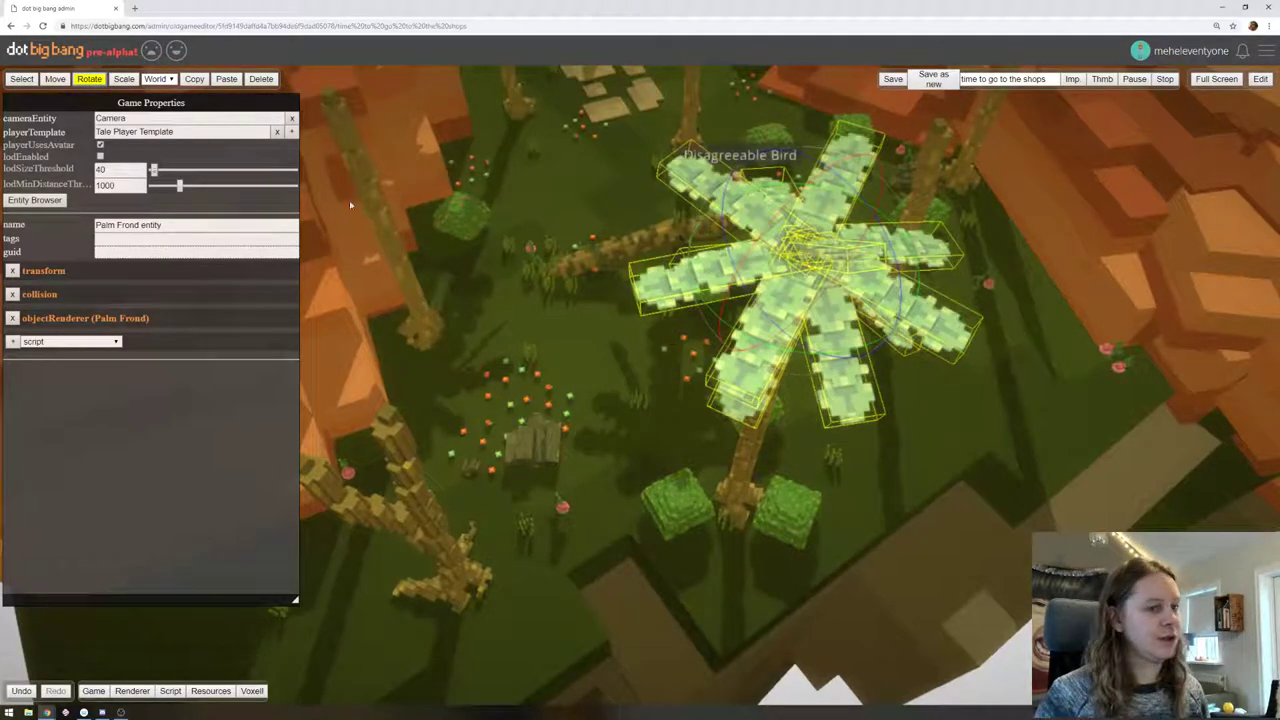
Turn the copied crown about the World vertical axis and re-angle its fronds individually about their Local axes to vary it
left_click_drag(702, 304, 561, 315)
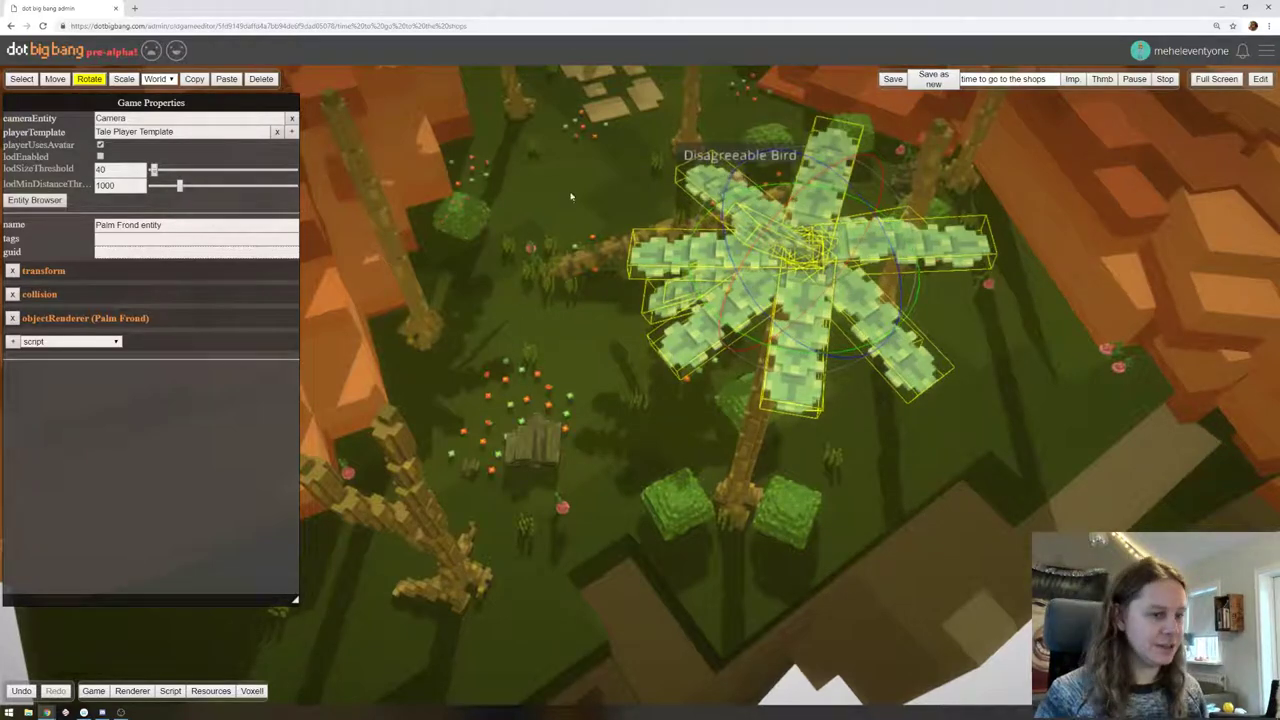
left_click(843, 161)
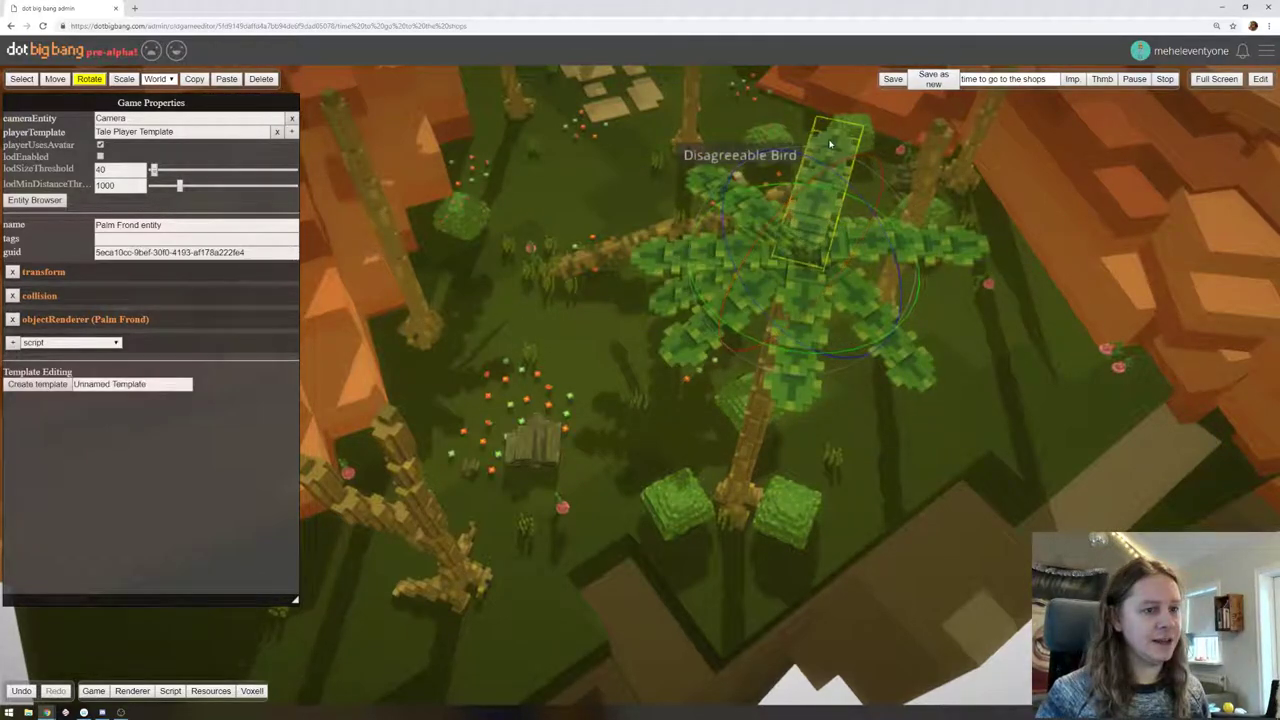
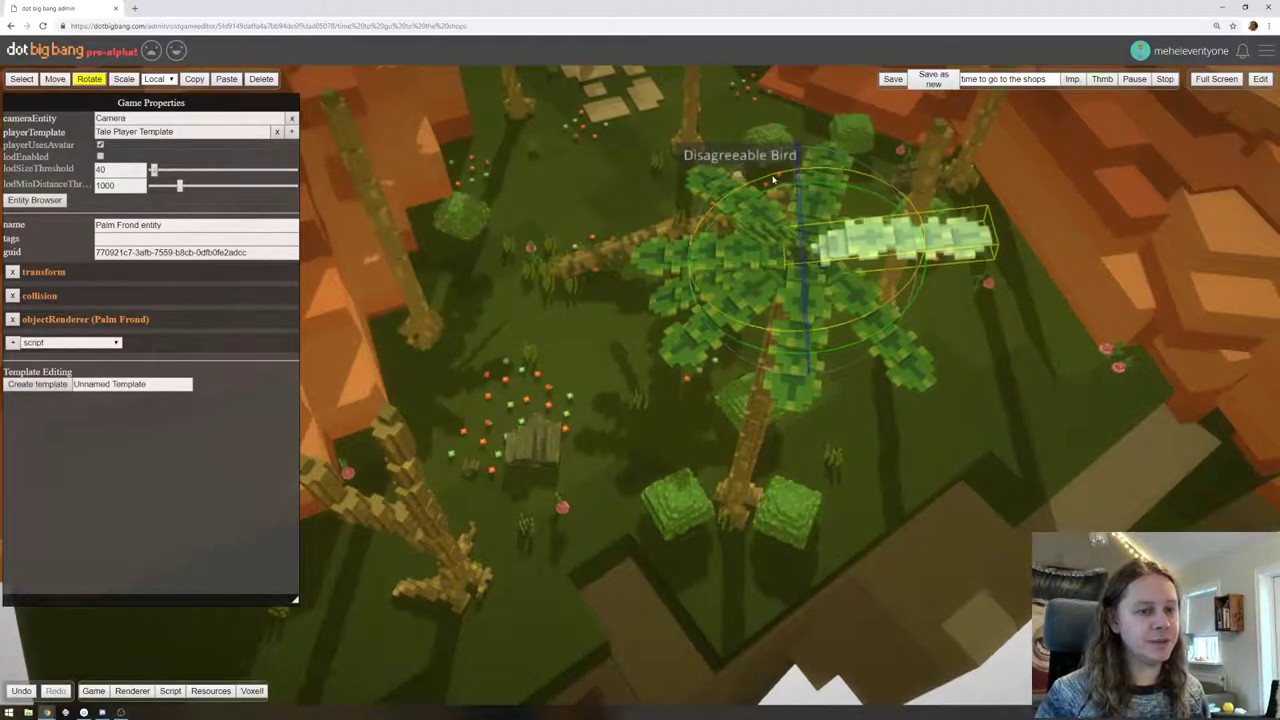
left_click(866, 316)
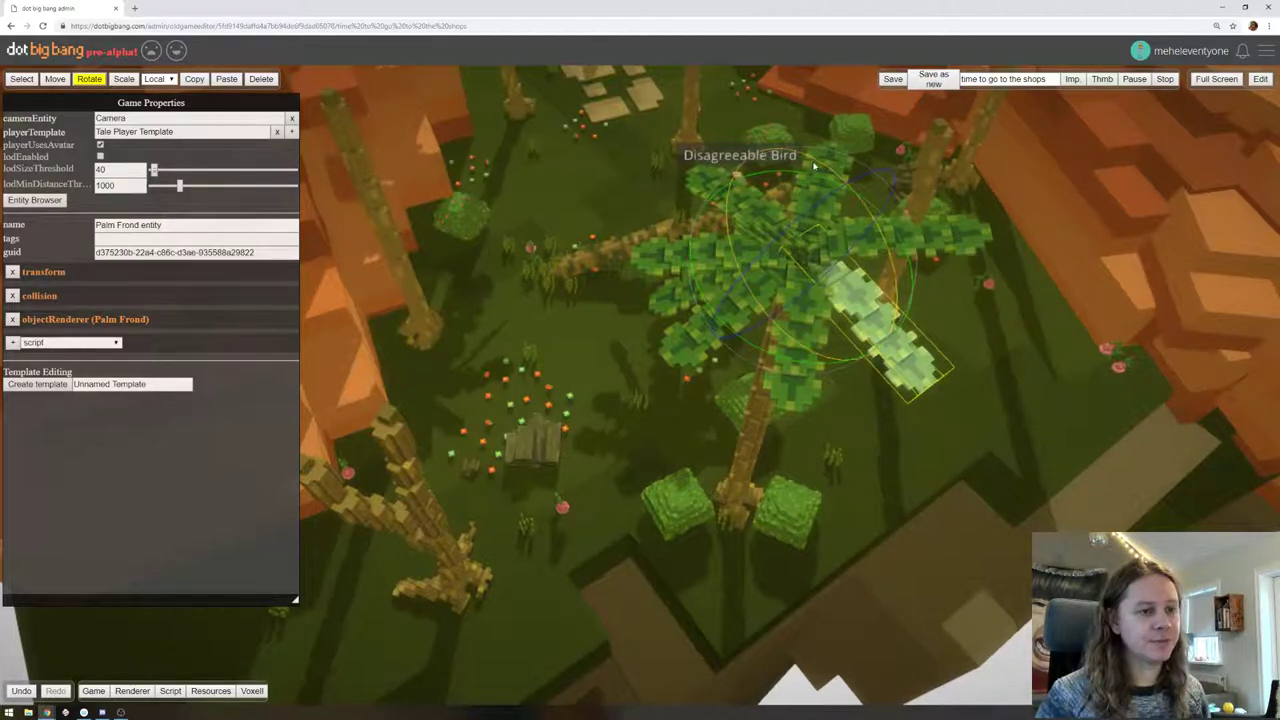
left_click(794, 232)
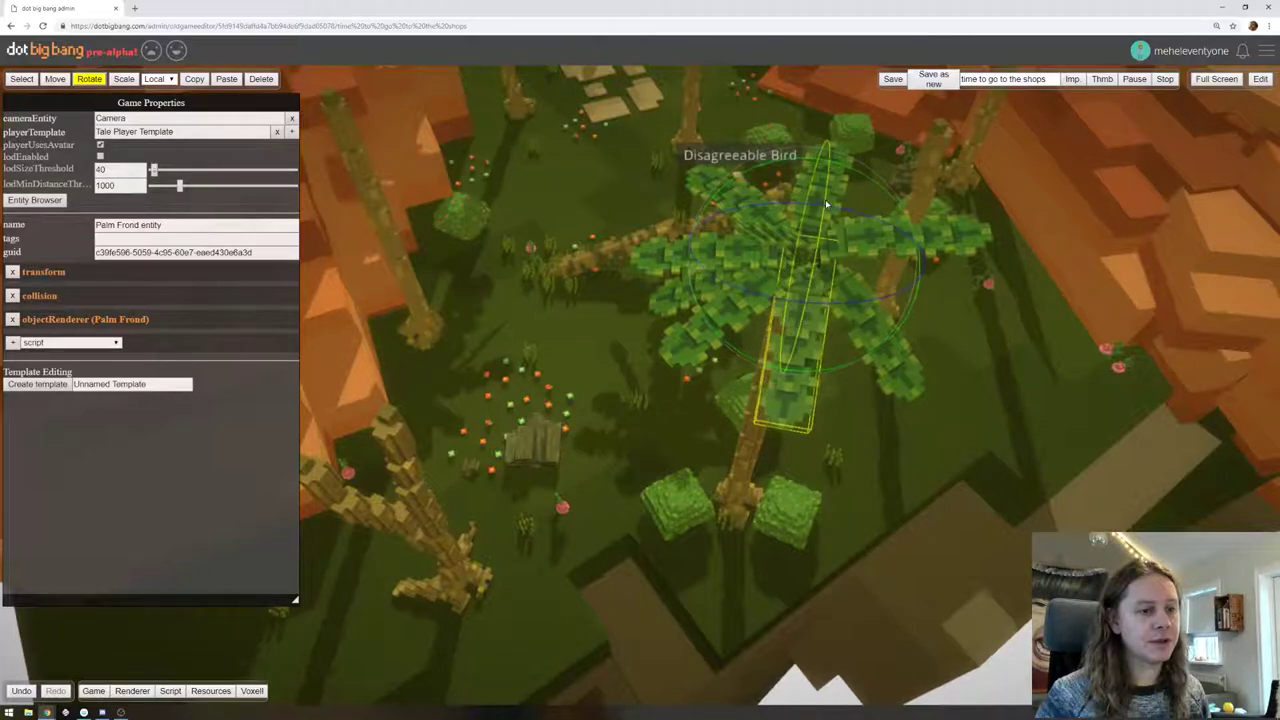
left_click(775, 288)
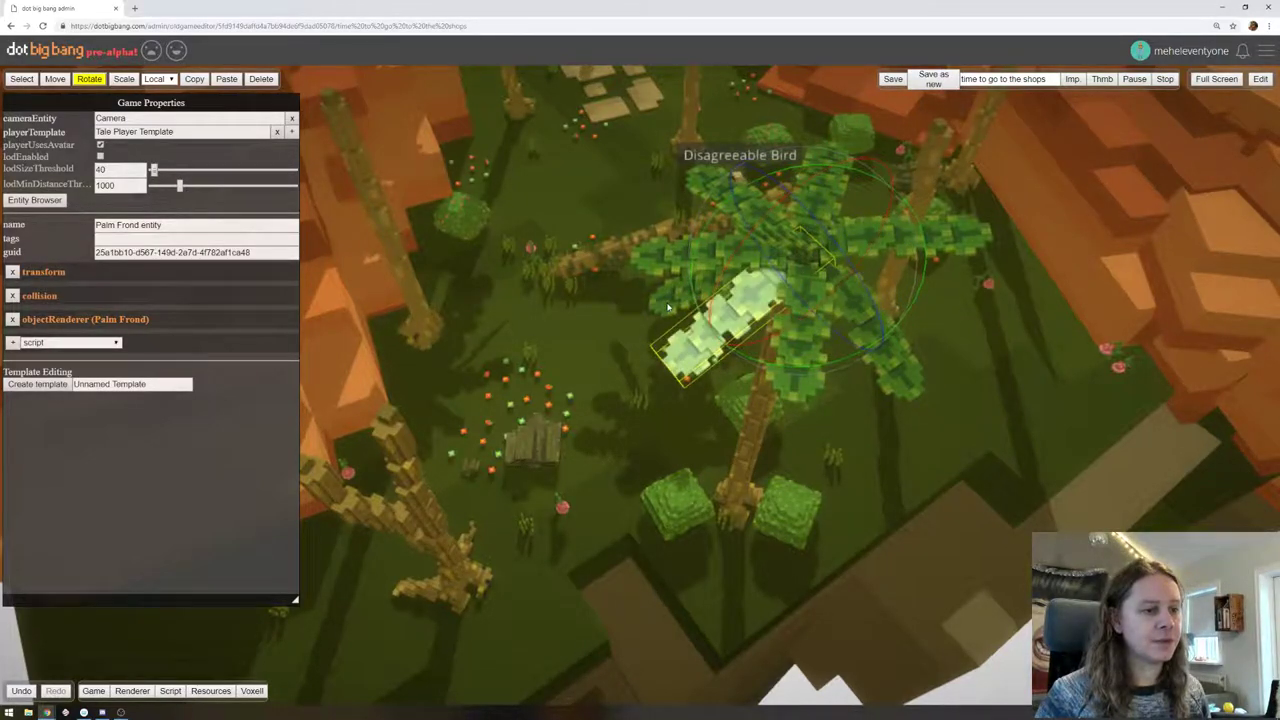
left_click(779, 228)
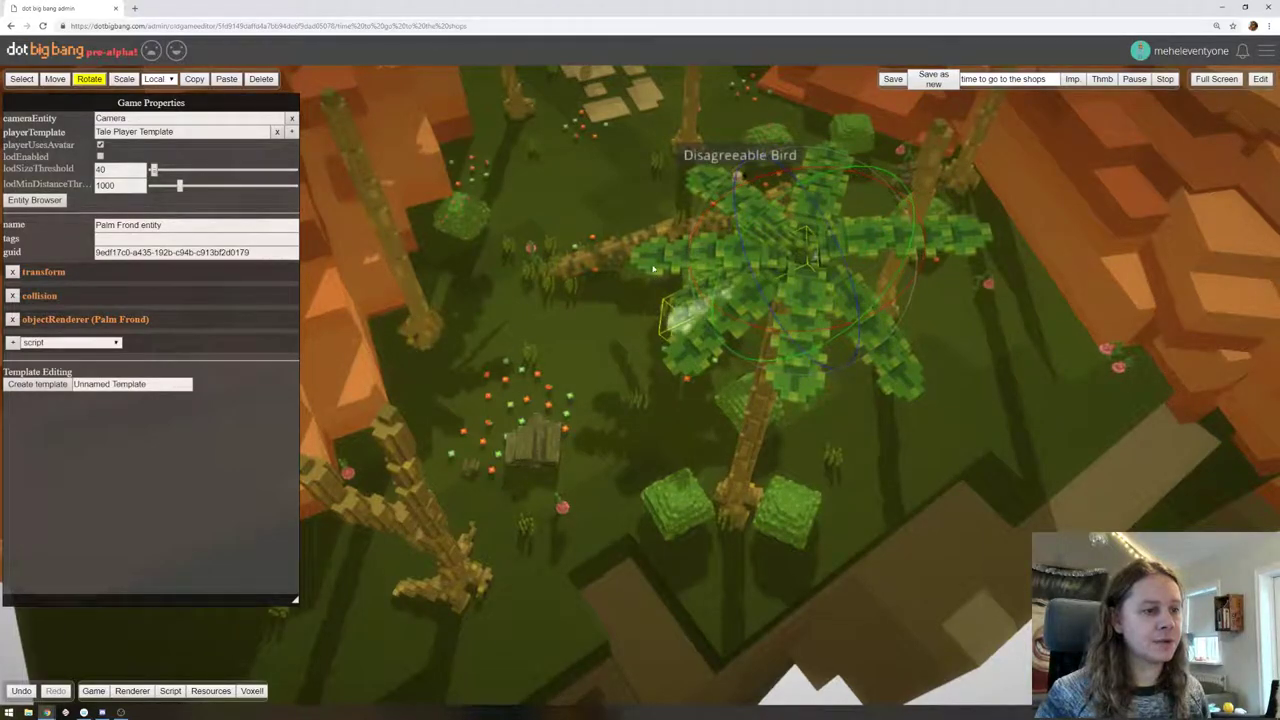
left_click(690, 250)
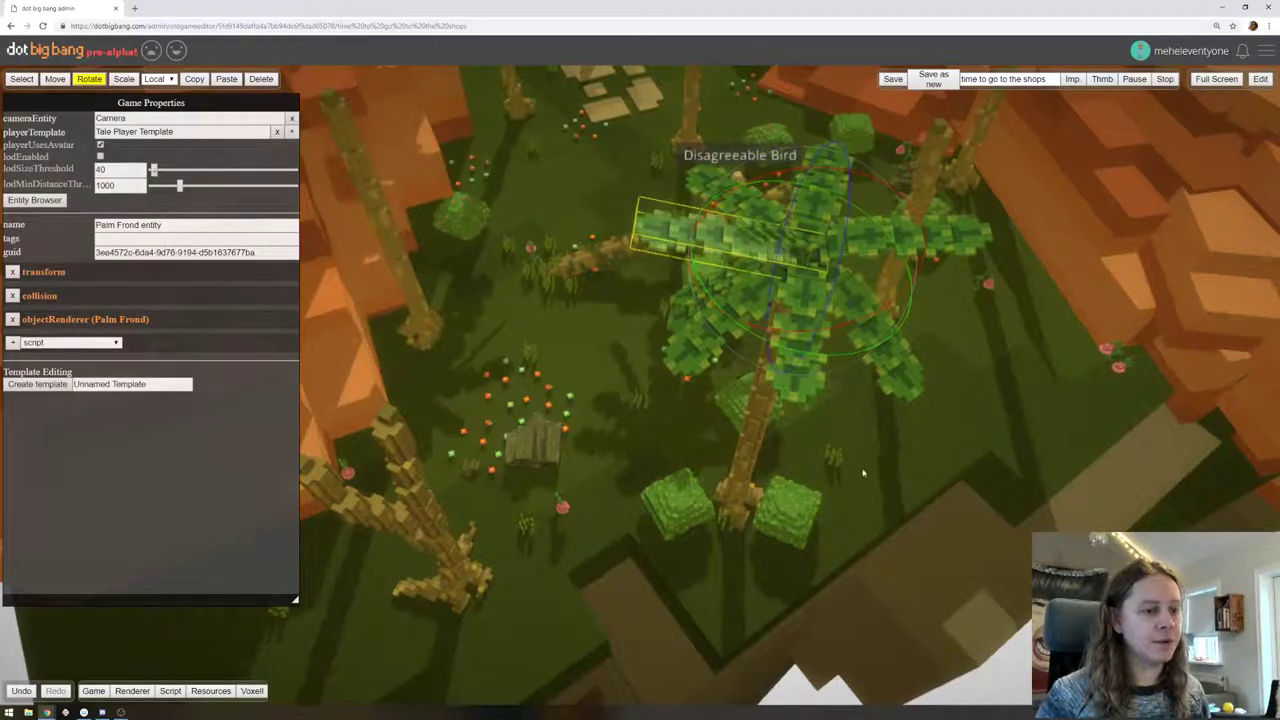
right_click_drag(864, 473, 420, 298)
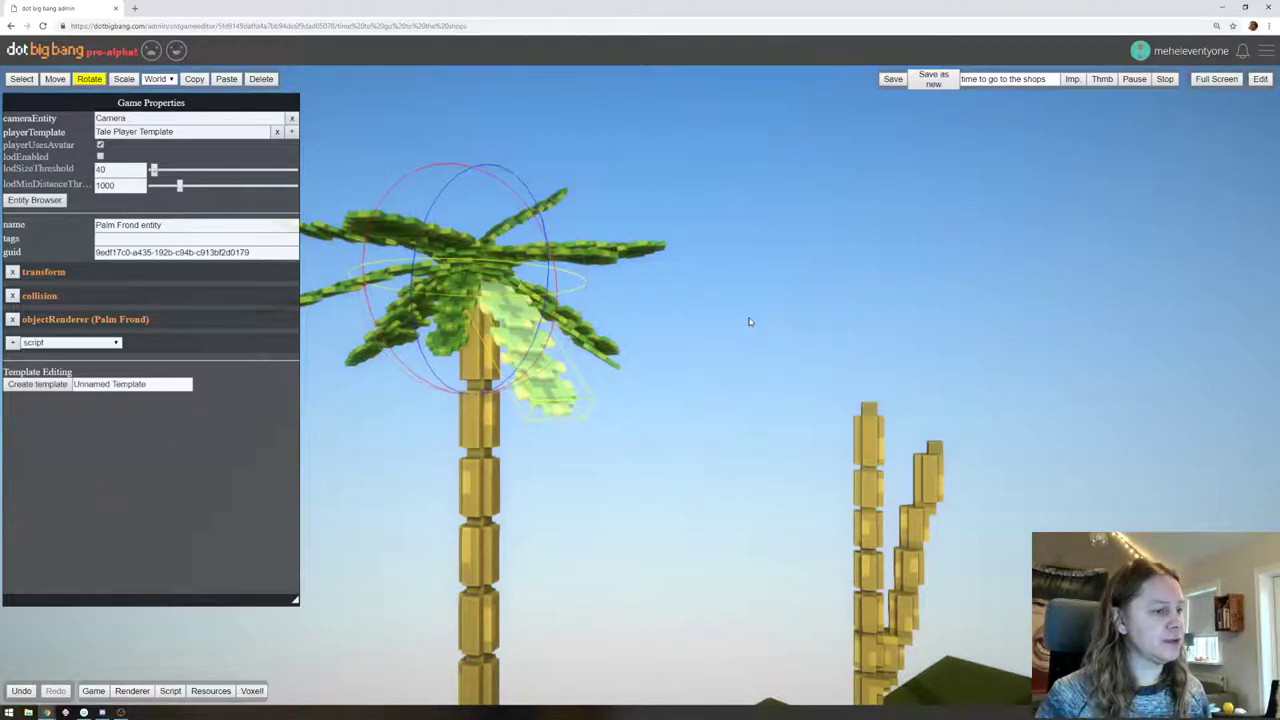
Playtest again and walk toward the Disagreeable Bird to examine the reshaped far crown from the path, returning to editing at the end
left_click(1262, 79)
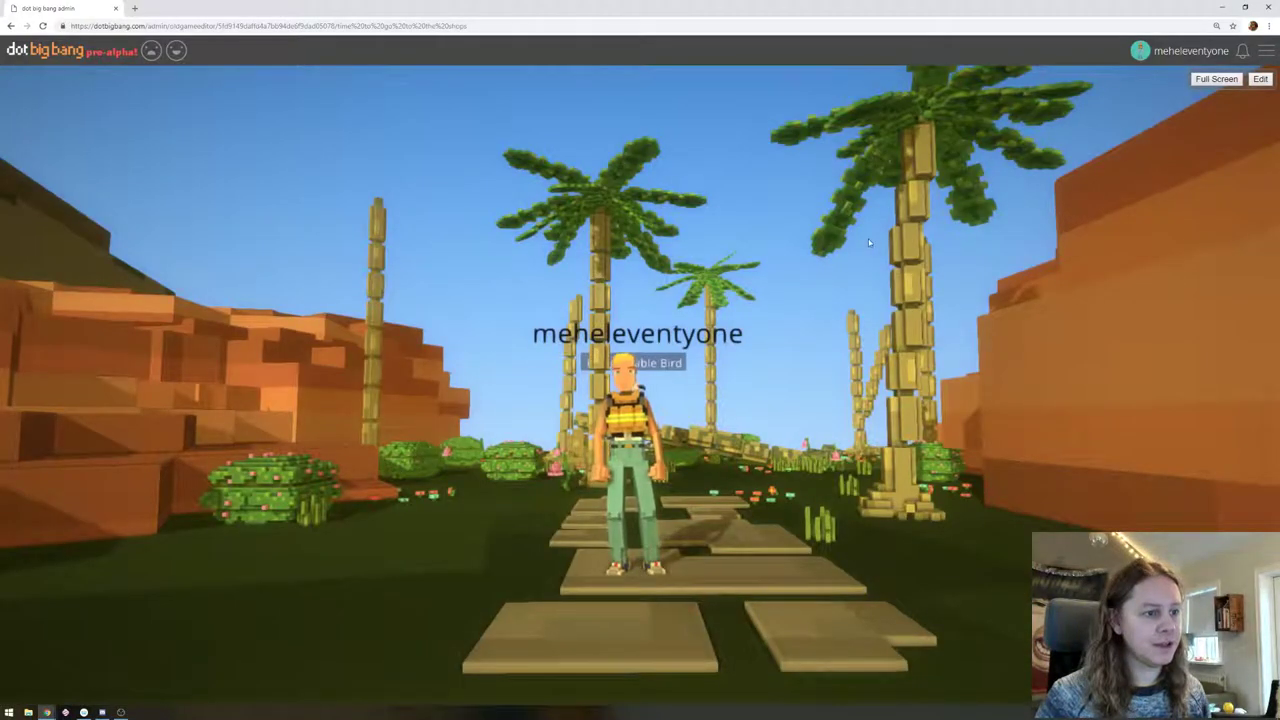
key("a")
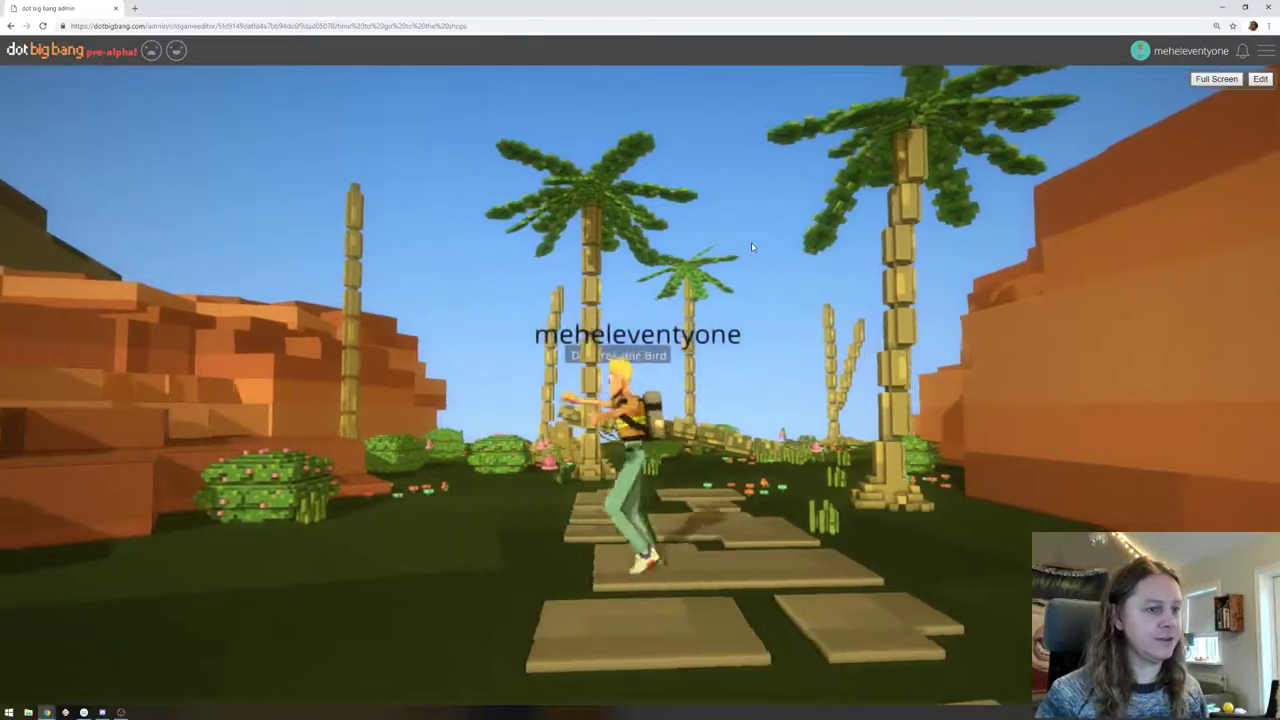
key("w")
key("d")
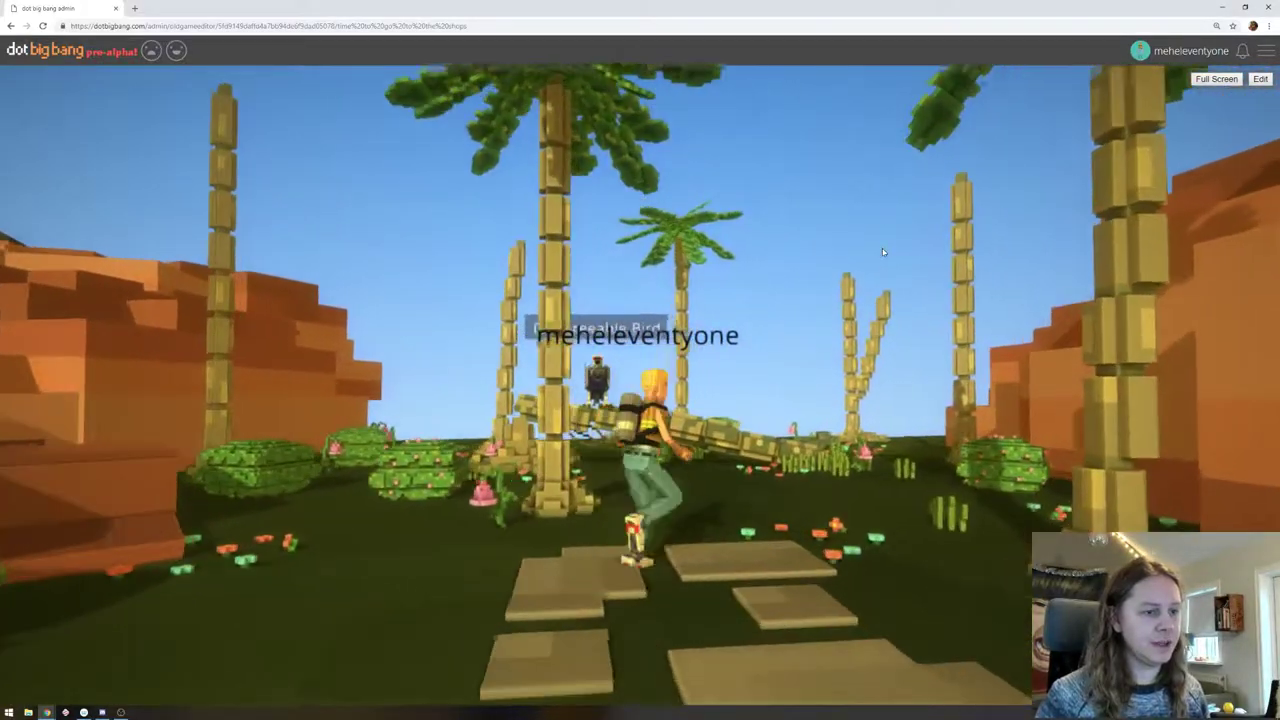
key("s")
left_click(1260, 79)
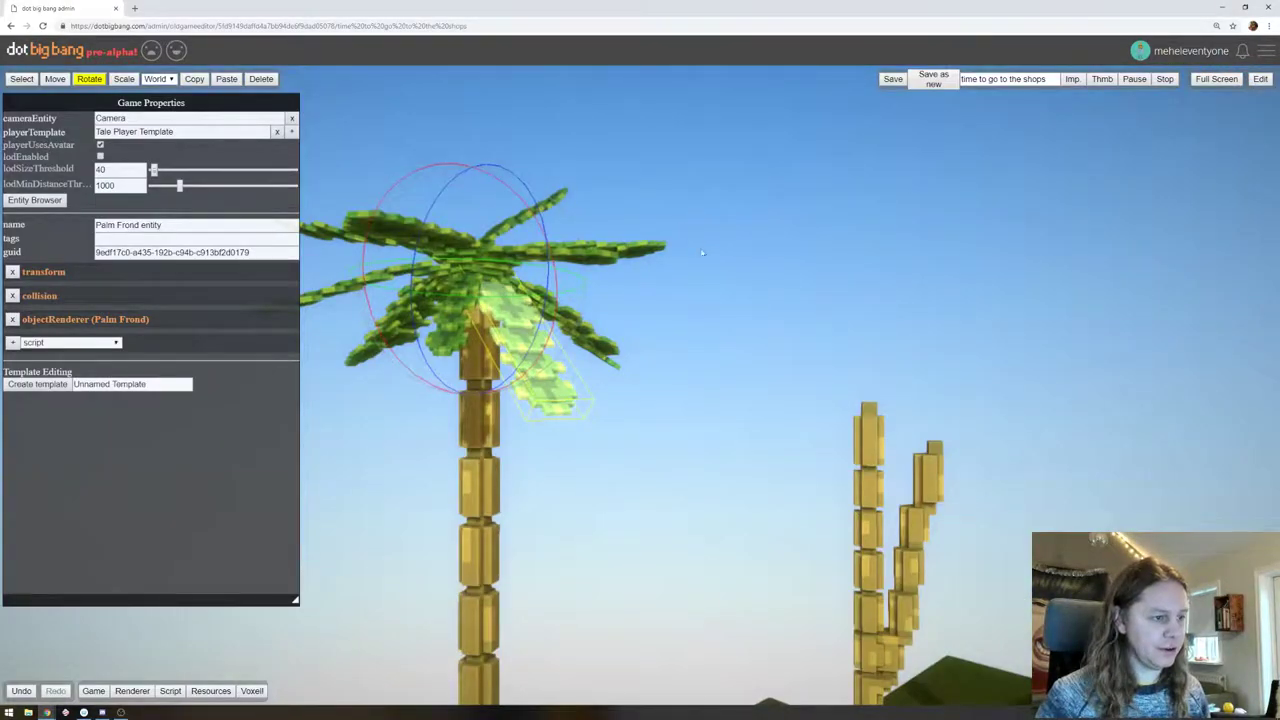
Select all the fronds of the reshaped palm crown near the Disagreeable Bird together as one group
right_click_drag(702, 252, 838, 307)
left_click(838, 308, "shift")
left_click(837, 383, "shift")
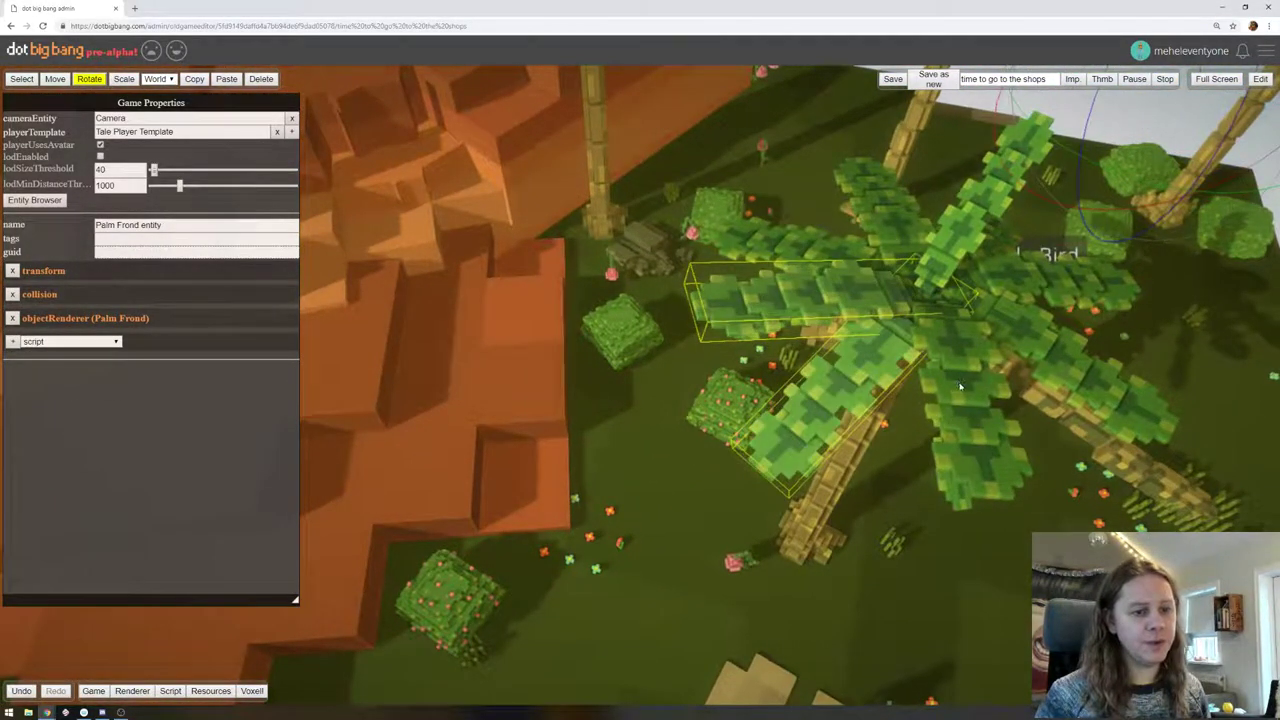
left_click(960, 386, "shift")
left_click(1049, 346, "shift")
left_click(984, 203, "shift")
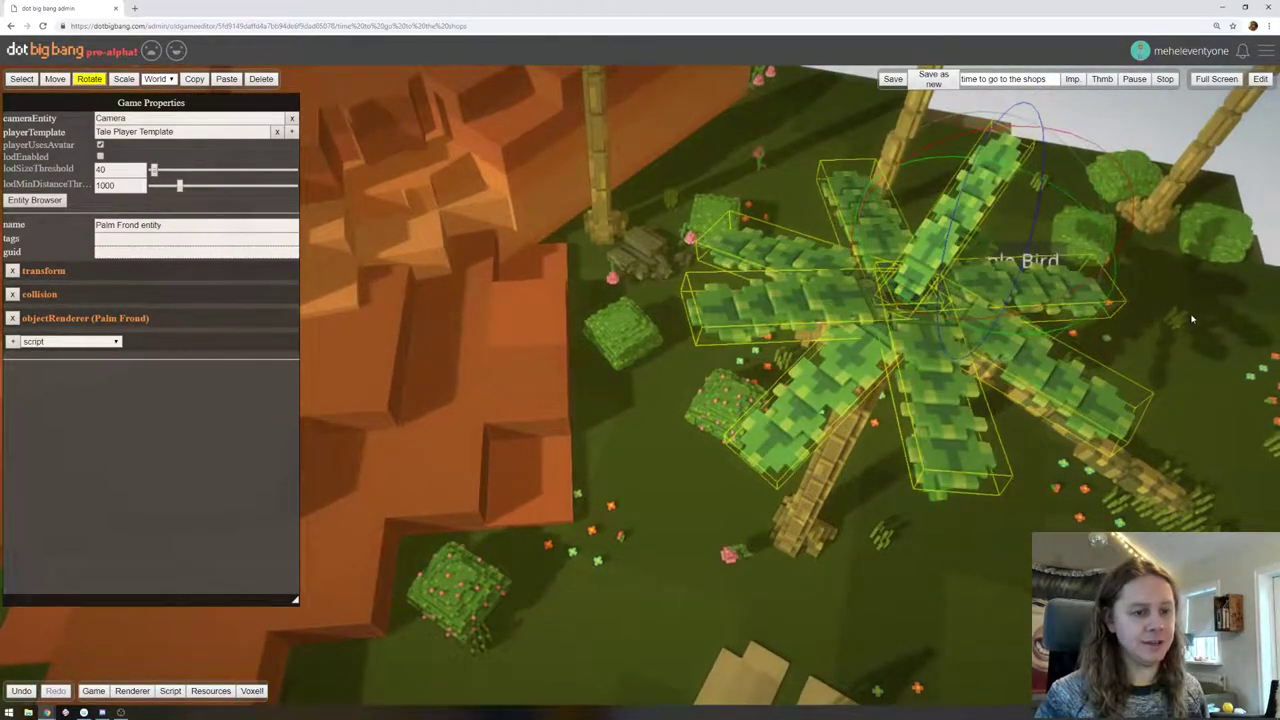
right_click_drag(1191, 319, 918, 192)
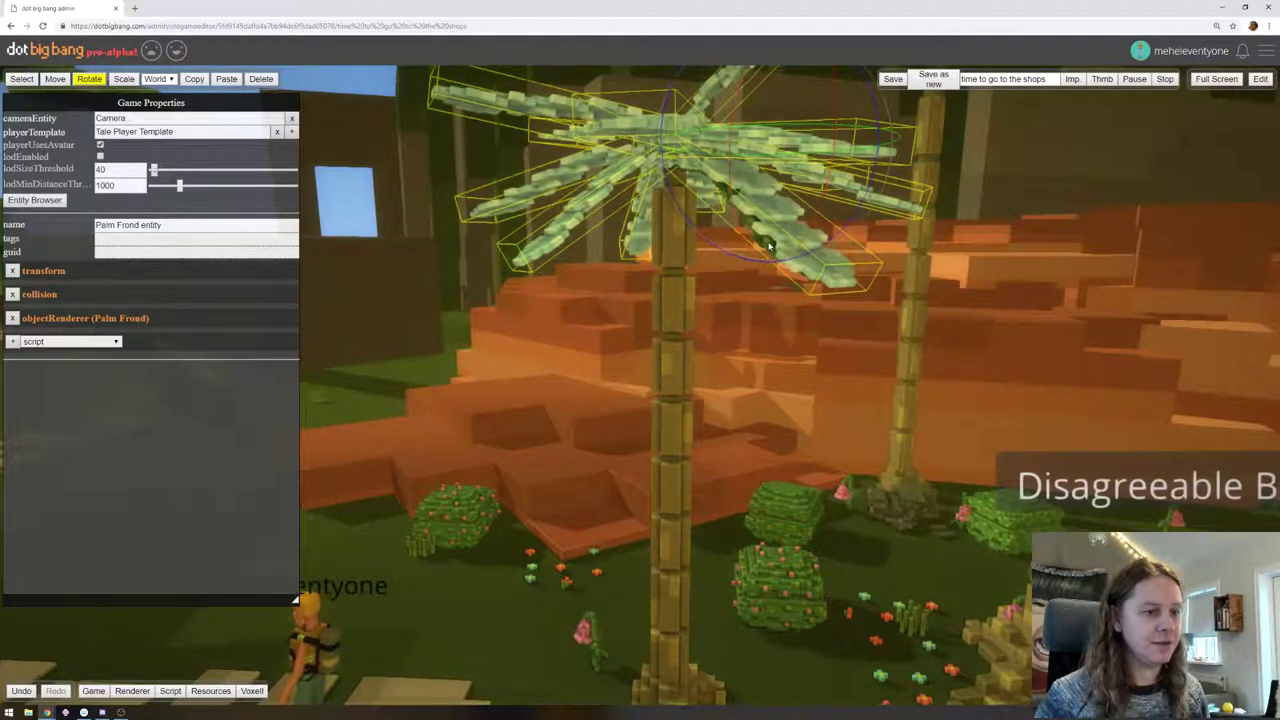
right_click_drag(948, 268, 988, 268)
right_click_drag(1051, 206, 1031, 314)
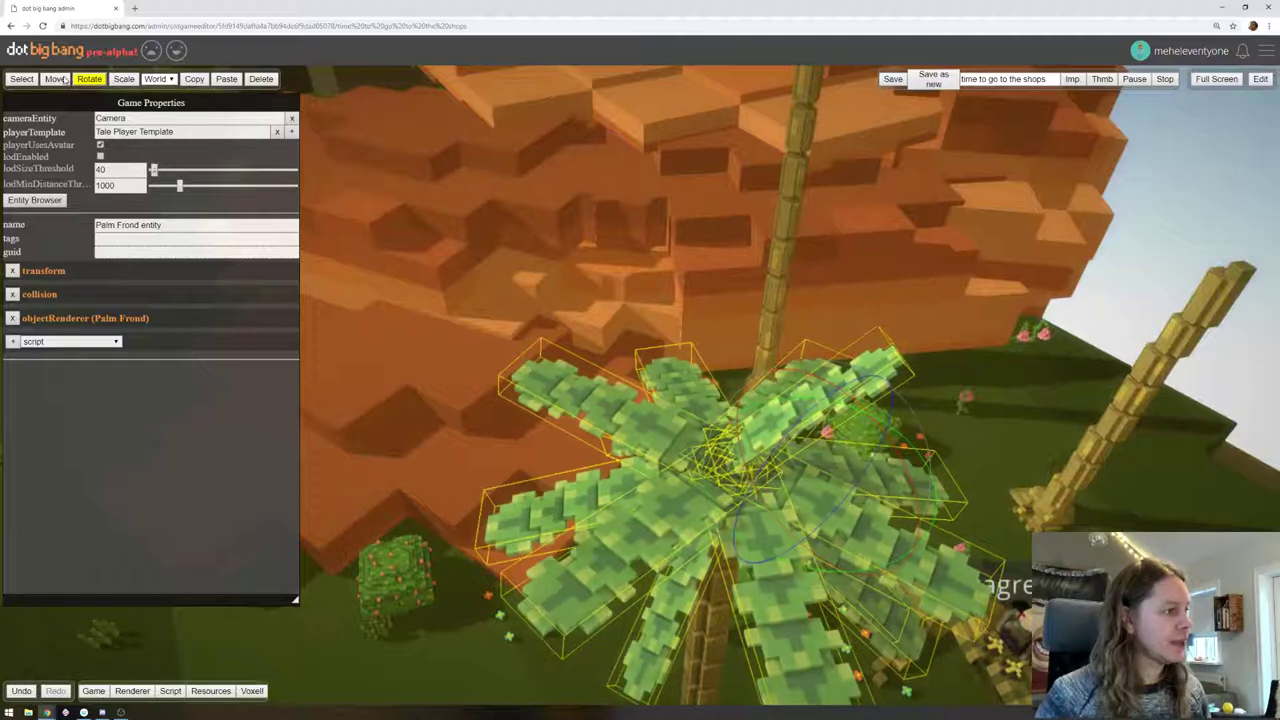
Move a copy of the selected crown onto the bare palm behind the Disagreeable Bird and center it on the trunk
key("w")
left_click_drag(850, 470, 1222, 236)
middle_click_drag(1204, 482, 956, 460)
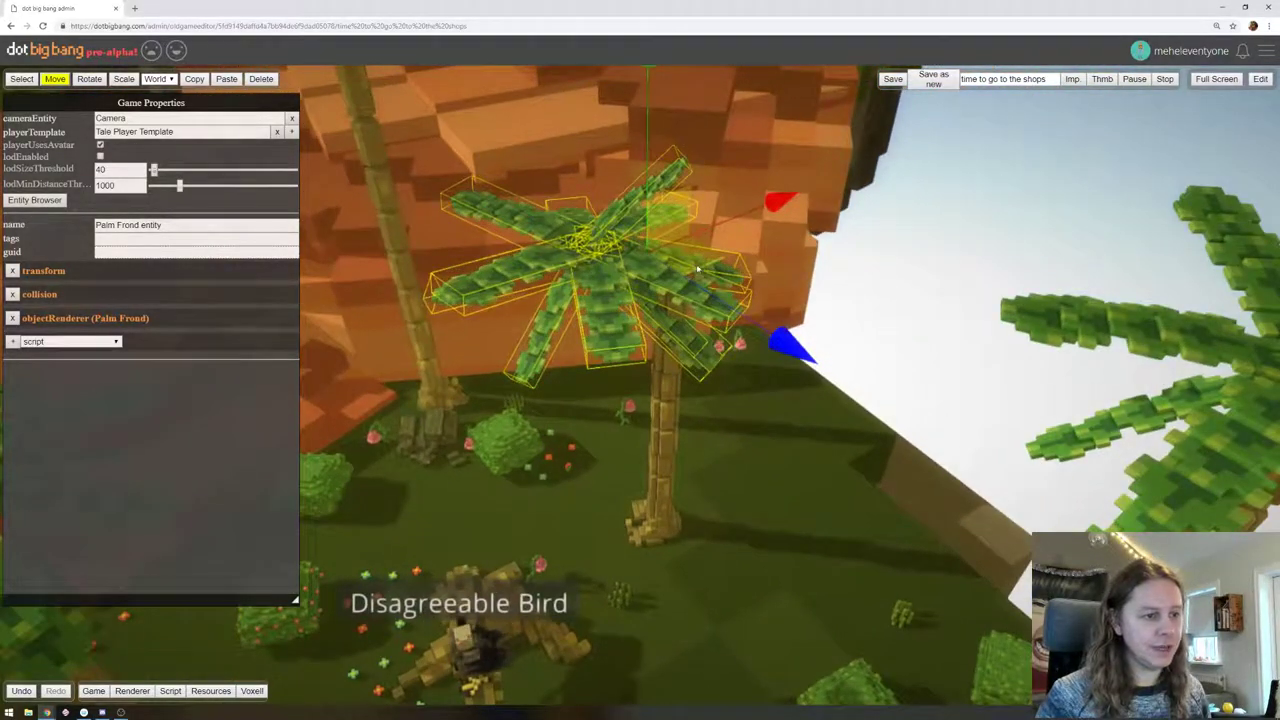
left_click_drag(686, 228, 793, 280)
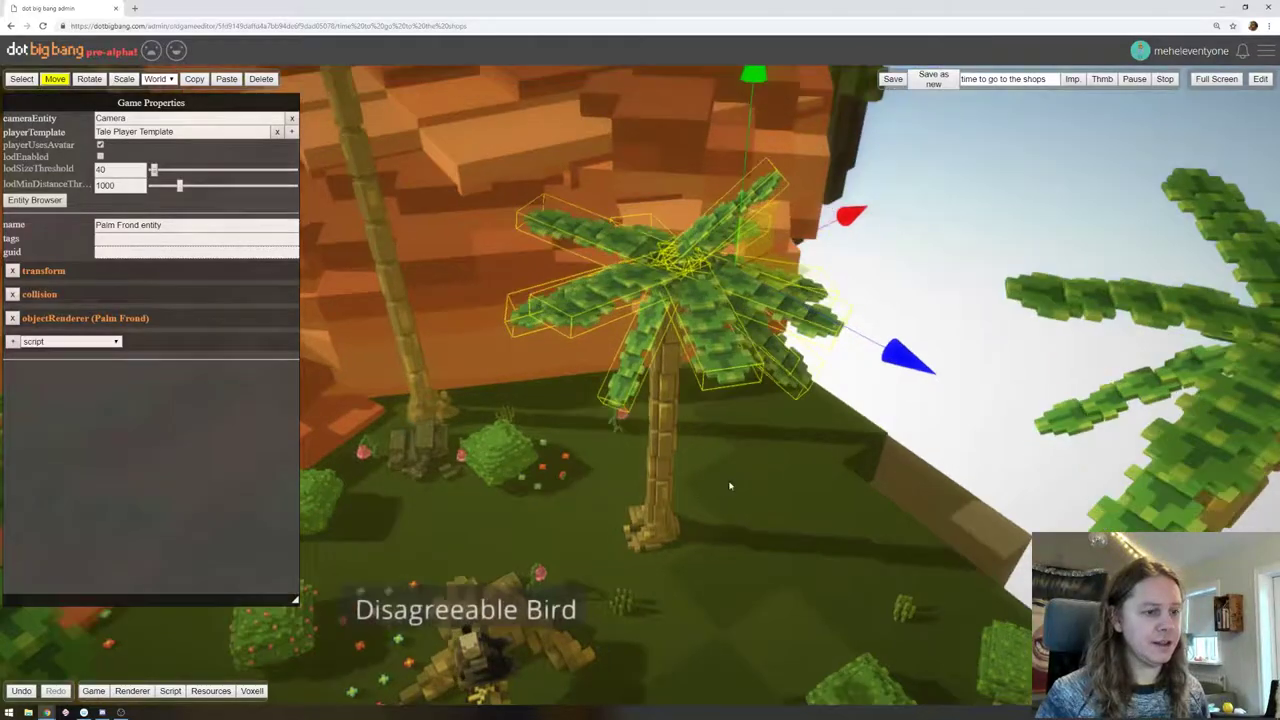
middle_click_drag(730, 486, 806, 534)
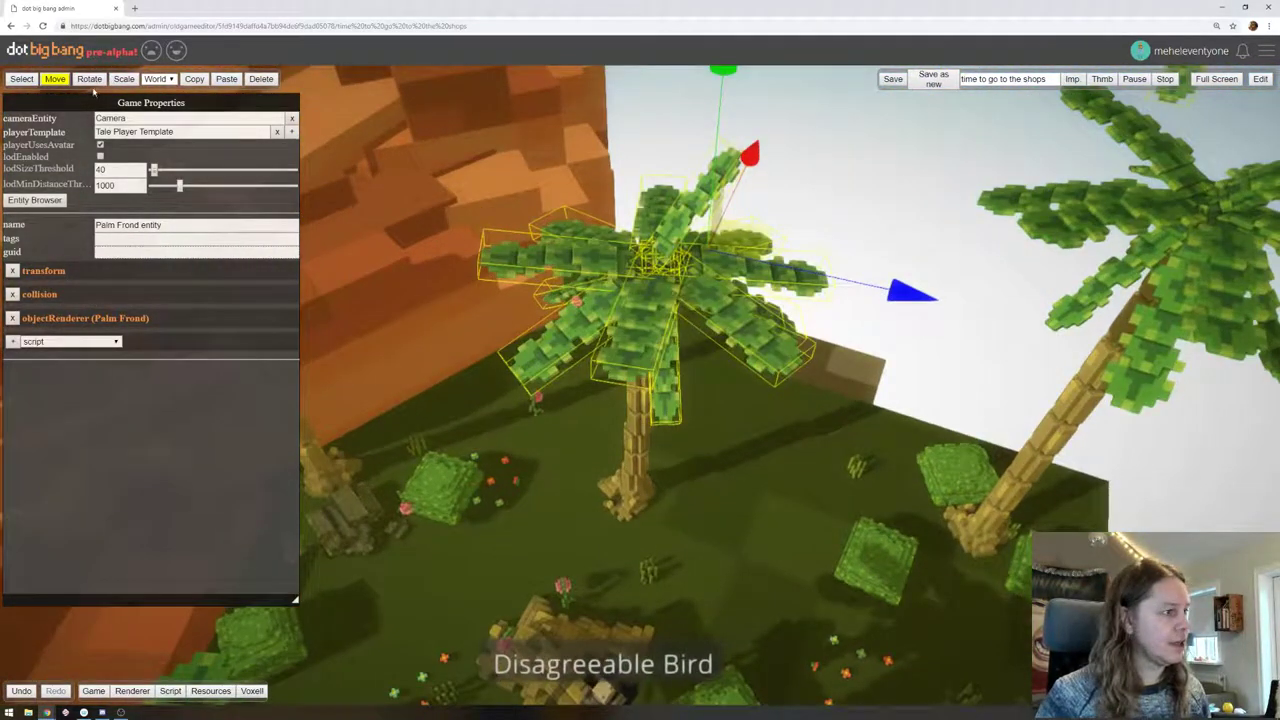
Turn the copied crown to a different orientation, lower it onto the trunk's top and deselect it
key("e")
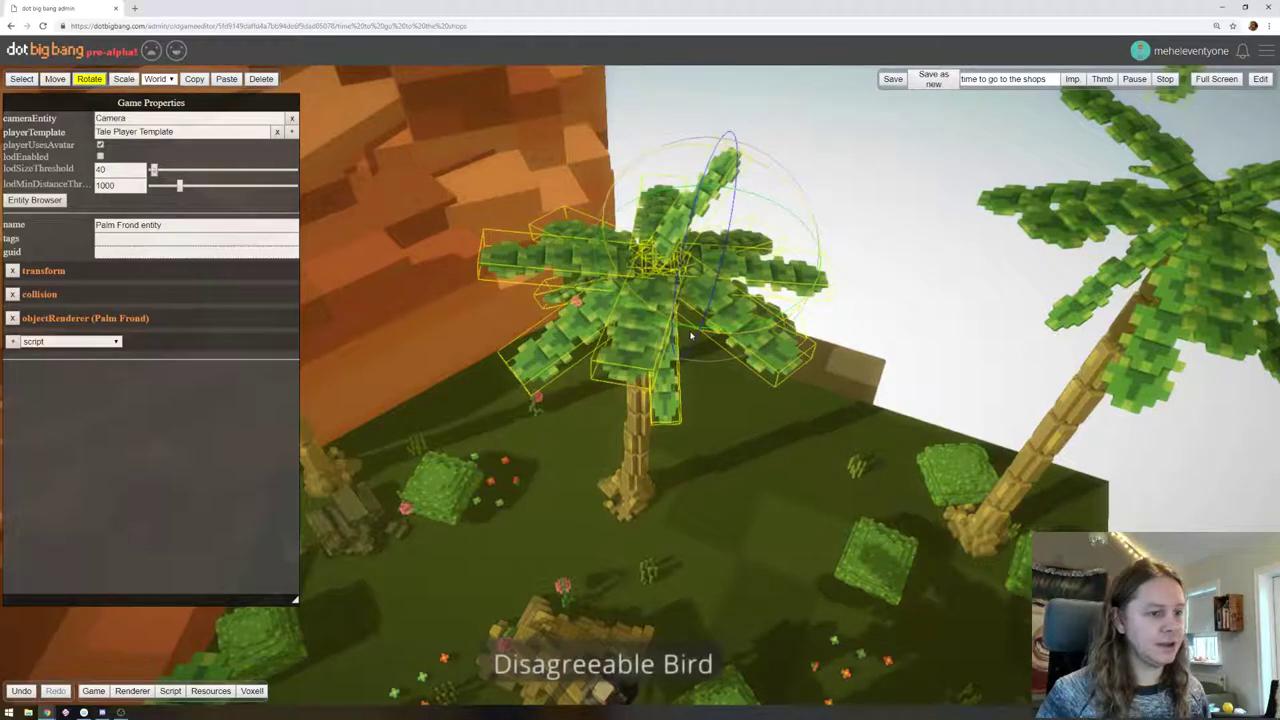
left_click_drag(648, 330, 602, 300)
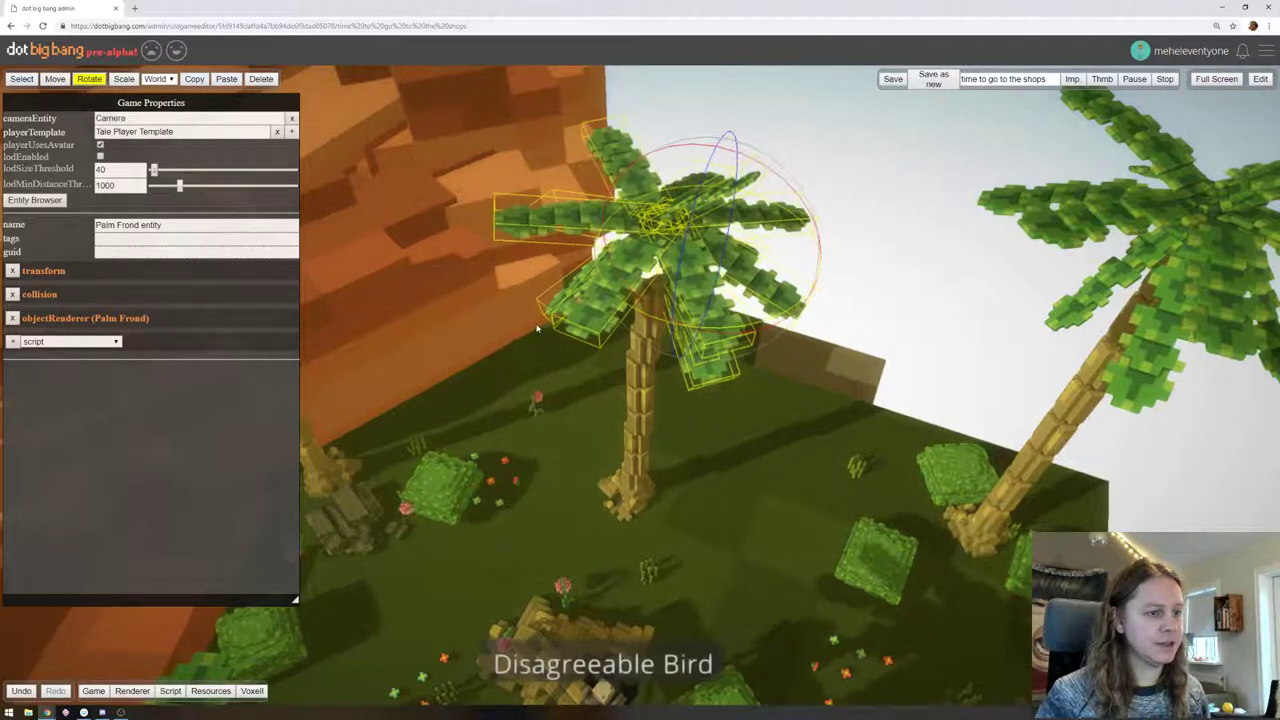
left_click(55, 79)
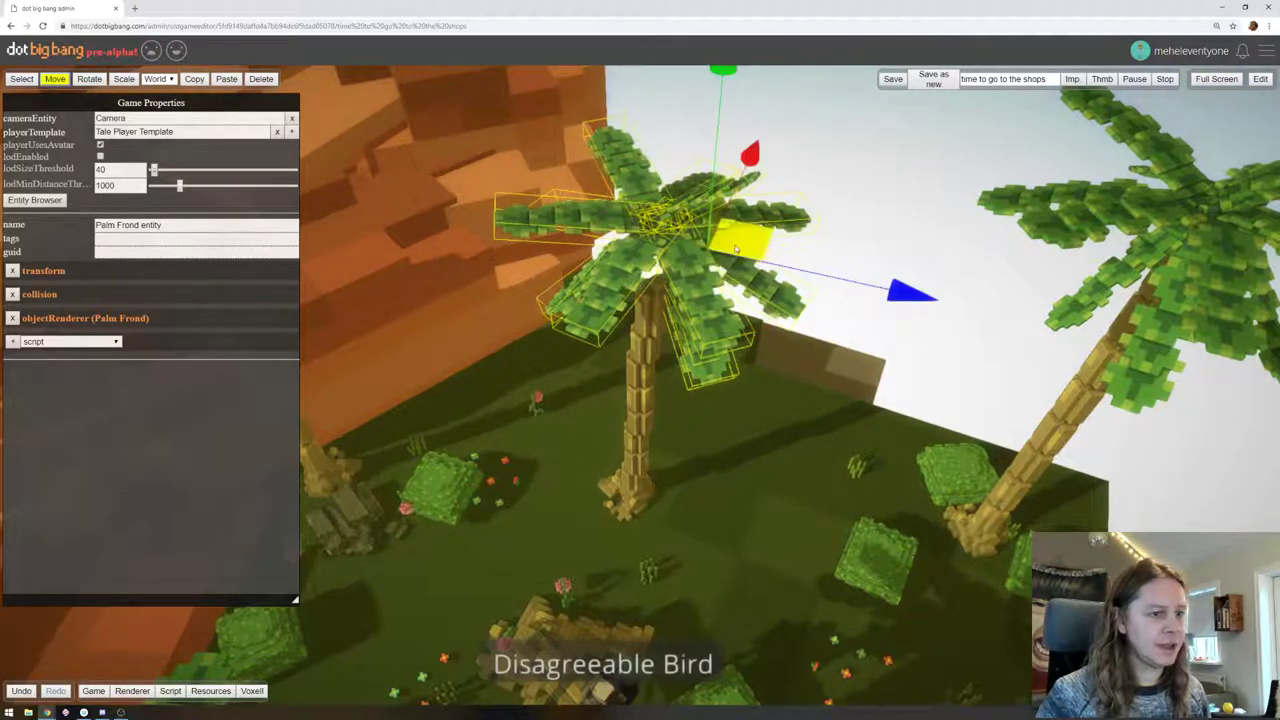
left_click_drag(758, 245, 753, 302)
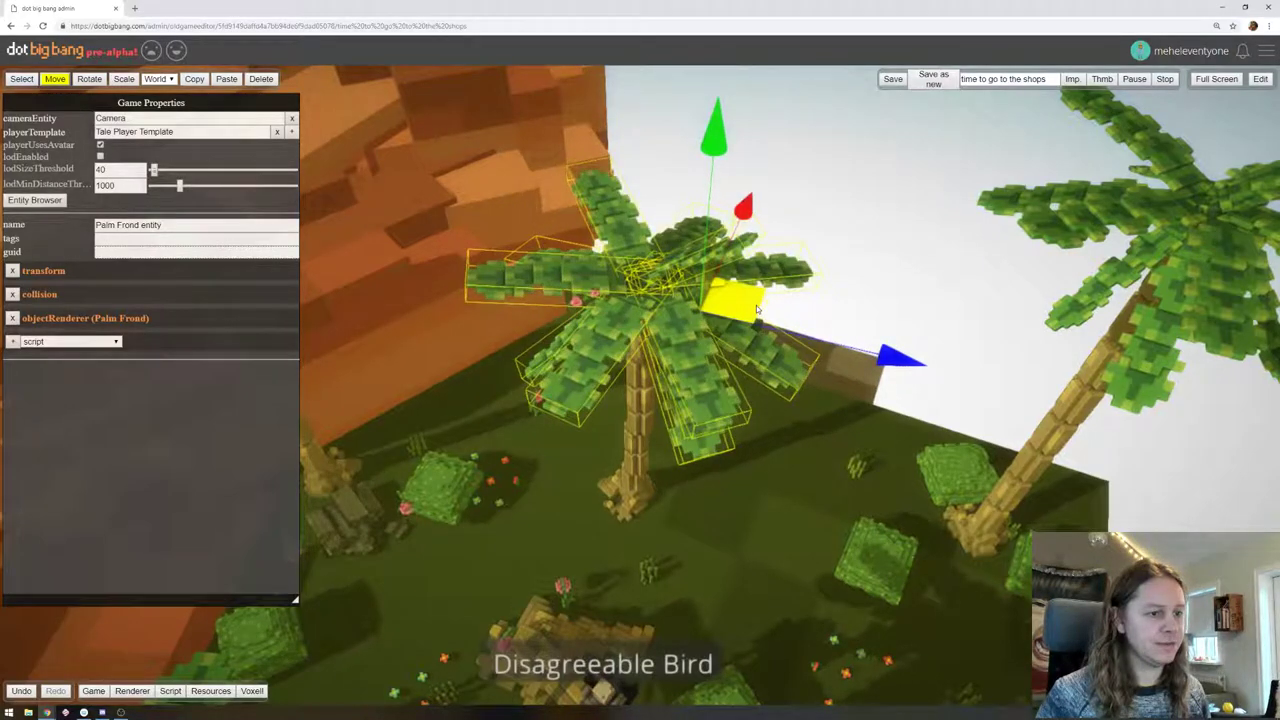
left_click(875, 248)
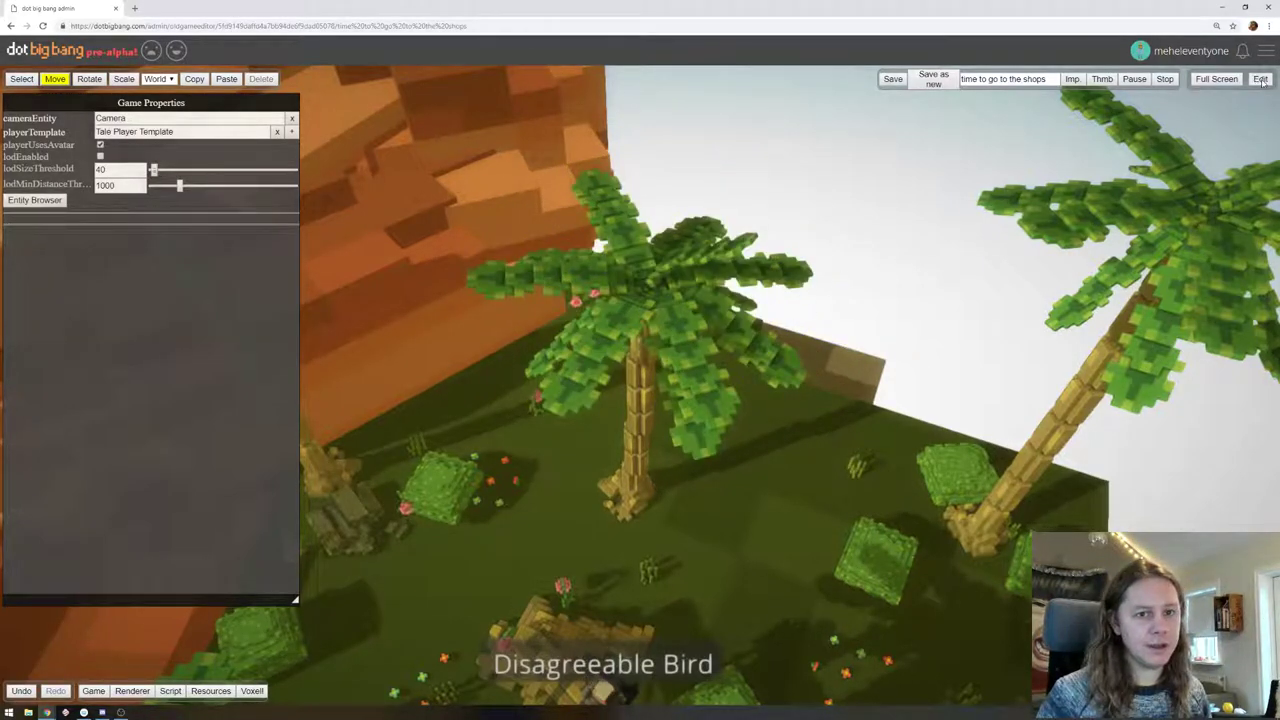
Playtest and walk the avatar around beside the stone path to examine the palm crowns from a distance, then return to editing
left_click(1260, 79)
key("a")
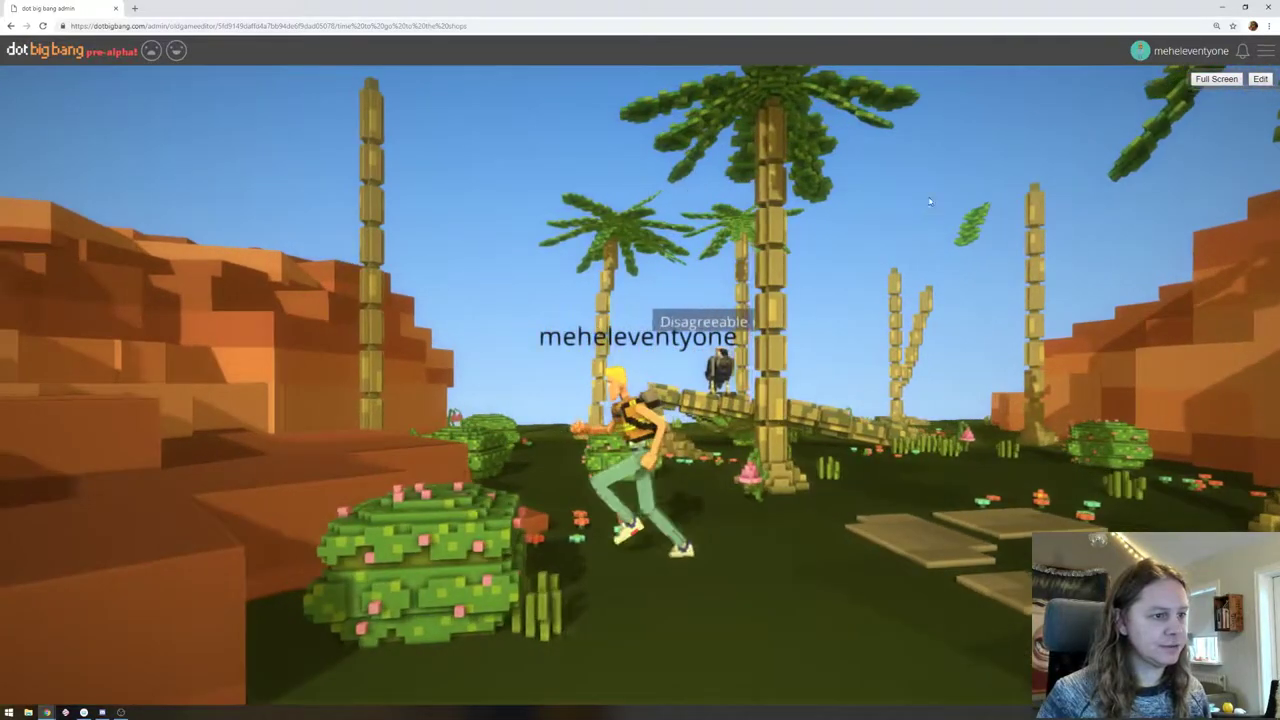
key("s")
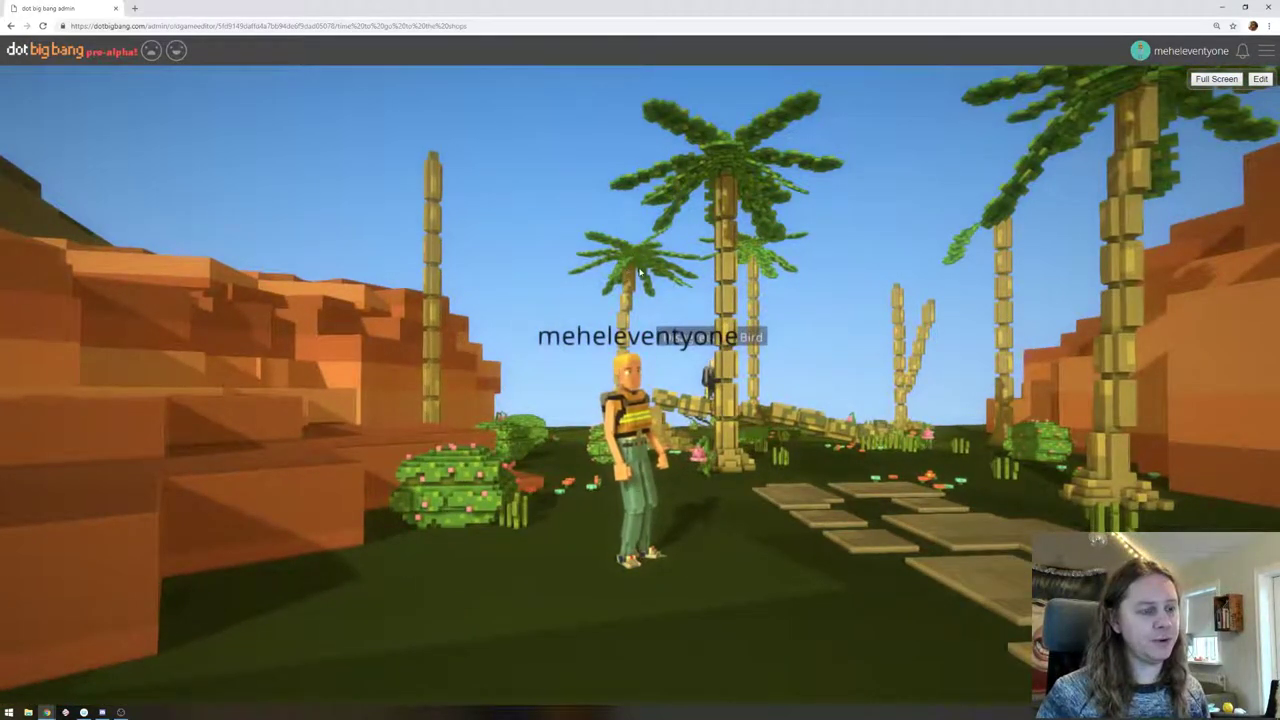
key("s")
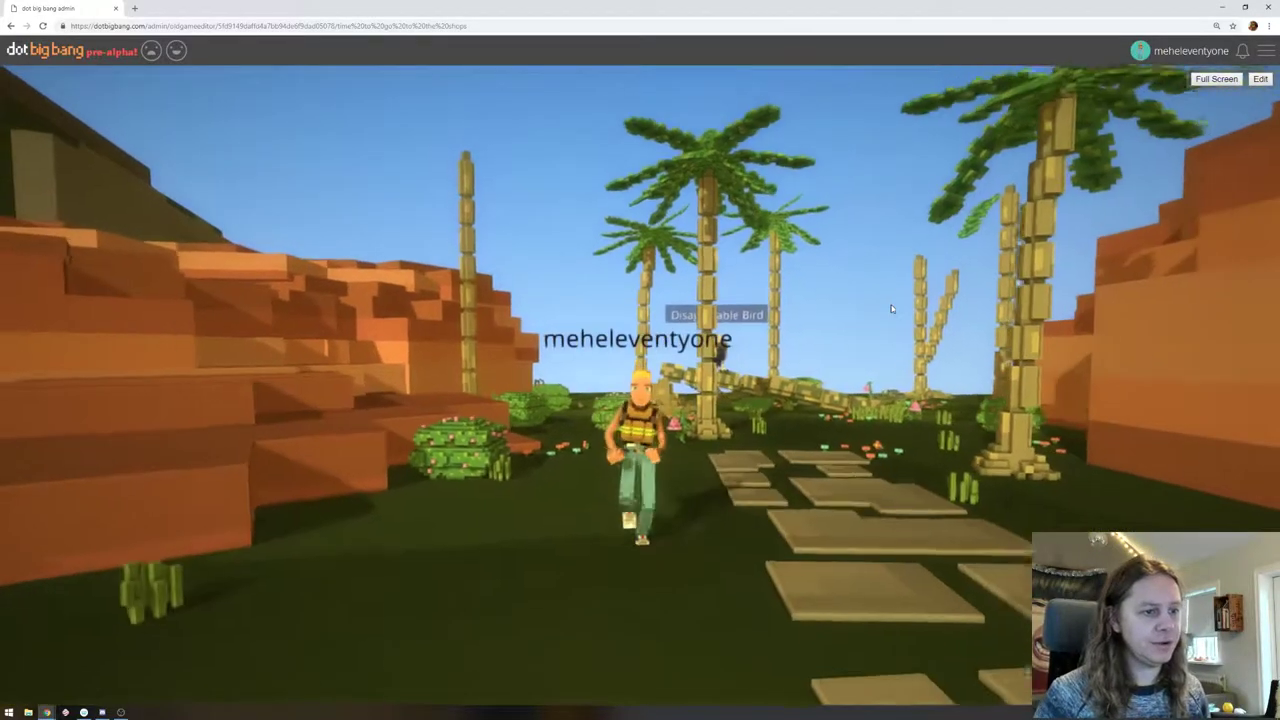
key("d")
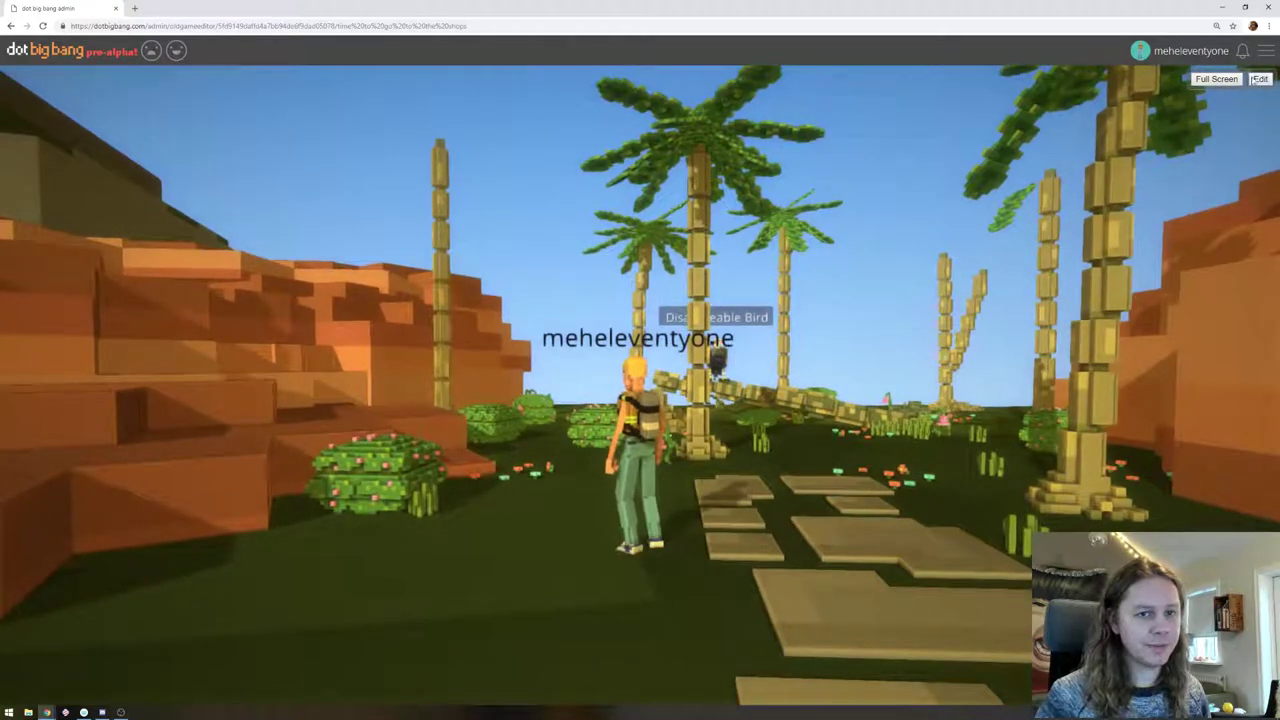
left_click(1259, 79)
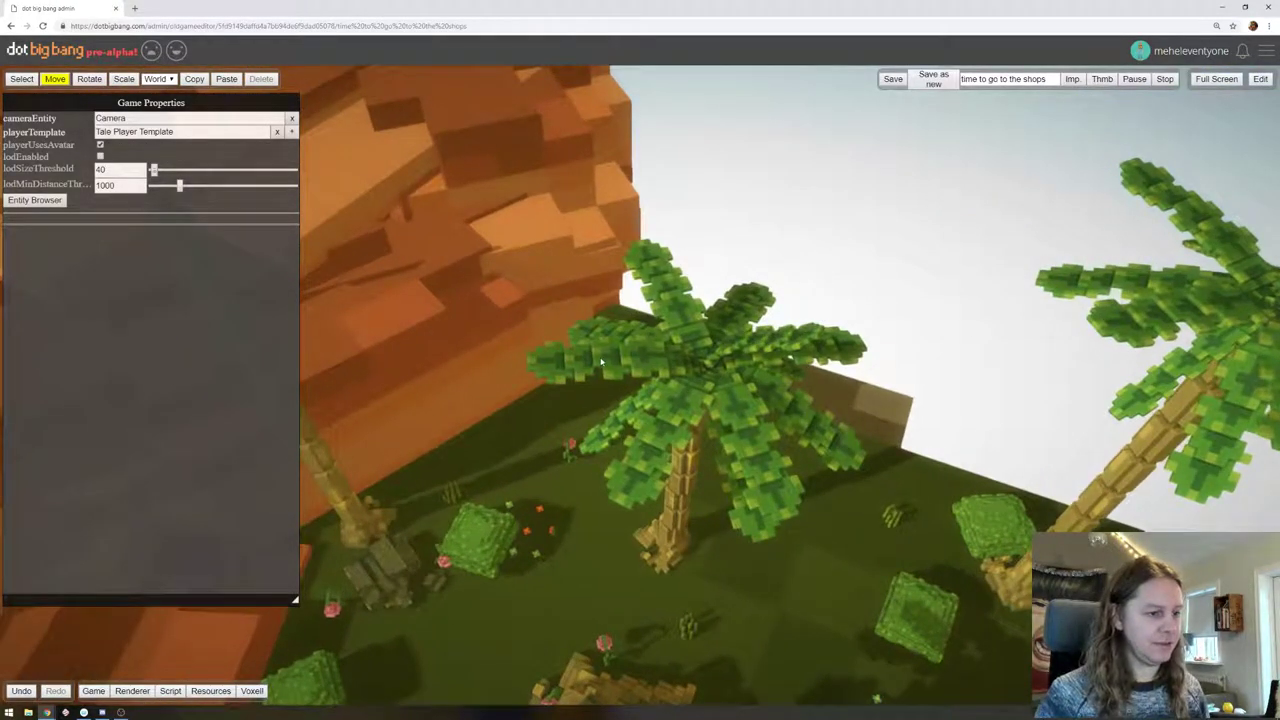
Select every frond of the newly placed crown behind the Disagreeable Bird, leaving the desert rock out of the selection
left_click(601, 362)
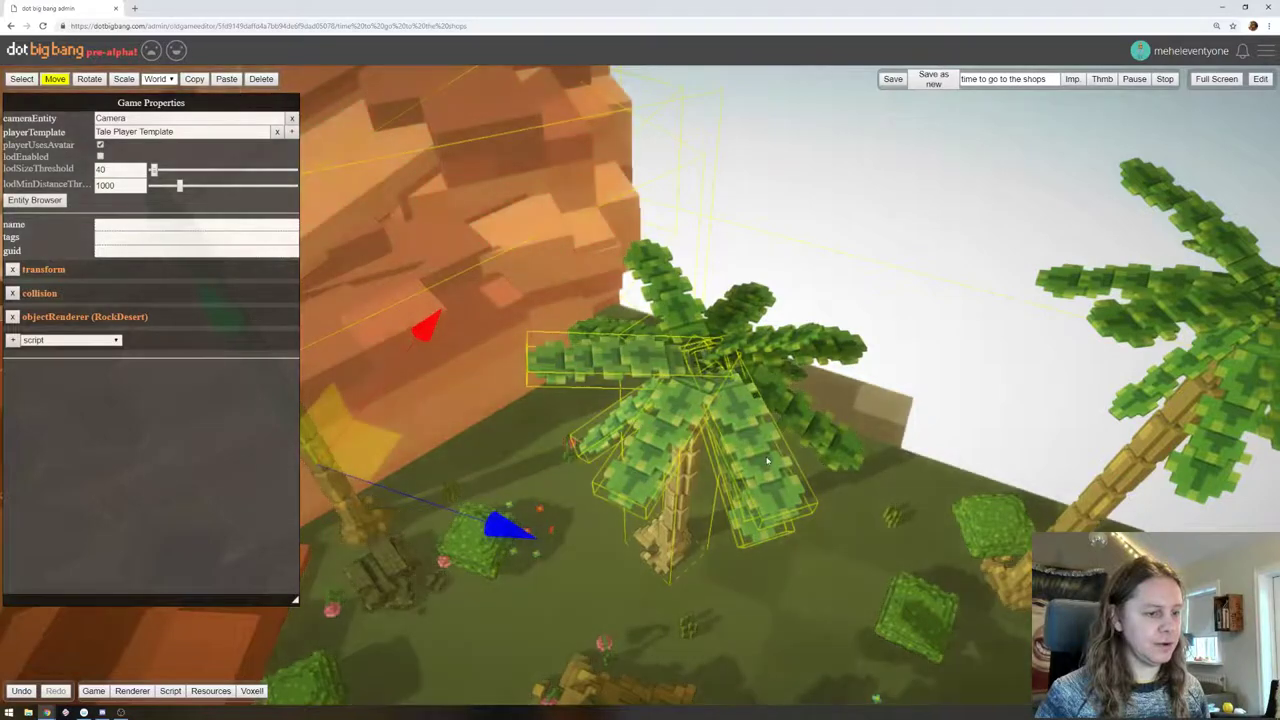
left_click(765, 463)
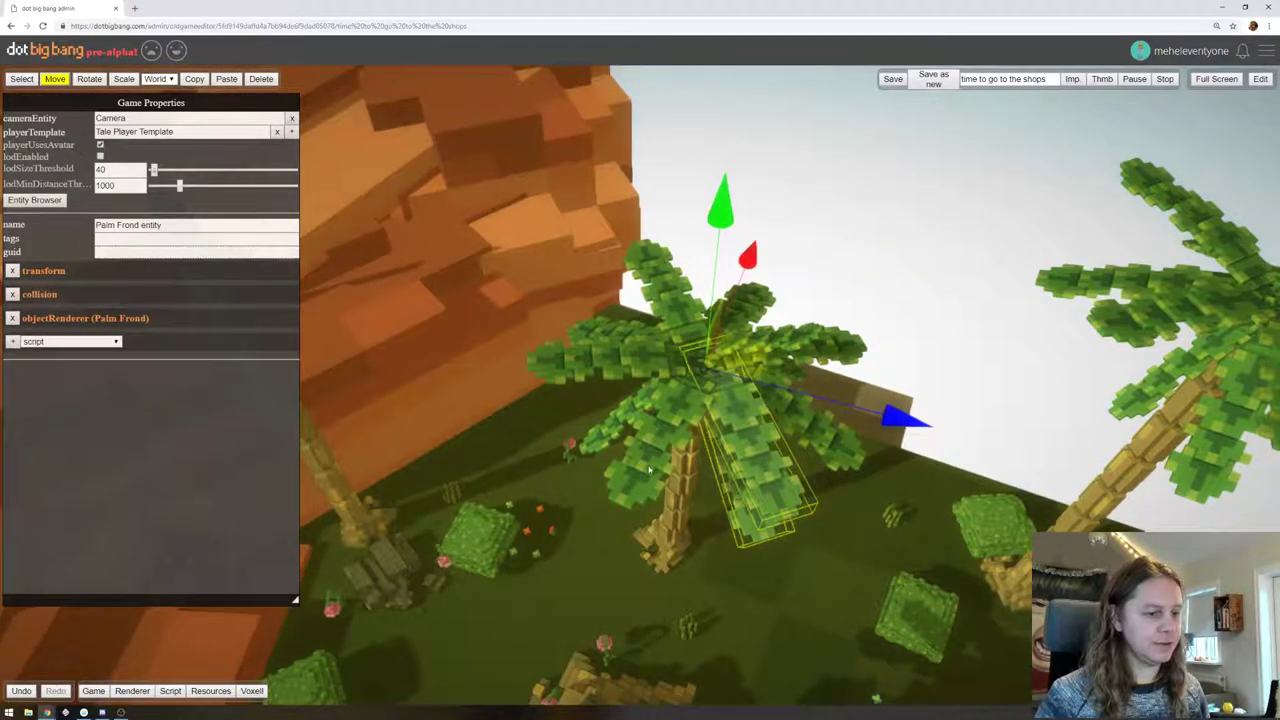
left_click(623, 414)
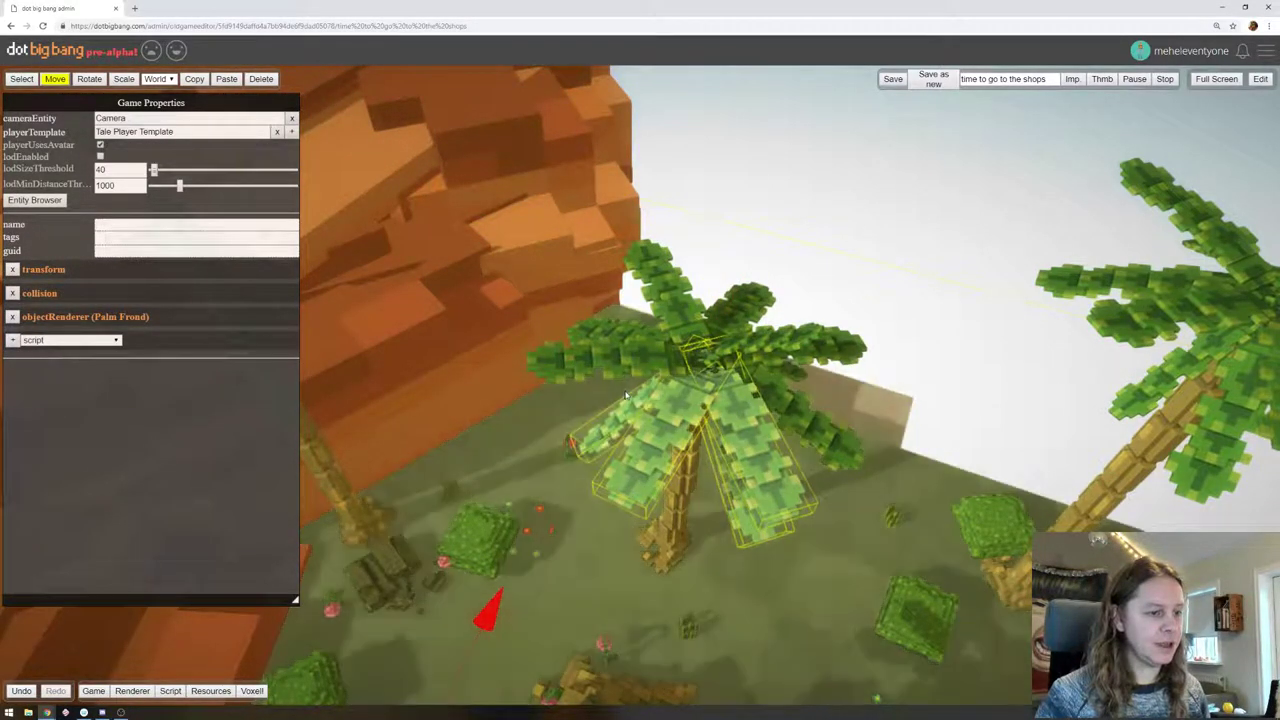
left_click(555, 491)
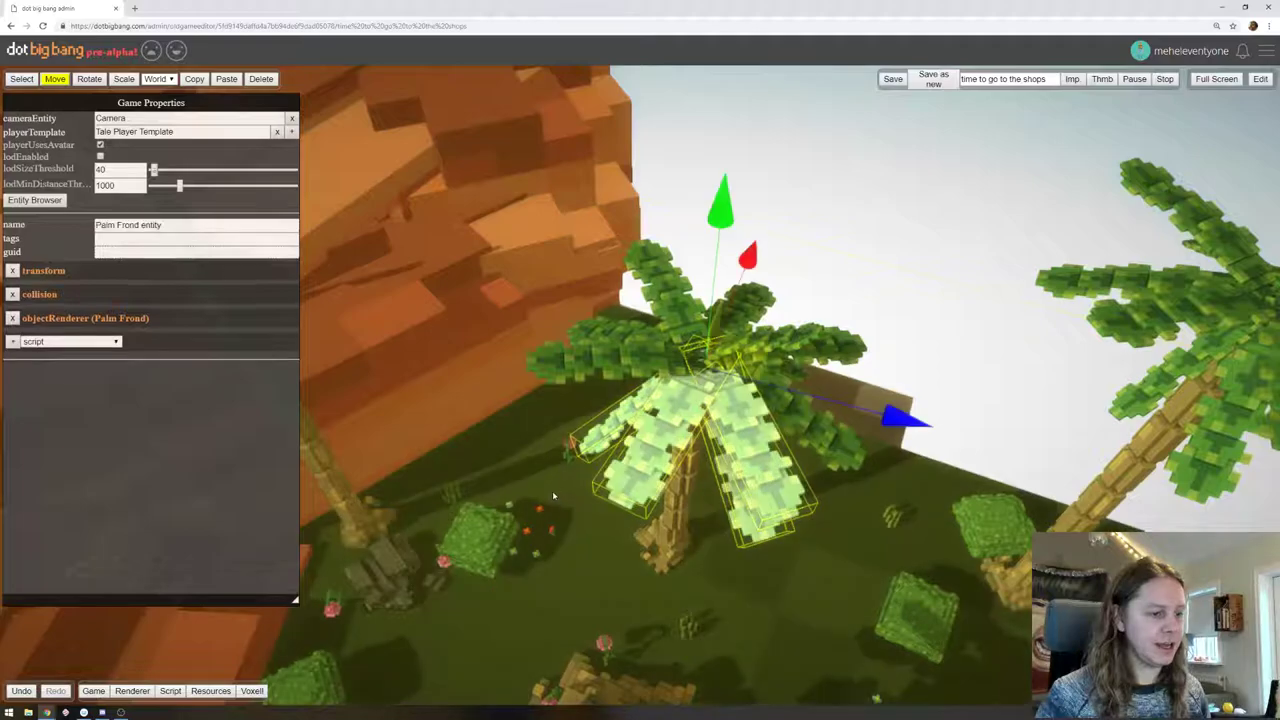
left_click(604, 367, "shift")
left_click(621, 328, "shift")
left_click(656, 275, "shift")
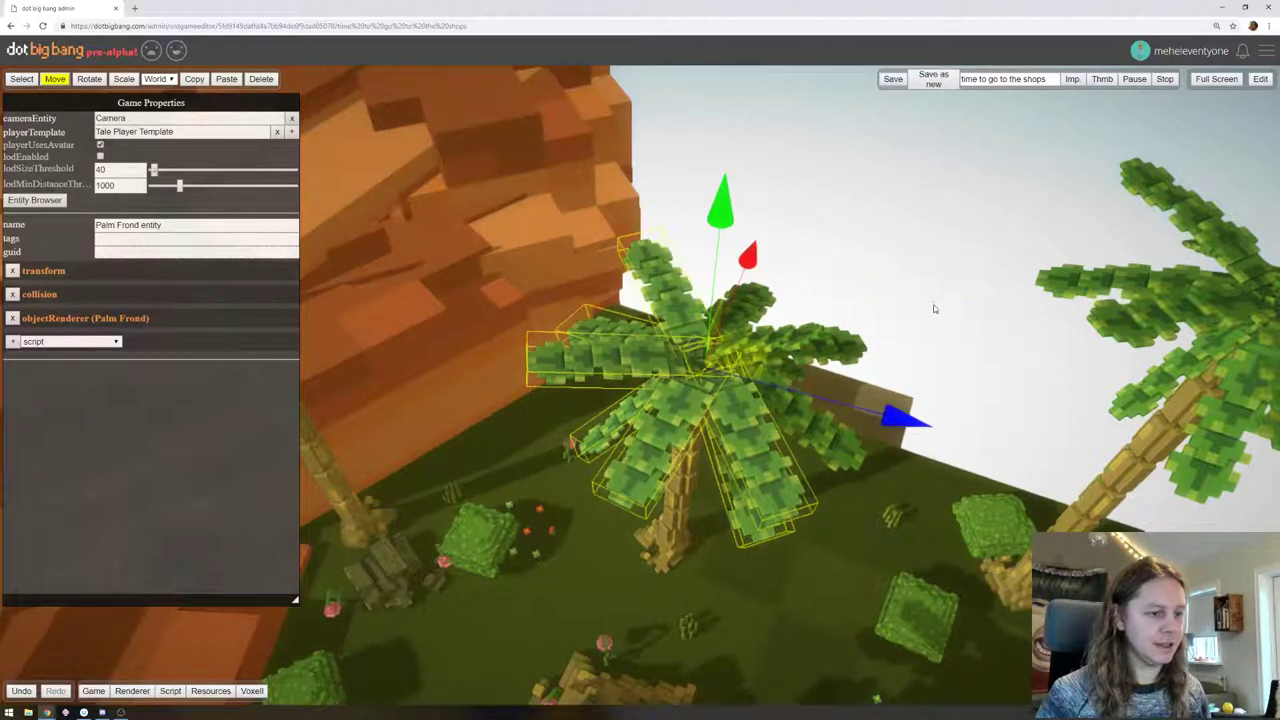
left_click_drag(934, 309, 584, 332)
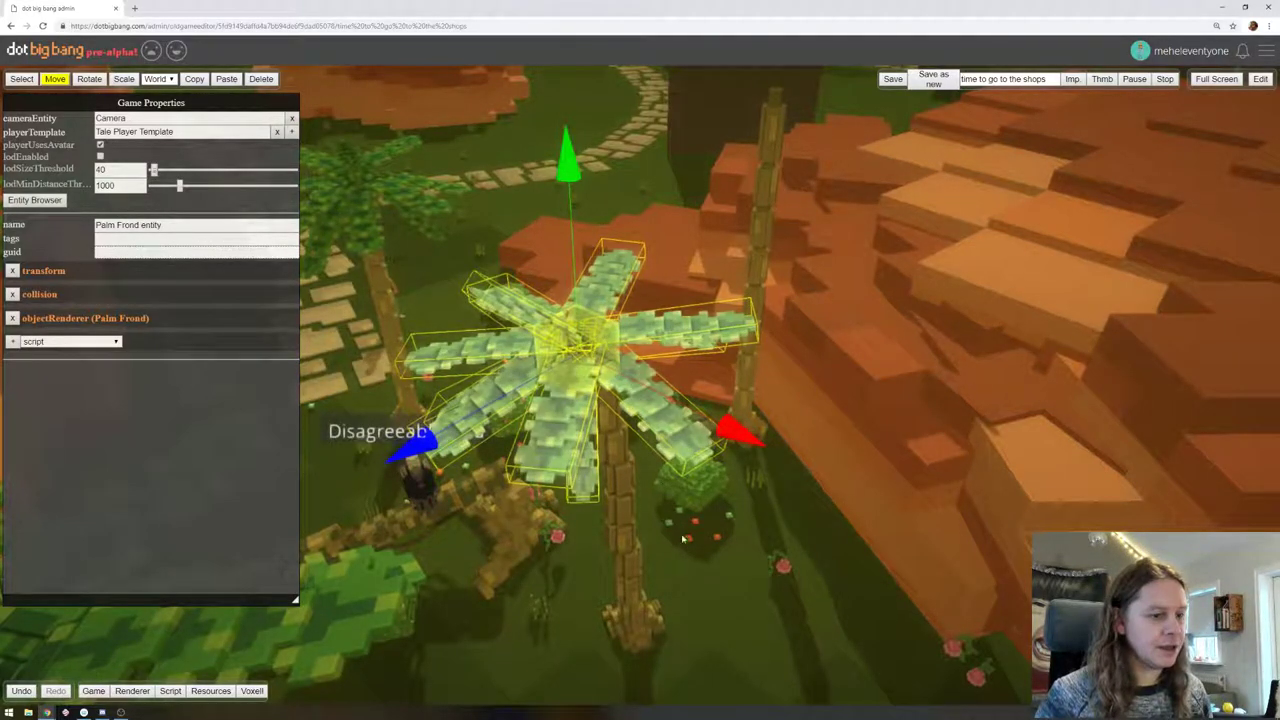
scroll(731, 398, "up", 3)
middle_click_drag(731, 398, 808, 550)
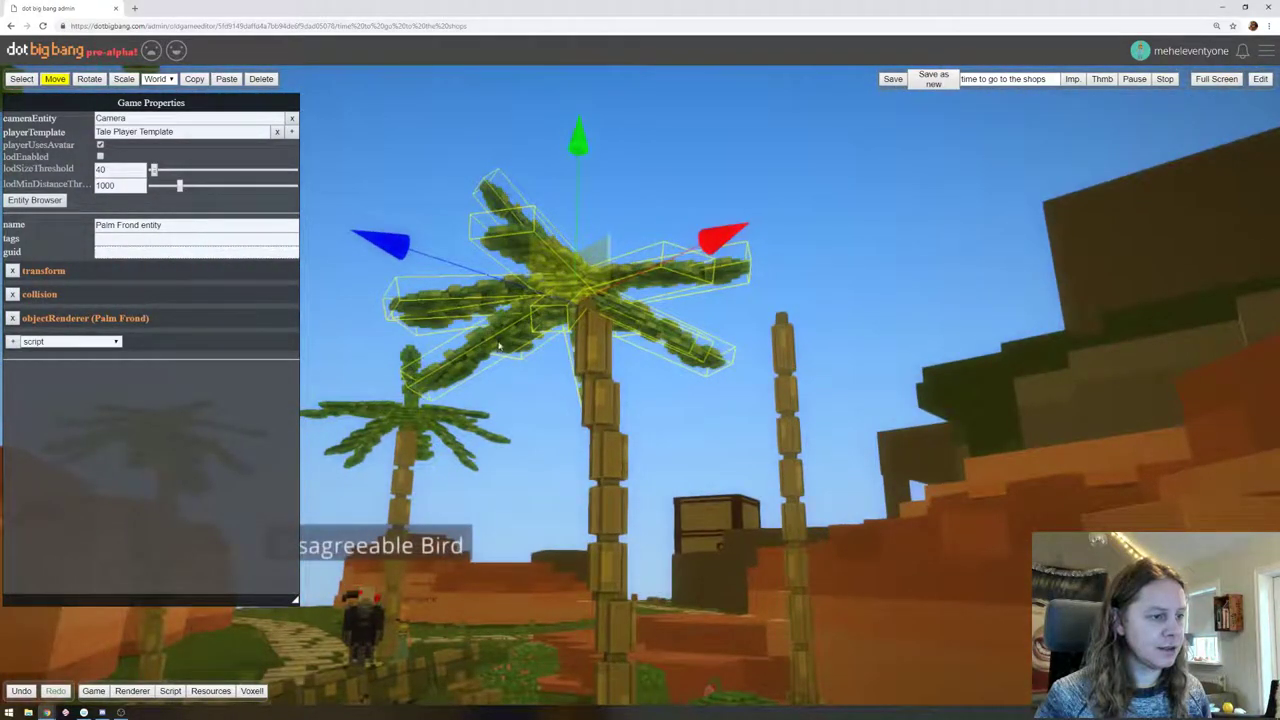
middle_click_drag(770, 314, 768, 420)
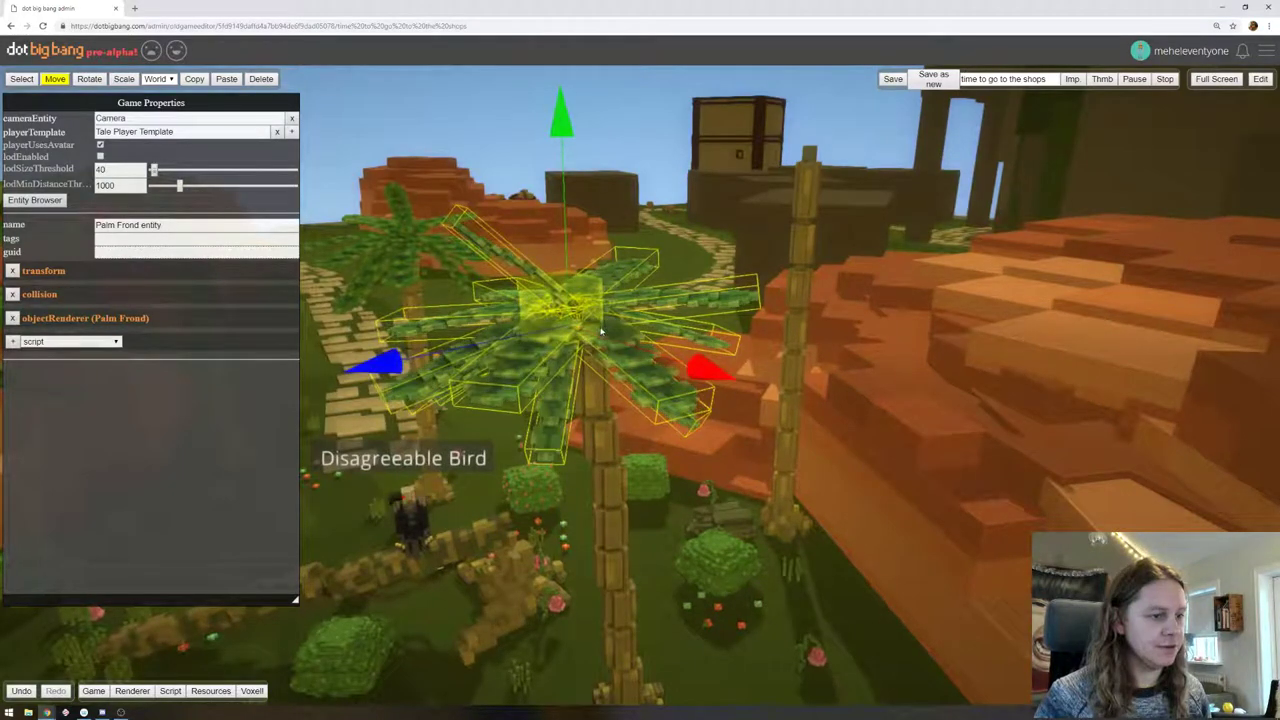
Move a copy of the crown onto the bare palm beside the red cliff and align it with the trunk's top
left_click_drag(570, 338, 810, 207)
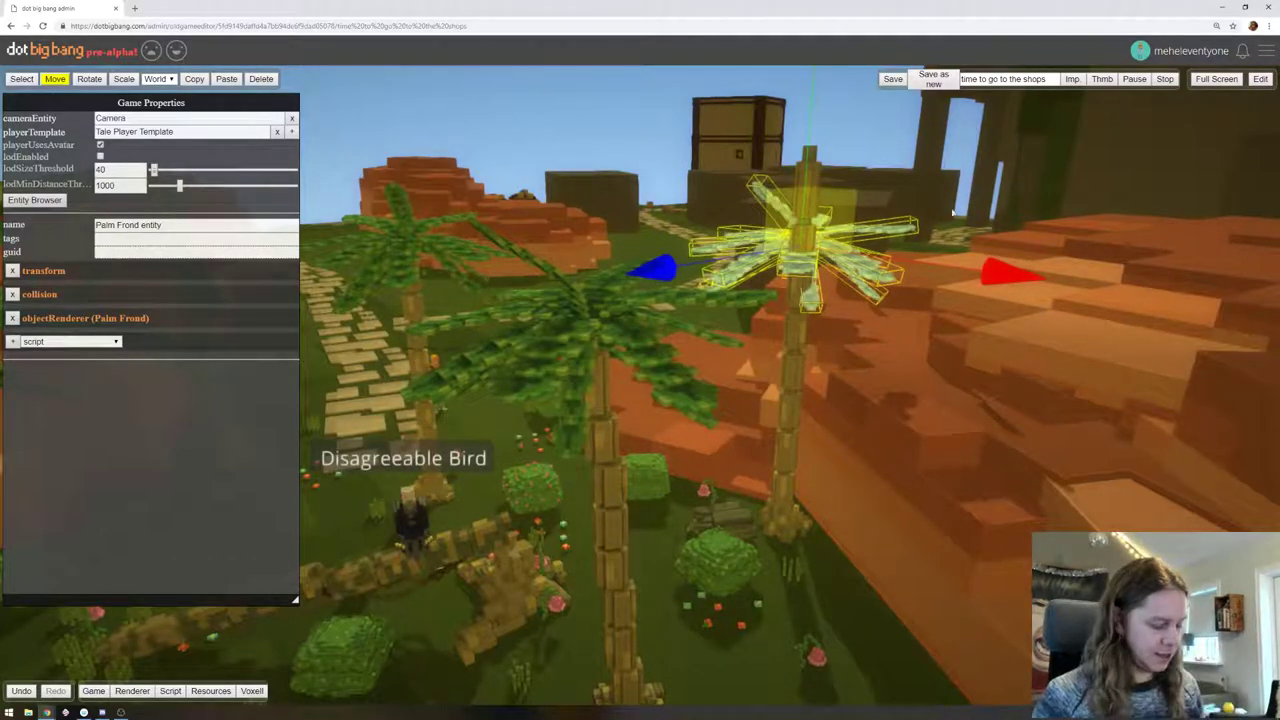
right_click_drag(953, 212, 775, 320)
middle_click_drag(1085, 270, 764, 366)
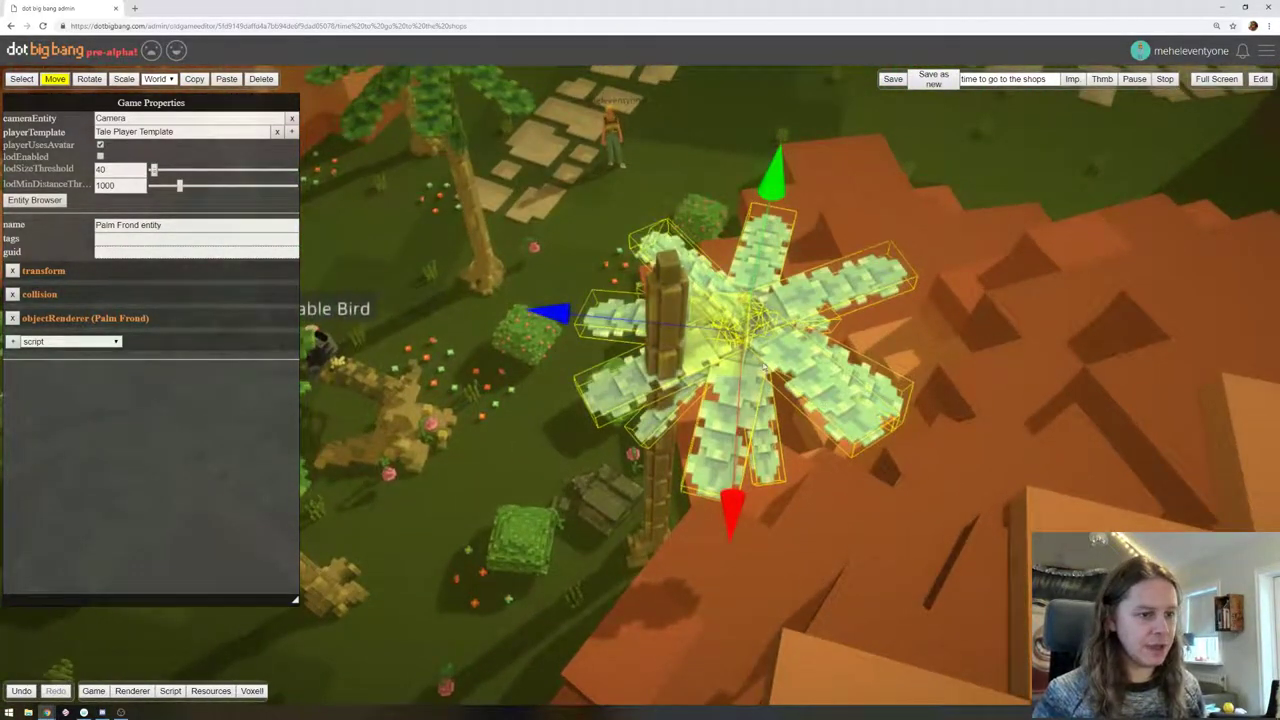
left_click_drag(763, 365, 633, 368)
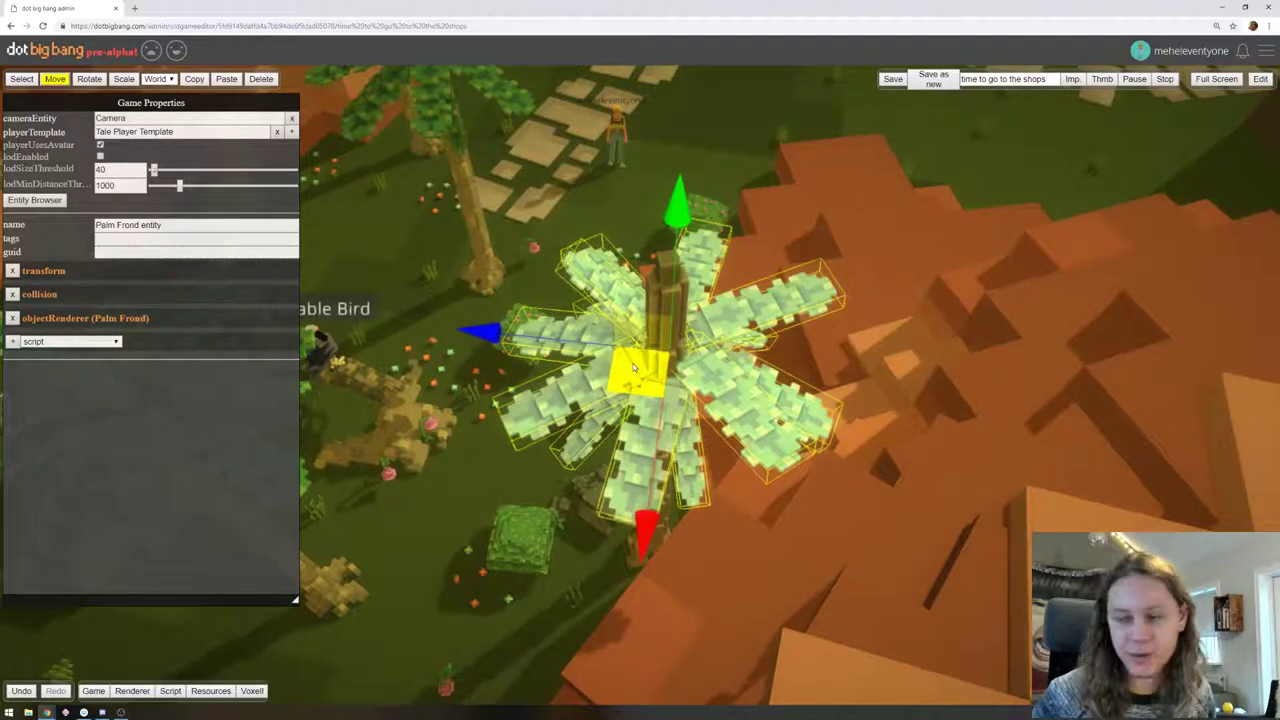
left_click_drag(678, 200, 653, 48)
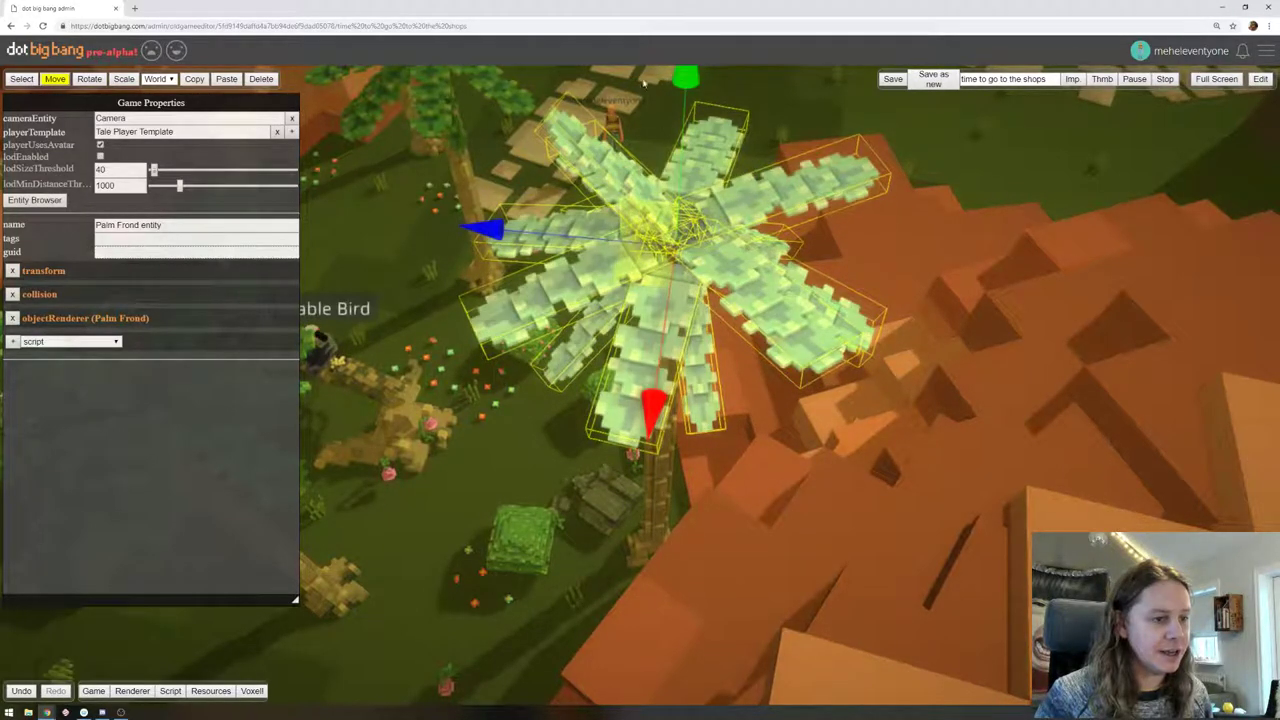
left_click_drag(994, 246, 467, 192)
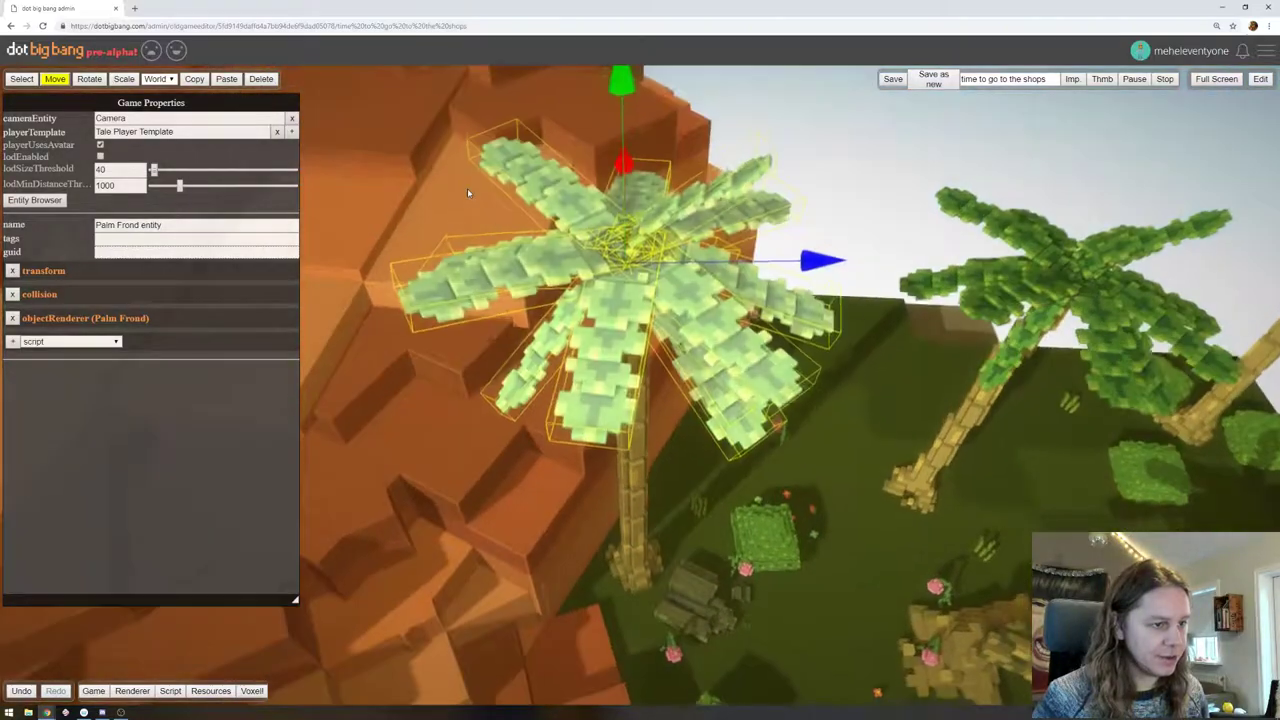
Turn the whole crown on the cliffside palm about the World vertical axis
left_click(89, 79)
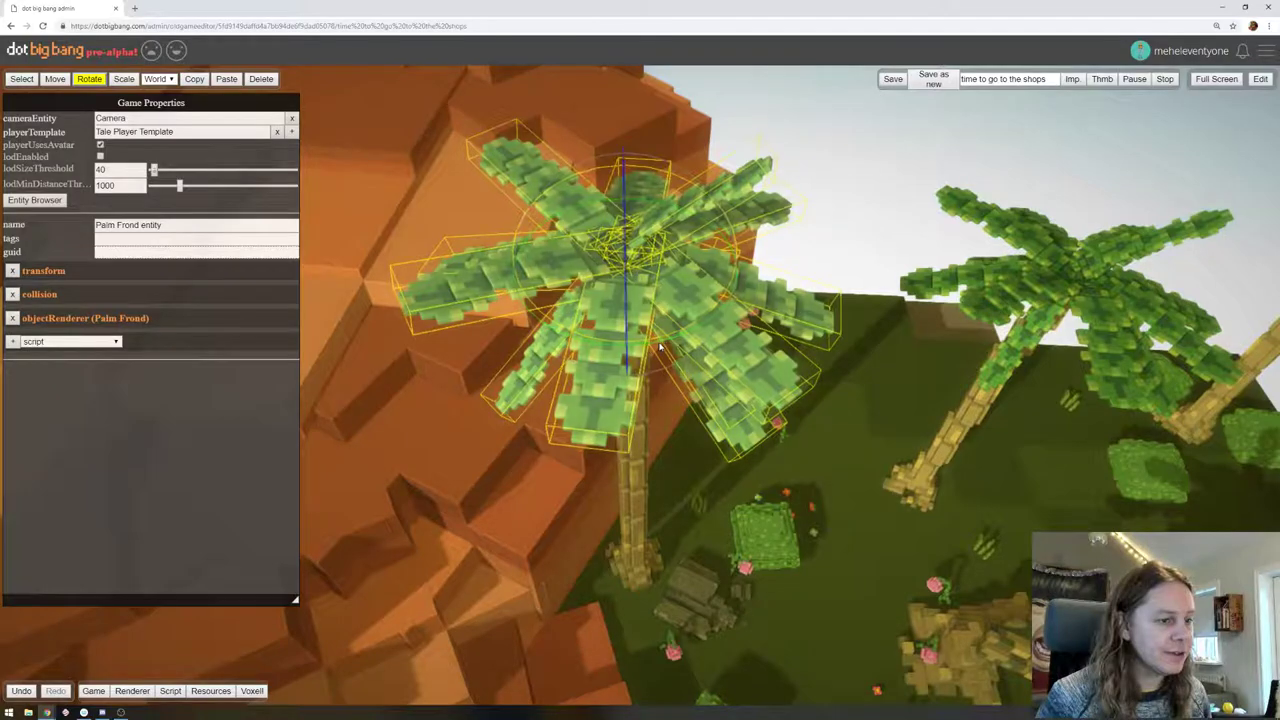
left_click_drag(660, 347, 579, 358)
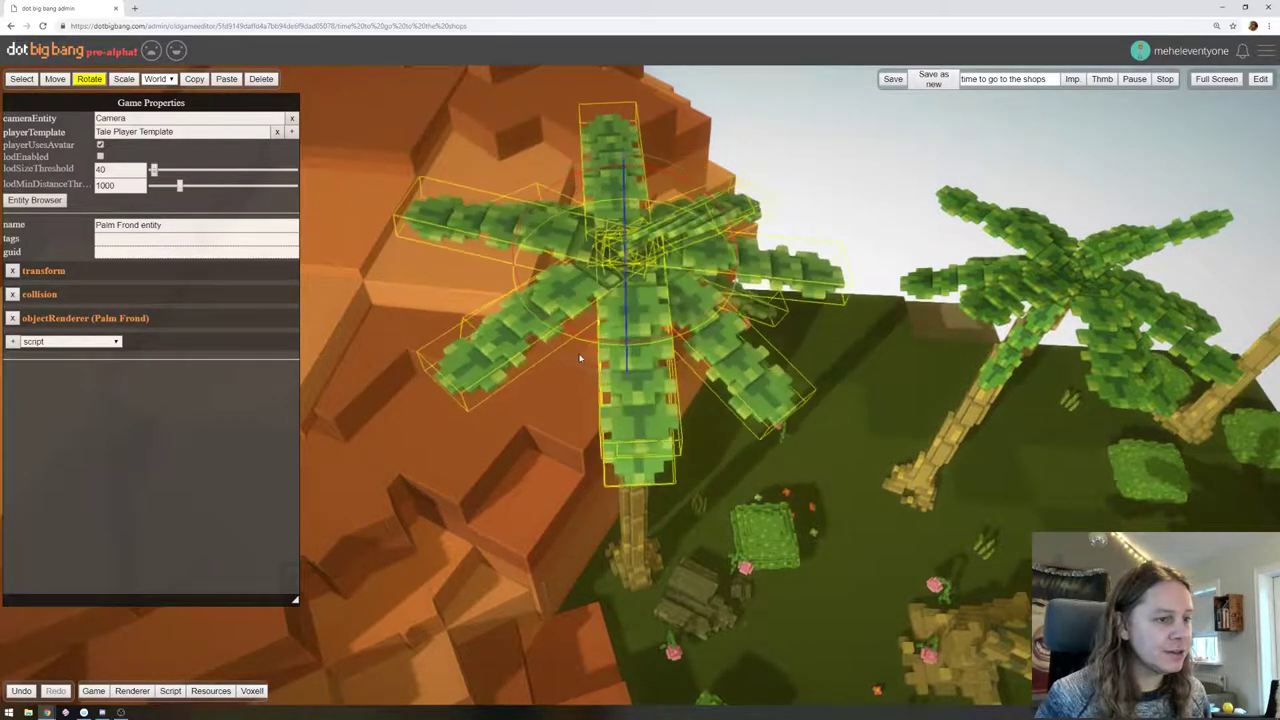
middle_click_drag(832, 346, 904, 449)
Rotate individual fronds of the cliffside palm's crown in Local space so they spread and droop at different angles
key("ctrl+v")
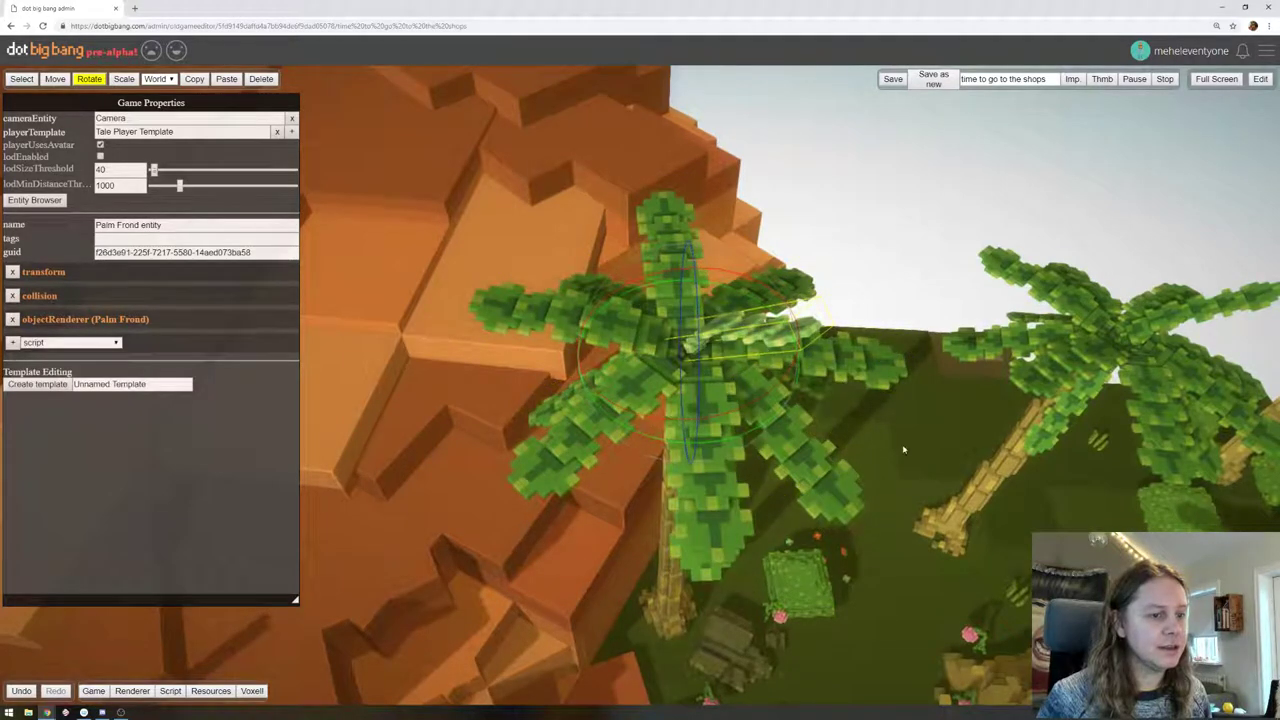
right_click_drag(903, 449, 908, 388)
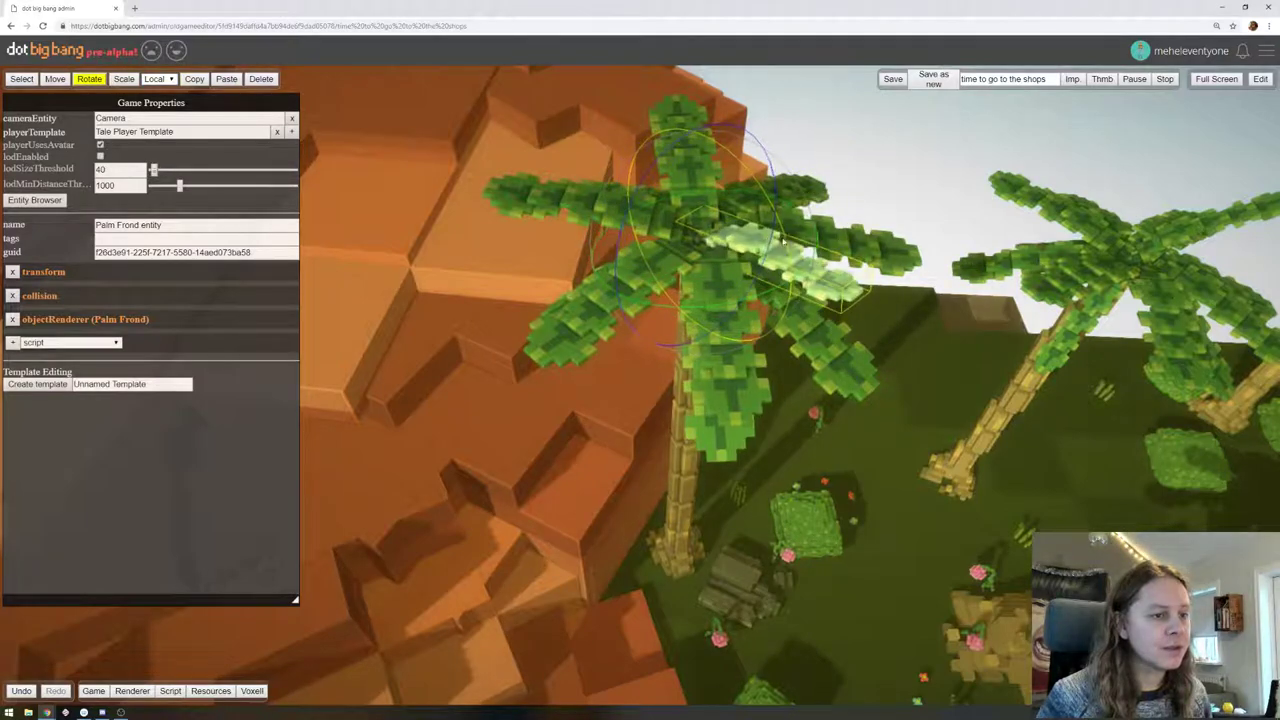
left_click(598, 292)
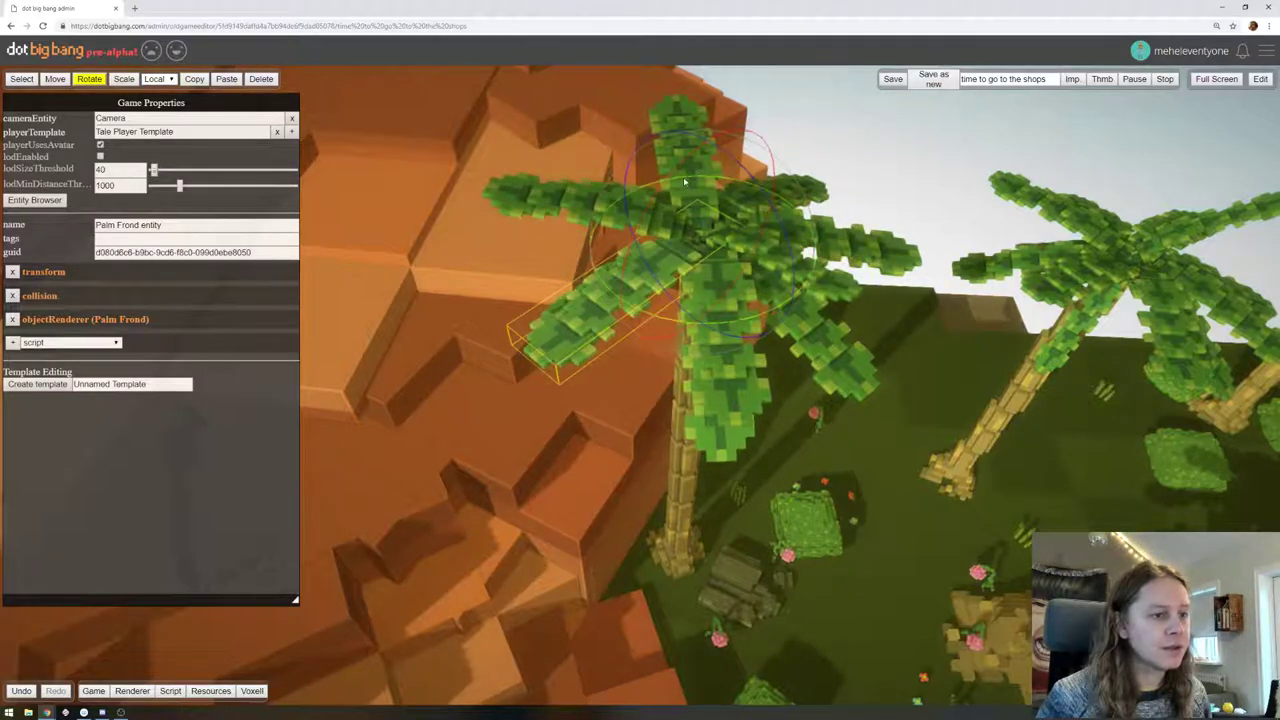
left_click(568, 219)
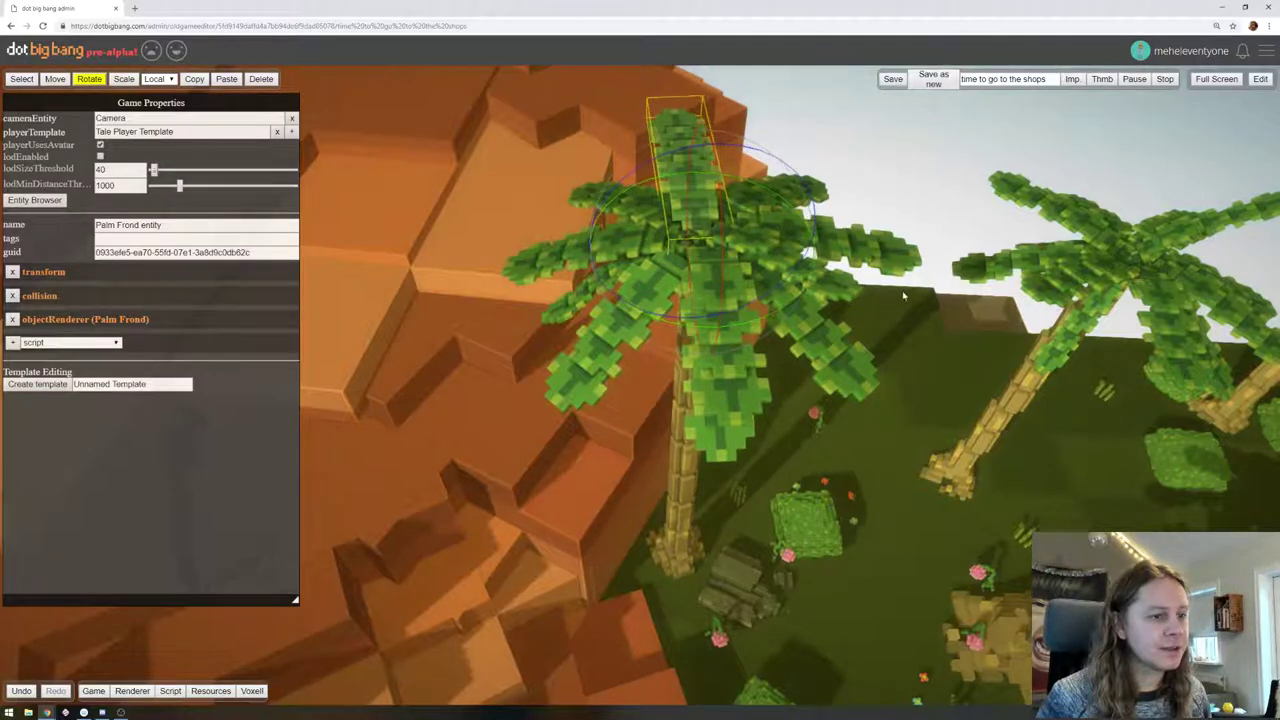
right_click_drag(904, 296, 590, 231)
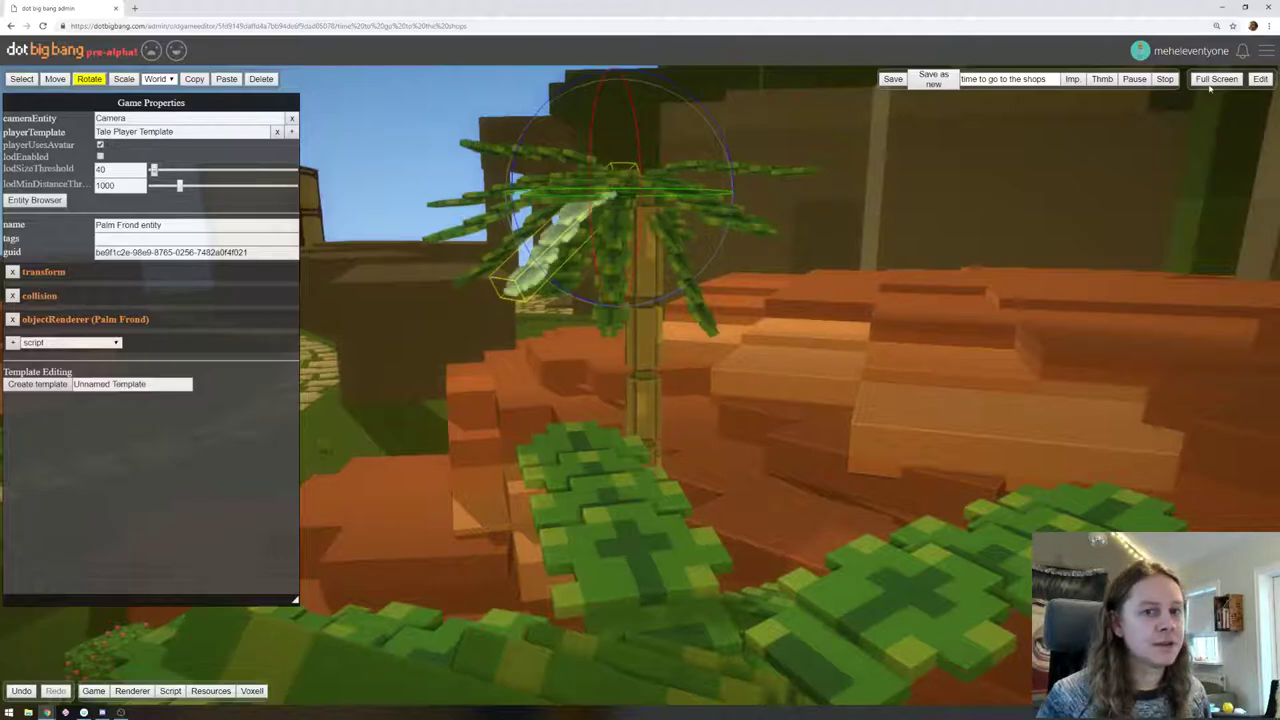
Playtest and walk the avatar past the Disagreeable Bird to examine the palm crowns and remaining bare trunks, returning to editing at the end
left_click(1256, 82)
key("w")
key("d")
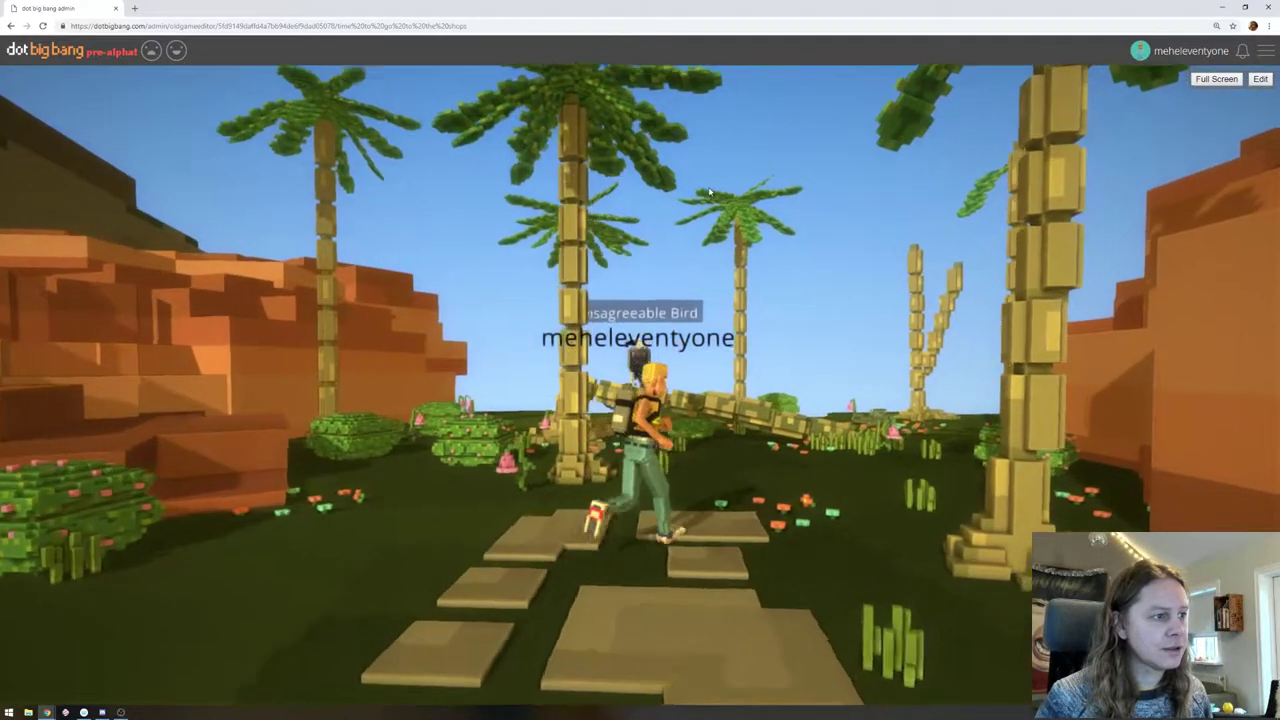
key("d")
key("w")
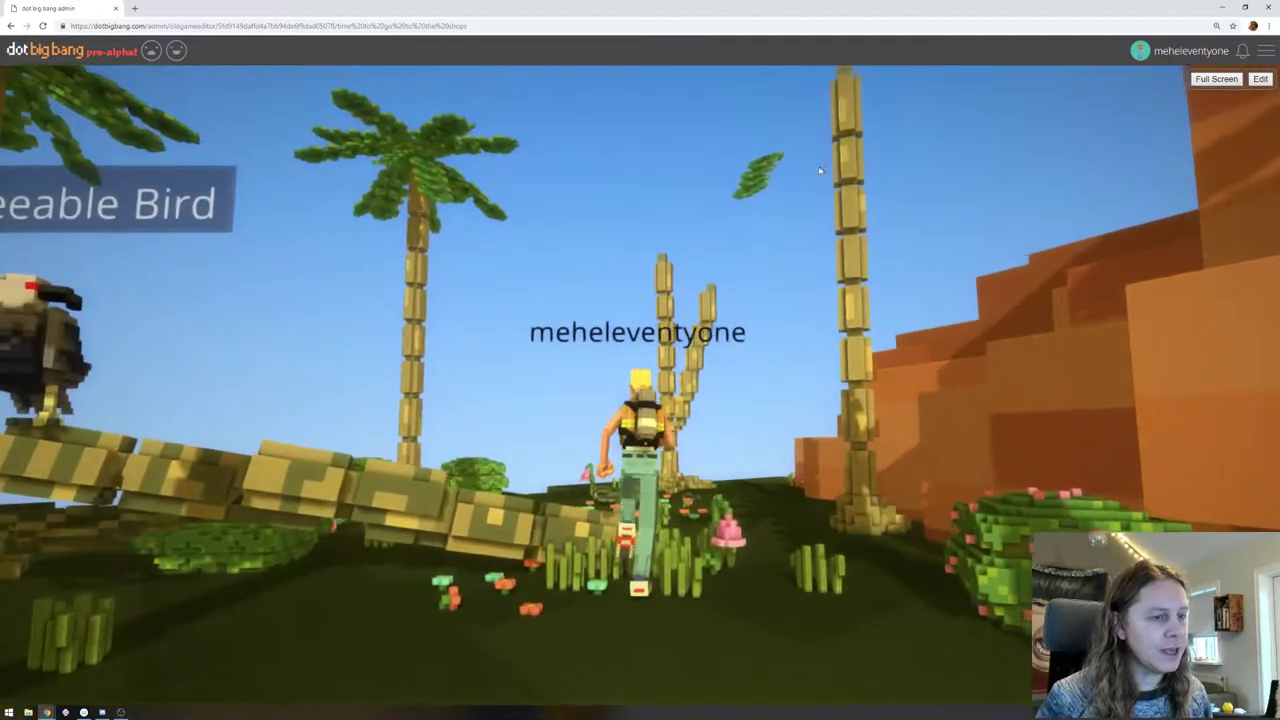
key("s")
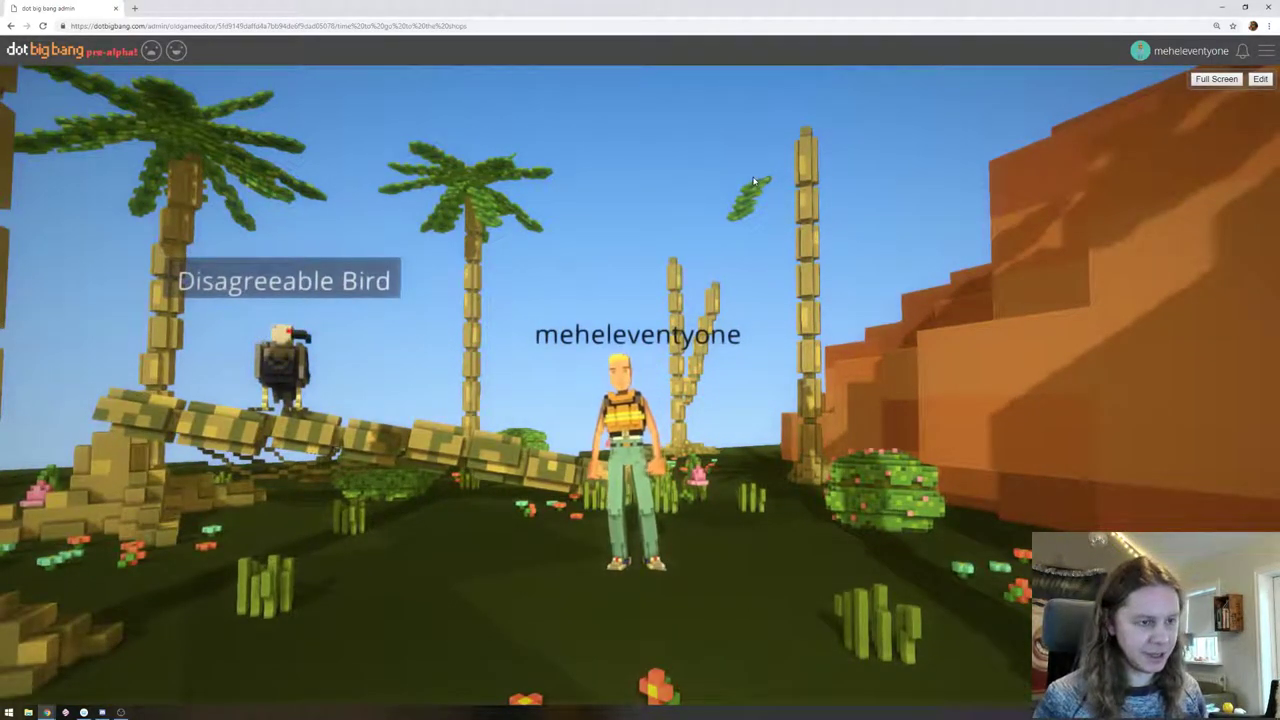
left_click(1260, 80)
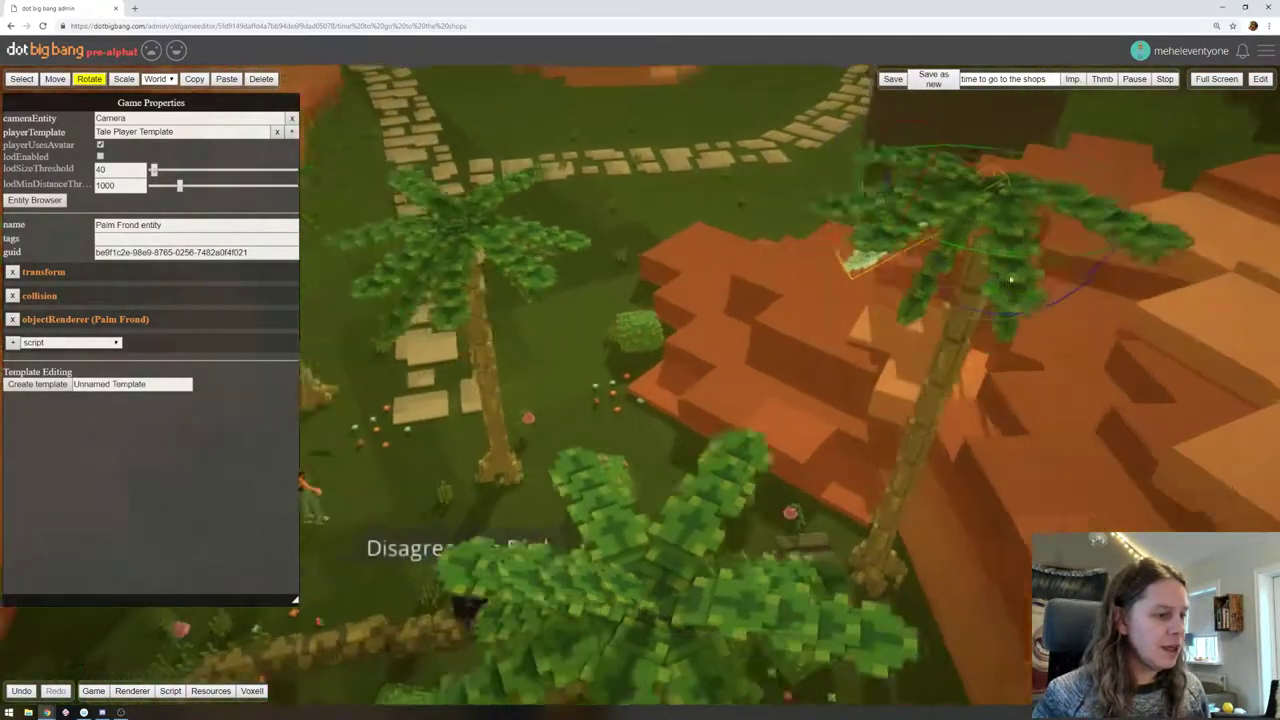
Delete the stray palm frond floating beside the bare trunk near the red cliff
right_click_drag(1010, 280, 617, 299)
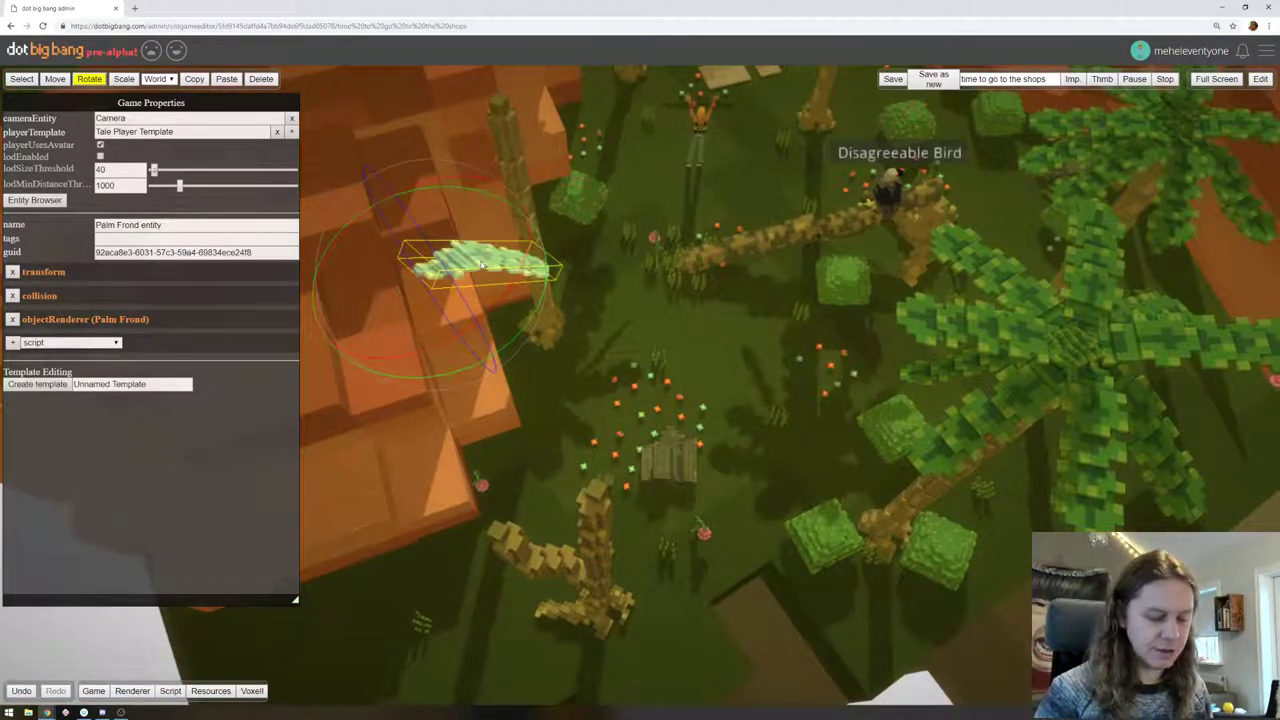
key("Delete")
right_click_drag(481, 264, 463, 131)
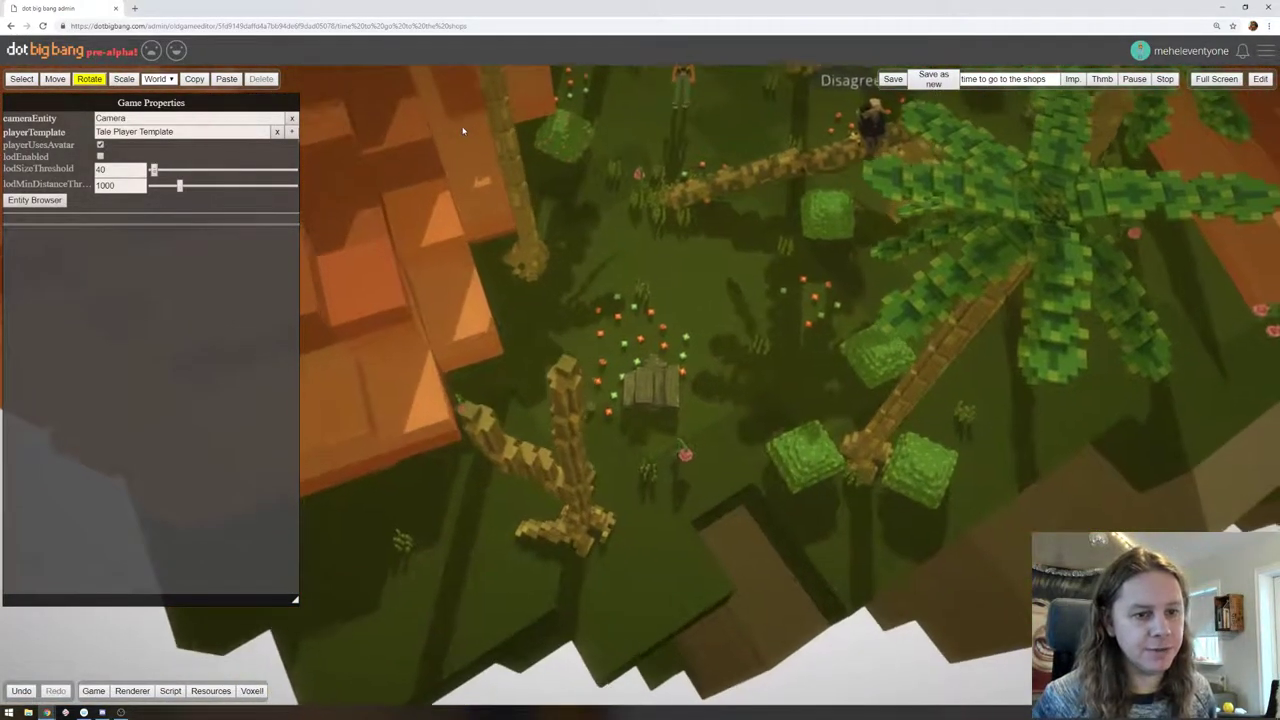
Select every frond of the crown on the palm surrounded by green bushes behind the Disagreeable Bird
right_click_drag(938, 247, 741, 187)
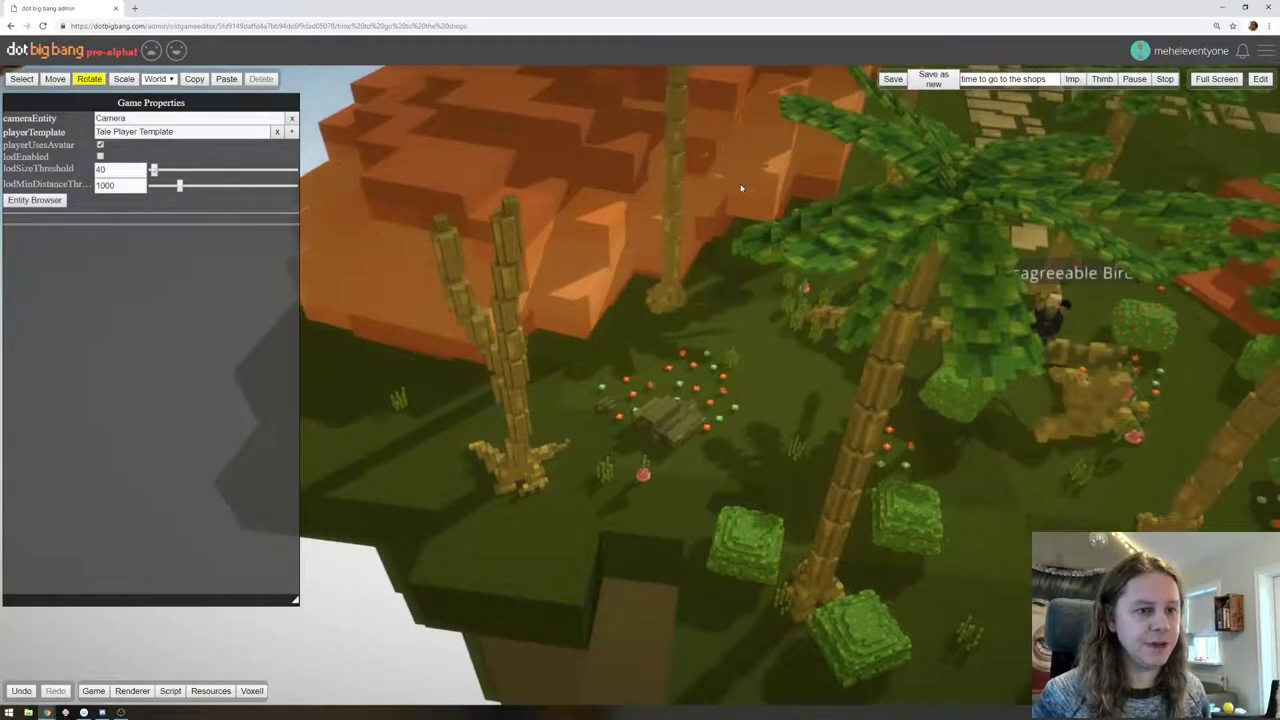
left_click(900, 264)
left_click(986, 352, "shift")
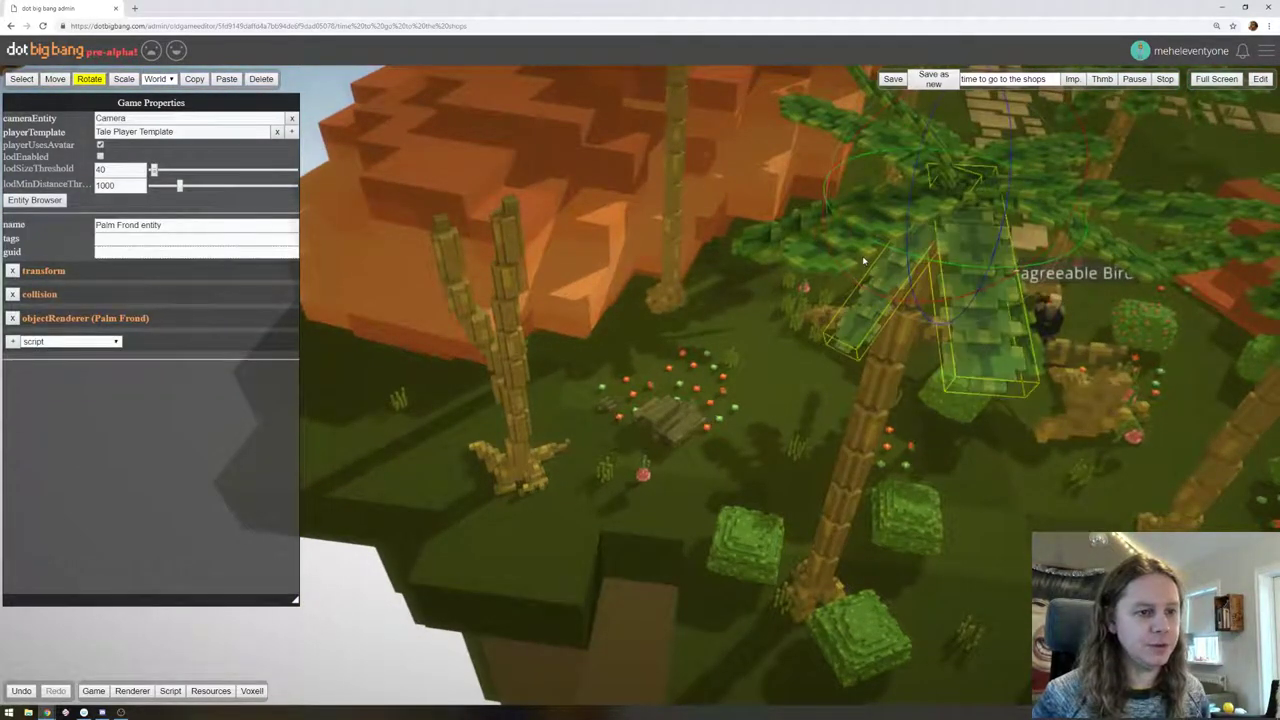
left_click(826, 250, "shift")
left_click(762, 238, "shift")
left_click(826, 126, "shift")
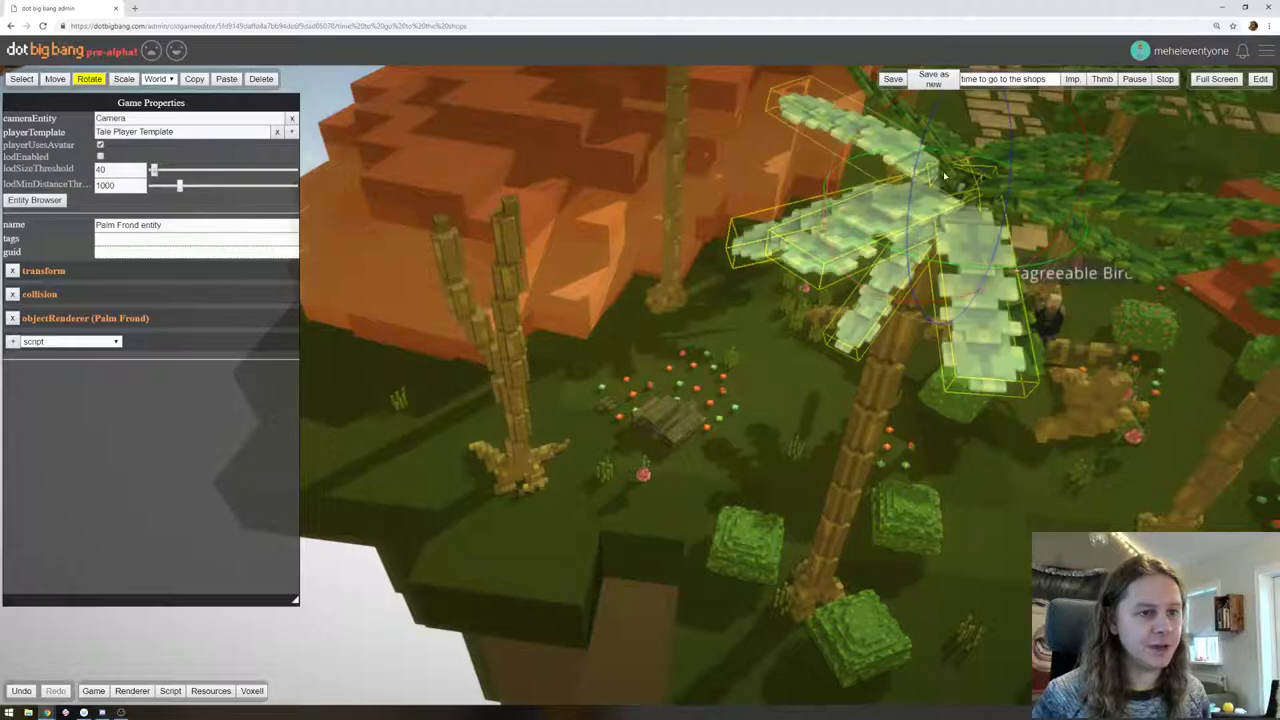
left_click(1089, 242, "shift")
right_click_drag(1130, 335, 1041, 371)
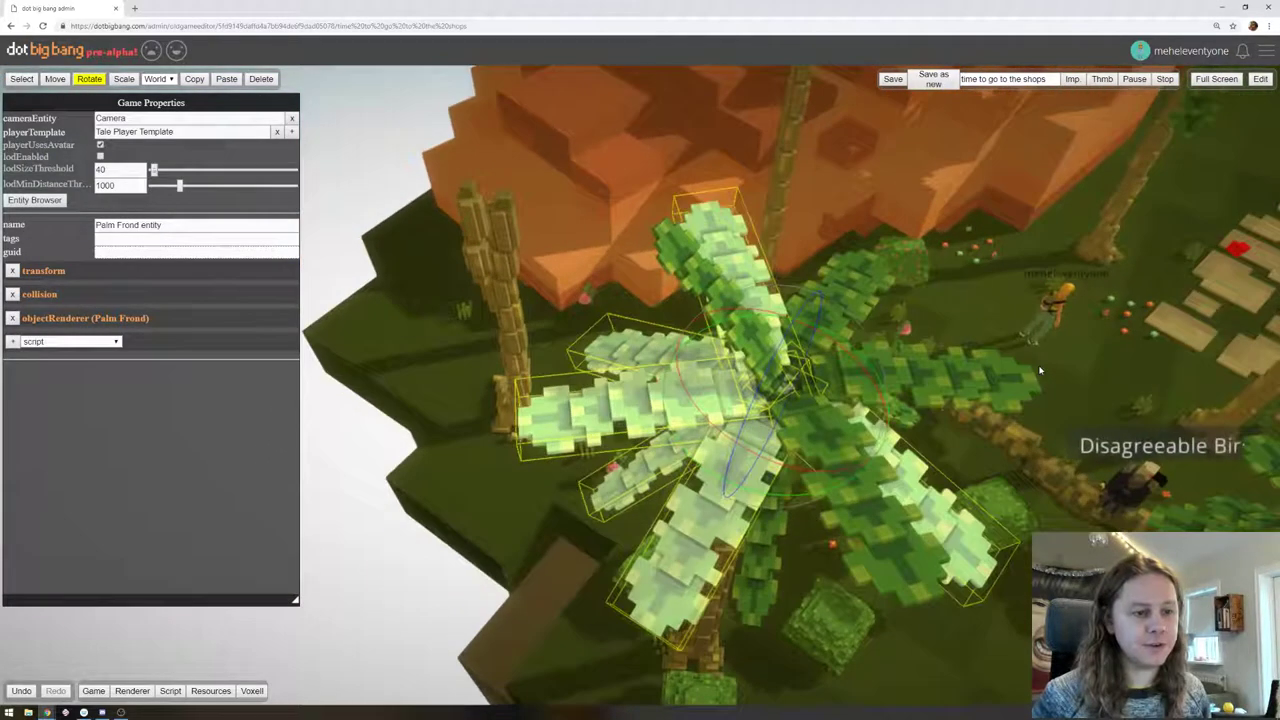
left_click(769, 555, "shift")
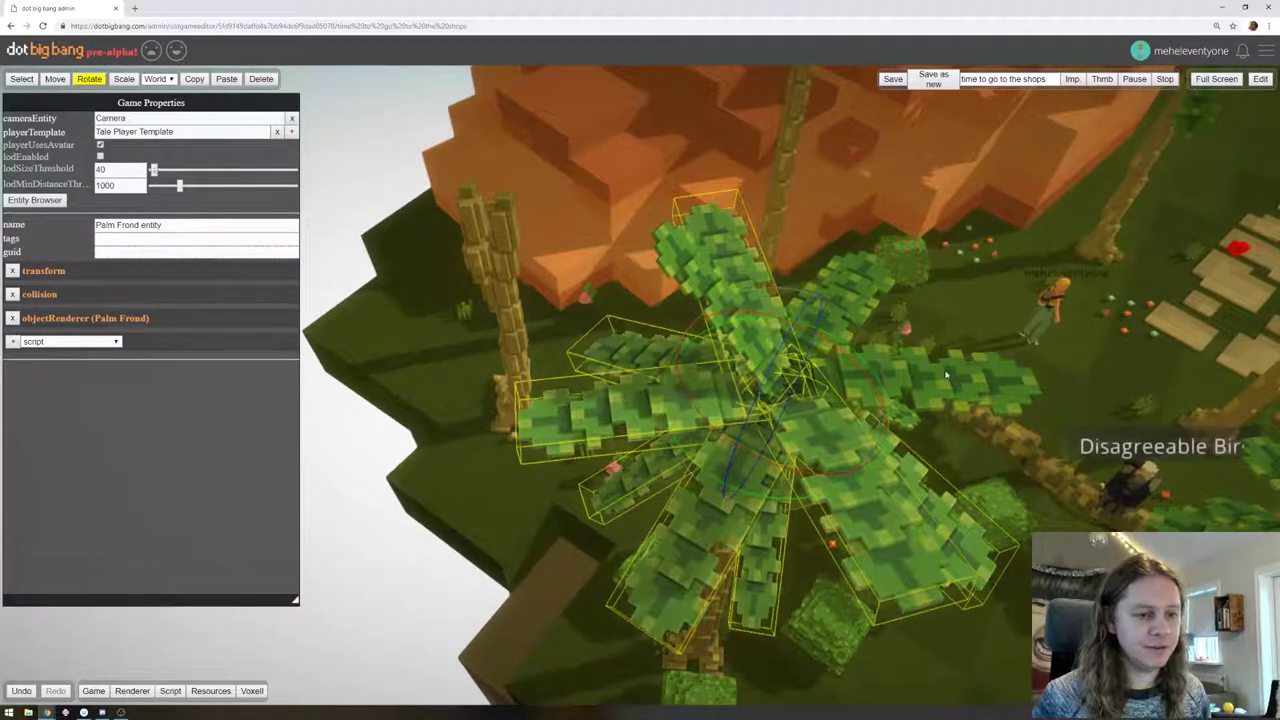
left_click(948, 375, "shift")
left_click(850, 292, "shift")
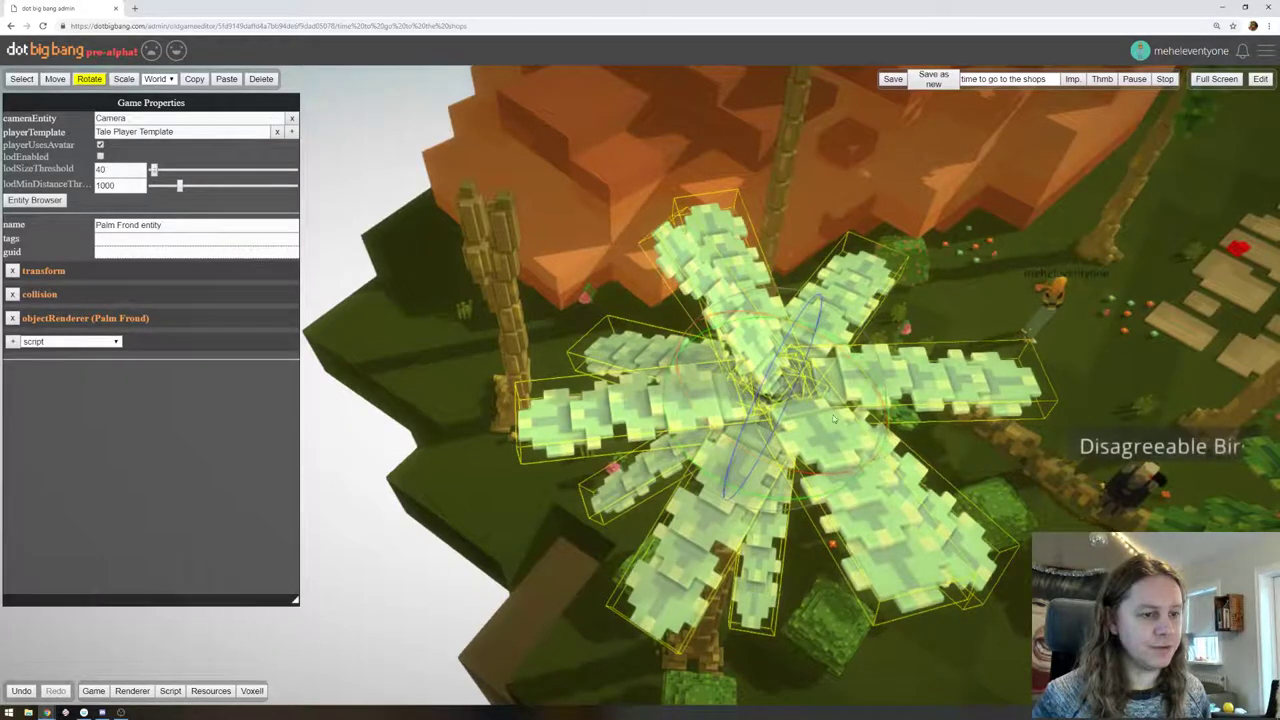
right_click_drag(1008, 483, 979, 424)
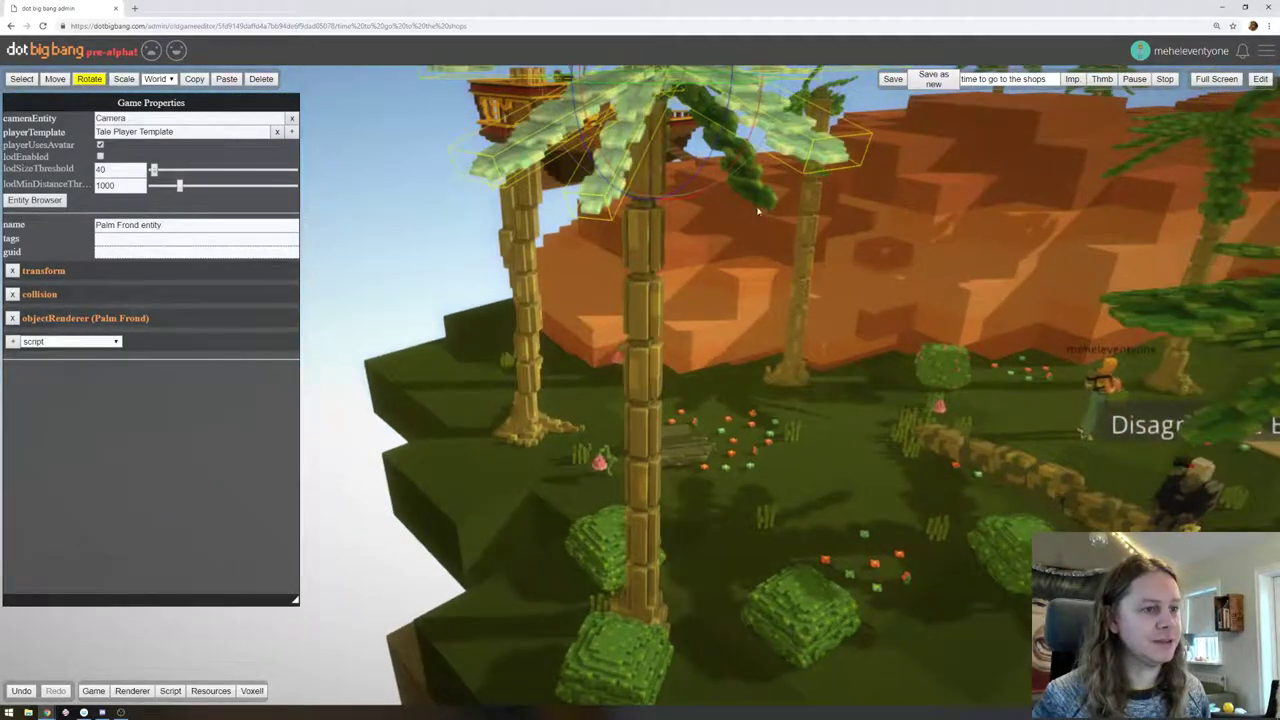
right_click_drag(925, 249, 486, 186)
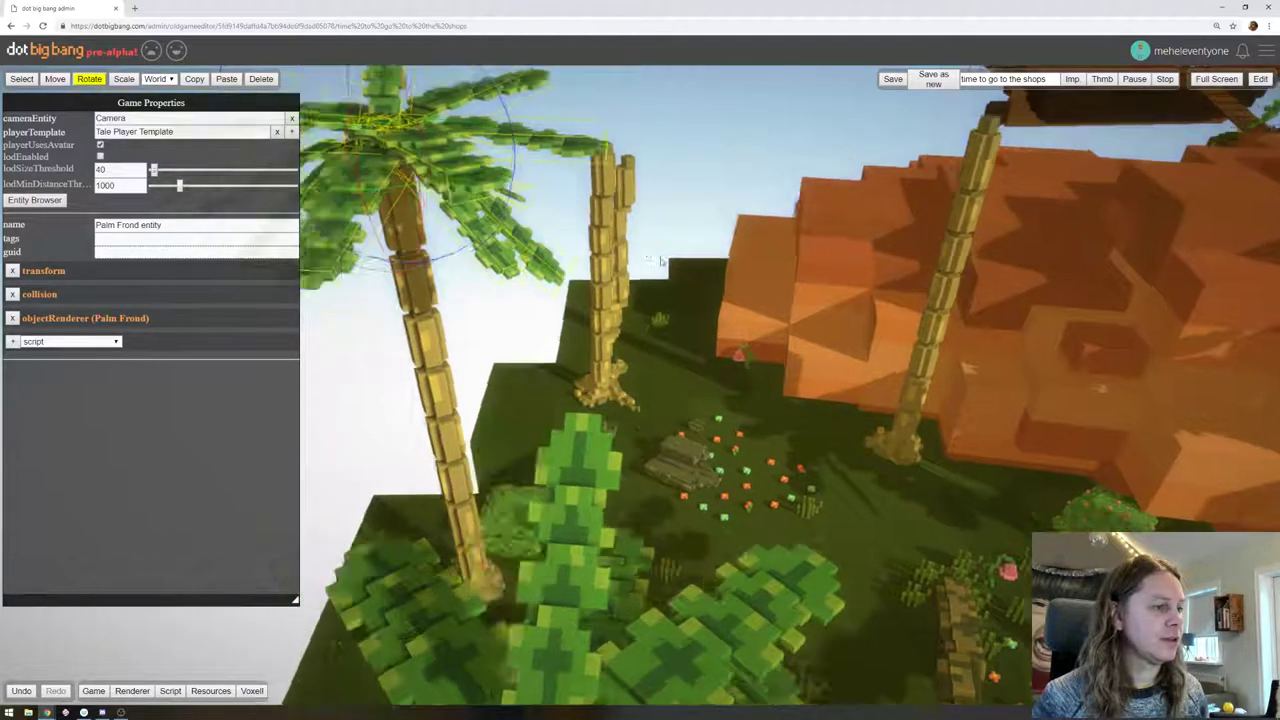
Move a copy of the selected crown over the taller trunk of the forked bare palm near the island's edge
right_click_drag(481, 188, 825, 300)
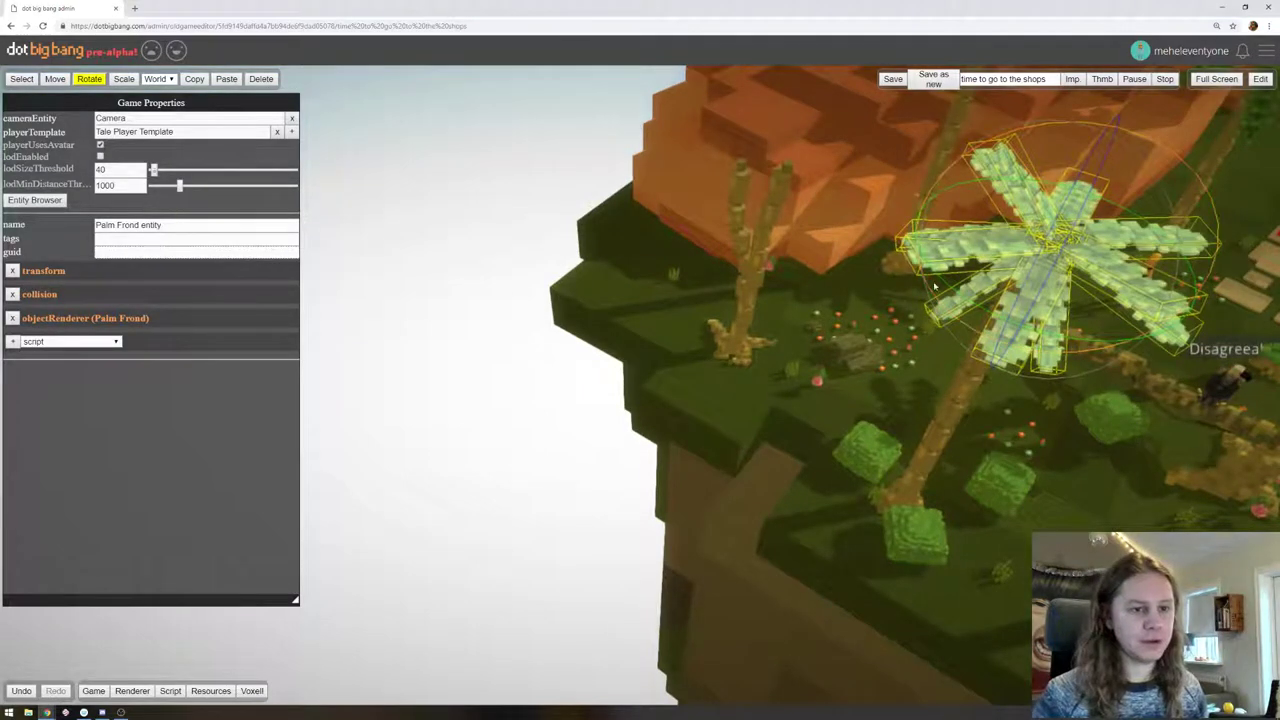
left_click(56, 80)
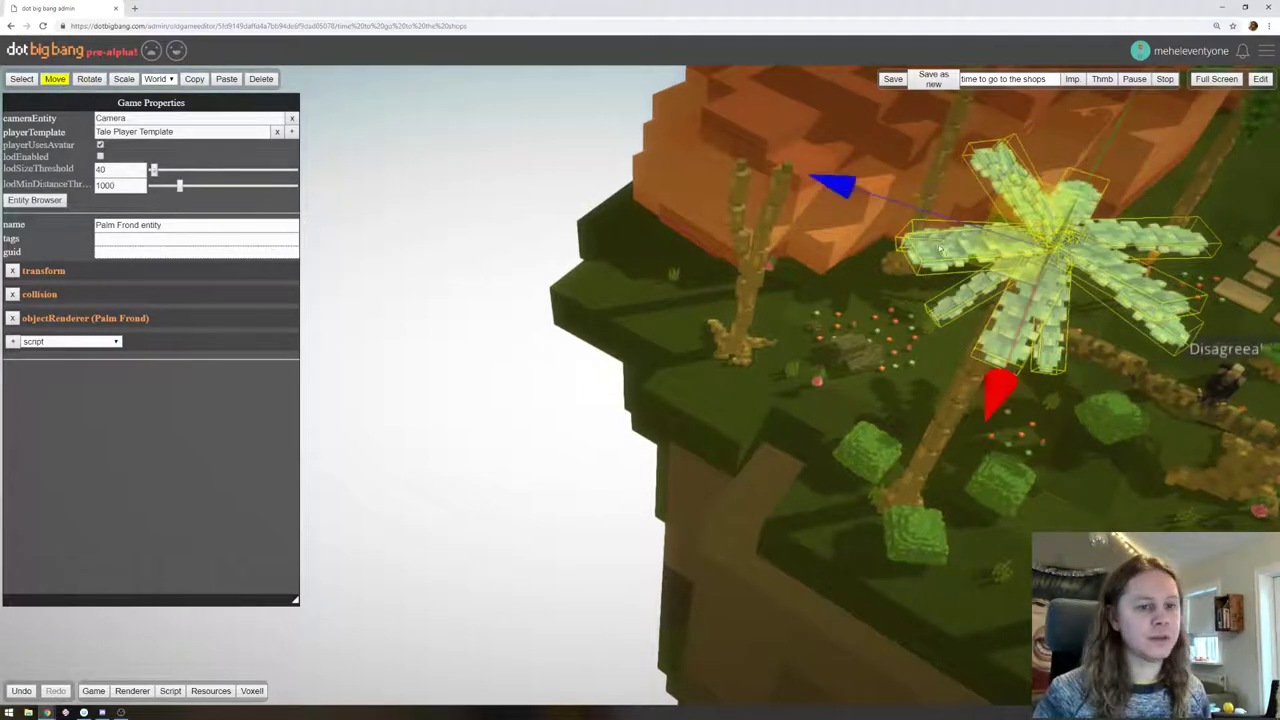
left_click_drag(1000, 251, 755, 148)
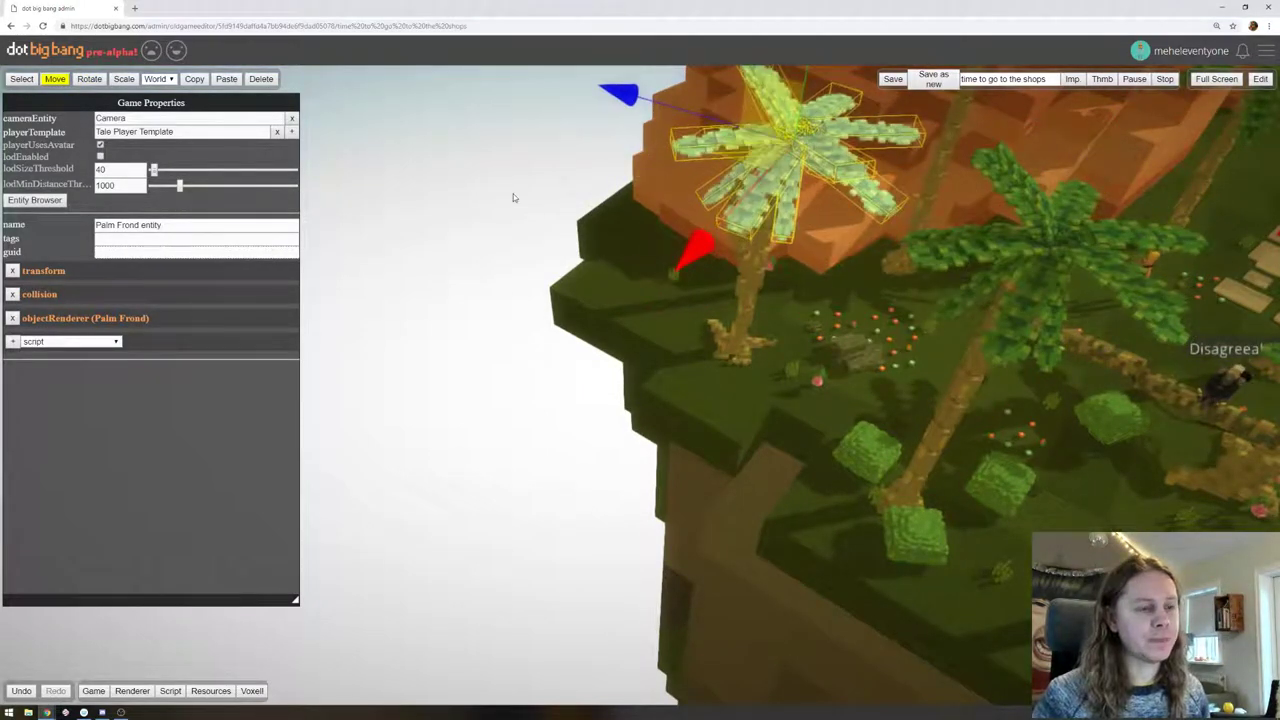
right_click_drag(513, 197, 764, 197)
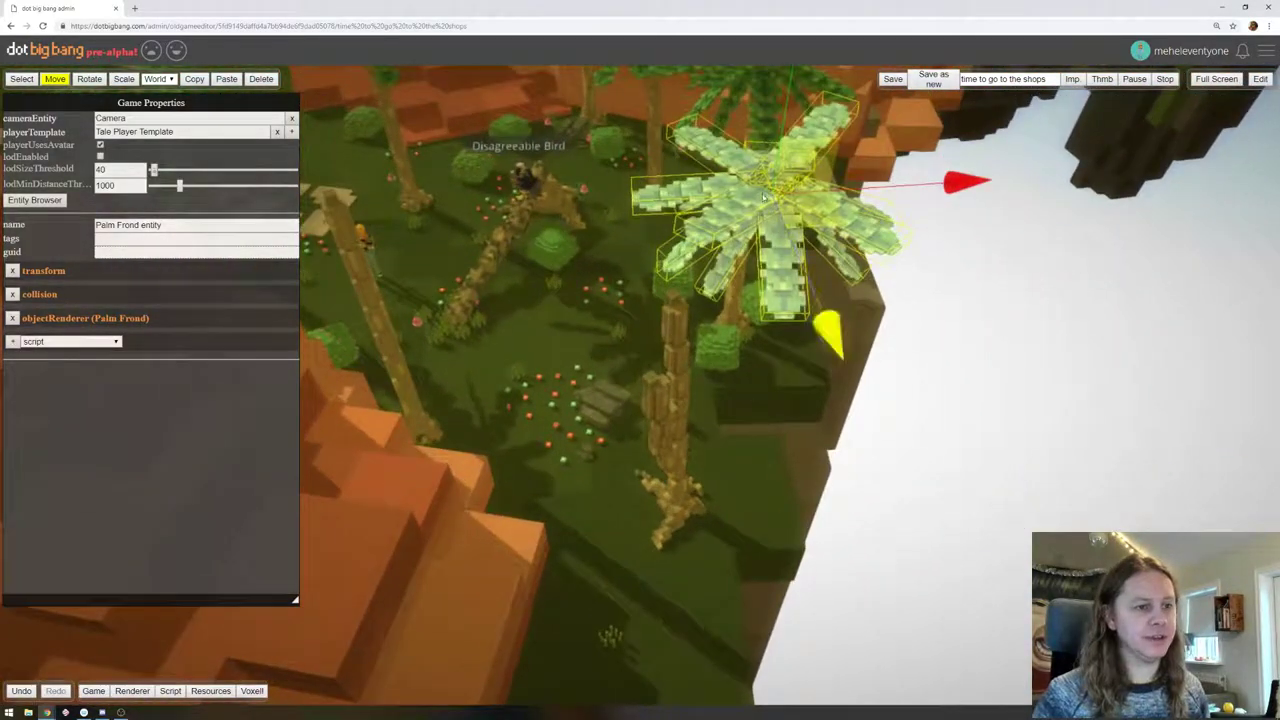
left_click_drag(764, 197, 708, 172)
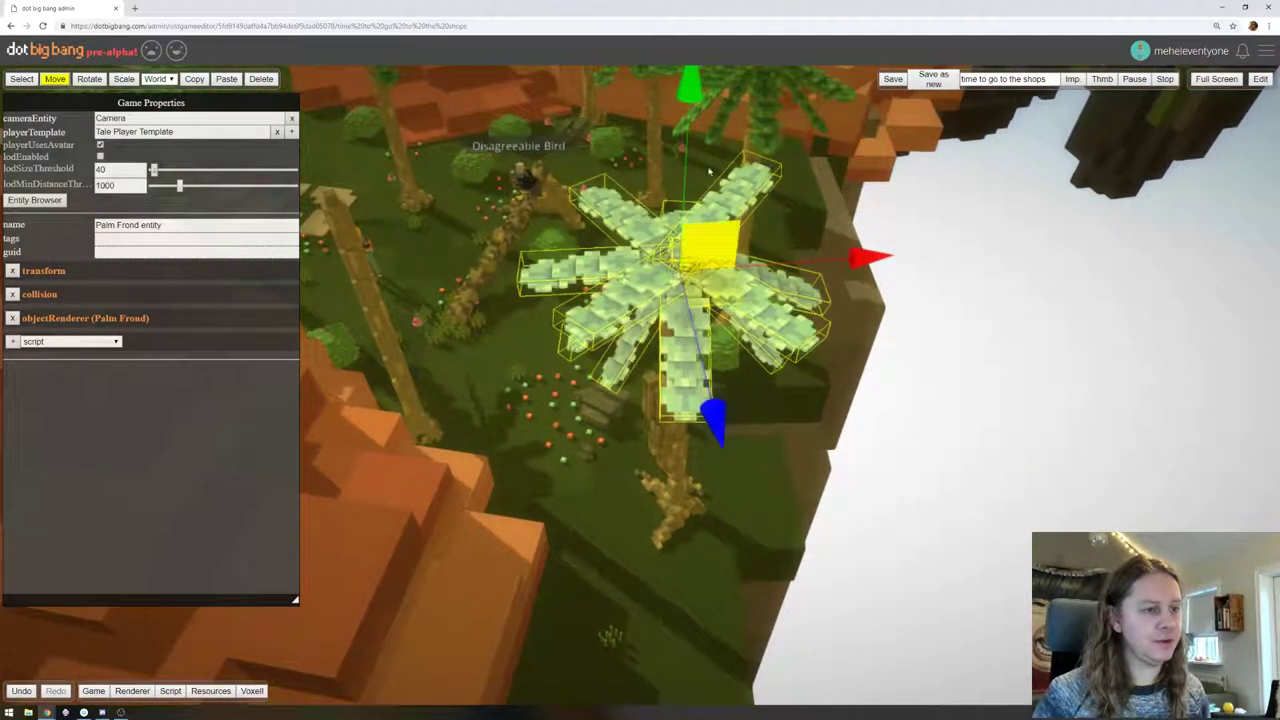
left_click_drag(690, 90, 687, 127)
right_click_drag(640, 205, 721, 218)
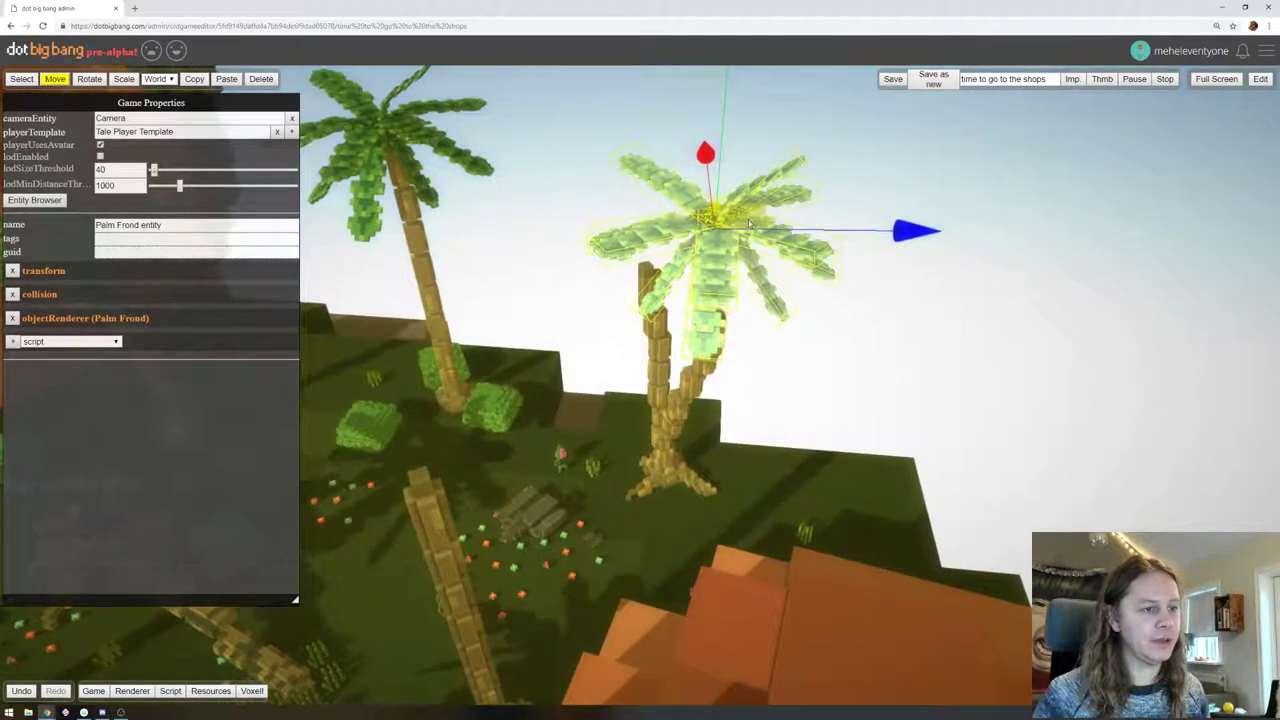
left_click_drag(749, 223, 678, 245)
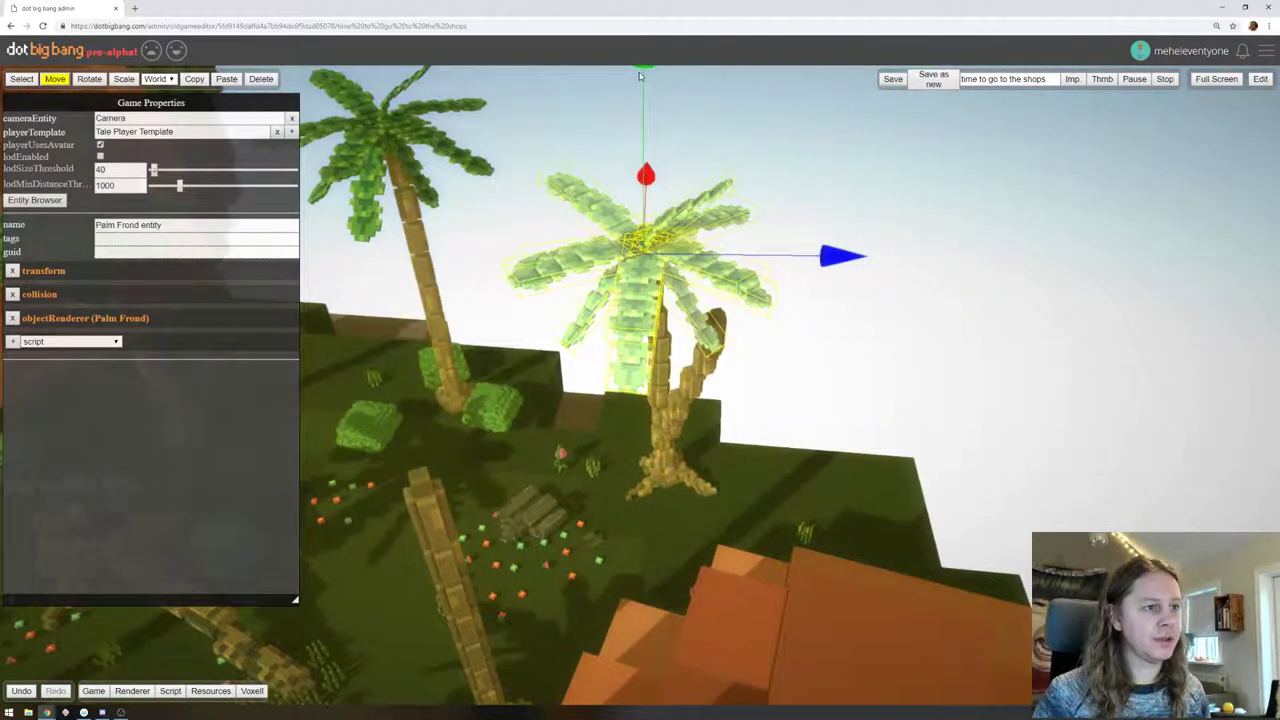
left_click_drag(642, 72, 643, 88)
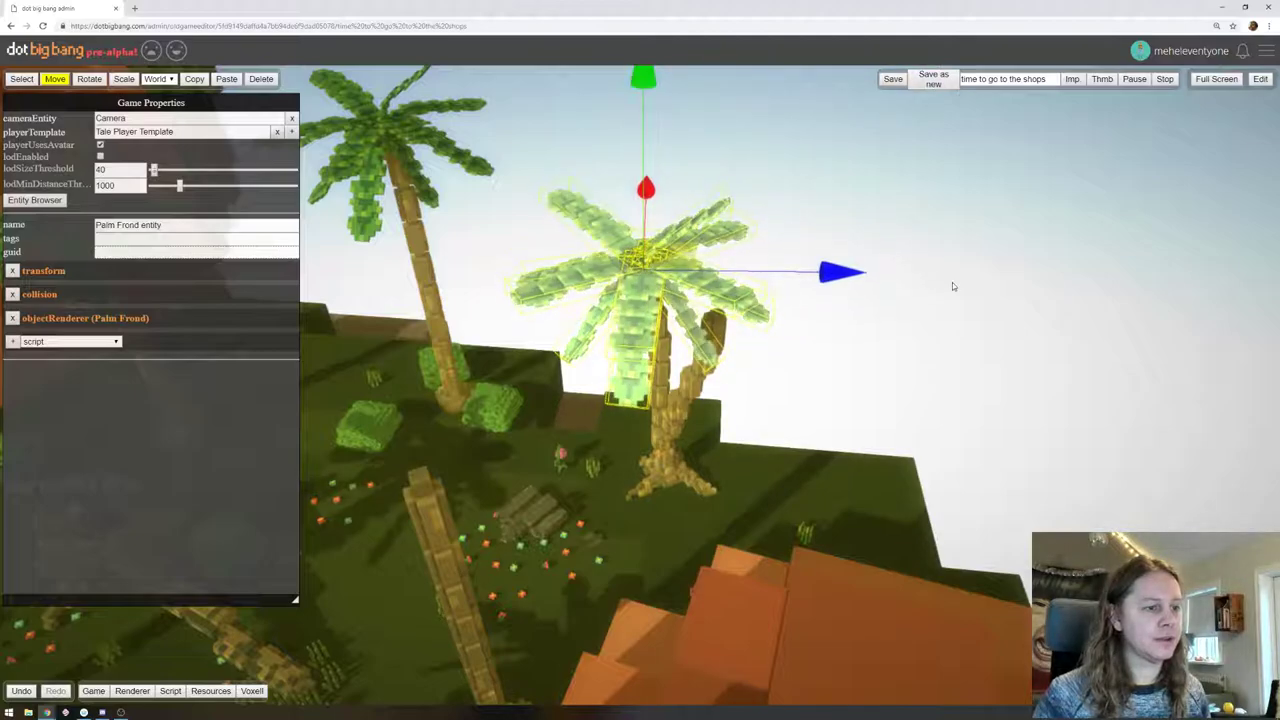
Lower the copied crown and center it on the tip of the forked palm's taller trunk, aligning it from several sides
right_click_drag(953, 287, 575, 284)
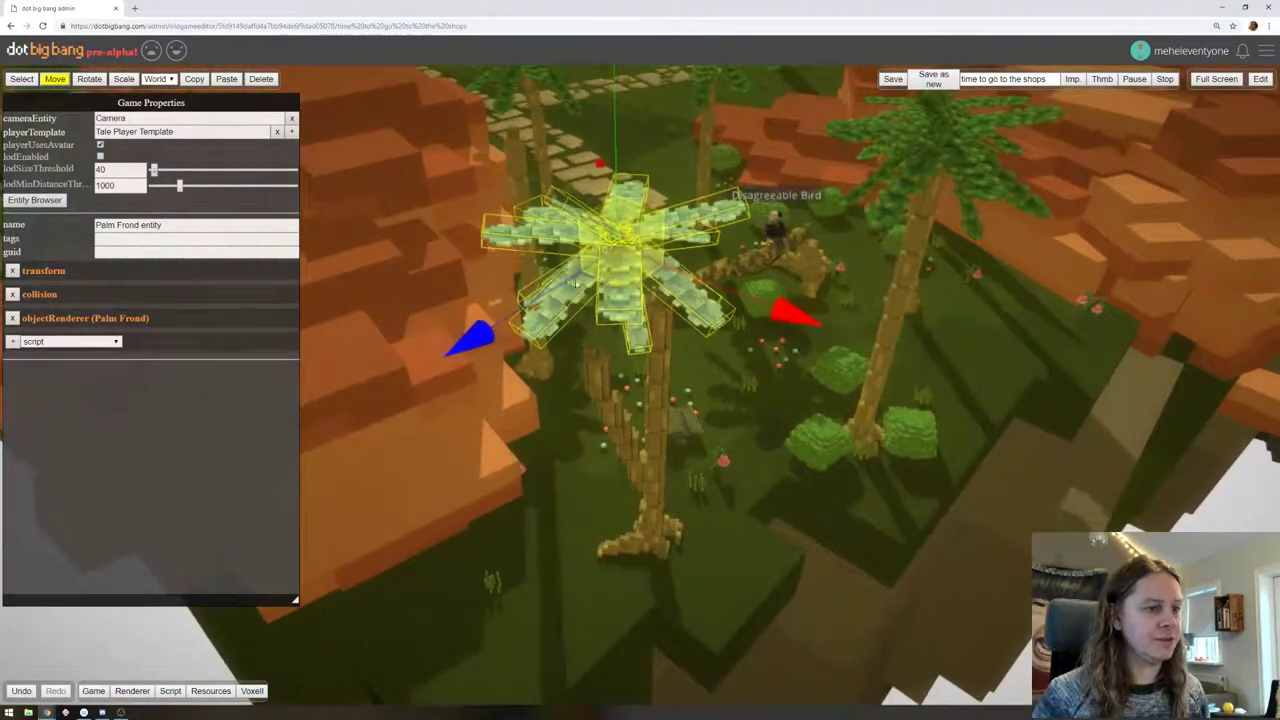
left_click_drag(628, 268, 670, 310)
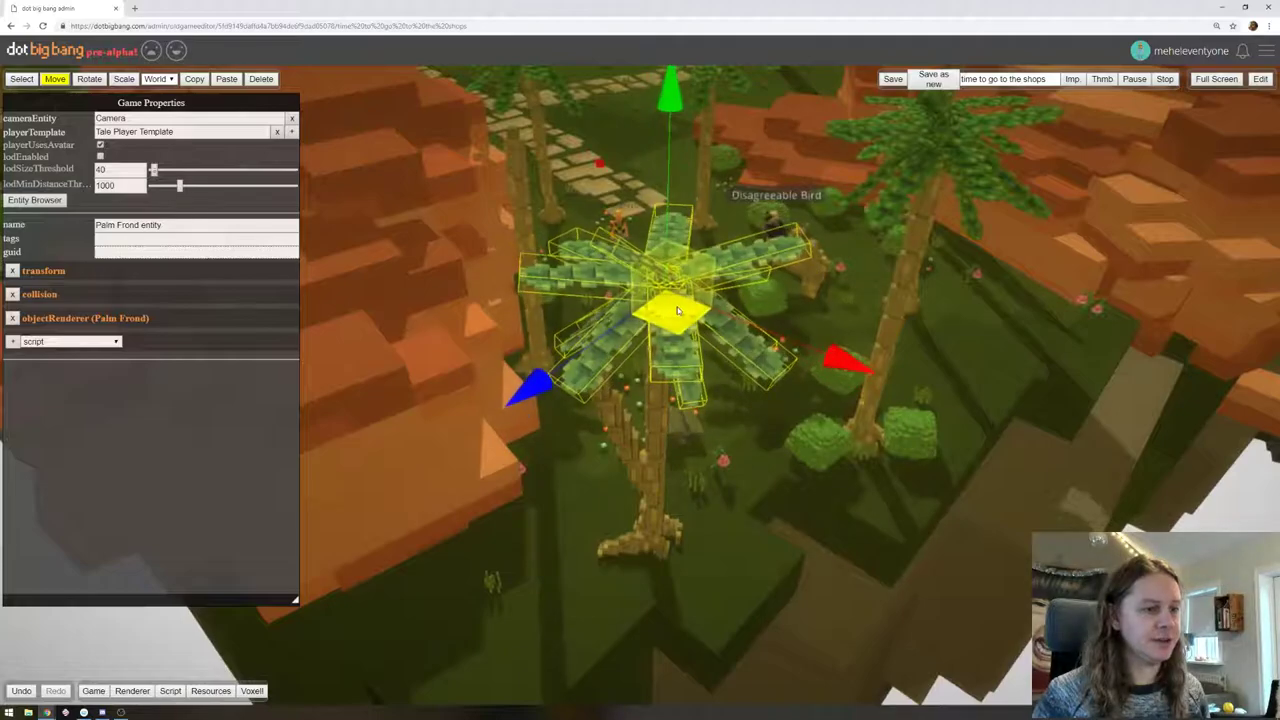
left_click_drag(678, 103, 678, 114)
right_click_drag(767, 435, 590, 288)
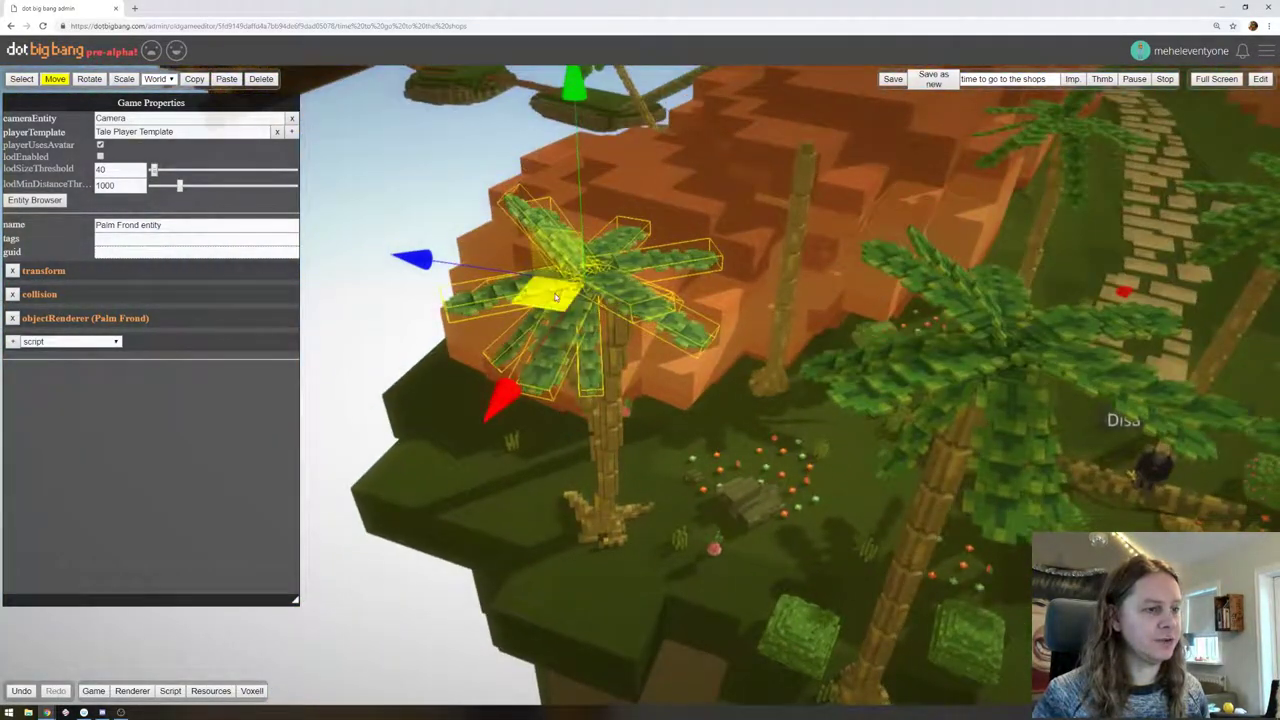
mouse_move(592, 283)
left_mouse_down()
mouse_move(565, 238)
mouse_move(594, 307)
left_mouse_up()
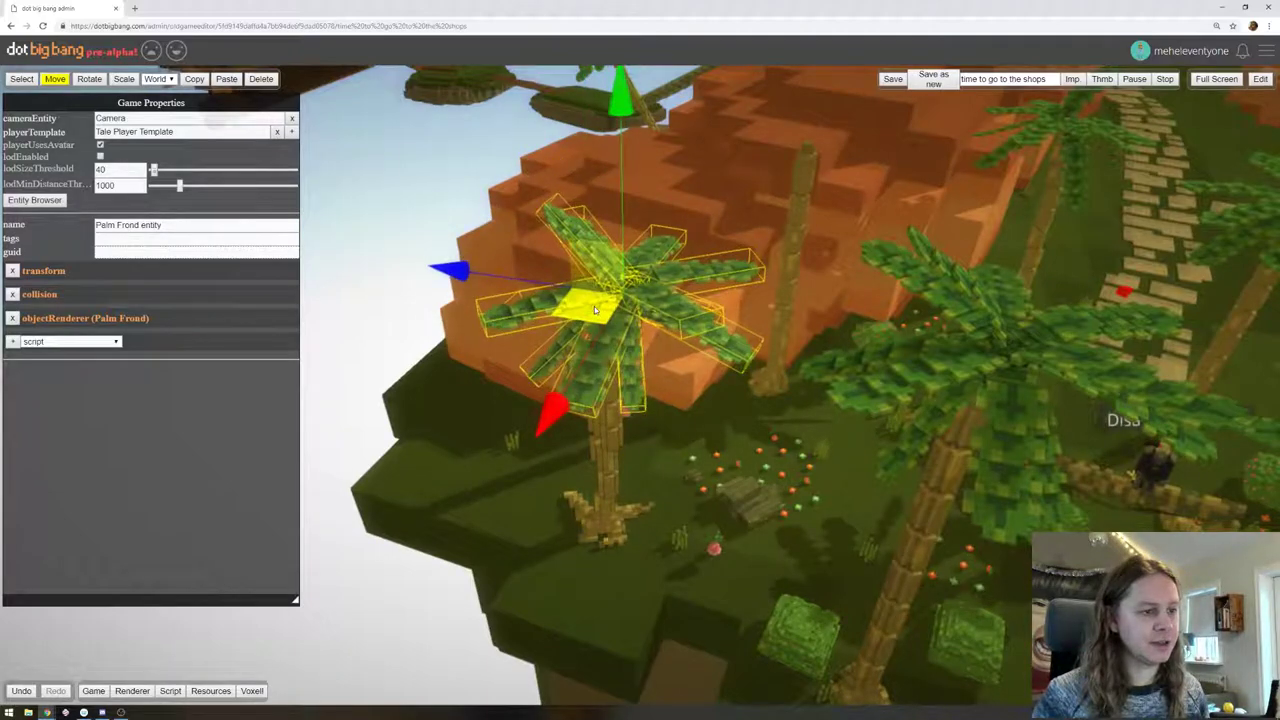
left_click_drag(628, 89, 628, 107)
right_click_drag(610, 235, 892, 266)
left_click_drag(746, 292, 713, 298)
right_click_drag(859, 373, 588, 376)
left_click_drag(635, 311, 623, 311)
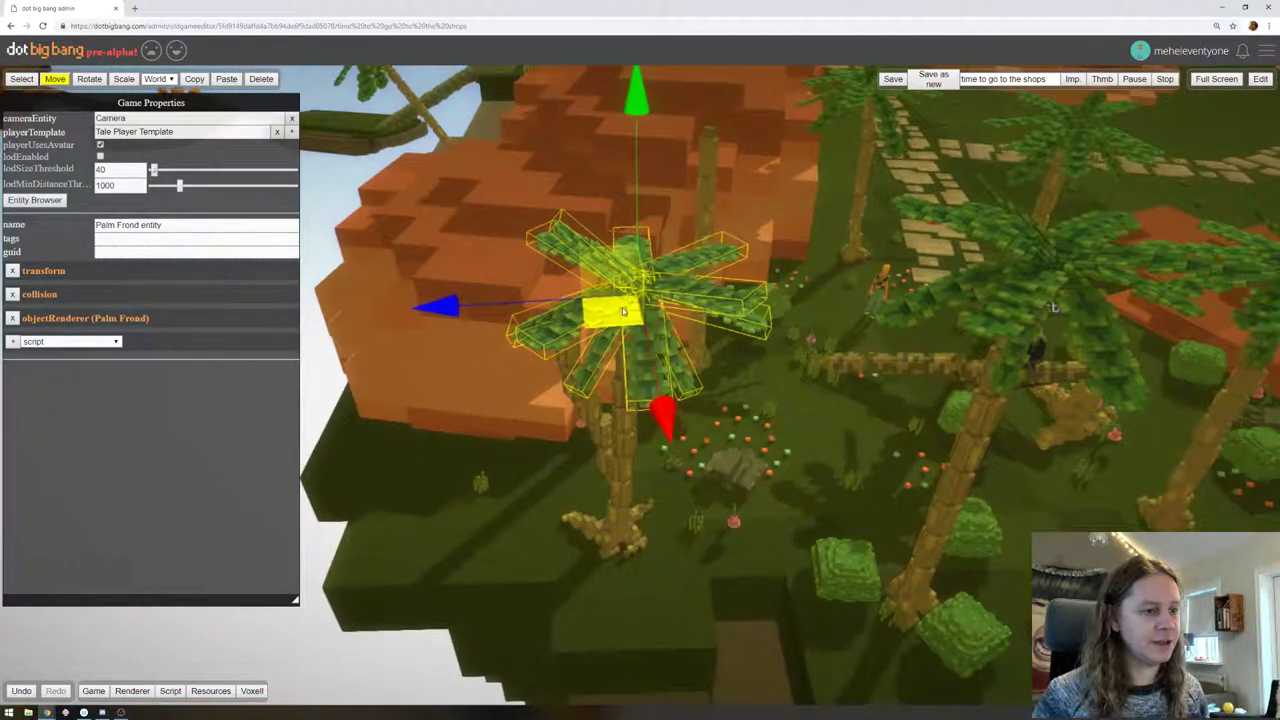
right_click_drag(644, 116, 986, 168)
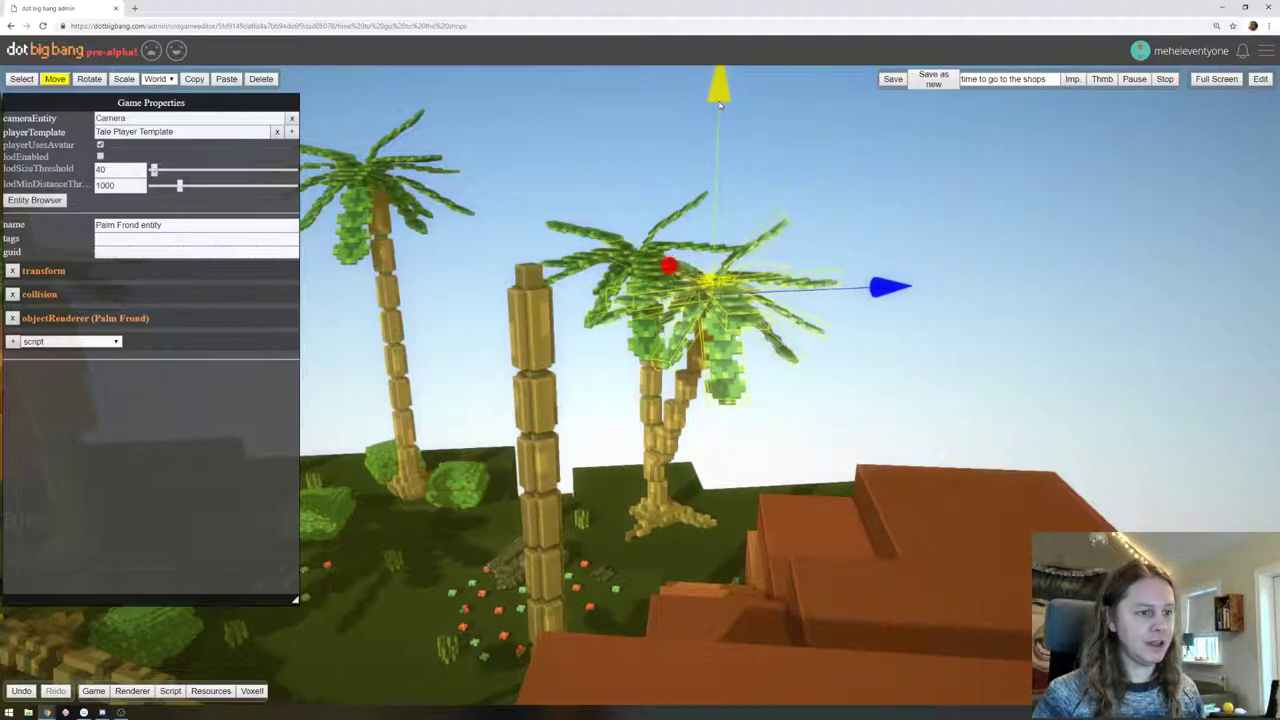
Position the selected crown of palm fronds on top of the shorter trunk of the double palm
right_click_drag(848, 387, 420, 429)
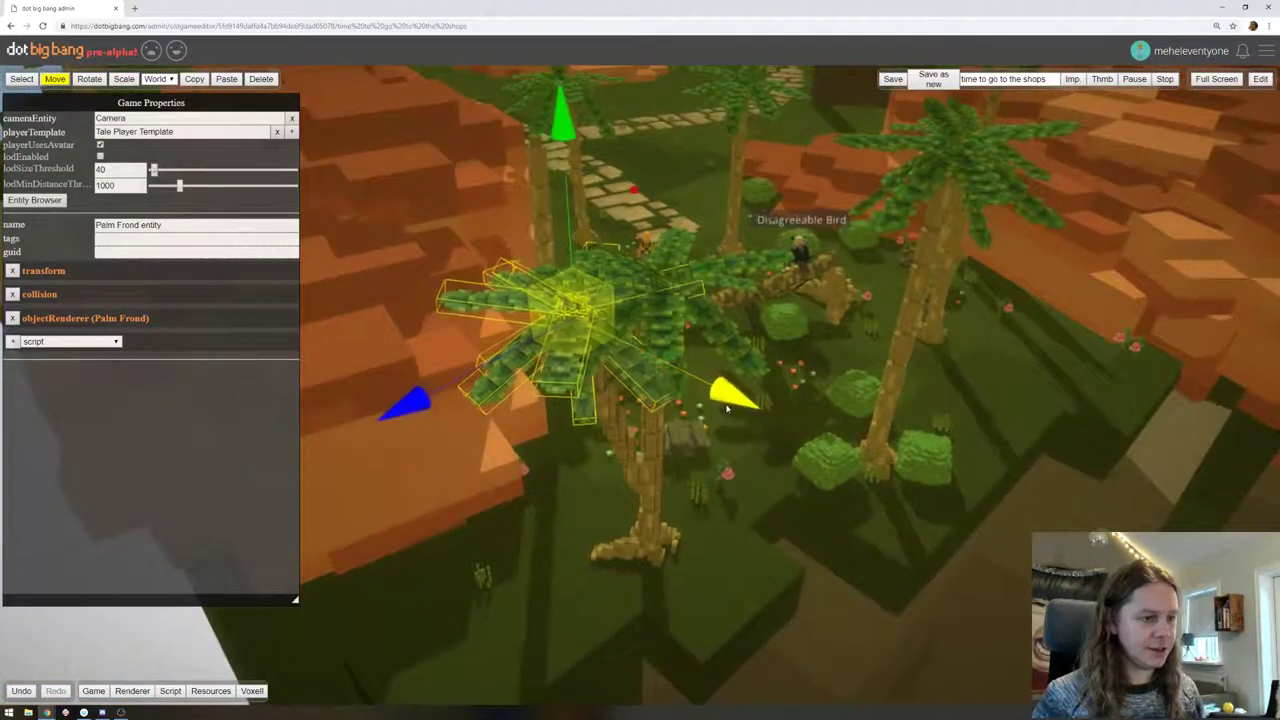
mouse_move(600, 345)
left_mouse_down()
mouse_move(515, 450)
mouse_move(477, 463)
mouse_move(586, 381)
mouse_move(592, 356)
left_mouse_up()
middle_click_drag(557, 364, 921, 259)
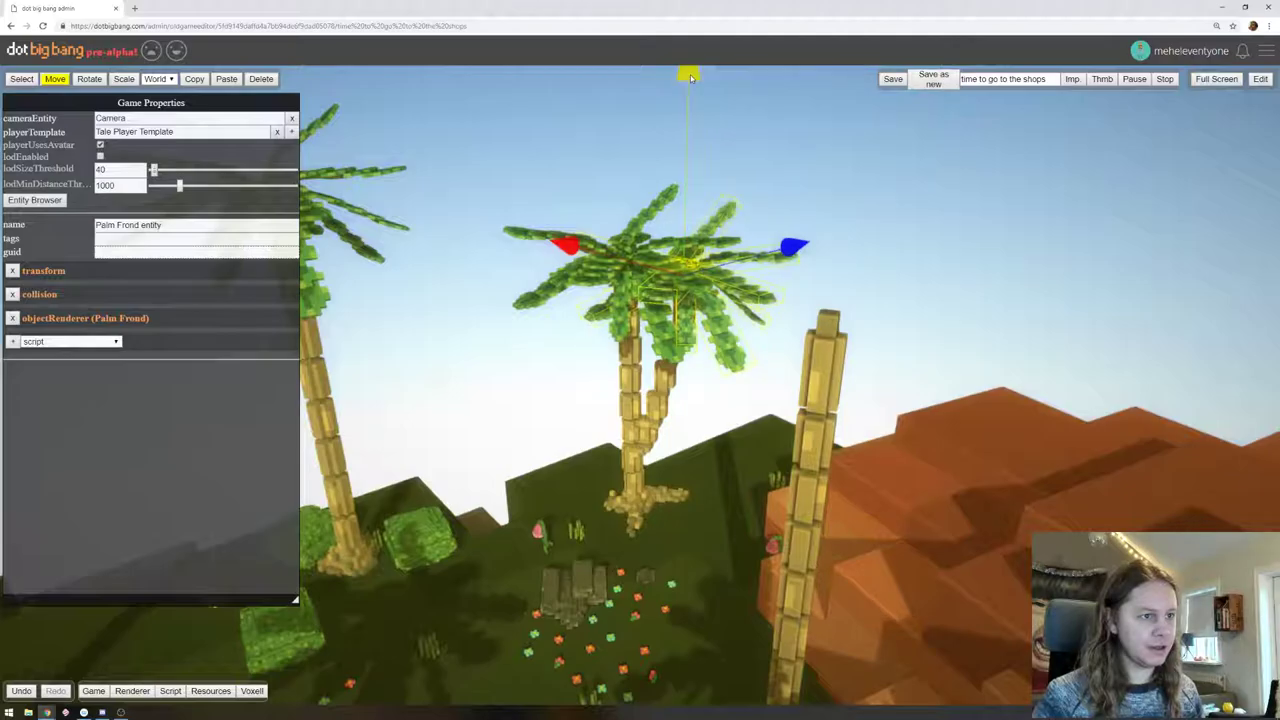
middle_click_drag(630, 387, 496, 421)
right_click_drag(495, 416, 610, 328)
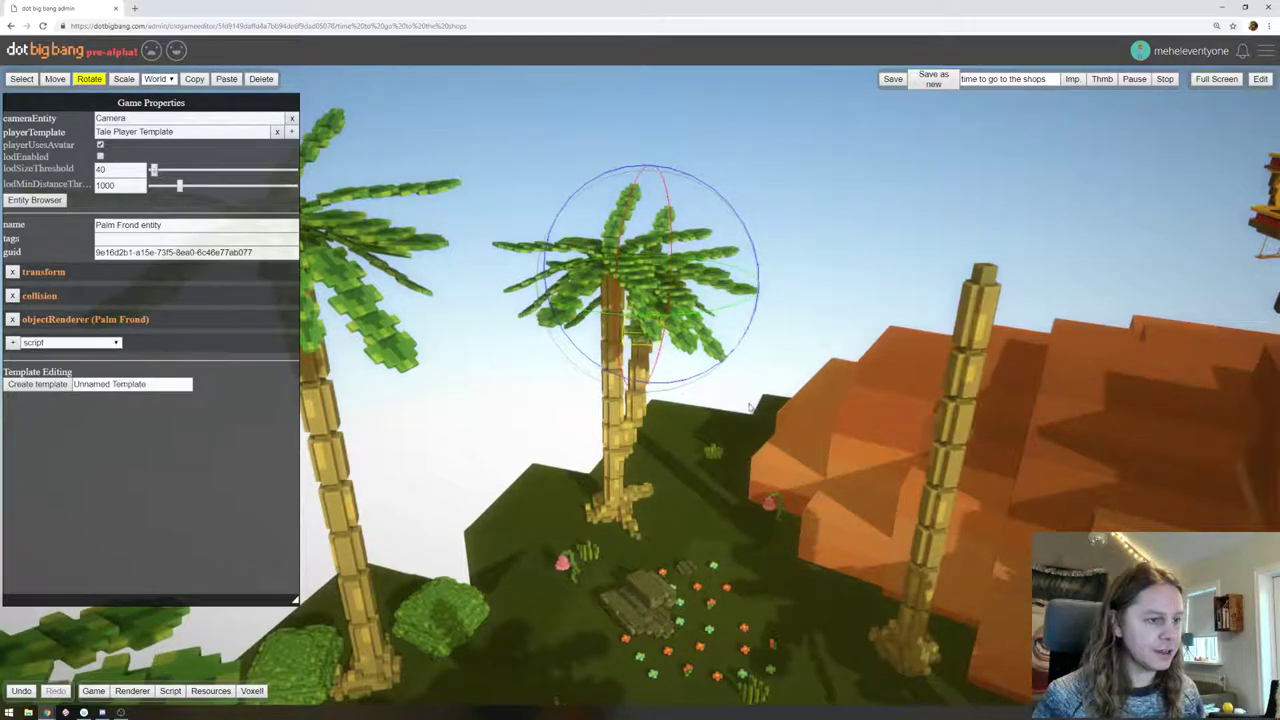
Rotate the fronds on the double palm's shorter trunk so the crown tilts outward, and select a single frond in Local orientation
left_click_drag(751, 408, 534, 394)
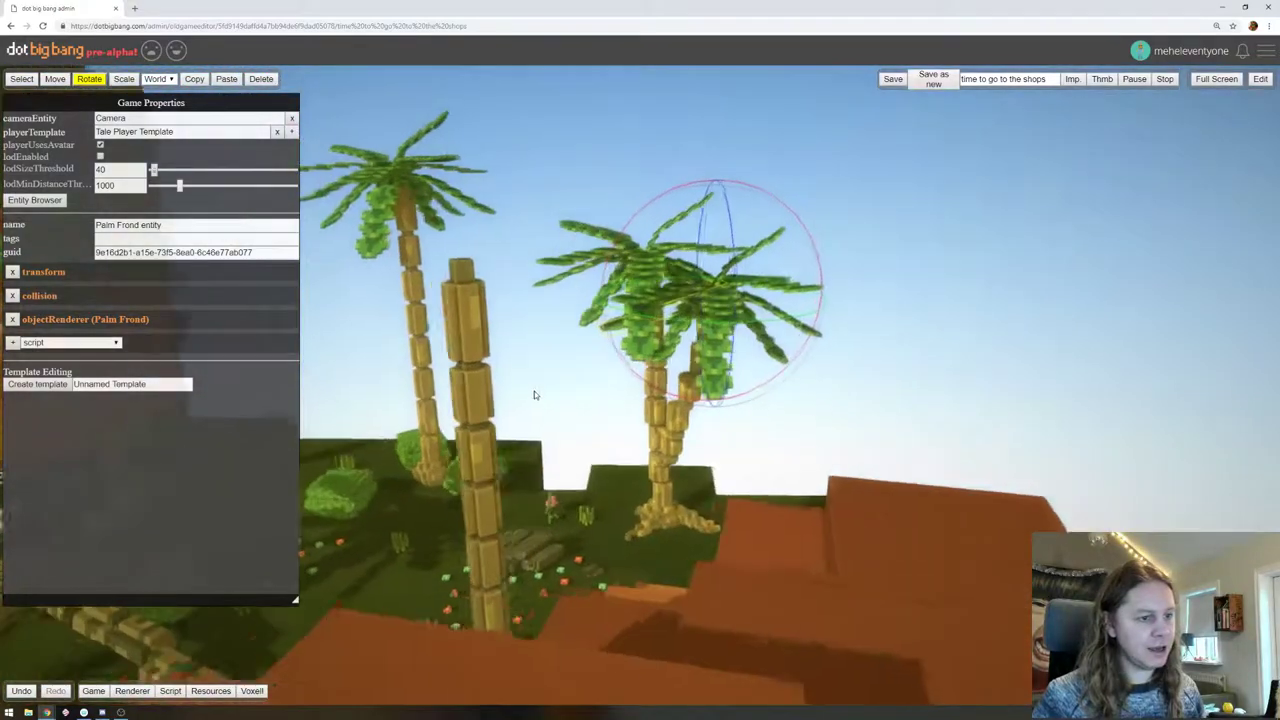
right_click_drag(534, 395, 507, 396)
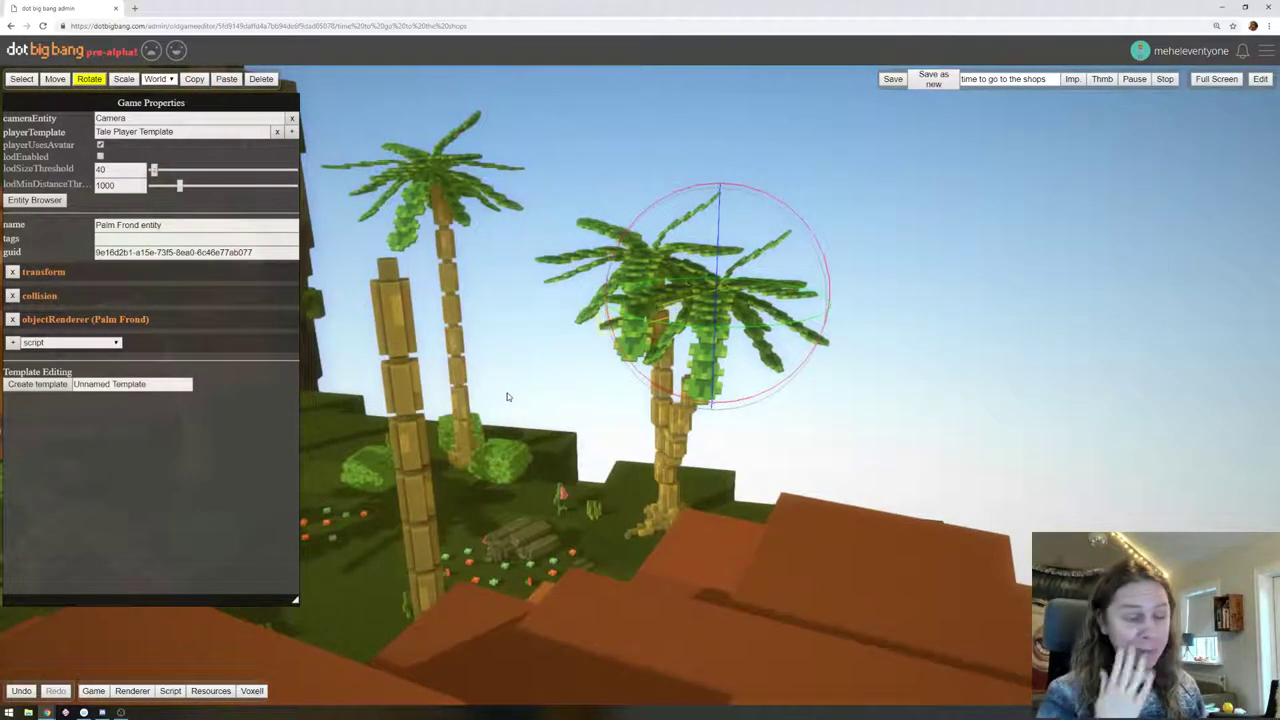
right_click_drag(1006, 228, 896, 359)
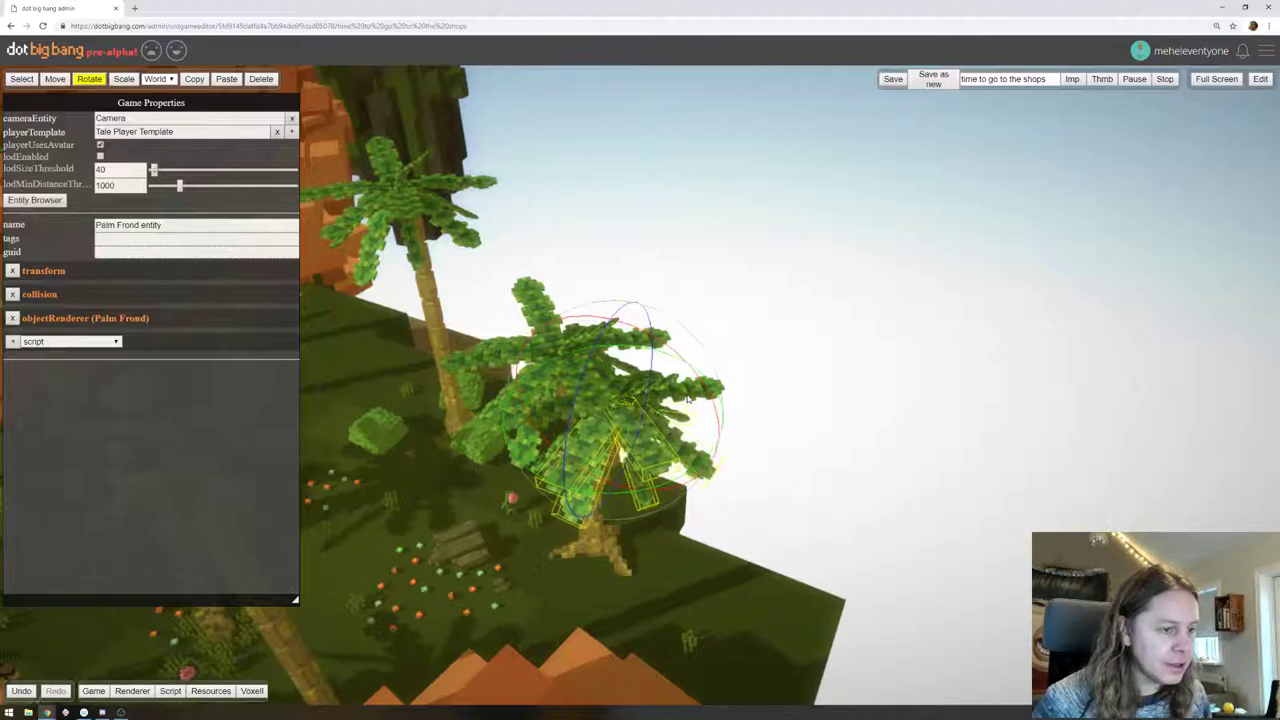
right_click_drag(828, 400, 606, 362)
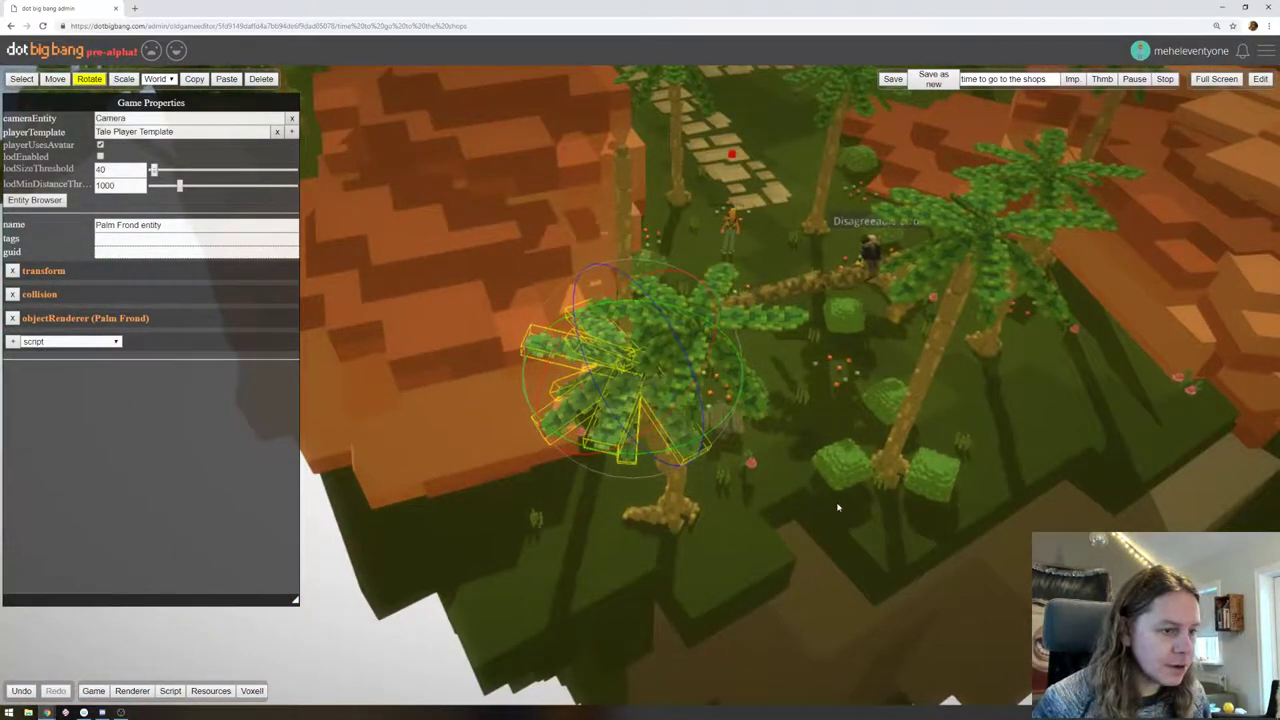
right_click_drag(838, 507, 588, 337)
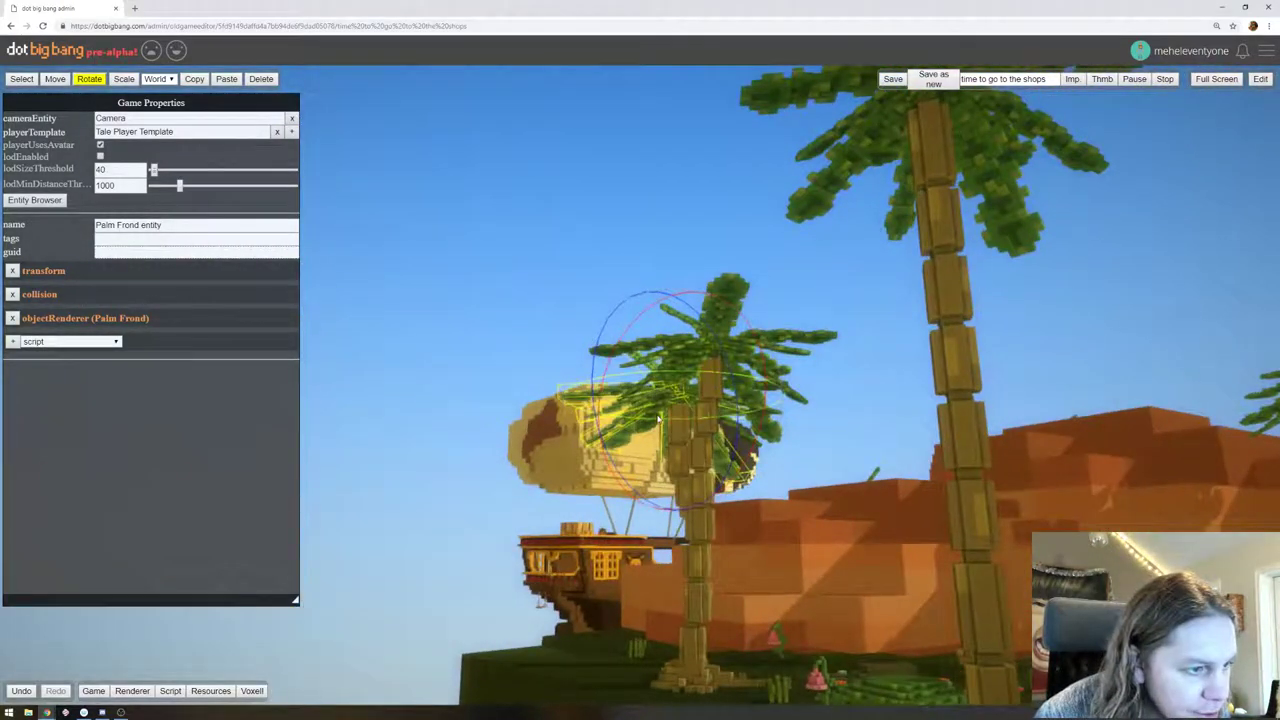
right_click_drag(873, 476, 653, 358)
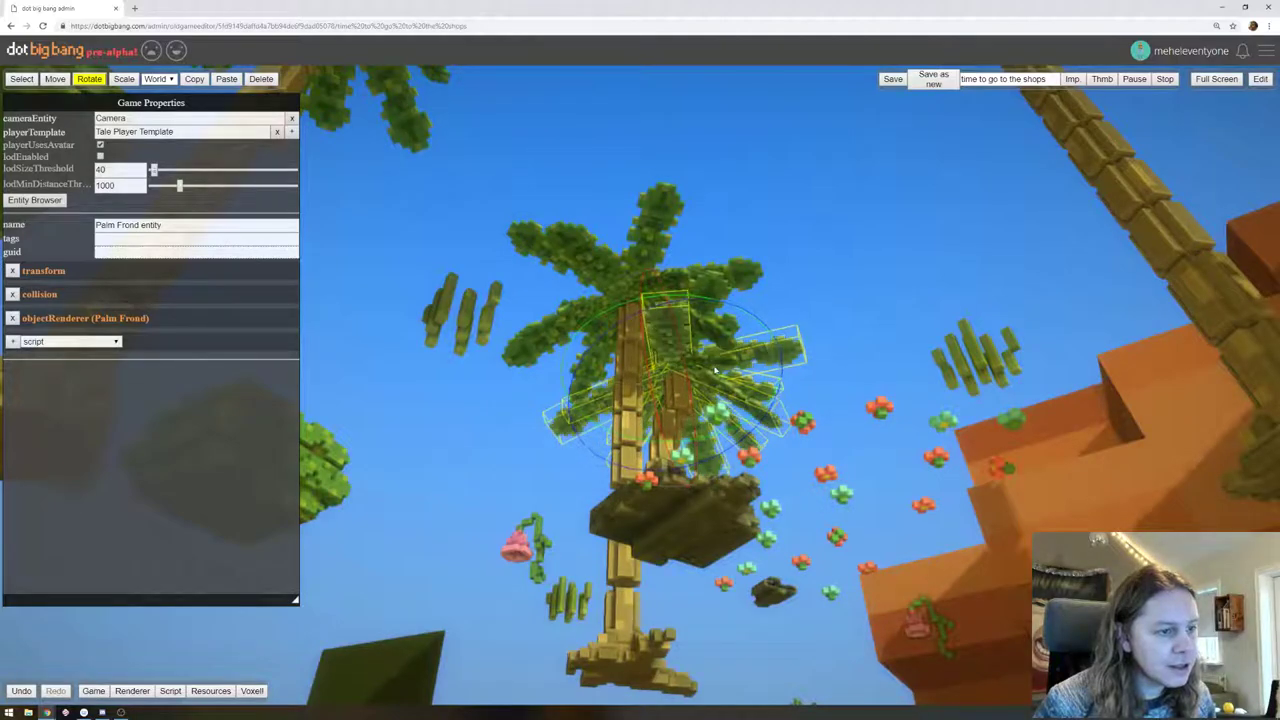
right_click_drag(795, 344, 670, 457)
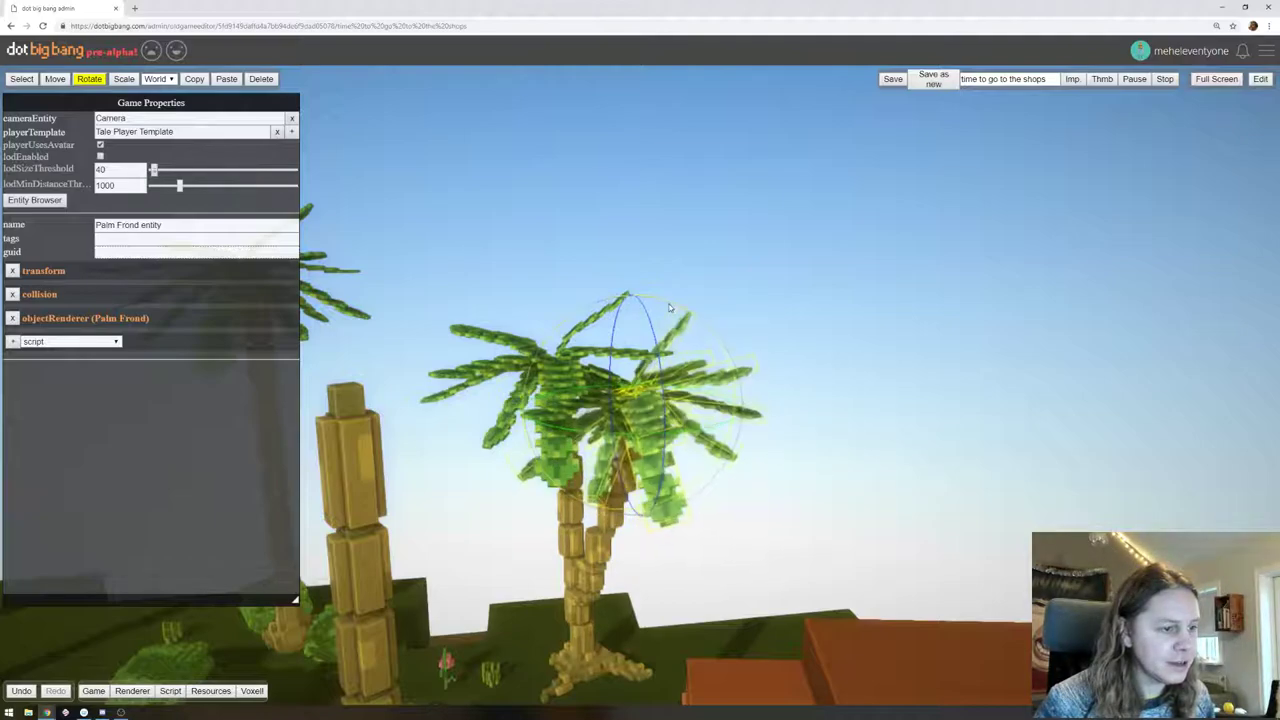
left_click_drag(731, 347, 783, 427)
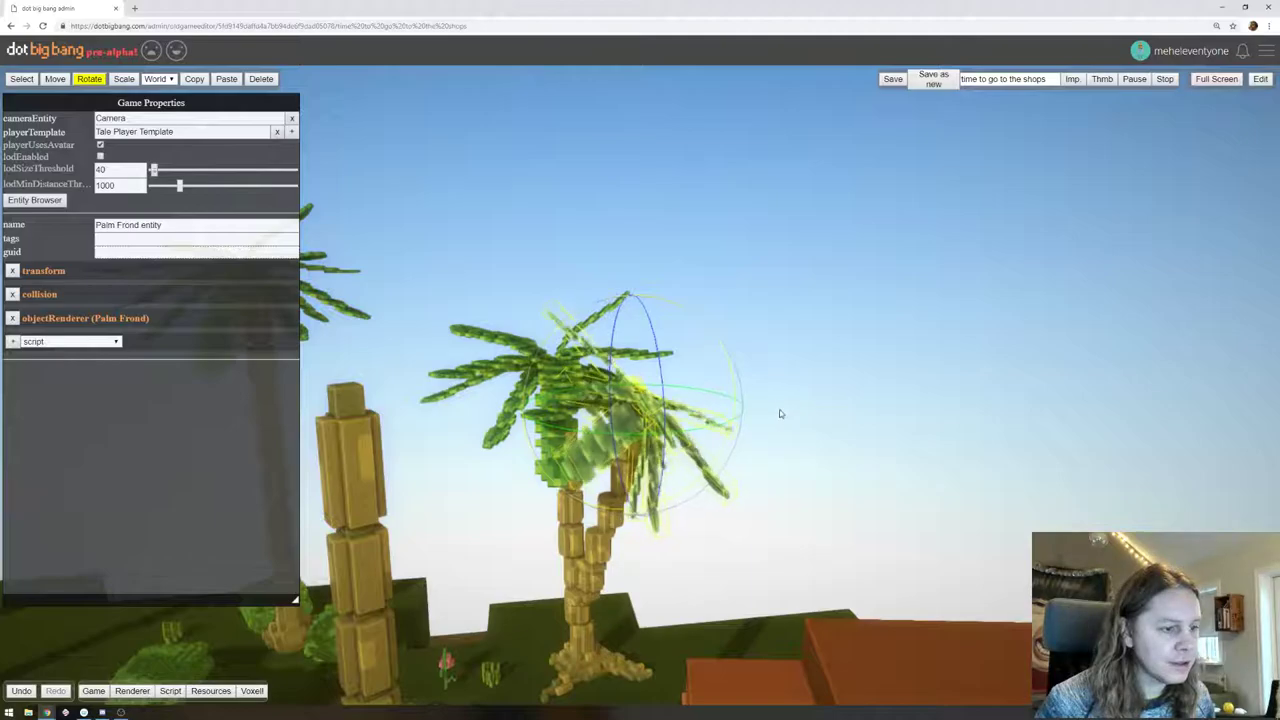
left_click_drag(886, 380, 251, 293)
right_click_drag(251, 293, 665, 423)
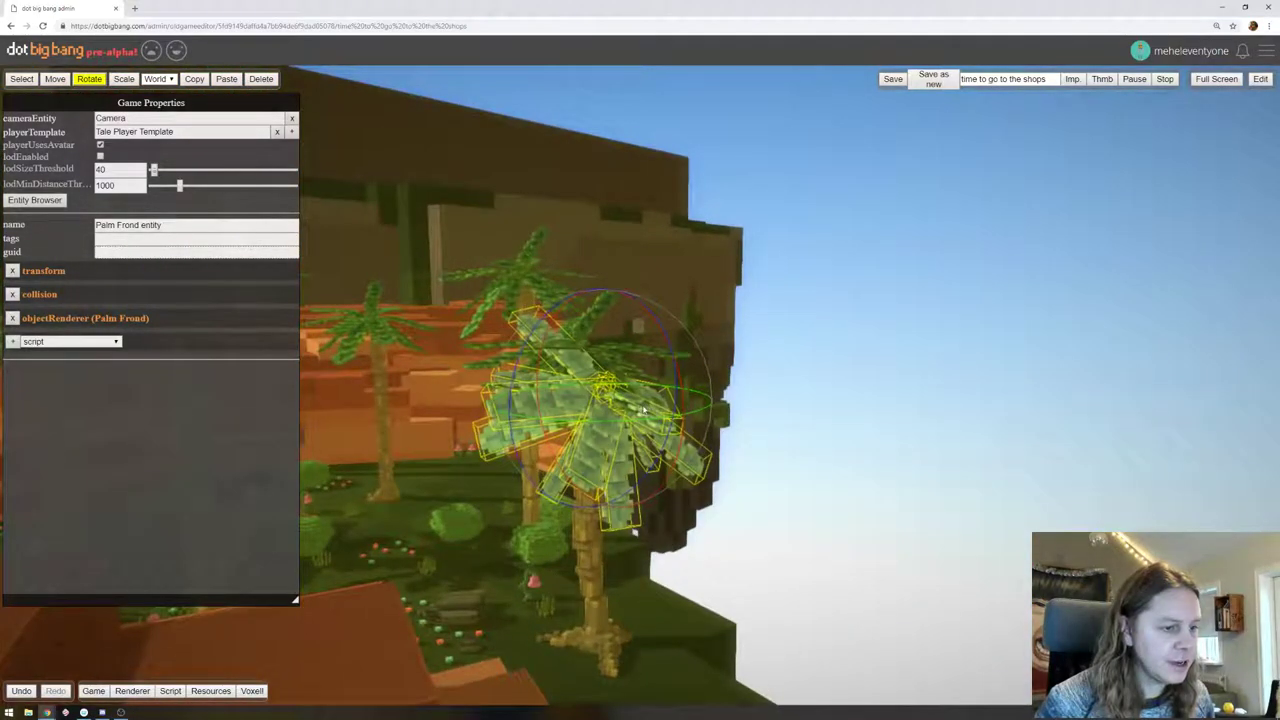
left_click(642, 410)
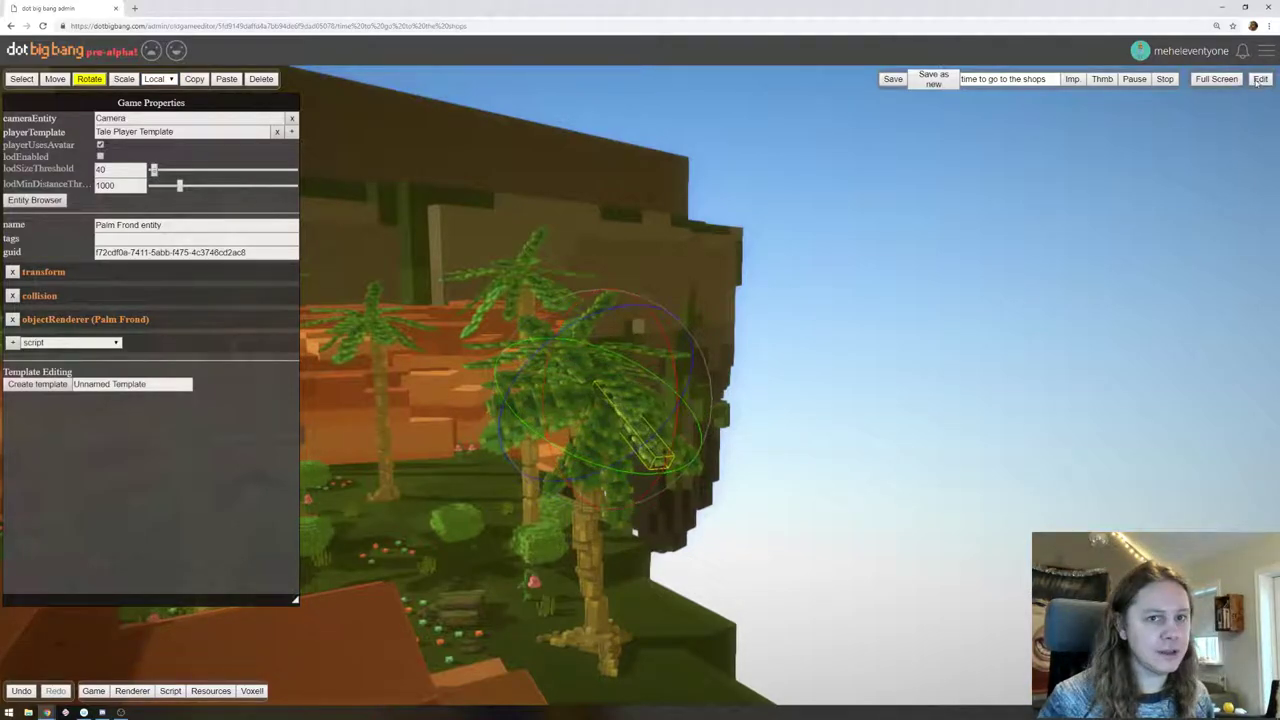
Play-test the scene, walking the character around the palms and path to view the trees from ground level, and return to editing
left_click(1259, 80)
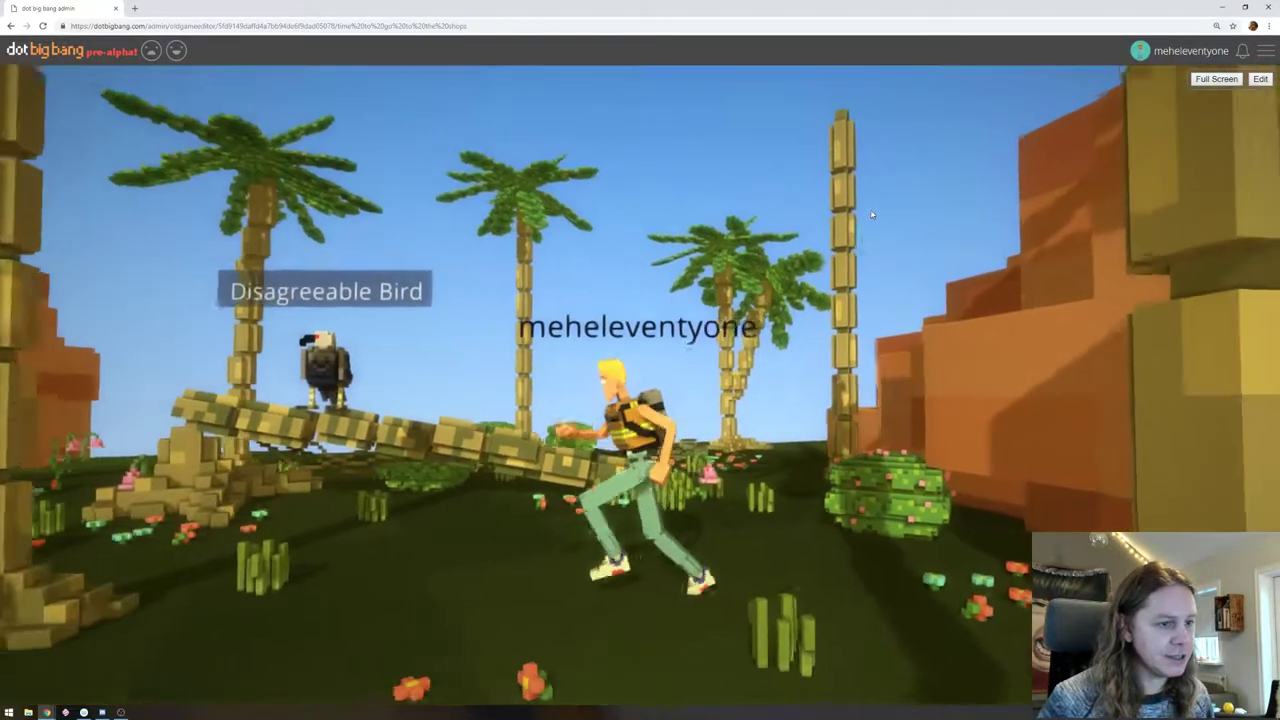
key("a")
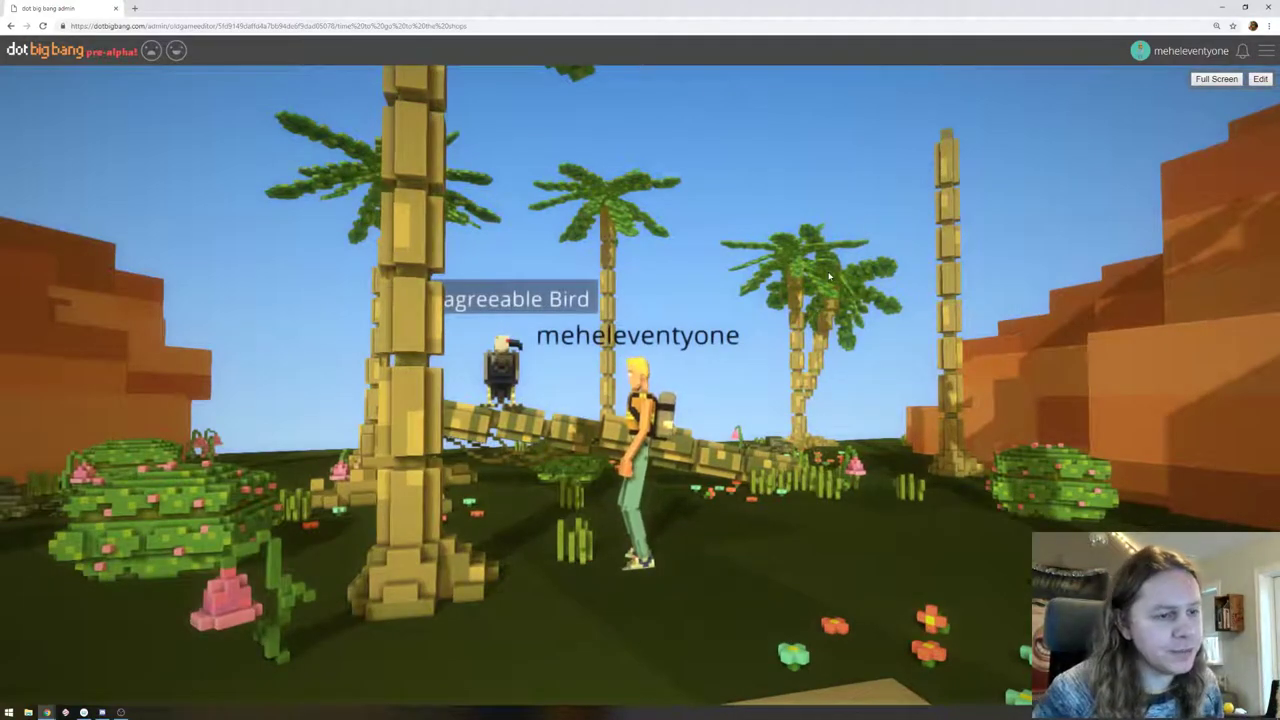
left_click_drag(822, 272, 707, 319)
key("s")
key("w")
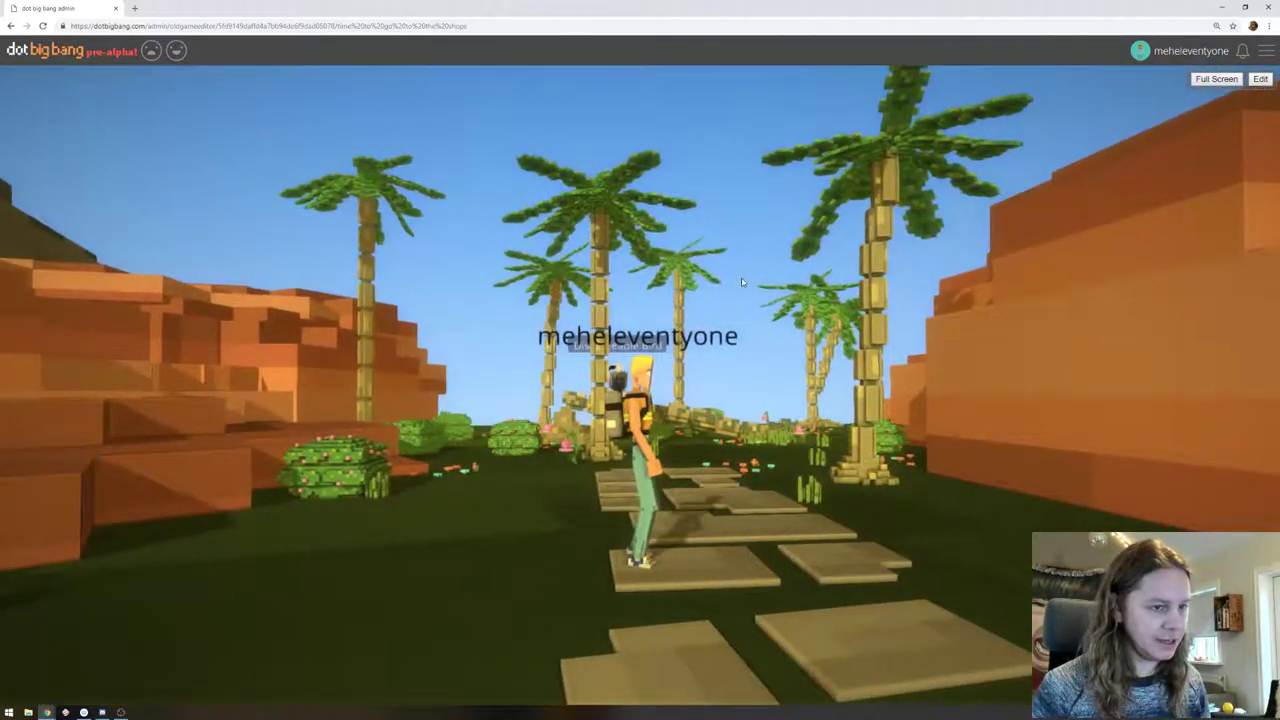
key("a")
key("w")
key("d")
key("s")
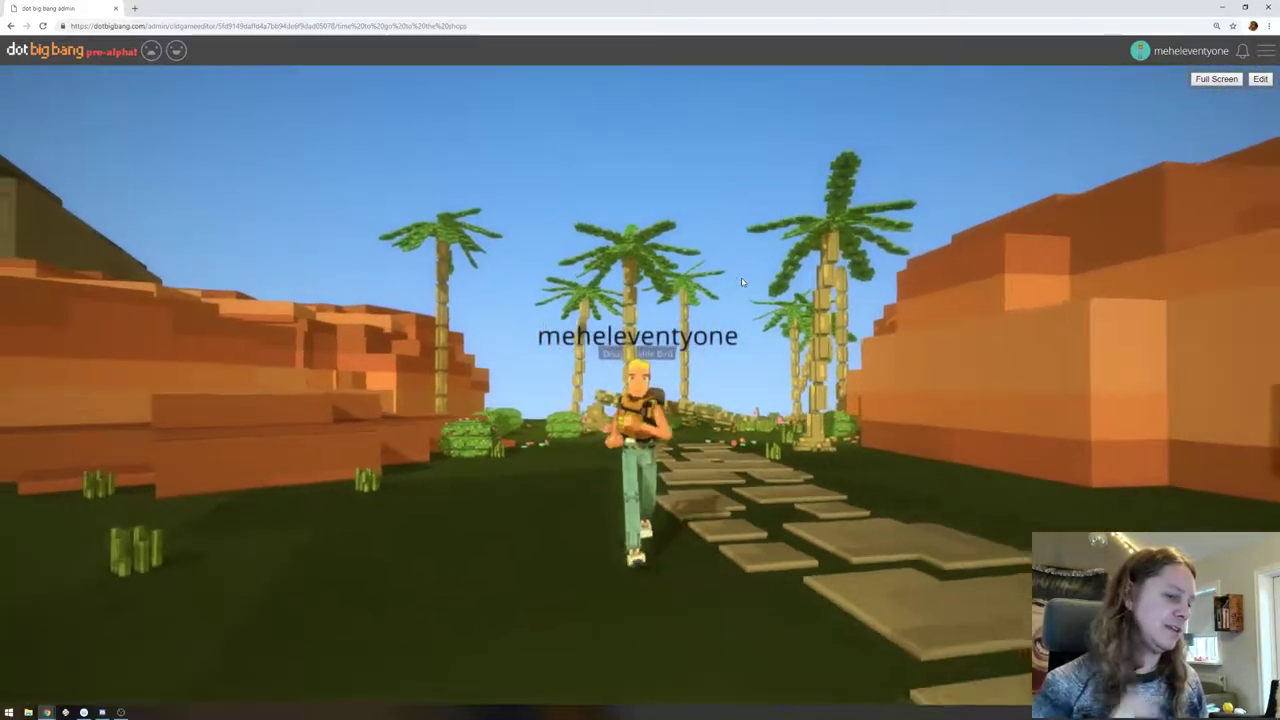
key("d")
left_click_drag(742, 282, 2, 282)
left_click_drag(82, 309, 836, 277)
key("w")
key("a")
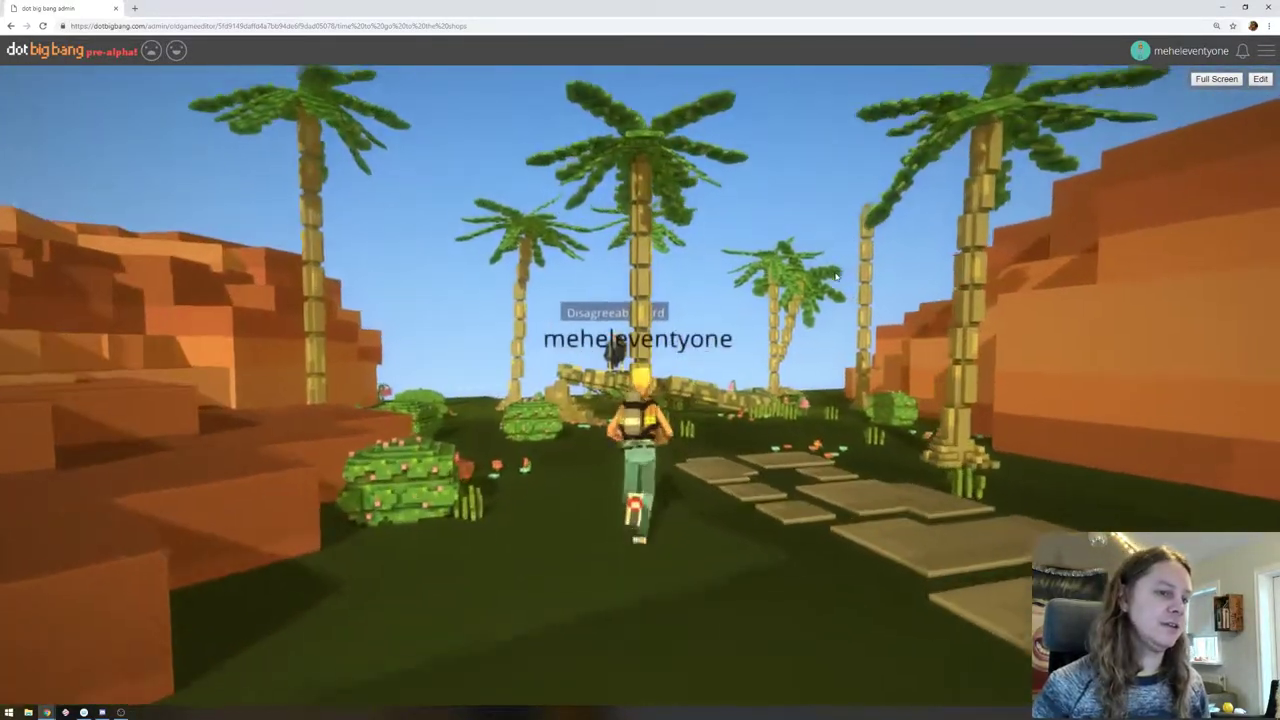
key("d")
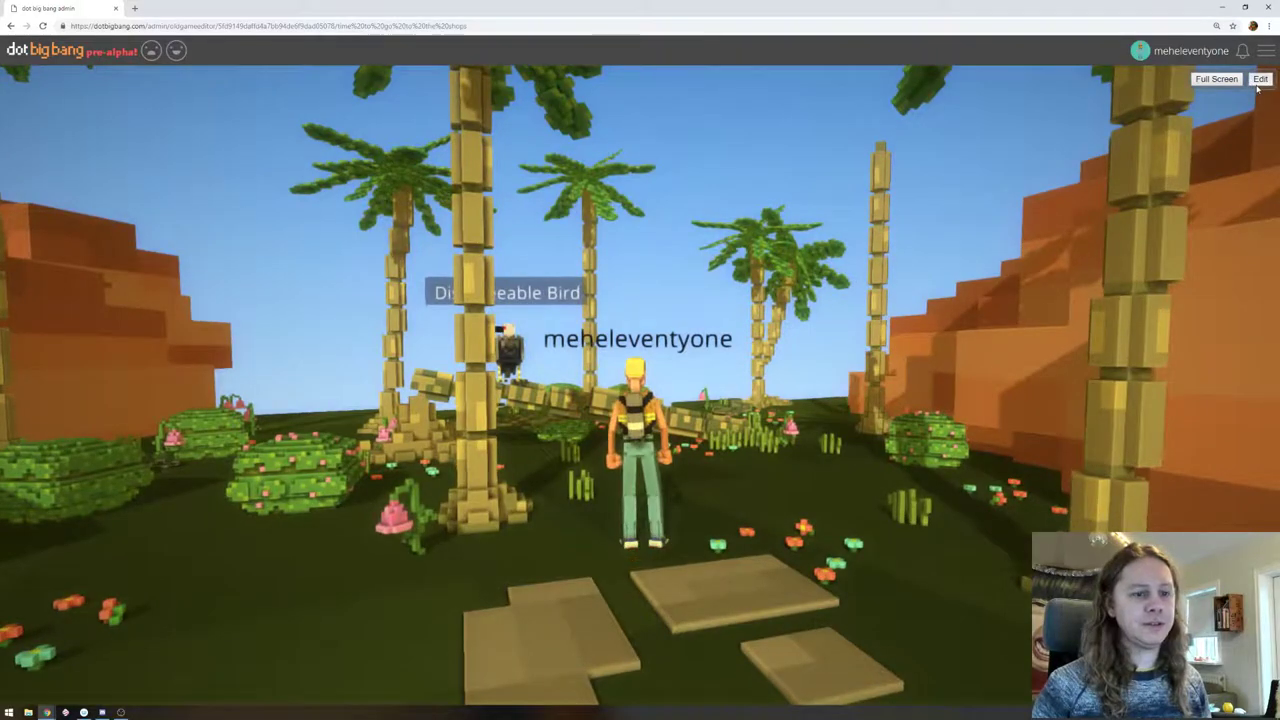
left_click(1259, 80)
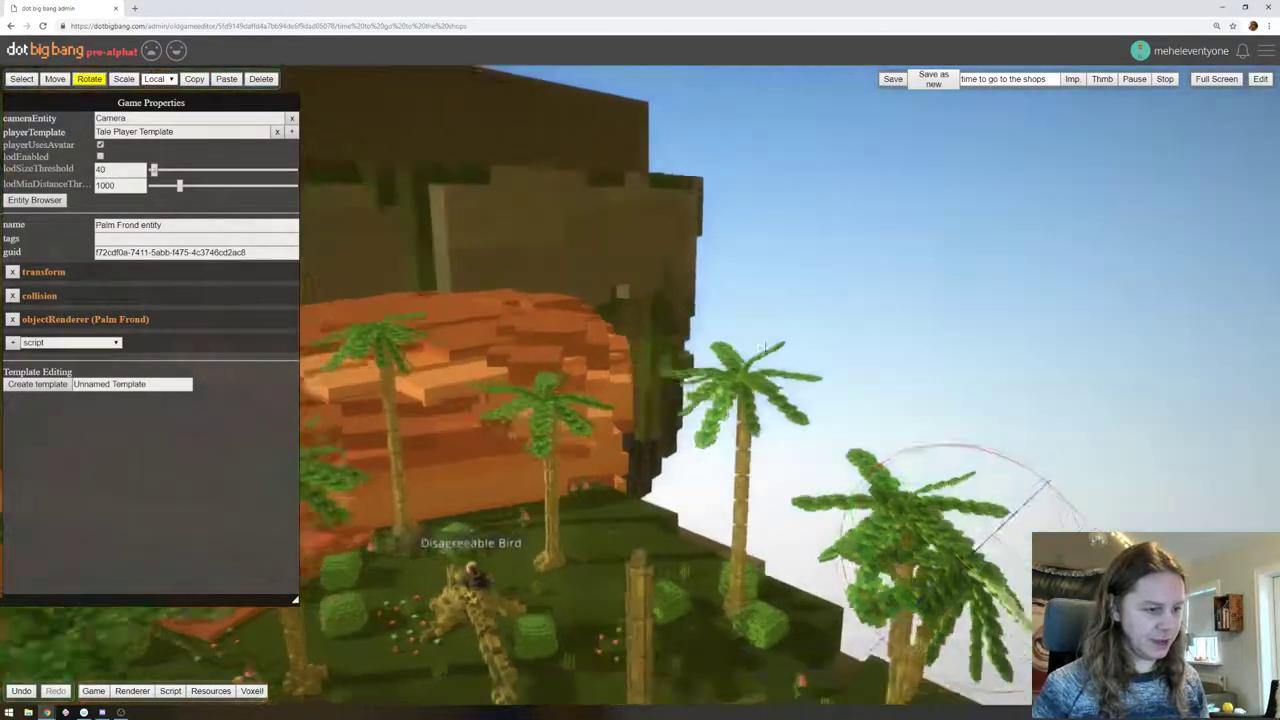
Select every frond in the crown of a finished single-trunk palm near the Disagreeable Bird
right_click_drag(765, 347, 664, 385)
right_click_drag(800, 281, 769, 278)
key("f")
scroll(773, 258, "down", 5)
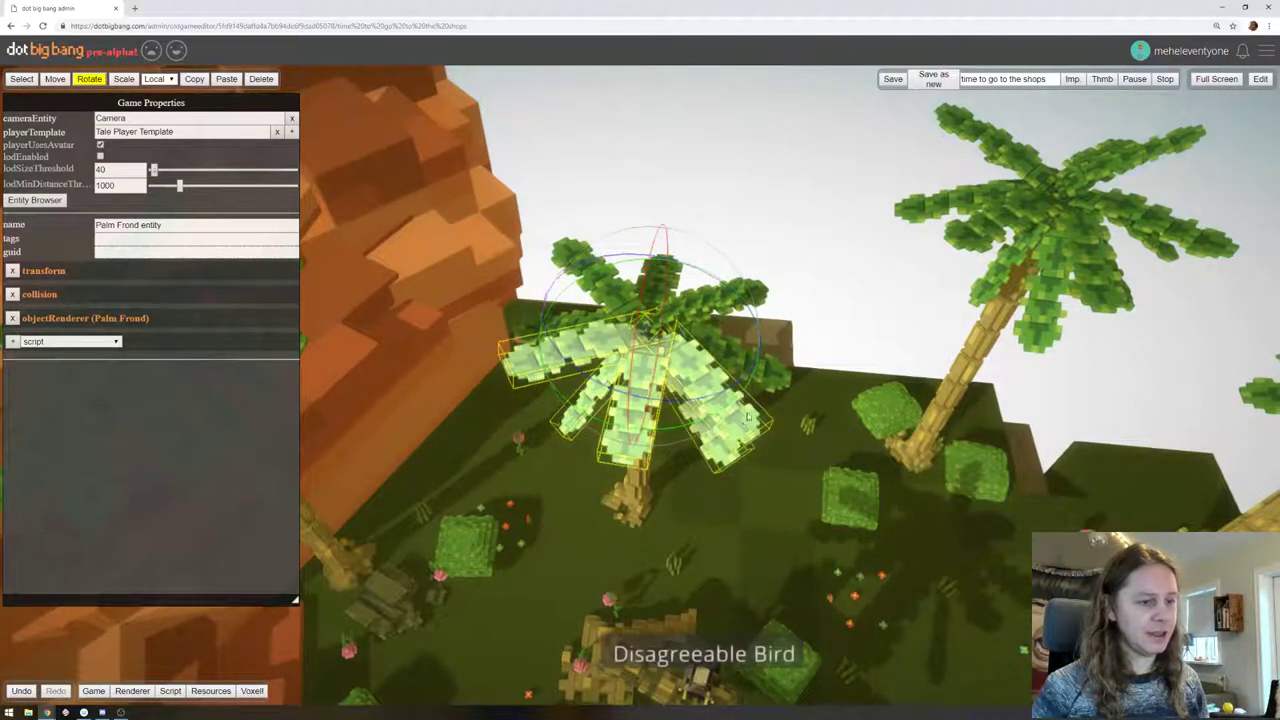
left_click(782, 378, "shift")
left_click(742, 295, "shift")
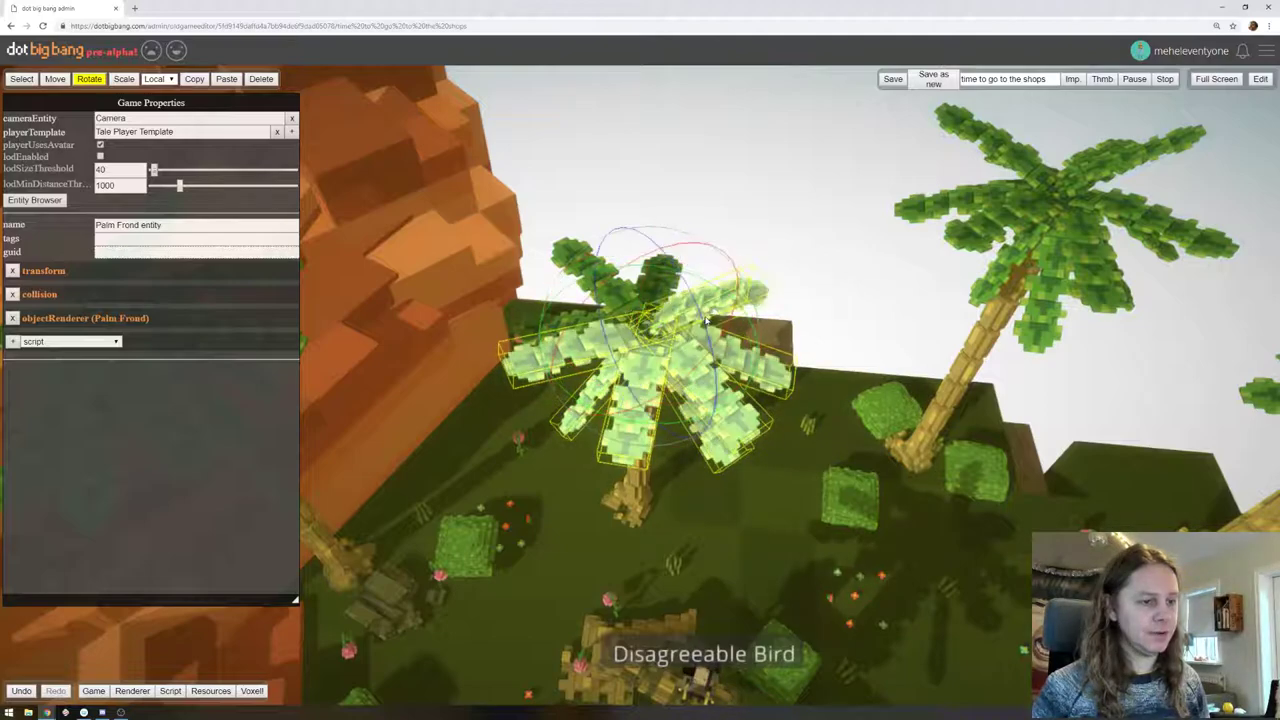
left_click(653, 288, "shift")
left_click(578, 258, "shift")
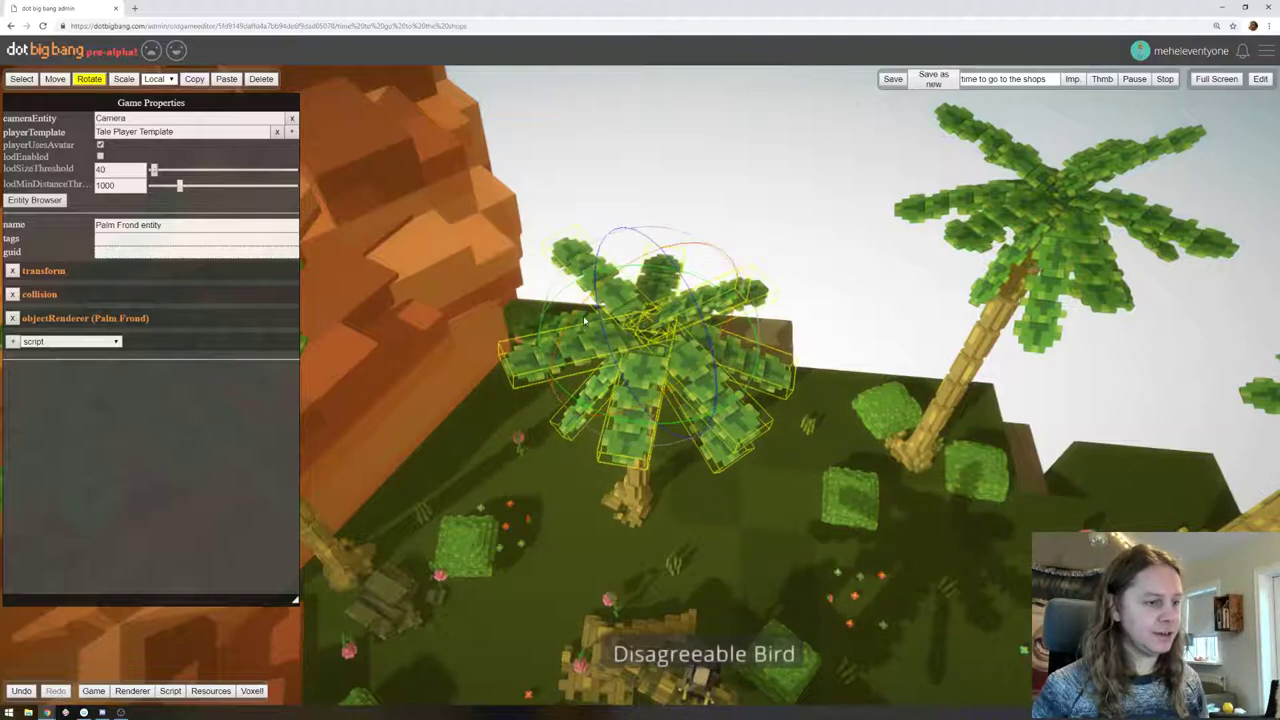
left_click(528, 324, "shift")
middle_click_drag(528, 324, 970, 146)
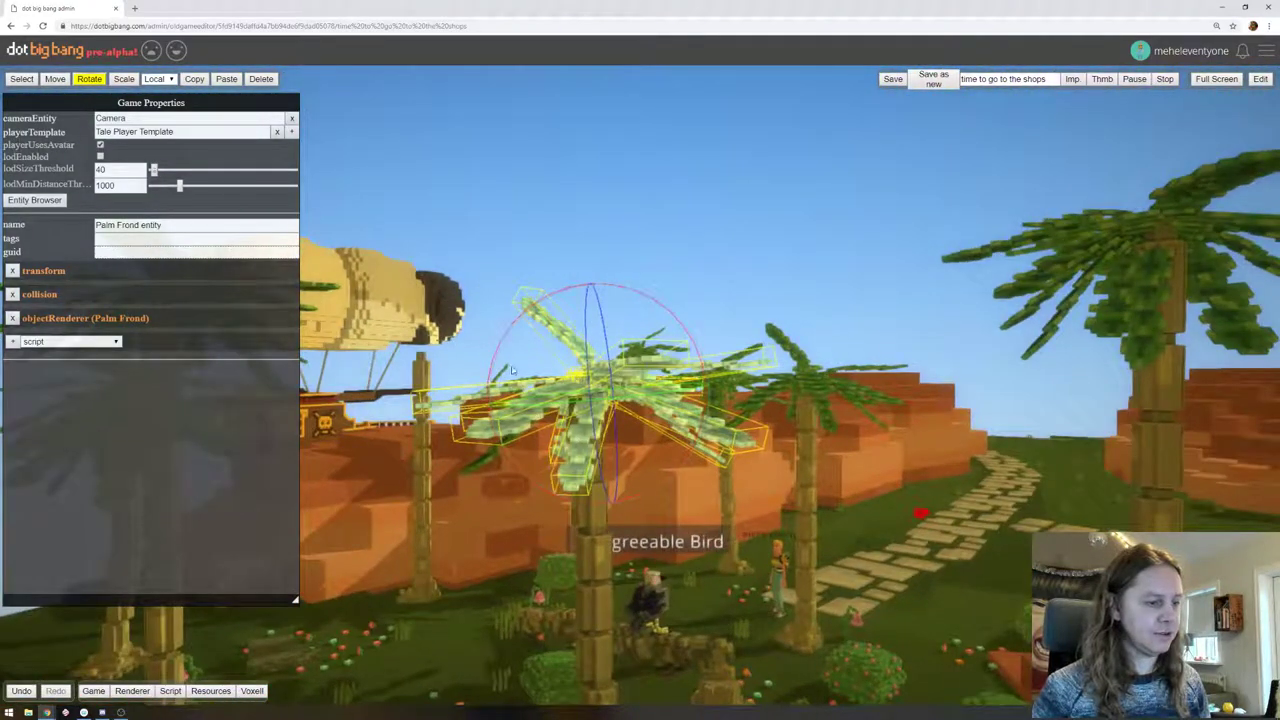
right_click_drag(512, 371, 650, 304)
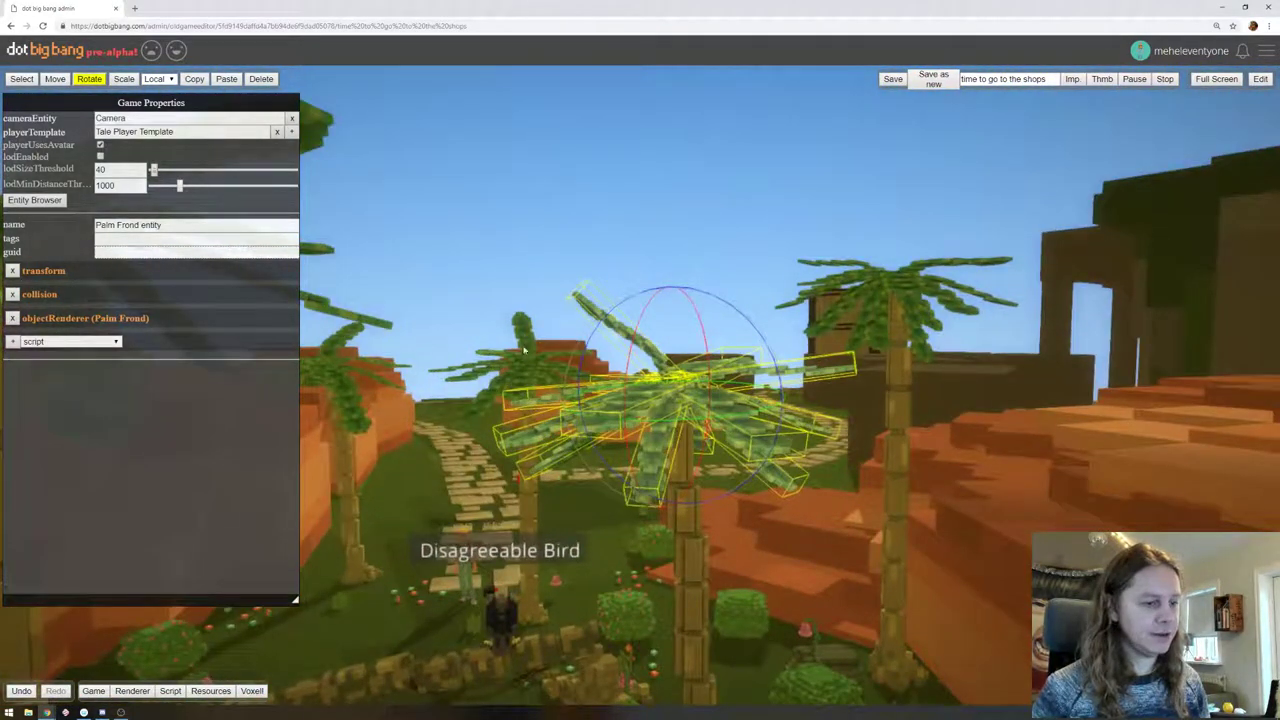
right_click_drag(524, 350, 582, 330)
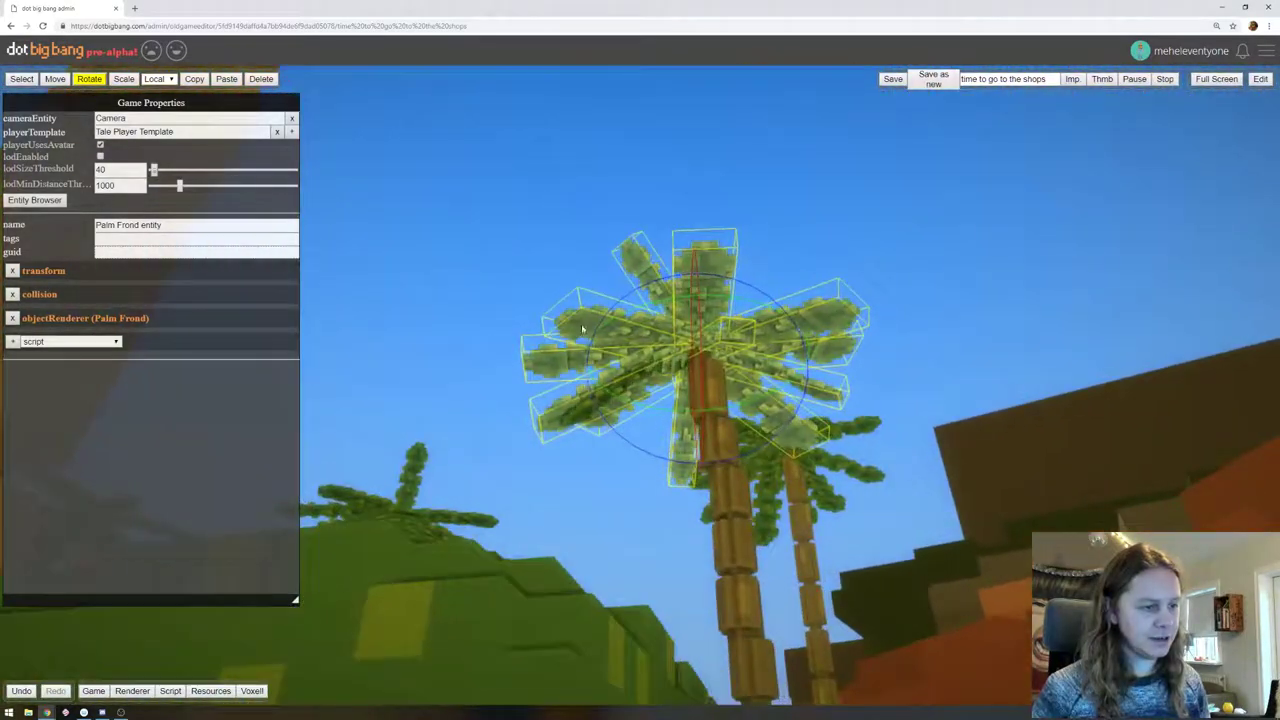
right_click_drag(575, 216, 571, 280)
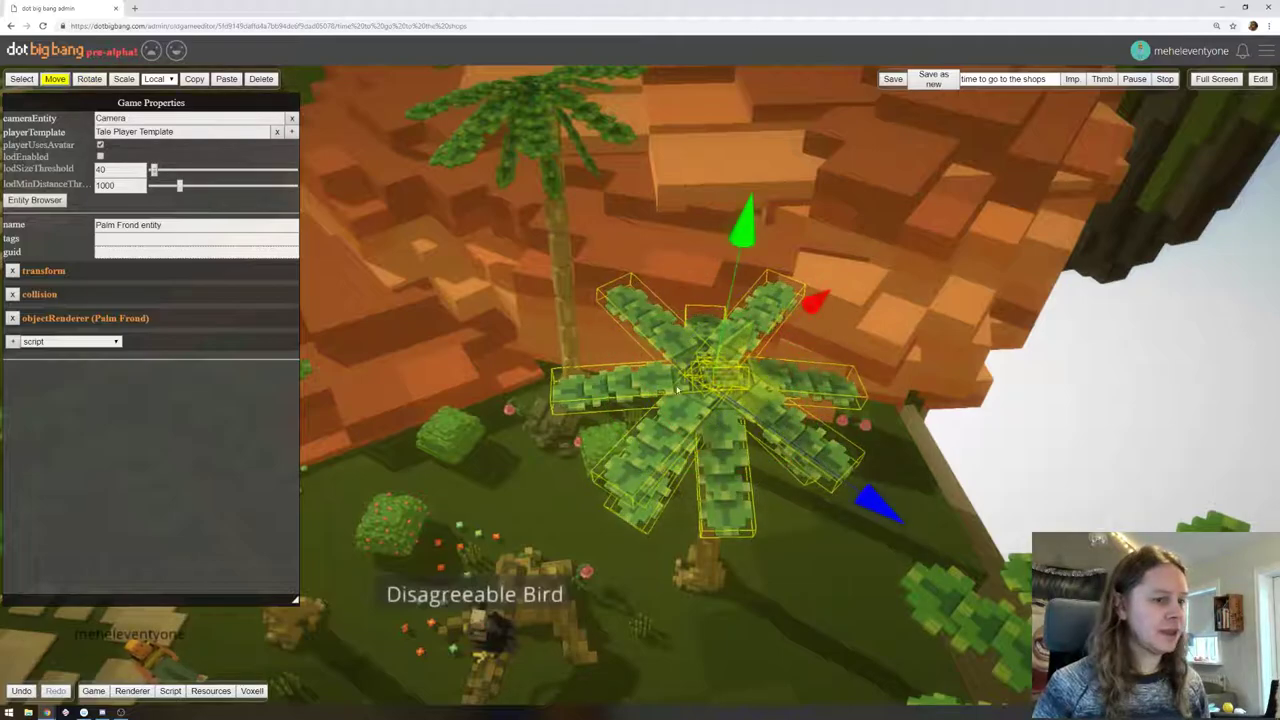
Duplicate the selected crown of fronds and move the copy onto the bare palm trunk beside the red rocks
right_click_drag(666, 417, 605, 156)
key("ctrl+z")
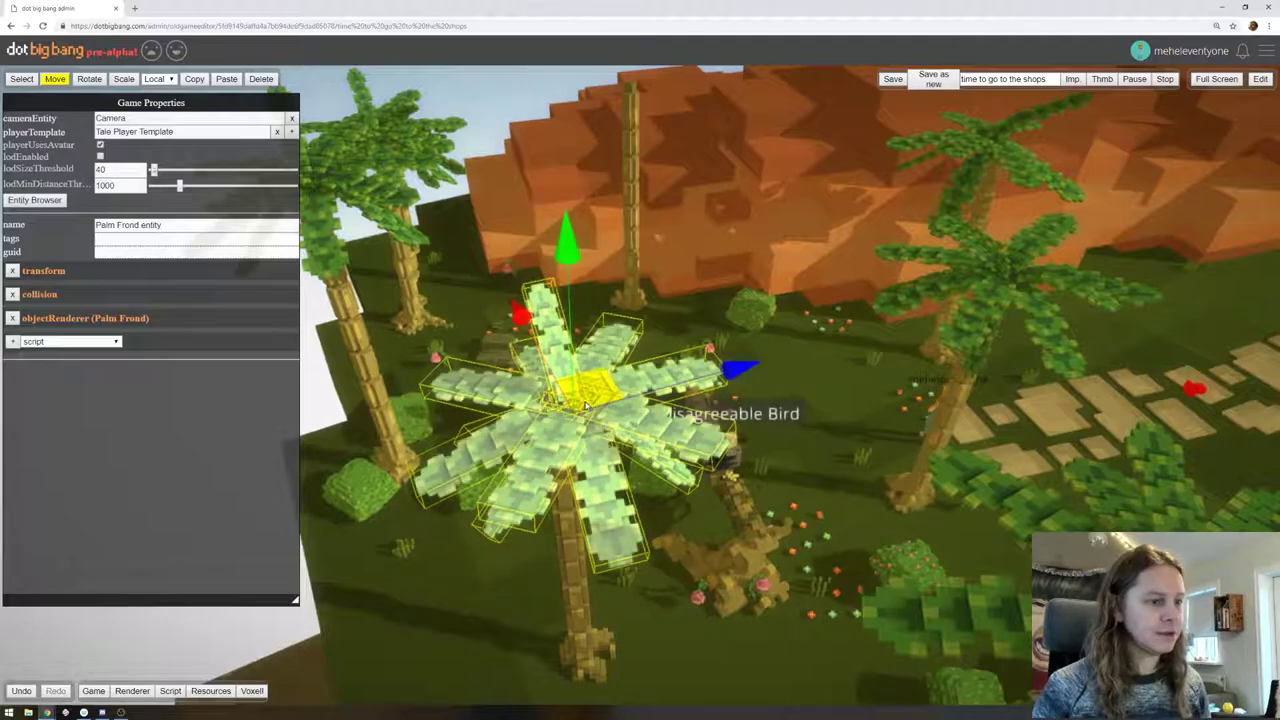
left_click_drag(587, 405, 630, 118)
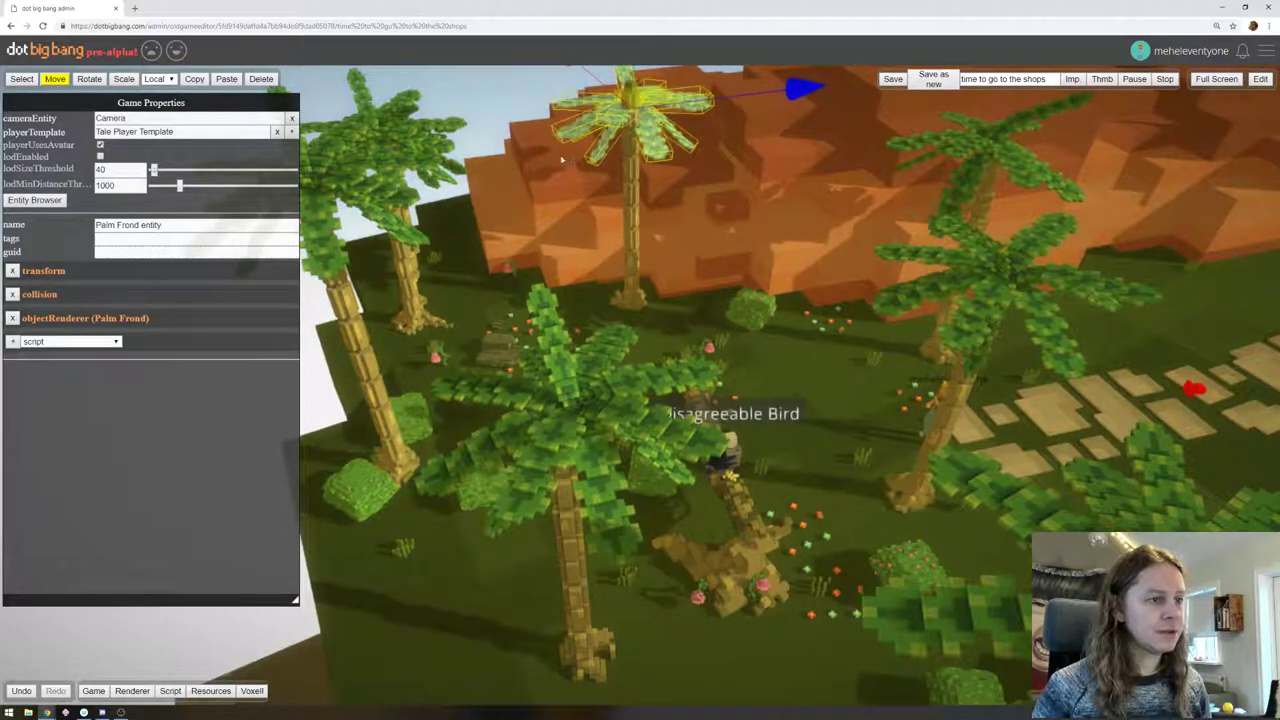
right_click_drag(562, 160, 556, 127)
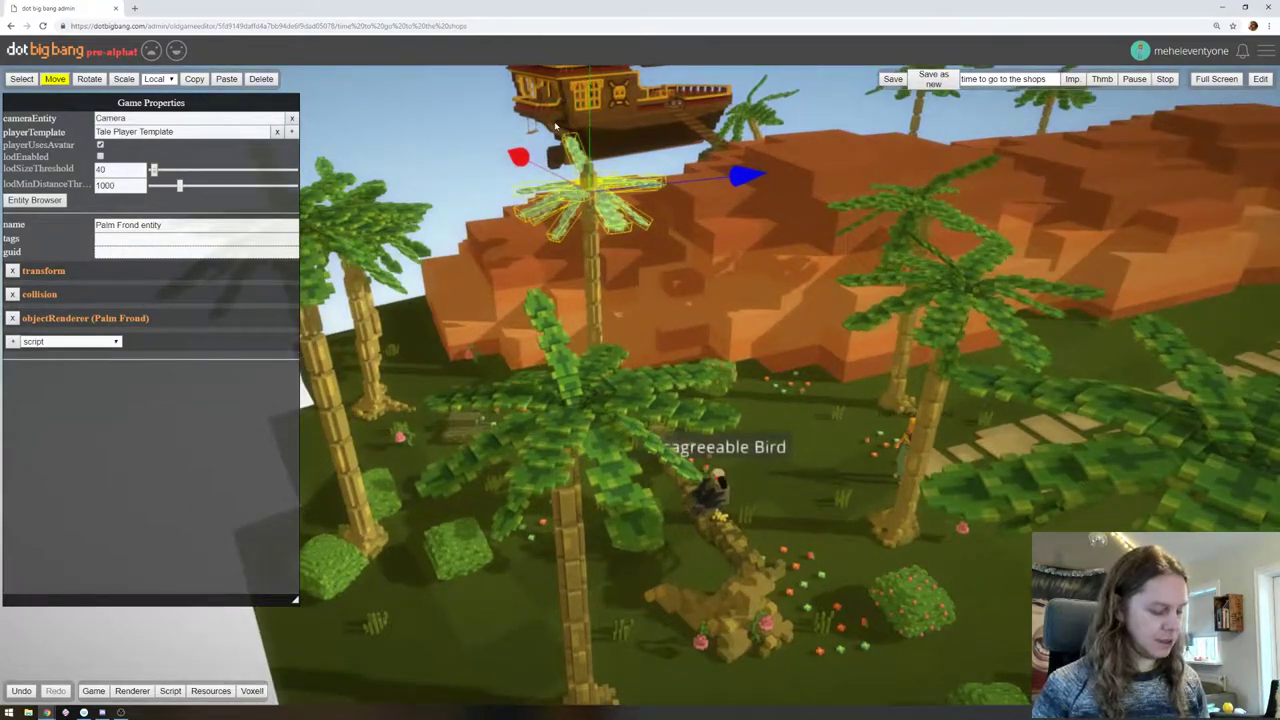
Center the copied crown over the bare trunk and raise it so it sits at the trunk's top
key("f")
left_click_drag(652, 383, 659, 392)
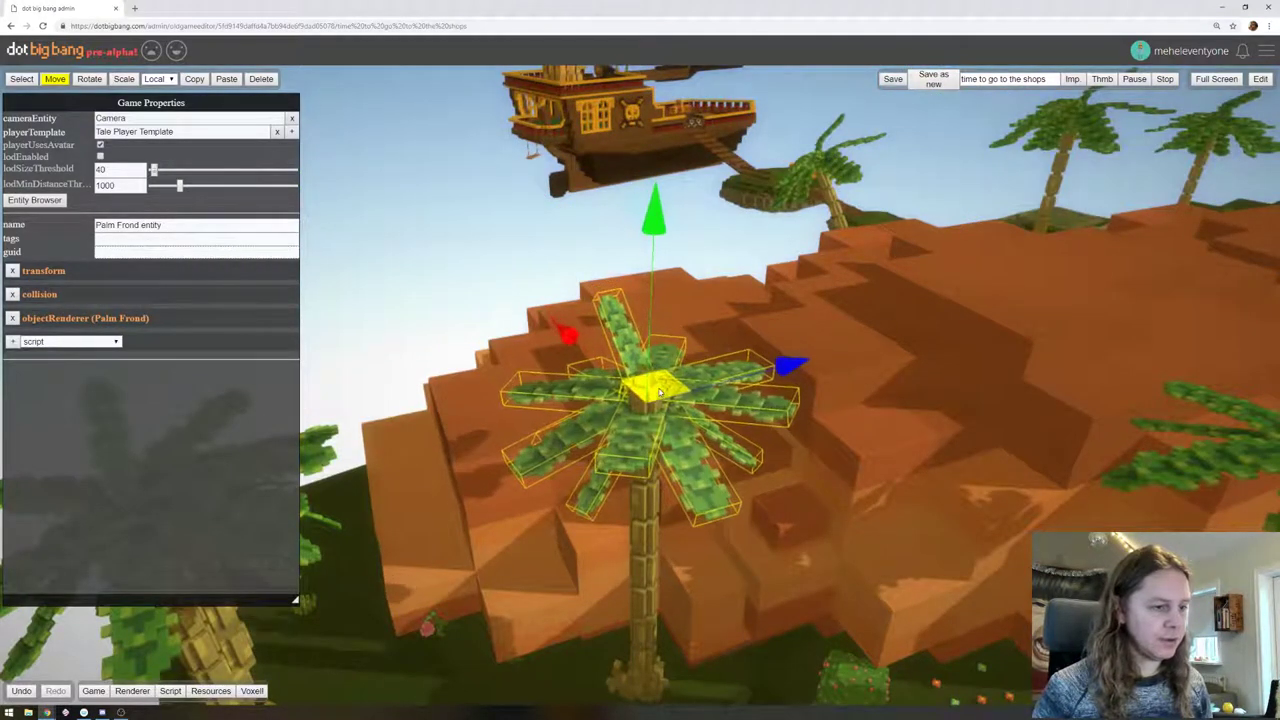
left_click_drag(655, 234, 657, 192)
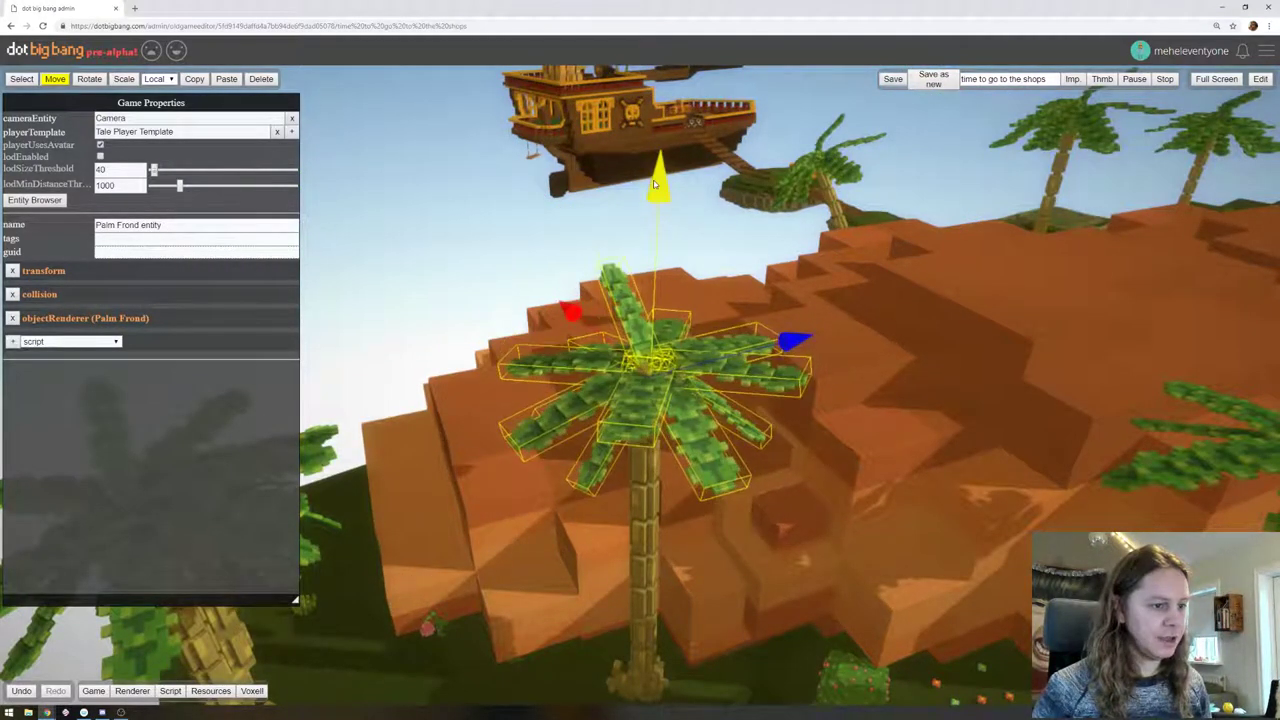
left_click_drag(661, 367, 655, 361)
left_click_drag(654, 183, 654, 178)
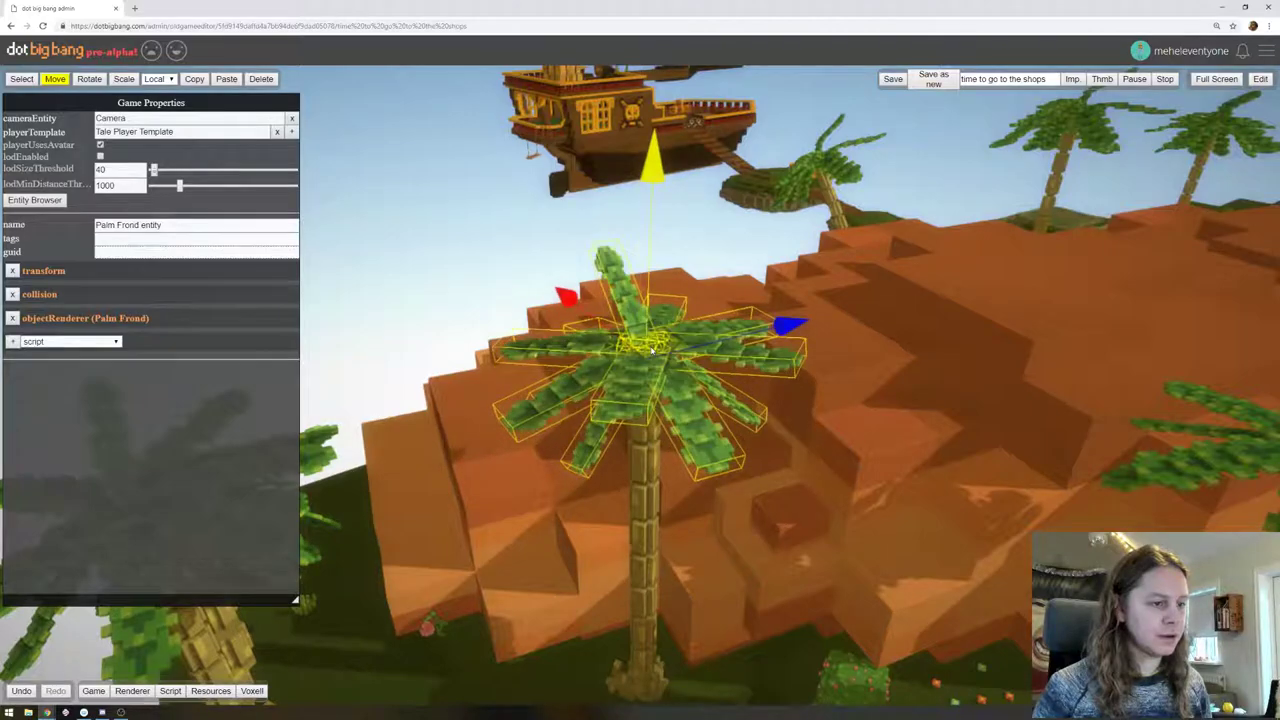
middle_click_drag(664, 360, 609, 391)
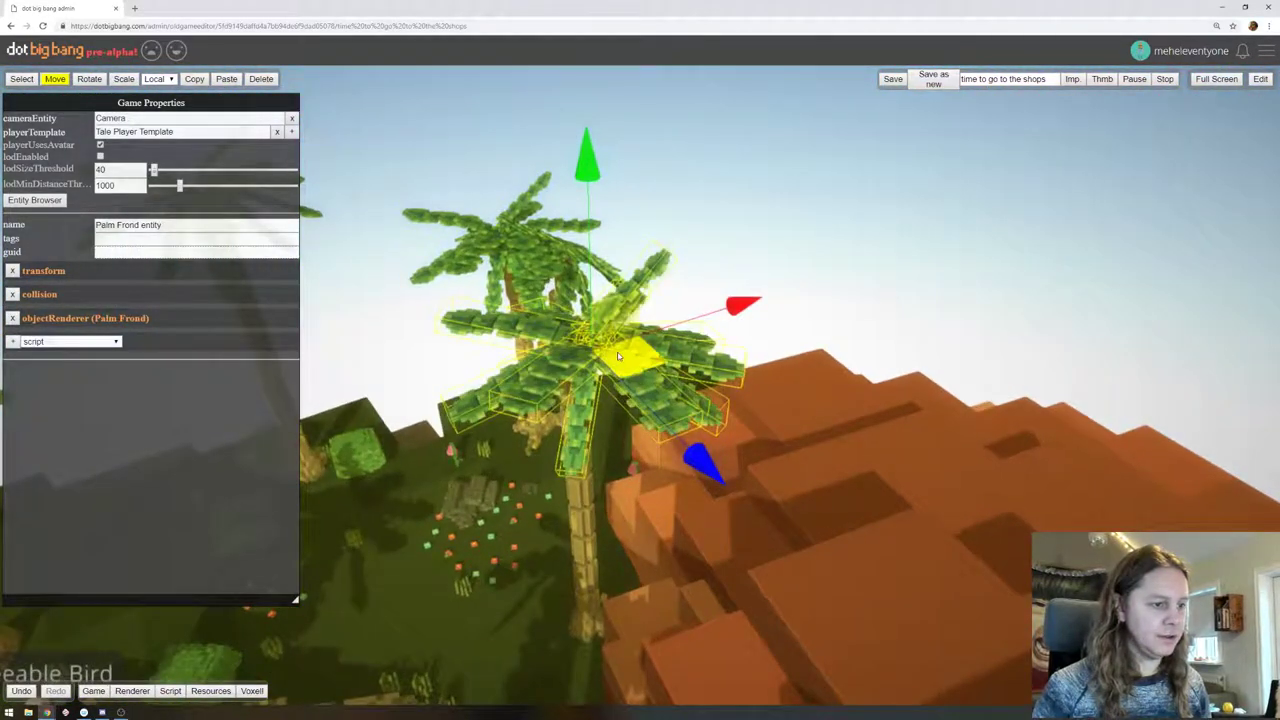
right_click_drag(598, 350, 588, 563)
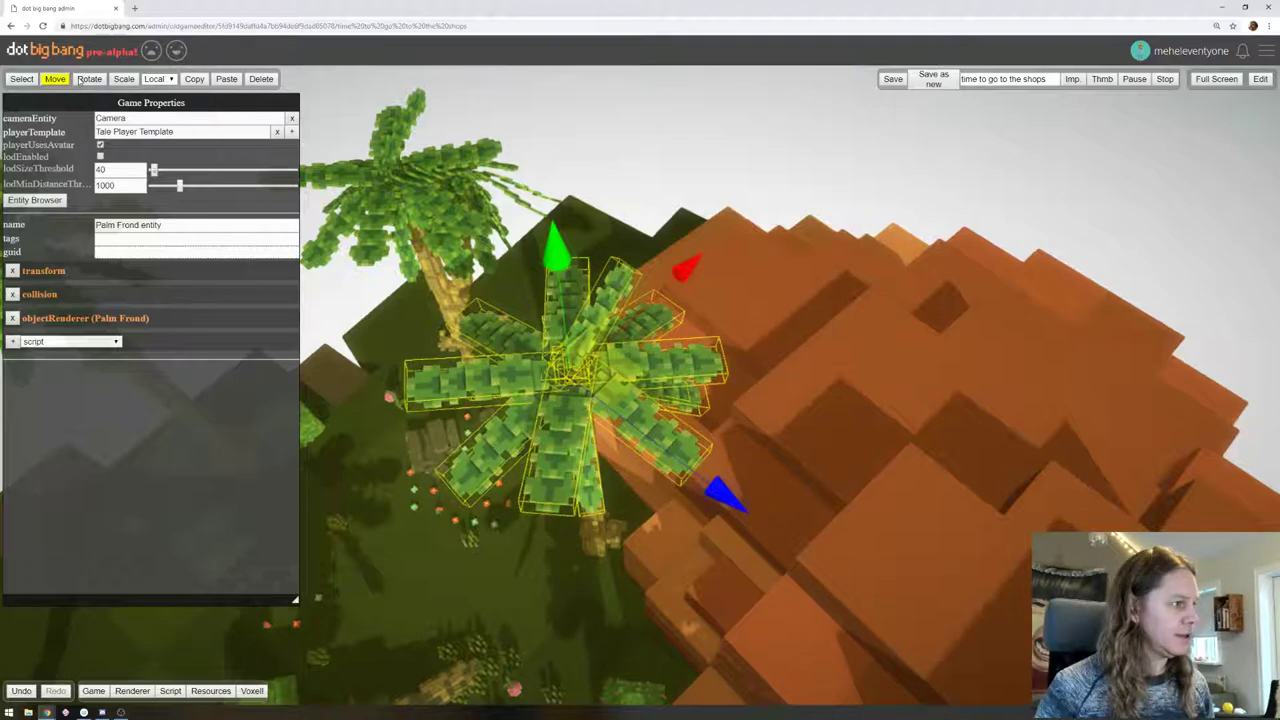
Rotate the copied crown of fronds around its vertical axis in World space so it sits differently on the trunk, and check it from the side
key("e")
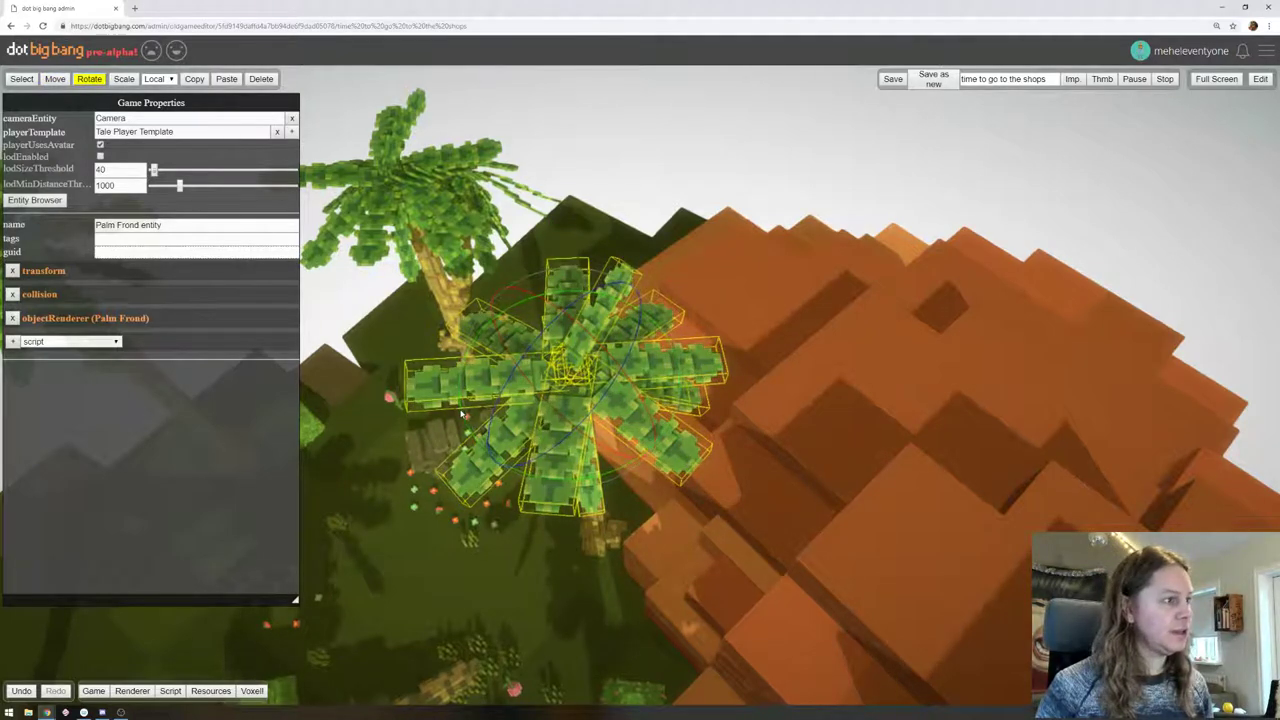
left_click(160, 78)
left_click(155, 100)
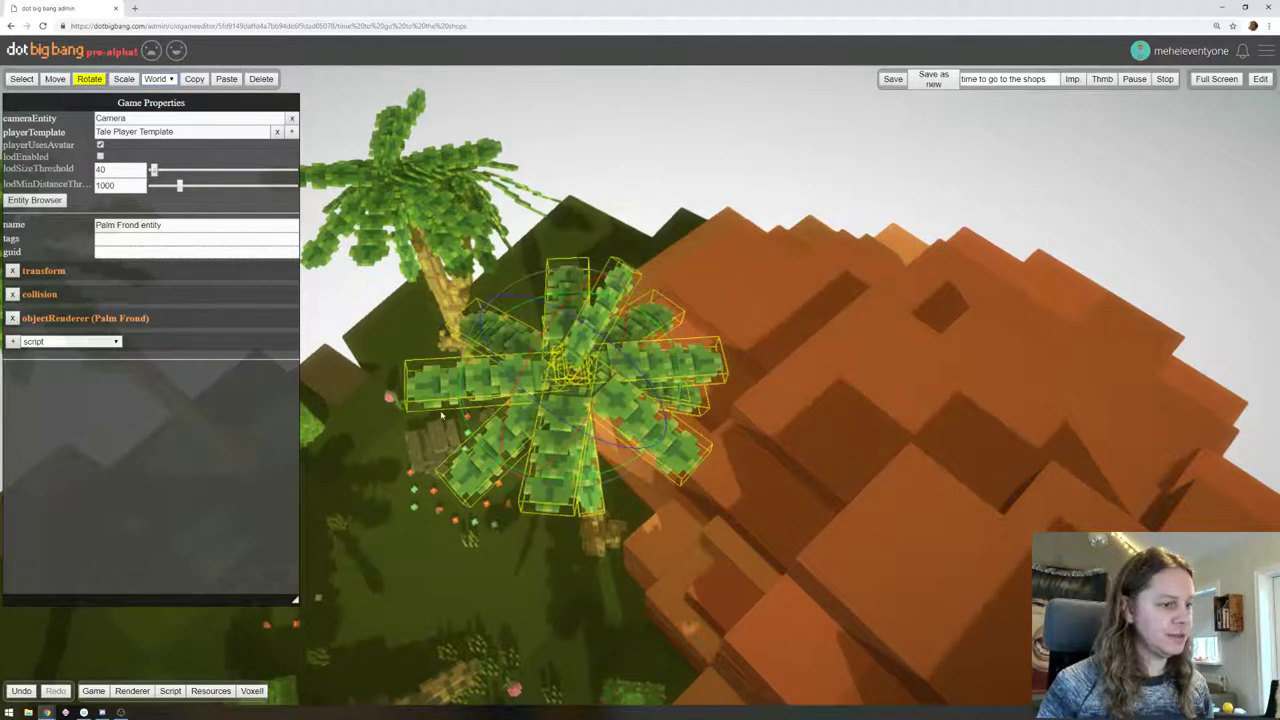
left_click_drag(464, 417, 763, 558)
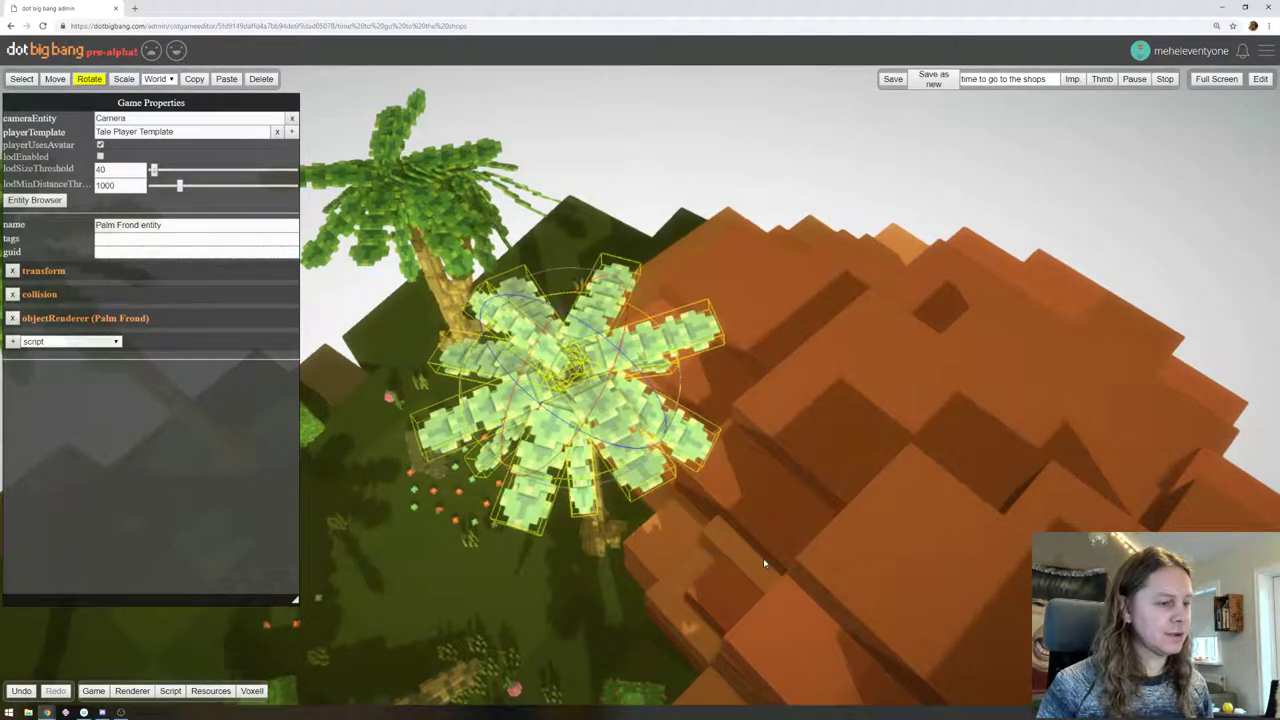
left_click(522, 326)
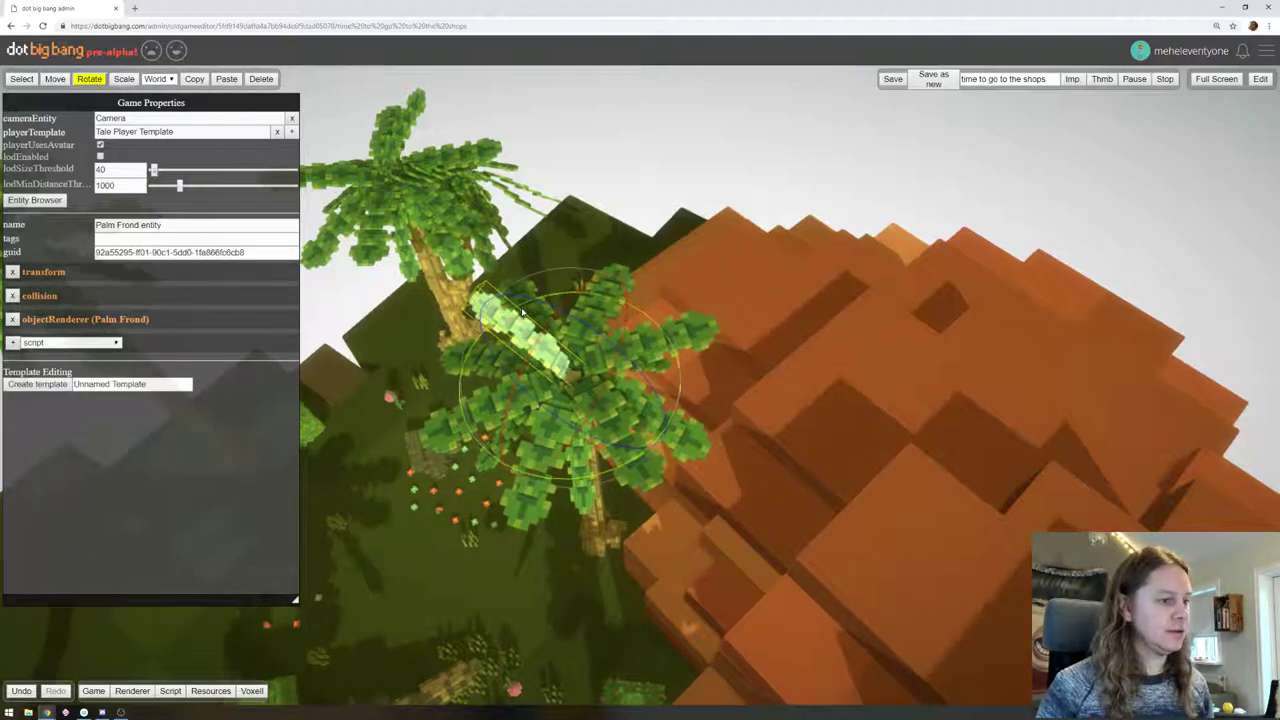
left_click(815, 475)
left_click_drag(751, 449, 820, 280)
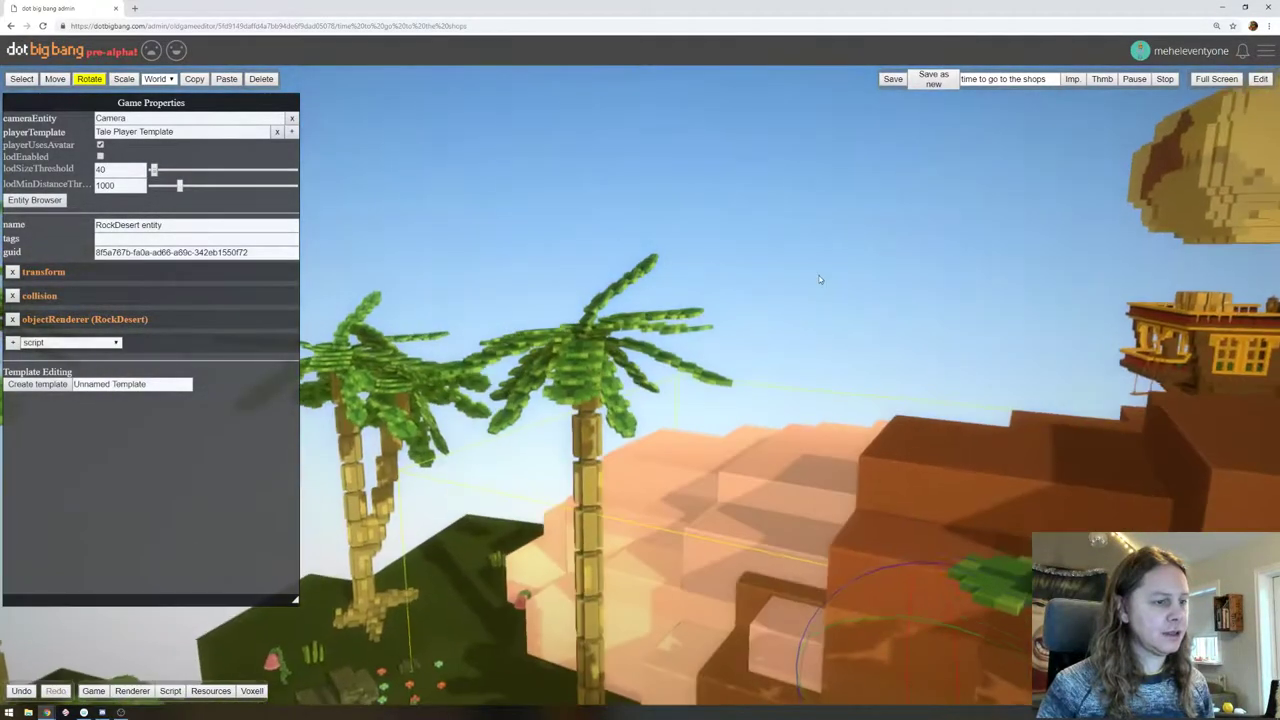
left_click(523, 403)
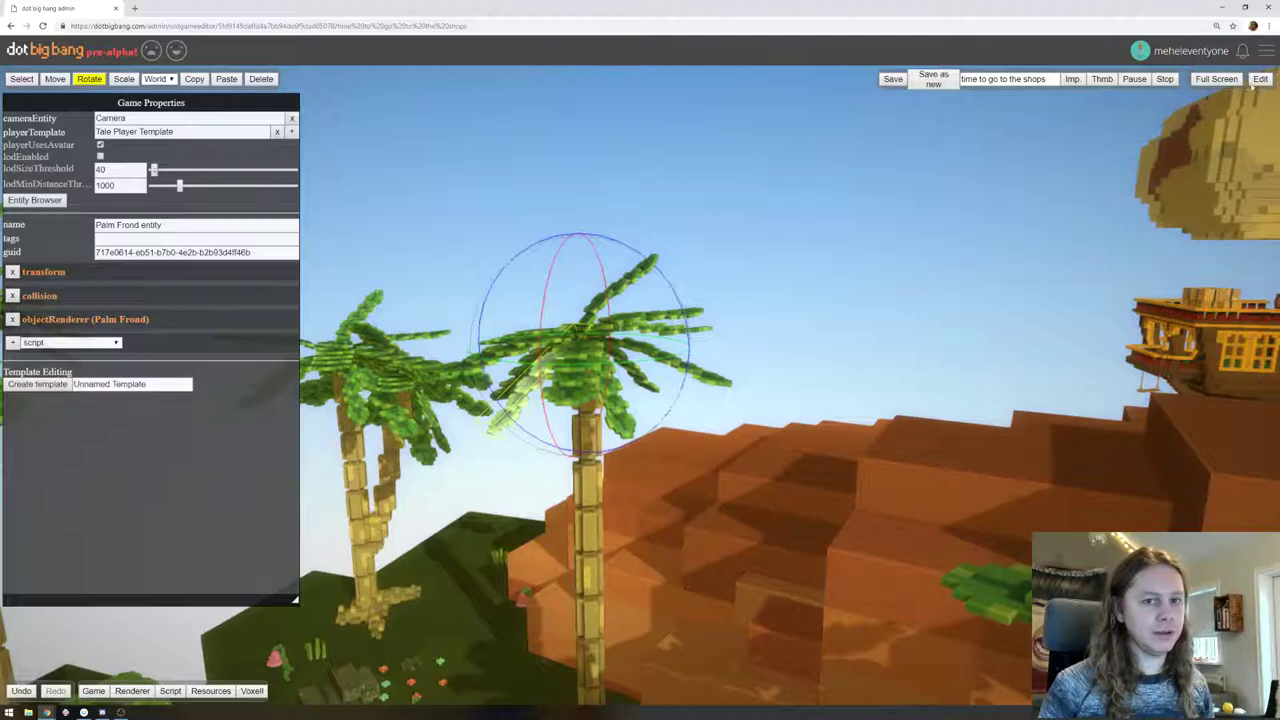
Play-test the scene, running the character across the grass beside the red rocks to view the finished palms from a distance
left_click(1259, 79)
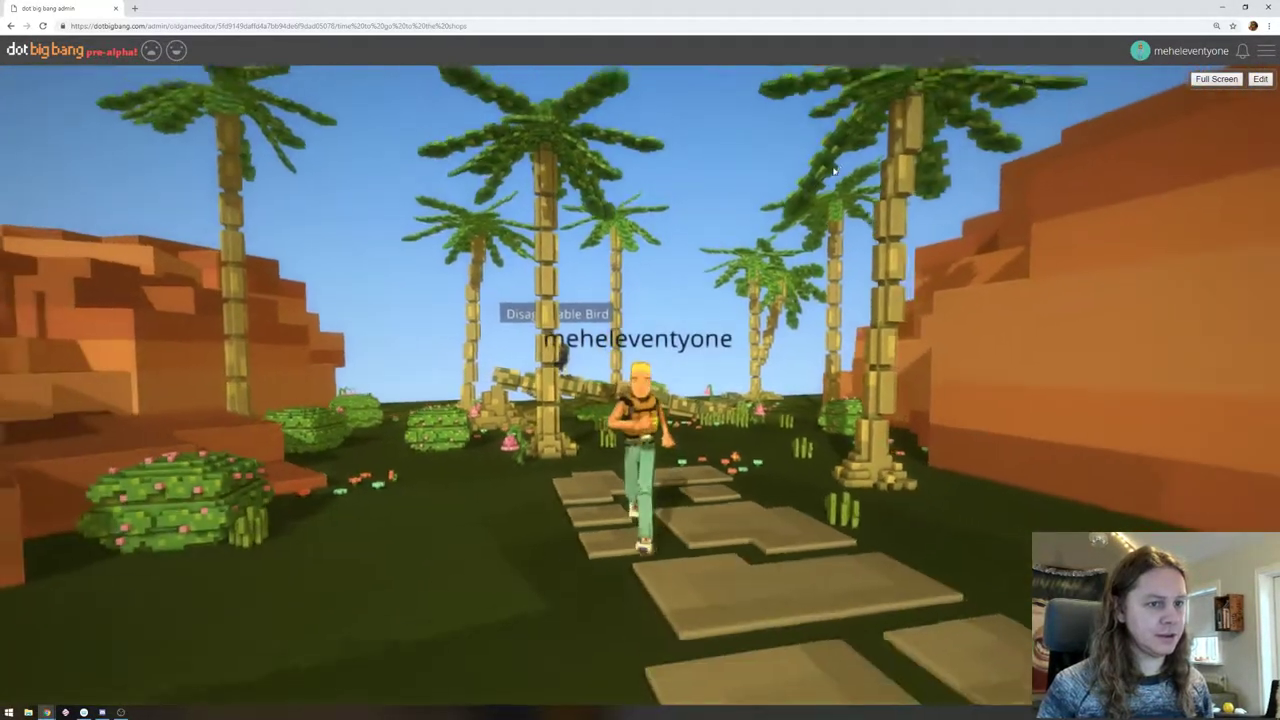
key("a")
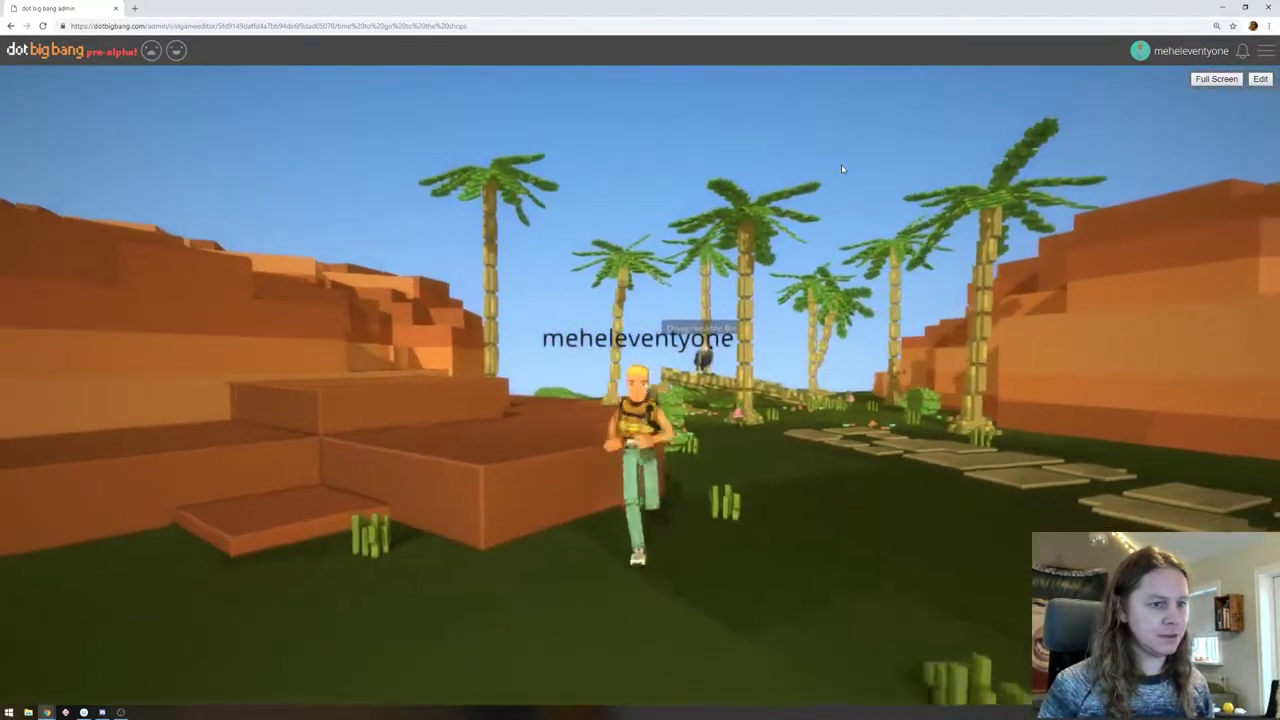
key("a")
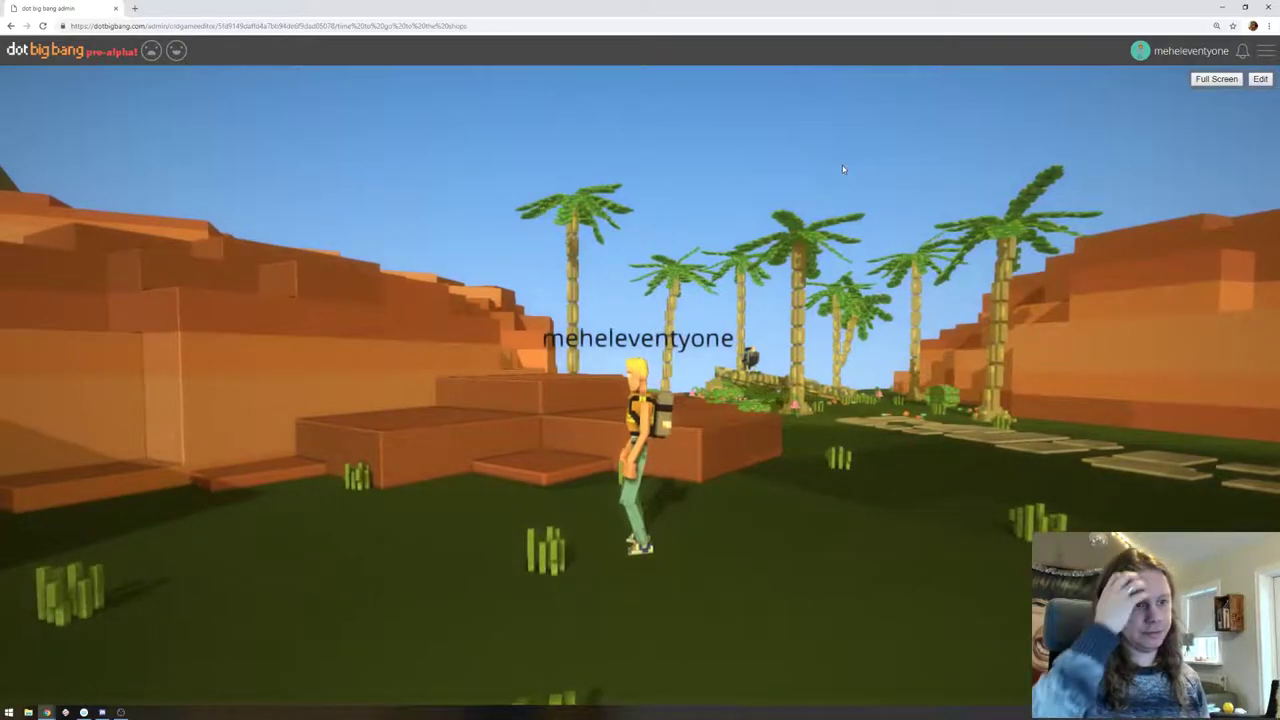
key("d")
key("w")
key("d")
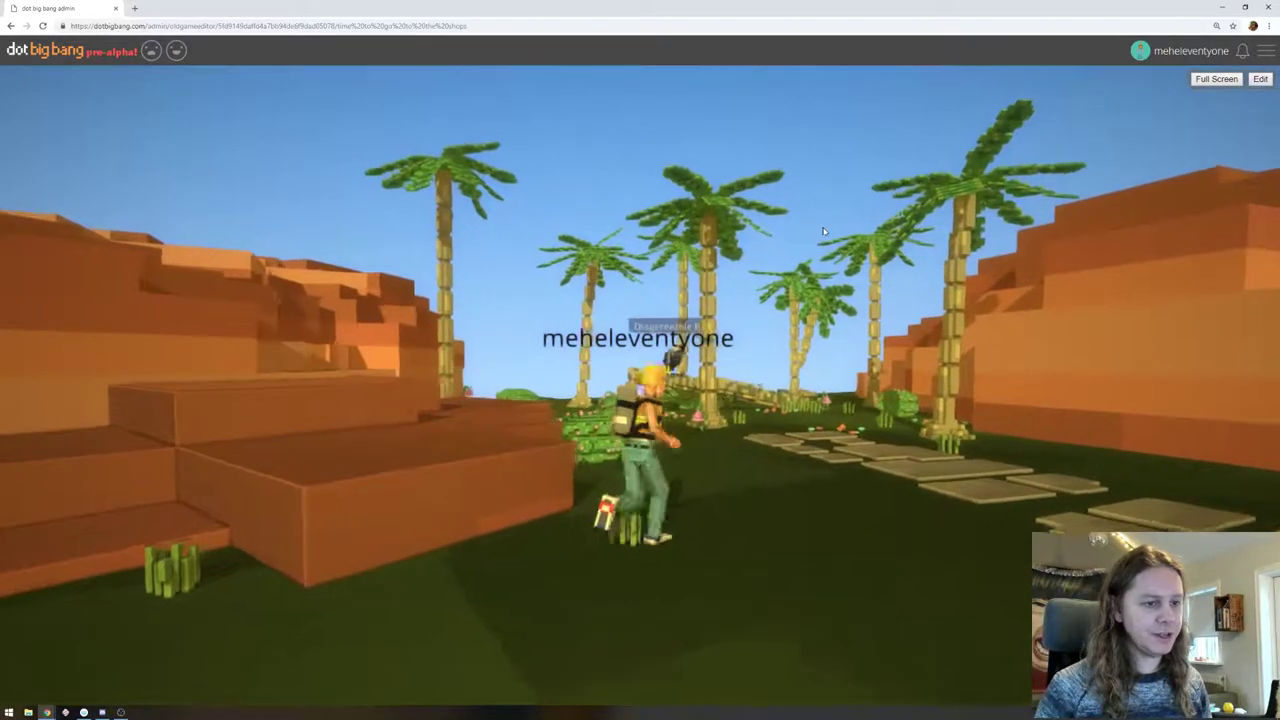
key("d")
left_click_drag(824, 231, 1056, 266)
key("s")
key("d")
key("w")
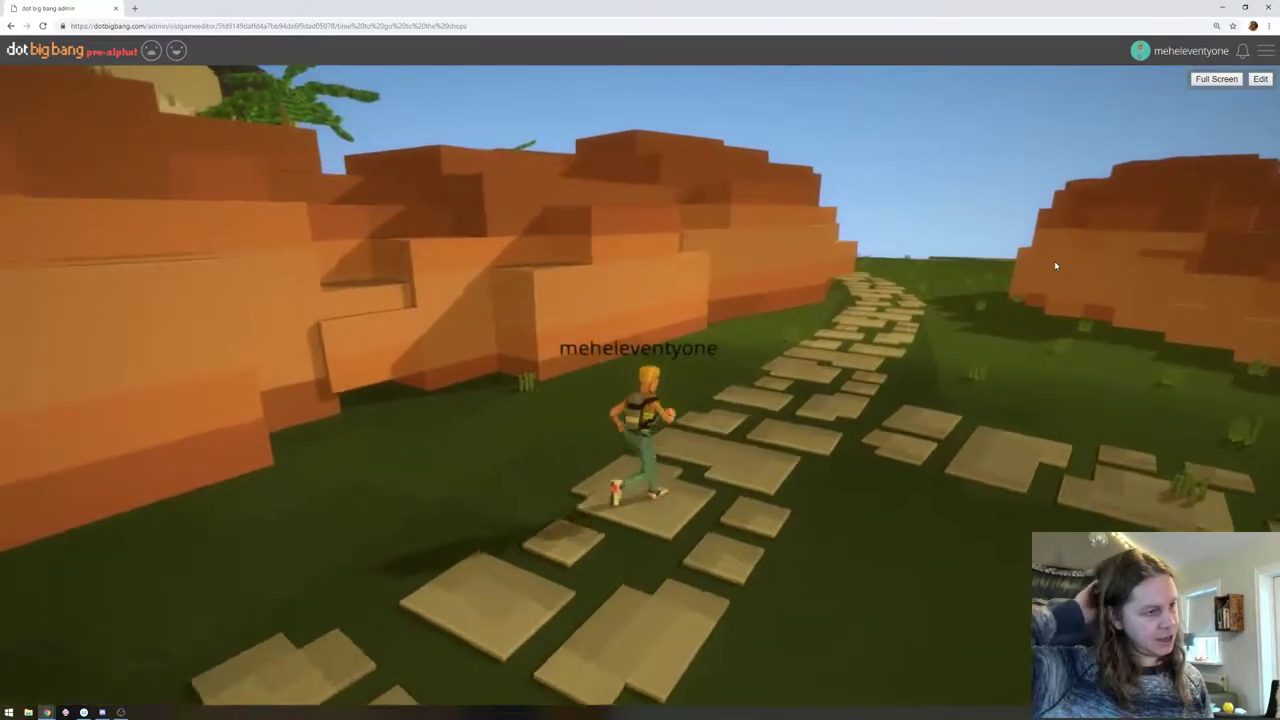
Run the character along the stone path around the red rocks to the palms and bushes near the edge, and return to editing
key("w")
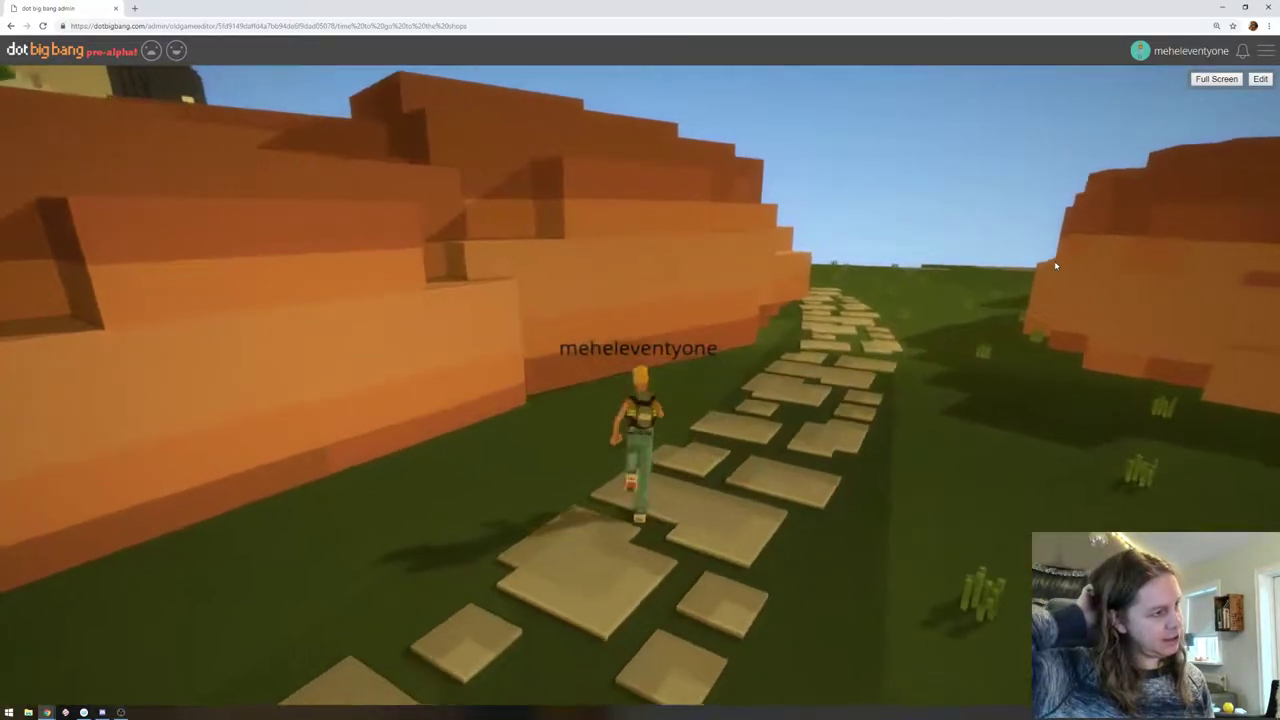
key("w")
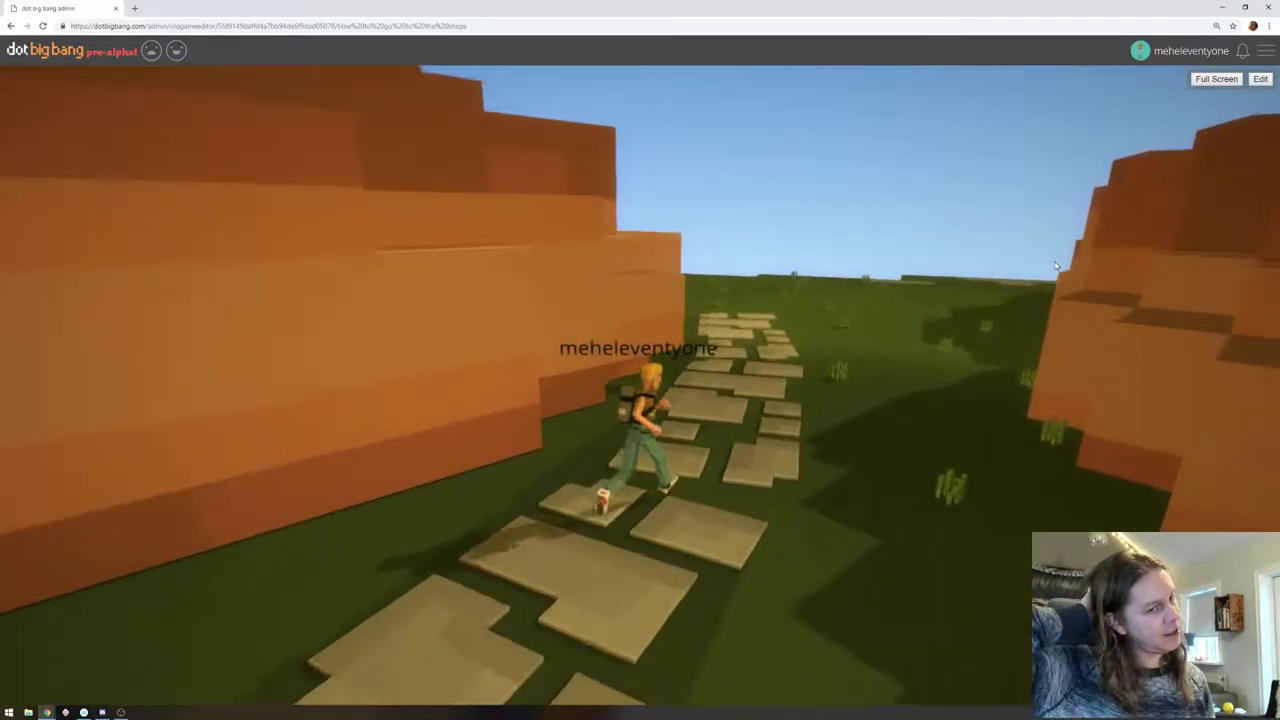
key("w")
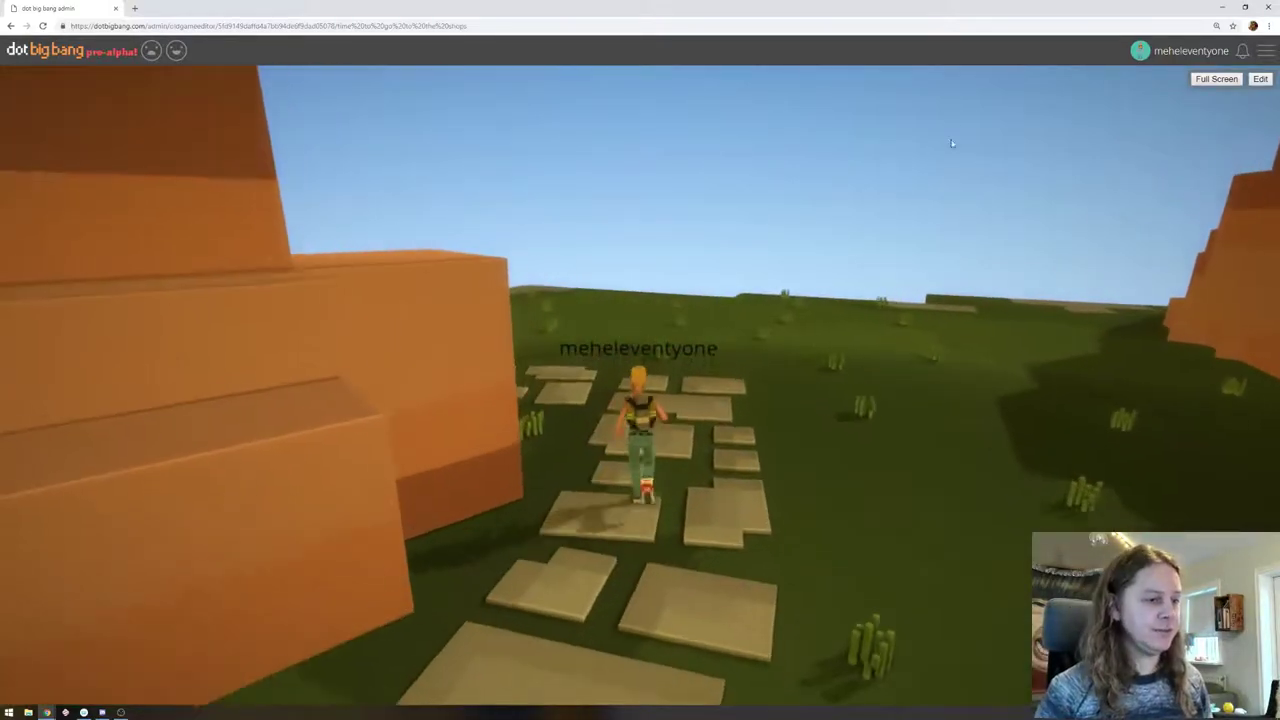
key("w")
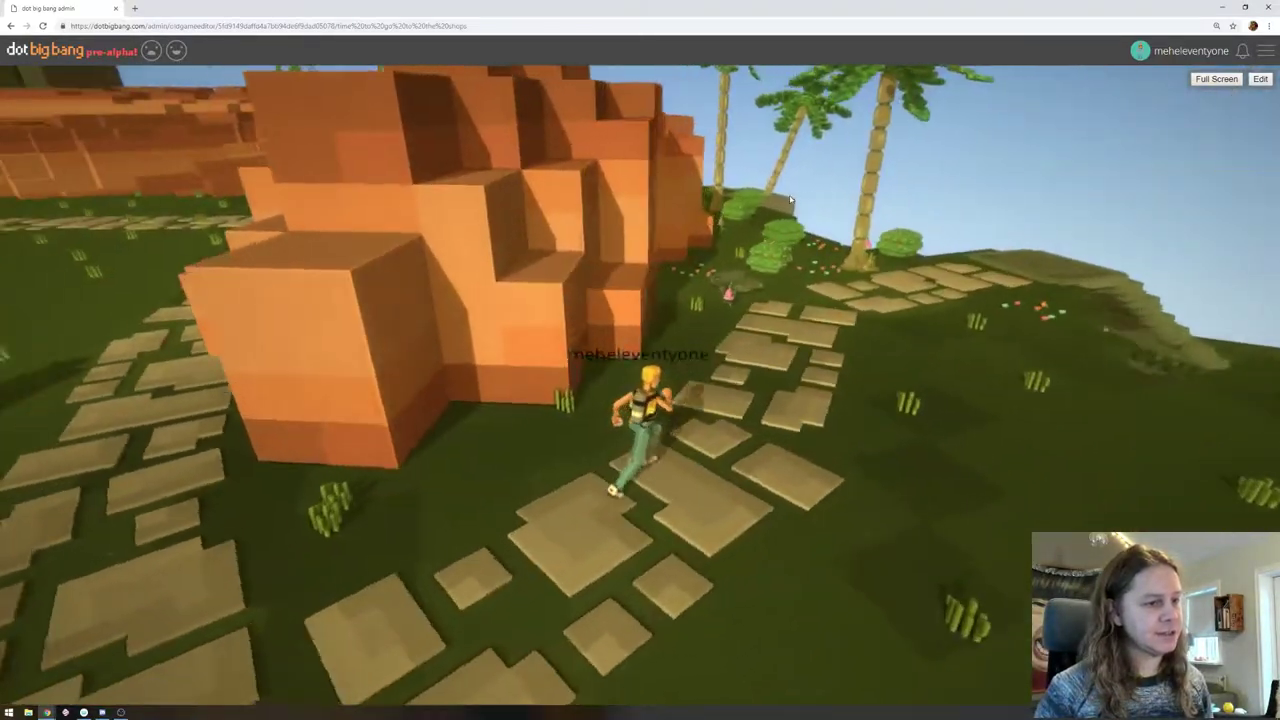
key("w")
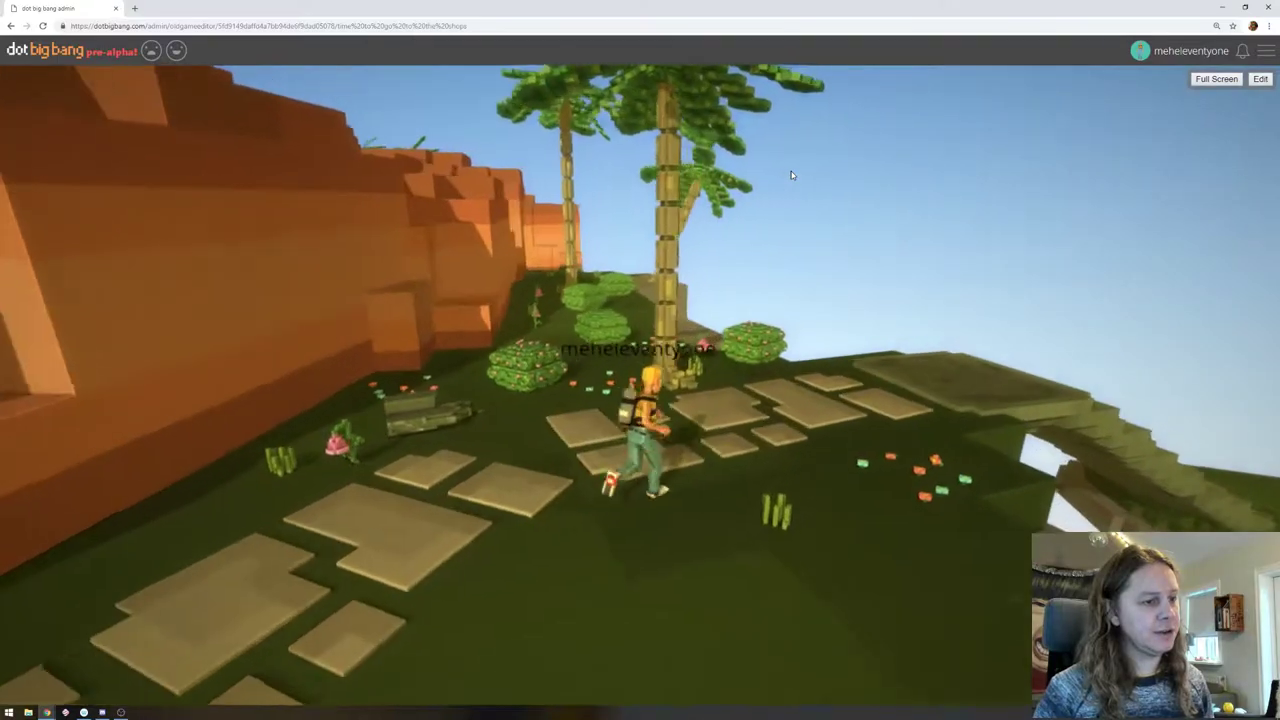
key("w")
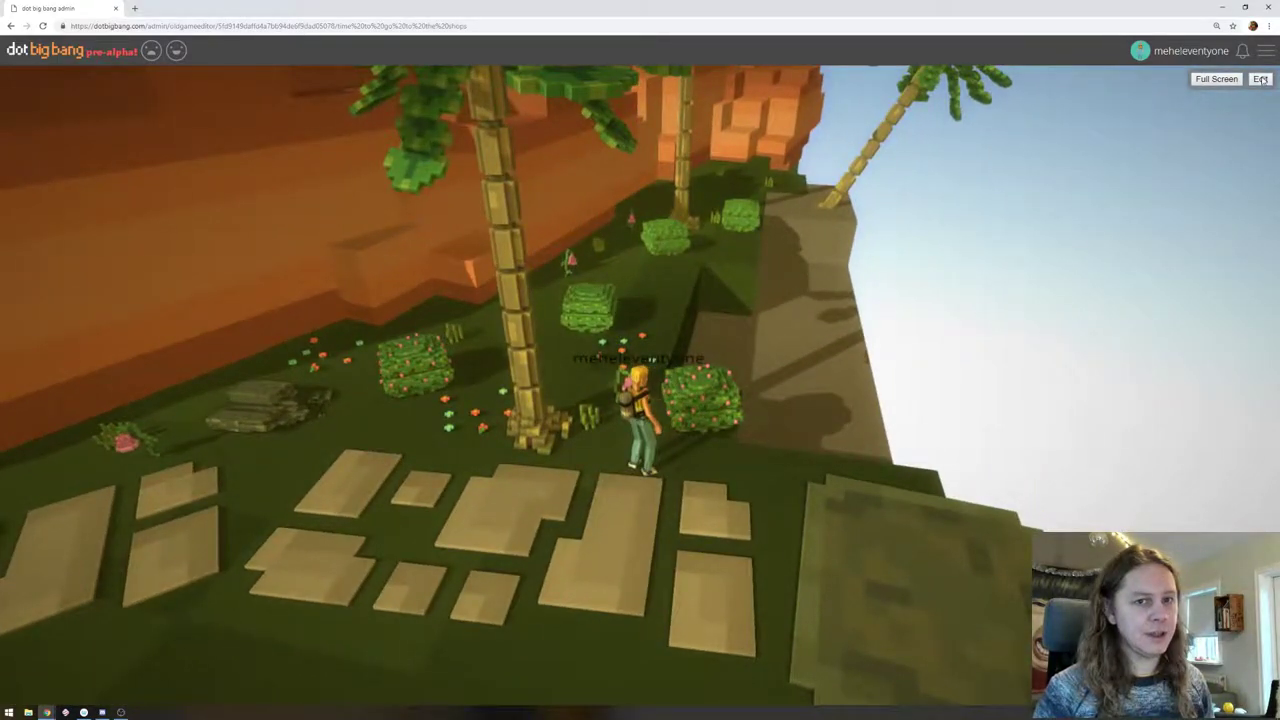
left_click(1261, 79)
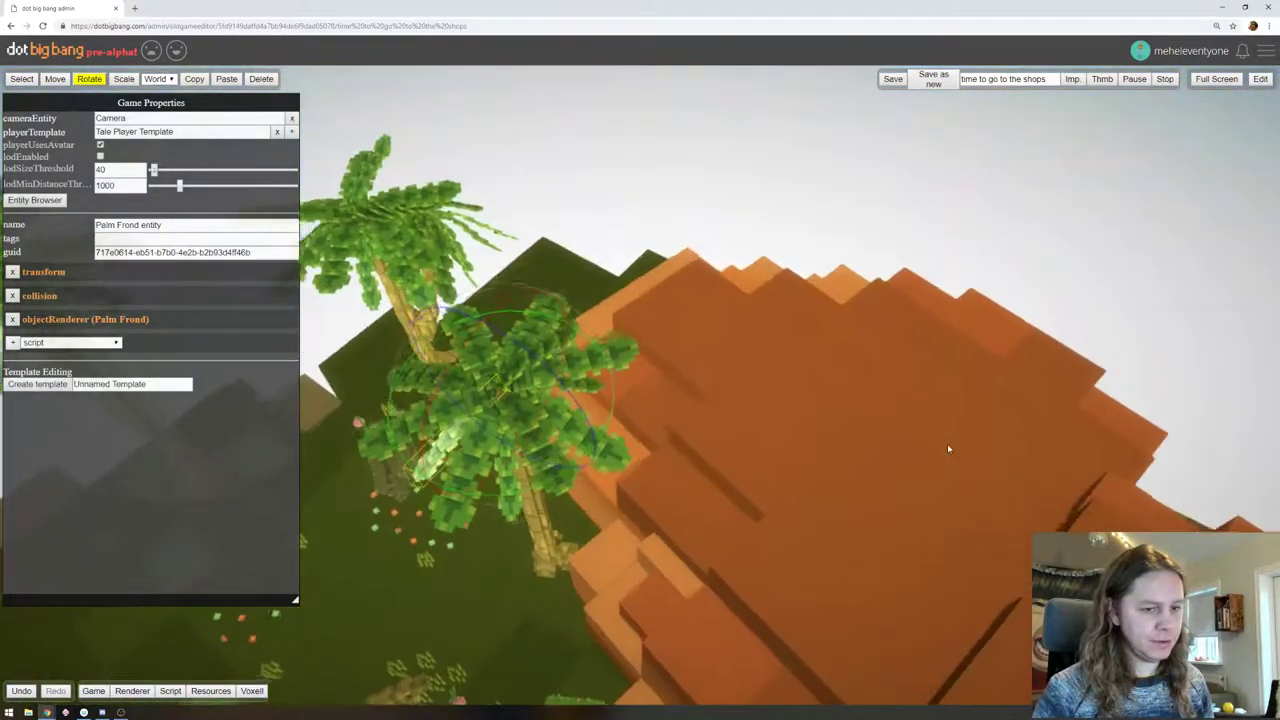
Select the Bush No Berries entity beside the far single-trunk palm and move it along the grass toward the leaning palm and red rocks
key("w")
right_click_drag(948, 449, 667, 356)
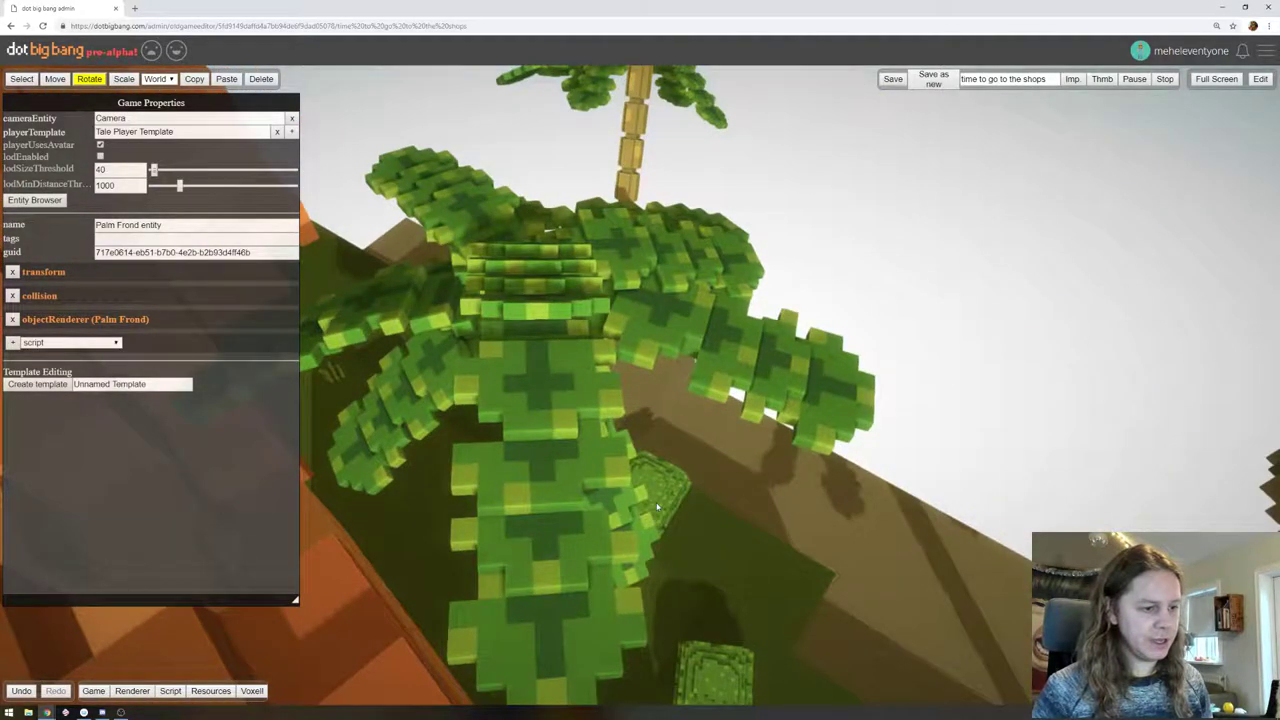
left_click(657, 507)
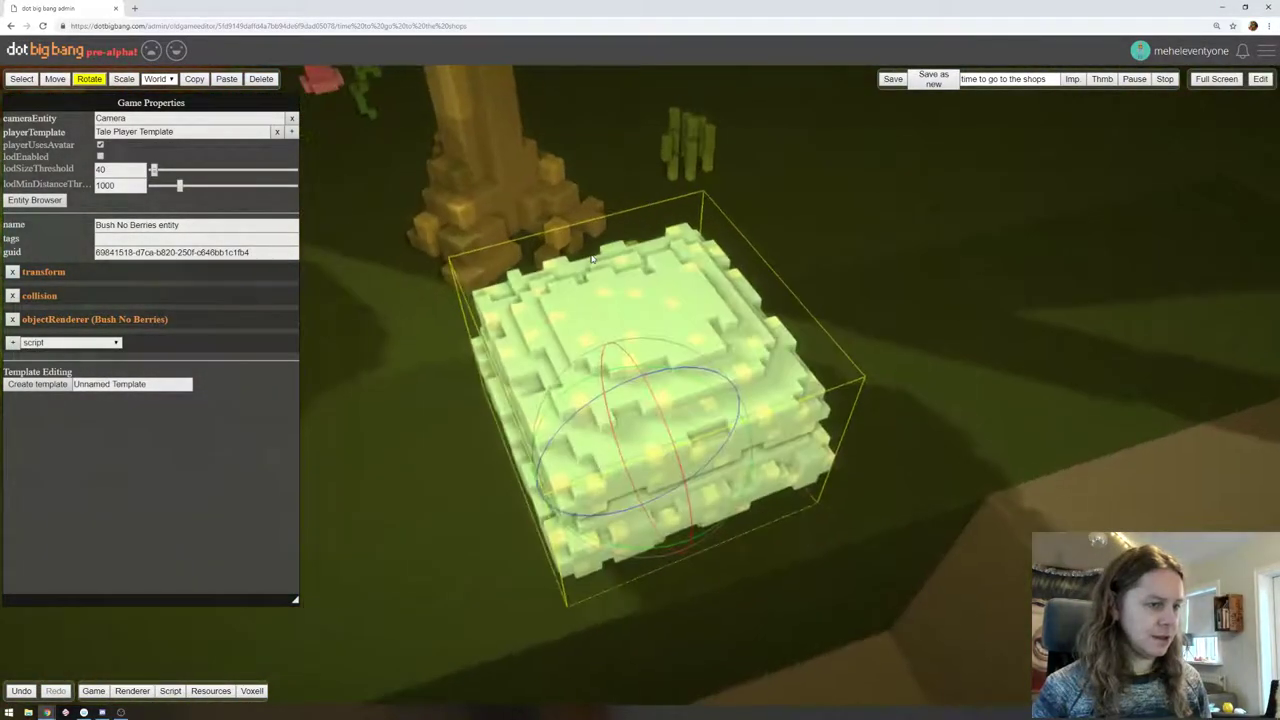
scroll(711, 277, "up", 3)
scroll(711, 277, "down", 10)
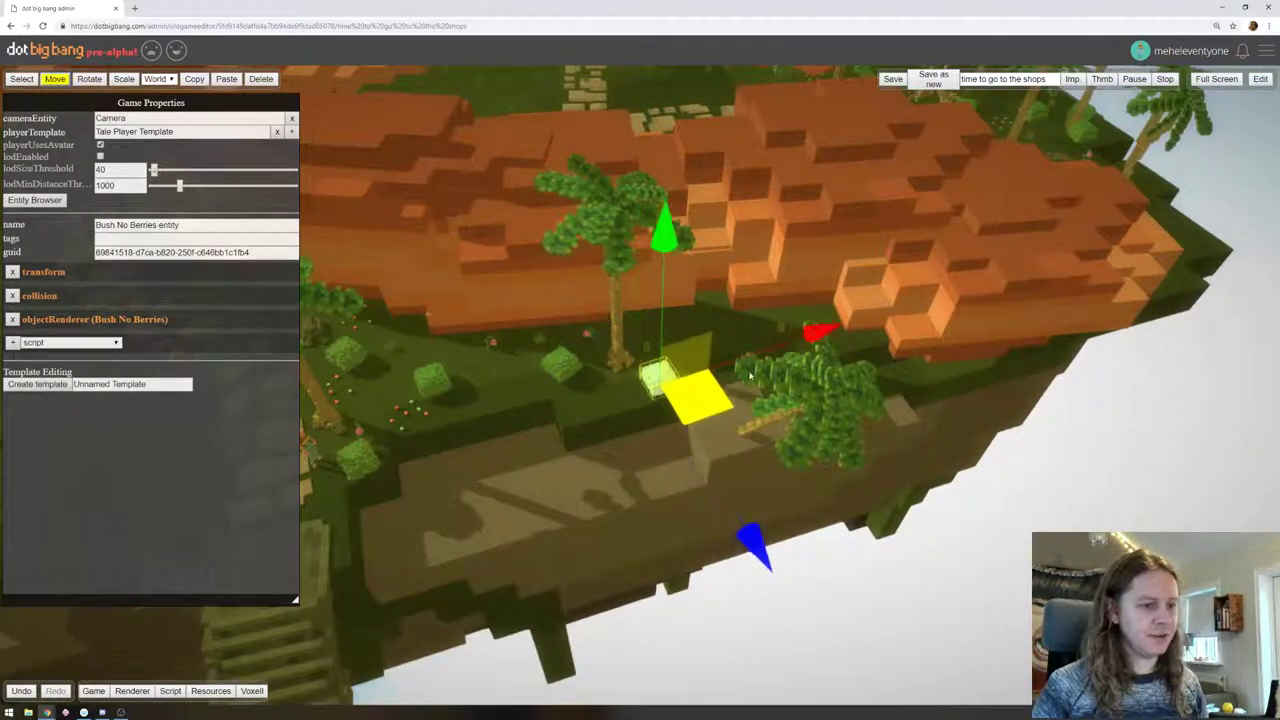
Play-test the scene to check the moved bush, run onto the open grass facing the distant grey cliffs, and return to editing
left_click(1260, 80)
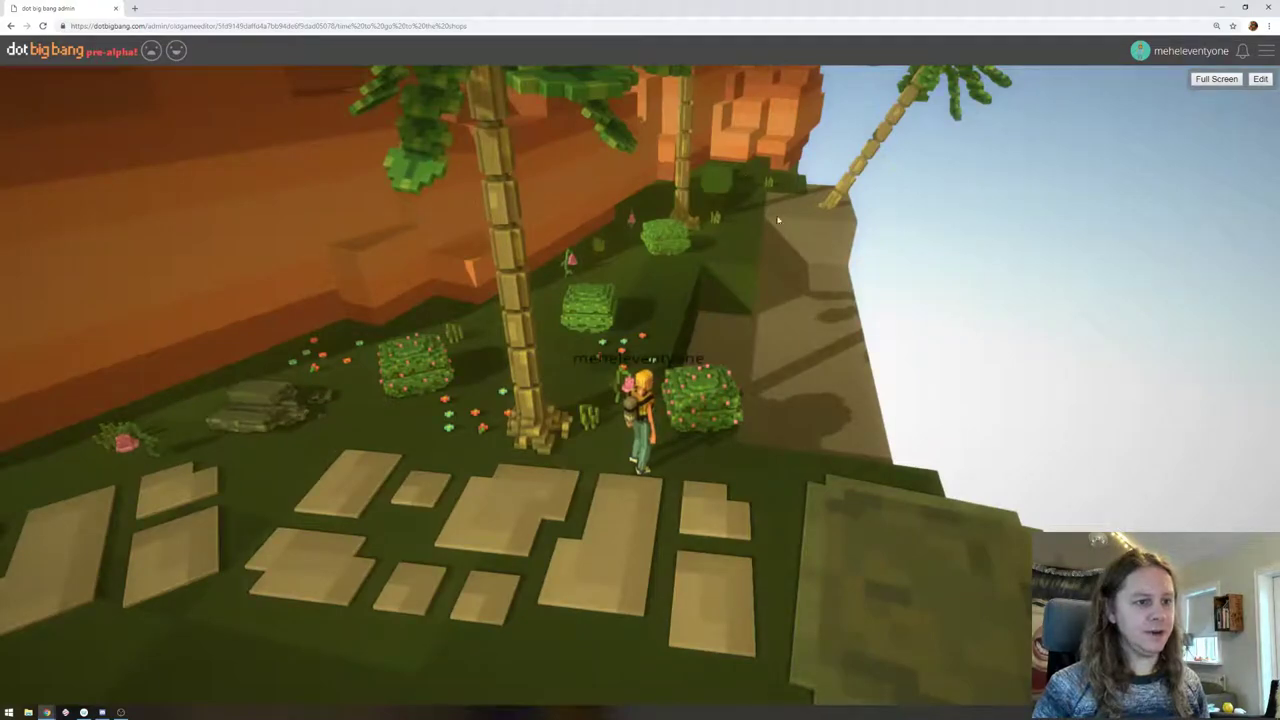
left_click_drag(785, 227, 643, 166)
key("a")
key("w")
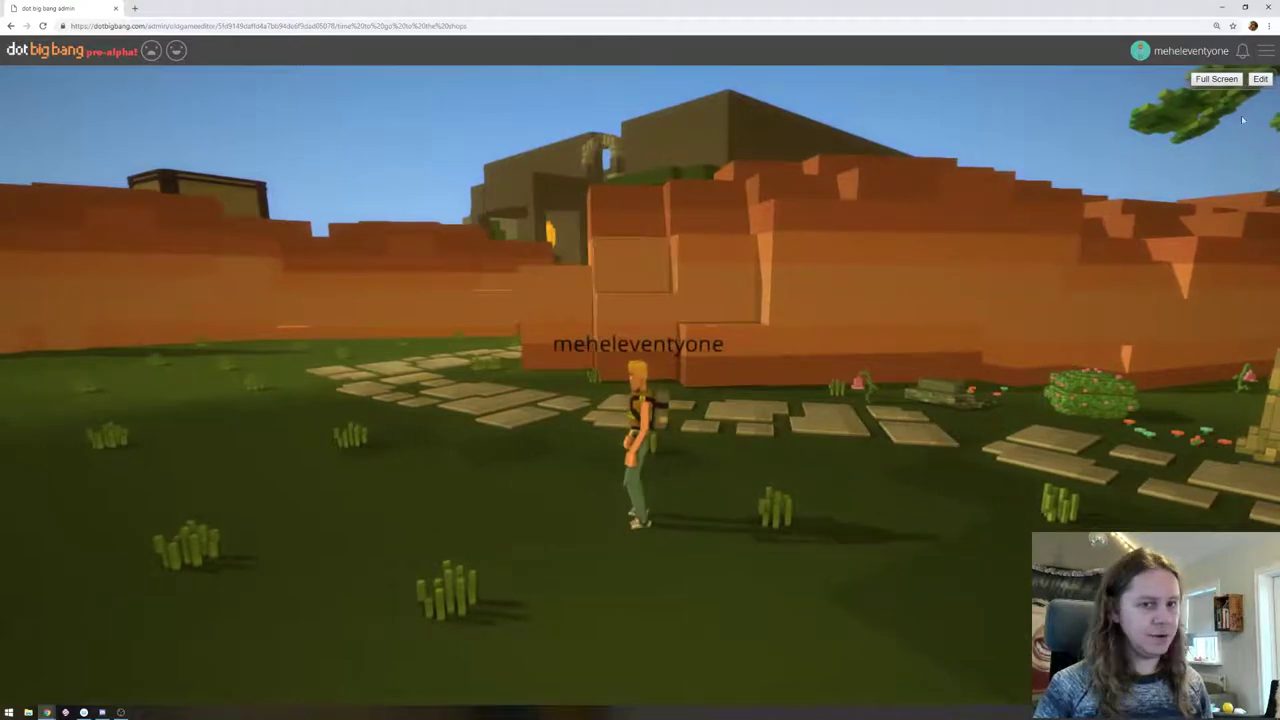
left_click(1258, 79)
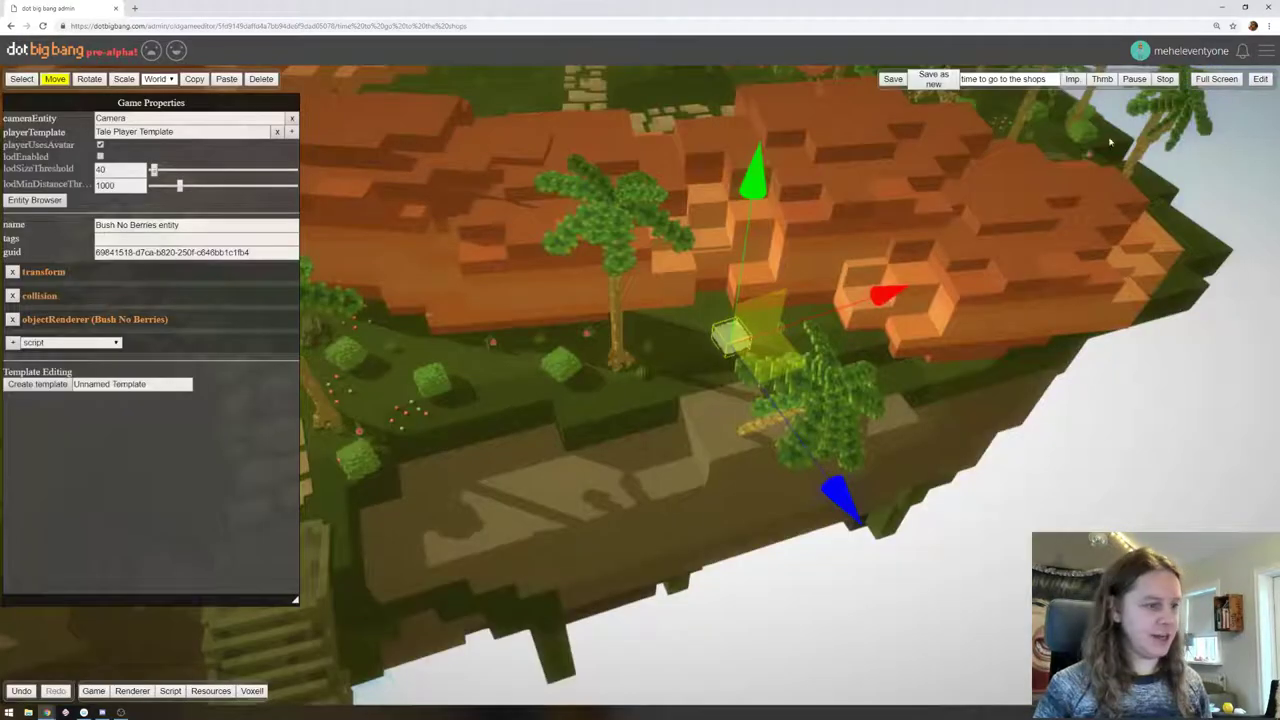
Open the renderer's fog settings and set the fog's near distance to 550, with the distant grey cliffs in view
left_click(132, 690)
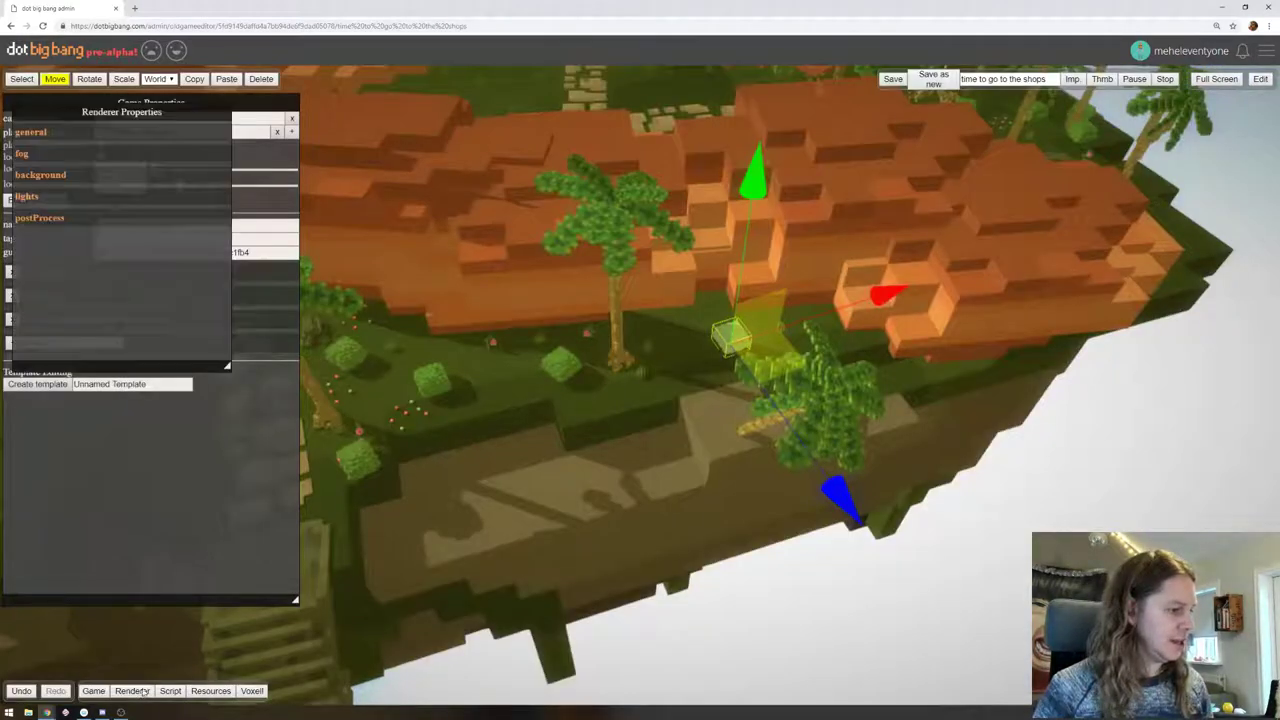
left_click(49, 160)
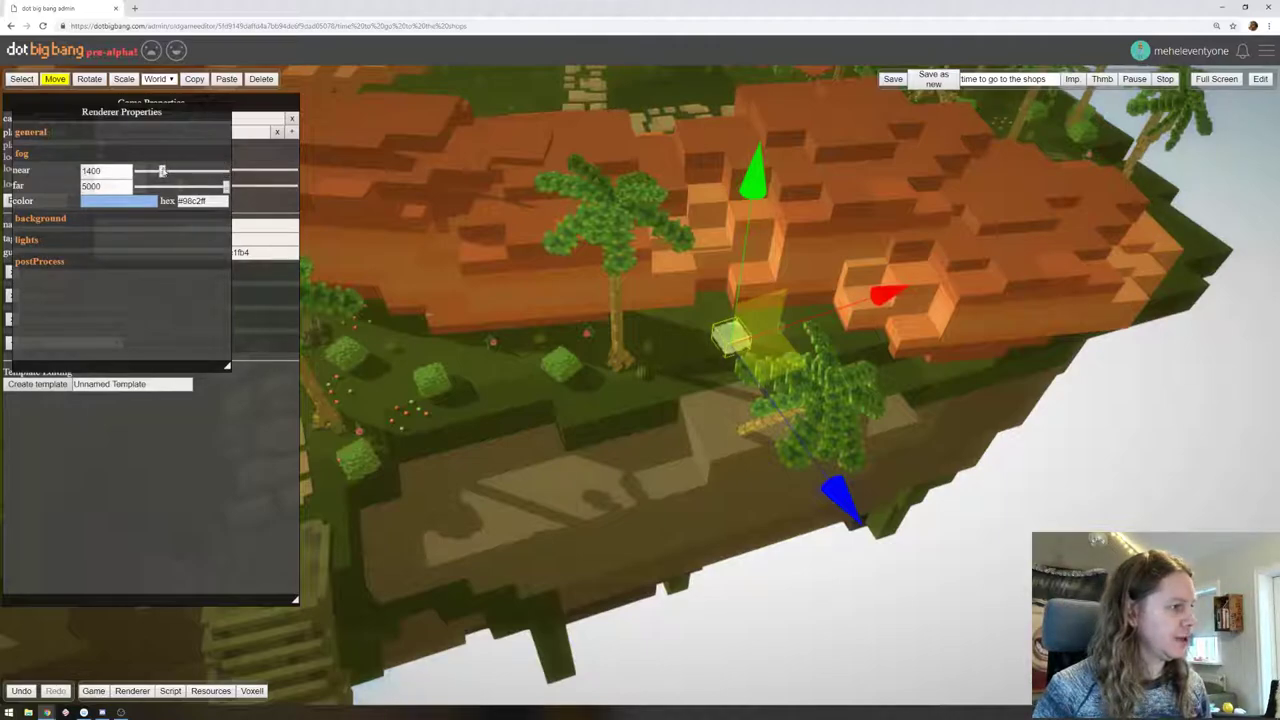
left_click_drag(580, 350, 570, 221)
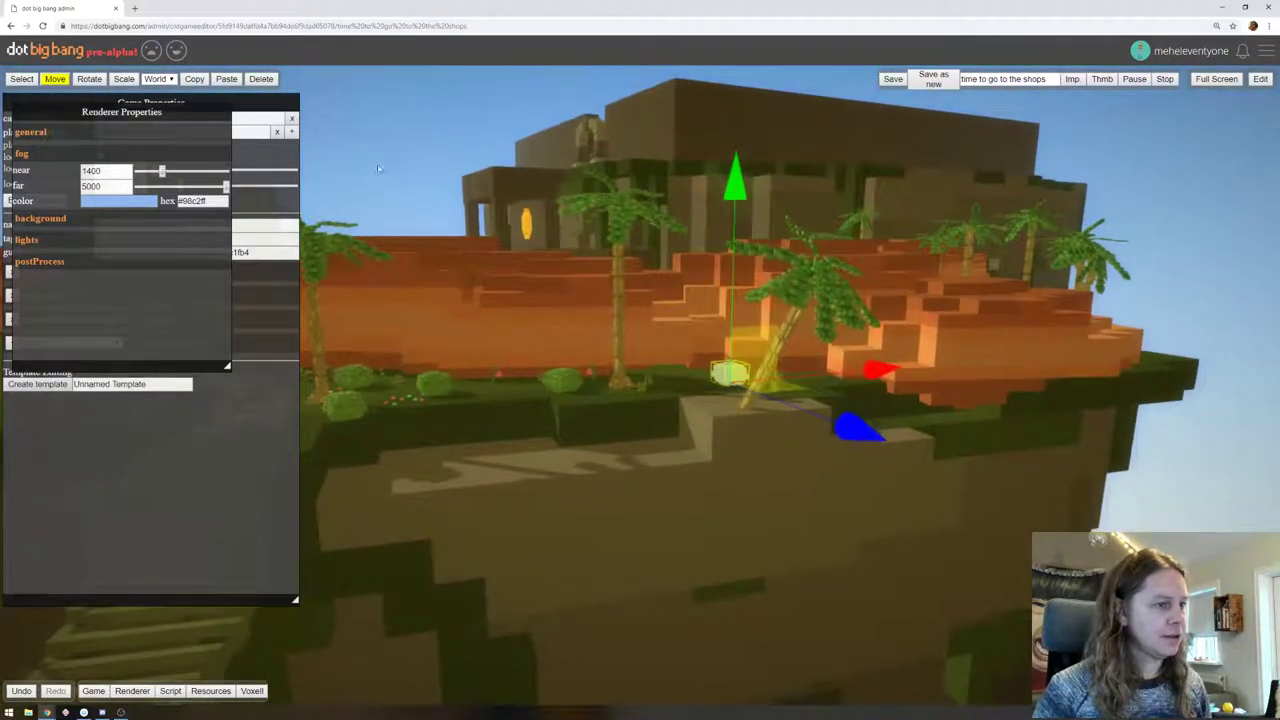
left_click_drag(149, 172, 147, 172)
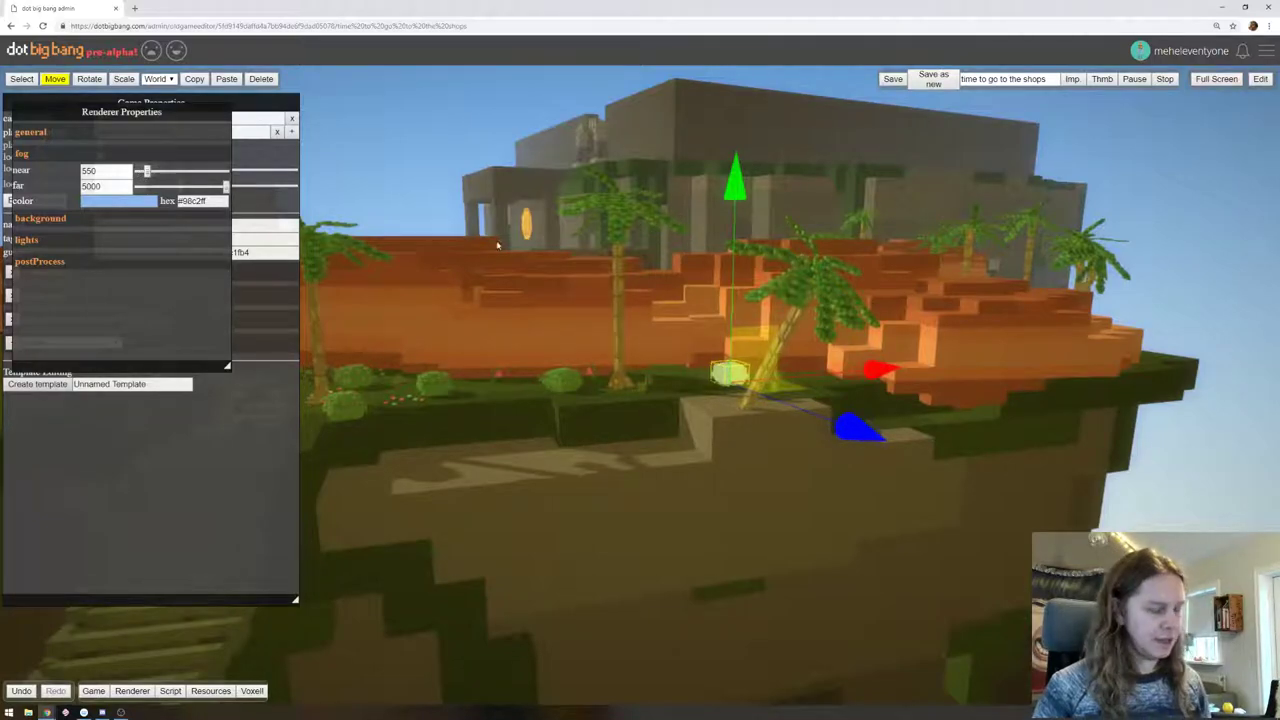
Play-test the scene, running the character over the grass to judge the fog on the distant grey cliffs
left_click(1259, 80)
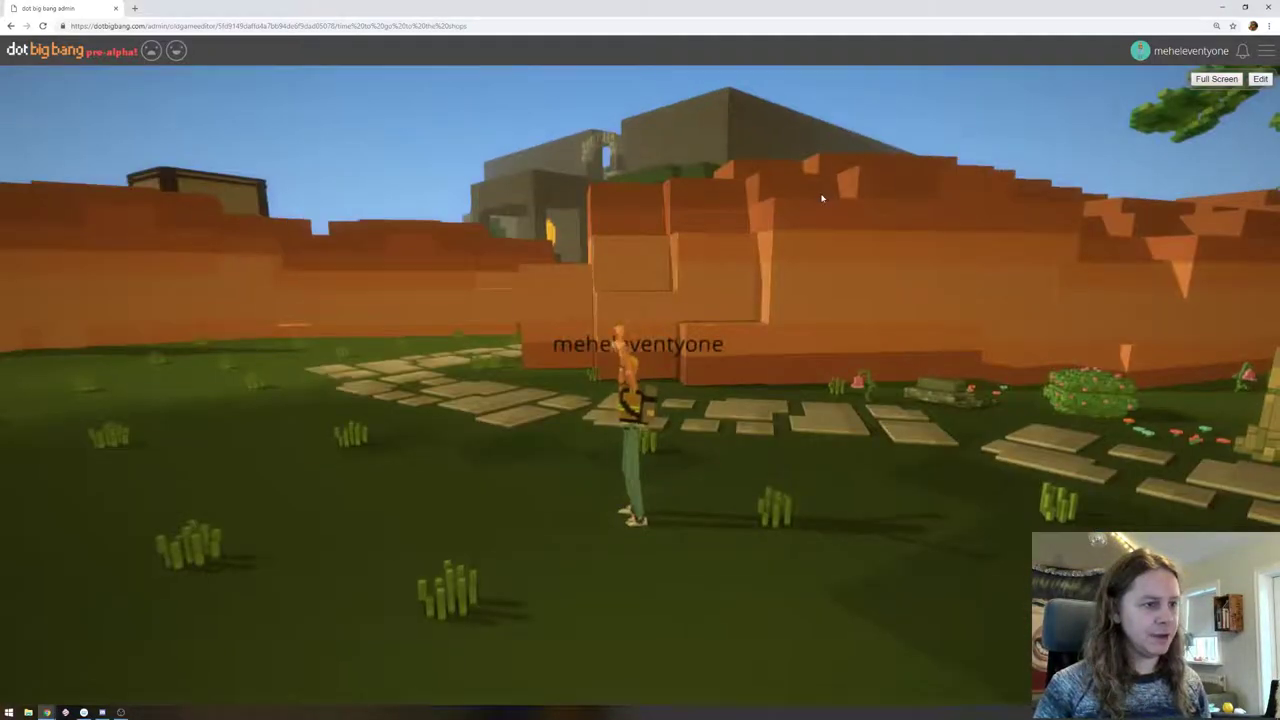
left_click_drag(957, 207, 929, 206)
key("a")
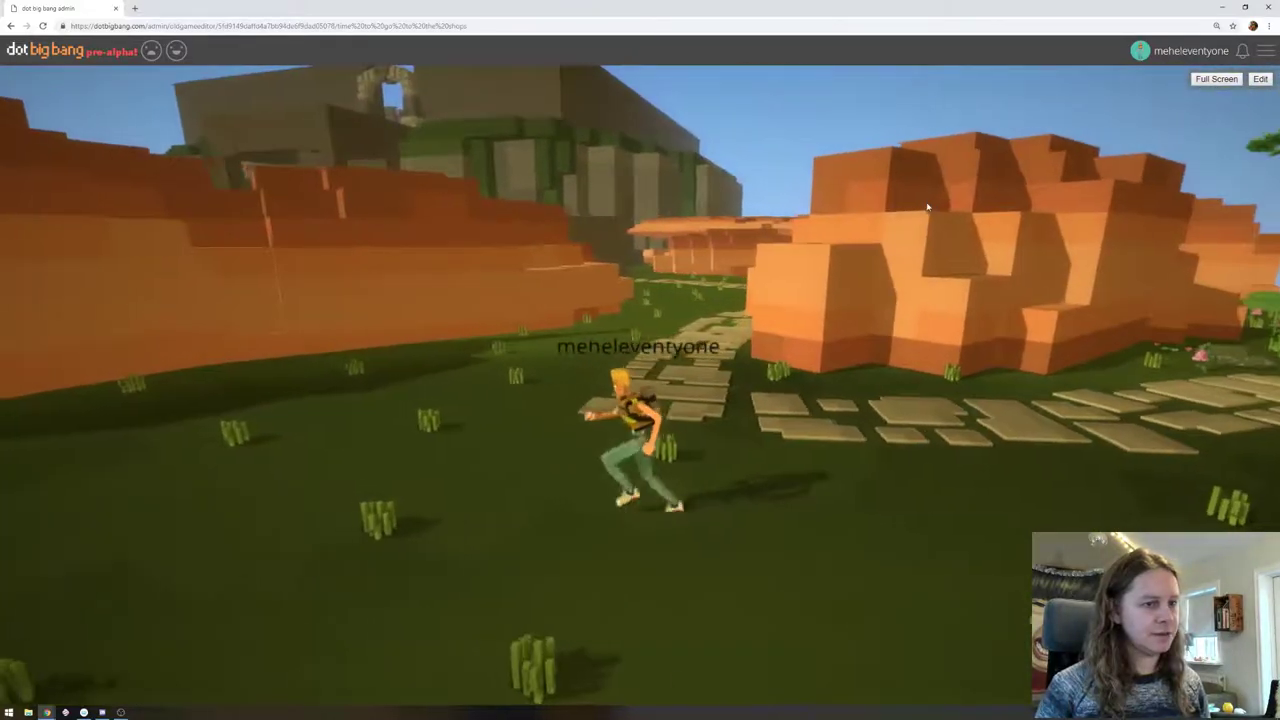
Return to editing and set the fog's near distance to 850 and its far distance to 3500
left_click(1259, 79)
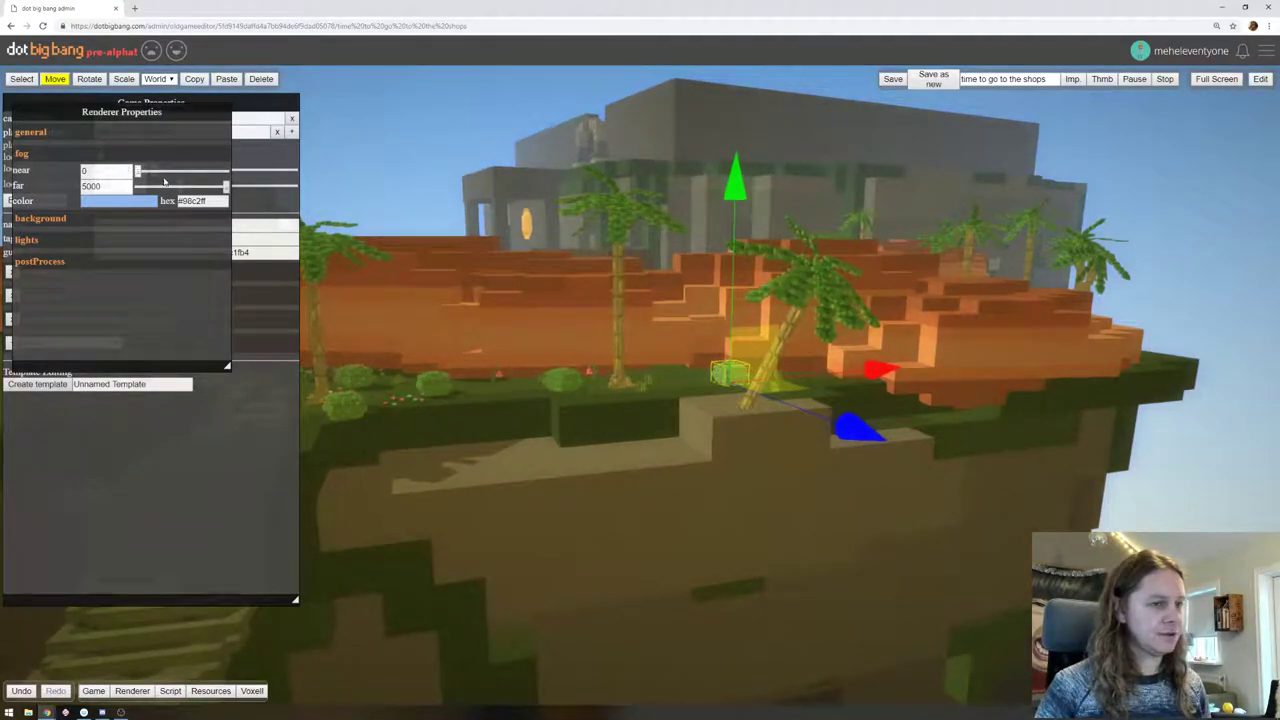
left_click_drag(225, 187, 153, 172)
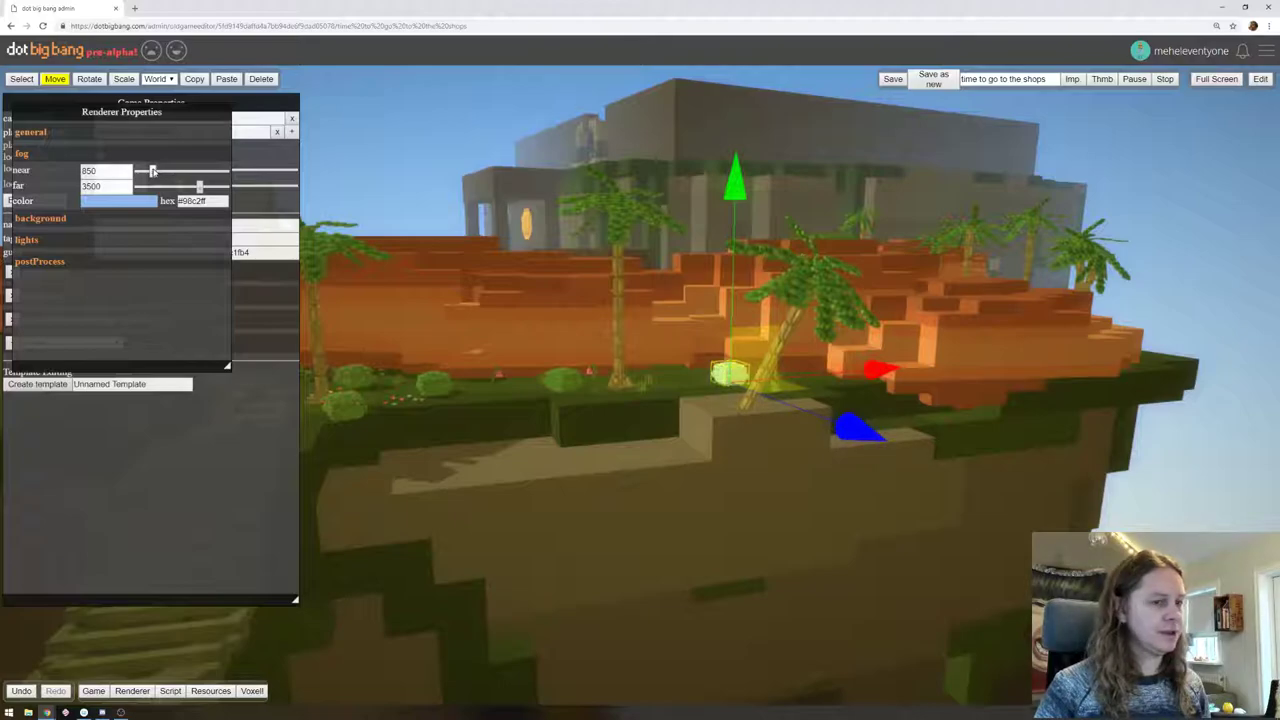
Play-test the scene, running past the palms to the bridge by the pirate ship to judge the fog looking back, and return to editing
left_click(1259, 79)
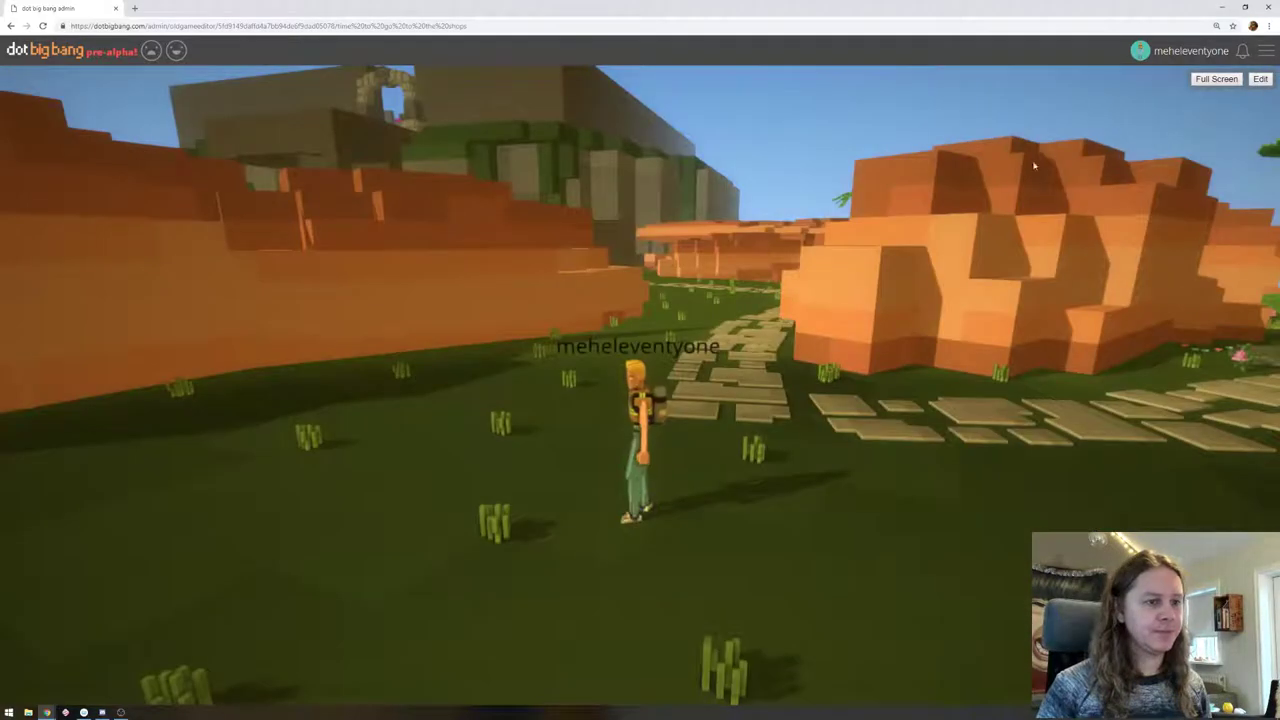
key("w")
key("d")
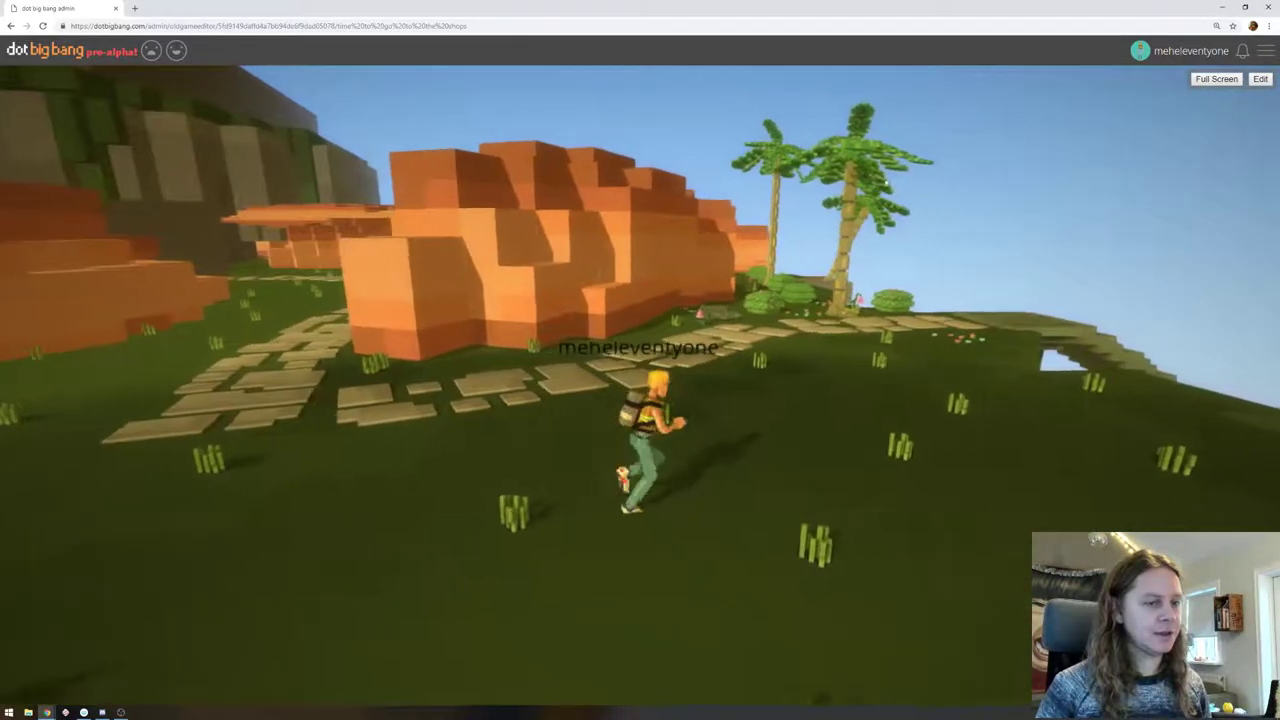
key("d")
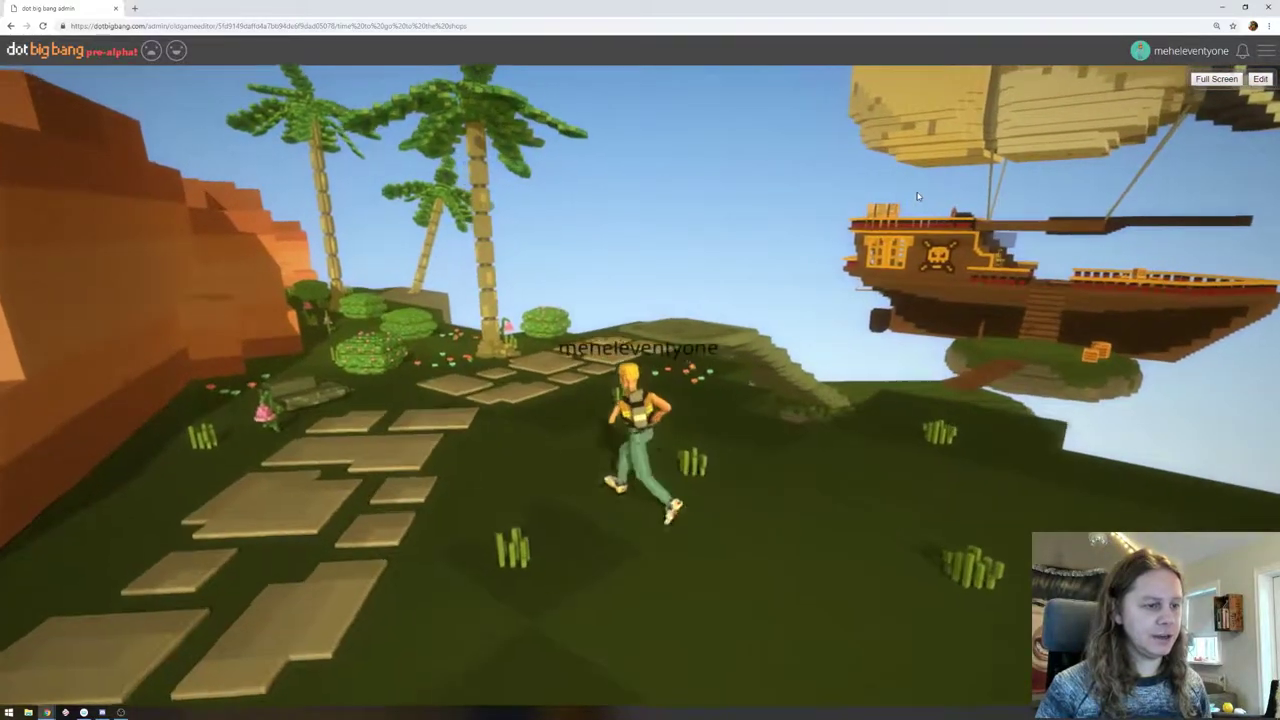
key("w")
left_click_drag(918, 196, 916, 246)
key("w")
key("w")
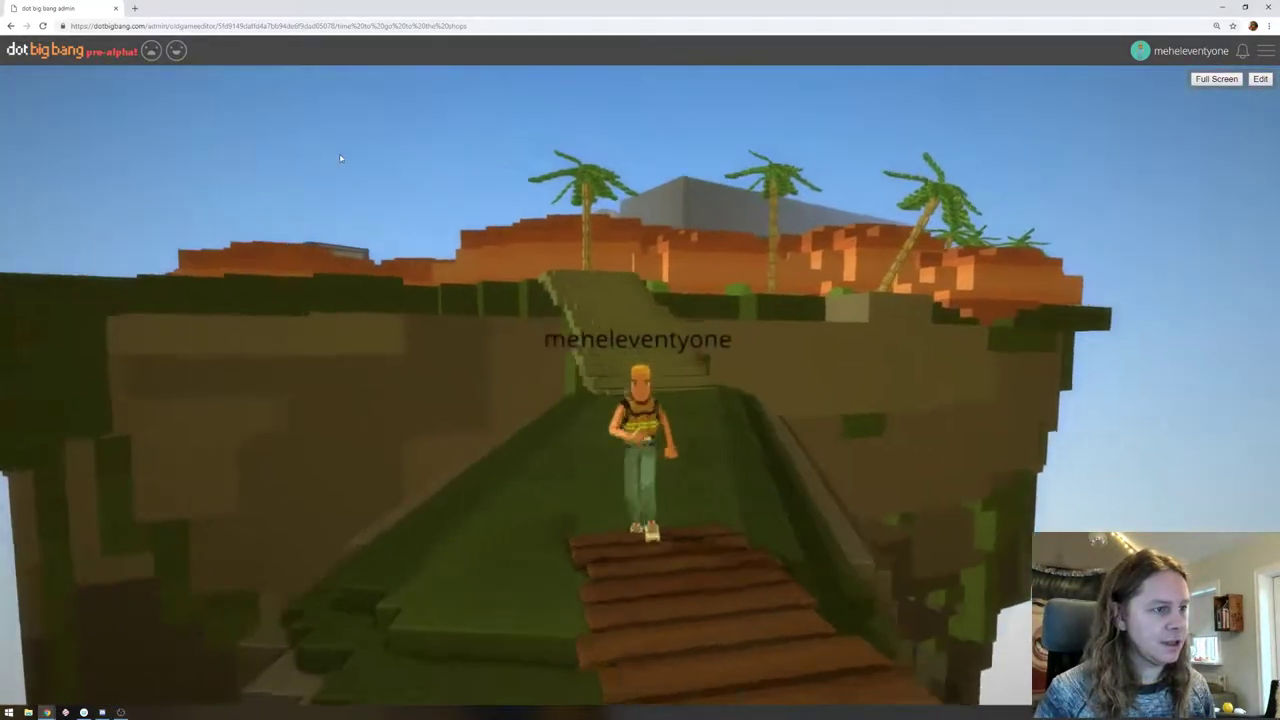
key("w")
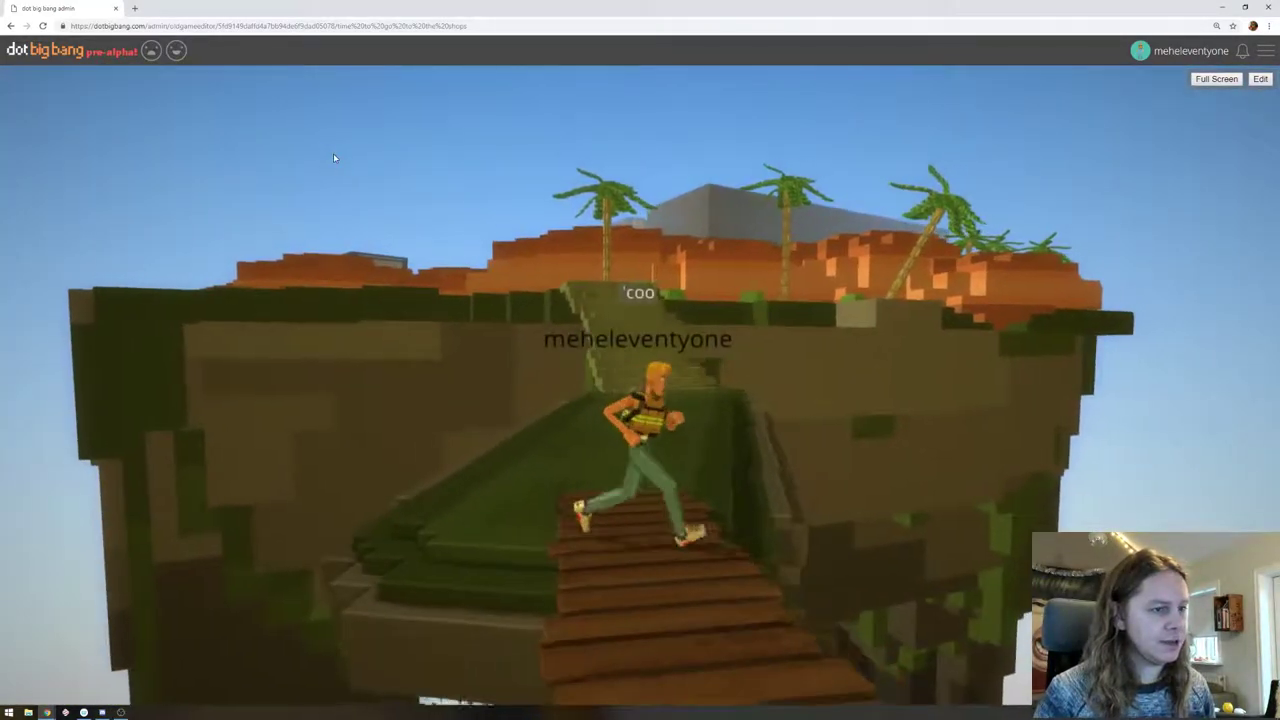
key("w")
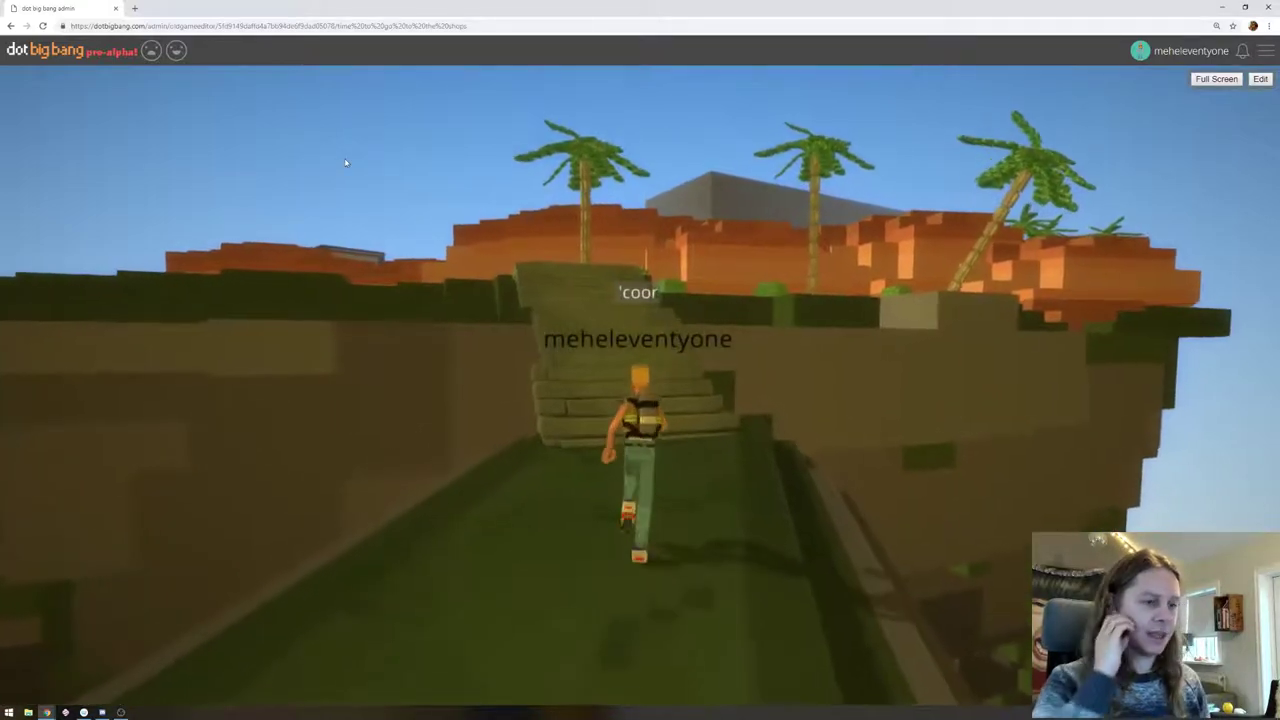
key("w")
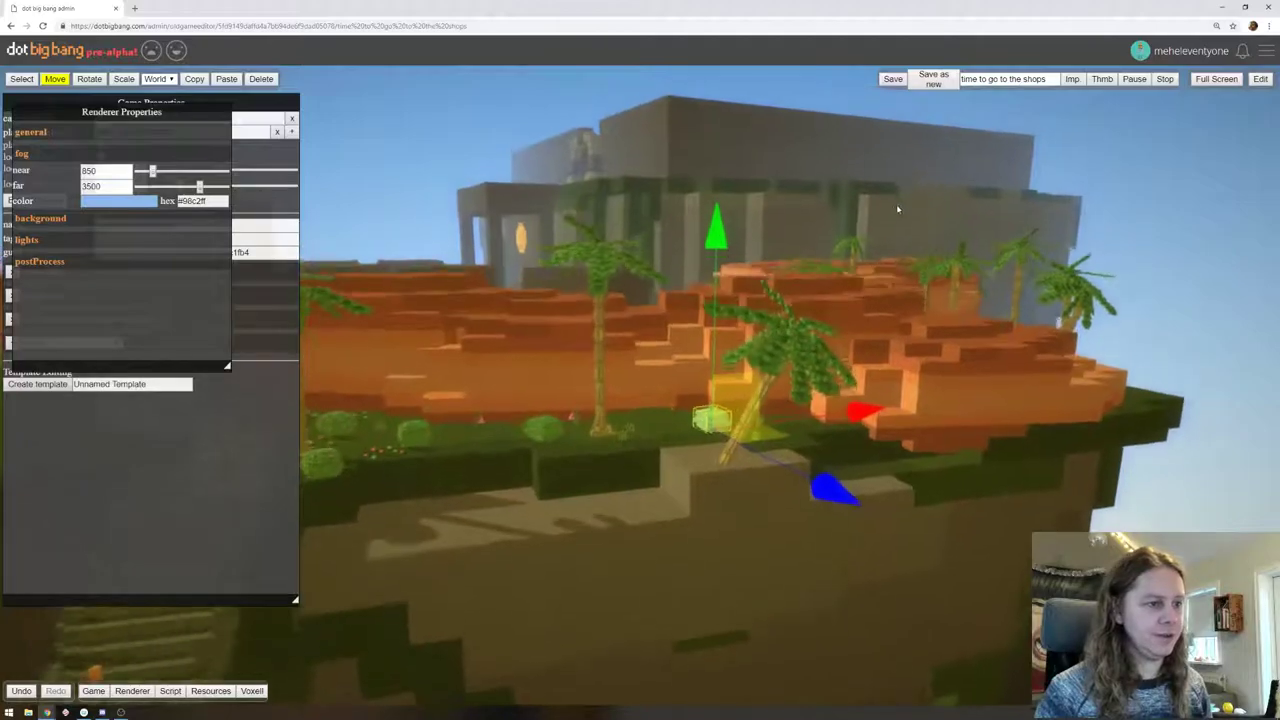
Examine the fog across the whole island and the distant grey cliffs from a high overview
right_click_drag(897, 209, 906, 397)
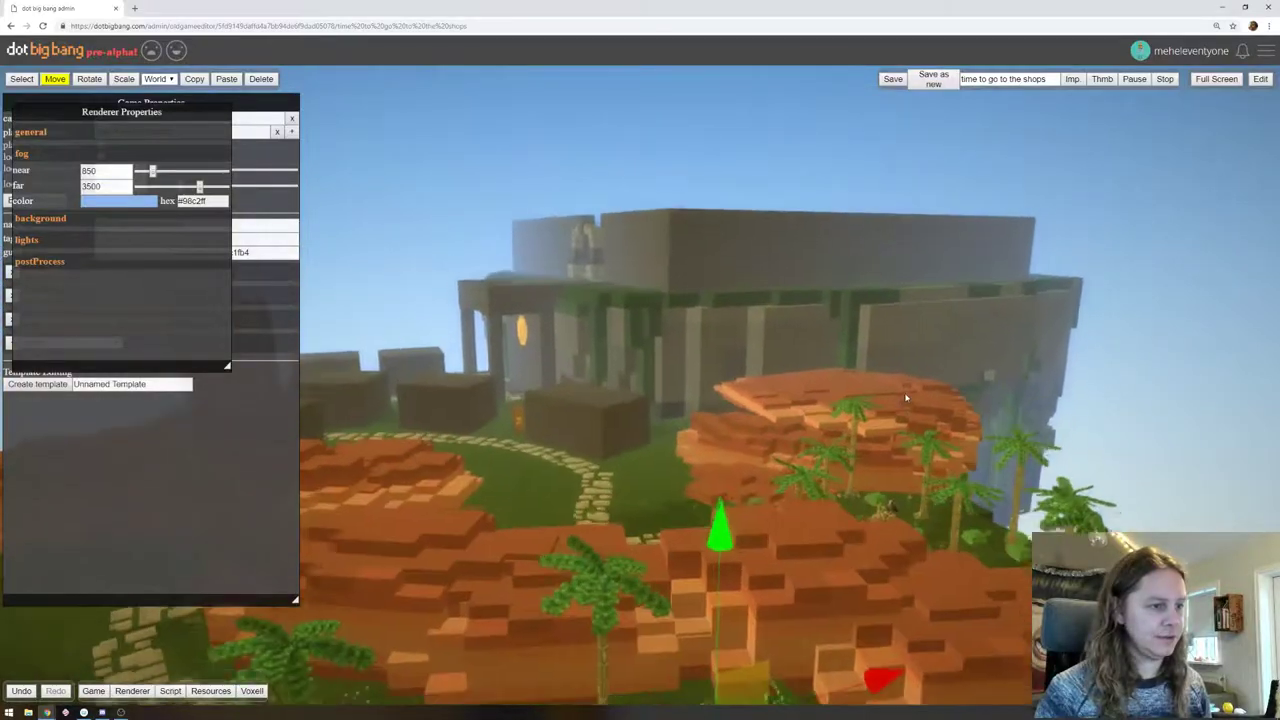
left_click_drag(906, 397, 895, 490)
scroll(678, 264, "up", 3)
scroll(678, 263, "down", 10)
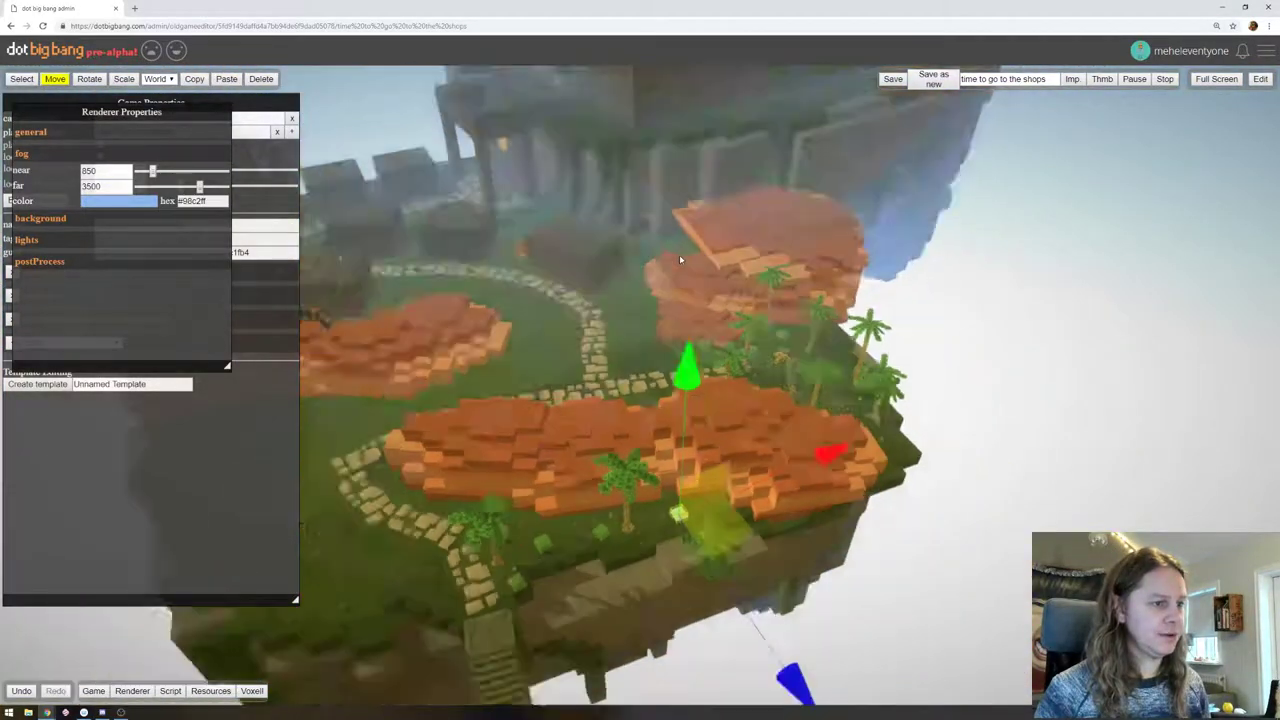
scroll(686, 248, "up", 10)
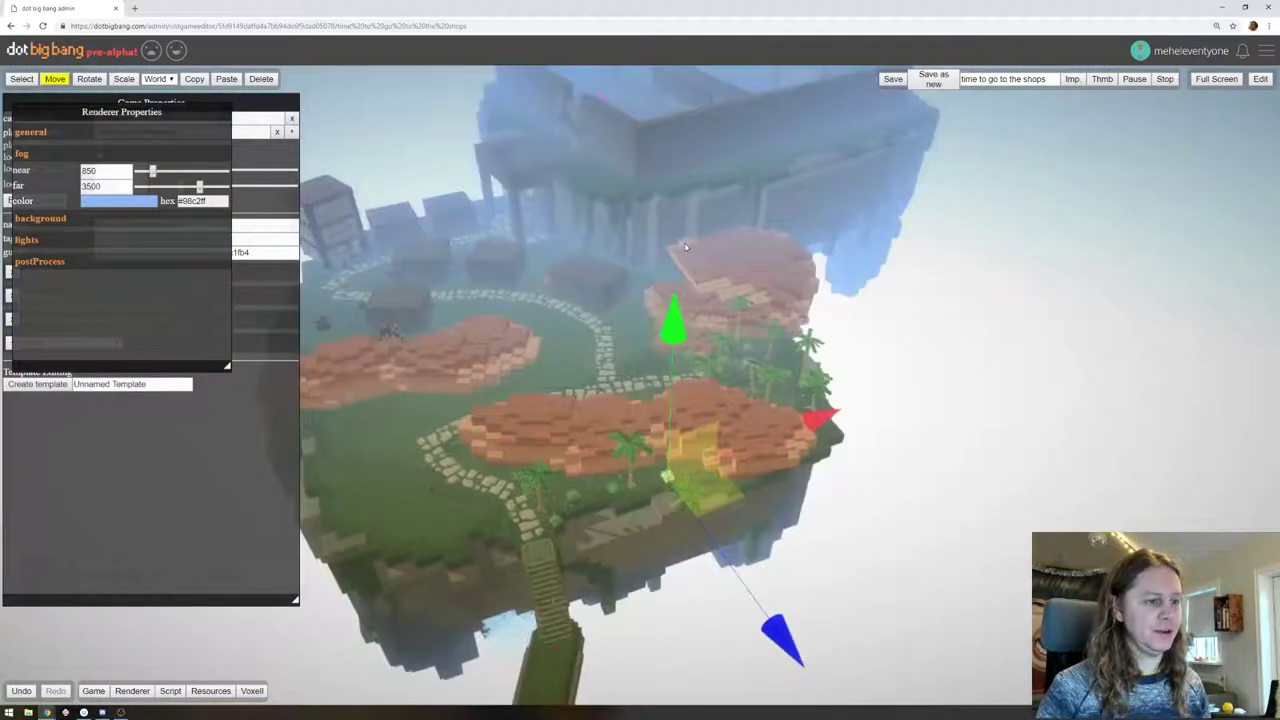
right_click_drag(667, 231, 777, 337)
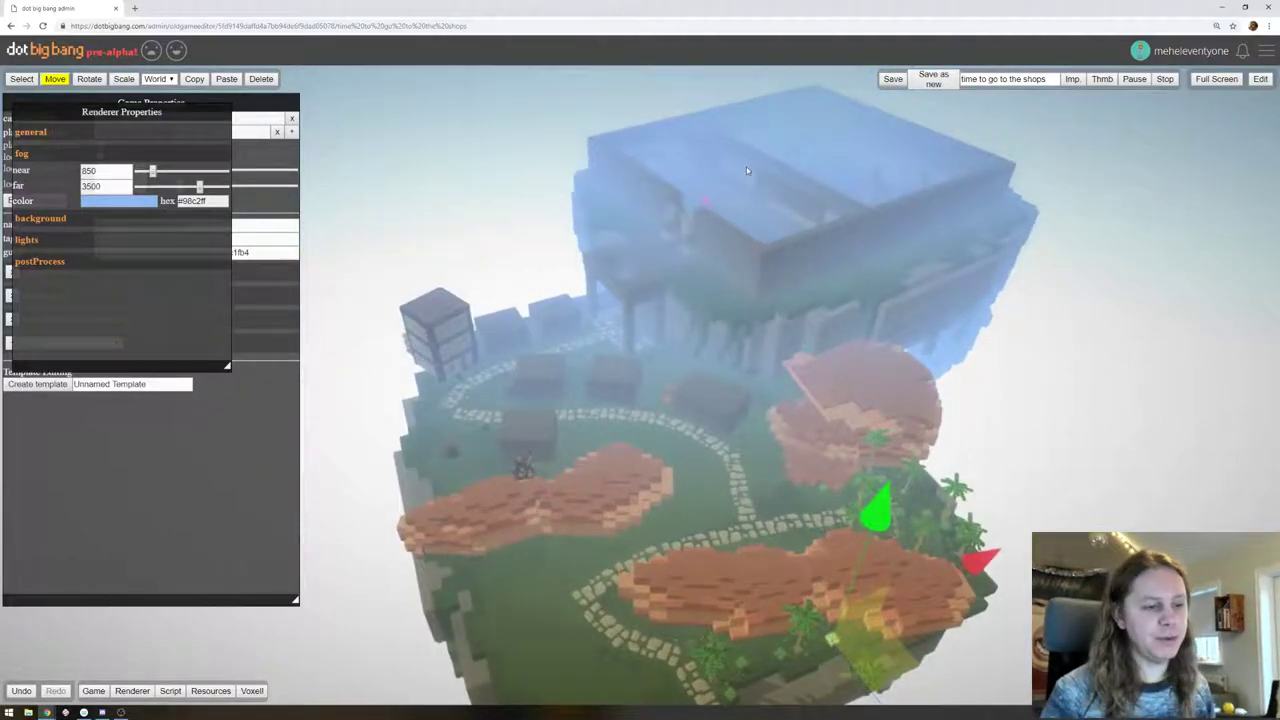
Play-test again, climbing the stairs and crossing the grass among the orange rocks to check the look, and return to editing
left_click(1265, 79)
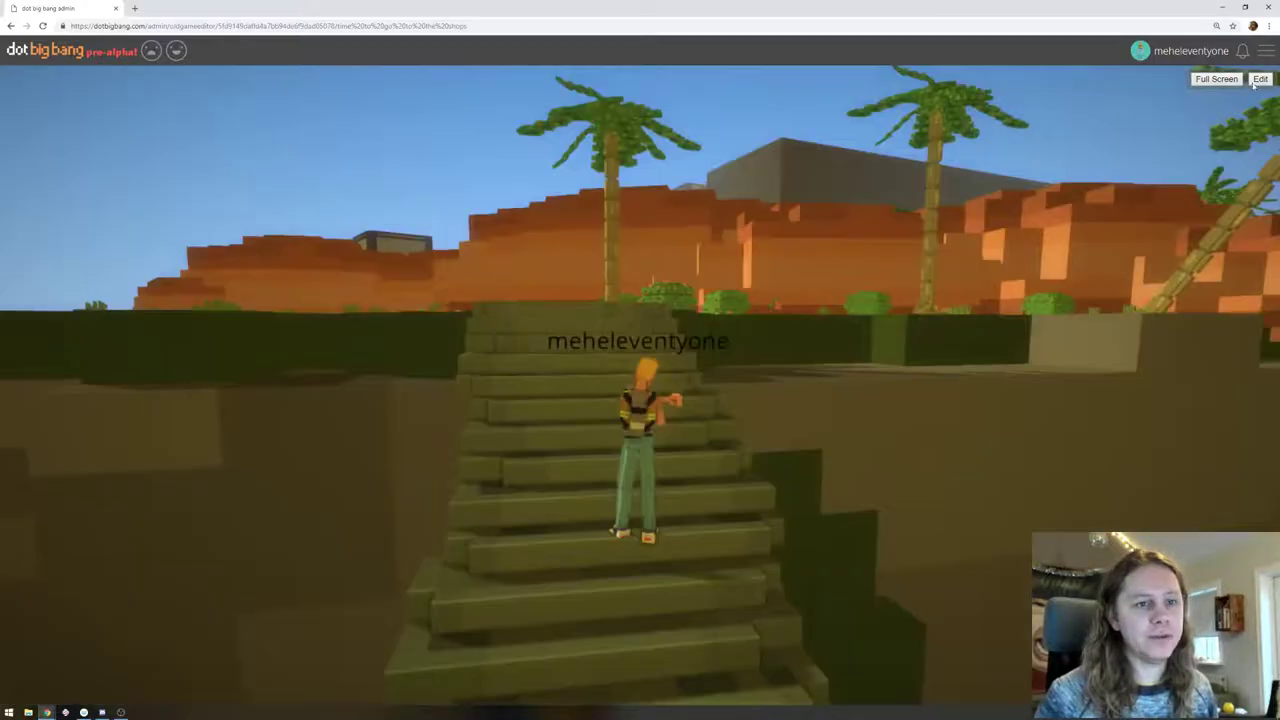
key("w")
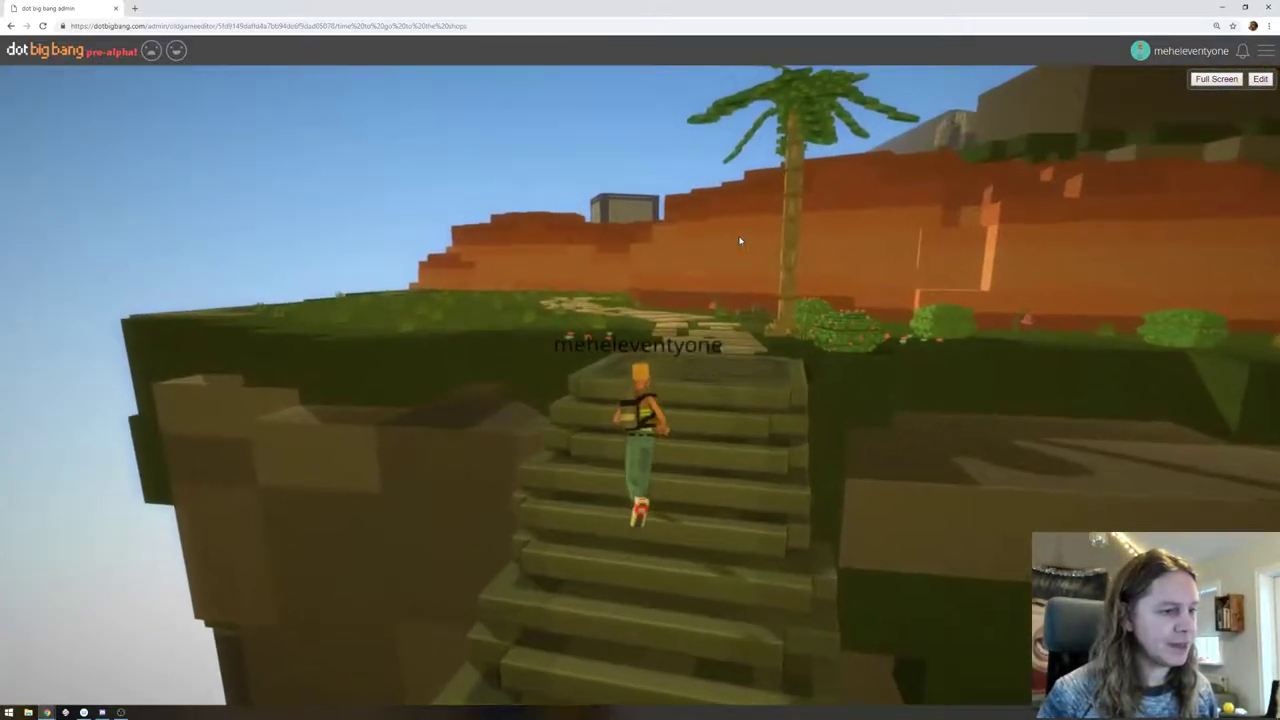
key("space")
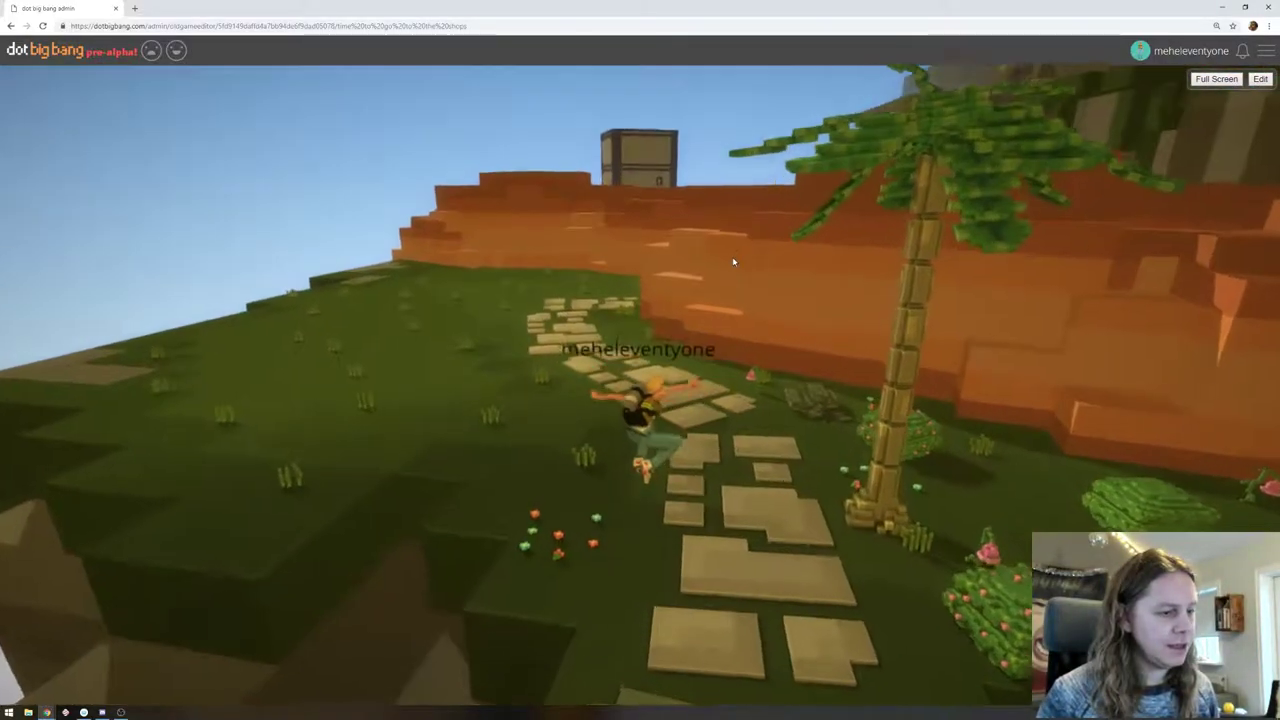
left_click_drag(733, 262, 901, 364)
key("d")
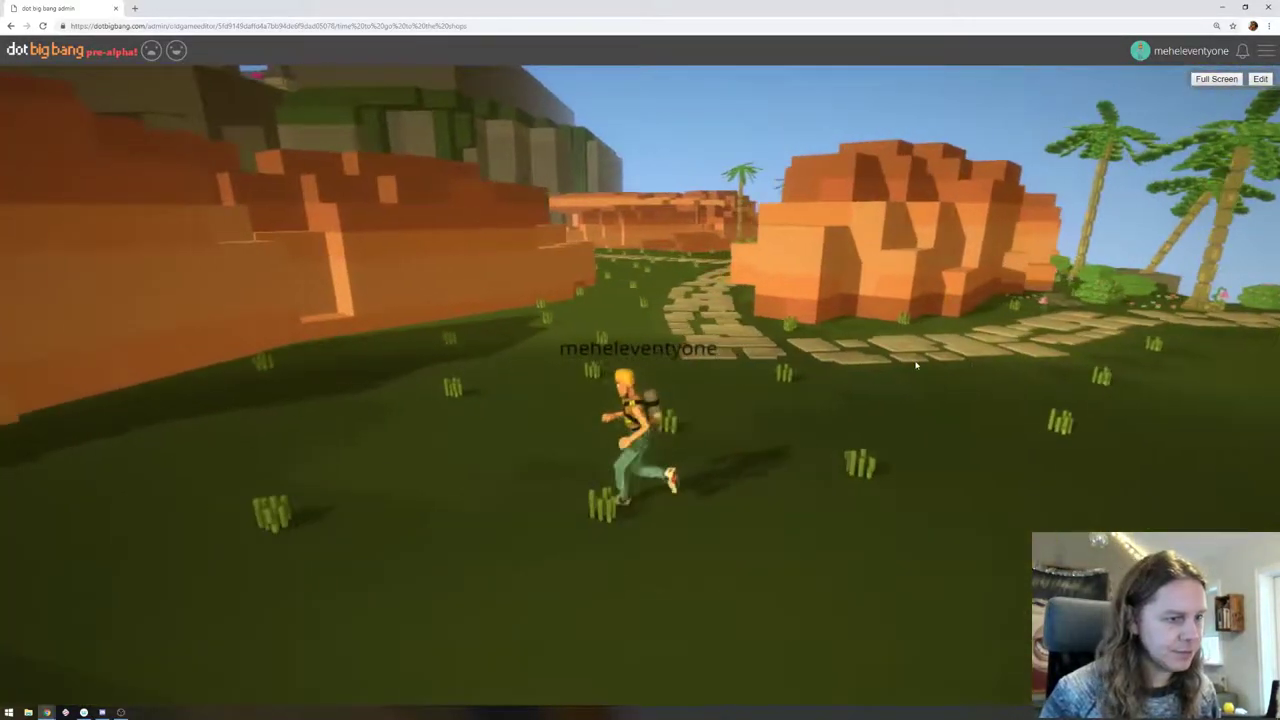
left_click_drag(982, 372, 1036, 360)
key("d")
key("w")
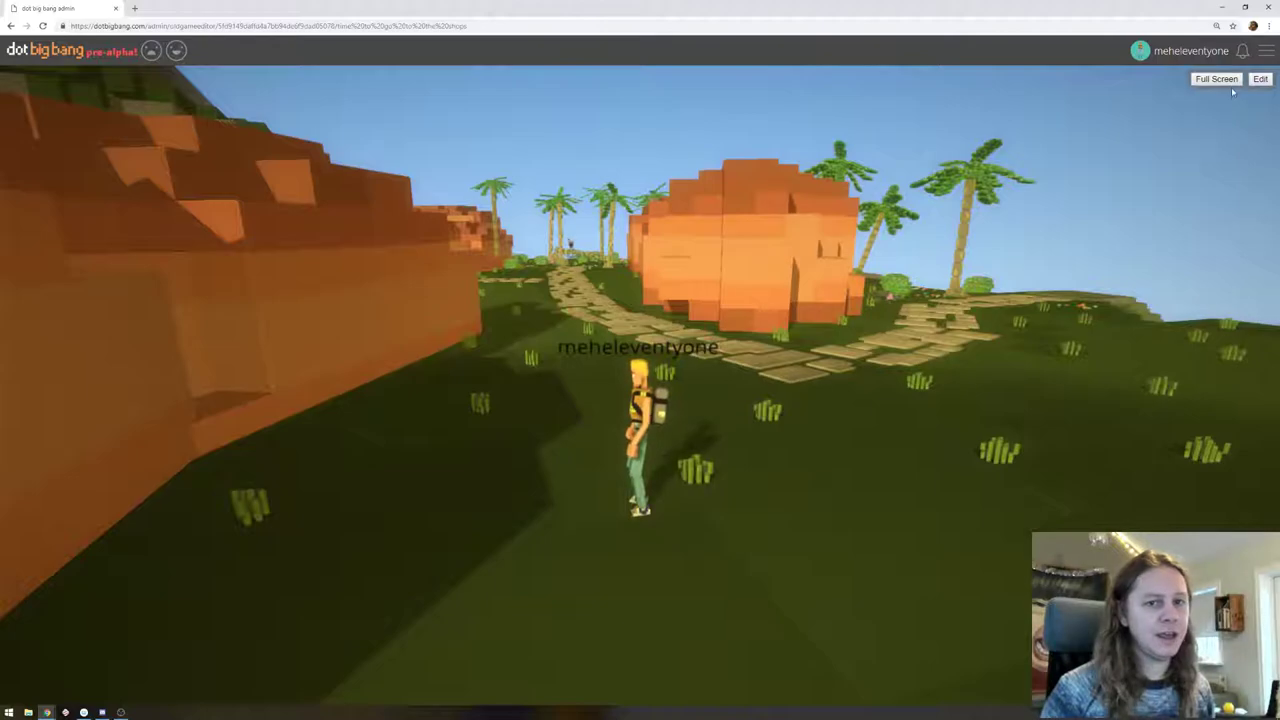
left_click(1260, 79)
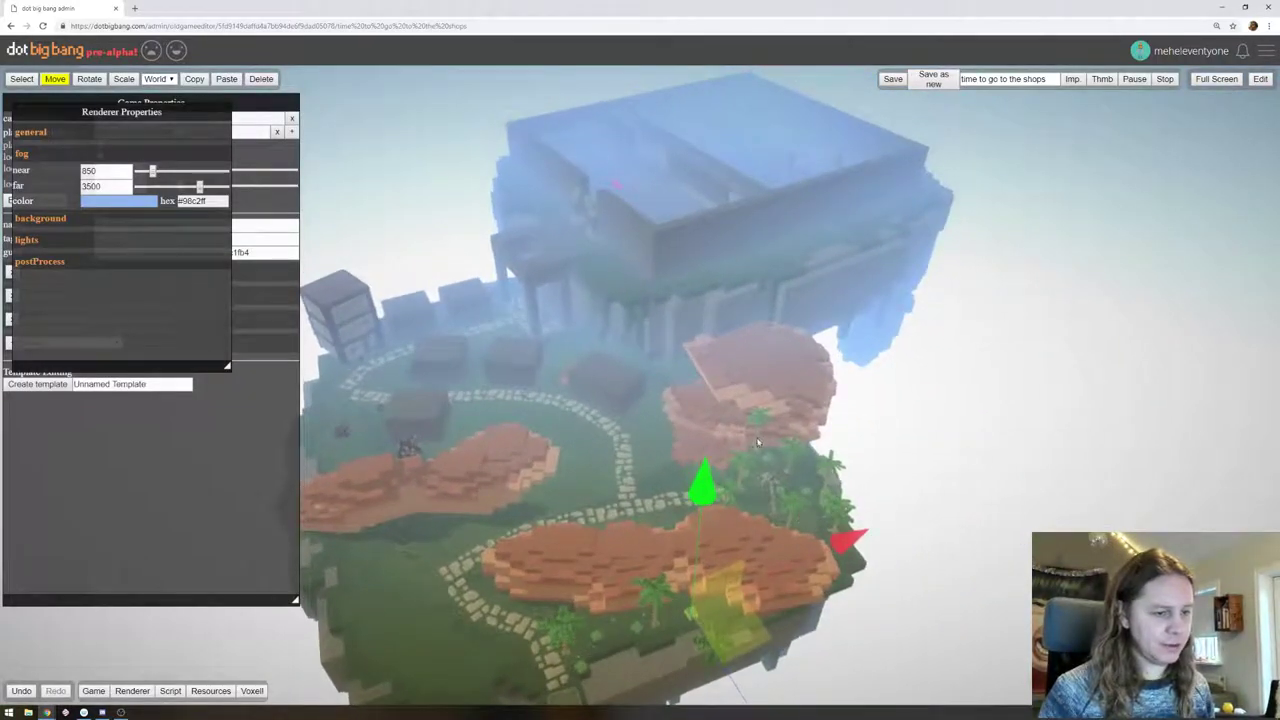
Select three differently shaped palm trunks in the palm grove and bring them over to the orange rocks by the open grass
left_click_drag(762, 445, 857, 347)
scroll(845, 450, "up", 3)
left_click(868, 432)
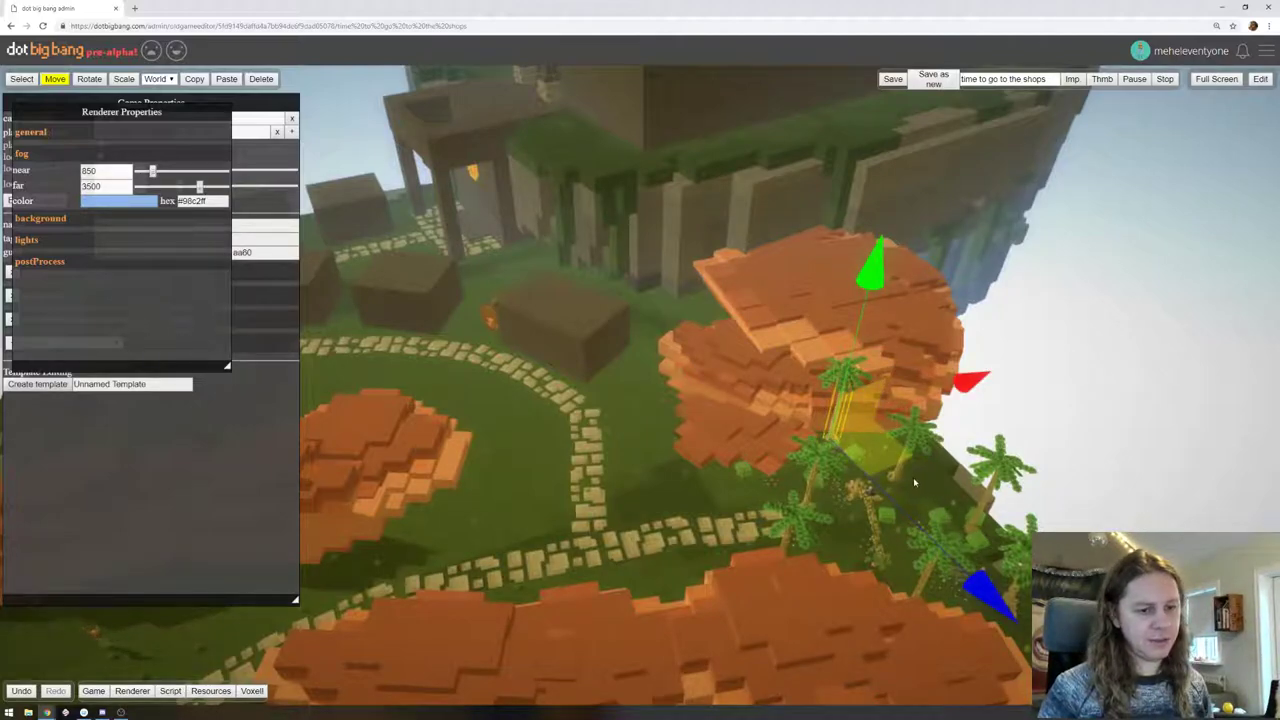
left_click_drag(899, 473, 1010, 598)
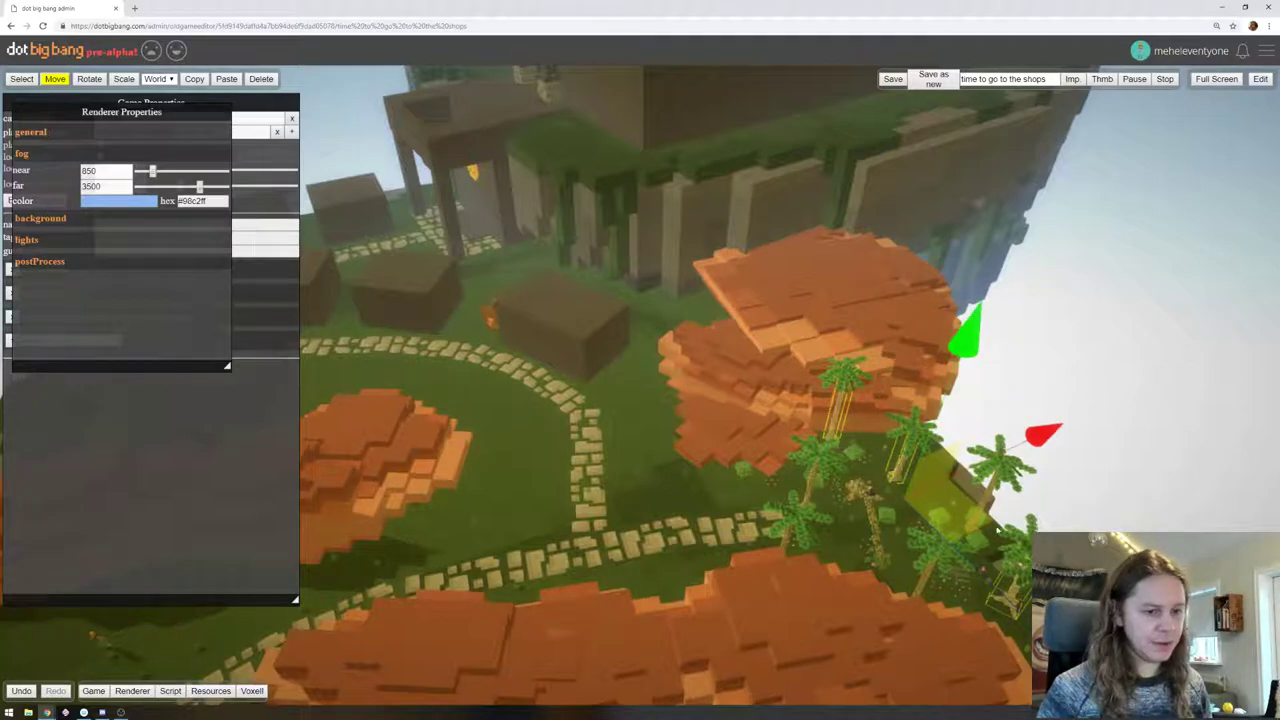
left_click_drag(960, 515, 418, 530)
right_click_drag(660, 490, 1095, 305)
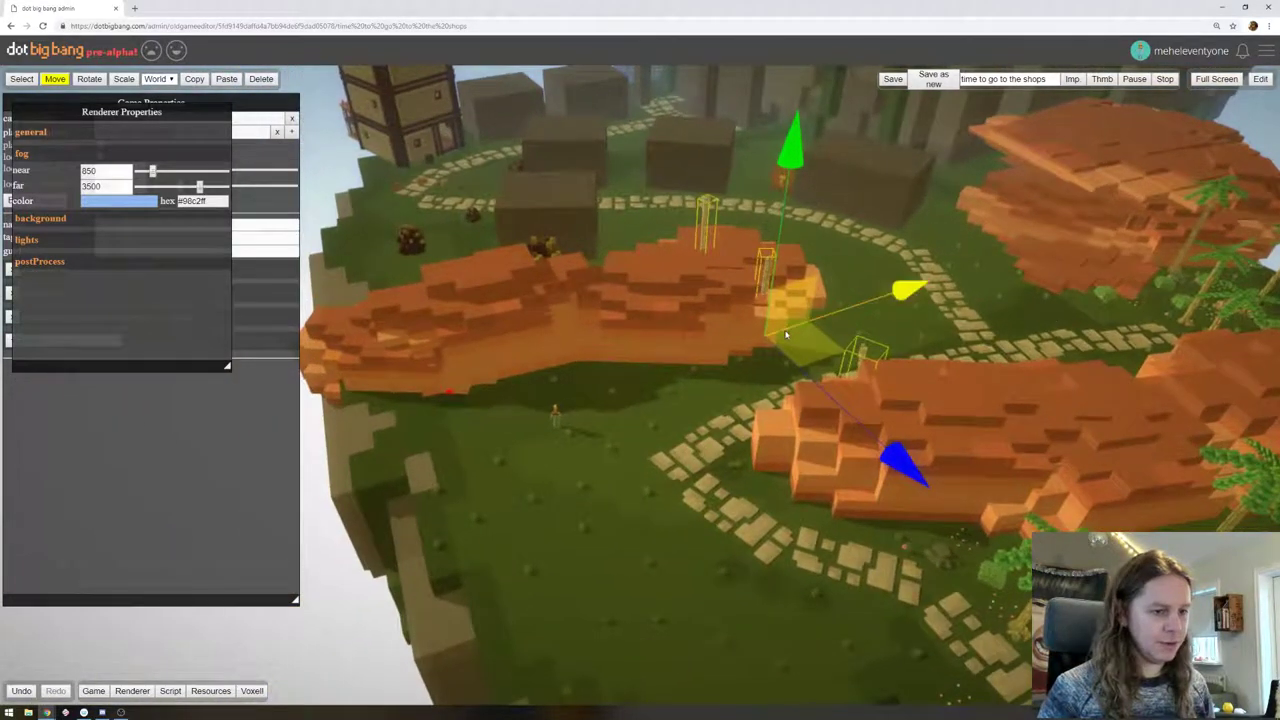
Move the three palm trunks one by one into a row on the open grass along the island's edge
left_click_drag(708, 408, 458, 588)
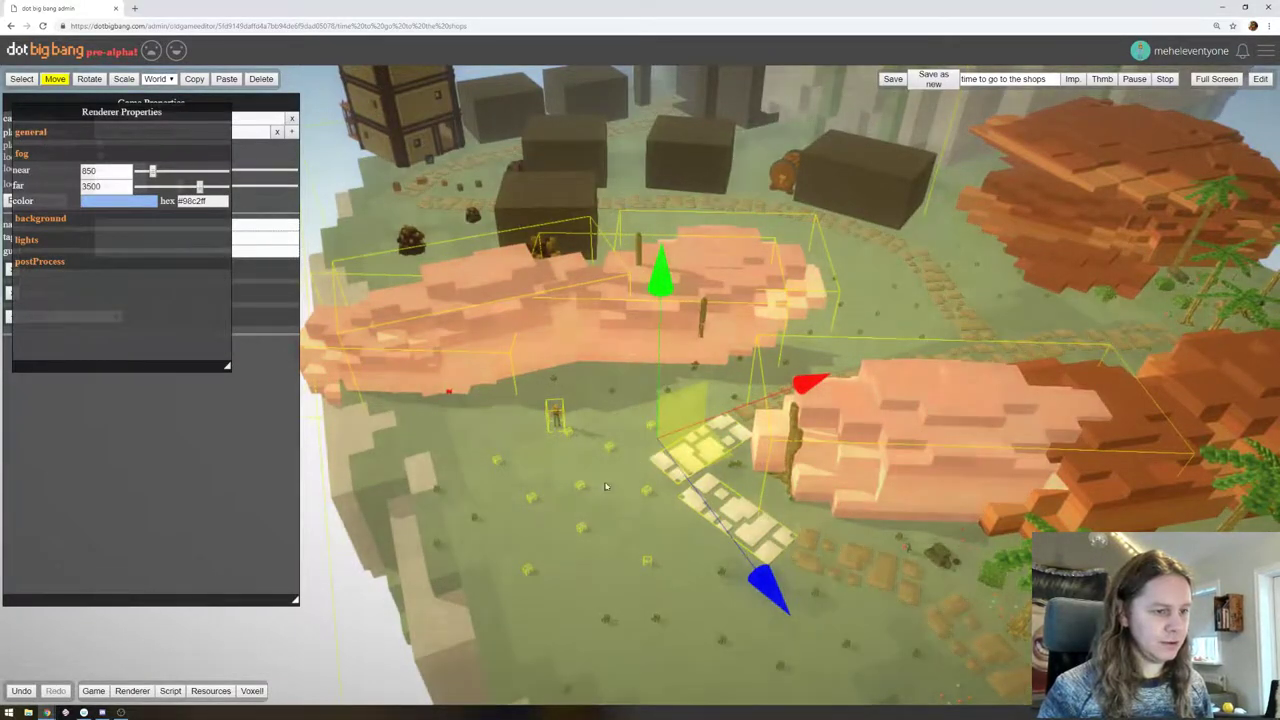
left_click(603, 486)
left_click(640, 259)
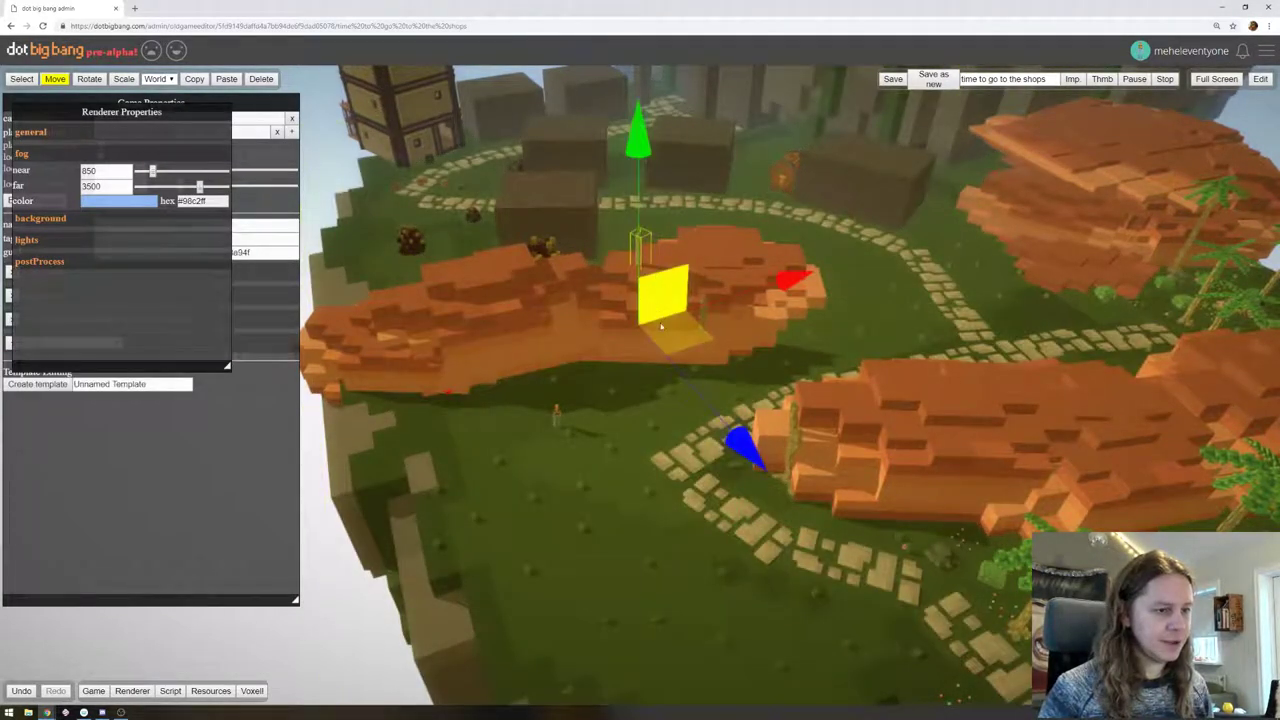
left_click_drag(661, 326, 488, 468)
left_click(704, 316)
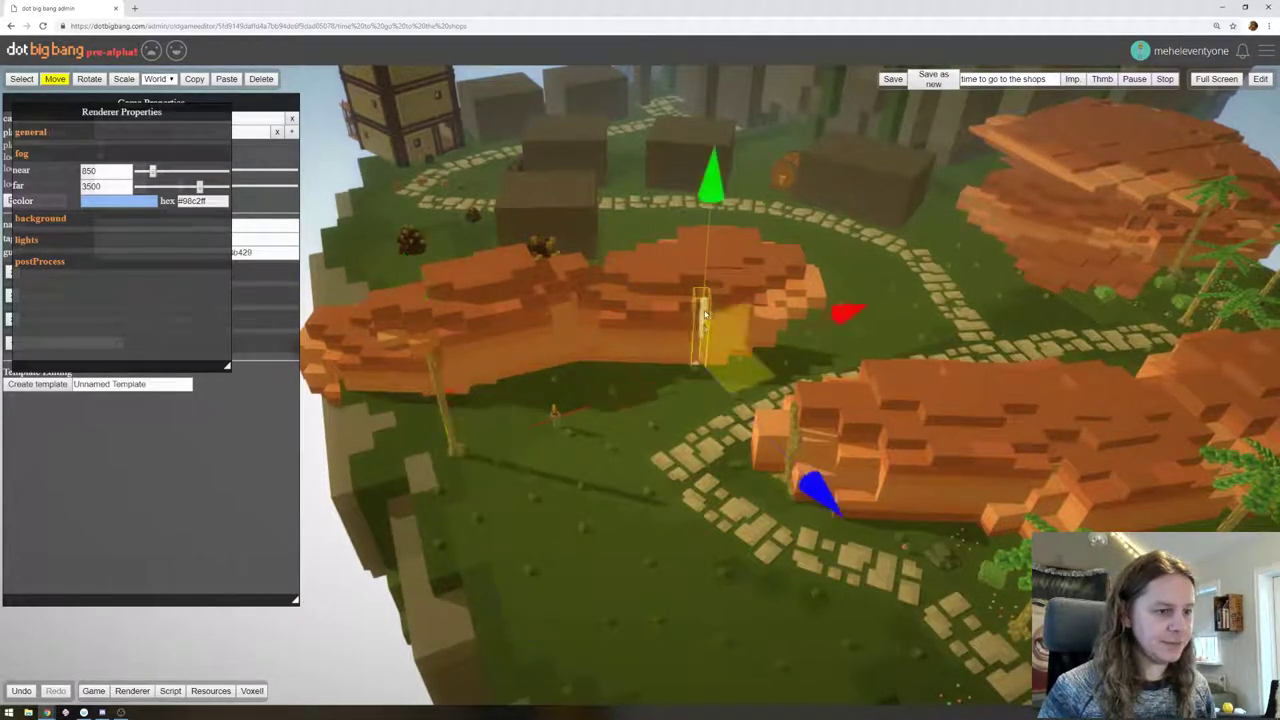
left_click_drag(735, 373, 520, 535)
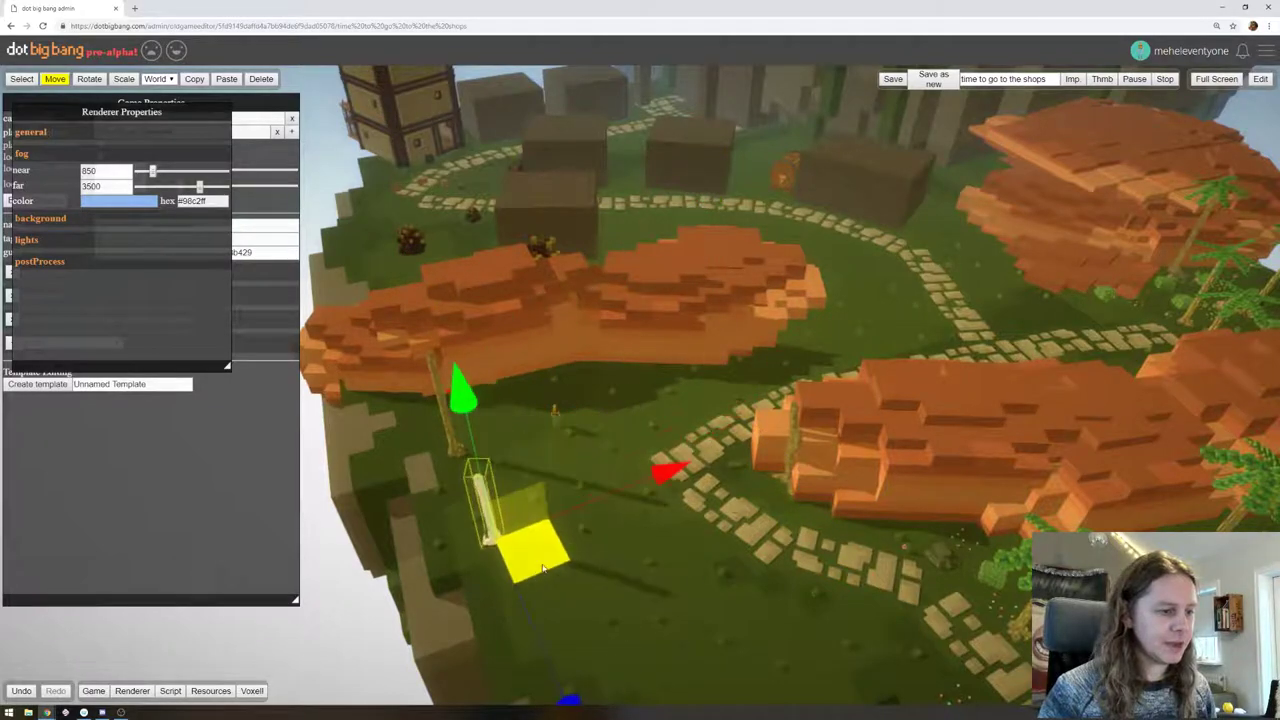
left_click(800, 443)
left_click_drag(829, 516, 577, 670)
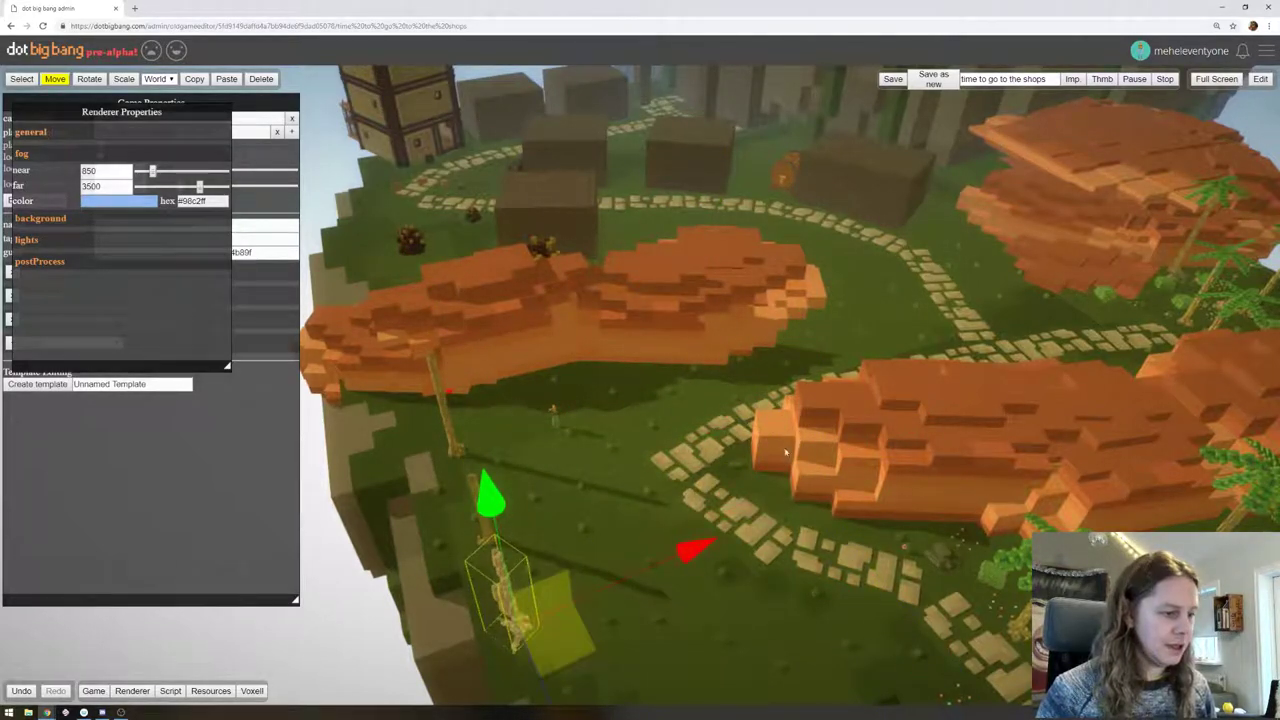
Play-test the scene to compare the three bare palm trunks from the stone path, and return to editing
left_click(1260, 79)
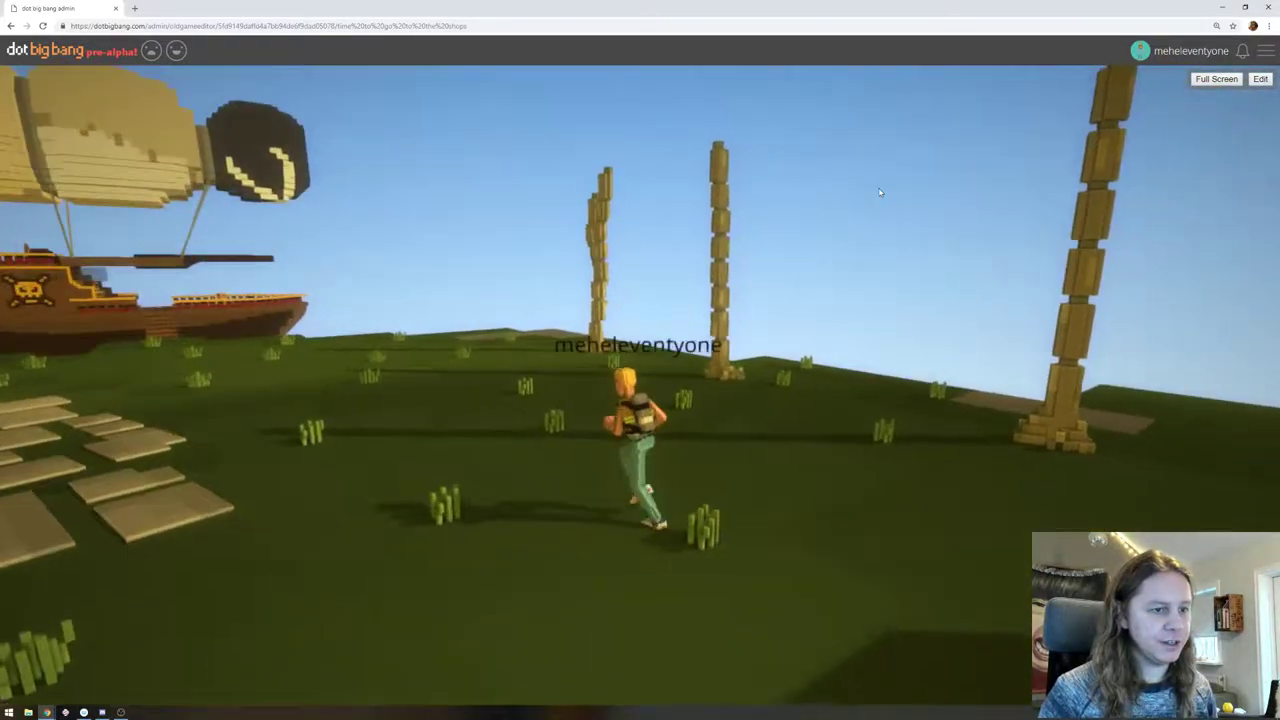
key("a")
left_click_drag(880, 192, 1020, 199)
key("s")
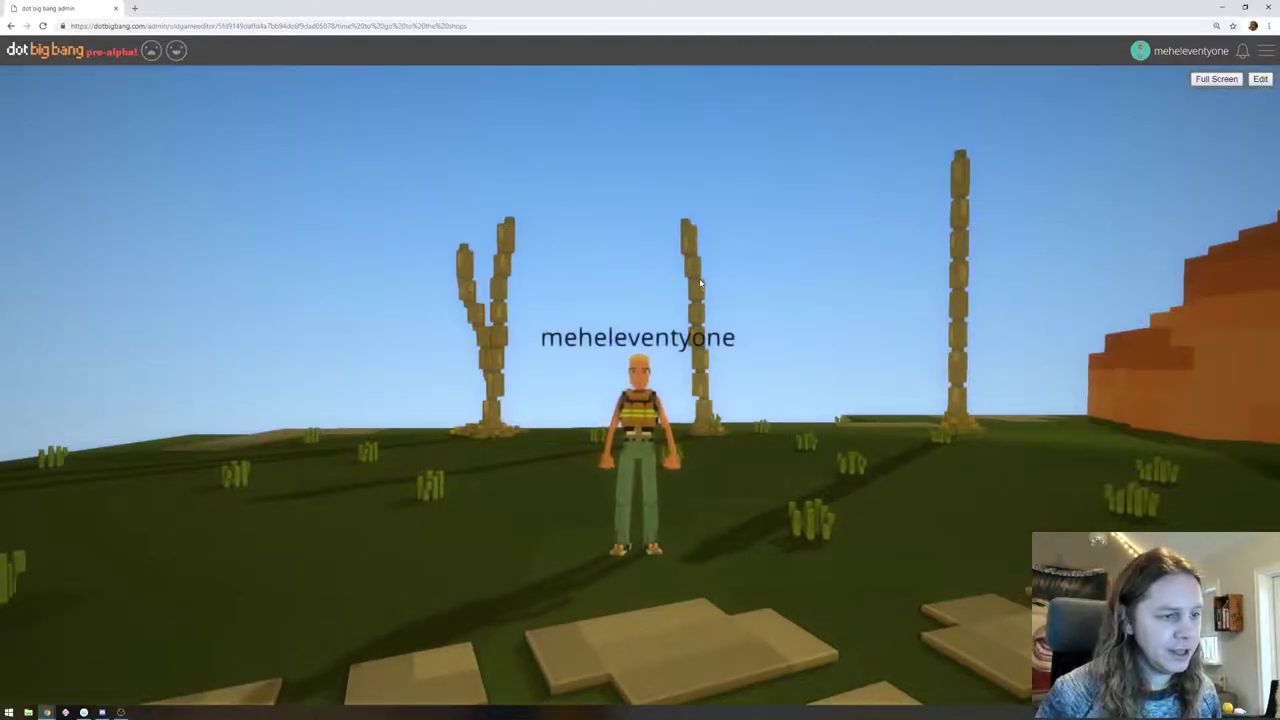
left_click(1260, 79)
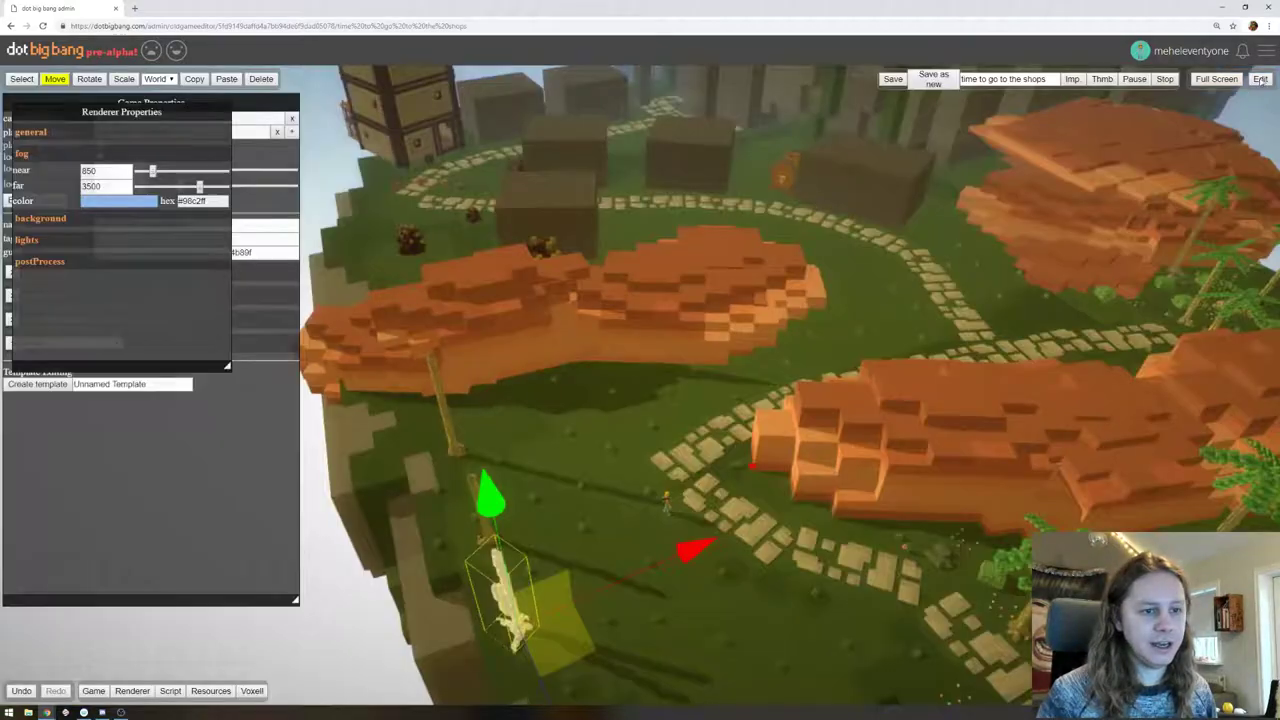
Select the straight palm trunk, close the renderer settings and set the trunk's Y scale to 2
key("f")
left_click_drag(856, 205, 988, 334)
right_click_drag(988, 334, 908, 410)
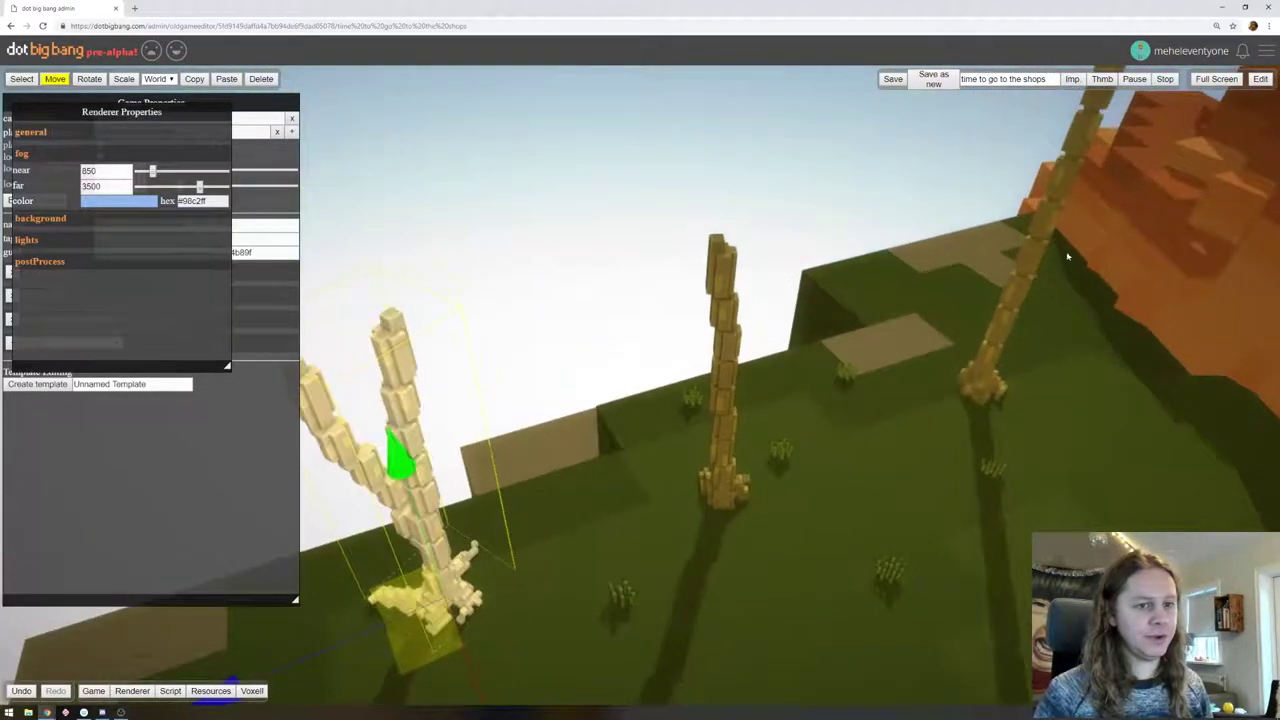
left_click(1030, 252)
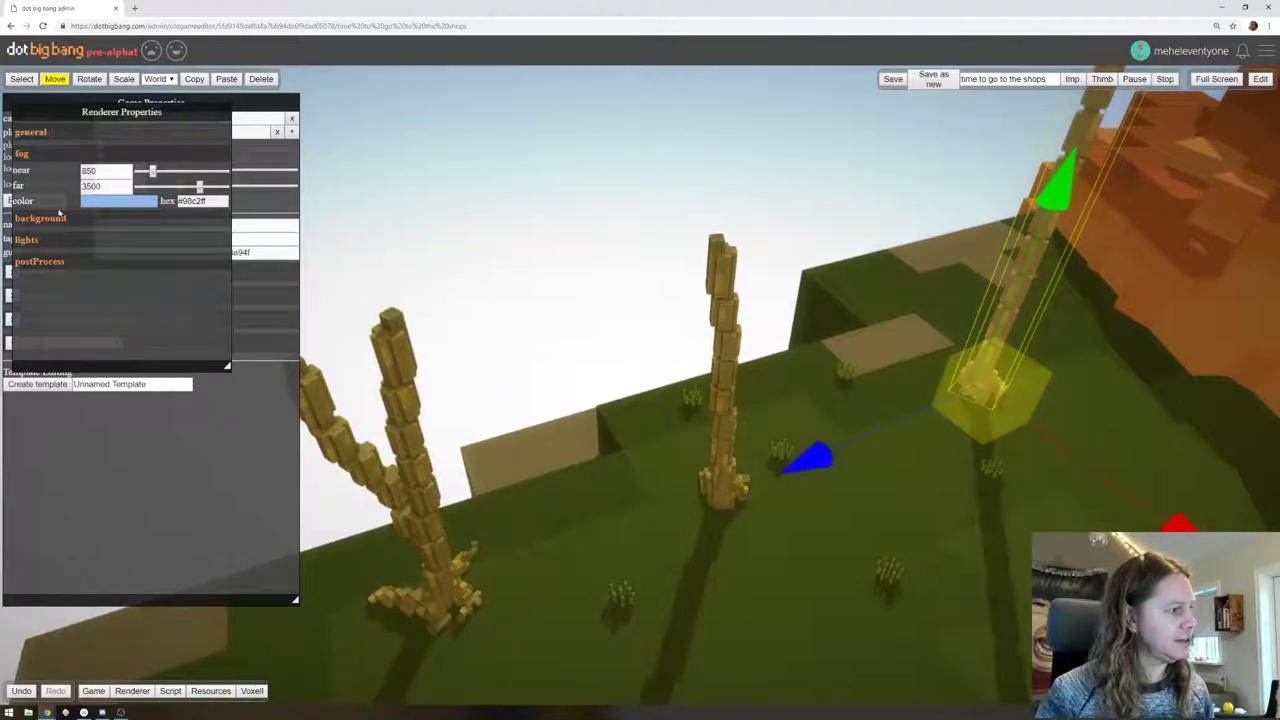
left_click(135, 692)
left_click(43, 272)
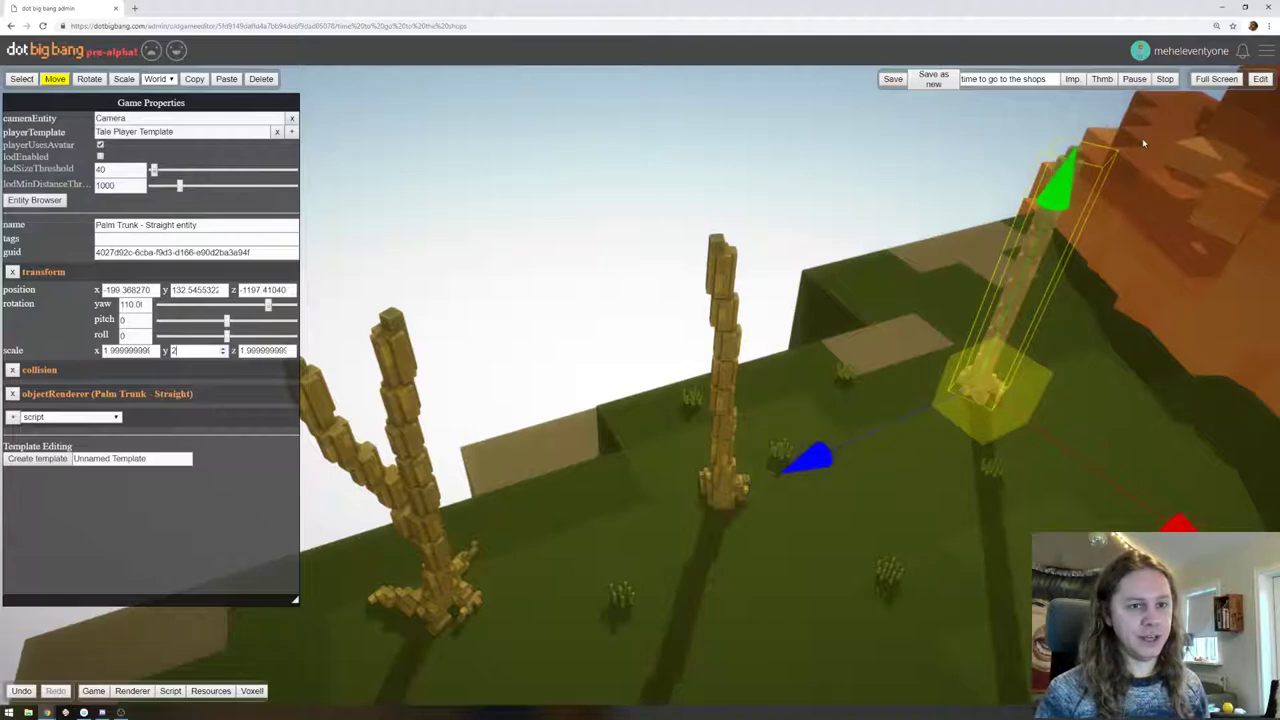
Play-test the scene, walking around the row of palm trunks to compare their heights and shapes from several distances
left_click(1261, 80)
key("w")
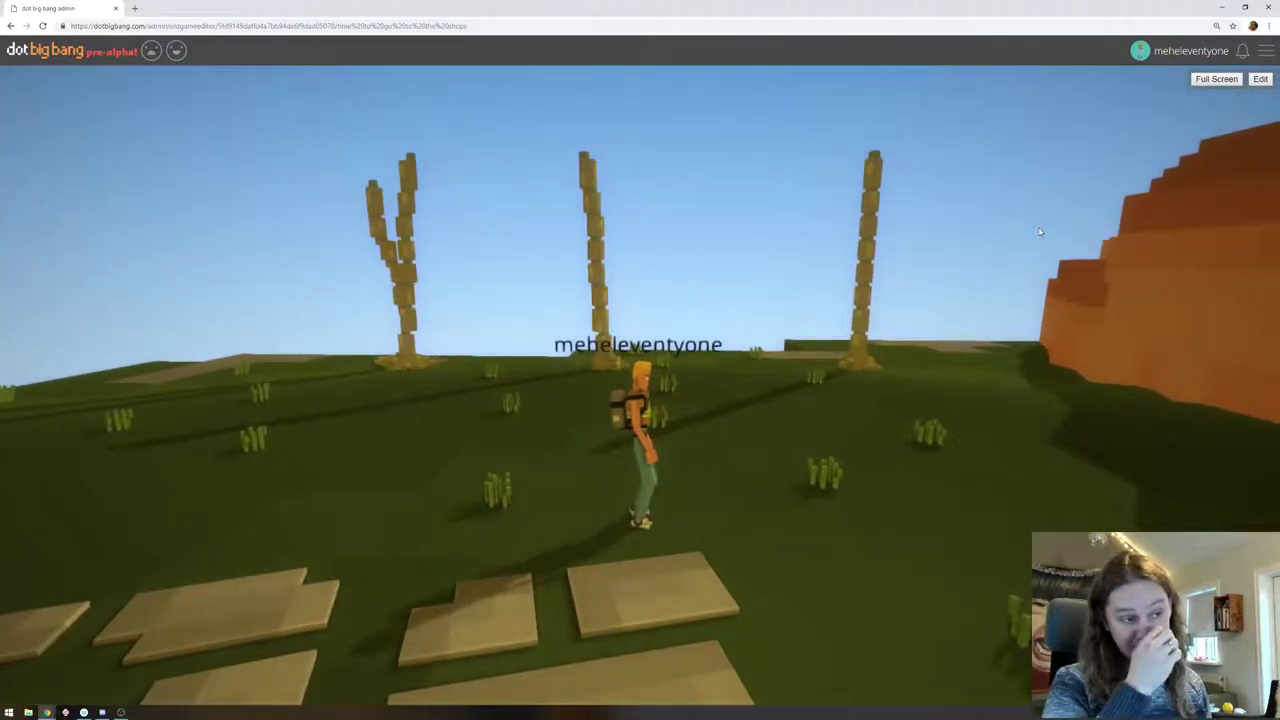
key("a")
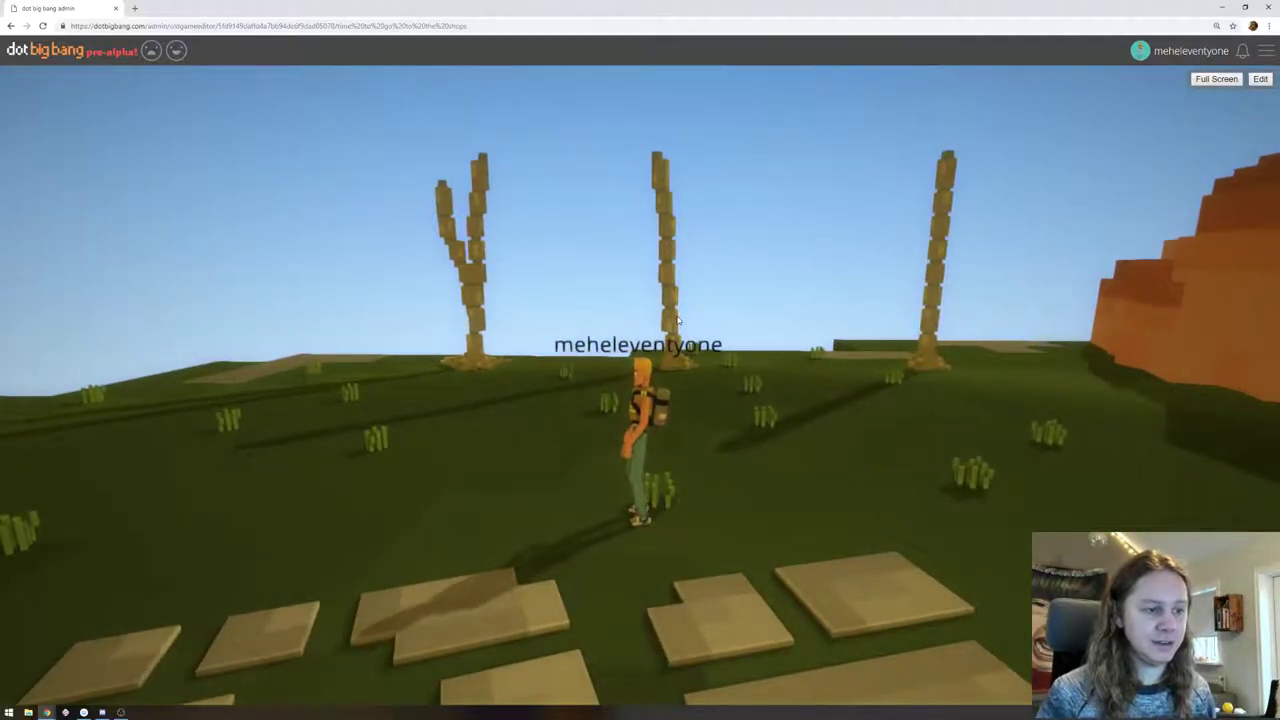
key("w")
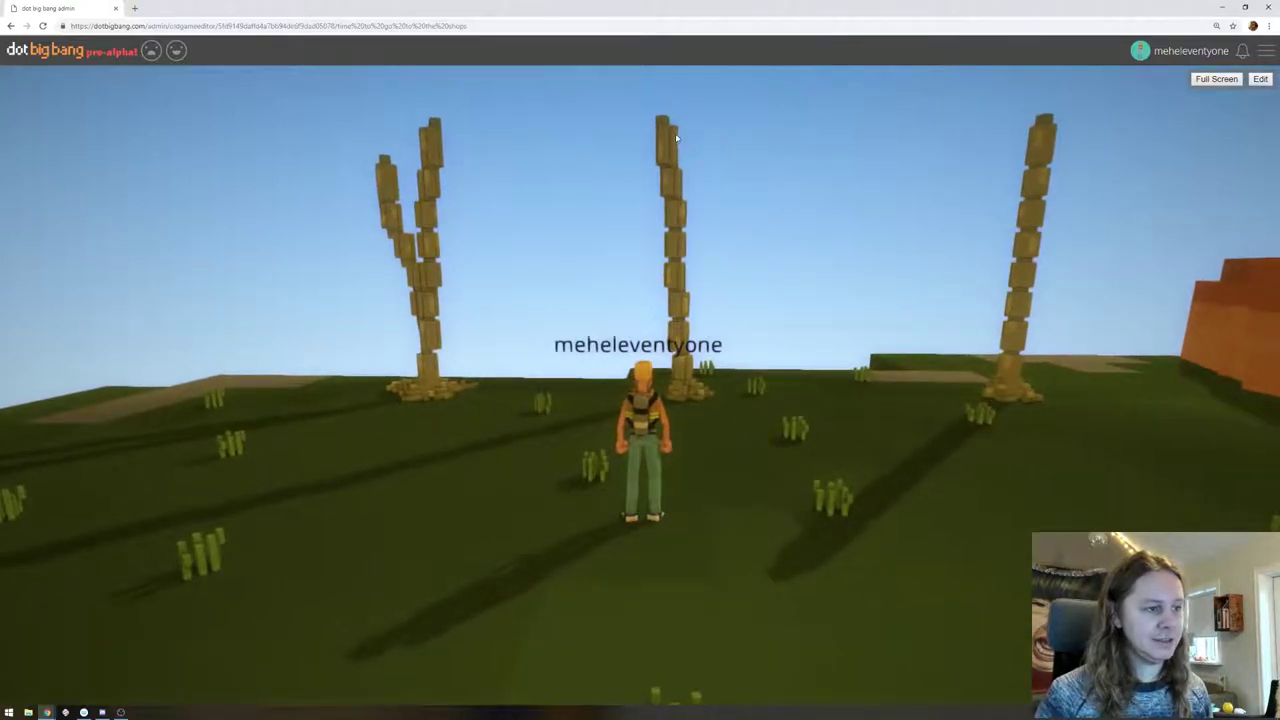
key("a")
left_click_drag(485, 278, 498, 151)
key("w")
key("a")
key("d")
key("s")
key("a")
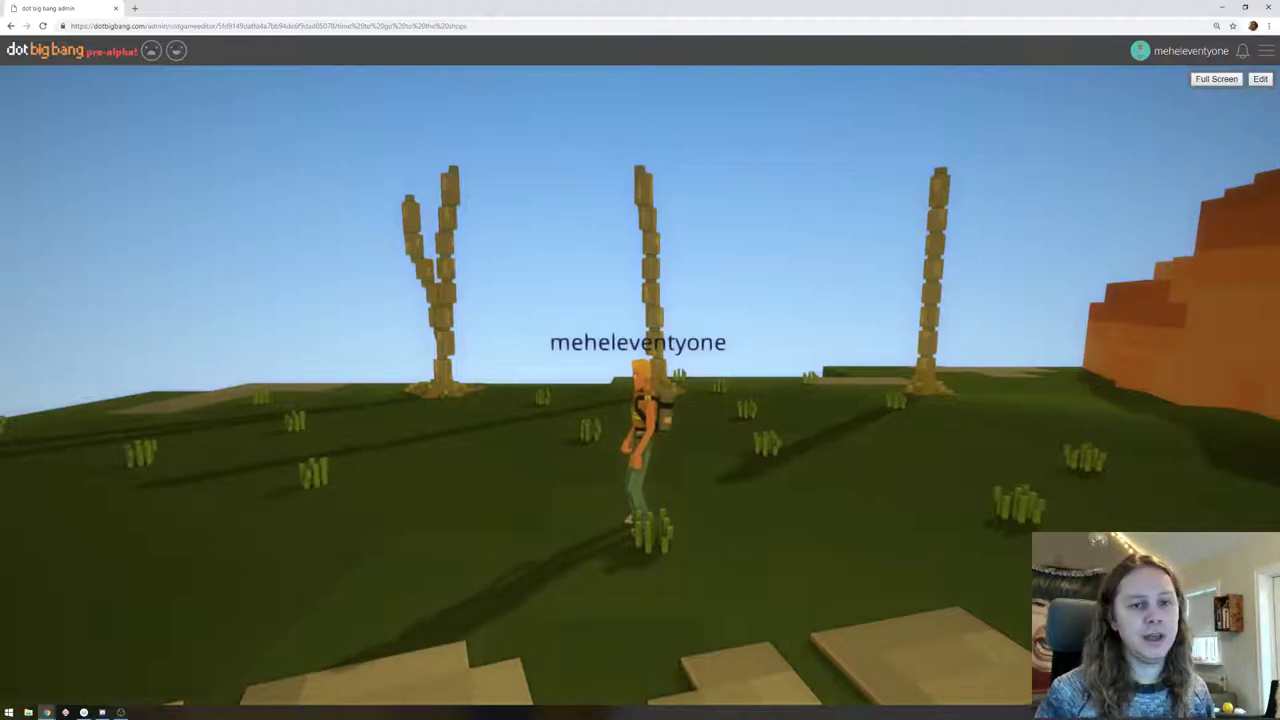
Return to editing and adjust the straight palm trunk's height, settling on a Y scale of about 1.98
left_click(1260, 79)
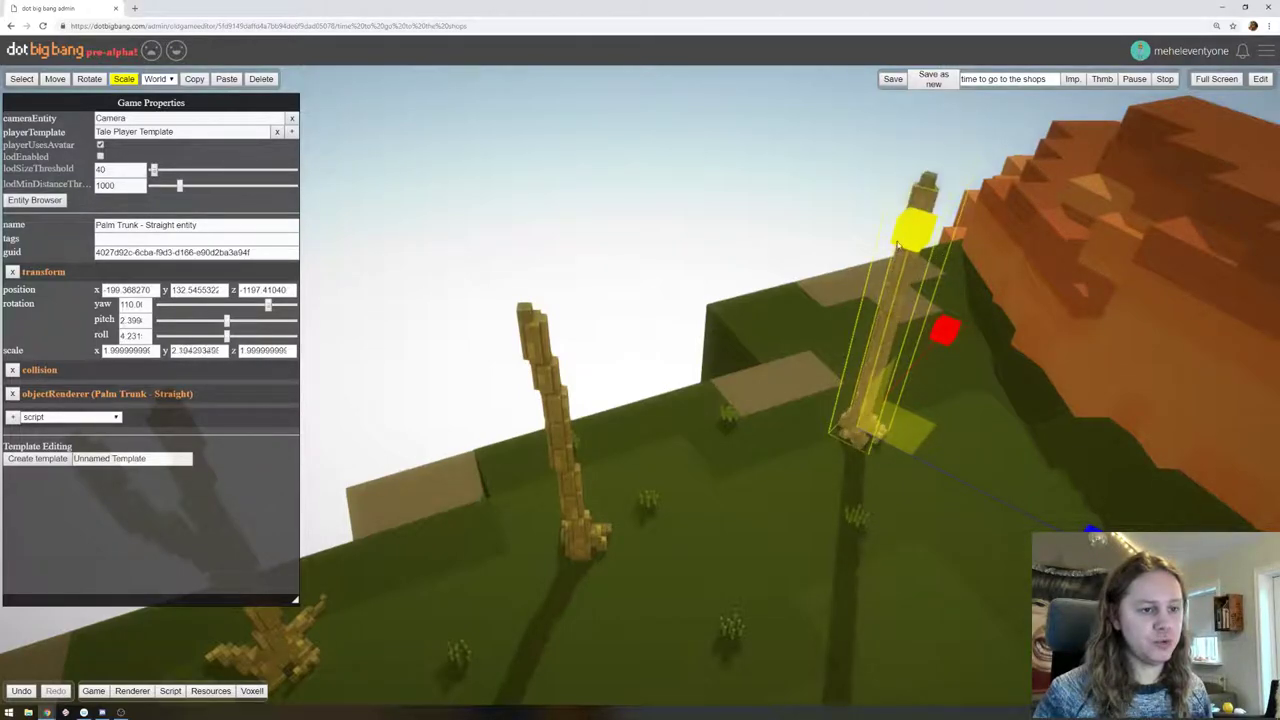
left_click_drag(898, 288, 936, 180)
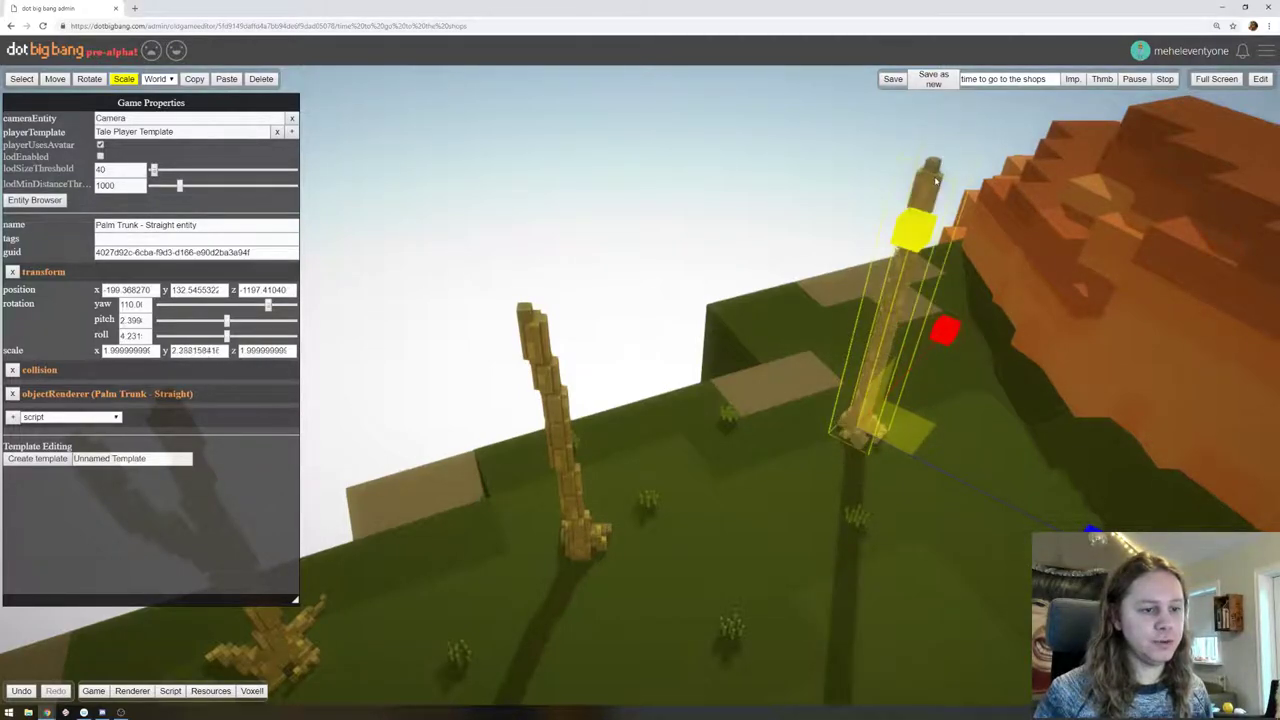
right_click_drag(936, 178, 834, 197)
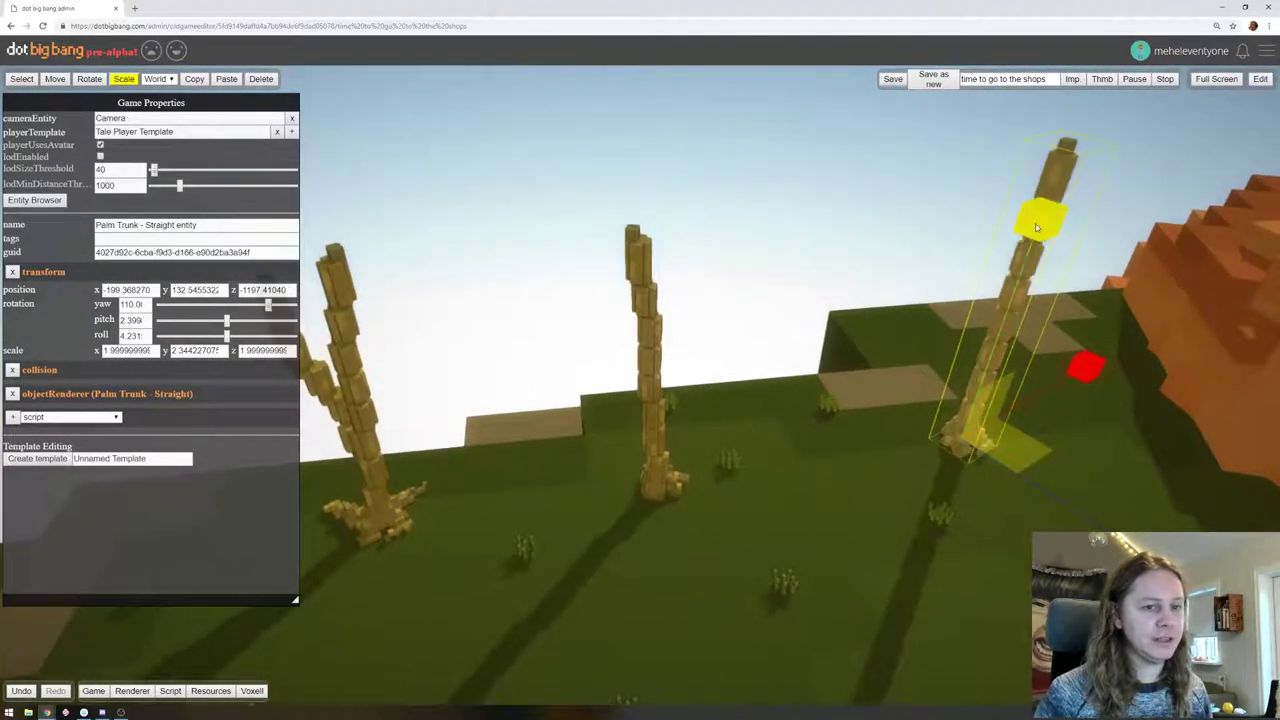
left_click_drag(1038, 224, 1020, 295)
right_click_drag(838, 290, 743, 154)
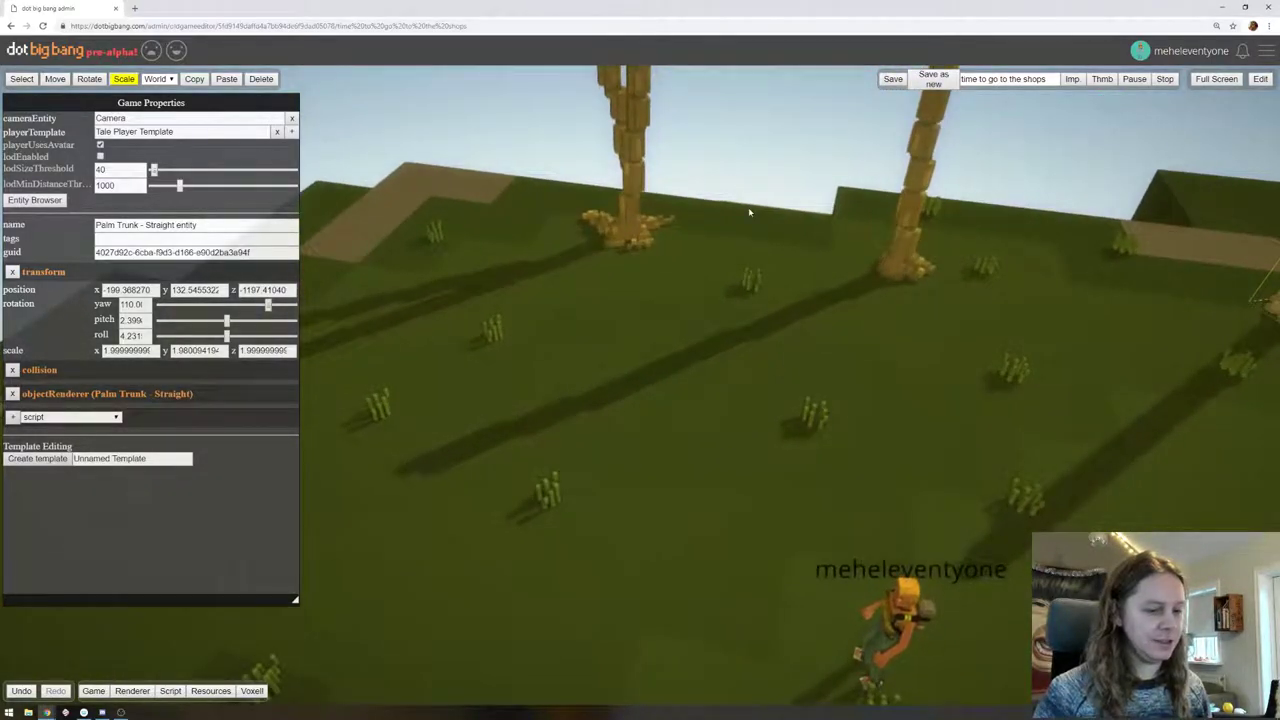
Play-test the scene, viewing the row of three palm trunks from the stone path, and return to editing
left_click(1260, 84)
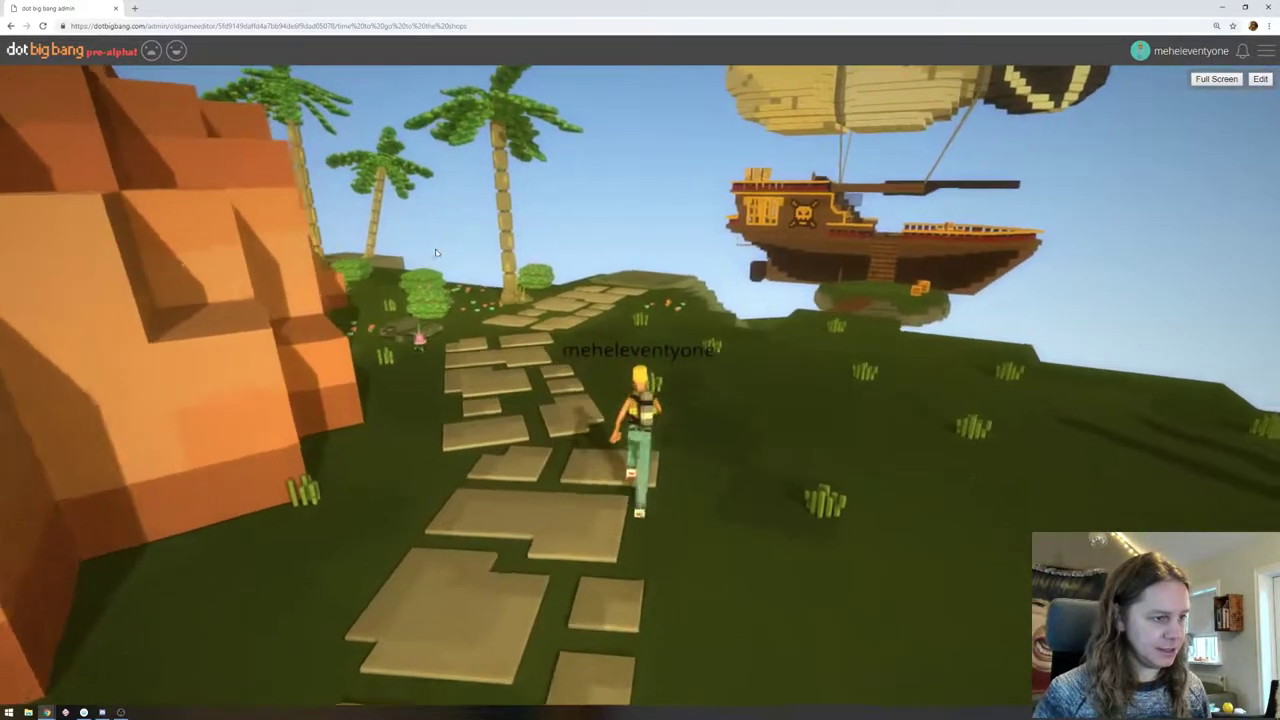
left_click_drag(440, 252, 971, 259)
key("s")
key("w")
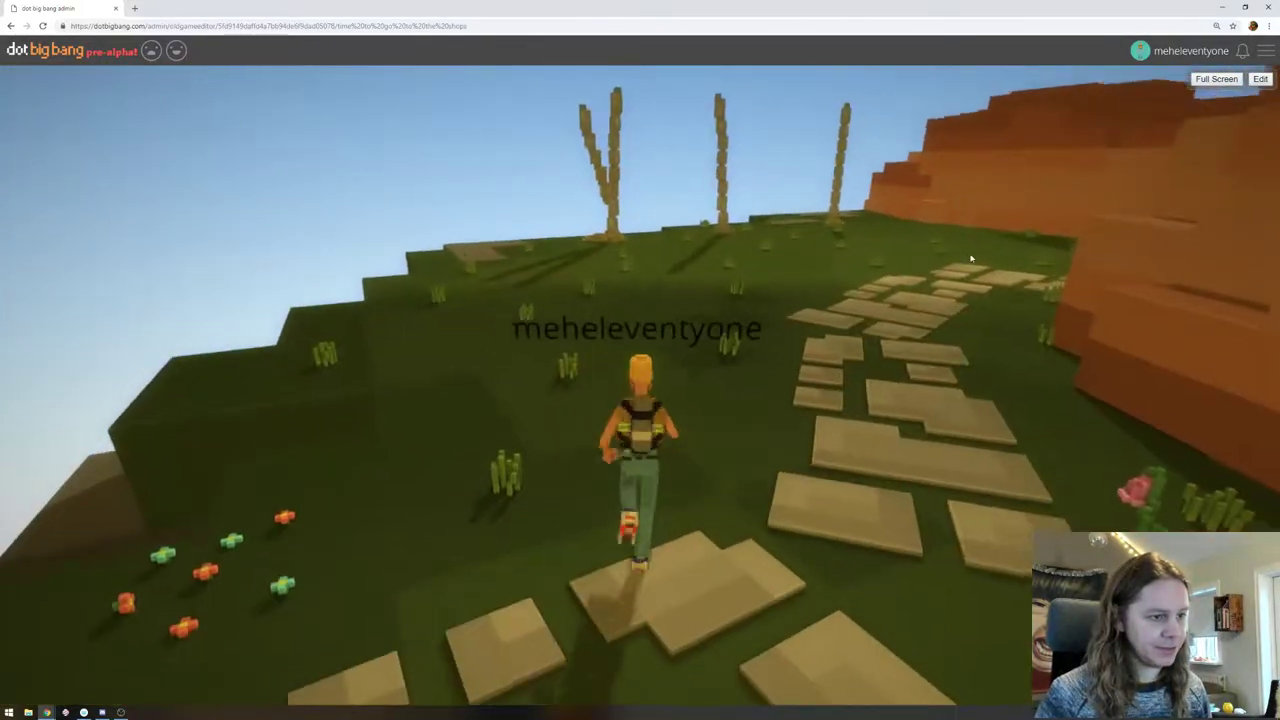
key("s")
key("w")
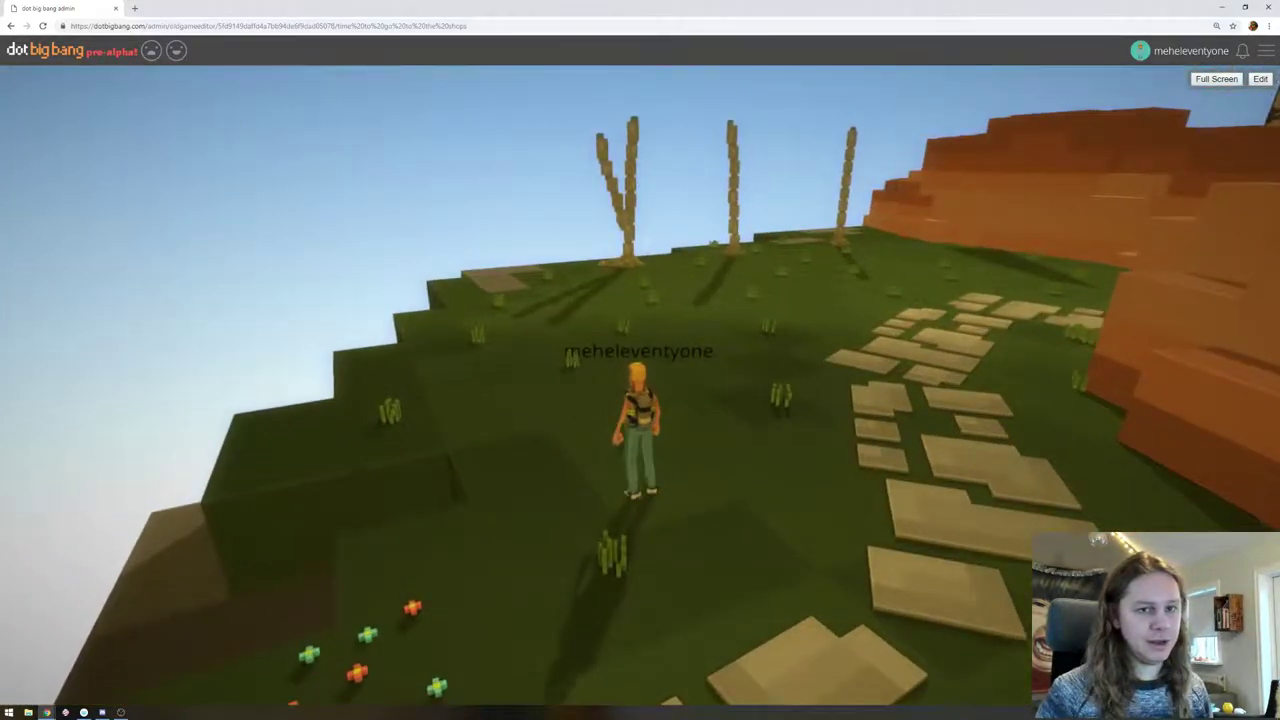
left_click(1260, 79)
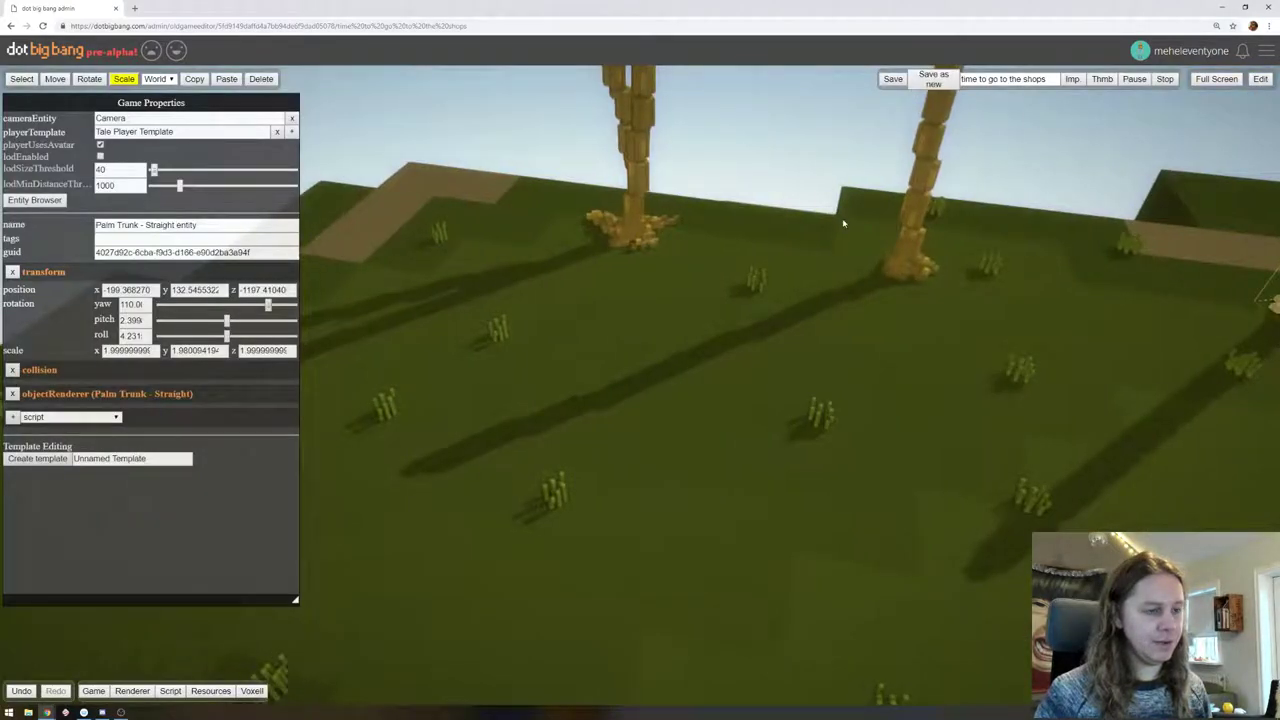
Select the split palm trunk and undo the accidental change to its scale
right_click_drag(843, 223, 855, 225)
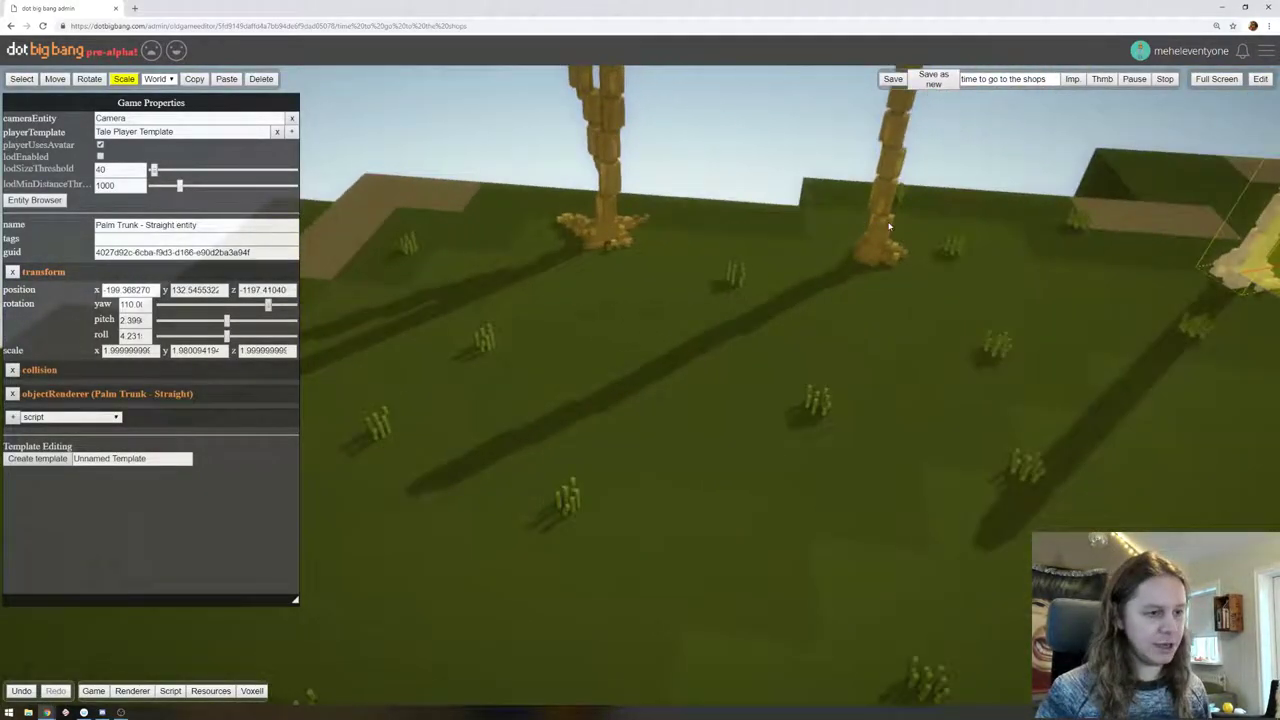
scroll(895, 224, "down", 8)
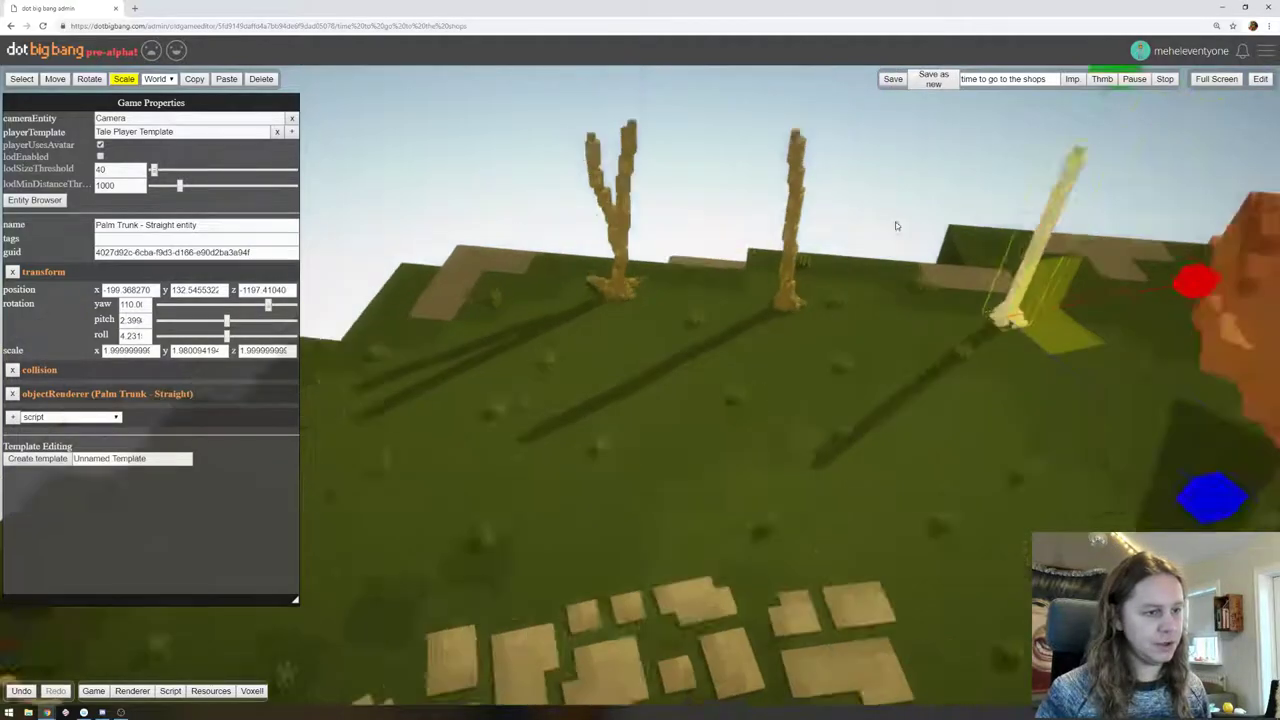
right_click_drag(895, 225, 848, 308)
left_click(800, 264)
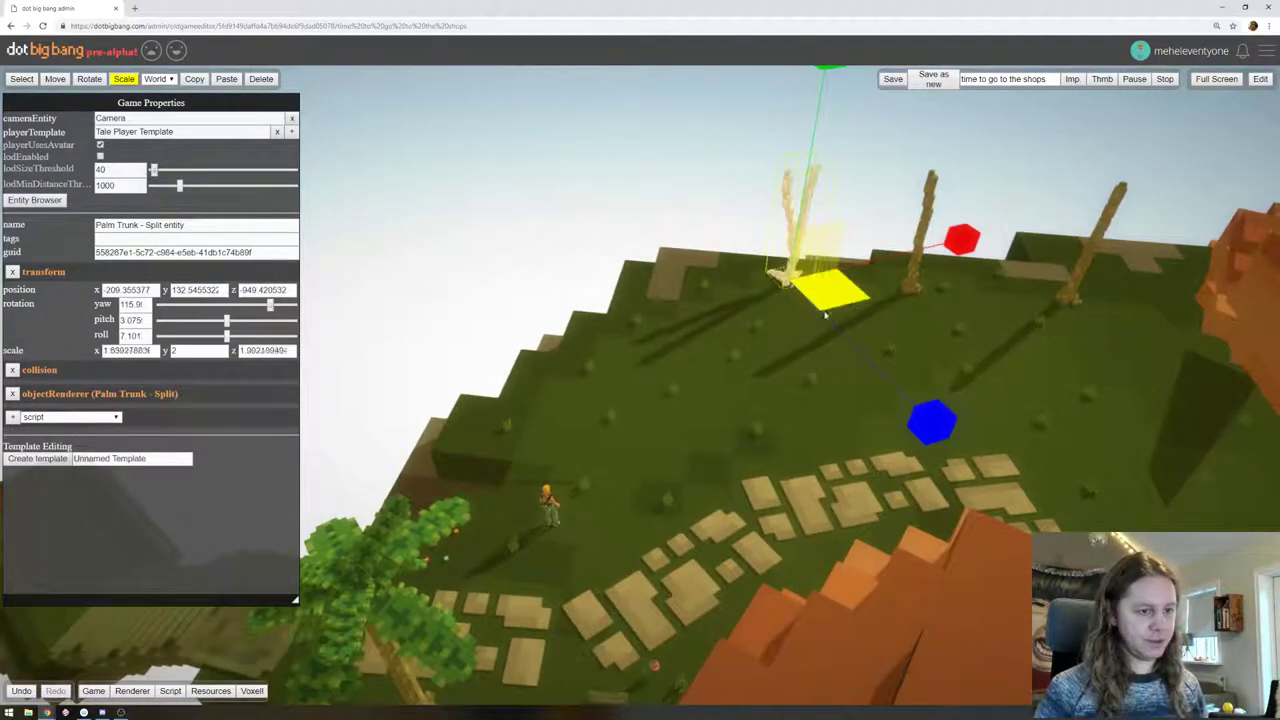
left_click(788, 284)
left_click(788, 284)
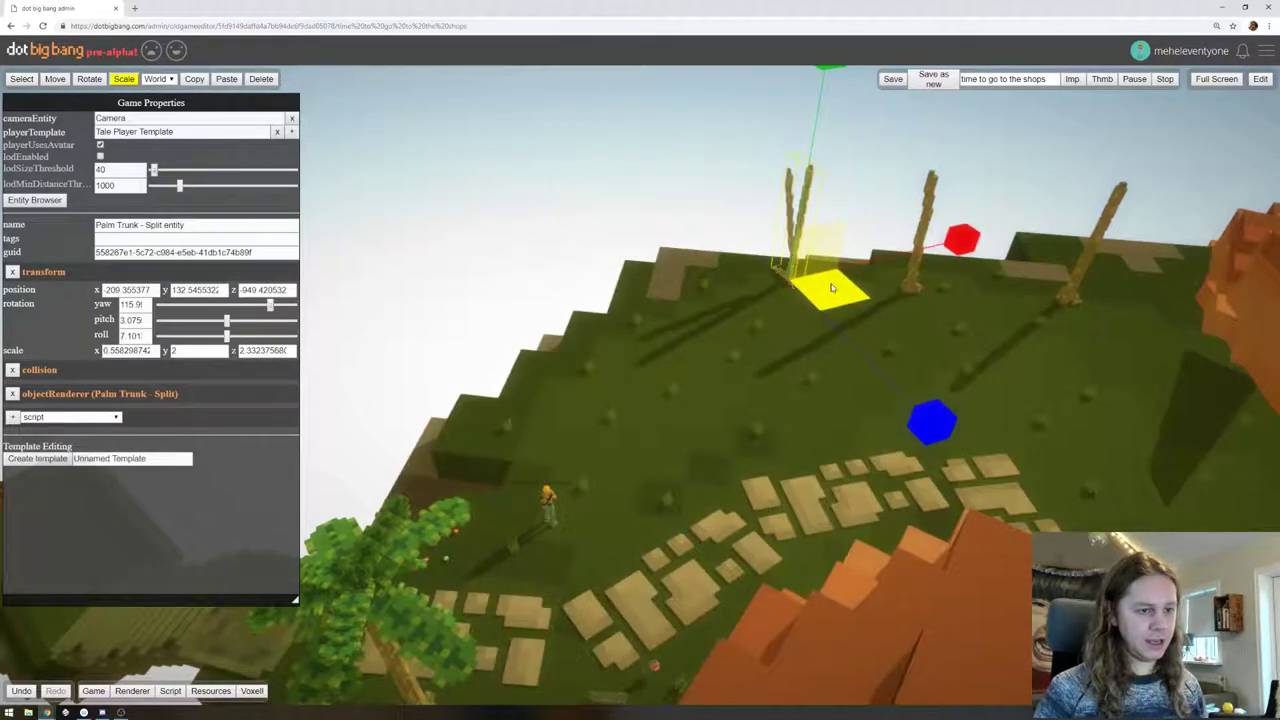
key("ctrl+z")
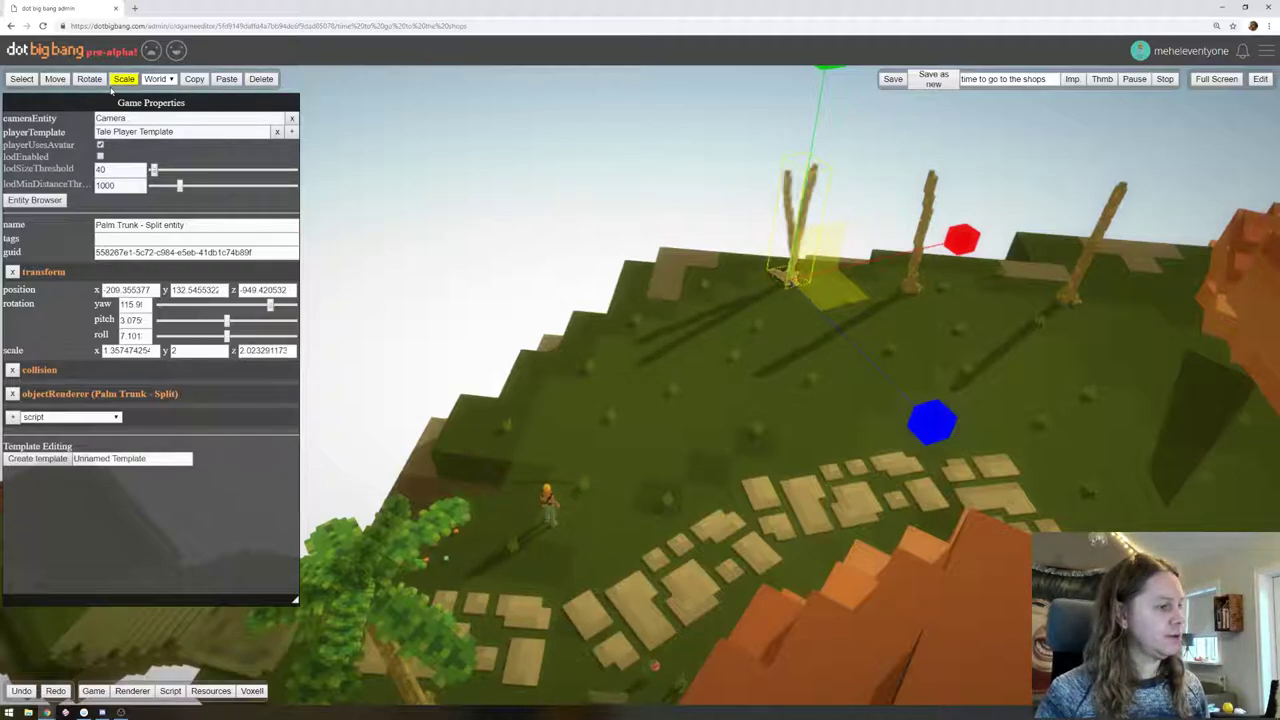
Move the split palm trunk to the near end of the stone path and place two copies, by the red cliff and mid-grass
left_click(56, 80)
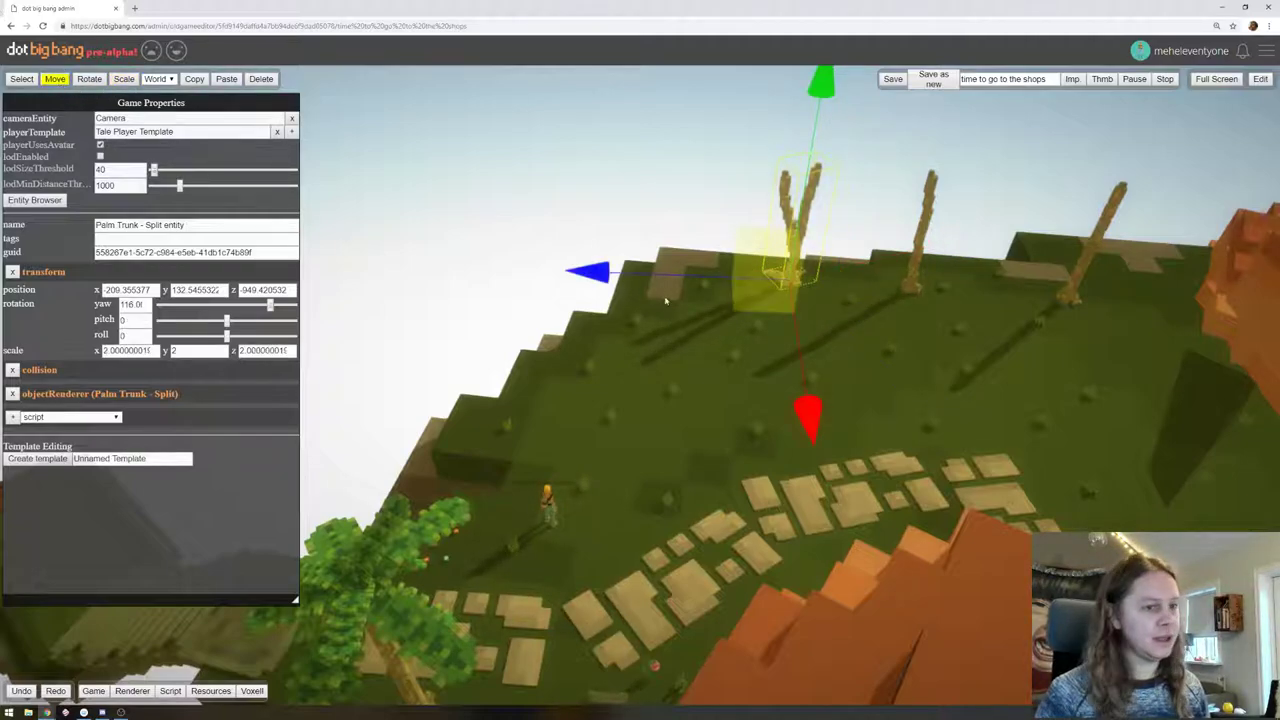
left_click_drag(759, 299, 489, 578)
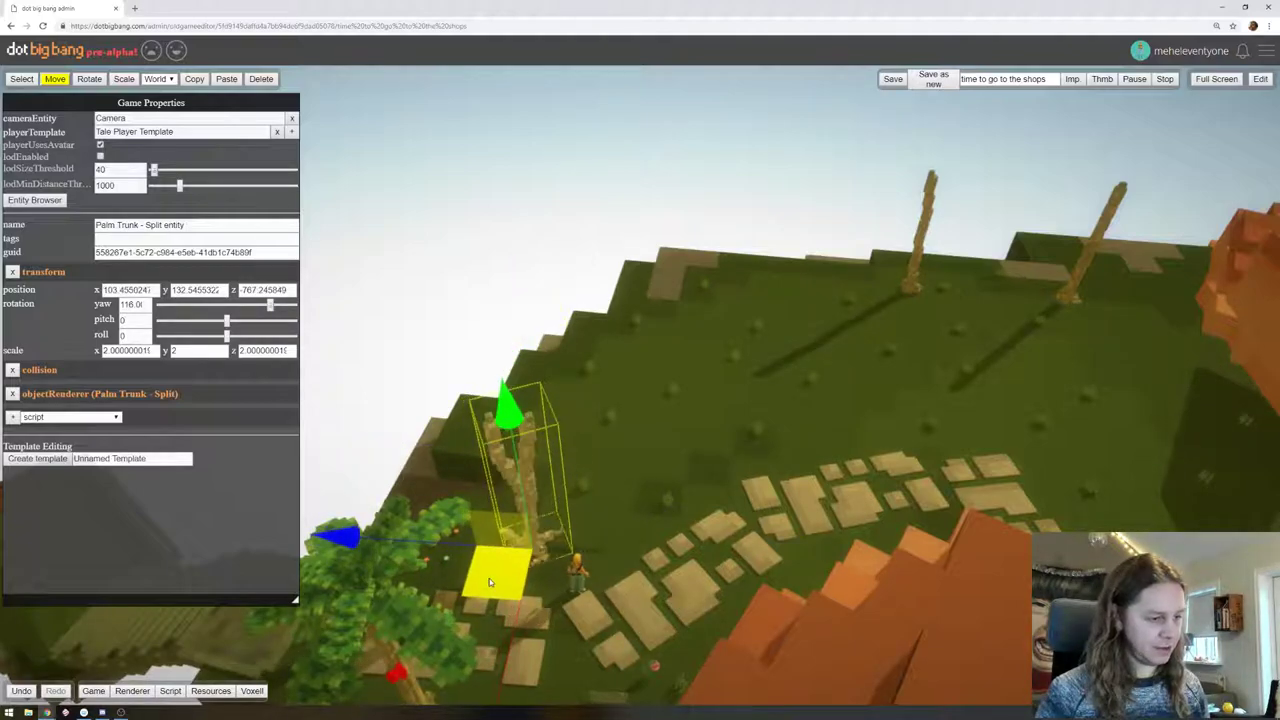
key("ctrl+v")
left_click_drag(525, 467, 1150, 286)
key("ctrl+v")
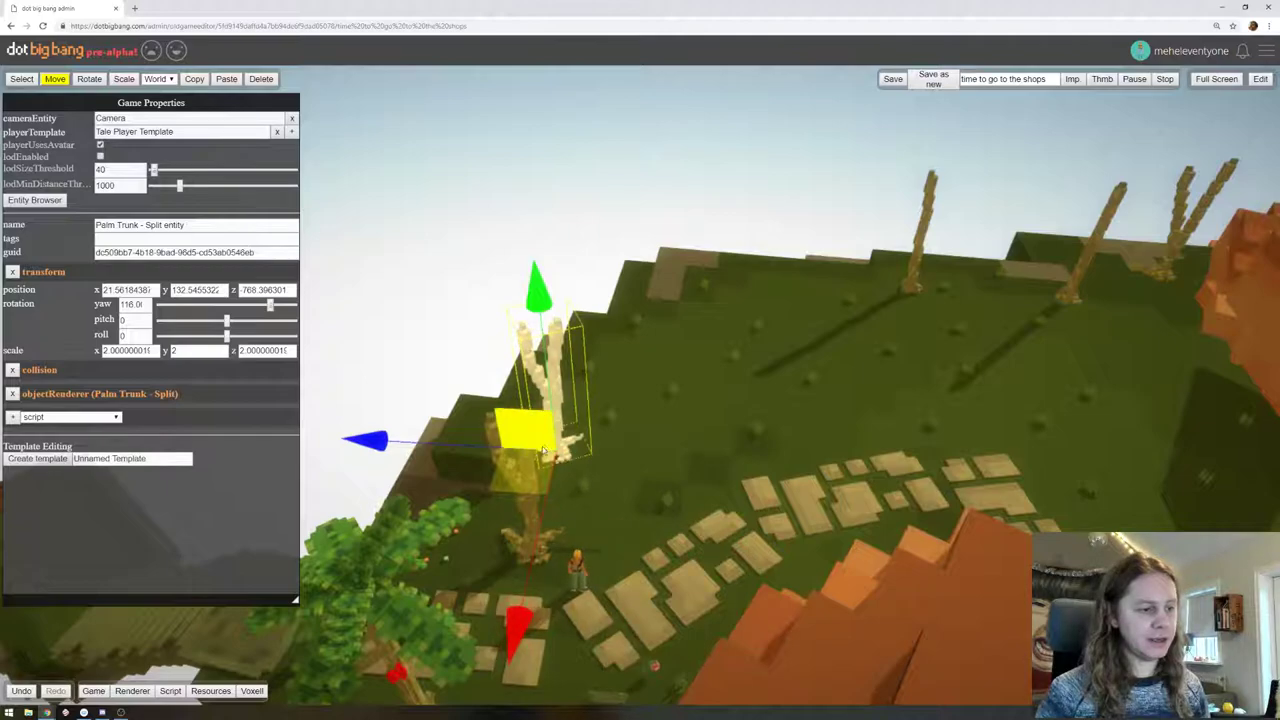
left_click_drag(527, 435, 802, 380)
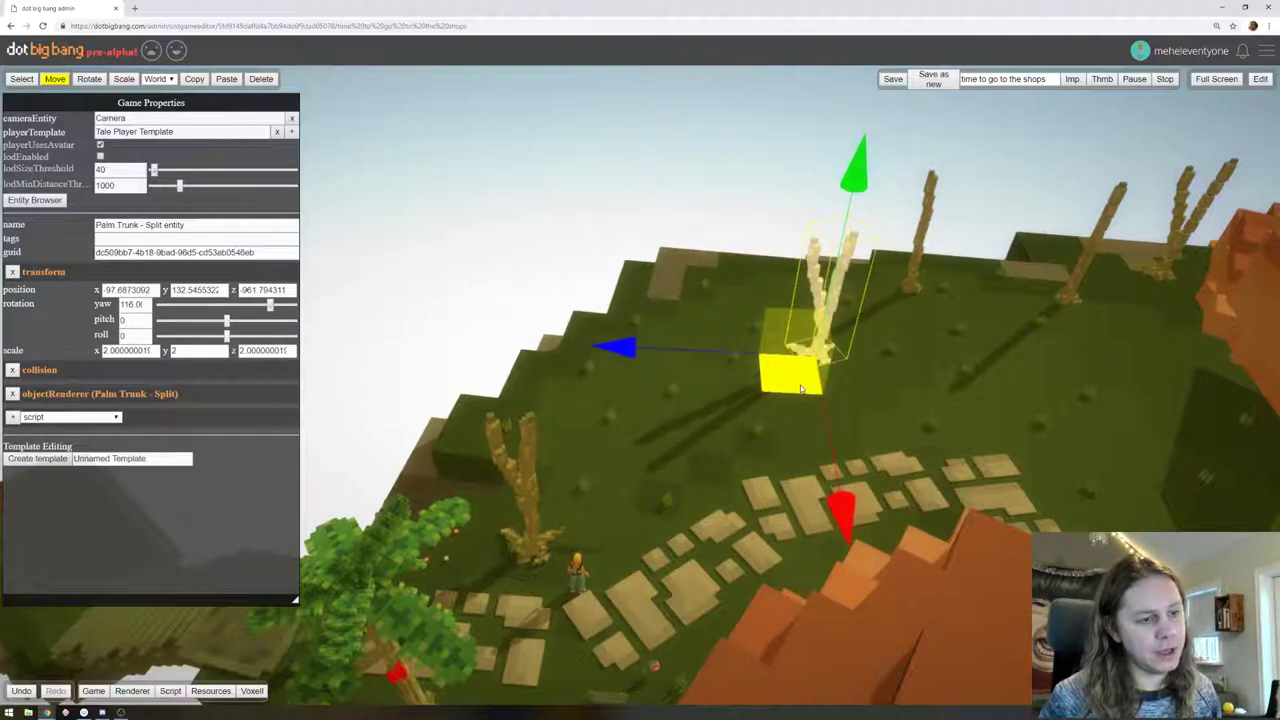
key("ctrl+v")
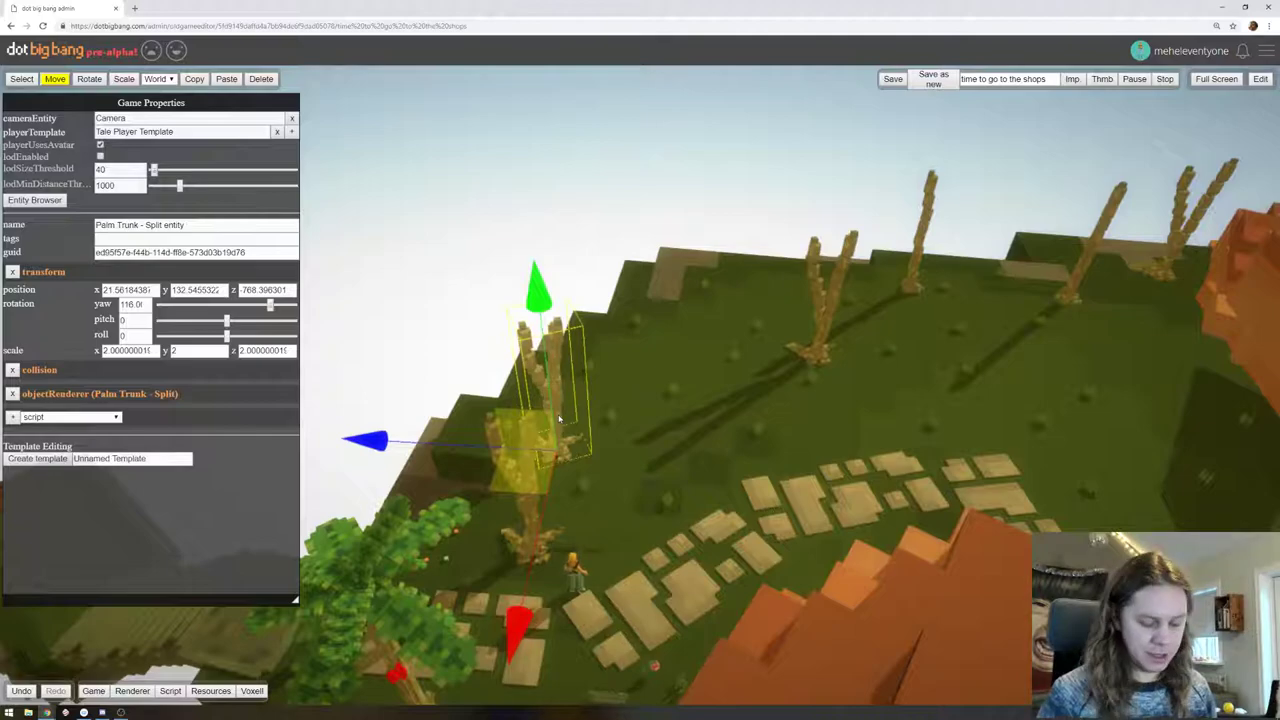
key("Delete")
Place three copies of the leaning palm trunk: near the island's edge, on the open grass, and between the path and the red cliff
left_click(910, 273)
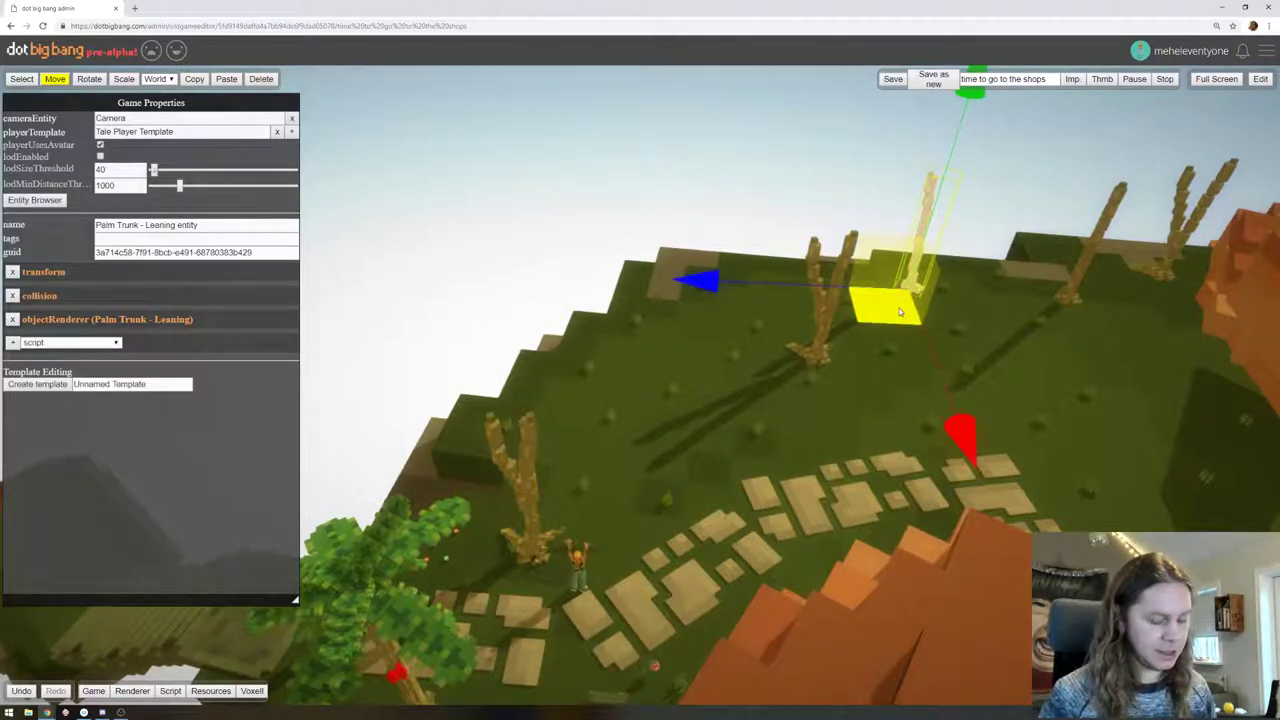
left_click_drag(891, 310, 577, 457)
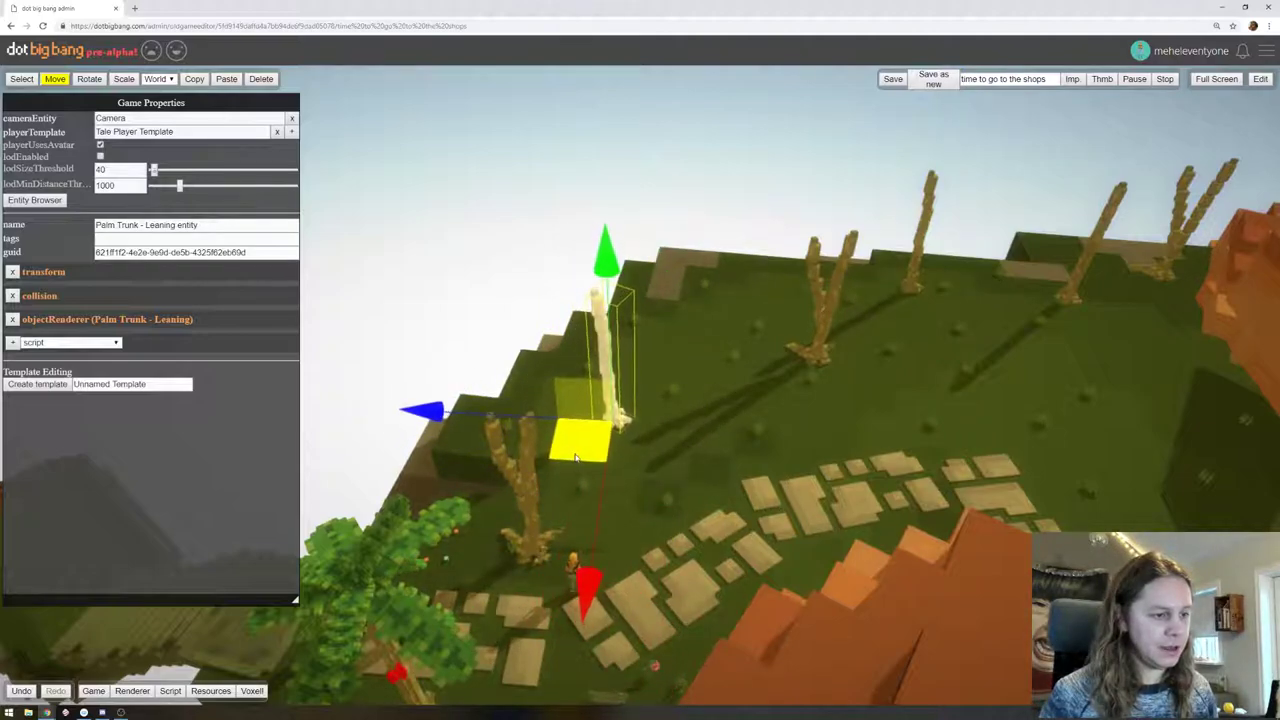
key("ctrl+v")
left_click_drag(882, 310, 942, 411)
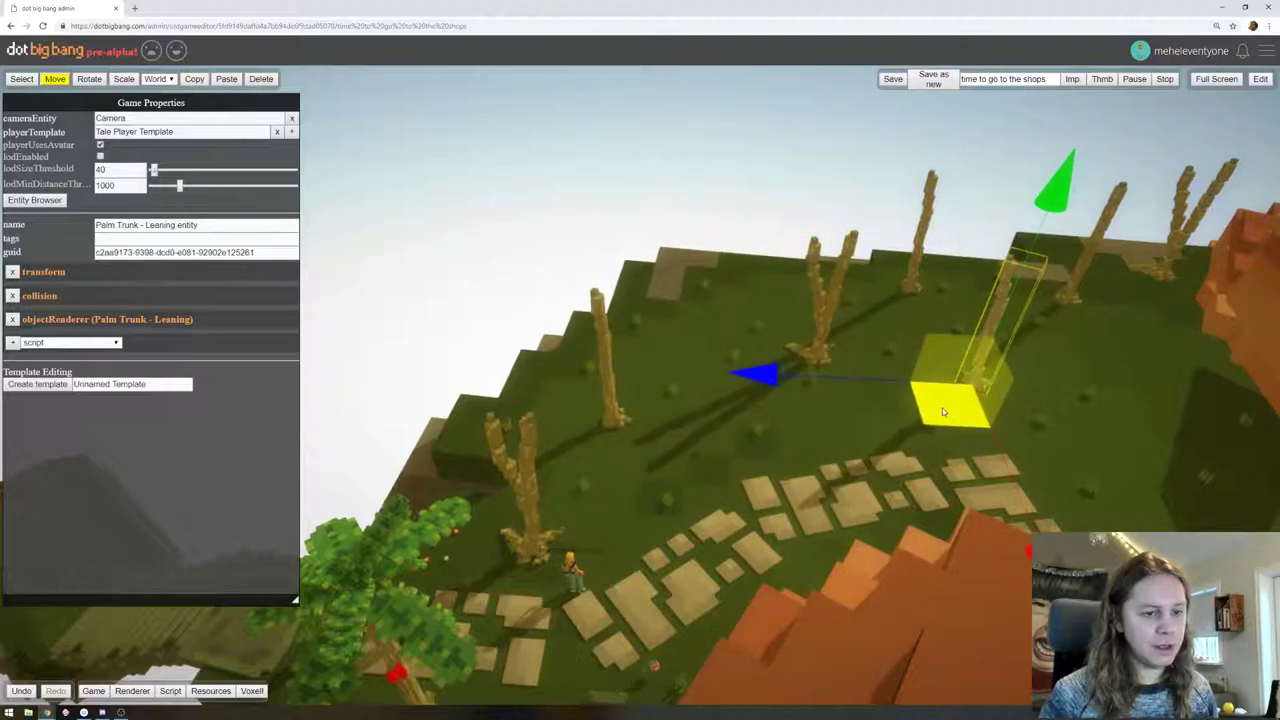
key("ctrl+v")
left_click_drag(882, 310, 1165, 480)
right_click_drag(1165, 482, 888, 534)
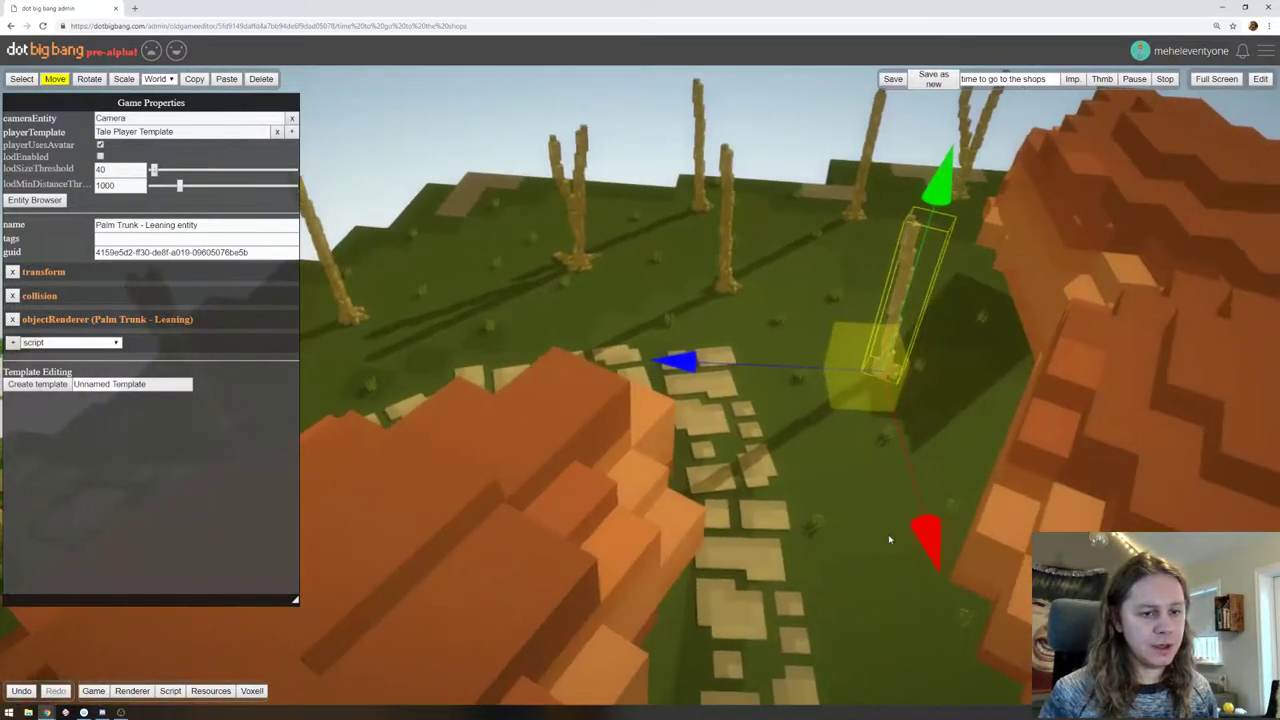
left_click_drag(865, 401, 876, 440)
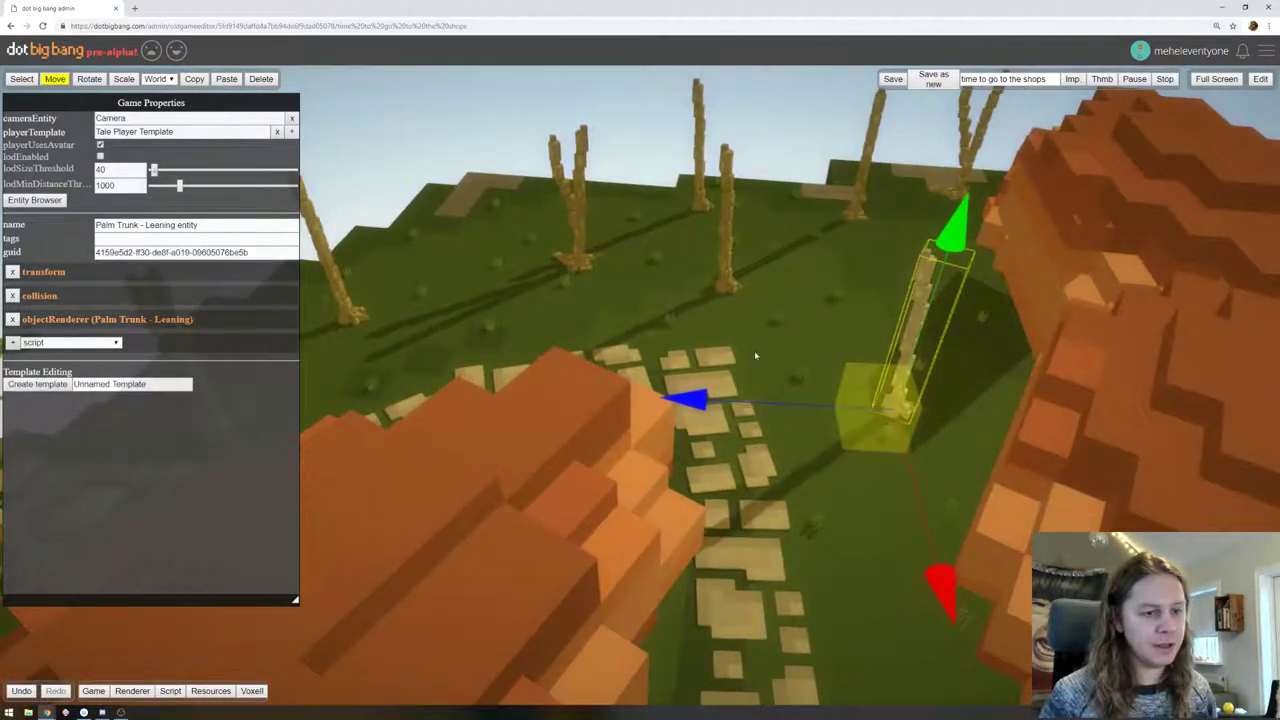
Place two copies of the straight palm trunk, one at the island's outer edge and one beside the stone path
right_click_drag(754, 350, 898, 449)
left_click(929, 383)
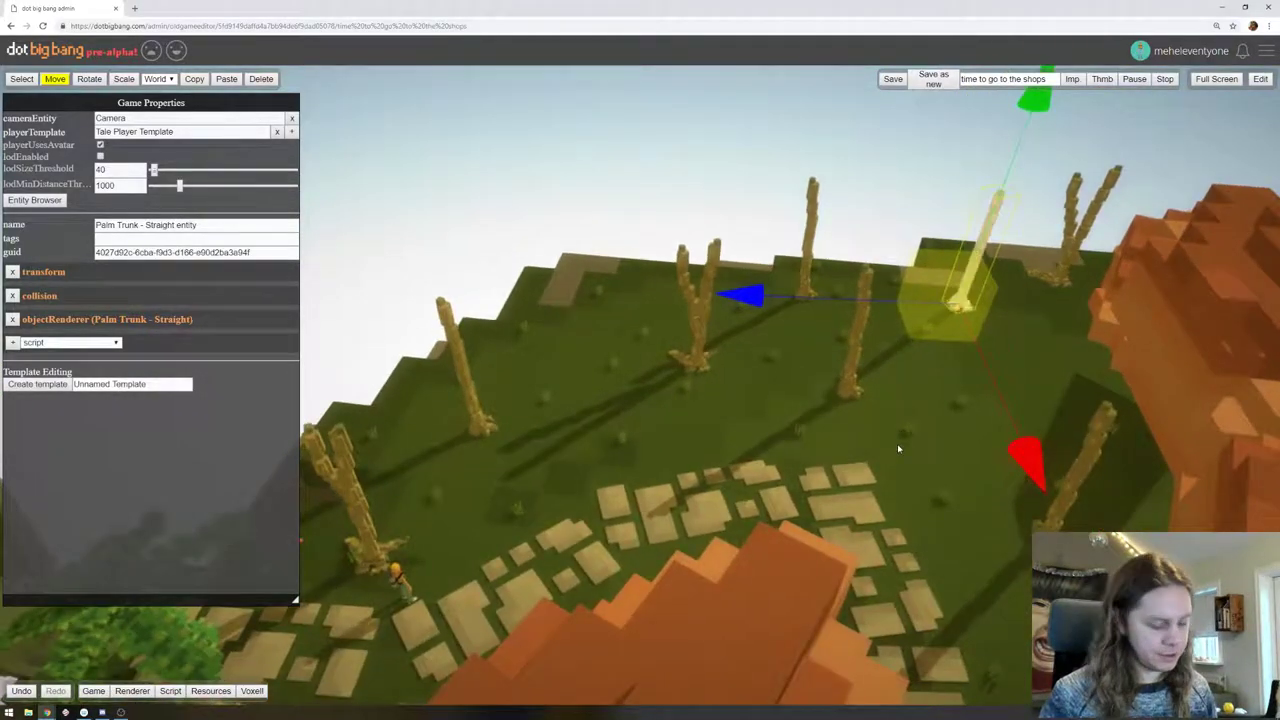
left_click_drag(936, 322, 532, 341)
key("ctrl+v")
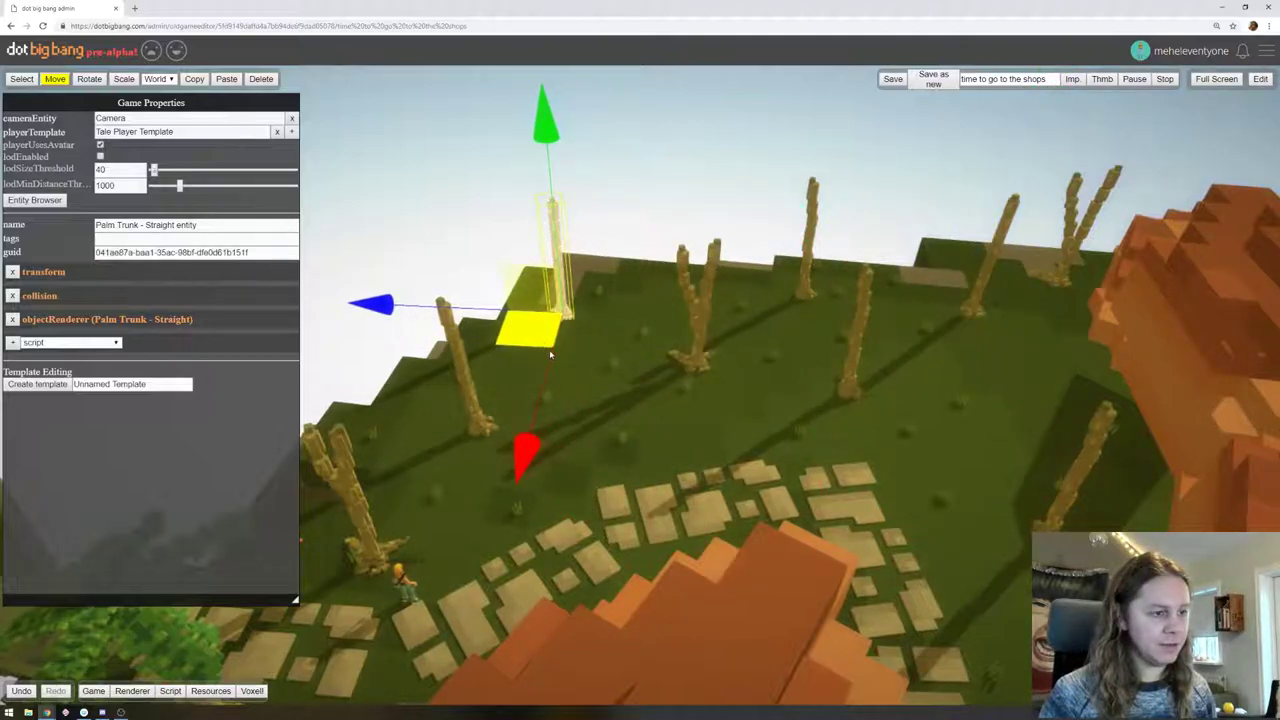
key("ctrl+v")
left_click_drag(950, 307, 602, 457)
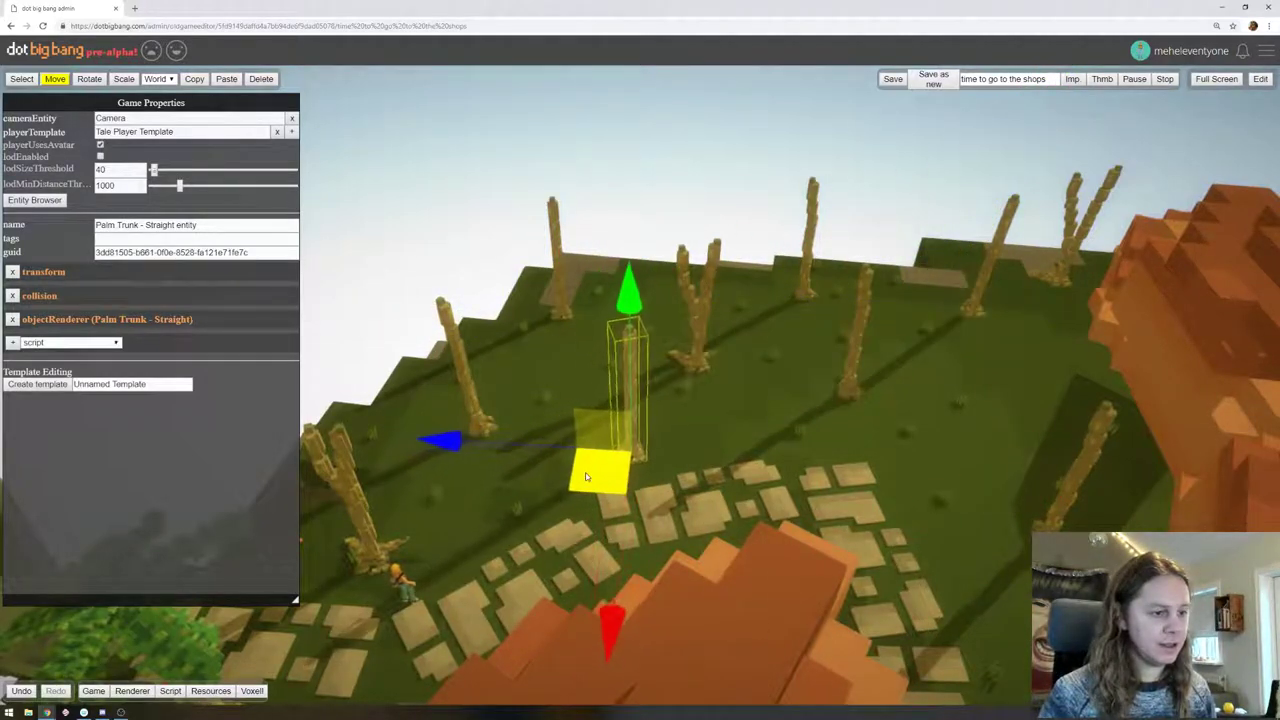
Place another straight palm trunk copy between the stone path and the red cliff, and delete the surplus copy
key("ctrl+v")
middle_click_drag(780, 548, 758, 400)
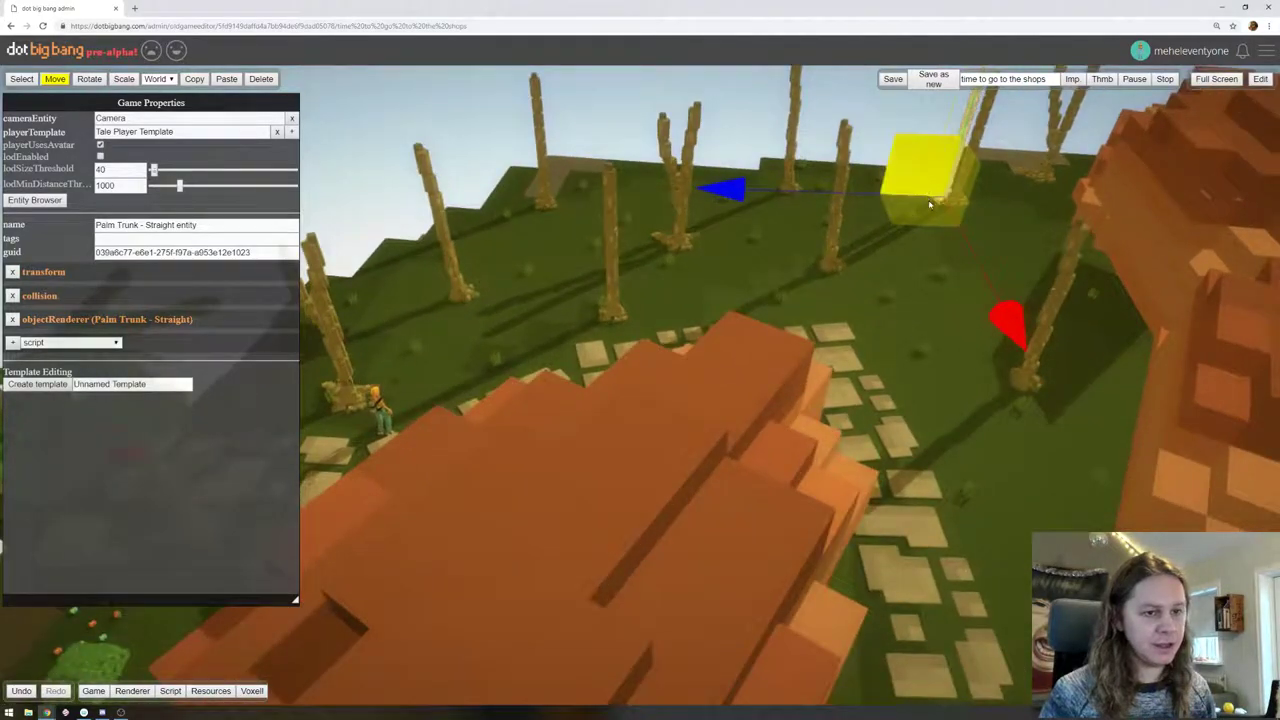
left_click_drag(928, 206, 997, 617)
key("ctrl+v")
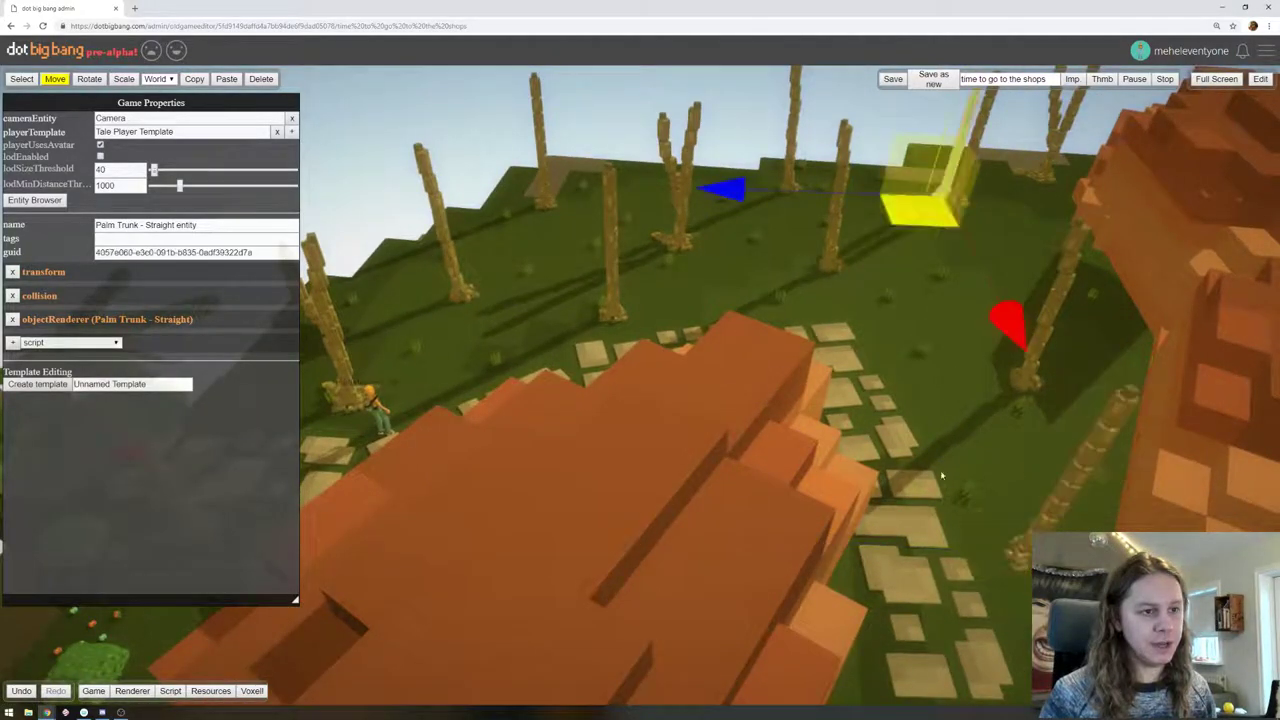
right_click_drag(940, 470, 1030, 455)
left_click_drag(1174, 390, 1068, 449)
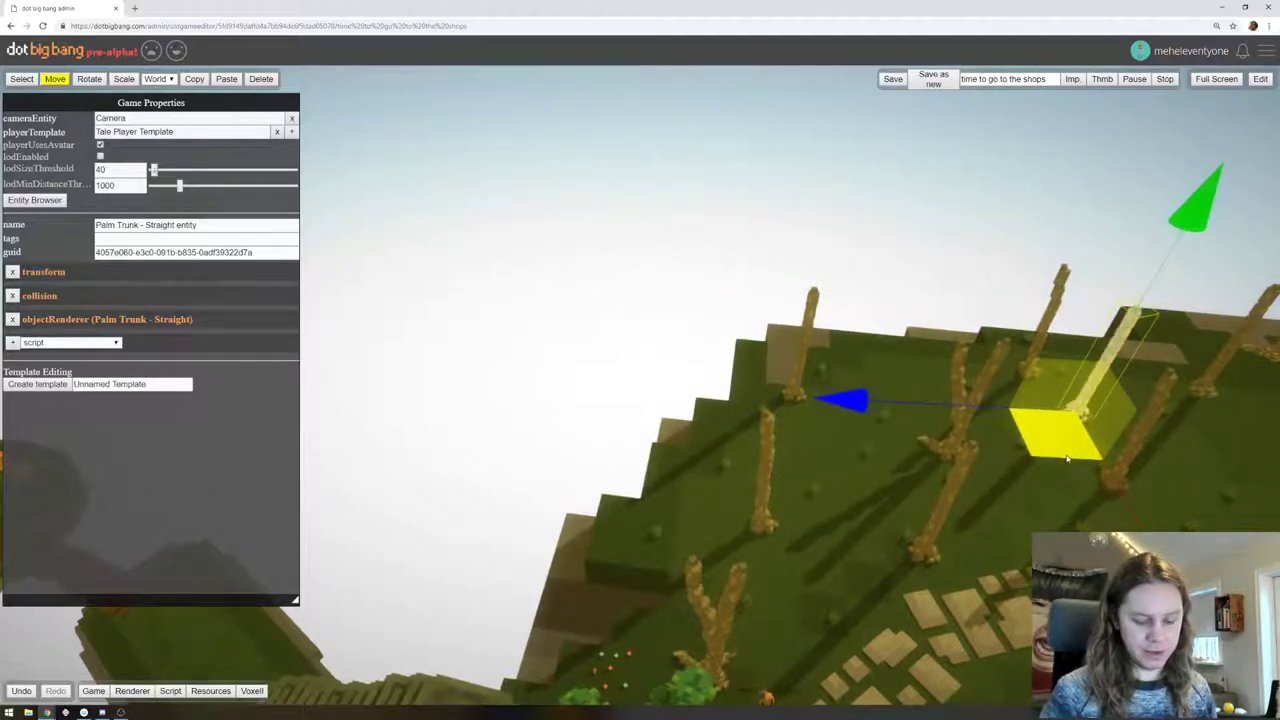
key("Delete")
Play-test the scene, running along the stone path and around the steps to examine the palm trunk layout, and return to editing
left_click(1258, 80)
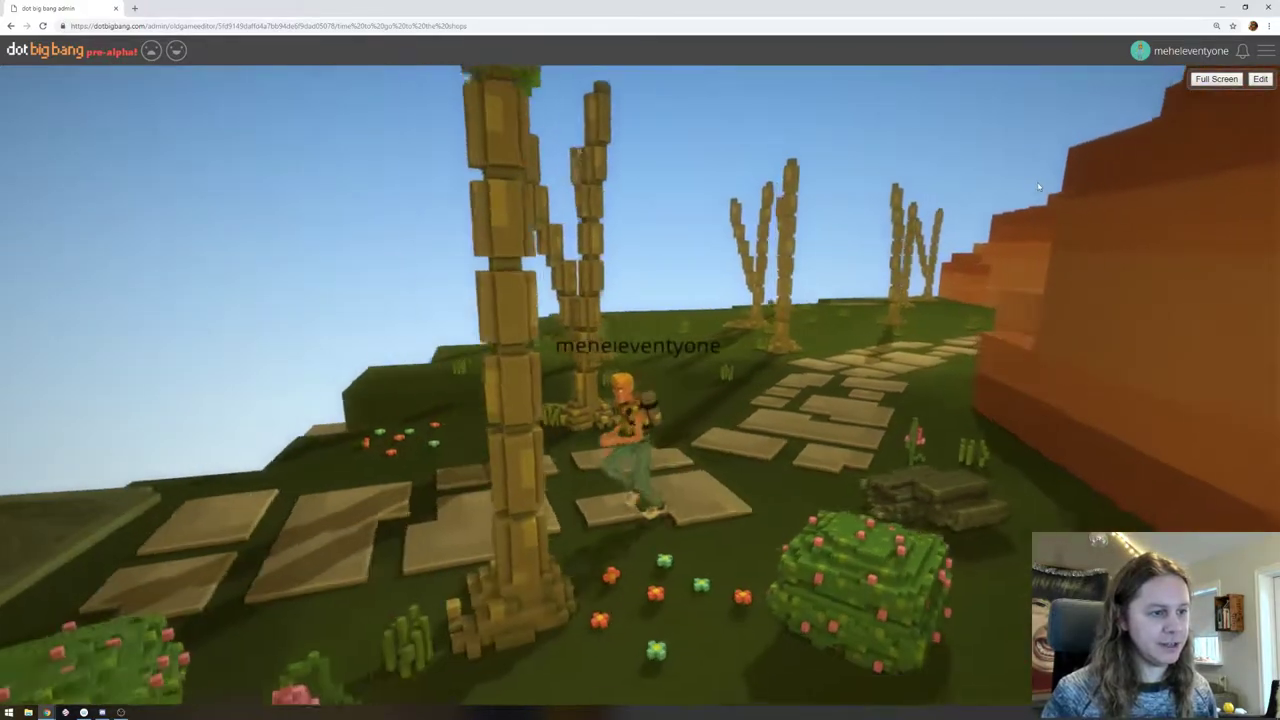
key("s")
left_click_drag(1039, 187, 1275, 176)
key("a")
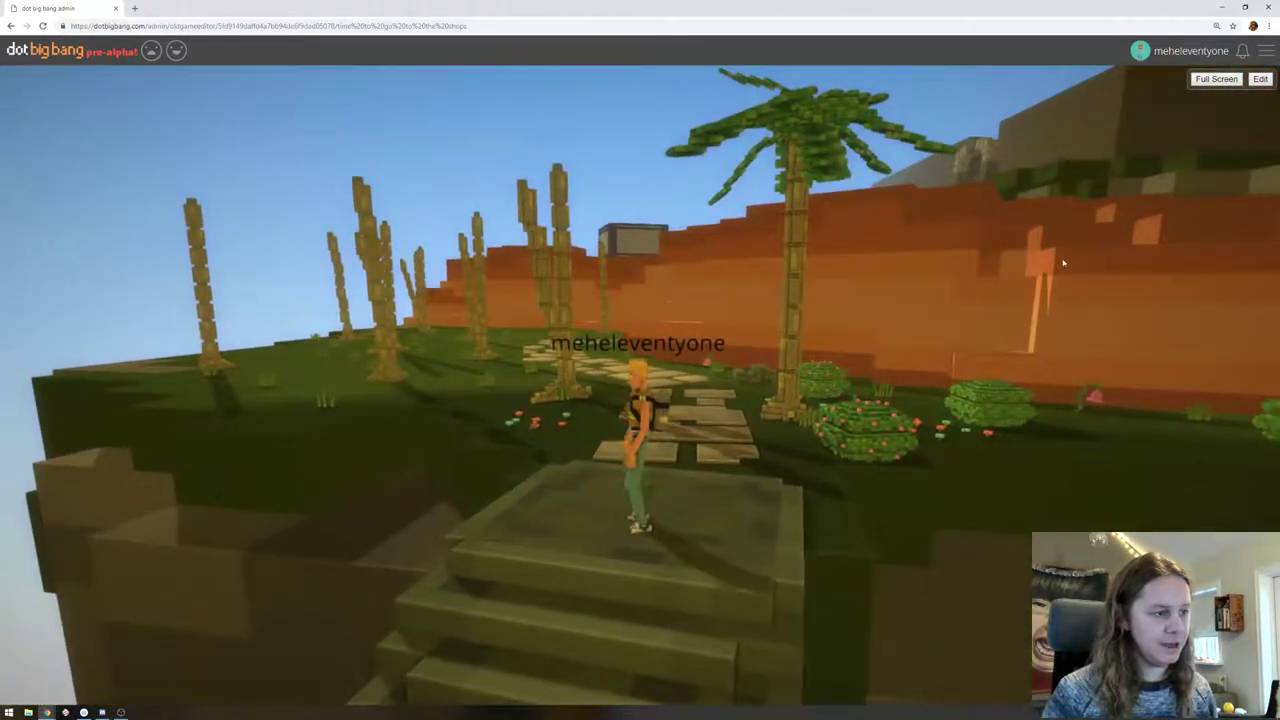
key("w")
left_click_drag(897, 297, 546, 343)
key("d")
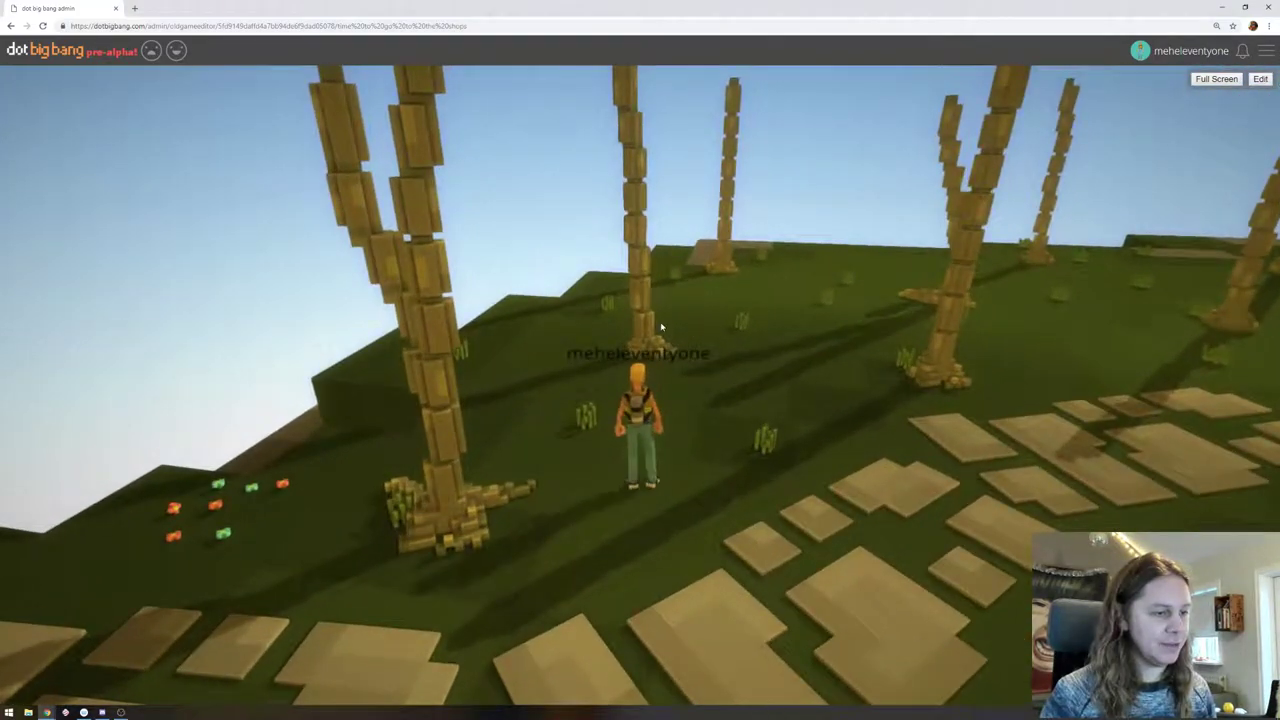
key("s")
left_click_drag(663, 331, 919, 257)
key("a")
key("w")
key("a")
key("s")
key("w")
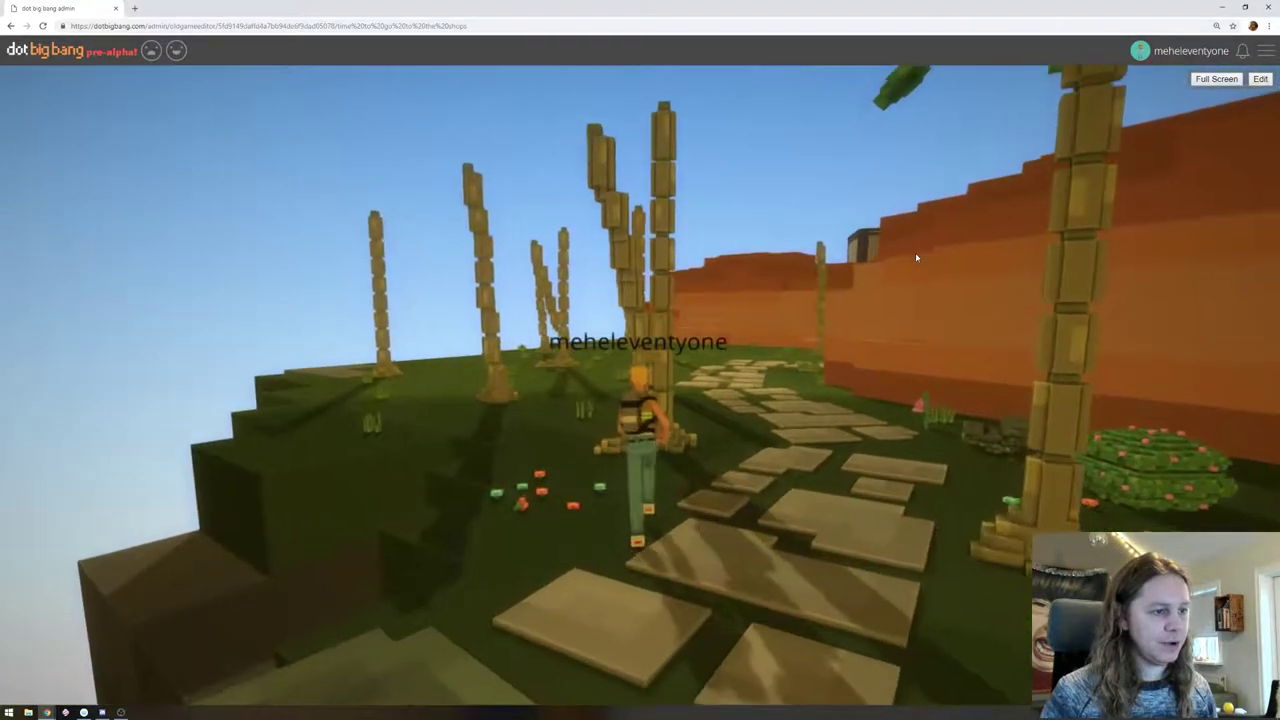
key("a")
key("s")
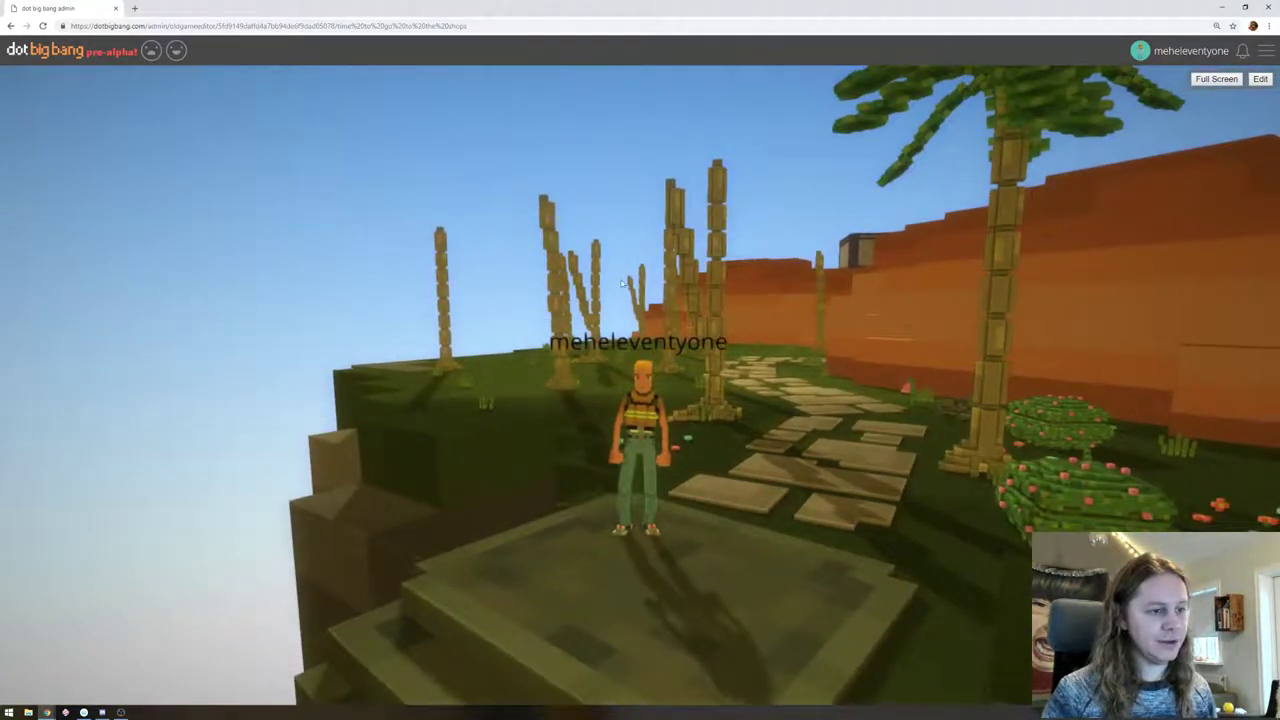
key("w")
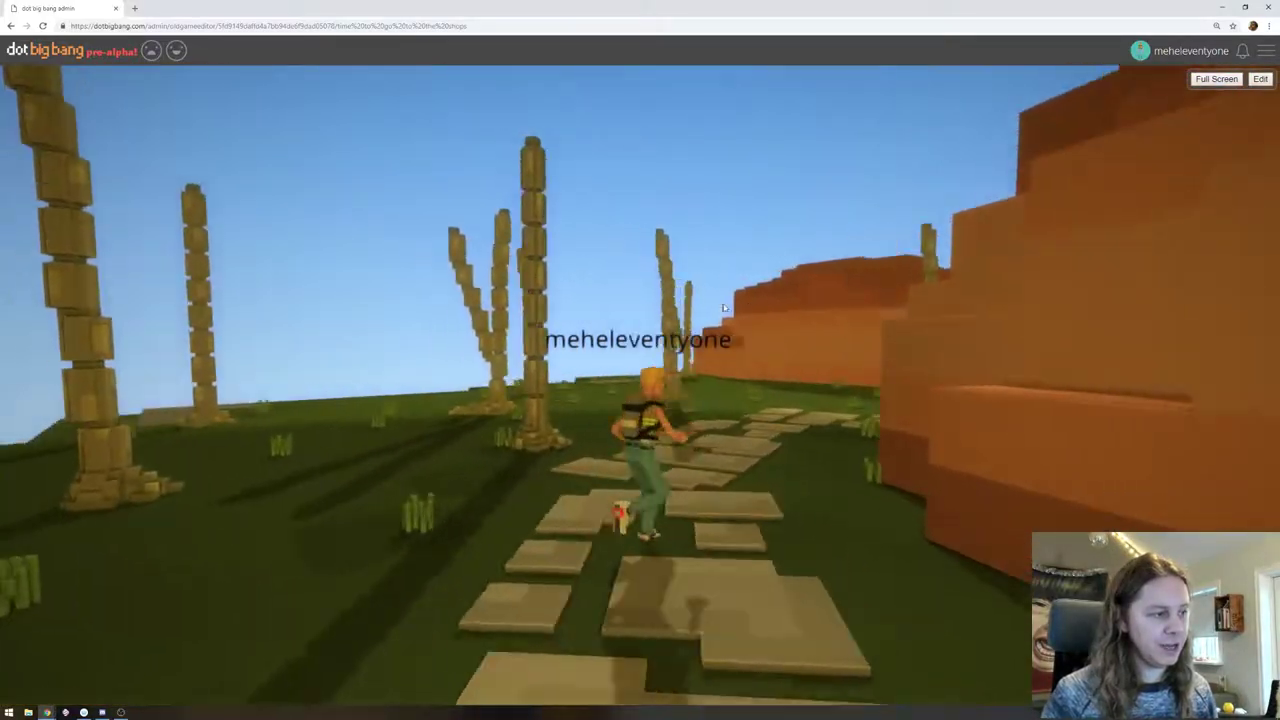
left_click_drag(757, 308, 1040, 257)
key("a")
key("w")
key("d")
key("s")
key("w")
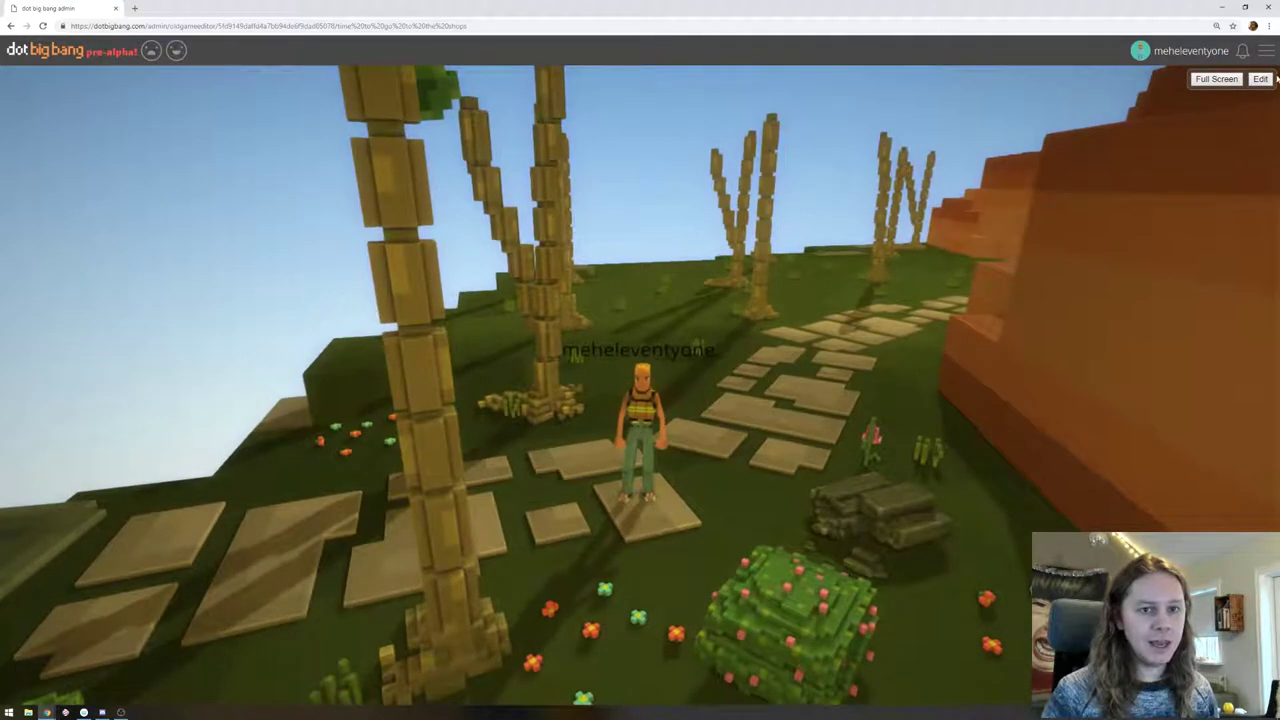
left_click(1262, 79)
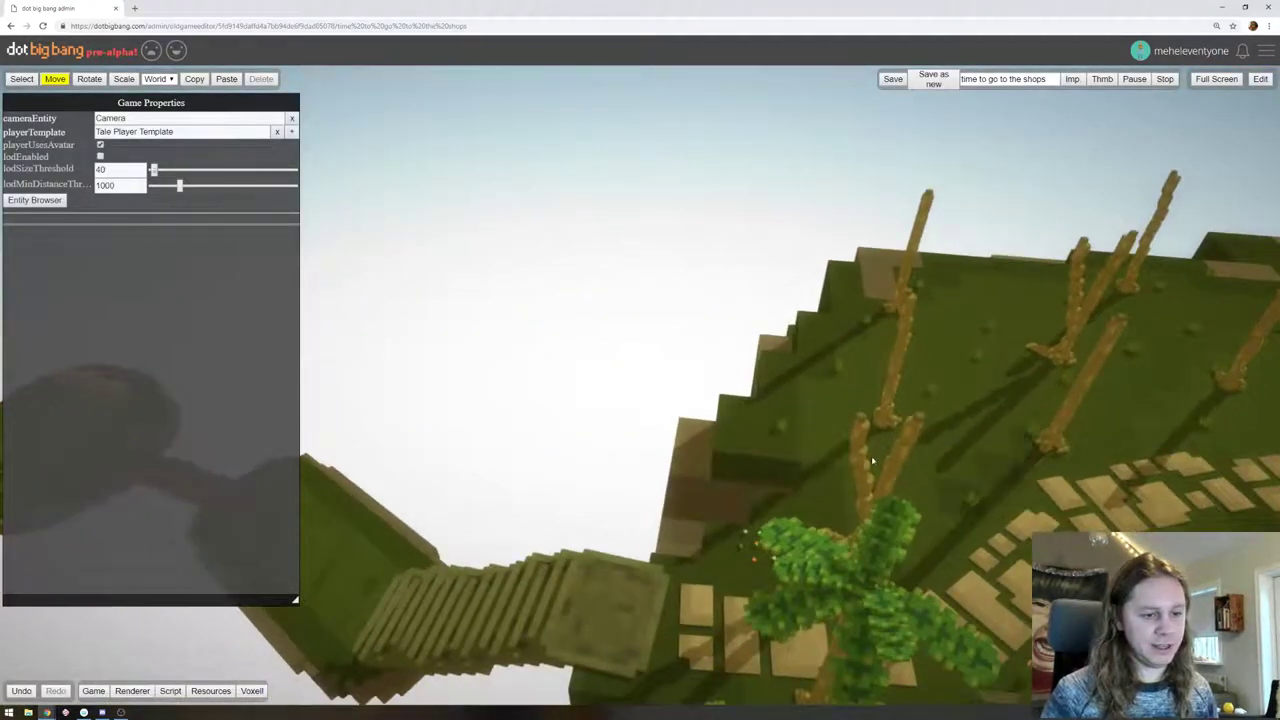
Rotate the three split palm trunks about their vertical axes: beside the near end of the path, mid-grass, and by the red cliff
left_click(873, 461)
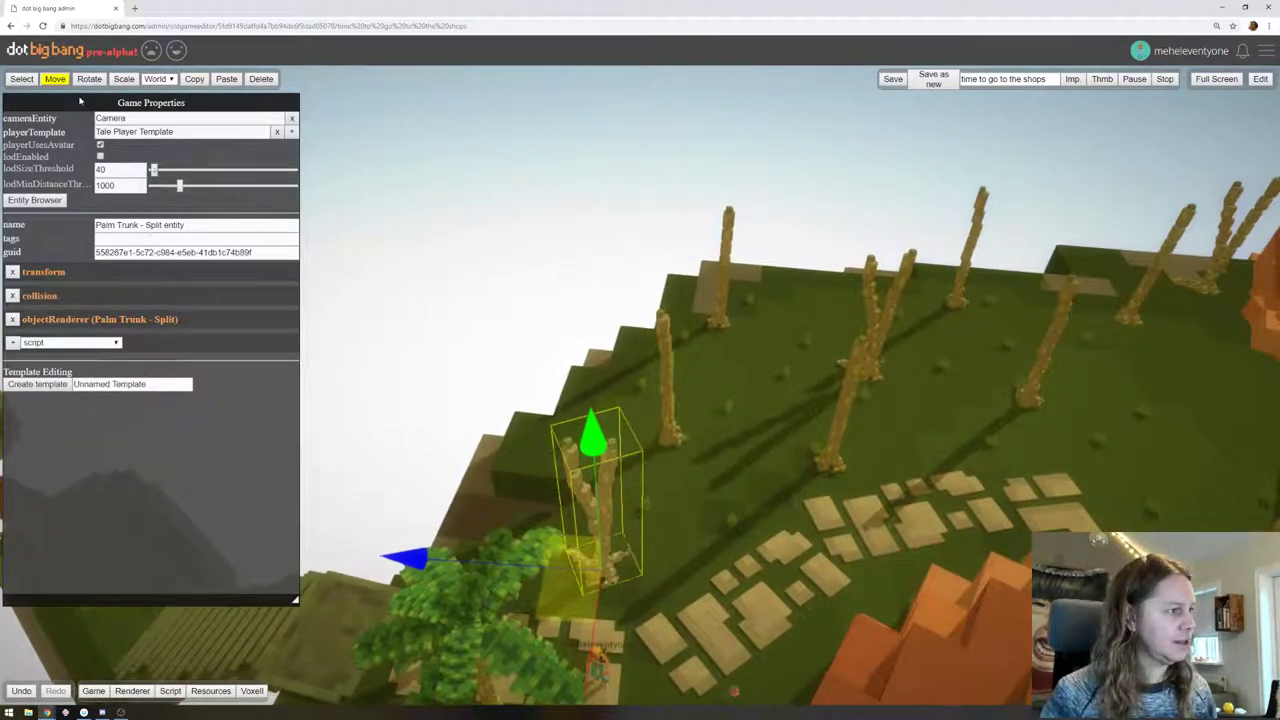
left_click(89, 79)
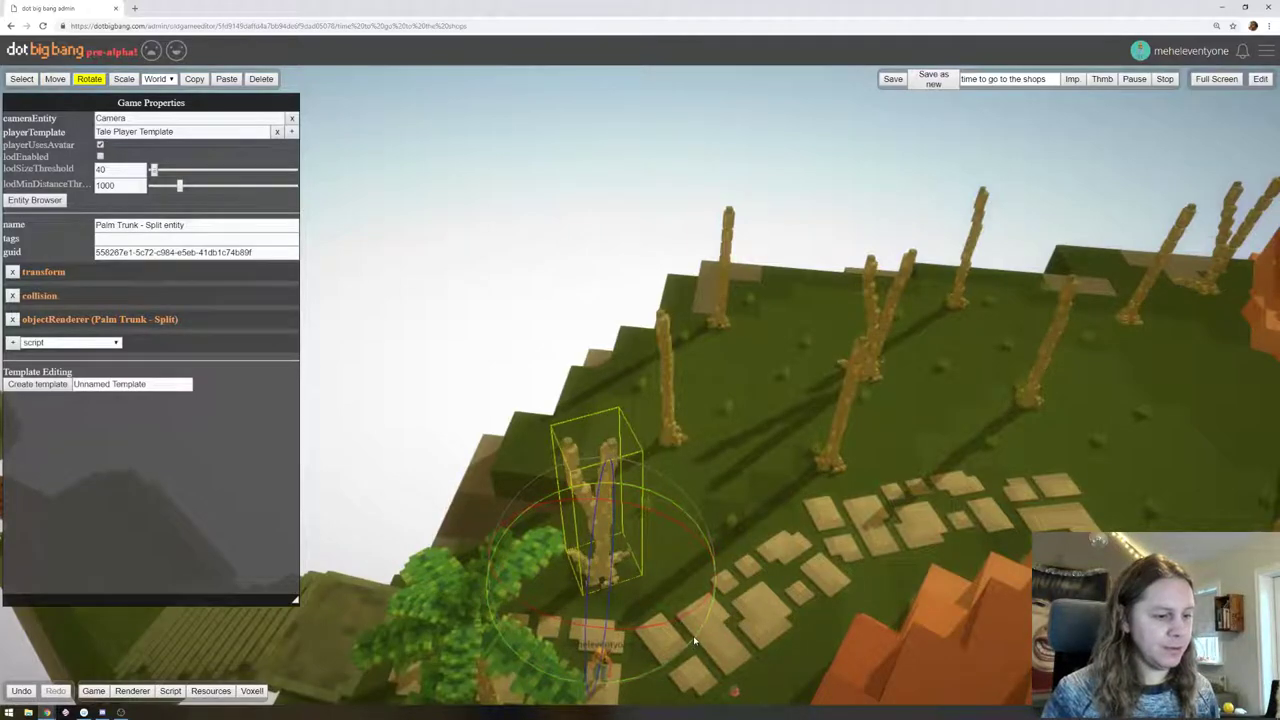
left_click_drag(718, 584, 751, 463)
left_click(876, 355)
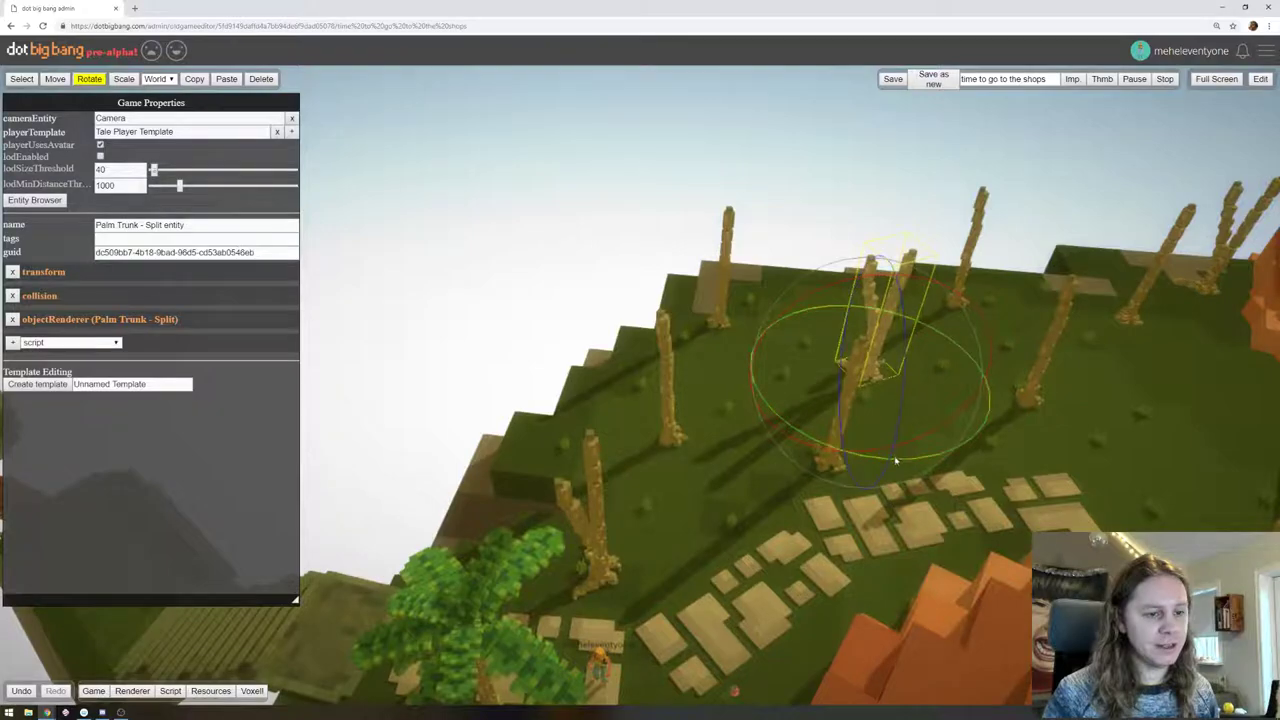
left_click_drag(895, 457, 828, 463)
right_click_drag(975, 426, 869, 463)
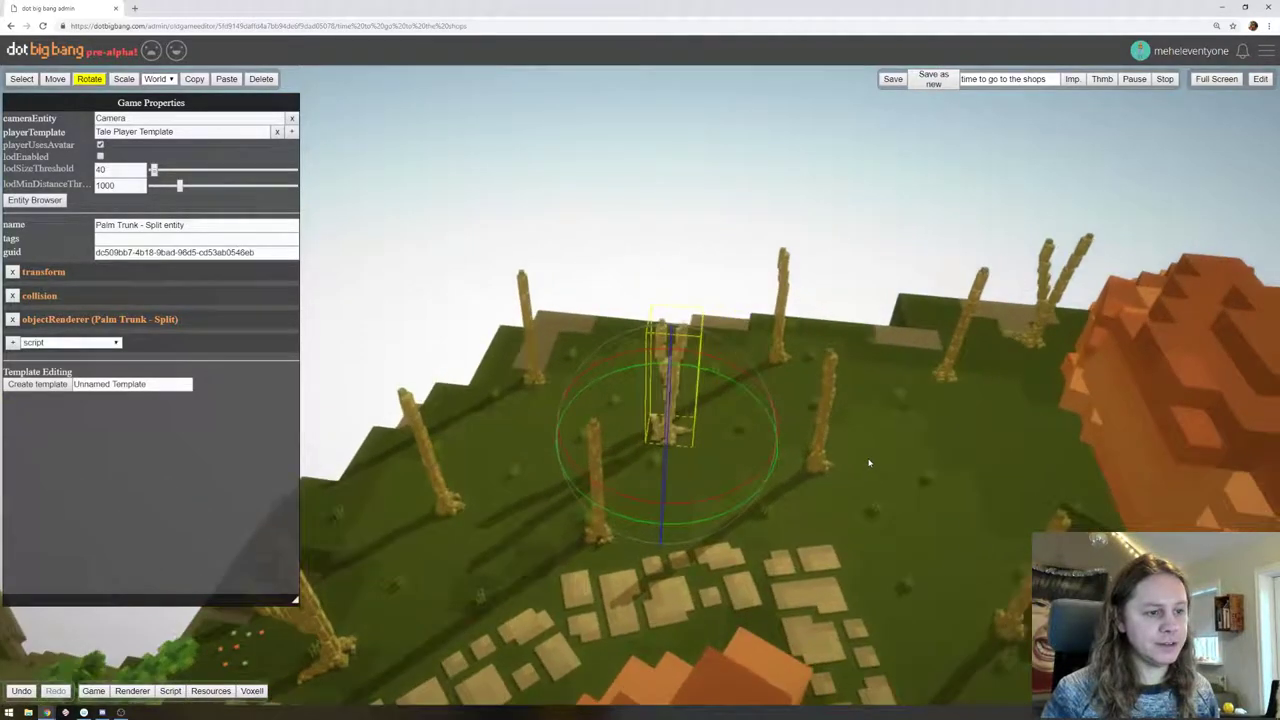
left_click(1035, 335)
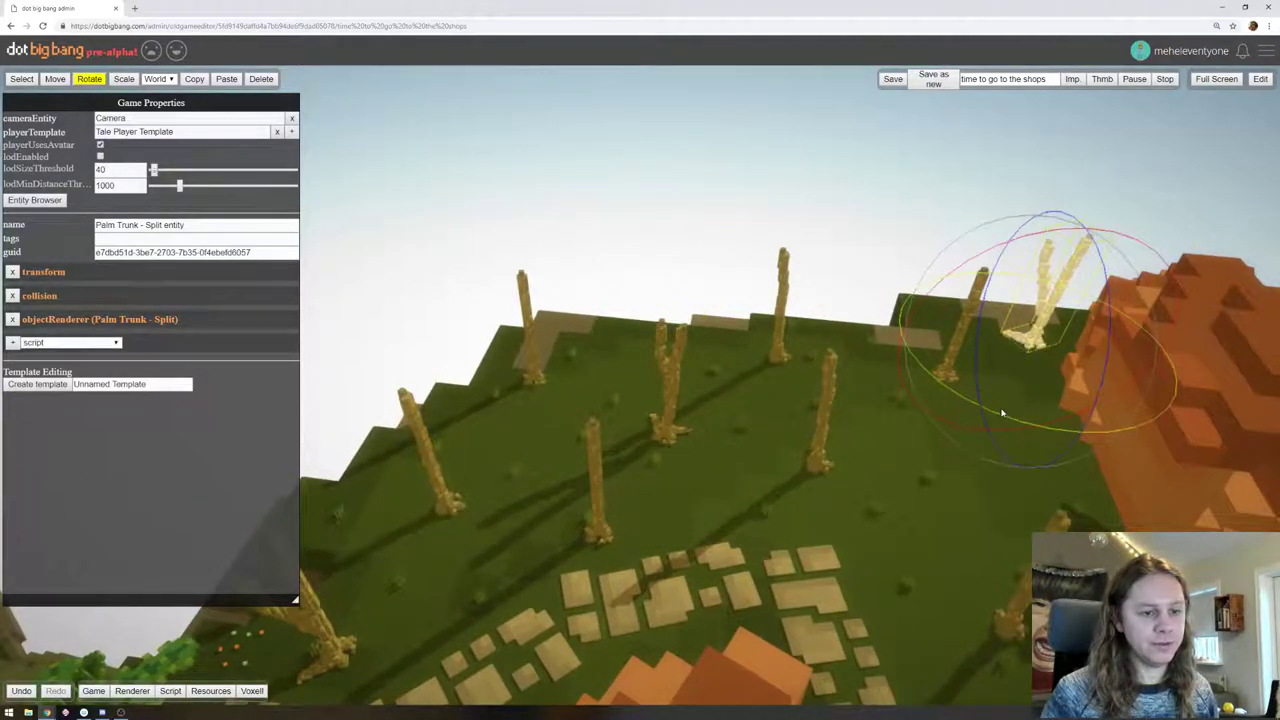
left_click_drag(1037, 420, 1130, 415)
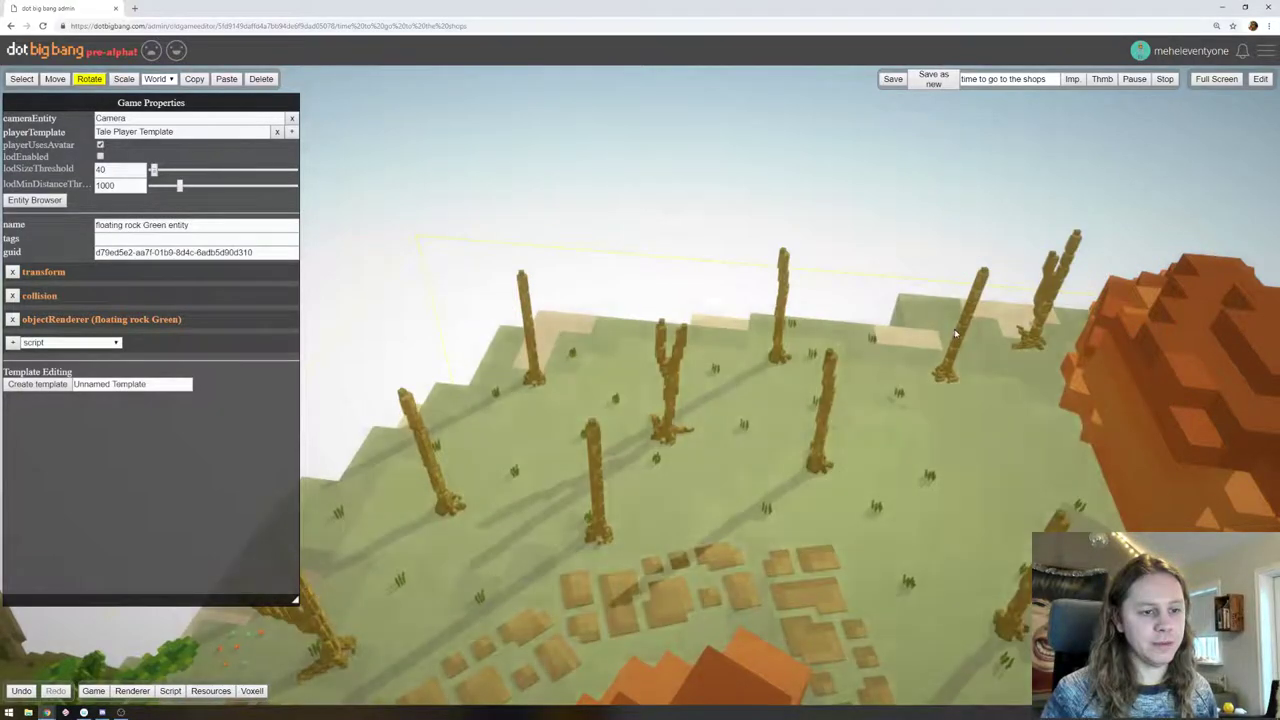
Rotate two leaning palm trunks about their vertical axes, one on the open grass and one near the island's edge
left_click(824, 425)
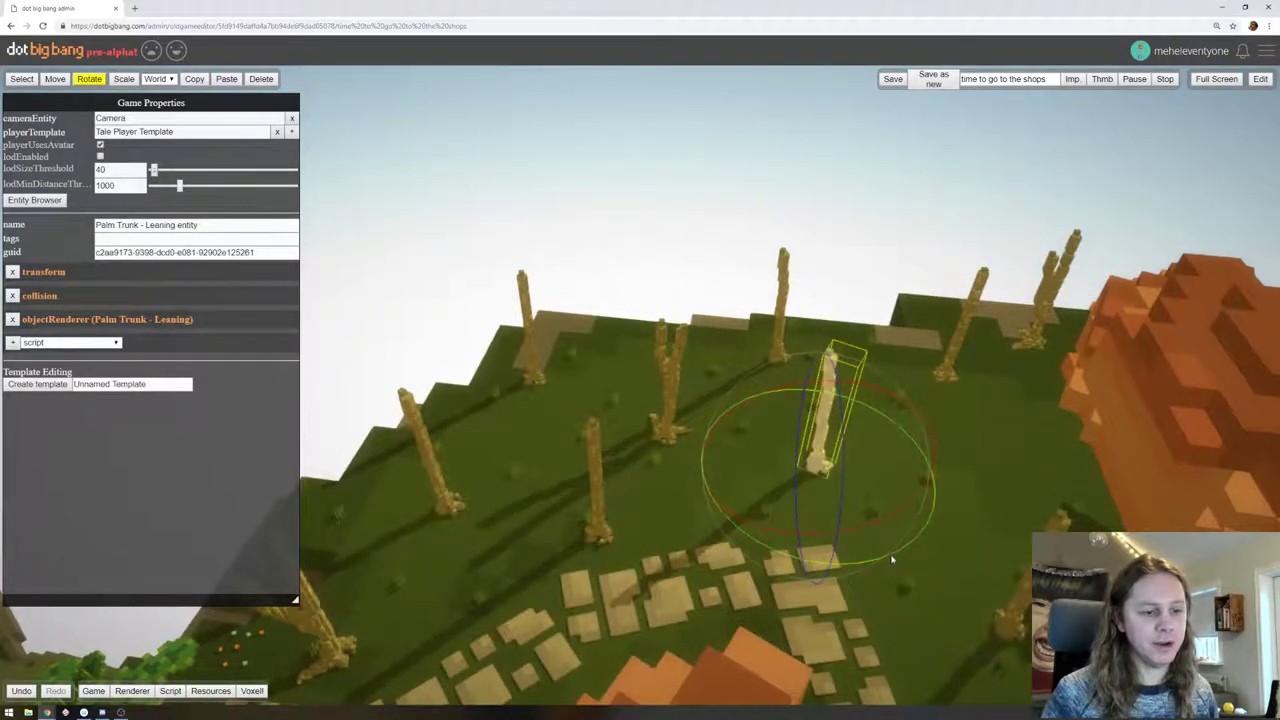
left_click_drag(897, 555, 715, 567)
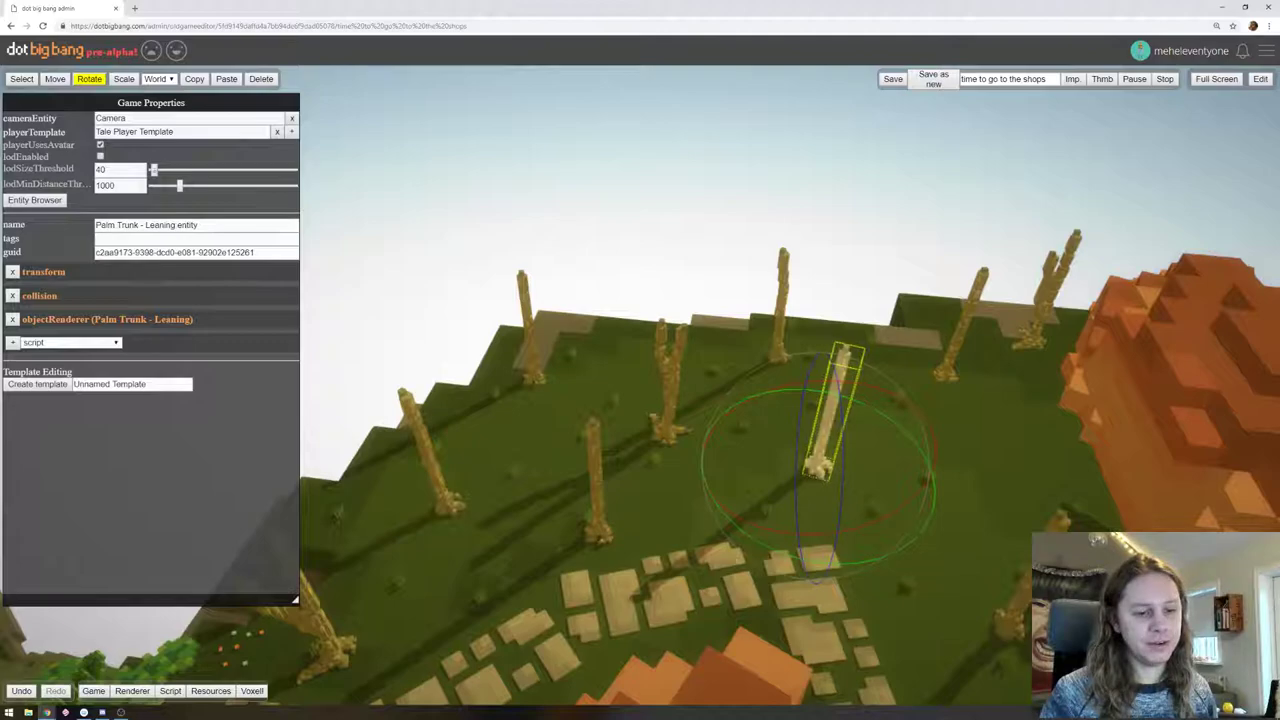
left_click(1005, 610)
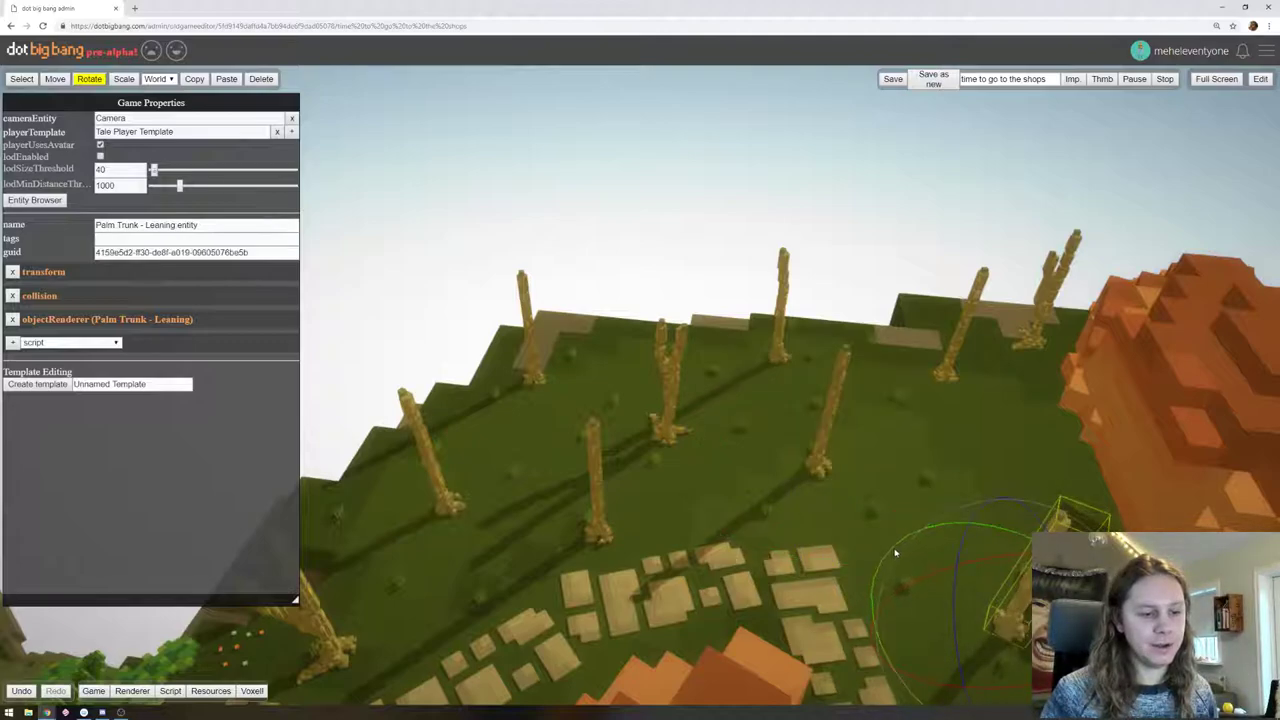
right_click_drag(575, 334, 682, 282)
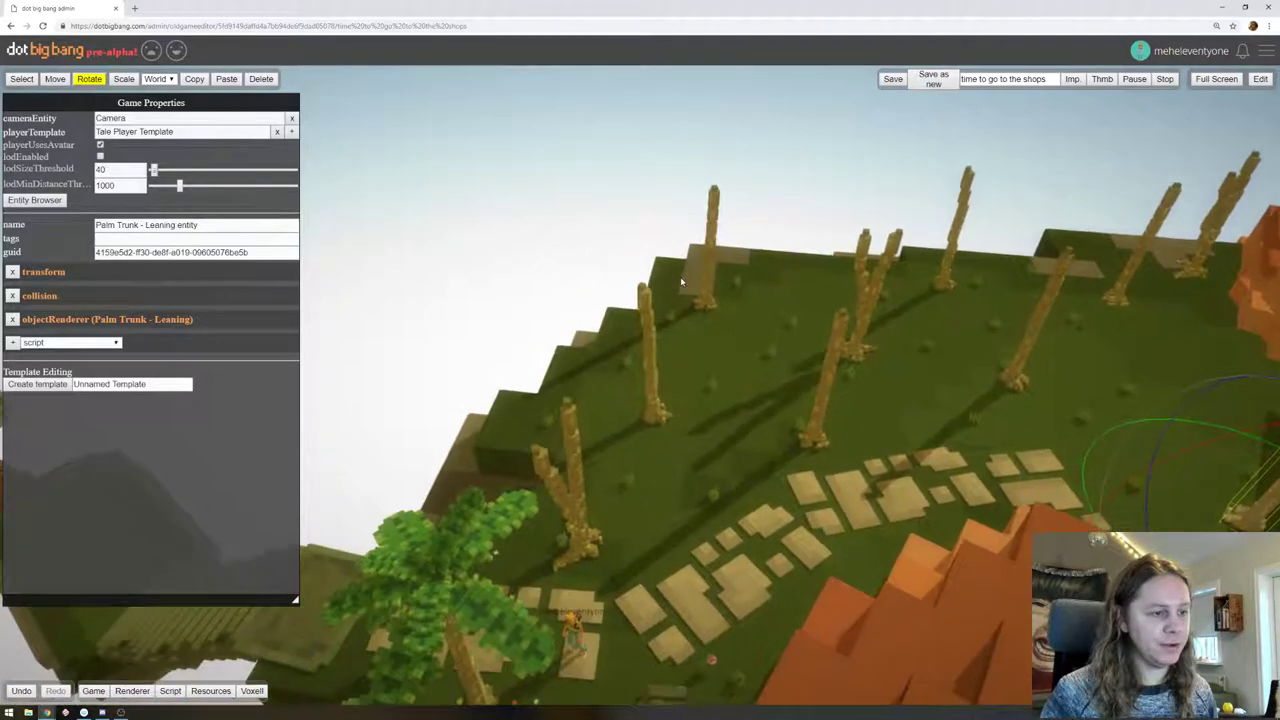
left_click(656, 345)
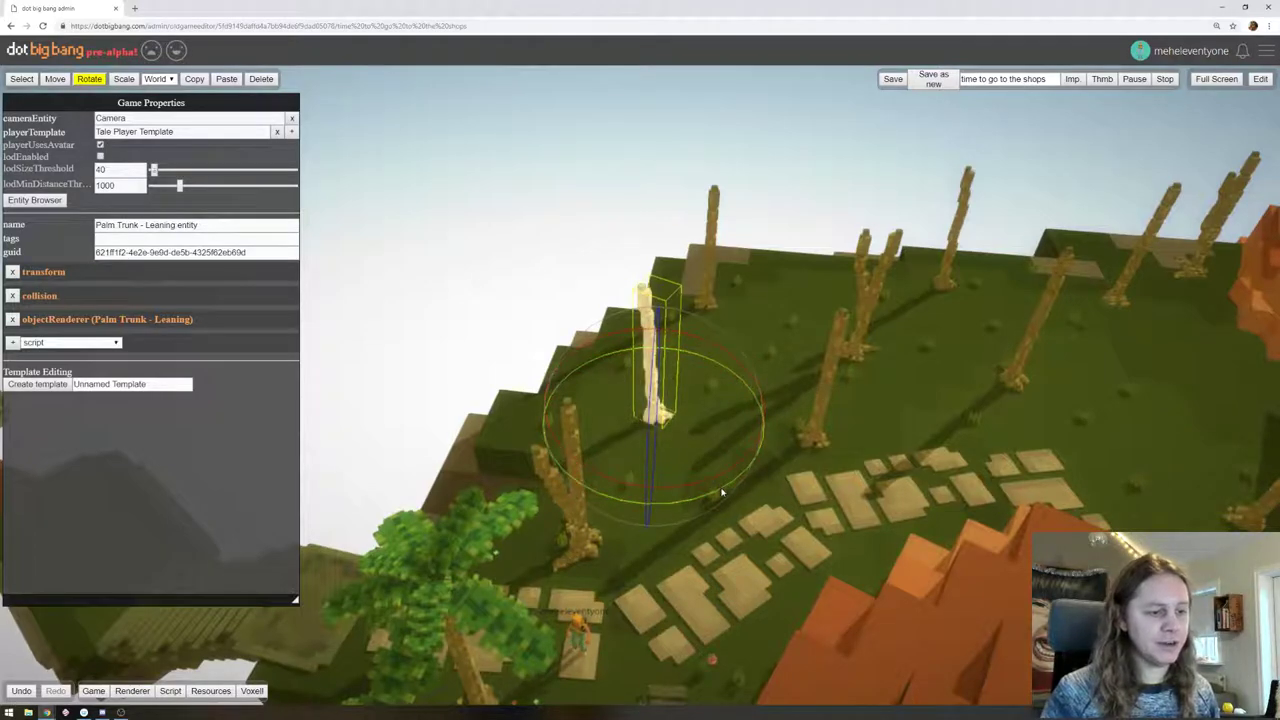
left_click_drag(631, 511, 517, 491)
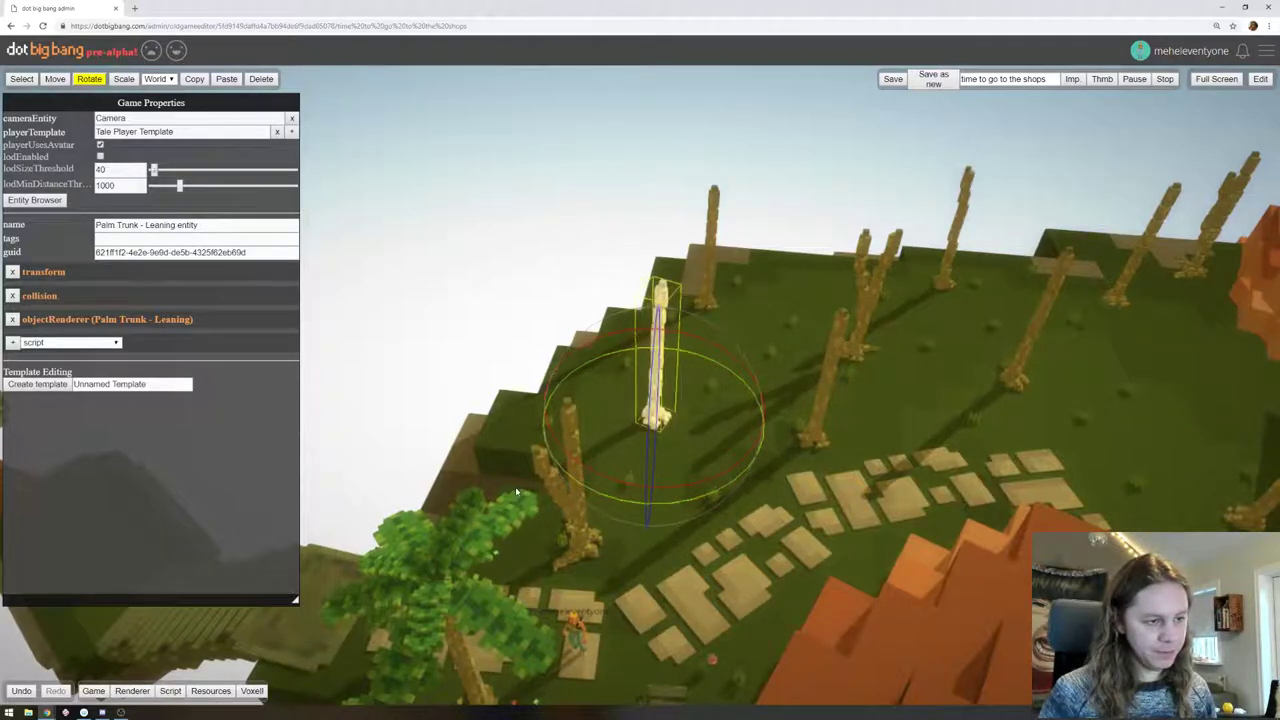
Rotate the straight palm trunk beside the stone path, and turn the leaning trunk on the open grass further about its vertical axis
left_click(713, 250)
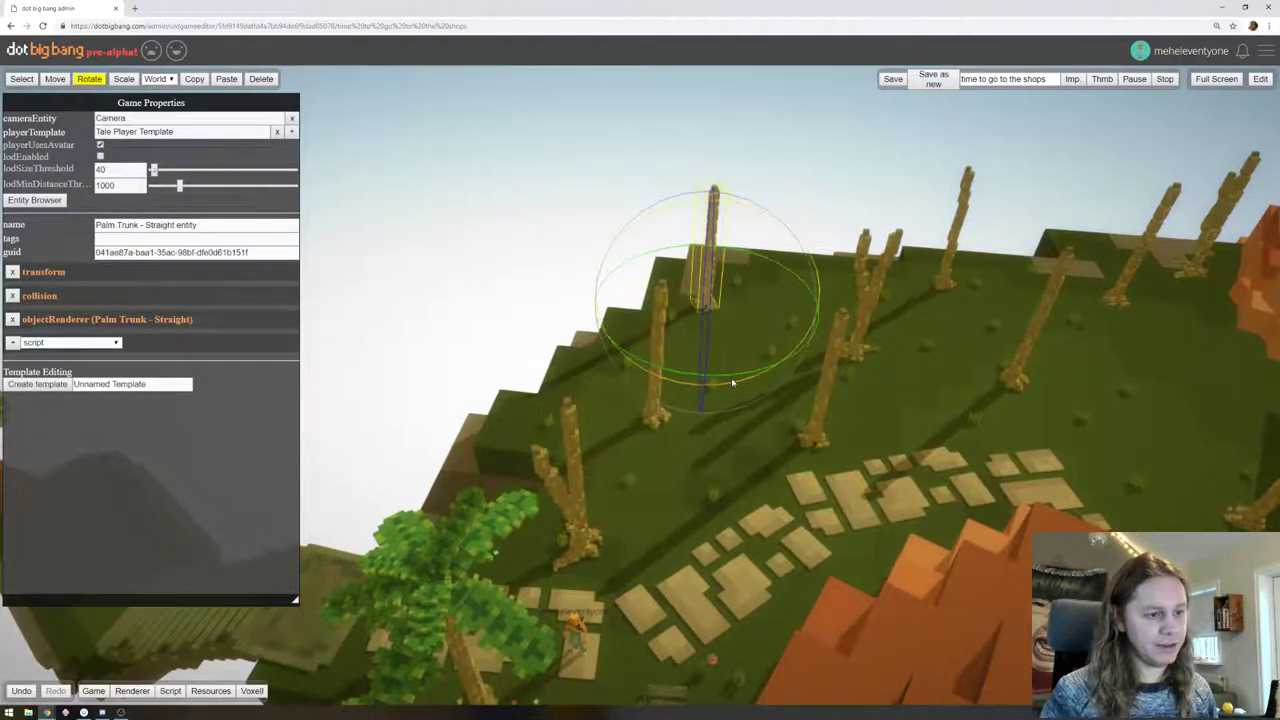
left_click(825, 399)
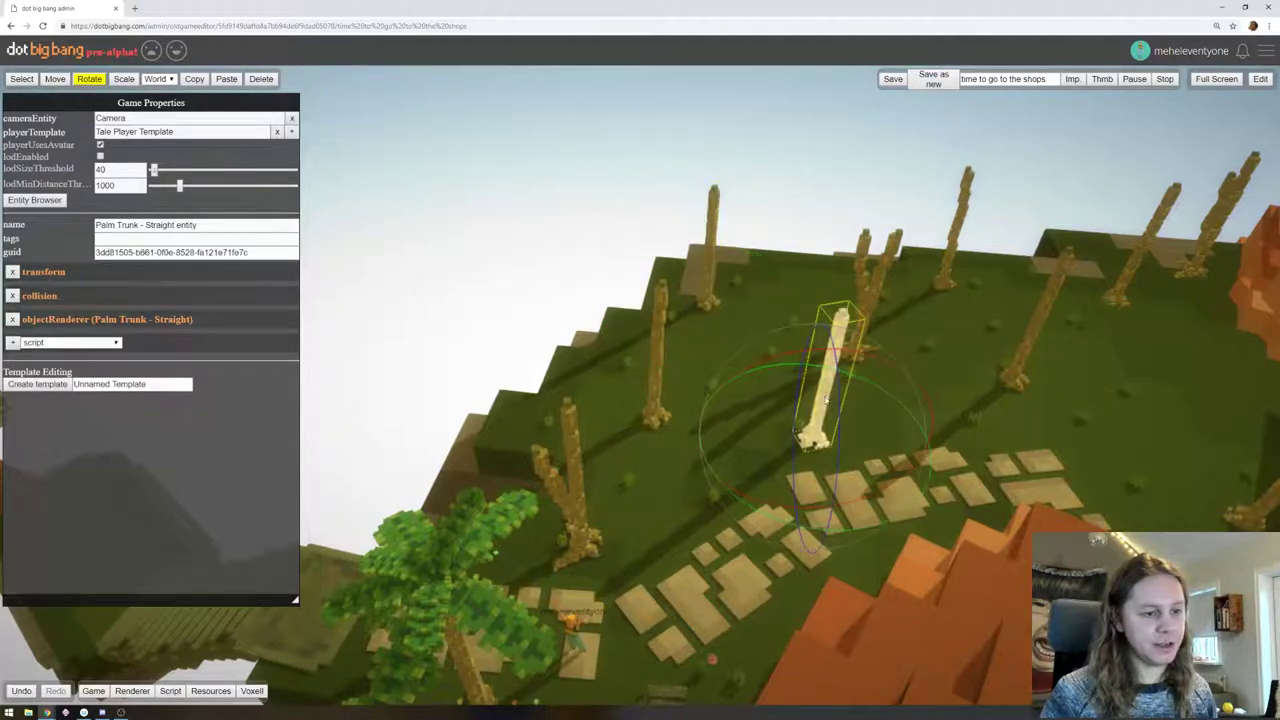
left_click_drag(856, 549, 856, 531)
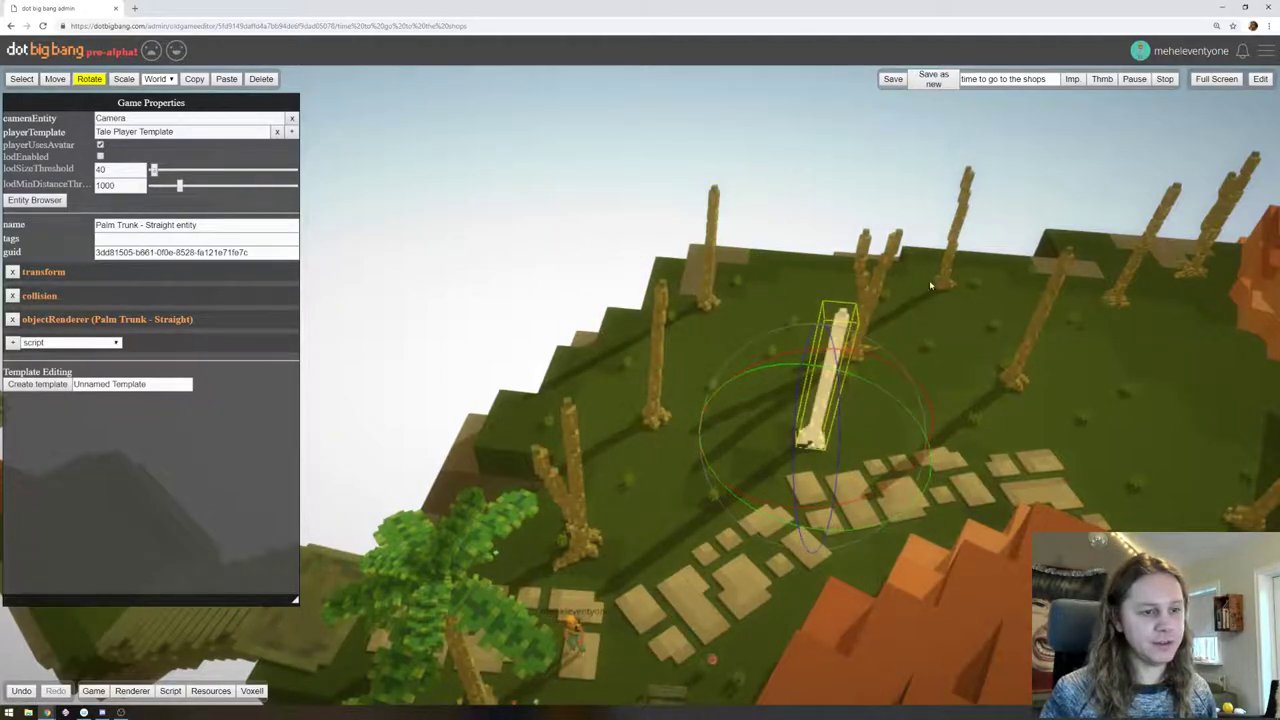
left_click(953, 253)
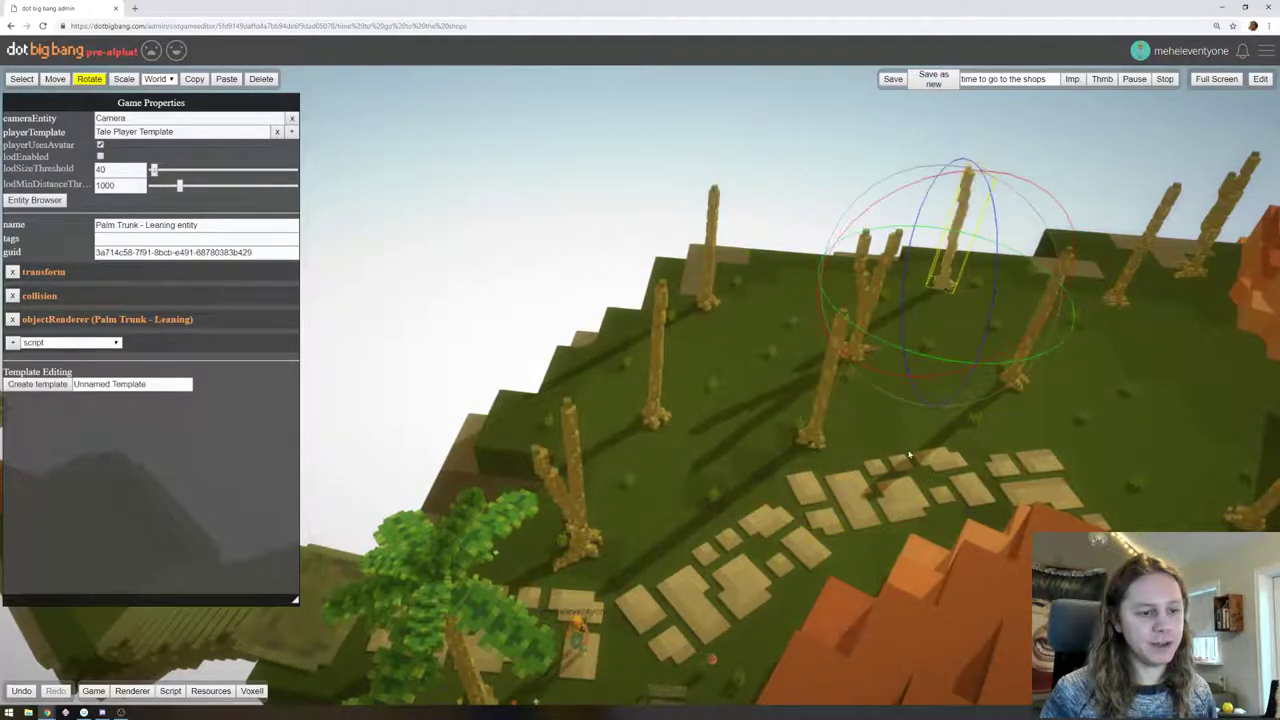
left_click(1010, 376)
left_click_drag(1012, 472, 953, 458)
key("ctrl+z")
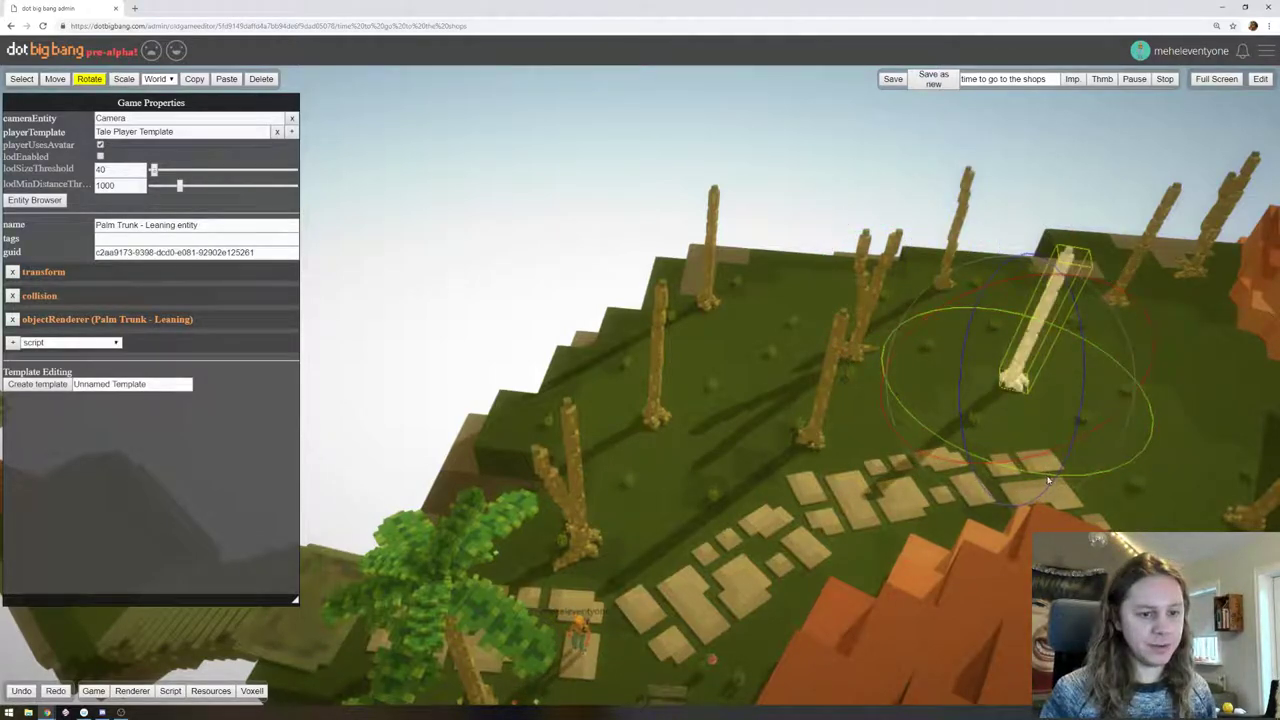
left_click_drag(1048, 478, 978, 474)
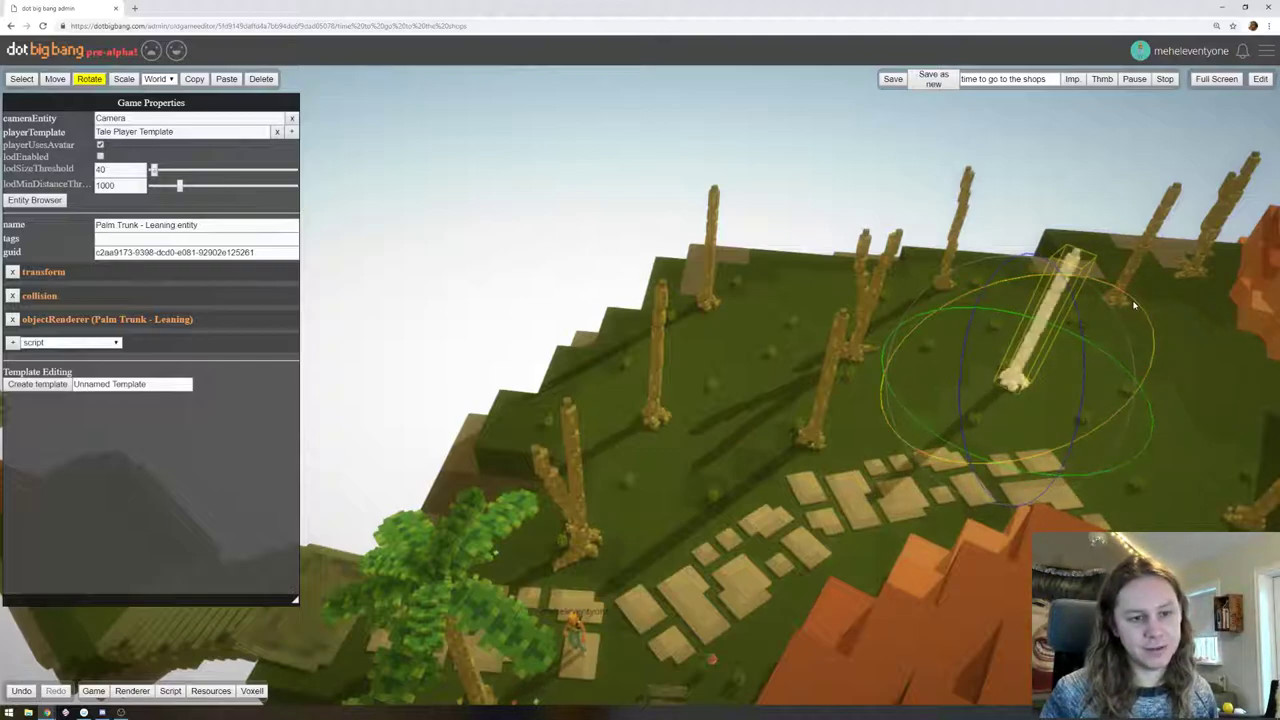
left_click_drag(1134, 305, 1116, 295)
right_click_drag(1080, 298, 750, 295)
right_click_drag(818, 214, 905, 268)
key("ctrl+z")
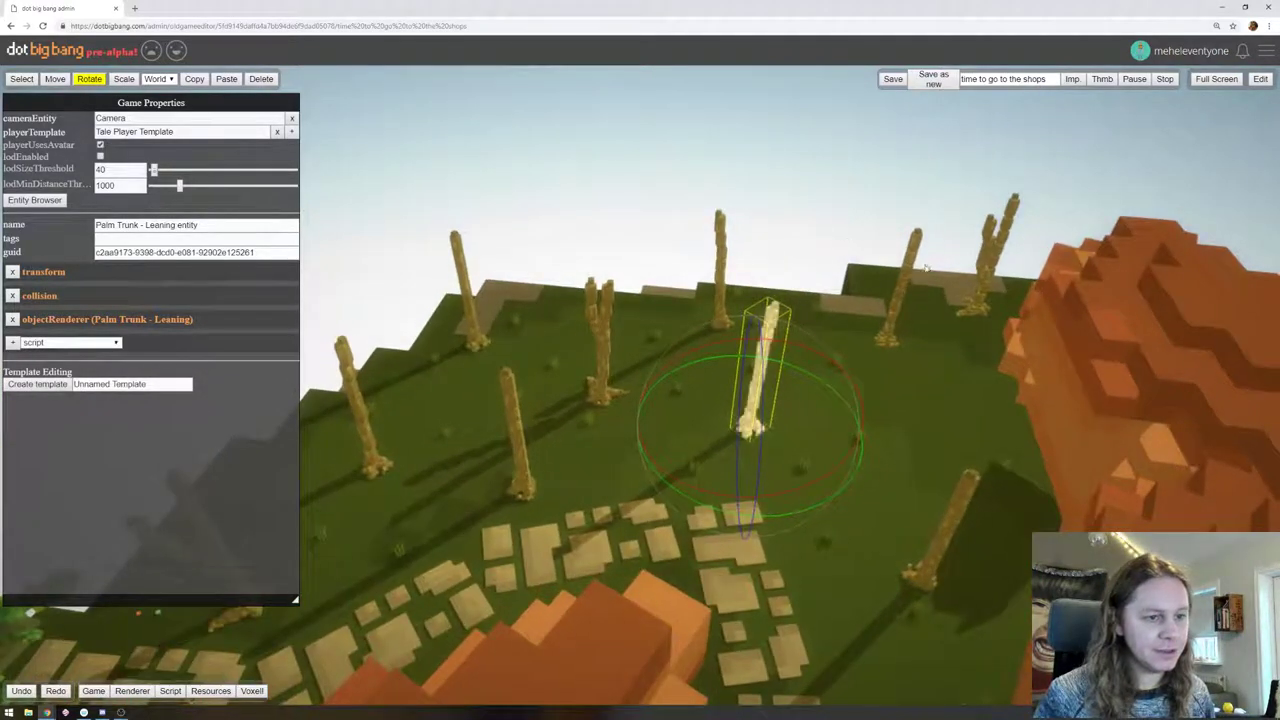
Tilt the straight palm trunk near the red cliff strongly to one side and lower its base into the grass
left_click(912, 272)
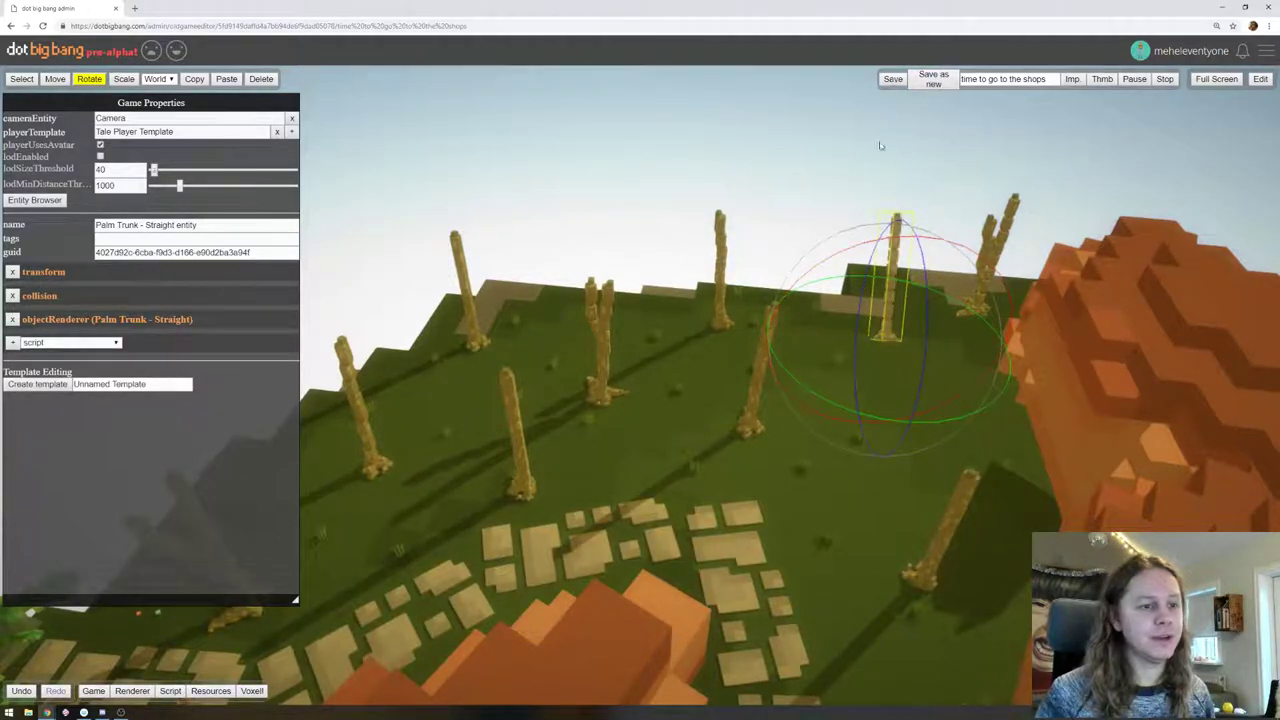
key("f")
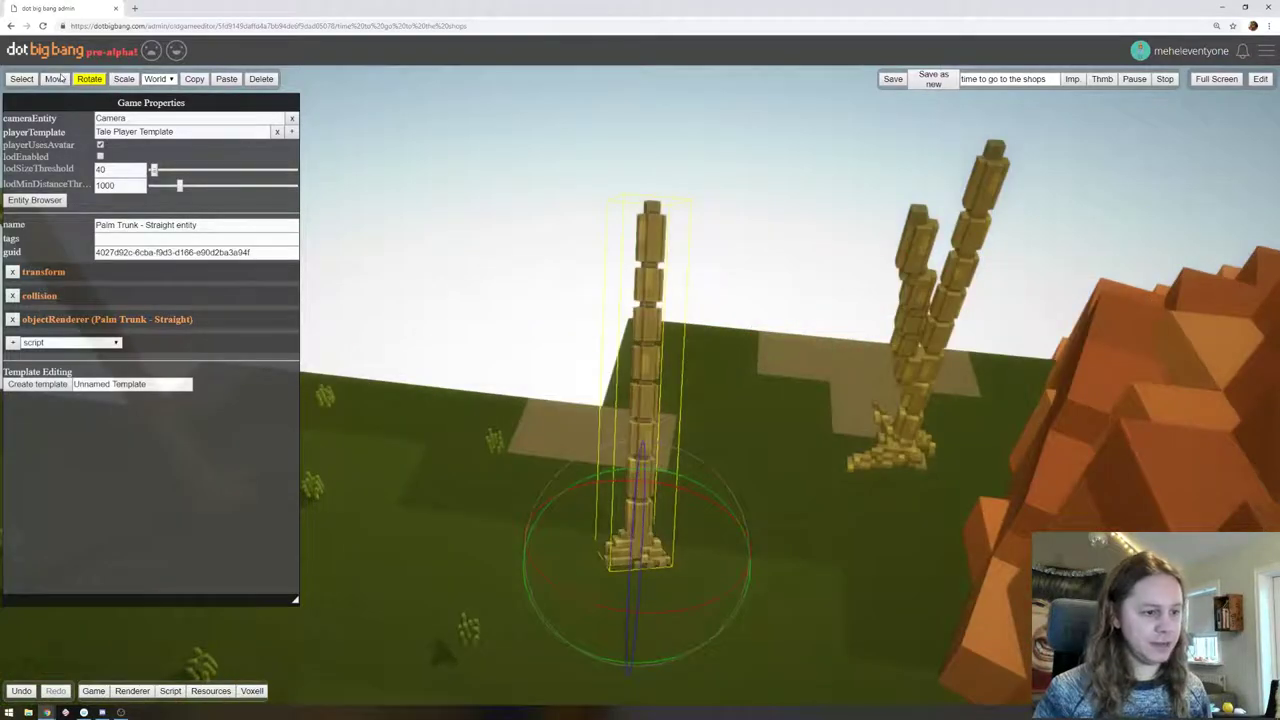
left_click_drag(406, 315, 606, 174)
key("w")
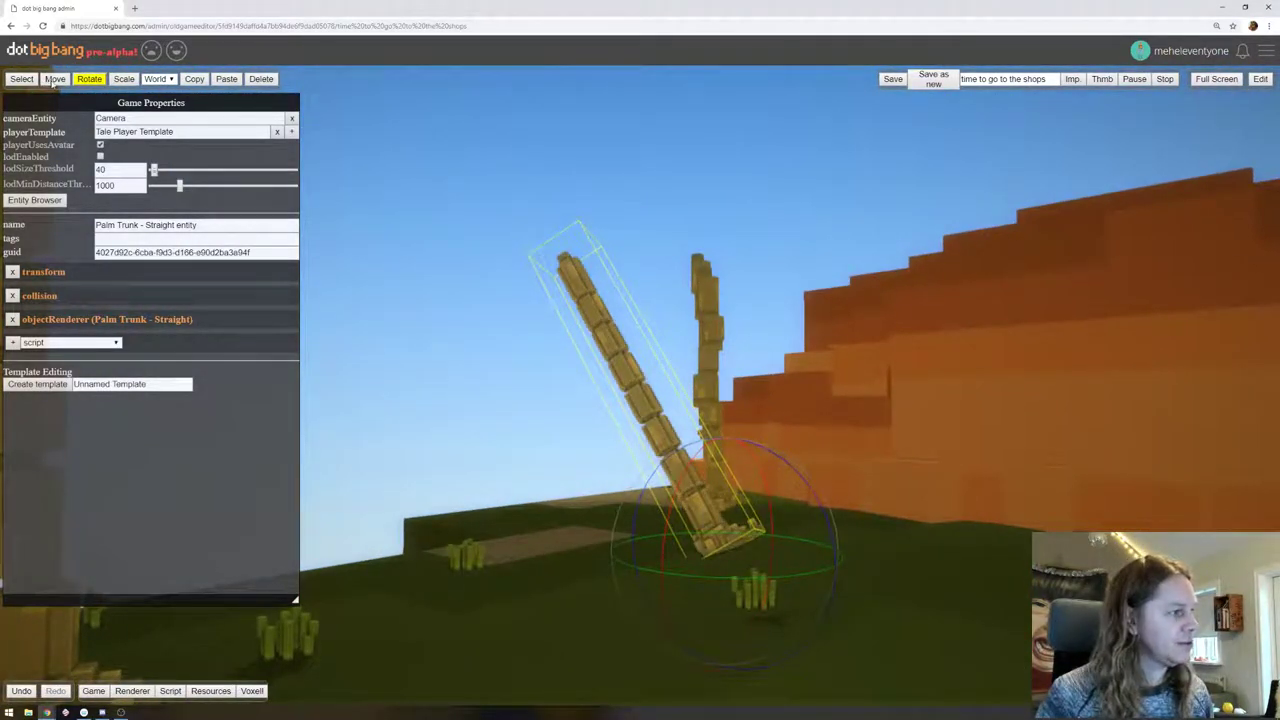
left_click_drag(726, 381, 723, 396)
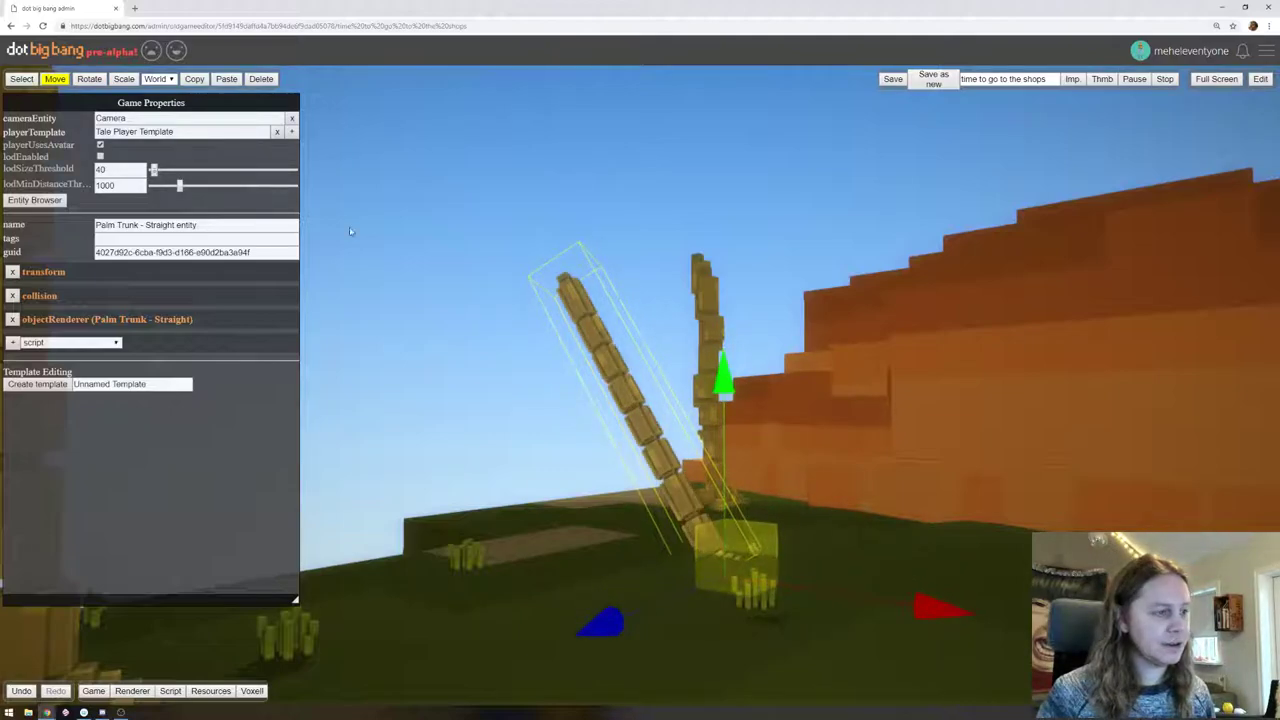
Bring the tilted straight trunk closer to upright and raise it slightly so its base meets the grass
left_click(100, 79)
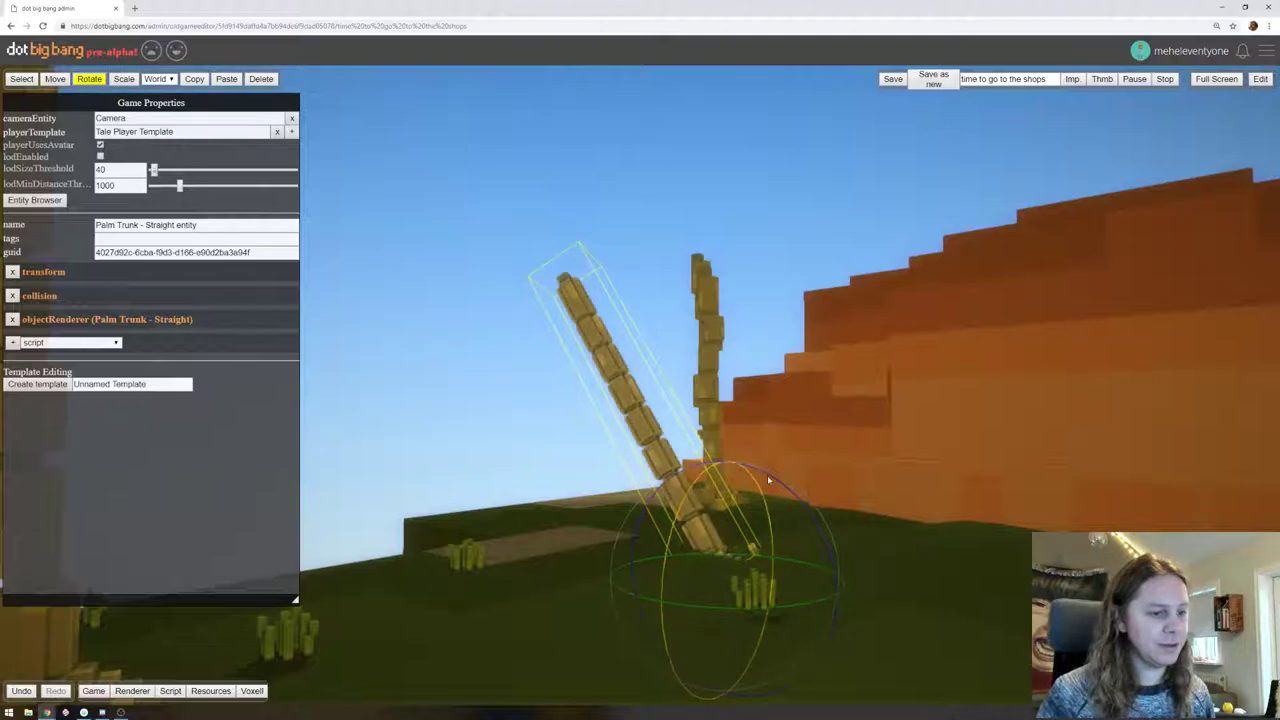
left_click_drag(773, 481, 793, 496)
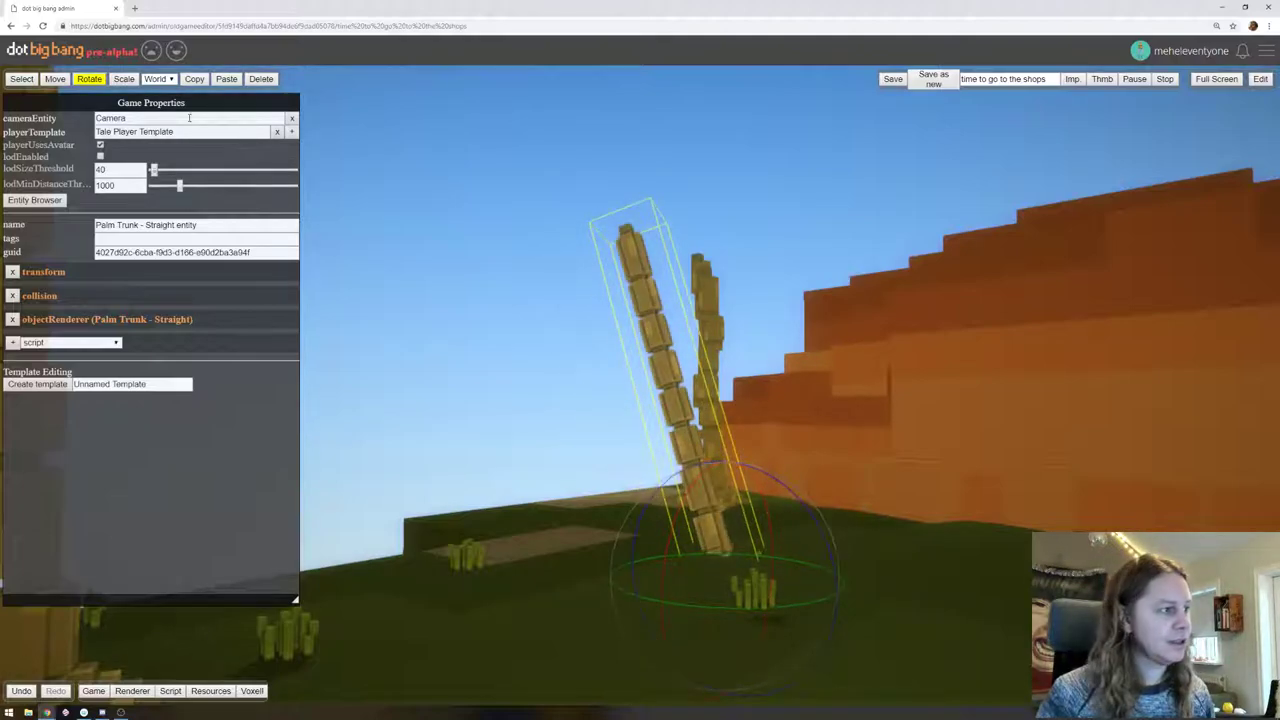
left_click(55, 79)
left_click_drag(724, 387, 727, 379)
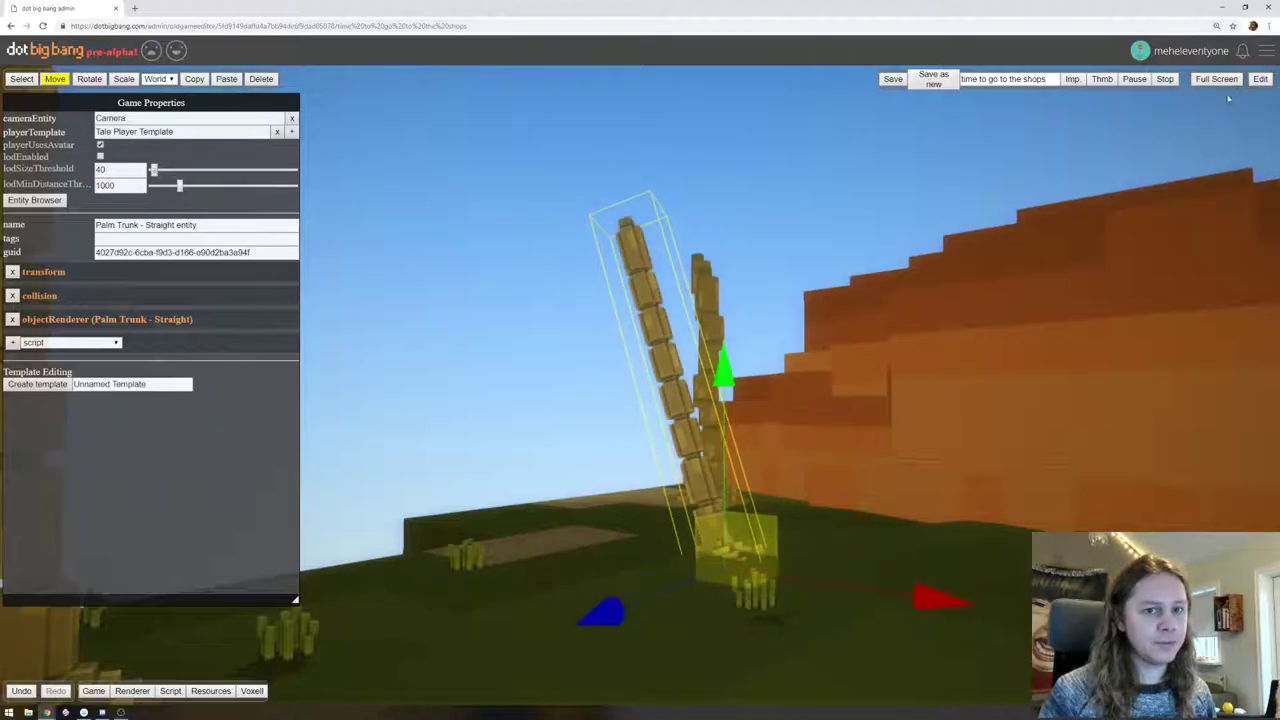
Play-test the scene, running back to the stone stairs and along the path to check the palm trunks from the entrance
left_click(1260, 79)
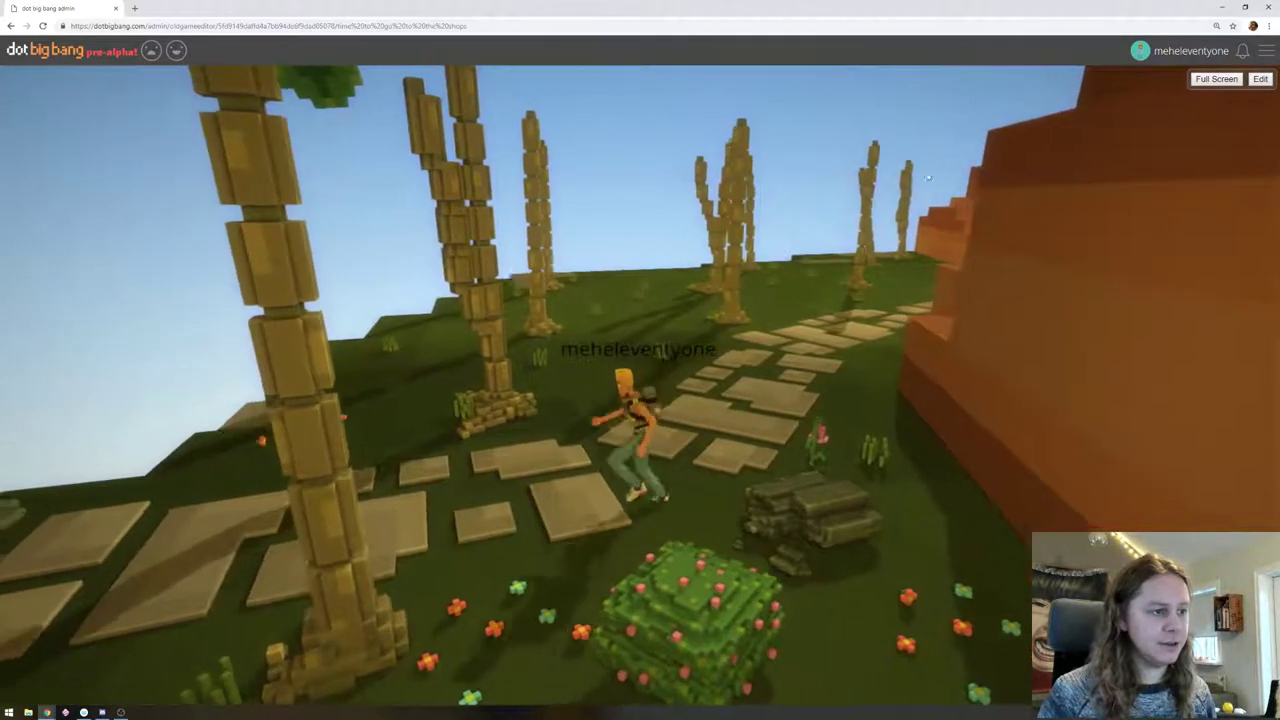
key("s")
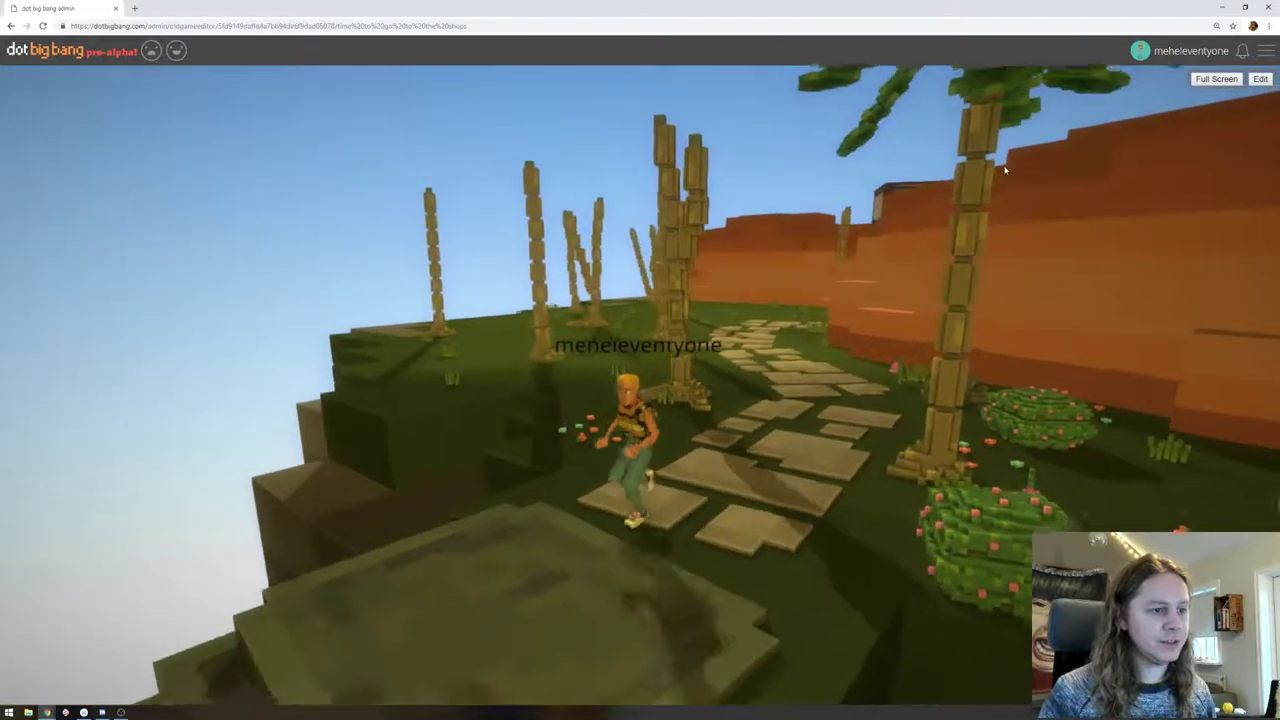
key("s")
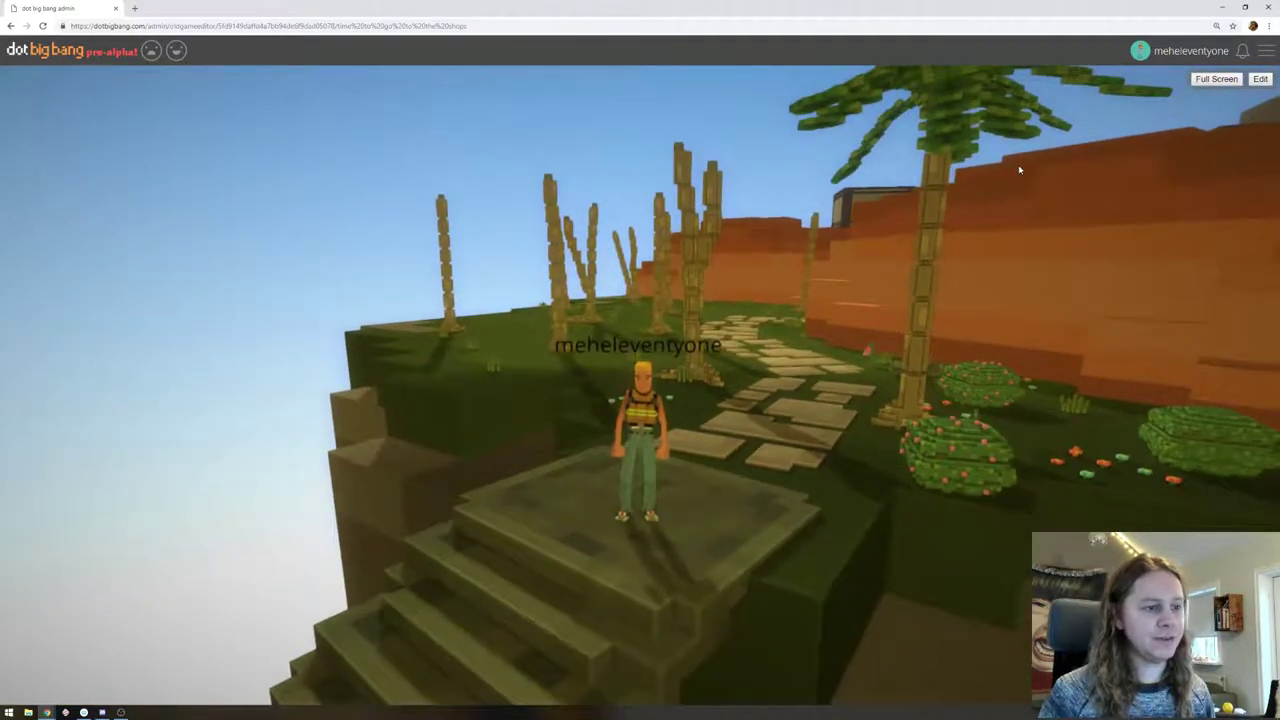
key("w")
key("d")
key("w")
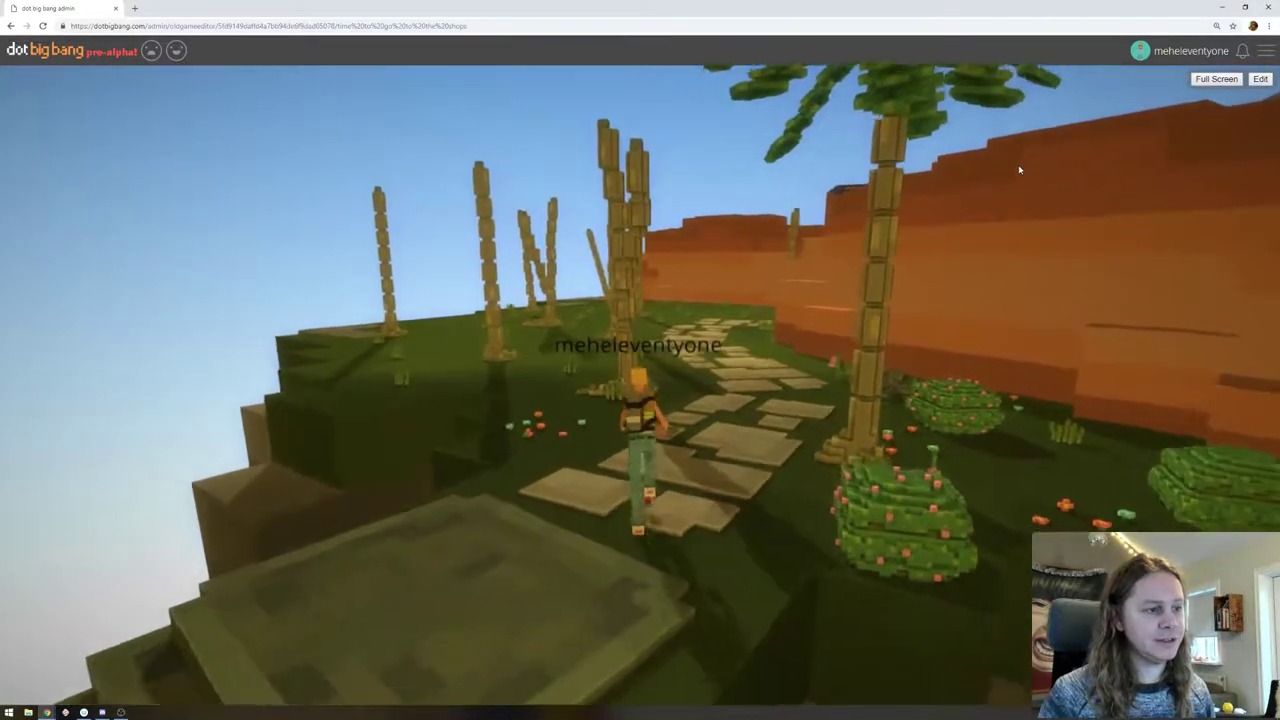
key("w")
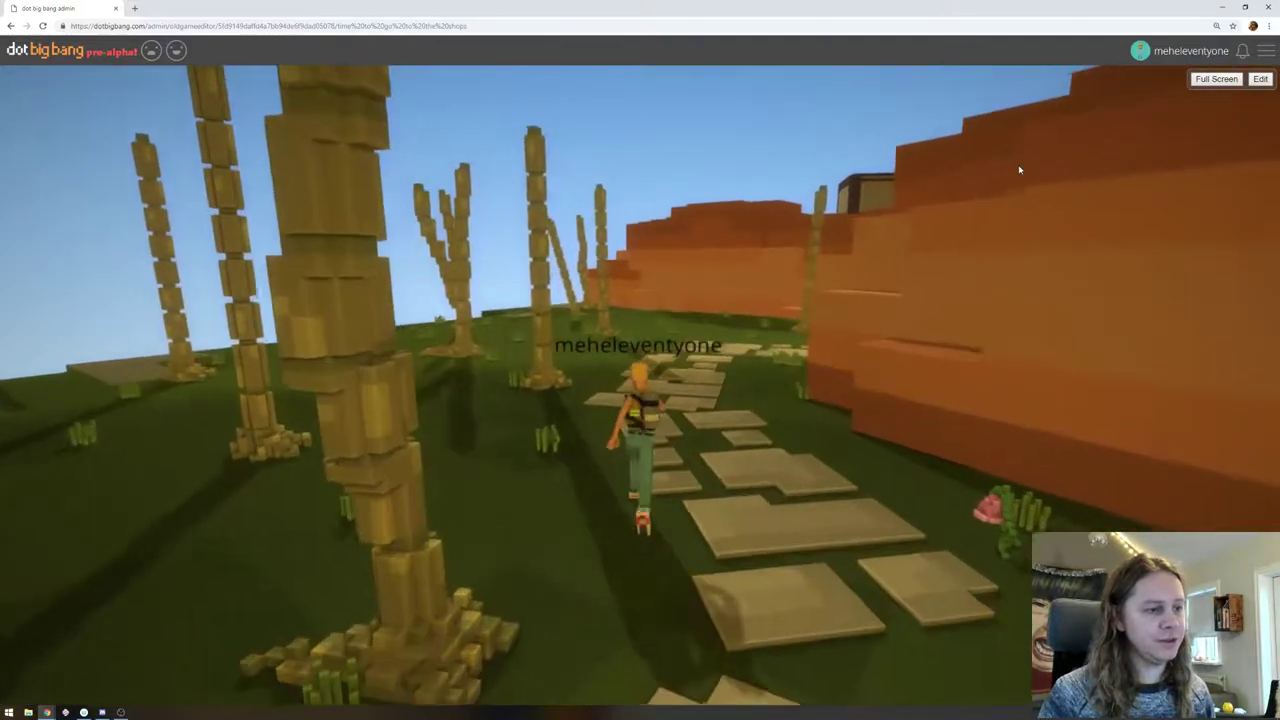
key("w")
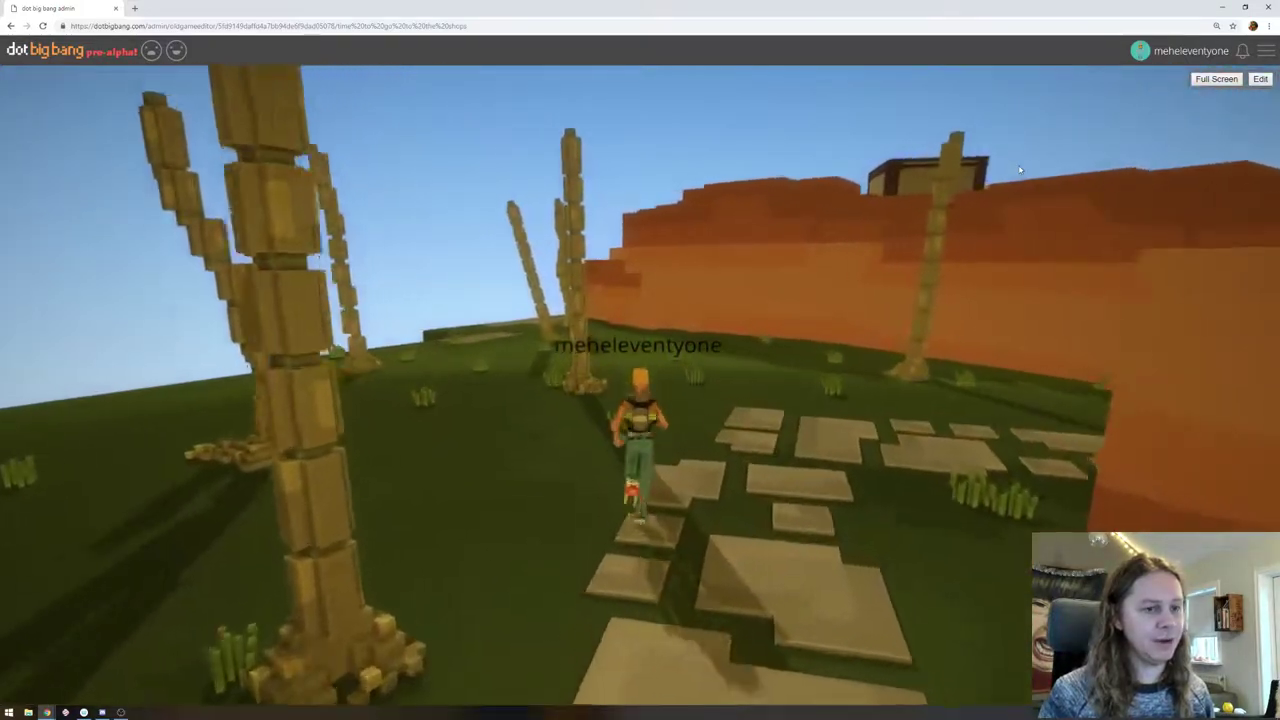
Cross the grass among the trunks facing the pirate ship, return along the stone path to check their spacing, and end the play-test
key("a")
left_click_drag(1007, 170, 358, 180)
key("w")
key("w")
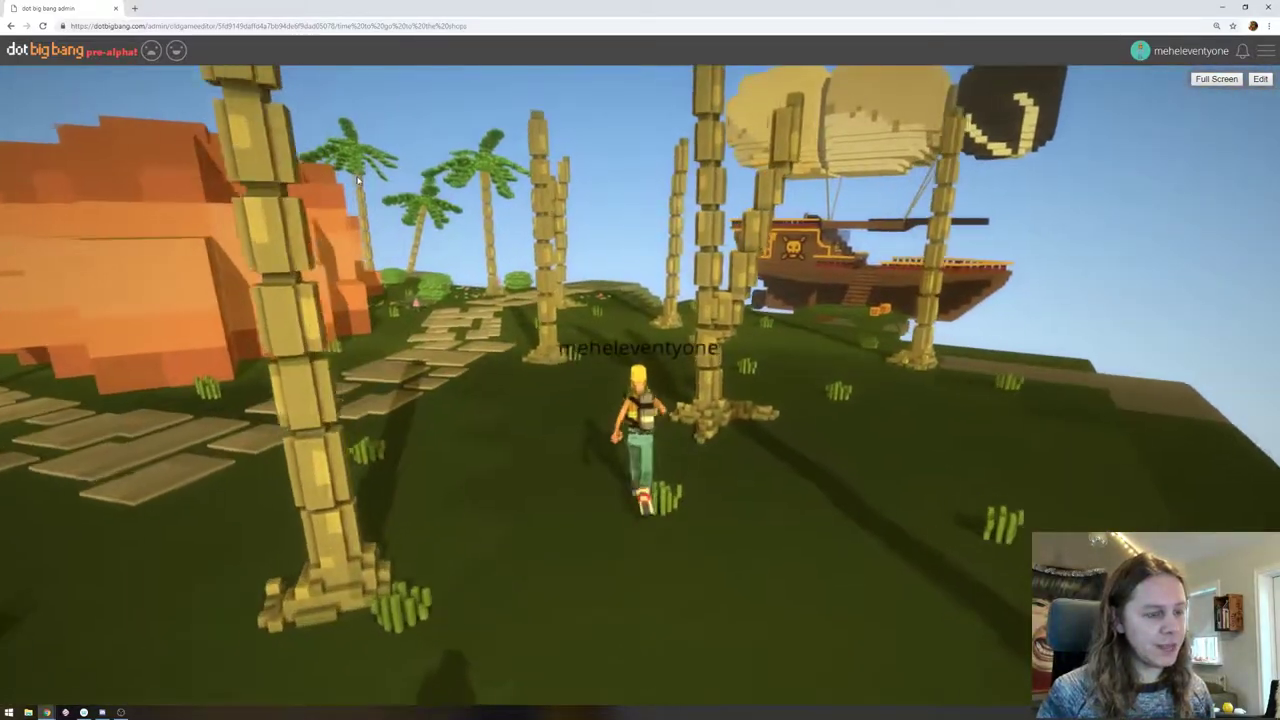
key("w")
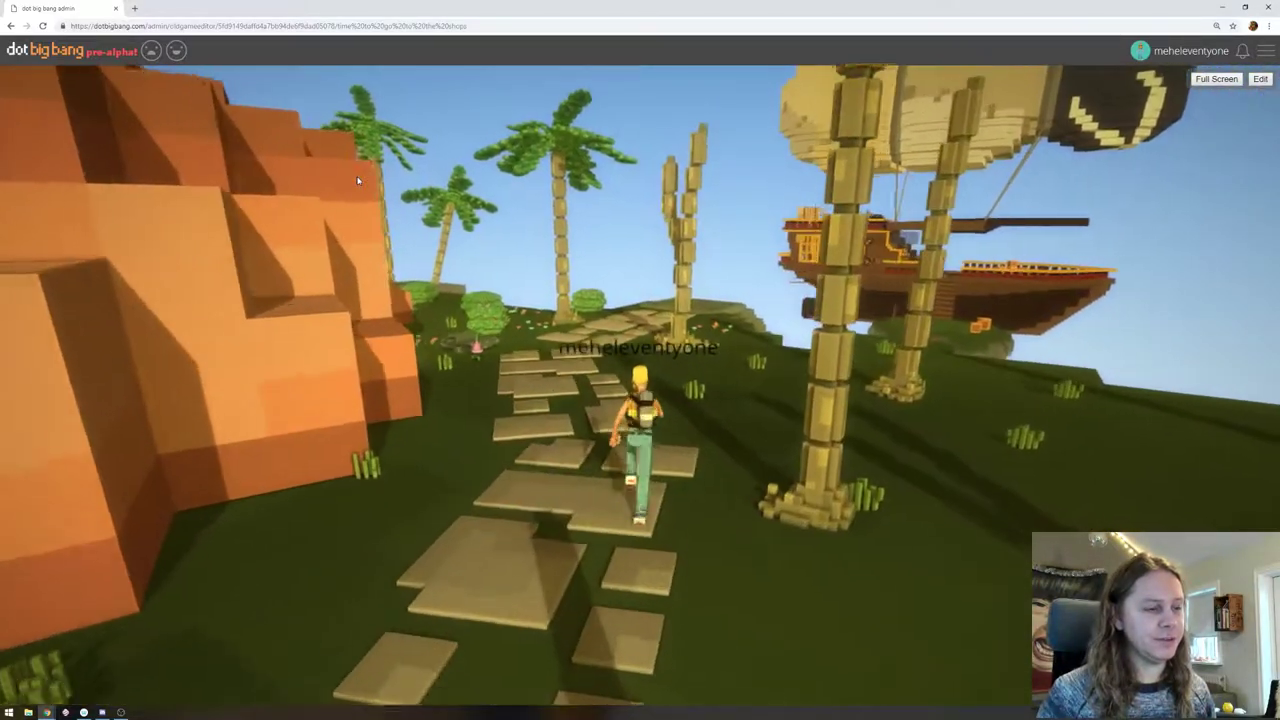
left_click_drag(358, 179, 888, 232)
key("w")
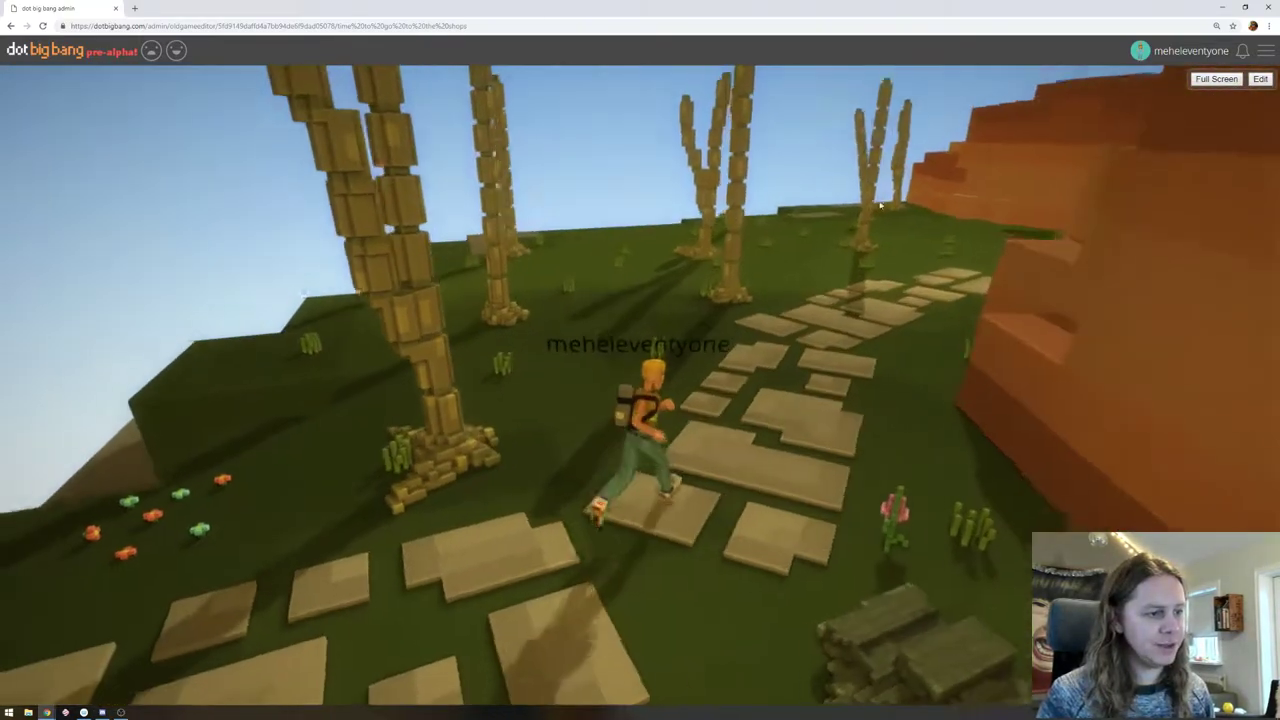
left_click(1260, 79)
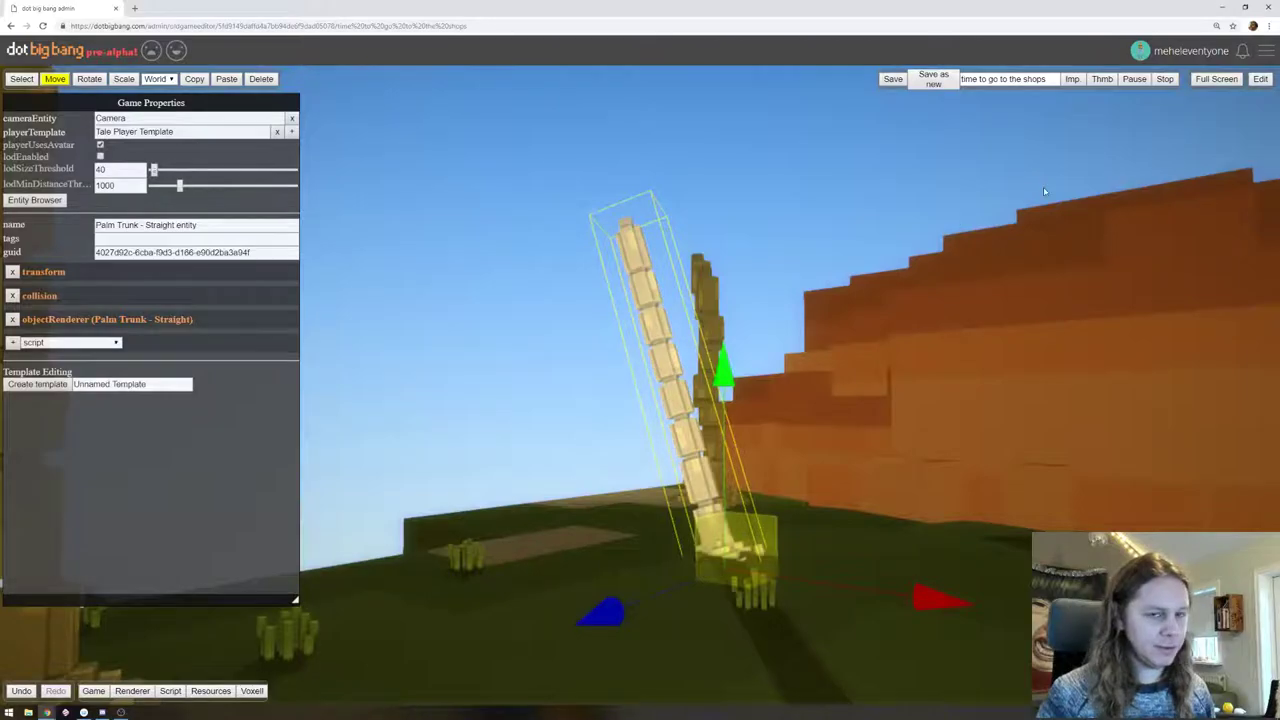
Move the leaning palm trunk nearest the stairs closer to the island's edge, and shift the straight trunk beside the path farther onto the grass
left_click_drag(1014, 216, 904, 312)
scroll(960, 343, "up", 3)
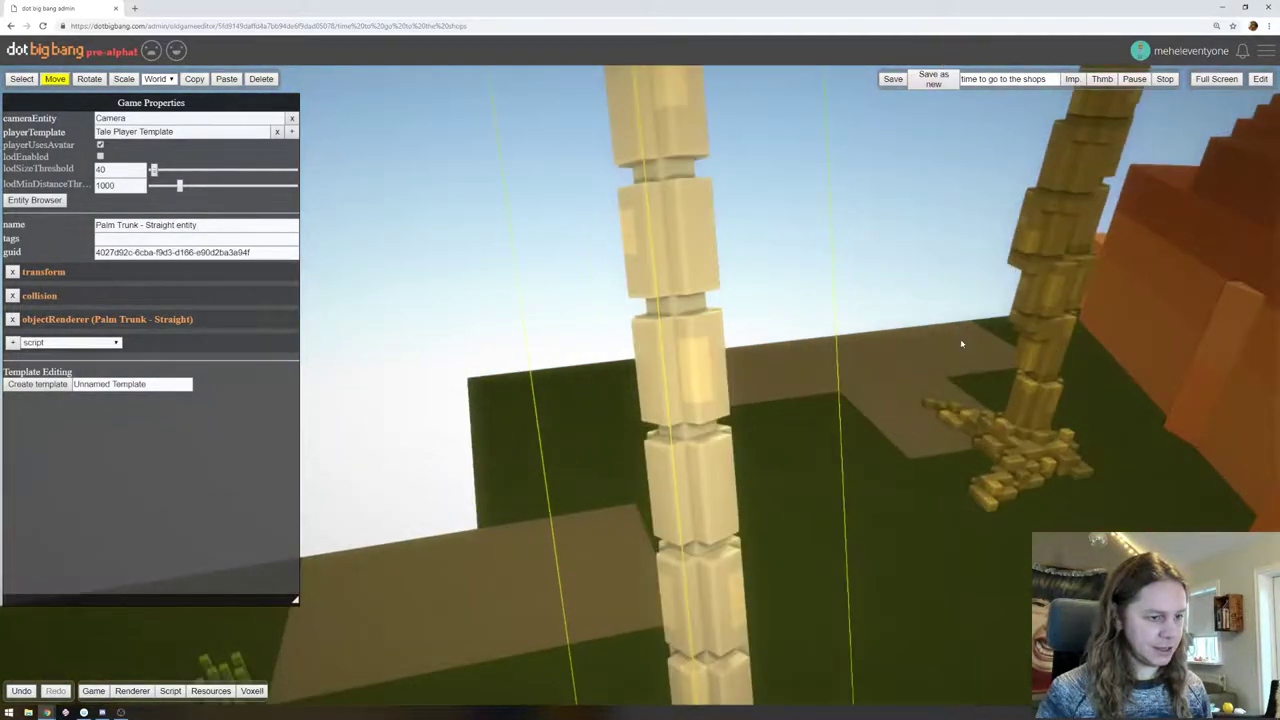
scroll(955, 327, "down", 7)
right_click_drag(836, 344, 953, 261)
scroll(930, 310, "down", 3)
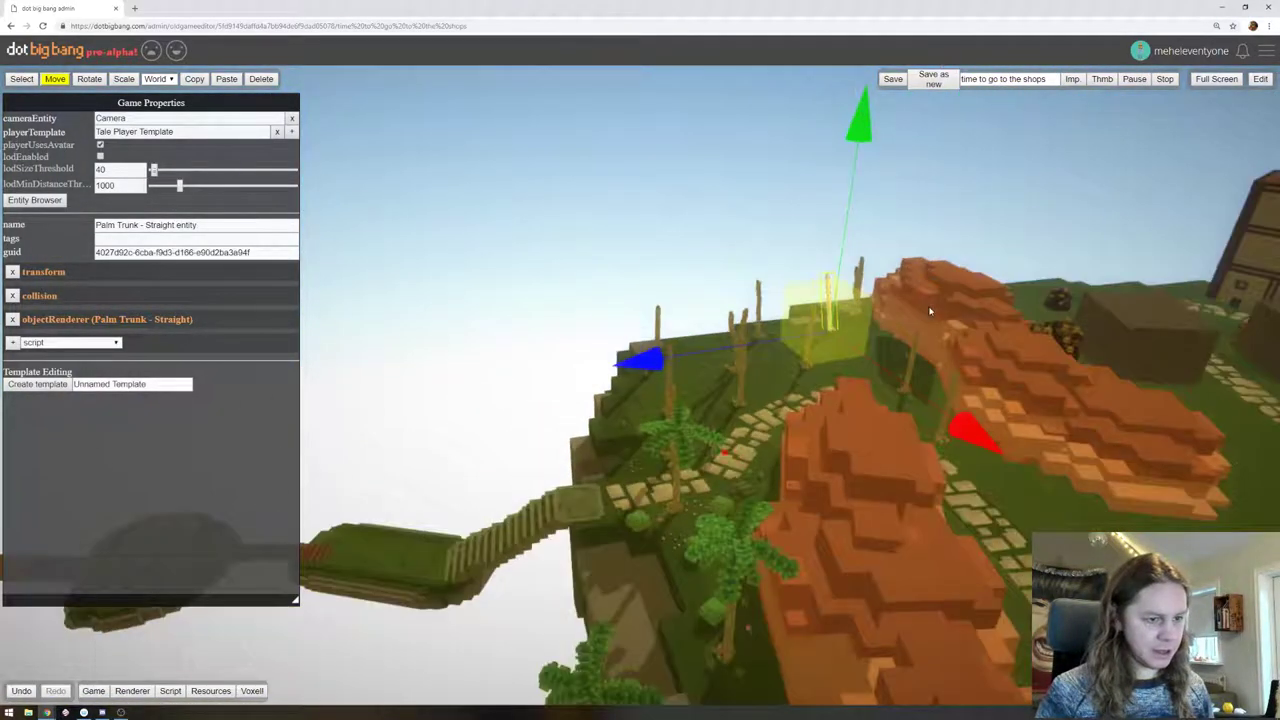
right_click_drag(931, 308, 1252, 482)
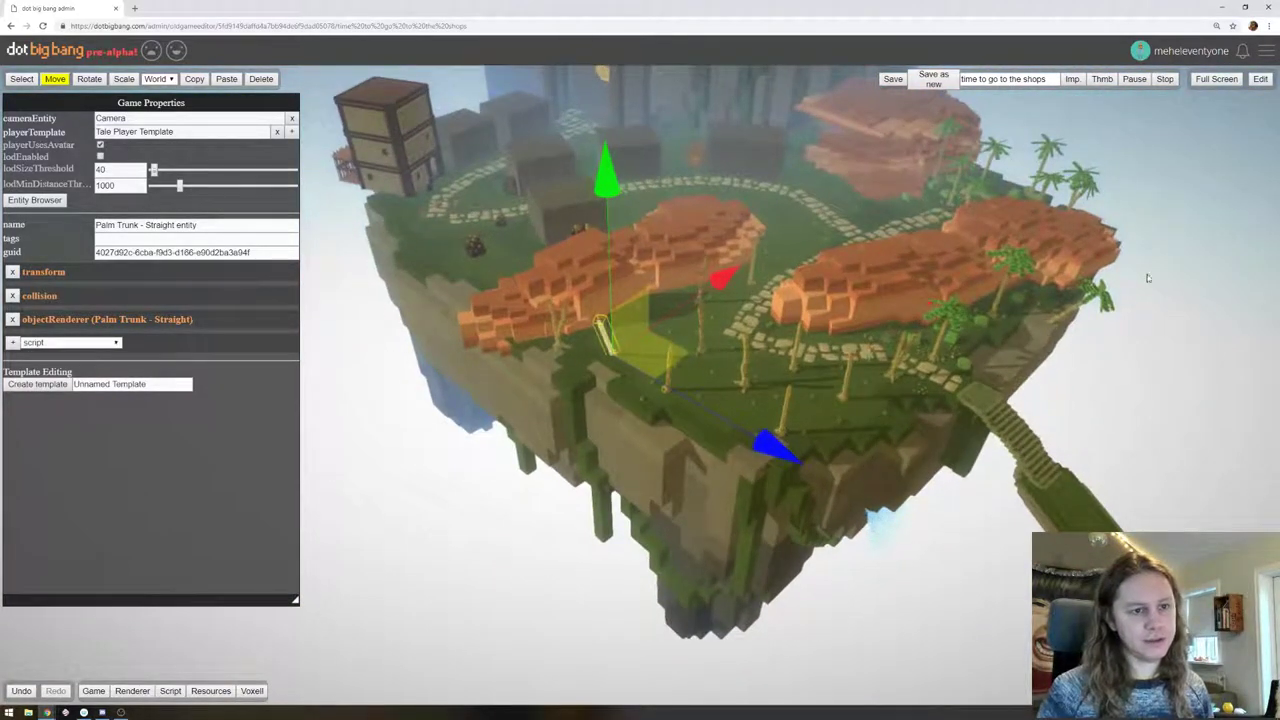
right_click_drag(973, 189, 751, 262)
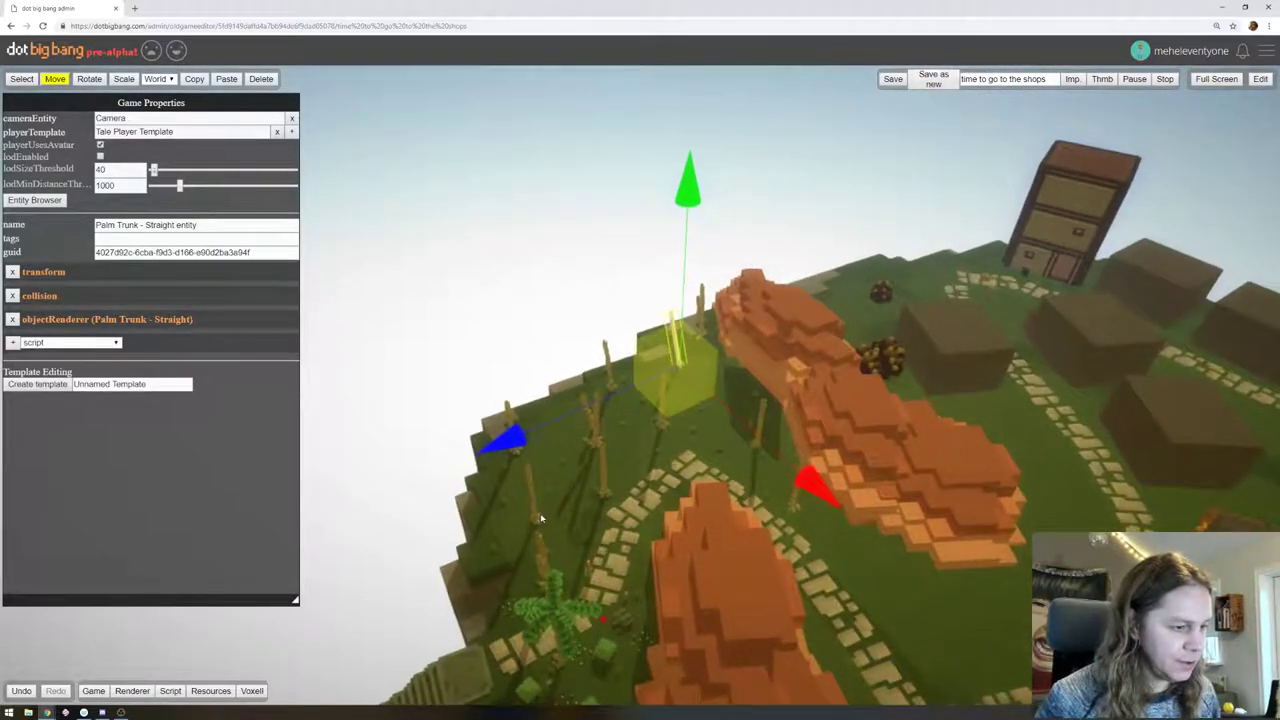
left_click(494, 555)
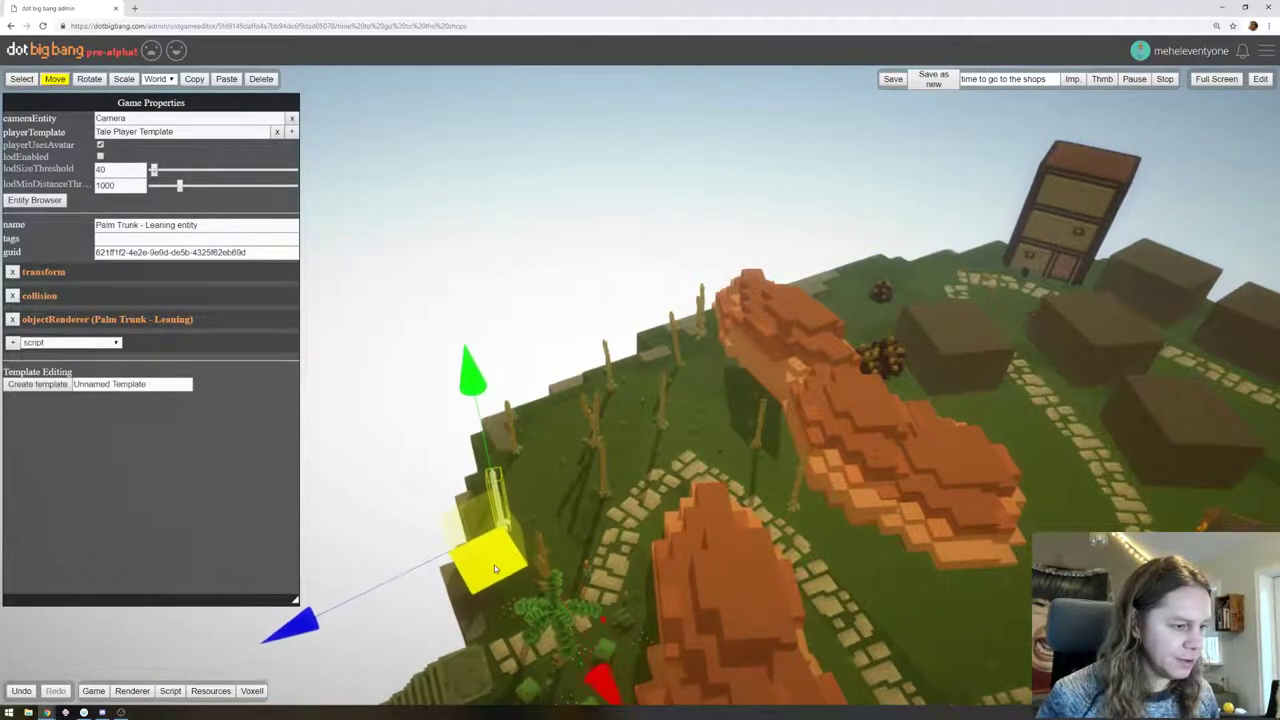
left_click(580, 515)
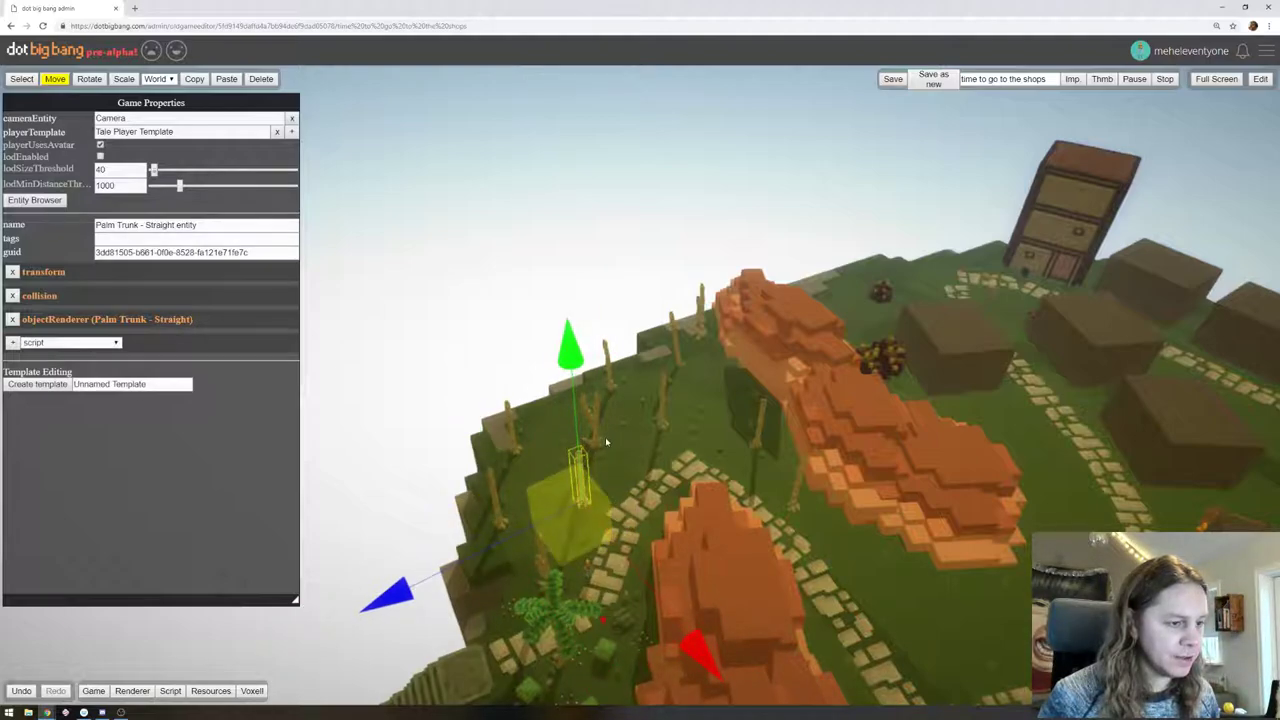
left_click(598, 440)
left_click(663, 428)
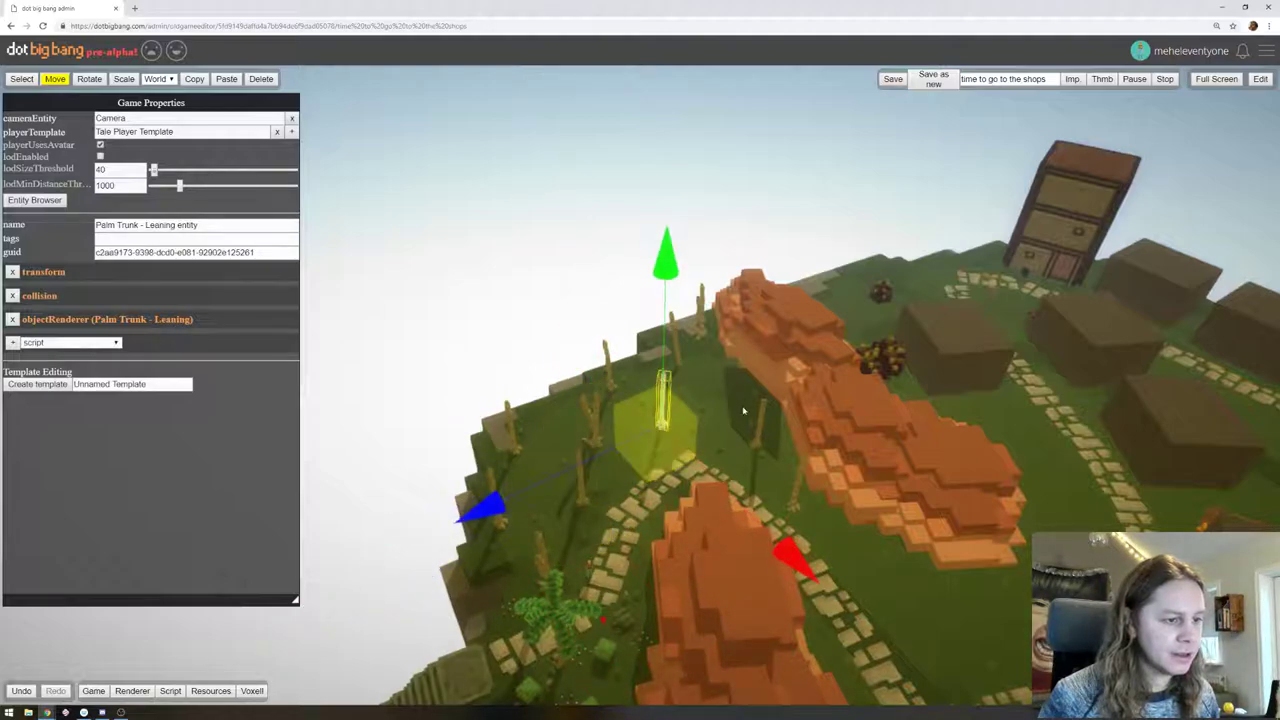
left_click_drag(819, 323, 765, 282)
Play-test the adjusted layout, running along the stone path and out across the grass between the palm trunks
left_click(1252, 80)
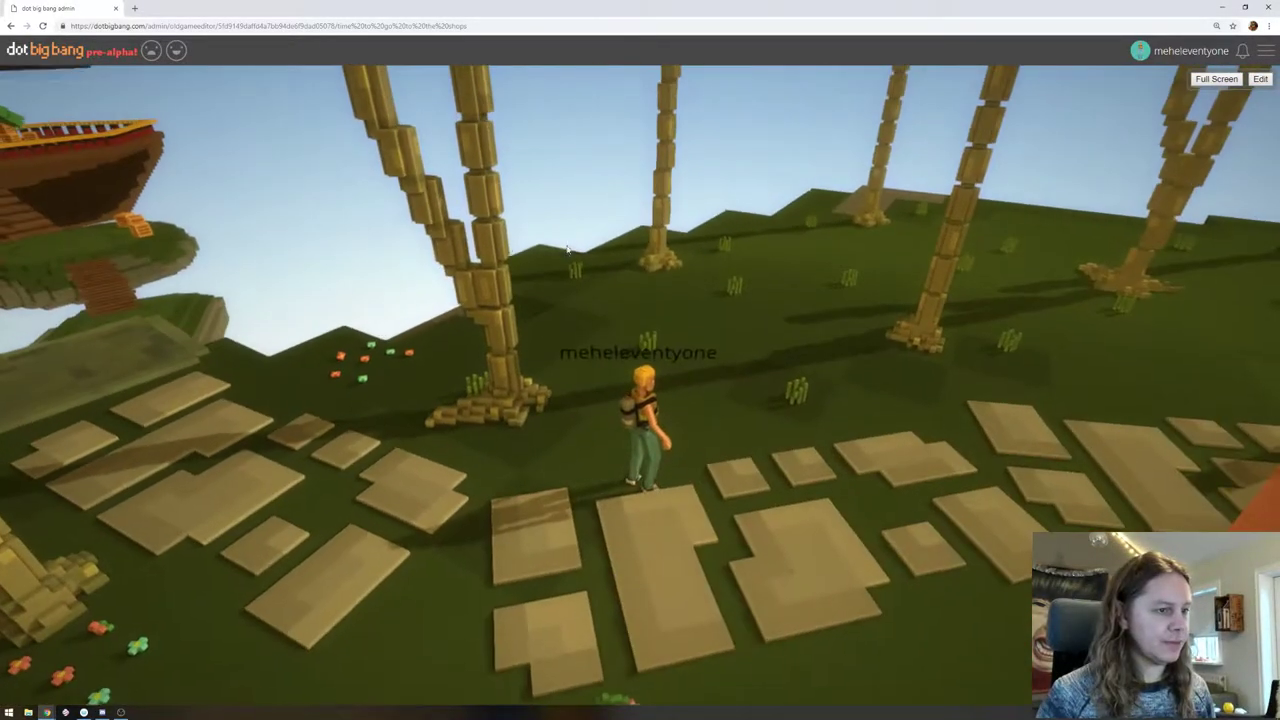
key("w")
left_click_drag(568, 250, 843, 229)
key("d")
key("s")
key("d")
key("w")
key("d")
right_click_drag(843, 229, 649, 222)
key("w")
View the trunks facing the pirate ship and from above the stone path, and return to editing
left_click_drag(590, 224, 315, 228)
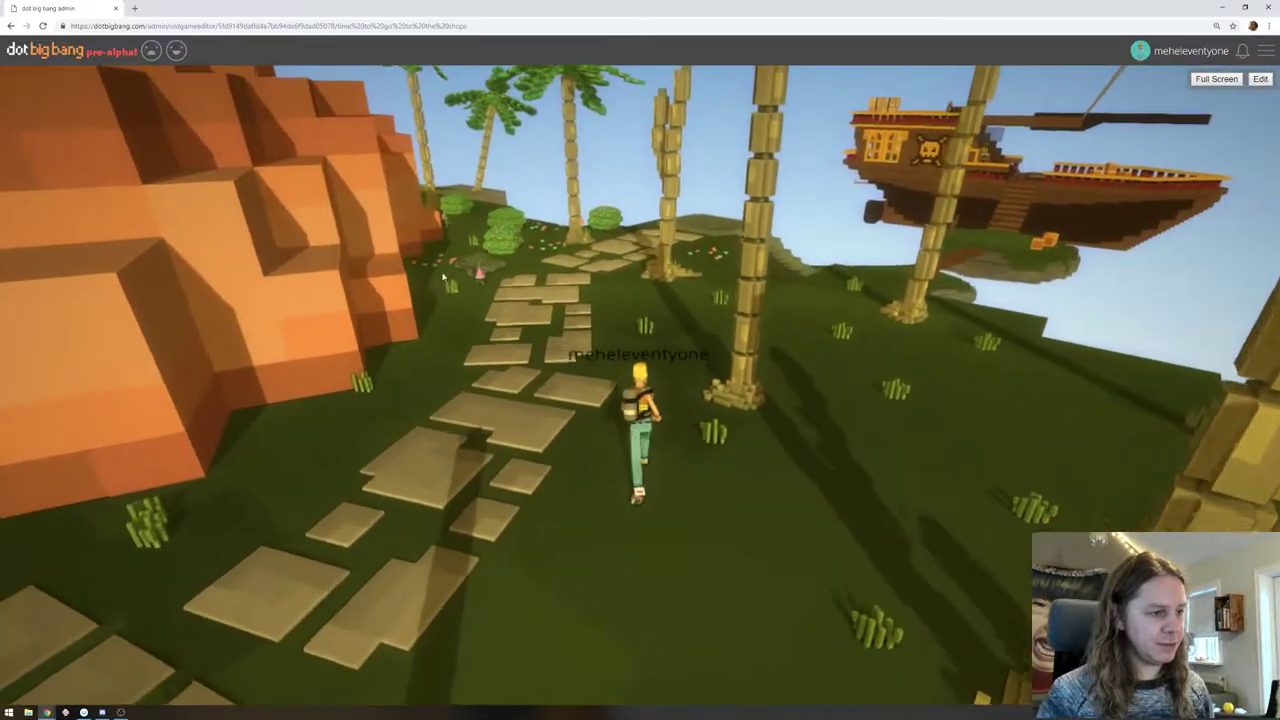
key("a")
left_click_drag(501, 281, 541, 297)
key("w")
right_click_drag(541, 298, 546, 301)
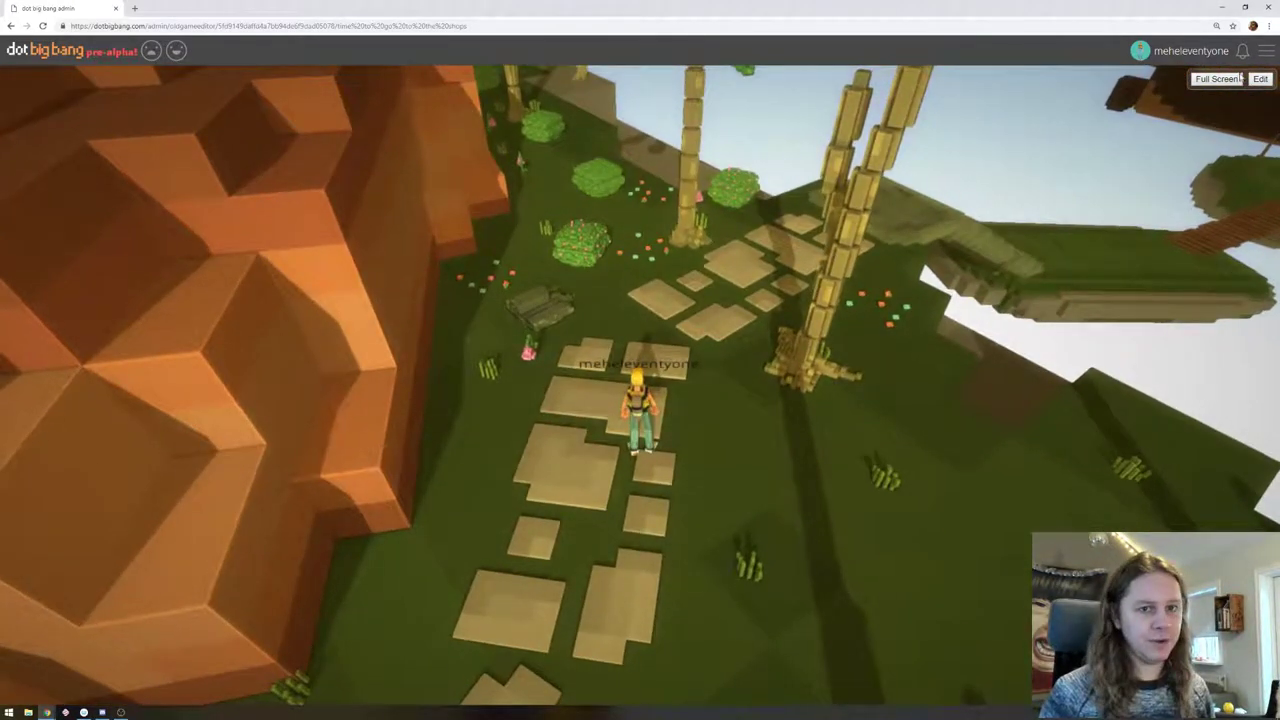
left_click(1258, 78)
Copy the SB_Rock2 rock beside the stone path and place several copies on the grass among the palm trunks
right_click_drag(757, 237, 822, 480)
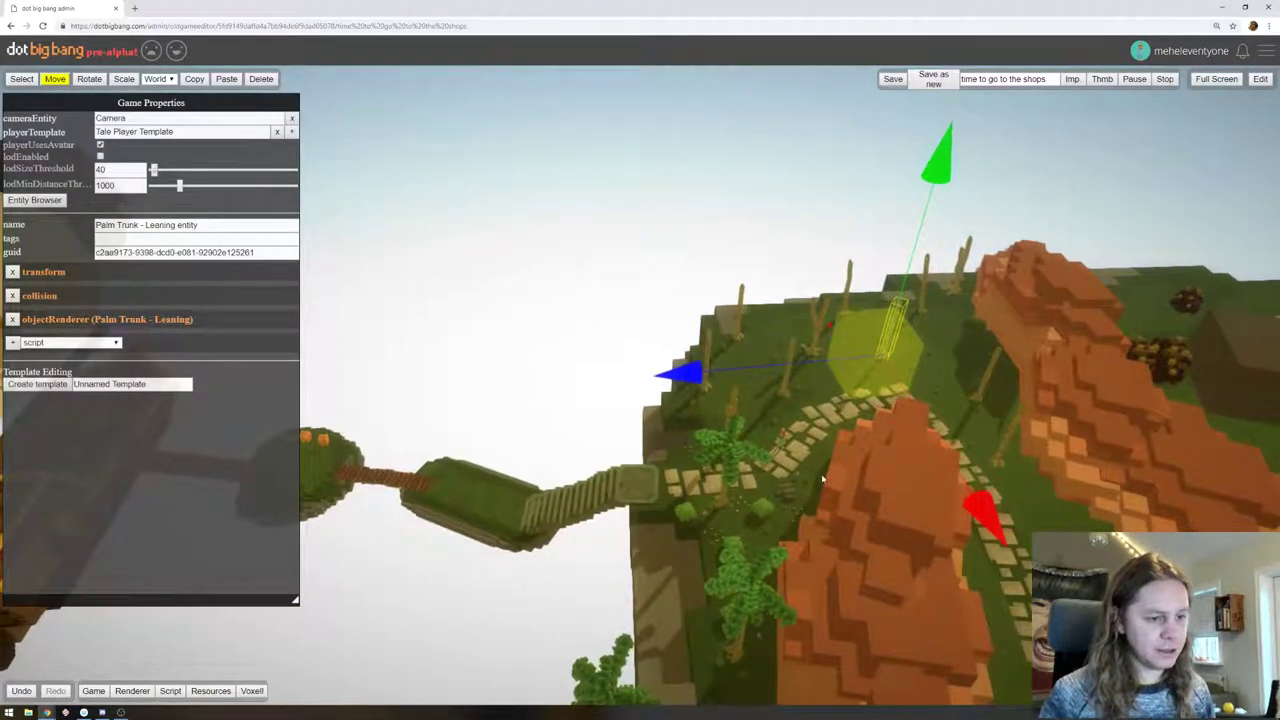
left_click(793, 494)
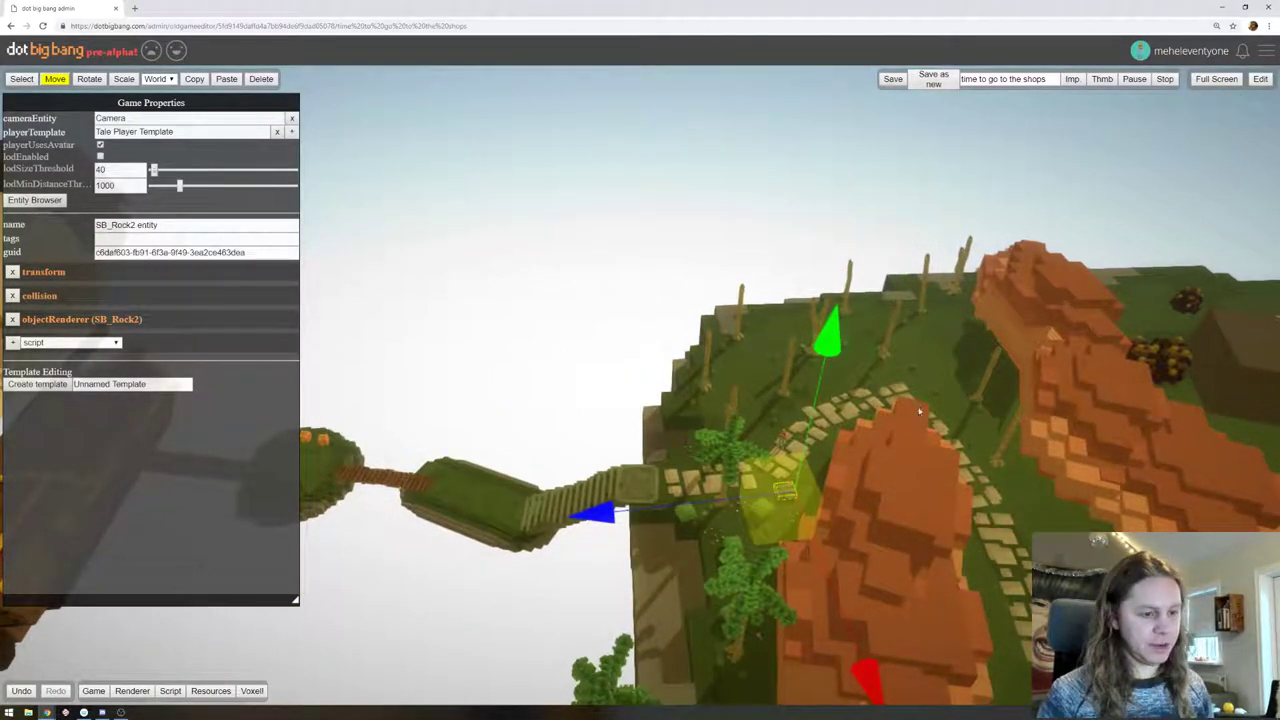
left_click_drag(776, 518, 767, 344)
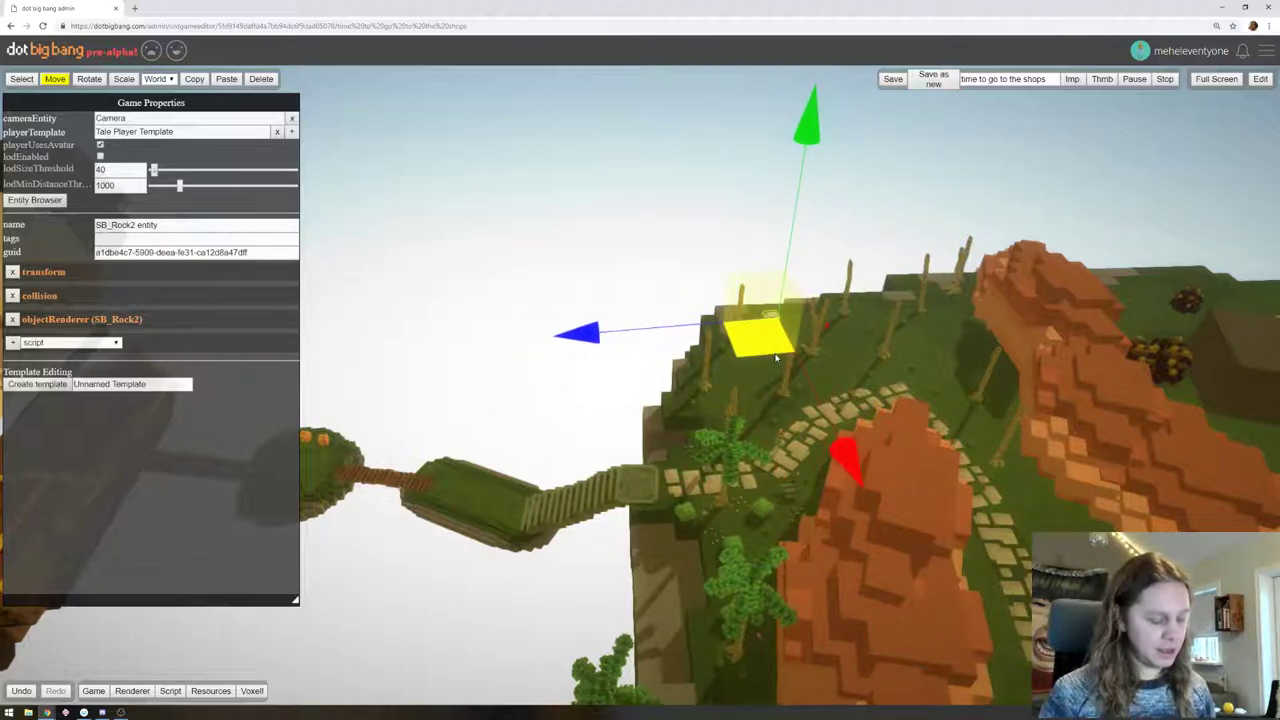
left_click_drag(768, 348, 960, 360)
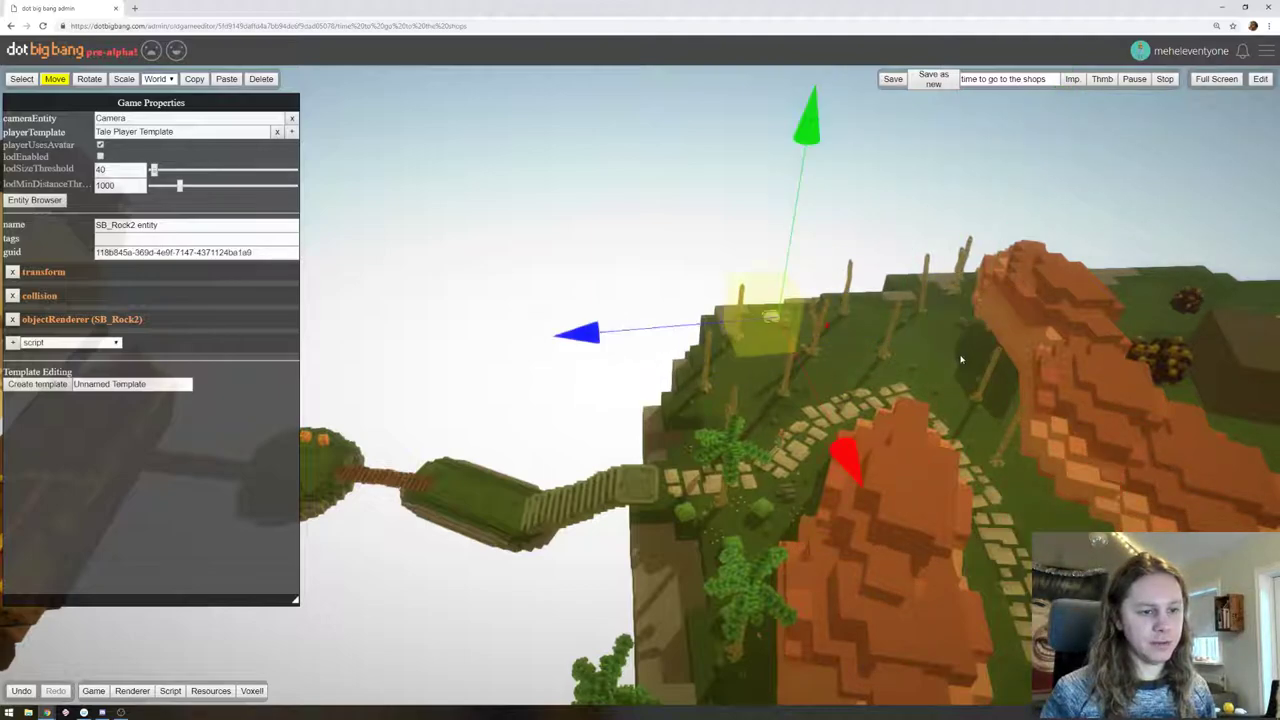
left_click_drag(770, 320, 754, 430)
left_click_drag(754, 341, 821, 404)
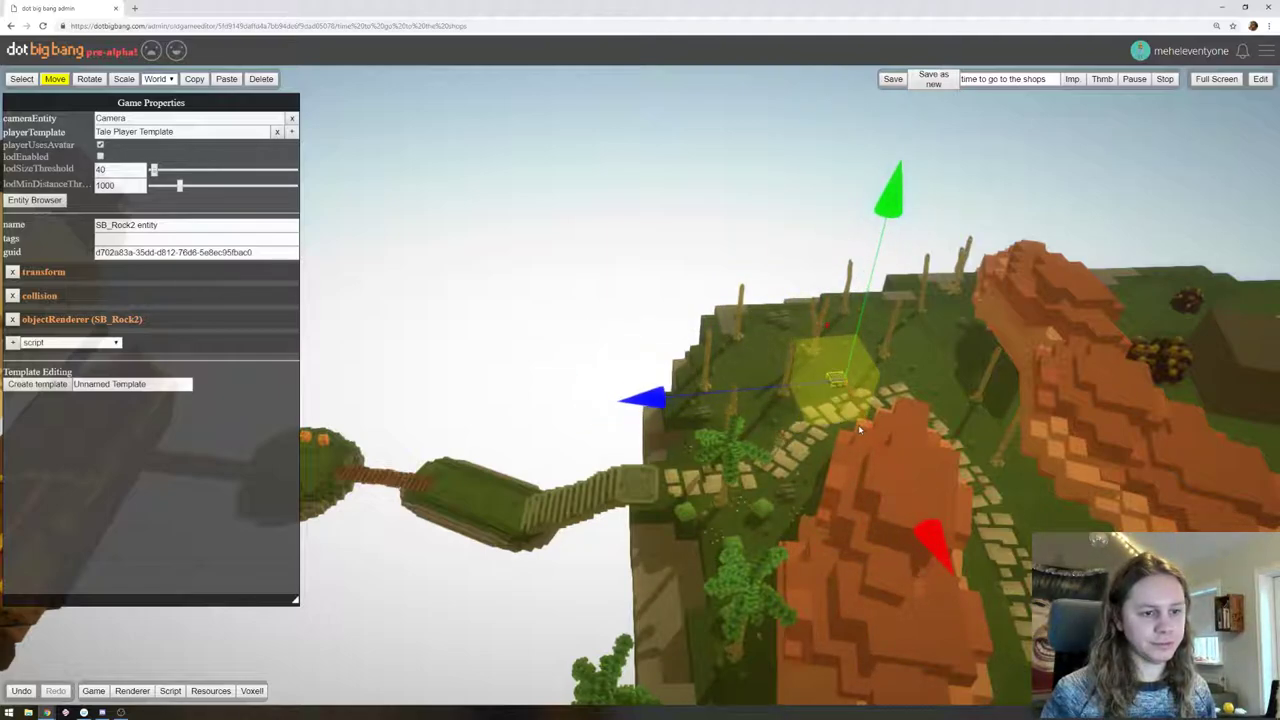
Paste two more SB_Rock2 rocks, placing one near the island's far edge and one beside the bend in the stone path
key("ctrl+v")
left_click_drag(768, 371, 896, 310)
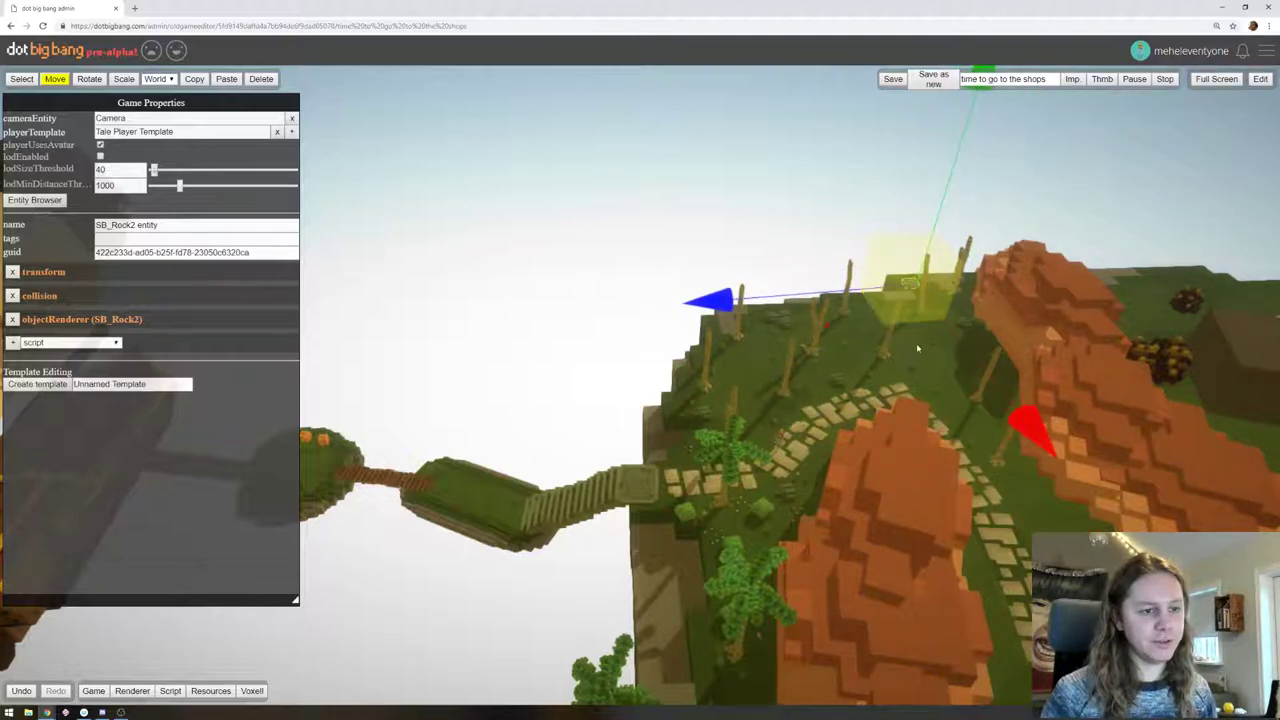
key("ctrl+v")
left_click_drag(745, 345, 917, 412)
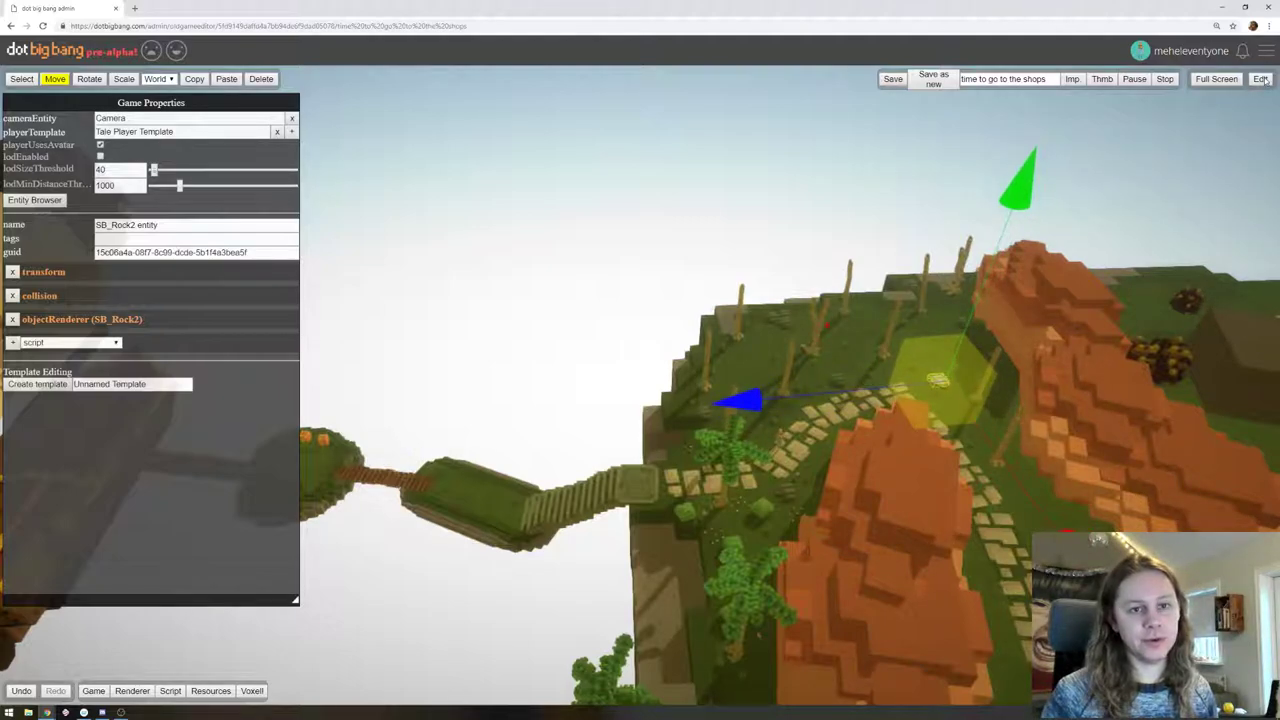
Play-test the scene to check the new rocks among the trunks, running up to the rock cluster near the island's edge
left_click(1261, 79)
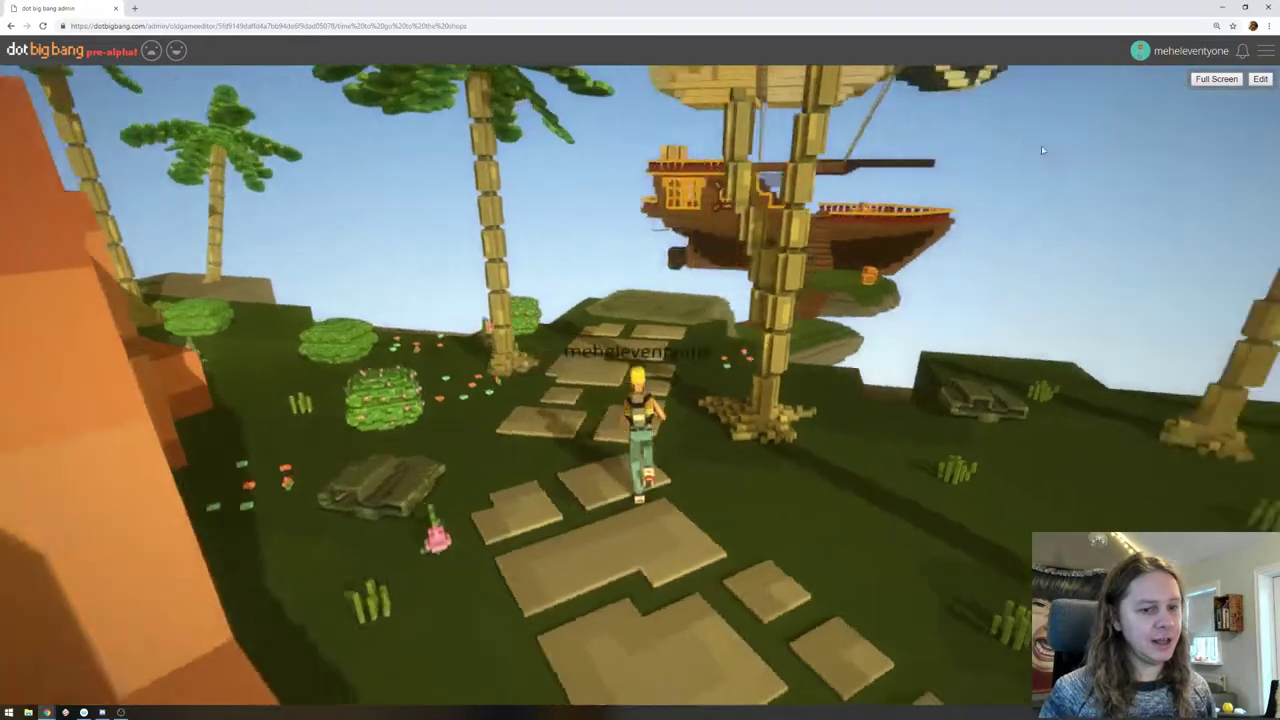
key("d")
left_click_drag(1042, 150, 1206, 155)
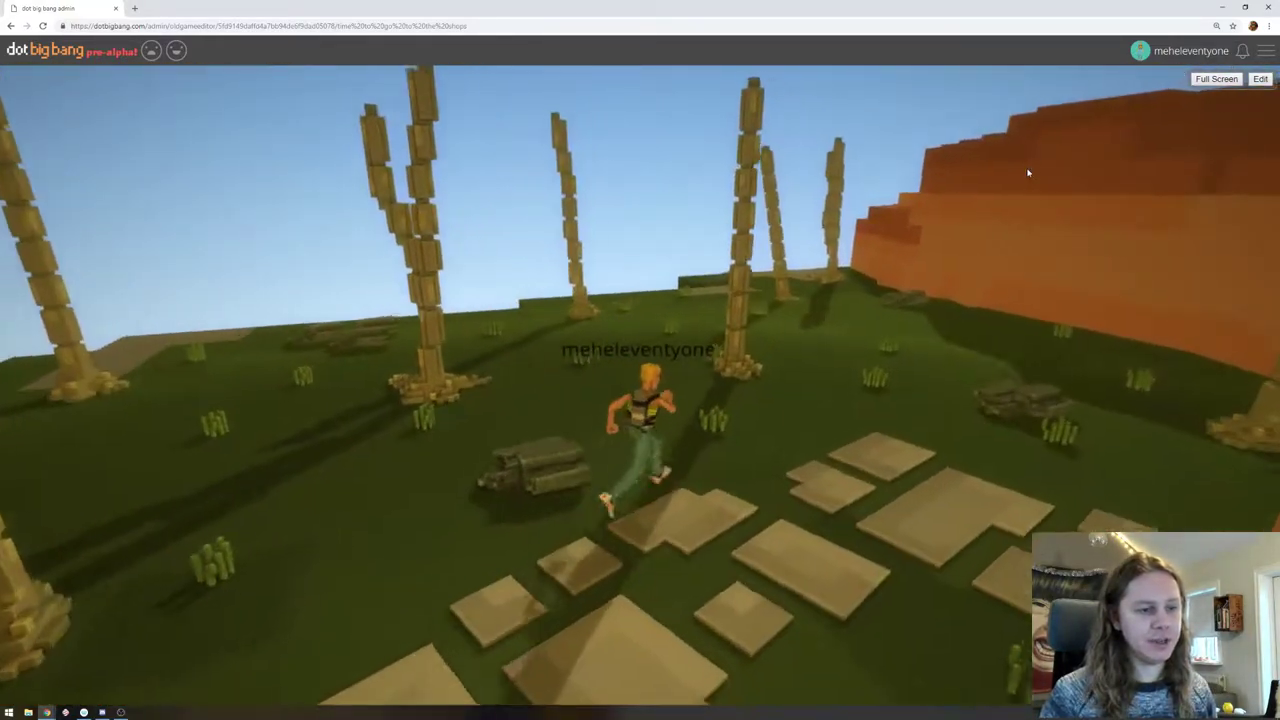
left_click_drag(1028, 173, 922, 241)
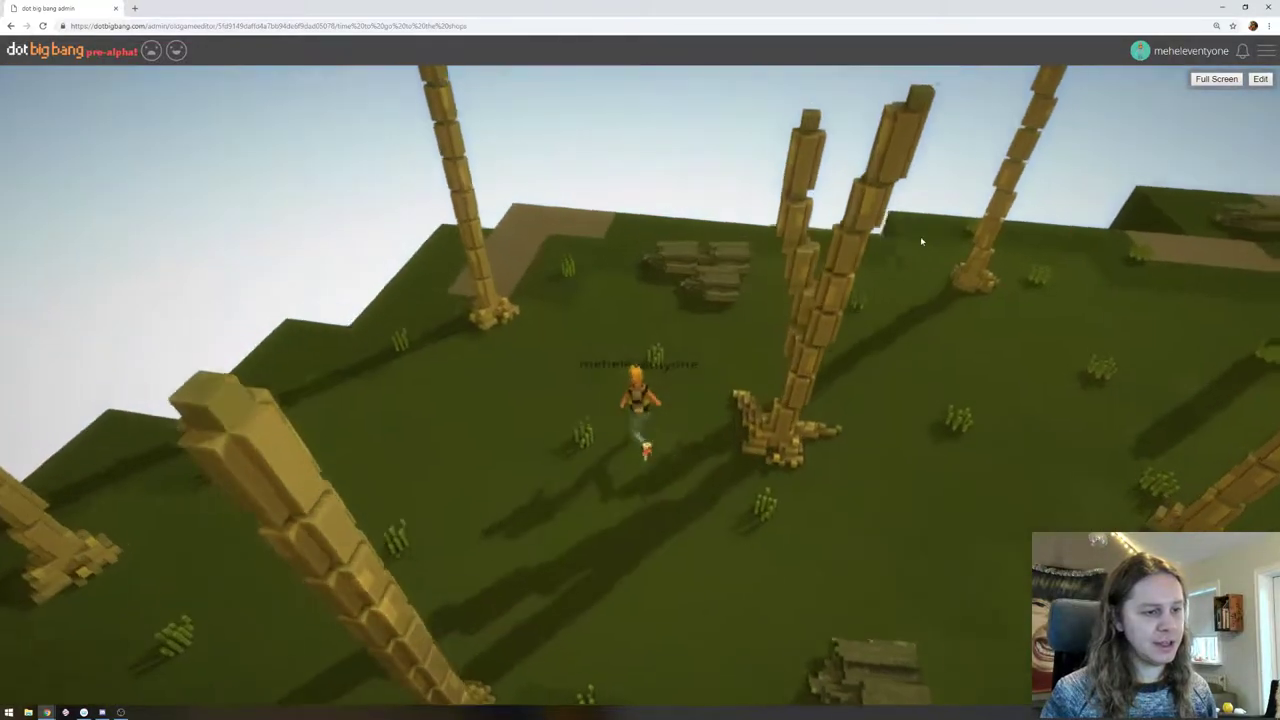
key("w")
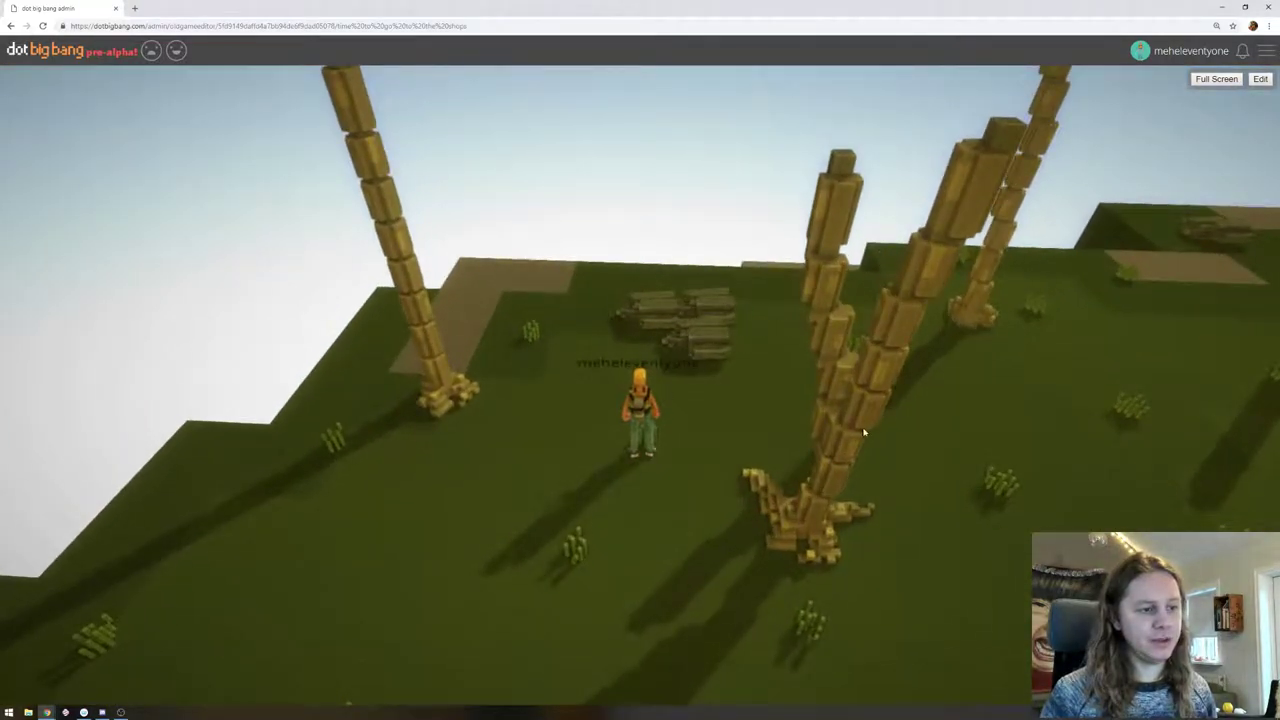
left_click(1262, 80)
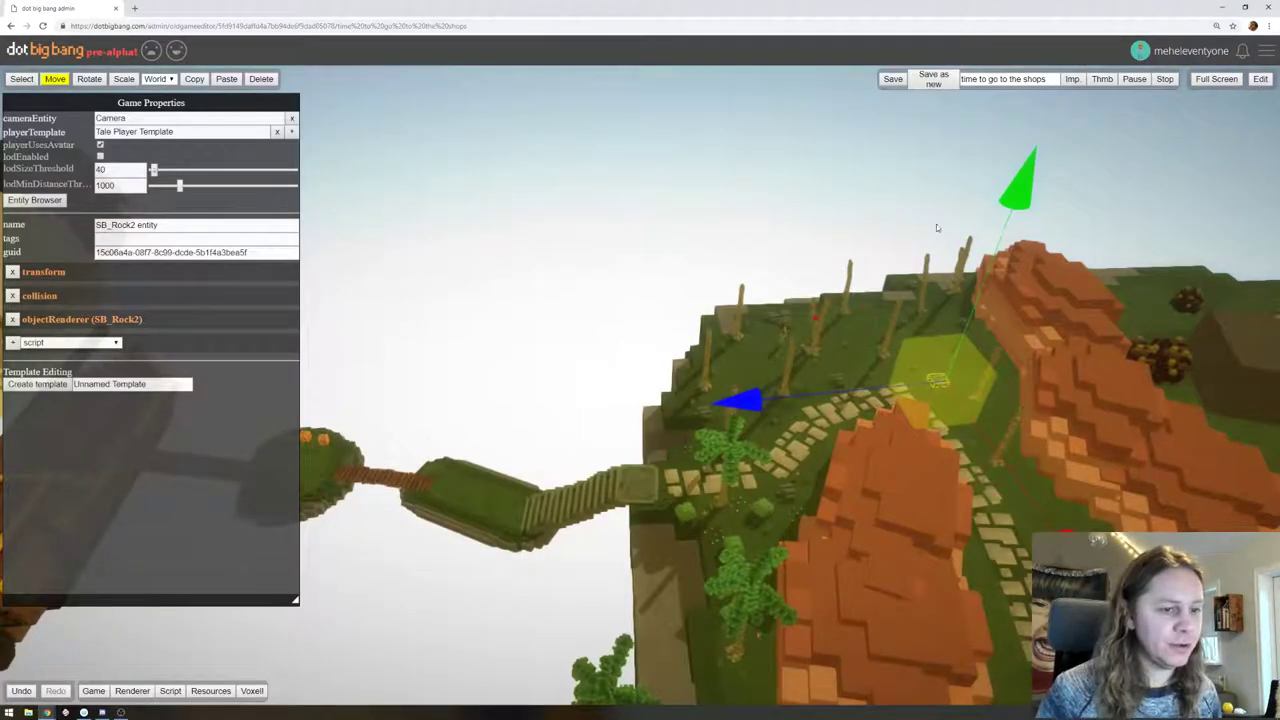
Stretch one SB_Rock2 rock in the cluster near the island's edge so it is taller and wider than its neighbours
left_click(790, 313)
key("f")
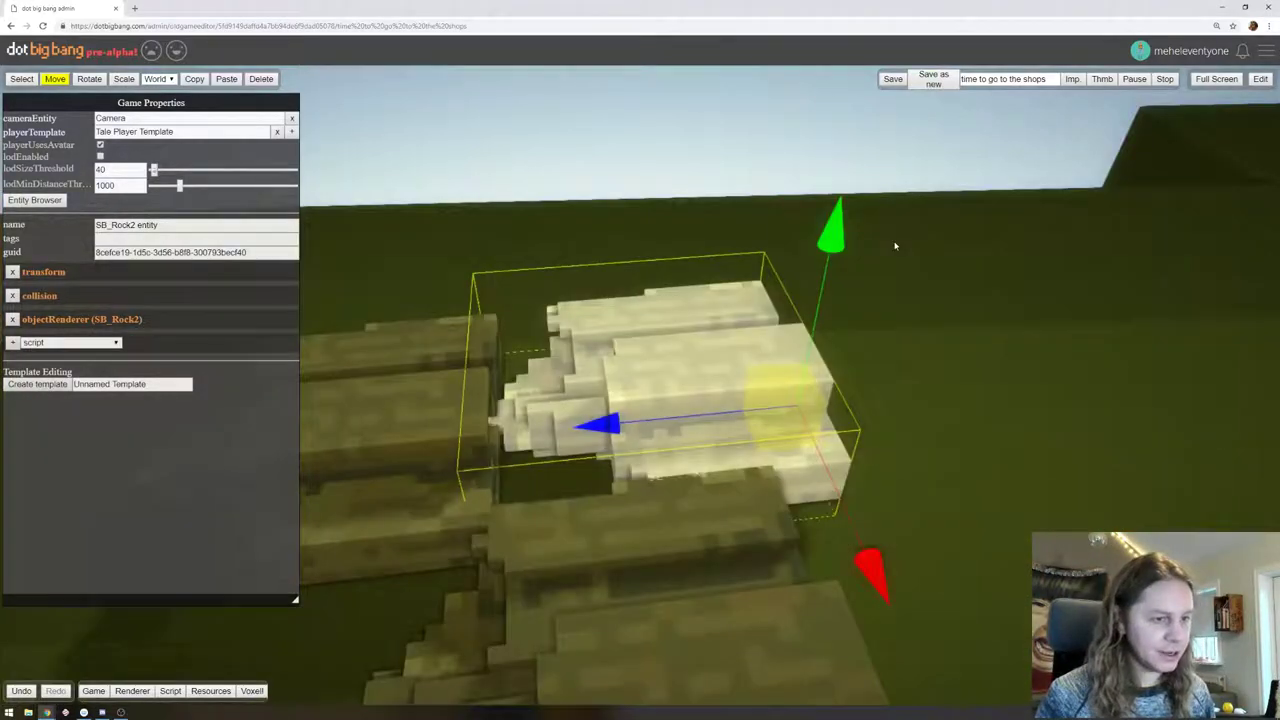
scroll(892, 272, "down", 5)
scroll(845, 266, "down", 3)
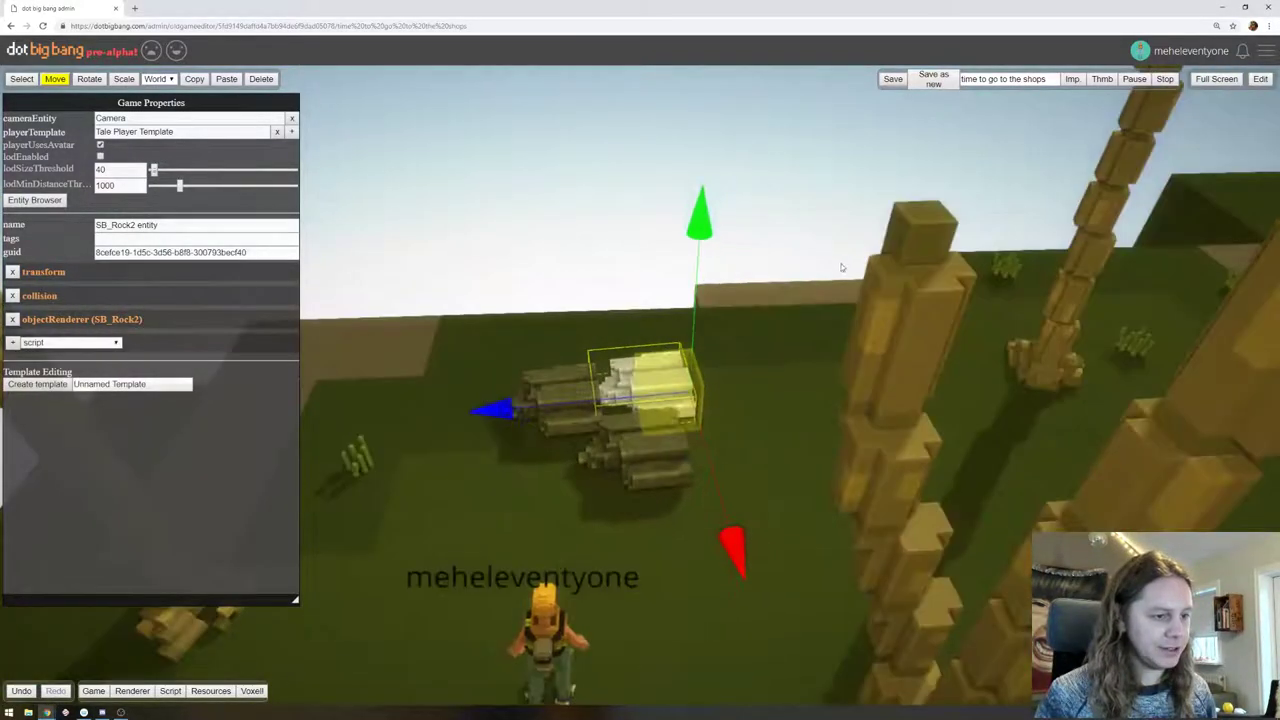
left_click(123, 80)
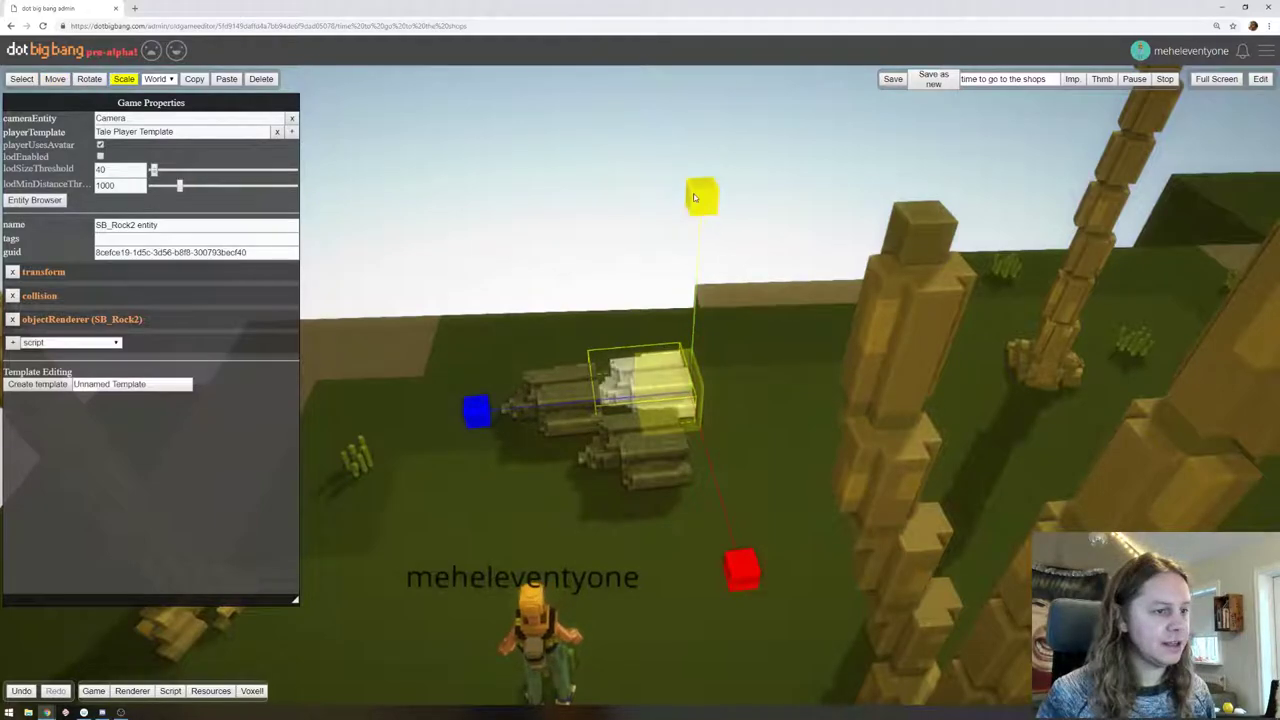
left_click_drag(702, 196, 715, 128)
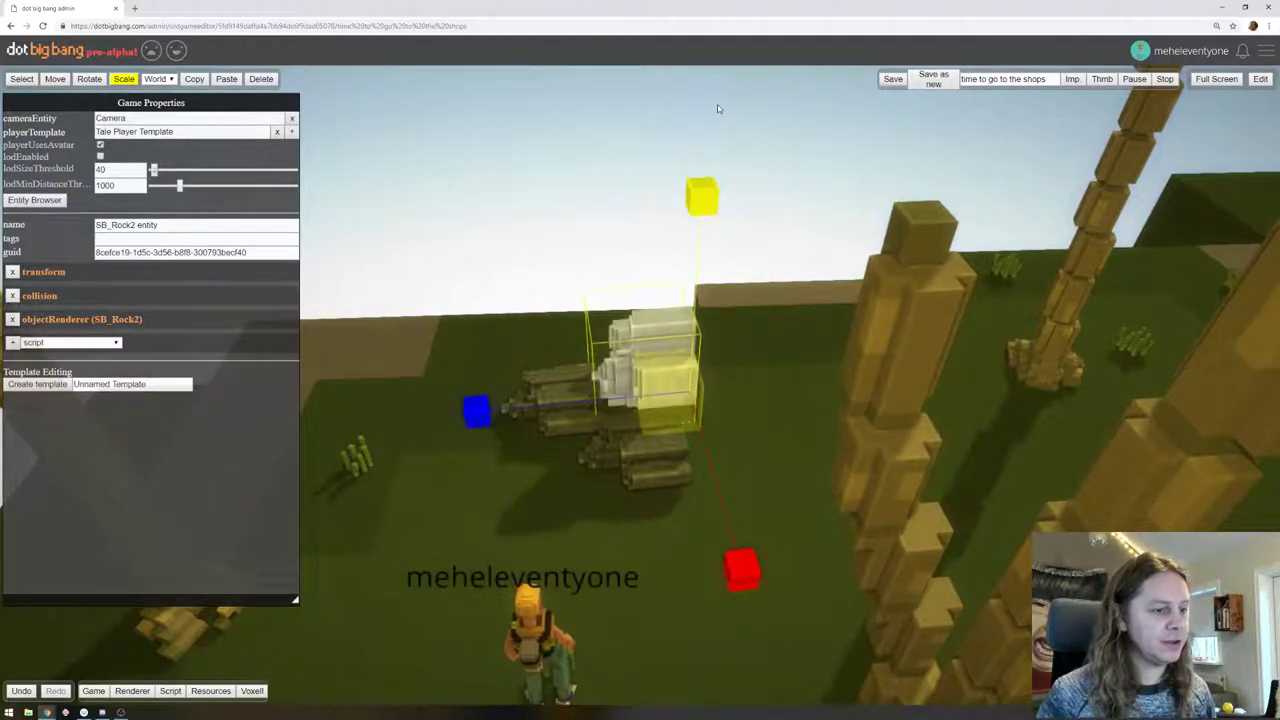
left_click(764, 625)
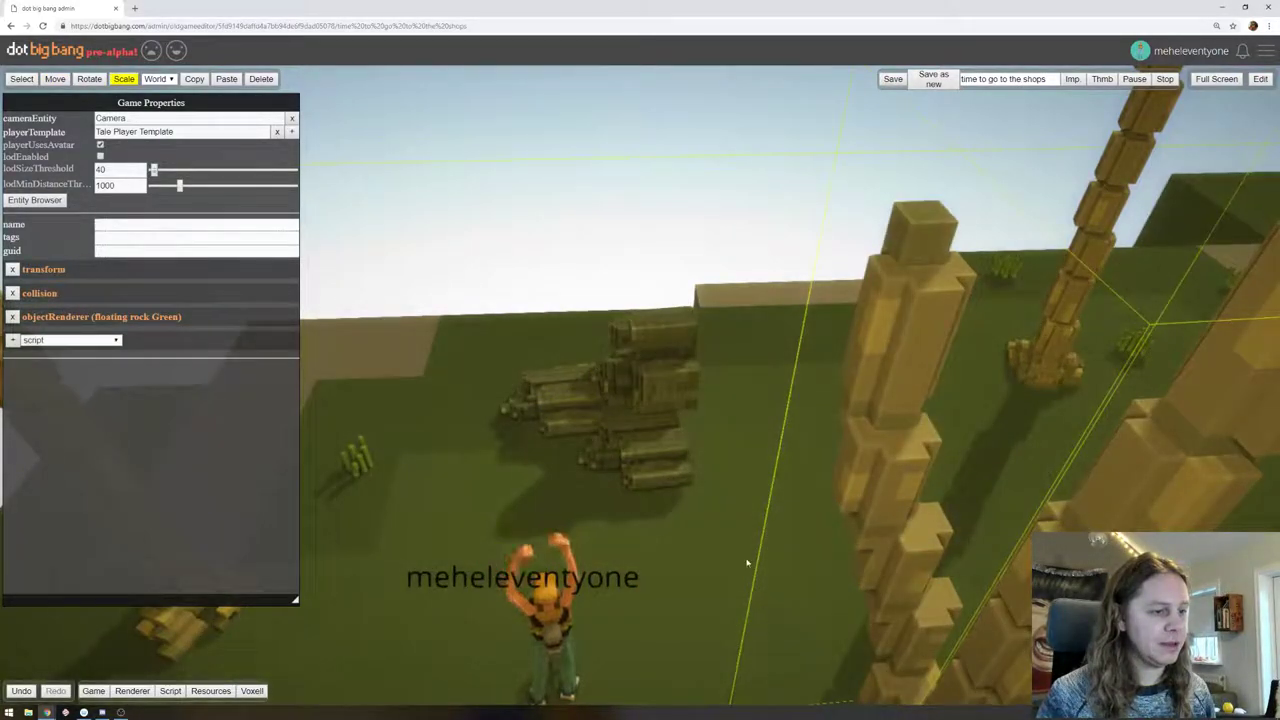
left_click(662, 371)
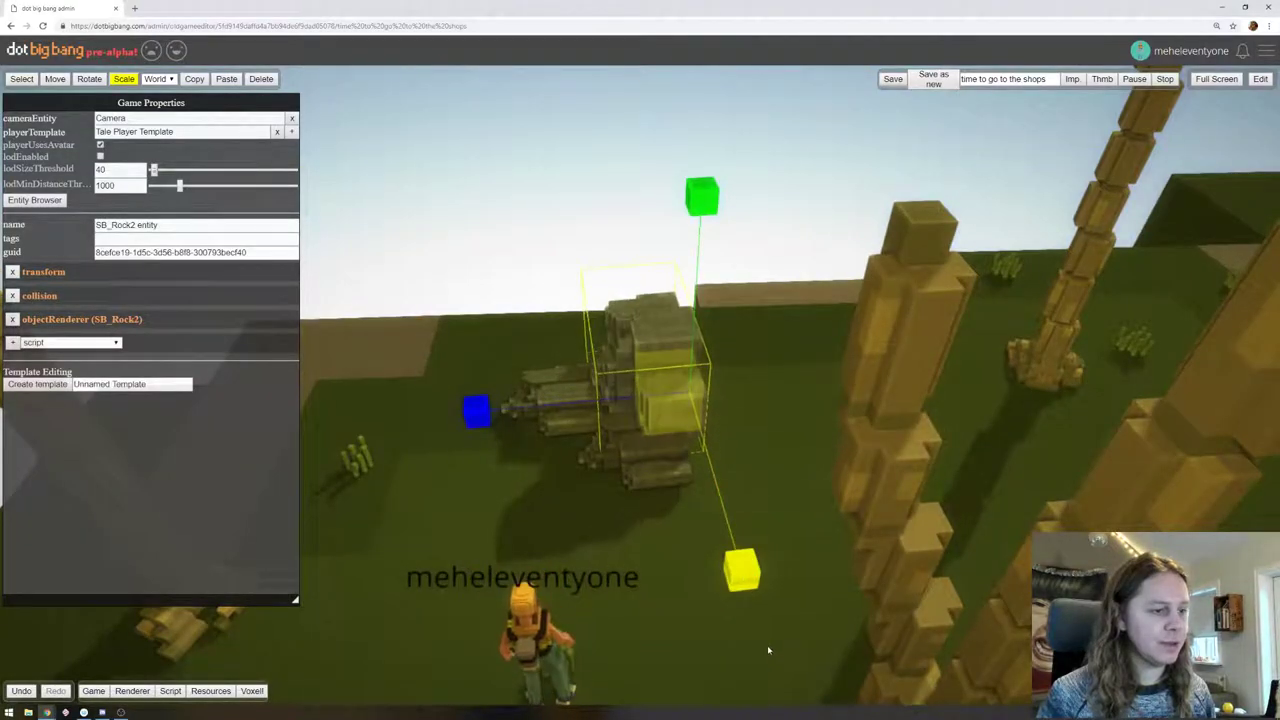
Scale the neighbouring rock at the pointed end of the cluster slightly taller and clearly longer
left_click(551, 391)
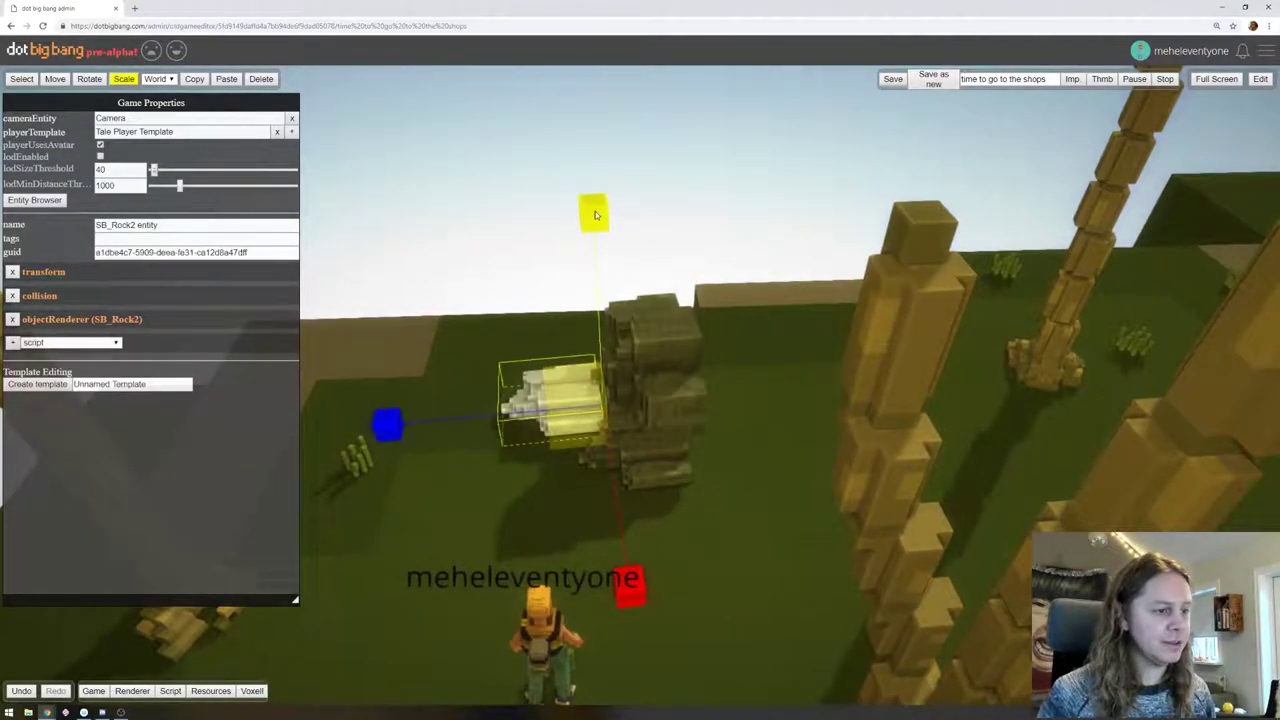
left_click_drag(596, 214, 601, 189)
left_click_drag(390, 423, 322, 431)
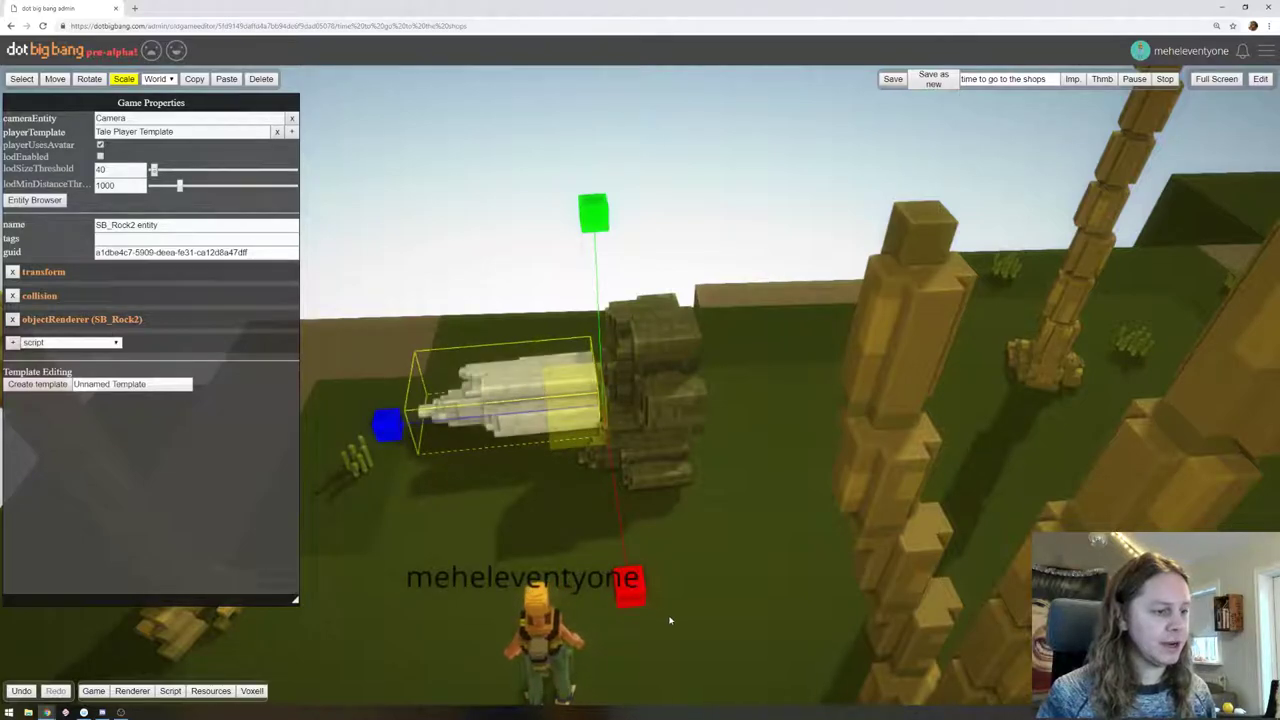
Lengthen the cluster's front rock along its blue axis and shift it sideways, away from the pointed end
left_click(659, 478)
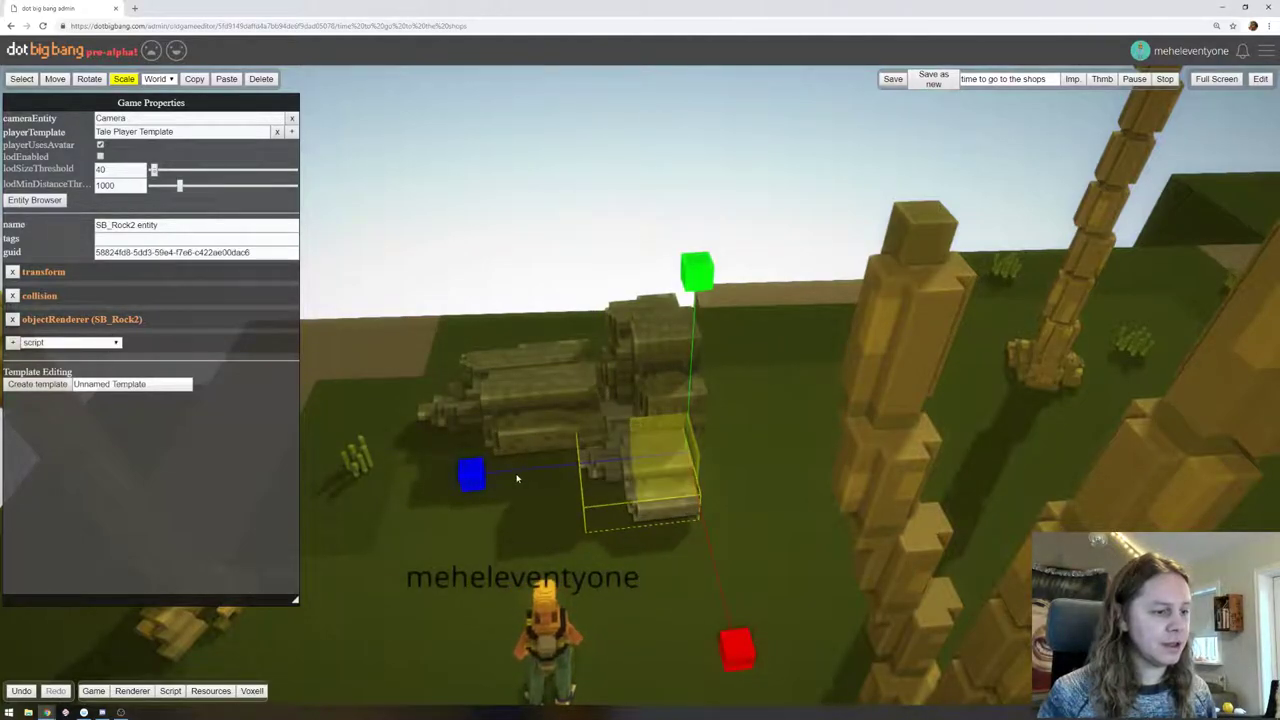
left_click_drag(471, 474, 365, 490)
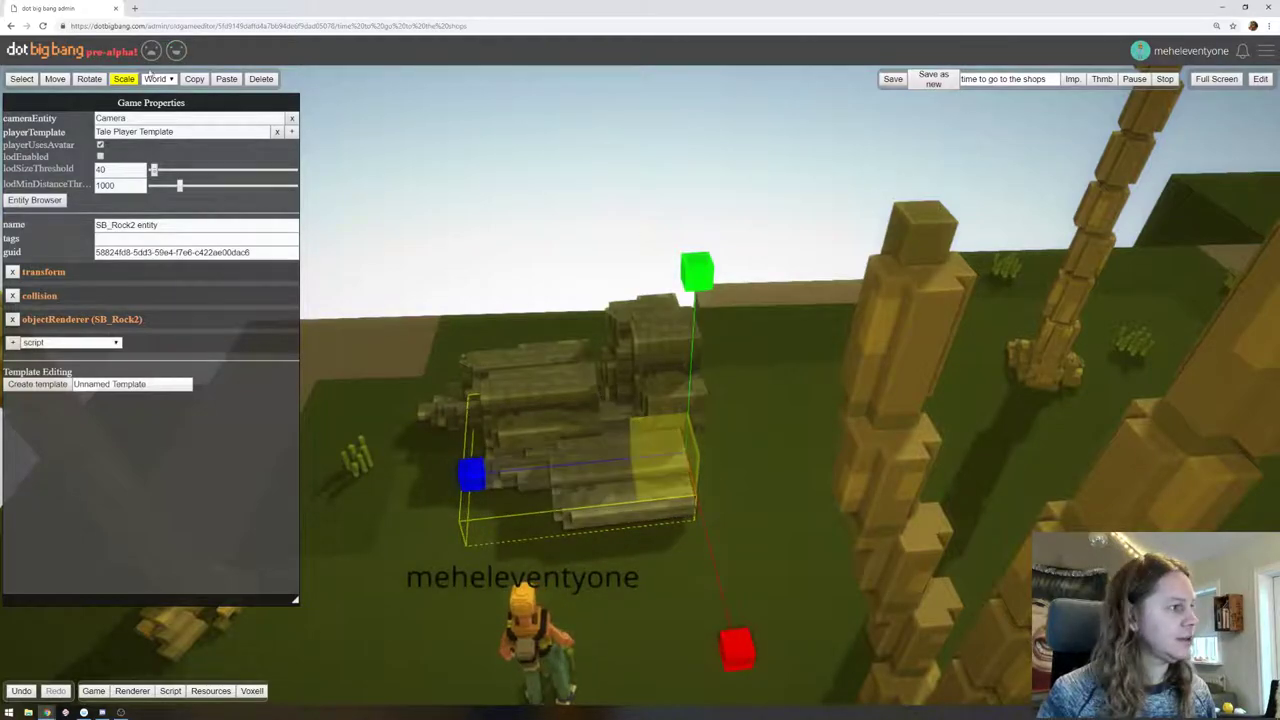
key("w")
left_click_drag(671, 479, 704, 477)
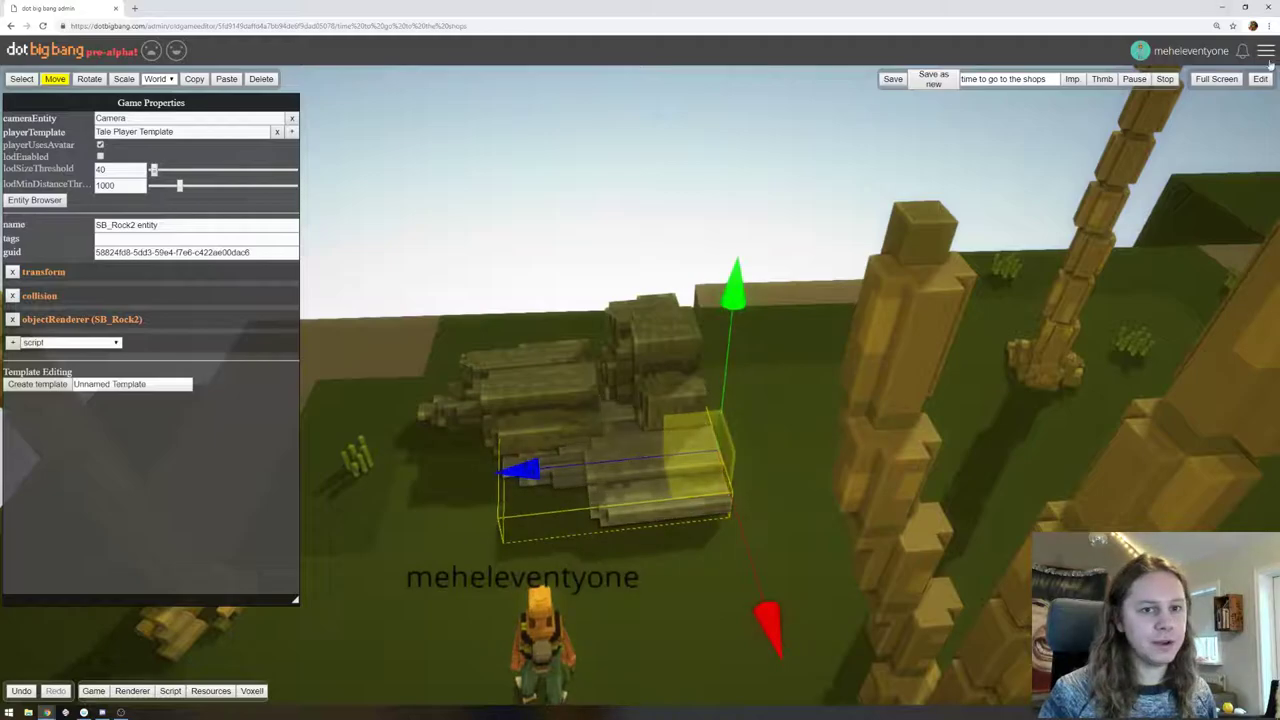
Play-test the scene to view the reshaped rock cluster and single rocks from among the trunks, and return to editing
left_click(1260, 79)
key("s")
mouse_move(938, 155)
left_mouse_down()
mouse_move(814, 152)
mouse_move(941, 147)
left_mouse_up()
key("a")
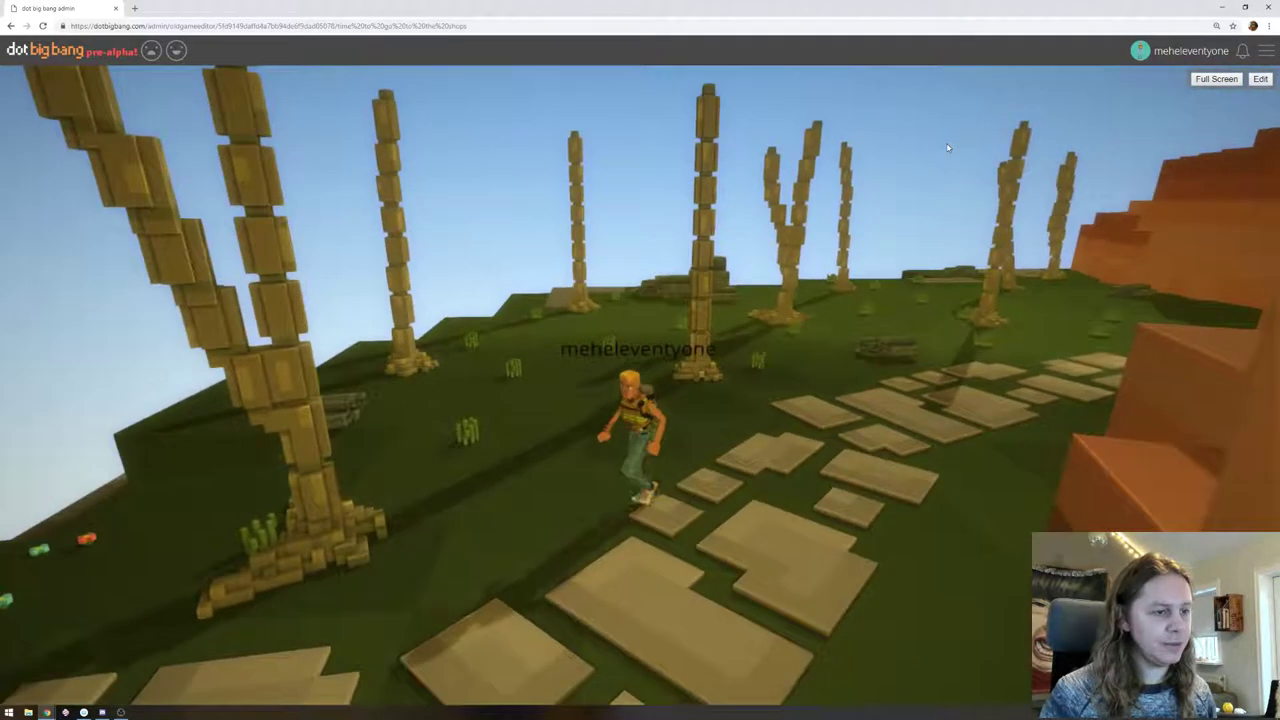
key("w")
key("a")
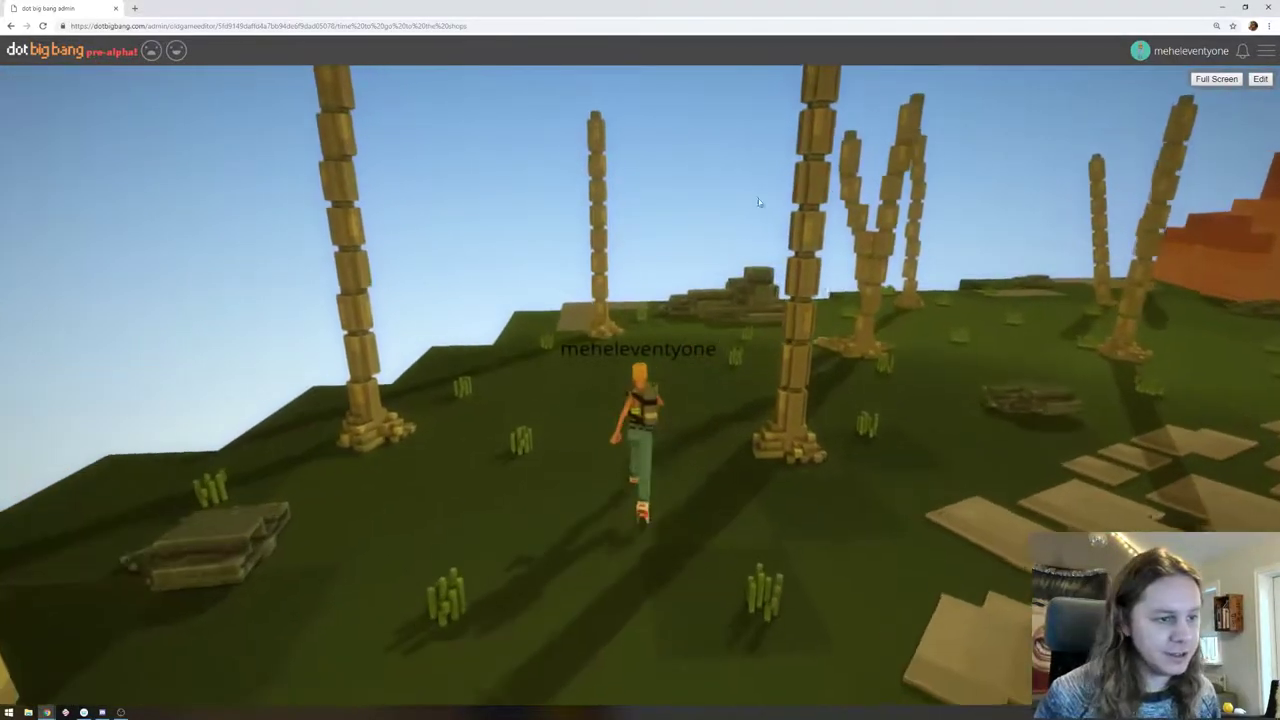
key("s")
left_click_drag(644, 234, 405, 419)
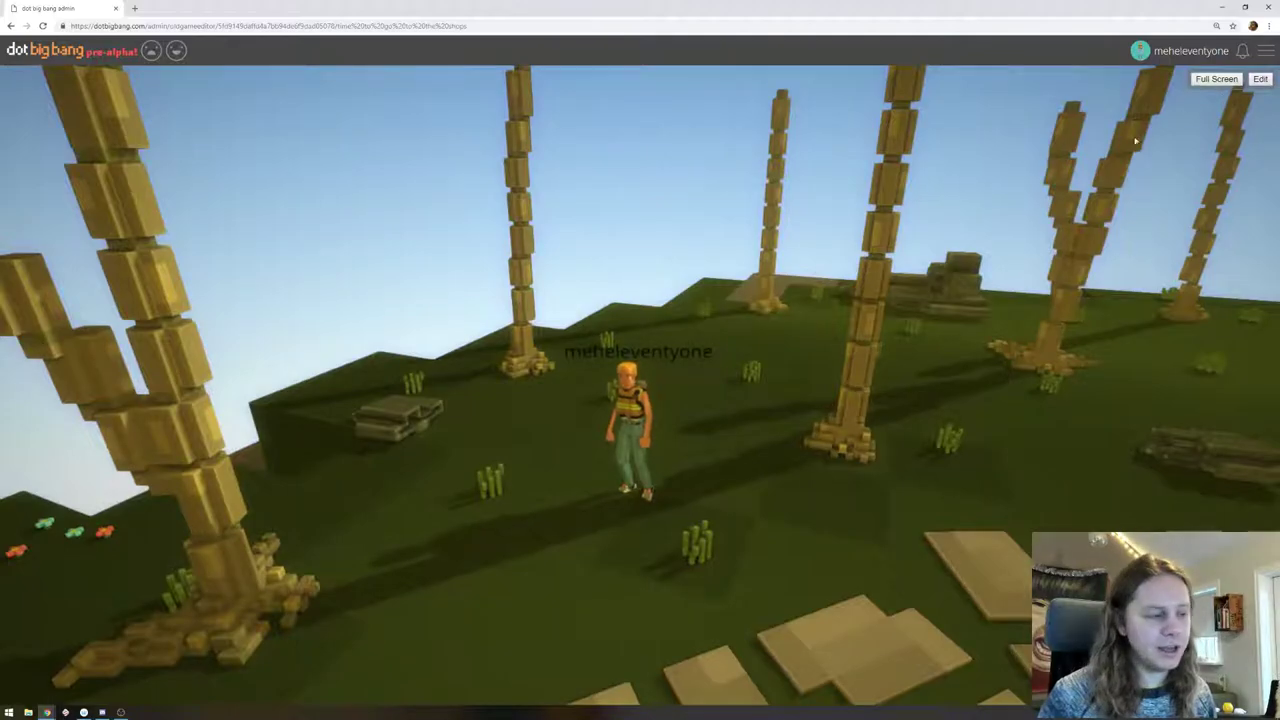
left_click_drag(556, 371, 411, 408)
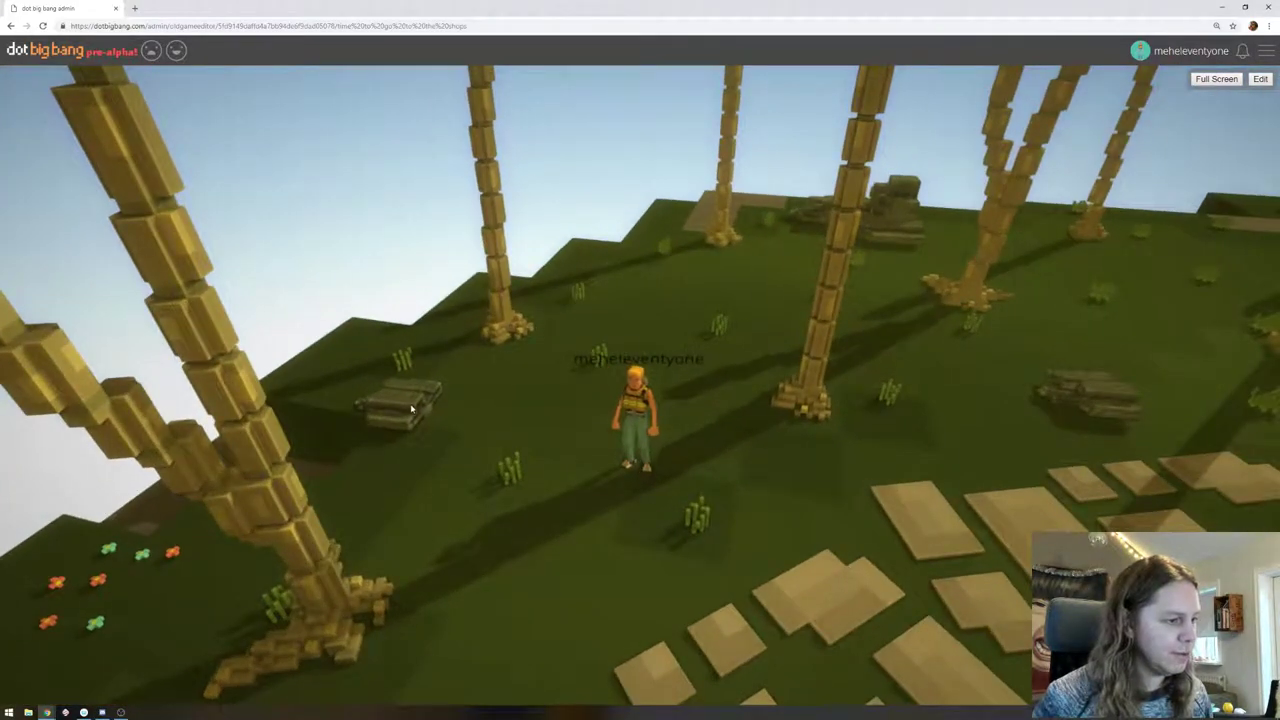
left_click(1258, 81)
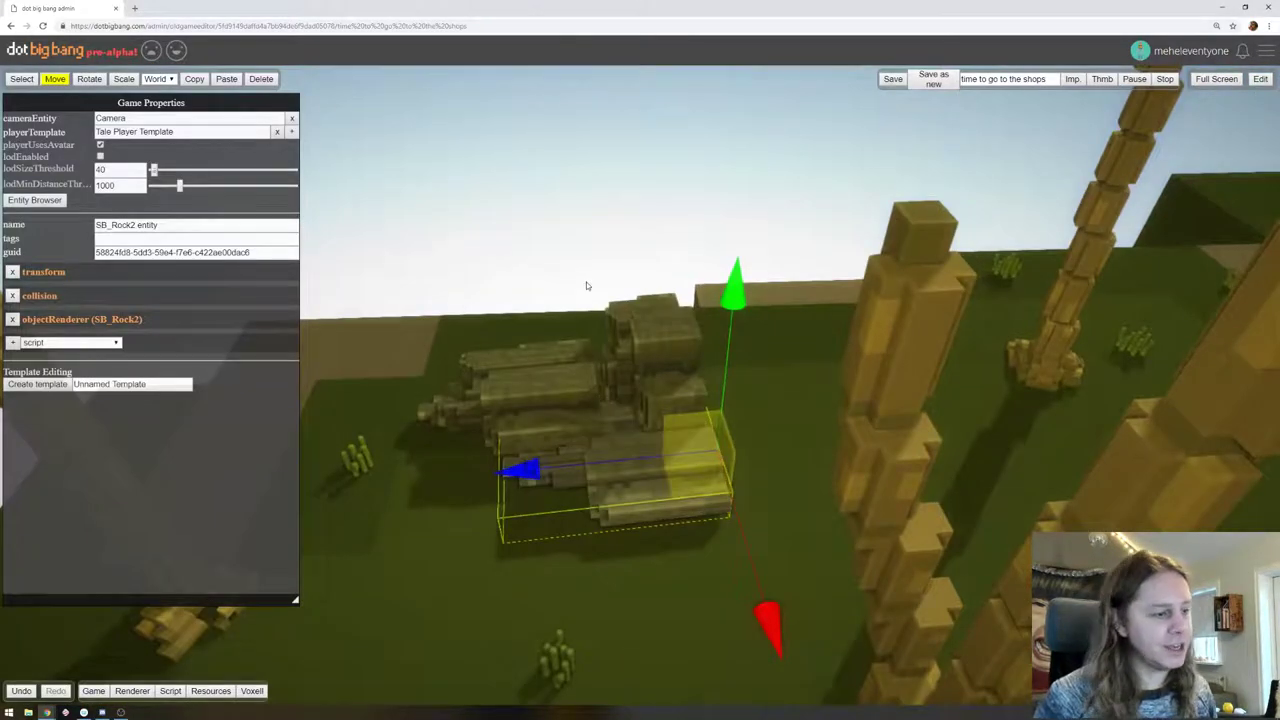
Rotate the SB_Rock2 rock behind the forked trunk near the path to a yaw of about 132.5 and move it toward the island's edge
scroll(702, 265, "down", 8)
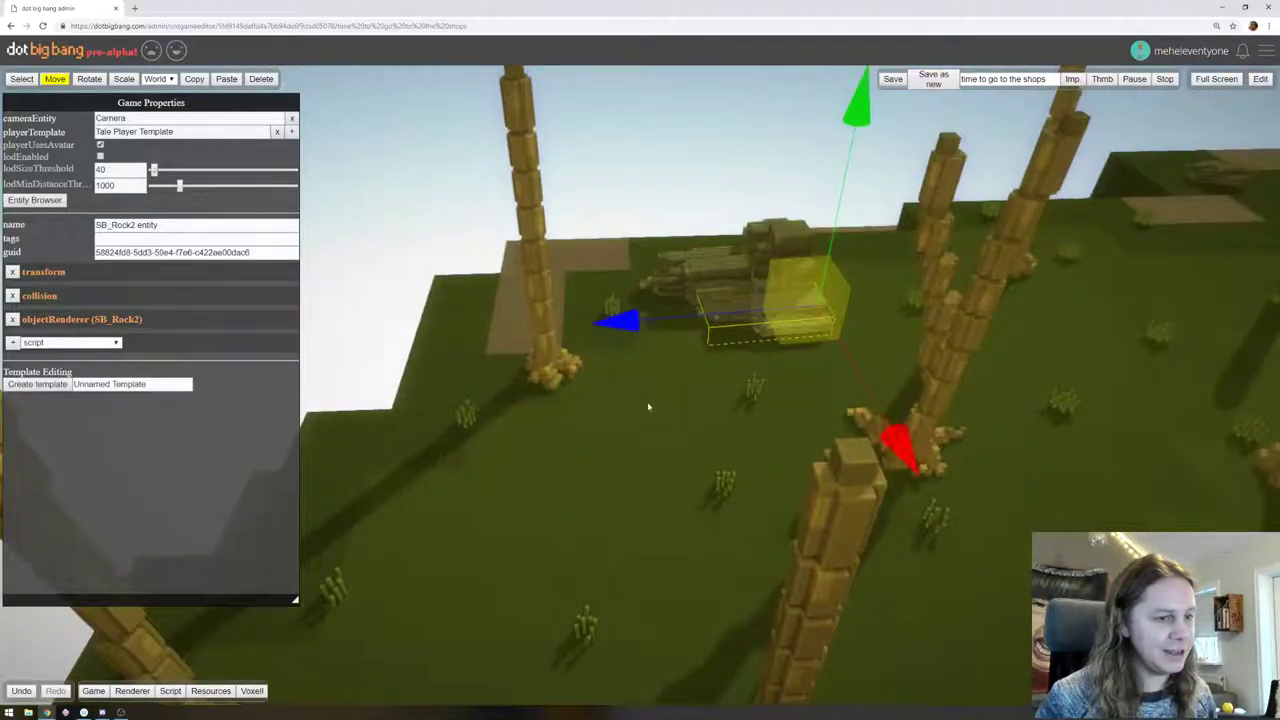
right_click_drag(649, 406, 657, 277)
scroll(644, 286, "down", 4)
left_click_drag(566, 362, 422, 346)
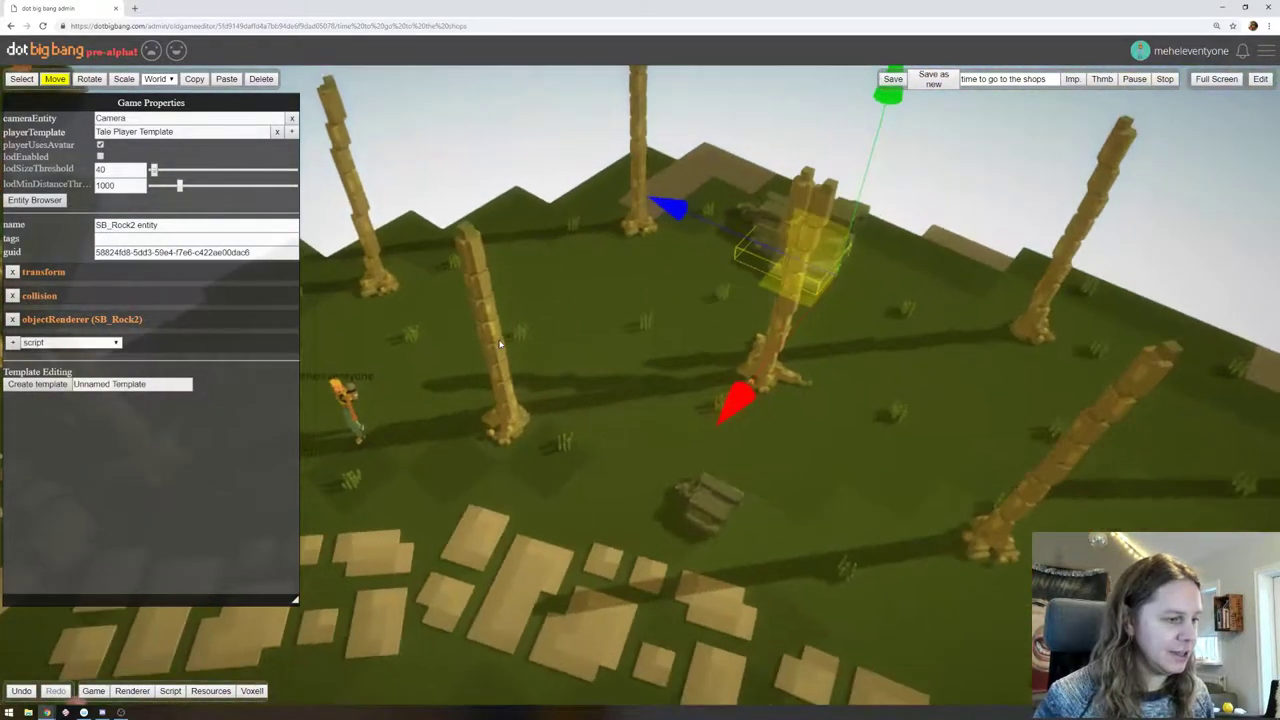
right_click_drag(422, 346, 616, 382)
left_click(731, 372)
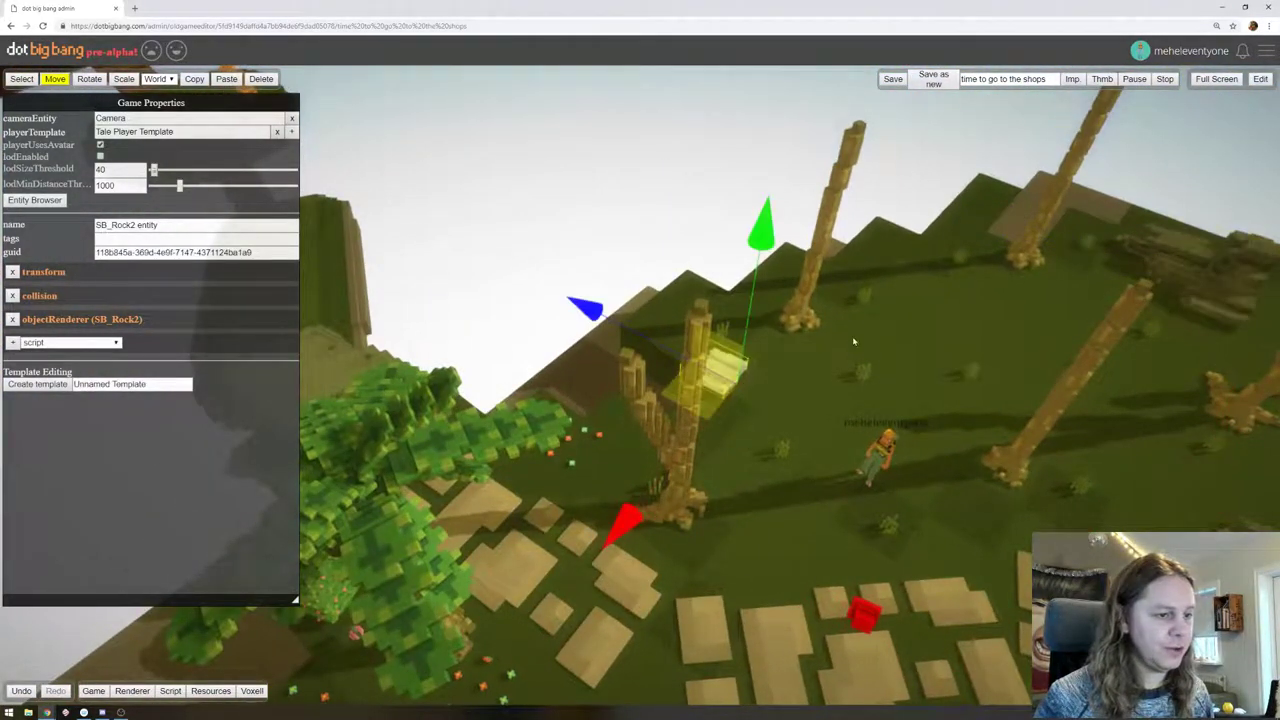
left_click(89, 79)
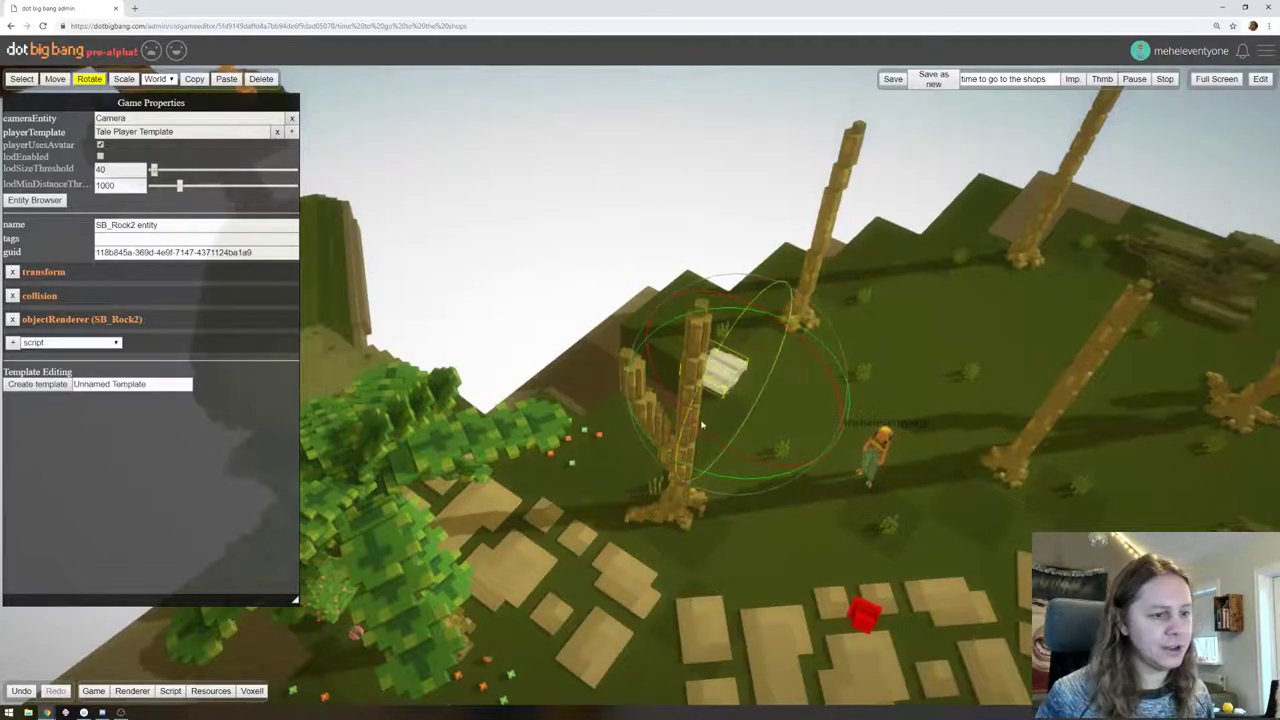
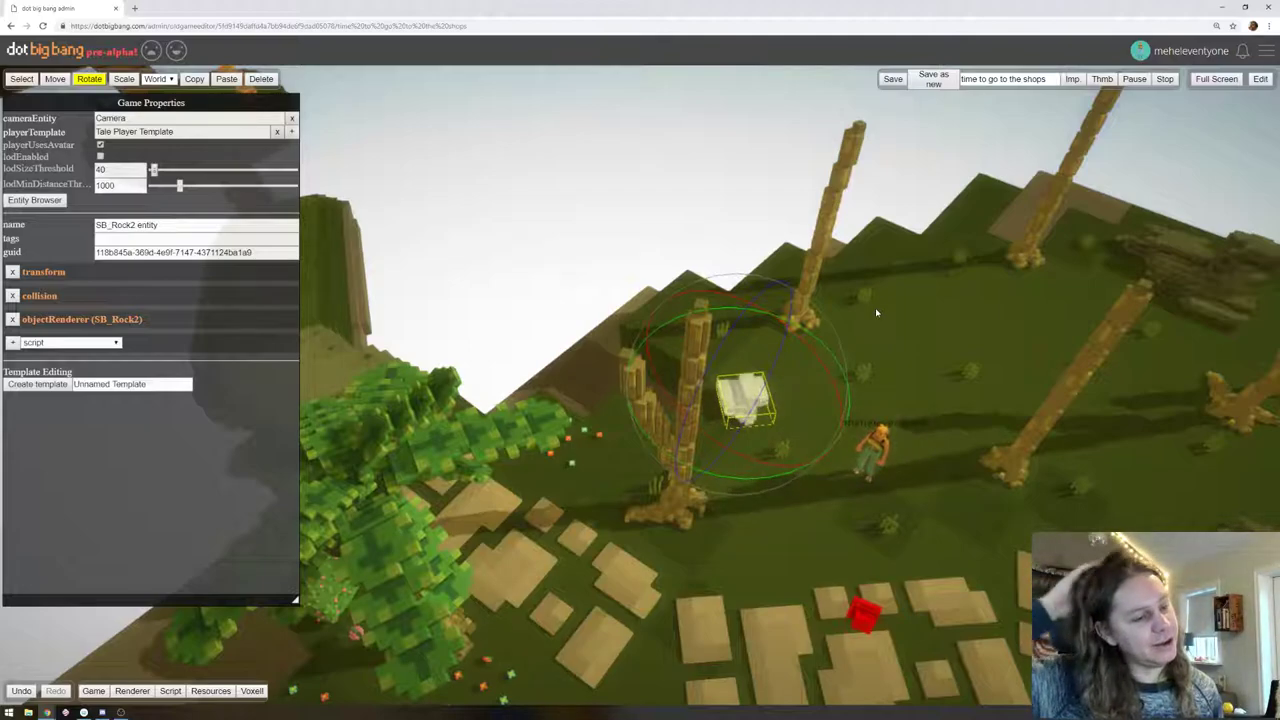
left_click(50, 80)
mouse_move(683, 365)
left_mouse_down()
mouse_move(696, 364)
mouse_move(668, 334)
mouse_move(698, 350)
left_mouse_up()
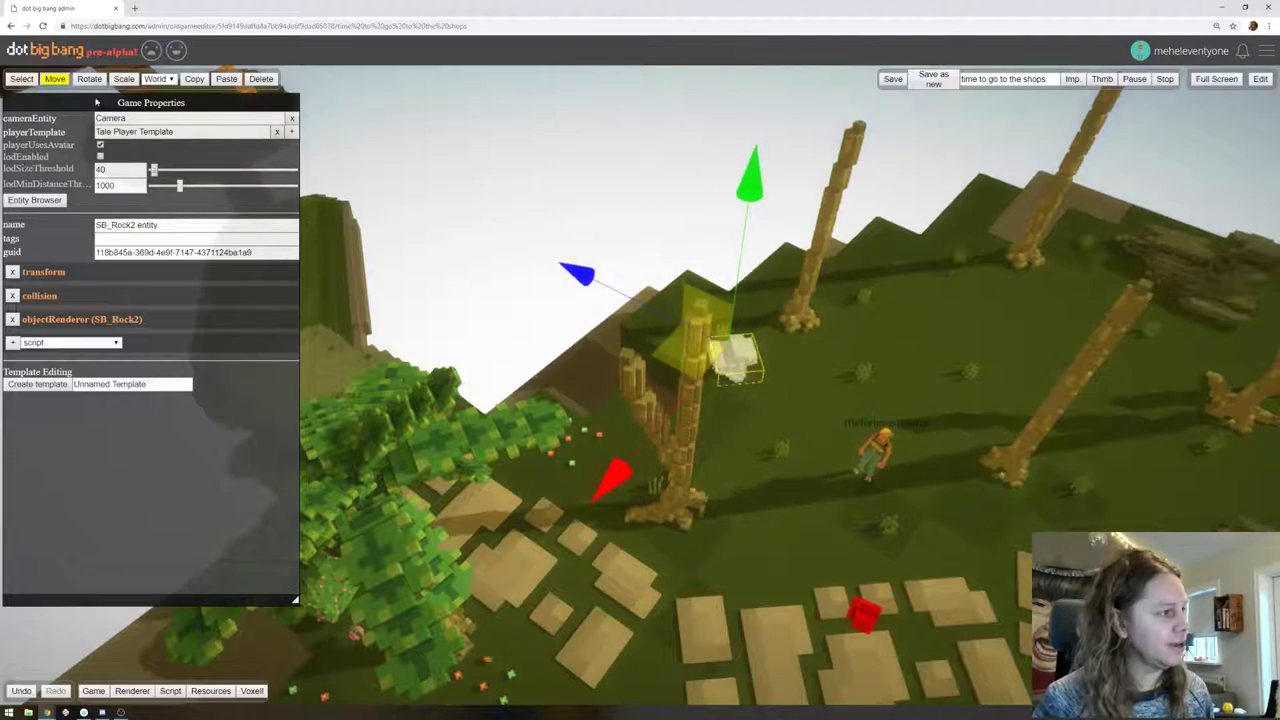
Set the uniform xyz scale of the rock behind the forked trunk to 2
left_click(115, 79)
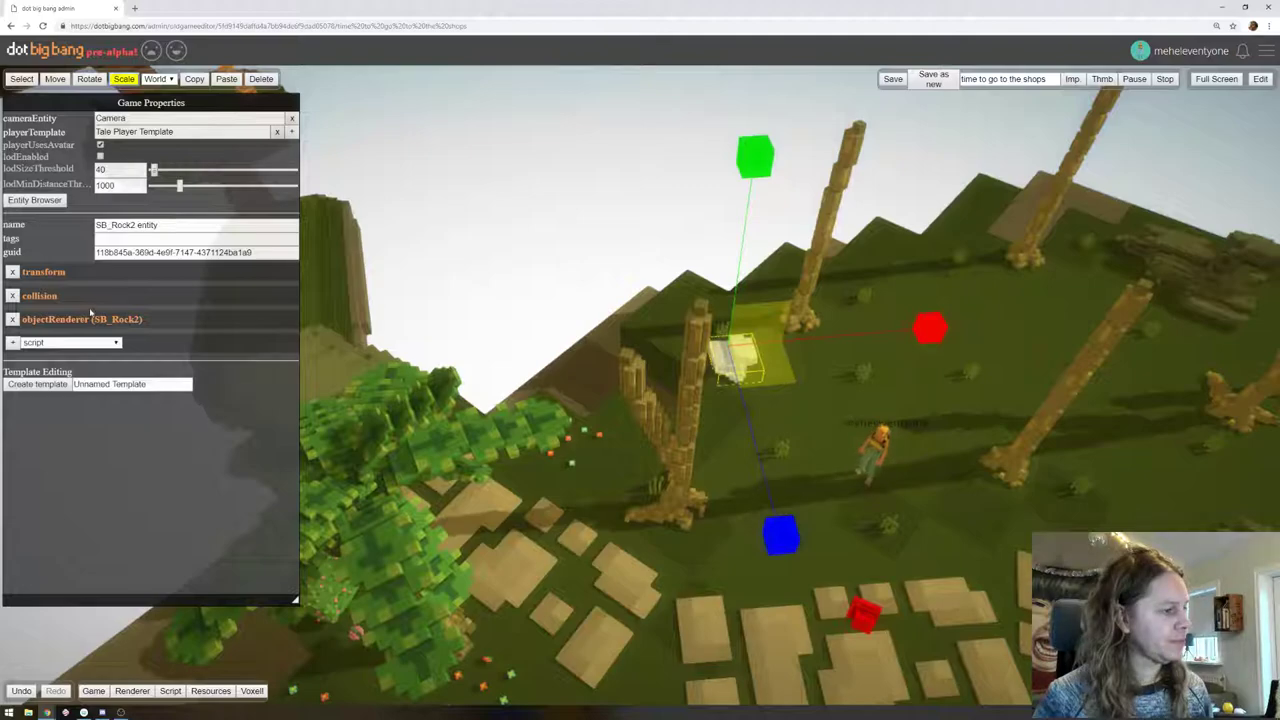
left_click(44, 272)
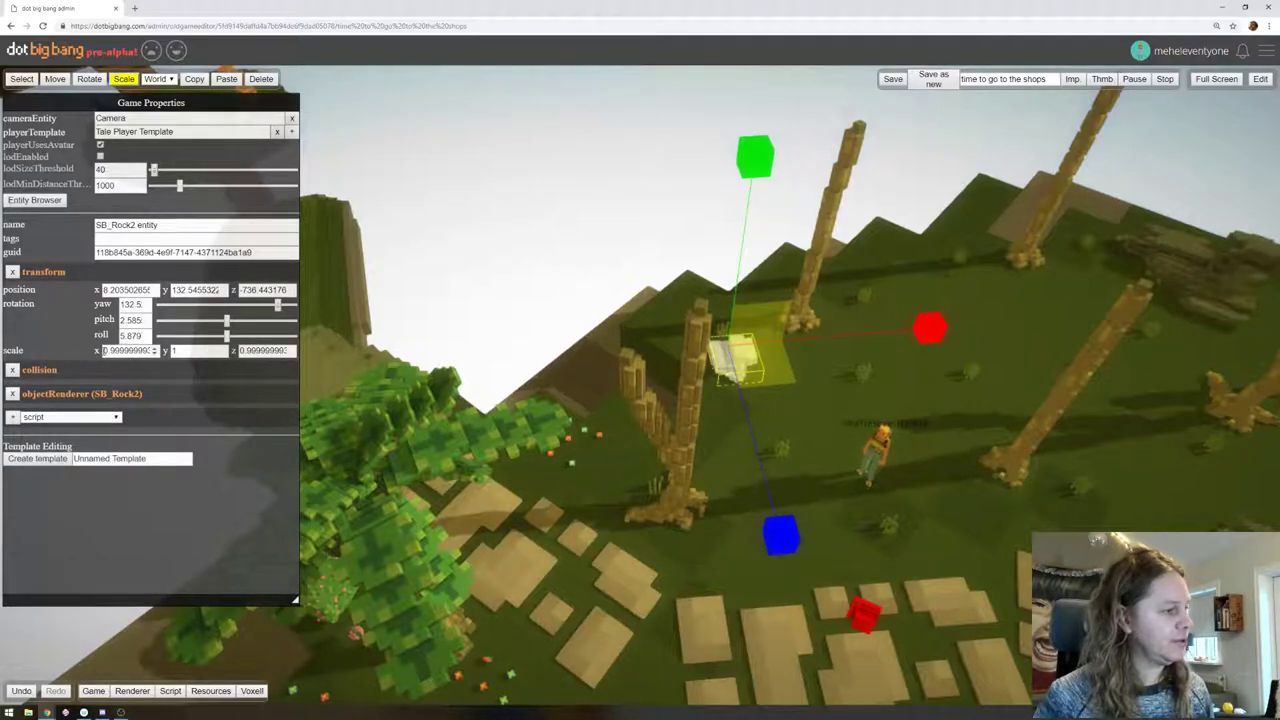
left_click(97, 351)
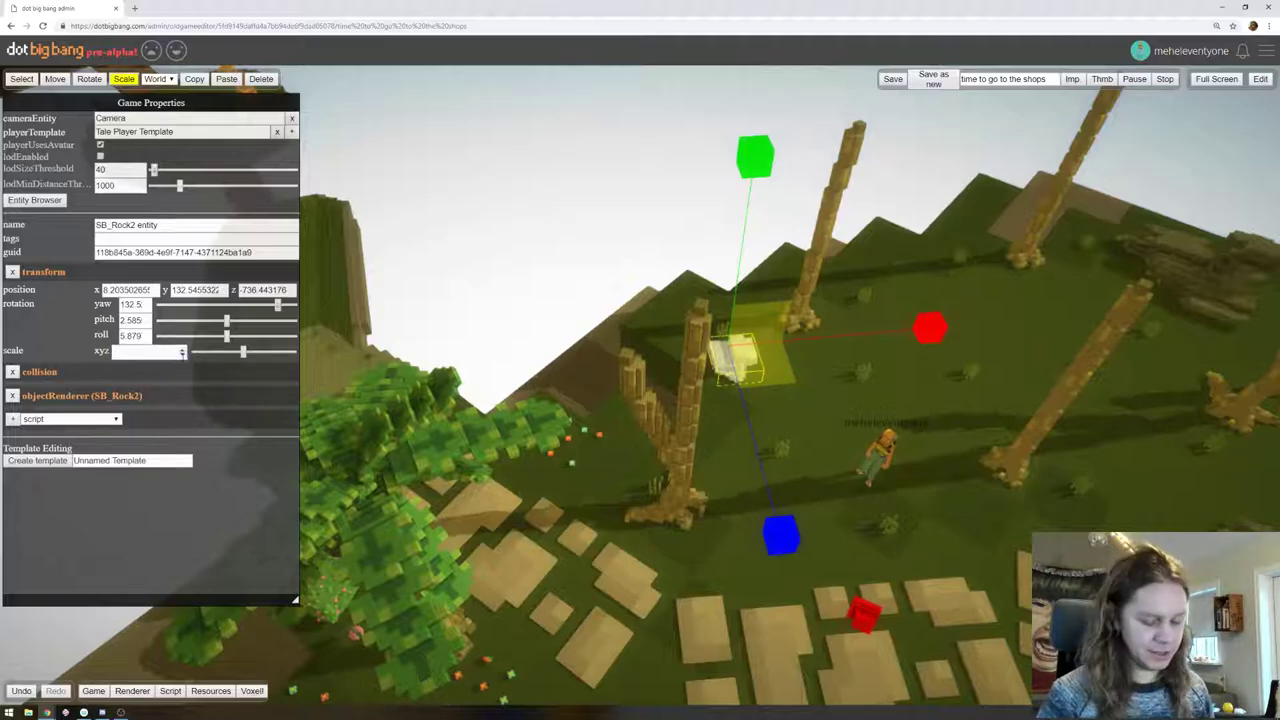
type("2")
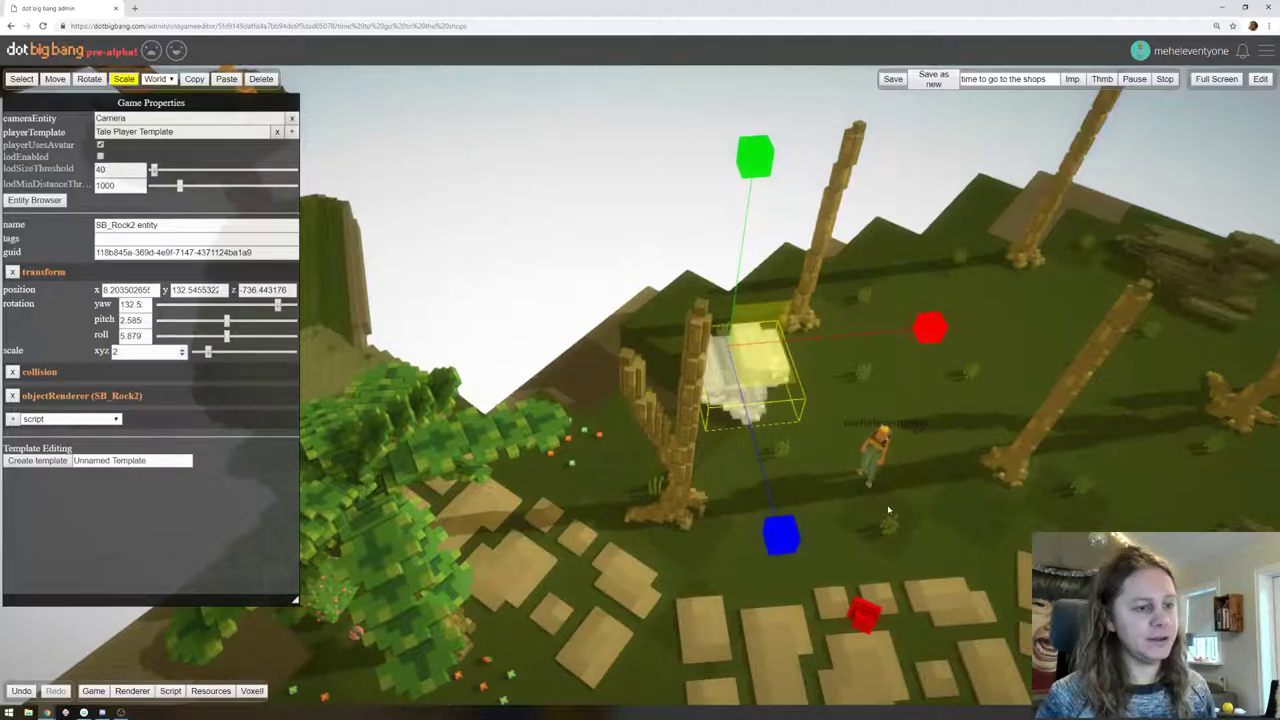
right_click_drag(888, 510, 1140, 385)
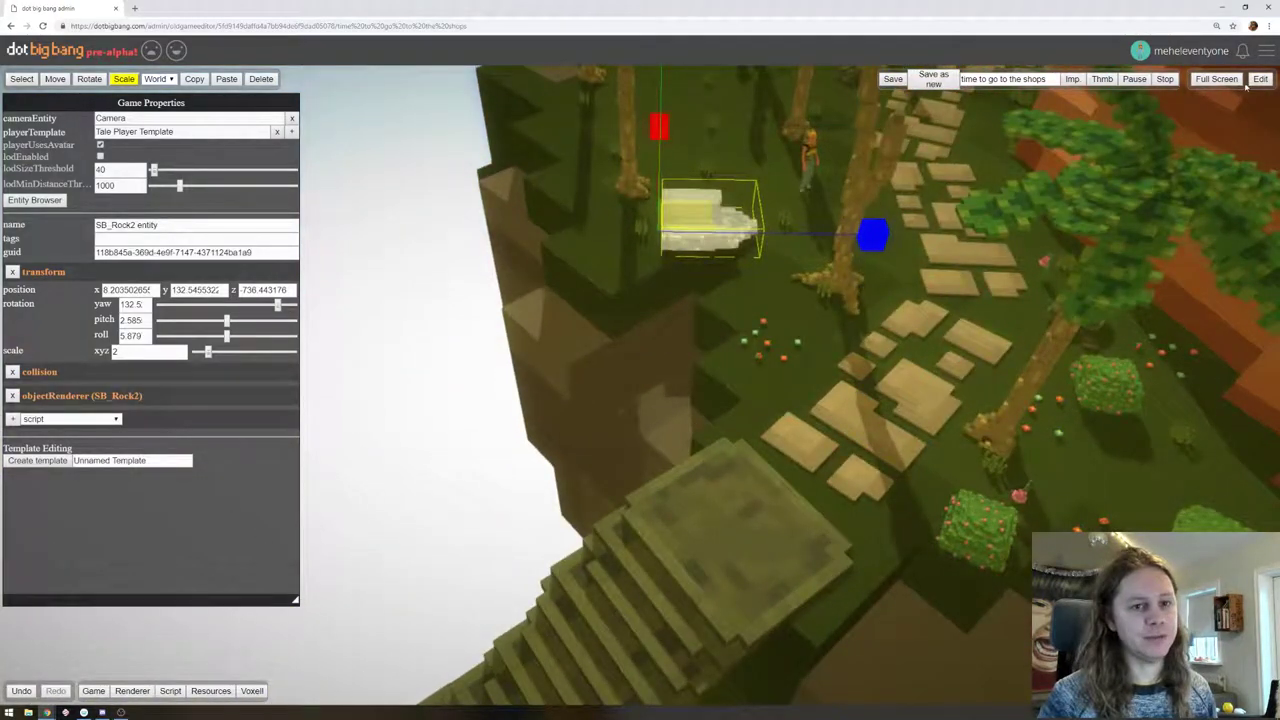
Play-test the scene to check the enlarged rock behind the forked trunk, and return to editing
left_click(1258, 80)
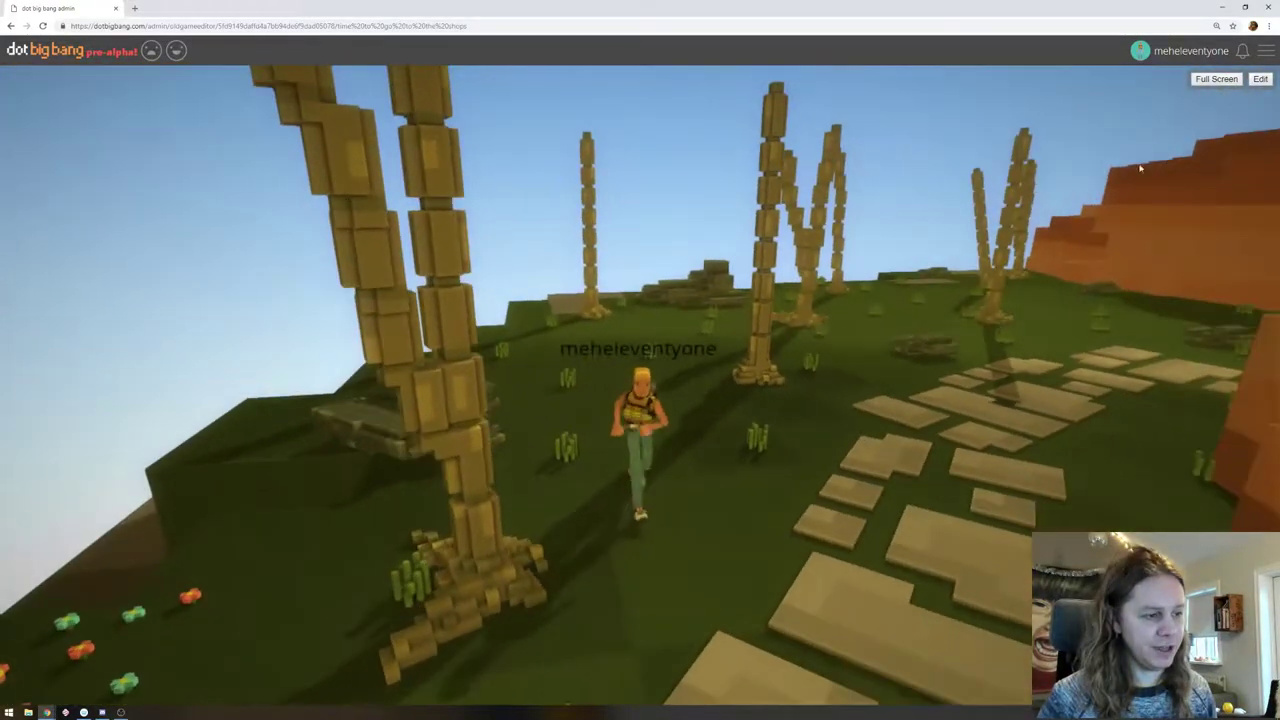
key("d")
key("w")
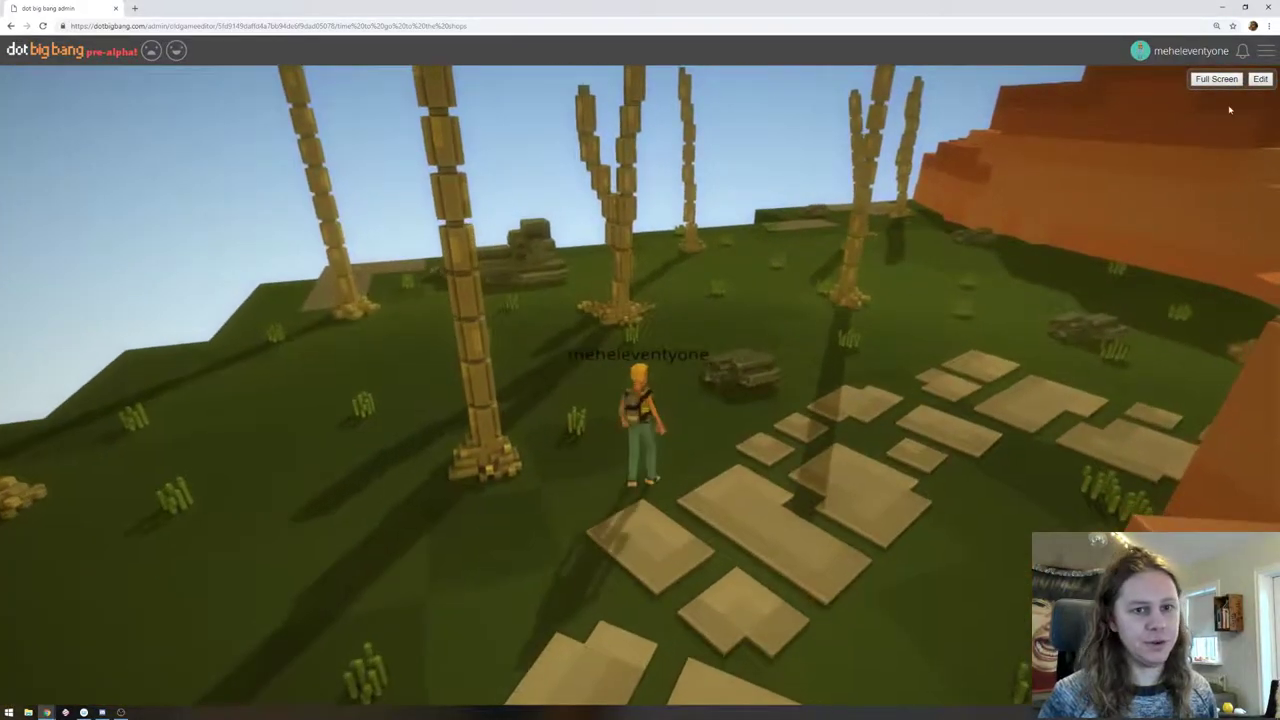
left_click(1259, 80)
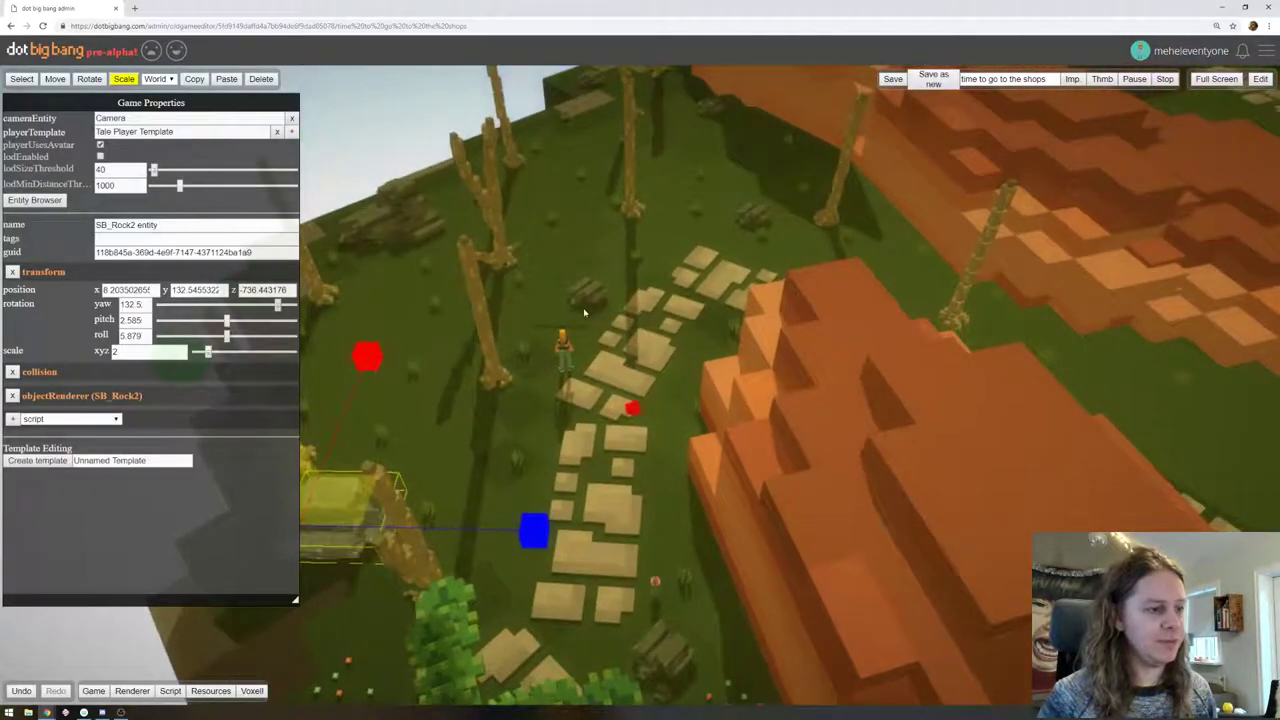
Rotate the SB_Rock2 rock beside the stone path to a yaw of about -61.6 and the one past the path's bend to about 42.4
left_click(581, 294)
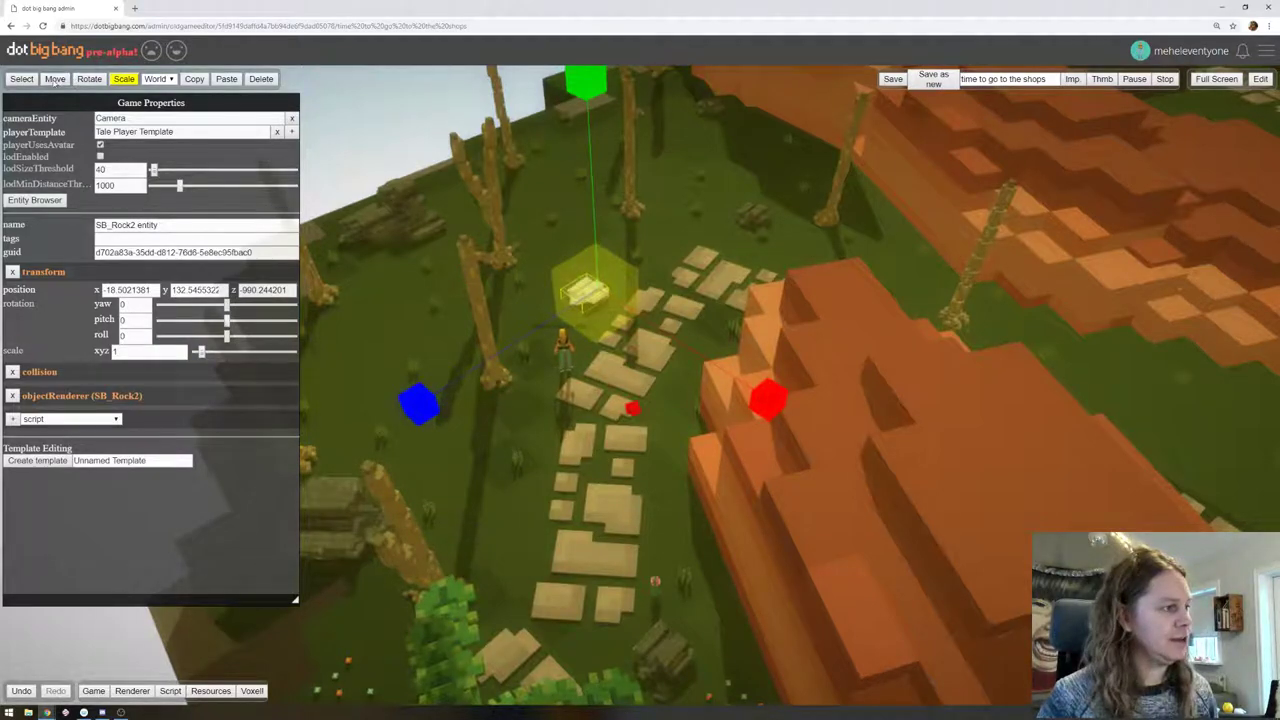
left_click(87, 80)
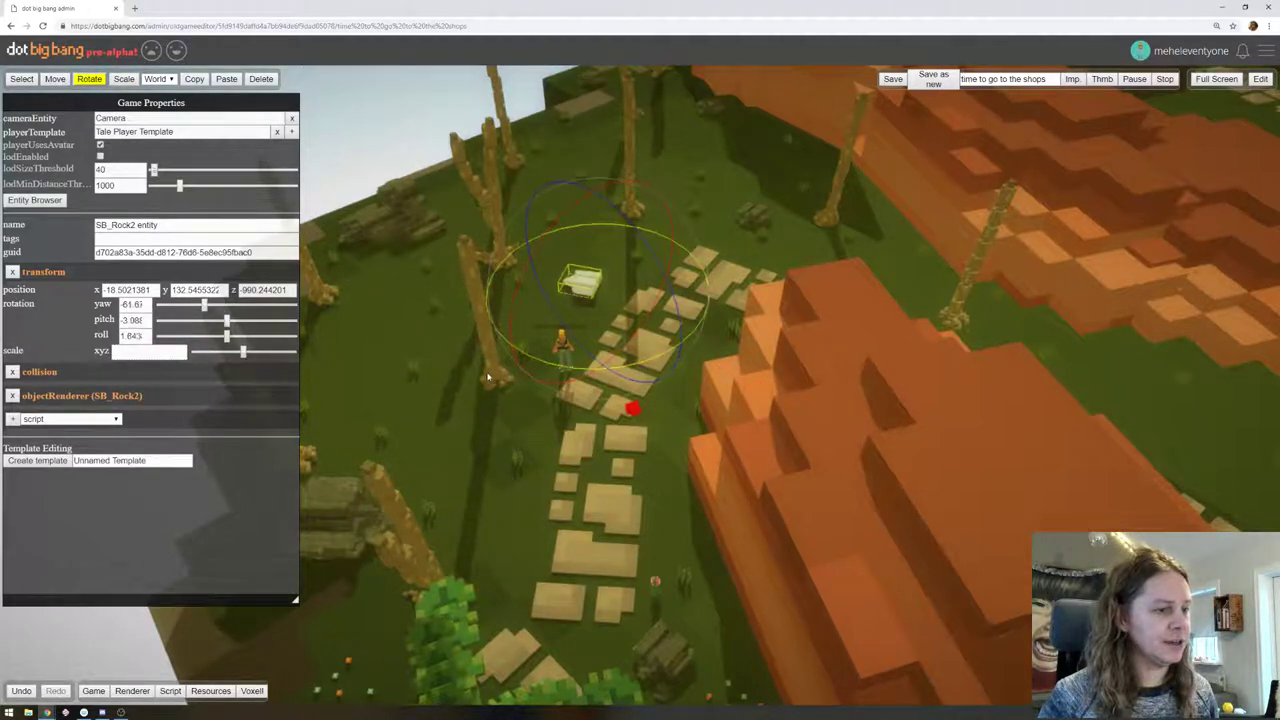
left_click(758, 215)
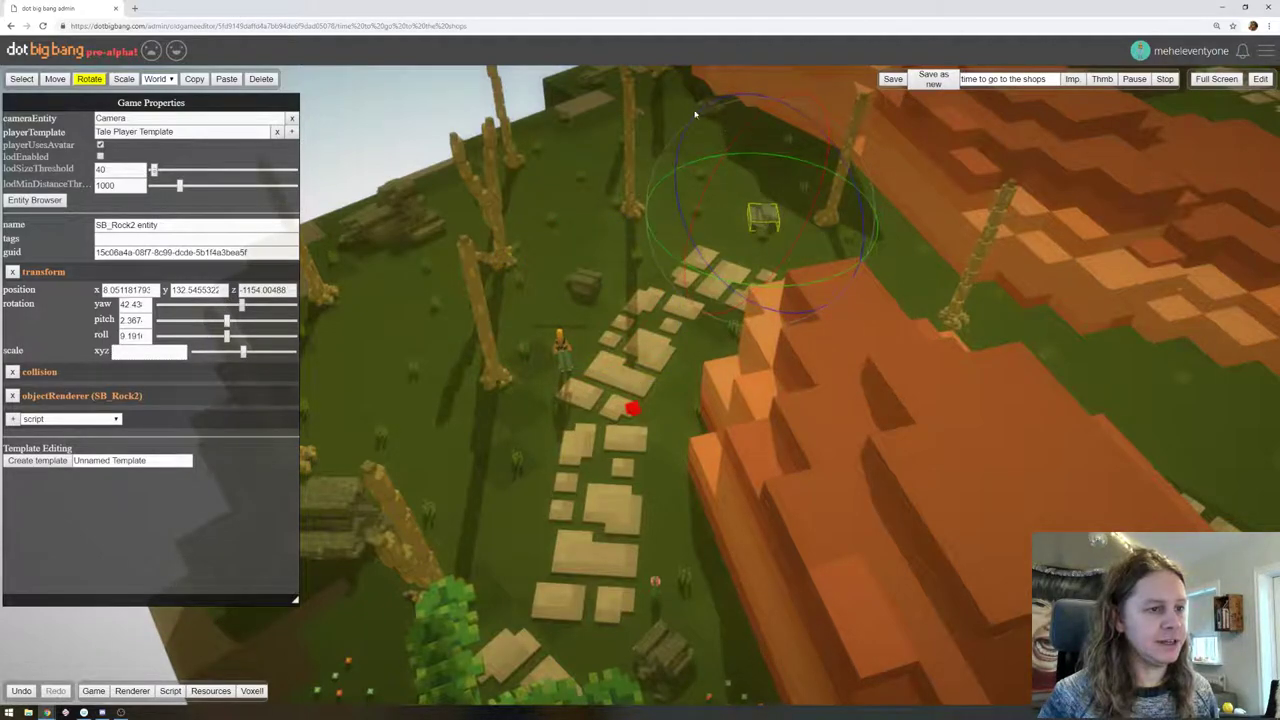
Rotate the SB_Rock2 rock at the island's far edge and turn the one near the orange cliff to a yaw of about 64.8
right_click_drag(696, 114, 625, 211)
left_click(540, 198)
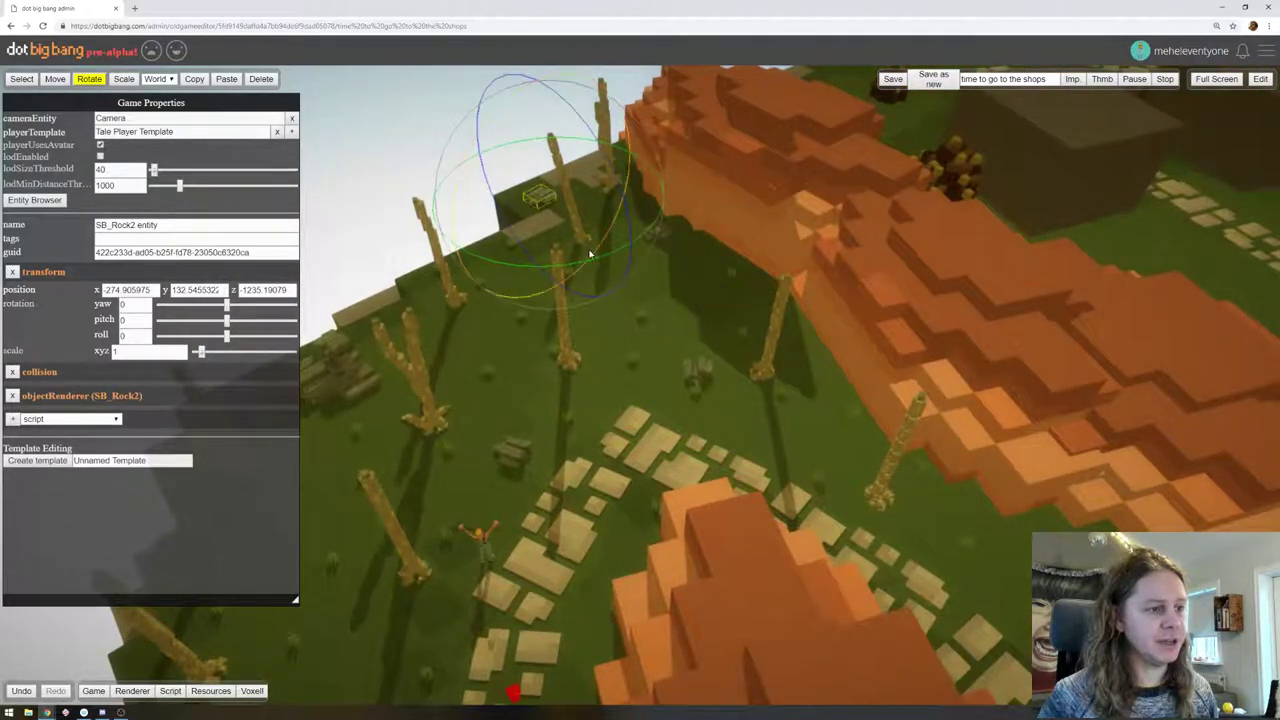
left_click(656, 232)
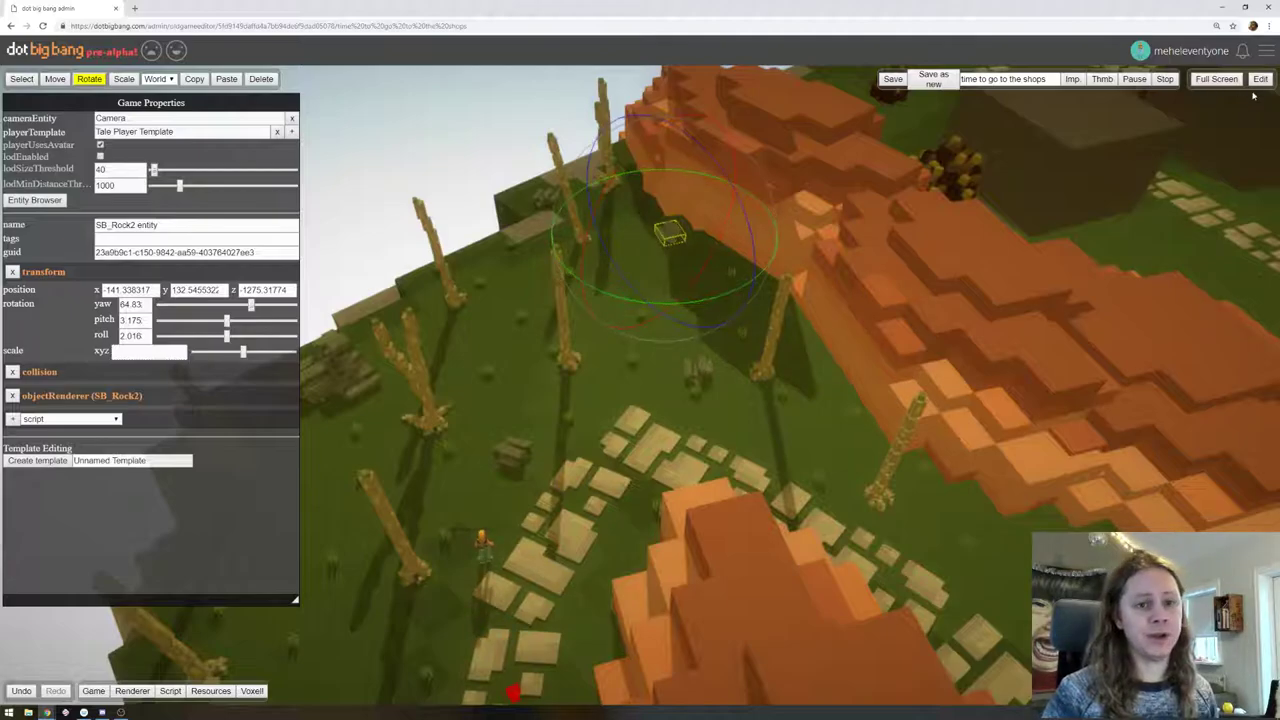
Play-test the scene to check the rotated rocks near the path's bend and the cliff, and return to editing
left_click(1258, 82)
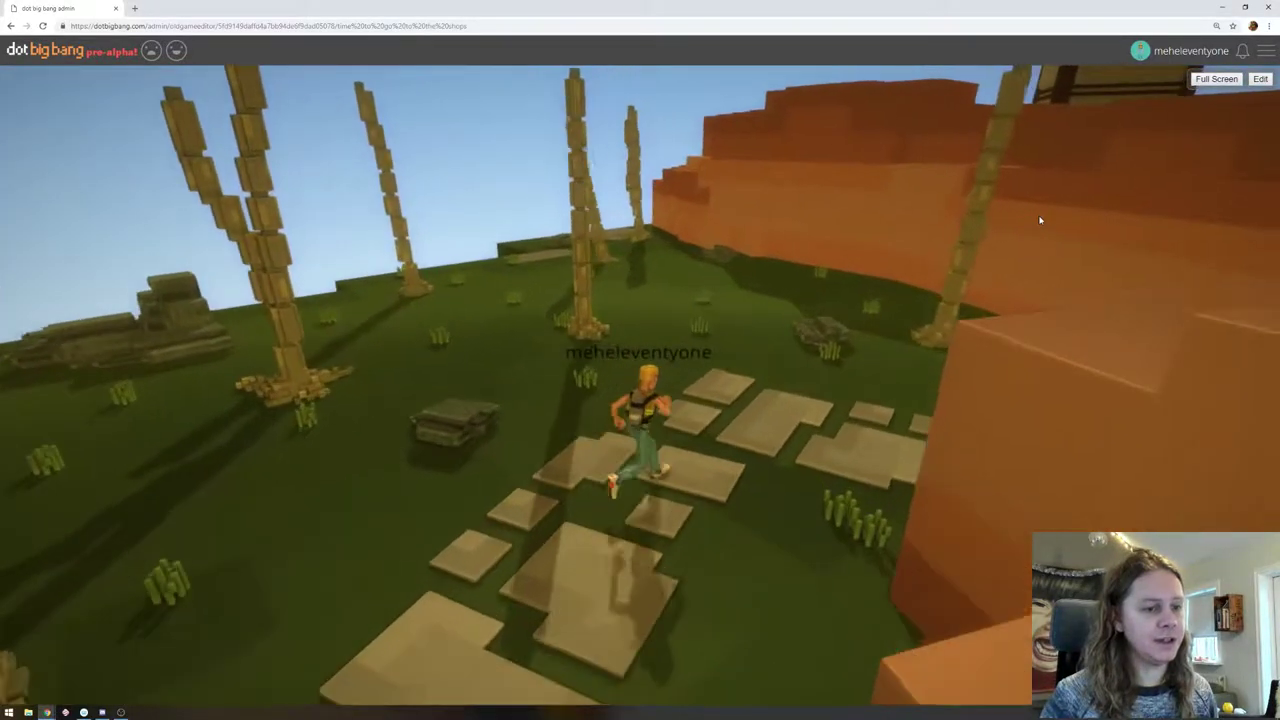
key("w")
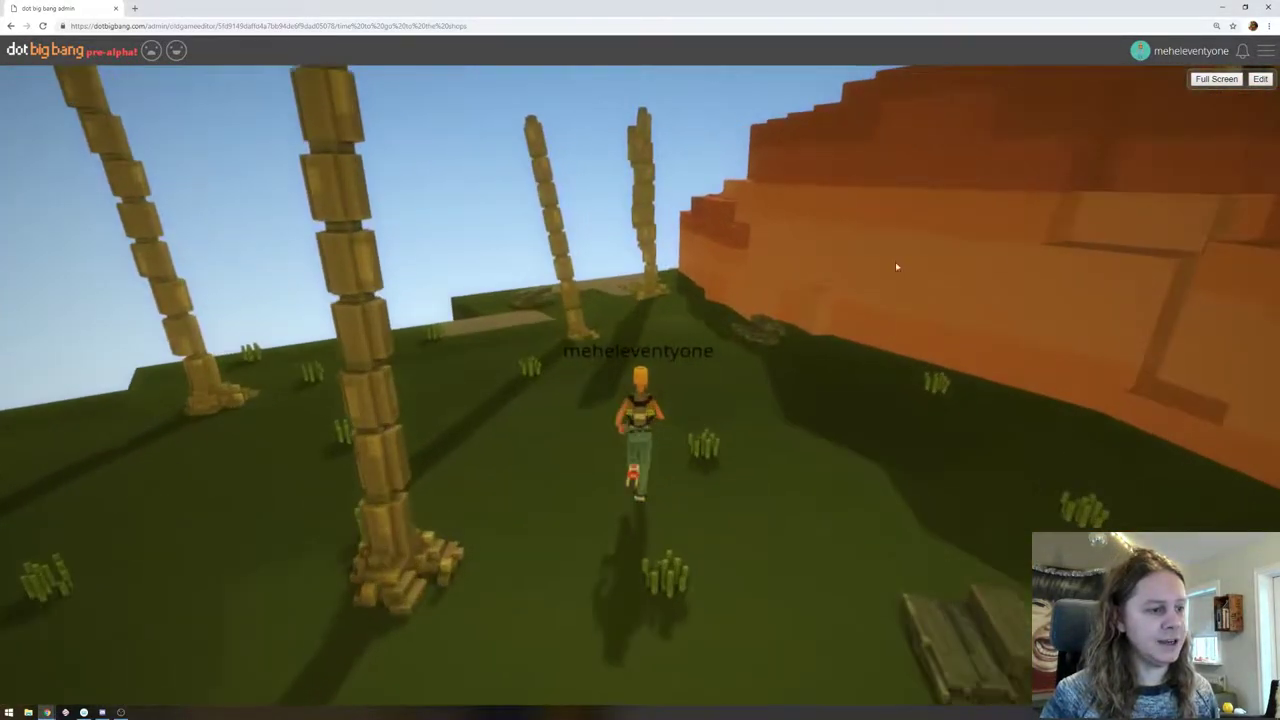
left_click(1262, 80)
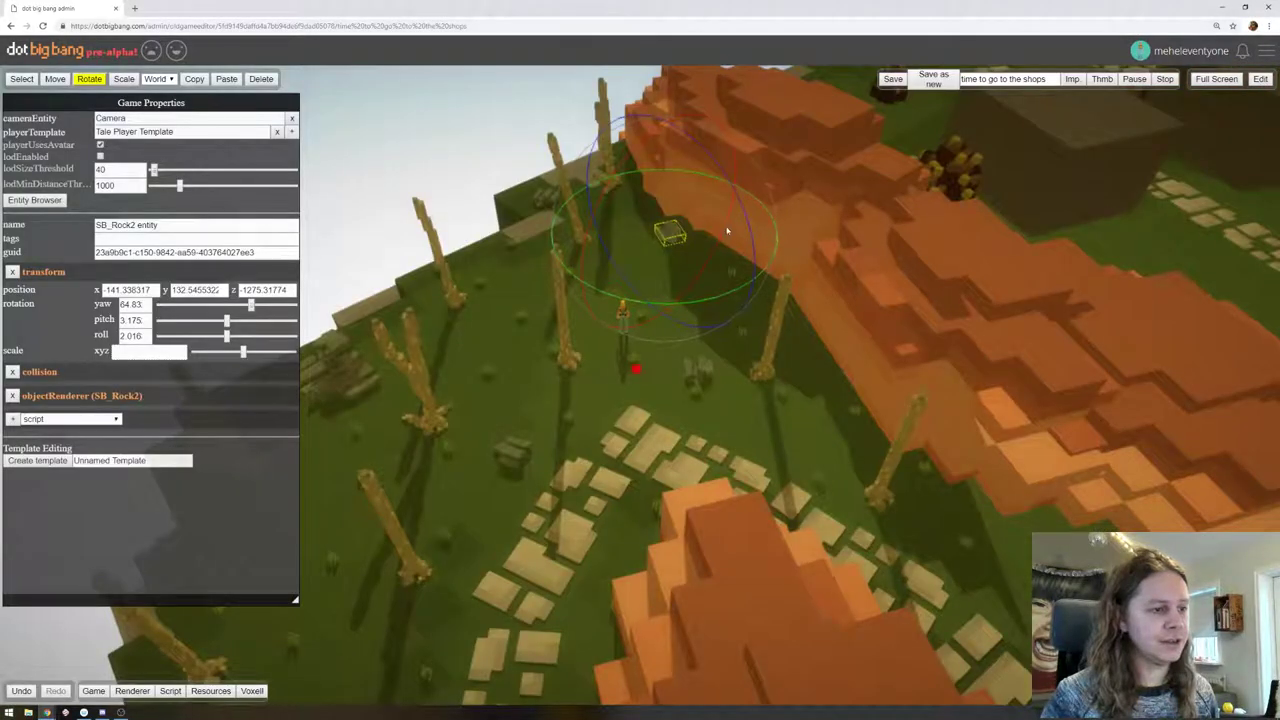
Lower the SB_Rock2 rock near the orange cliff to a y position of about 127.6 and the one past the path's bend to about 129.3
left_click(57, 79)
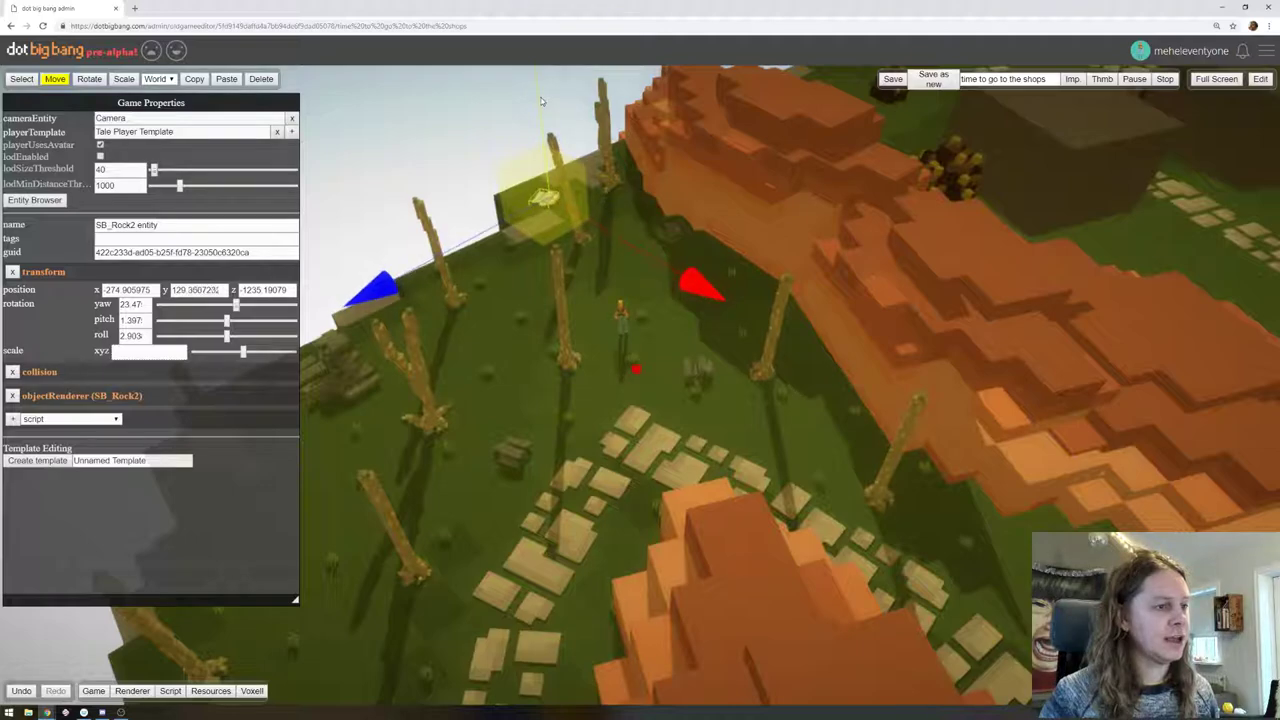
left_click(670, 228)
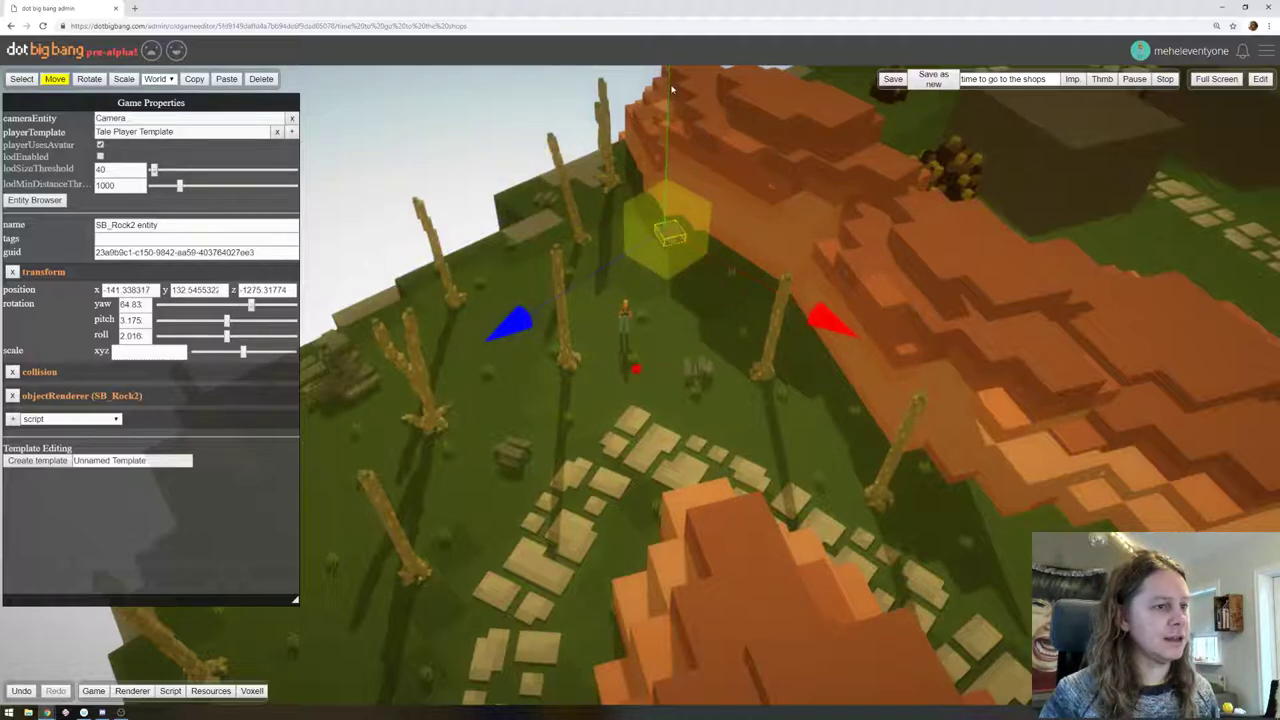
left_click_drag(669, 90, 661, 96)
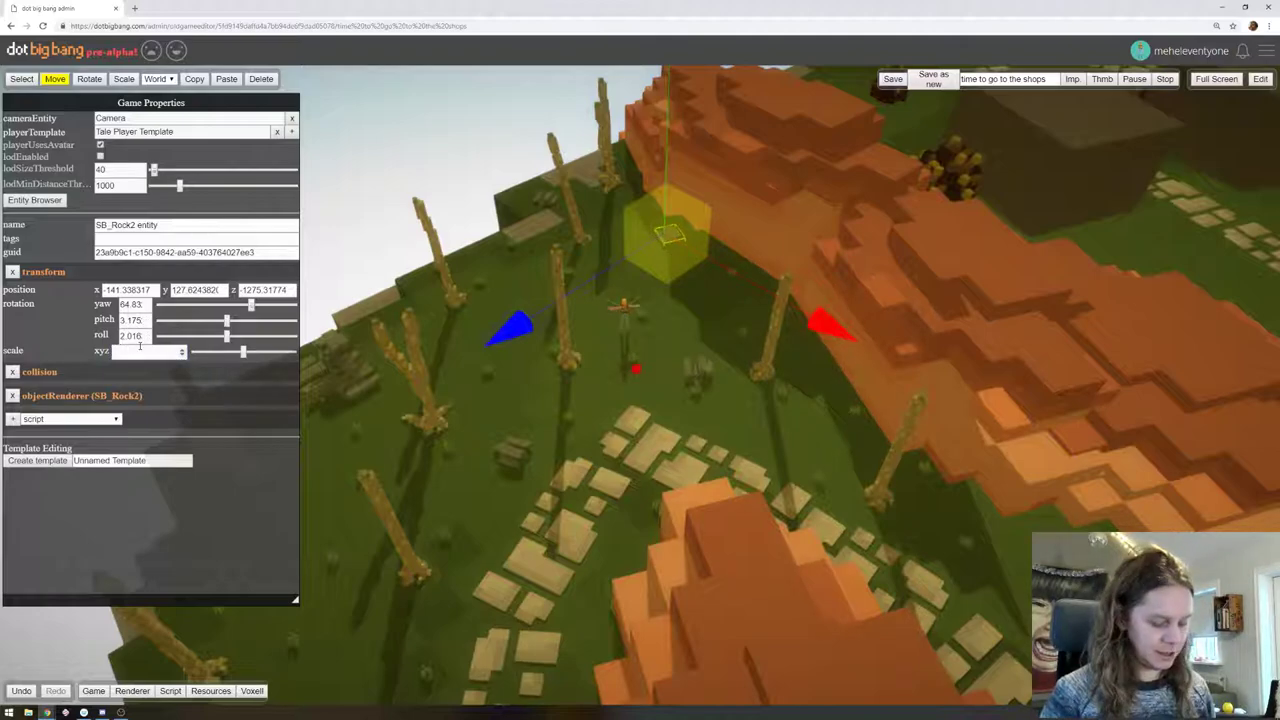
left_click(688, 373)
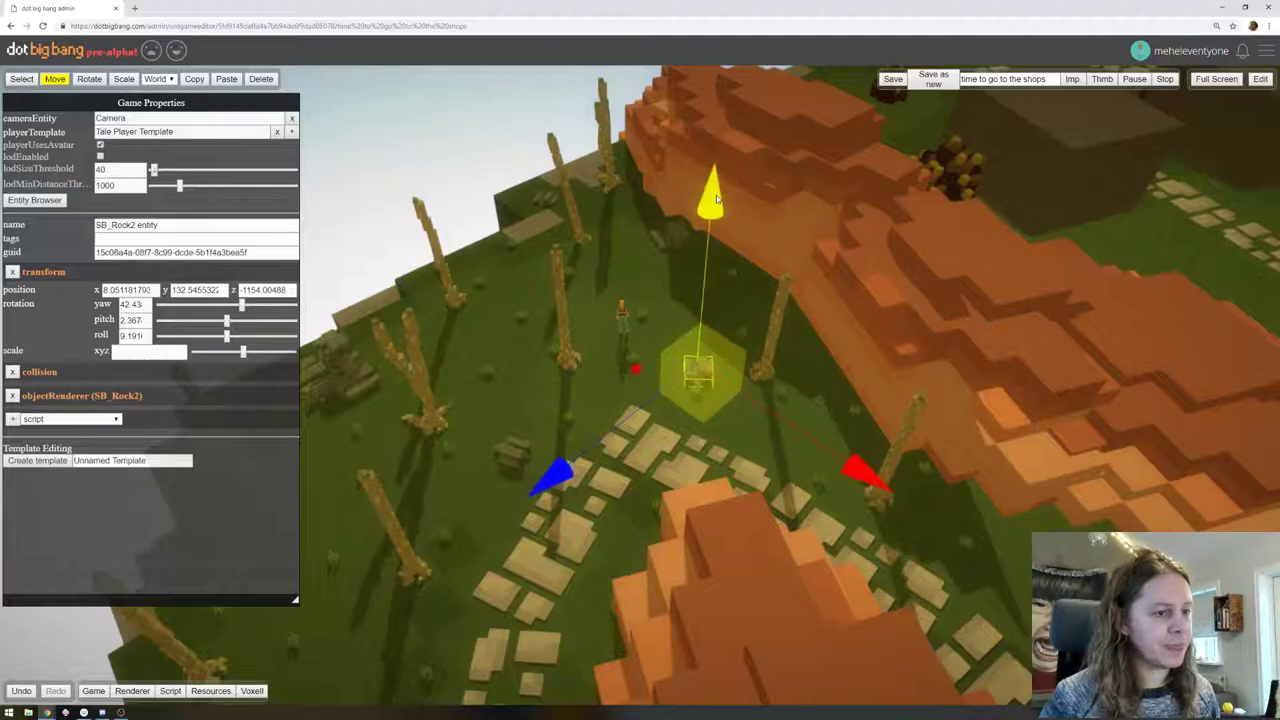
left_click_drag(716, 198, 717, 203)
Play-test the scene and walk the stone path to the flower beds, examining the lowered rocks and the spread of palm trunks
left_click(1250, 82)
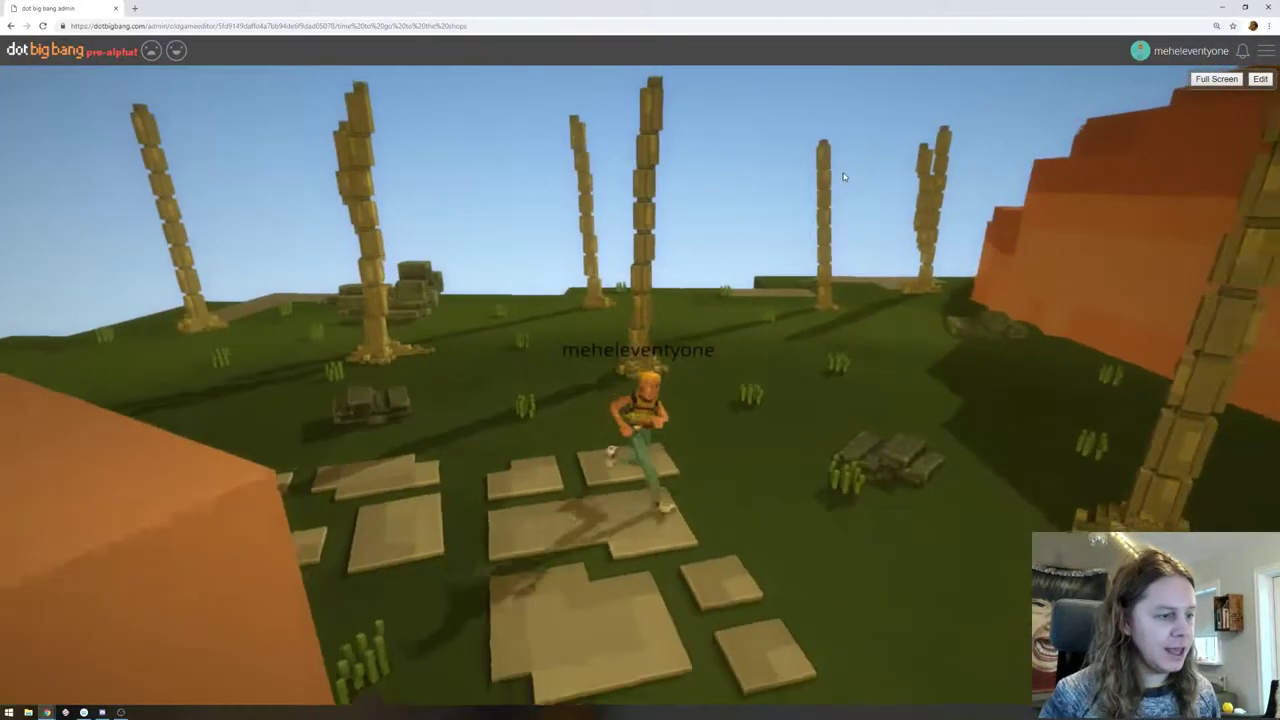
left_click_drag(844, 177, 1066, 188)
key("w")
left_click_drag(757, 234, 783, 206)
key("w")
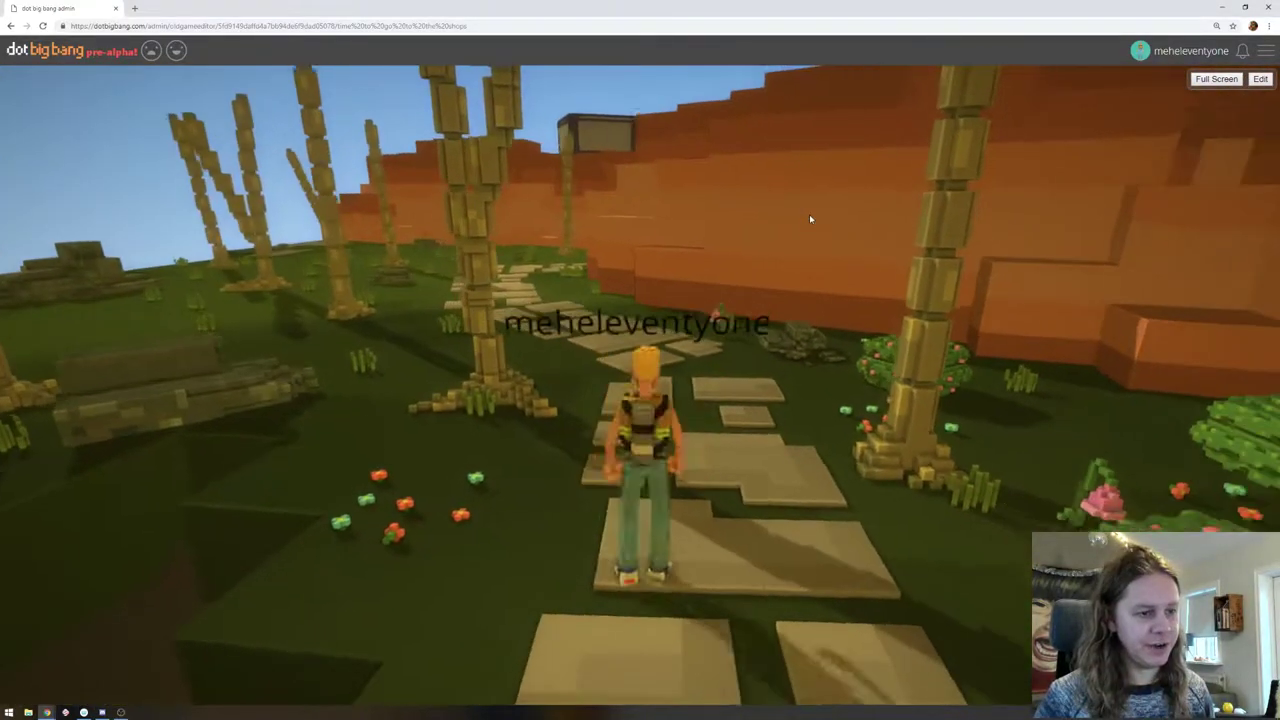
key("s")
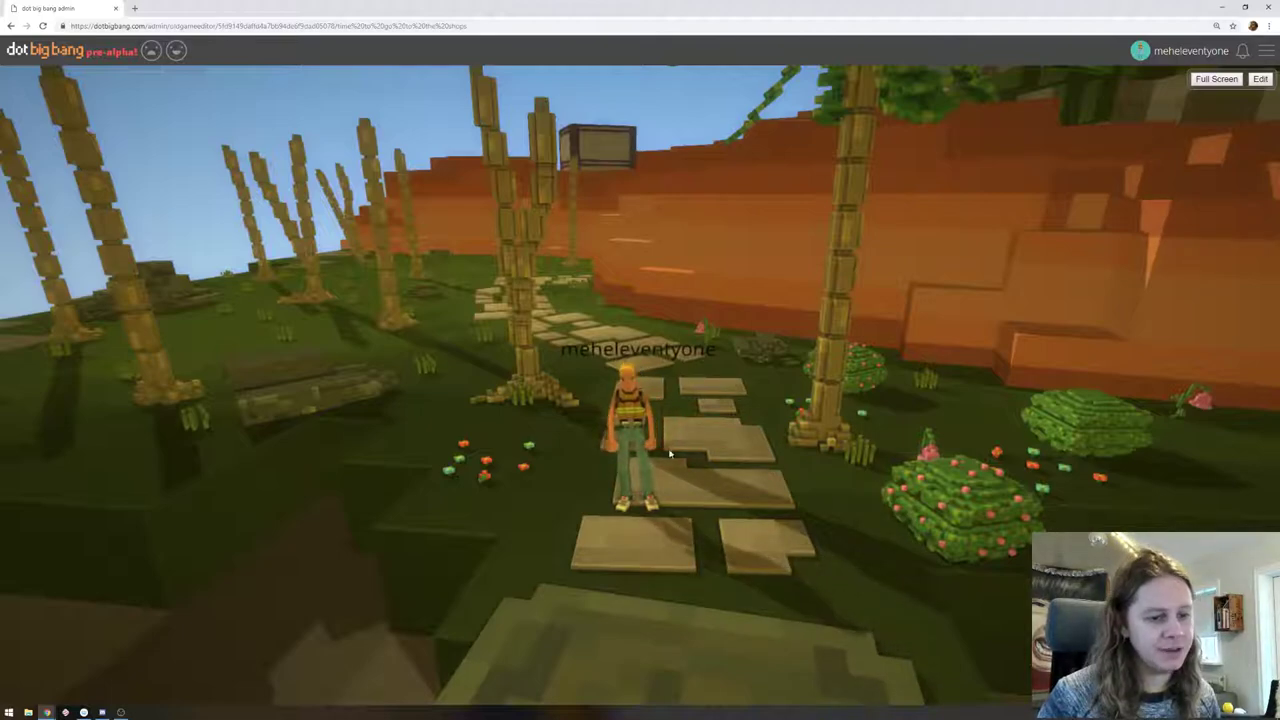
key("d")
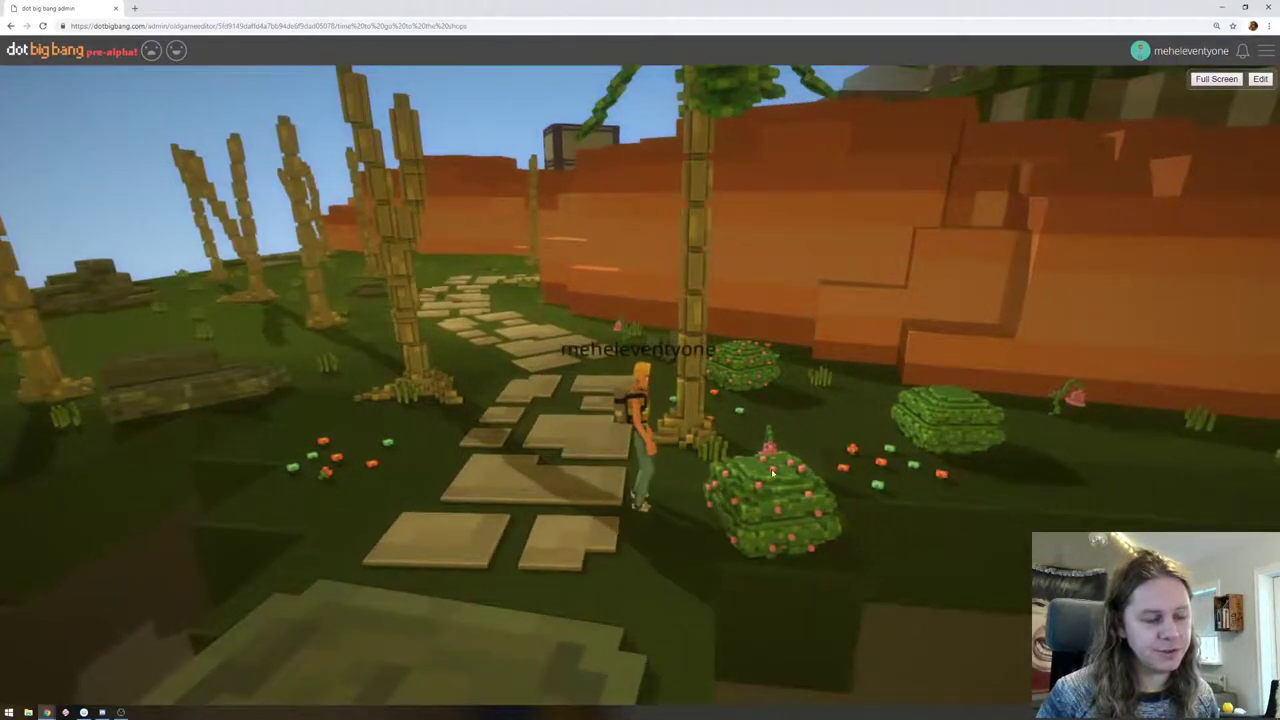
left_click_drag(781, 475, 844, 404)
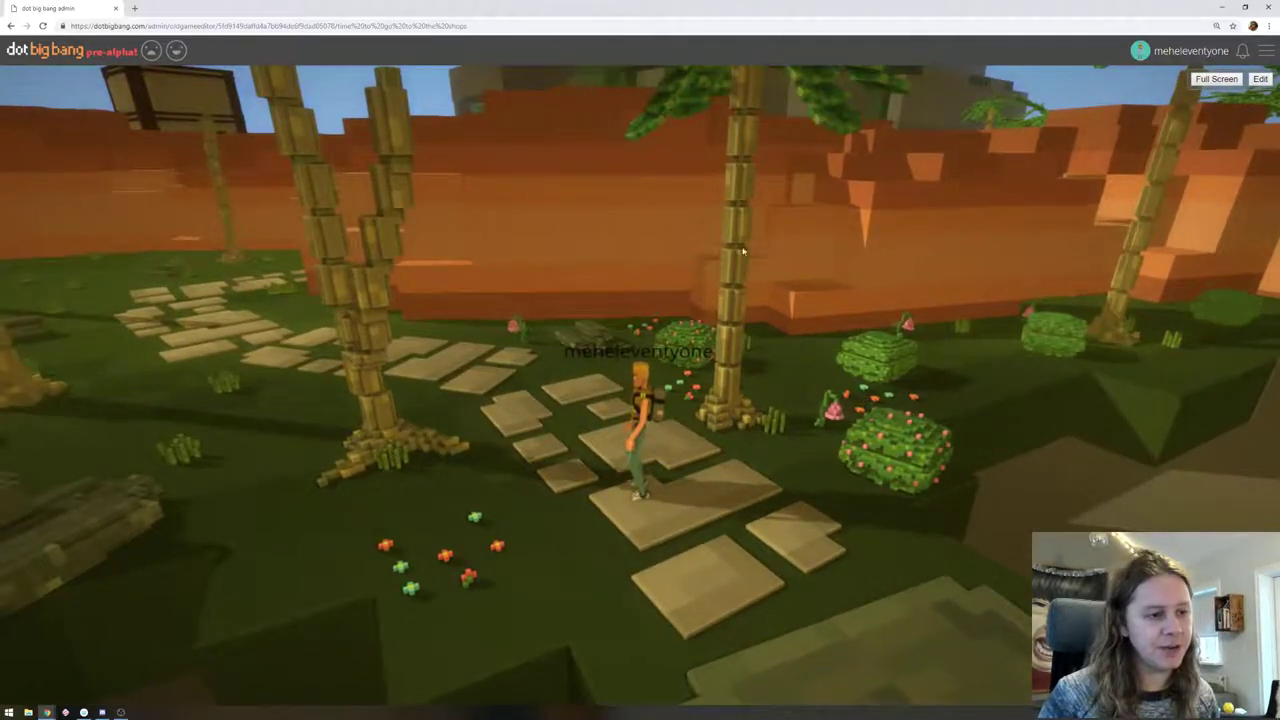
left_click_drag(743, 251, 868, 209)
key("s")
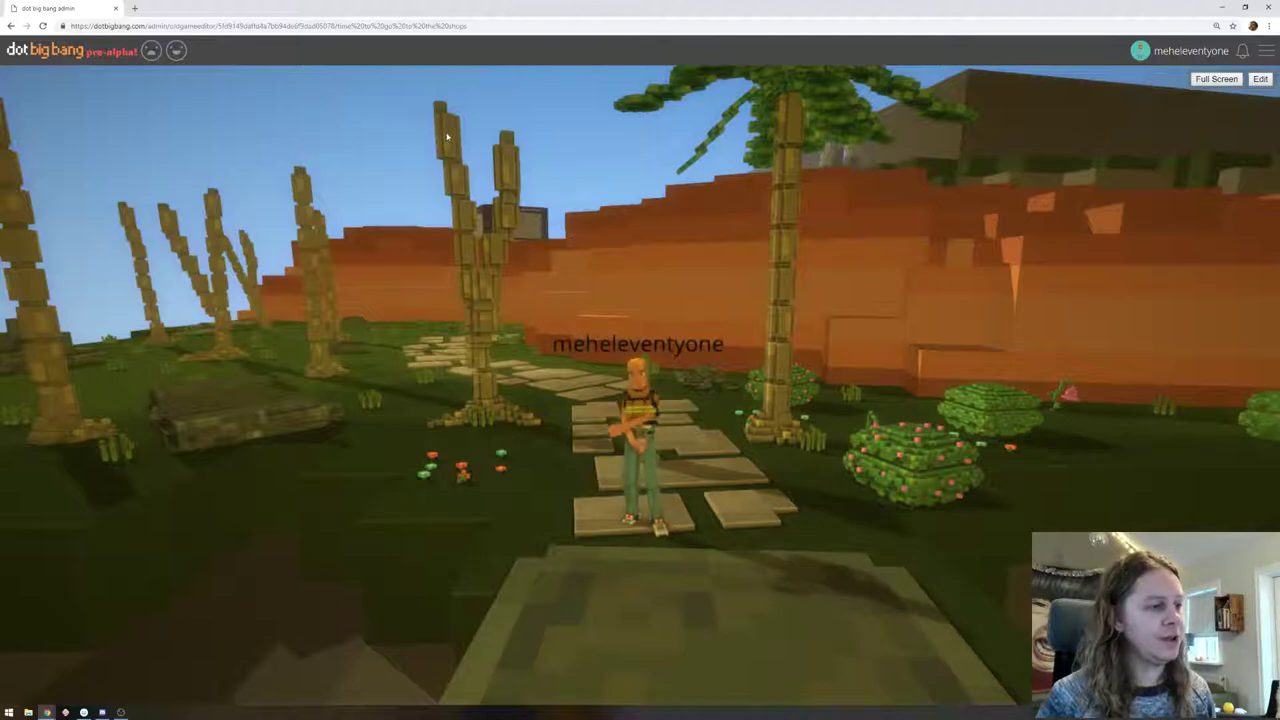
Run the character past the flowering bushes along the orange cliff and back to the path's bend to inspect the surroundings
key("w")
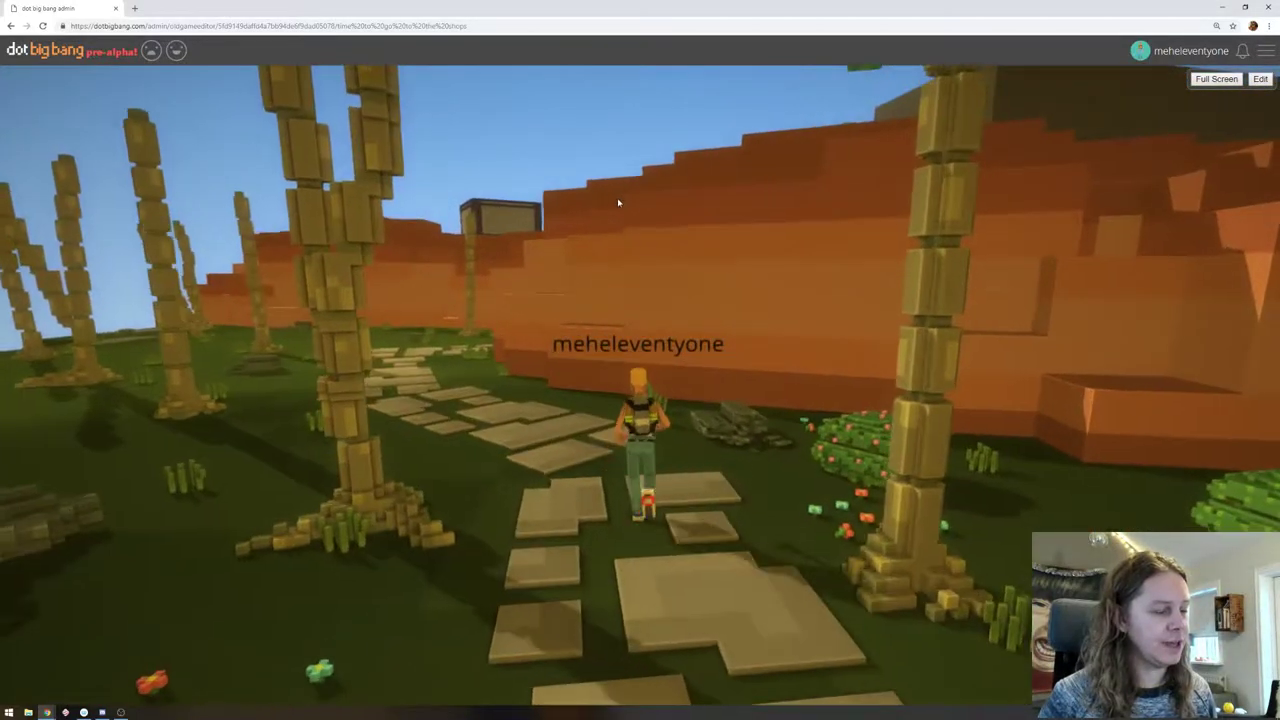
left_click_drag(617, 203, 942, 237)
key("d")
key("w")
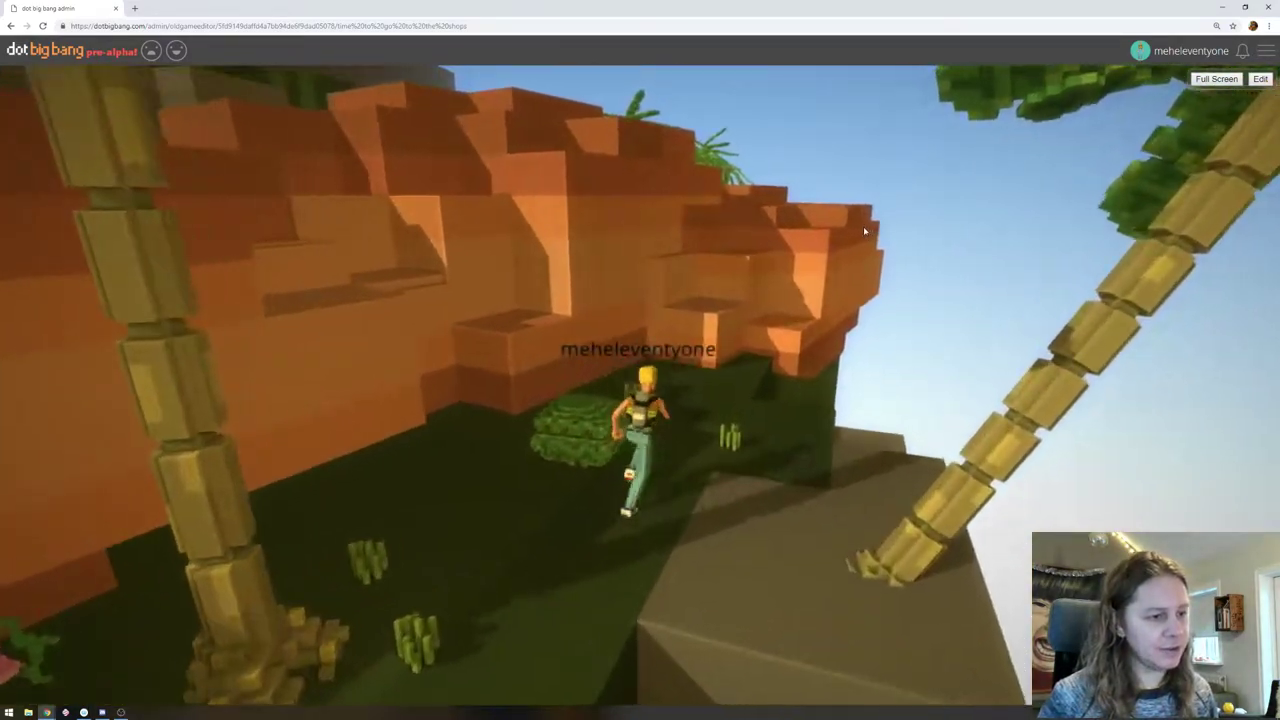
left_click_drag(863, 226, 222, 184)
left_click_drag(607, 209, 868, 270)
key("w")
key("d")
key("space")
key("w")
key("space")
key("space")
key("w")
key("w")
key("space")
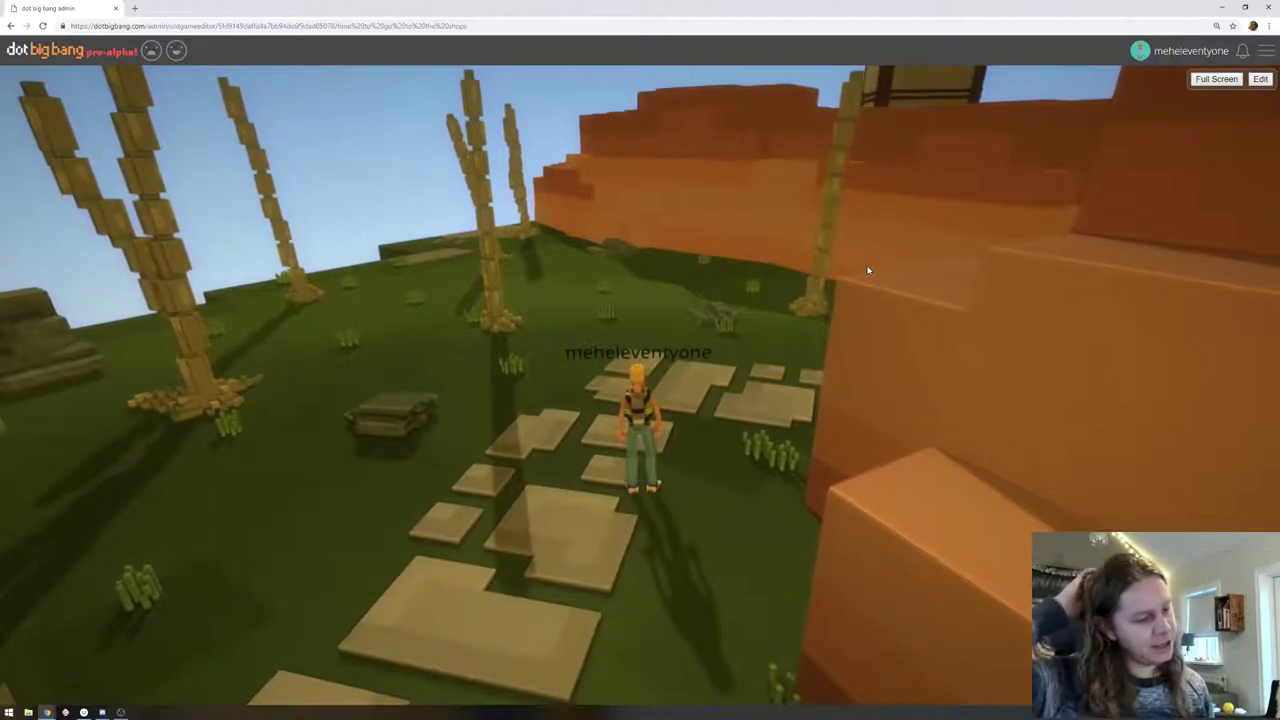
Walk the character from the path's bend across the grass to the path's start, examining the trunks and rocks along the island's edge
key("w")
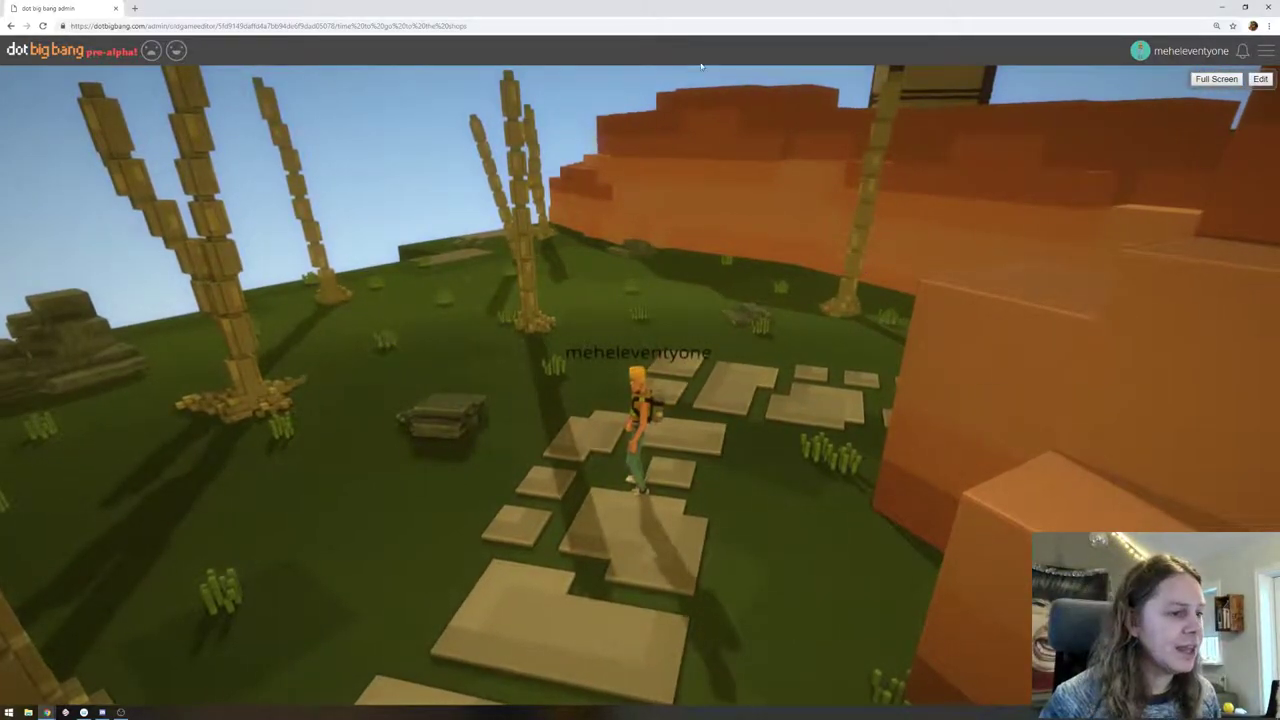
left_click_drag(701, 66, 520, 208)
key("a")
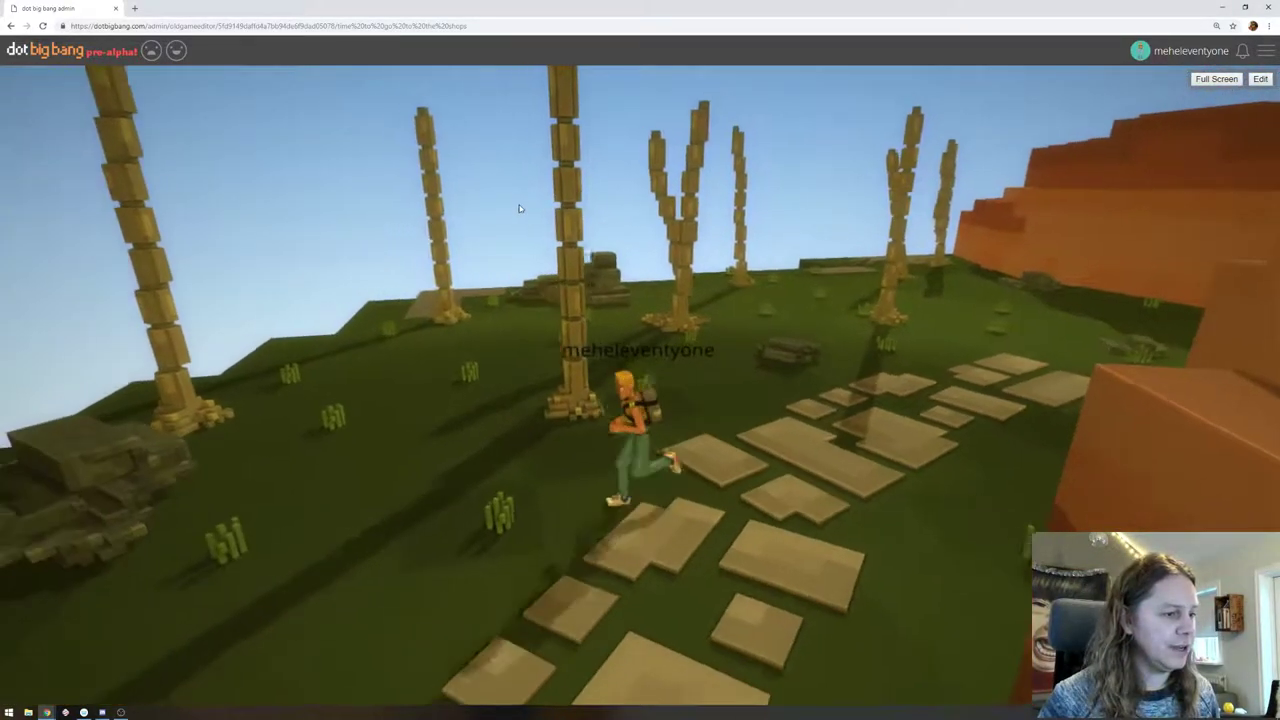
key("w")
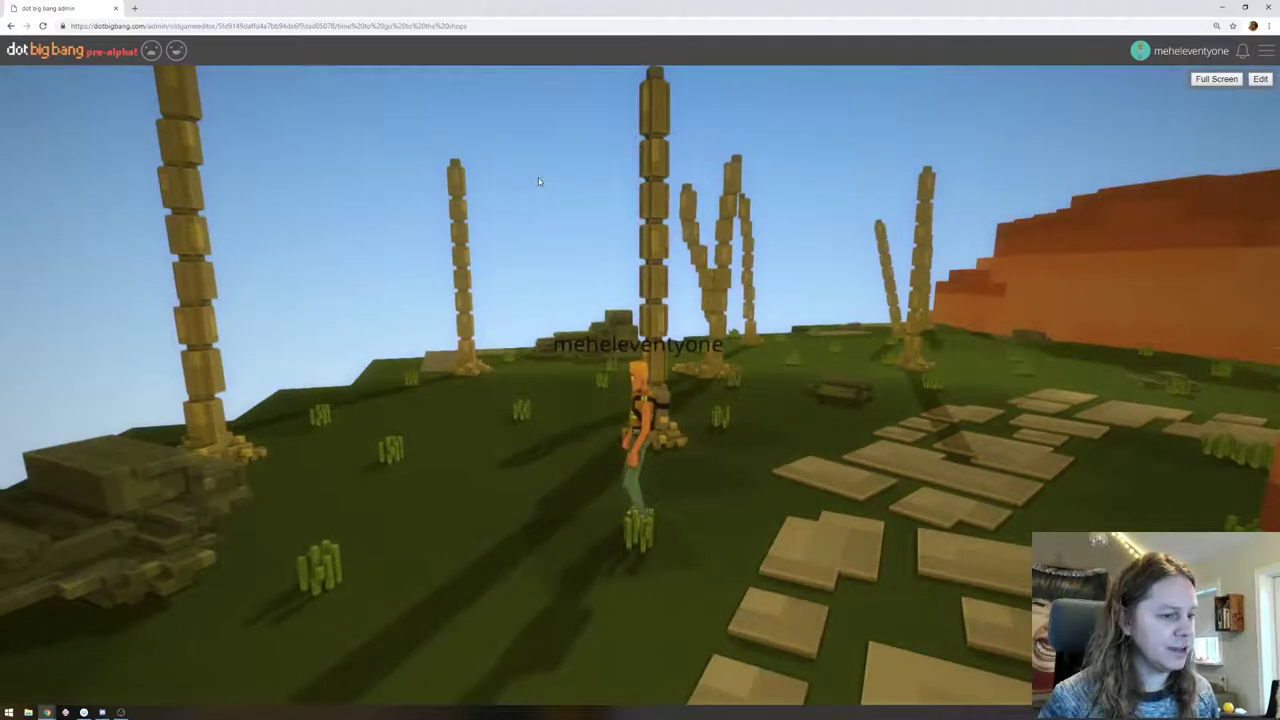
key("s")
key("a")
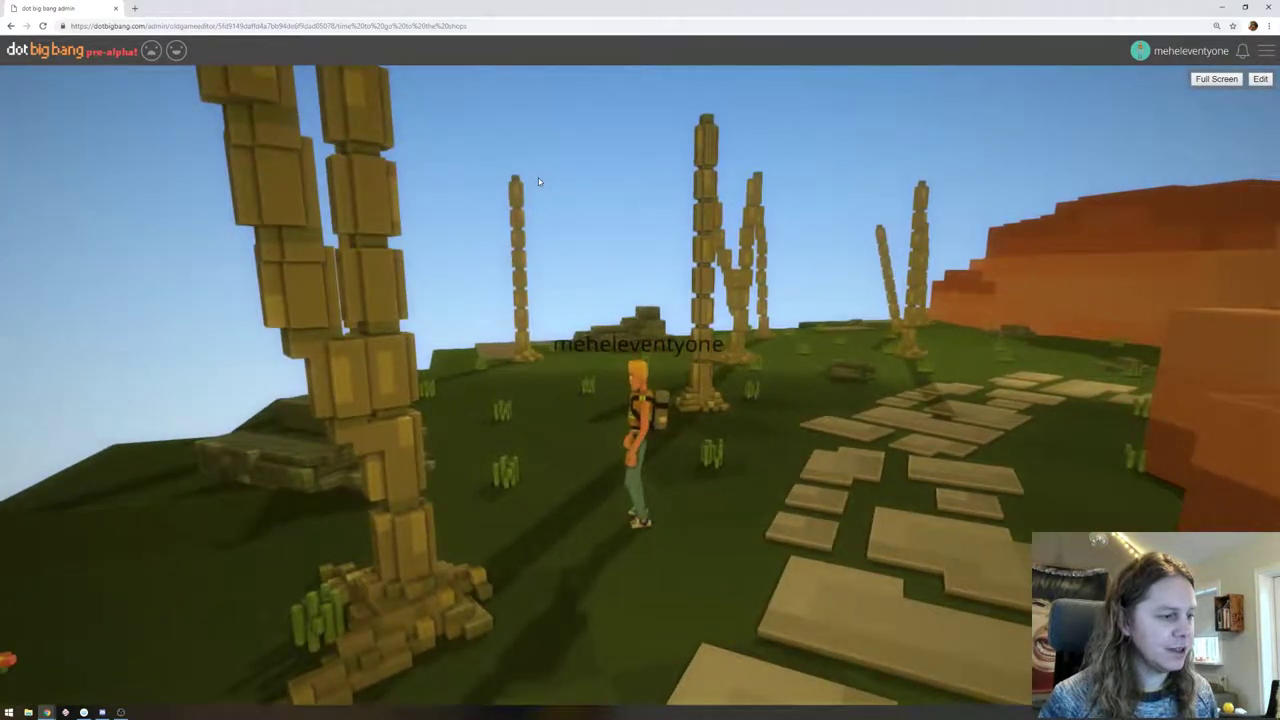
key("s")
key("a")
key("w")
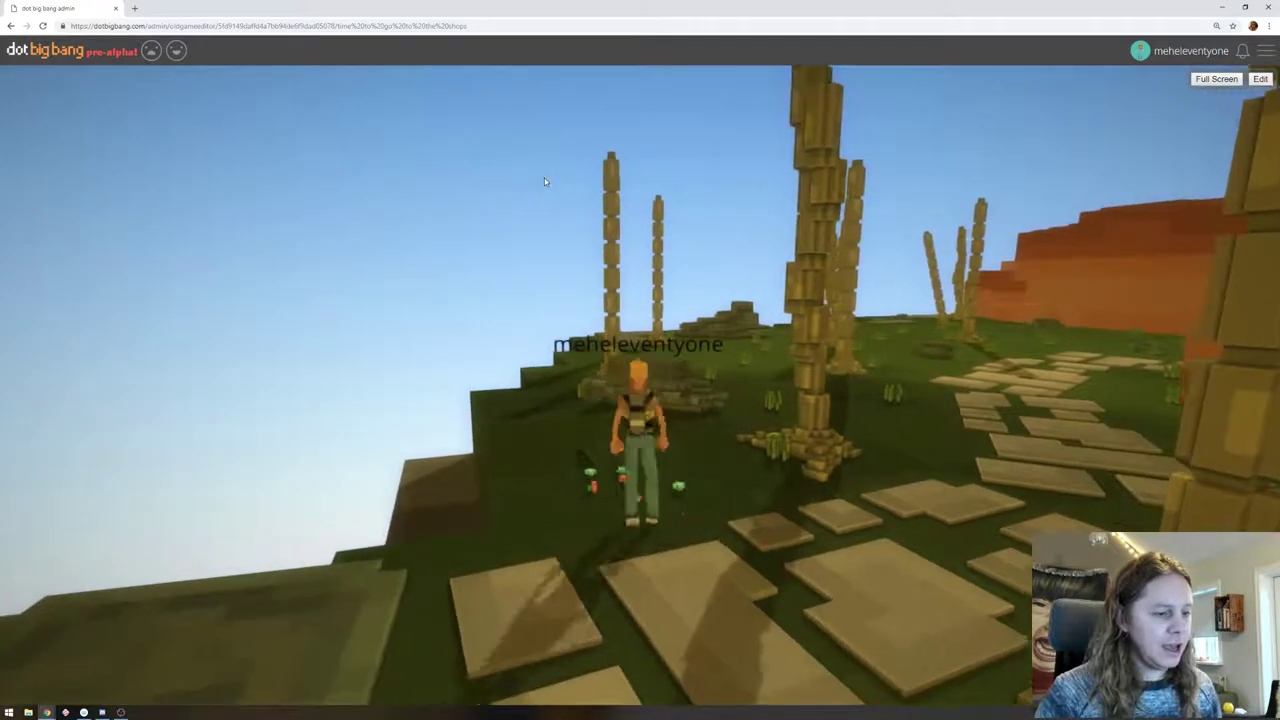
key("a")
key("s")
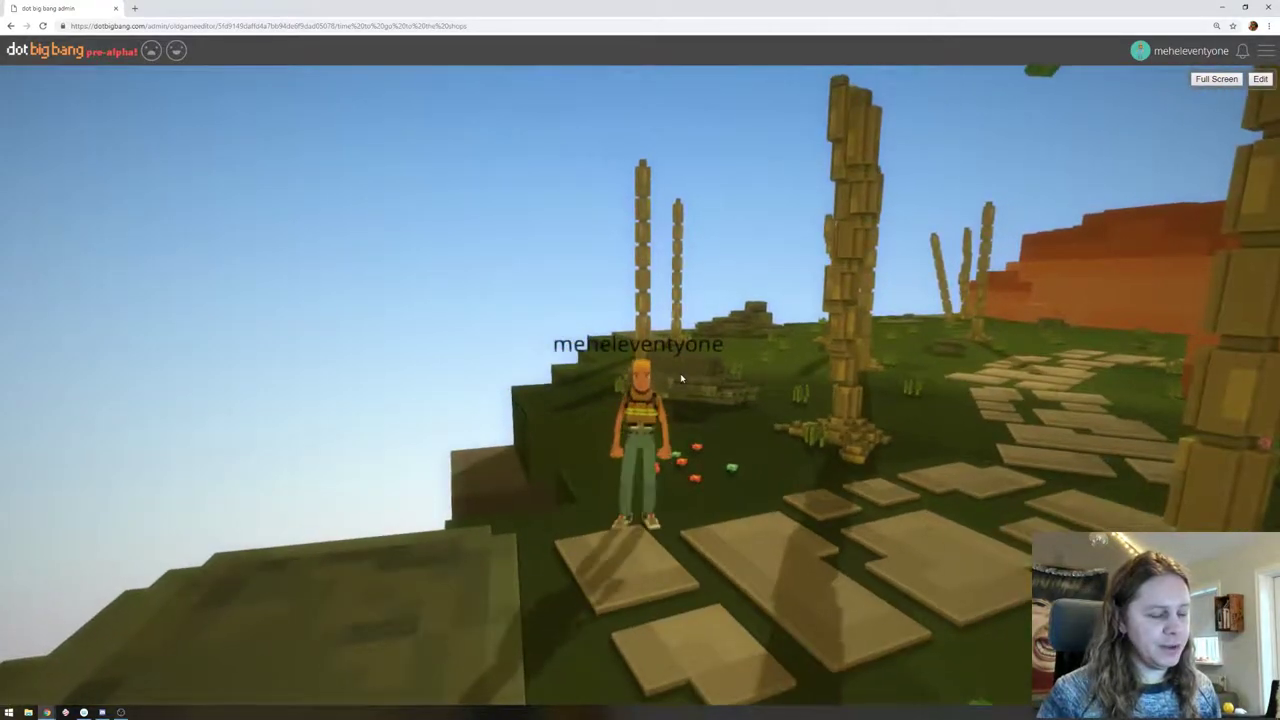
Walk around the forked trunk and the large rock near the path's start to examine the layout from several angles
left_click_drag(782, 345, 592, 538)
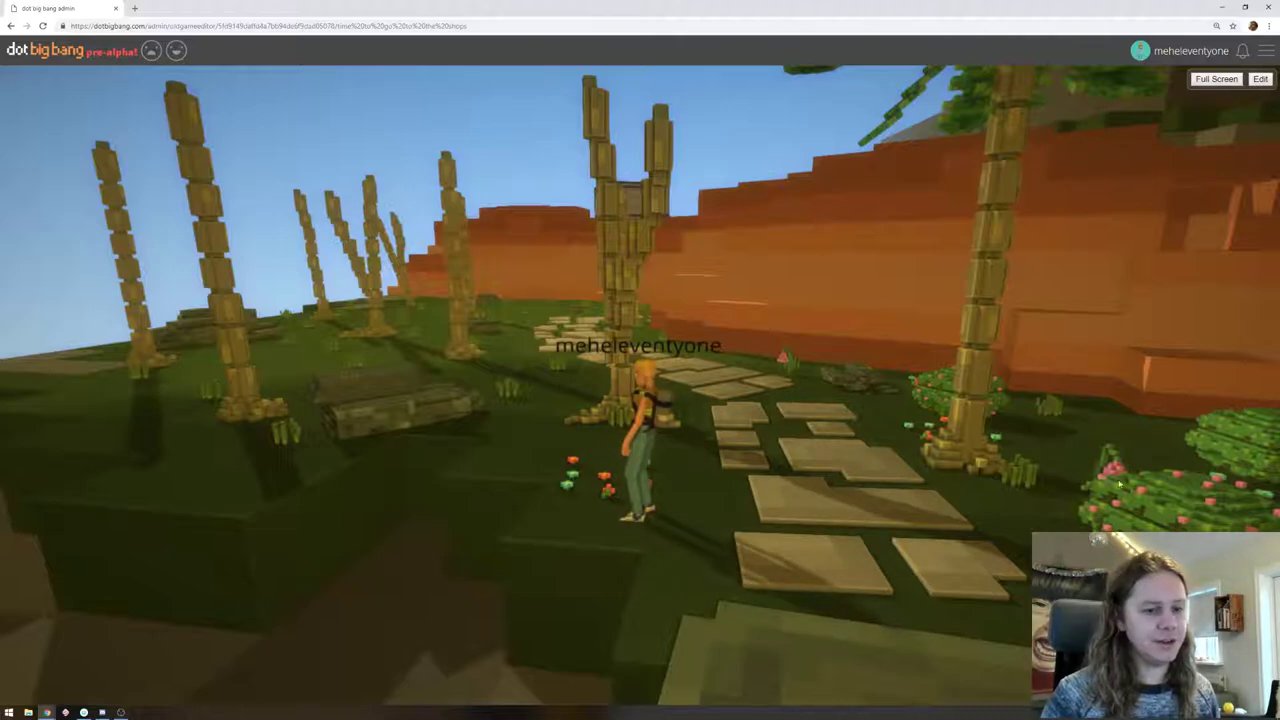
key("w")
key("a")
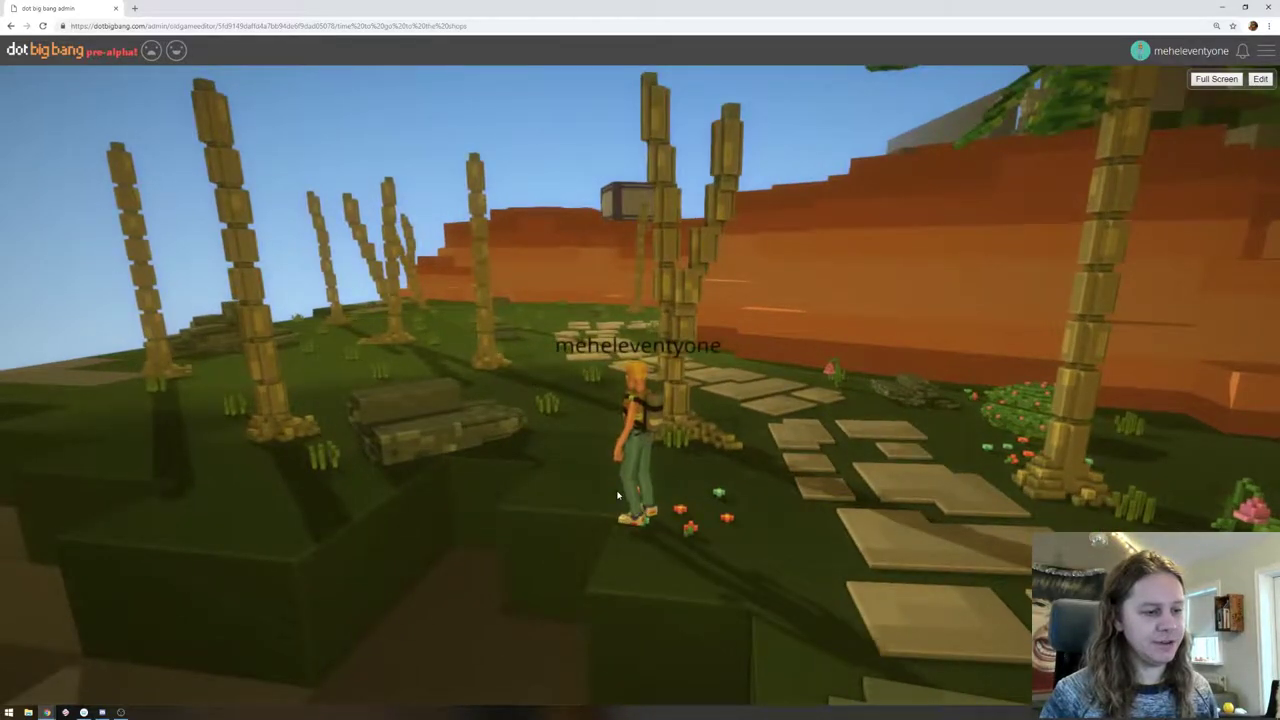
key("d")
key("s")
key("w")
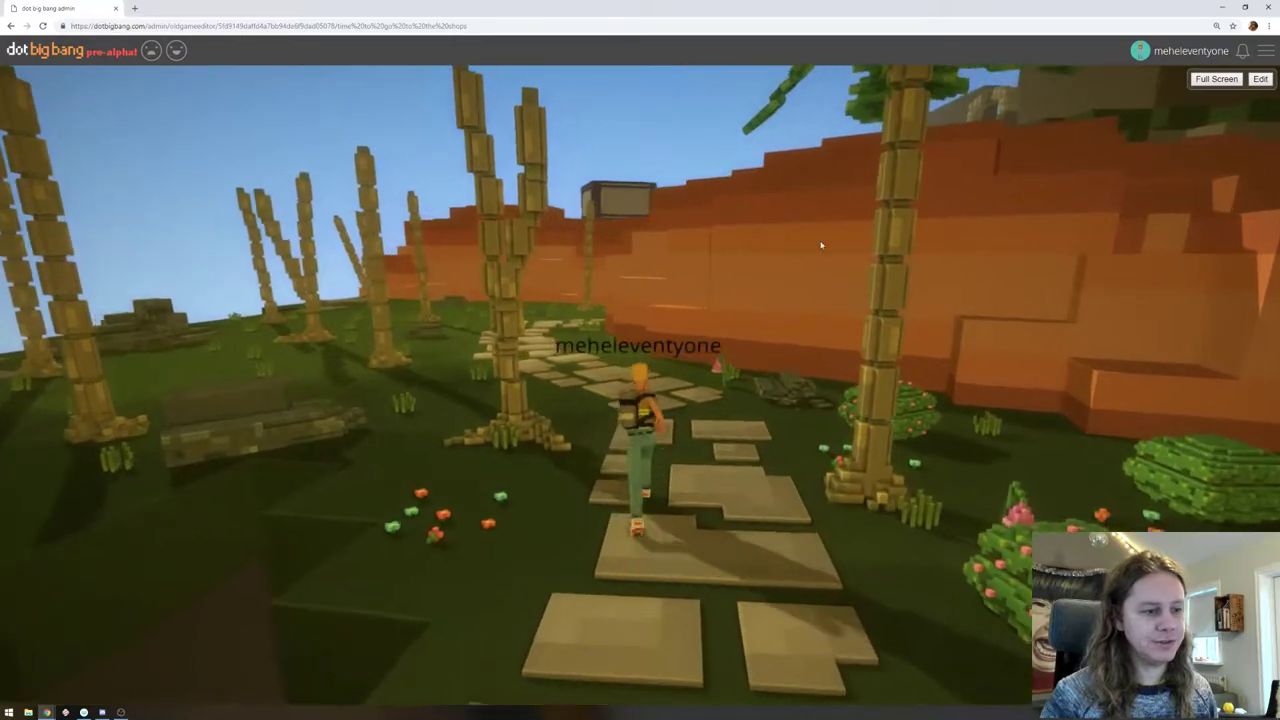
left_click_drag(820, 244, 643, 243)
key("d")
key("w")
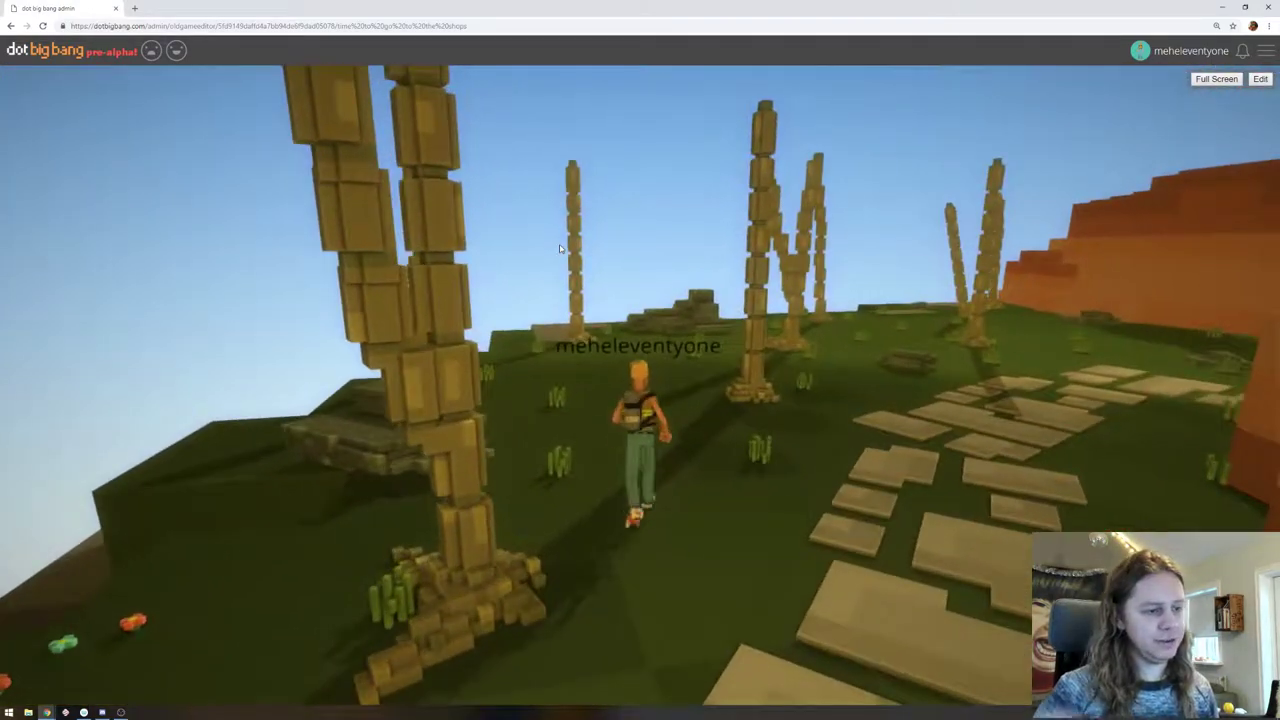
key("w")
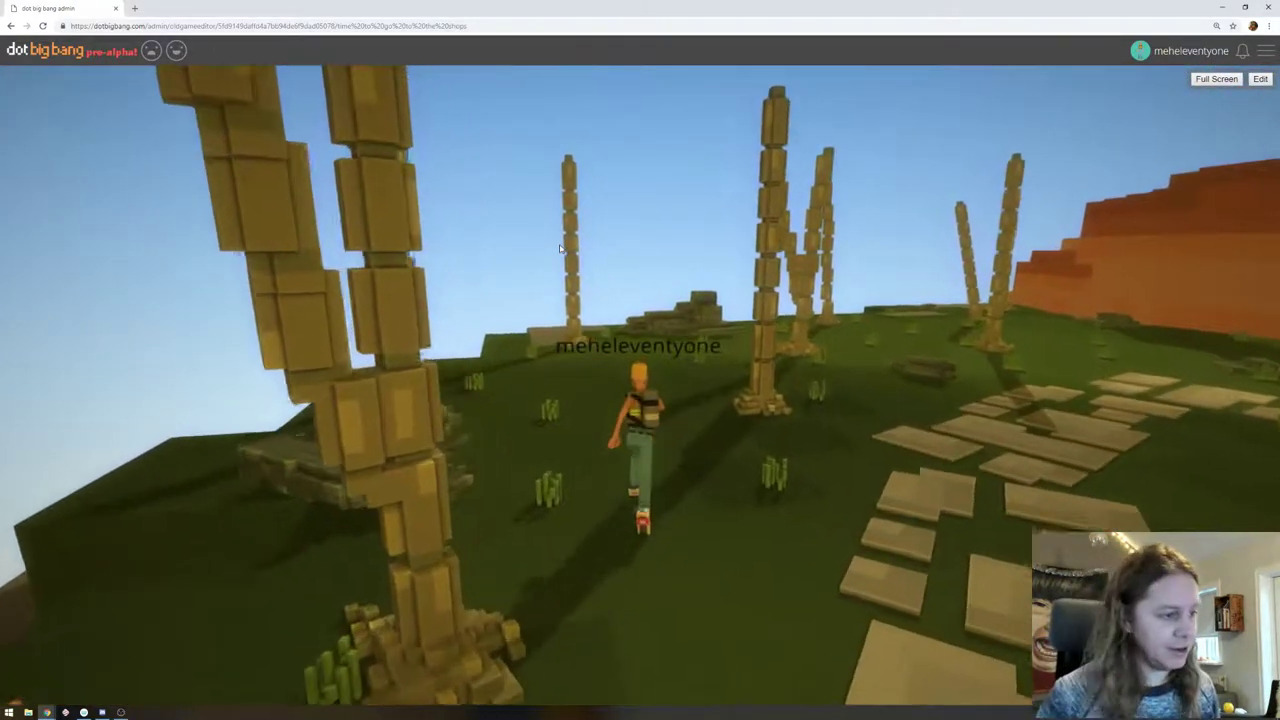
key("a")
key("d")
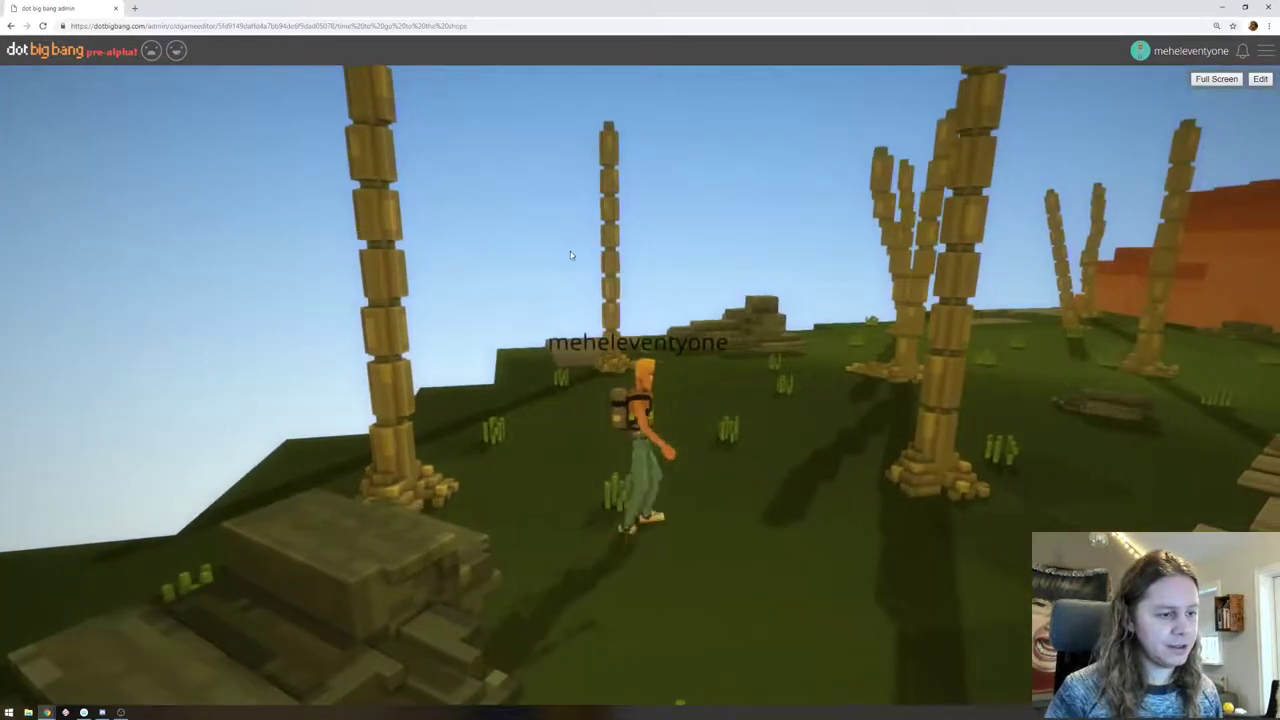
key("s")
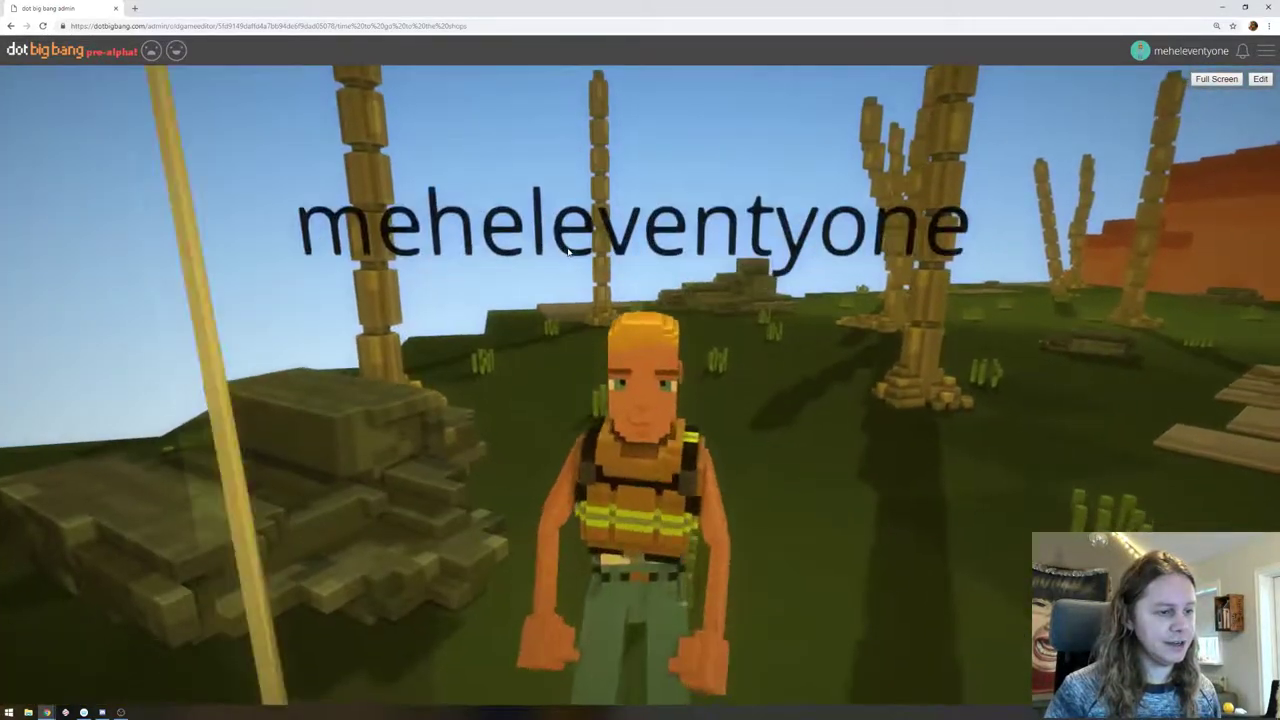
key("s")
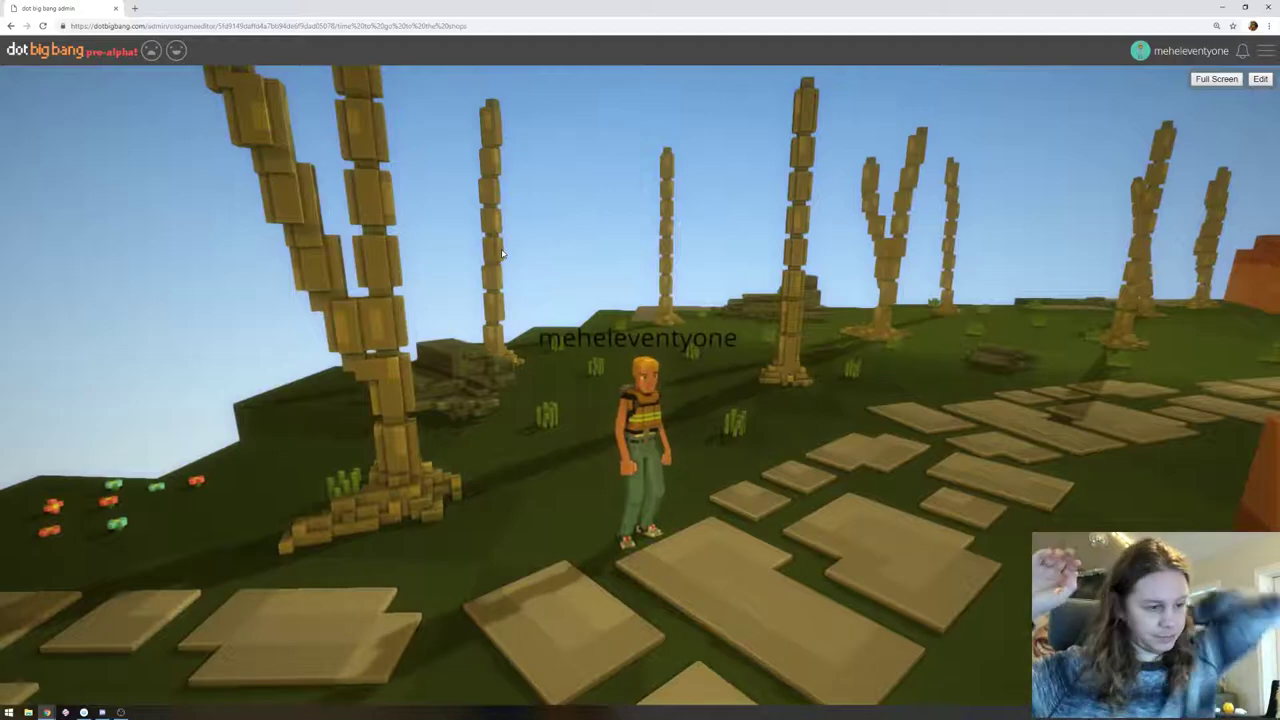
Walk the path from its bend toward the pirate airship to check the view, and return to editing
key("w")
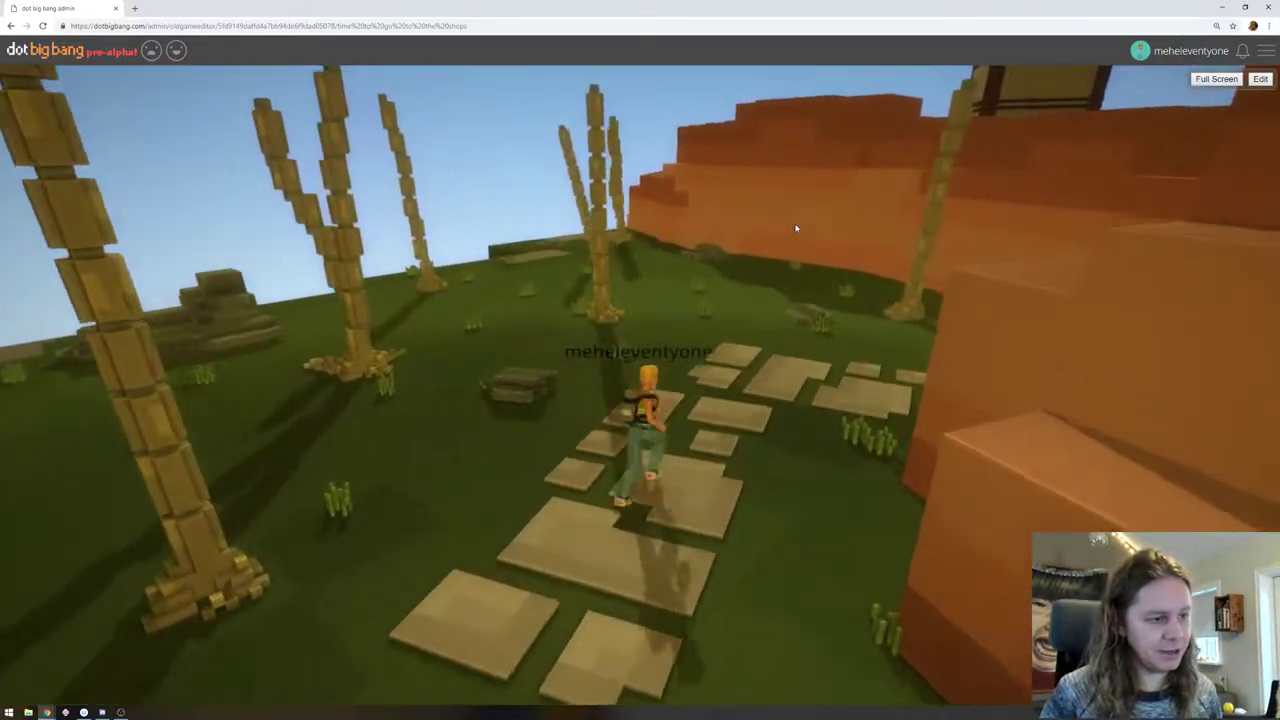
left_click_drag(797, 229, 547, 234)
key("s")
key("w")
key("w")
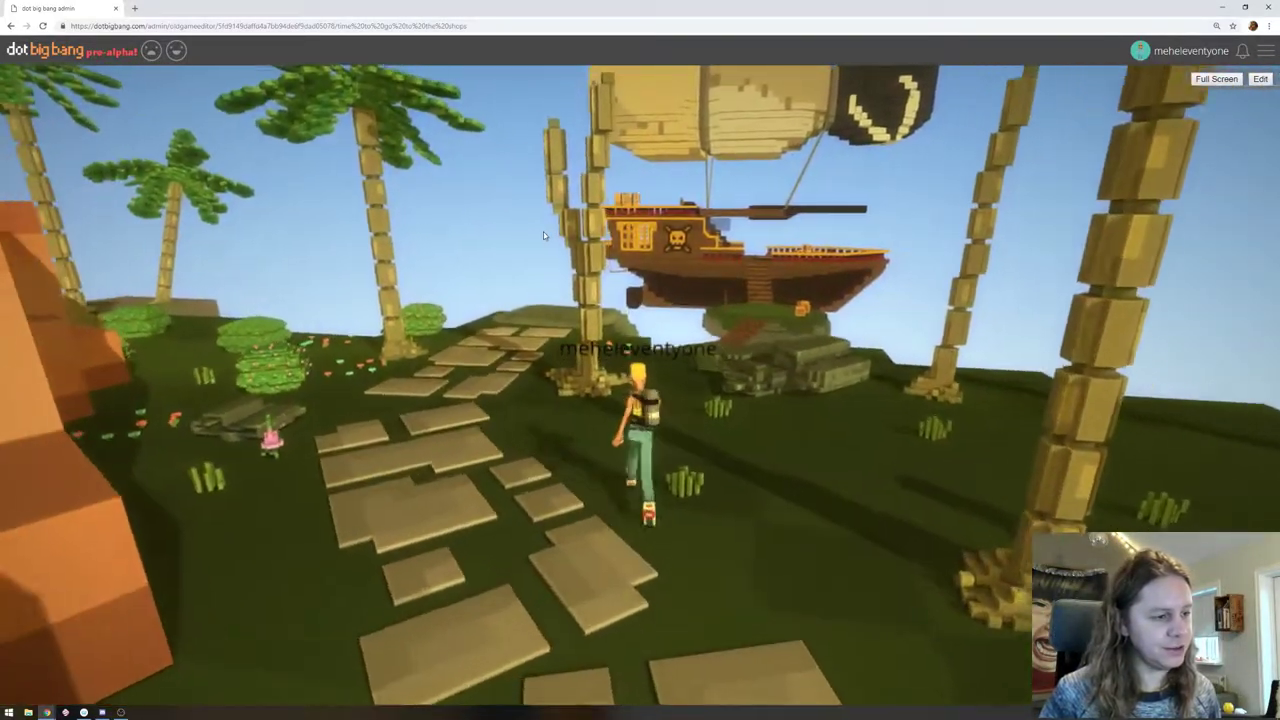
key("a")
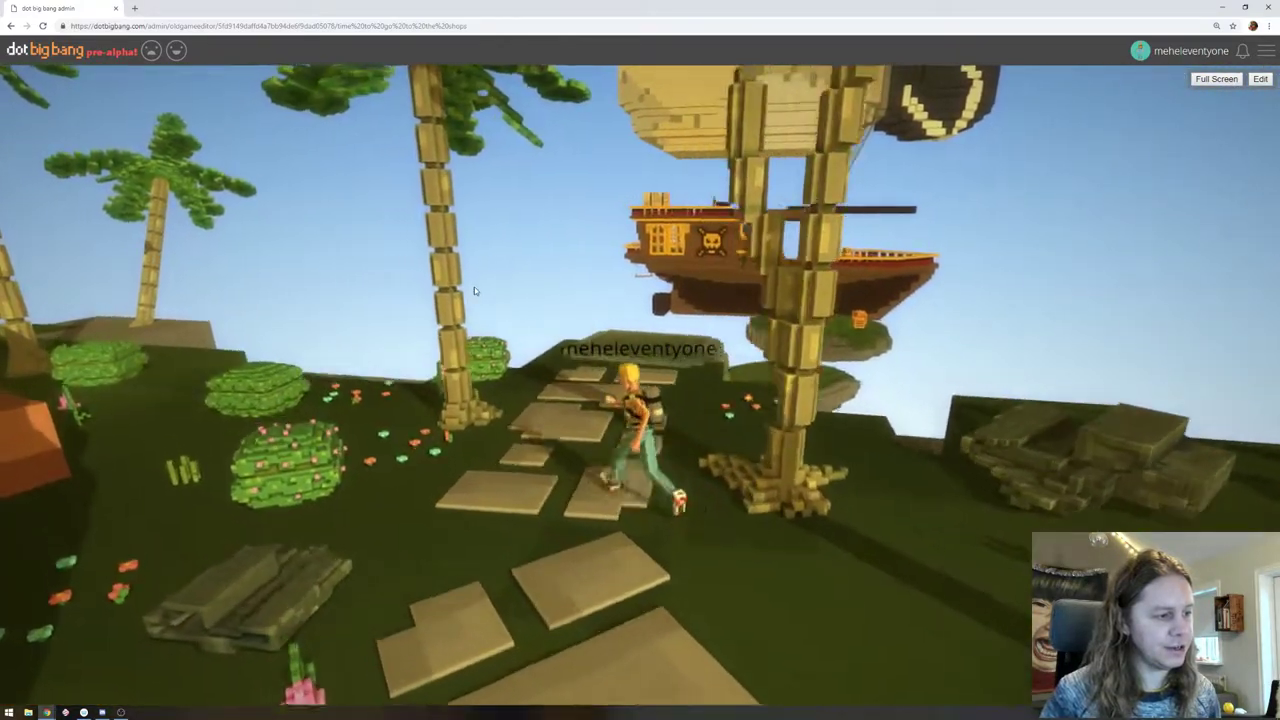
key("w")
left_click_drag(474, 291, 1104, 299)
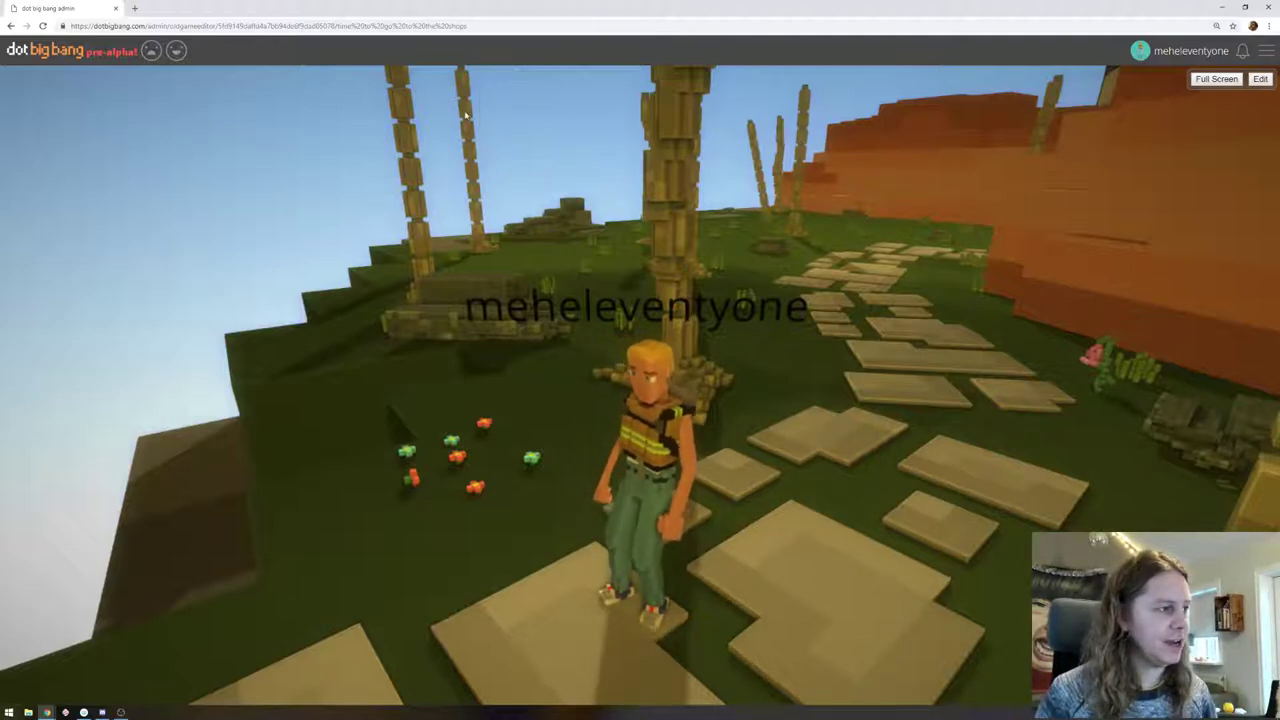
left_click(1259, 80)
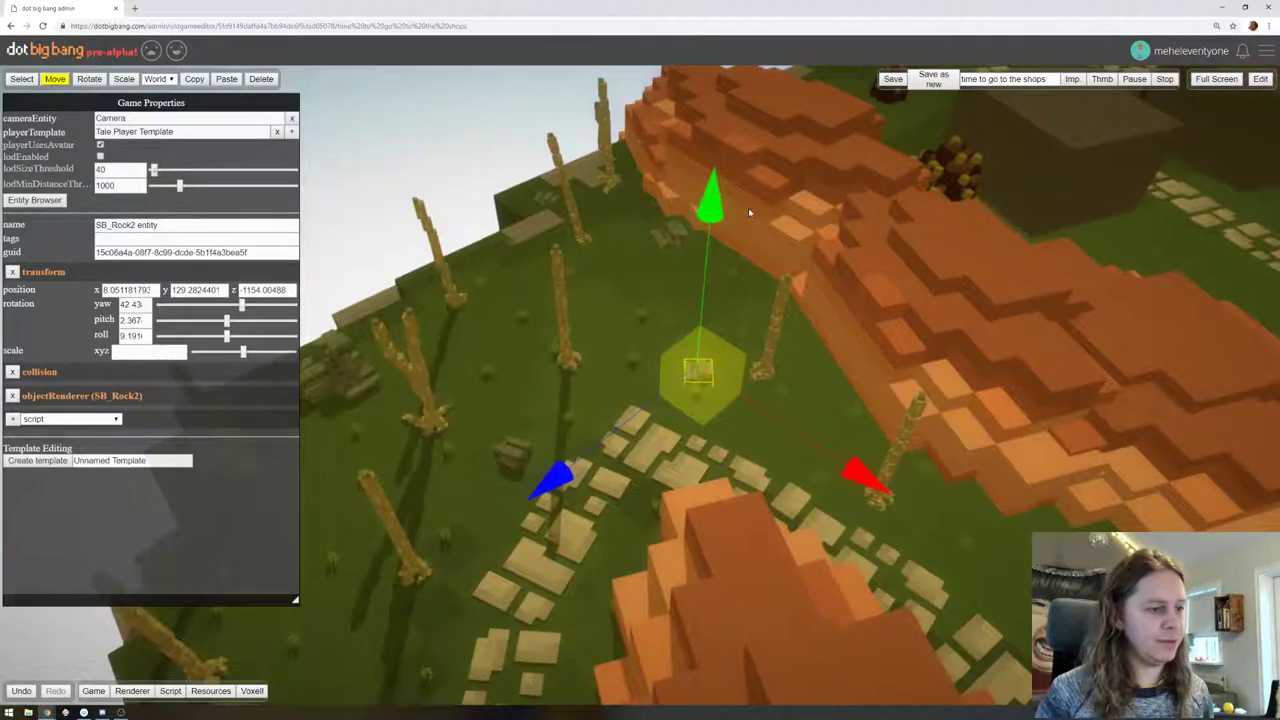
Rescale the heights of the split palm trunk beside the path's start and the leaning trunk at the island's edge
key("a")
key("s")
key("s")
left_click(764, 279)
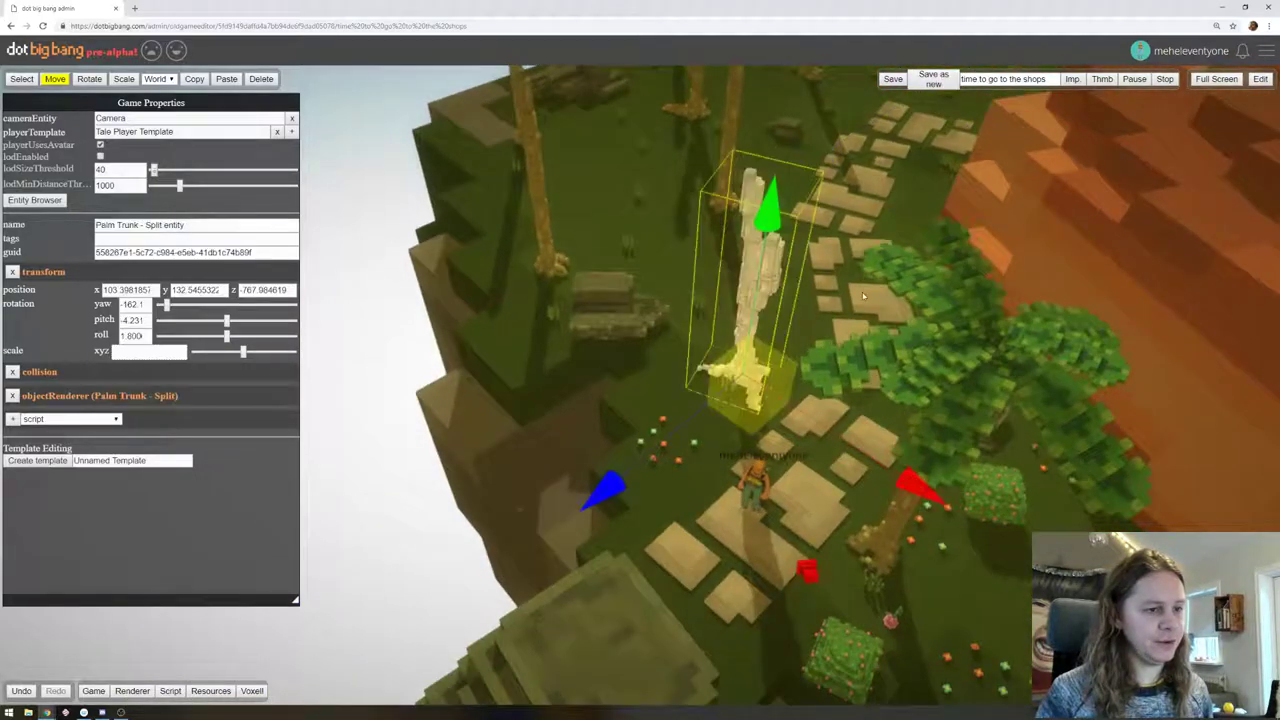
middle_click_drag(864, 296, 856, 330)
left_click(124, 80)
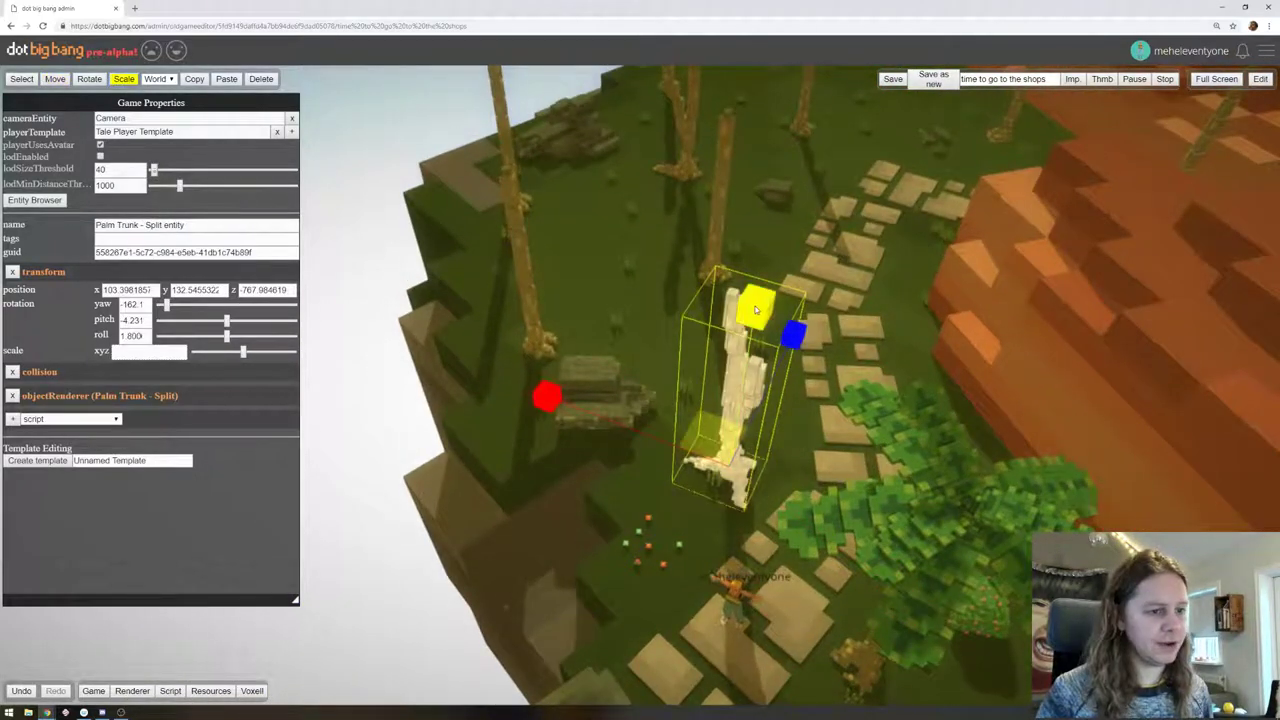
left_click(523, 194)
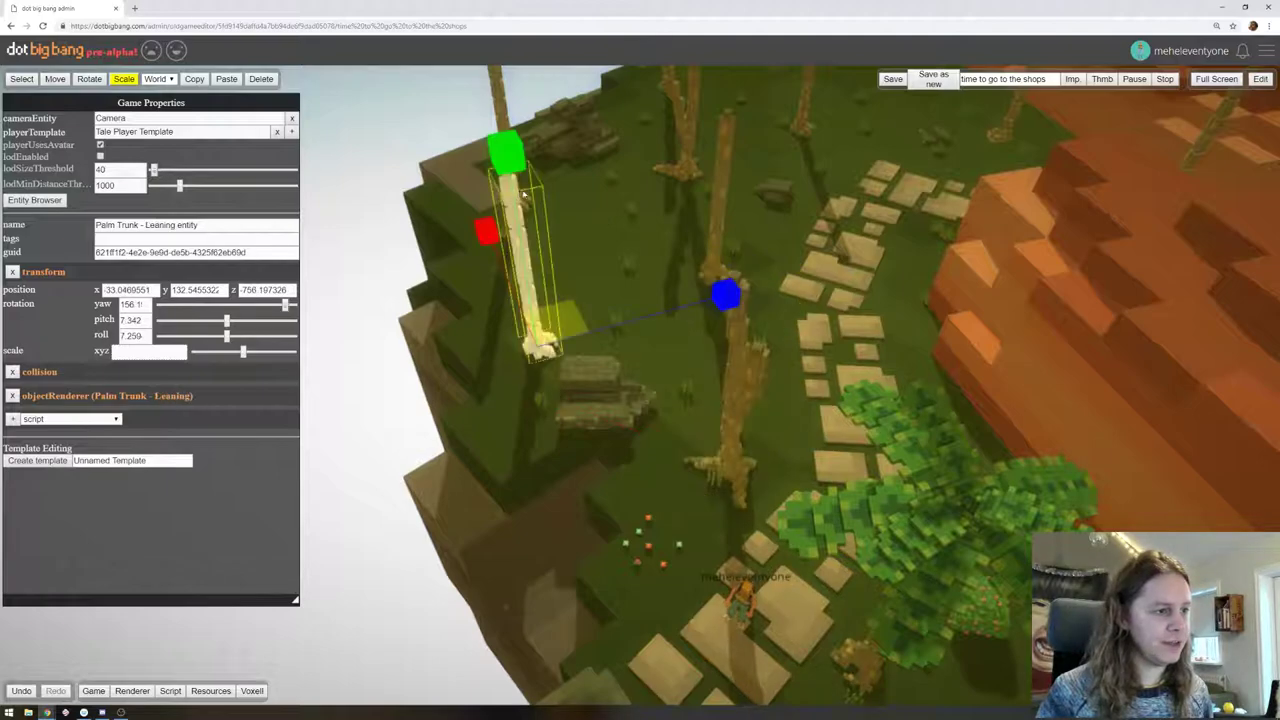
left_click_drag(511, 155, 512, 164)
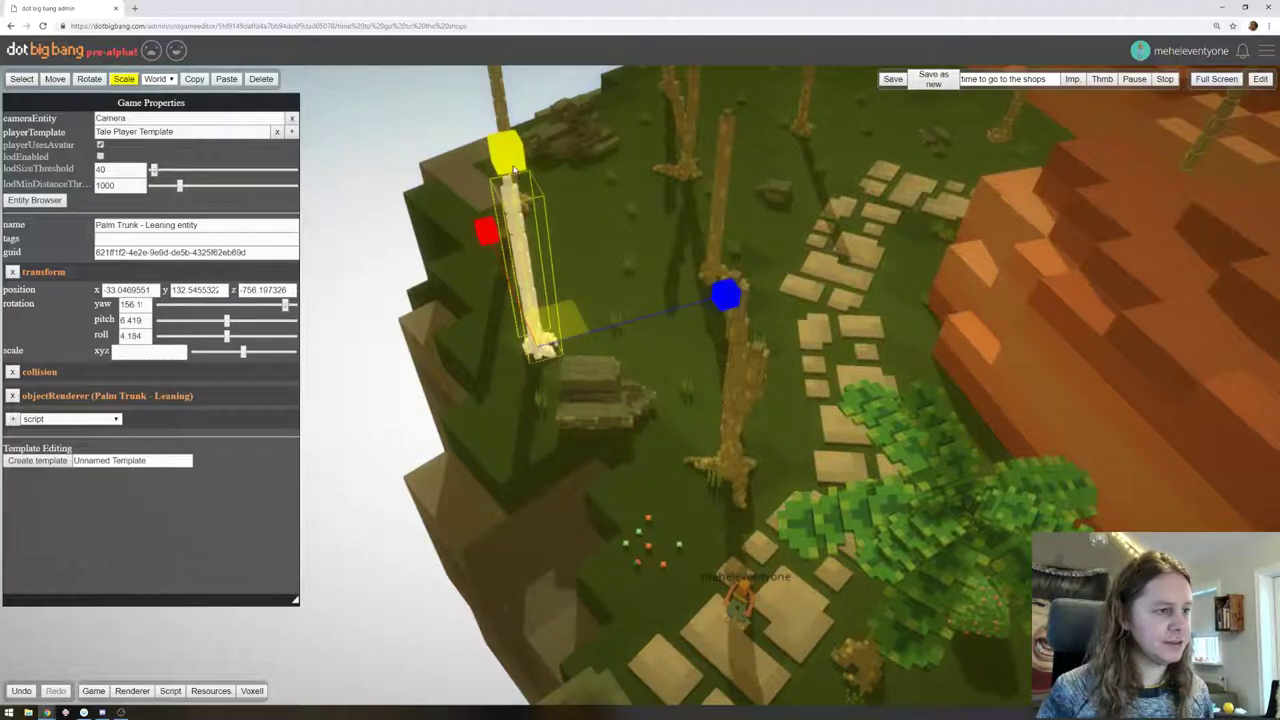
Rescale the heights of the straight palm trunk on the grass near the path and the straight one at the island's edge
left_click(728, 146)
middle_click_drag(655, 125, 612, 284)
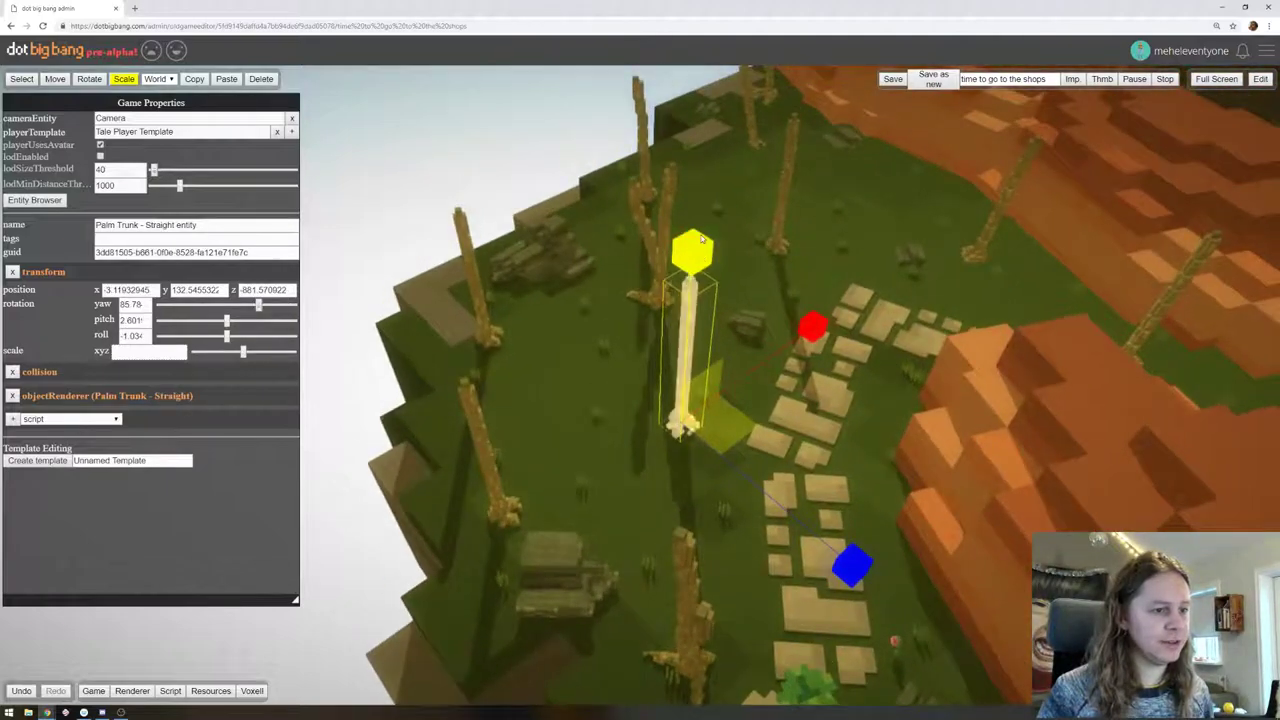
left_click(463, 232)
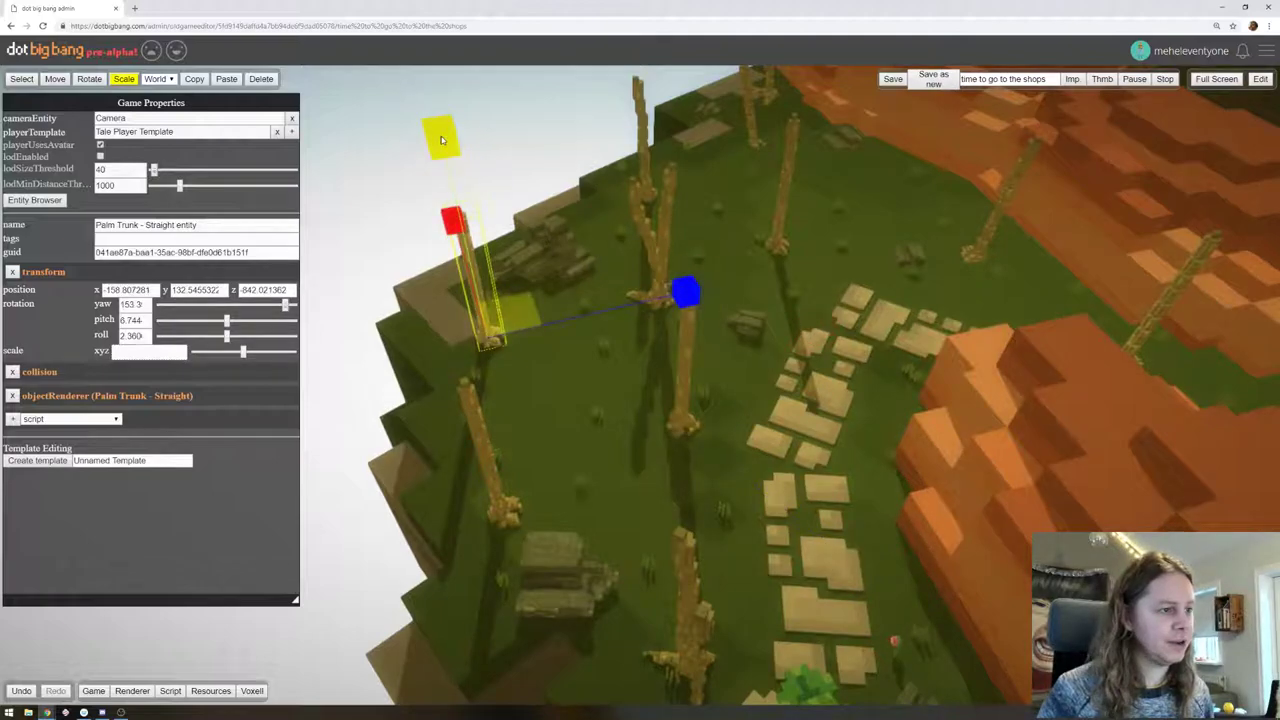
left_click_drag(441, 140, 446, 151)
right_click_drag(563, 150, 631, 177)
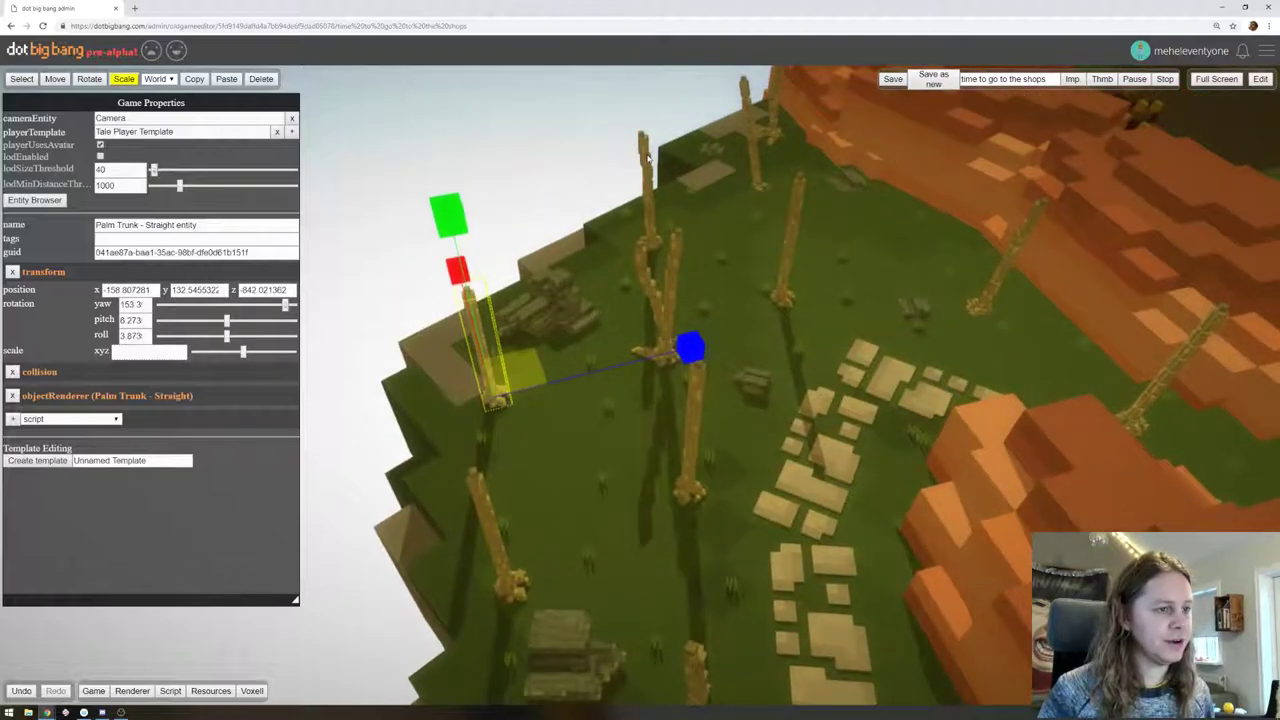
Adjust the heights of the straight and split palm trunks at the island's far corner, making the split one by the cliff taller
left_click(647, 156)
right_click_drag(654, 93, 697, 97)
left_click(730, 155)
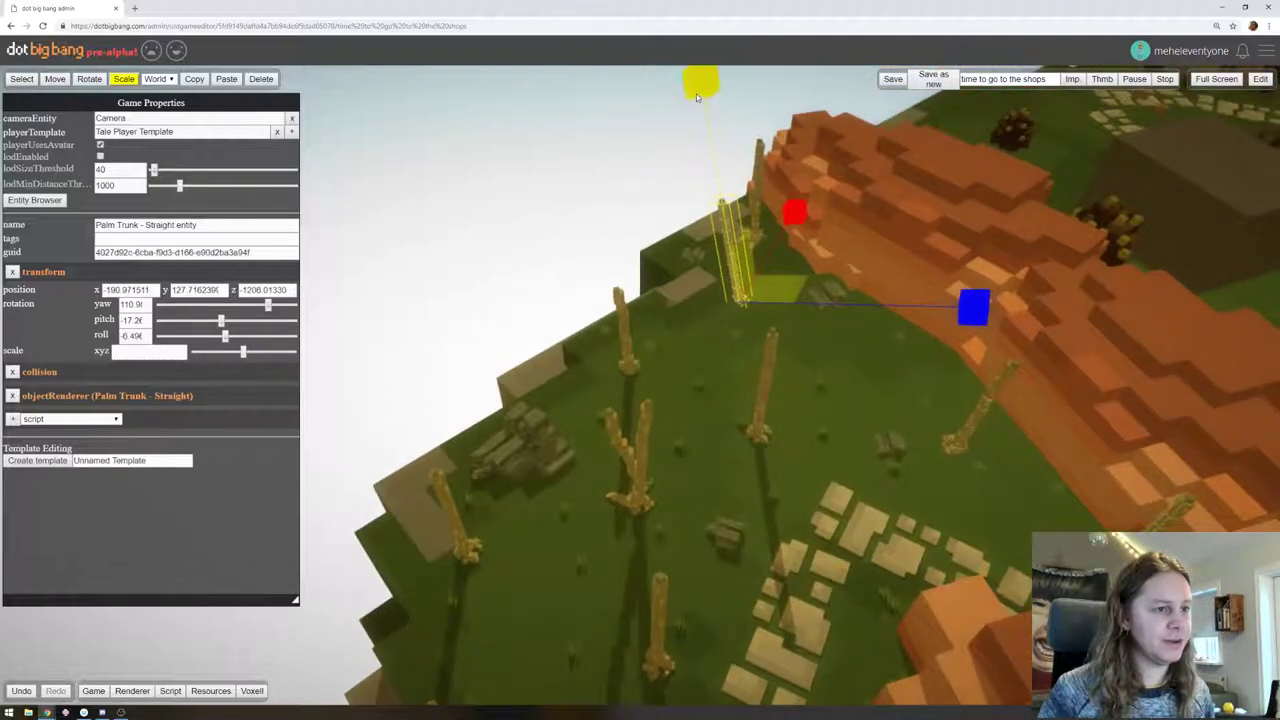
left_click(758, 160)
right_click_drag(793, 127, 782, 142)
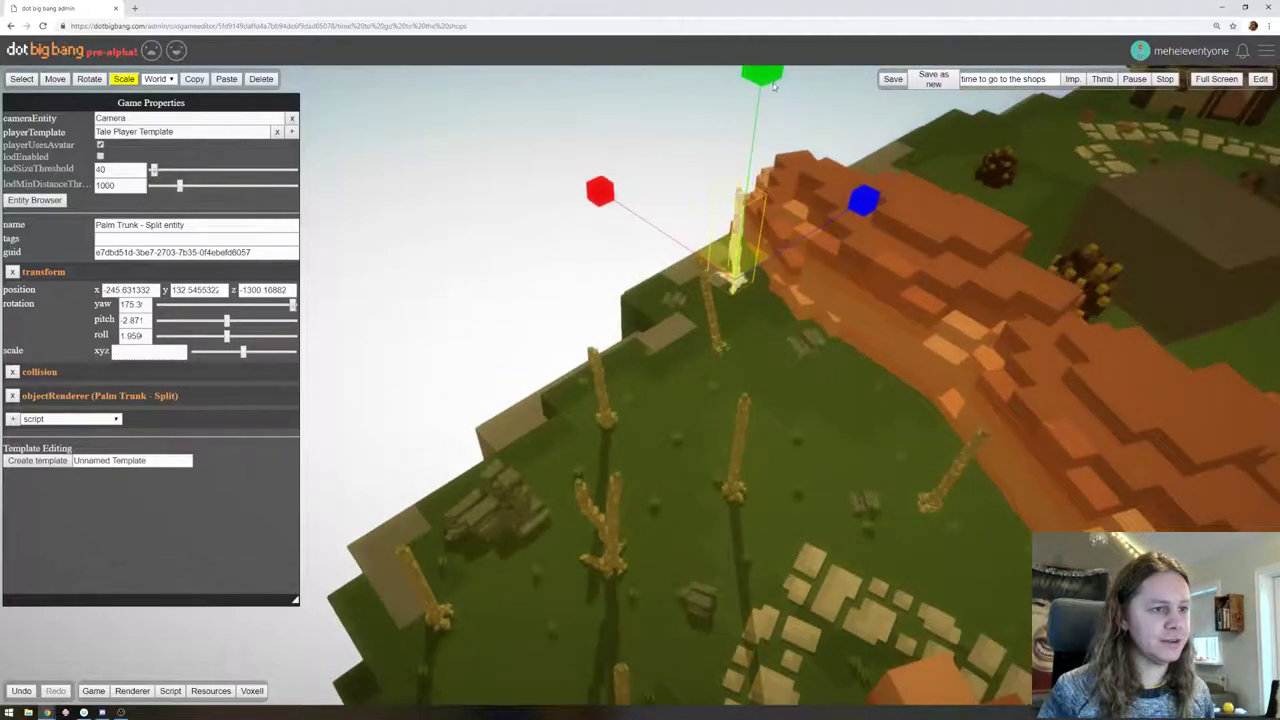
left_click_drag(773, 82, 764, 89)
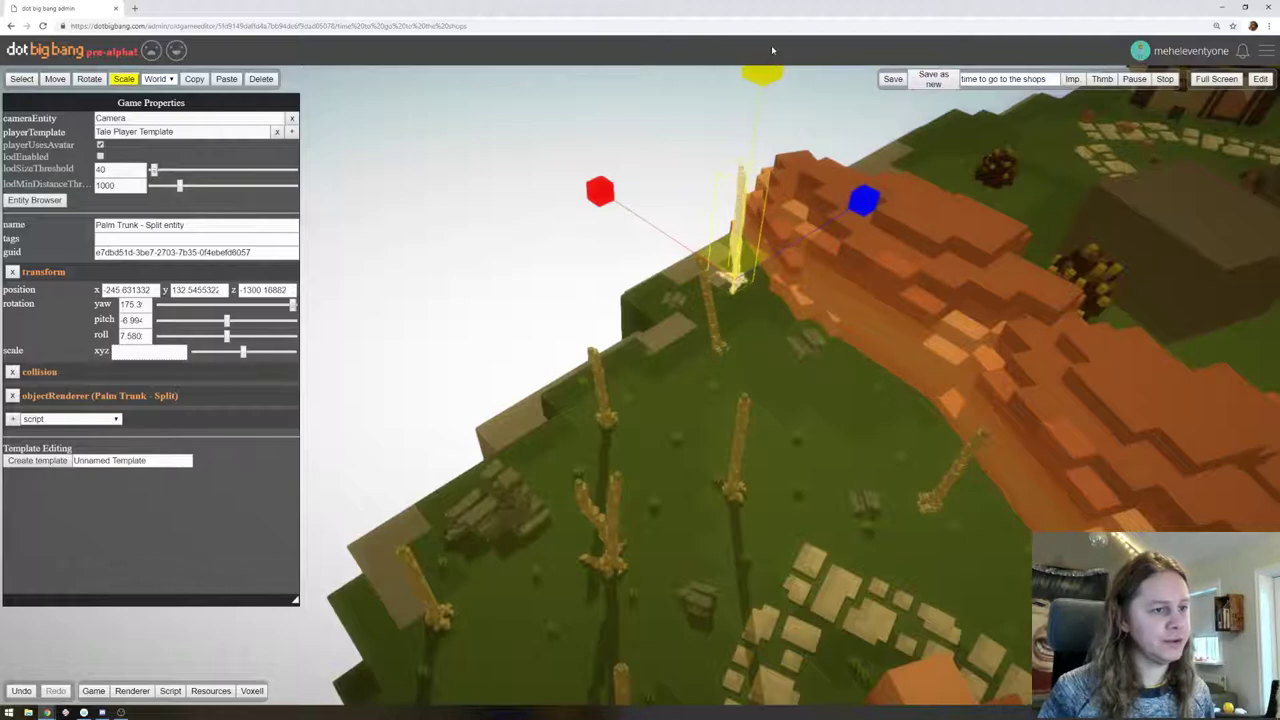
Adjust the heights of the leaning trunk on the open grass and the two palm trunks along the orange cliff
right_click_drag(797, 257, 787, 172)
left_click(732, 260)
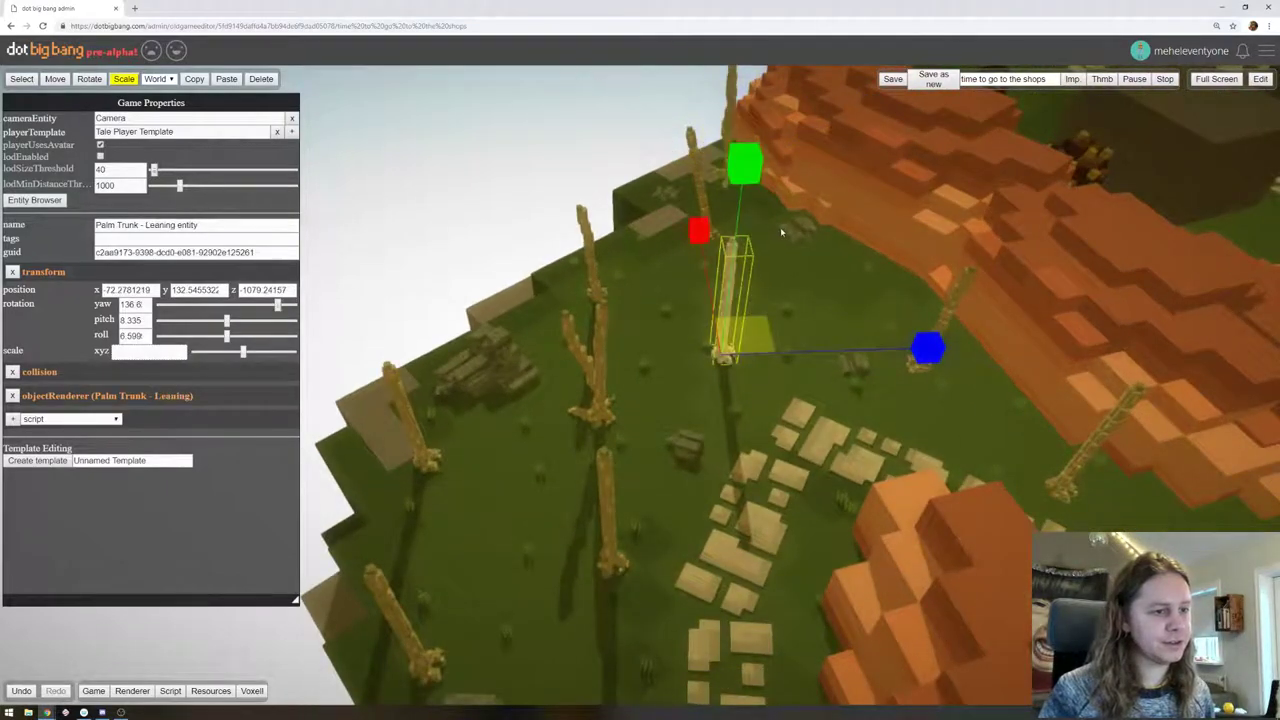
right_click_drag(782, 232, 779, 222)
left_click_drag(743, 190, 743, 186)
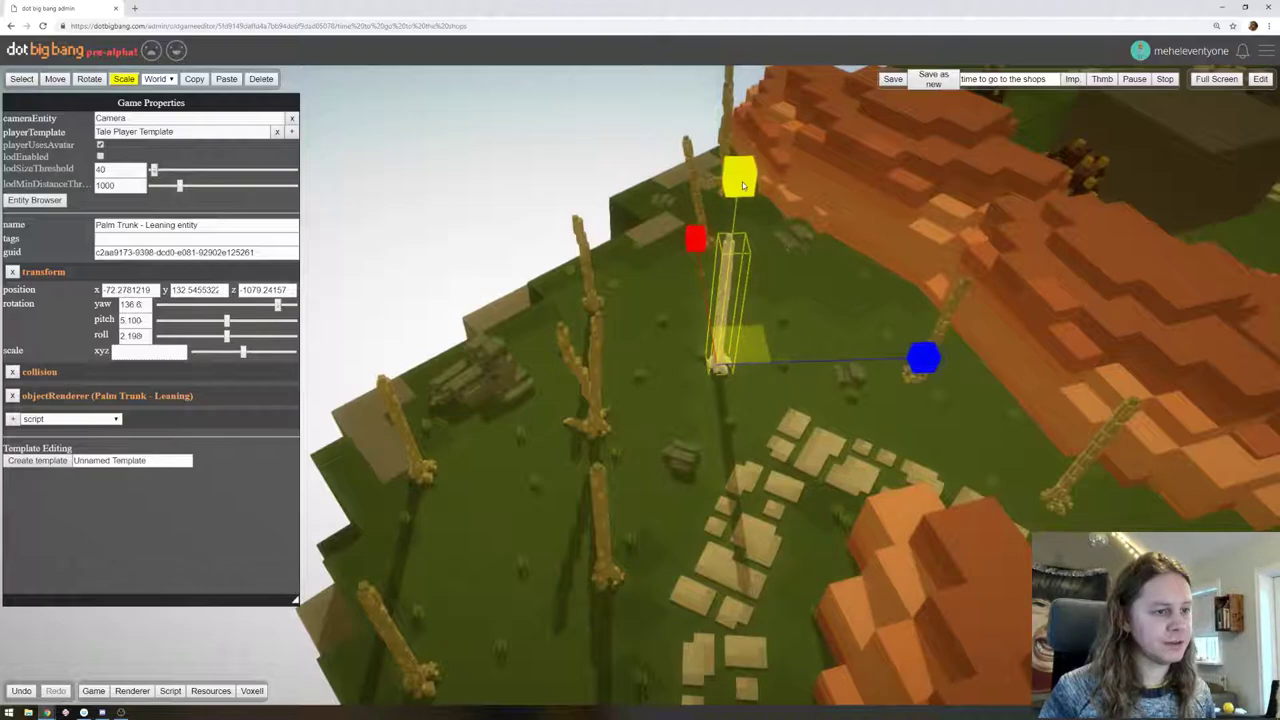
right_click_drag(806, 178, 866, 222)
left_click(914, 229)
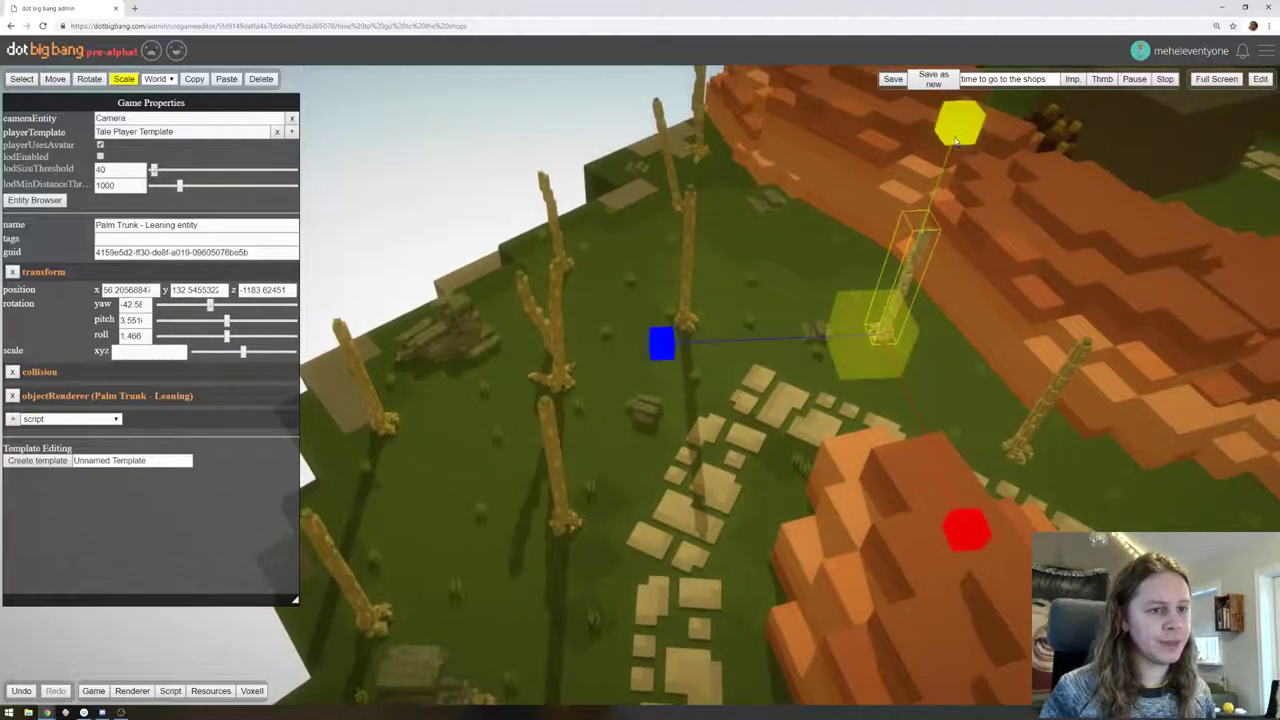
left_click(1072, 368)
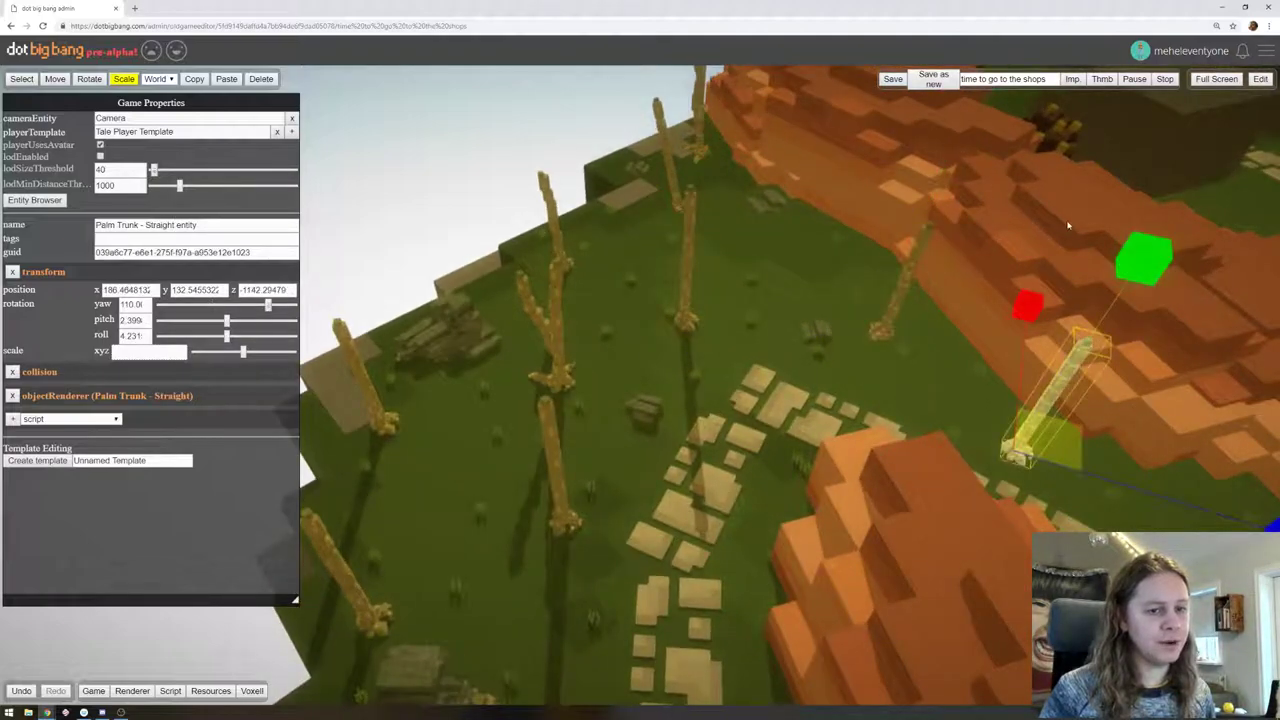
left_click_drag(1140, 245, 1134, 267)
Examine the resized trunks from low and overhead views, and inspect the rock between the path and the orange cliff up close
right_click_drag(843, 318, 951, 205)
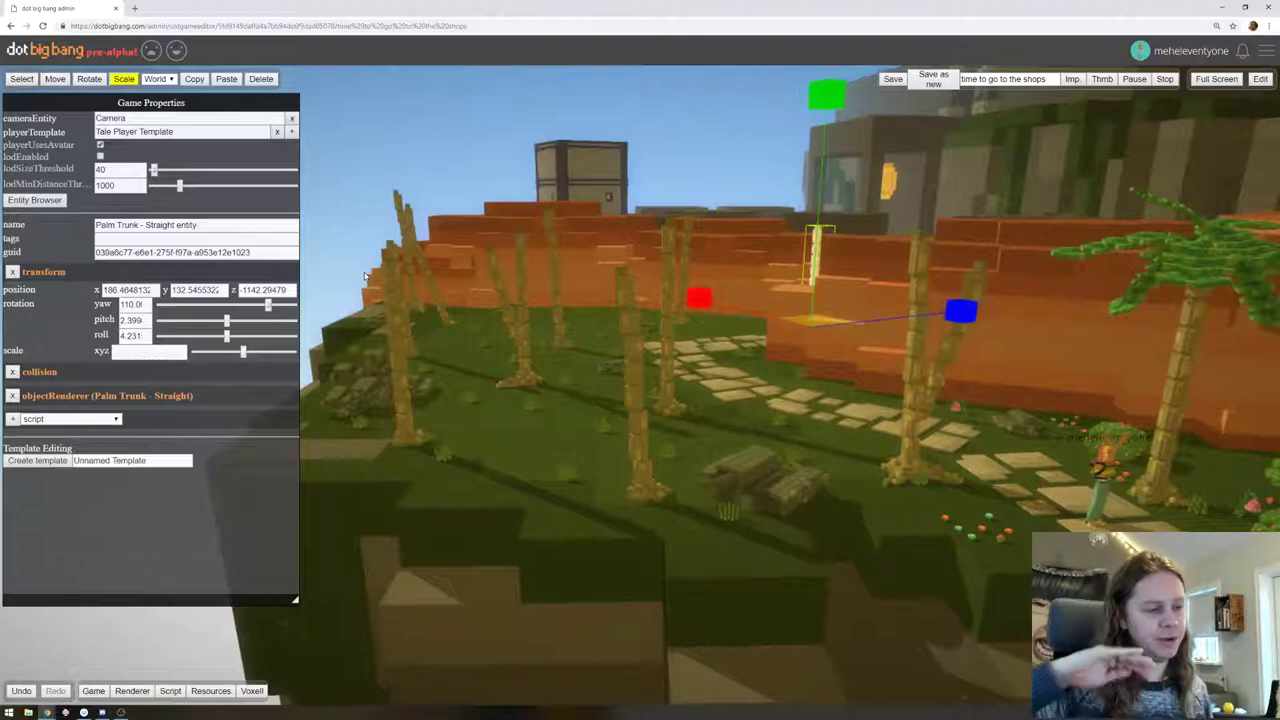
right_click_drag(715, 210, 567, 398)
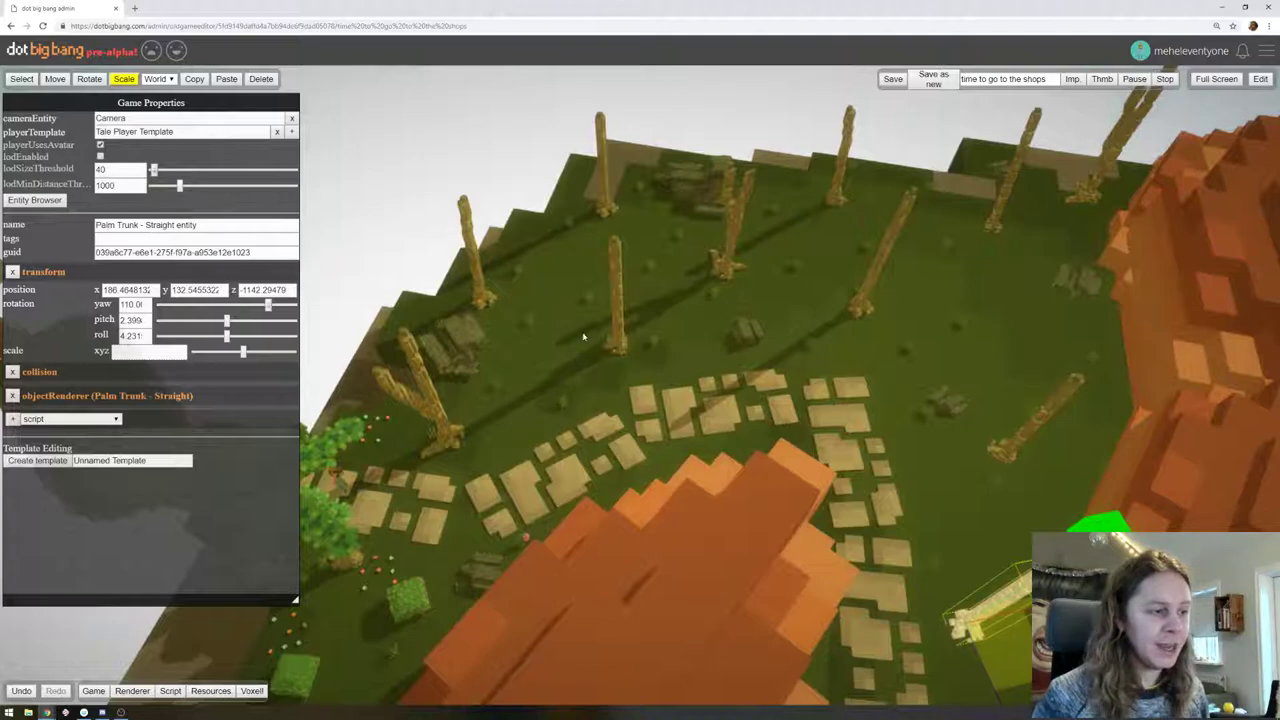
left_click(698, 186)
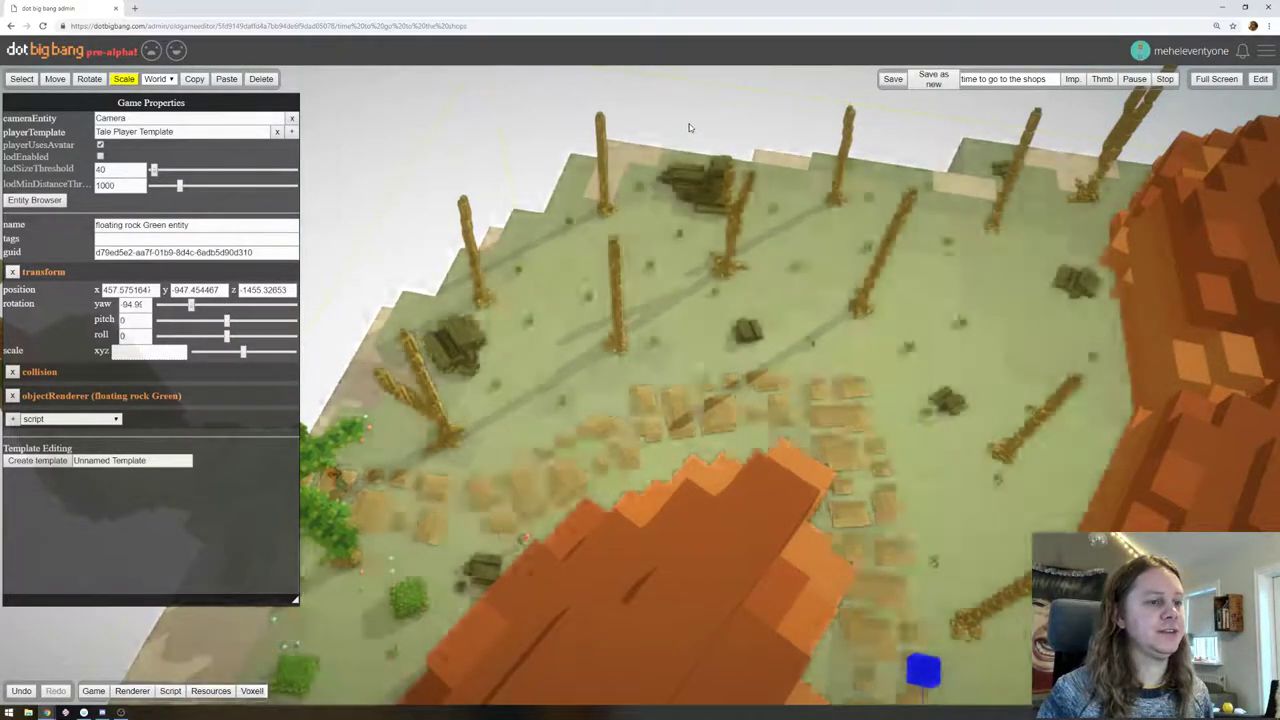
left_click(688, 128)
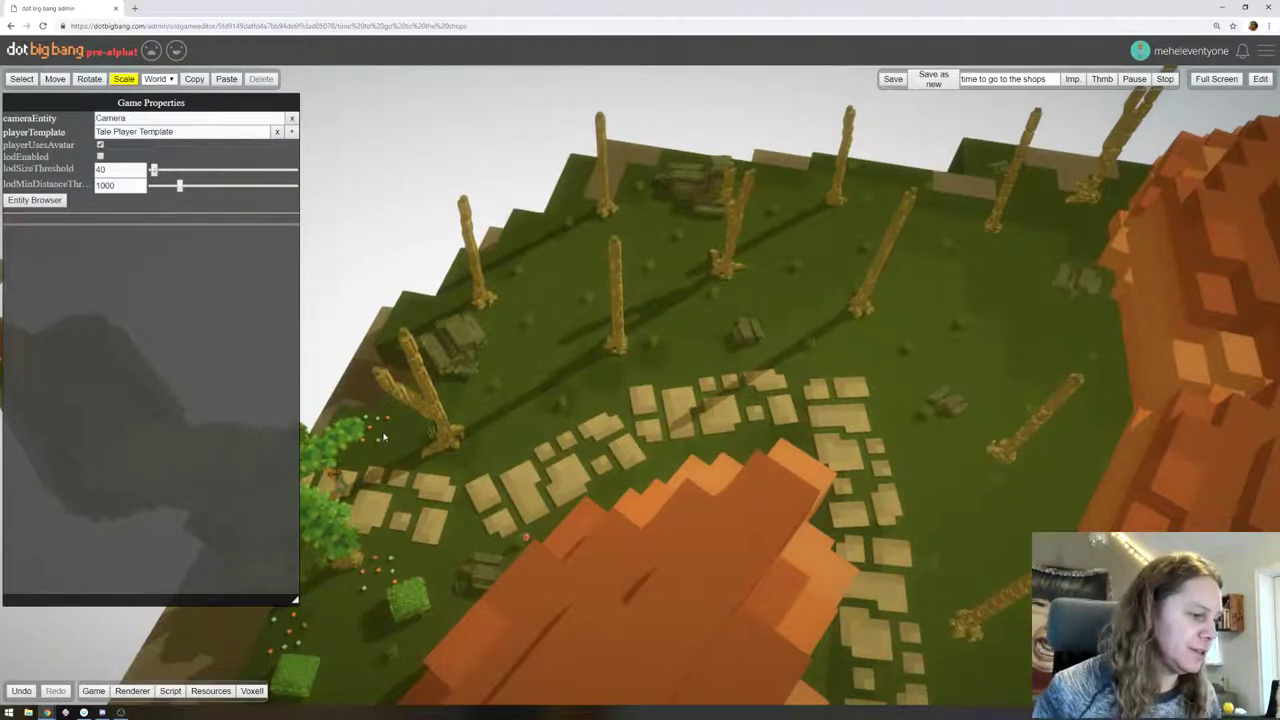
left_click_drag(484, 528, 579, 549)
left_click(566, 640)
key("f")
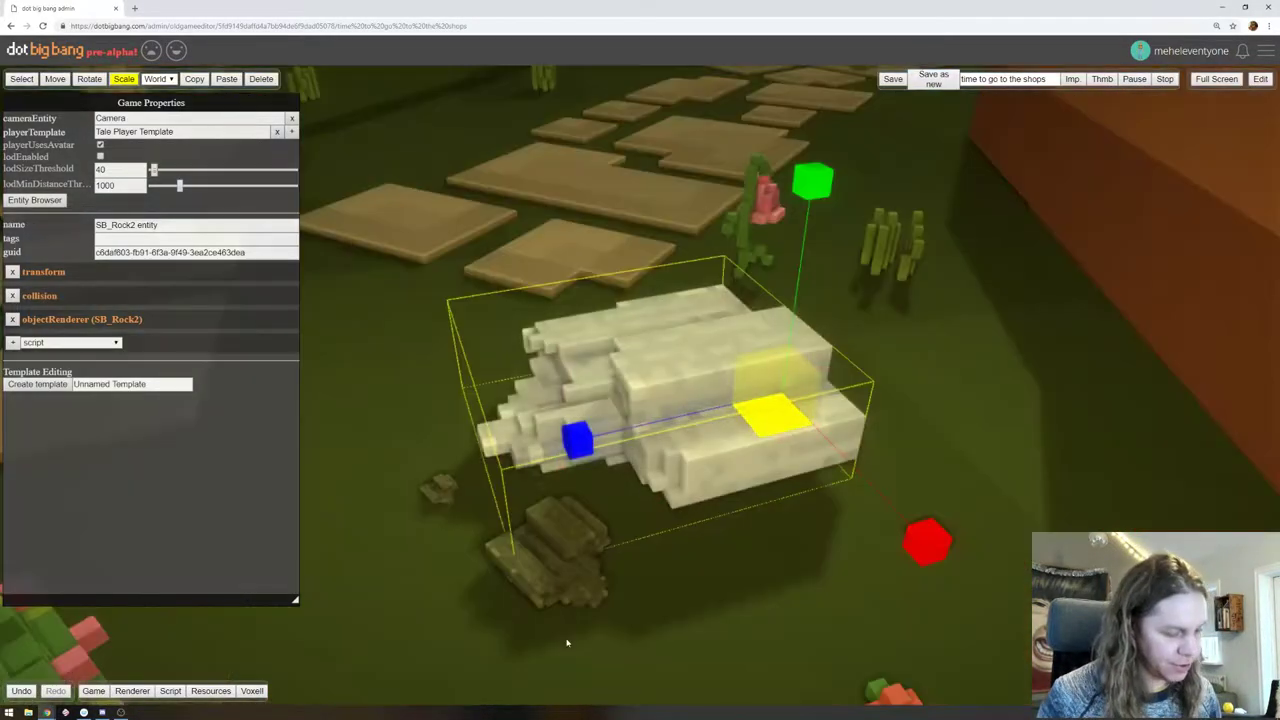
right_click_drag(662, 634, 922, 631)
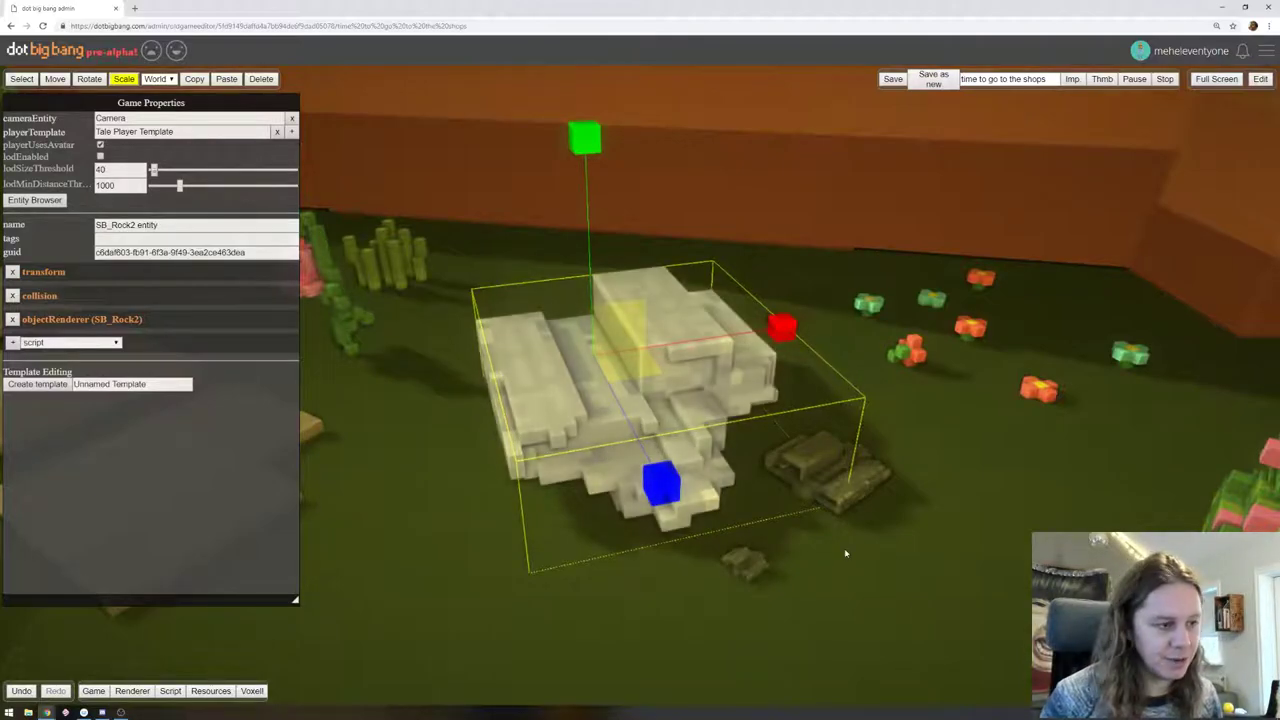
right_click_drag(964, 394, 392, 378)
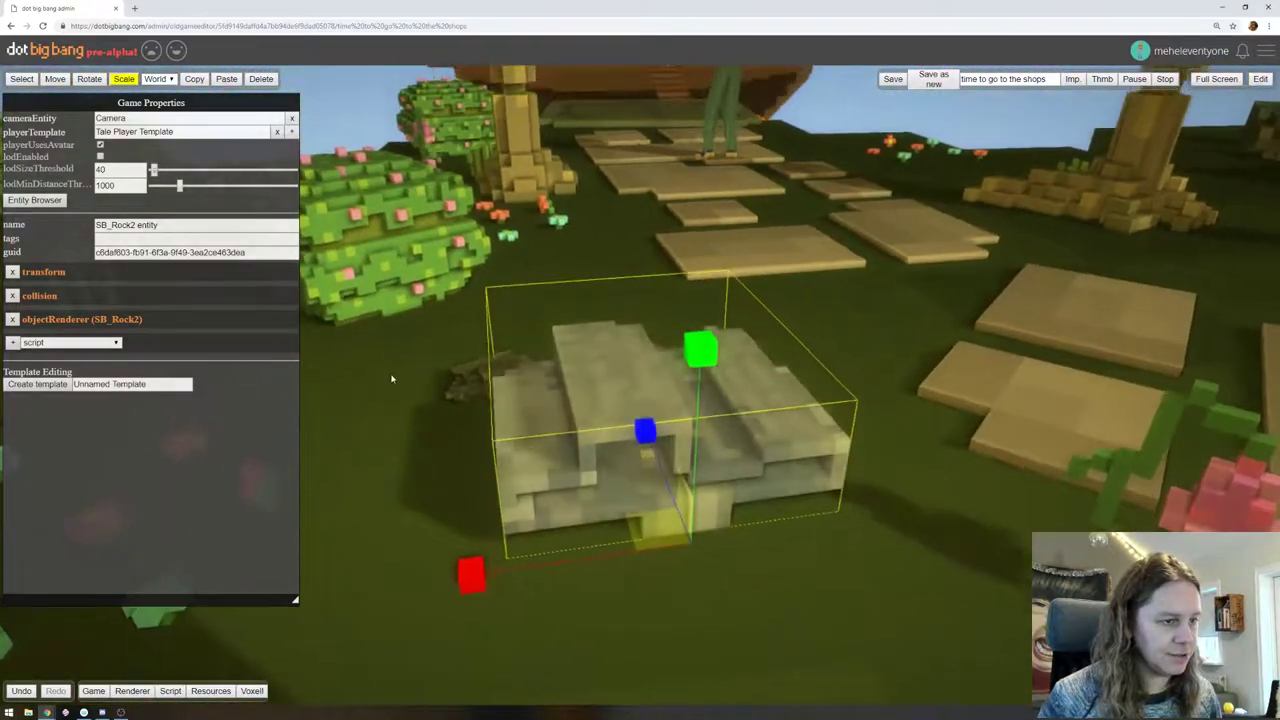
Play-test the scene by running up the path, check the trunk heights looking back toward the pirate ship, and return to editing
left_click(1134, 79)
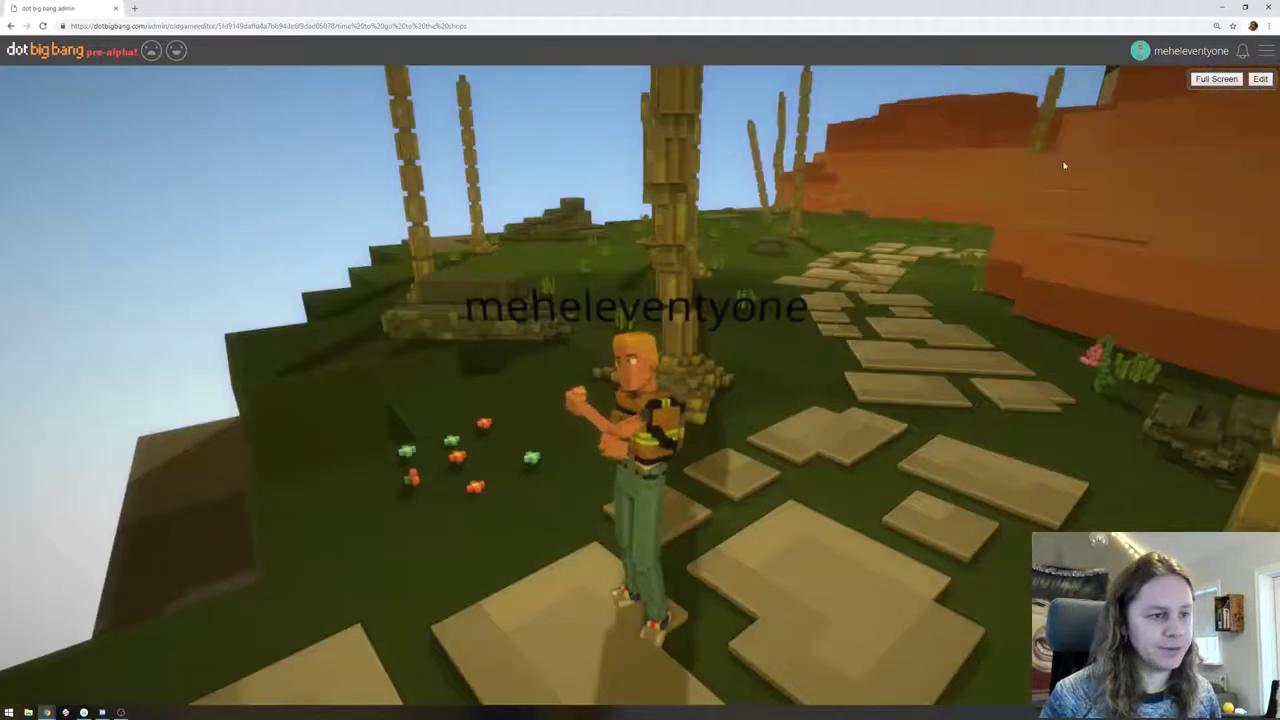
key("w")
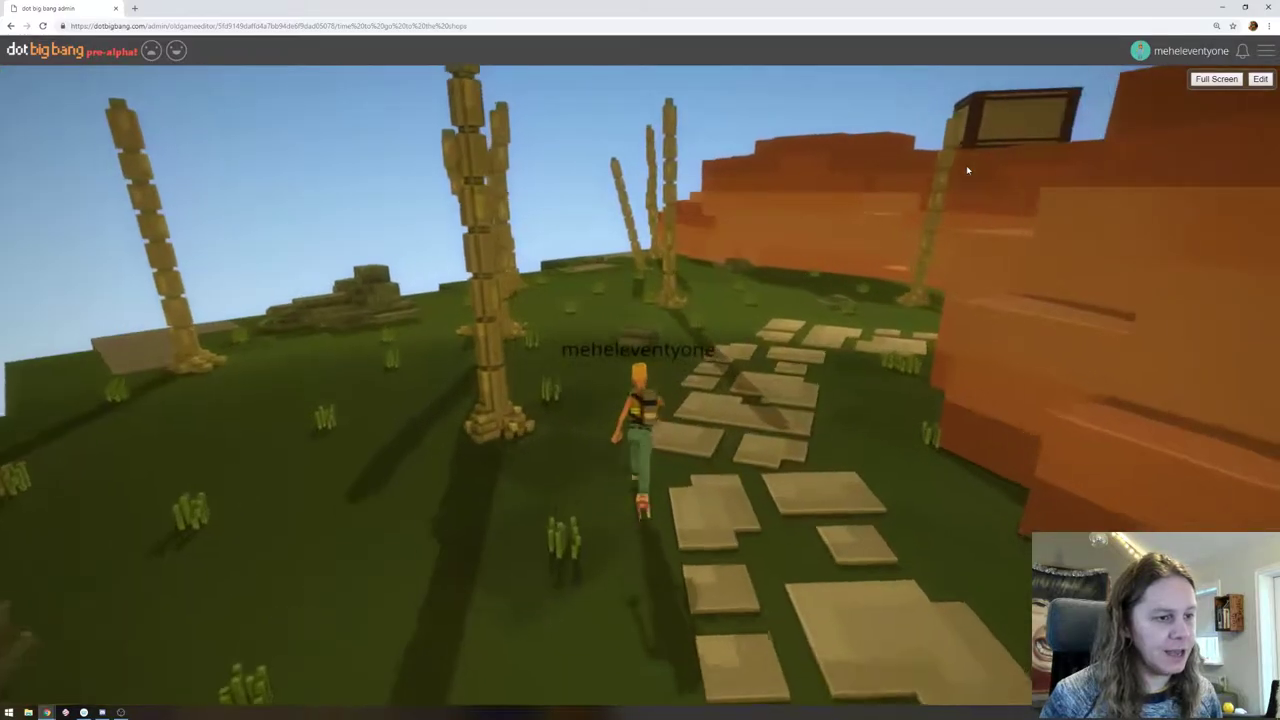
left_click_drag(966, 168, 735, 399)
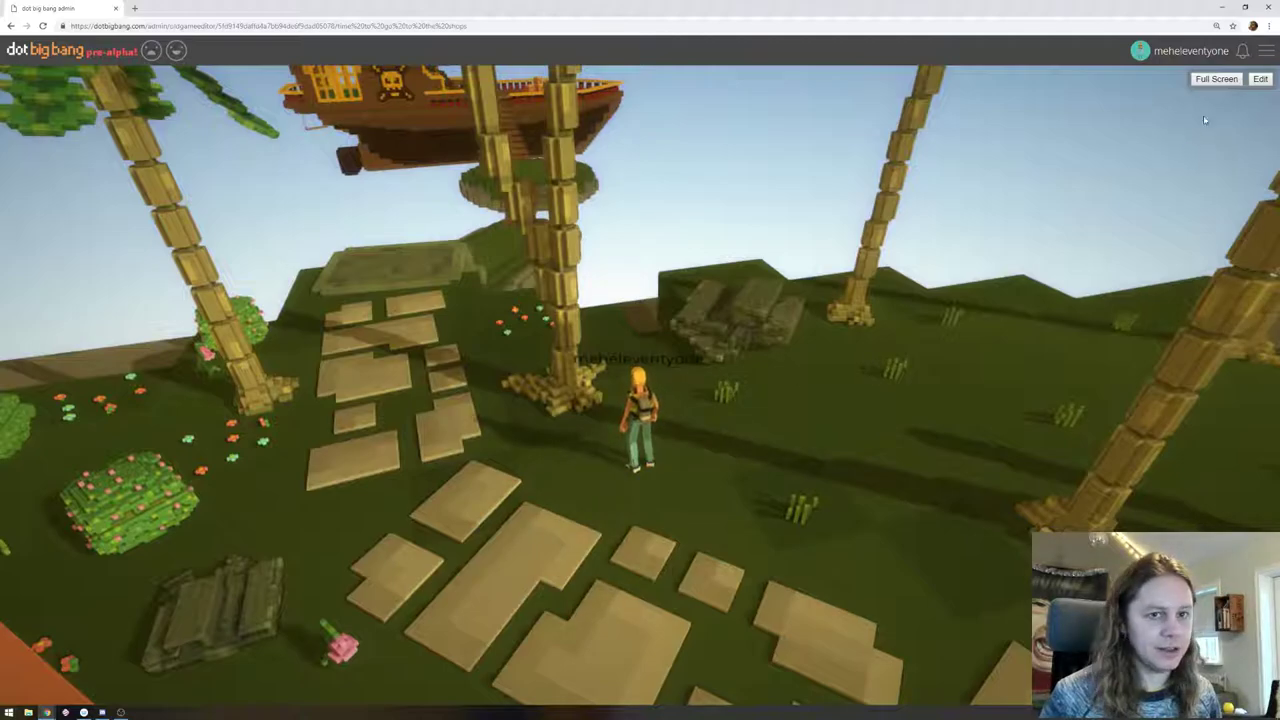
left_click(1260, 78)
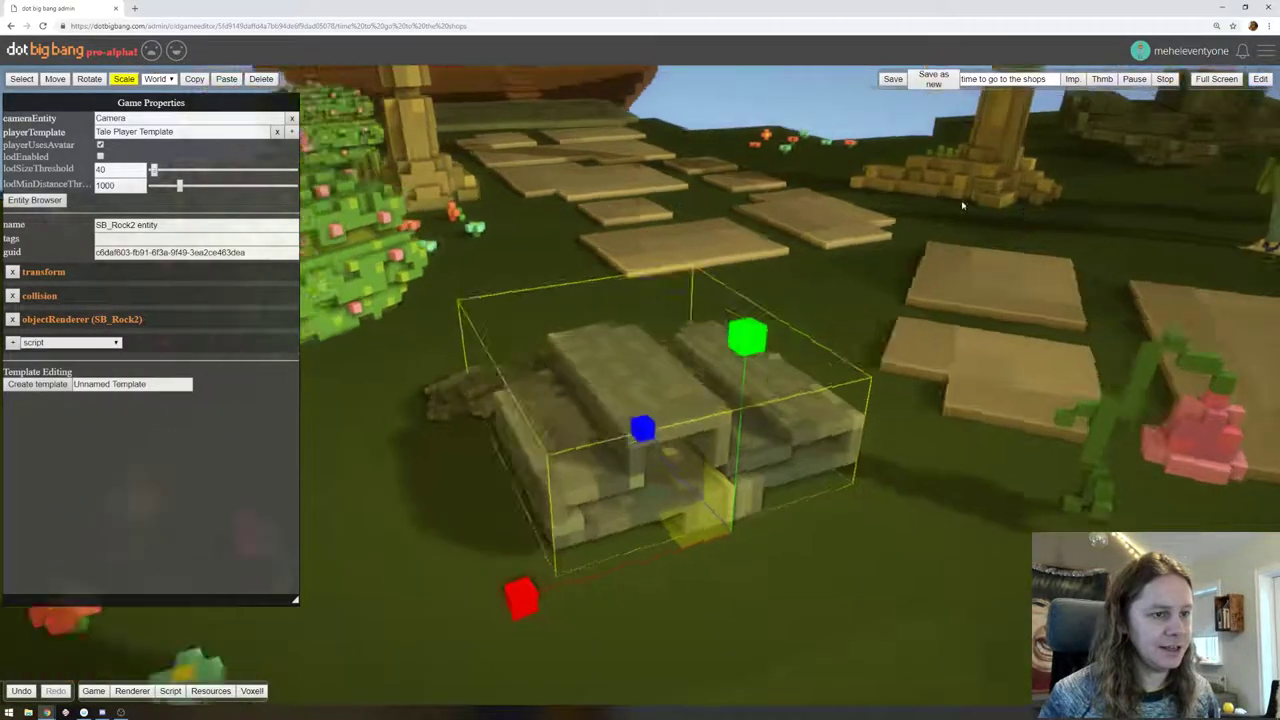
Move a grass blades clump against the base of the large rock at the island's edge
scroll(965, 205, "up", 5)
scroll(968, 201, "down", 5)
scroll(973, 196, "down", 5)
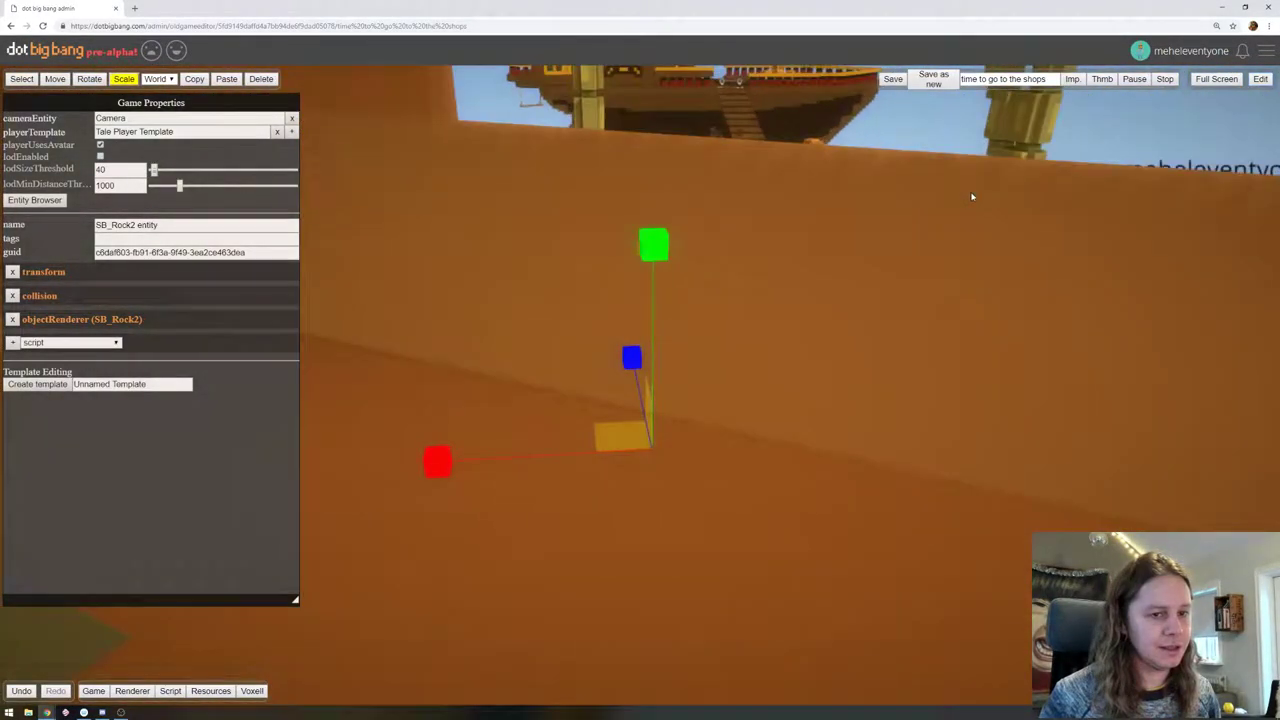
right_click_drag(972, 197, 780, 434)
left_click(763, 467)
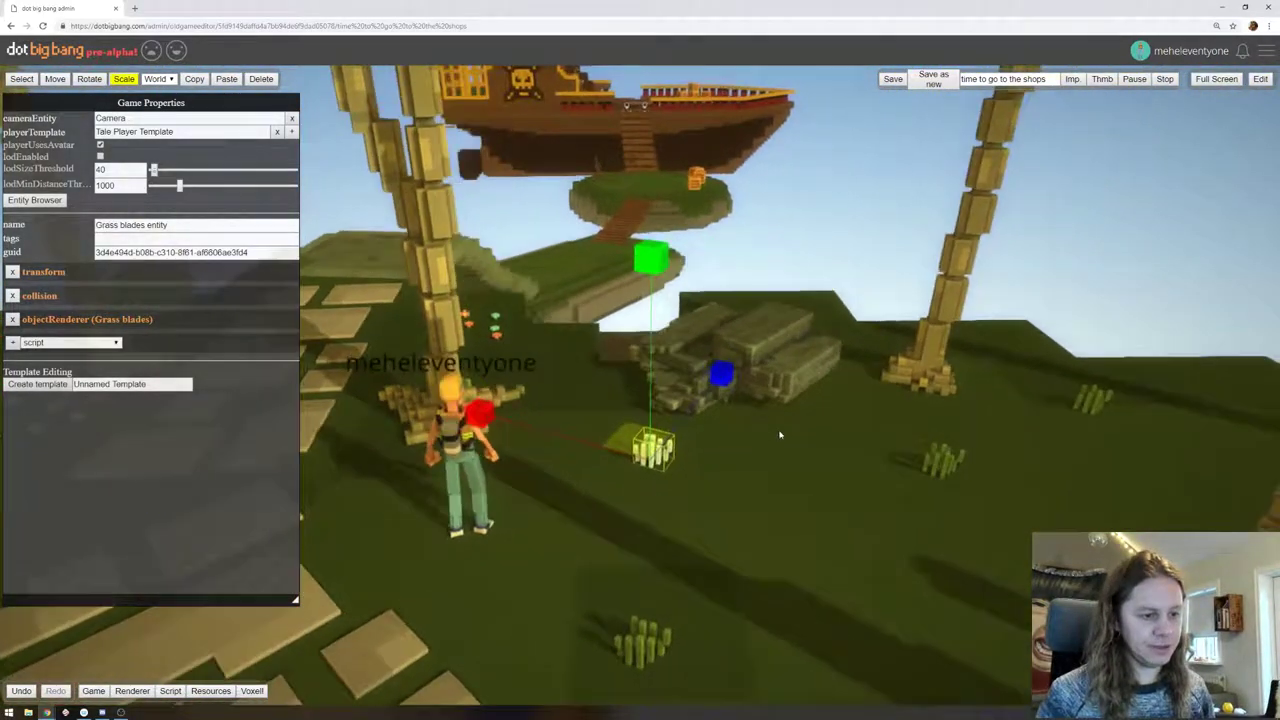
left_click_drag(635, 441, 612, 398)
key("ctrl+z")
left_click(55, 78)
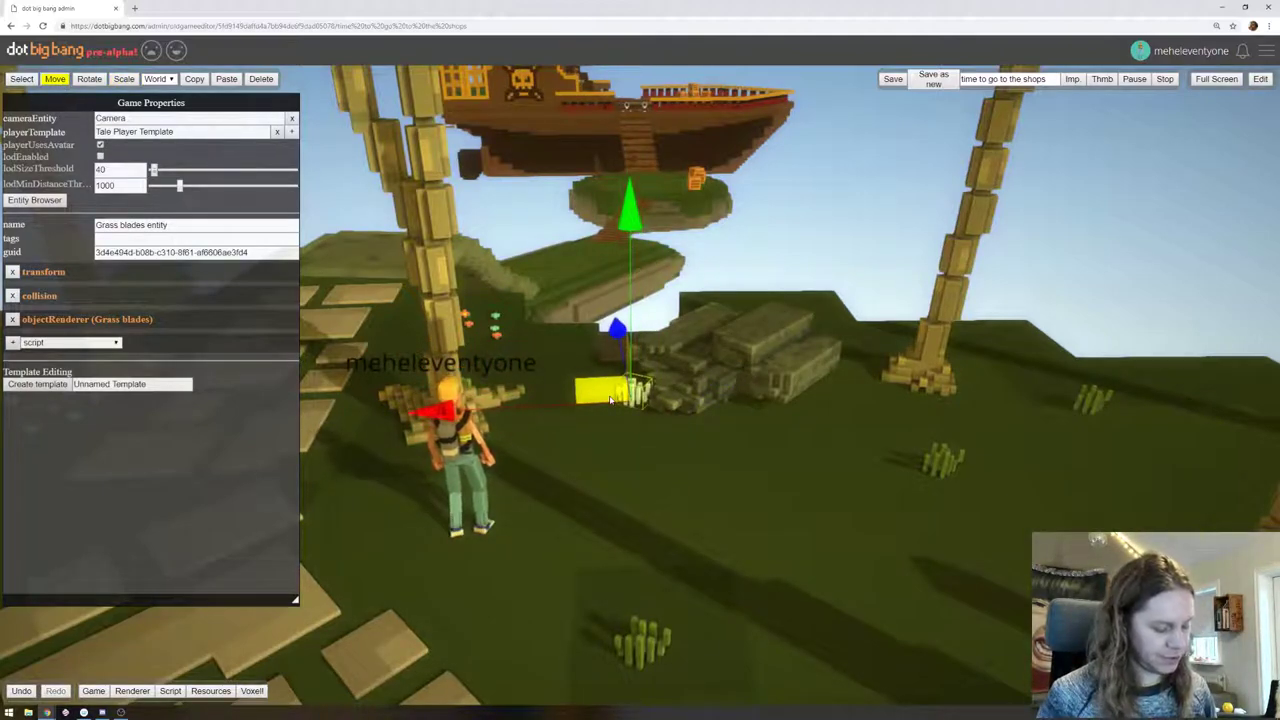
Paste four copies of the grass clump and spread them along the front base of the large rock
left_click_drag(603, 397, 666, 430)
key("ctrl+v")
key("ctrl+v")
left_click_drag(606, 397, 717, 412)
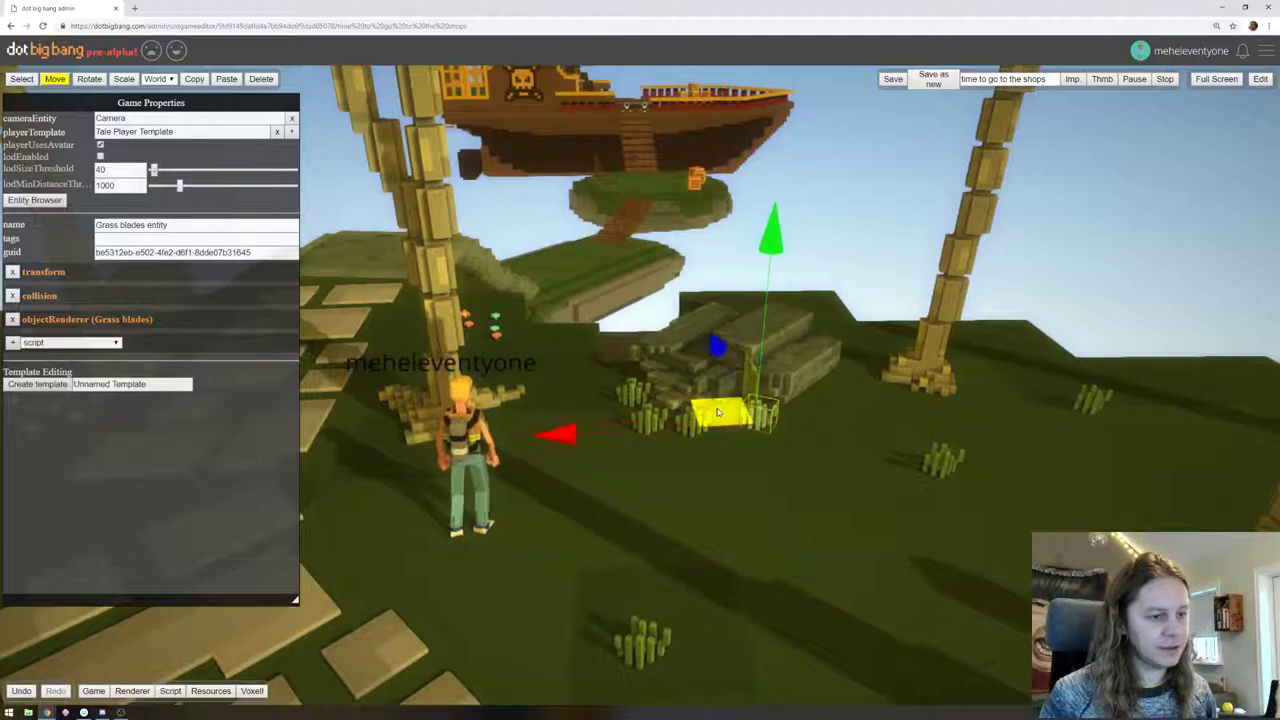
key("ctrl+v")
left_click_drag(592, 395, 758, 414)
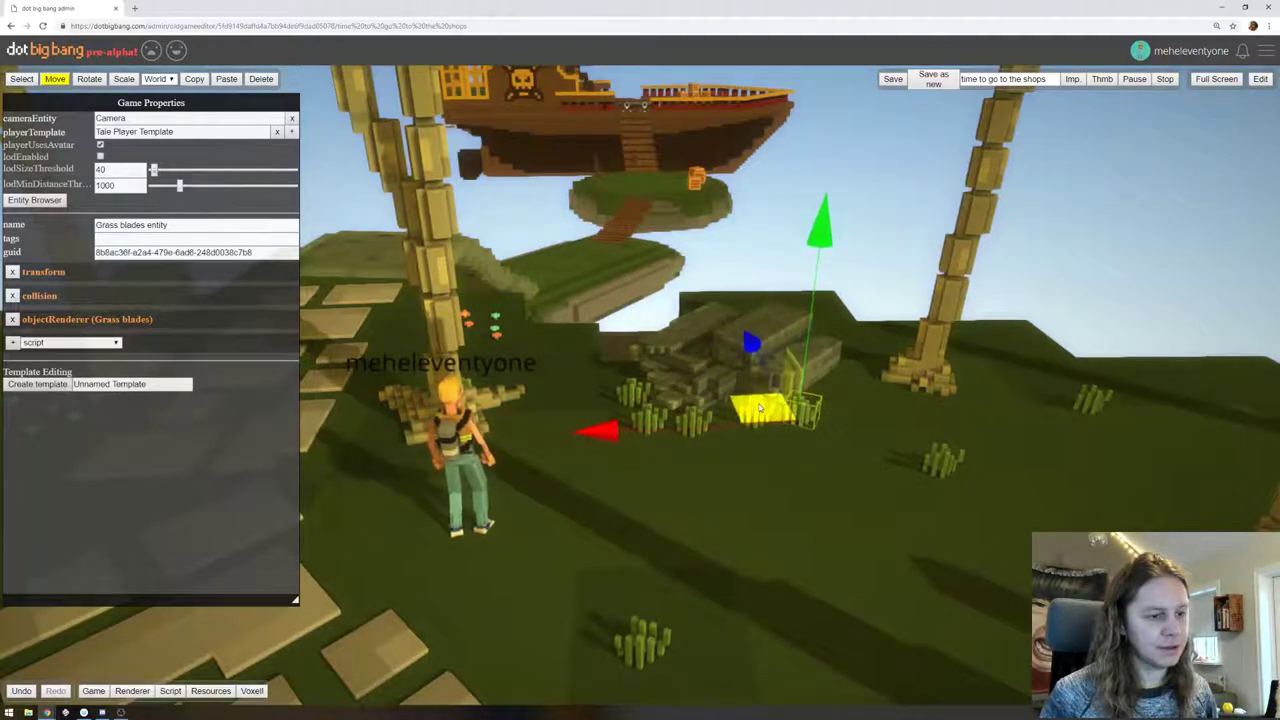
Paste another grass clump at the large rock's end facing the forked trunk and nudge it close to the stone
key("ctrl+v")
left_click_drag(632, 388, 595, 376)
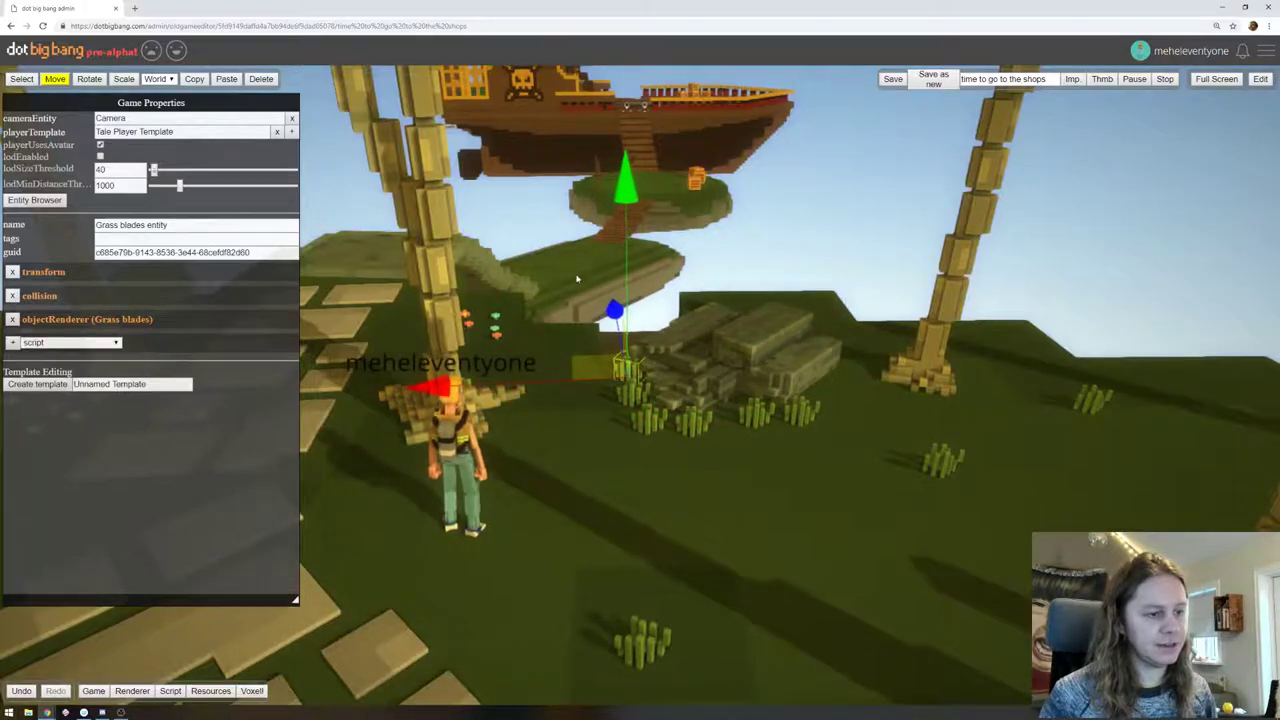
right_click_drag(577, 279, 562, 434)
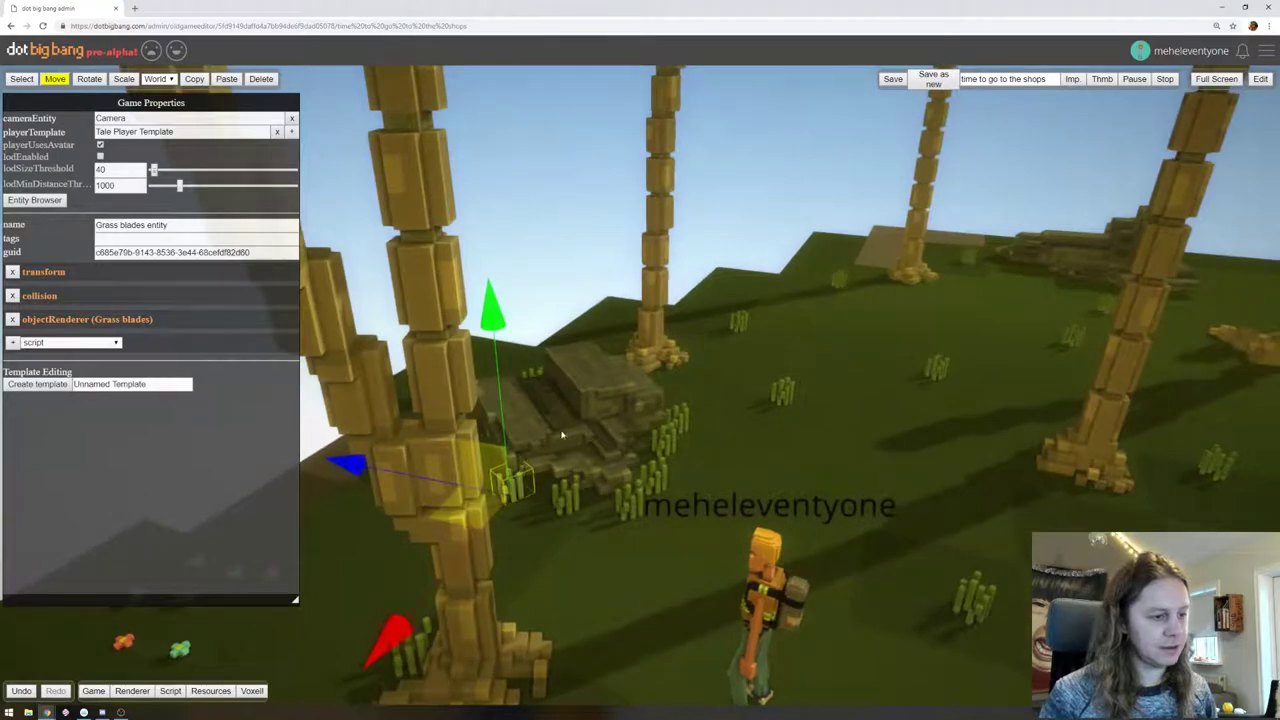
left_click_drag(489, 503, 504, 498)
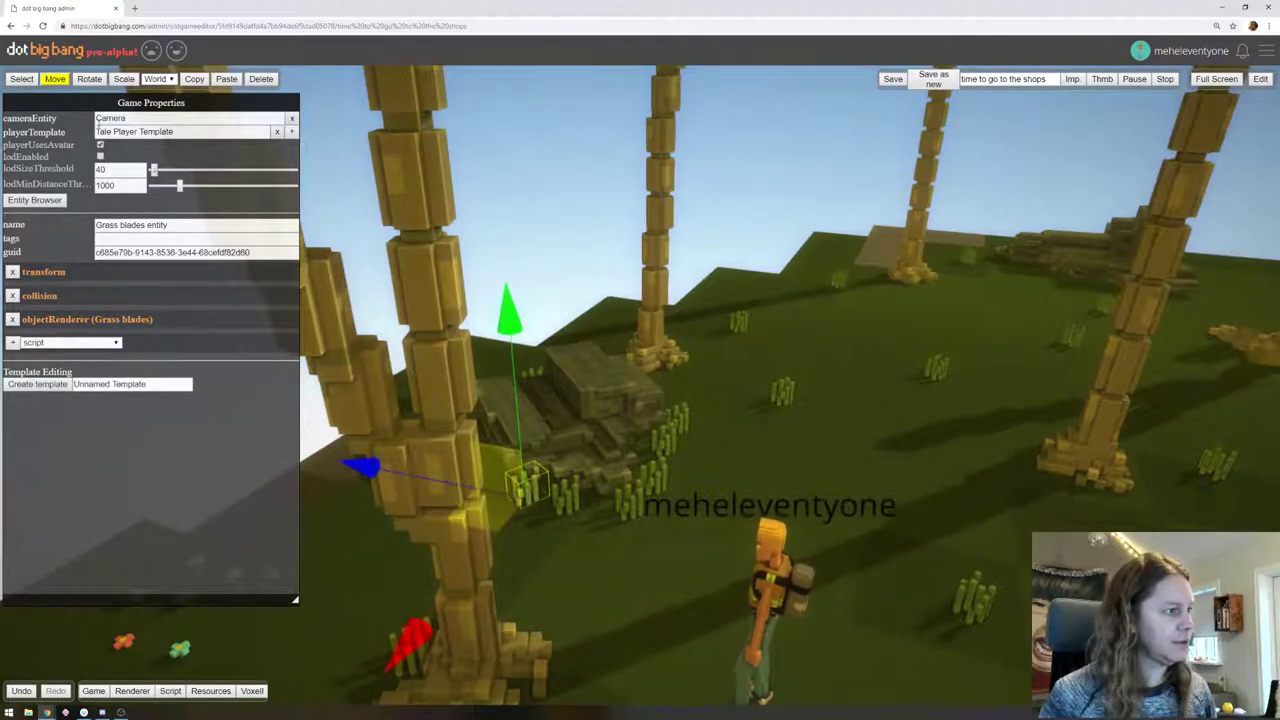
Rotate the grass clumps around the large rock to different angles, including the one behind it
left_click(89, 80)
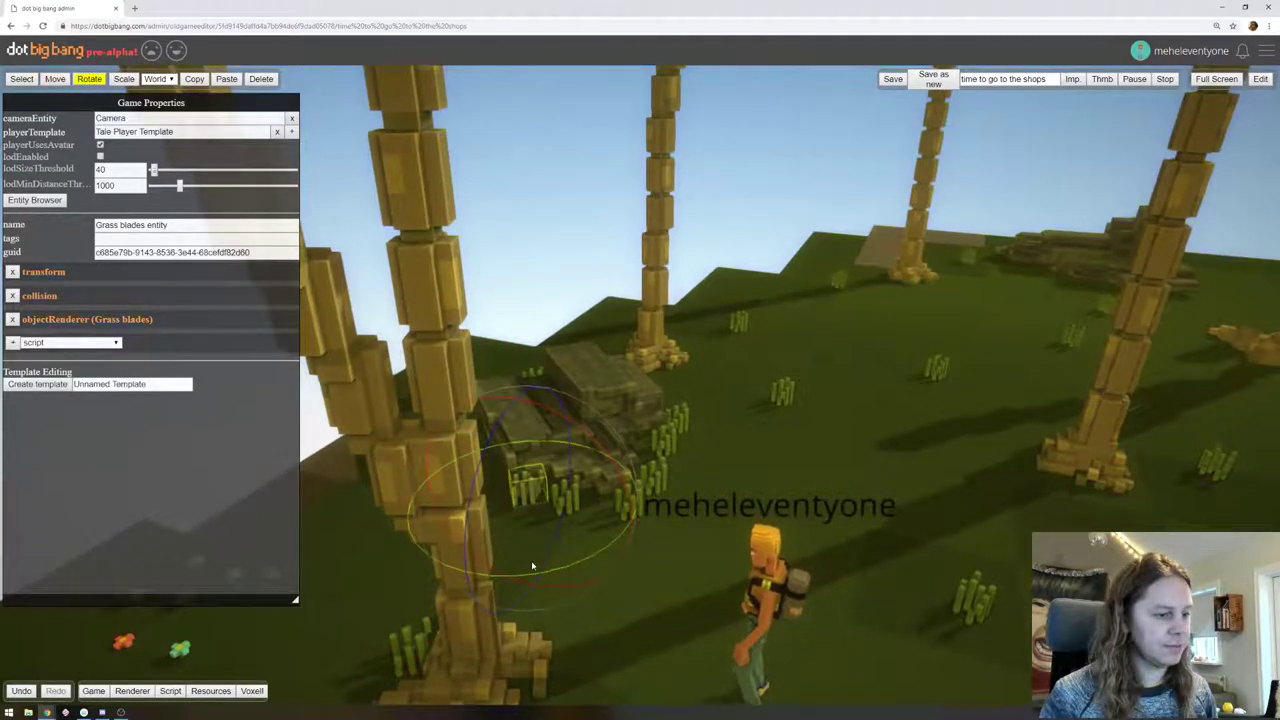
left_click(570, 492)
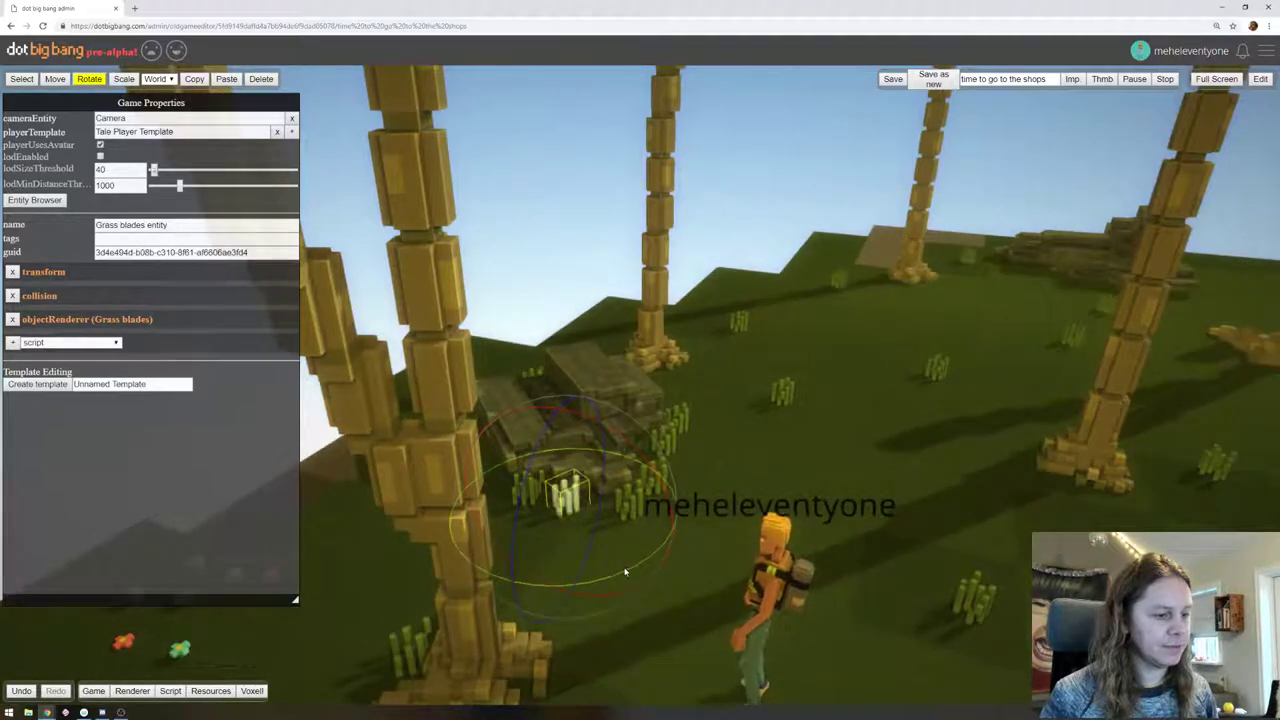
left_click(632, 500)
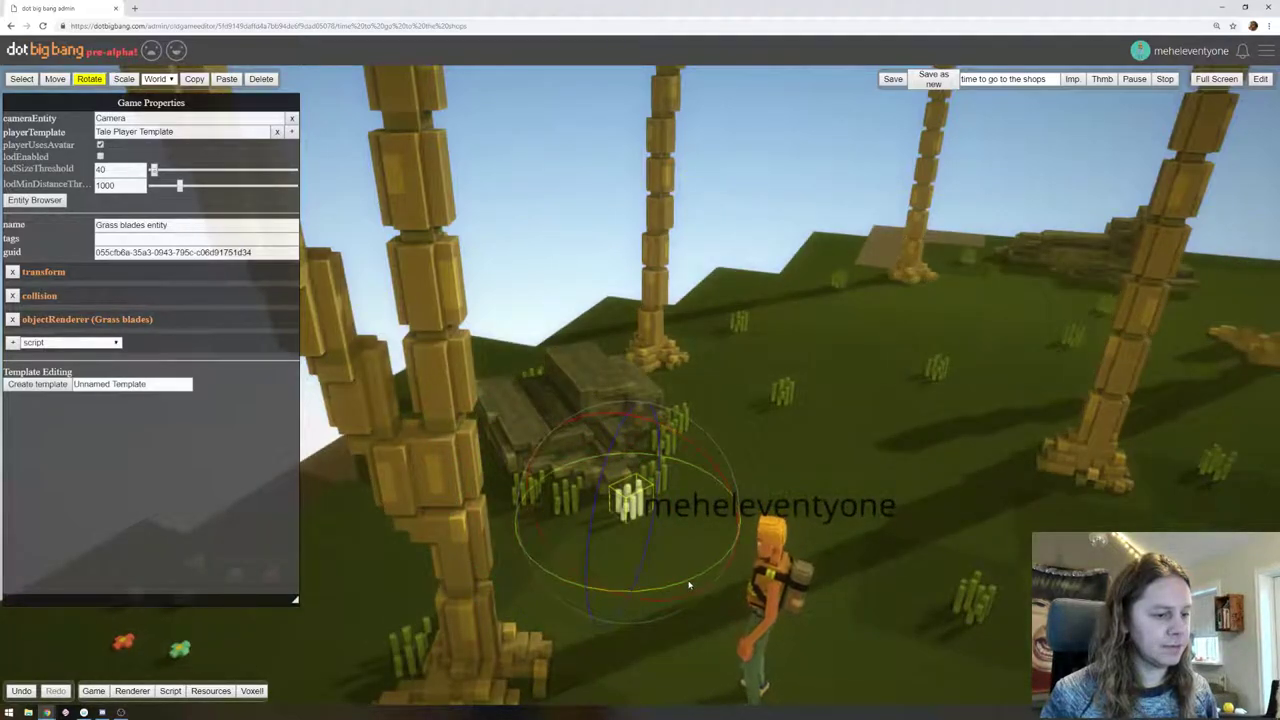
right_click_drag(825, 399, 763, 438)
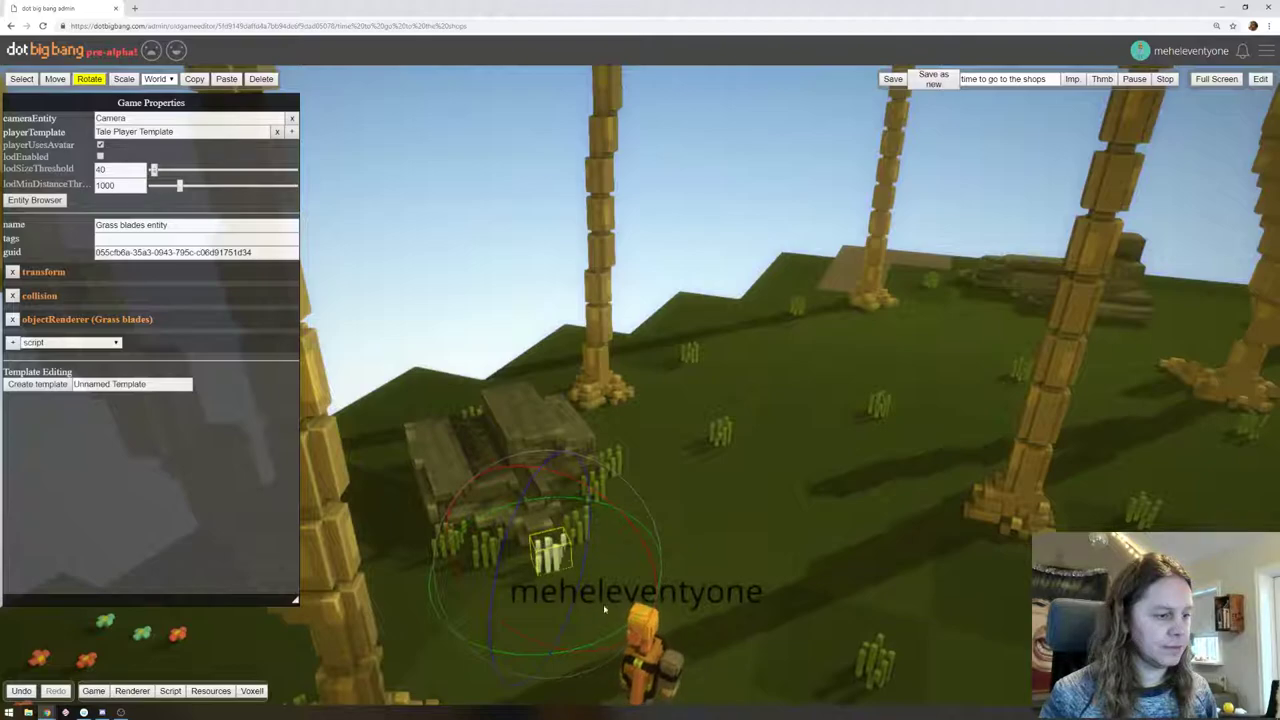
left_click(485, 549)
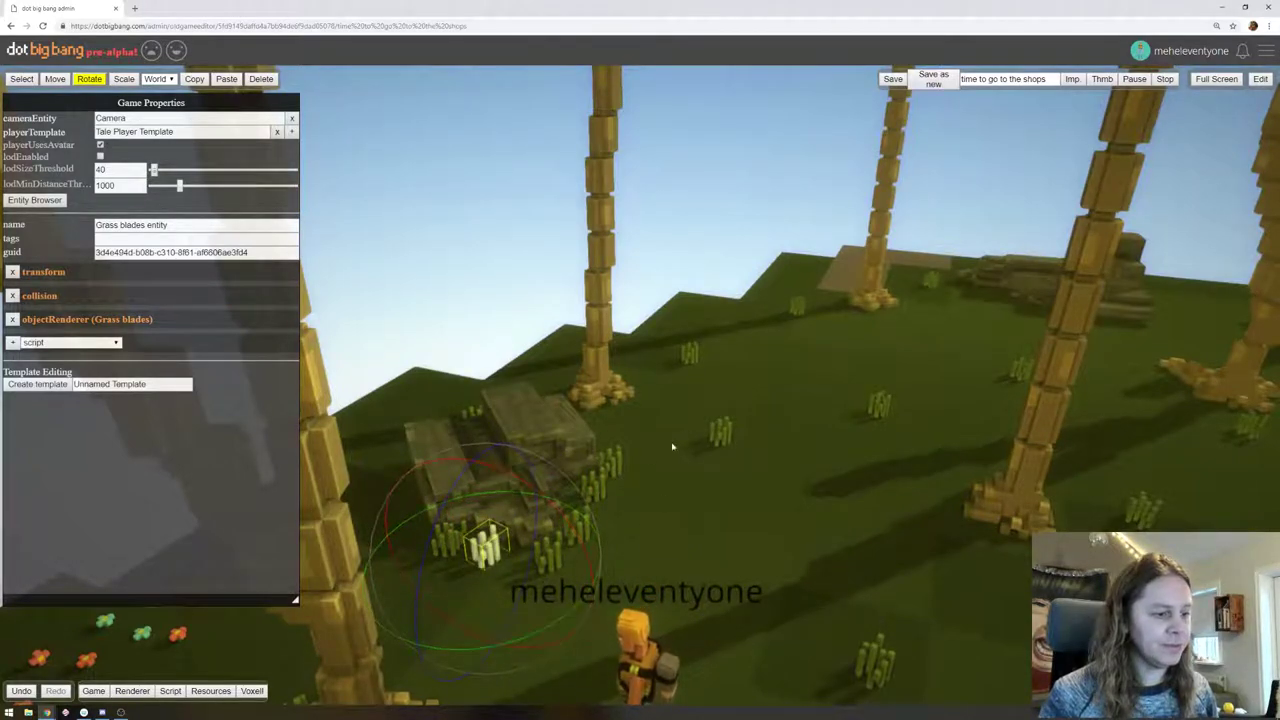
left_click(590, 492)
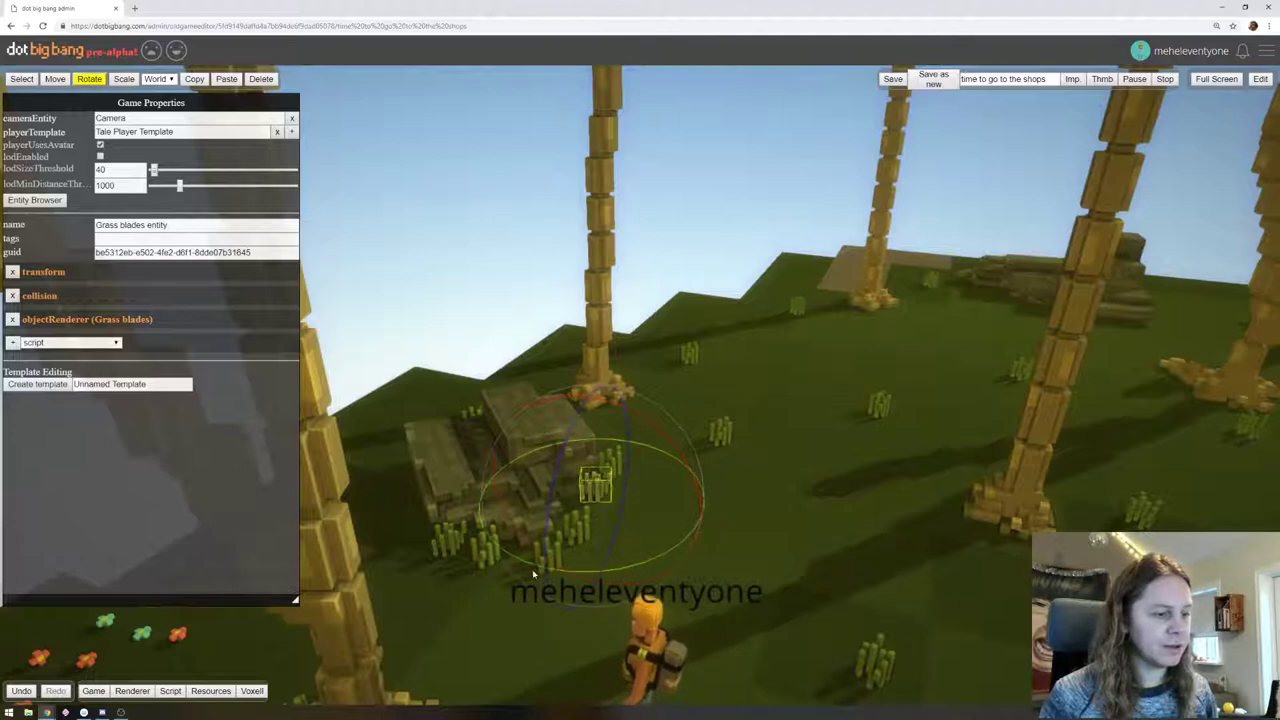
right_click_drag(713, 387, 760, 477)
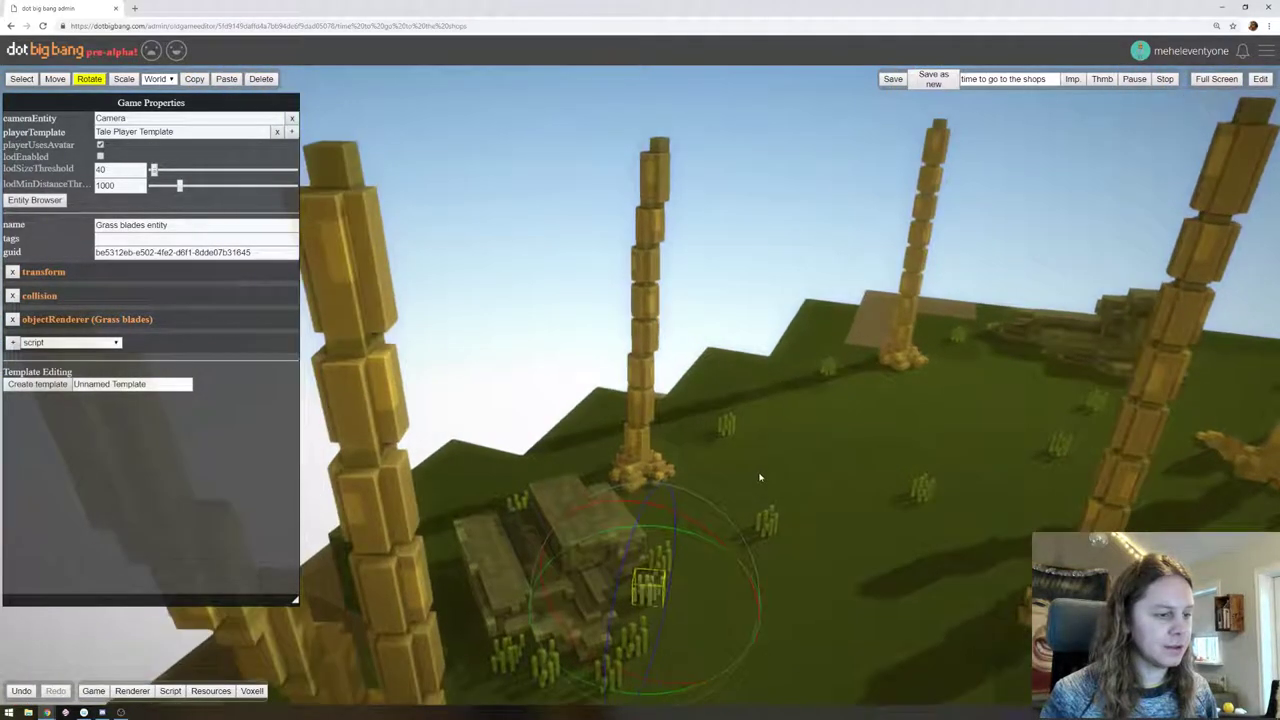
left_click(517, 505)
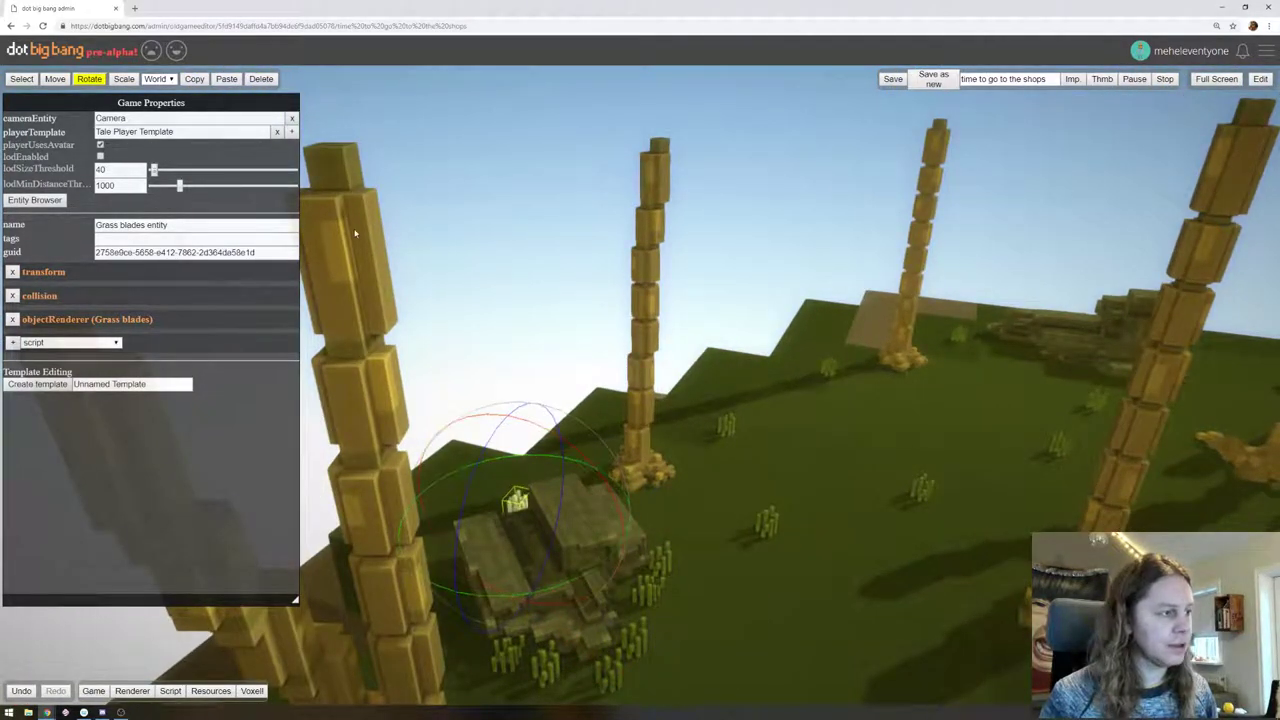
Duplicate the Tiny Flowers patch beside the forked trunk and move the copy onto the grass in front of the large rock
right_click_drag(795, 420, 740, 280)
left_click_drag(740, 280, 545, 300)
right_click_drag(545, 300, 535, 358)
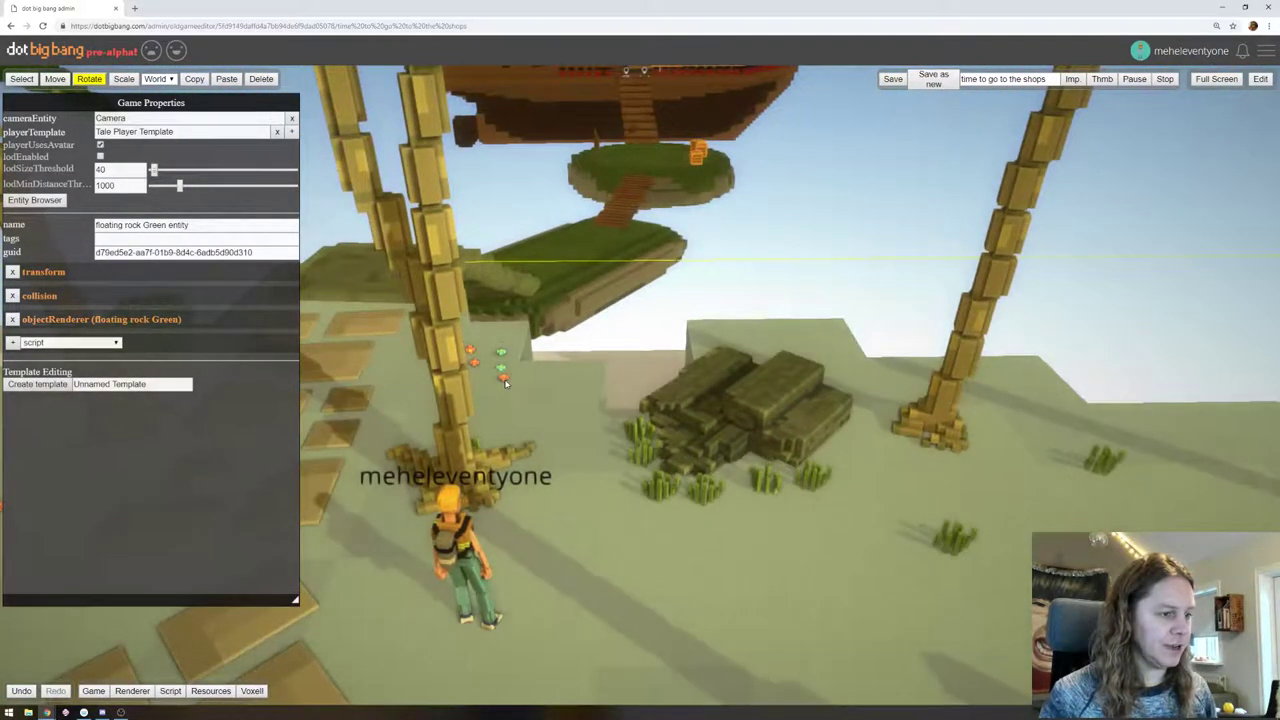
left_click(500, 370)
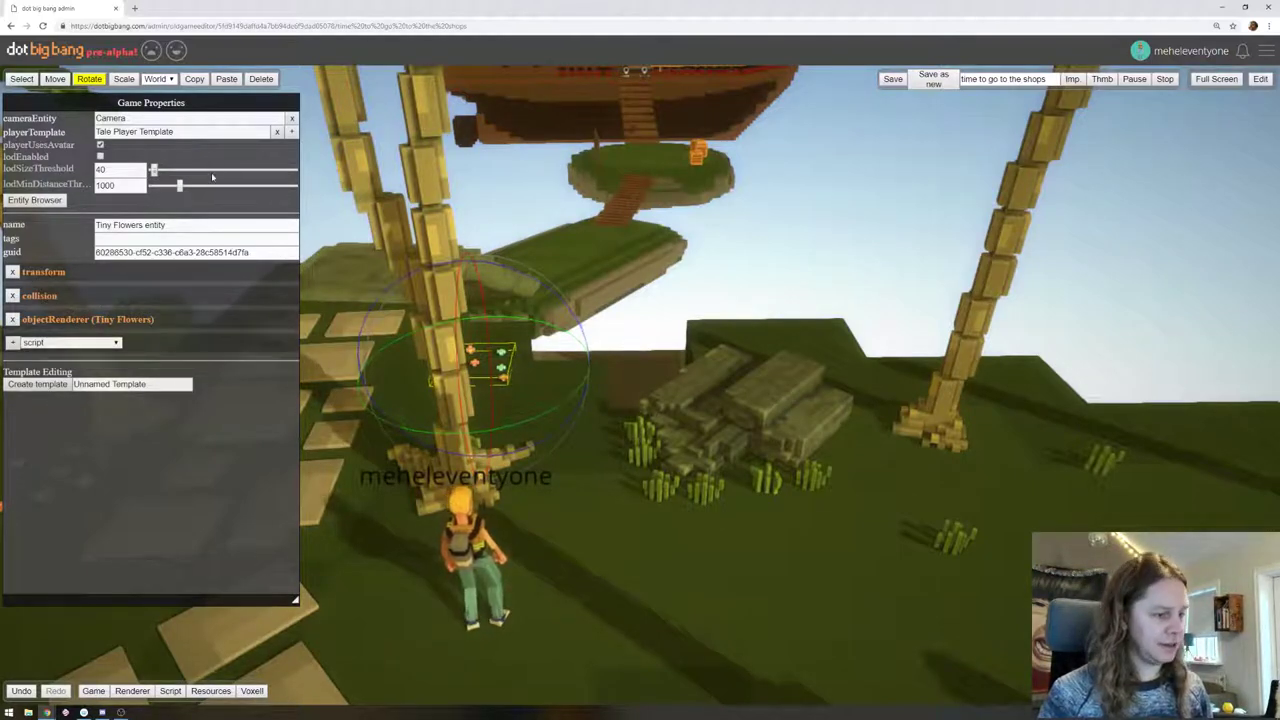
left_click(55, 79)
left_click_drag(452, 355, 696, 530)
right_click_drag(696, 529, 696, 545)
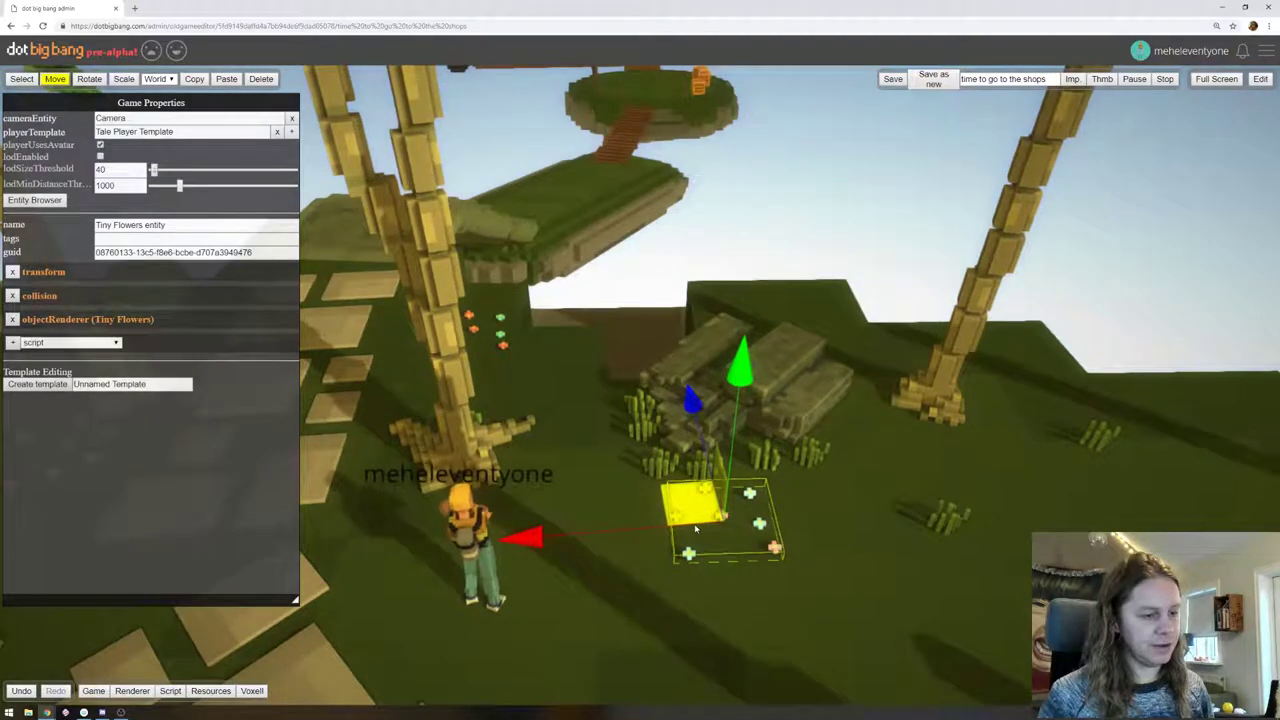
left_click_drag(696, 530, 711, 510)
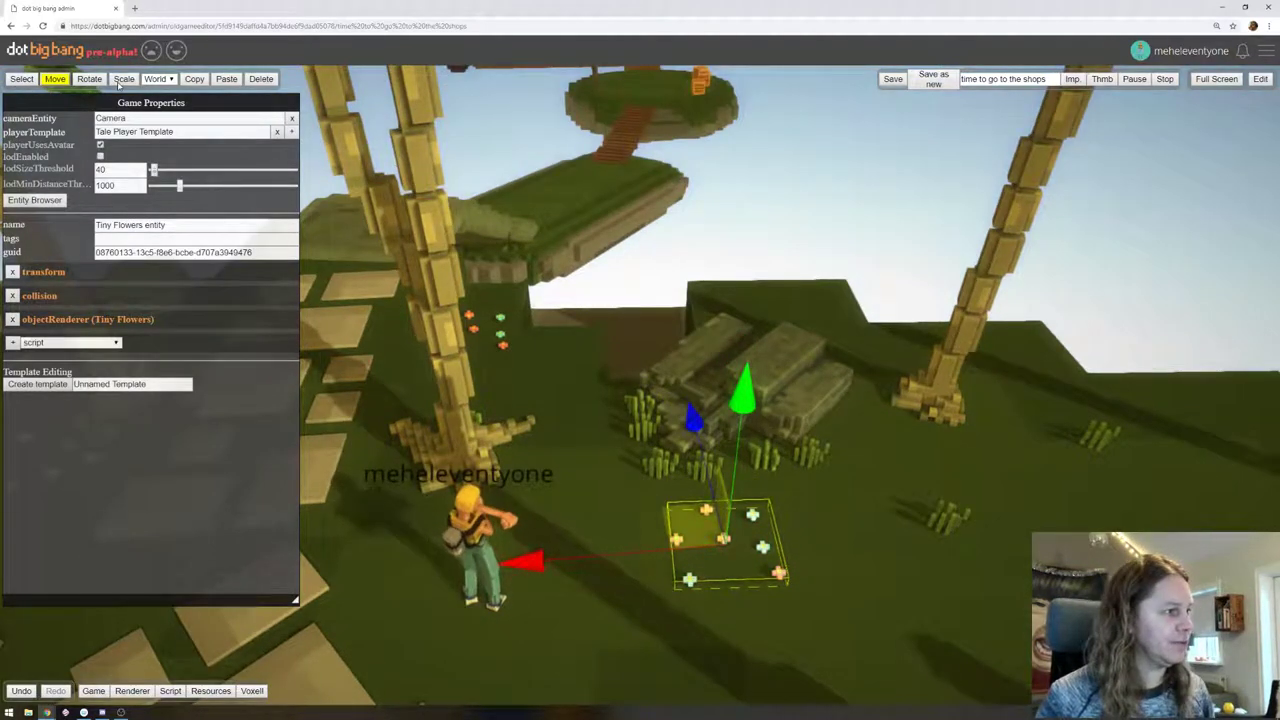
Rotate the new flower patch about its vertical axis and move it up against the grass clumps at the rock's base
left_click(92, 80)
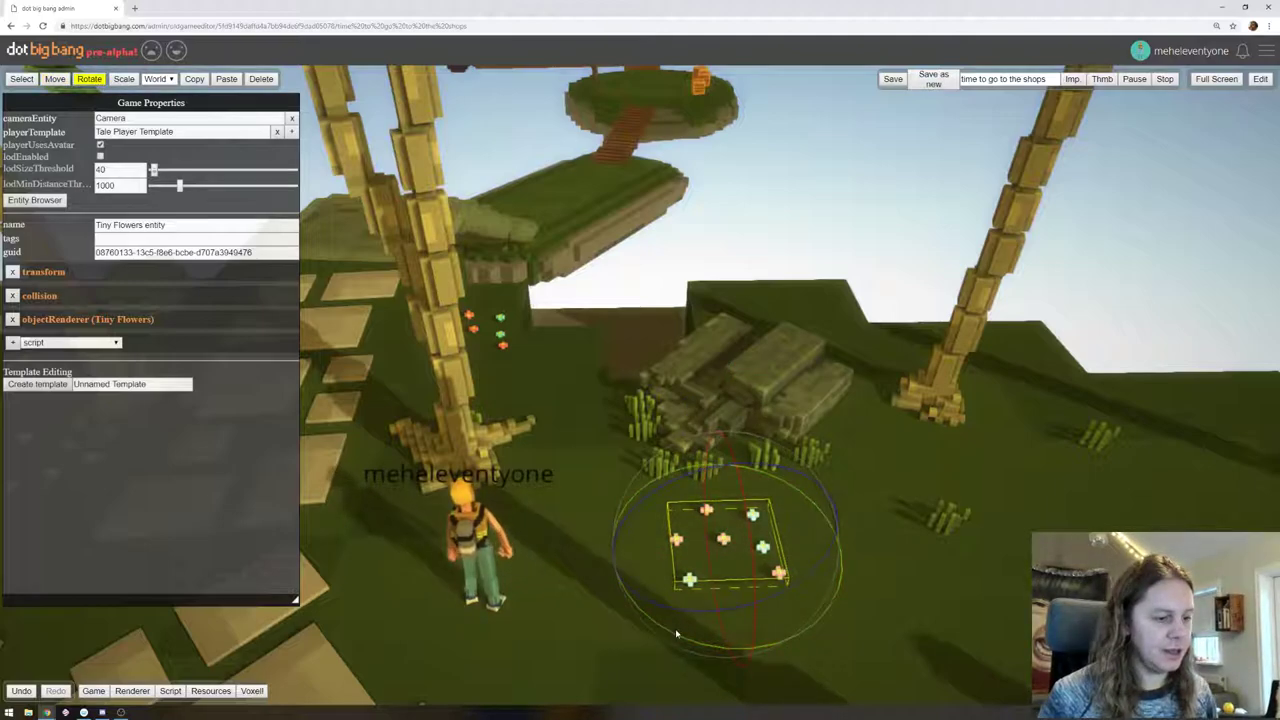
left_click_drag(676, 634, 877, 399)
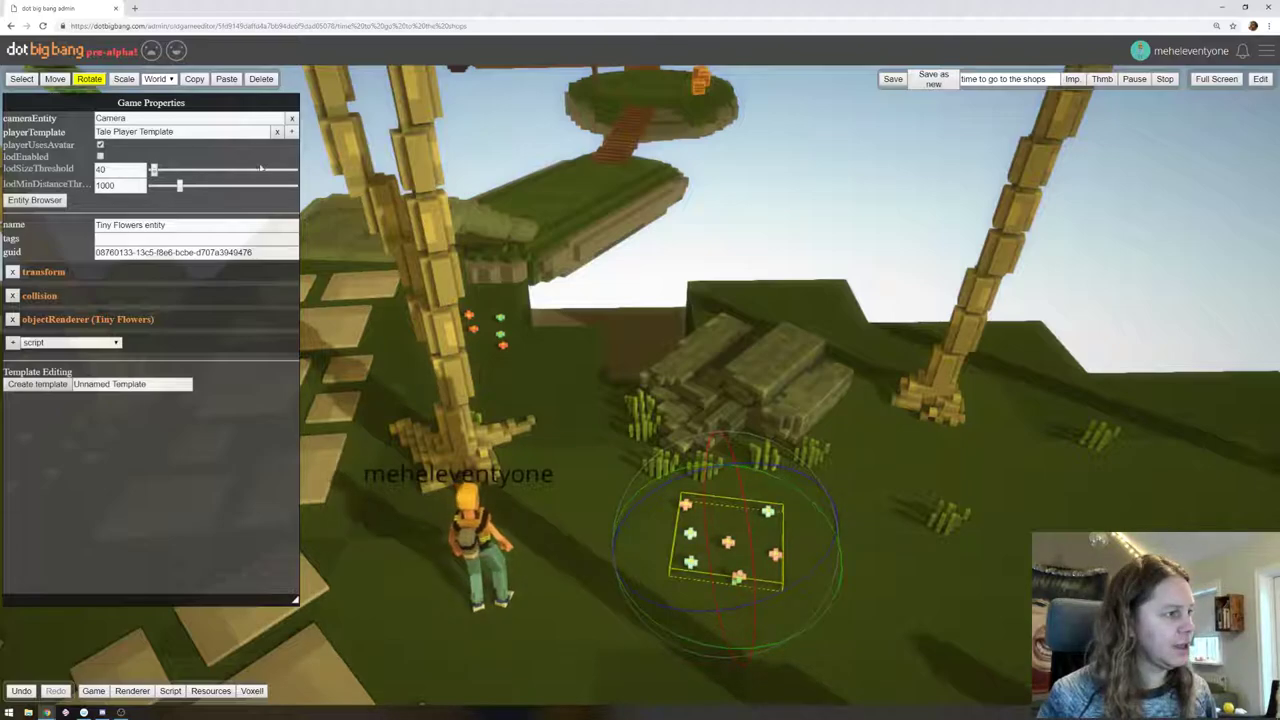
left_click(50, 82)
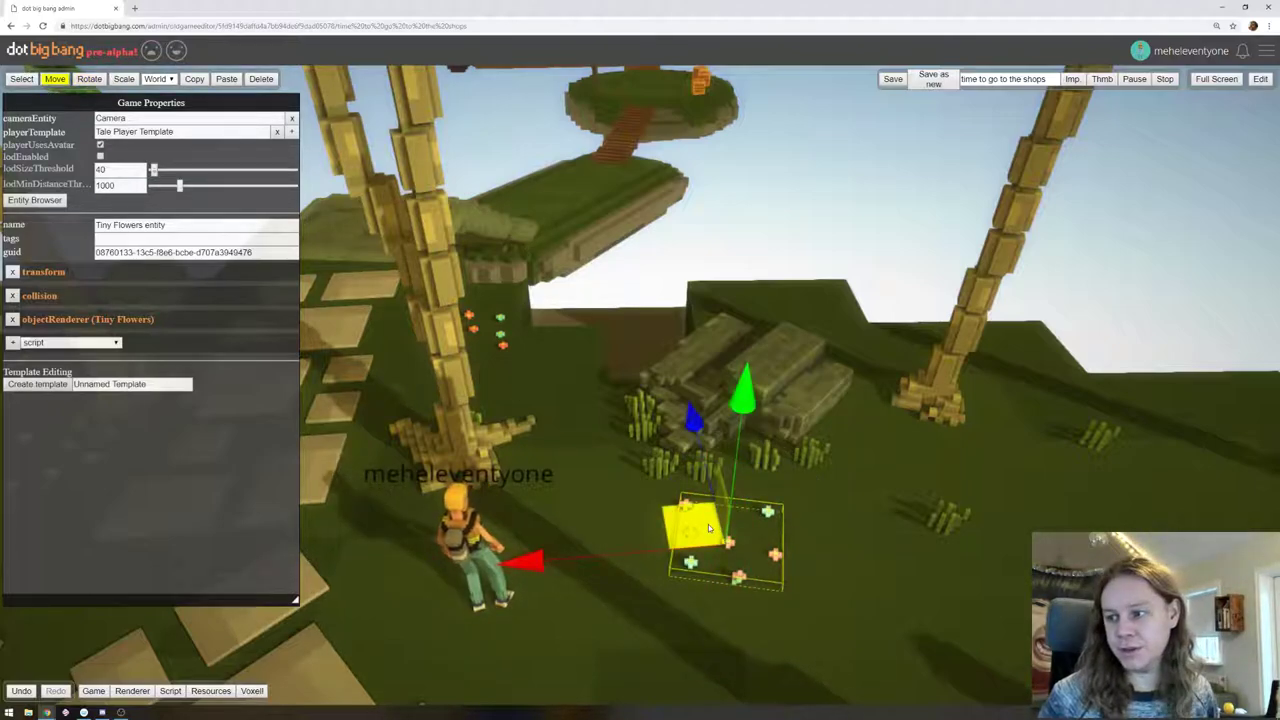
left_click_drag(710, 530, 758, 478)
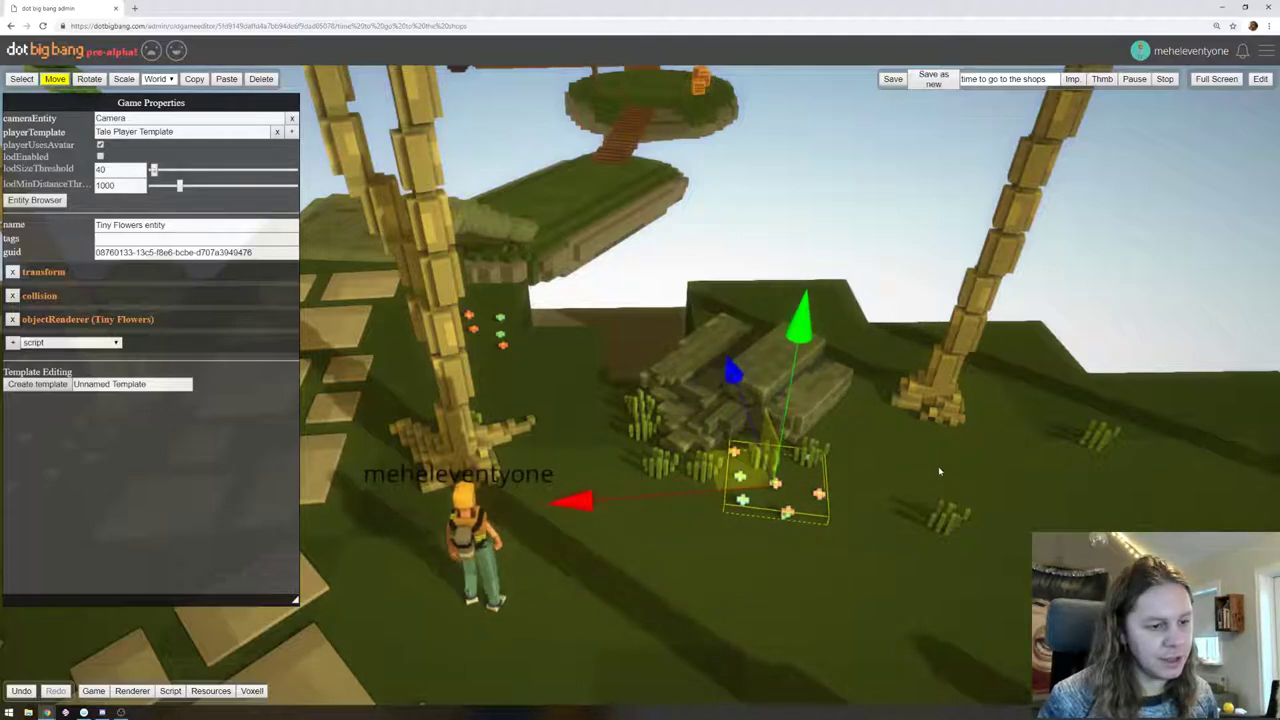
right_click_drag(939, 471, 901, 467)
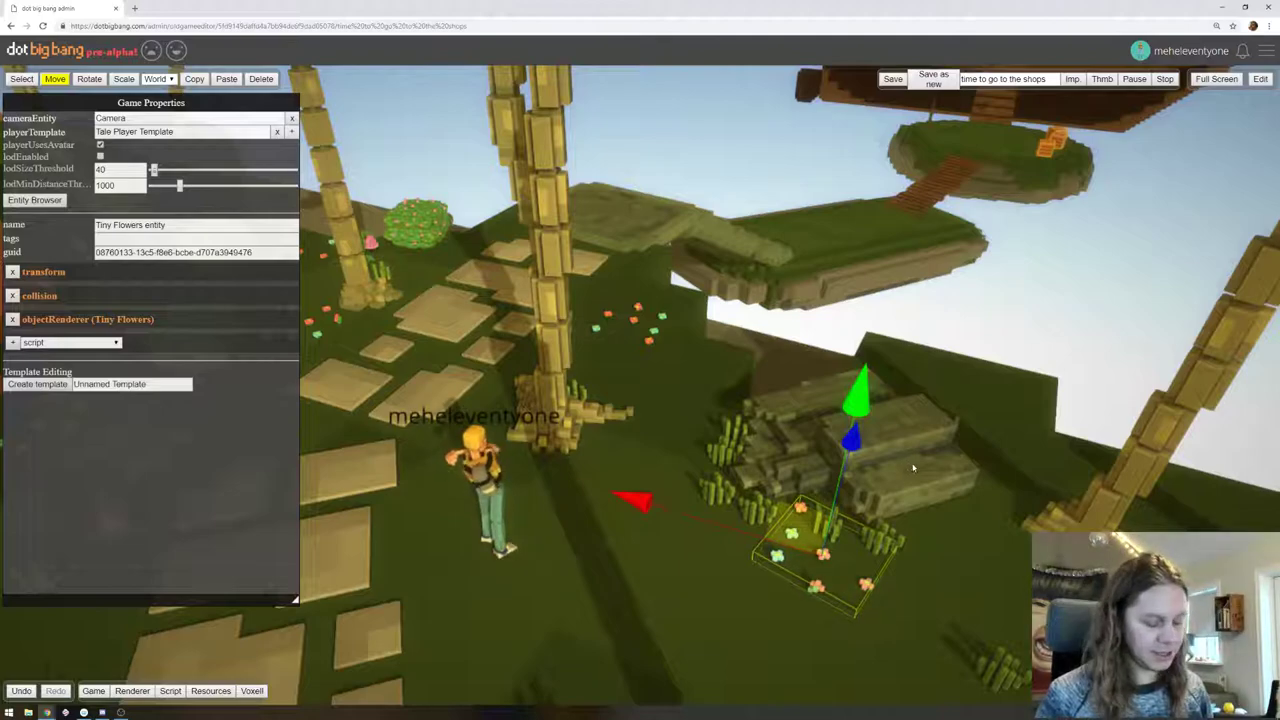
Copy and paste the flower patch and move the copy behind the large rock near the island's edge
key("ctrl+c")
key("ctrl+v")
left_click_drag(794, 529, 932, 367)
key("d")
right_click_drag(932, 367, 385, 293)
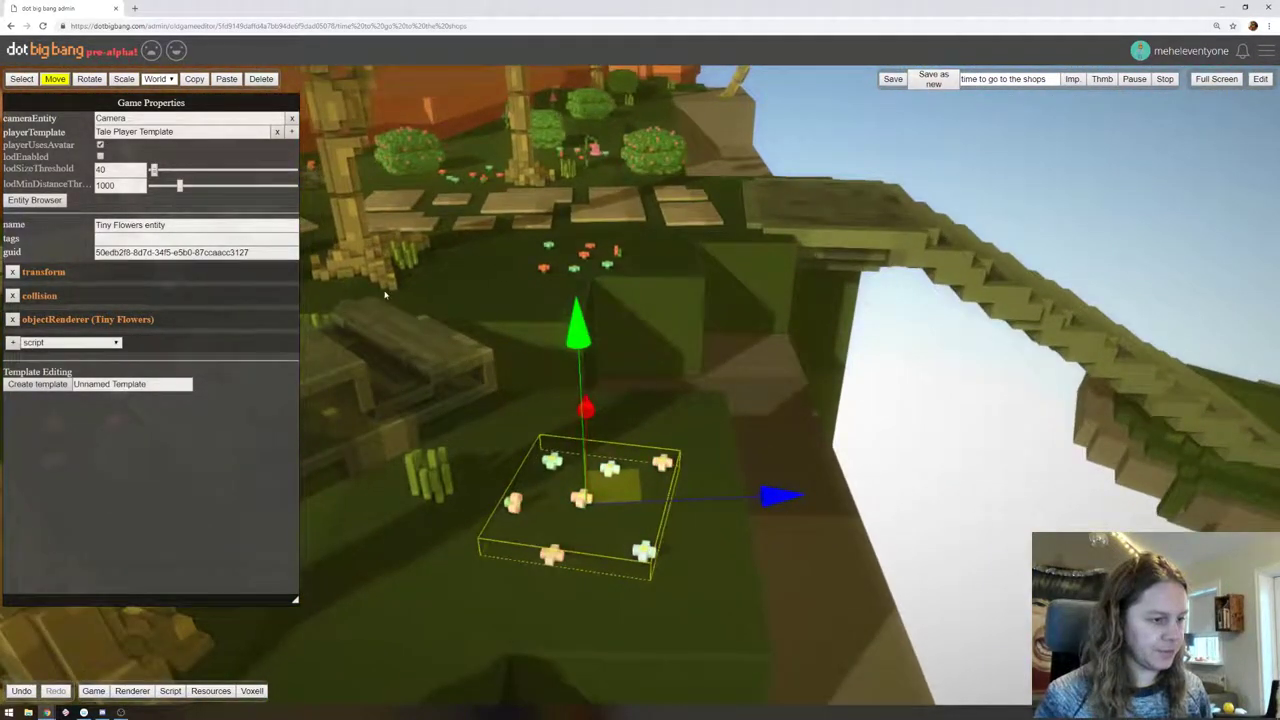
Turn the flower patch behind the rock about its vertical axis and shift it over the nearby grass clump
left_click(90, 80)
left_click_drag(673, 551, 681, 493)
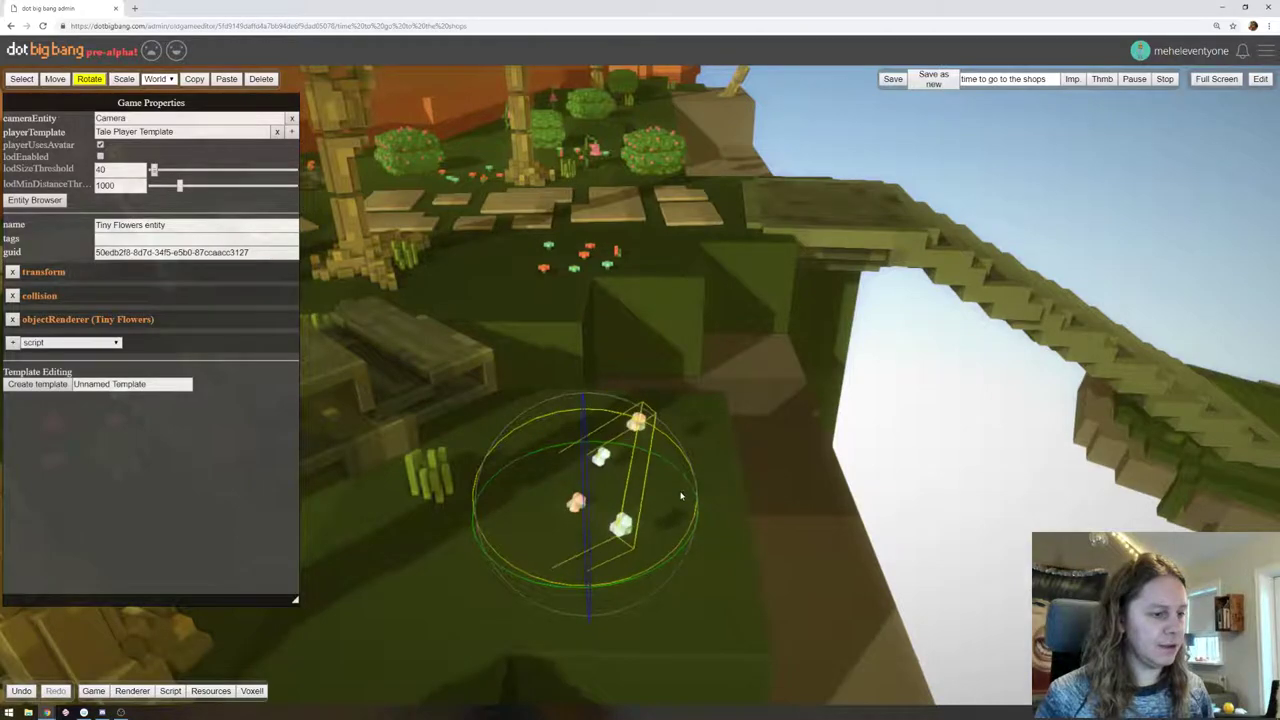
key("ctrl+z")
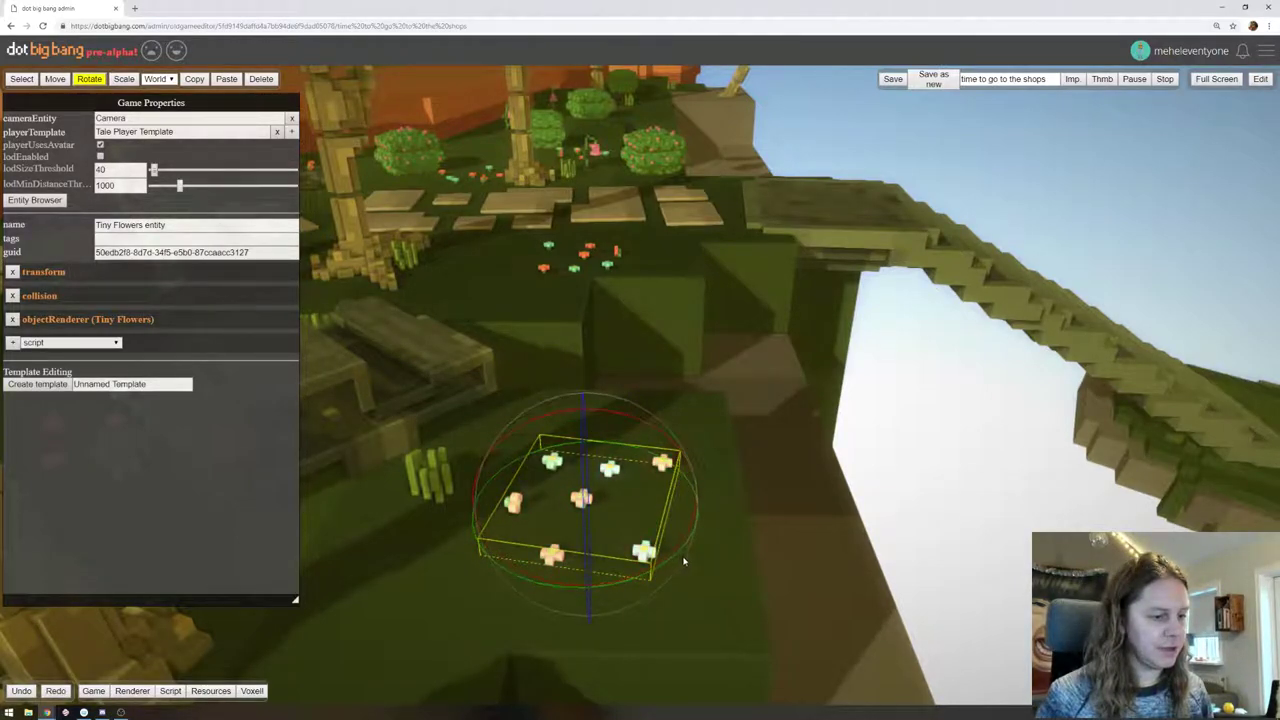
left_click_drag(684, 561, 415, 316)
left_click(55, 79)
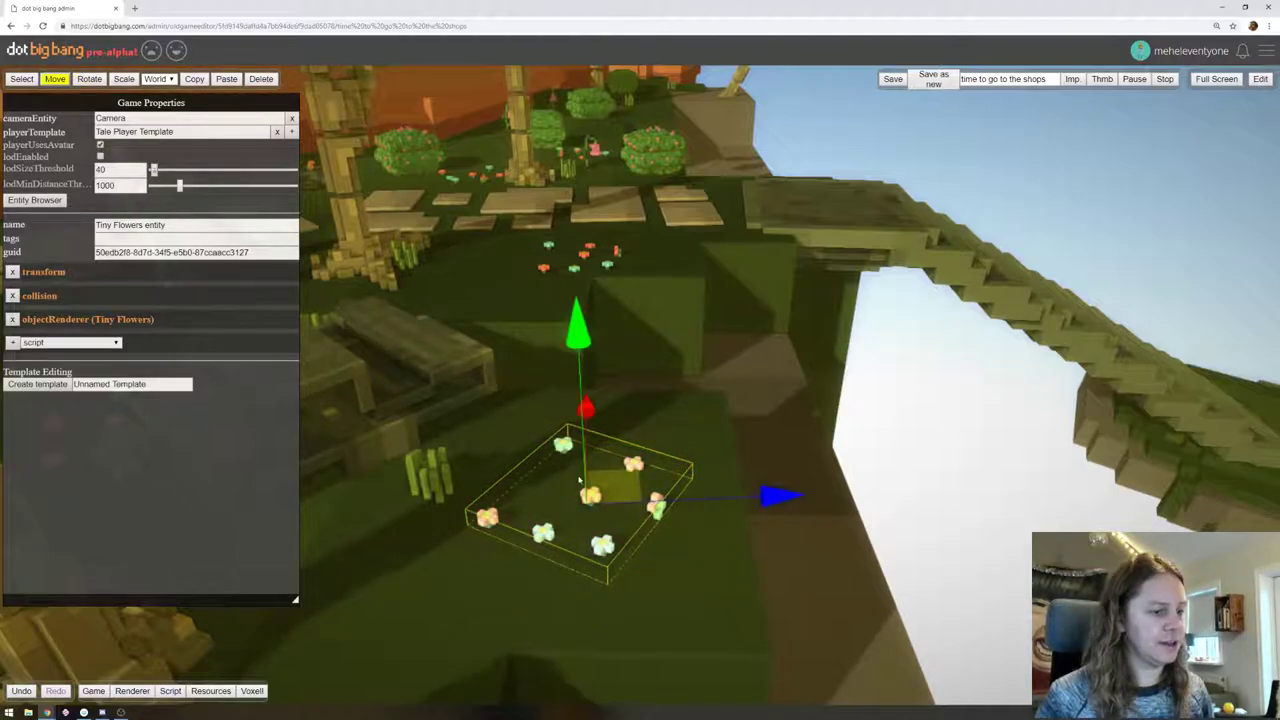
left_click_drag(586, 488, 488, 485)
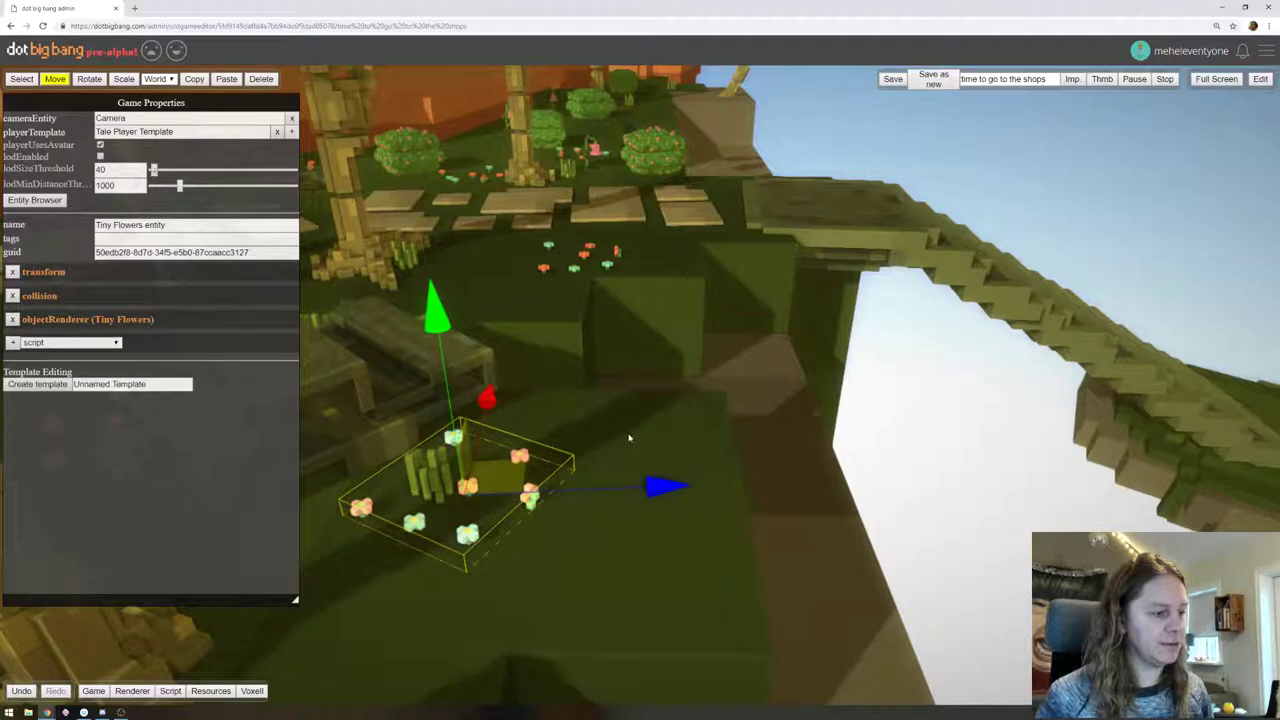
Play-test the scene by running around the large rock and path to check the flowers and grass, and return to editing
right_click_drag(629, 437, 1046, 481)
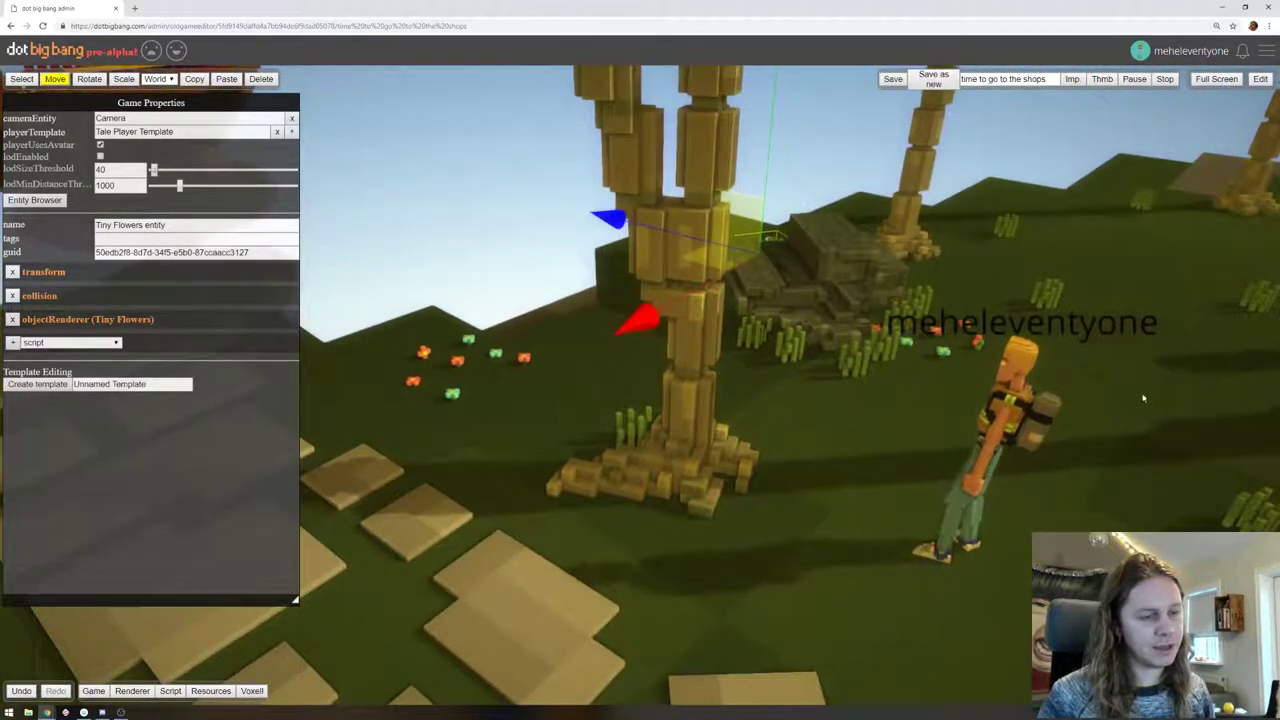
left_click(1260, 80)
key("a")
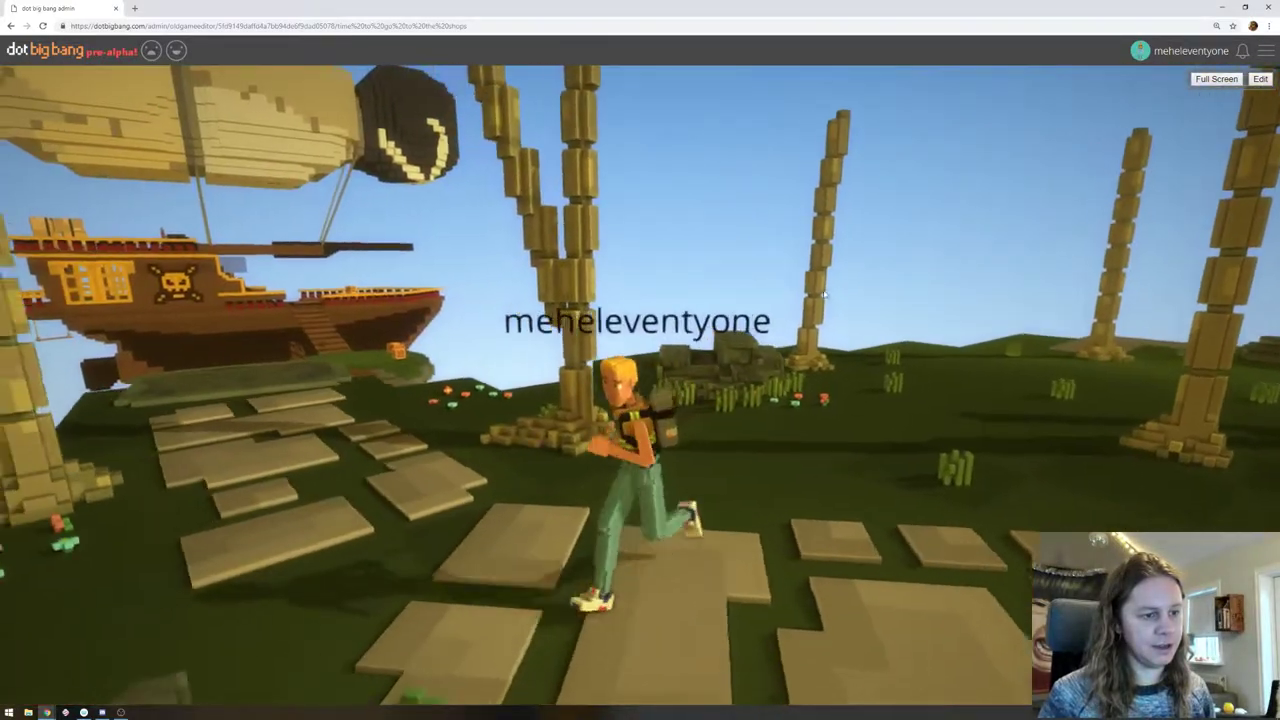
key("d")
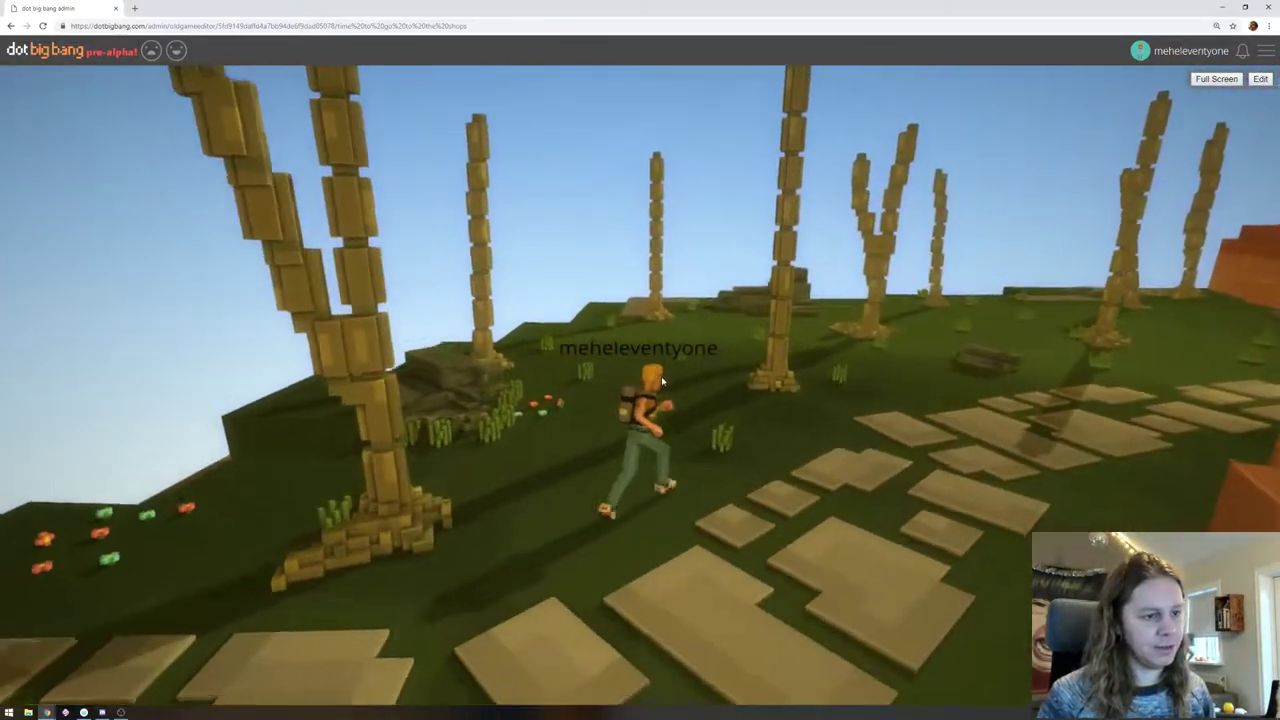
left_click_drag(661, 380, 388, 399)
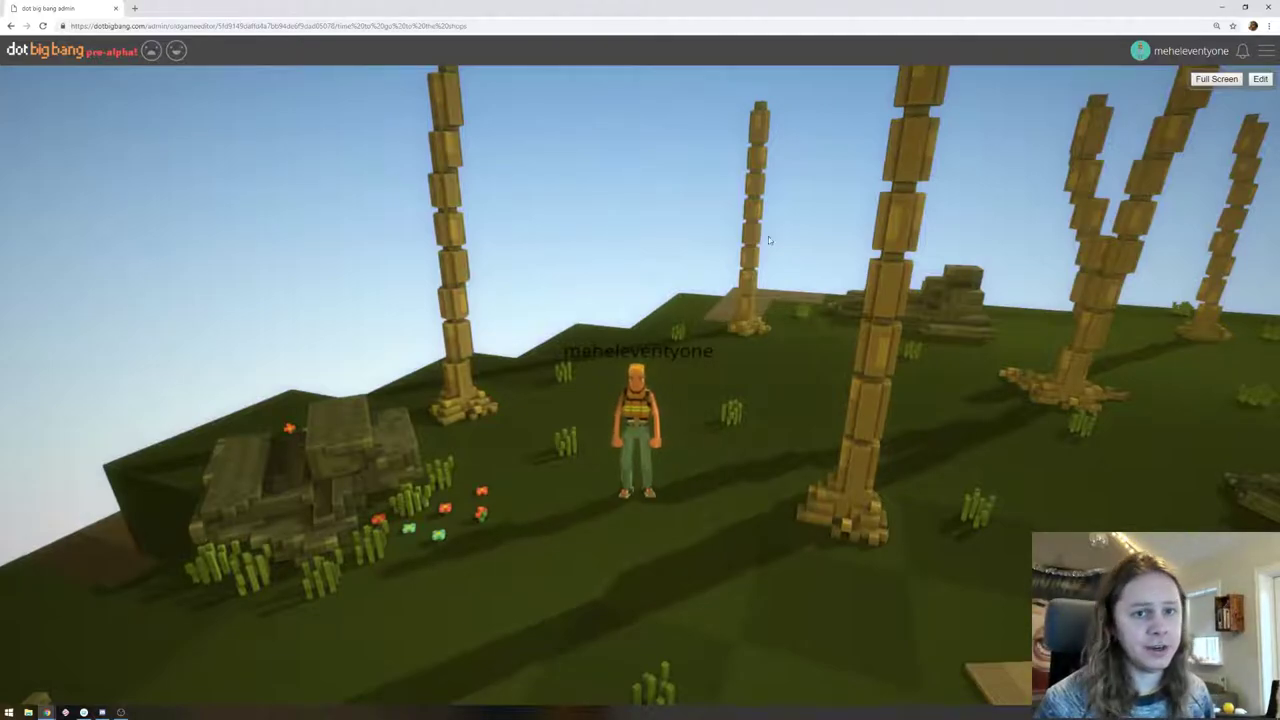
left_click_drag(775, 338, 197, 351)
key("w")
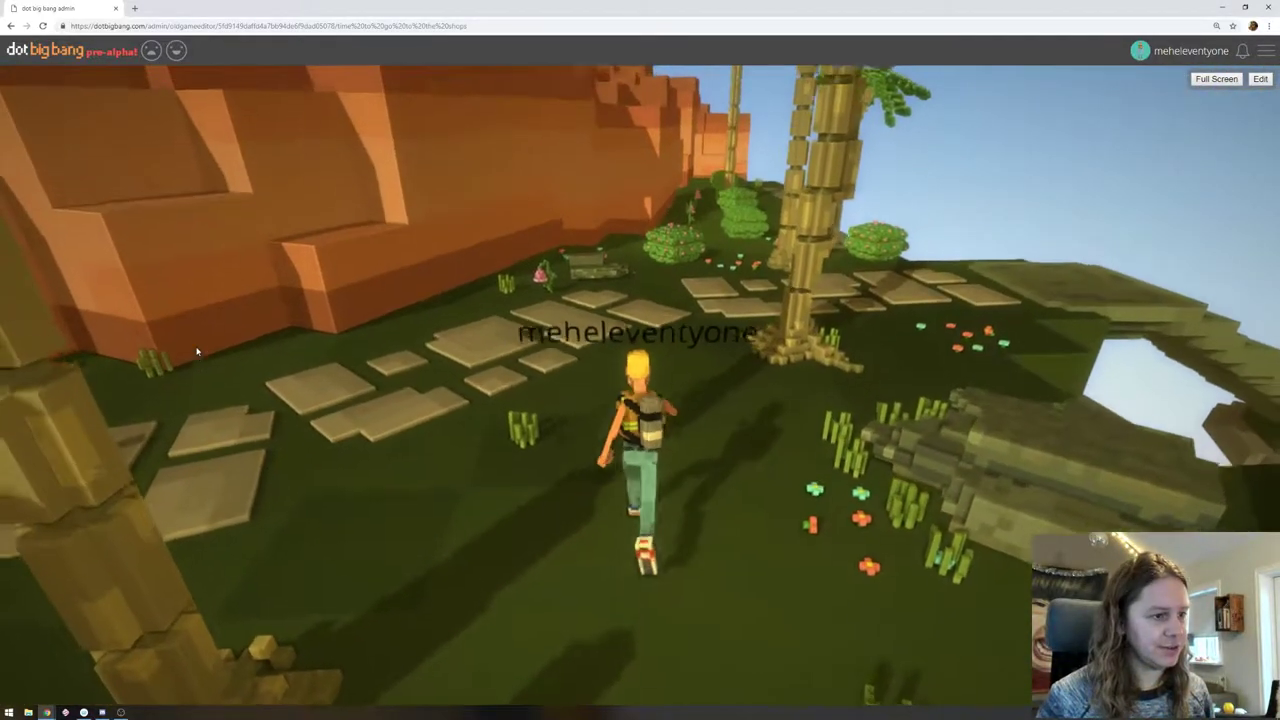
left_click(1260, 78)
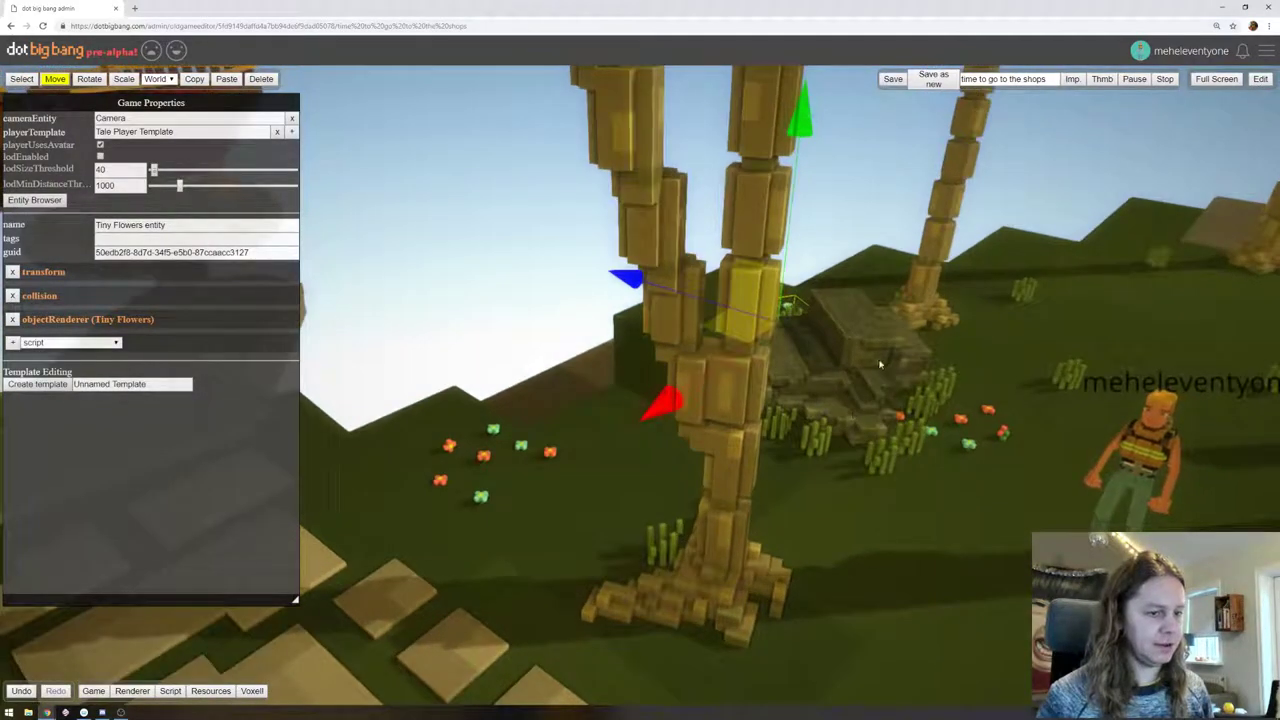
Paste two copies of the rock's front flower patch, placing one beside the far rock pile and one near the island's edge between two trunks
left_click_drag(880, 364, 884, 378)
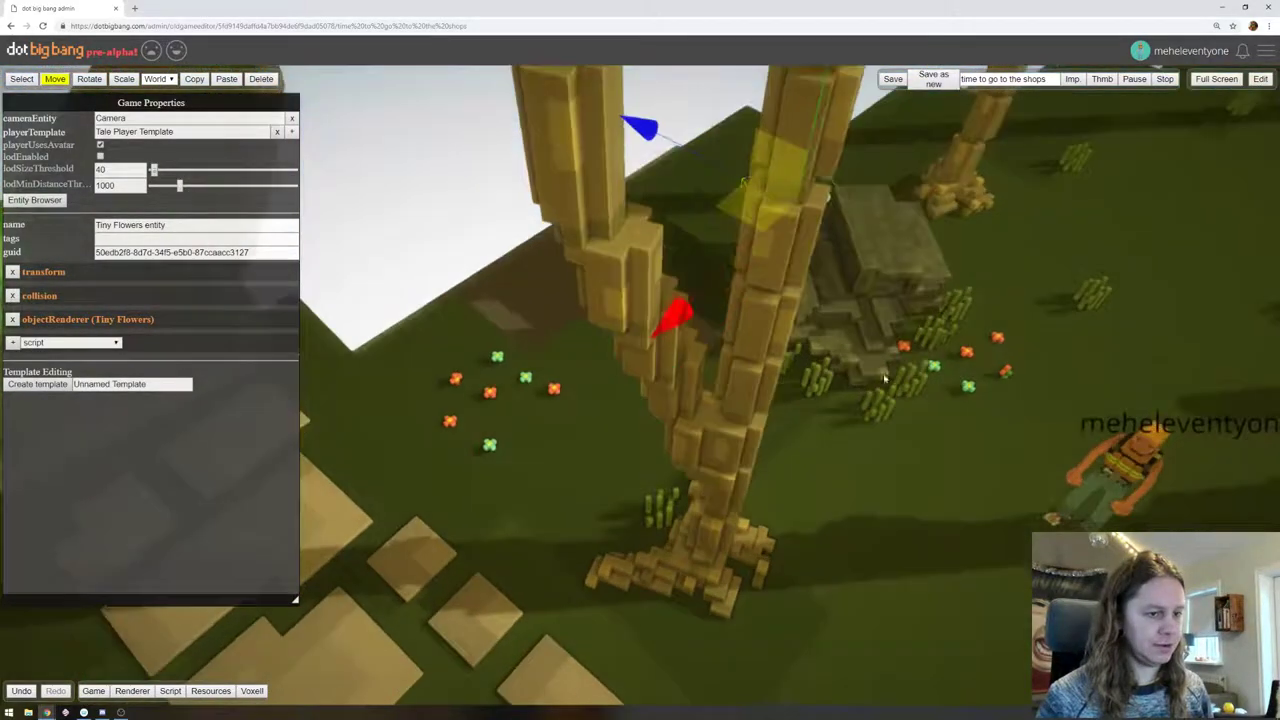
scroll(931, 449, "up", 2)
scroll(936, 440, "down", 5)
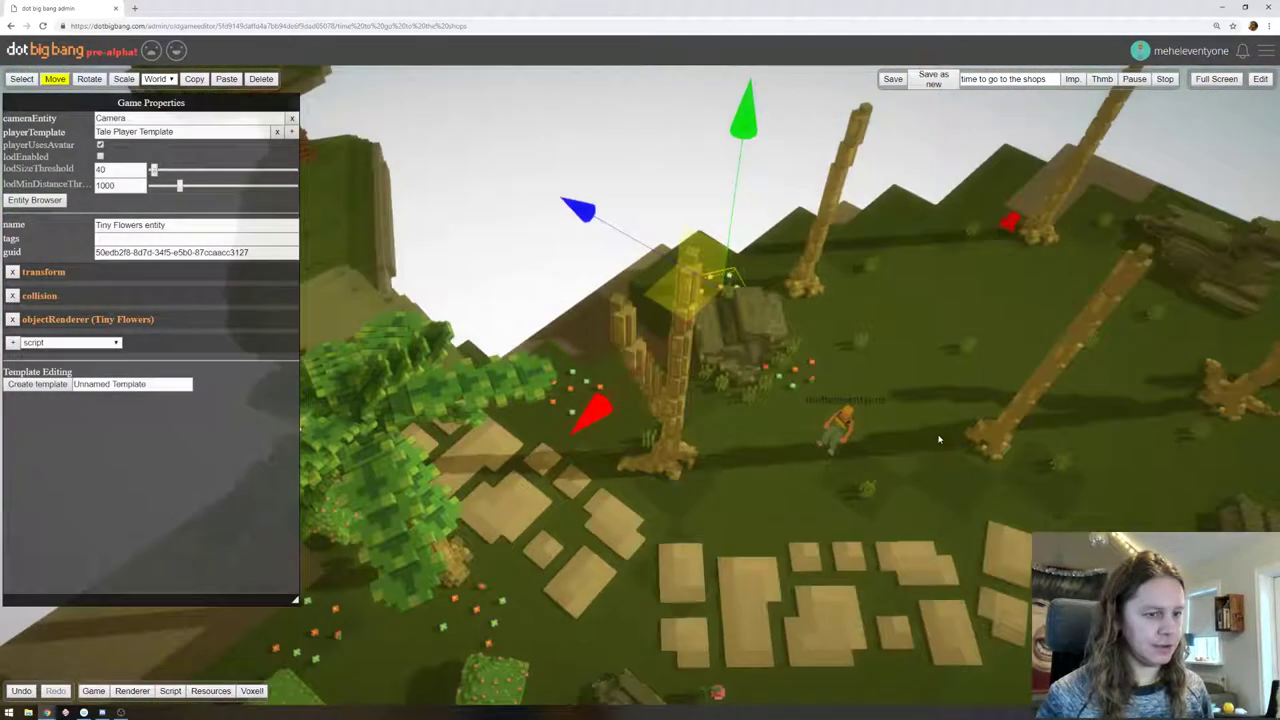
left_click_drag(936, 440, 910, 356)
right_click_drag(910, 356, 898, 360)
left_click(722, 401)
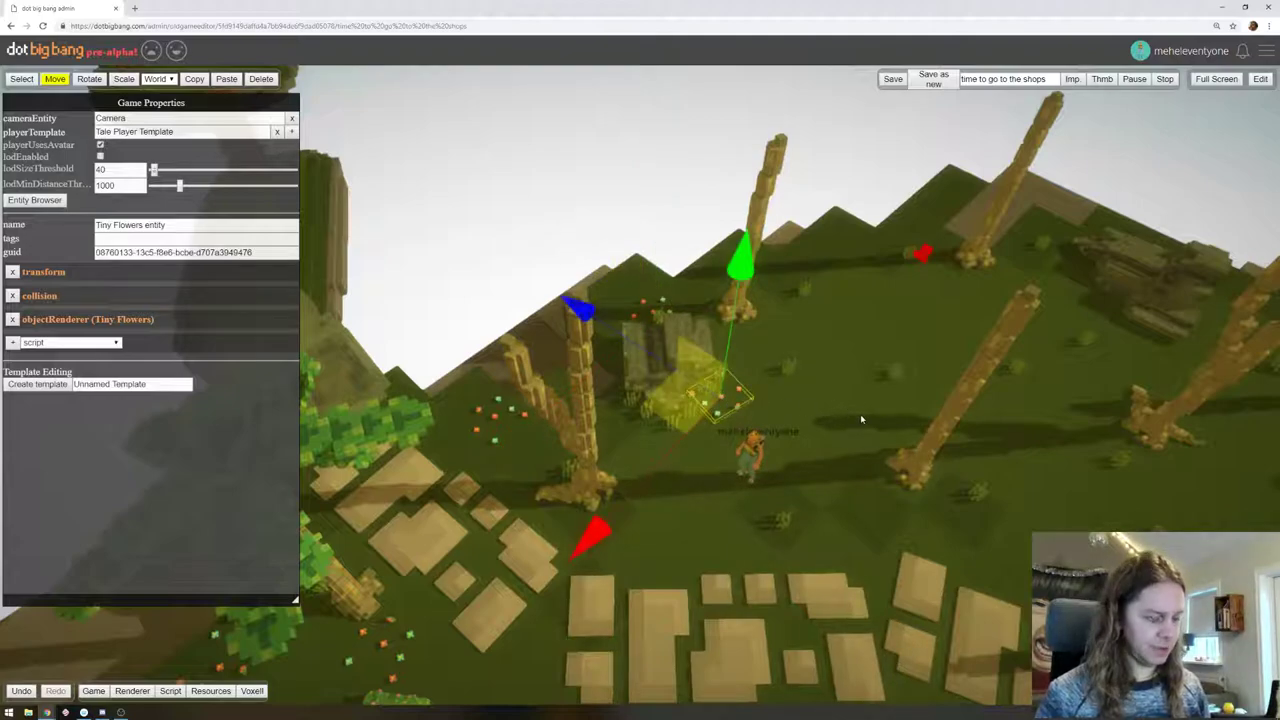
left_click_drag(685, 406, 1038, 293)
key("ctrl+v")
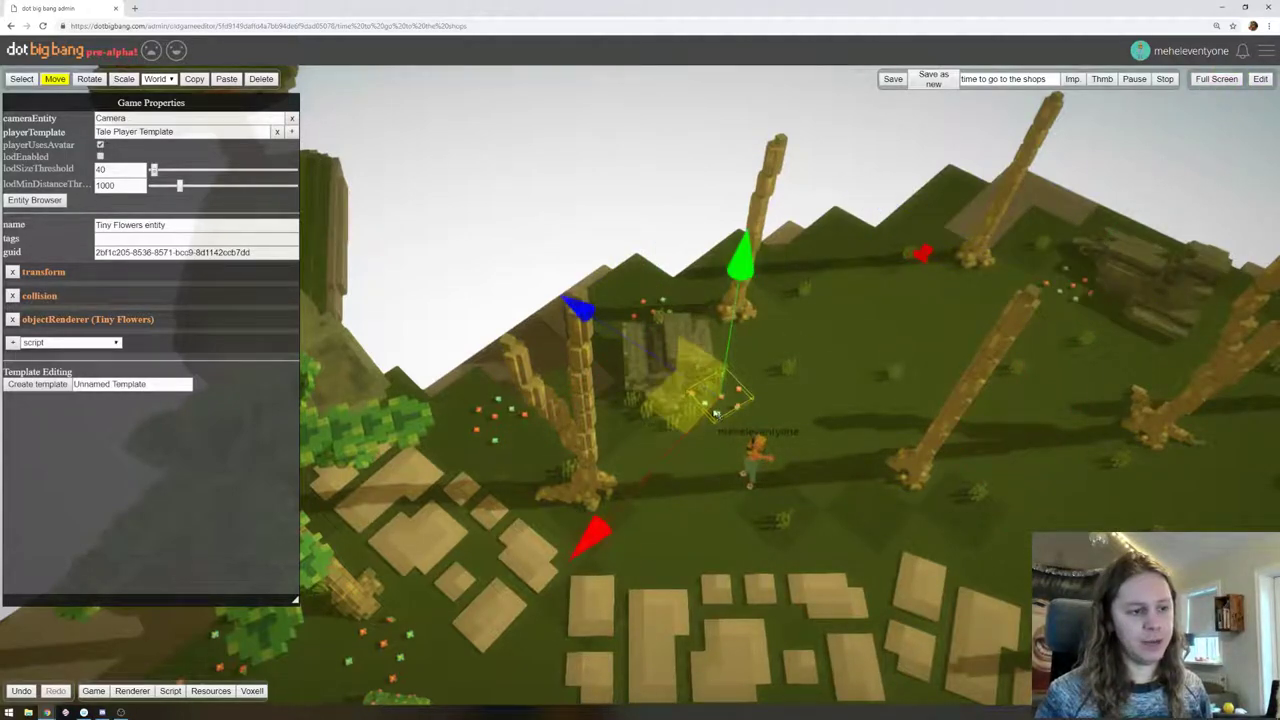
left_click_drag(716, 413, 824, 283)
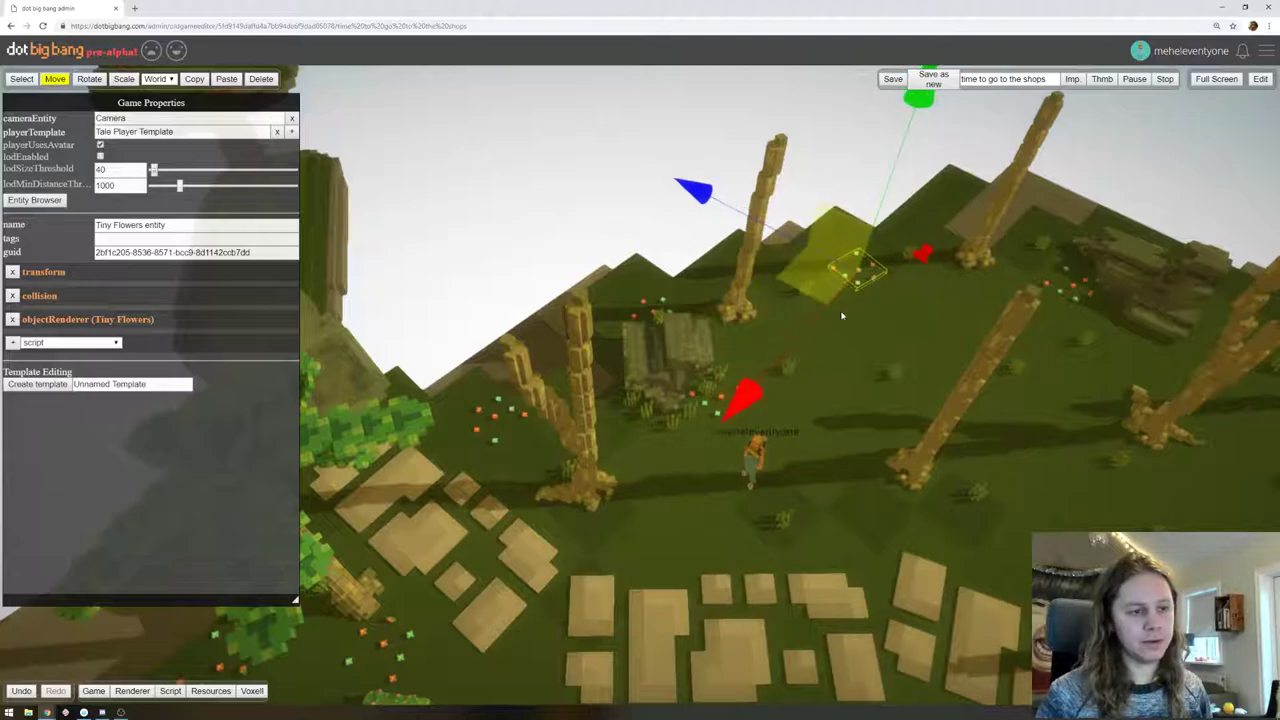
Copy the tiny flowers beside the rock nearest the character and place the copy behind the forked pillar
left_click(690, 392)
left_click(652, 354)
left_click_drag(1037, 411, 1017, 446)
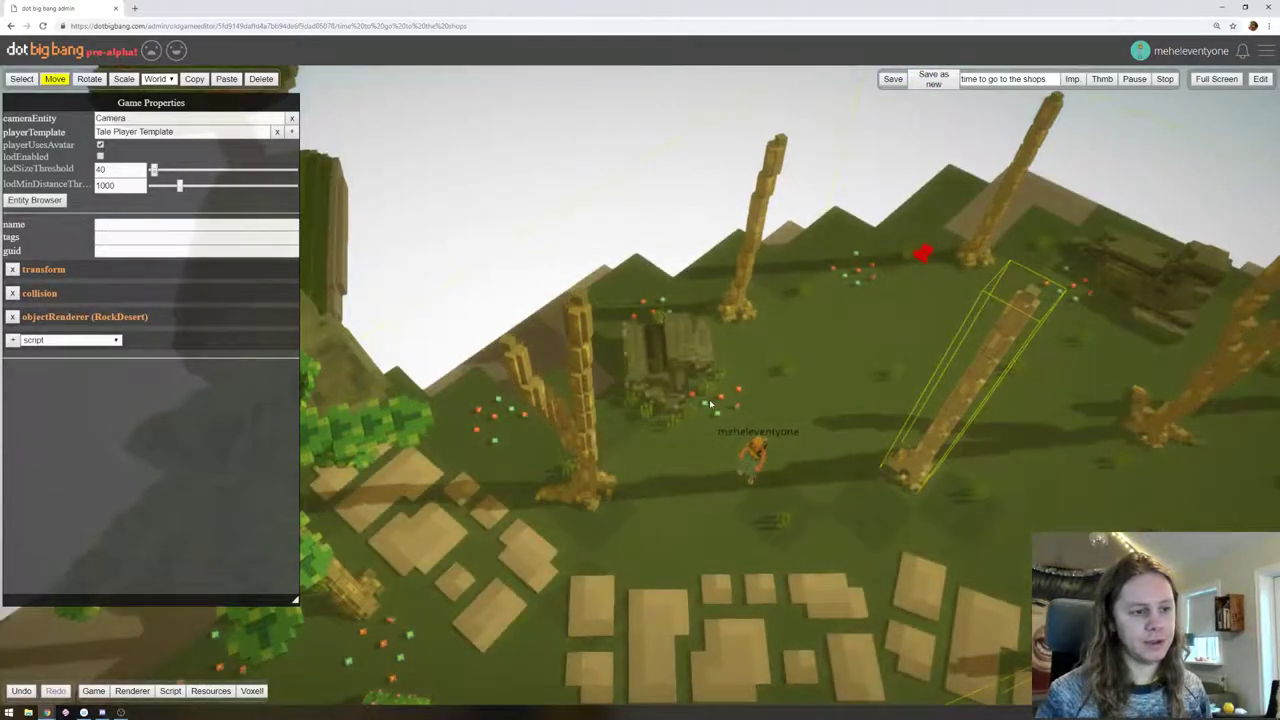
left_click(710, 403)
left_click_drag(690, 390, 1166, 372)
Paste two more tiny flower patches and place them beside and behind the large rock pile at the far edge
key("ctrl+v")
middle_click_drag(1094, 402, 603, 480)
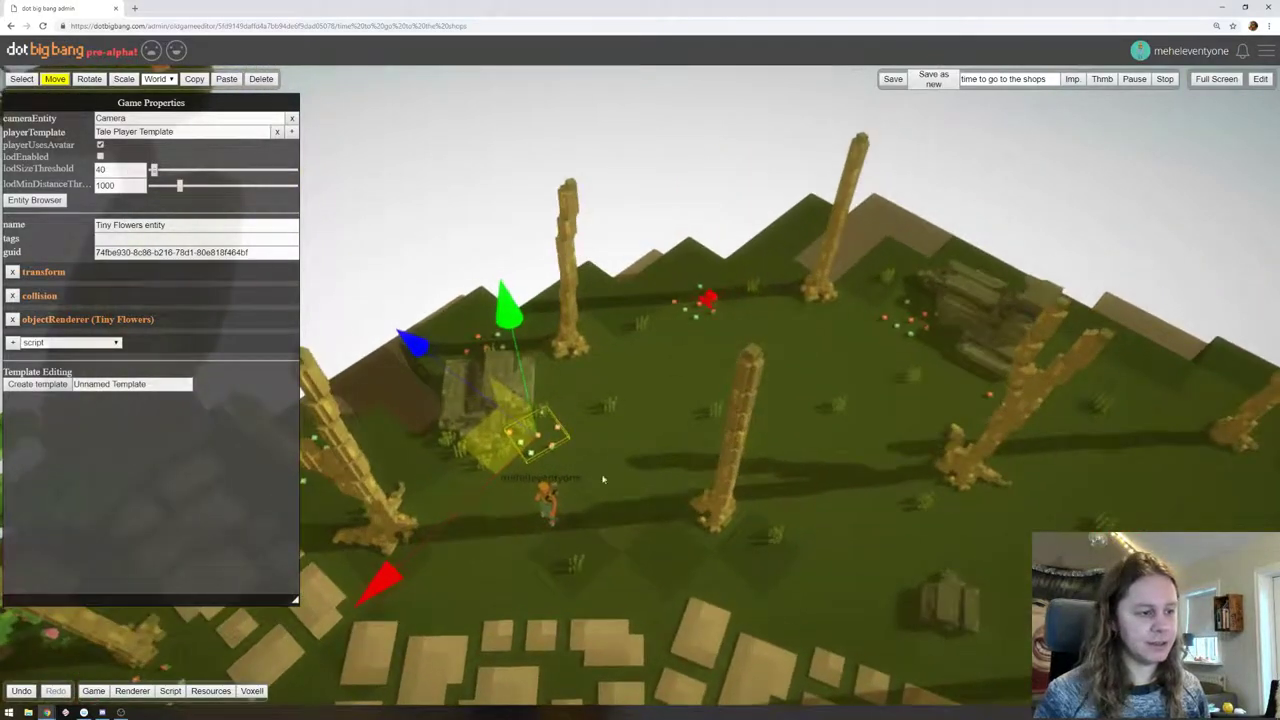
left_click_drag(478, 446, 1024, 341)
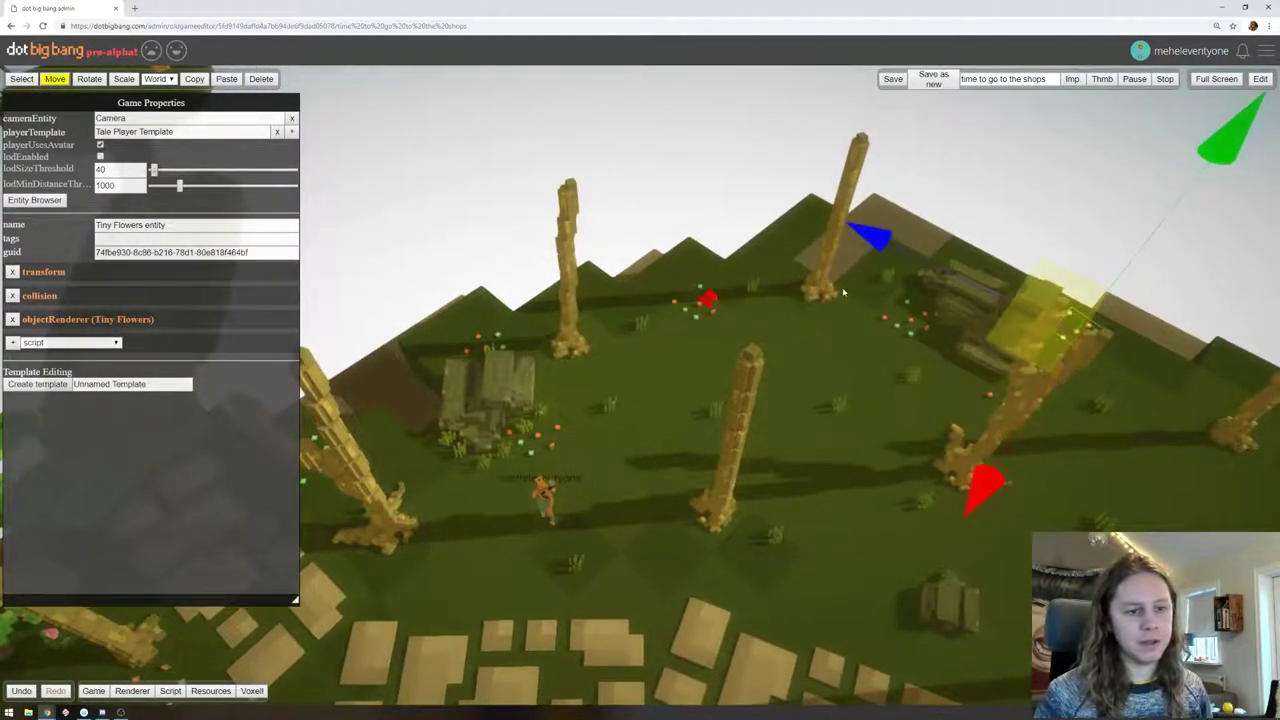
right_click_drag(843, 292, 843, 358)
key("ctrl+z")
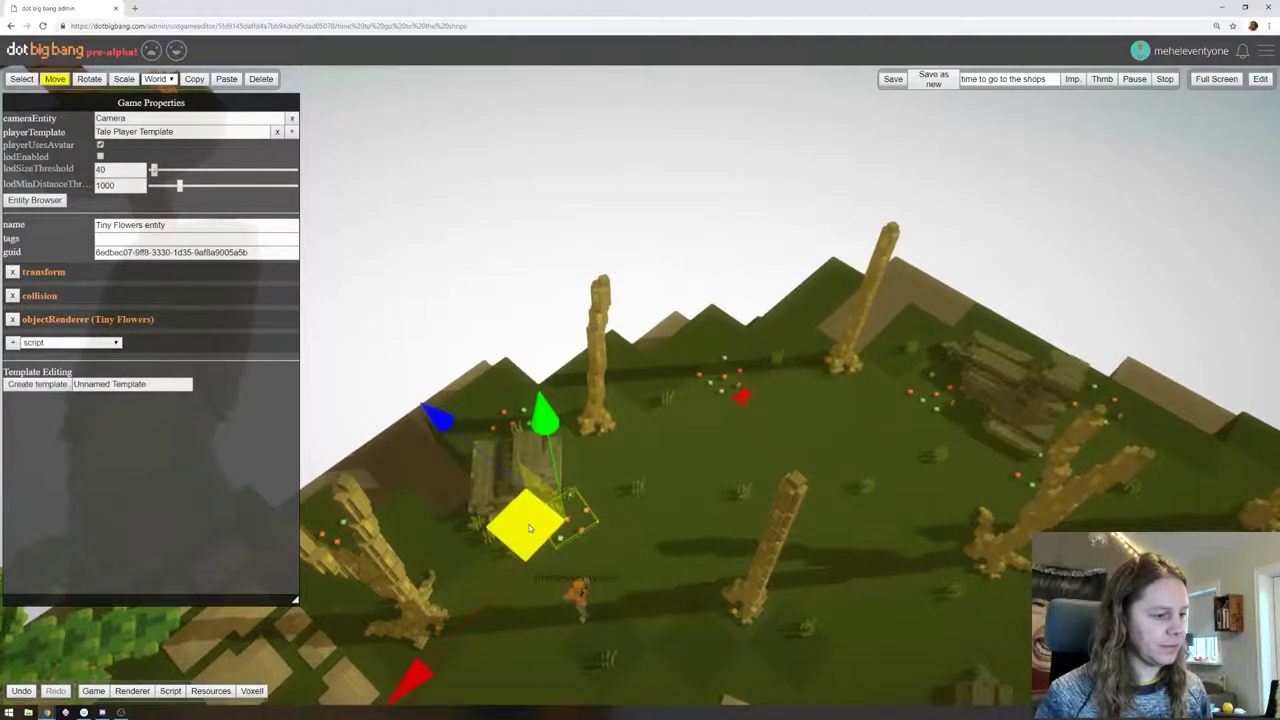
left_click_drag(529, 520, 948, 330)
Paste three tiny flower patches and place them at the forked pillar's base, the middle pillar's base and the small rock
right_click_drag(885, 428, 734, 343)
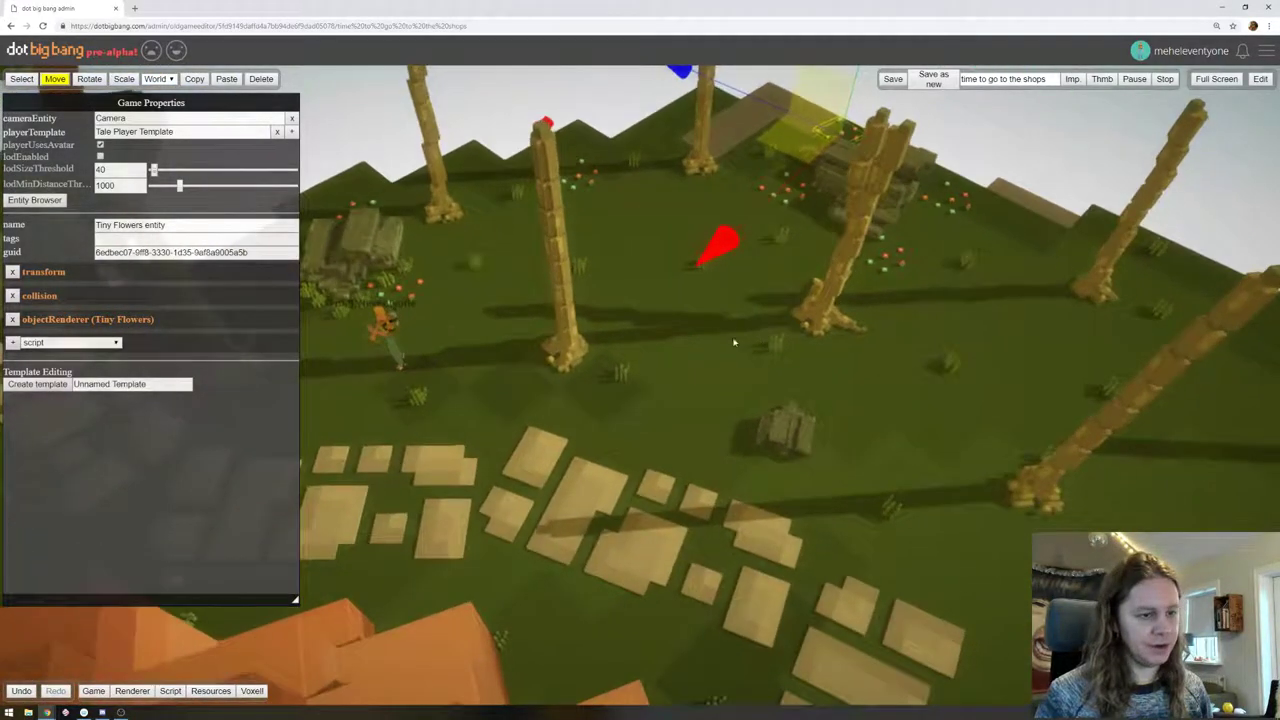
key("ctrl+v")
left_click_drag(390, 290, 749, 309)
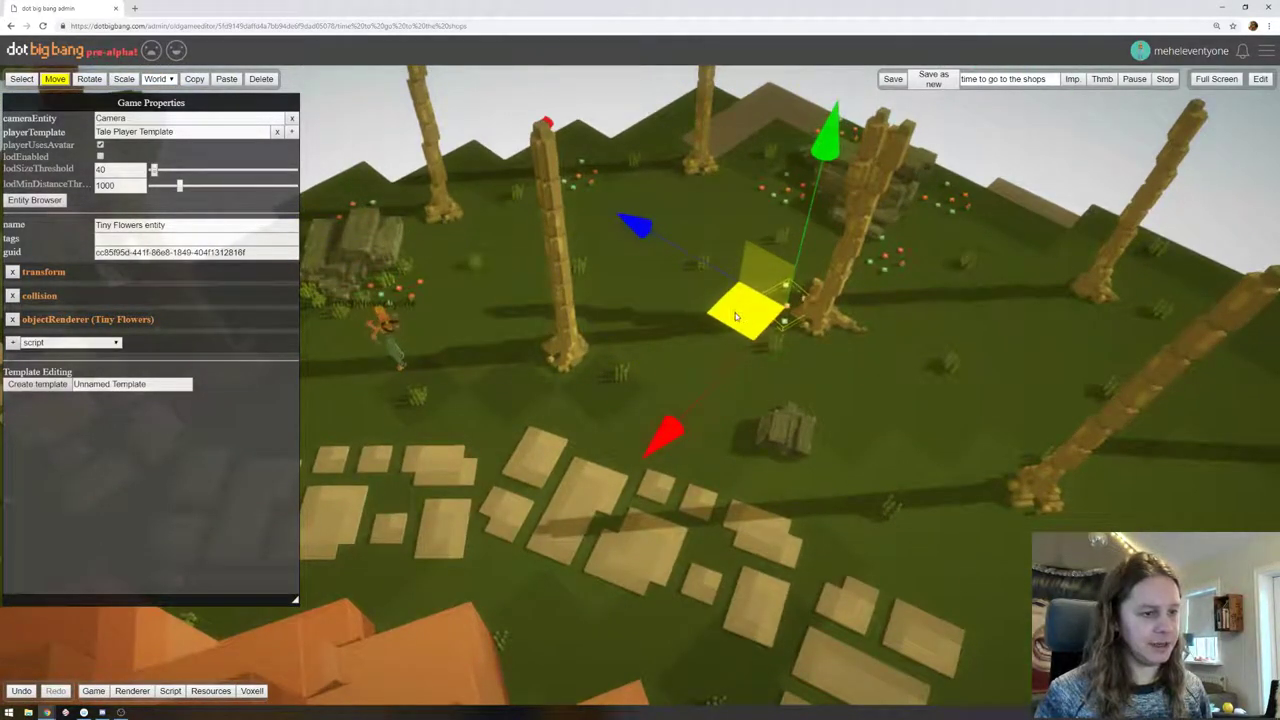
key("ctrl+z")
left_click_drag(352, 292, 527, 366)
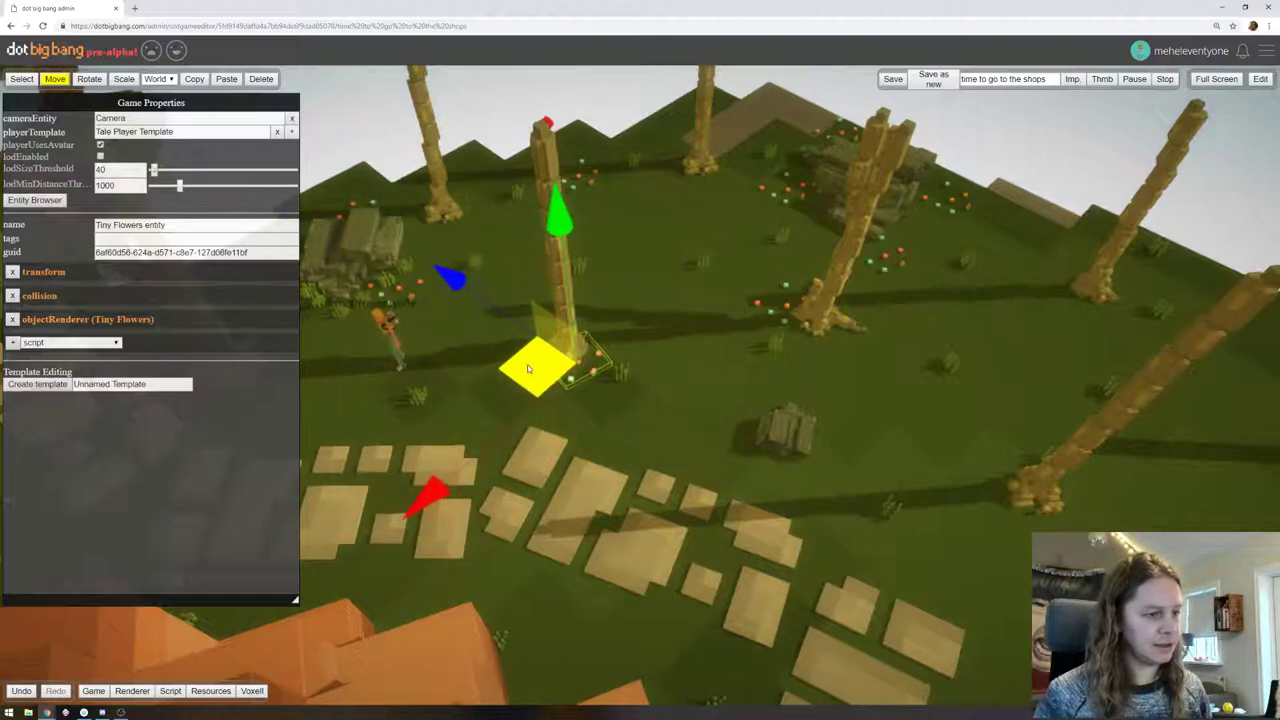
key("ctrl+z")
left_click_drag(359, 308, 732, 464)
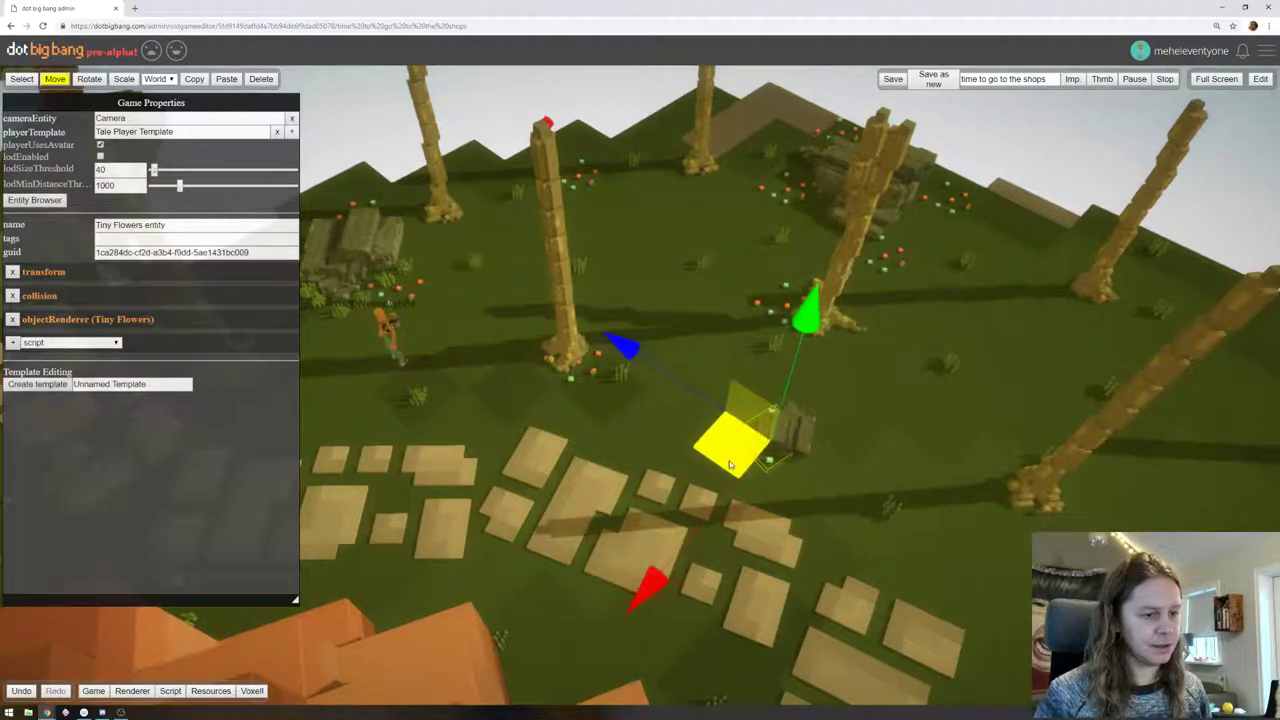
Paste two tiny flower patches and place them at the bases of the leaning pillar near the path and the pillar behind it
key("ctrl+v")
left_click_drag(362, 306, 1000, 458)
left_click_drag(356, 290, 1046, 294)
Add a cluster of pasted tiny flower patches in the open grass beyond the path and the leaning pillar
right_click_drag(1150, 423, 1168, 404)
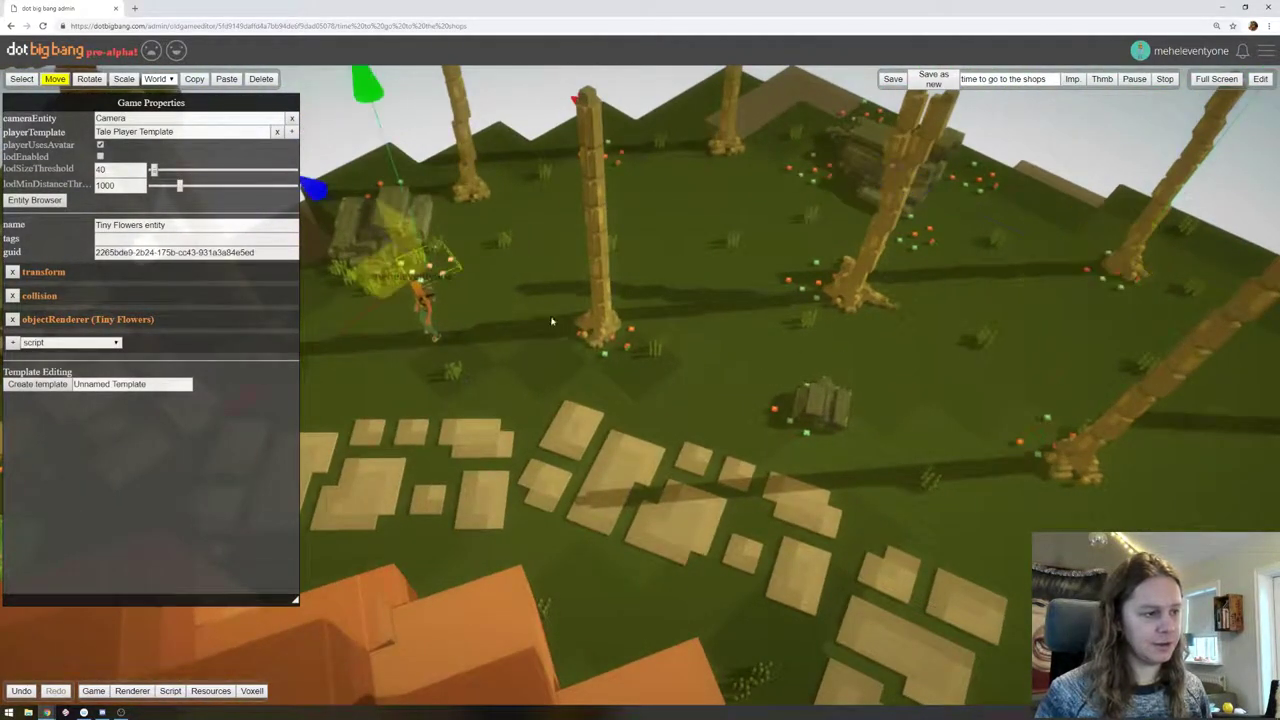
left_click_drag(400, 280, 794, 551)
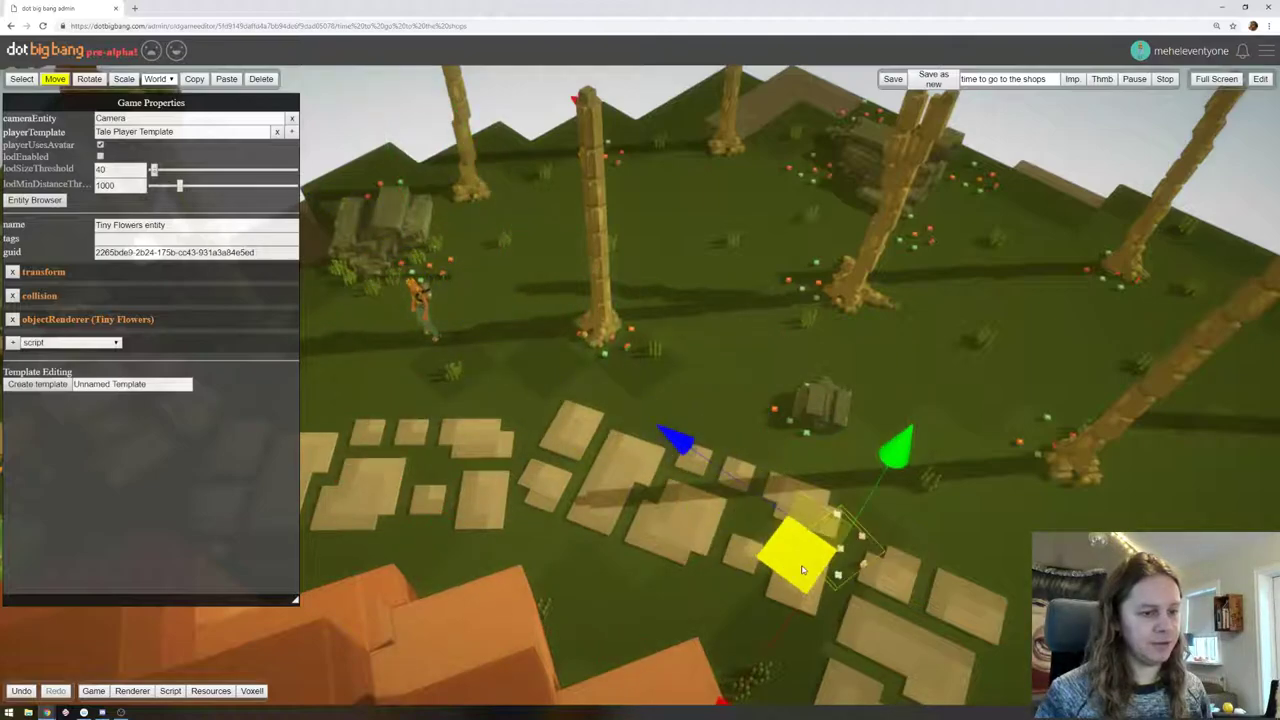
right_click_drag(794, 551, 863, 520)
left_click_drag(602, 356, 1100, 346)
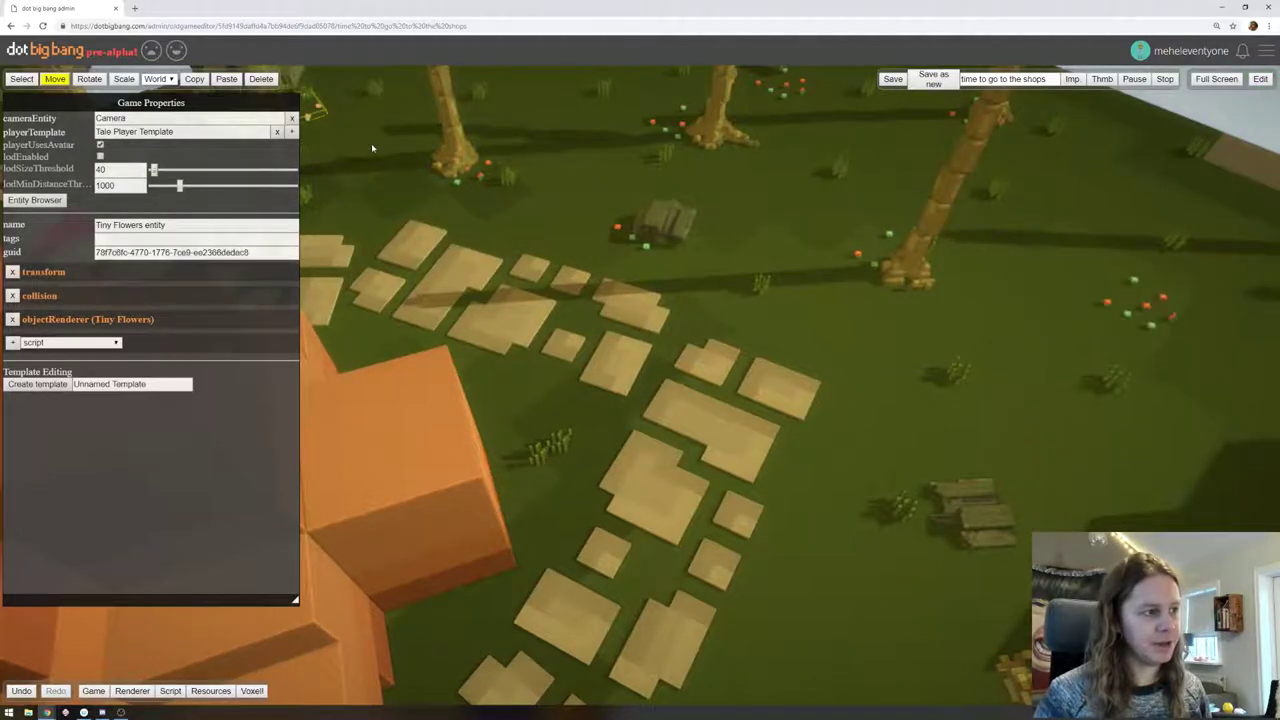
right_click_drag(372, 148, 408, 186)
left_click(1105, 320)
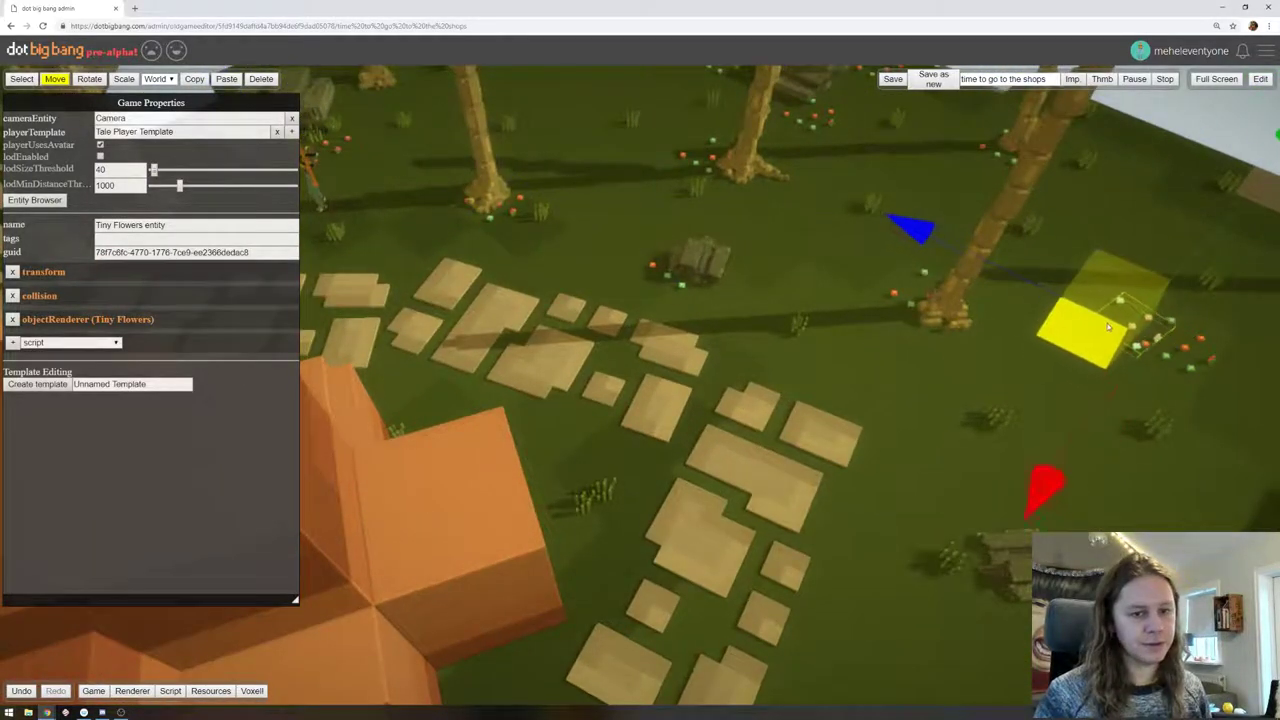
key("ctrl+v")
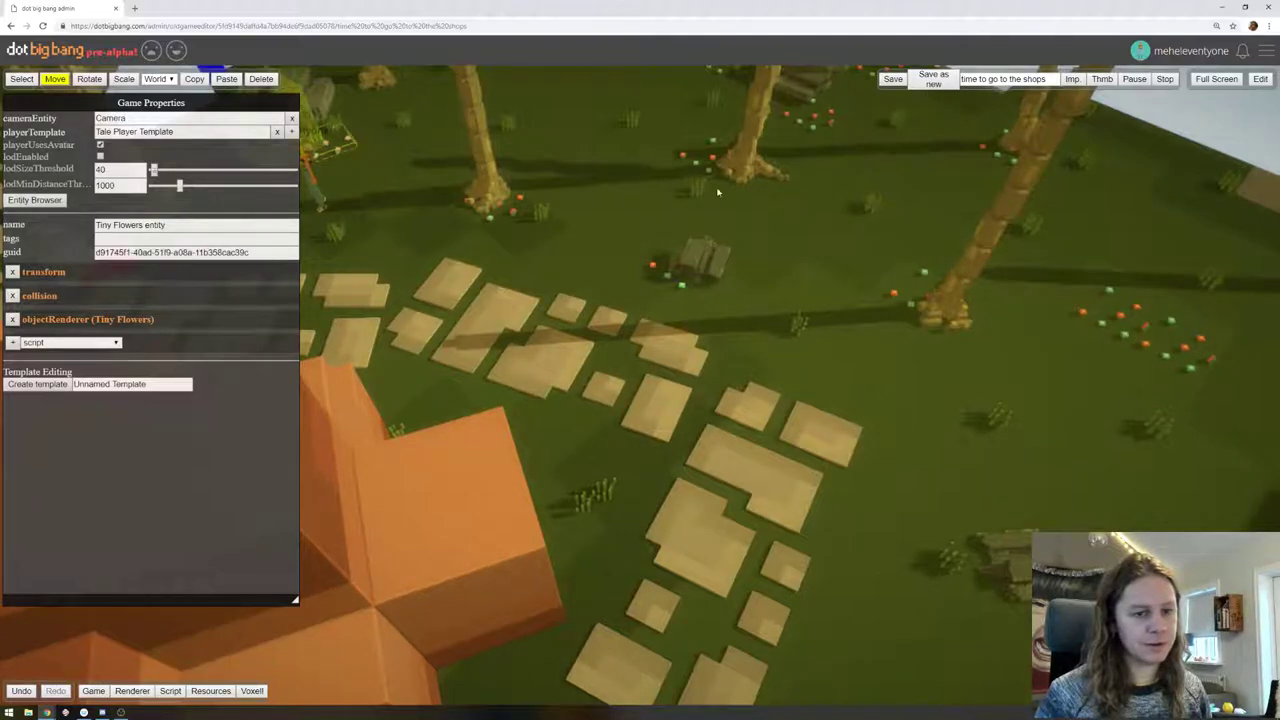
left_click_drag(312, 142, 1090, 375)
Rotate the tiny flower patch in the open grass between the two far pillars around its vertical axis
middle_click_drag(1005, 335, 1195, 257)
middle_click_drag(667, 304, 833, 310)
right_click_drag(832, 311, 620, 370)
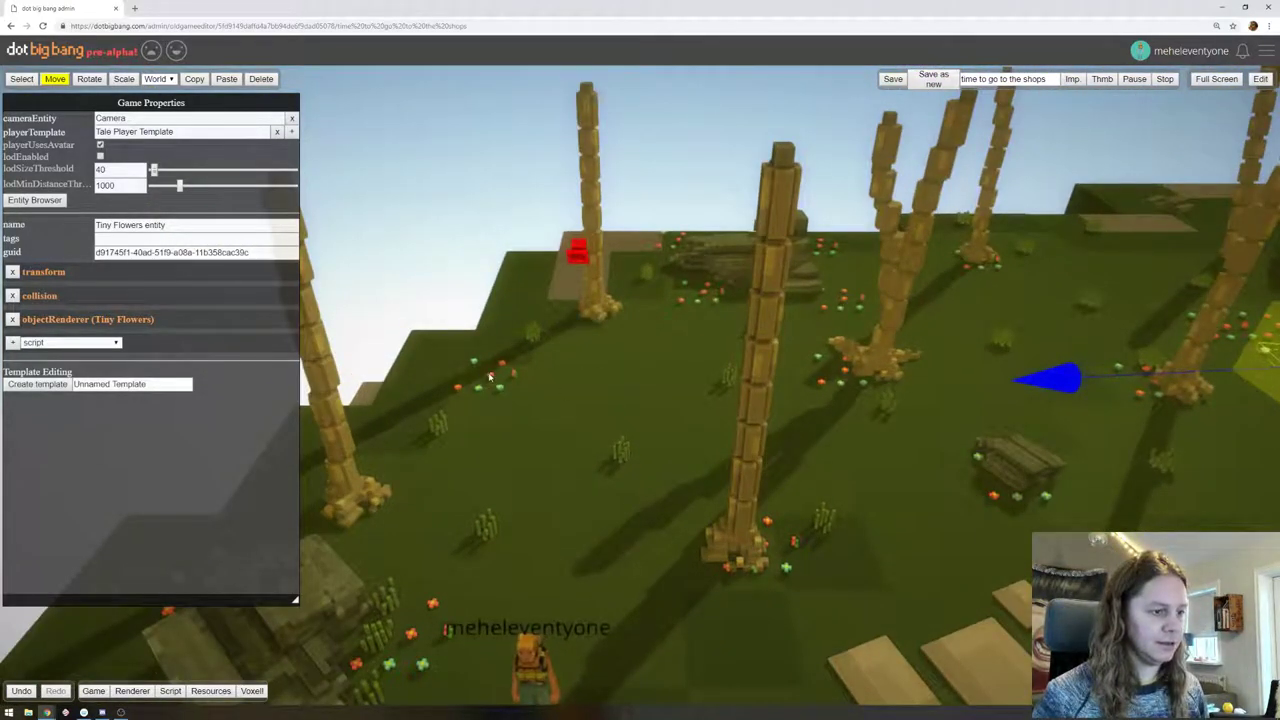
left_click(490, 376)
left_click(80, 80)
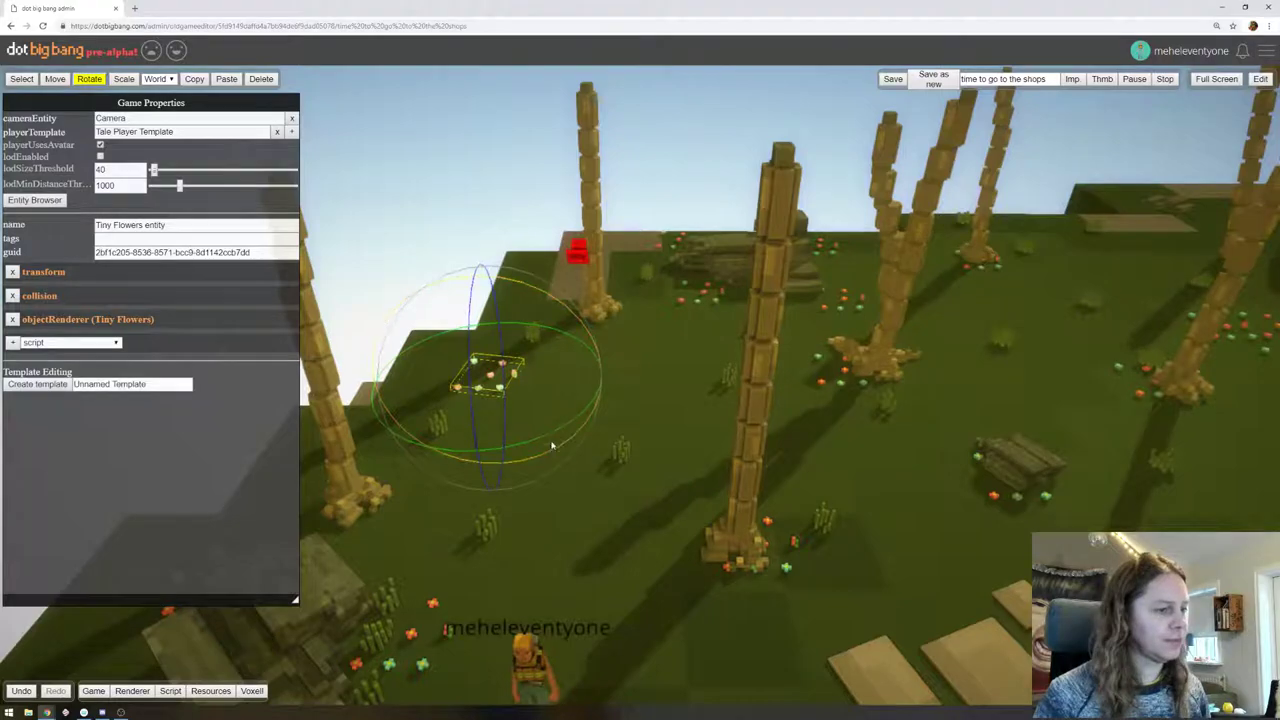
Rotate the tiny flower patch at the forked pillar around its vertical axis and nudge it away from the trunk
left_click(841, 387)
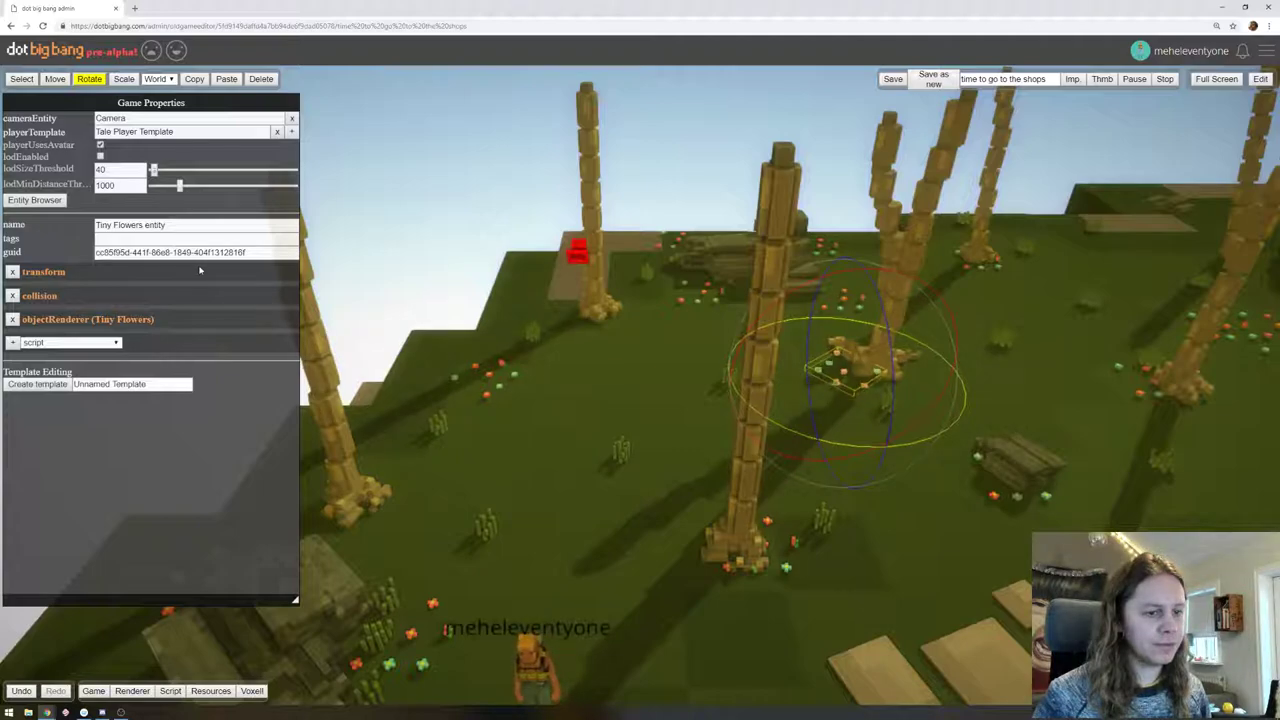
left_click(55, 80)
left_click_drag(823, 396, 815, 399)
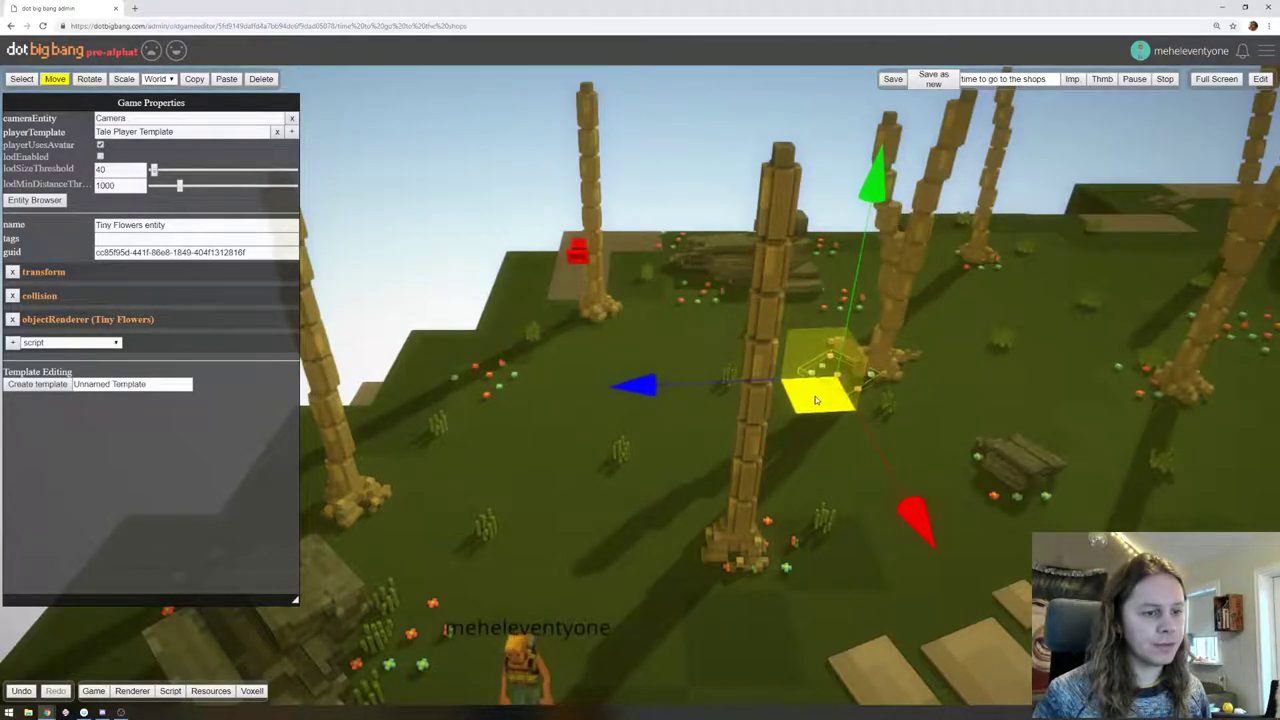
Reposition the tiny flower patch at the middle pillar so it sits around the front of the trunk's base
left_click(795, 545)
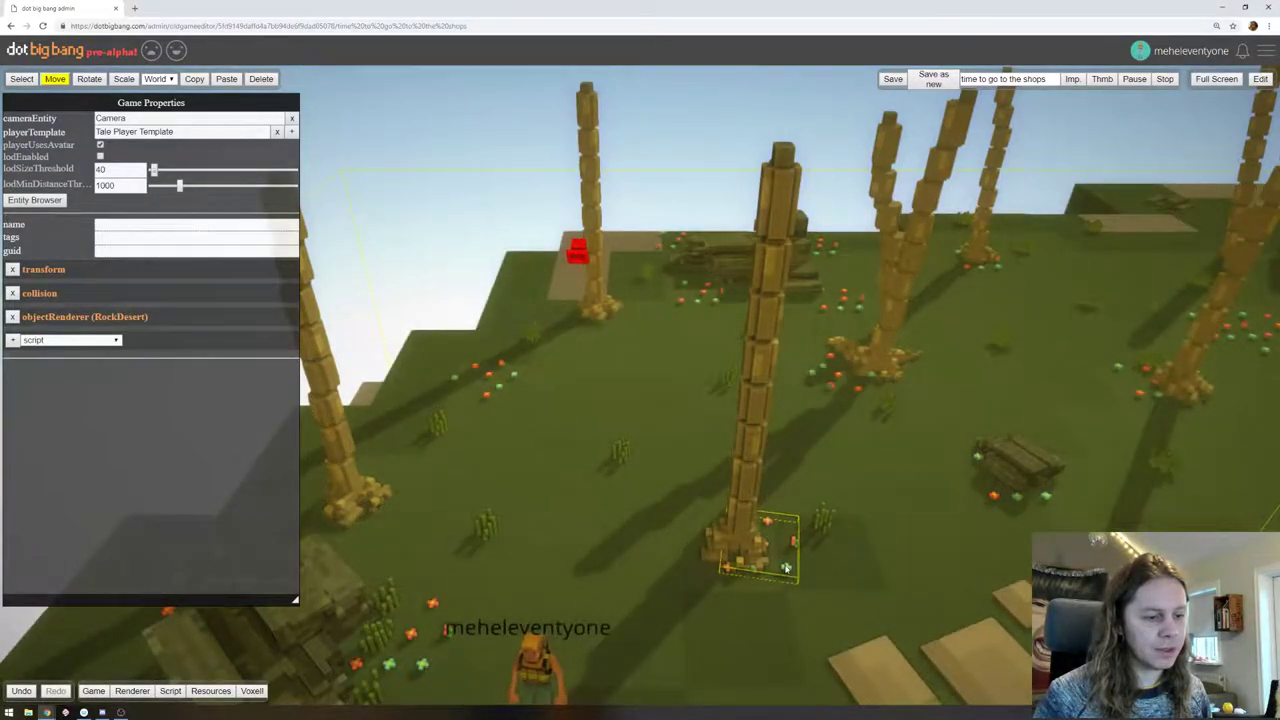
left_click(786, 568)
left_click_drag(722, 594, 782, 605)
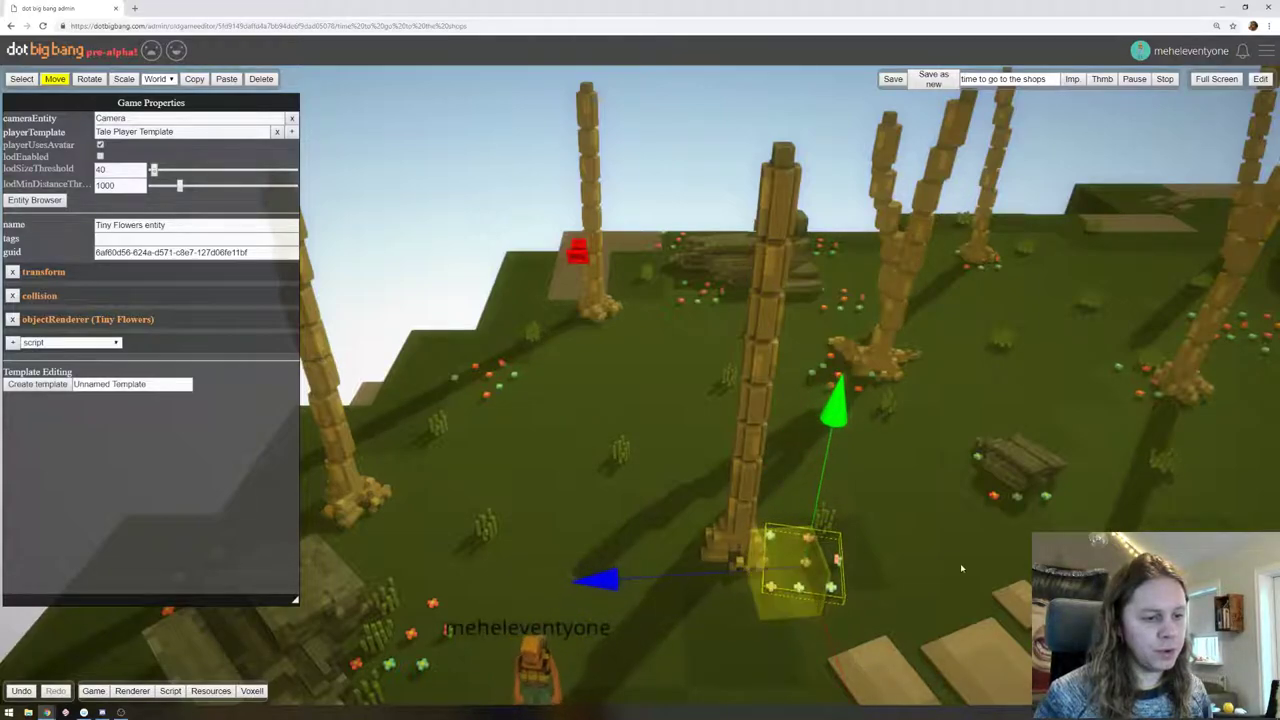
left_click_drag(960, 563, 860, 528)
left_click_drag(630, 558, 588, 569)
left_click_drag(812, 538, 762, 532)
Rotate the middle pillar's tiny flower patch around its vertical axis and nudge it slightly out from the trunk
right_click_drag(762, 532, 715, 528)
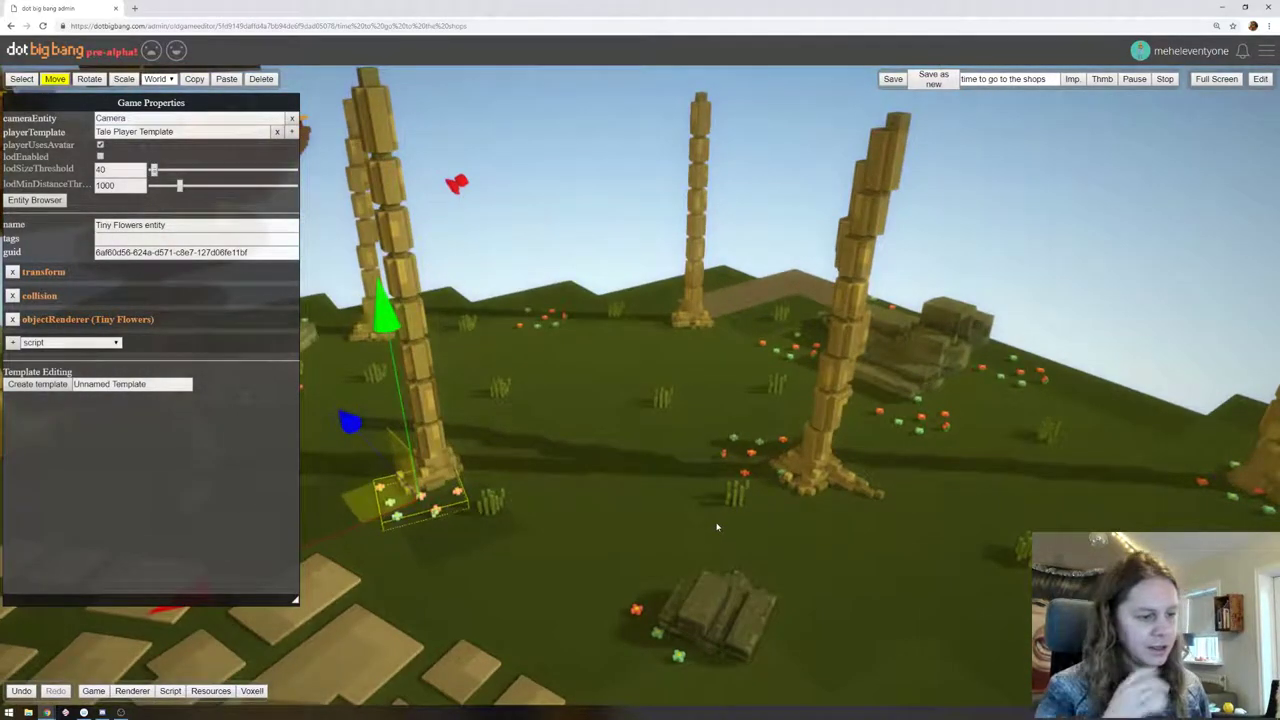
right_click_drag(580, 436, 617, 412)
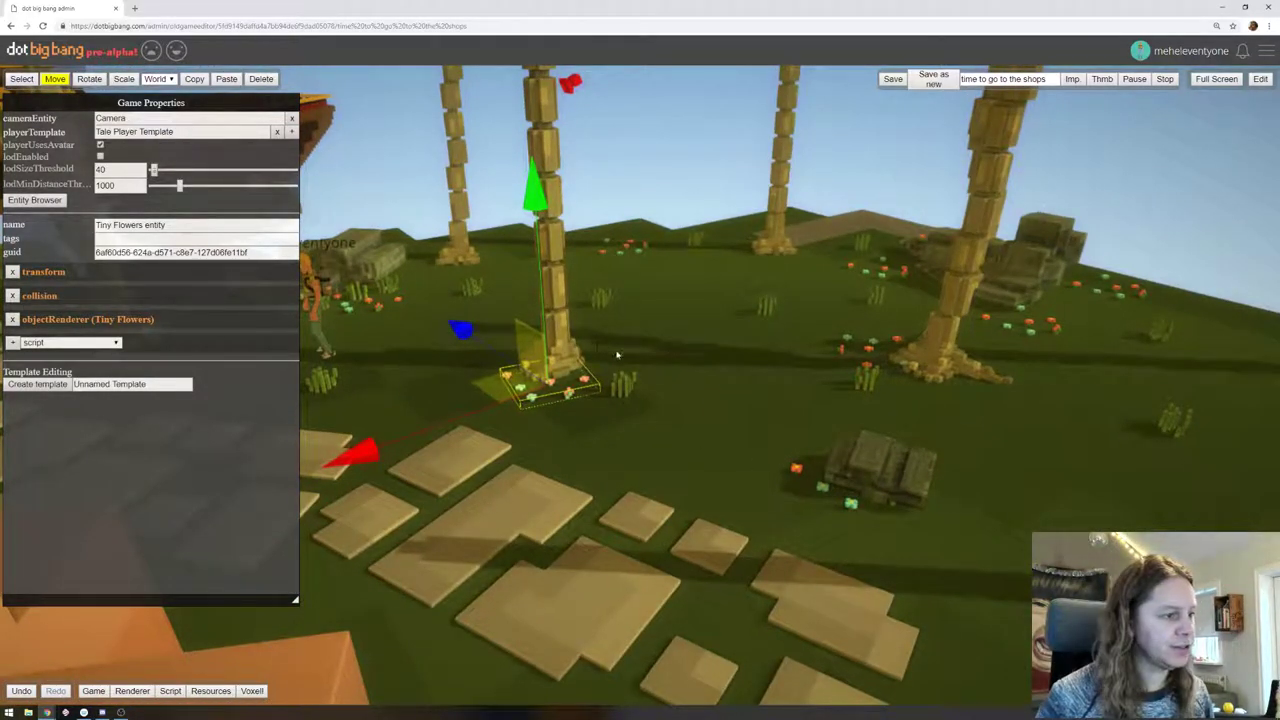
left_click(89, 80)
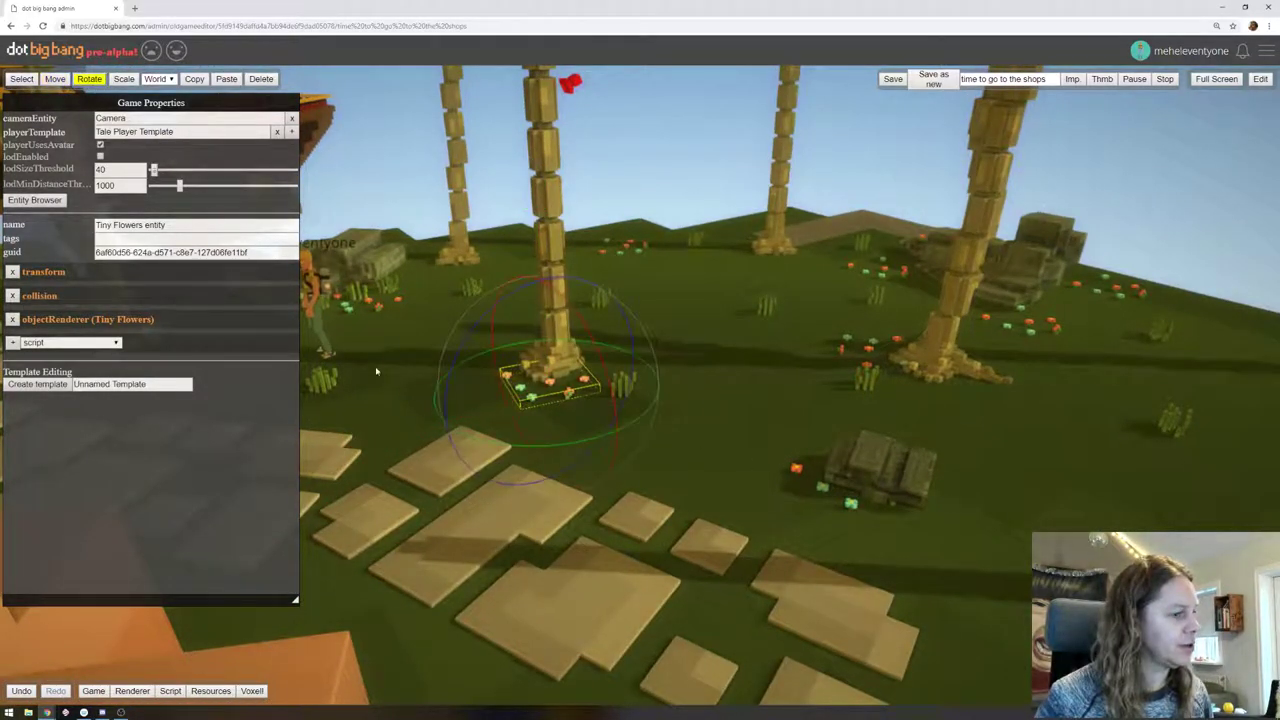
left_click_drag(662, 433, 718, 413)
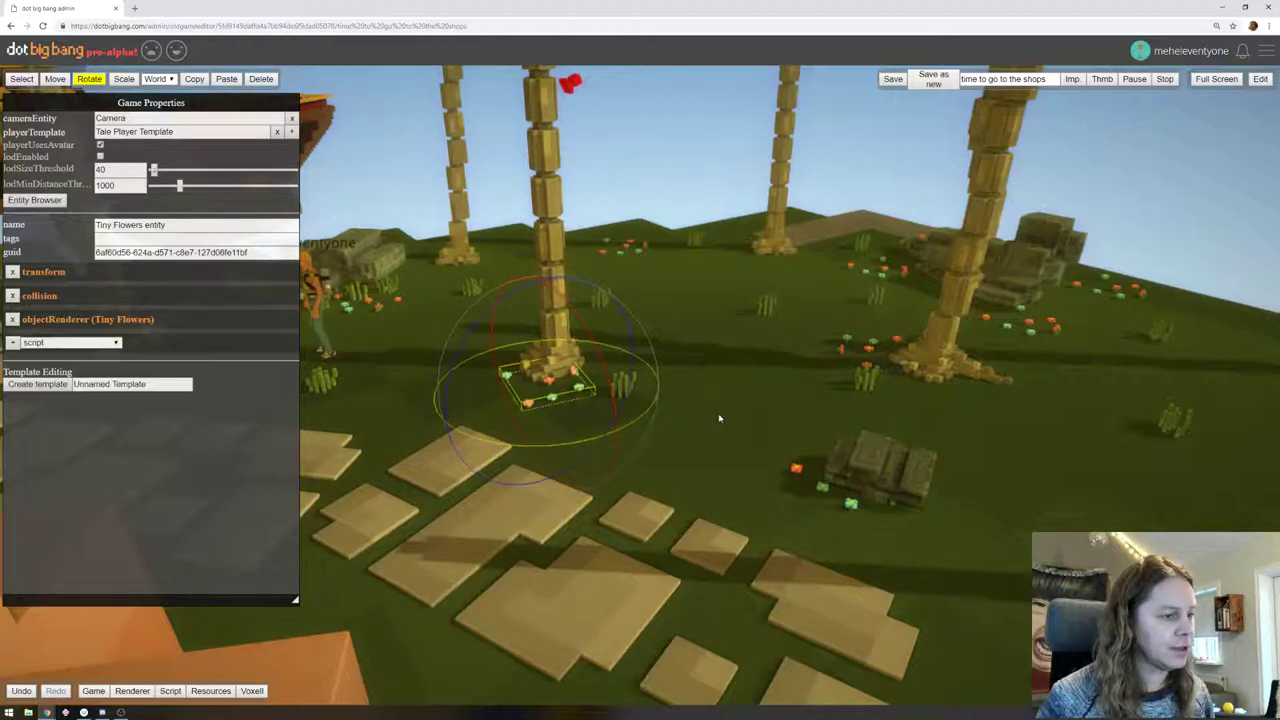
right_click_drag(739, 437, 886, 450)
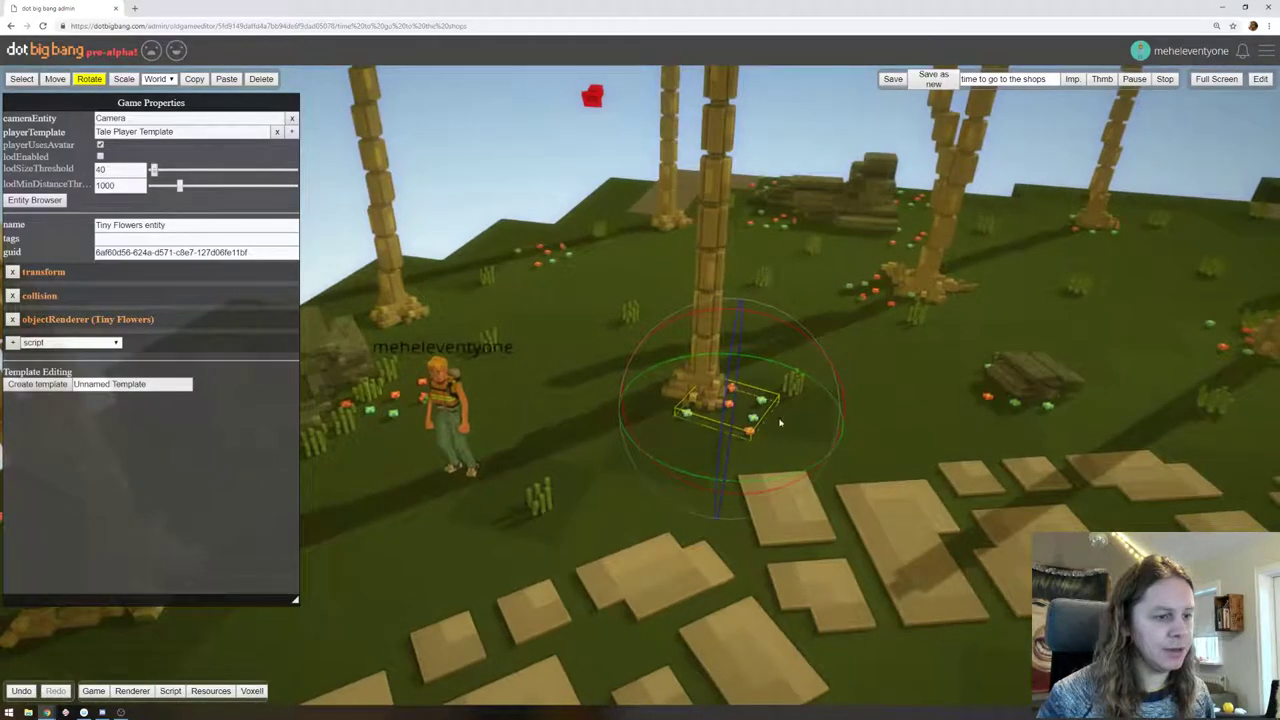
left_click(55, 79)
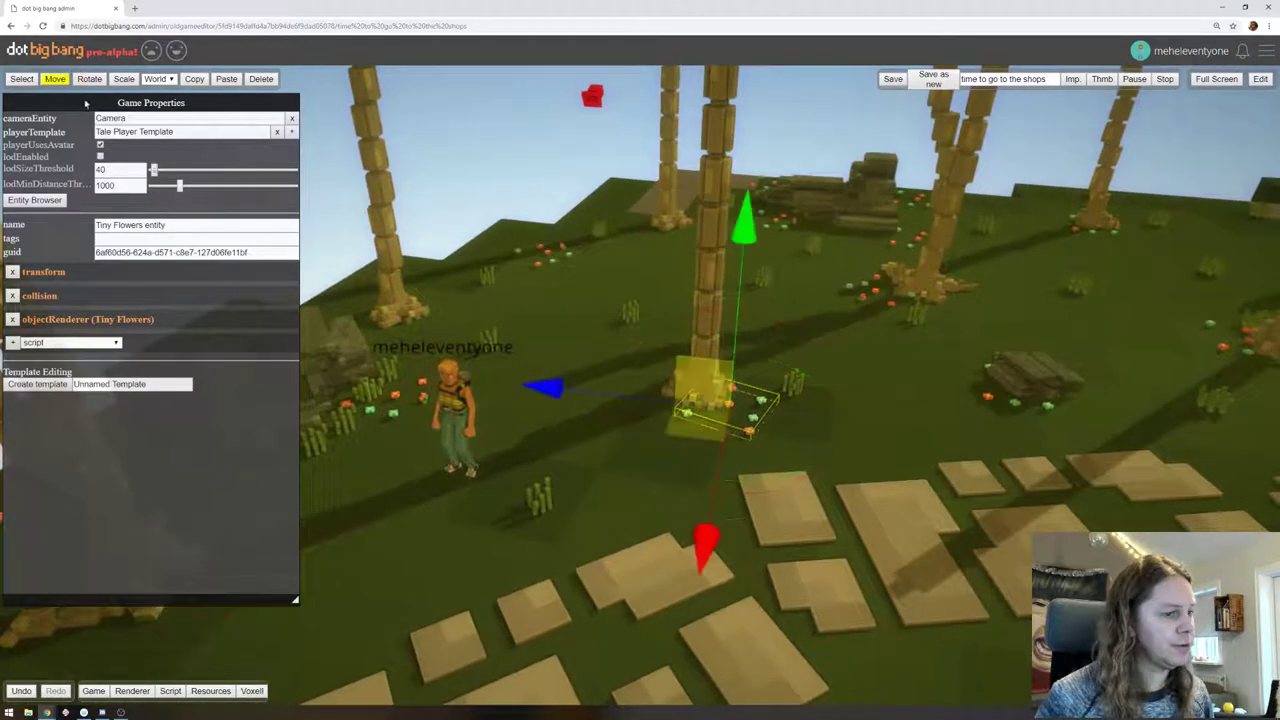
left_click_drag(703, 427, 708, 426)
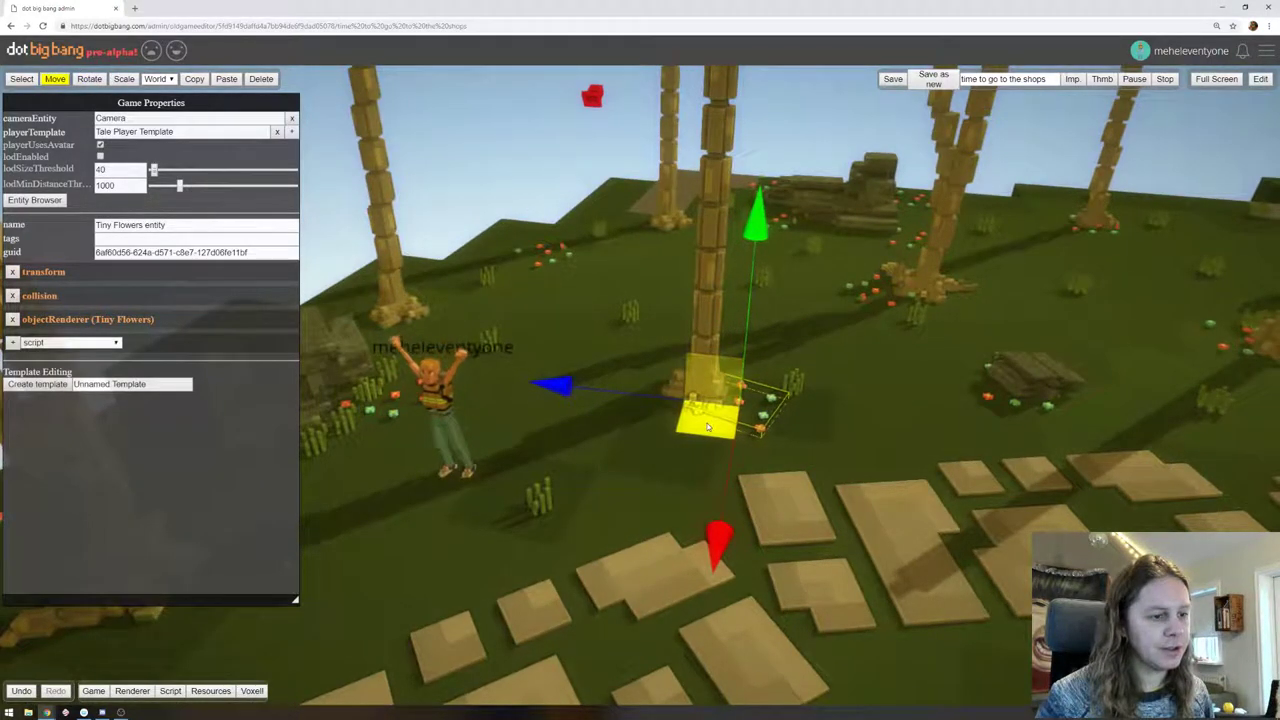
Move the tiny flower patch at the small rock out to the rock's other side, clear of the stone
left_click(929, 443)
right_click_drag(940, 441, 740, 530)
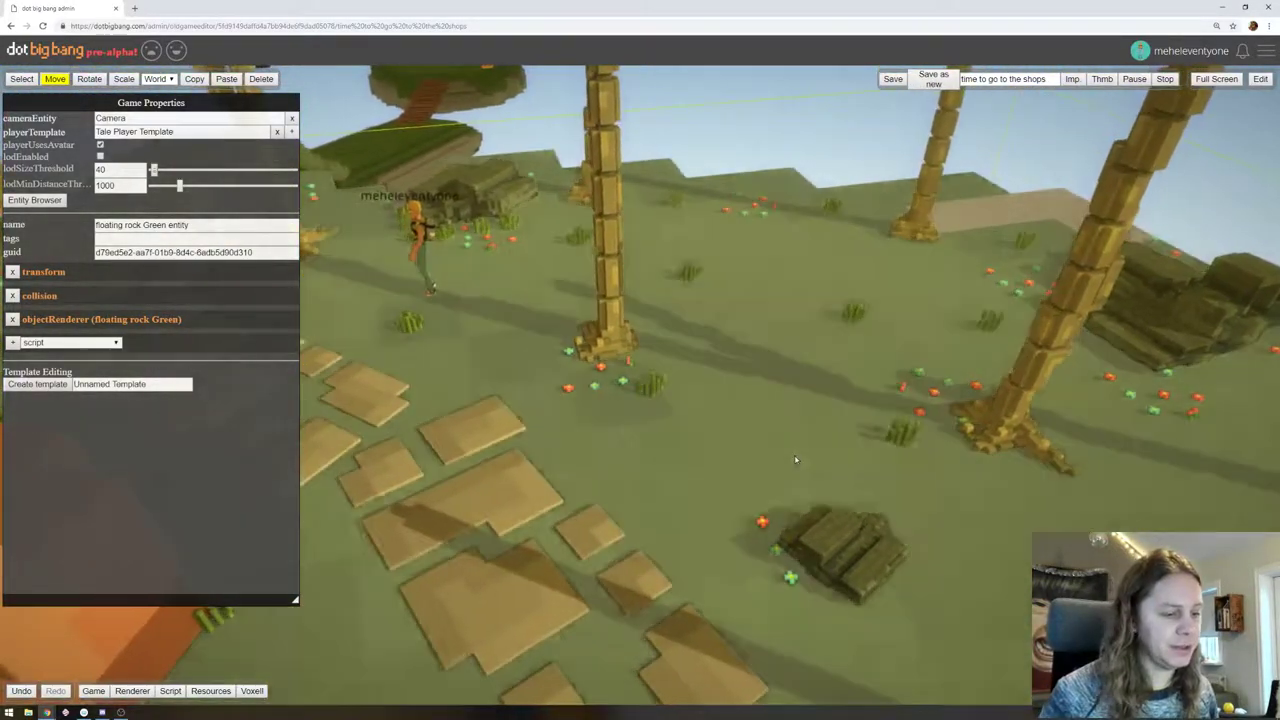
left_click(749, 541)
left_click_drag(749, 541, 848, 569)
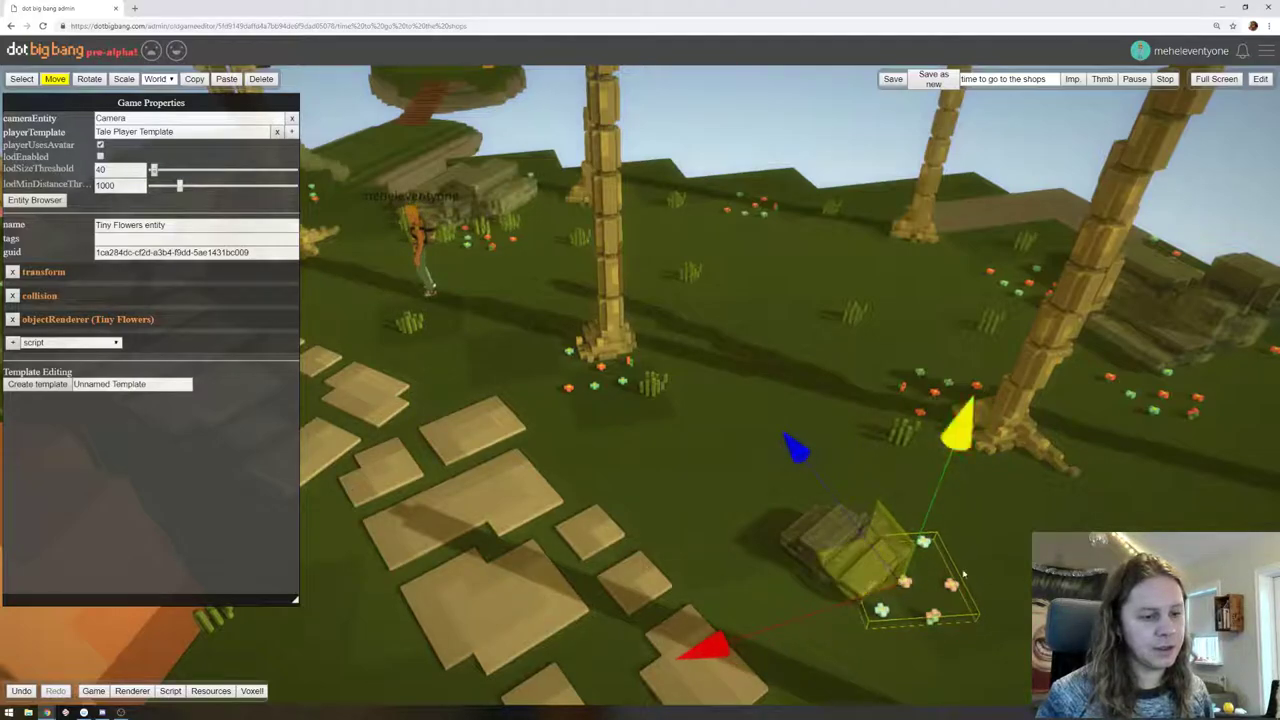
Rotate the tiny flower patch in front of the large rock pile around its vertical axis and shift it closer to the rocks
right_click_drag(985, 500, 876, 464)
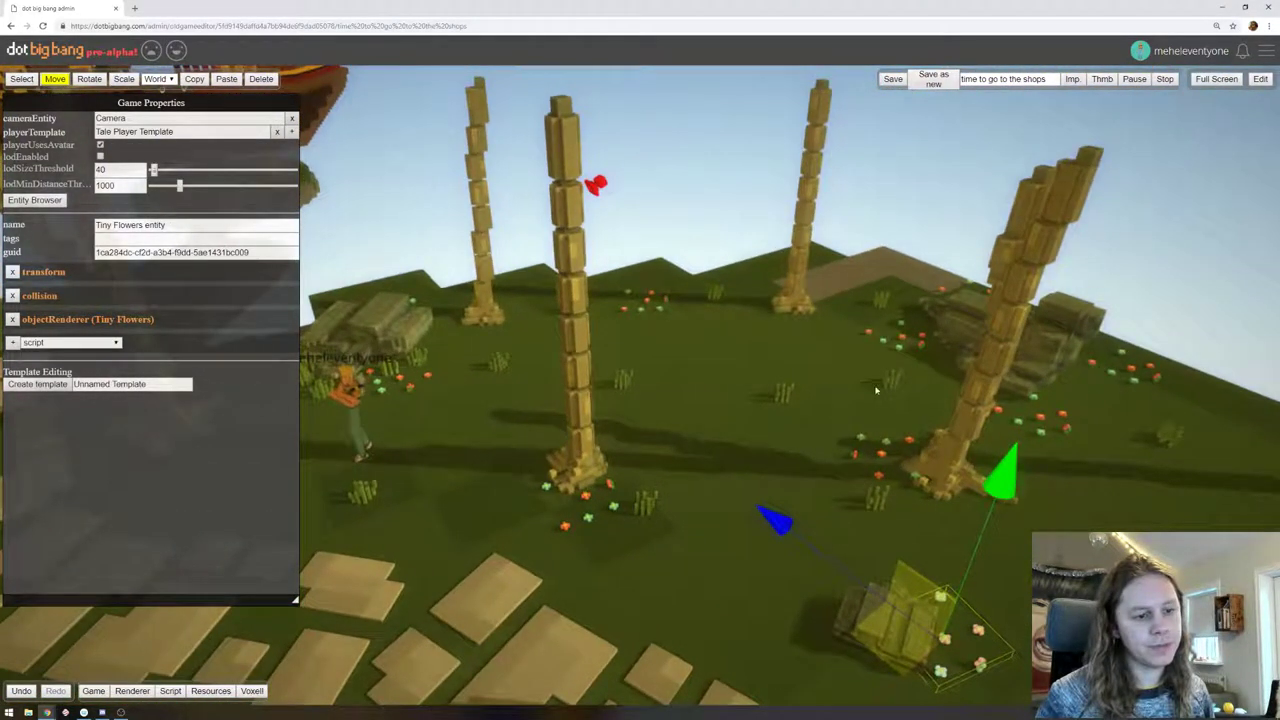
left_click(899, 340)
left_click(89, 79)
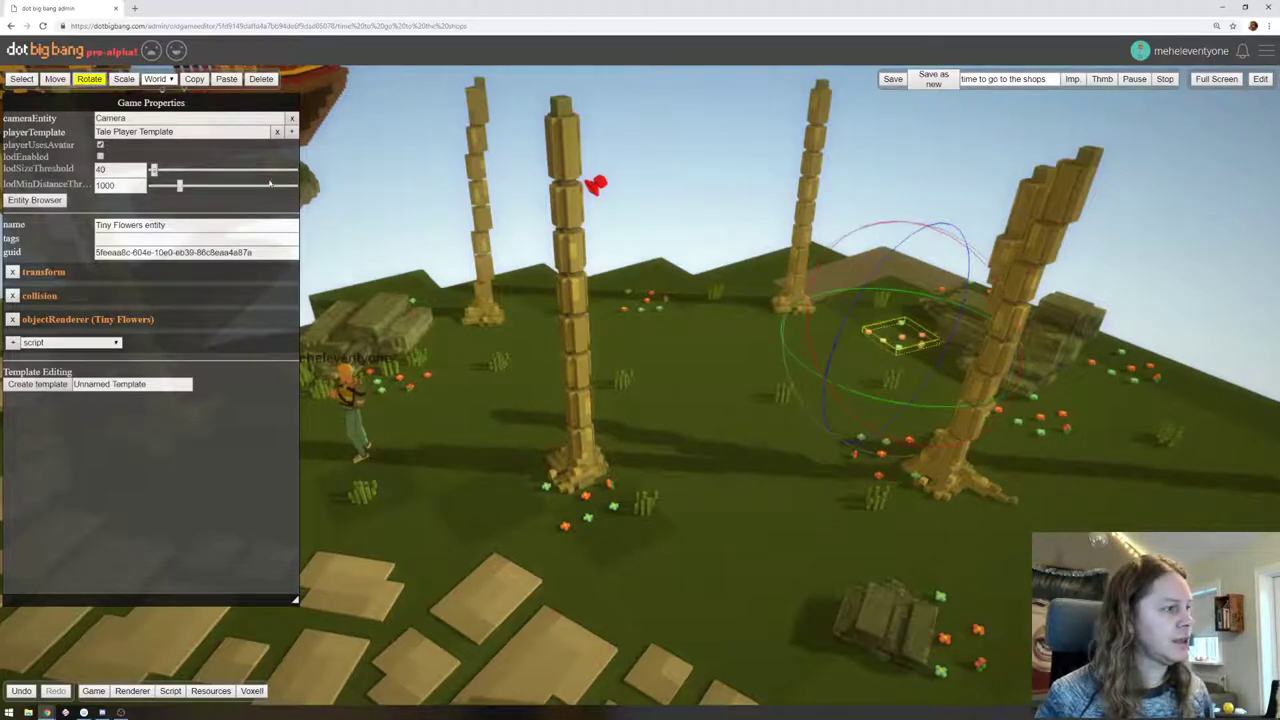
left_click_drag(866, 372, 386, 233)
left_click(882, 346)
left_click(902, 341)
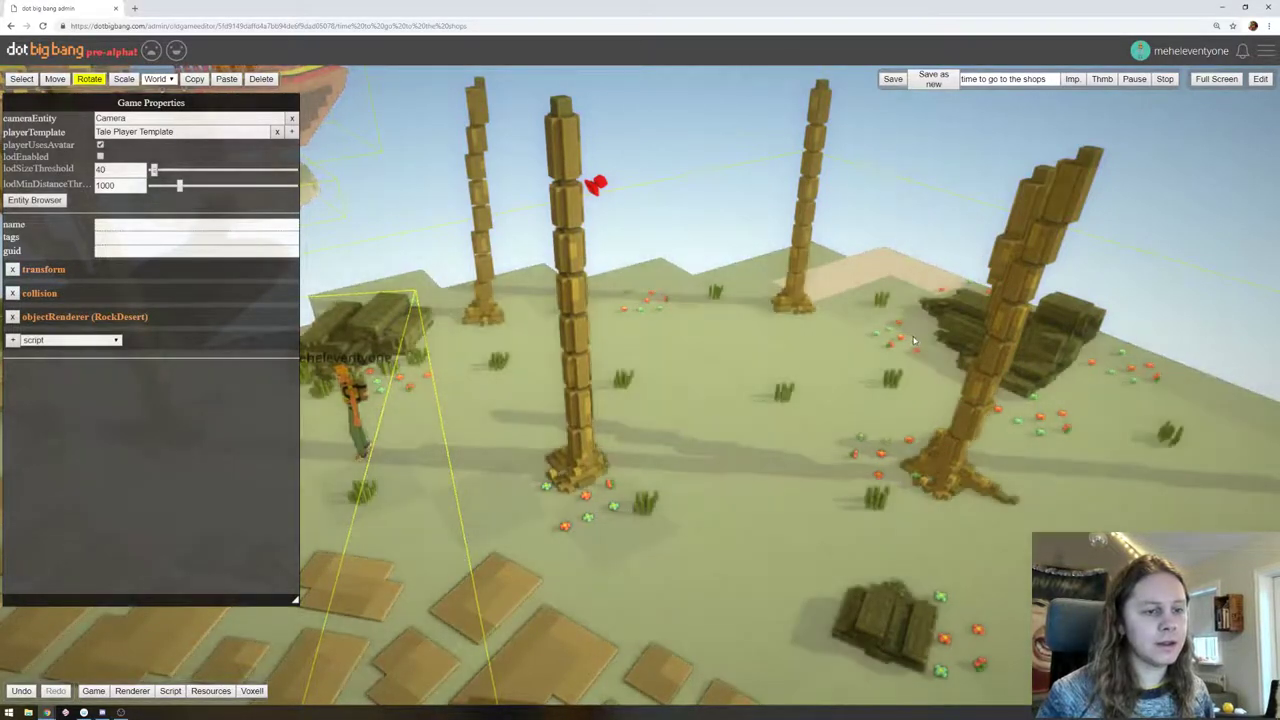
left_click(901, 341)
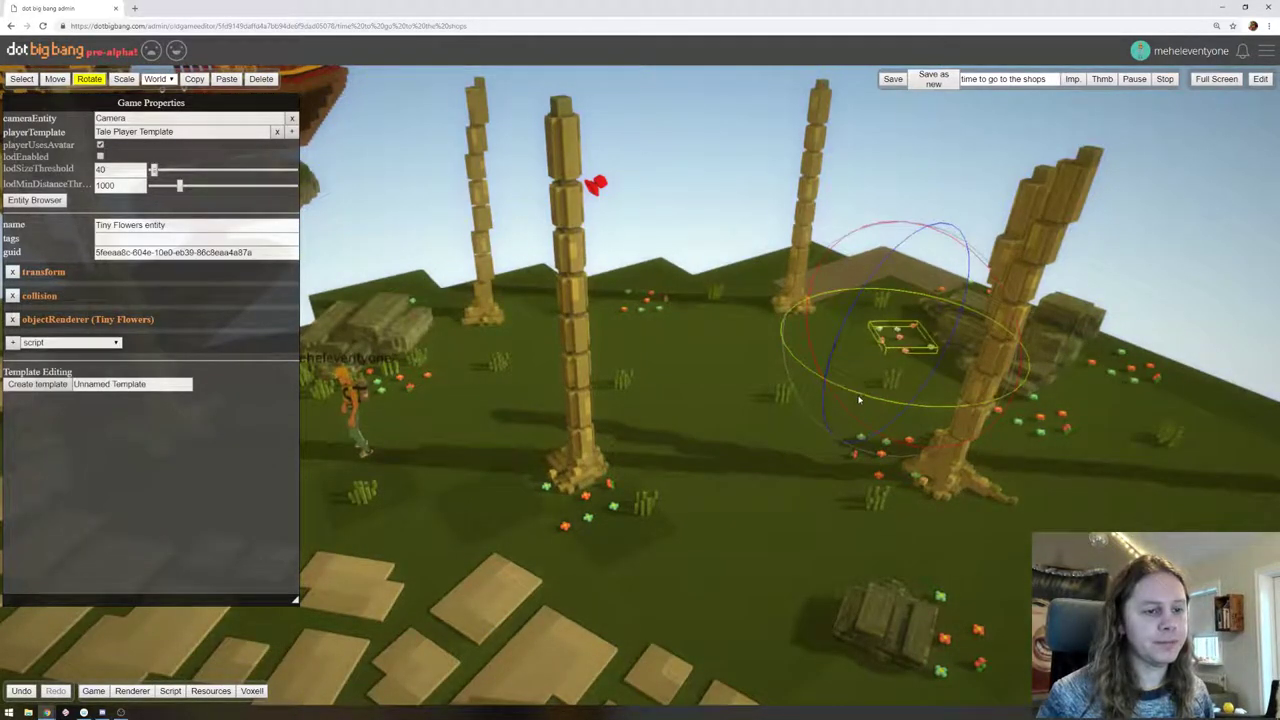
left_click(54, 79)
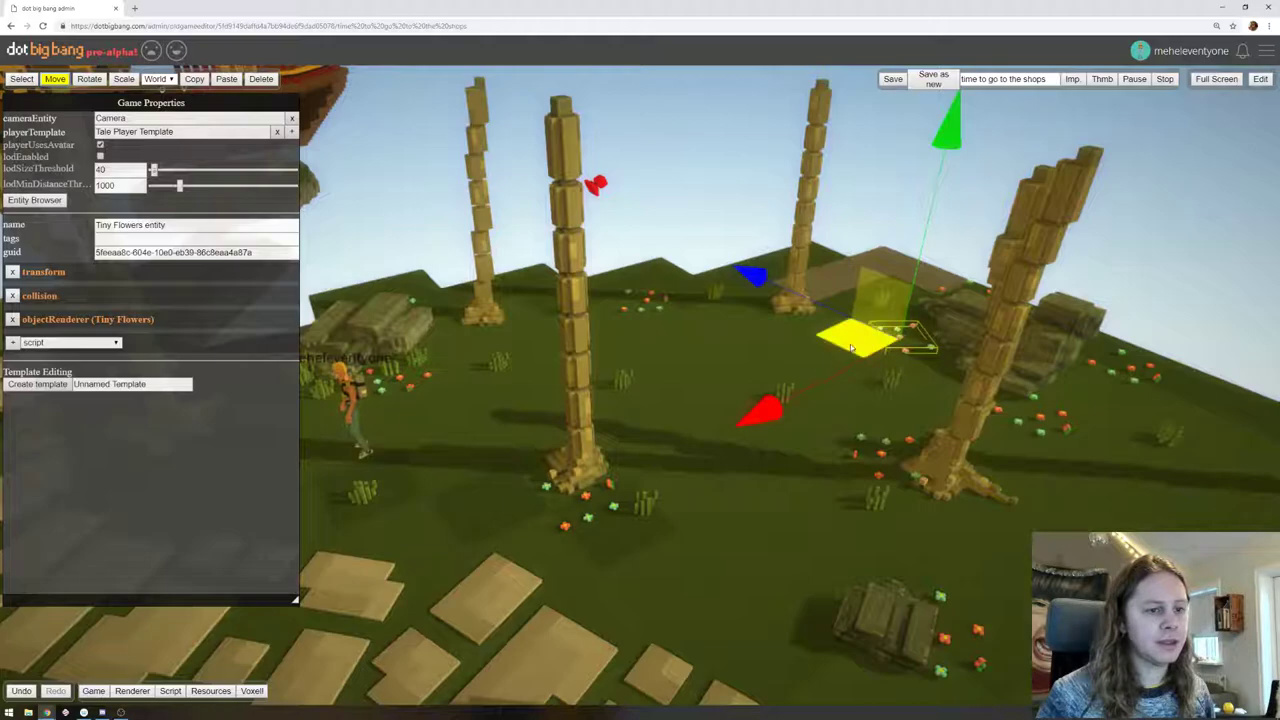
left_click_drag(846, 347, 868, 347)
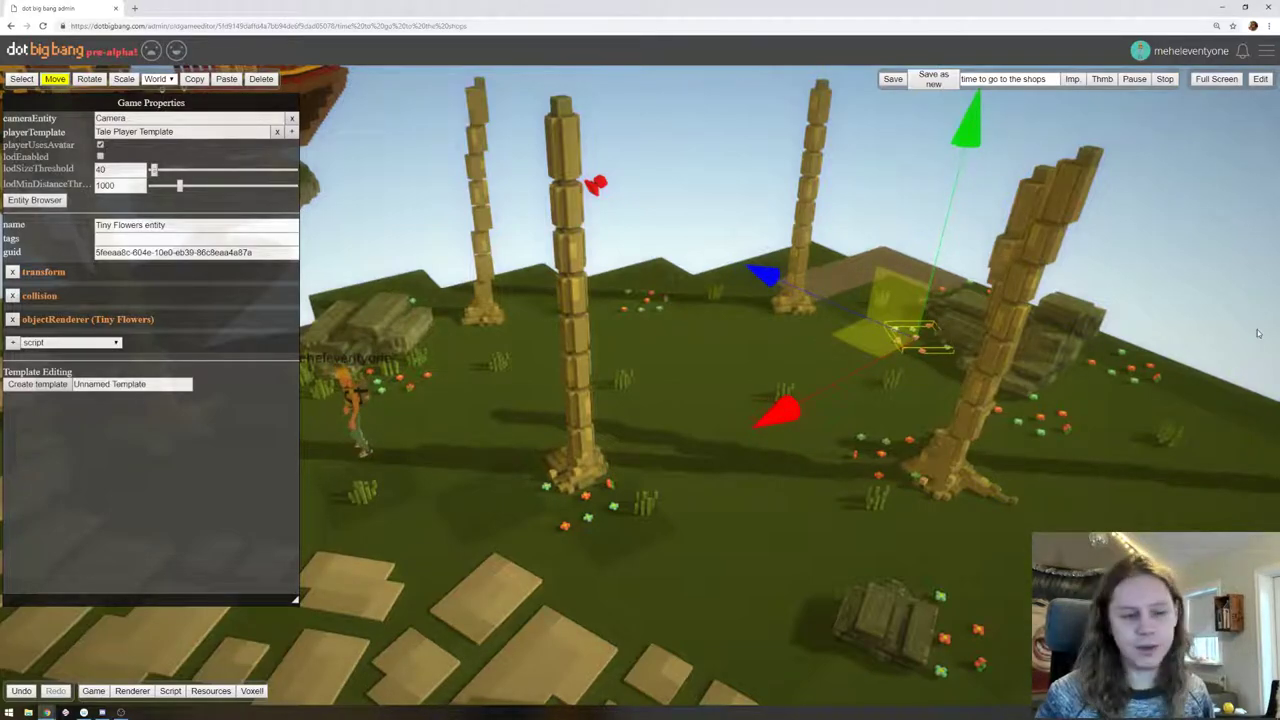
right_click_drag(1237, 333, 800, 428)
right_click_drag(420, 524, 547, 515)
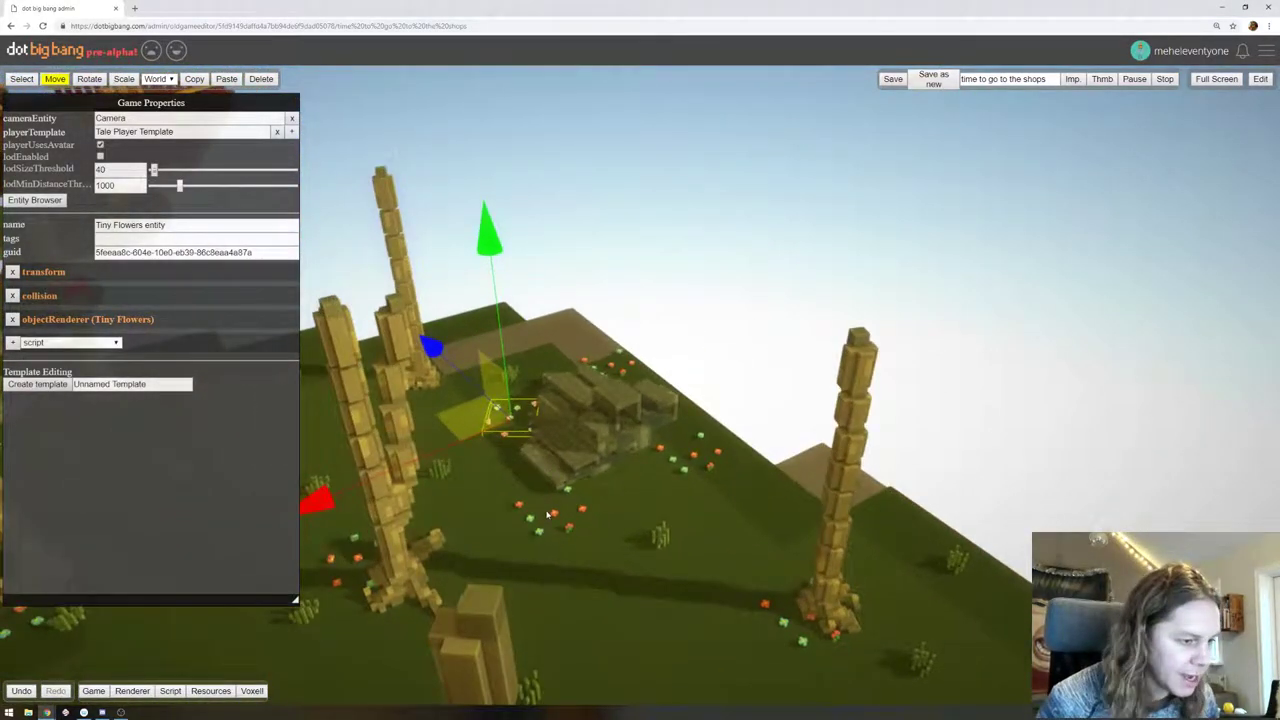
Rotate the tiny flower patch in front of the rock pile around its vertical axis and nudge it closer to the rocks
left_click(554, 515)
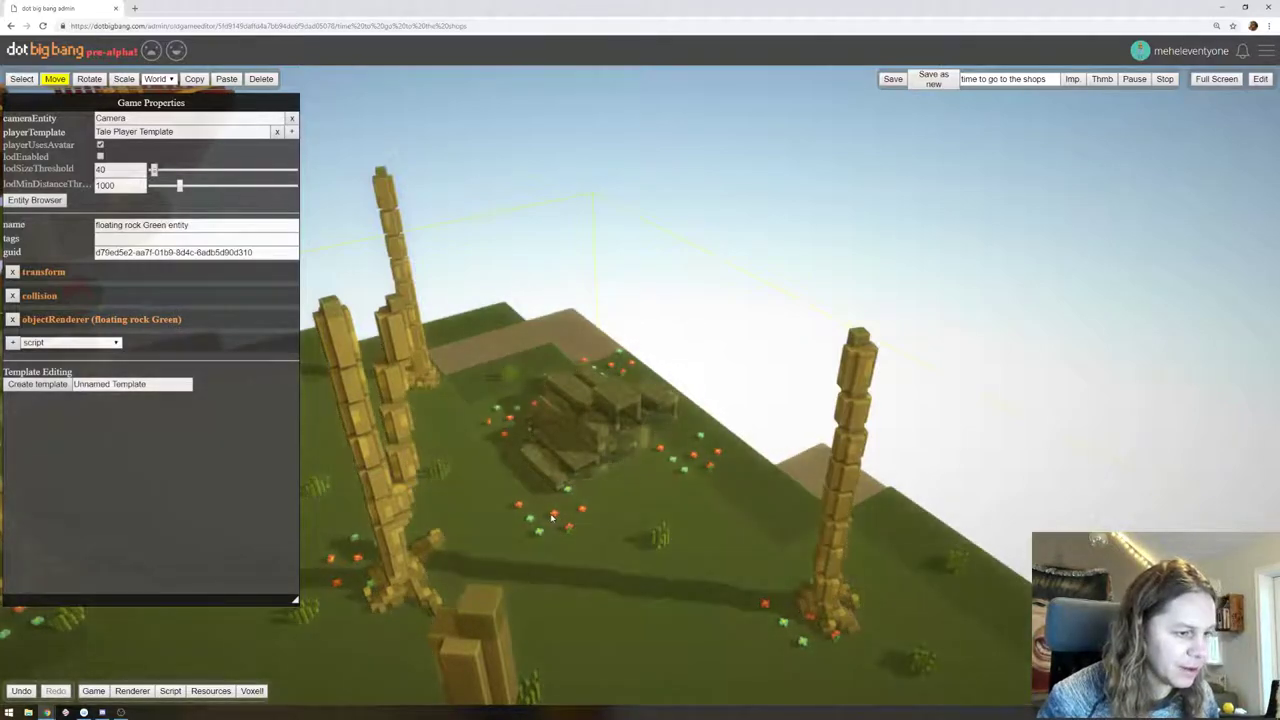
left_click(556, 516)
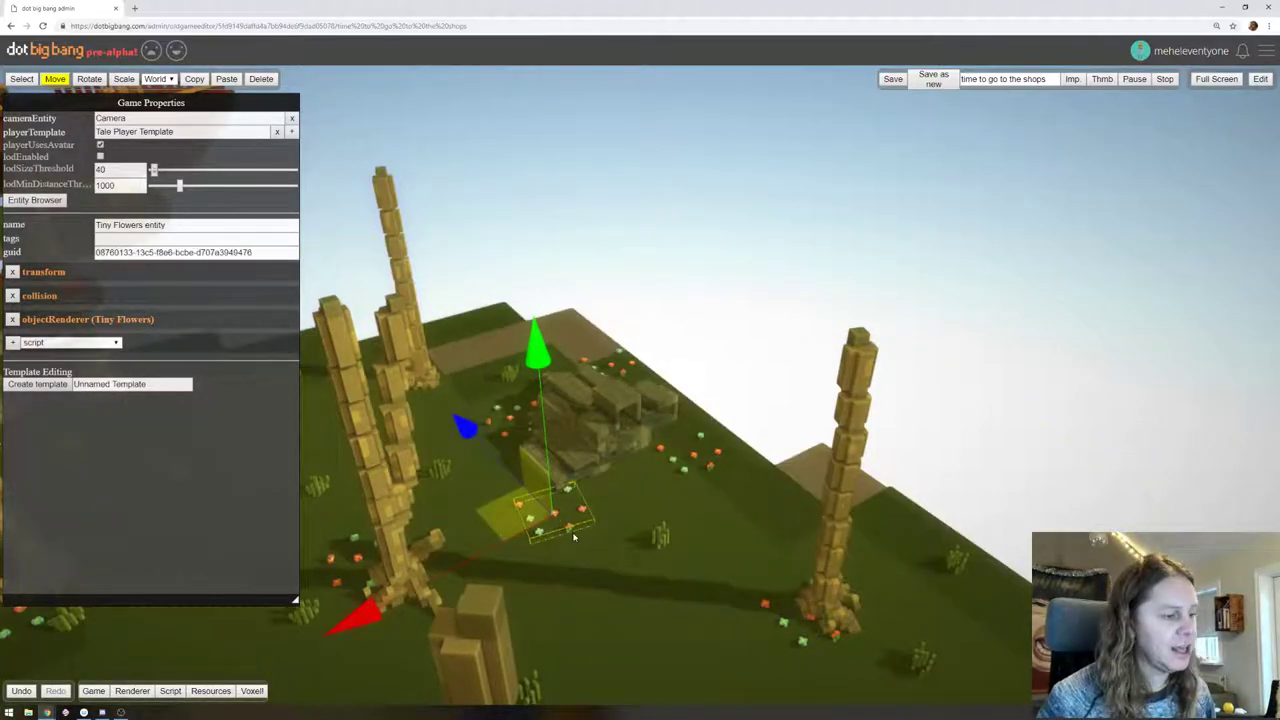
left_click(89, 79)
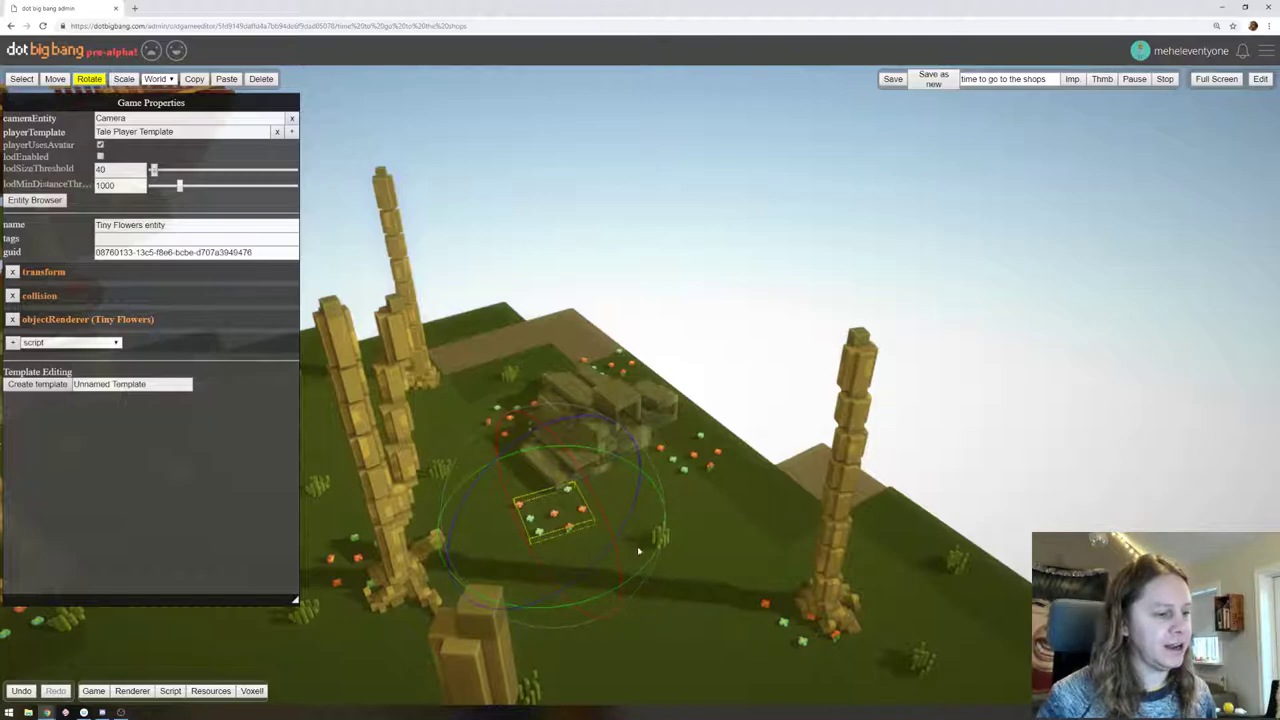
left_click_drag(636, 578, 586, 606)
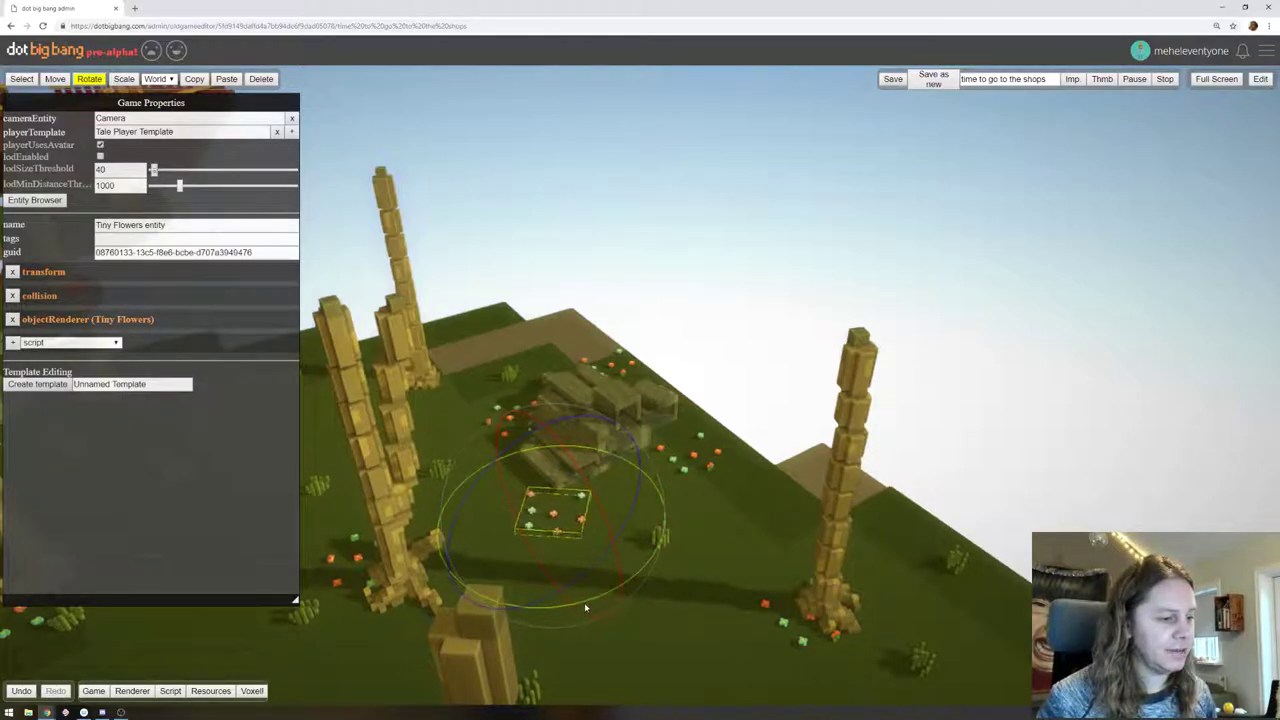
left_click(55, 79)
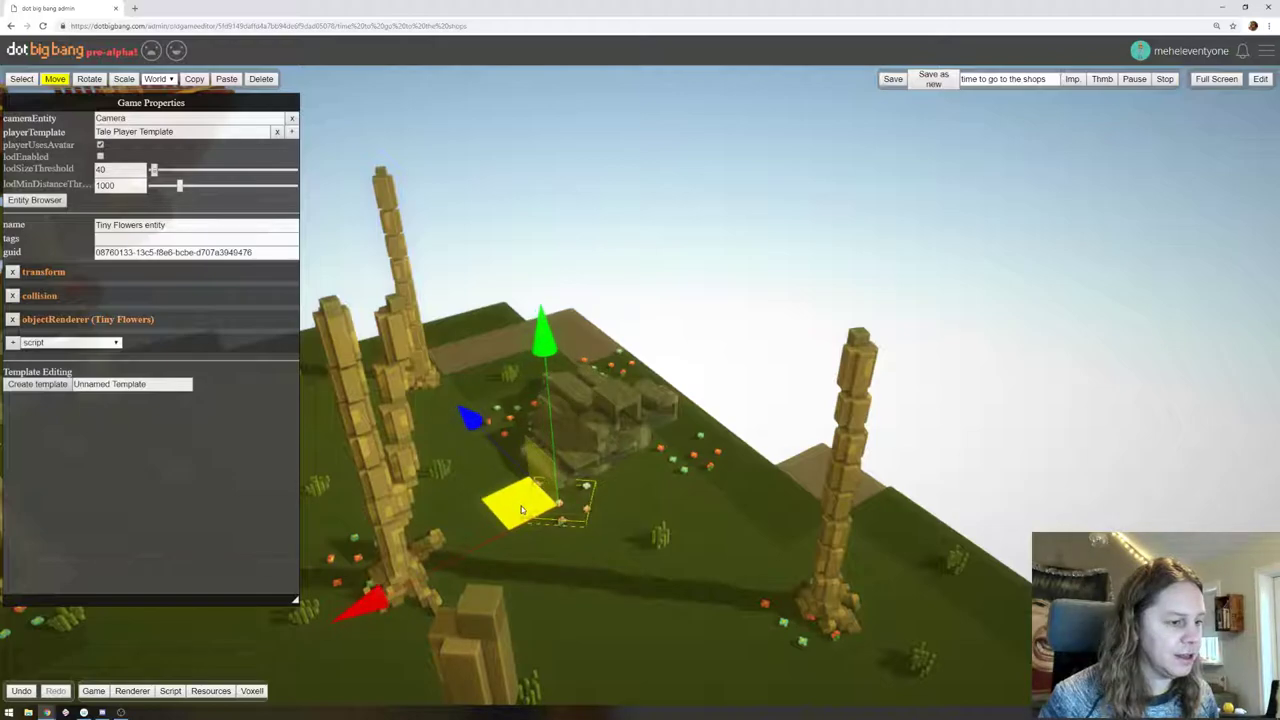
Rotate the tiny flower patch between the rock pile and the island's edge around its vertical axis
left_click(695, 454)
left_click(100, 79)
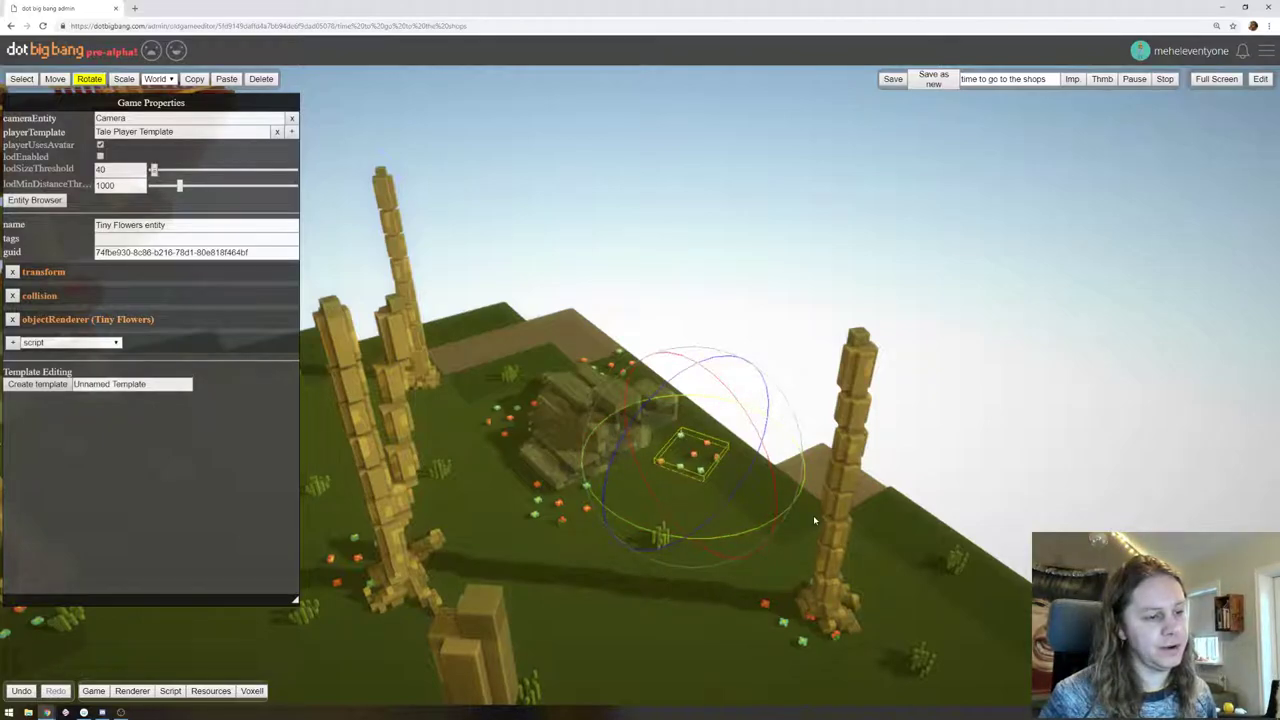
left_click(55, 79)
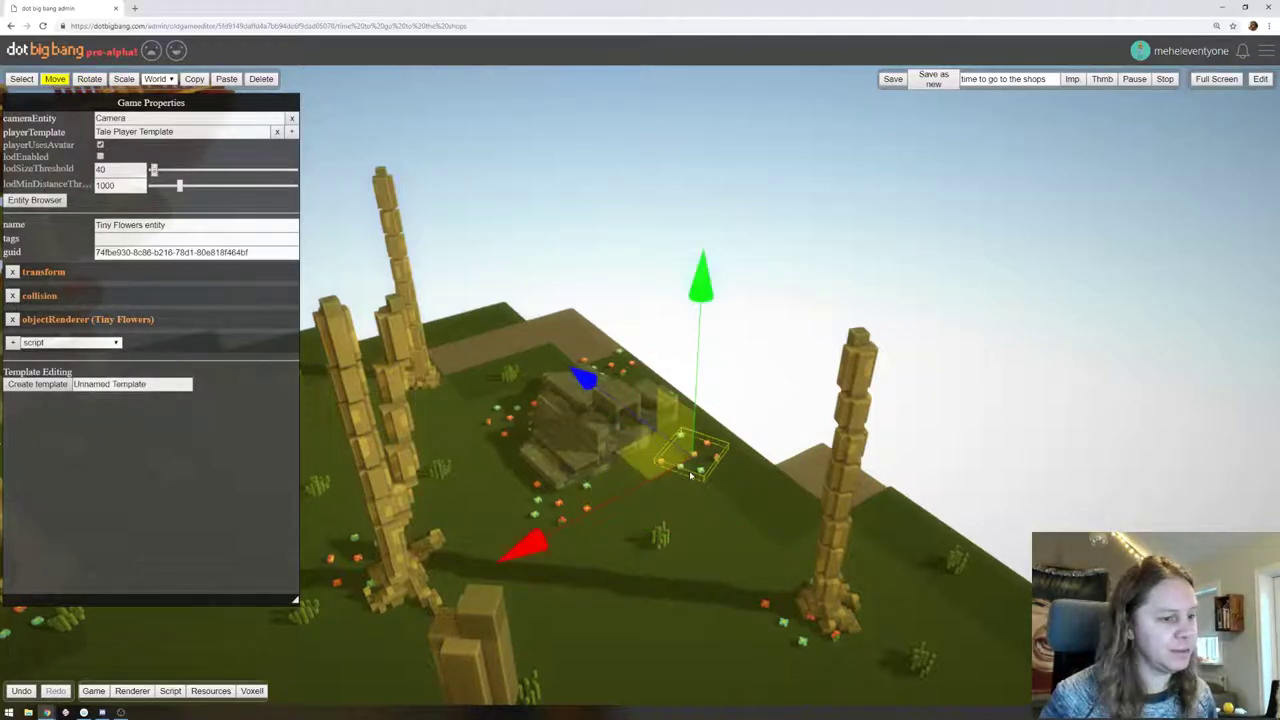
Lower the SB_Rock2 rock in the rock pile slightly along its vertical axis
left_click(645, 455)
left_click_drag(650, 465, 617, 435)
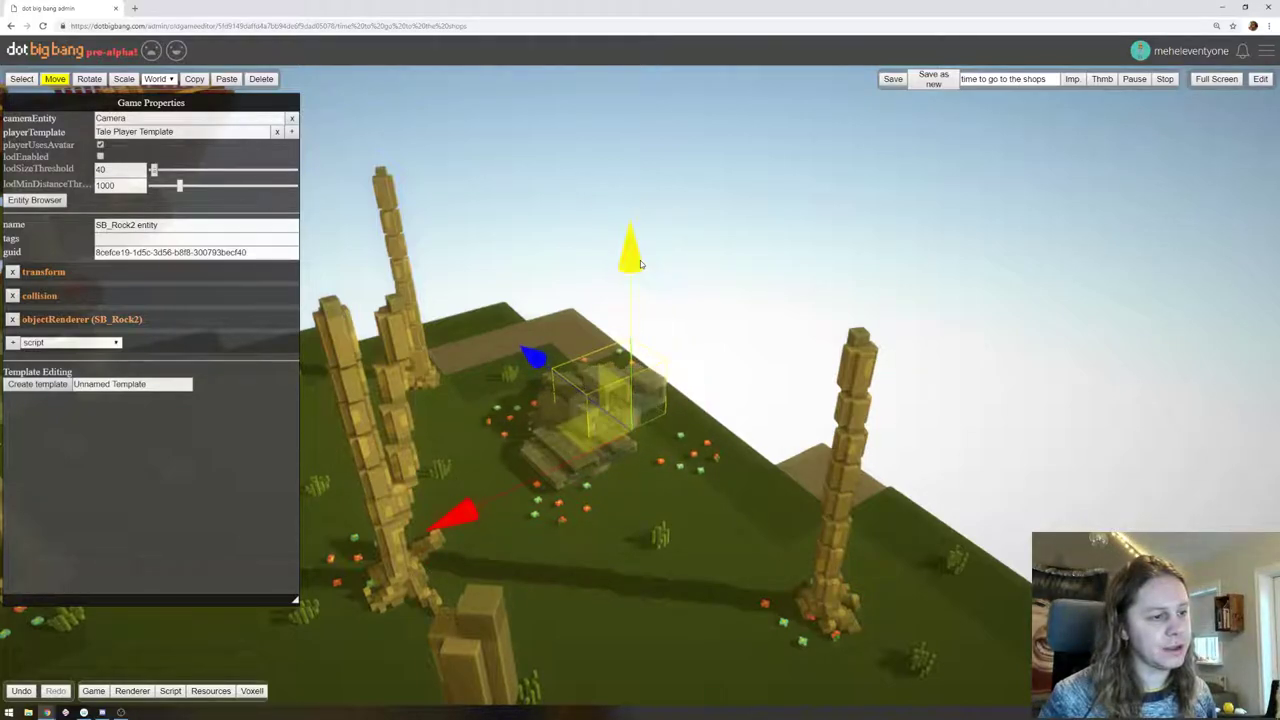
left_click_drag(639, 264, 642, 281)
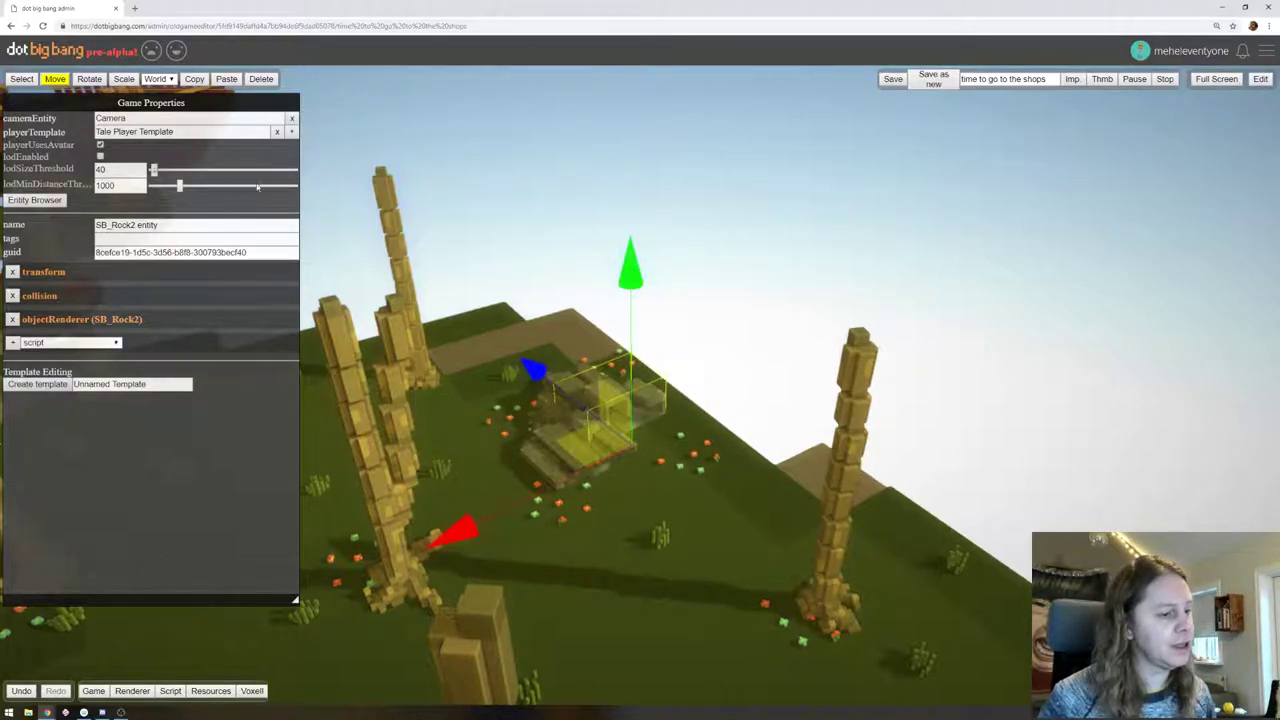
Shift the tiny flower patch between the rock pile and the island's edge closer to the rocks
left_click(692, 456)
left_click_drag(657, 458, 628, 451)
left_click_drag(823, 300, 504, 308)
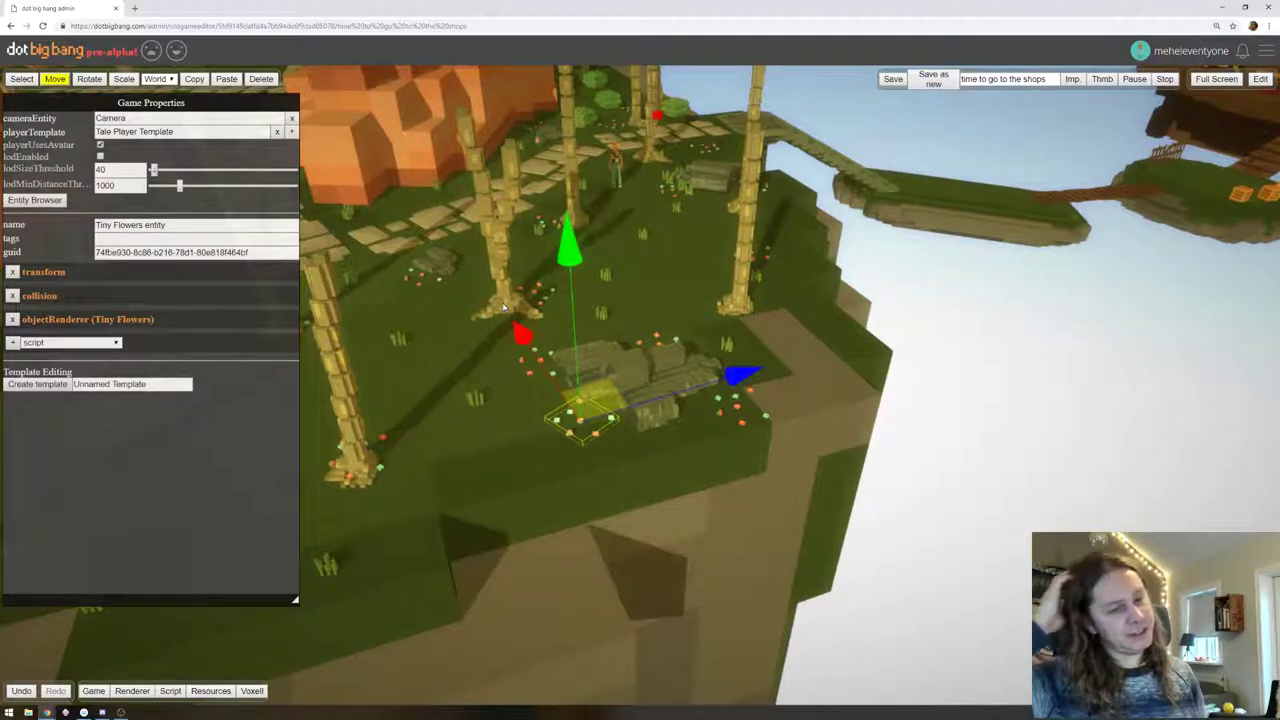
Examine the rest of the level, including the orange rocks, stone paths, placeholder blocks, buildings and pirate ship
right_click_drag(940, 334, 793, 246)
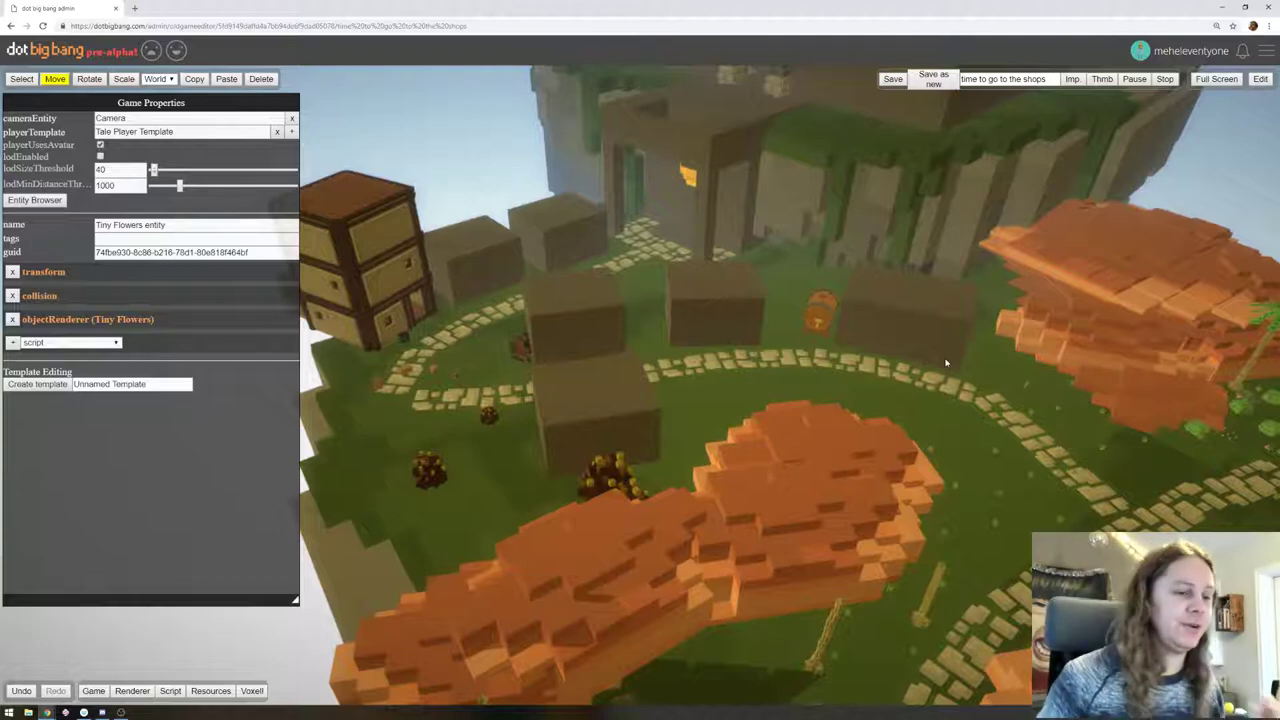
right_click_drag(938, 423, 890, 444)
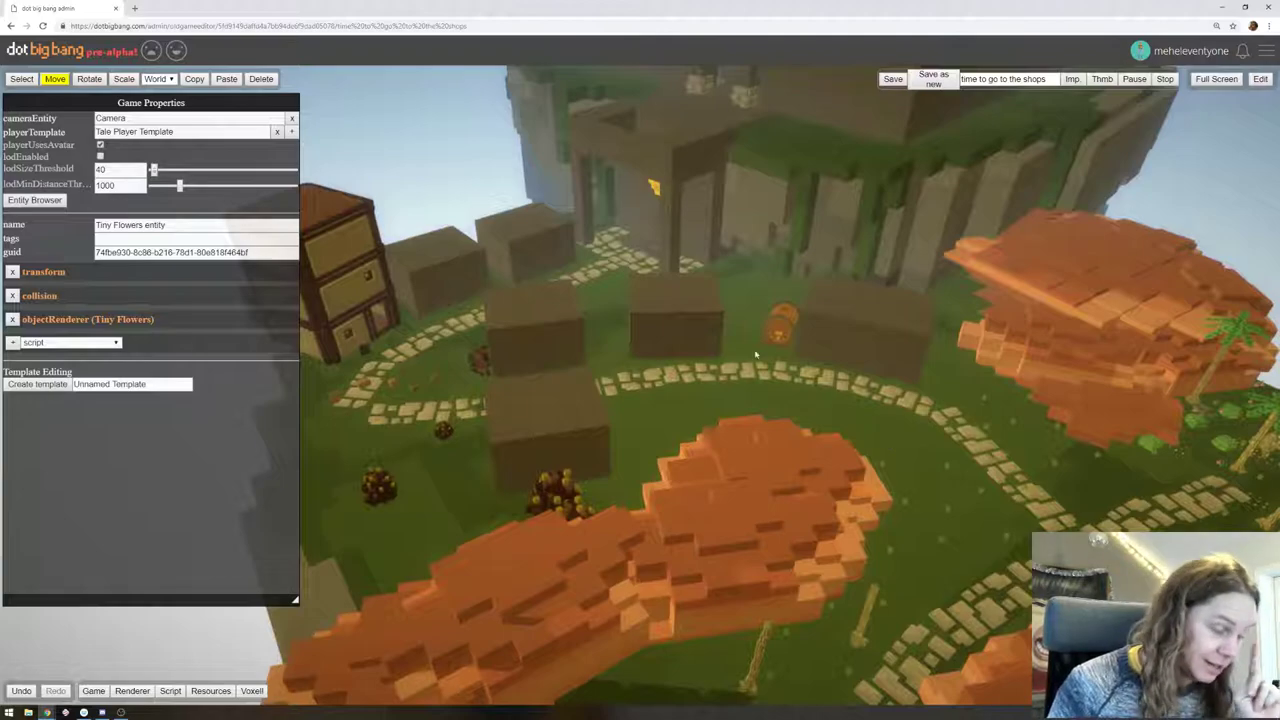
left_click_drag(756, 354, 842, 380)
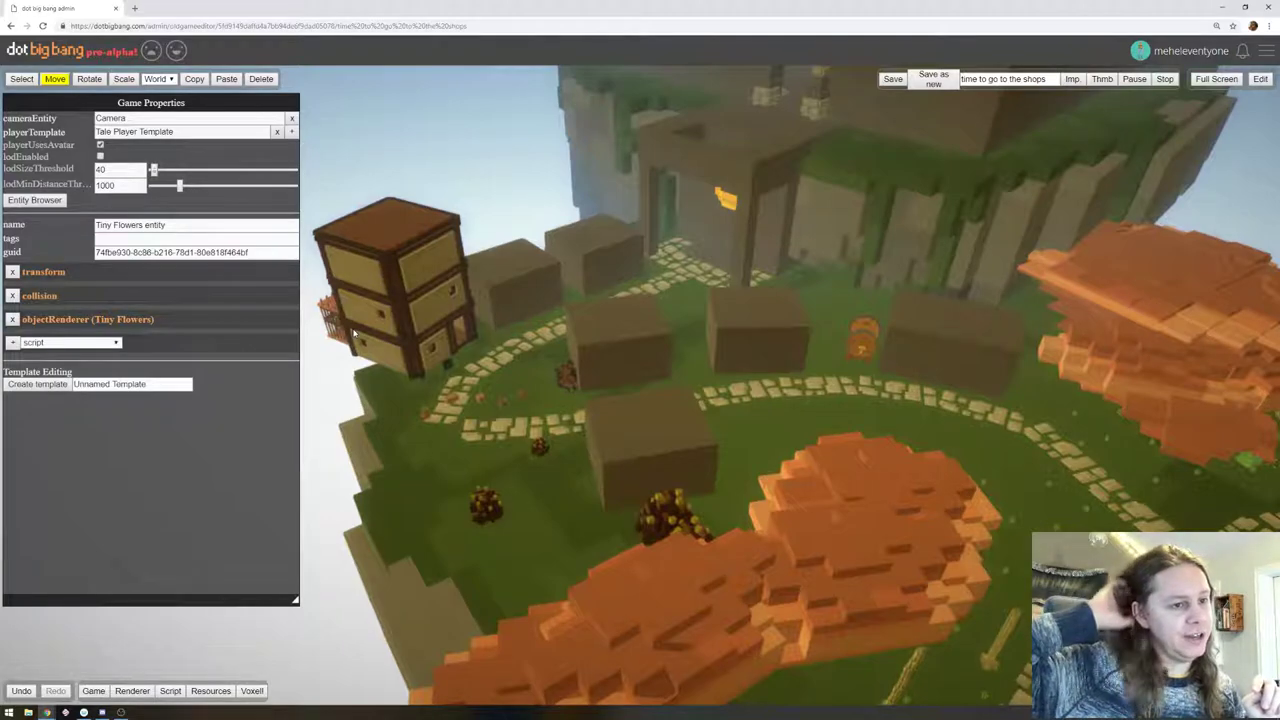
right_click_drag(806, 324, 722, 555)
right_click_drag(847, 252, 871, 149)
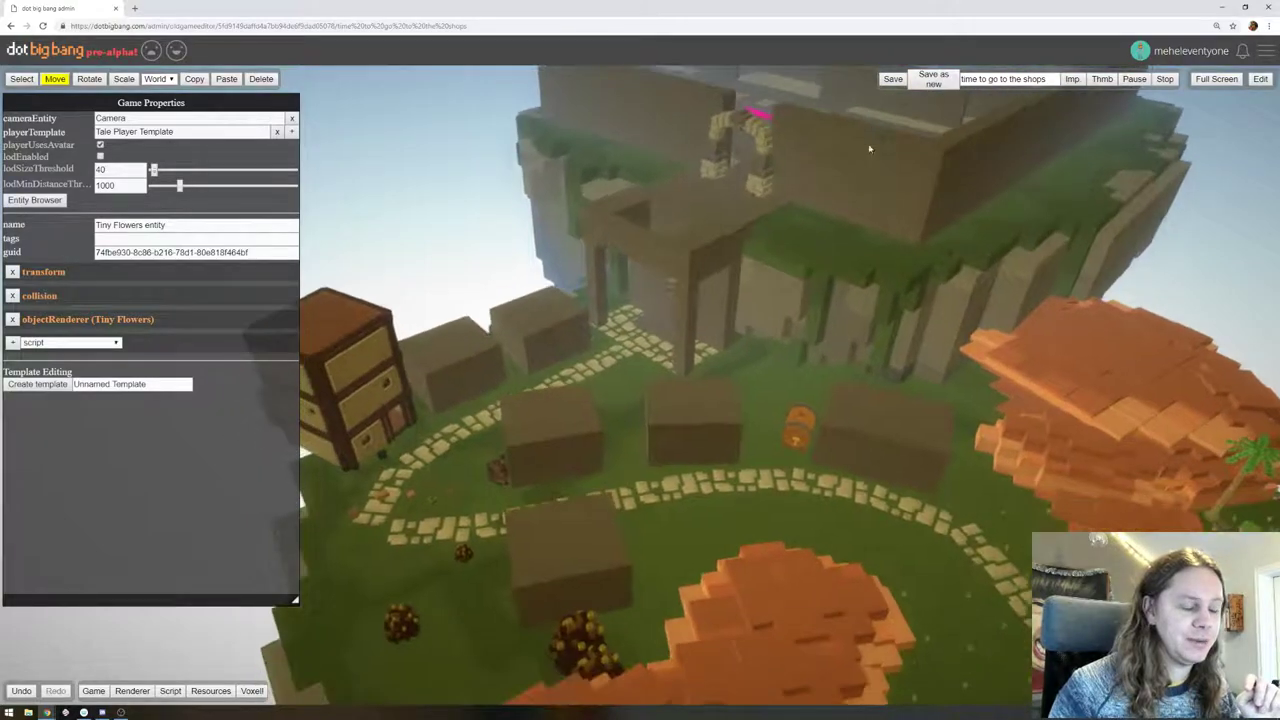
right_click_drag(800, 293, 799, 226)
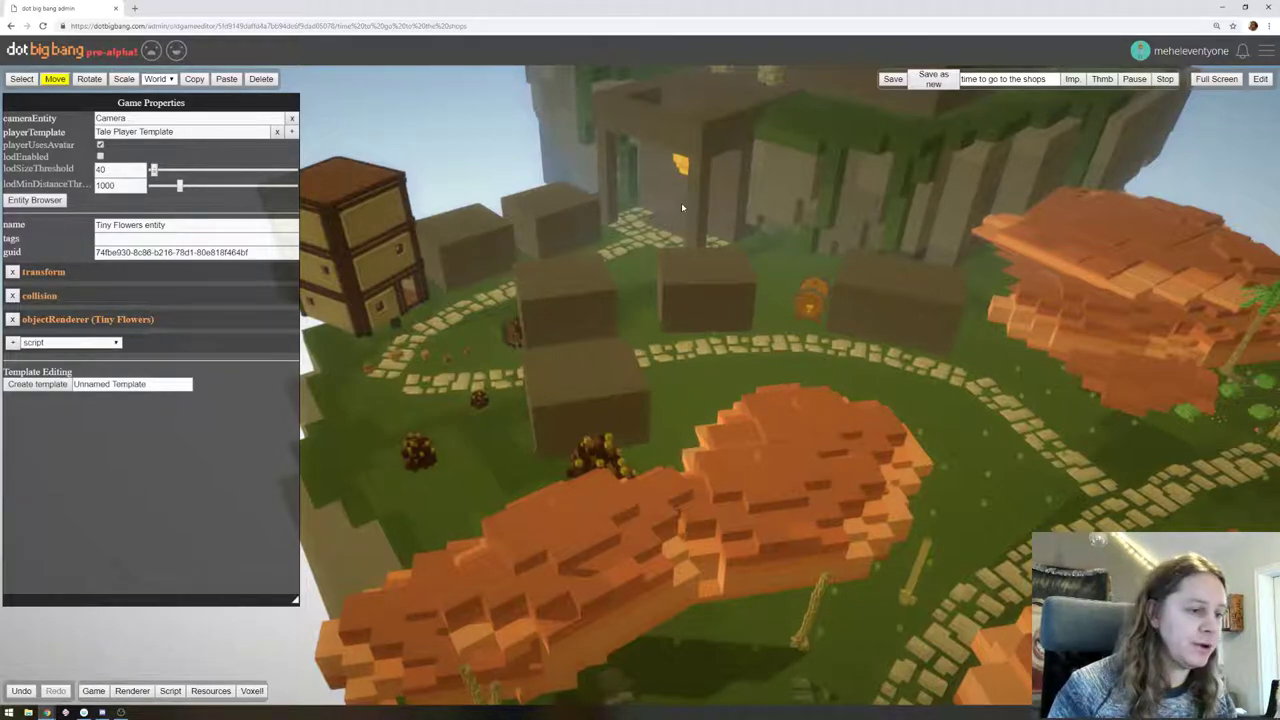
right_click_drag(681, 202, 664, 176)
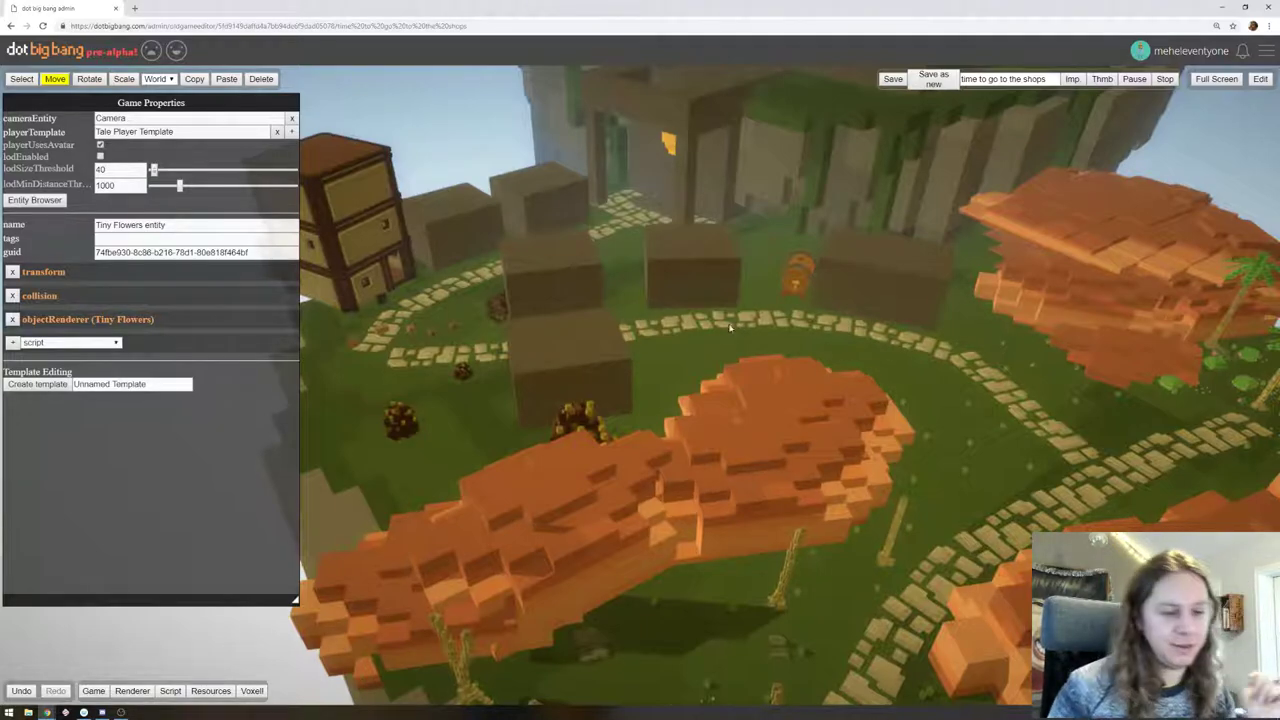
left_click_drag(730, 328, 686, 316)
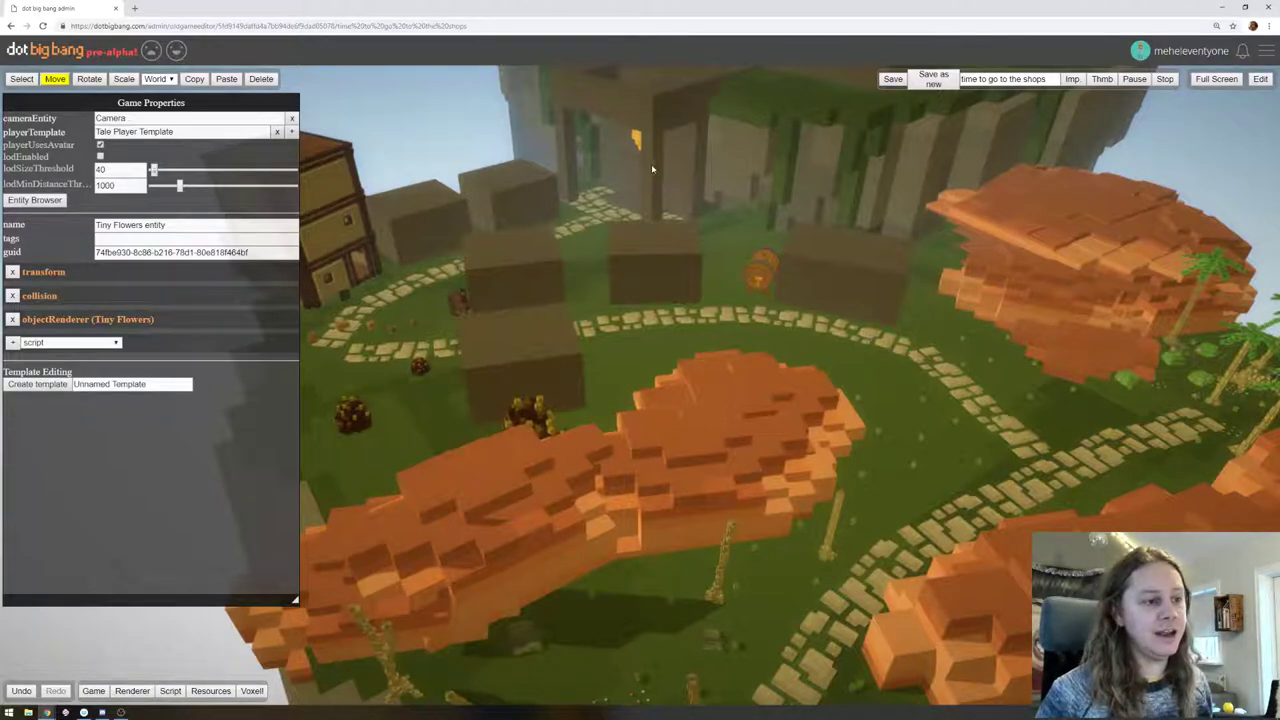
left_click_drag(1007, 429, 1085, 402)
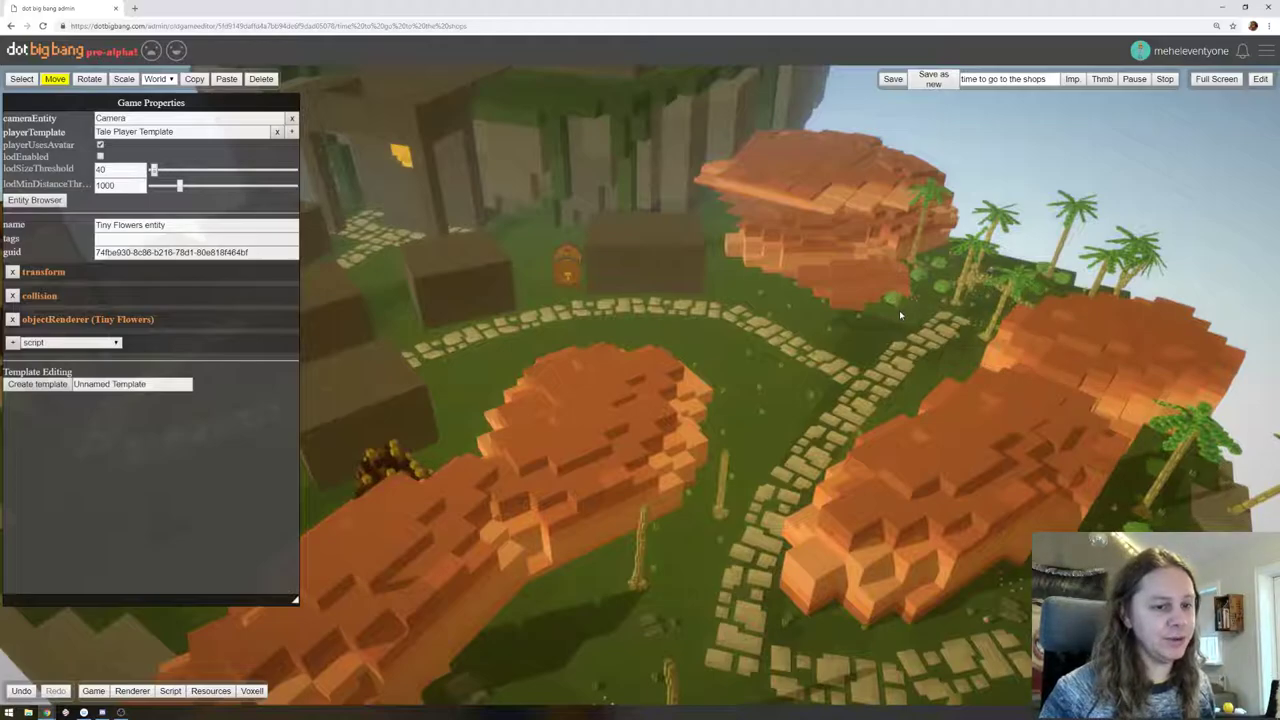
left_click_drag(899, 315, 855, 390)
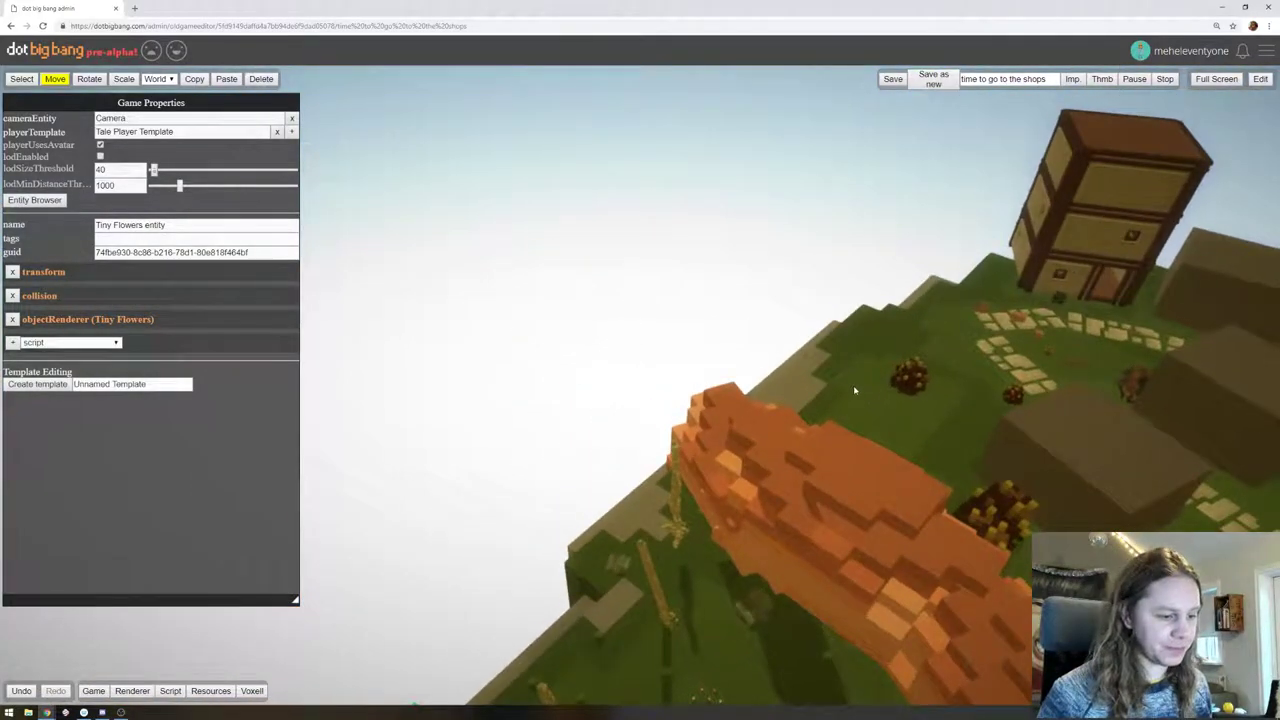
right_click_drag(855, 390, 684, 240)
left_click_drag(684, 240, 460, 242)
right_click_drag(826, 335, 580, 400)
left_click_drag(804, 354, 966, 262)
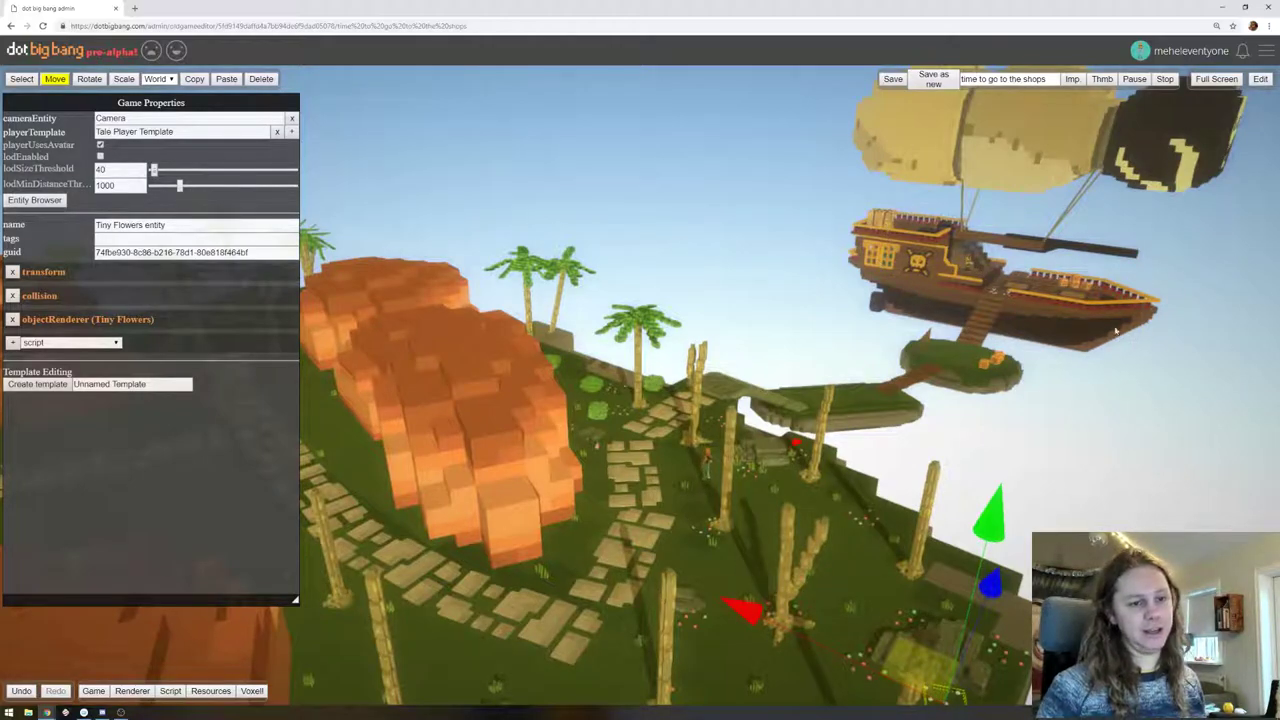
Rotate the tiny flower patches in the cluster on the open grass between the pillars to vary their orientation
right_click_drag(1105, 476, 674, 436)
left_click_drag(674, 435, 850, 529)
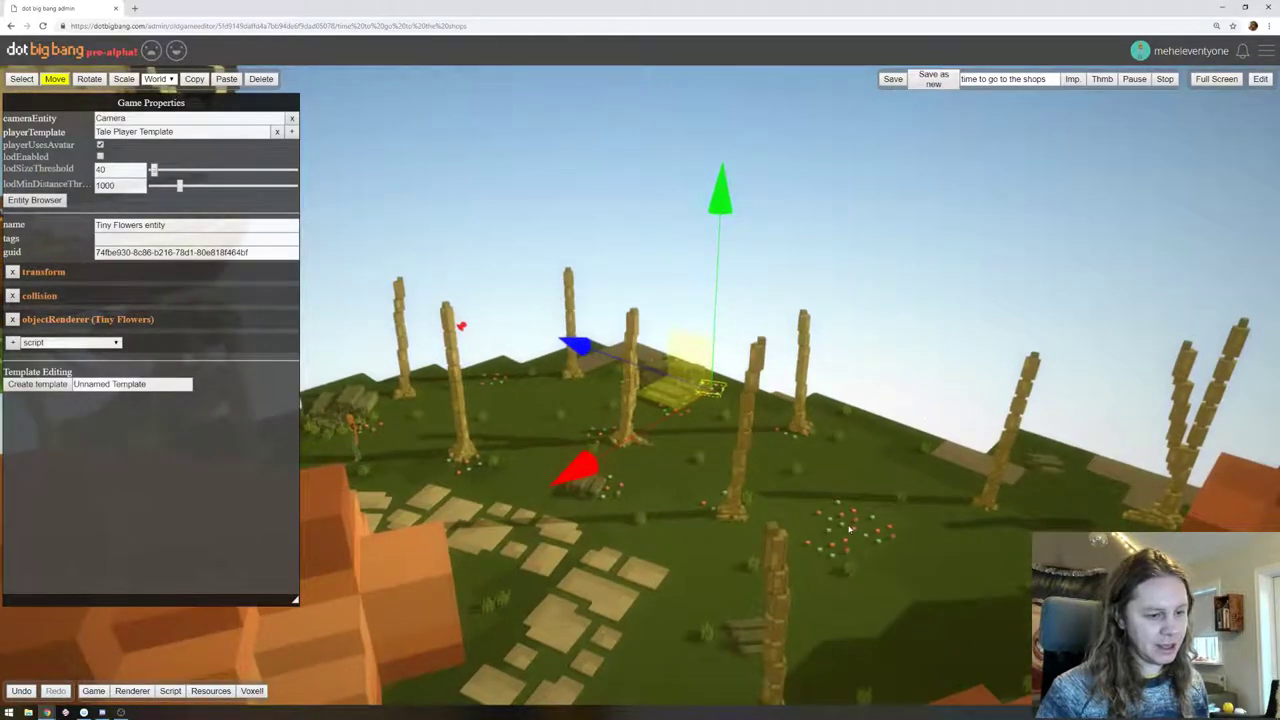
left_click(836, 547)
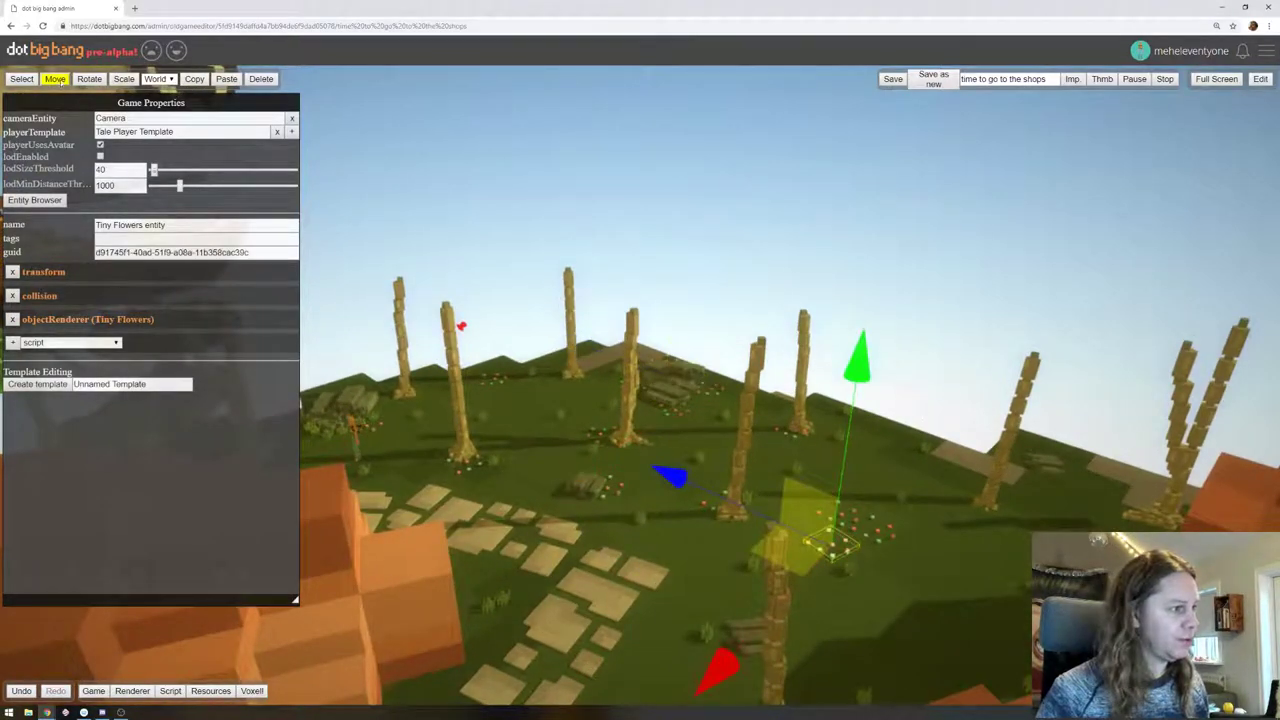
key("e")
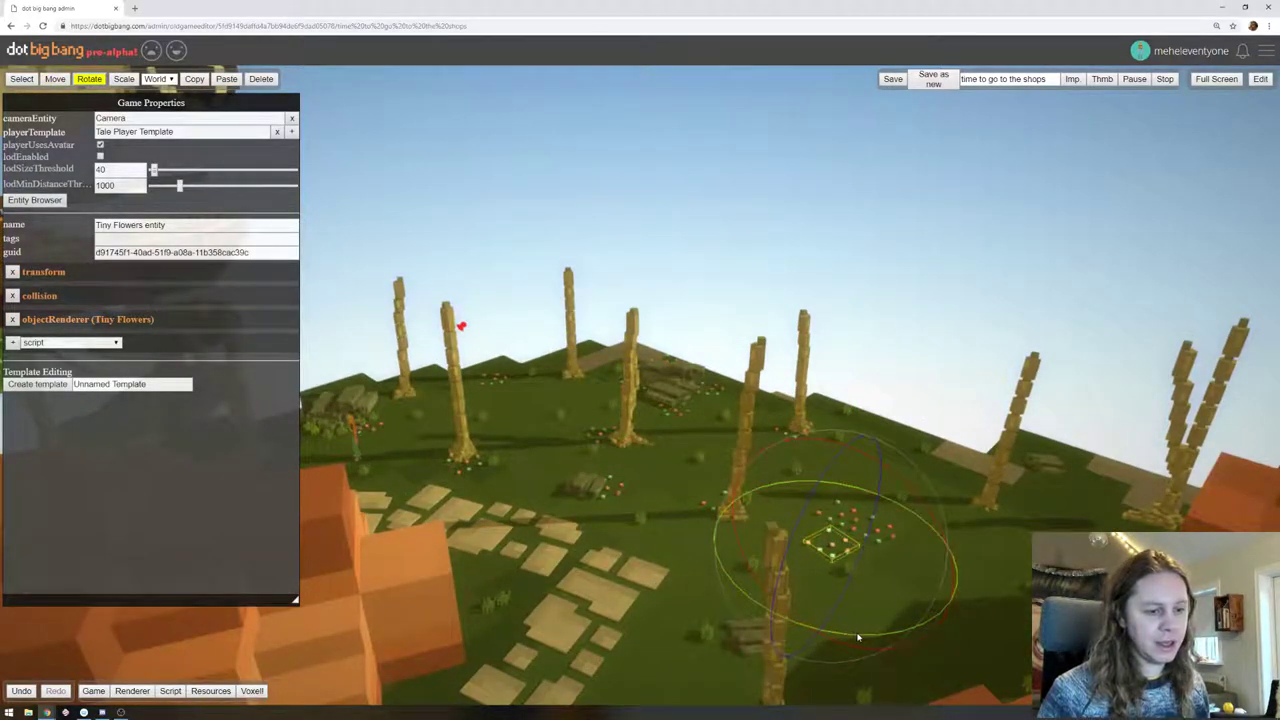
left_click_drag(857, 637, 740, 590)
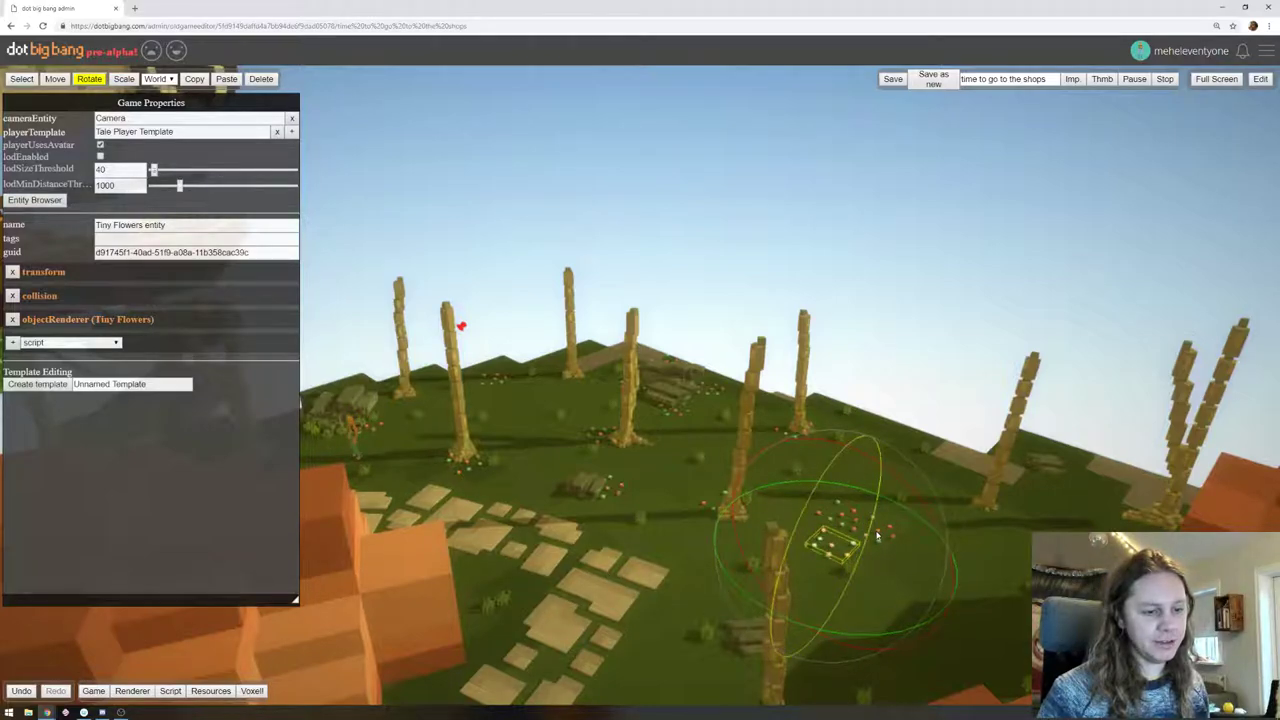
left_click(877, 537)
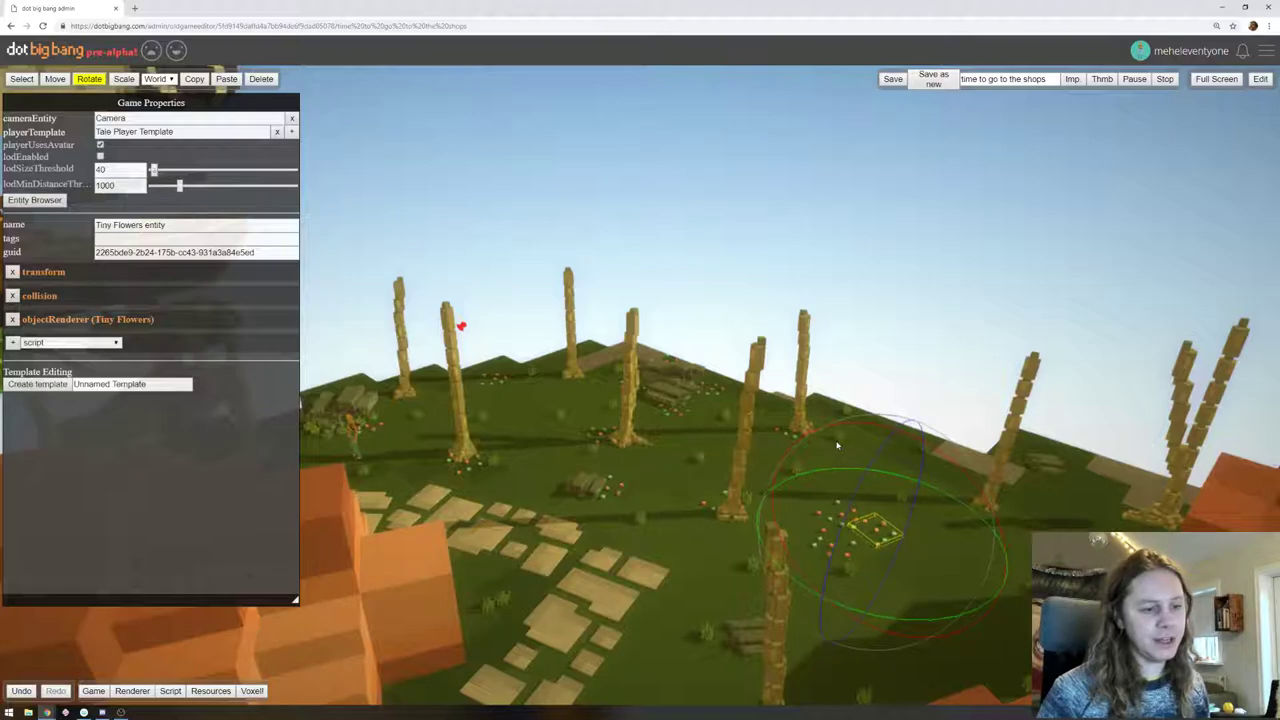
left_click(840, 519)
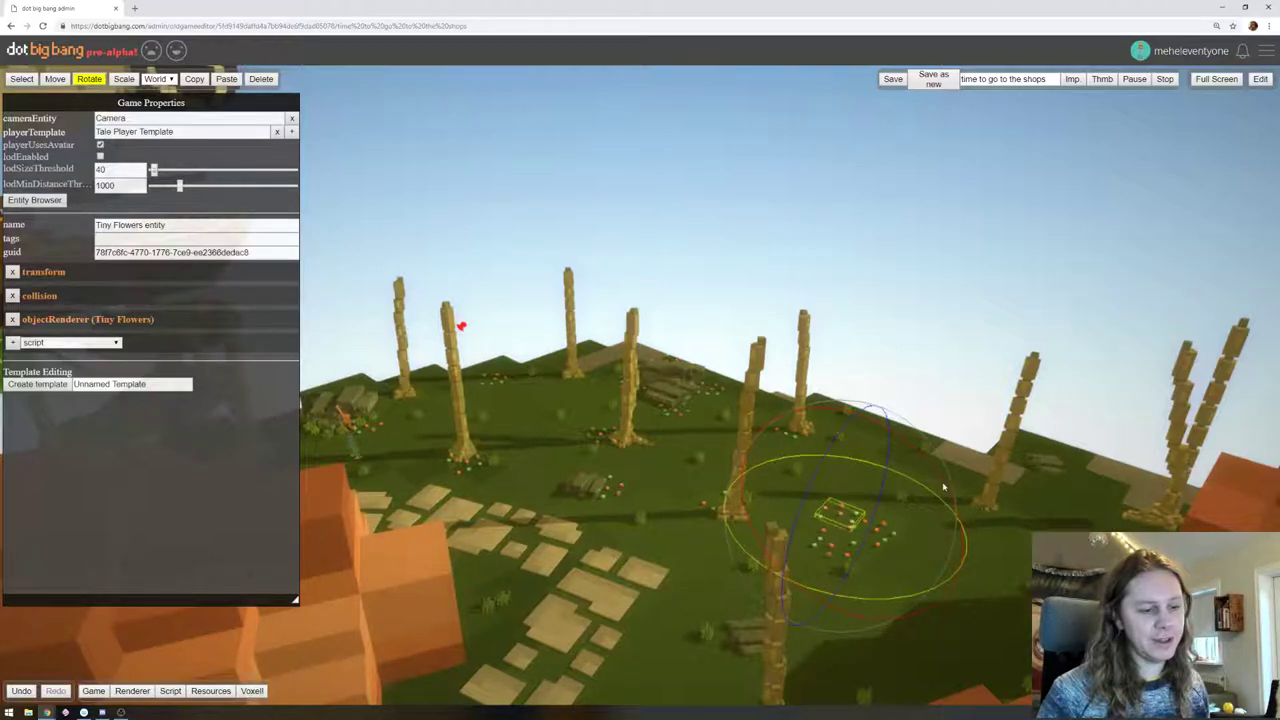
left_click(957, 503)
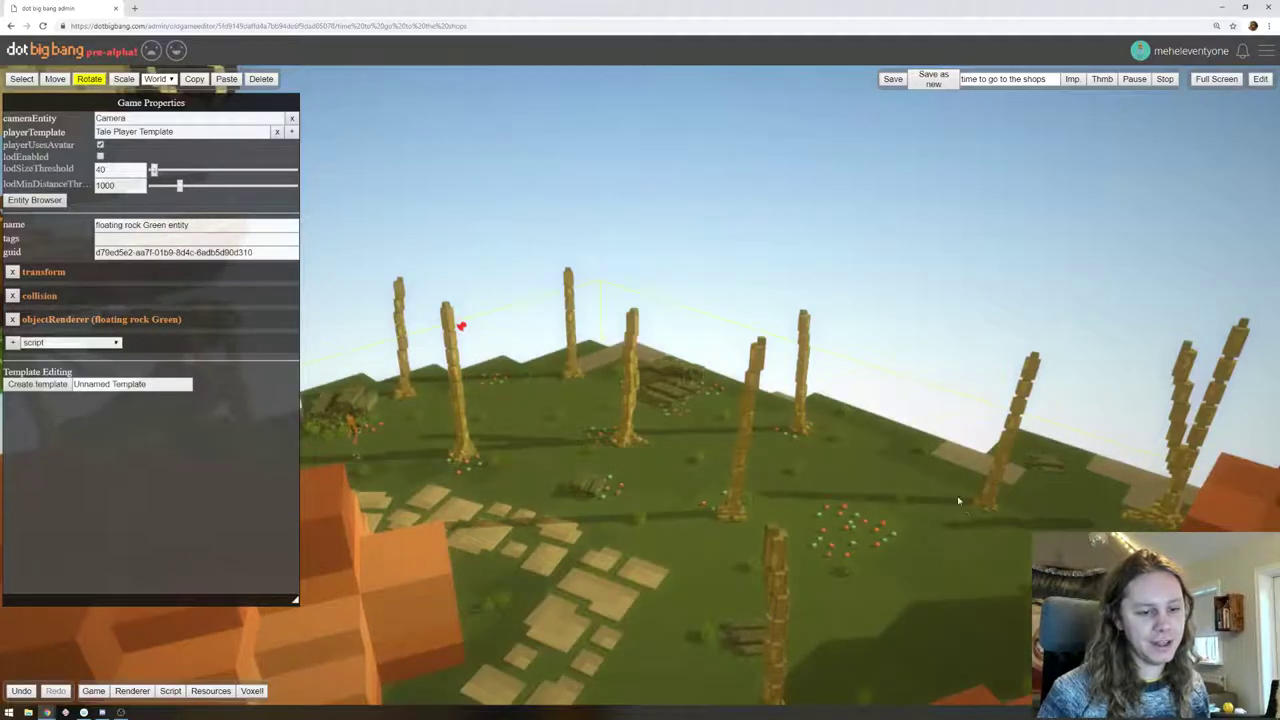
Duplicate the grass blades behind the flower cluster and place the copy at the base of the multi-stemmed pillar near the orange rocks
left_click_drag(850, 441, 896, 423)
right_click_drag(896, 423, 955, 515)
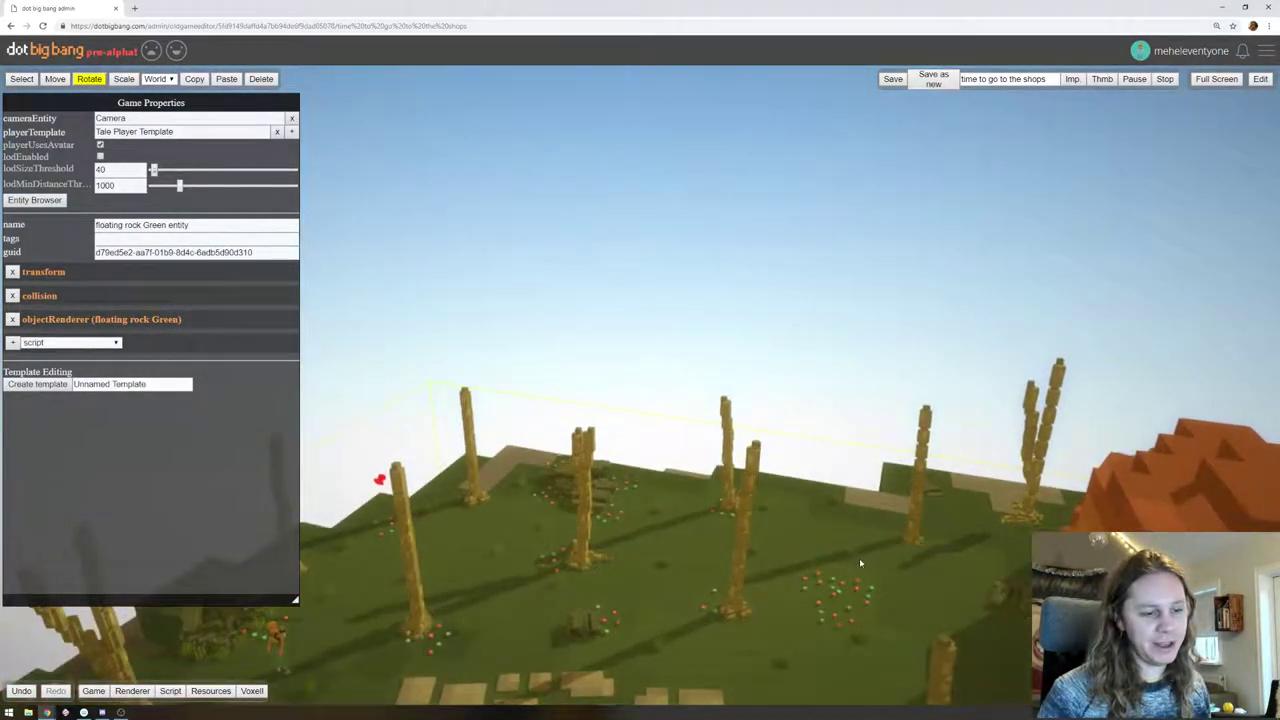
left_click(856, 552)
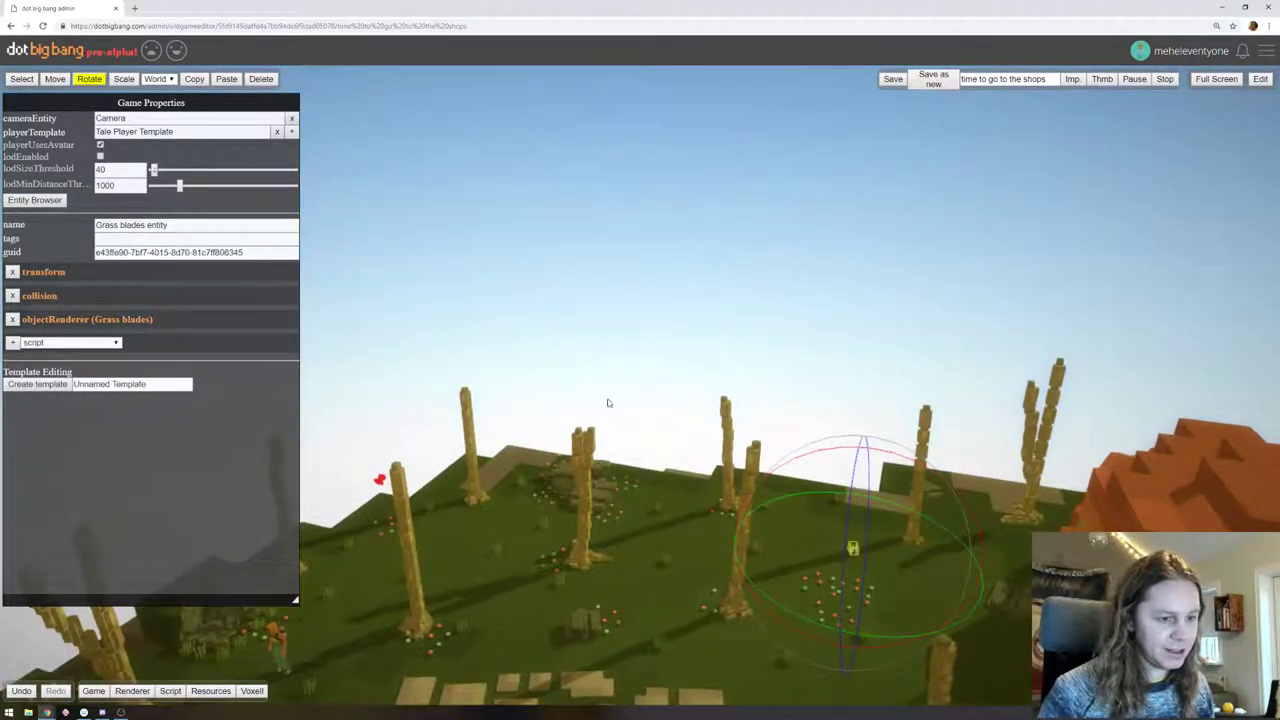
left_click(56, 78)
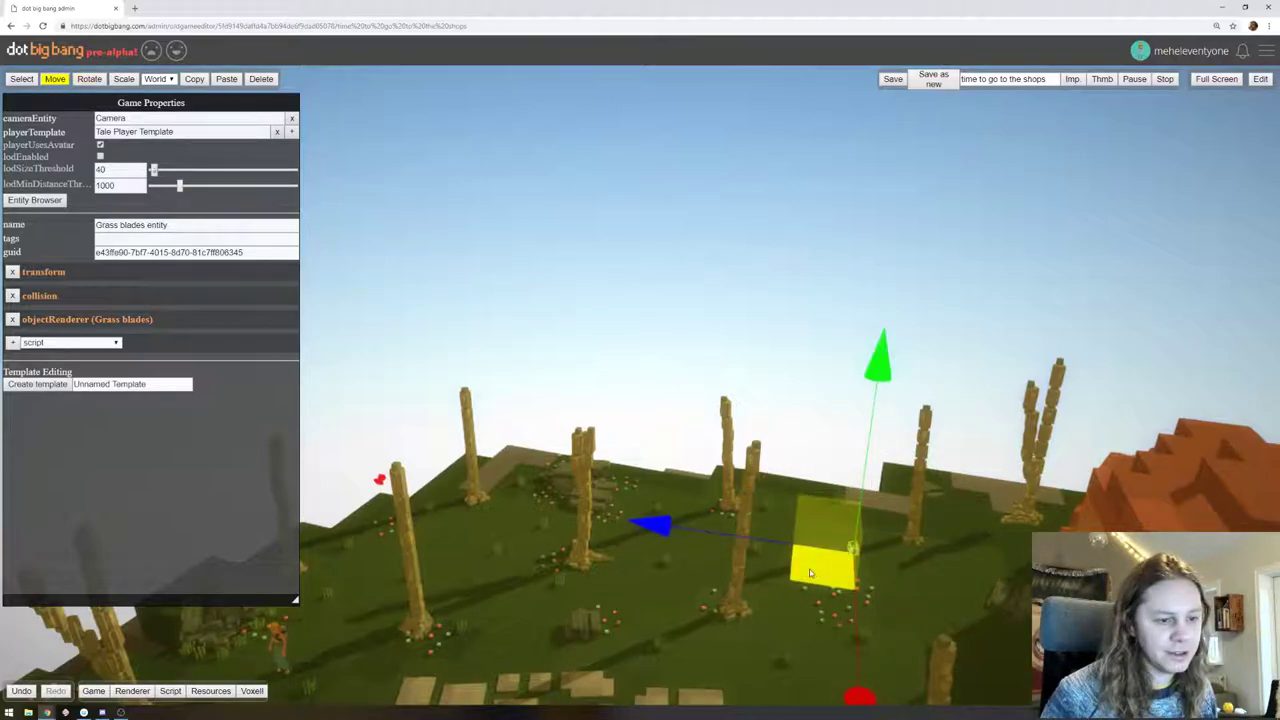
left_click_drag(810, 573, 1005, 515)
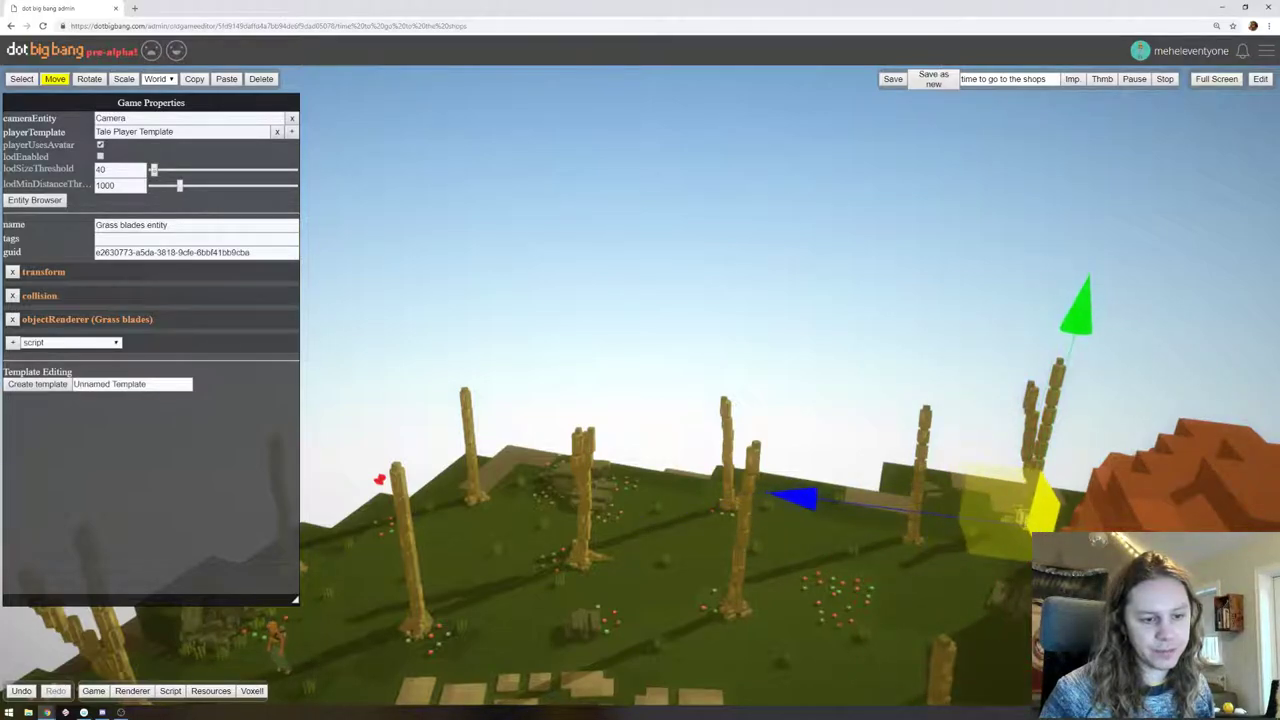
Paste more grass blades and place them at the bases of the single pillars on either side of the flower cluster
key("ctrl+v")
left_click_drag(816, 576, 883, 569)
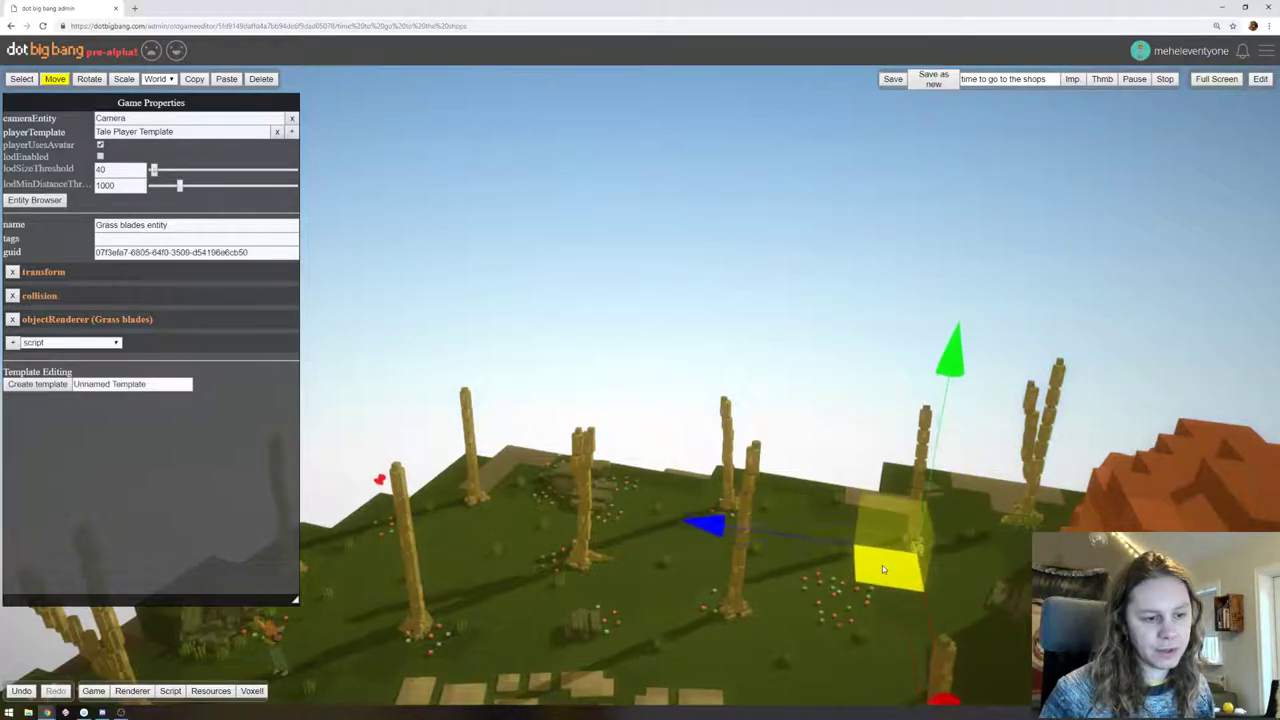
key("ctrl+v")
left_click_drag(800, 584, 692, 648)
left_click(853, 556)
left_click_drag(853, 556, 688, 660)
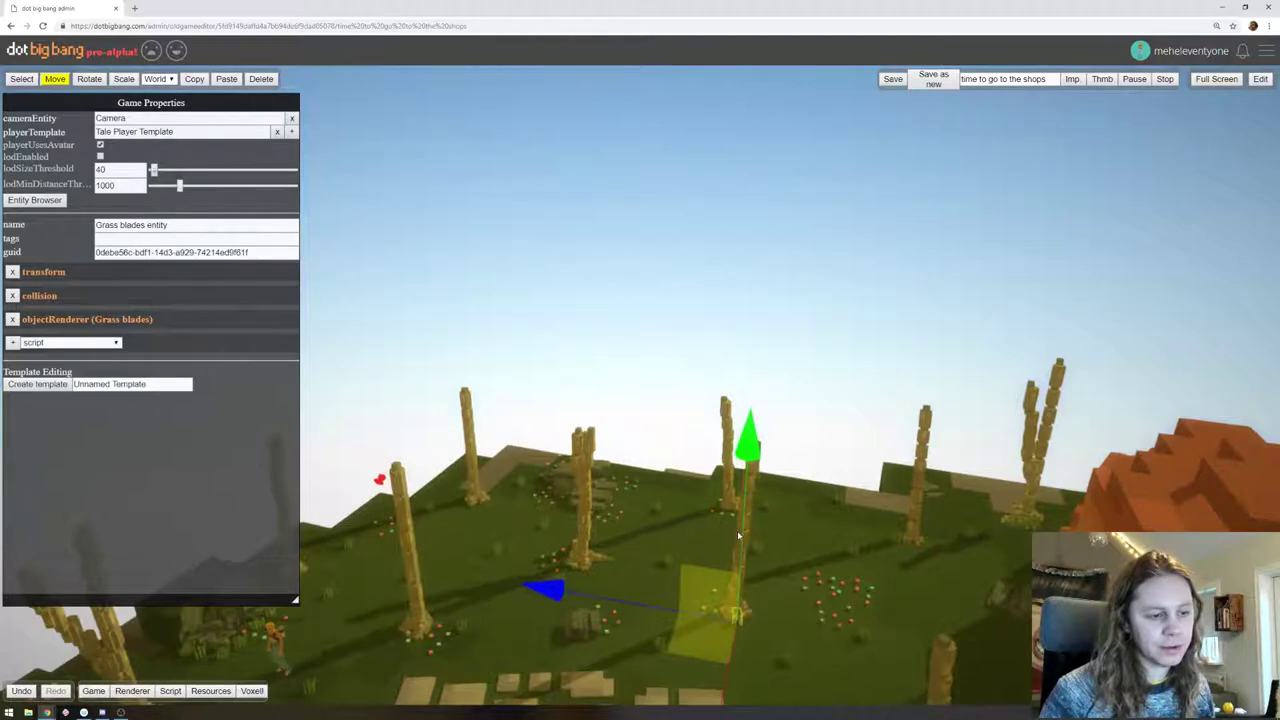
Leave edit mode to view the decorated island from the player character's perspective
right_click_drag(606, 487, 655, 381)
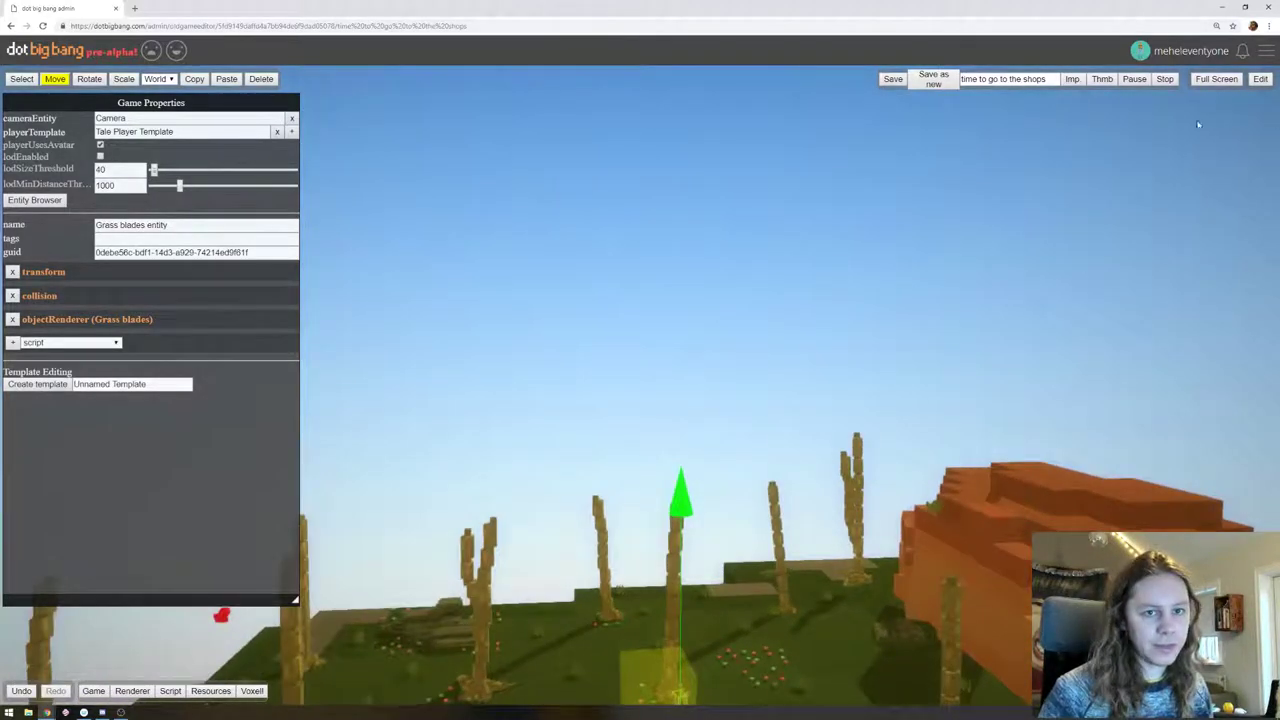
left_click(1258, 80)
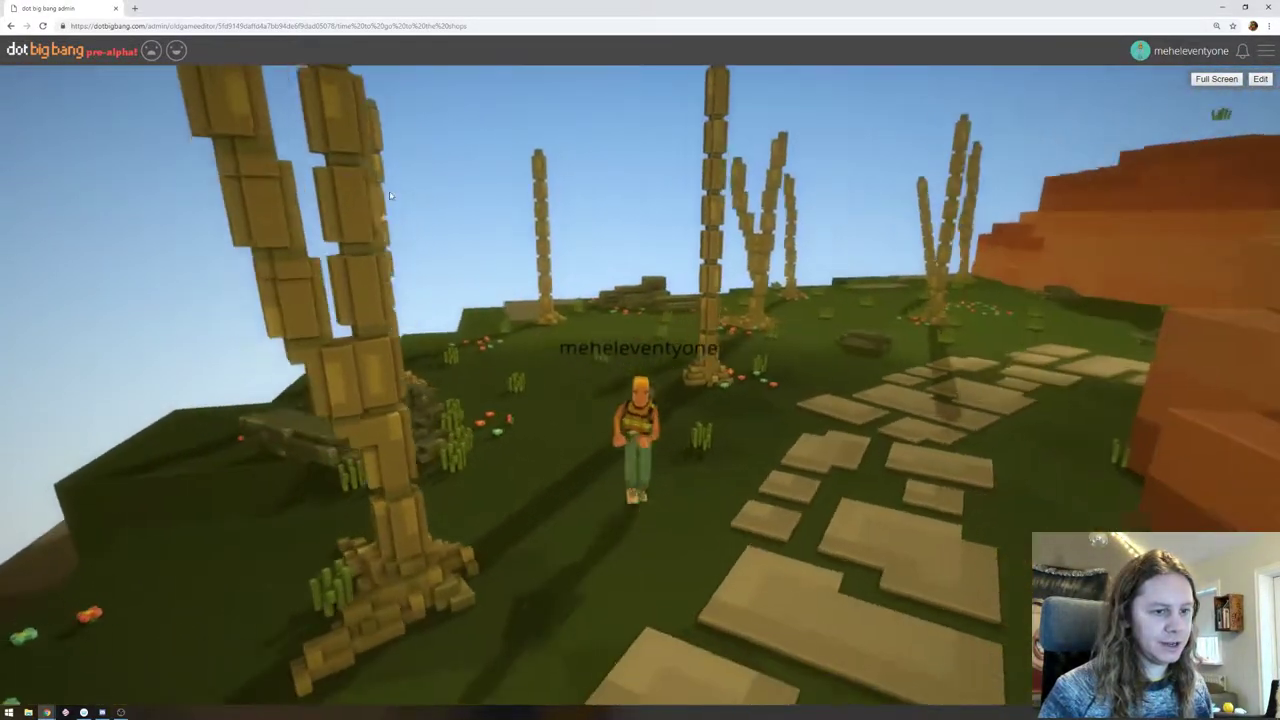
Walk the character along the stone path to examine the flower and grass placement around the pillars from several angles
left_click_drag(391, 196, 1, 211)
key("w")
left_click_drag(580, 245, 906, 346)
key("d")
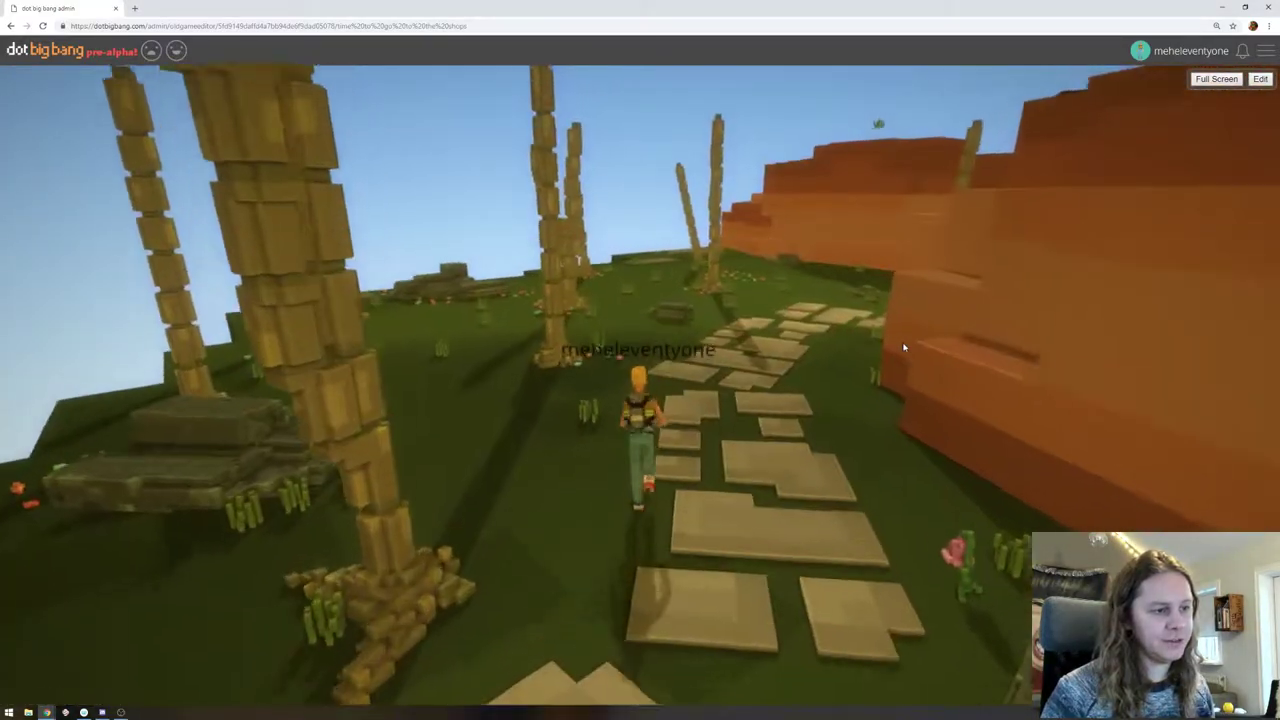
key("w")
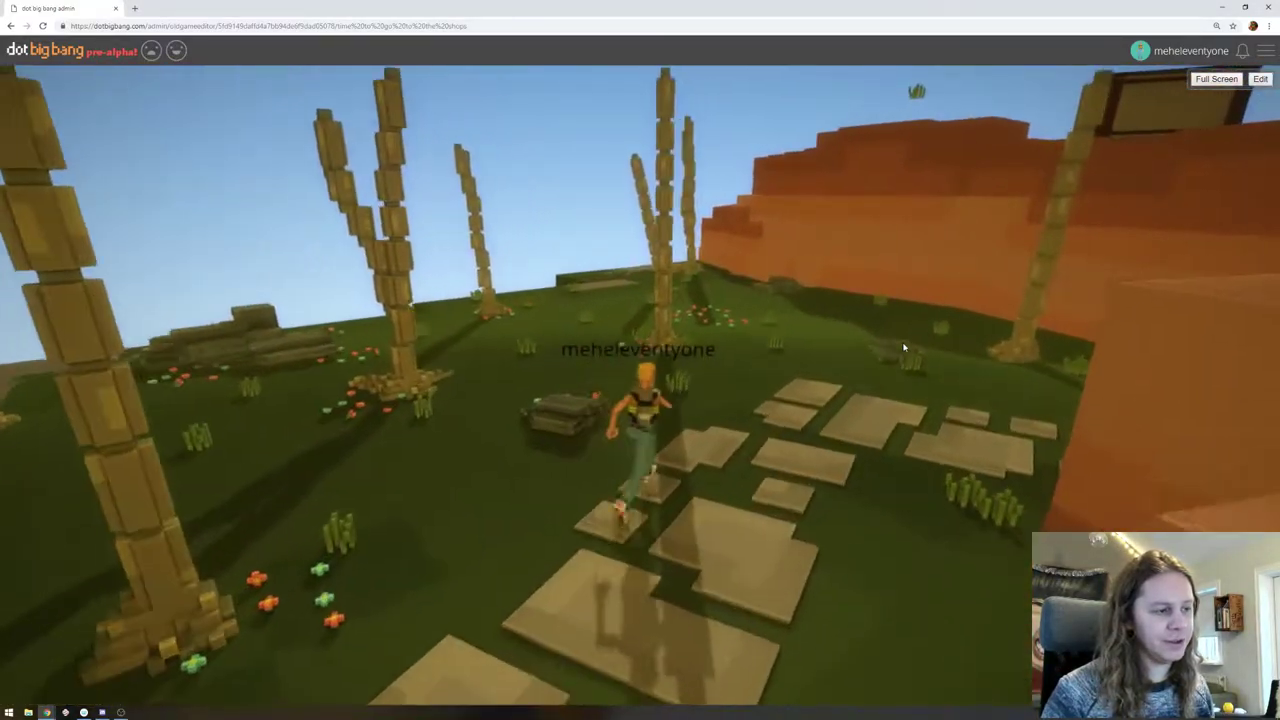
left_click_drag(905, 347, 170, 362)
key("w")
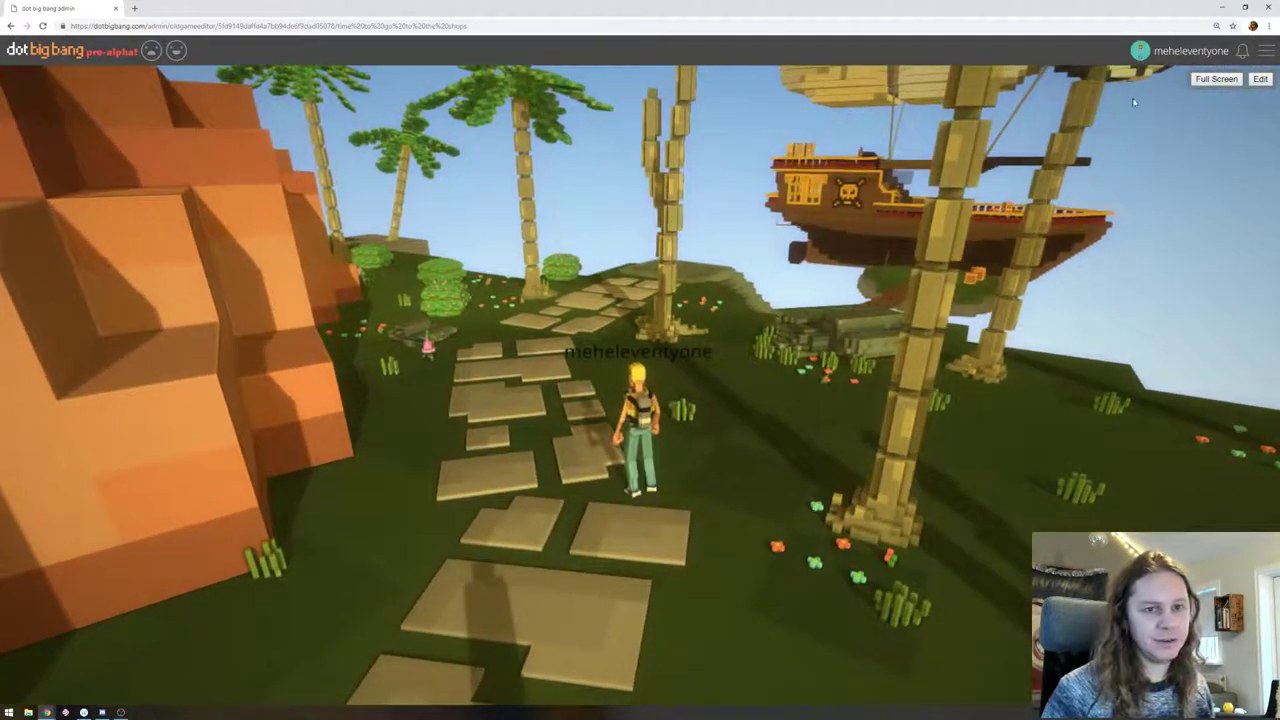
Return to edit mode and place copies of the berry-less bush behind the rock pile at the island's far edge
left_click(1259, 80)
left_click_drag(862, 262, 620, 350)
right_click_drag(620, 350, 896, 431)
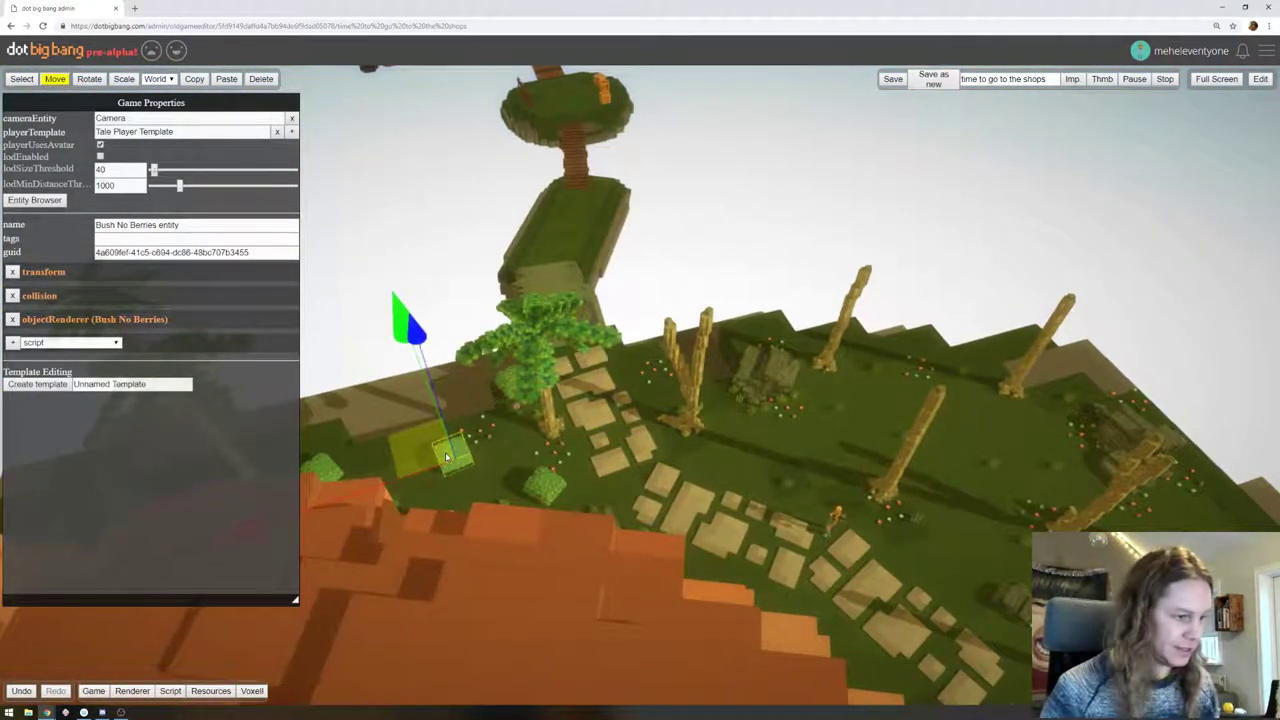
key("ctrl+v")
left_click_drag(420, 452, 781, 366)
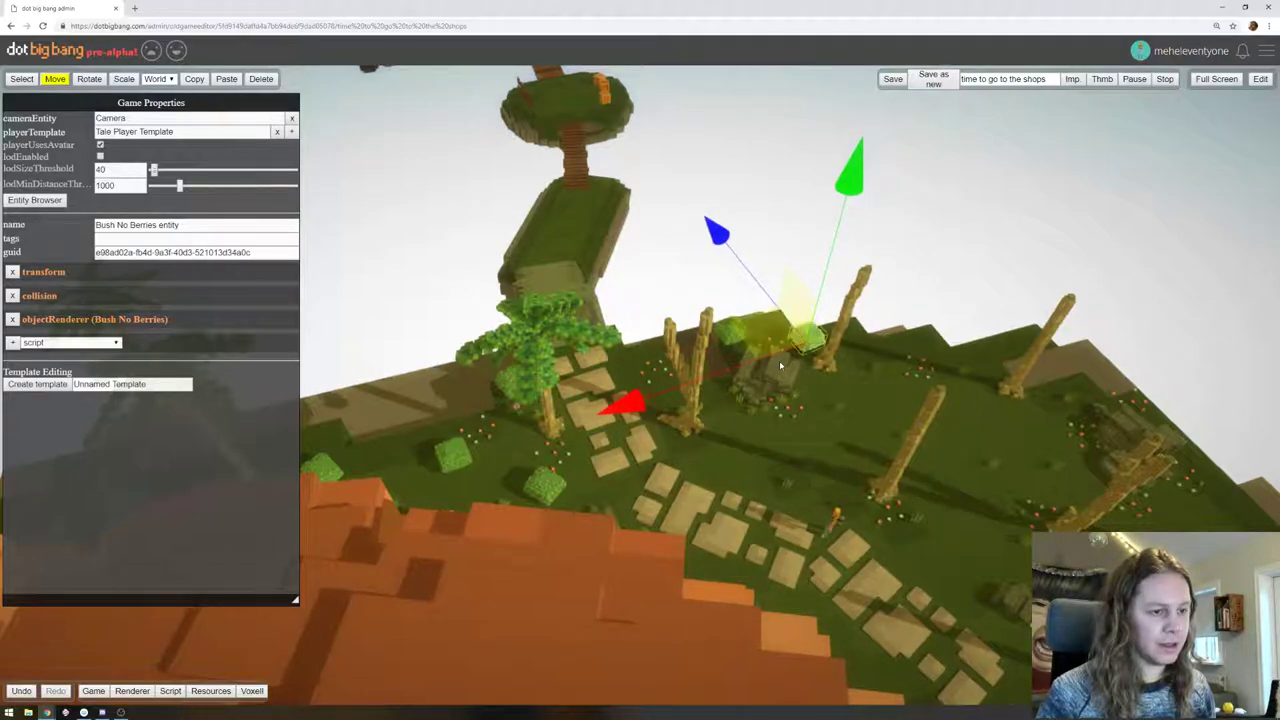
Paste two more berry-less bushes and place them along the far edge between the two single pillars
key("ctrl+v")
left_click_drag(447, 462, 894, 347)
key("ctrl+v")
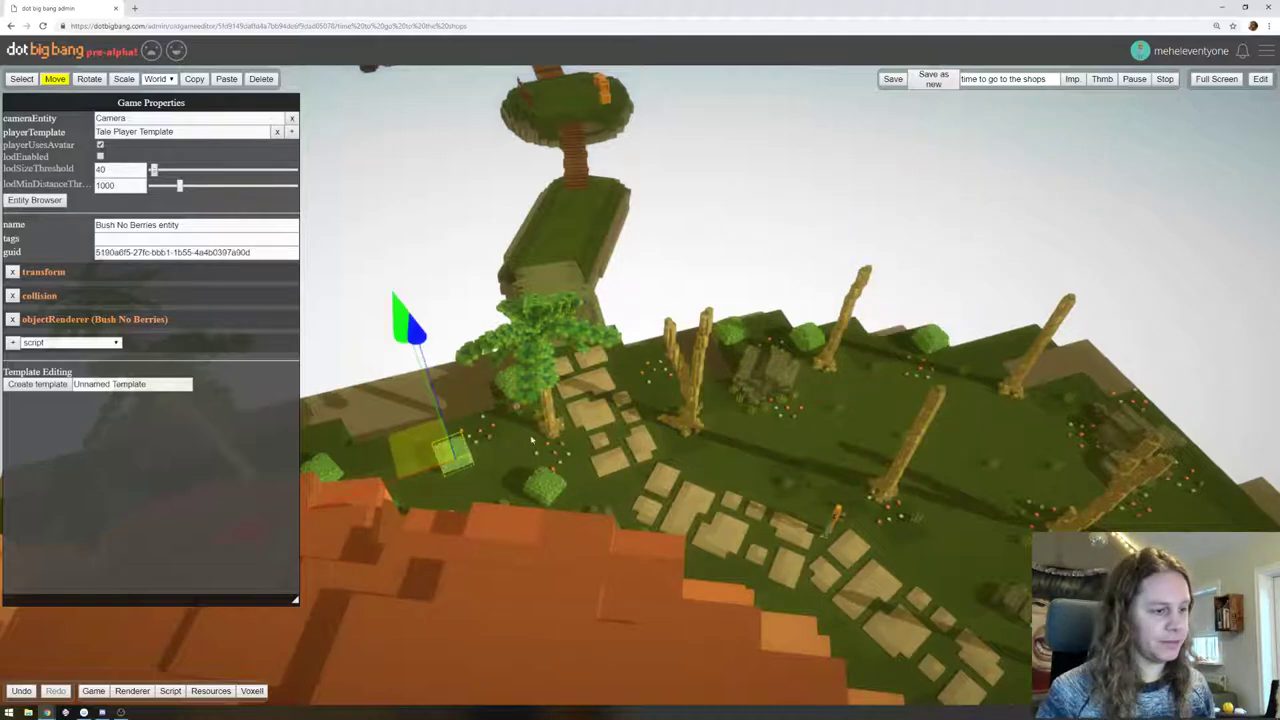
left_click_drag(415, 451, 982, 348)
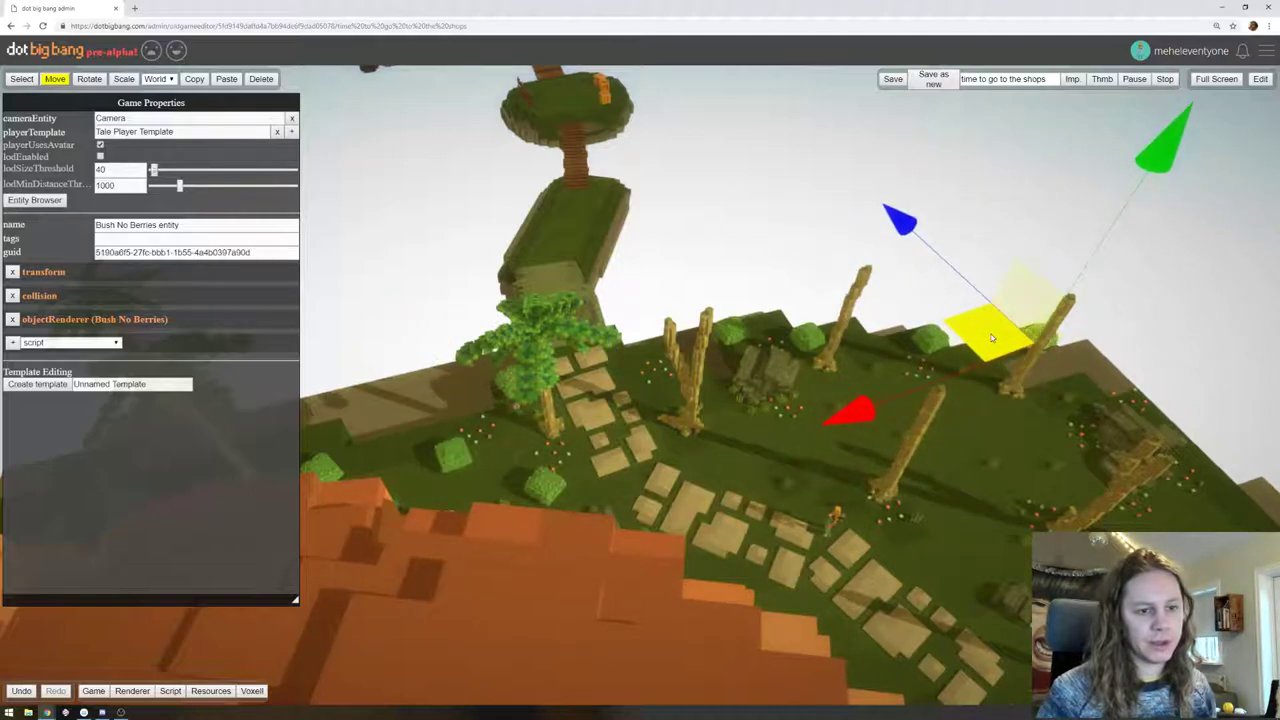
Paste two berry-less bushes, placing one beside the stone path near the character and one by the rocks at the island's outer corner
key("ctrl+v")
left_click_drag(410, 451, 726, 459)
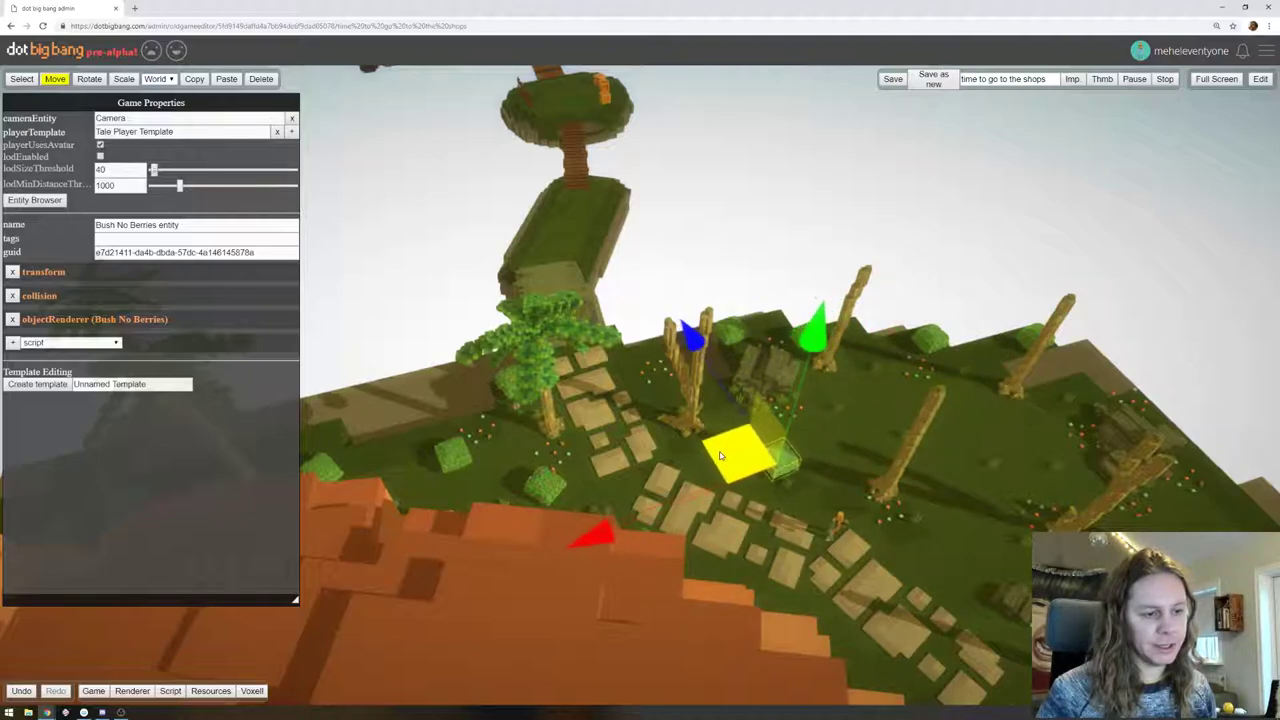
key("ctrl+v")
left_click_drag(414, 451, 1100, 445)
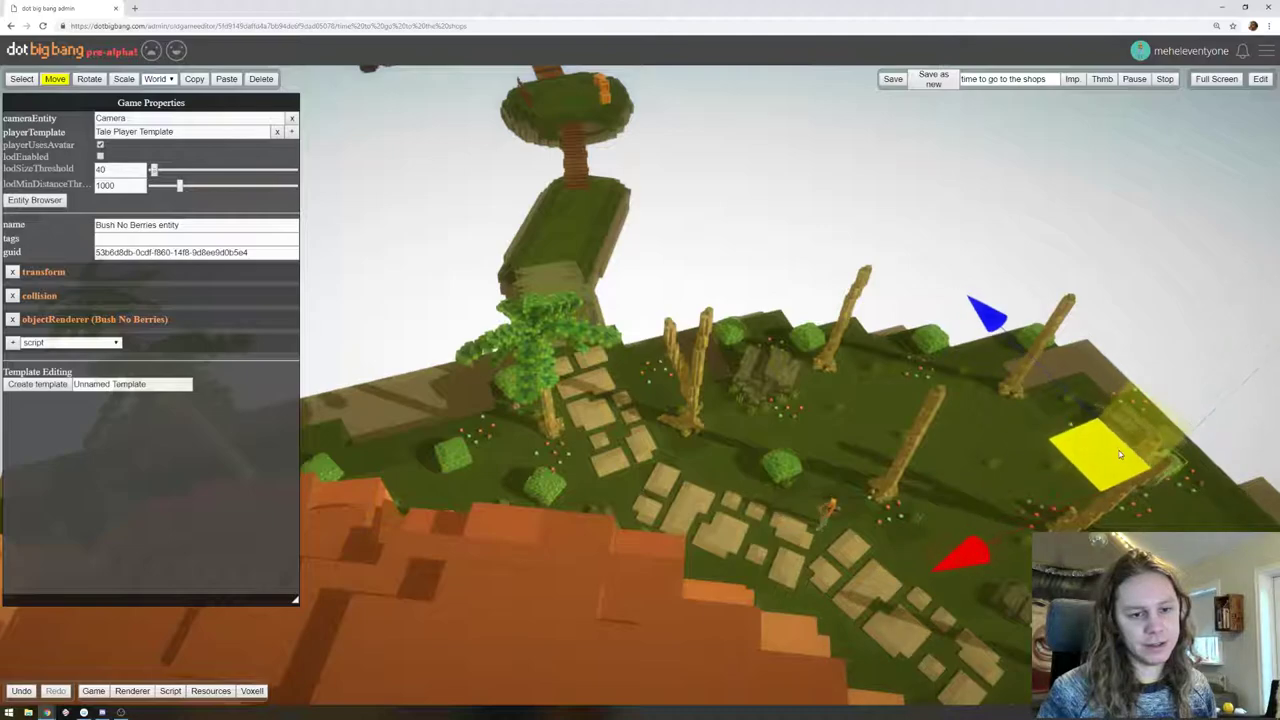
right_click_drag(1135, 440, 1168, 487)
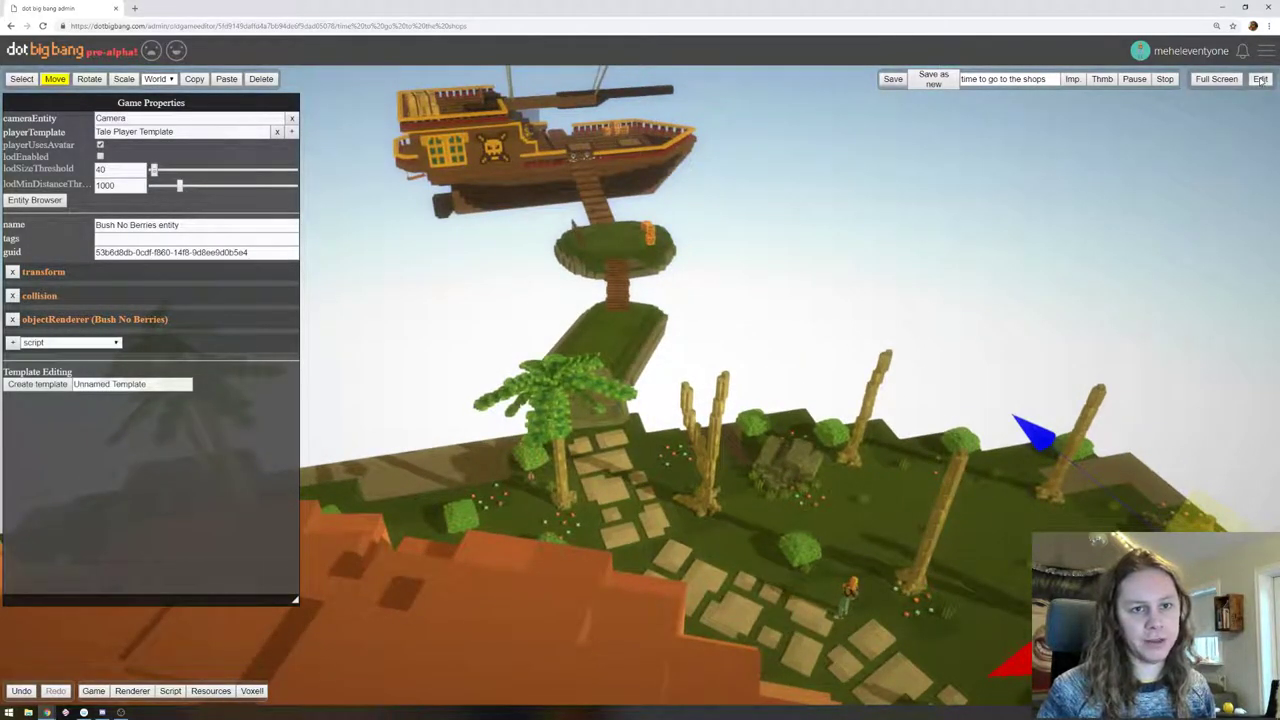
Leave edit mode and run the character past the new bushes, down the stairs and over the bridges onto the pirate ship
left_click(1261, 80)
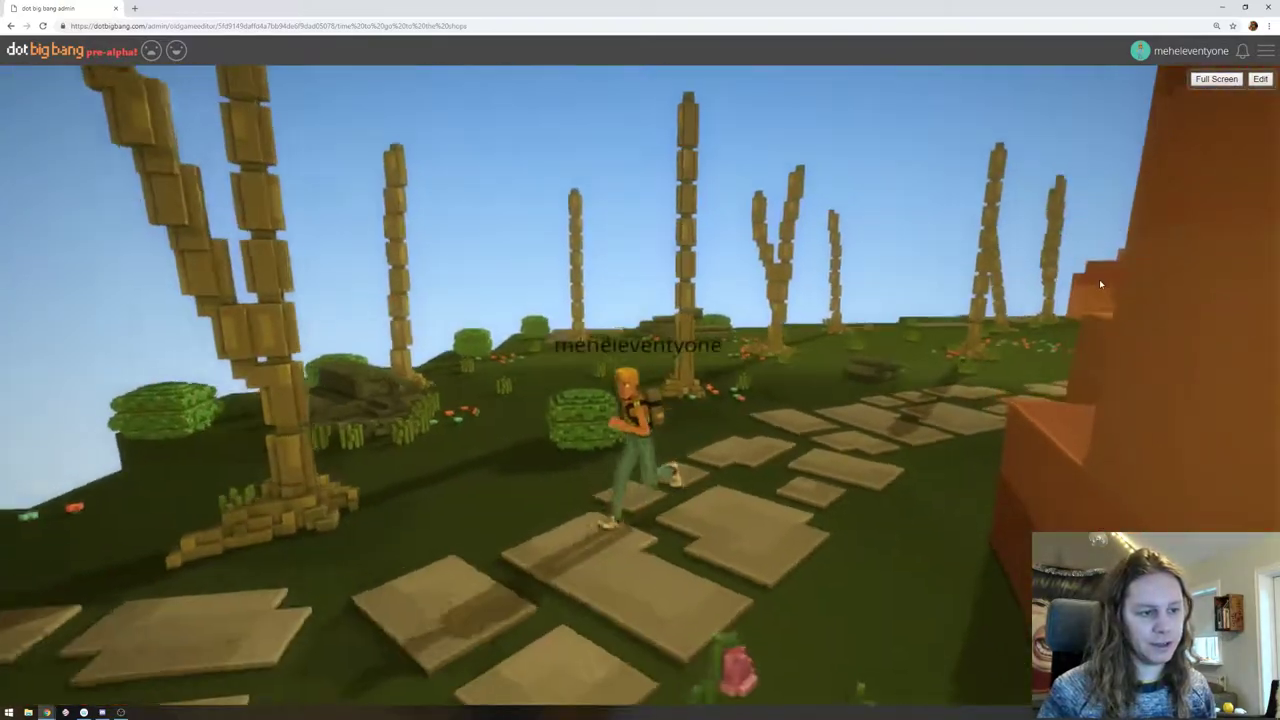
key("w")
left_click_drag(1100, 284, 747, 290)
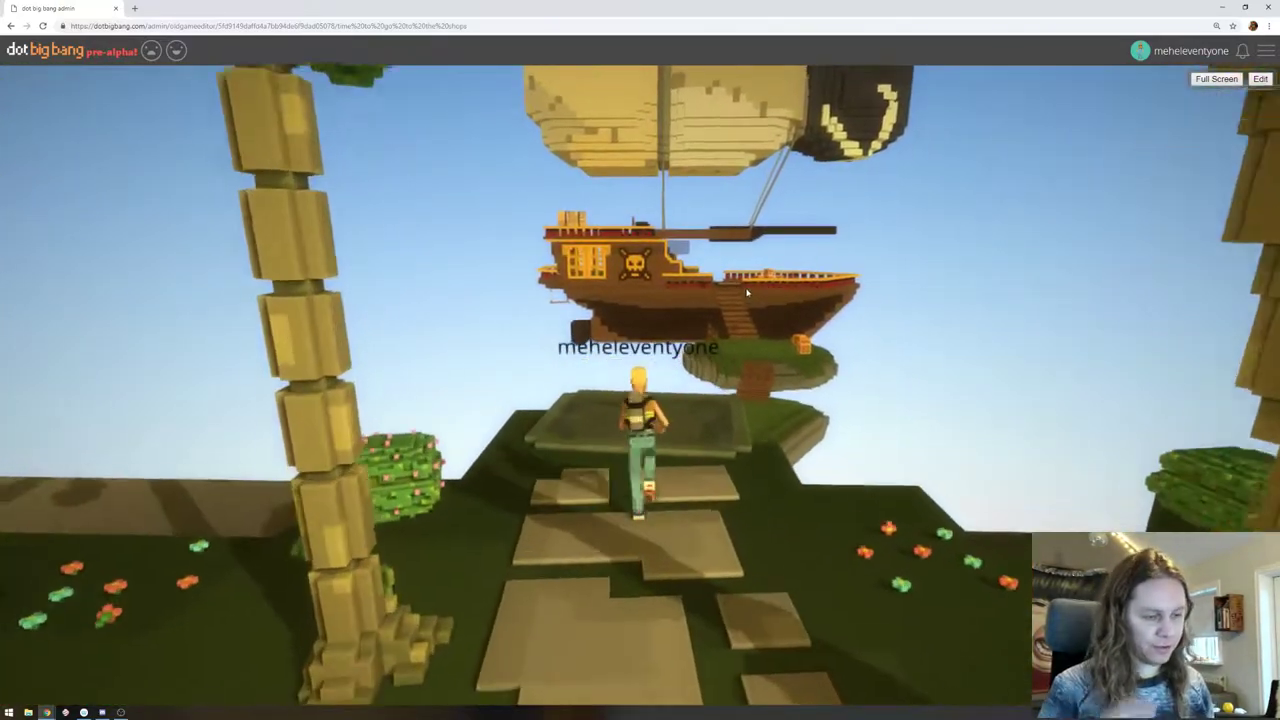
key("w")
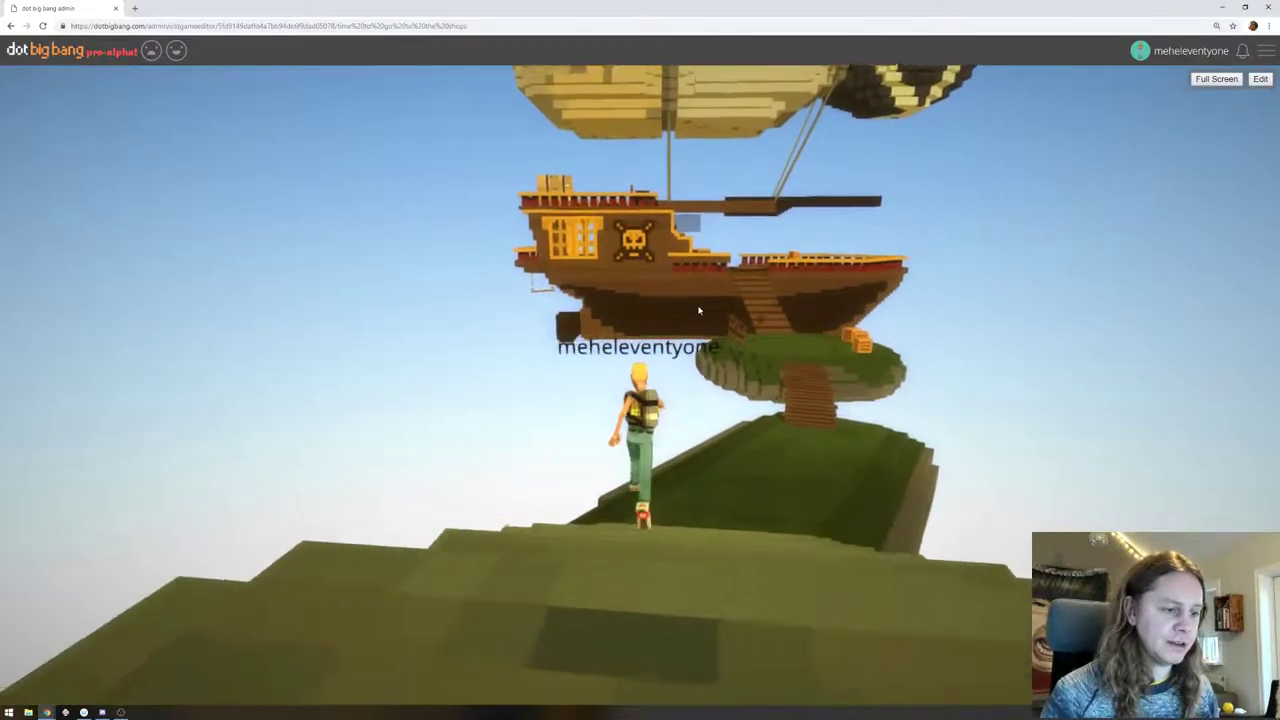
key("w")
left_click_drag(699, 310, 804, 321)
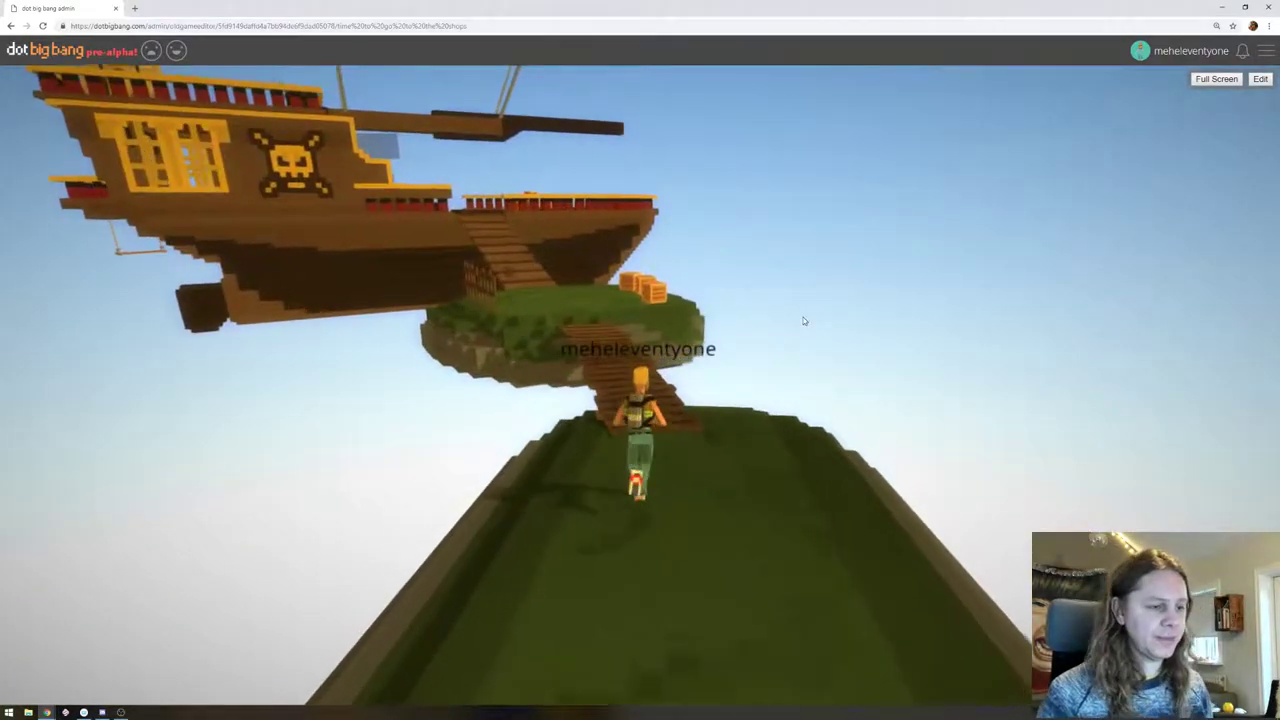
key("w")
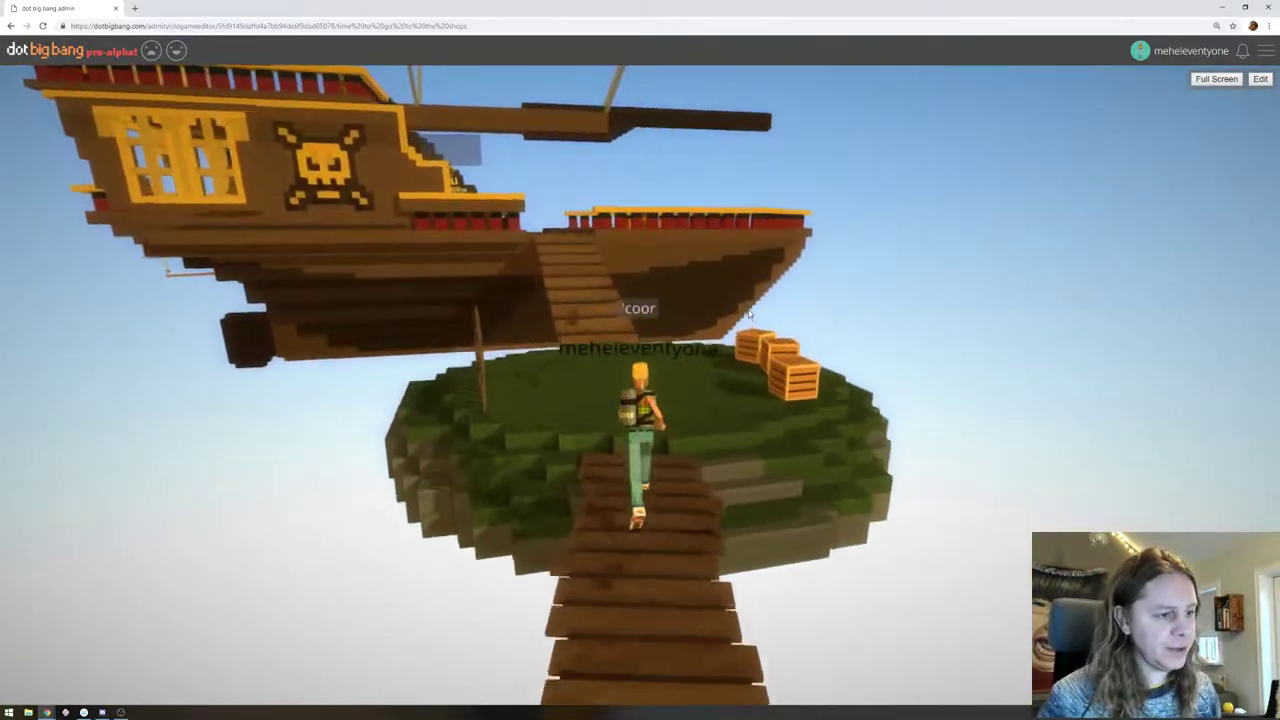
key("w")
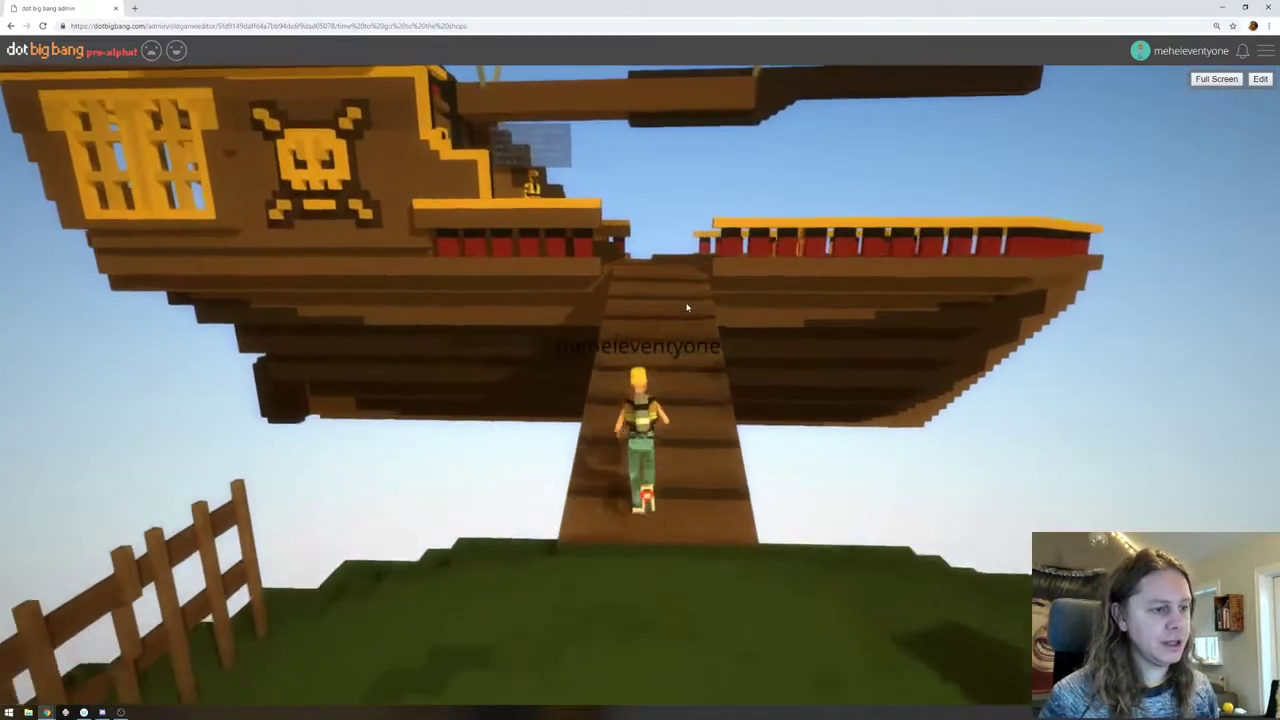
key("w")
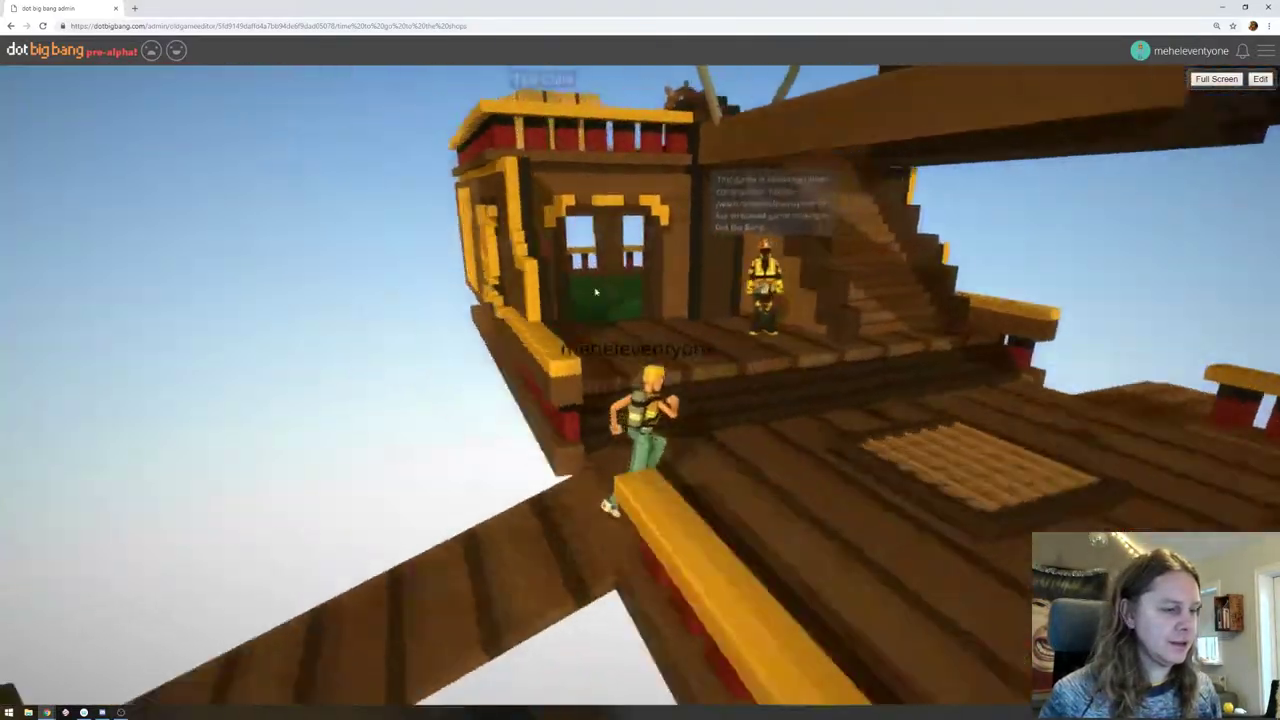
Examine the decorated island from a distance, from the ship's main deck and the raised deck beside the test crate
left_click_drag(596, 292, 306, 257)
key("a")
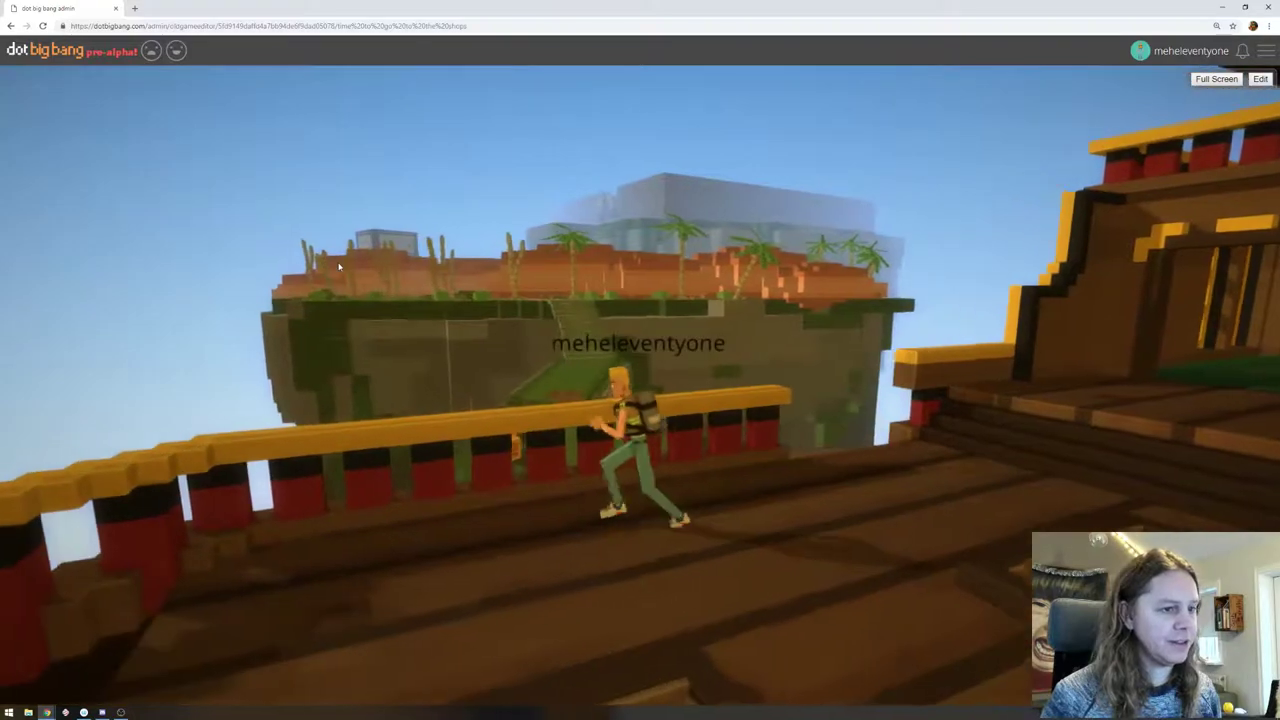
key("w")
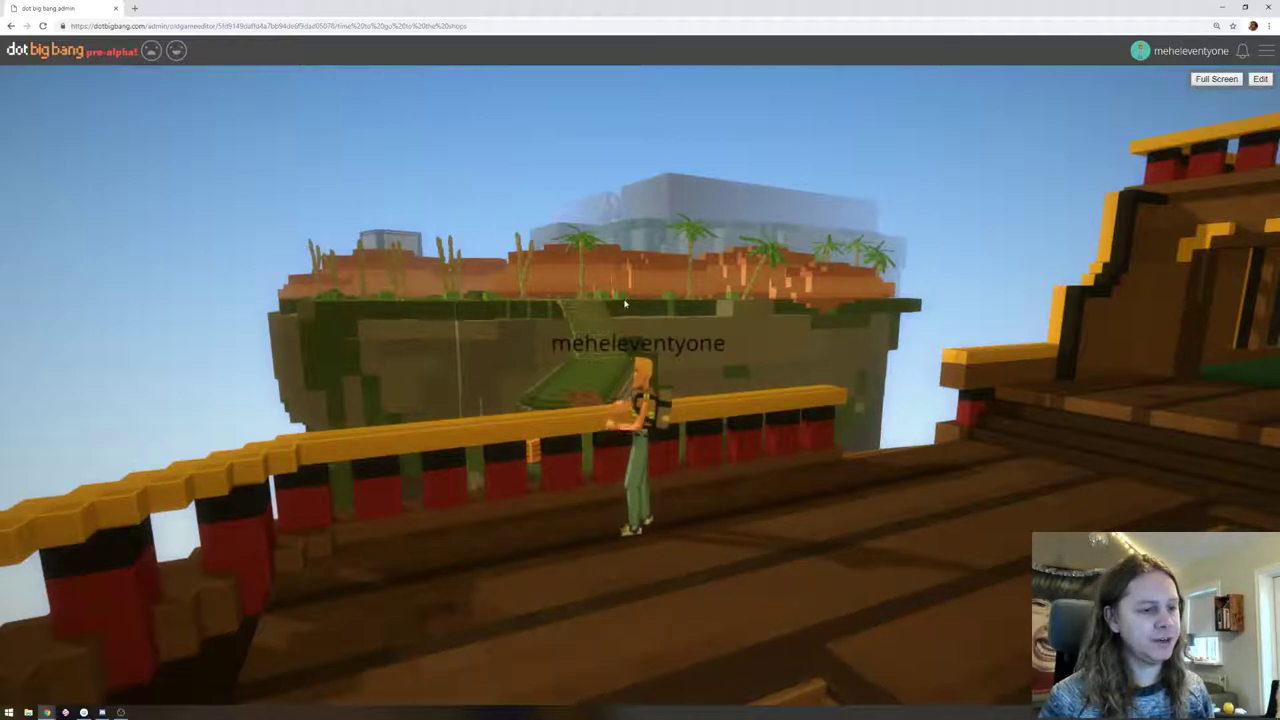
key("d")
key("w")
left_click_drag(626, 303, 698, 322)
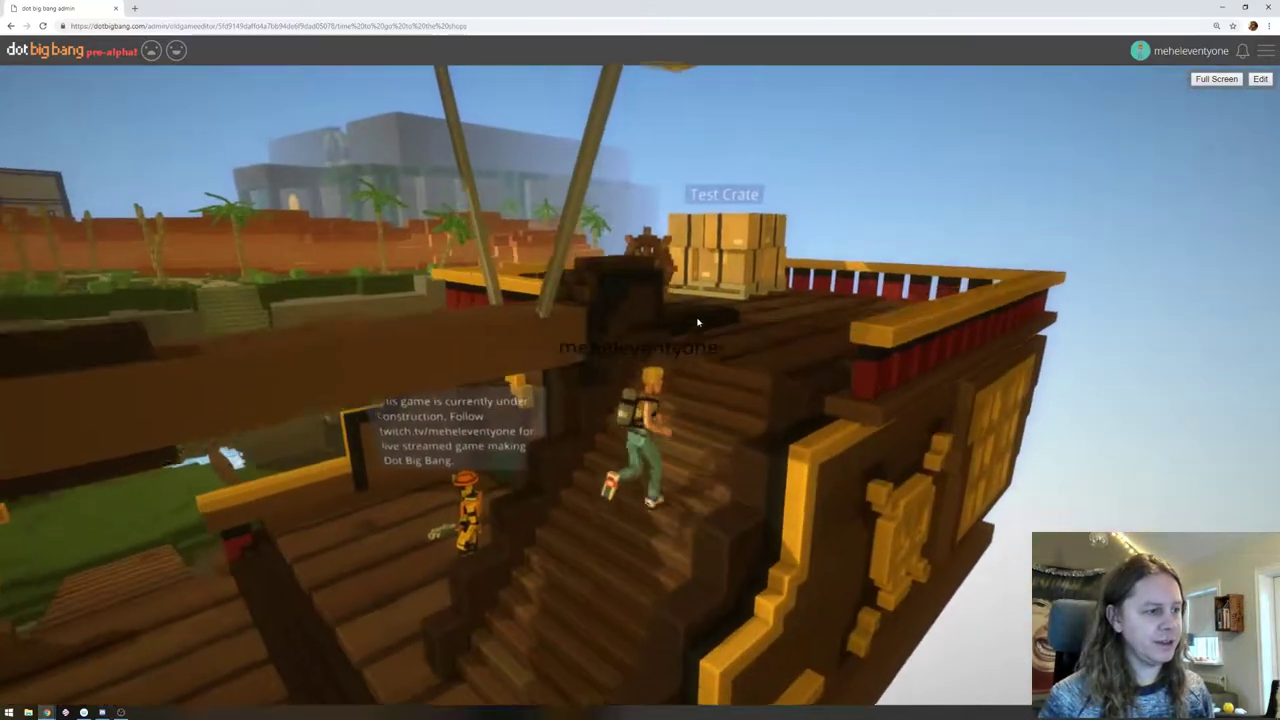
key("w")
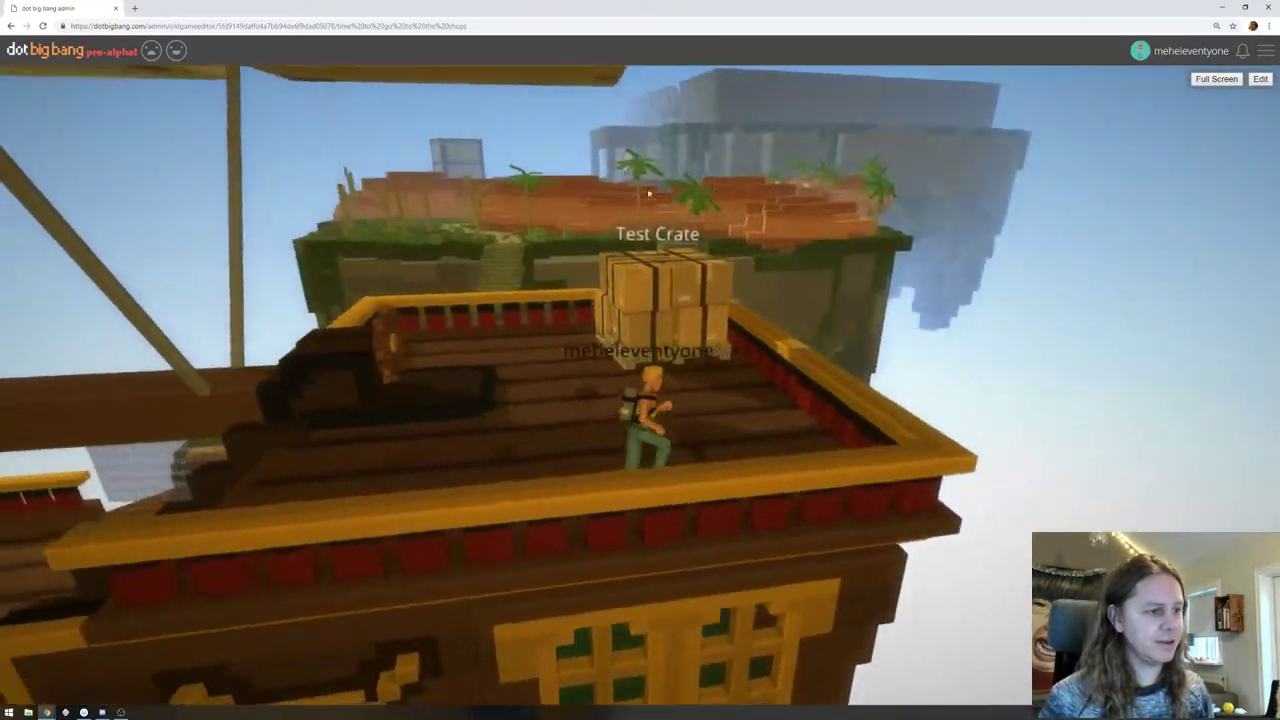
key("w")
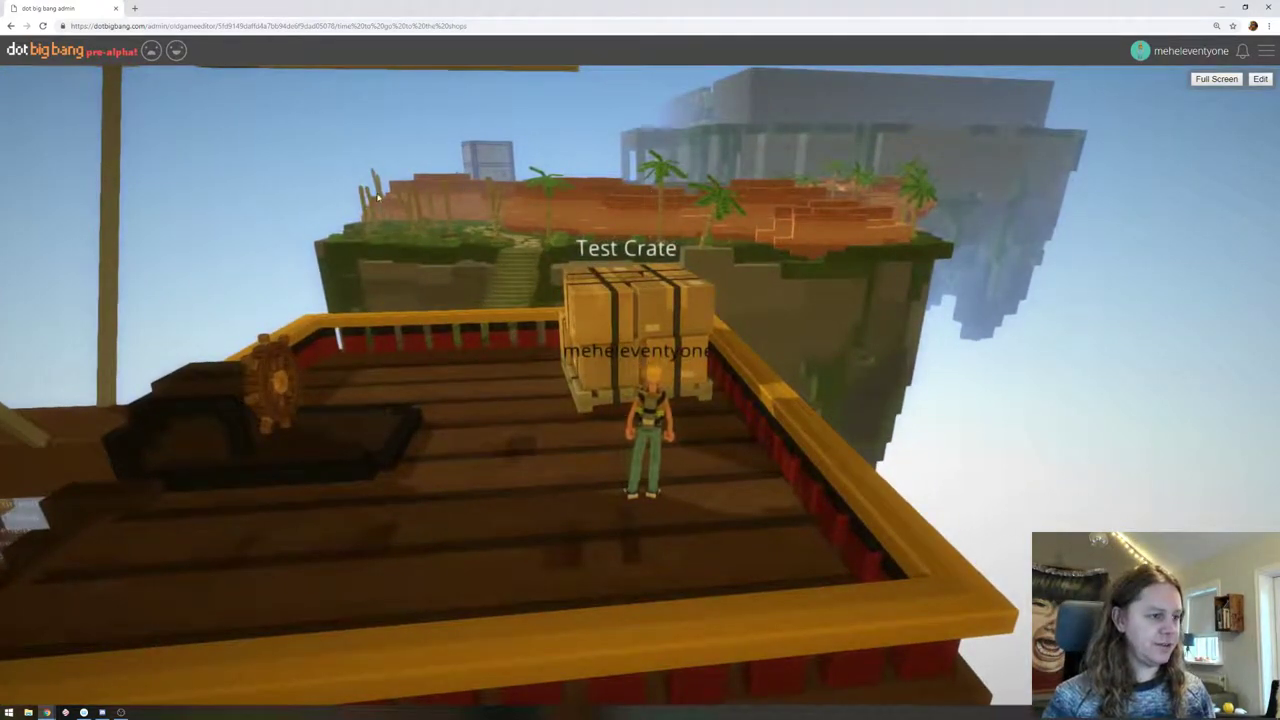
left_click_drag(648, 206, 637, 206)
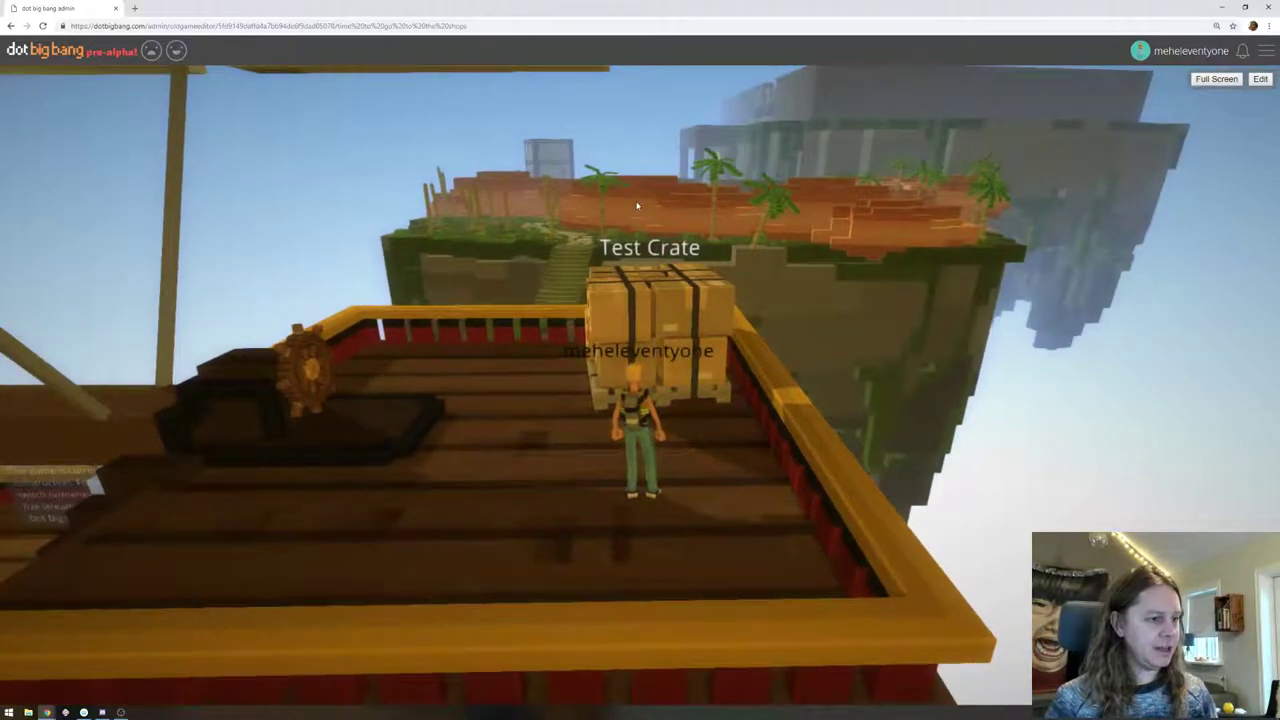
key("a")
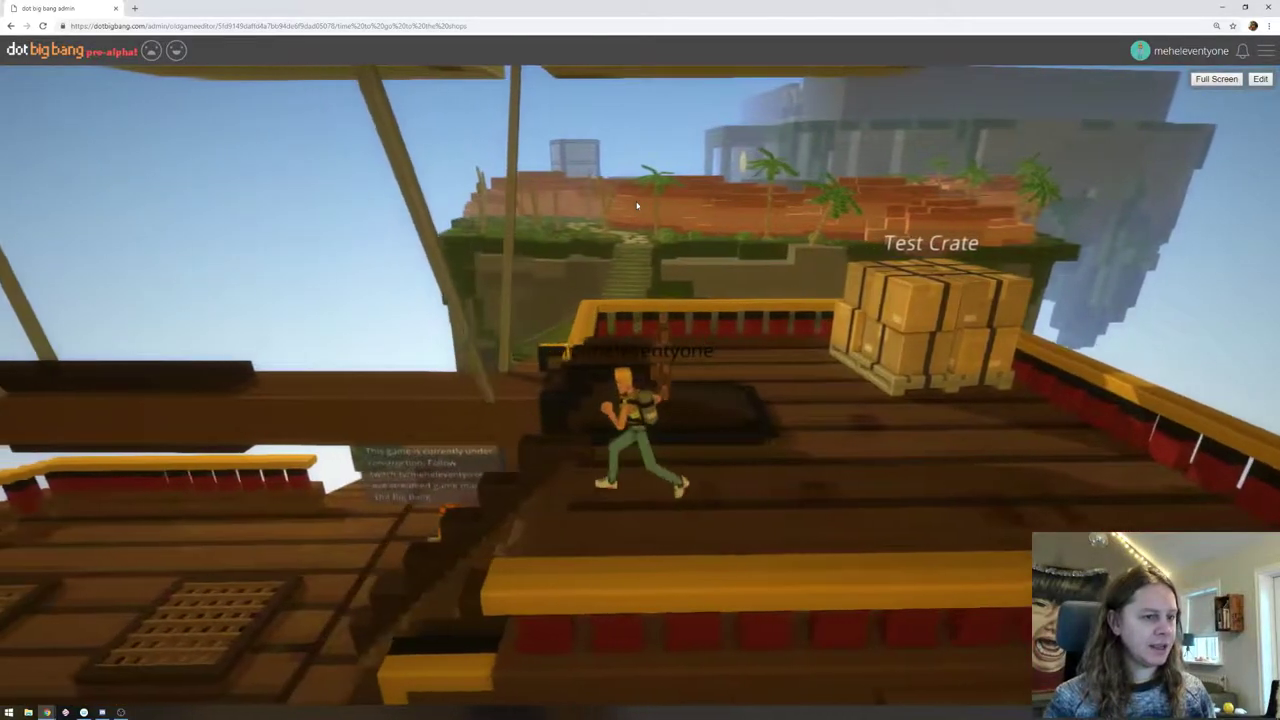
Run the character back from the ship to the island and examine the bushes, flowers and grass along the stone path
key("w")
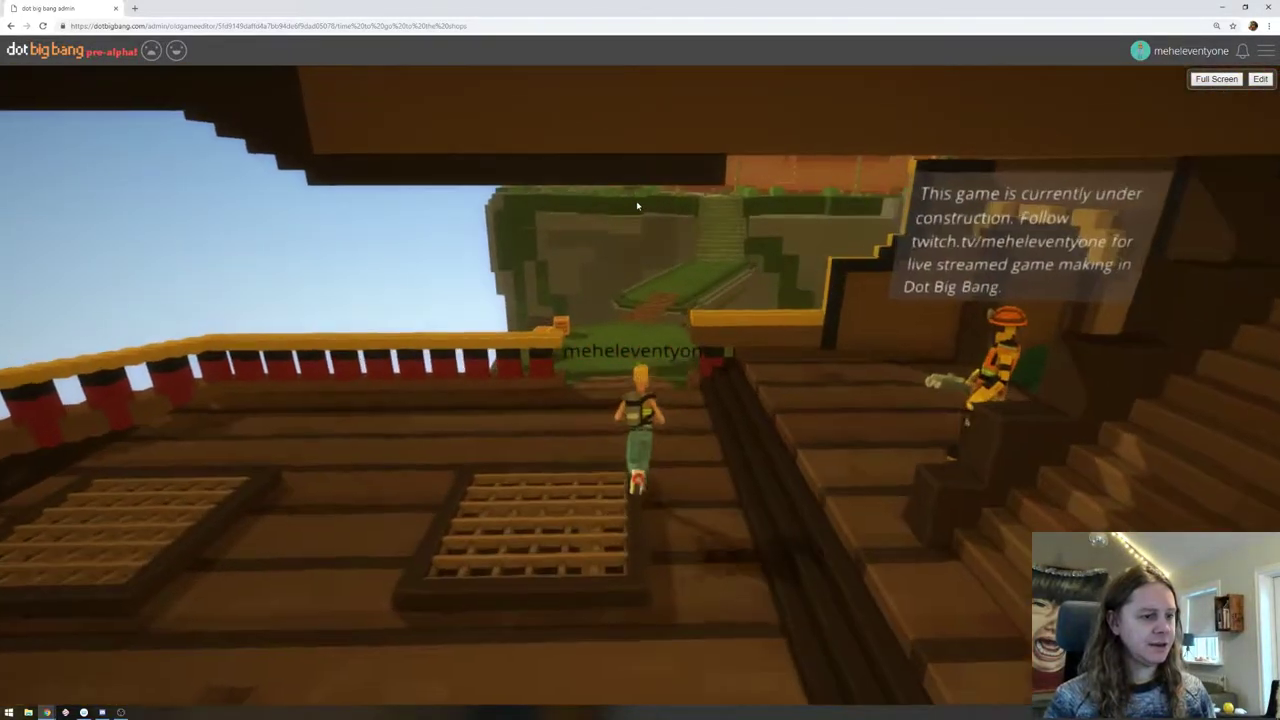
left_click_drag(637, 206, 635, 187)
key("w")
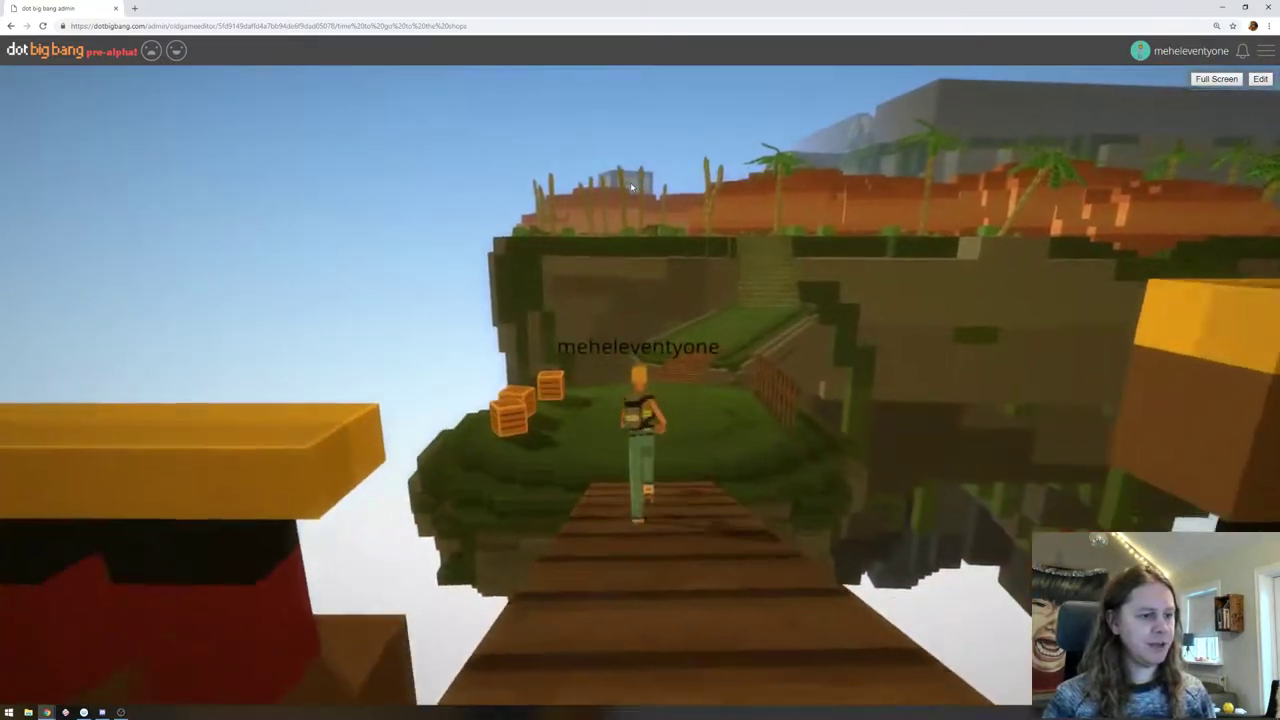
key("w")
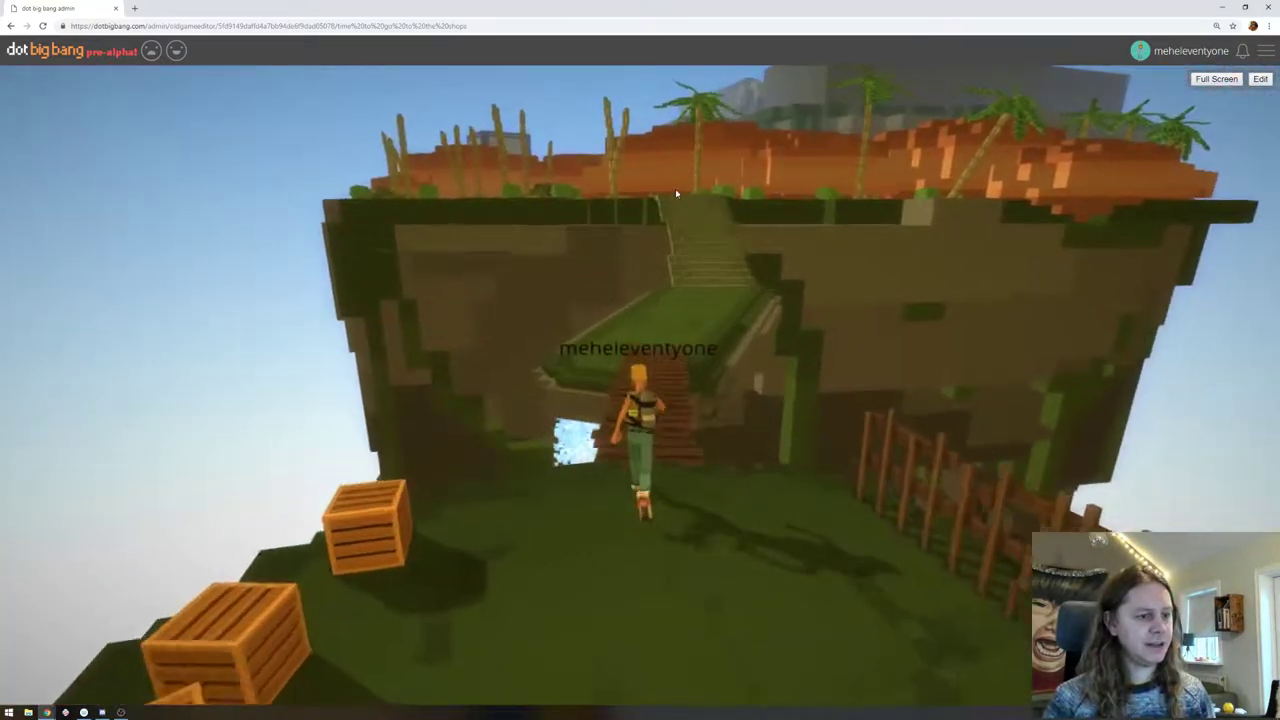
key("w")
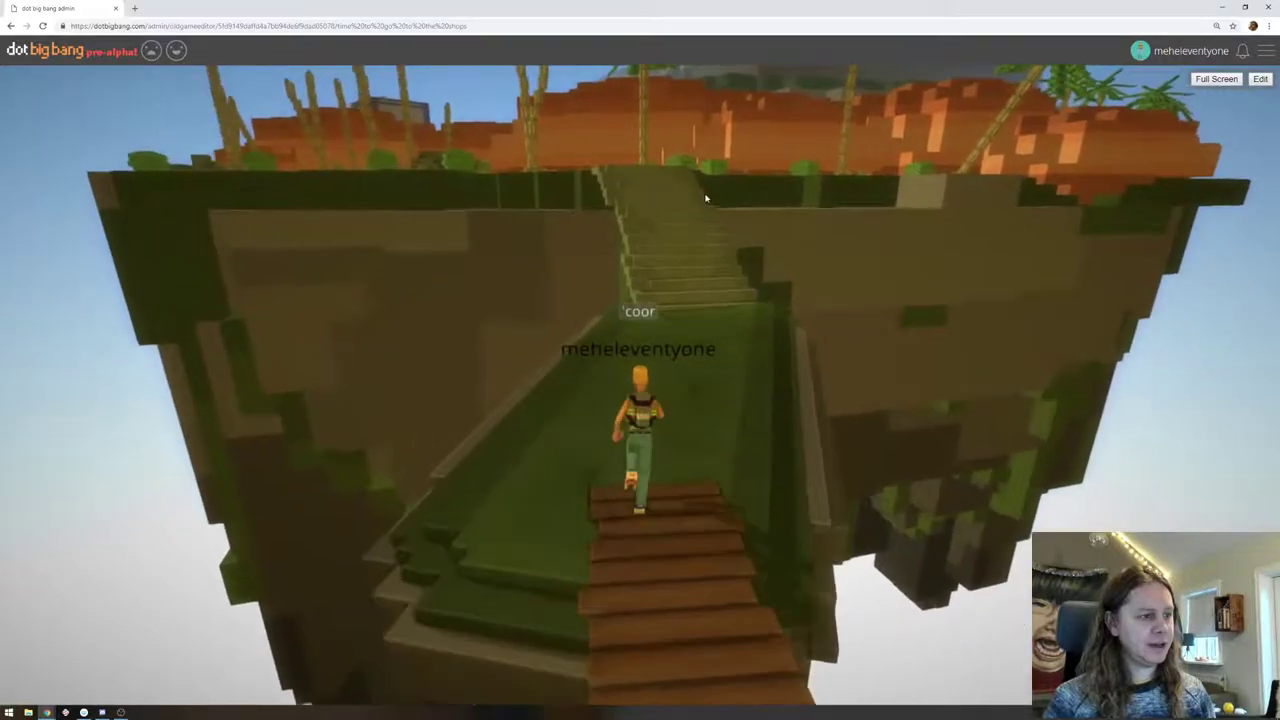
key("w")
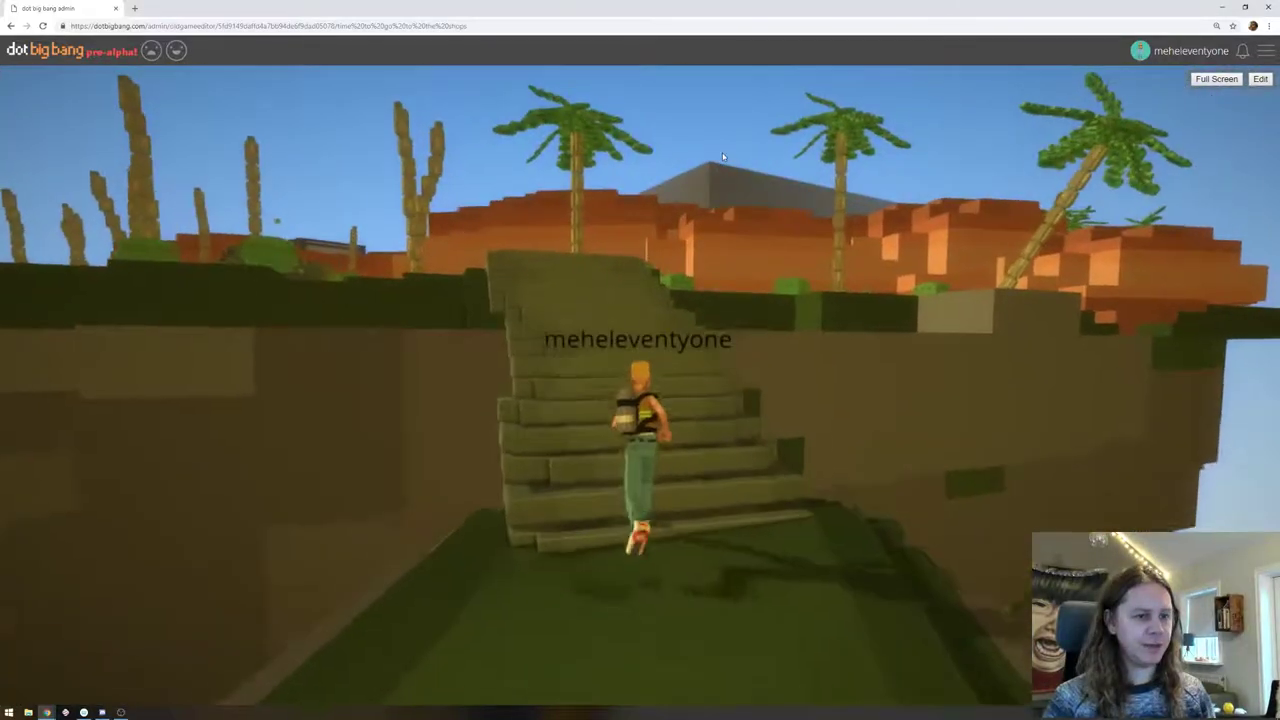
key("w")
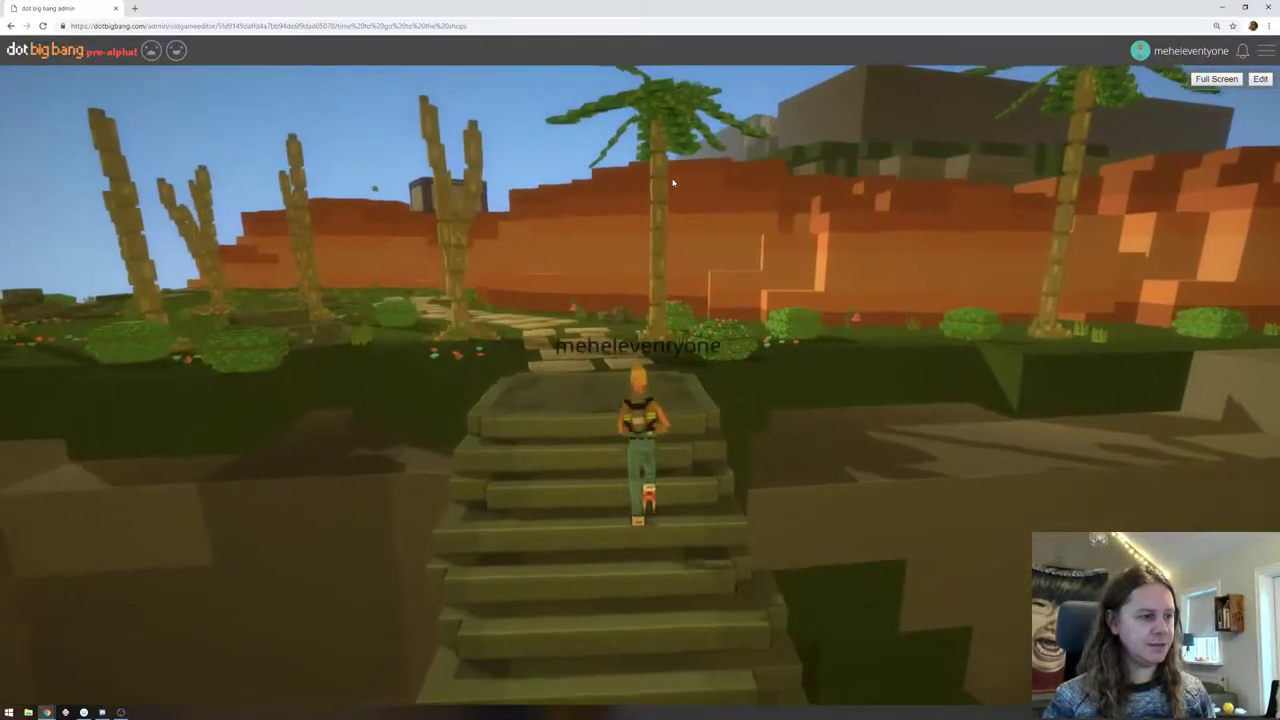
key("w")
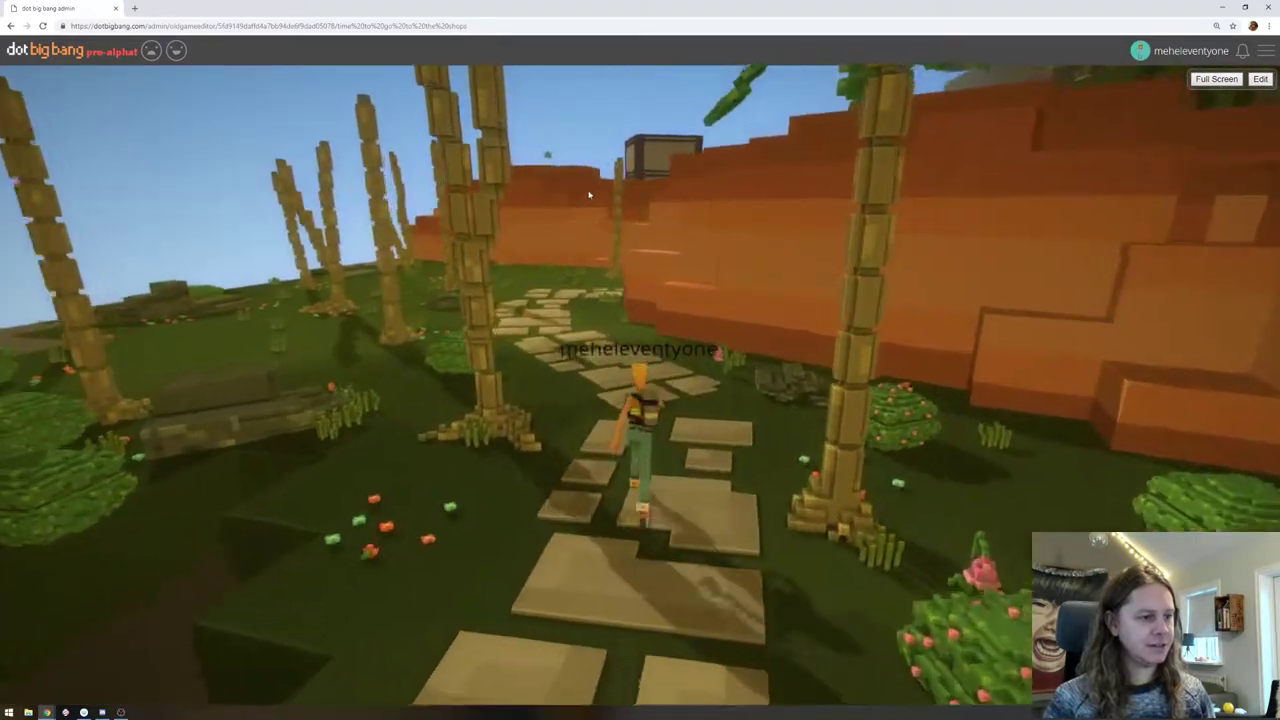
key("w")
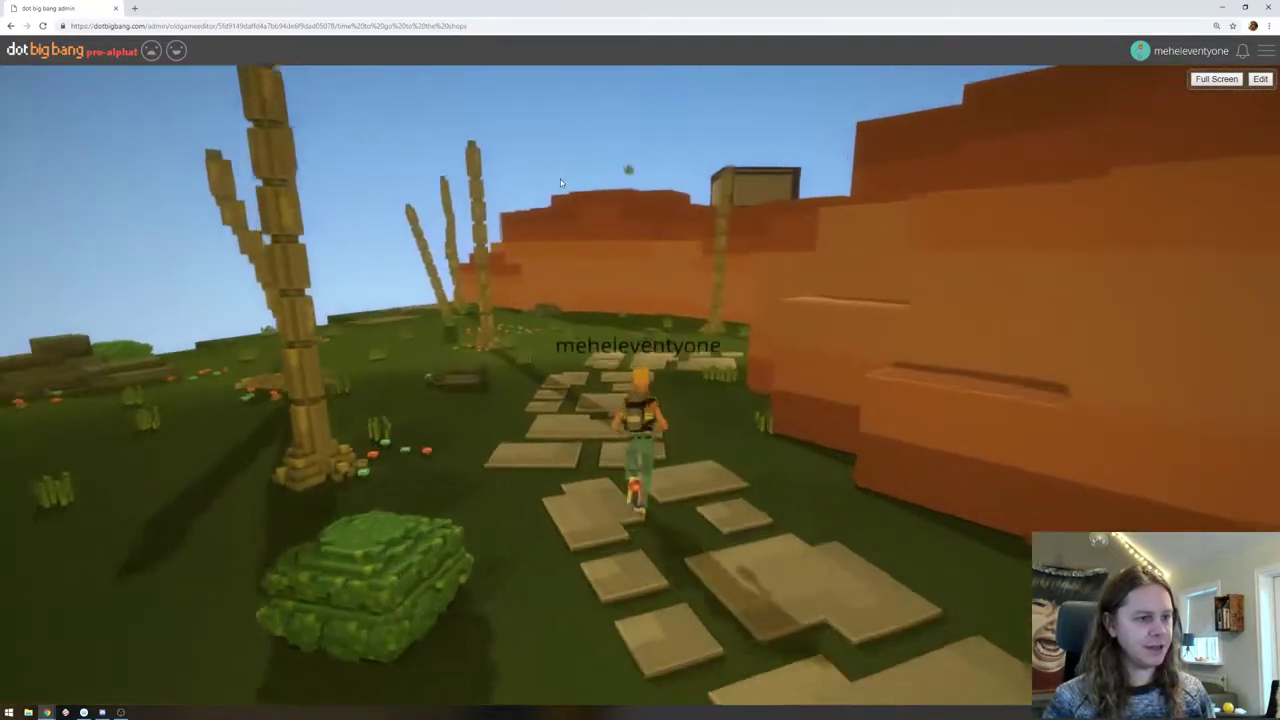
left_click_drag(718, 125, 815, 76)
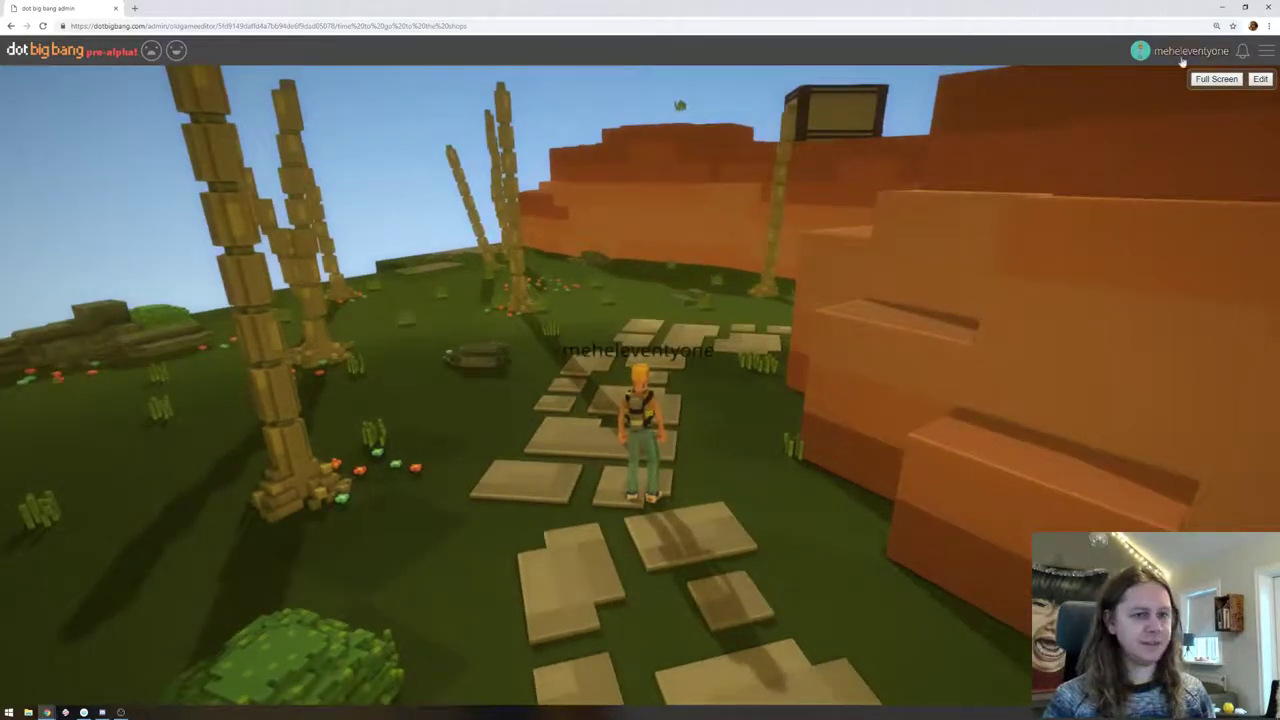
Return to edit mode and delete the stray grass blades near the tree trunk beside the stone path
left_click(1254, 84)
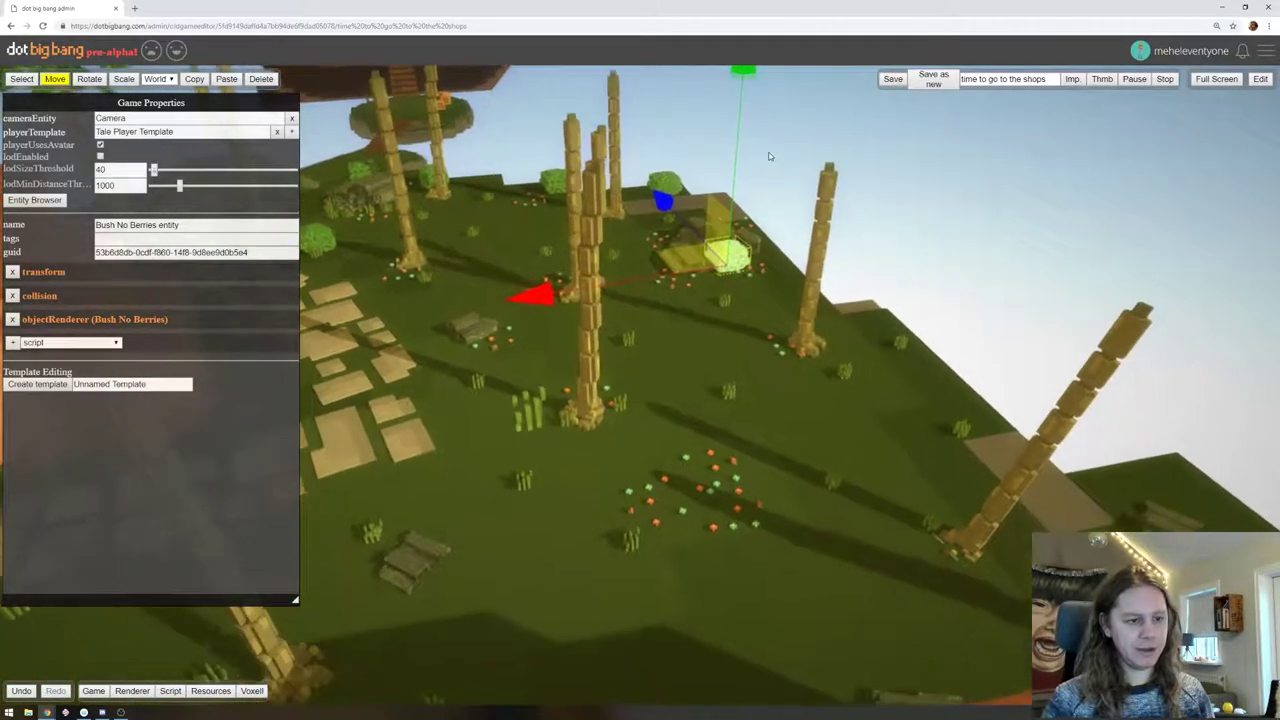
left_click(591, 402)
left_click_drag(558, 407, 725, 408)
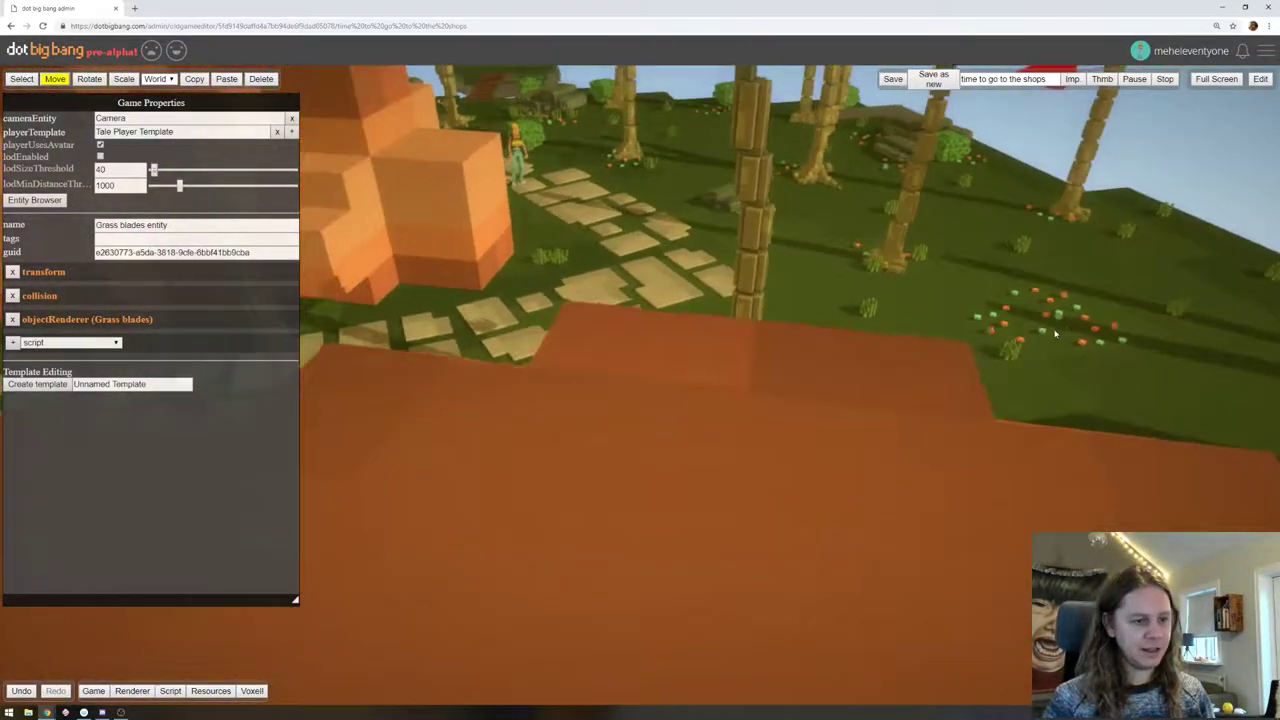
key("Delete")
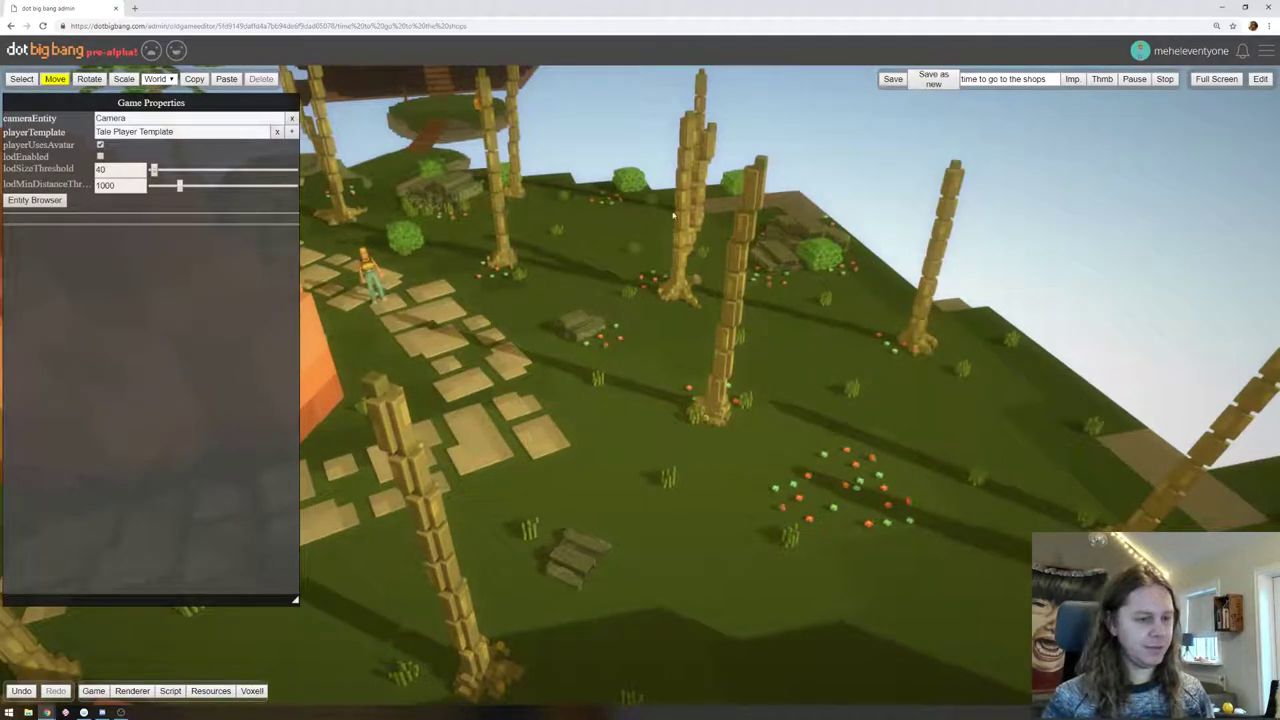
Duplicate the berry-less bush by the corner rocks twice, placing one copy among the tree trunks and one at the stone path's inner bend
right_click_drag(673, 215, 606, 217)
left_click_drag(537, 157, 672, 235)
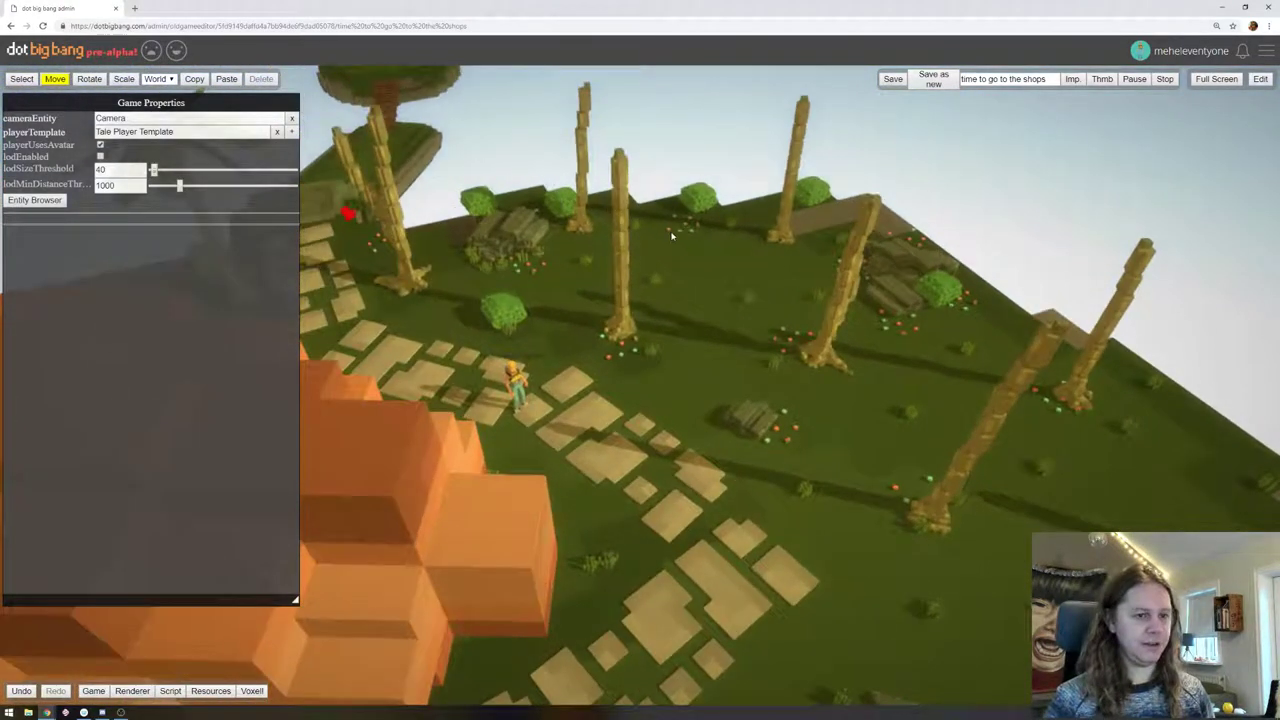
left_click(945, 287)
left_click_drag(938, 287, 786, 249)
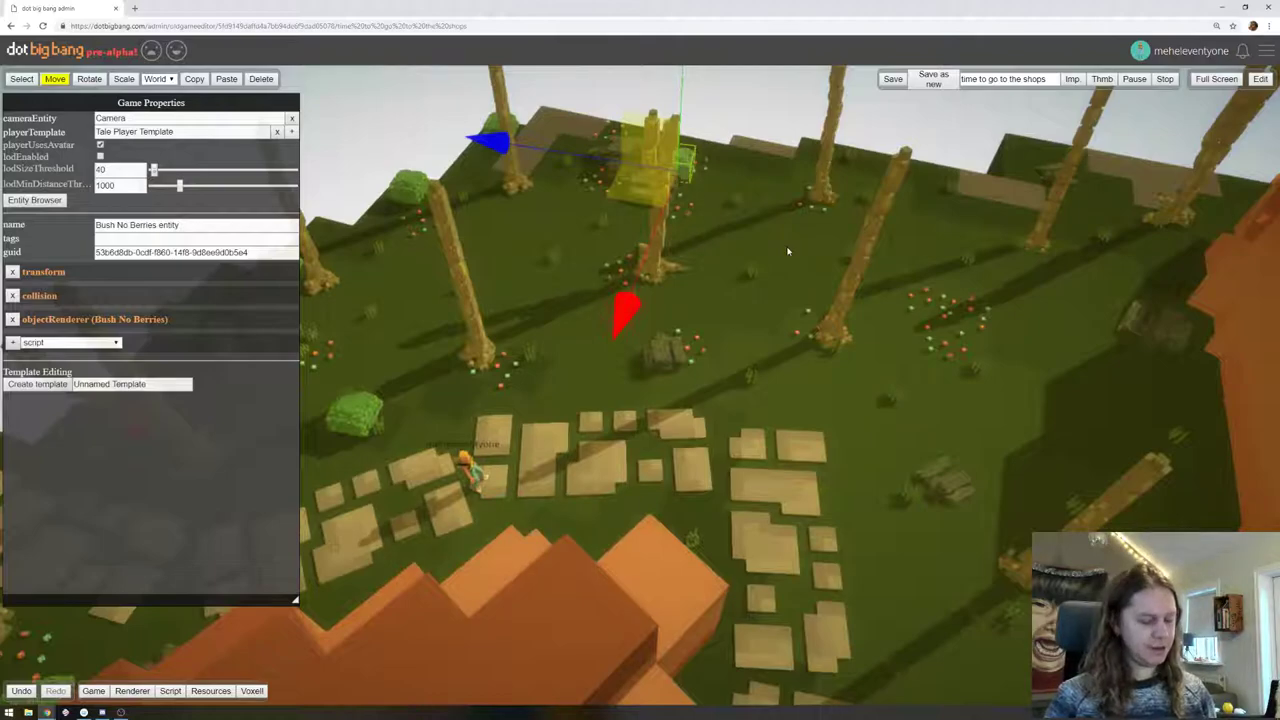
key("ctrl+v")
left_click_drag(648, 184, 771, 247)
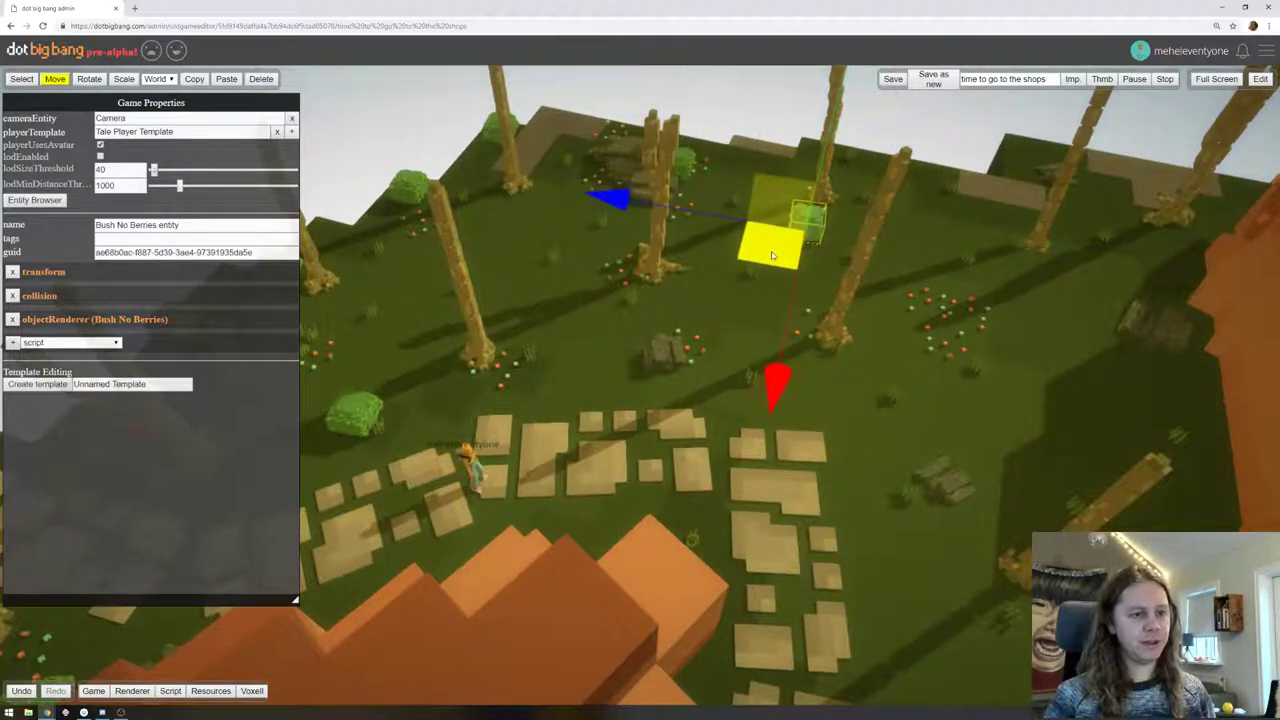
key("ctrl+v")
left_click_drag(638, 197, 650, 562)
Paste three more berry-less bushes: by the rocks near the cliff, at the island's far edge, and by the trunk past the path's bend
key("ctrl+v")
left_click_drag(655, 185, 1070, 308)
key("ctrl+v")
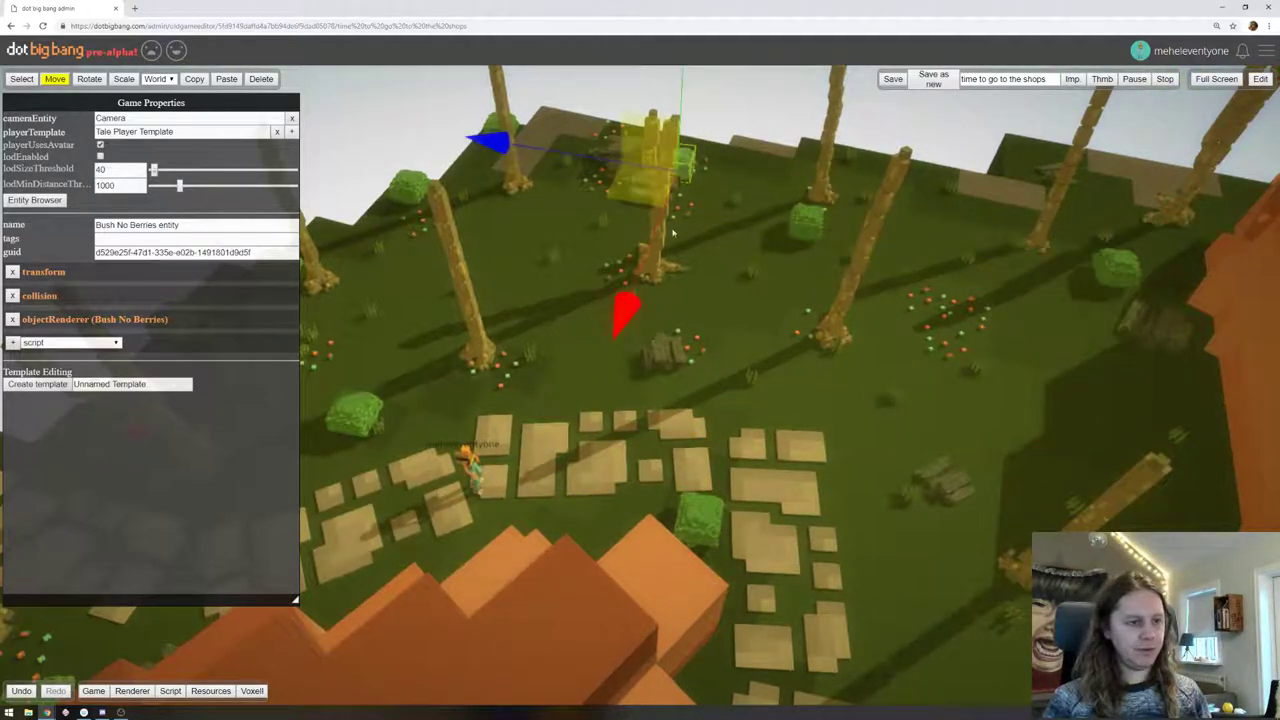
left_click_drag(651, 160, 1096, 202)
key("ctrl+v")
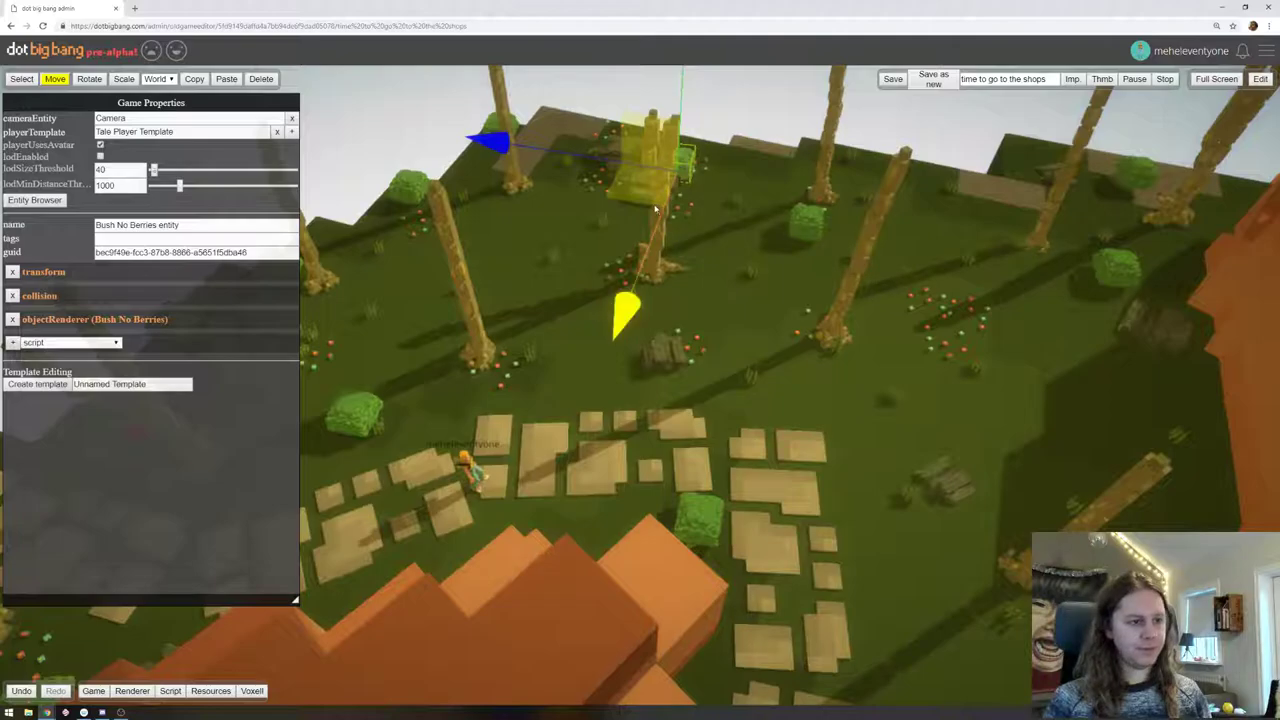
left_click_drag(650, 186, 985, 662)
Duplicate the berry bush beside the stairs and place the copy on the open grass between the tree trunks
right_click_drag(935, 478, 1108, 432)
middle_click_drag(680, 296, 797, 324)
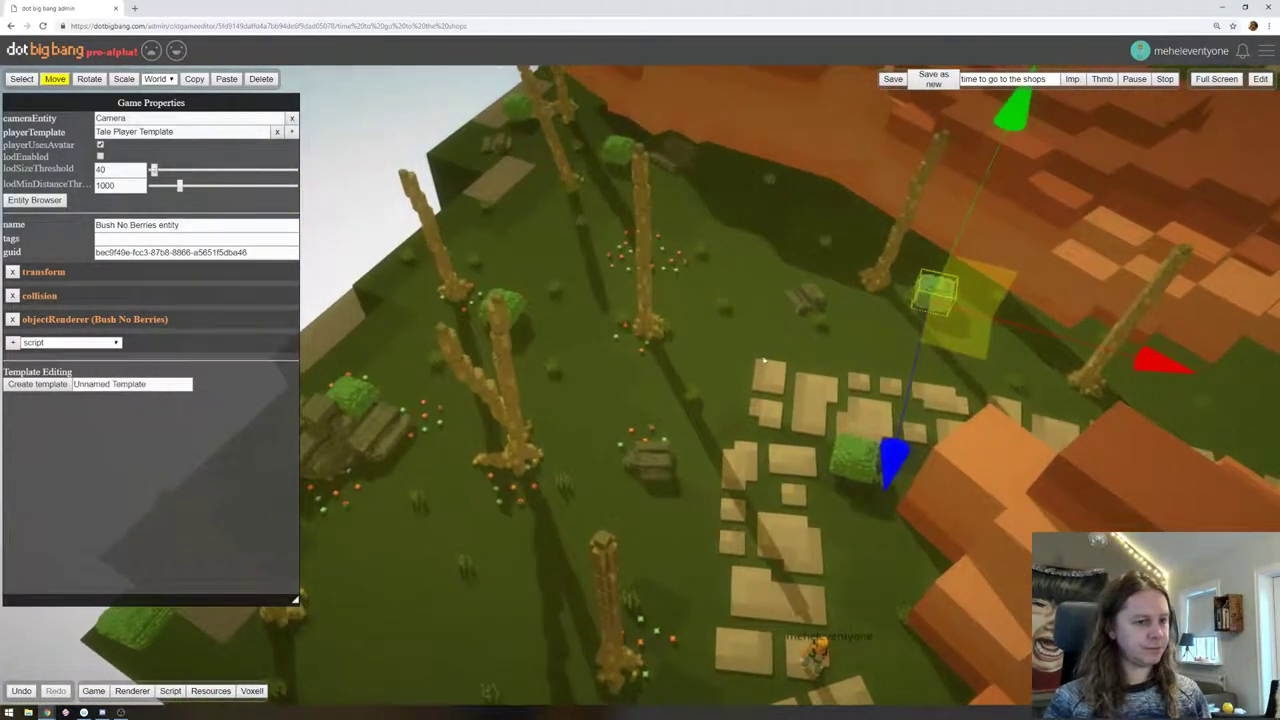
middle_click_drag(842, 622, 873, 356)
right_click_drag(893, 358, 895, 358)
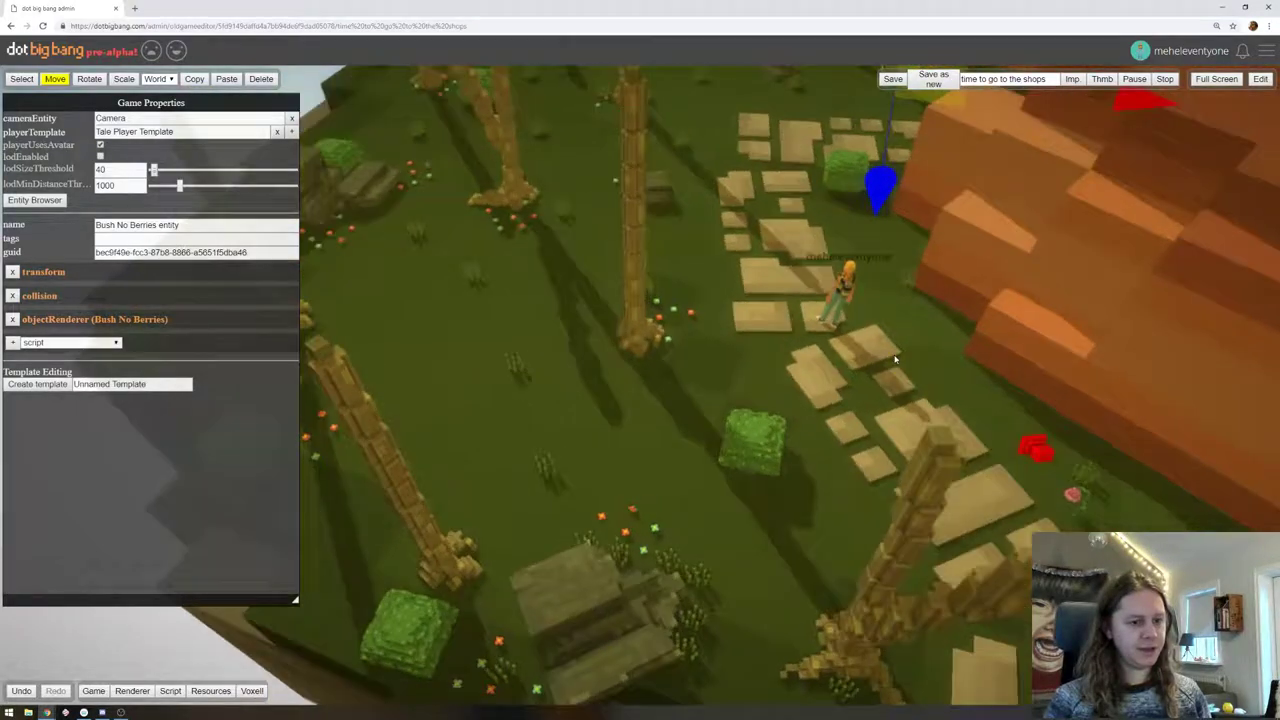
scroll(1144, 519, "down", 5)
middle_click_drag(1110, 509, 719, 327)
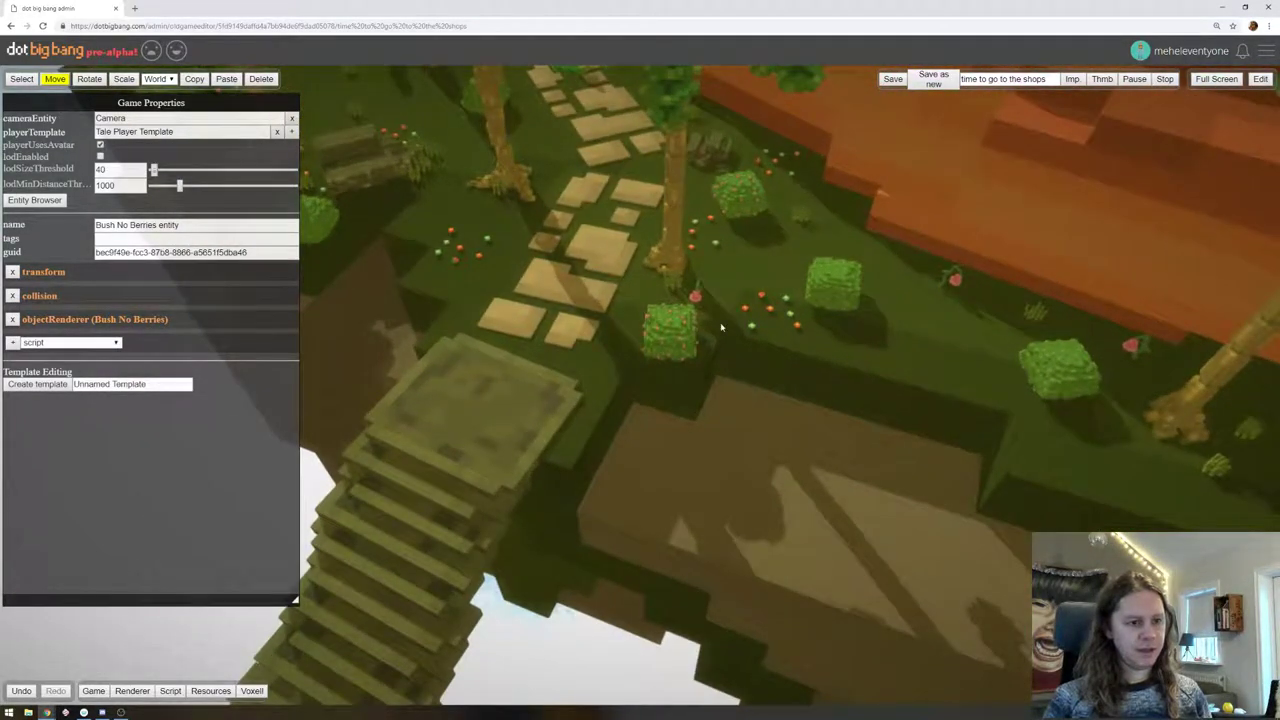
left_click(667, 336)
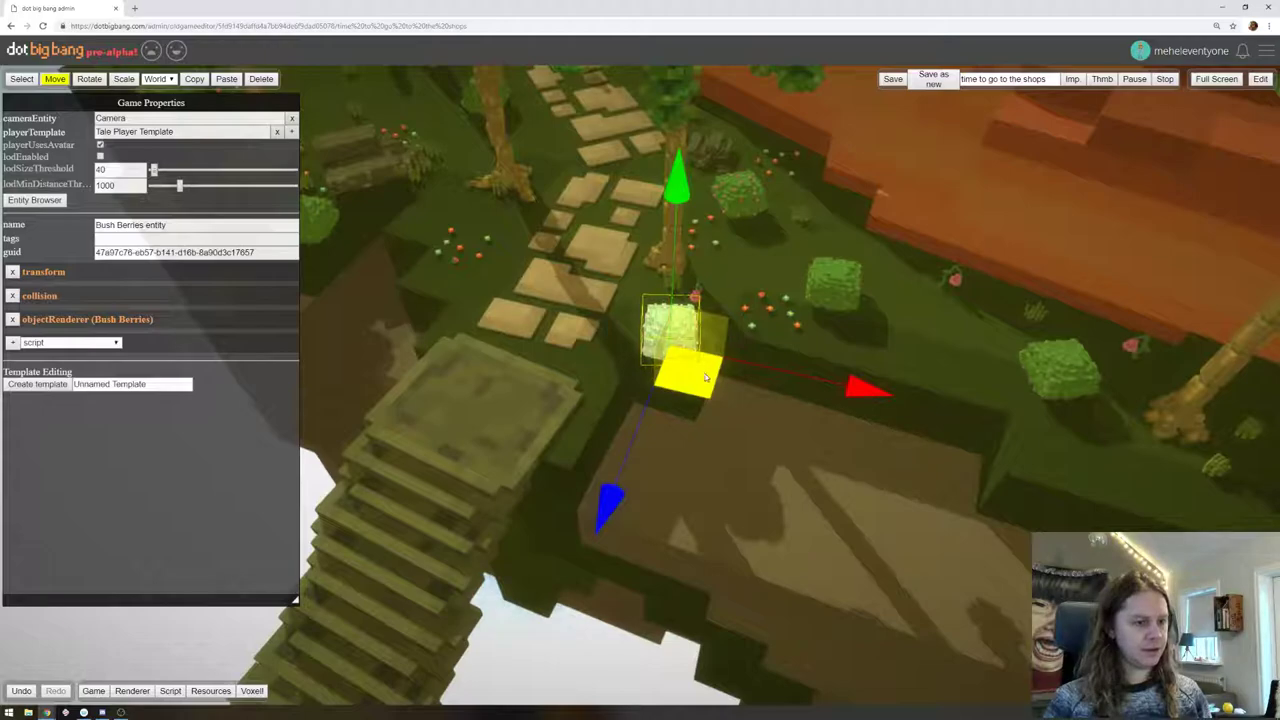
left_click_drag(706, 377, 432, 120)
middle_click_drag(432, 120, 661, 497)
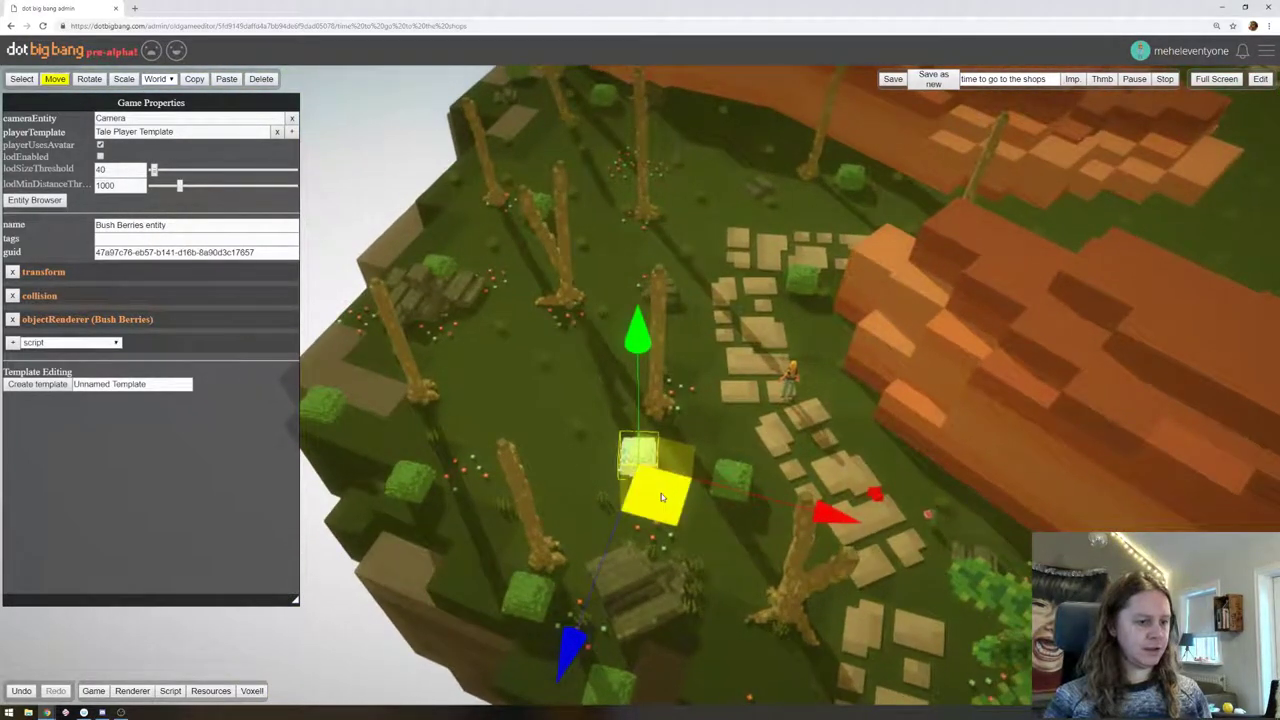
left_click_drag(661, 493, 554, 443)
Paste another berry bush and move it from the stairs to the front of the rocks at the island's outer corner
key("ctrl+v")
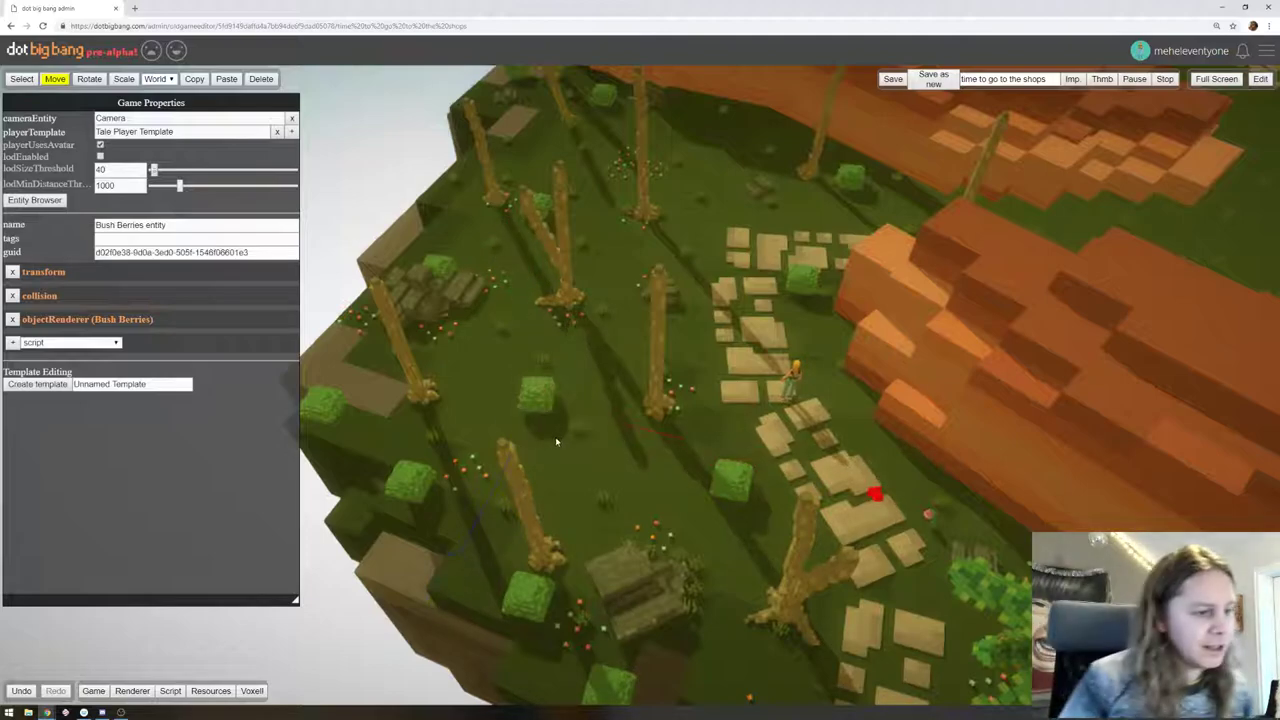
left_click(547, 401)
right_click_drag(700, 500, 594, 243)
left_click(901, 519)
left_click_drag(910, 538, 548, 206)
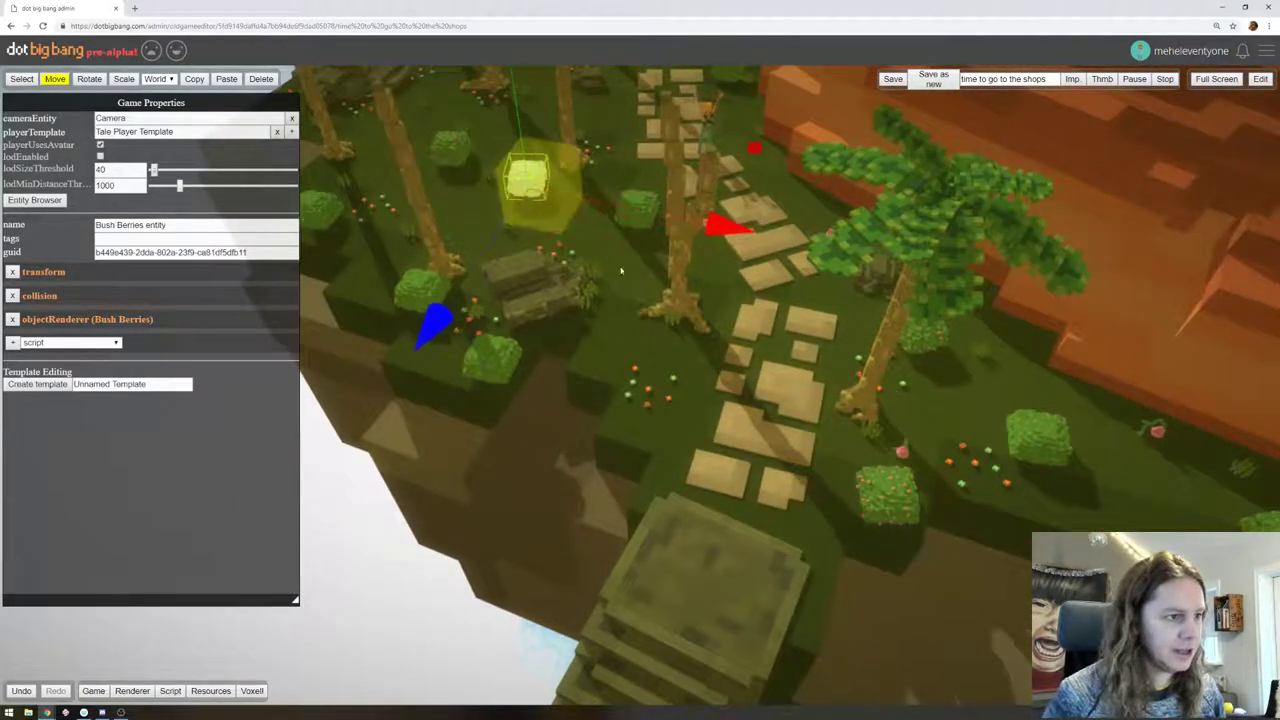
right_click_drag(620, 260, 697, 486)
left_click_drag(630, 525, 427, 398)
Add a further berry bush to the outer corner rocks, setting it next to the bushes already there
key("ctrl+v")
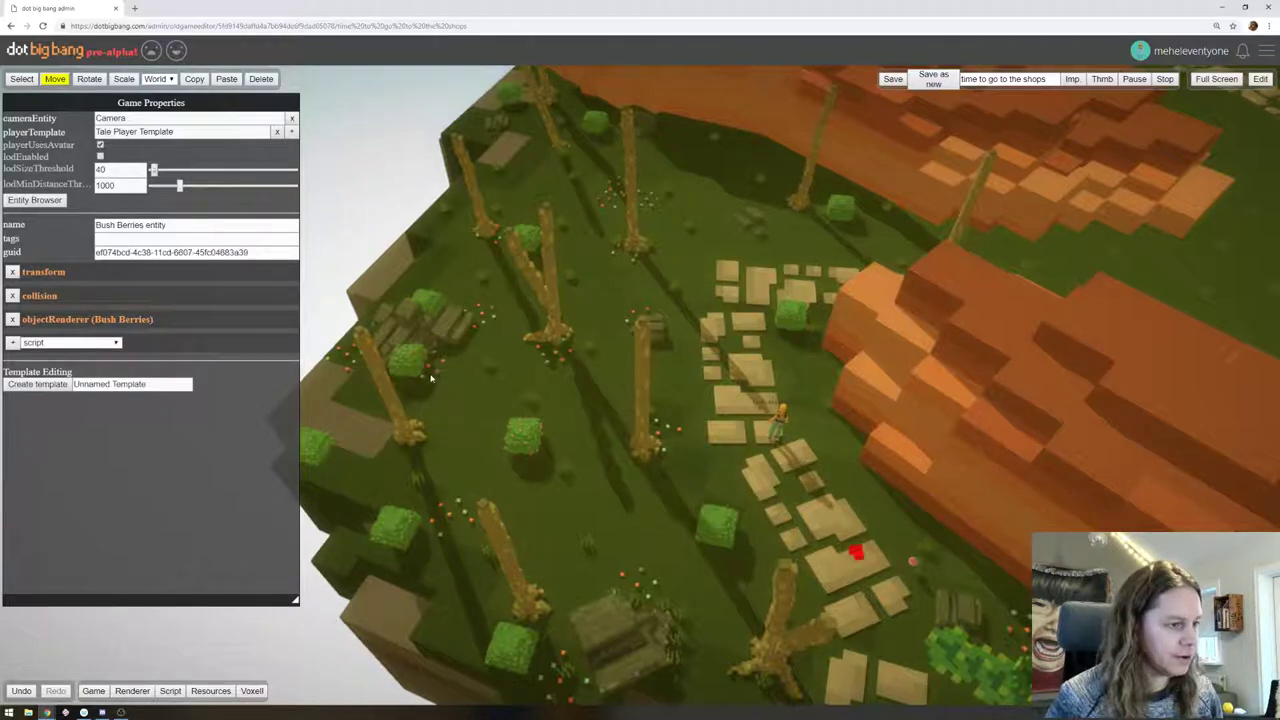
middle_click_drag(931, 620, 850, 375)
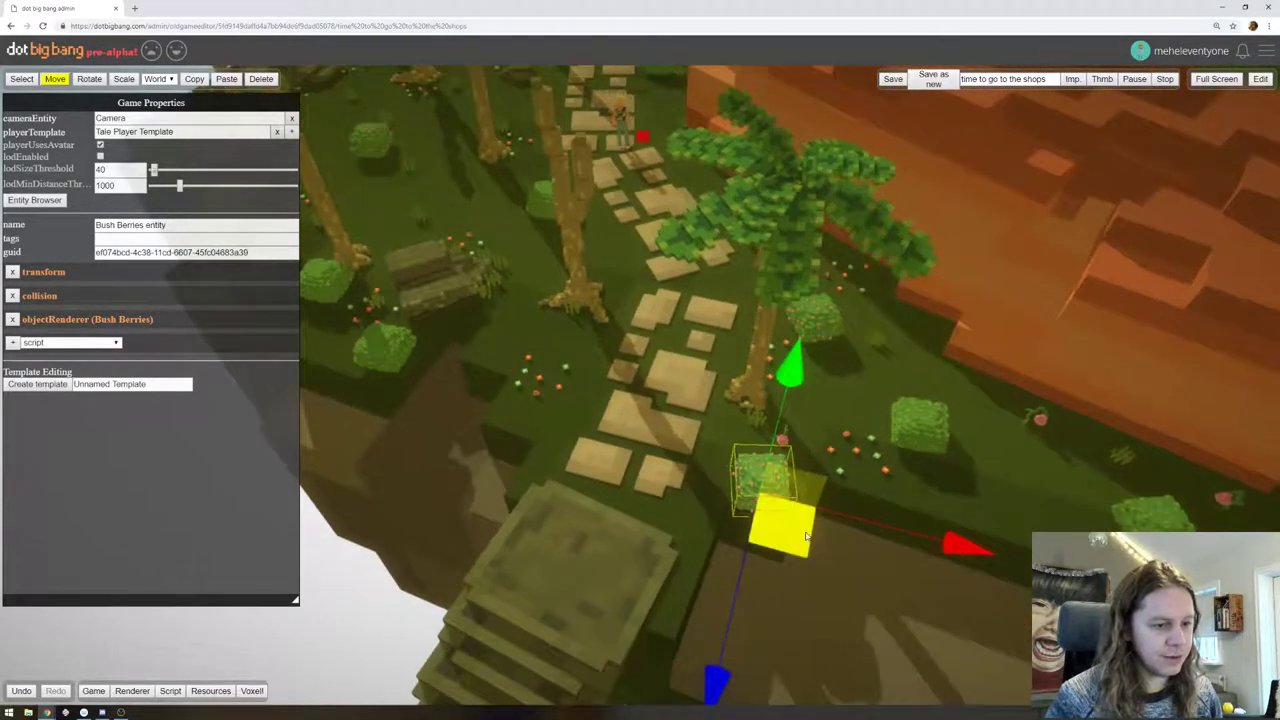
left_click_drag(764, 505, 347, 133)
middle_click_drag(350, 135, 565, 402)
left_click_drag(580, 428, 469, 312)
middle_click_drag(620, 262, 438, 266)
middle_click_drag(966, 296, 864, 367)
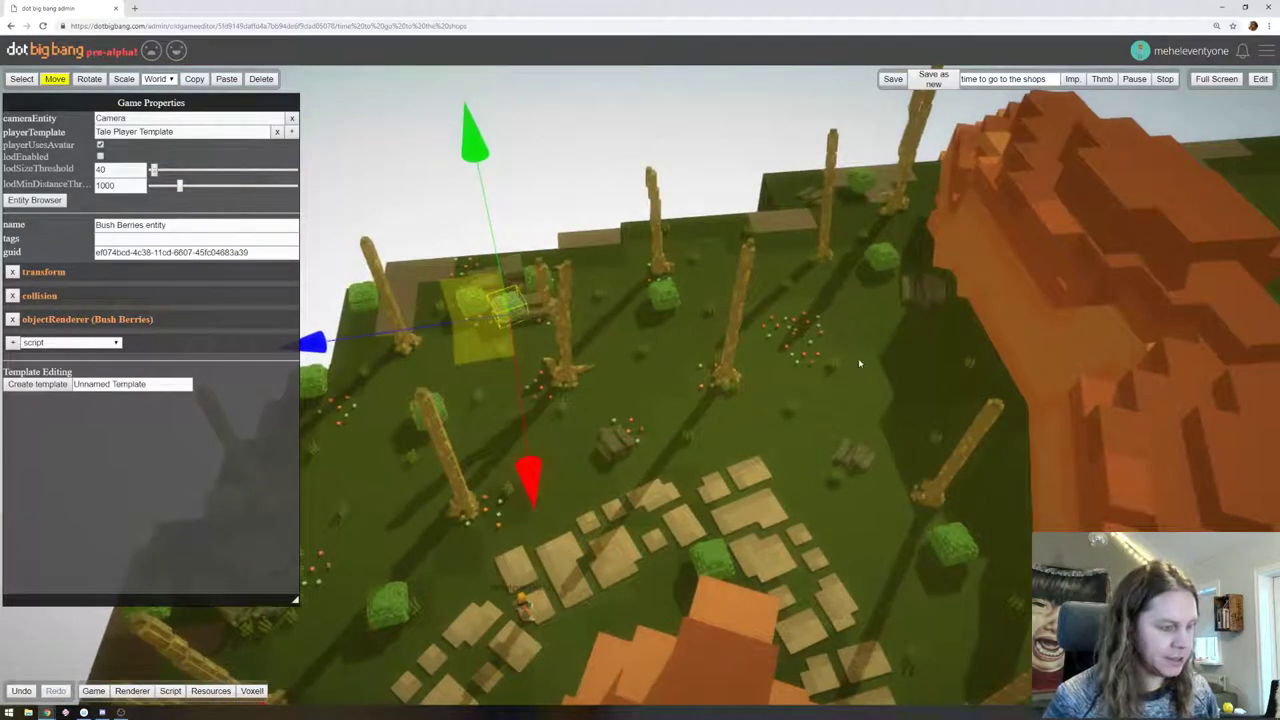
Paste berry bushes around the small rocks beside the stone path, near the character
key("ctrl+v")
middle_click_drag(445, 415, 765, 115)
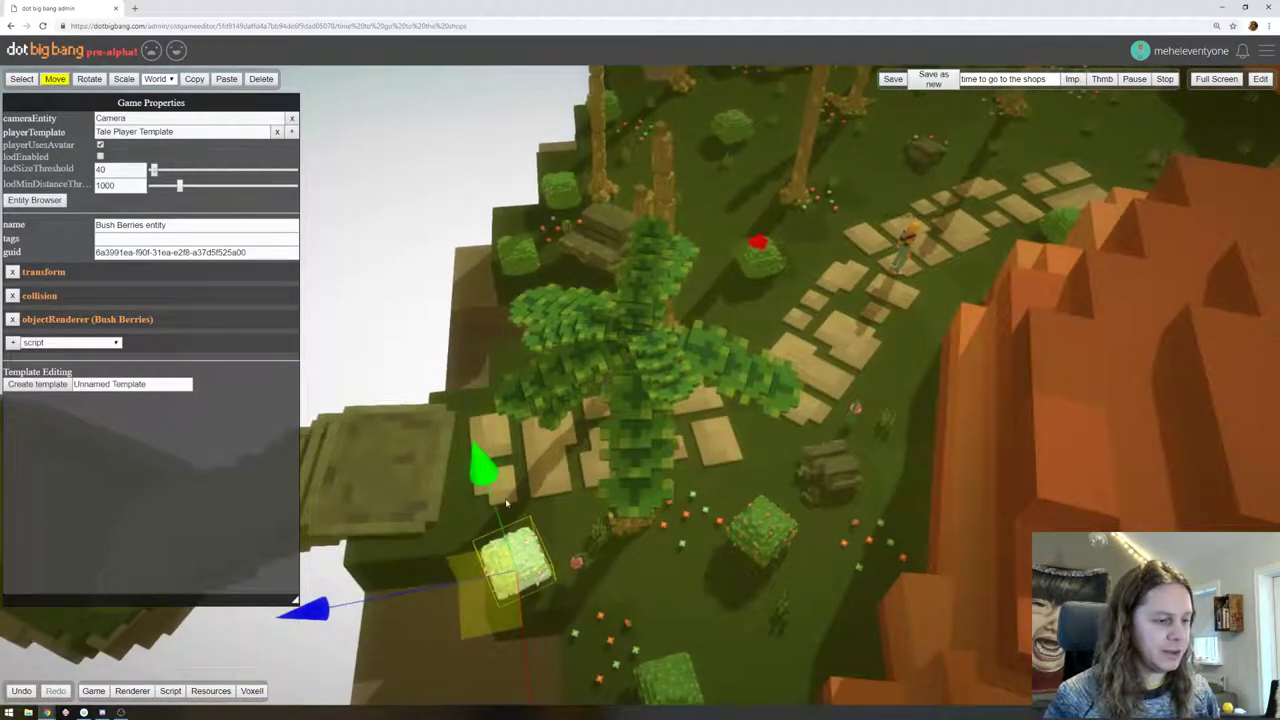
left_click_drag(489, 611, 886, 243)
middle_click_drag(893, 243, 703, 390)
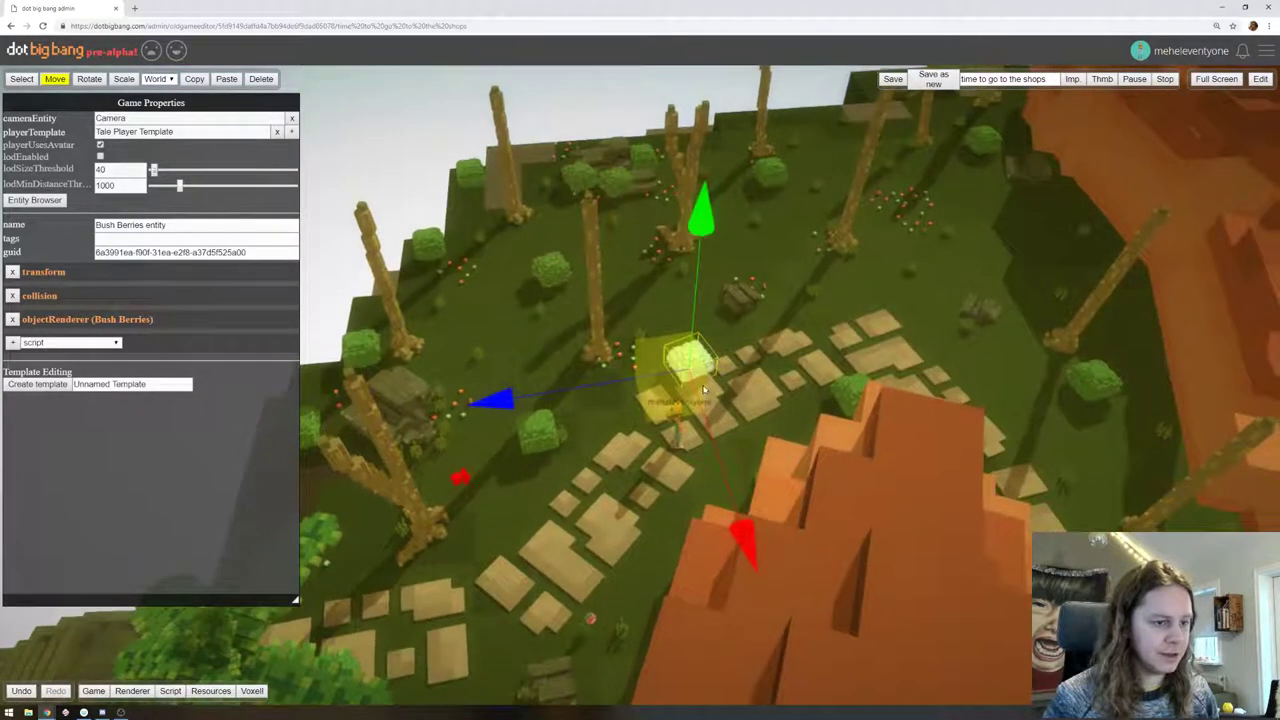
left_click_drag(704, 390, 707, 317)
key("ctrl+v")
key("d")
right_click_drag(866, 325, 754, 324)
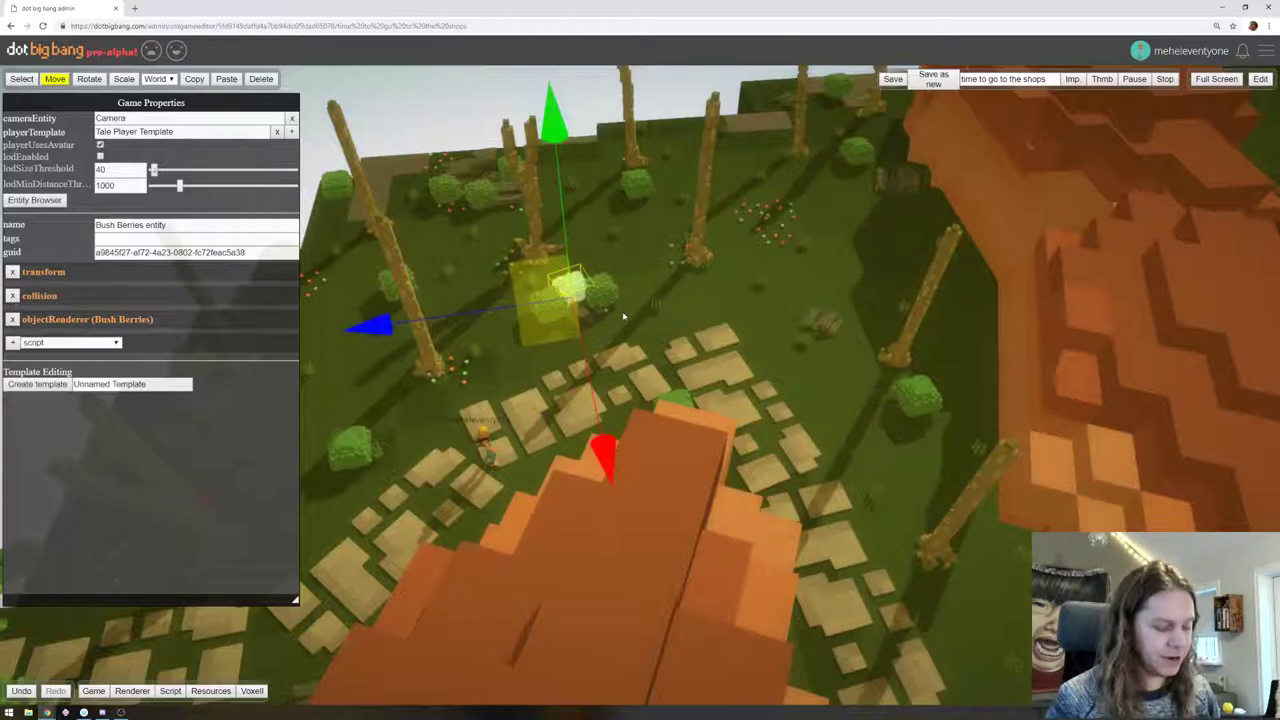
Paste two more berry bushes, one by the trunk near the large flower patch and one near the island's far edge
key("ctrl+v")
left_click_drag(543, 343, 782, 311)
key("ctrl+v")
left_click_drag(557, 330, 692, 162)
middle_click_drag(500, 200, 764, 260)
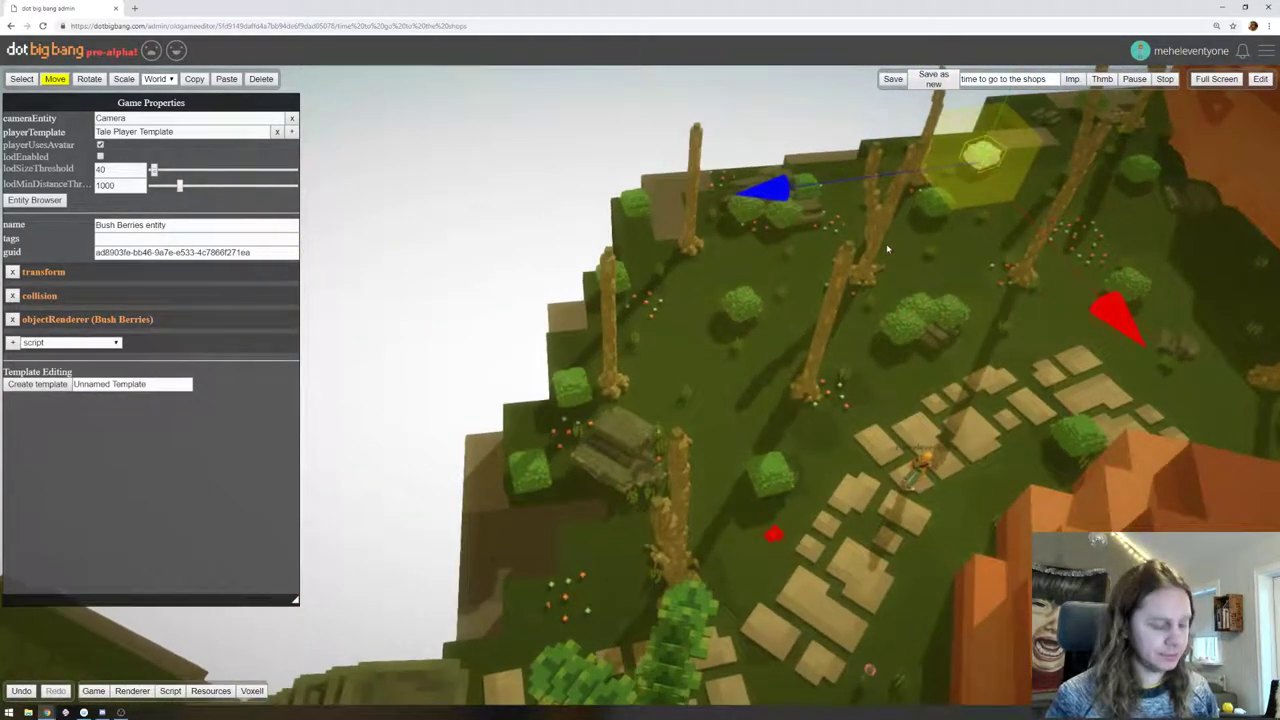
Place a berry bush on the ledge below the island's edge near the stairs and lower it towards the ledge surface
left_click_drag(970, 189, 432, 631)
right_click_drag(432, 631, 641, 446)
left_click_drag(866, 188, 870, 254)
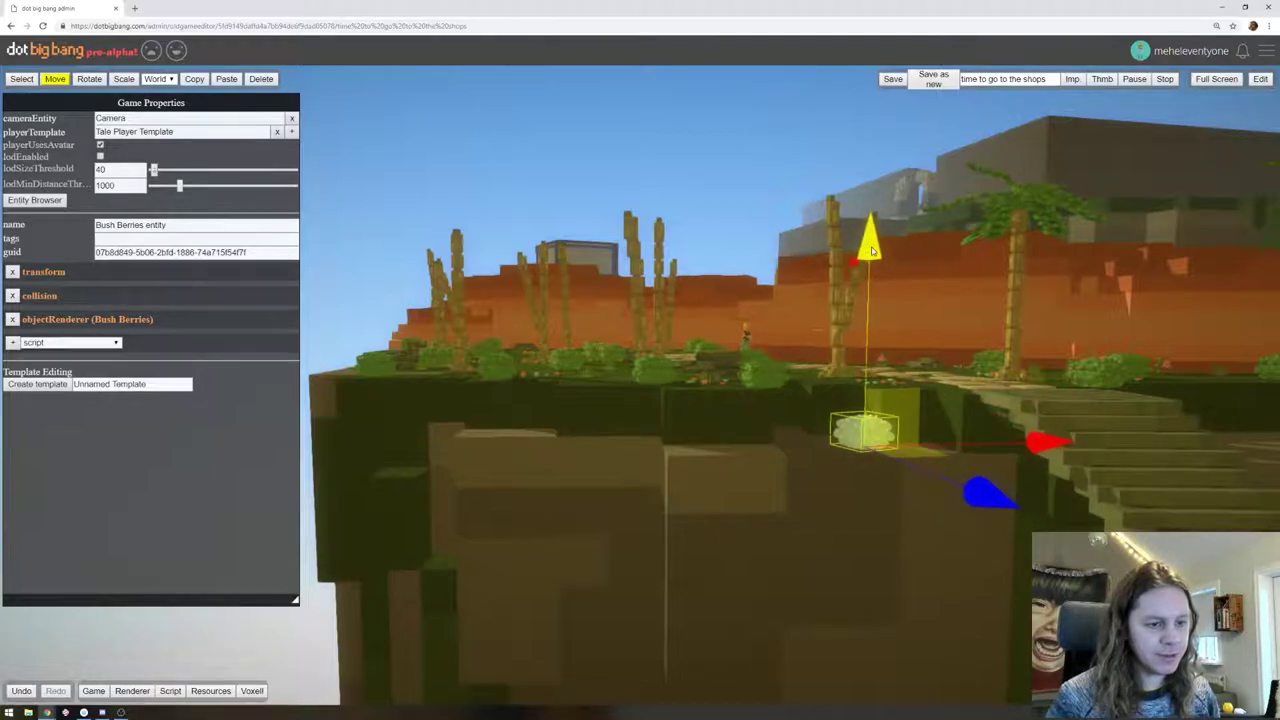
Delete the surplus berry bush crowded between the two bushes at the small rocks beside the stone path
right_click_drag(876, 254, 843, 413)
left_click(836, 446)
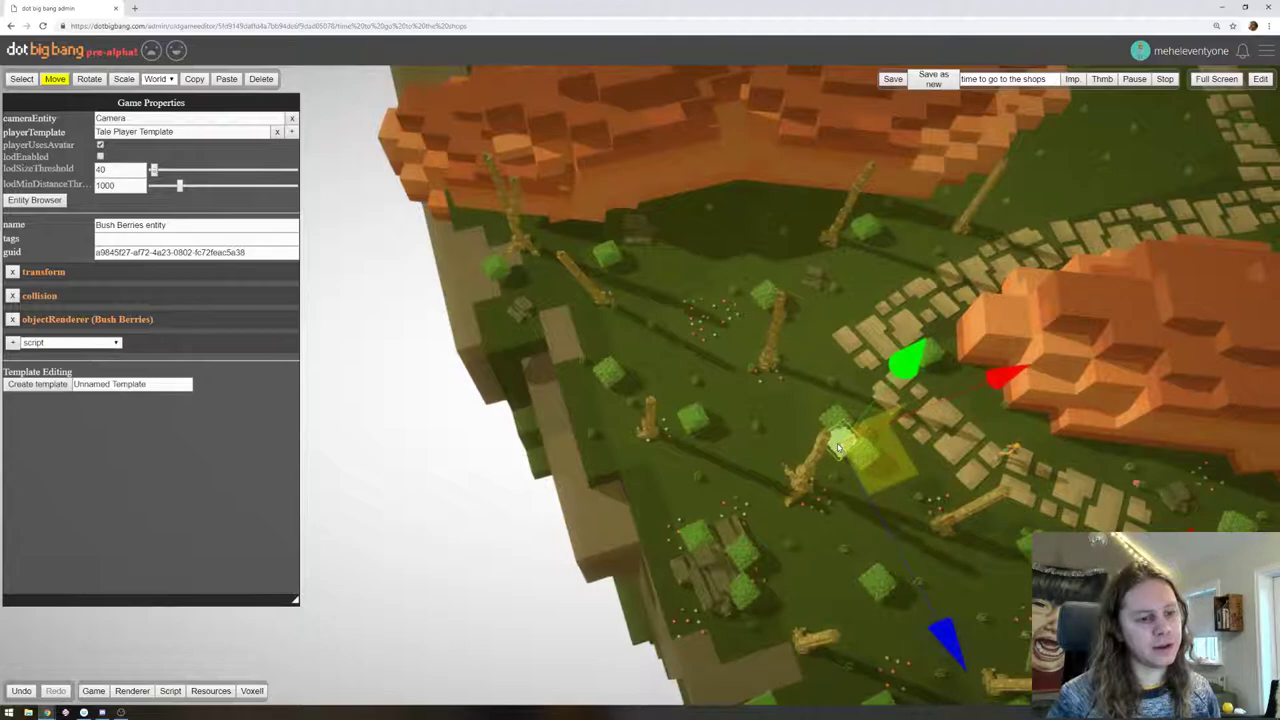
key("Escape")
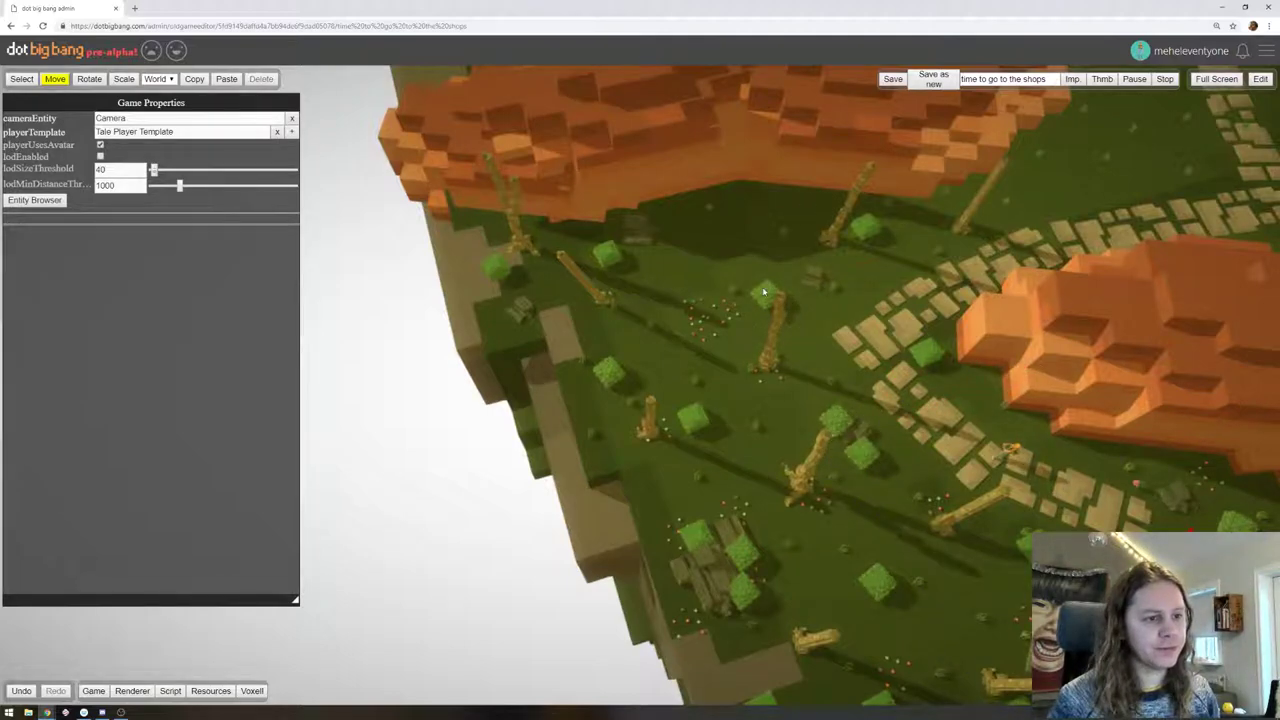
Duplicate the berry bush near the flower patch, placing copies in the cliff's shadow and by the trunk between the two cliffs
left_click(763, 292)
left_click_drag(806, 302, 1042, 237)
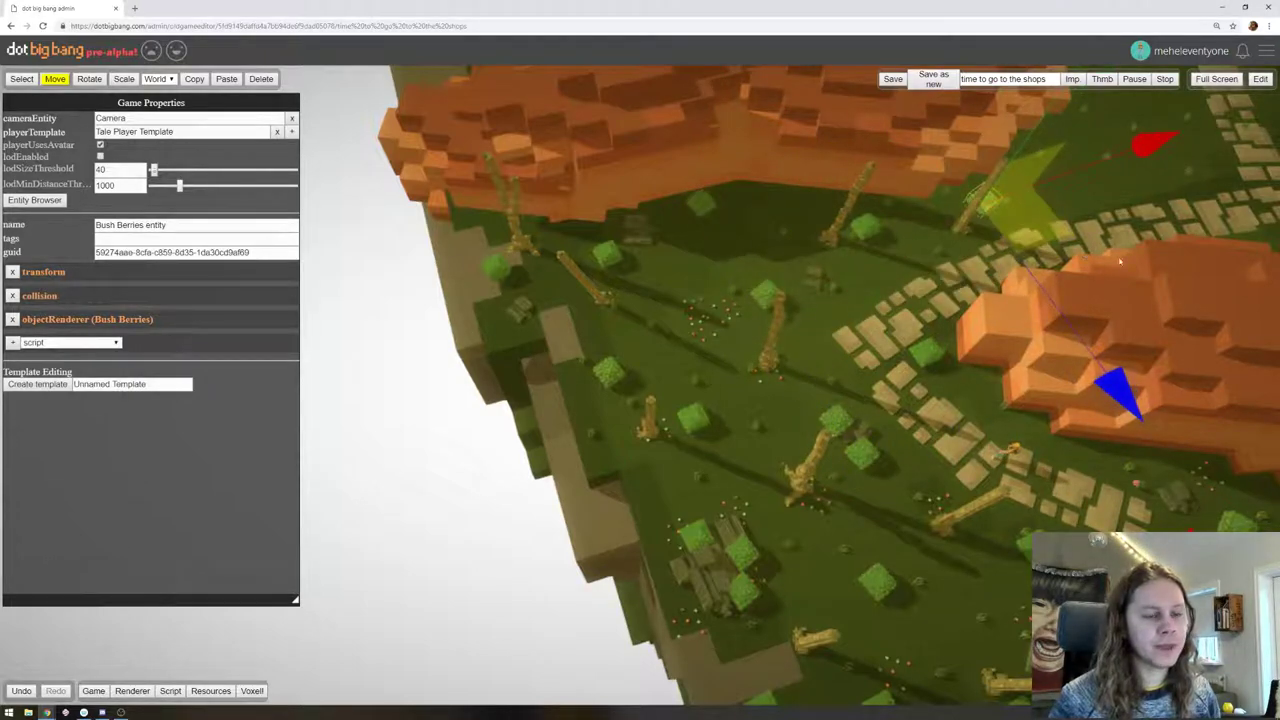
right_click_drag(1055, 238, 1000, 186)
middle_click_drag(1076, 286, 885, 162)
right_click_drag(884, 162, 881, 218)
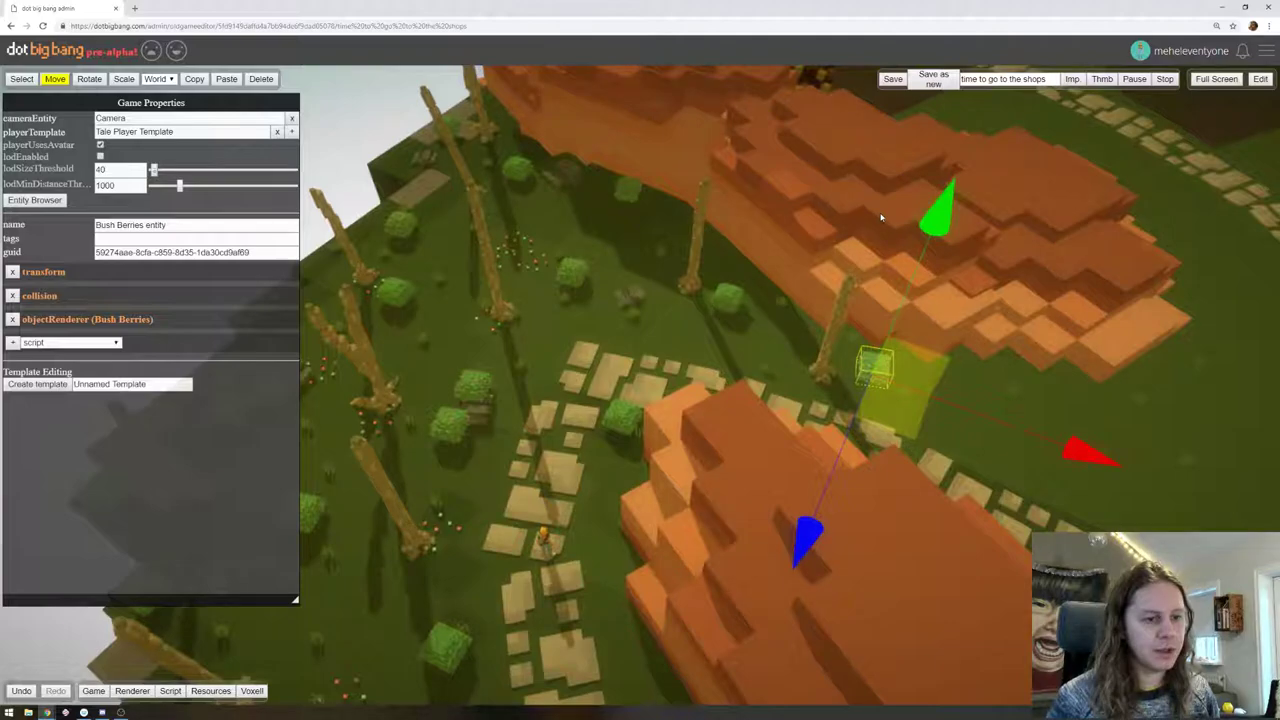
Rotate the bushes along the orange cliff, from the one between the cliffs to the one by the far rocks, to varied angles
left_click(89, 80)
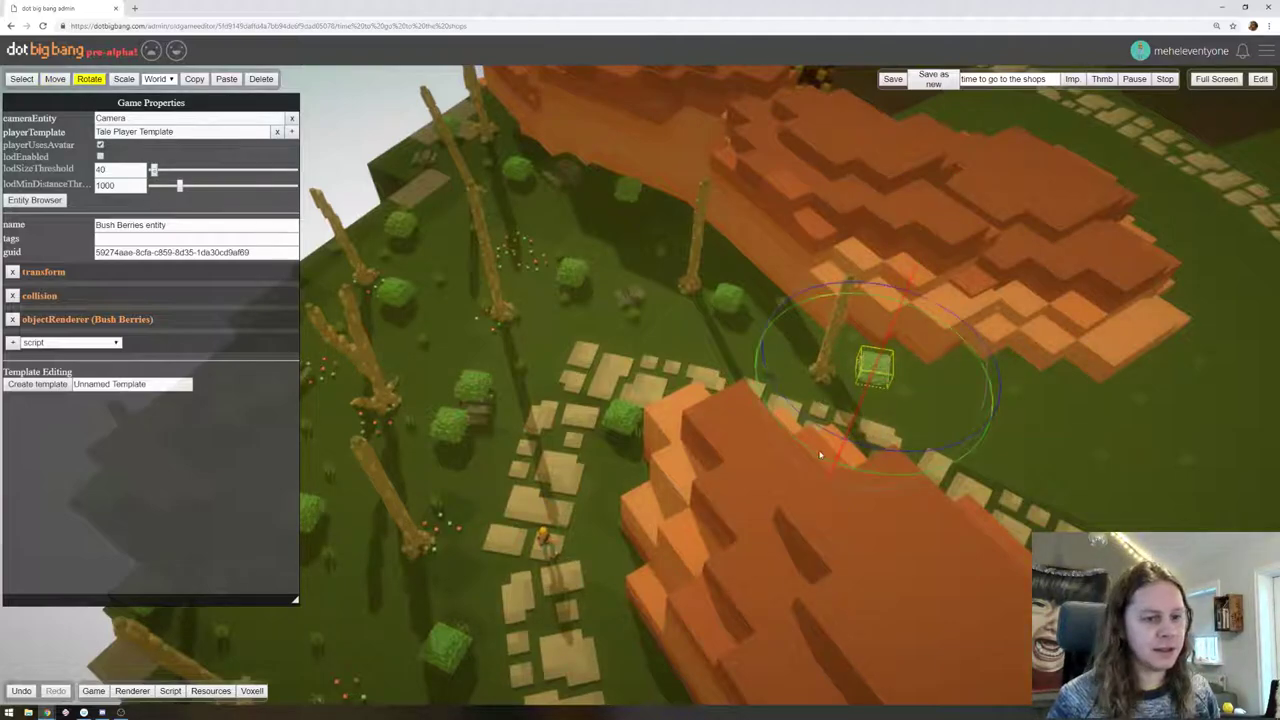
left_click(733, 296)
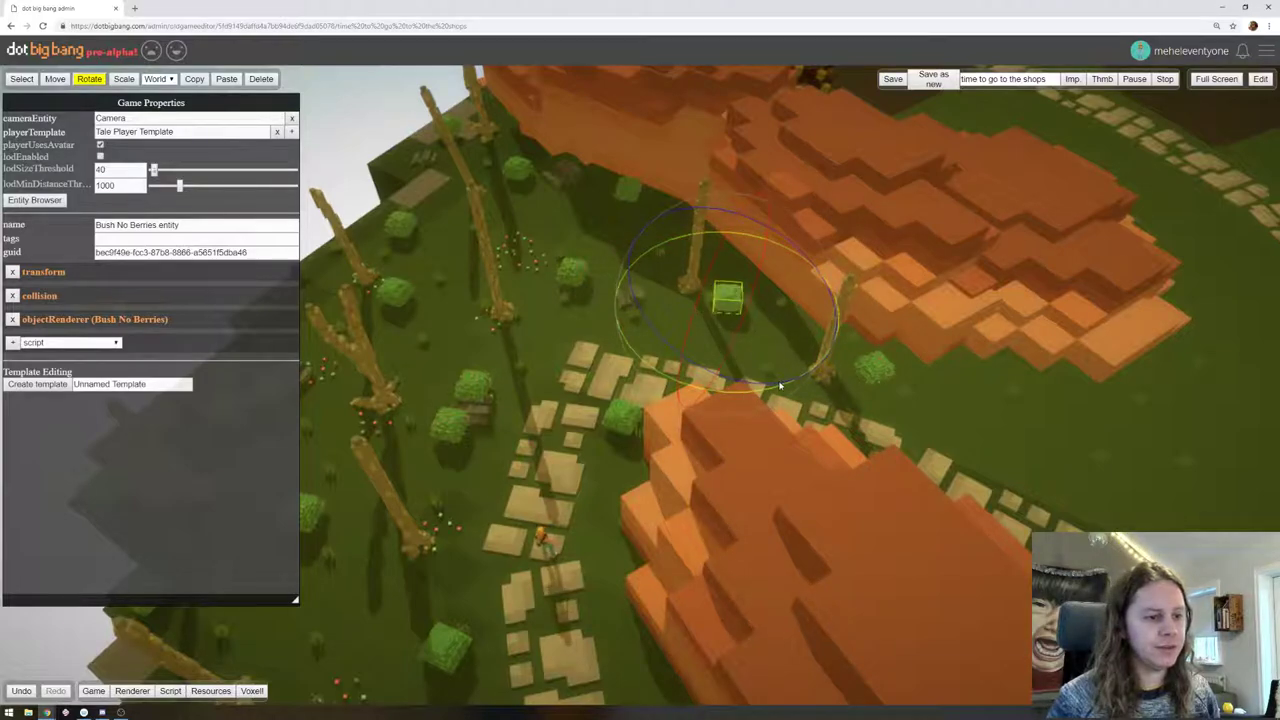
middle_click_drag(590, 230, 603, 317)
left_click(641, 267)
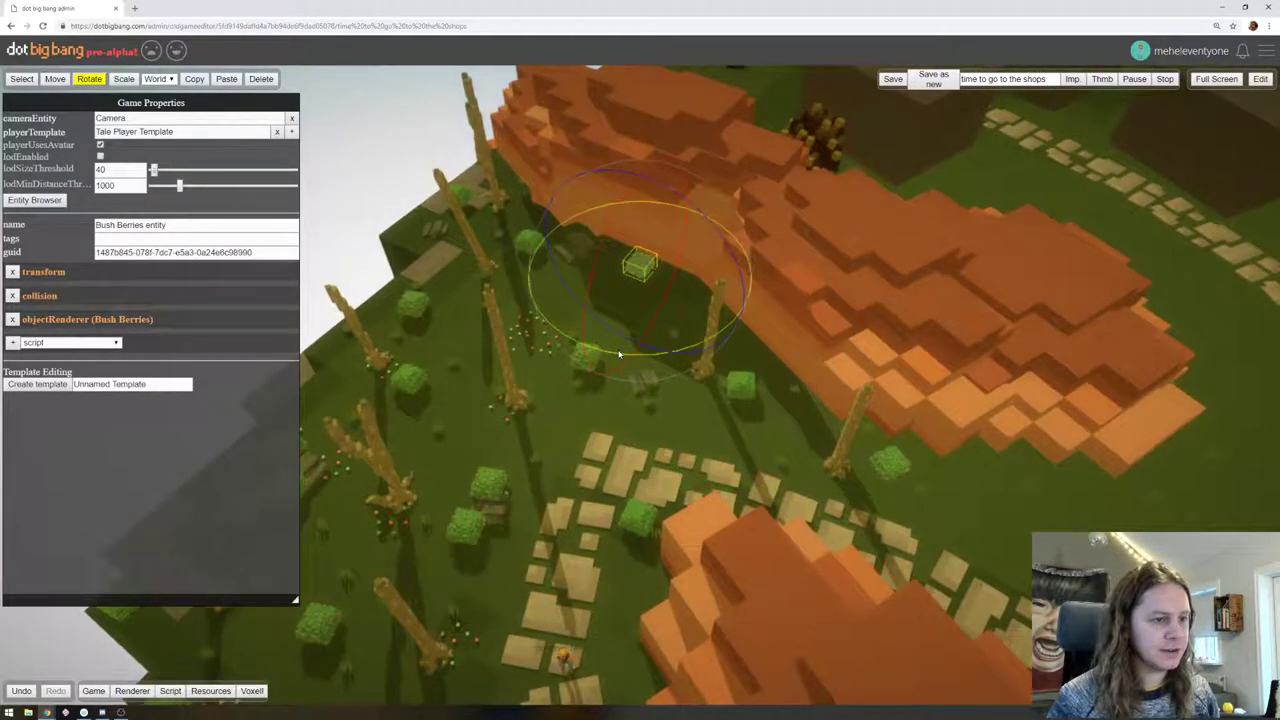
left_click(525, 242)
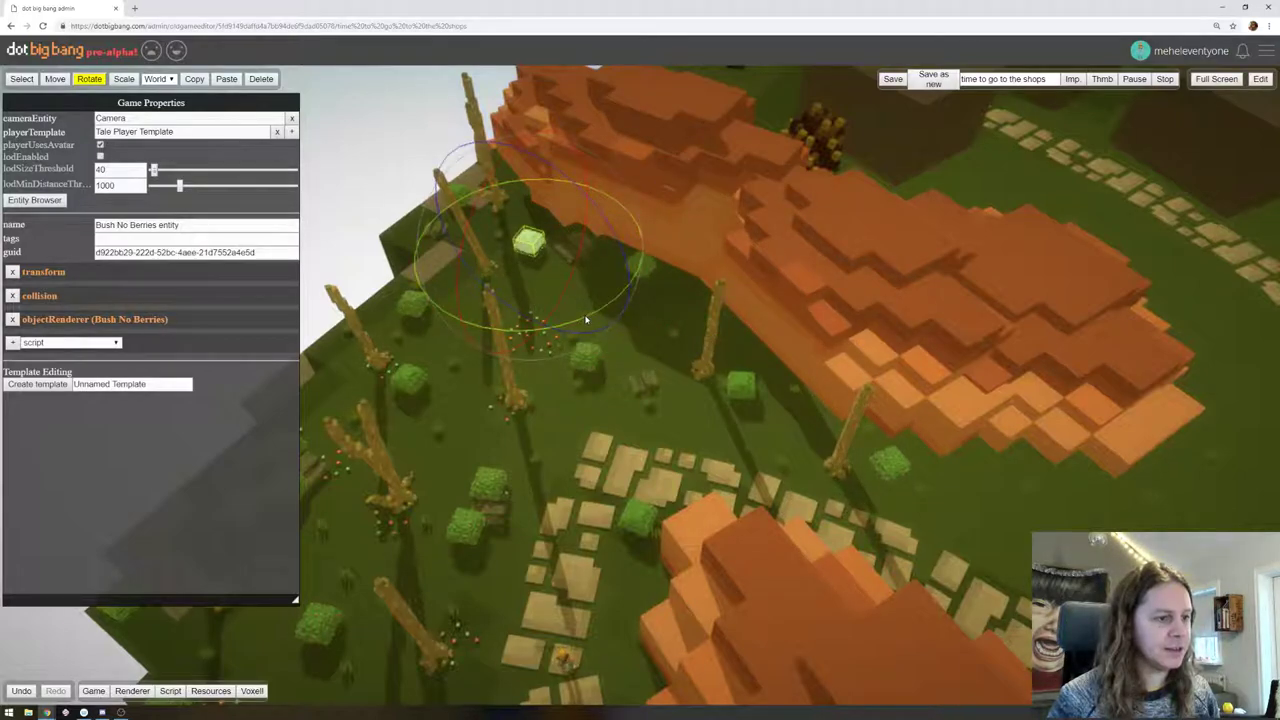
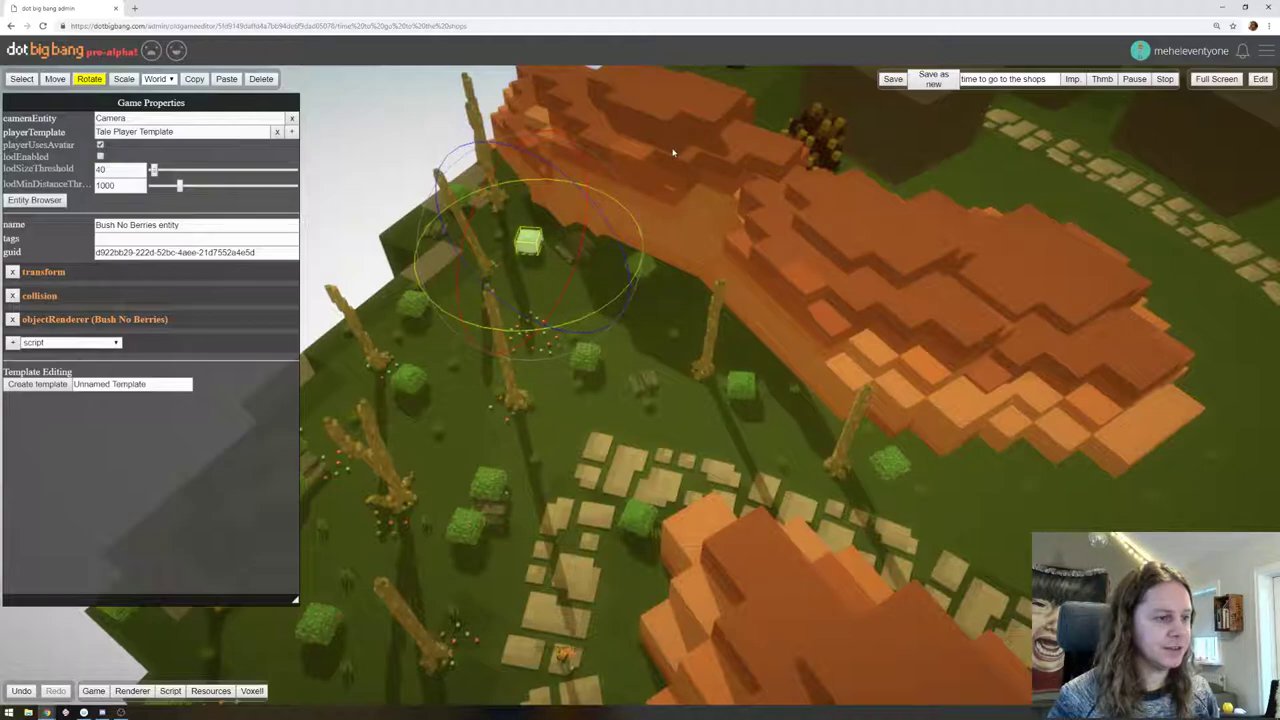
Rotate the bushes at the island's far corner, along its outer edge and among the nearby tree trunks to varied angles
right_click_drag(673, 152, 507, 300)
left_click(538, 292)
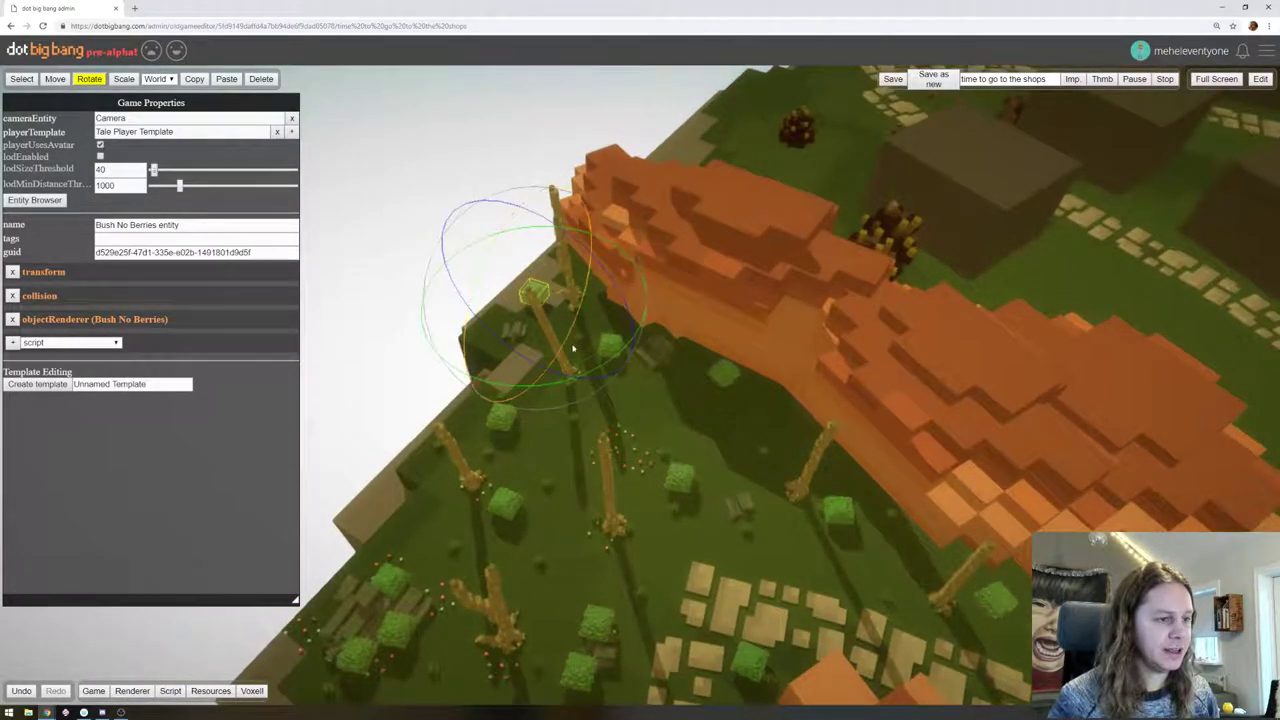
left_click(507, 424)
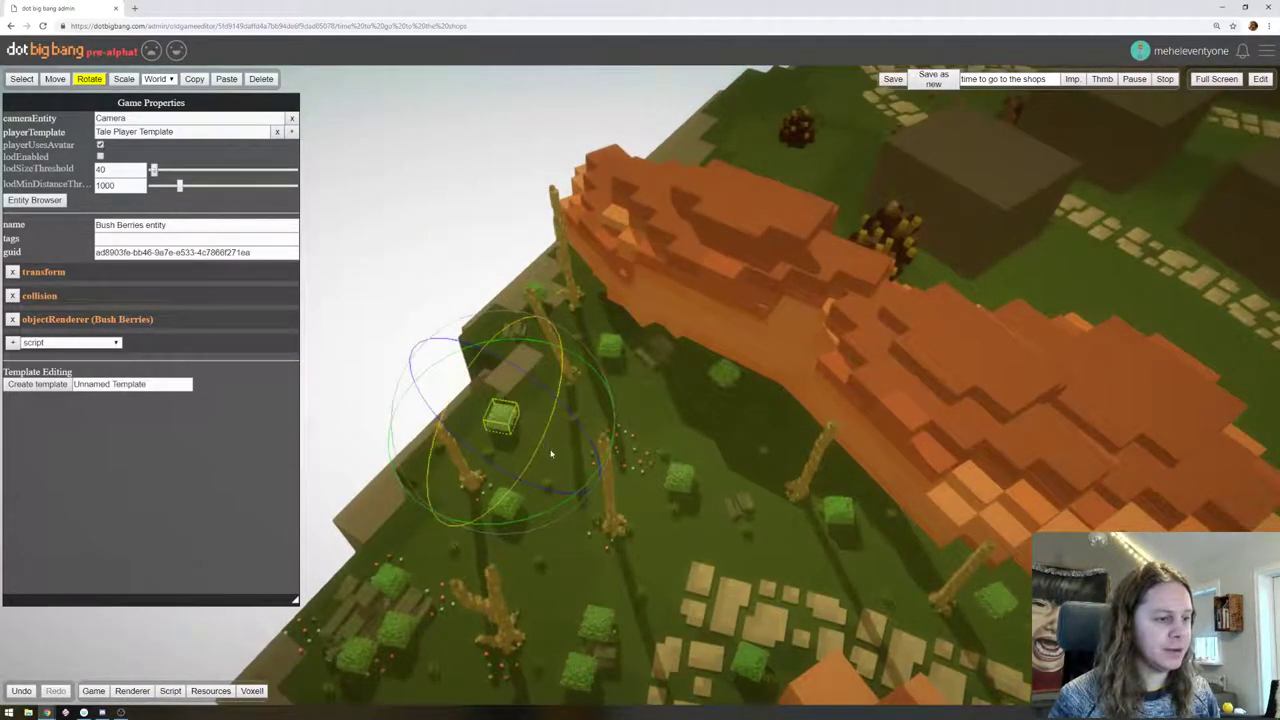
right_click_drag(610, 441, 598, 451)
left_click(597, 452)
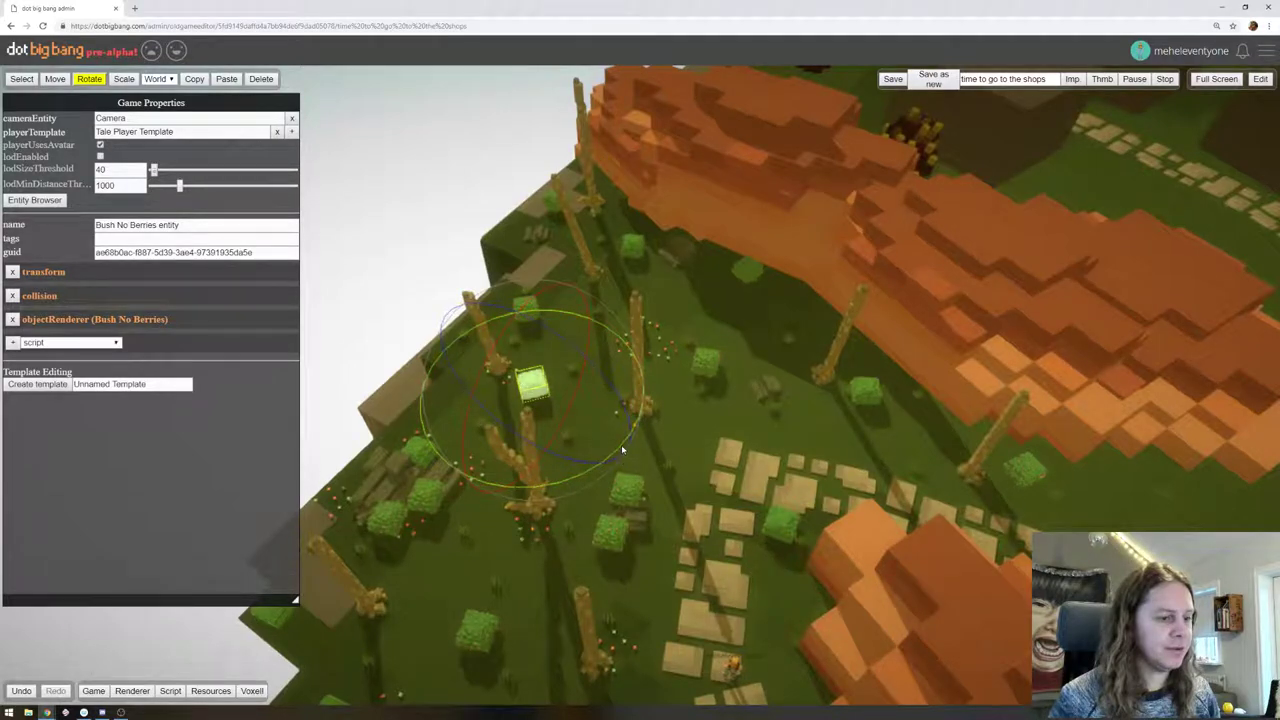
Rotate the three bushes around the rock pile near the island's outer edge to varied angles
left_click(422, 460)
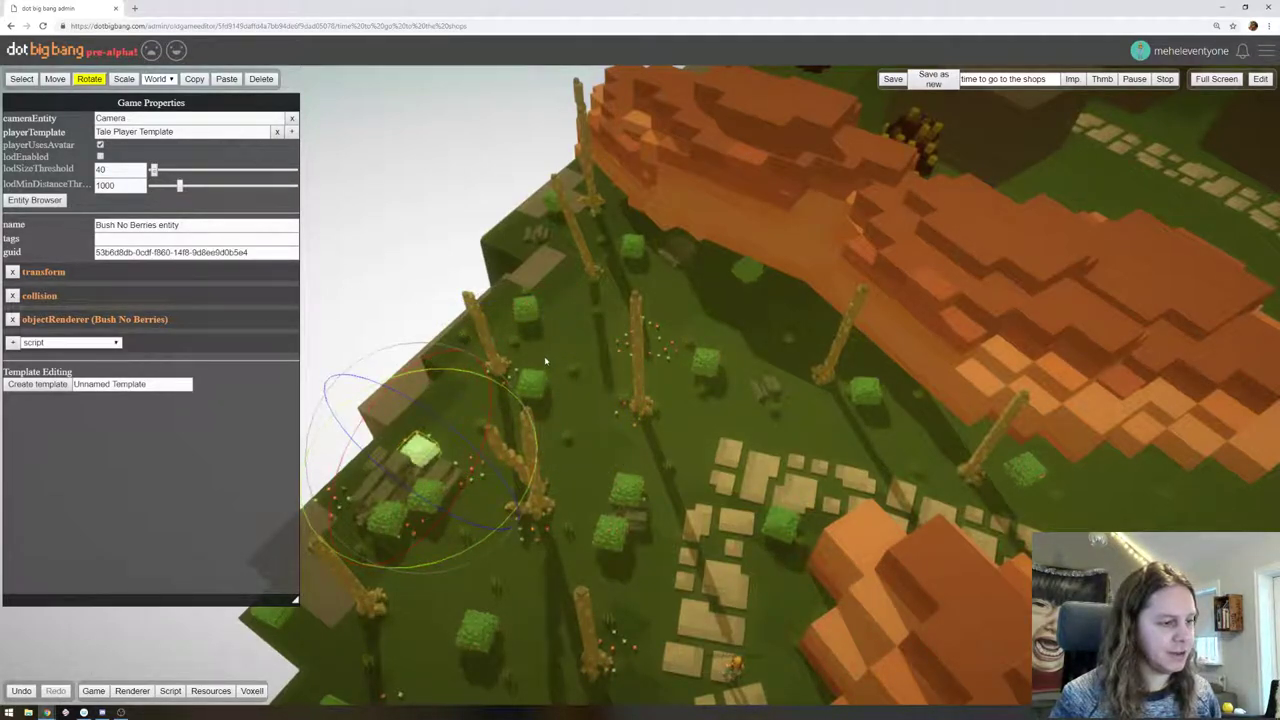
left_click(438, 489)
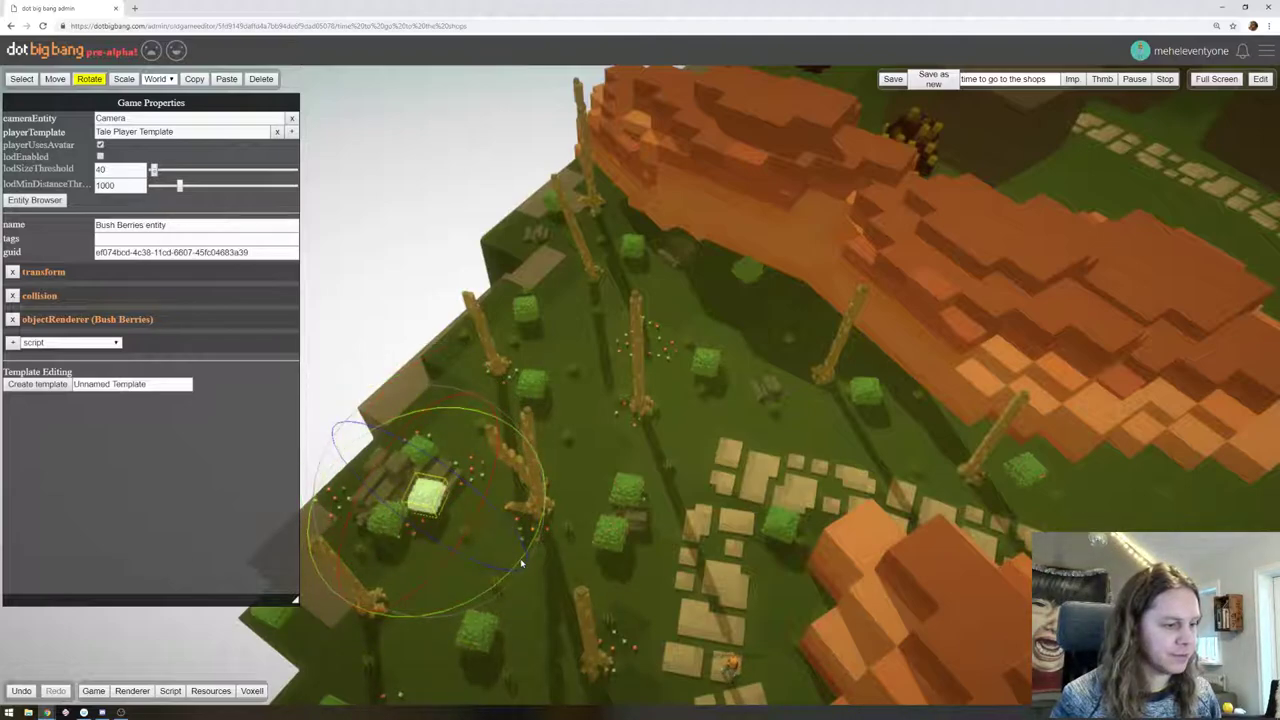
left_click(396, 528)
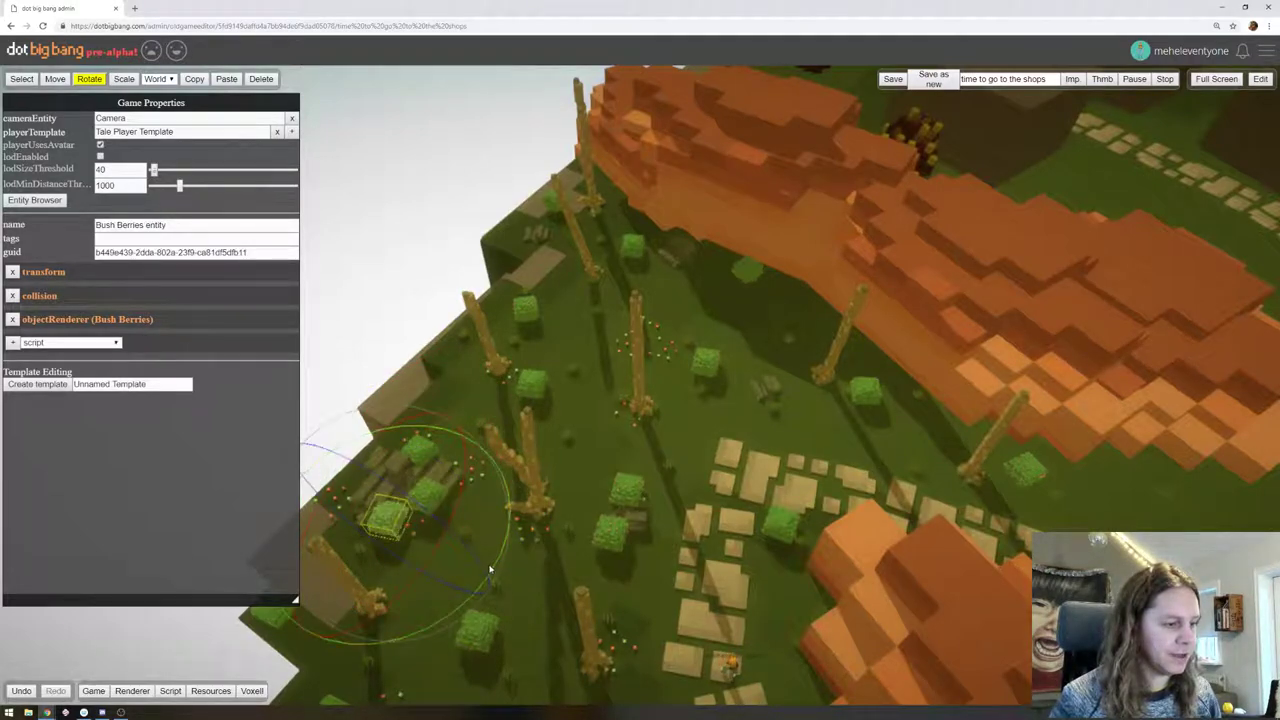
Rotate the lone berry bush between the trunks and the two berry bushes at the small rocks beside the stone path
right_click_drag(512, 563, 636, 486)
left_click(661, 471)
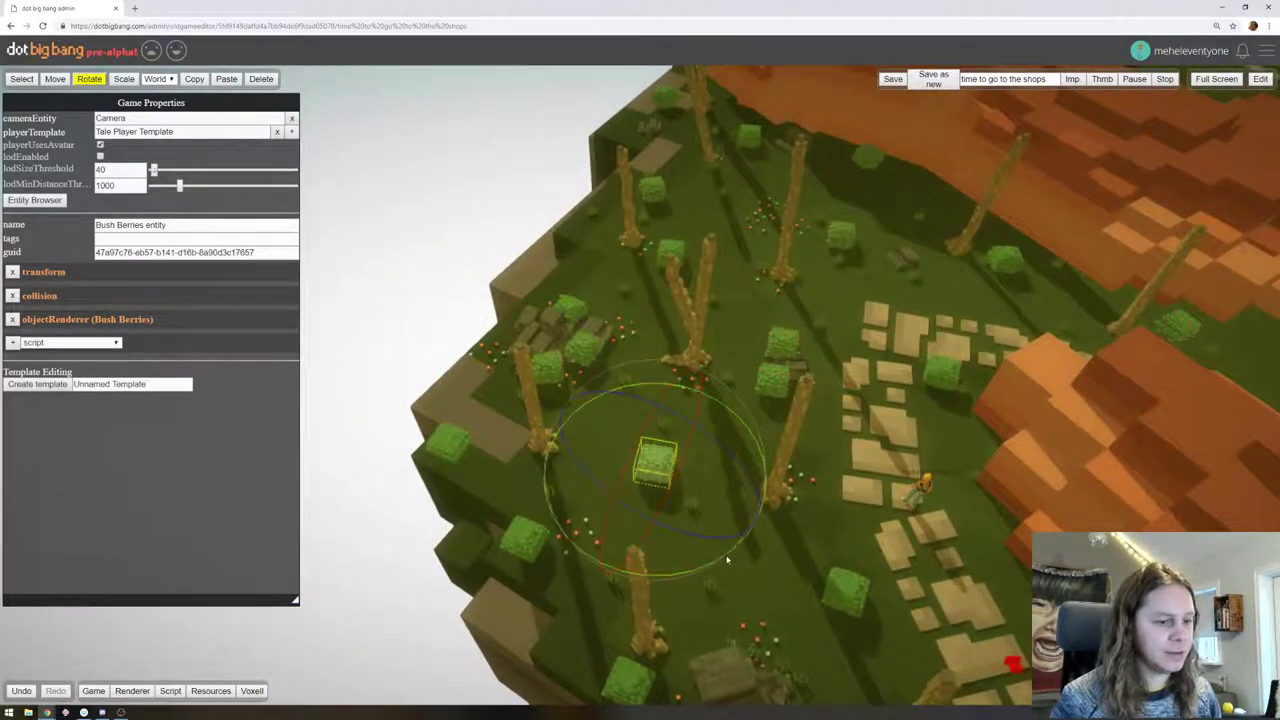
left_click(773, 382)
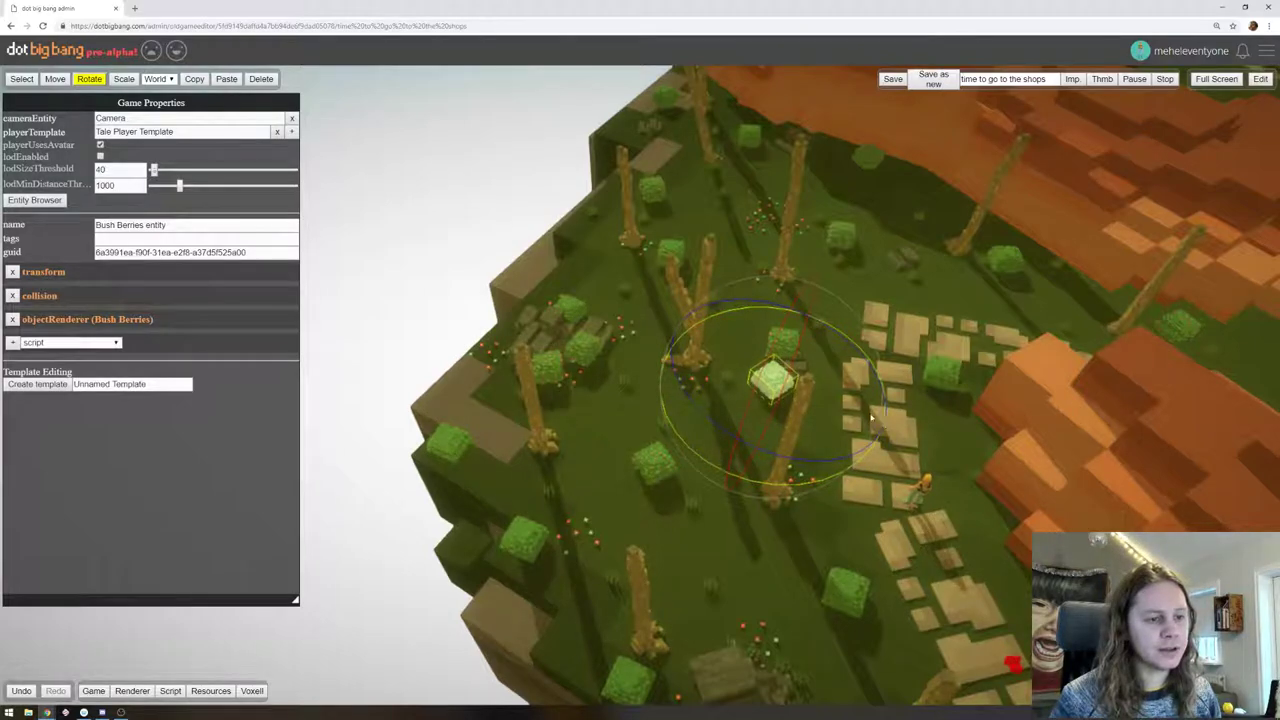
left_click(788, 341)
right_click_drag(788, 341, 845, 355)
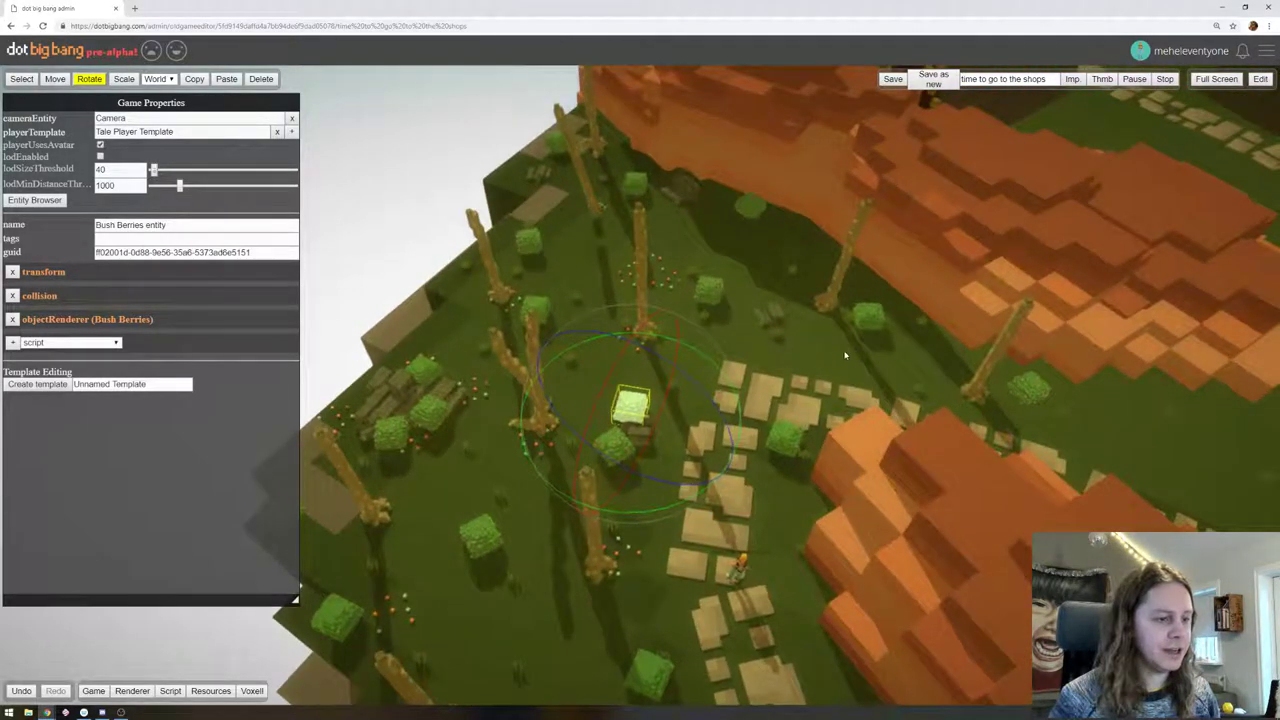
left_click_drag(679, 500, 727, 458)
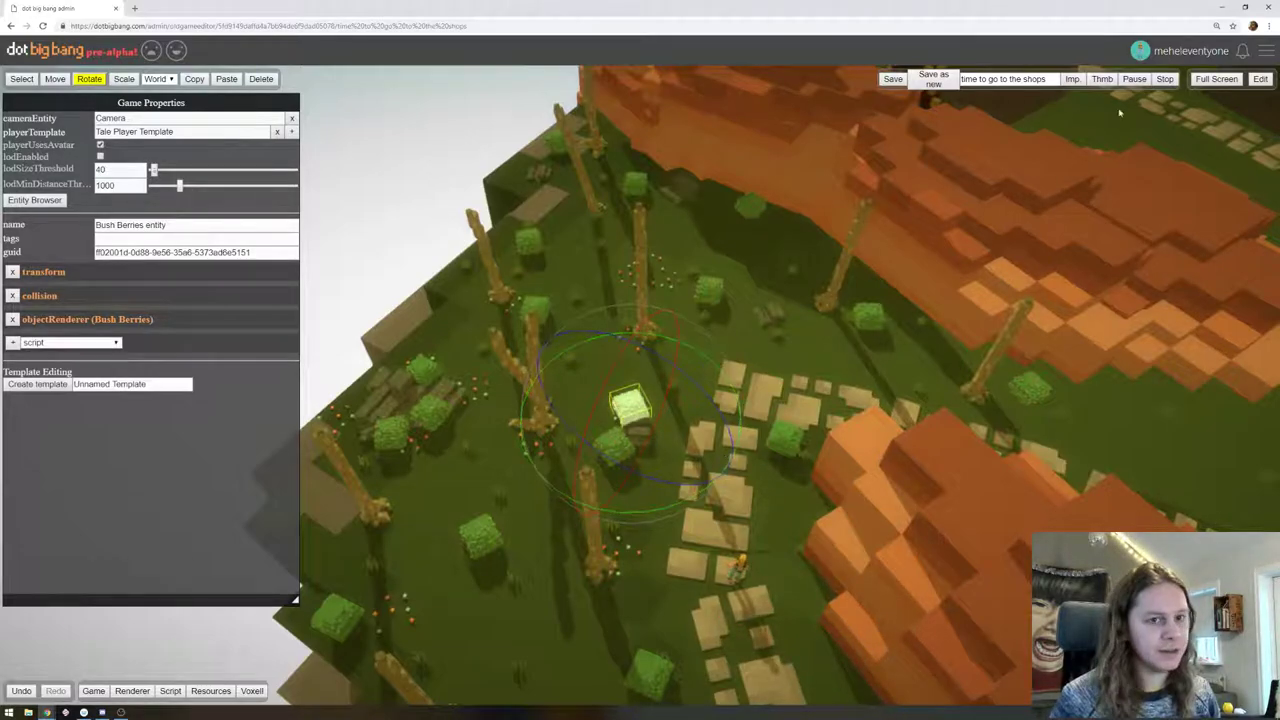
Playtest the level, running the character along the stone path to check the bushes, and return to editing
left_click(1260, 79)
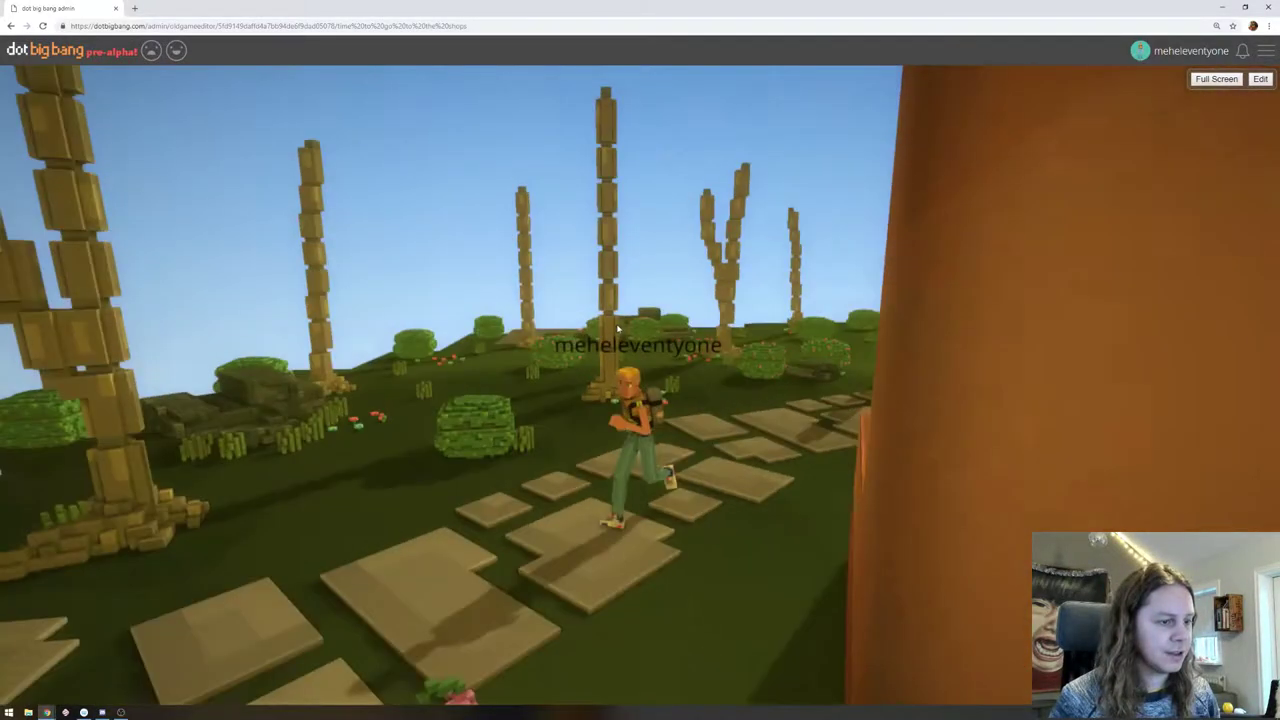
key("s")
key("d")
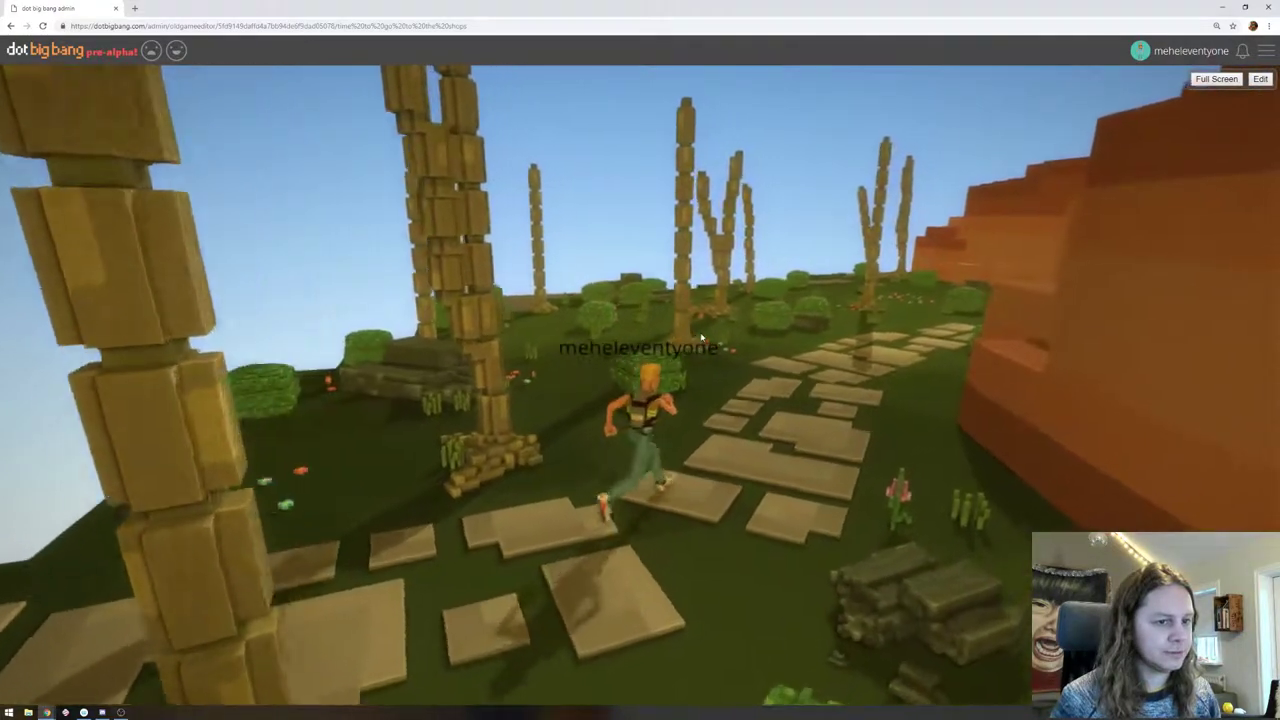
key("w")
key("w")
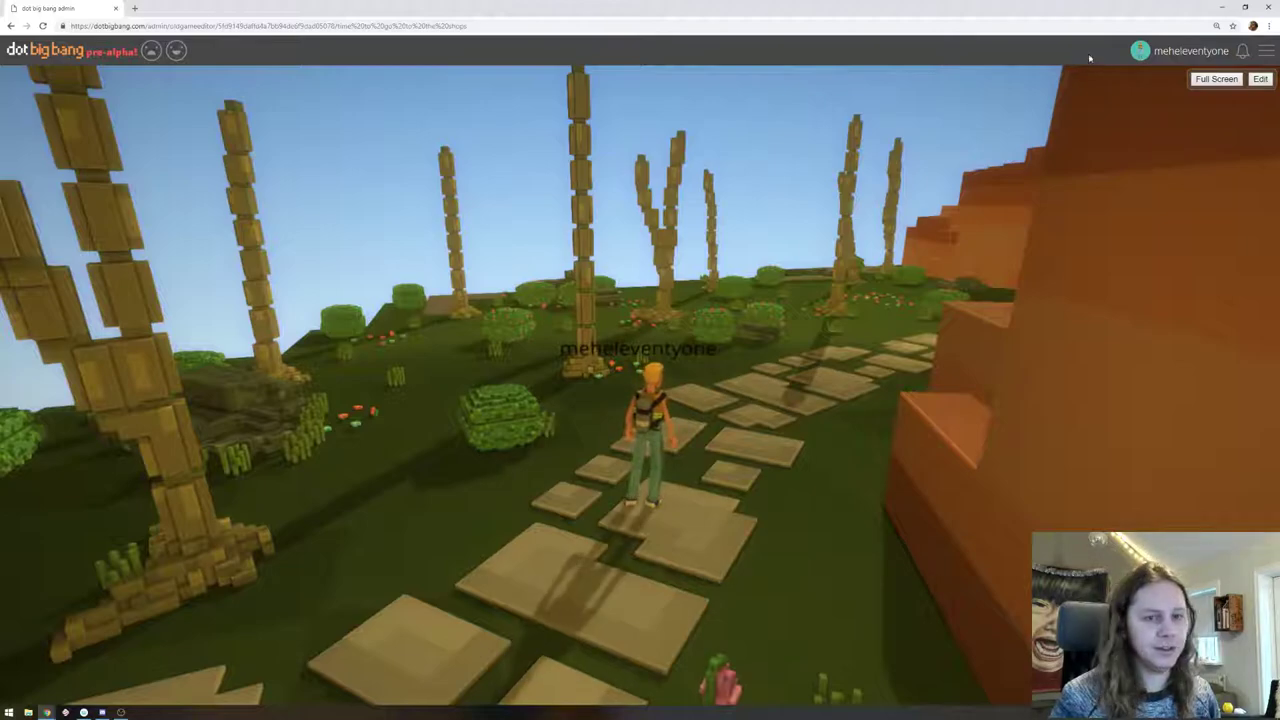
left_click(1261, 82)
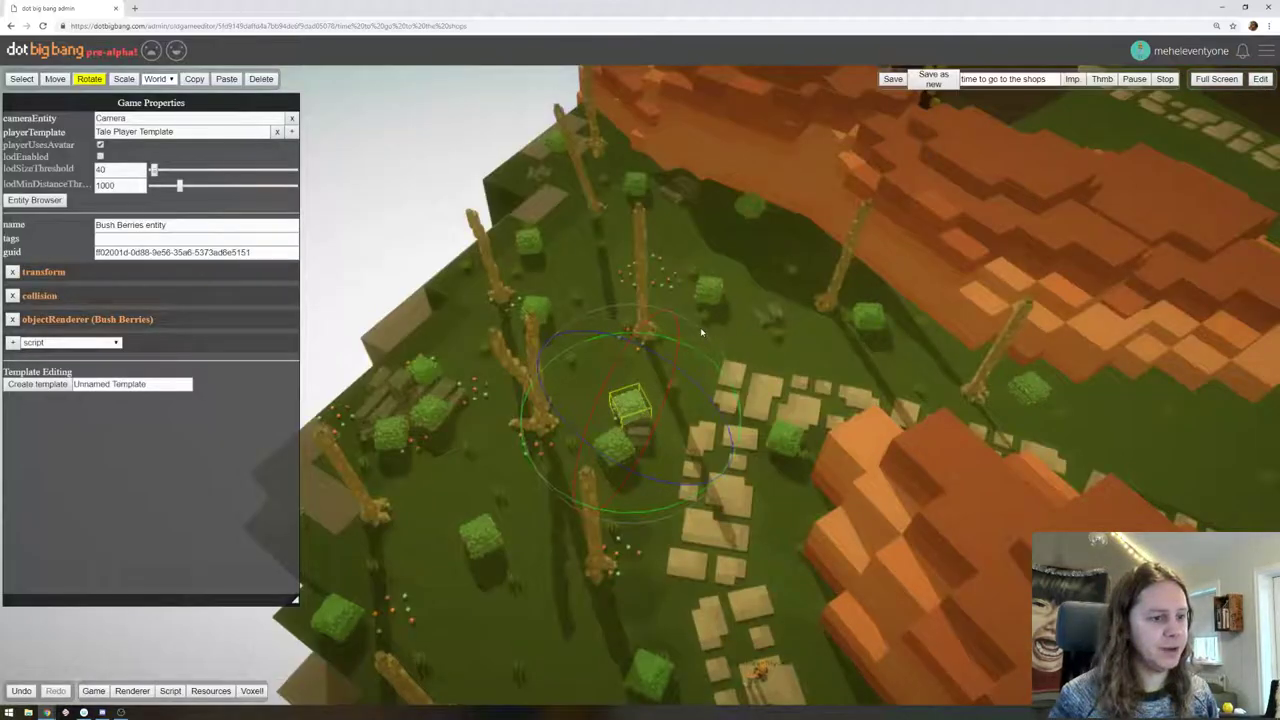
Rotate the bush beside the stone path and the two bushes by the large rocks near the cliff edge
right_click_drag(700, 327, 777, 239)
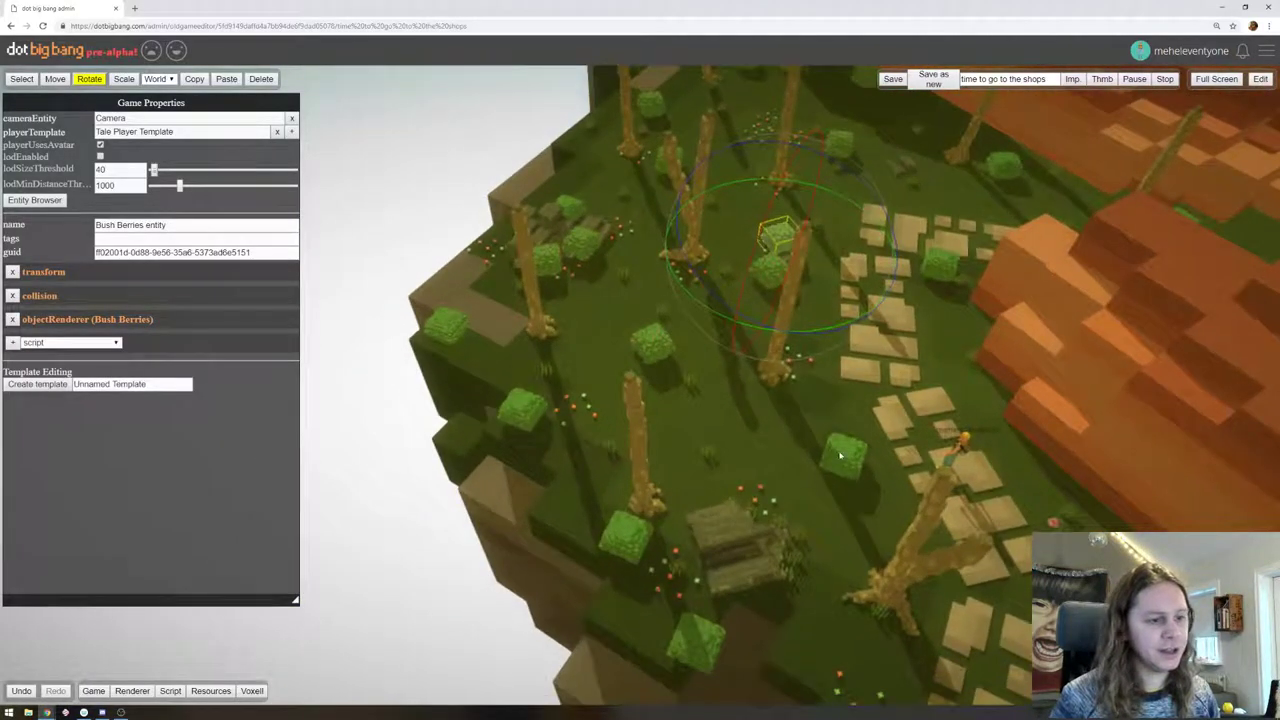
left_click(842, 450)
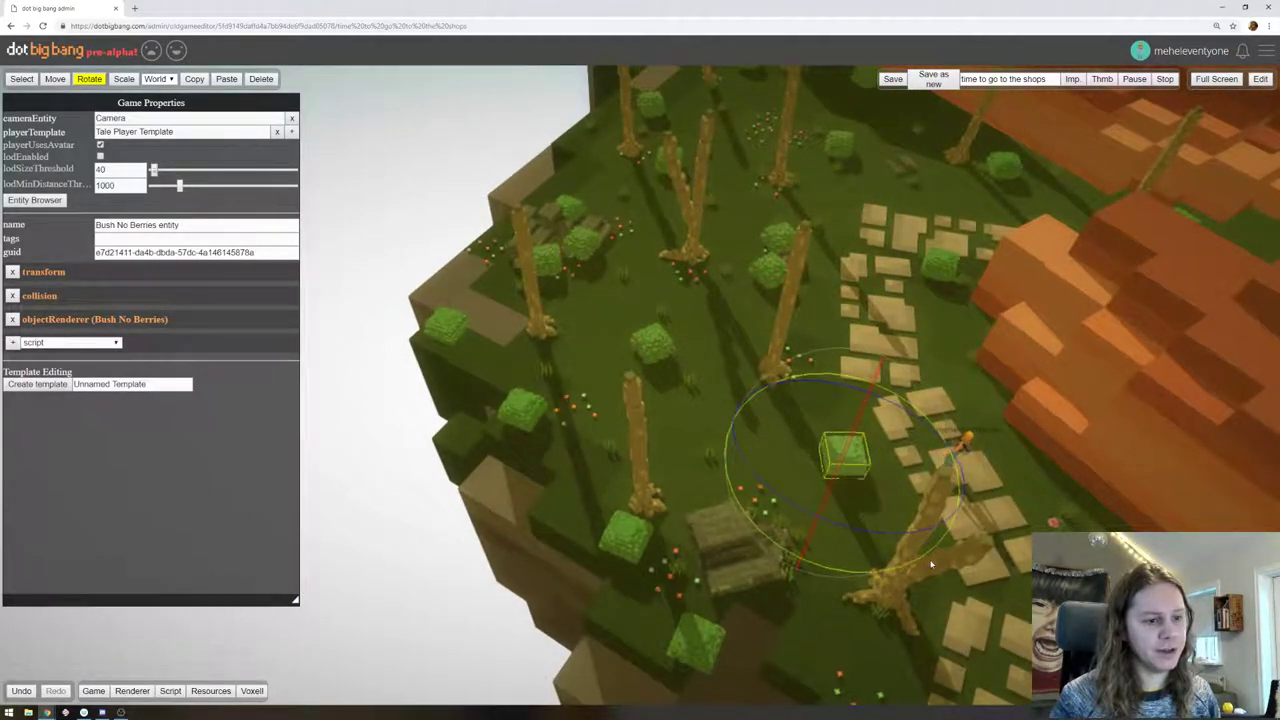
left_click(628, 534)
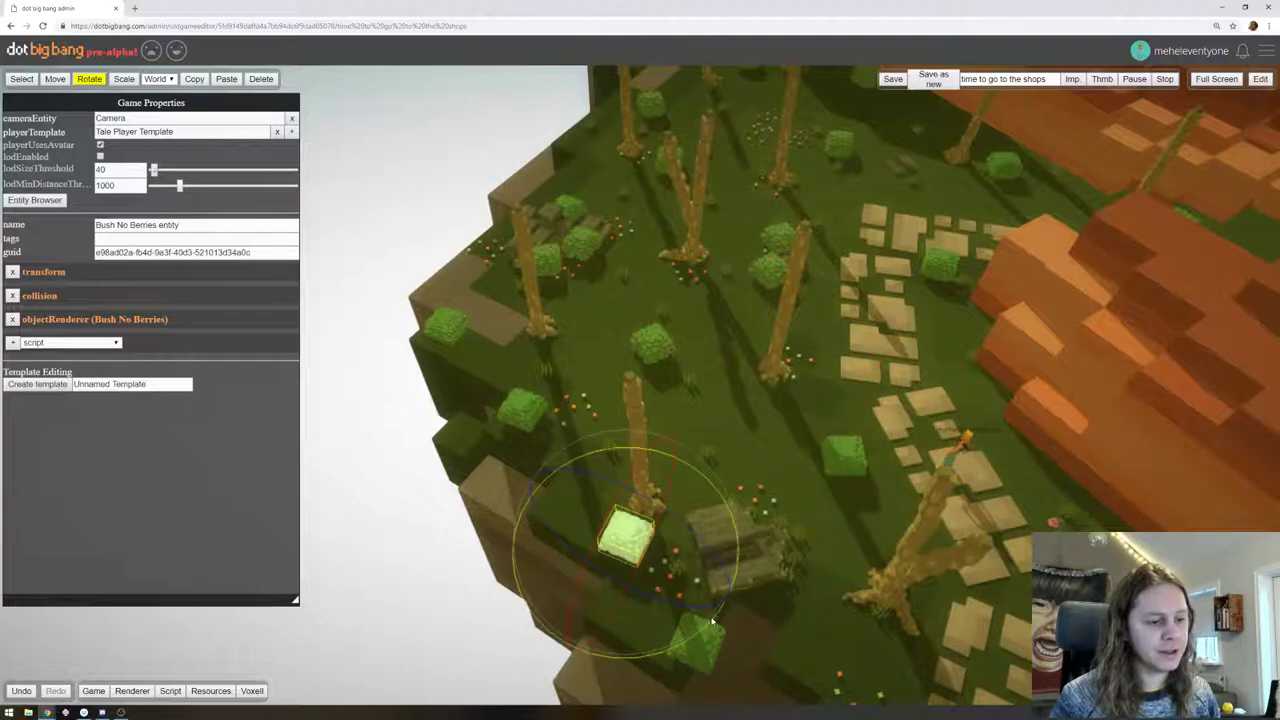
left_click_drag(712, 621, 543, 660)
right_click_drag(746, 652, 843, 507)
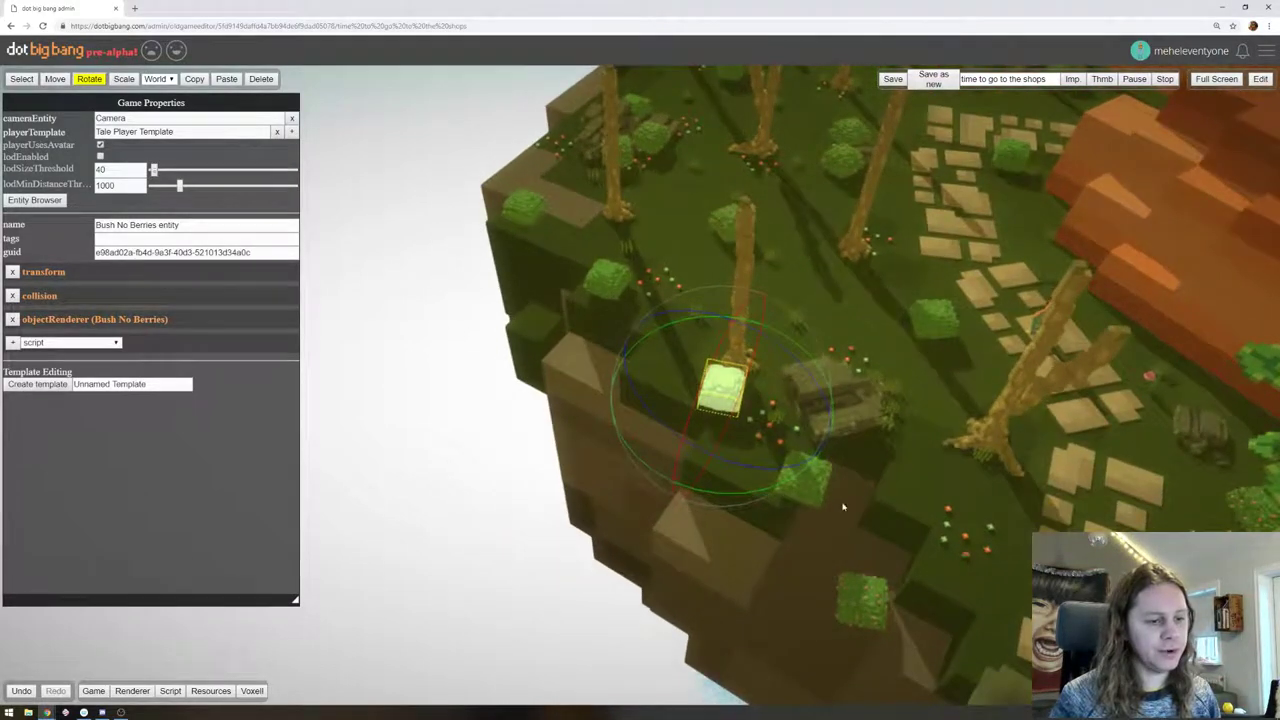
left_click(806, 482)
left_click_drag(831, 597, 768, 592)
Rotate the two berry-free bushes along the island's outer edge near the leaning trunk to different angles
right_click_drag(630, 300, 718, 455)
left_click(717, 454)
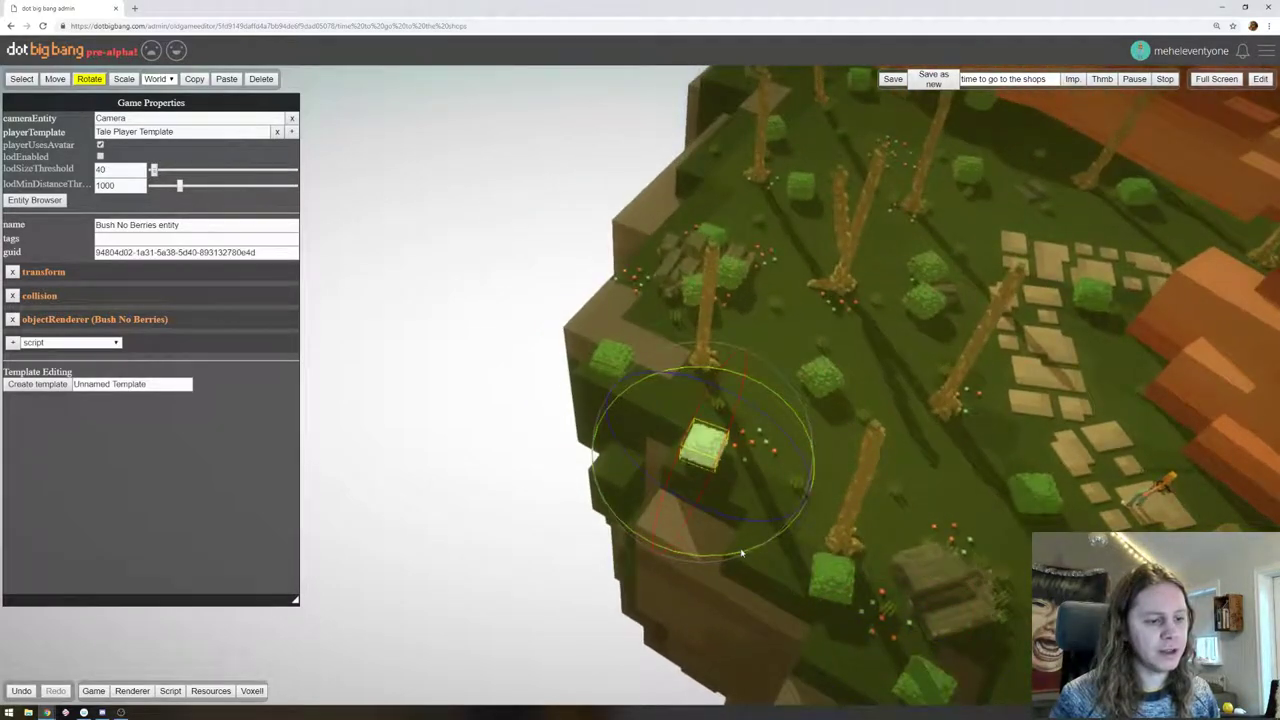
left_click(614, 360)
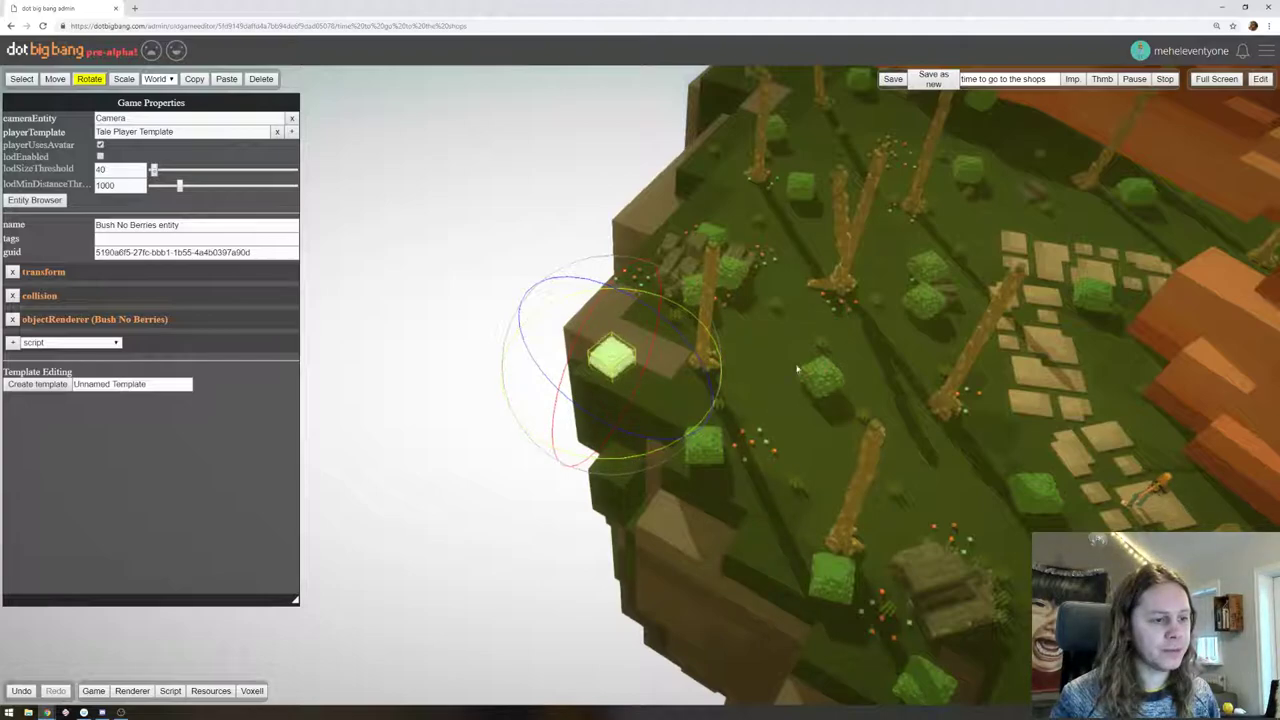
left_click(703, 452)
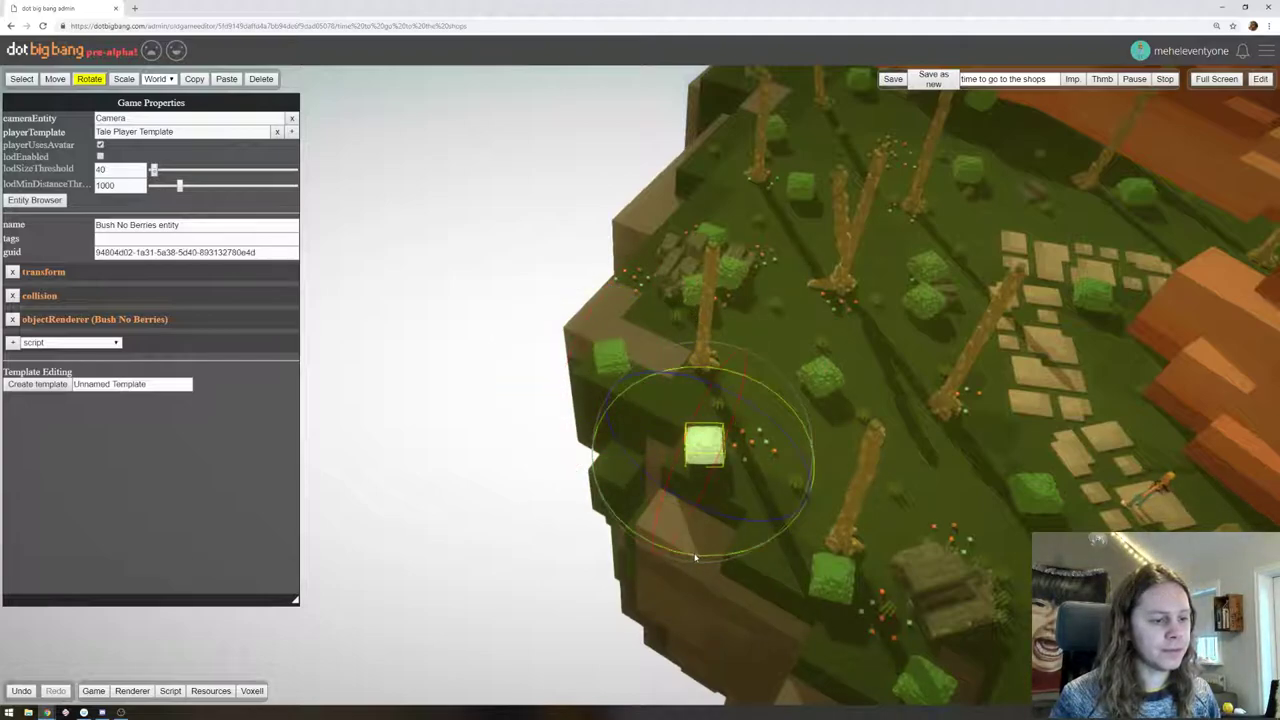
right_click_drag(883, 427, 756, 584)
right_click_drag(781, 387, 744, 357)
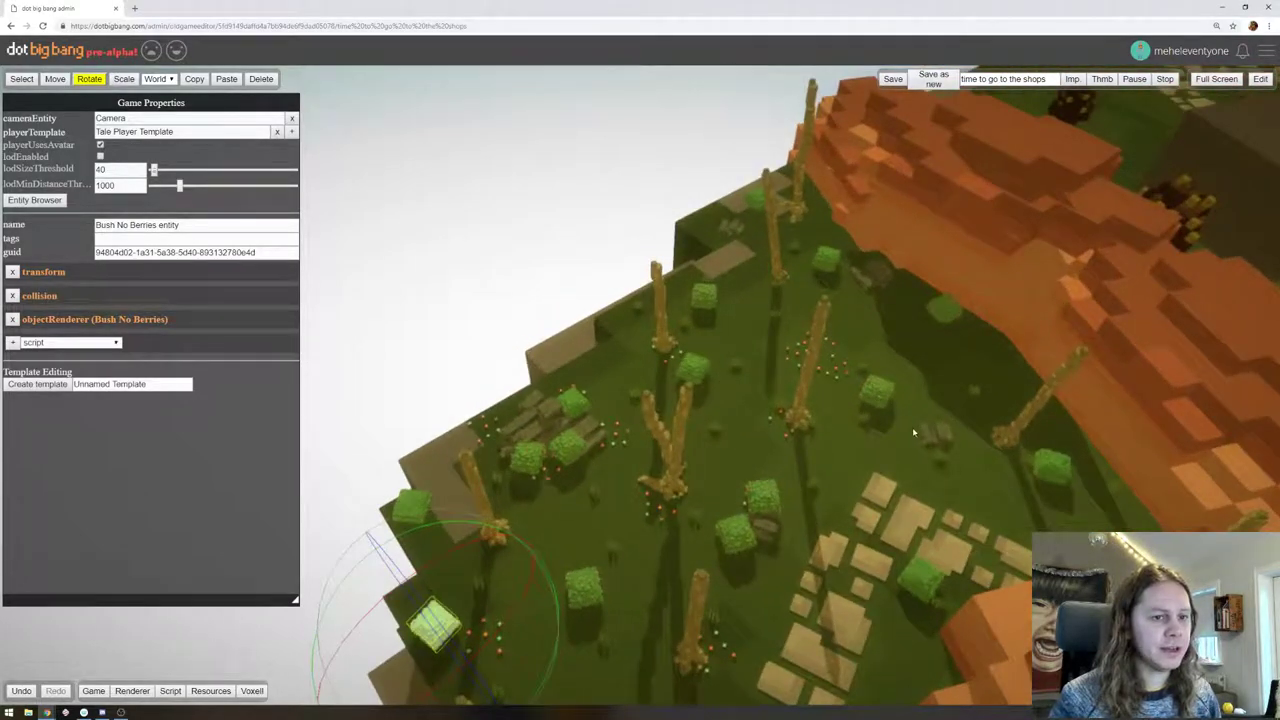
right_click_drag(913, 432, 804, 298)
Playtest the level, running the character down to the pirate ship to view the island from its deck
left_click(1260, 79)
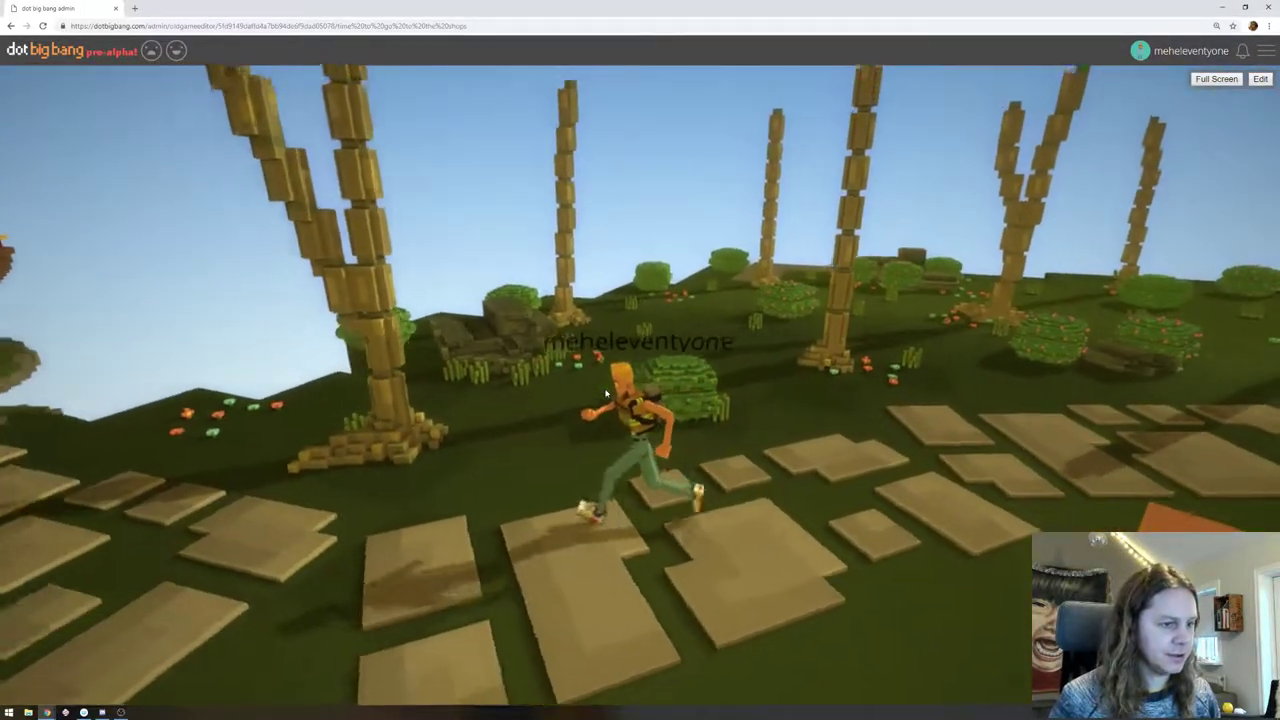
key("w")
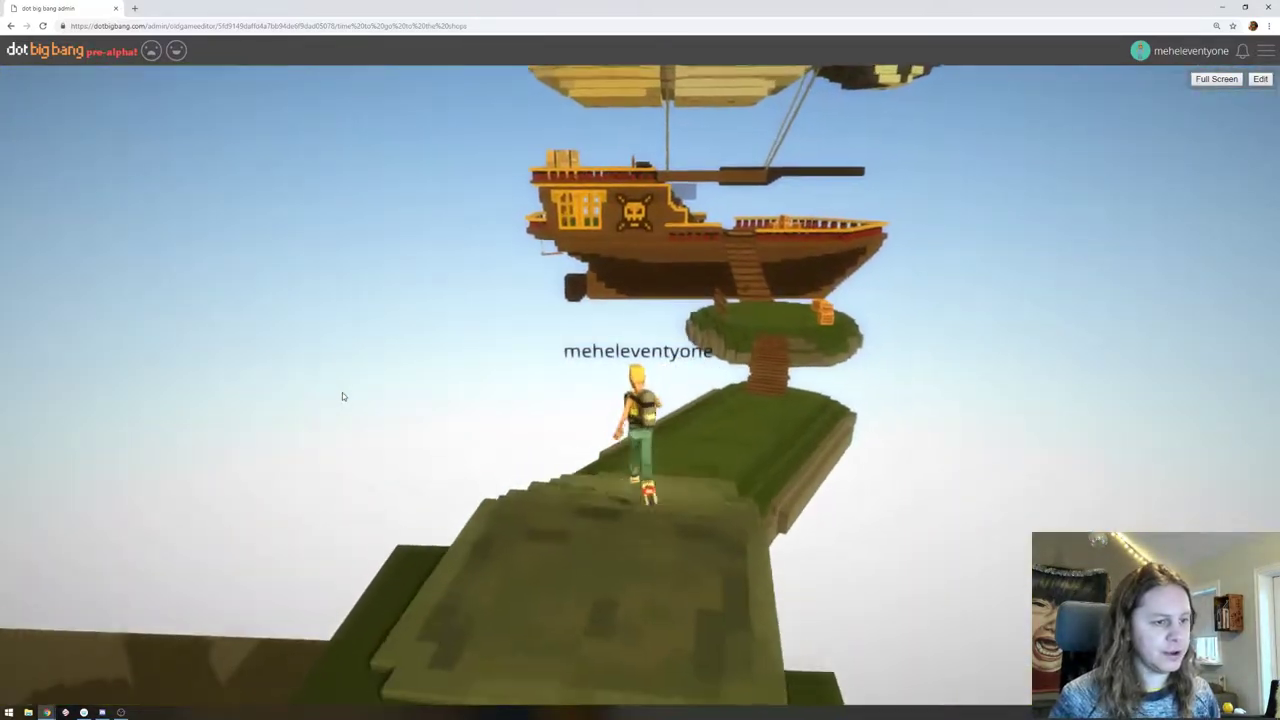
left_click_drag(342, 395, 468, 368)
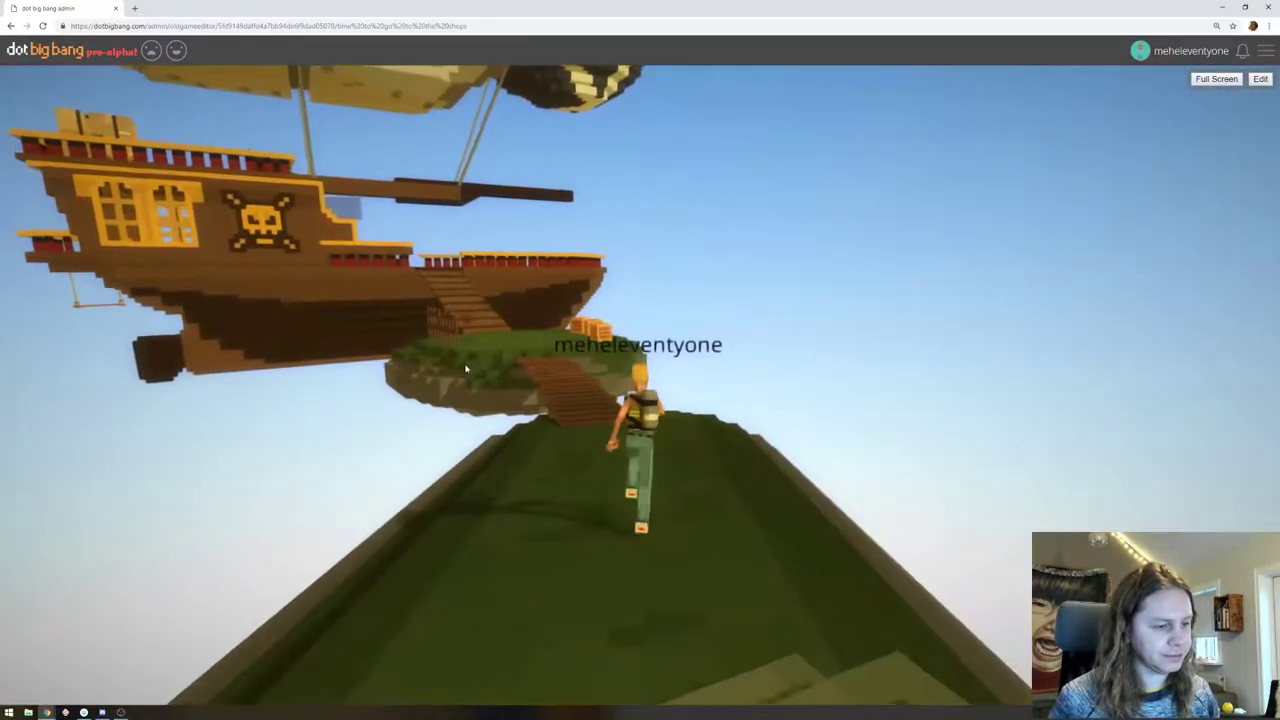
key("w")
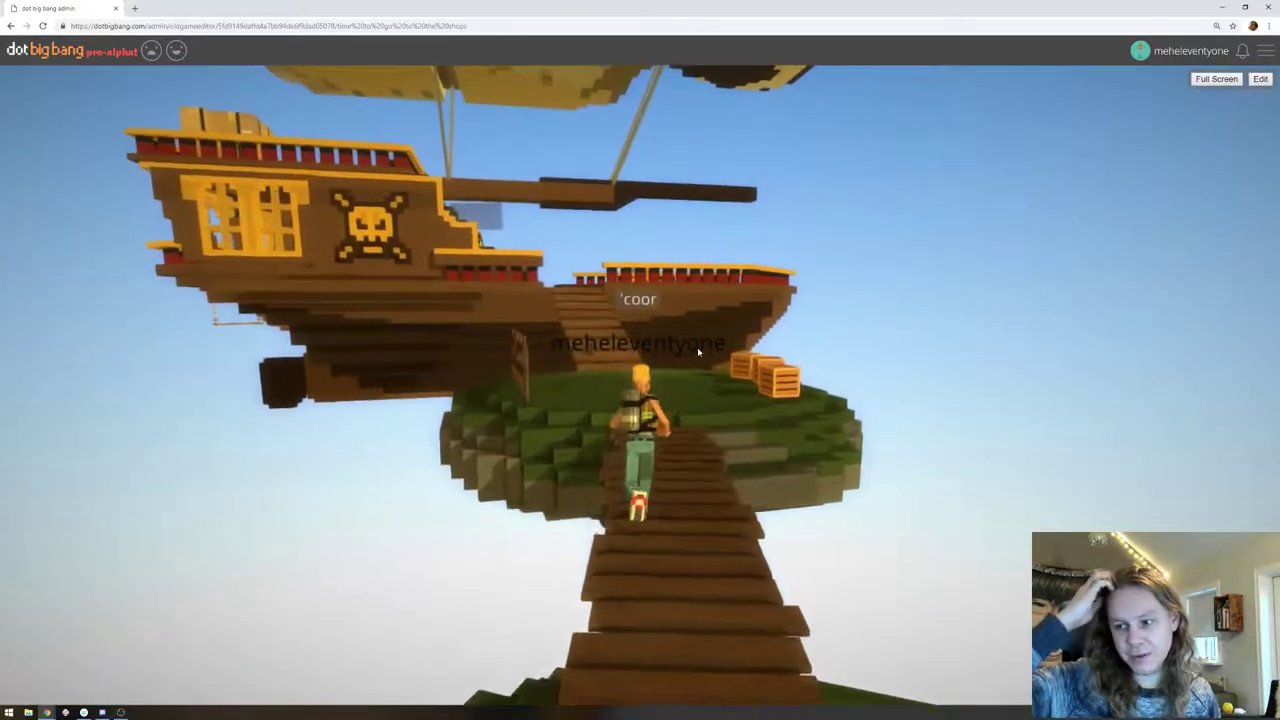
left_click_drag(698, 351, 1243, 348)
left_click_drag(954, 316, 1054, 321)
key("a")
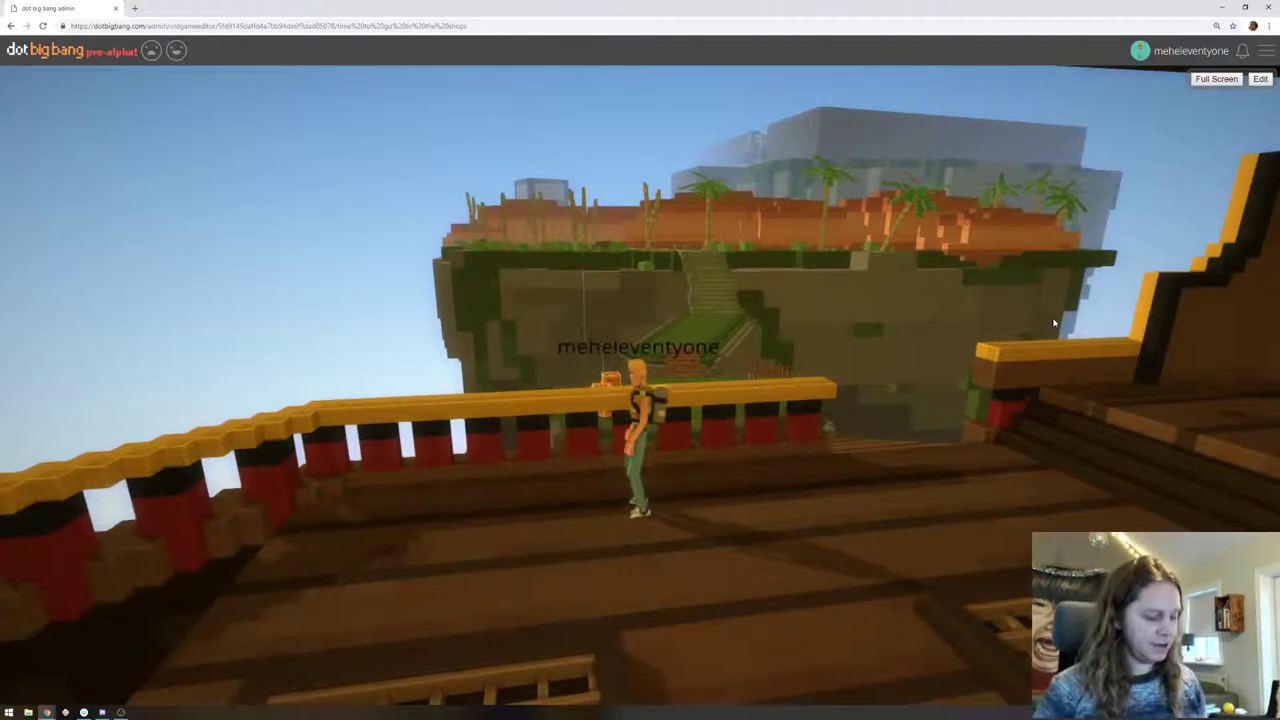
Walk the character from the ship back up the stairs to inspect the island's planting on the approach
key("d")
left_click_drag(929, 351, 896, 362)
key("w")
key("w")
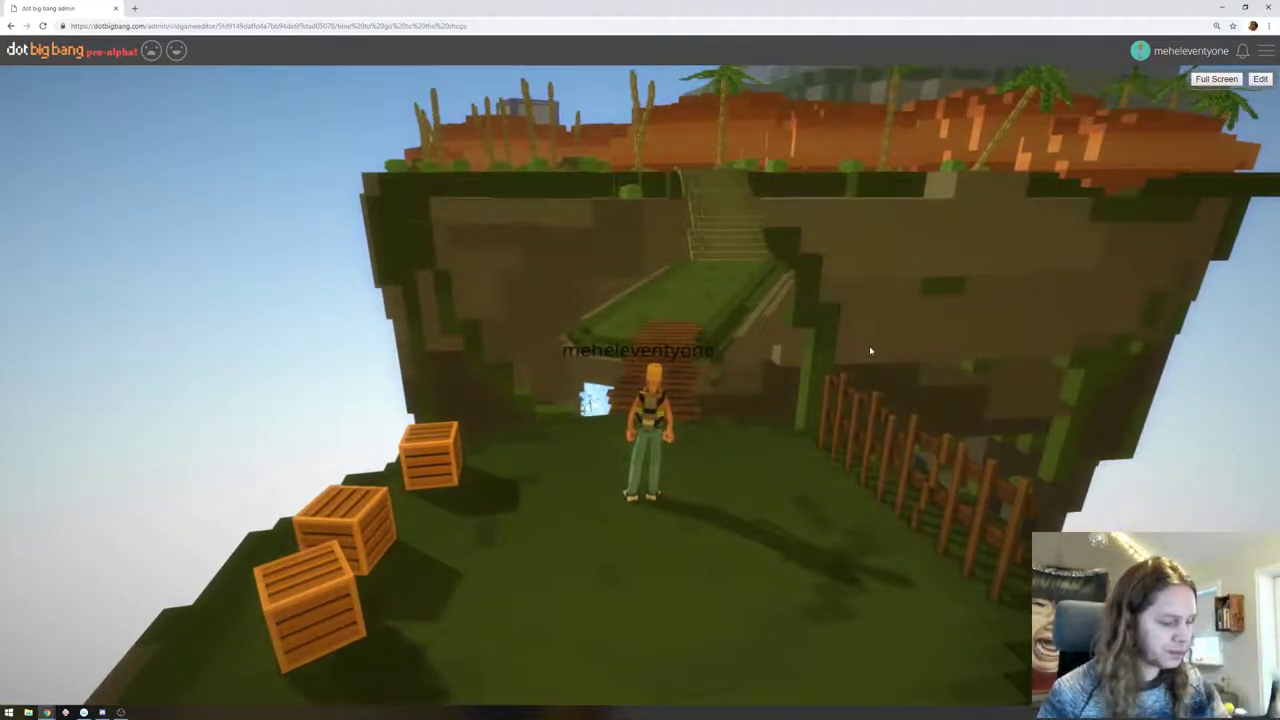
key("w")
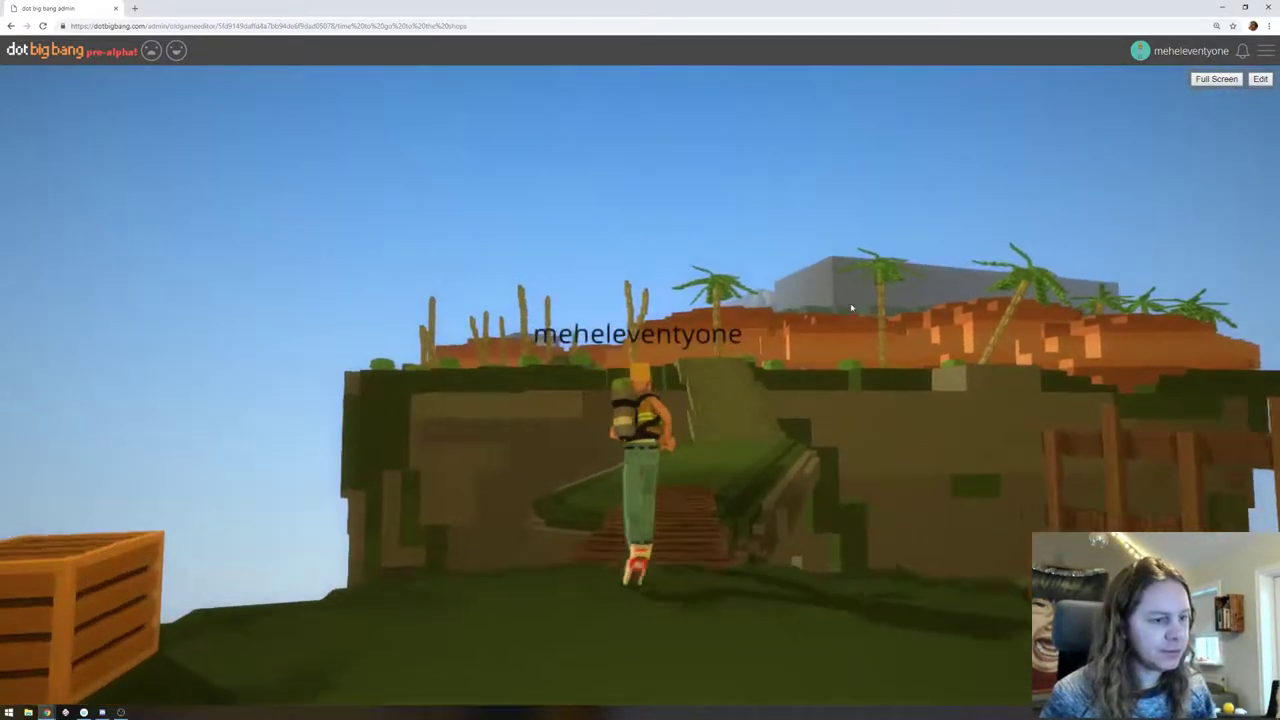
key("w")
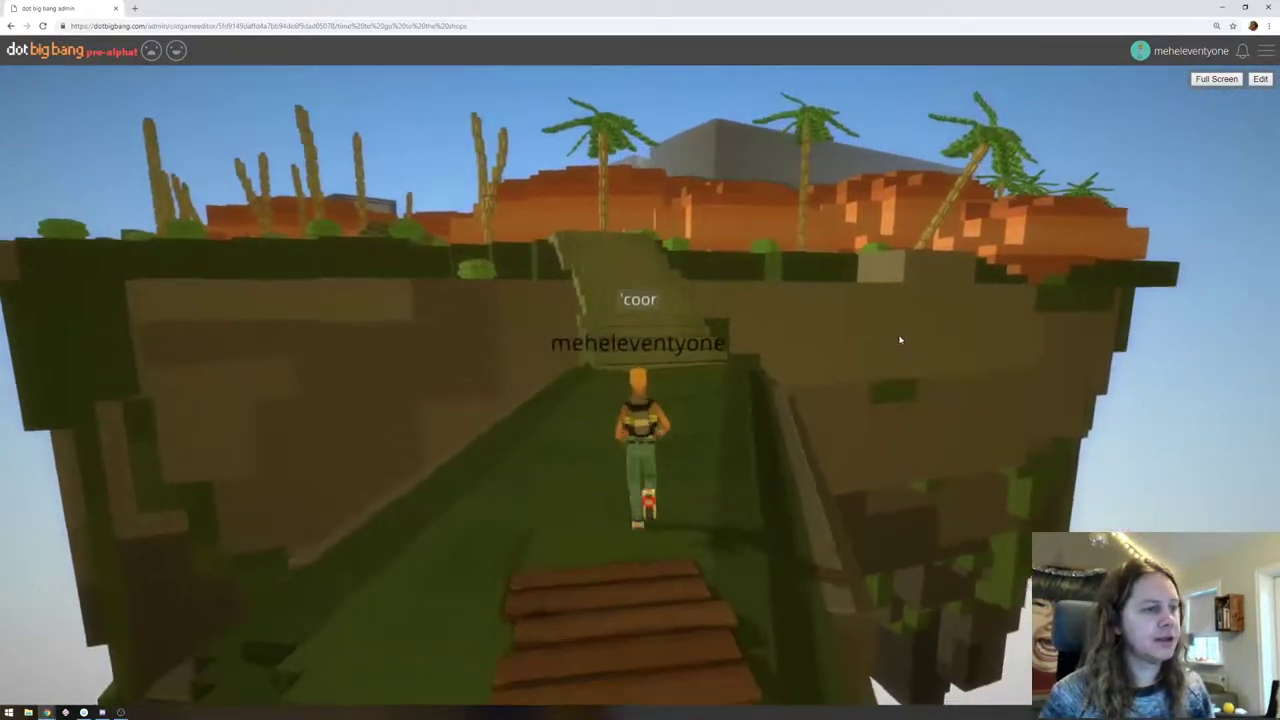
key("w")
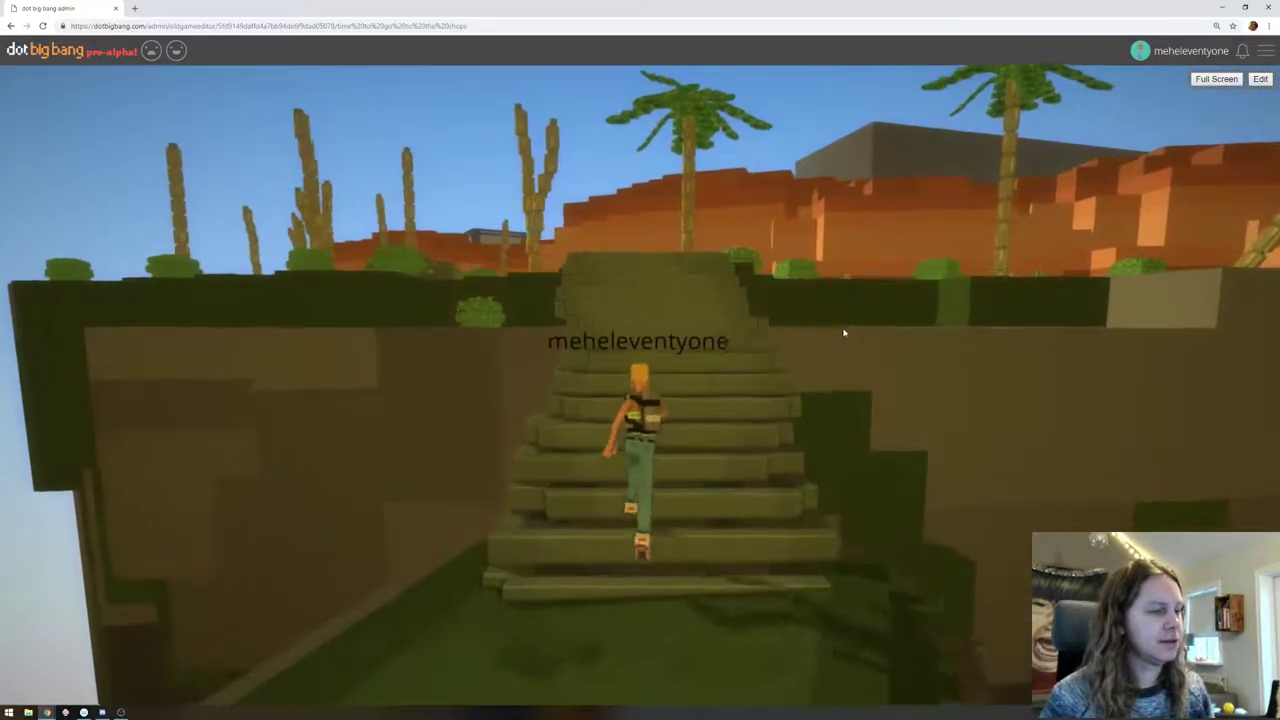
key("w")
left_click_drag(843, 333, 769, 386)
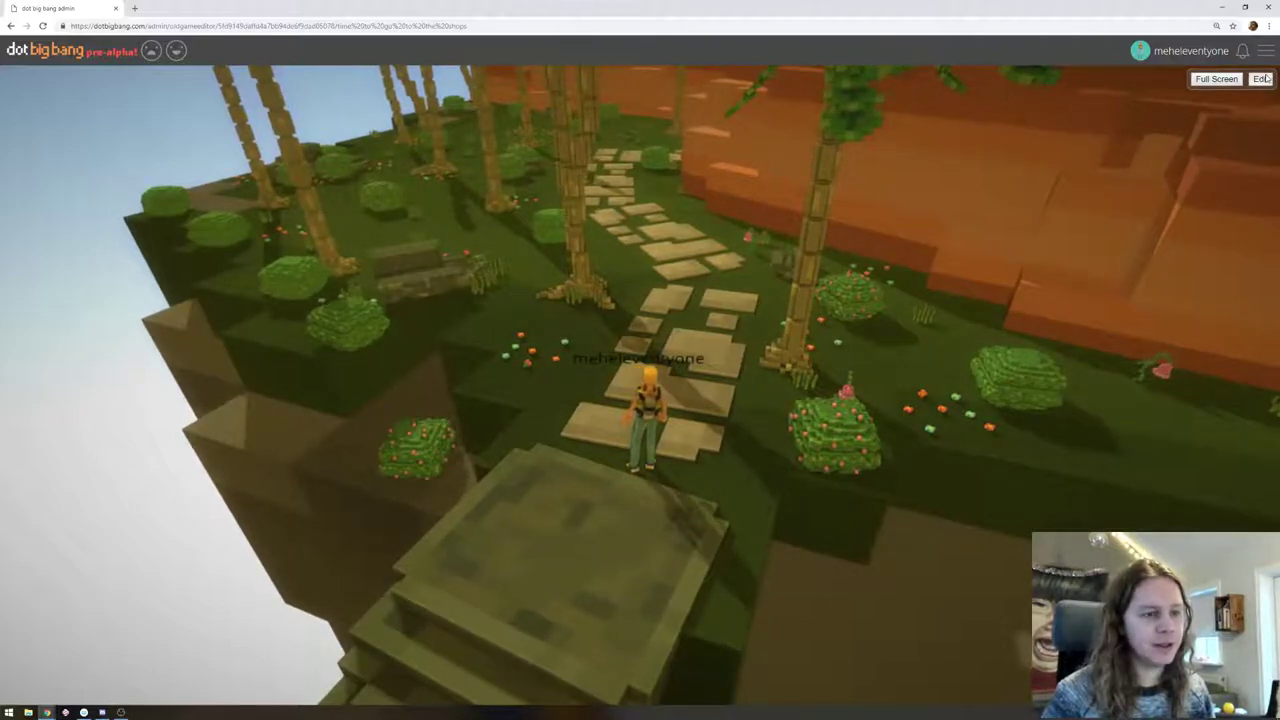
Return to editing and delete the berry bush hanging off the cliff edge beside the stairs
left_click(1261, 78)
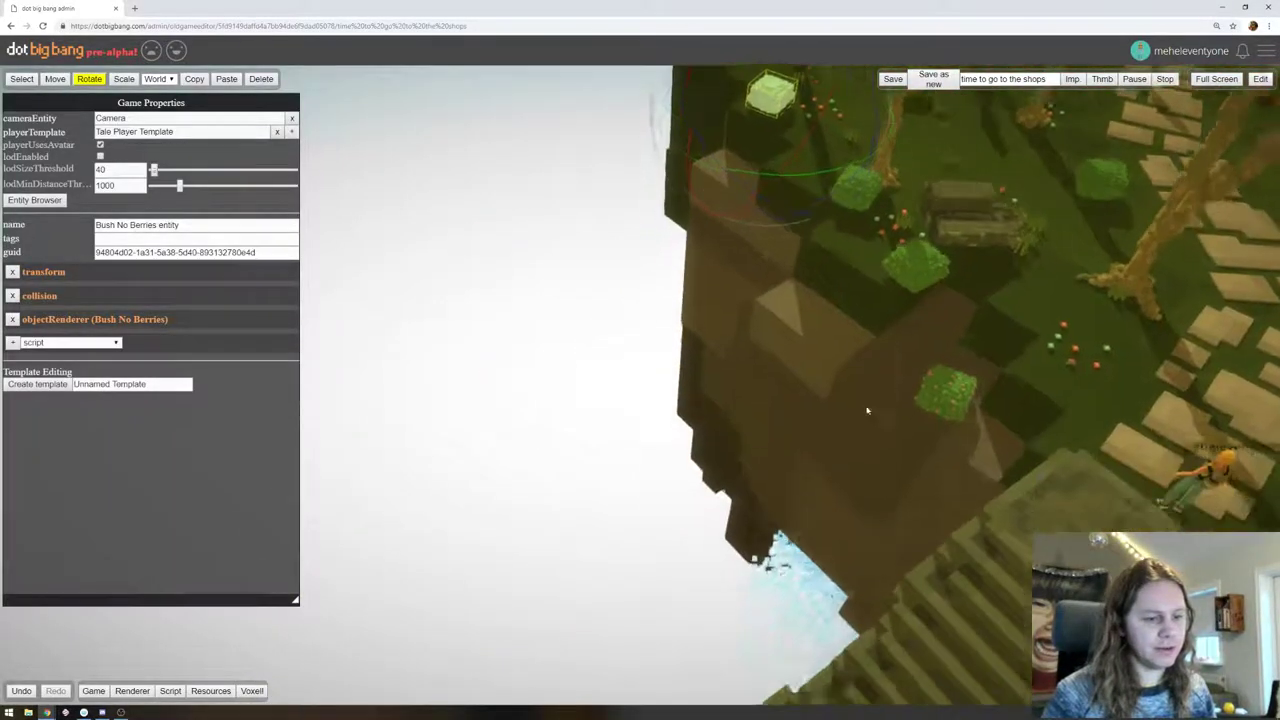
left_click(868, 350)
key("Delete")
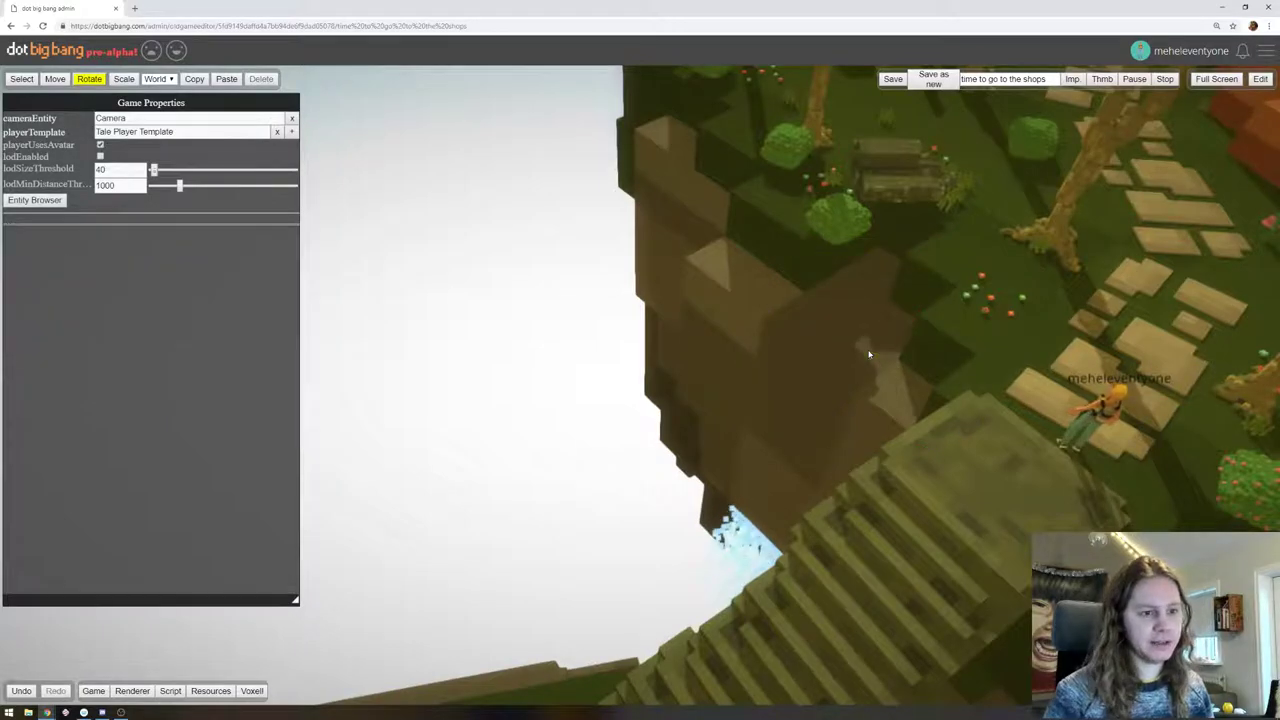
Duplicate the pink bell plant growing near the palm beyond the stairs and place the copy beside the stone ruin
right_click_drag(1000, 205, 785, 378)
left_click_drag(785, 380, 1000, 353)
right_click_drag(953, 335, 691, 361)
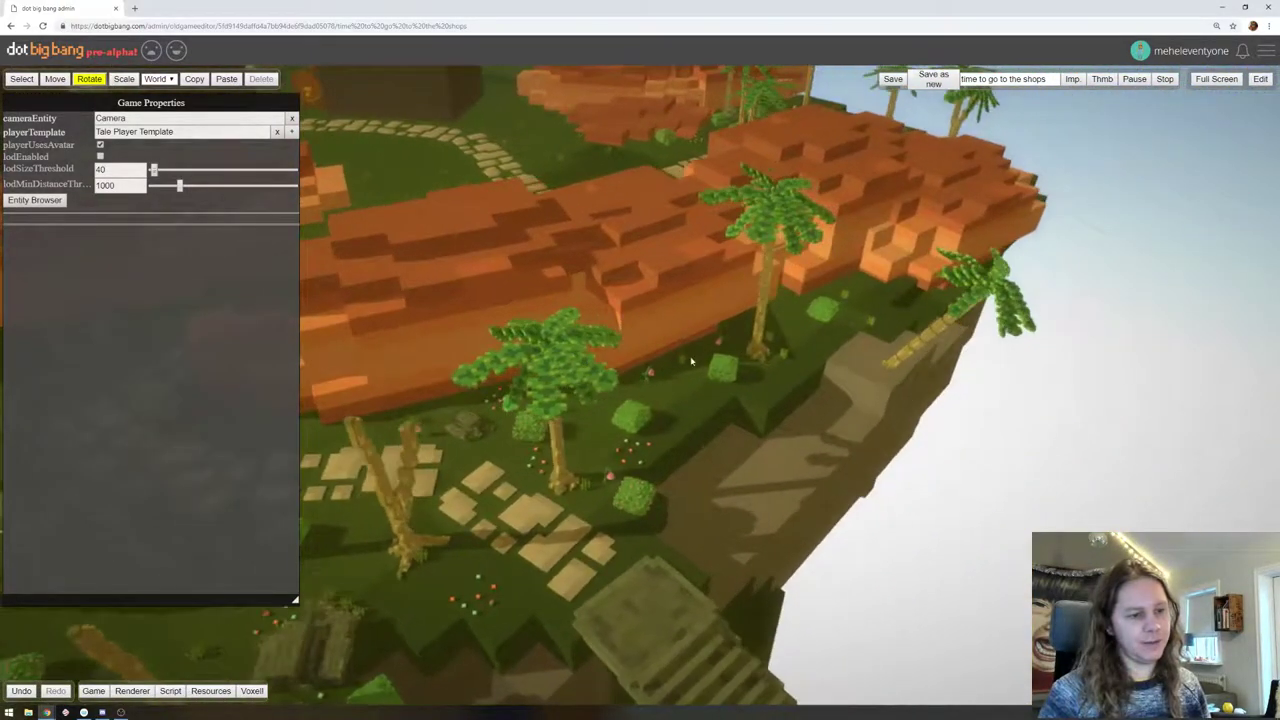
left_click(719, 345)
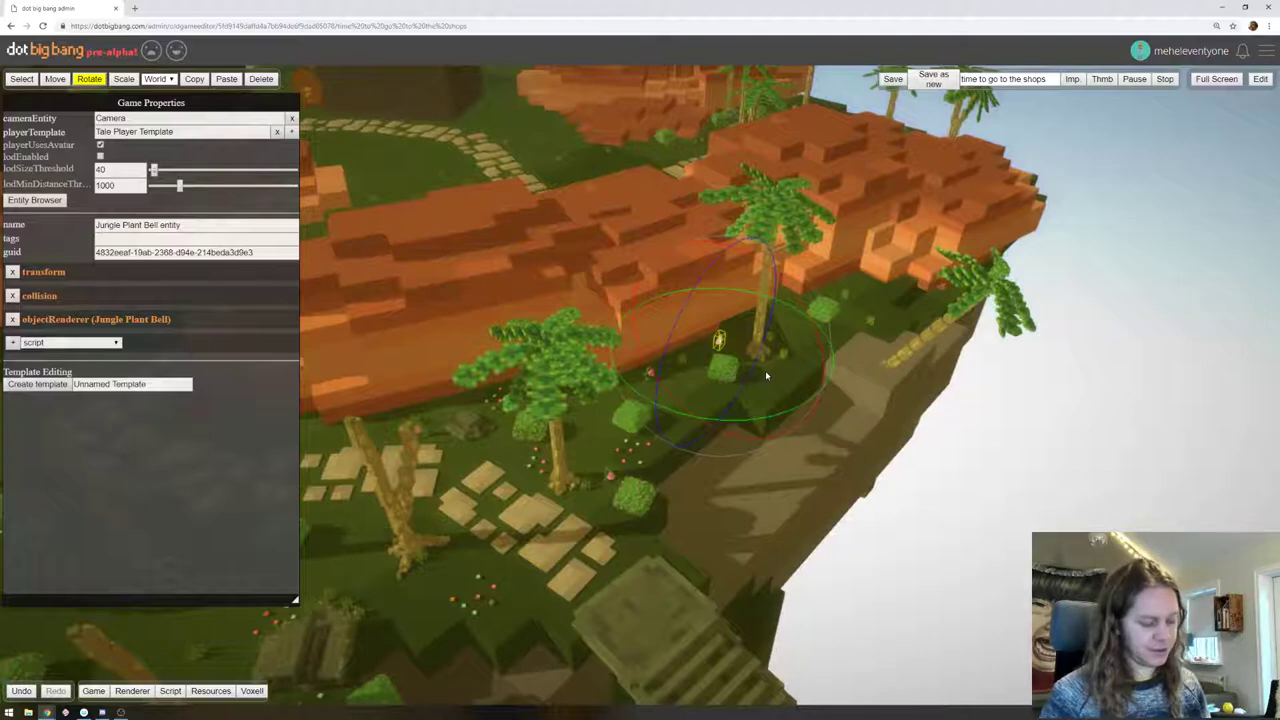
right_click_drag(779, 366, 824, 361)
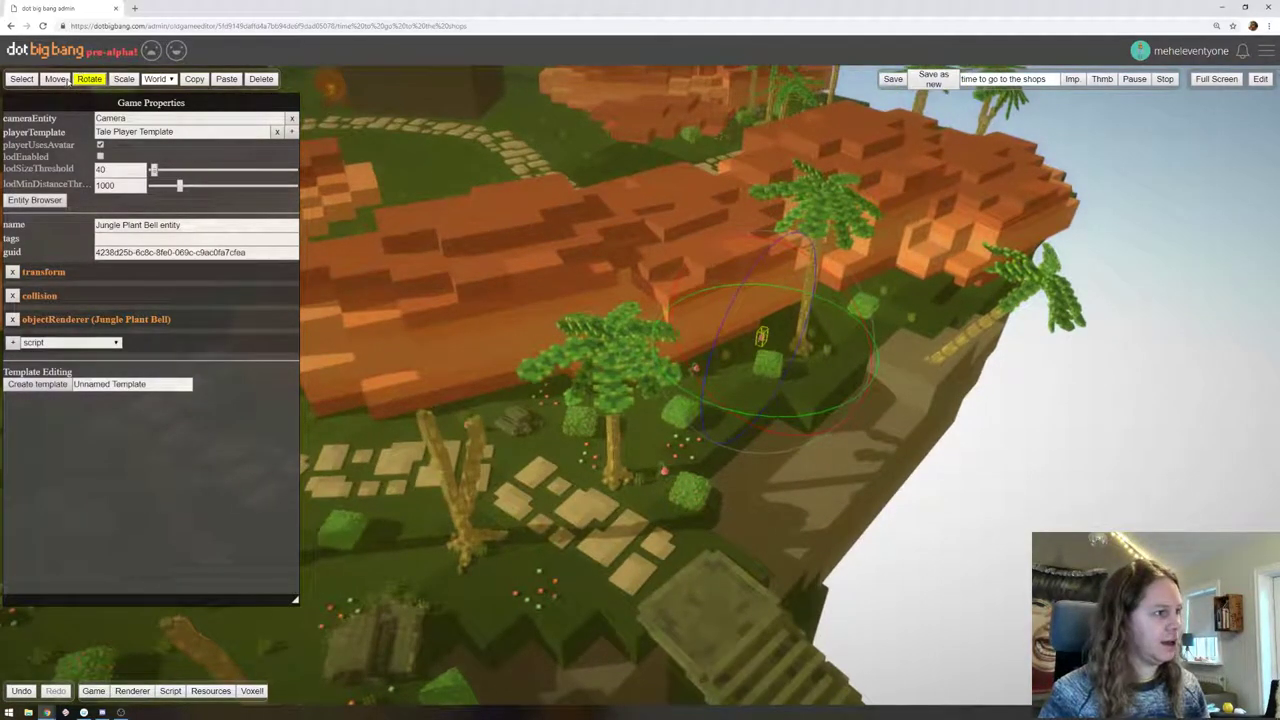
left_click(55, 79)
scroll(684, 473, "down", 3)
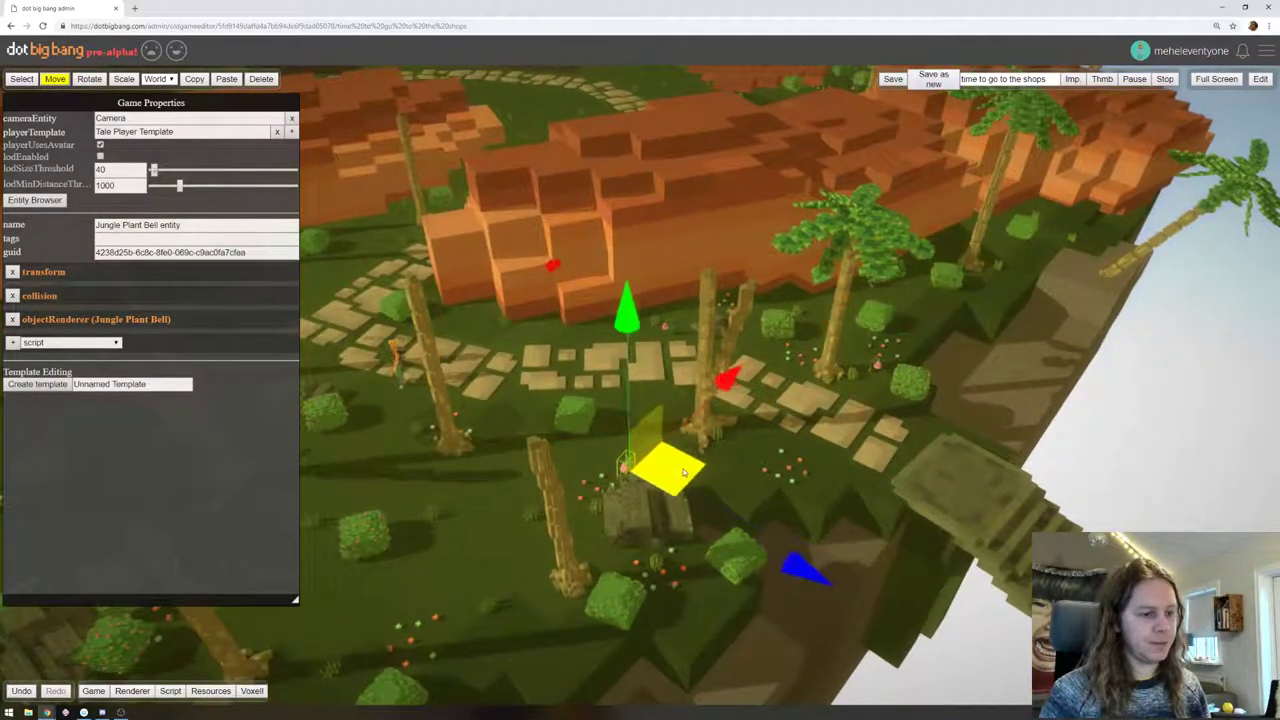
left_click_drag(684, 473, 622, 456)
left_click_drag(486, 440, 796, 400)
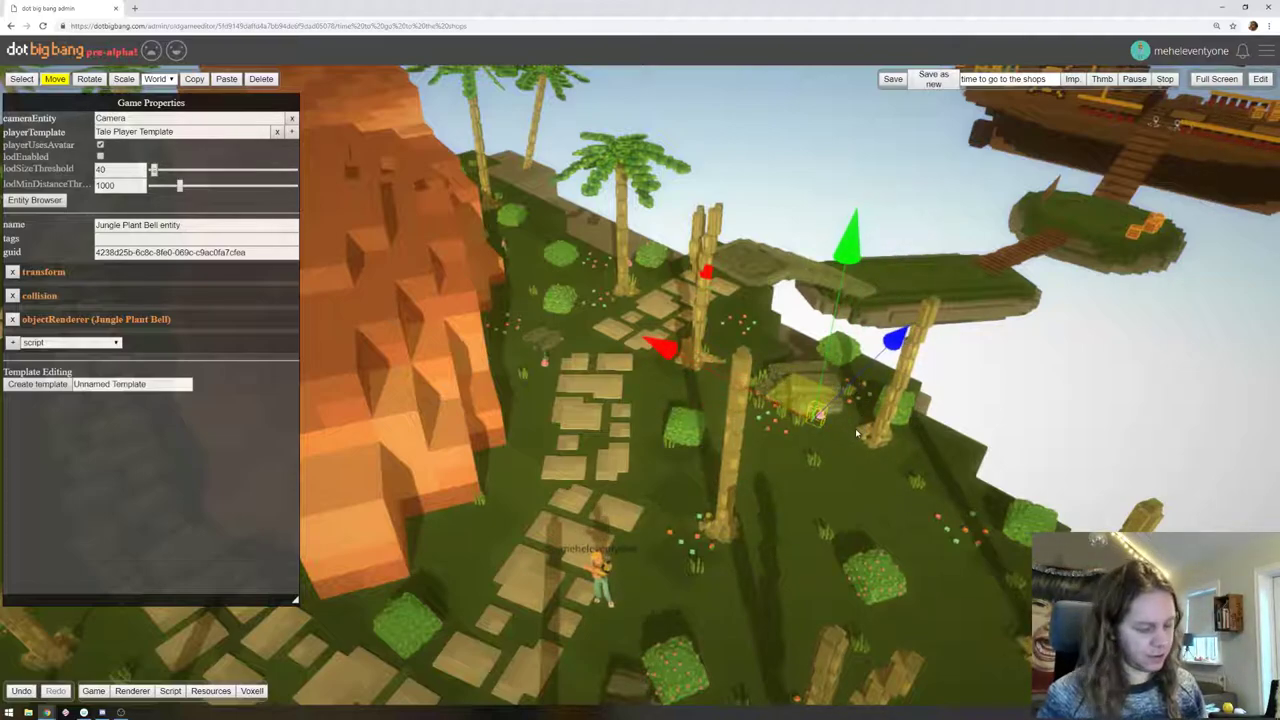
Place two more bell plant copies, one at the foot of the forked trunk and one against the neighbouring single trunk
key("ctrl+v")
left_click_drag(782, 398, 682, 570)
middle_click_drag(771, 646, 808, 567)
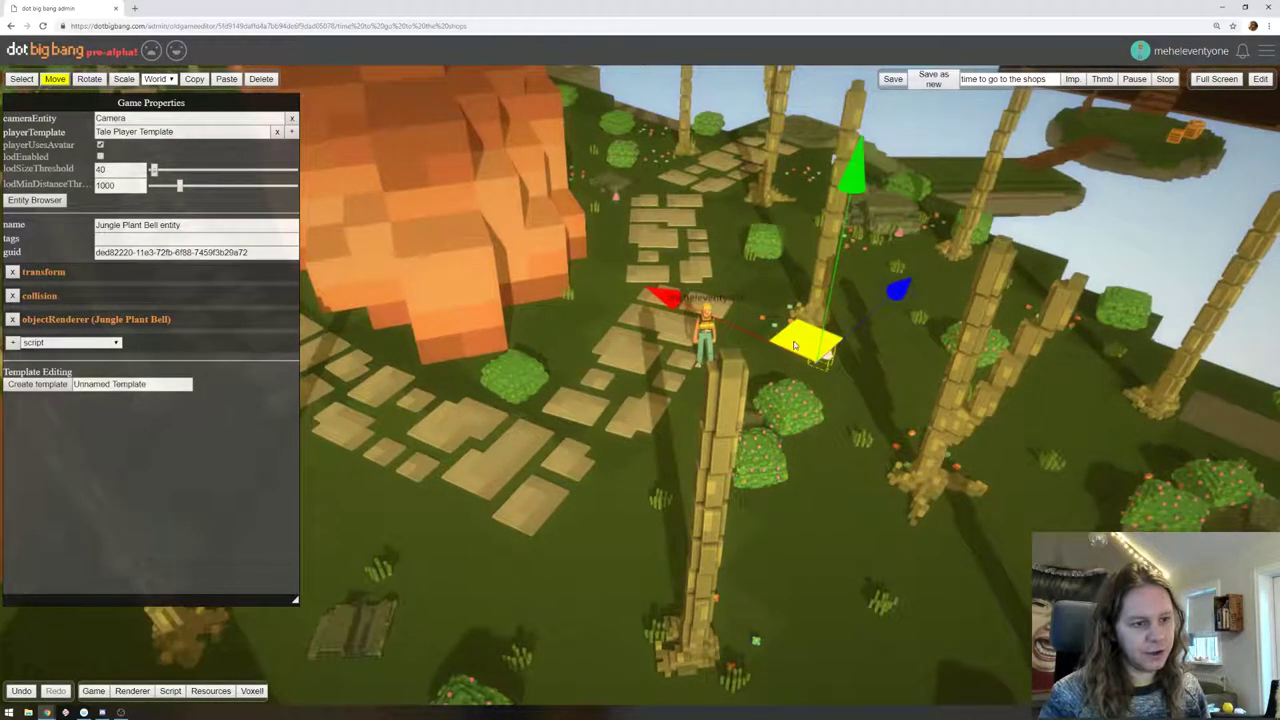
left_click_drag(795, 345, 879, 460)
right_click_drag(879, 460, 784, 436)
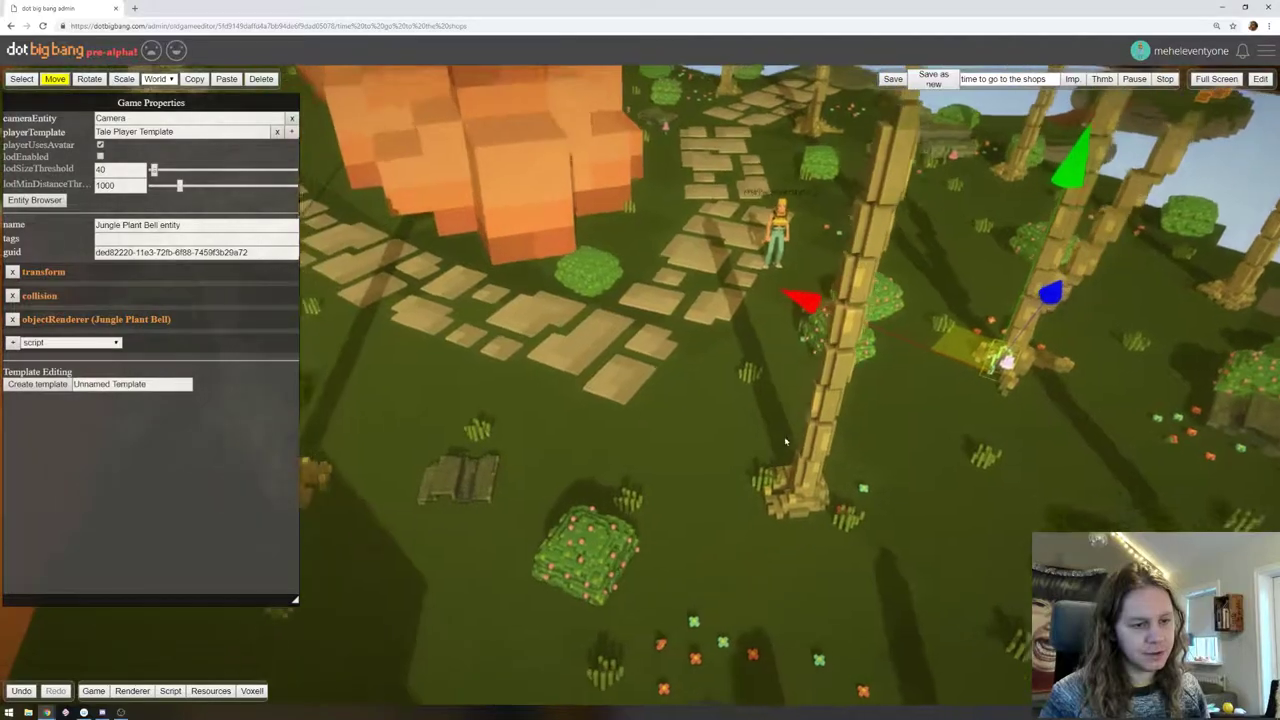
middle_click_drag(785, 441, 792, 414)
key("ctrl+v")
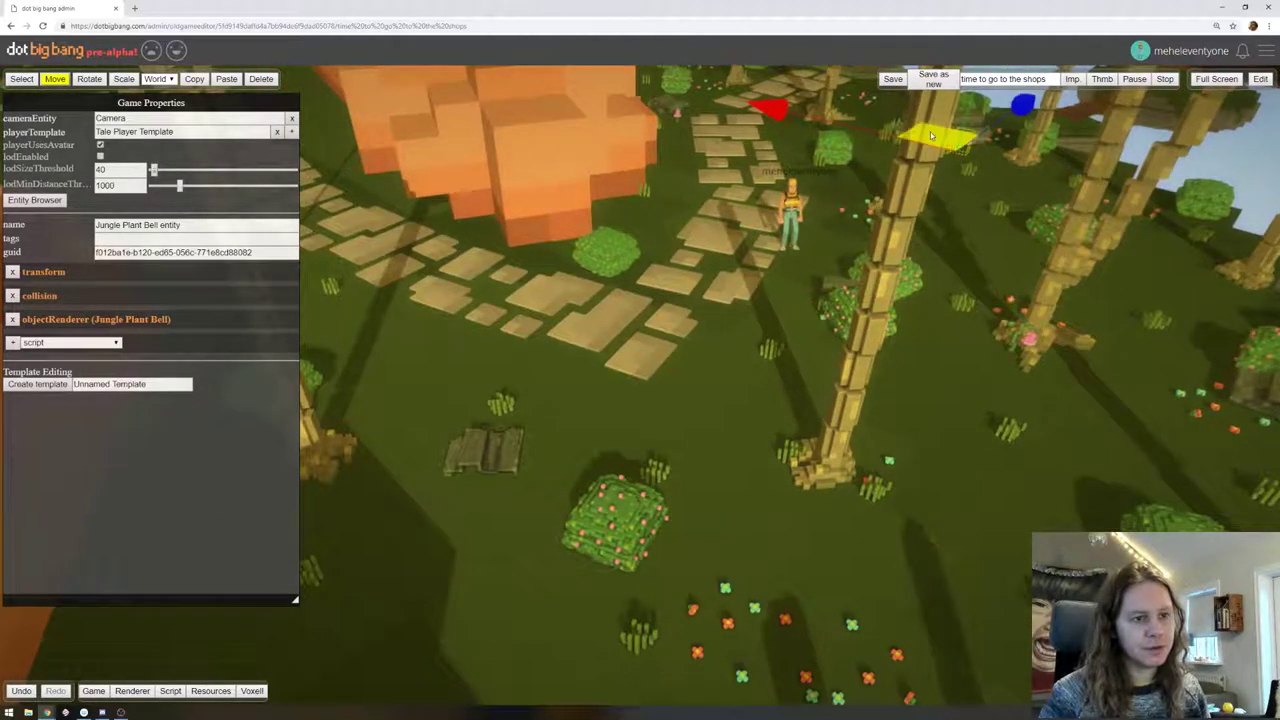
left_click_drag(930, 135, 772, 391)
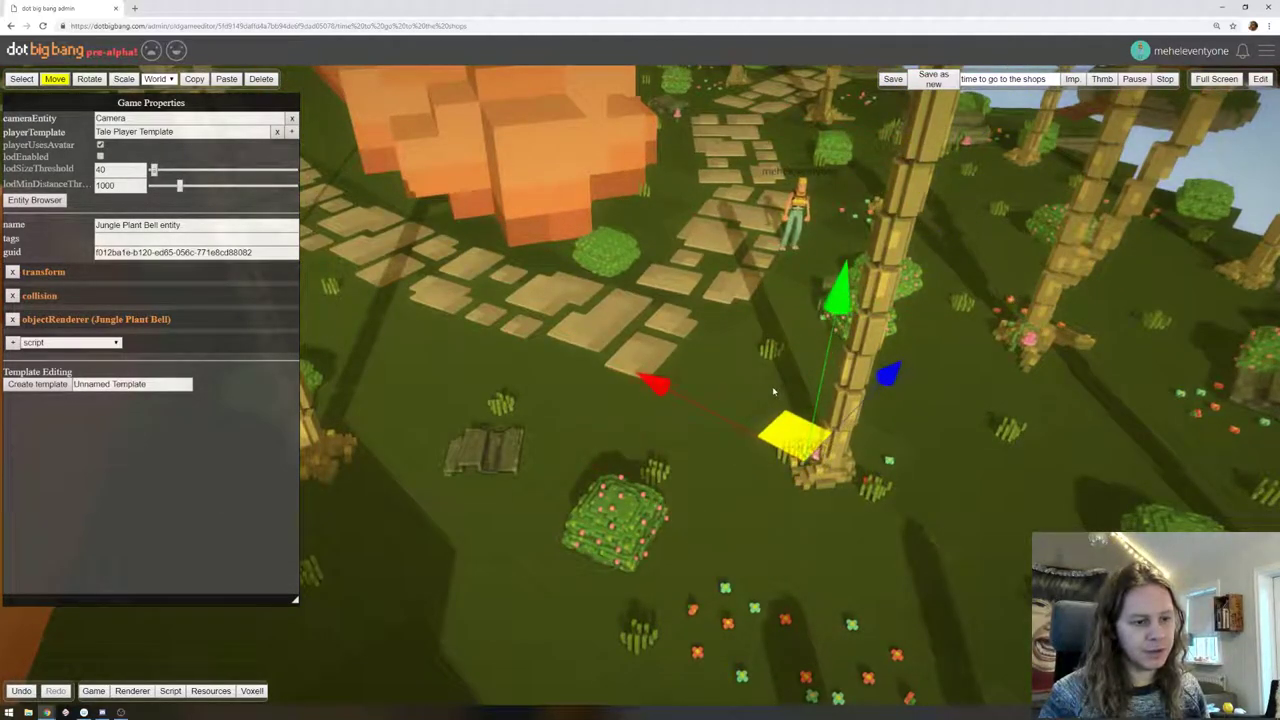
Paste another bell plant and place it beside the bush at the orange cliff's corner along the stone path
right_click_drag(607, 364, 657, 363)
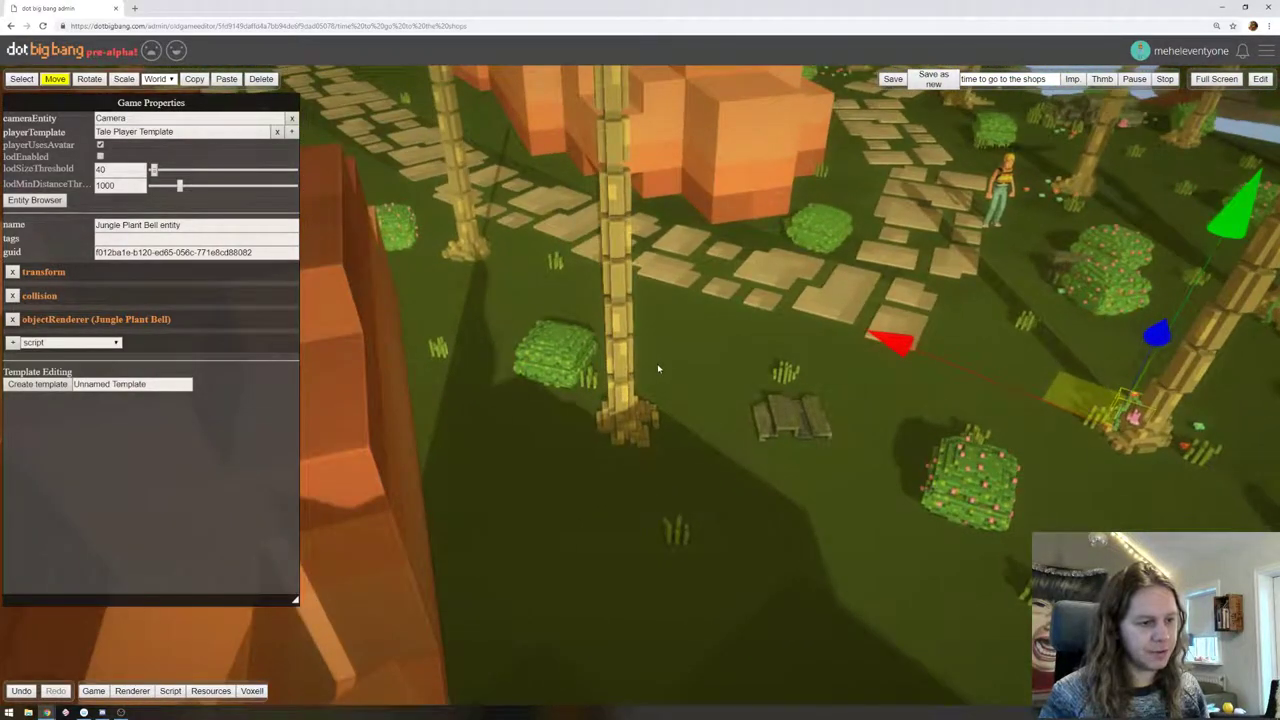
key("ctrl+v")
right_click_drag(829, 362, 890, 335)
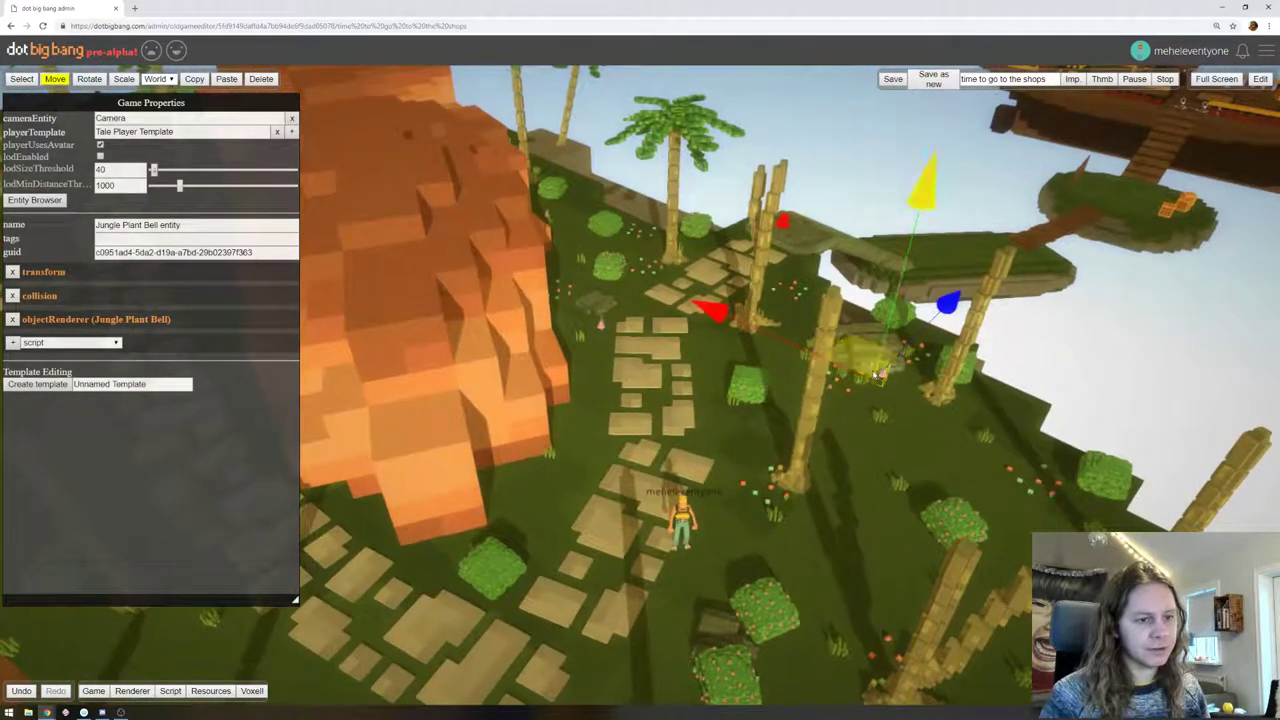
left_click_drag(860, 358, 703, 595)
right_click_drag(703, 595, 747, 466)
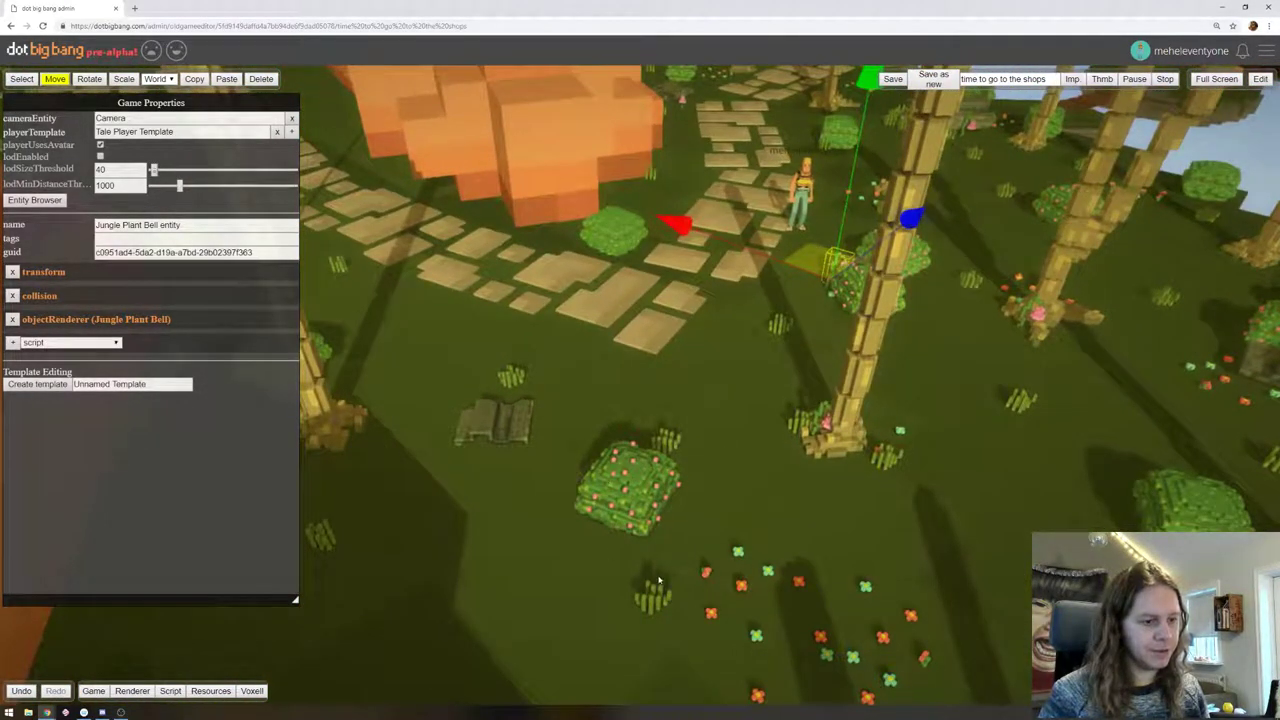
right_click_drag(764, 388, 743, 327)
left_click_drag(730, 338, 575, 258)
Add bell plant copies along the foot of the orange cliff, farther down the stone path
right_click_drag(622, 310, 731, 404)
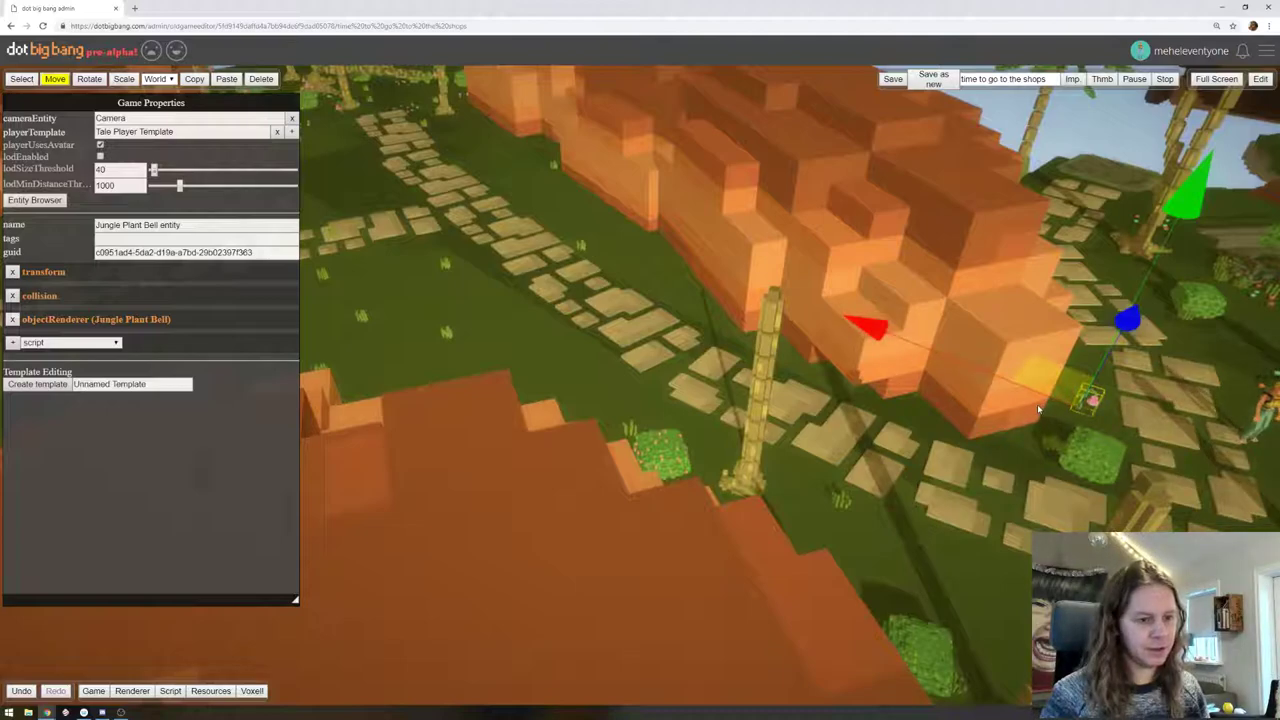
left_click_drag(1017, 409, 655, 252)
key("ctrl+v")
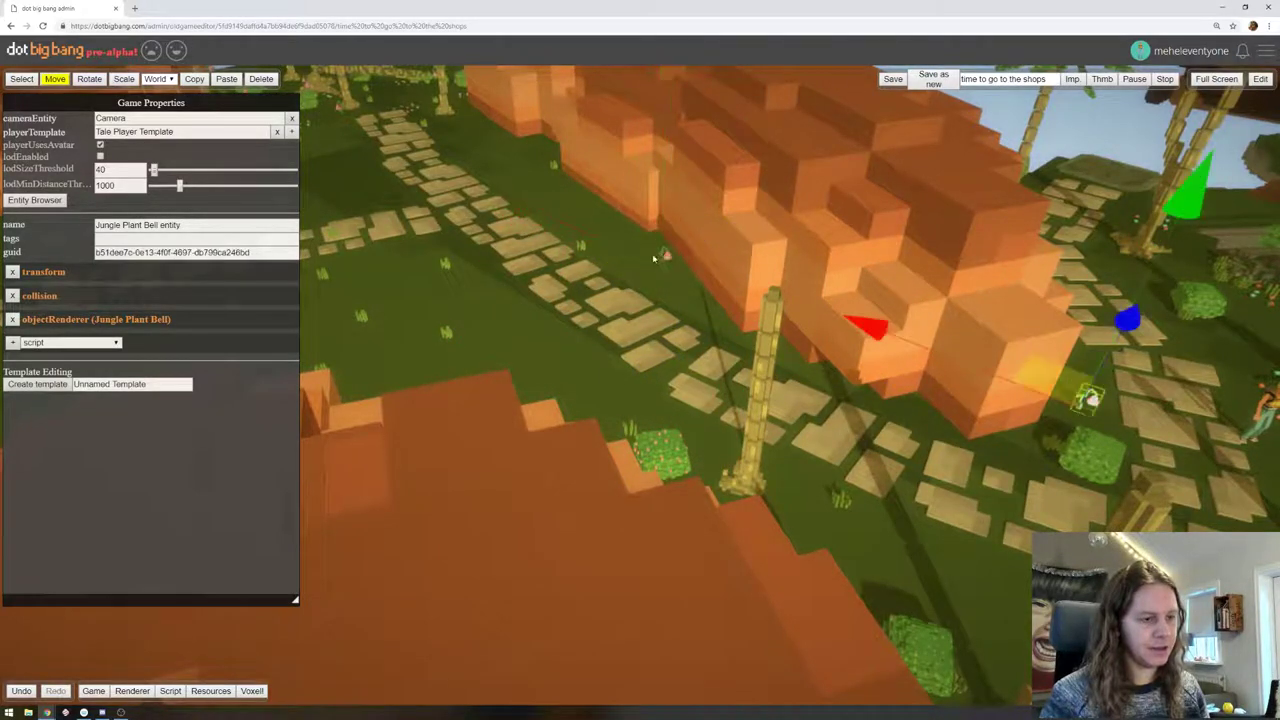
left_click_drag(1047, 387, 649, 245)
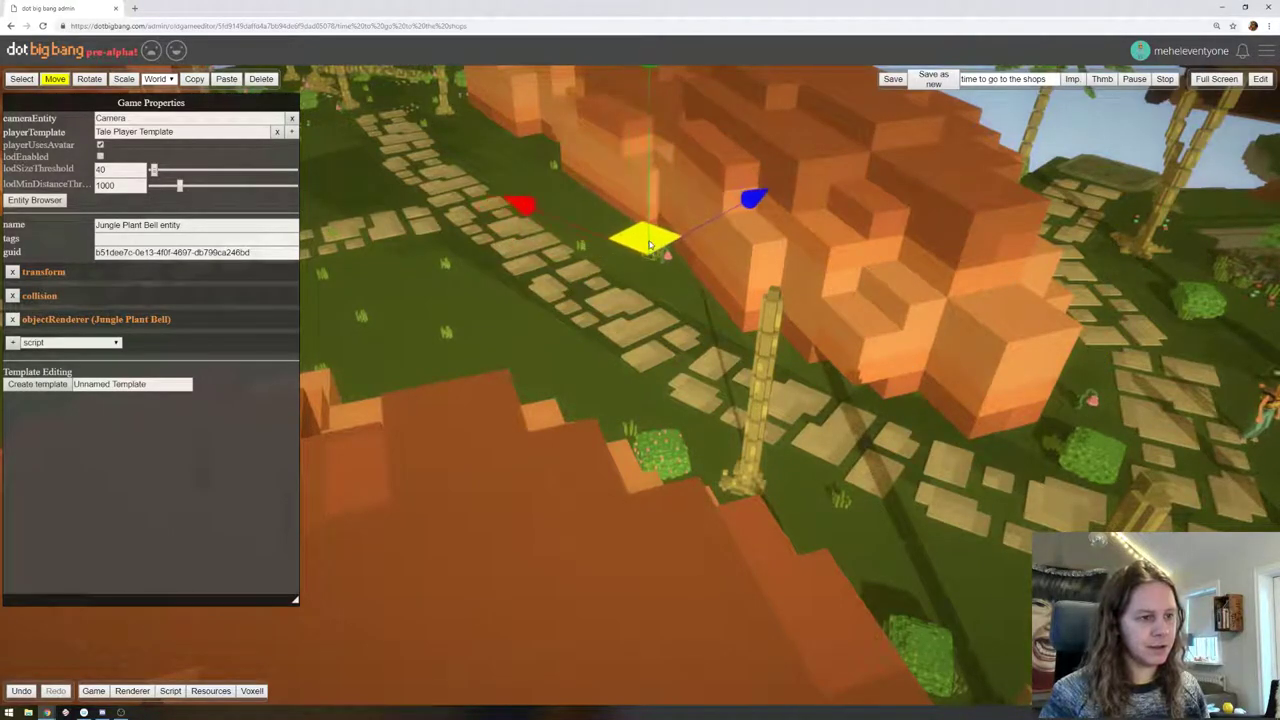
key("ctrl+v")
left_click_drag(1047, 387, 648, 260)
Place three bell plant copies near the island's outer edge, by the lone trunk and beside the two bushes at the drop
right_click_drag(941, 395, 724, 354)
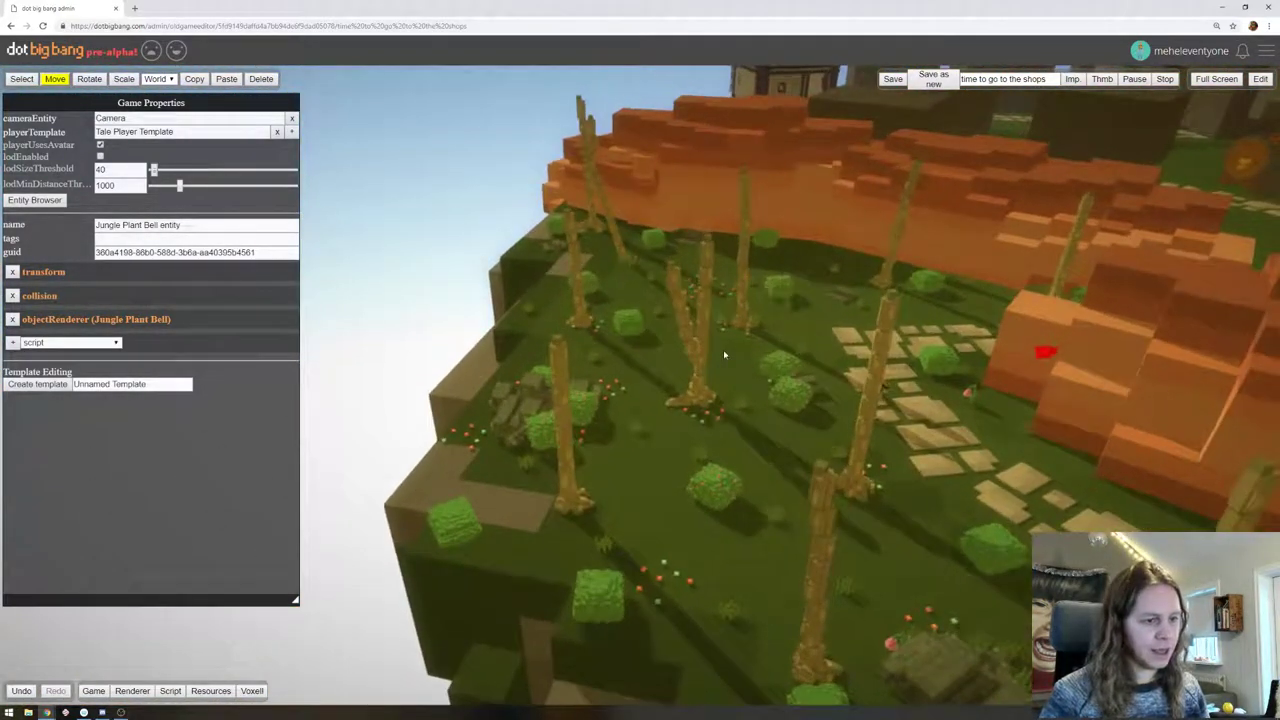
key("ctrl+v")
left_click_drag(1010, 420, 603, 467)
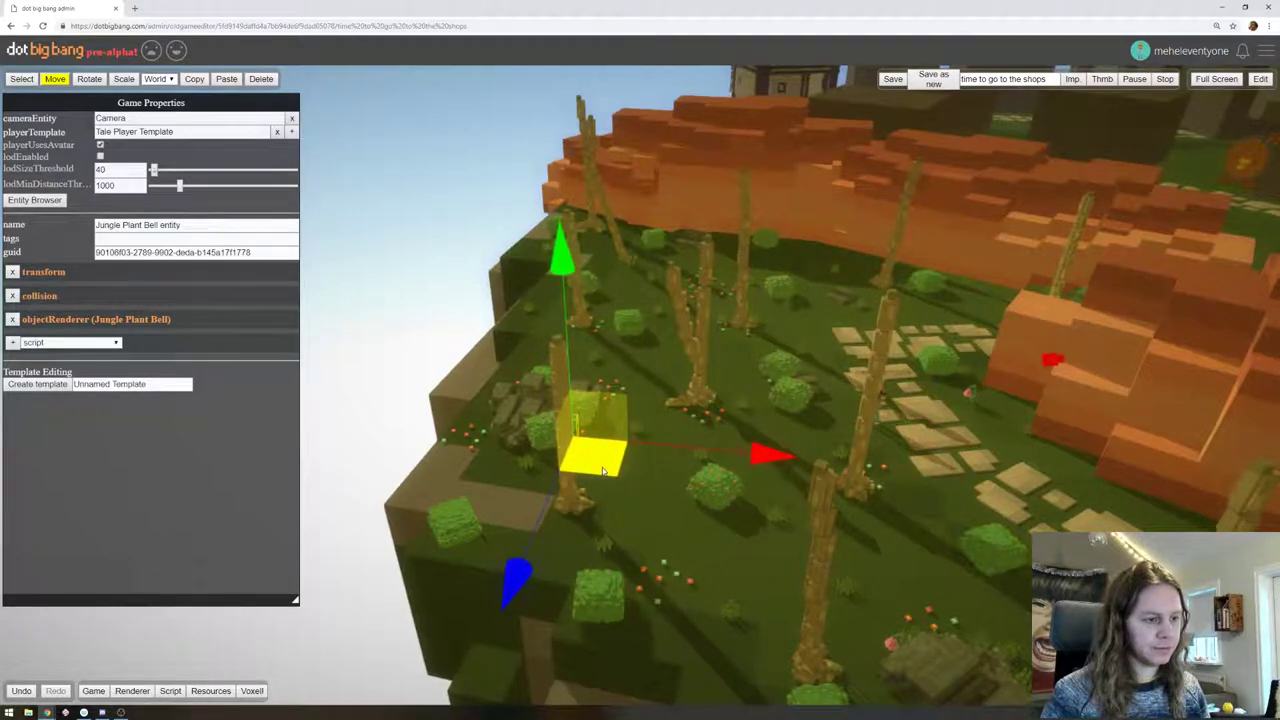
key("ctrl+v")
right_click_drag(637, 500, 642, 440)
left_click_drag(922, 306, 540, 448)
key("ctrl+v")
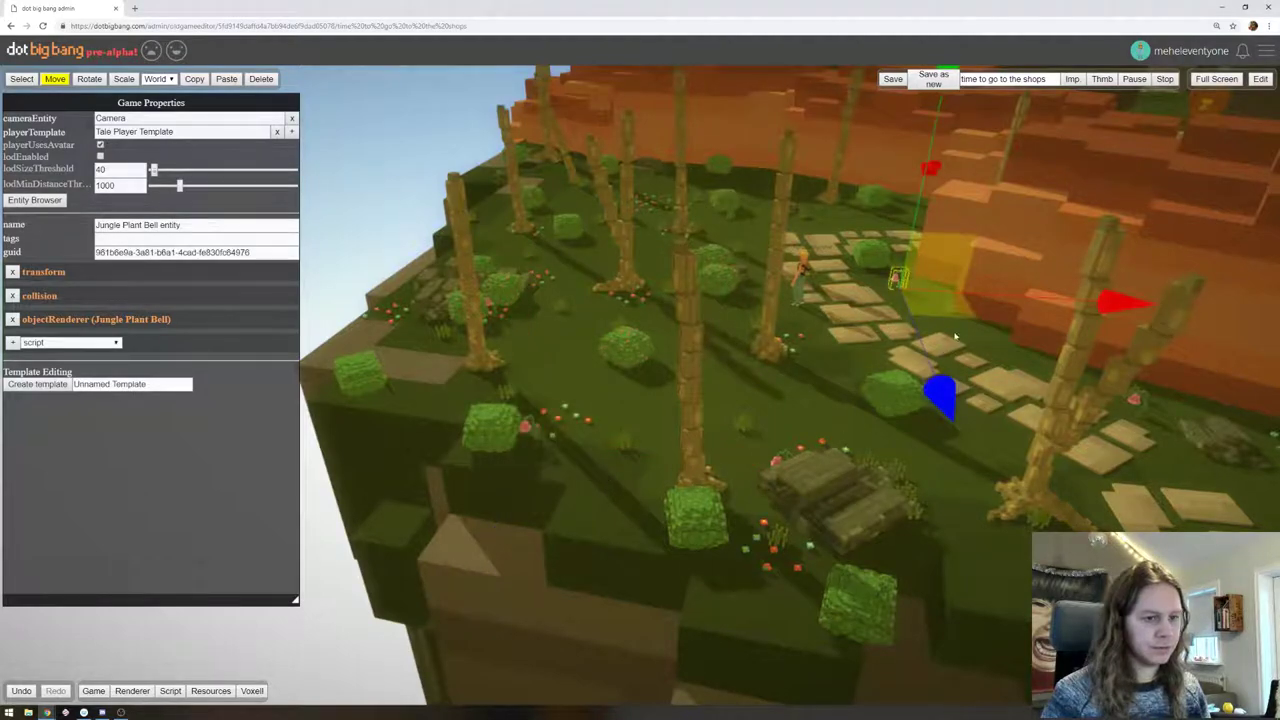
left_click_drag(955, 337, 355, 428)
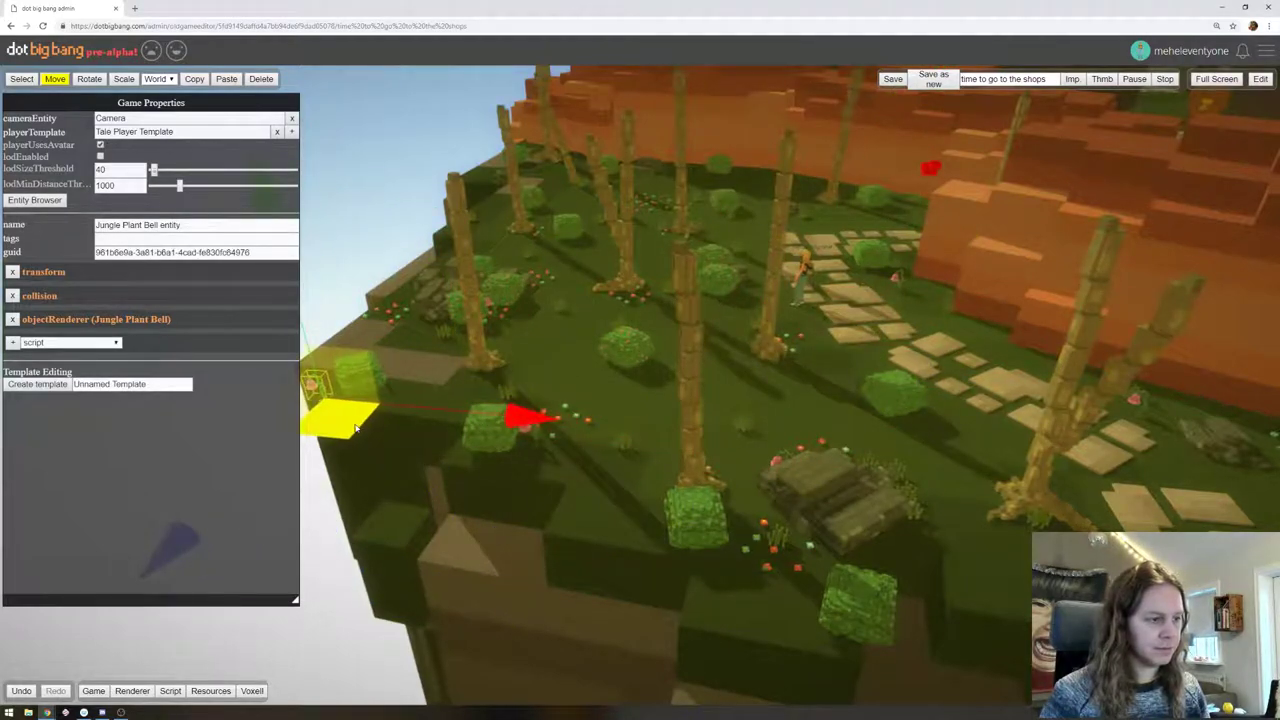
Place four more bell plant copies along the far outer edge, from the stepped ledge up to the leaning trunks
right_click_drag(352, 390, 557, 480)
key("ctrl+v")
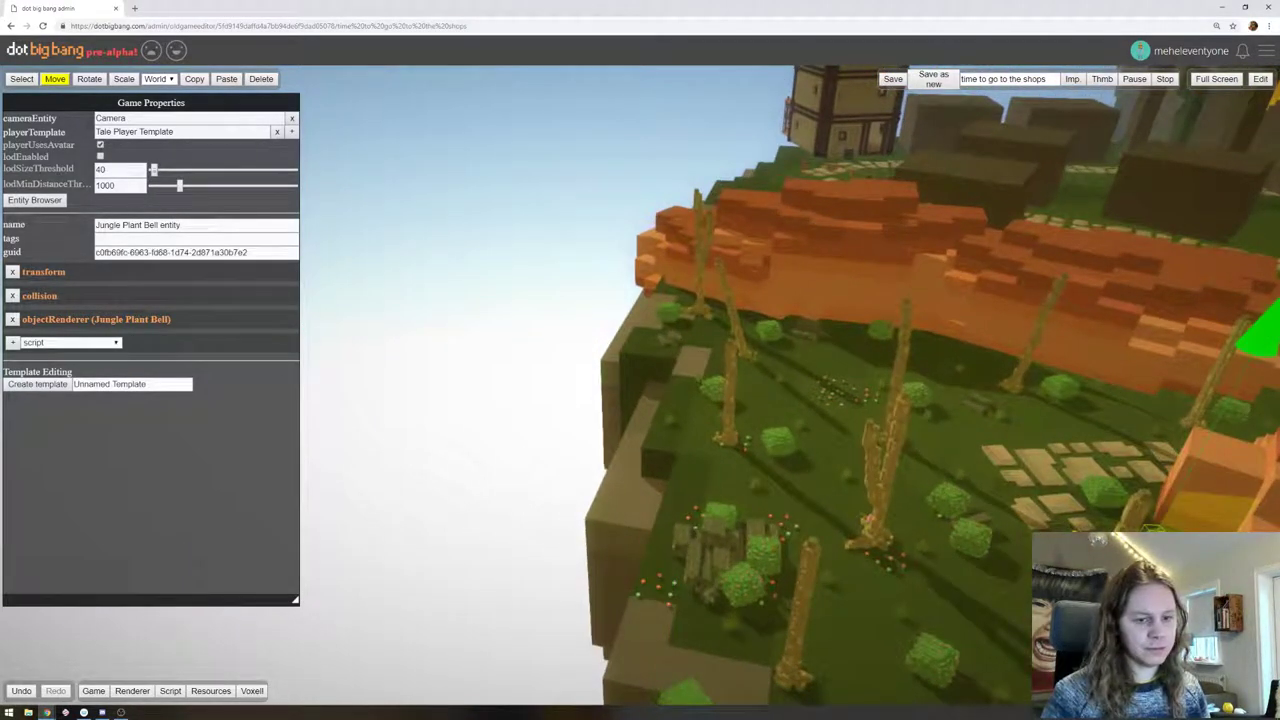
left_click_drag(1205, 516, 676, 450)
key("ctrl+v")
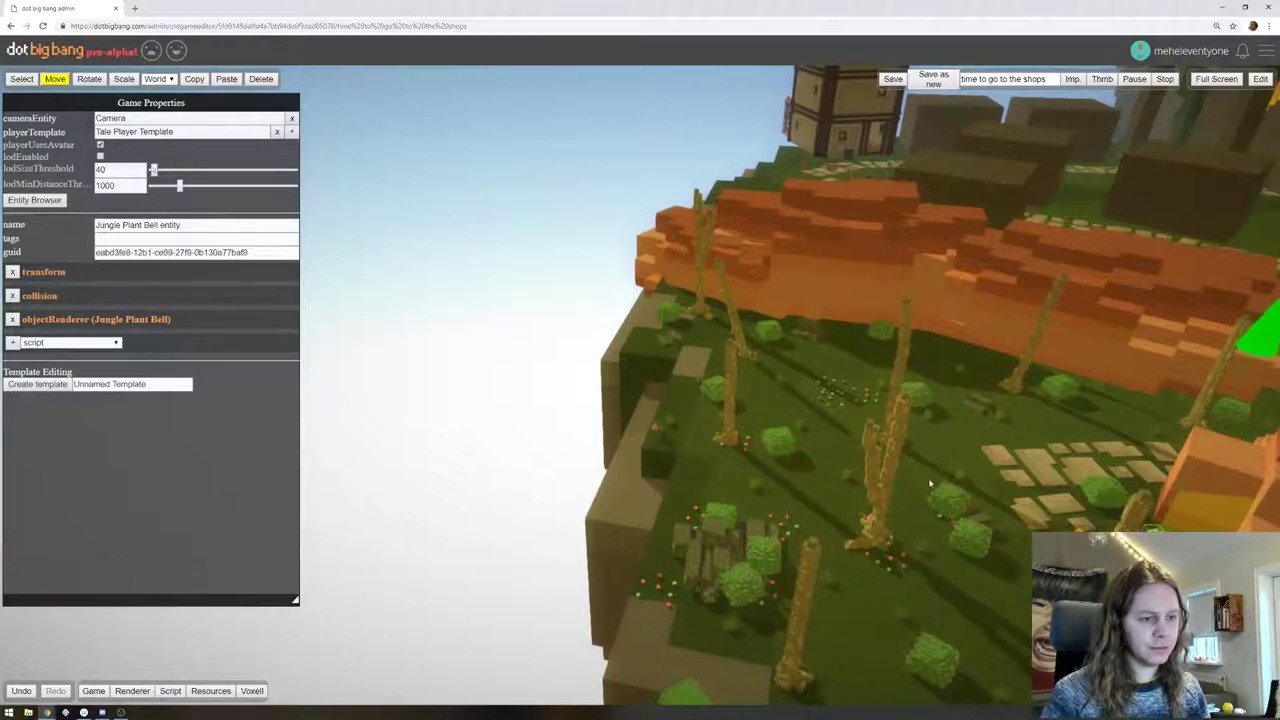
left_click_drag(1215, 510, 674, 337)
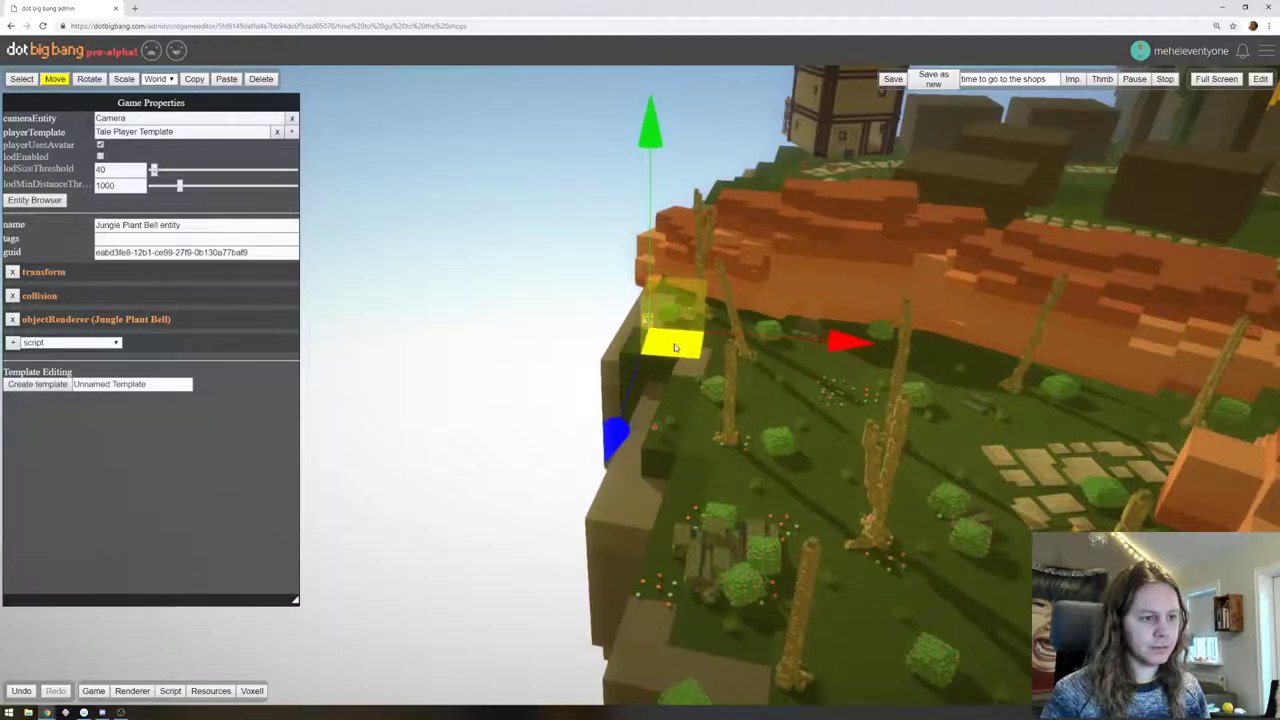
key("ctrl+v")
left_click_drag(1262, 345, 687, 308)
key("ctrl+v")
left_click_drag(1213, 511, 727, 350)
key("d")
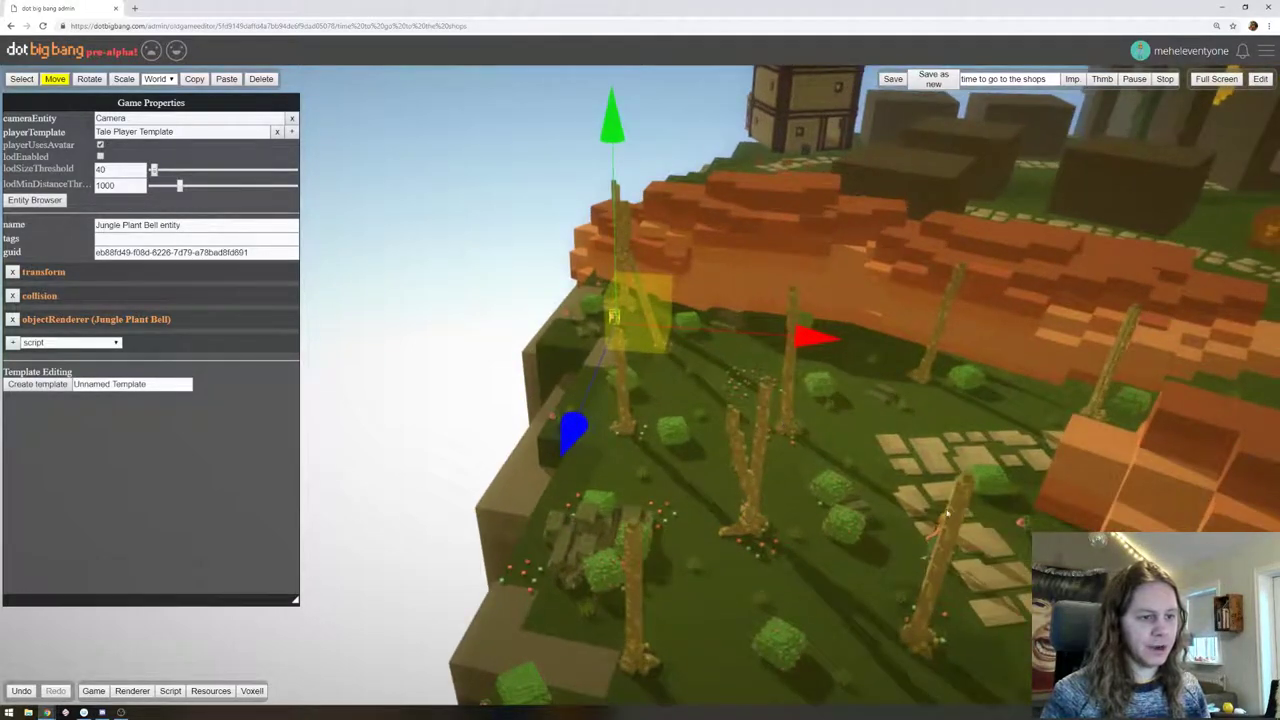
Duplicate the tiny flowers from the central patch and spread four copies along the outer edge near the leaning trunks
left_click(738, 389)
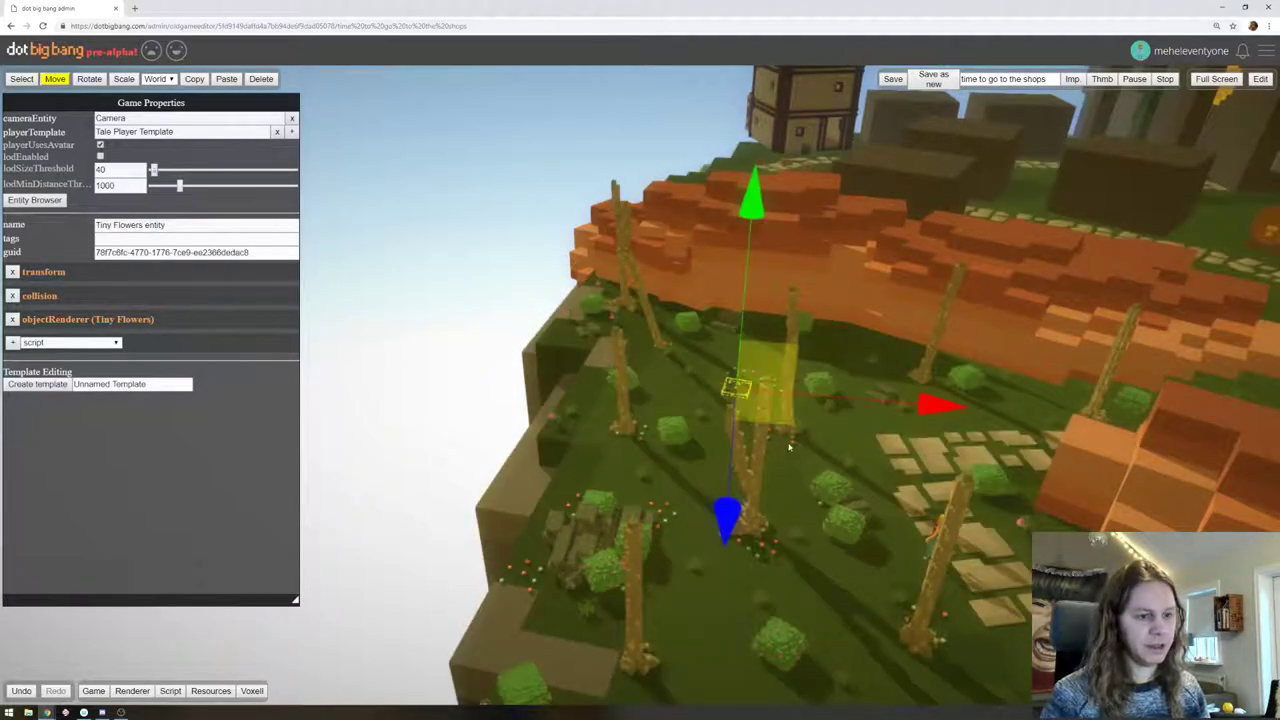
left_click_drag(770, 390, 588, 347)
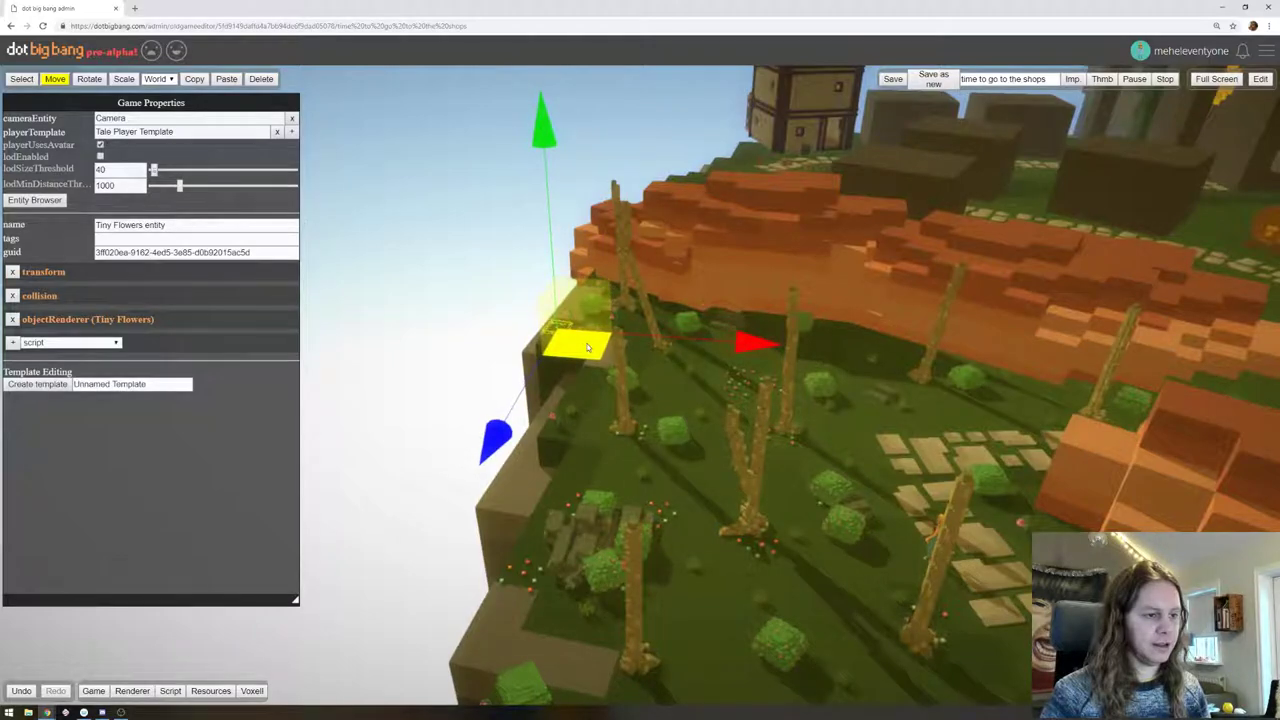
key("ctrl+z")
left_click_drag(763, 418, 600, 305)
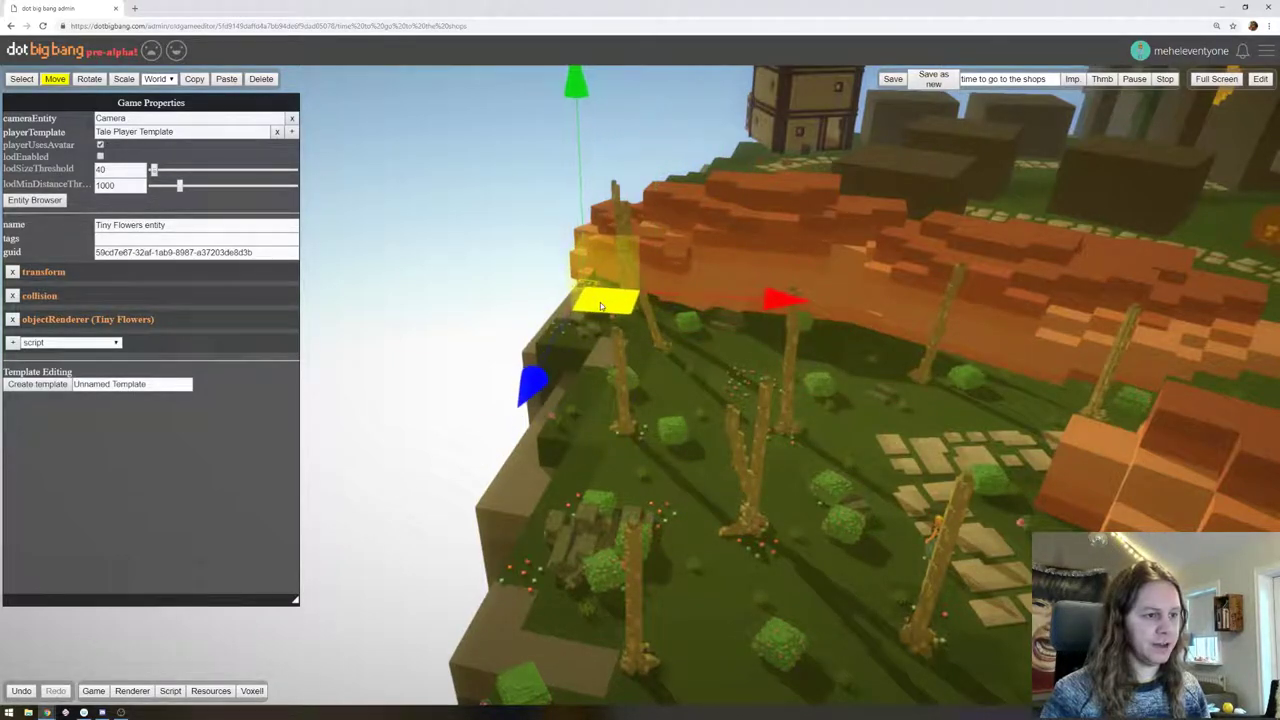
key("ctrl+z")
left_click_drag(786, 416, 632, 327)
key("ctrl+z")
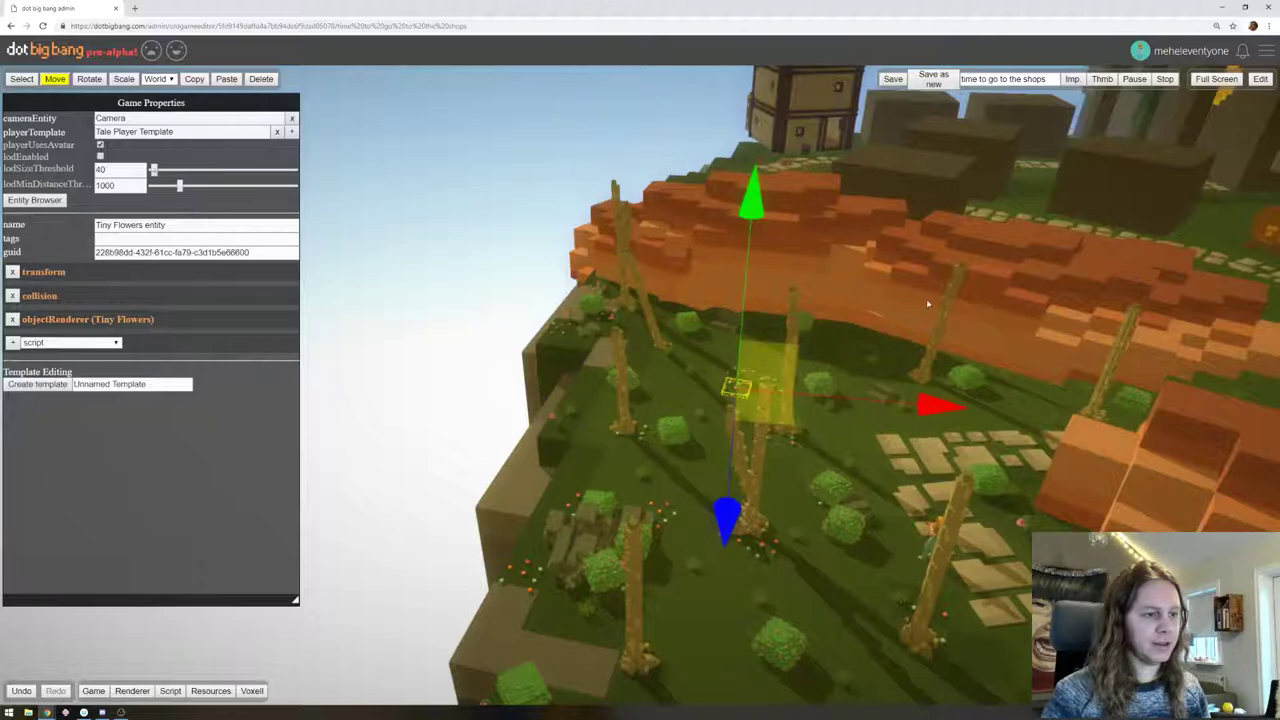
left_click_drag(778, 411, 681, 399)
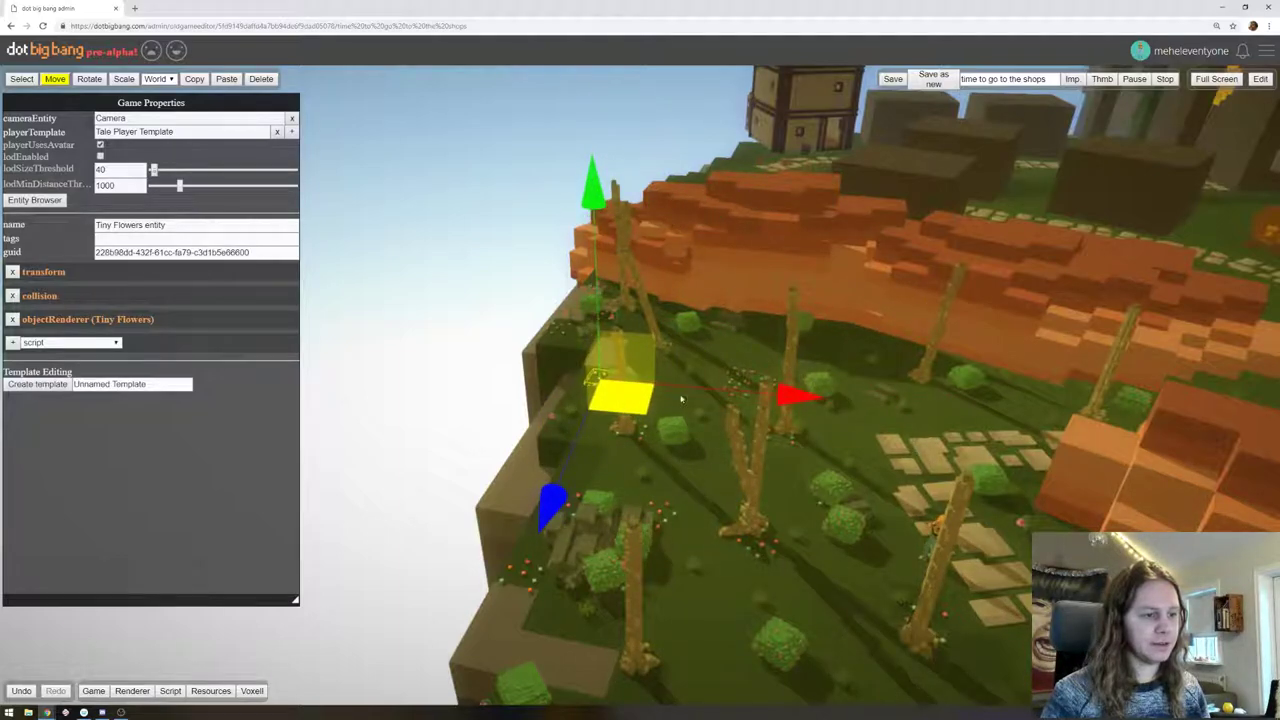
Playtest the level, running the character across the island's grass and back toward the path facing the pirate ship
left_click(1260, 80)
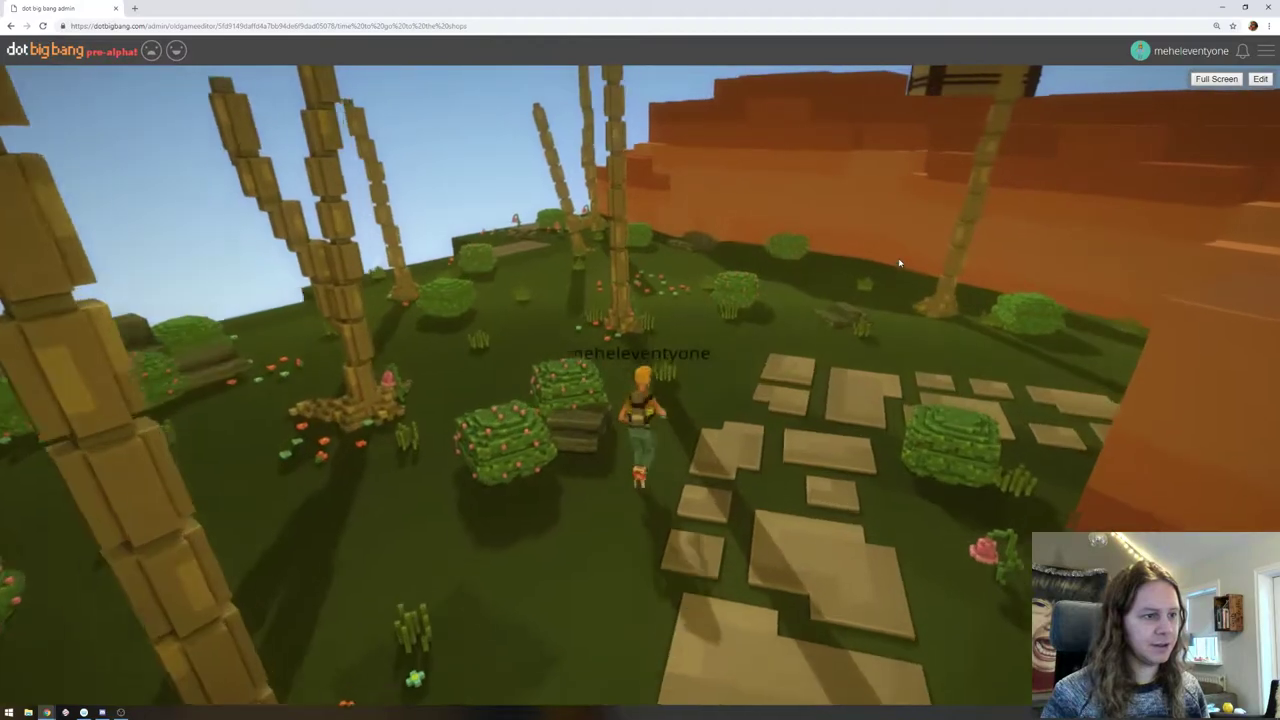
key("w")
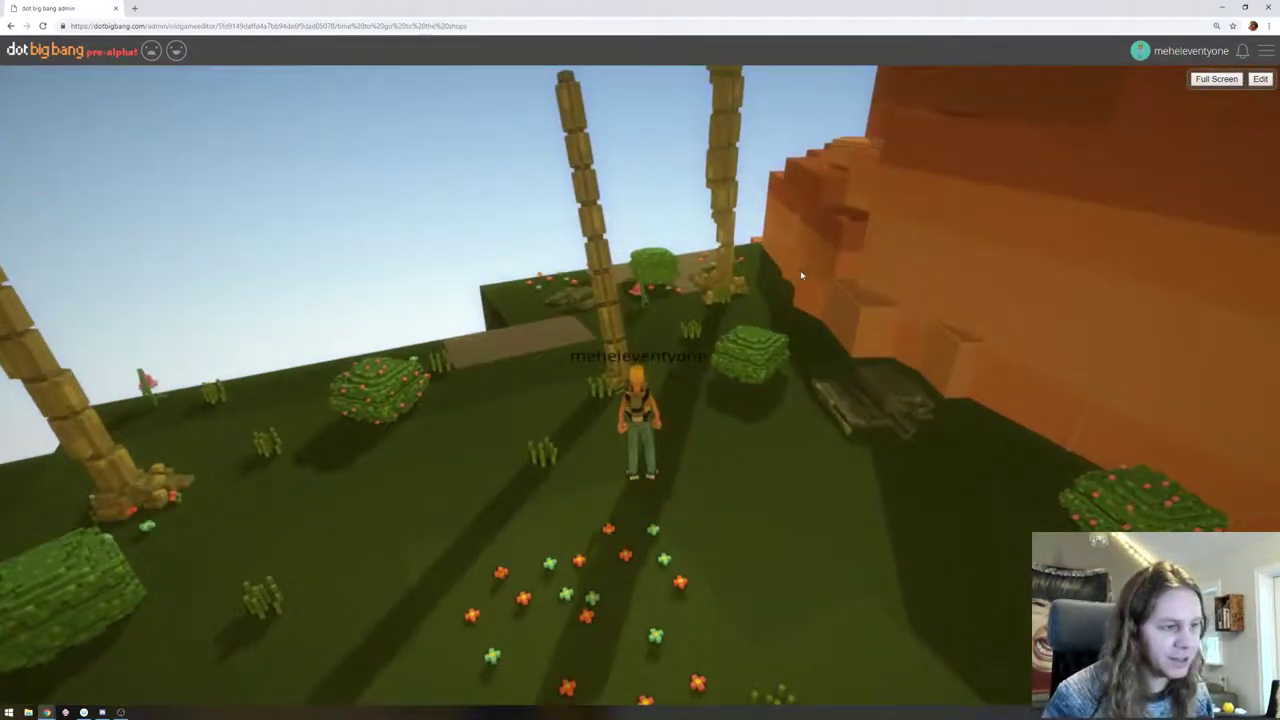
key("d")
left_click_drag(801, 274, 308, 230)
key("w")
key("w")
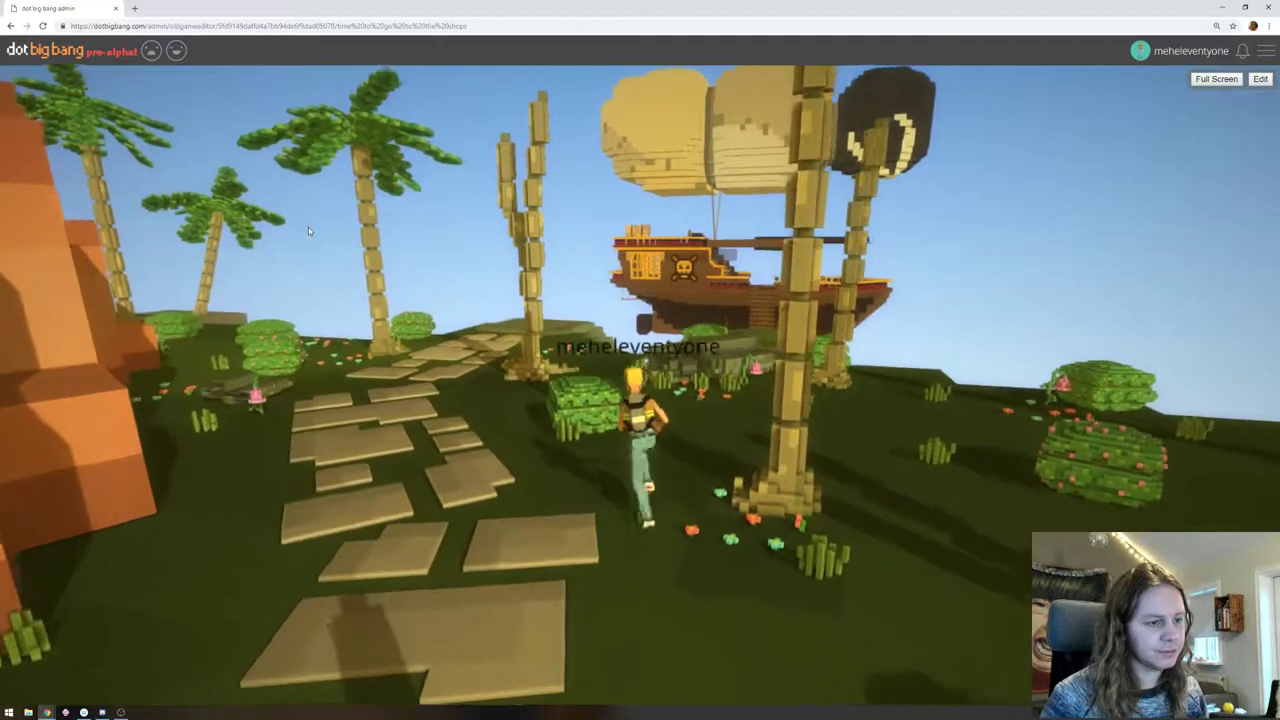
Turn the character around, inspect the planting along the stone path and orange cliff, and return to editing
left_click_drag(308, 227, 820, 245)
key("w")
key("d")
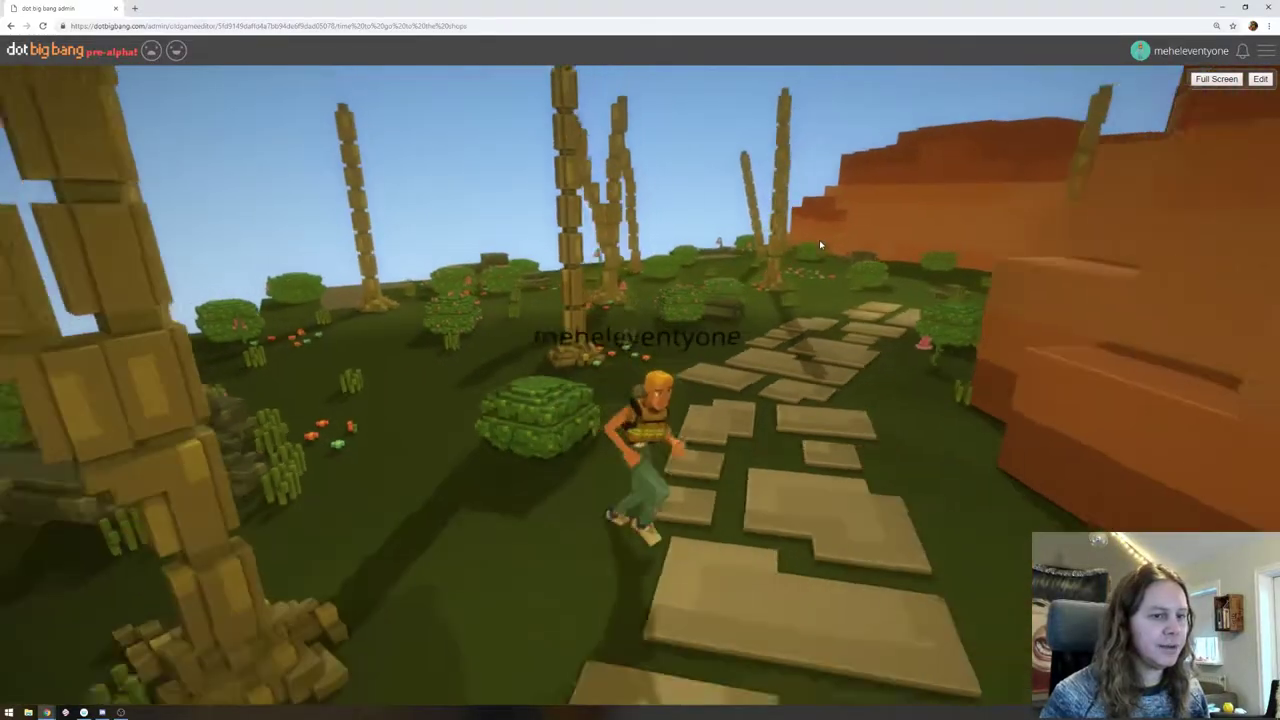
key("w")
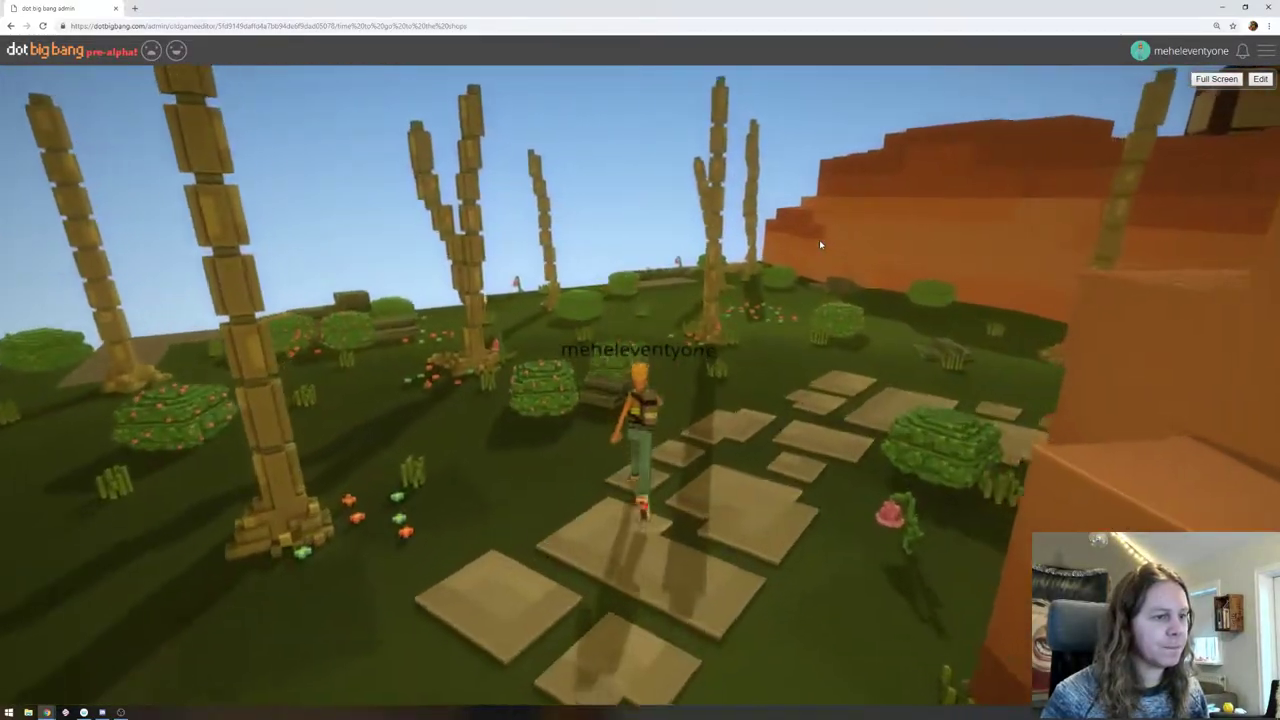
key("a")
left_click_drag(820, 245, 966, 145)
left_click(1259, 80)
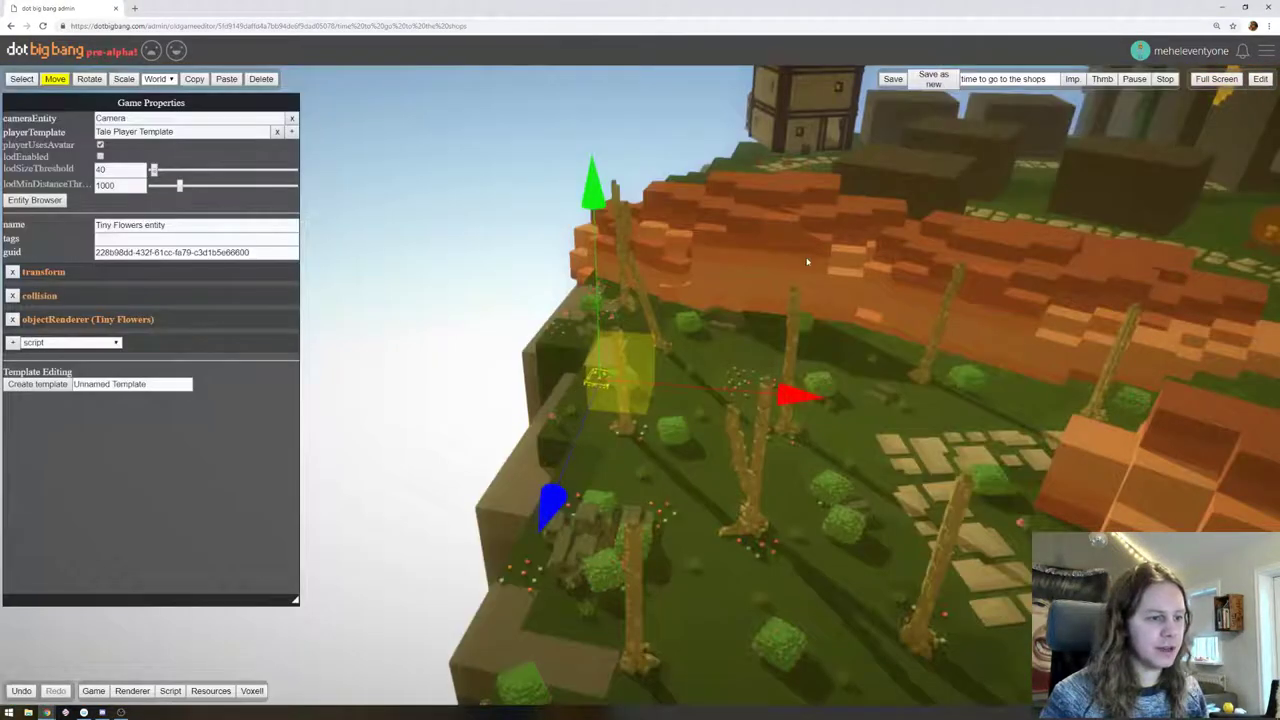
right_click_drag(807, 262, 800, 148)
right_click_drag(795, 565, 654, 583)
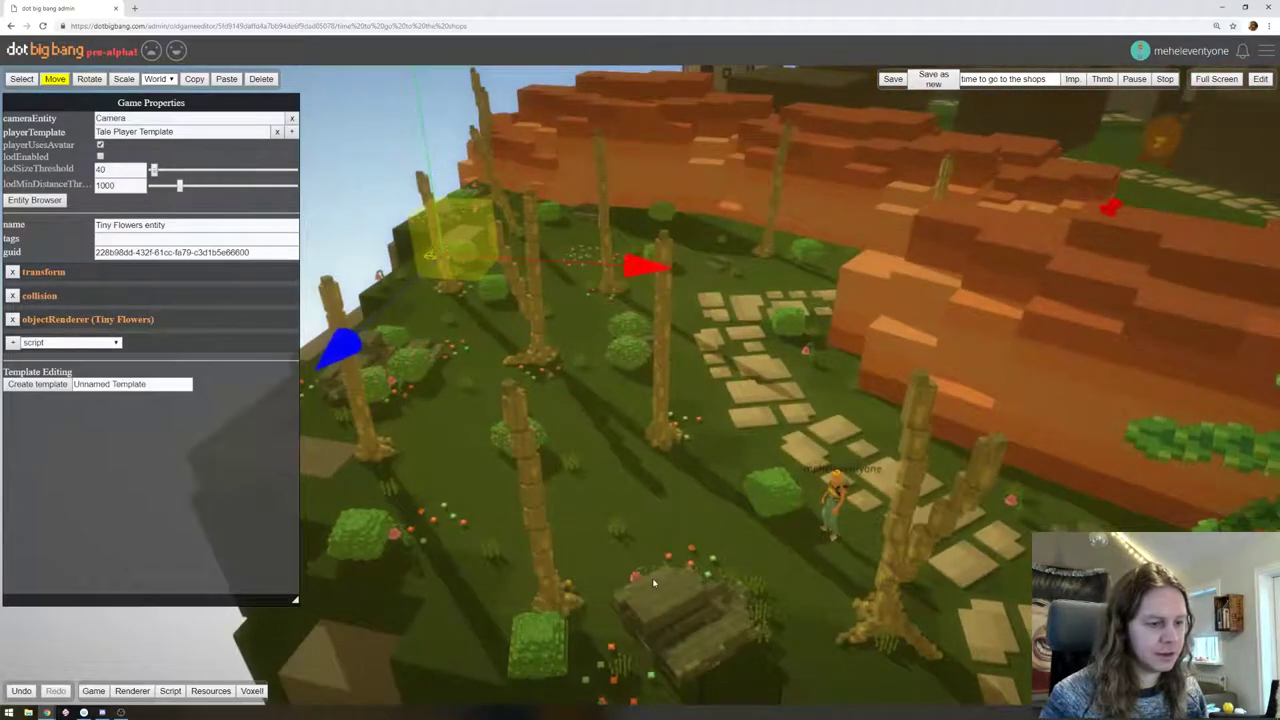
Rotate the bell plant beside the rock pile and the one by the island-edge bush so they face different directions
left_click(637, 577)
right_click_drag(589, 514, 850, 556)
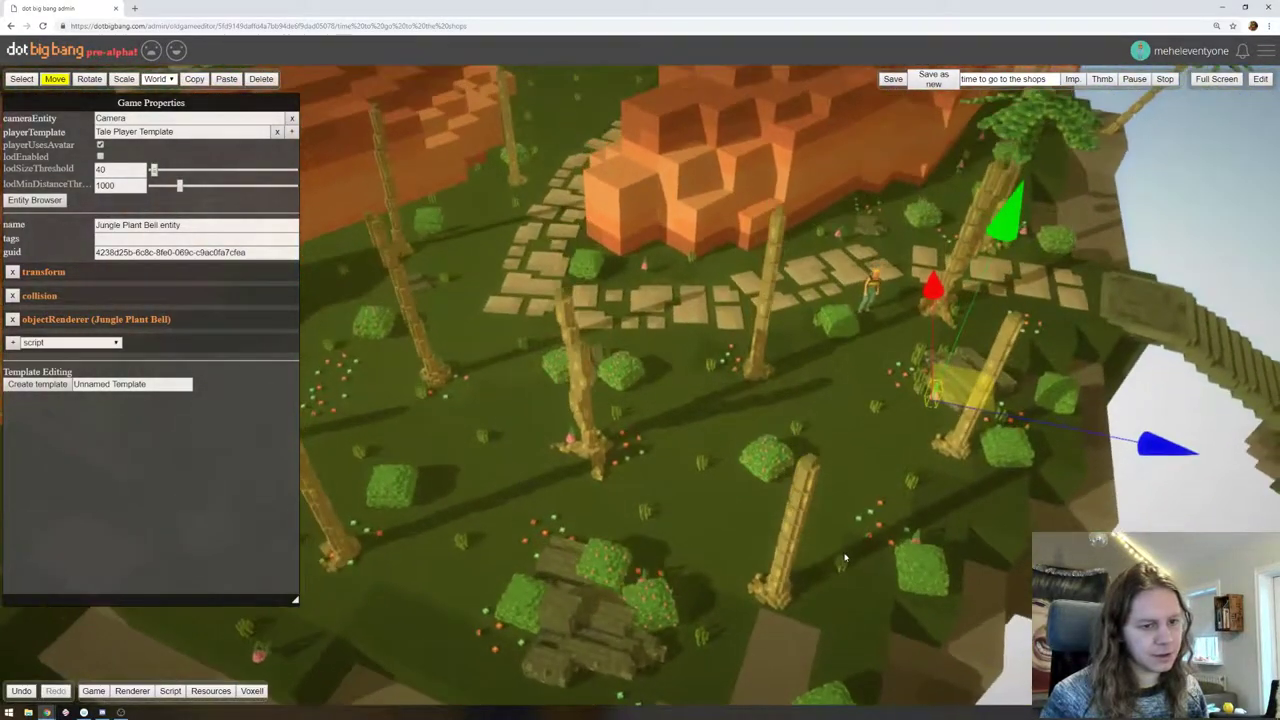
key("f")
scroll(856, 552, "up", 3)
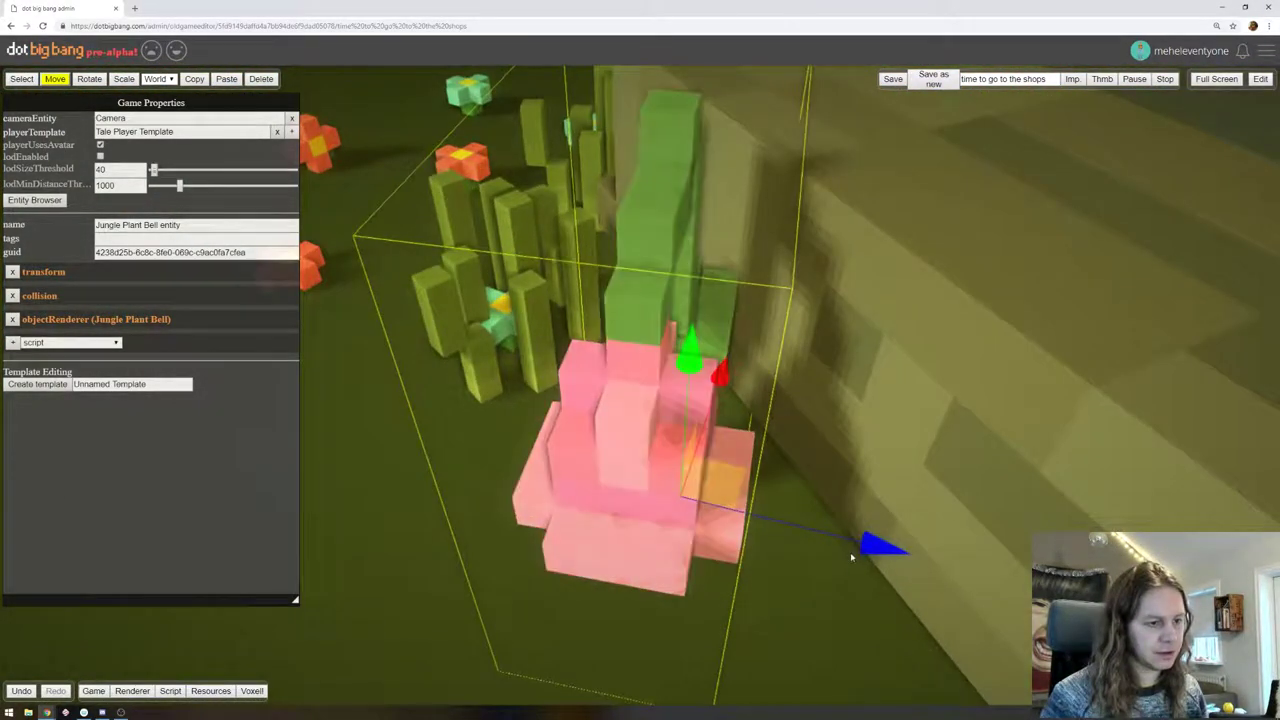
scroll(854, 551, "down", 5)
scroll(856, 549, "down", 5)
right_click_drag(856, 549, 998, 480)
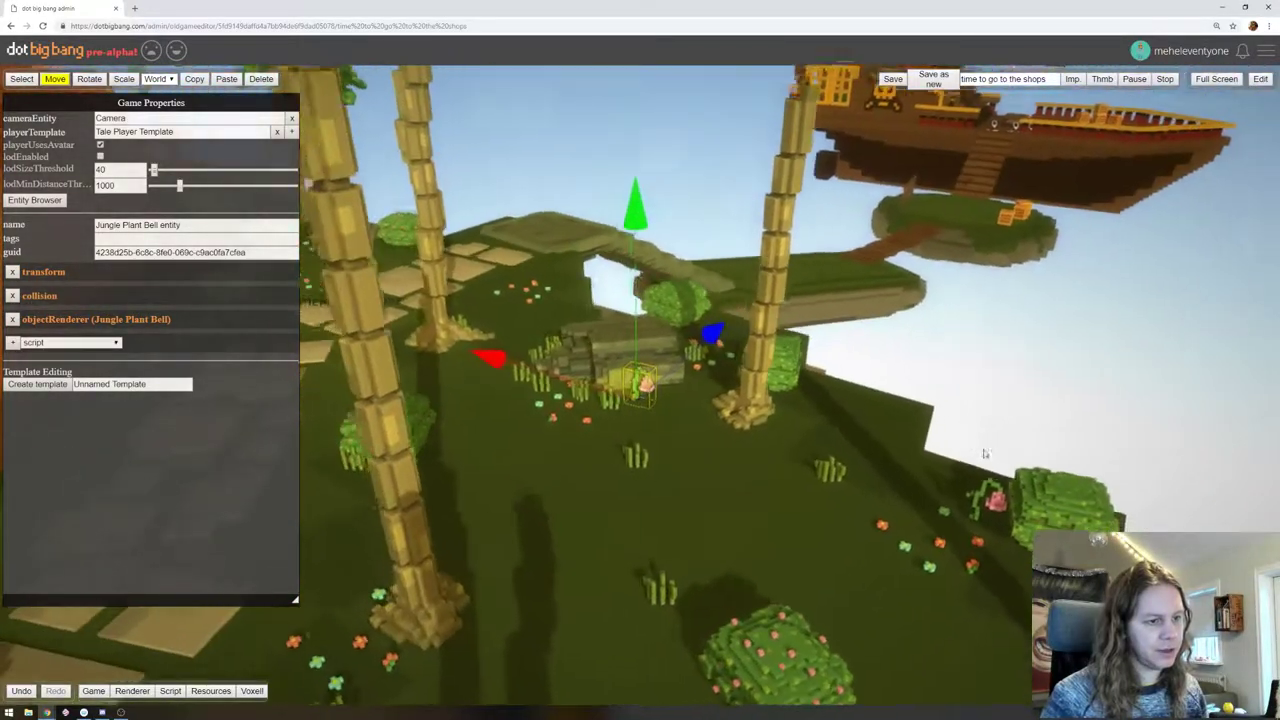
left_click(90, 79)
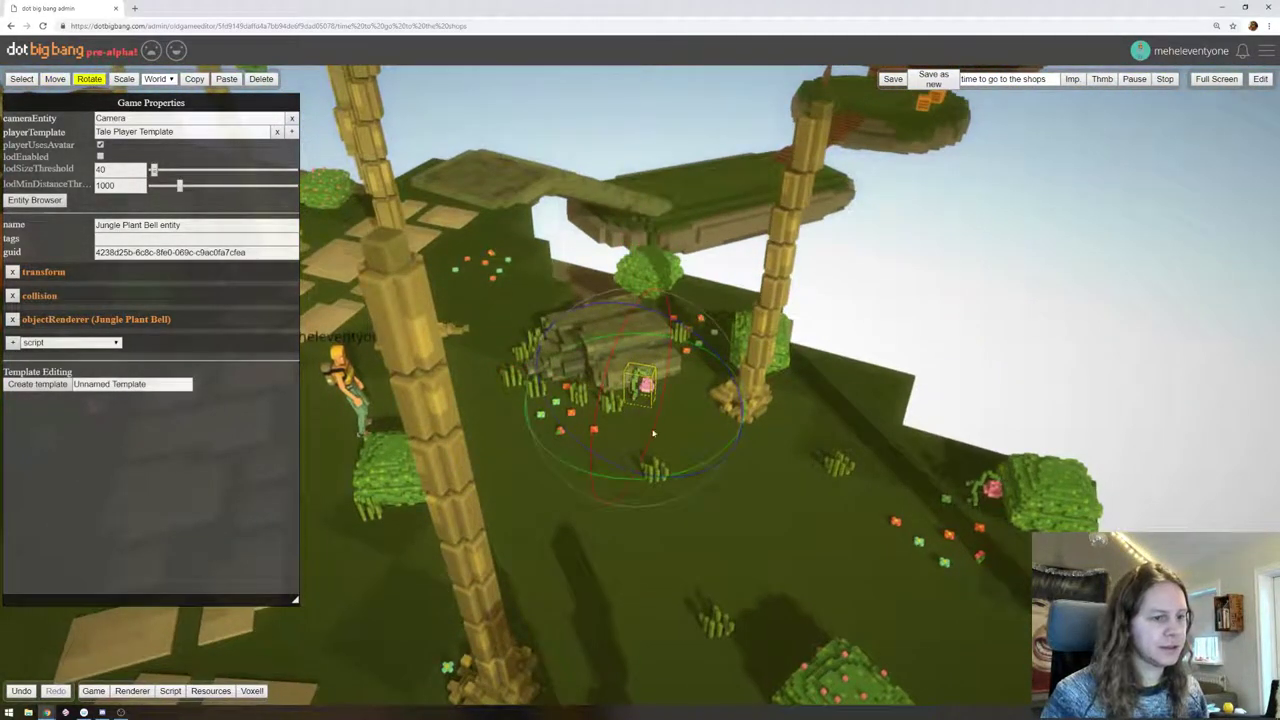
left_click(995, 487)
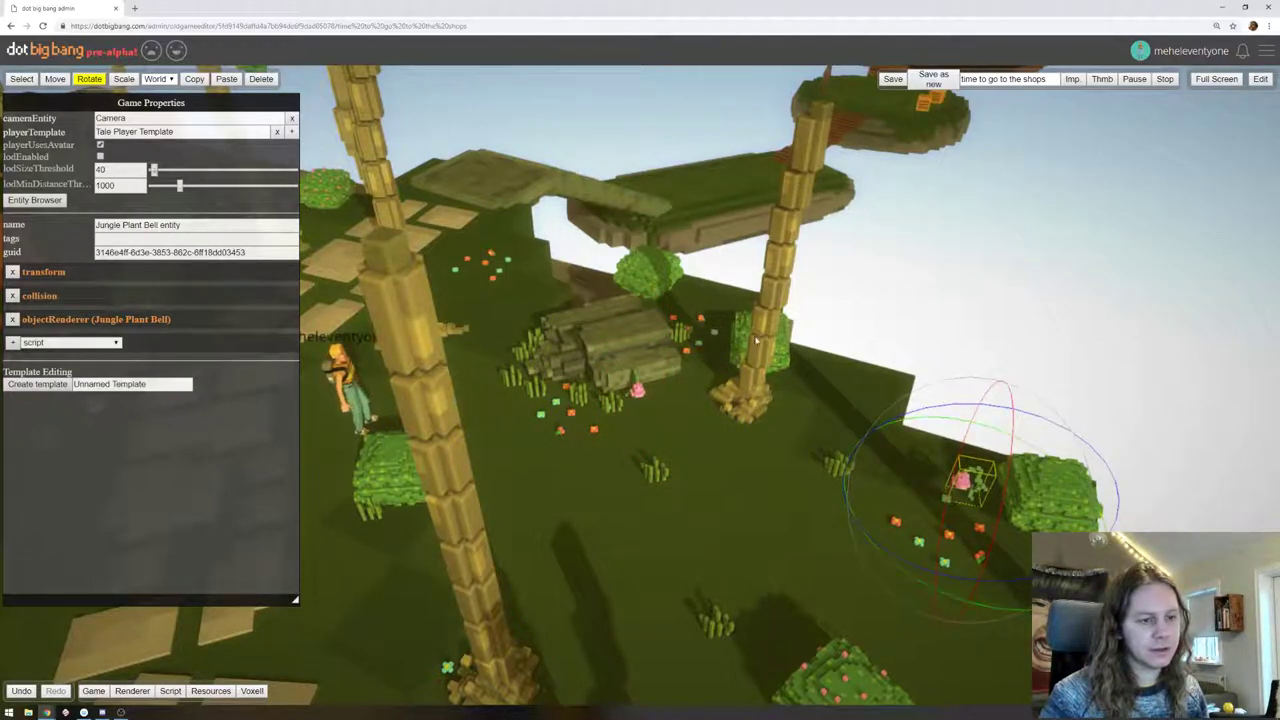
Rotate the bell plant between the two flowering bushes and shift it slightly across the ground
right_click_drag(756, 340, 845, 380)
left_click(832, 207)
right_click_drag(792, 337, 801, 330)
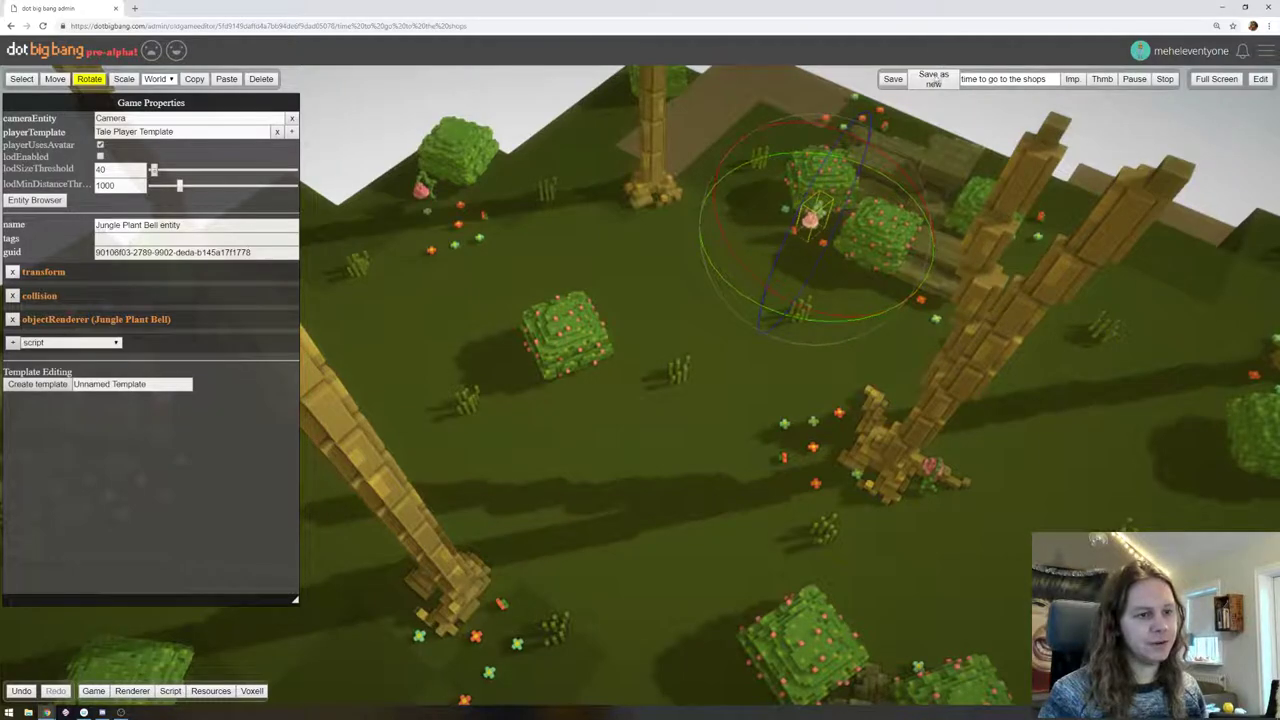
left_click(64, 80)
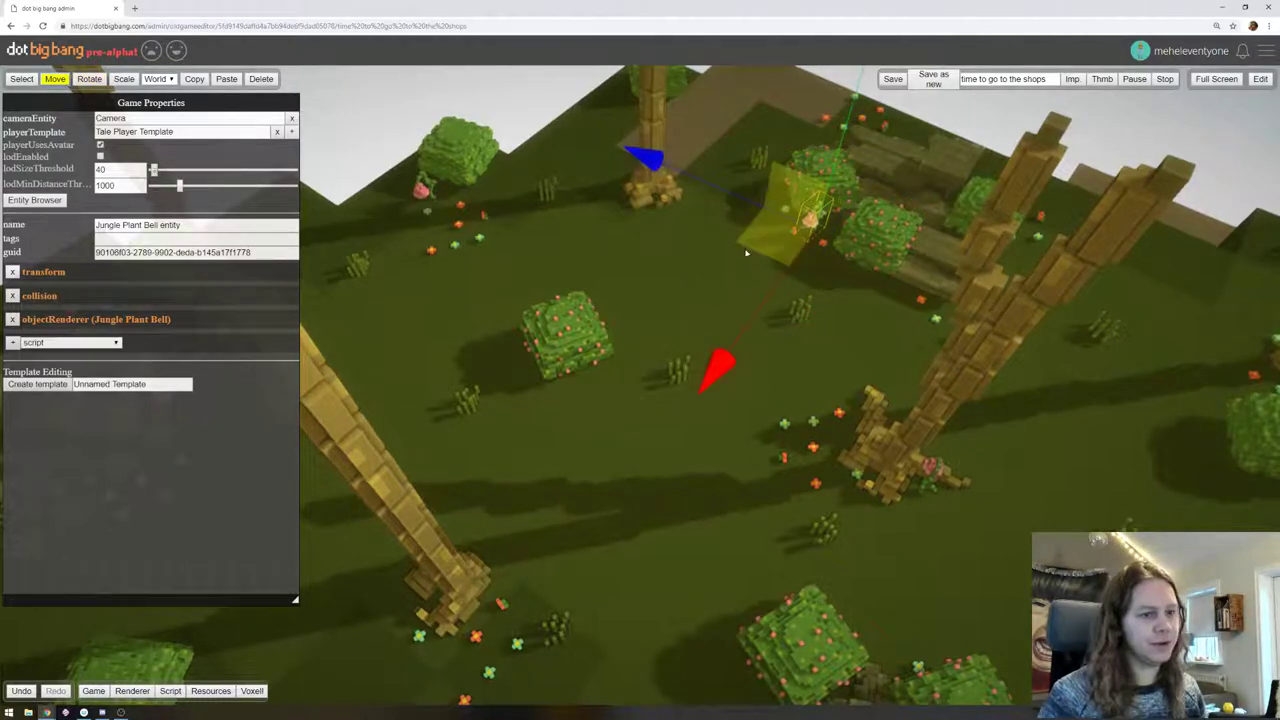
left_click_drag(746, 253, 760, 262)
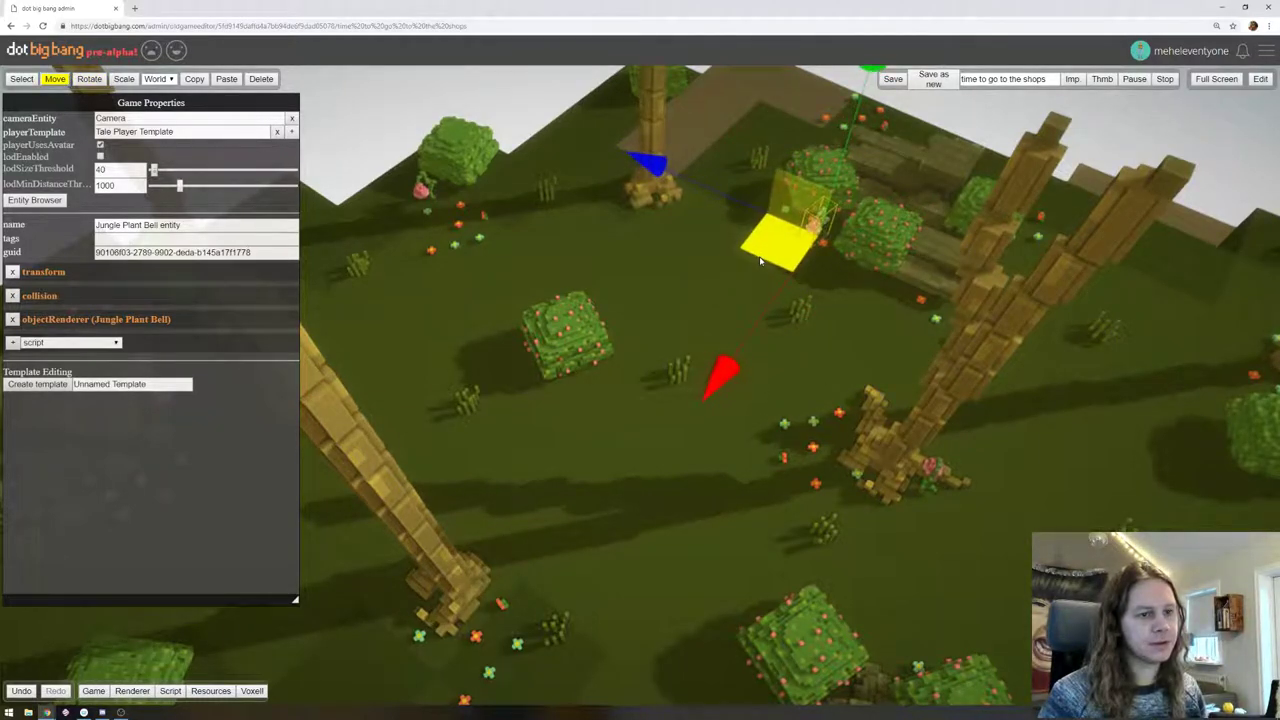
Rotate the bell plant at the base of the leaning trunks to a new direction
right_click_drag(1110, 368, 968, 437)
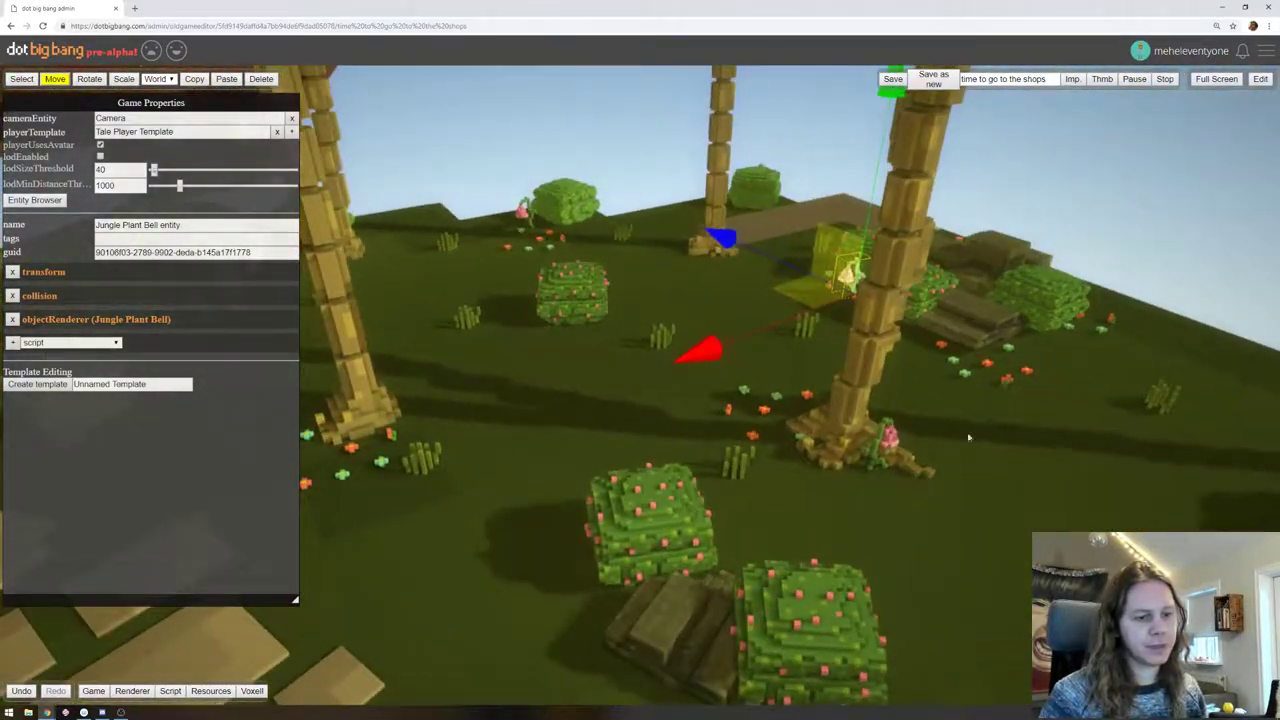
left_click(866, 452)
right_click_drag(880, 543, 940, 585)
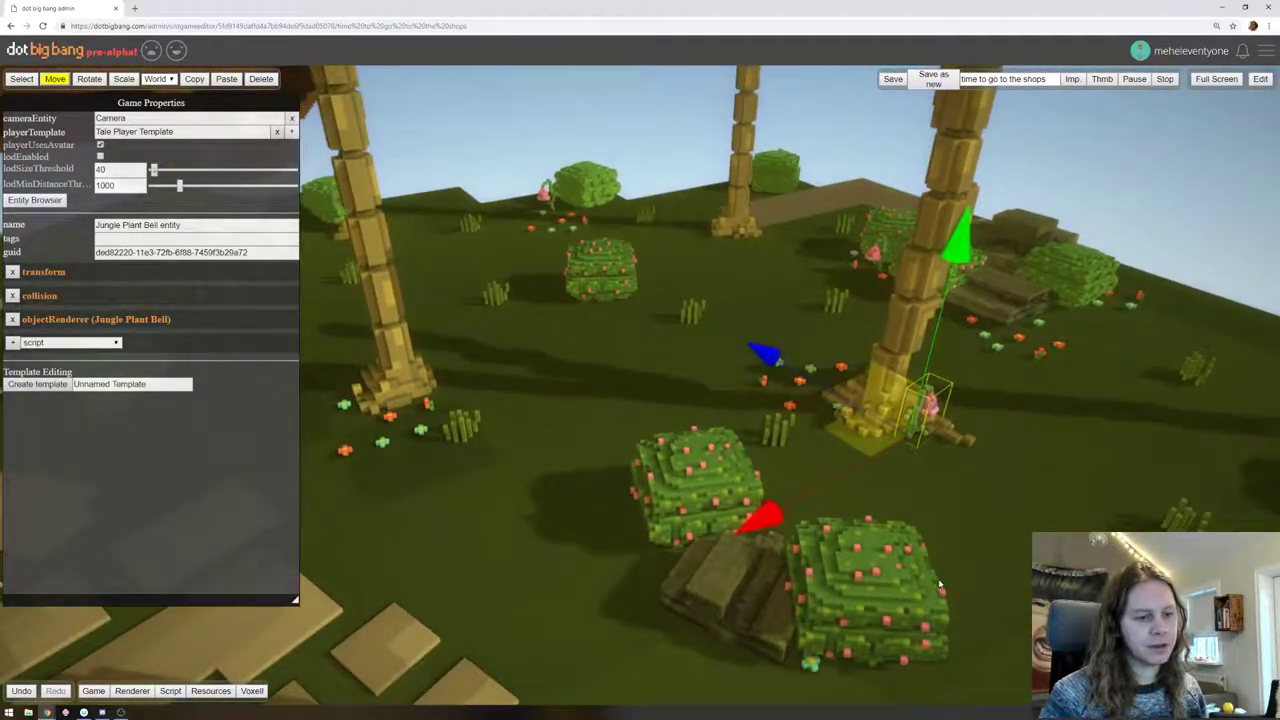
left_click(82, 80)
left_click_drag(976, 519, 393, 399)
Rotate the bell plant overlapping the single trunk's base and move it clear onto the grass beside the trunk
right_click_drag(891, 264, 874, 371)
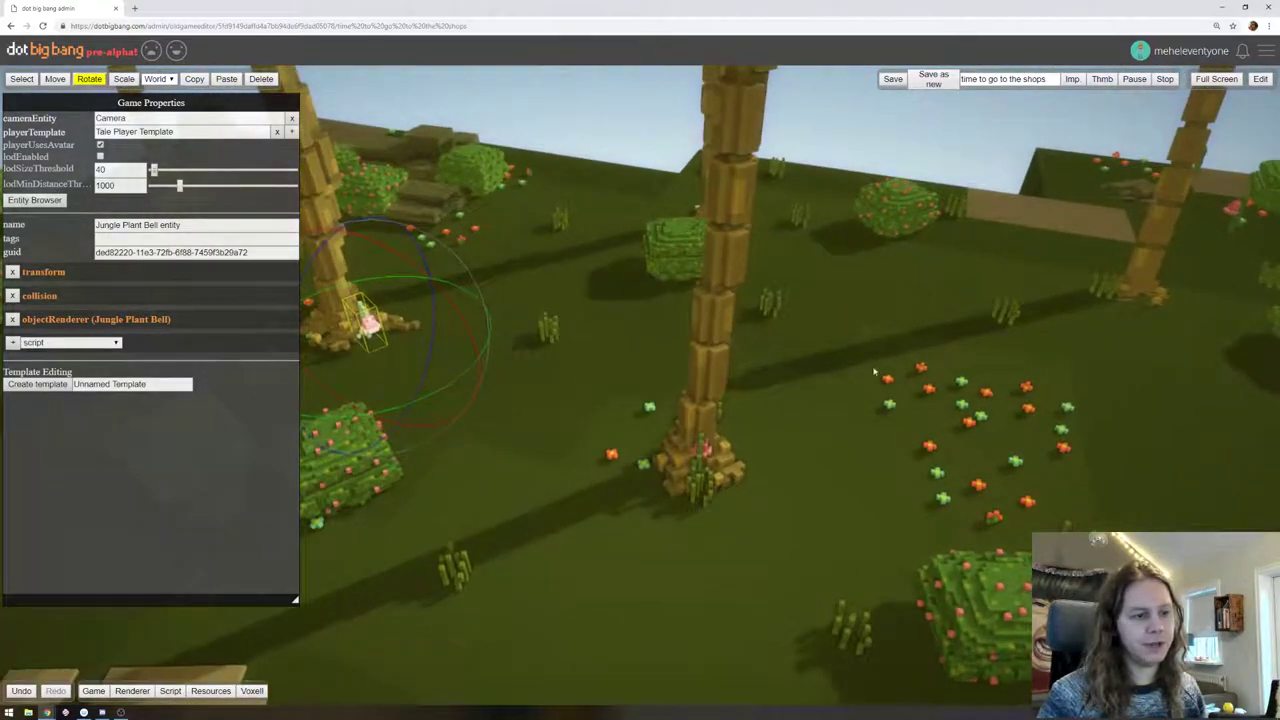
left_click(697, 455)
right_click_drag(697, 455, 751, 378)
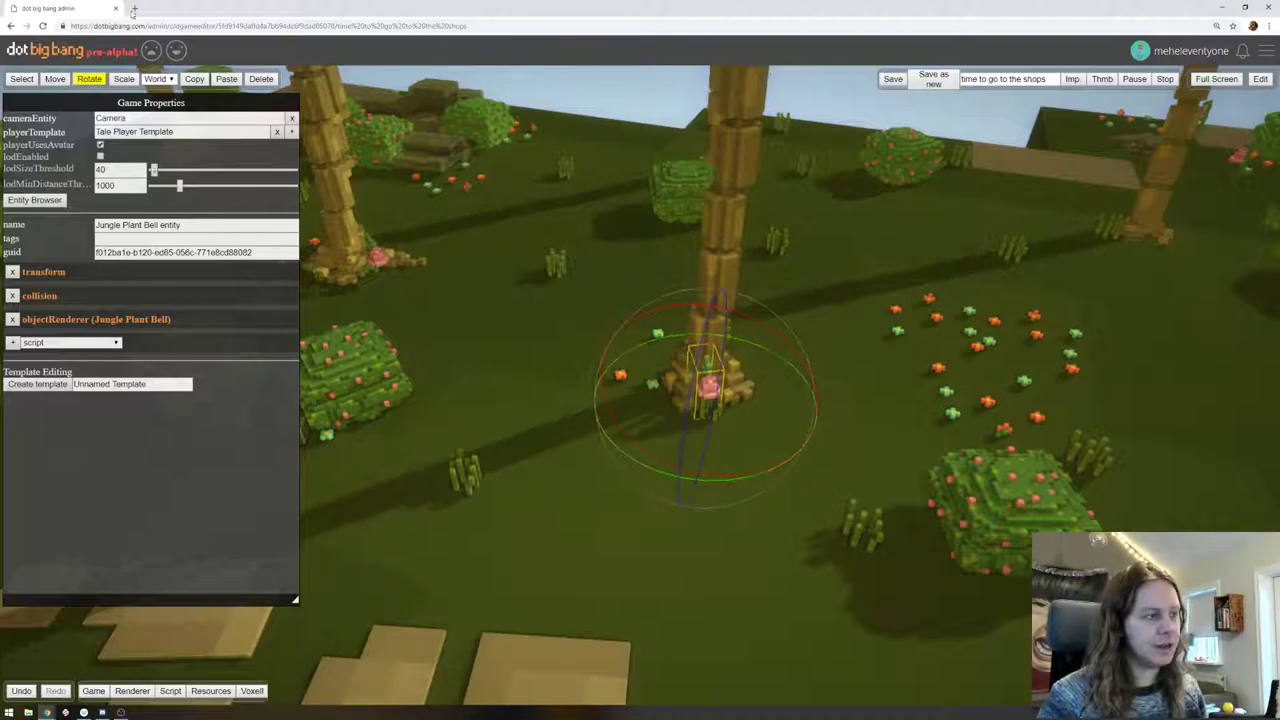
left_click(60, 78)
left_click_drag(671, 417, 679, 425)
Rotate the three bell plants around the far corner ledge beside the orange cliff so their directions vary
right_click_drag(1014, 305, 936, 320)
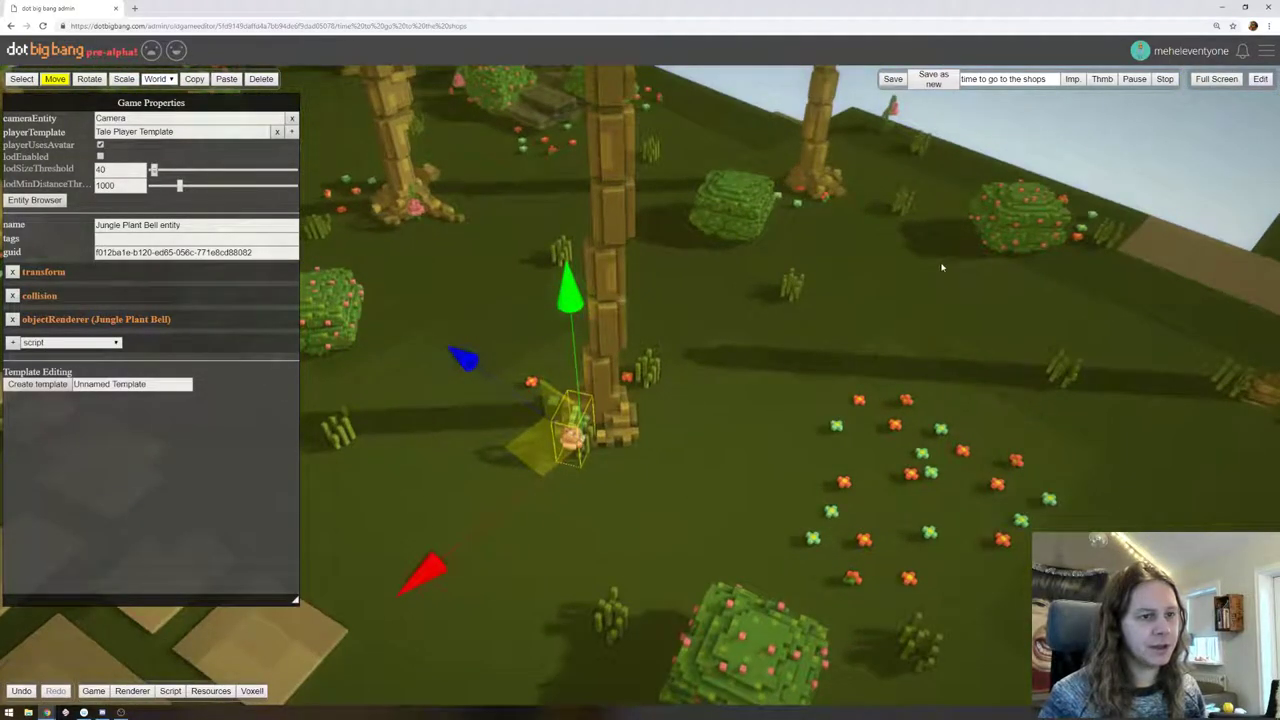
right_click_drag(1050, 269, 788, 335)
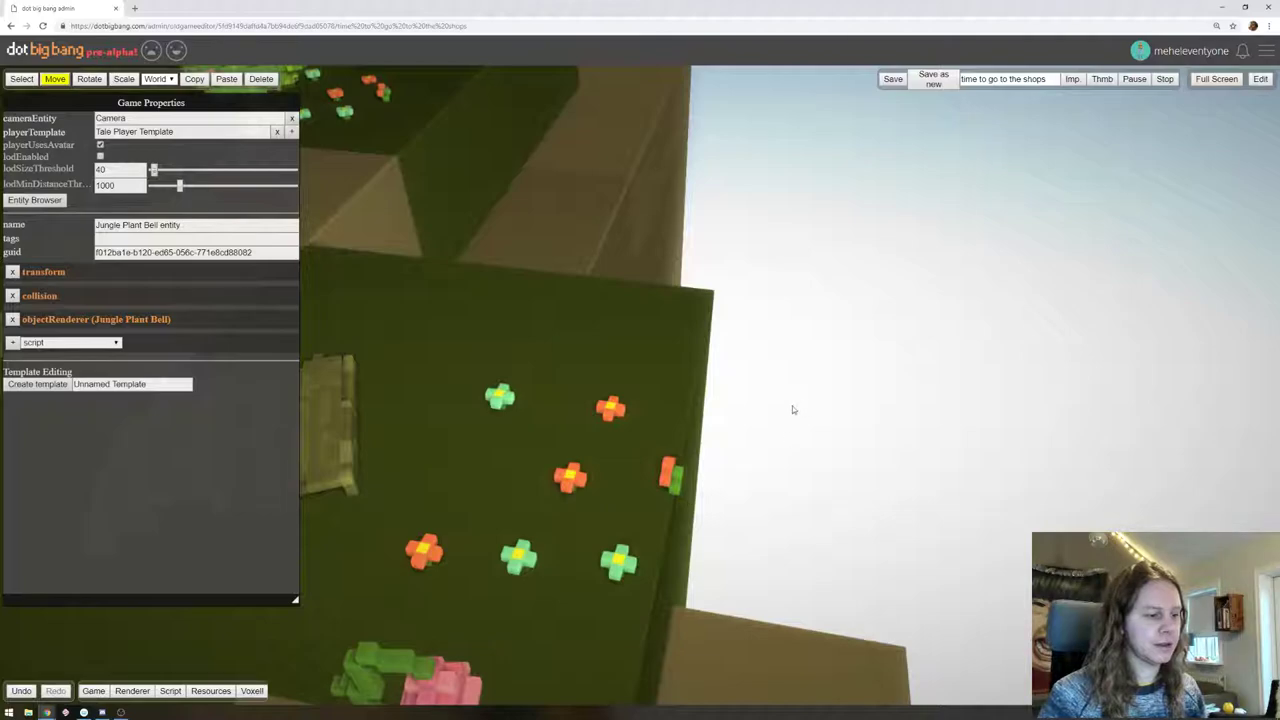
right_click_drag(793, 410, 723, 433)
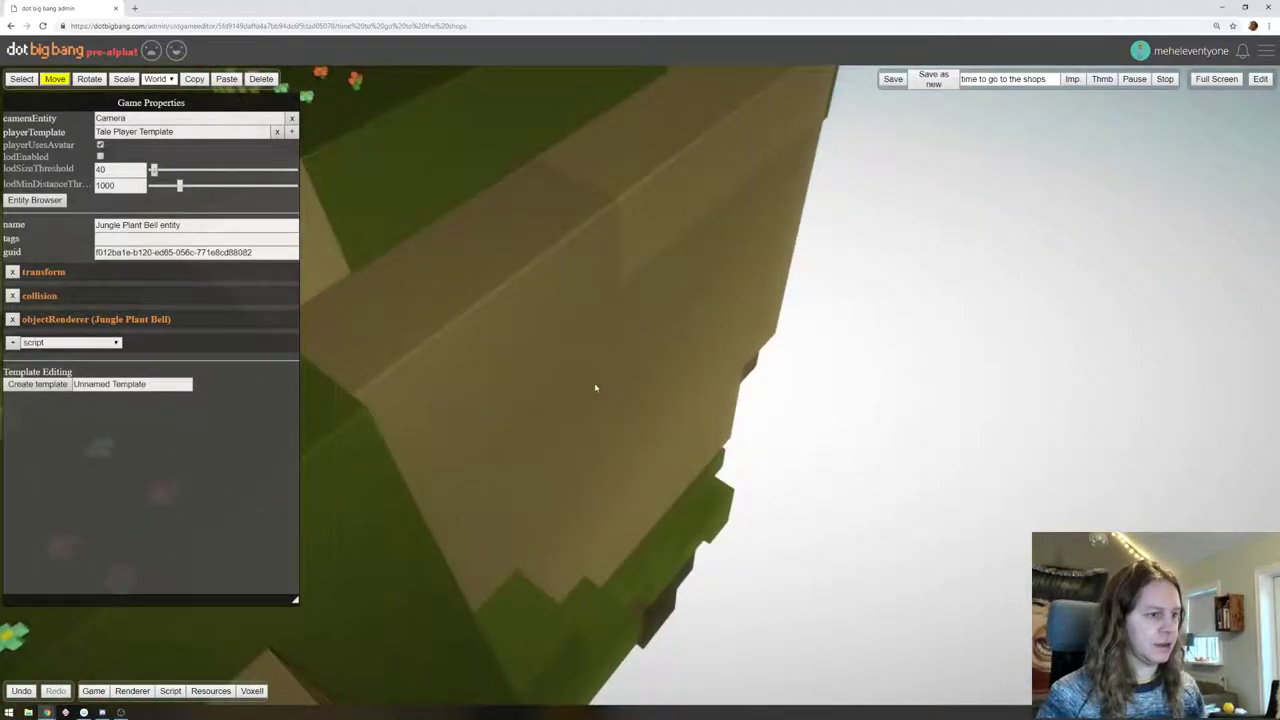
scroll(595, 387, "down", 5)
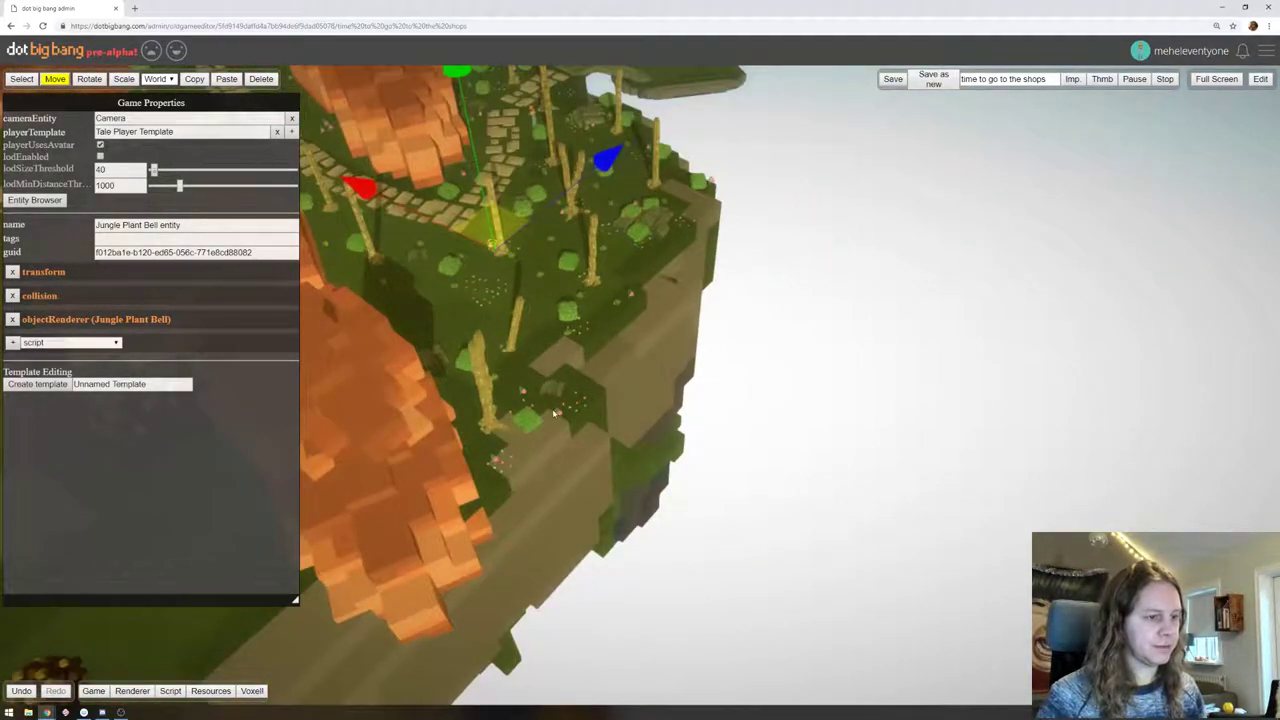
left_click(555, 413)
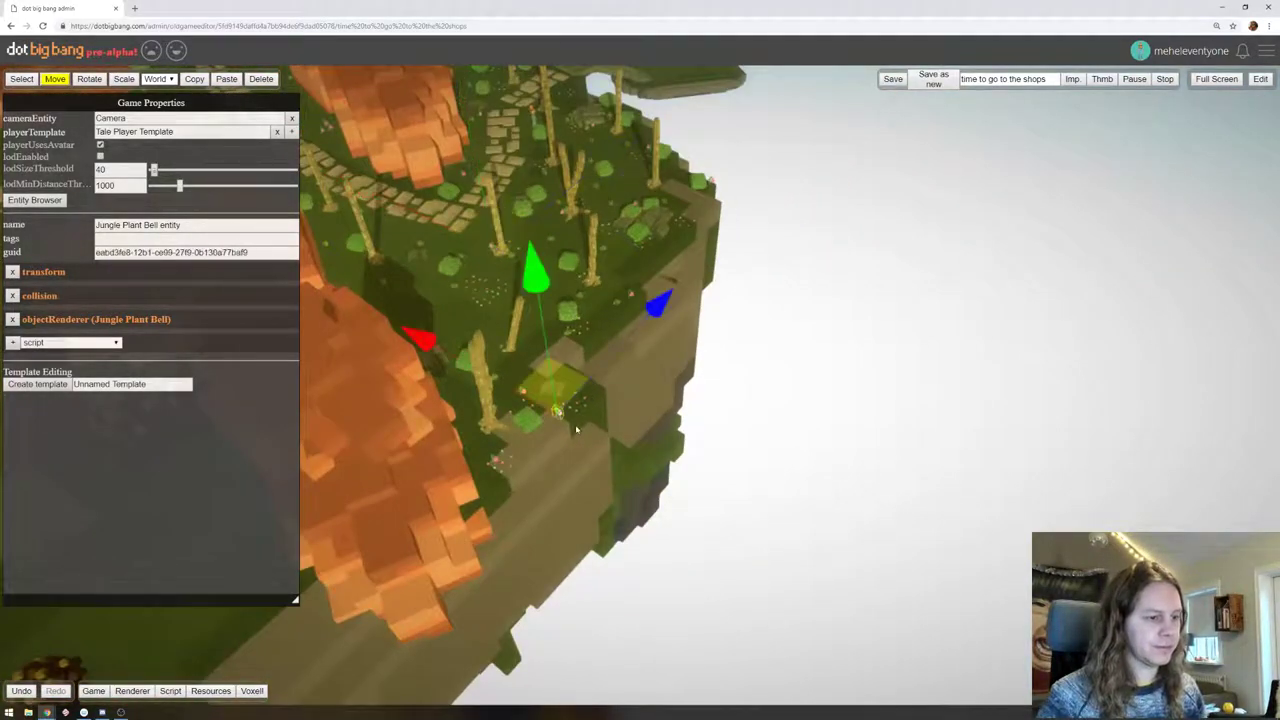
left_click(90, 80)
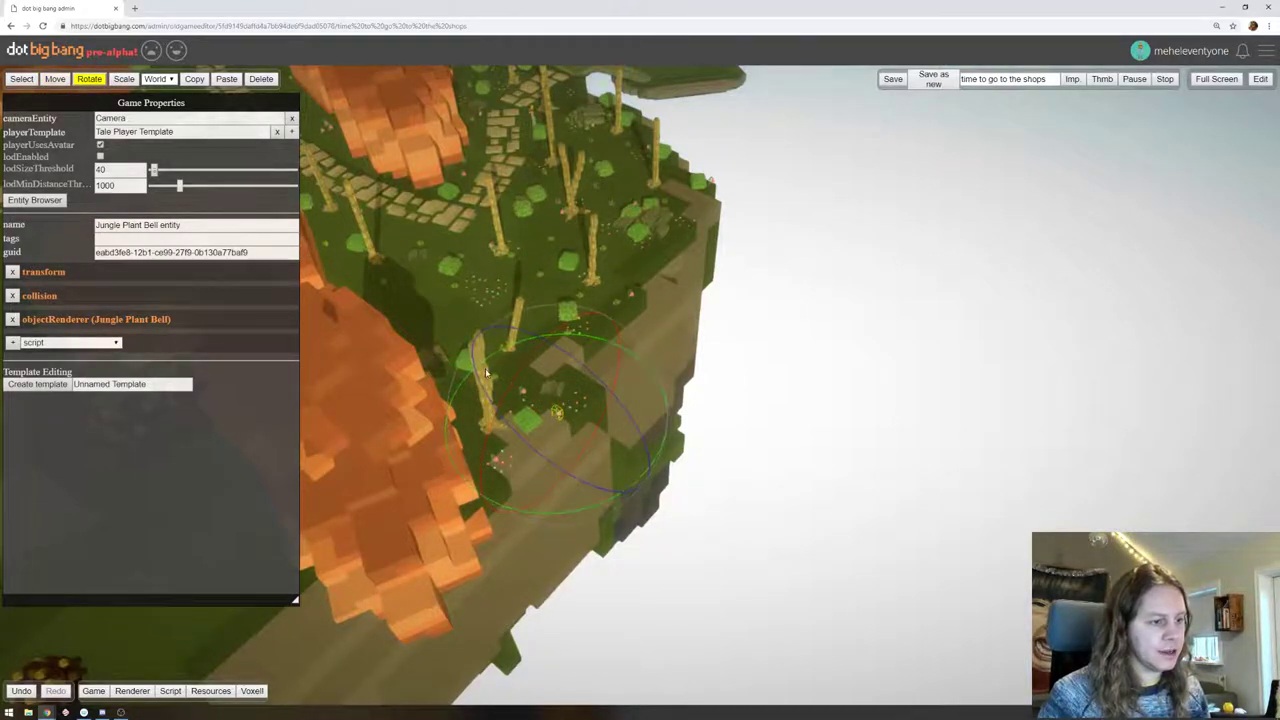
left_click(521, 391)
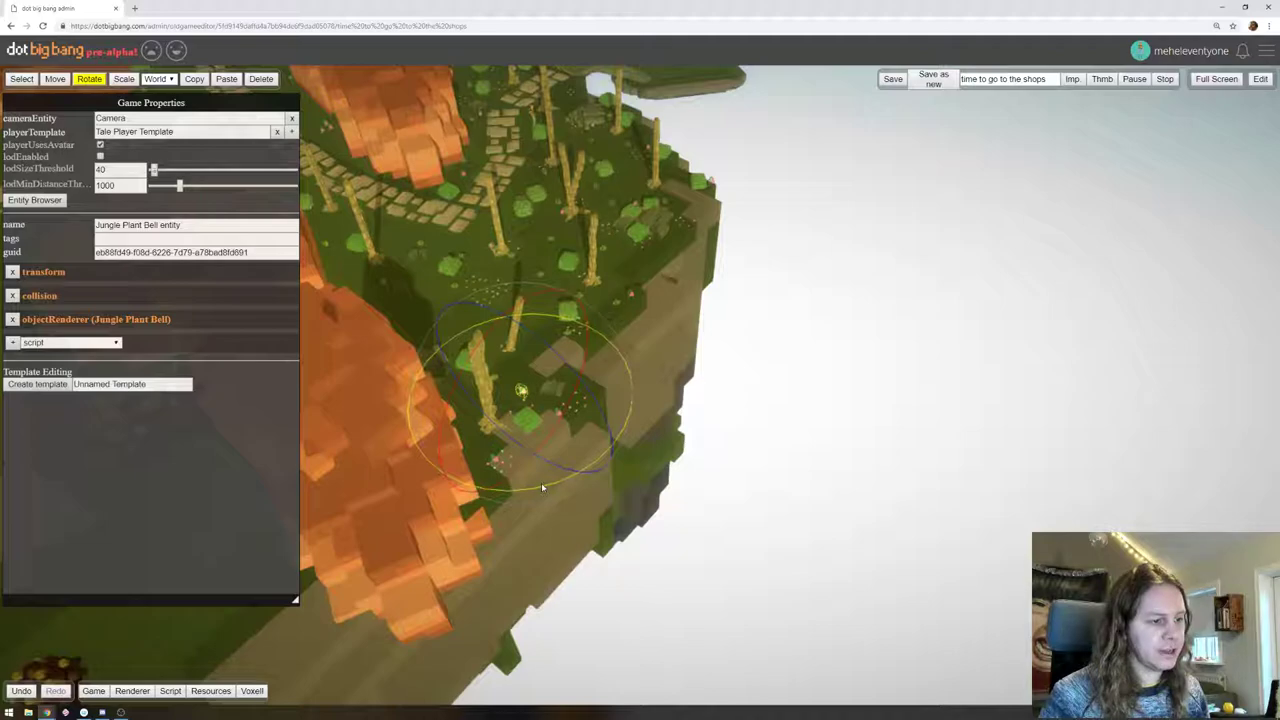
left_click(493, 460)
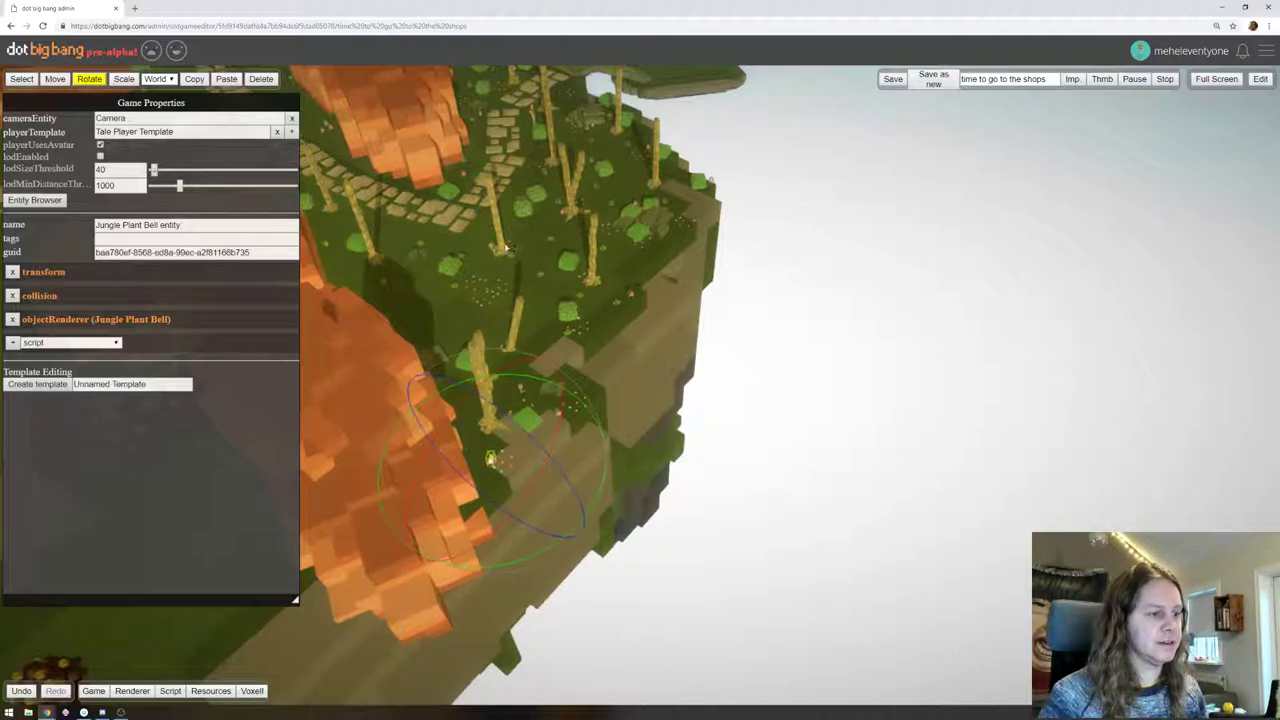
Save the level and select its page address, then switch to another window
right_click_drag(506, 248, 830, 160)
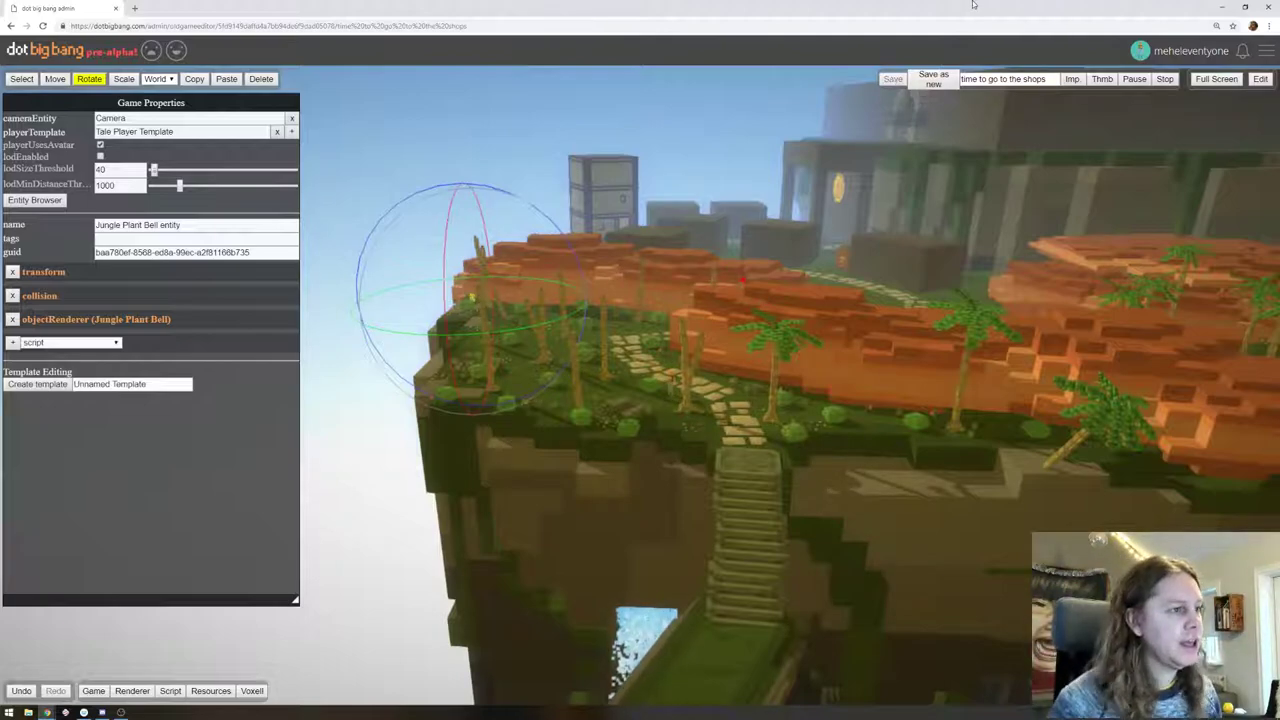
left_click(515, 27)
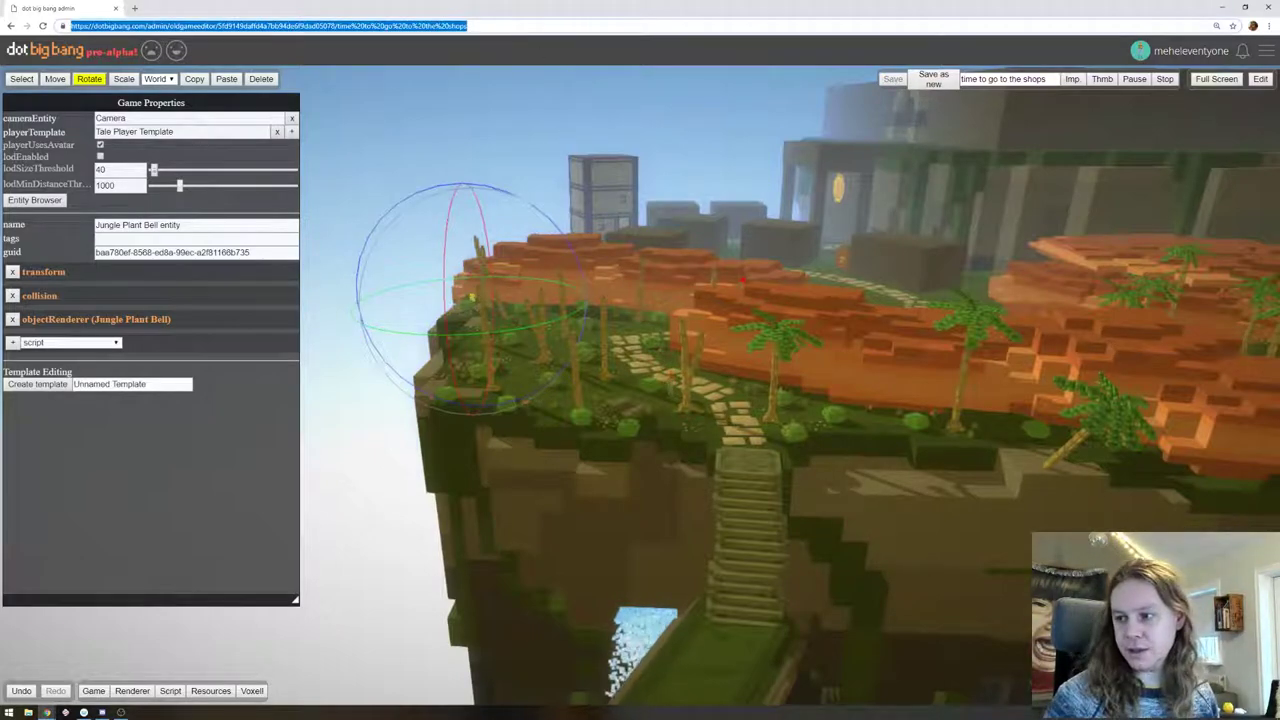
key("alt+Tab")
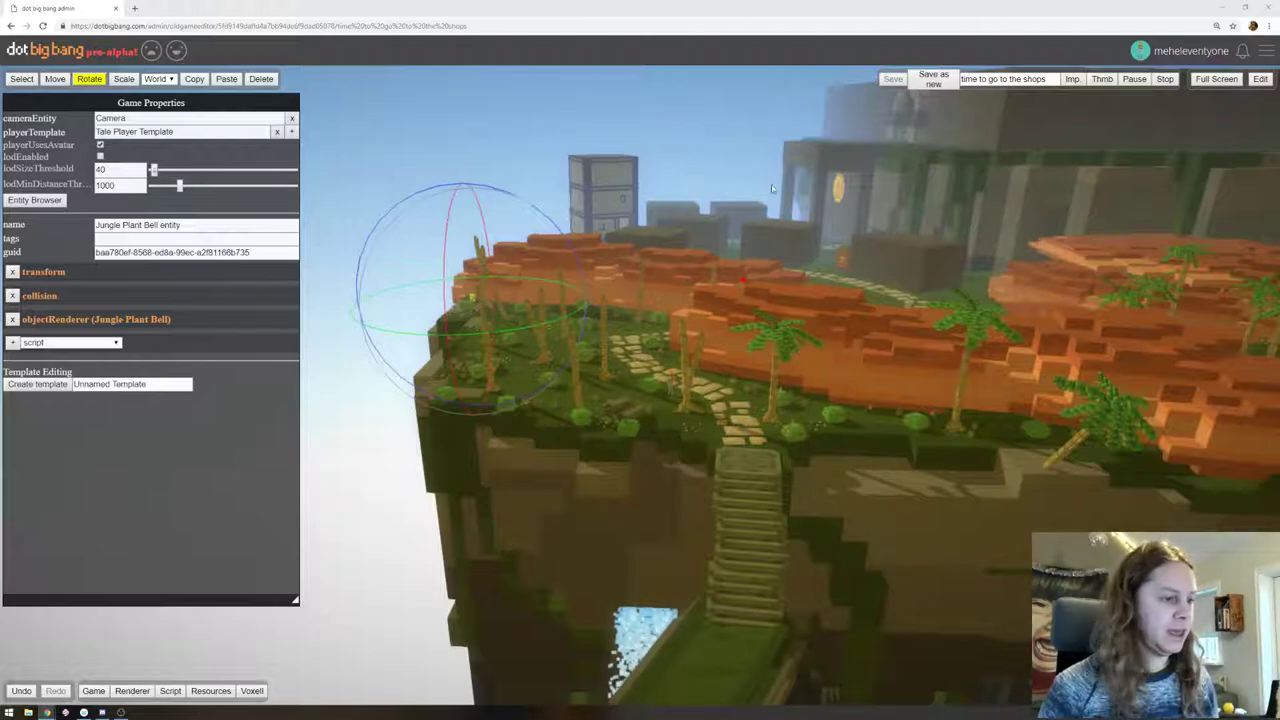
Select one frond of the palm tree beside the stone path near the stairs and focus on it
mouse_move(853, 297)
right_mouse_down()
mouse_move(896, 264)
mouse_move(868, 309)
right_mouse_up()
left_click_drag(812, 327, 1028, 366)
right_click_drag(817, 323, 971, 351)
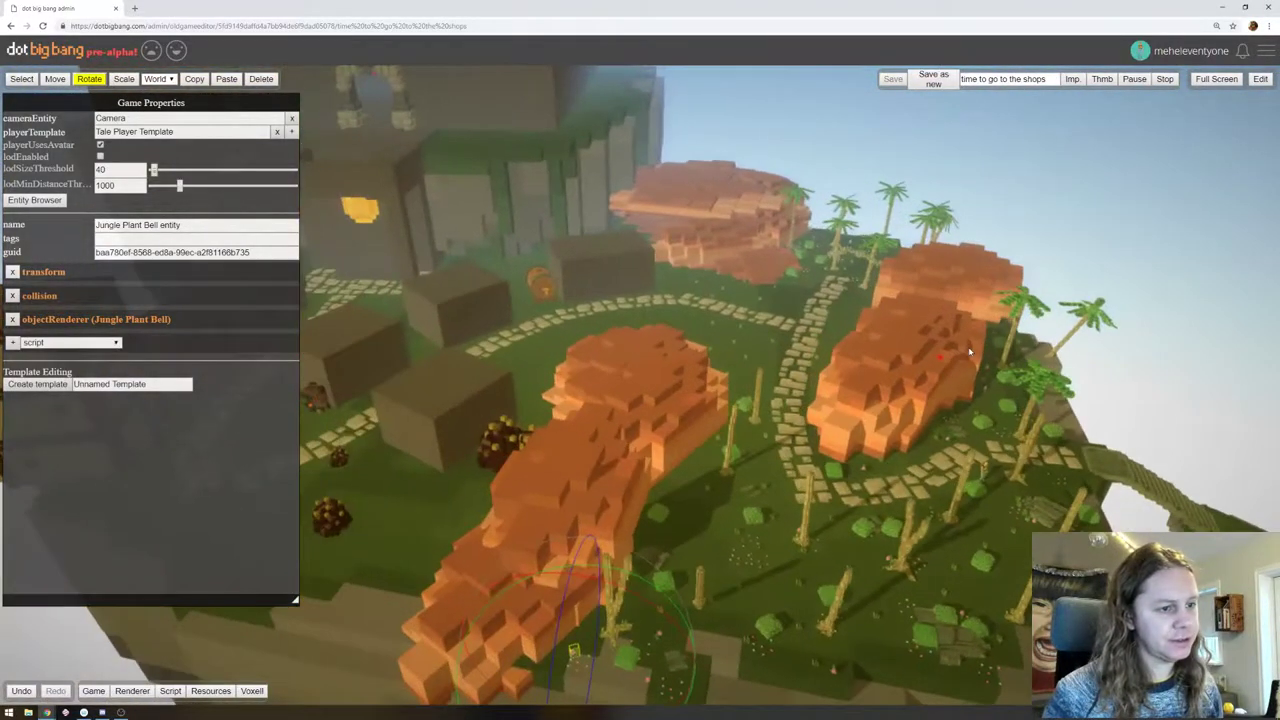
left_click_drag(971, 351, 927, 331)
right_click_drag(927, 331, 845, 263)
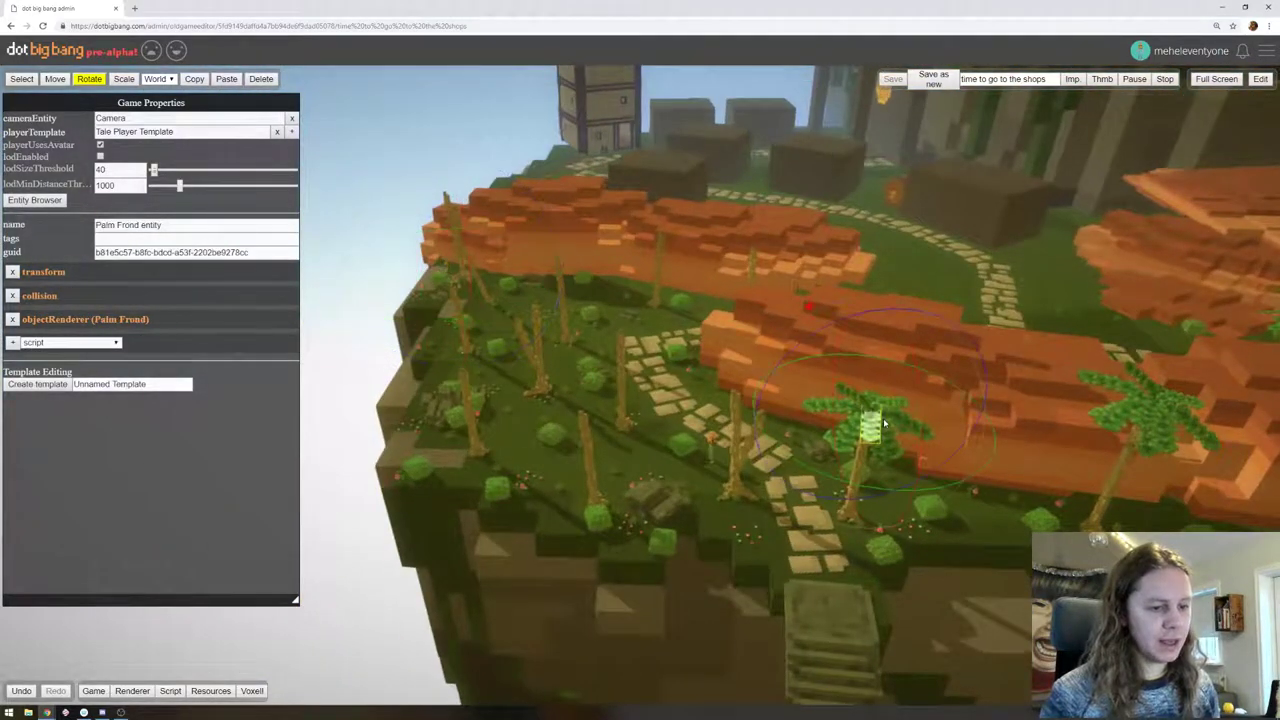
key("f")
left_click_drag(777, 421, 750, 385)
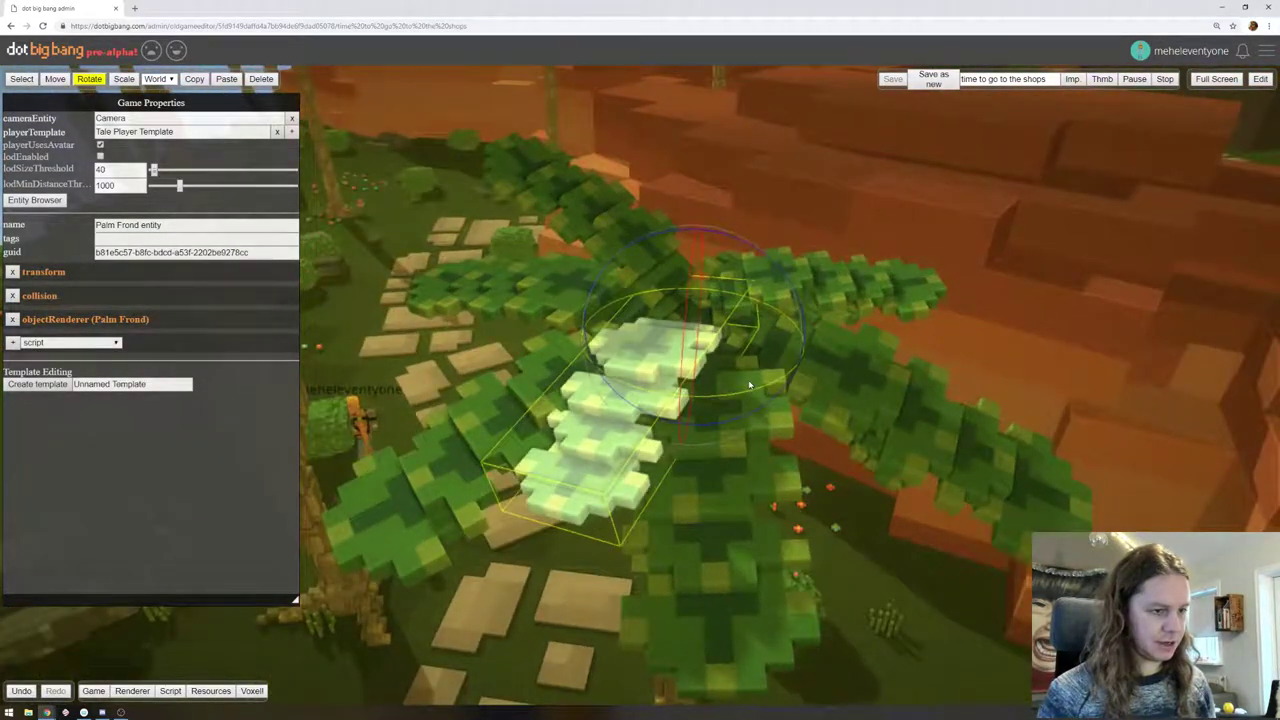
scroll(751, 381, "up", 4)
scroll(751, 379, "down", 7)
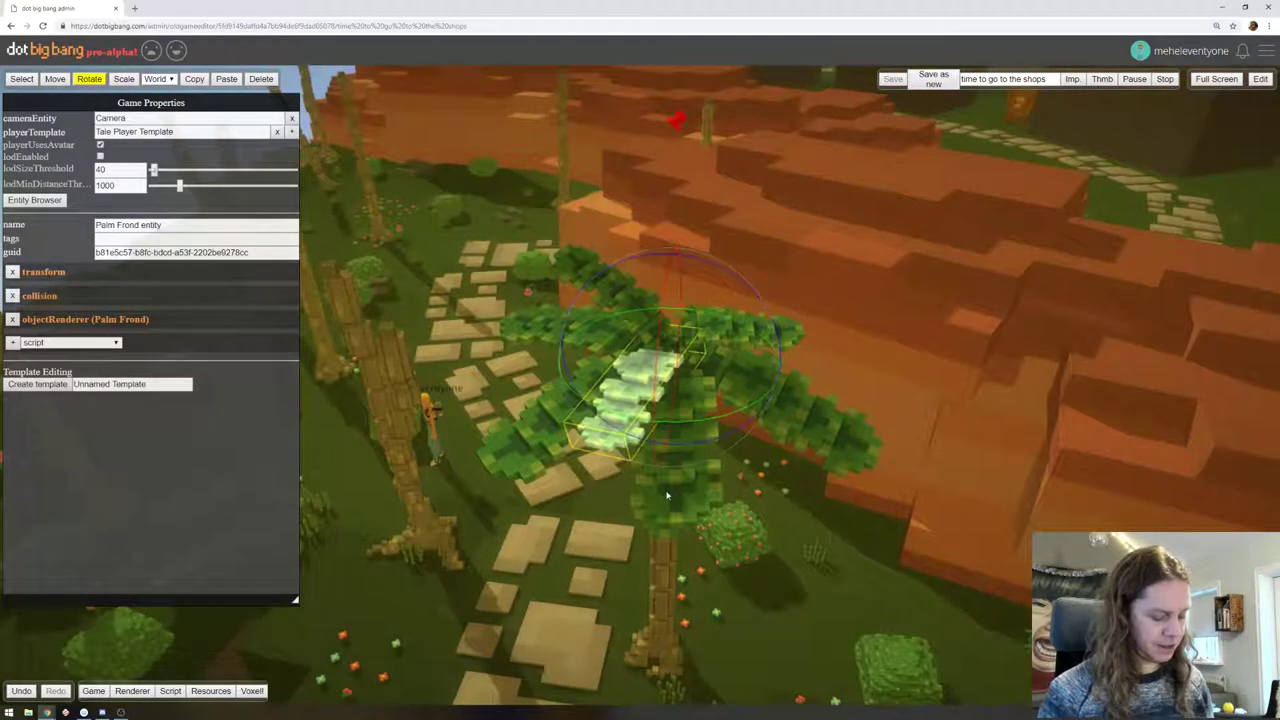
Add all the remaining fronds of this palm tree to the selection
left_click(596, 284, "shift")
left_click(764, 328, "shift")
left_click(808, 408, "shift")
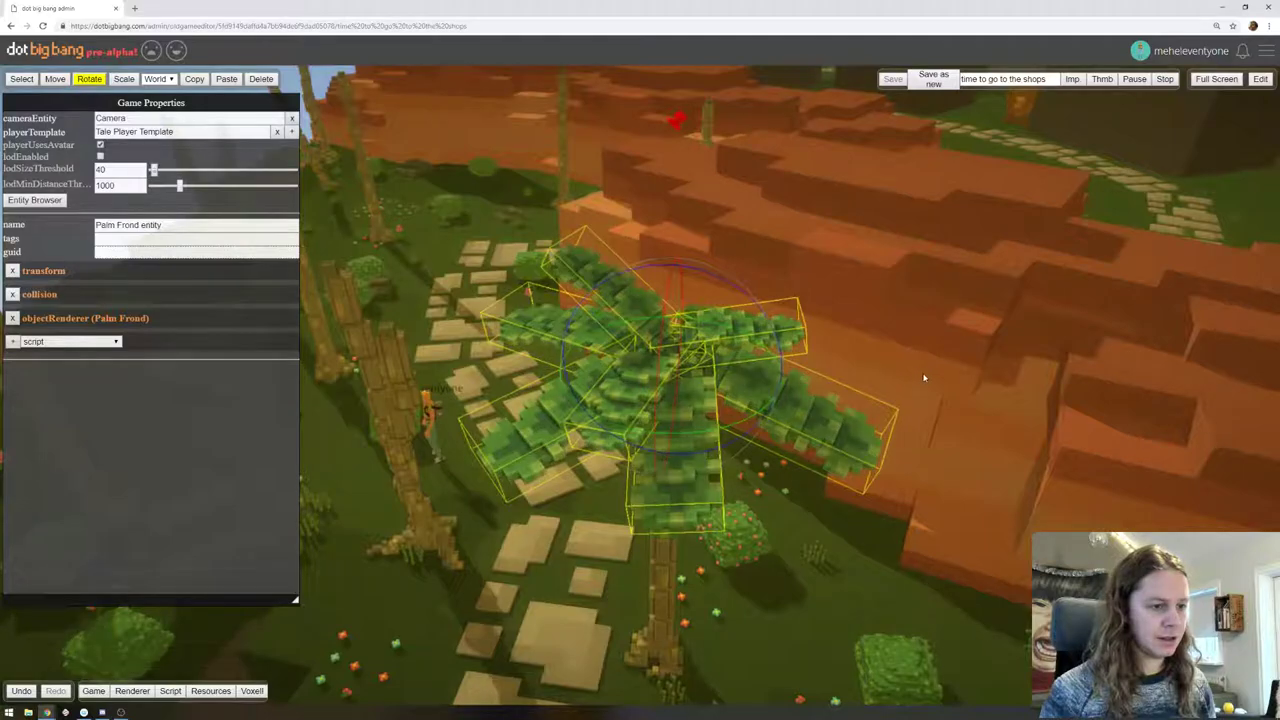
left_click_drag(924, 378, 770, 275)
scroll(775, 545, "up", 2)
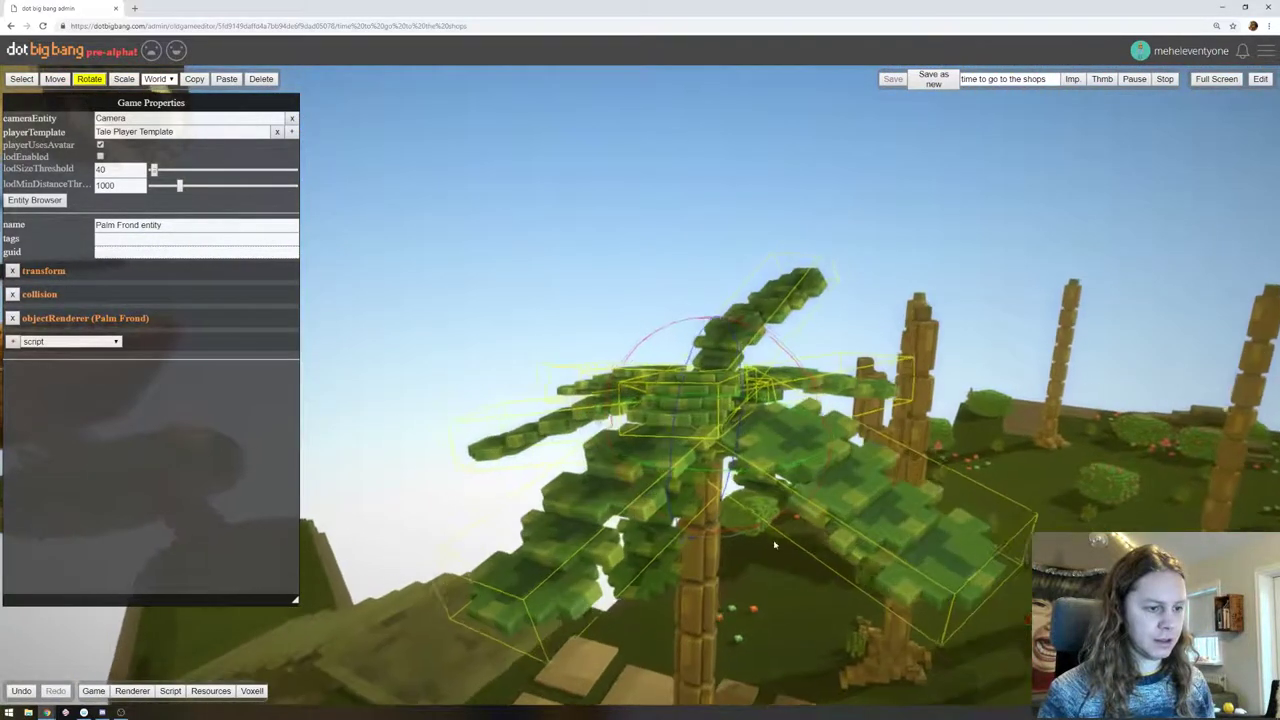
scroll(775, 545, "down", 3)
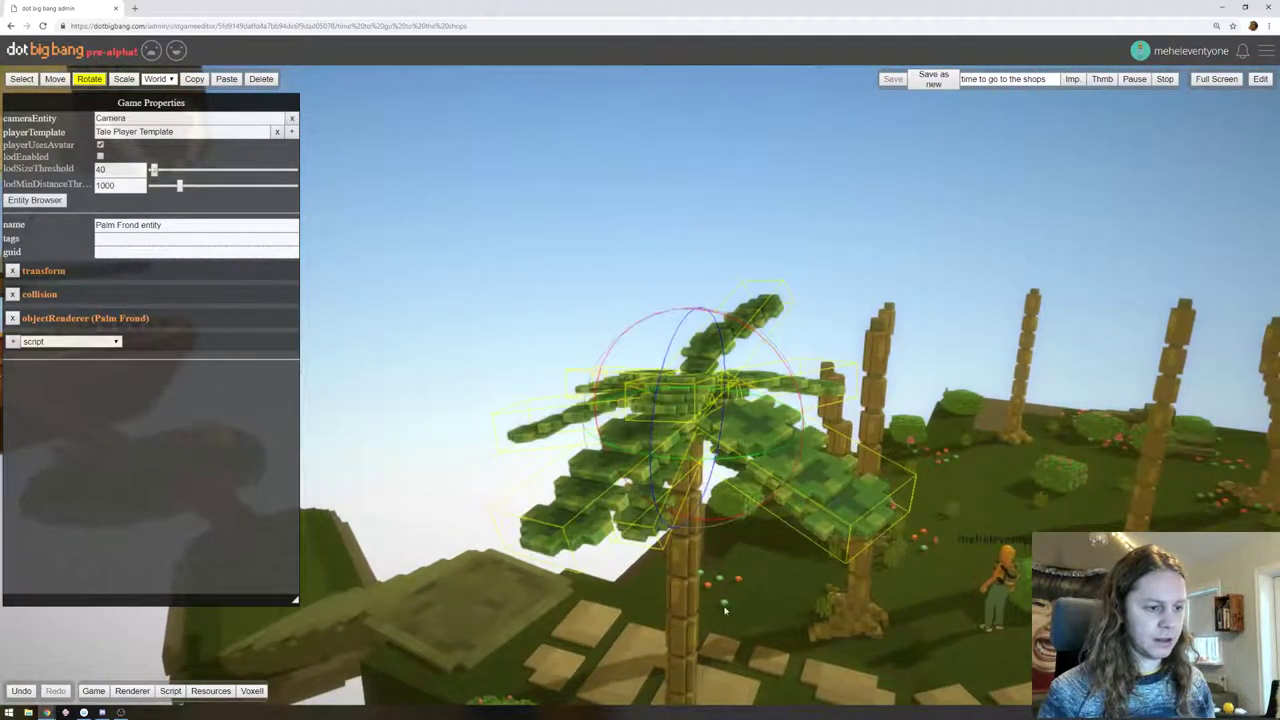
Move the selected palm fronds over the neighbouring trunk cluster beside the path and adjust their height to its top
right_click_drag(725, 608, 714, 152)
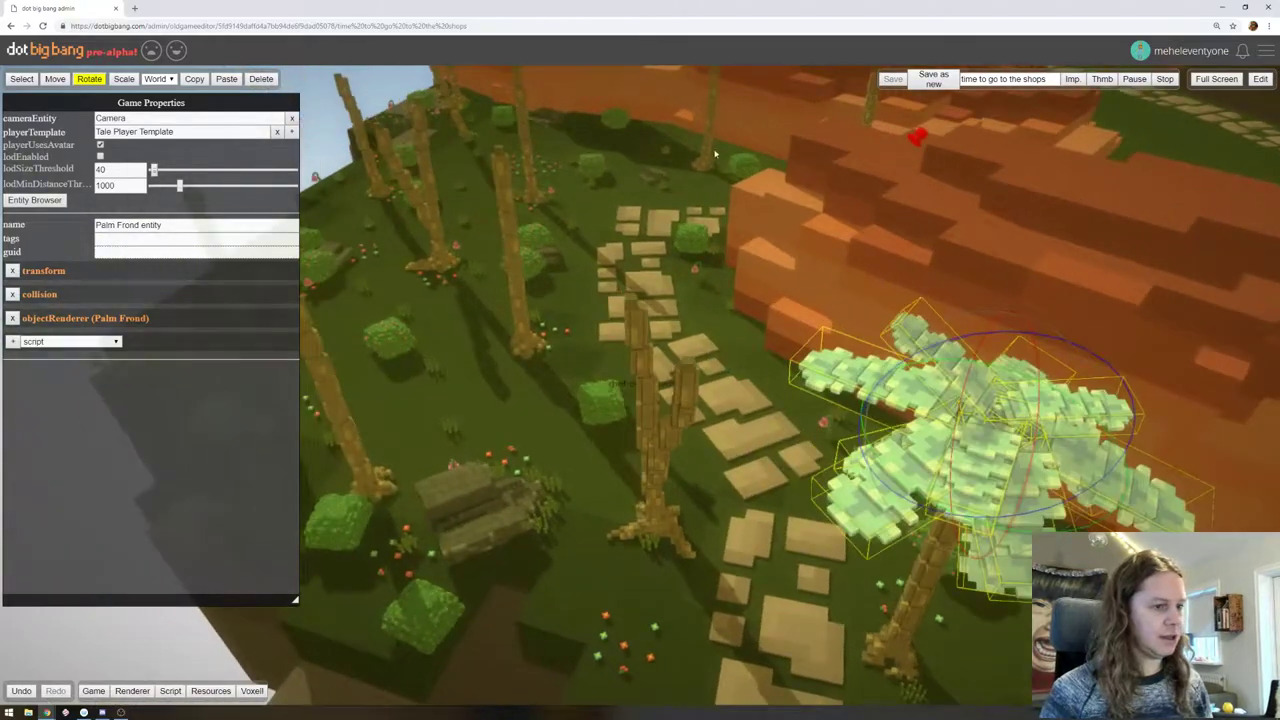
left_click(57, 80)
left_click_drag(960, 443, 668, 327)
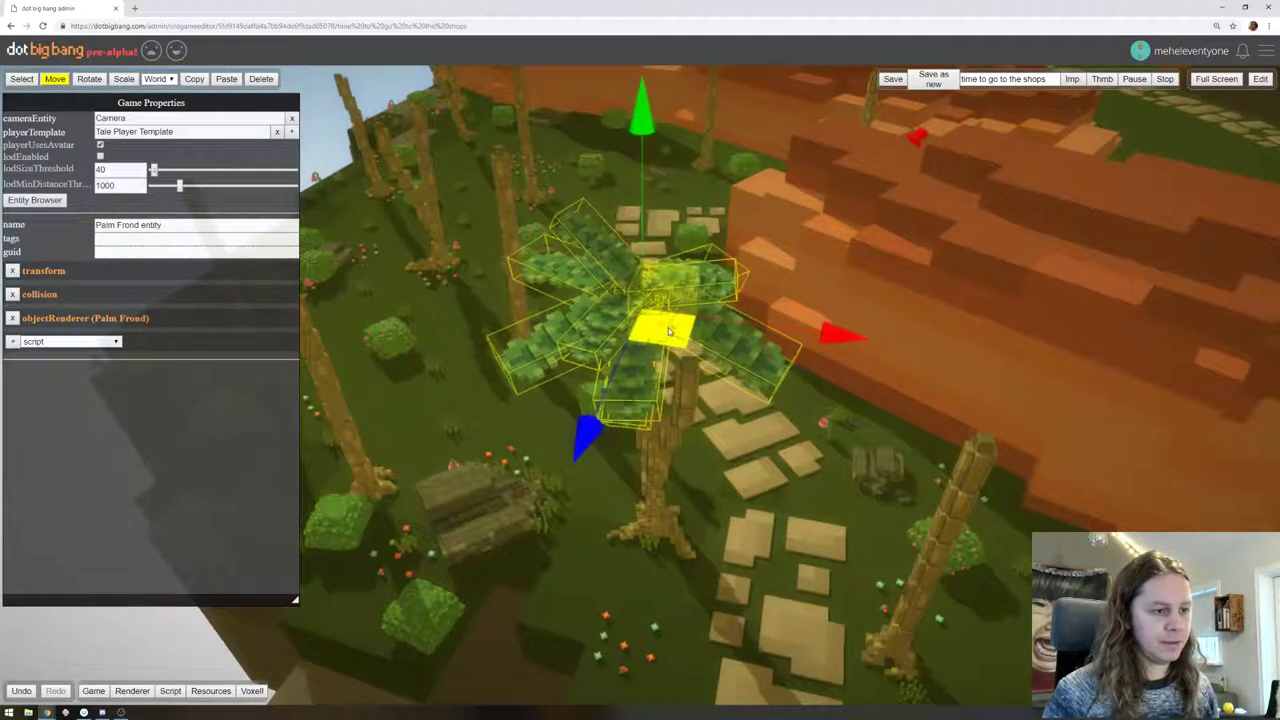
mouse_move(630, 118)
left_mouse_down()
mouse_move(625, 89)
mouse_move(625, 101)
left_mouse_up()
Try to duplicate the palm fronds onto the second, shorter trunk of the cluster beside the stone path and lower them
right_click_drag(632, 130, 614, 459)
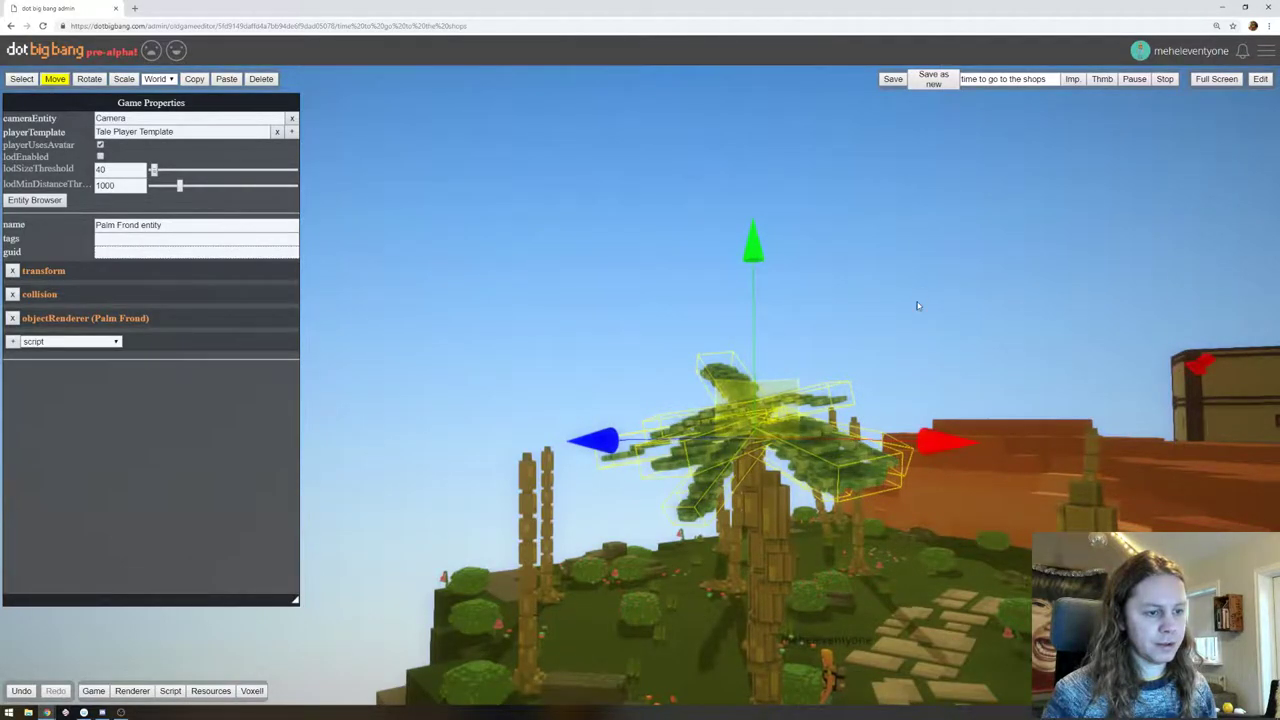
right_click_drag(918, 306, 1010, 333)
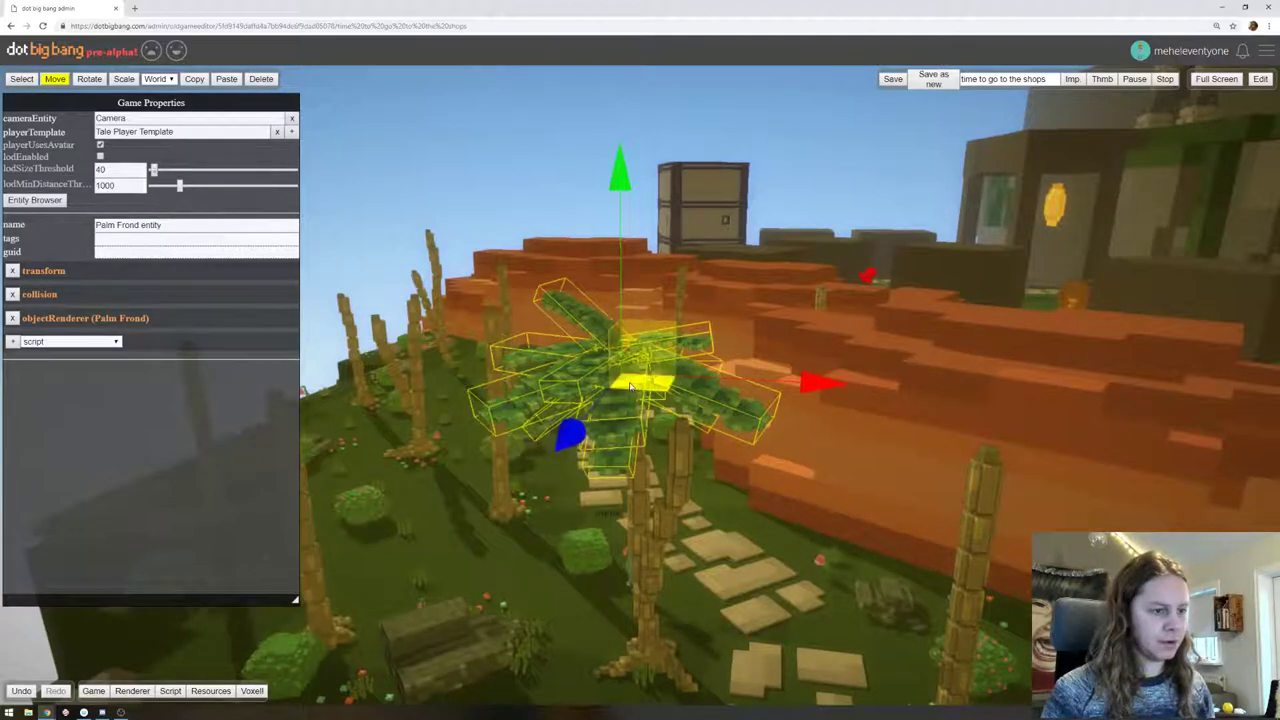
left_click_drag(630, 387, 703, 431)
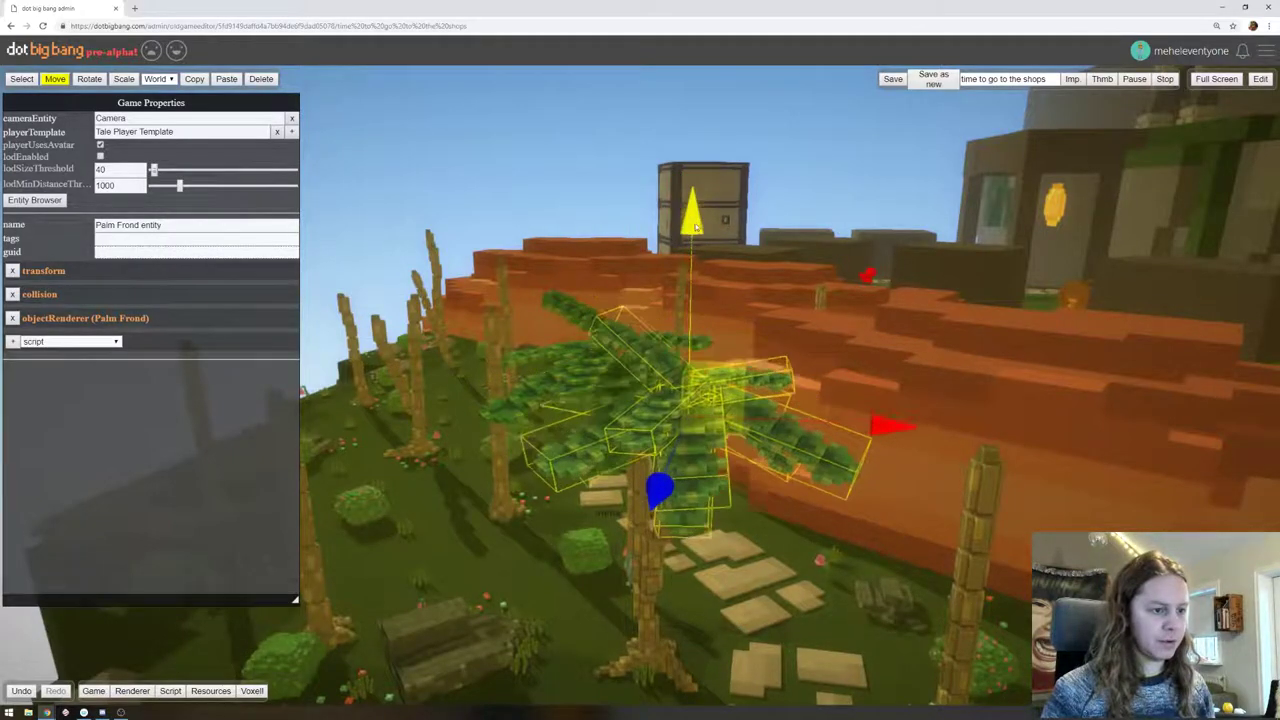
left_click_drag(696, 227, 695, 246)
Try to rotate the duplicated palm fronds on the shorter trunk so they differ from the neighbouring set
right_click_drag(834, 371, 687, 493)
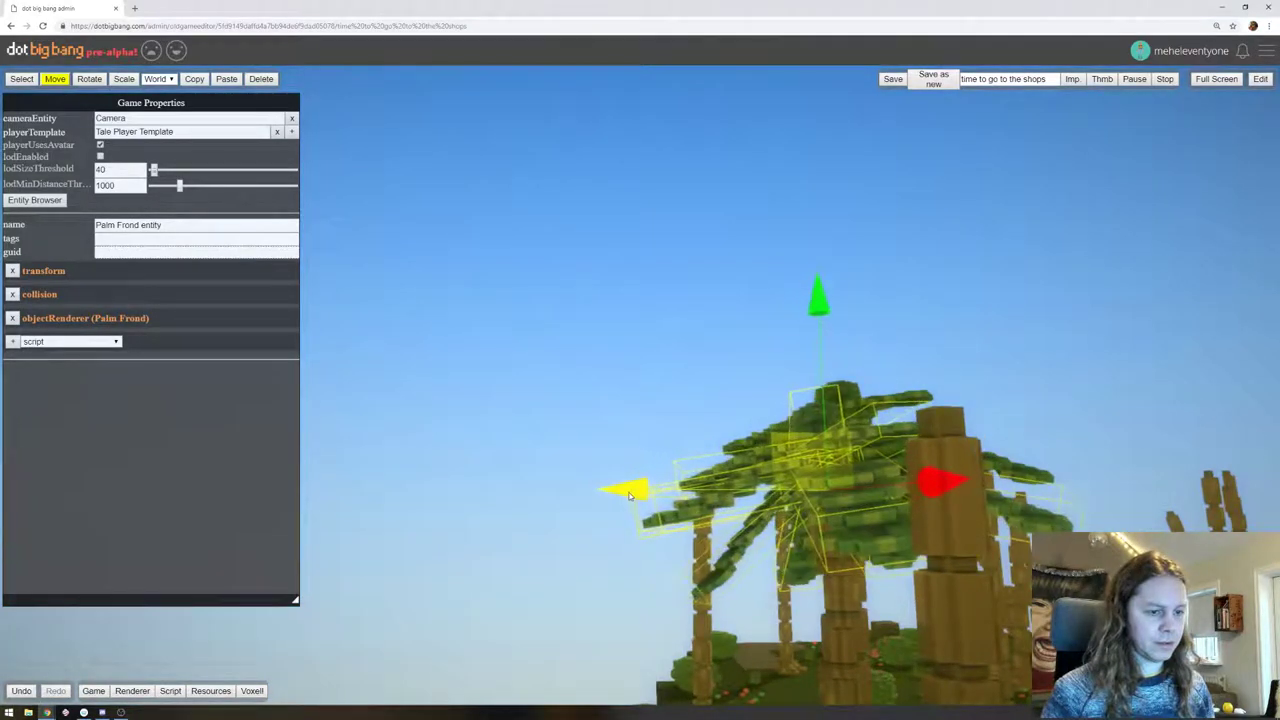
right_click_drag(625, 452, 811, 329)
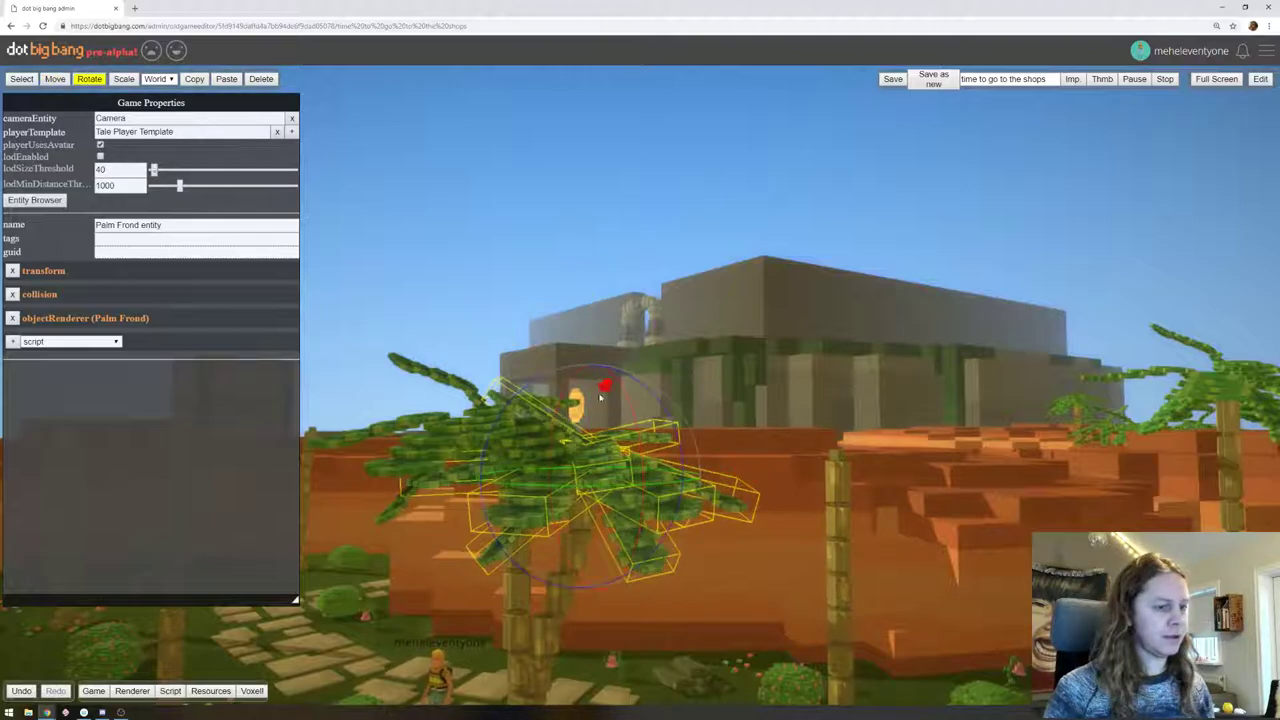
left_click_drag(661, 409, 670, 422)
right_click_drag(734, 376, 537, 477)
right_click_drag(450, 305, 820, 340)
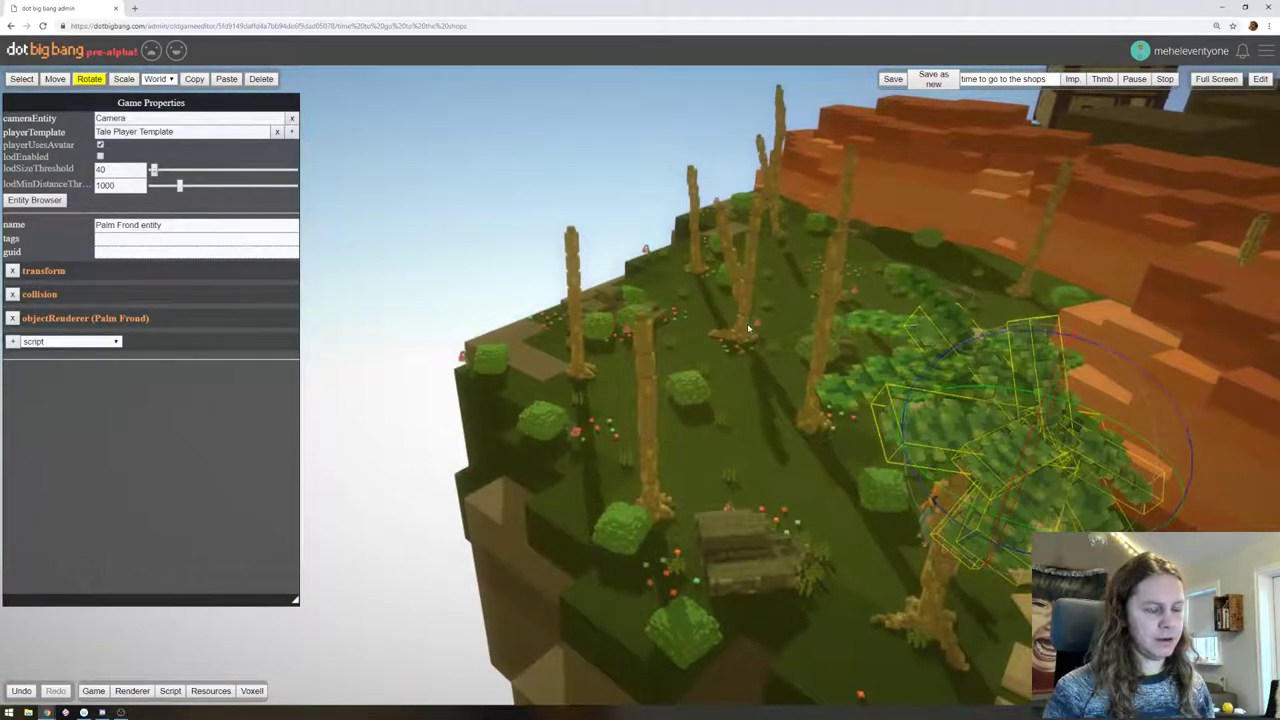
middle_click_drag(1138, 352, 971, 242)
right_click_drag(971, 242, 1123, 254)
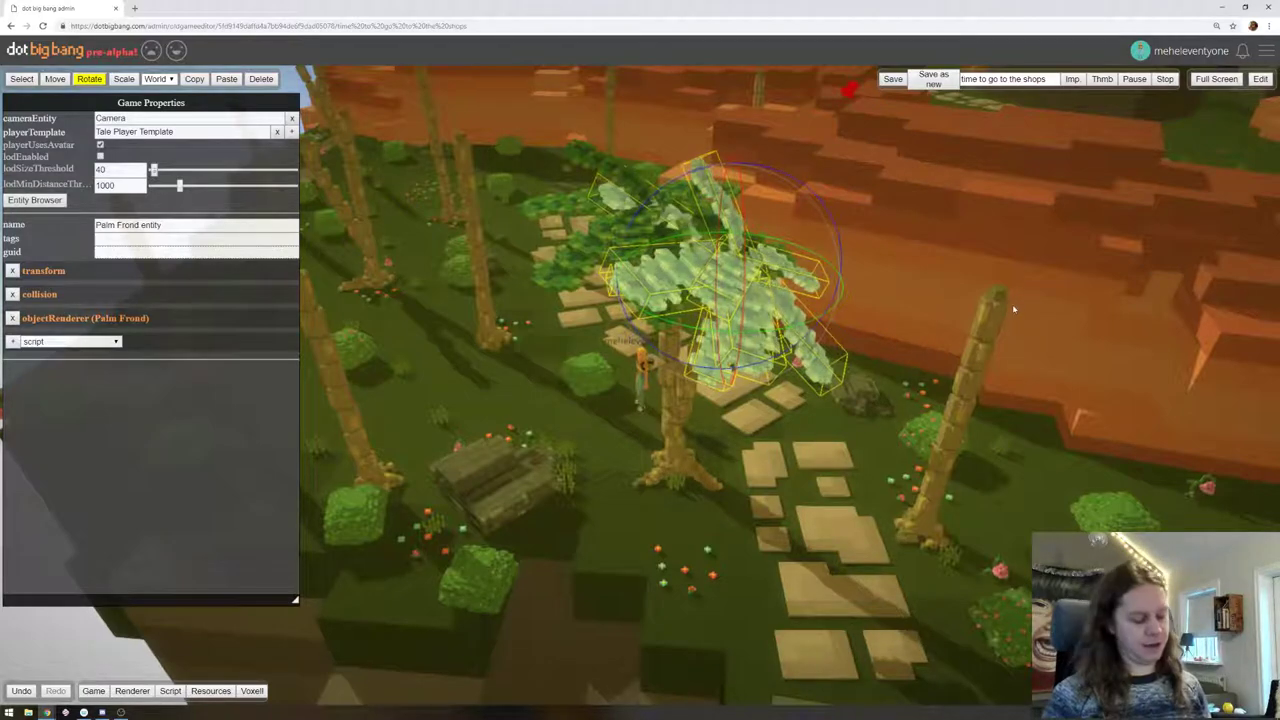
Undo the rotation, duplication and earlier moves of the palm fronds, returning them to their original tree
key("ctrl+z")
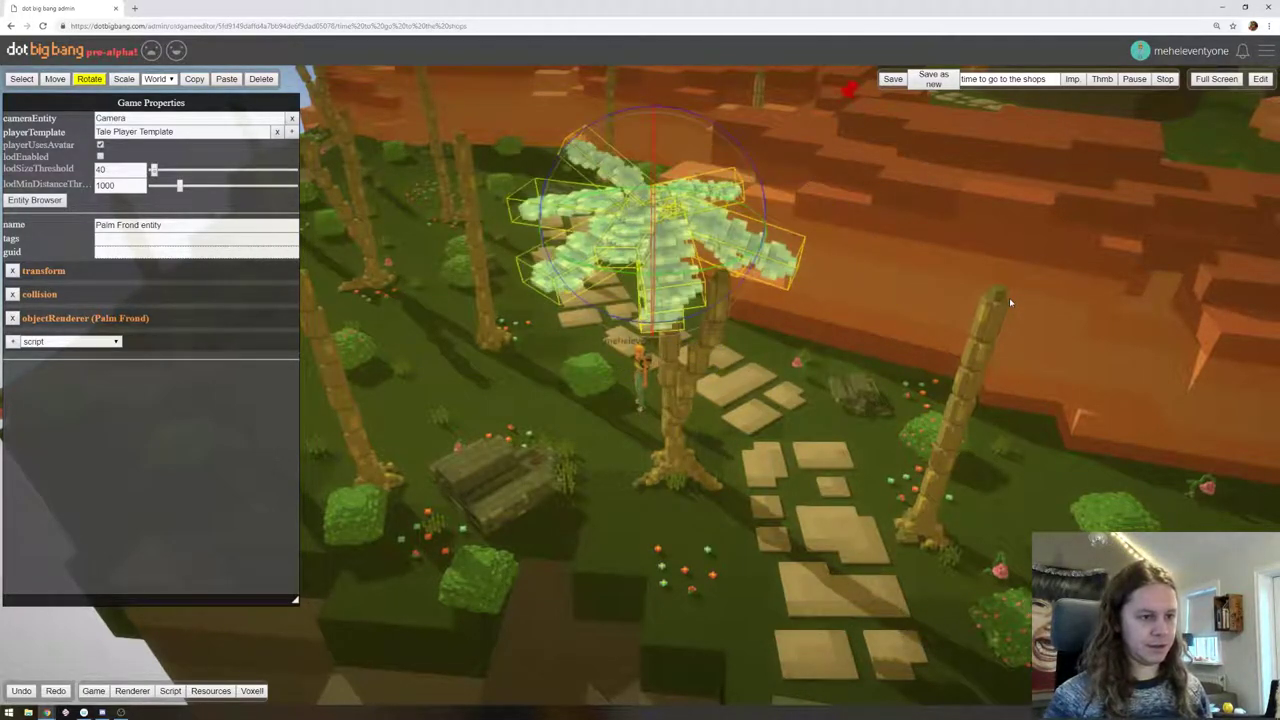
left_click(1008, 303)
key("ctrl+z")
key("ctrl+z")
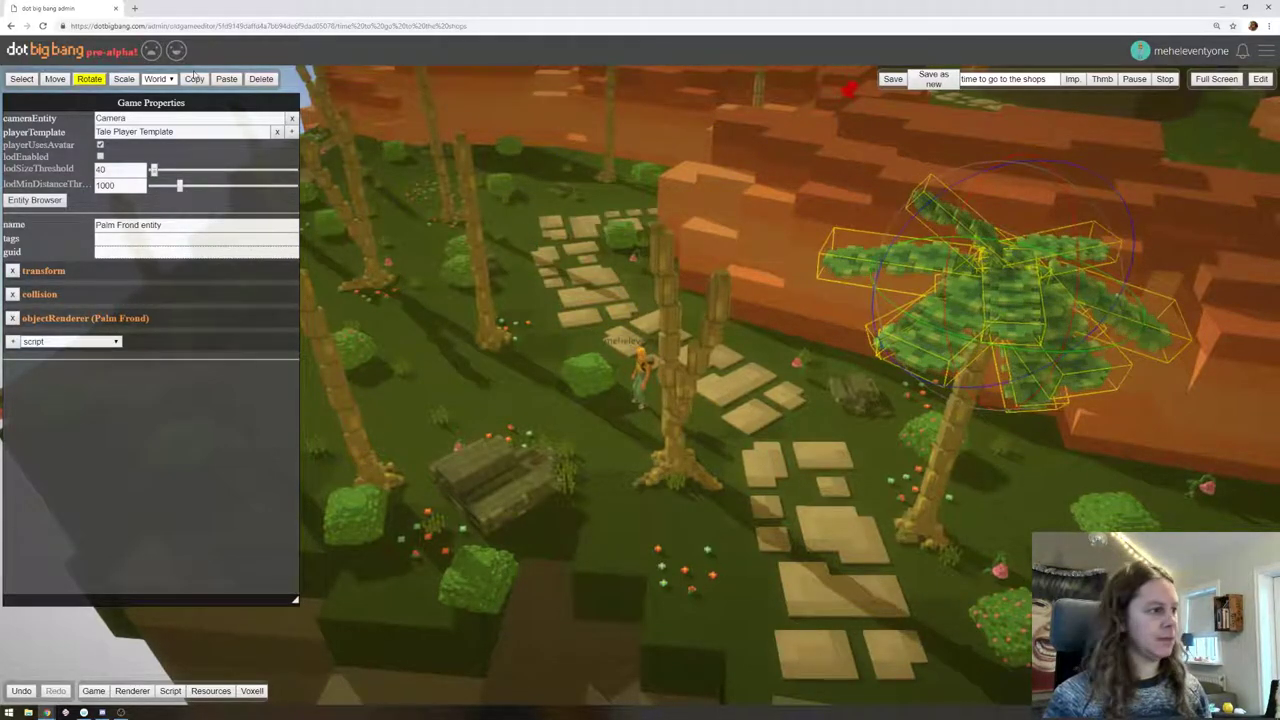
Place a copy of the palm fronds on the trunk cluster beside the path and fine-tune its position over the trunks
key("w")
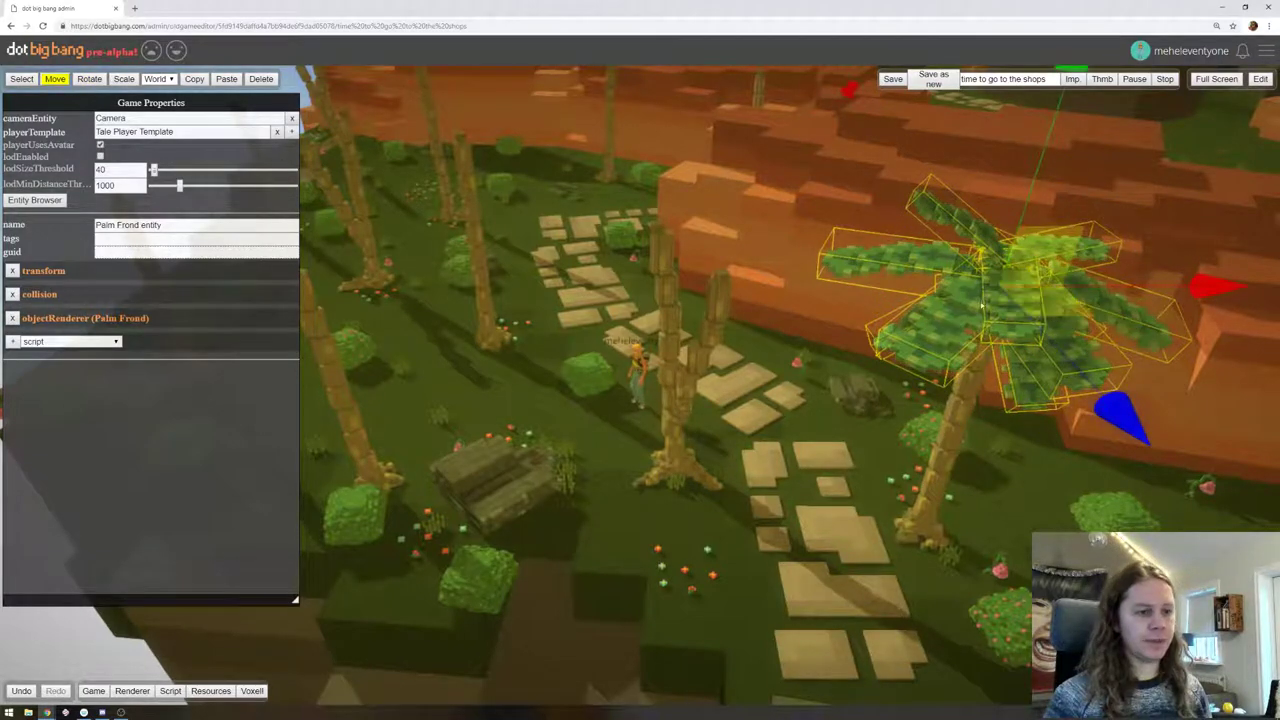
left_click_drag(1013, 308, 678, 245)
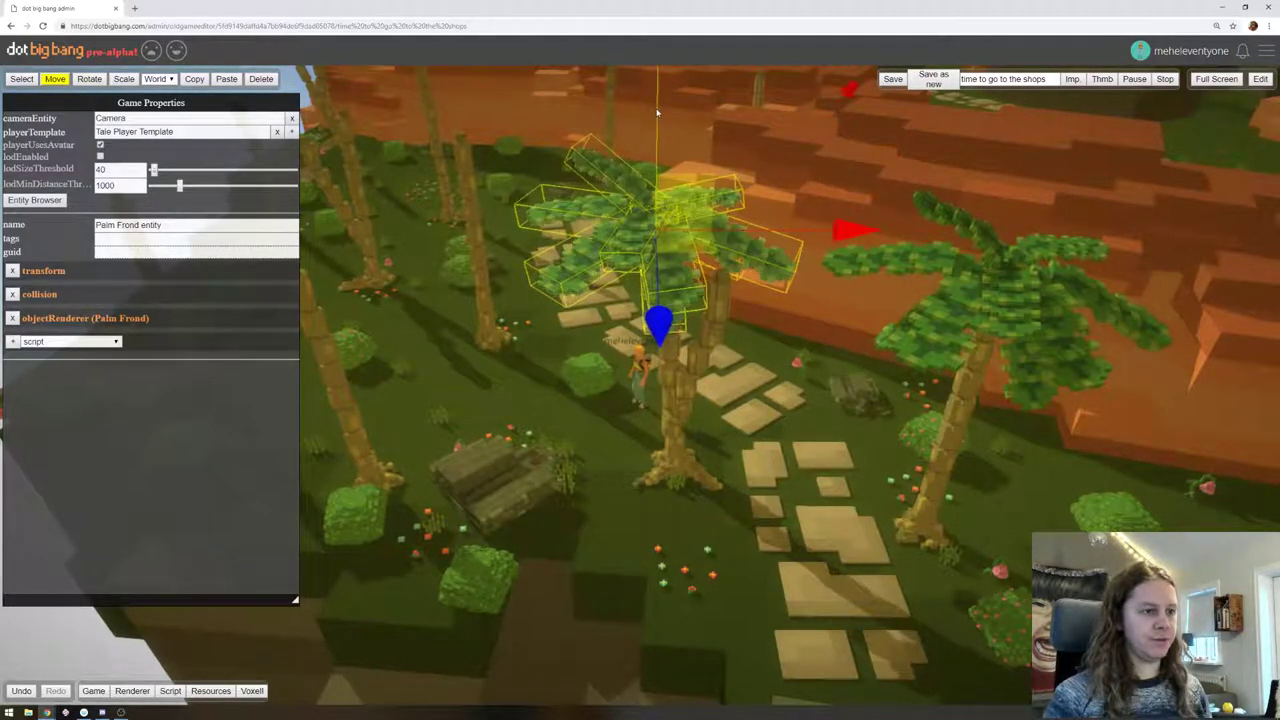
right_click_drag(753, 322, 430, 382)
left_click_drag(1082, 516, 1021, 503)
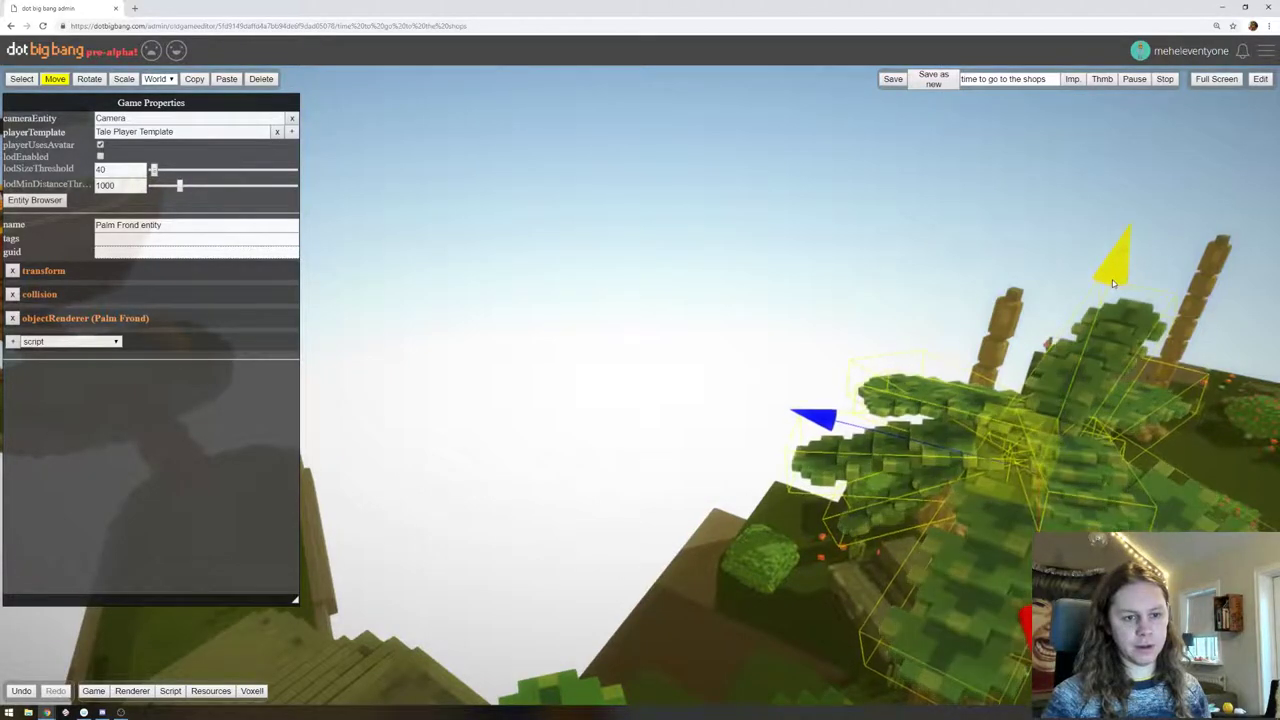
right_click_drag(1165, 630, 970, 503)
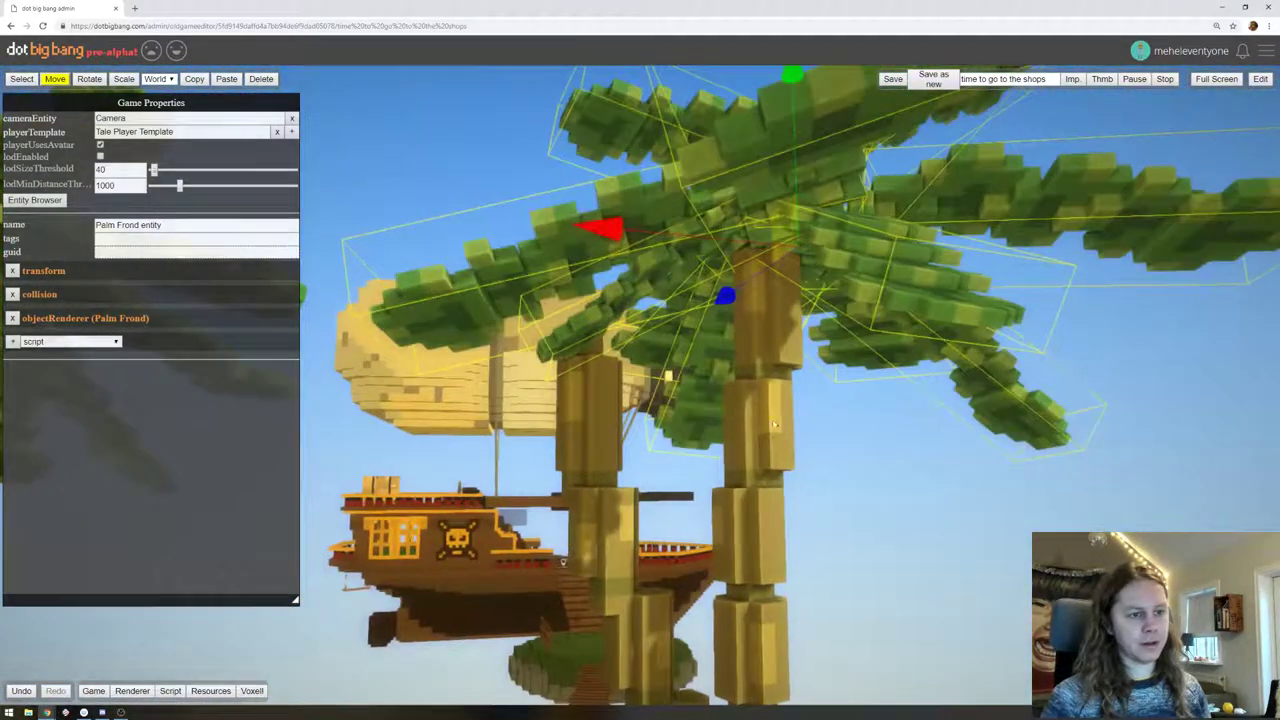
left_click_drag(600, 229, 572, 229)
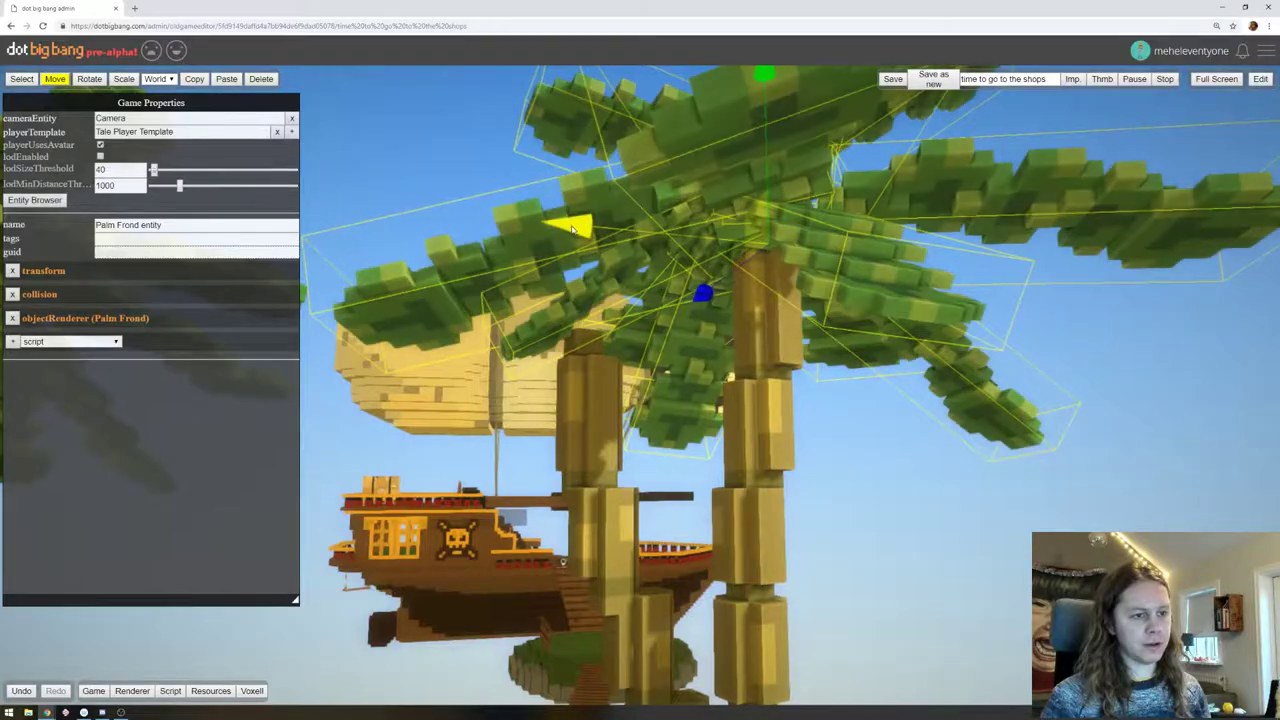
Place another copy of the palm fronds on the single bare trunk beside the log pile and lower it onto the trunk top
right_click_drag(585, 235, 920, 558)
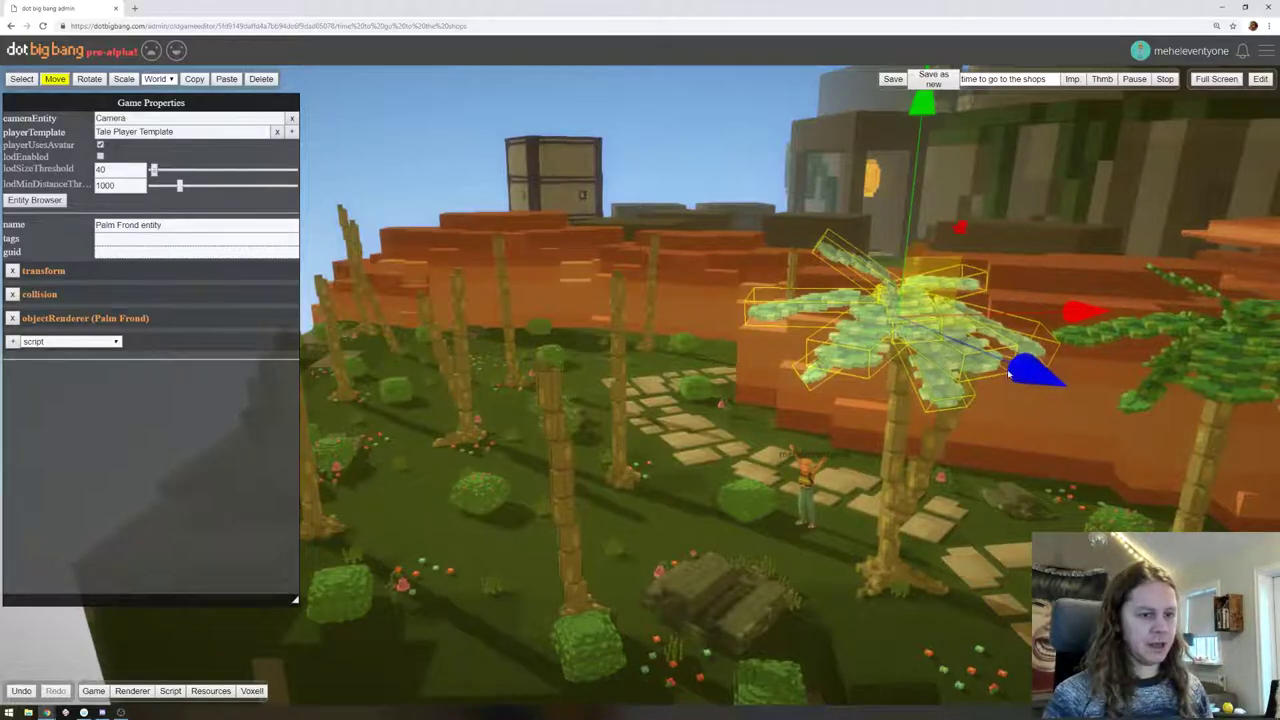
right_click_drag(740, 368, 517, 396)
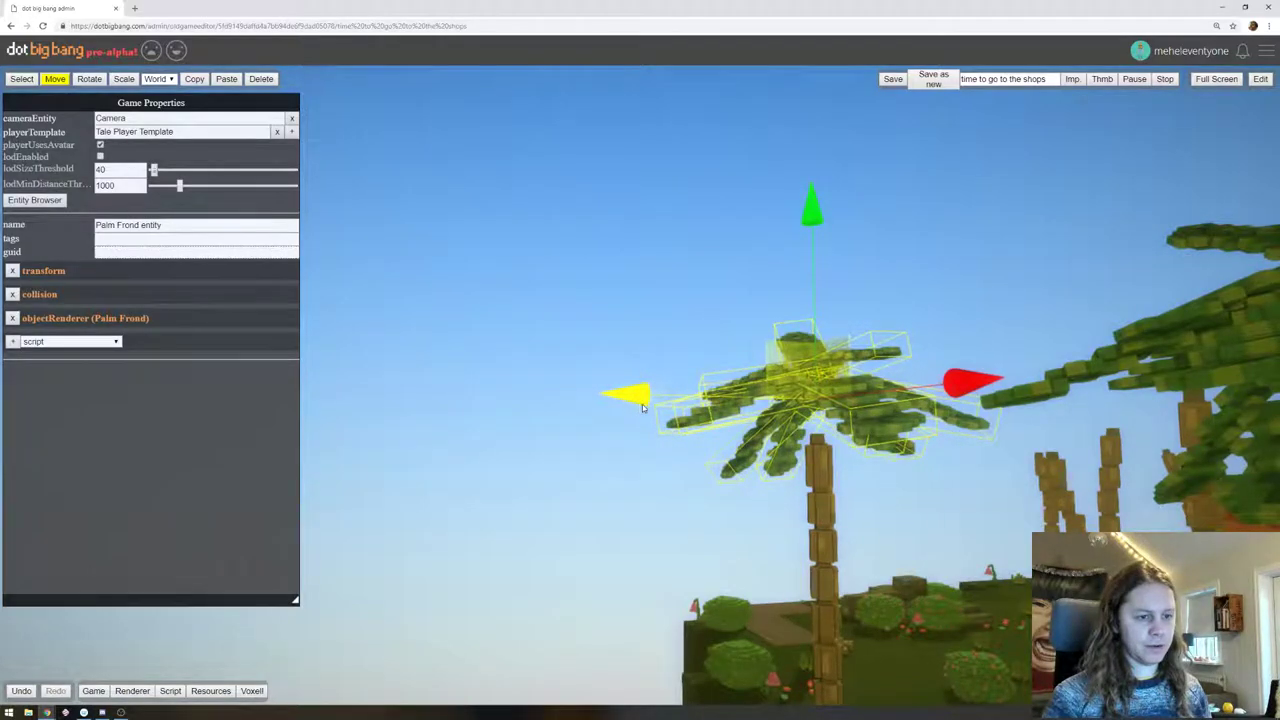
left_click_drag(812, 226, 812, 239)
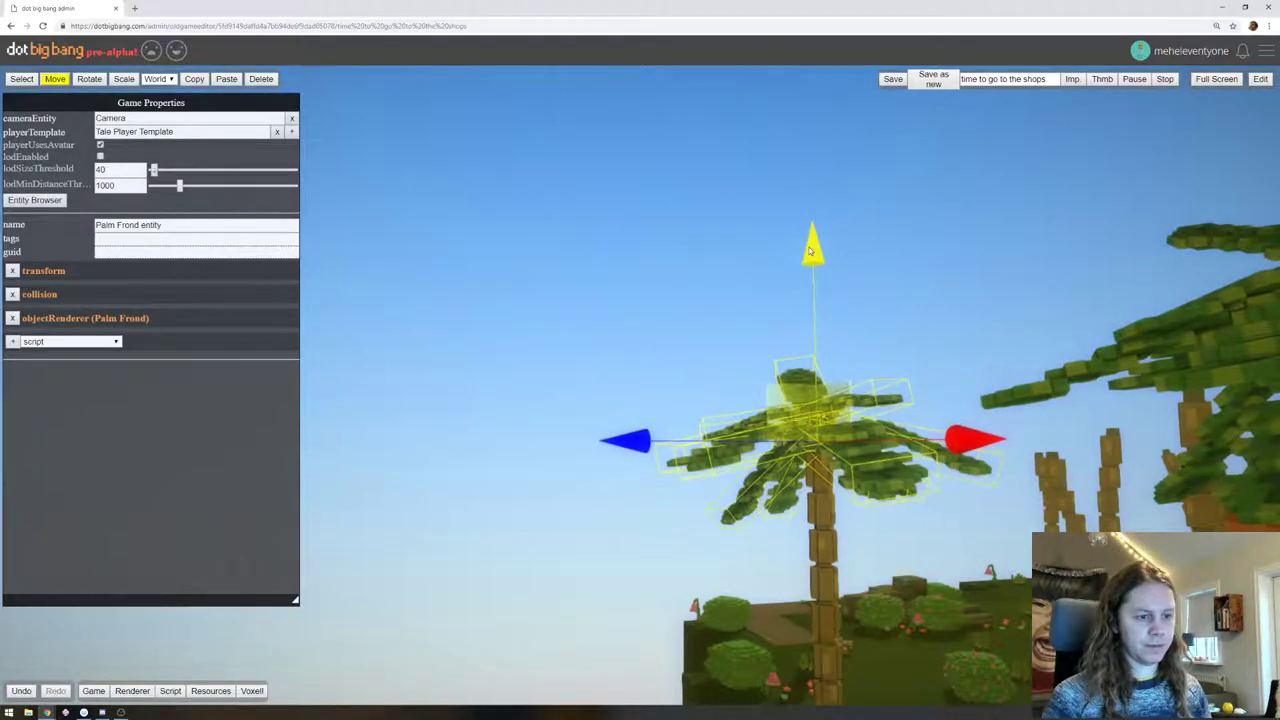
Duplicate the palm fronds onto the single trunk near the island's edge, aligning them sideways and in height with its top
right_click_drag(685, 218, 857, 623)
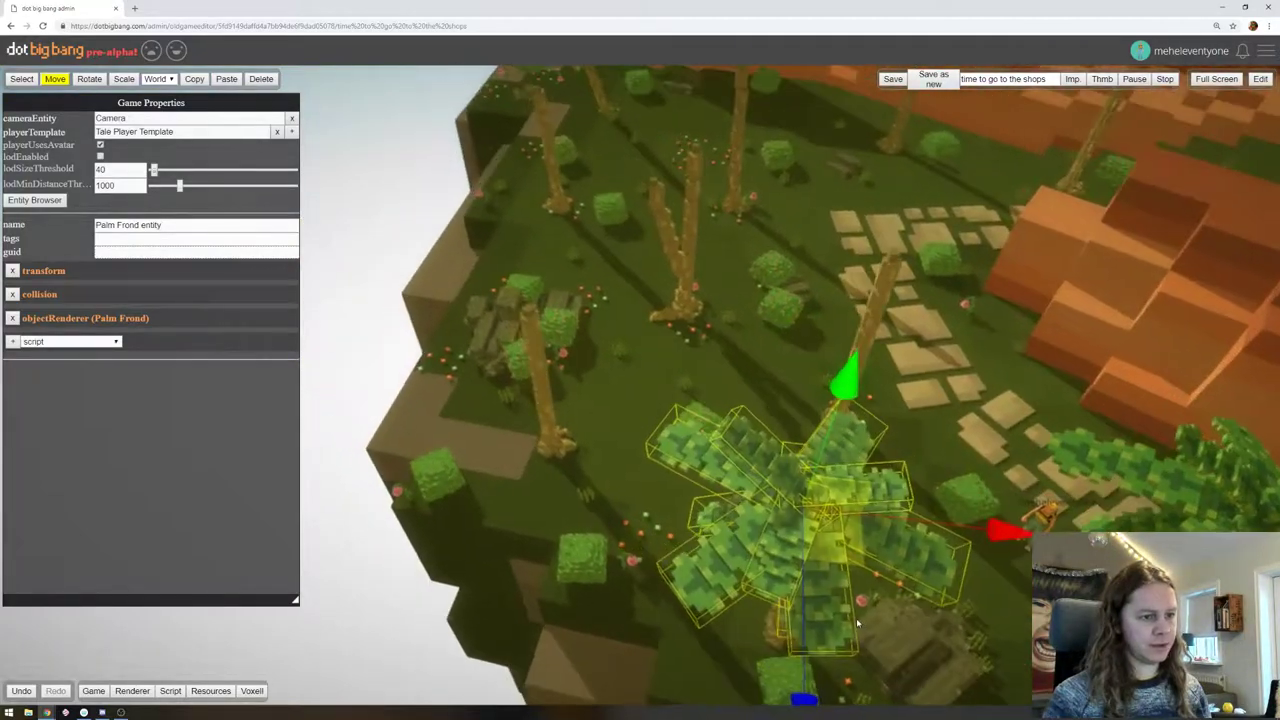
left_click_drag(832, 531, 545, 340)
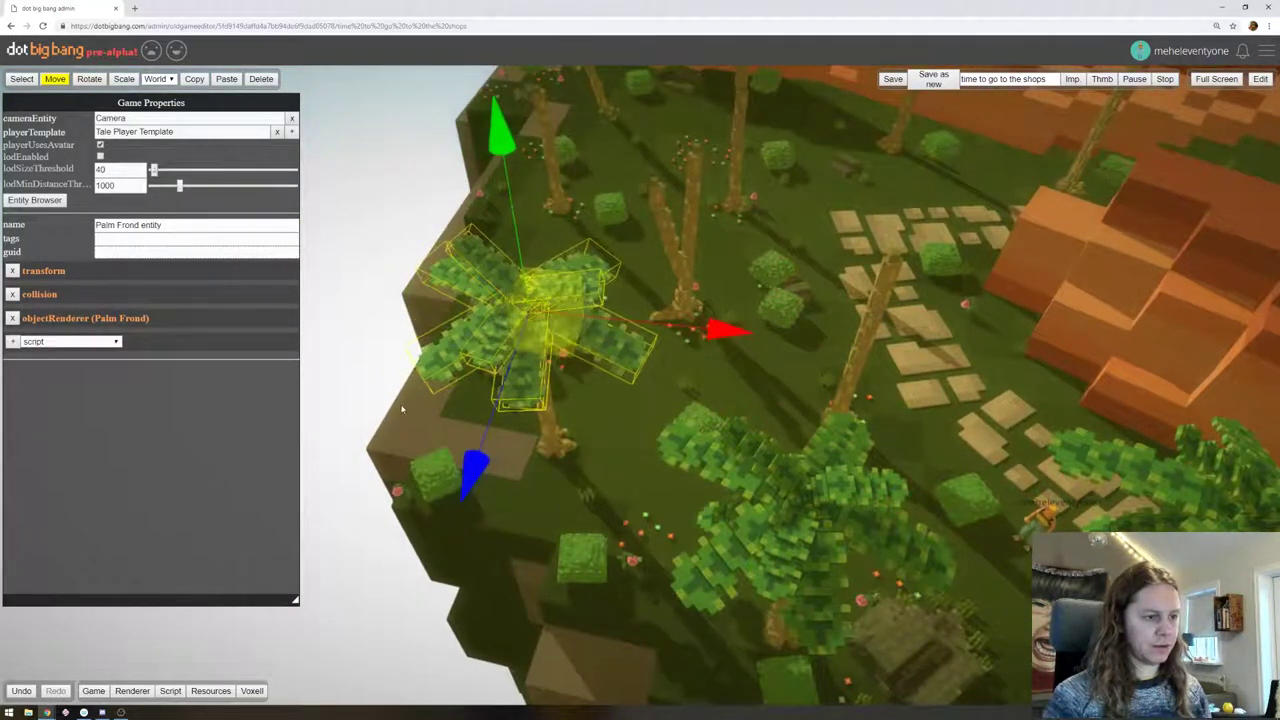
right_click_drag(401, 408, 828, 348)
left_click_drag(904, 404, 885, 414)
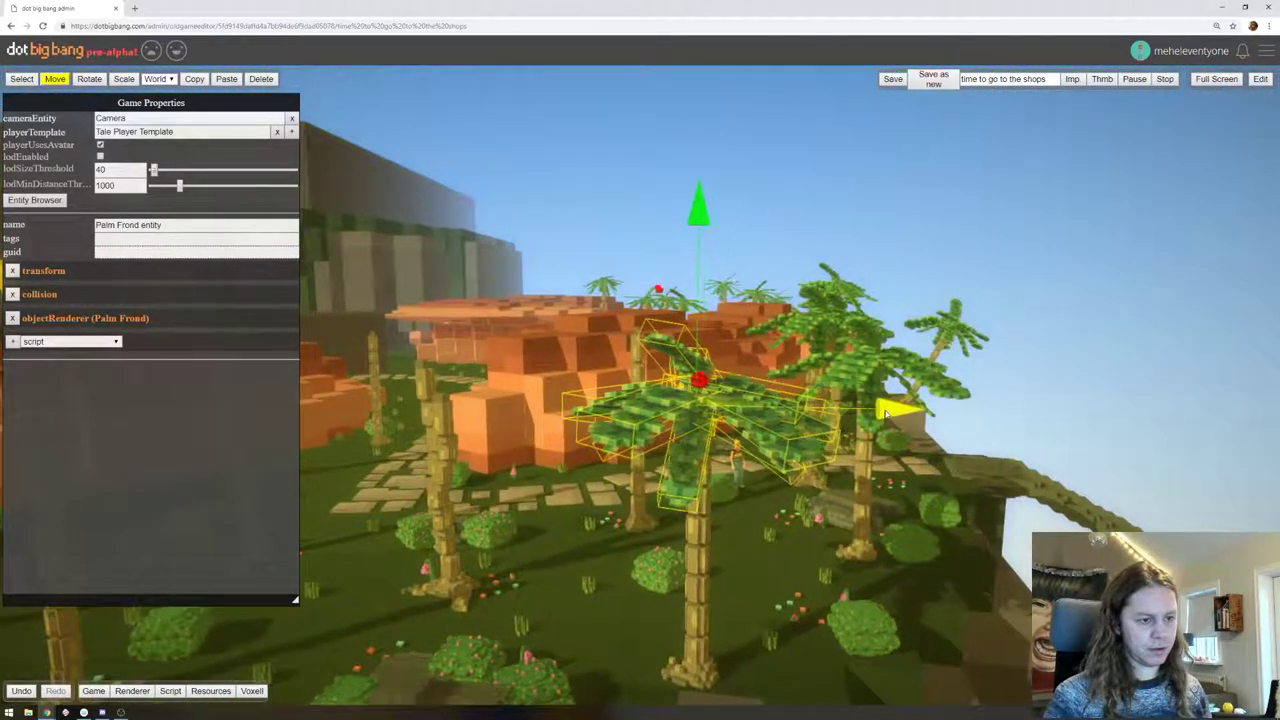
left_click_drag(690, 212, 700, 225)
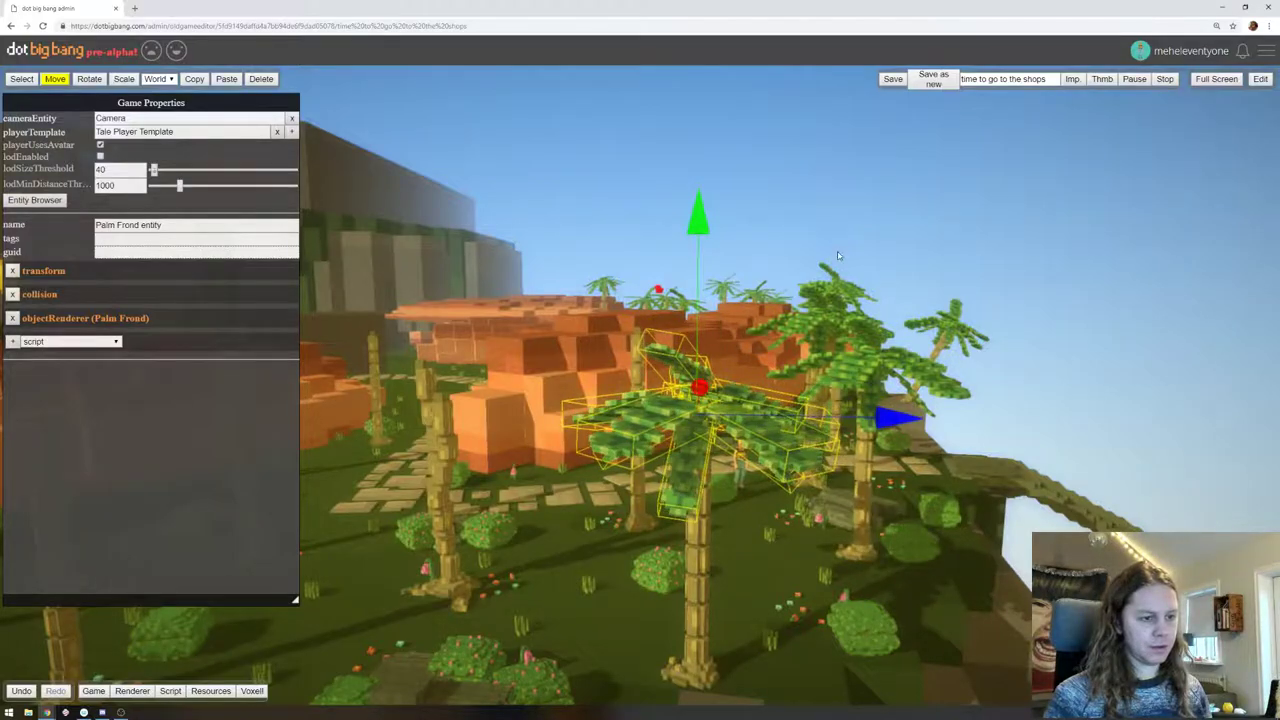
Duplicate the palm fronds onto the nearby forked trunk, centre them over it and adjust their height to the trunk tops
right_click_drag(838, 256, 619, 364)
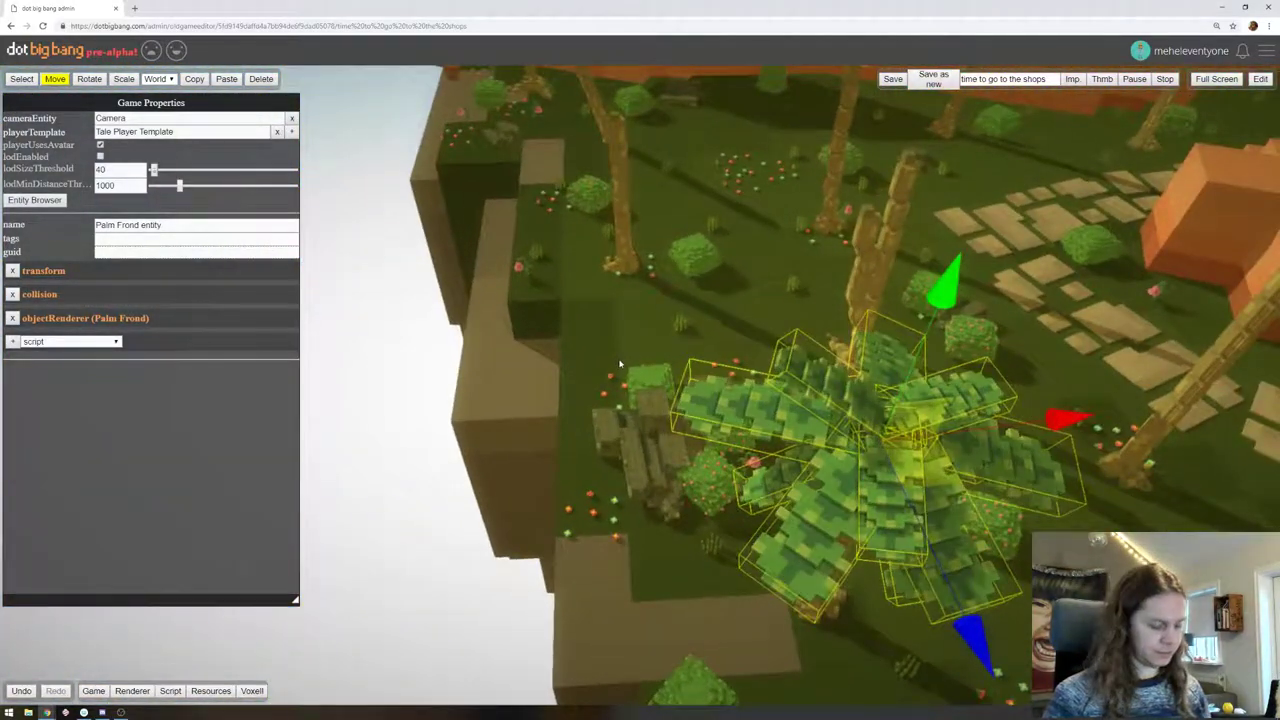
left_click_drag(916, 455, 965, 208)
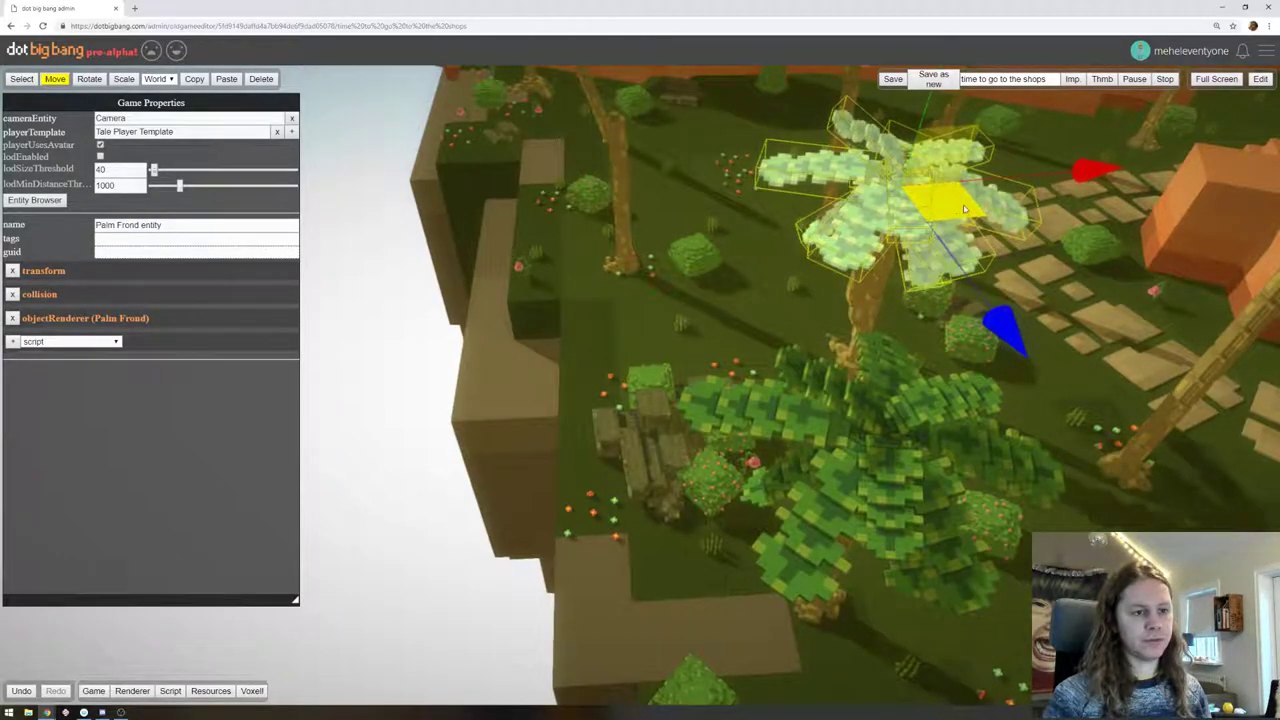
right_click_drag(965, 208, 684, 306)
left_click_drag(685, 466, 701, 461)
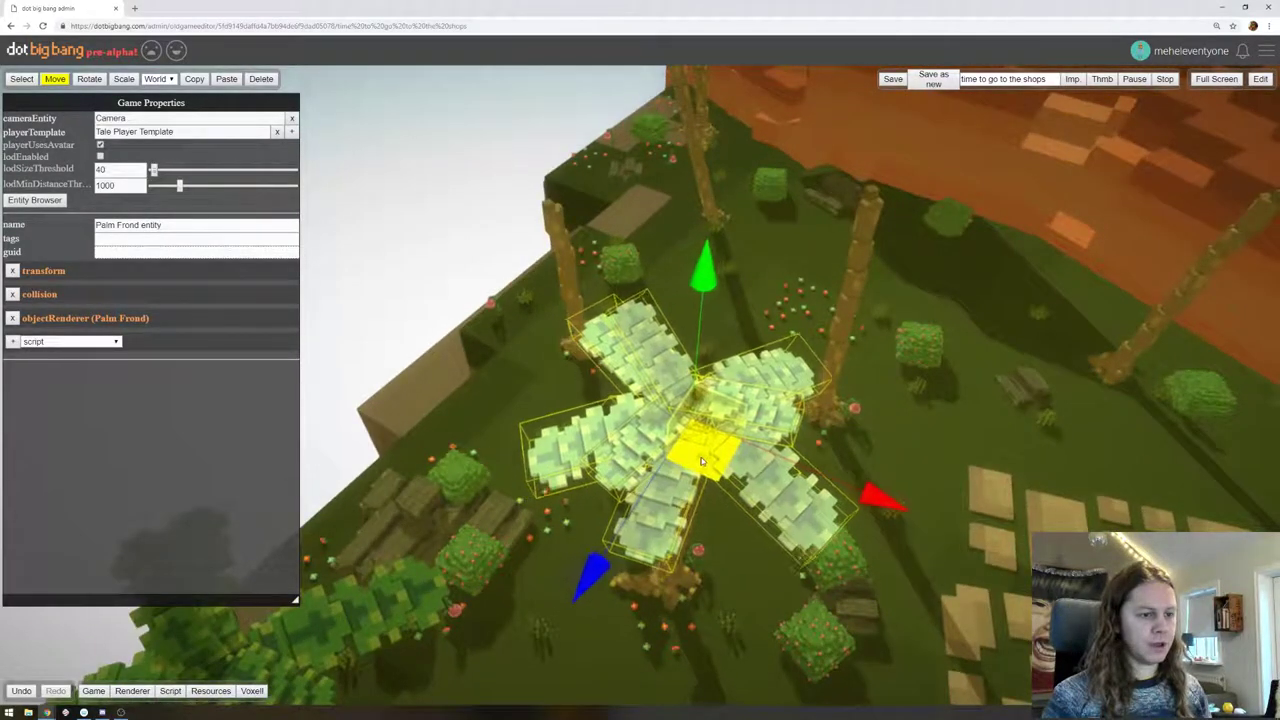
left_click_drag(712, 258, 692, 205)
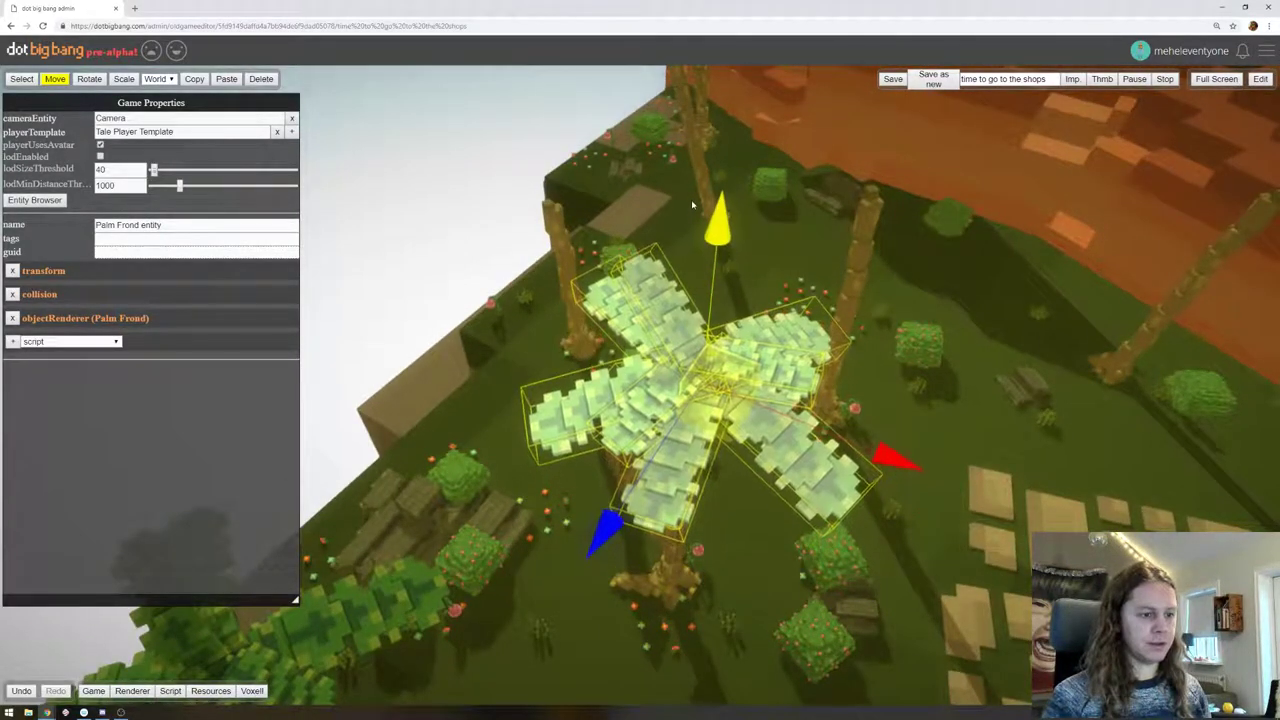
right_click_drag(937, 574, 786, 343)
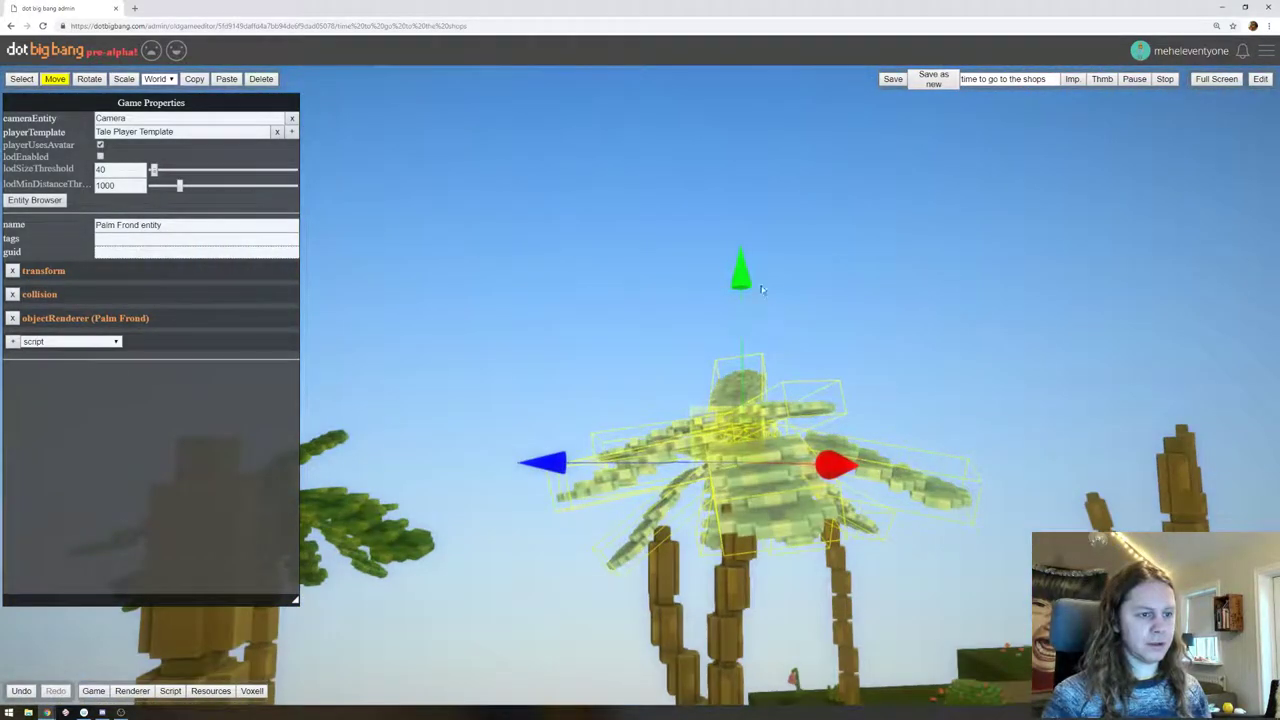
left_click(743, 274)
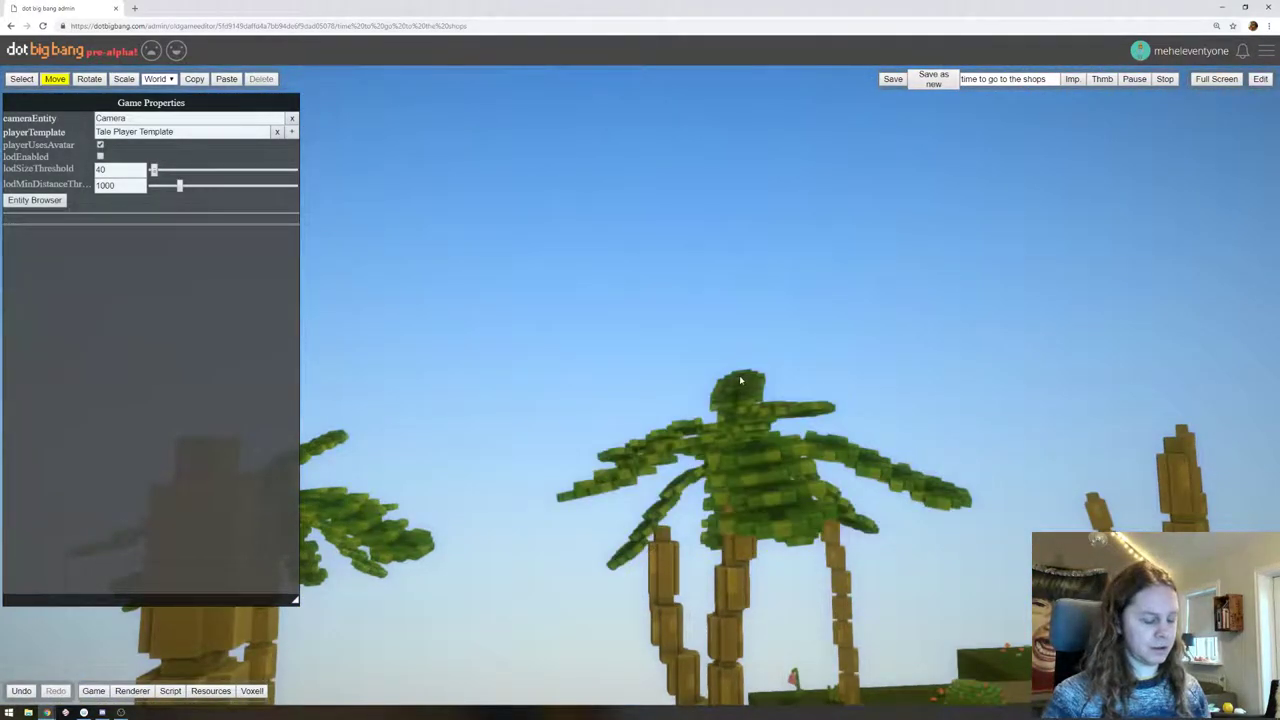
left_click(740, 380)
left_click_drag(740, 332, 733, 296)
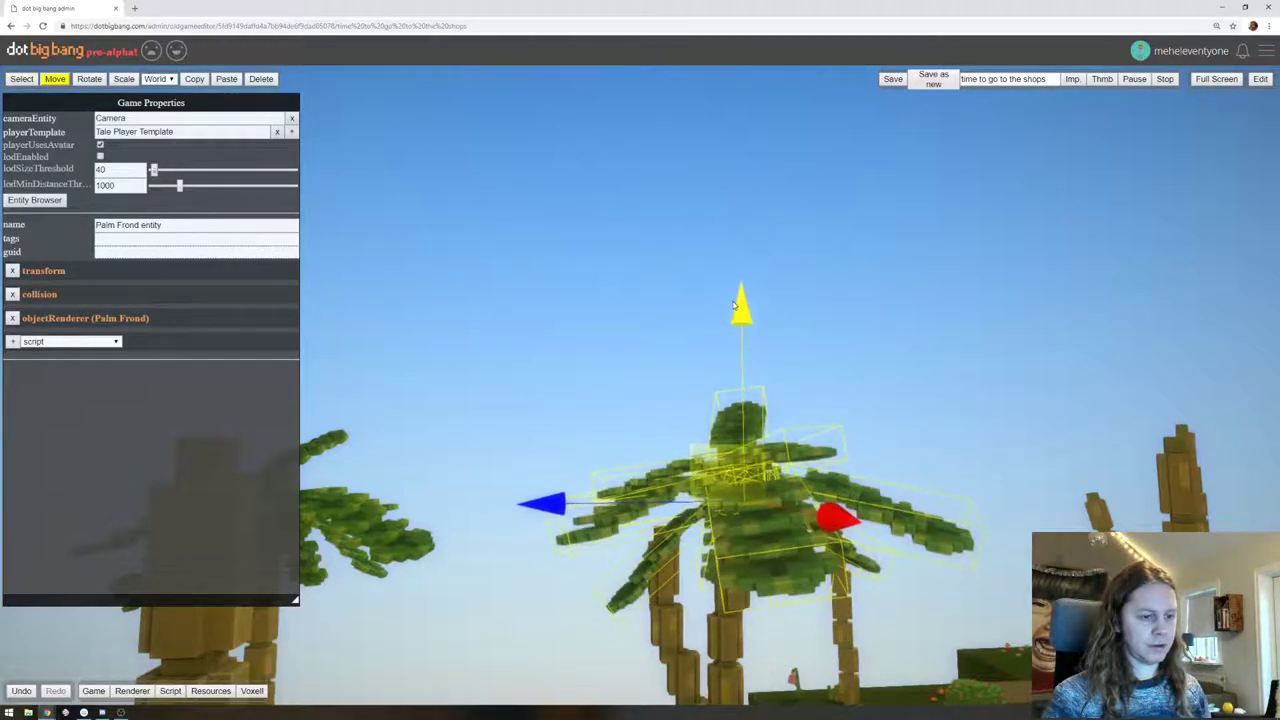
Duplicate the palm fronds onto the single trunk beside the stone path near the orange rocks and align them over it
right_click_drag(608, 262, 780, 192)
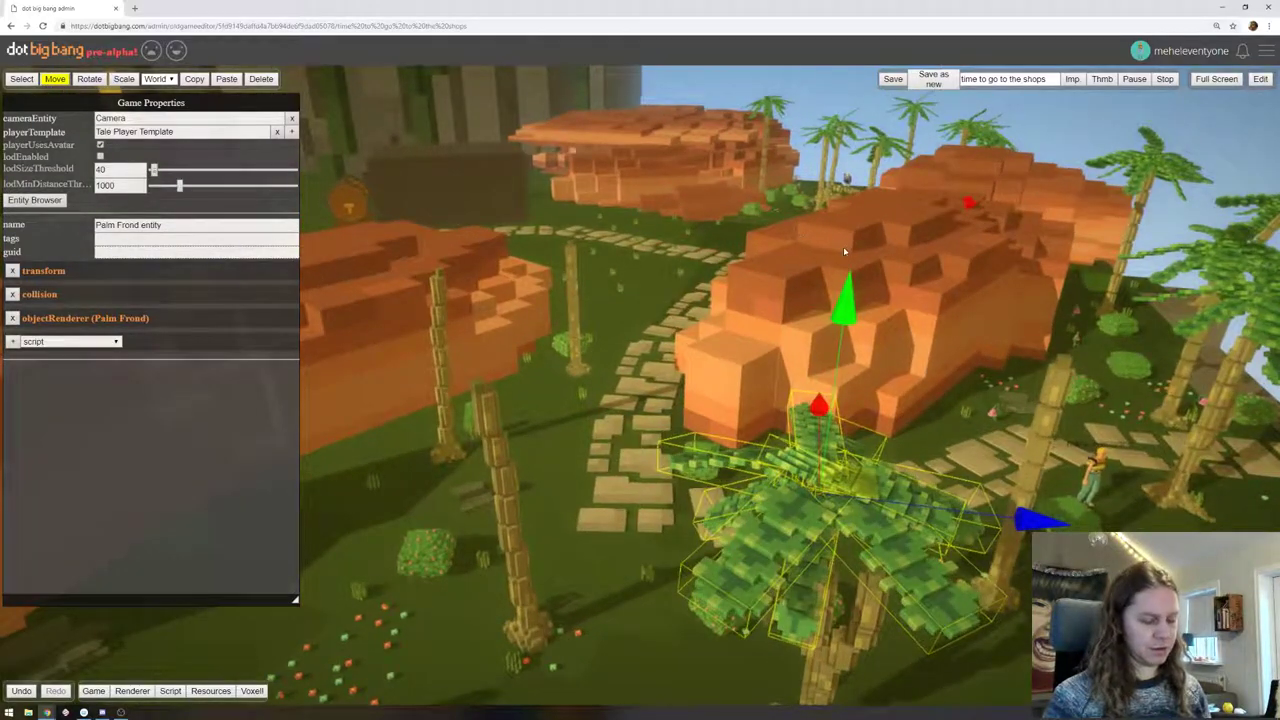
left_click_drag(865, 479, 1084, 366)
right_click_drag(1070, 440, 930, 458)
left_click_drag(912, 486, 856, 488)
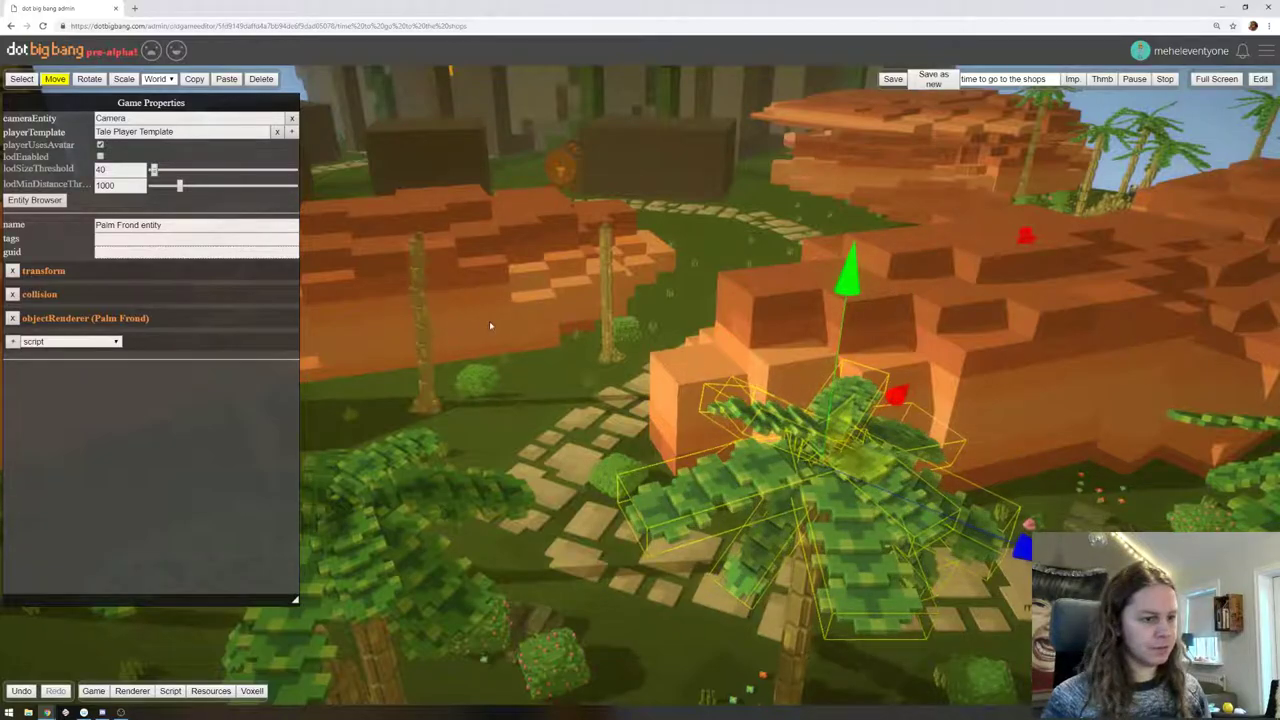
Duplicate the palm fronds onto the bare trunk beyond the forked palm, near the flower patch, and adjust their position and height
right_click_drag(490, 325, 716, 267)
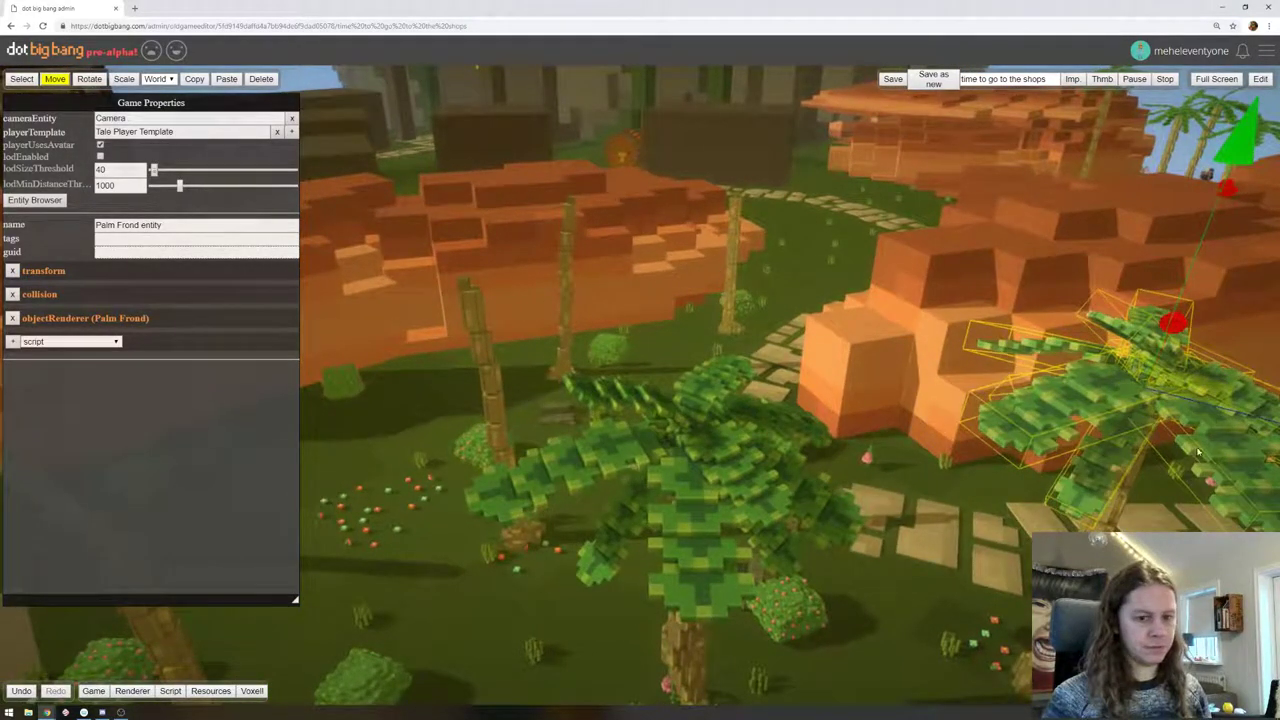
left_click_drag(1182, 391, 514, 285)
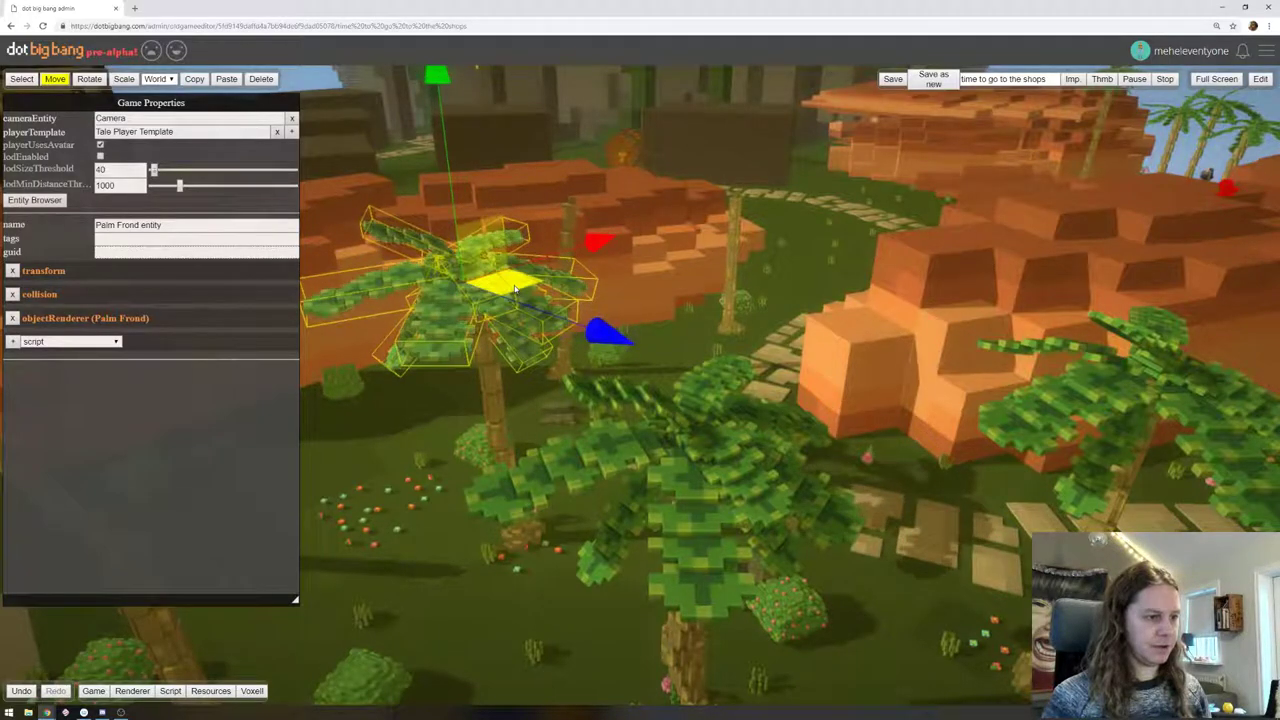
right_click_drag(520, 310, 800, 371)
left_click_drag(889, 323, 931, 325)
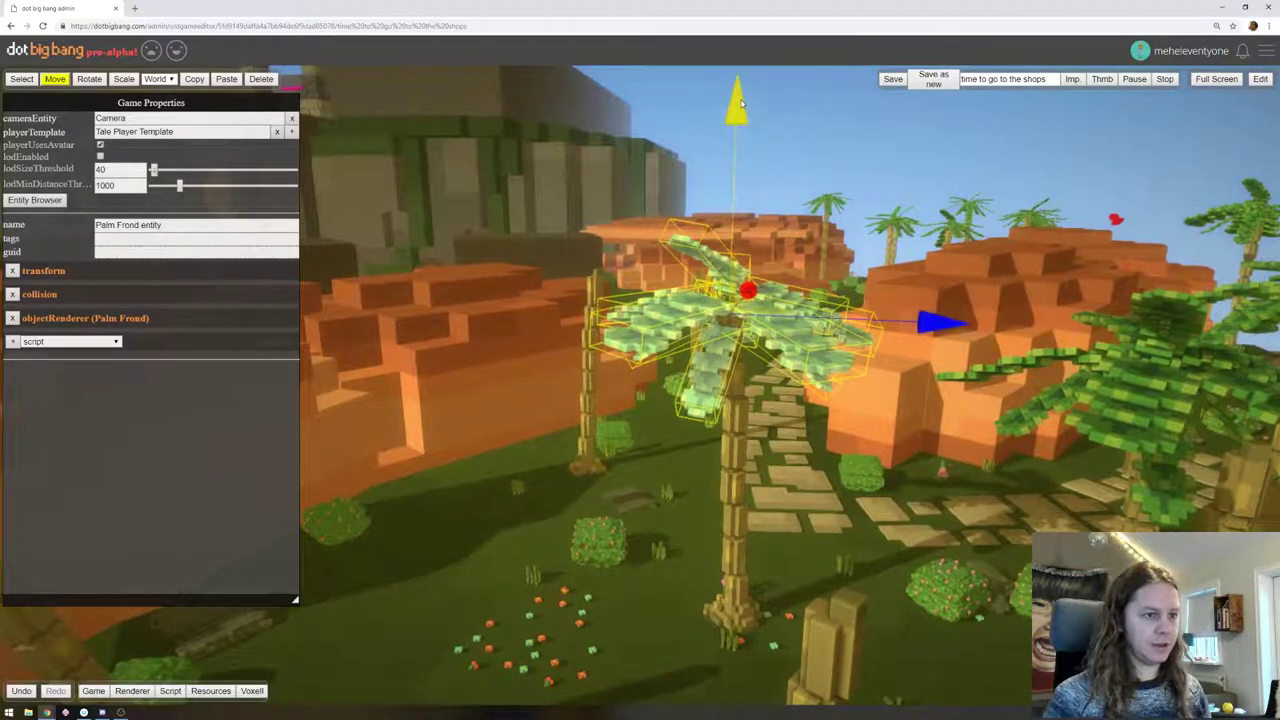
left_click_drag(741, 103, 741, 92)
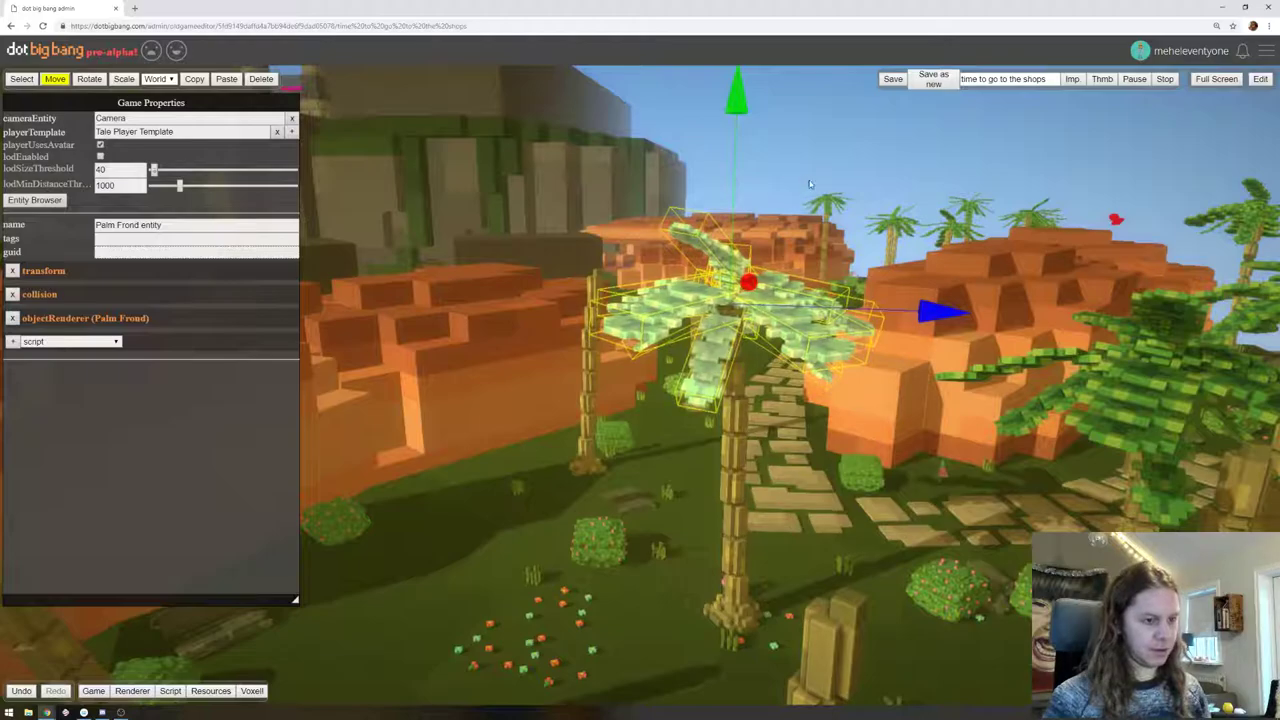
right_click_drag(811, 184, 781, 147)
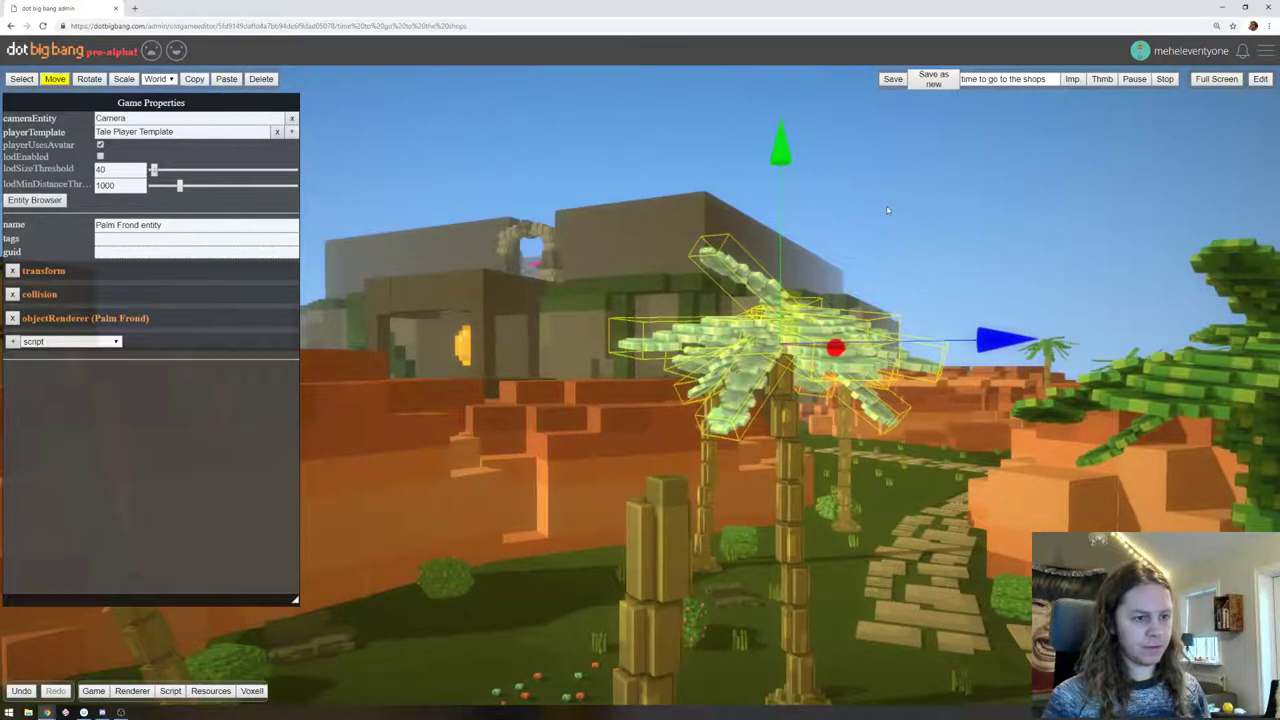
Undo the stray single-frond selection and the last nudges so the whole palm frond set near the flower patch is selected again
right_click_drag(887, 210, 794, 280)
right_click_drag(866, 281, 1013, 244)
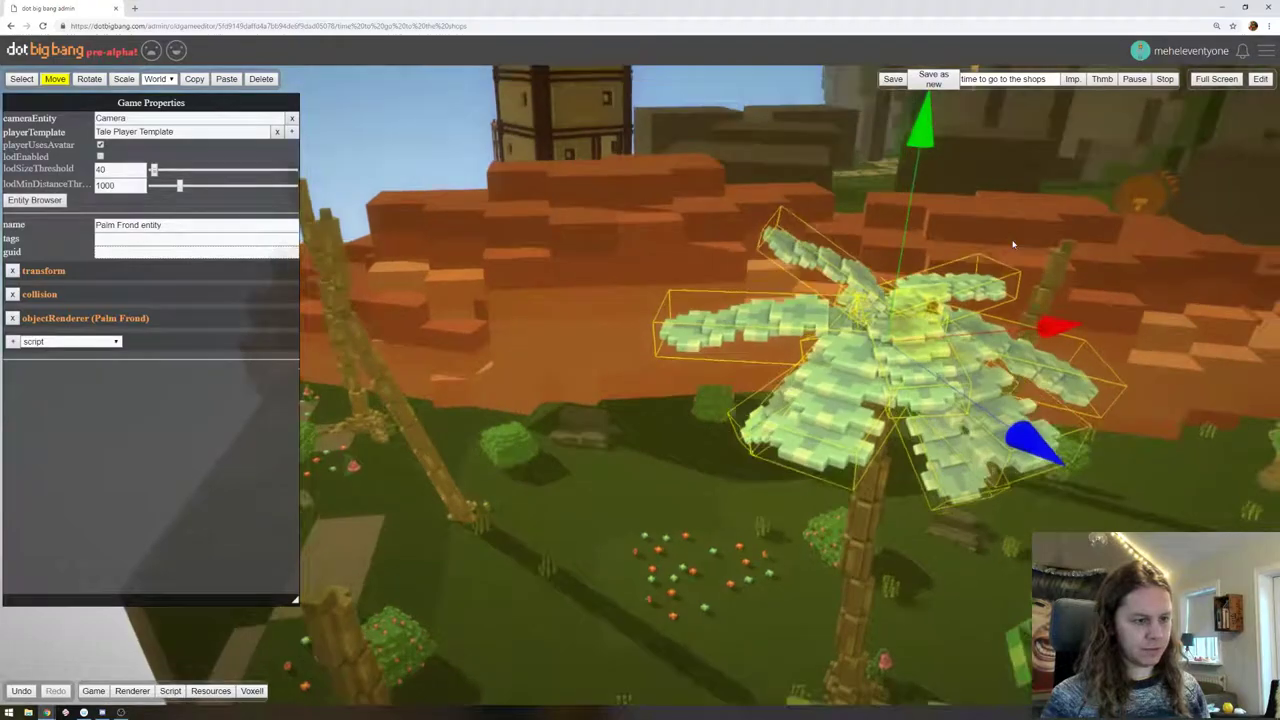
left_click(931, 347)
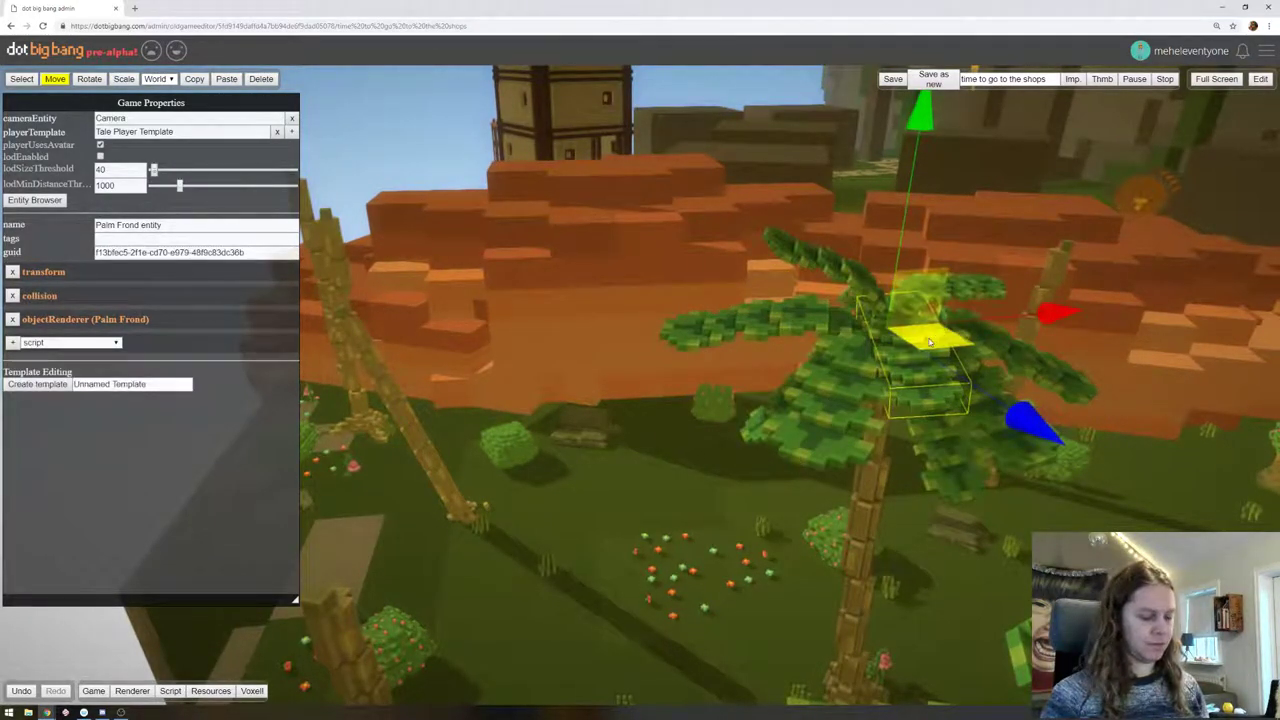
key("ctrl+z")
key("ctrl+z")
key("ctrl+z")
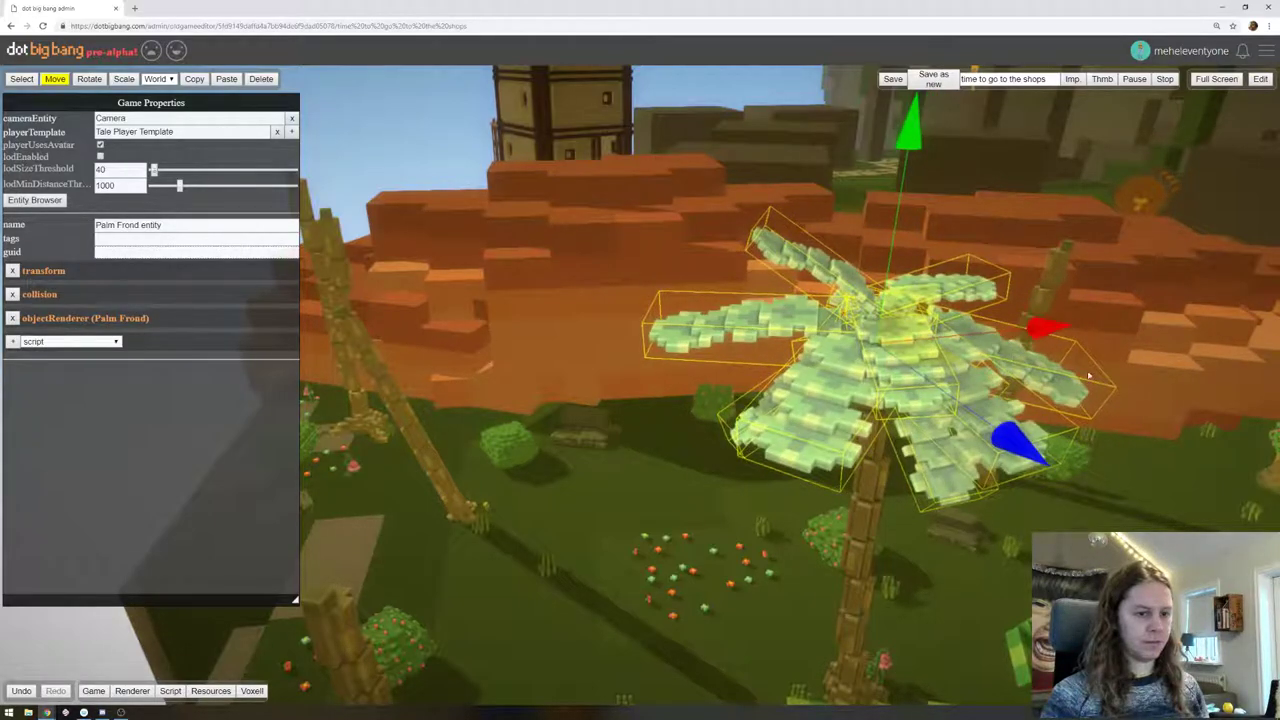
right_click_drag(1090, 376, 992, 190)
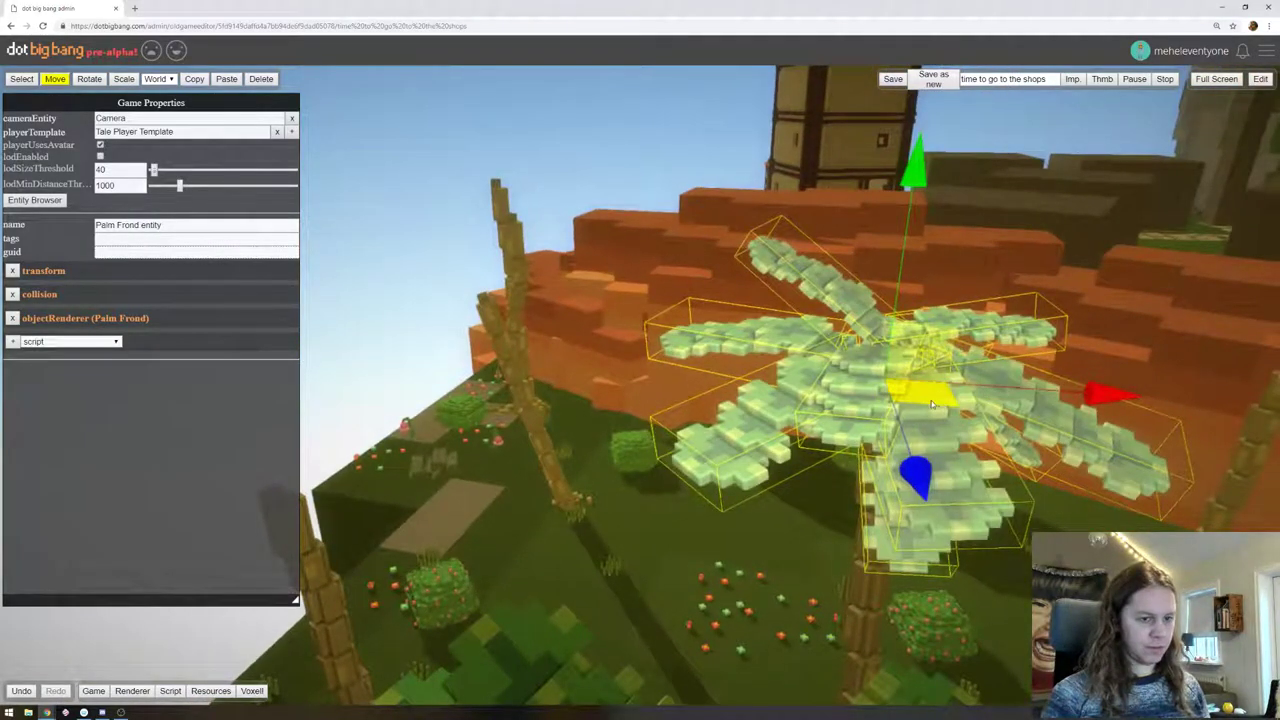
left_click(931, 404)
key("ctrl+z")
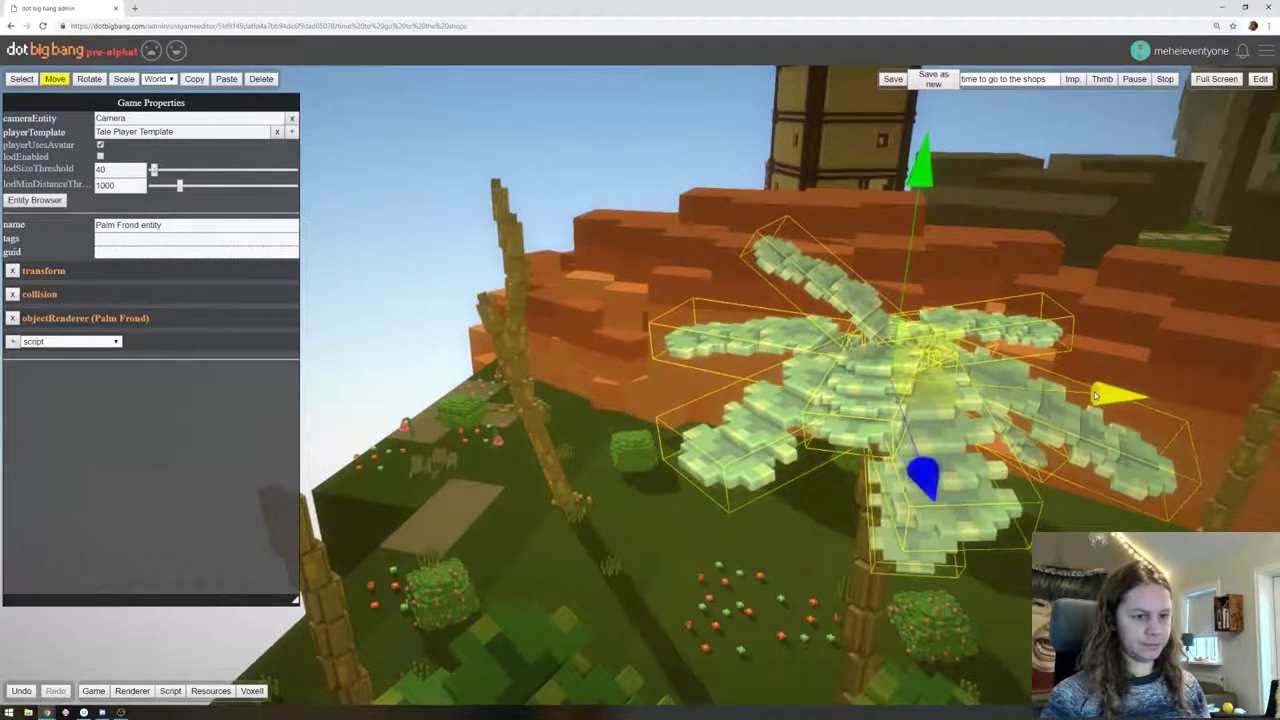
Duplicate the palm fronds onto the next bare single trunk between the flower patch and the island's edge and centre them over its top
left_click_drag(940, 397, 355, 458)
left_click_drag(557, 632, 588, 603)
scroll(848, 327, "down", 8)
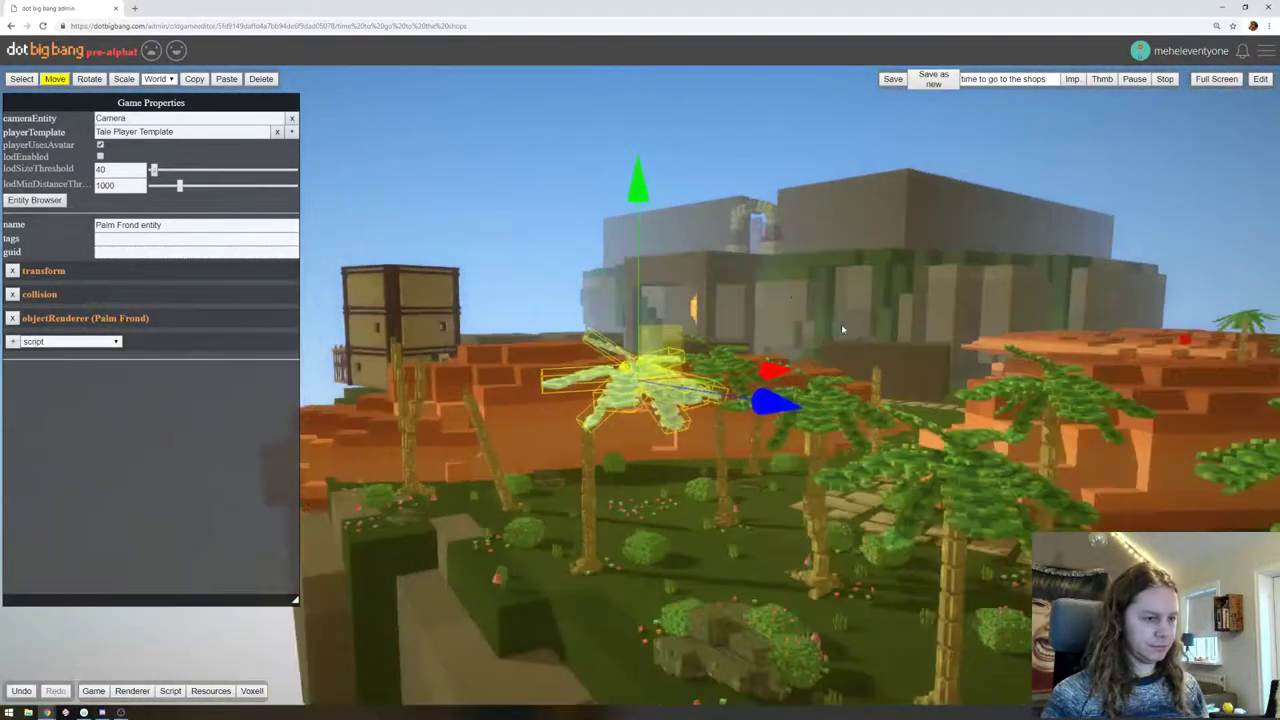
left_click_drag(822, 280, 706, 390)
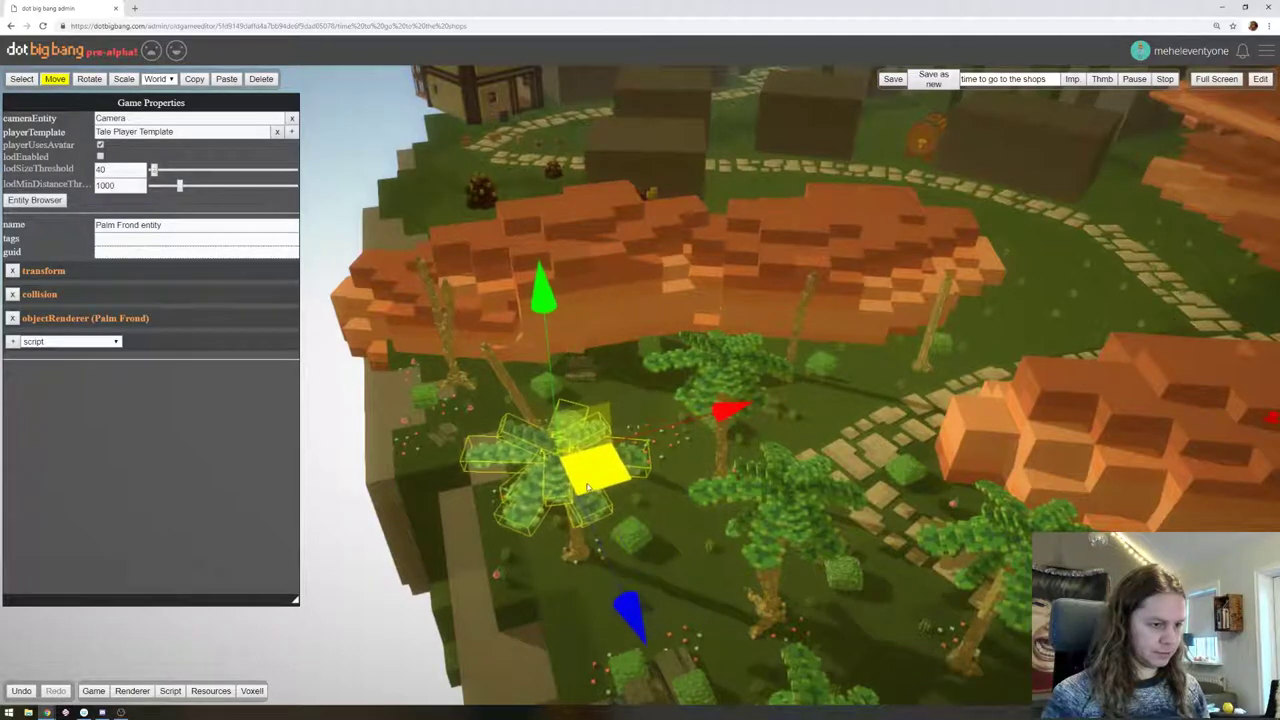
right_click_drag(566, 340, 111, 485)
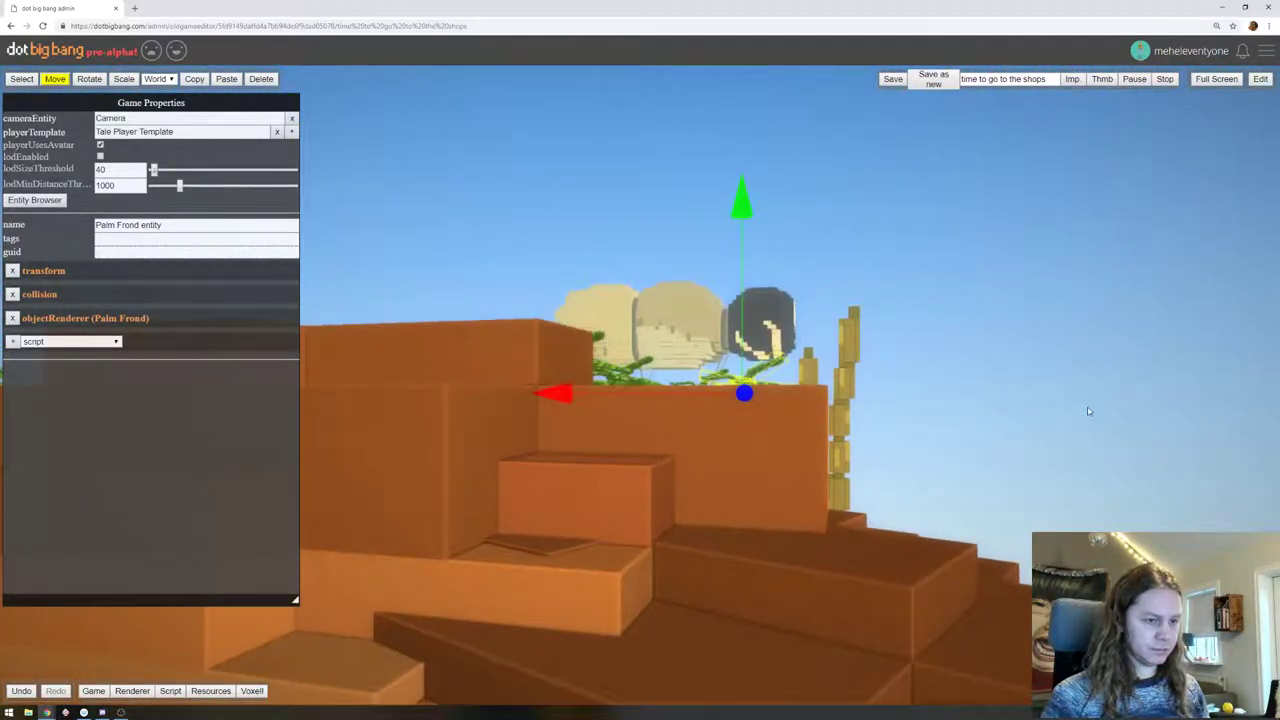
right_click_drag(1089, 411, 797, 225)
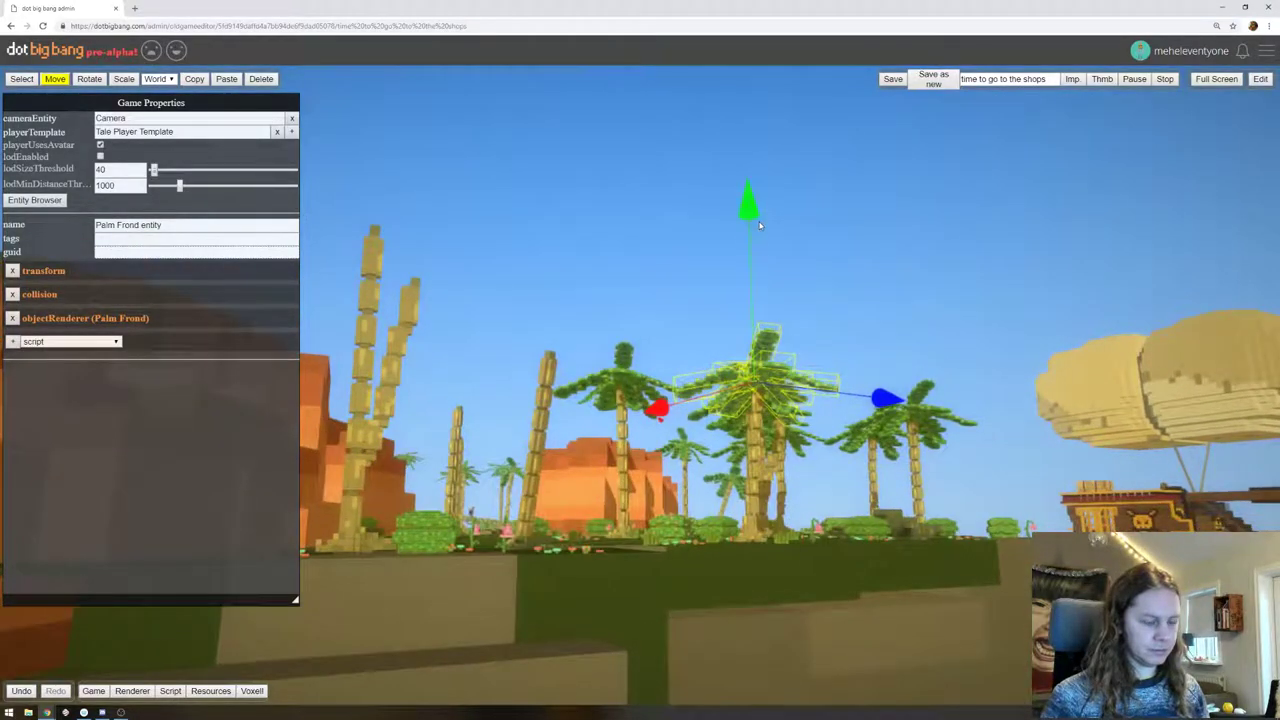
key("f")
right_click_drag(815, 388, 755, 410)
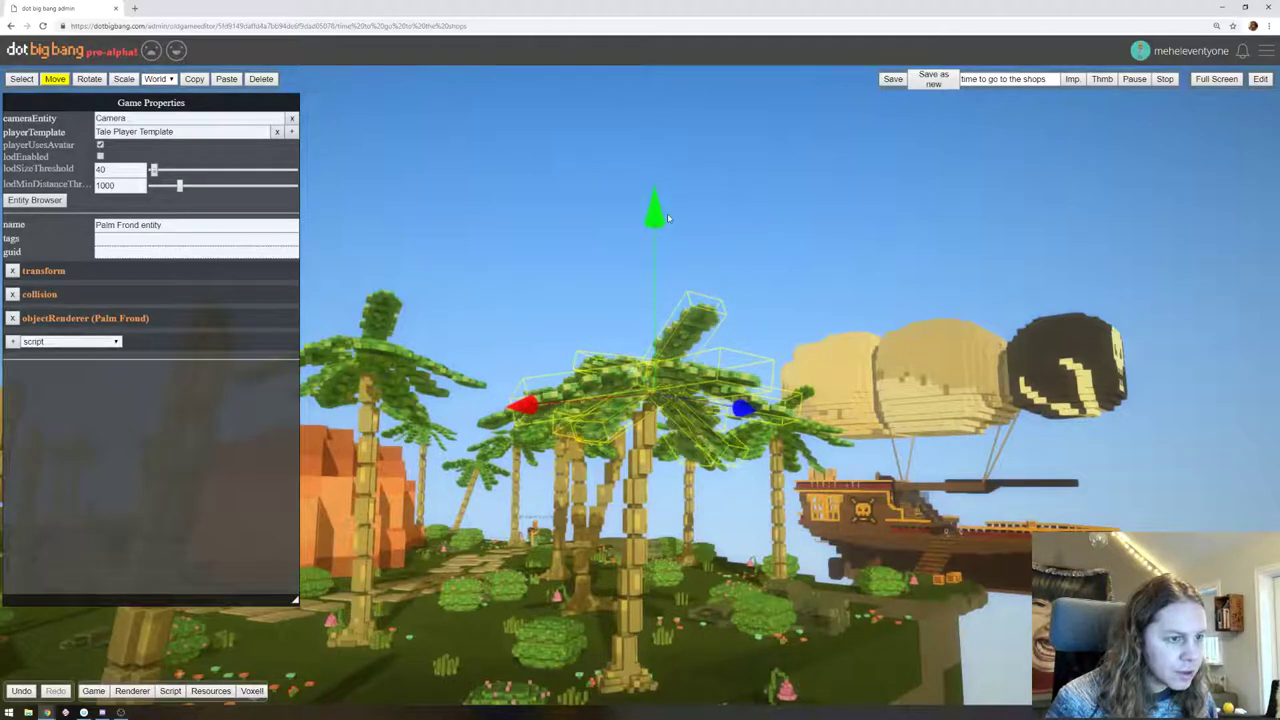
right_click_drag(670, 236, 737, 404)
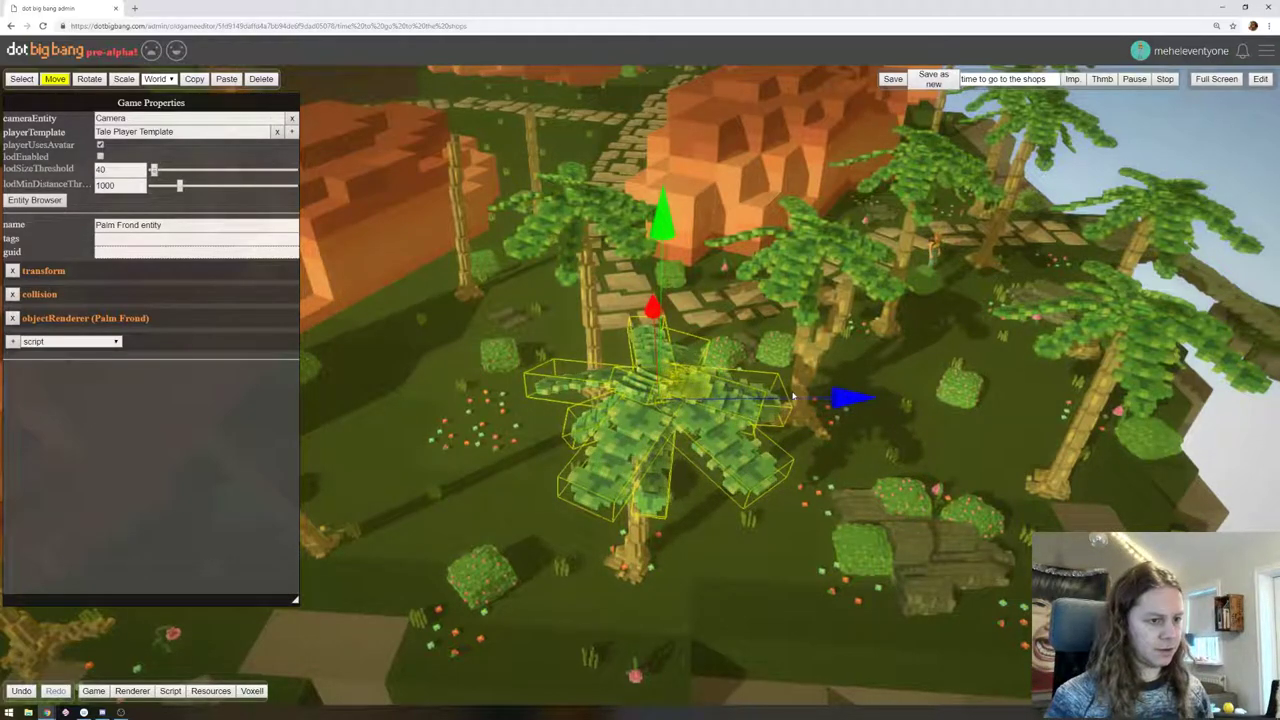
Duplicate the palm fronds onto the short leaning trunk near the orange rocks and align them with its top
left_click_drag(690, 379, 497, 377)
key("a")
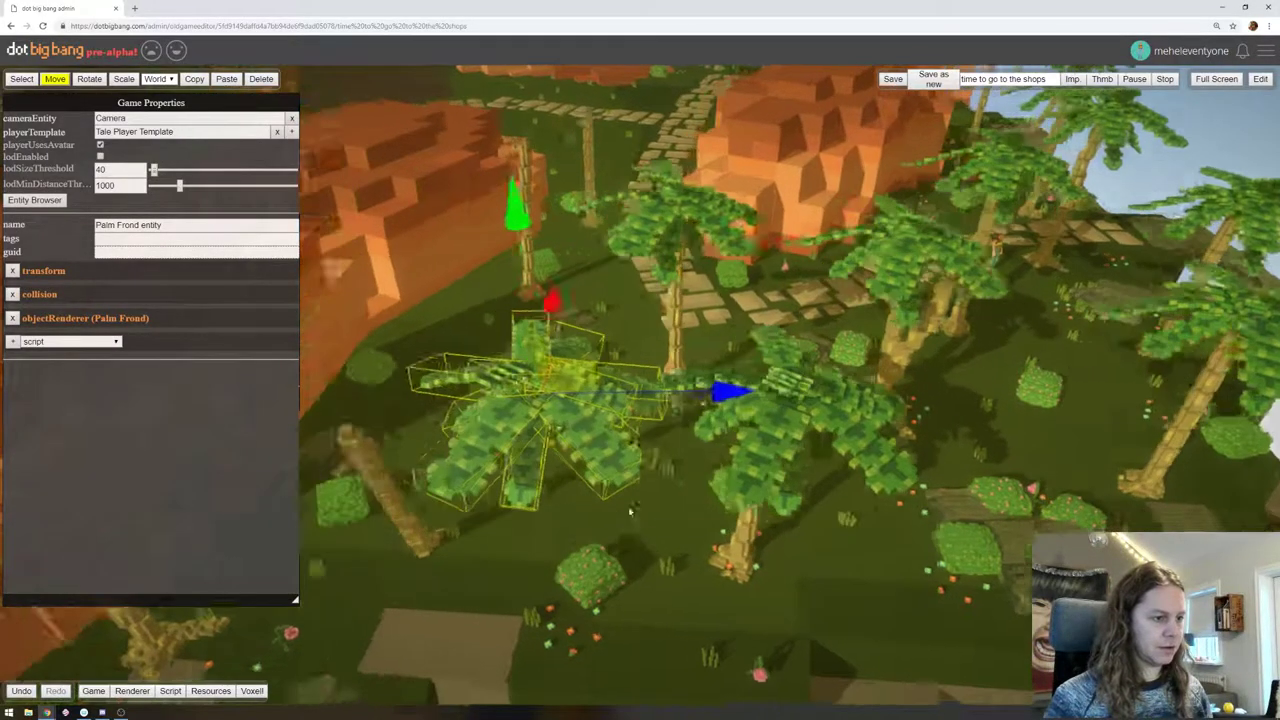
left_click_drag(655, 375, 485, 414)
right_click_drag(485, 414, 519, 418)
mouse_move(477, 402)
left_mouse_down()
mouse_move(486, 377)
mouse_move(475, 398)
left_mouse_up()
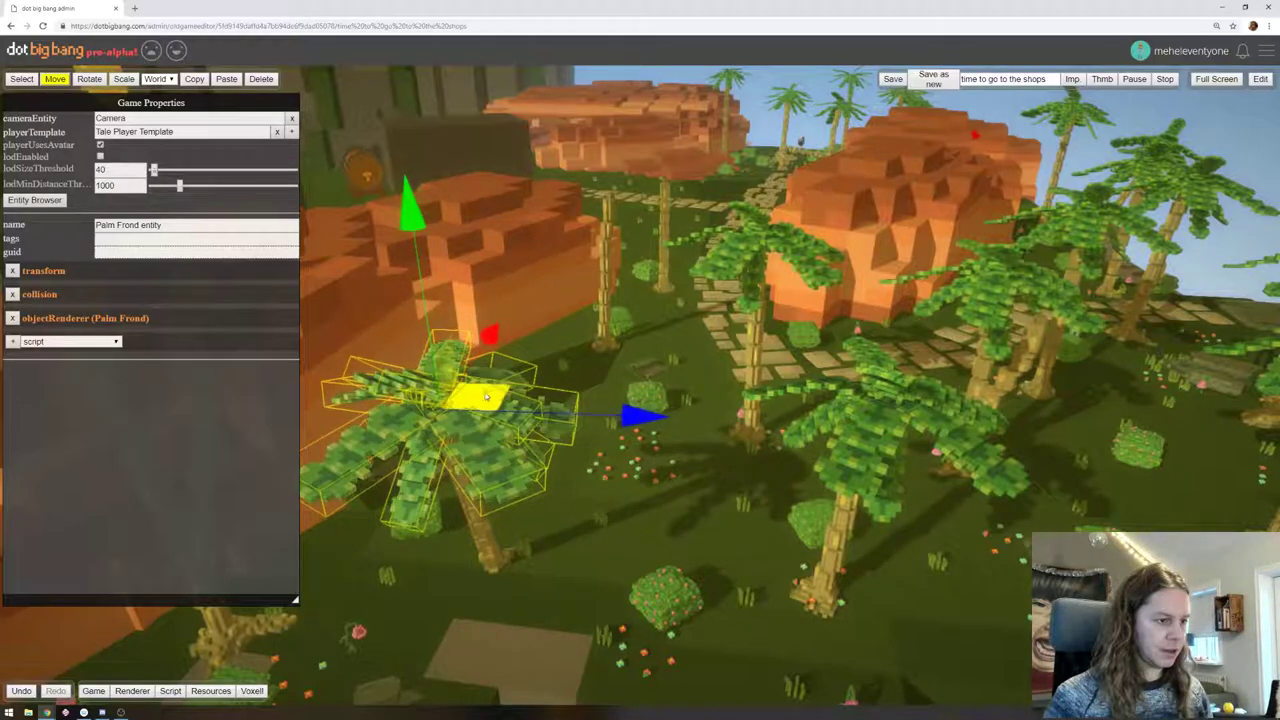
right_click_drag(690, 545, 640, 490)
Rotate the palm fronds on the leaning trunk in local space so they tilt with the trunk
left_click(124, 79)
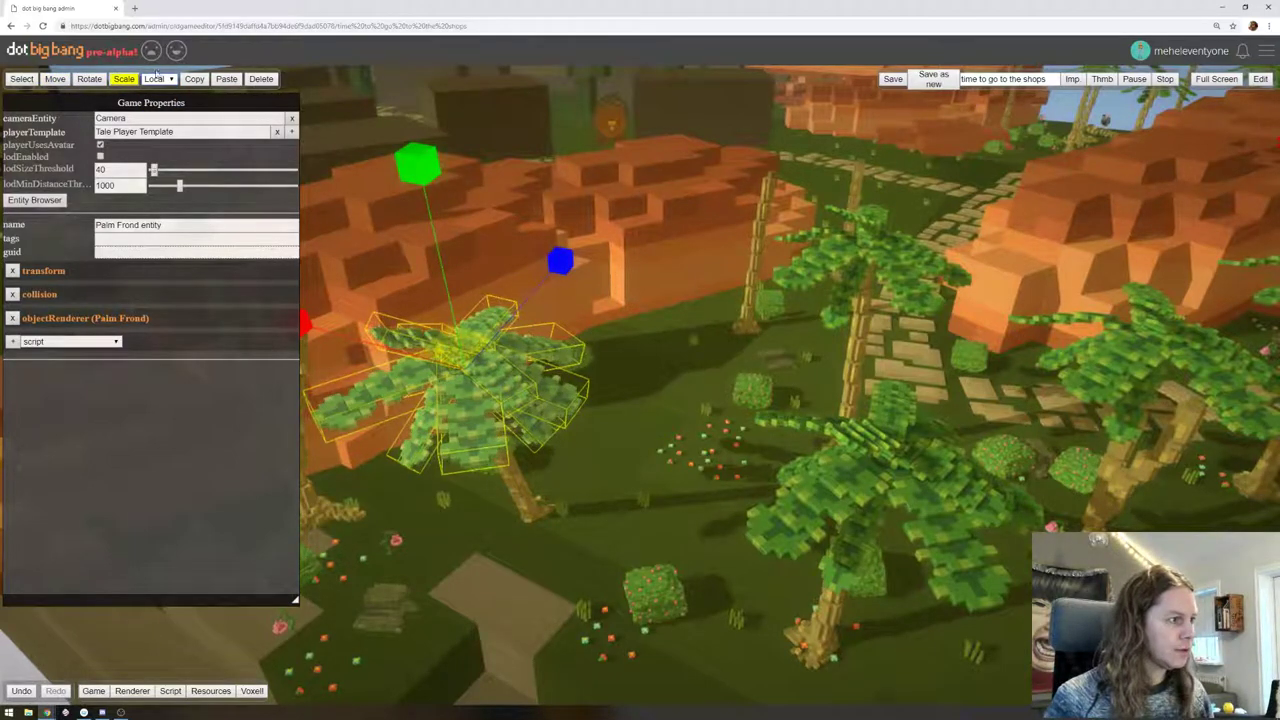
left_click(96, 79)
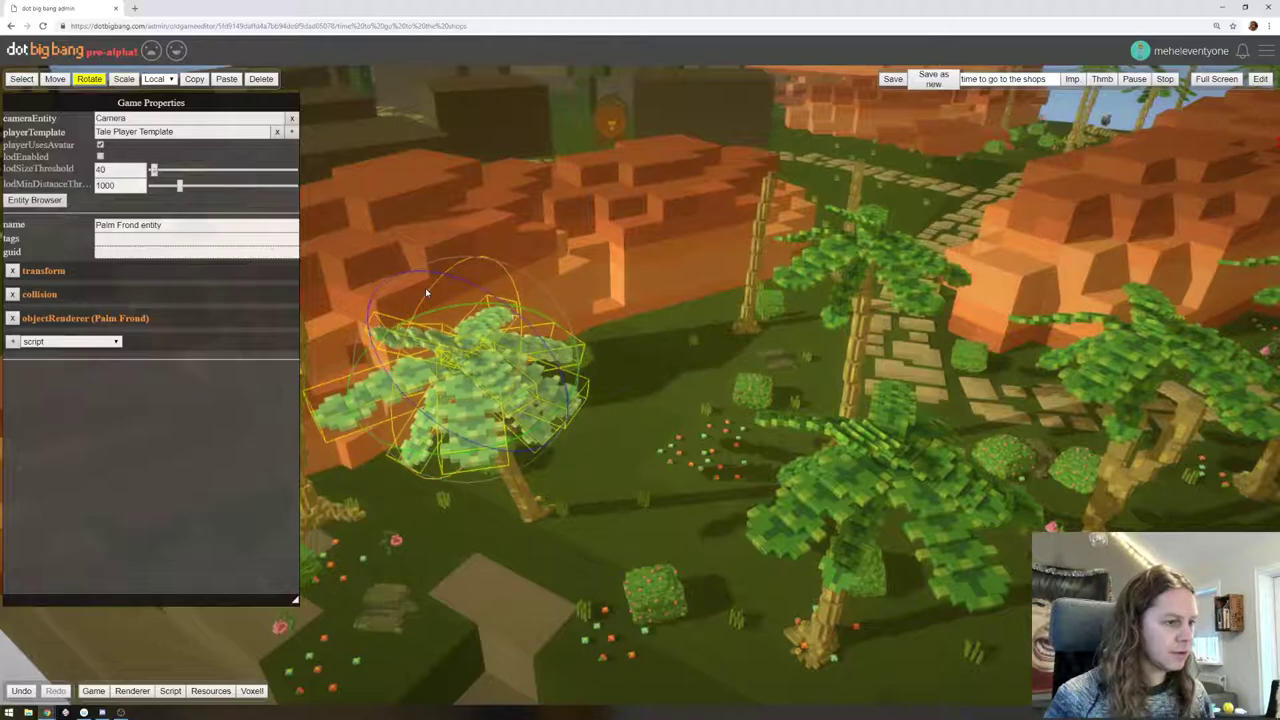
left_click_drag(402, 320, 390, 362)
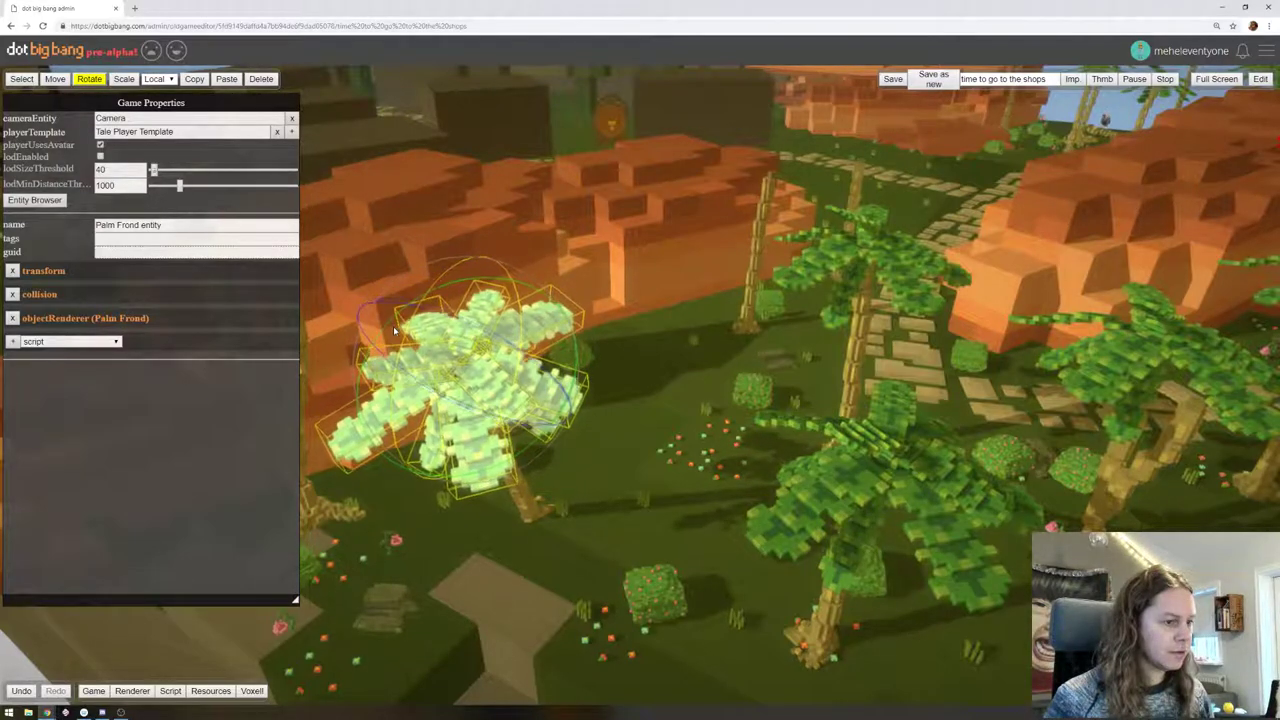
left_click_drag(704, 395, 711, 322)
right_click_drag(710, 322, 820, 346)
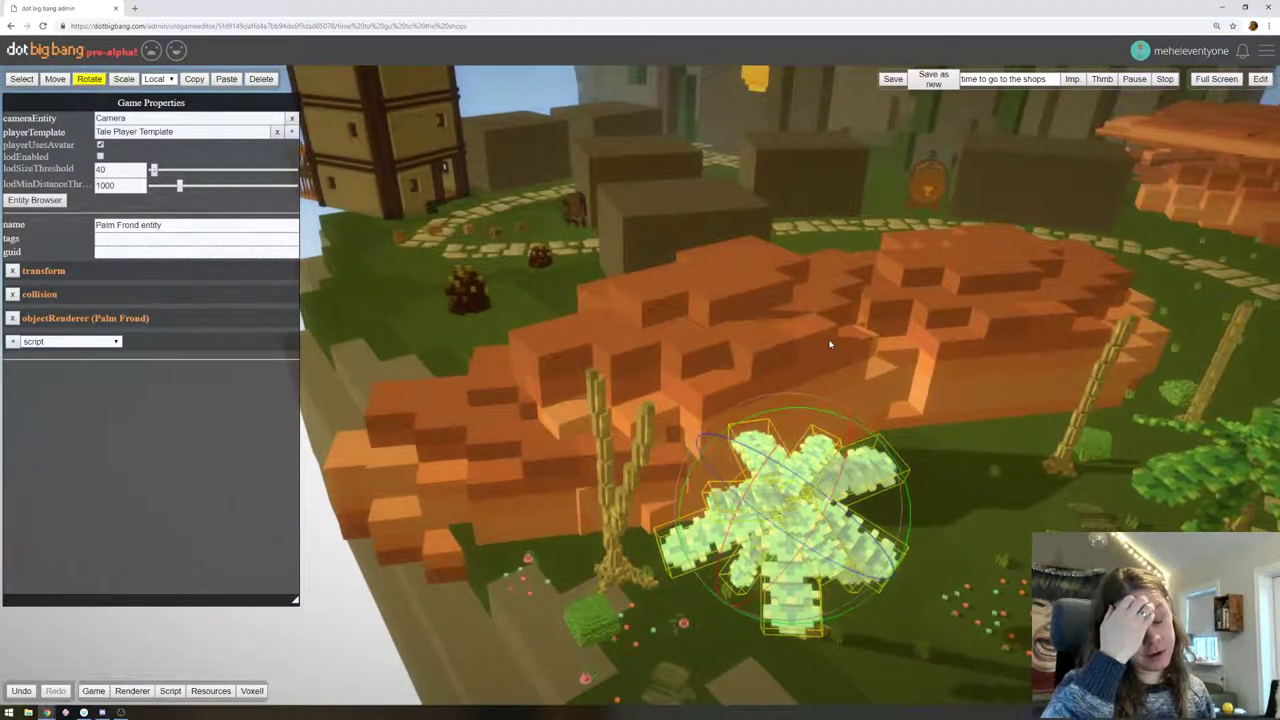
Duplicate the palm fronds onto the forked trunk beside the orange rocks, raise them to the trunk tops and centre them
key("ctrl+v")
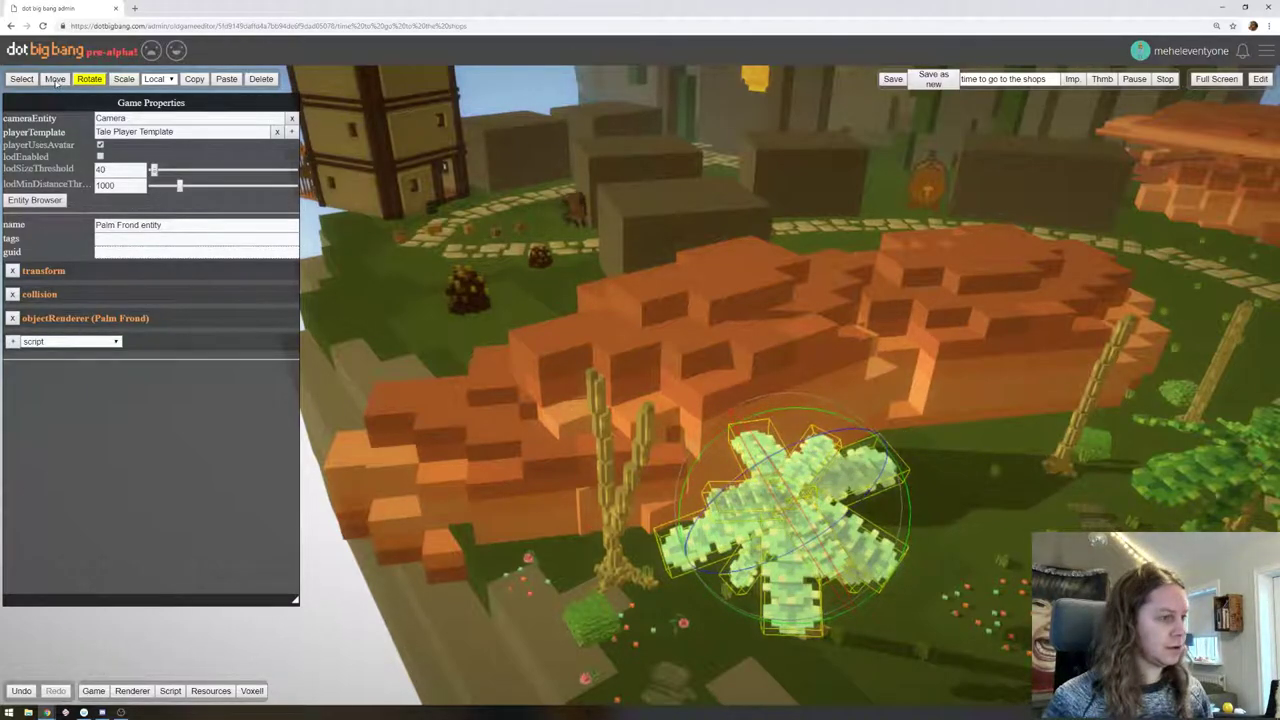
key("w")
left_click_drag(803, 510, 535, 415)
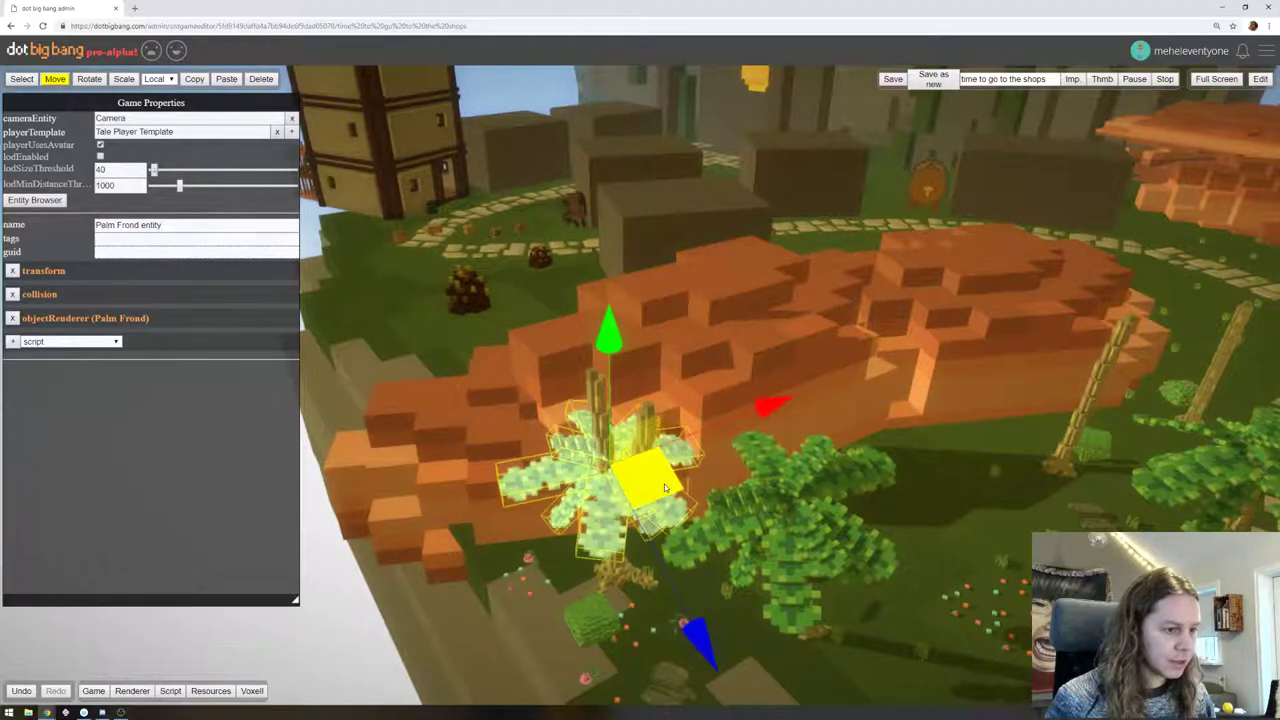
left_click_drag(609, 340, 608, 323)
left_click_drag(642, 396, 626, 376)
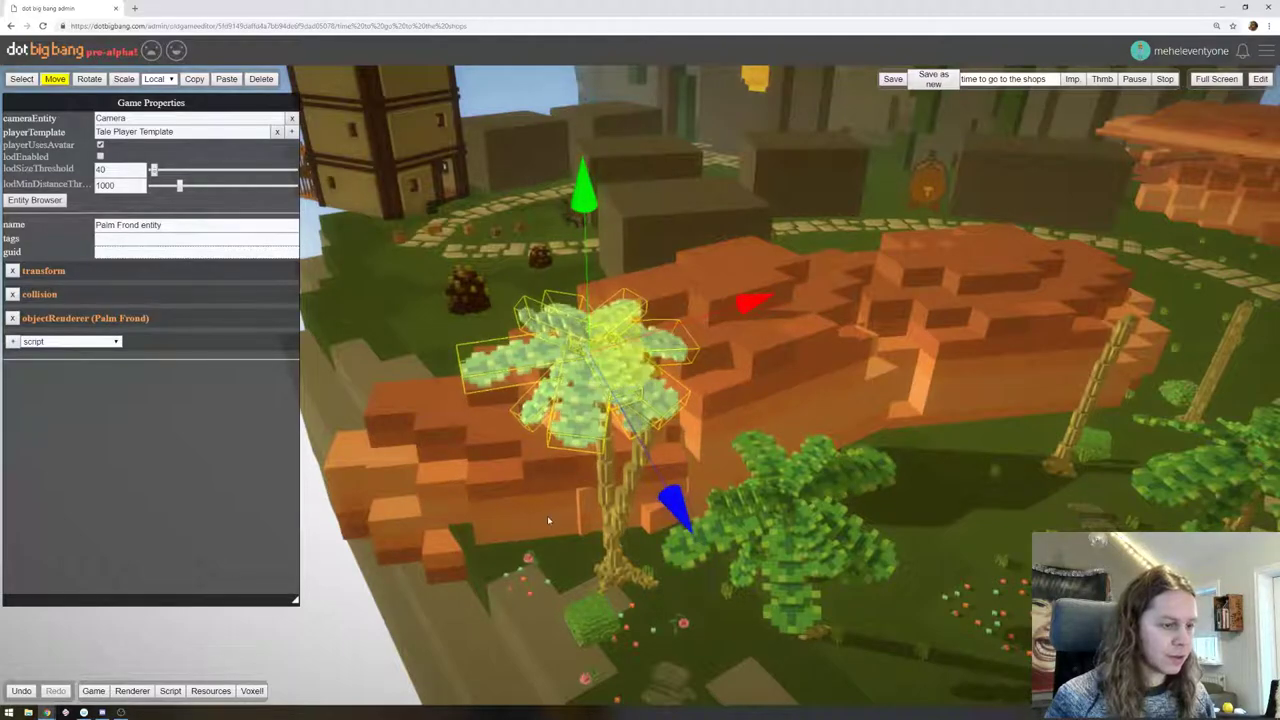
left_click_drag(548, 520, 707, 343)
left_click_drag(545, 272, 540, 308)
Duplicate the palm fronds onto the bare single trunk at the far end of the orange rocks and lower them onto its top
right_click_drag(861, 395, 850, 588)
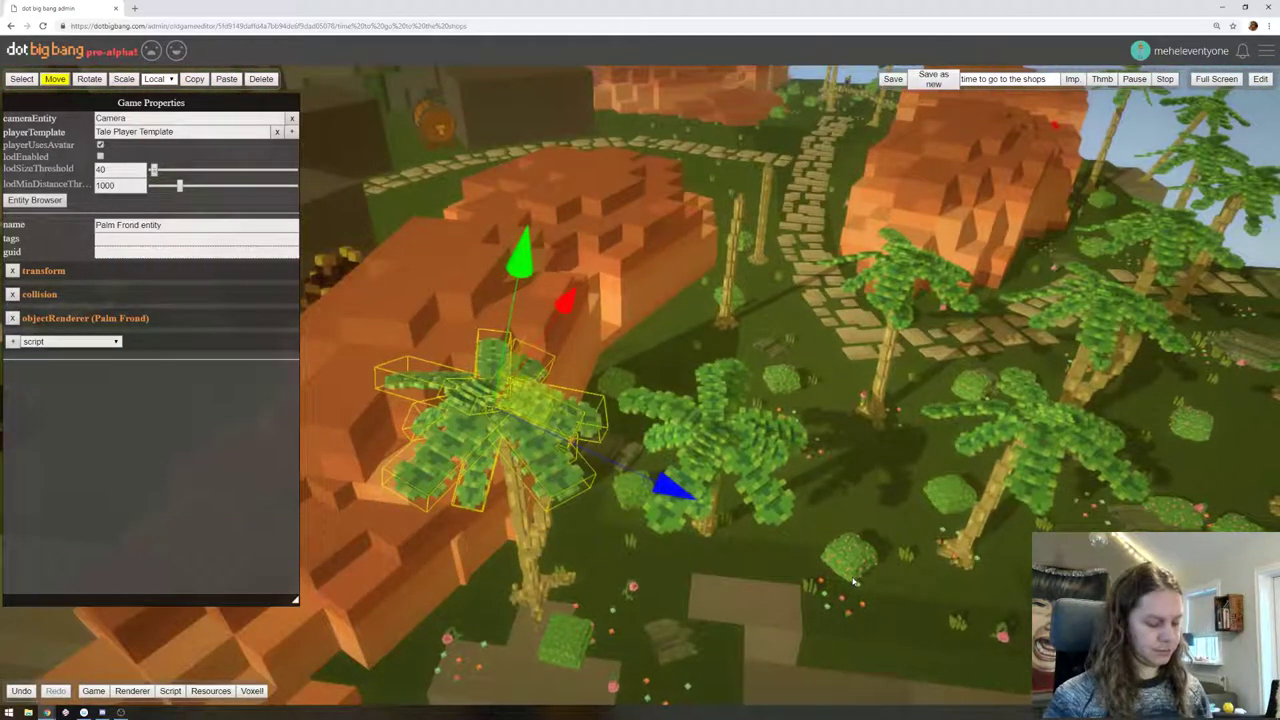
left_click_drag(458, 380, 743, 172)
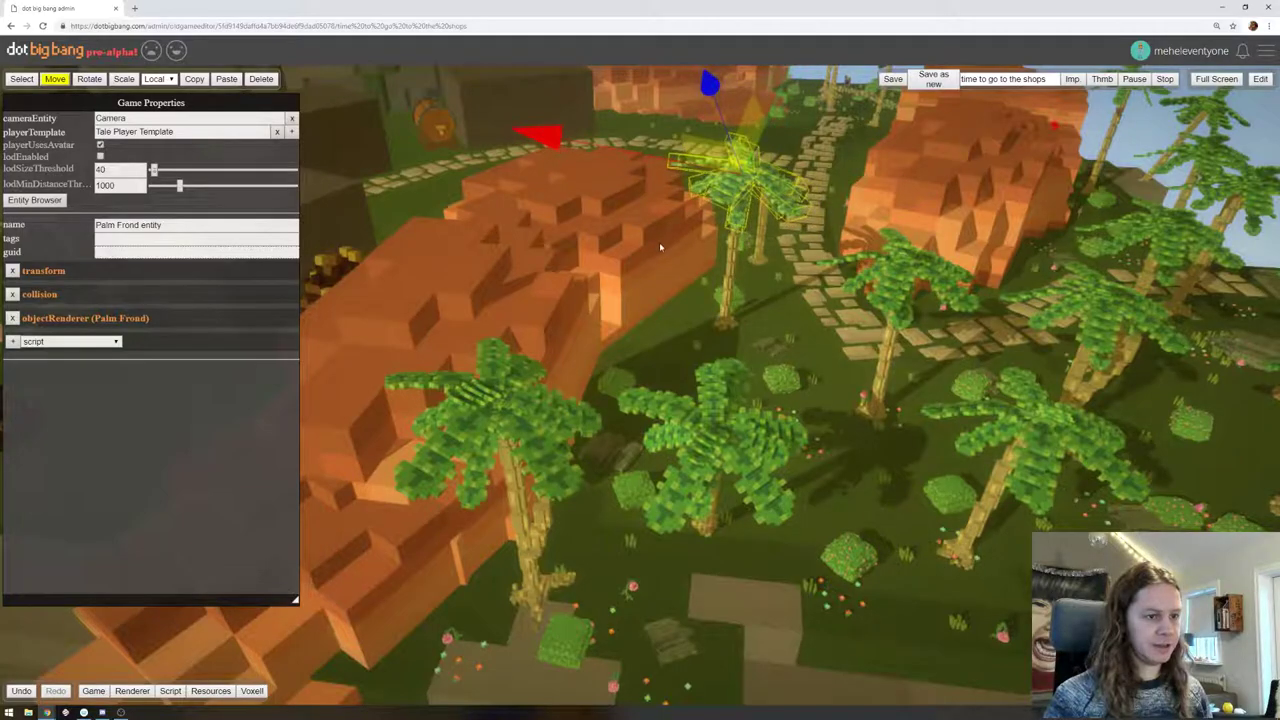
right_click_drag(660, 247, 401, 123)
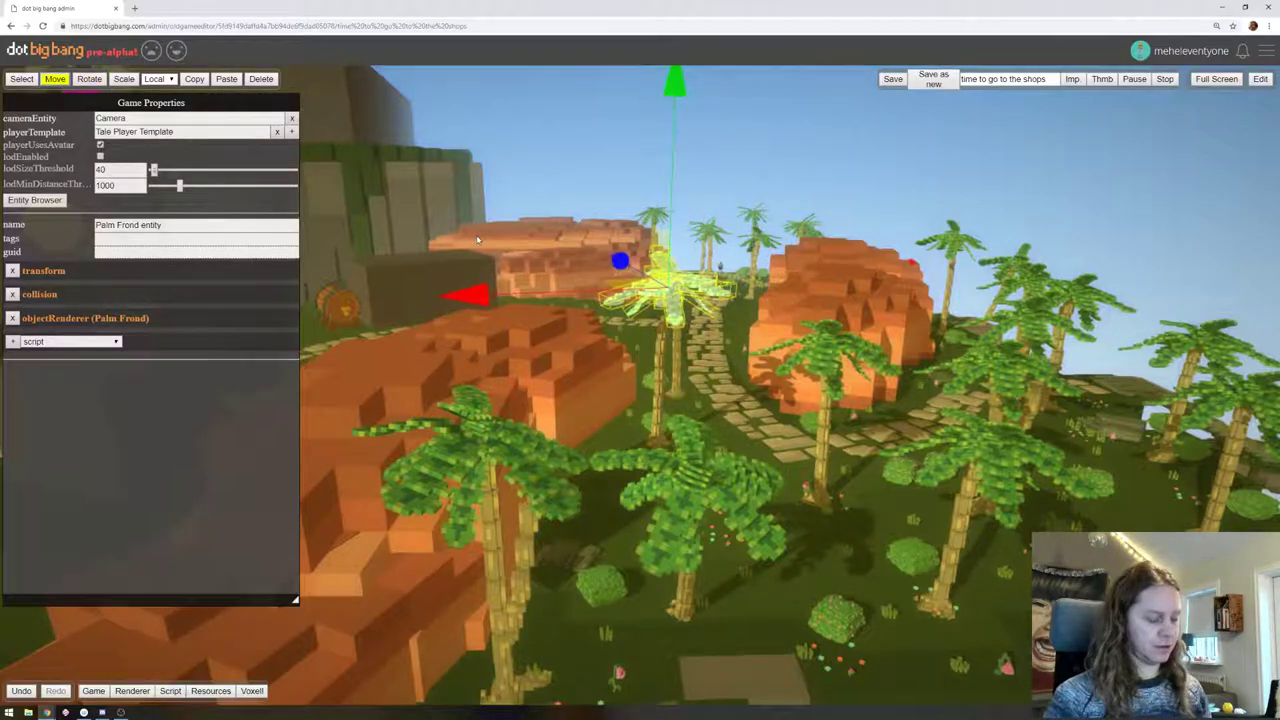
key("f")
left_click_drag(756, 337, 769, 414)
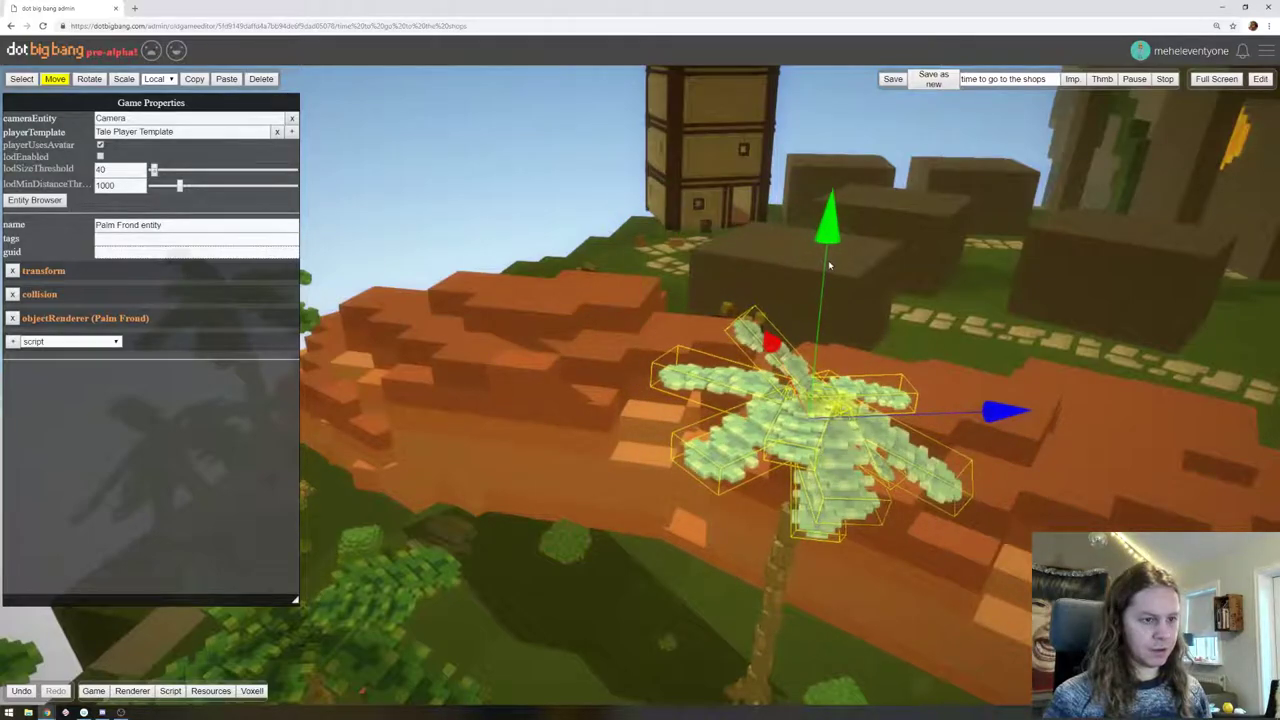
left_click_drag(829, 265, 822, 365)
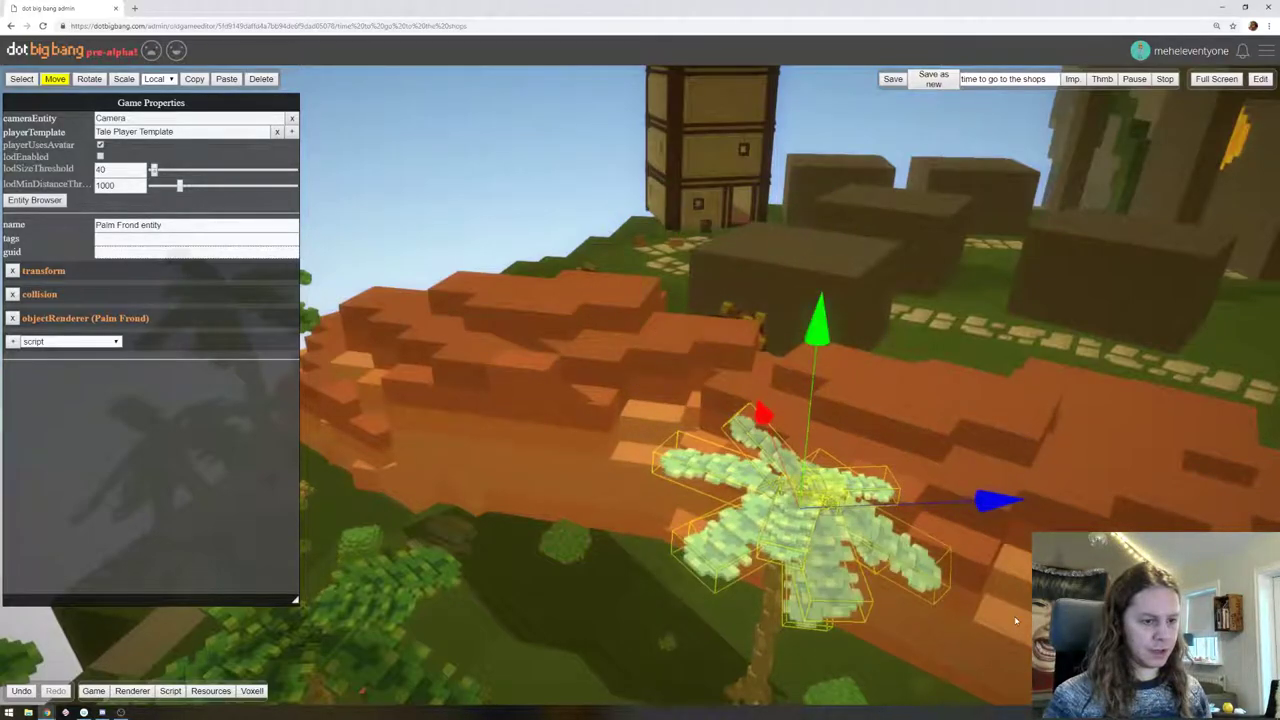
Duplicate the palm fronds onto the last bare trunk beside the stone path and adjust their height to sit on its top
left_click_drag(1016, 621, 1080, 555)
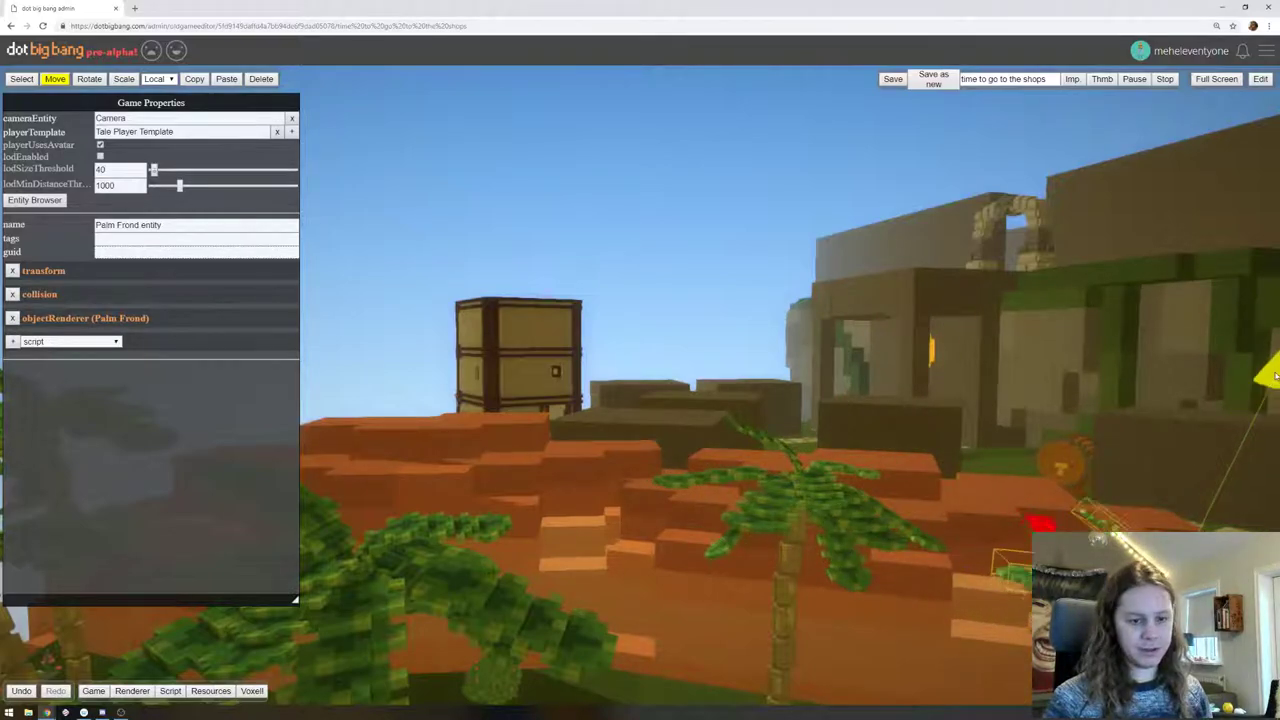
left_click_drag(1276, 375, 1279, 335)
right_click_drag(1172, 381, 940, 384)
key("d")
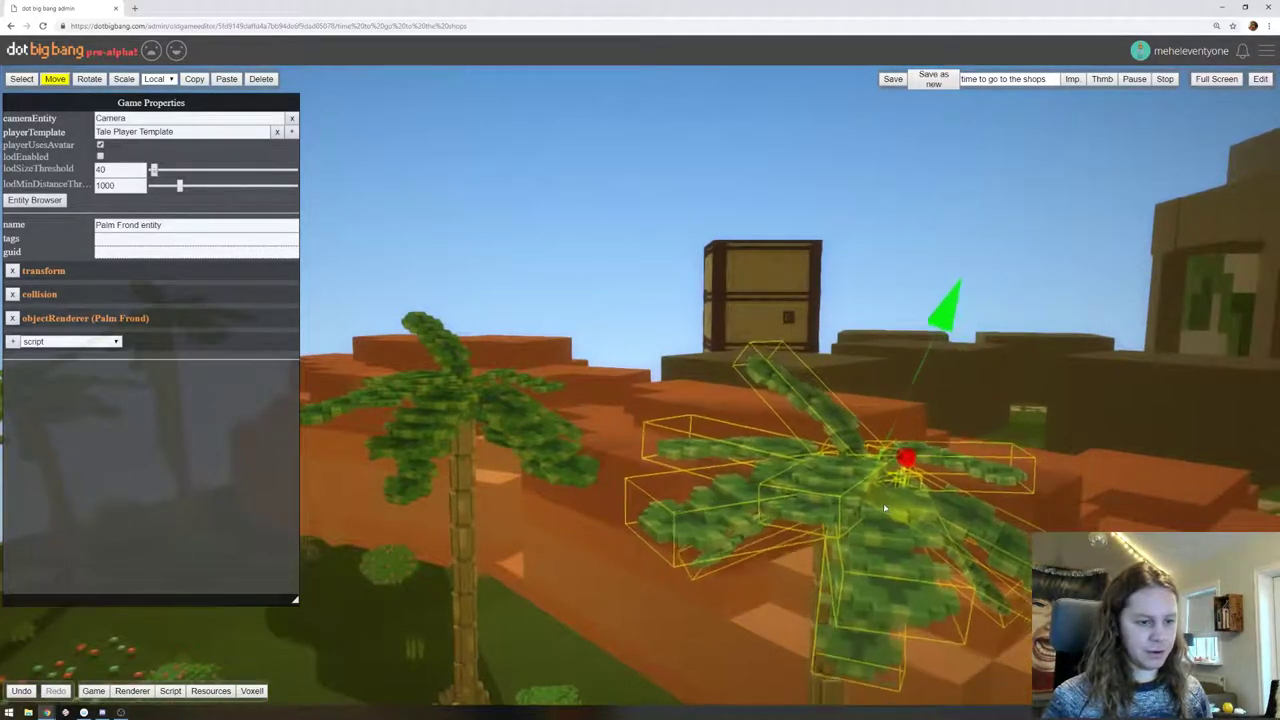
right_click_drag(861, 507, 697, 622)
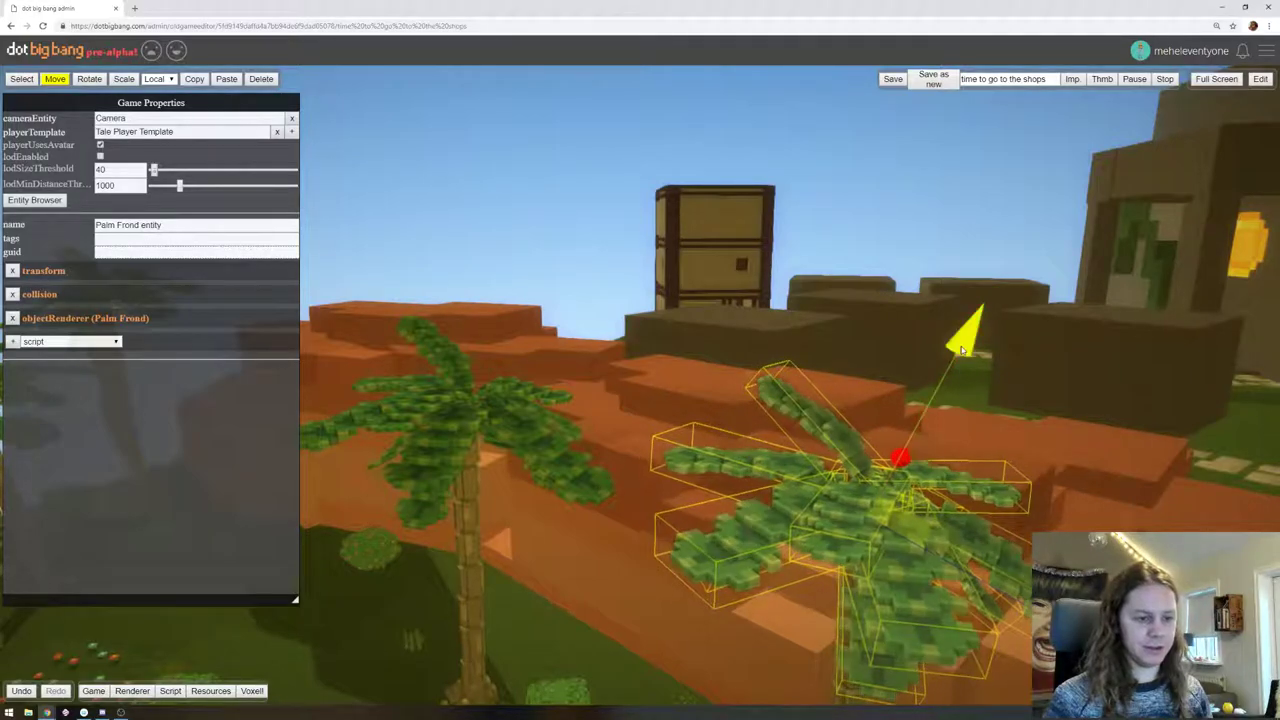
left_click_drag(962, 349, 956, 385)
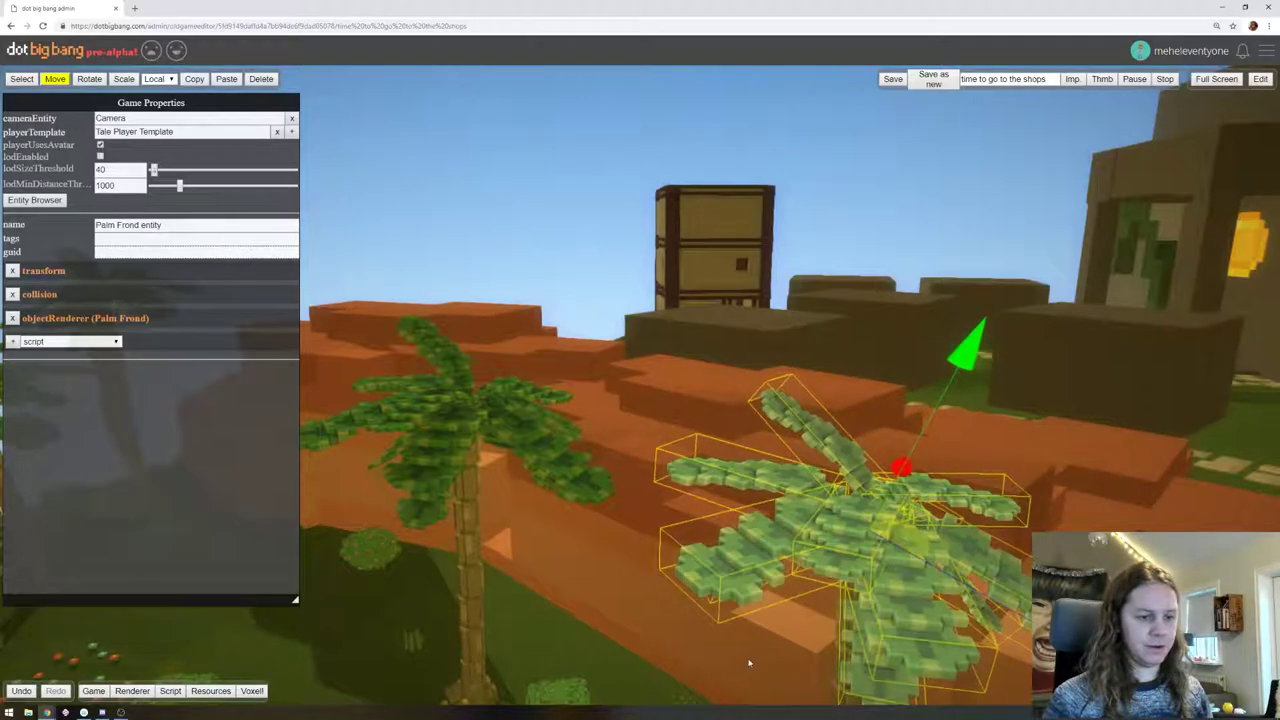
right_click_drag(749, 663, 808, 600)
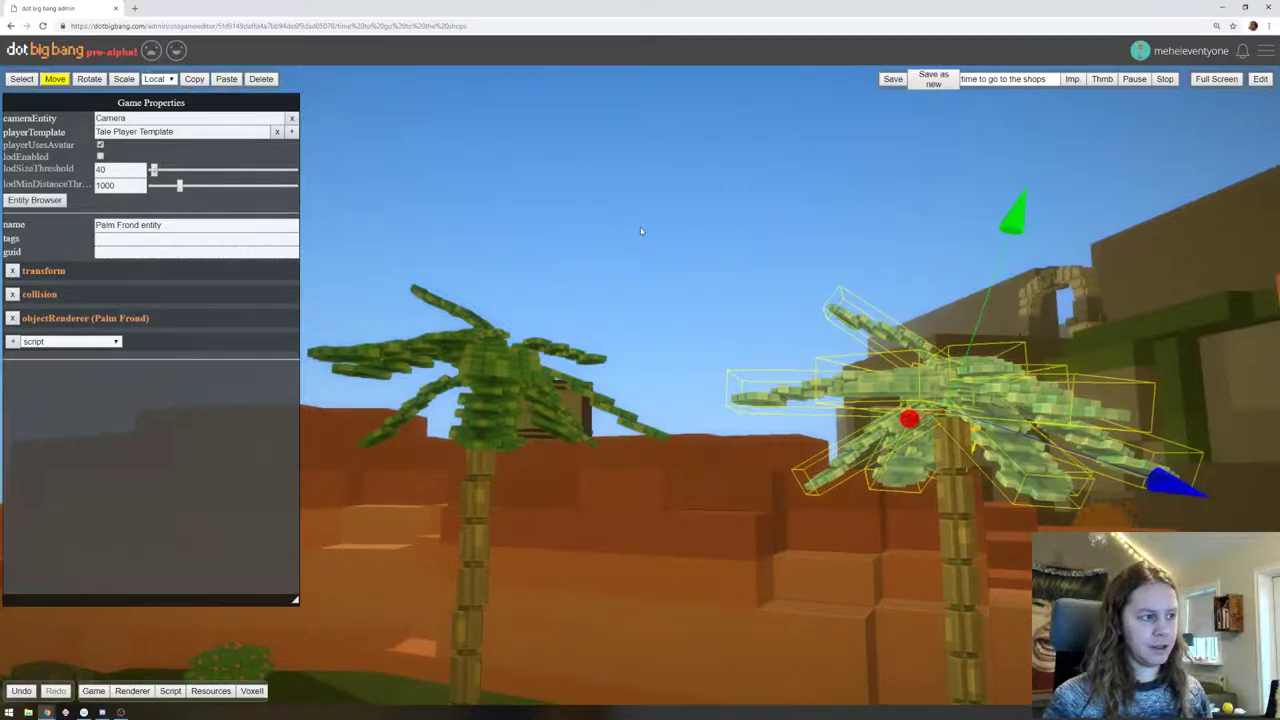
right_click_drag(641, 231, 1255, 300)
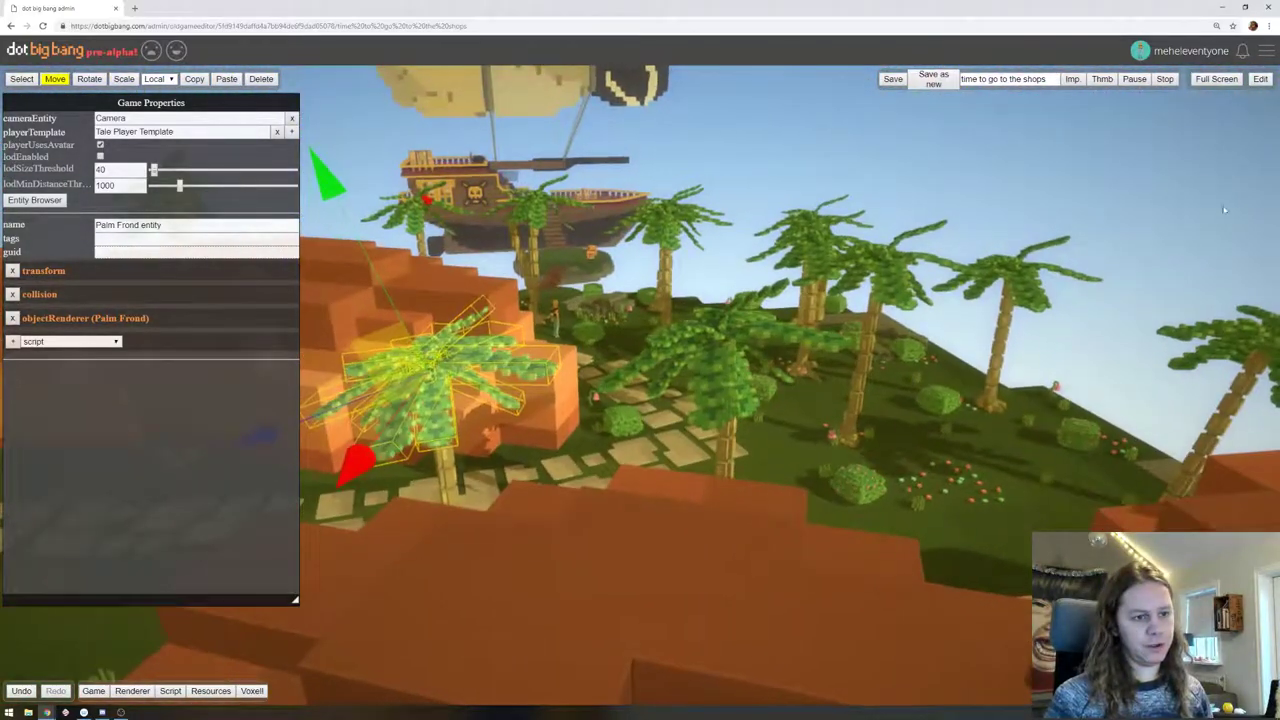
Switch from editing to play mode and run the character along the stone path to examine the palm trees and plants
left_click(1260, 78)
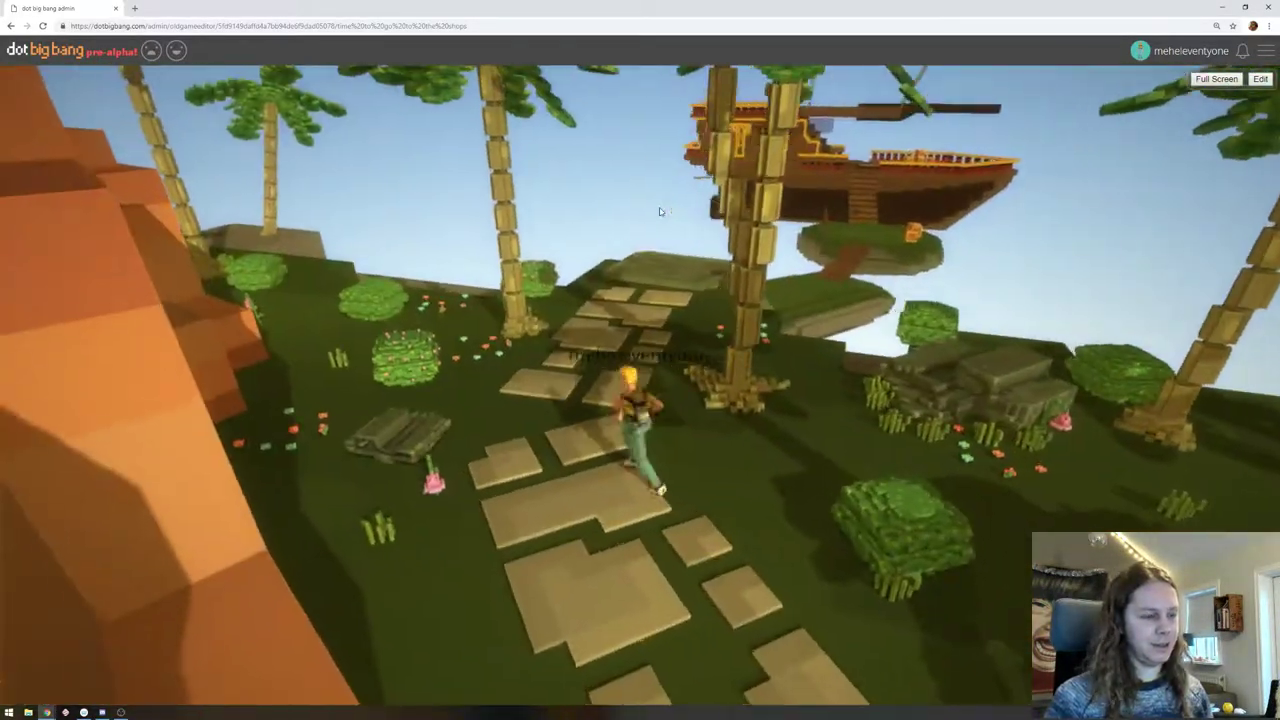
key("w")
left_click_drag(660, 211, 1121, 147)
key("a")
key("d")
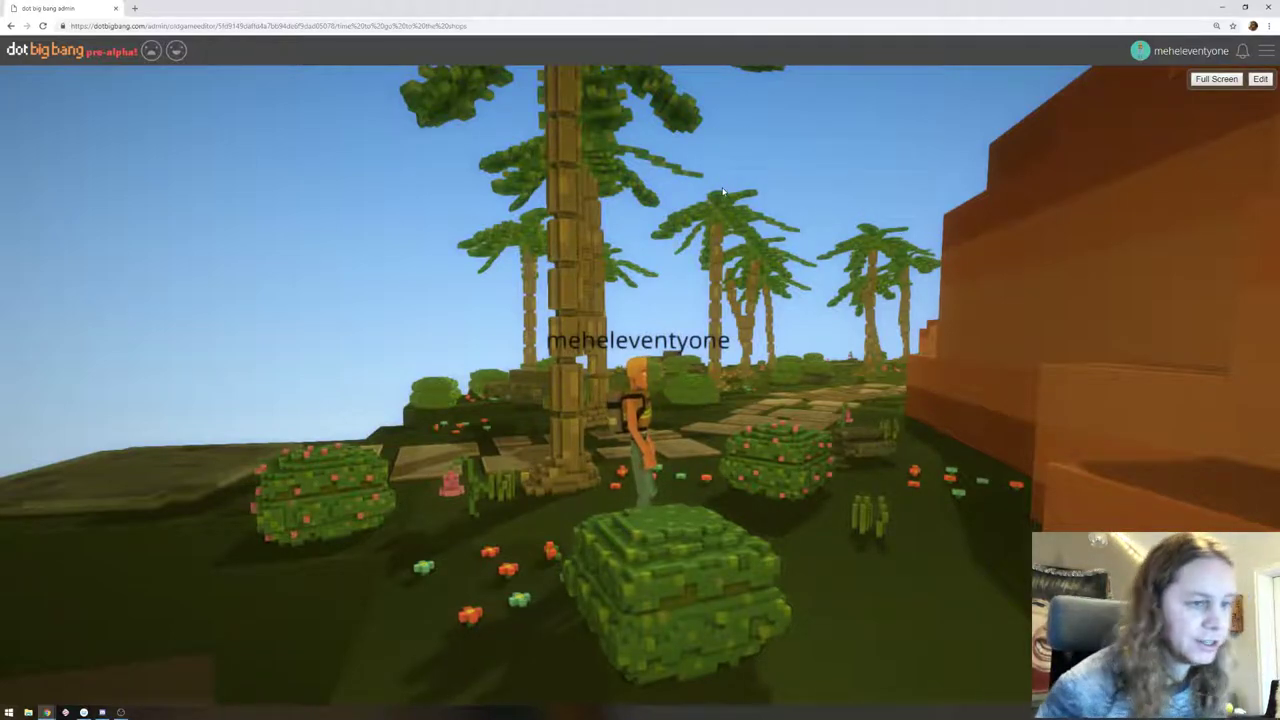
key("w")
left_click_drag(568, 363, 1084, 254)
key("w")
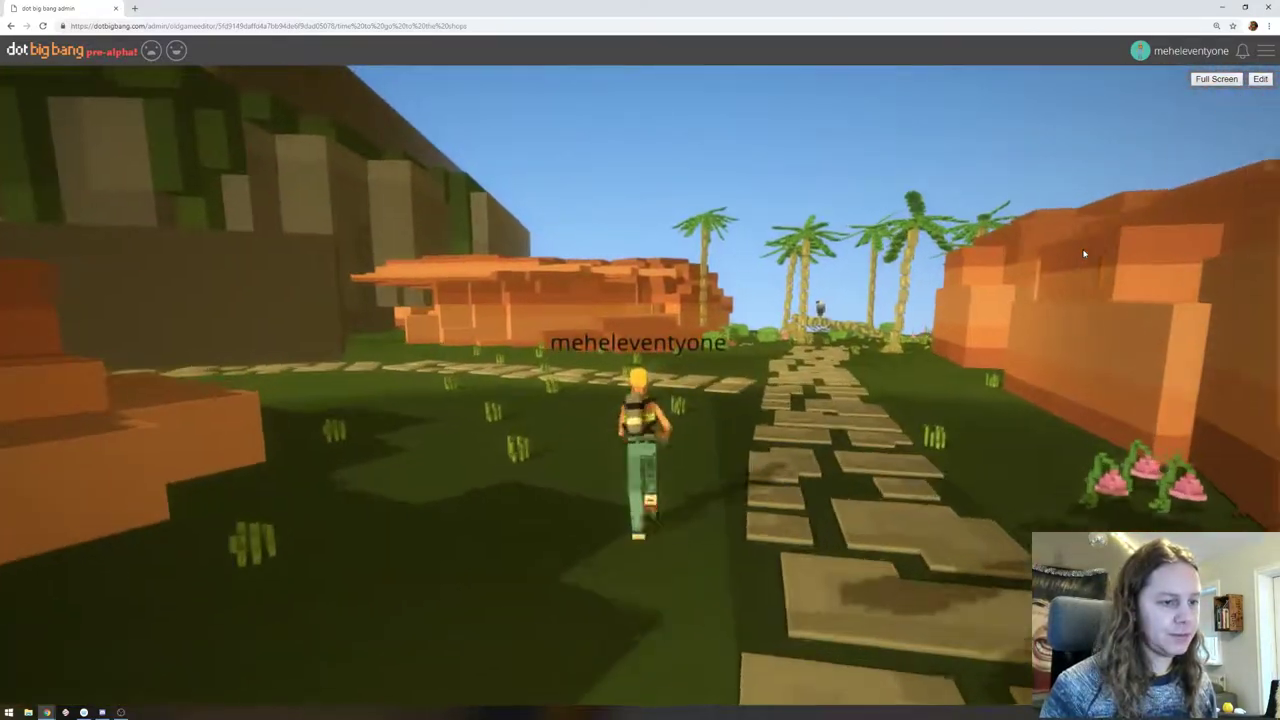
left_click_drag(1084, 255, 477, 254)
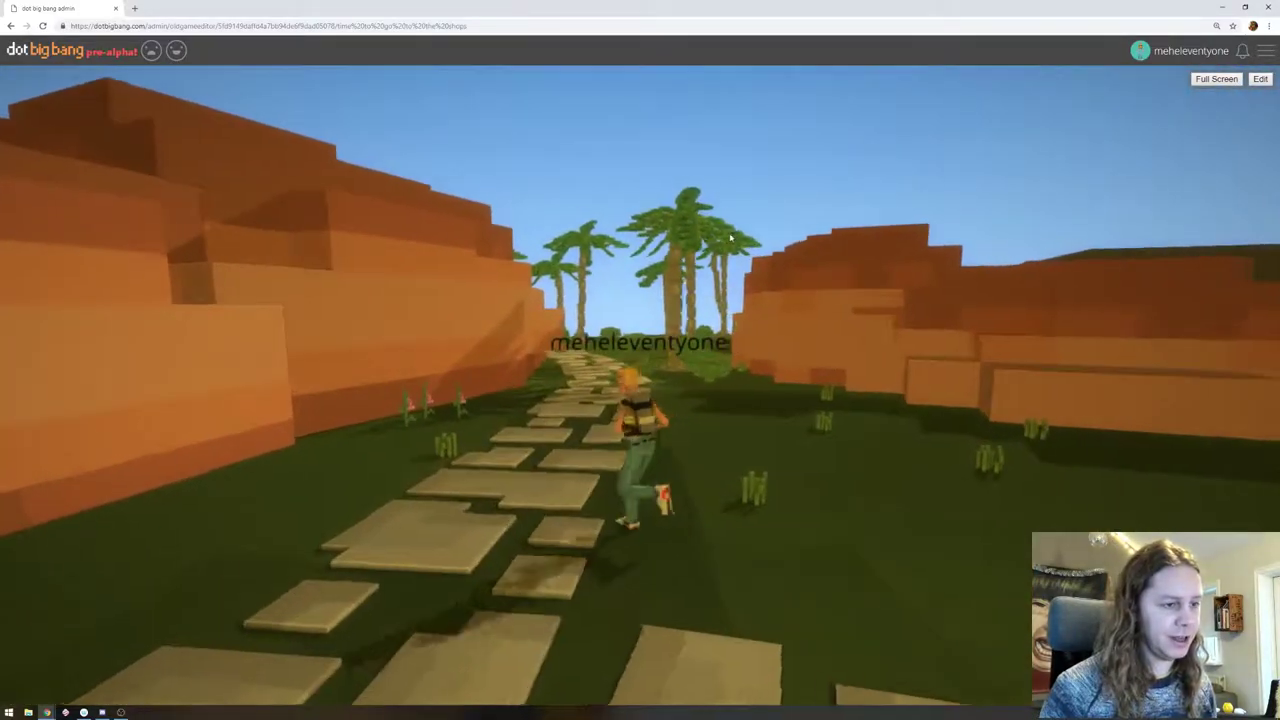
Run the character along the stone path through the palms and over the wooden bridges towards the pirate airship
left_click_drag(746, 249, 395, 404)
right_click_drag(396, 403, 291, 258)
key("w")
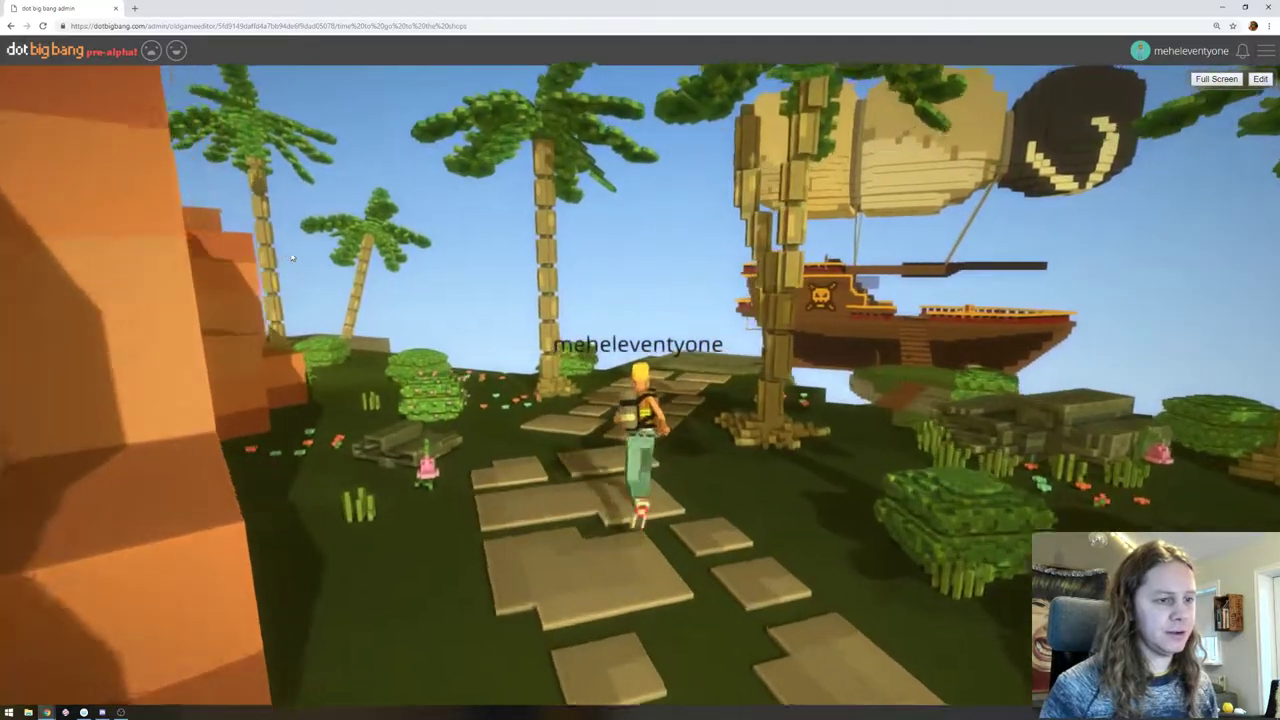
left_click_drag(291, 257, 433, 311)
right_click_drag(434, 311, 511, 276)
key("w")
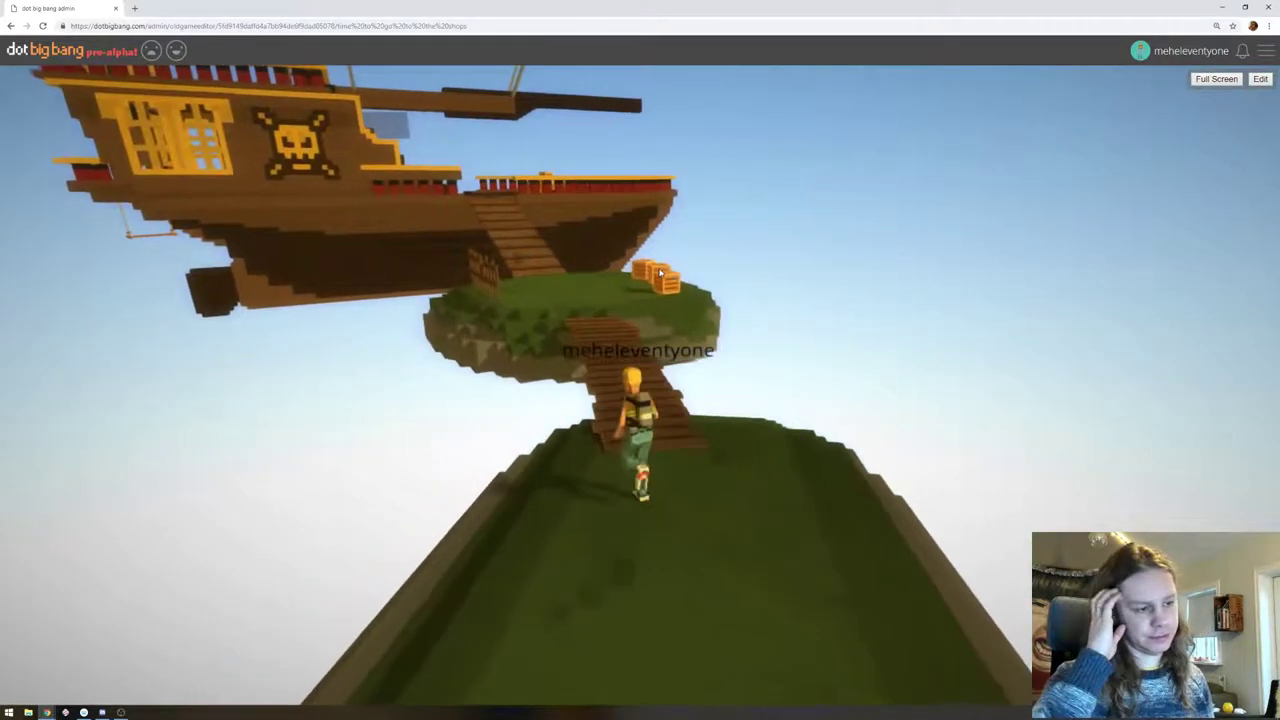
left_click_drag(727, 247, 713, 251)
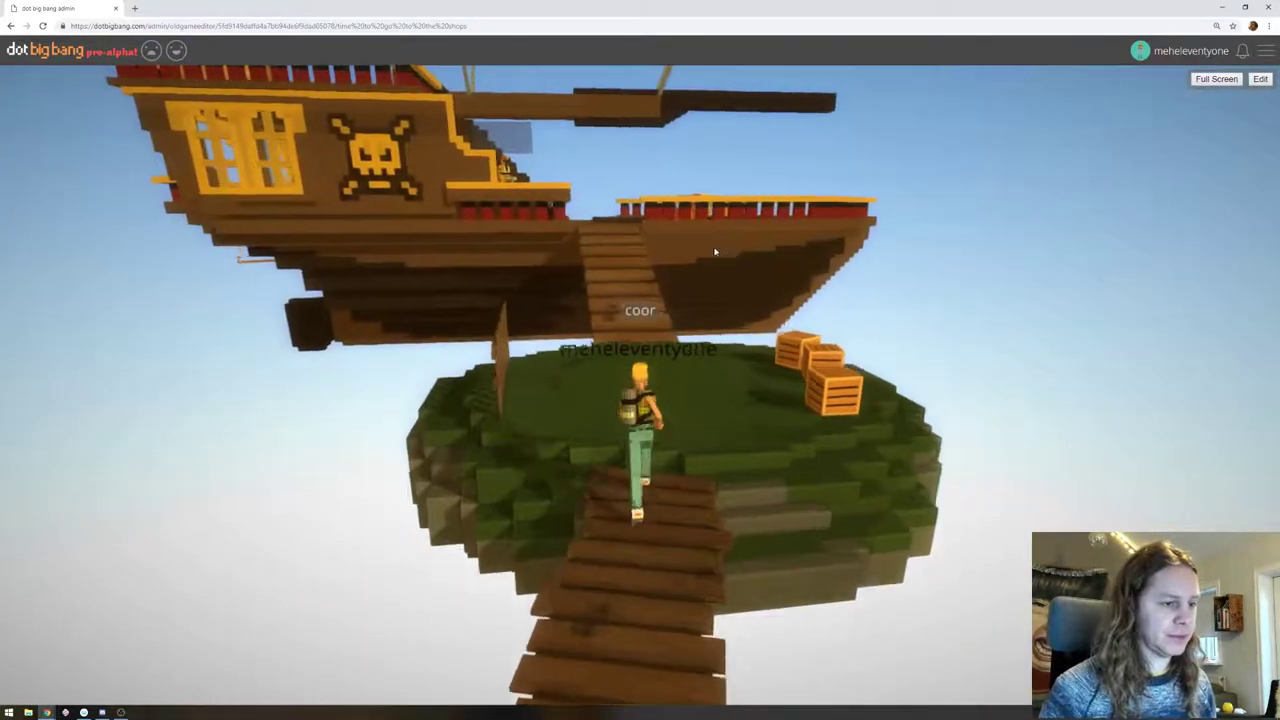
key("w")
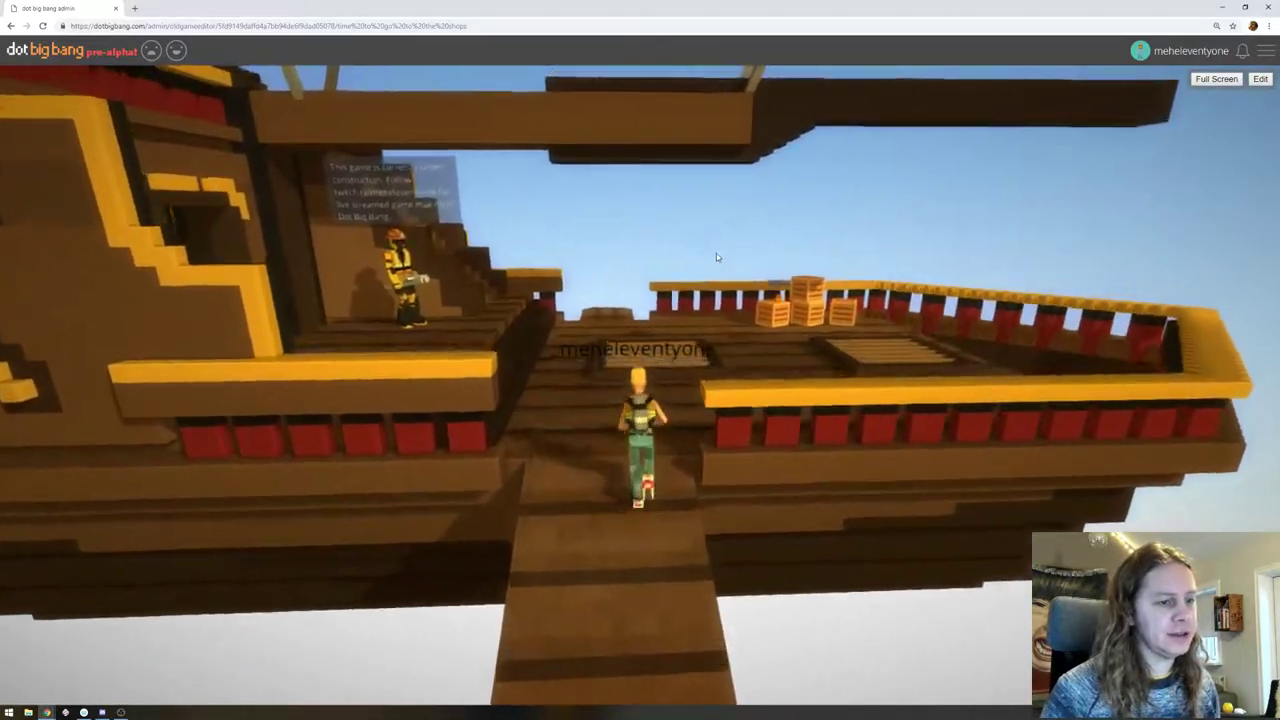
Board the airship and run around its main deck to examine the palm-covered island from a distance
key("w")
left_click_drag(716, 257, 1045, 266)
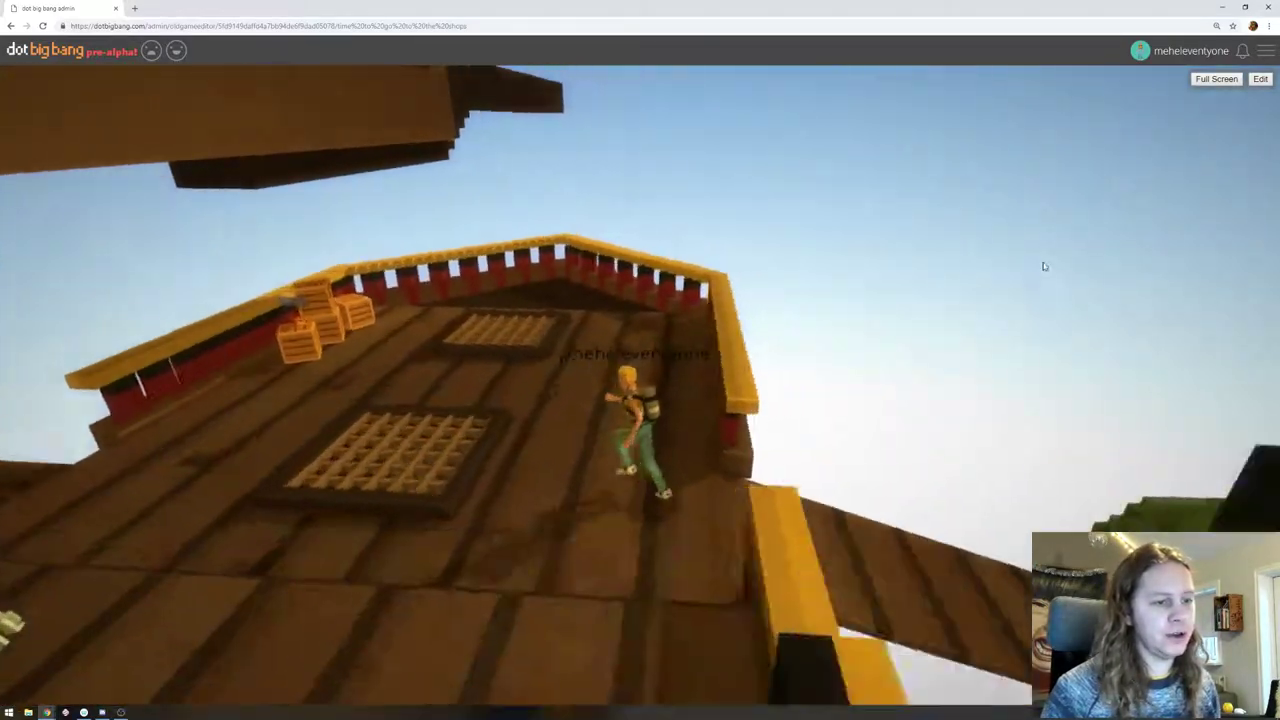
left_click_drag(806, 283, 913, 280)
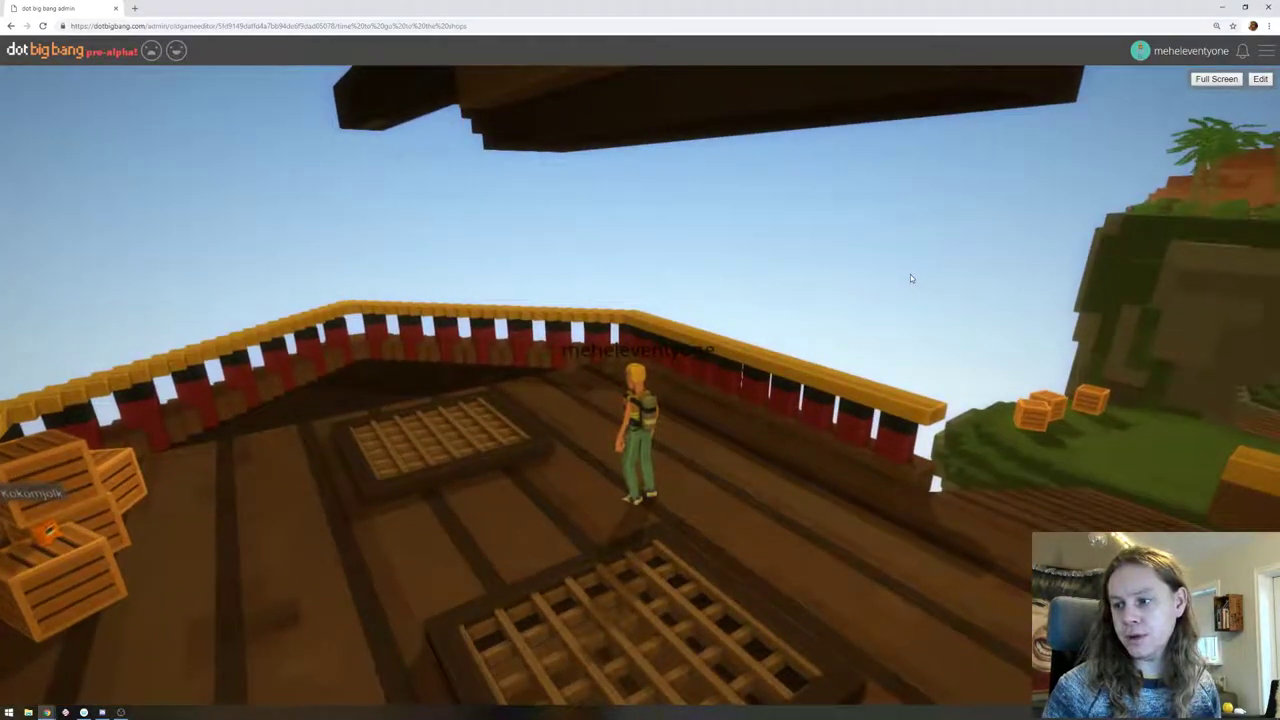
key("w")
left_click_drag(731, 257, 982, 238)
key("w")
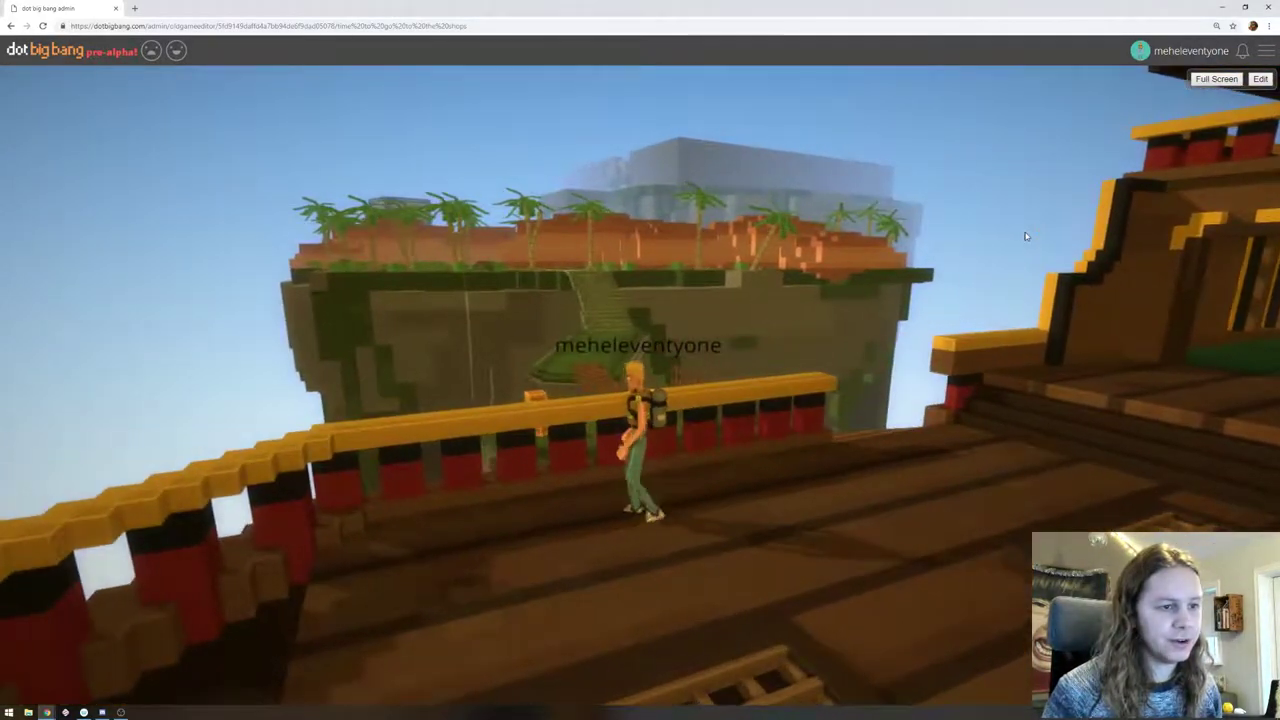
key("d")
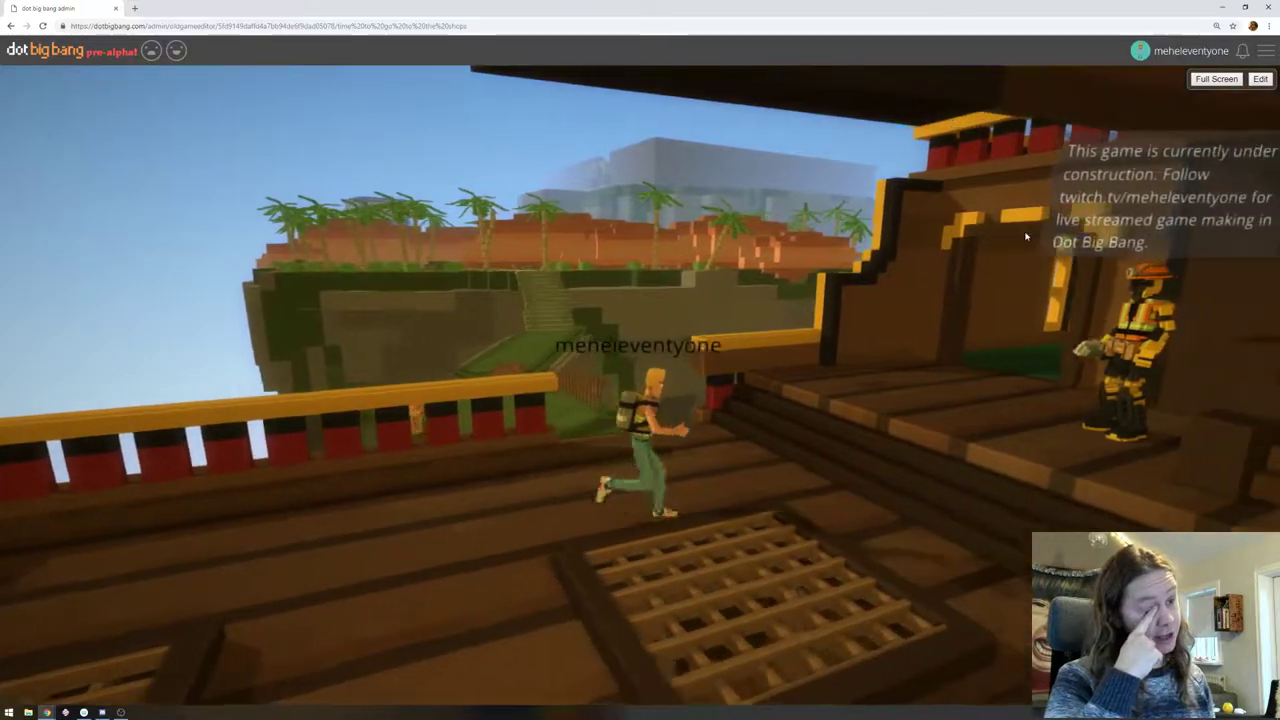
key("d")
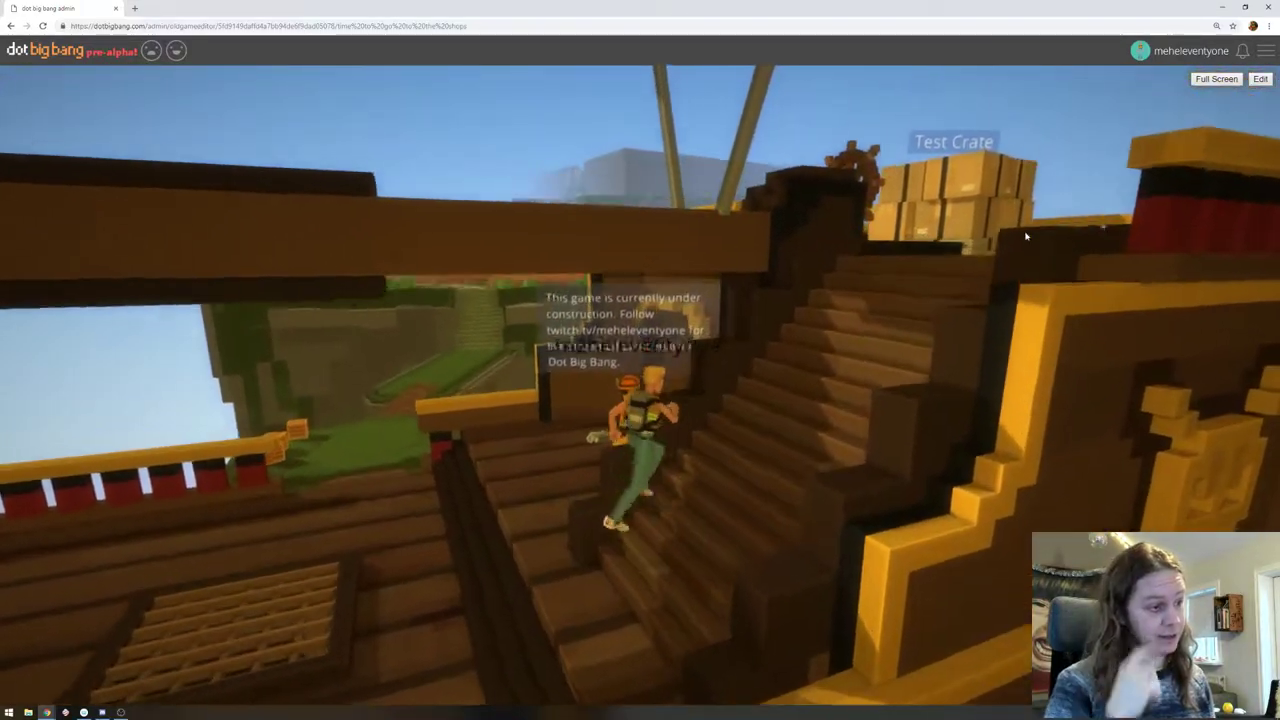
Examine the island from the ship's upper deck around the test crates and wheel, and return to the main deck
key("w")
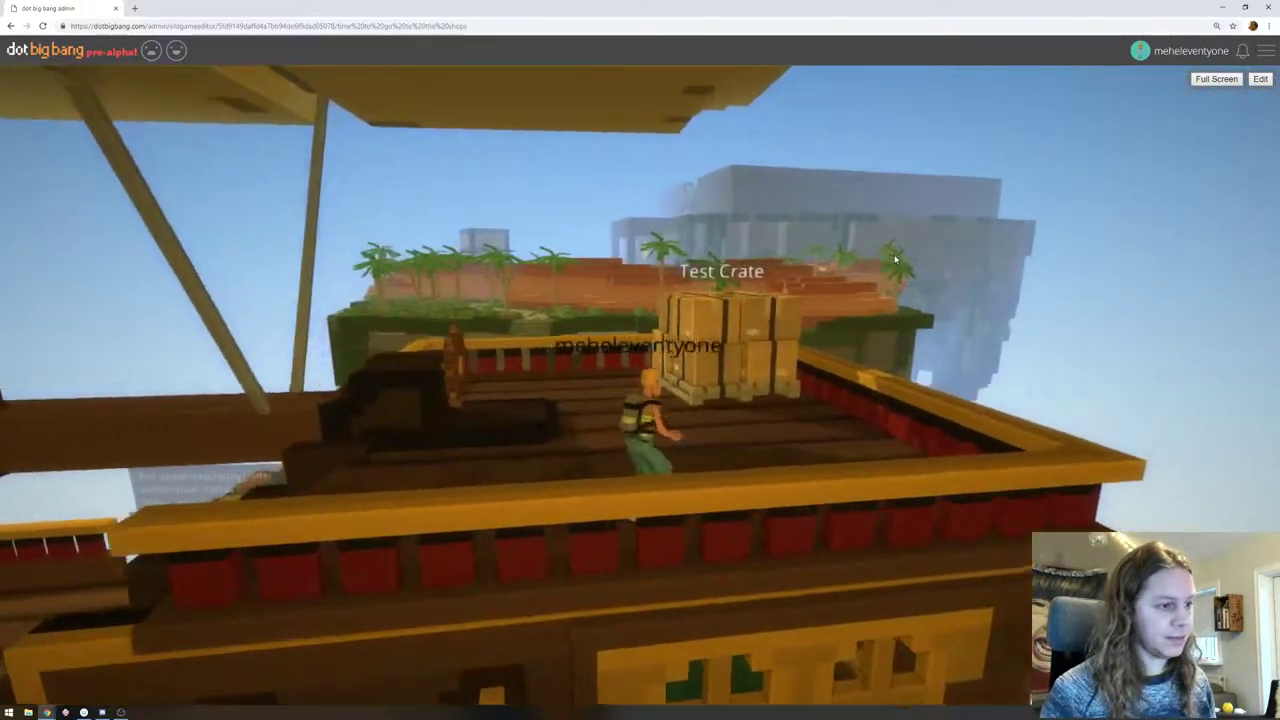
key("d")
left_click_drag(895, 259, 863, 267)
key("s")
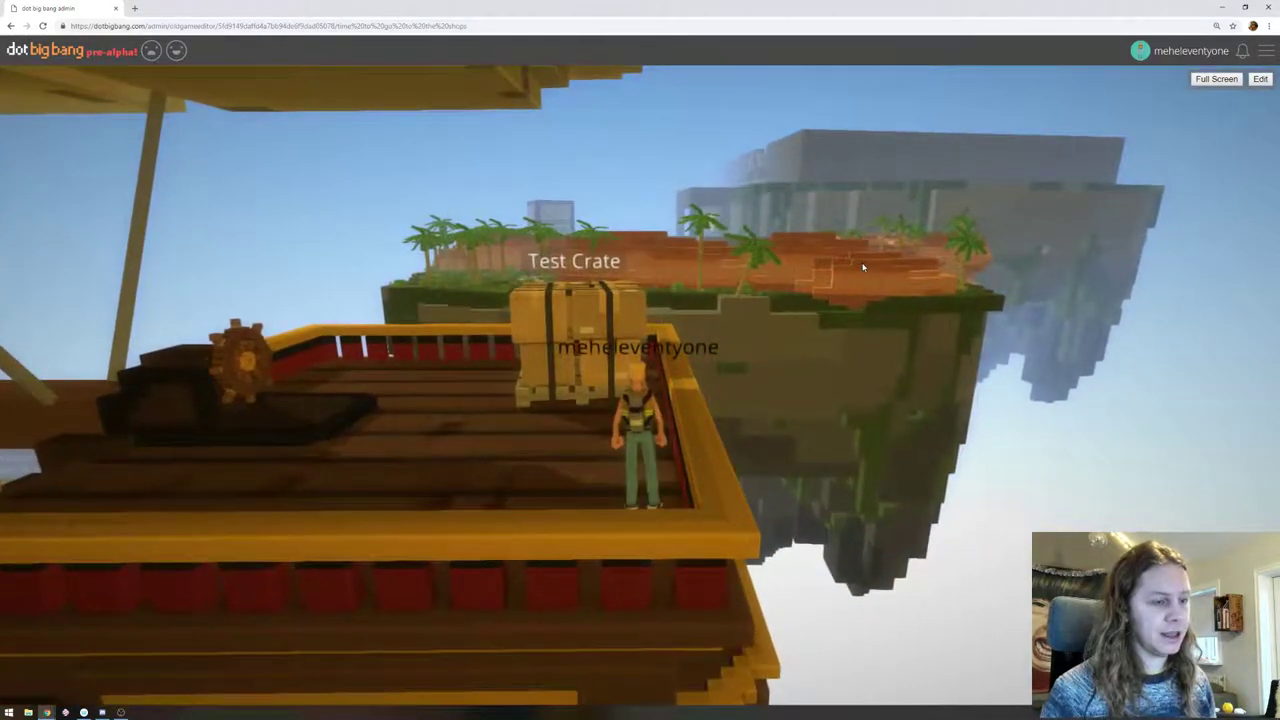
key("a")
key("w")
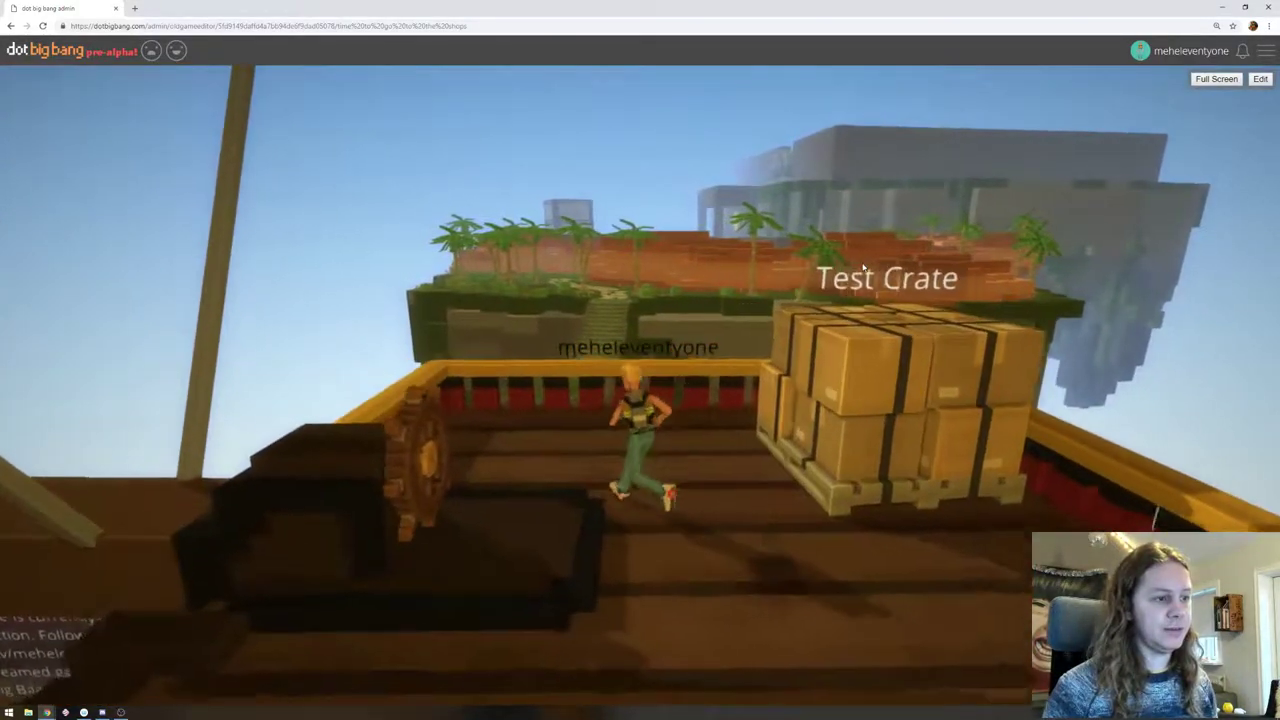
mouse_move(910, 235)
left_mouse_down()
mouse_move(945, 220)
mouse_move(810, 254)
mouse_move(806, 240)
mouse_move(920, 214)
mouse_move(788, 257)
mouse_move(895, 229)
left_mouse_up()
key("w")
key("d")
key("s")
key("a")
key("w")
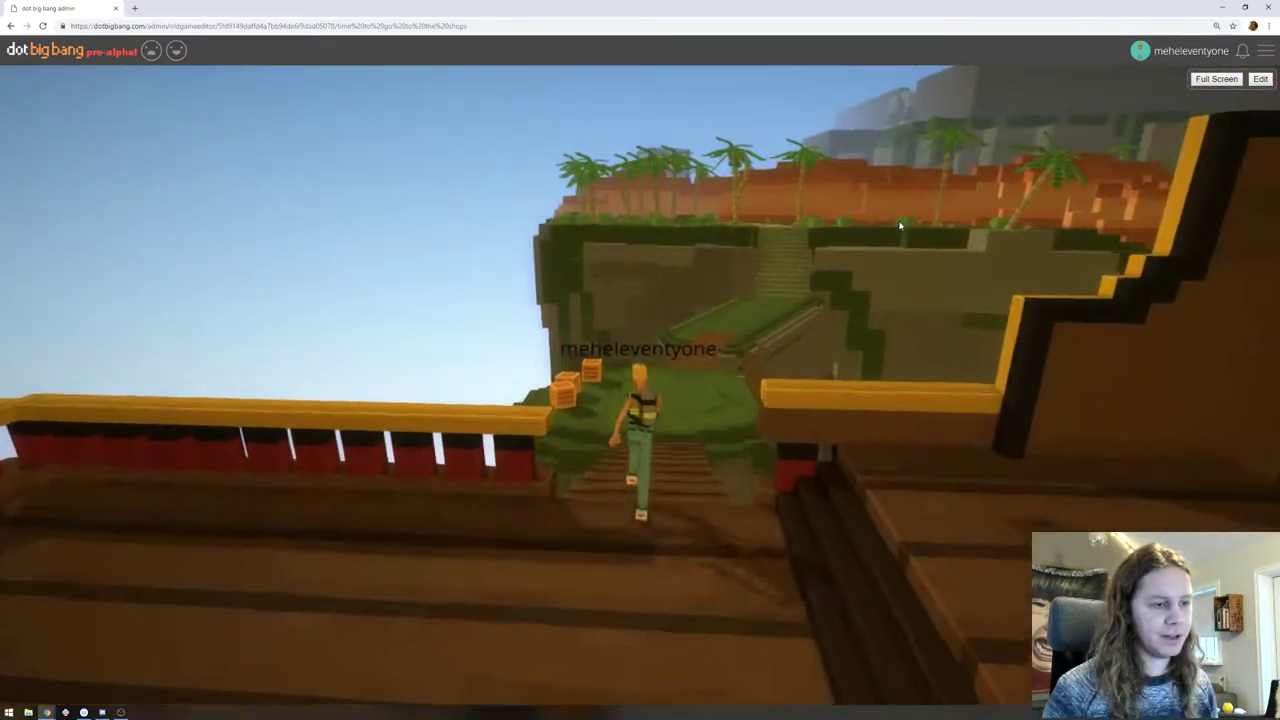
Switch from play mode back to editing and examine the palm grove, rocks and stone paths from above
left_click(1262, 79)
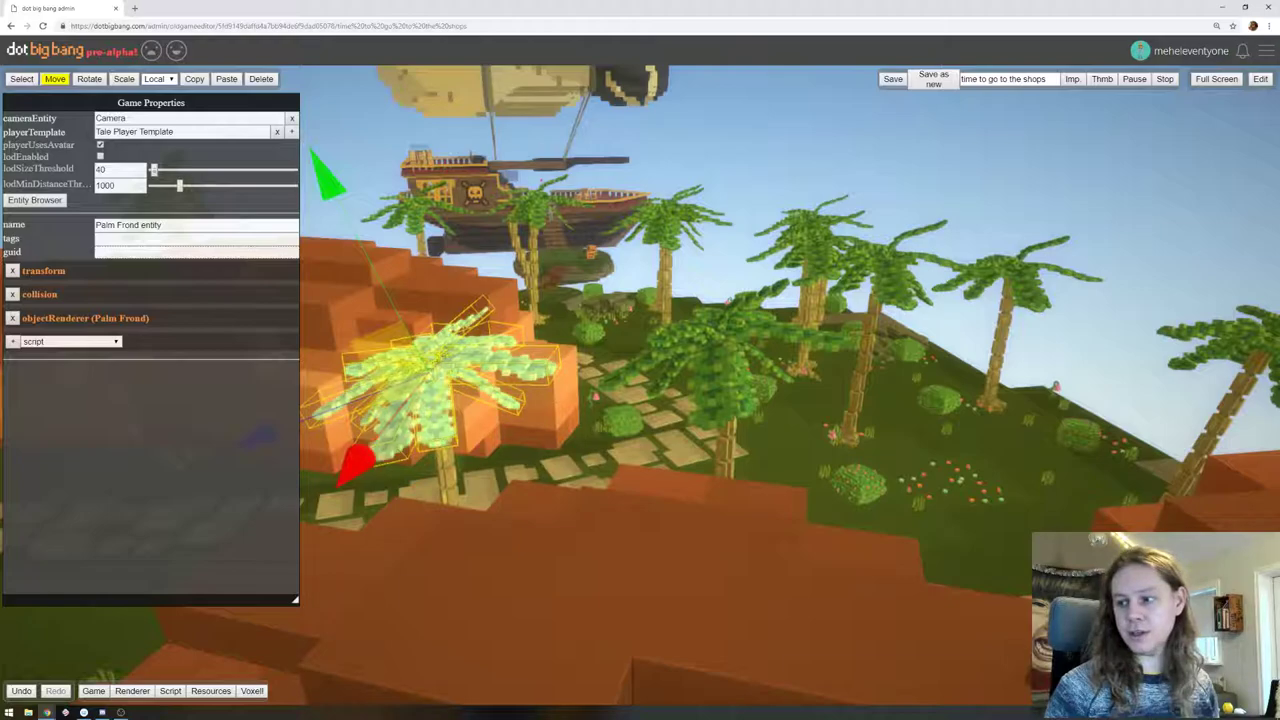
middle_click_drag(622, 288, 1024, 150)
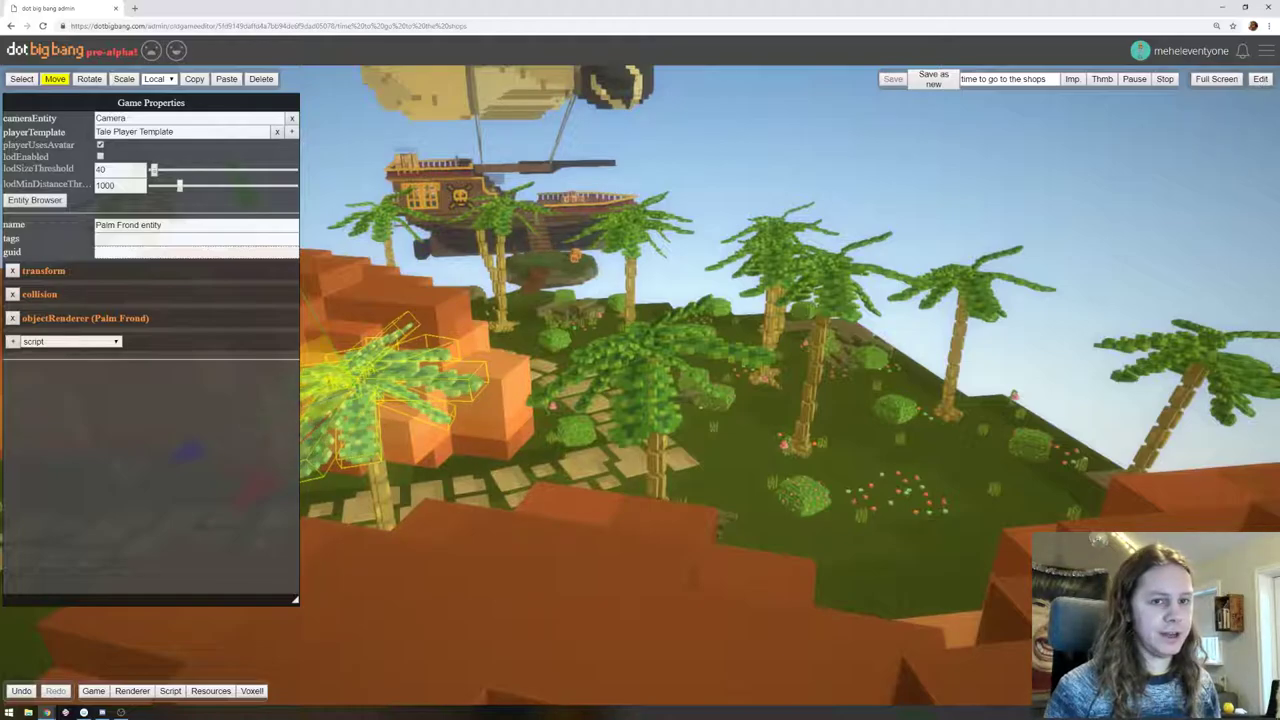
middle_click_drag(1128, 150, 973, 222)
right_click_drag(973, 222, 900, 261)
middle_click_drag(900, 261, 870, 248)
right_click_drag(870, 248, 720, 295)
middle_click_drag(1090, 230, 1005, 255)
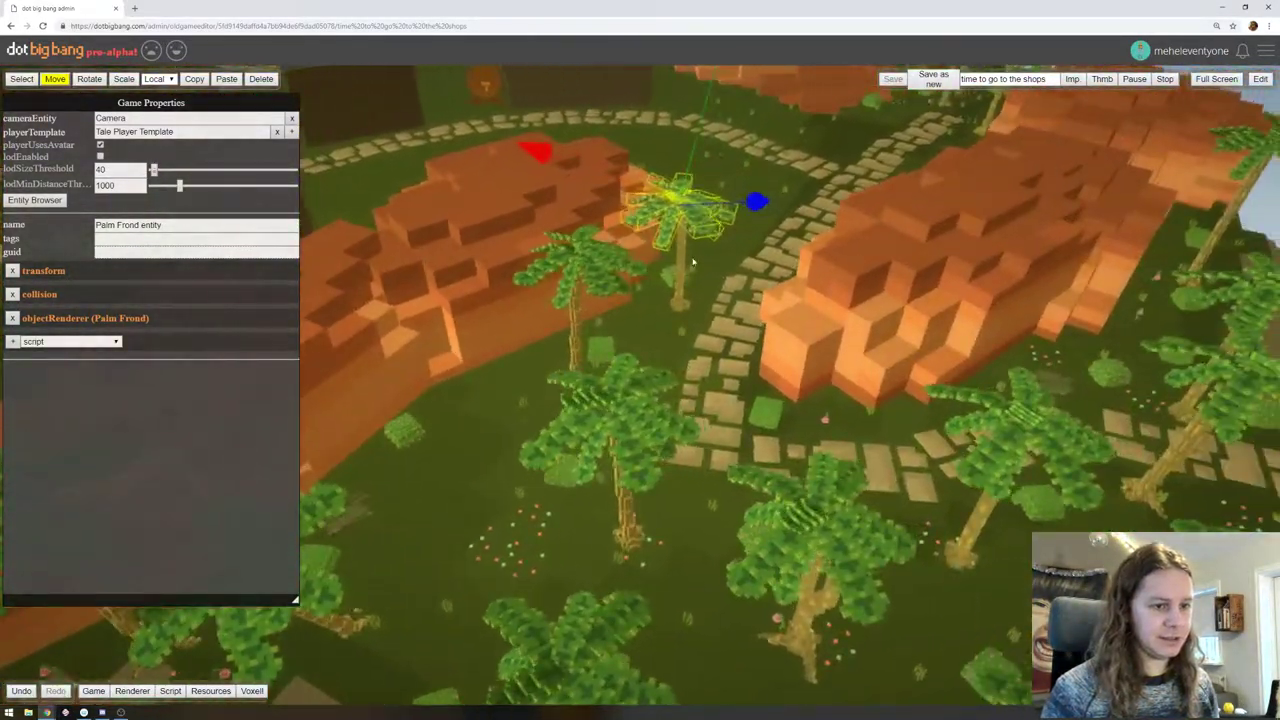
right_click_drag(1005, 255, 961, 272)
middle_click_drag(961, 272, 993, 274)
right_click_drag(993, 274, 888, 198)
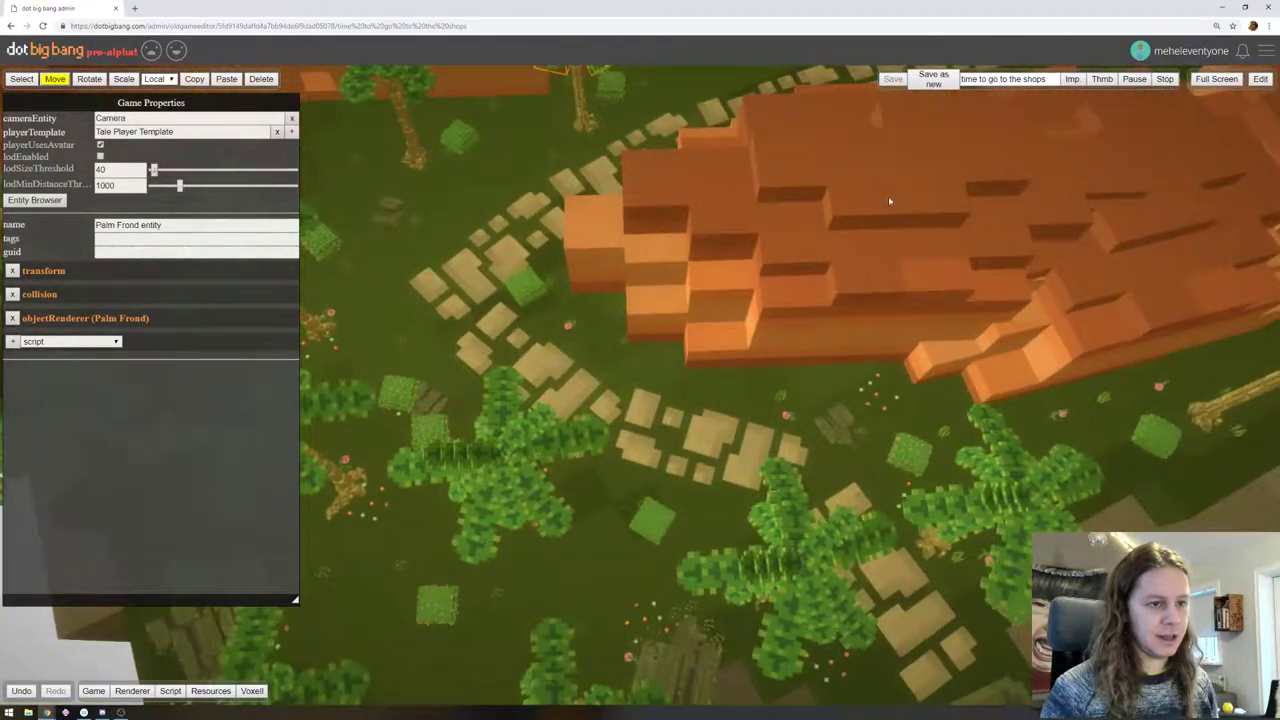
Select the orange desert rock beside the stone path and examine the whole island's layout from above
left_click(888, 198)
scroll(878, 244, "down", 10)
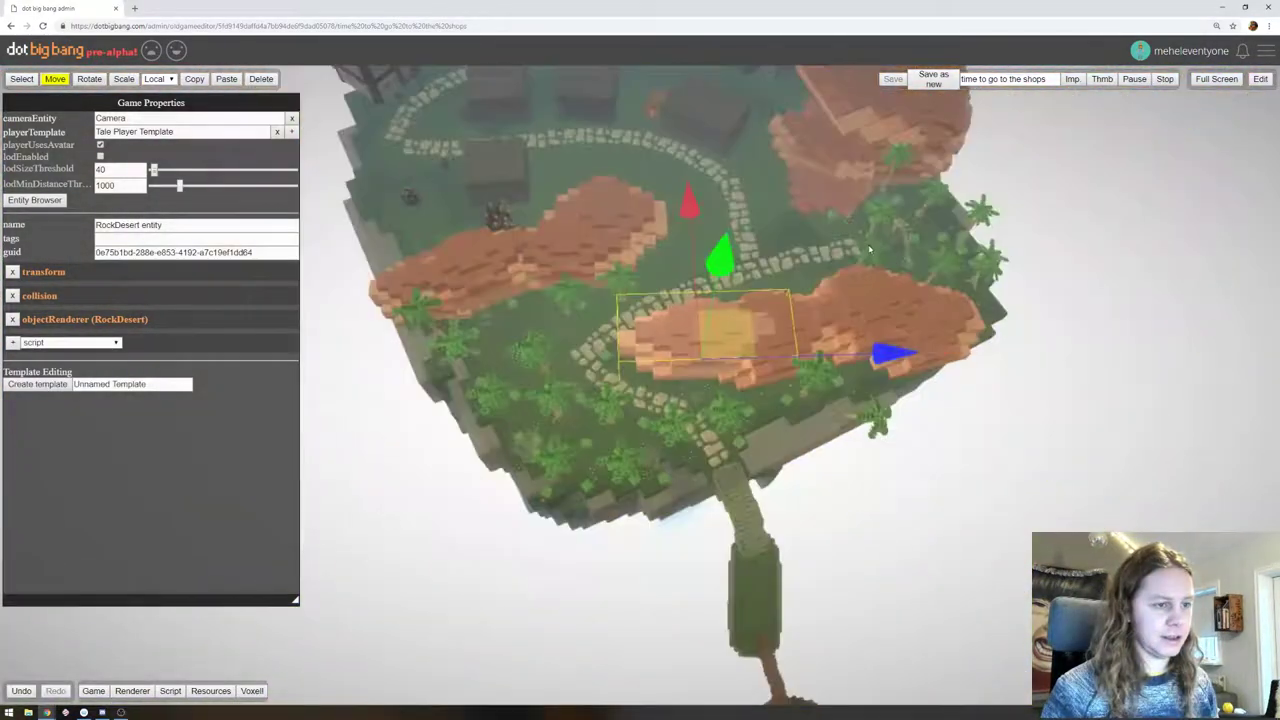
scroll(866, 251, "up", 10)
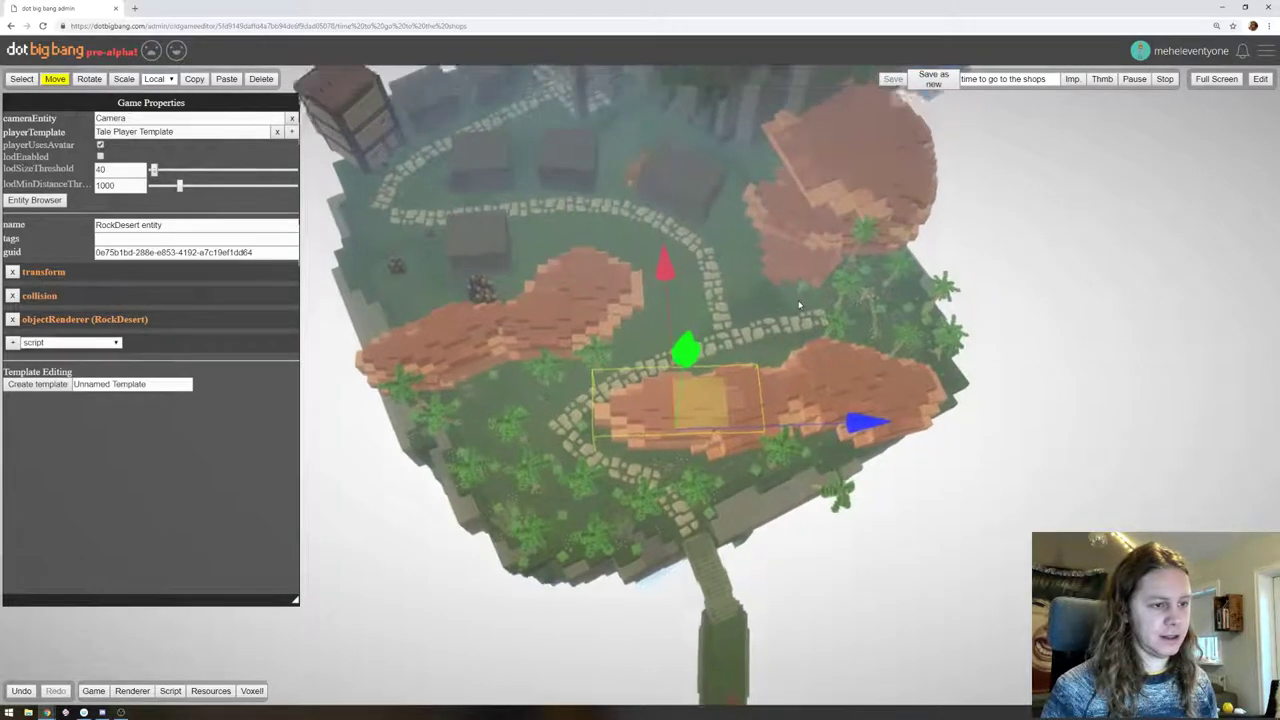
middle_click_drag(735, 269, 717, 328)
right_click_drag(717, 331, 718, 359)
Select the grey block inside the large building and examine the building, main island and airship from above
left_click(769, 312)
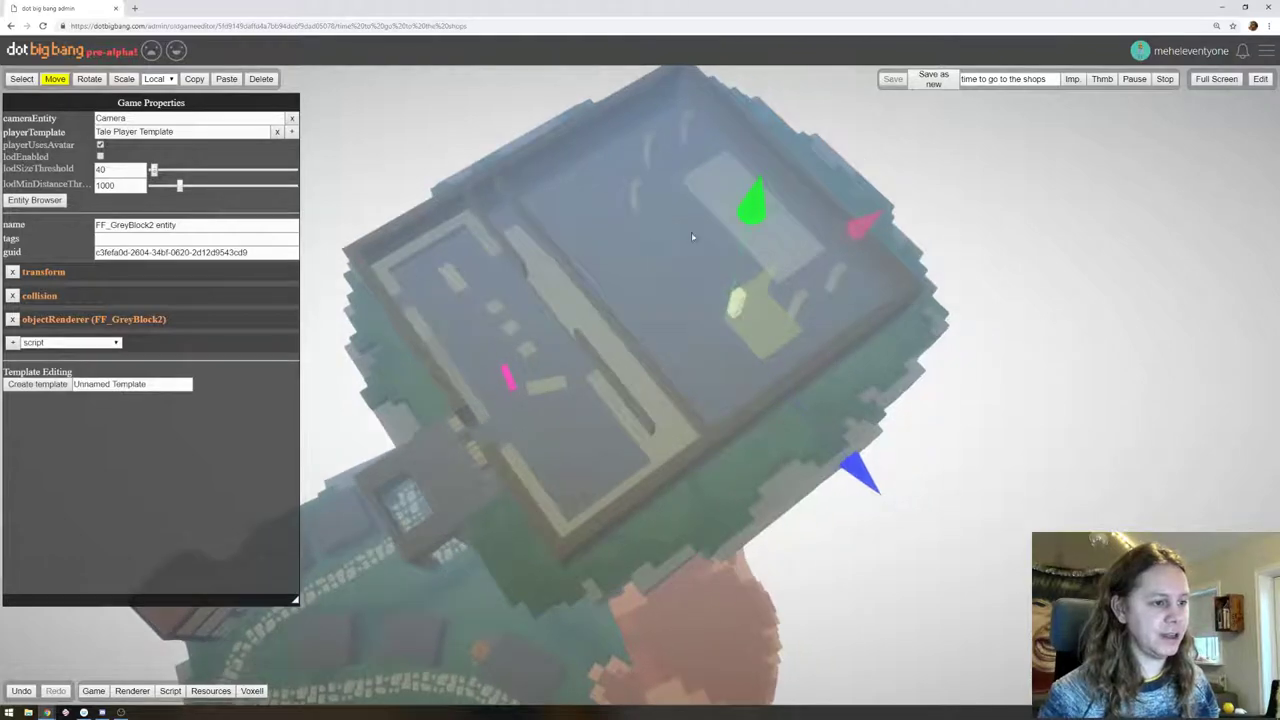
right_click_drag(691, 232, 600, 220)
key("d")
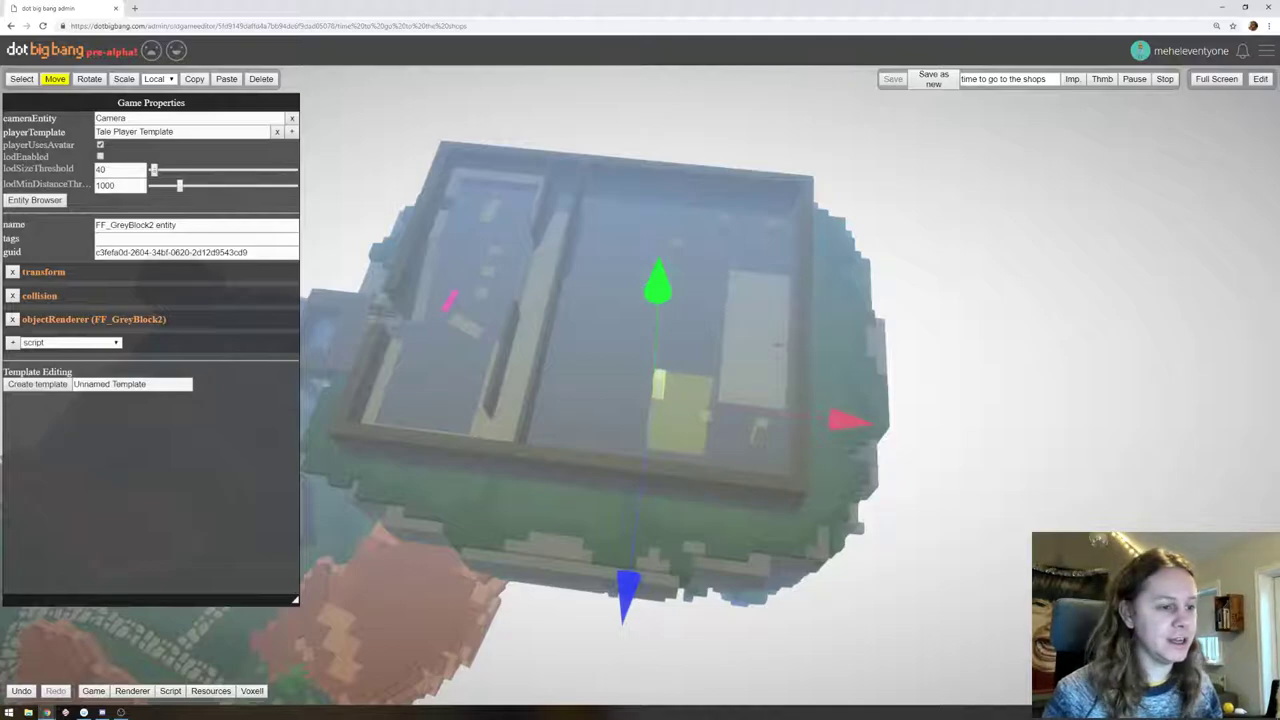
right_click_drag(706, 300, 817, 285)
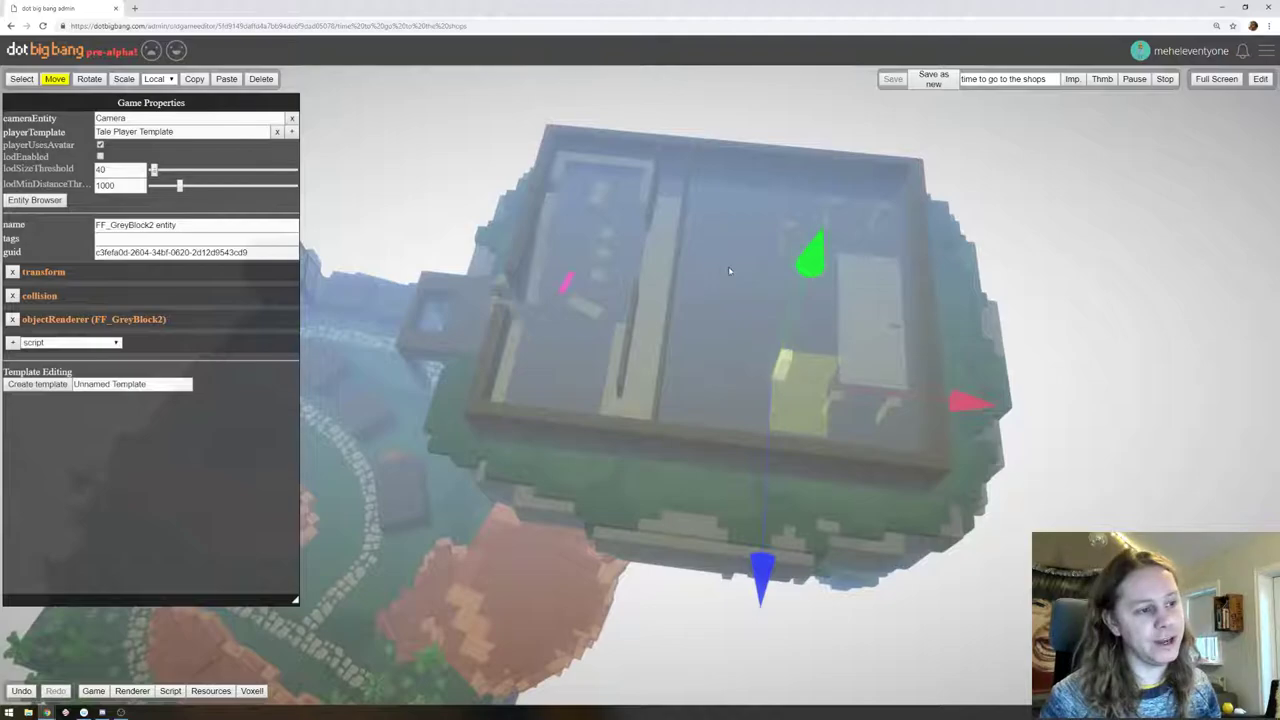
right_click_drag(729, 271, 880, 230)
right_click_drag(690, 300, 765, 264)
right_click_drag(608, 341, 665, 277)
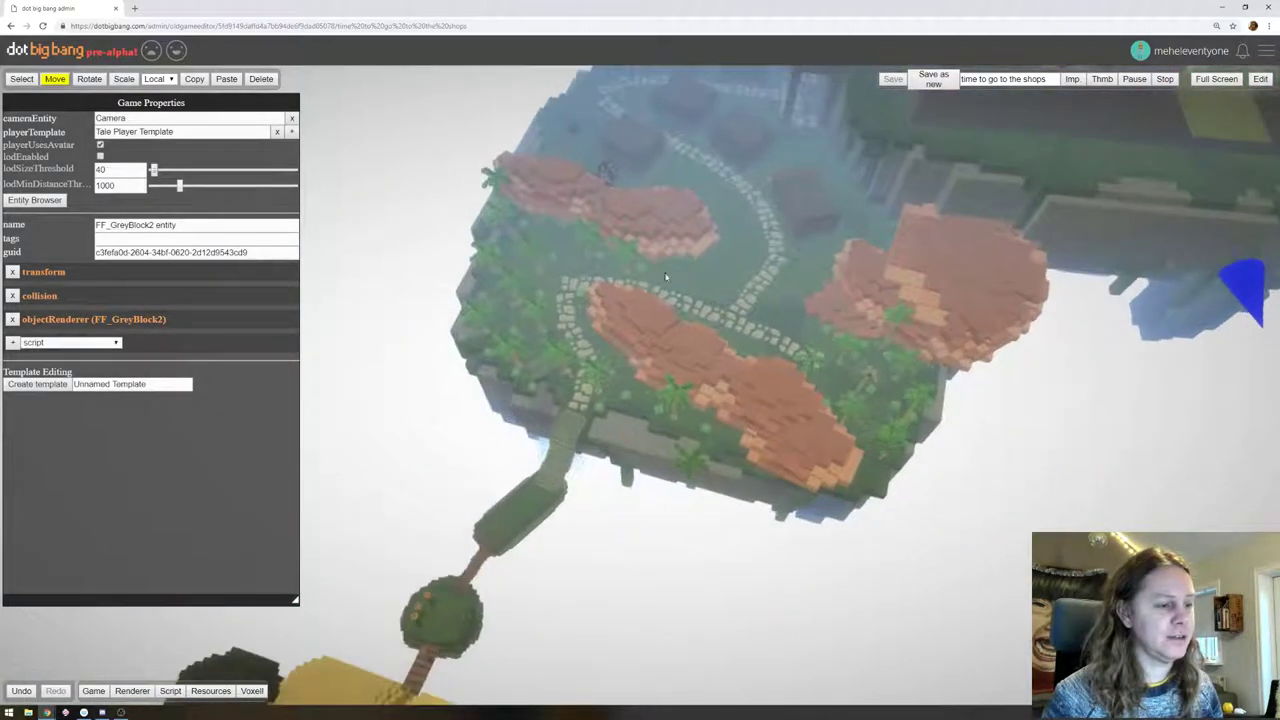
right_click_drag(575, 420, 690, 296)
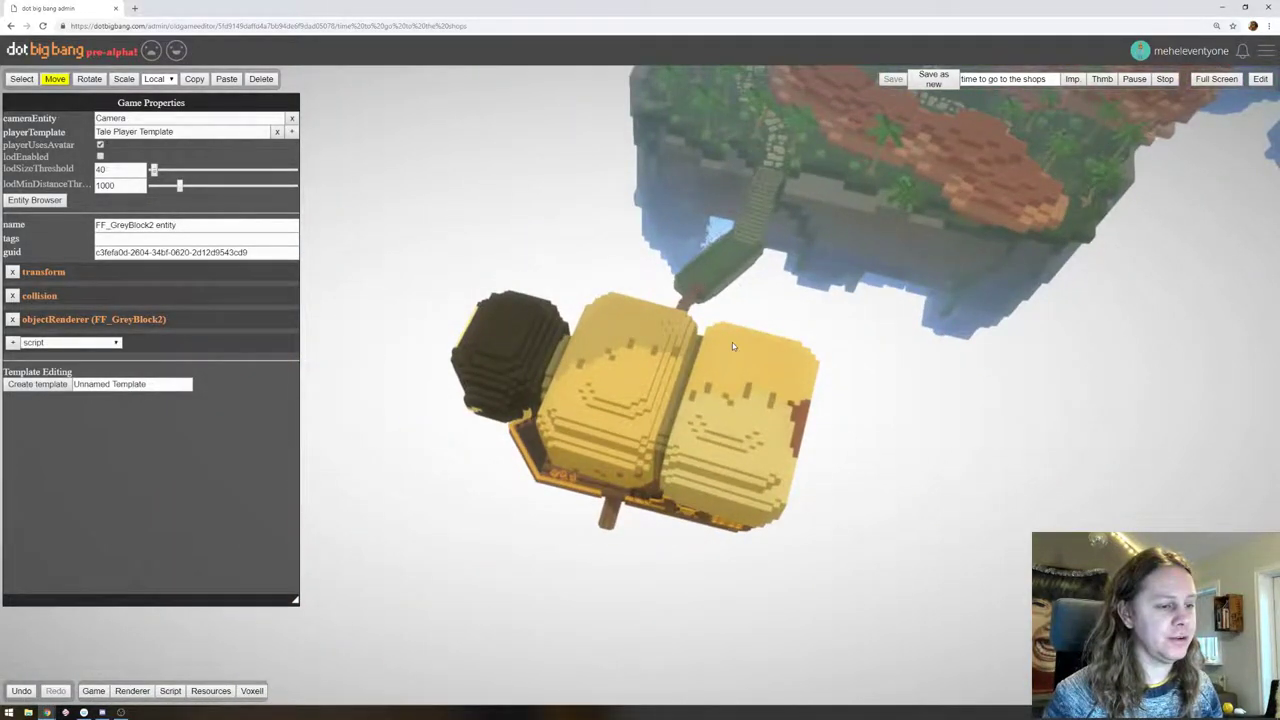
Select the Player entity near the small round island and pause the running game
left_click_drag(732, 342, 955, 268)
left_click_drag(563, 240, 798, 428)
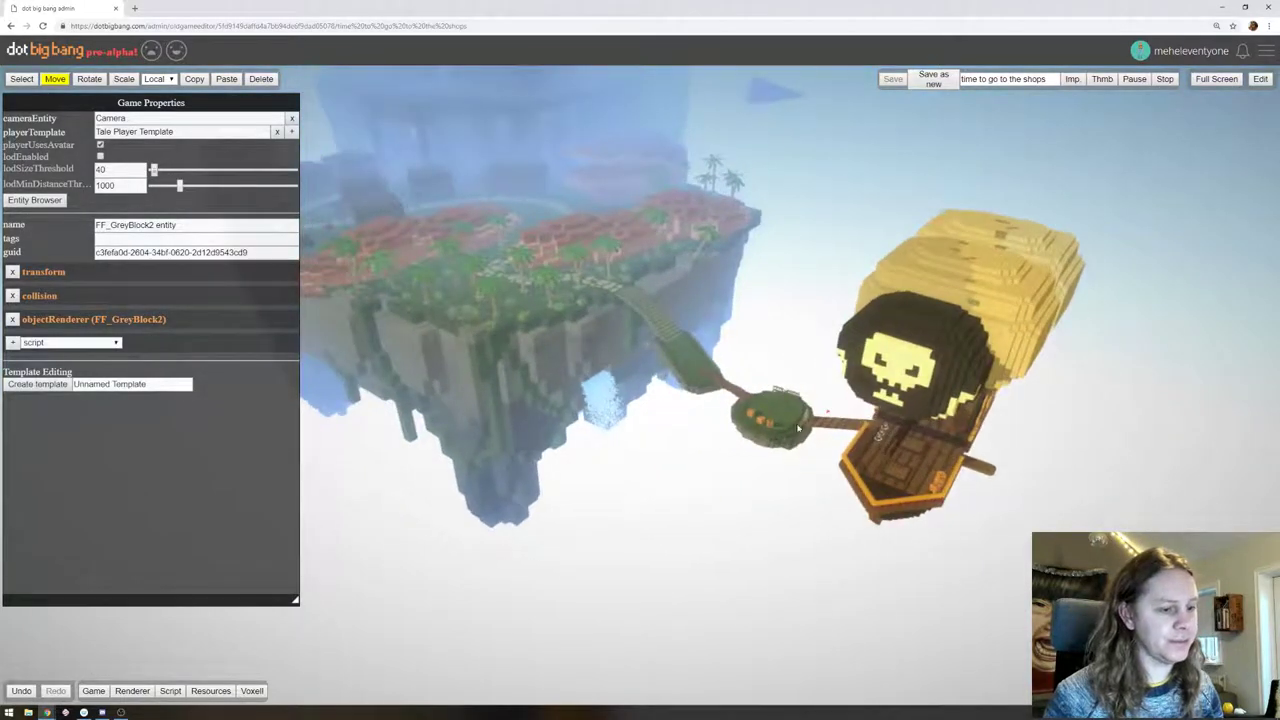
left_click(806, 420)
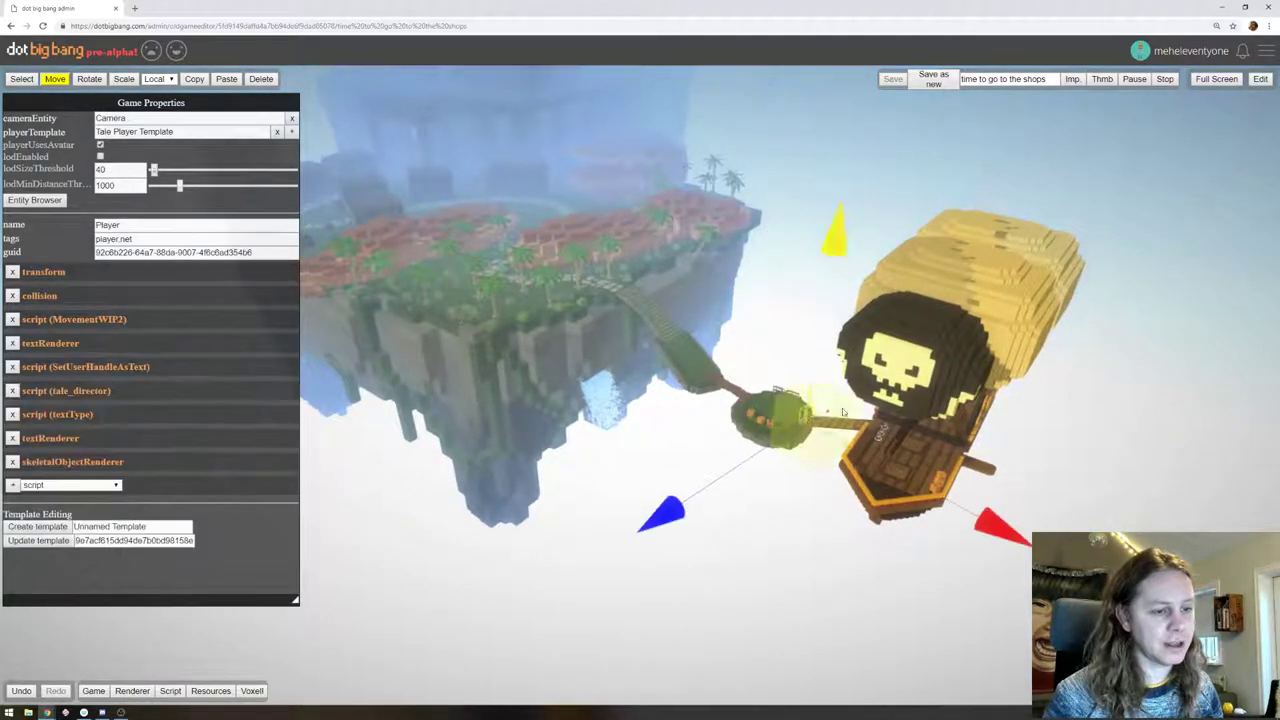
left_click(1134, 79)
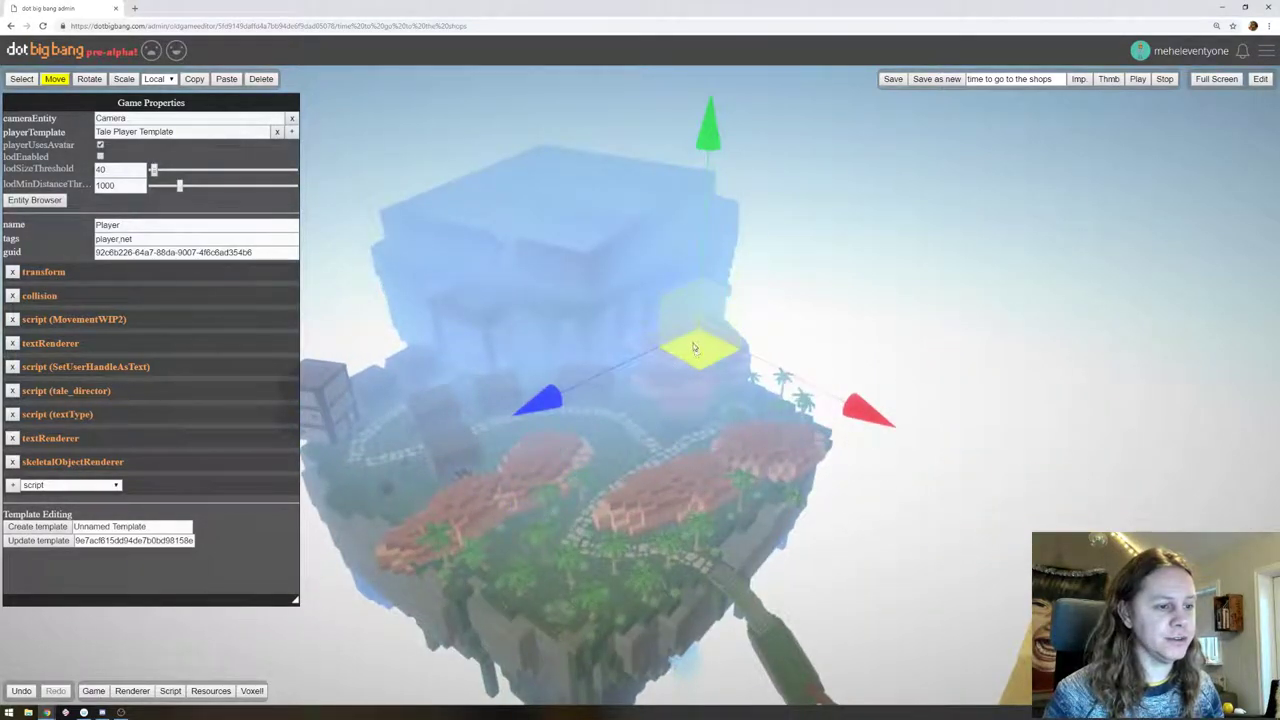
left_click_drag(798, 198, 711, 260)
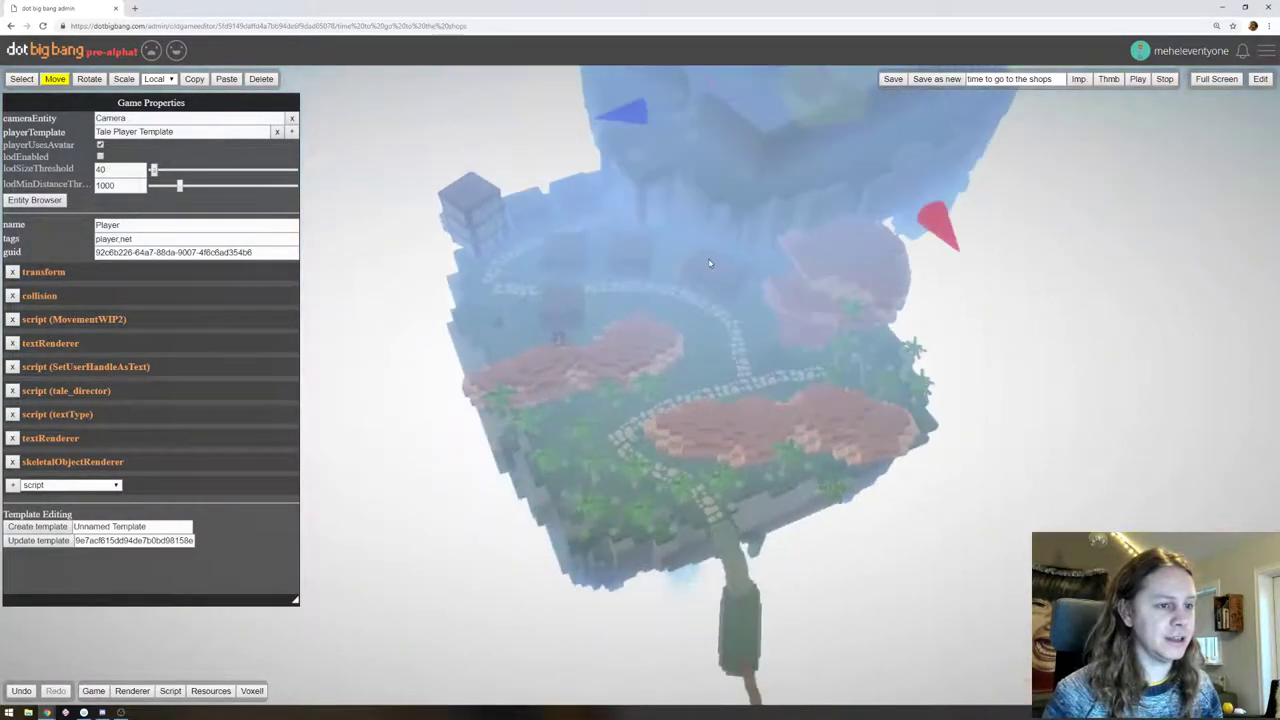
Move the Player entity above the large walled building
right_click_drag(850, 212, 558, 498)
left_click_drag(496, 405, 528, 368)
left_click_drag(533, 199, 457, 15)
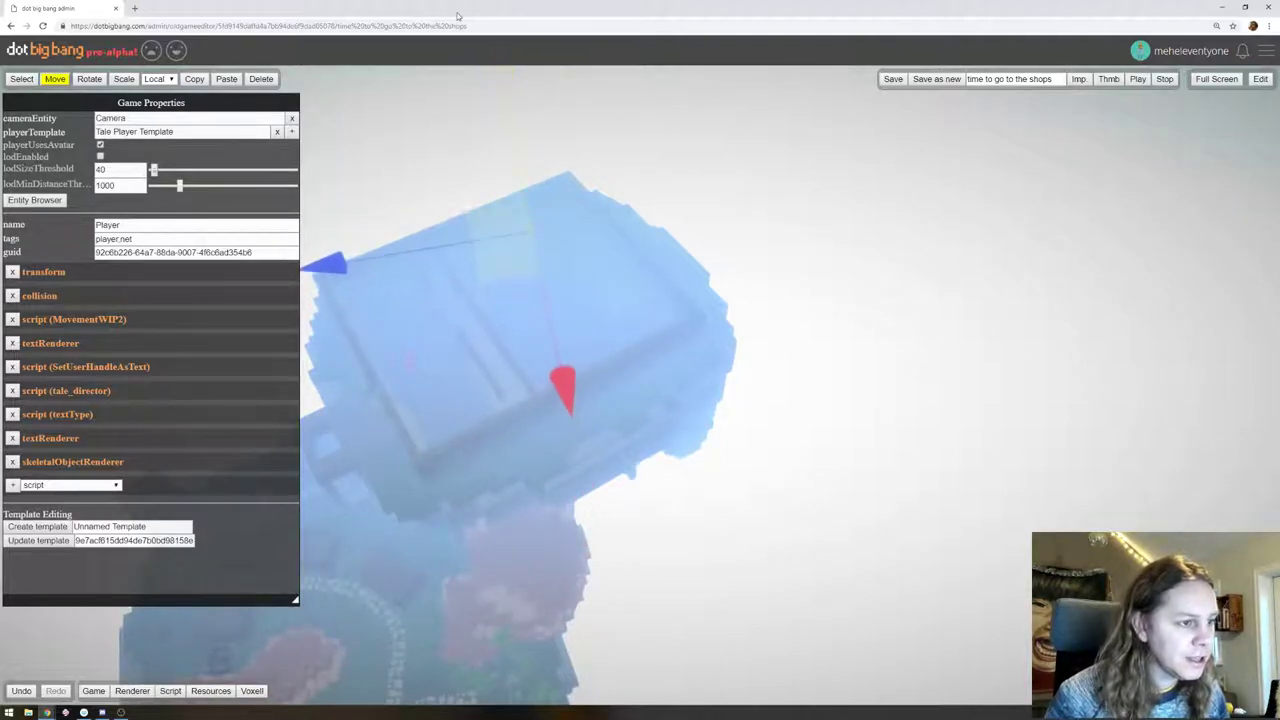
Run the game and look around the pillared room from the player's view, then return to editing
left_click(1137, 80)
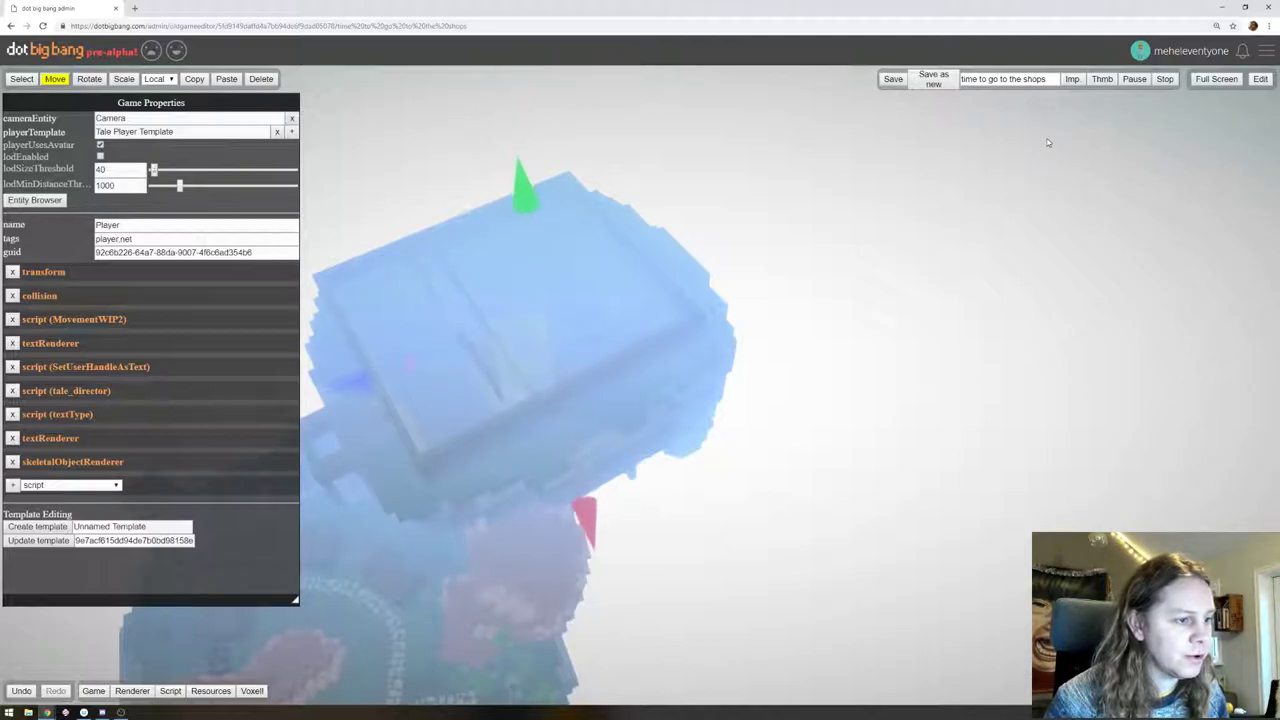
left_click(1255, 81)
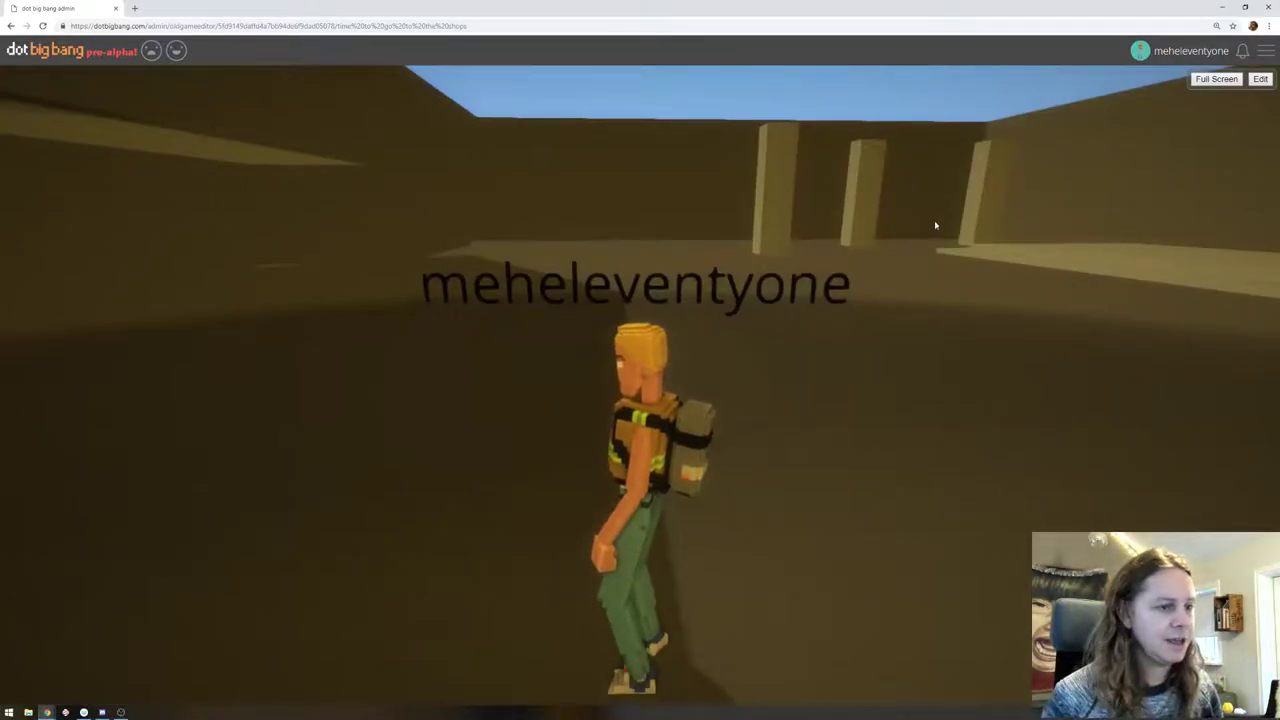
left_click_drag(1064, 202, 1071, 243)
left_click(1260, 79)
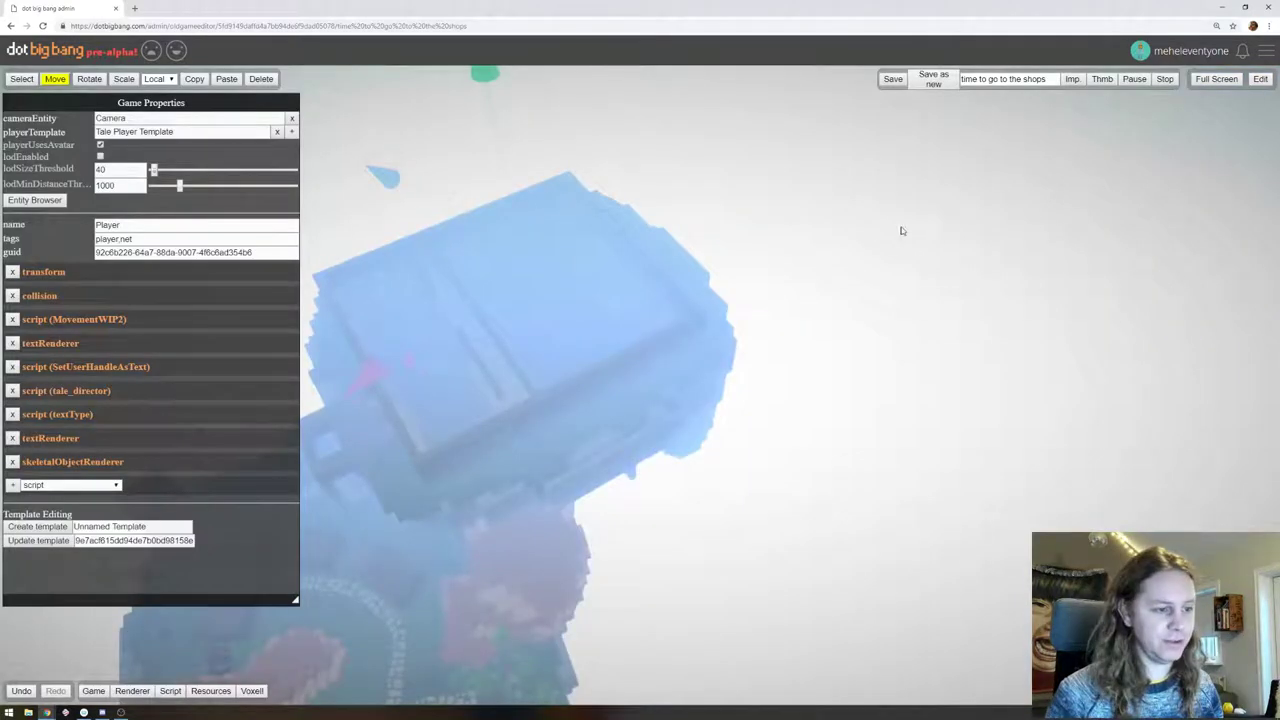
Select a grey pillar in the large room and examine its transform values and the surrounding walls
left_click(583, 322)
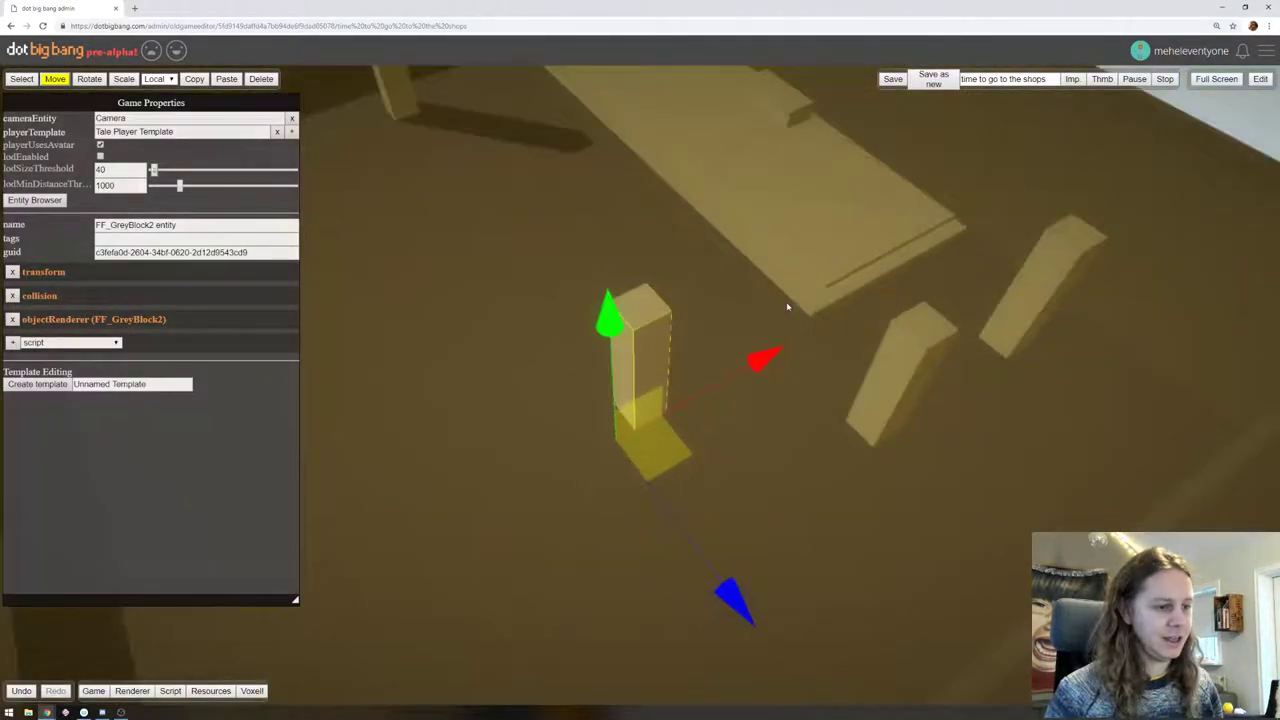
scroll(787, 307, "down", 3)
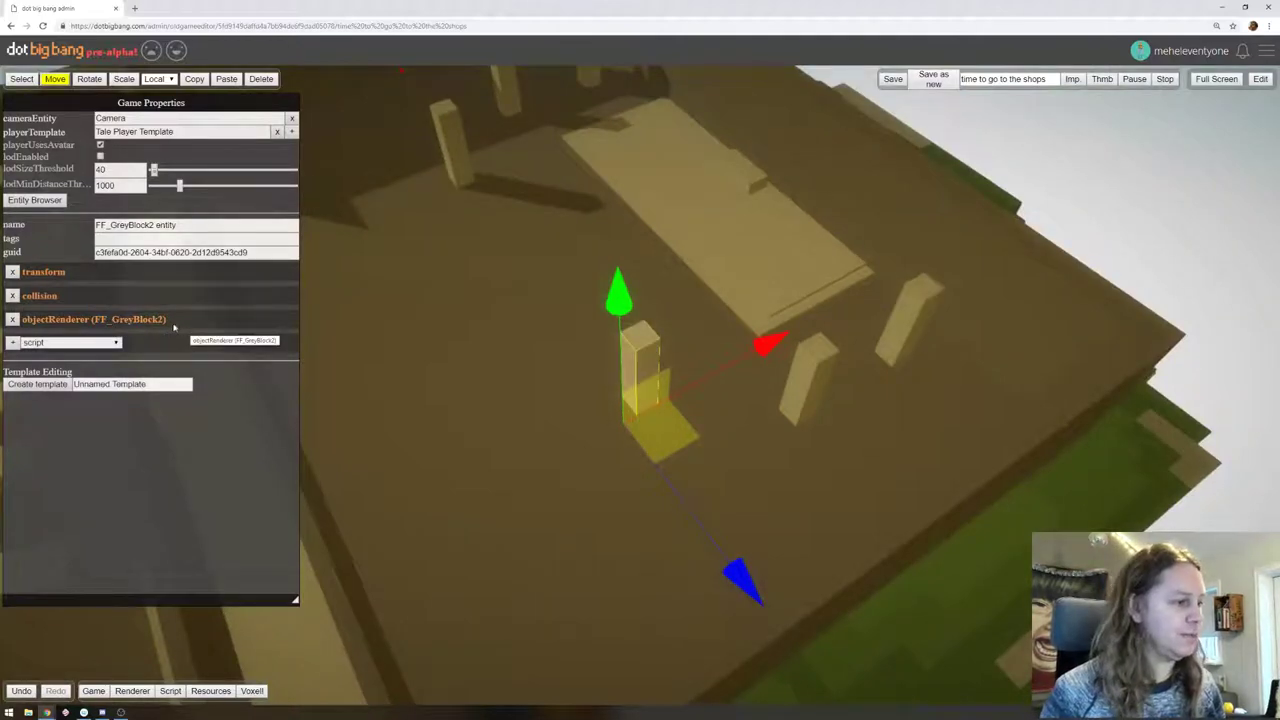
left_click(74, 273)
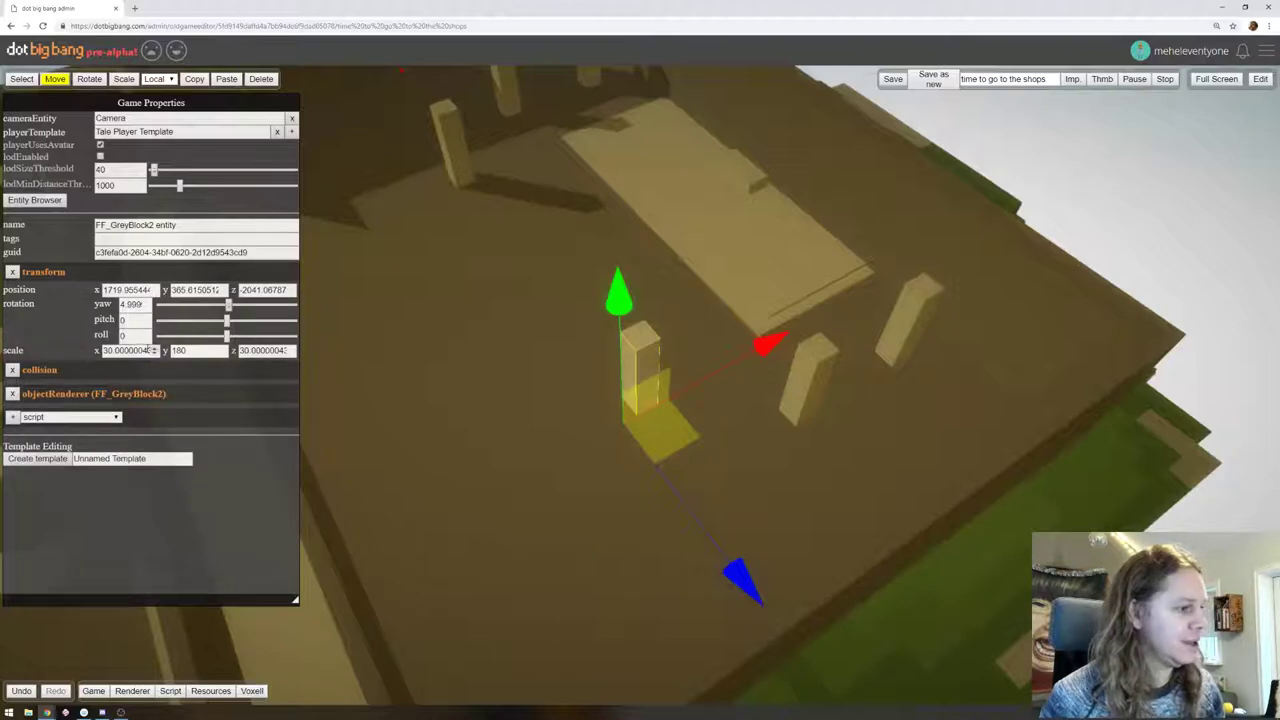
right_click_drag(489, 297, 900, 216)
right_click_drag(671, 448, 817, 163)
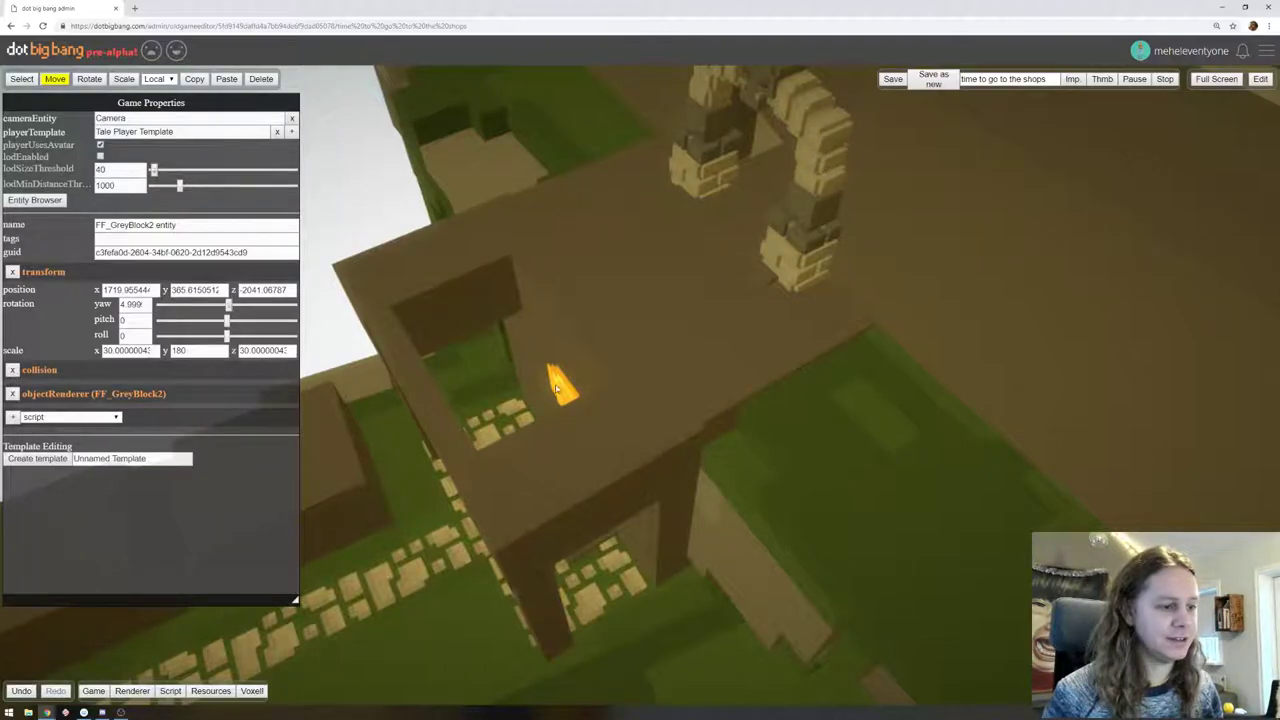
right_click_drag(624, 312, 716, 279)
right_click_drag(840, 233, 690, 390)
right_click_drag(837, 300, 626, 303)
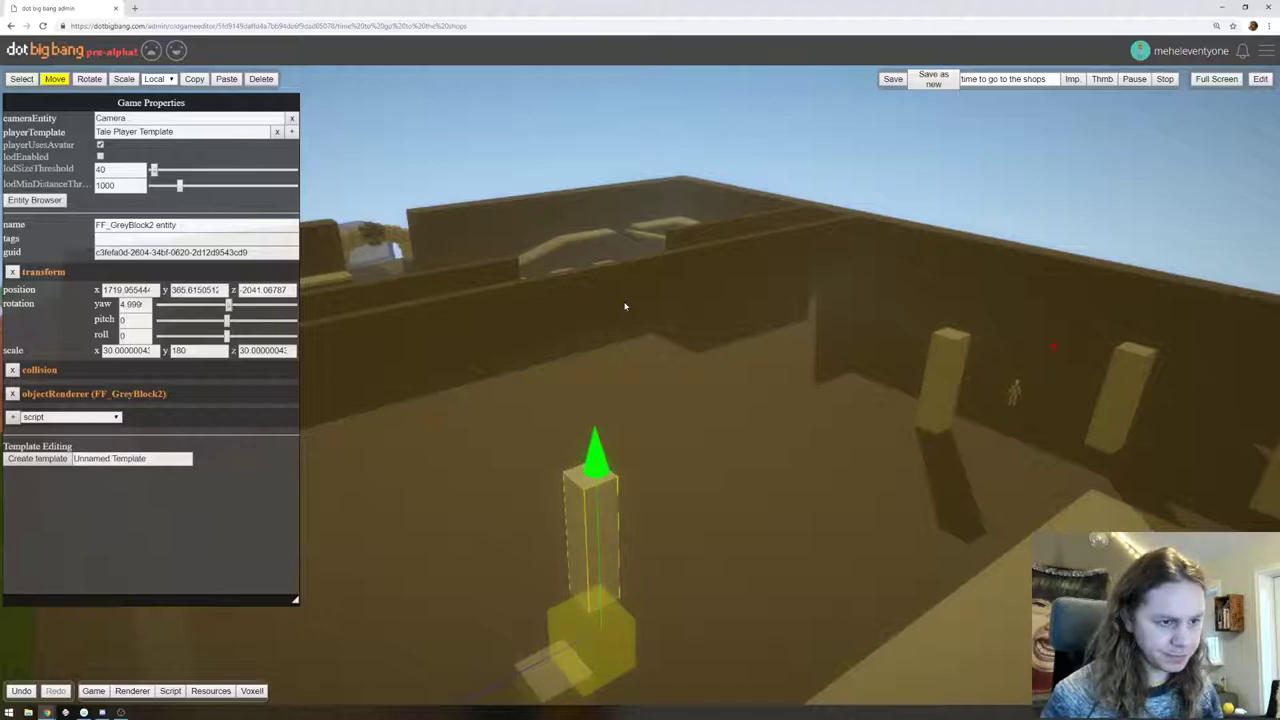
Duplicate a flat grey slab in the pillared room and position the copy at about X 1345, Y 502, Z -2435
left_click_drag(628, 303, 726, 371)
left_click(454, 450)
left_click_drag(626, 444, 592, 456)
key("ctrl+c")
key("ctrl+v")
left_click_drag(561, 355, 1038, 269)
Scale the duplicated slab to about 755 in X and 721 in Z
left_click(124, 79)
middle_click_drag(996, 268, 664, 288)
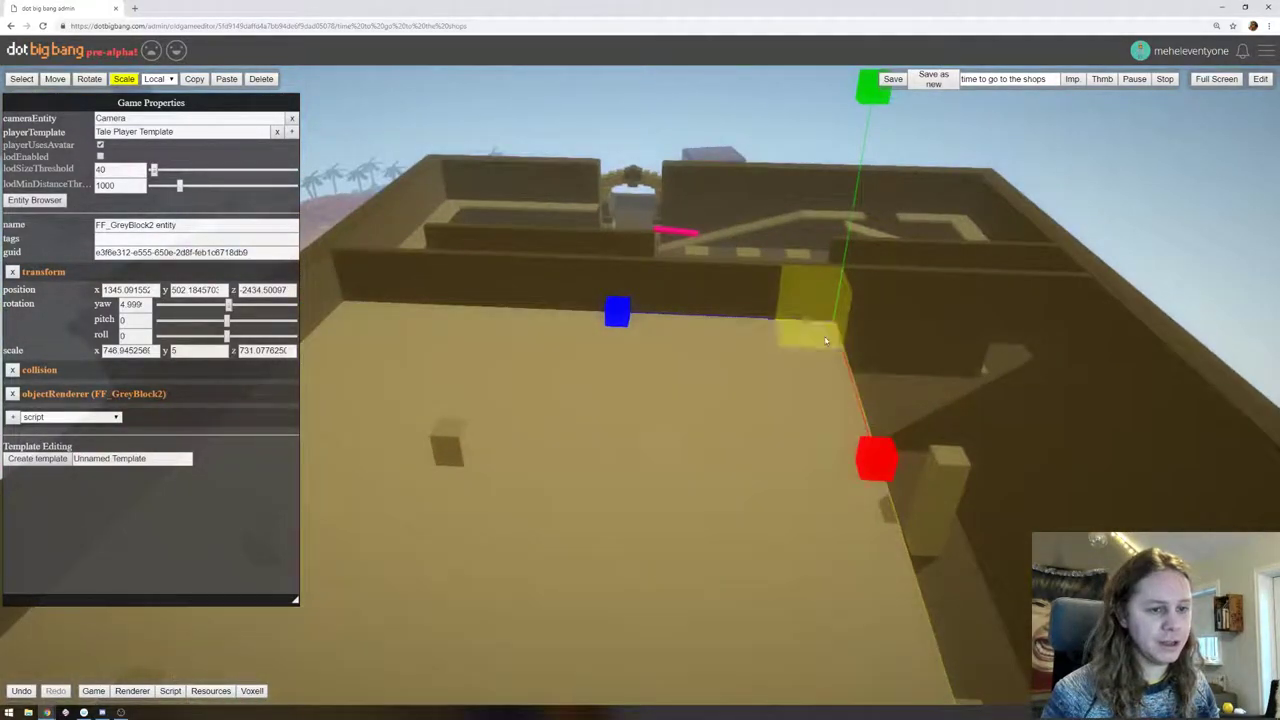
mouse_move(824, 338)
left_mouse_down()
mouse_move(1006, 330)
mouse_move(810, 345)
left_mouse_up()
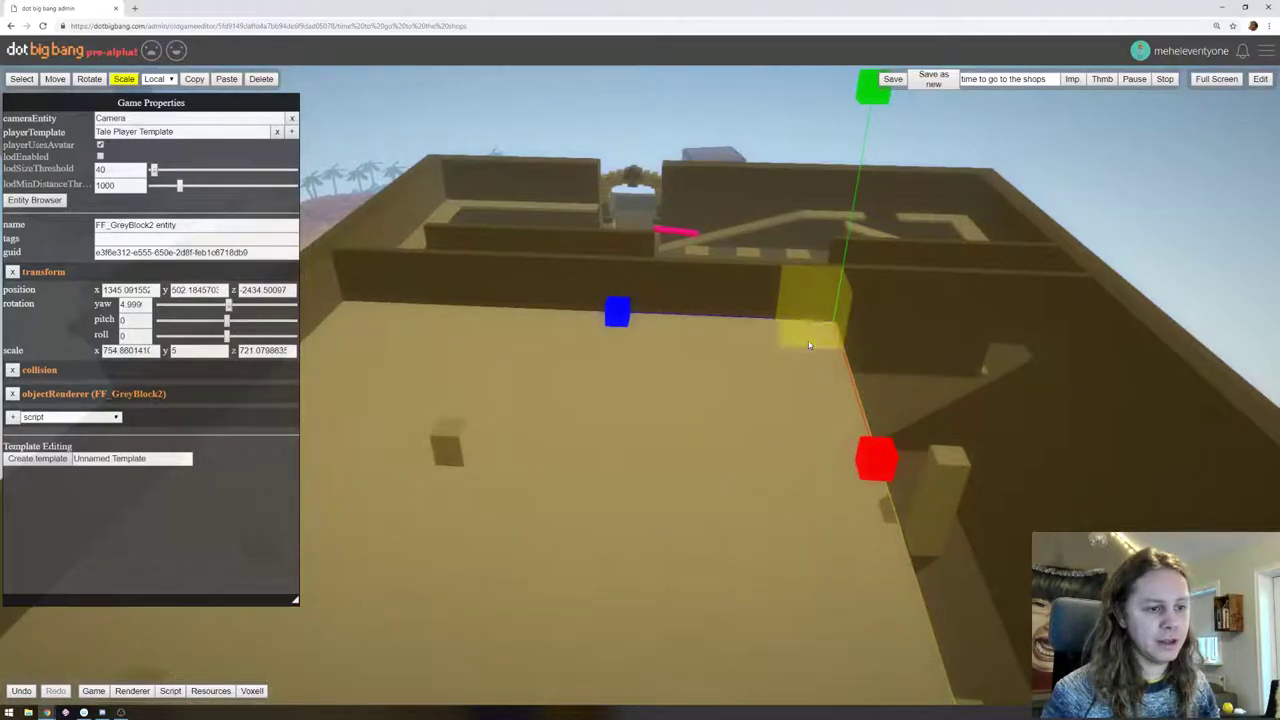
Move the slab against the room's side wall, to about X 1317 and Z -2757
left_click(54, 80)
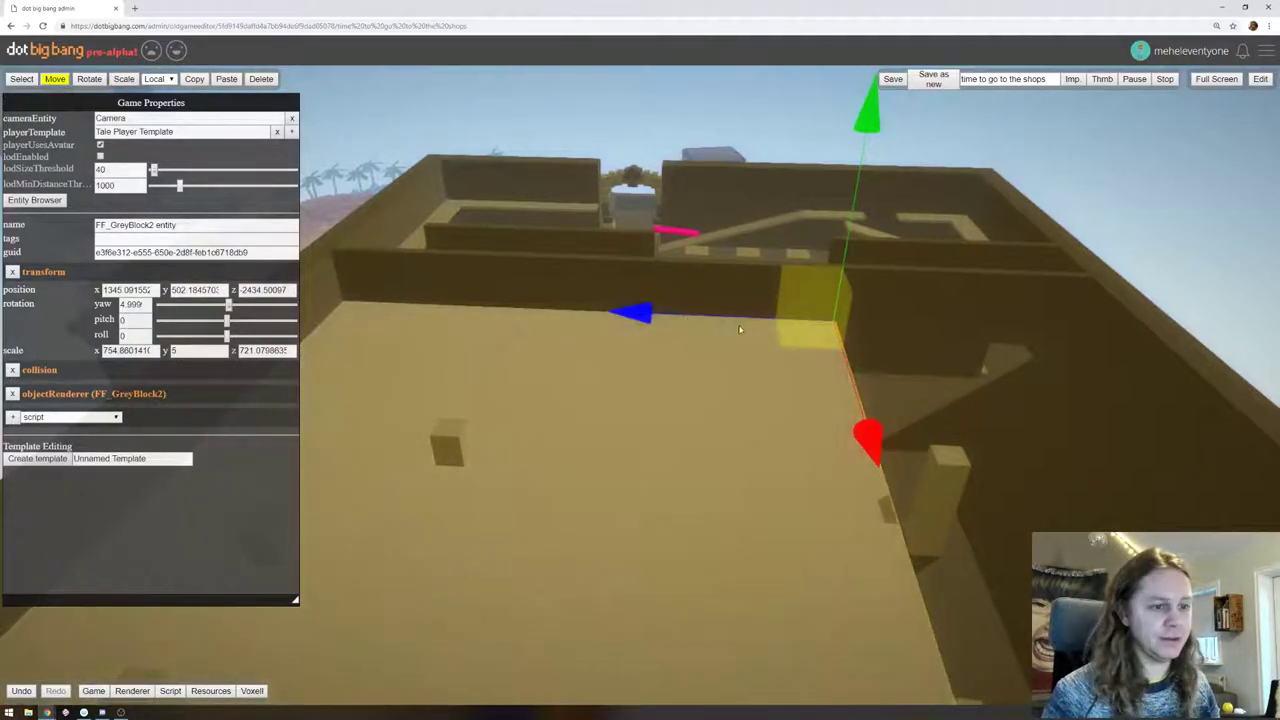
left_click_drag(852, 337, 1068, 346)
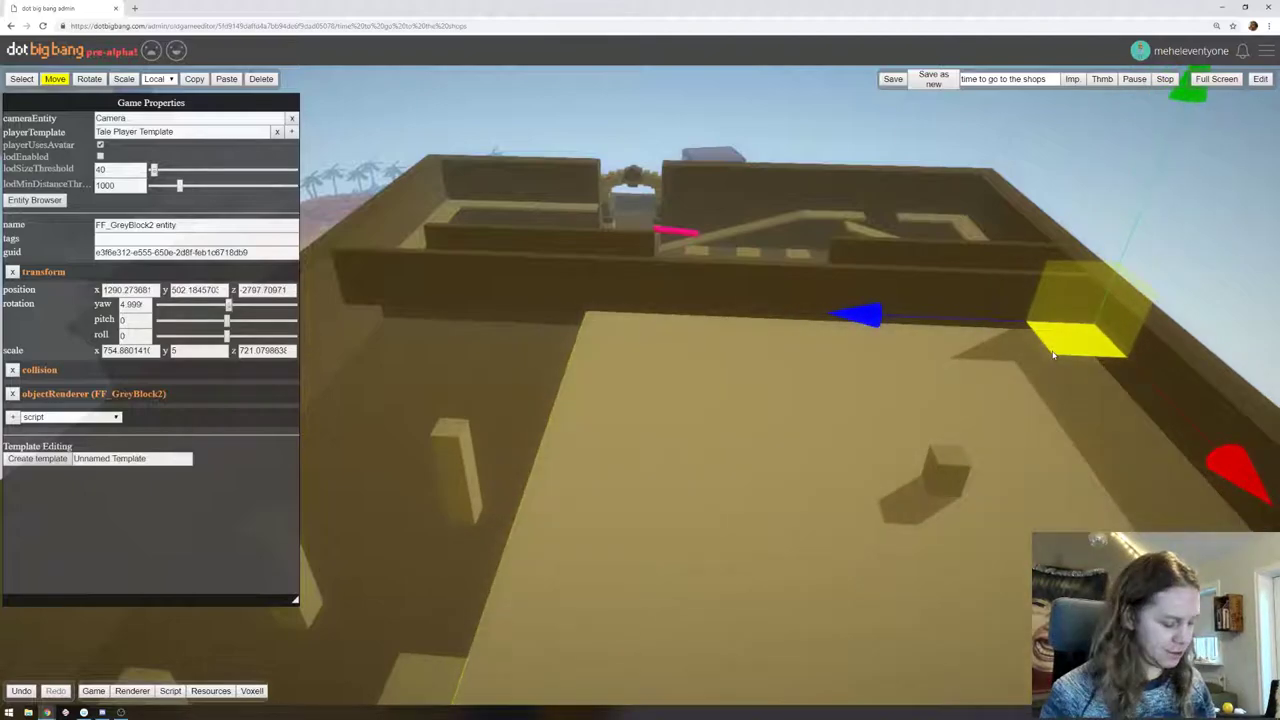
key("ctrl+z")
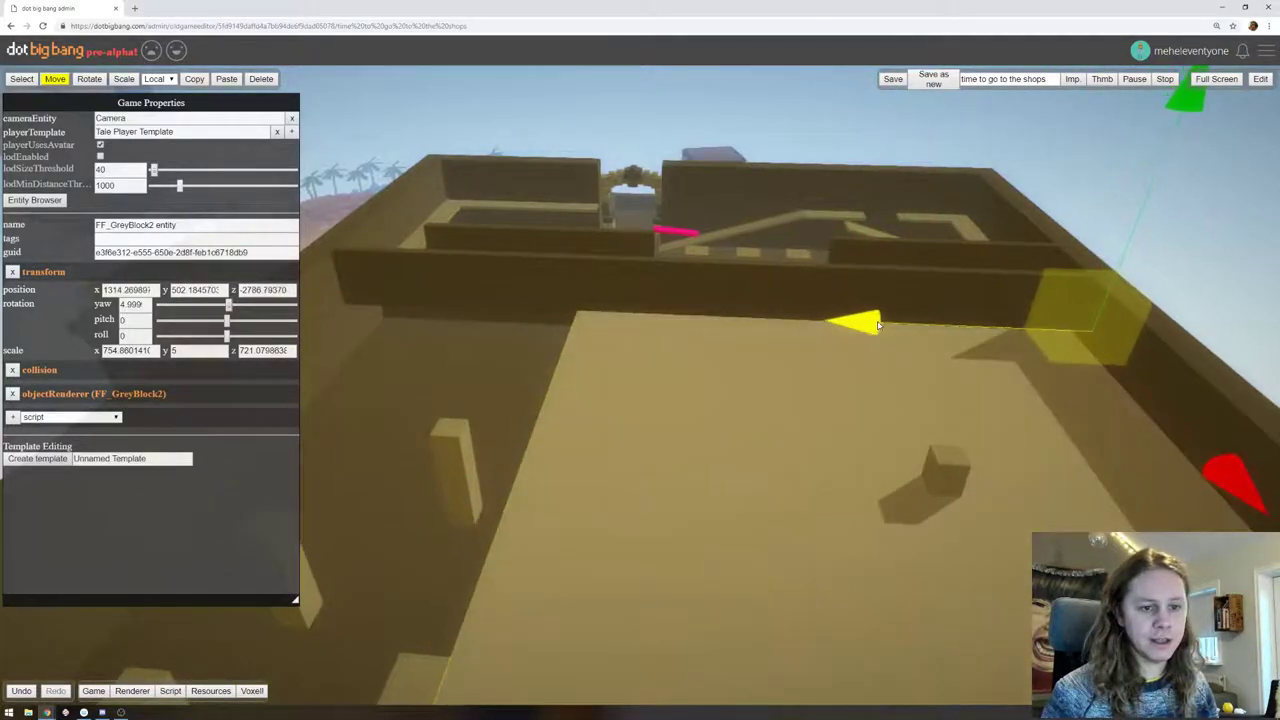
left_click_drag(878, 325, 855, 326)
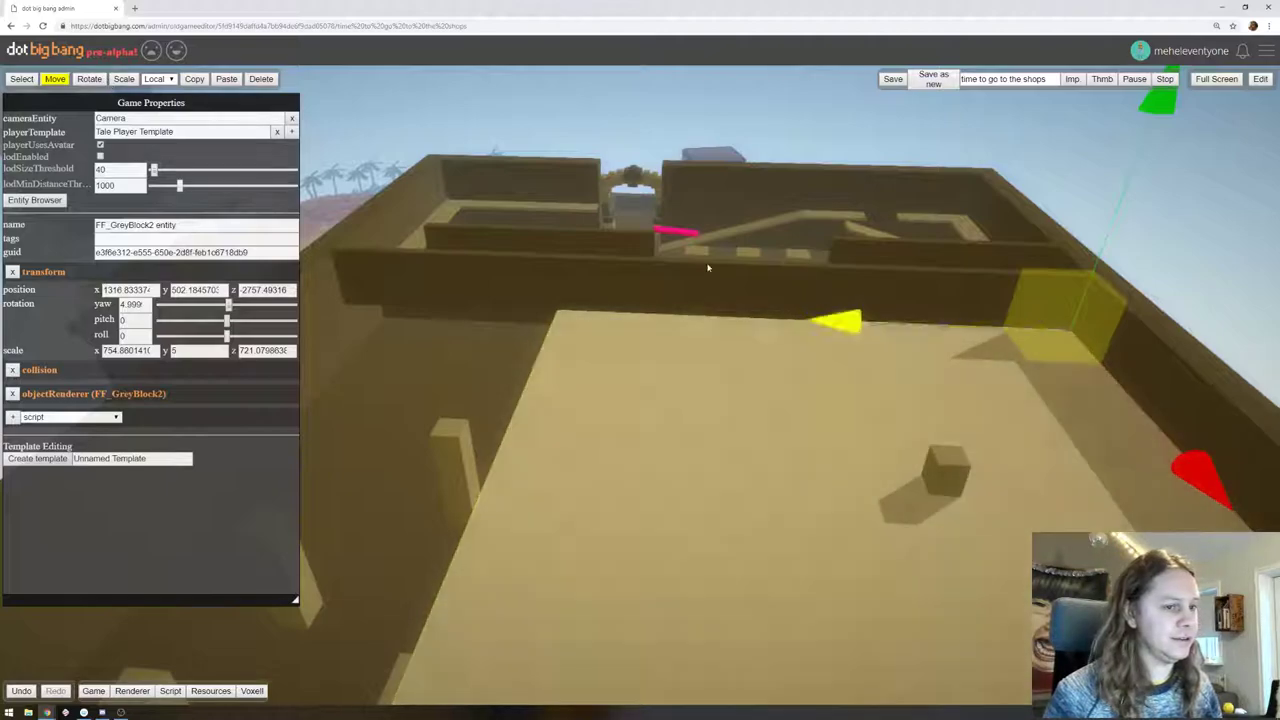
Stretch the slab along its Z axis to about 1050 so it spans the full room between the walls
left_click(124, 79)
left_click_drag(820, 318, 594, 303)
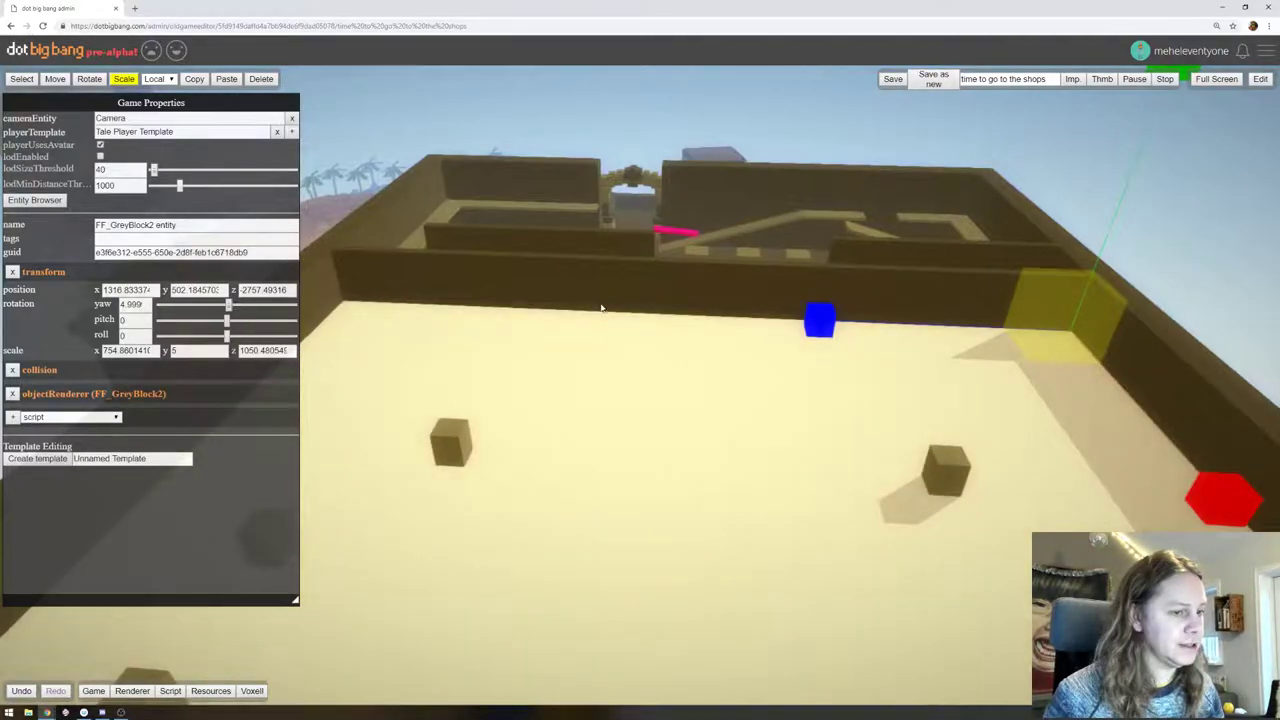
scroll(605, 321, "down", 5)
left_click_drag(949, 431, 567, 459)
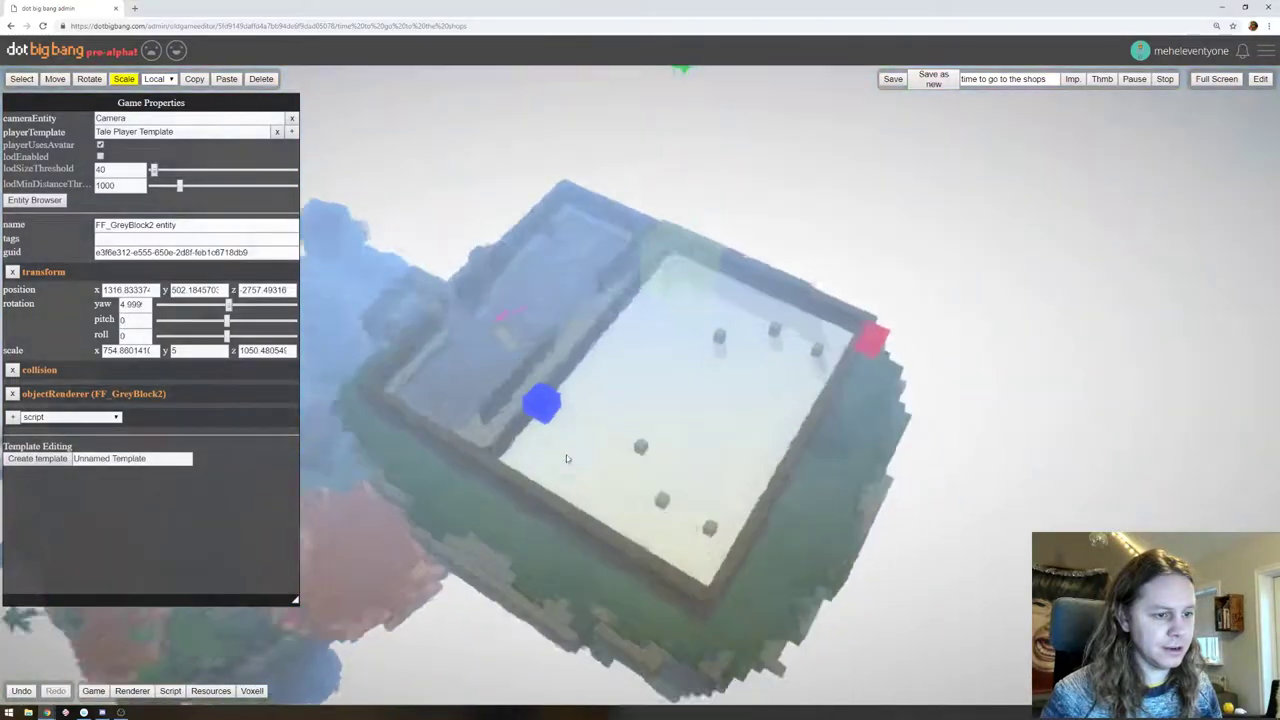
right_click_drag(566, 458, 630, 375)
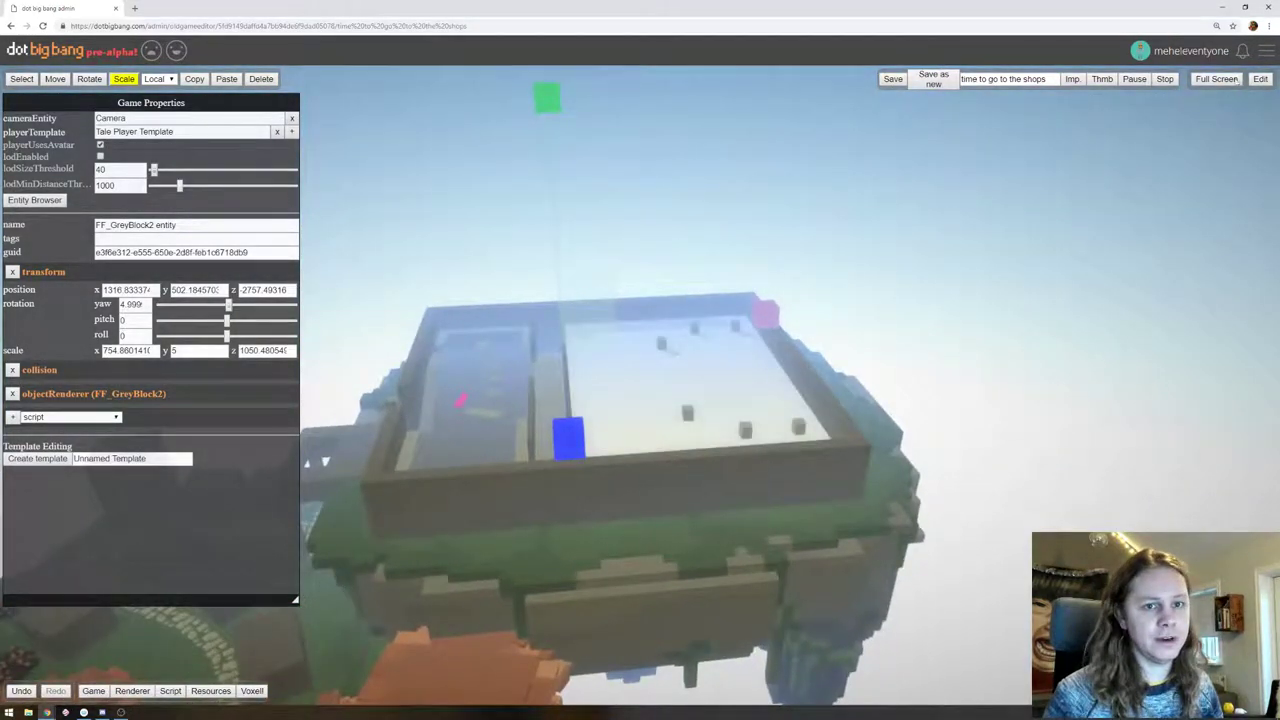
Run the player around the room beneath the slab to check it as a ceiling, then return to editing
left_click(1258, 79)
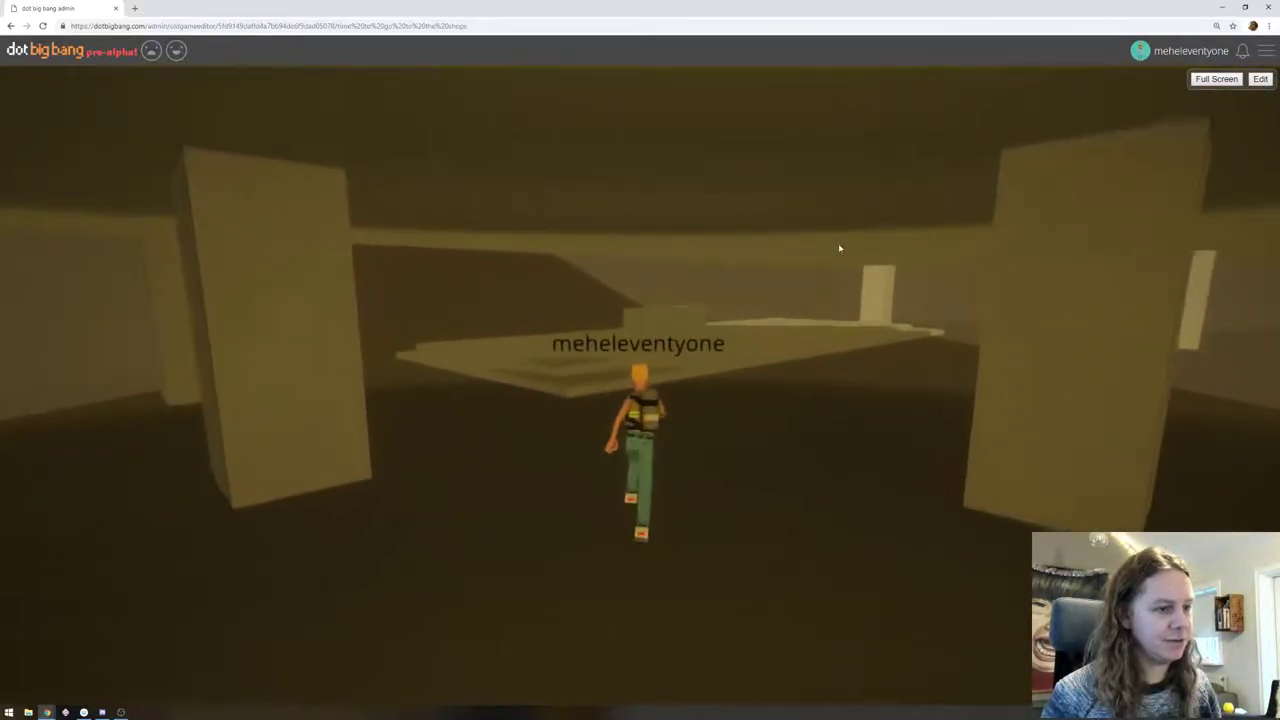
left_click_drag(839, 248, 645, 256)
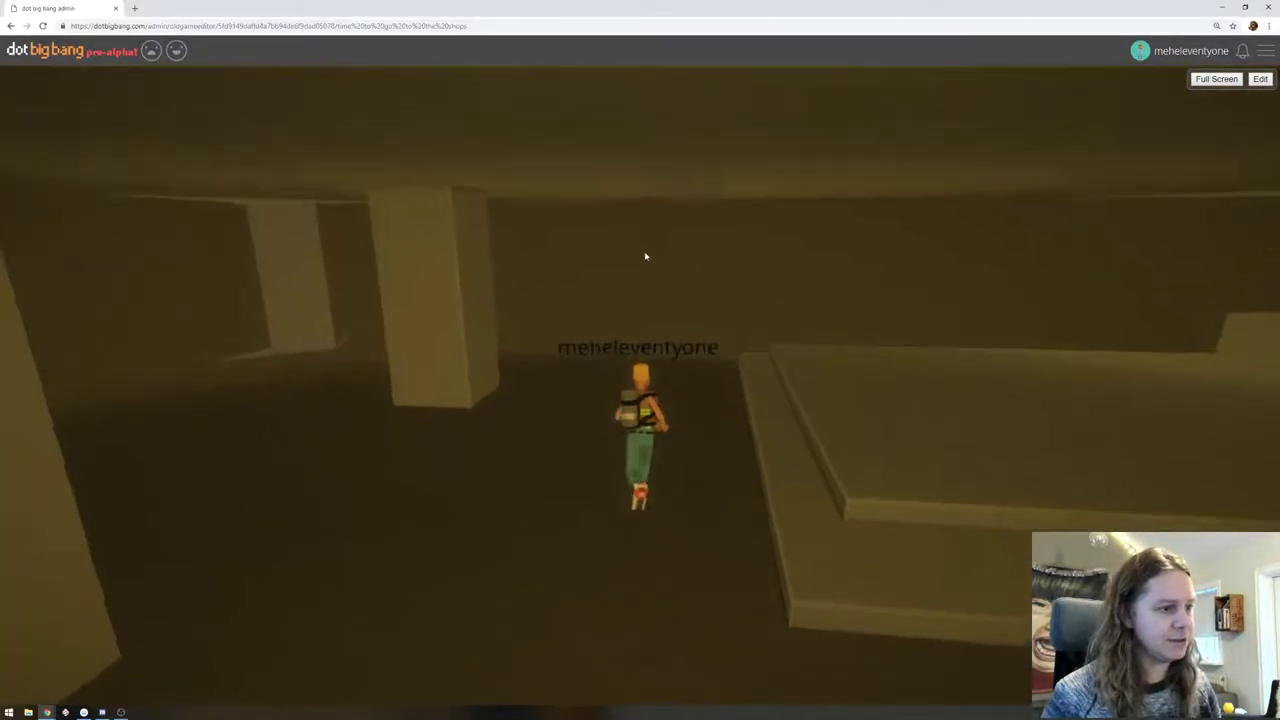
right_click_drag(645, 257, 1277, 266)
key("d")
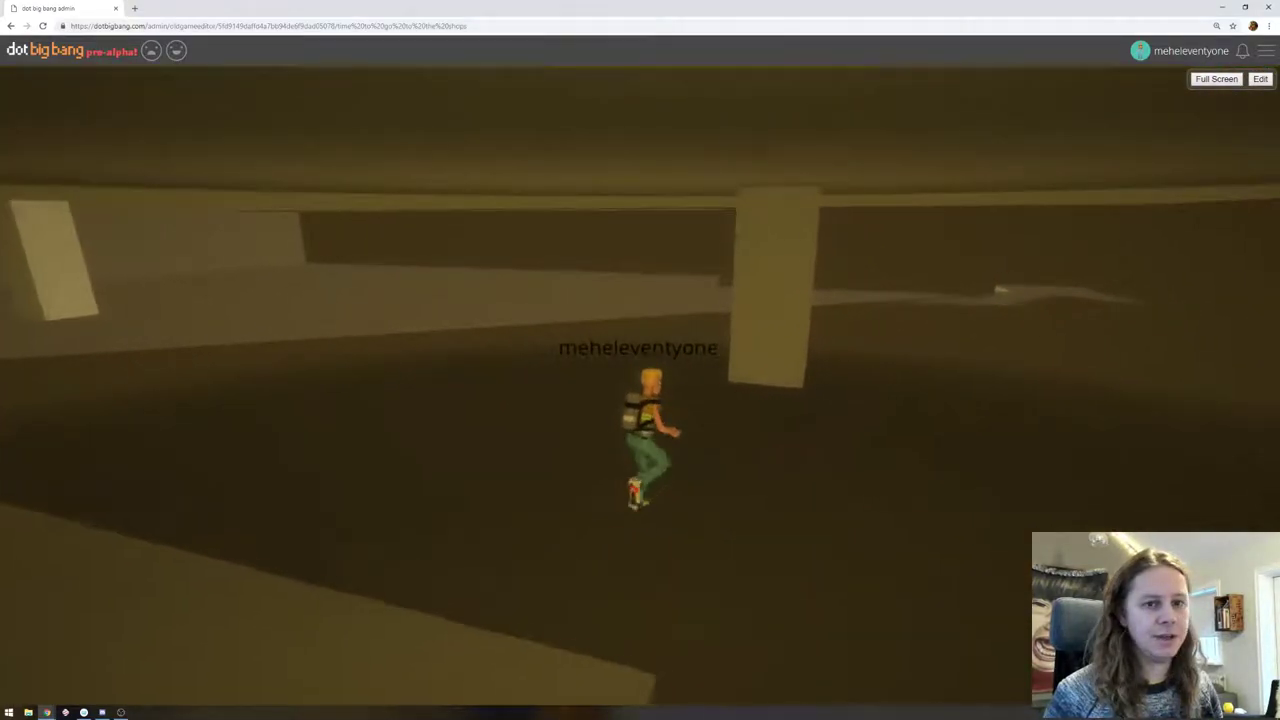
left_click(1260, 79)
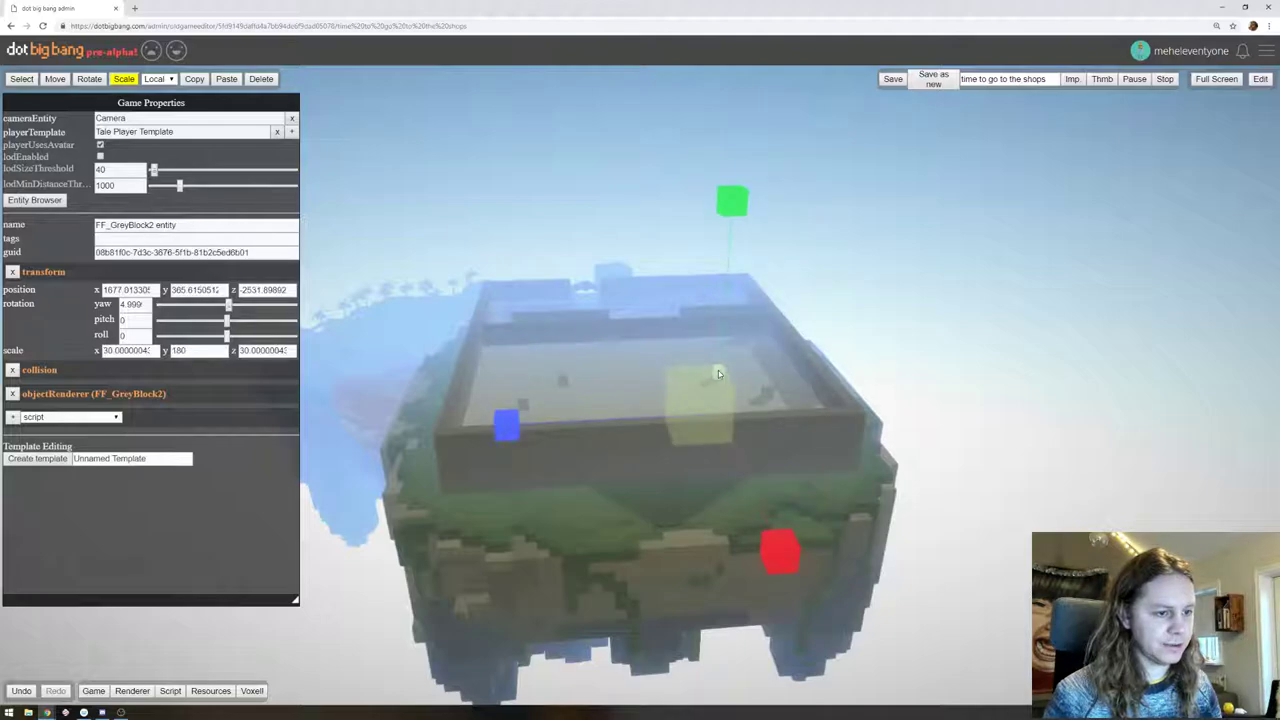
Set both the near and far distances of the renderer fog to 5000
key("f")
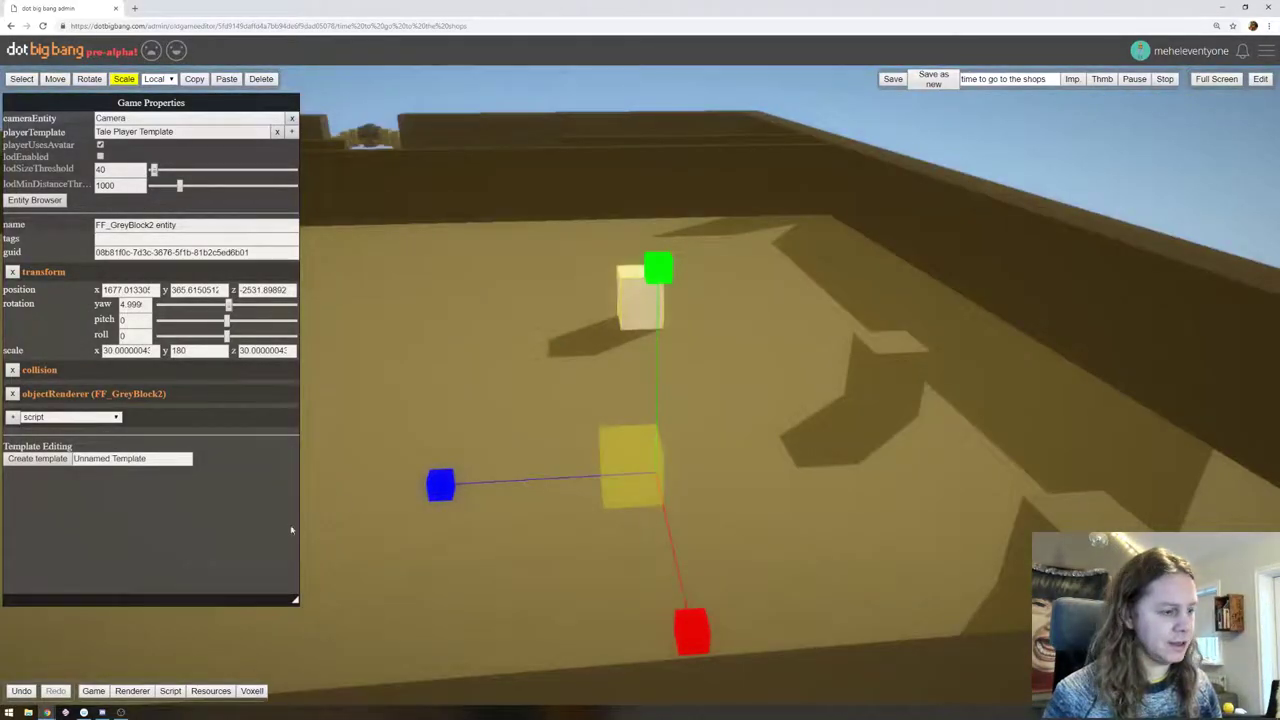
left_click(132, 691)
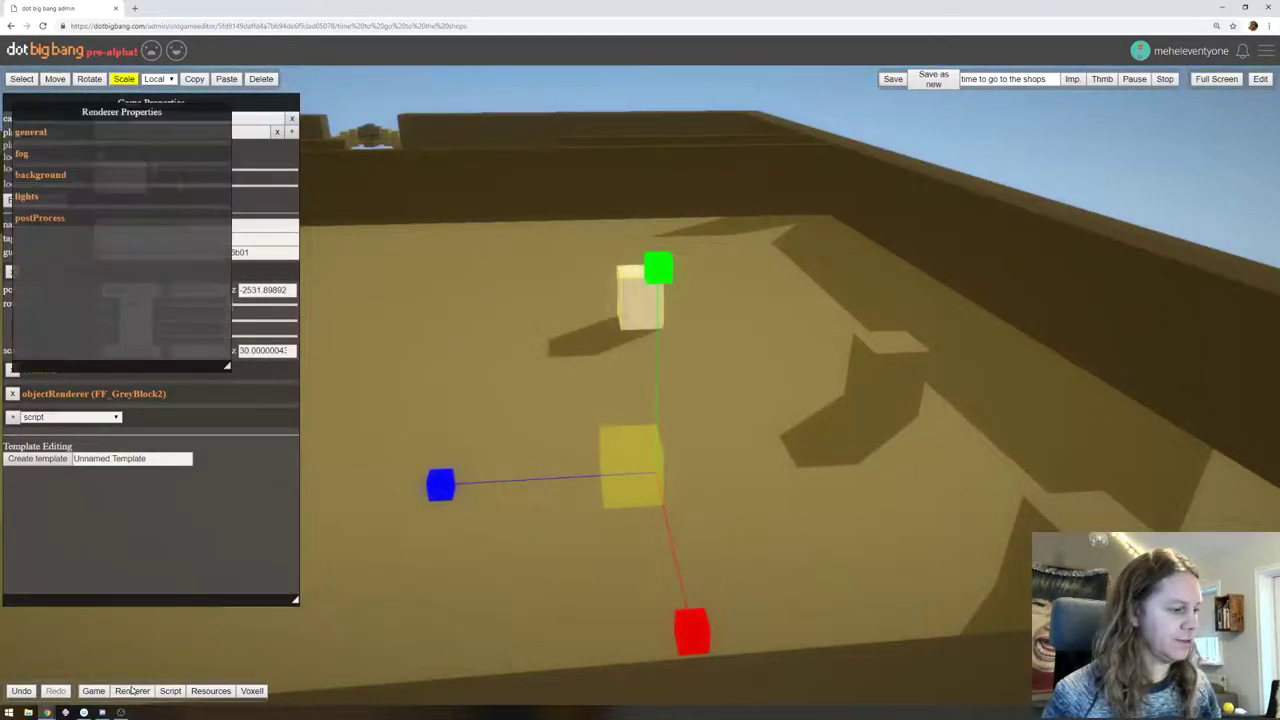
left_click(34, 157)
left_click_drag(153, 172, 396, 168)
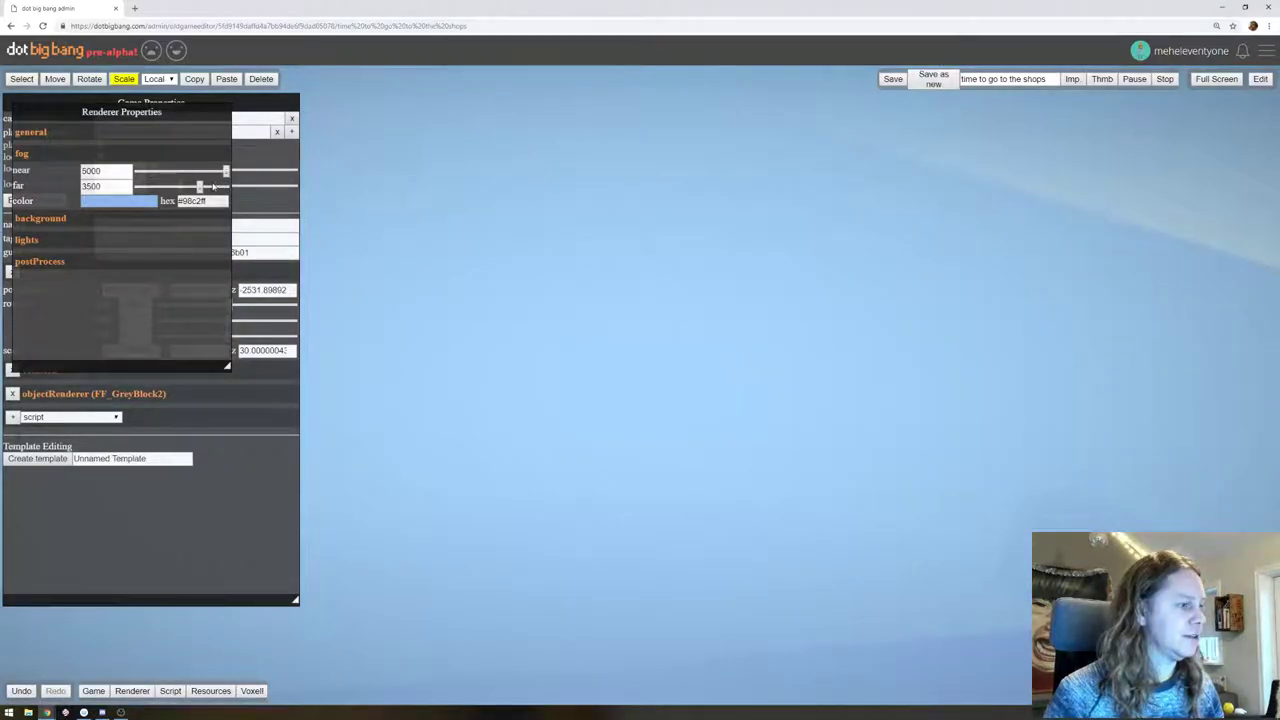
left_click_drag(199, 187, 352, 186)
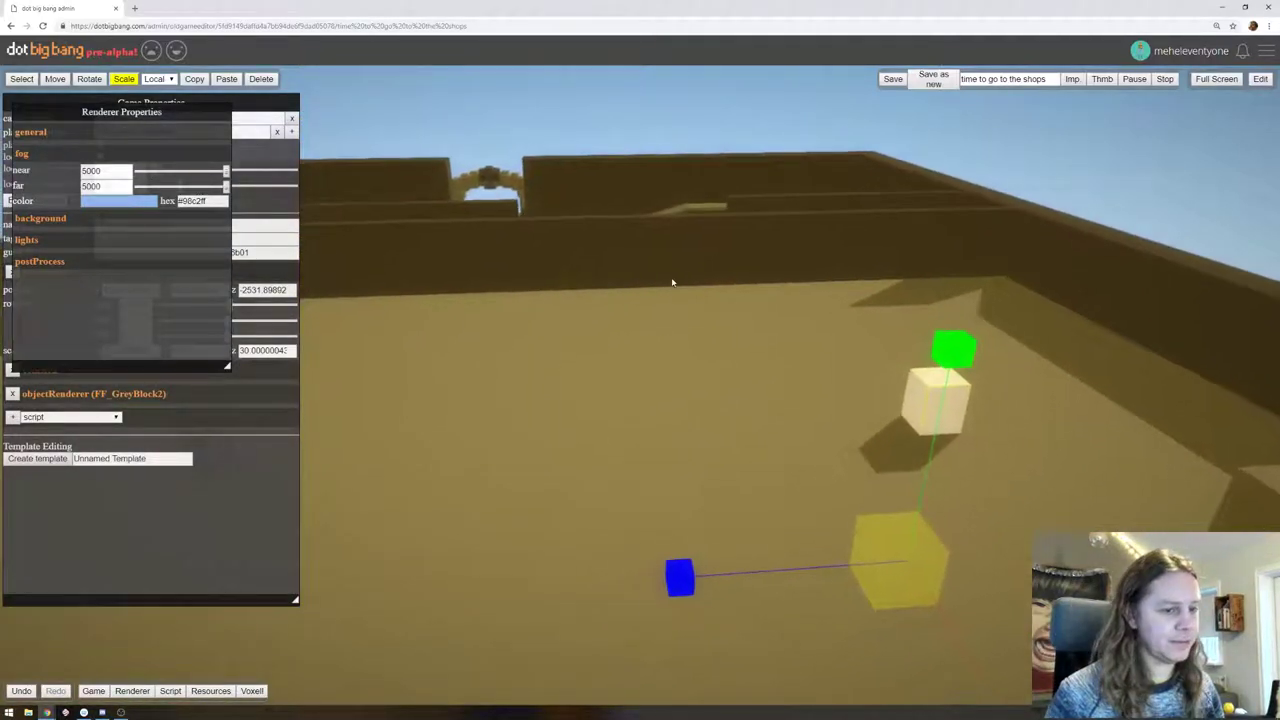
right_click_drag(718, 292, 890, 306)
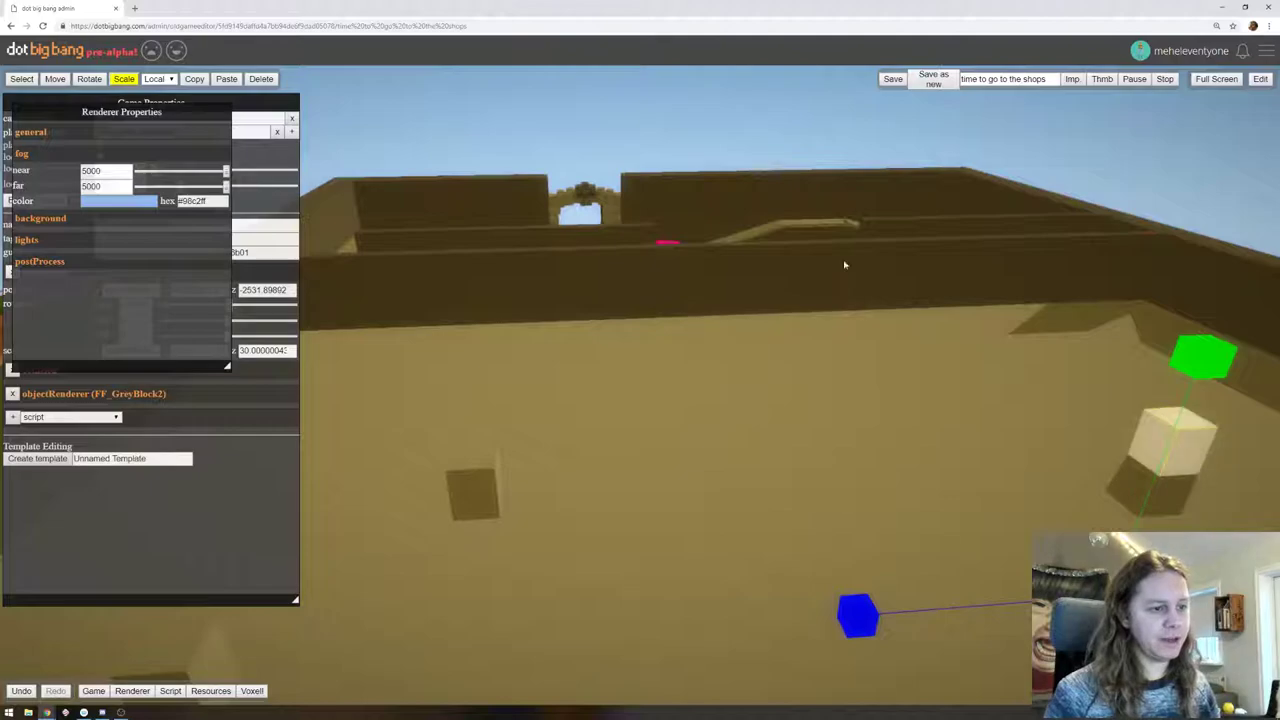
right_click_drag(617, 197, 730, 429)
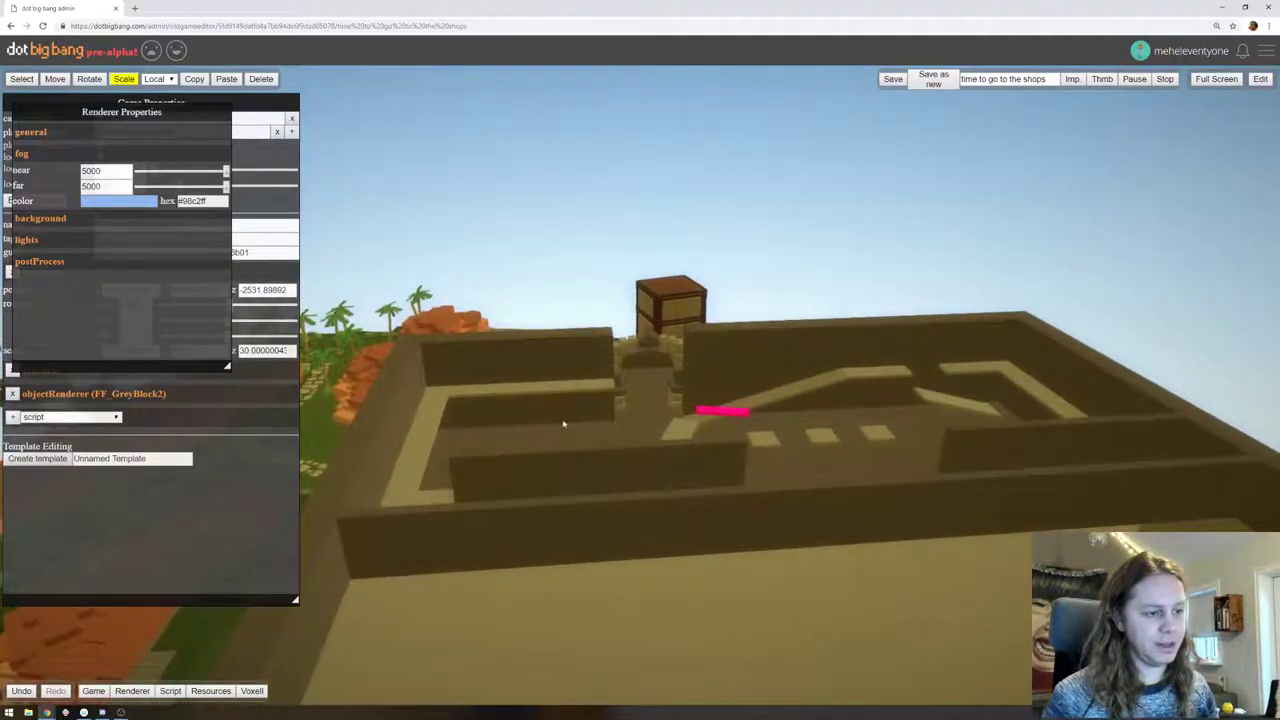
right_click_drag(568, 458, 517, 153)
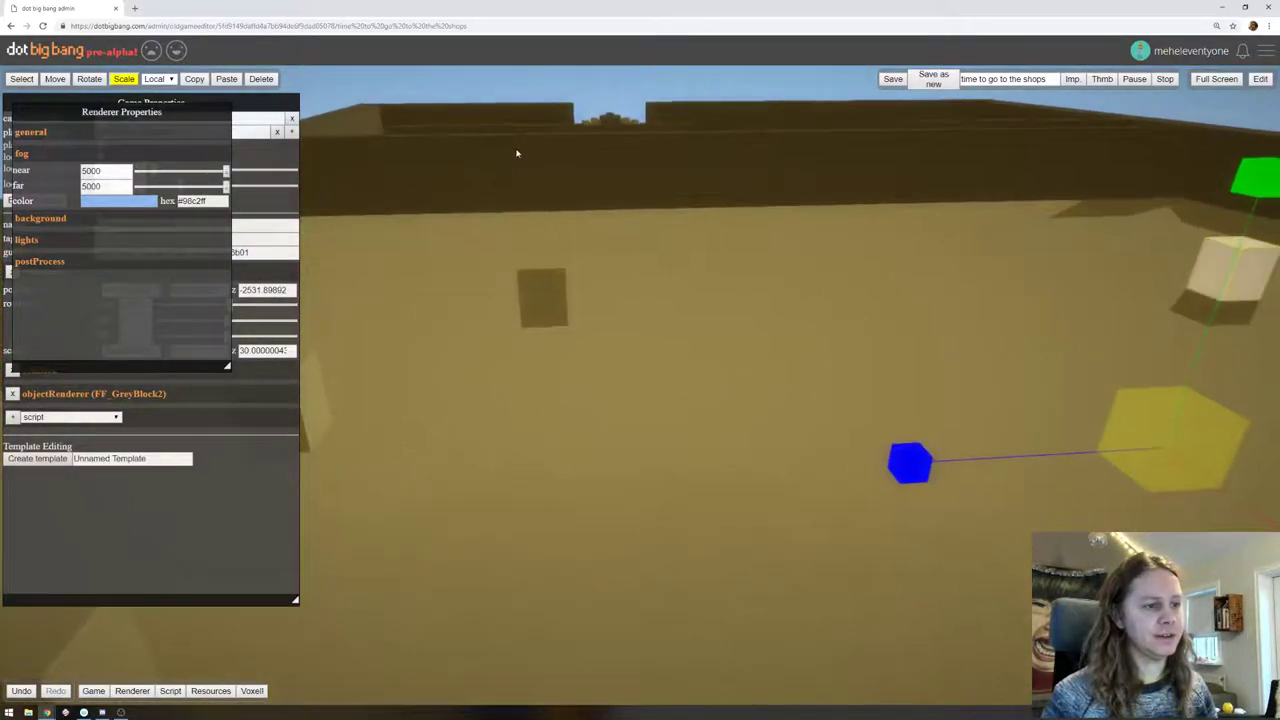
Select the player beneath the slab and raise it vertically above the slab's upper surface
right_click_drag(1065, 287, 754, 575)
scroll(912, 182, "down", 2)
scroll(909, 196, "up", 3)
right_click_drag(843, 300, 872, 237)
left_click(1027, 331)
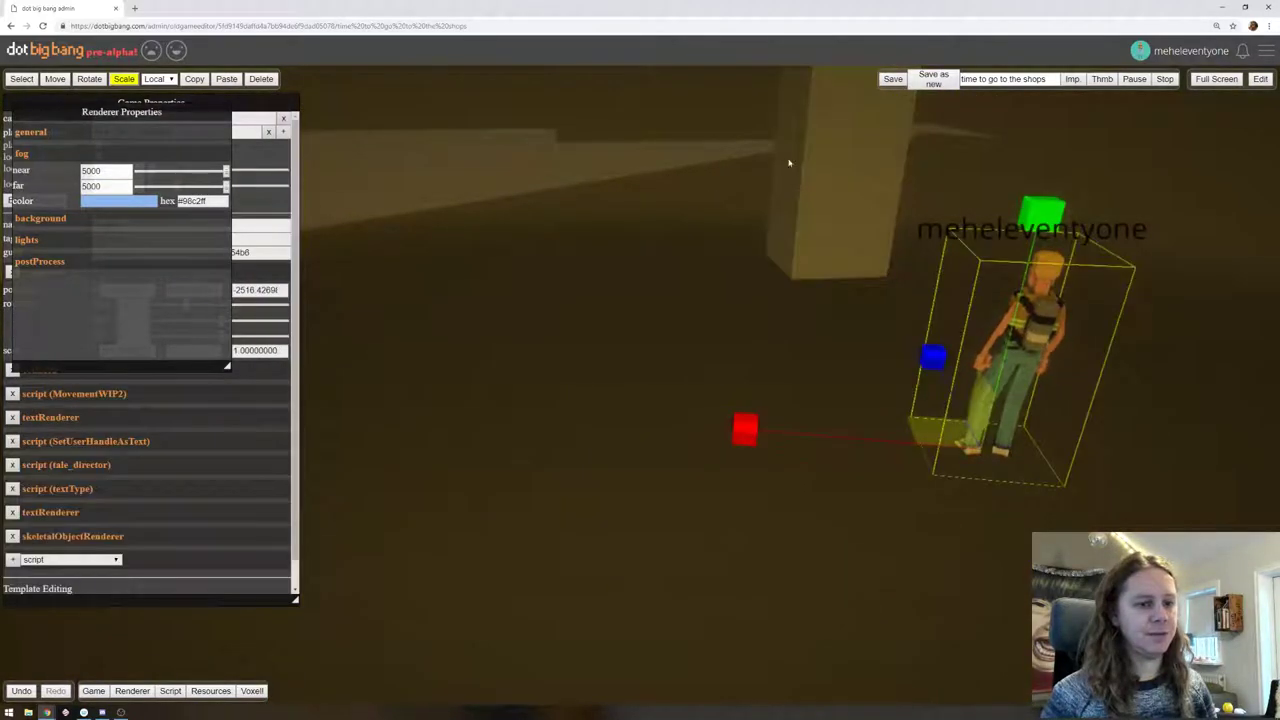
left_click(65, 84)
right_click_drag(480, 145, 734, 492)
scroll(736, 487, "up", 2)
scroll(736, 487, "down", 4)
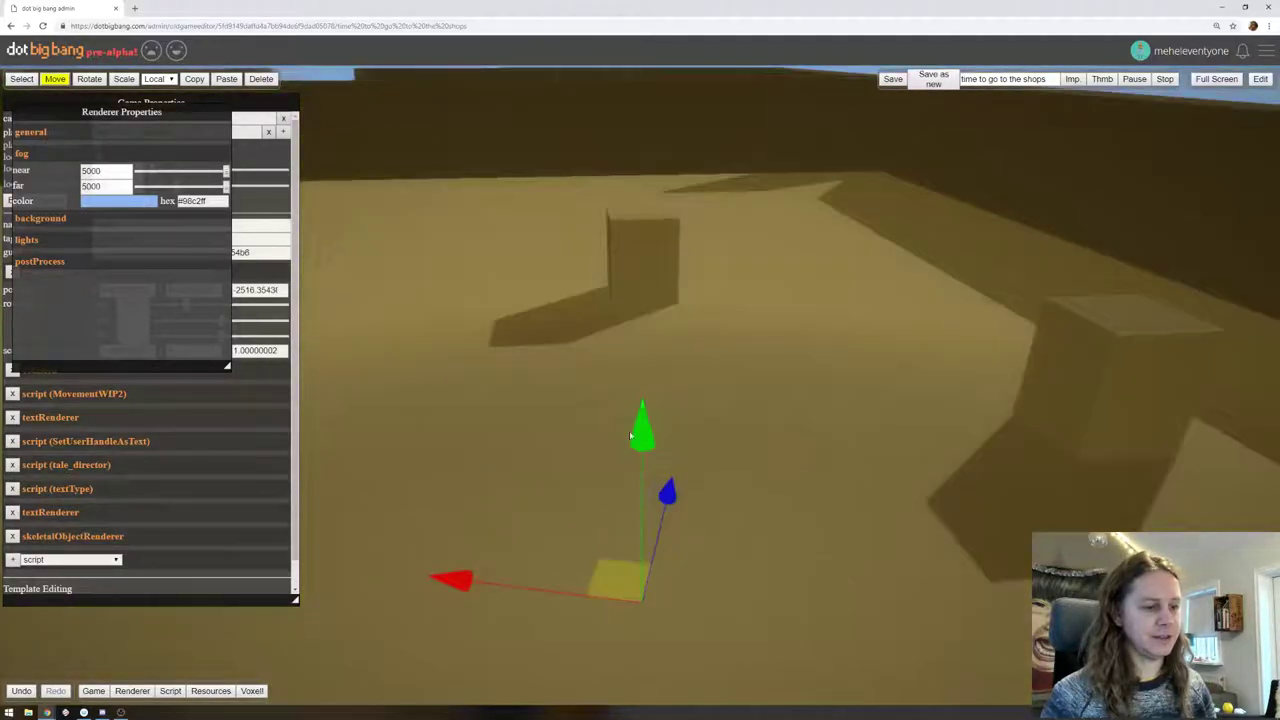
left_click_drag(631, 436, 645, 260)
left_click(645, 130)
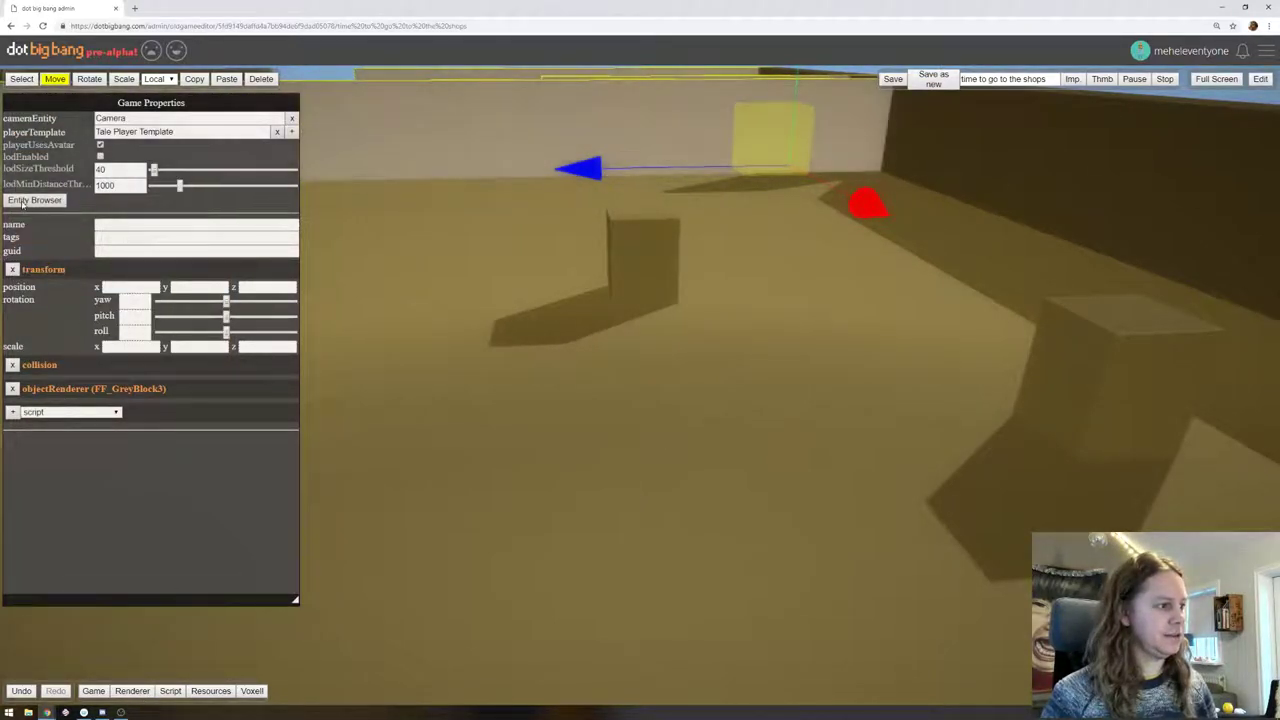
Select the Player entity by searching the Entity Browser for "player", and walk the character across the slab
left_click(34, 200)
left_click(944, 119)
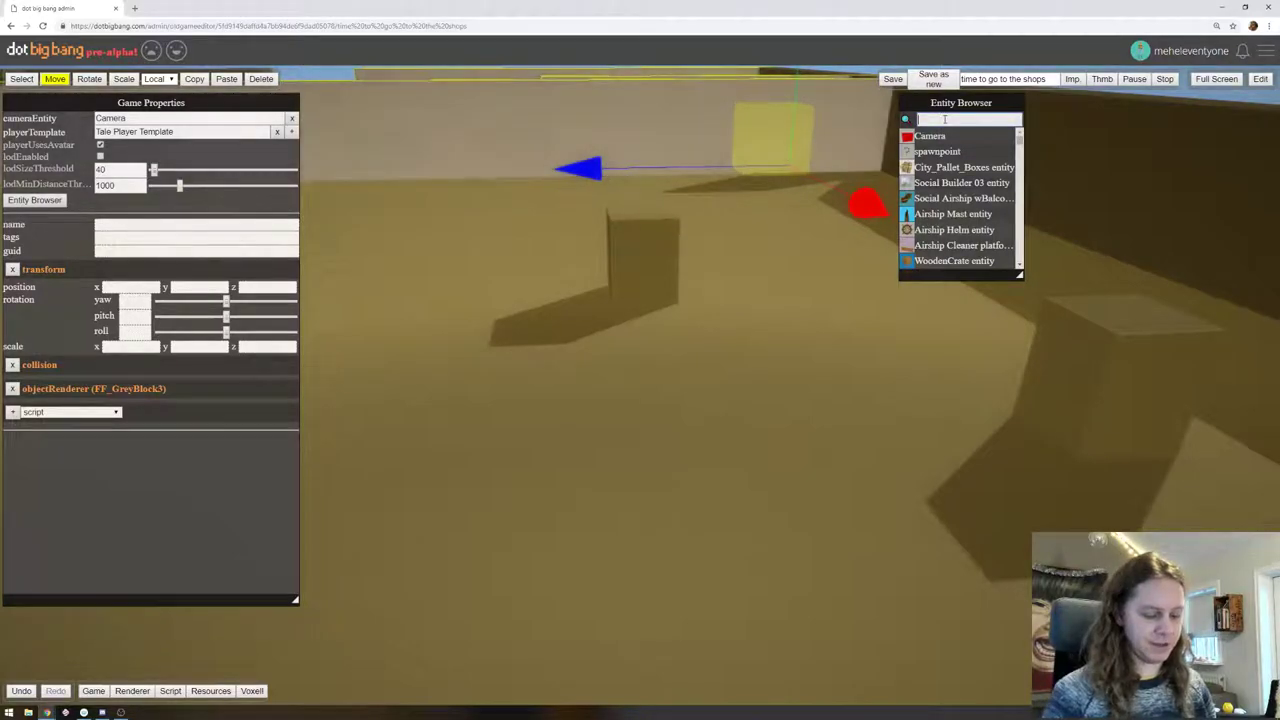
type("player")
left_click(927, 137)
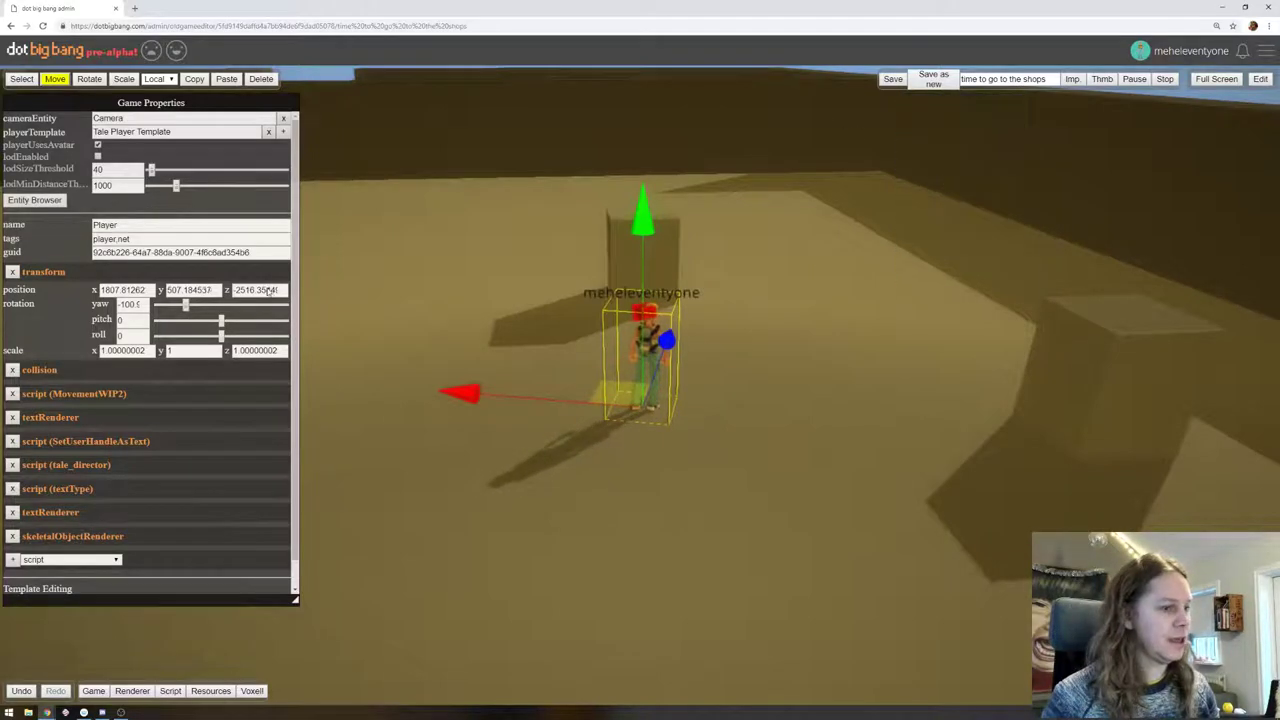
key("a")
key("s")
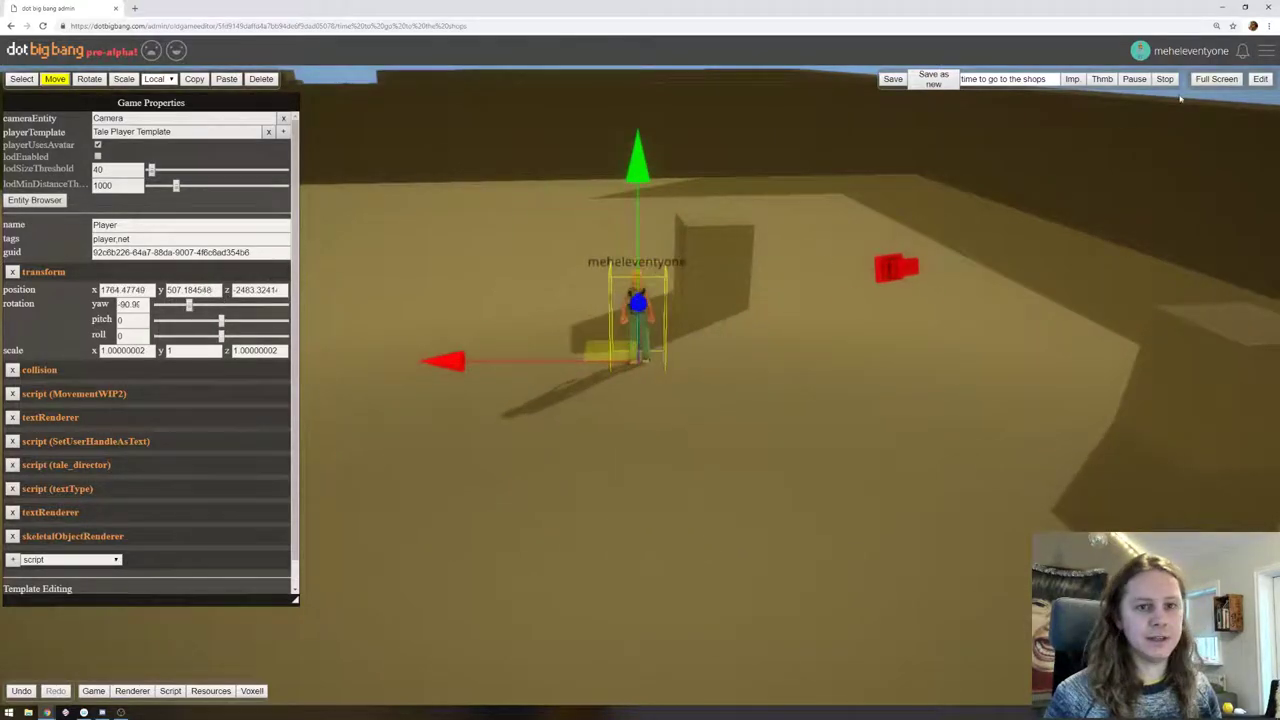
Playtest the slab's upper surface by running the player across it and along the partition wall, then return to editing
left_click(1258, 80)
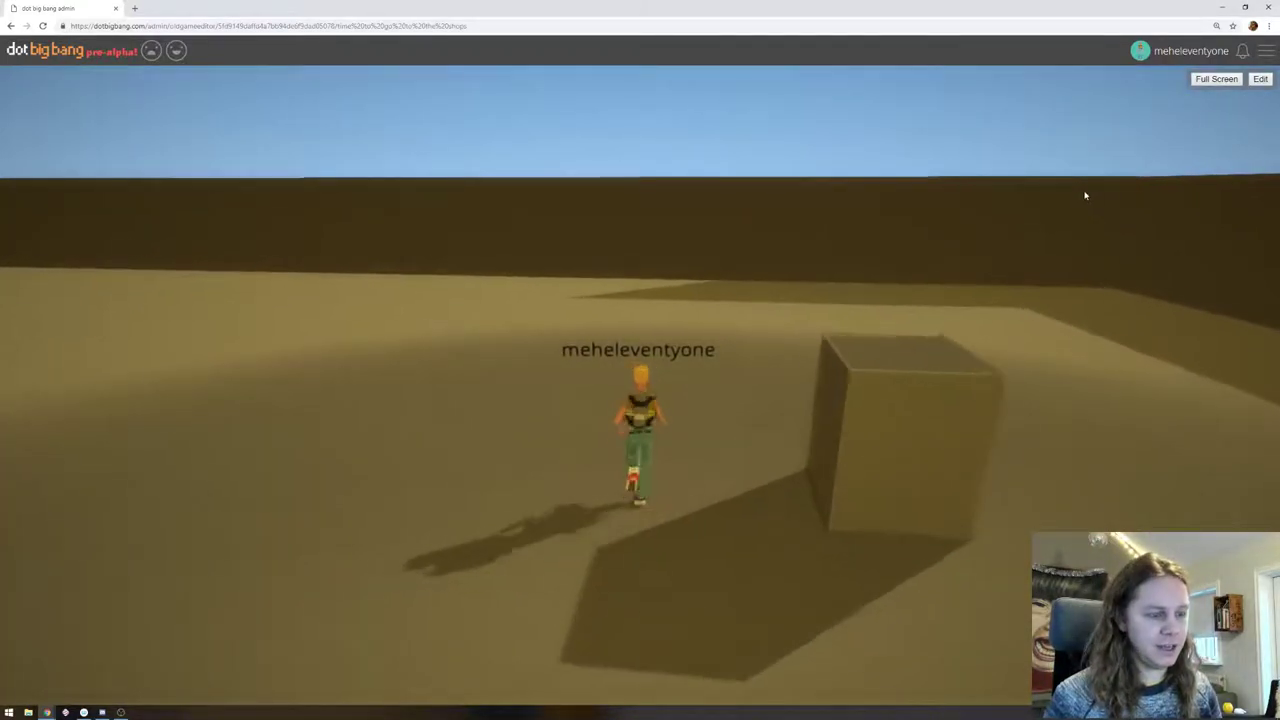
key("w")
left_click_drag(1085, 195, 797, 213)
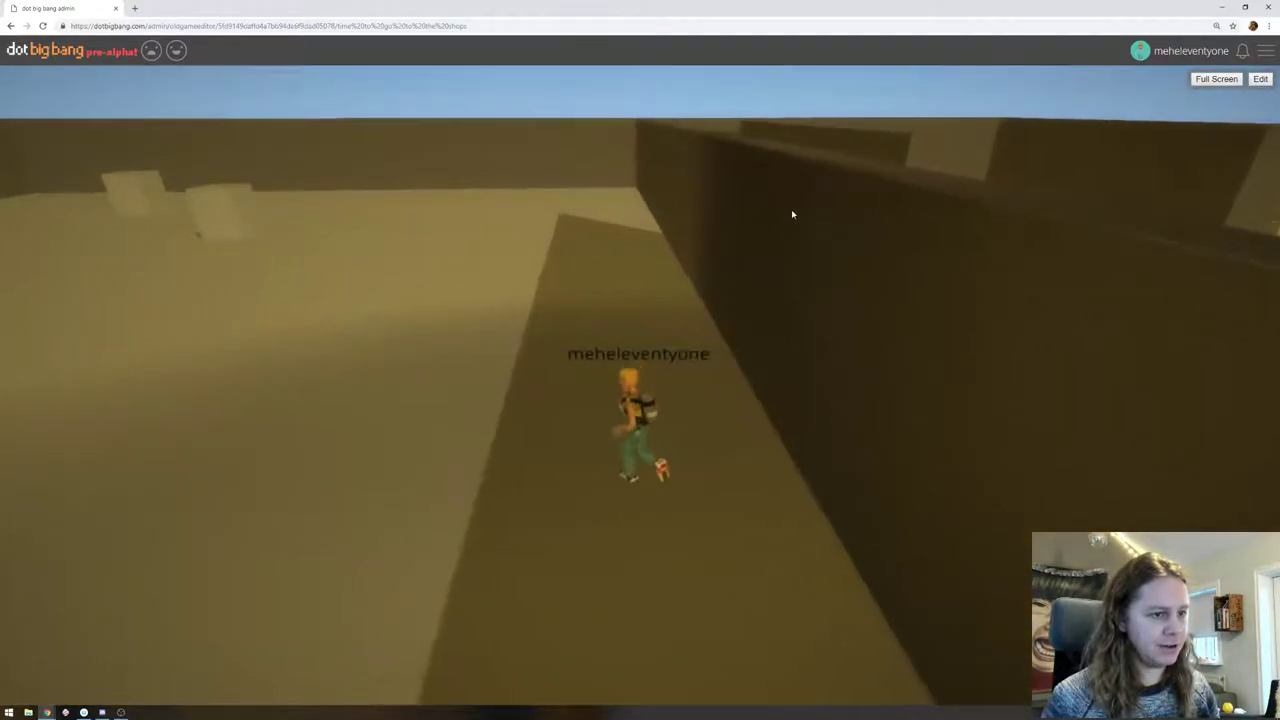
key("a")
left_click(1257, 84)
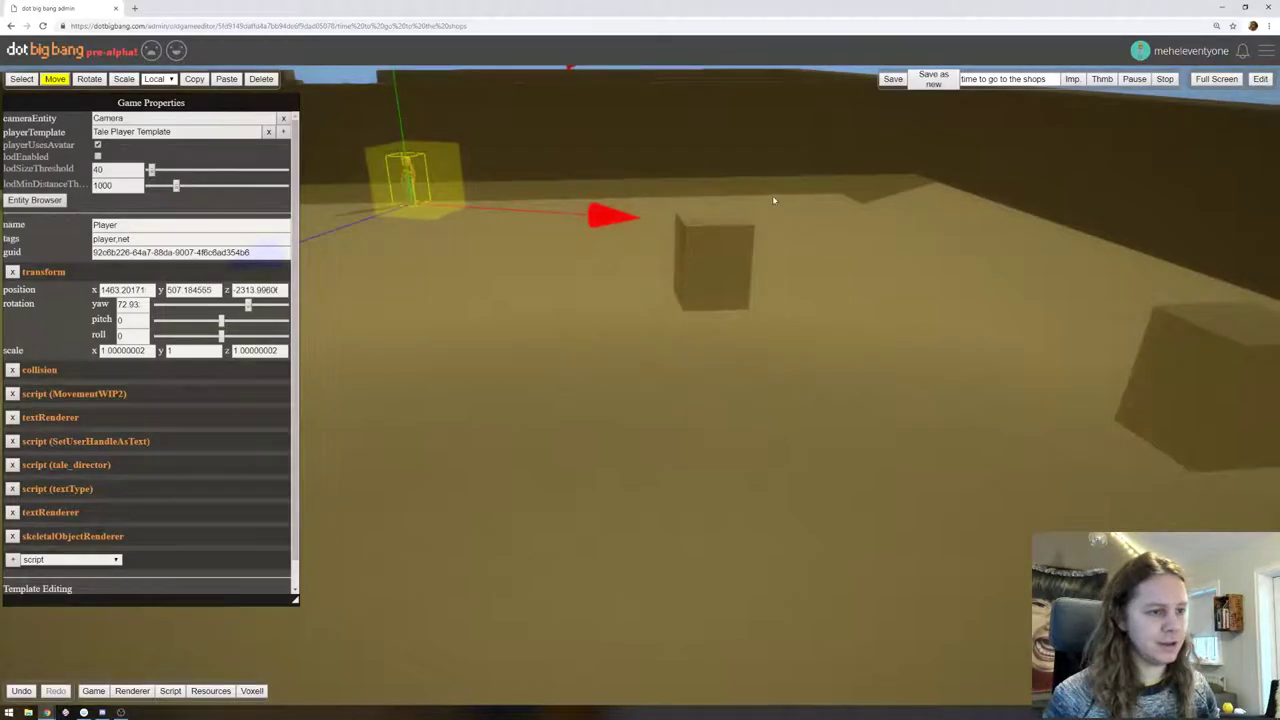
Scale the partition wall that runs along the slab's edge vertically to a height of about 115
right_click_drag(772, 196, 975, 213)
left_click(671, 384)
right_click_drag(545, 370, 632, 387)
middle_click_drag(734, 385, 631, 460)
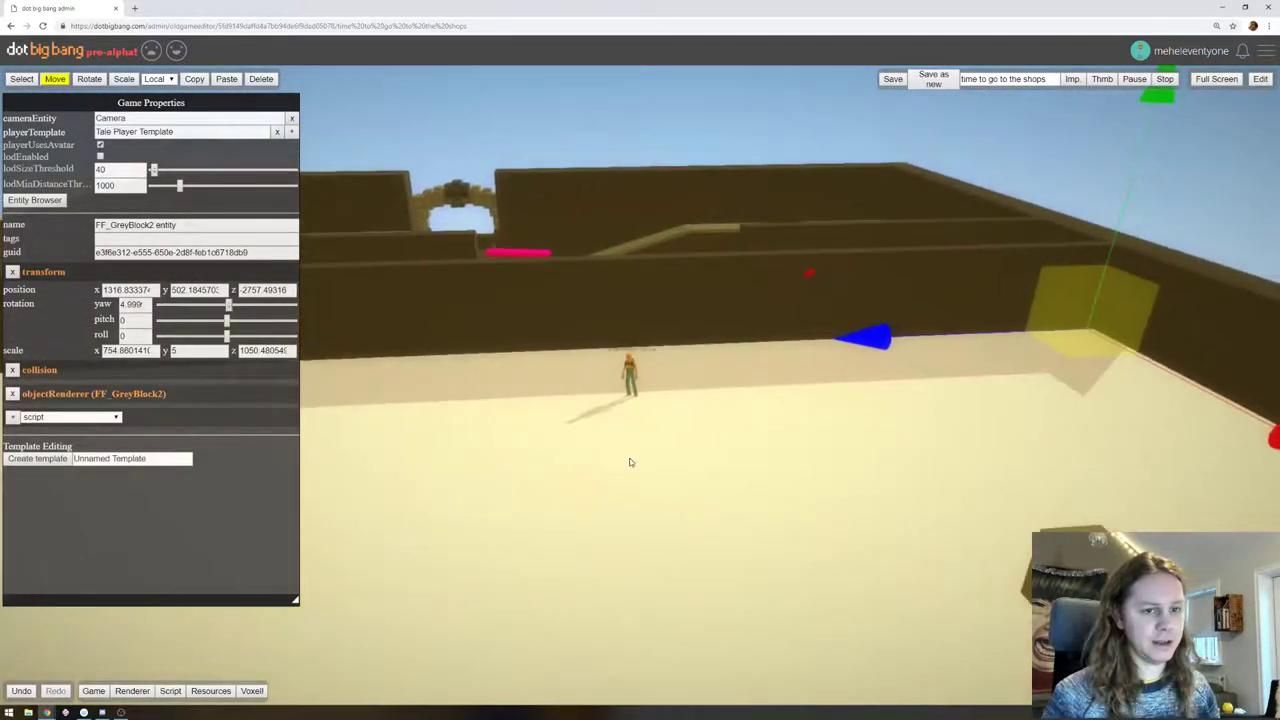
middle_click_drag(1000, 330, 923, 394)
left_click_drag(1037, 211, 1030, 190)
left_click(741, 280)
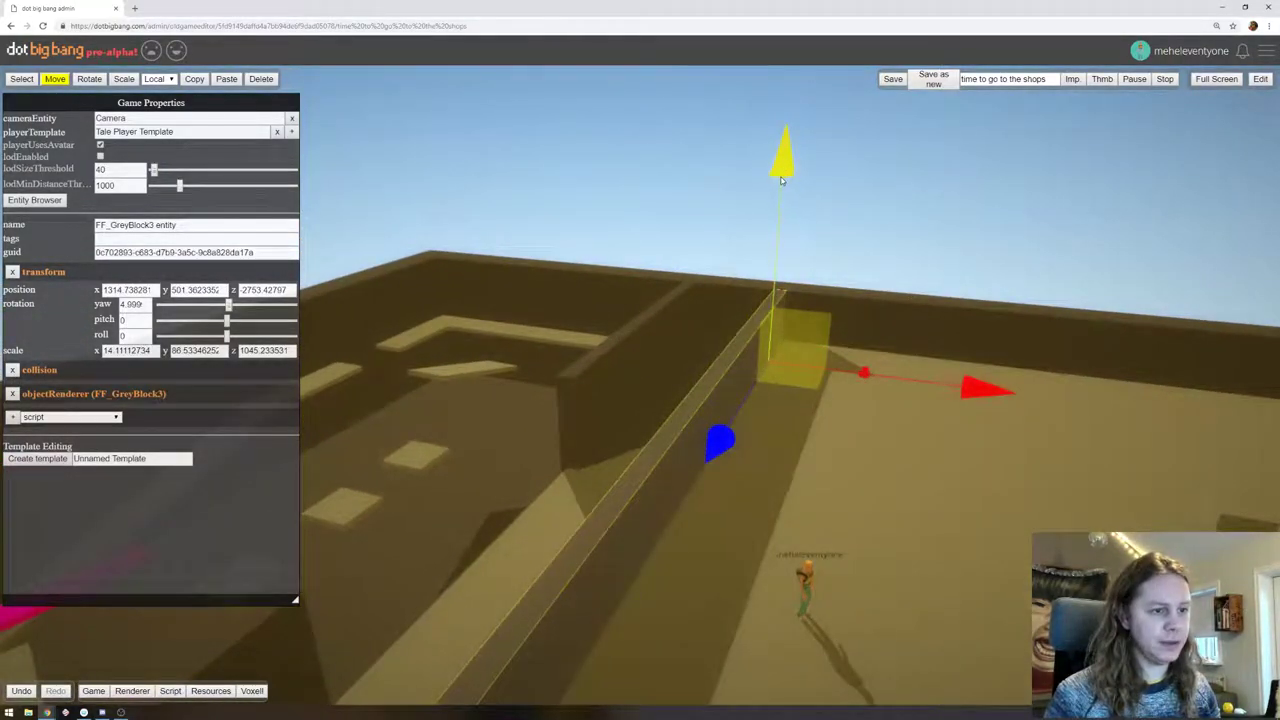
left_click_drag(782, 181, 785, 119)
key("ctrl+z")
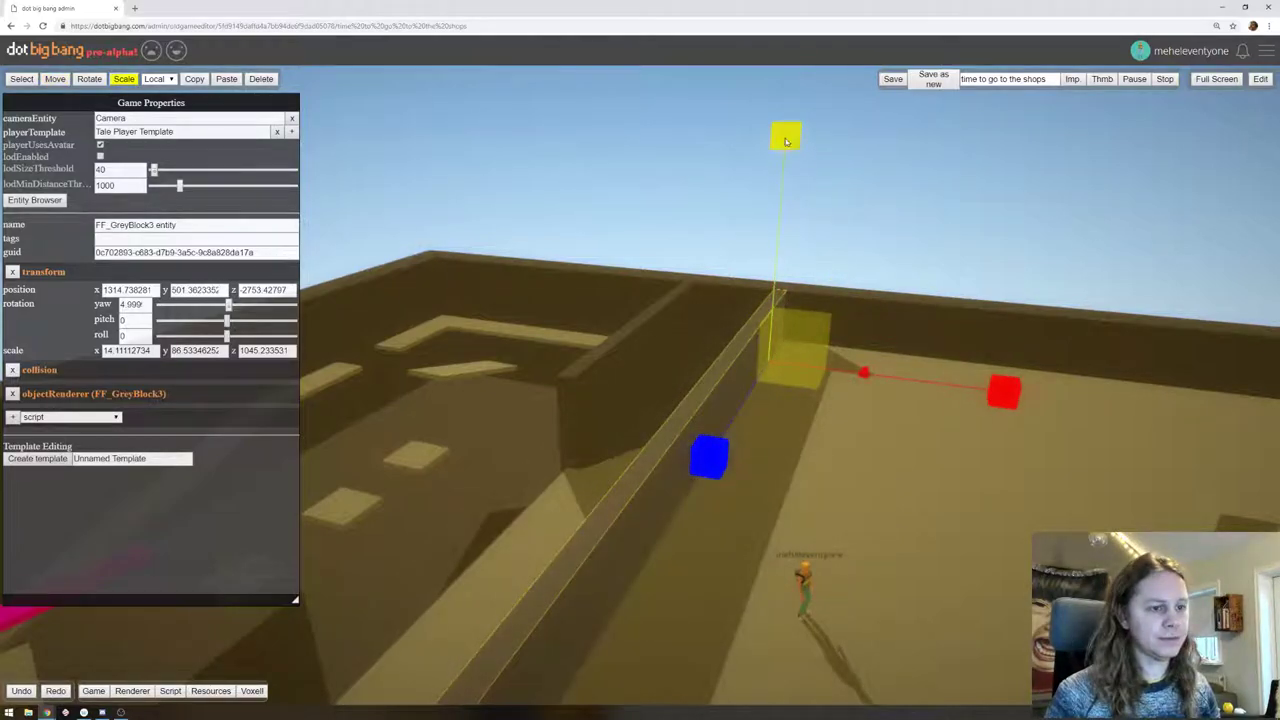
Scale the long outer wall behind the partition, at the end near z -2710, vertically to about 211
left_click(854, 300)
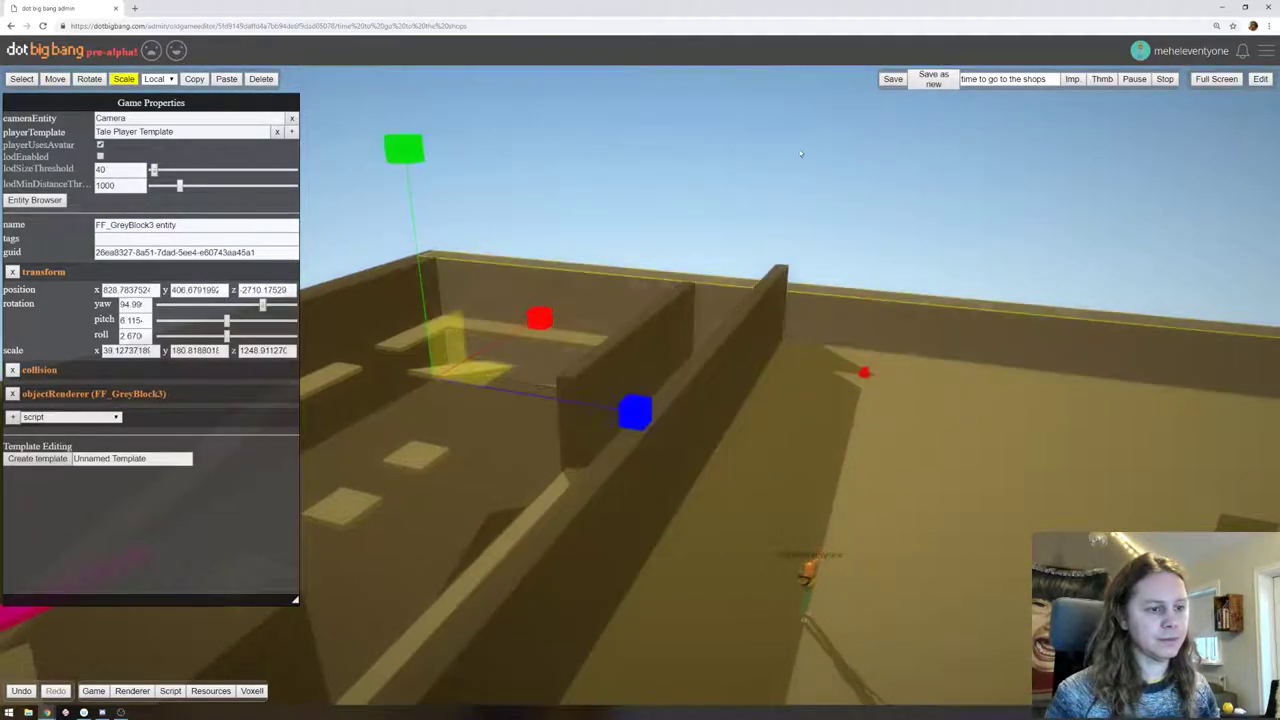
right_click_drag(1009, 263, 774, 183)
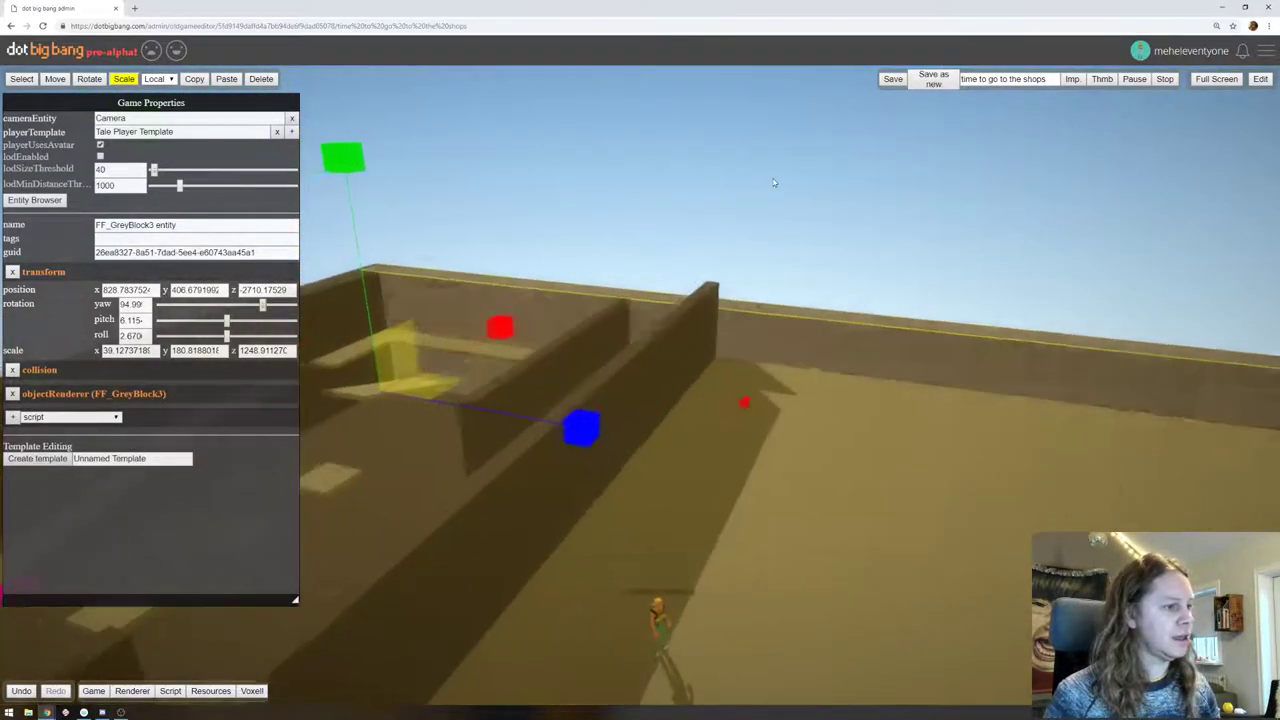
left_click_drag(345, 157, 362, 140)
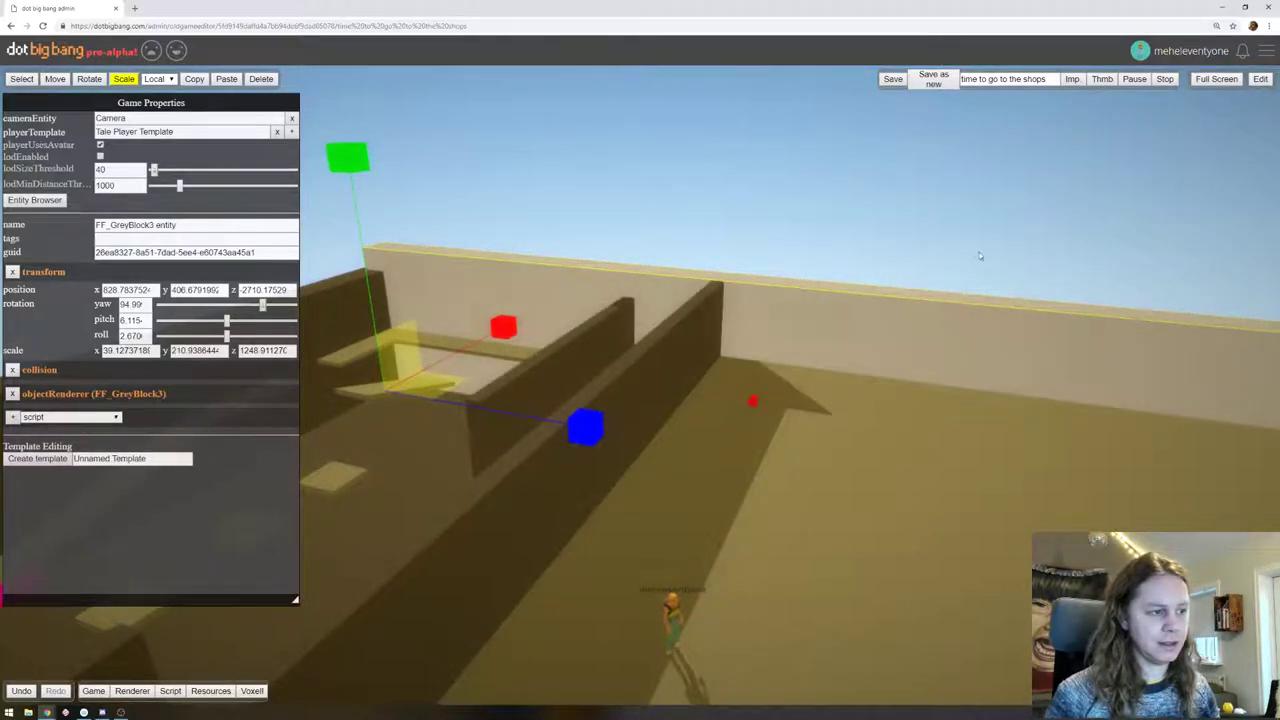
Scale the two outer wall segments on either side of the doorway taller, giving the shorter segment a height of about 212
right_click_drag(703, 245, 910, 252)
left_click(555, 288)
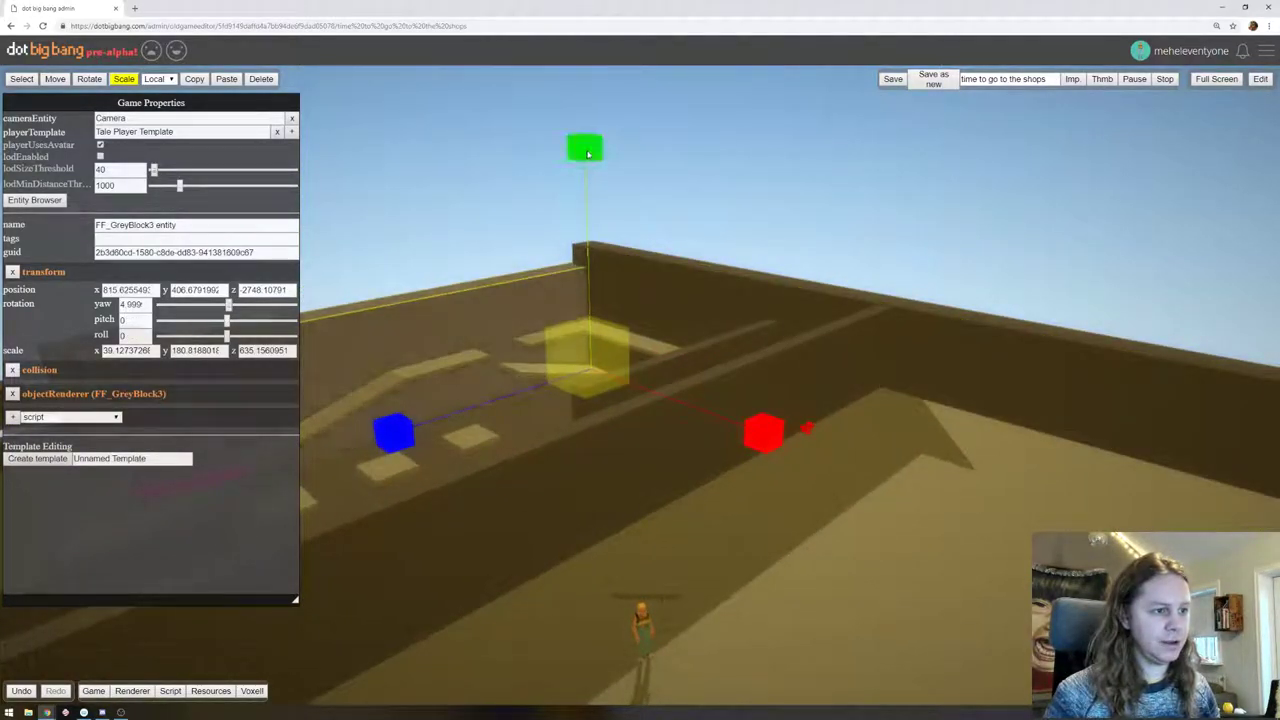
left_click_drag(587, 153, 586, 130)
right_click_drag(886, 184, 720, 230)
left_click(724, 228)
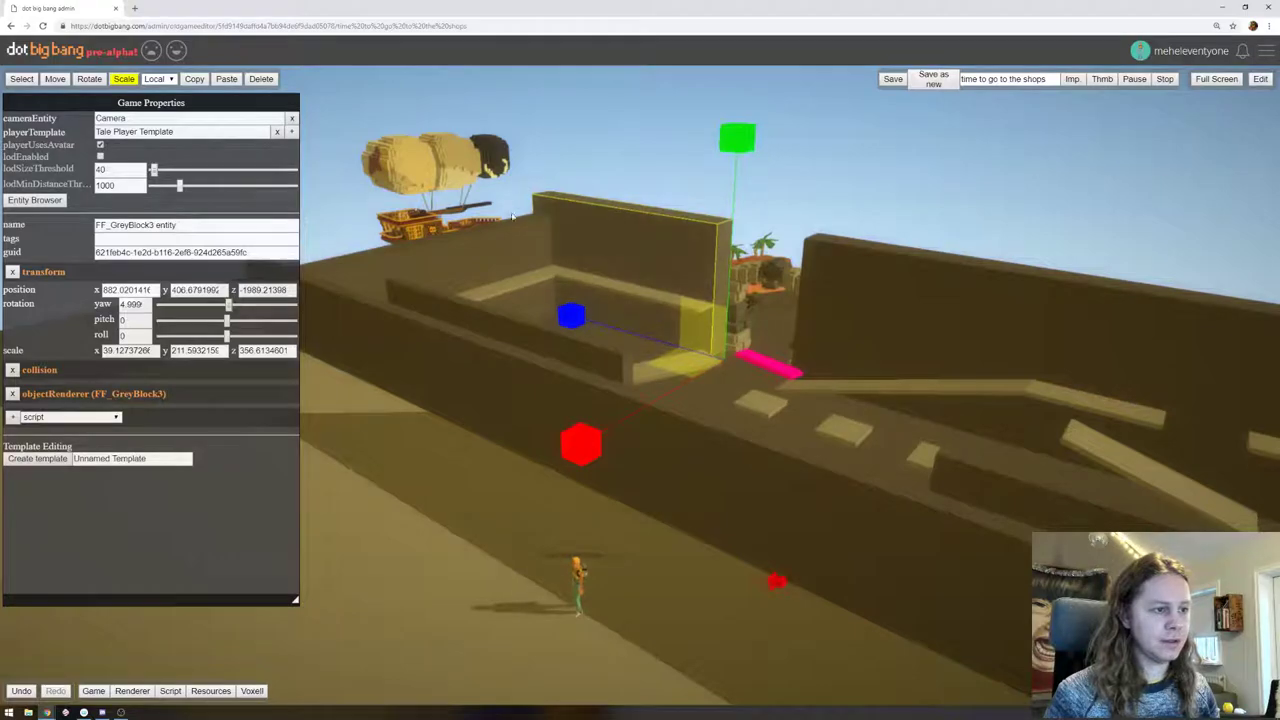
Scale the long outer wall nearest the airship vertically to about 211, level with the adjoining walls
left_click(512, 217)
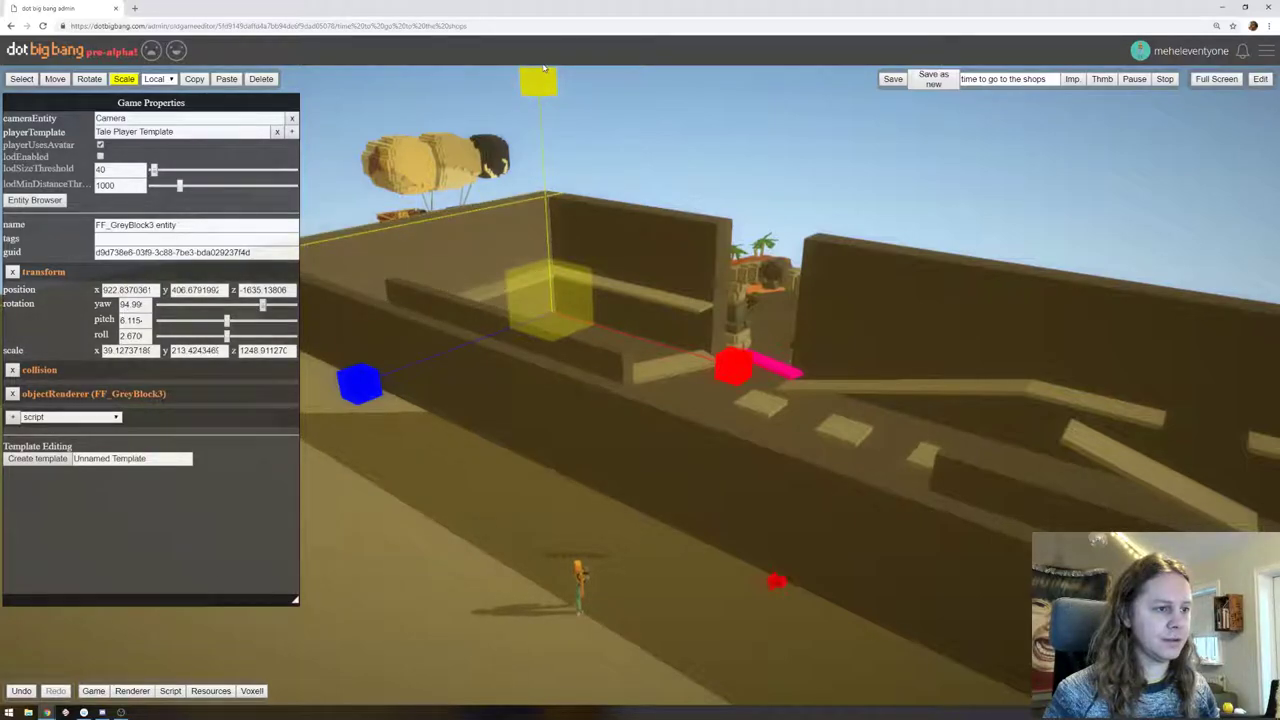
middle_click_drag(430, 115, 738, 176)
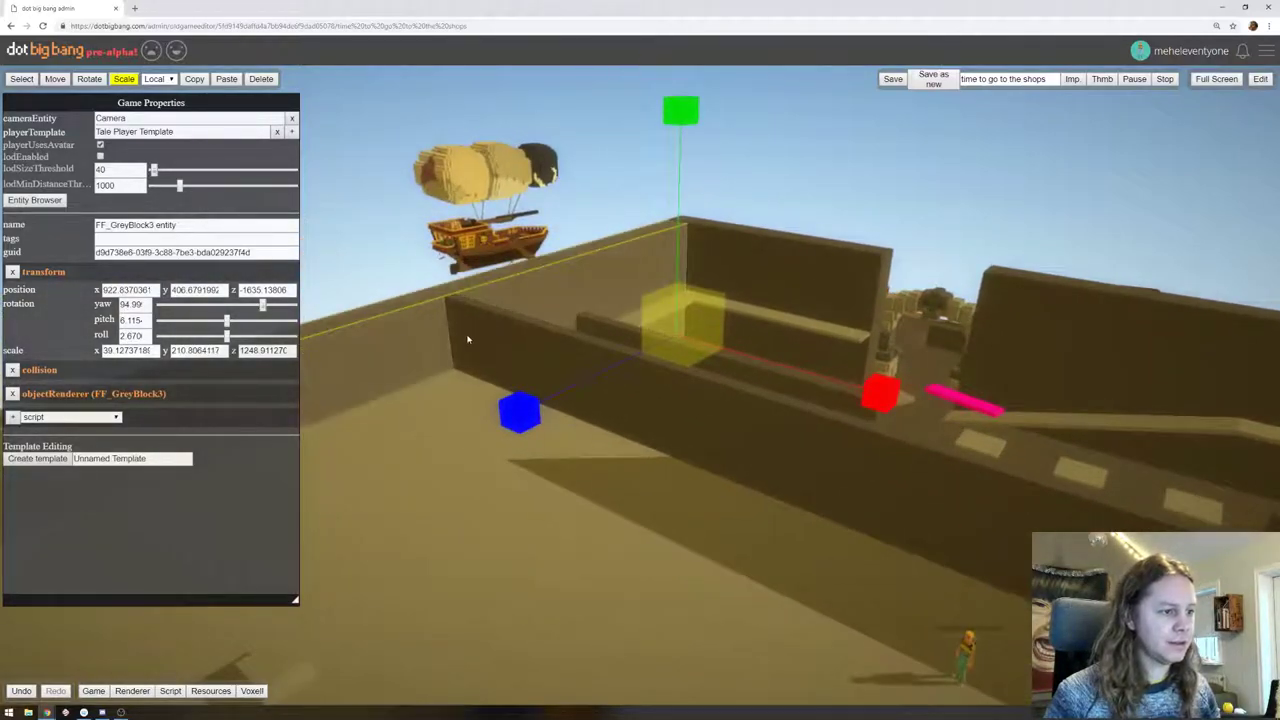
left_click(432, 448)
left_click(471, 333)
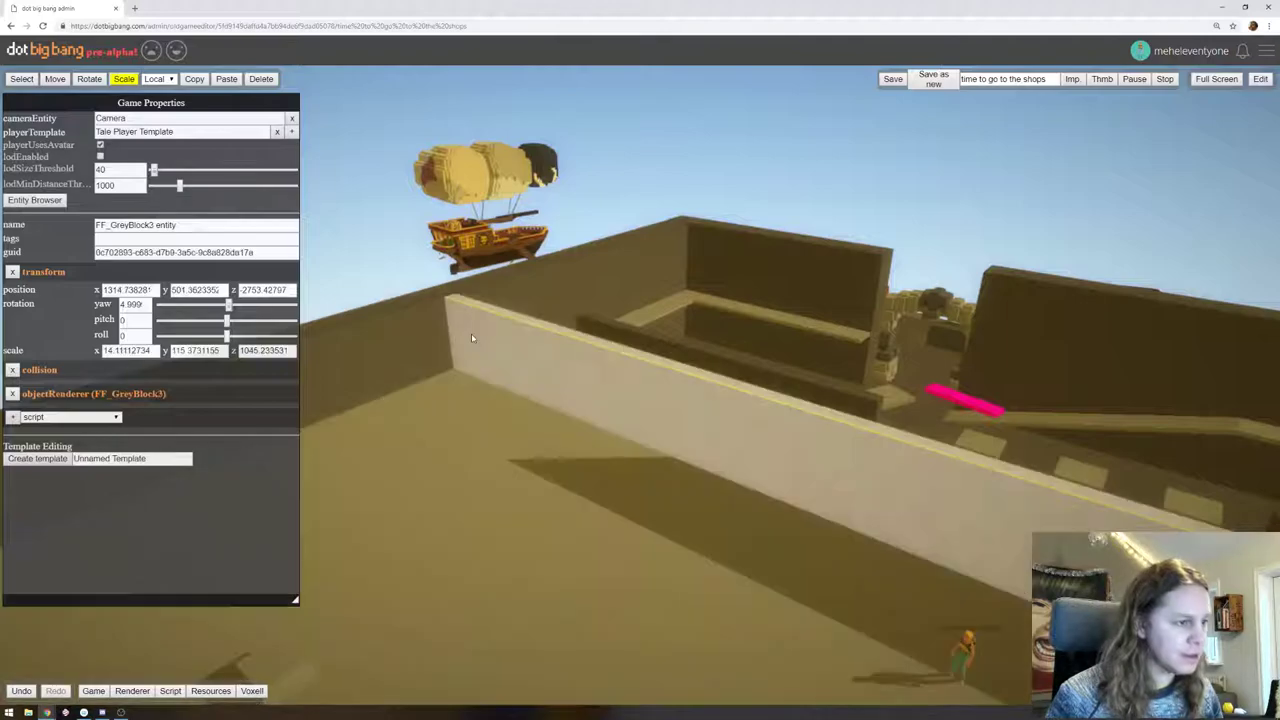
left_click(431, 304)
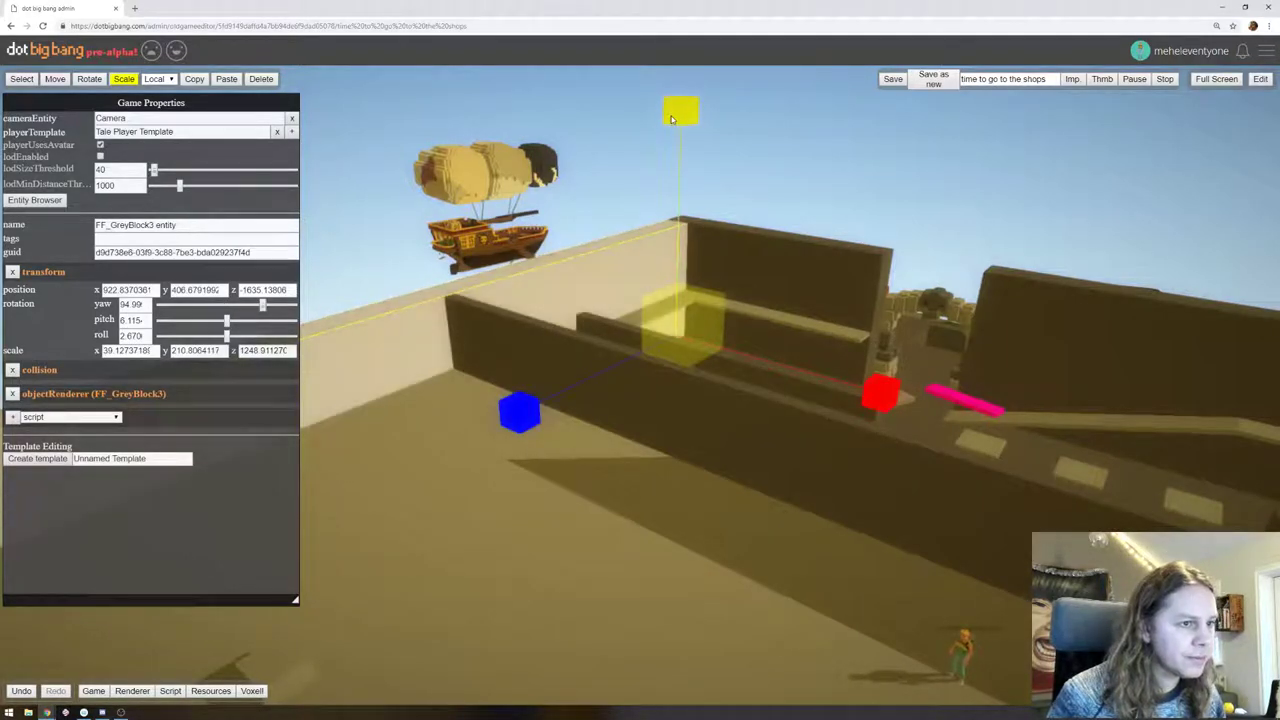
left_click_drag(676, 120, 676, 119)
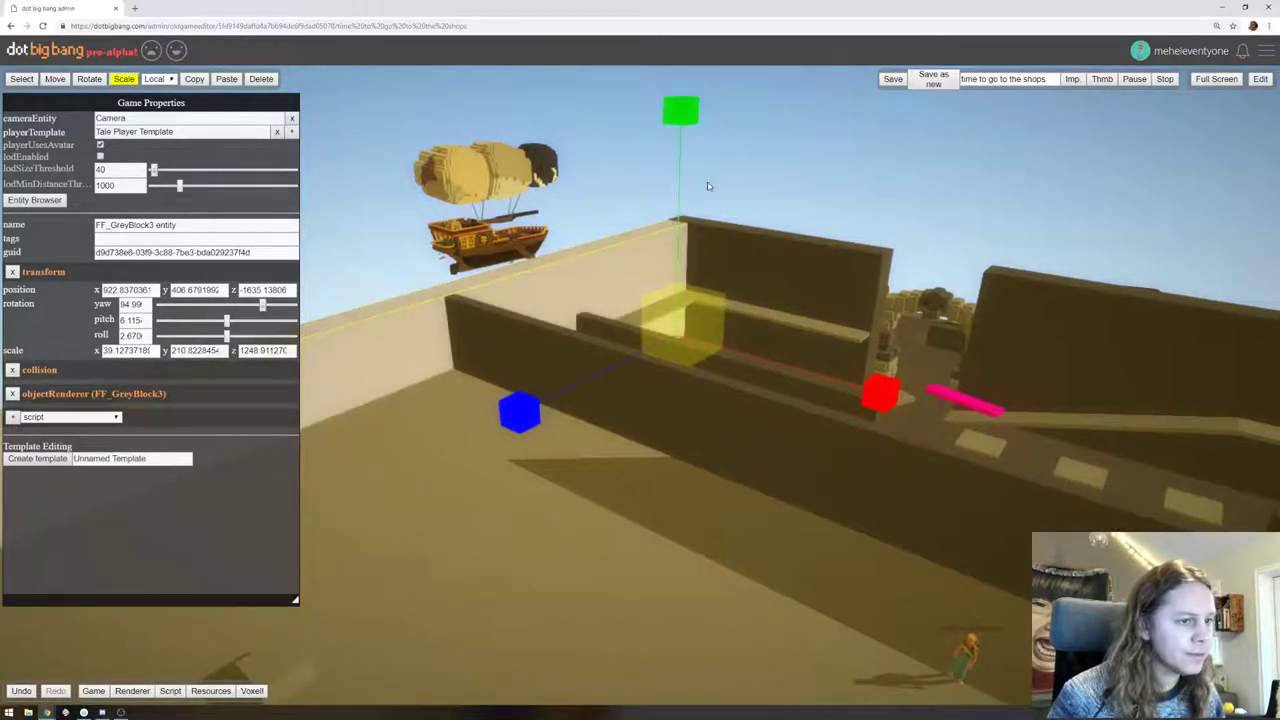
Scale the remaining outer wall, opposite the doorway side, vertically to about 211
right_click_drag(757, 191, 443, 187)
left_click(522, 265)
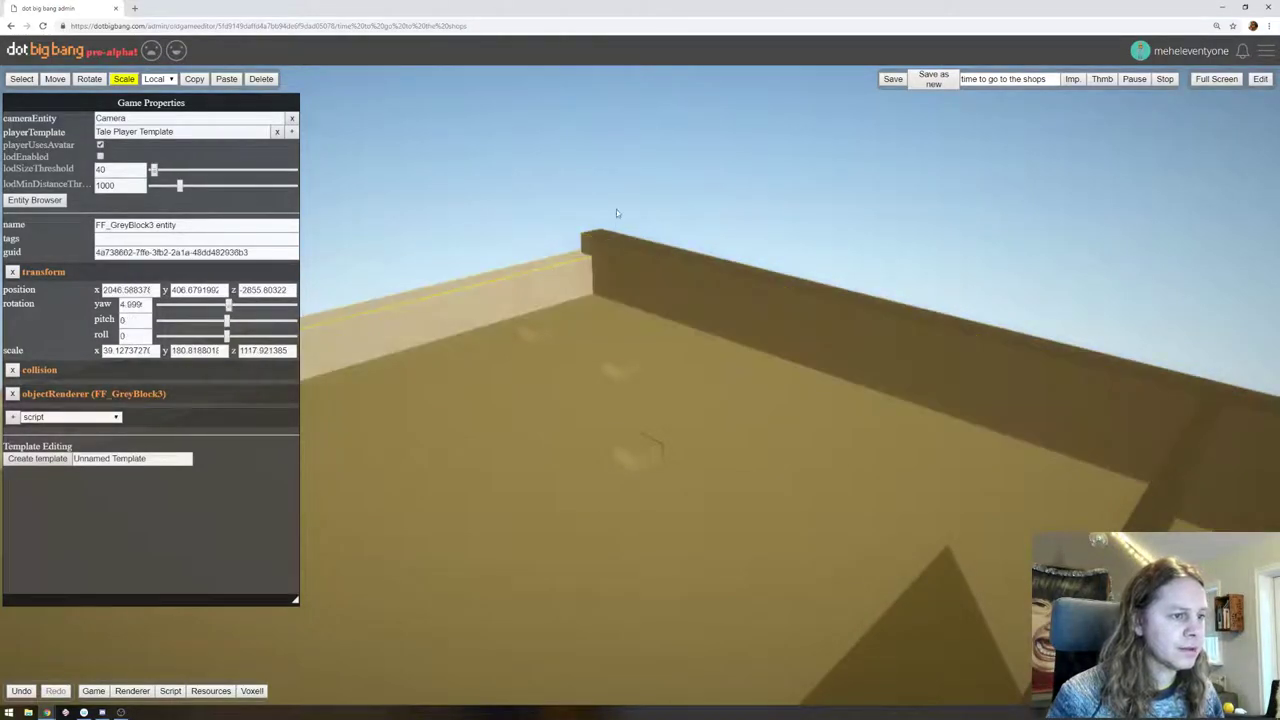
right_click_drag(590, 150, 366, 163)
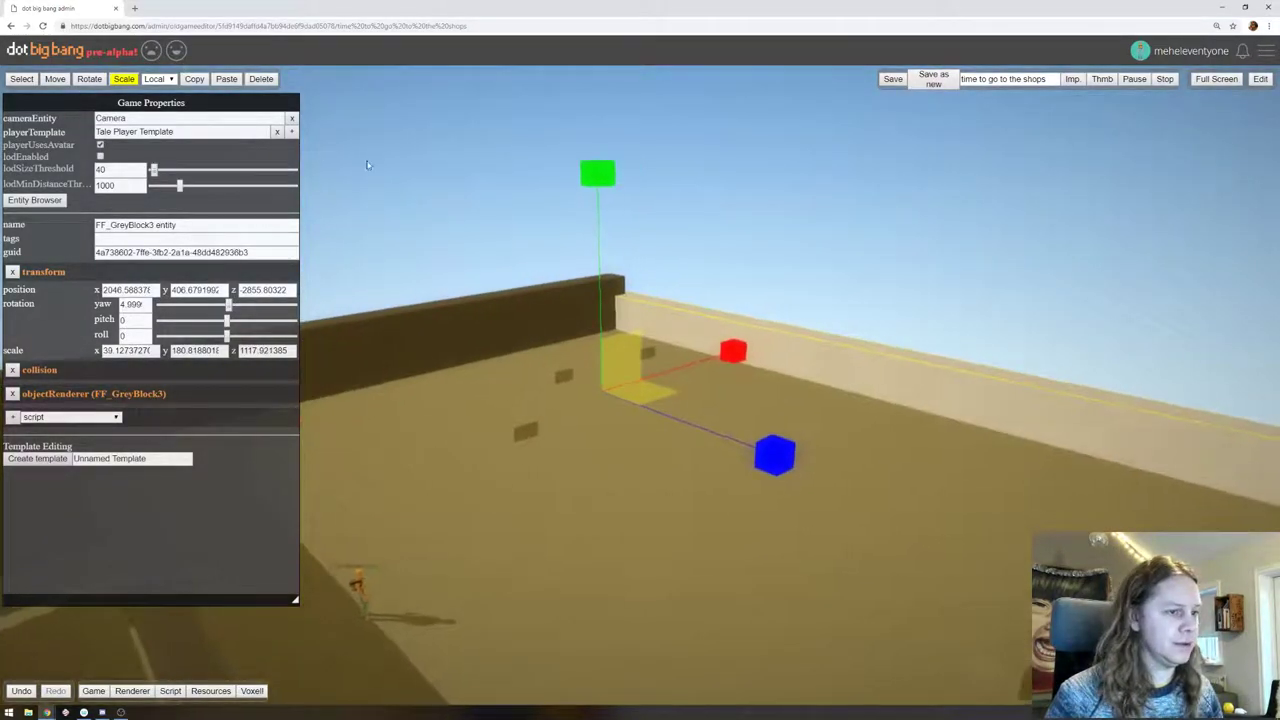
left_click_drag(598, 177, 604, 171)
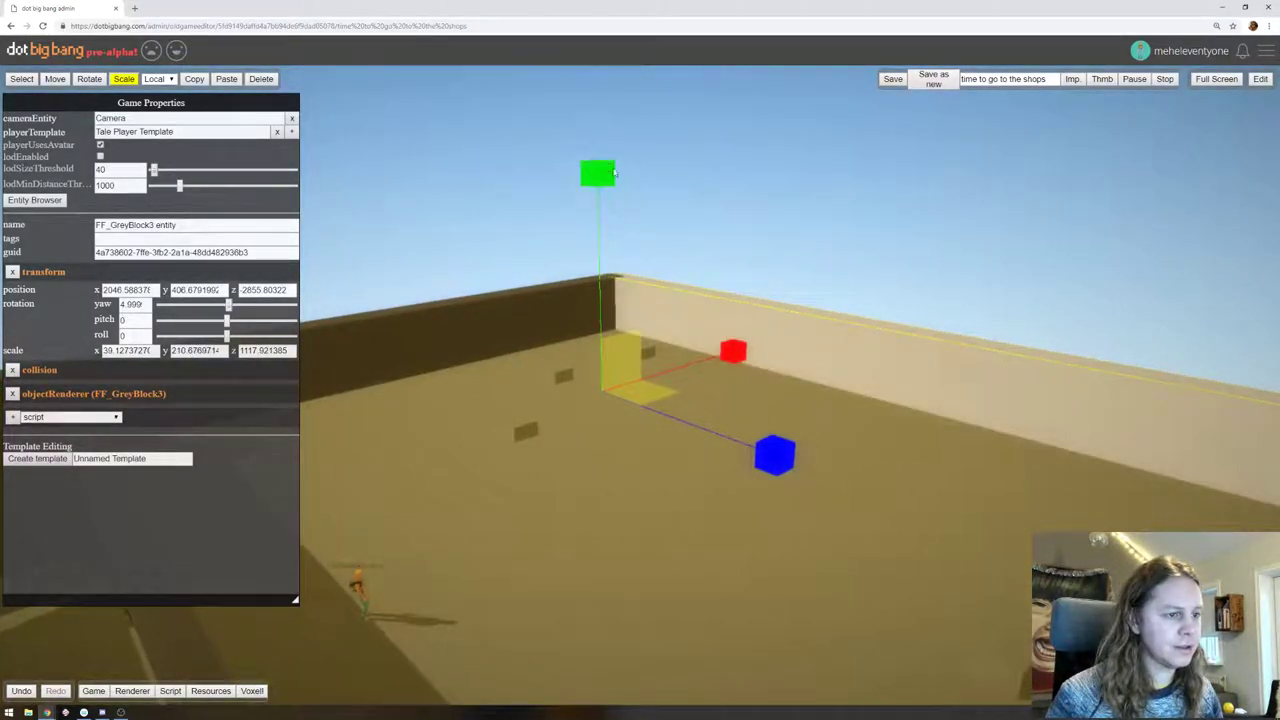
Run the player across the slab to check the raised outer walls, then return to editing
left_click(1260, 79)
left_click_drag(1020, 159, 307, 150)
key("w")
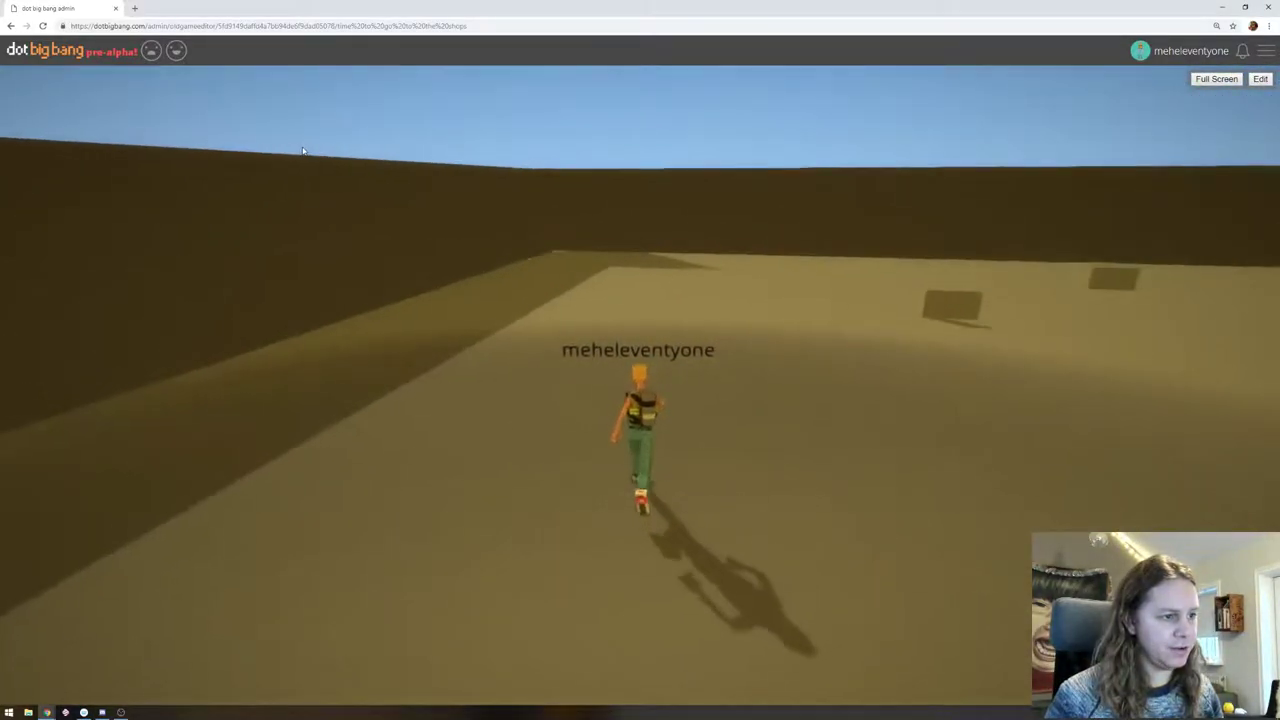
left_click(1260, 79)
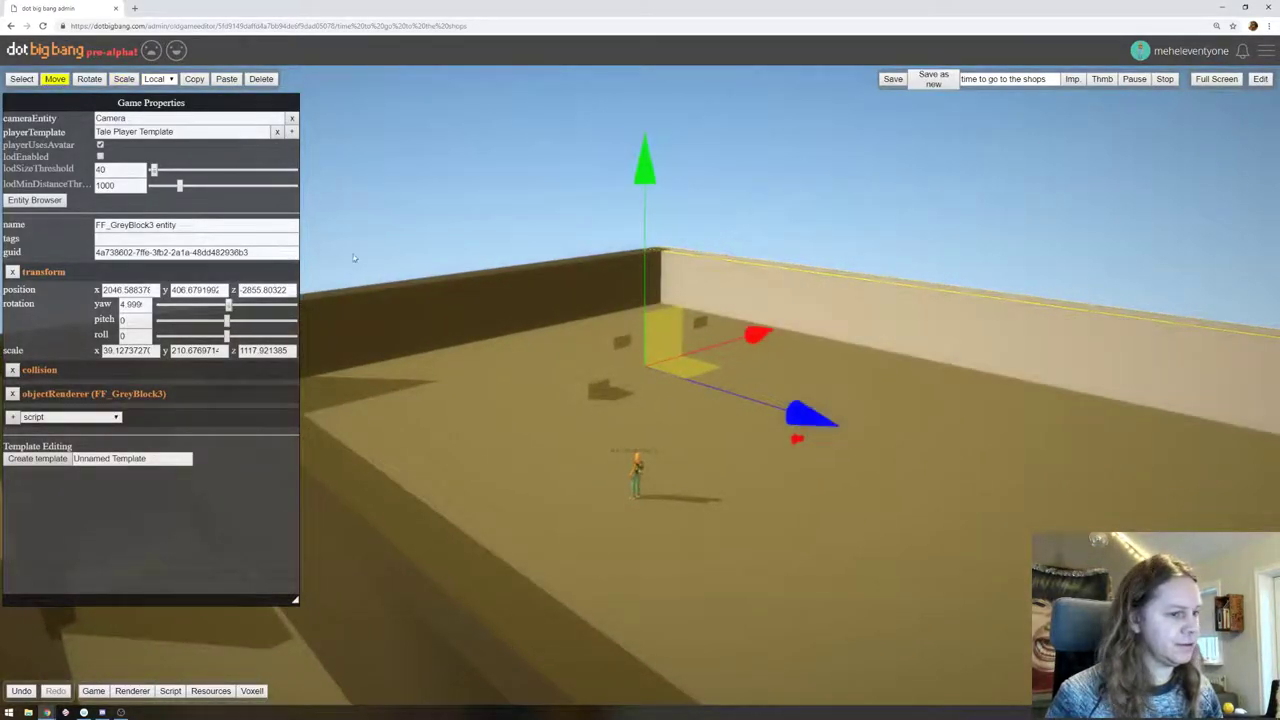
Lower the player below the slab, run it past the pillars and stepped platform to check the room, and return to editing
left_click(643, 473)
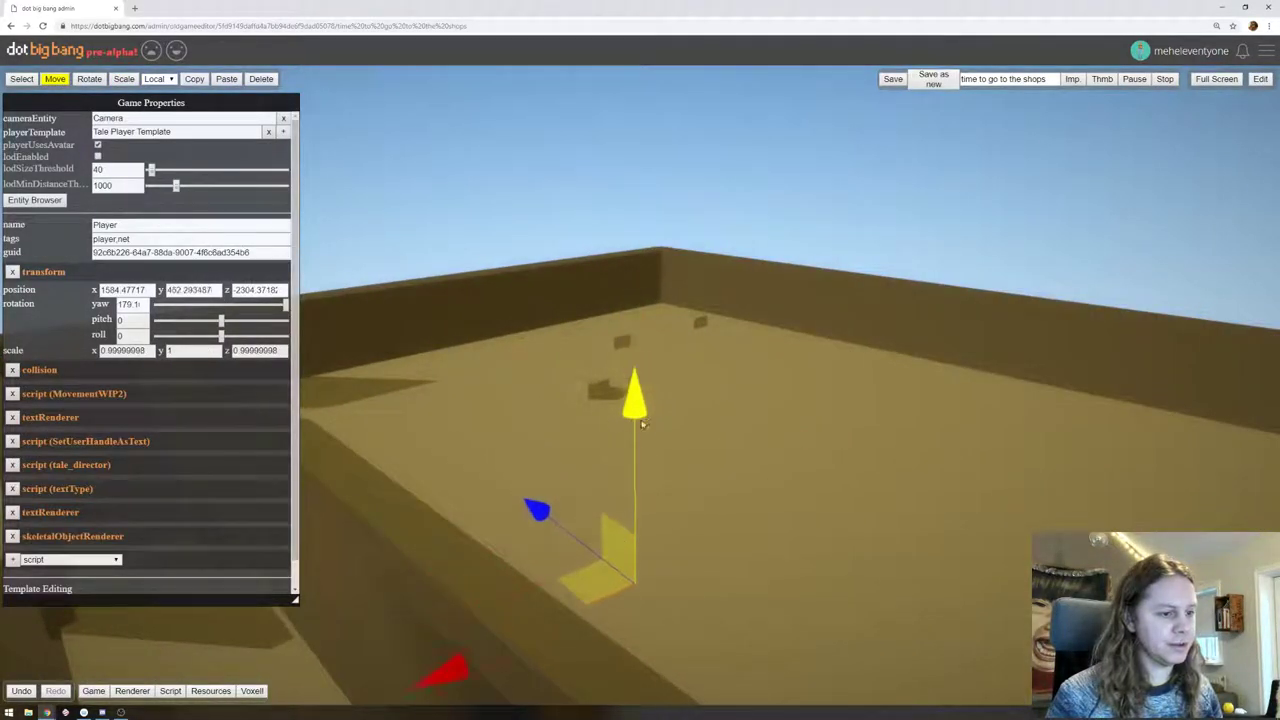
left_click(1260, 79)
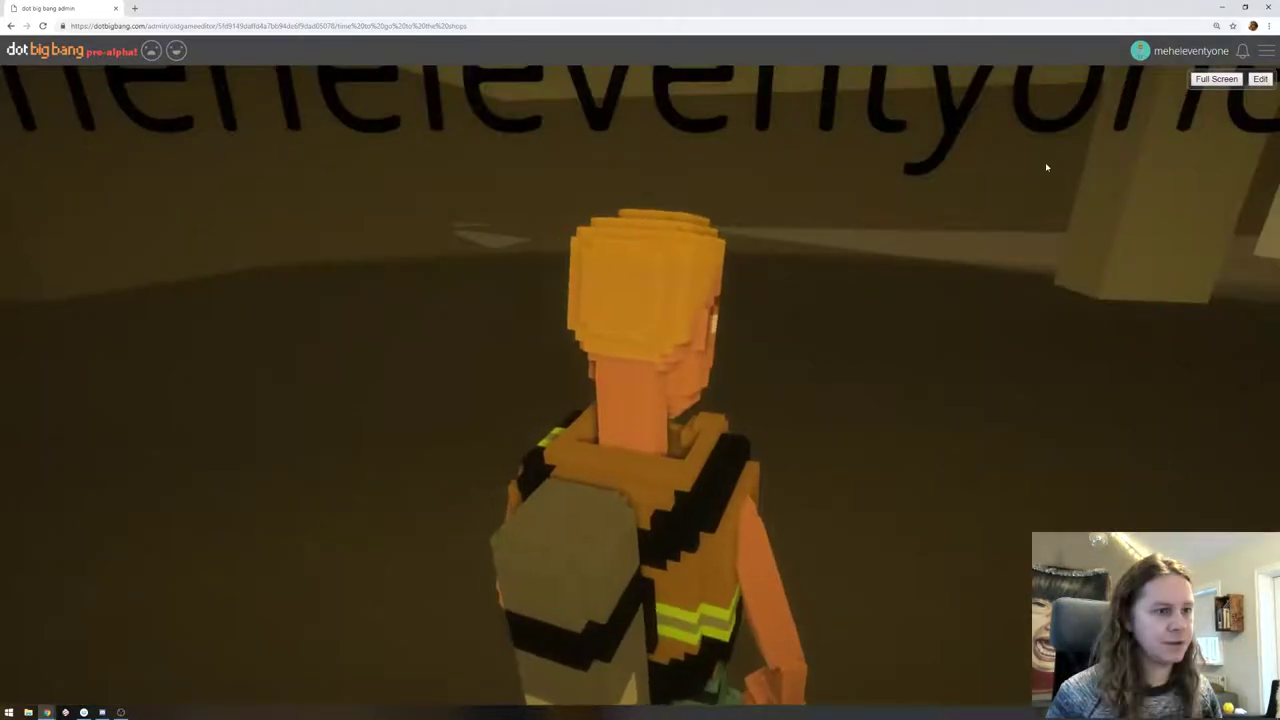
key("w")
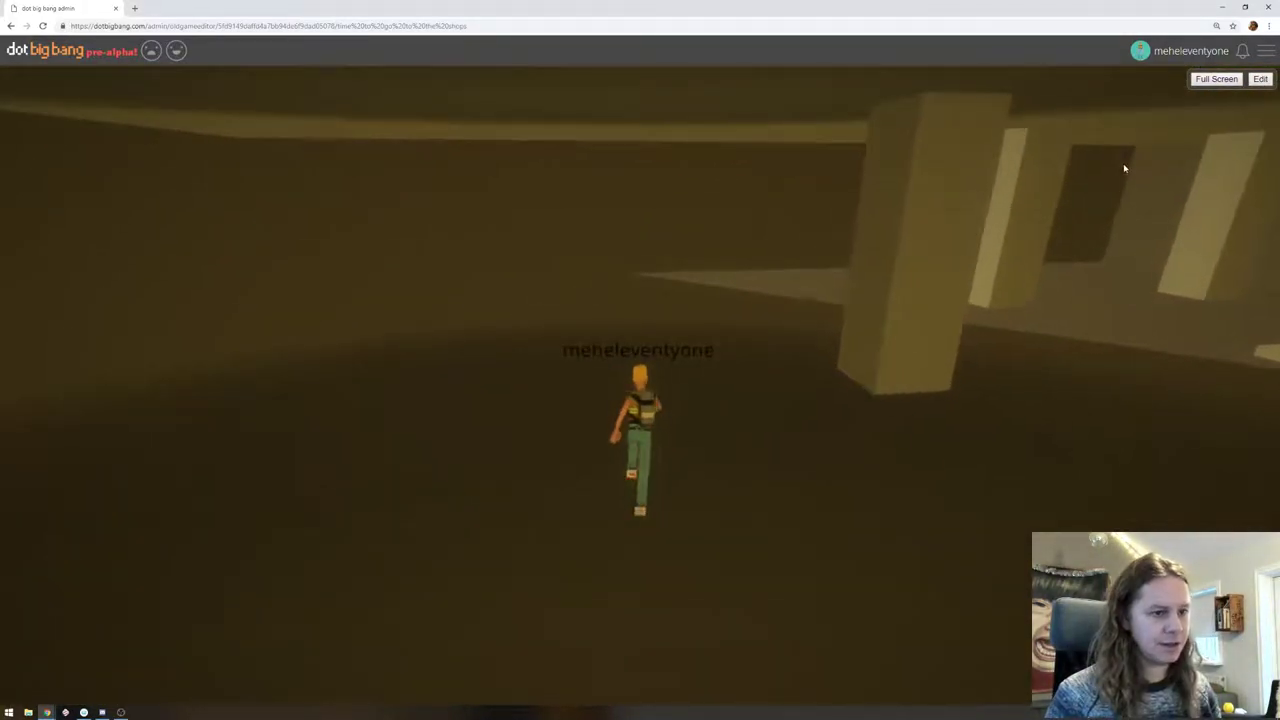
left_click_drag(771, 217, 1012, 205)
left_click_drag(805, 229, 874, 235)
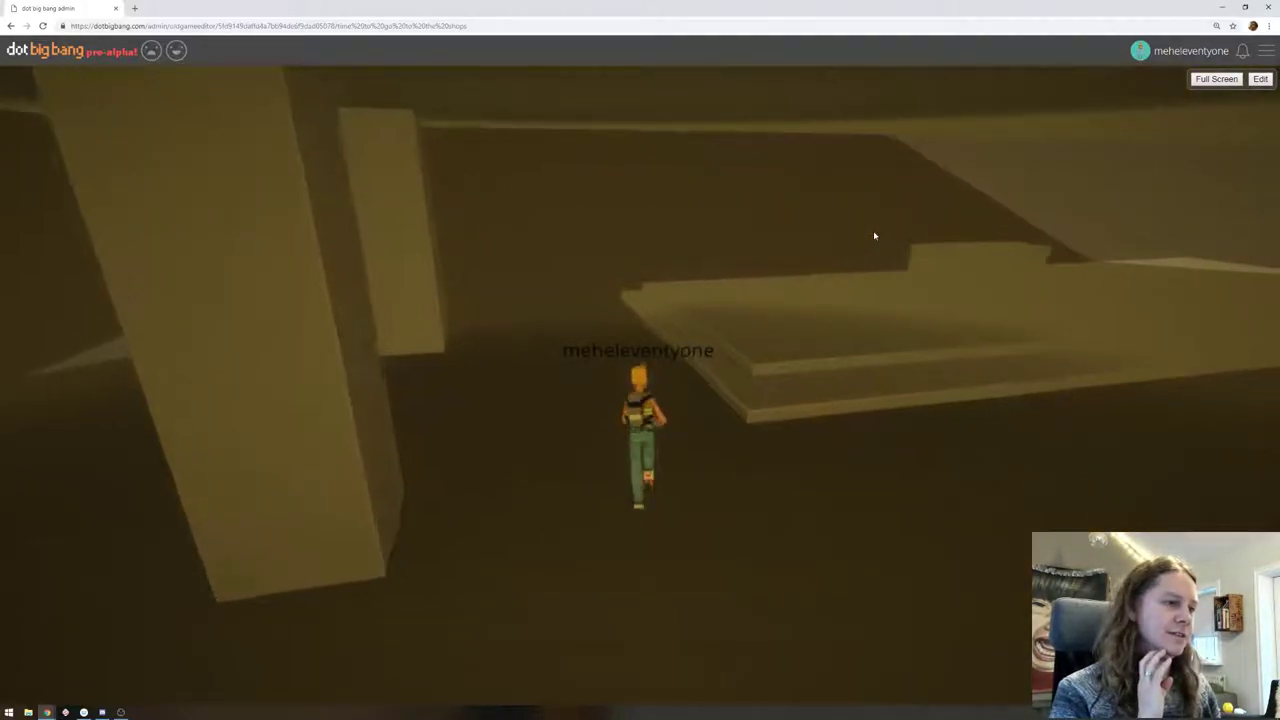
left_click_drag(731, 243, 1045, 244)
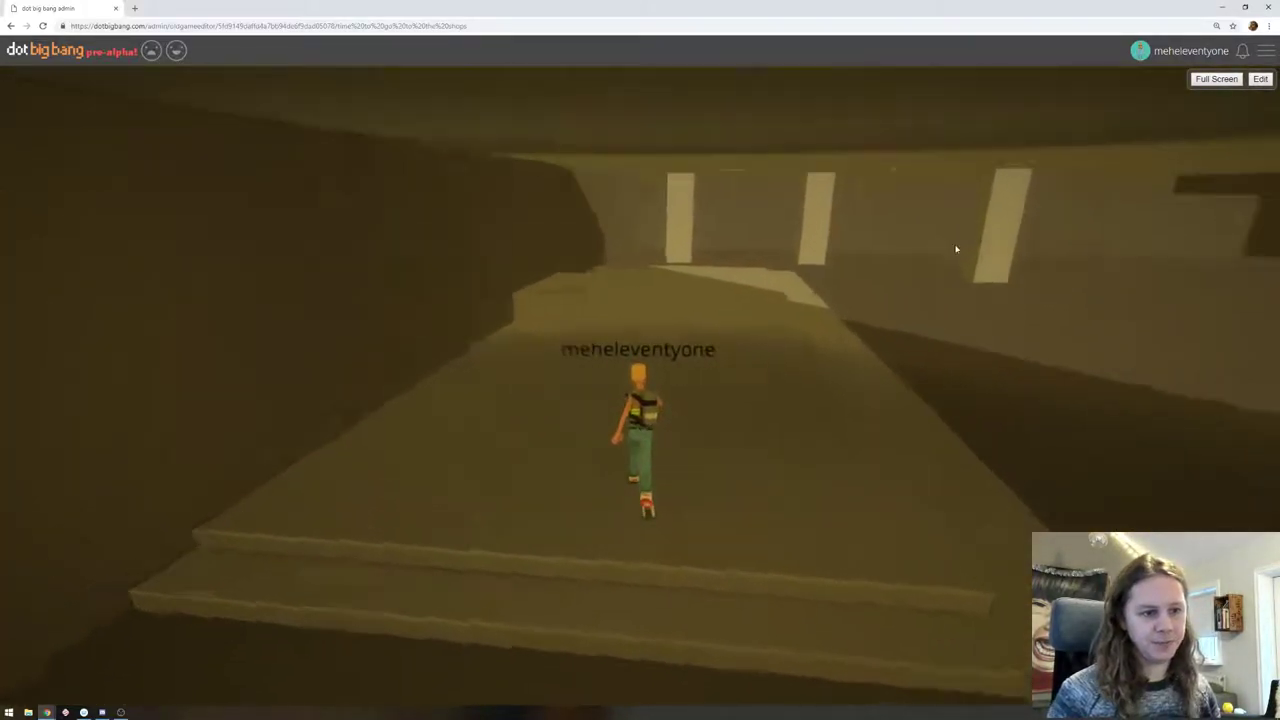
left_click_drag(957, 249, 1080, 248)
key("d")
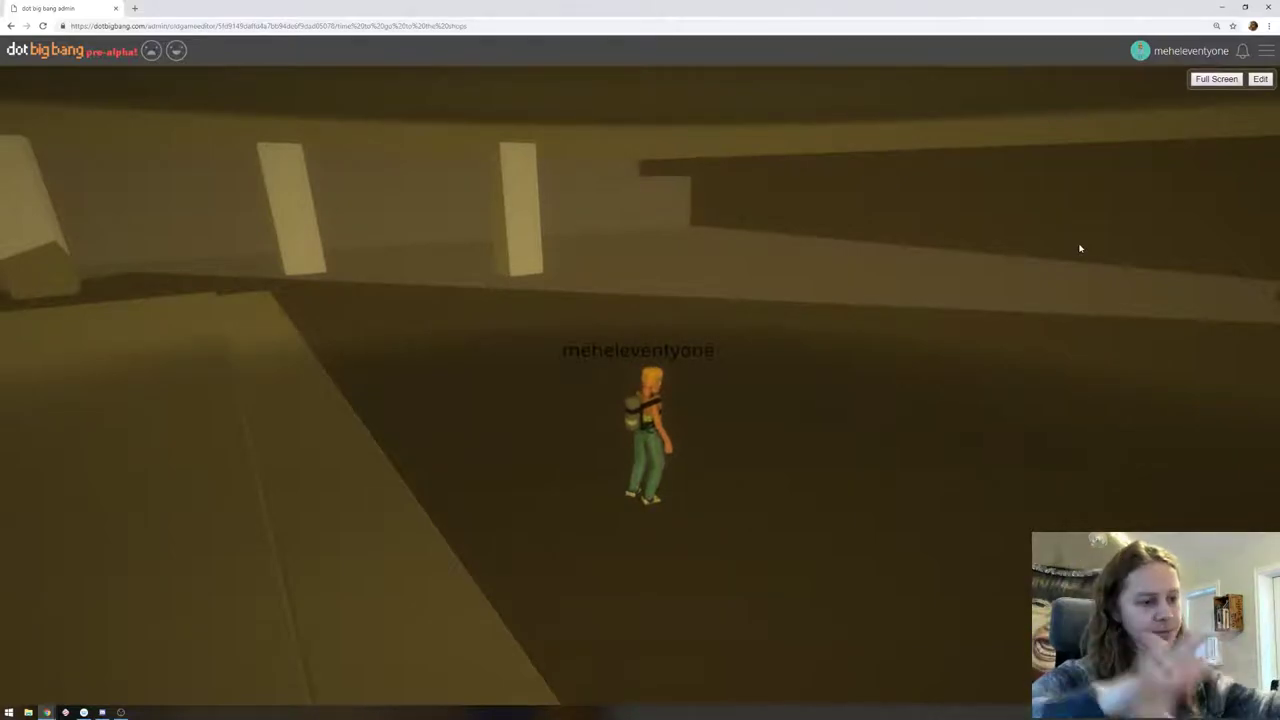
left_click(1260, 80)
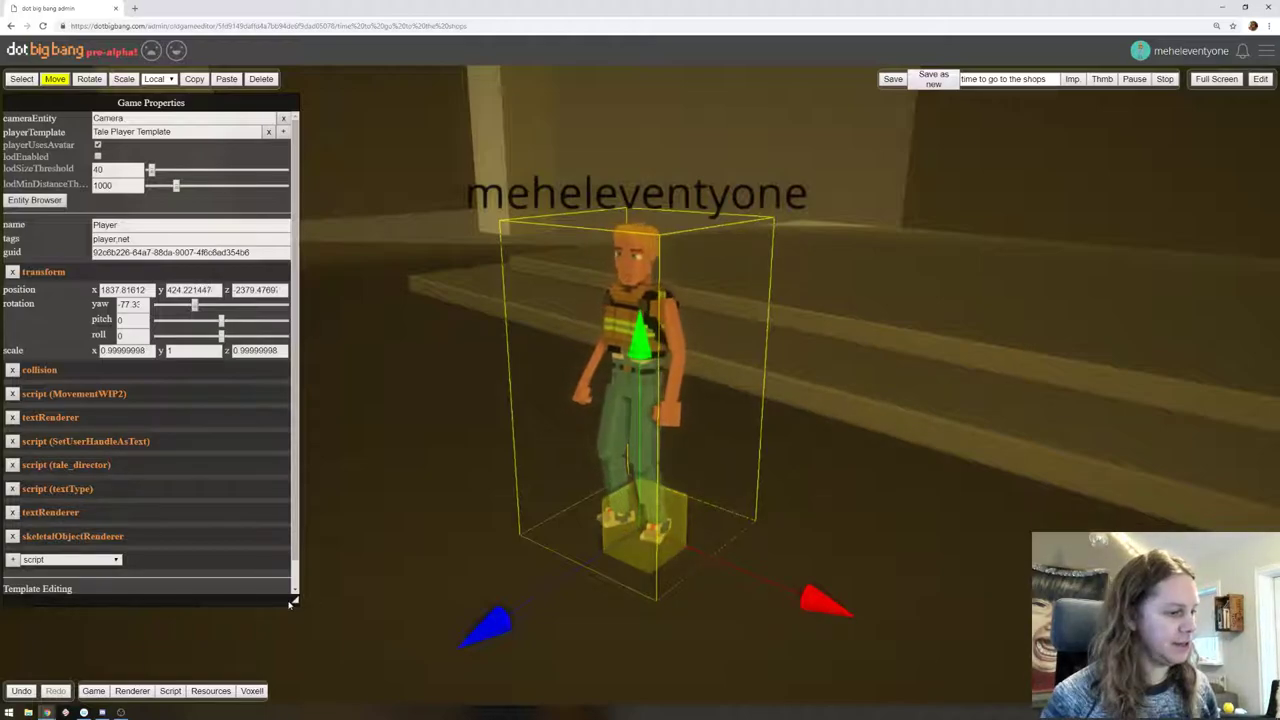
Widen the properties view, select the Camera entity, and set the maxDistance of its newCam script to 102
left_click_drag(309, 608, 424, 653)
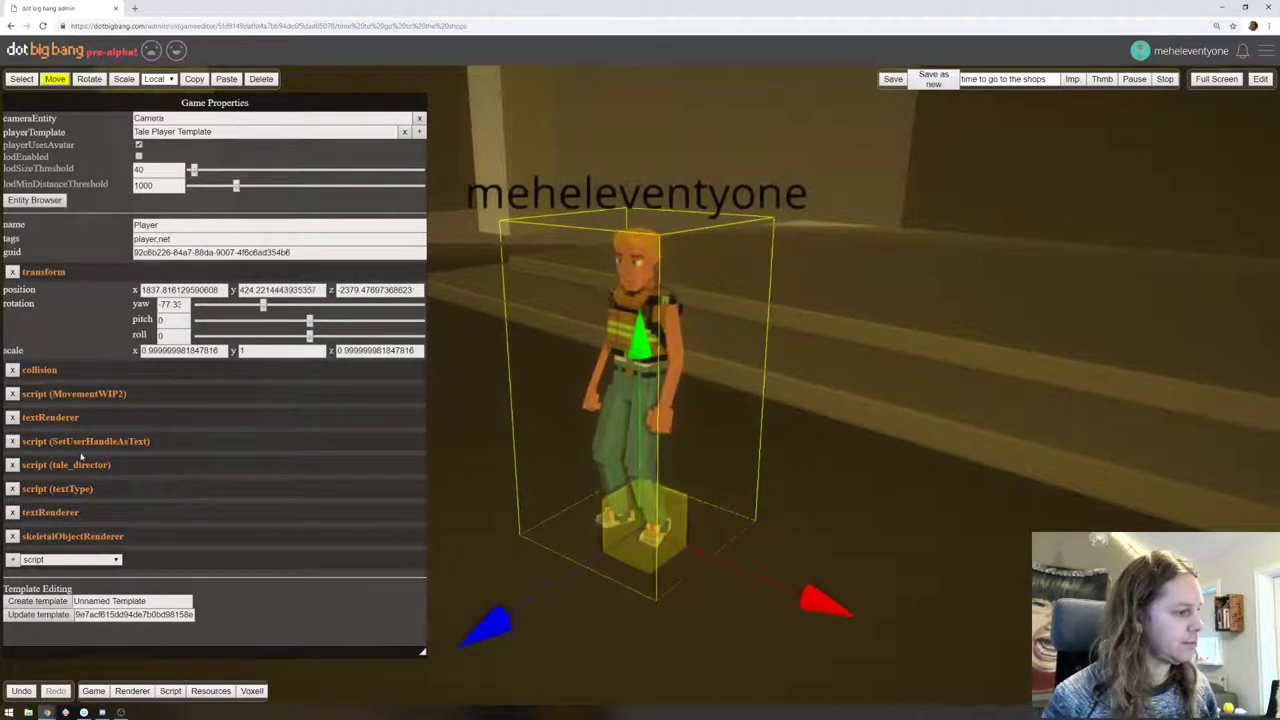
right_click_drag(937, 204, 924, 306)
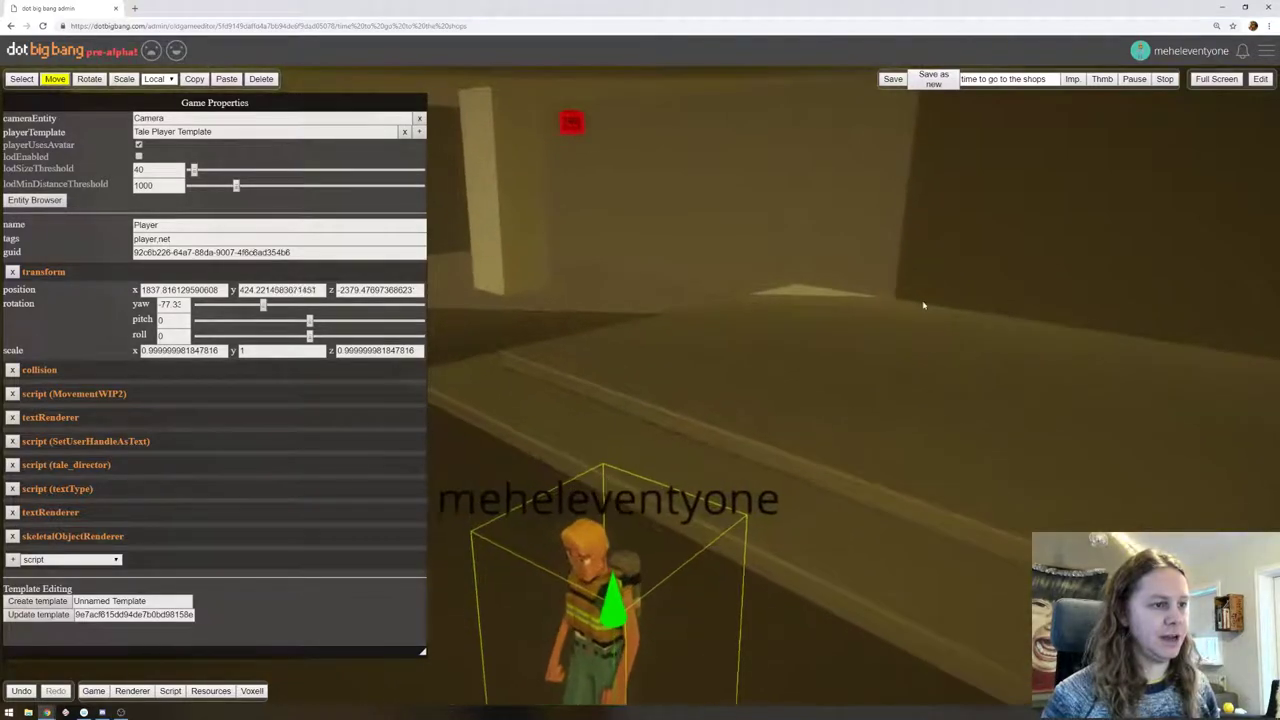
left_click(576, 122)
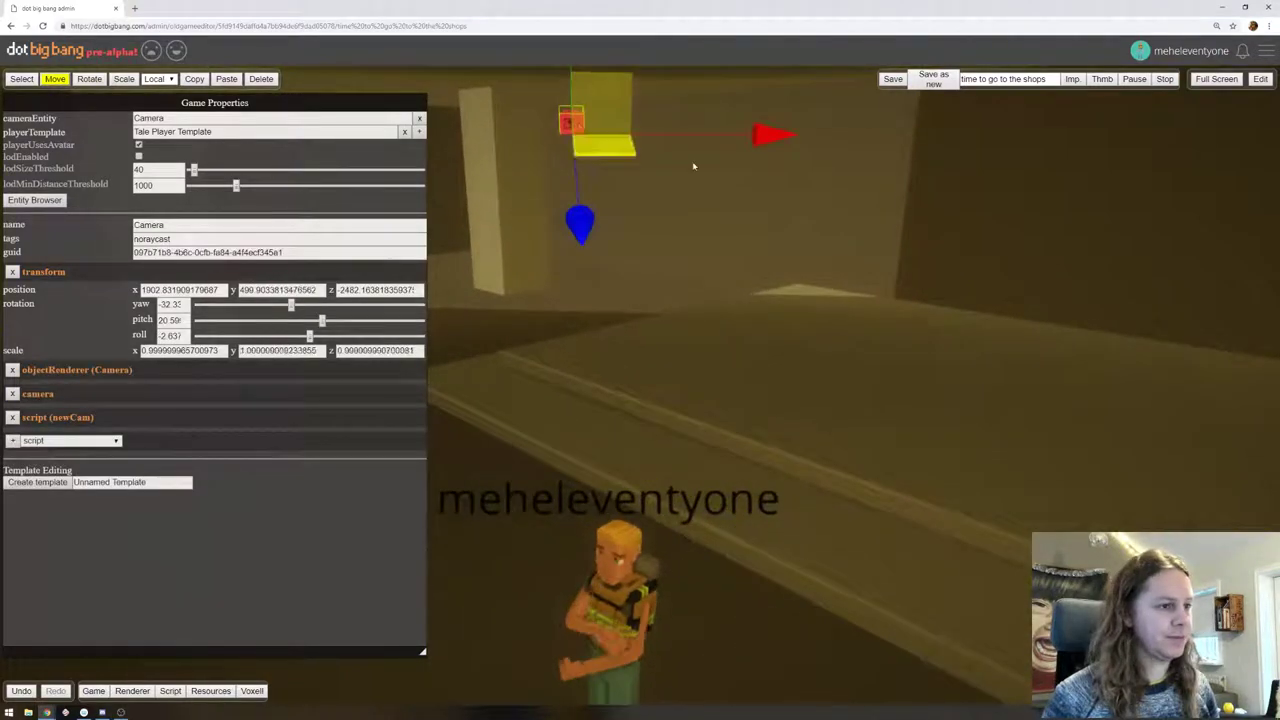
left_click(50, 418)
scroll(285, 428, "down", 1)
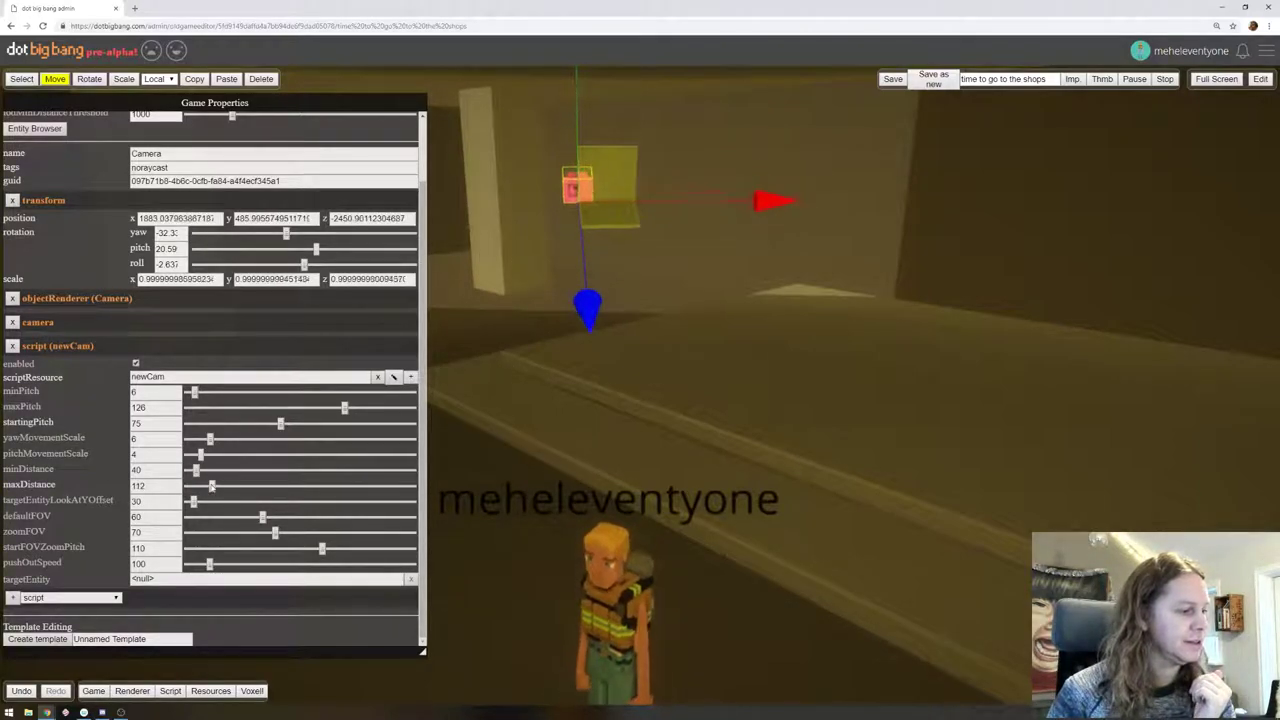
Playtest the closer camera distance by running the player around the pillared room, then return to editing
left_click(1260, 79)
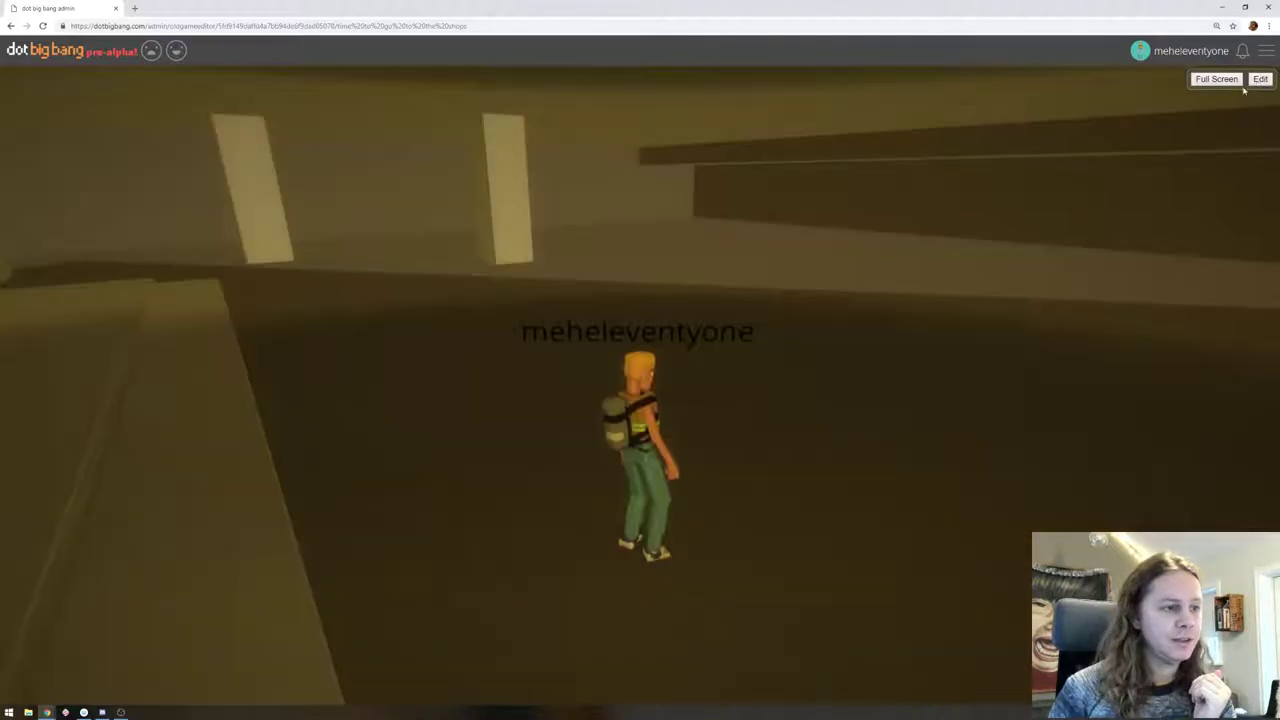
left_click_drag(972, 251, 1097, 247)
key("w")
key("w")
left_click_drag(975, 253, 1061, 258)
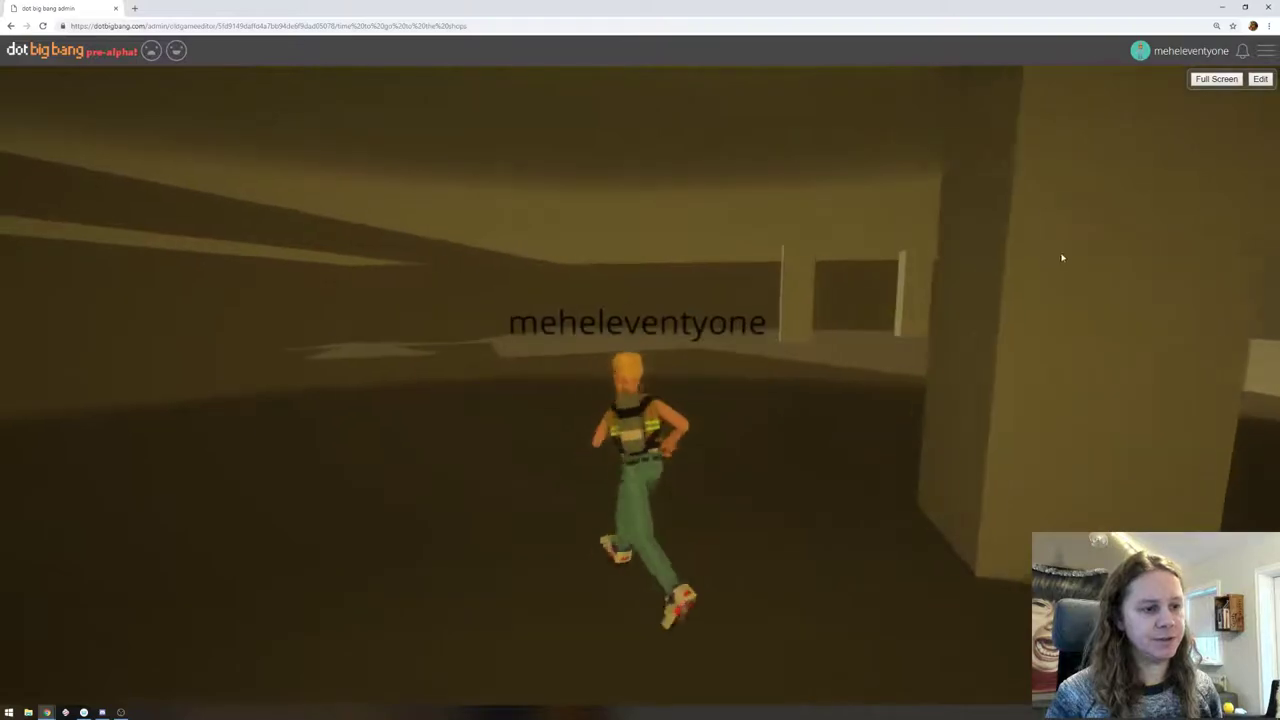
key("w")
left_click(1260, 80)
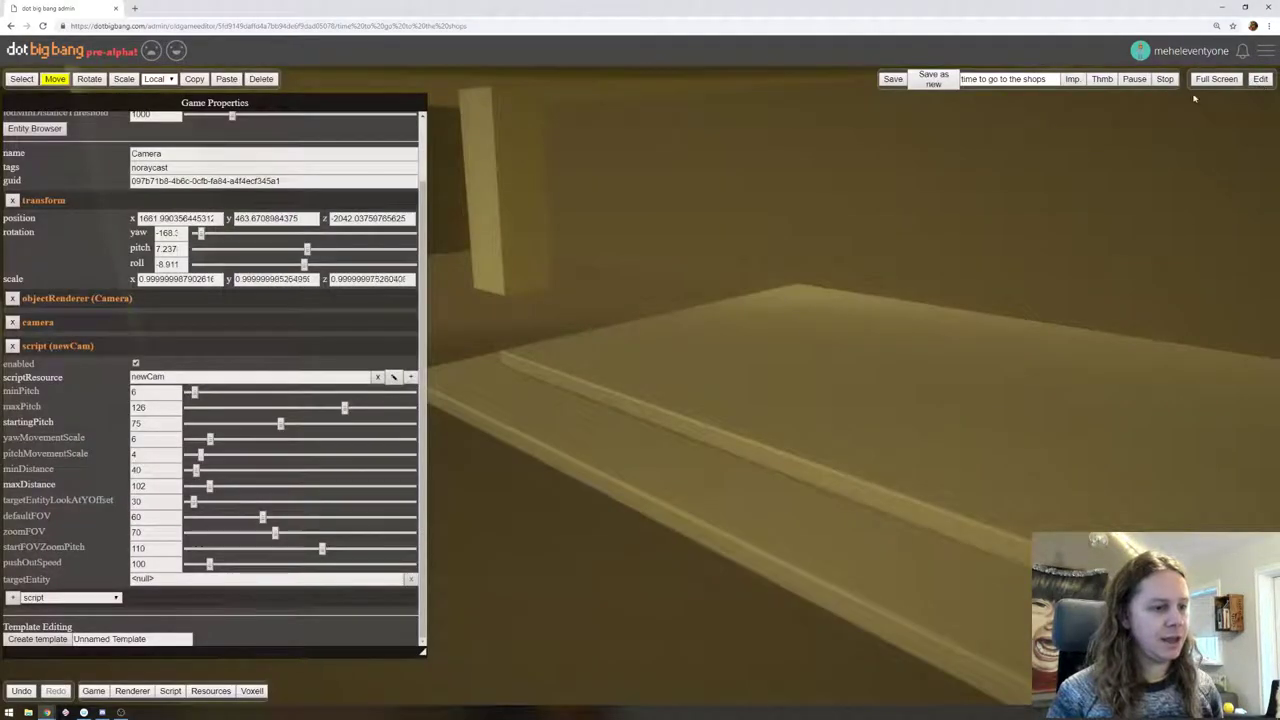
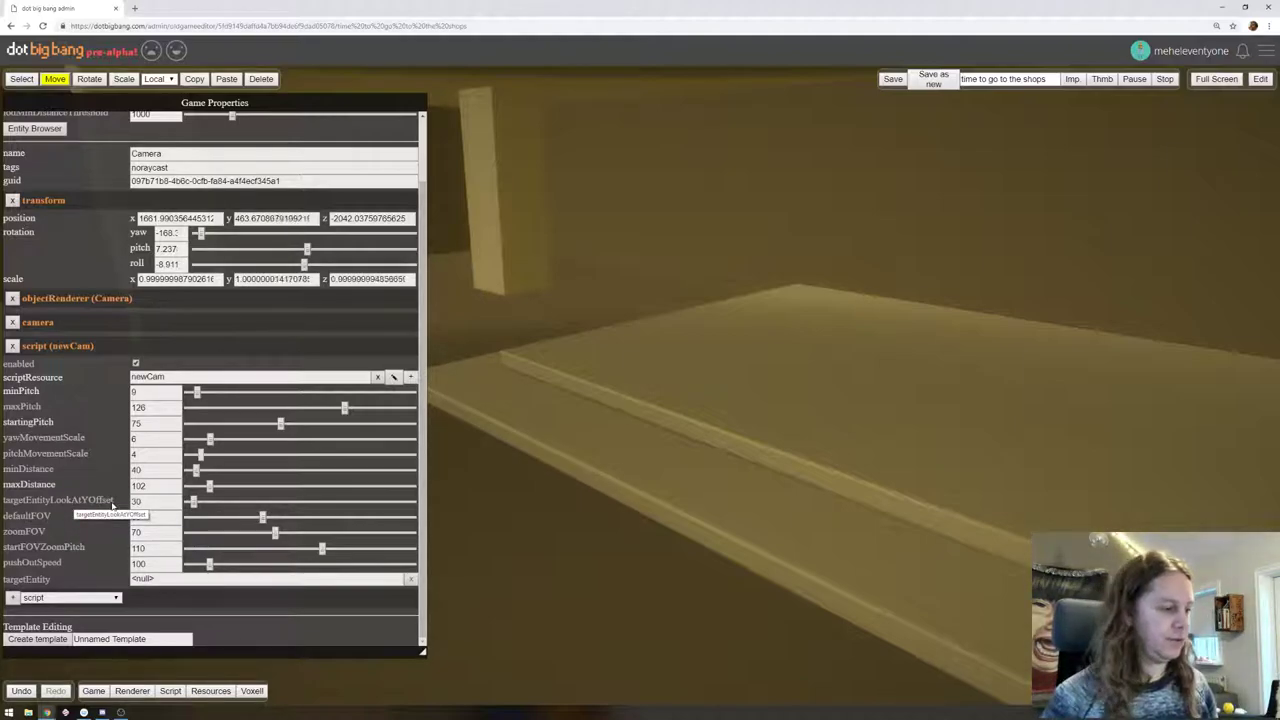
Try a targetEntityLookAtYOffset of 120 in the newCam script, check it in play mode, and return to editing
left_click_drag(204, 506, 214, 502)
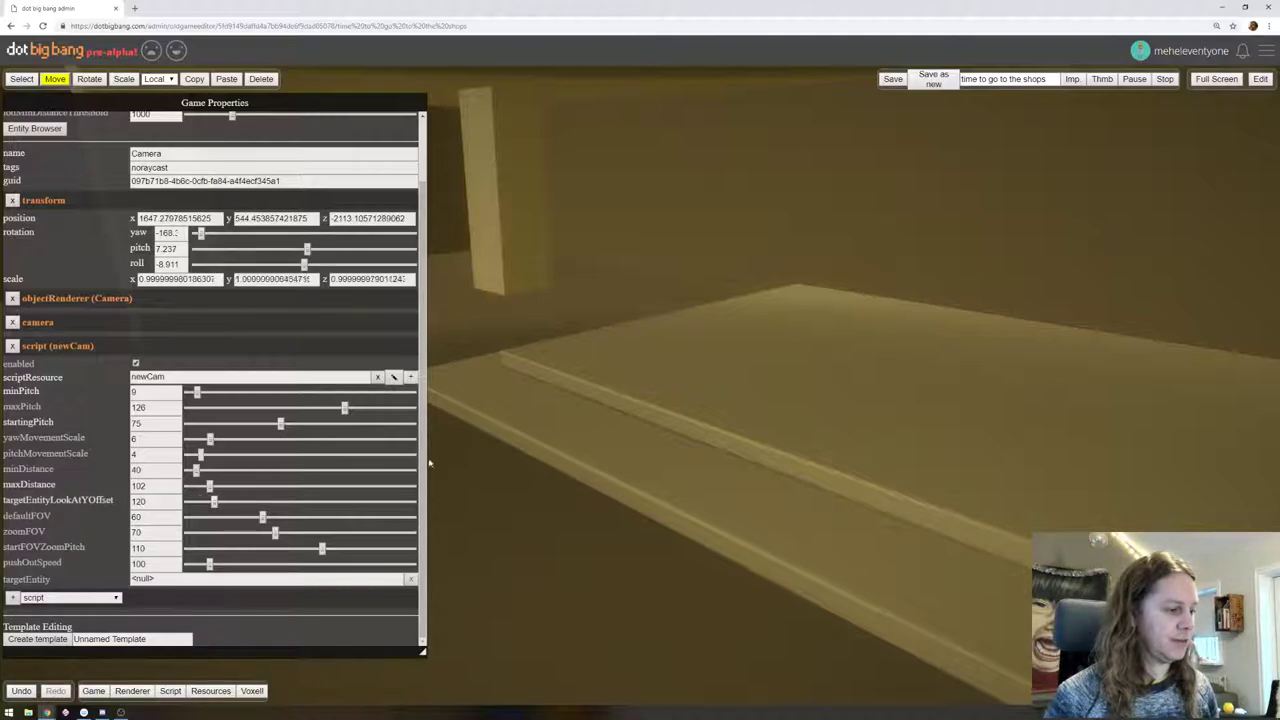
left_click(1252, 80)
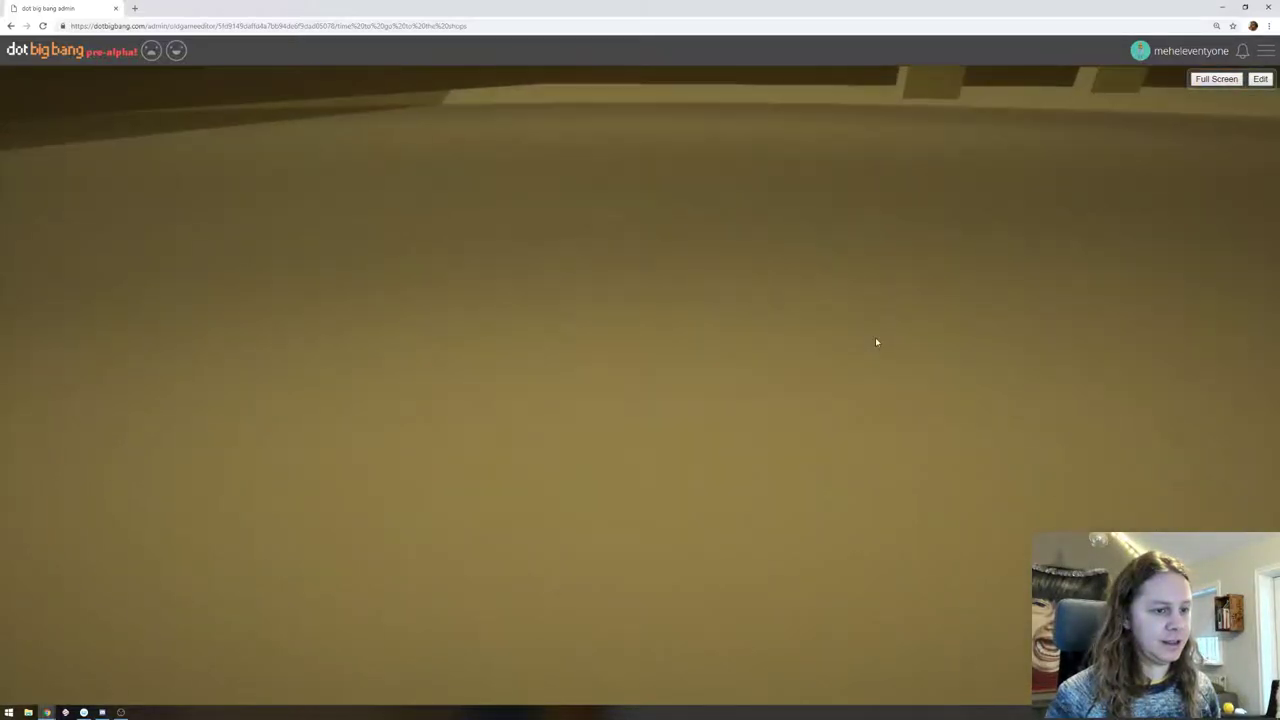
left_click(1260, 80)
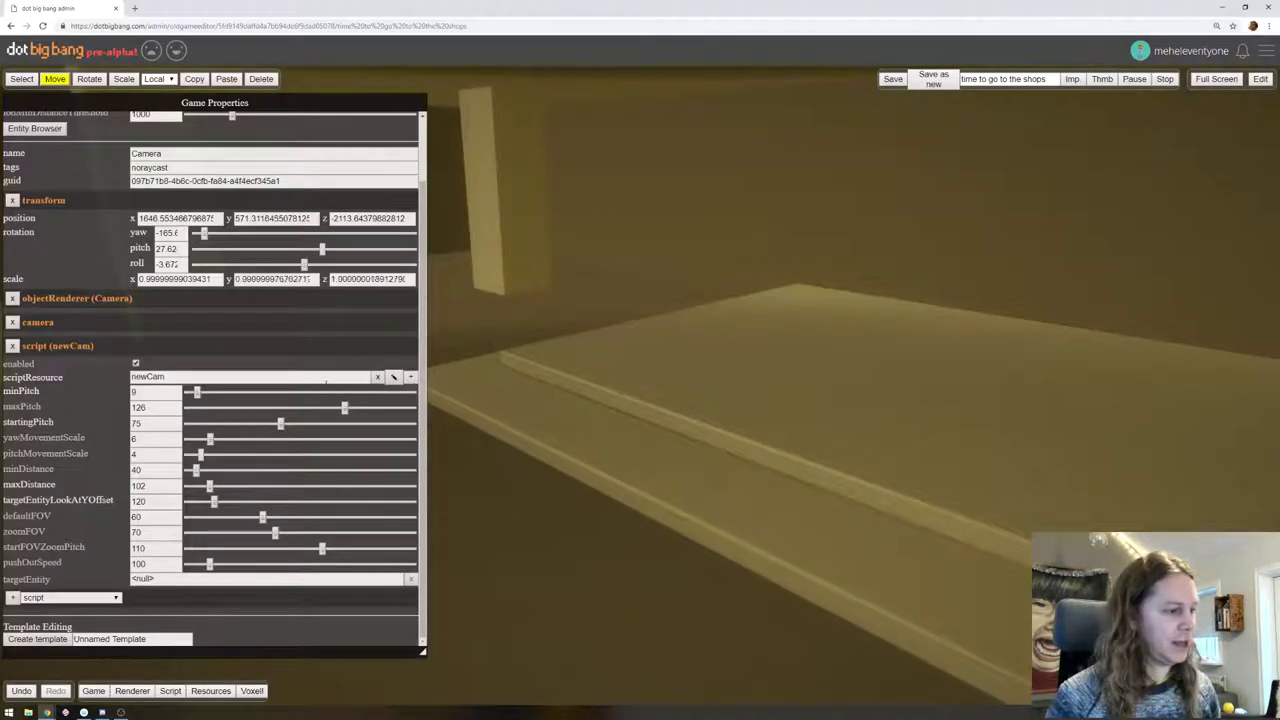
Try a targetEntityLookAtYOffset of 60, playtest it by running the player towards the pillars, and return to editing
left_click_drag(213, 505, 200, 505)
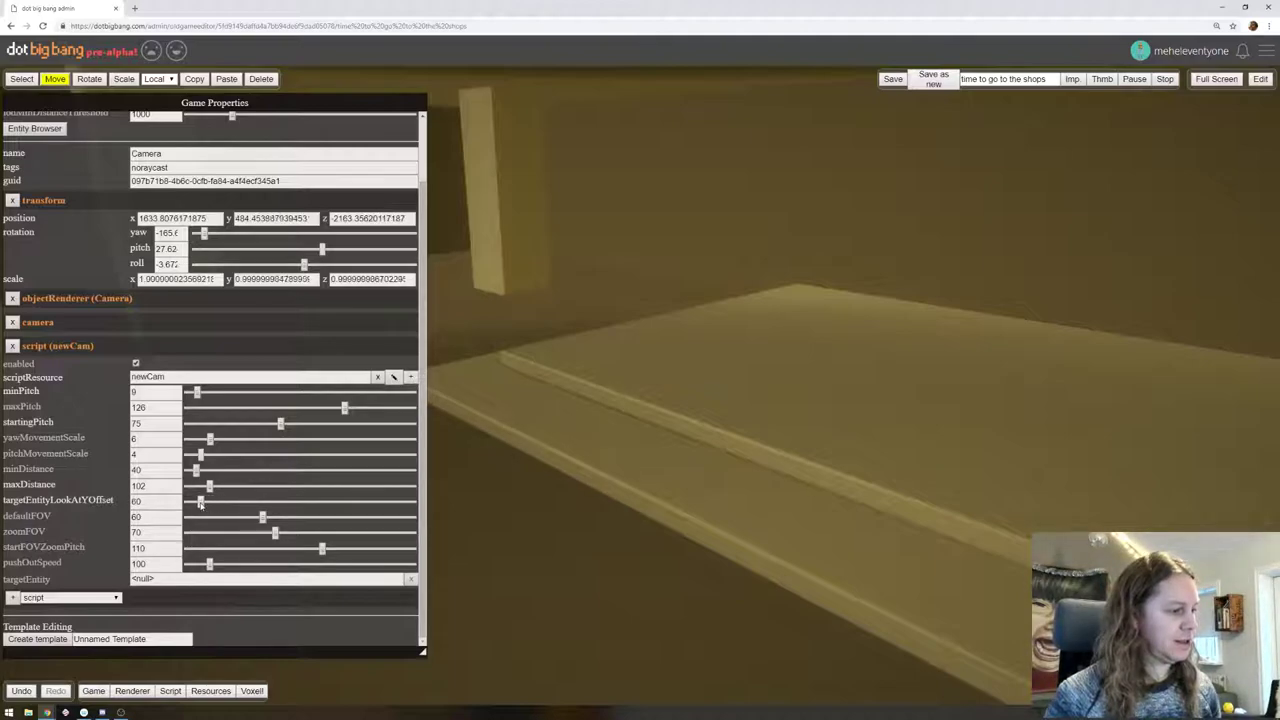
left_click(1250, 80)
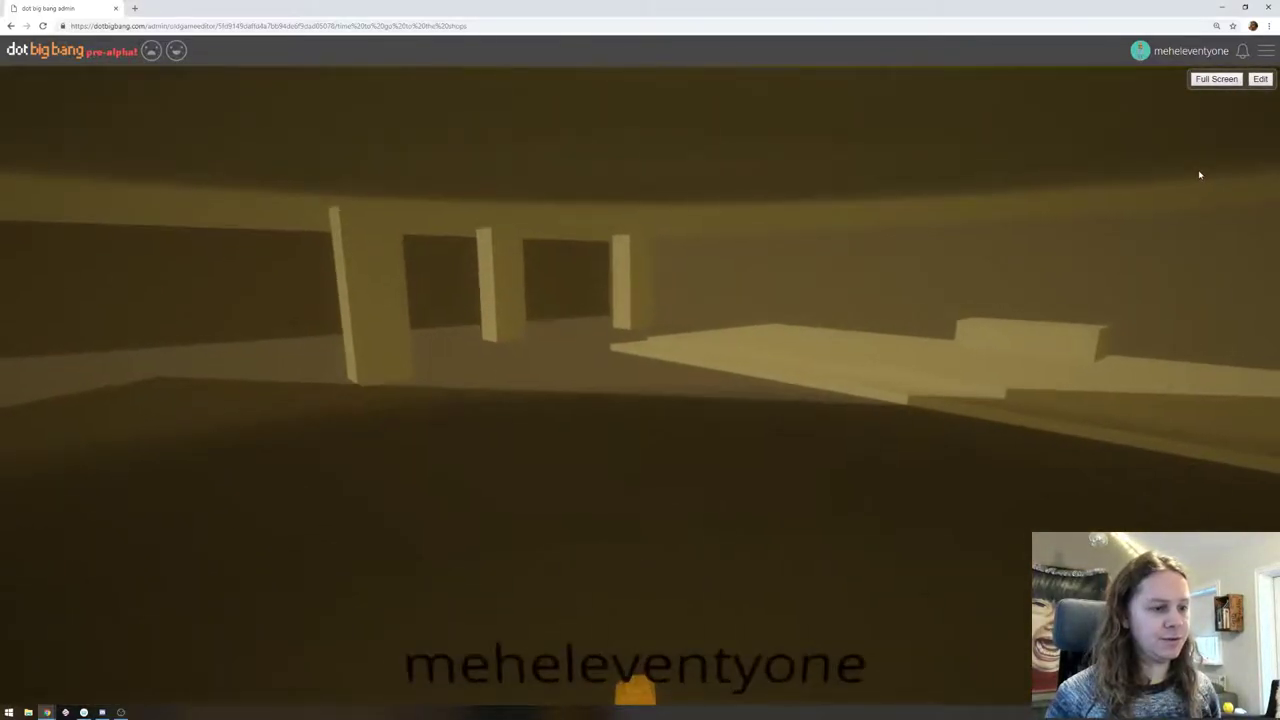
key("w")
left_click_drag(1200, 175, 1171, 173)
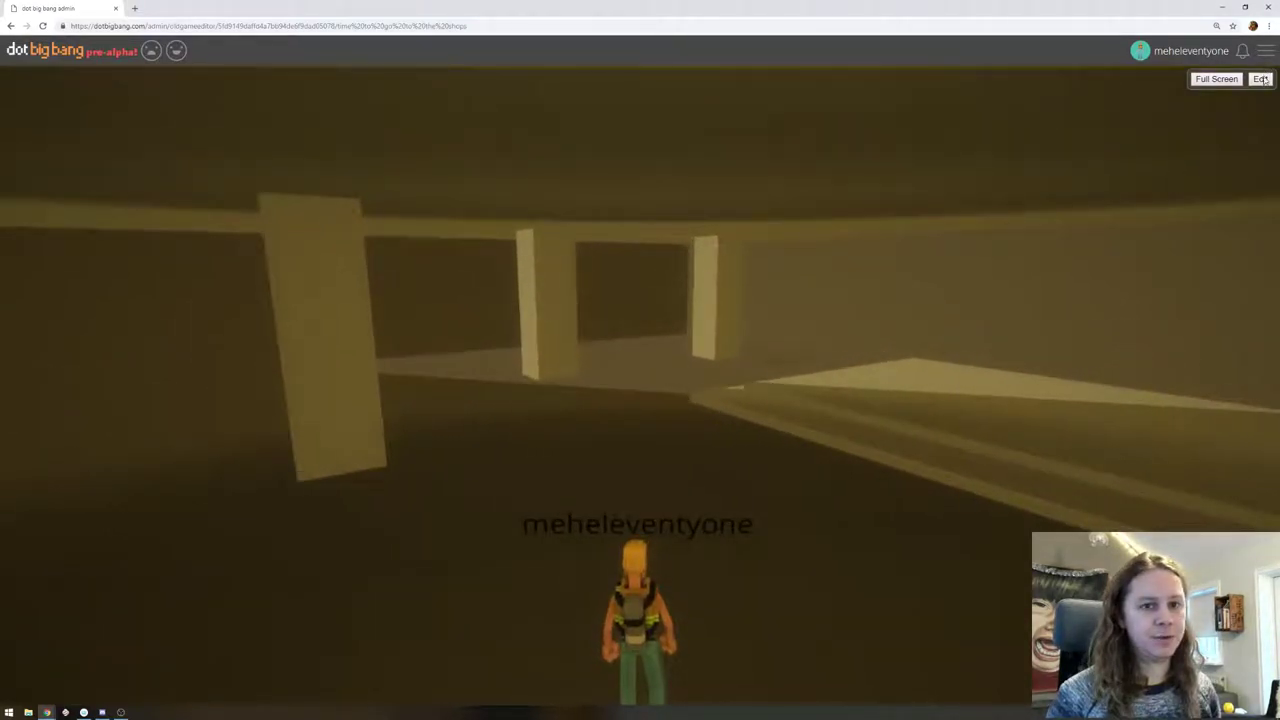
left_click(1260, 79)
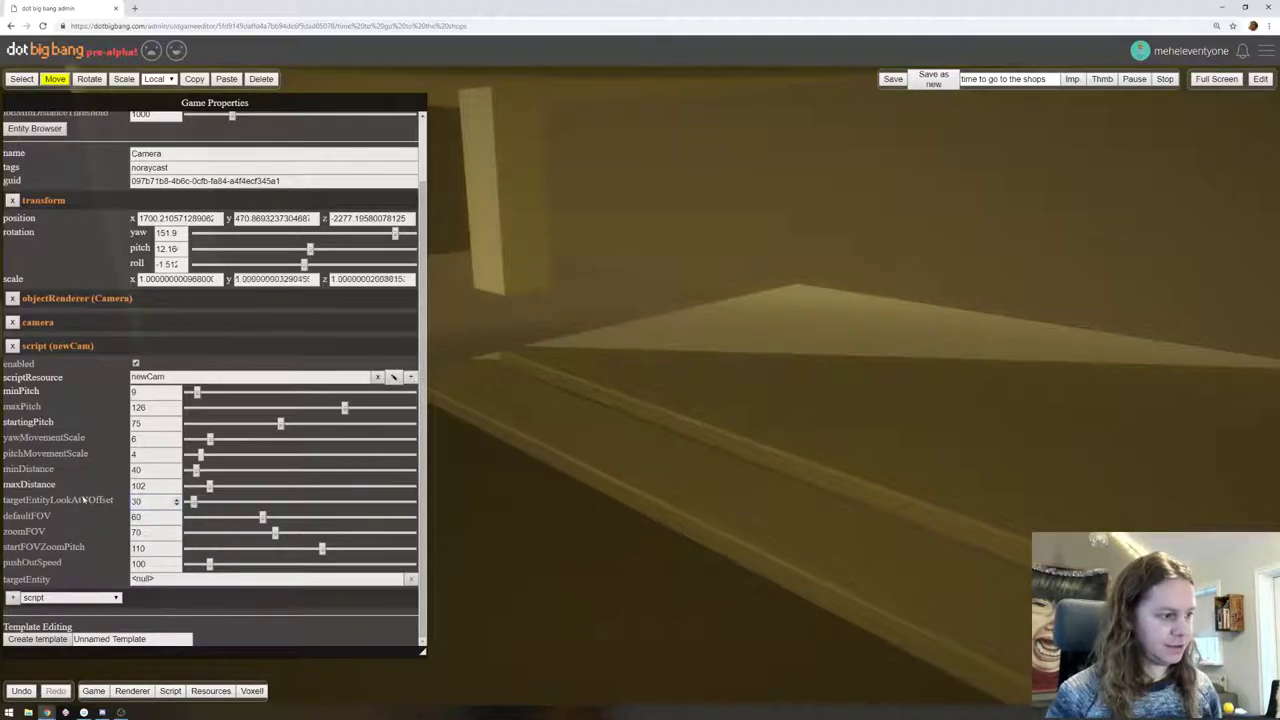
Playtest the camera with targetEntityLookAtYOffset at 30 by running the player, then return to editing
left_click(1258, 80)
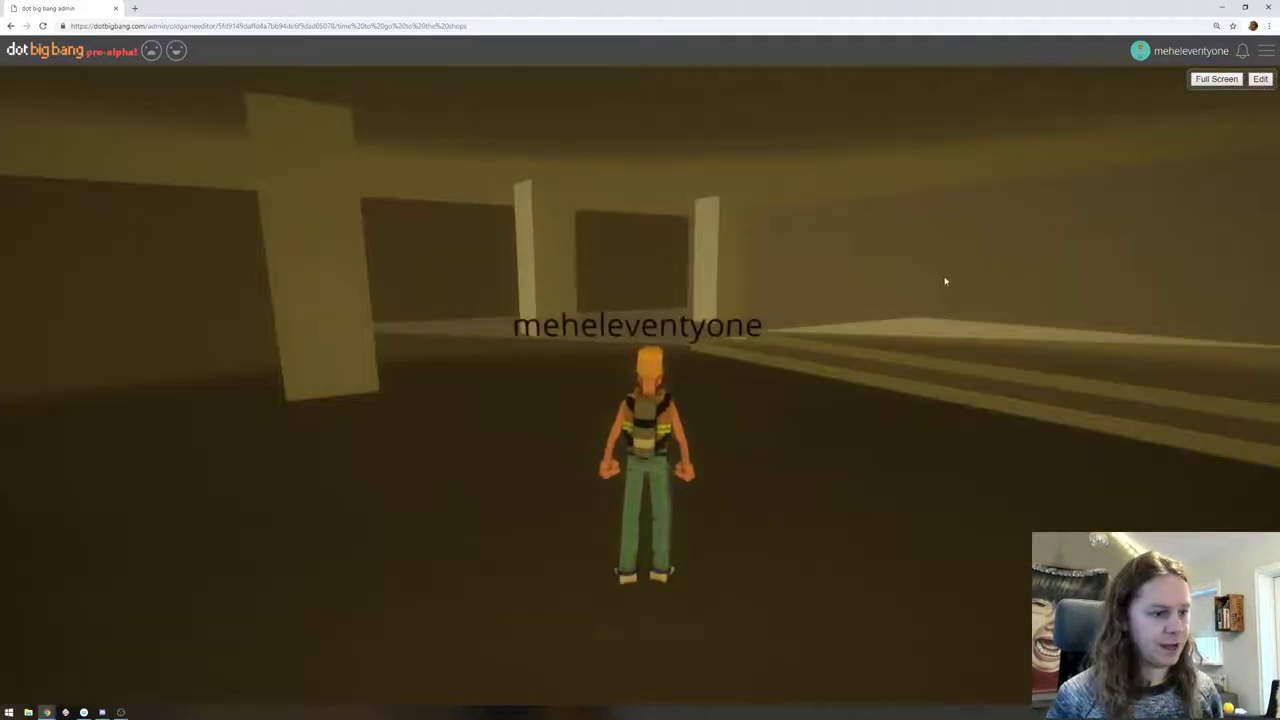
key("w")
left_click(1260, 79)
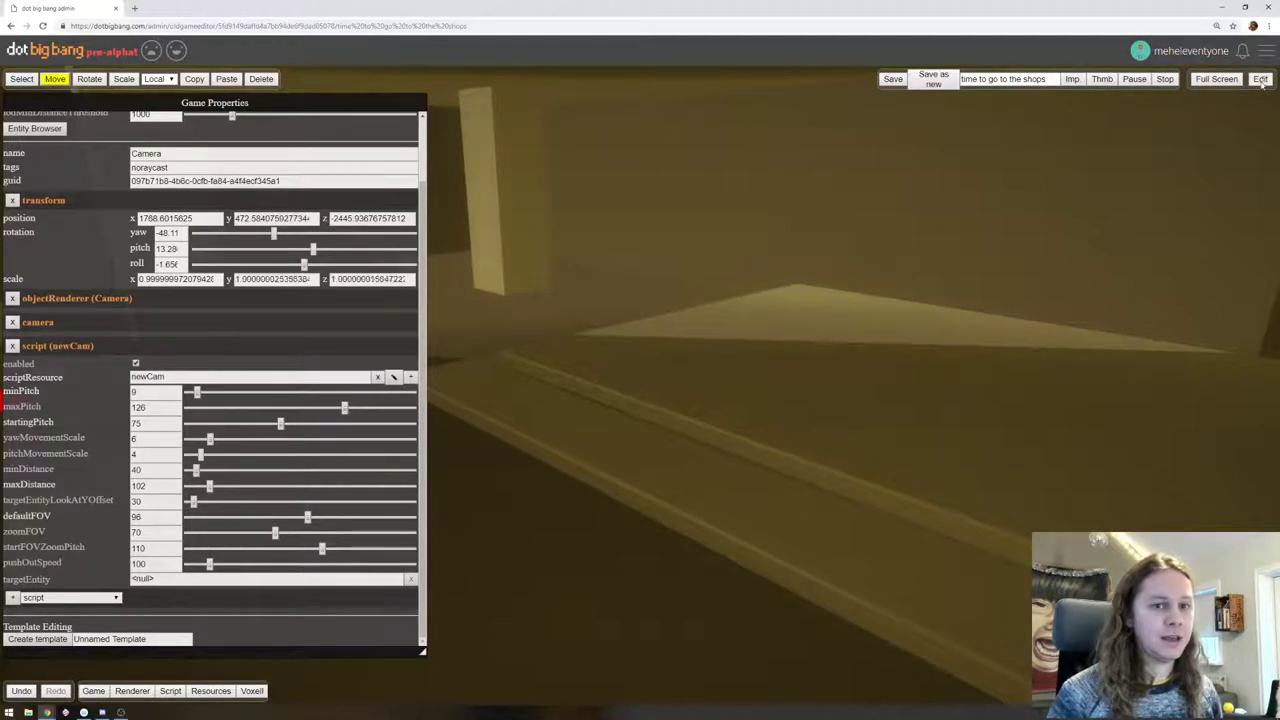
Playtest the 96 defaultFOV by running and turning the player around the pillared room, then return to editing
left_click(1261, 81)
key("w")
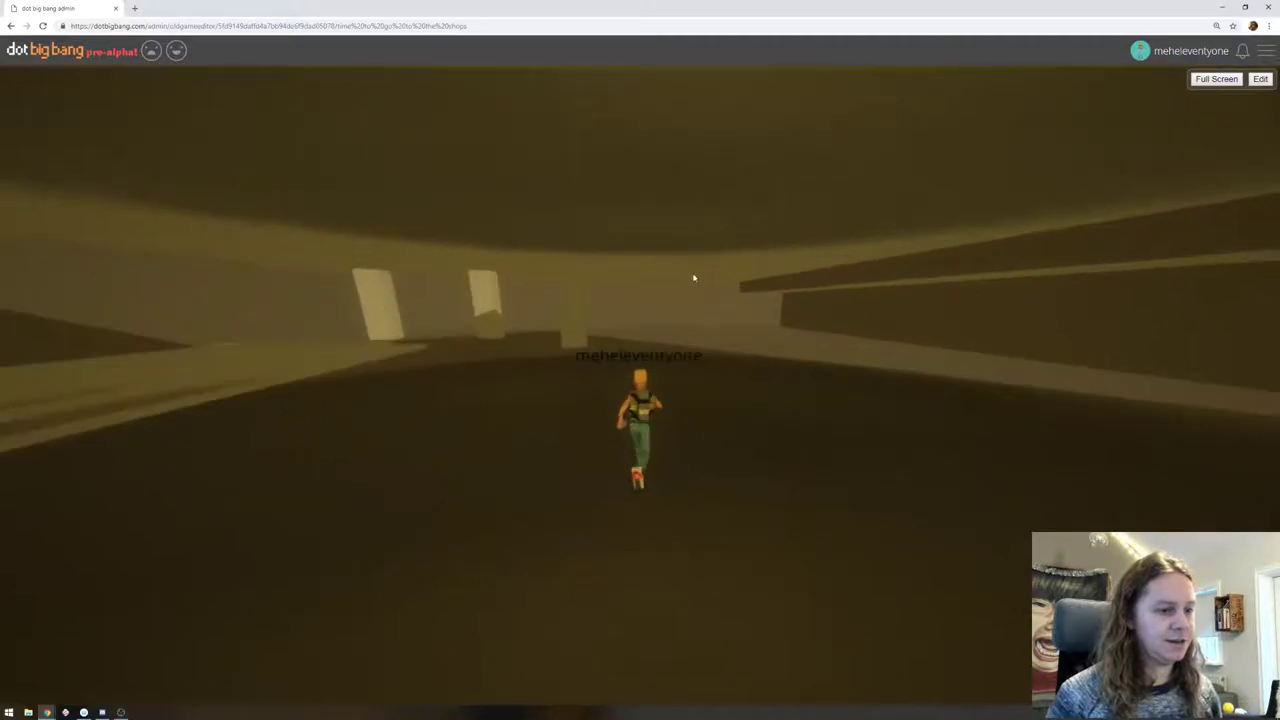
left_click_drag(694, 278, 366, 191)
key("a")
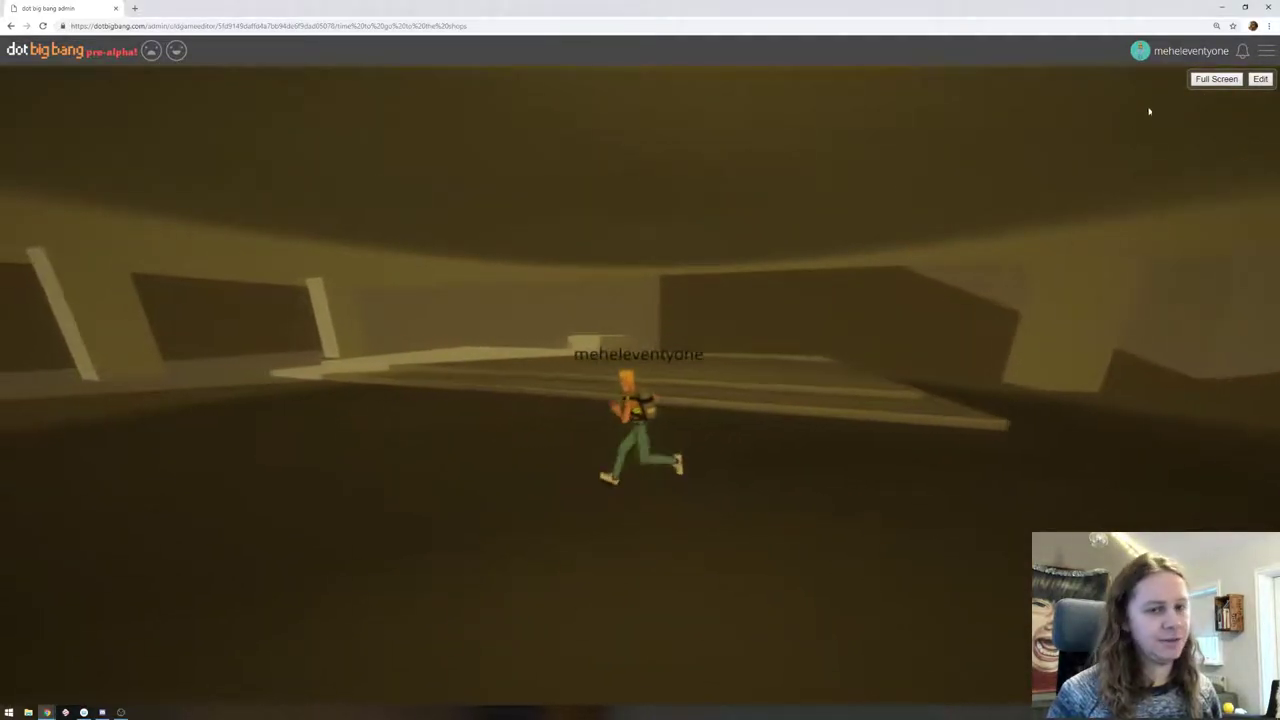
left_click(1259, 80)
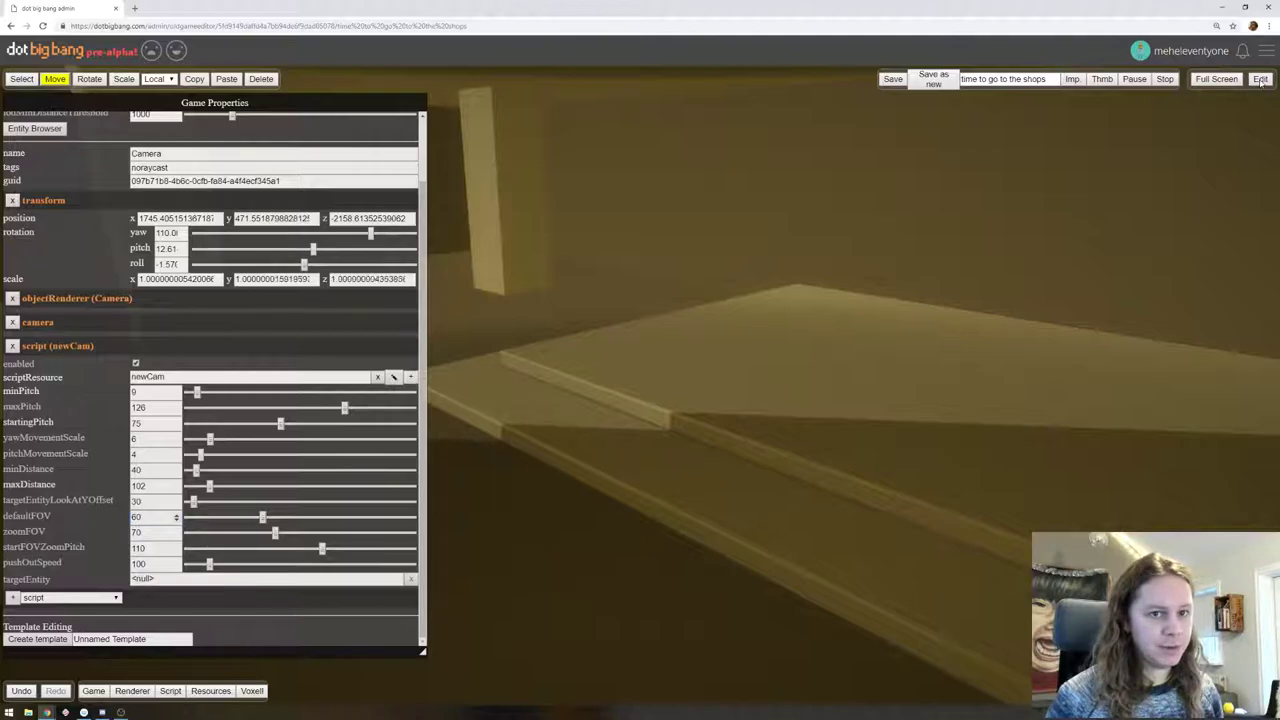
Playtest the camera with defaultFOV at 60 by running the player through the room, then return to editing
left_click(1261, 82)
key("w")
left_click_drag(943, 209, 989, 211)
left_click(1258, 80)
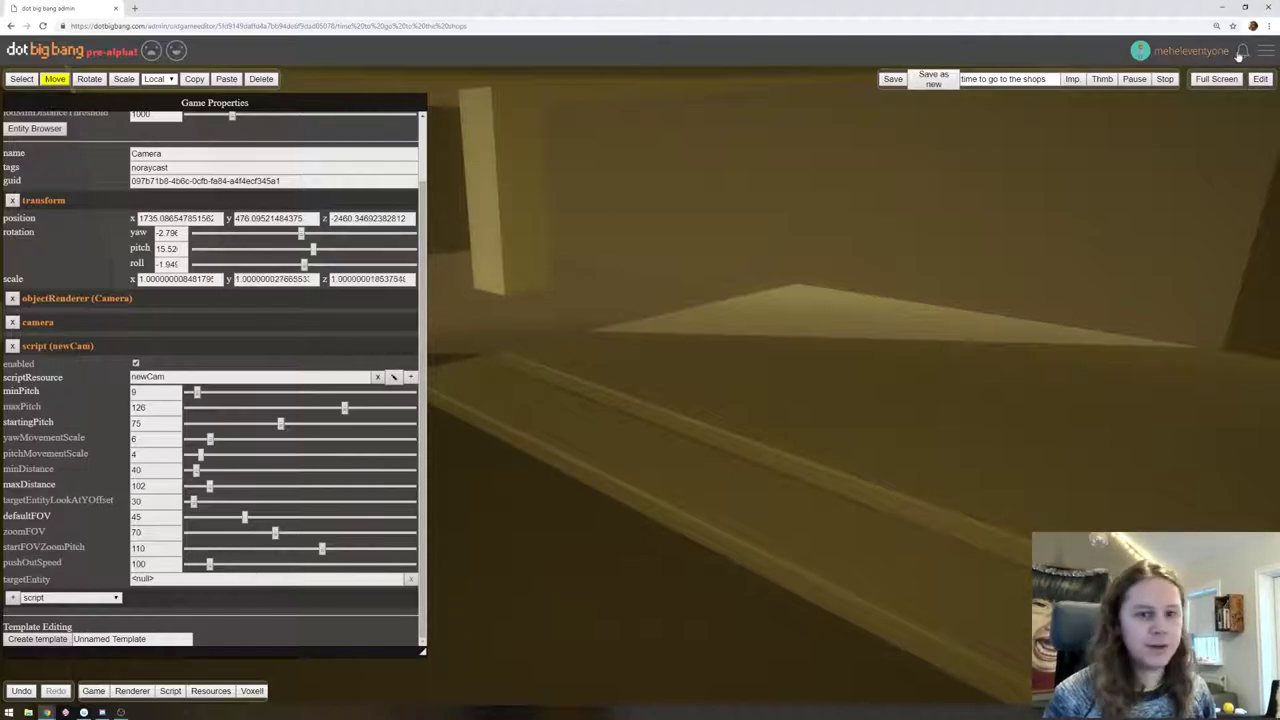
Playtest the narrower 45 defaultFOV by running the player and swinging the view around the room, then return to editing
left_click(1258, 80)
key("w")
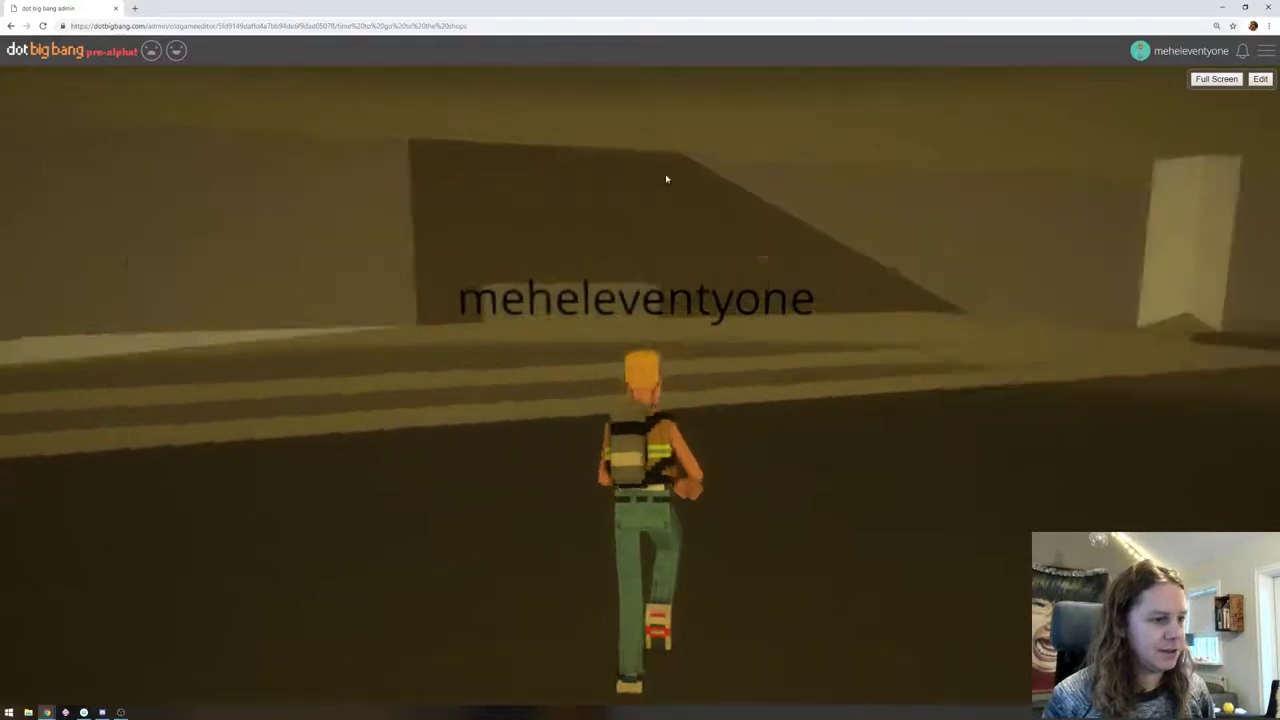
left_click_drag(598, 179, 1062, 187)
left_click_drag(850, 190, 1116, 199)
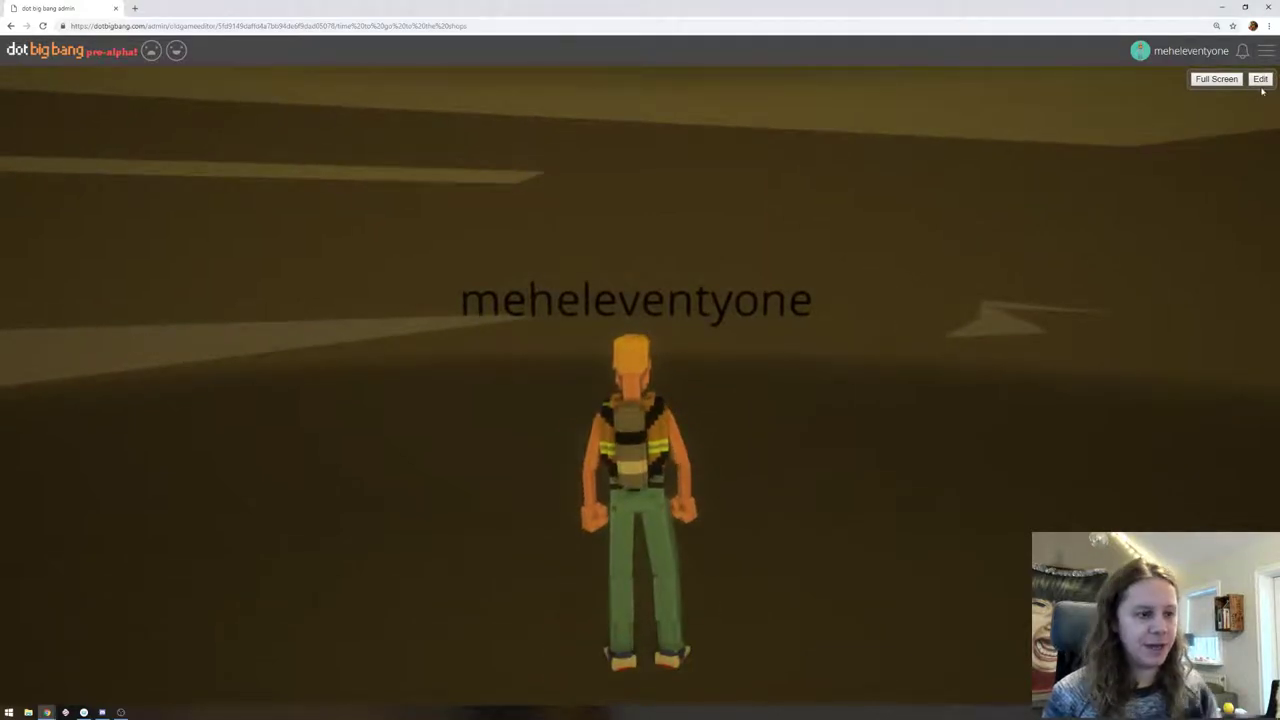
left_click(1260, 80)
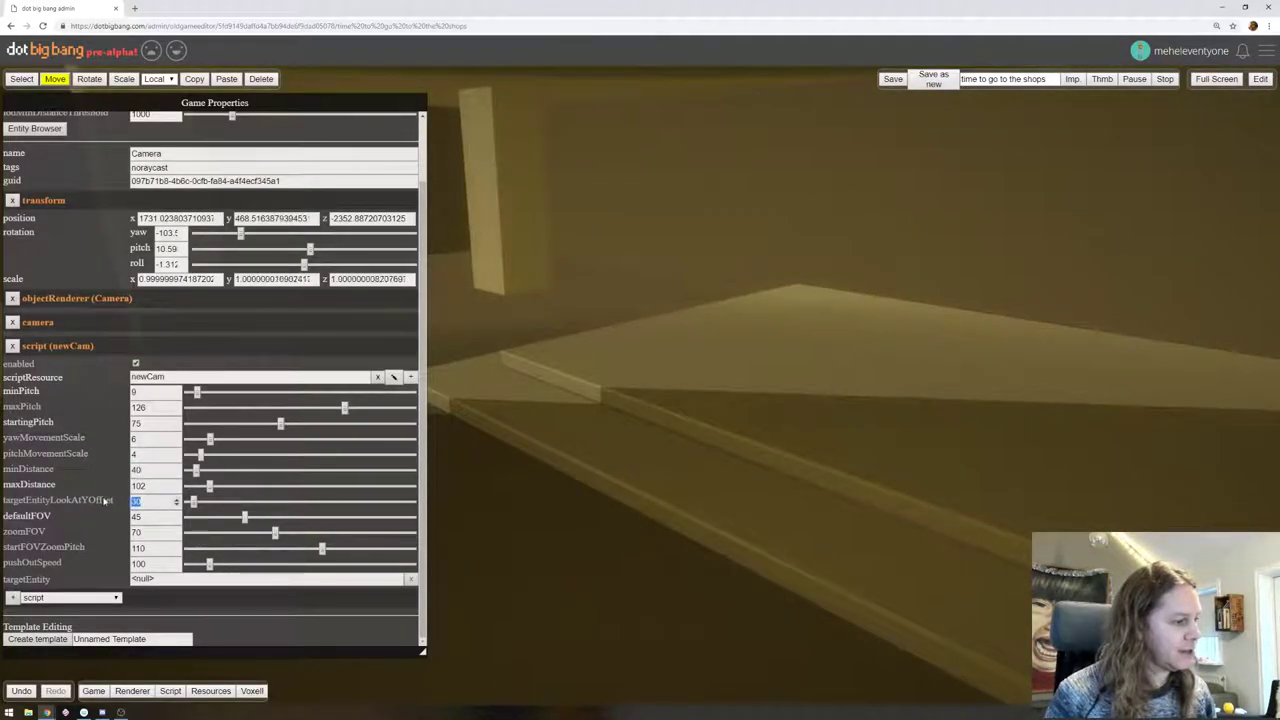
Set the defaultFOV of the newCam script to 60 and playtest it around the stepped platform and pillars
left_click_drag(149, 517, 96, 517)
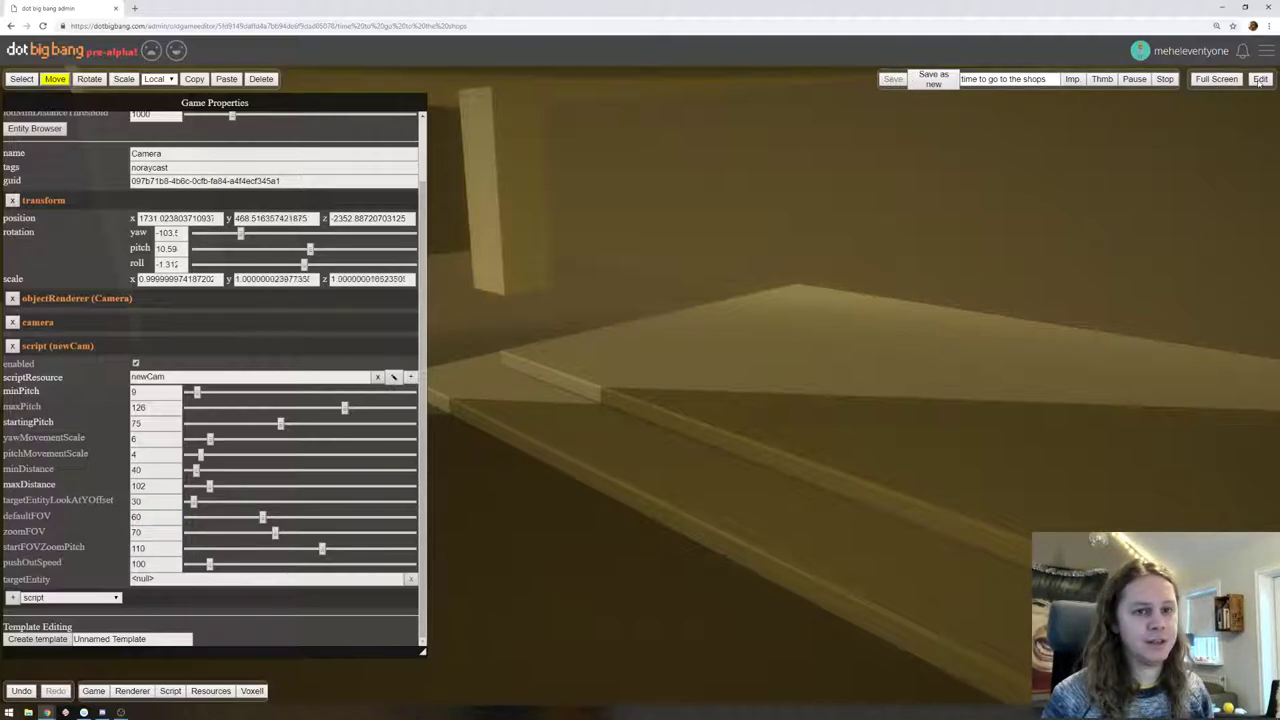
left_click(1260, 79)
key("w")
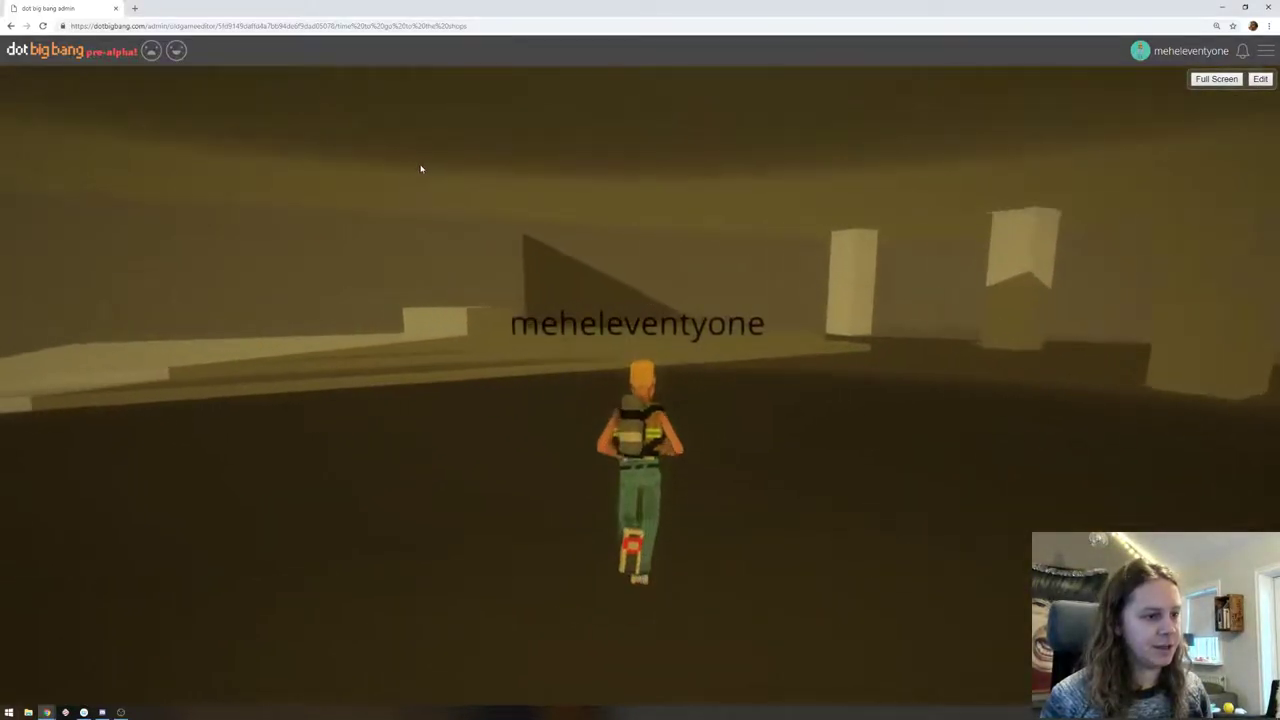
left_click_drag(421, 169, 583, 174)
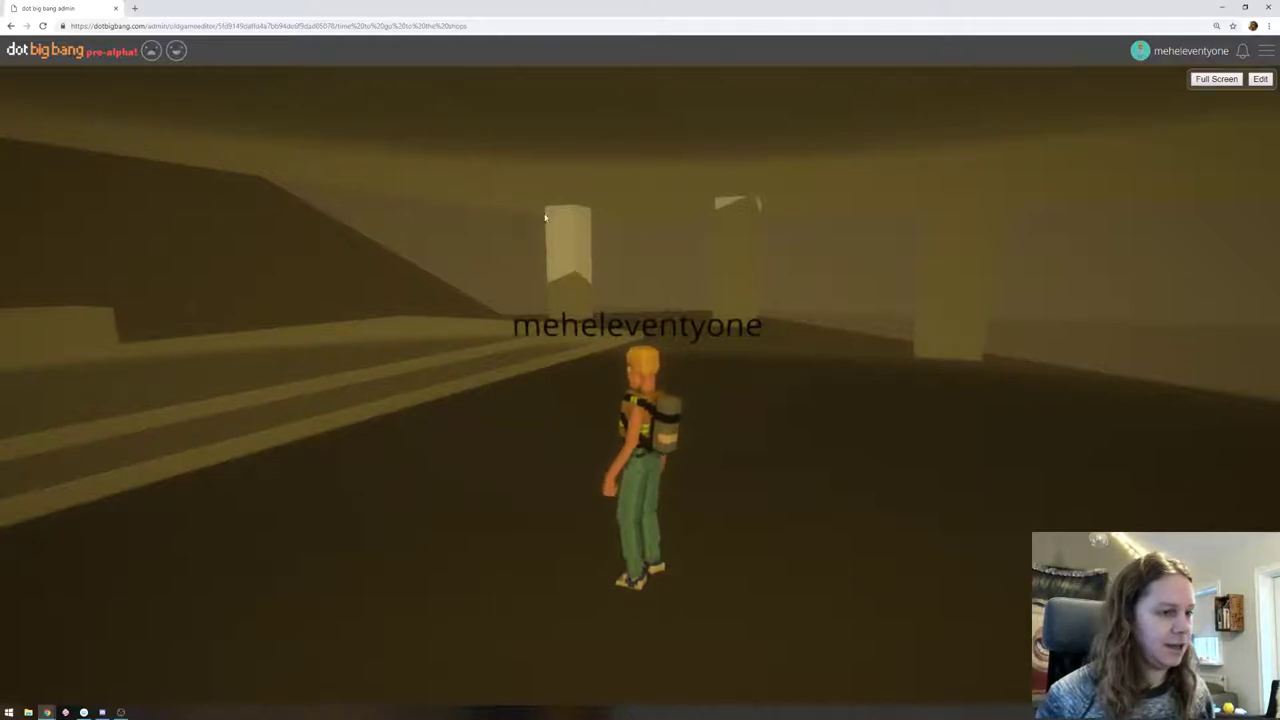
key("w")
left_click_drag(545, 217, 1160, 225)
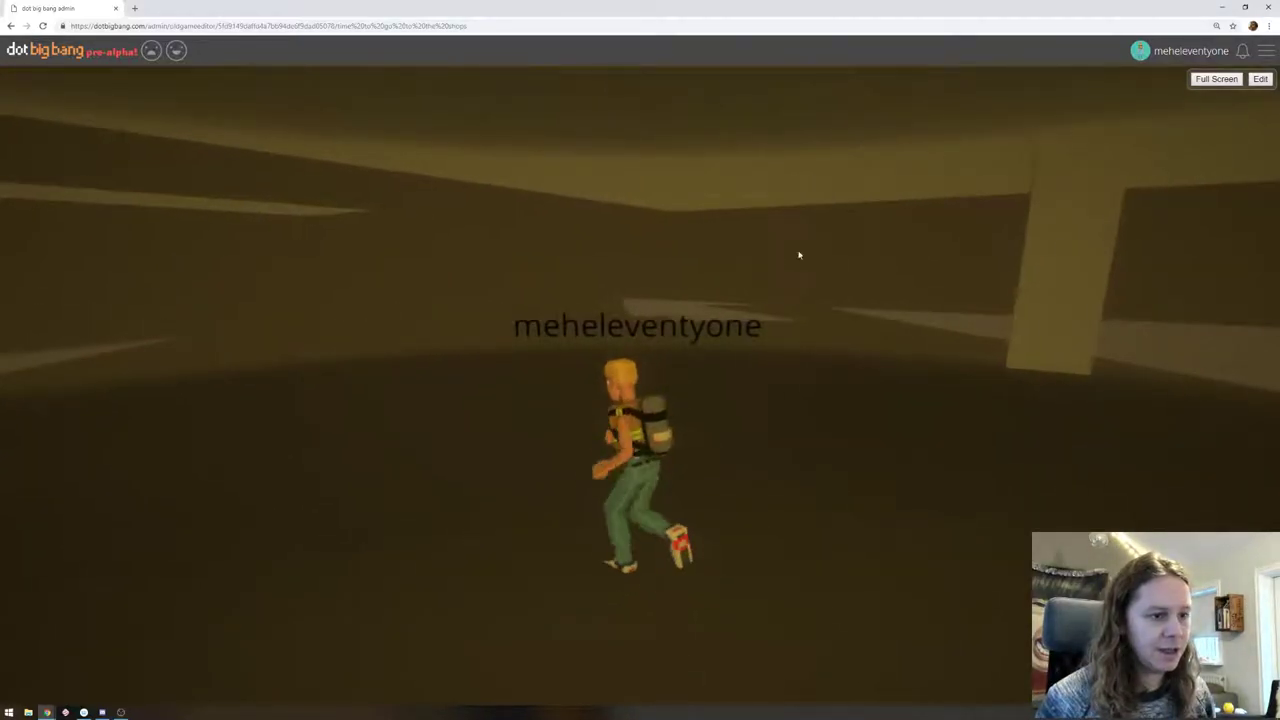
Run the player away from the pillars and into the enclosed side corridor to judge the space
left_click_drag(799, 255, 843, 218)
key("w")
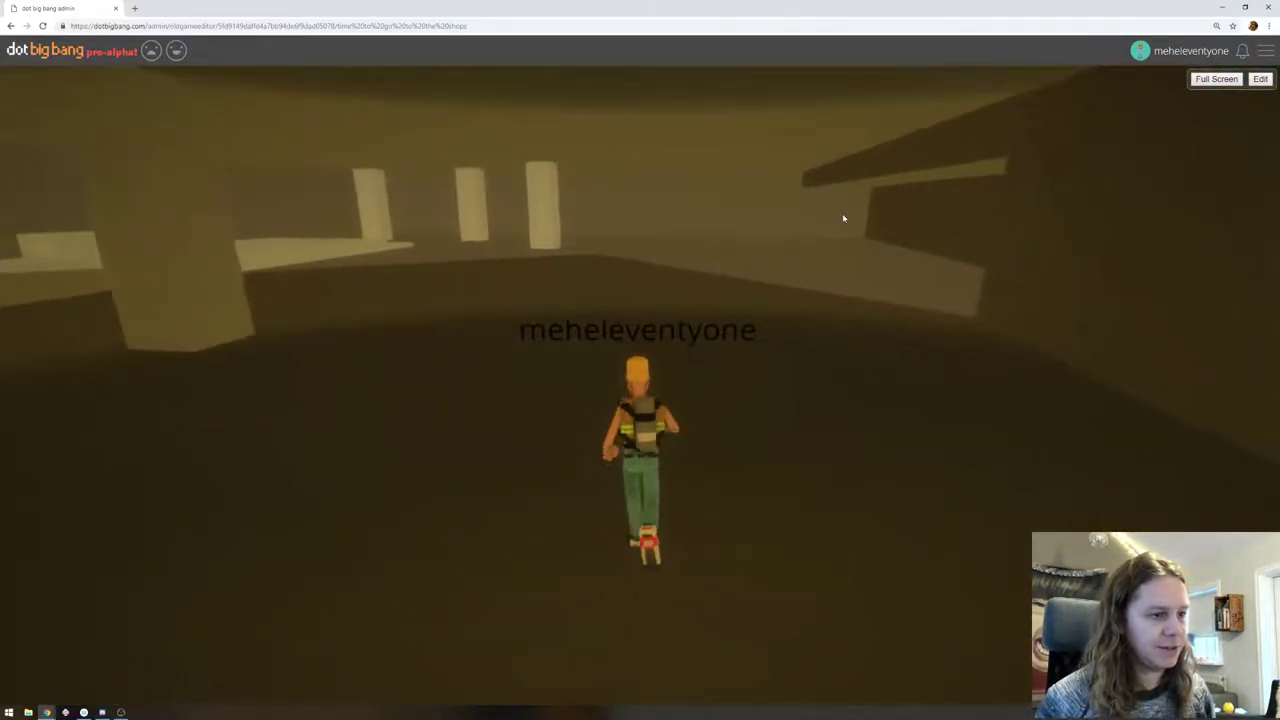
key("w")
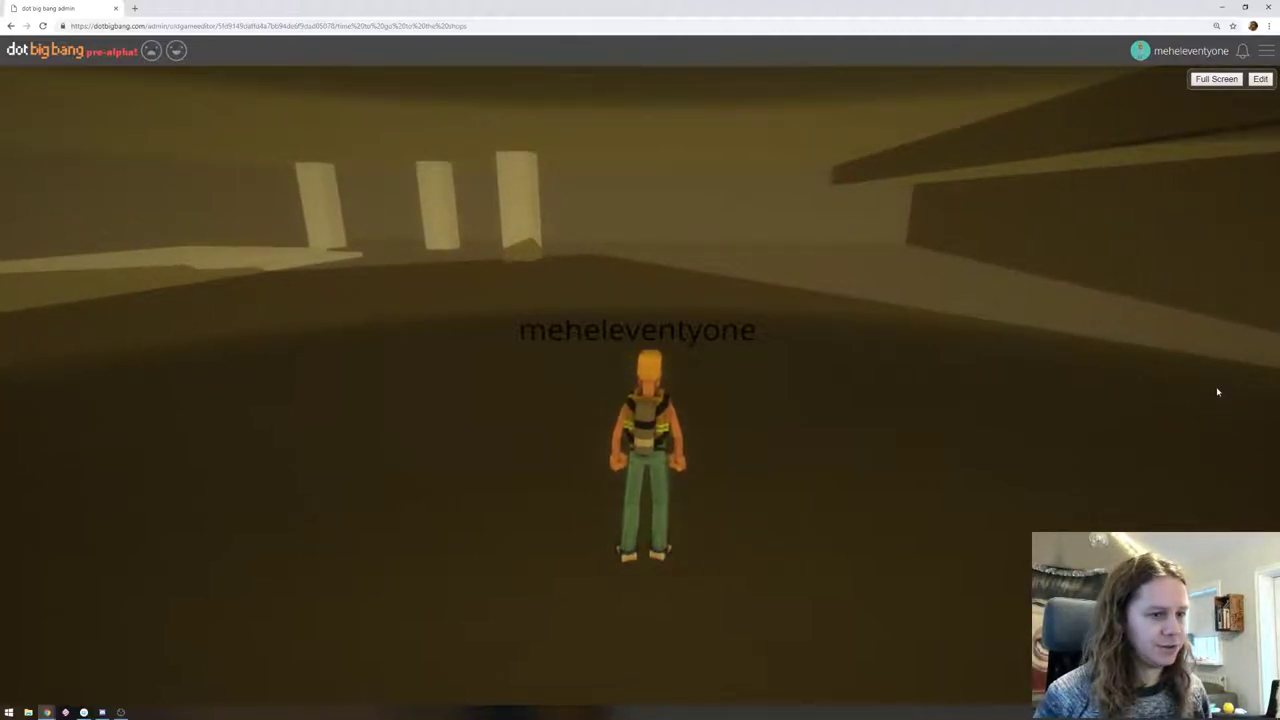
key("w")
mouse_move(806, 254)
left_mouse_down()
mouse_move(993, 227)
mouse_move(1021, 200)
mouse_move(803, 235)
mouse_move(1091, 235)
mouse_move(835, 247)
mouse_move(1093, 265)
mouse_move(822, 247)
left_mouse_up()
key("s")
key("d")
key("w")
key("d")
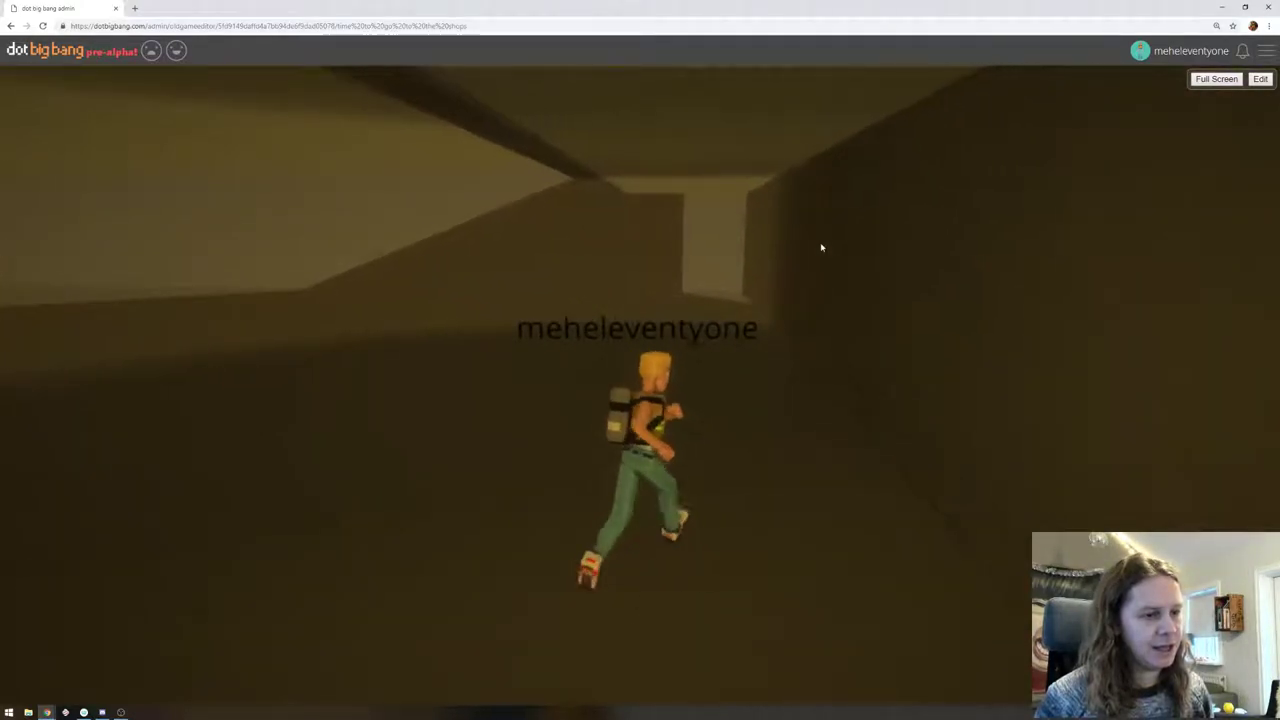
Examine the corridor's recess by moving the player back and forth beside it, then return to editing
key("a")
left_click_drag(822, 247, 868, 231)
key("s")
key("d")
key("a")
key("d")
key("a")
key("d")
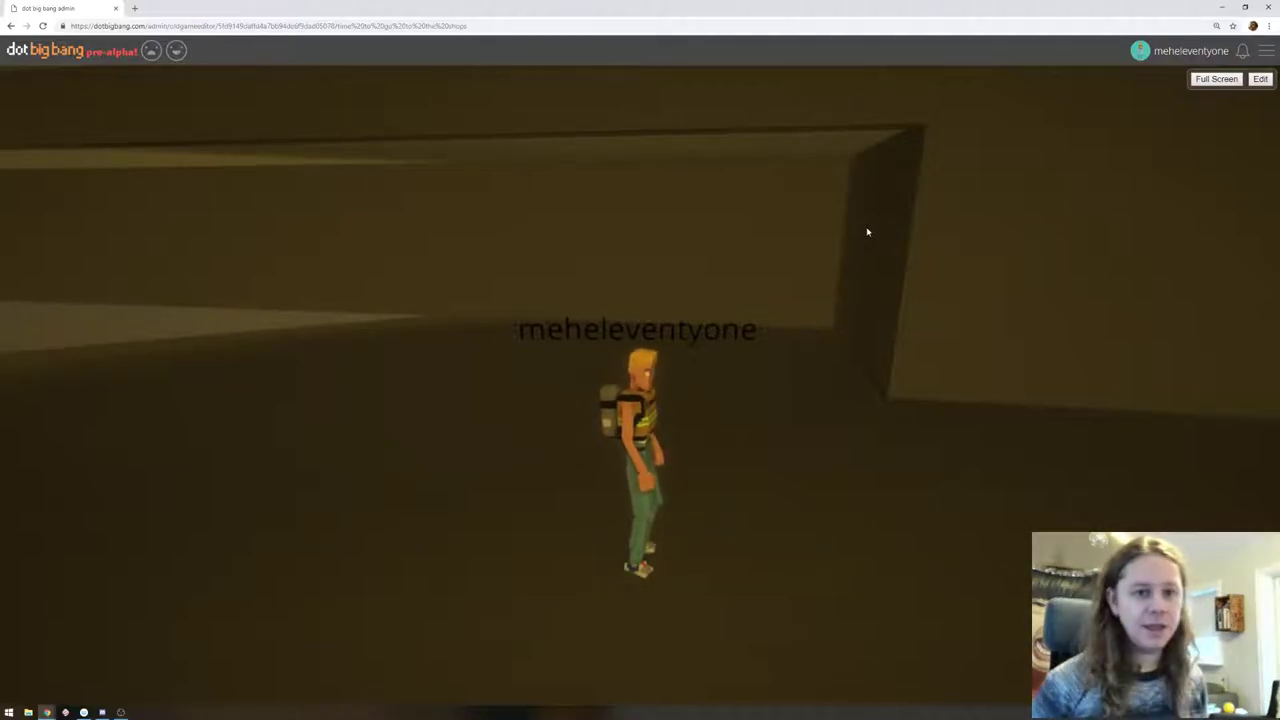
left_click(1260, 79)
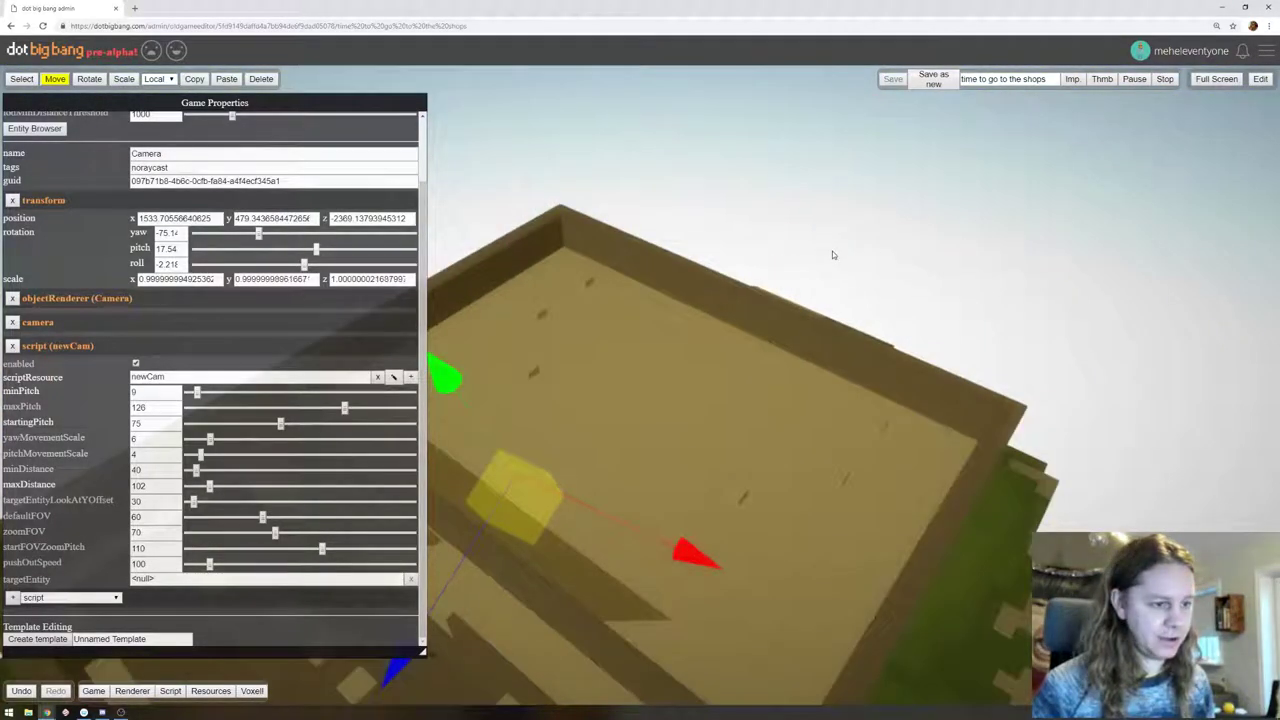
Select and focus the Castle_IronGate entity beside the timber-framed building, and raise it to a y position of about 141
right_click_drag(833, 255, 839, 217)
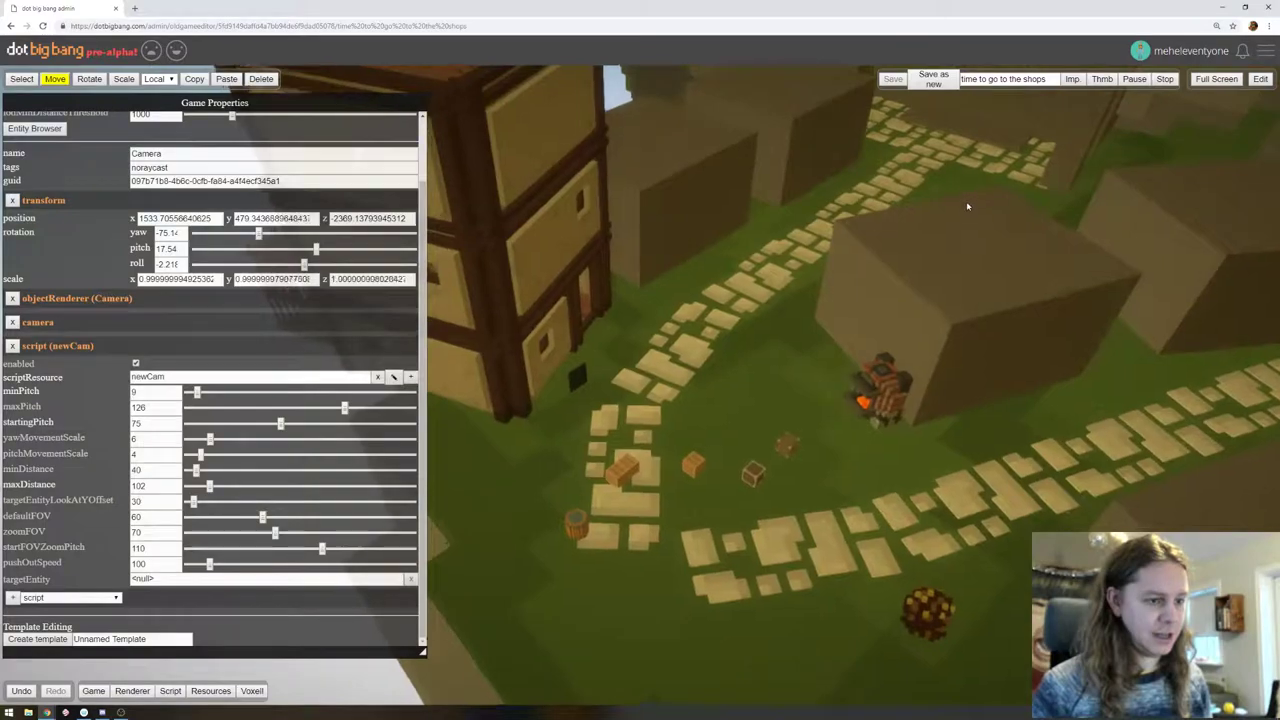
left_click(593, 330)
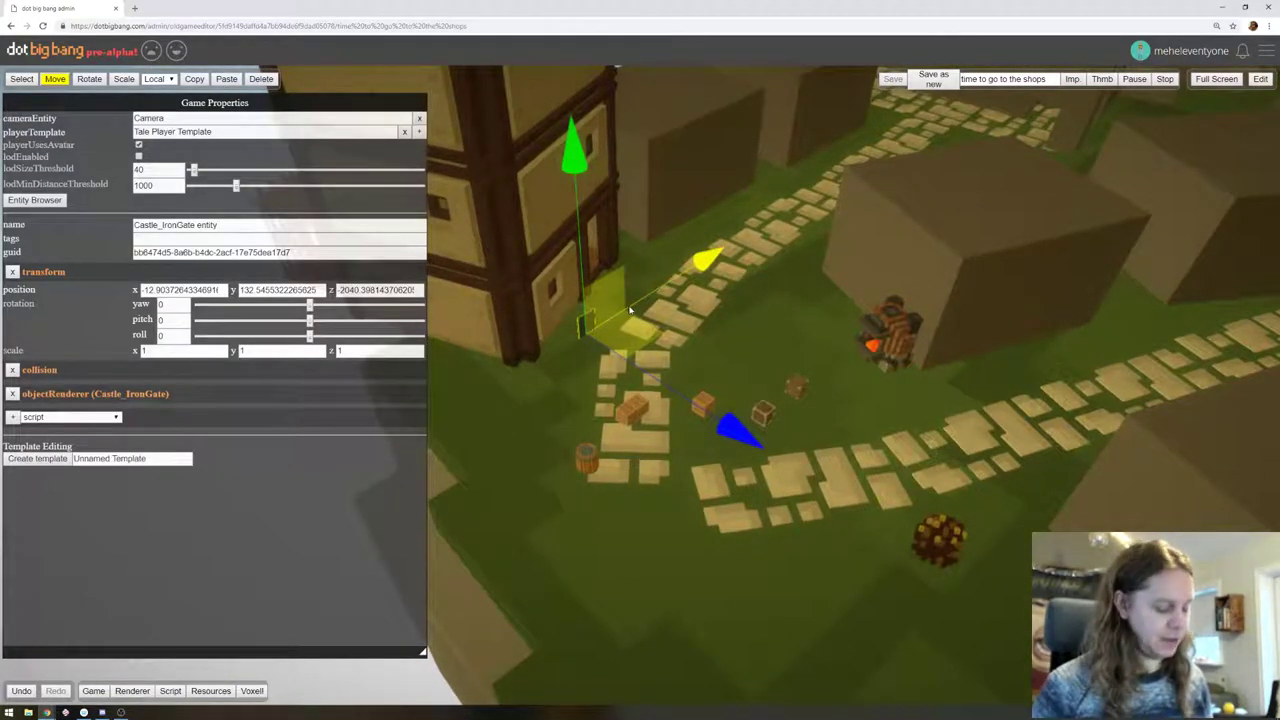
key("f")
left_click_drag(915, 337, 710, 346, "alt")
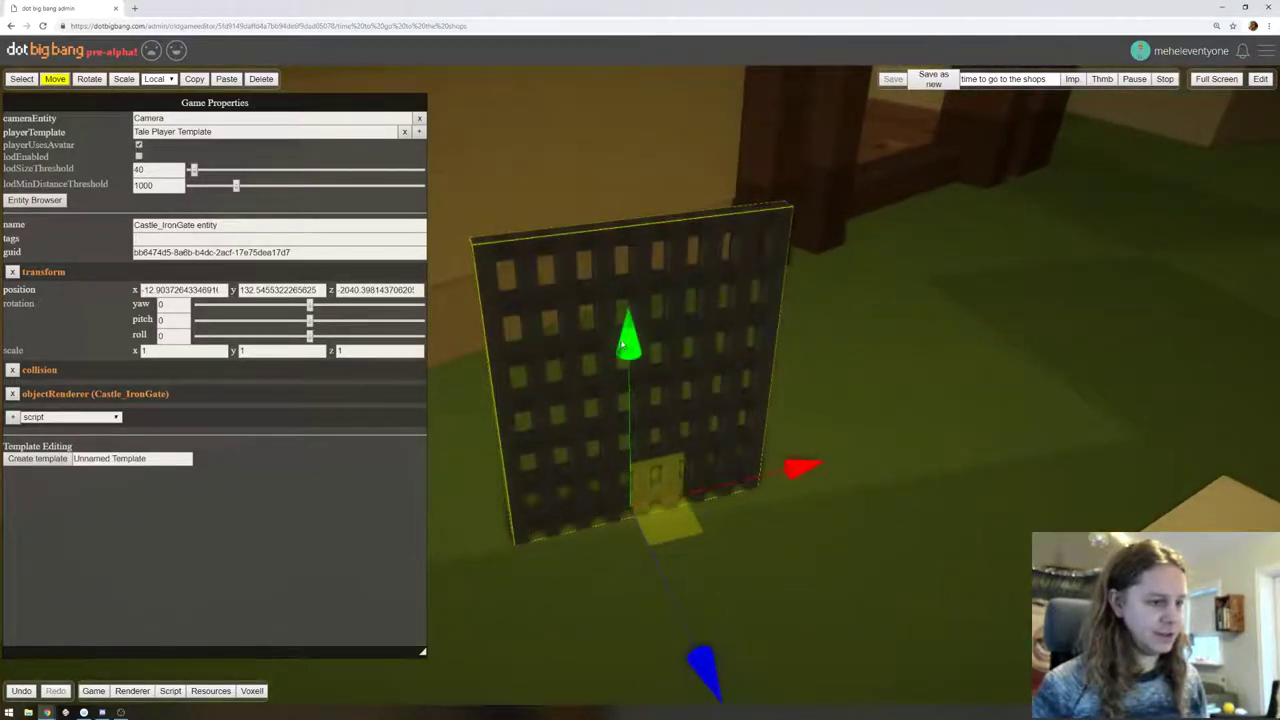
left_click_drag(622, 344, 669, 214)
Scale the iron gate to about 1.93 in x and 1.23 in y
left_click_drag(895, 255, 937, 295, "alt")
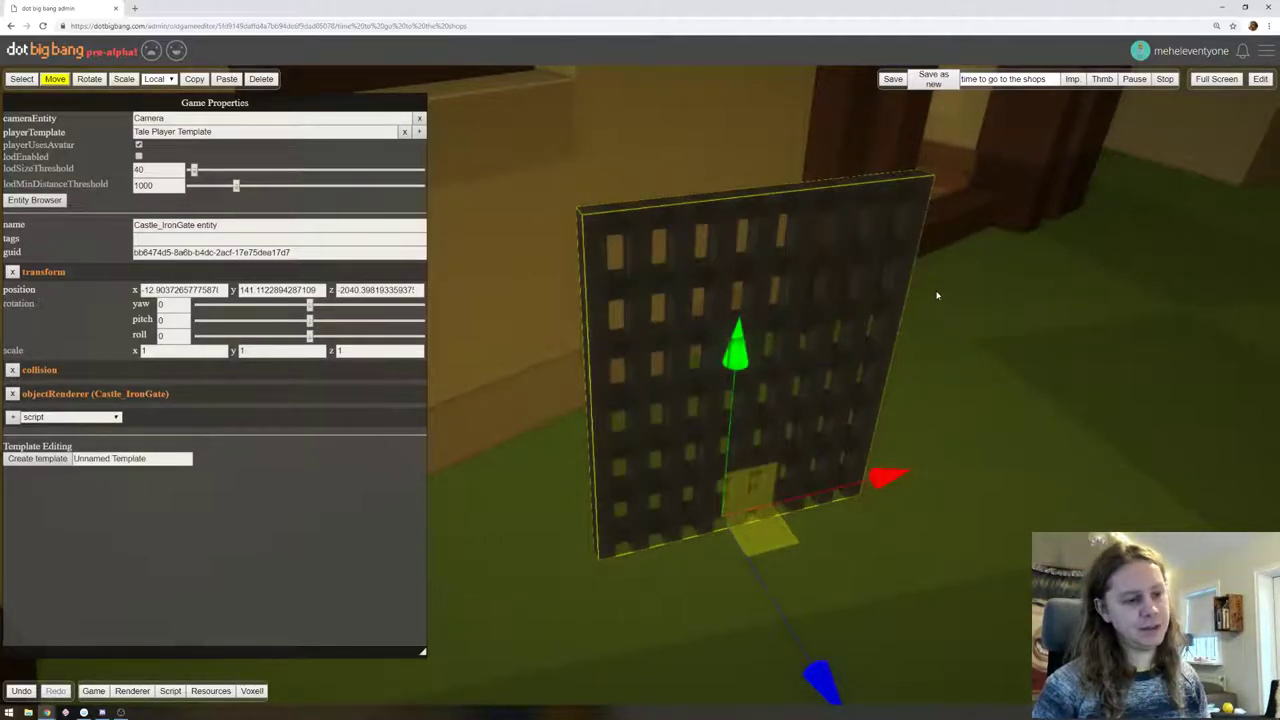
key("r")
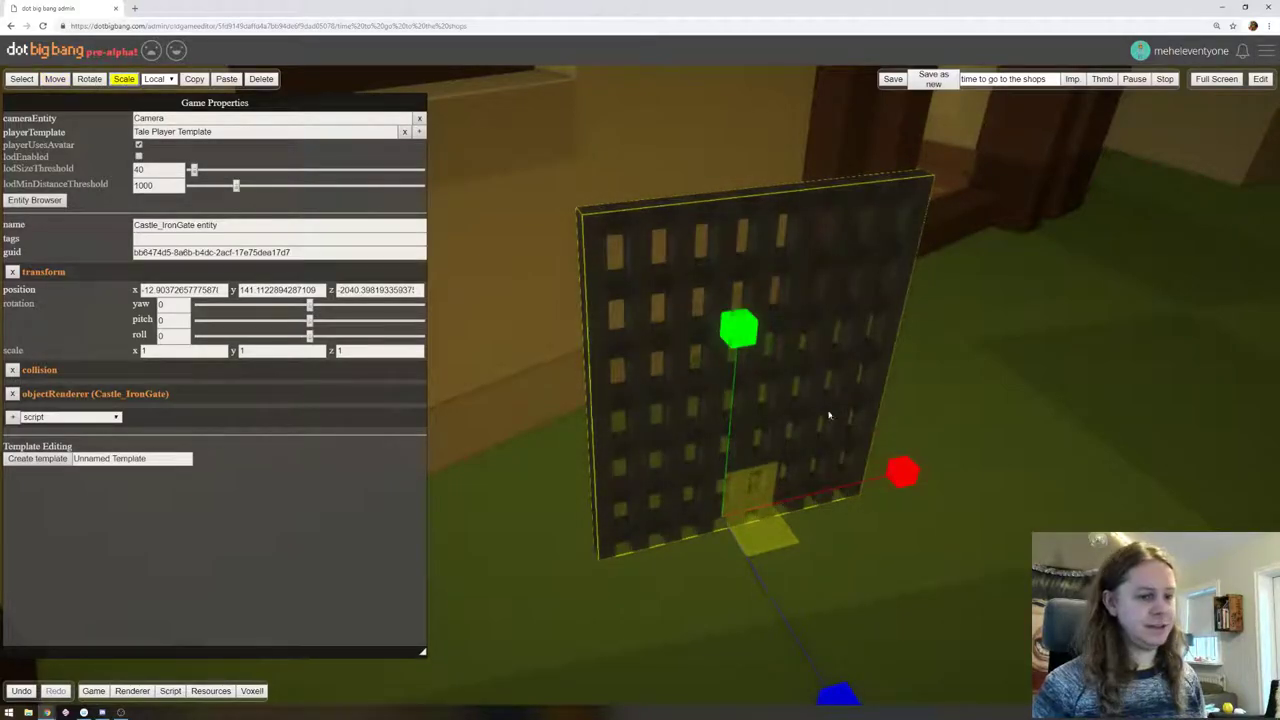
left_click_drag(903, 471, 1080, 414)
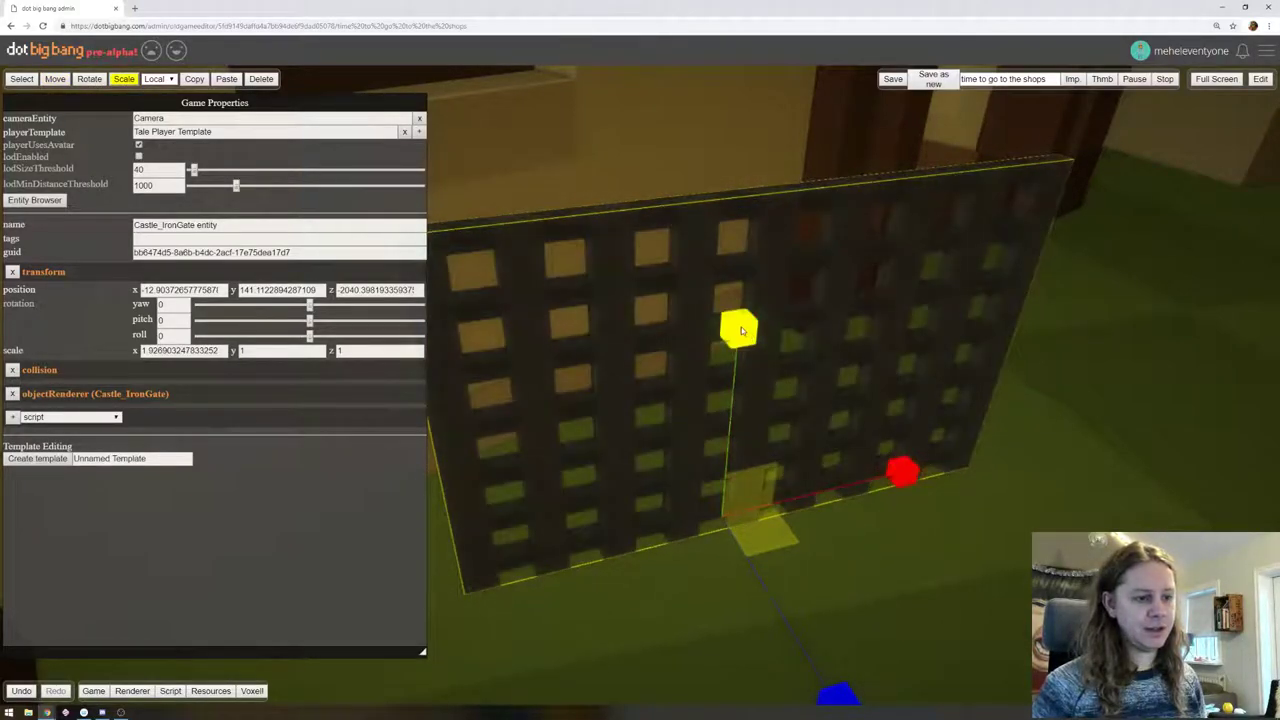
left_click_drag(742, 330, 737, 243)
right_click_drag(1043, 257, 1083, 312)
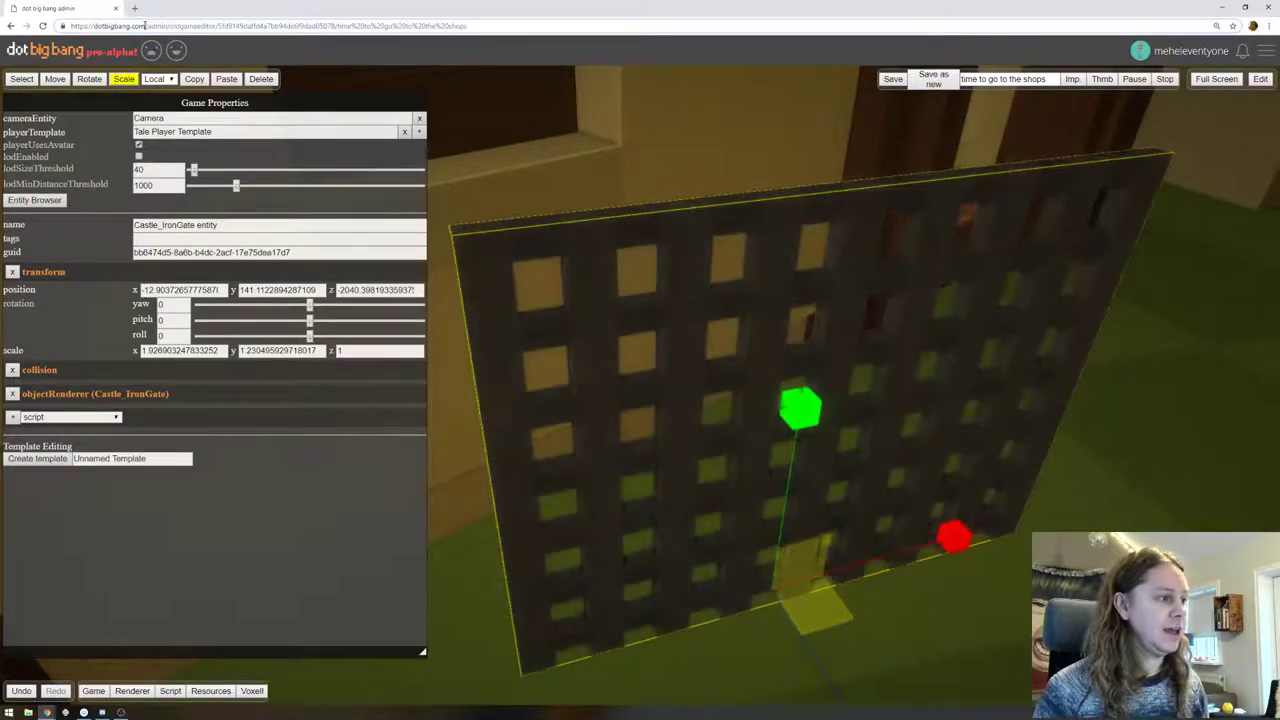
Open the dot big bang home page in a new browser tab
key("ctrl+t")
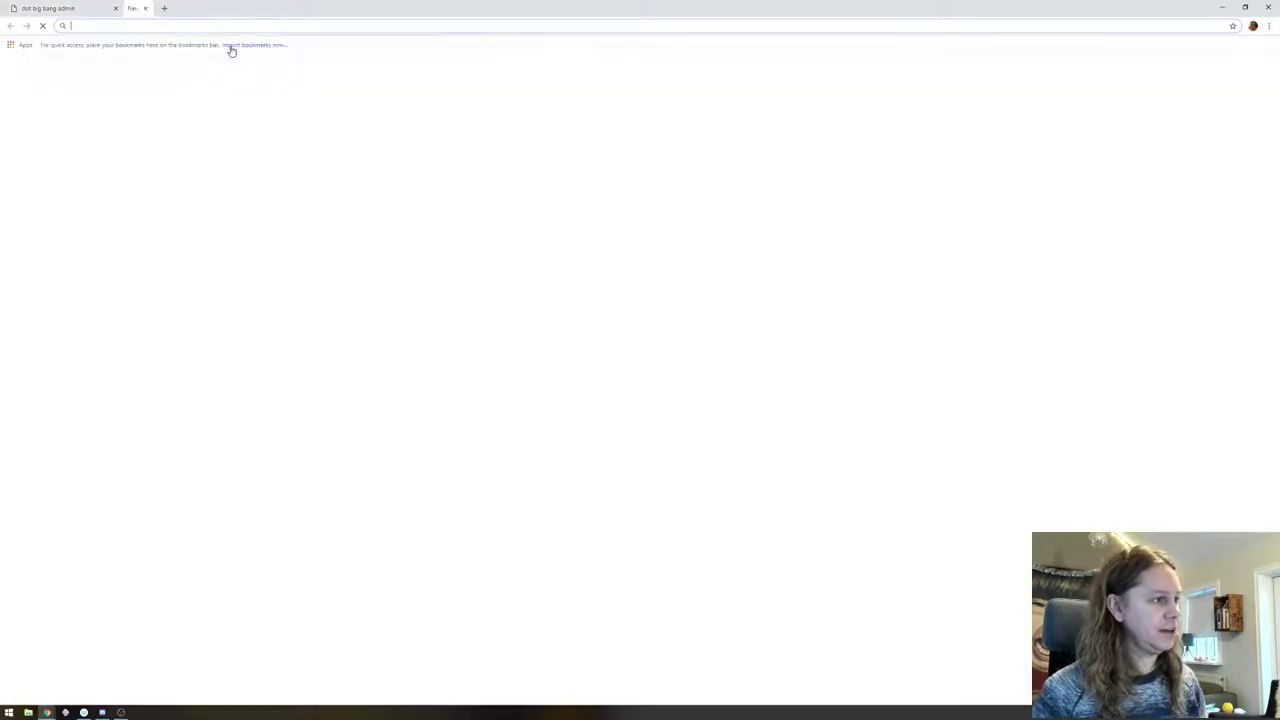
type("dot")
key("Return")
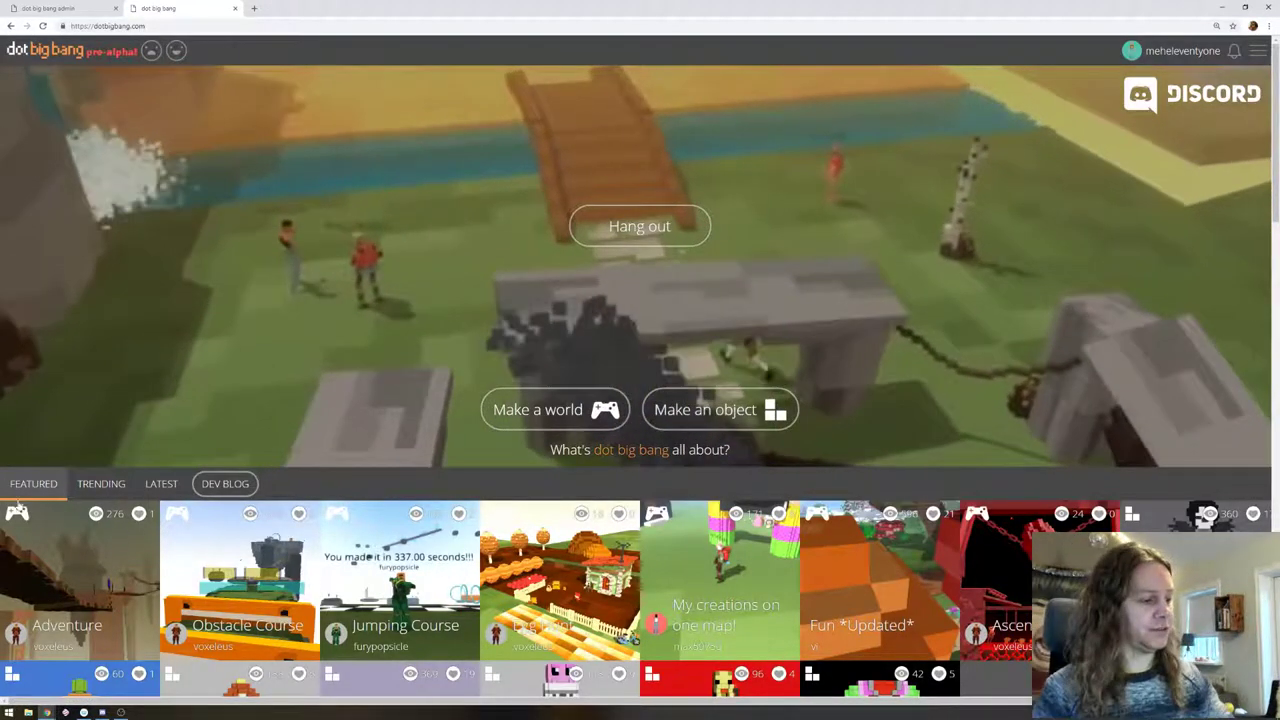
Search the site's latest creations for "gate" and look over the available gate objects
left_click(161, 484)
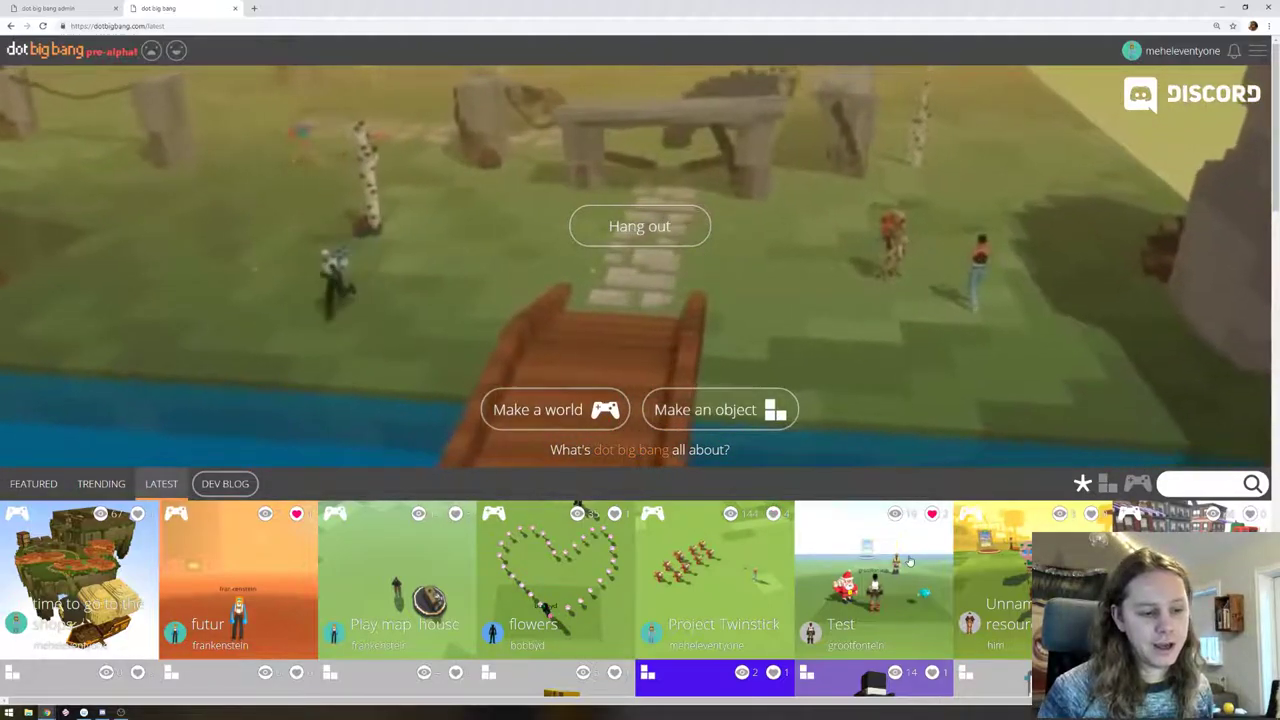
scroll(909, 549, "down", 2)
scroll(909, 549, "down", 2)
scroll(1000, 400, "up", 2)
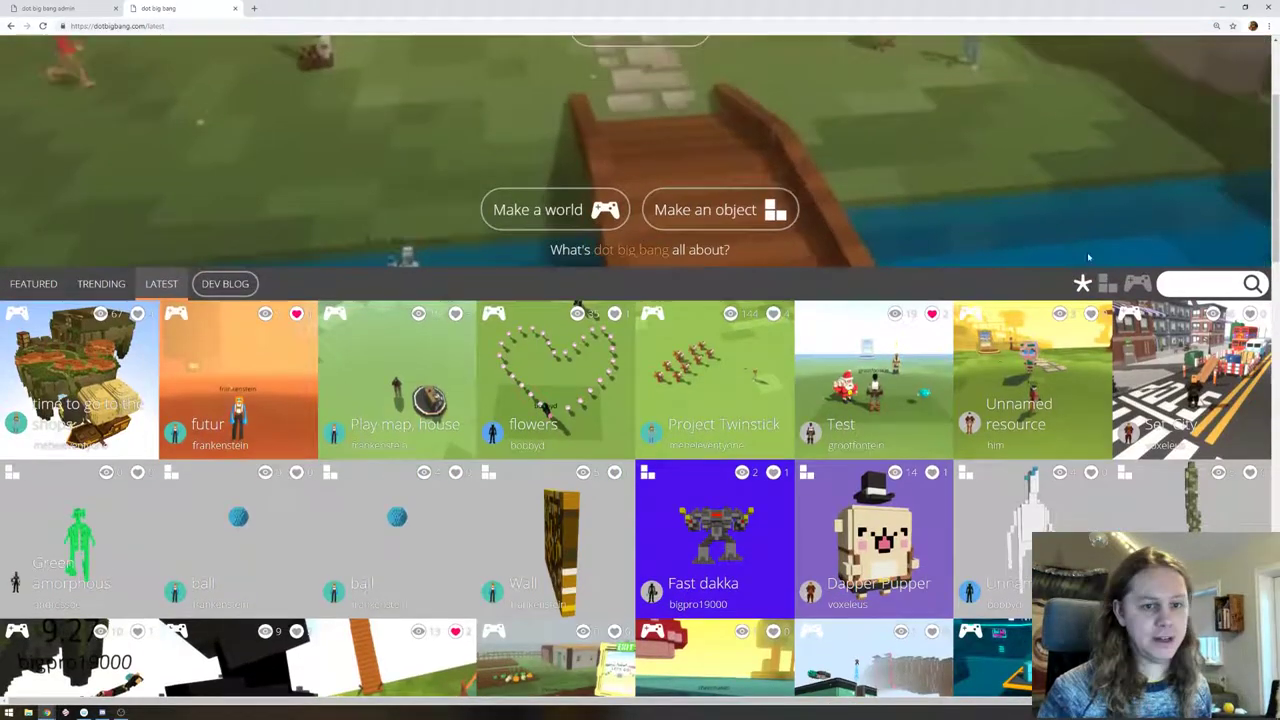
left_click(1192, 287)
type("gate")
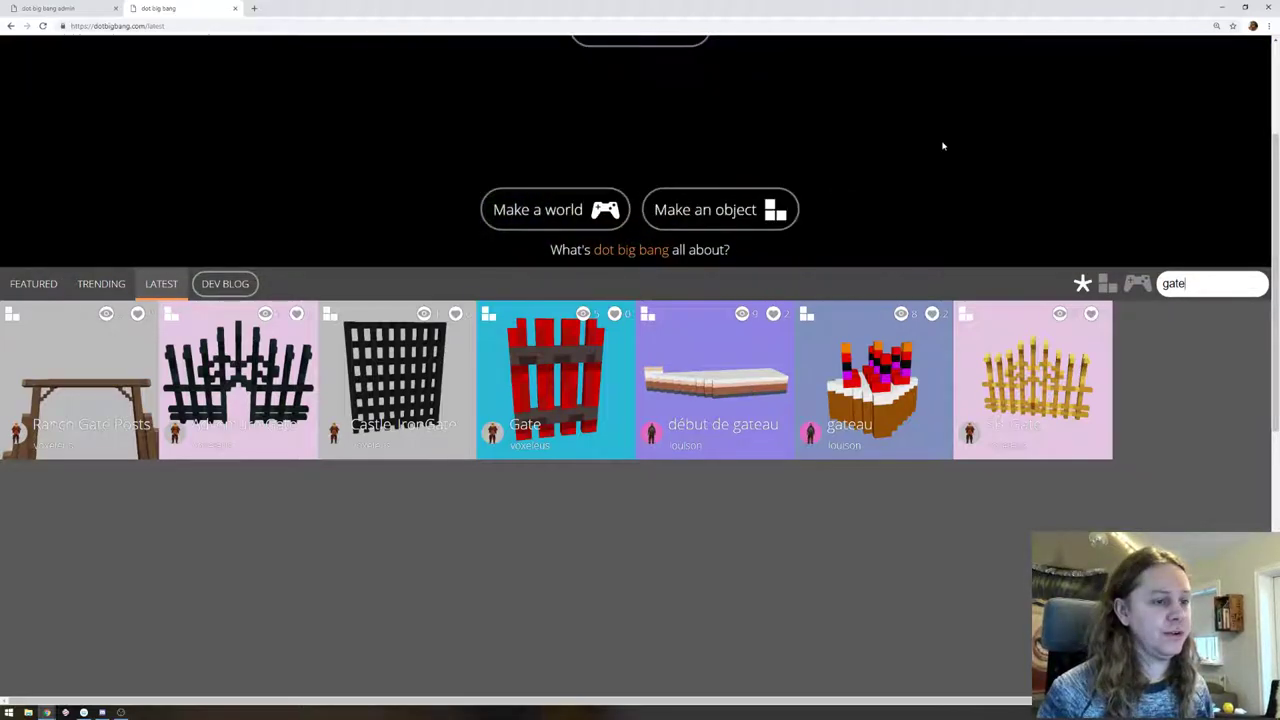
scroll(960, 170, "up", 2)
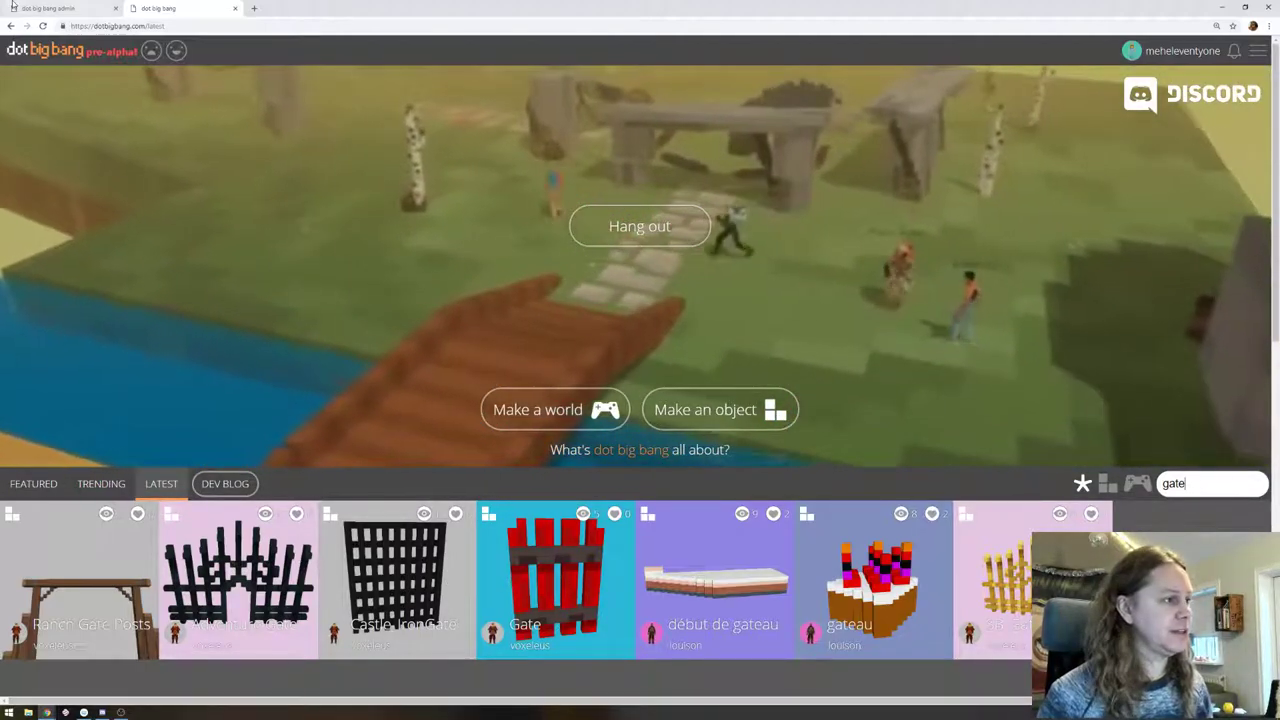
Return to the level editor and reset the iron gate's scale to a uniform 1
left_click(62, 9)
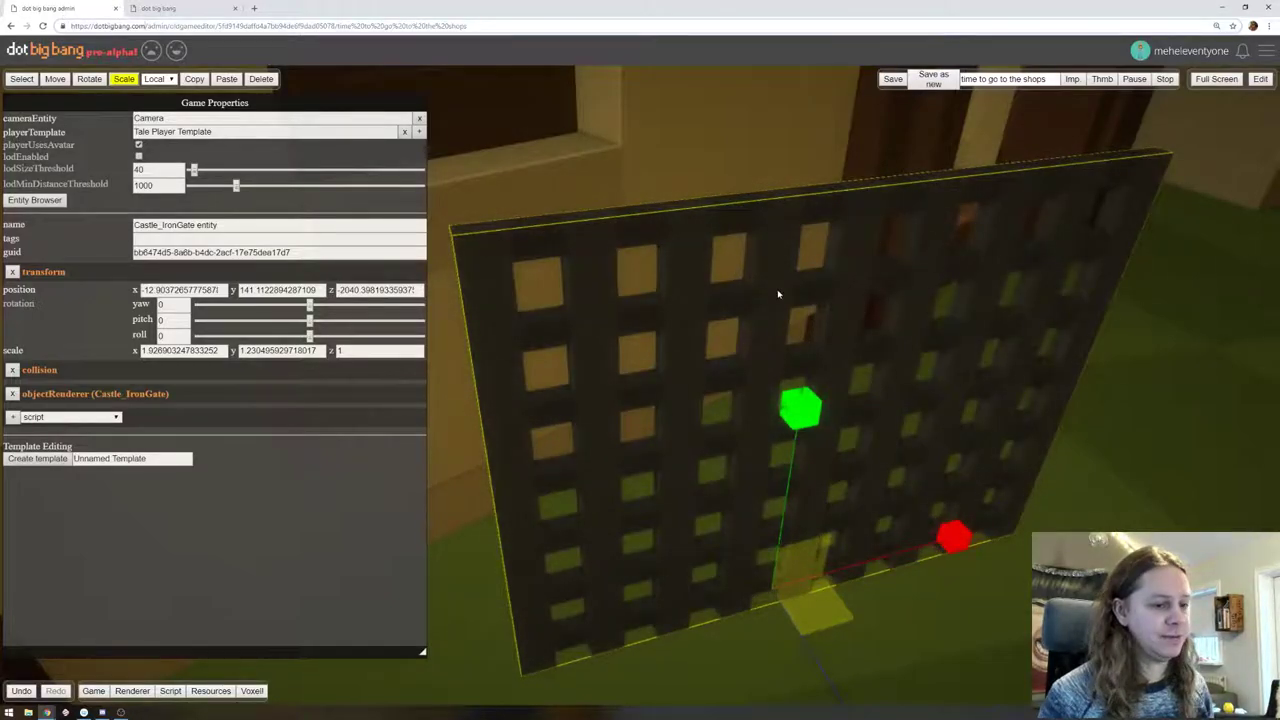
left_click(137, 352)
left_click(174, 352)
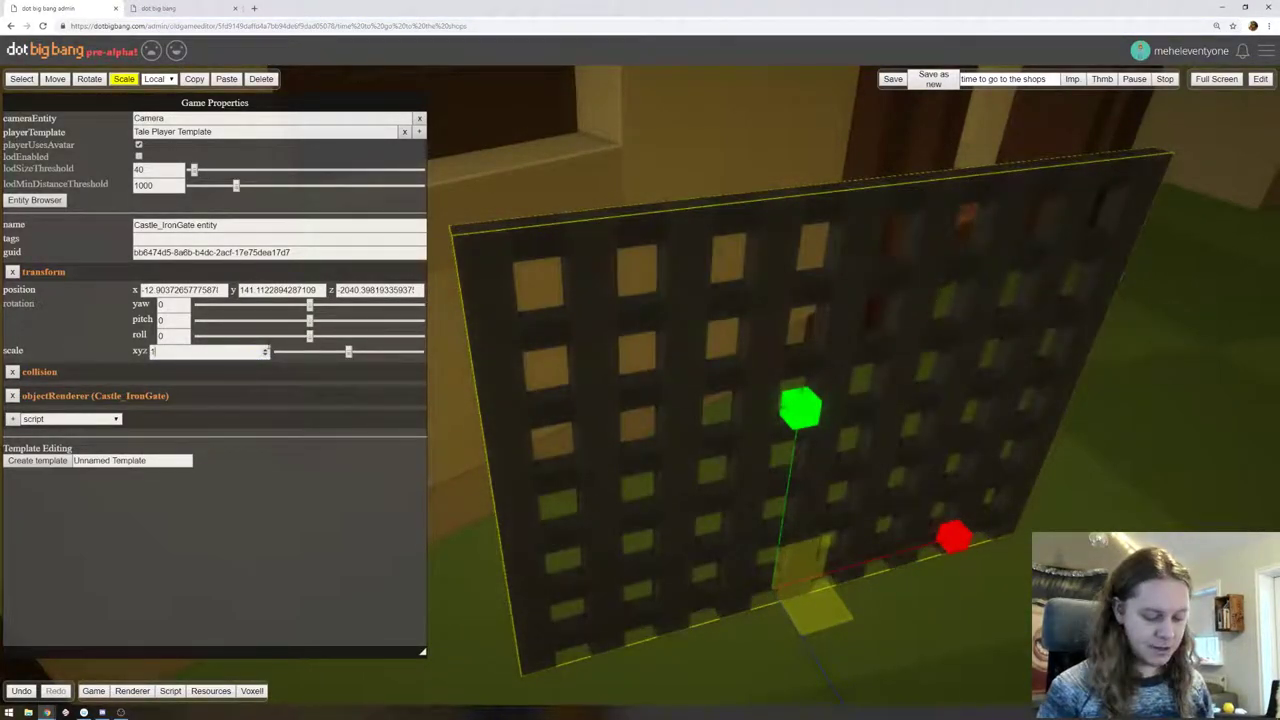
type("1")
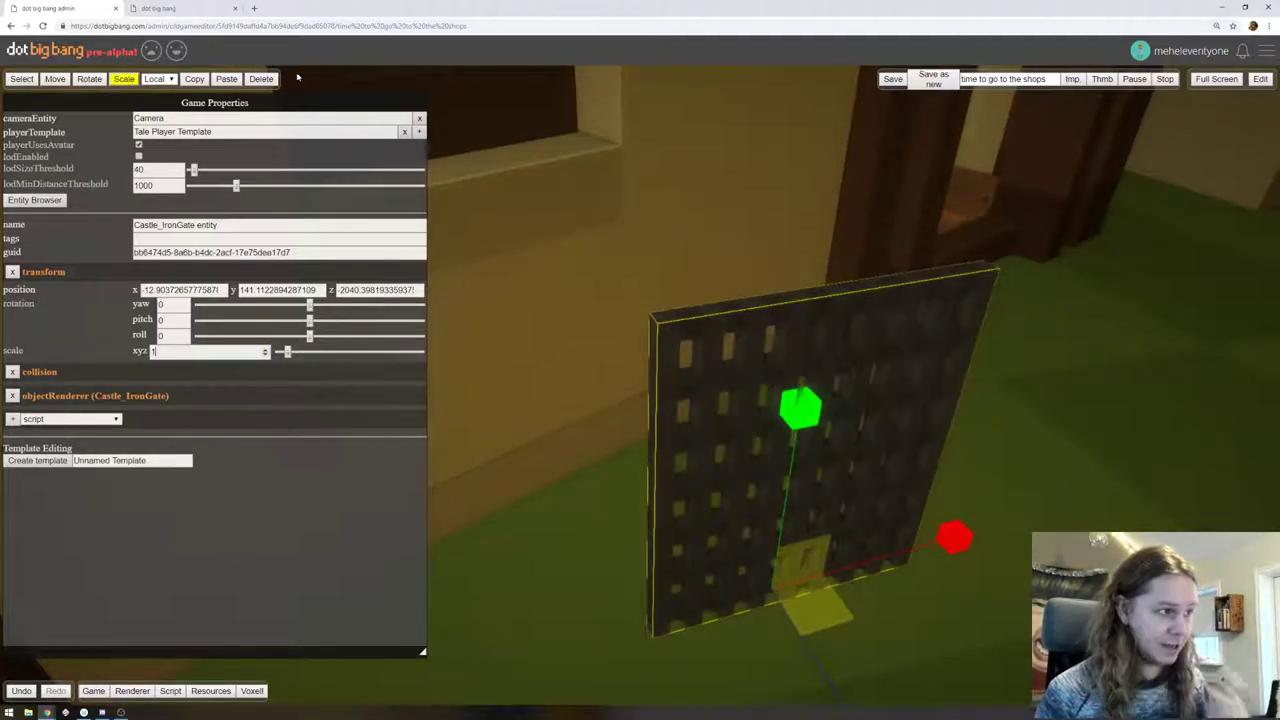
Move the iron gate from the timber-framed house toward the blocked-out pillared building, to about x 700 and y 541
left_click(55, 79)
right_click_drag(978, 317, 960, 331)
scroll(923, 318, "down", 4)
scroll(923, 316, "down", 10)
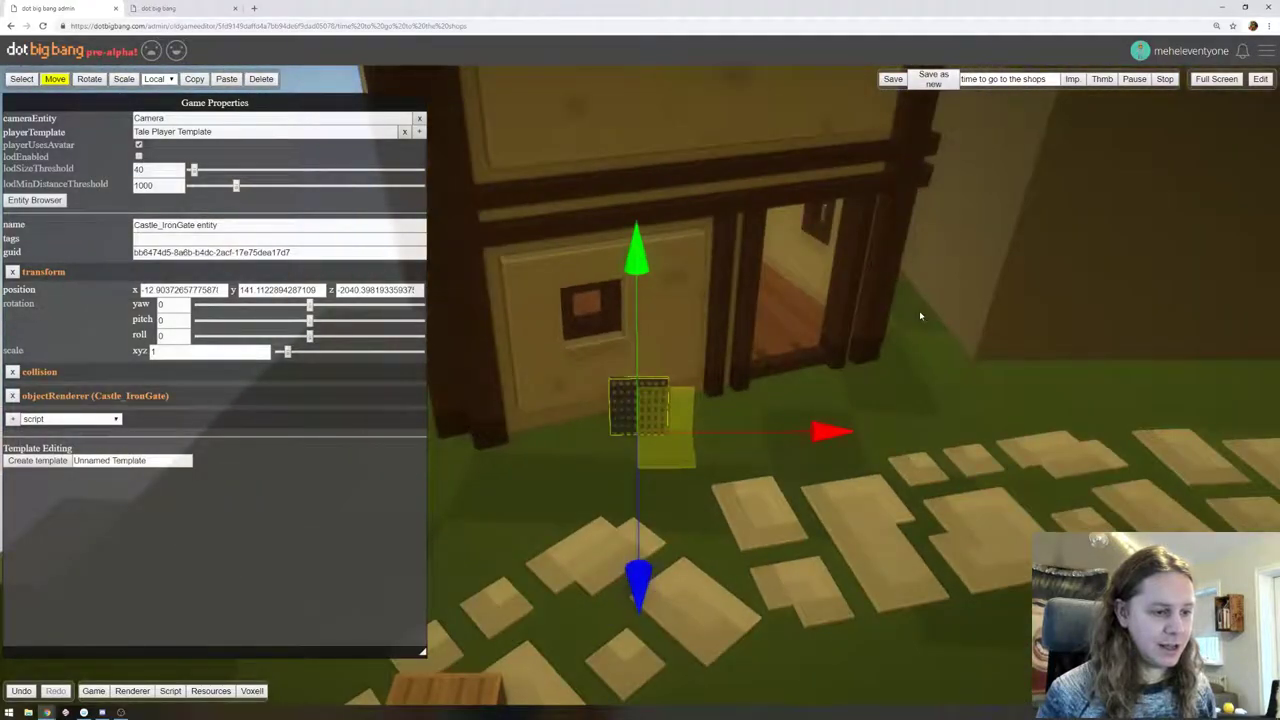
left_click_drag(820, 398, 1198, 325)
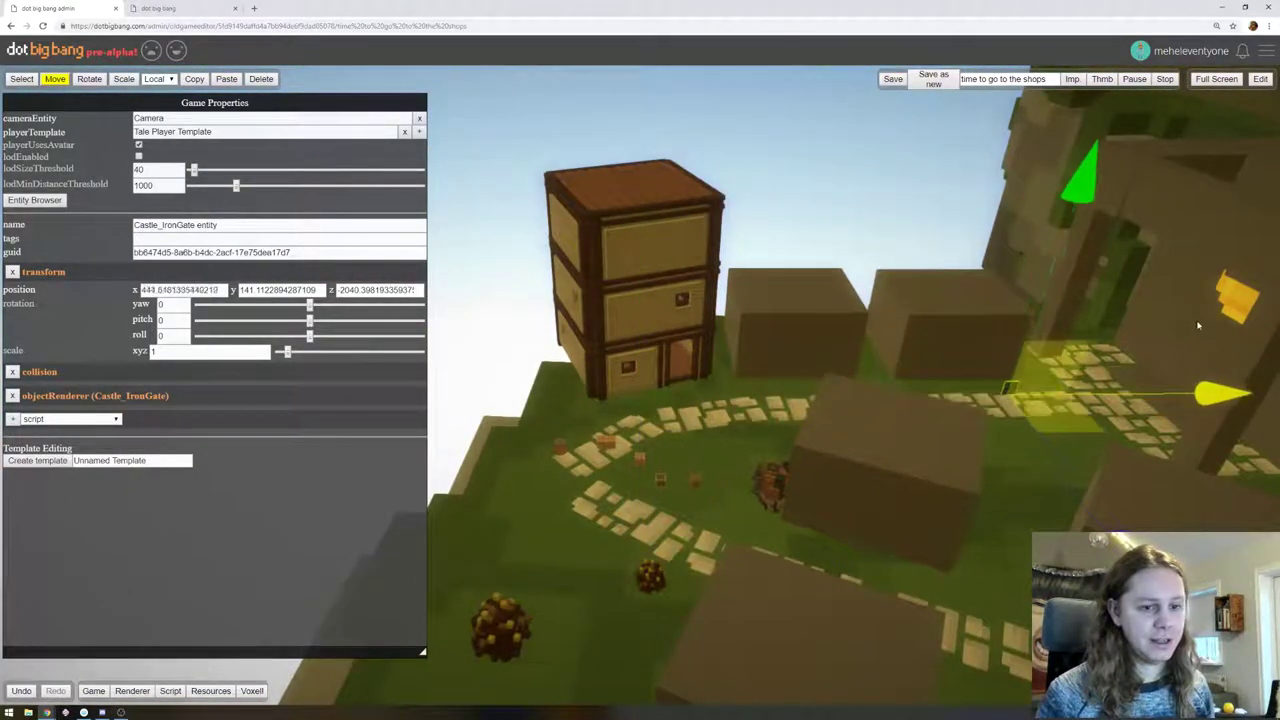
left_click_drag(1092, 212, 1120, 14)
right_click_drag(917, 271, 636, 390)
left_click_drag(647, 332, 630, 117)
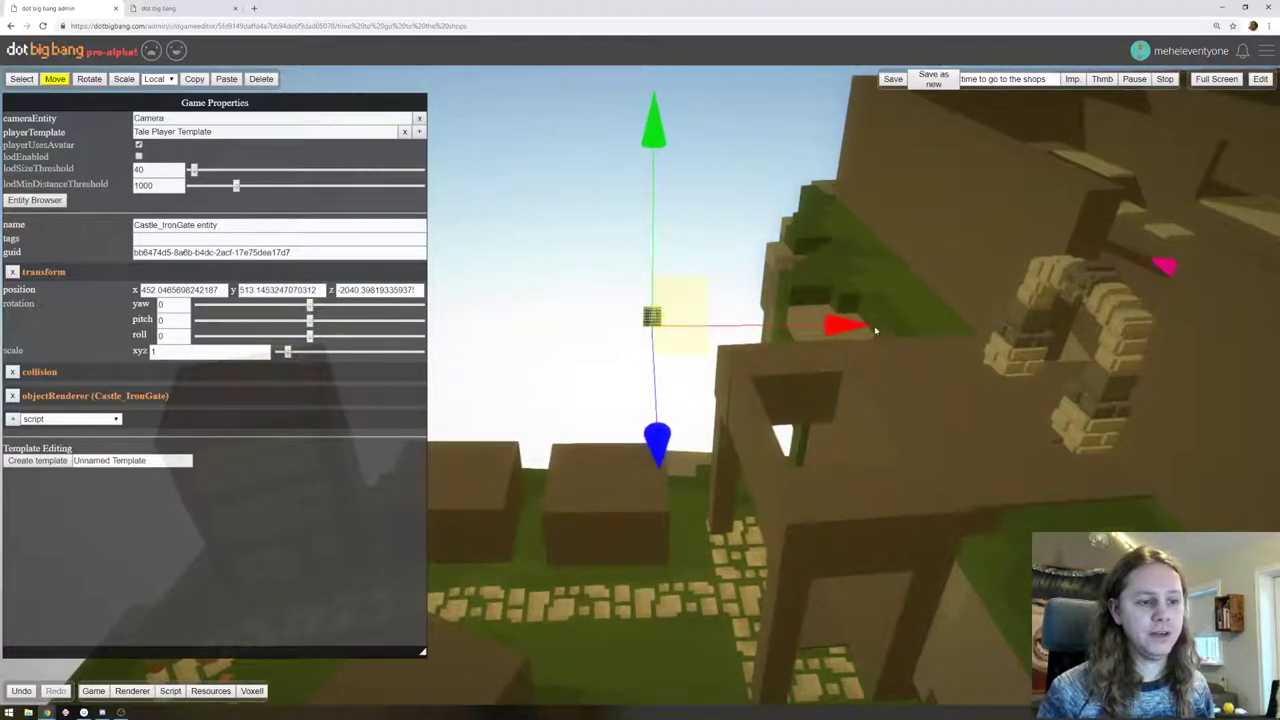
left_click_drag(875, 330, 1145, 325)
left_click_drag(966, 114, 972, 88)
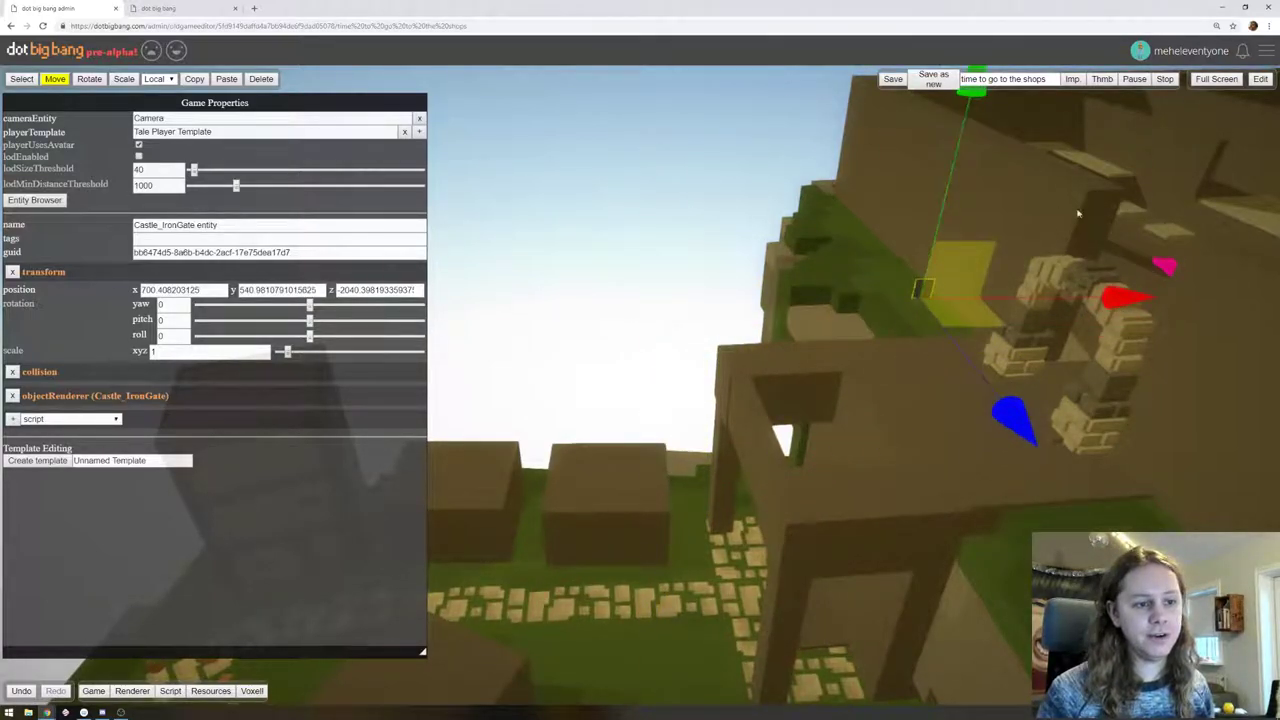
Move the iron gate over the open-topped building to about x 1321 and y 505
right_click_drag(1080, 212, 860, 298)
left_click_drag(594, 500, 1202, 495)
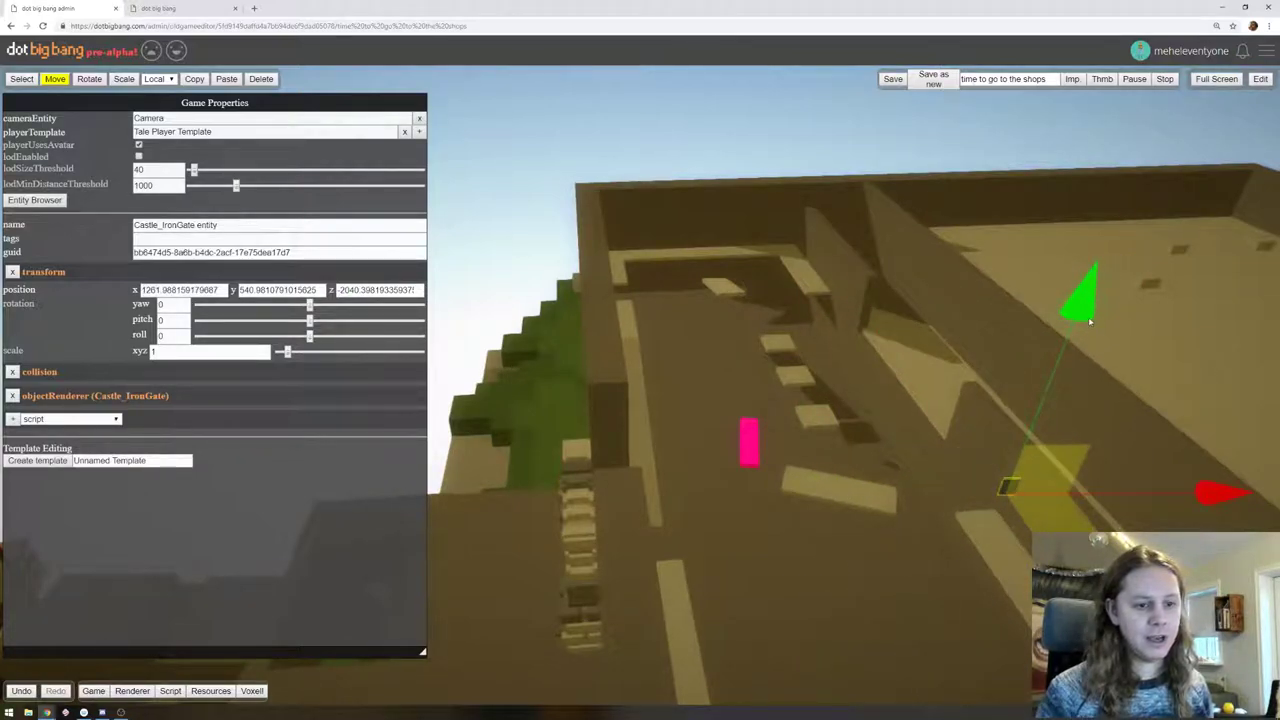
left_click_drag(1090, 321, 1073, 336)
left_click_drag(1164, 516, 1232, 499)
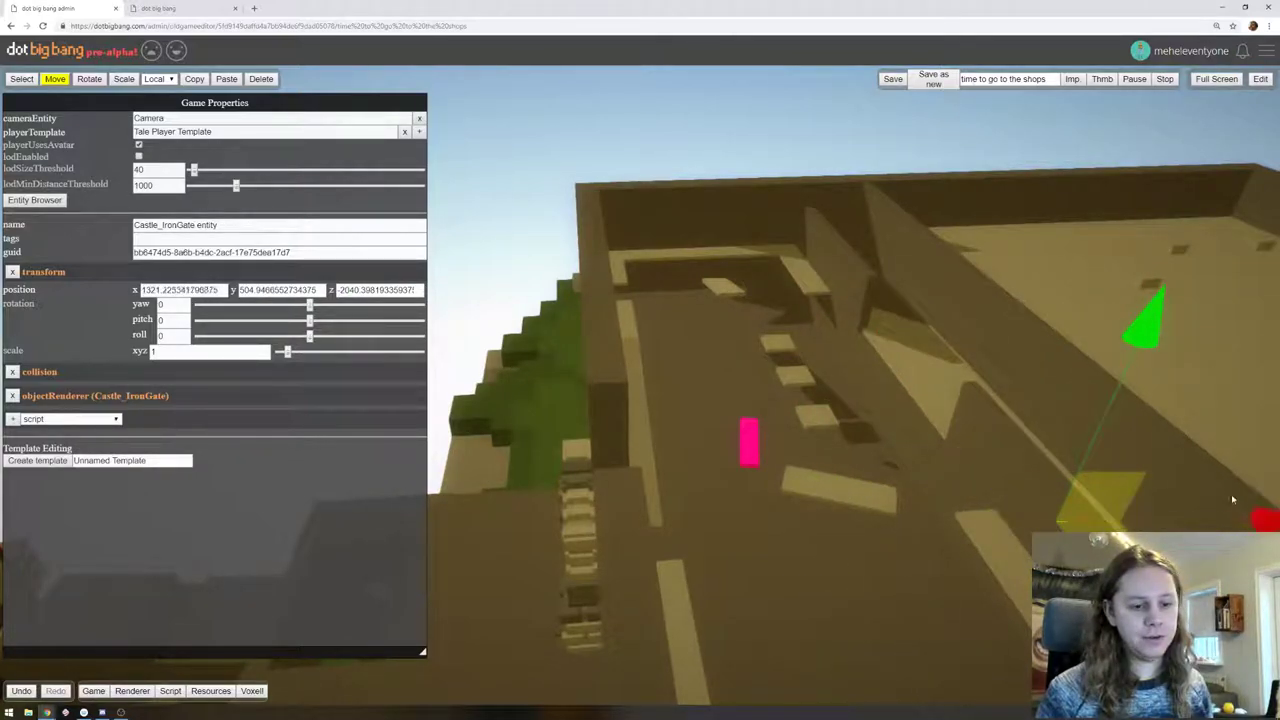
Examine the area around the iron gate, focusing on the grey block wall and looking over the building's open rooms
key("f")
left_click_drag(1244, 413, 567, 321)
left_click_drag(646, 355, 687, 710)
left_click(809, 597)
key("f")
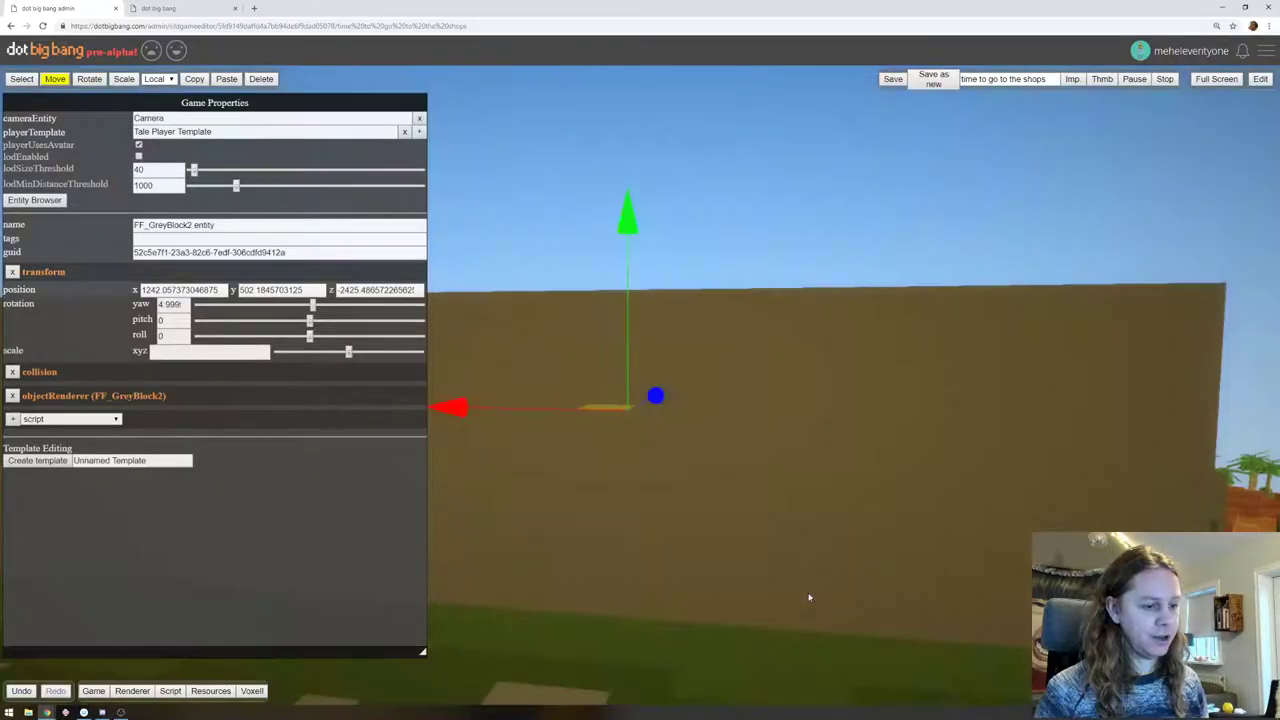
right_click_drag(785, 461, 805, 518)
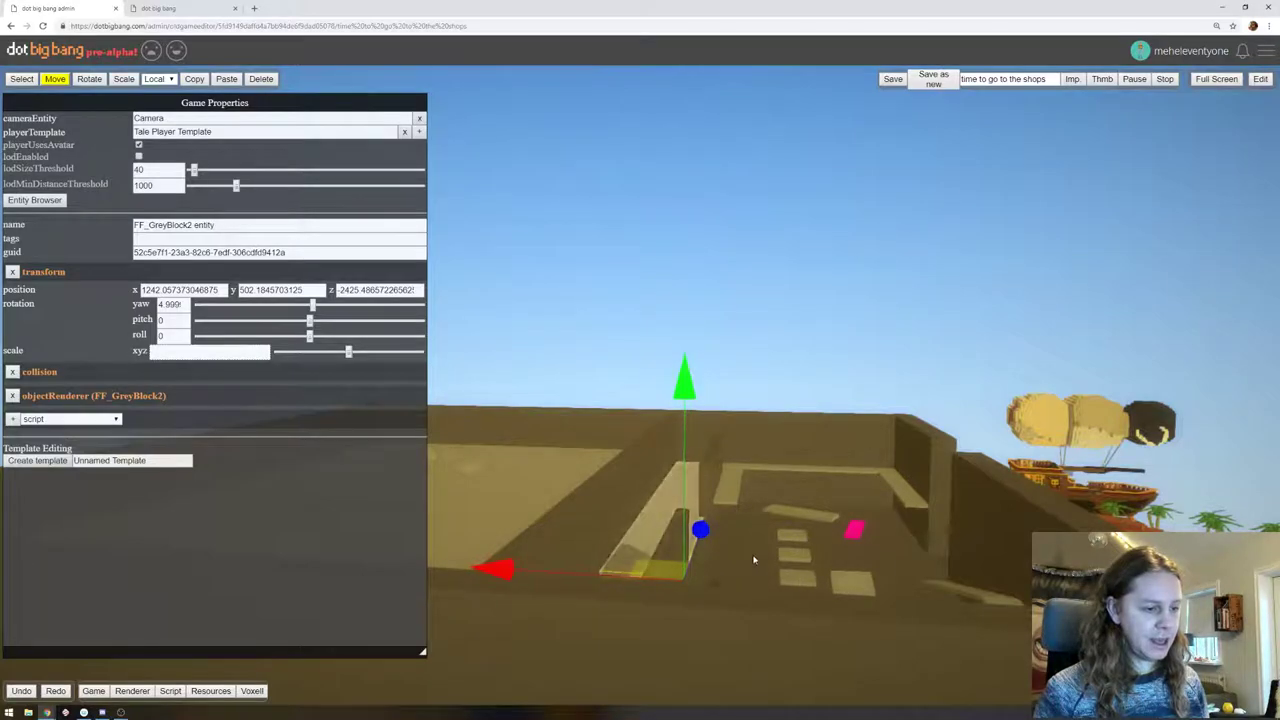
right_click_drag(754, 560, 880, 580)
left_click_drag(880, 580, 1000, 606)
right_click_drag(1000, 606, 1012, 518)
left_click_drag(1006, 520, 597, 569)
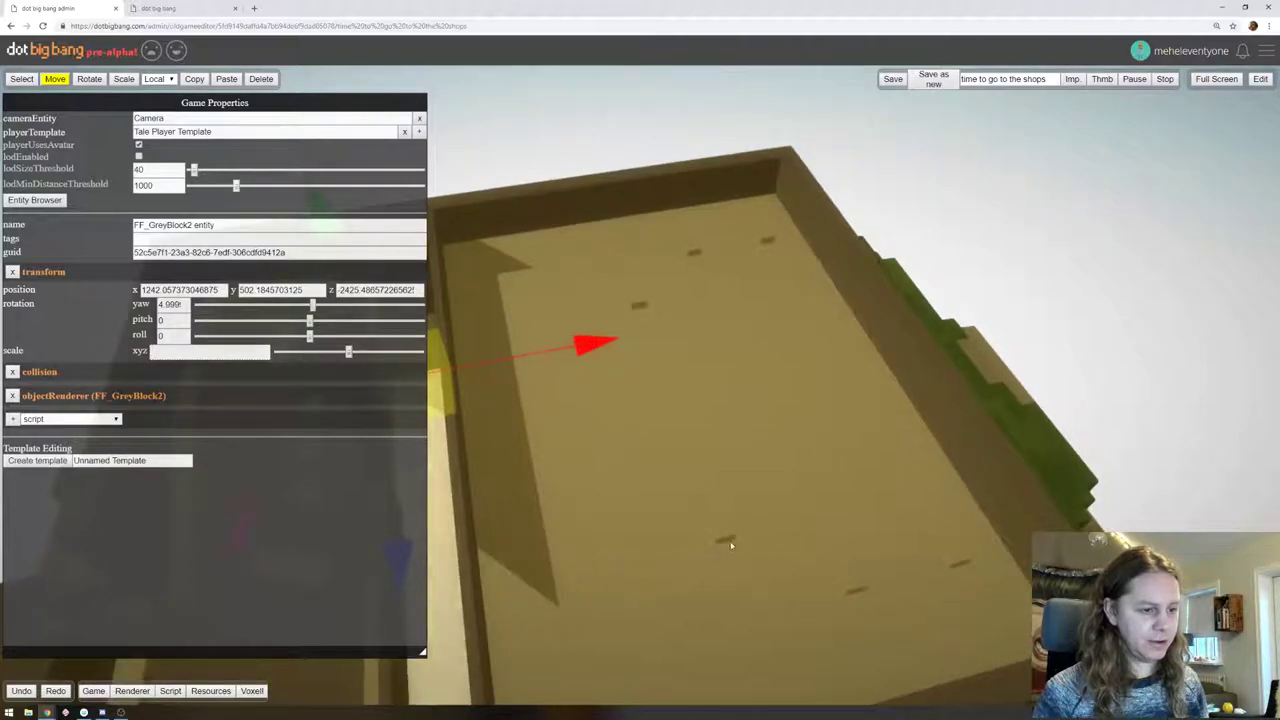
left_click_drag(731, 545, 846, 463)
Playtest inside the building to view the iron gate from the player's camera, then return to editing
left_click(1260, 79)
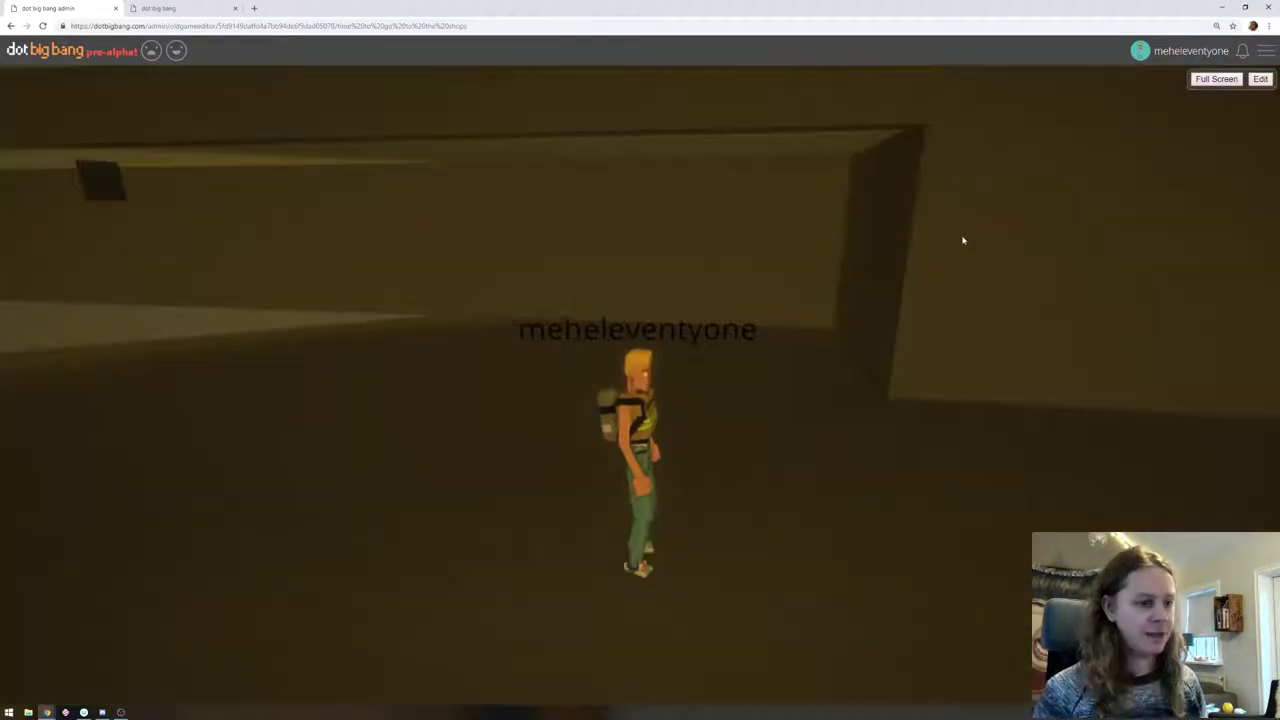
left_click_drag(963, 240, 741, 230)
key("w")
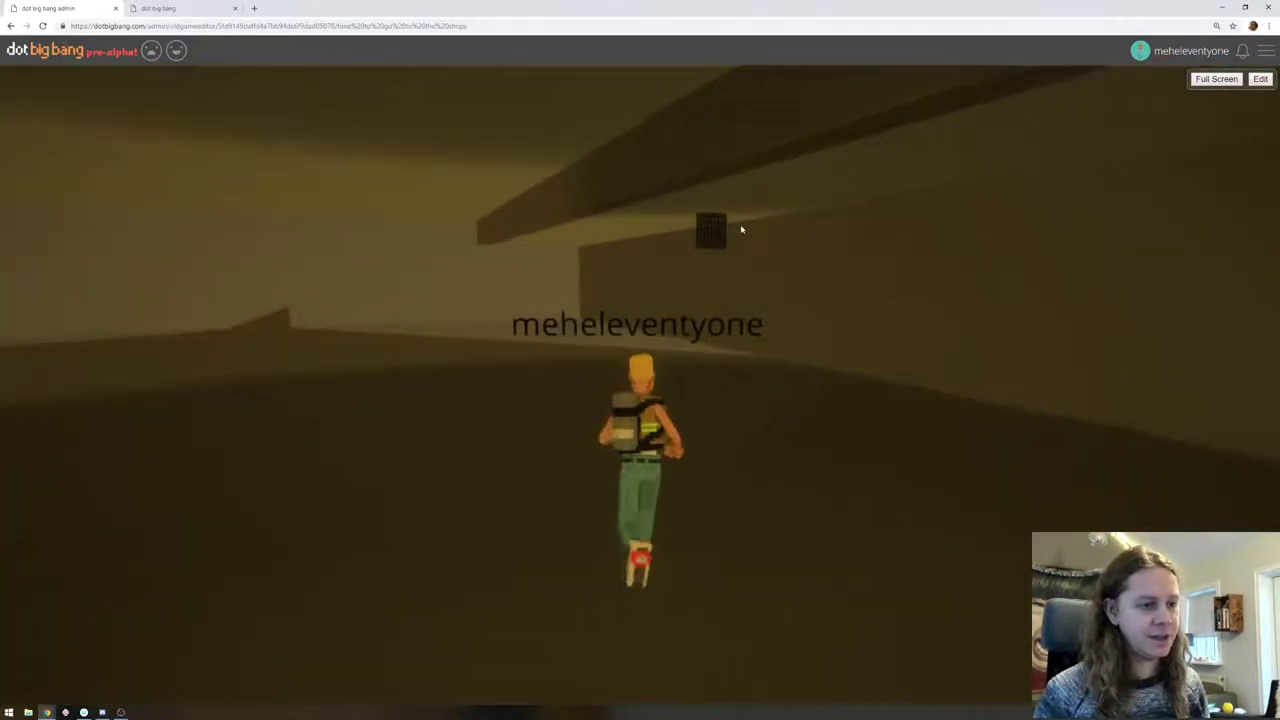
left_click(1260, 78)
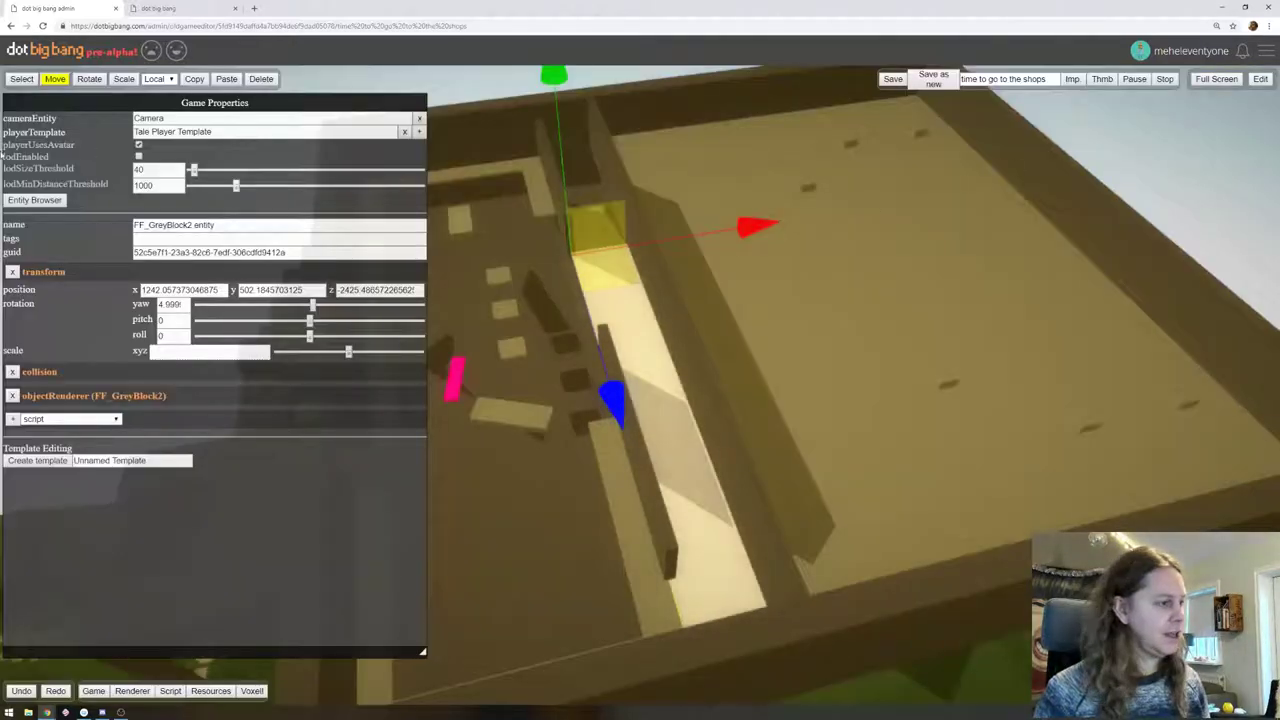
Find the Player entity by searching the entity list for "player" and focus the view on it
left_click(36, 200)
left_click(946, 121)
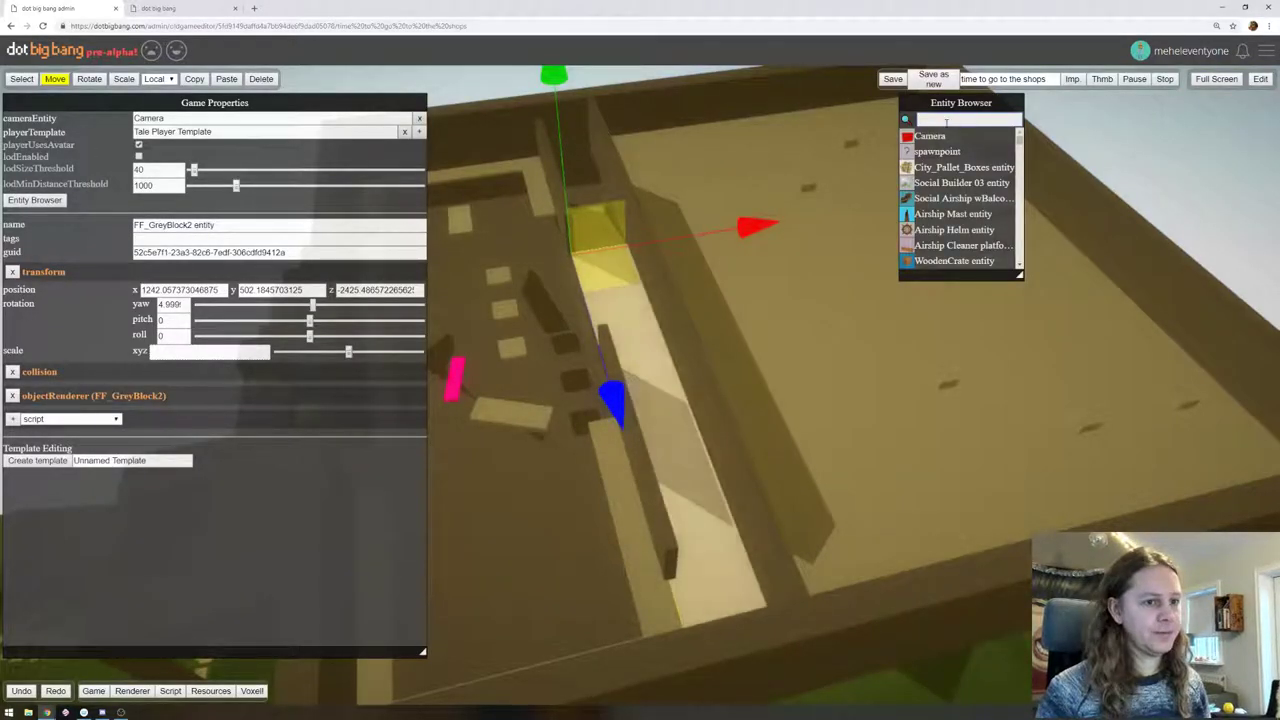
type("player")
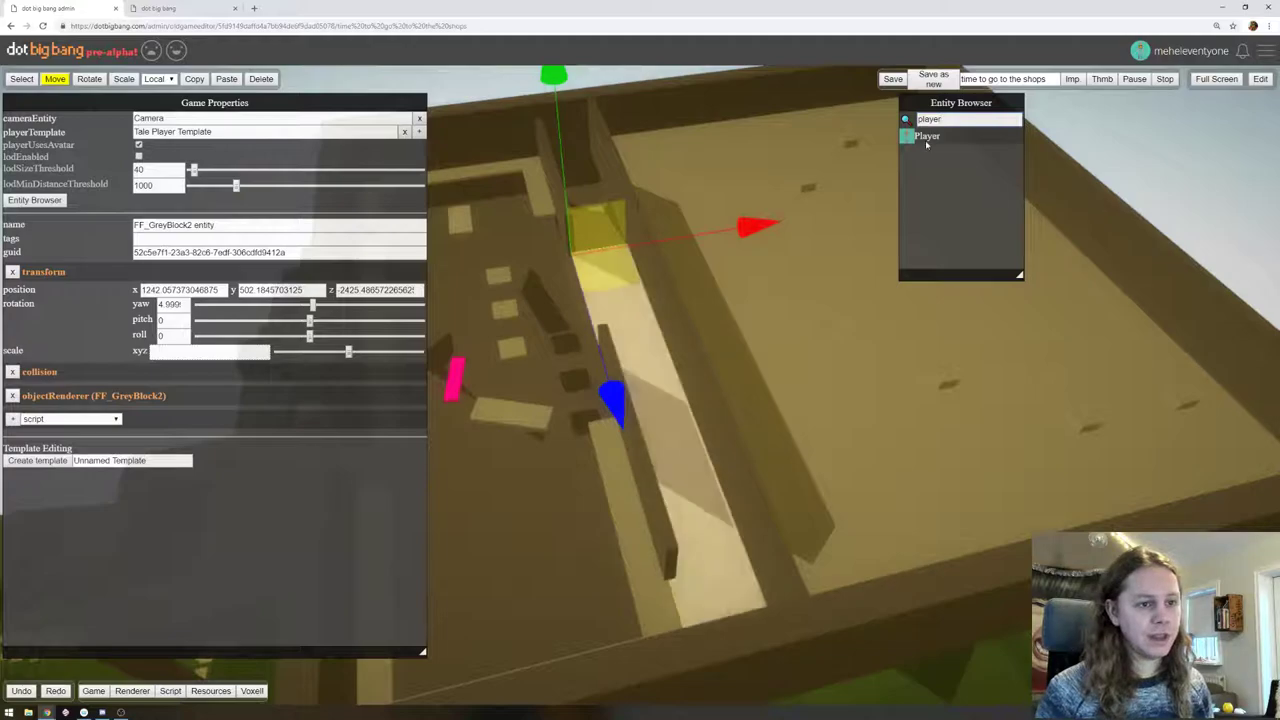
left_click(927, 136)
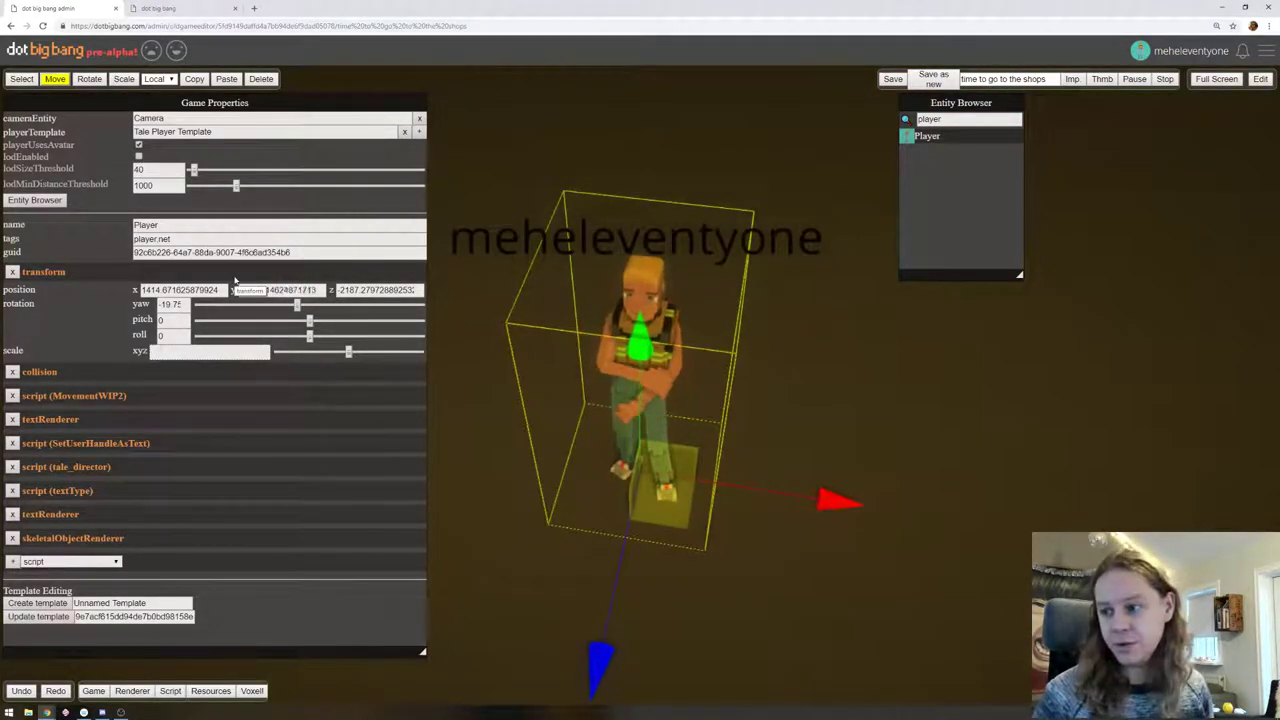
Select the iron gate near the player, lower it to a y position of about 424, and set its yaw to 5
left_click_drag(823, 411, 314, 288)
left_click(805, 145)
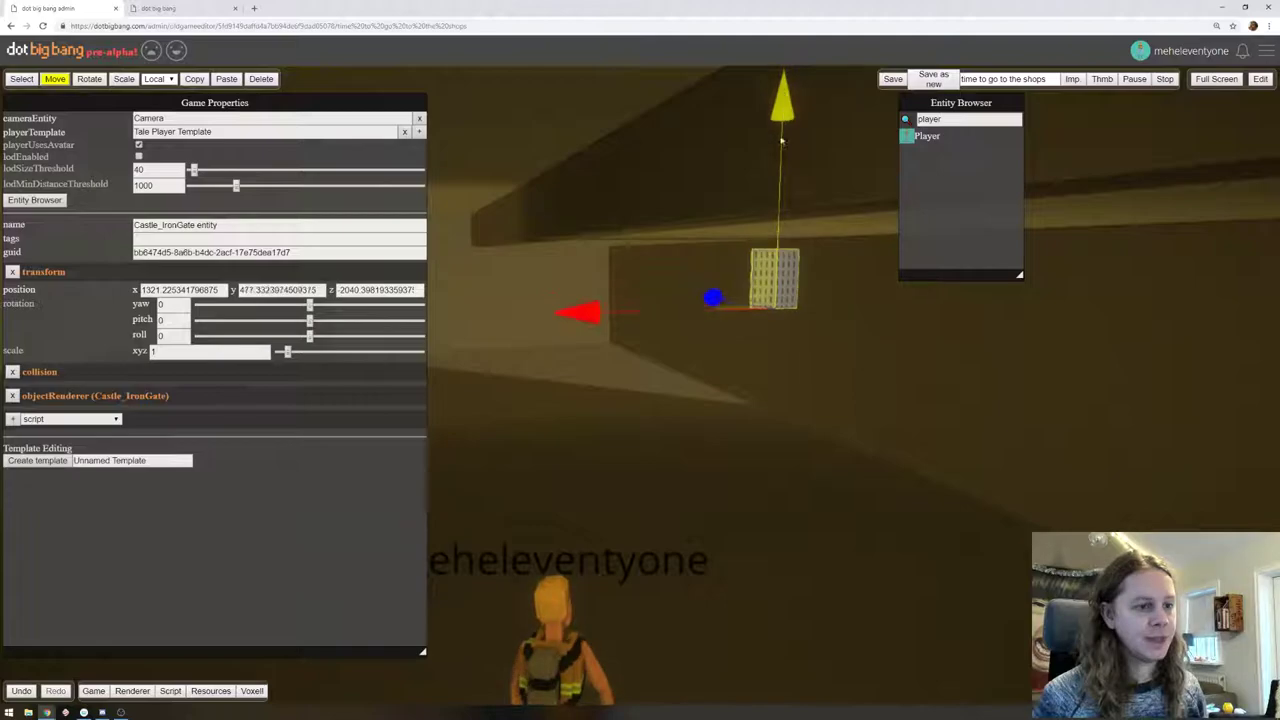
left_click_drag(775, 110, 760, 275)
key("a")
right_click_drag(760, 281, 535, 337)
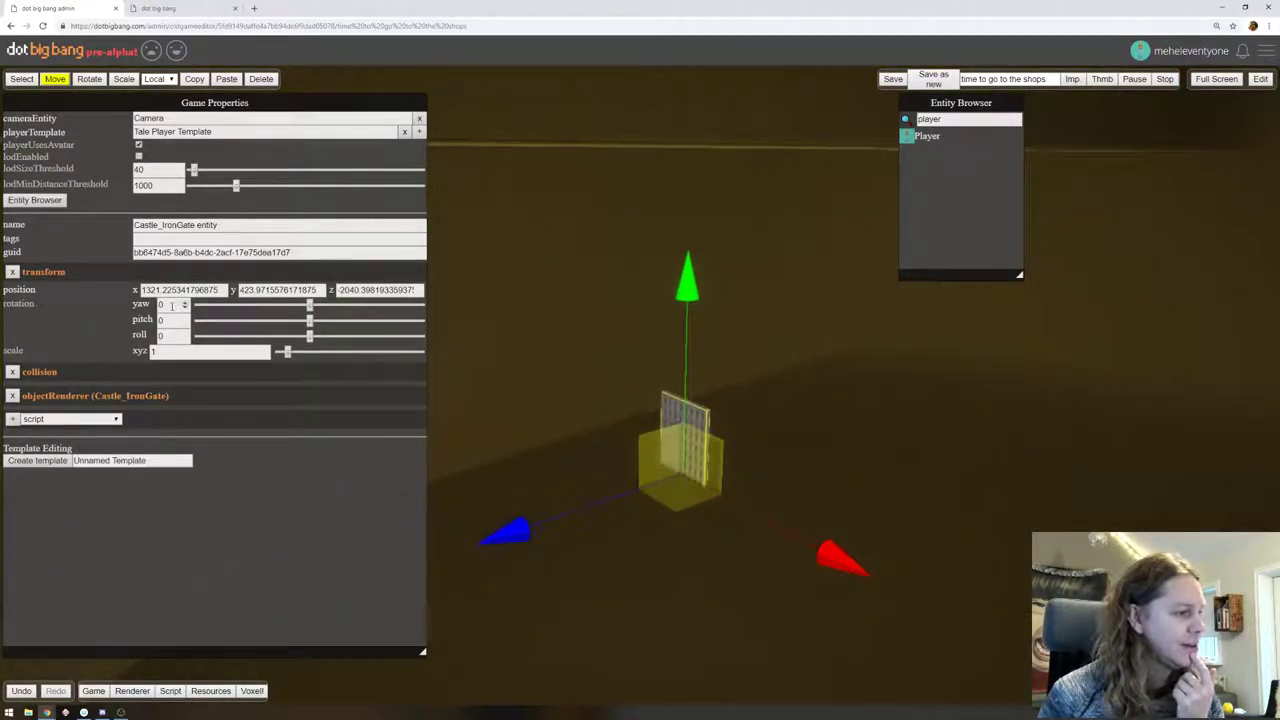
type("5")
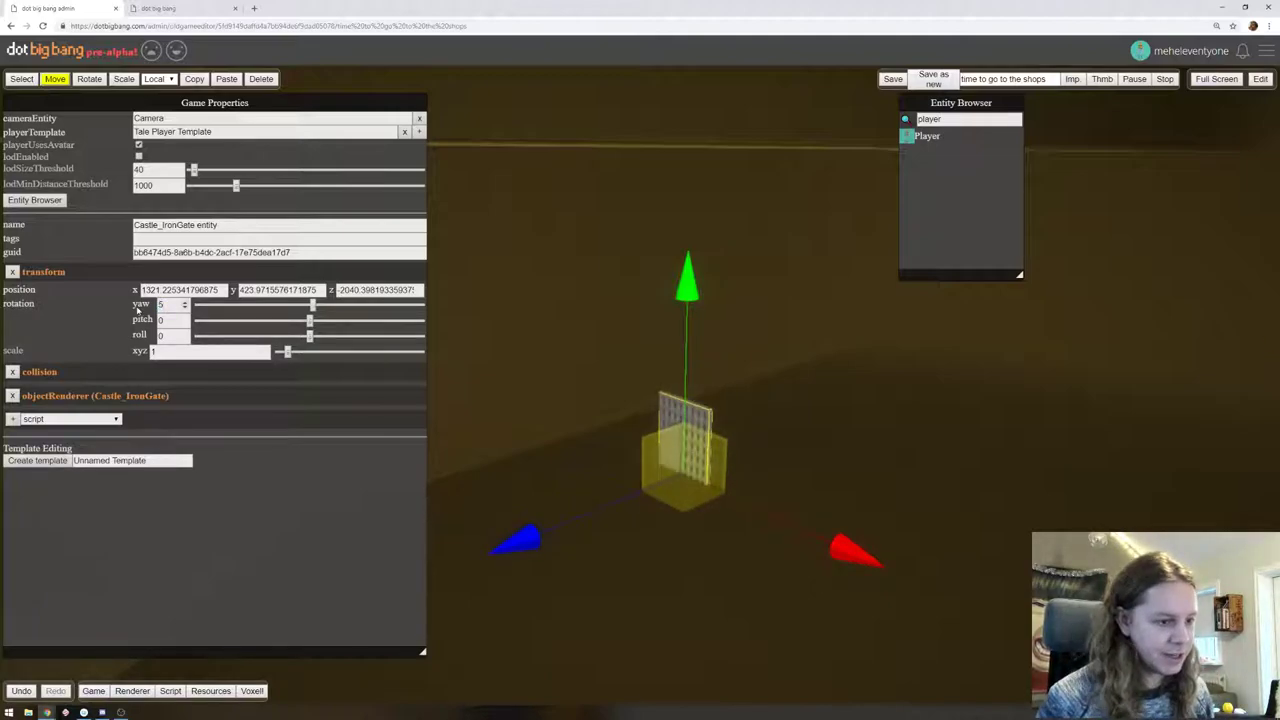
Scale the iron gate taller and wider to reach the ceiling, and shift it to an x position of about 1337
right_click_drag(736, 401, 620, 440)
right_click_drag(811, 485, 942, 381)
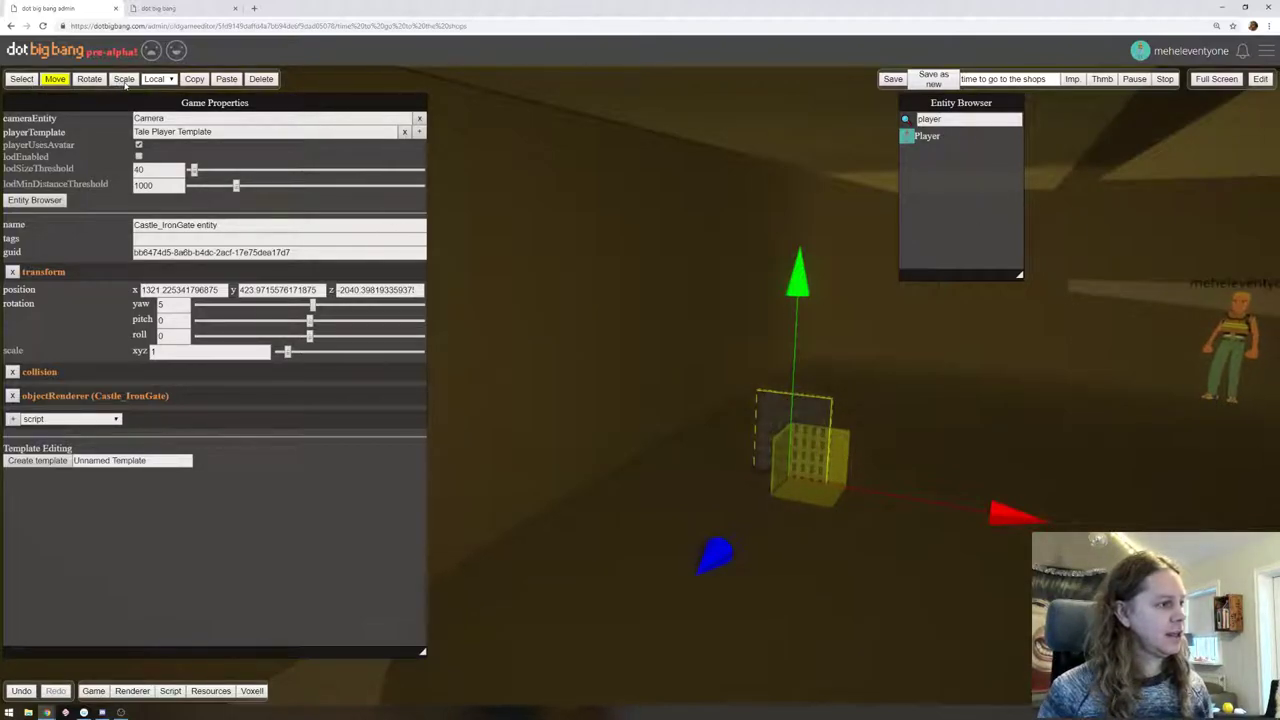
left_click_drag(801, 260, 779, 177)
middle_click_drag(780, 177, 773, 224)
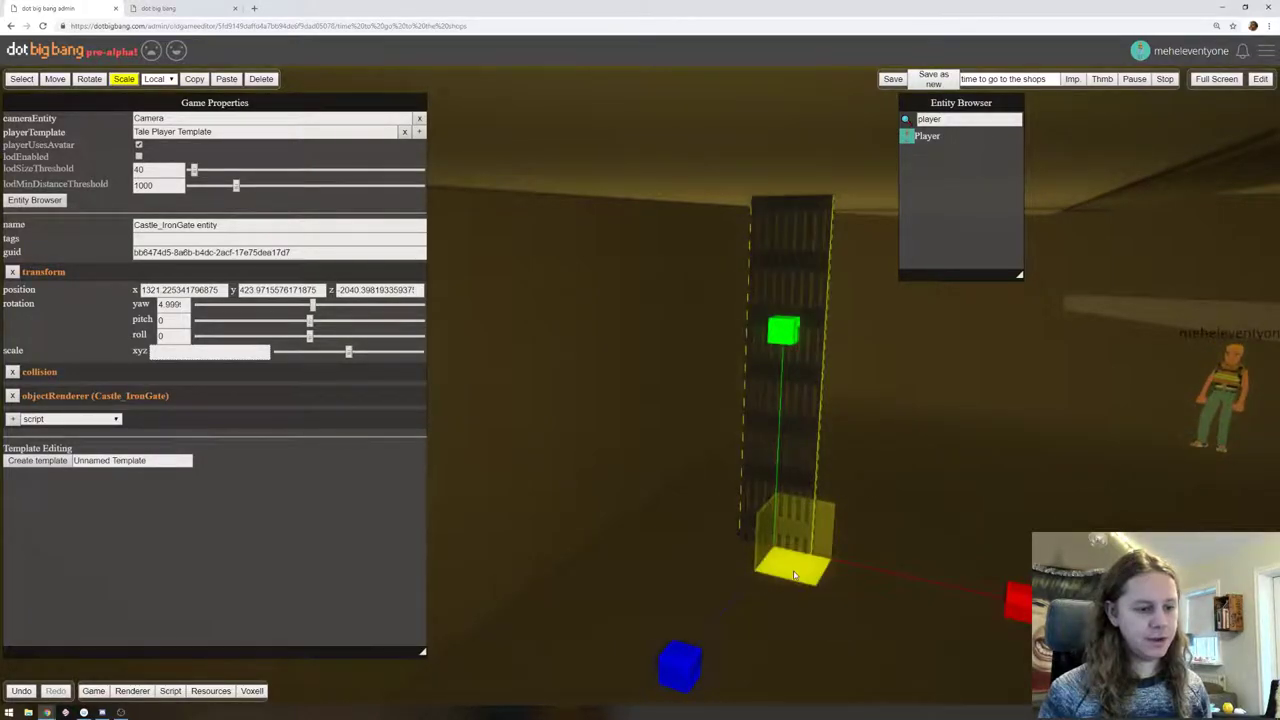
mouse_move(1020, 602)
left_mouse_down()
mouse_move(1090, 619)
mouse_move(1022, 603)
left_mouse_up()
left_click_drag(795, 568, 840, 579)
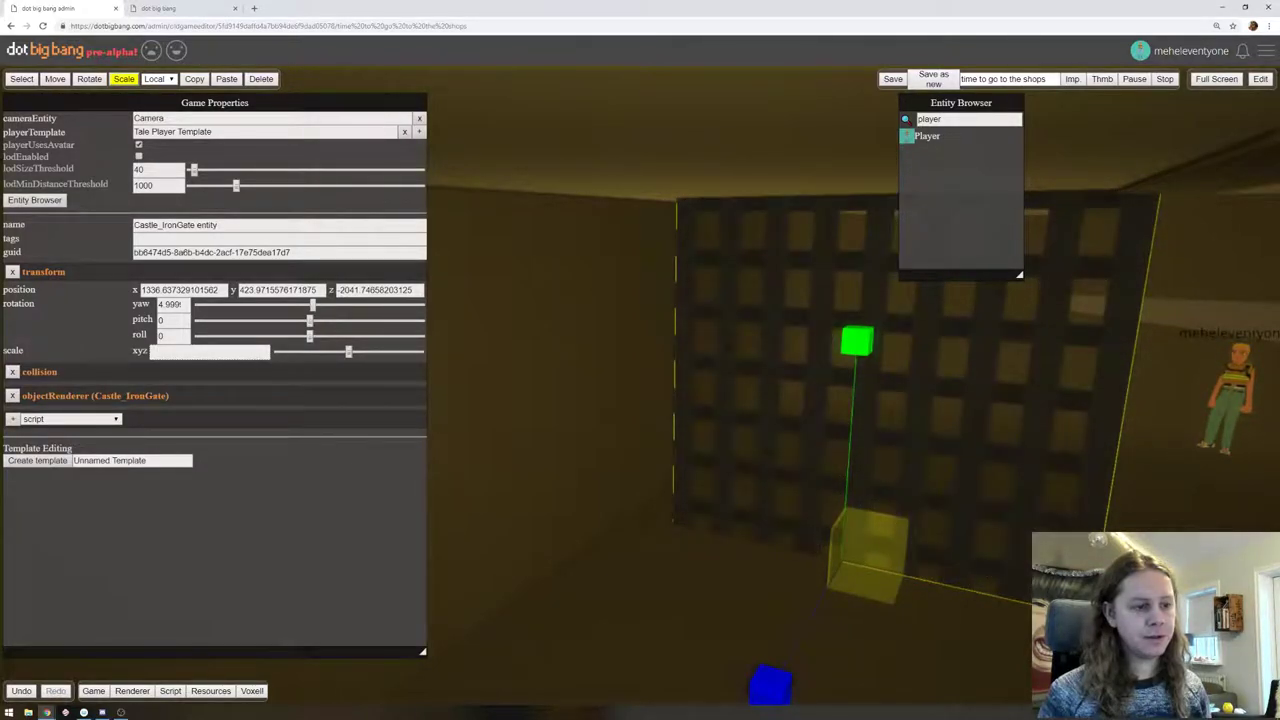
Nudge the enlarged iron gate sideways toward the side wall, to about x 1330 and z -2041
left_click(60, 78)
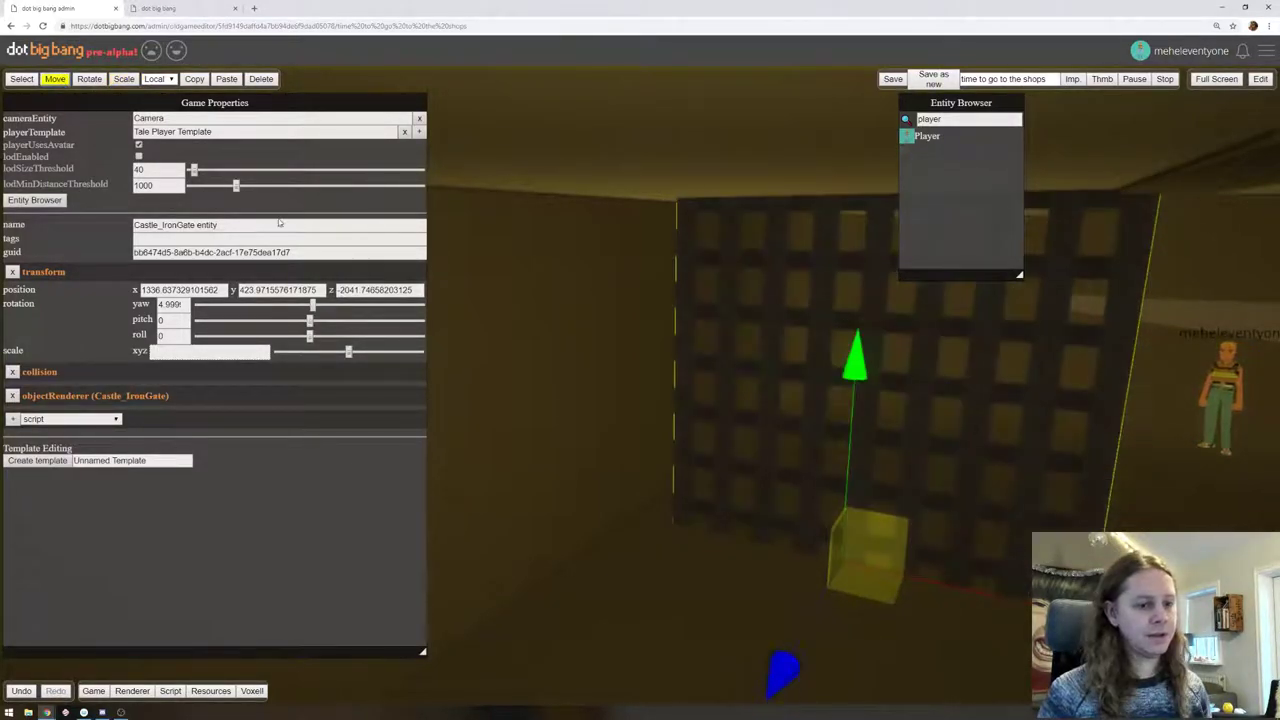
mouse_move(1072, 600)
left_mouse_down()
mouse_move(1014, 595)
mouse_move(1080, 609)
left_mouse_up()
left_click(124, 80)
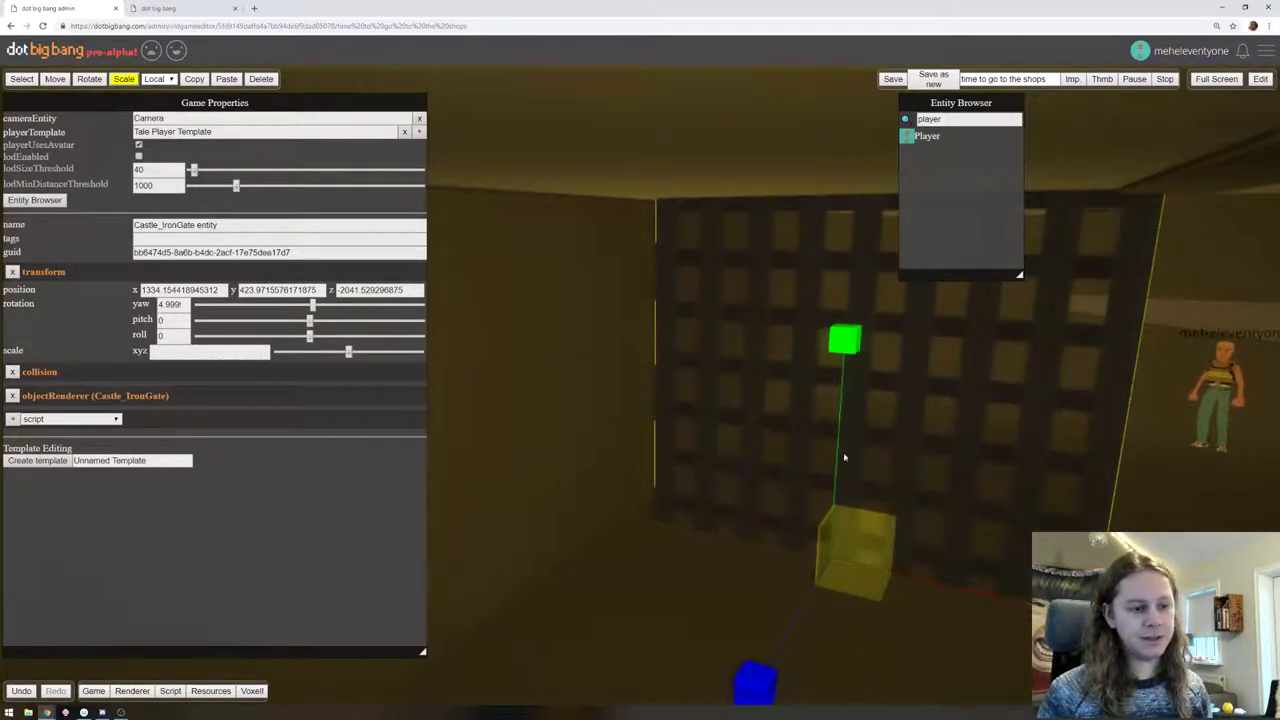
key("w")
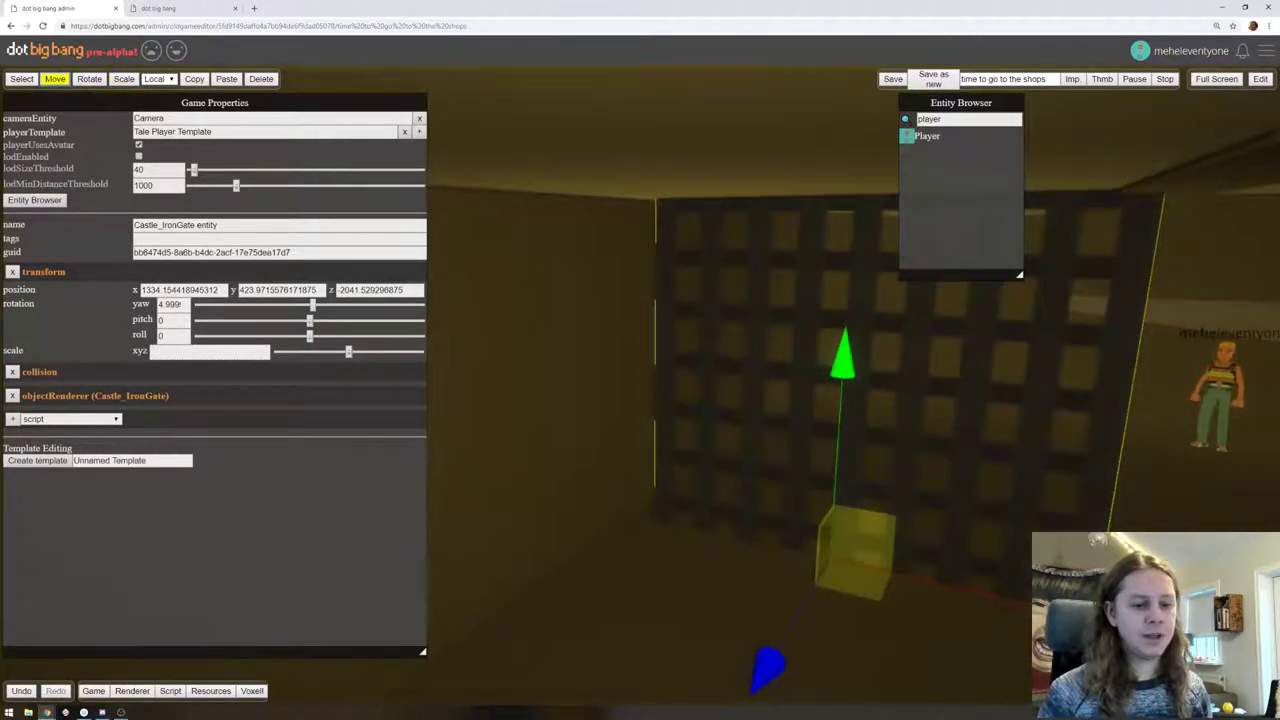
left_click_drag(1062, 607, 1025, 603)
Playtest by running past the enlarged iron gate while turning the camera, then return to editing
left_click(1256, 81)
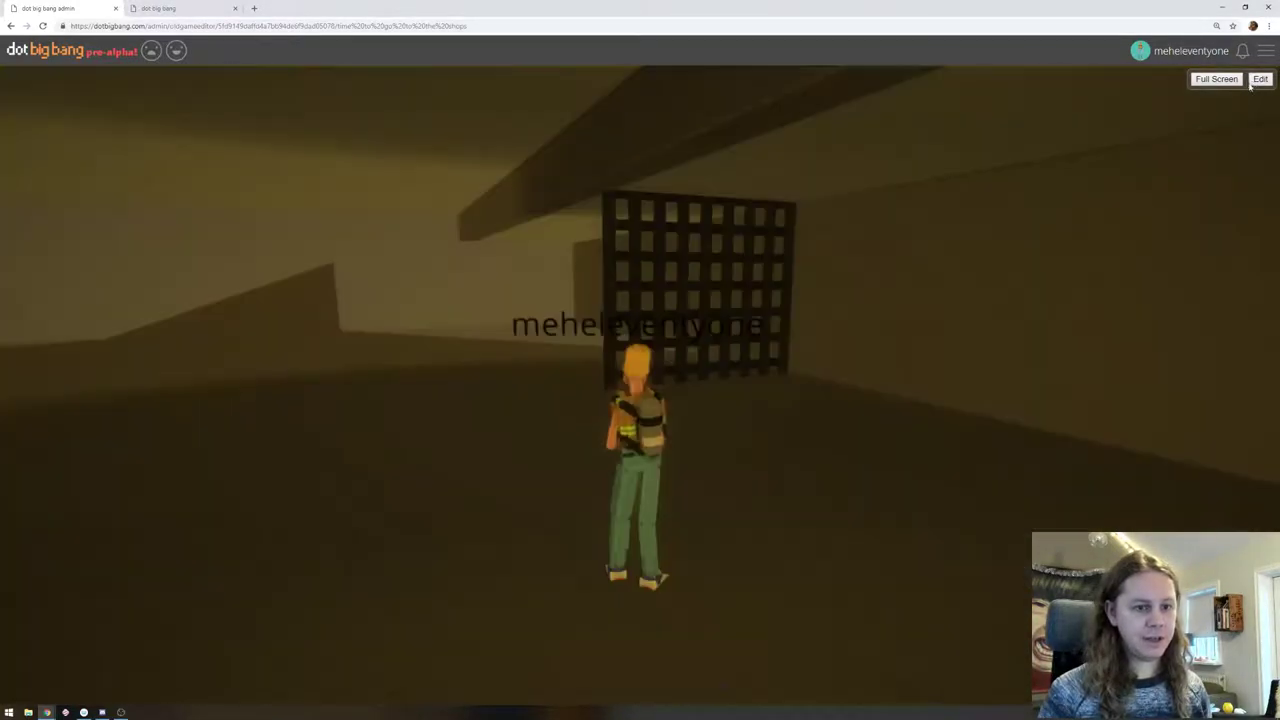
key("a")
left_click_drag(1065, 248, 1147, 248)
left_click_drag(920, 265, 1106, 263)
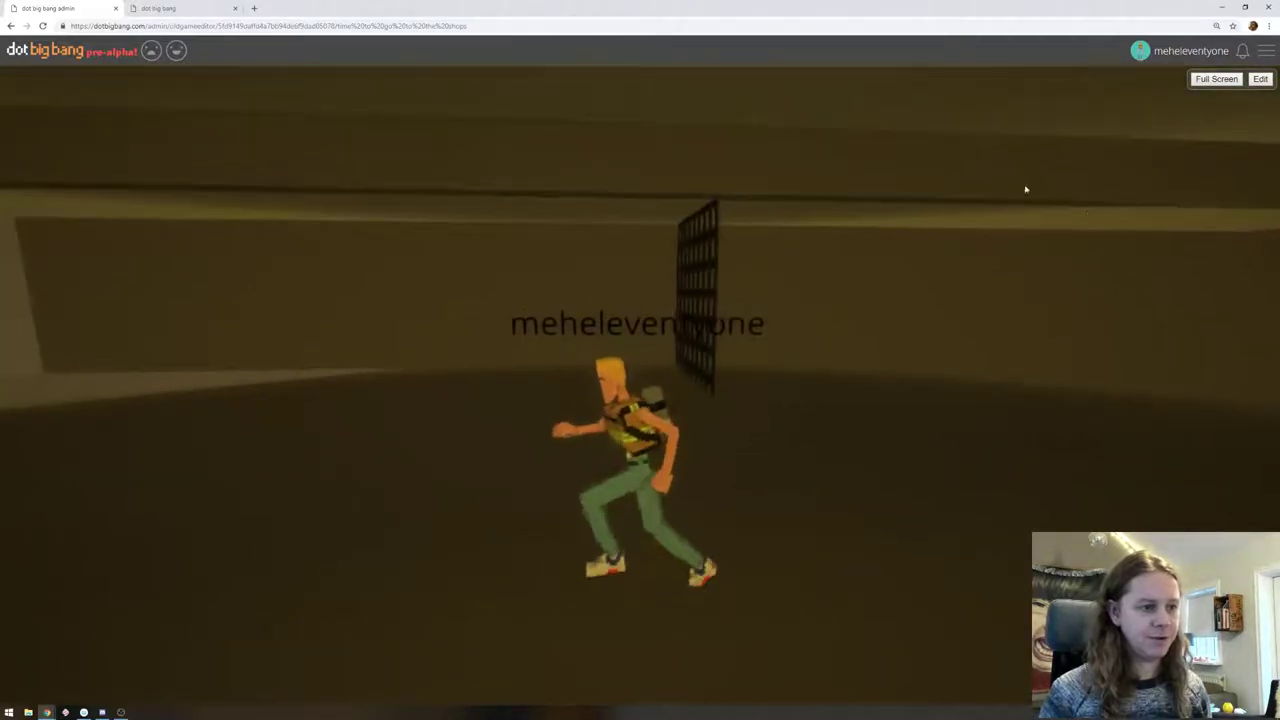
left_click(1260, 79)
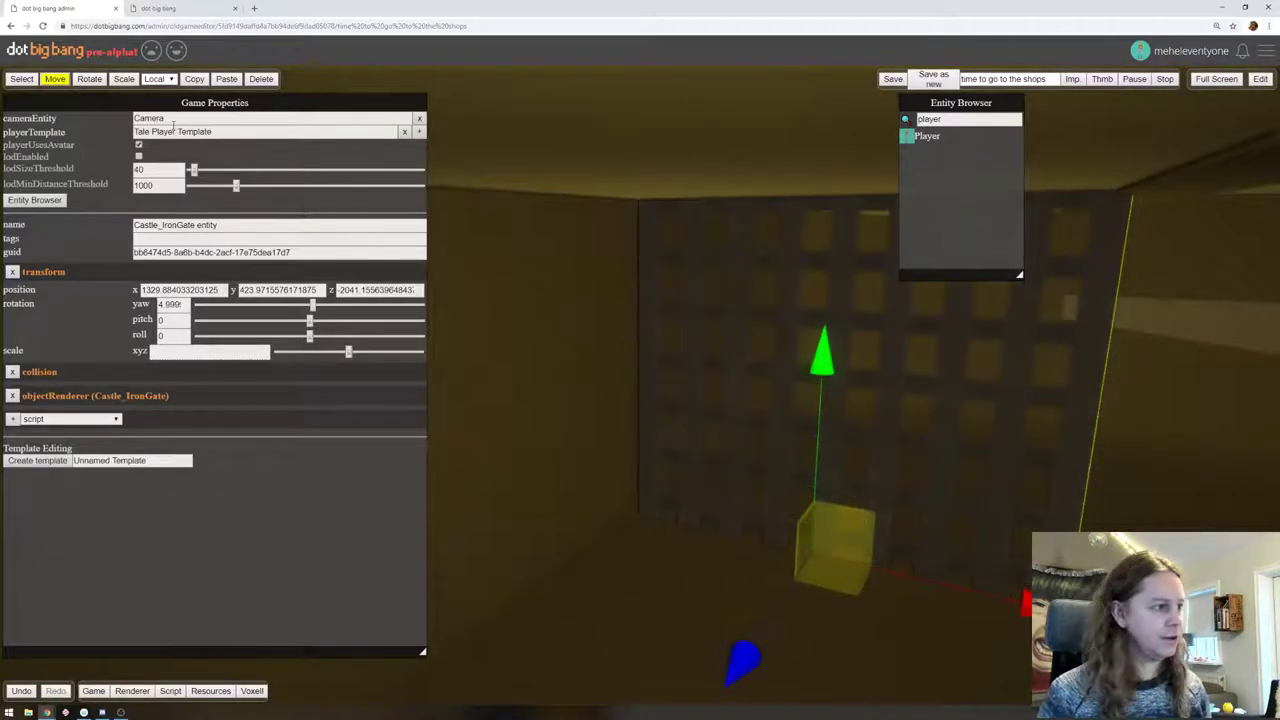
Scale the iron gate slightly thicker along its depth, then playtest running past it and return to editing
left_click(124, 79)
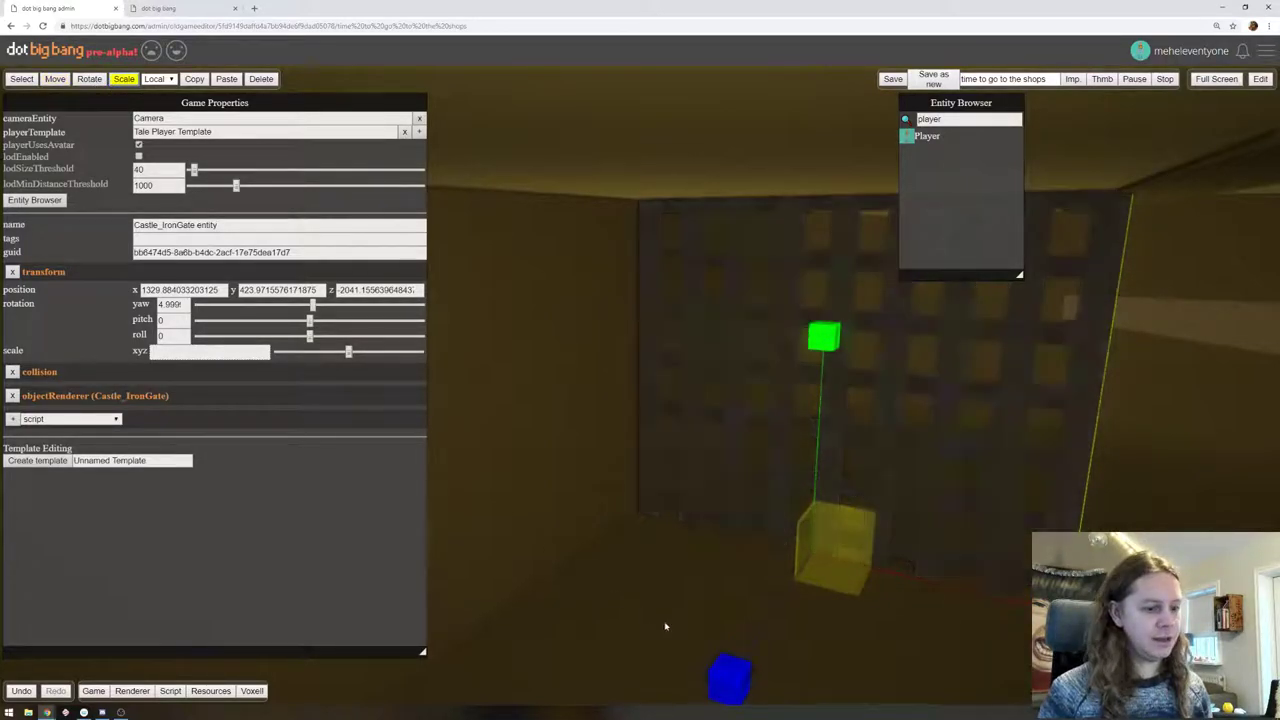
left_click_drag(730, 682, 723, 693)
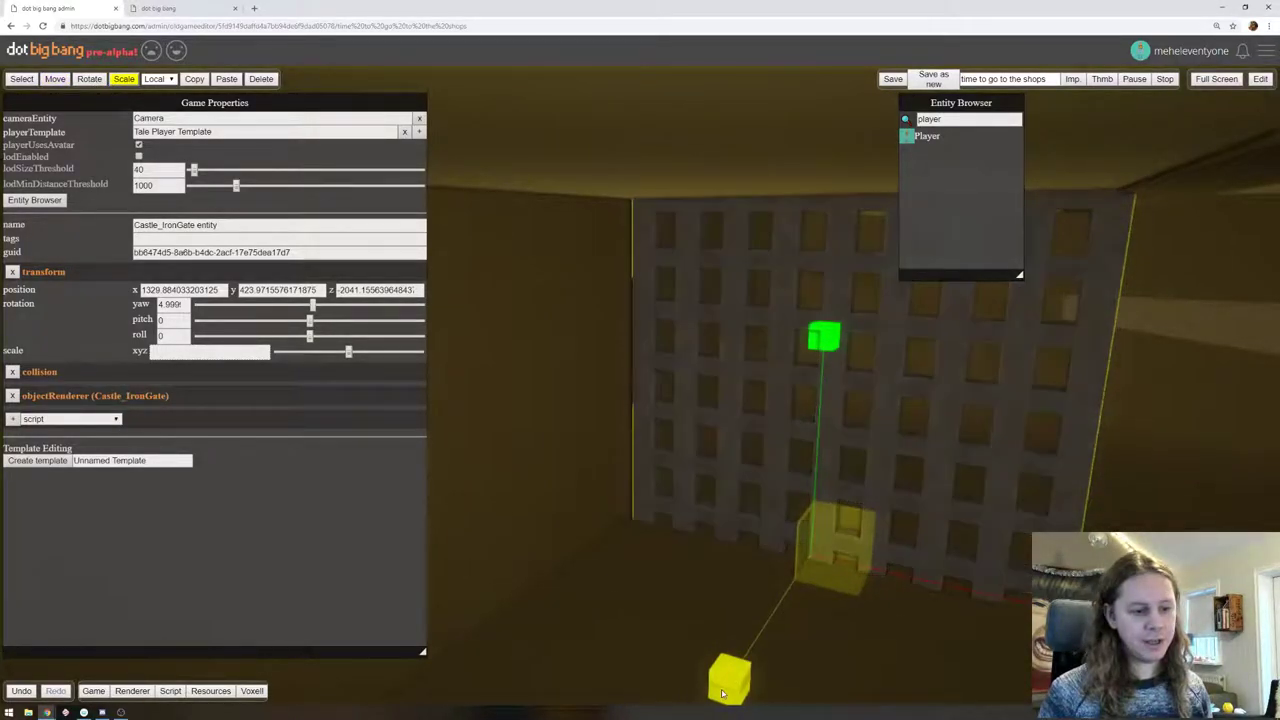
left_click(1260, 79)
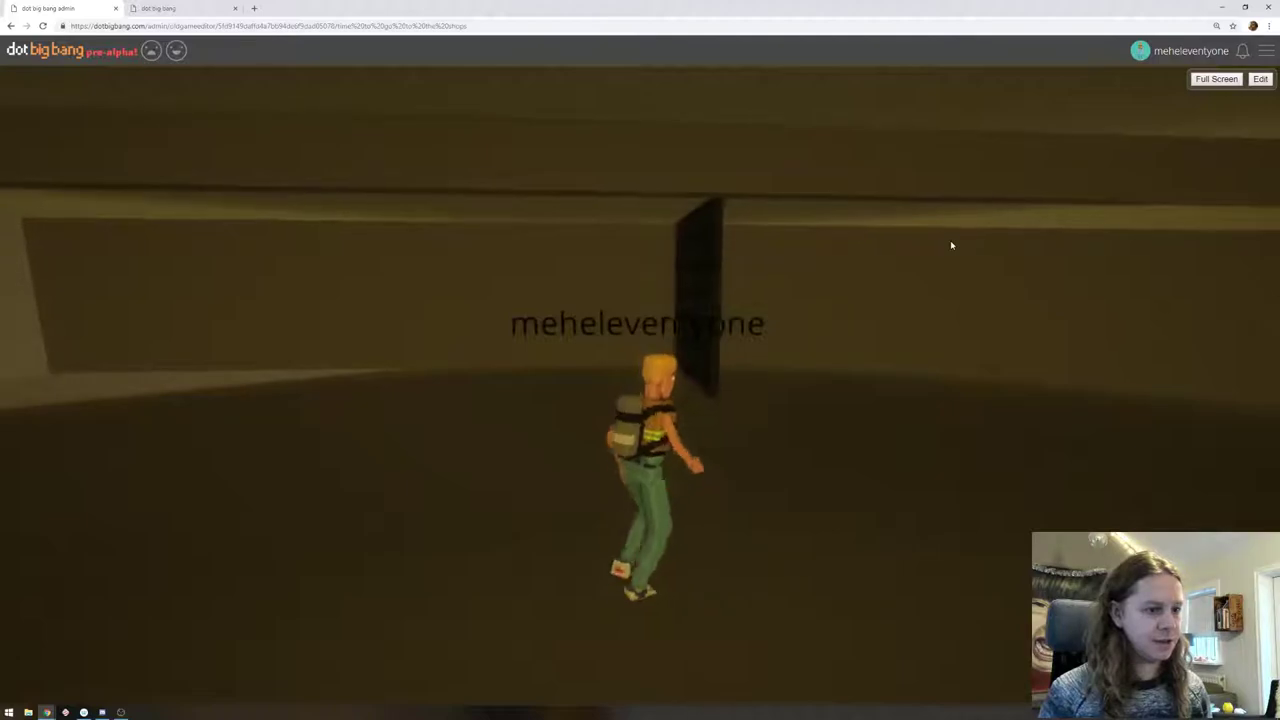
key("d")
left_click_drag(951, 245, 1126, 226)
key("a")
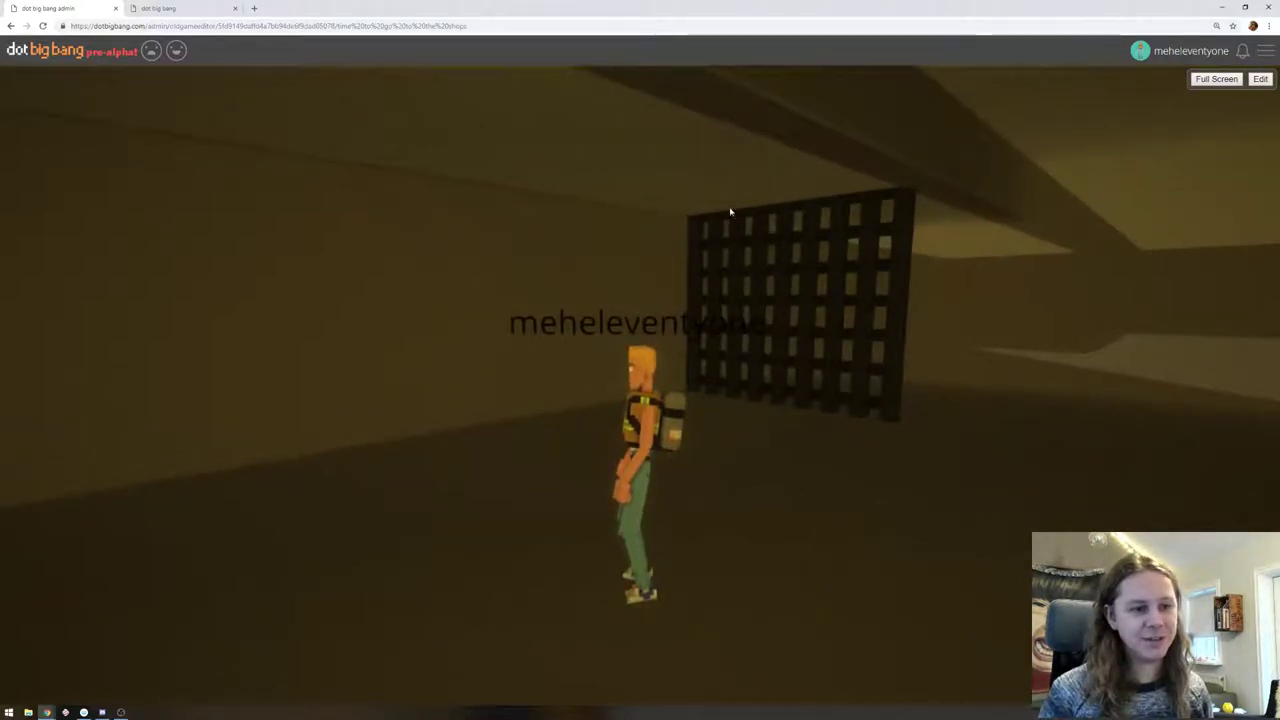
left_click(1260, 79)
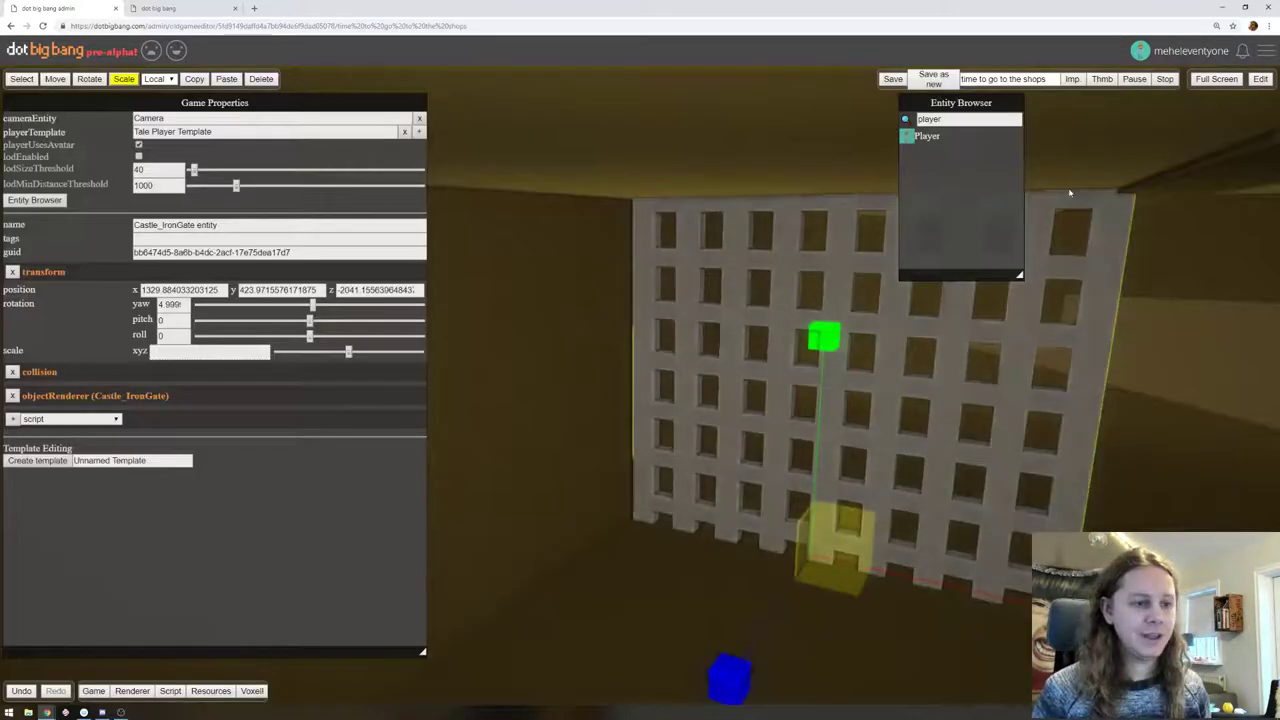
Move the iron gate along the corridor to about x 1347, and place a pasted copy at about x 1337, z -1958
right_click_drag(1112, 273, 991, 373)
scroll(991, 371, "down", 3)
scroll(991, 371, "down", 3)
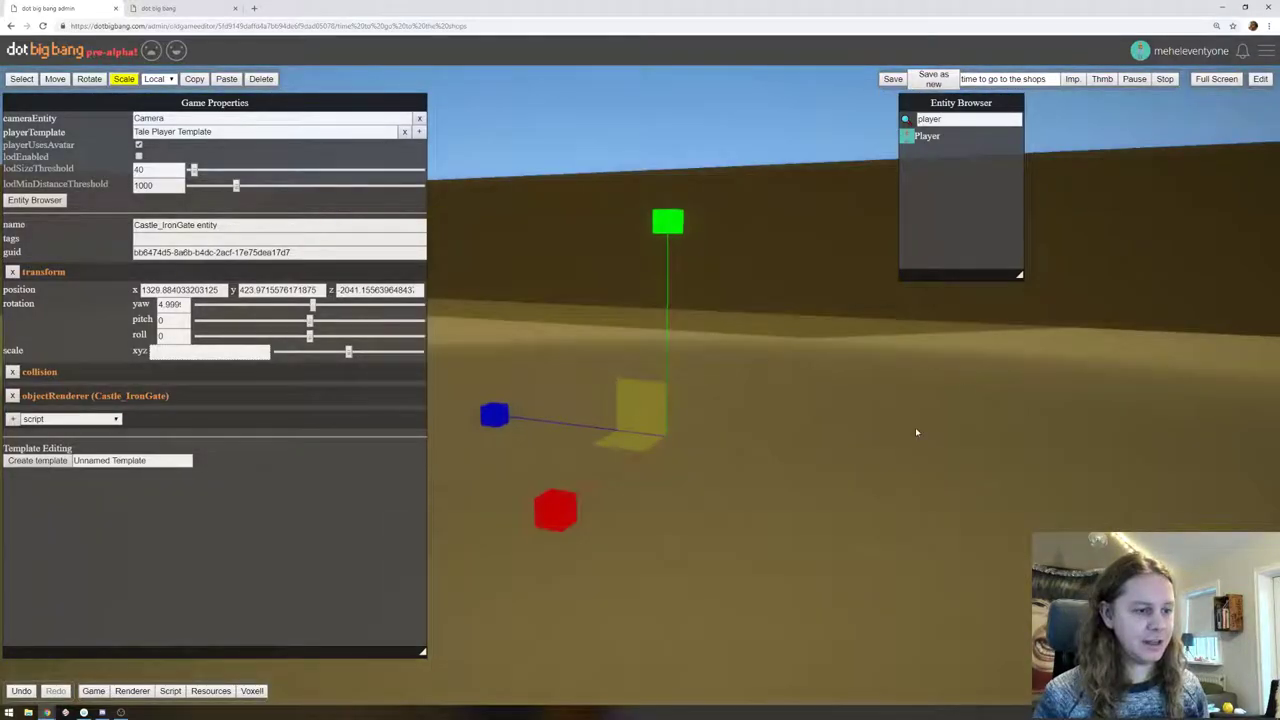
right_click_drag(932, 407, 965, 407)
right_click_drag(860, 397, 973, 405)
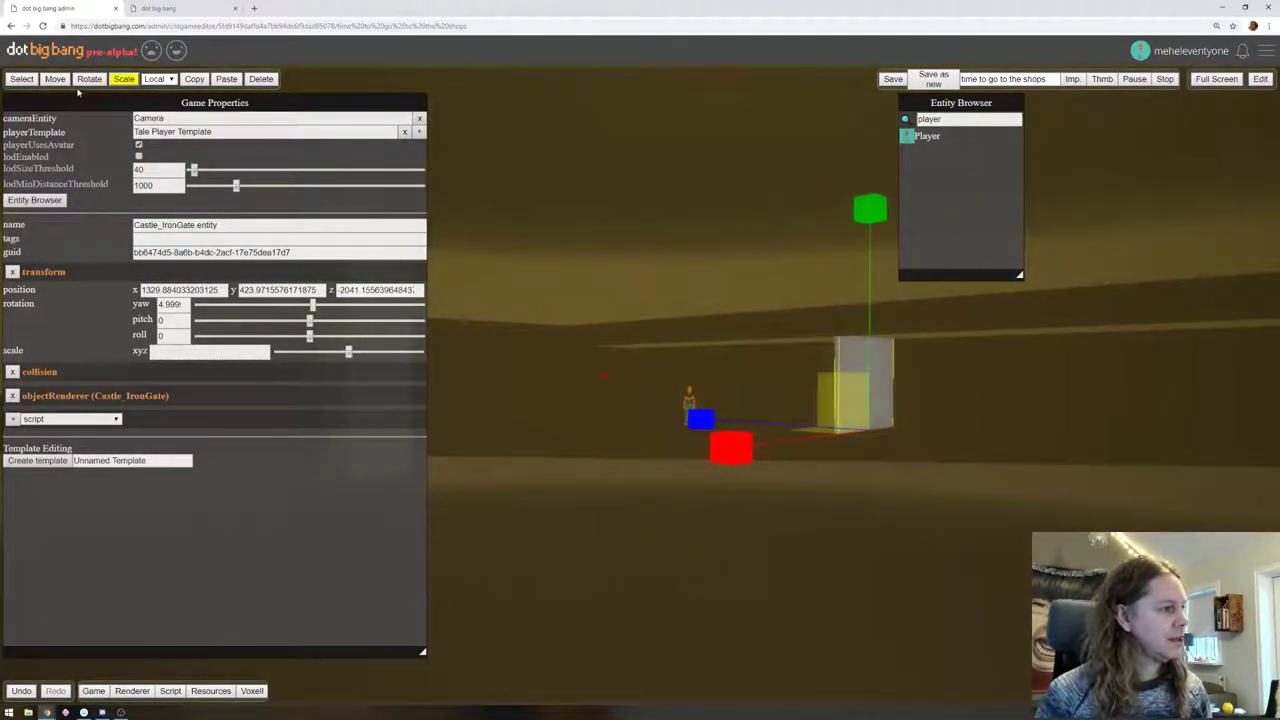
left_click_drag(719, 422, 628, 408)
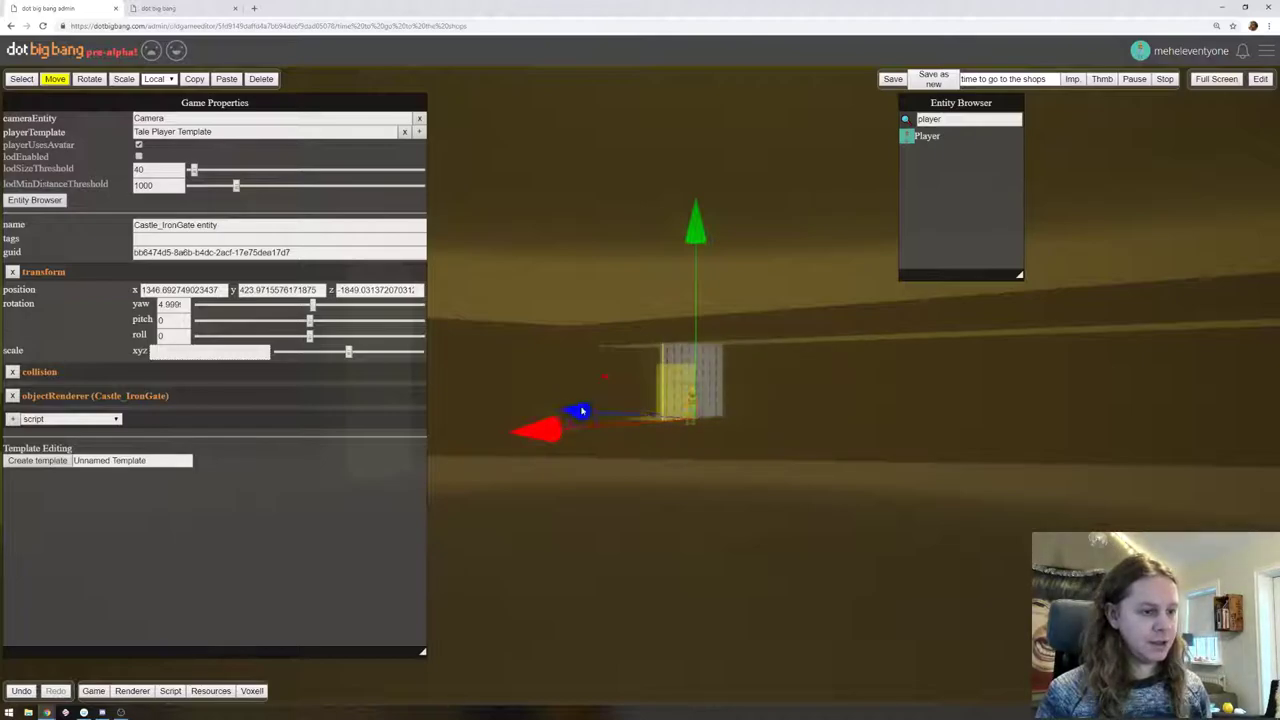
left_click_drag(582, 411, 622, 423)
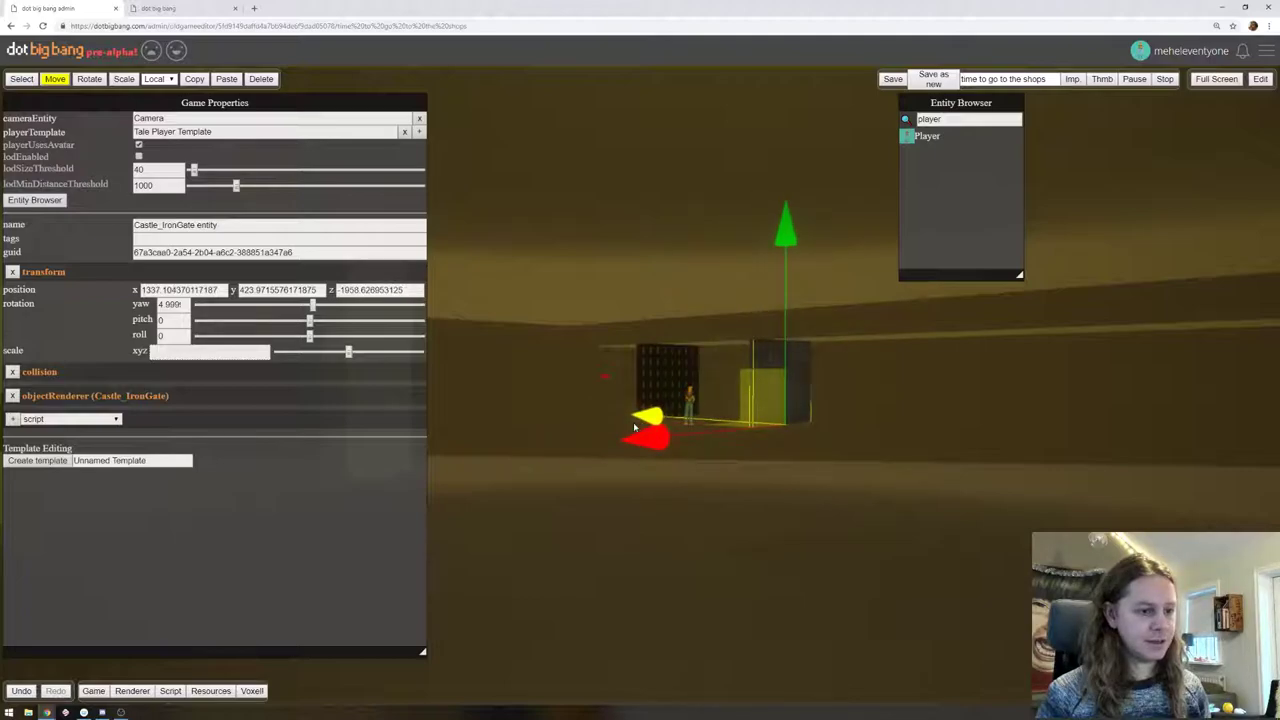
Paste another copy of the iron gate and space it further along the corridor wall
left_click(636, 425)
left_click_drag(716, 433, 718, 434)
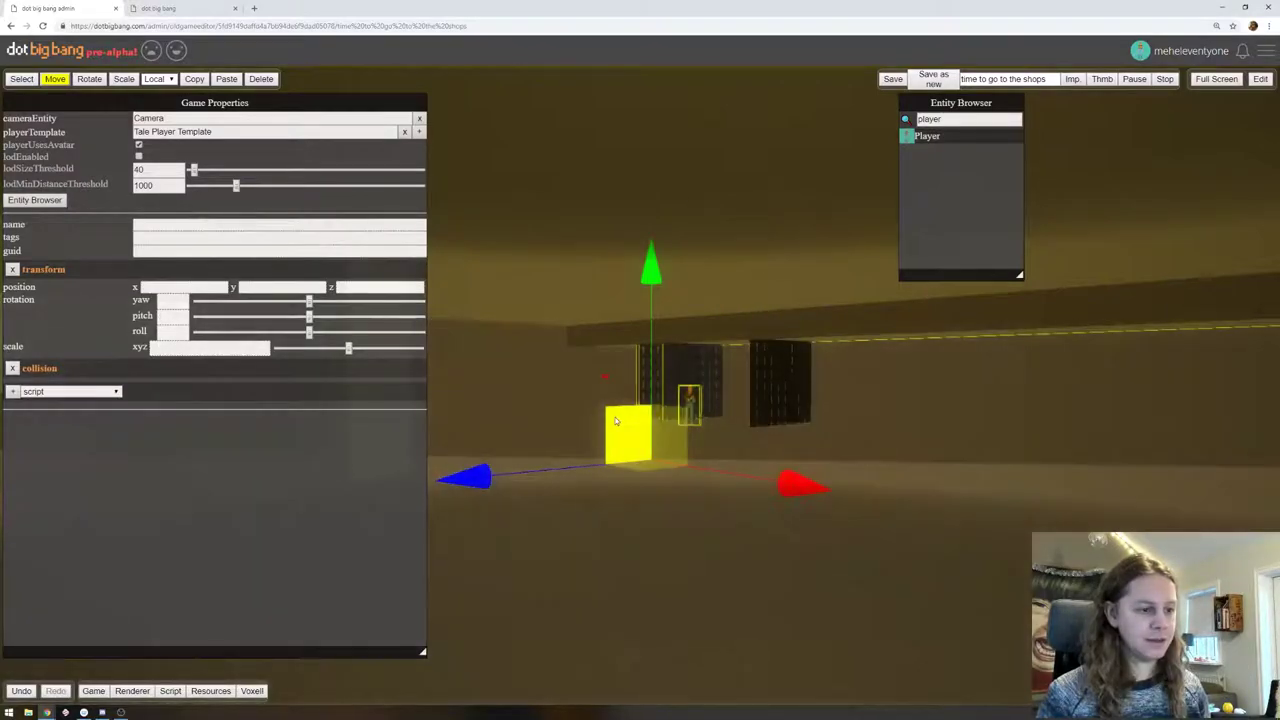
left_click(694, 374)
left_click_drag(586, 408, 732, 428)
key("ctrl+v")
left_click(853, 435)
left_click(771, 435)
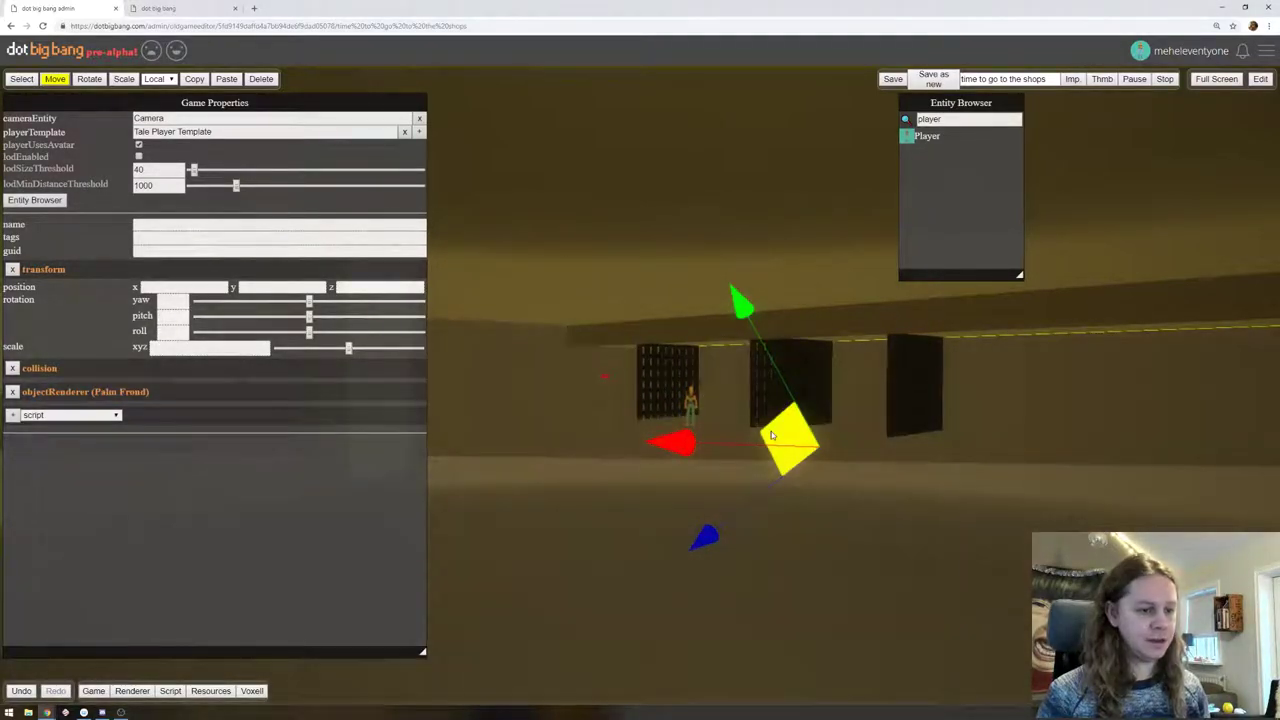
Extend the row to five iron gates, placing the last copy at about x 1306, z -2316
left_click(819, 391)
left_click_drag(671, 417, 1026, 391)
key("d")
left_click(876, 381)
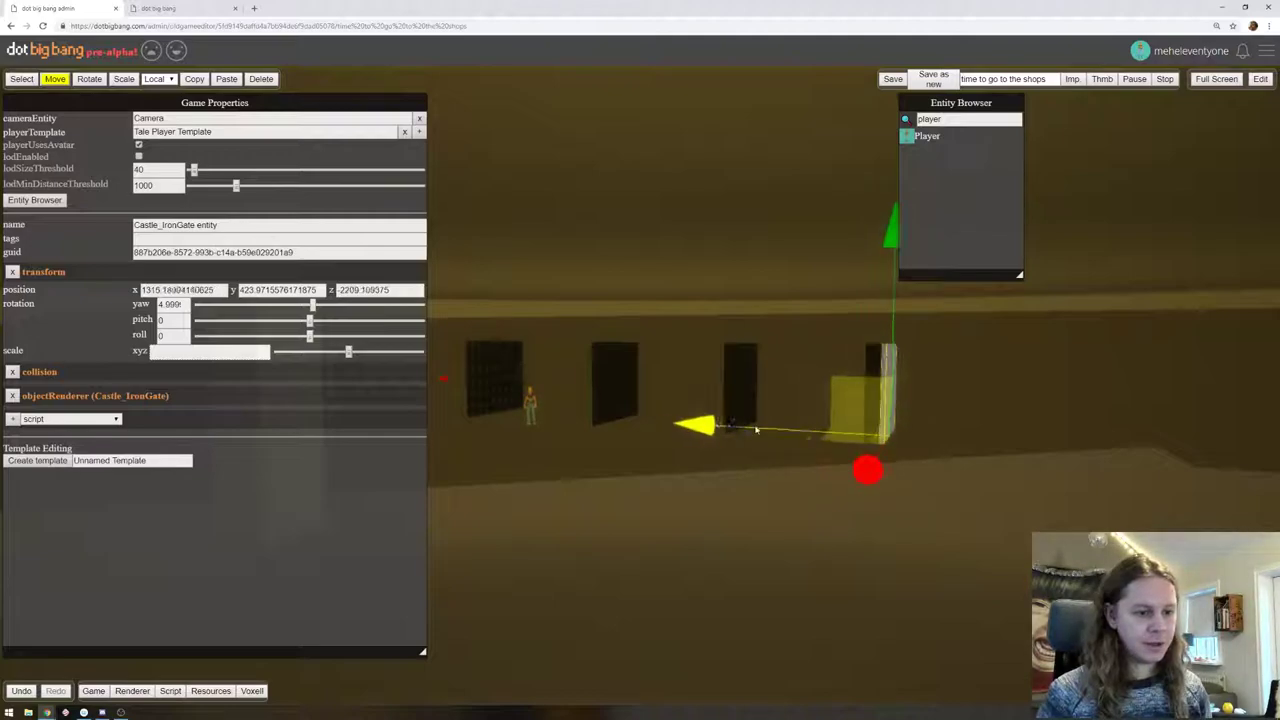
left_click_drag(756, 430, 853, 436)
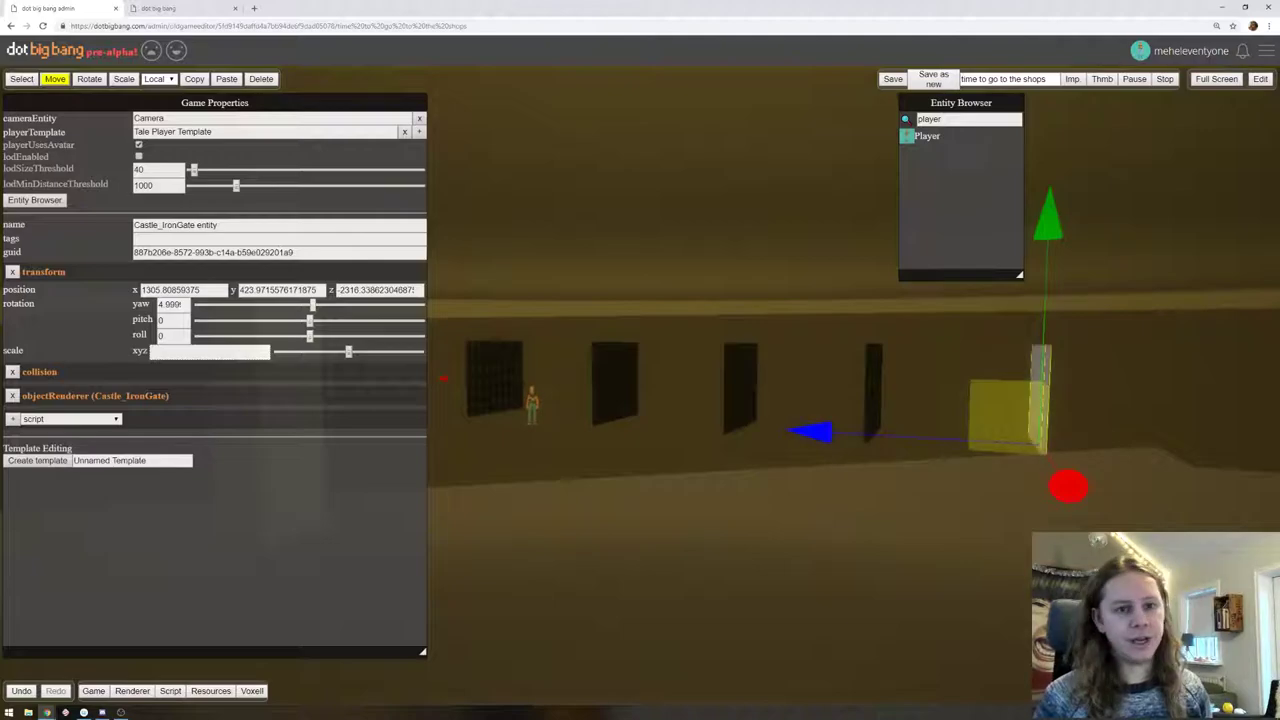
Playtest by running along the row of iron gates while turning the camera, then return to editing
left_click(1258, 81)
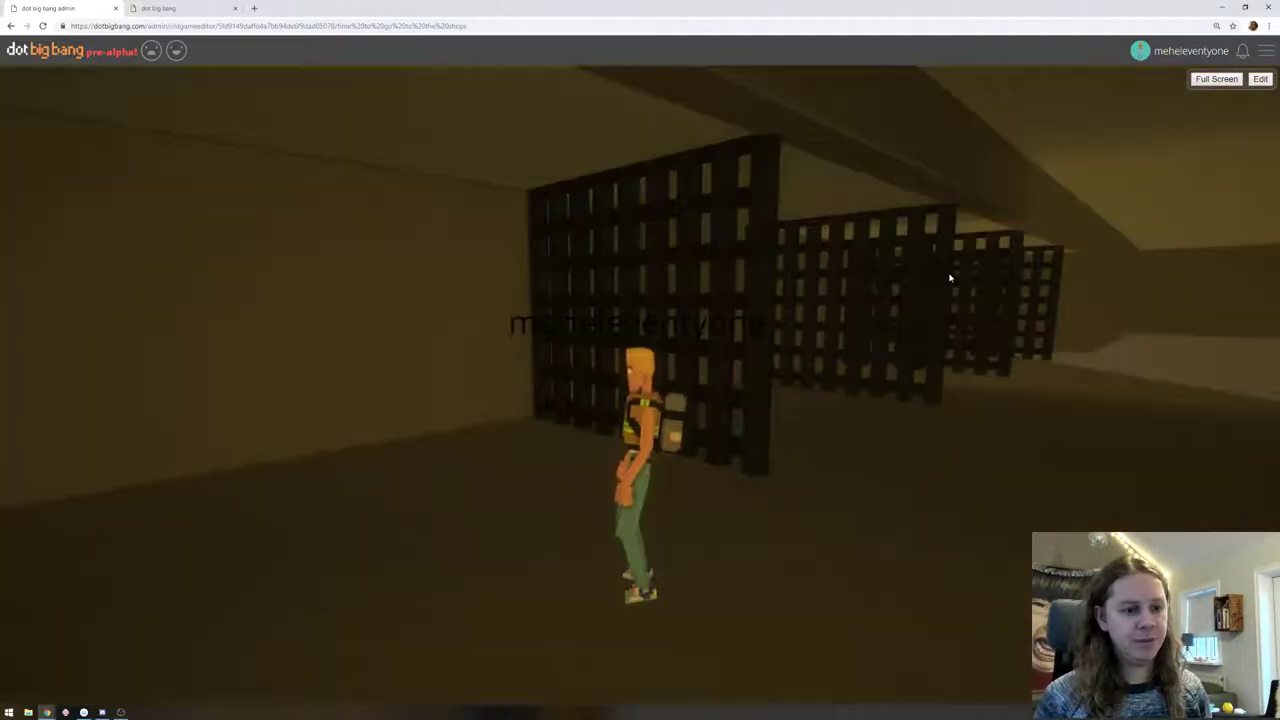
key("w")
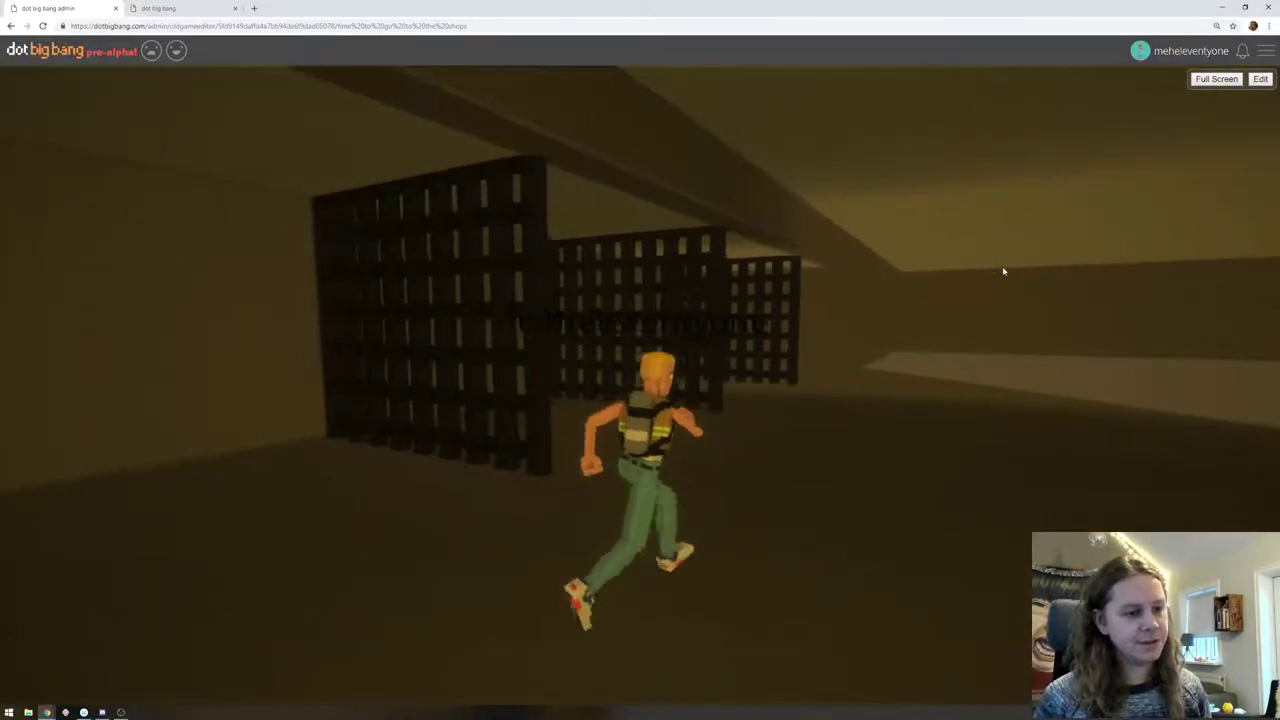
left_click_drag(996, 272, 752, 286)
key("a")
key("w")
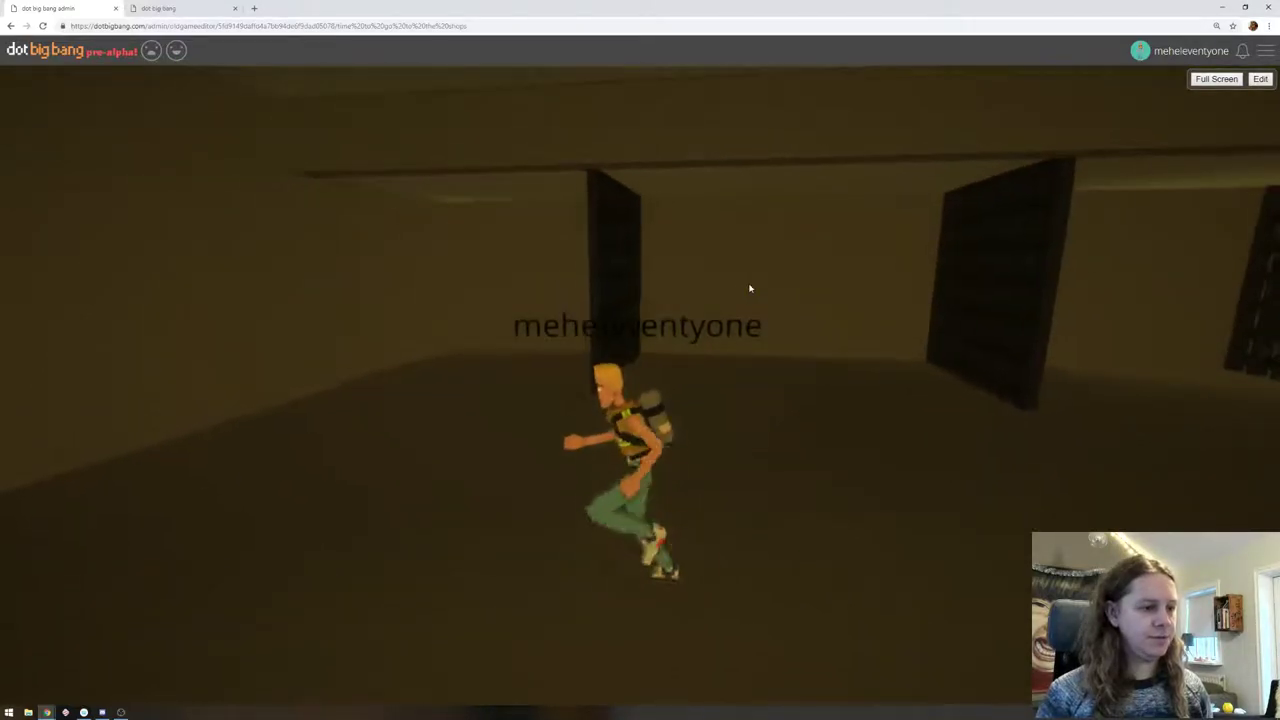
key("d")
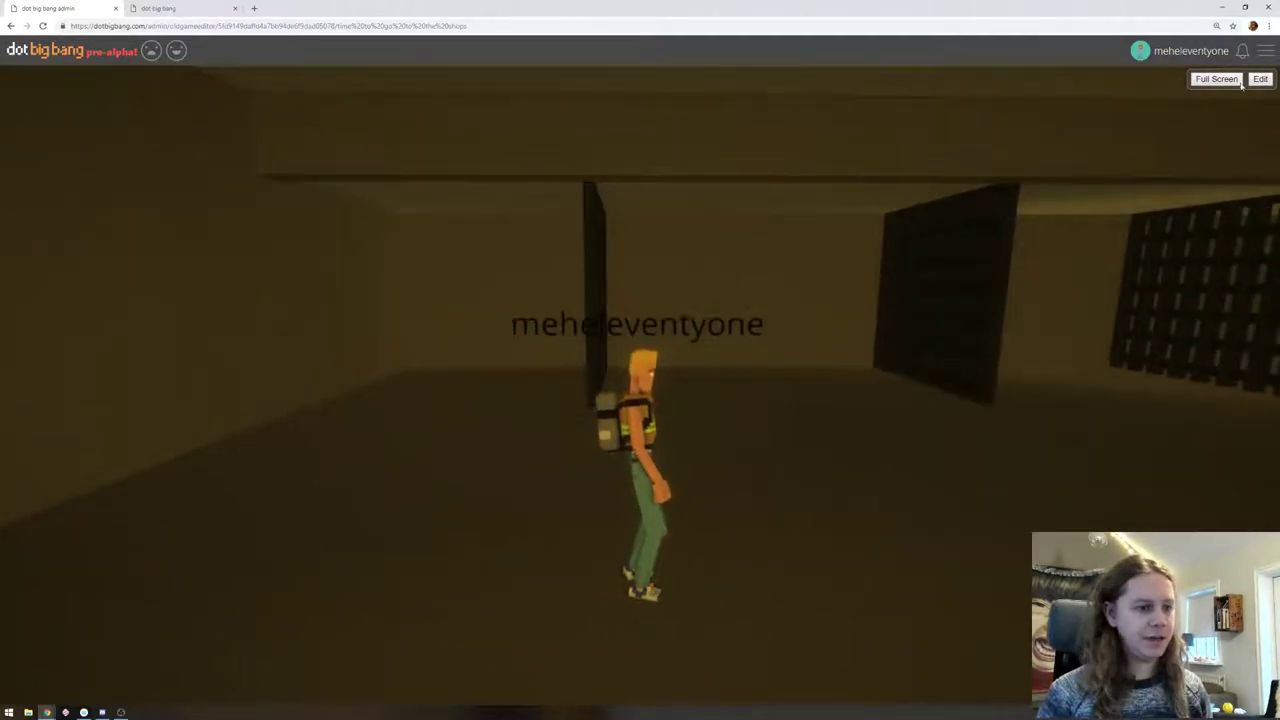
left_click(1259, 79)
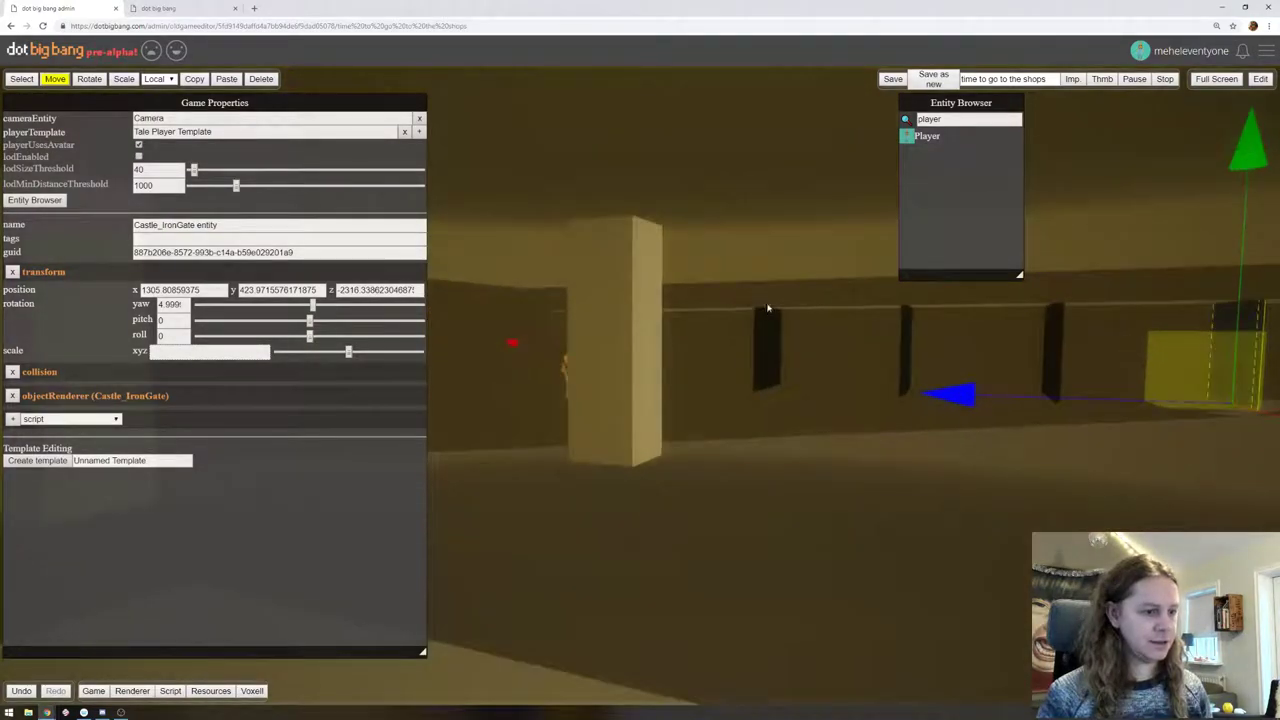
Shift the first two iron gates along the corridor to z positions of about -1830 and -1954
key("a")
right_click_drag(701, 300, 726, 325)
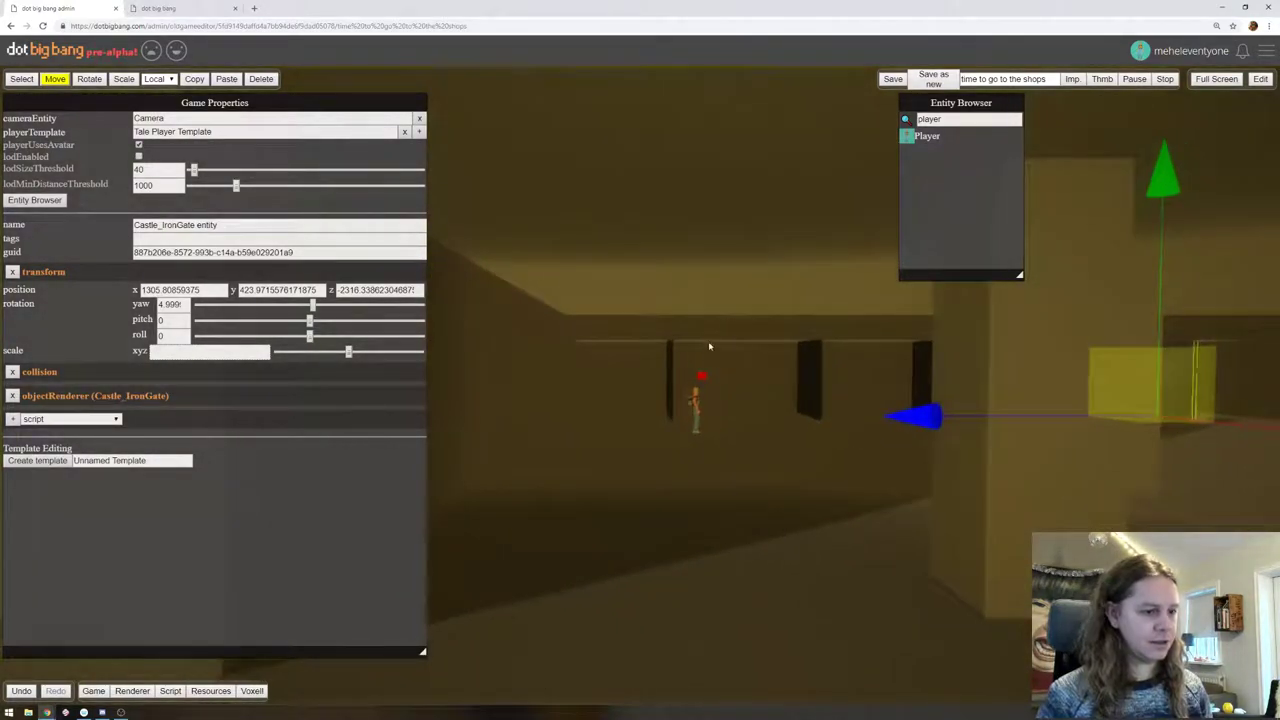
left_click(670, 368)
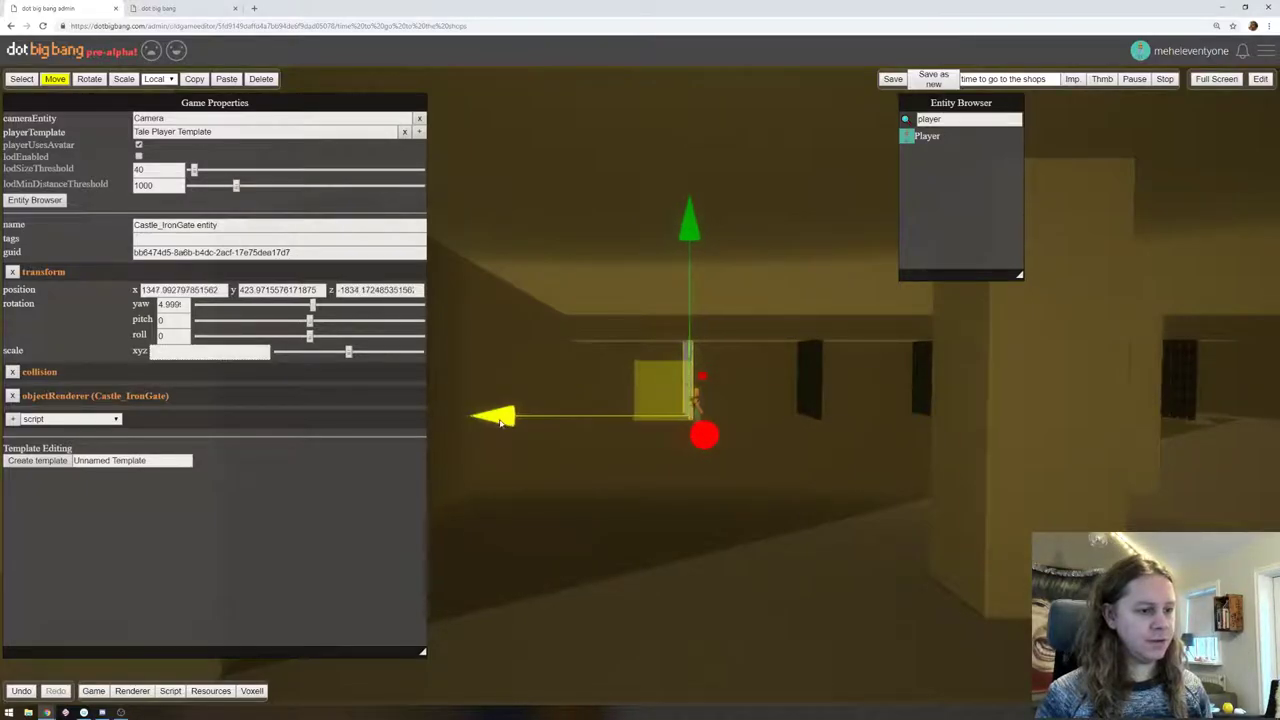
key("d")
right_click_drag(897, 407, 868, 405)
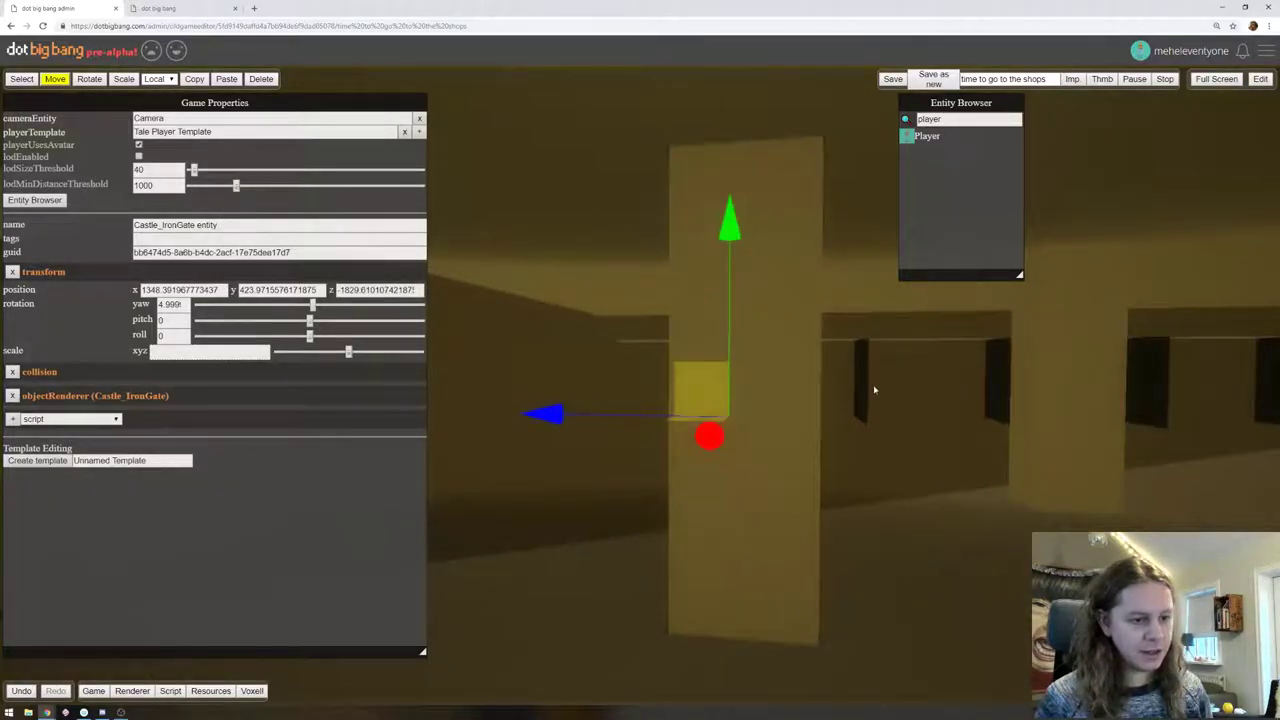
left_click(860, 392)
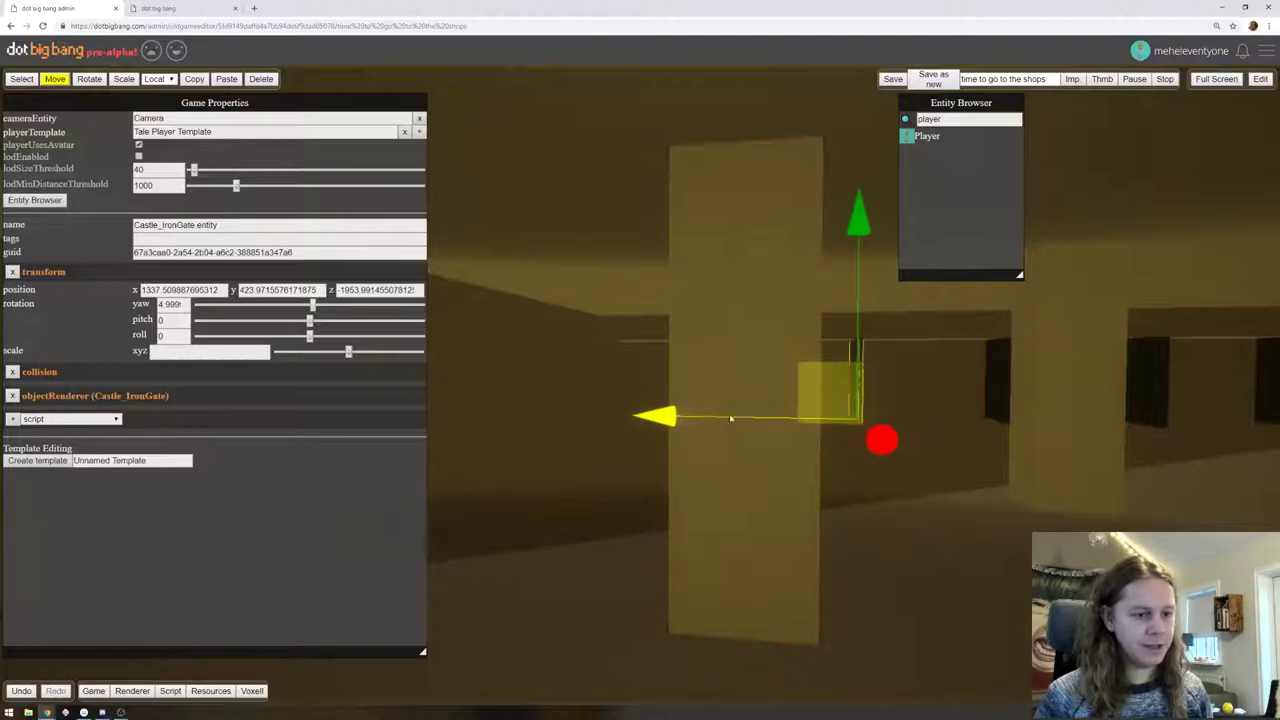
Even out the remaining three iron gates at z positions of about -2072, -2193 and -2311
left_click(1001, 381)
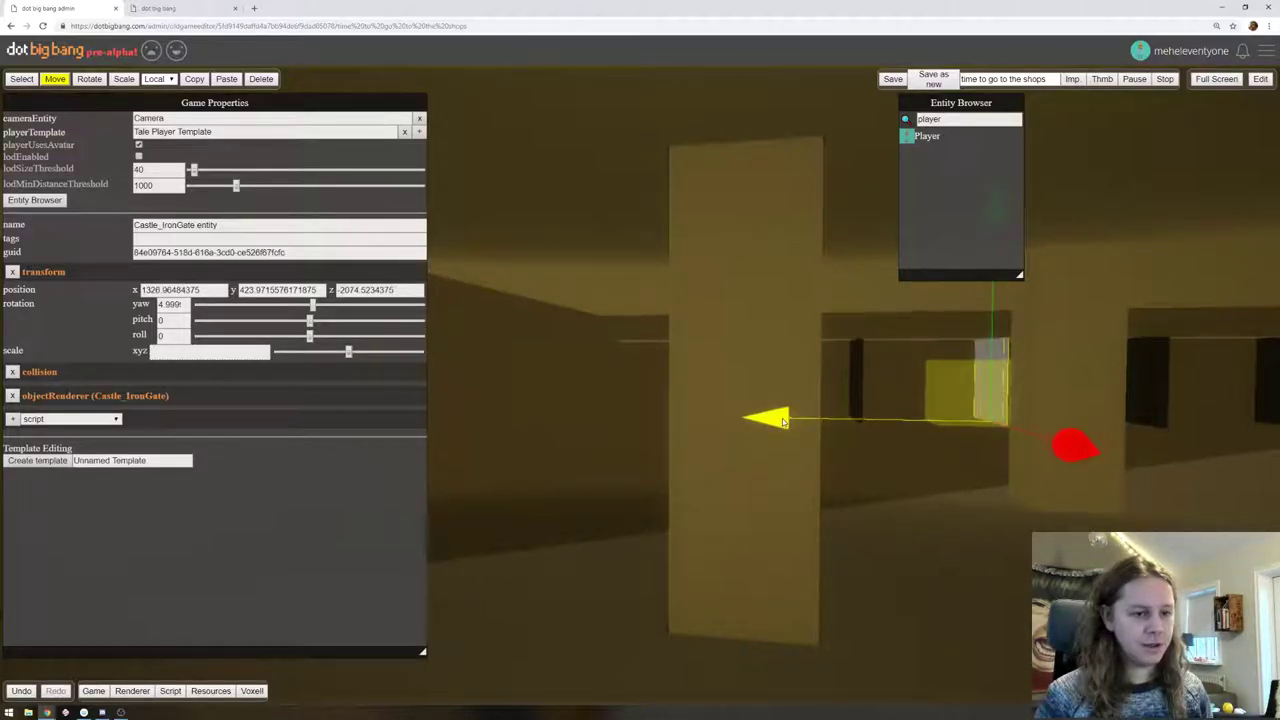
key("d")
right_click_drag(1148, 399, 779, 393)
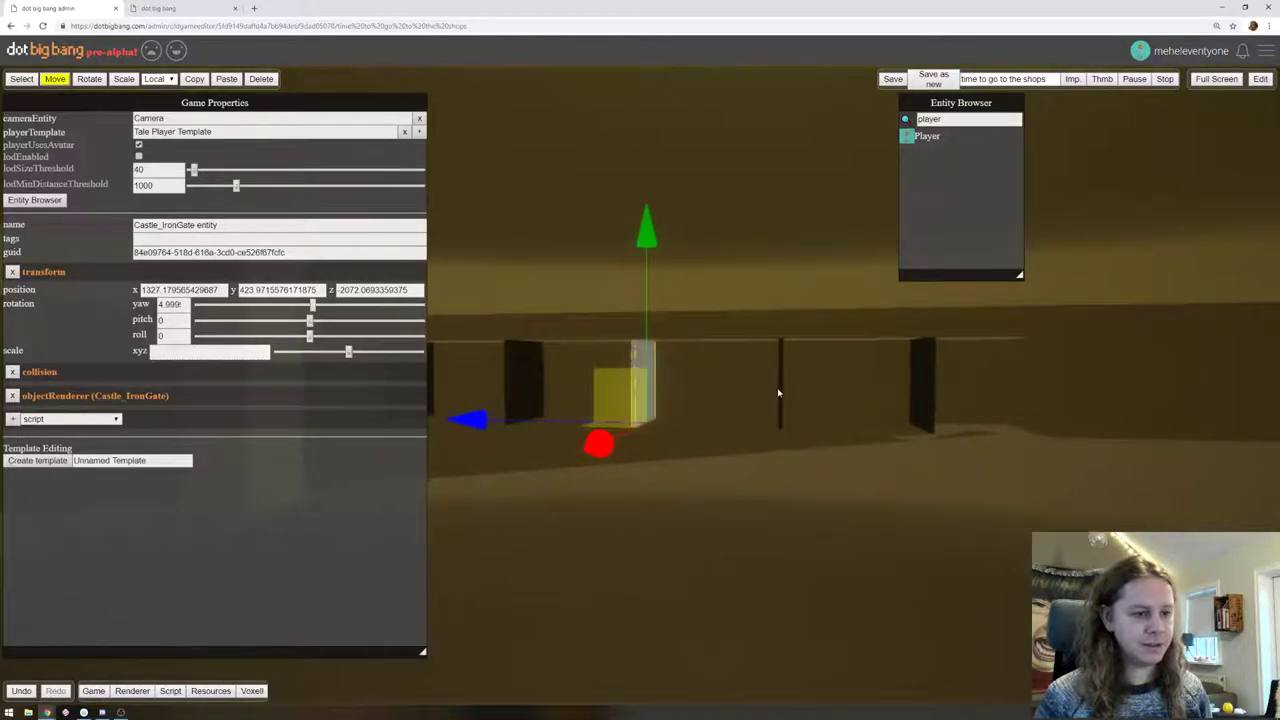
left_click(916, 380)
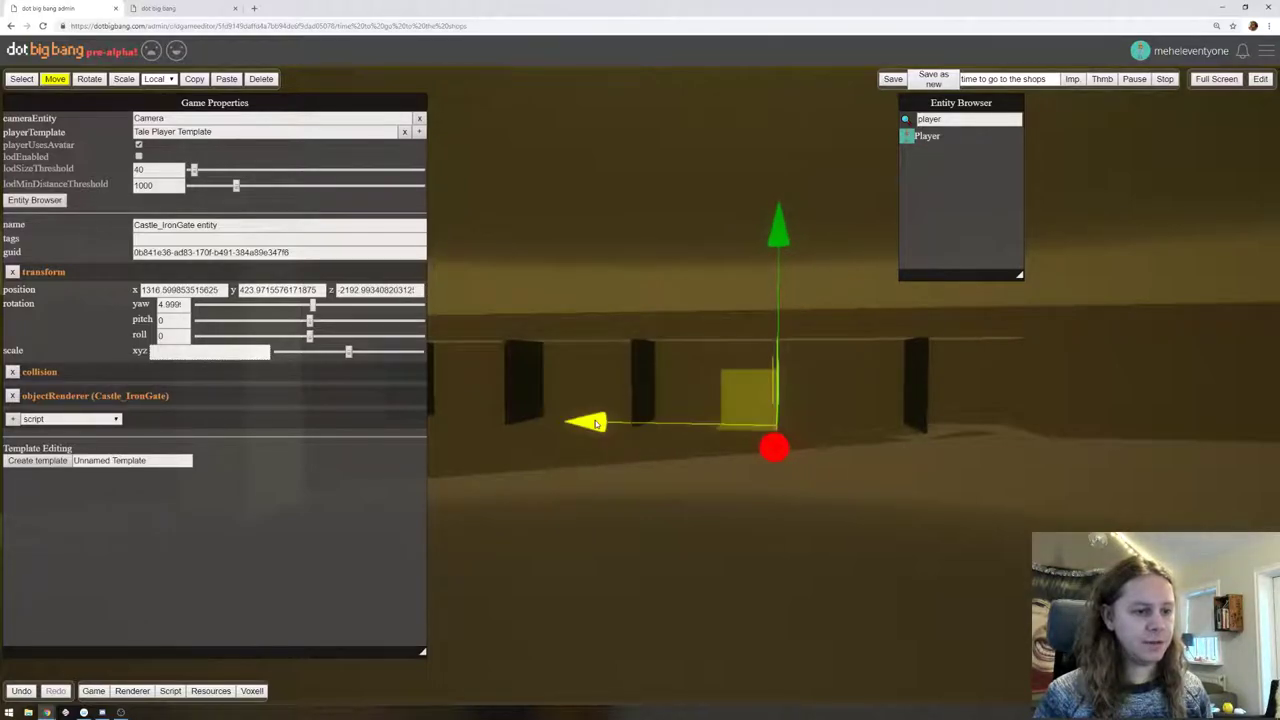
Playtest the respaced iron gates by running back and forth in front of the cells, then return to editing
left_click(1260, 79)
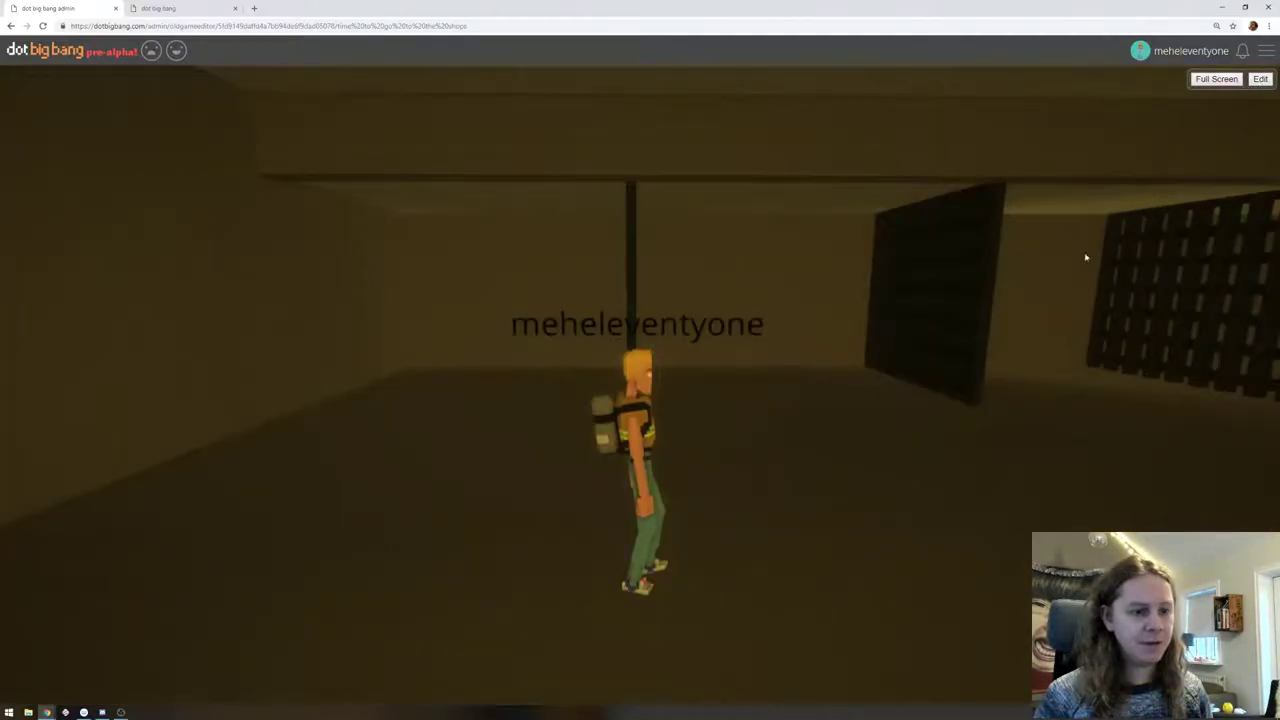
key("w")
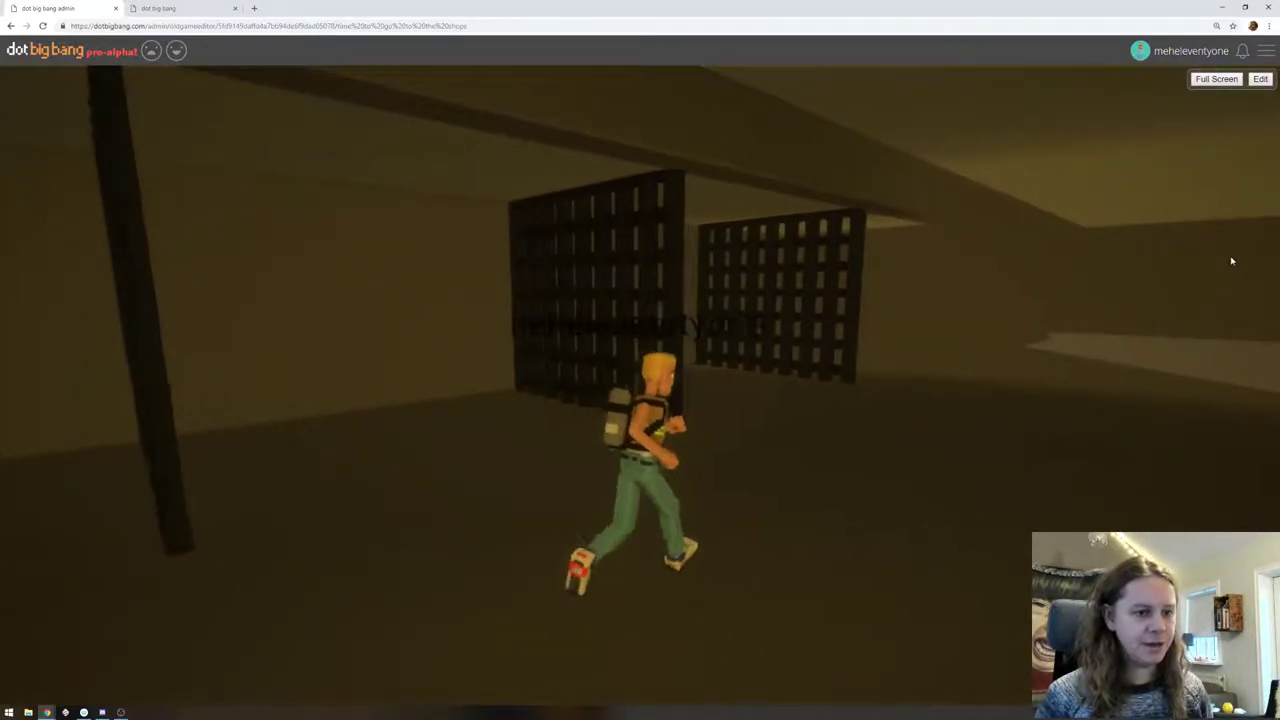
left_click_drag(1197, 257, 1040, 257)
key("s")
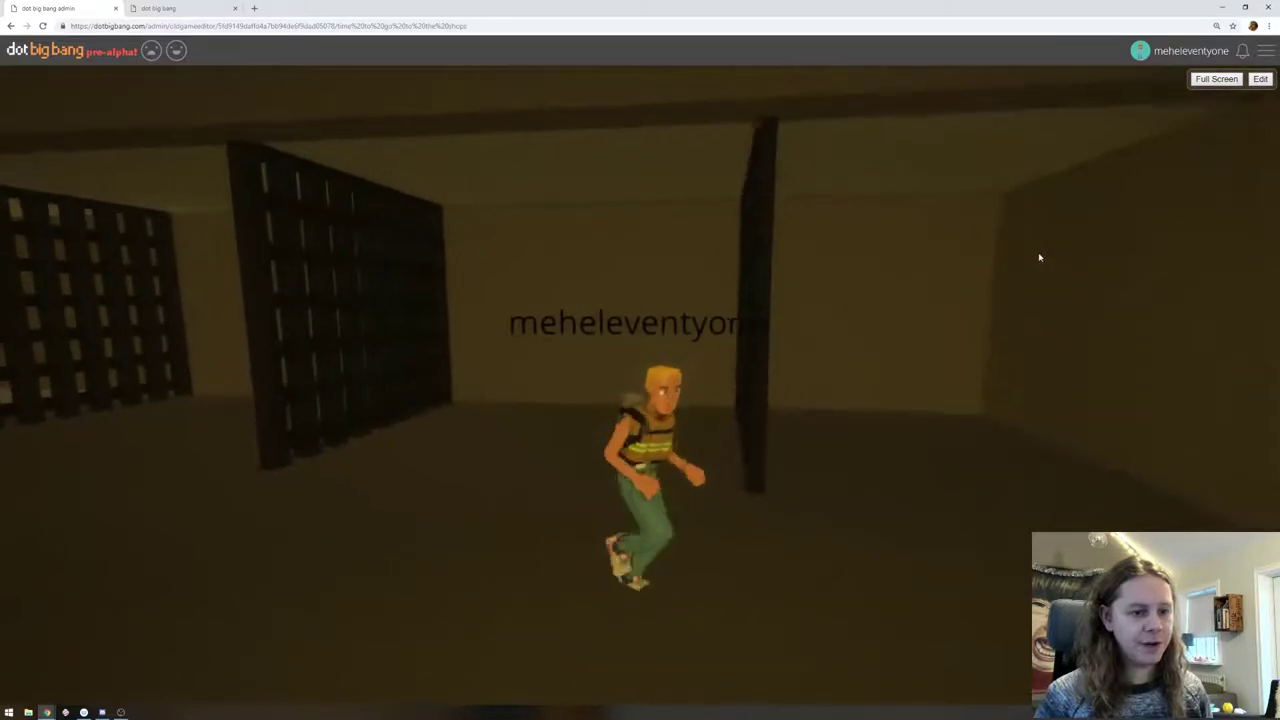
key("a")
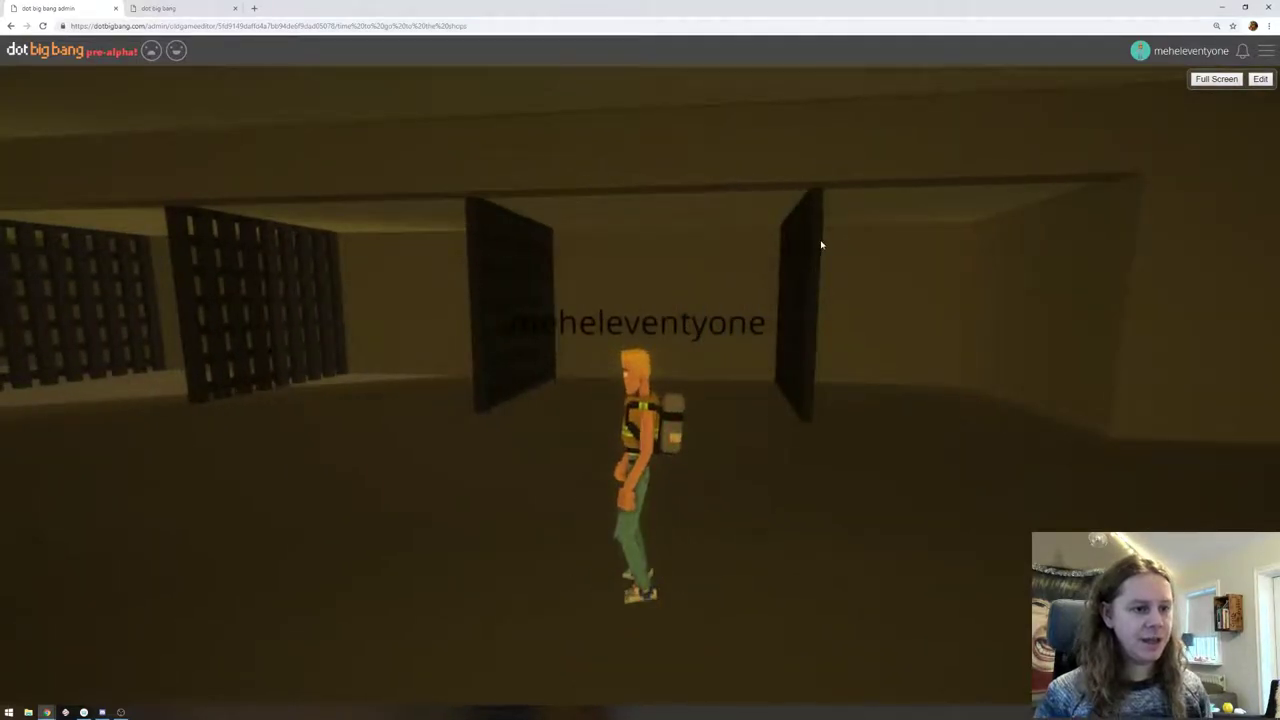
left_click(1260, 80)
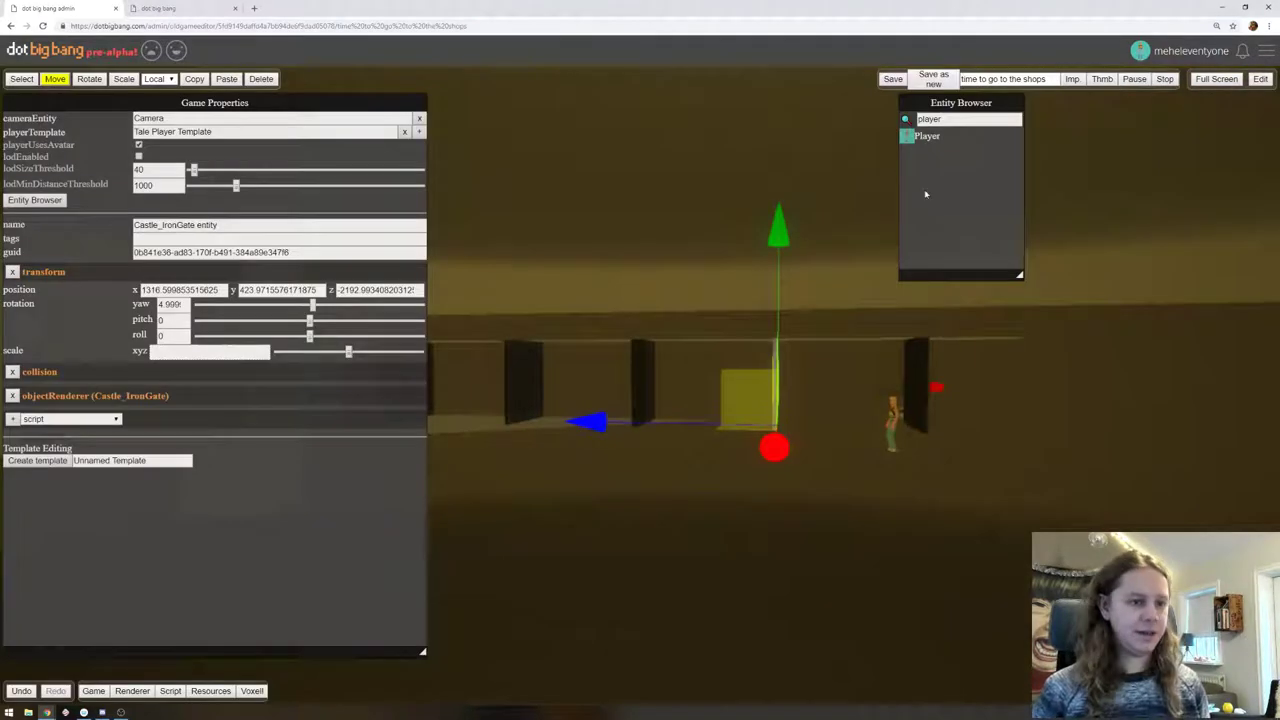
Turn the last iron gate to a yaw of about 95 and move it to about x 1355, z -2315
left_click(912, 370)
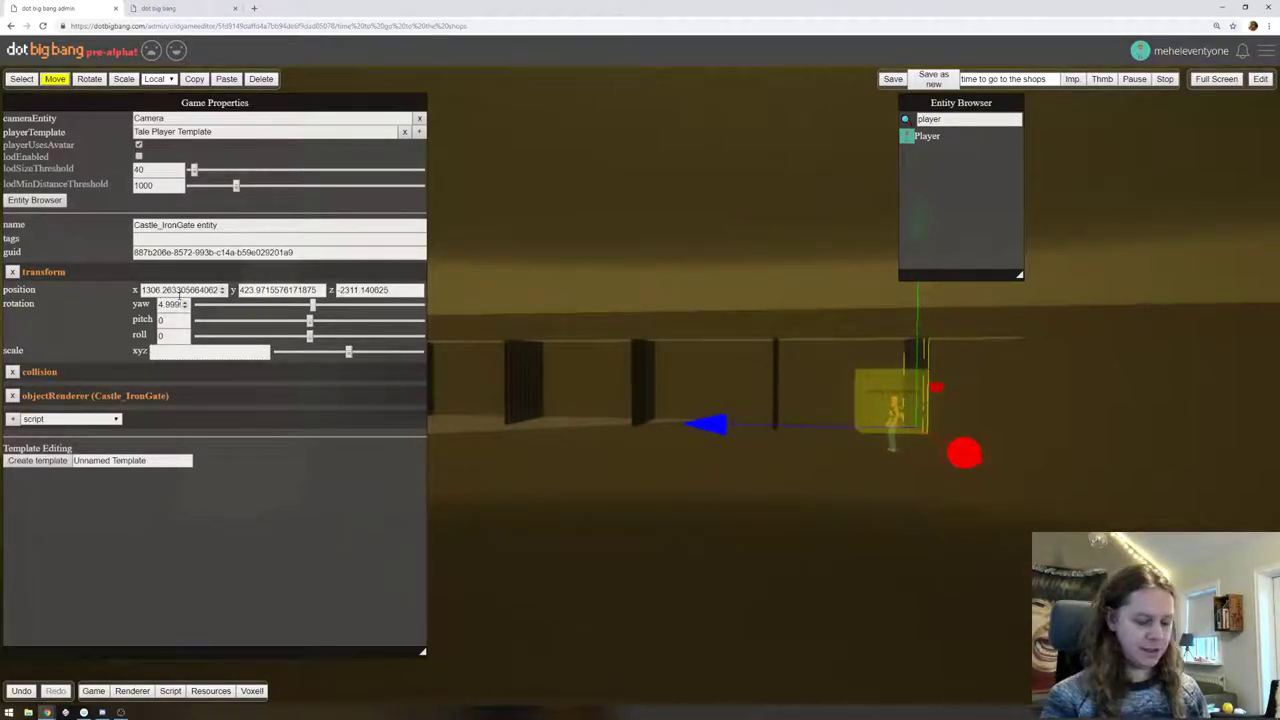
key("Return")
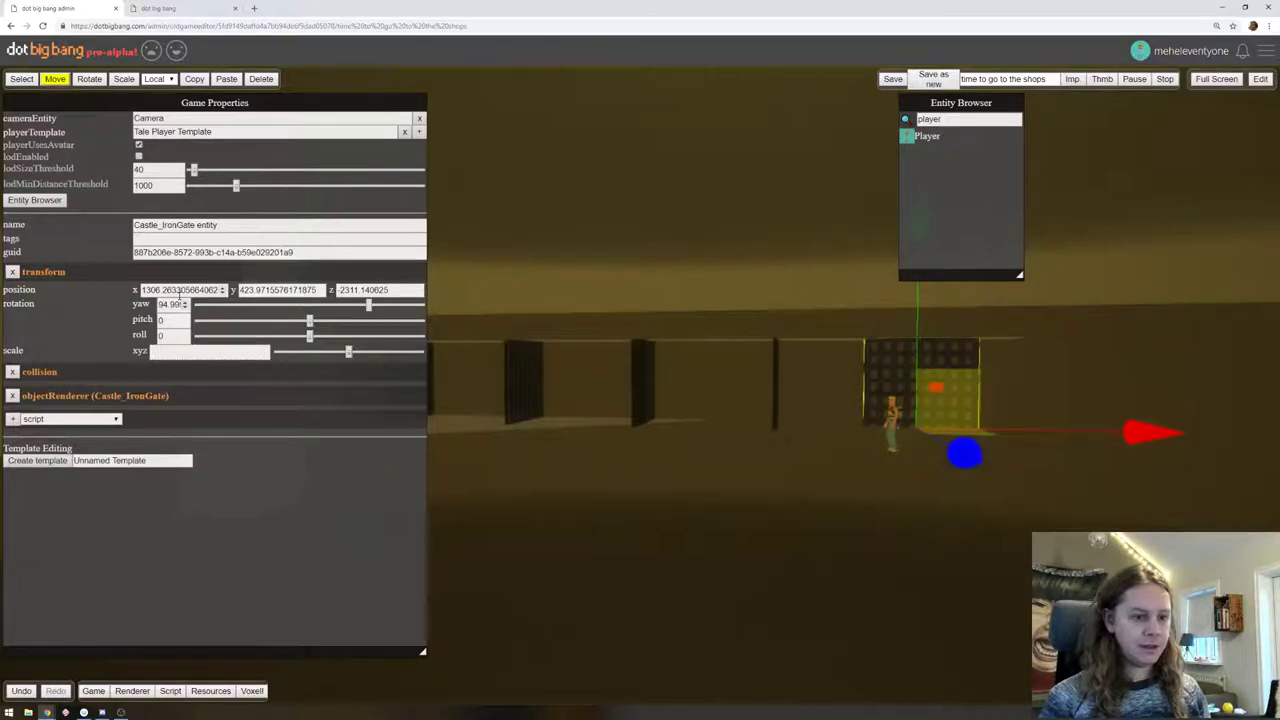
left_click_drag(970, 476, 974, 483)
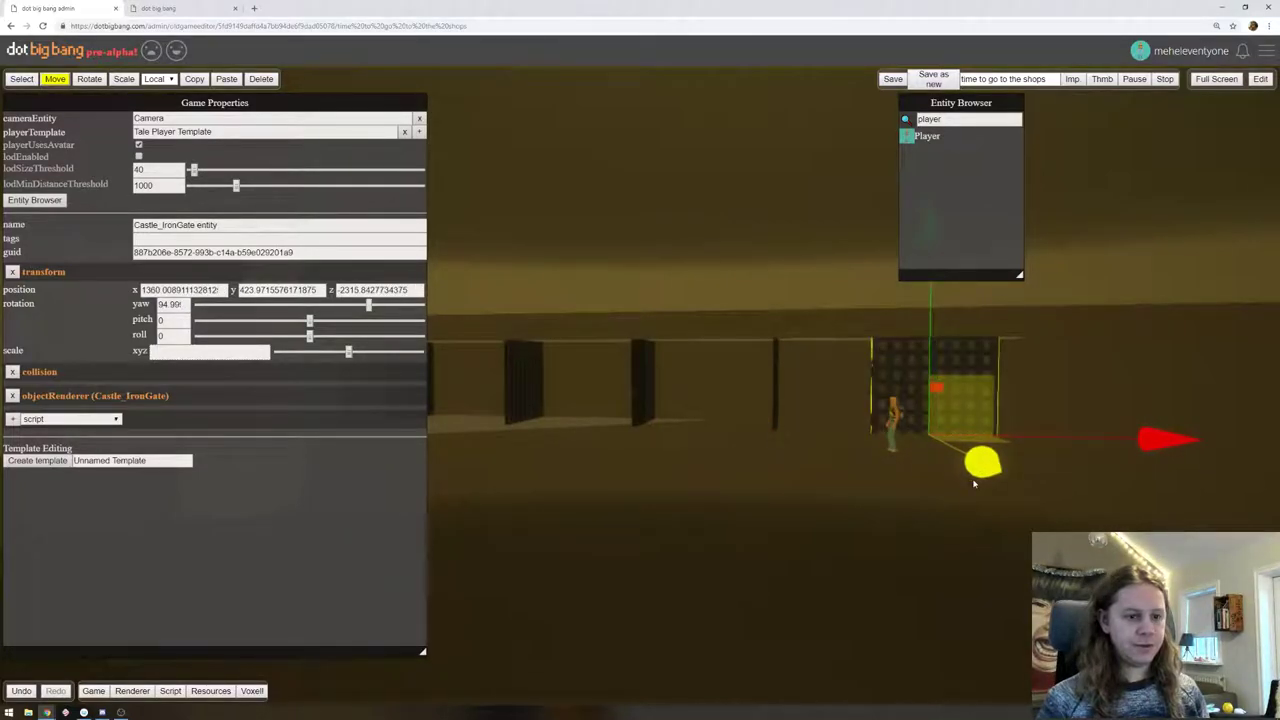
left_click_drag(855, 402, 951, 411)
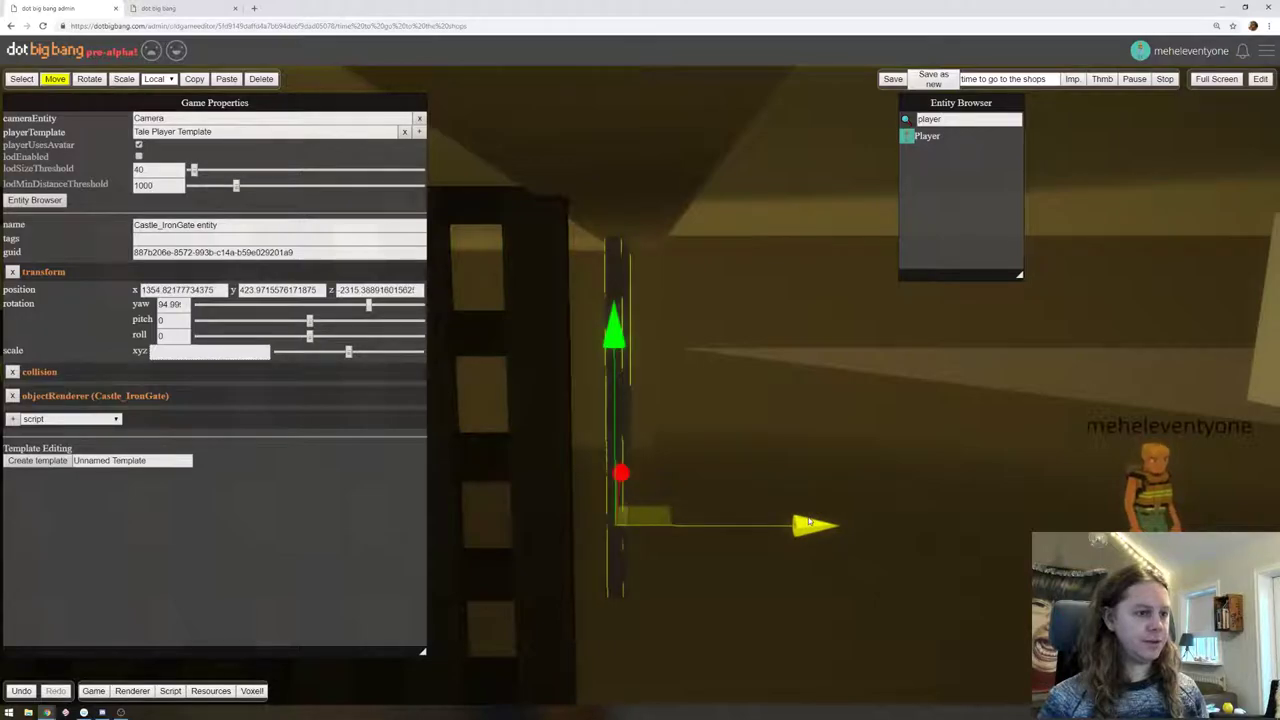
left_click_drag(810, 522, 625, 447)
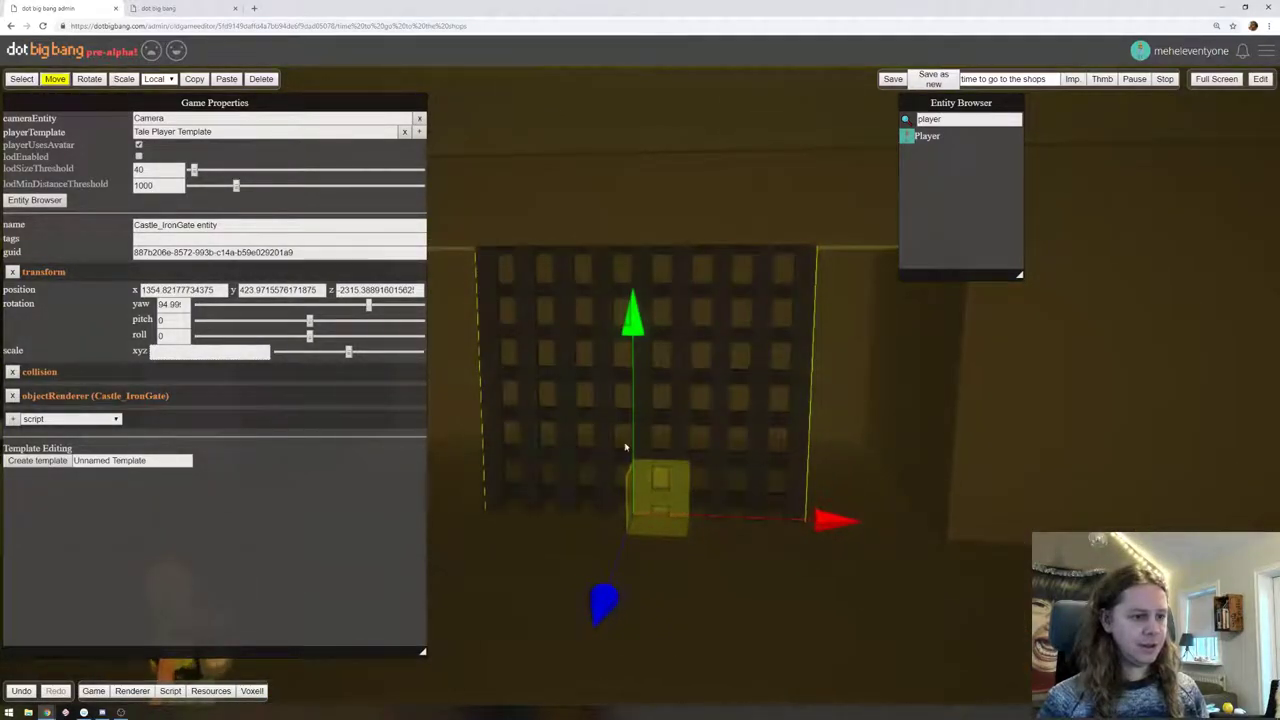
Slide the sideways iron gate to about x 1352, z -2351, and place a copy of it at about x 1369, z -2148
left_click_drag(880, 523, 985, 530)
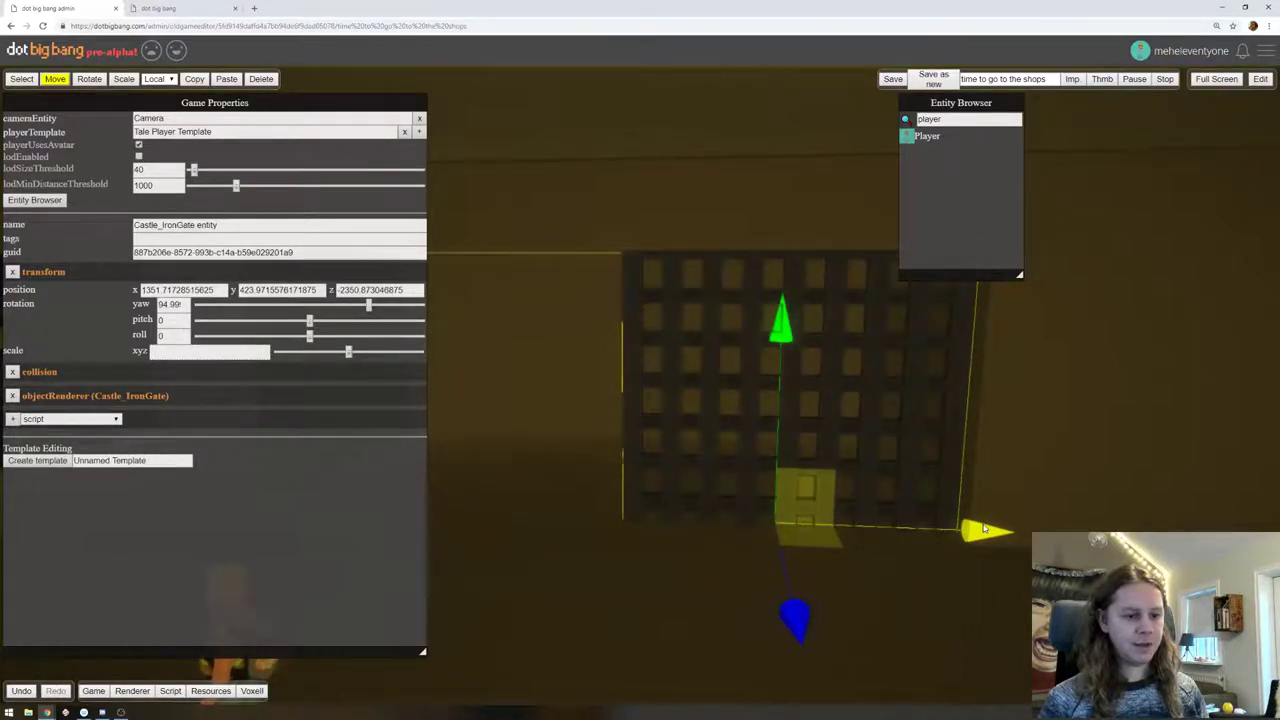
left_click_drag(714, 437, 837, 439)
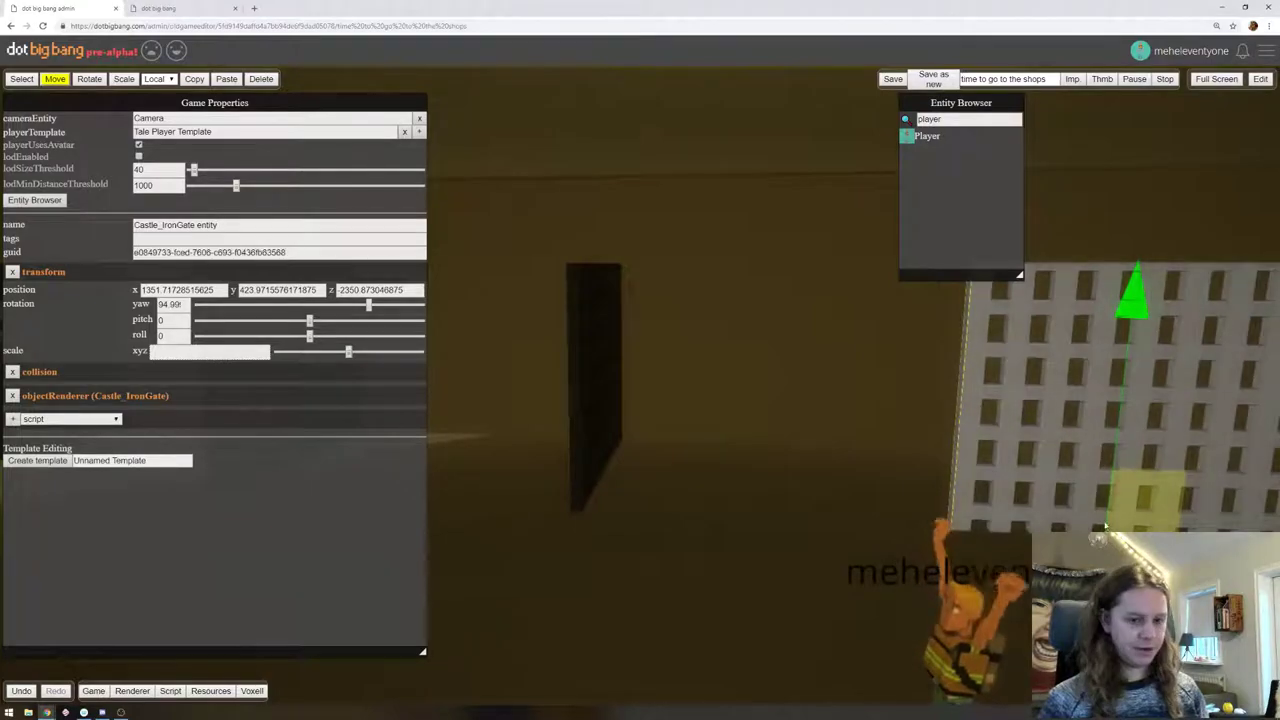
key("d")
left_click_drag(1085, 546, 818, 545)
key("a")
left_click_drag(1203, 517, 881, 500)
key("d")
right_click_drag(977, 469, 791, 451)
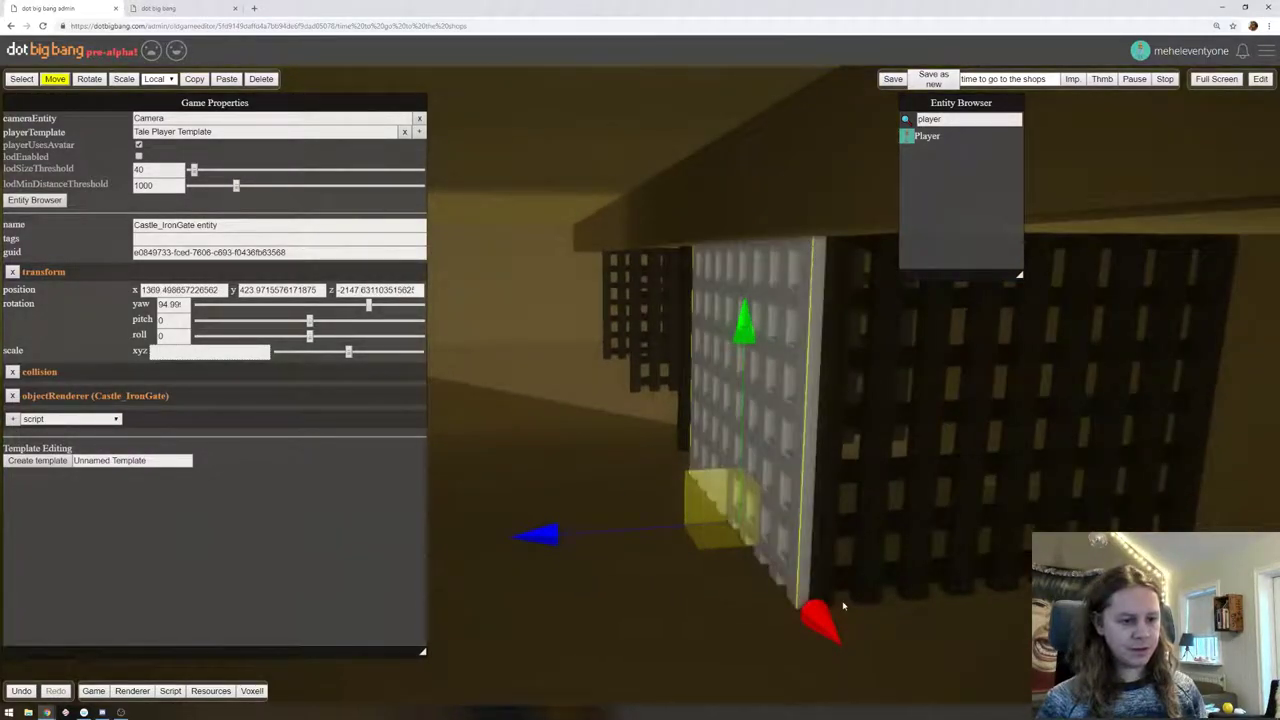
left_click_drag(819, 617, 825, 619)
right_click_drag(877, 531, 1091, 509)
key("a")
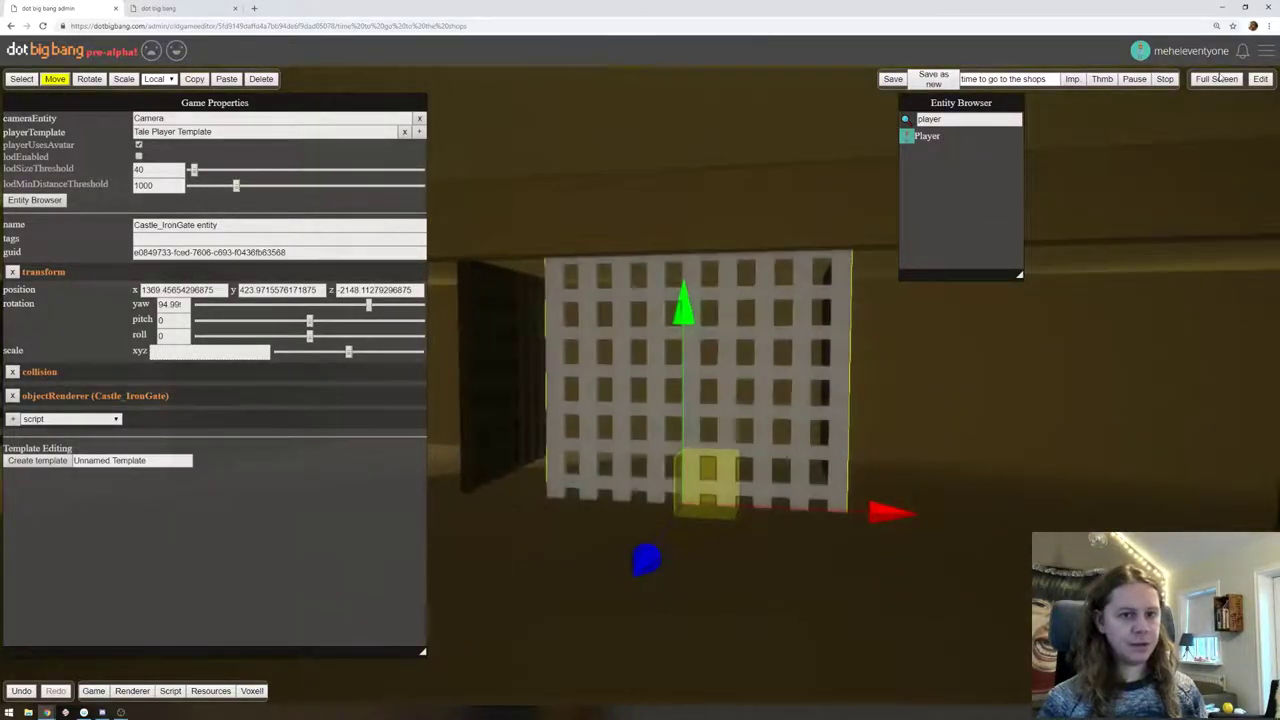
Playtest the two cell-front gates by running along and into the open cells, and return to editing
left_click(1260, 79)
key("a")
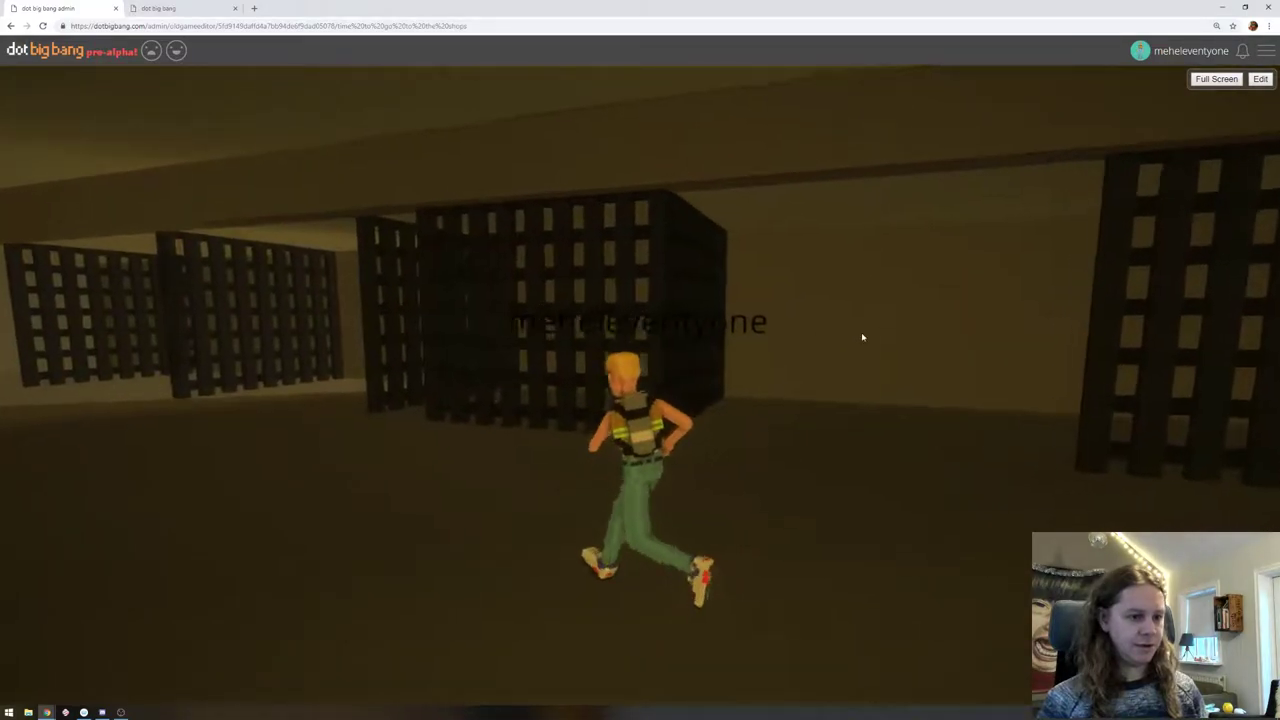
left_click_drag(862, 337, 957, 333)
key("w")
key("s")
key("s")
key("a")
key("w")
key("d")
key("w")
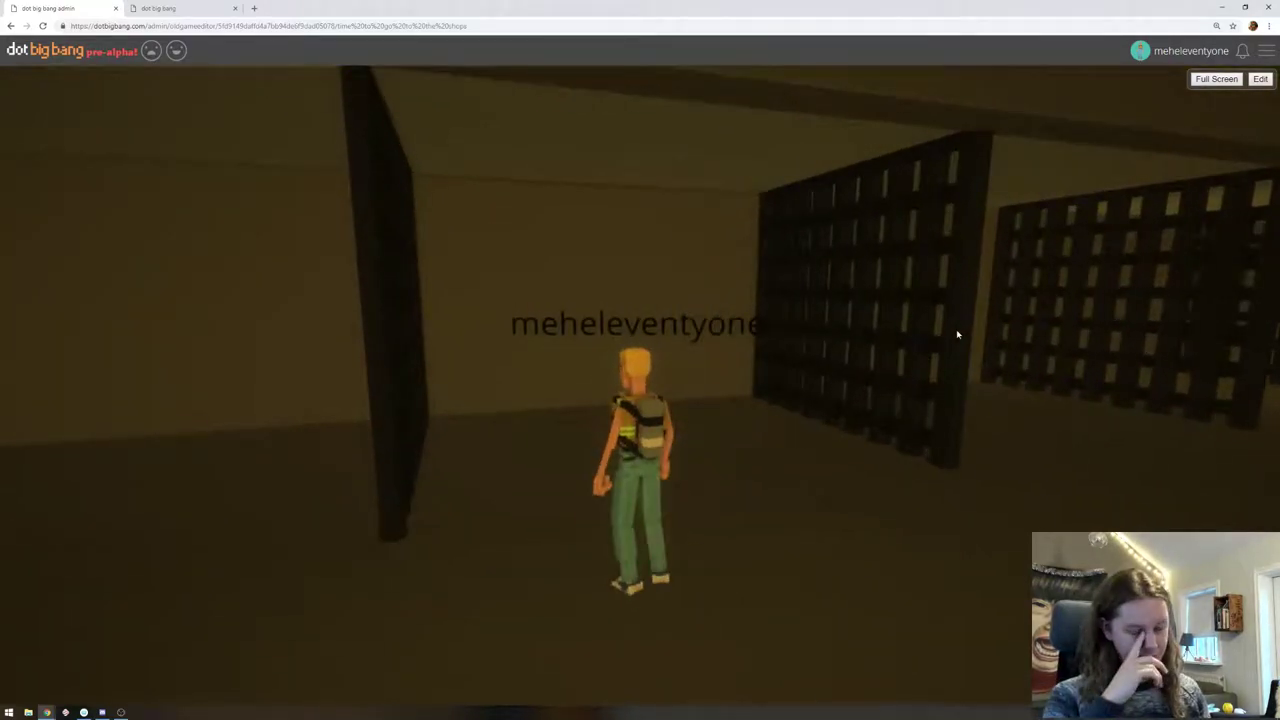
mouse_move(958, 328)
left_mouse_down()
mouse_move(908, 334)
mouse_move(1163, 307)
mouse_move(949, 334)
left_mouse_up()
key("d")
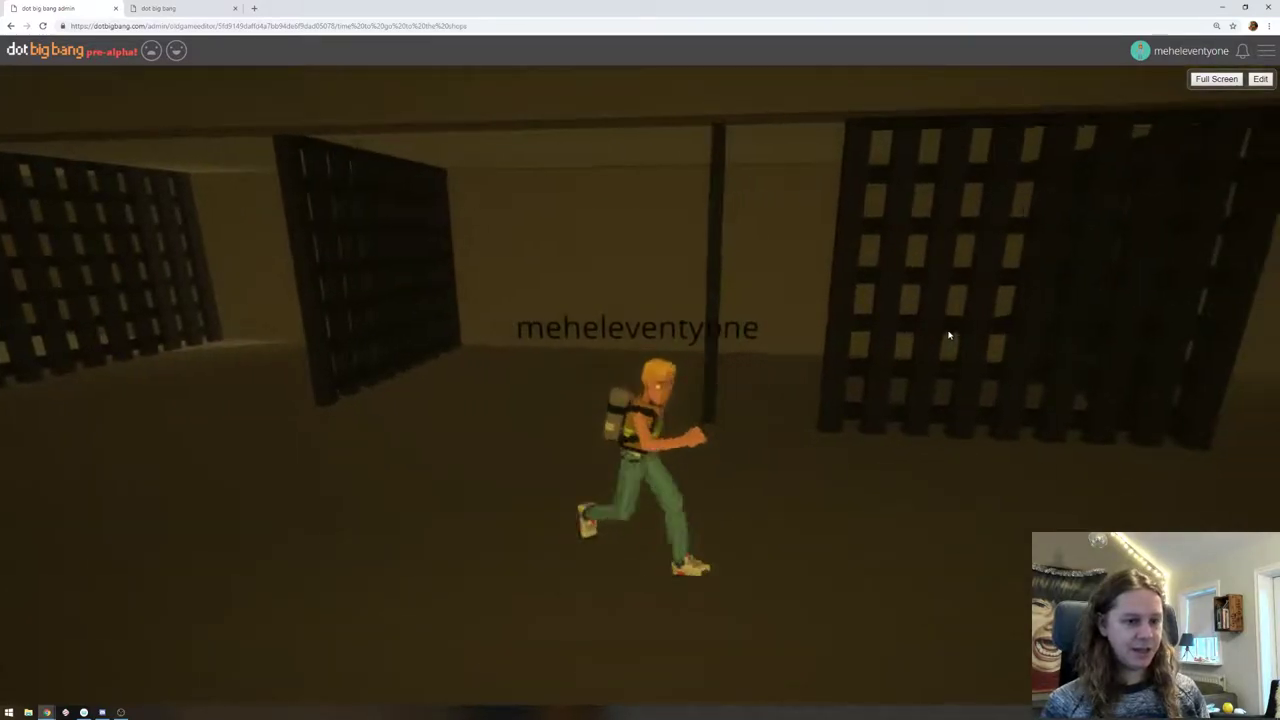
key("s")
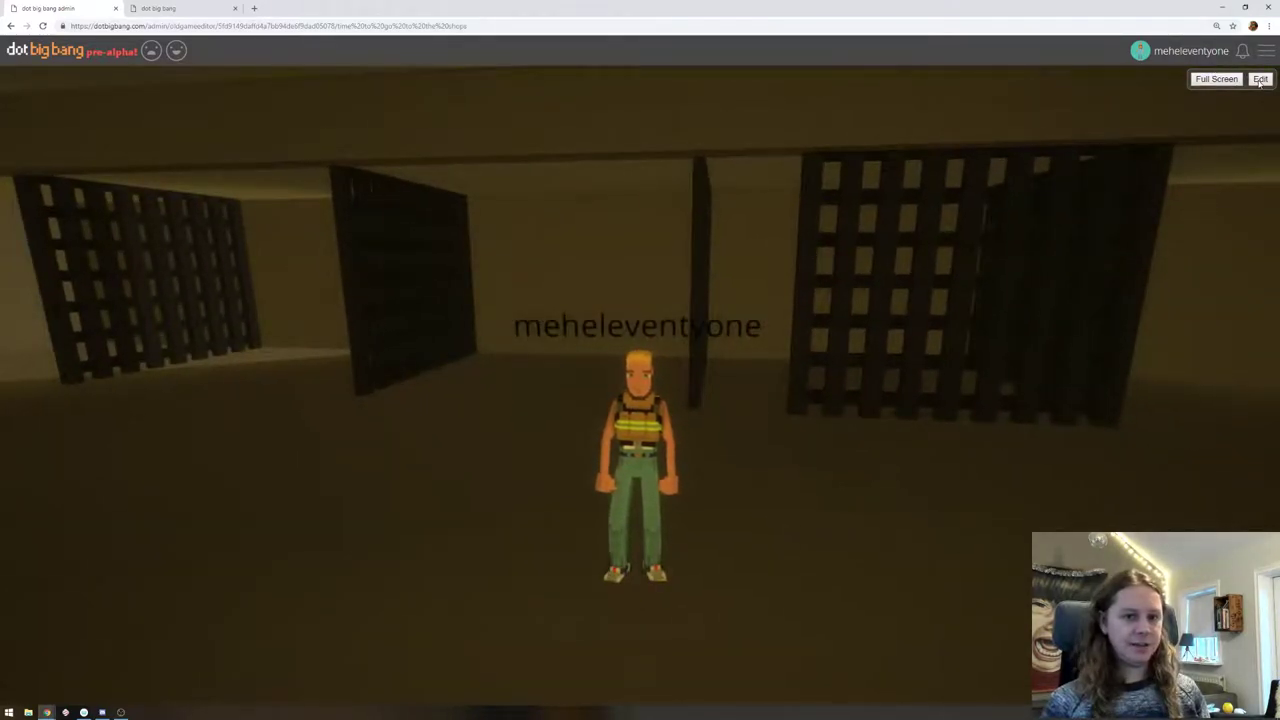
left_click(1260, 79)
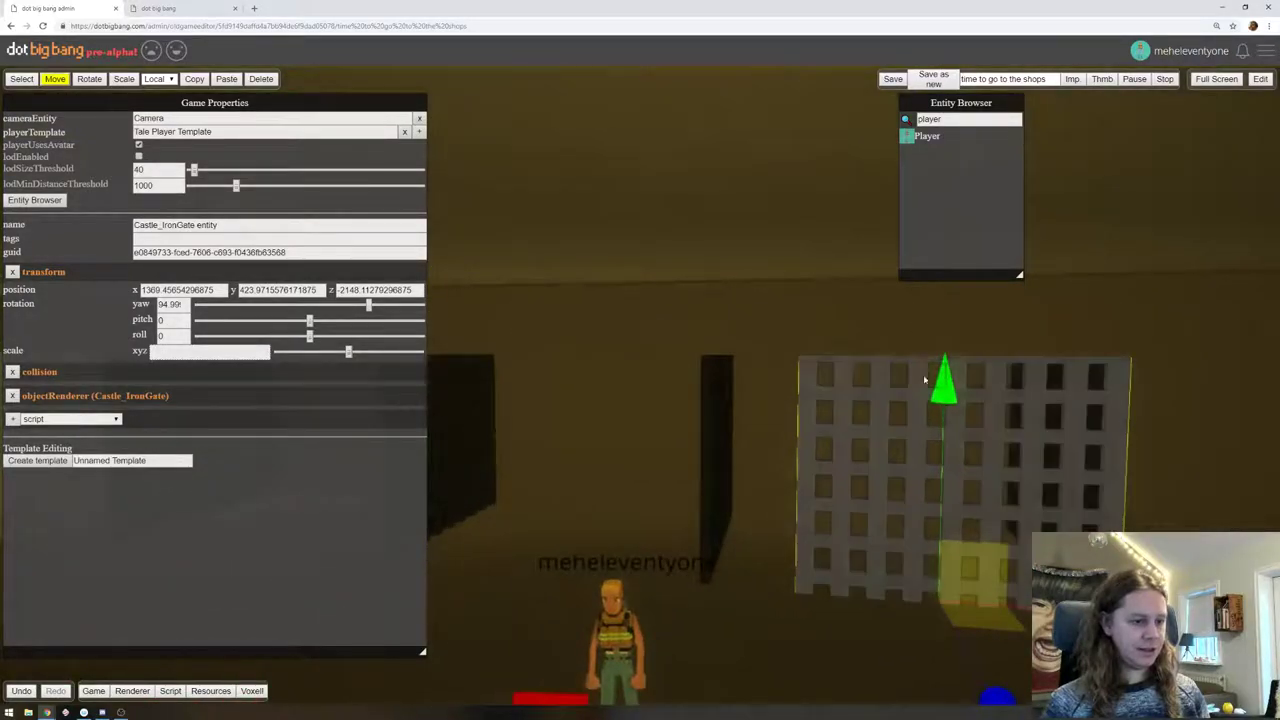
Duplicate the cell-front iron gate twice along the row, at about x 1380, z -2027 and x 1391, z -1901
key("ctrl+c")
key("ctrl+v")
left_click_drag(1160, 614, 765, 594)
right_click_drag(774, 497, 594, 420)
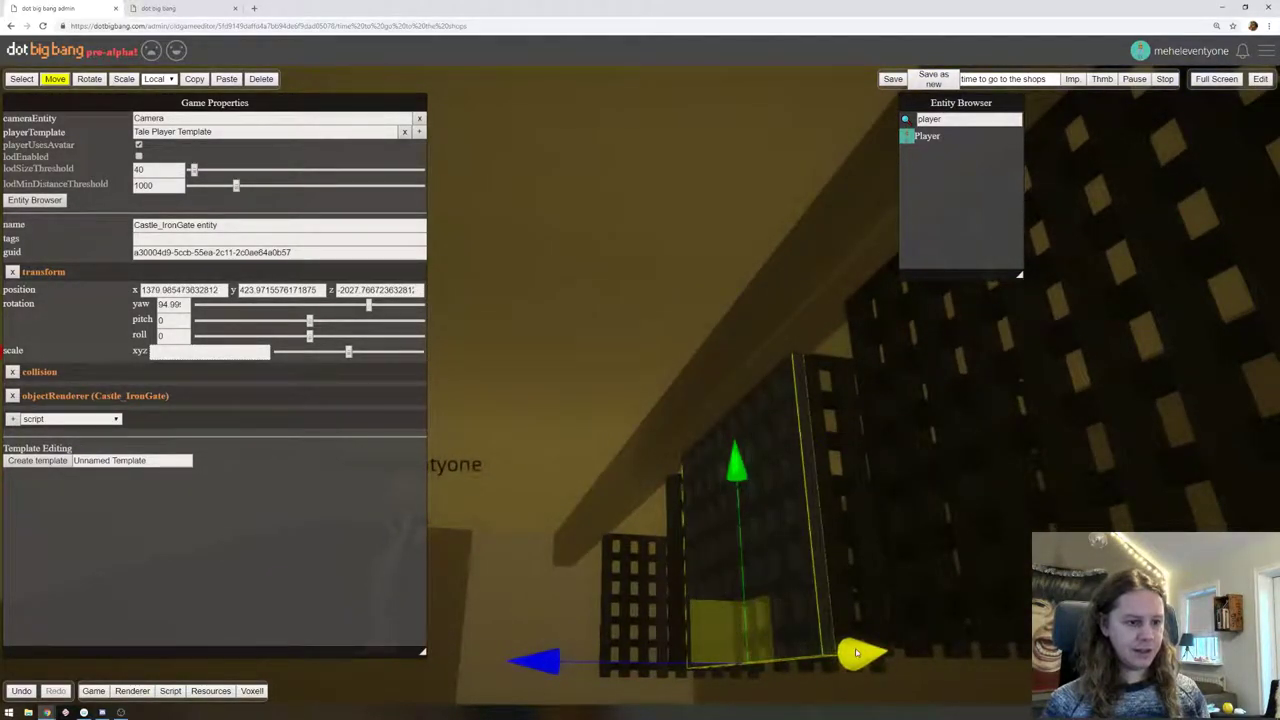
right_click_drag(827, 492, 996, 414)
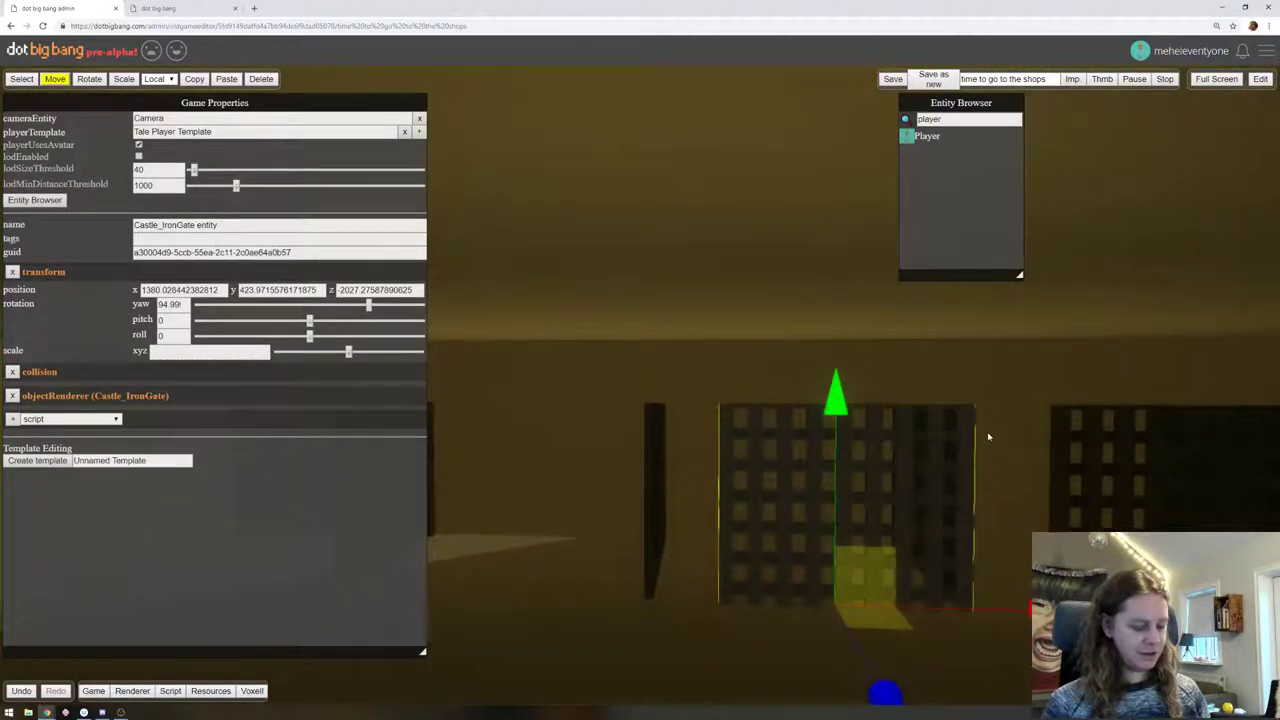
key("ctrl+c")
key("ctrl+v")
left_click_drag(1012, 614, 682, 612)
Shift the first two divider gates along the corridor to z positions of about -1946 and -1820
left_click(649, 512)
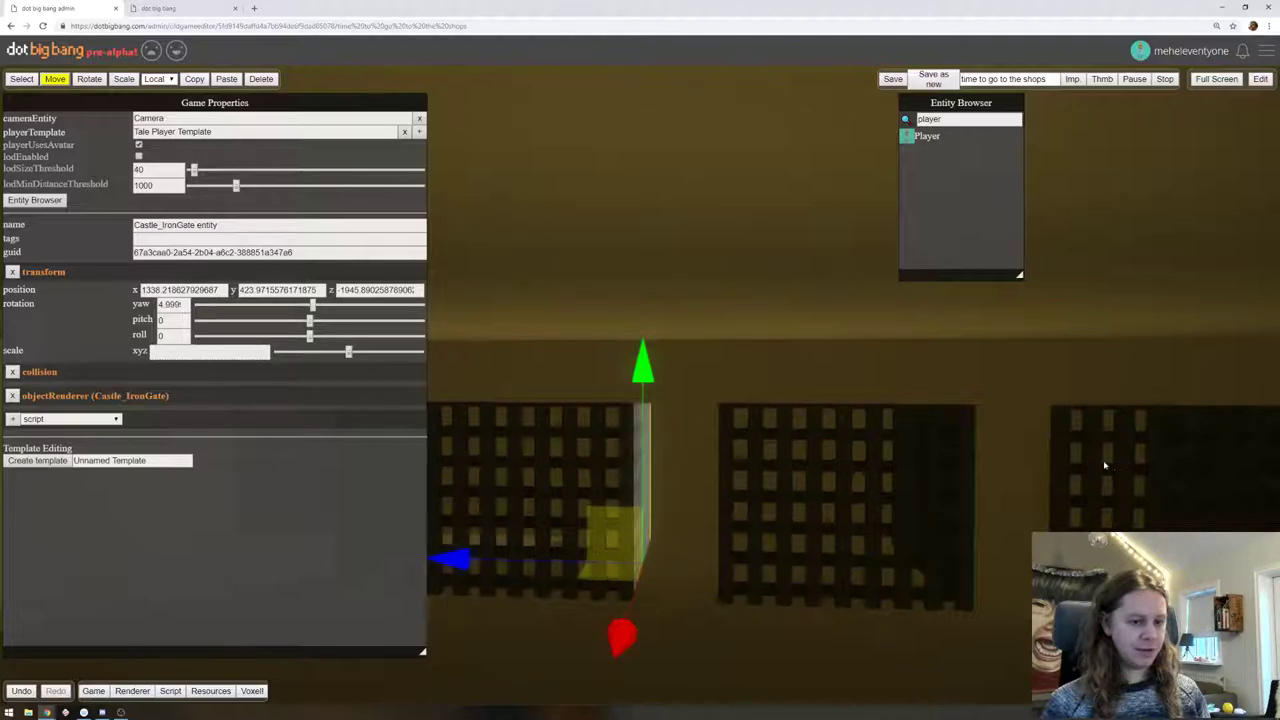
right_click_drag(1105, 465, 1214, 445)
key("d")
right_click_drag(878, 393, 976, 427)
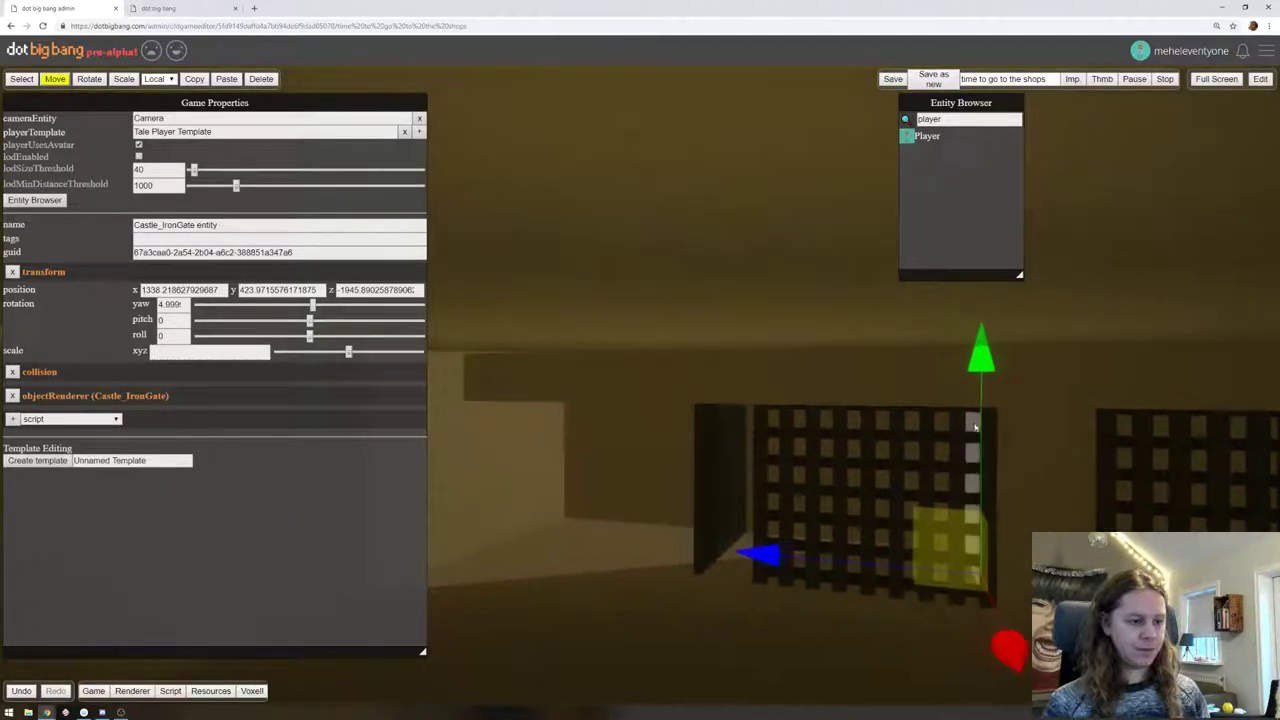
left_click(697, 520)
left_click_drag(549, 537, 531, 531)
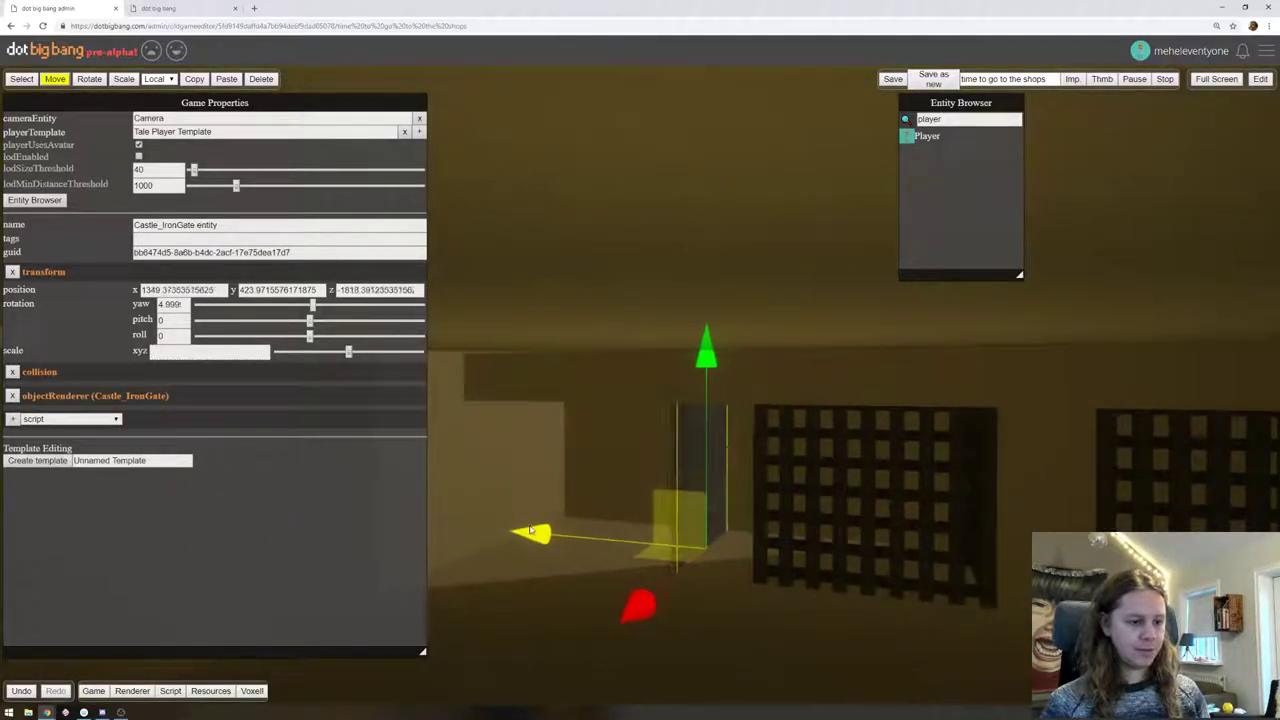
right_click_drag(589, 432, 685, 380)
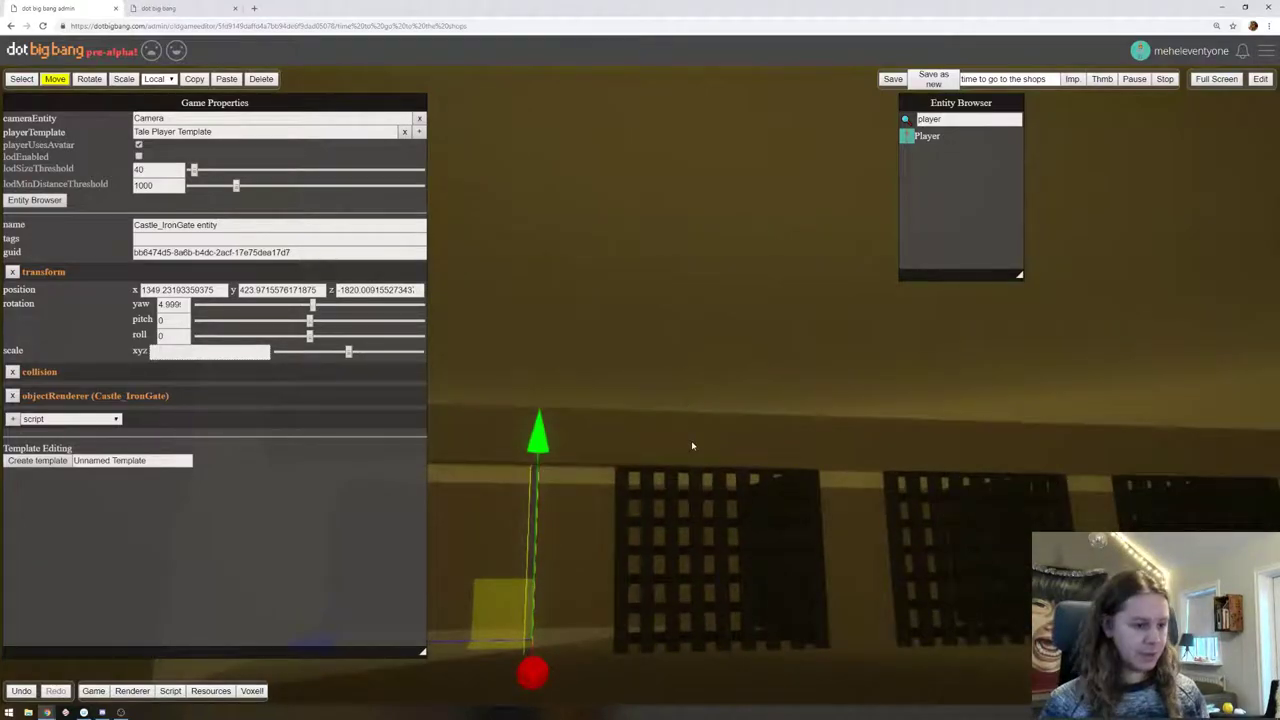
Copy the cell-front gate to the start of the row and move the first divider gate to about z -1840
left_click(672, 493)
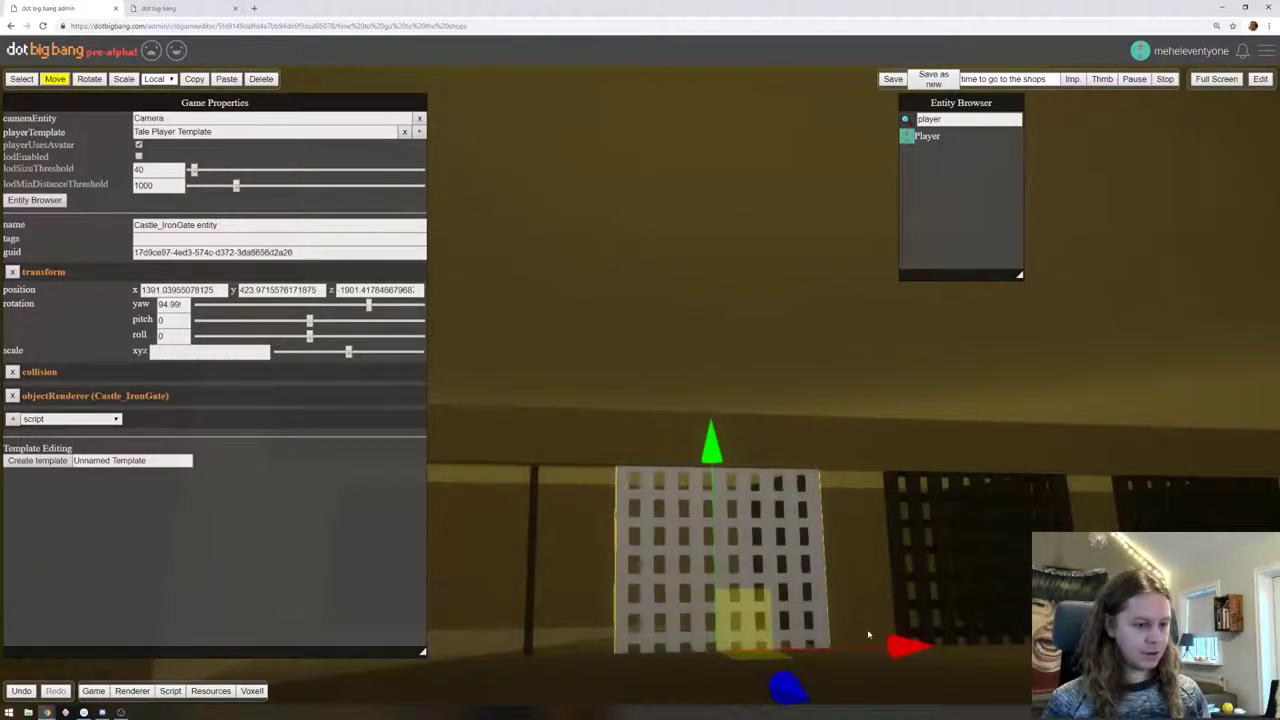
left_click_drag(900, 645, 580, 662)
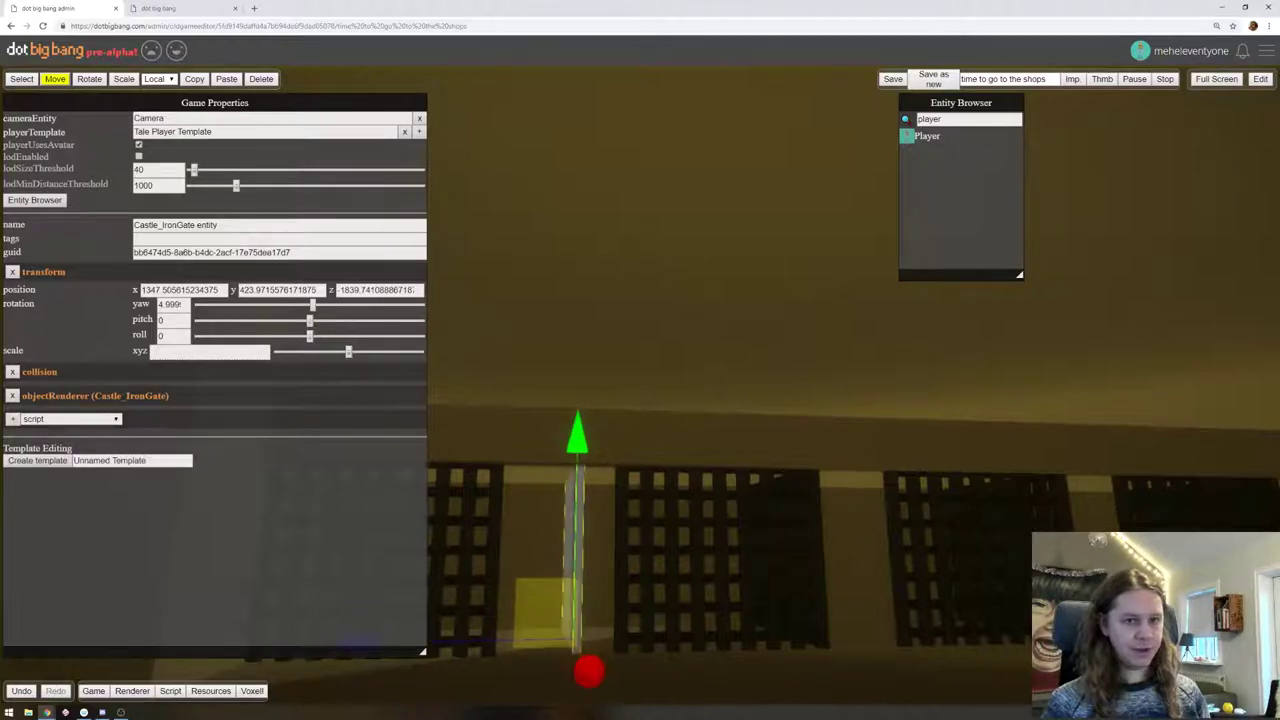
Playtest the extended row of cell fronts by running to its near end and stepping out of a cell, and return to editing
left_click(1260, 79)
key("w")
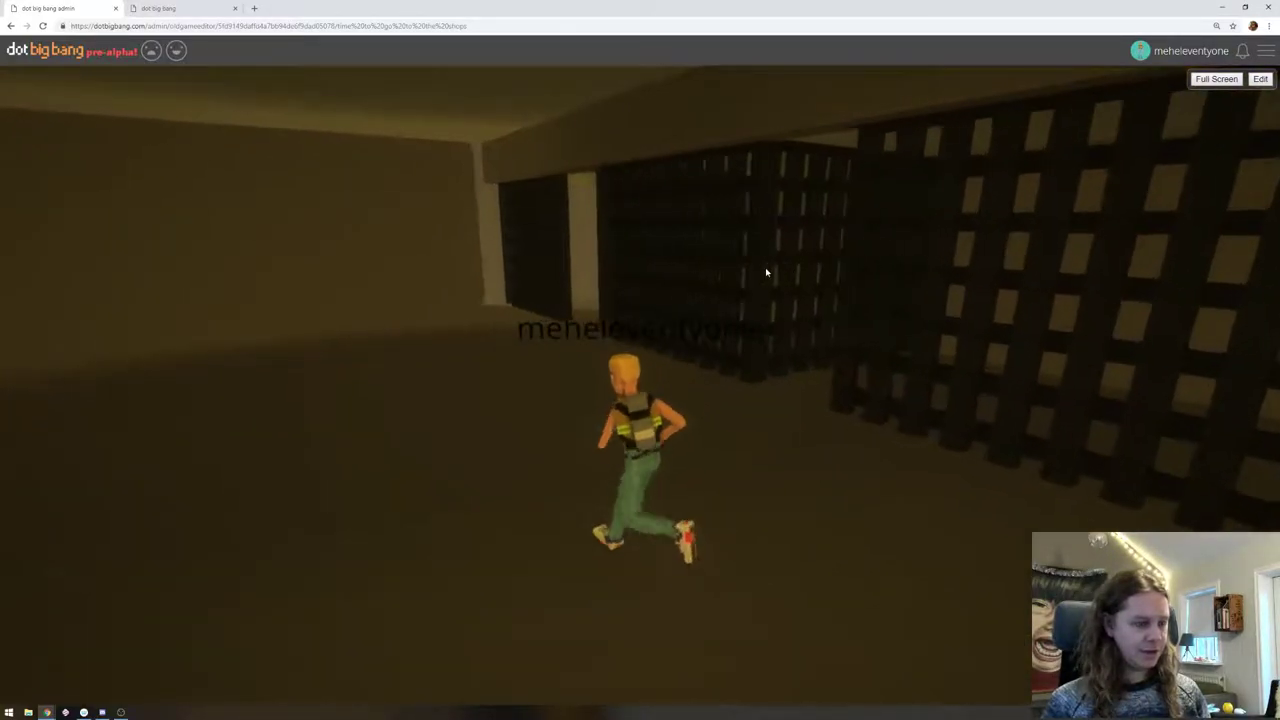
key("a")
left_click_drag(766, 271, 960, 252)
key("s")
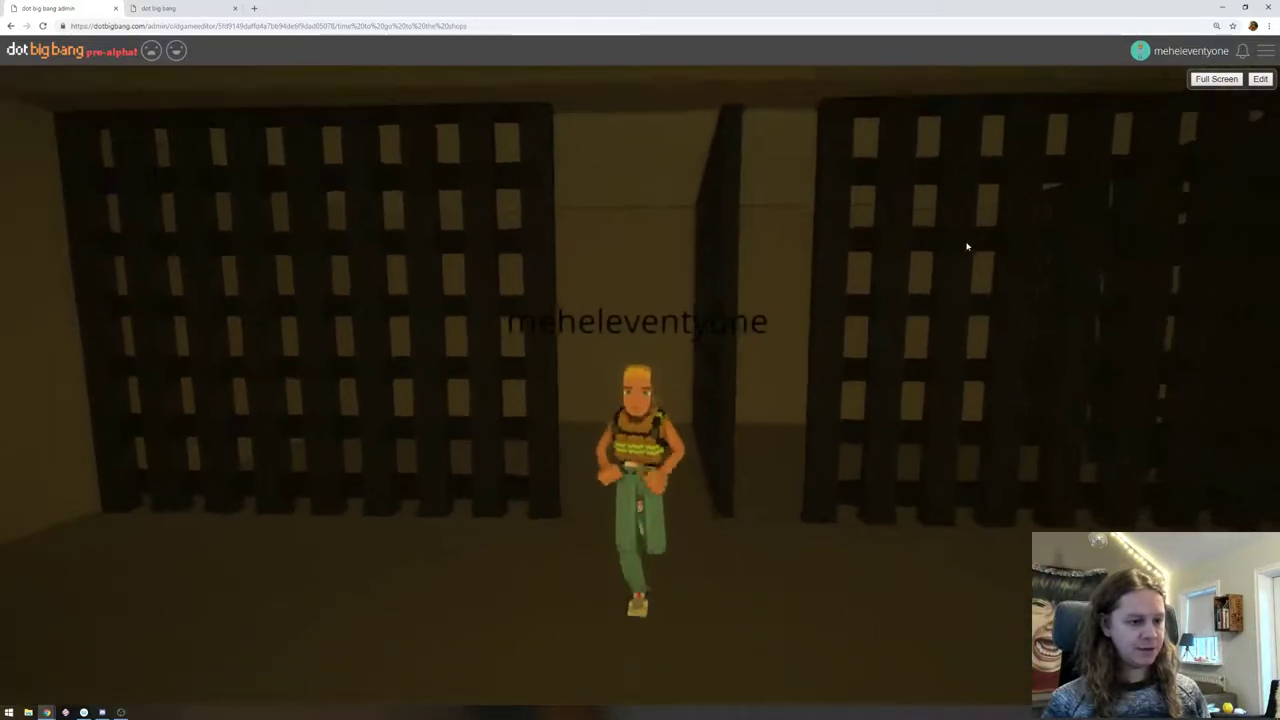
key("a")
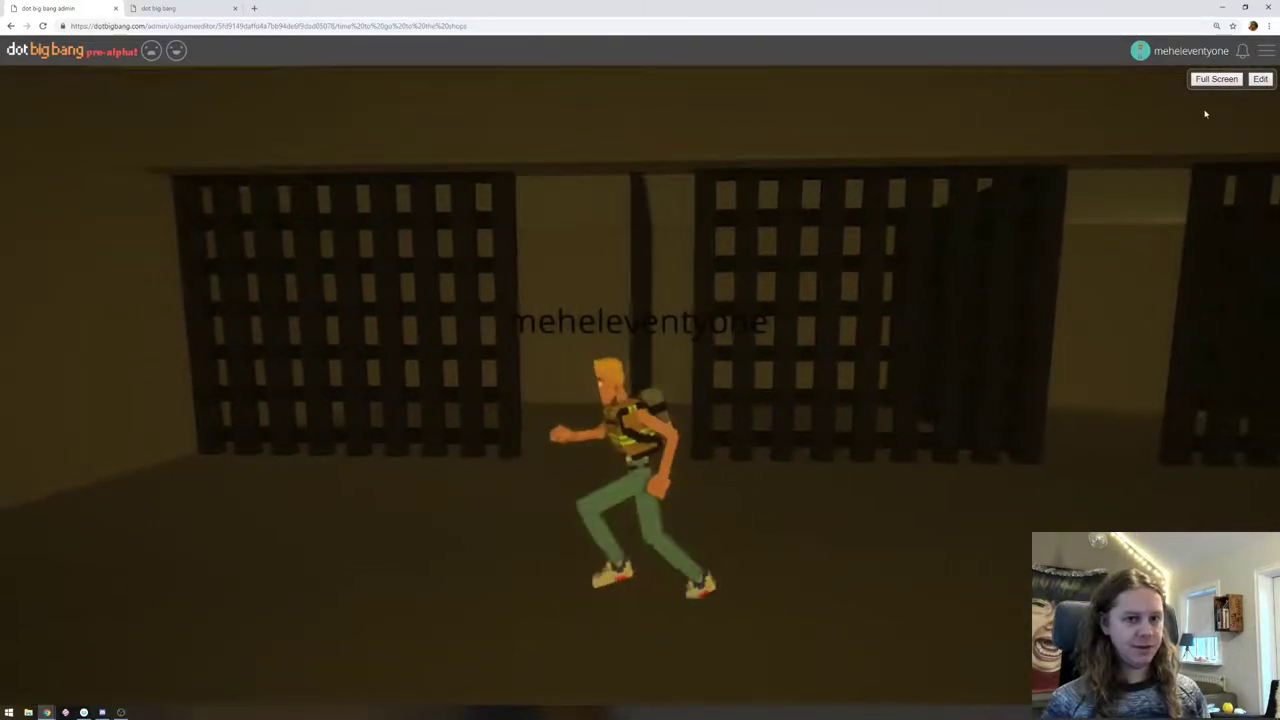
left_click(1260, 79)
Shift the second cell-front gate to about x 1389, z -1922 and its divider gate to about x 1337, z -1965
right_click_drag(795, 315, 750, 326)
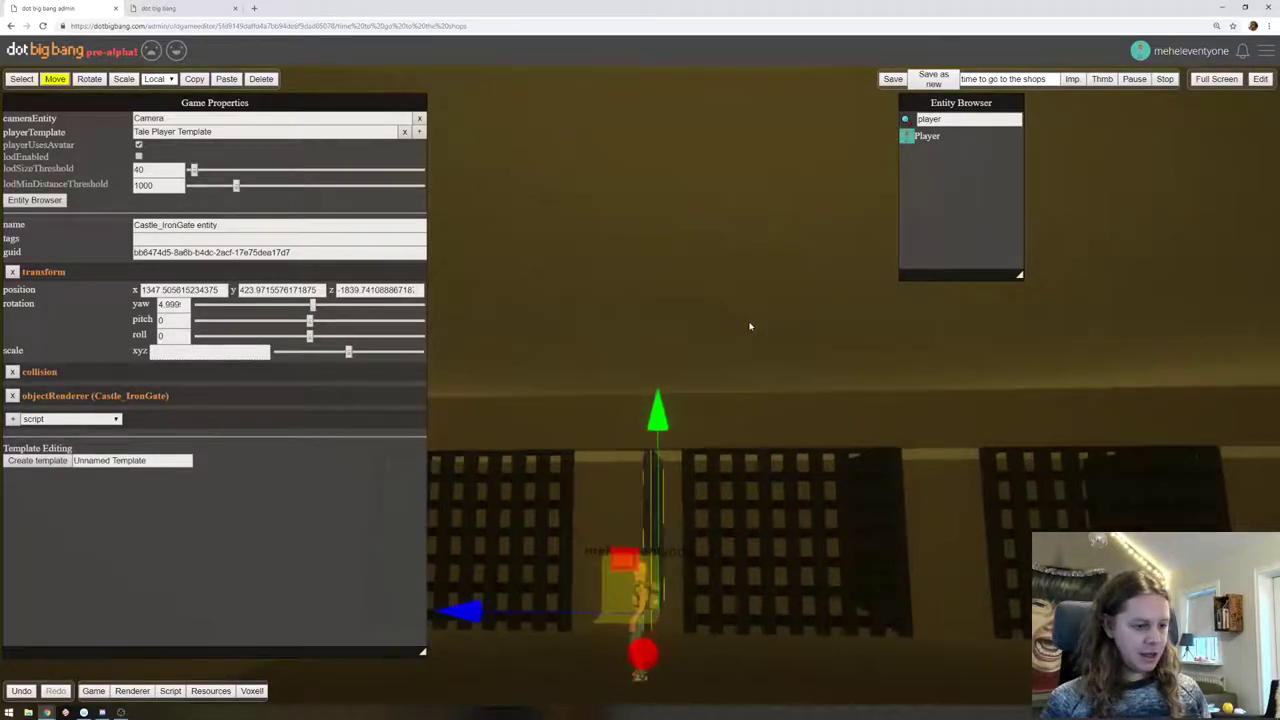
left_click(872, 513)
left_click(891, 559)
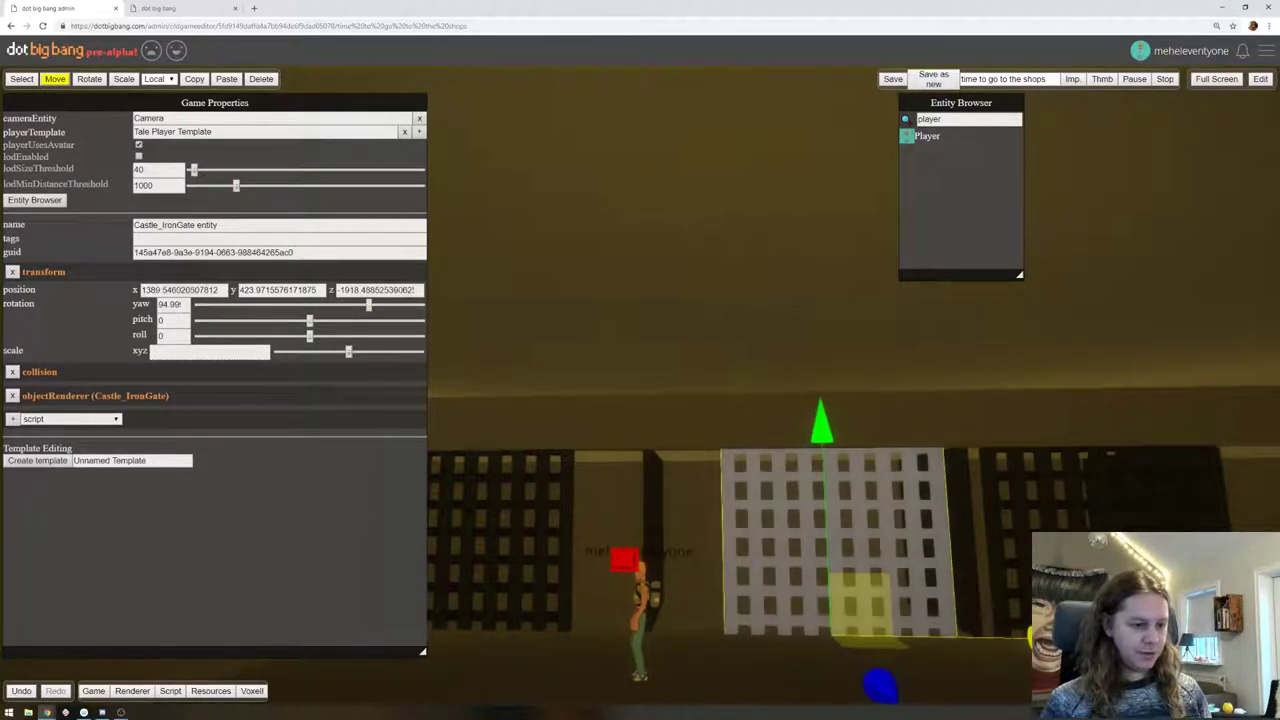
mouse_move(760, 395)
right_mouse_down()
mouse_move(794, 395)
mouse_move(749, 391)
mouse_move(768, 397)
right_mouse_up()
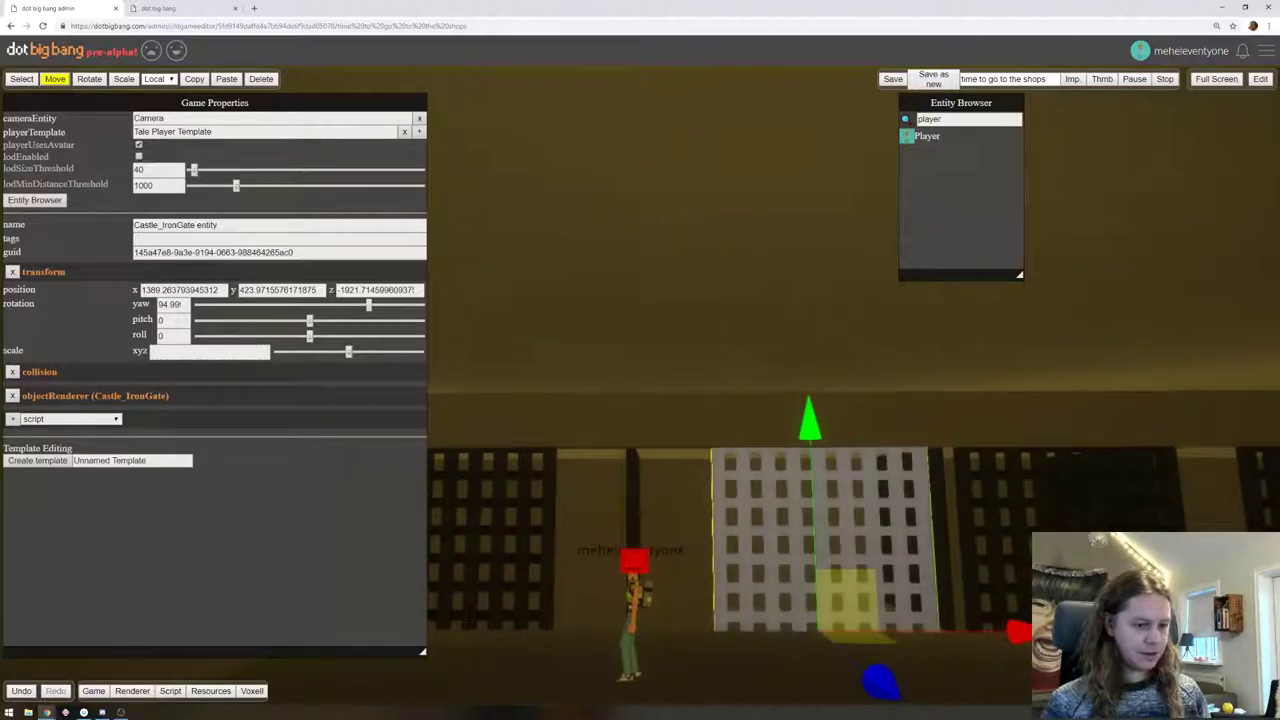
left_click(943, 551)
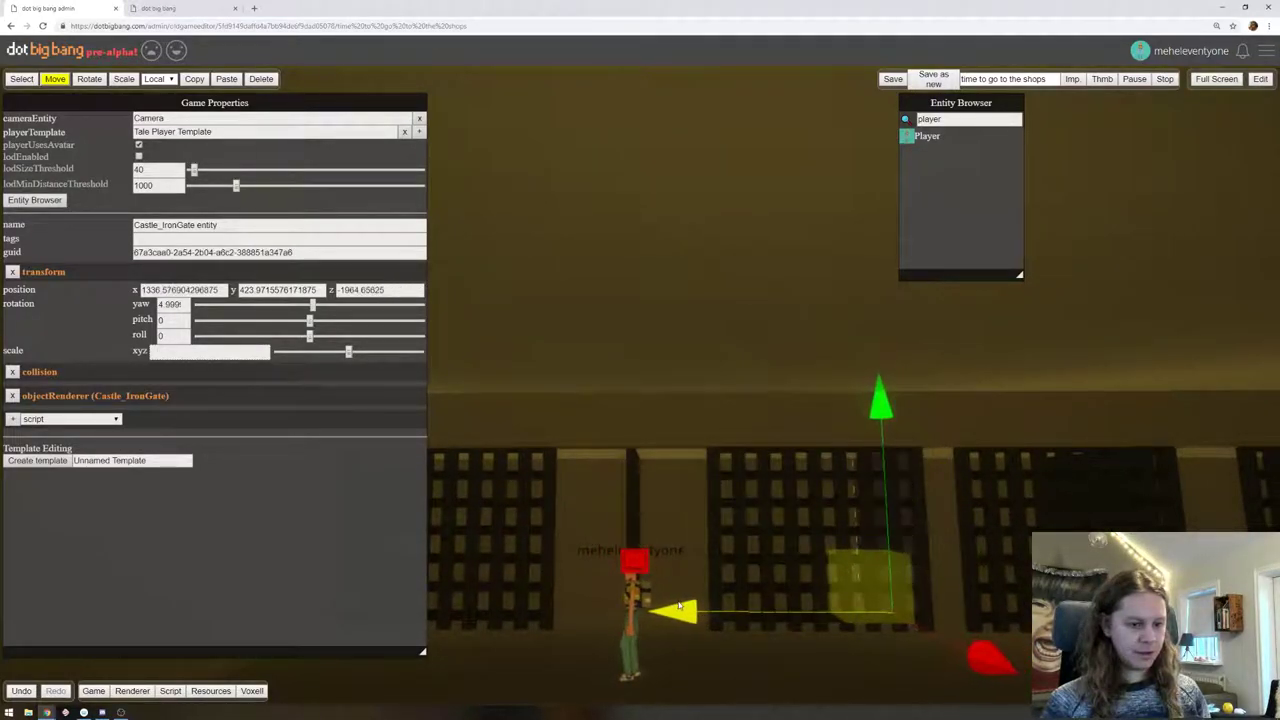
Delete the fourth cell-front iron gate and the divider gate behind it
key("d")
right_click_drag(987, 534, 996, 478)
right_click_drag(1044, 441, 1149, 457)
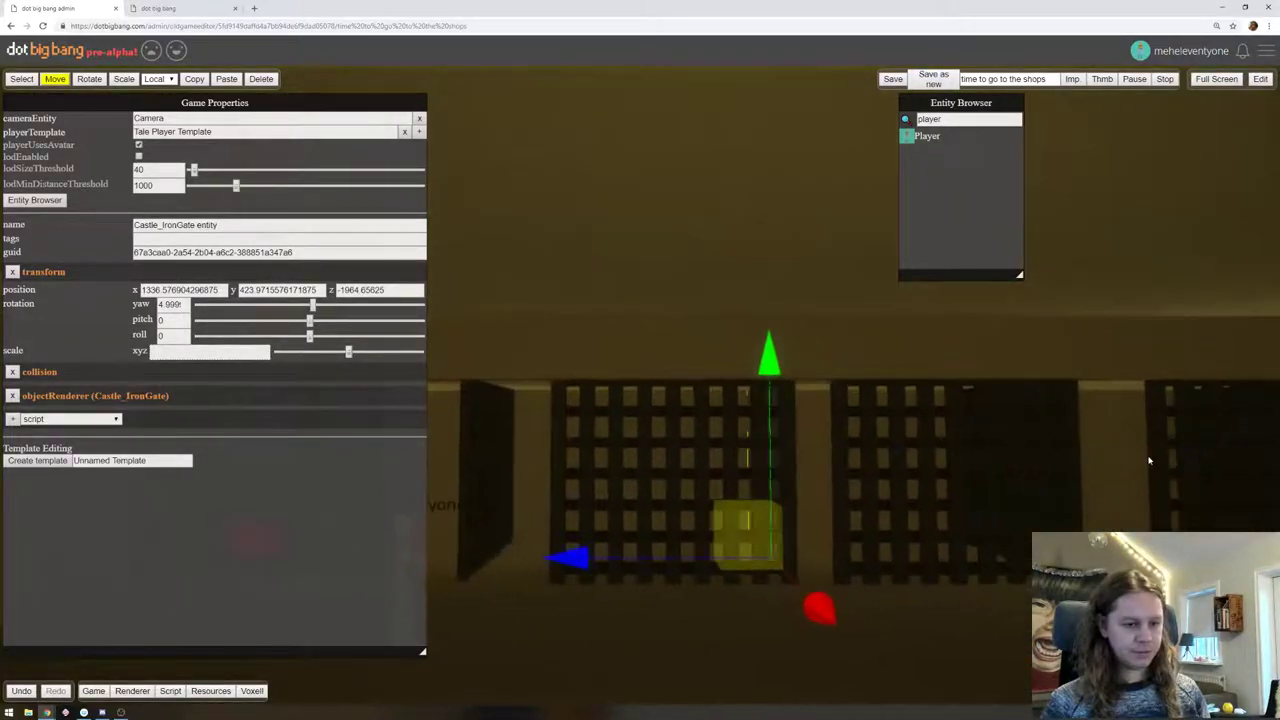
key("d")
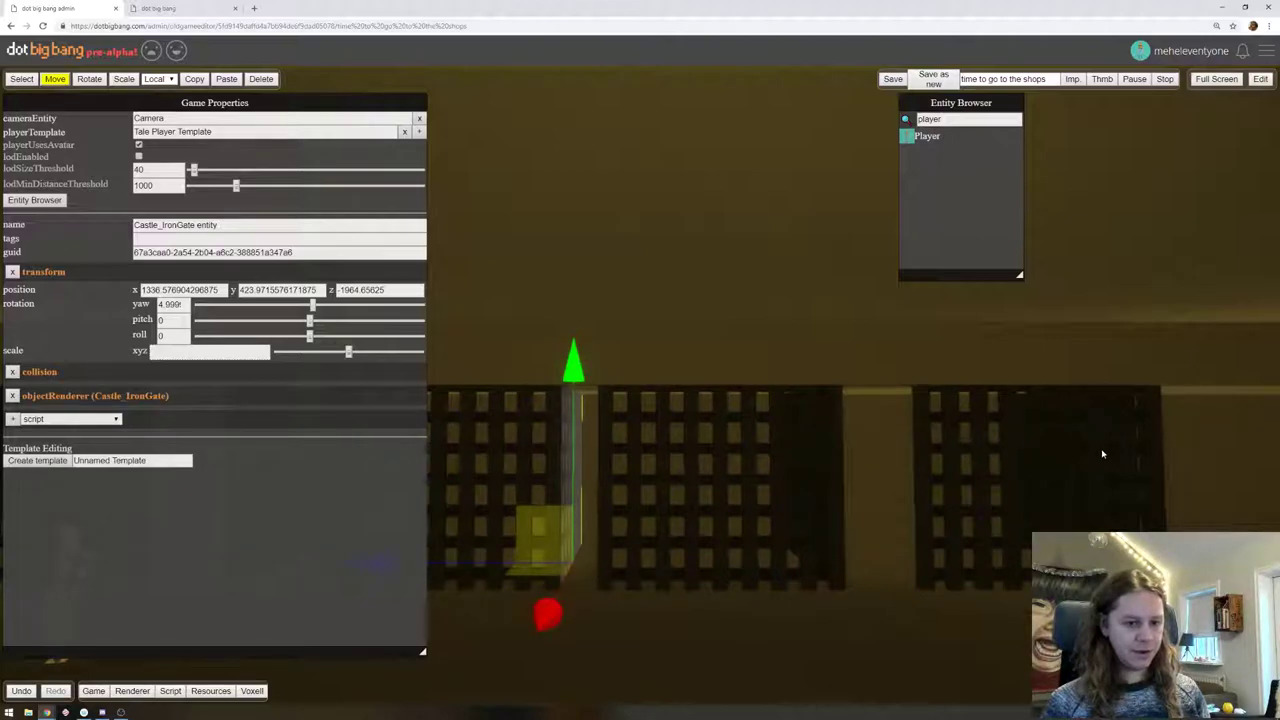
left_click(1103, 454)
key("Delete")
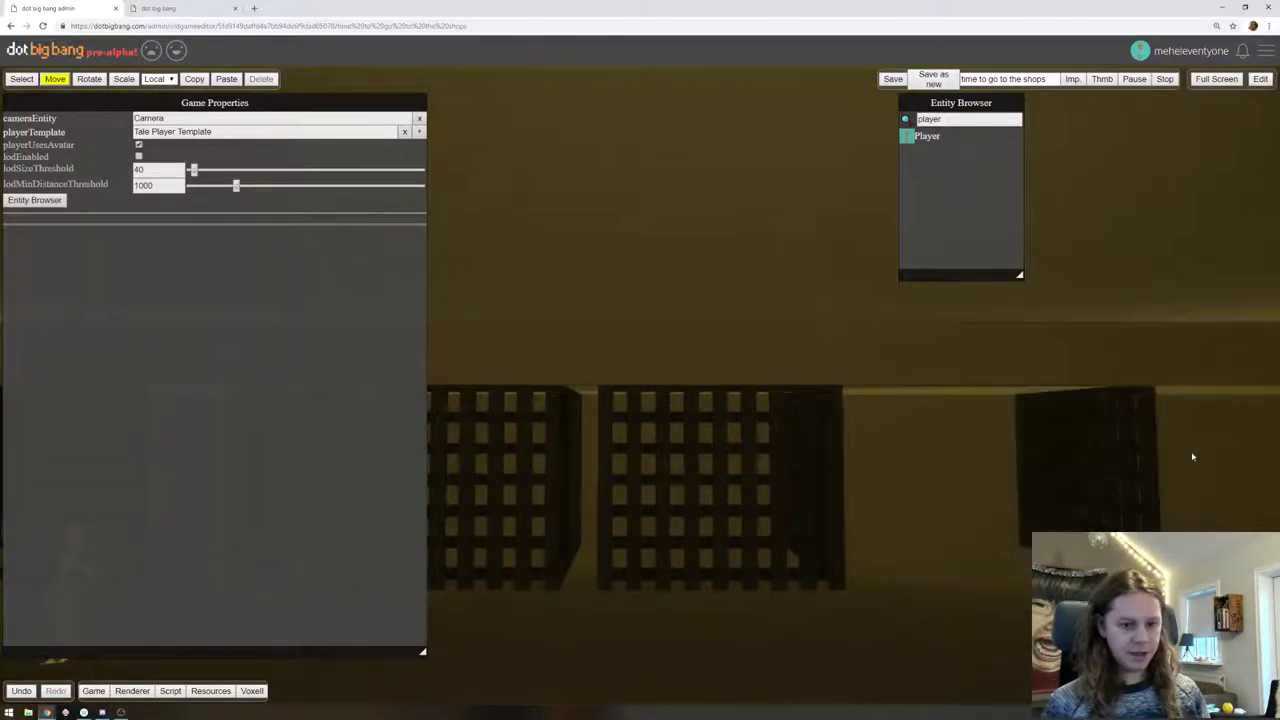
left_click(1148, 443)
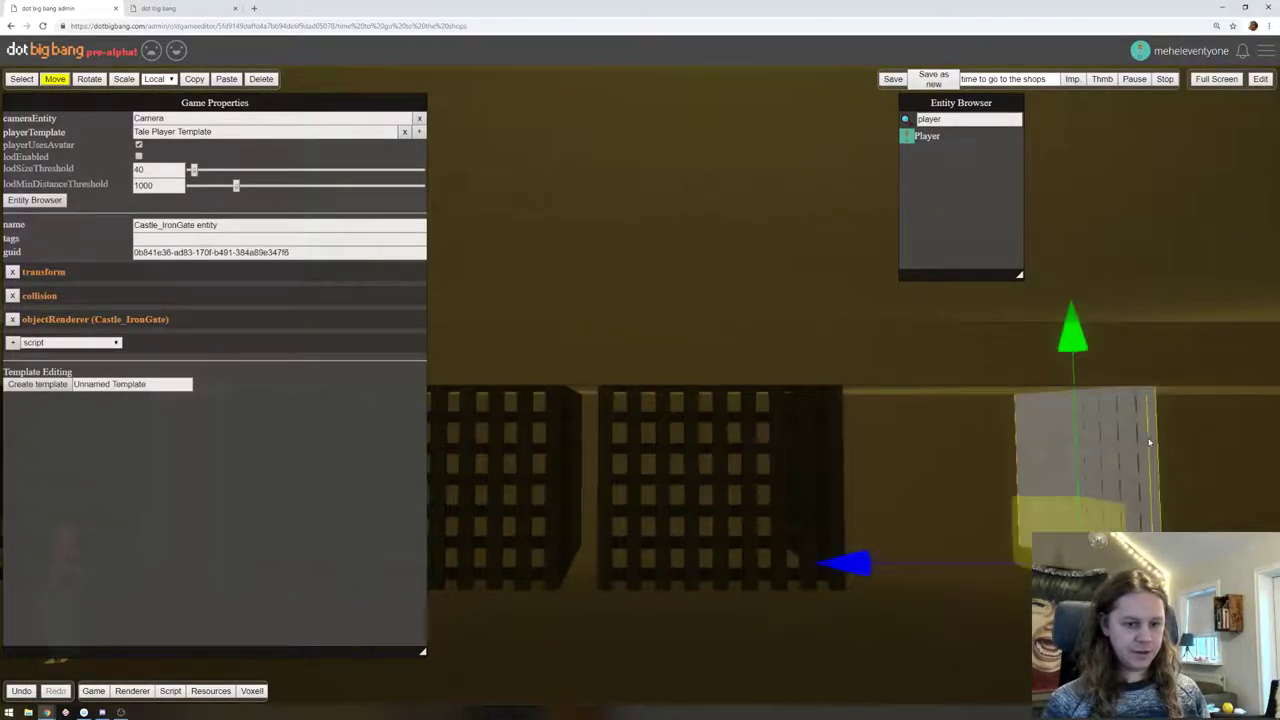
key("Delete")
Shift the third cell's divider gate and front gate farther down the row to widen that cell's doorway
left_click(815, 478)
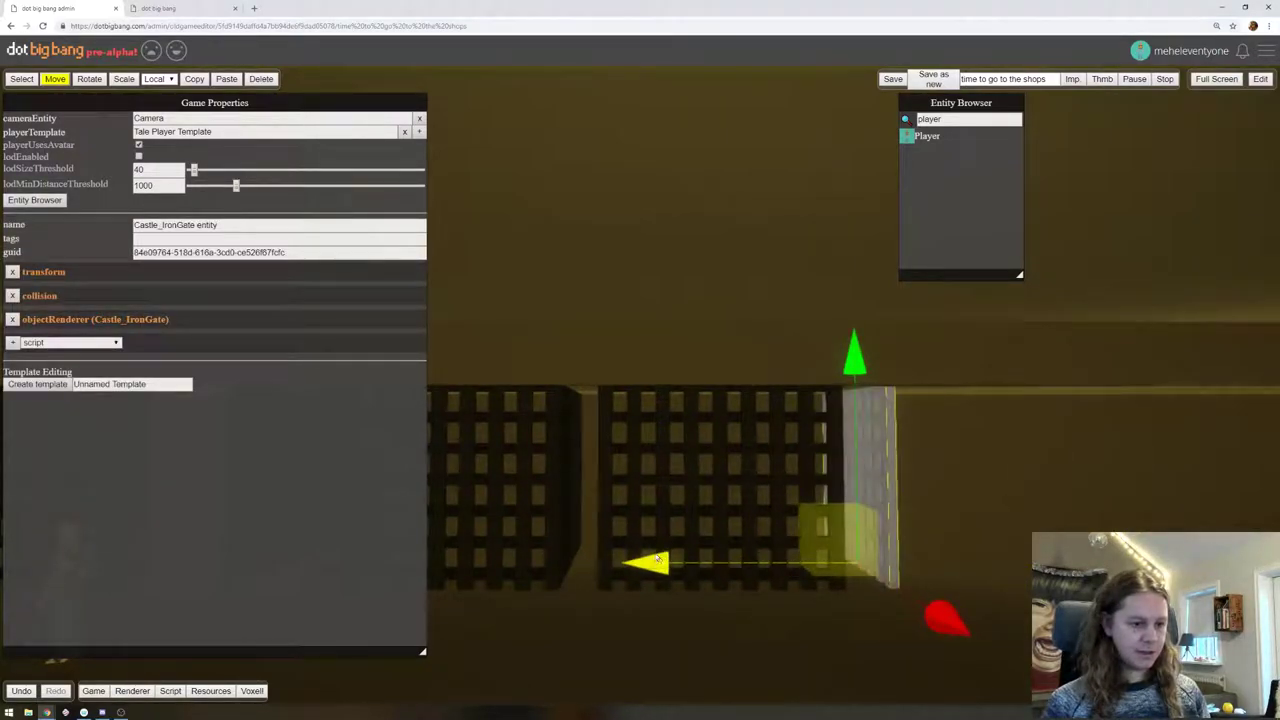
left_click(656, 551)
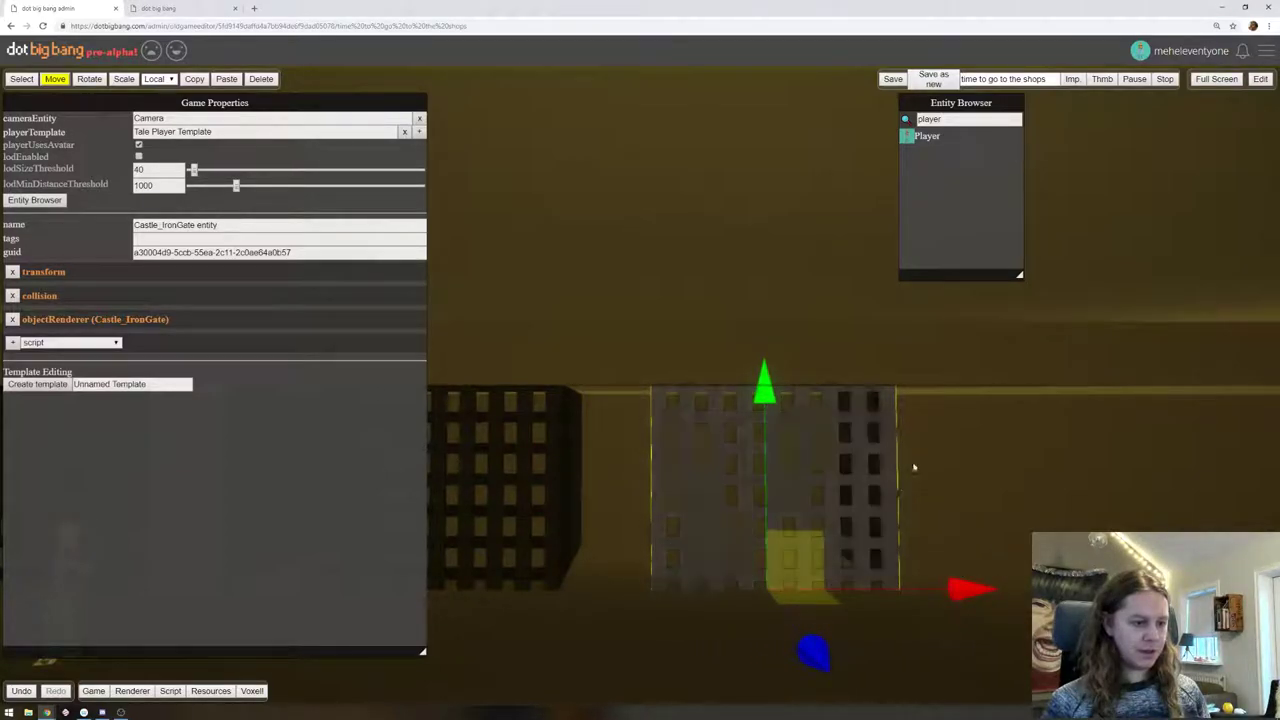
Start a playtest and run the character along the cell fronts, going in and out of the cells through their doorways
left_click(1260, 79)
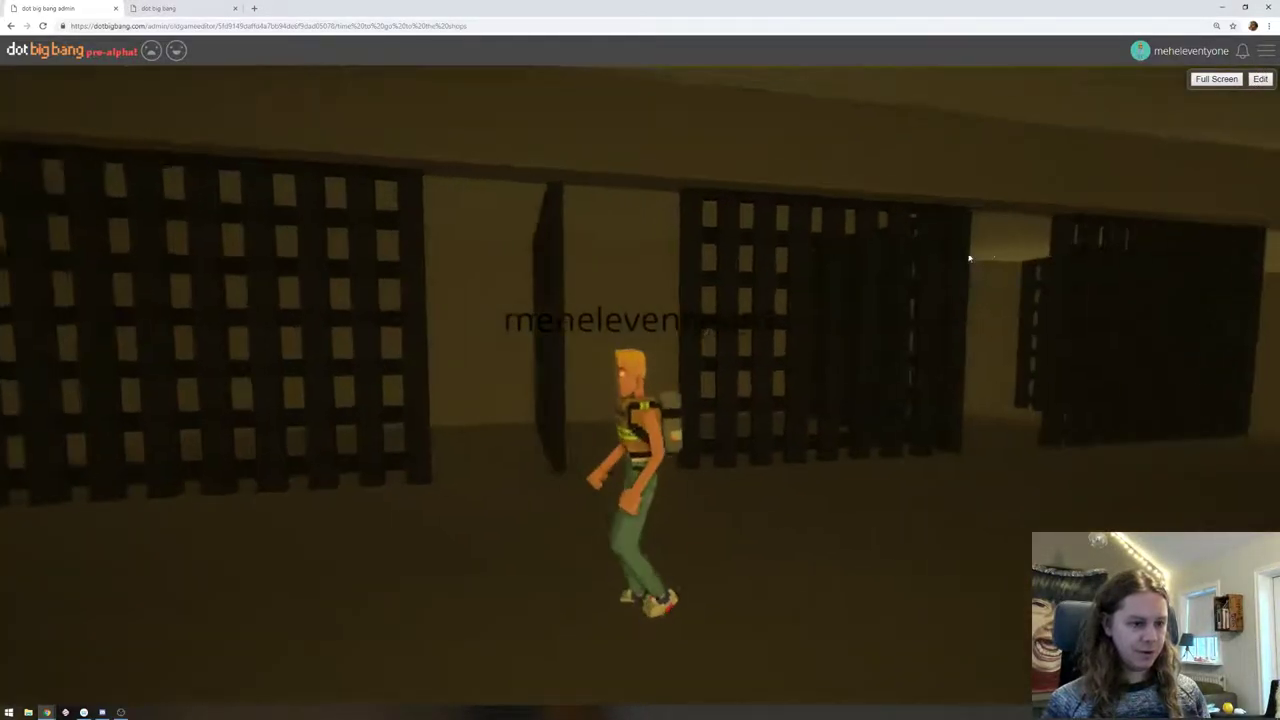
left_click_drag(1059, 296, 1006, 288)
key("d")
key("a")
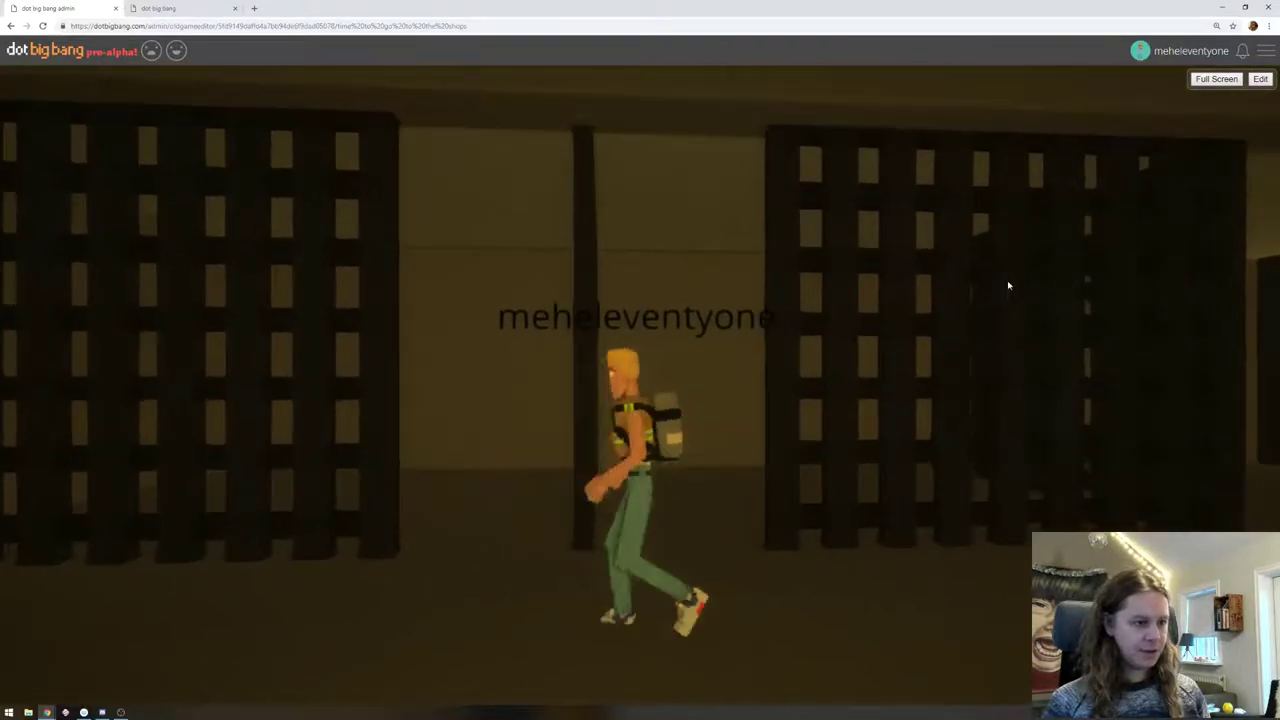
key("d")
key("w")
key("d")
key("s")
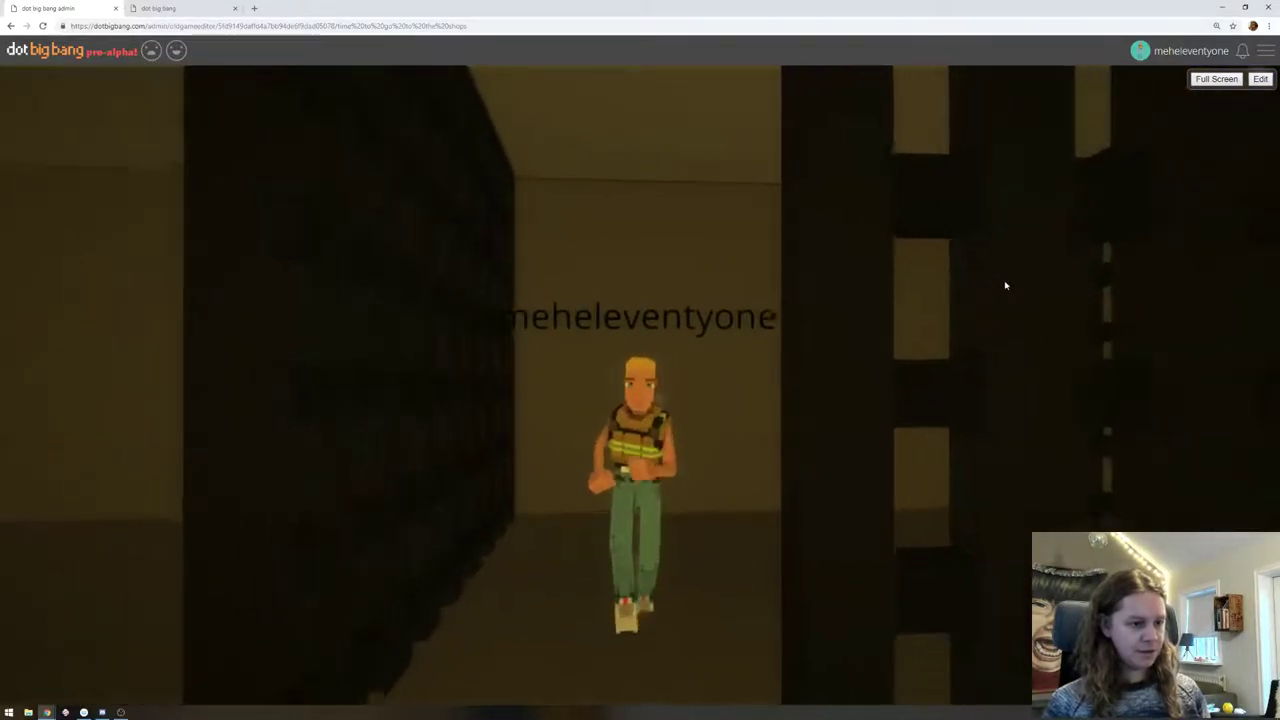
key("a")
key("w")
key("s")
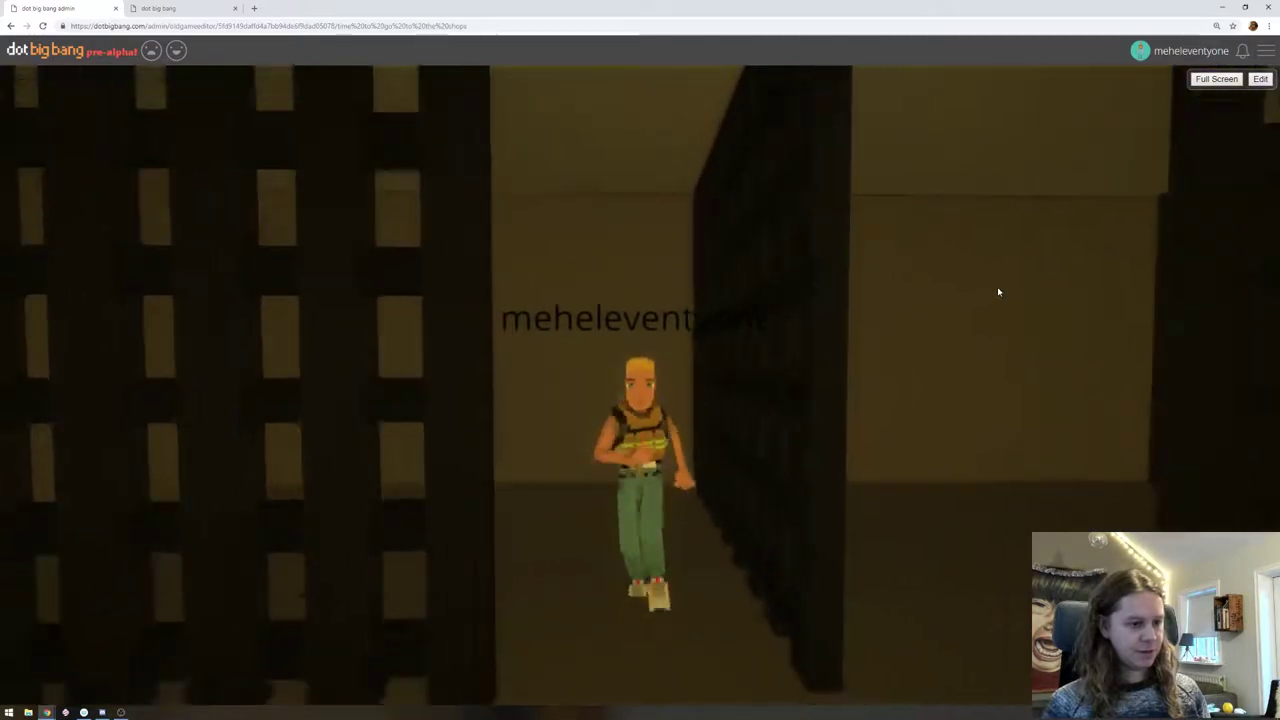
Run back and forth past the cell gates, stepping in and out of one more cell, and return to editing
key("d")
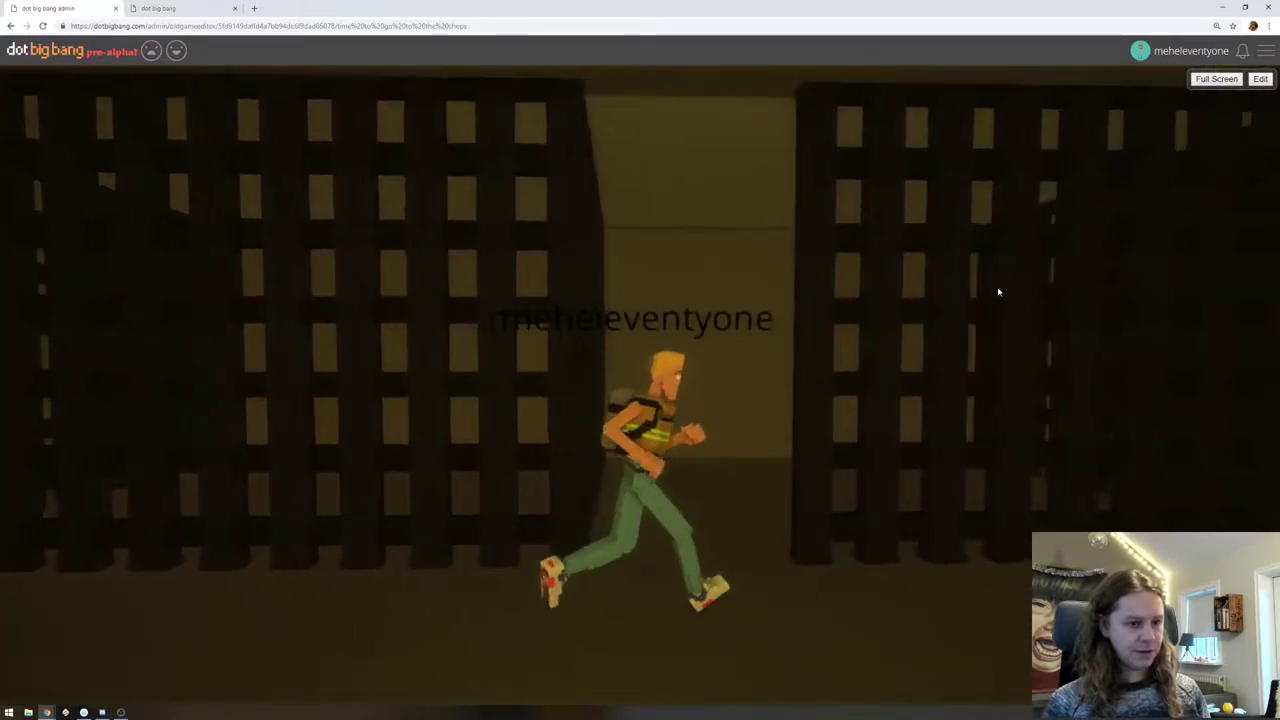
key("w")
key("s")
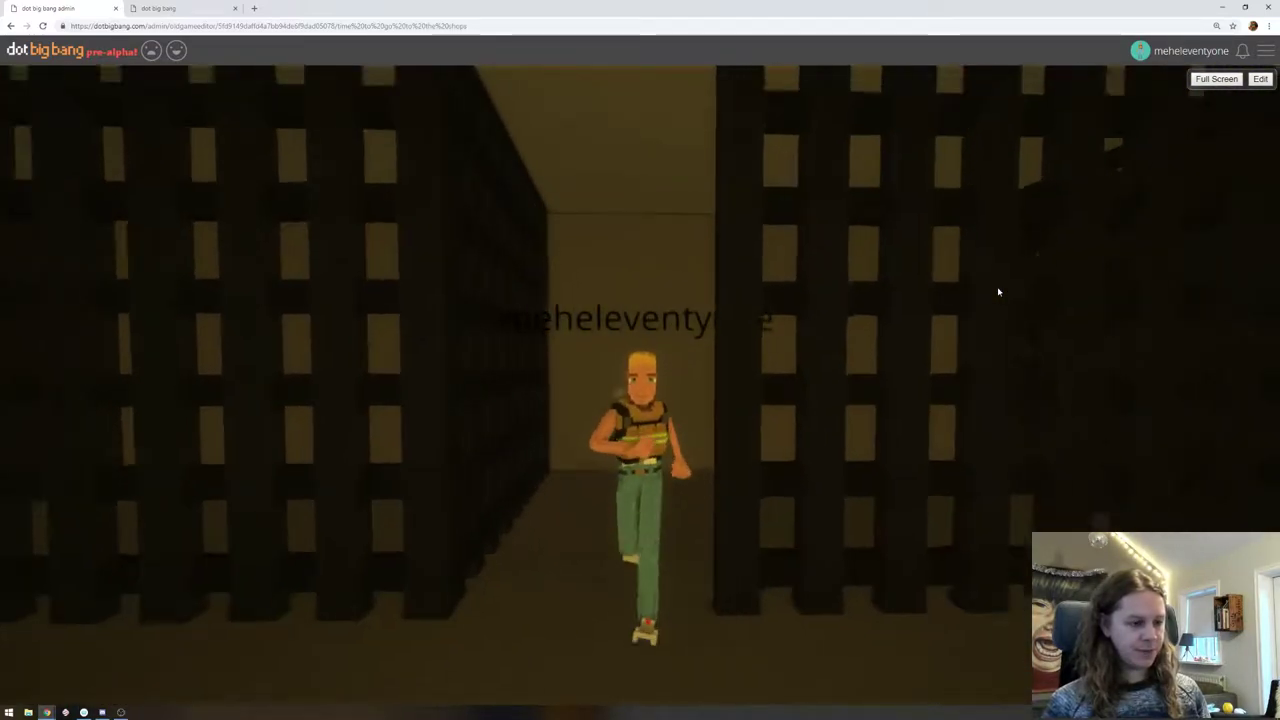
key("a")
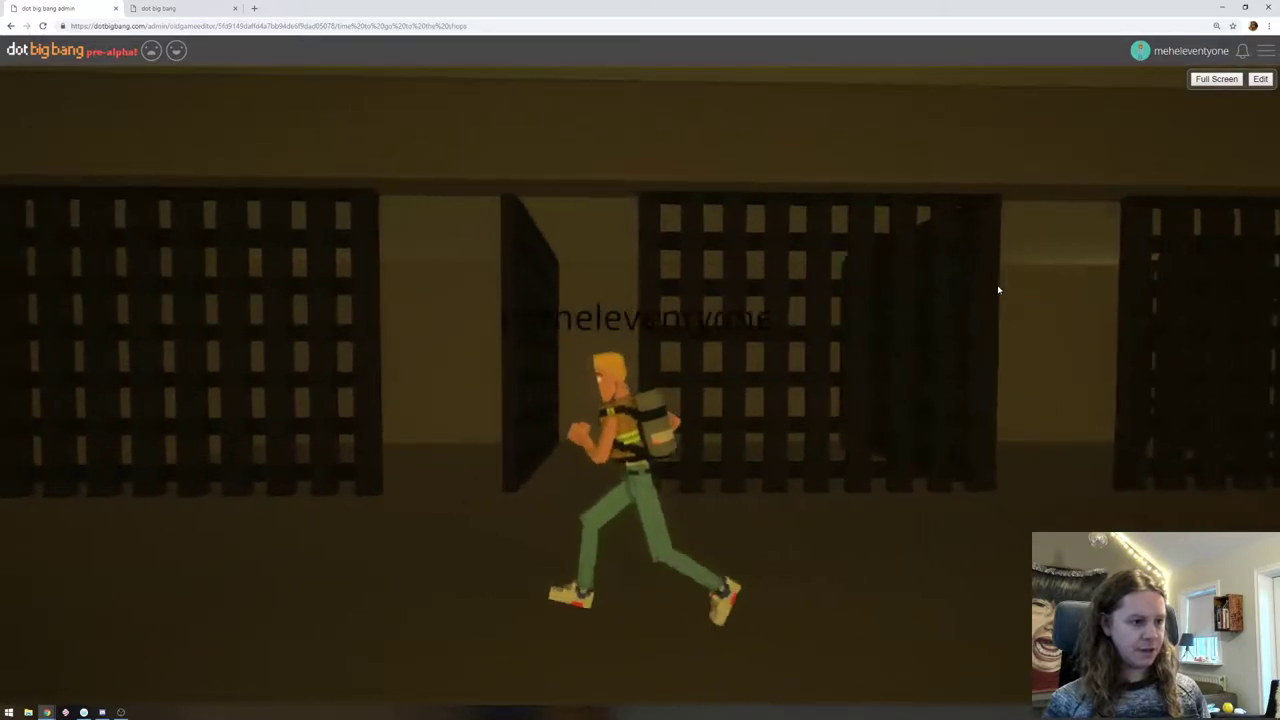
key("d")
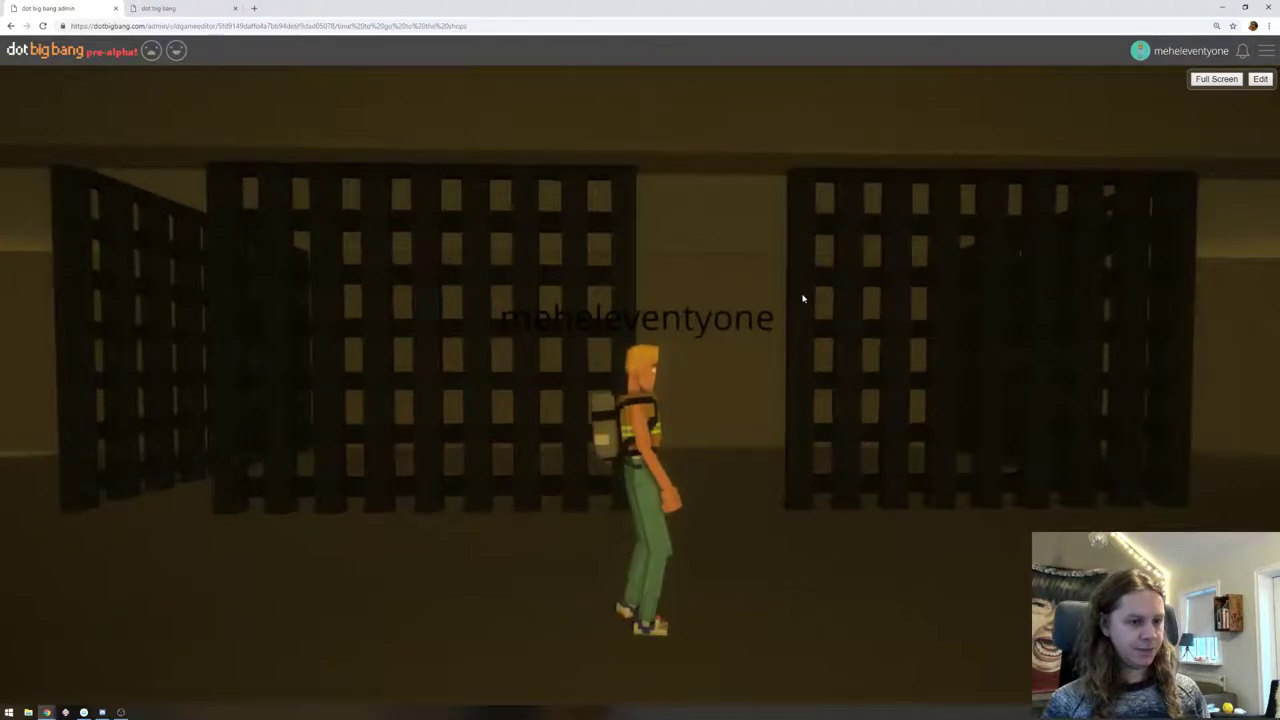
key("a")
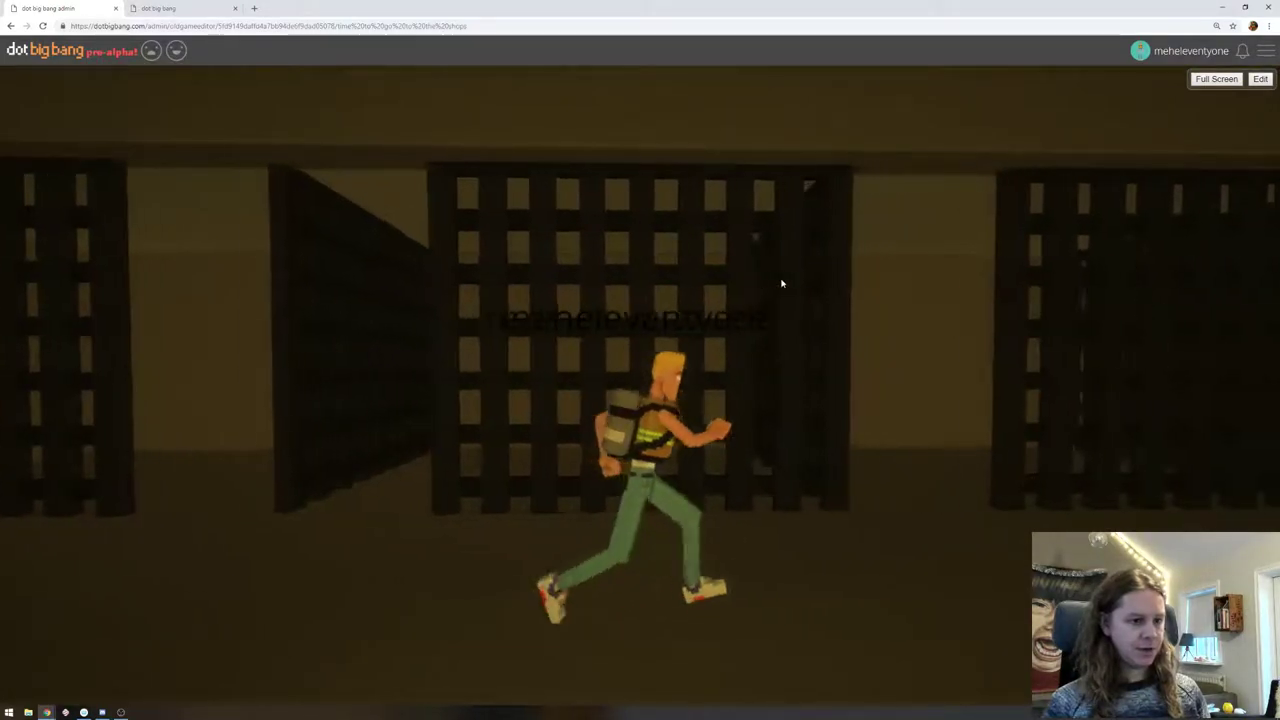
left_click(1260, 79)
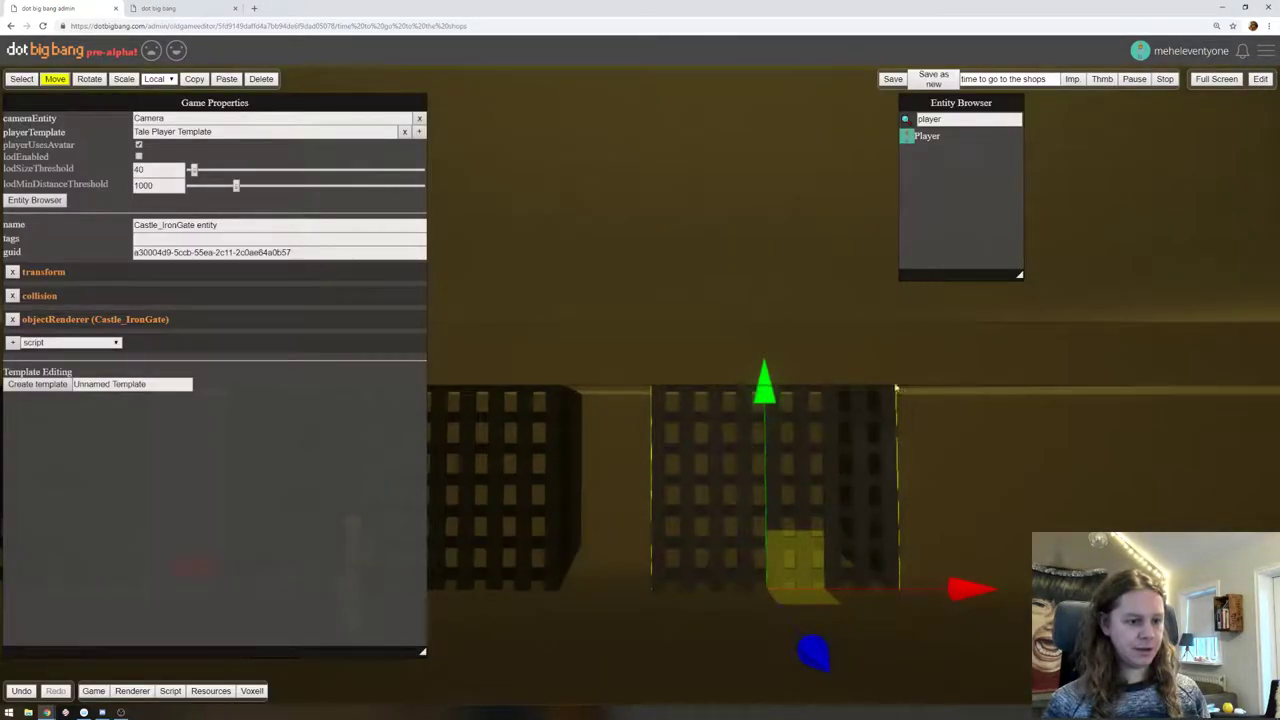
Select the third cell's divider gate together with its front gate and shift both slightly farther down the row
key("a")
key("d")
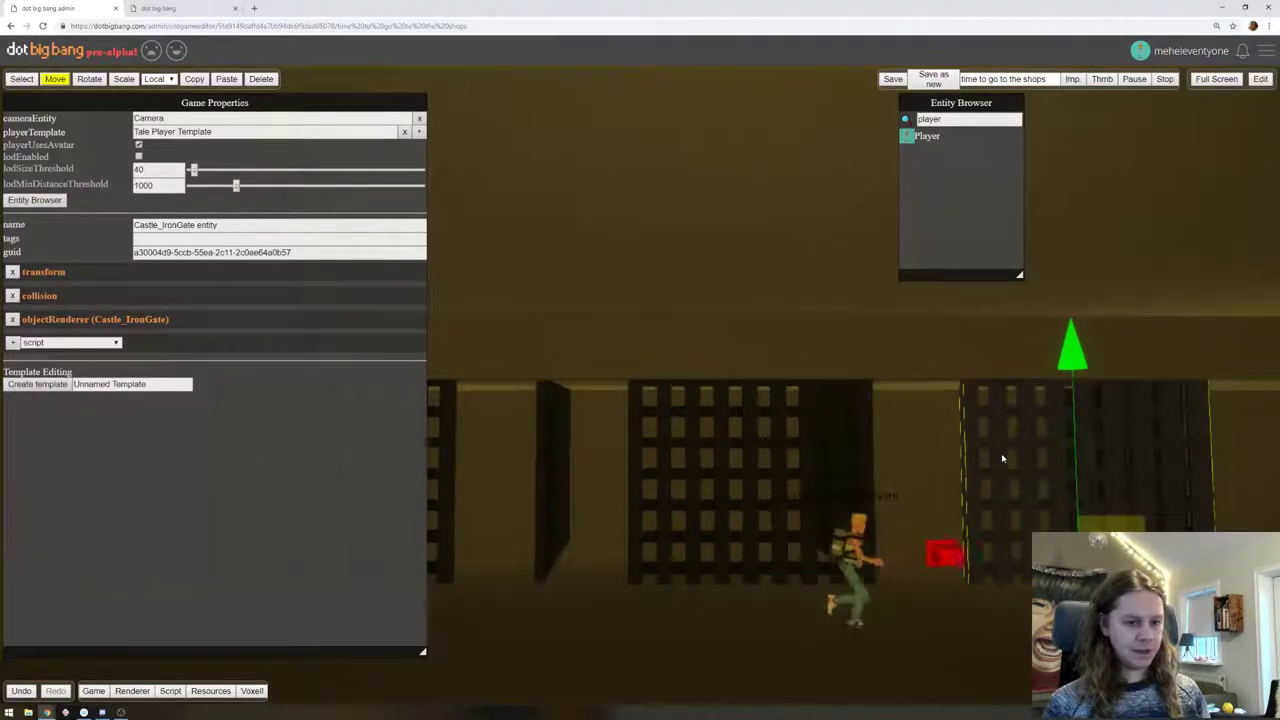
left_click(1175, 464)
middle_click_drag(1202, 469, 1155, 471)
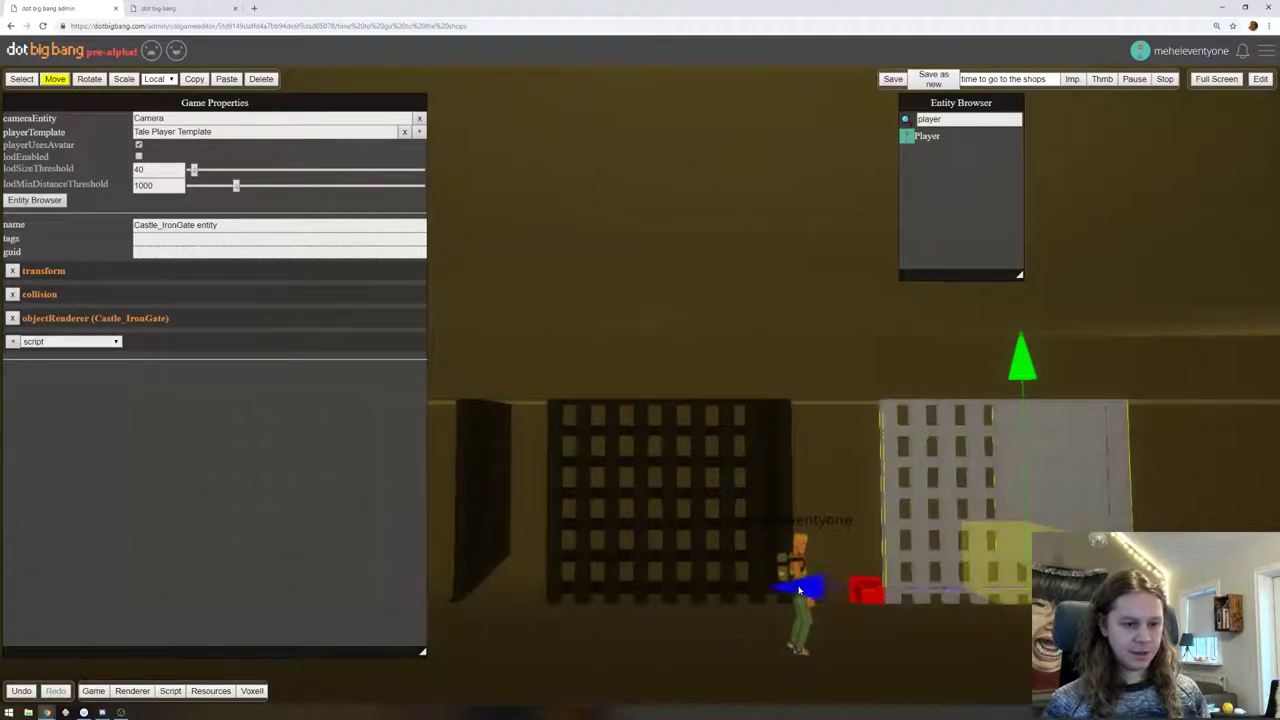
left_click_drag(793, 588, 806, 589)
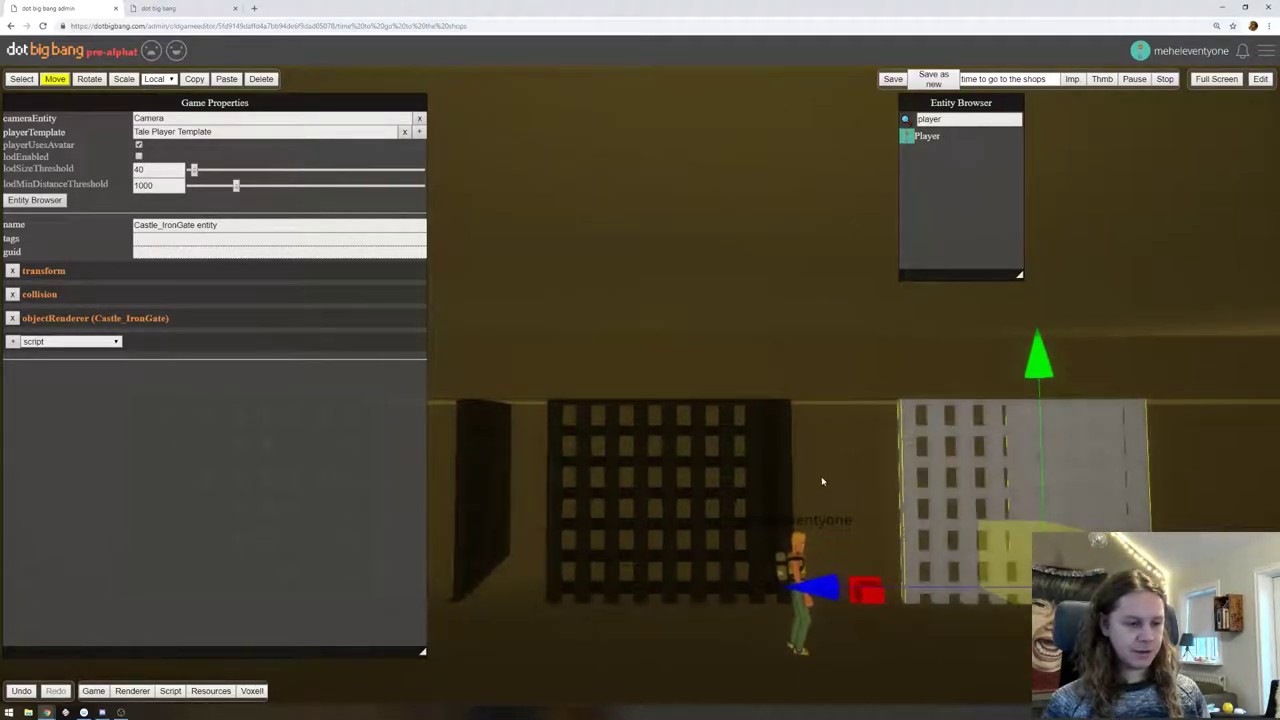
left_click_drag(815, 584, 820, 585)
Shift the second cell's front gate and divider gate together slightly toward the third cell
middle_click_drag(808, 473, 863, 466)
left_click(676, 475)
left_click(632, 500, "shift")
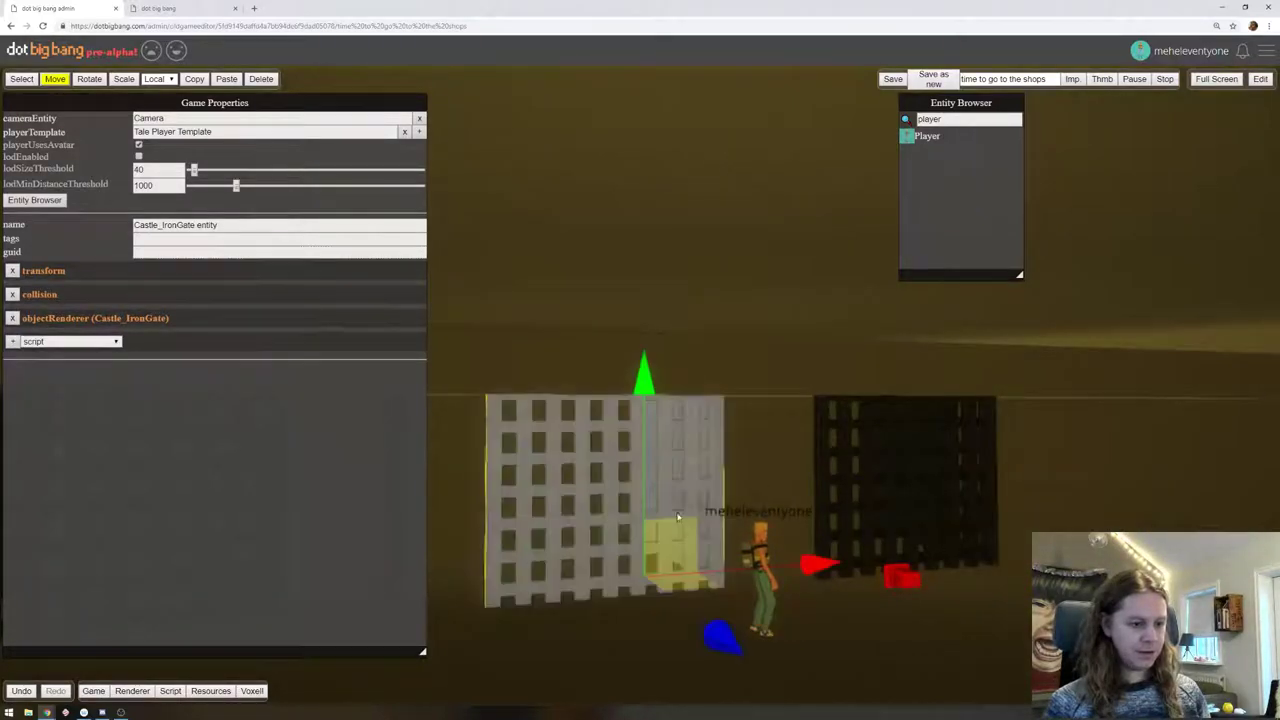
middle_click_drag(914, 517, 905, 471)
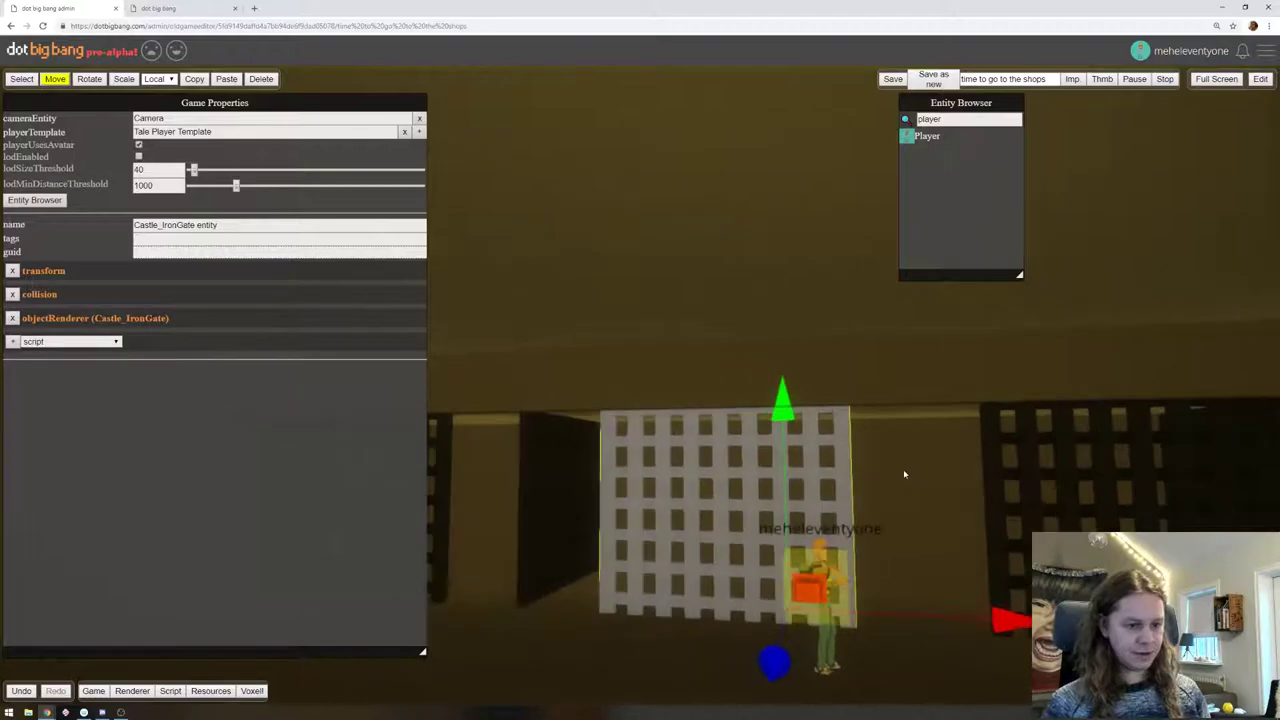
mouse_move(1003, 617)
left_mouse_down()
mouse_move(1045, 618)
mouse_move(1025, 616)
left_mouse_up()
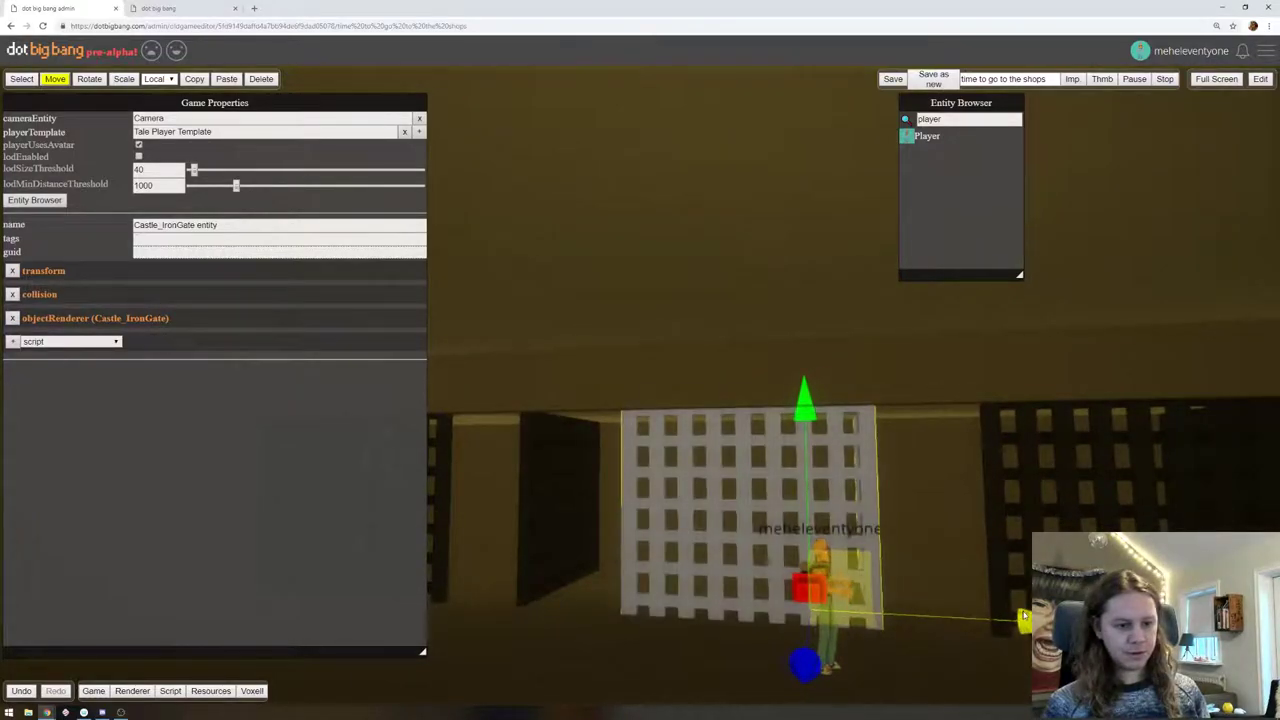
Select the divider gate between the first two cell fronts, then playtest running in and out of the neighbouring cells and return to editing
middle_click_drag(923, 514, 1215, 533)
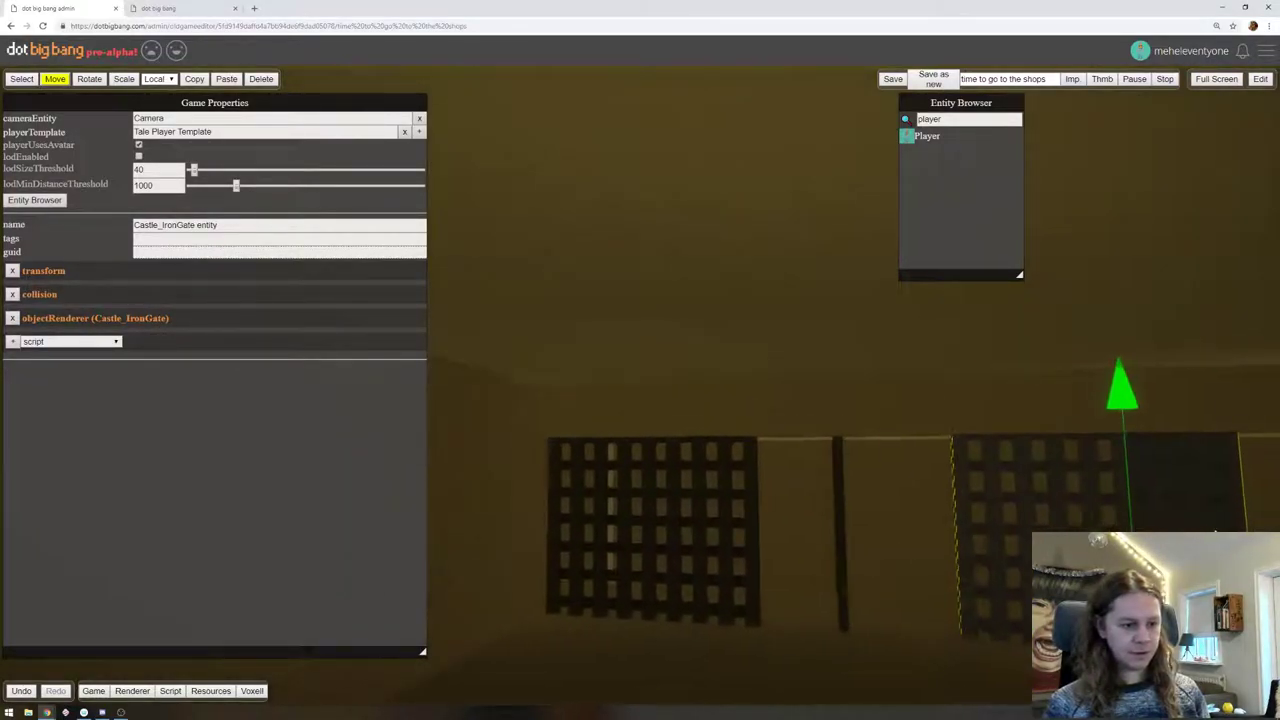
left_click(856, 520)
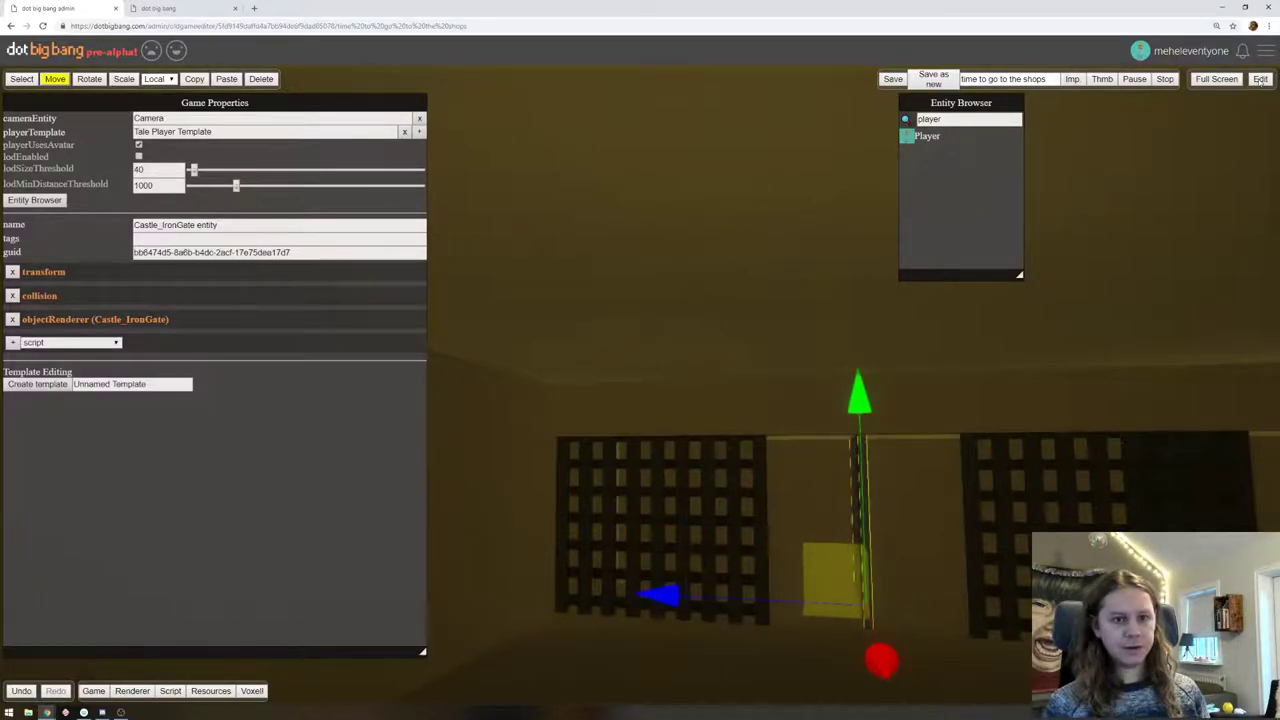
left_click(1260, 80)
key("d")
key("w")
key("s")
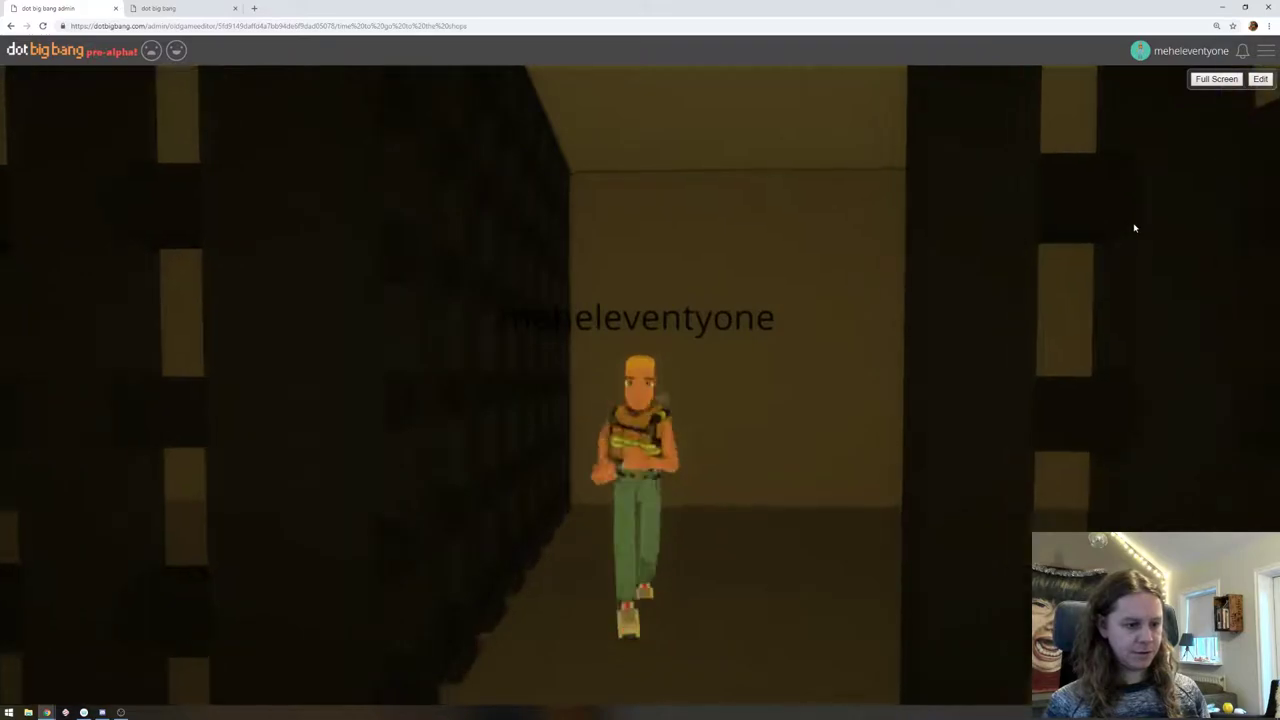
key("a")
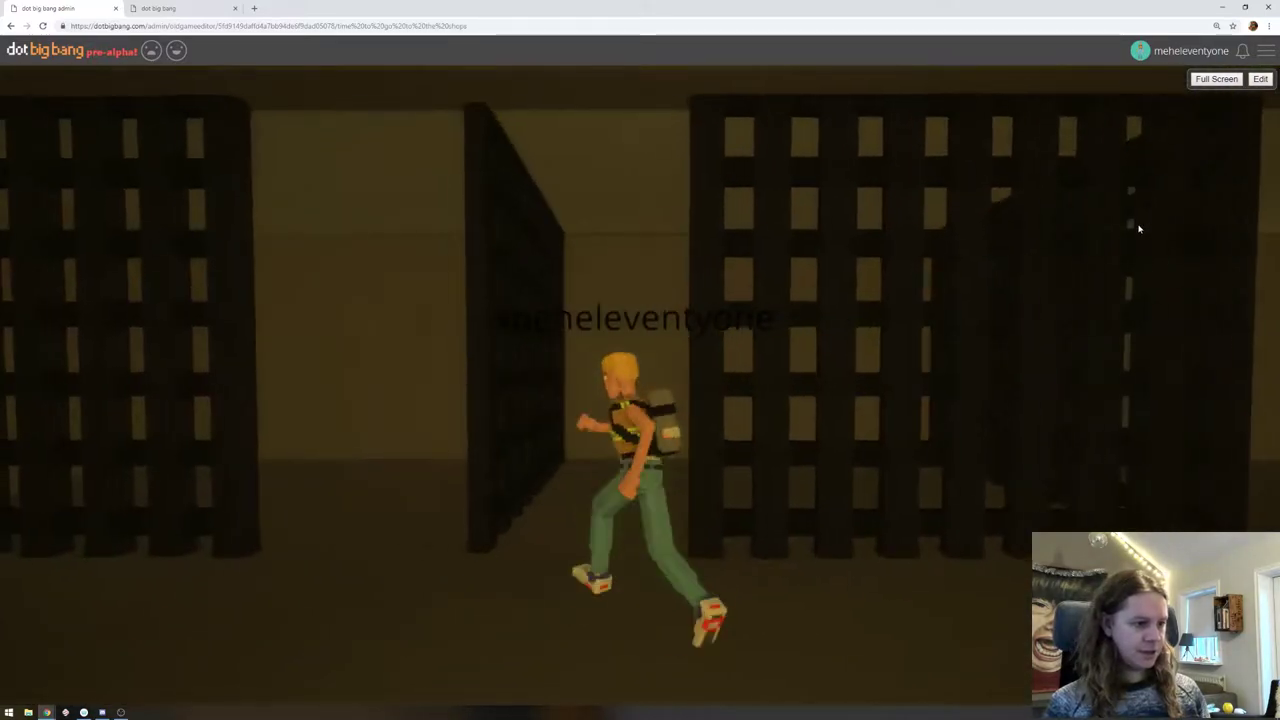
key("w")
key("s")
key("a")
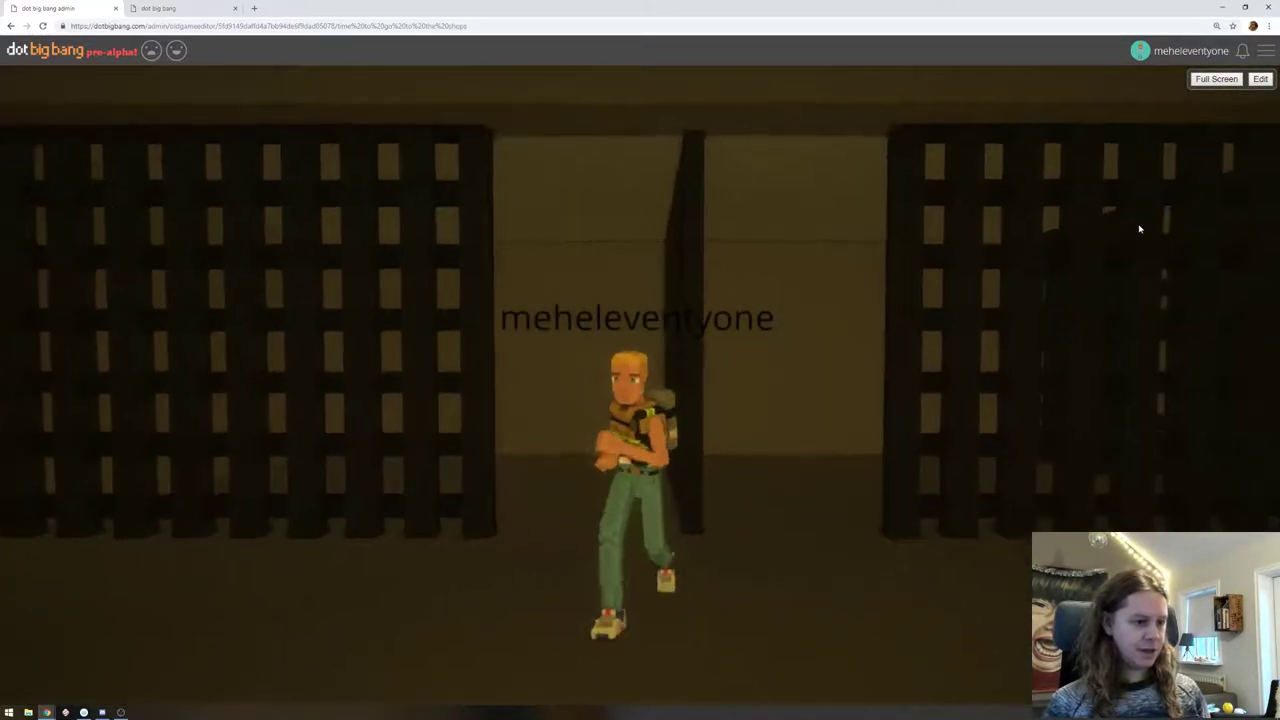
left_click(1261, 79)
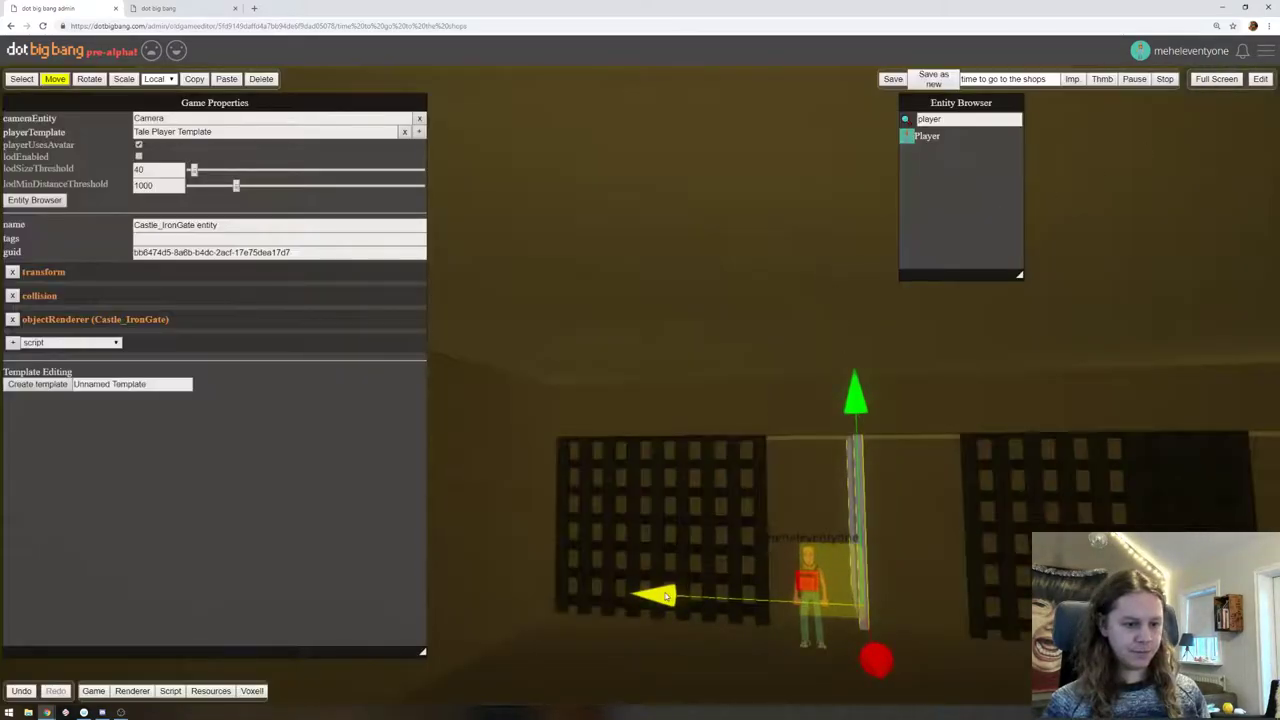
Playtest the row again, running in and out of the cells down to the last gate at the far end, and return to editing
left_click(1261, 79)
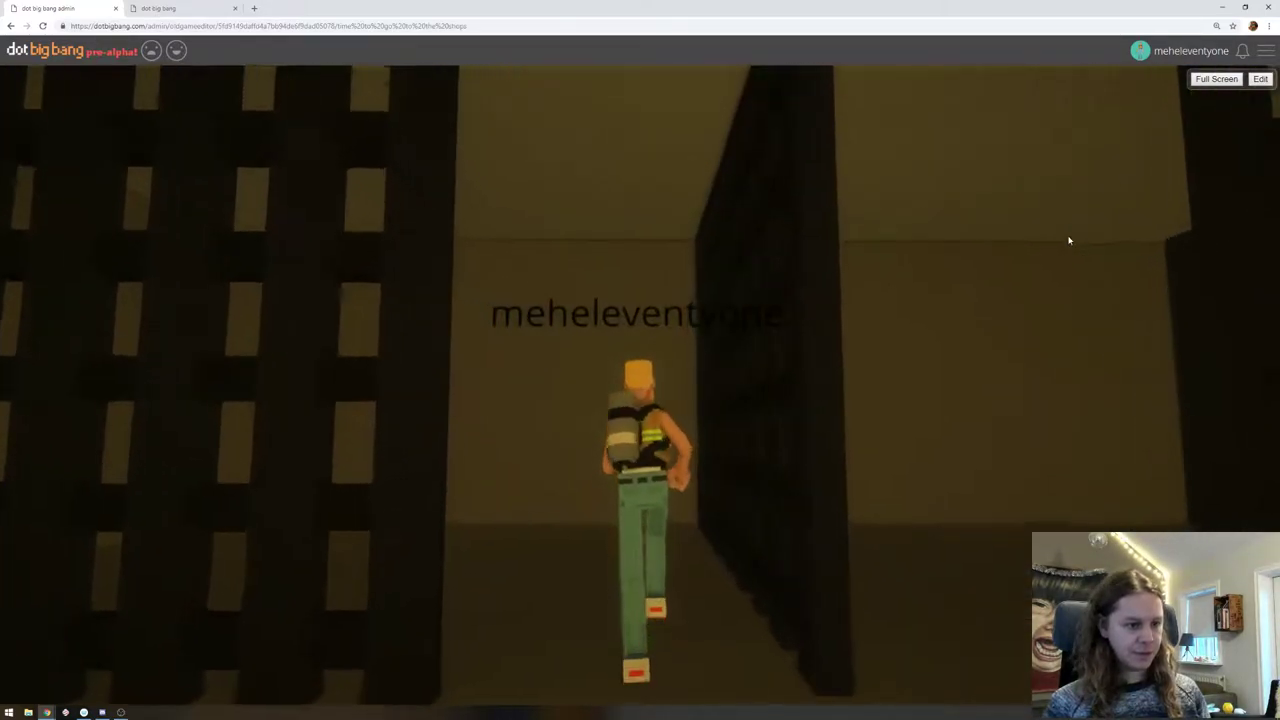
key("w")
key("s")
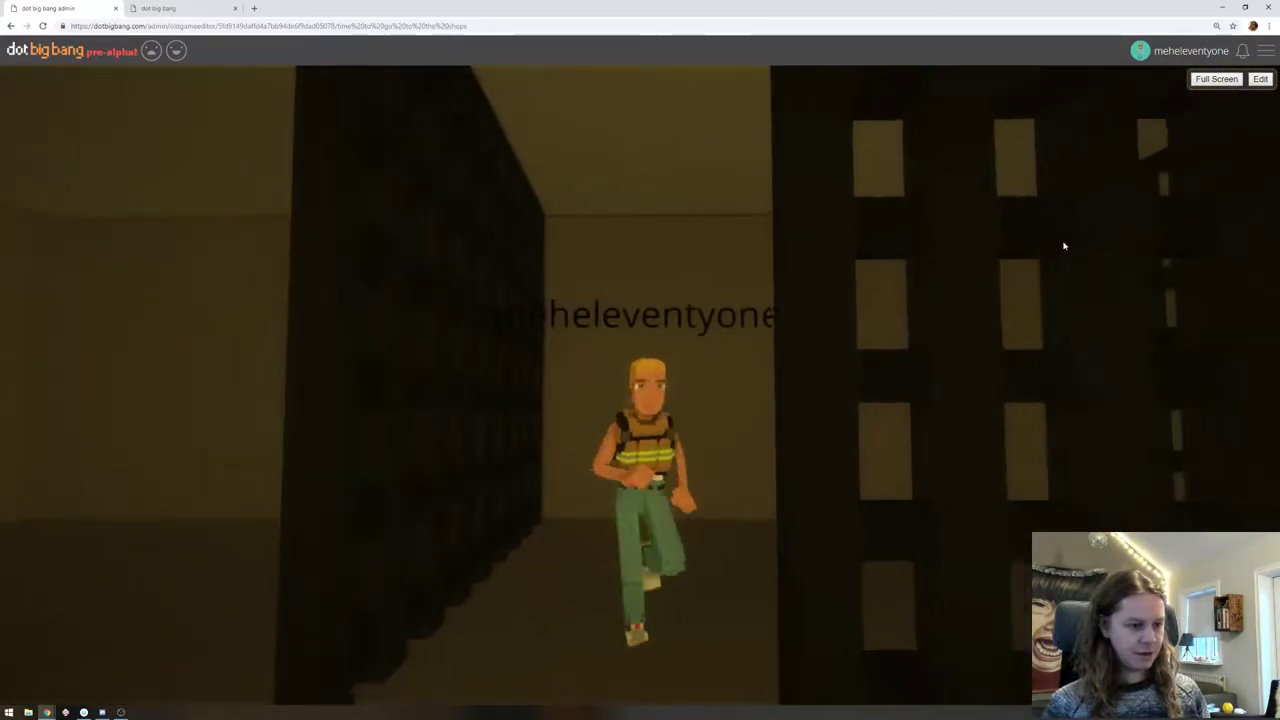
key("d")
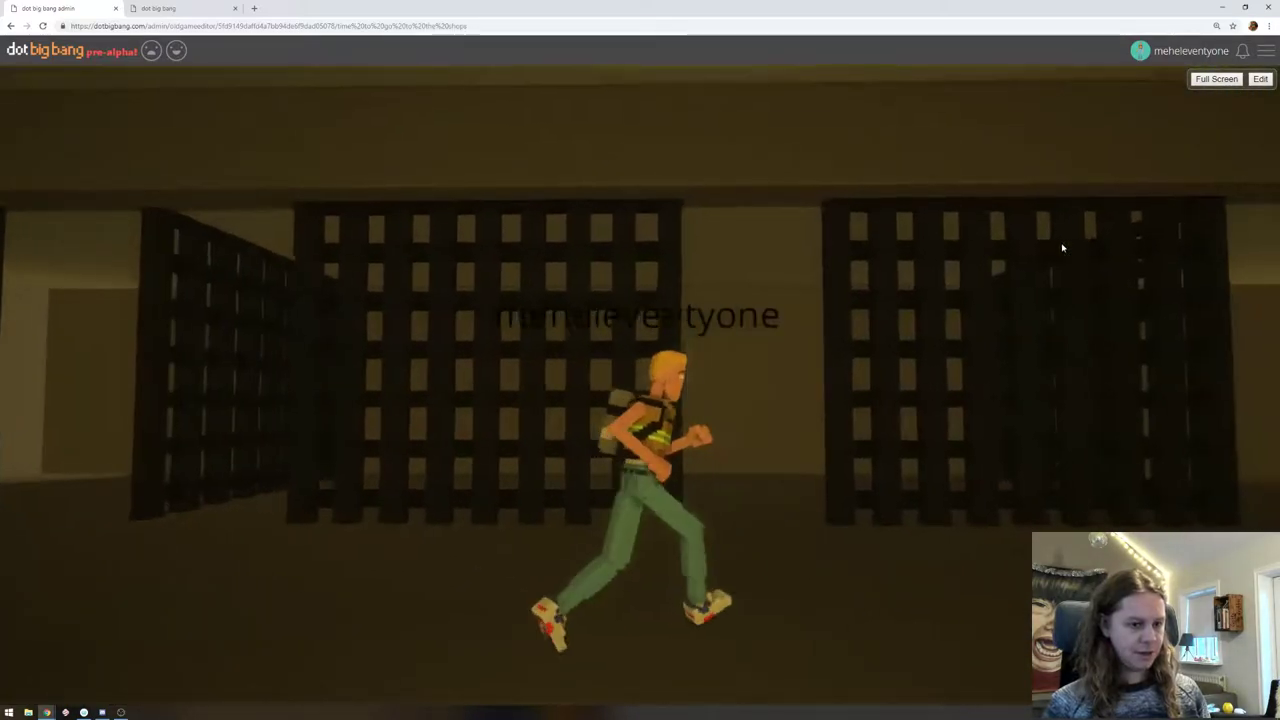
key("w")
key("s")
key("d")
left_click_drag(1063, 248, 1044, 299)
key("s")
key("d")
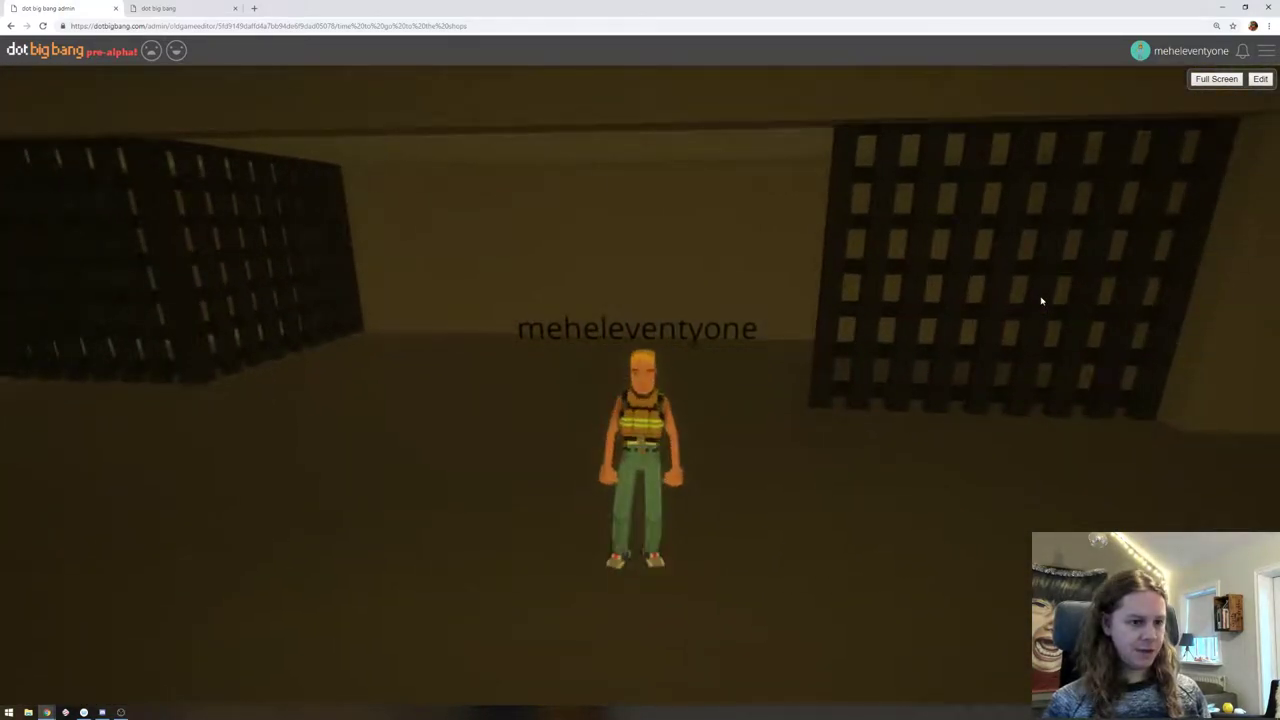
left_click(1260, 80)
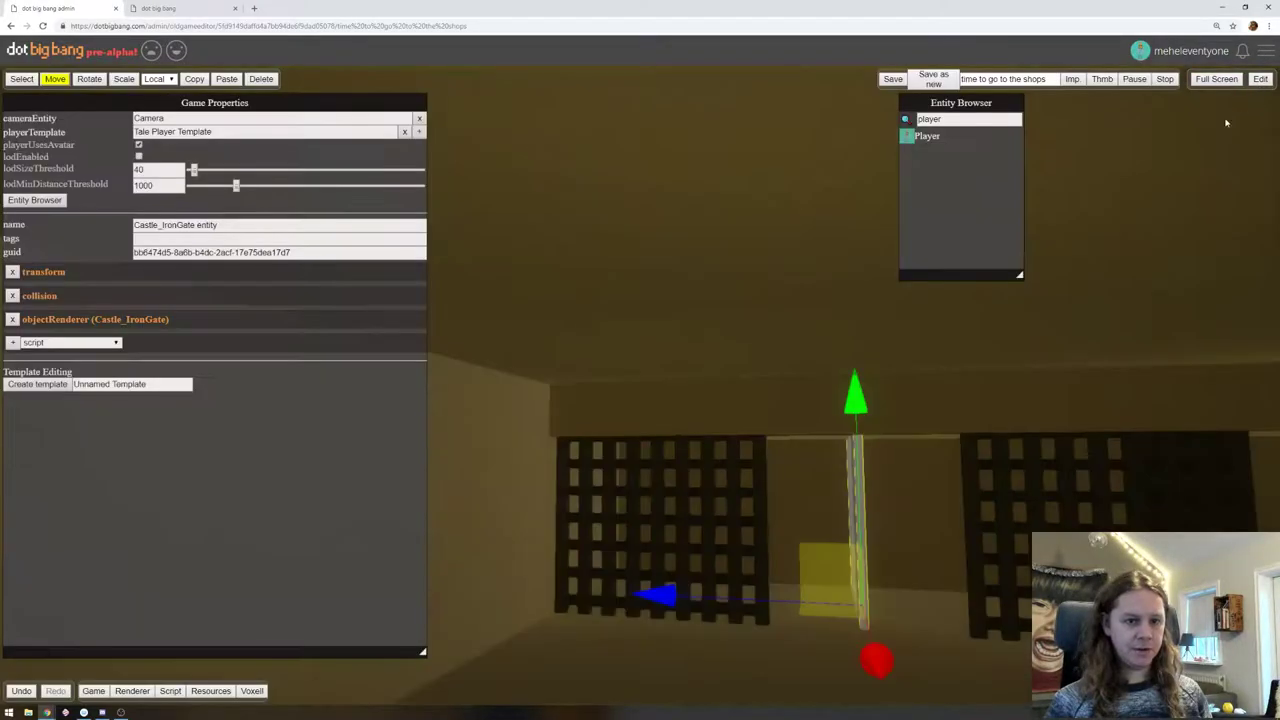
Delete the separate iron gate at the far end of the cell row
key("d")
right_click_drag(1107, 373, 1055, 418)
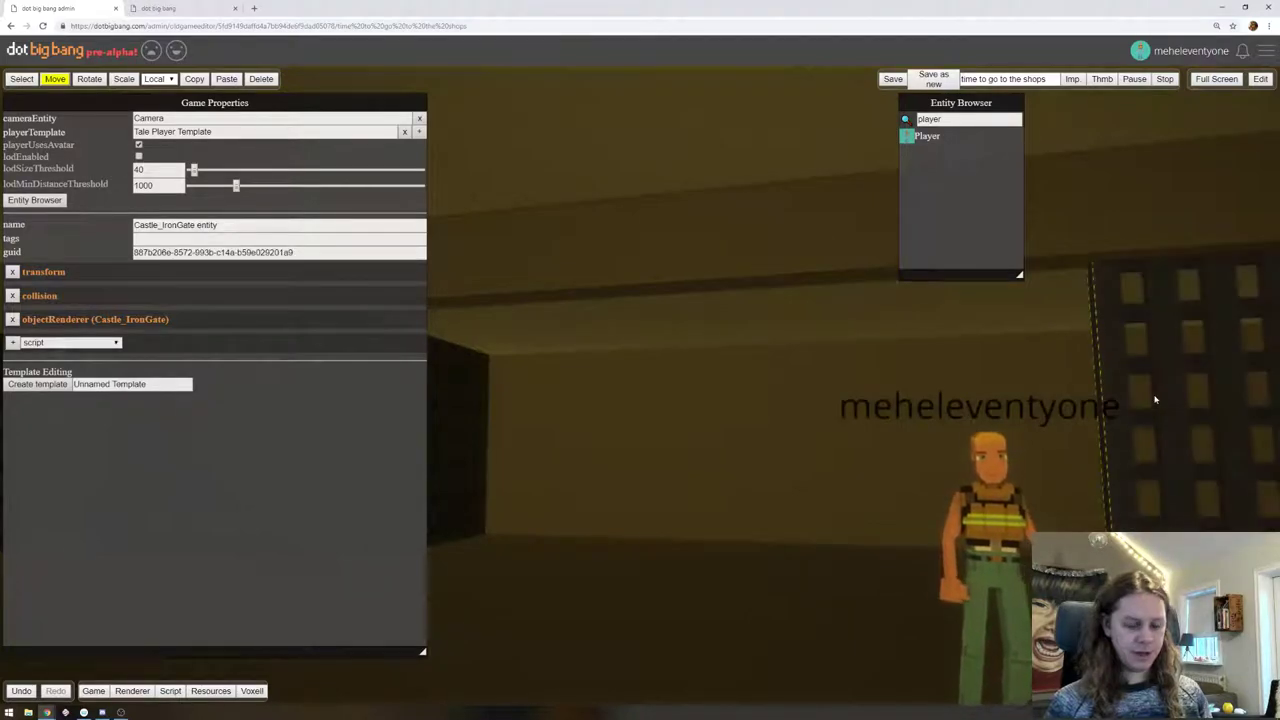
key("Delete")
scroll(1075, 378, "down", 8)
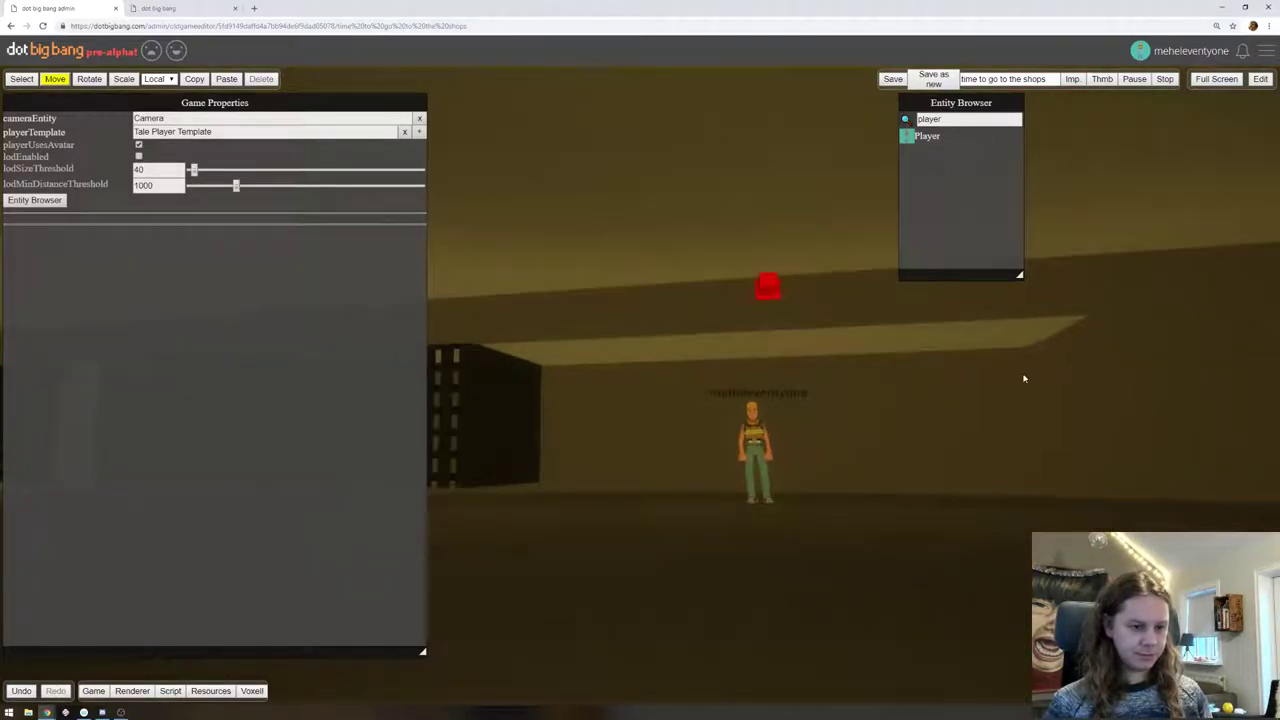
scroll(941, 426, "up", 2)
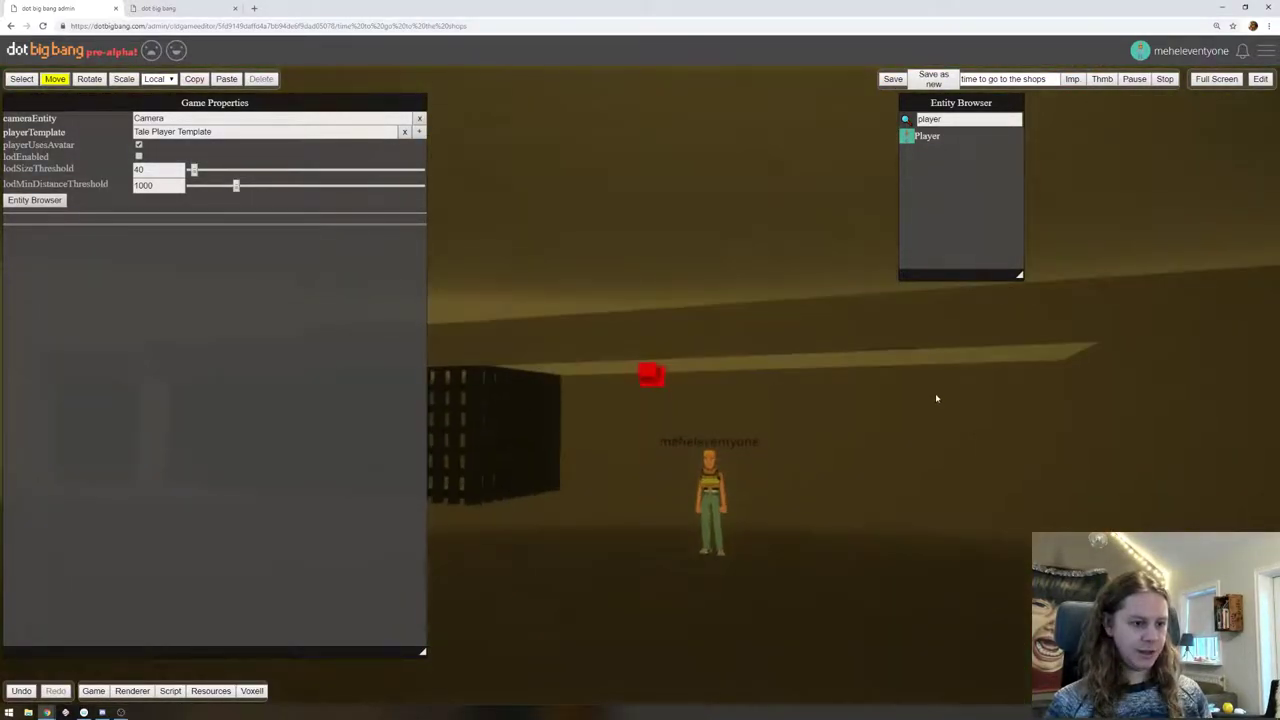
Try moving the grey wall block at the end of the room along its length axis, and undo the move
right_click_drag(937, 397, 853, 394)
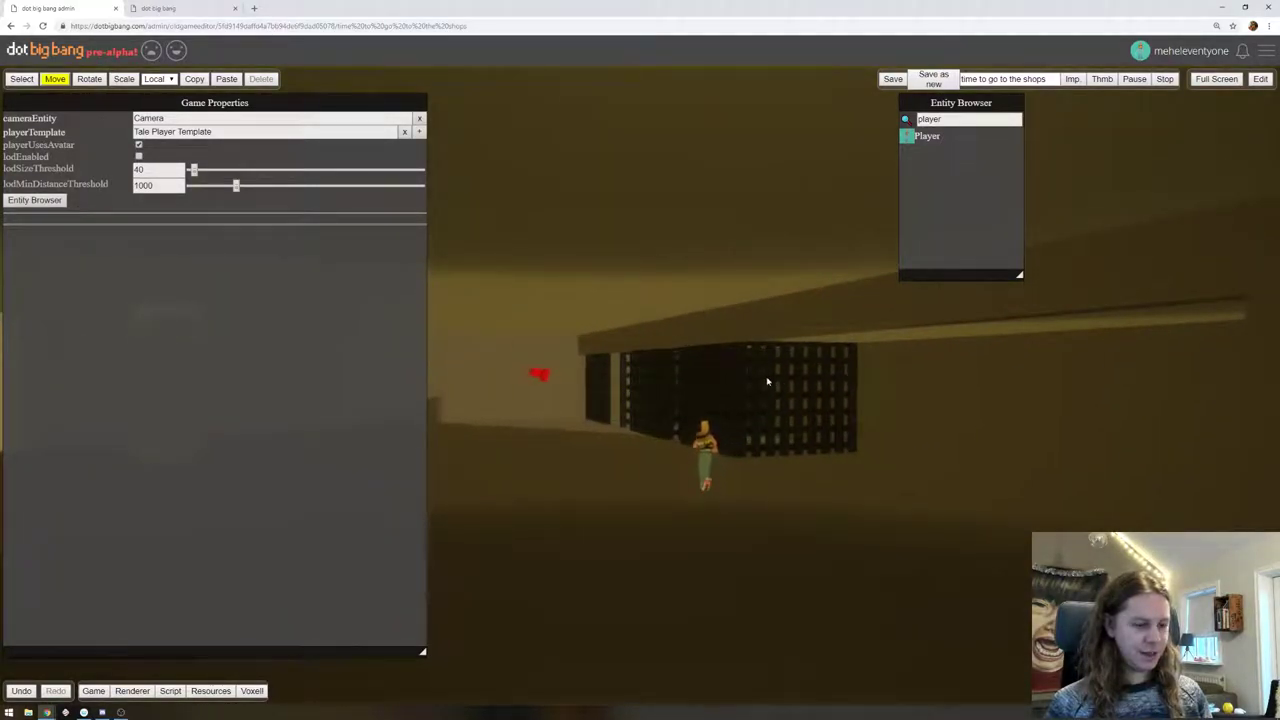
mouse_move(767, 381)
right_mouse_down()
mouse_move(866, 344)
mouse_move(963, 354)
mouse_move(1041, 387)
mouse_move(710, 393)
mouse_move(748, 387)
right_mouse_up()
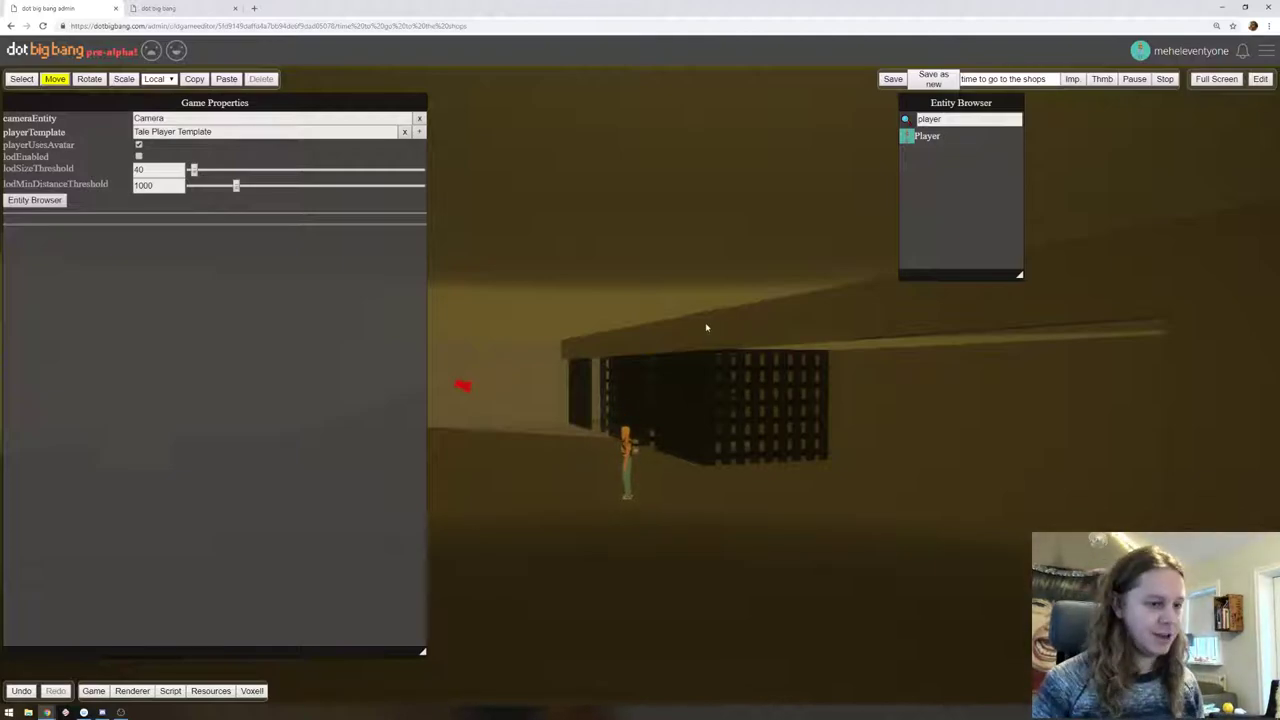
right_click_drag(683, 326, 1228, 366)
left_click(841, 405)
left_click_drag(1228, 368, 1248, 372)
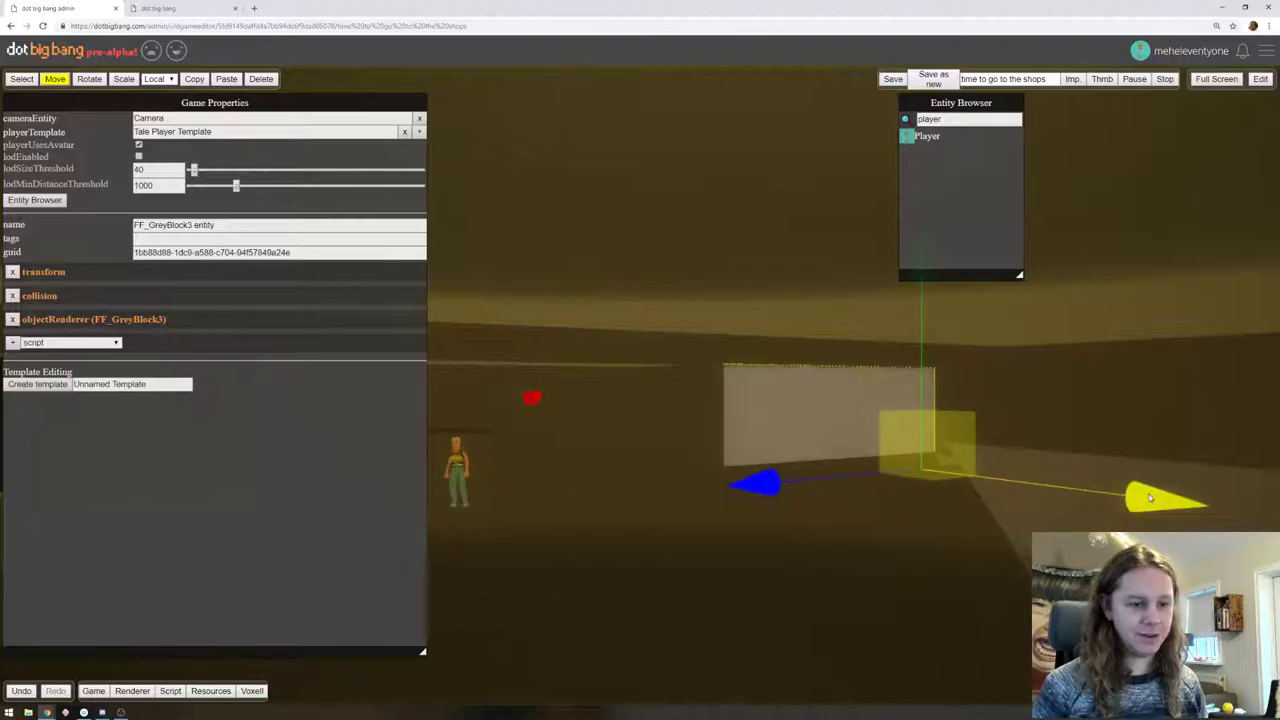
left_click_drag(1150, 497, 1262, 520)
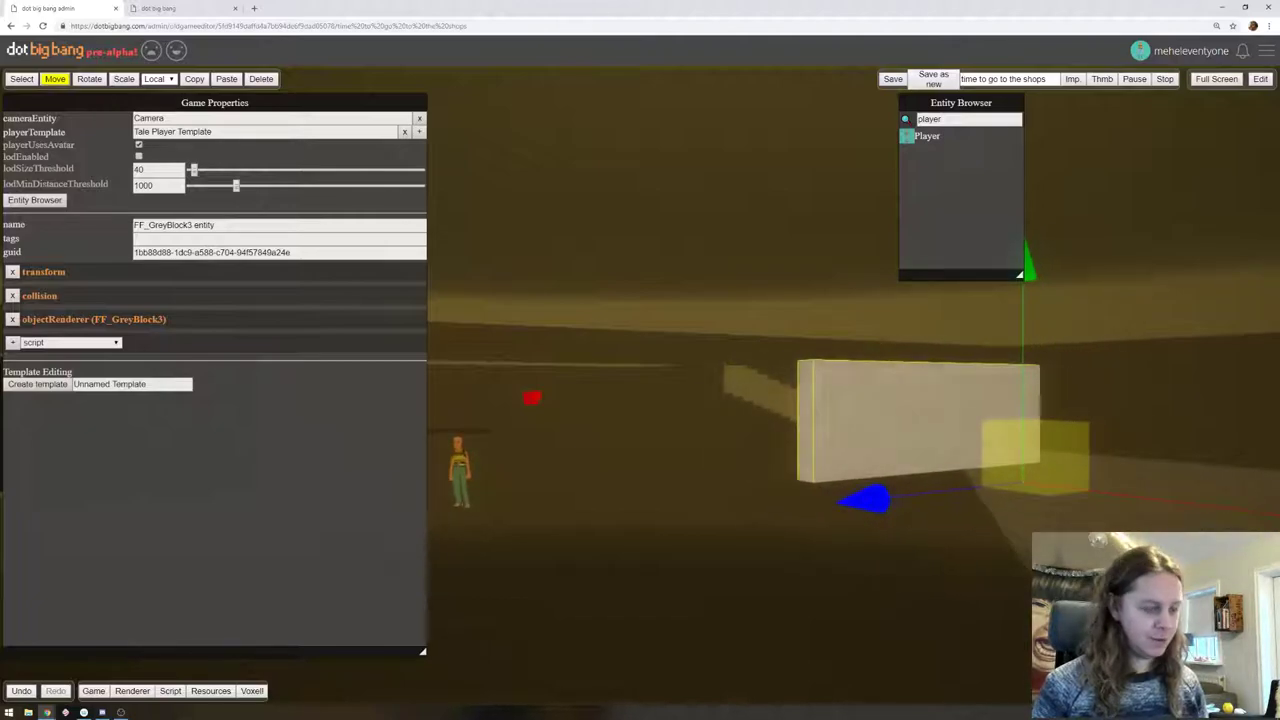
key("ctrl+z")
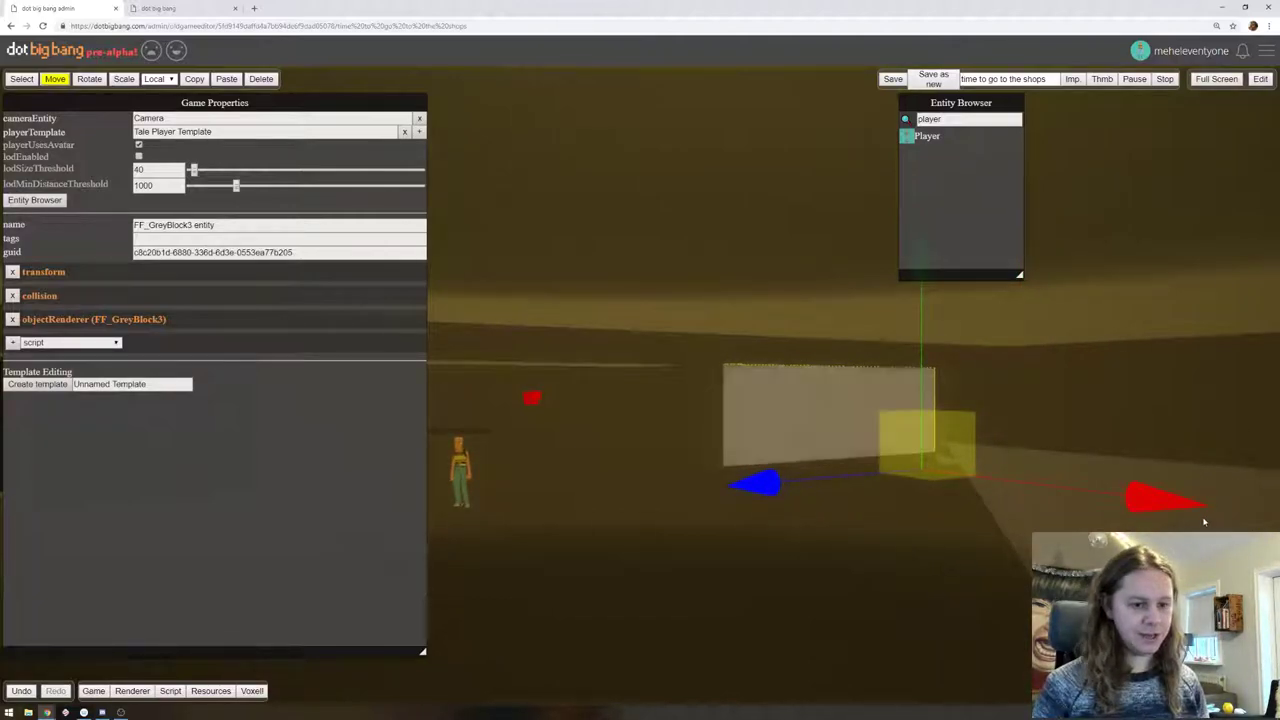
Move the grey wall block at the end of the room along its red axis and check the passage beside it
left_click_drag(1266, 516, 1279, 519)
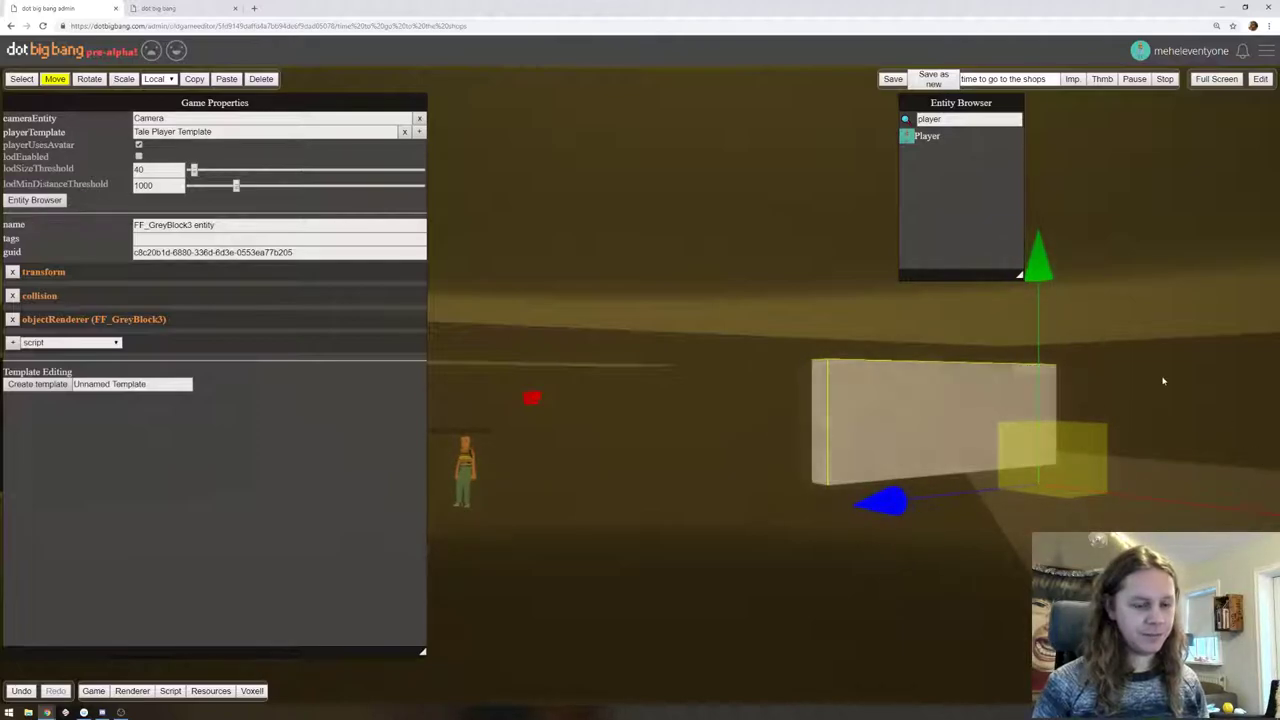
right_click_drag(1212, 377, 950, 402)
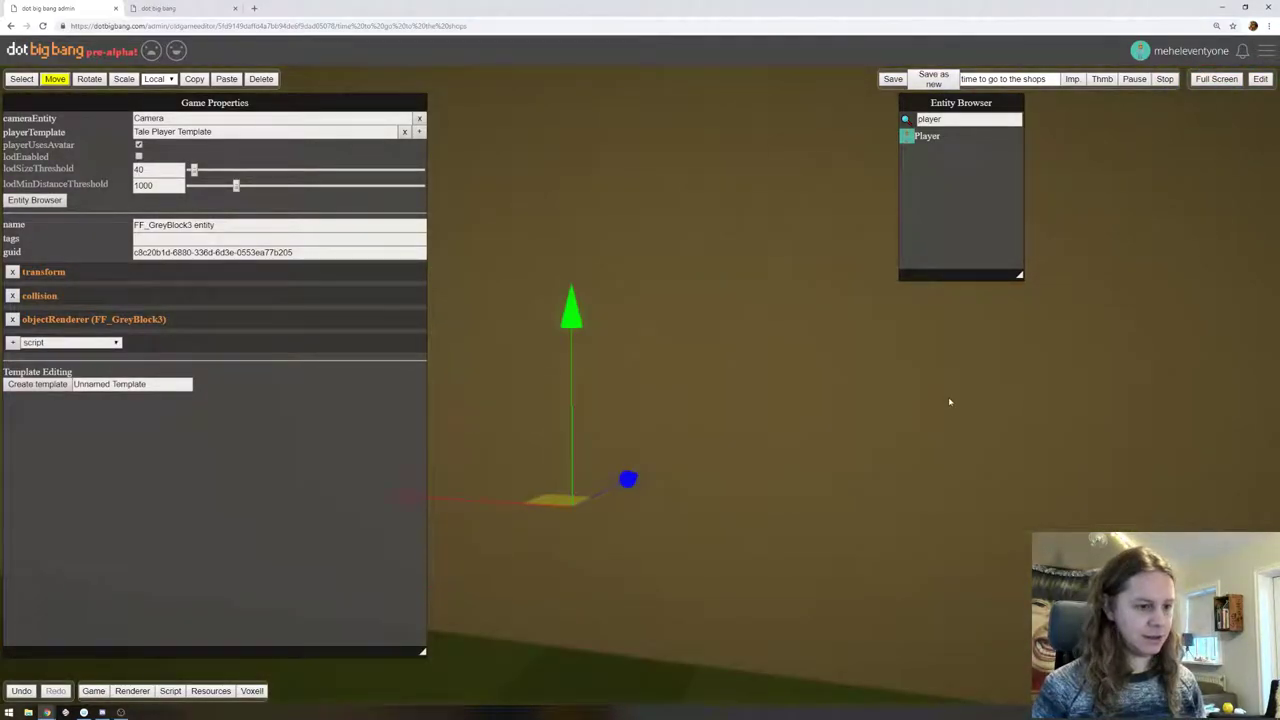
scroll(915, 399, "down", 3)
scroll(911, 412, "up", 6)
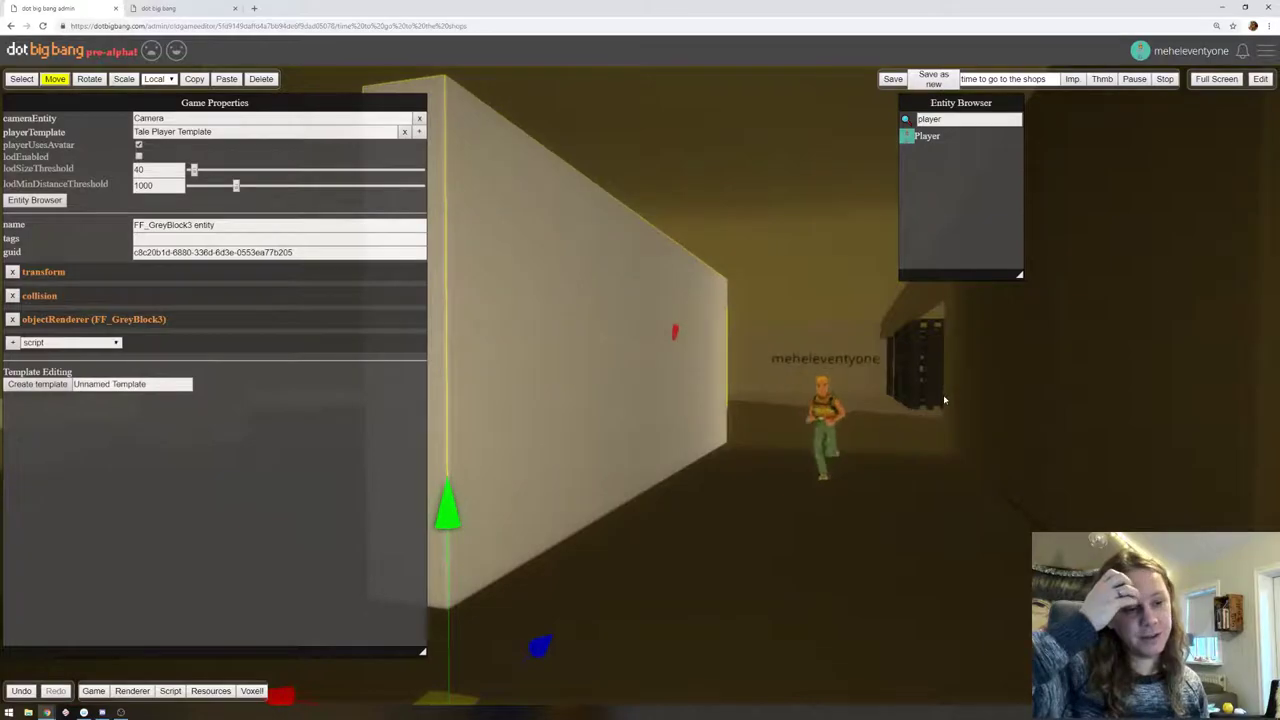
Run the character from side to side across the passage beside the wall block, view it in play mode, and return to editing
key("a")
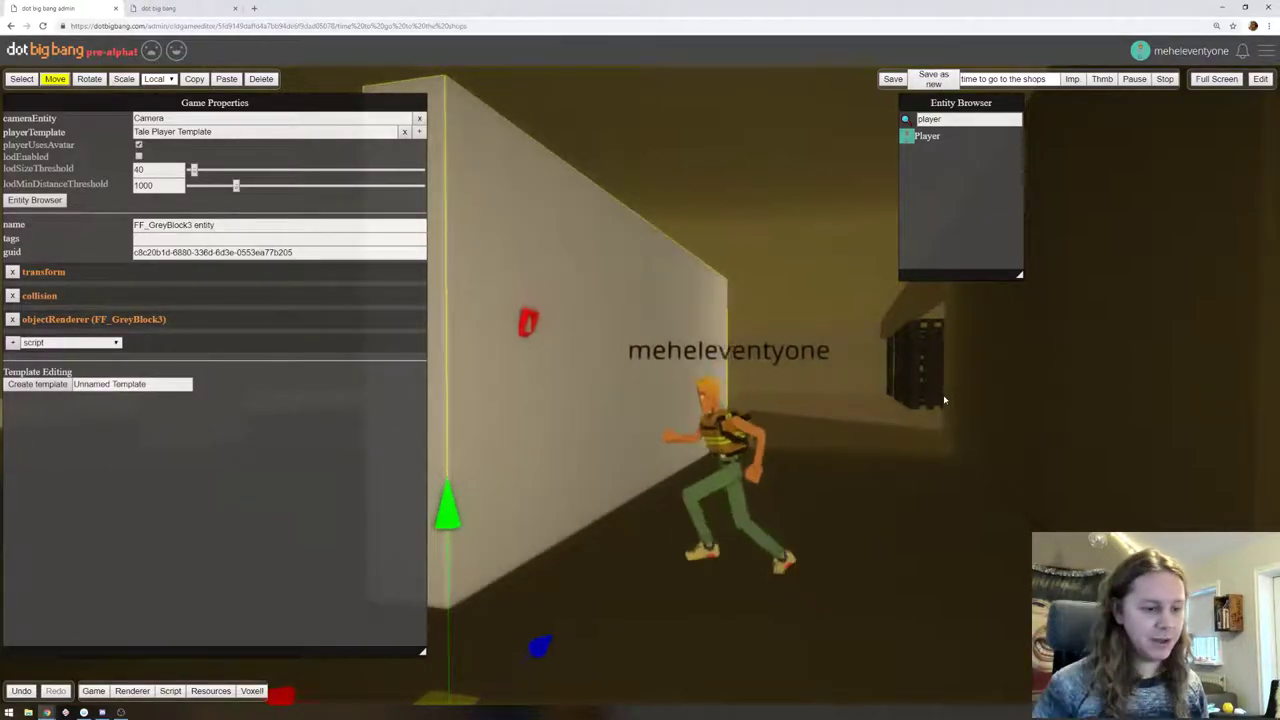
key("d")
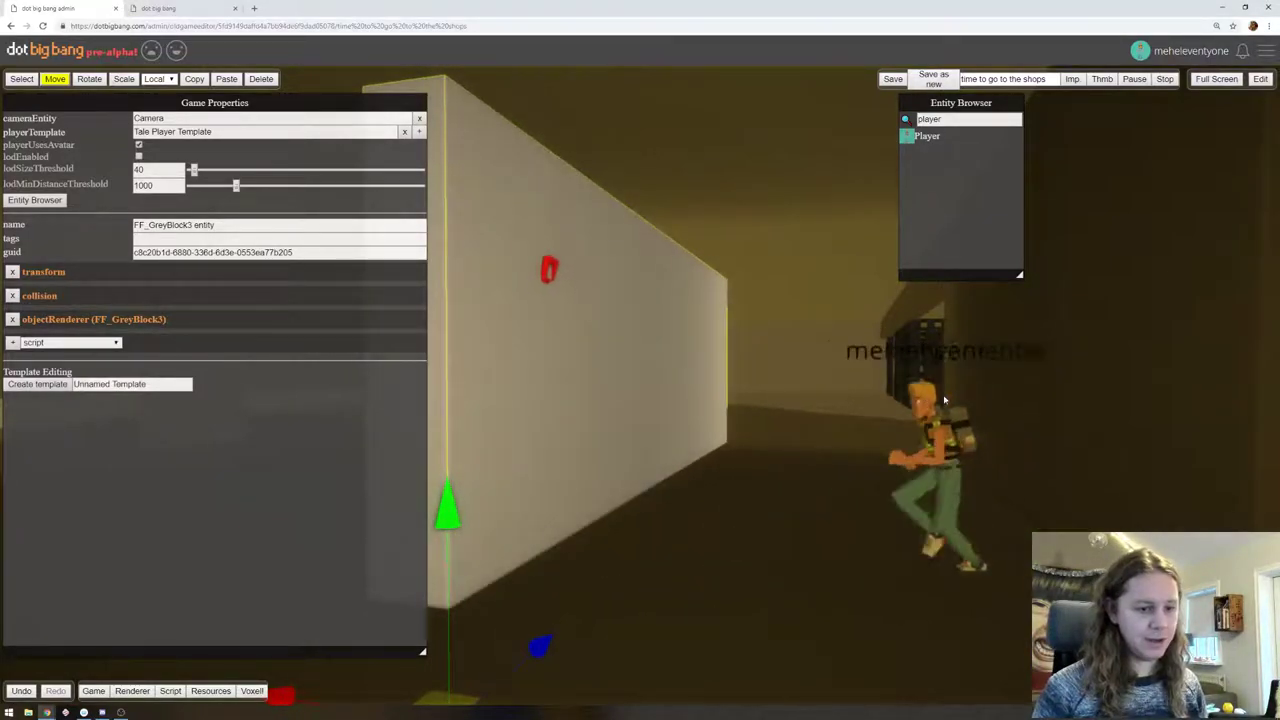
left_click(1259, 79)
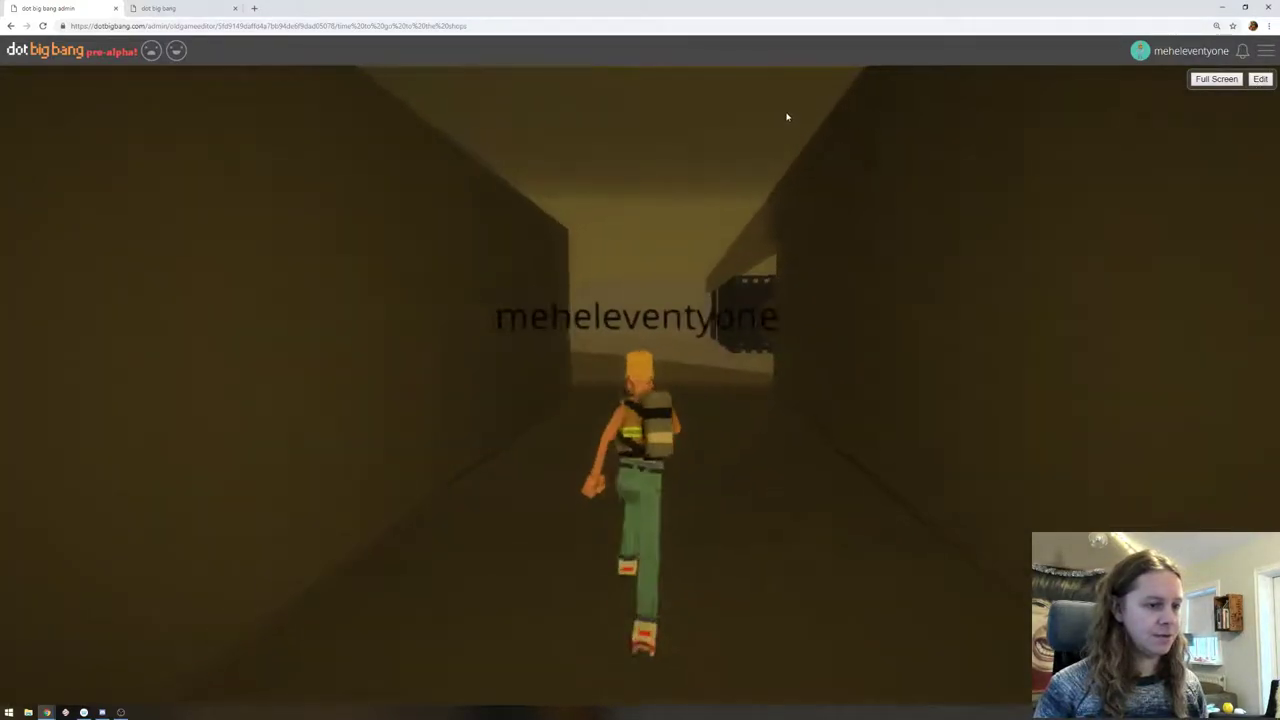
left_click(1260, 79)
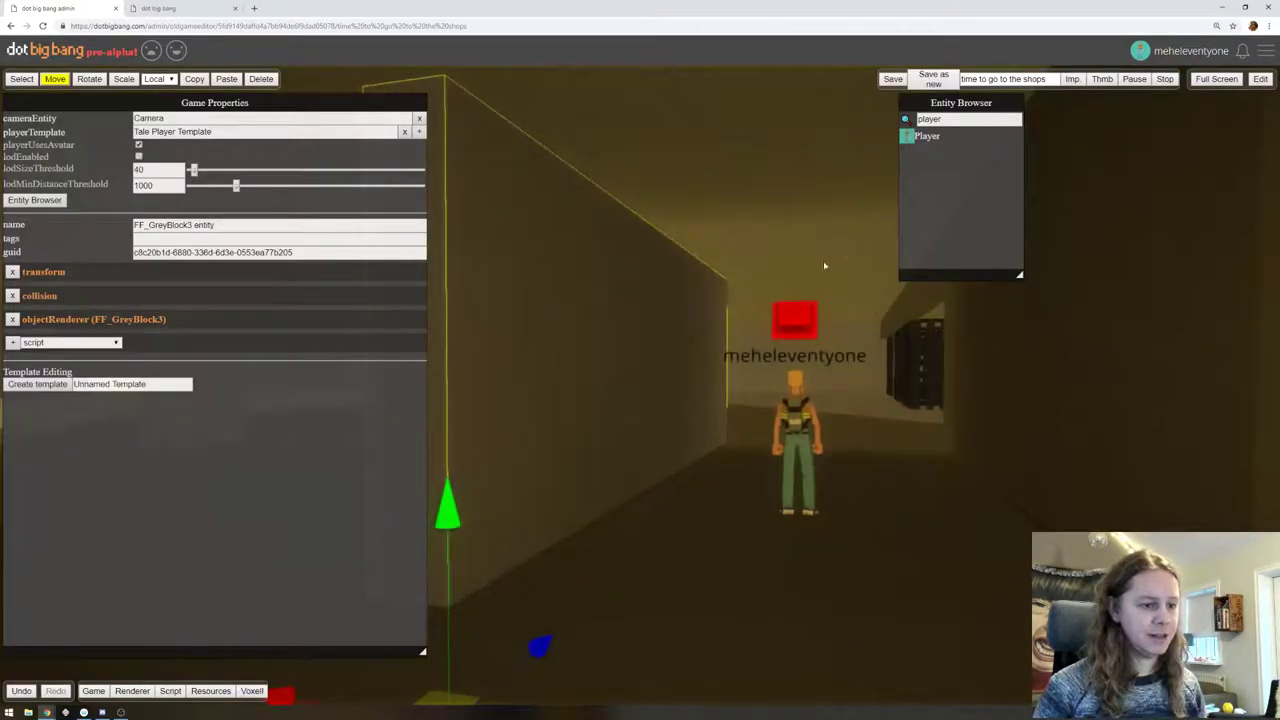
Shift the wall block further along its red axis to widen the passage, and check the width in play mode
left_click_drag(908, 593, 831, 597)
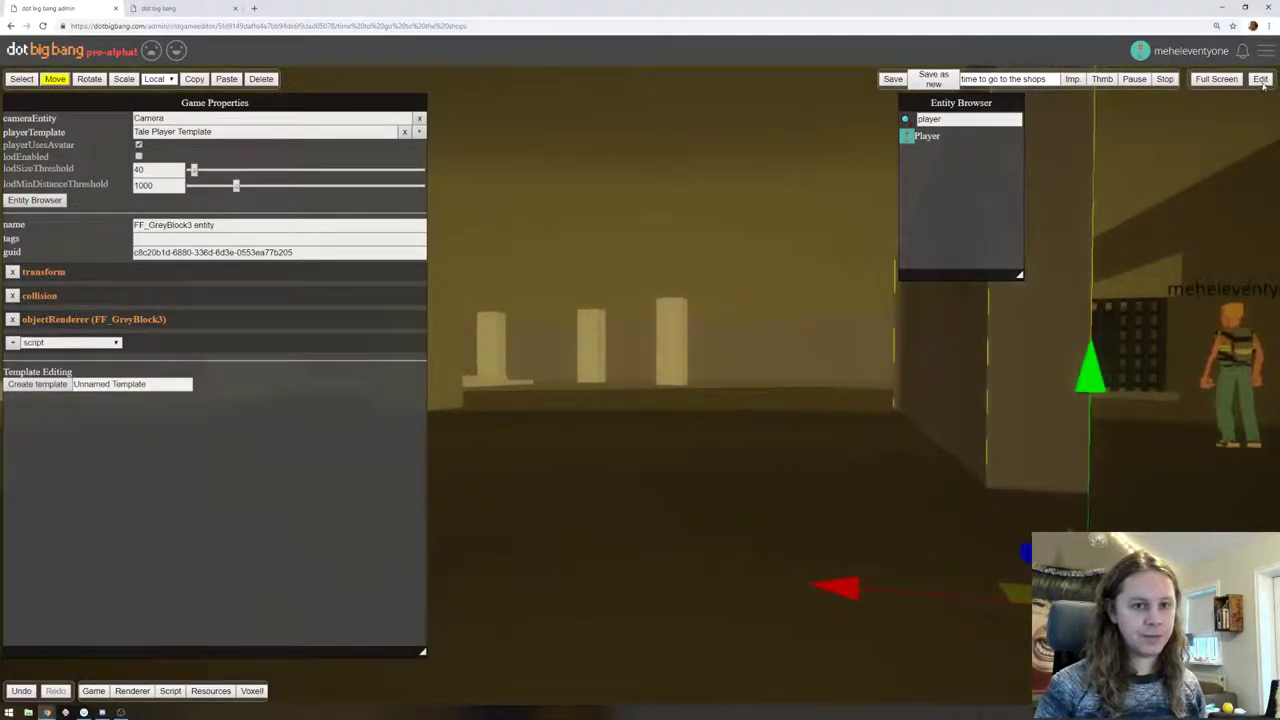
left_click(1260, 79)
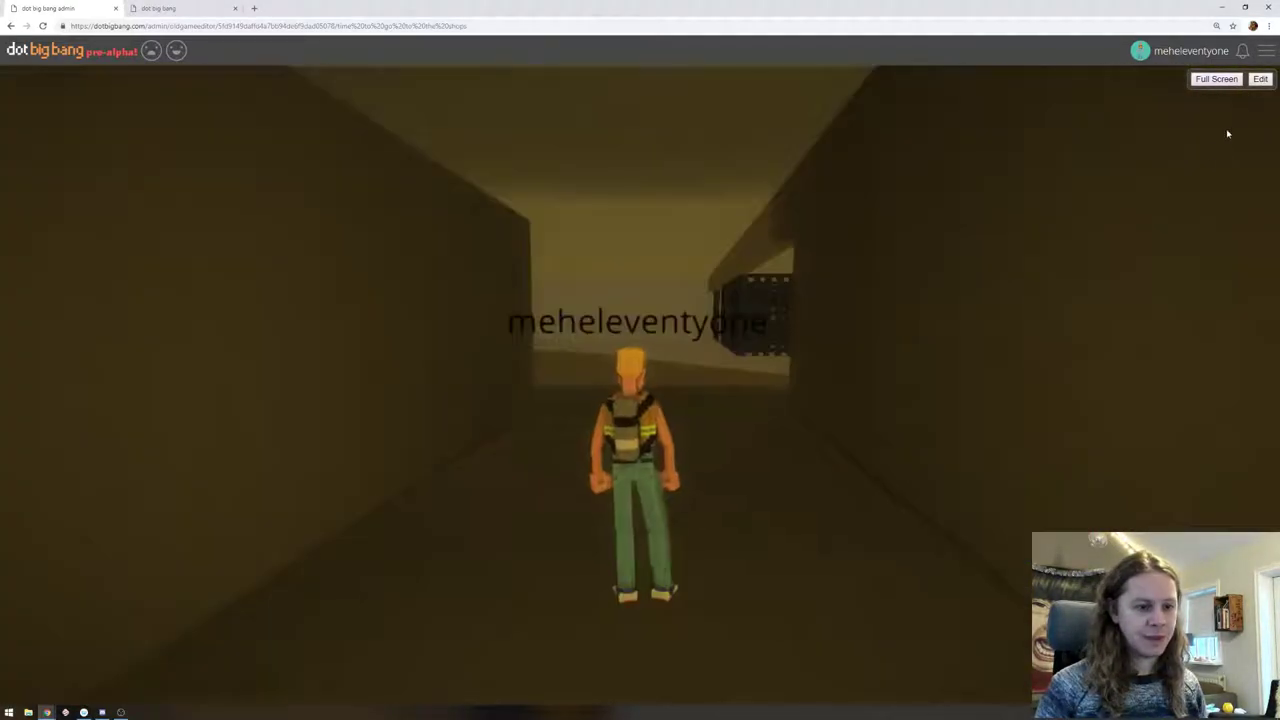
left_click(1260, 79)
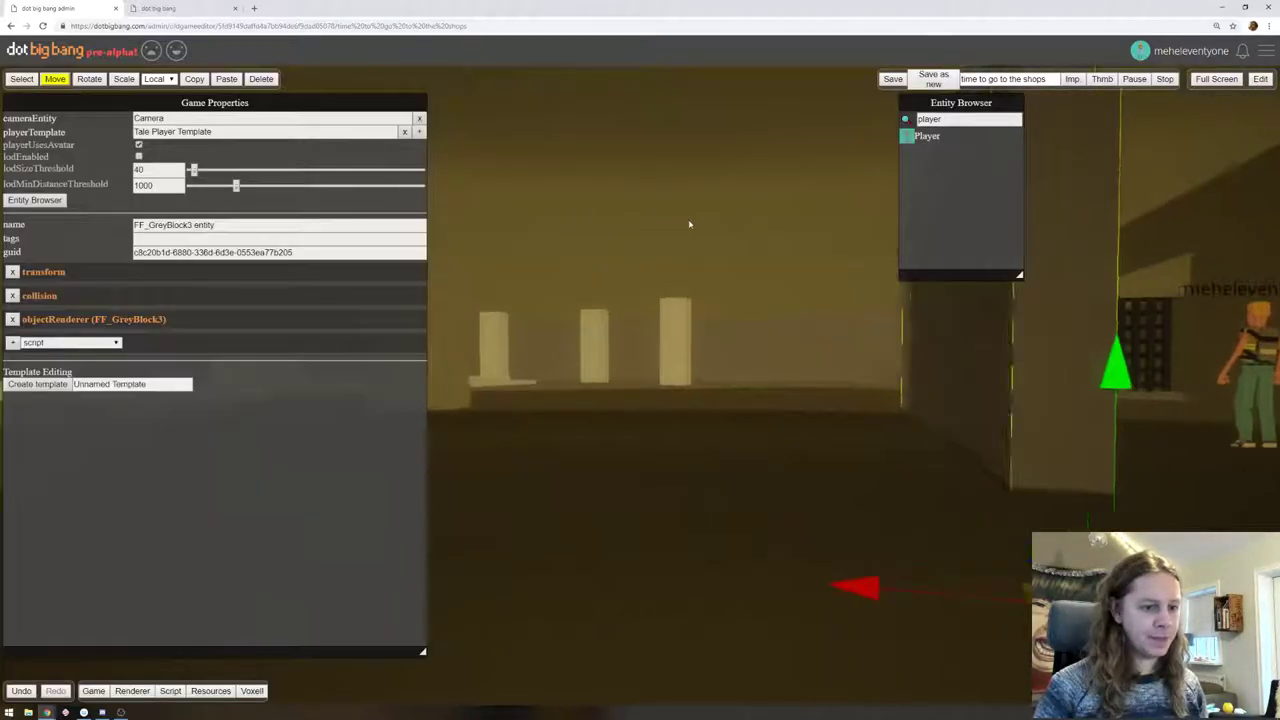
Slide the wall block along its length axis until it meets the end wall, and scale it taller towards the ceiling
right_click_drag(904, 265, 955, 275)
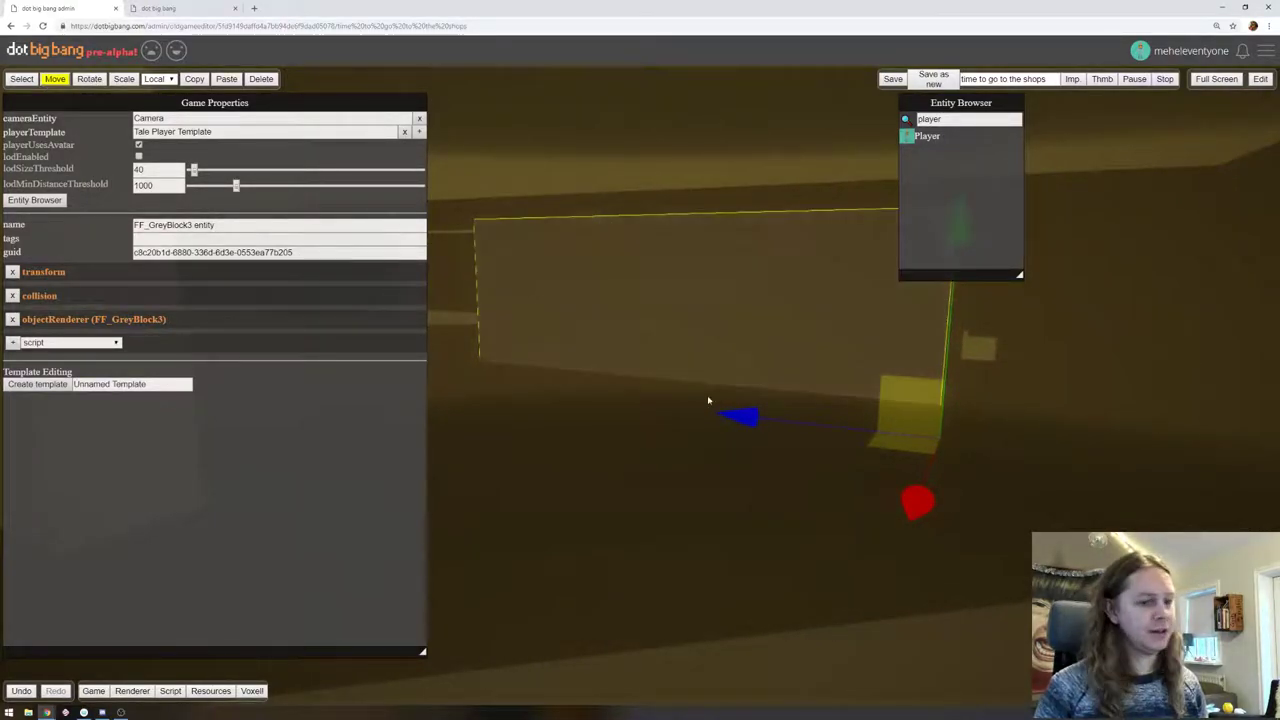
left_click_drag(768, 421, 907, 450)
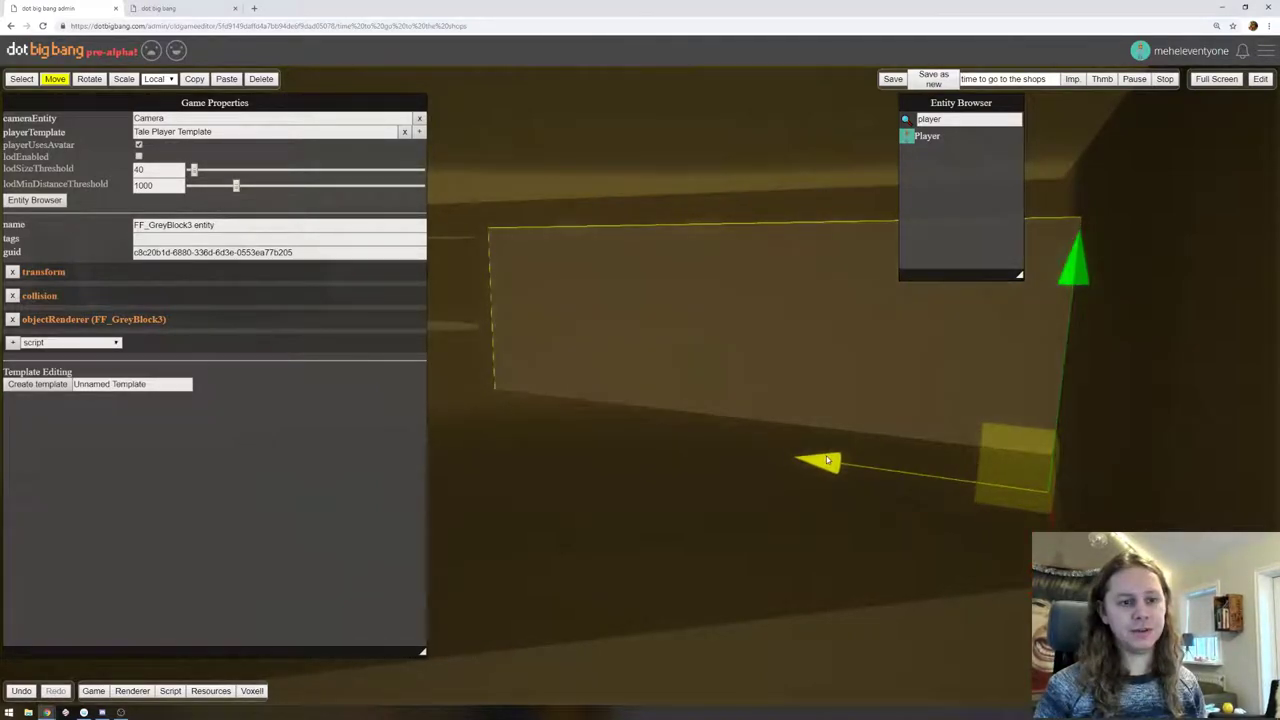
left_click(124, 79)
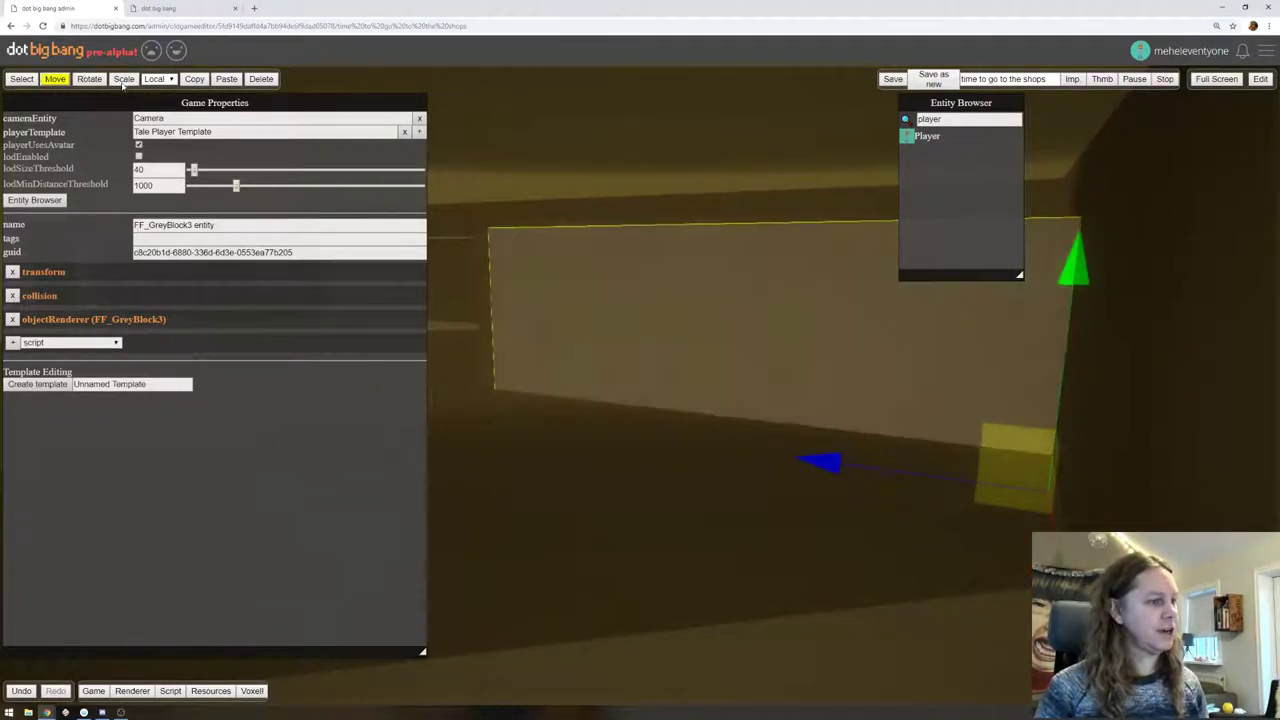
left_click_drag(1077, 237, 1074, 183)
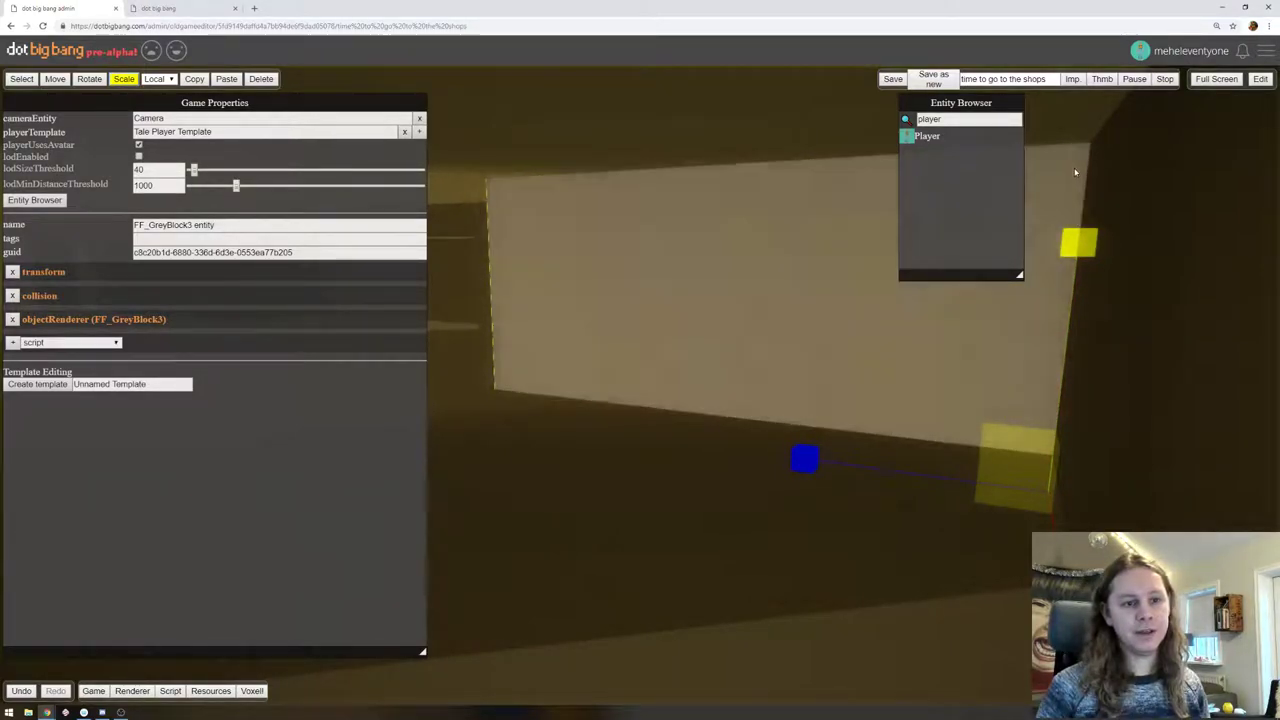
Stretch the wall block along its length axis past the pillar towards the cell row, fine-tuning where its far end stops
left_click_drag(802, 457, 565, 425)
right_click_drag(509, 343, 926, 373)
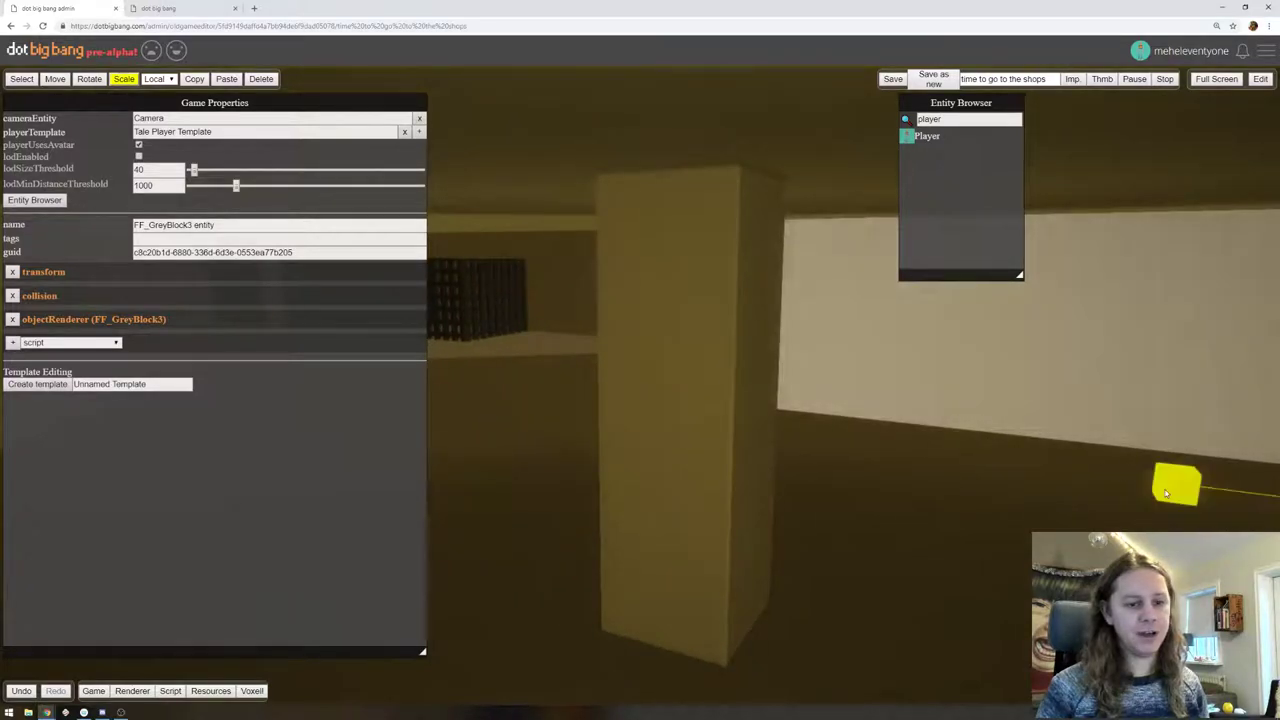
left_click_drag(1177, 484, 590, 420)
right_click_drag(578, 414, 898, 453)
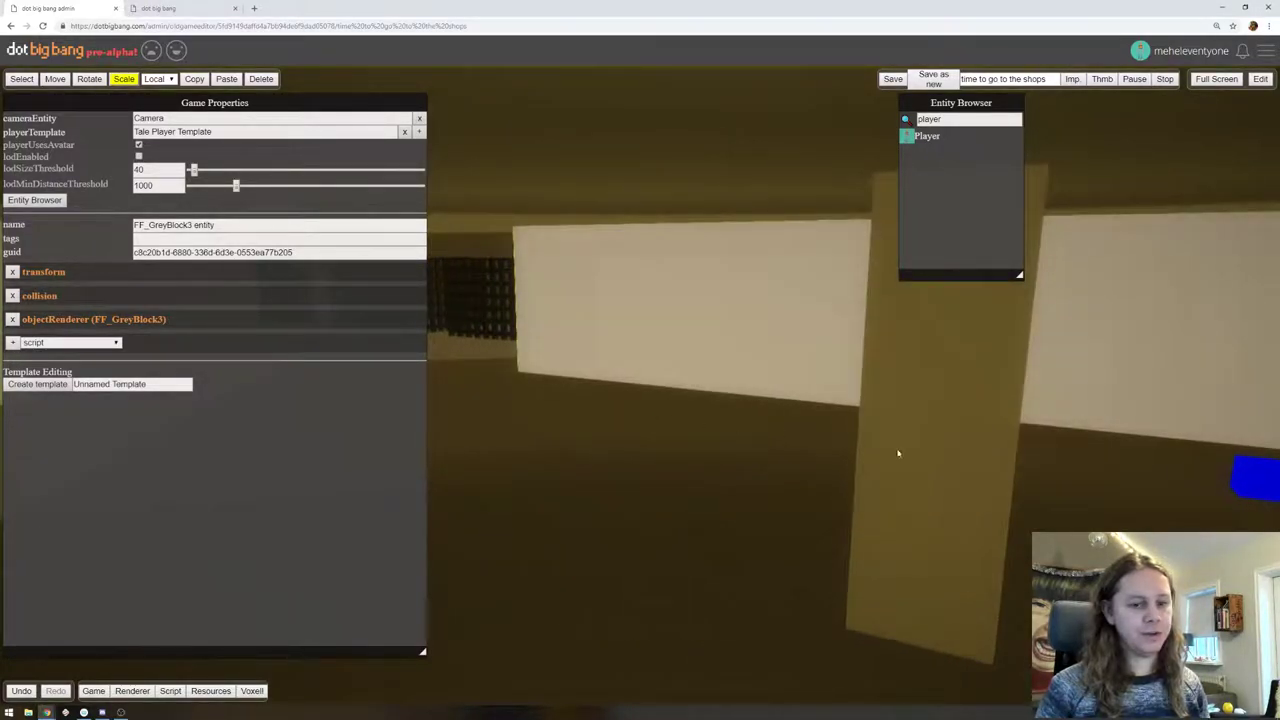
left_click_drag(583, 431, 700, 419)
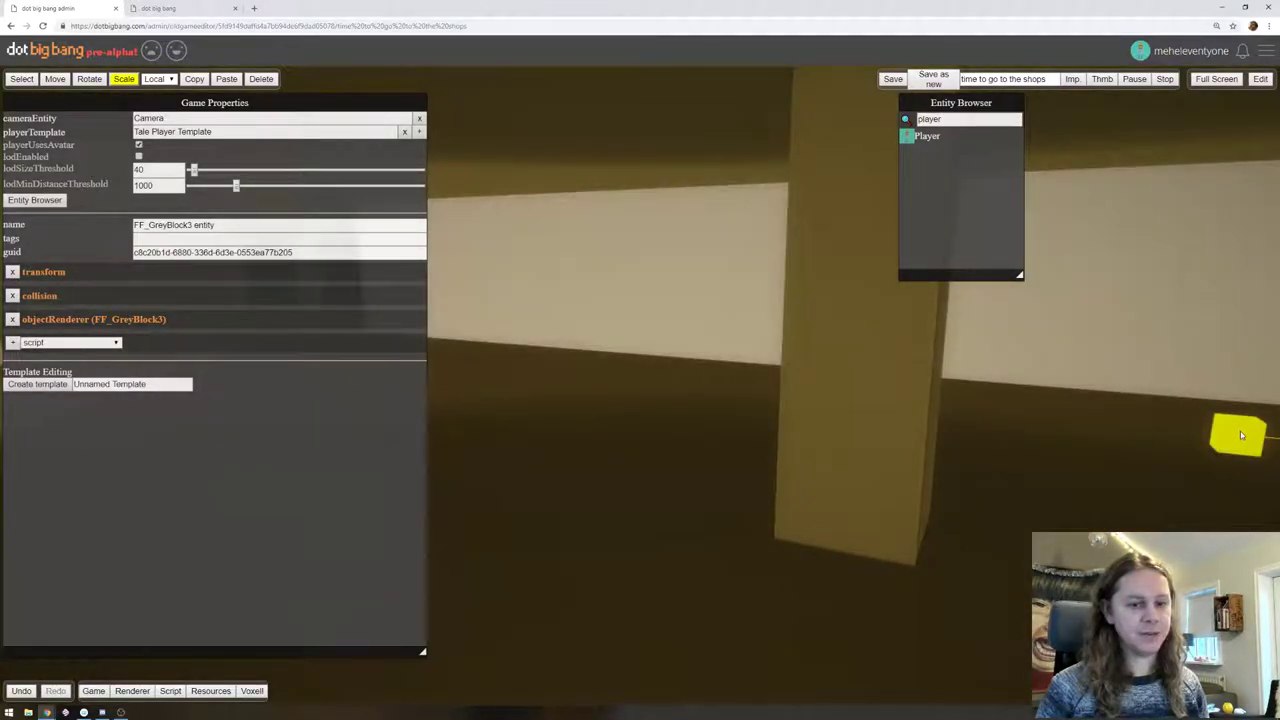
left_click_drag(845, 408, 474, 345)
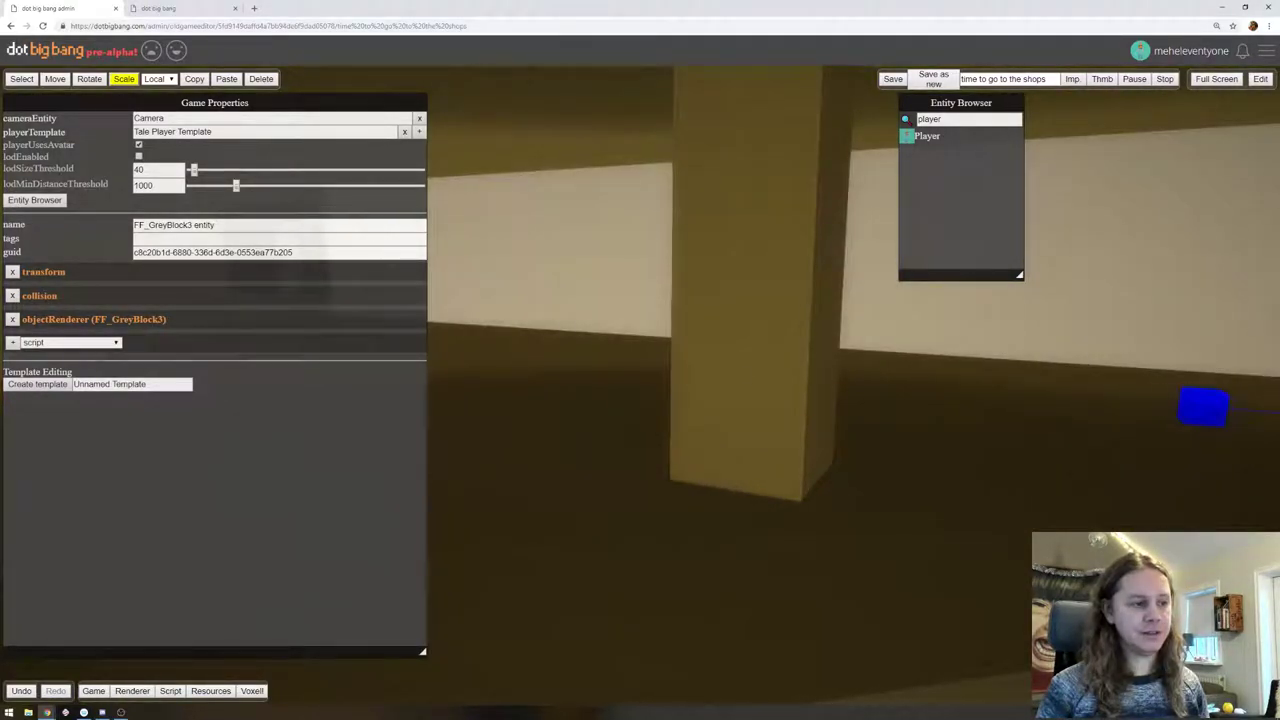
left_click_drag(639, 283, 1125, 366)
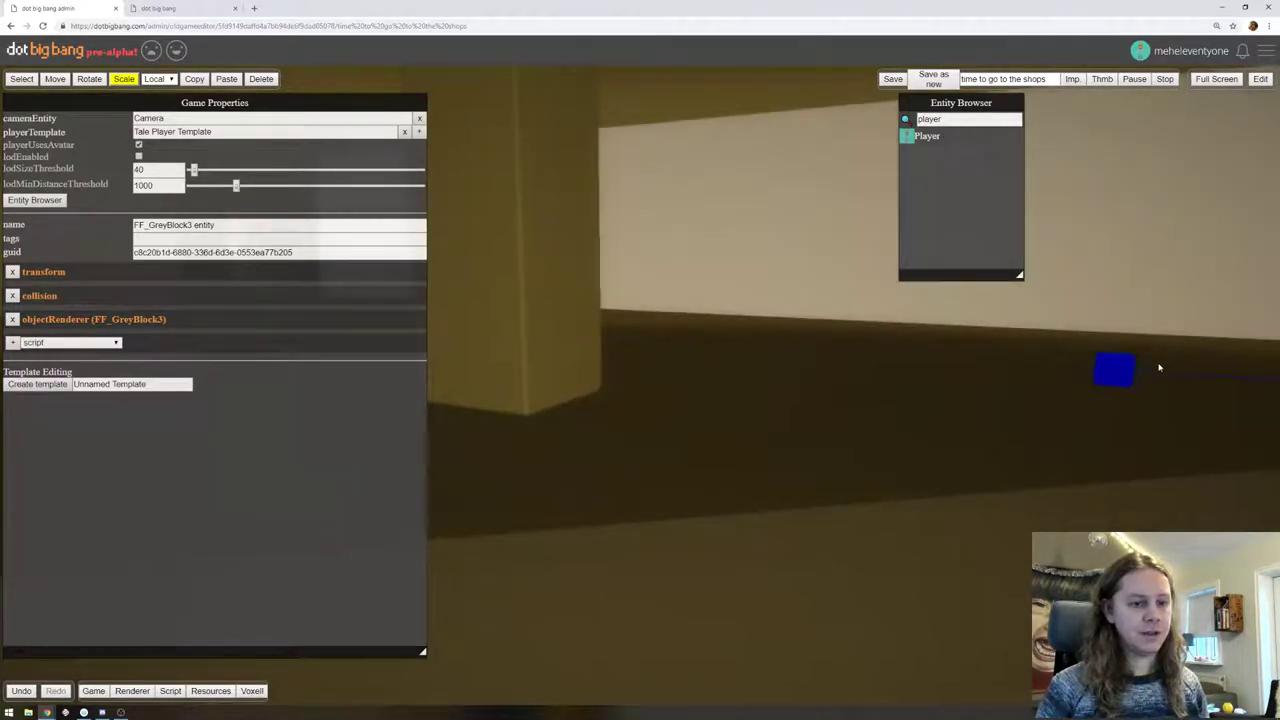
left_click_drag(660, 320, 1231, 444)
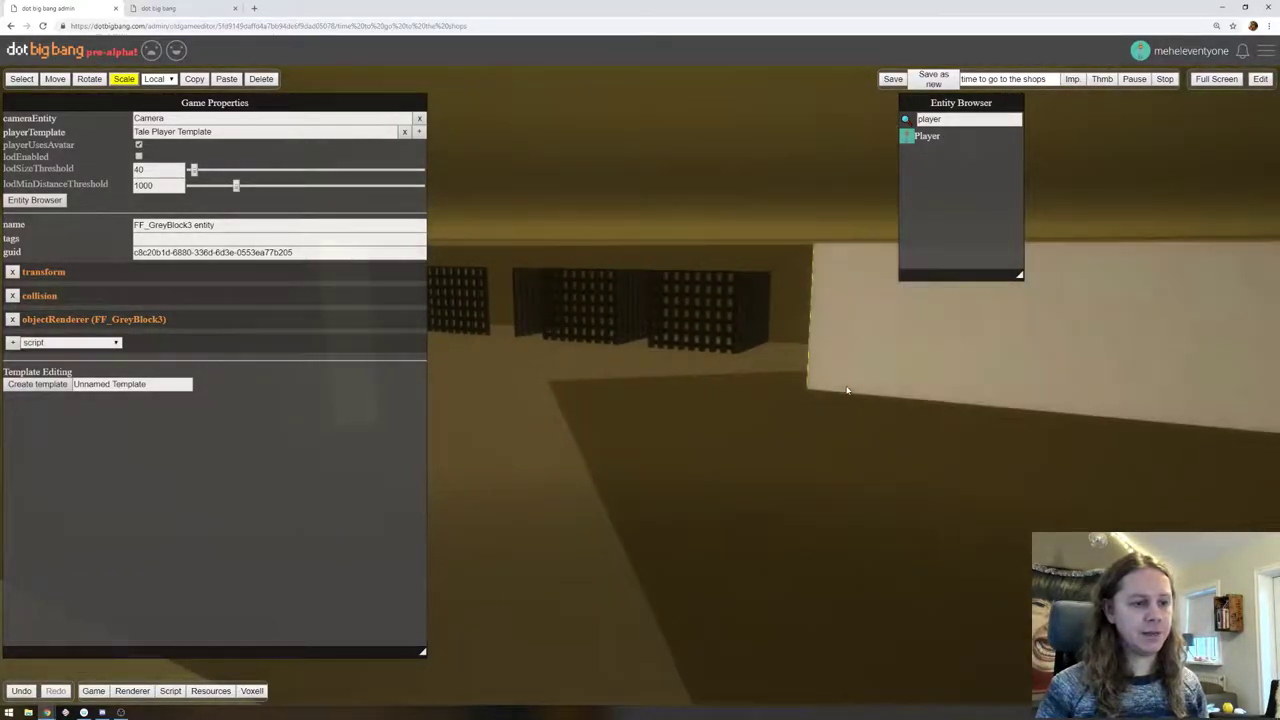
left_click_drag(847, 390, 577, 260)
left_click_drag(1250, 335, 1063, 380)
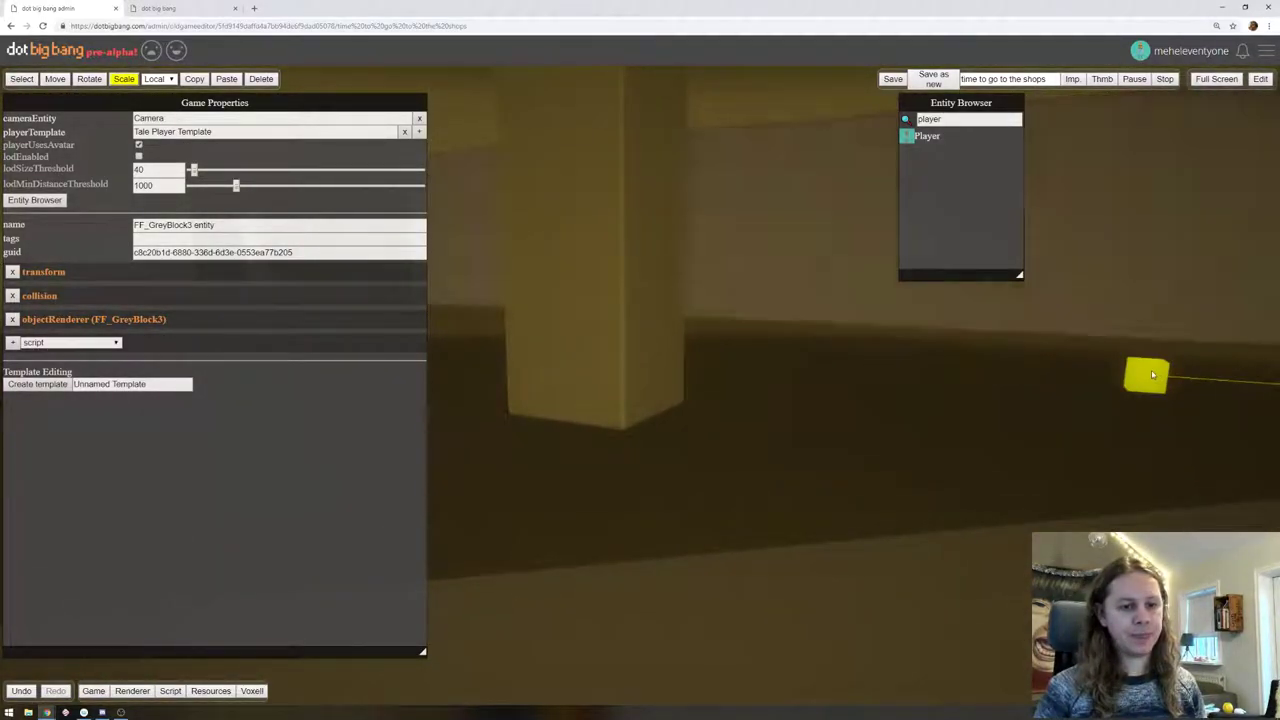
left_click_drag(1152, 375, 1195, 375)
Duplicate the stretched wall block and fit the copy further along the same line beside the cells, leaving a gap between the two blocks
right_click_drag(574, 311, 783, 369)
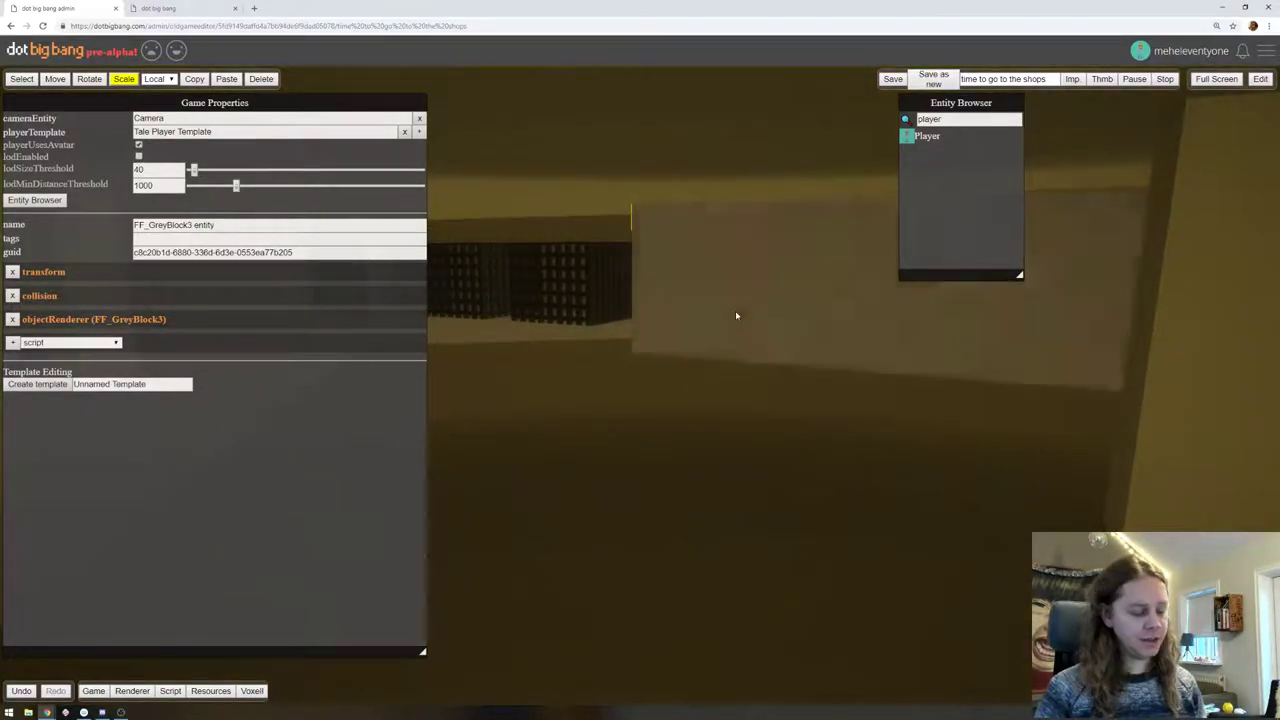
left_click(783, 314)
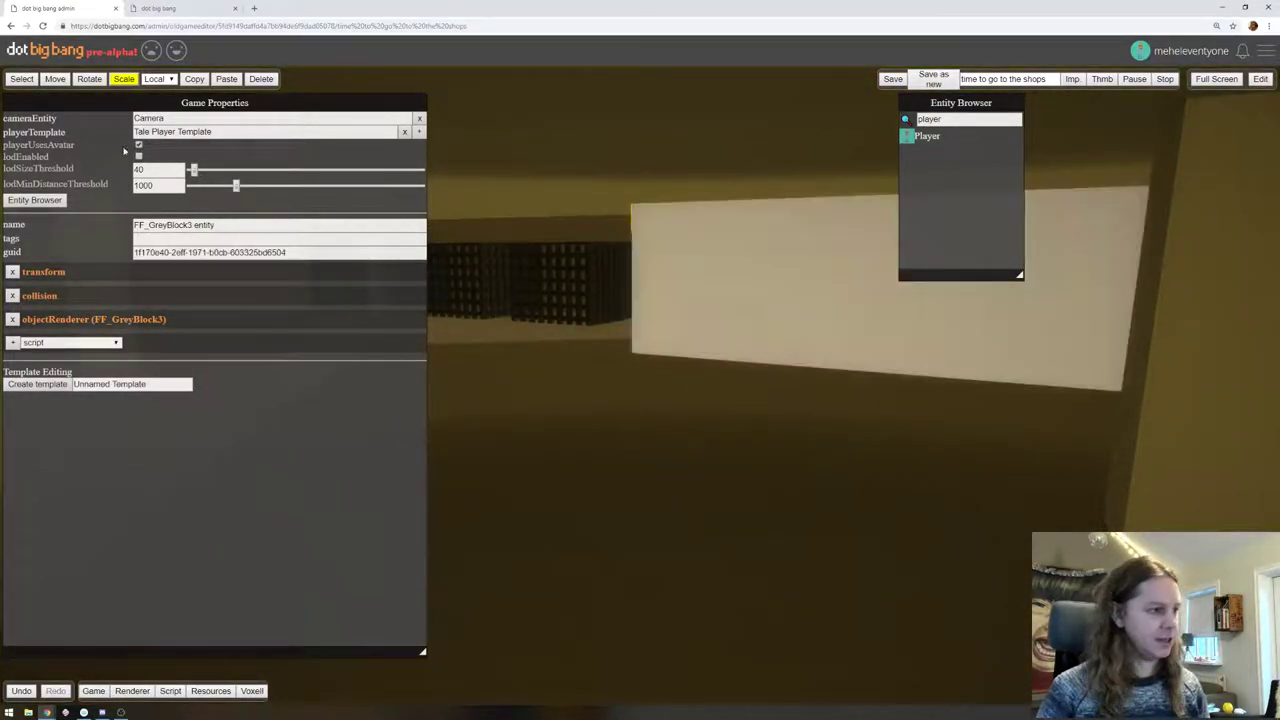
left_click(53, 80)
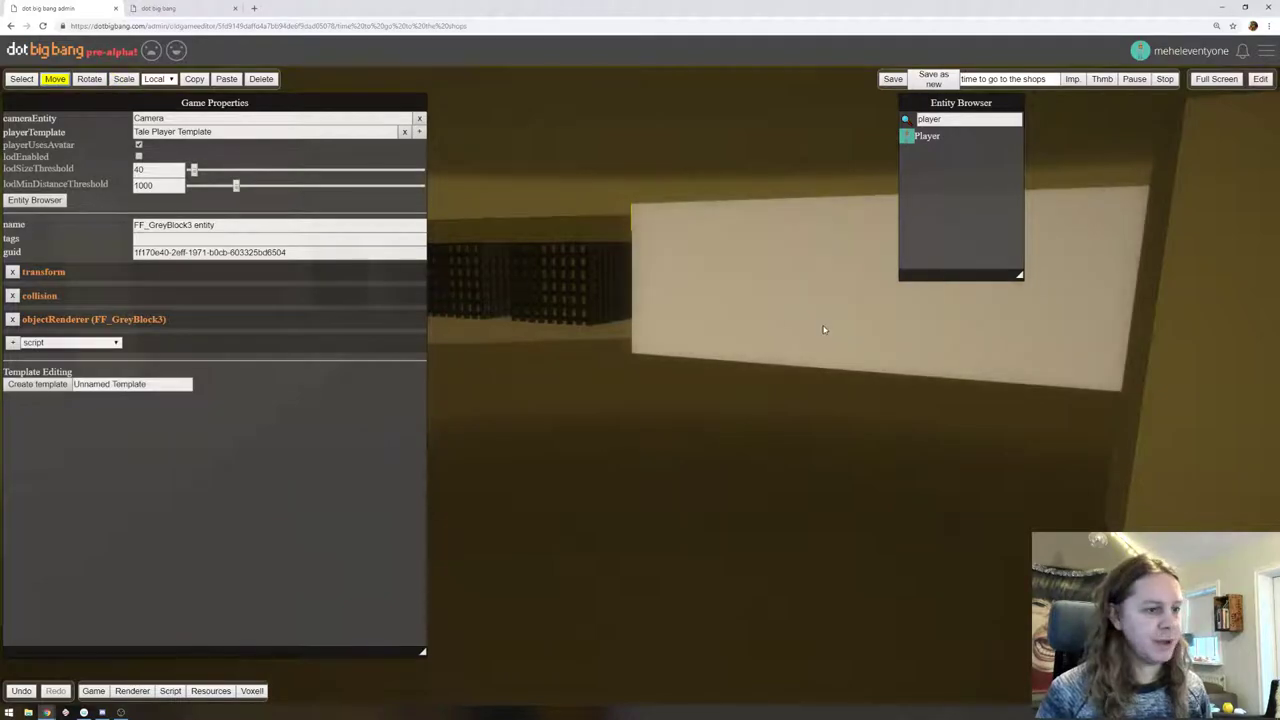
key("d")
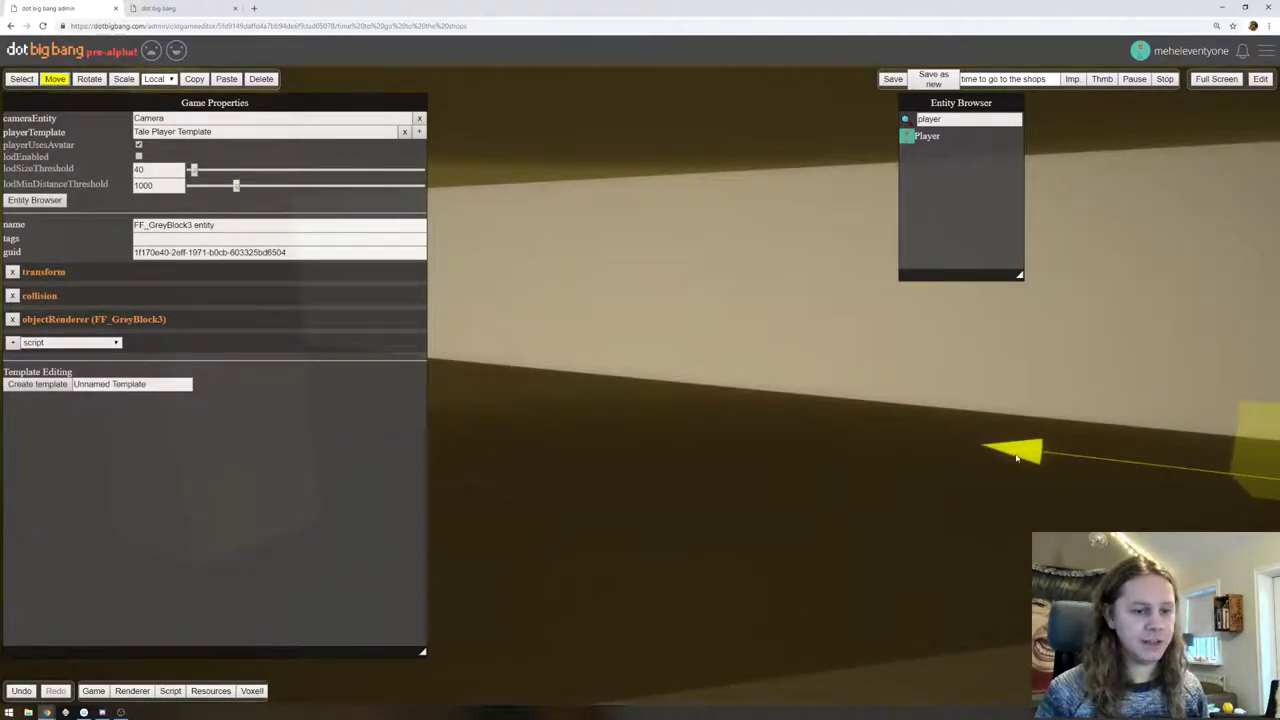
left_click_drag(1030, 454, 741, 441)
right_click_drag(741, 440, 695, 392)
left_click_drag(494, 358, 610, 364)
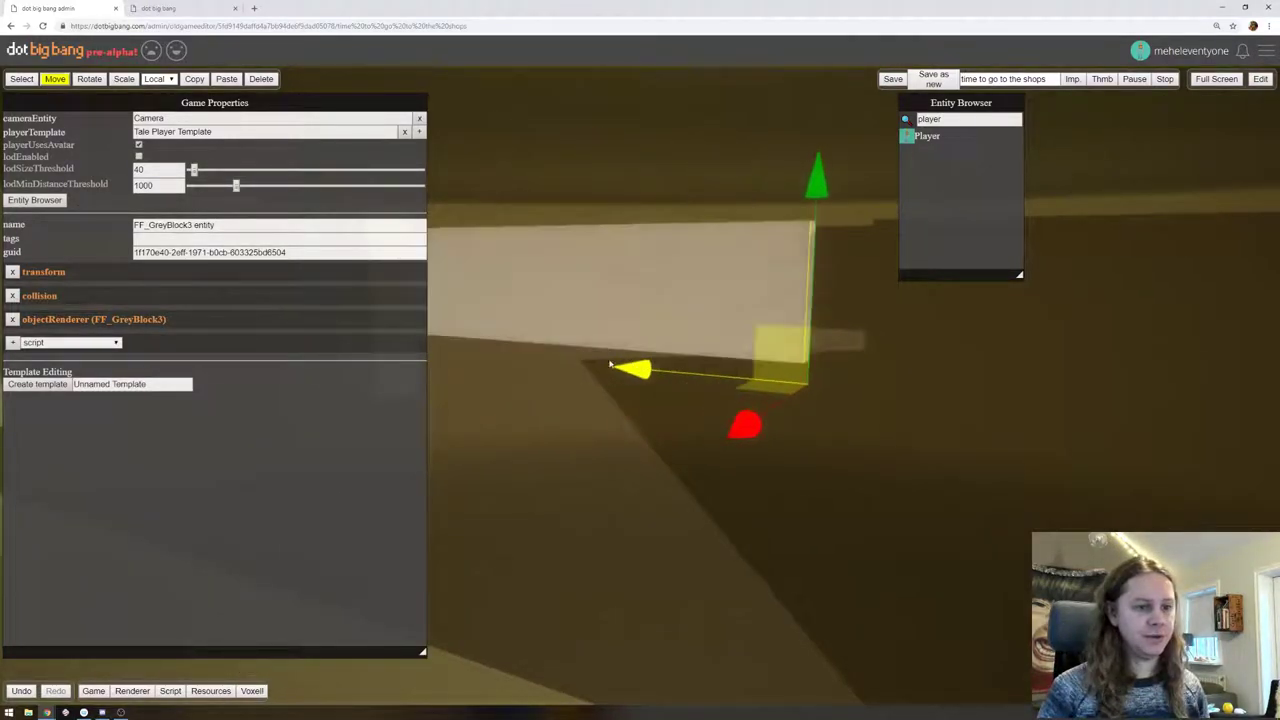
mouse_move(700, 375)
right_mouse_down()
mouse_move(871, 366)
mouse_move(714, 371)
right_mouse_up()
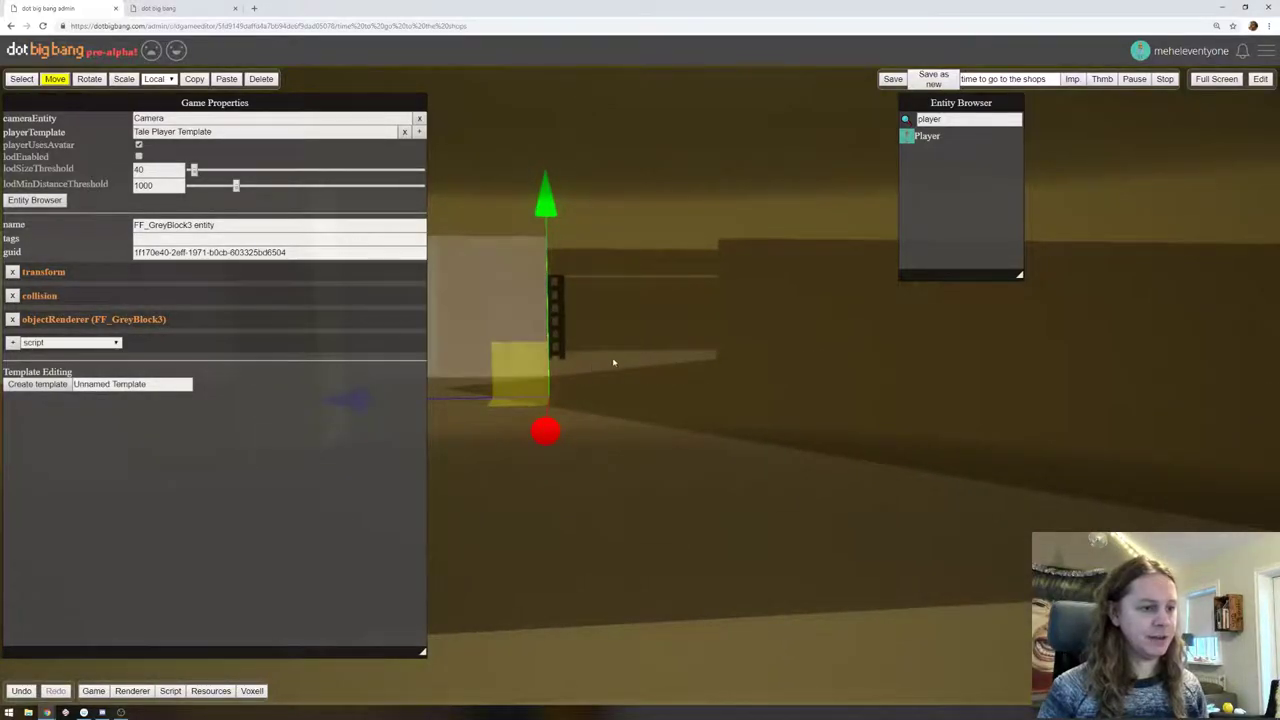
right_click_drag(614, 362, 652, 387)
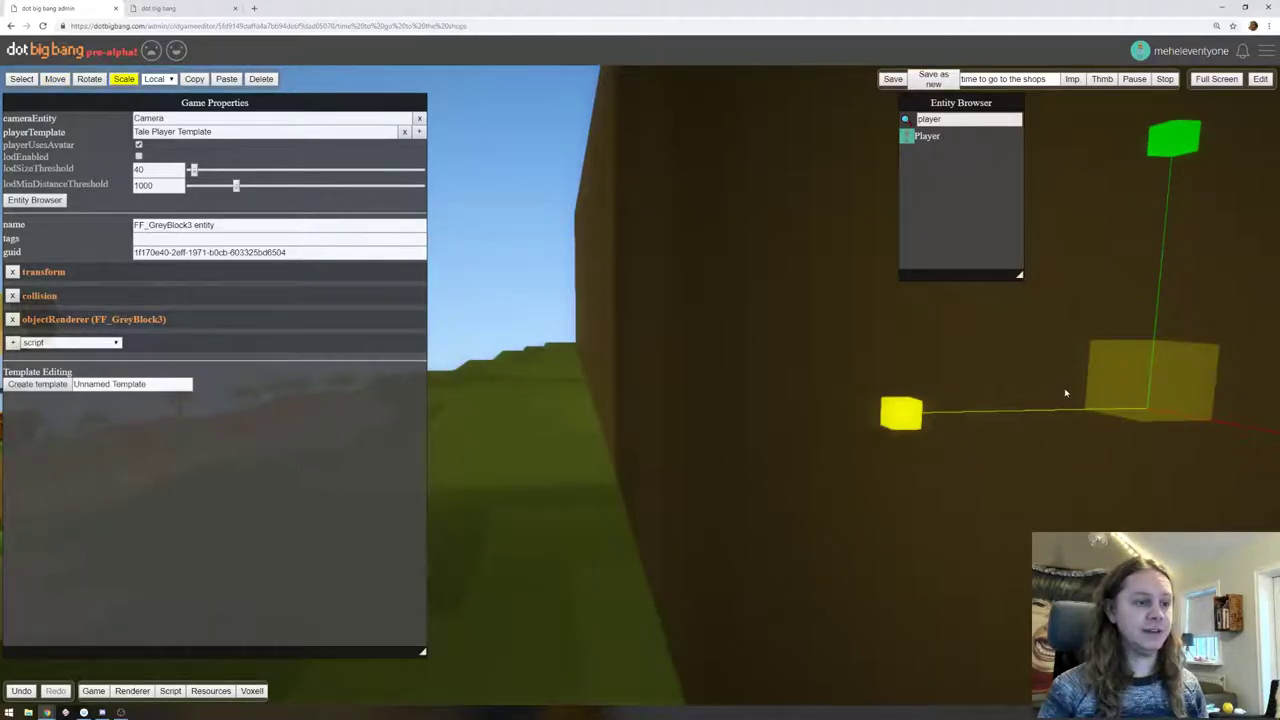
Playtest the new corridor, running the character past the gap between the wall blocks and along the gate cells to the far end
left_click(1261, 79)
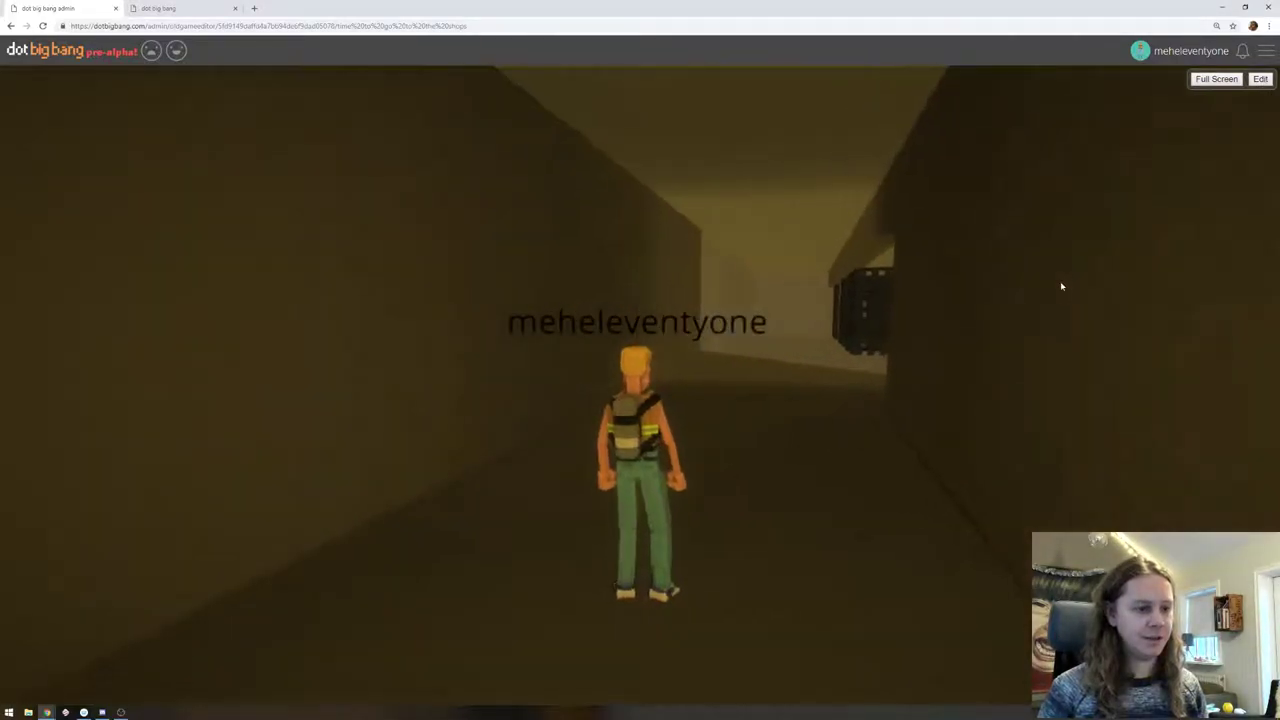
key("w")
right_click_drag(1088, 318, 1099, 315)
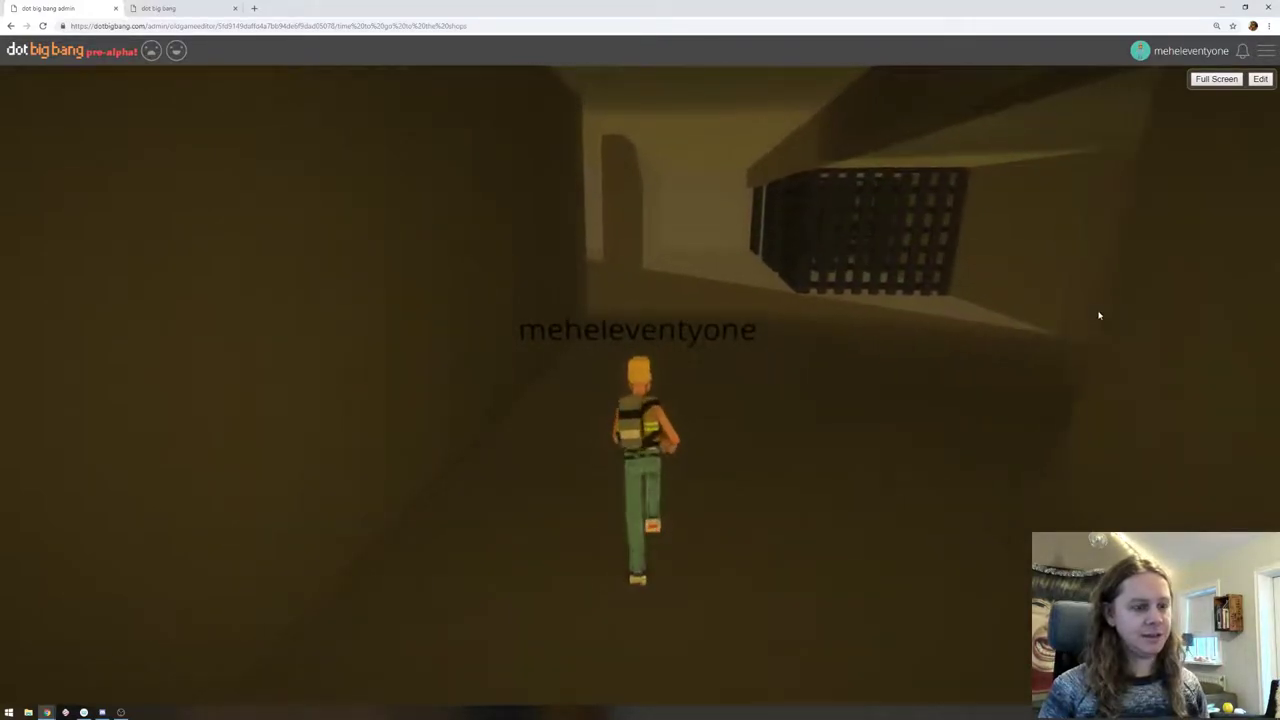
key("d")
key("w")
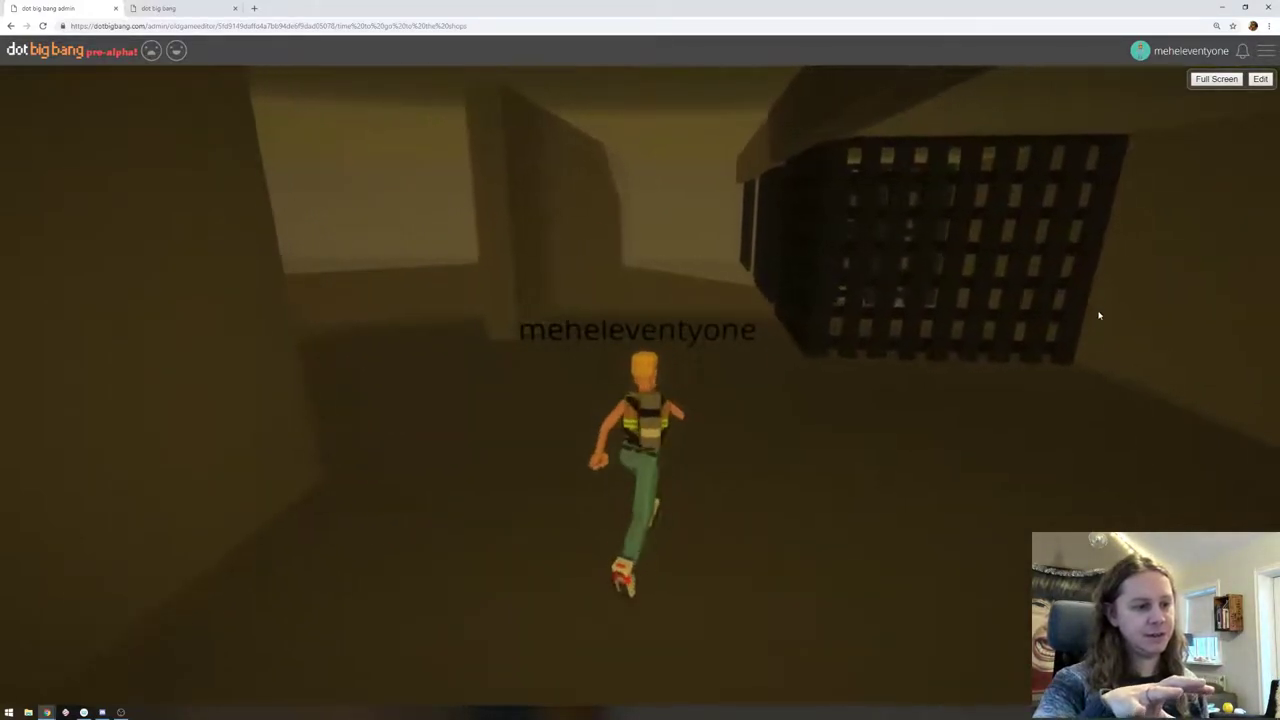
key("w")
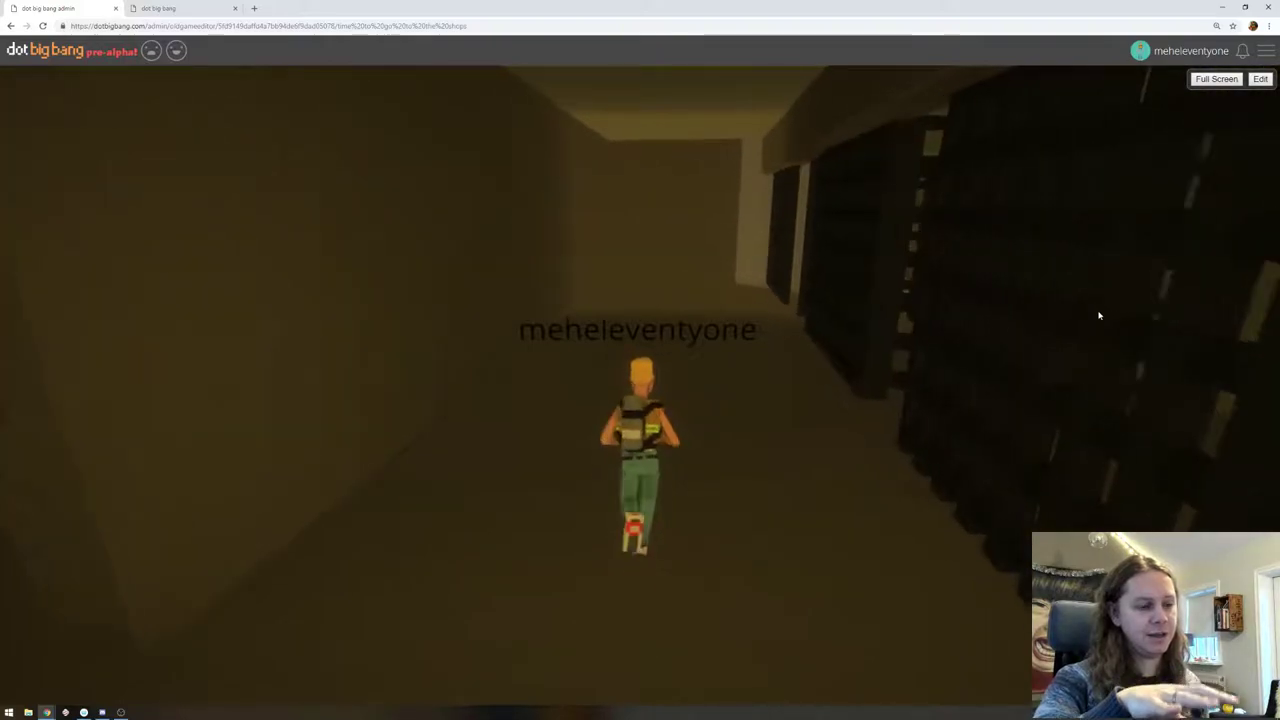
key("w")
key("d")
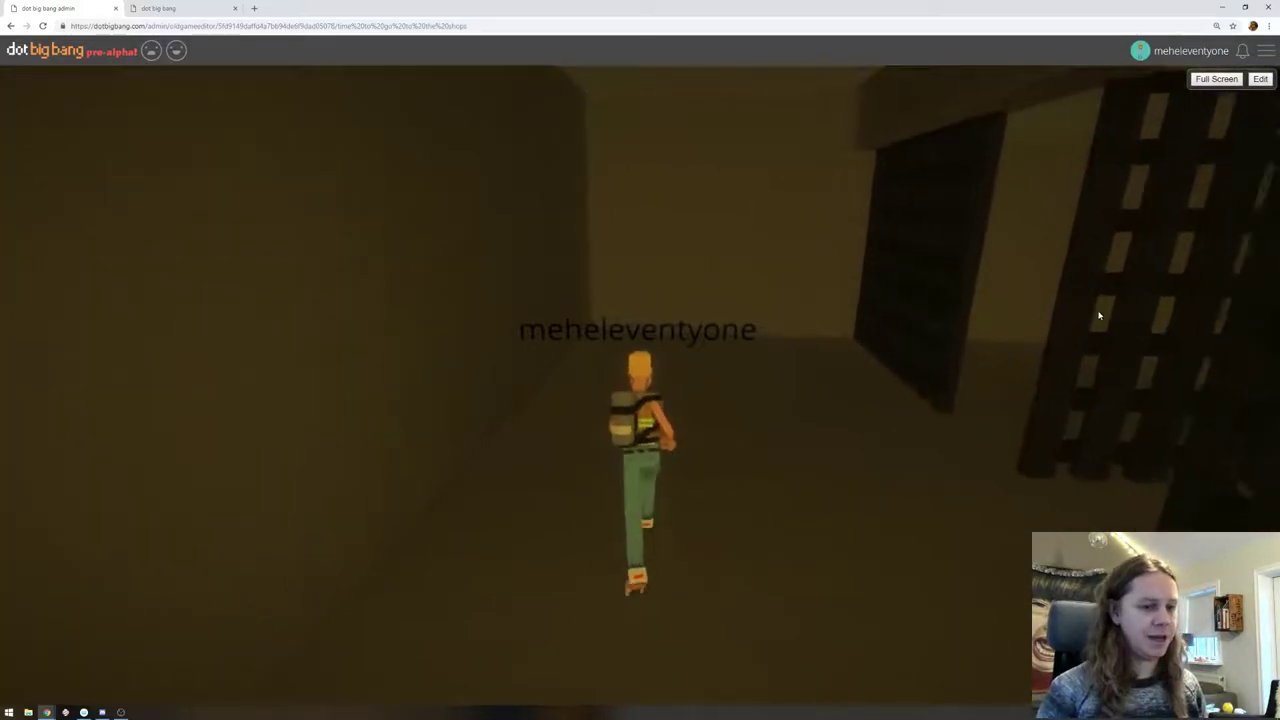
Playtest the walled corridor in the opposite direction, turning the character round and running from the cells back to the end wall
left_click_drag(816, 247, 389, 243)
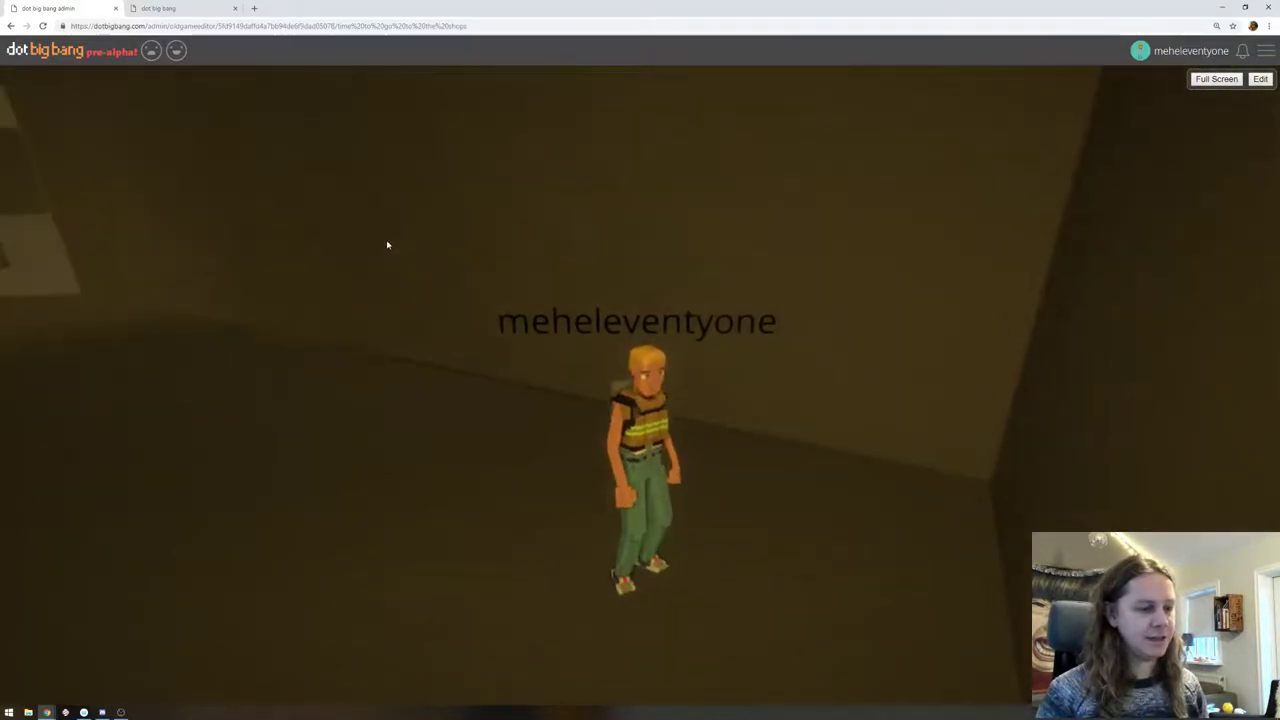
key("w")
left_click_drag(960, 225, 677, 179)
key("w")
key("w")
key("w")
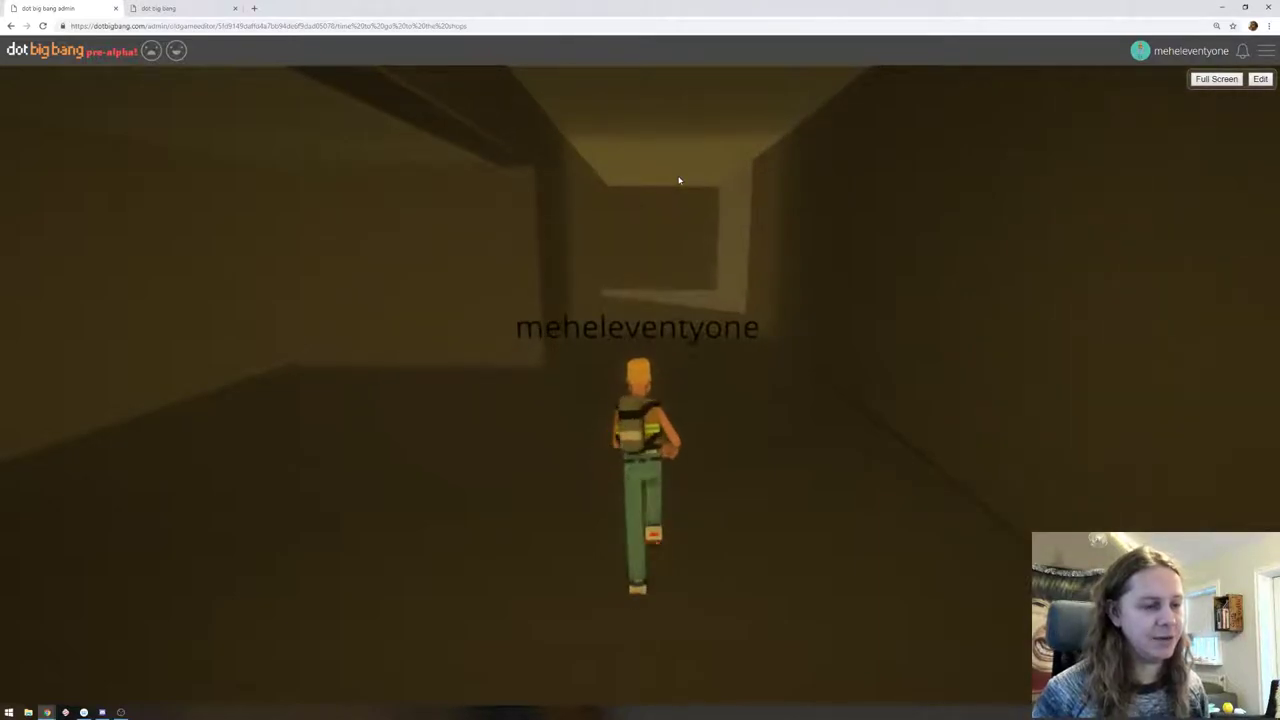
key("w")
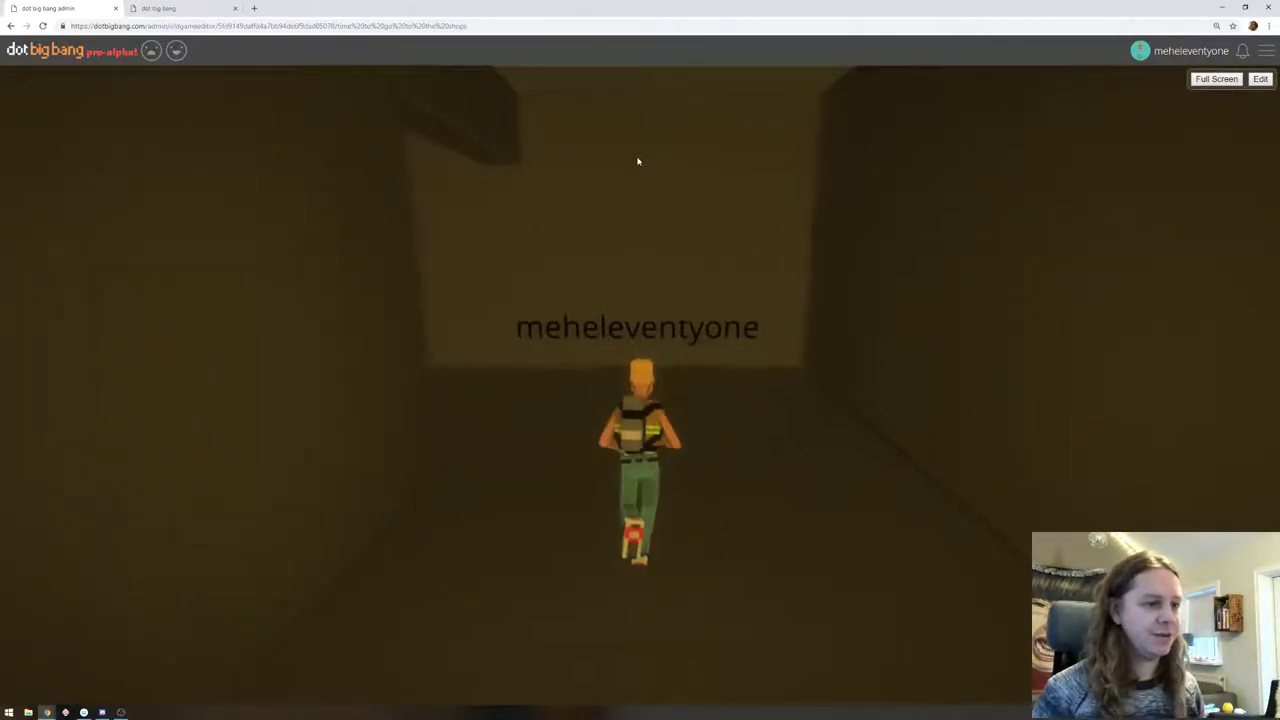
key("w")
Run the character from the staircase end back along the corridor past the gate cells, checking its width and the gap between the walls
left_click_drag(629, 168, 1017, 184)
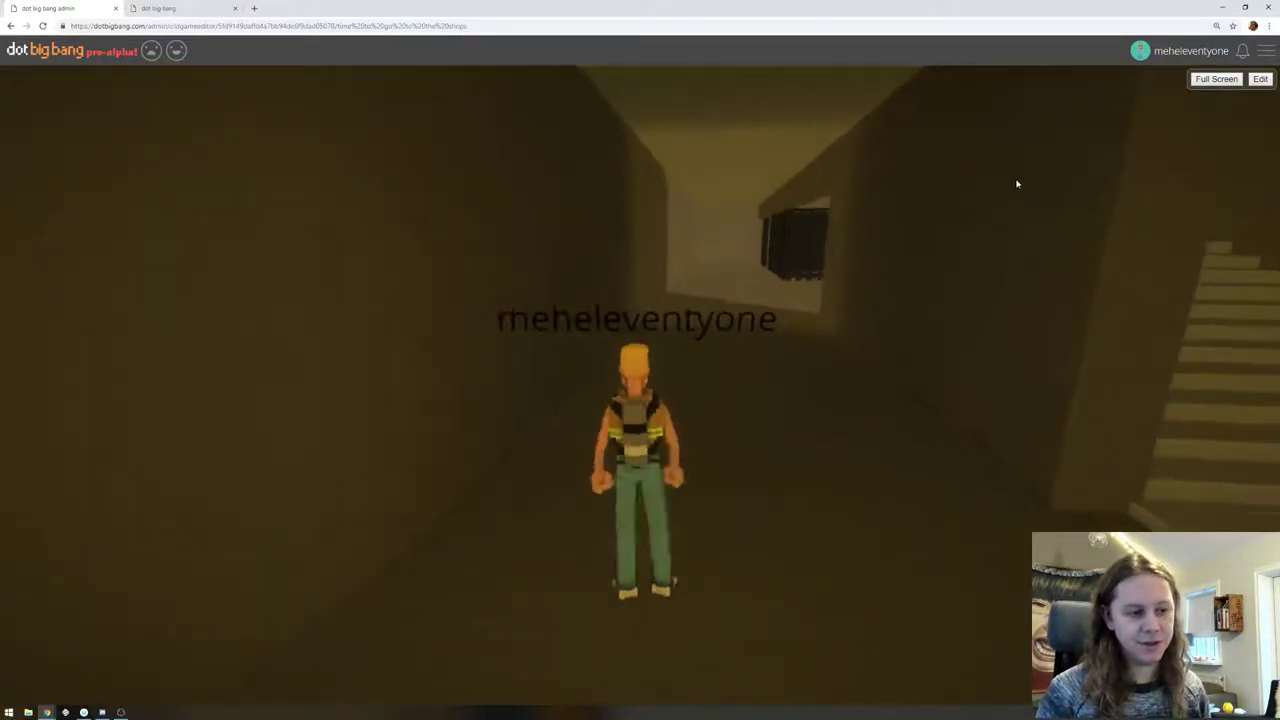
key("w")
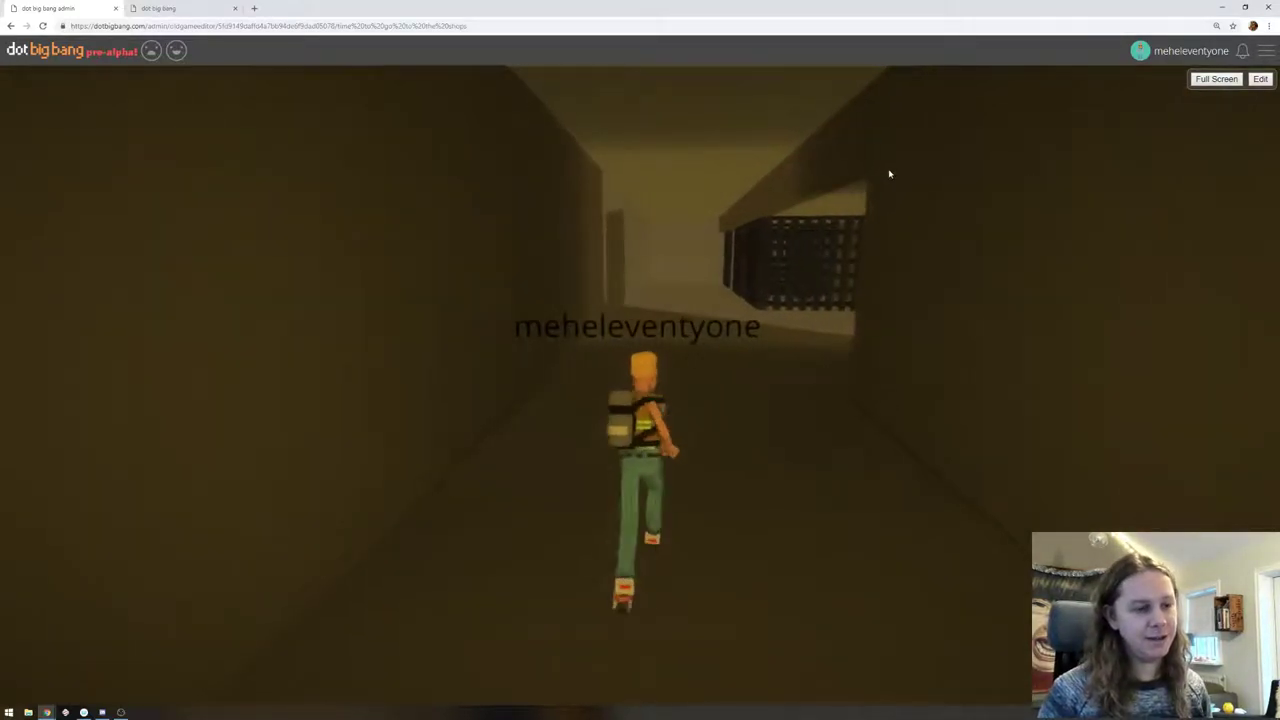
key("w")
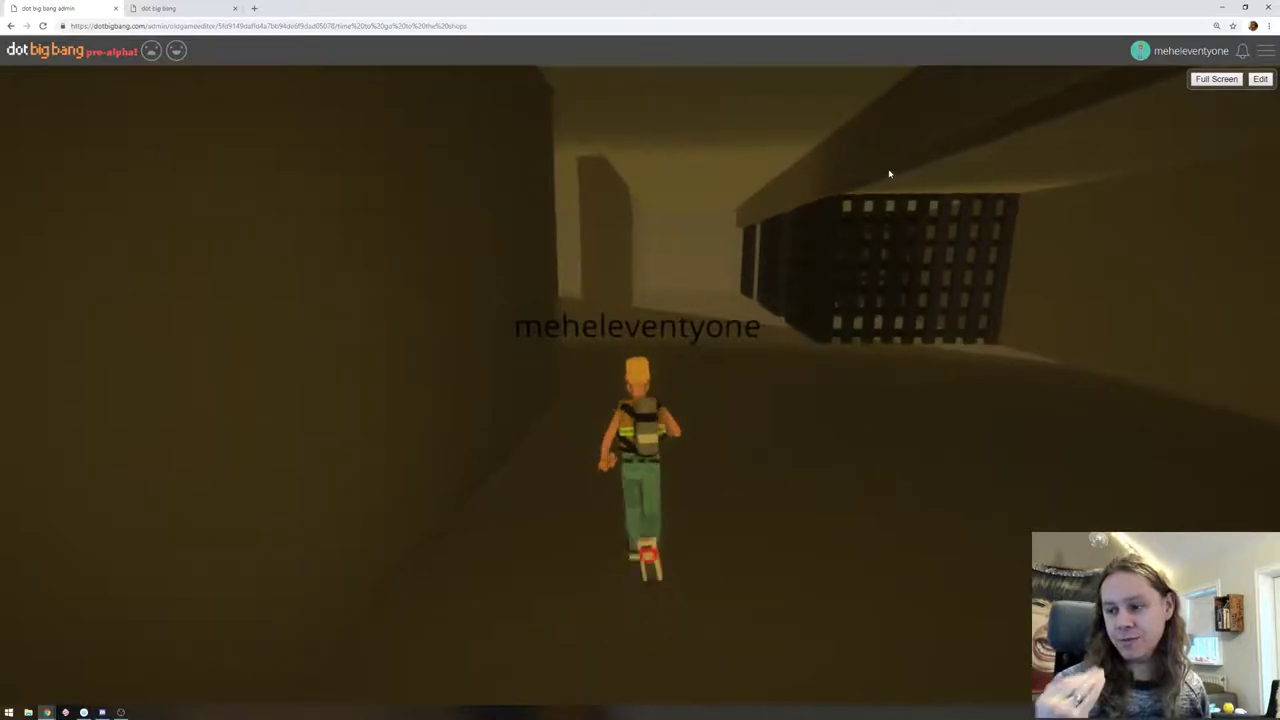
key("w")
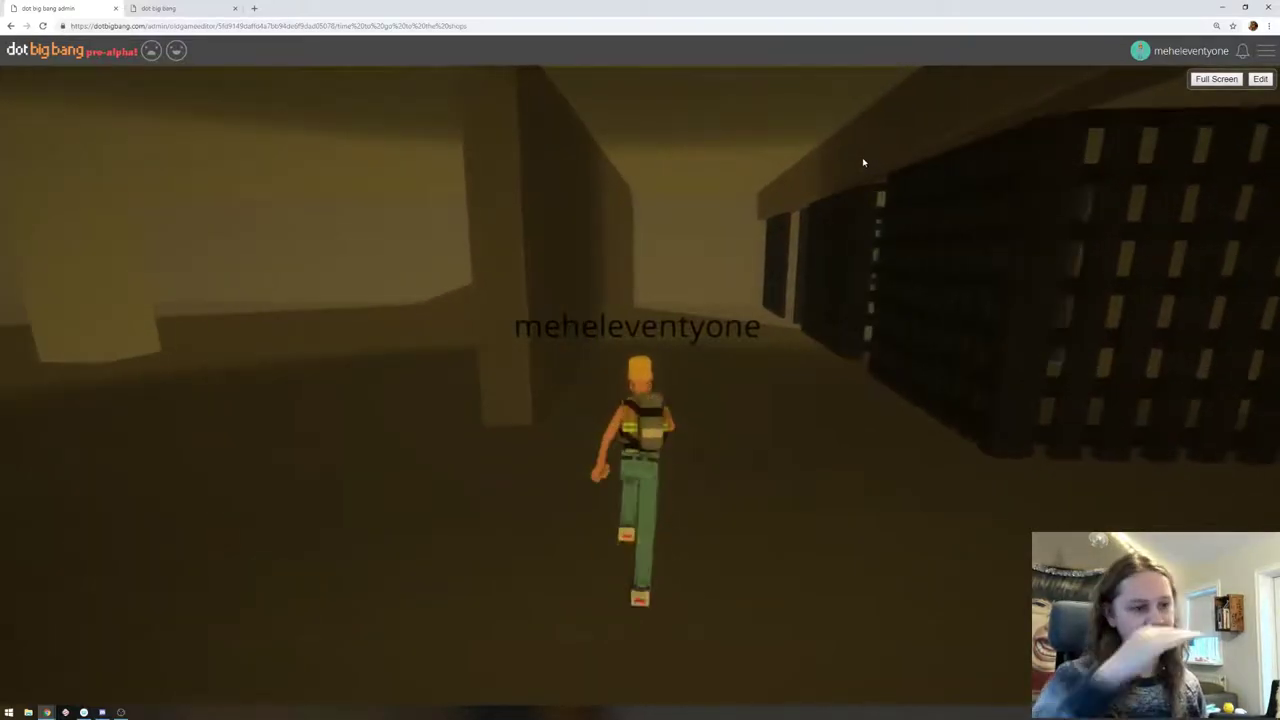
key("w")
mouse_move(840, 200)
left_mouse_down()
mouse_move(520, 206)
mouse_move(952, 180)
mouse_move(864, 194)
left_mouse_up()
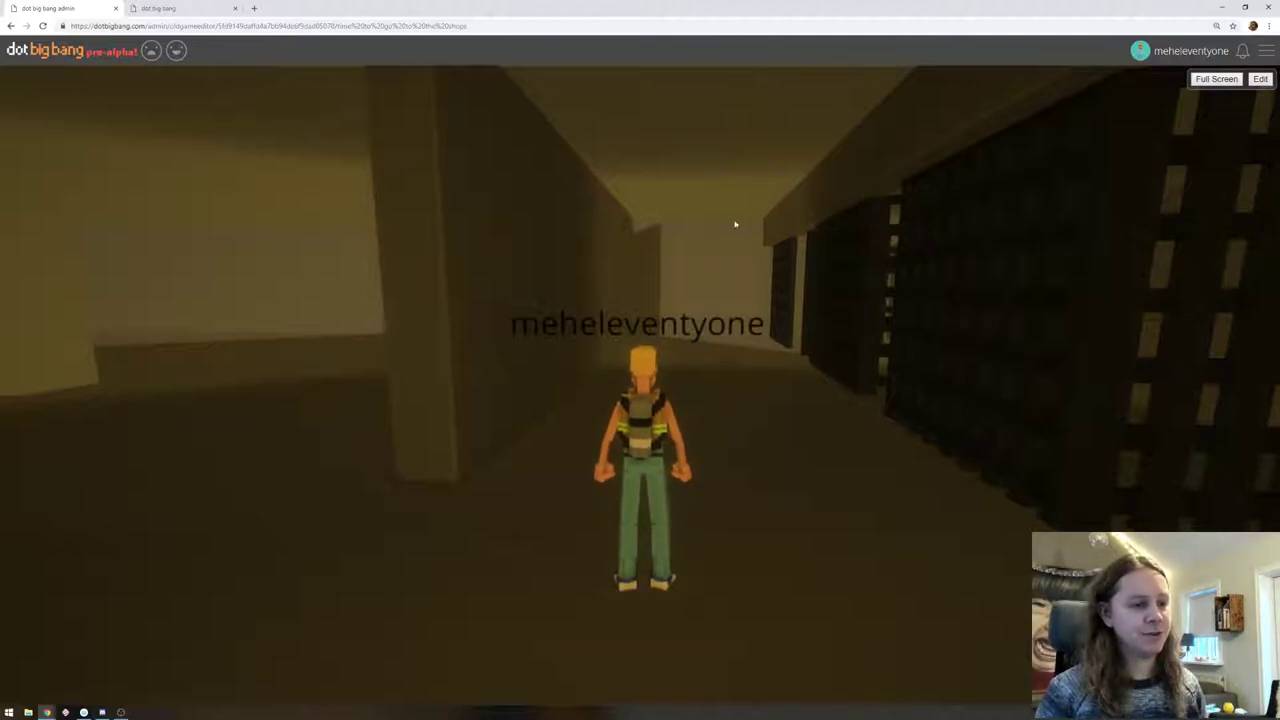
left_click_drag(735, 224, 786, 194)
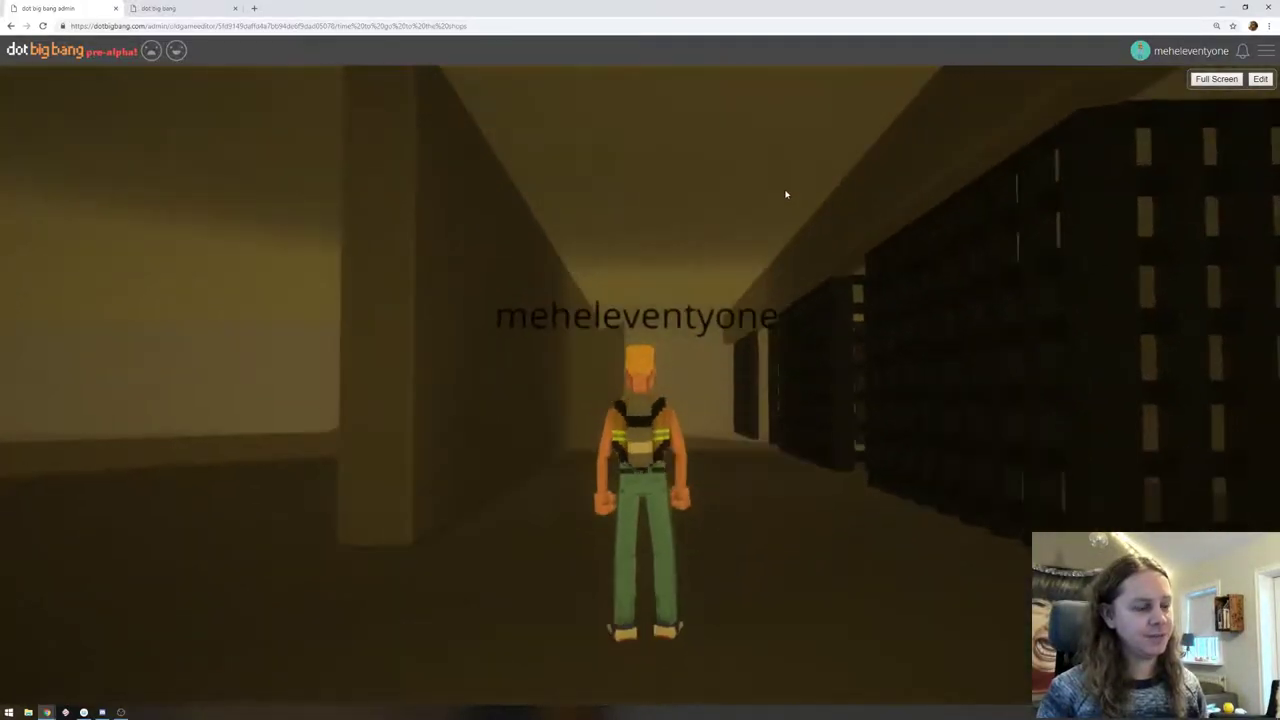
key("w")
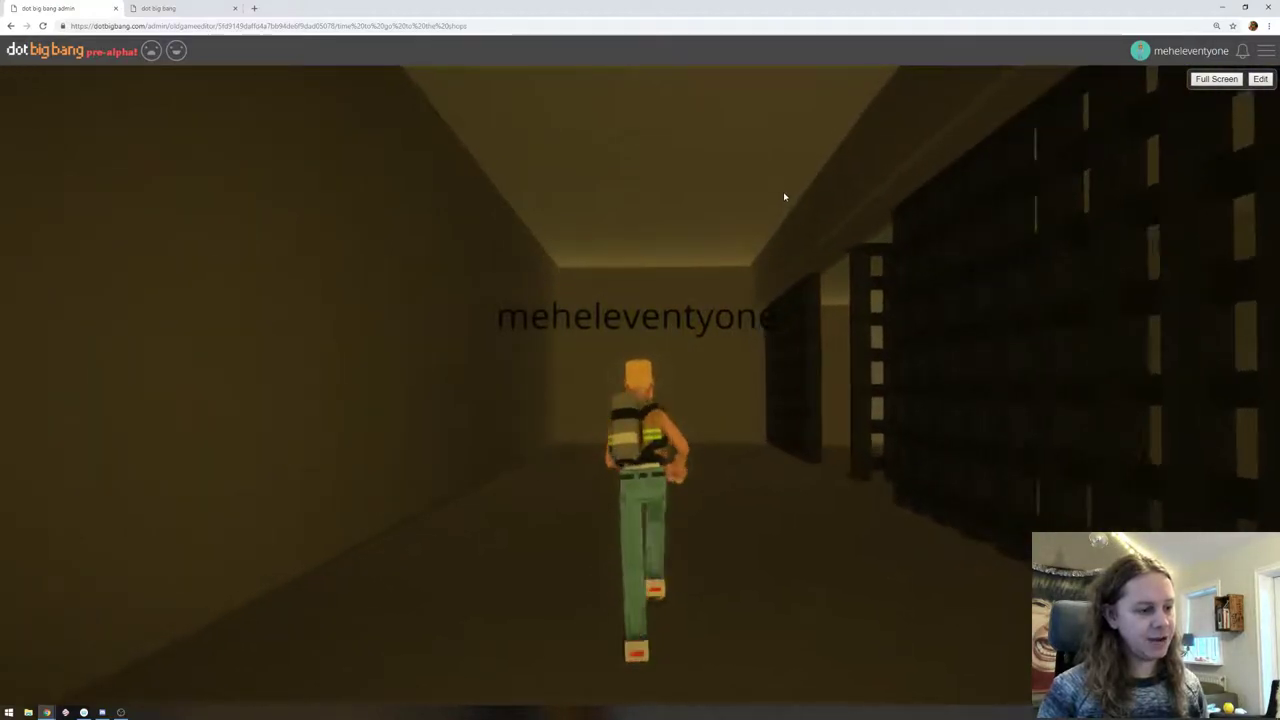
key("space")
left_click_drag(777, 206, 580, 239)
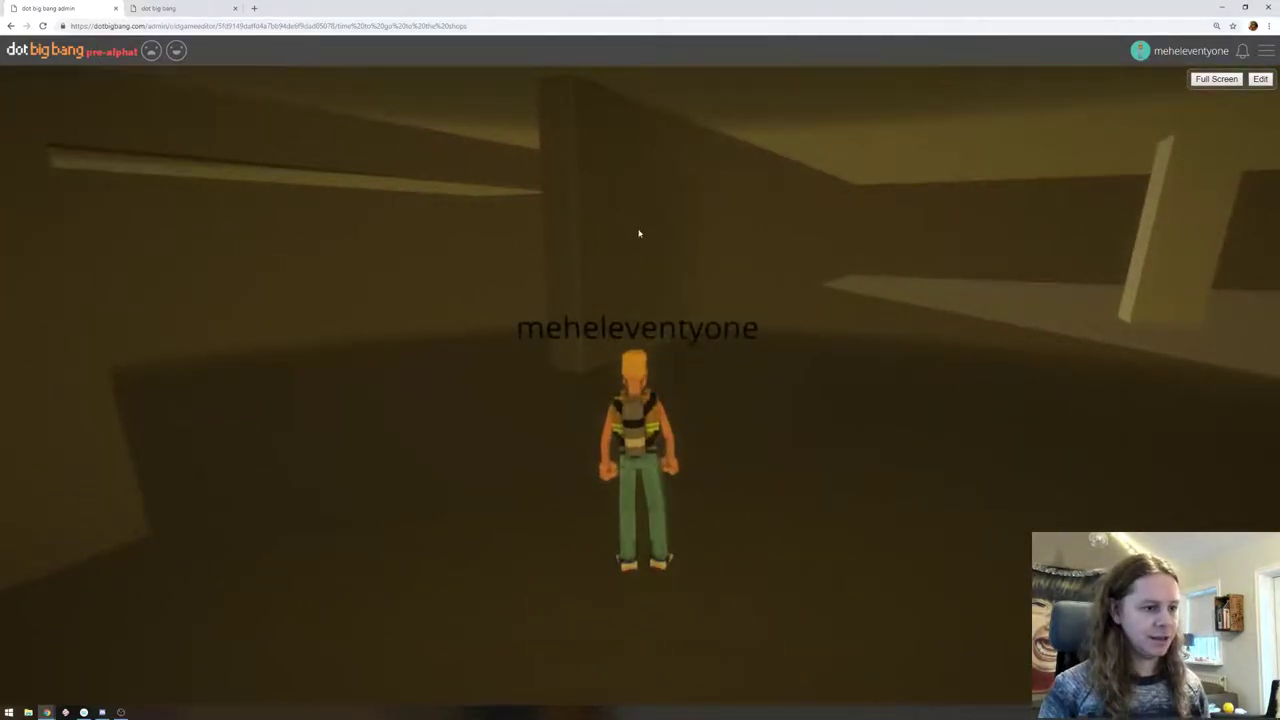
Try shifting the wall block sideways away from the cell row and test the wider corridor with the character
left_click(1260, 79)
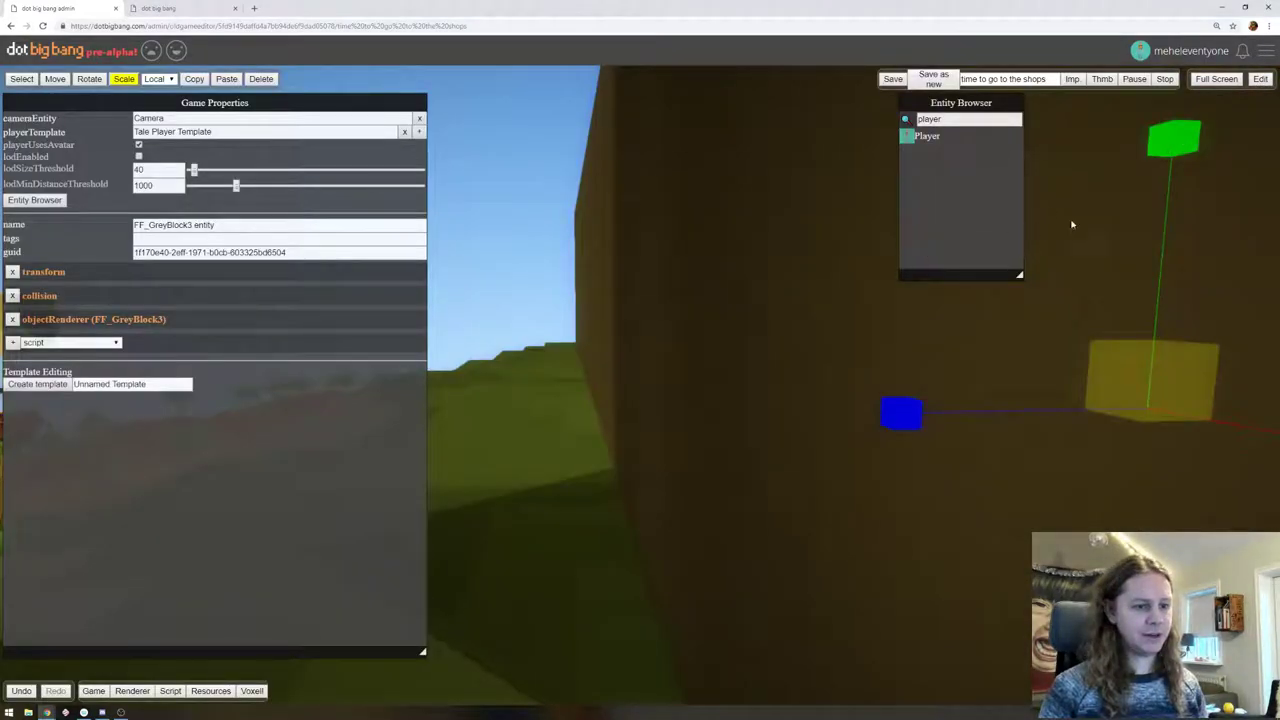
right_click_drag(1072, 224, 571, 274)
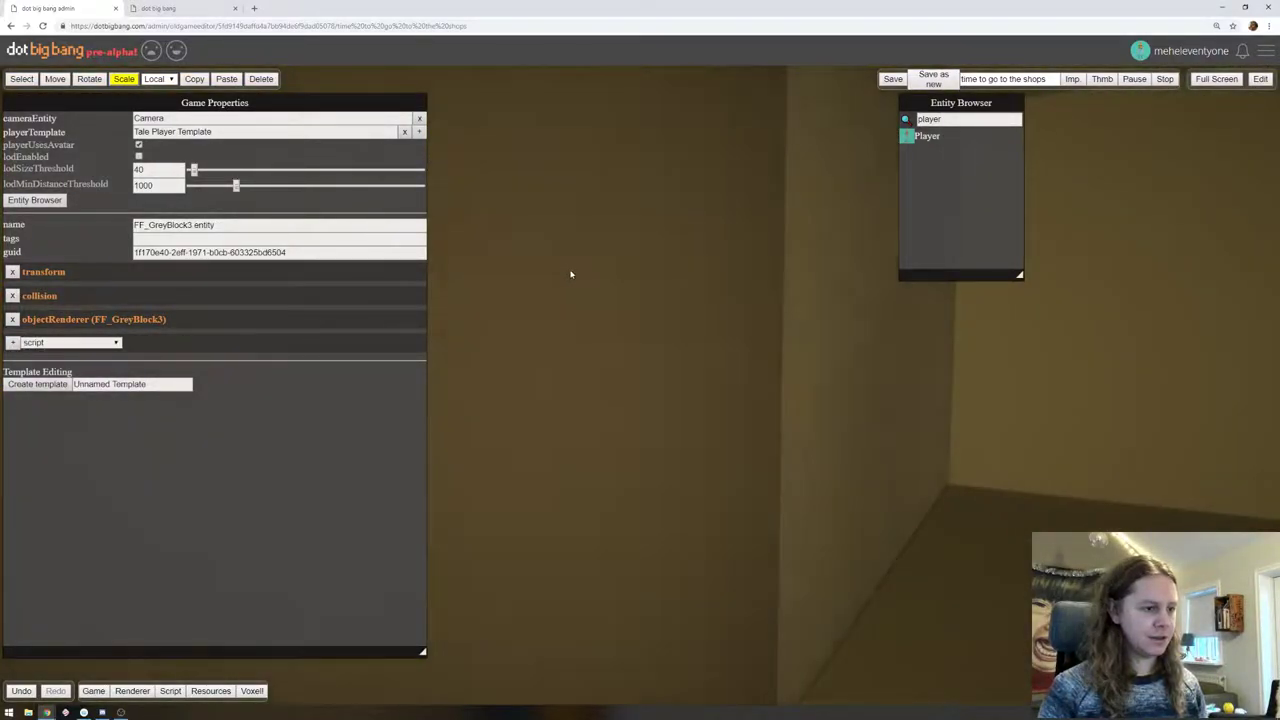
left_click_drag(571, 274, 1051, 316)
left_click_drag(668, 330, 843, 318)
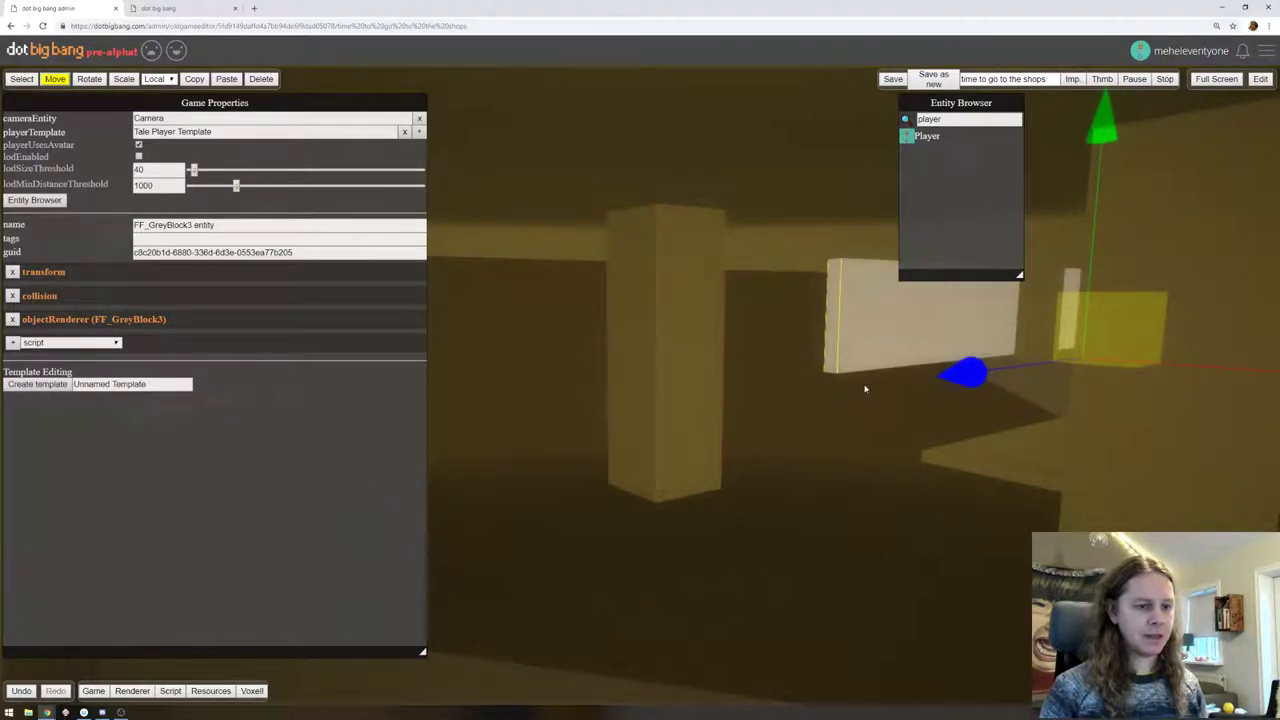
left_click(1257, 82)
left_click_drag(980, 179, 918, 167)
key("a")
key("d")
key("a")
left_click(1262, 79)
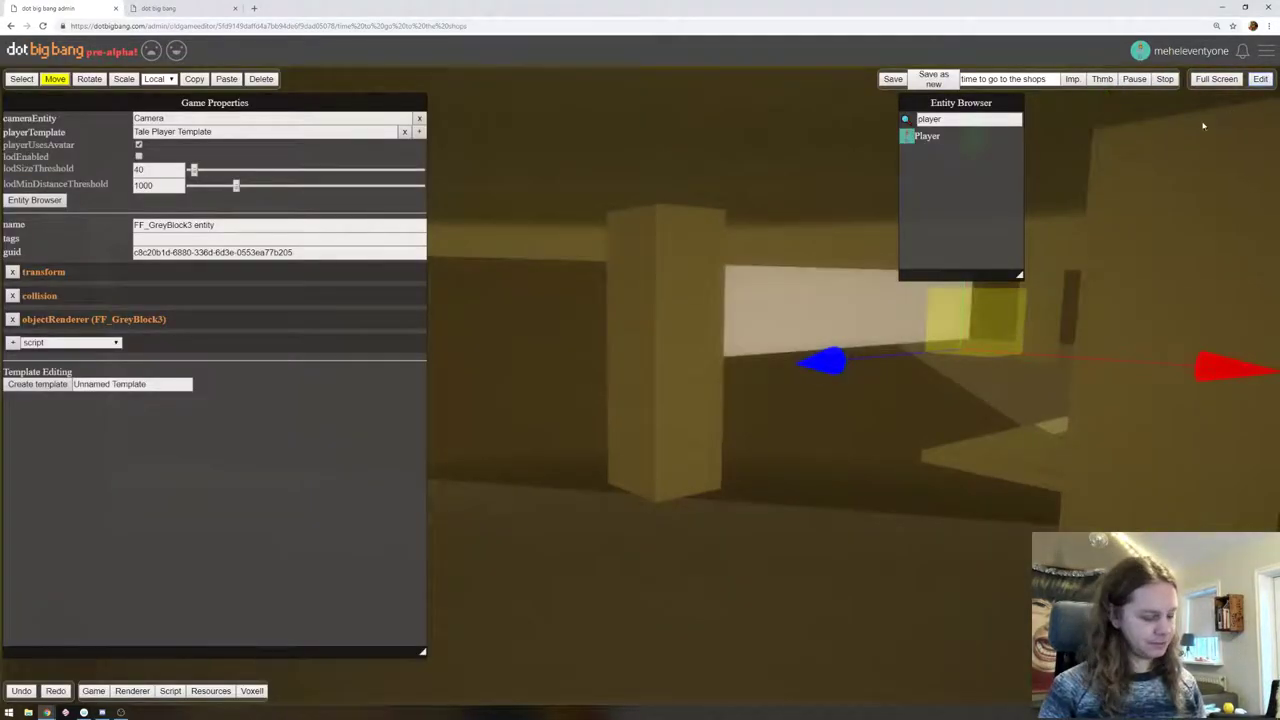
key("s")
right_click_drag(786, 203, 932, 182)
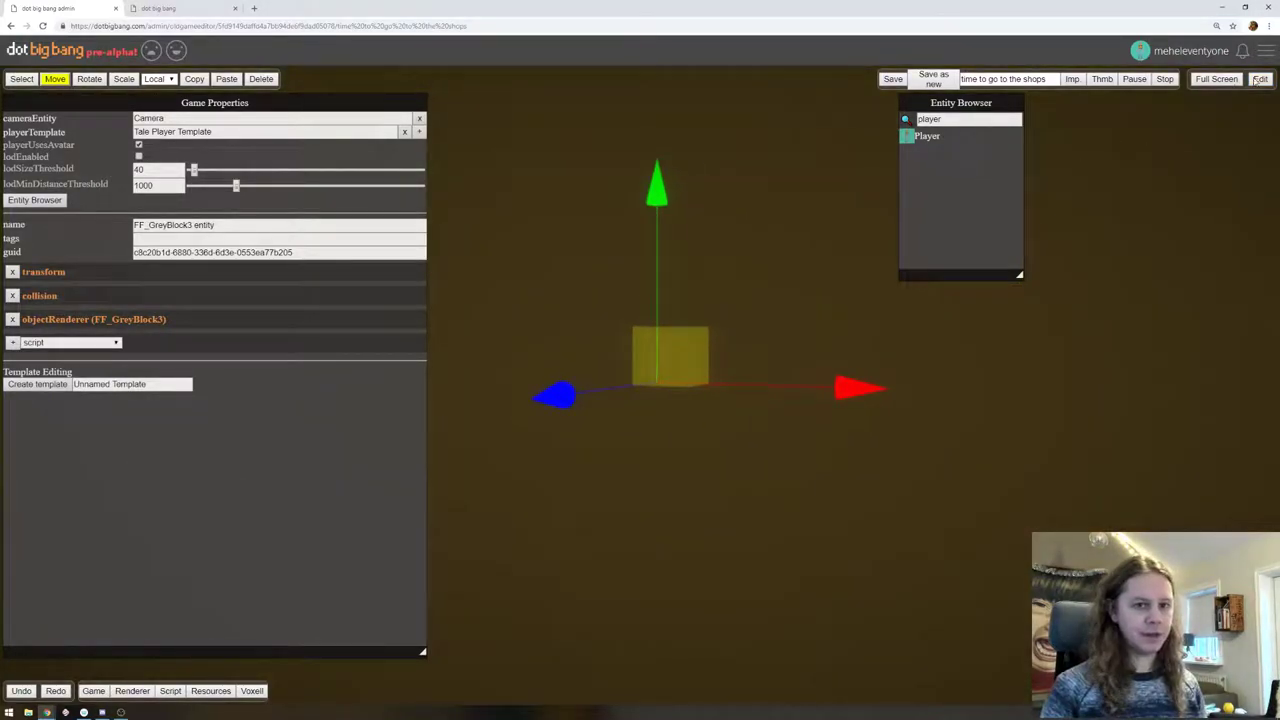
Check the corridor width between the wall block and the cells with a short character run
left_click(1258, 80)
key("a")
key("d")
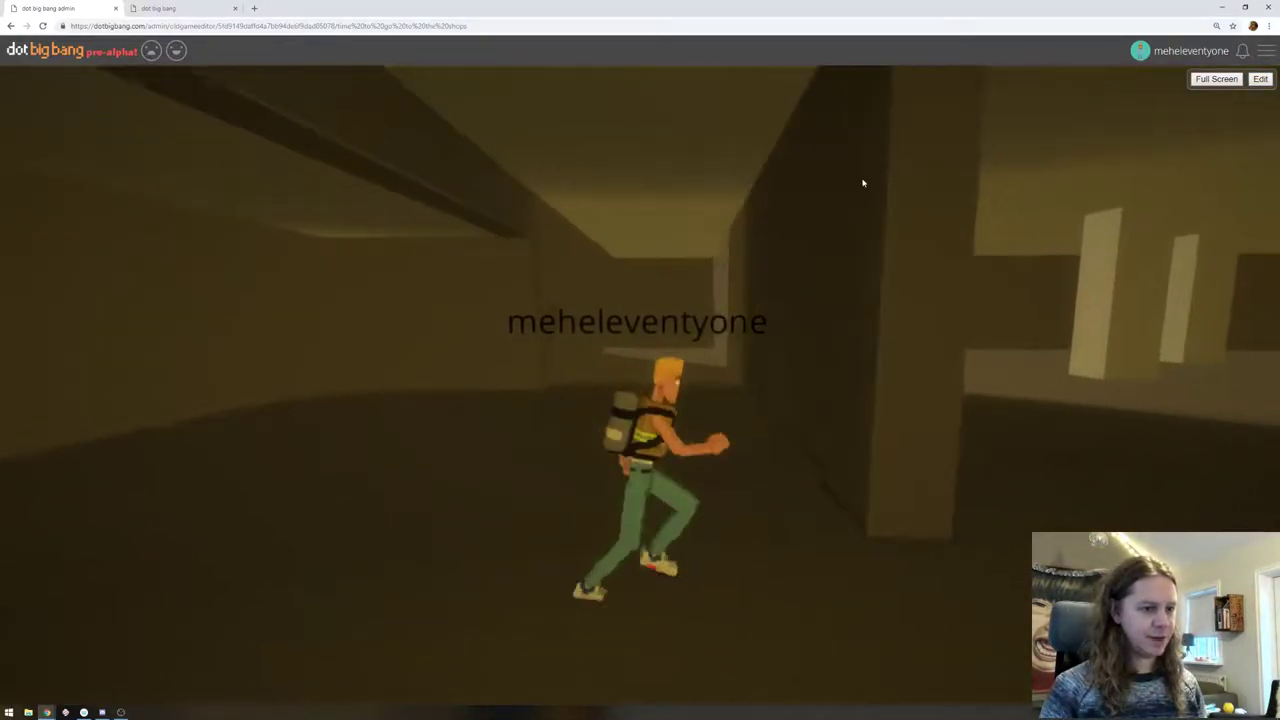
left_click(1261, 80)
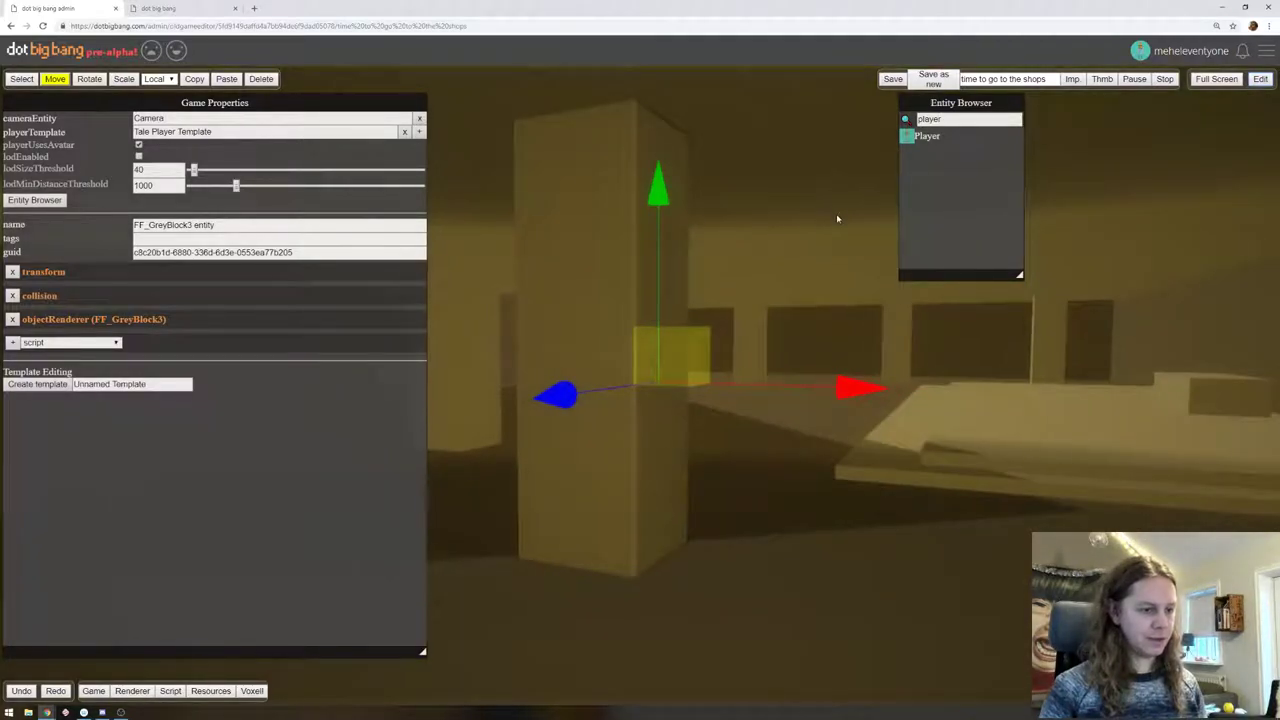
Duplicate the wall block and offset the copy sideways into the hall as a parallel wall, adjusting the spacing with a short test run
left_click_drag(838, 219, 755, 223)
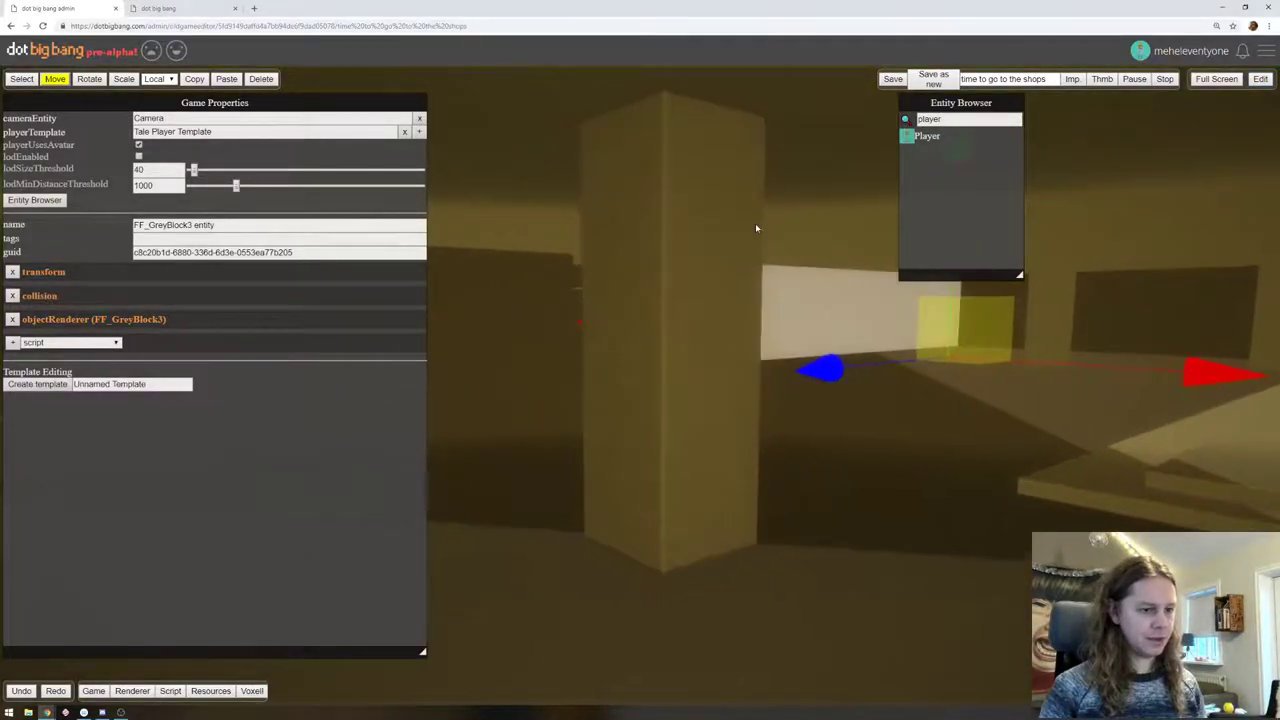
key("ctrl+c")
key("ctrl+v")
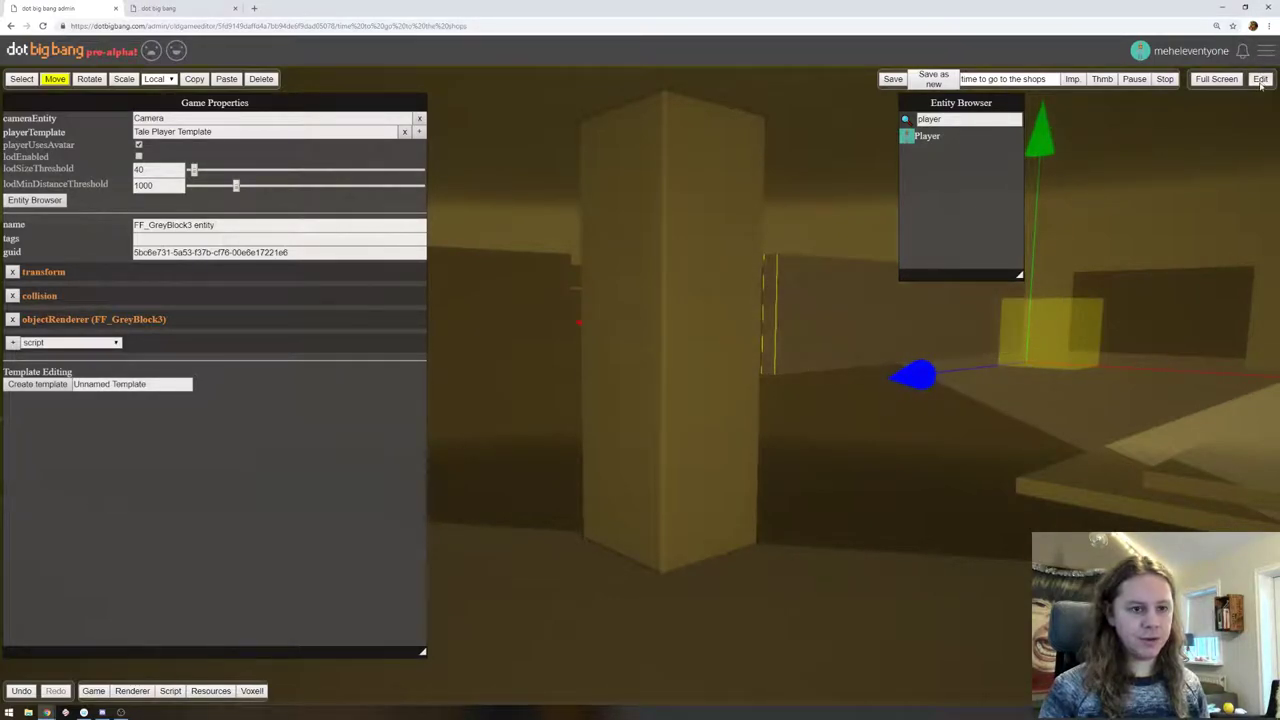
left_click(1260, 79)
key("w")
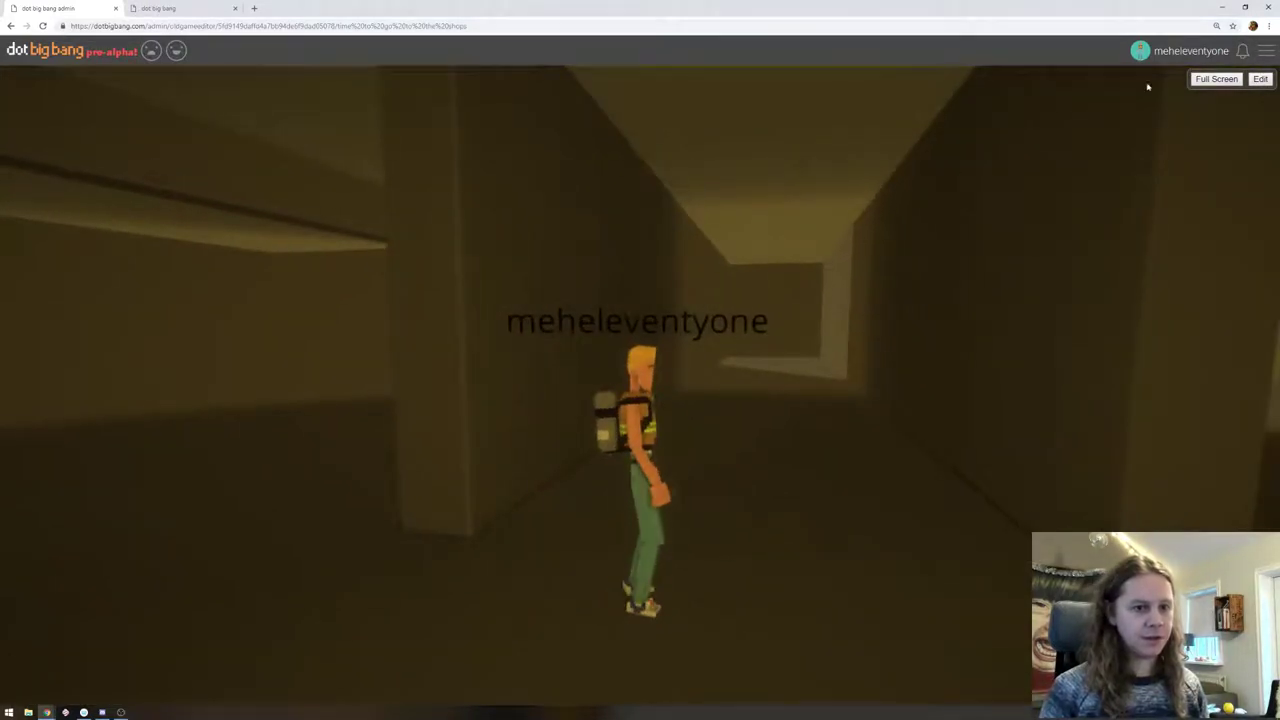
left_click(1260, 80)
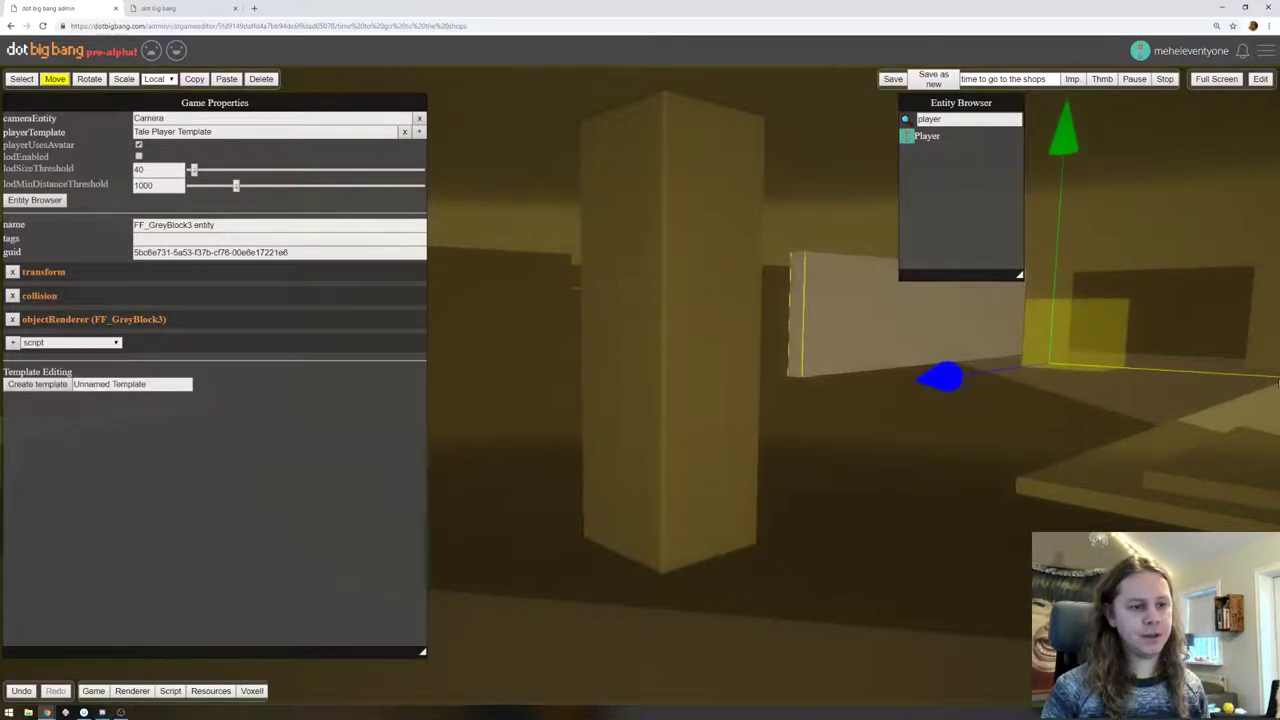
Playtest the passage between the two parallel walls to its end, and run out into the open hall to view the walls from outside
left_click(1260, 79)
key("w")
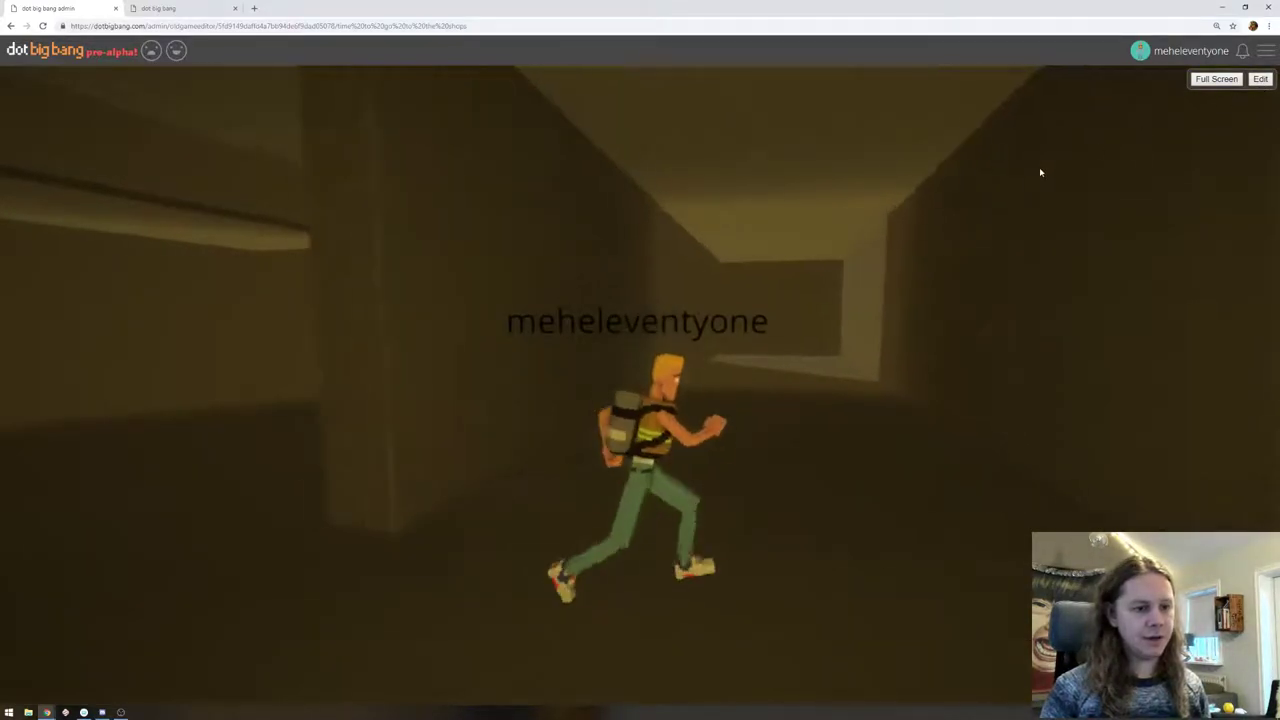
key("w")
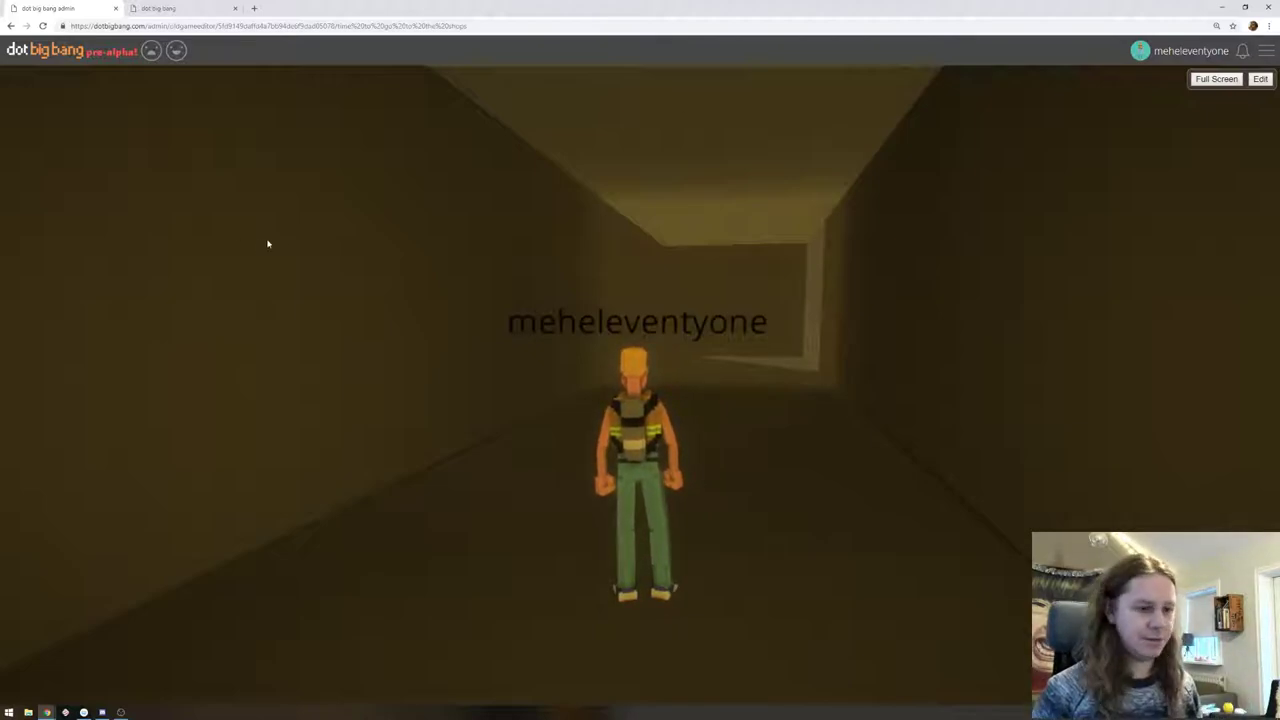
key("w")
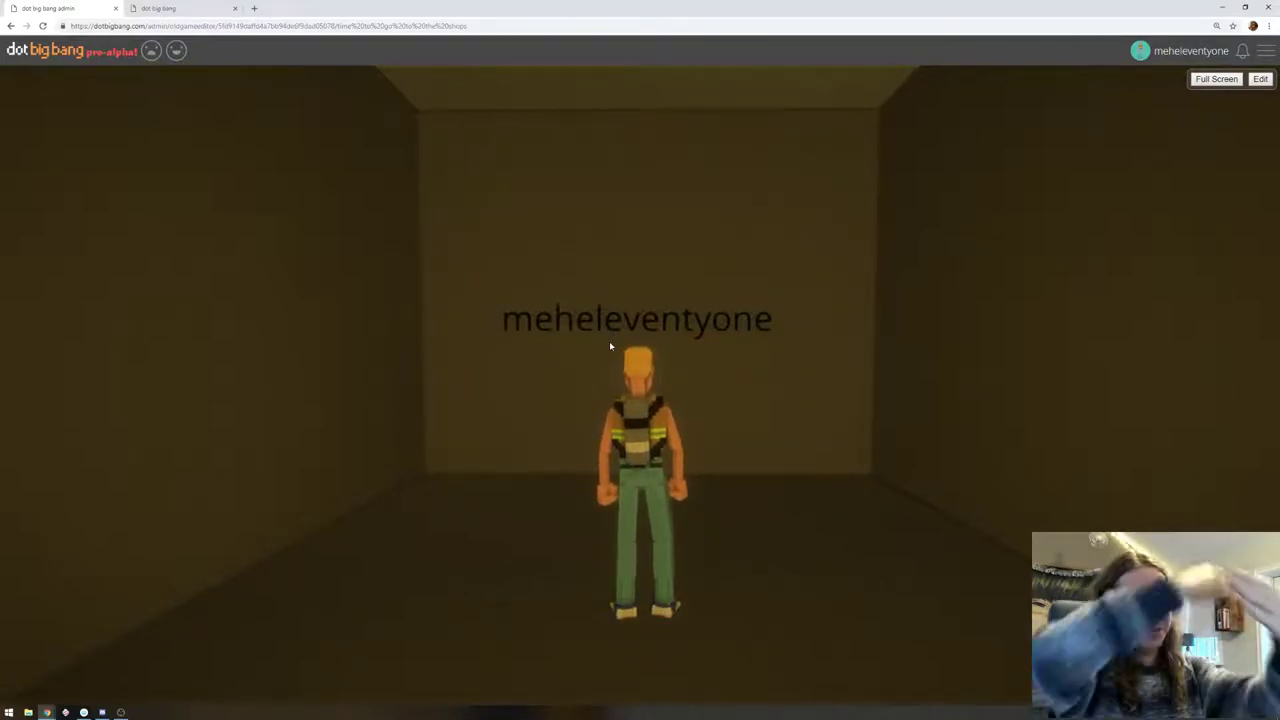
left_click_drag(579, 374, 328, 291)
key("w")
left_click_drag(274, 290, 950, 290)
key("w")
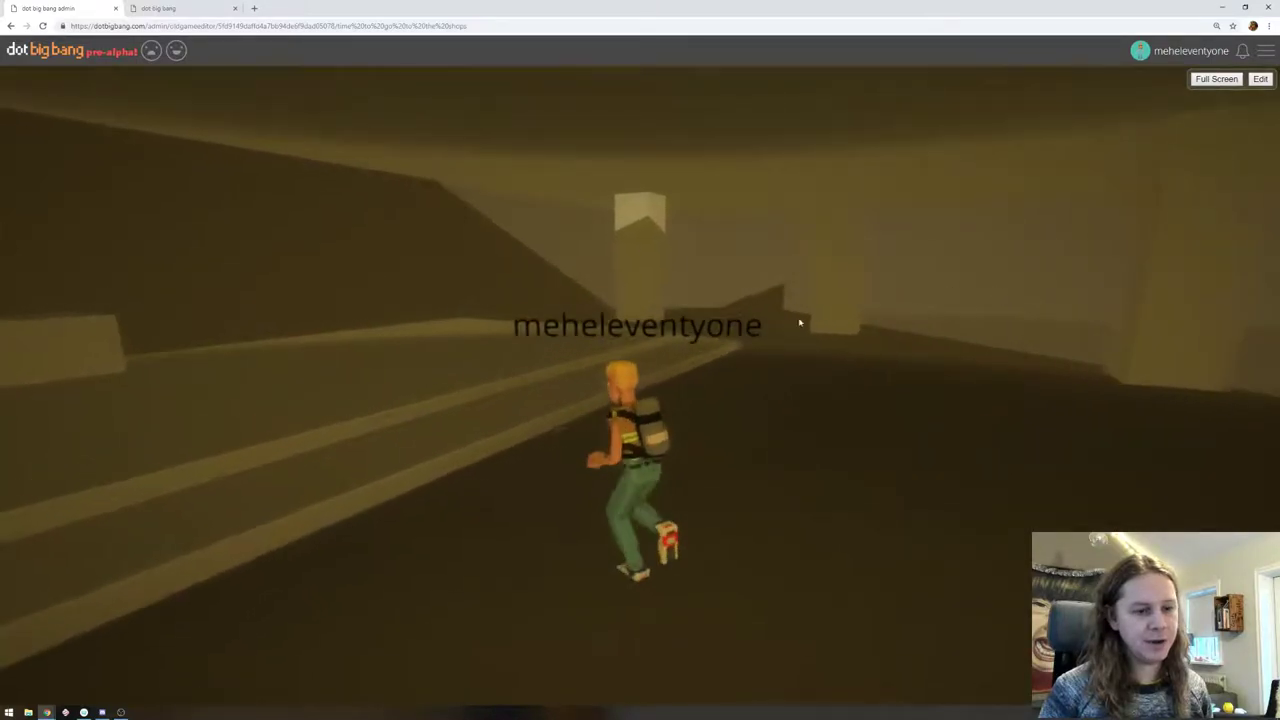
key("a")
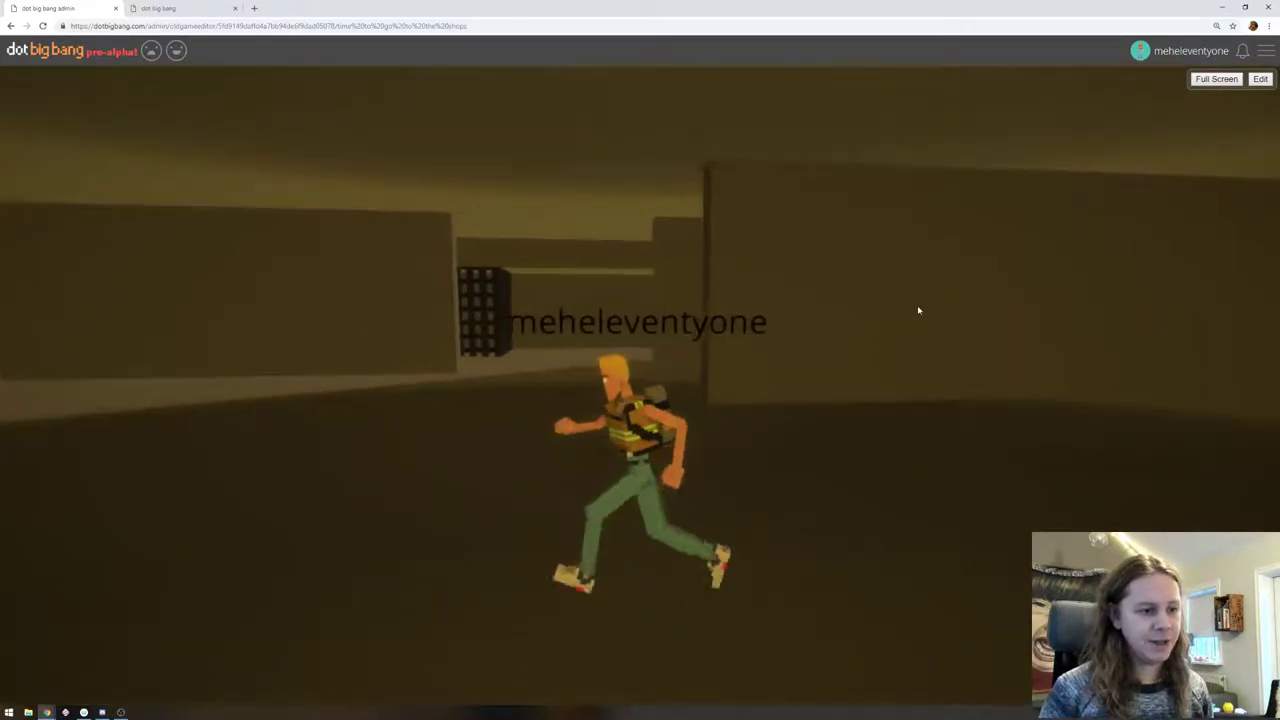
Stretch the duplicated wall block along its length axis to lengthen the second corridor, fine-tuning where its end stops
left_click(1258, 80)
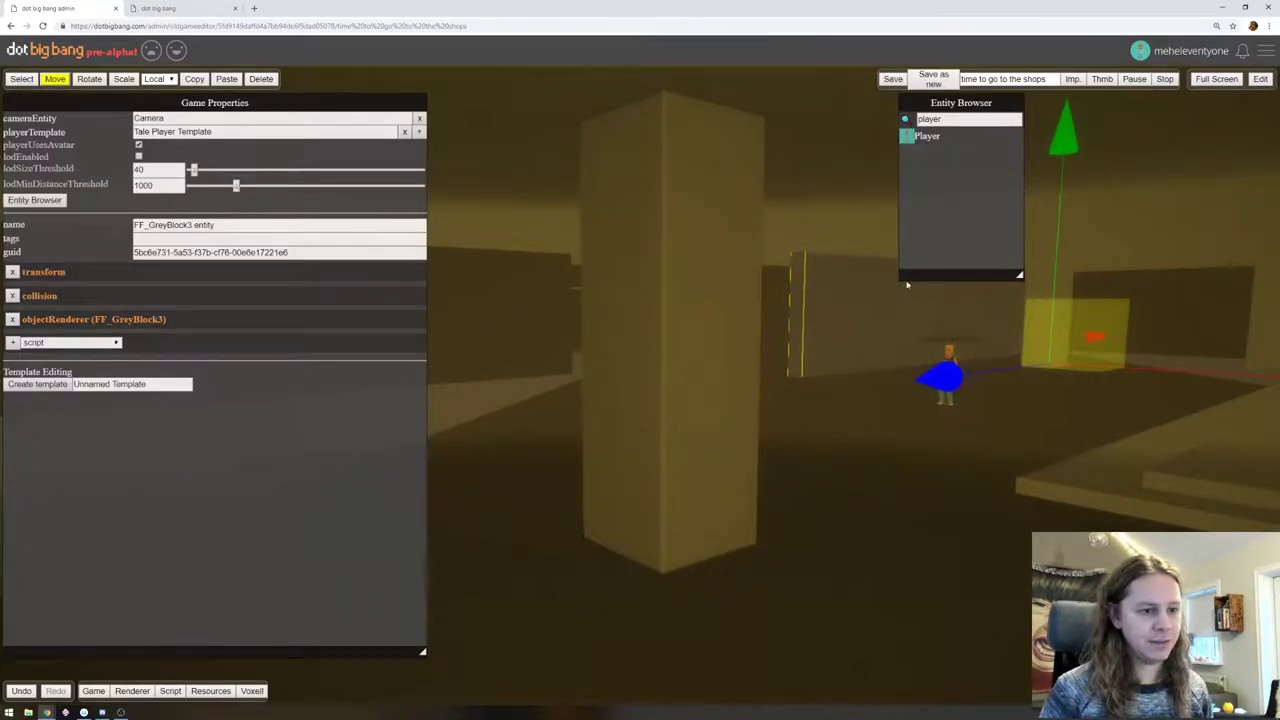
left_click_drag(1027, 326, 967, 326)
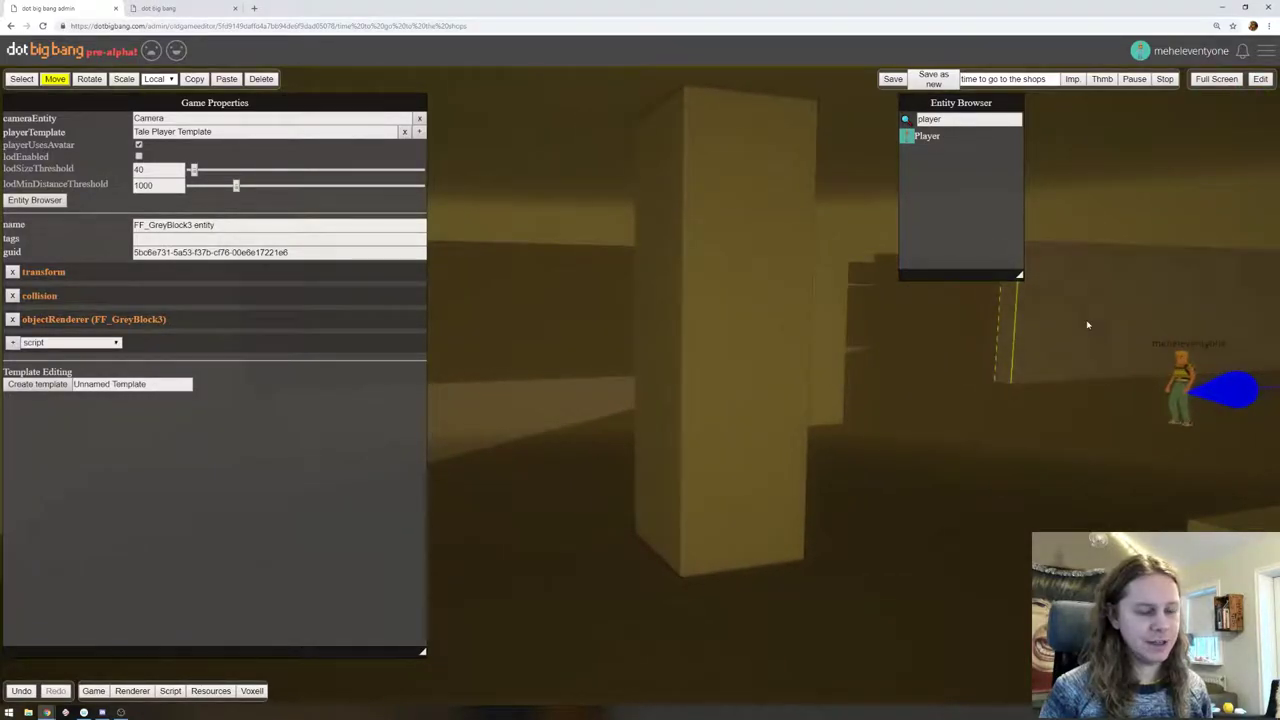
right_click_drag(1075, 323, 901, 316)
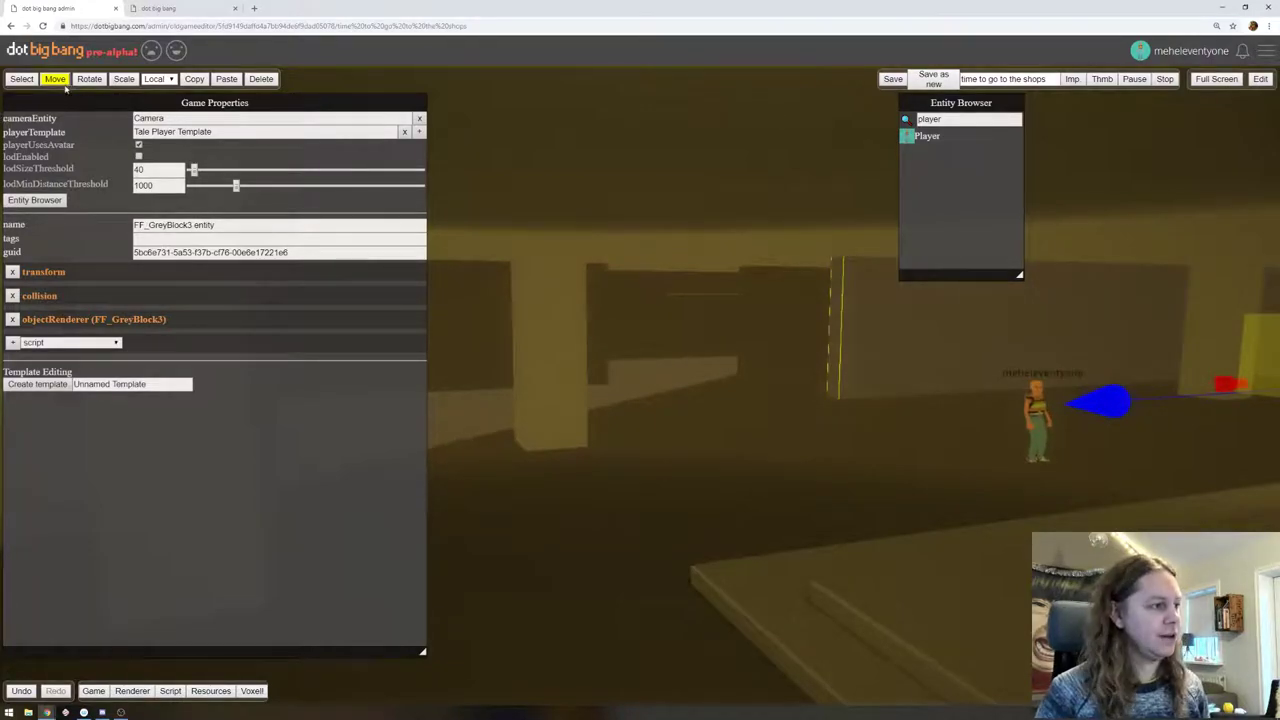
left_click(124, 79)
left_click_drag(1058, 407, 571, 469)
right_click_drag(571, 469, 1060, 424)
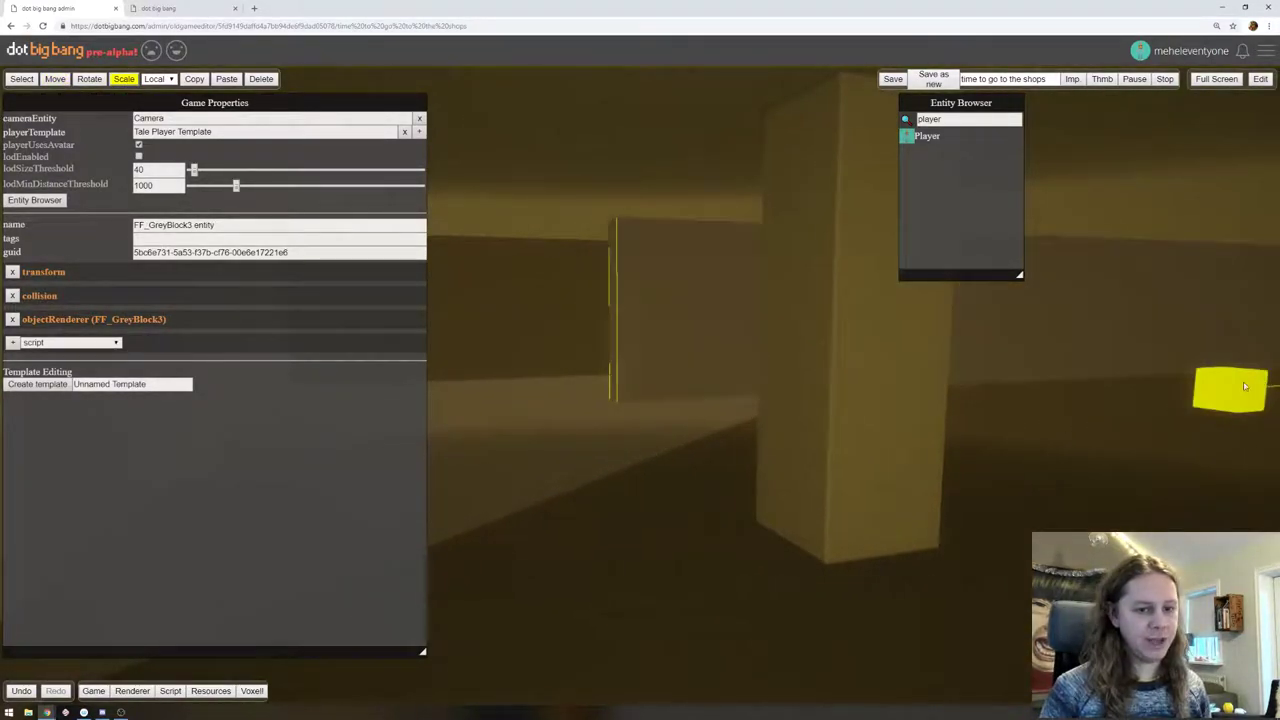
left_click_drag(1240, 387, 1090, 425)
right_click_drag(1090, 425, 957, 437)
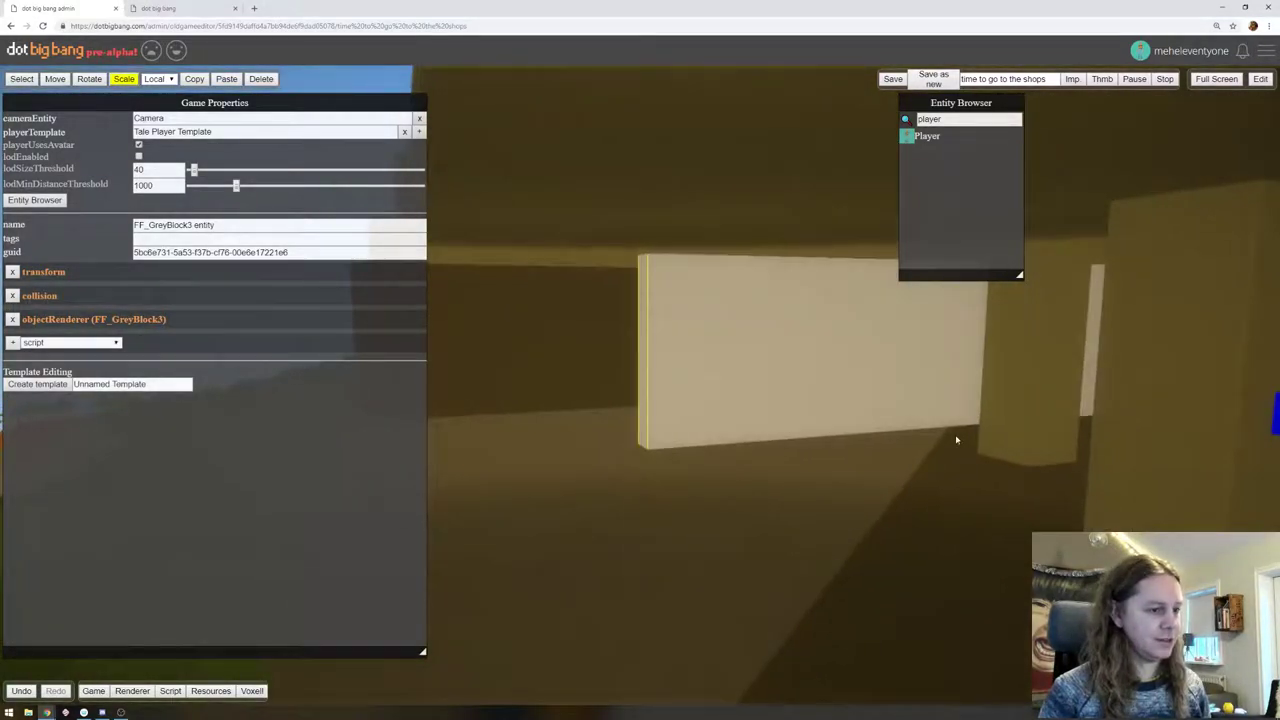
Playtest the lengthened parallel wall, running the character through the hall and along the second corridor towards its end wall
left_click(1260, 79)
key("w")
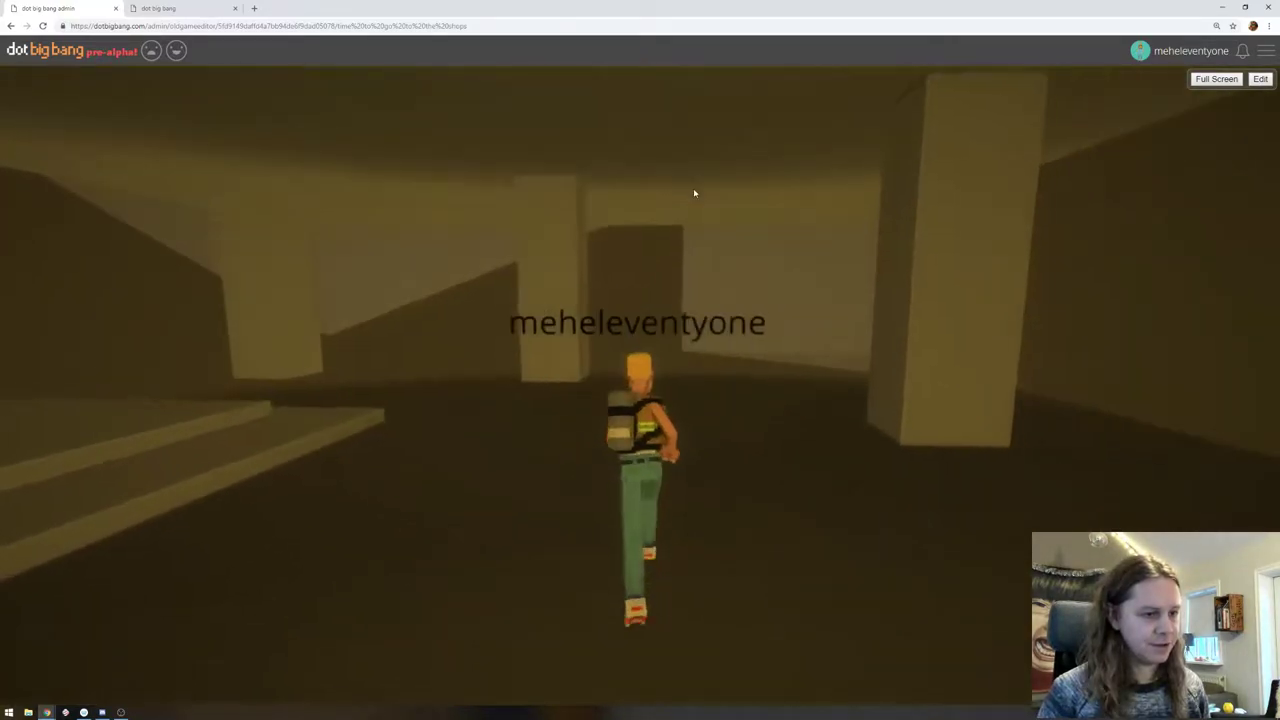
left_click_drag(694, 193, 812, 211)
right_click_drag(813, 212, 1279, 210)
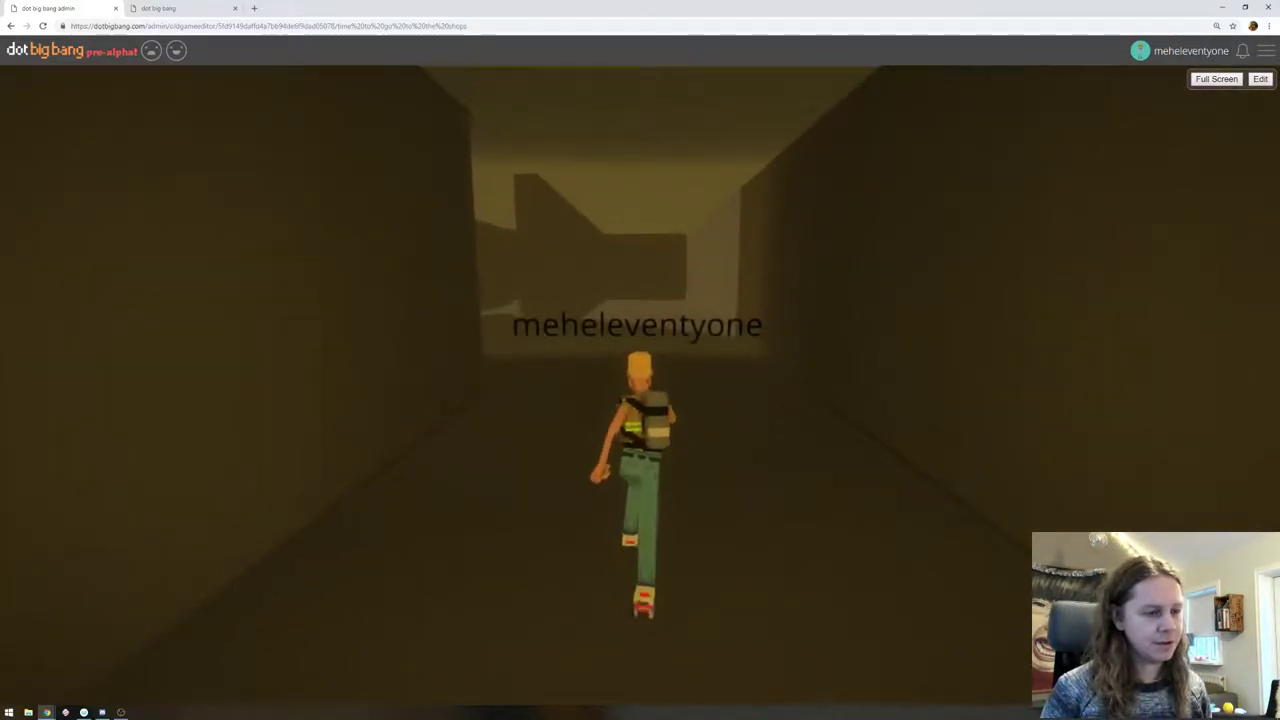
right_click_drag(1279, 205, 657, 266)
key("a")
key("w")
key("d")
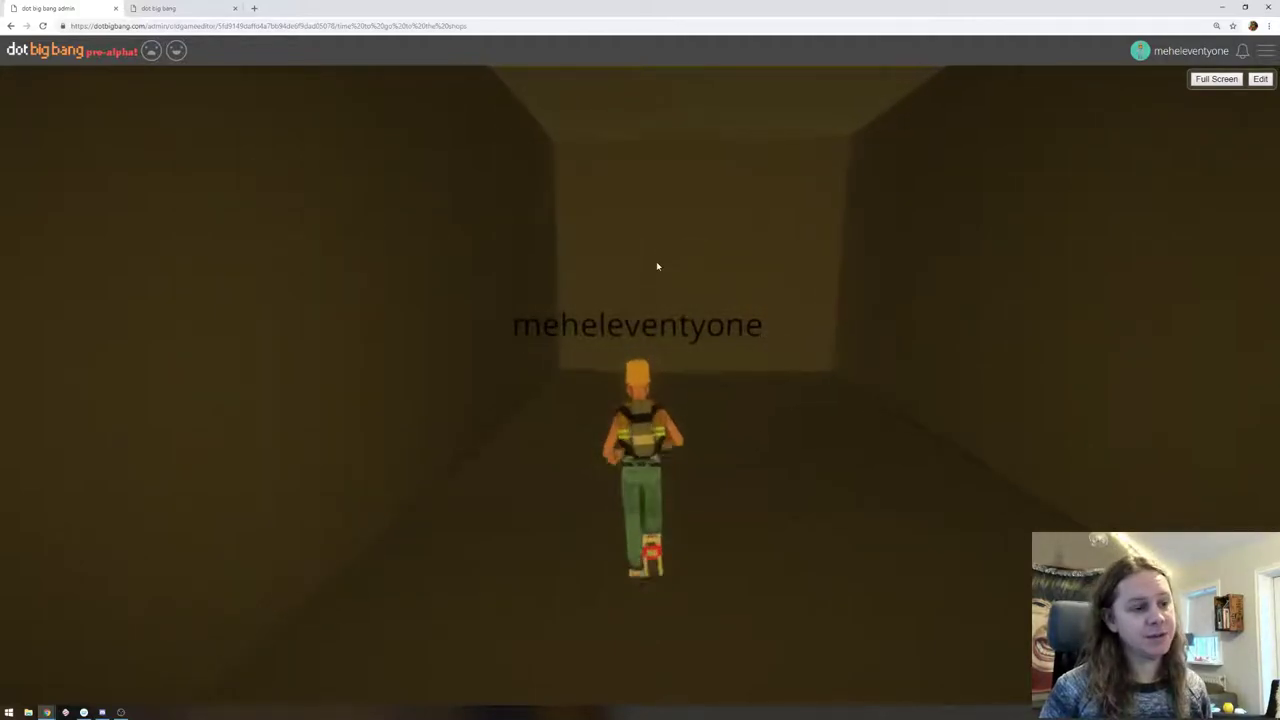
Playtest the lengthened corridor by running the character between its walls, and go out among the pillars to view the open hall
right_click_drag(657, 266, 954, 244)
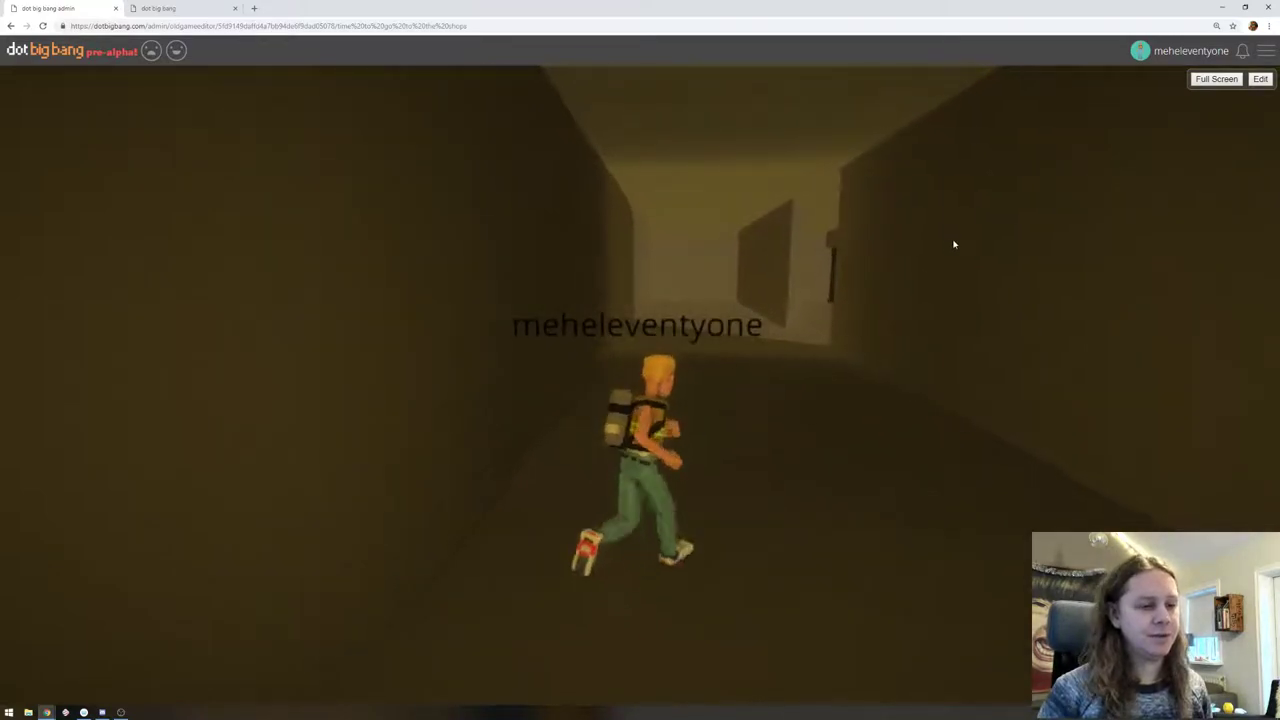
key("w")
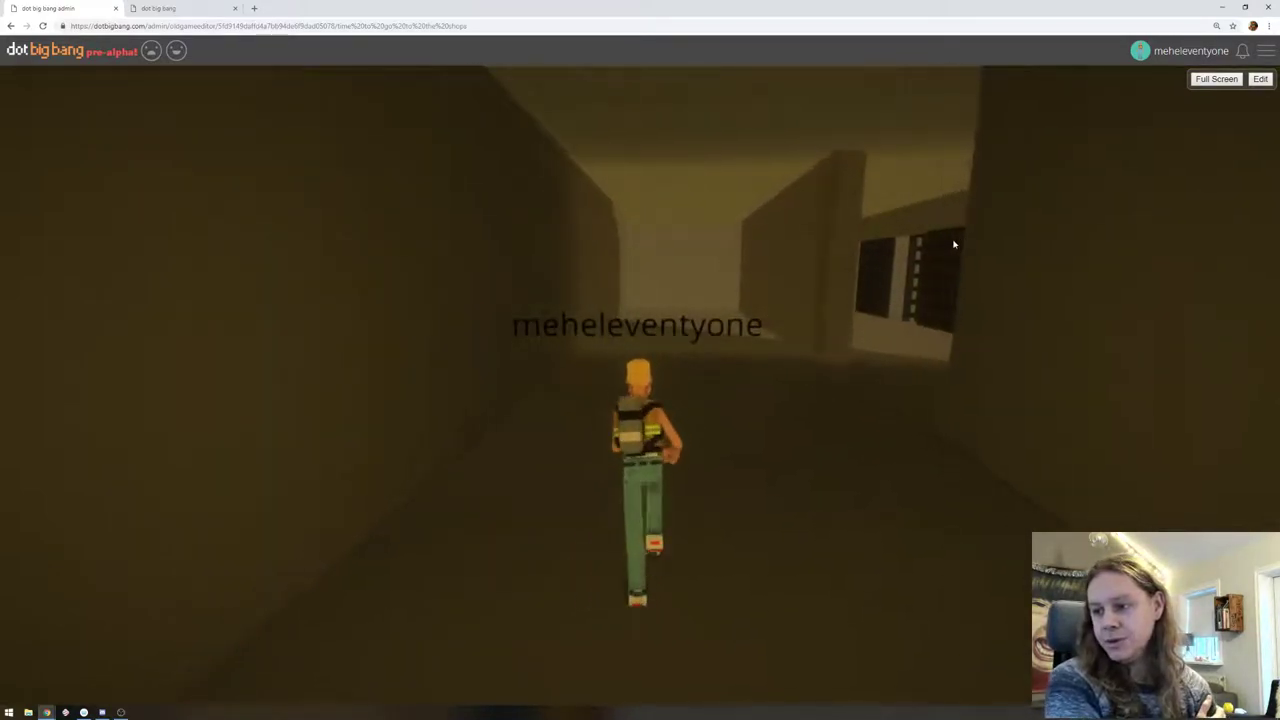
key("w")
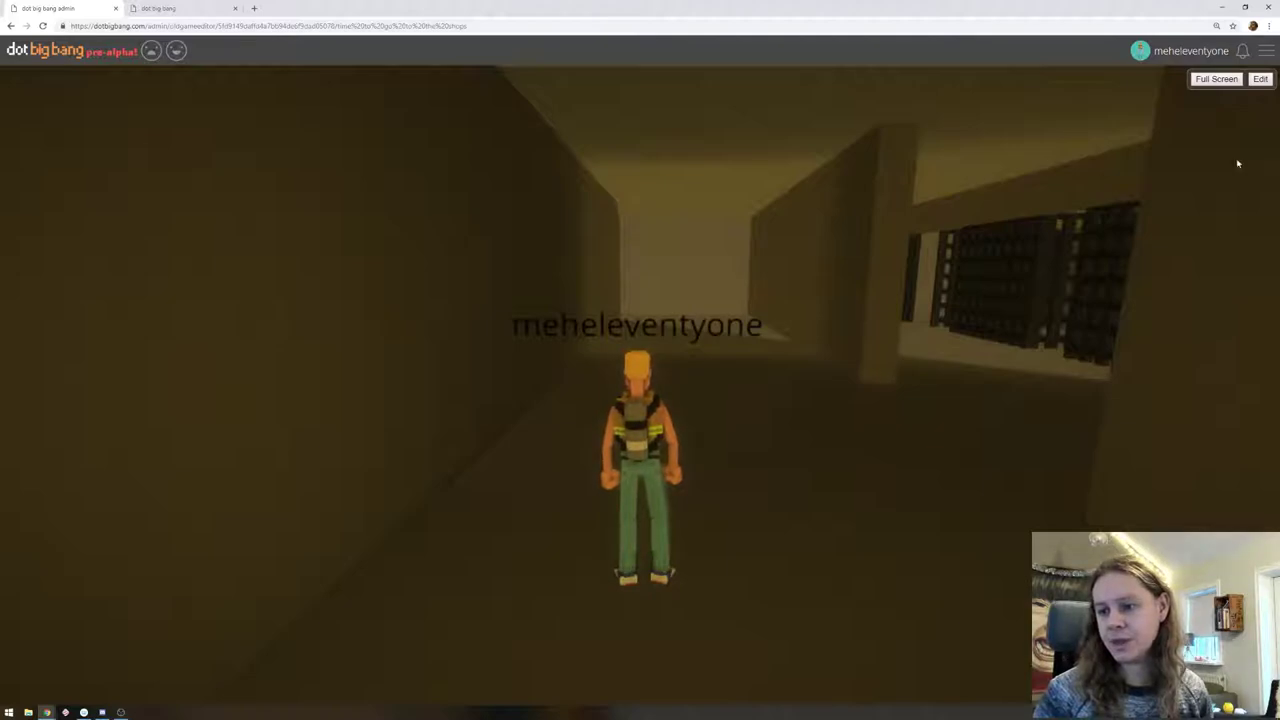
key("w")
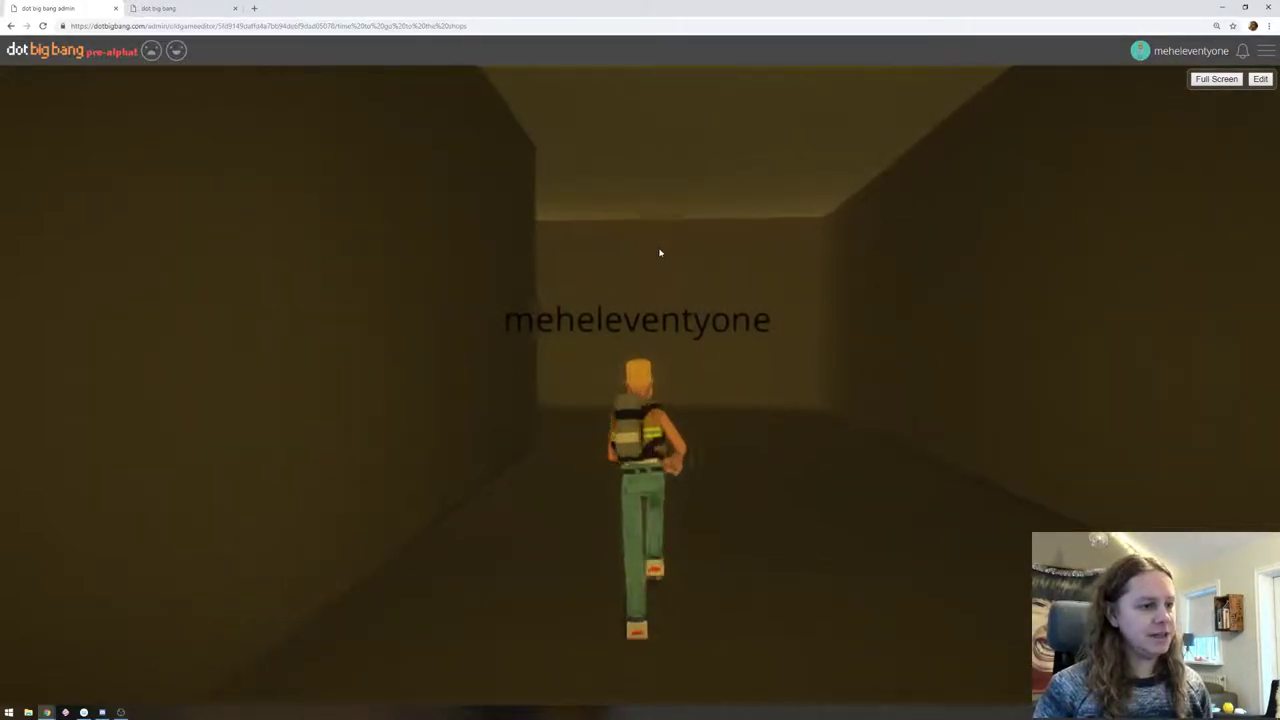
key("d")
left_click_drag(652, 255, 94, 276)
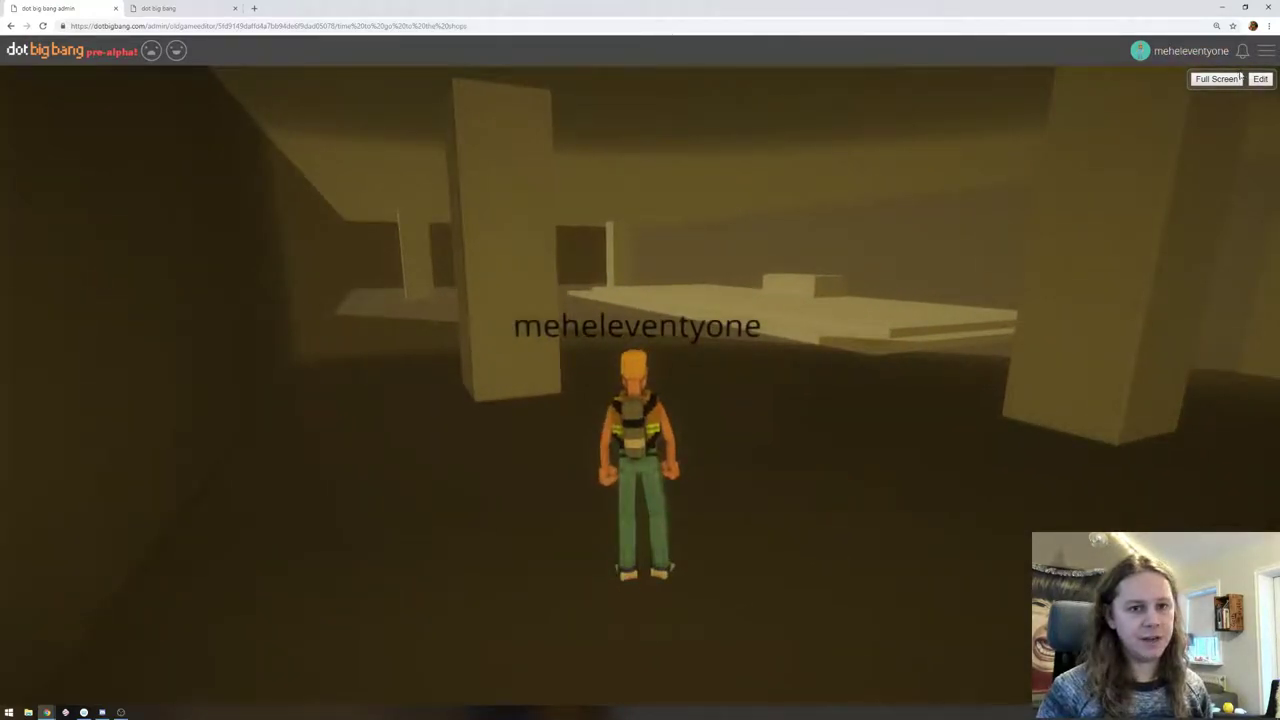
Return to editing and move the pillar nearest the corridor wall sideways into the hall, away from the wall
left_click(1259, 78)
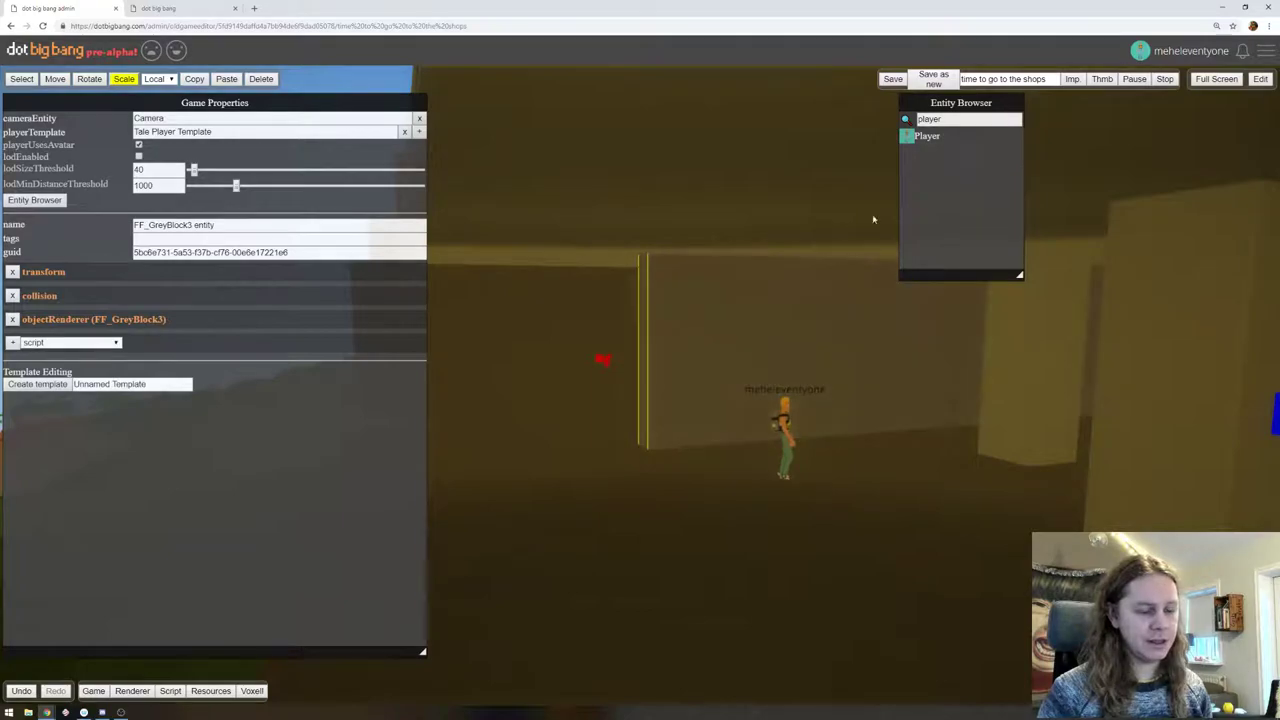
key("a")
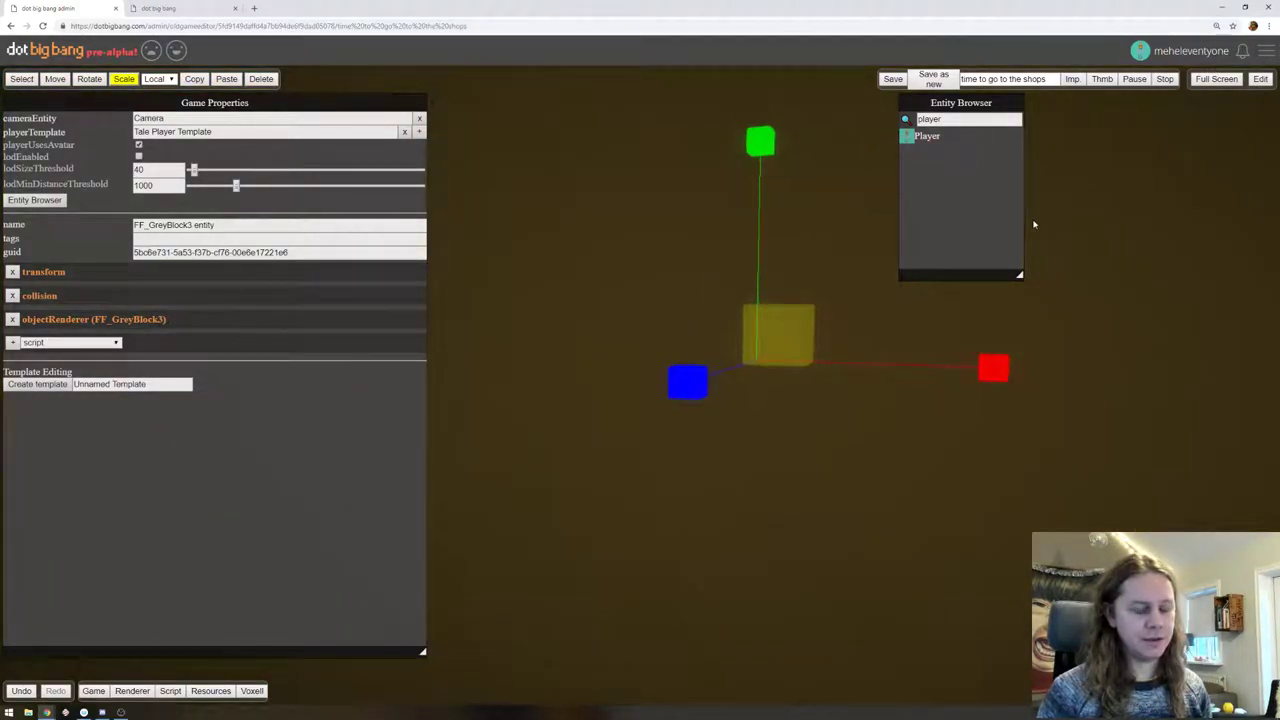
key("w")
key("w")
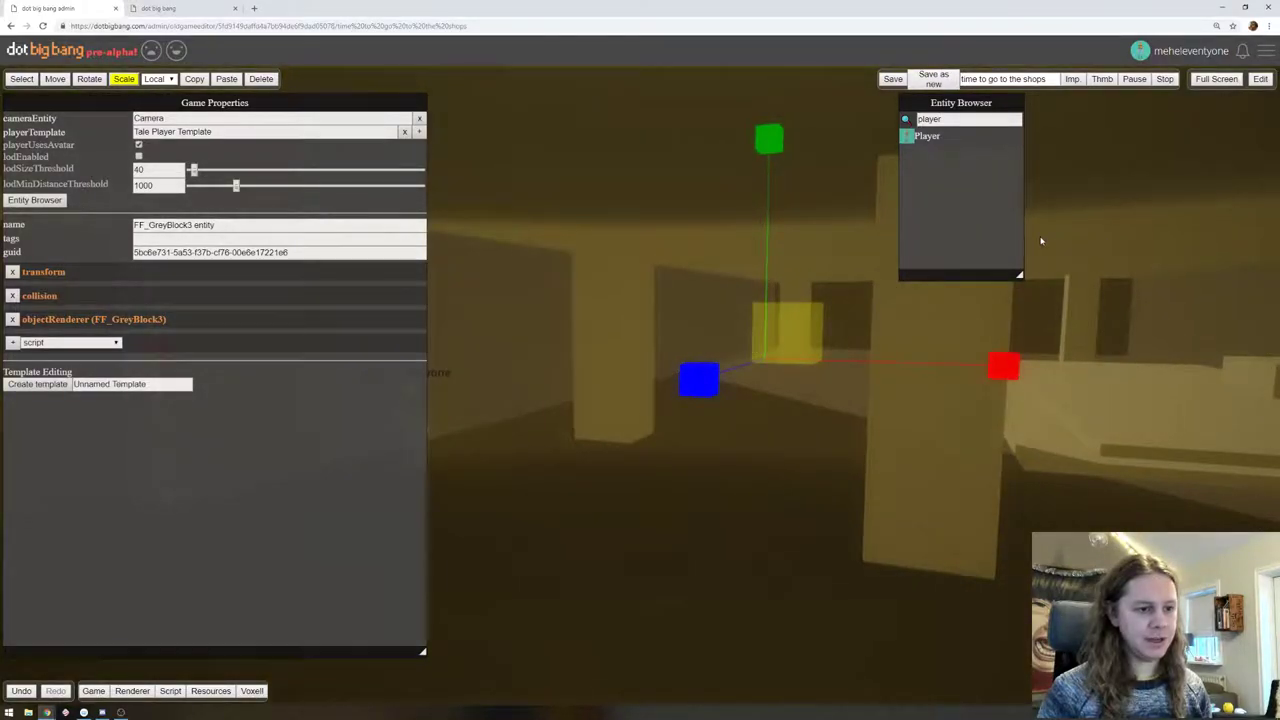
right_click_drag(834, 251, 694, 237)
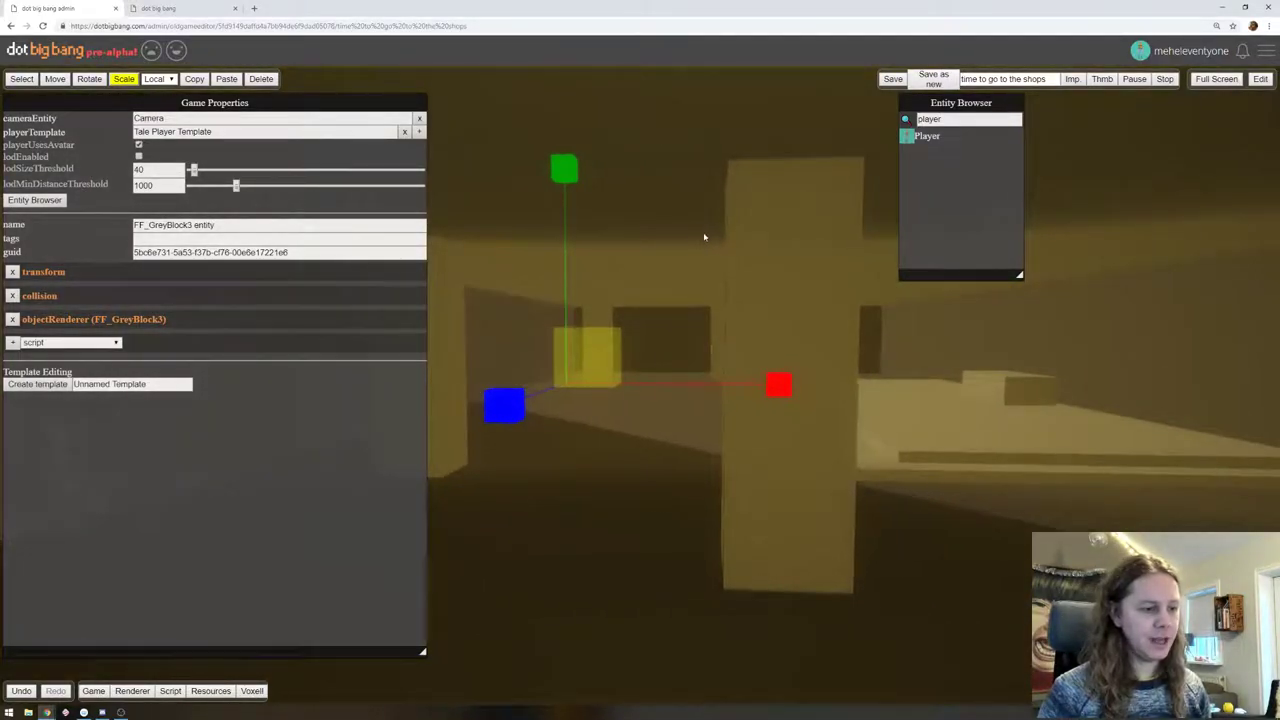
key("a")
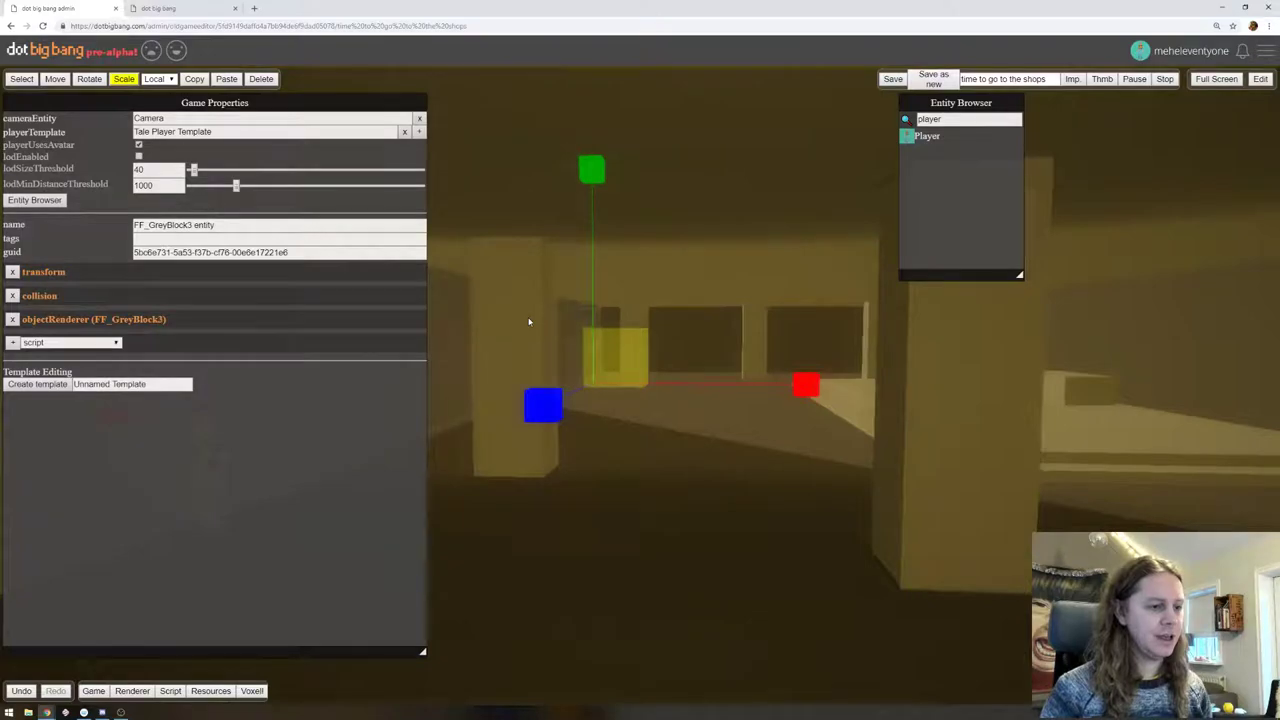
left_click(529, 320)
left_click(645, 335)
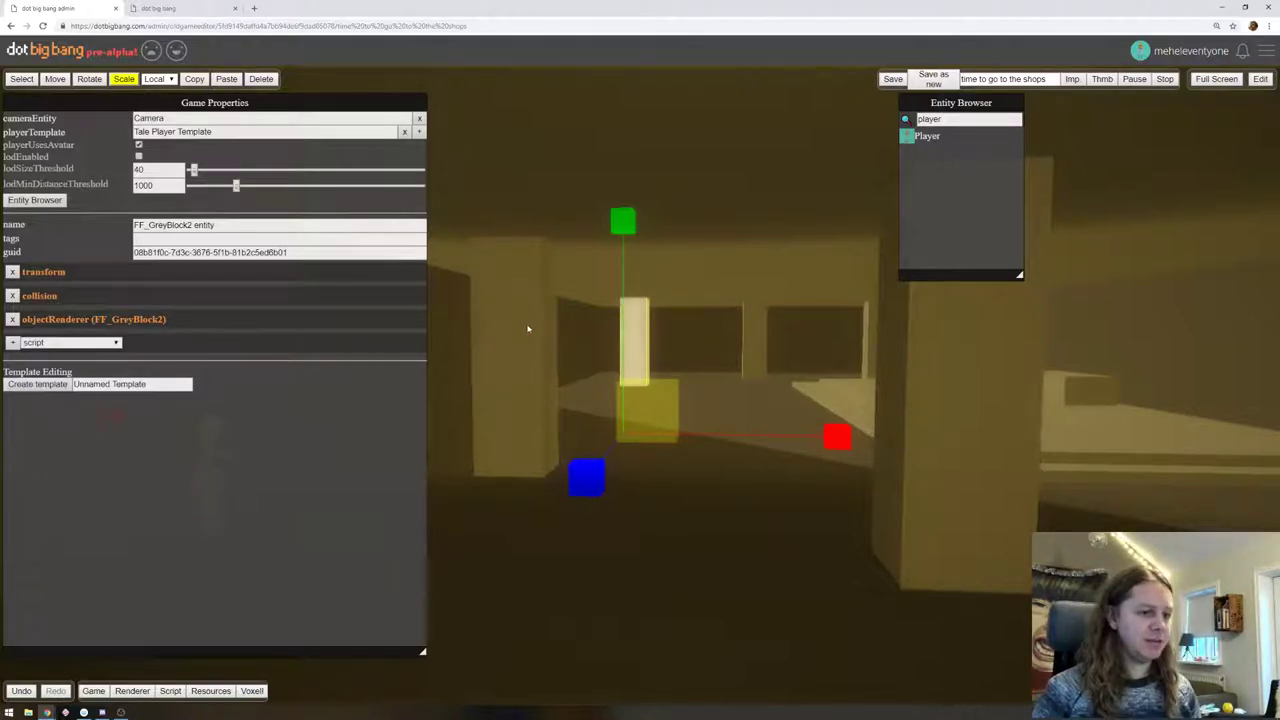
left_click(496, 274)
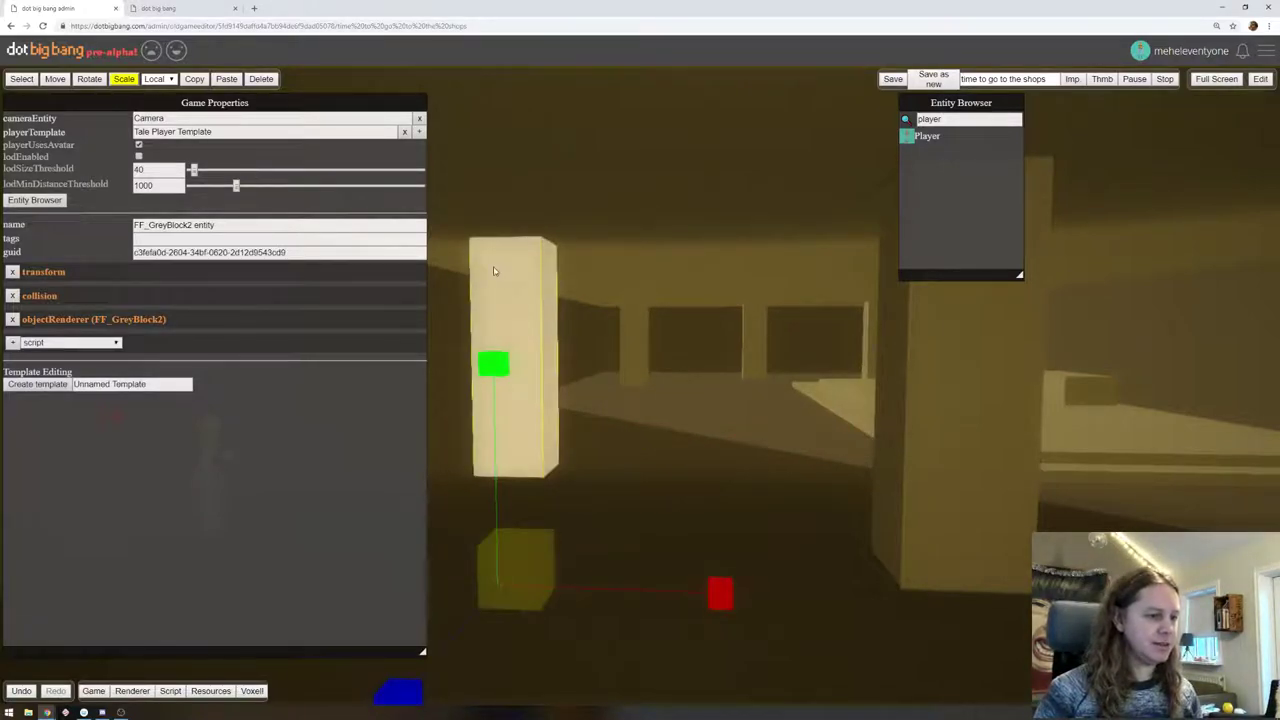
left_click(57, 80)
left_click_drag(689, 583, 866, 596)
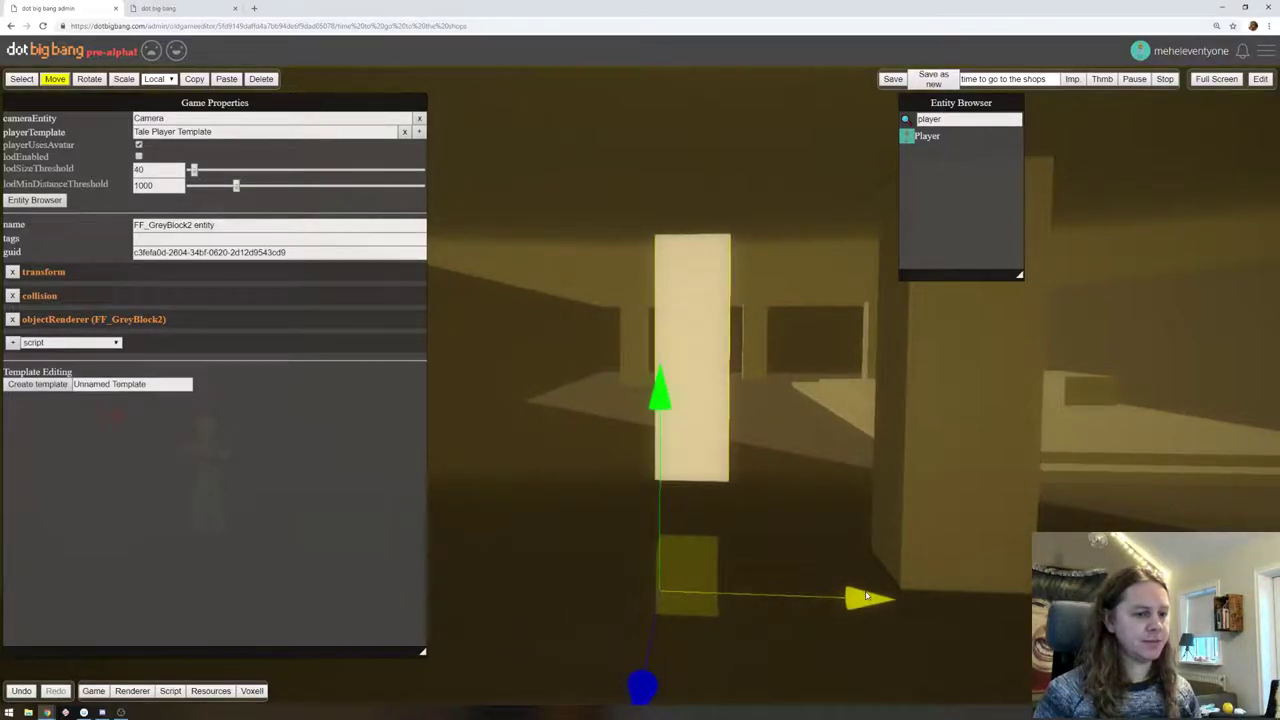
Shift the next pillar behind it sideways in the same direction, and check the new spacing with a brief playtest
left_click(622, 360)
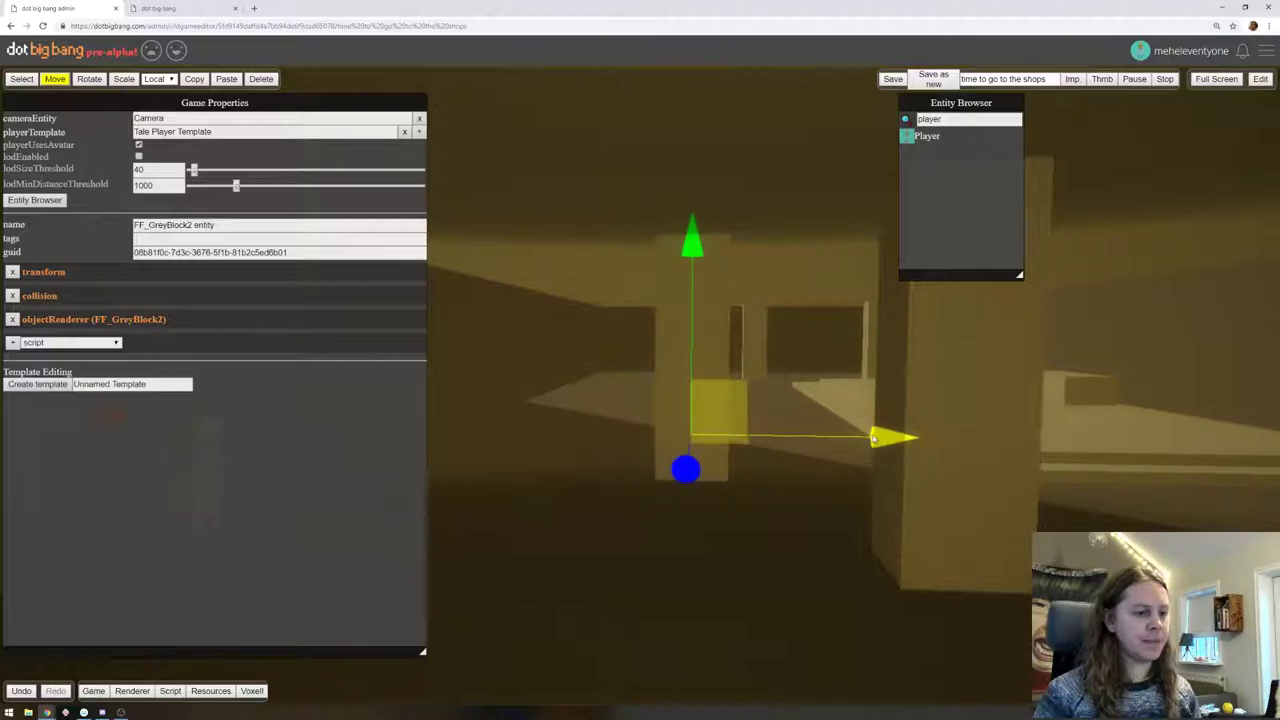
right_click_drag(1027, 386, 531, 423)
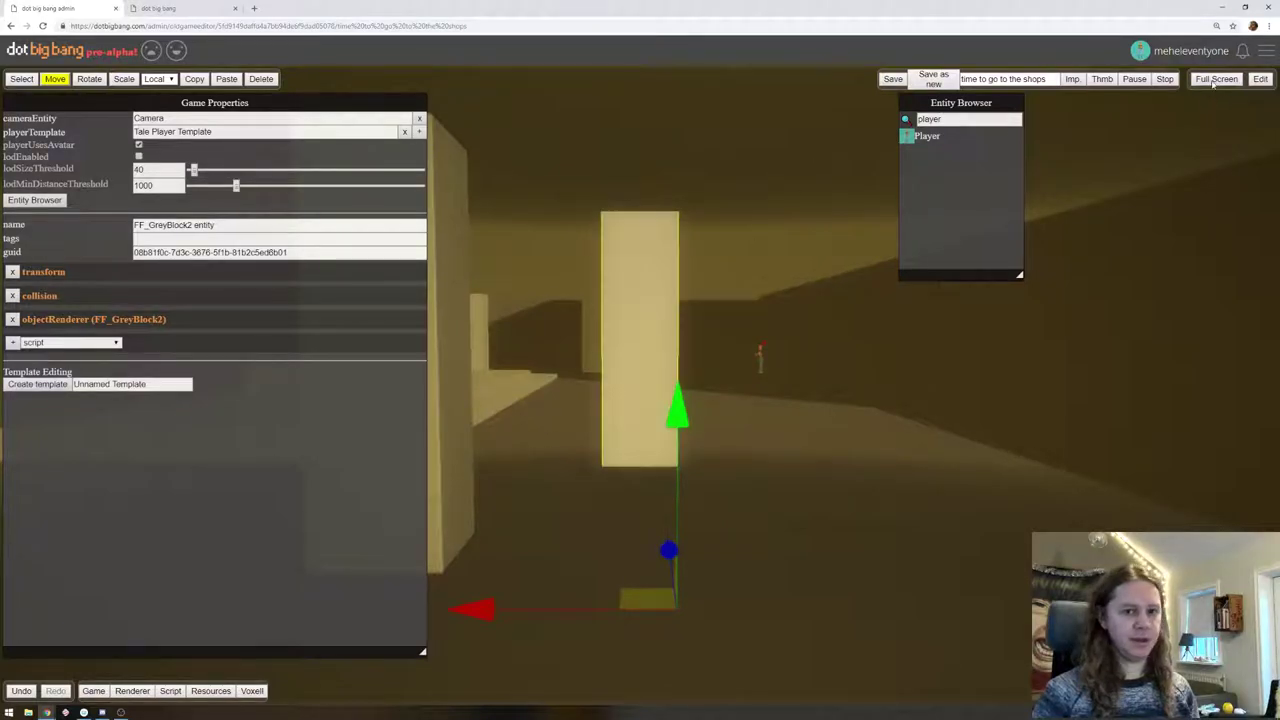
left_click(1259, 80)
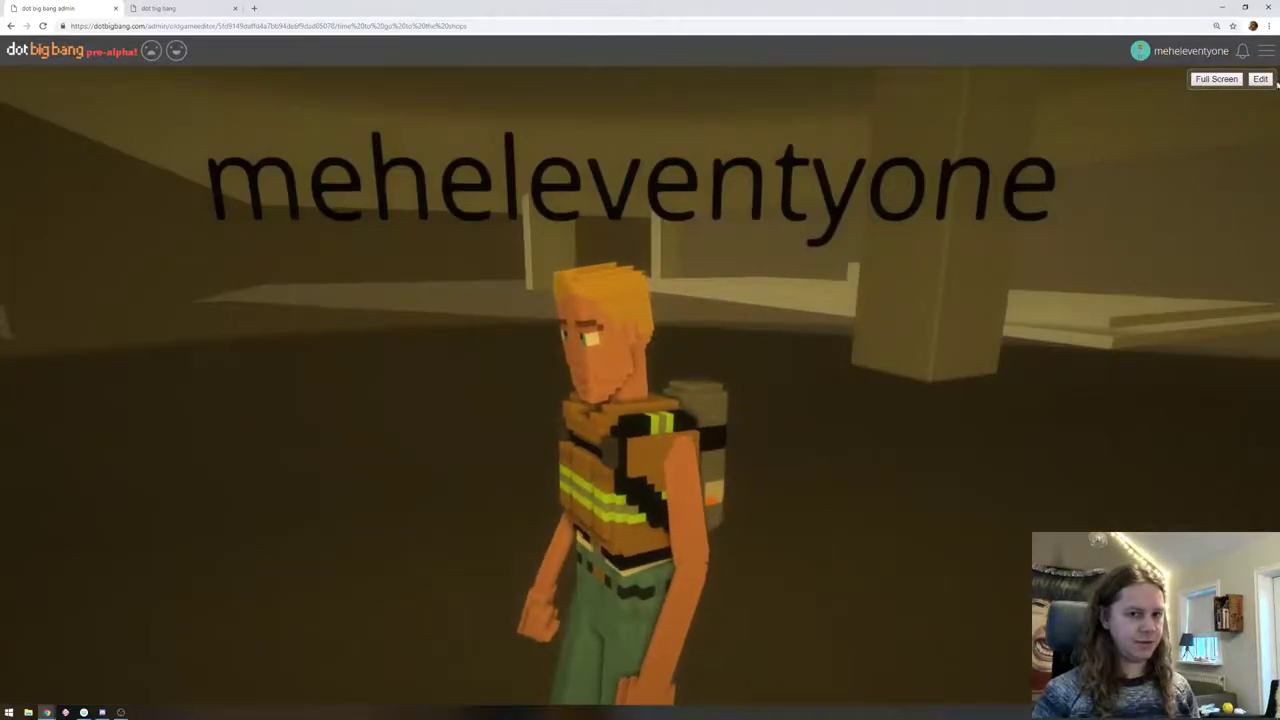
left_click(1261, 83)
Working from above, move the other pillars of the row sideways, inwards from the building's long side wall
right_click_drag(722, 212, 738, 402)
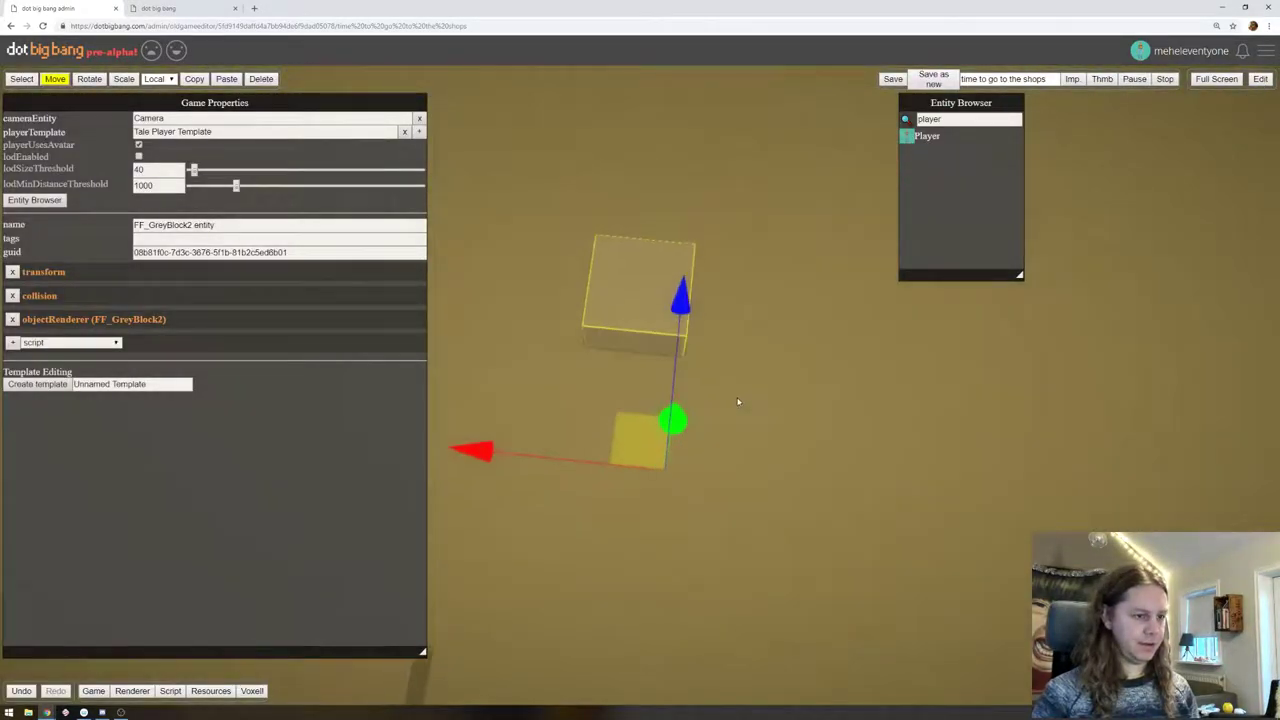
scroll(760, 397, "up", 5)
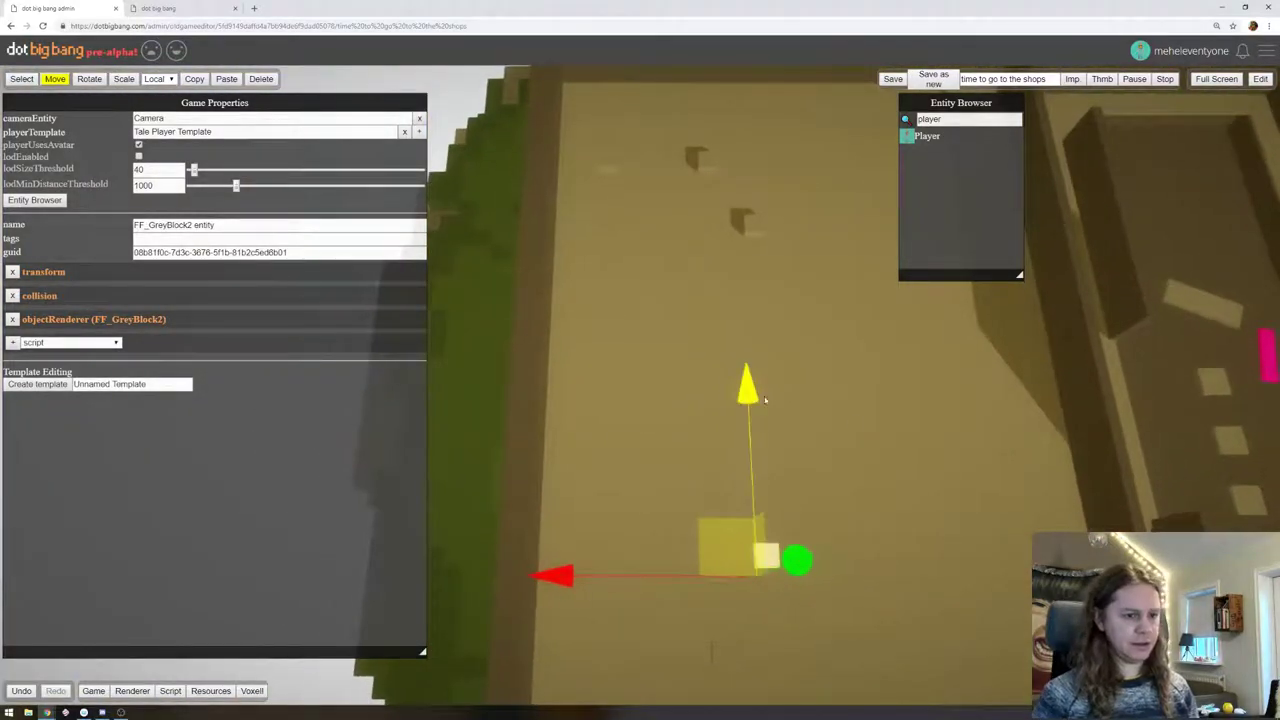
middle_click_drag(872, 418, 842, 351)
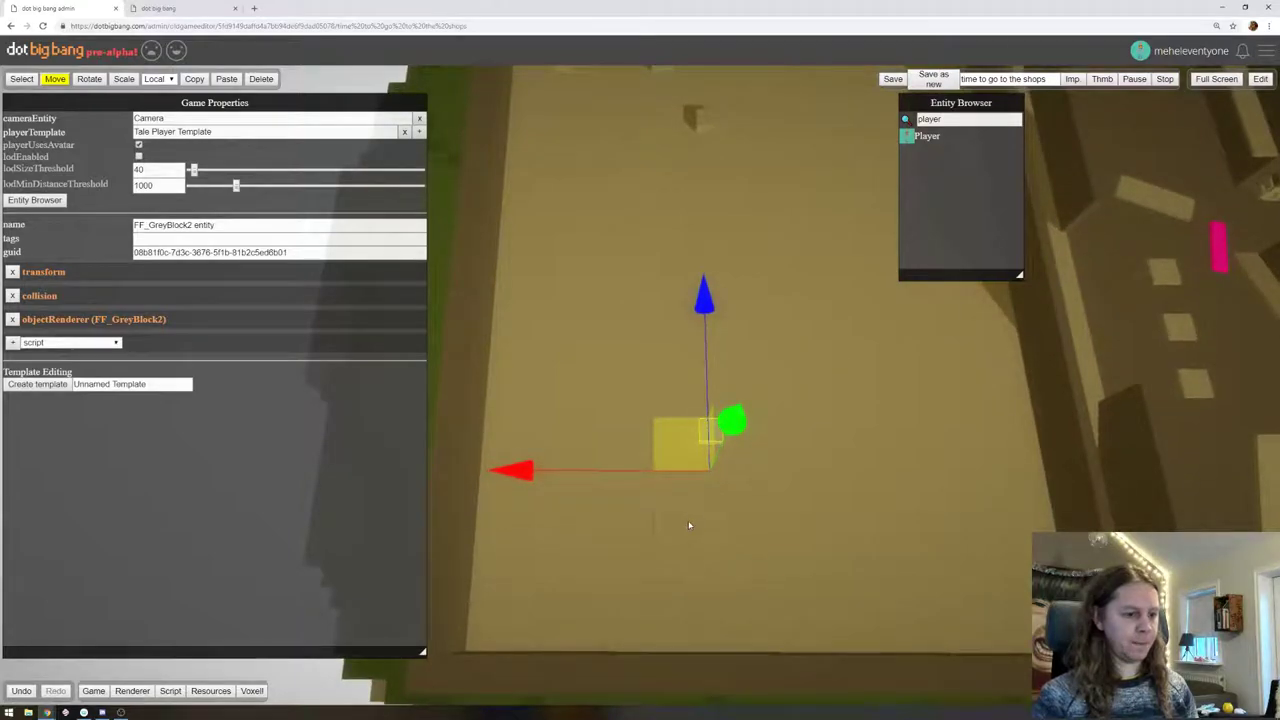
left_click_drag(468, 557, 440, 561)
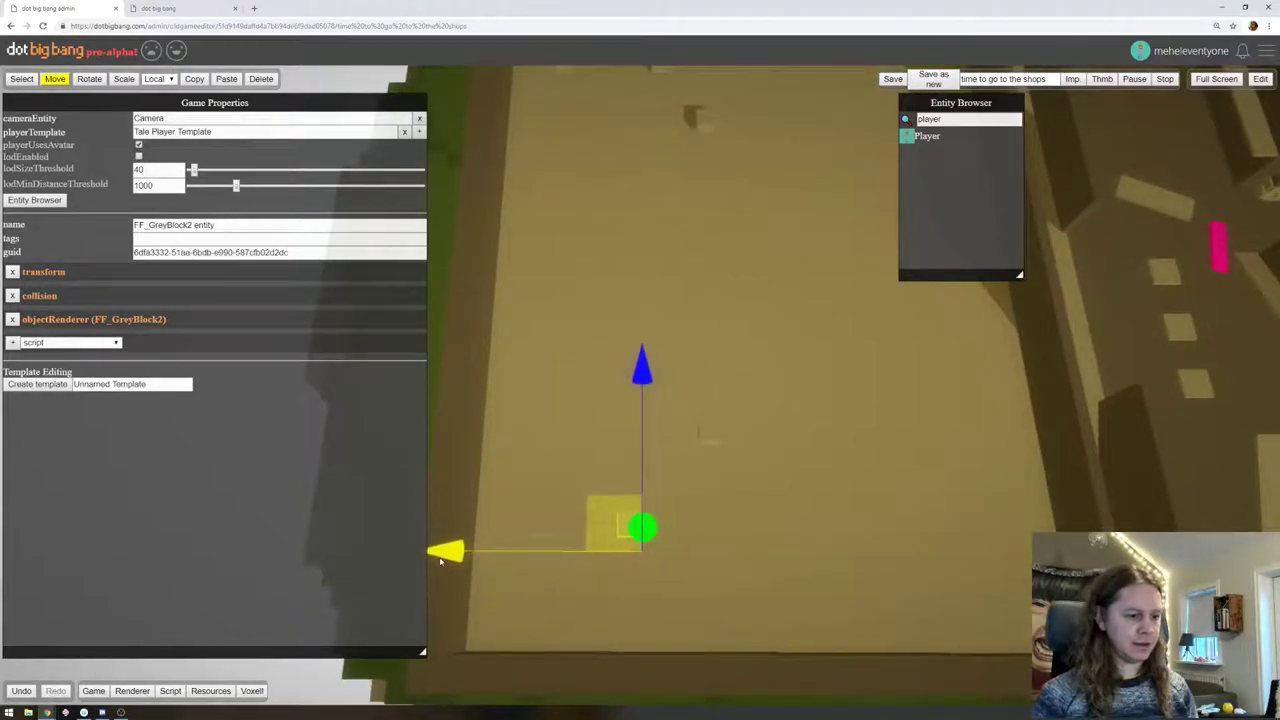
middle_click_drag(648, 125, 661, 286)
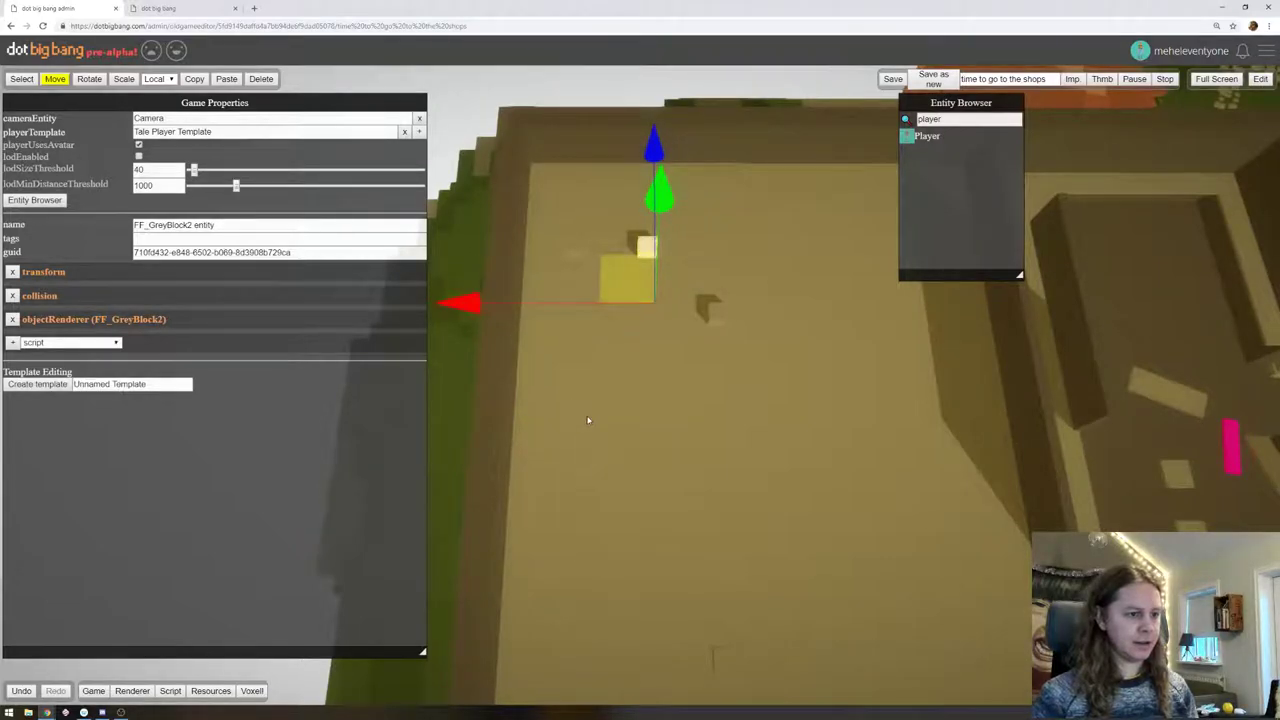
middle_click_drag(588, 420, 592, 355)
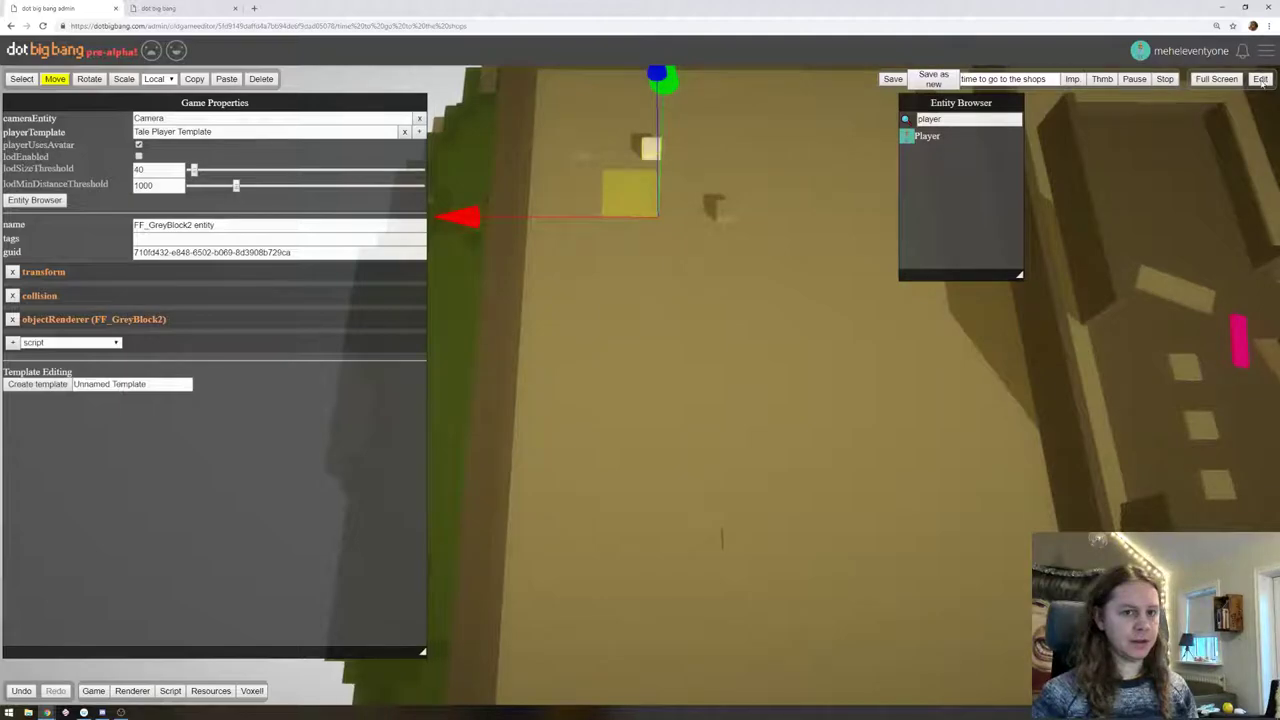
Playtest the walkway beside the repositioned pillars, nudge a pillar sideways in the editor, and resume the playtest to check its placement
left_click(1260, 80)
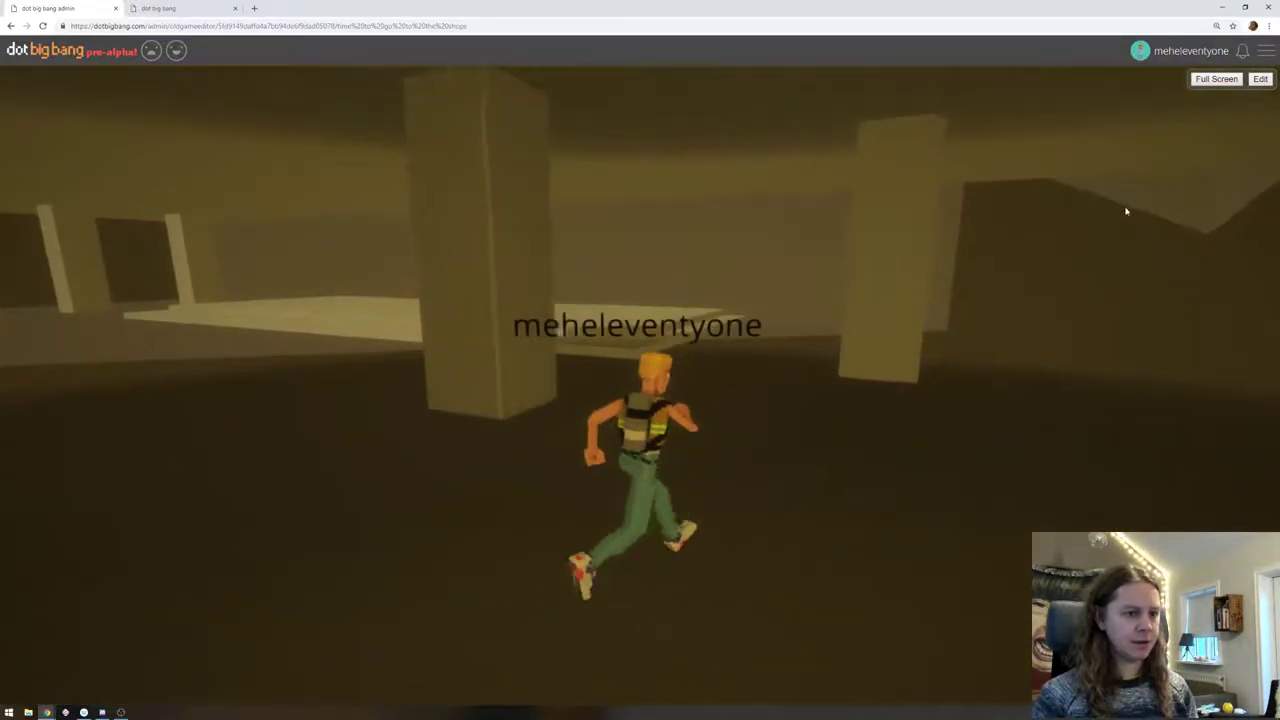
left_click_drag(1126, 211, 877, 212)
key("d")
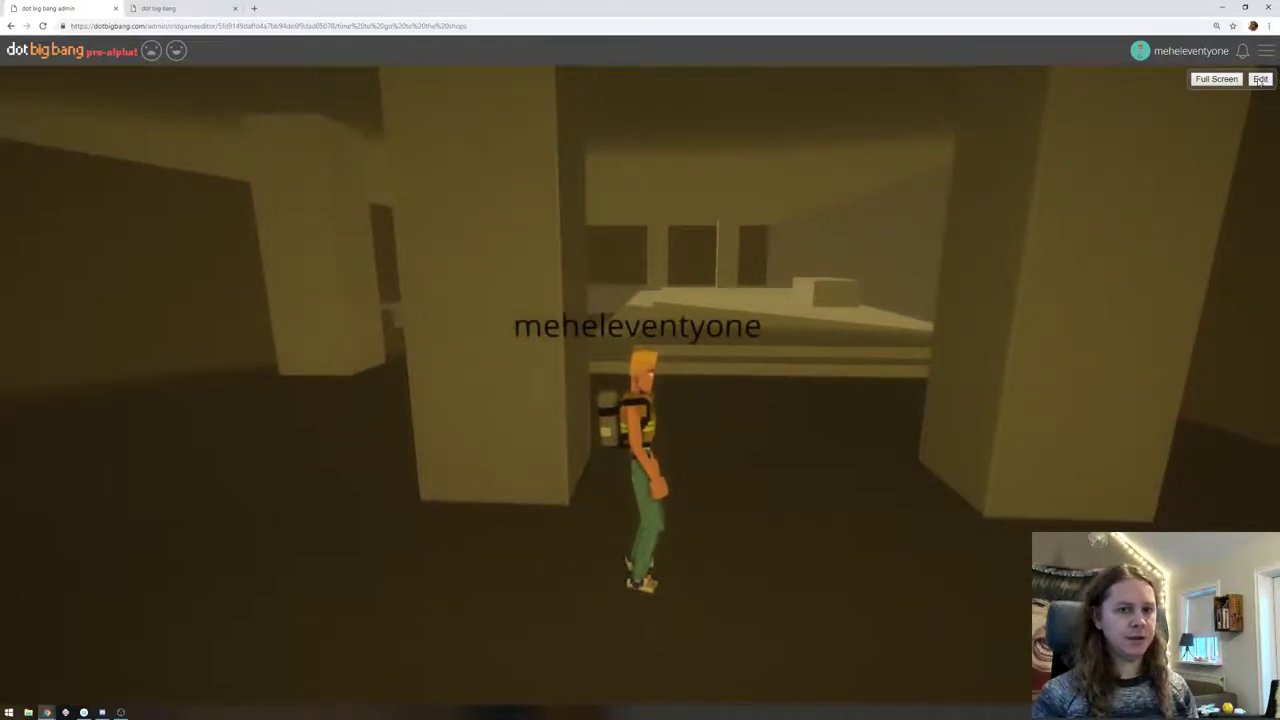
left_click(1260, 80)
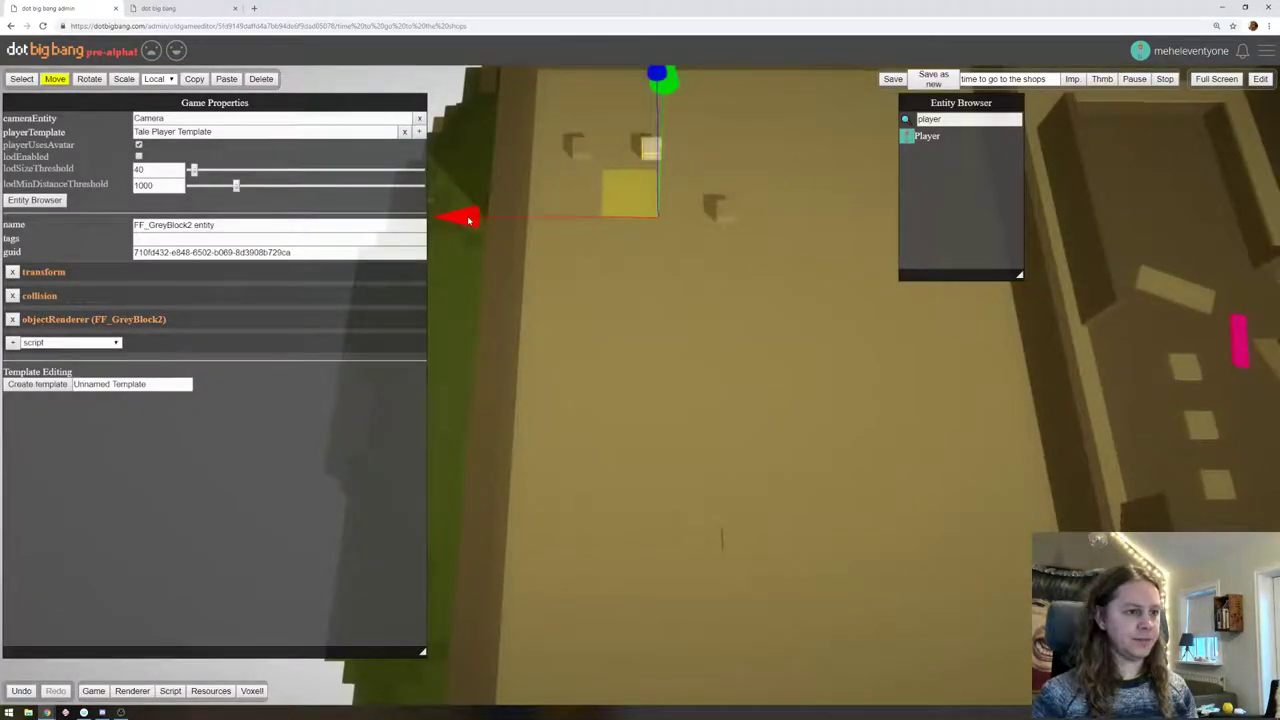
left_click(1259, 80)
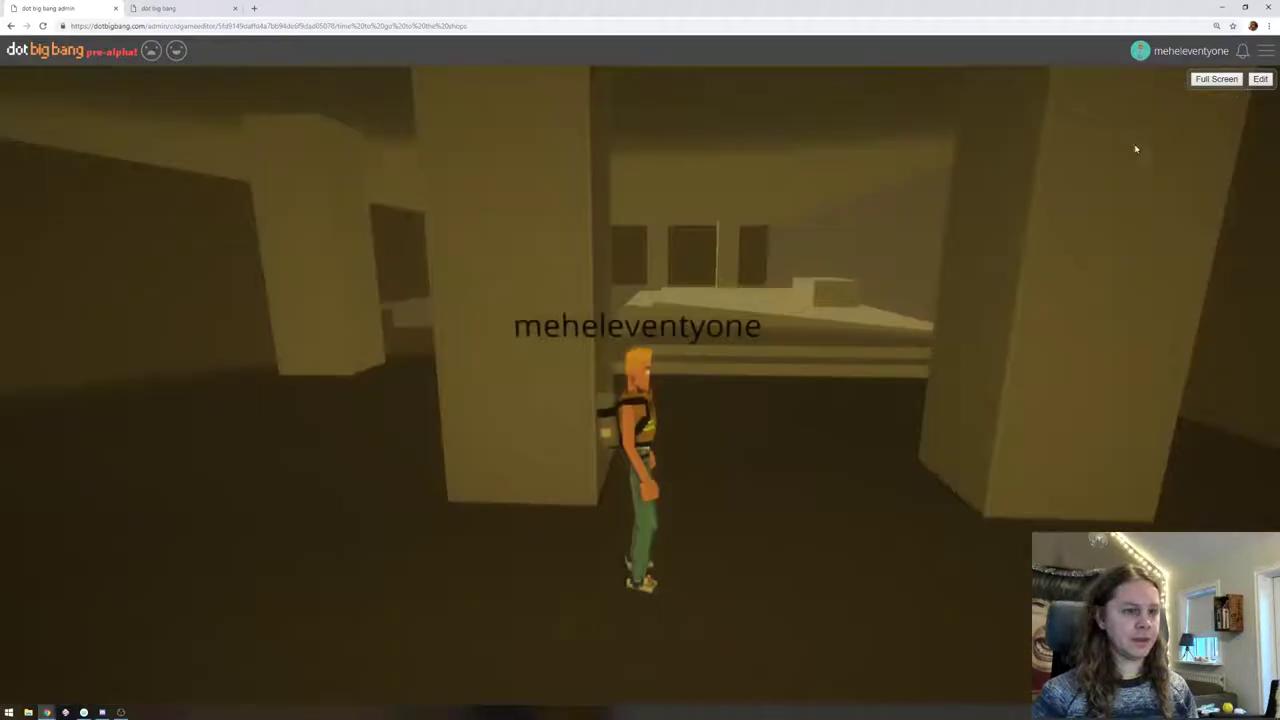
Walk the character past the wide pillars in play mode, then return to editing
key("w")
key("a")
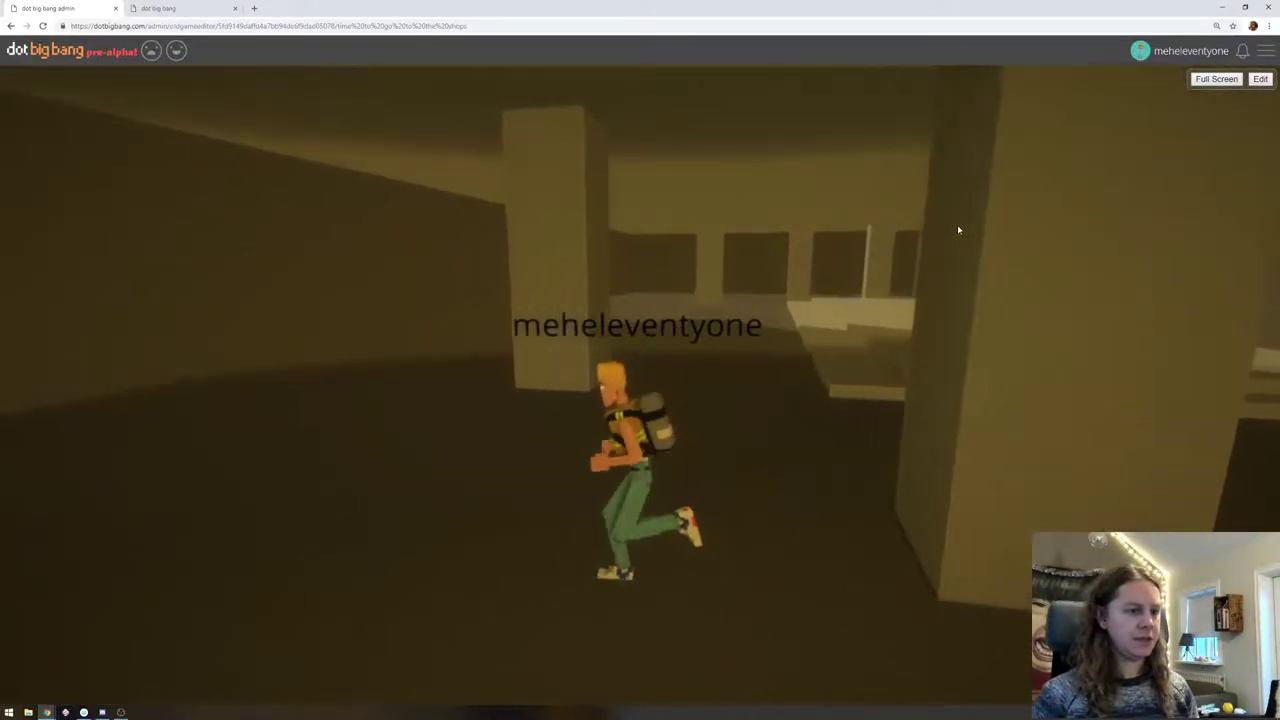
left_click(1260, 79)
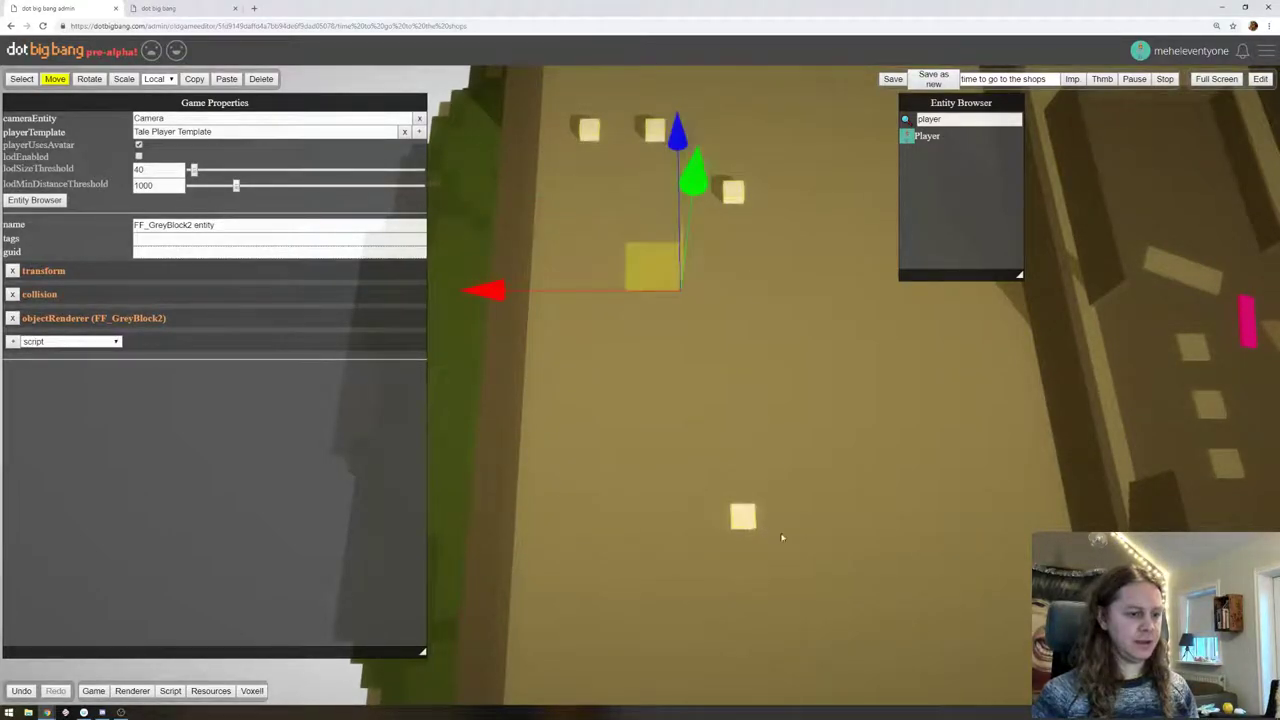
Select all six pillars in the large hall and set their X and Z scale to 15
right_click_drag(842, 545, 860, 490)
left_click(643, 585)
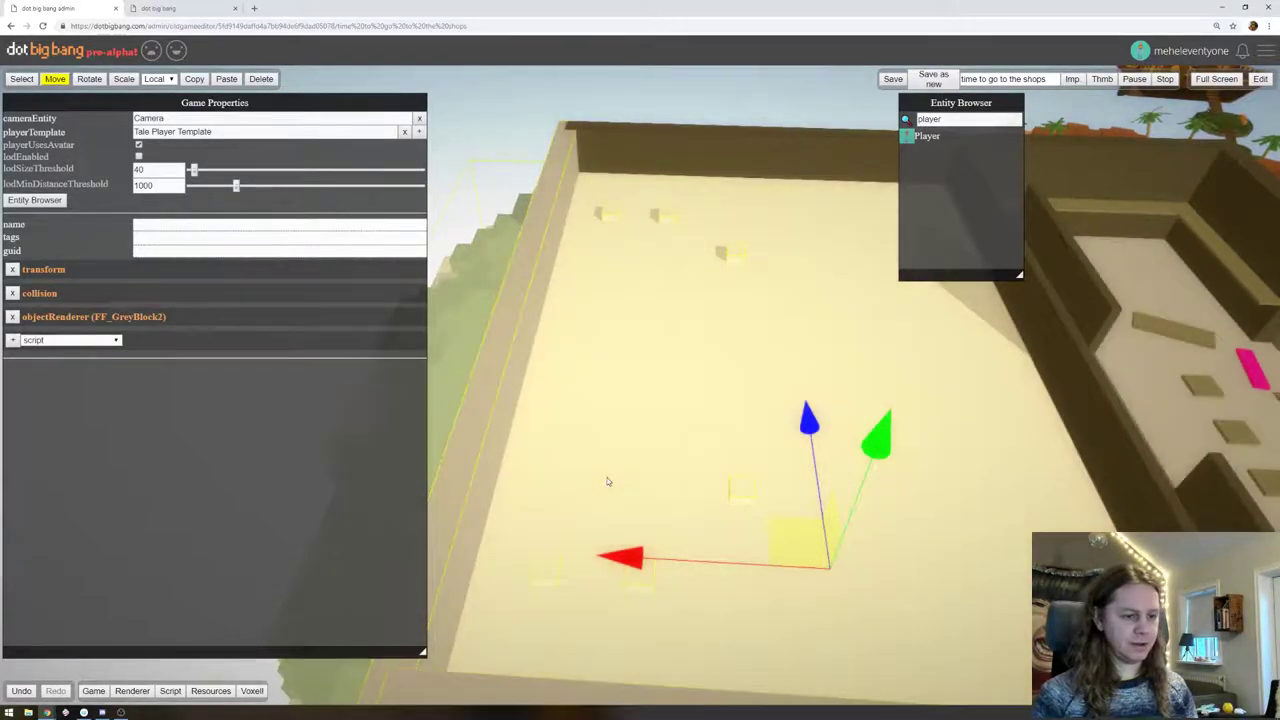
left_click(607, 483, "shift")
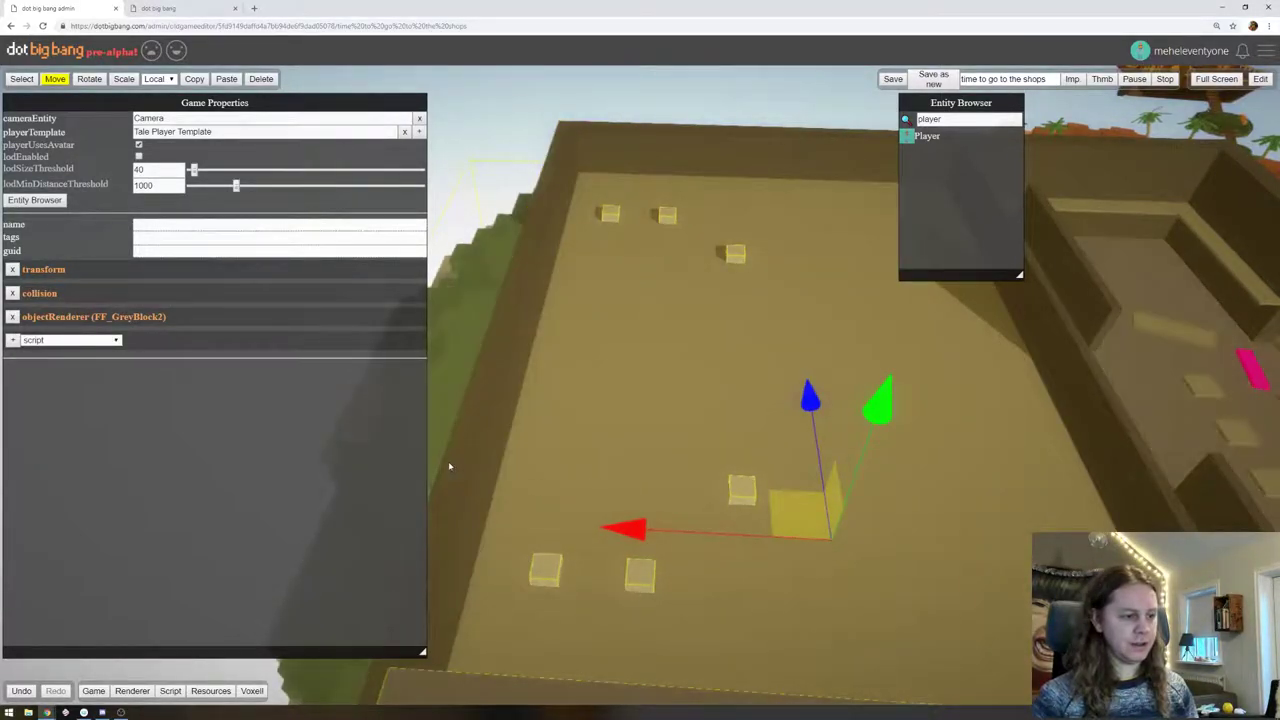
left_click(610, 559)
left_click(551, 570)
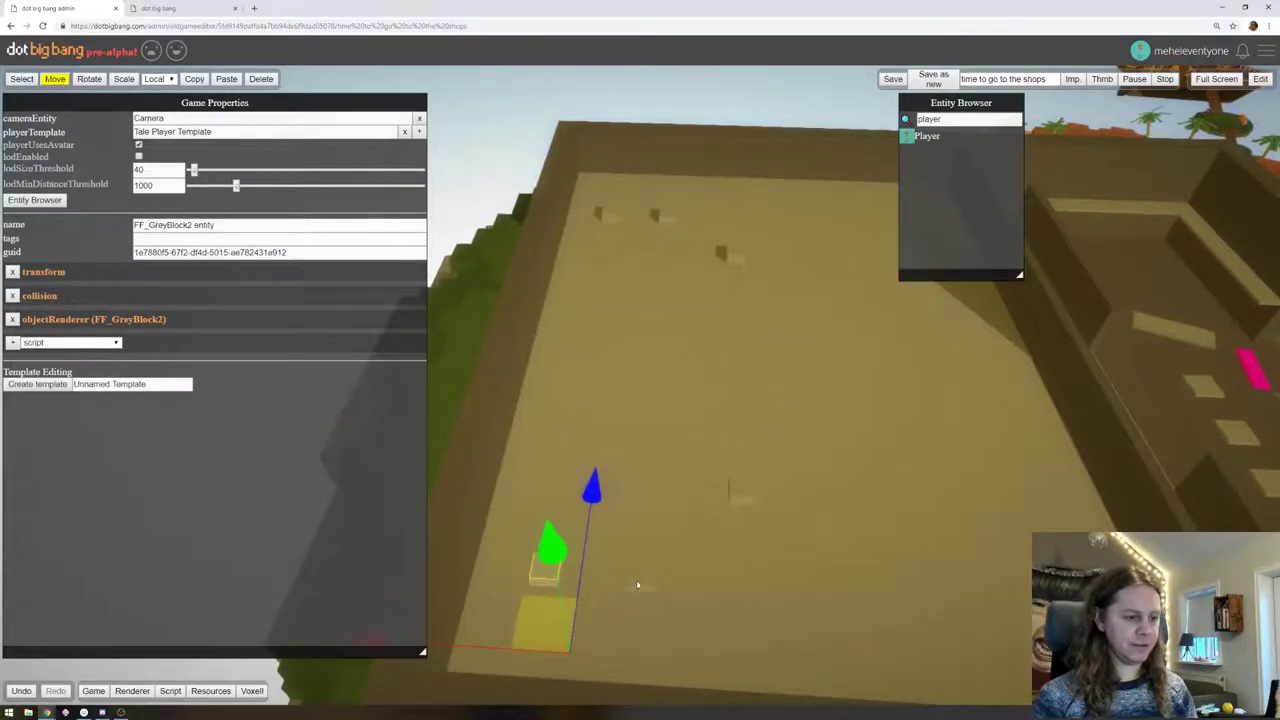
left_click(642, 580, "shift")
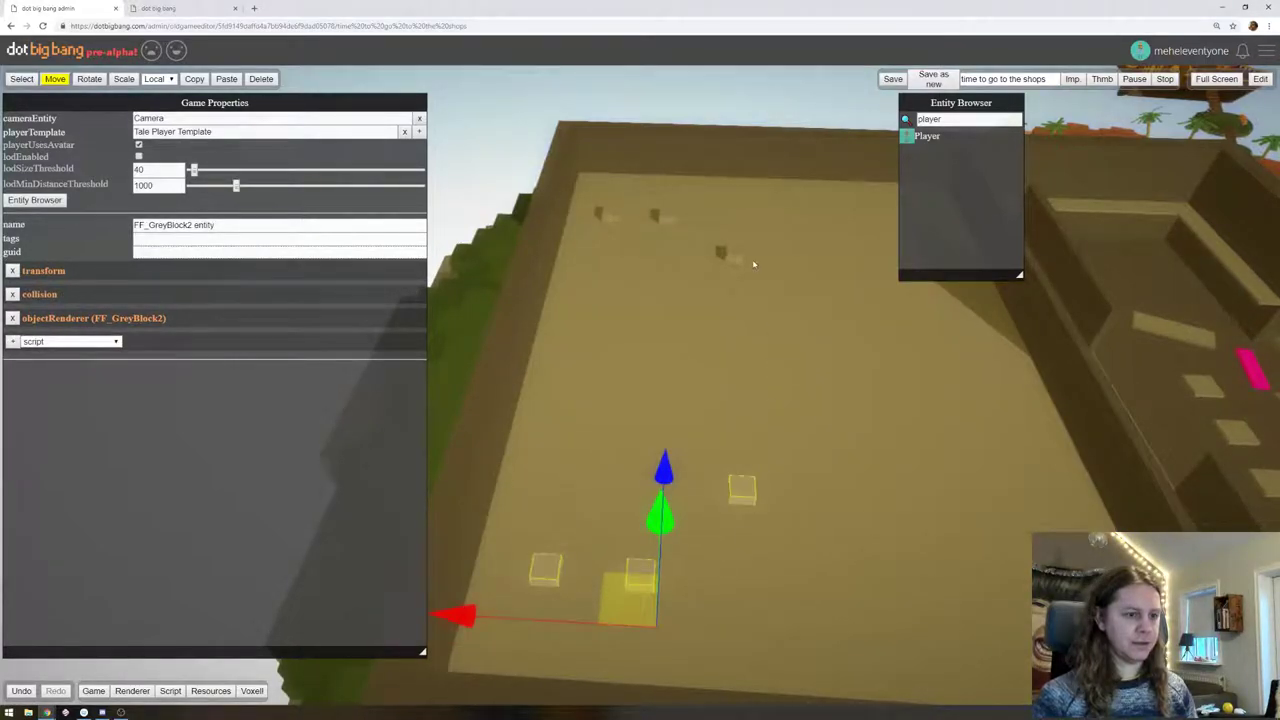
left_click(612, 214, "shift")
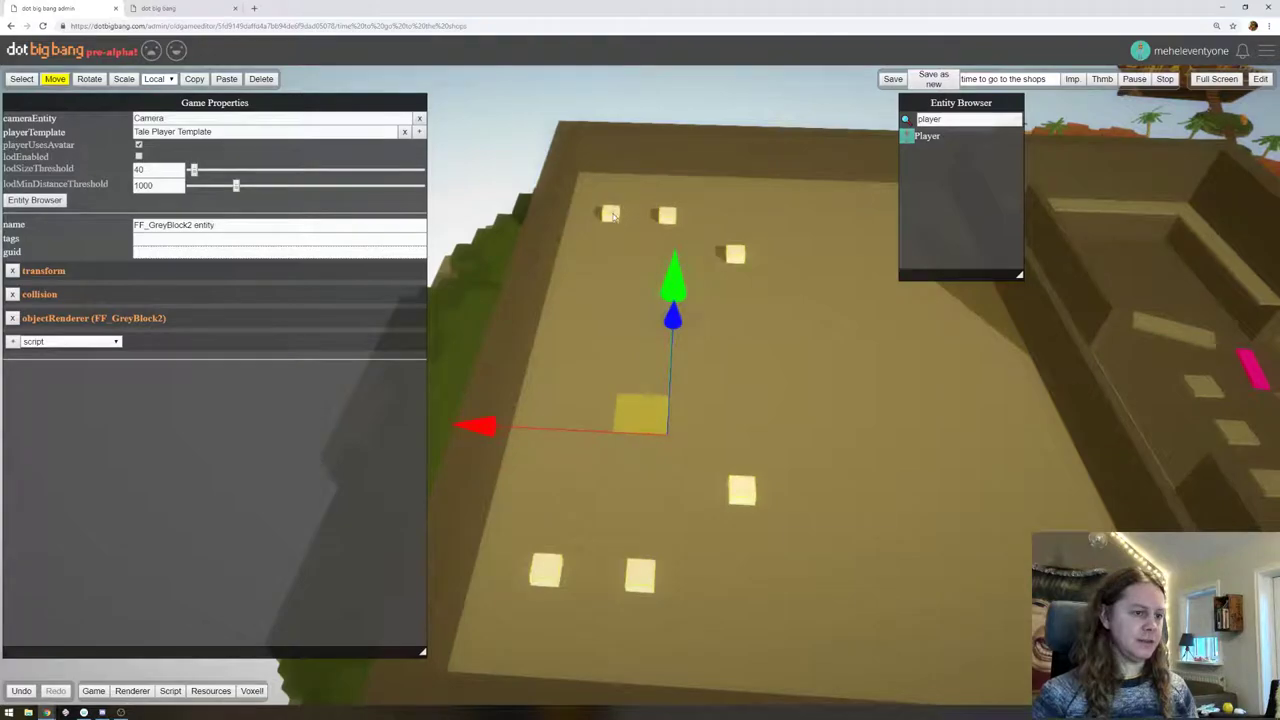
left_click(44, 271)
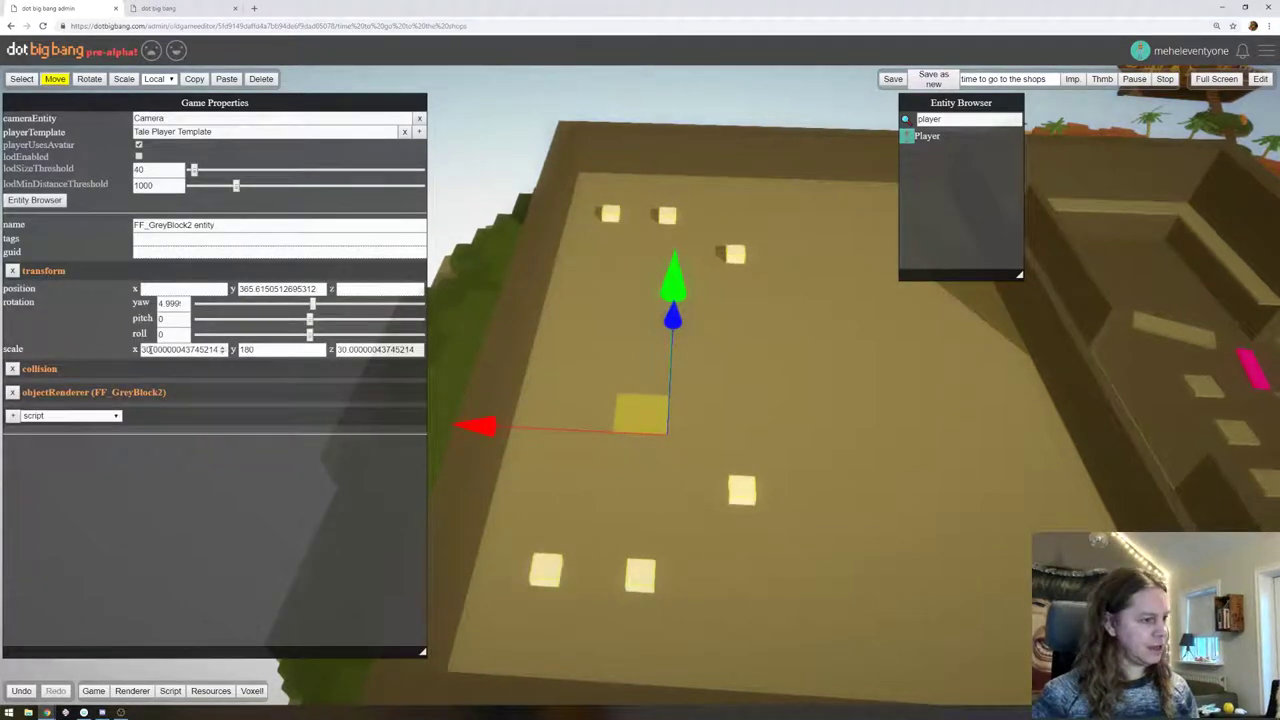
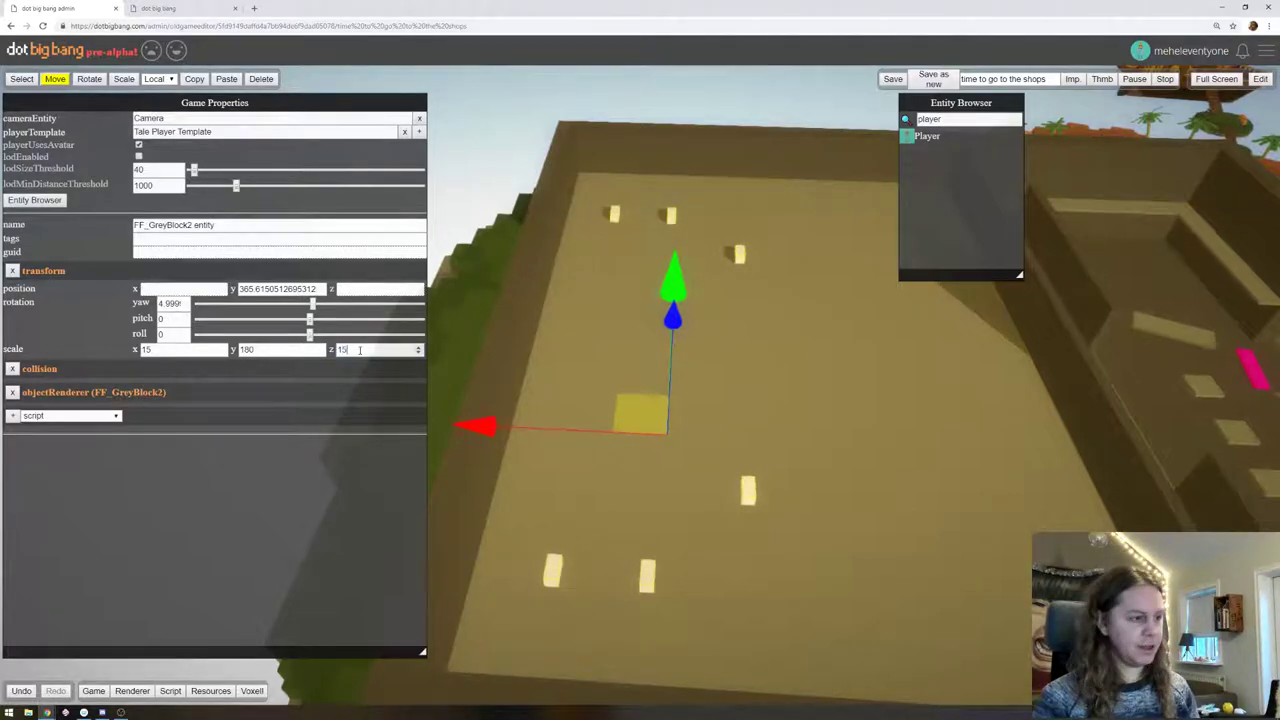
Playtest the hall by walking the character past the thinner pillars onto the raised platform, then return to editing
left_click(1262, 79)
key("w")
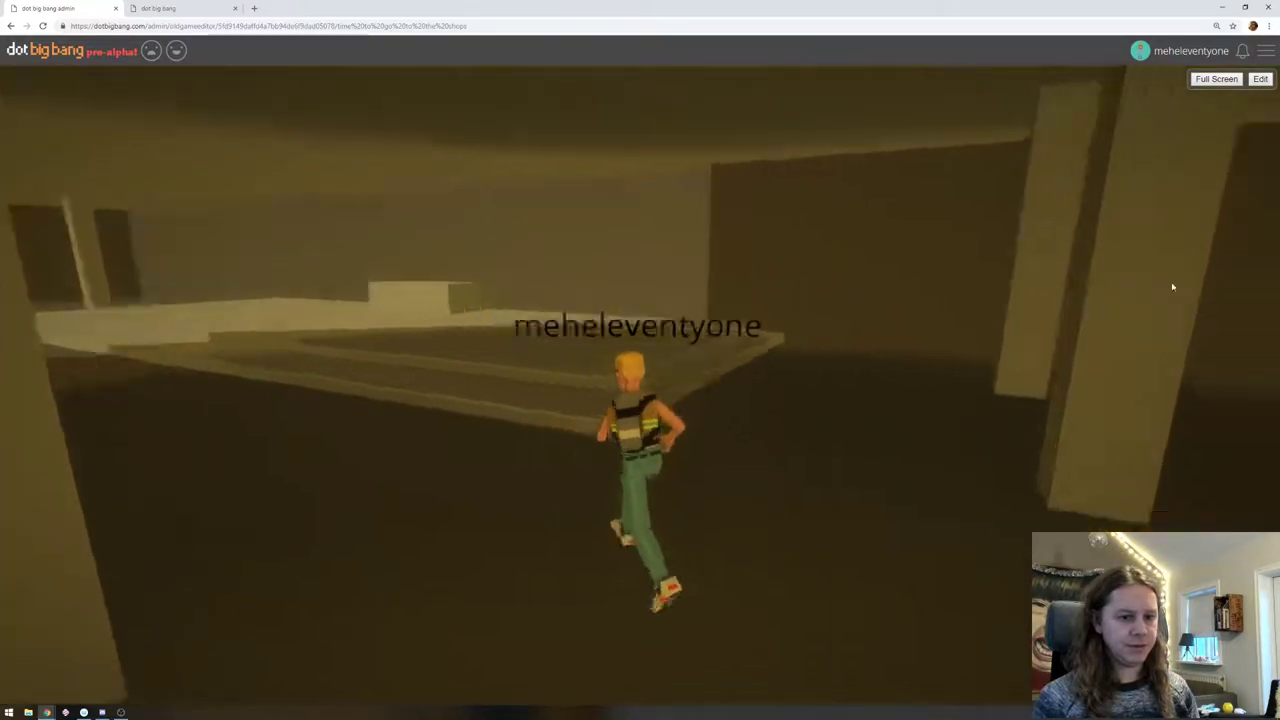
left_click_drag(923, 257, 933, 203)
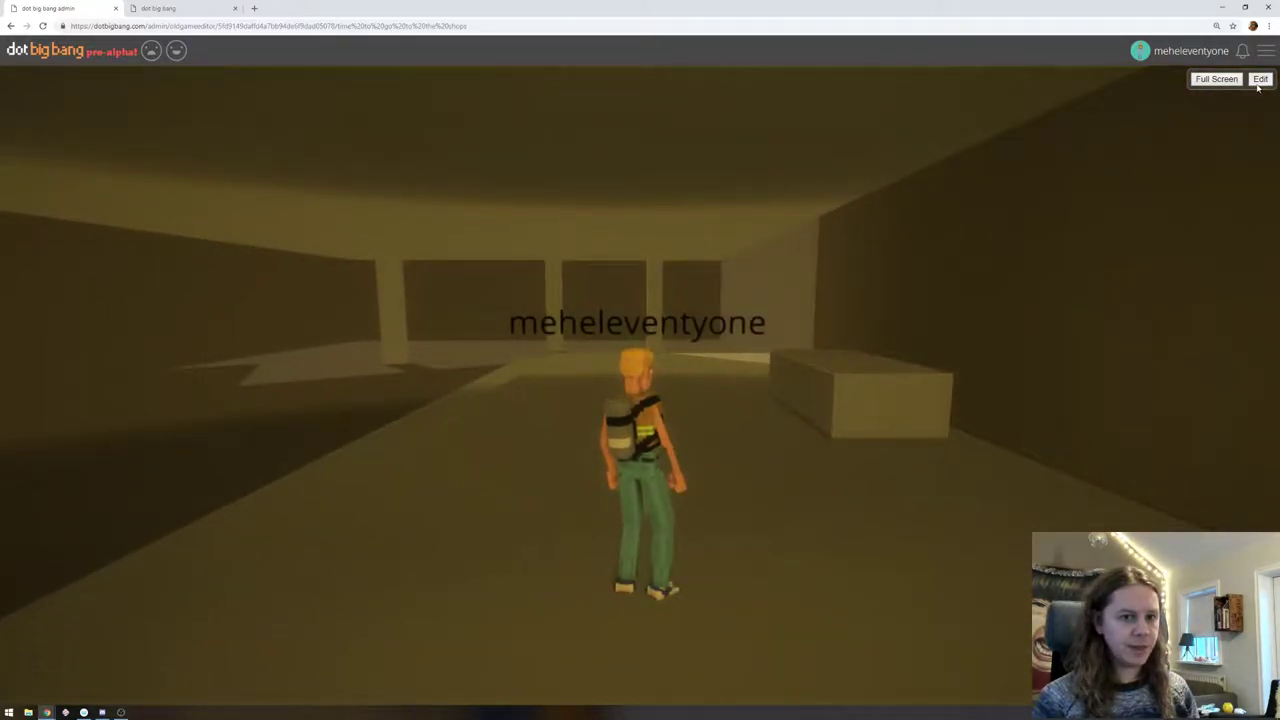
left_click(1260, 80)
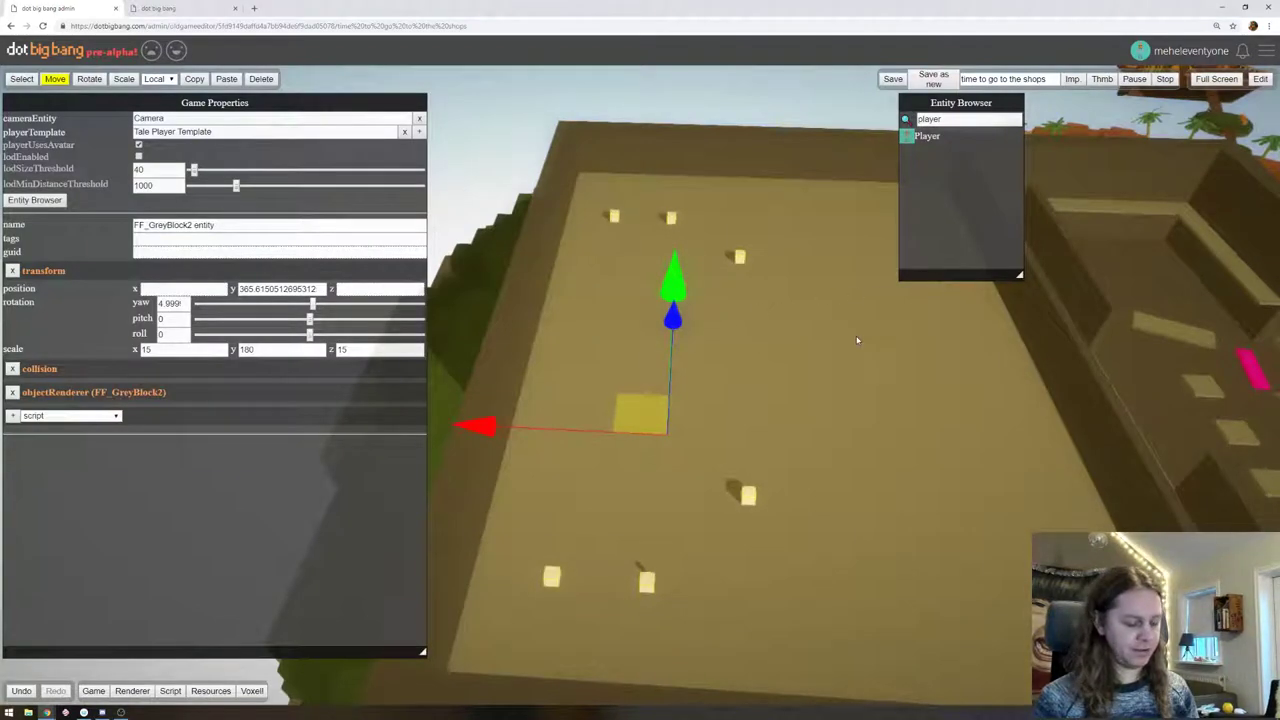
Move the low rectangular block on the raised platform along its local X axis, away from the wall, to about X 1958.7, Z -2338.6
scroll(857, 340, "down", 2)
left_click(710, 464)
left_click(704, 467)
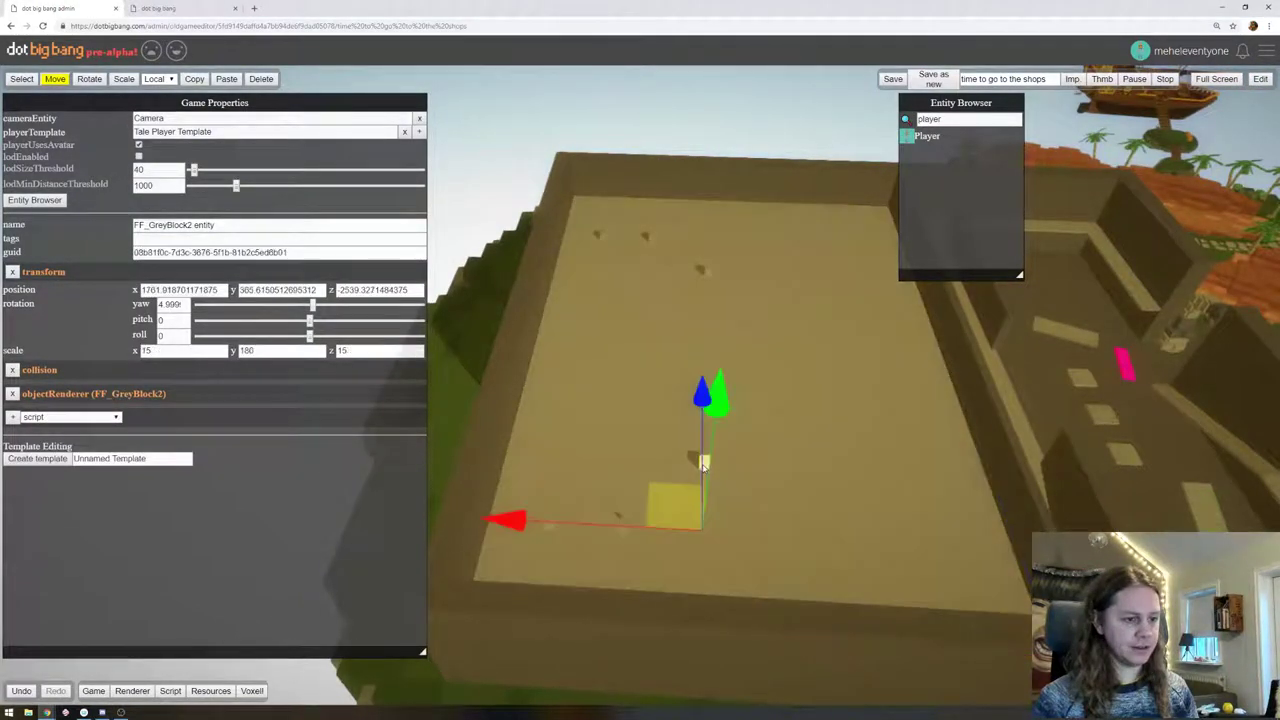
key("f")
right_click_drag(762, 396, 694, 280)
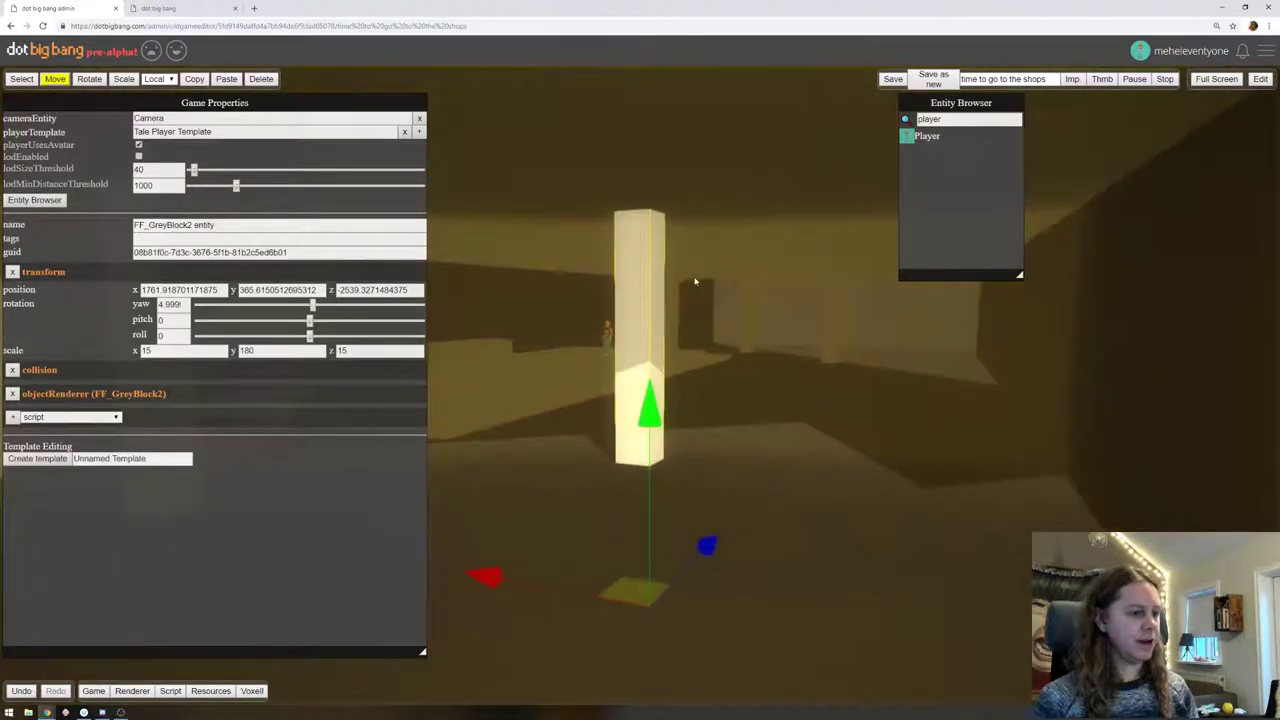
key("a")
left_click(601, 369)
key("f")
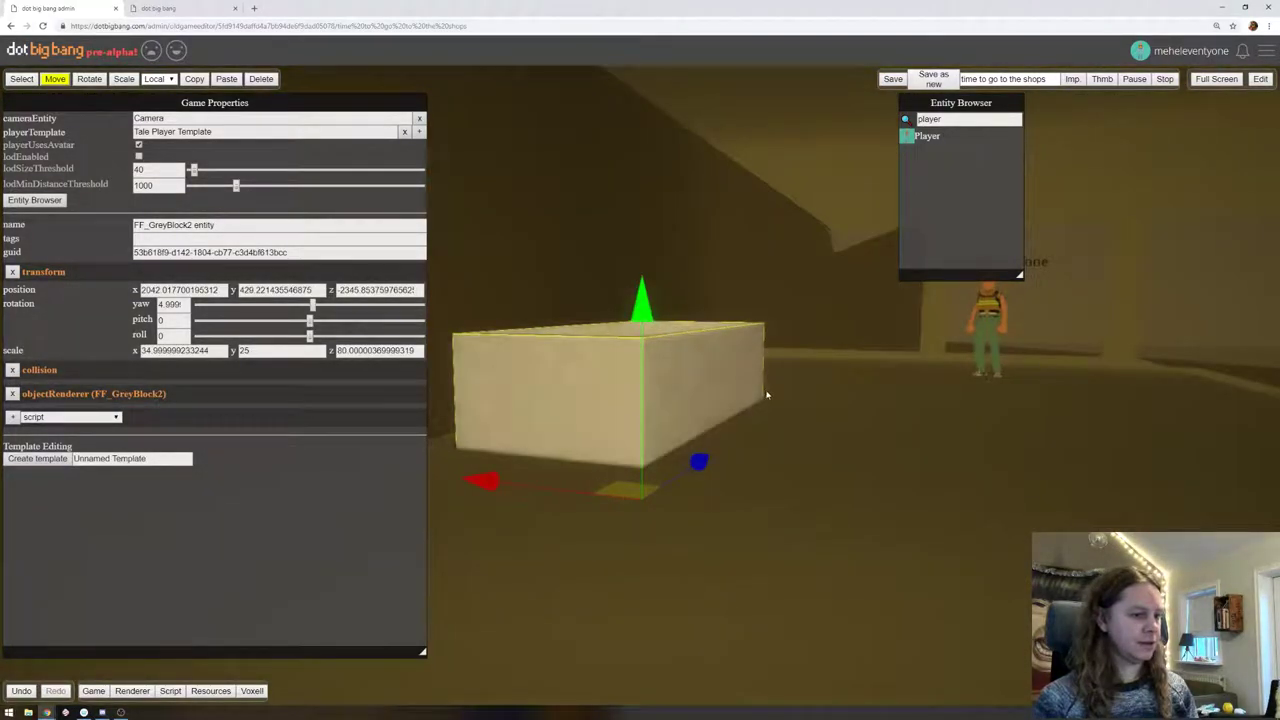
middle_click_drag(766, 394, 791, 431)
left_click_drag(548, 548, 966, 641)
key("f")
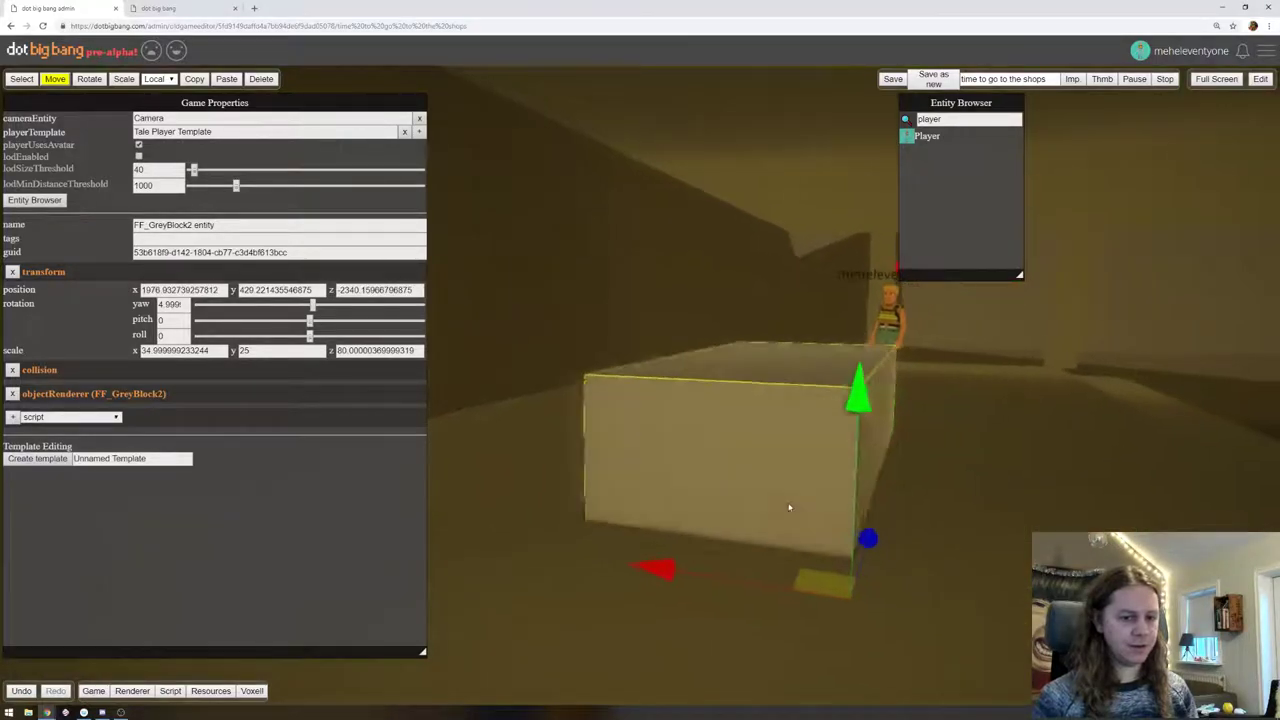
left_click_drag(655, 574, 790, 592)
right_click_drag(1178, 338, 924, 408)
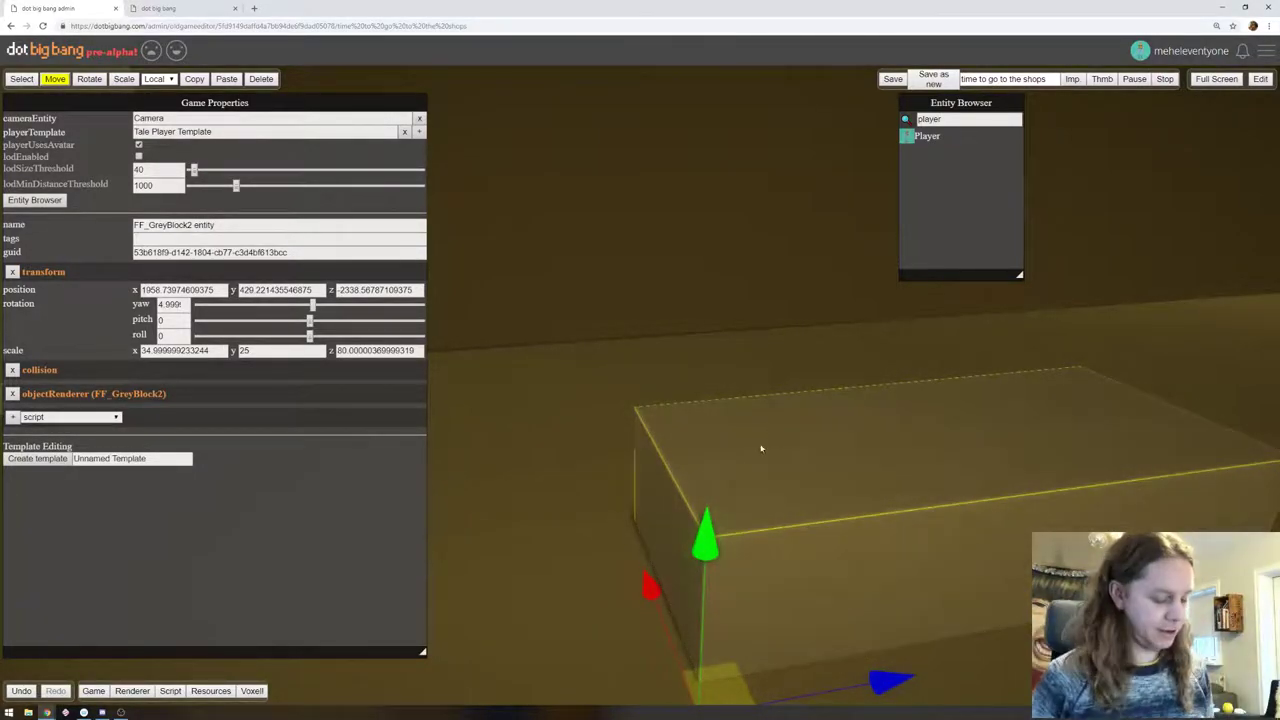
right_click_drag(790, 347, 925, 403)
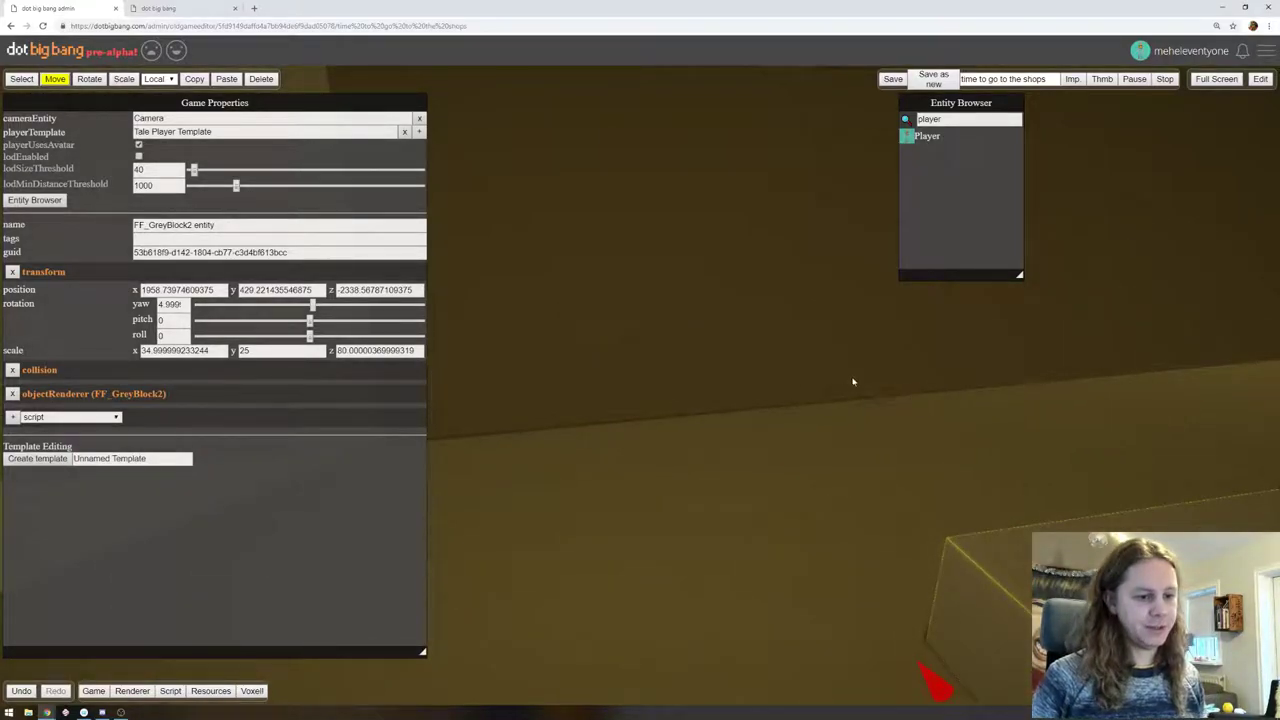
right_click_drag(851, 380, 1107, 285)
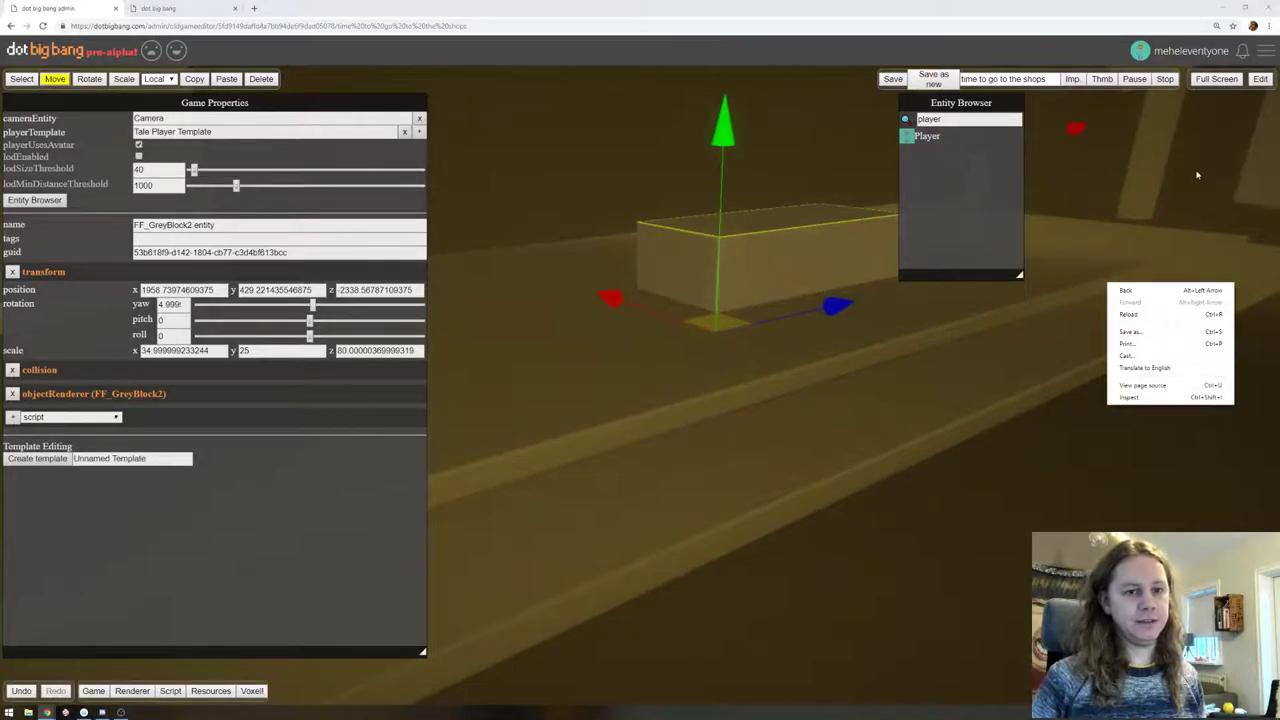
left_click(1230, 160)
Playtest the hall, walking the character past the moved block, along the platform steps and between the pillars, then return to editing
left_click(1260, 79)
key("w")
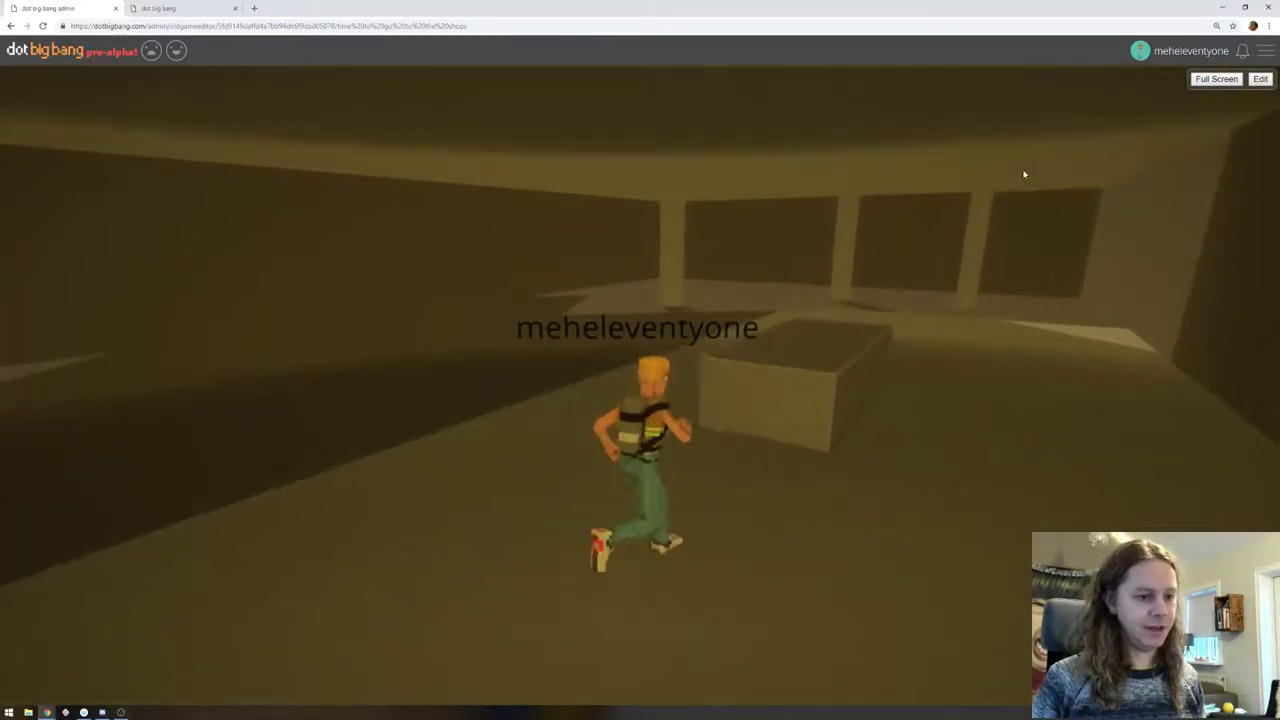
key("d")
right_click_drag(1017, 176, 586, 191)
key("w")
right_click_drag(737, 277, 880, 280)
key("w")
key("d")
key("w")
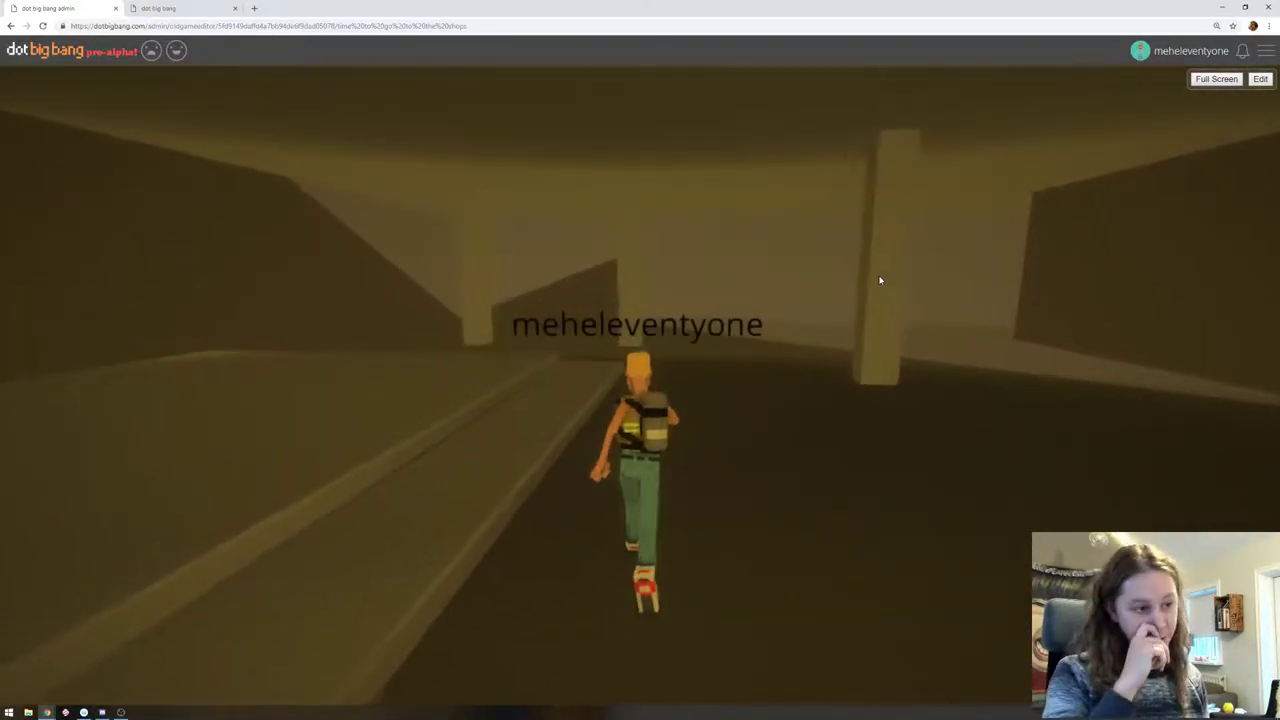
key("d")
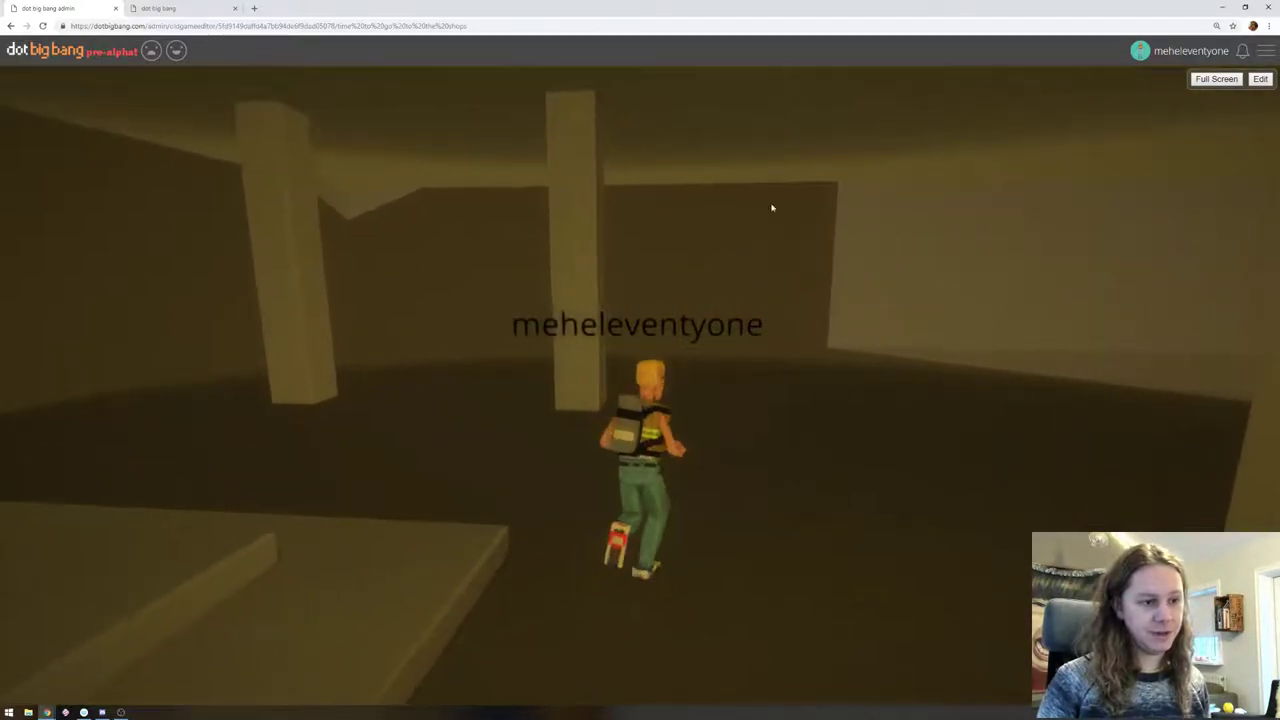
right_click_drag(914, 266, 1056, 268)
right_click_drag(781, 243, 972, 214)
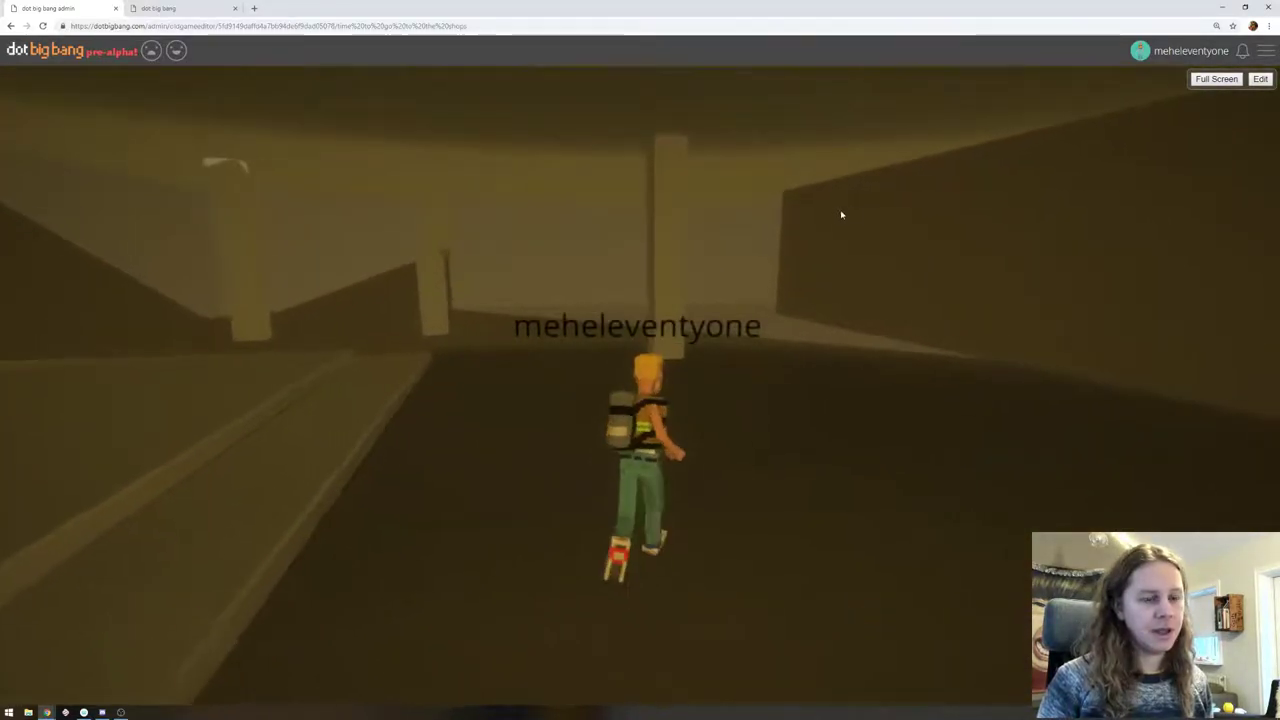
left_click(1257, 81)
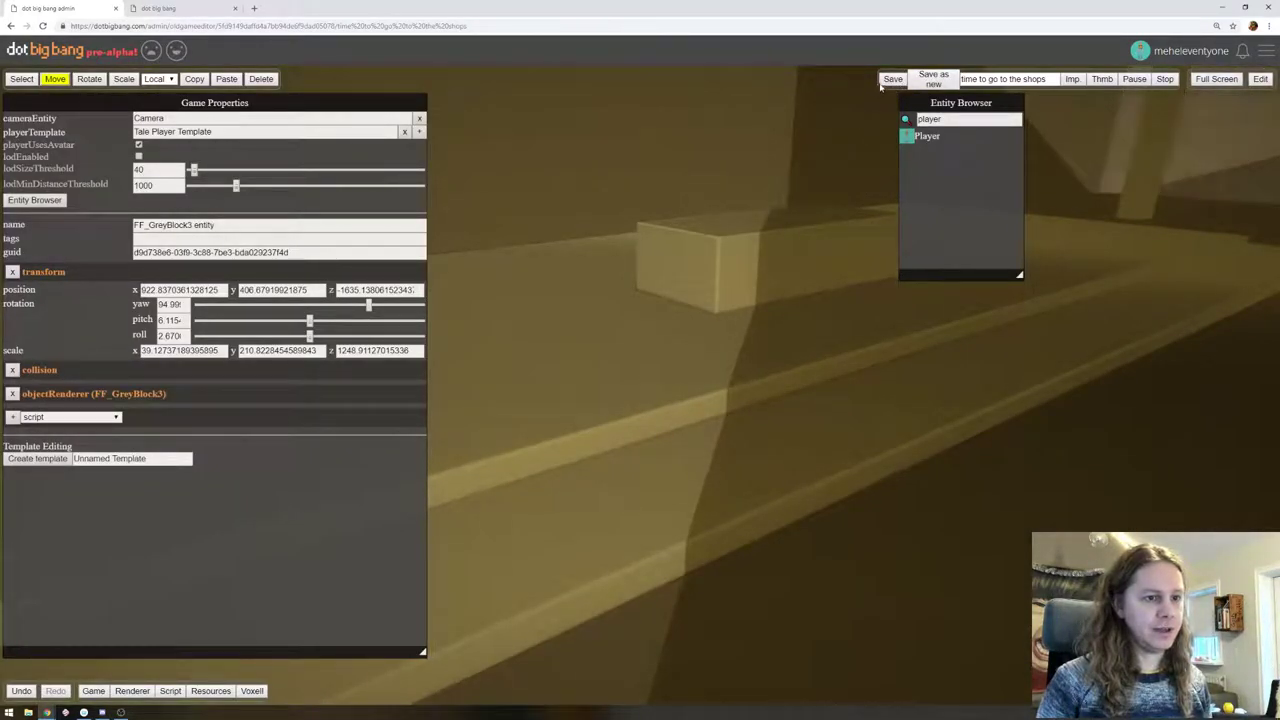
Save the game, clear the wall block selection and look over the whole island and pirate ship from outside
scroll(770, 271, "down", 5)
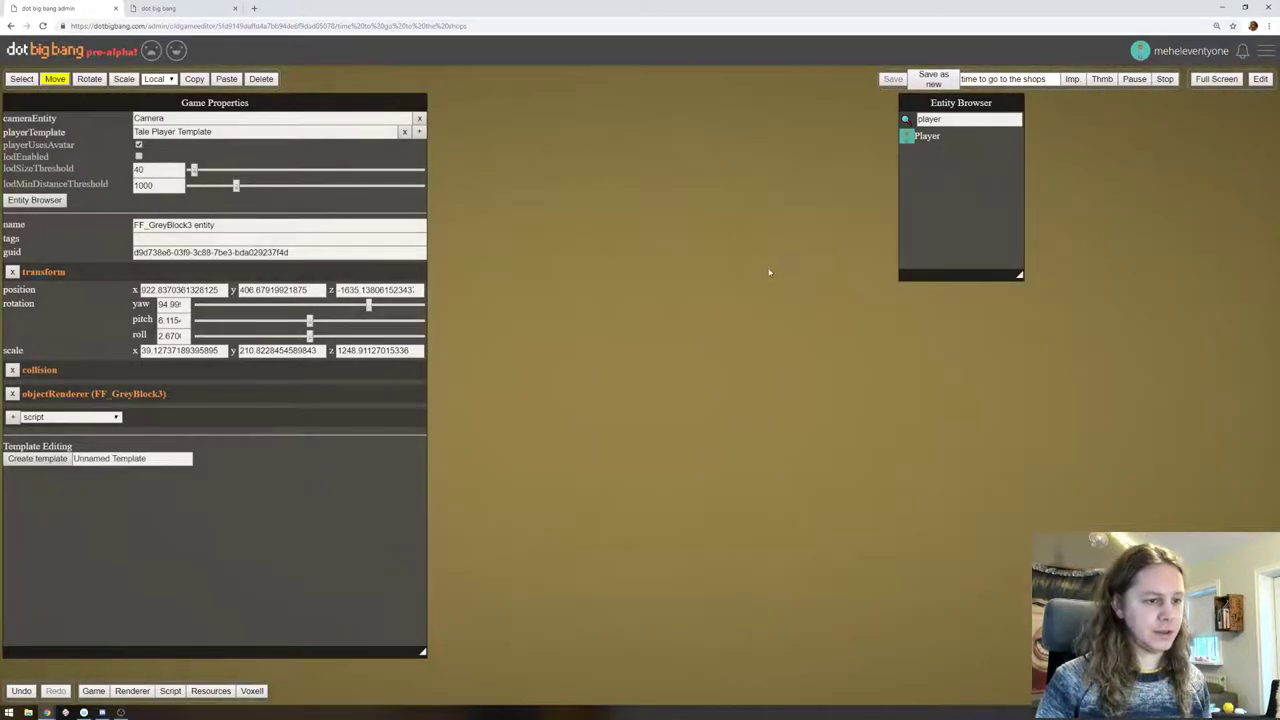
scroll(796, 280, "down", 5)
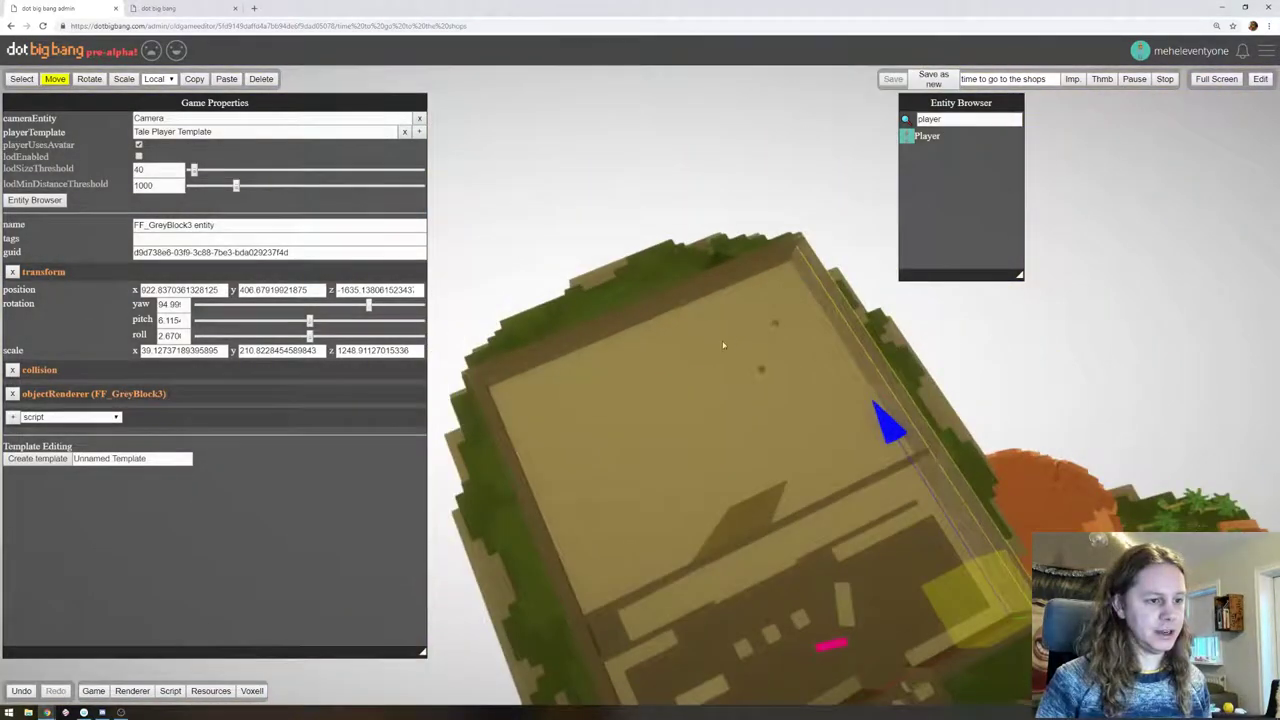
right_click_drag(1080, 465, 1034, 440)
mouse_move(1034, 440)
middle_mouse_down()
mouse_move(877, 299)
mouse_move(1080, 120)
middle_mouse_up()
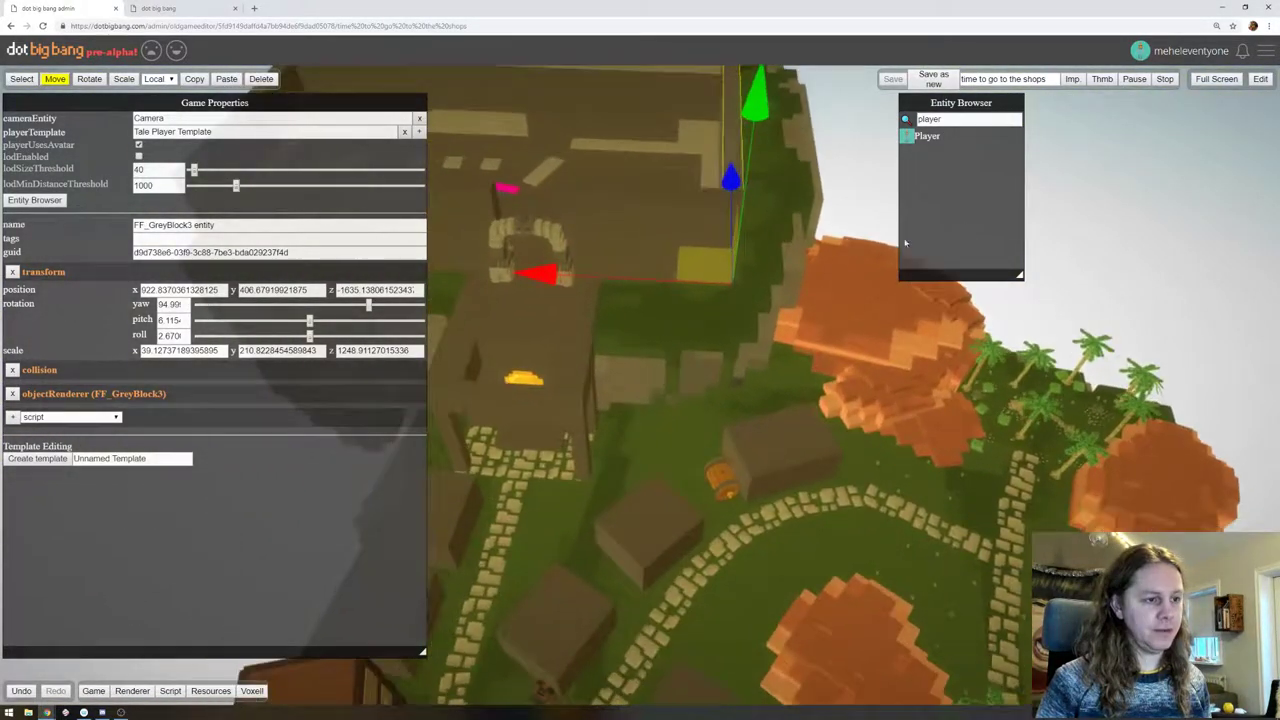
middle_click_drag(712, 316, 829, 243)
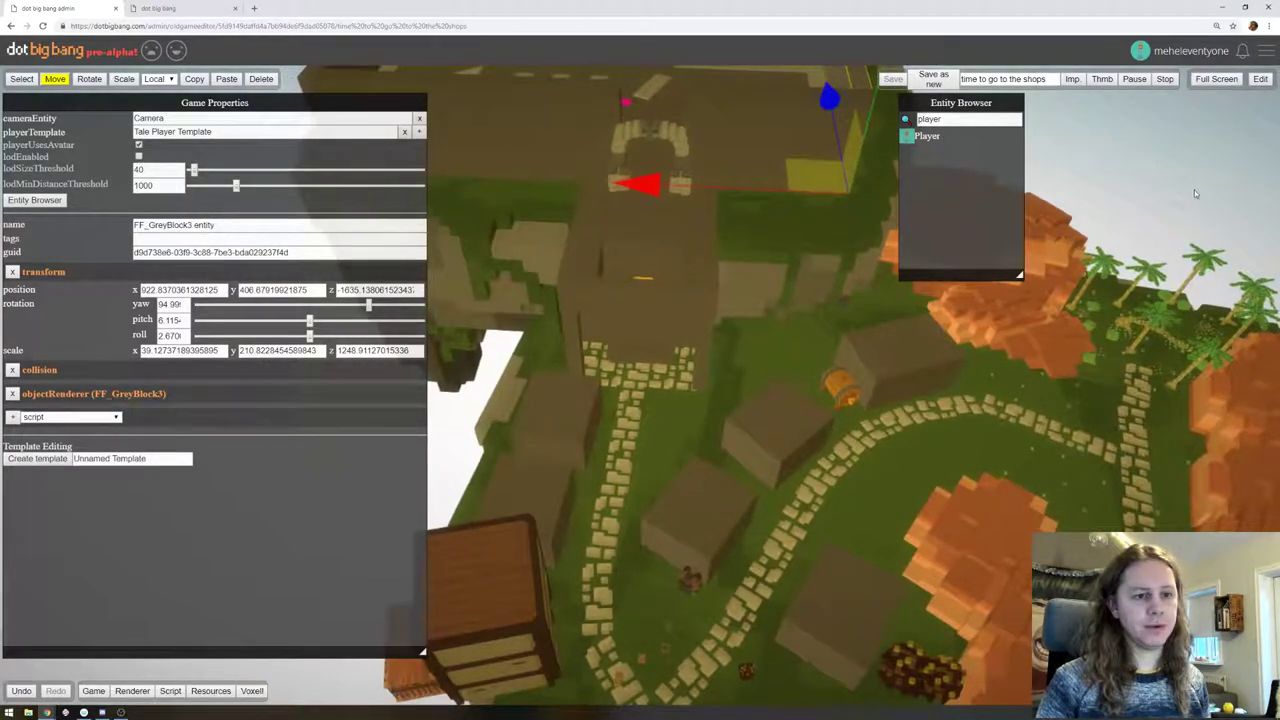
right_click_drag(1191, 199, 969, 197)
scroll(866, 297, "down", 10)
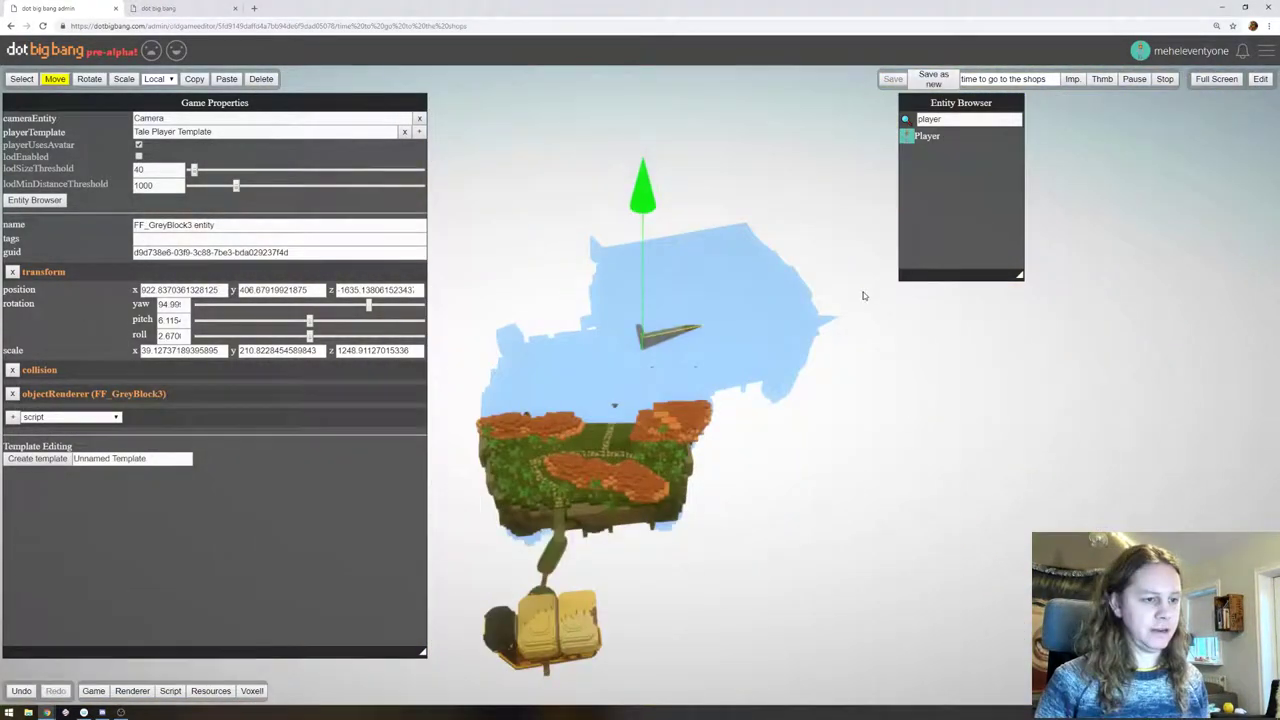
middle_click_drag(726, 470, 841, 344)
right_click_drag(841, 344, 915, 384)
scroll(946, 326, "up", 6)
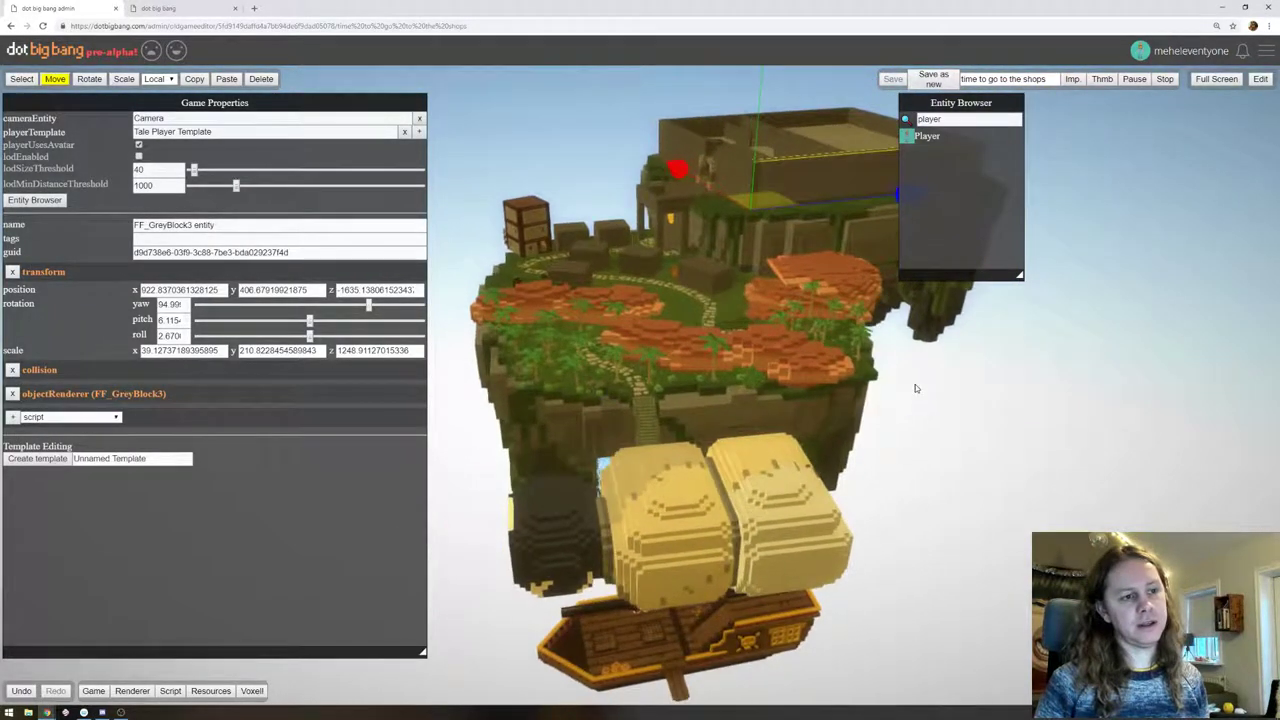
left_click(929, 385)
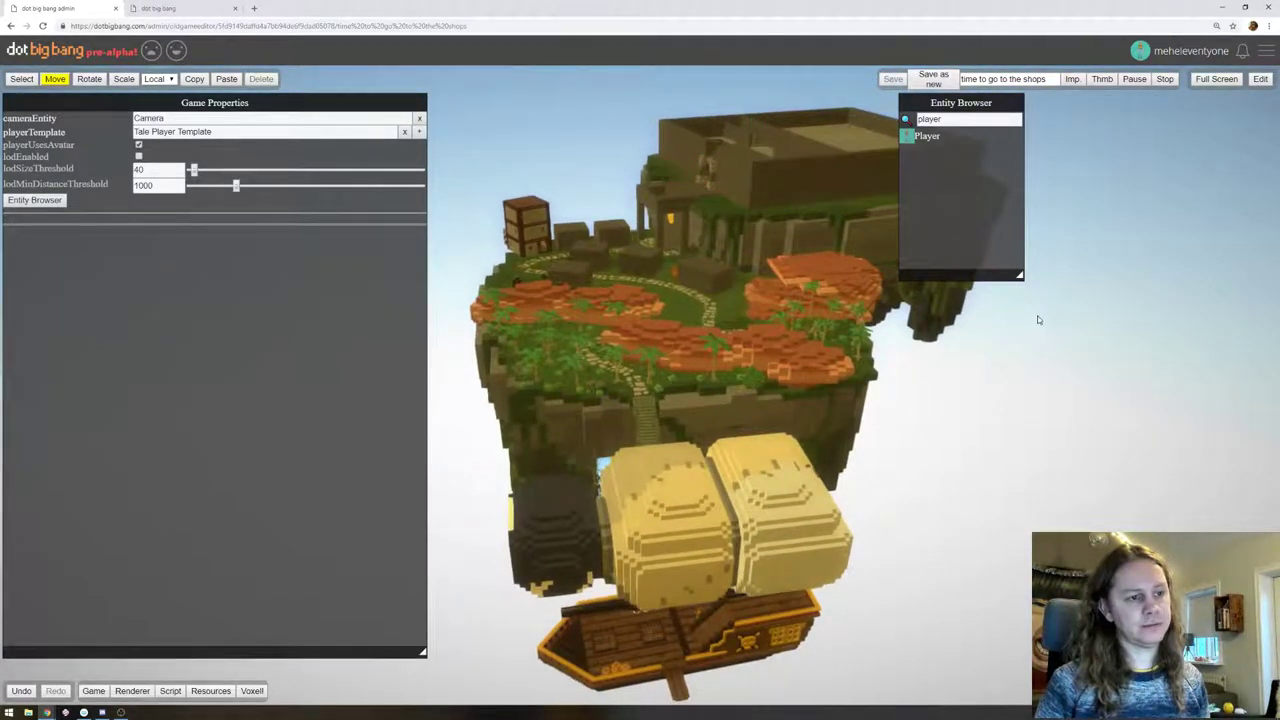
right_click_drag(1037, 316, 1053, 320)
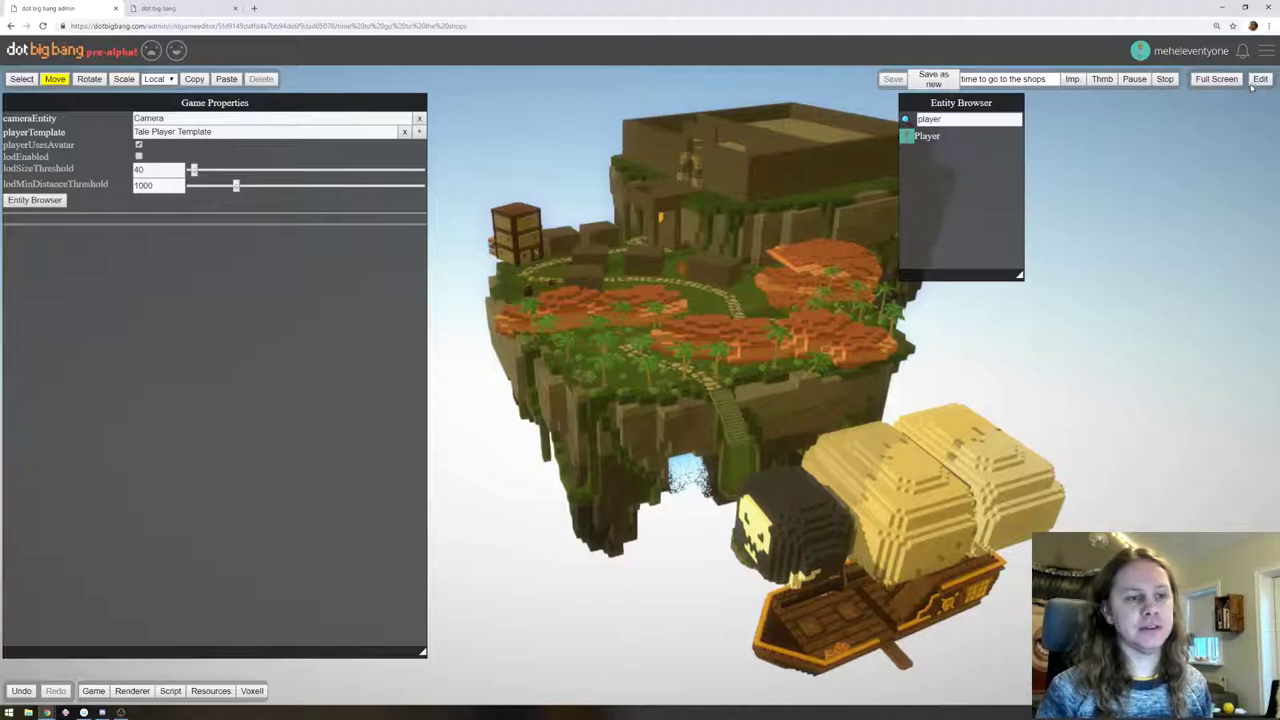
Raise the ceiling block over the pillared hall slightly and start a playtest inside
left_click(813, 139)
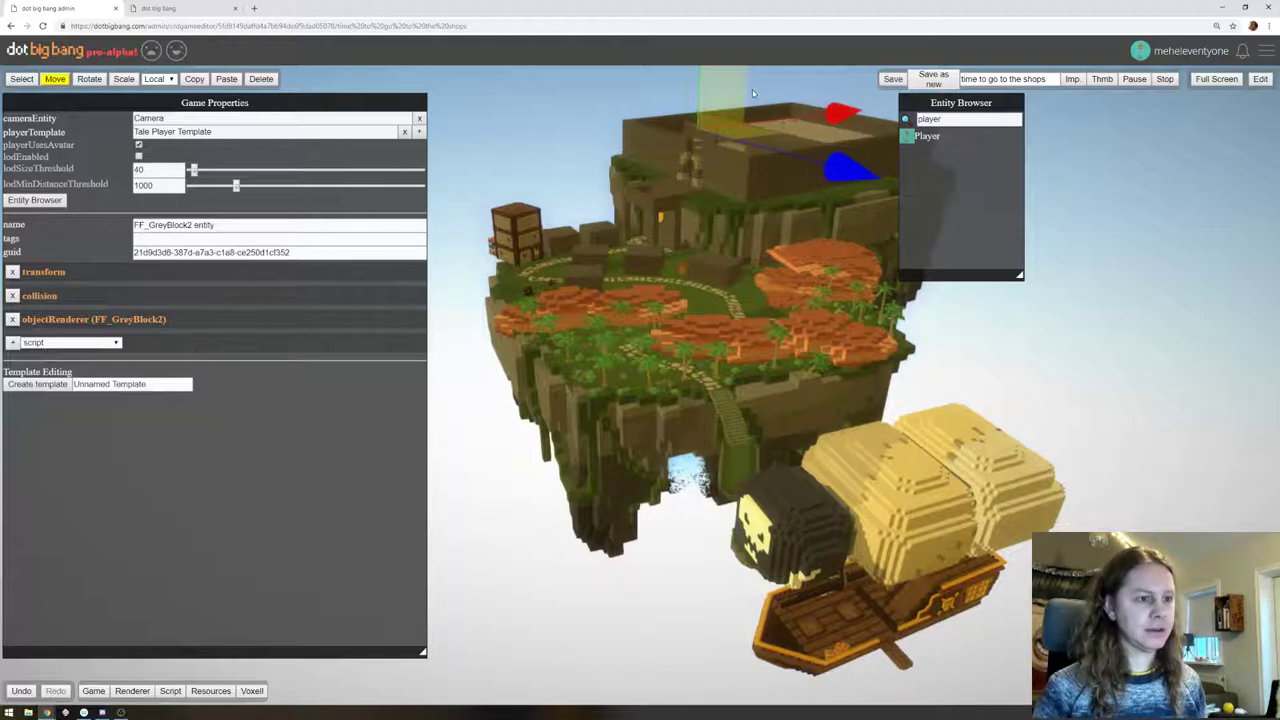
right_click_drag(767, 101, 739, 247)
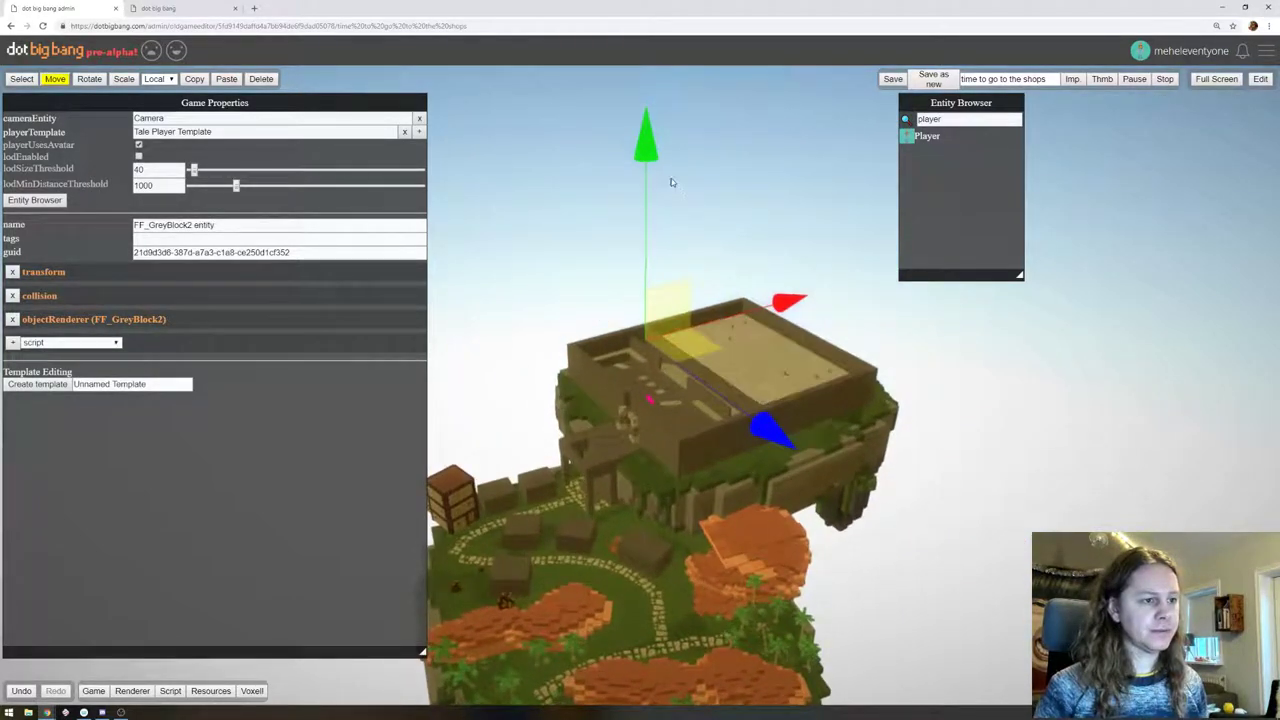
left_click_drag(647, 148, 647, 133)
left_click(1260, 79)
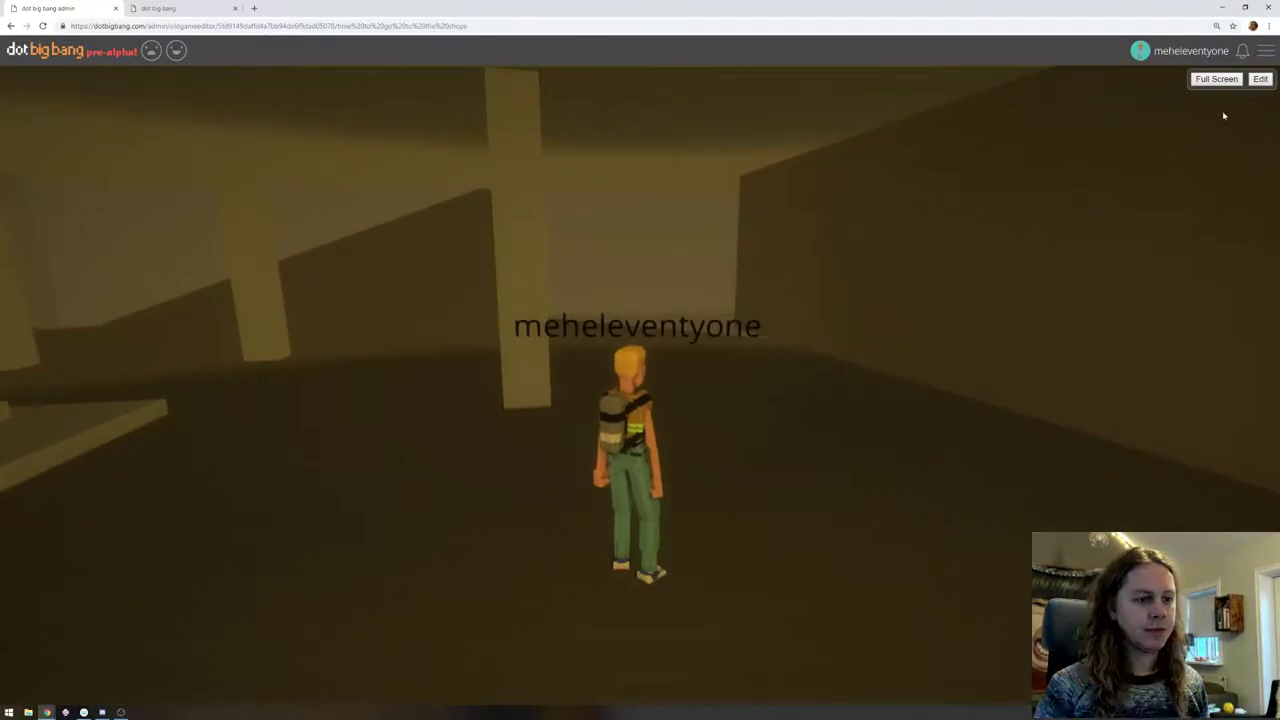
End the playtest and frame the whole island with the pirate ship from outside for the game's thumbnail
left_click(1259, 80)
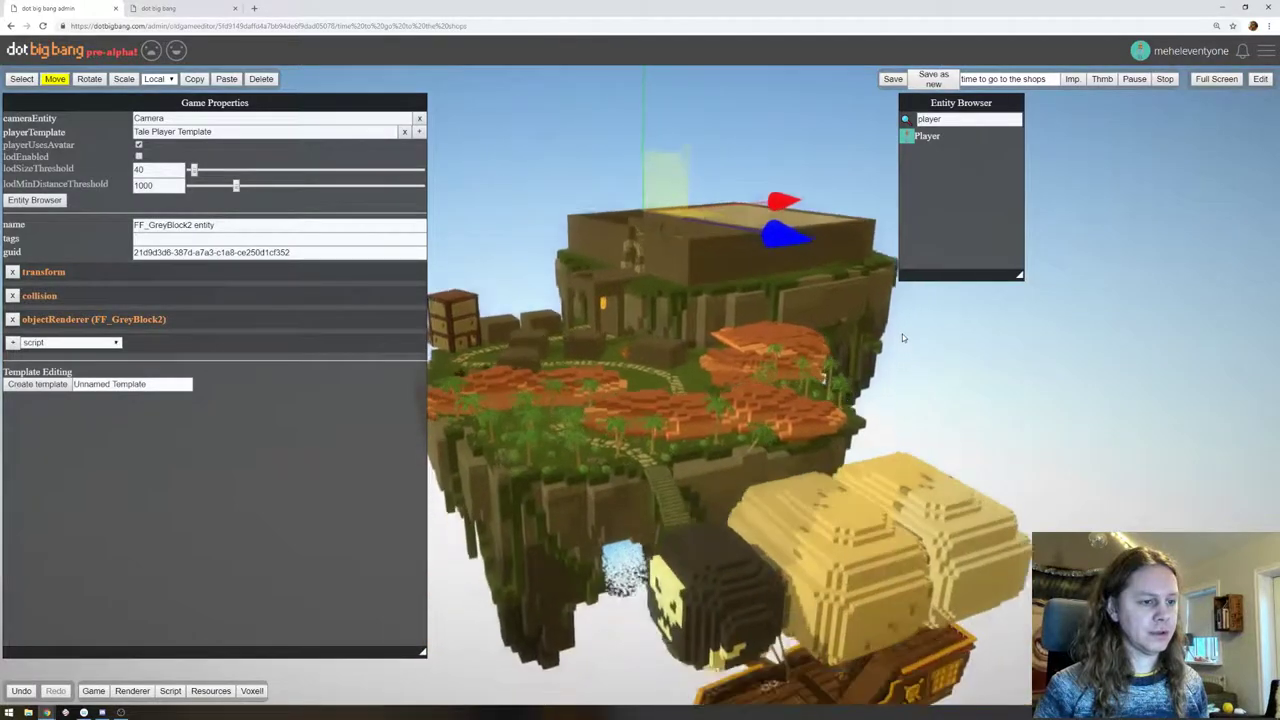
mouse_move(902, 335)
left_mouse_down()
mouse_move(902, 318)
mouse_move(923, 346)
left_mouse_up()
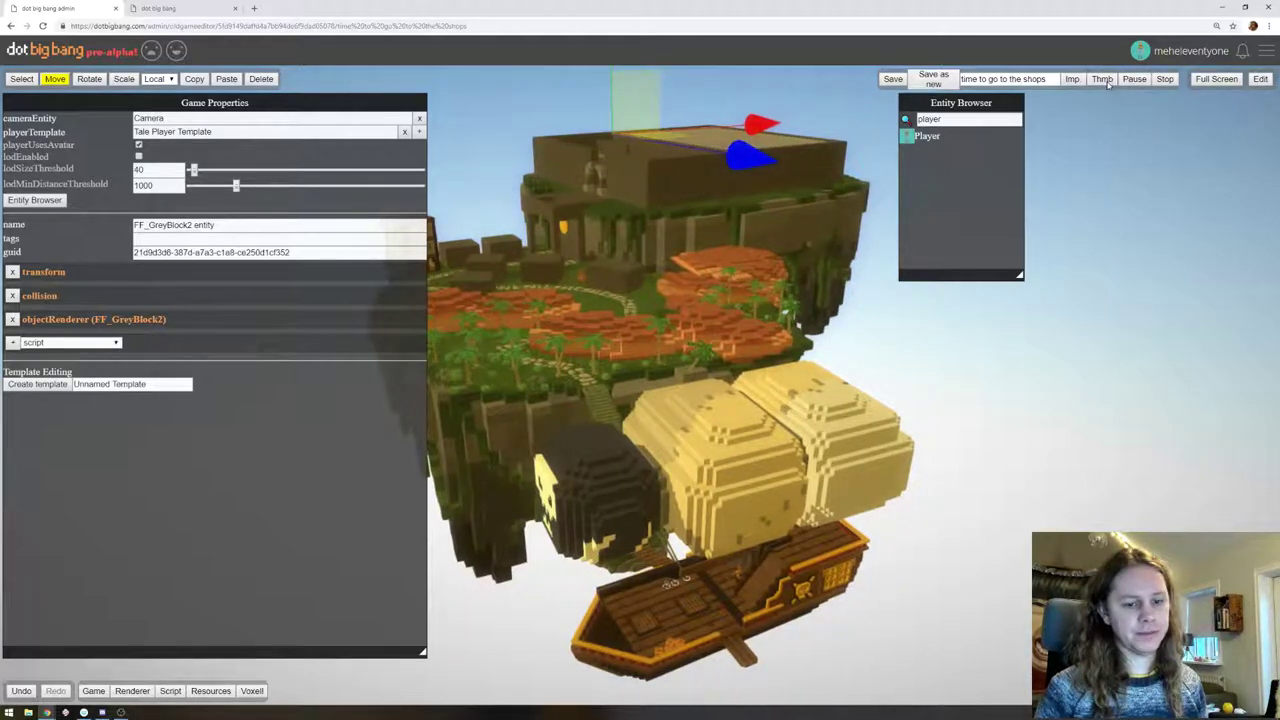
Reload the latest creations on the dot big bang home page to check how the game is listed
left_click(180, 8)
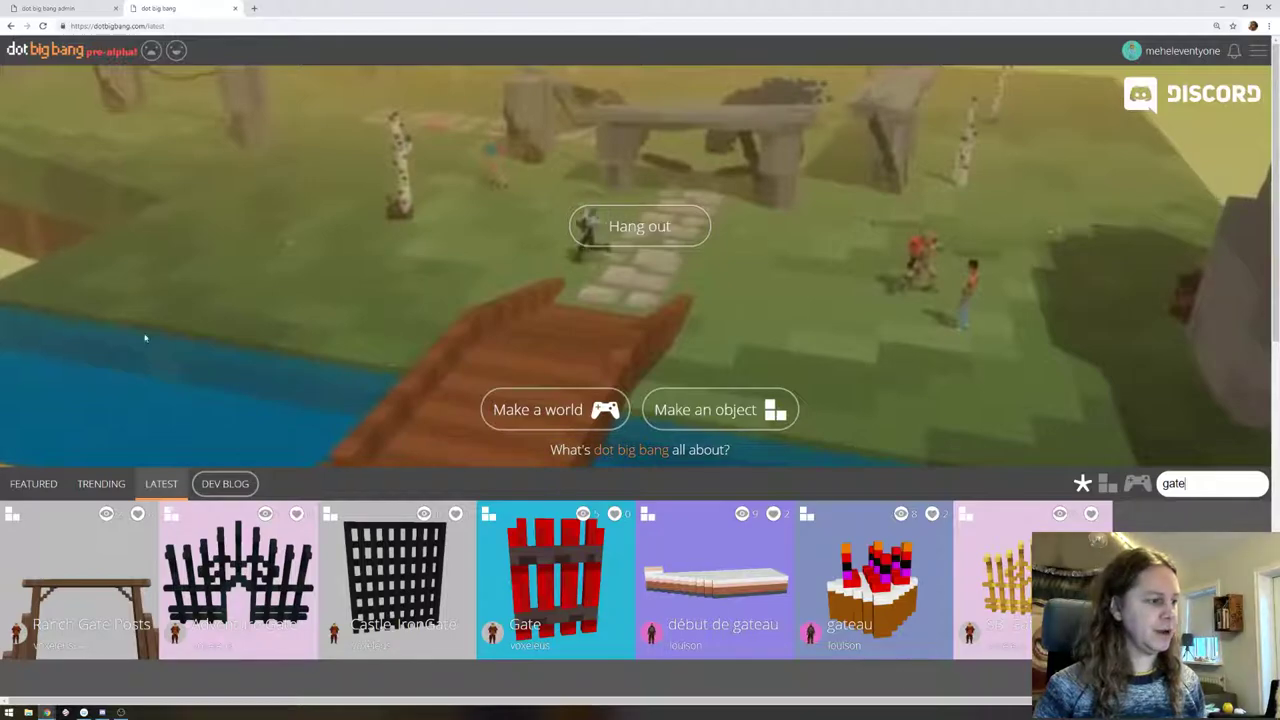
left_click(60, 10)
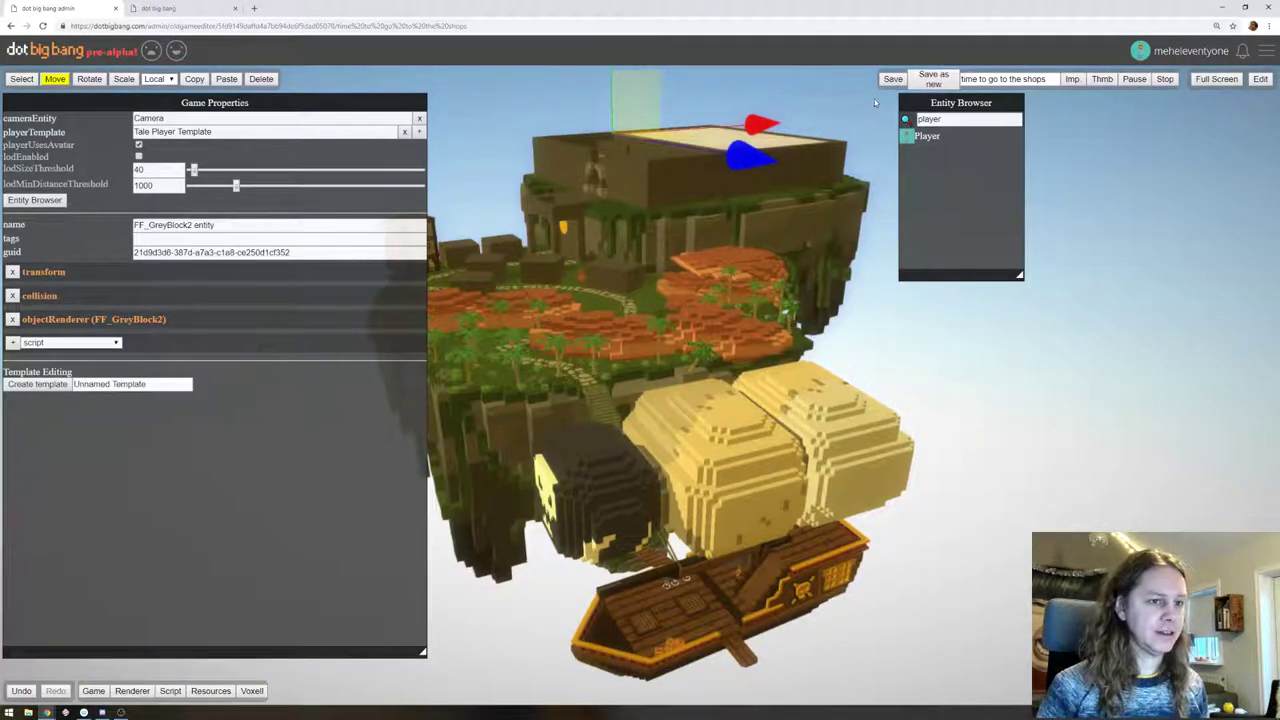
left_click(170, 8)
left_click(100, 484)
left_click(161, 484)
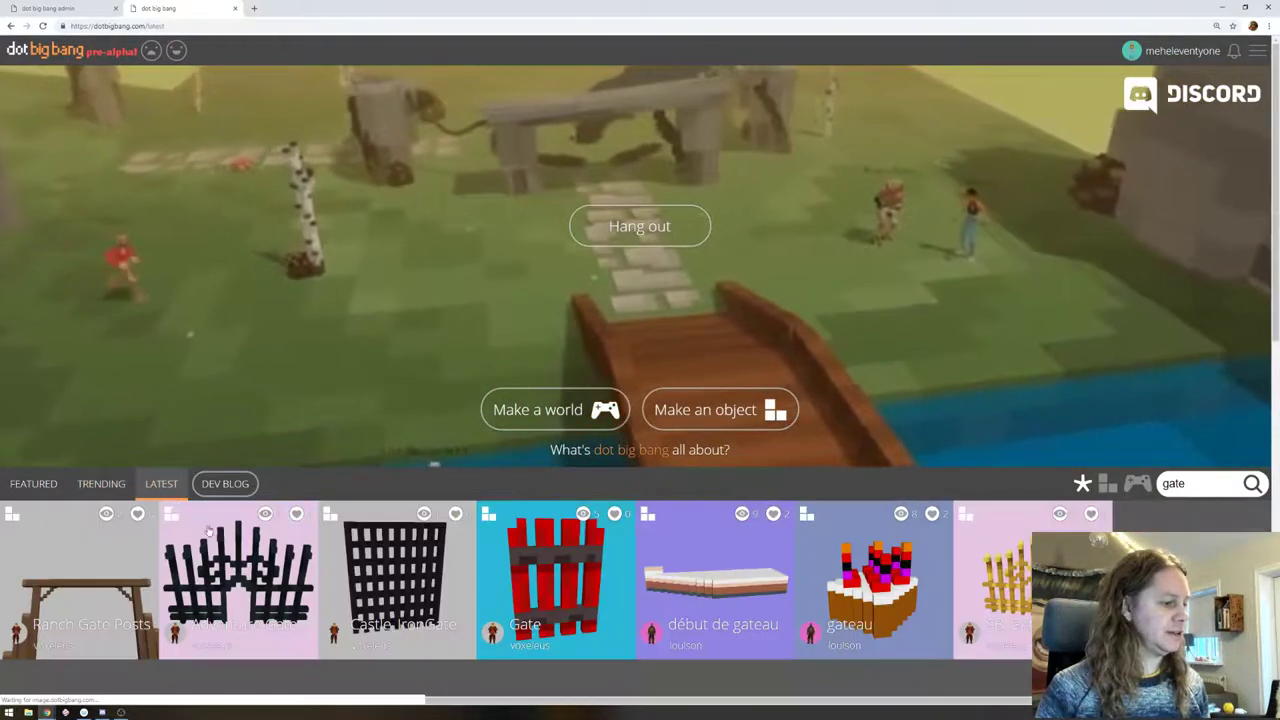
key("F5")
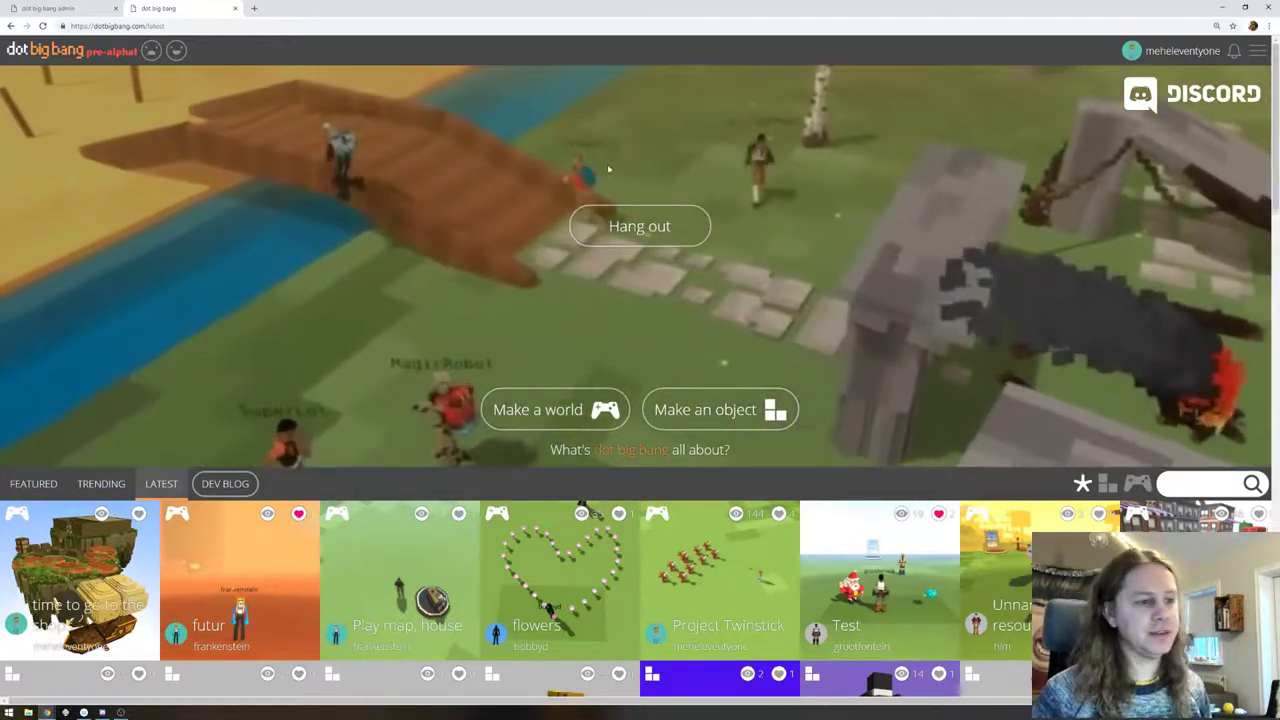
Start a new object and open the admin version of the editor at dotbigbang.com/admin/voxelobjecteditor
left_click(760, 409)
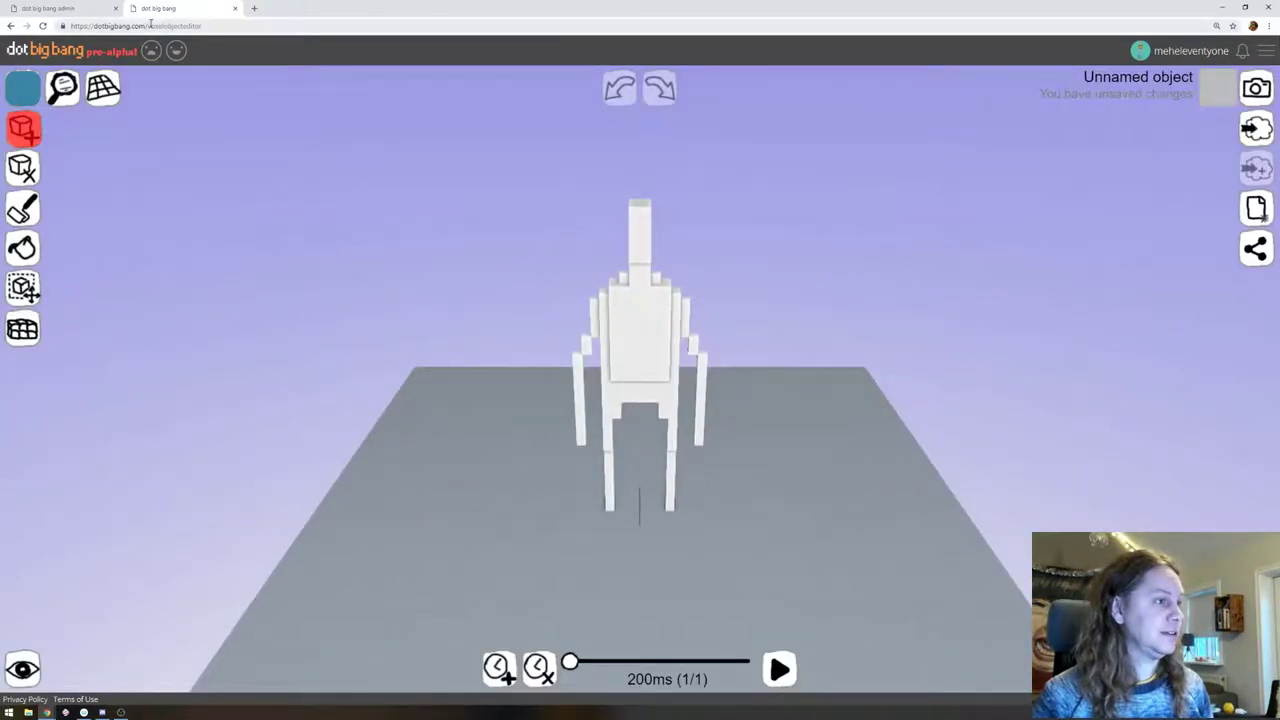
left_click(153, 26)
left_click(149, 28)
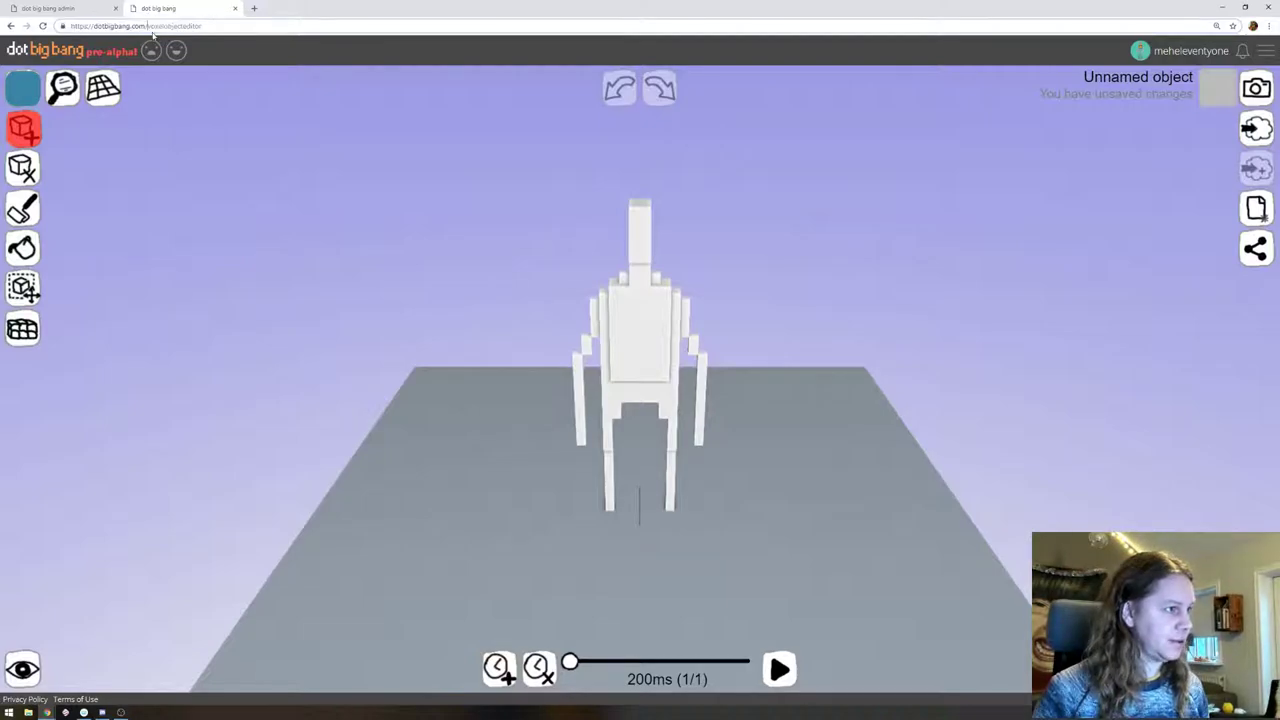
type("admin/")
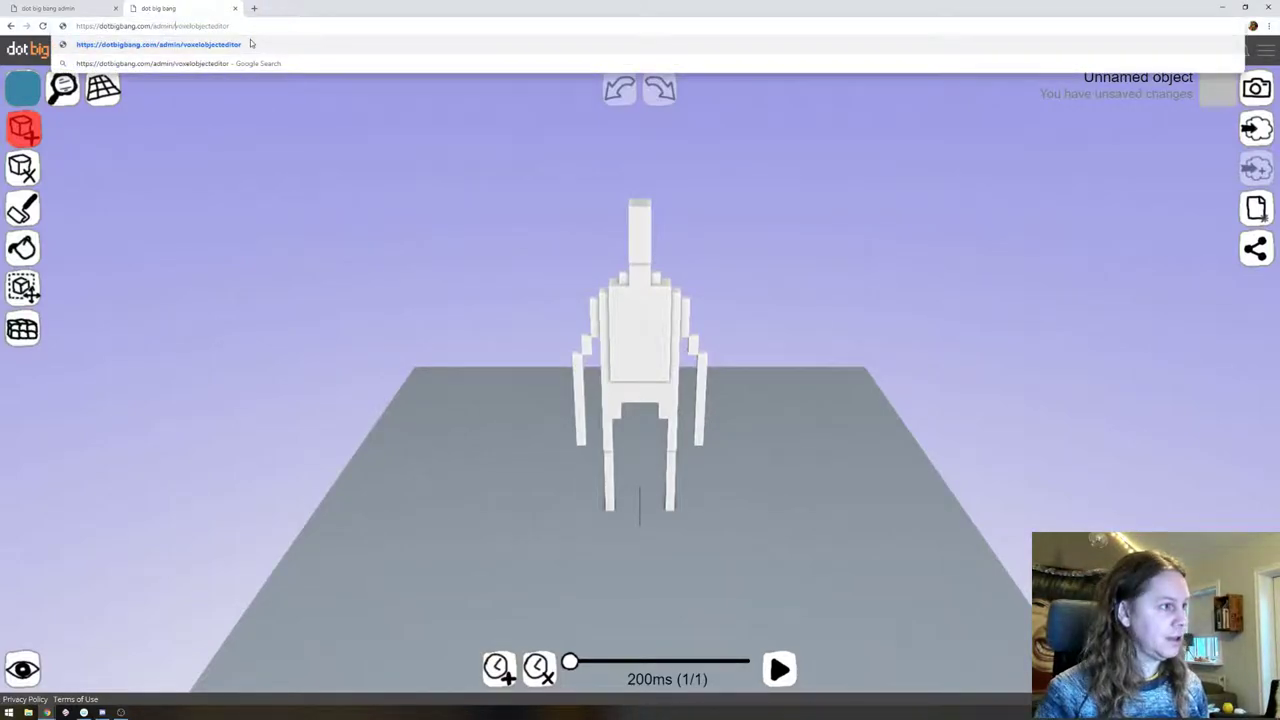
key("Return")
key("Return")
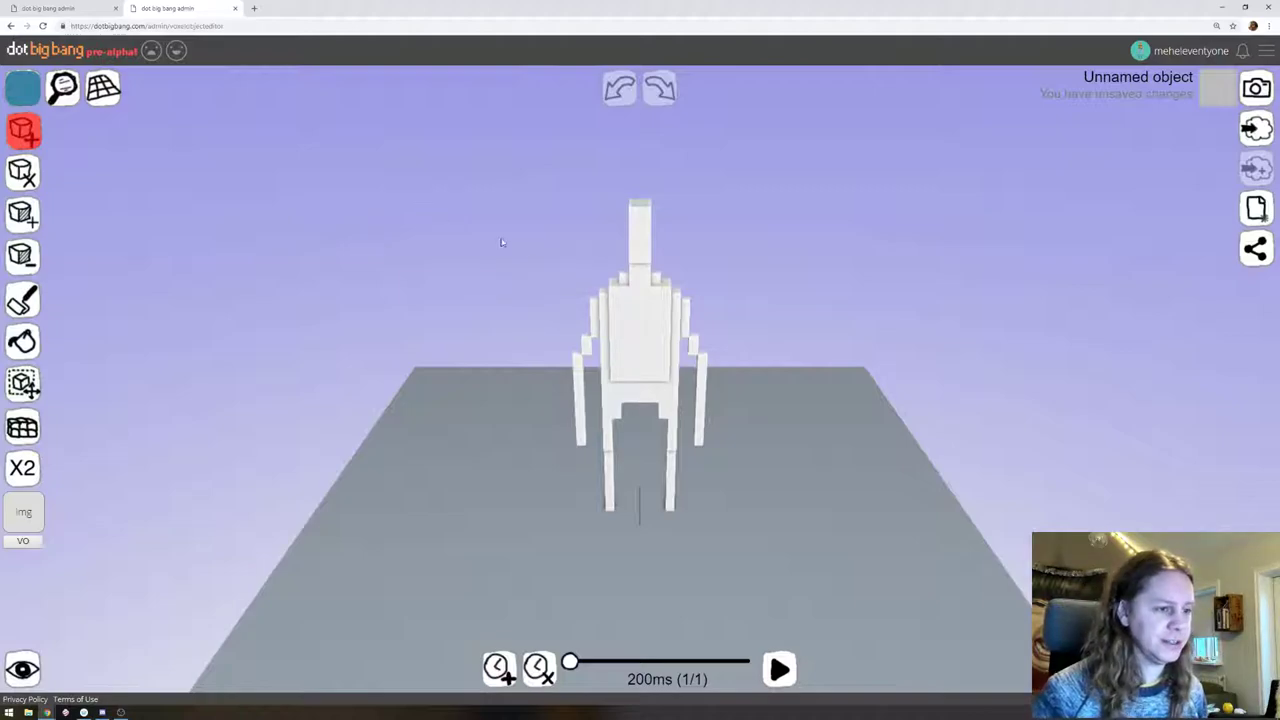
mouse_move(470, 216)
right_mouse_down()
mouse_move(806, 222)
mouse_move(490, 219)
right_mouse_up()
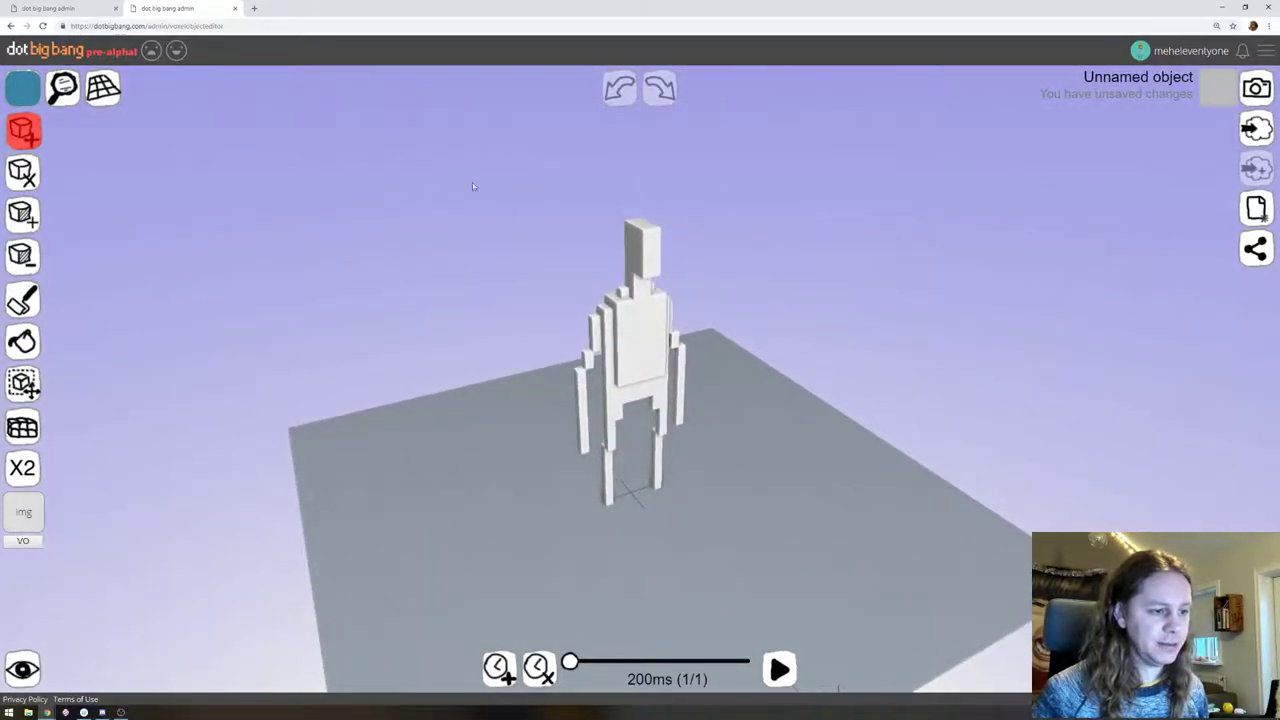
left_click_drag(688, 383, 810, 537)
key("ctrl+z")
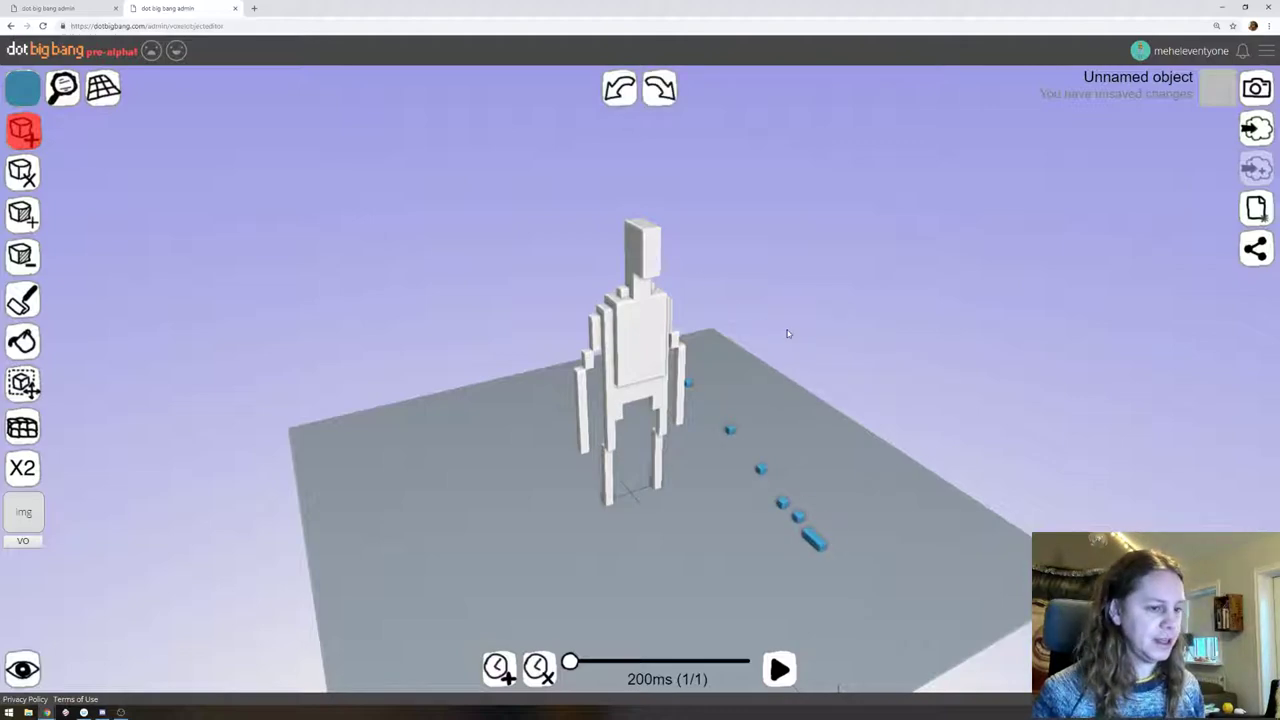
key("ctrl+z")
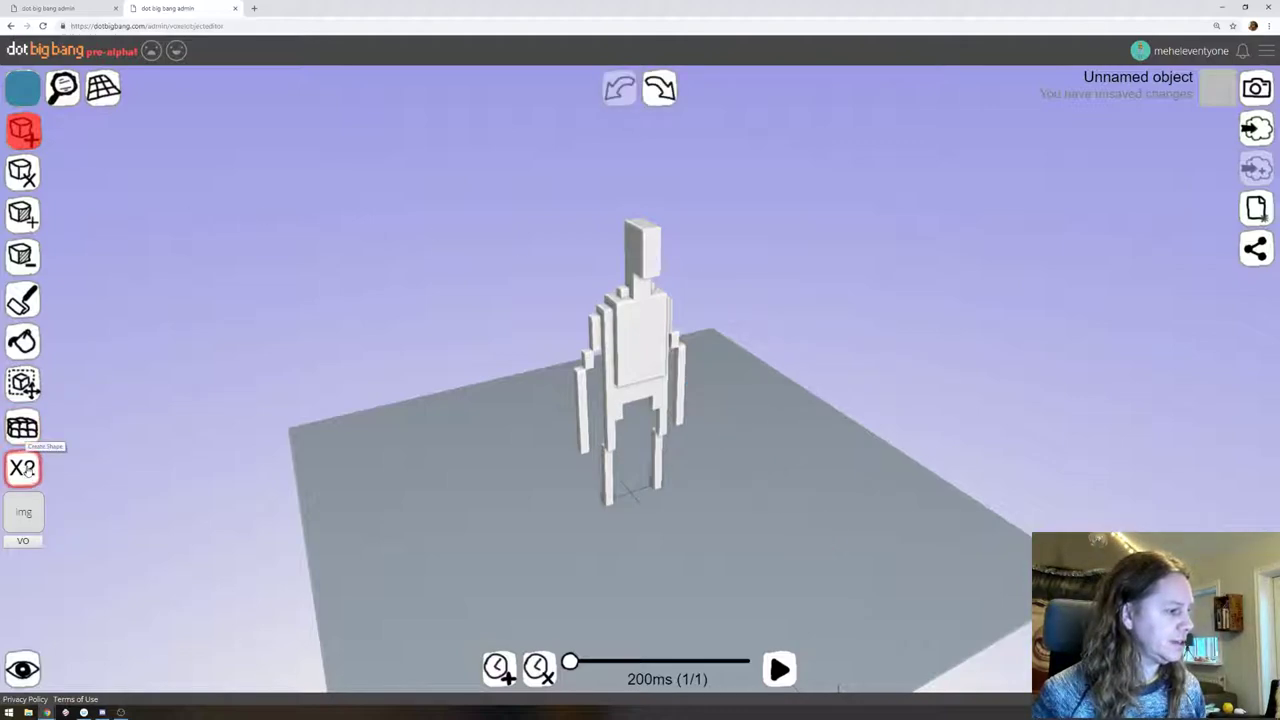
Select all voxels of the default white figure, delete them and reframe the empty ground plane
left_click(23, 384)
left_click_drag(534, 232, 782, 588)
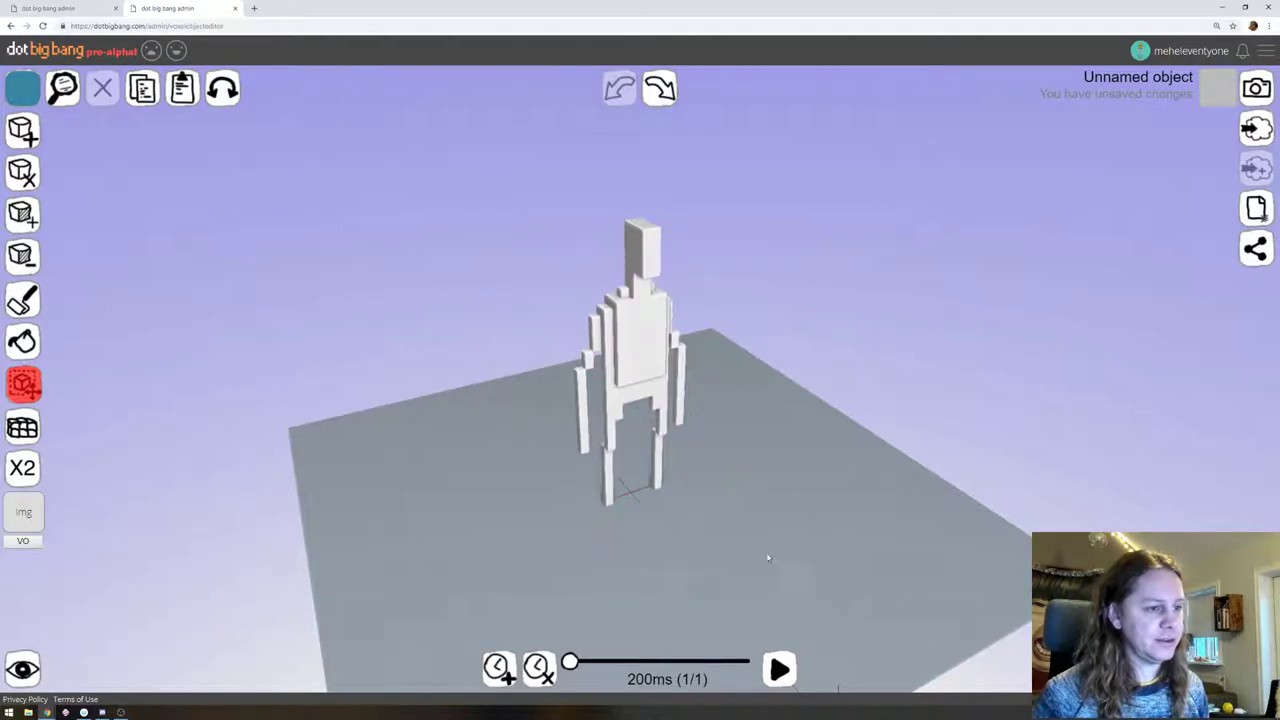
left_click_drag(592, 244, 874, 612)
left_click_drag(482, 138, 970, 692)
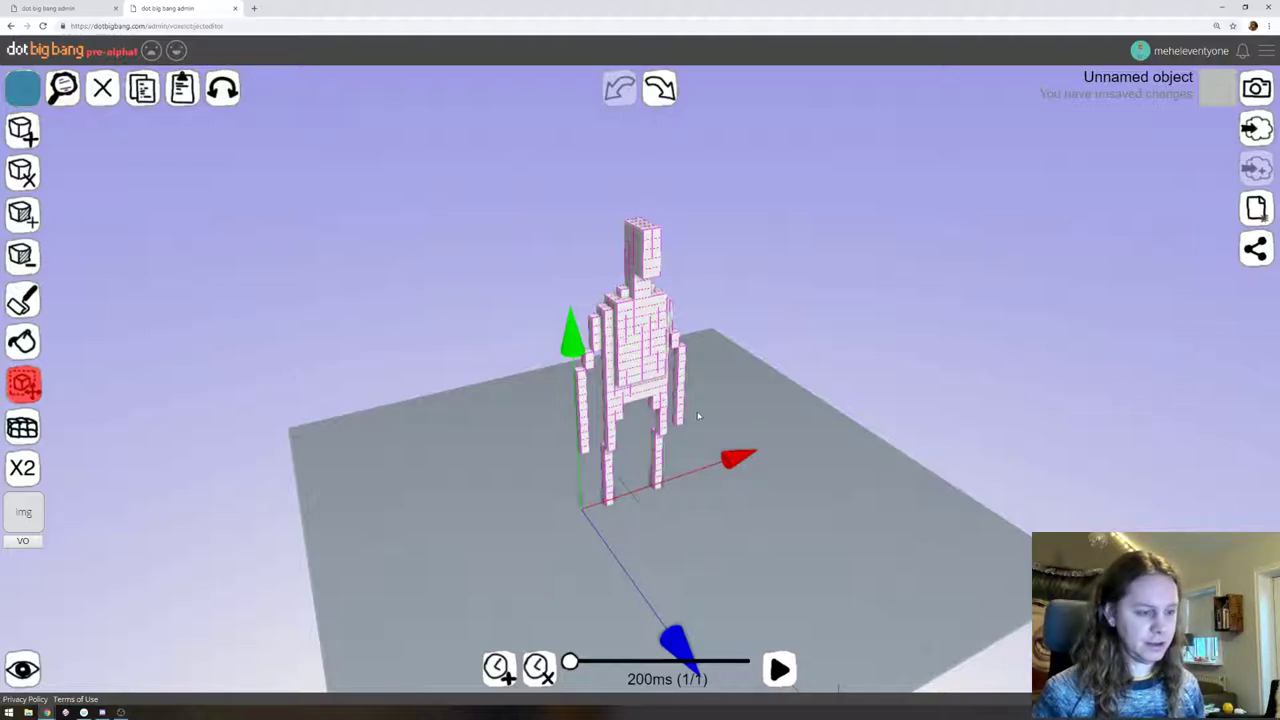
left_click(604, 294)
left_click_drag(447, 170, 760, 480)
key("Delete")
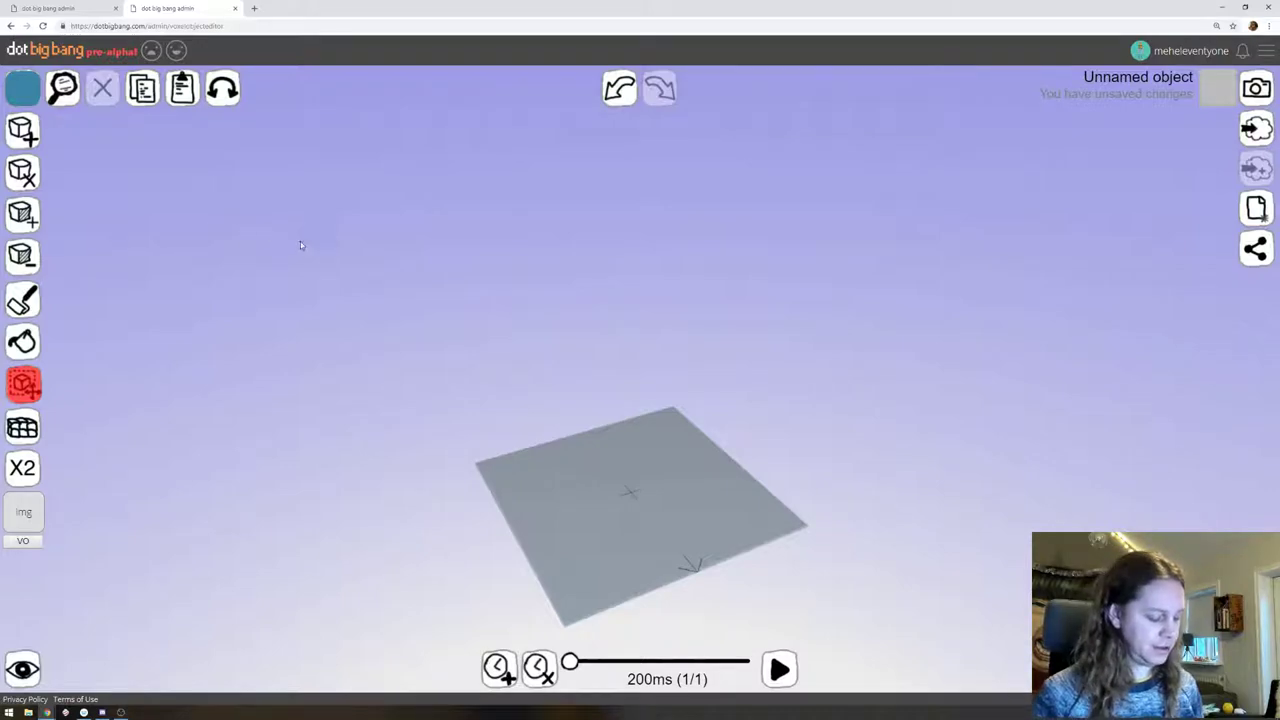
key("f")
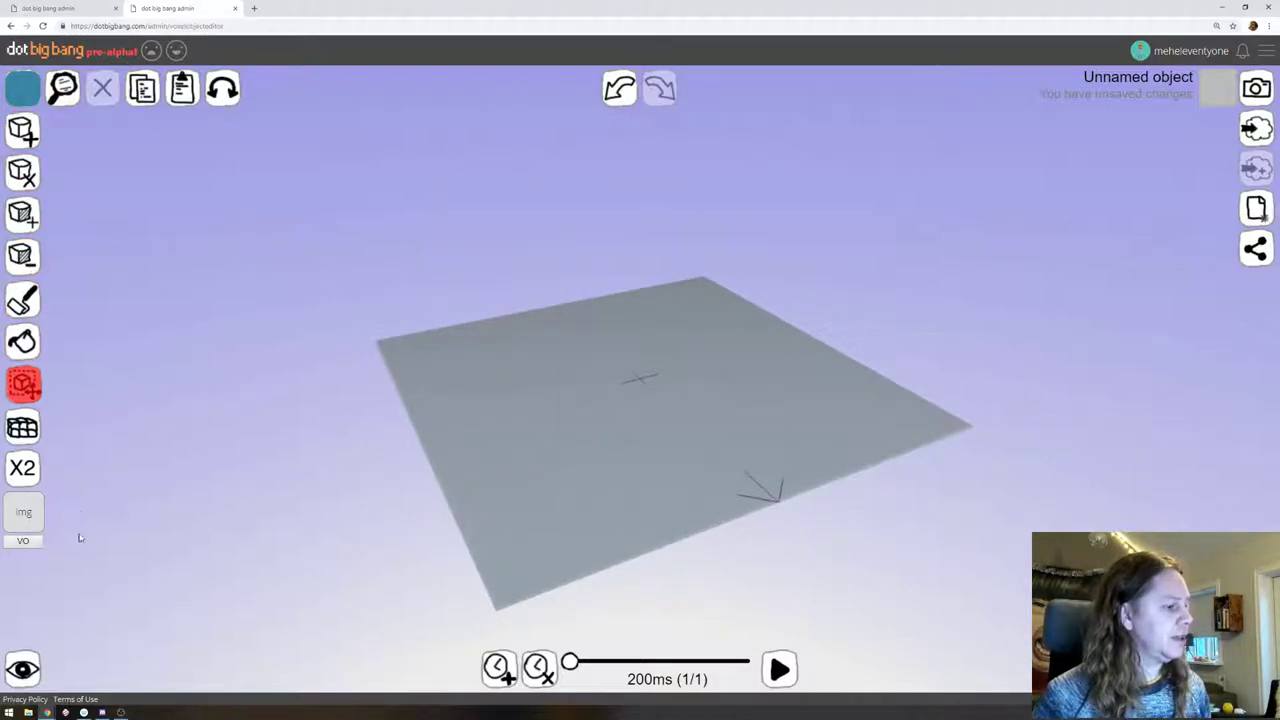
Draw a flat filled rectangular slab around the centre of the ground plane with mirroring turned on
left_click(23, 428)
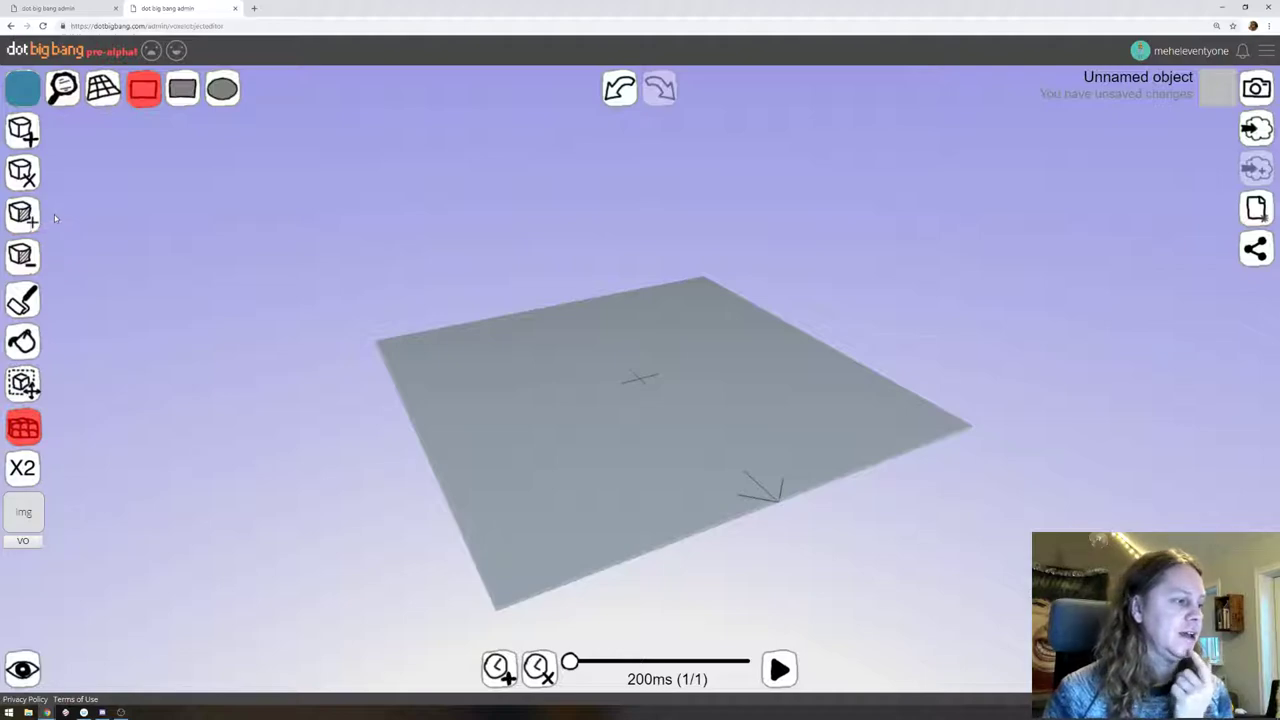
left_click(183, 91)
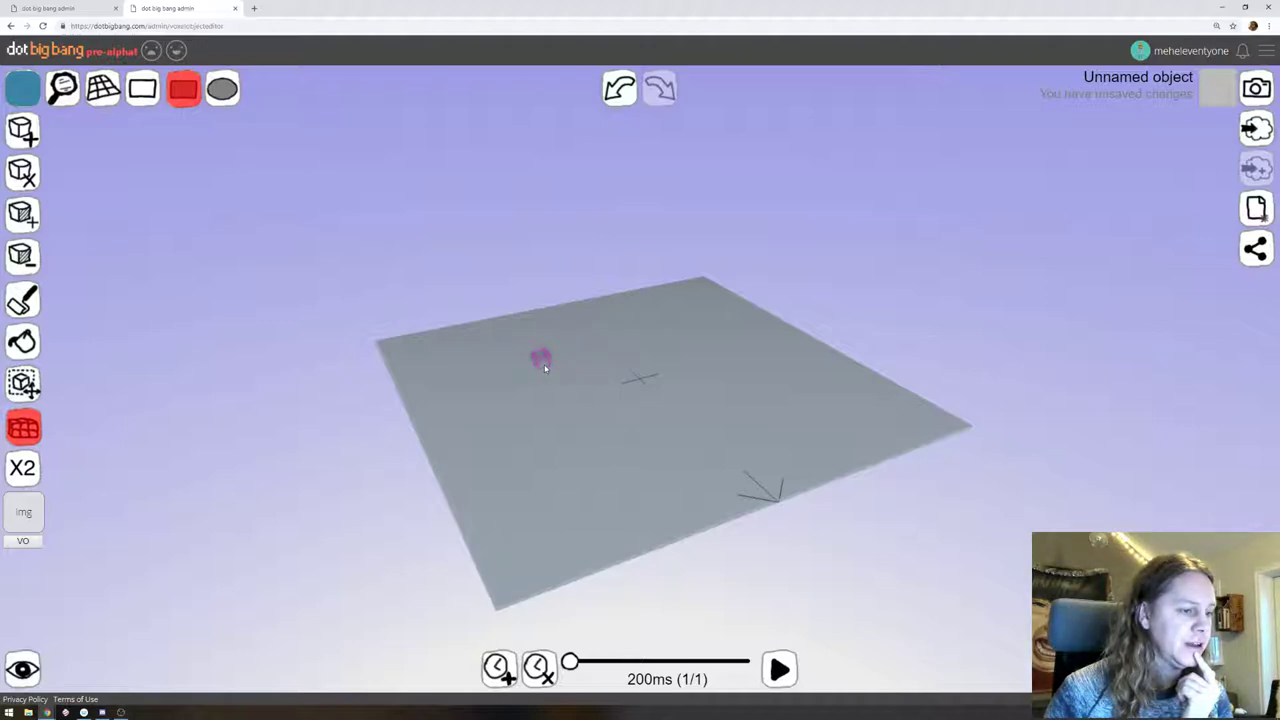
left_click(63, 88)
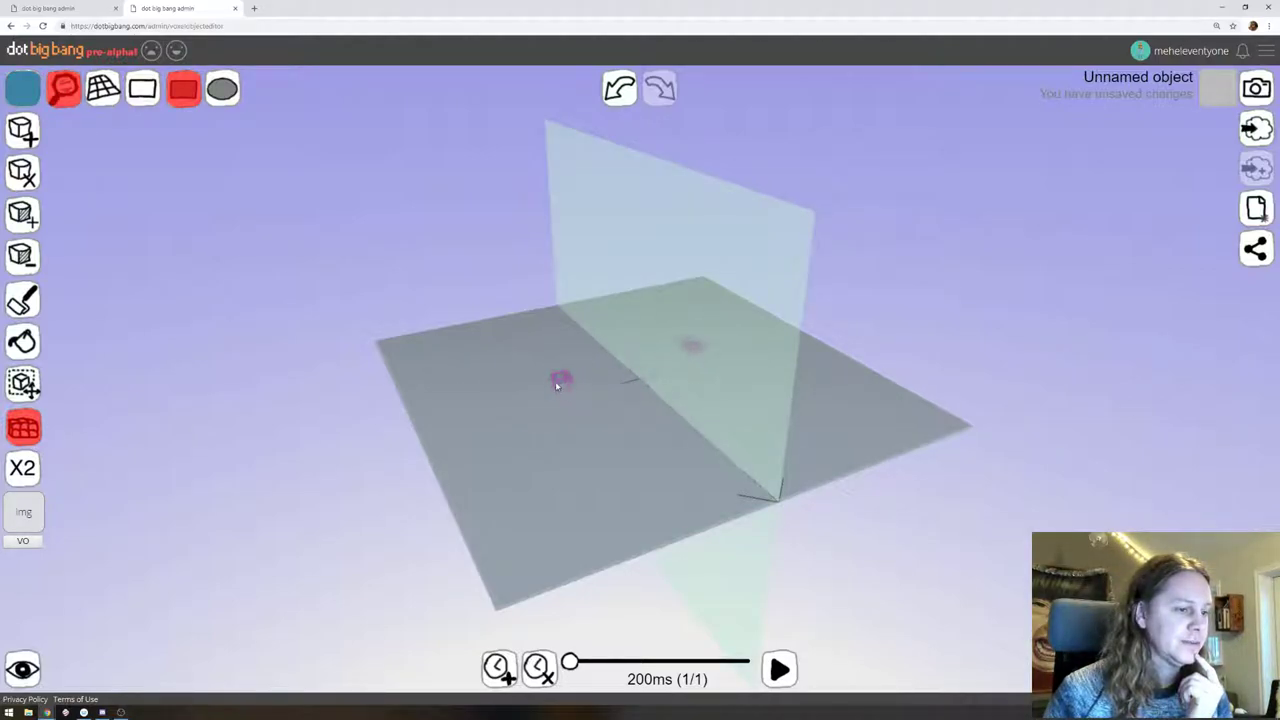
left_click_drag(536, 364, 737, 421)
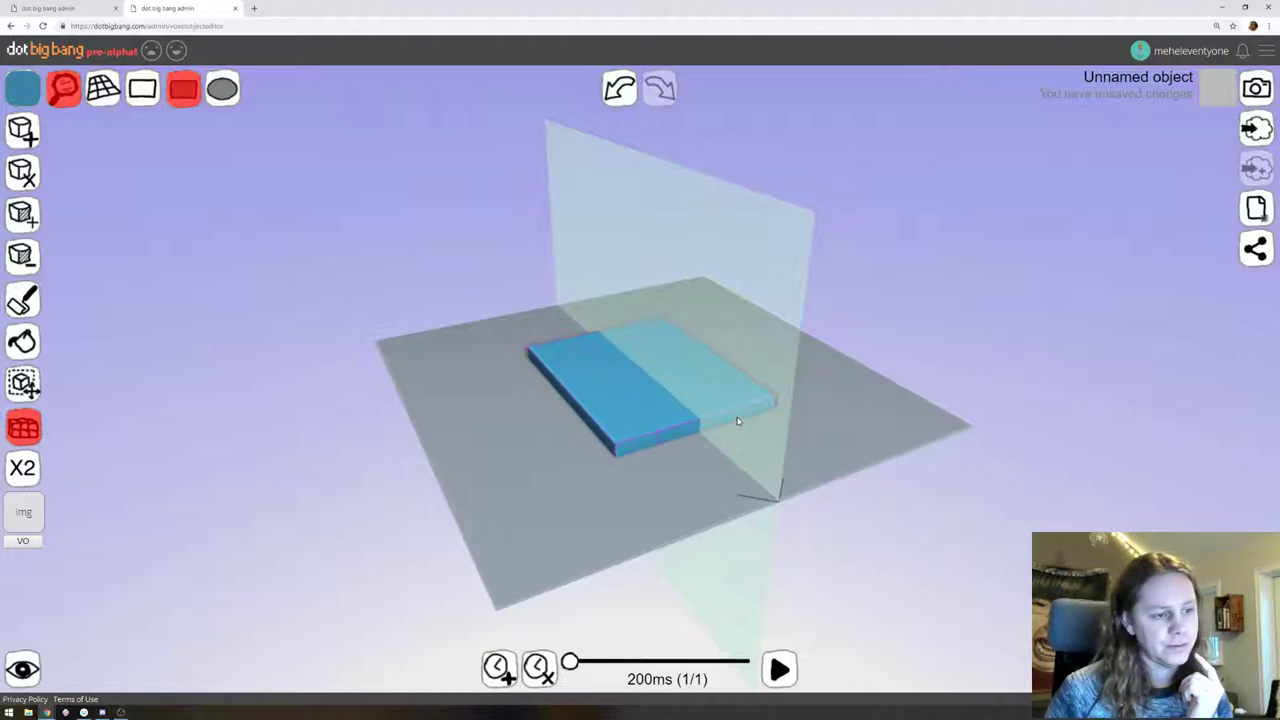
Draw a tall, mirrored filled block on top of the slab, leaving a narrow border of slab around it
left_click_drag(932, 227, 844, 315)
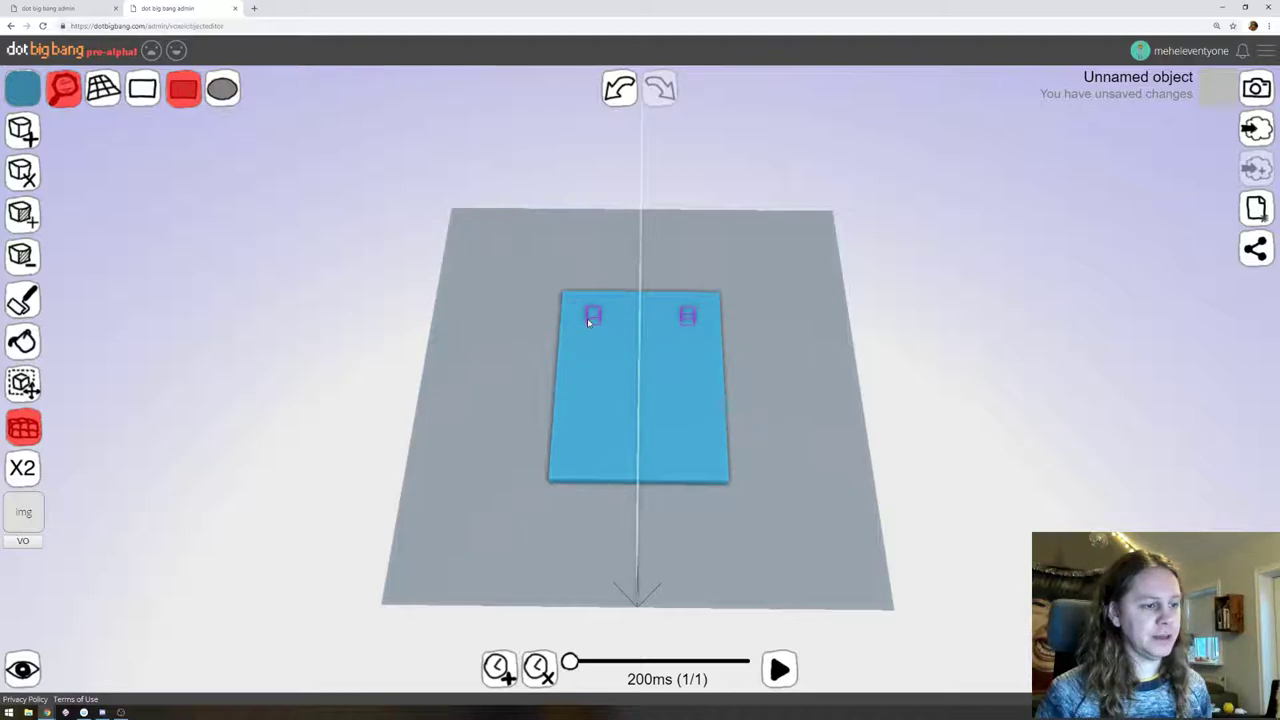
mouse_move(587, 318)
left_mouse_down()
mouse_move(656, 455)
mouse_move(811, 374)
mouse_move(820, 288)
left_mouse_up()
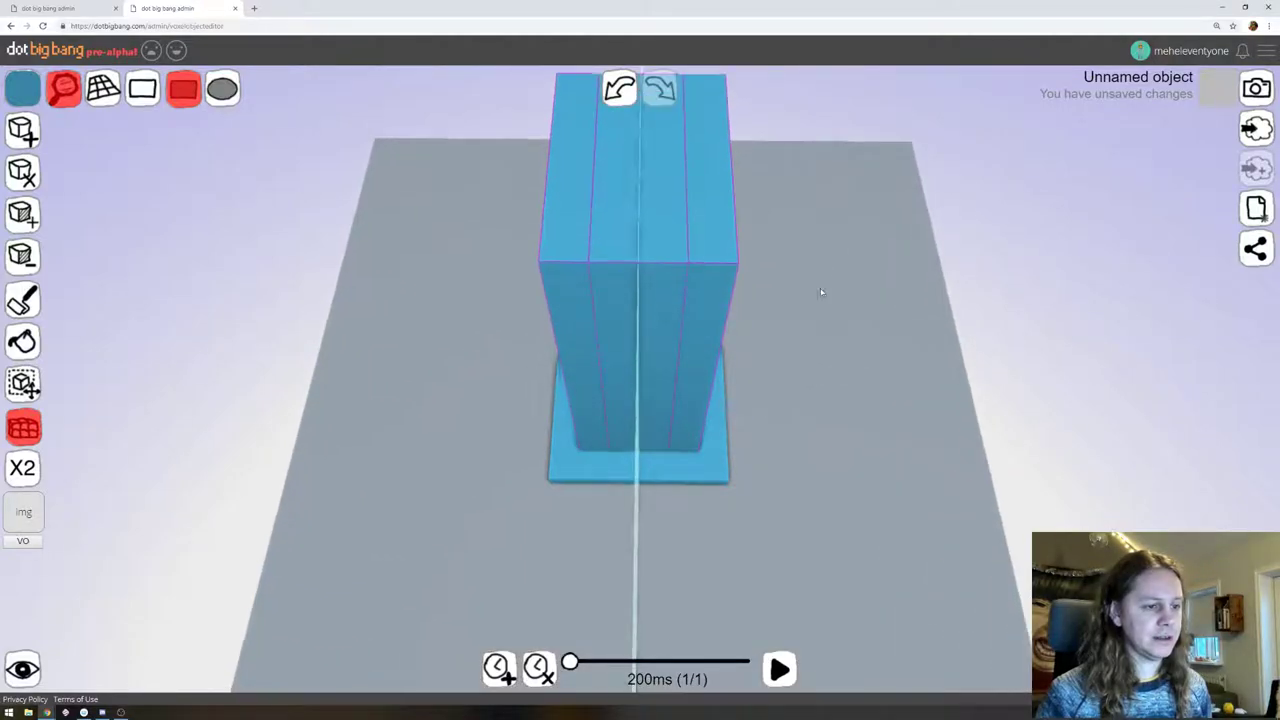
left_click(824, 184)
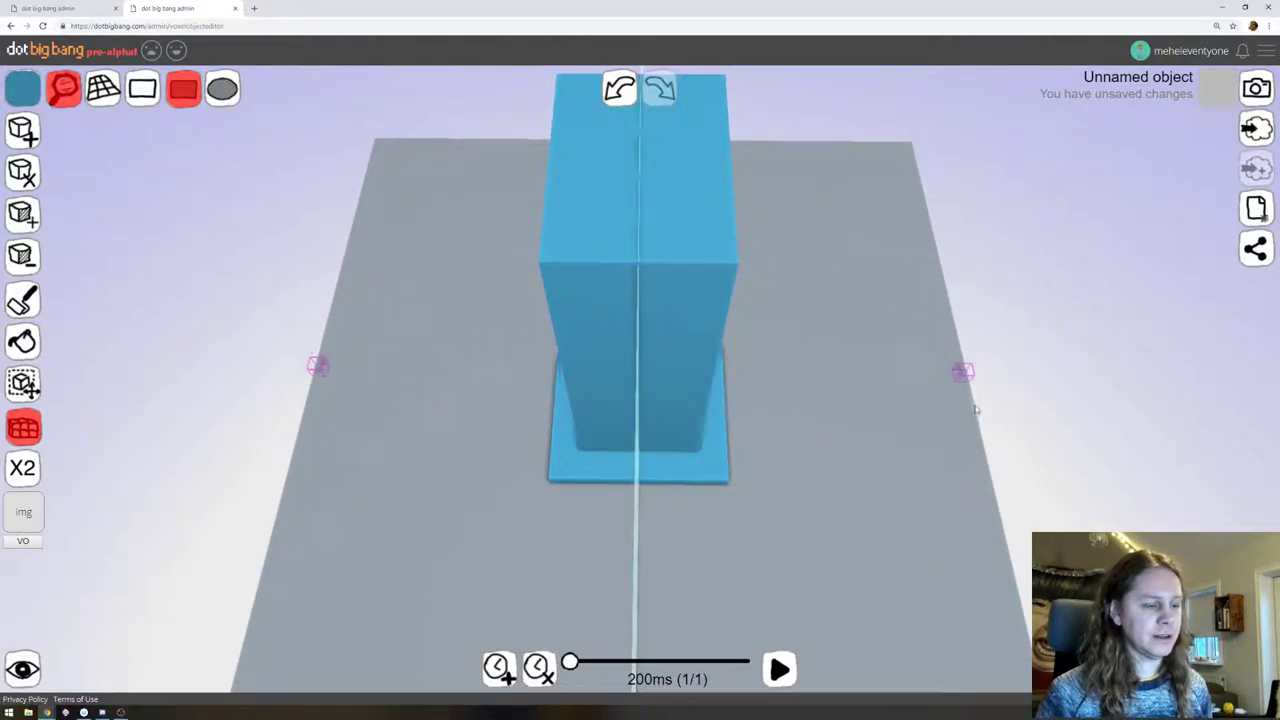
right_click_drag(965, 376, 929, 422)
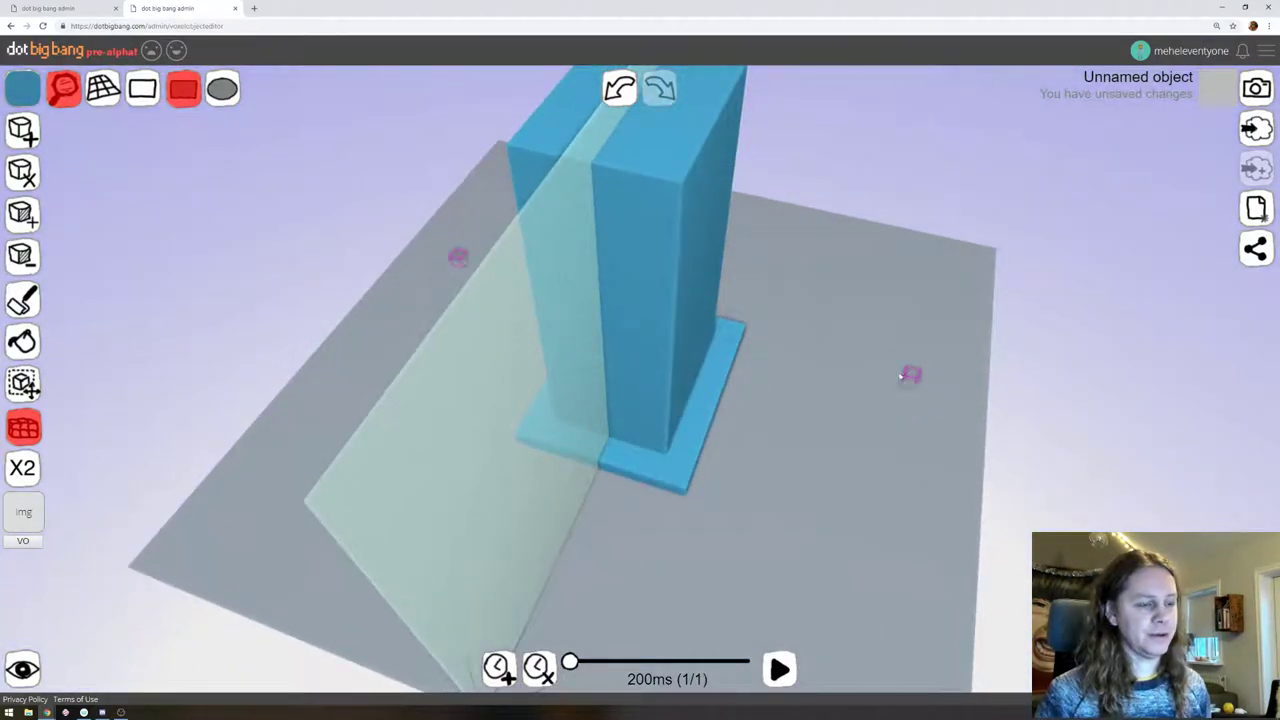
scroll(860, 337, "down", 3)
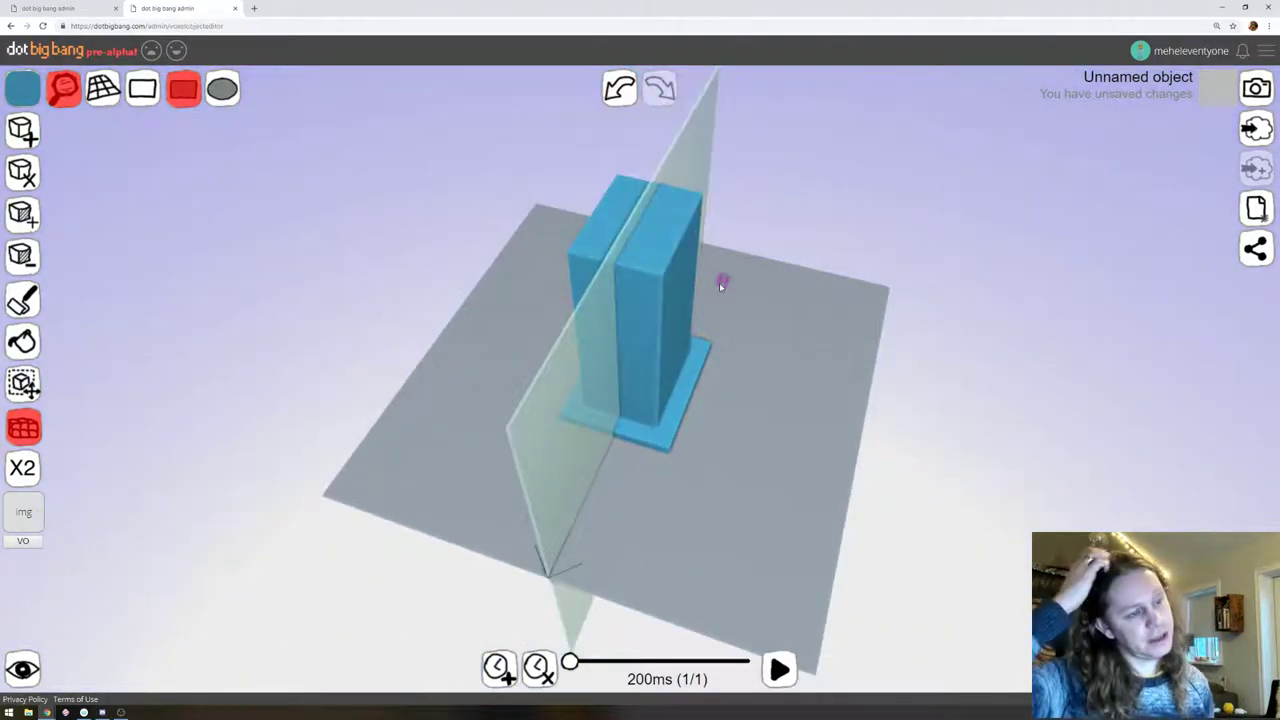
right_click_drag(748, 284, 550, 440)
right_click_drag(797, 452, 361, 125)
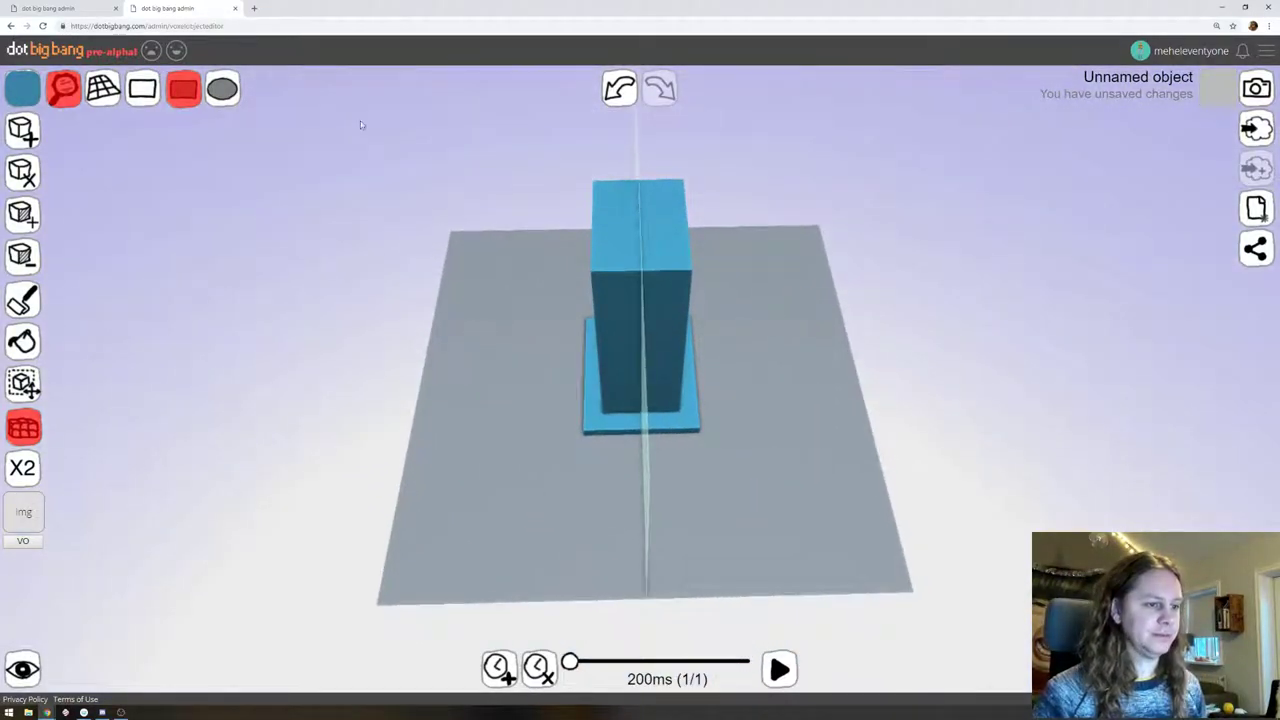
Cut back the front face of the tall block and trim the outer edges of the base slab
left_click(24, 257)
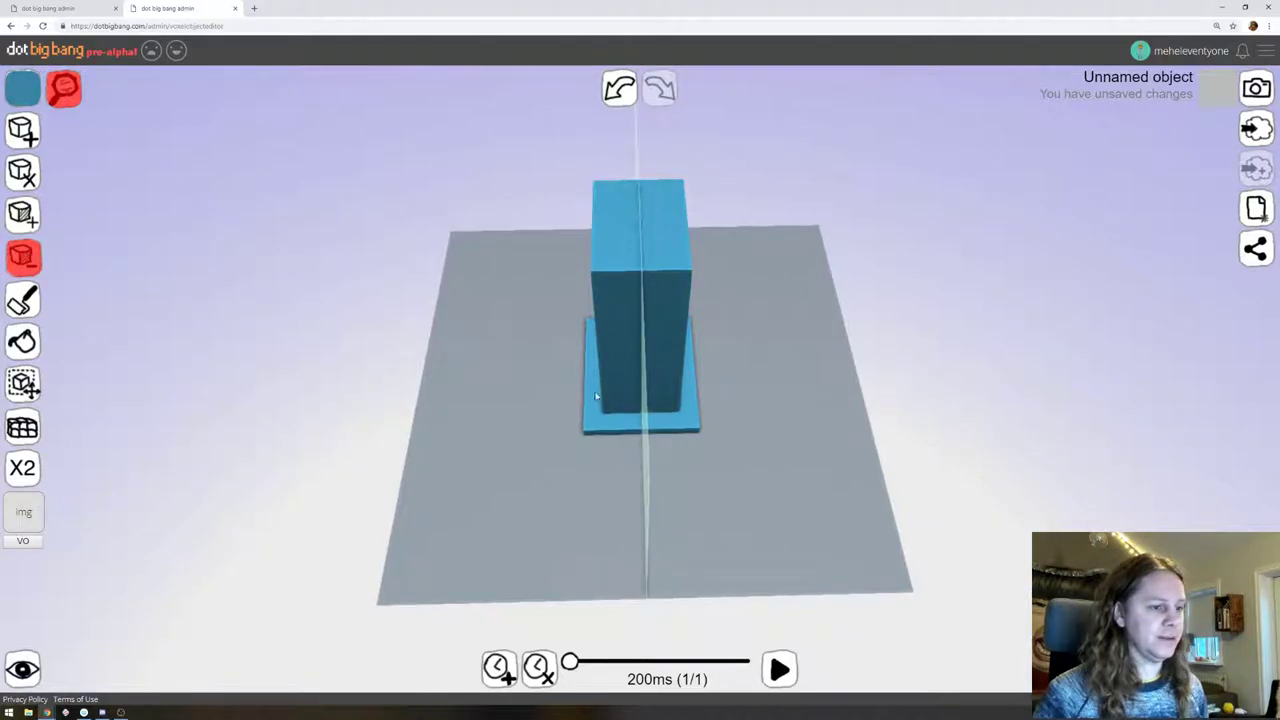
left_click(623, 352)
right_click_drag(621, 335, 623, 421)
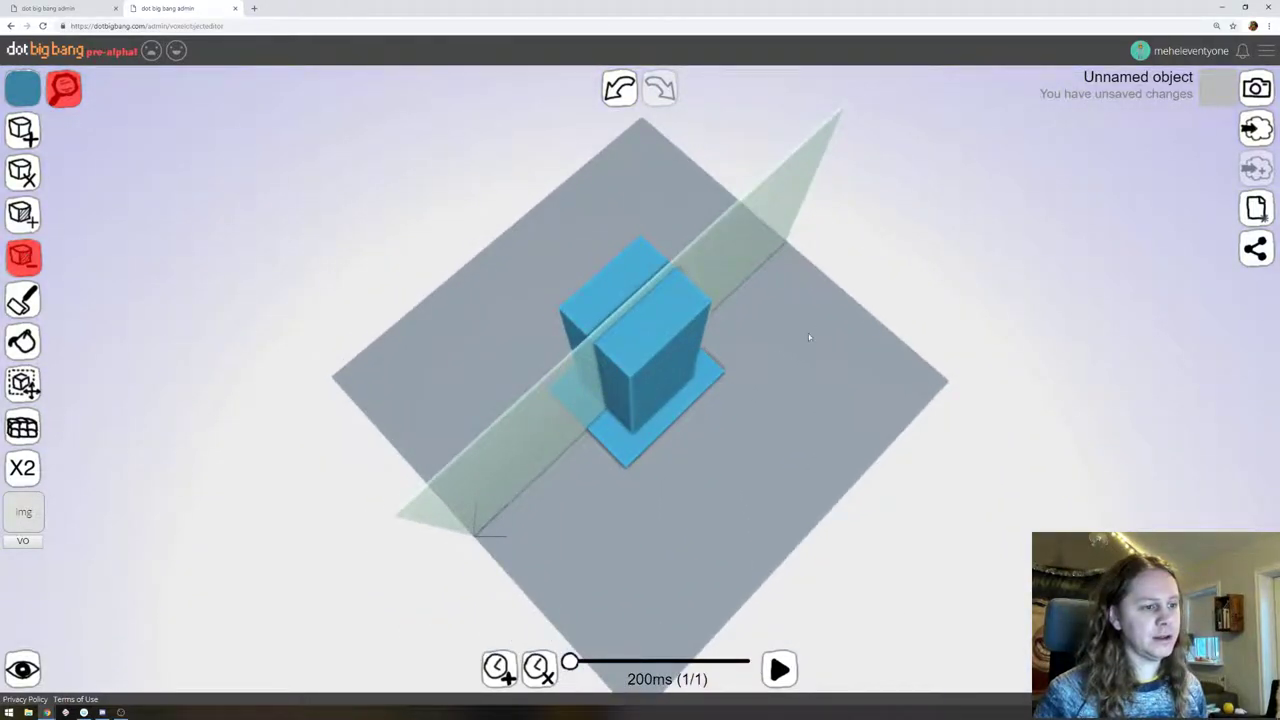
right_click_drag(808, 333, 722, 124)
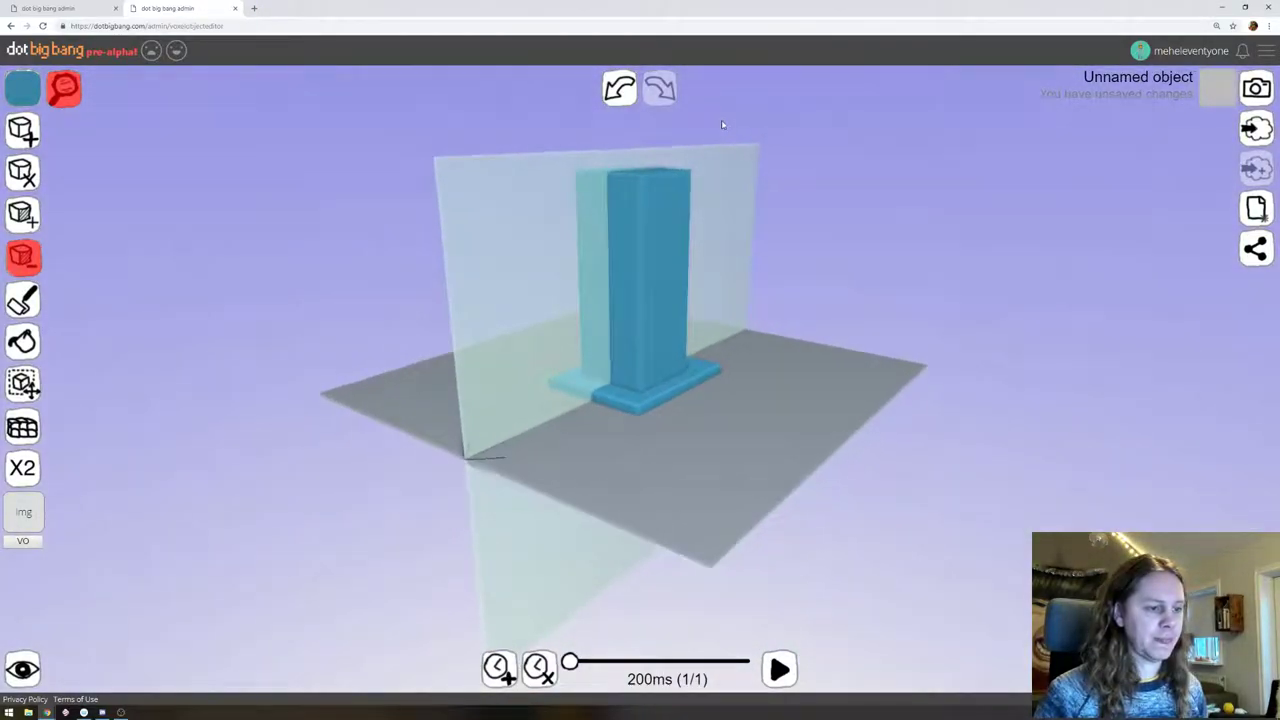
right_click_drag(618, 410, 650, 386)
left_click(635, 414)
left_click(626, 412)
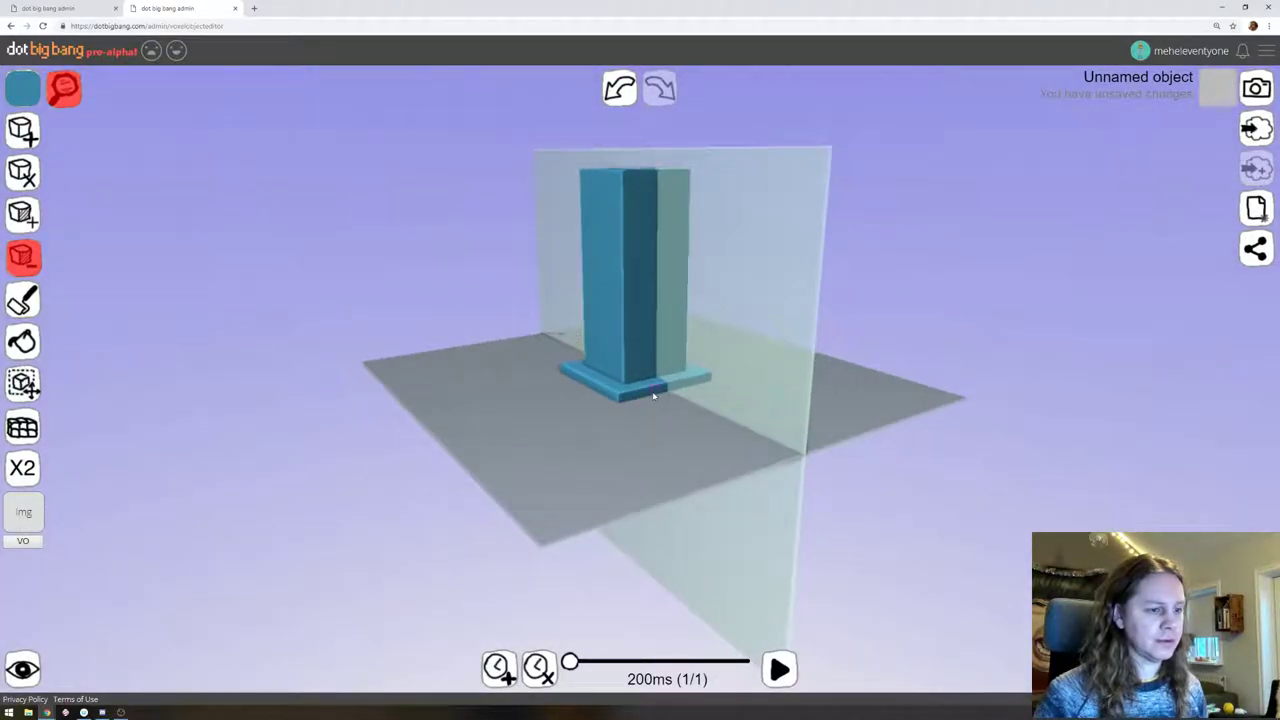
right_click_drag(529, 380, 450, 343)
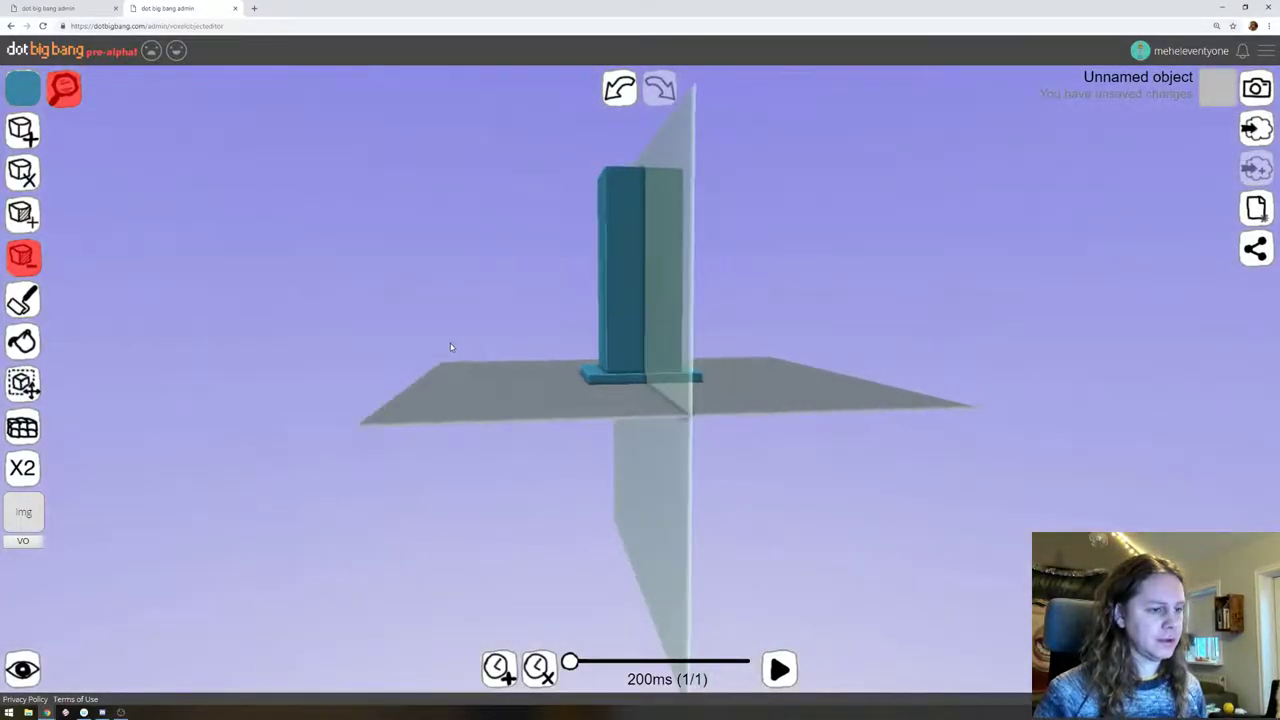
Extrude the top face of the block upward by several voxel layers to make a taller column
left_click(23, 218)
right_click_drag(451, 223, 663, 349)
left_click(639, 256)
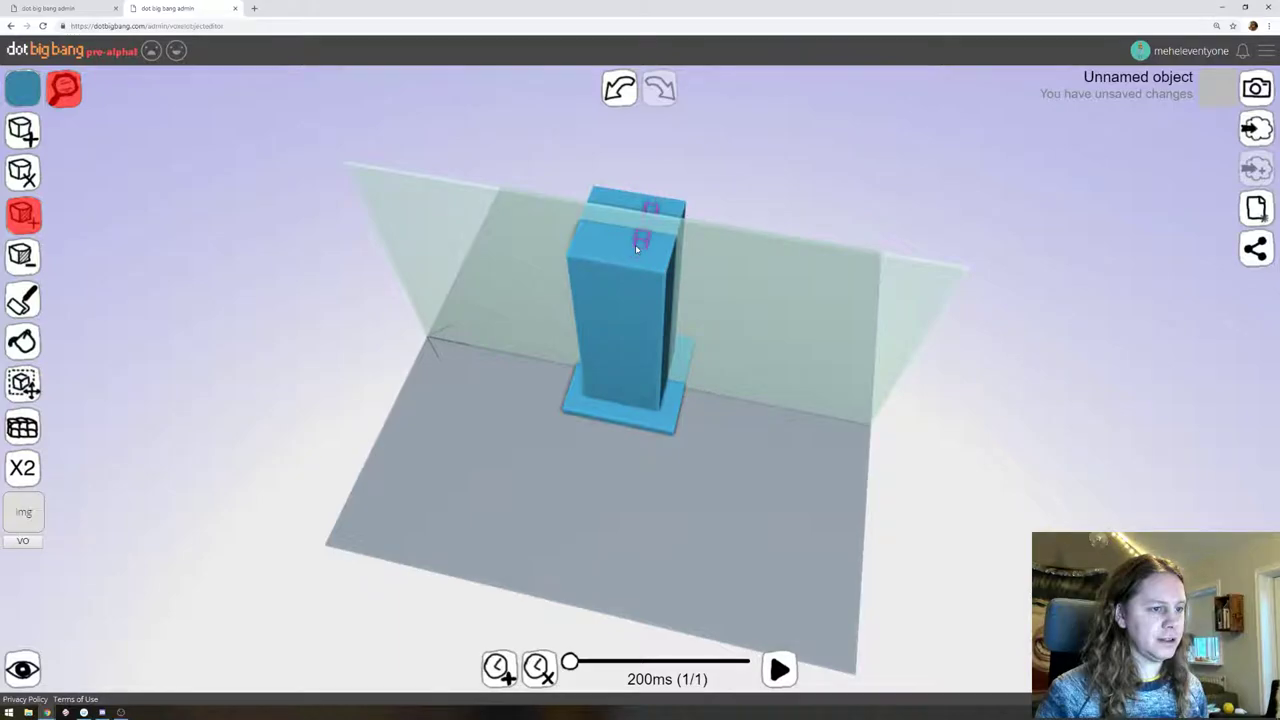
left_click(635, 244)
left_click(634, 236)
left_click(635, 231)
left_click(632, 221)
left_click(632, 221)
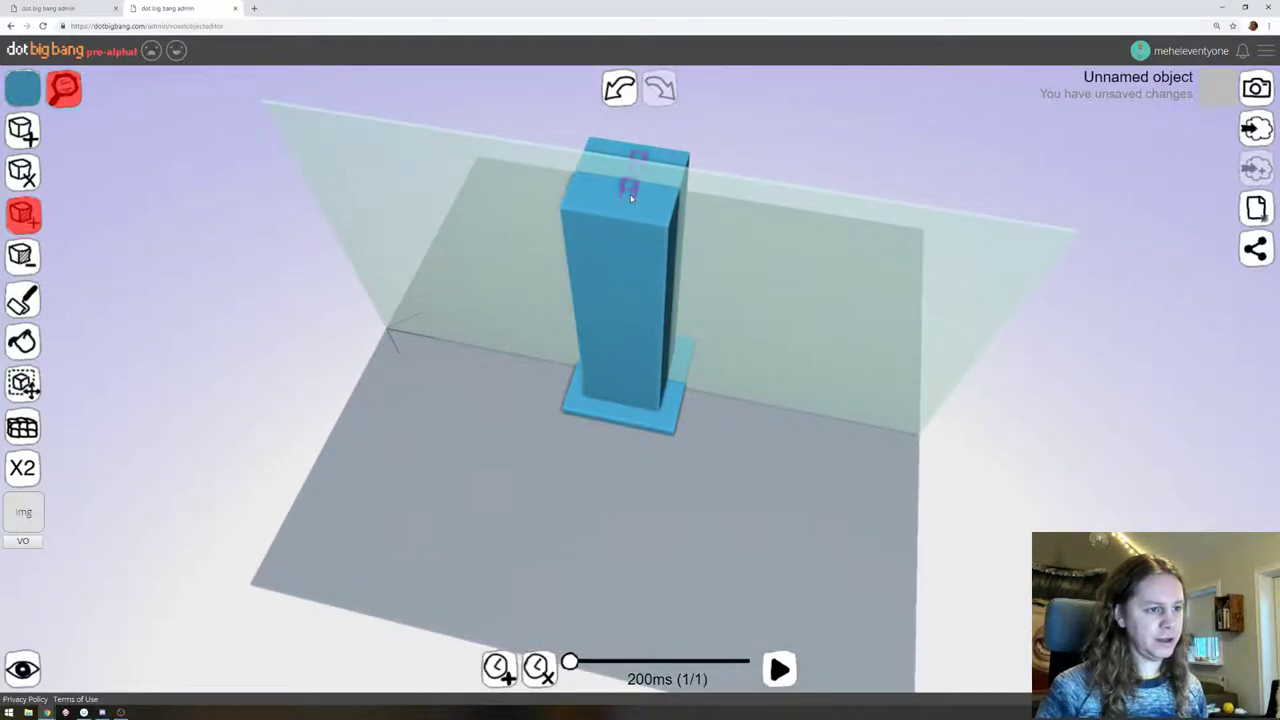
left_click(632, 205)
left_click(629, 194)
right_click_drag(718, 297, 690, 283)
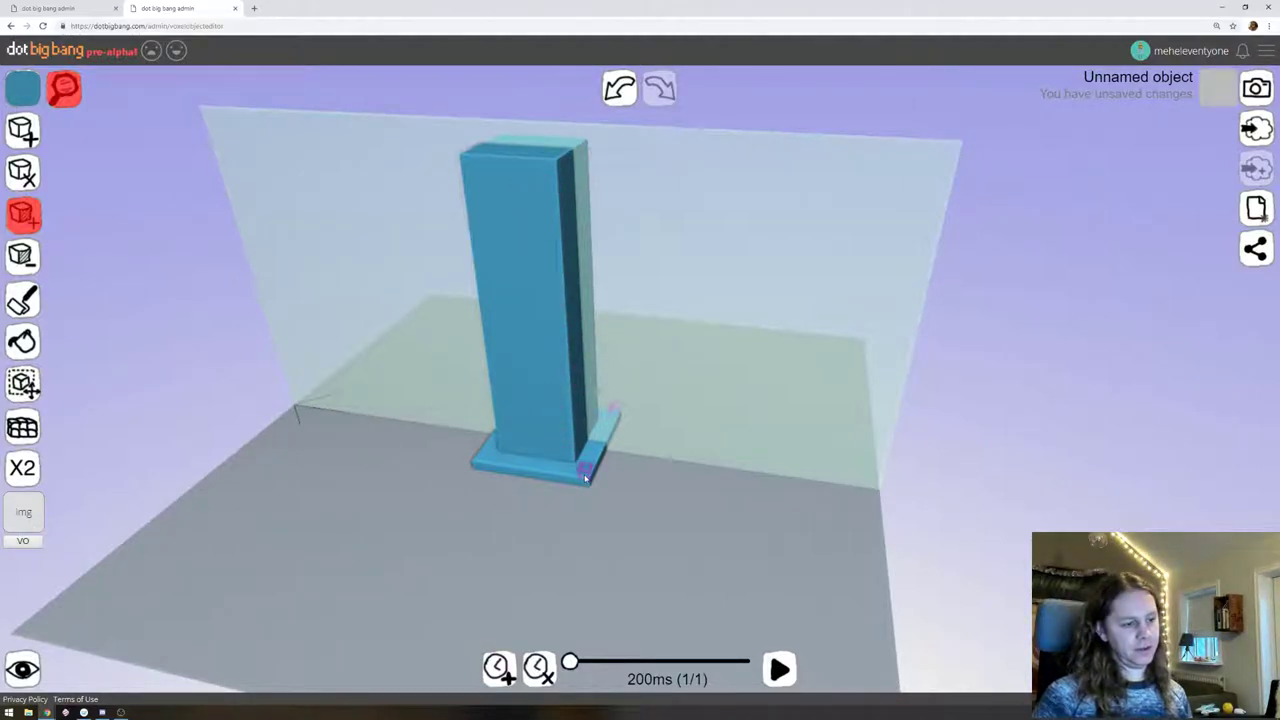
right_click_drag(436, 352, 617, 296)
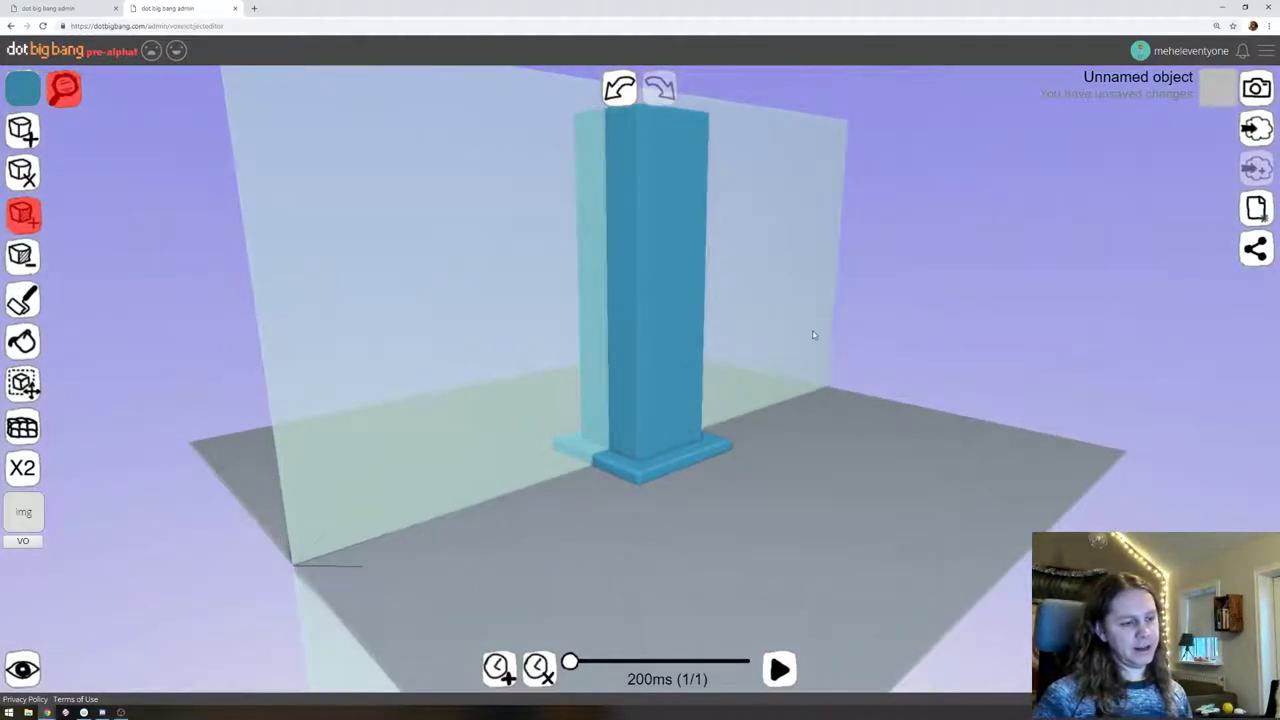
right_click_drag(813, 335, 562, 513)
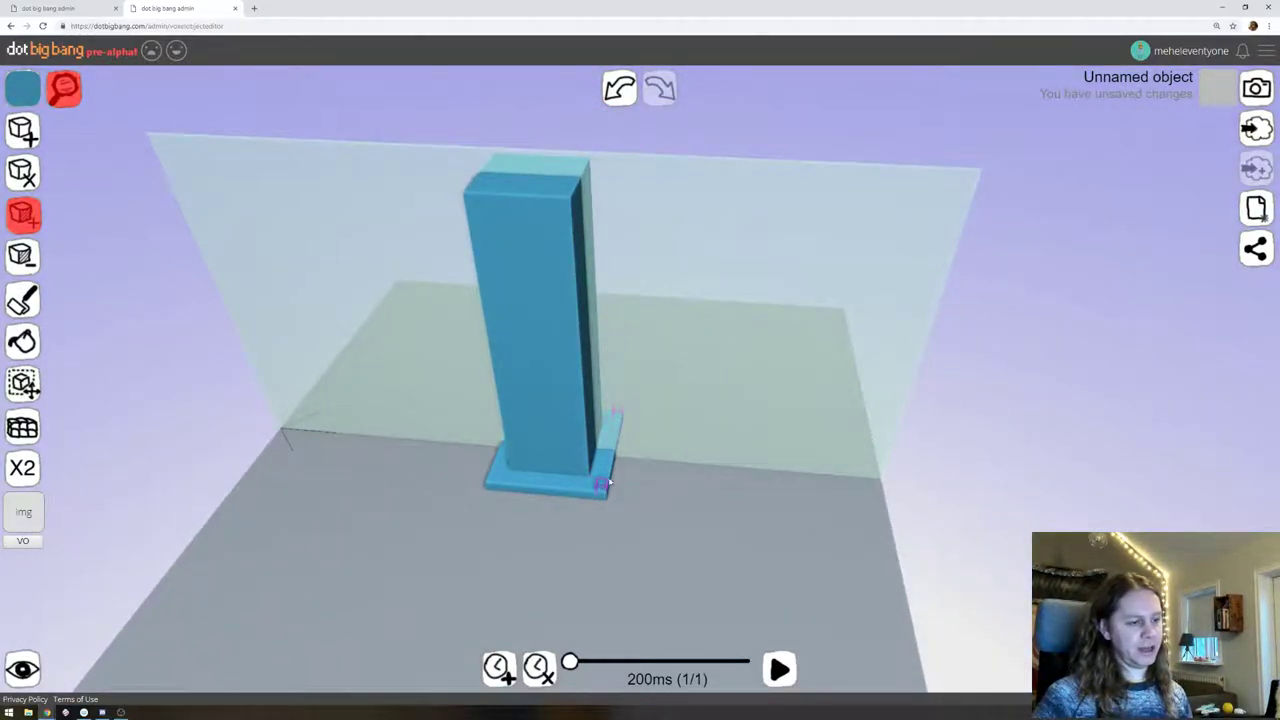
right_click_drag(694, 325, 705, 356)
left_click(28, 126)
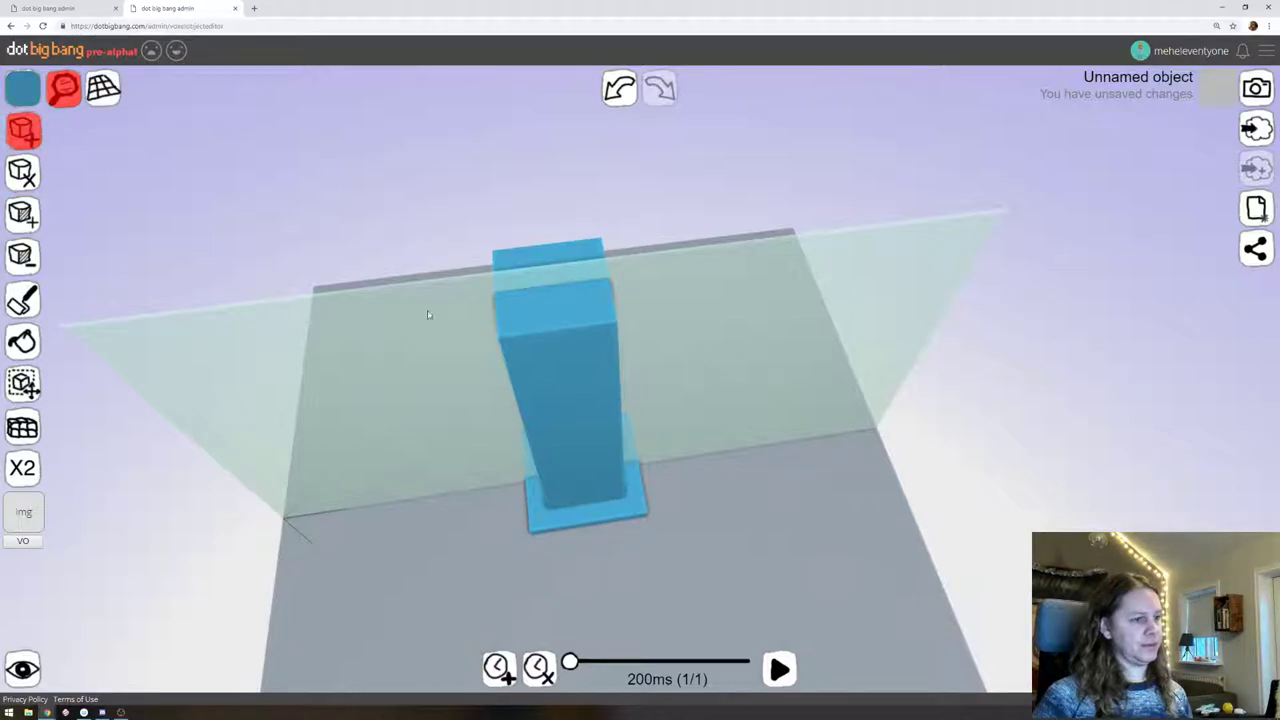
left_click(547, 307)
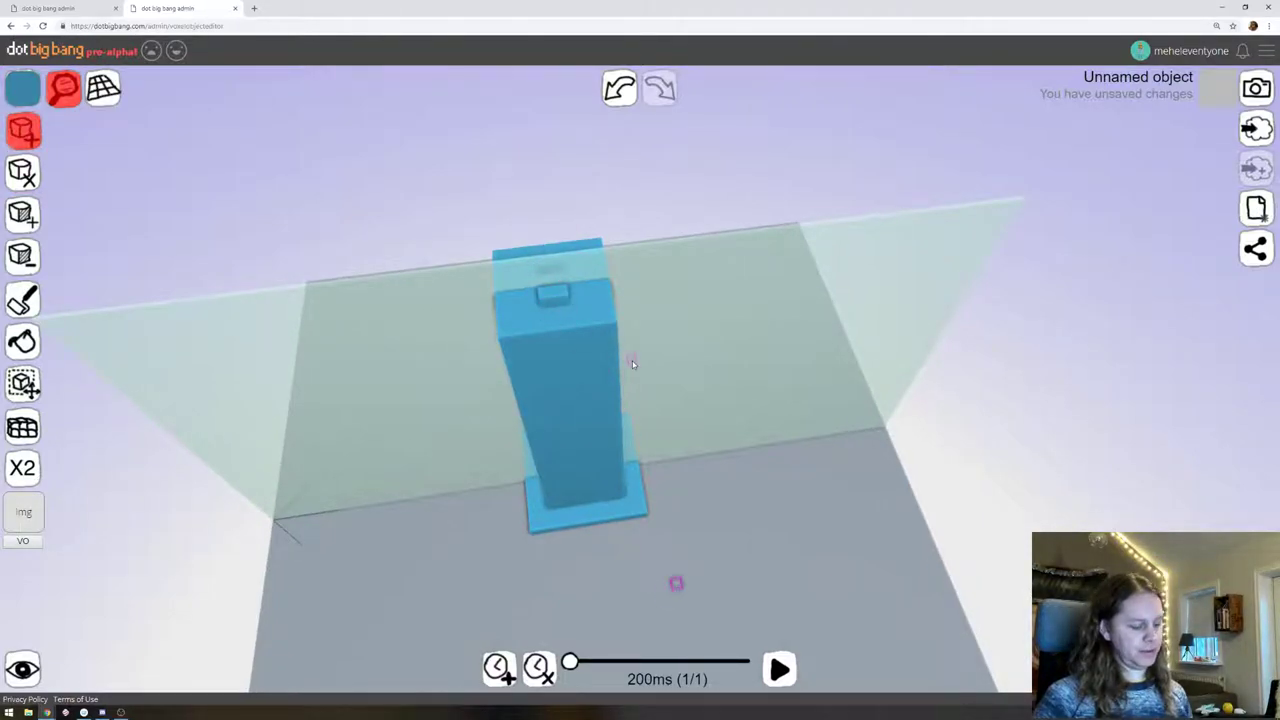
key("ctrl+z")
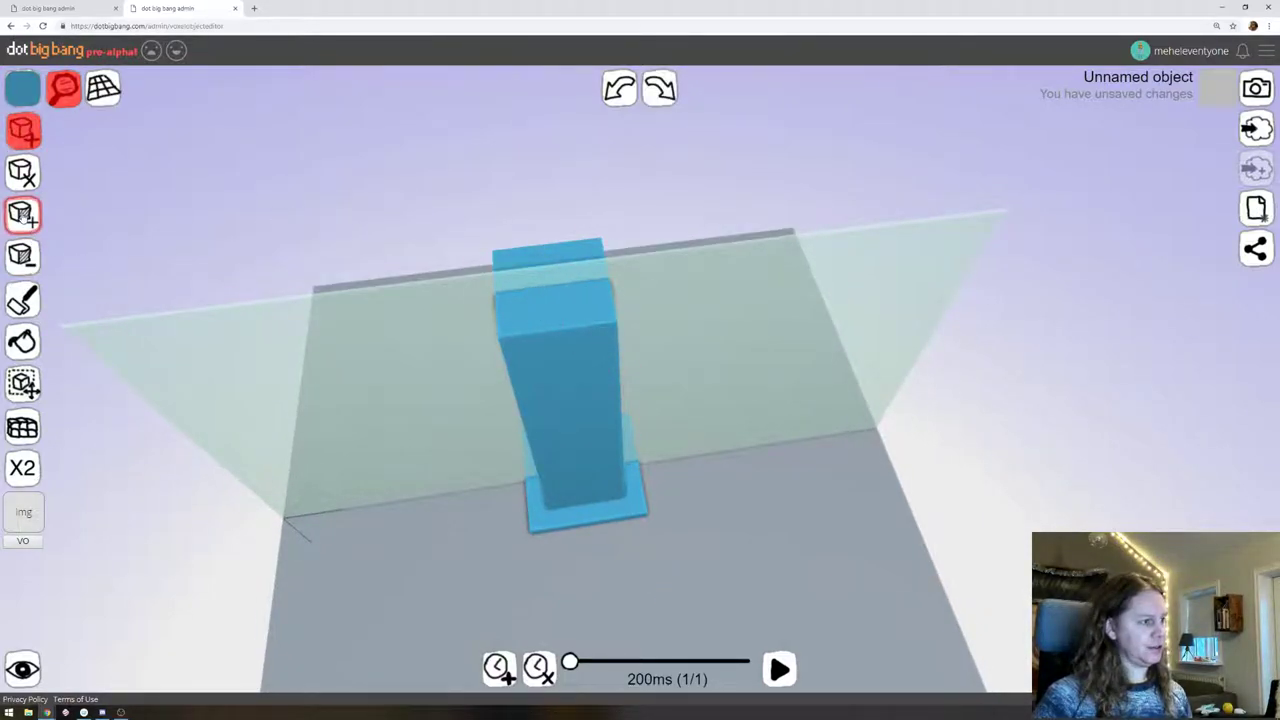
Extrude the column's top face upward by one voxel layer
left_click(22, 213)
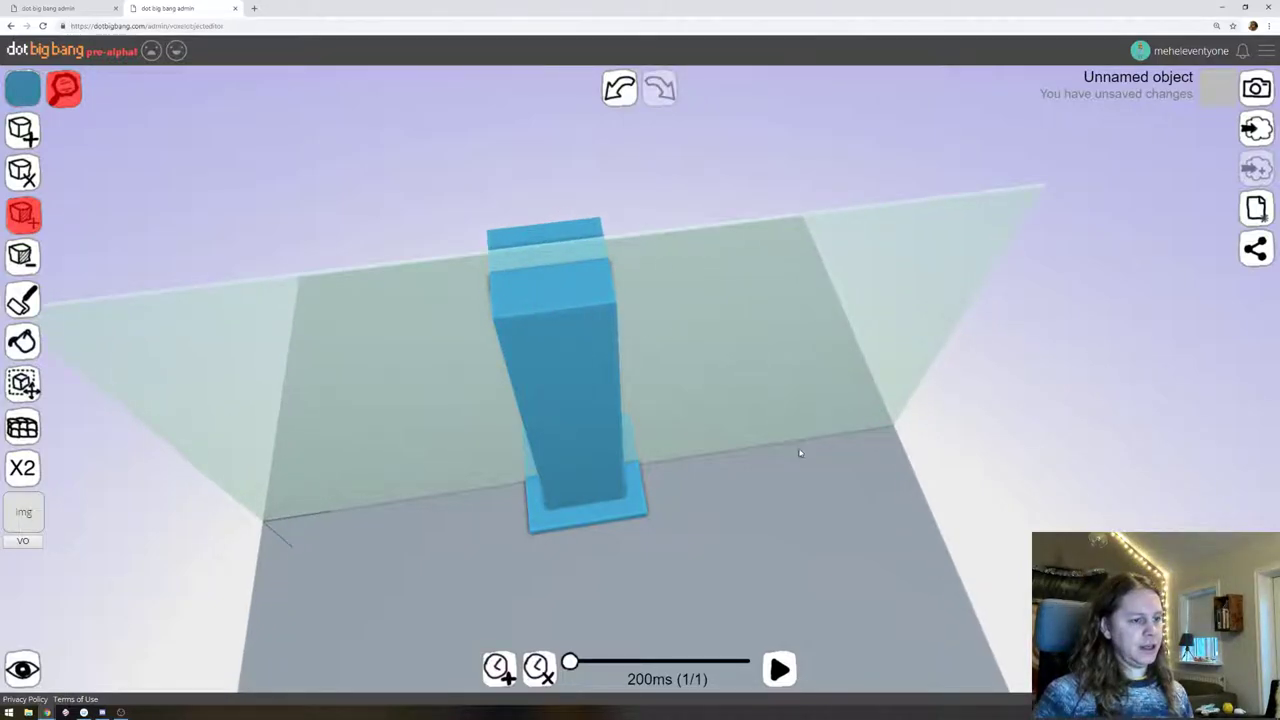
right_click_drag(800, 453, 857, 359)
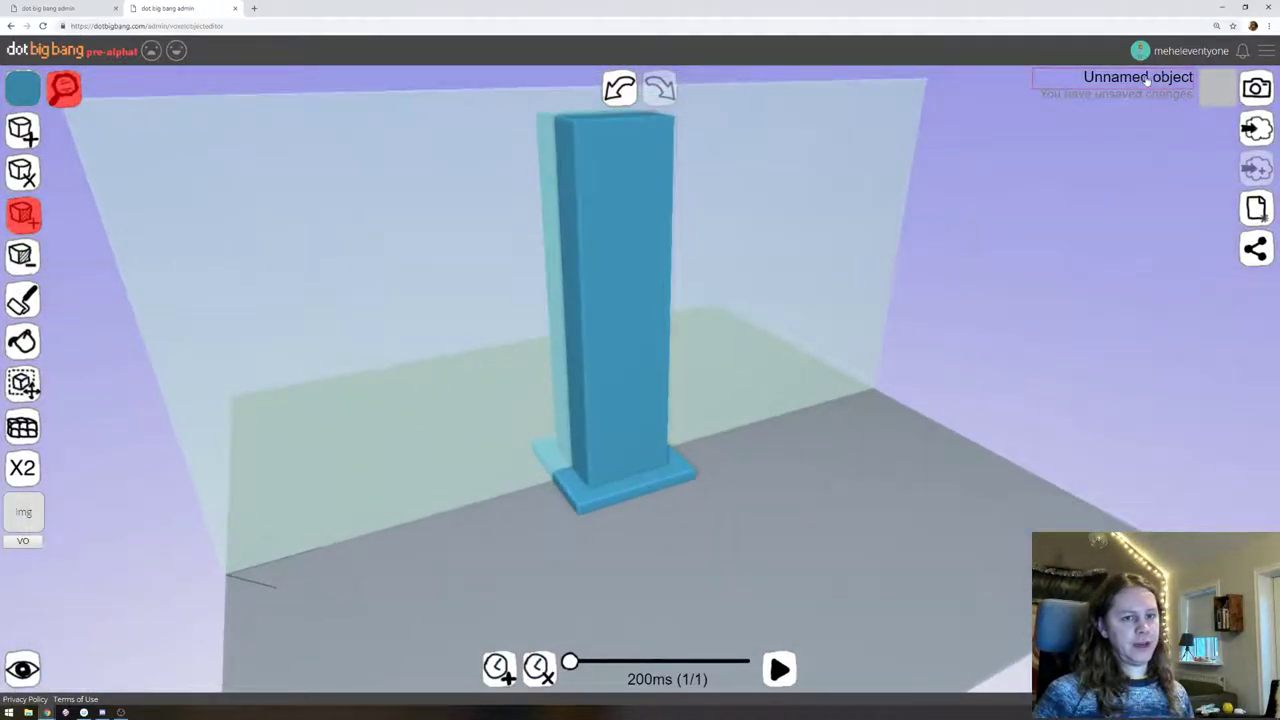
Name the voxel object "Temple Pillar" and save it with a new thumbnail
left_click(1147, 80)
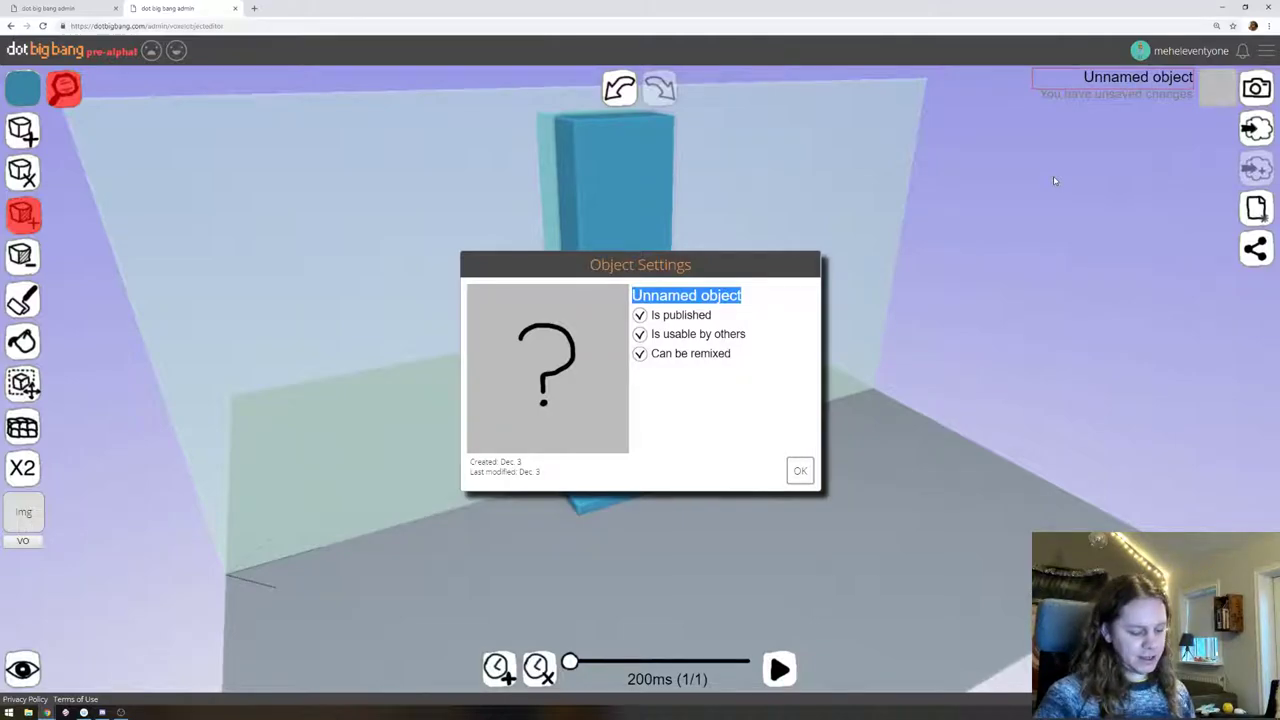
type("Temple Pillar")
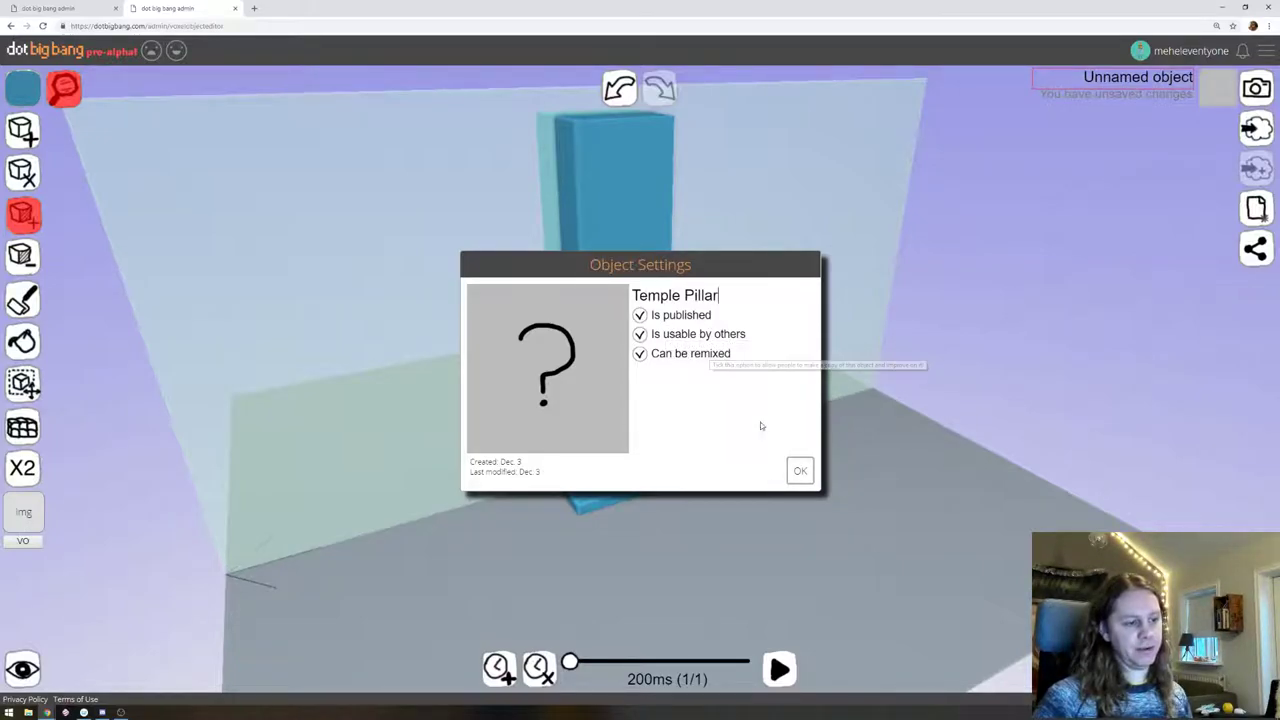
left_click(801, 471)
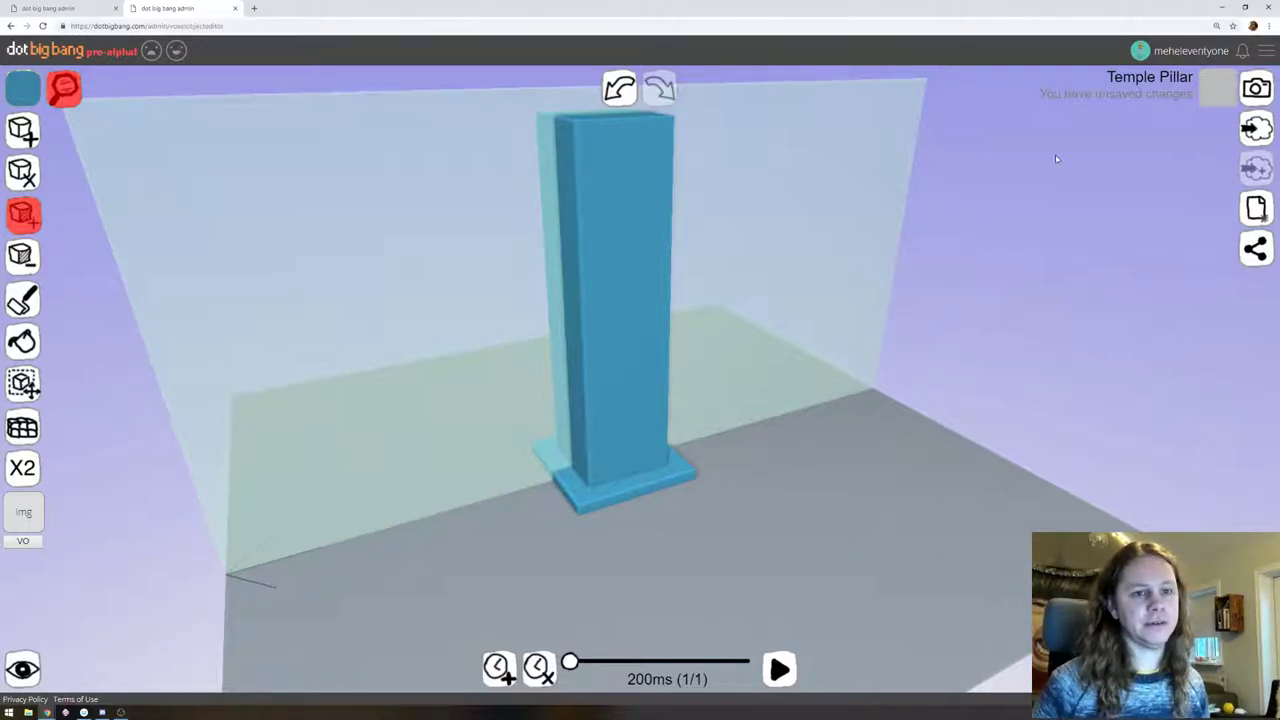
left_click(1231, 103)
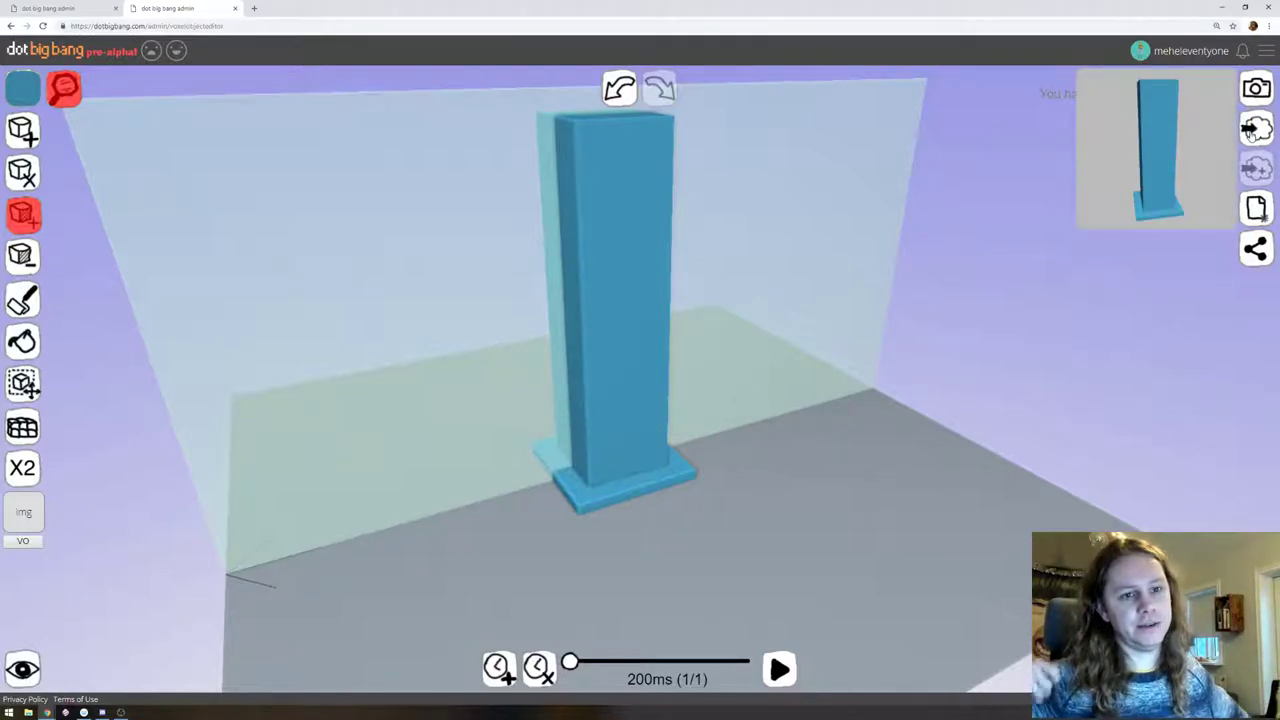
left_click(1252, 134)
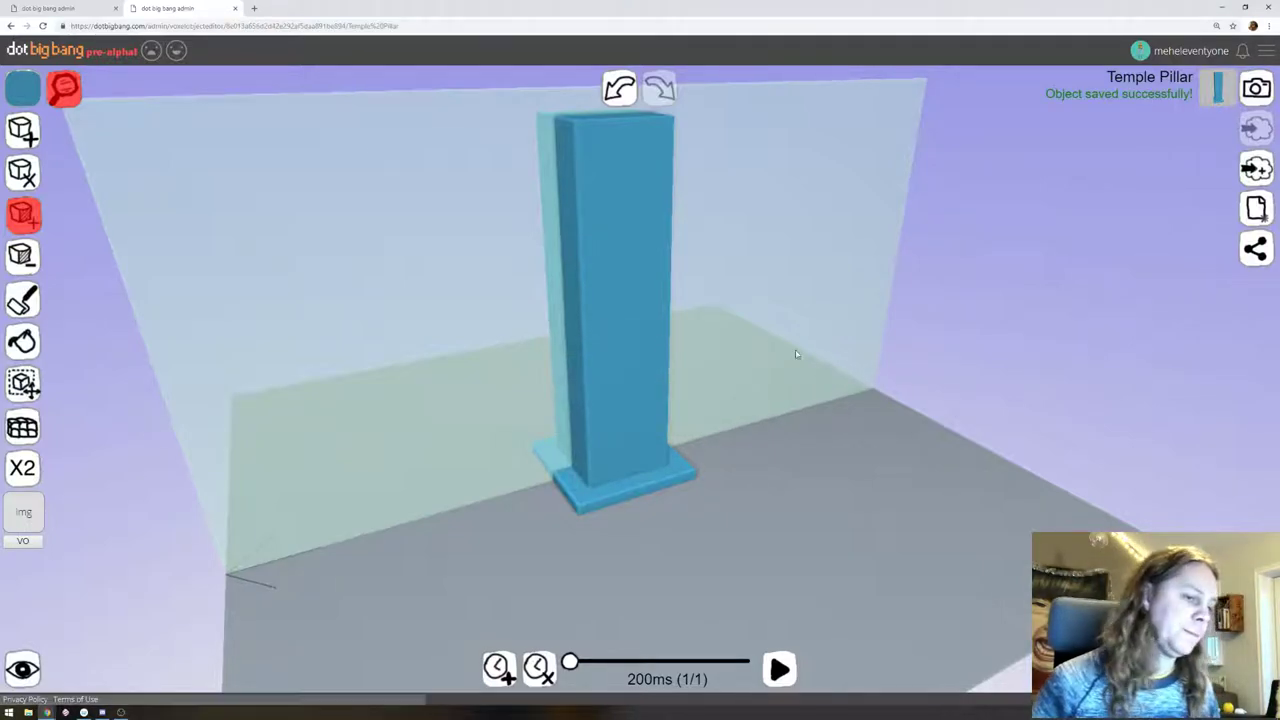
Switch to the level editor, locate the Player entity, and bring a blocked-out pillar inside the temple hall into close view
left_click(97, 14)
right_click_drag(648, 196, 585, 357)
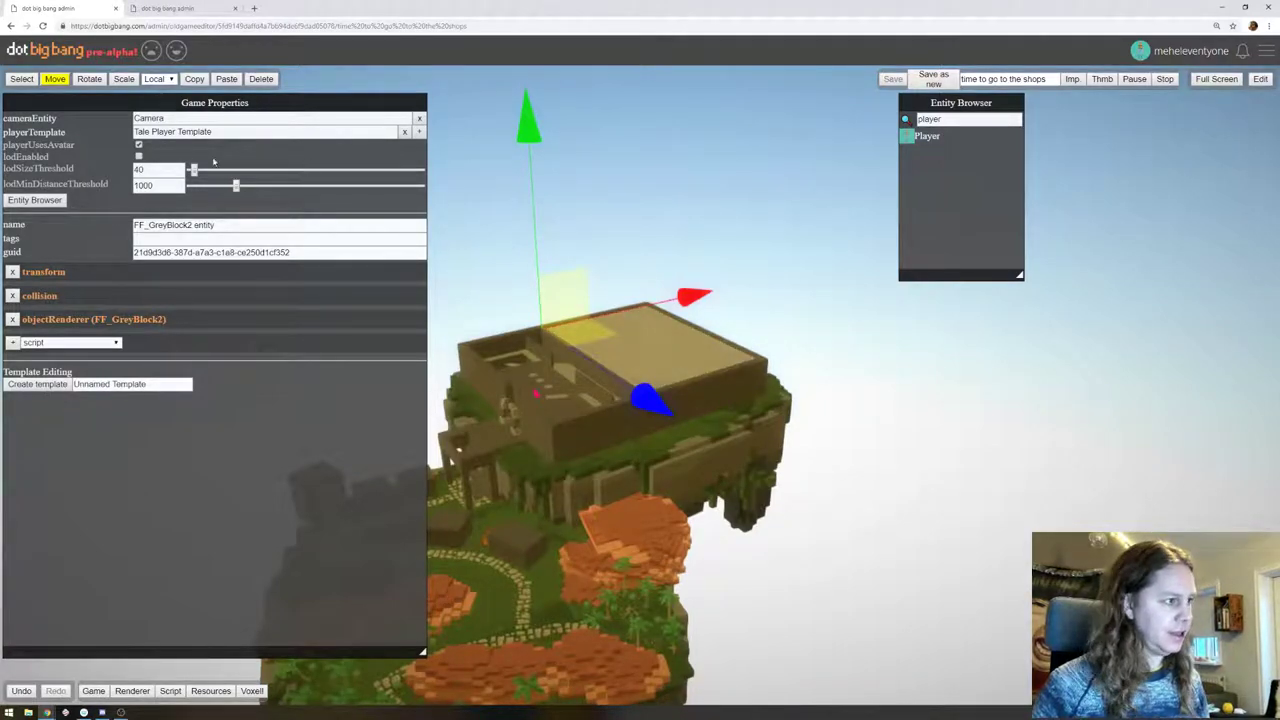
left_click(944, 137)
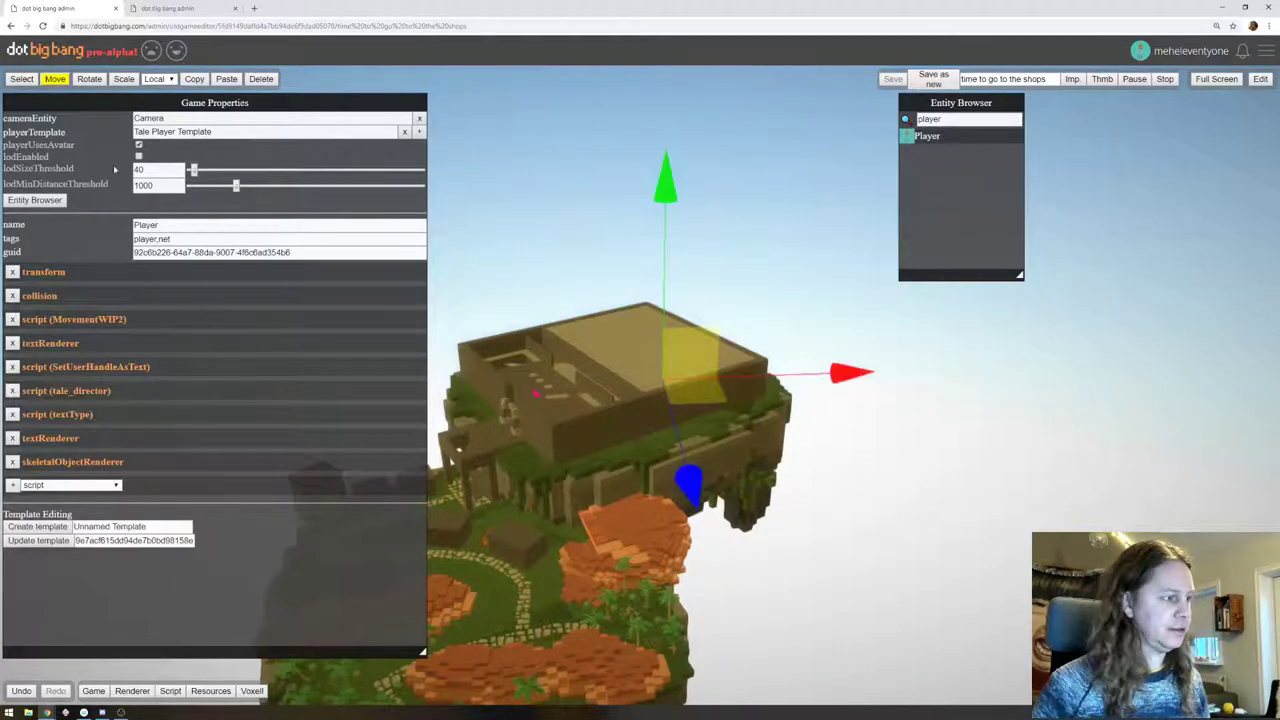
key("f")
right_click_drag(557, 140, 817, 369)
right_click_drag(682, 213, 659, 140)
left_click(487, 163)
key("f")
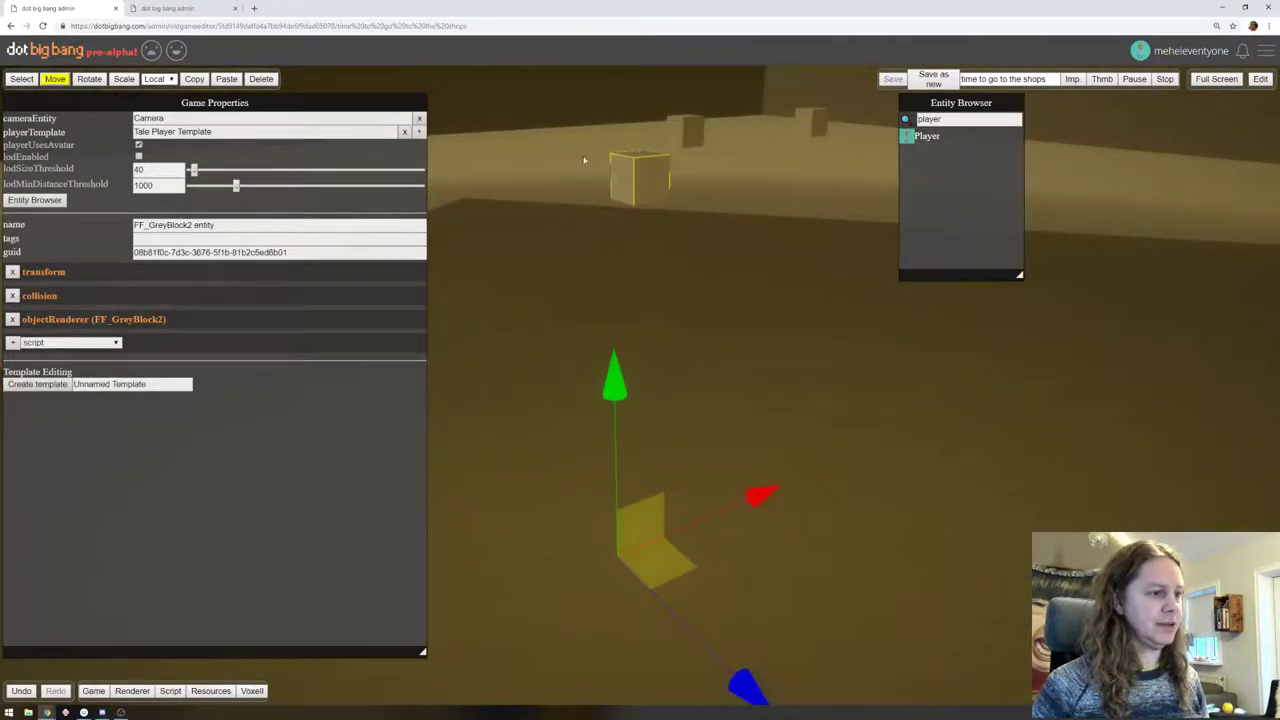
mouse_move(751, 306)
right_mouse_down()
mouse_move(759, 270)
mouse_move(751, 304)
right_mouse_up()
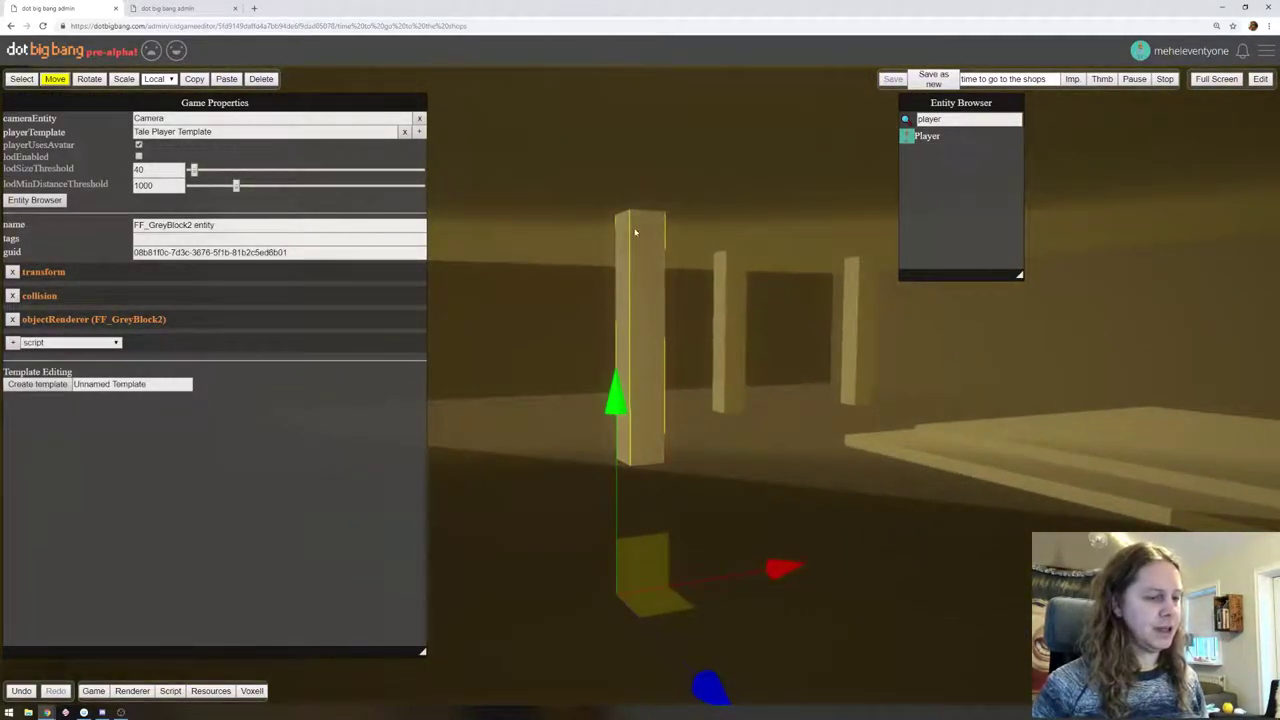
Place a Temple Pillar voxel object on the hall floor beside the blocked-out pillar
left_click(210, 690)
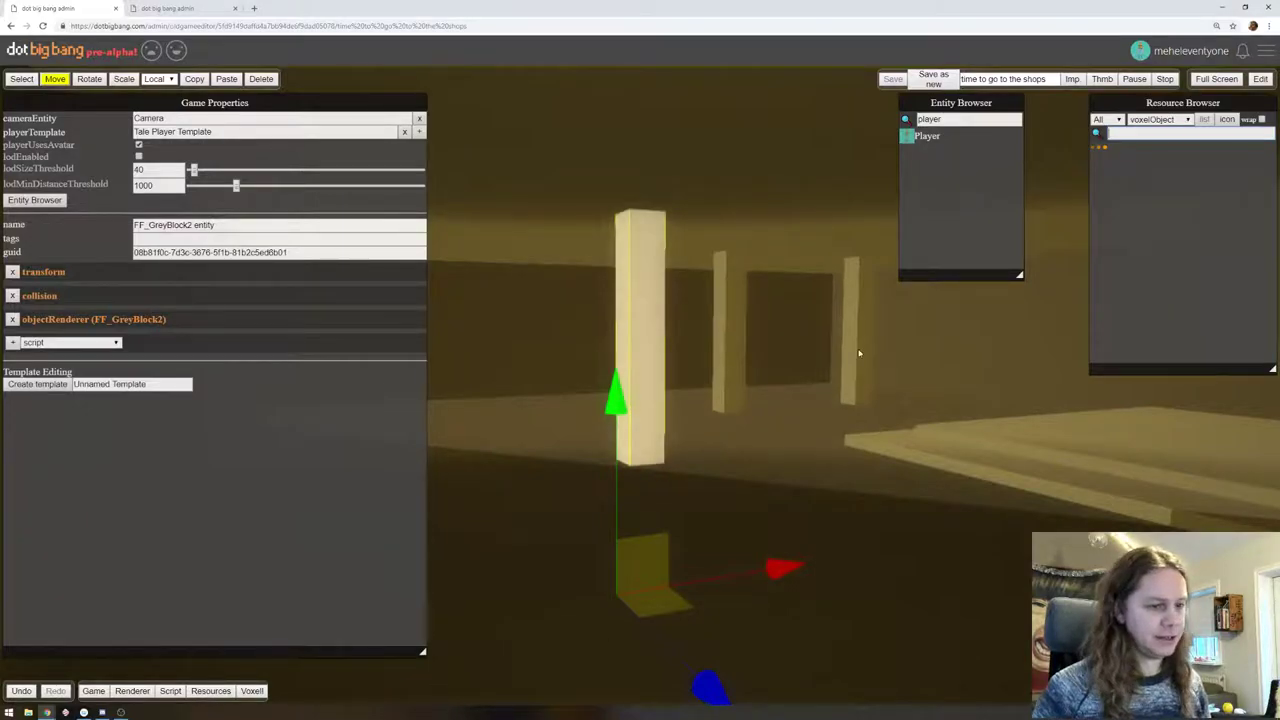
left_click(1150, 151)
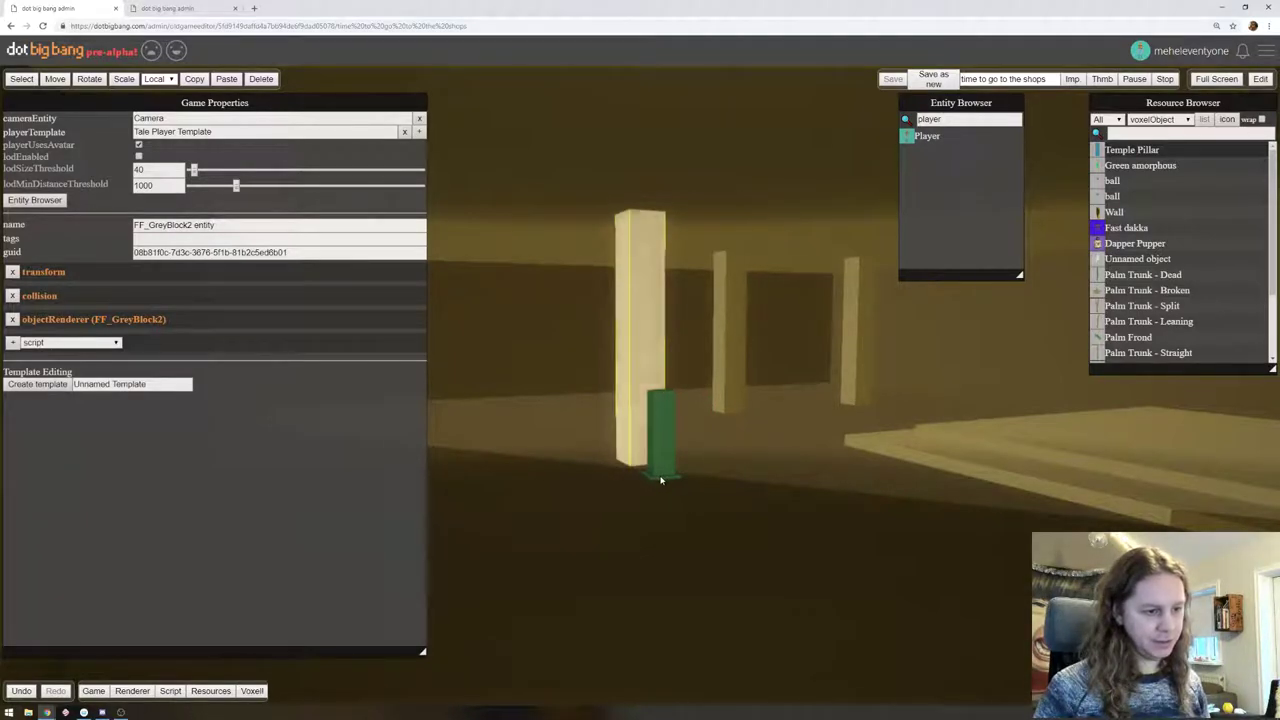
left_click(660, 480)
key("Escape")
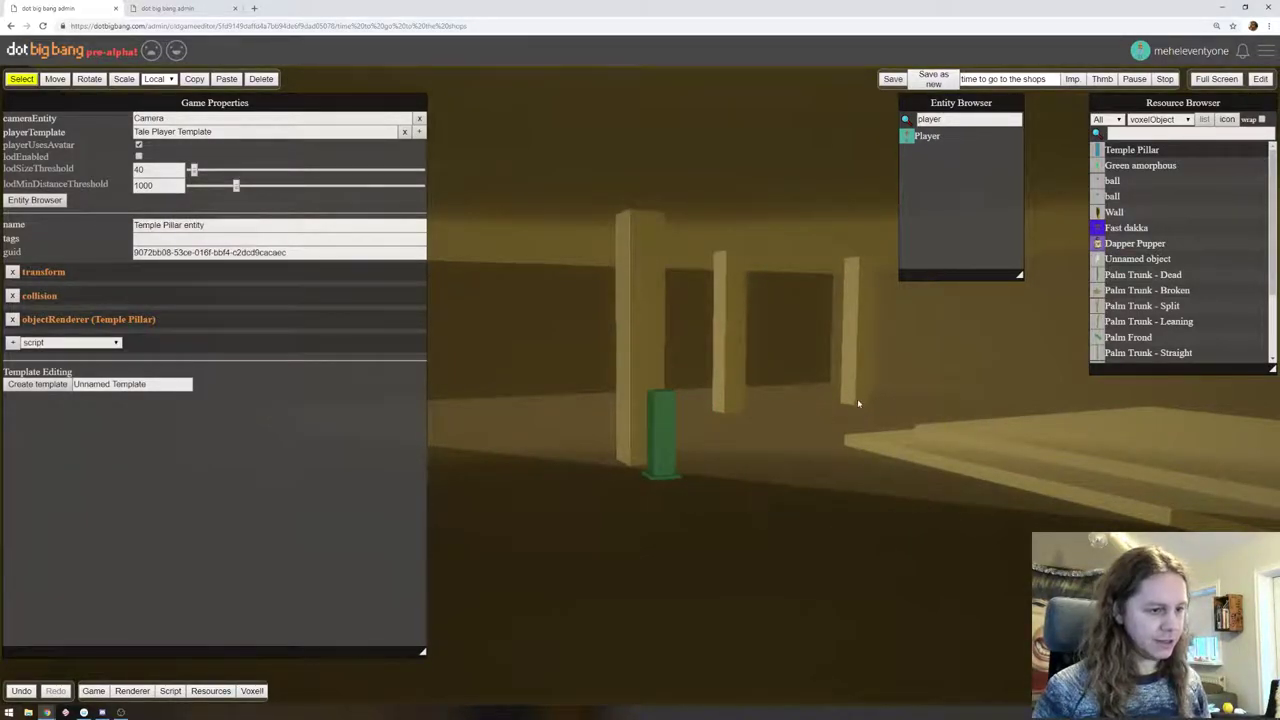
Play-test the level by walking the character up to the placed pillar to compare their sizes, and return to editing
right_click_drag(858, 404, 760, 403)
left_click(1267, 80)
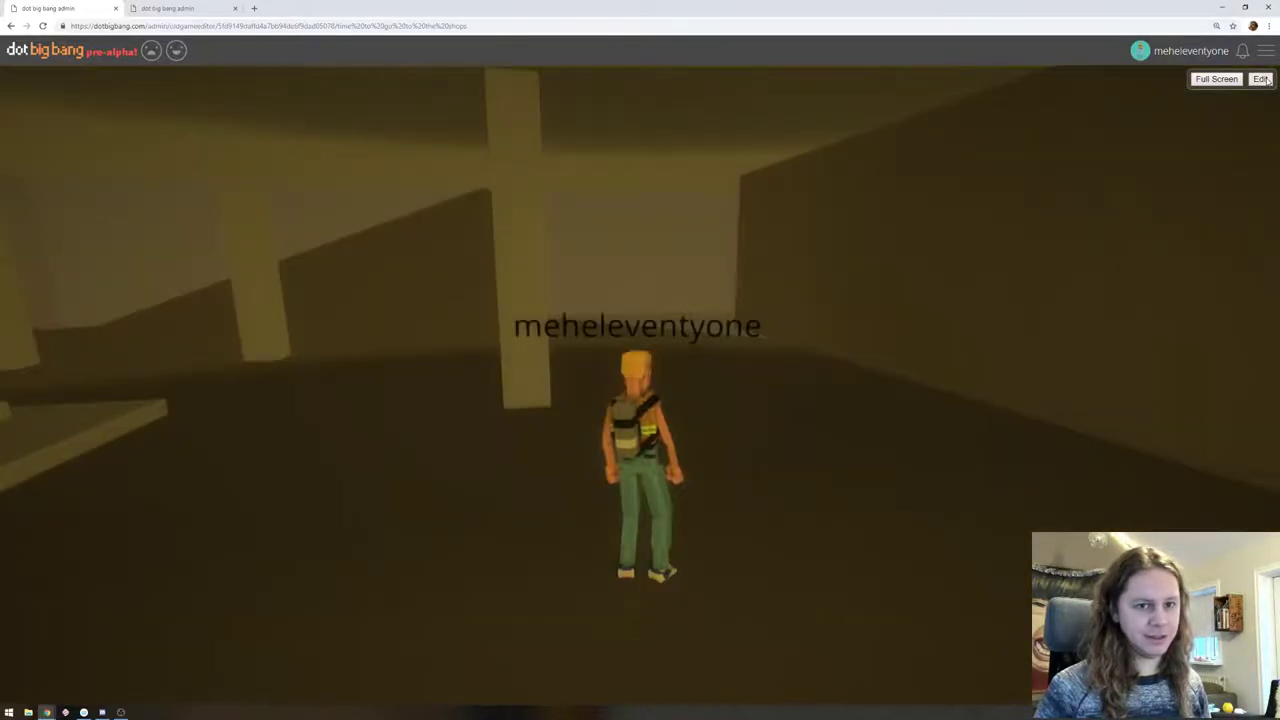
right_click_drag(871, 291, 203, 294)
key("w")
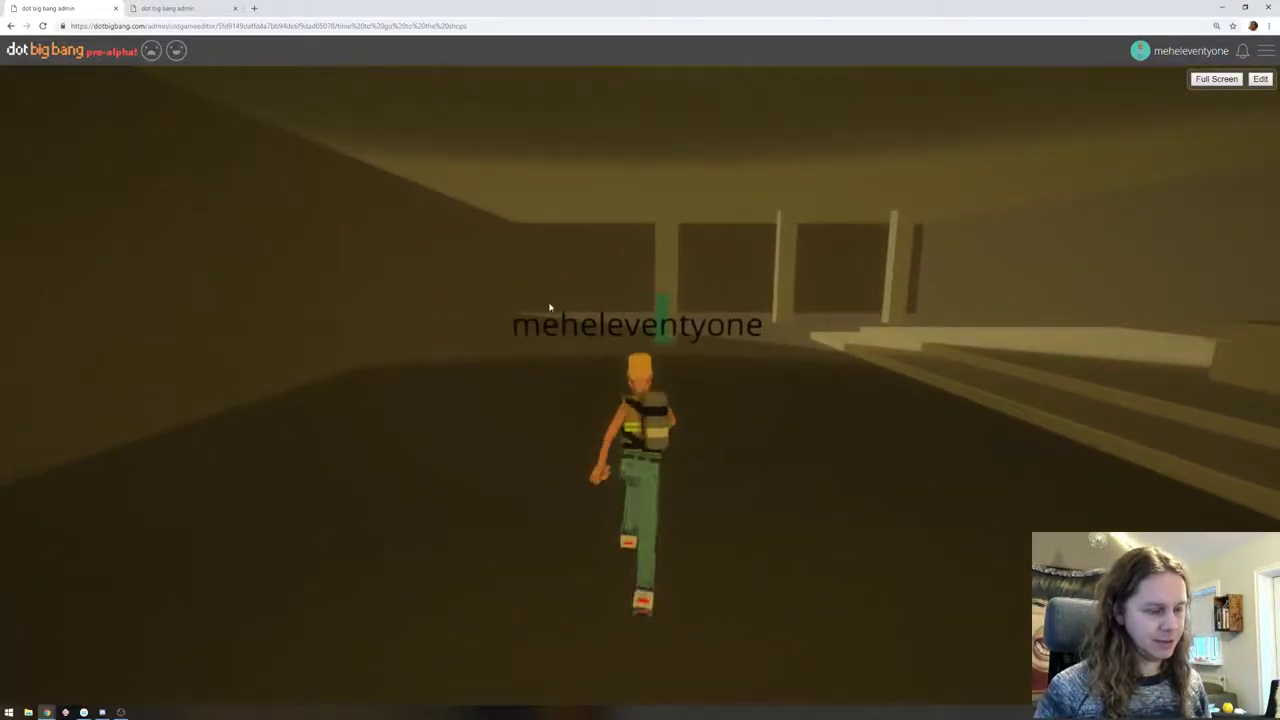
right_click_drag(549, 308, 529, 349)
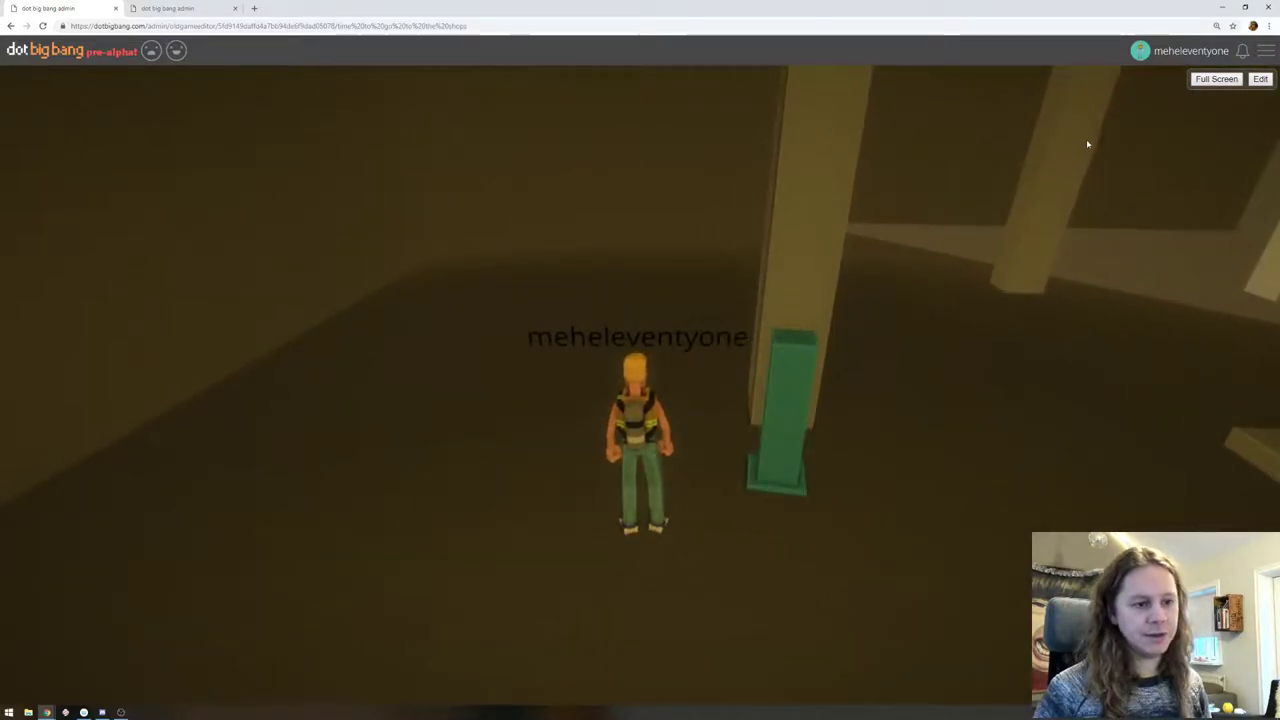
left_click(1260, 79)
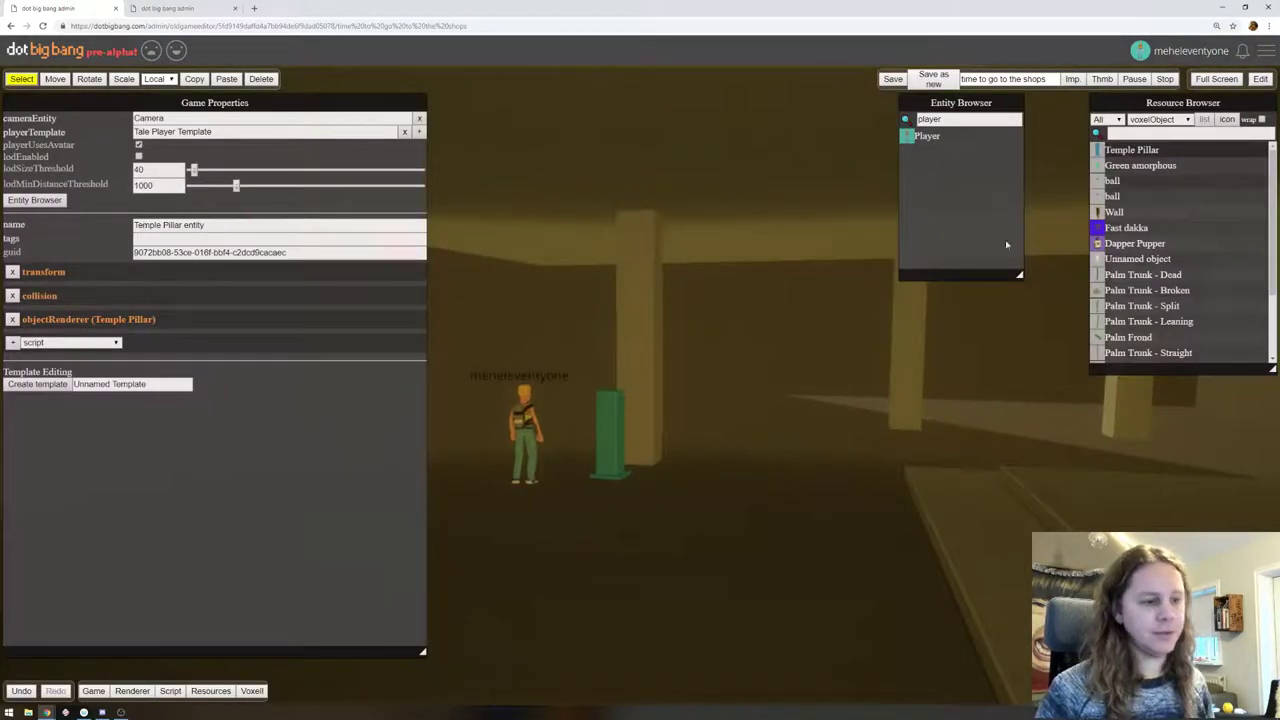
Select the placed Temple Pillar and set its yaw rotation to 5
left_click(607, 425)
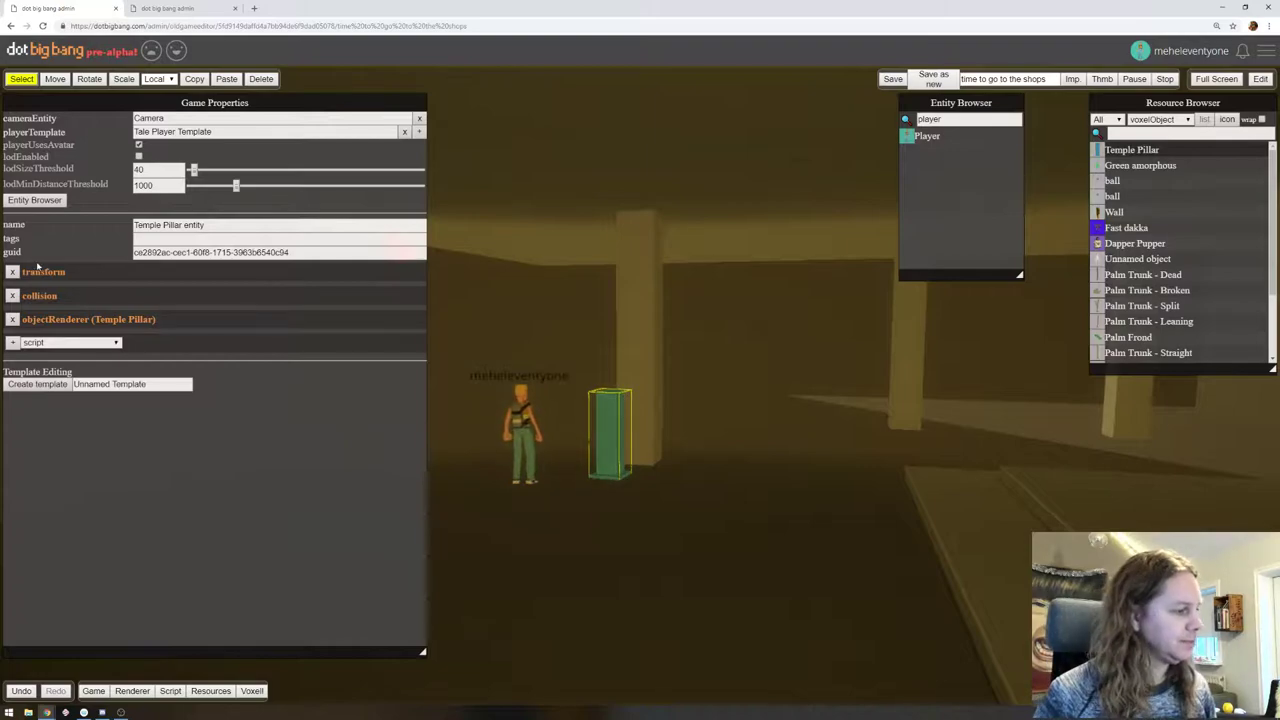
left_click(95, 273)
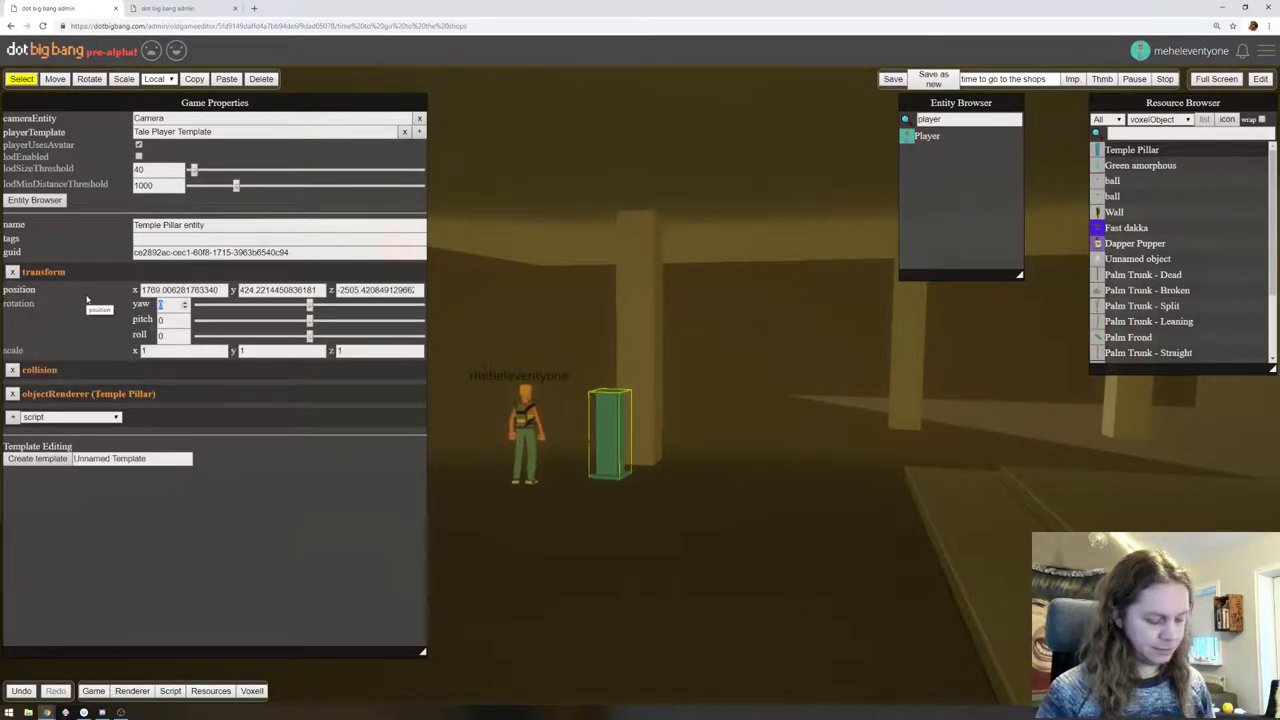
type("5")
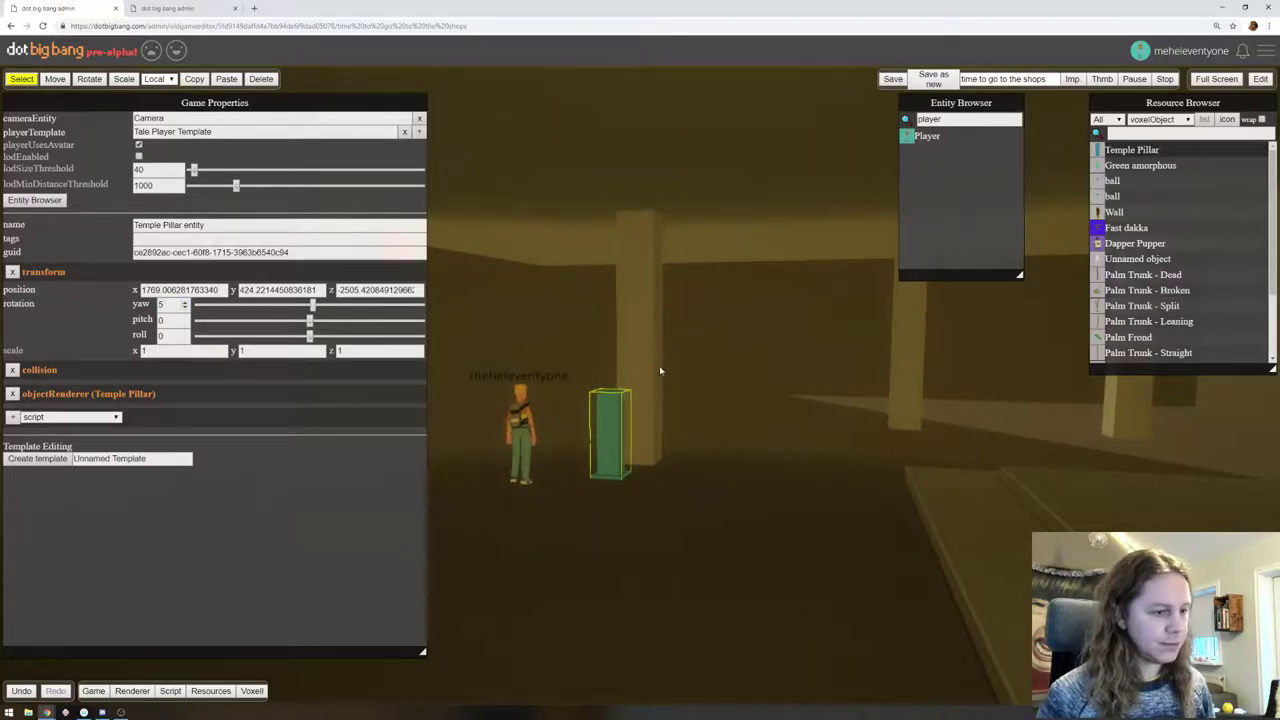
right_click_drag(660, 369, 703, 382)
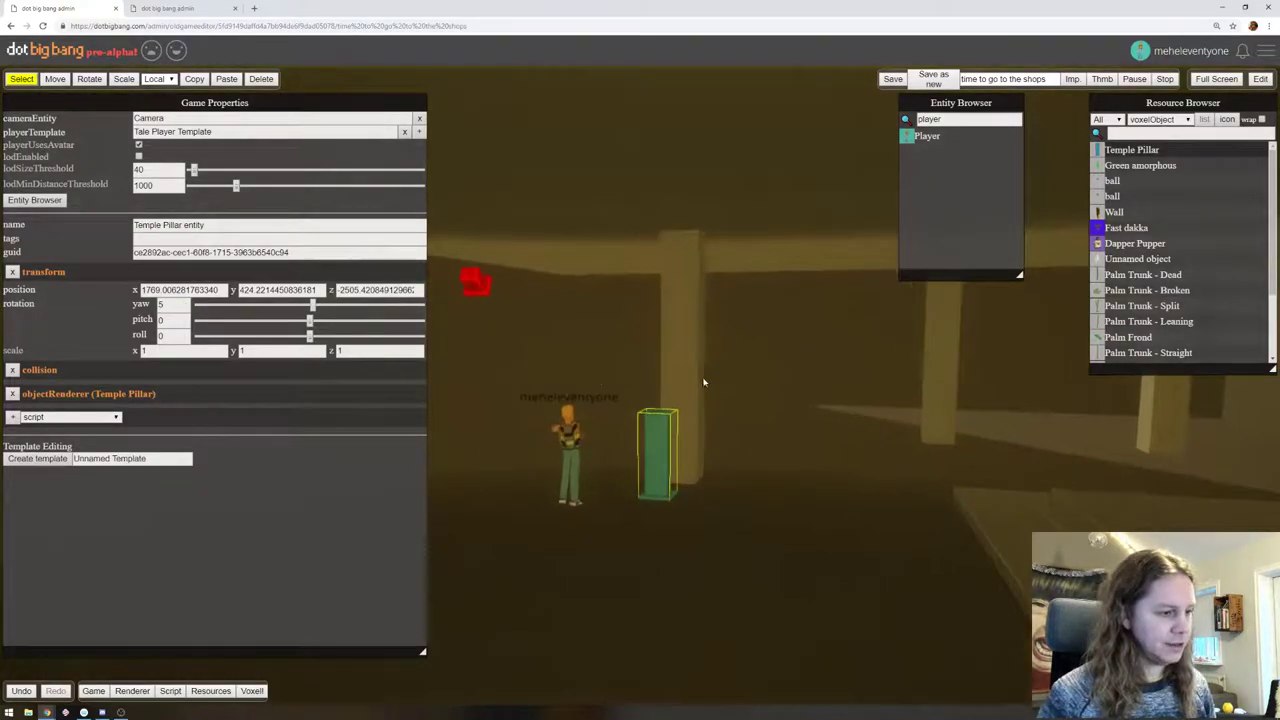
Compare the placed Temple Pillar at a uniform scale of 2 with the blocked-out pillar, and delete it from the level
left_click(136, 352)
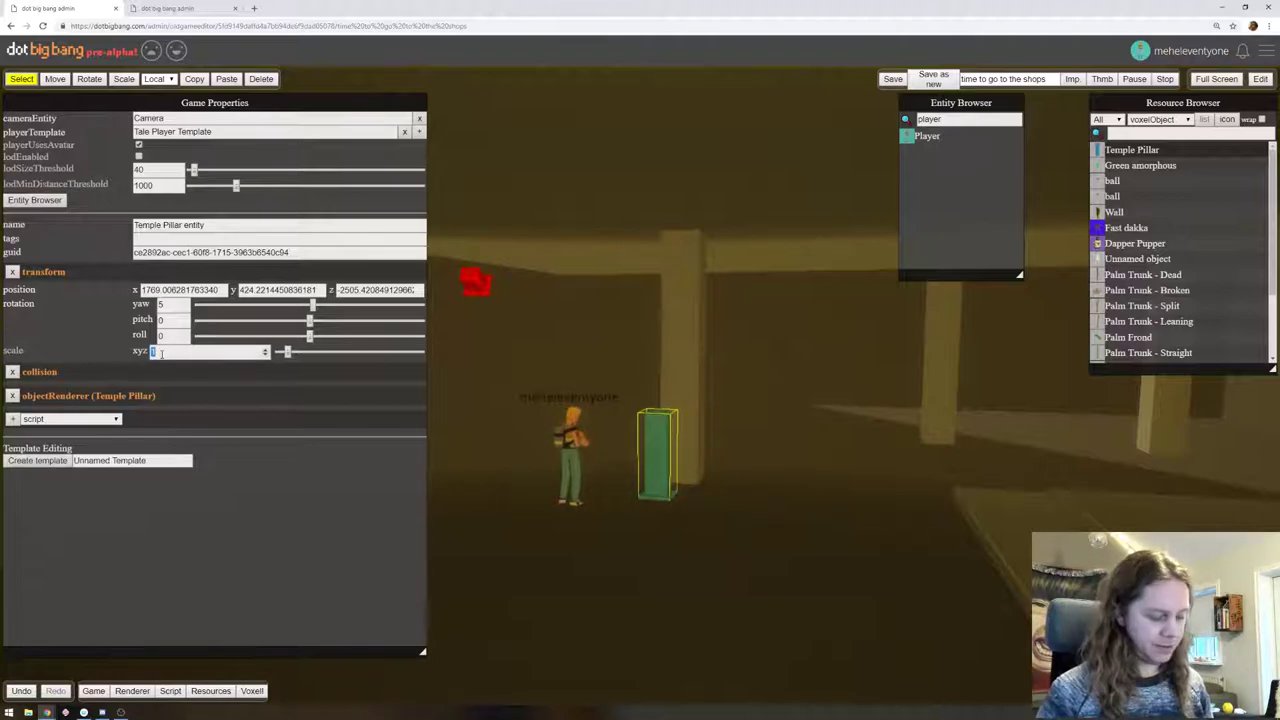
type("2")
right_click_drag(722, 359, 472, 381)
left_click_drag(472, 380, 789, 363)
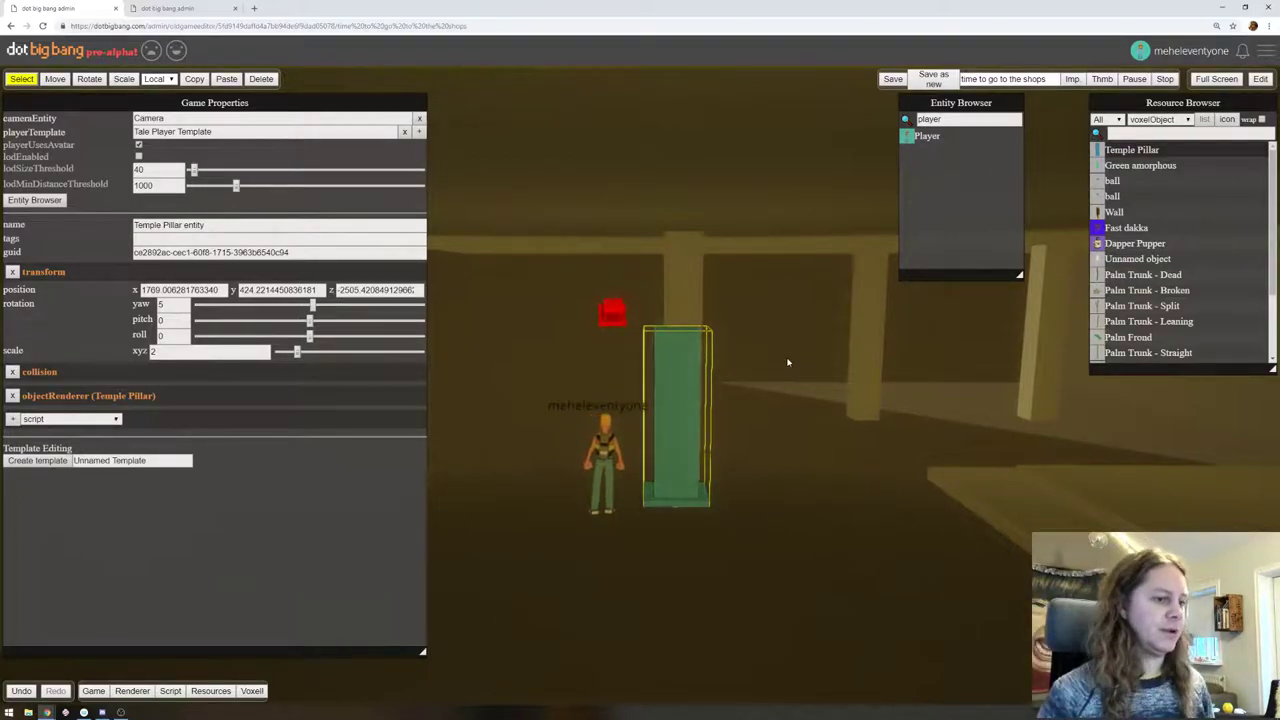
key("Delete")
Switch back to the voxel editor, extrude the Temple Pillar's top face upward to make it considerably taller, and save the object
left_click(207, 9)
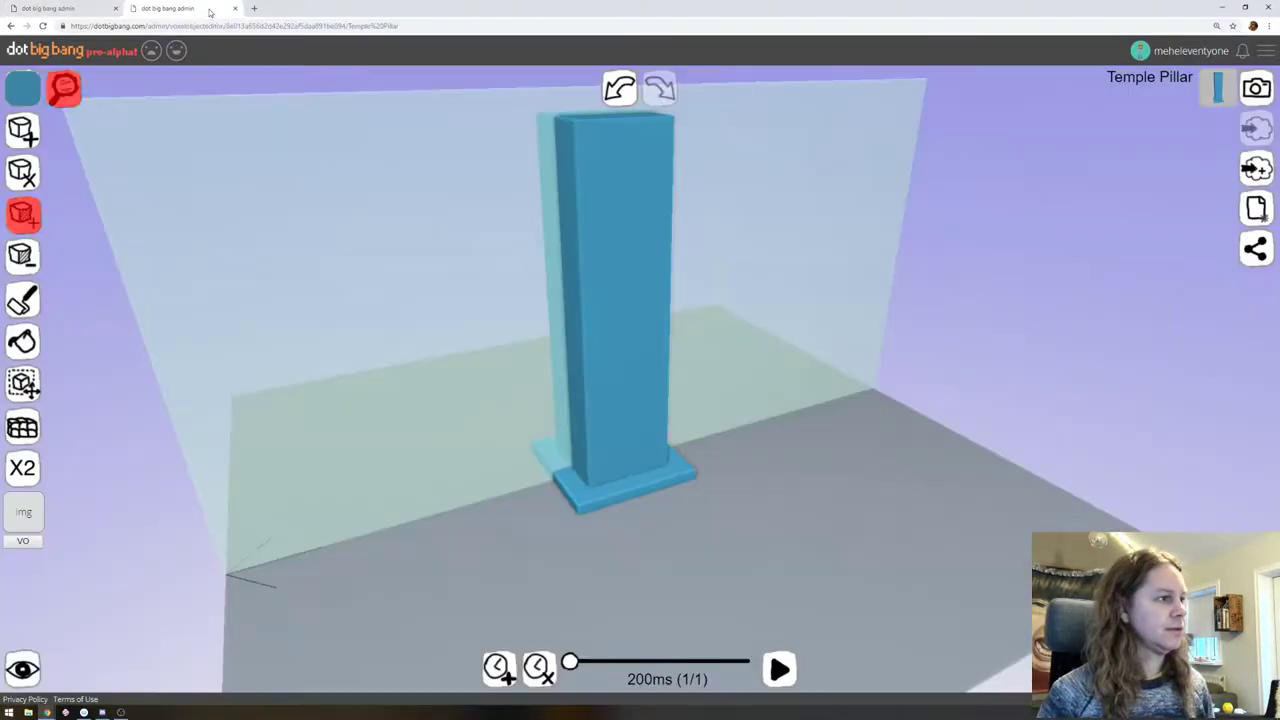
right_click_drag(583, 188, 582, 308)
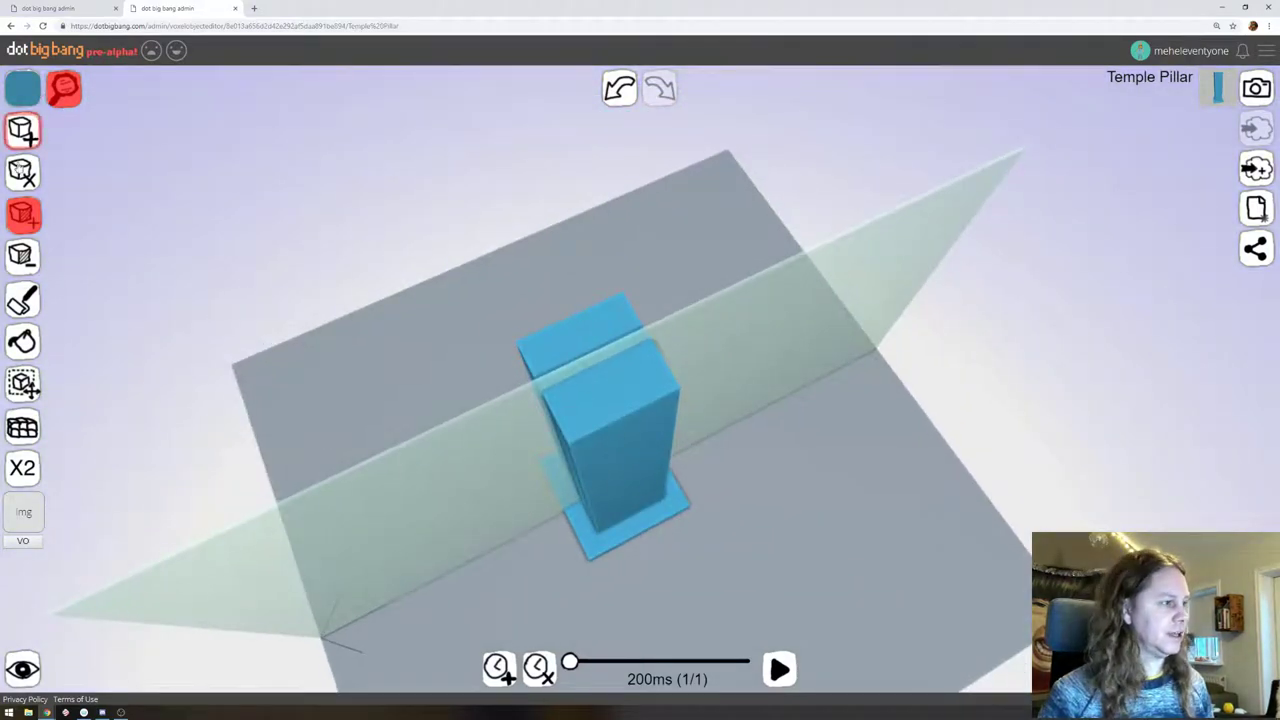
left_click(589, 408)
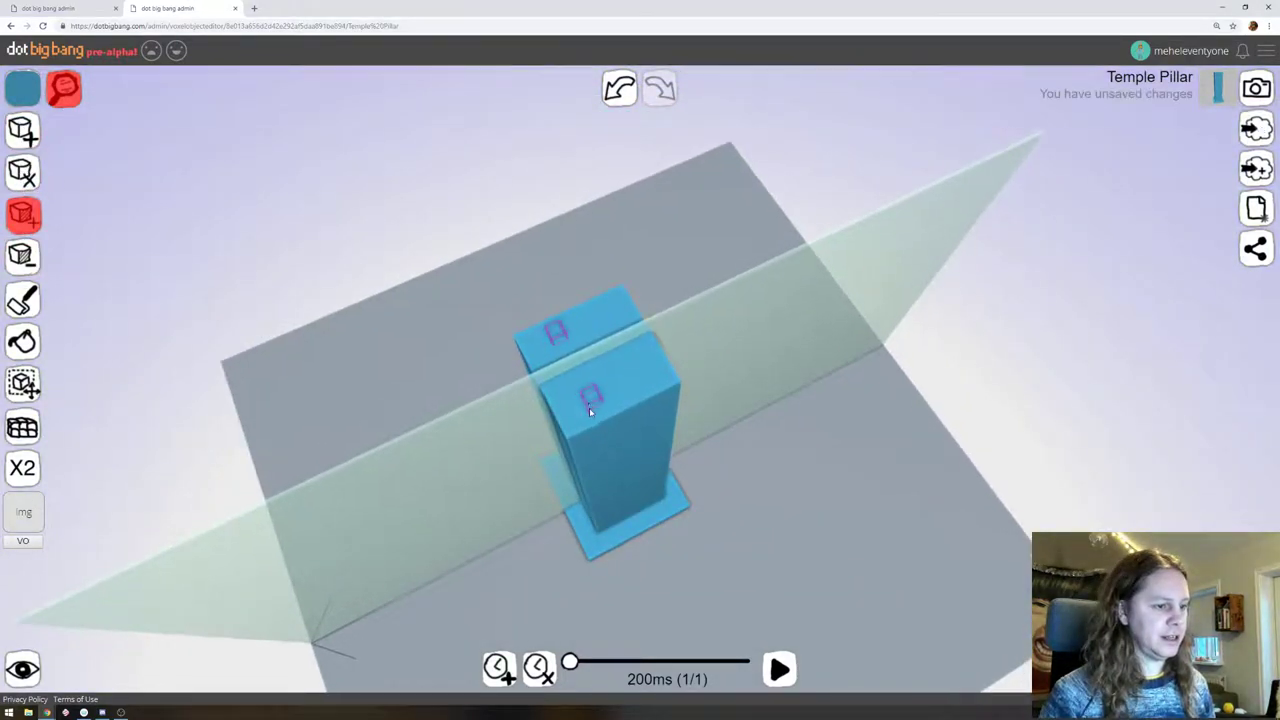
middle_click_drag(589, 407, 598, 270)
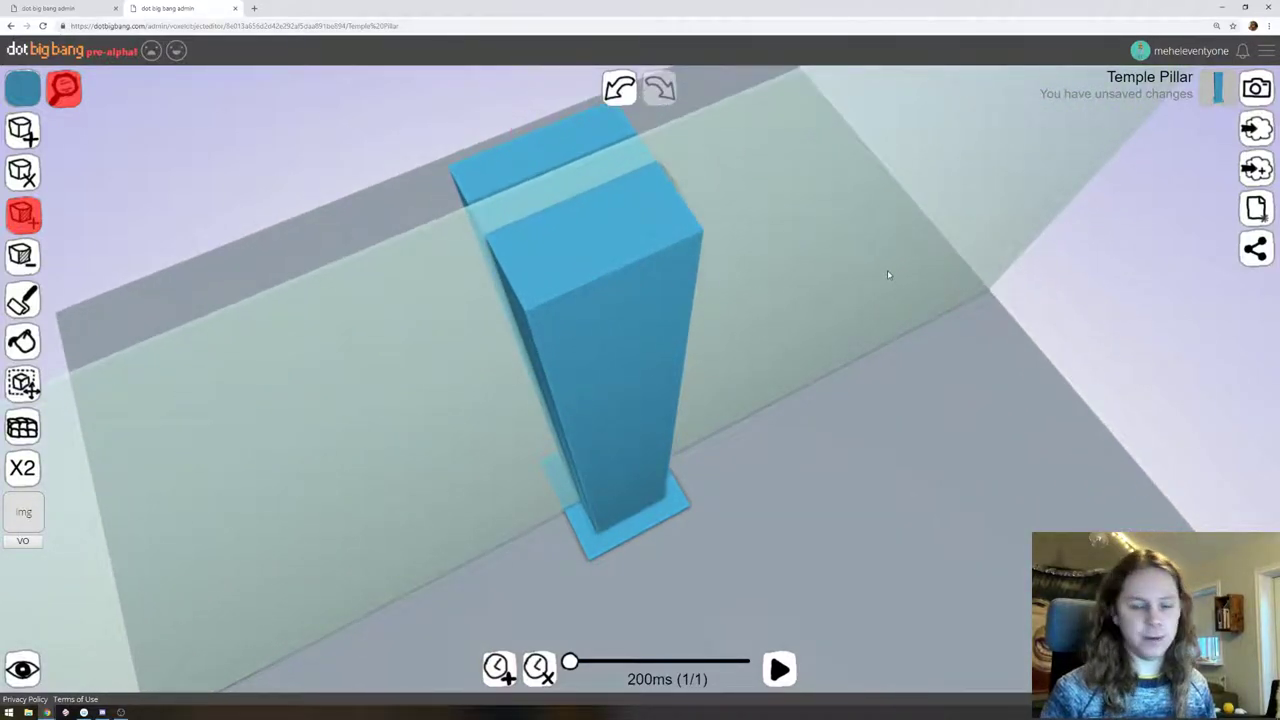
mouse_move(888, 274)
middle_mouse_down()
mouse_move(843, 195)
mouse_move(840, 229)
mouse_move(883, 241)
mouse_move(786, 315)
mouse_move(866, 353)
mouse_move(840, 339)
mouse_move(845, 293)
middle_mouse_up()
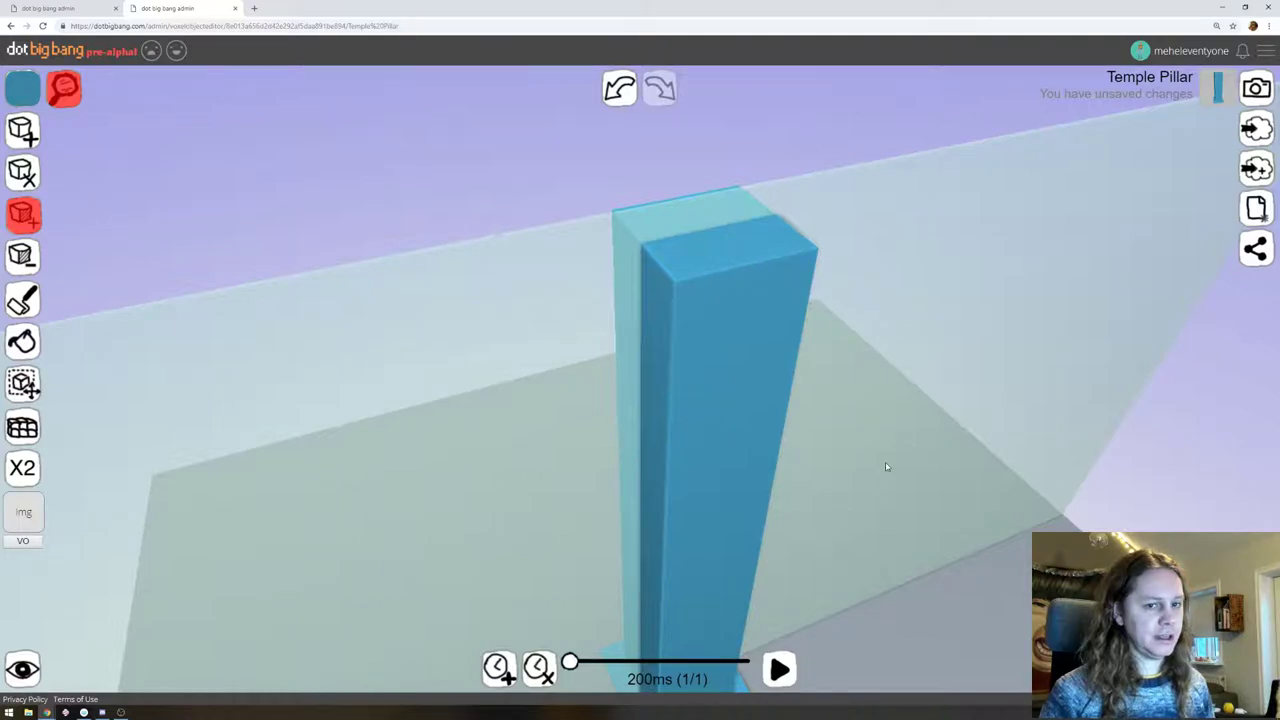
middle_click_drag(886, 467, 1071, 299)
left_click(1252, 130)
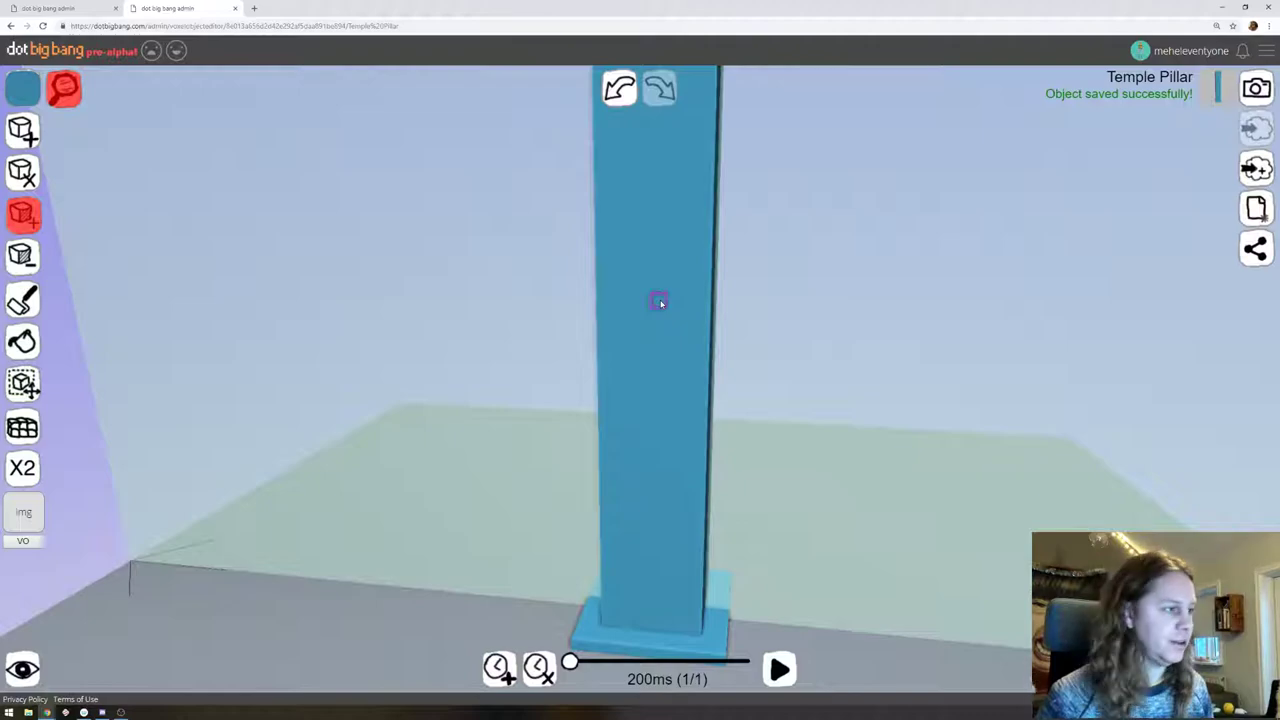
Switch to the level editor, try Dapper Pupper beside the blocked-out pillar as a size comparison, and delete it
left_click(40, 8)
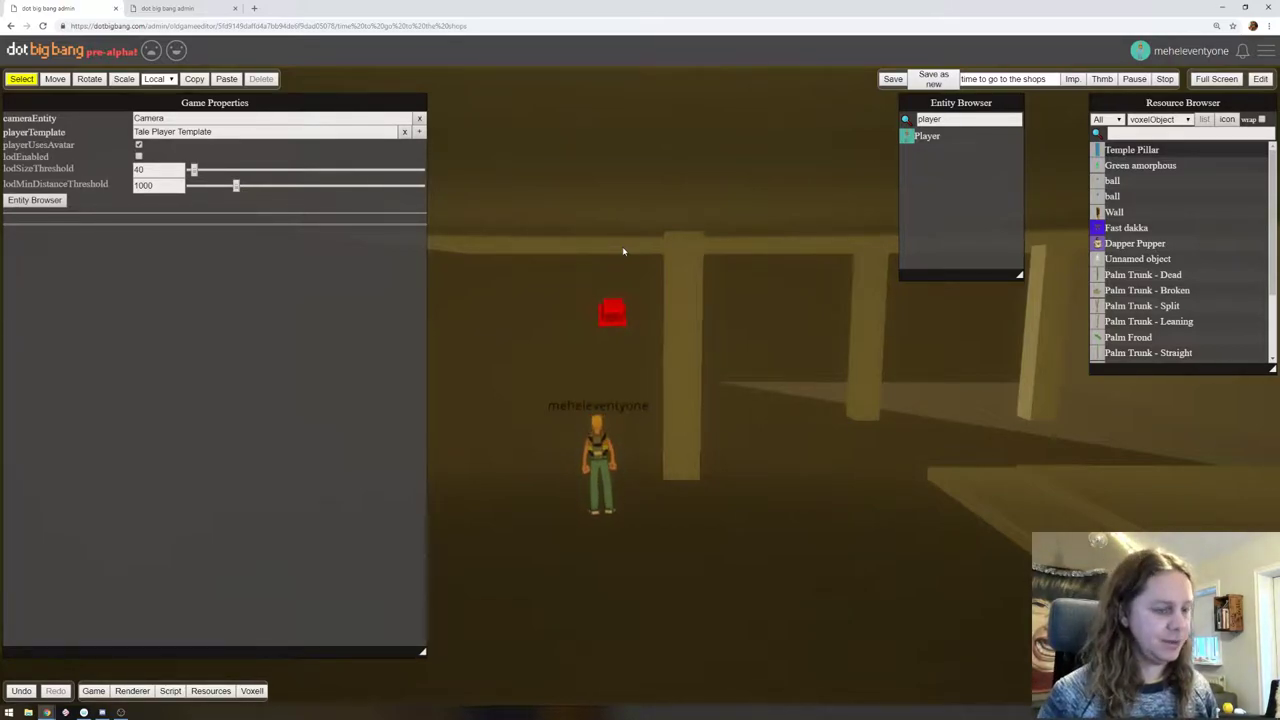
right_click_drag(740, 290, 896, 354)
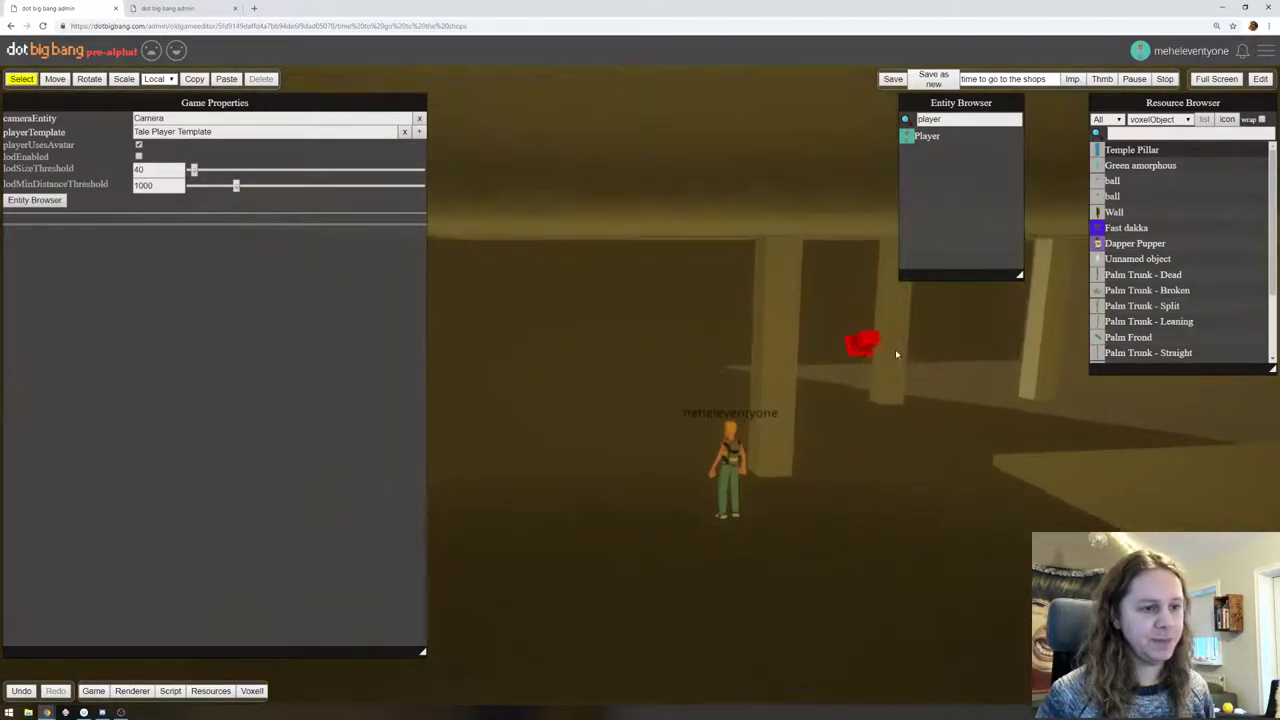
left_click_drag(896, 354, 863, 322)
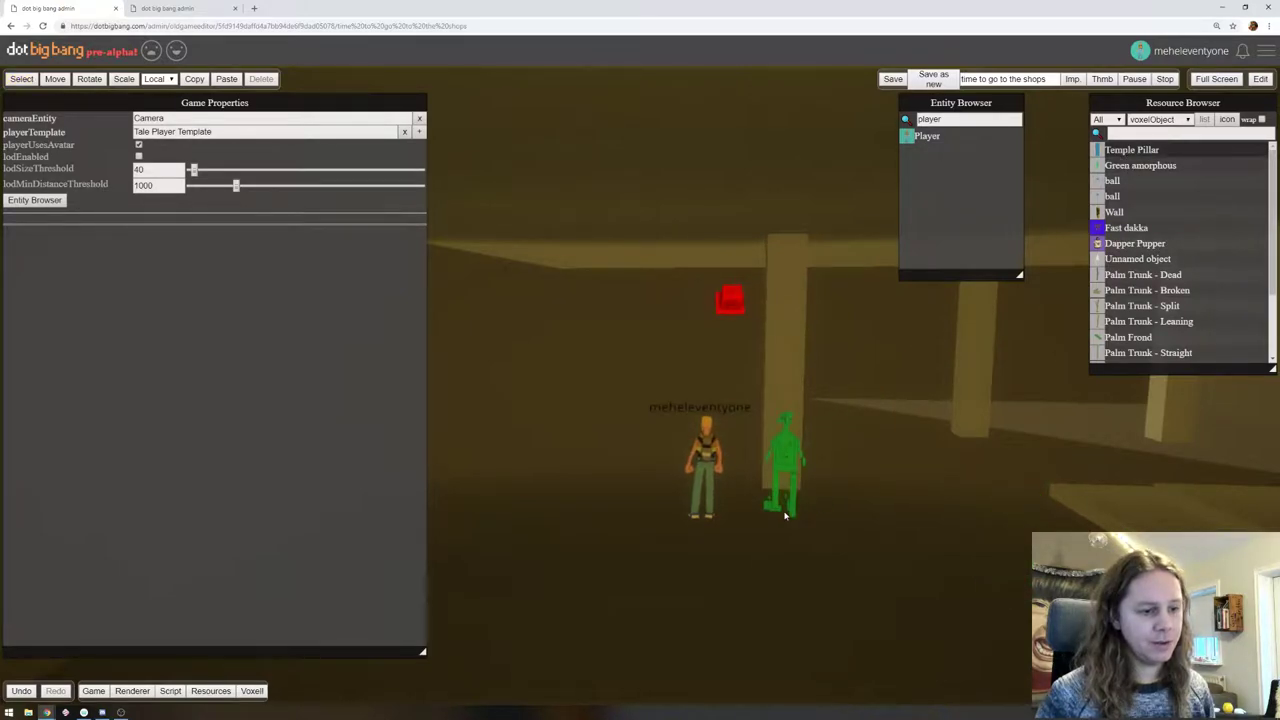
left_click(835, 543)
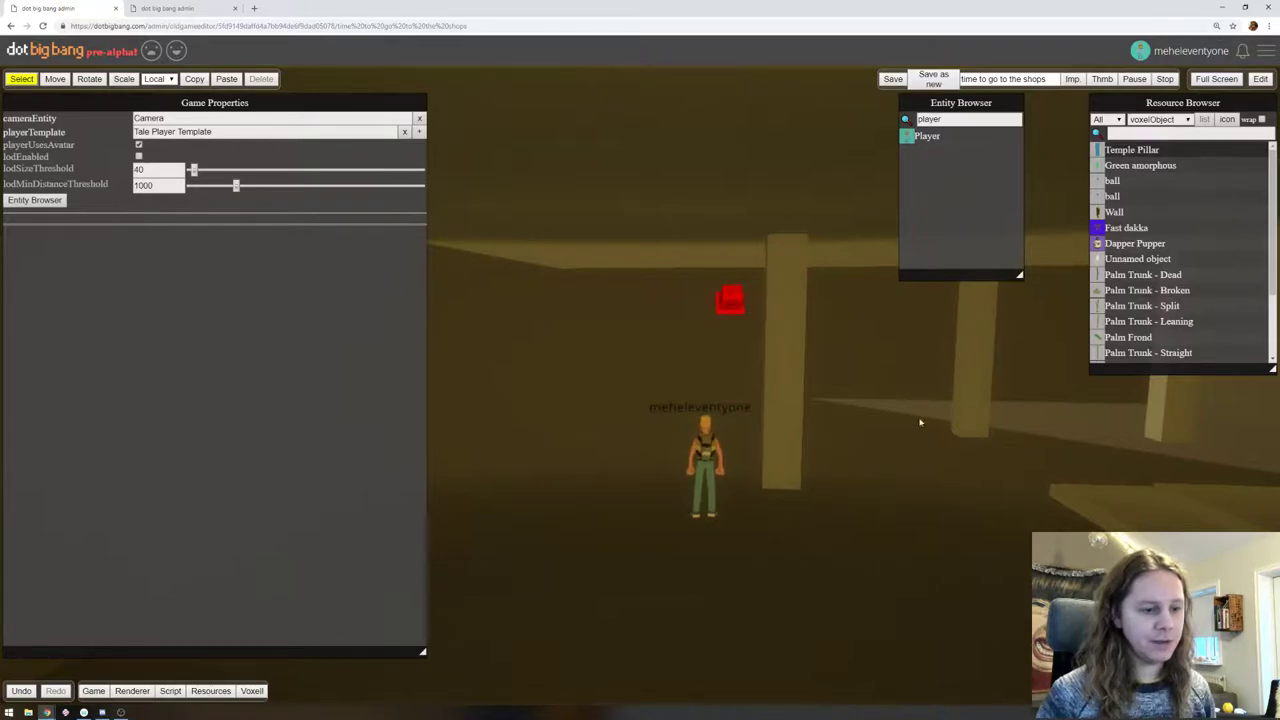
left_click(1134, 243)
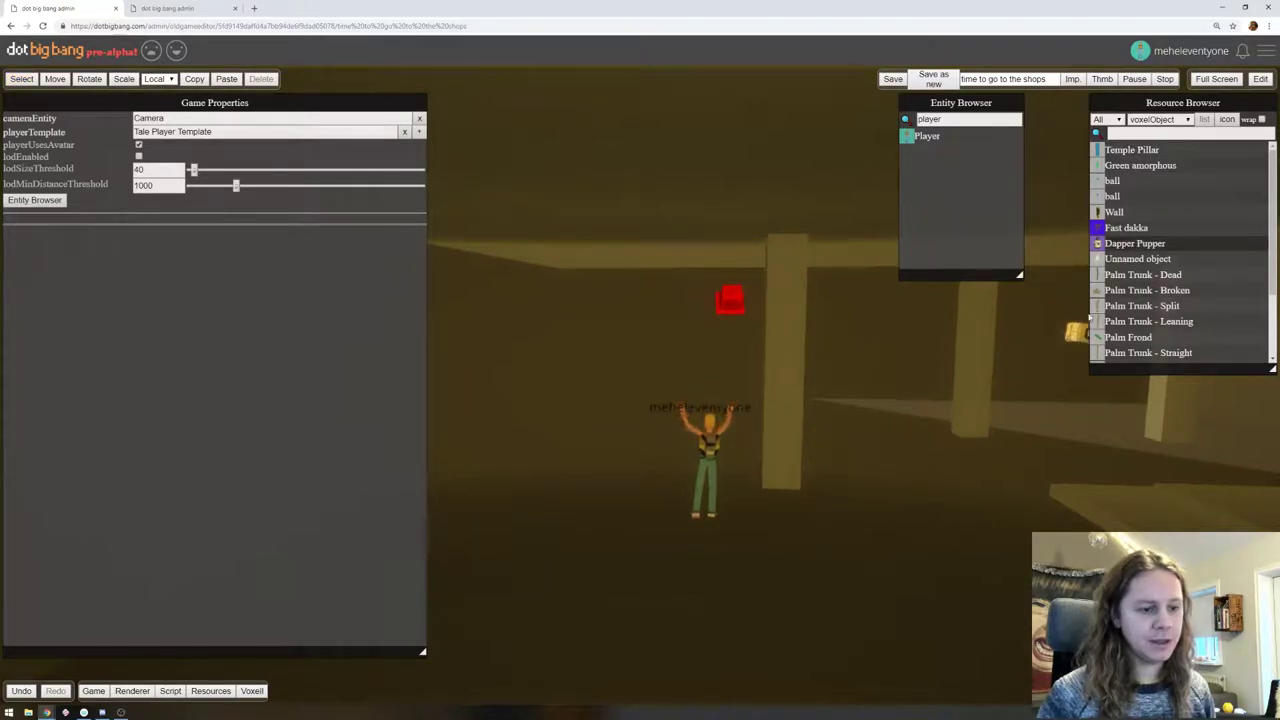
left_click(926, 488)
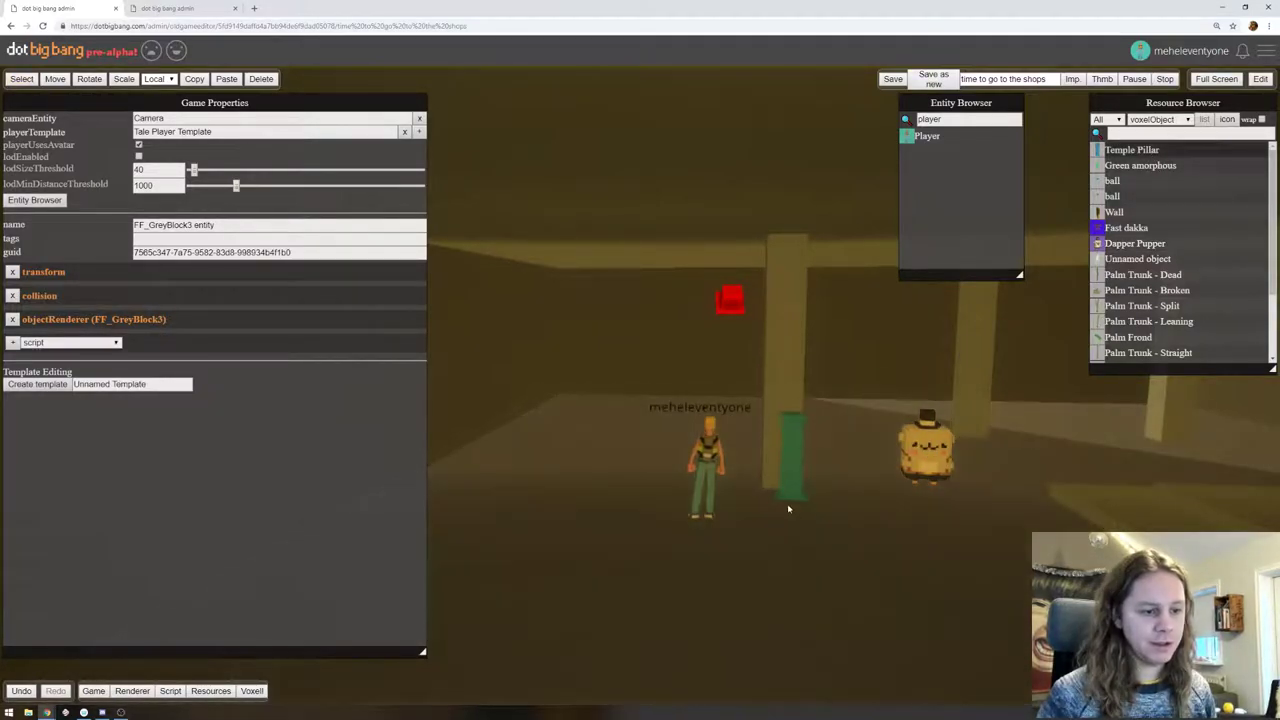
key("Escape")
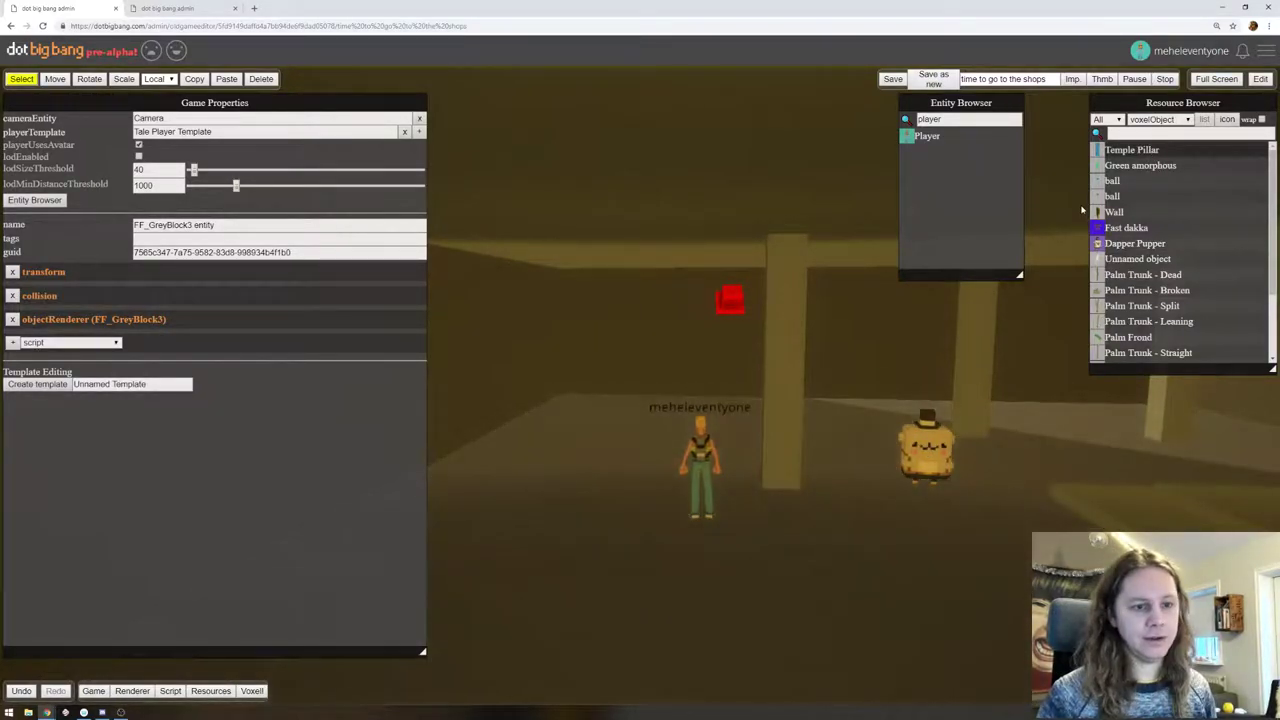
left_click(930, 455)
key("Delete")
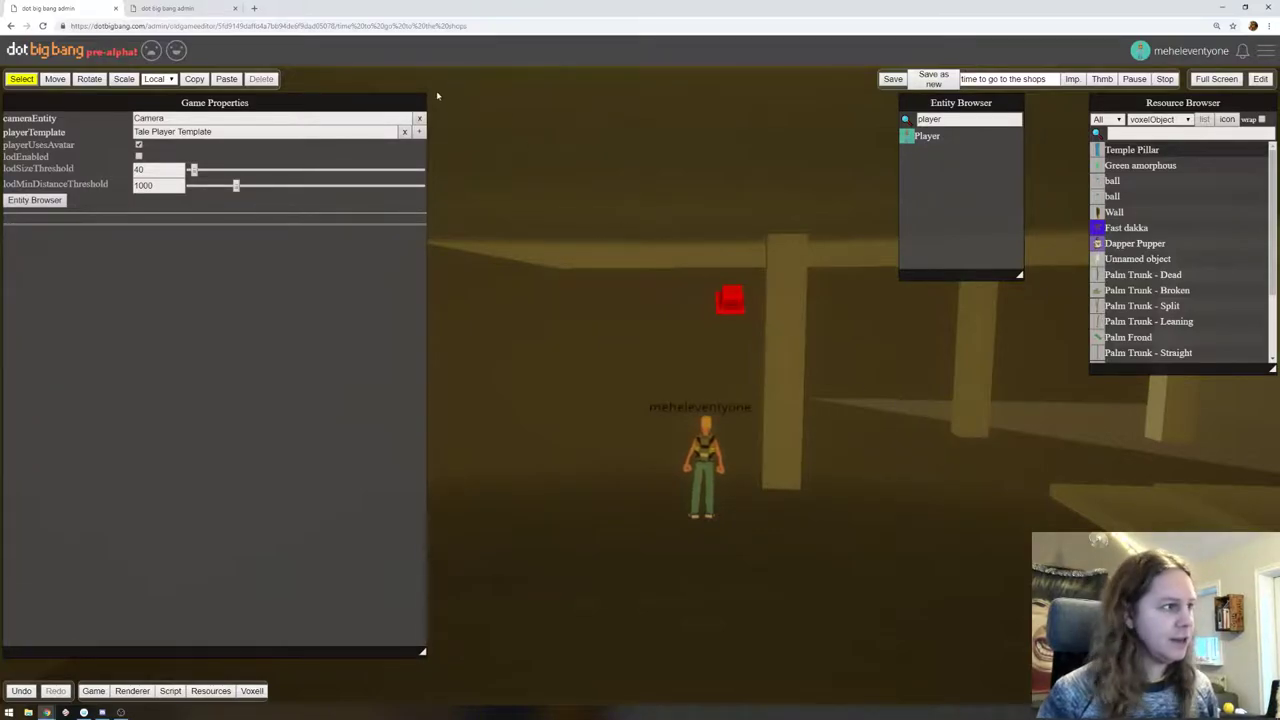
Return to the Temple Pillar in the voxel editor and scale the whole object up with the X2 operation
left_click(285, 26)
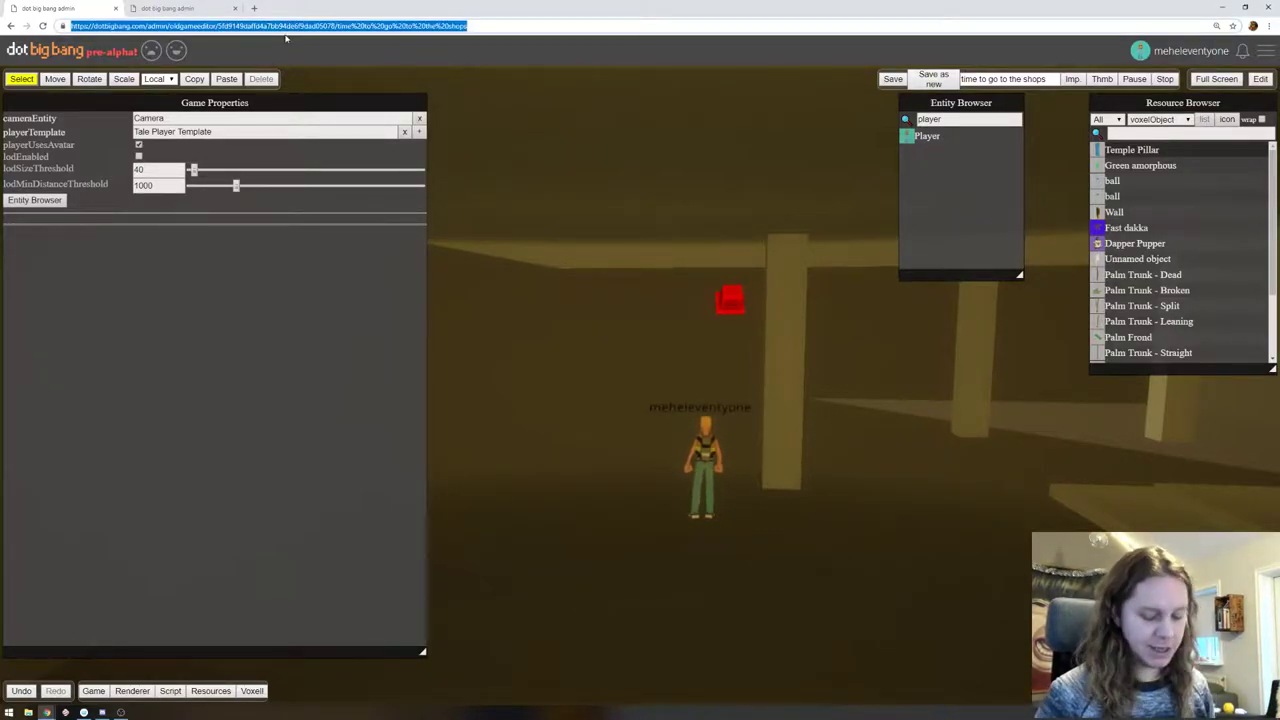
double_click(1112, 152)
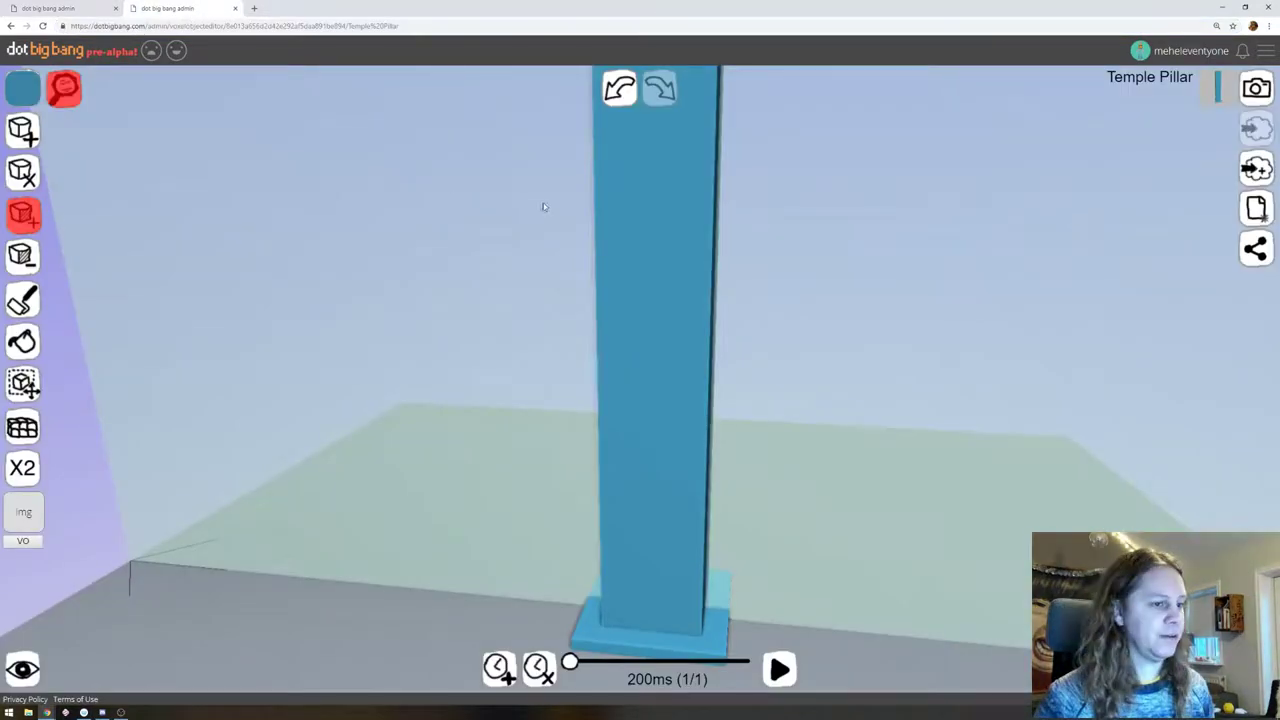
right_click_drag(494, 240, 726, 290)
scroll(842, 318, "down", 5)
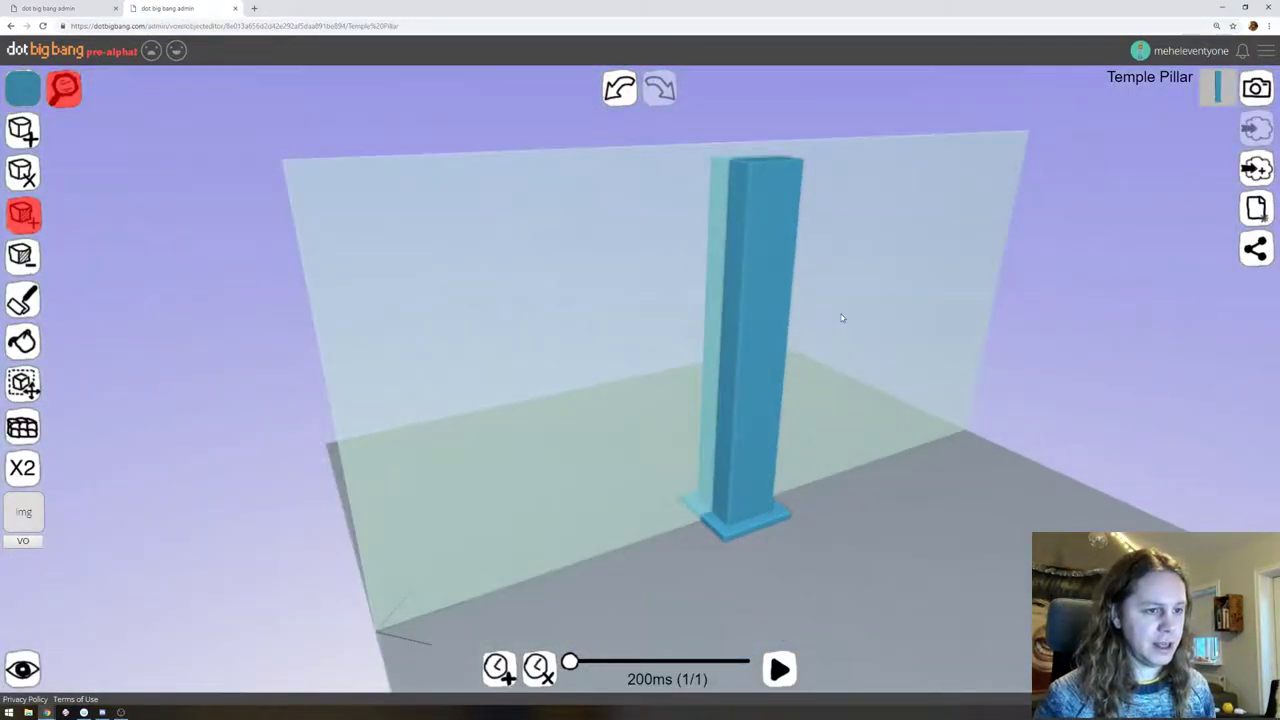
left_click(23, 467)
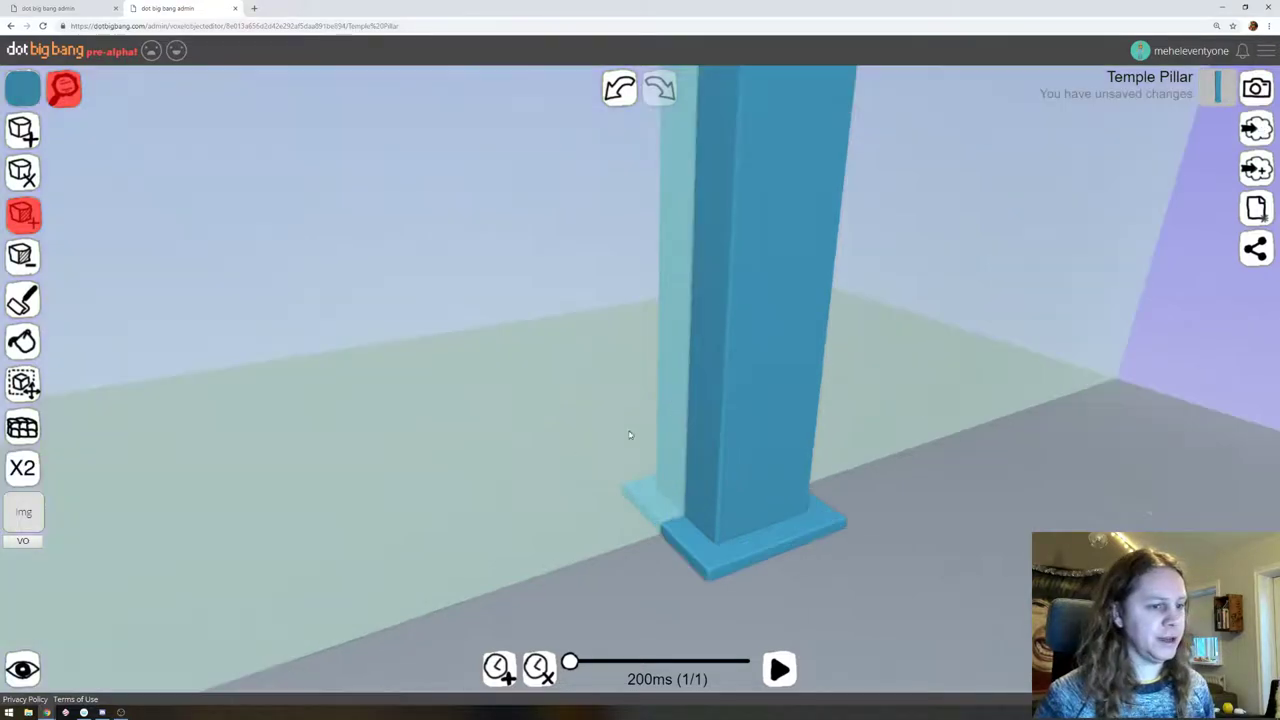
right_click_drag(934, 291, 860, 343)
scroll(858, 276, "down", 3)
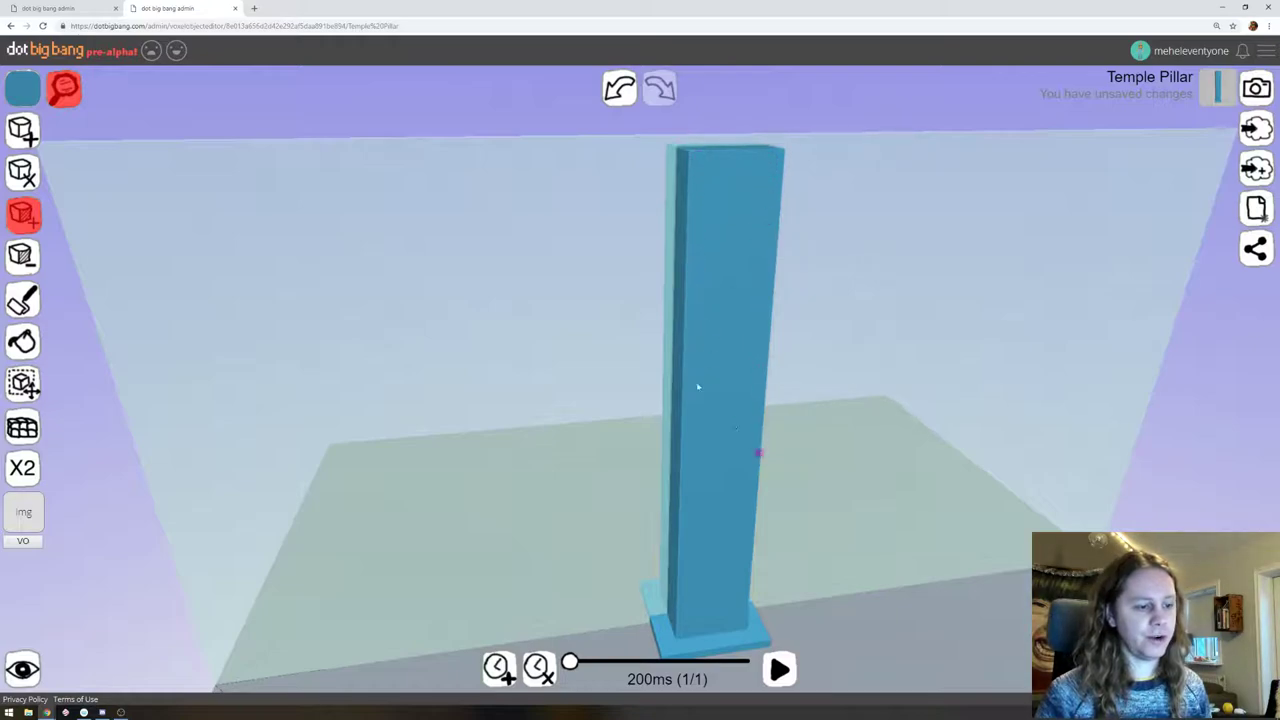
right_click_drag(164, 151, 163, 124)
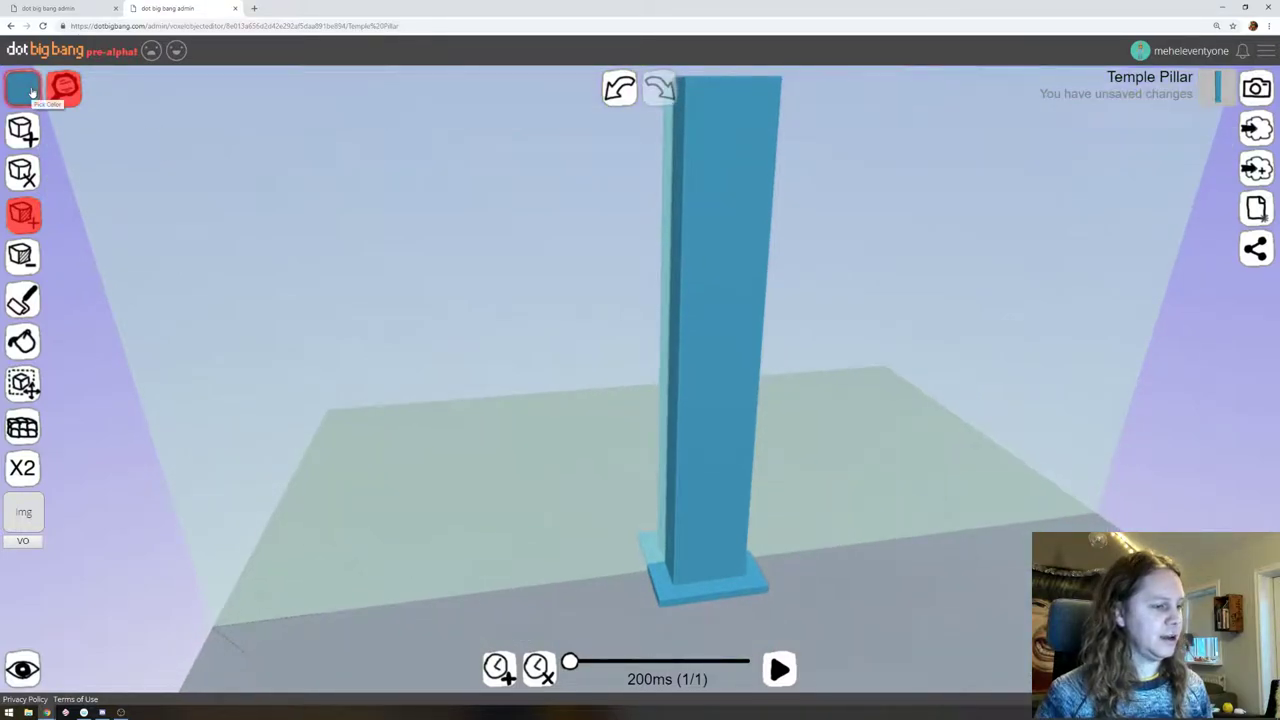
Fill the whole Temple Pillar, including its base, with the light purple-grey colour #9f93a6
left_click(34, 90)
mouse_move(103, 141)
left_mouse_down()
mouse_move(55, 122)
mouse_move(63, 137)
left_mouse_up()
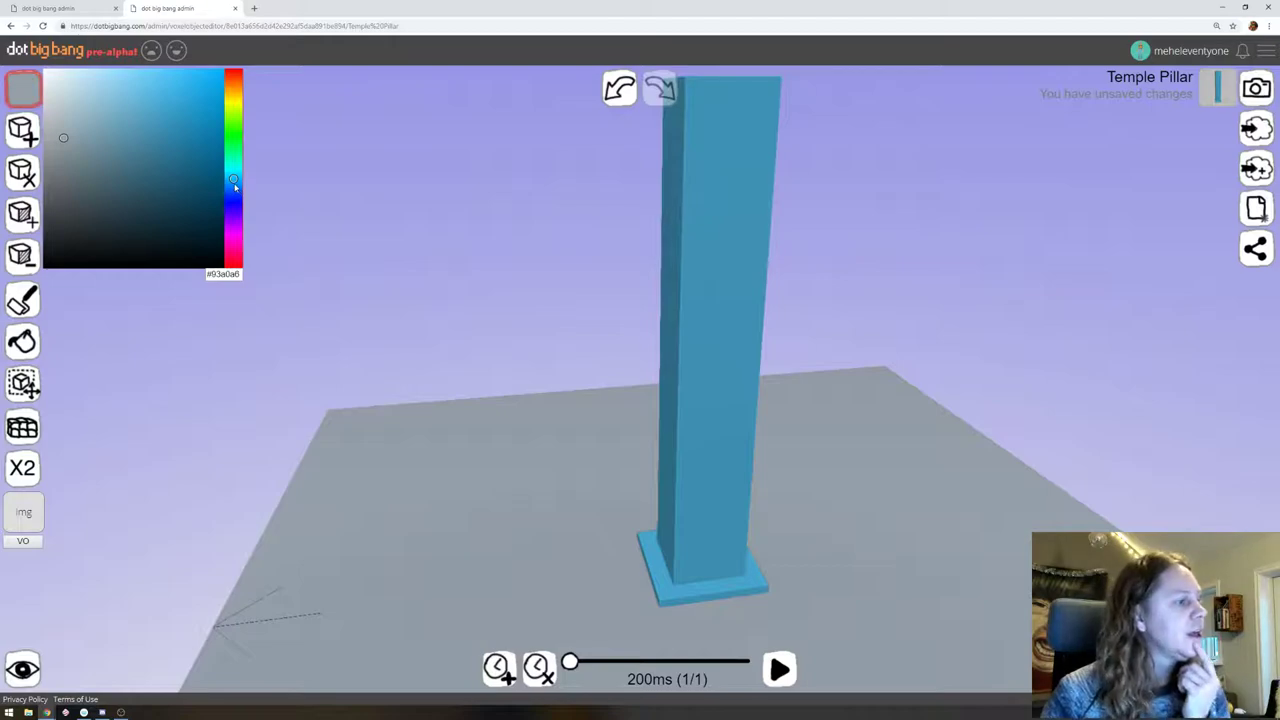
mouse_move(235, 187)
left_mouse_down()
mouse_move(232, 177)
mouse_move(233, 236)
mouse_move(233, 222)
left_mouse_up()
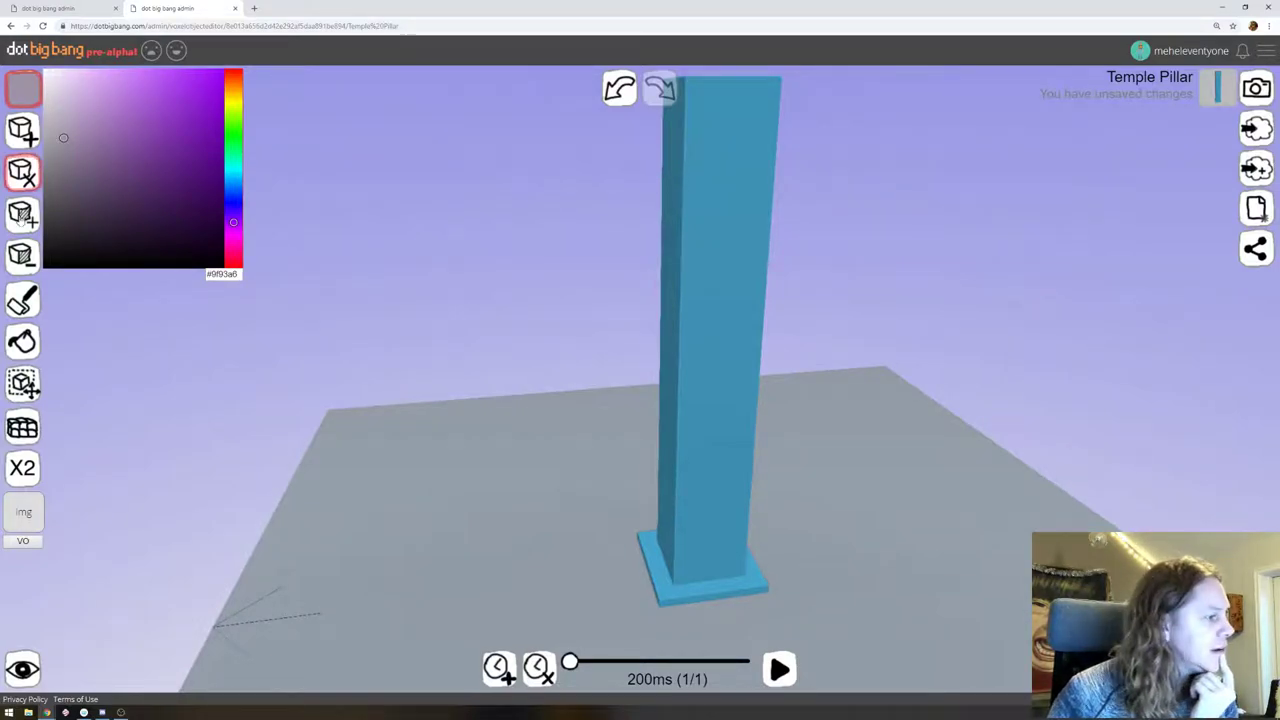
left_click(23, 341)
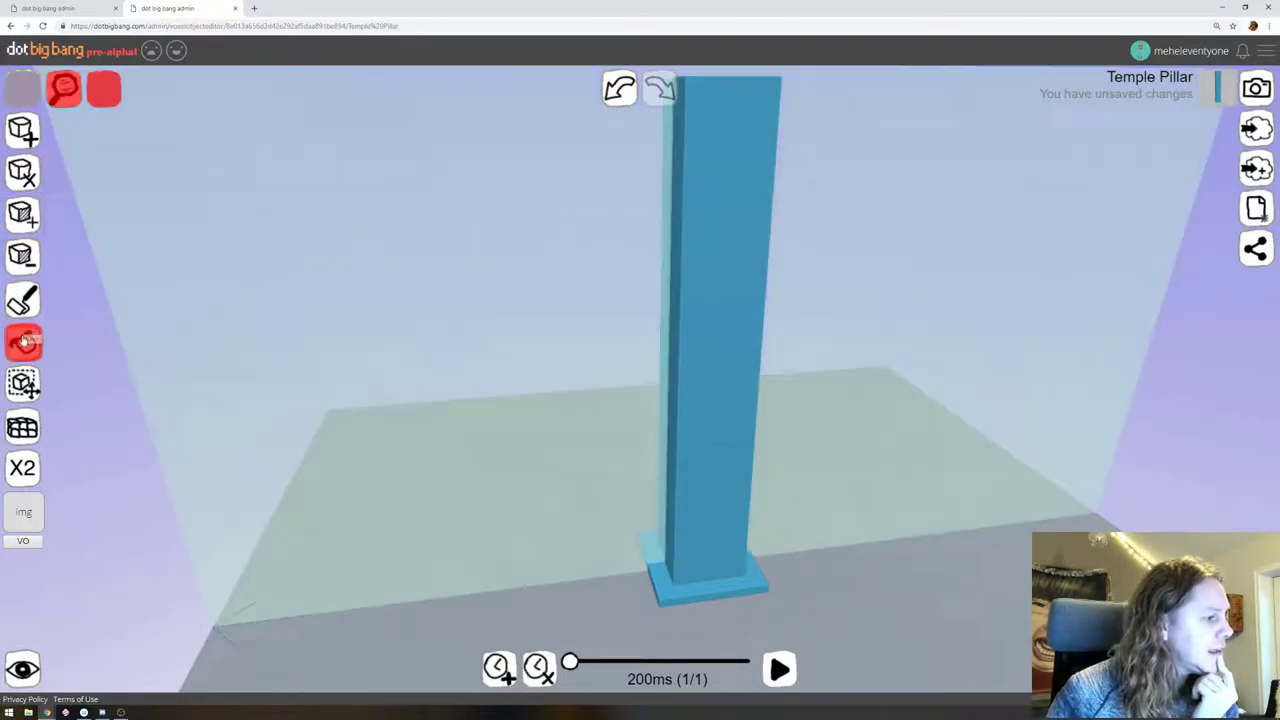
left_click(694, 322)
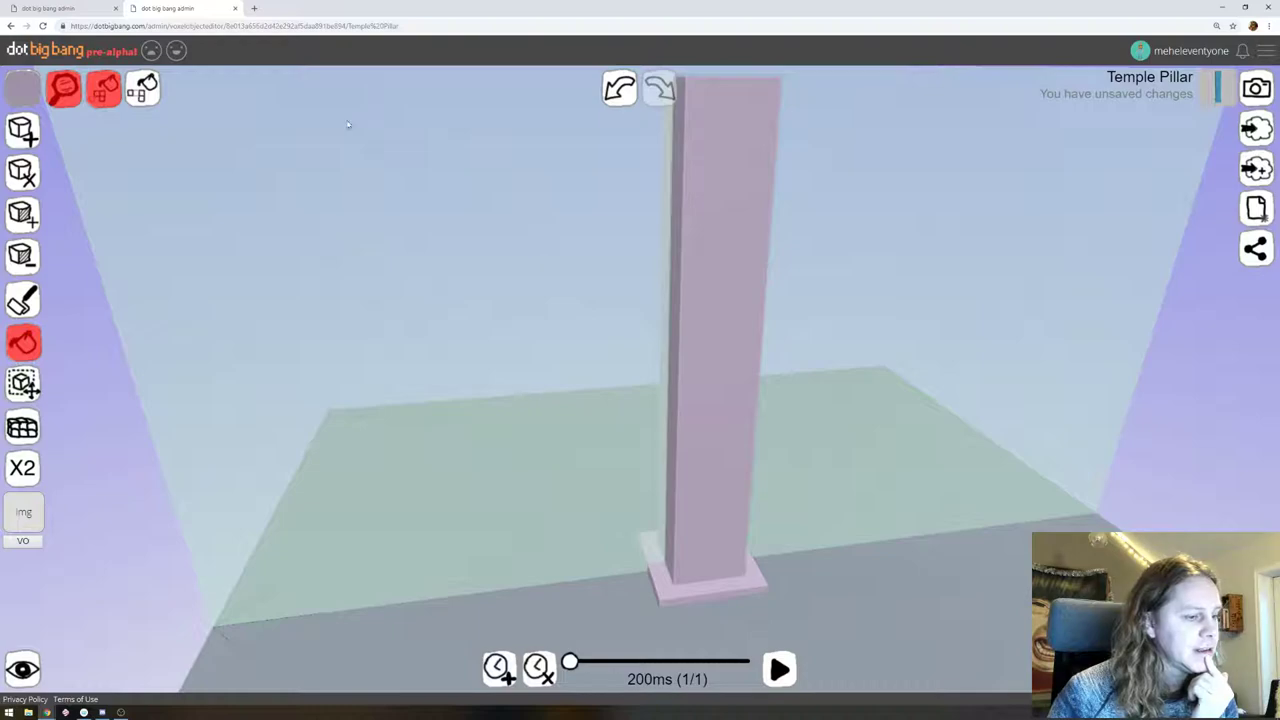
Fill the whole Temple Pillar, including its base, with the dark grey colour #686569
left_click(23, 88)
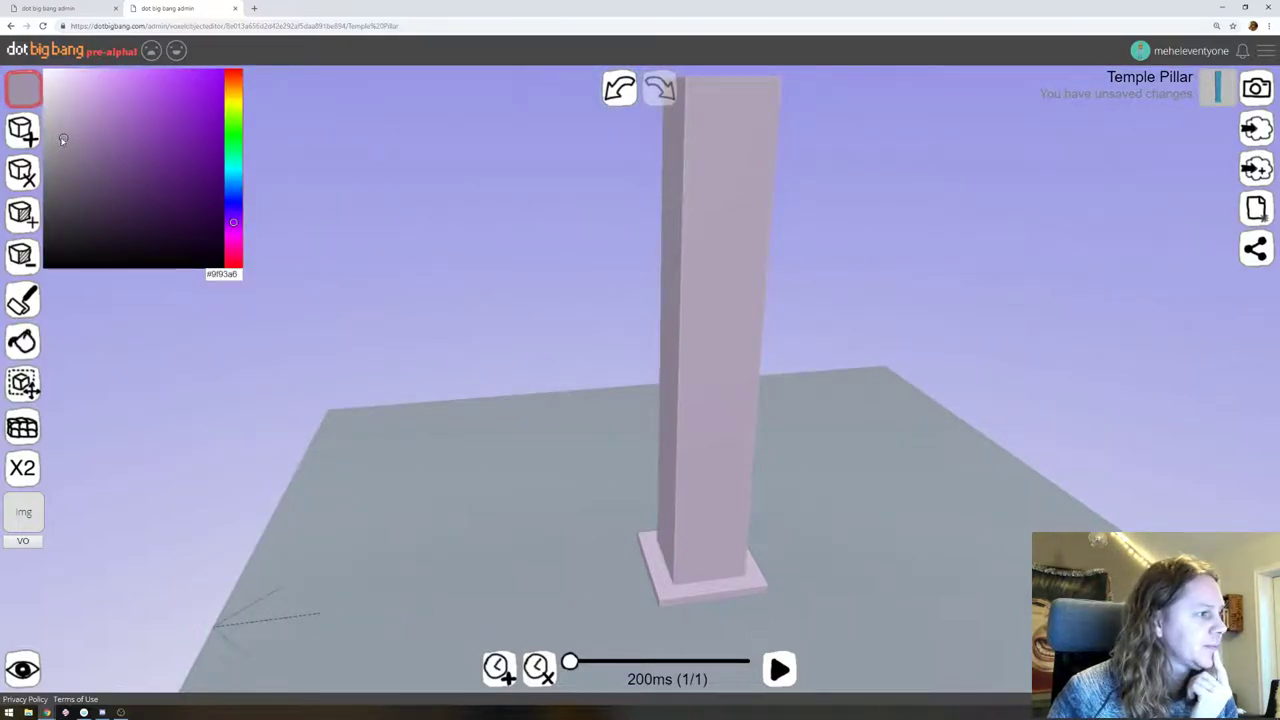
left_click(65, 183)
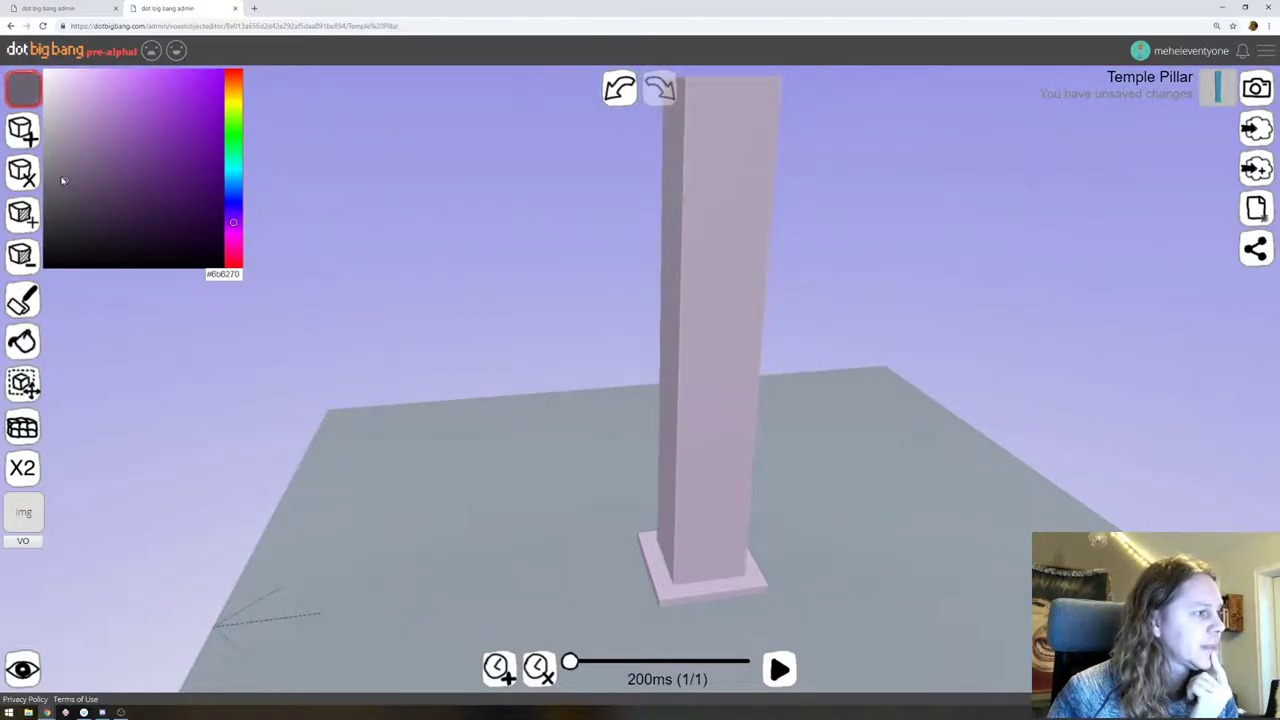
mouse_move(61, 179)
left_mouse_down()
mouse_move(49, 200)
mouse_move(49, 186)
left_mouse_up()
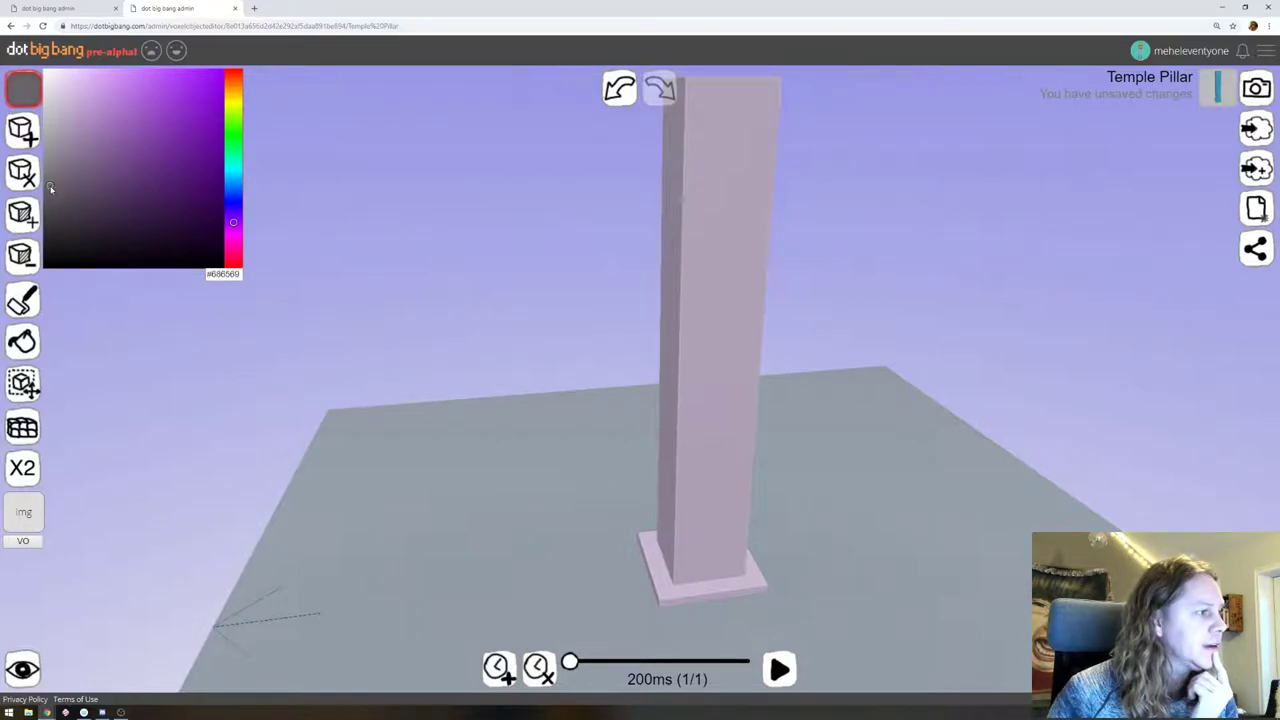
left_click(22, 342)
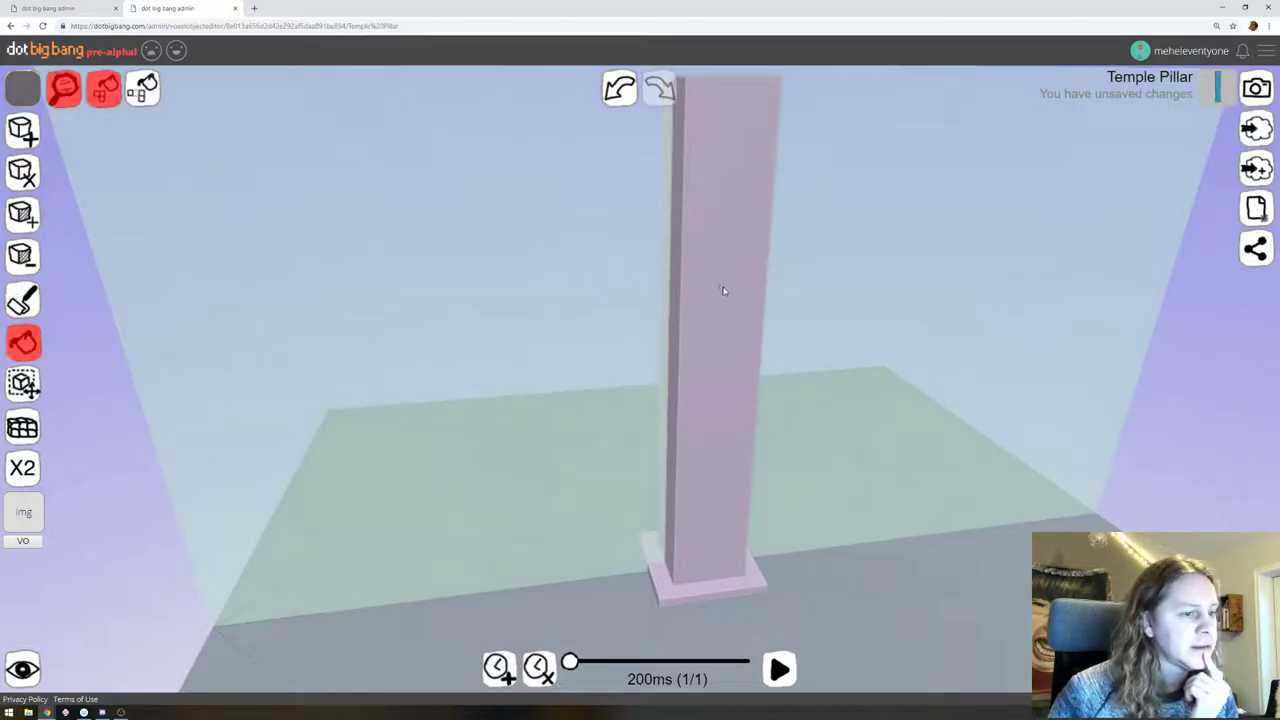
left_click(681, 470)
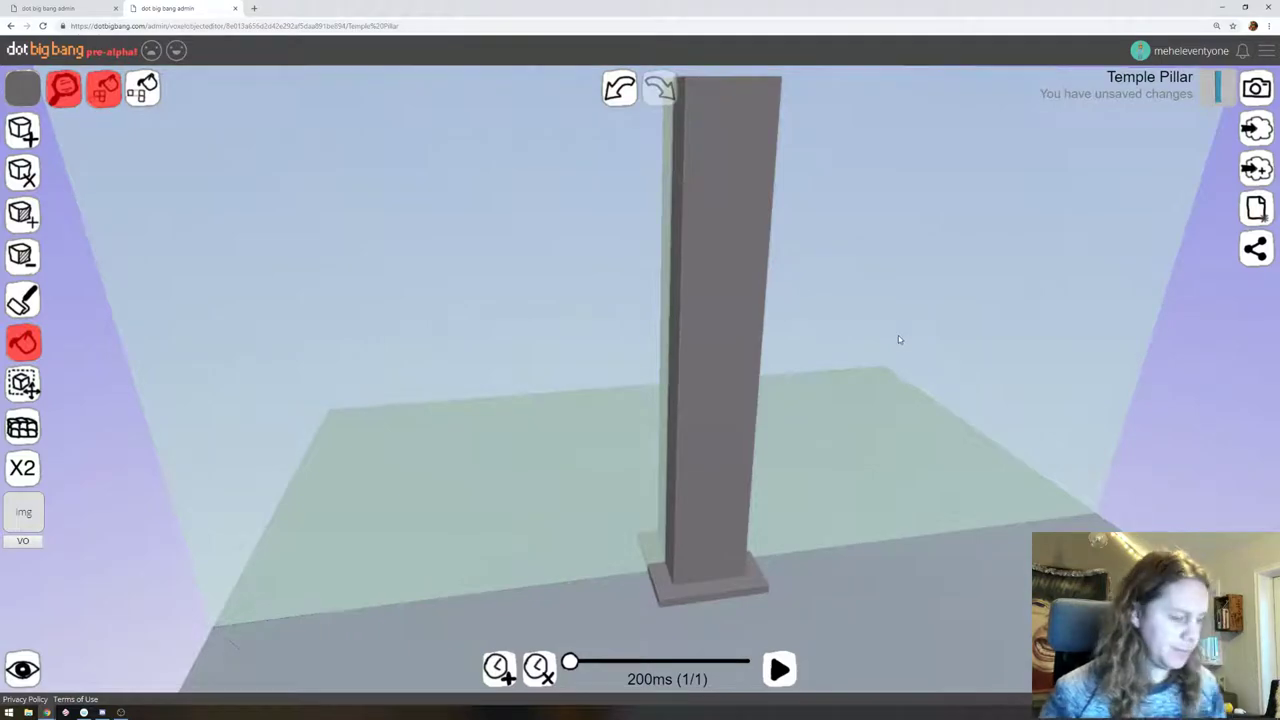
Paint a small dark green (#4c584d) patch running down from the pillar's upper front corner
left_click_drag(937, 341, 834, 290)
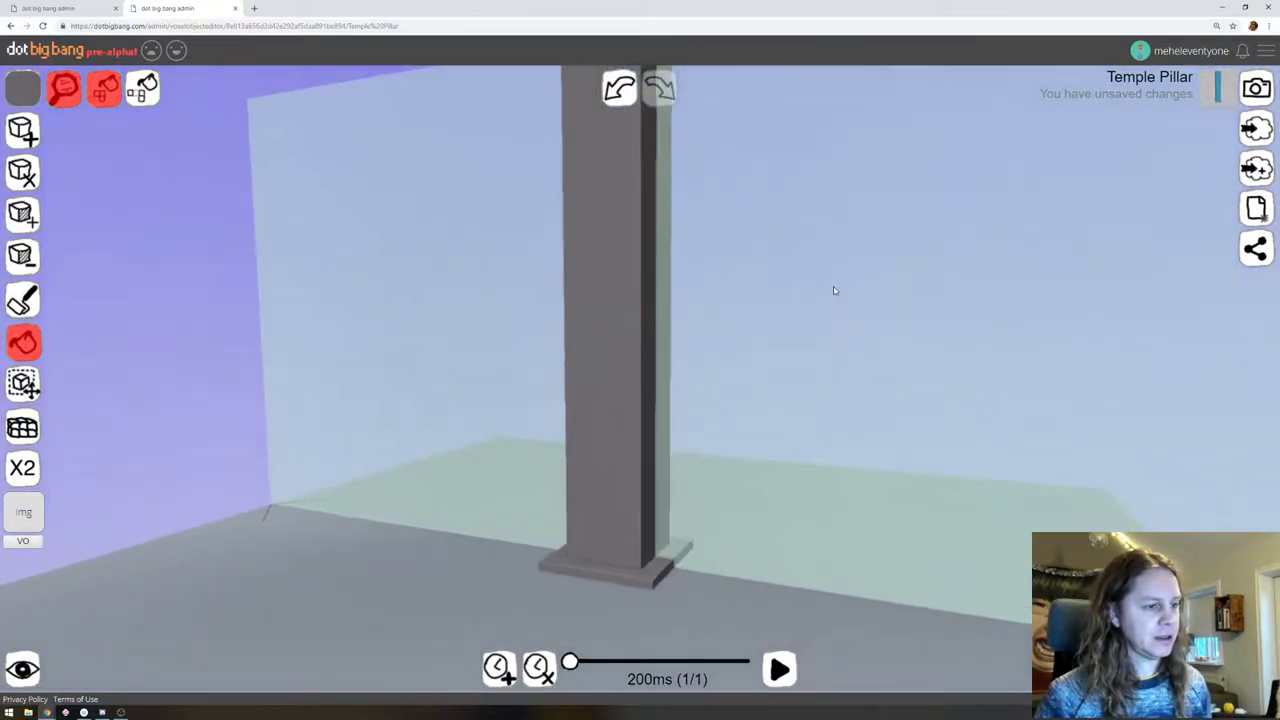
right_click_drag(834, 290, 901, 360)
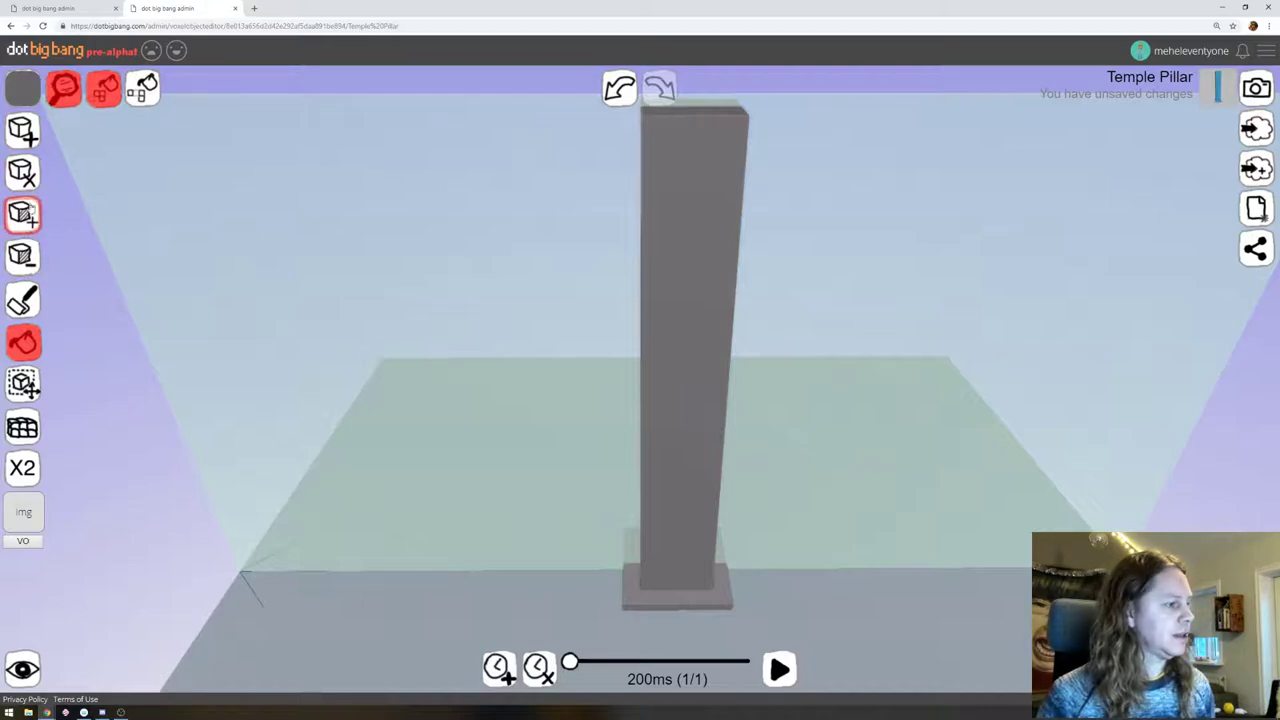
left_click(22, 300)
left_click(22, 88)
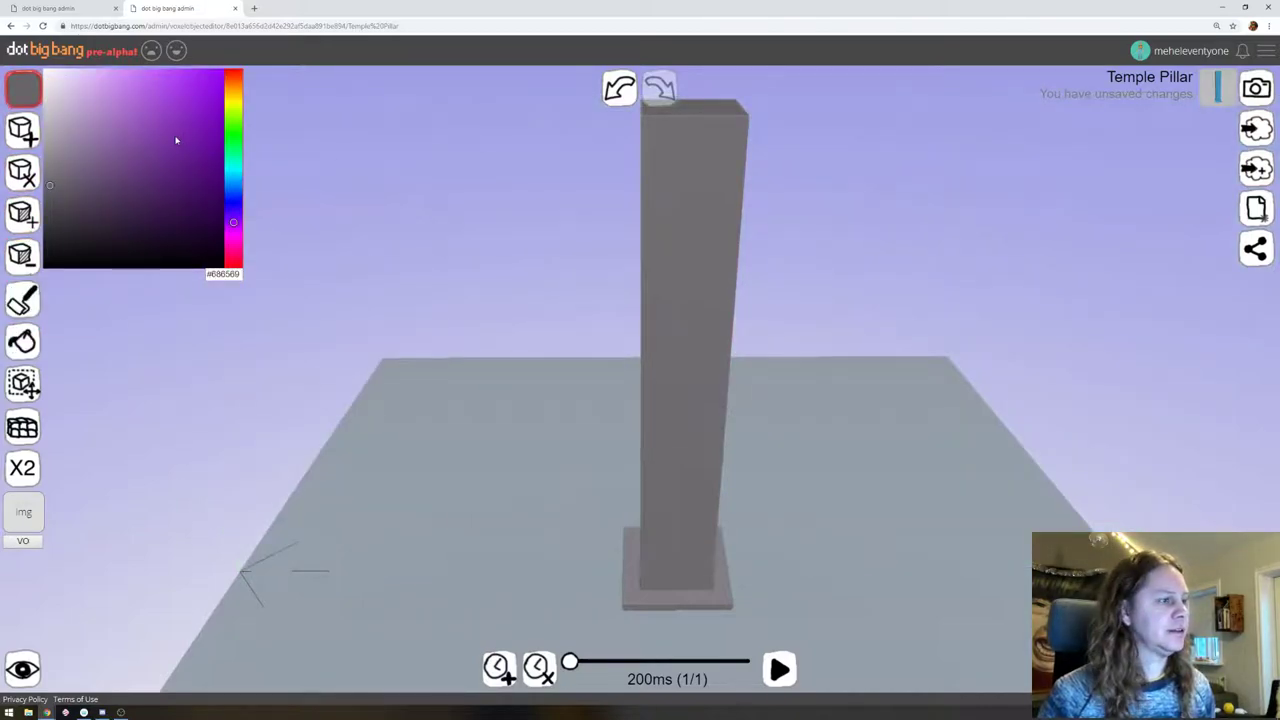
left_click(234, 140)
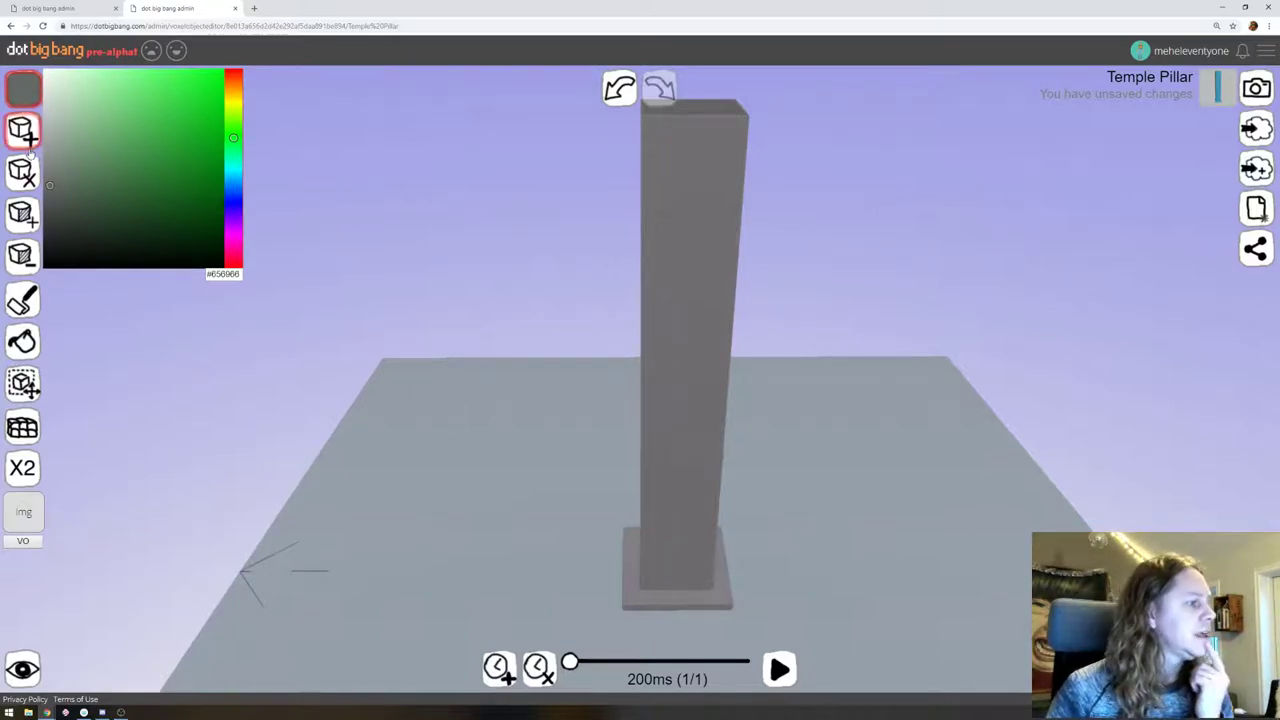
left_click(22, 300)
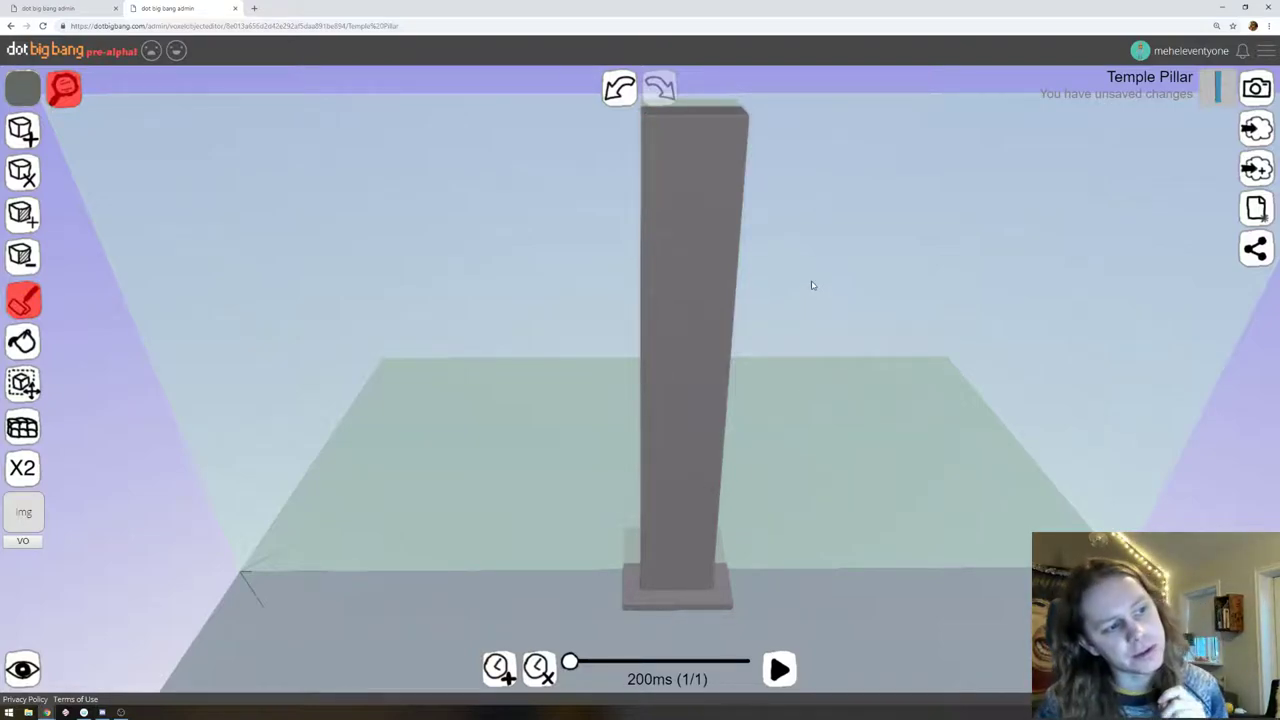
mouse_move(857, 283)
left_mouse_down()
mouse_move(766, 277)
mouse_move(731, 314)
mouse_move(738, 360)
mouse_move(838, 276)
mouse_move(852, 293)
left_mouse_up()
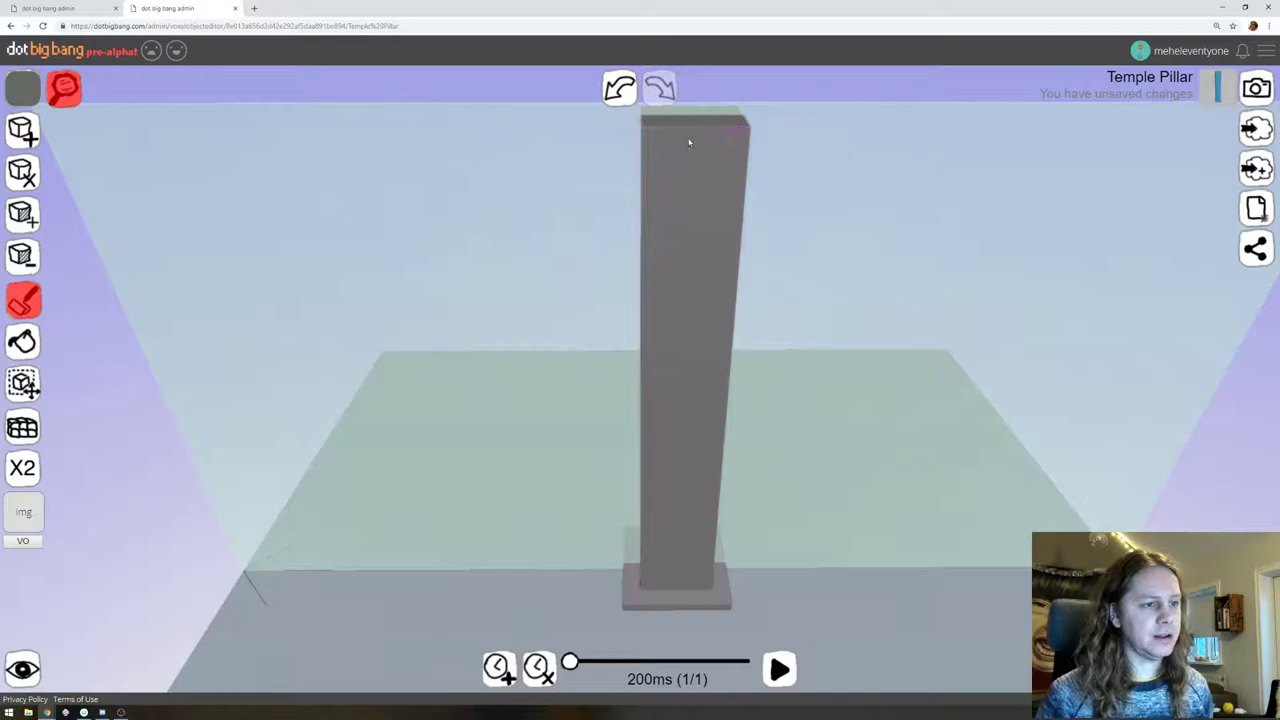
left_click(23, 88)
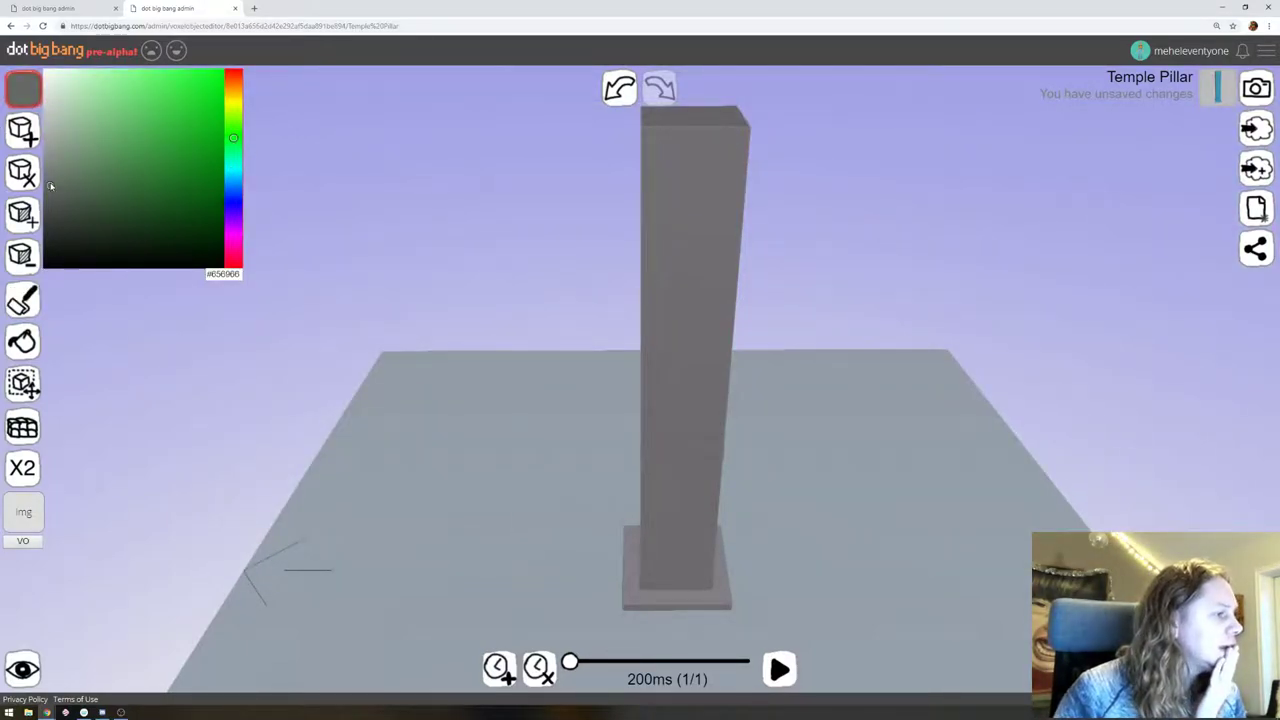
left_click(50, 188)
left_click_drag(59, 197, 67, 198)
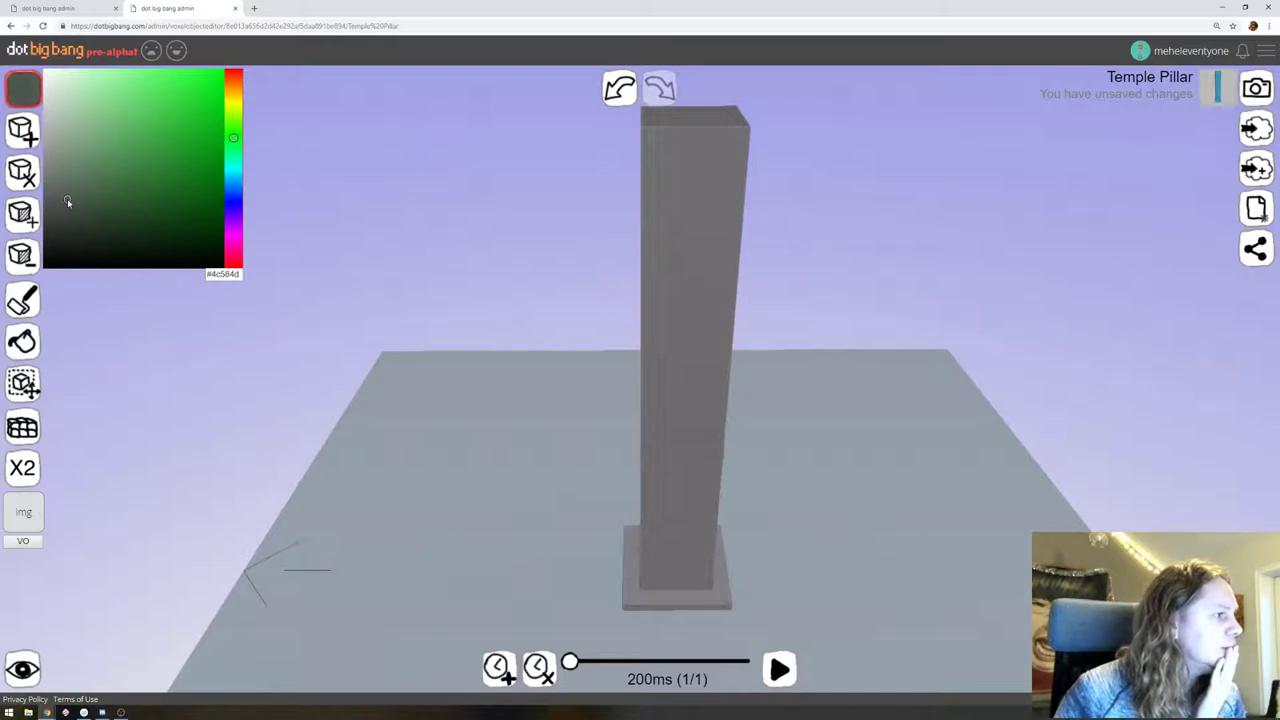
left_click(22, 300)
left_click_drag(650, 141, 648, 178)
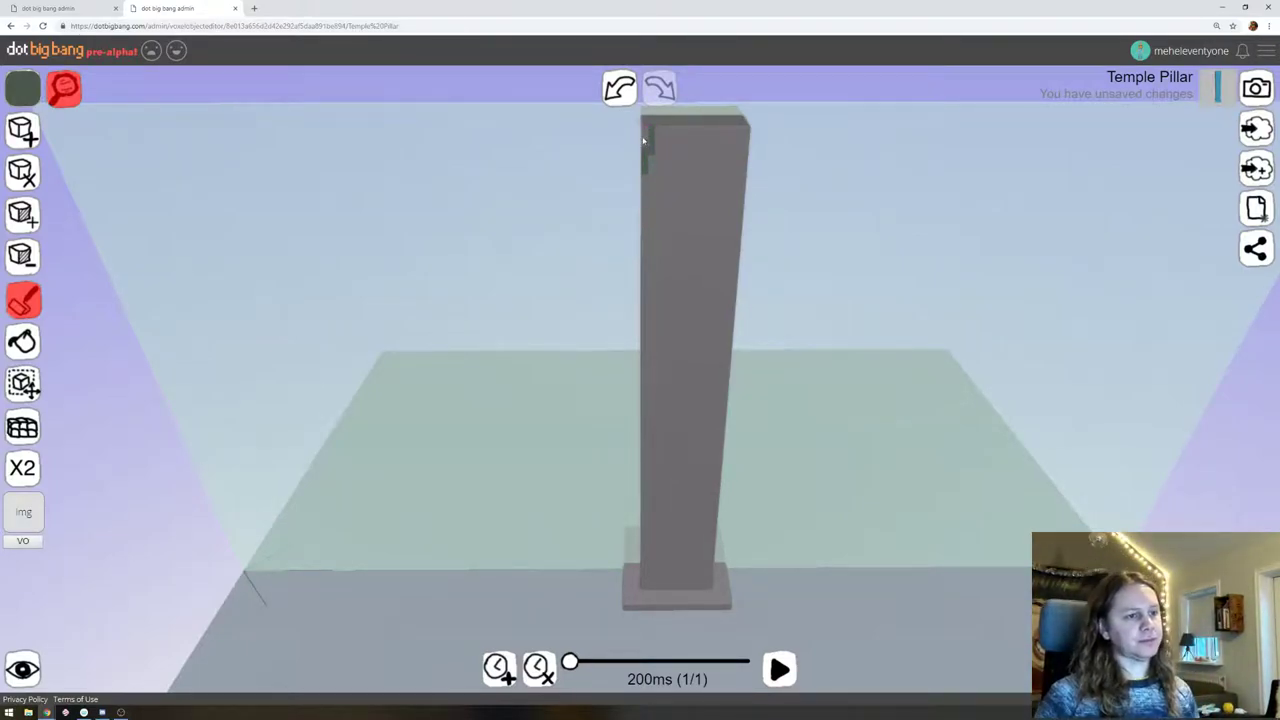
Wrap the dark green paint around the pillar's upper corner onto the adjoining face, and turn off mirror mode
right_click_drag(646, 163, 698, 174)
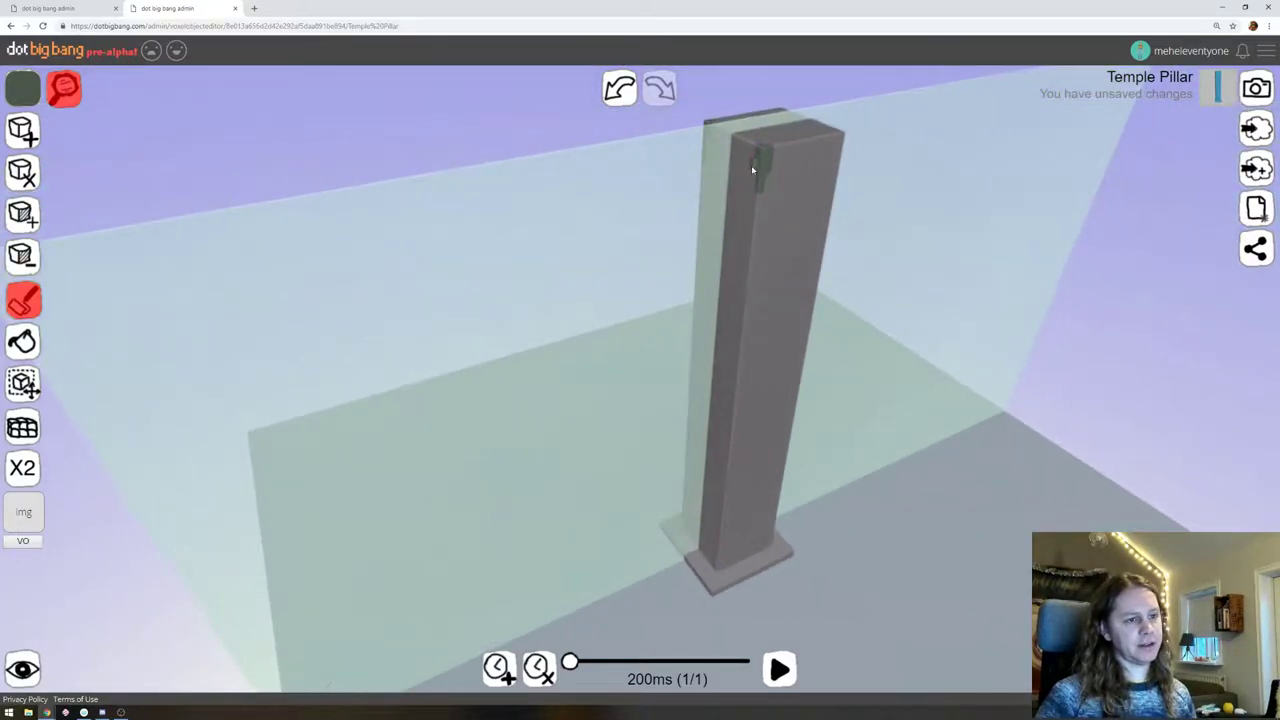
right_click_drag(735, 164, 705, 118)
left_click(64, 88)
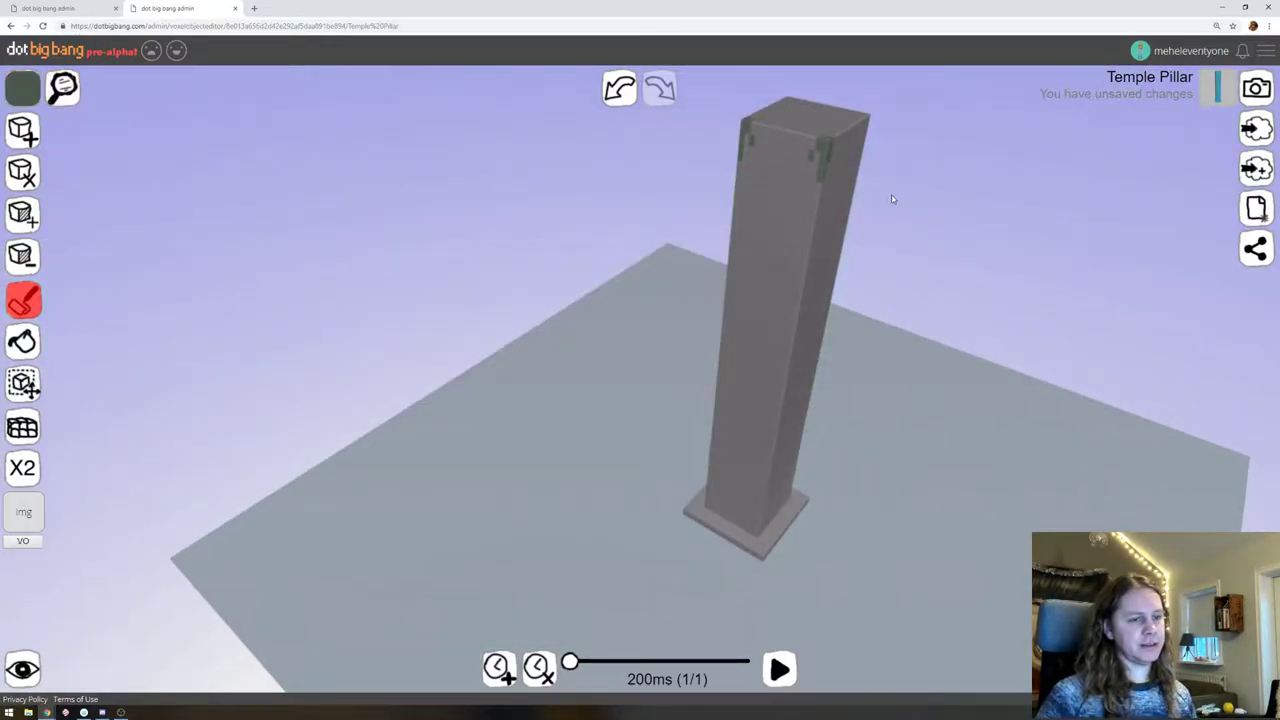
right_click_drag(891, 200, 614, 217)
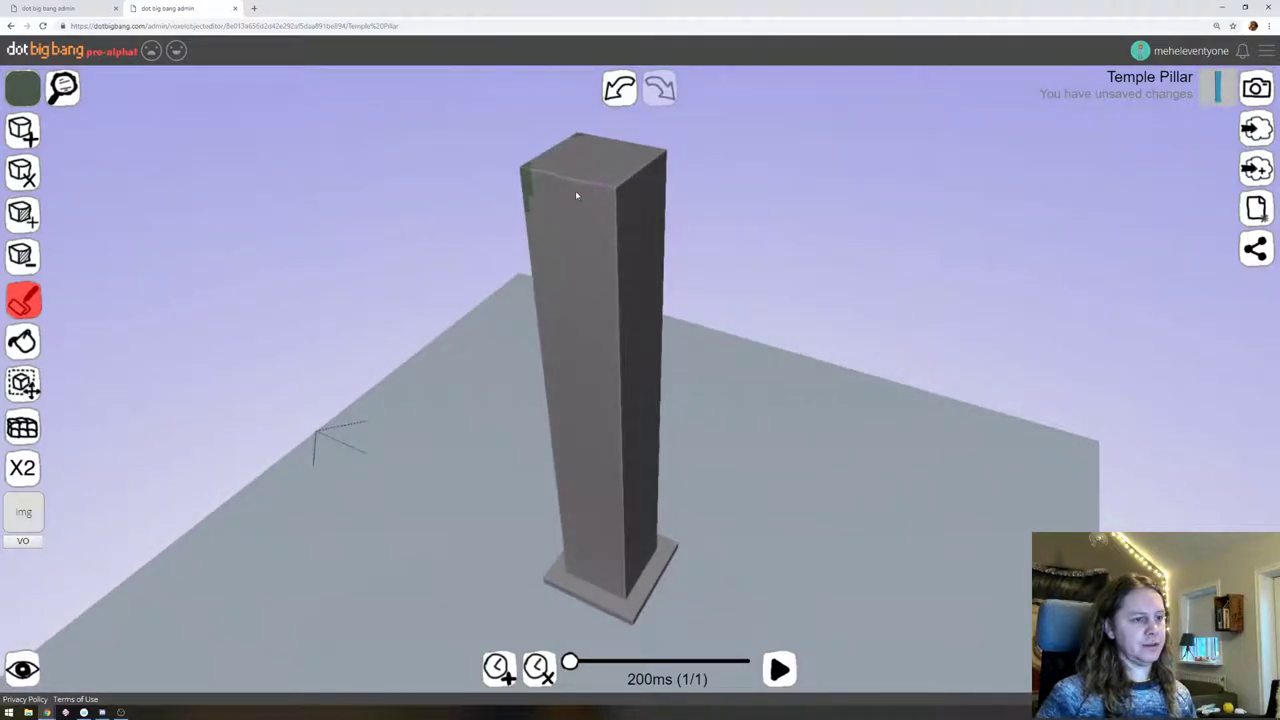
Paint dark green moss drips at the front face's other upper corner and along the top of the adjoining side face
left_click_drag(609, 191, 586, 229)
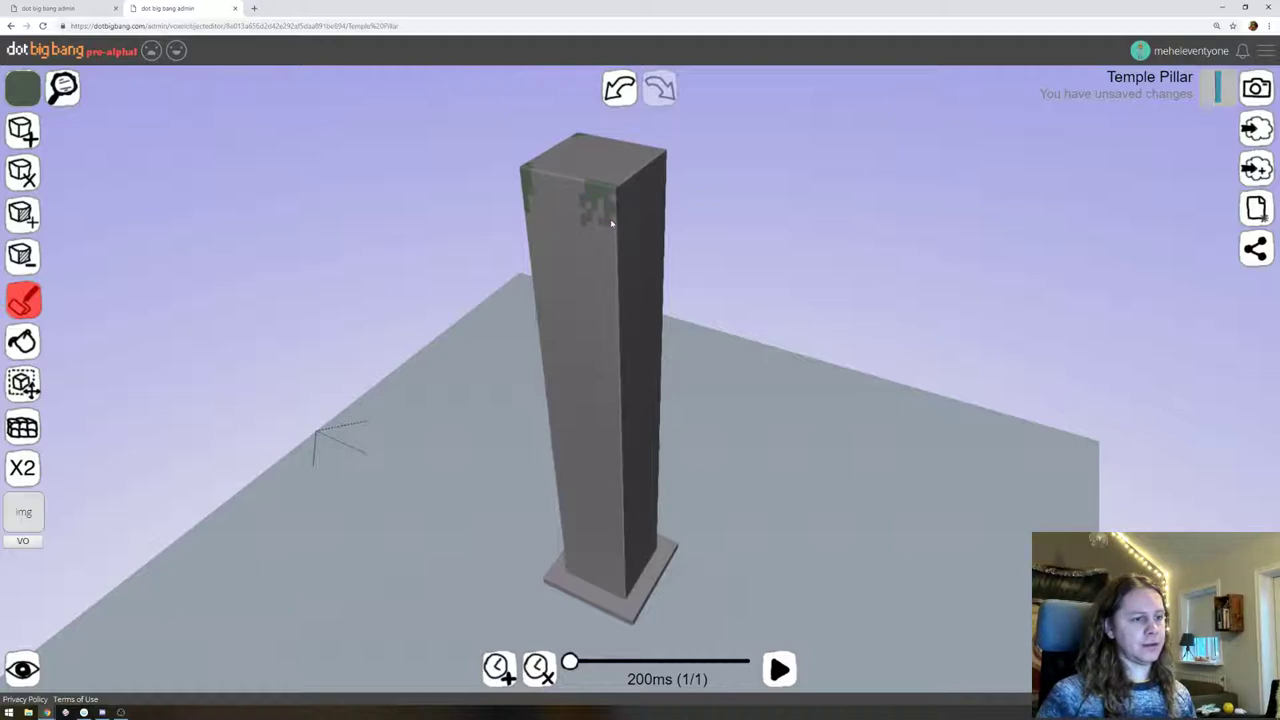
left_click_drag(611, 222, 617, 217)
right_click_drag(653, 204, 572, 213)
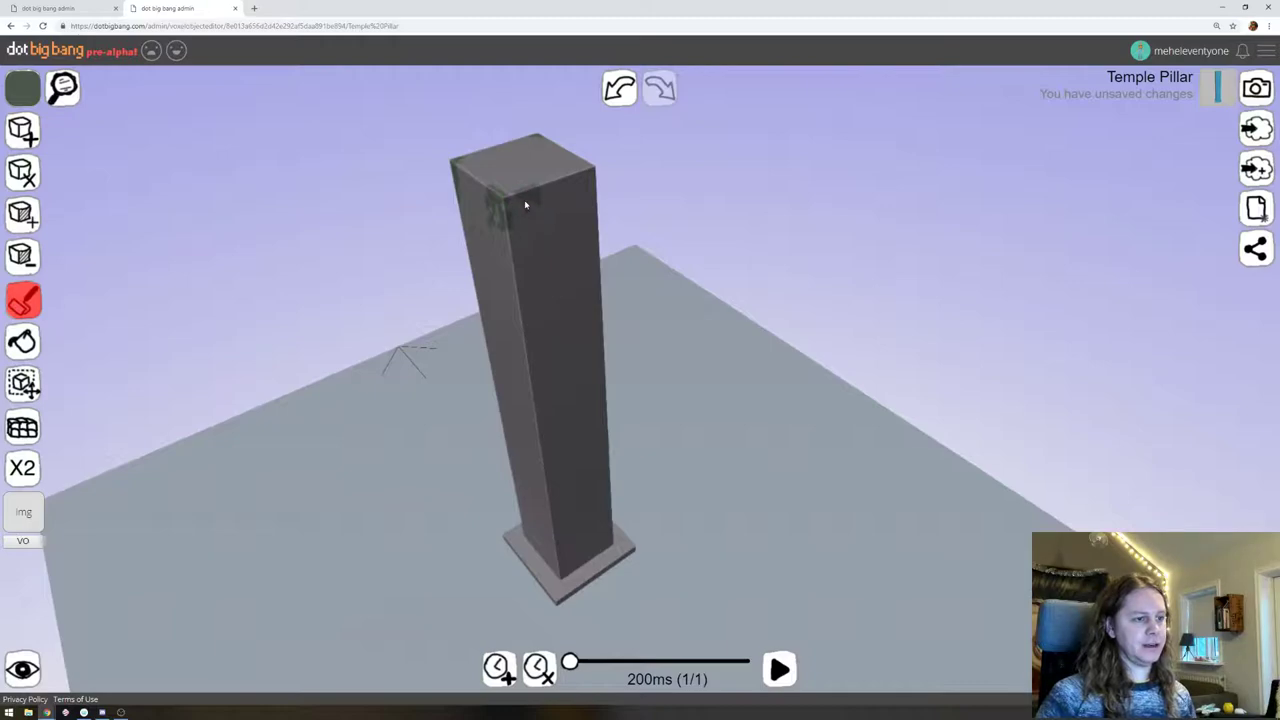
right_click_drag(592, 204, 530, 211)
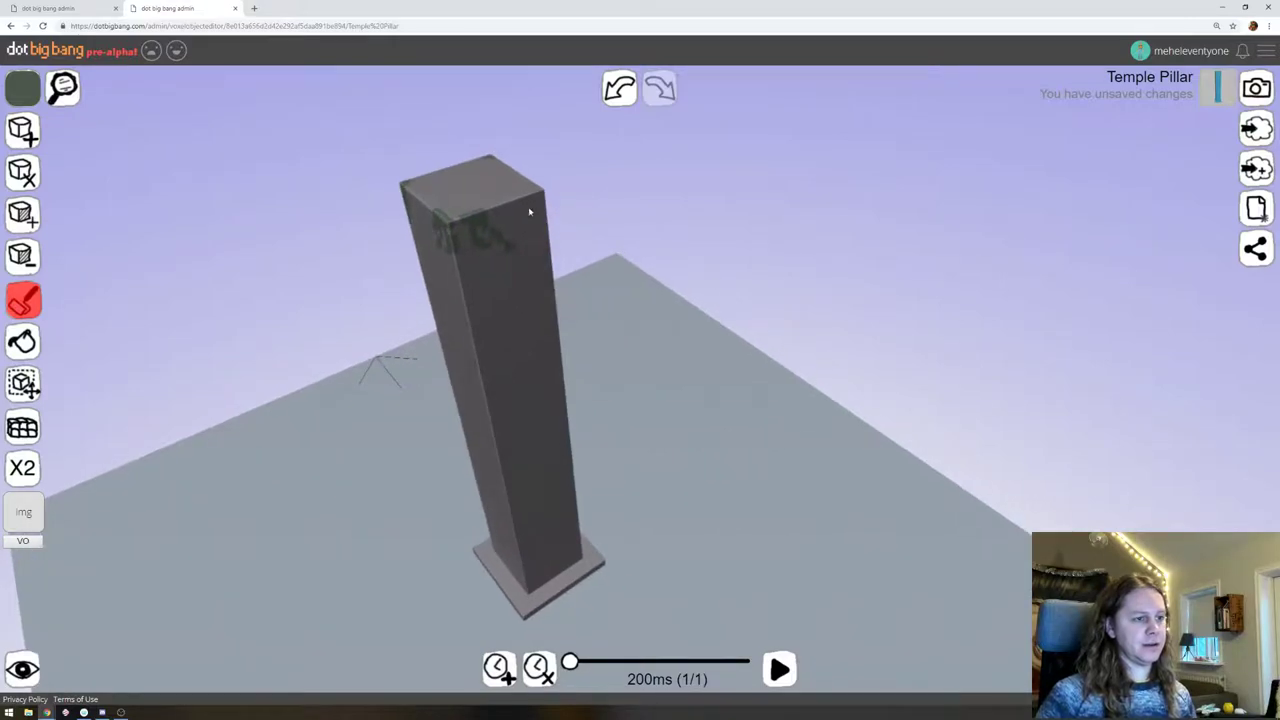
mouse_move(514, 206)
left_mouse_down()
mouse_move(534, 203)
mouse_move(538, 250)
left_mouse_up()
Continue the dark green moss drips around the upper edge of the pillar's back face and onto the next side
right_click_drag(589, 211, 457, 137)
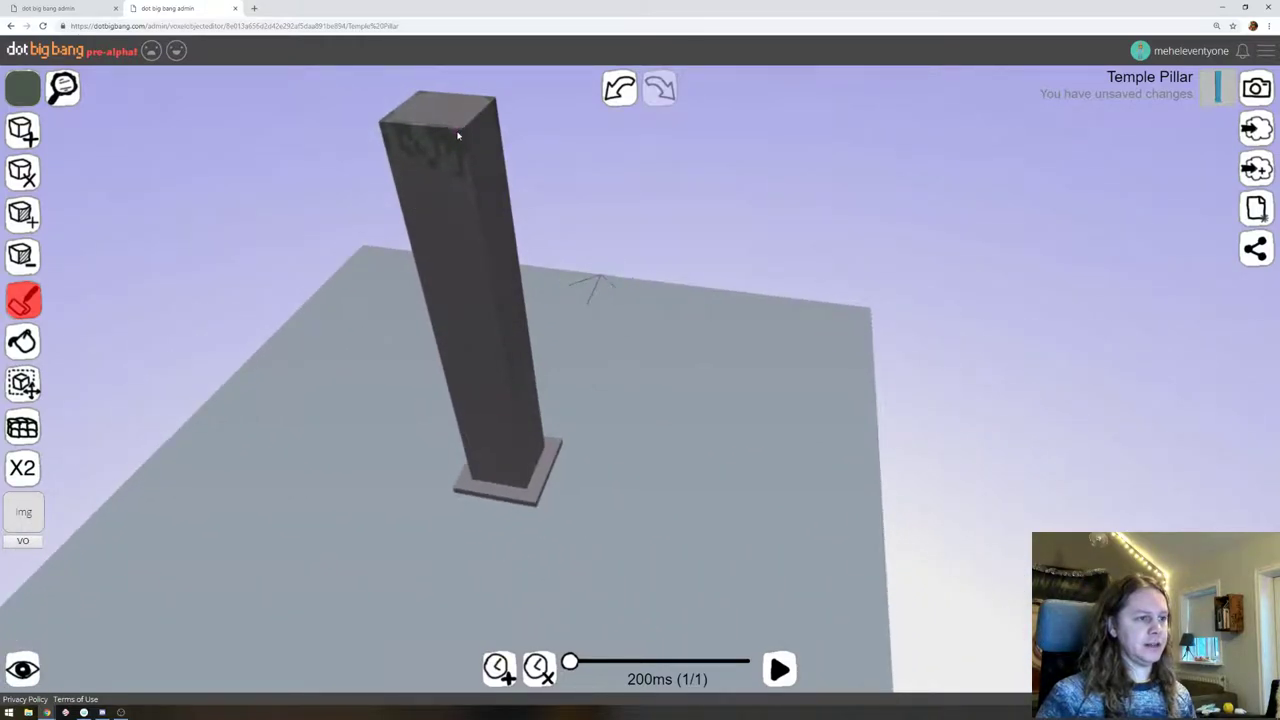
right_click_drag(528, 134, 499, 97)
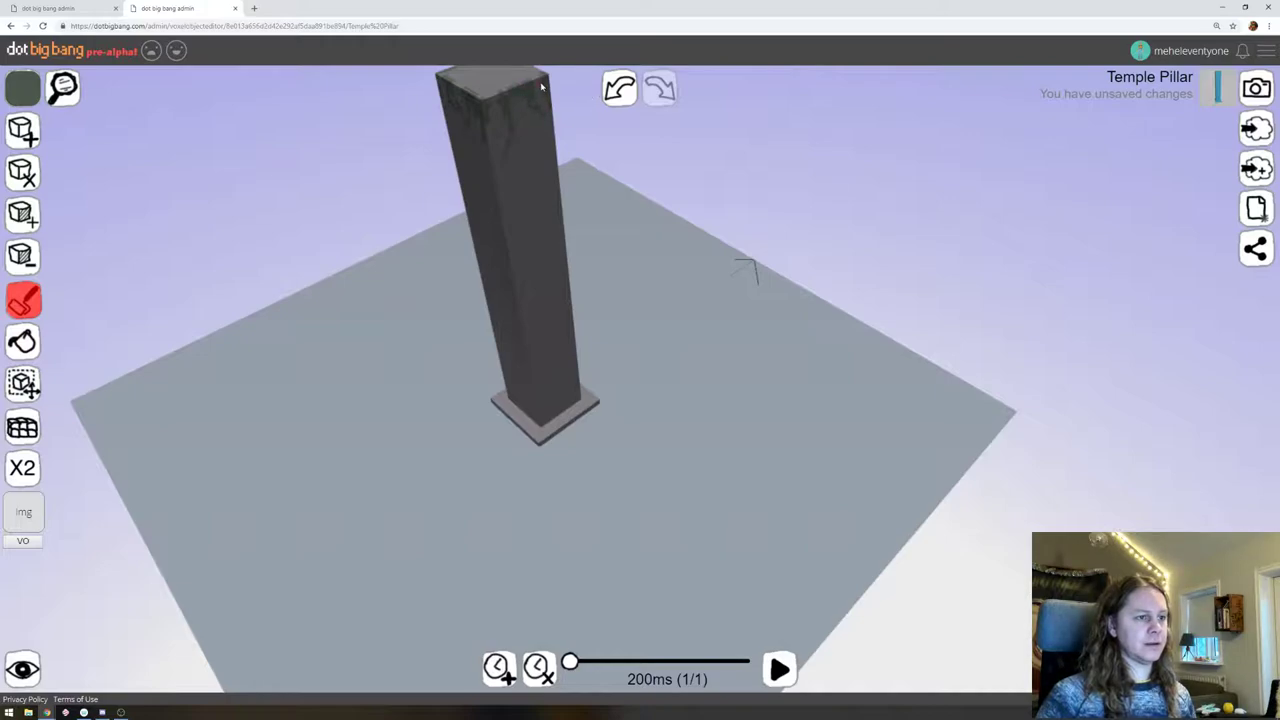
right_click_drag(534, 89, 403, 57)
middle_click_drag(600, 175, 437, 255)
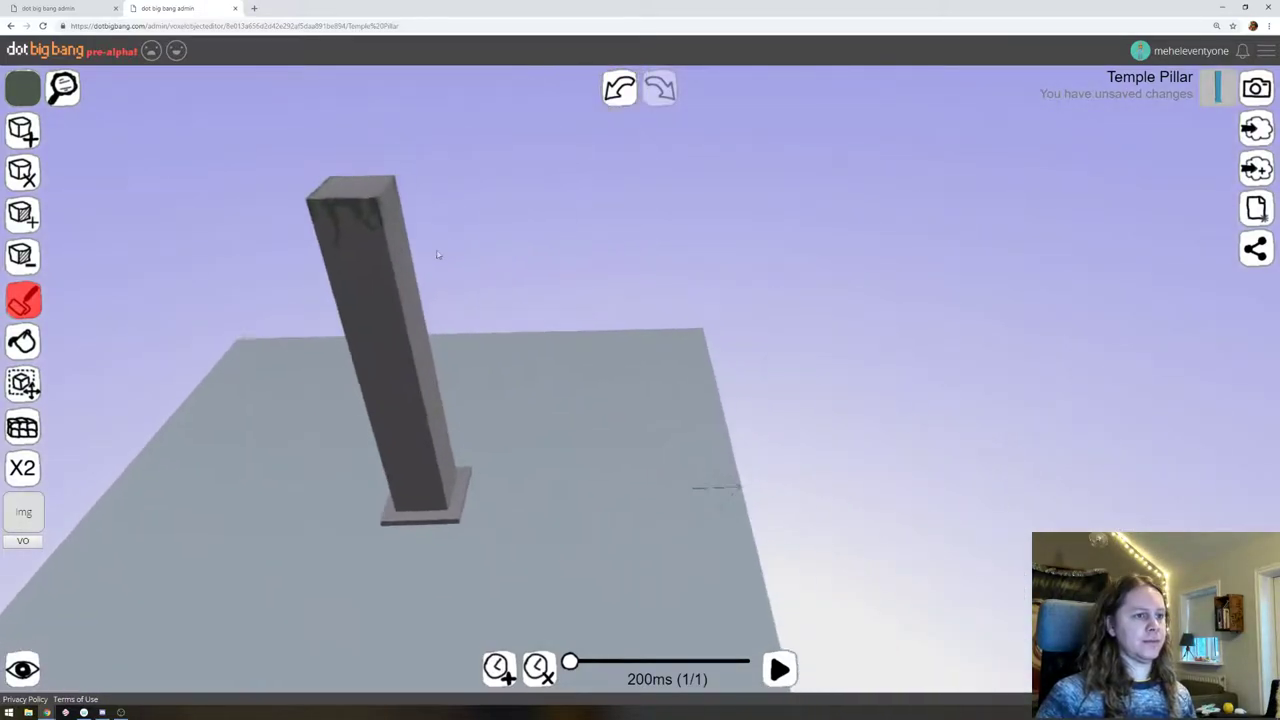
Fill out the dark green moss patches along the upper edge of the pillar's remaining faces
right_click_drag(437, 254, 504, 213)
key("f")
mouse_move(600, 188)
right_mouse_down()
mouse_move(677, 235)
mouse_move(607, 212)
right_mouse_up()
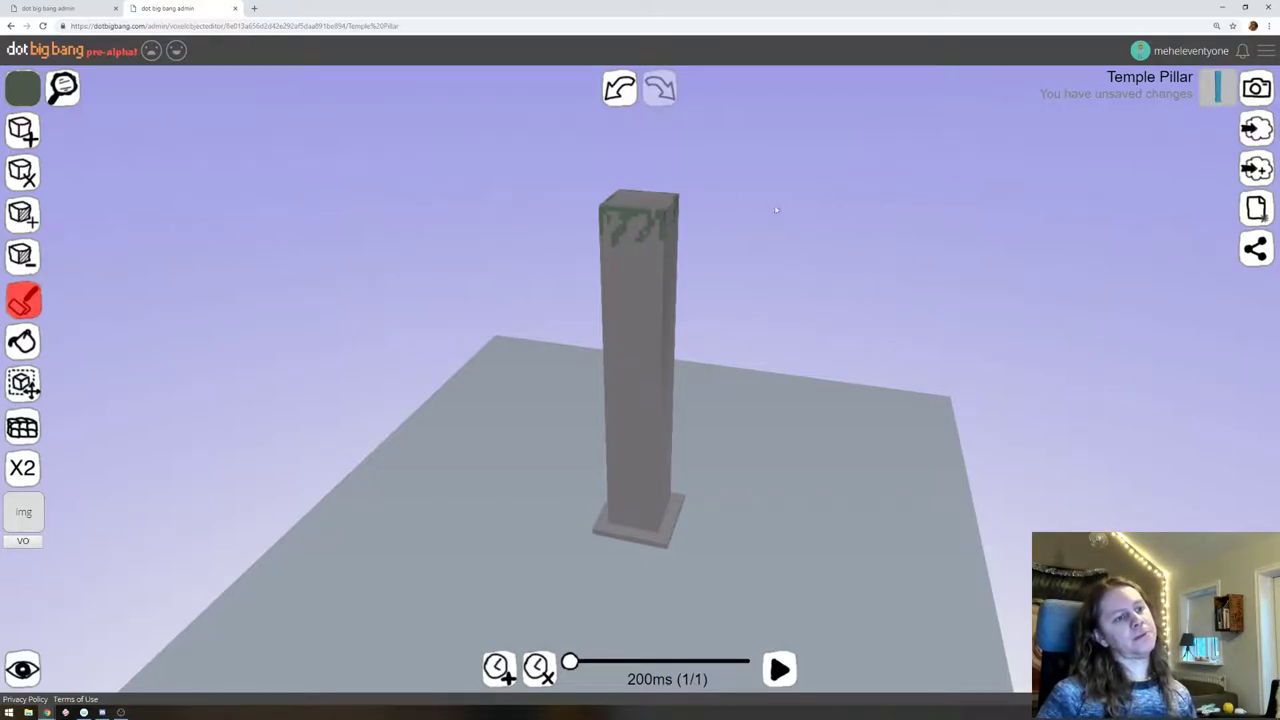
left_click_drag(755, 221, 713, 222)
right_click_drag(712, 222, 621, 198)
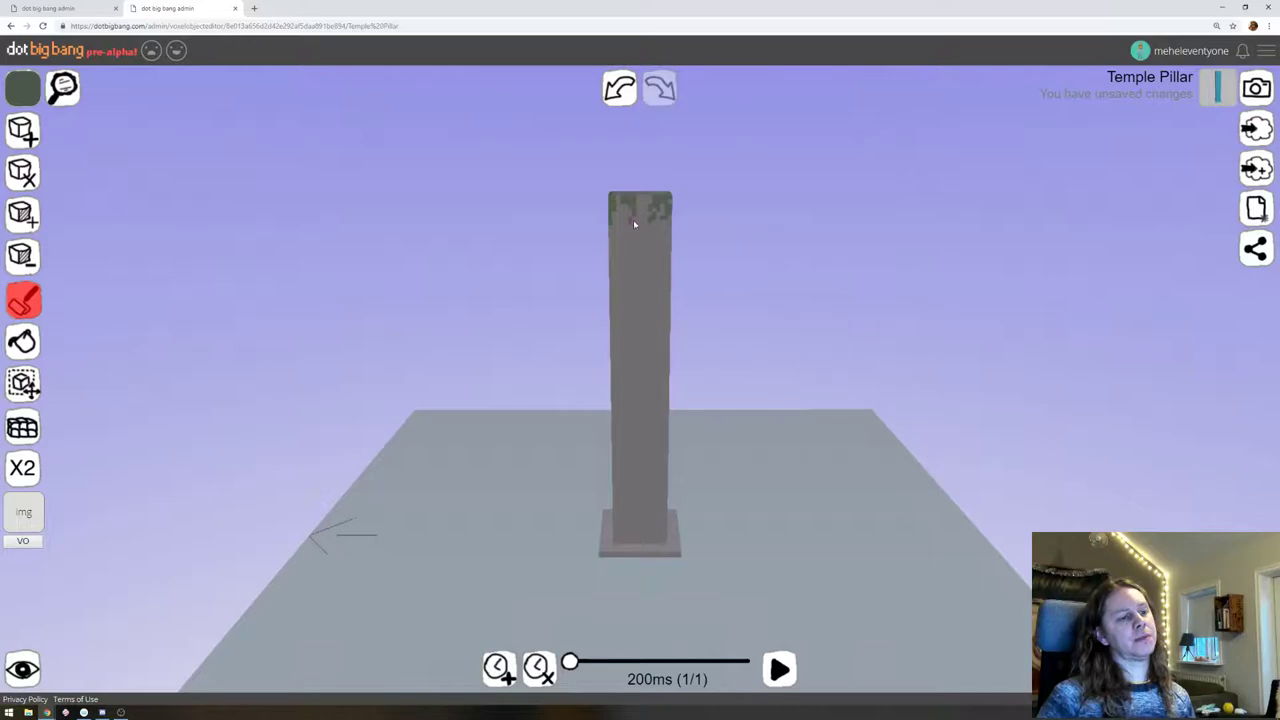
left_click(633, 218)
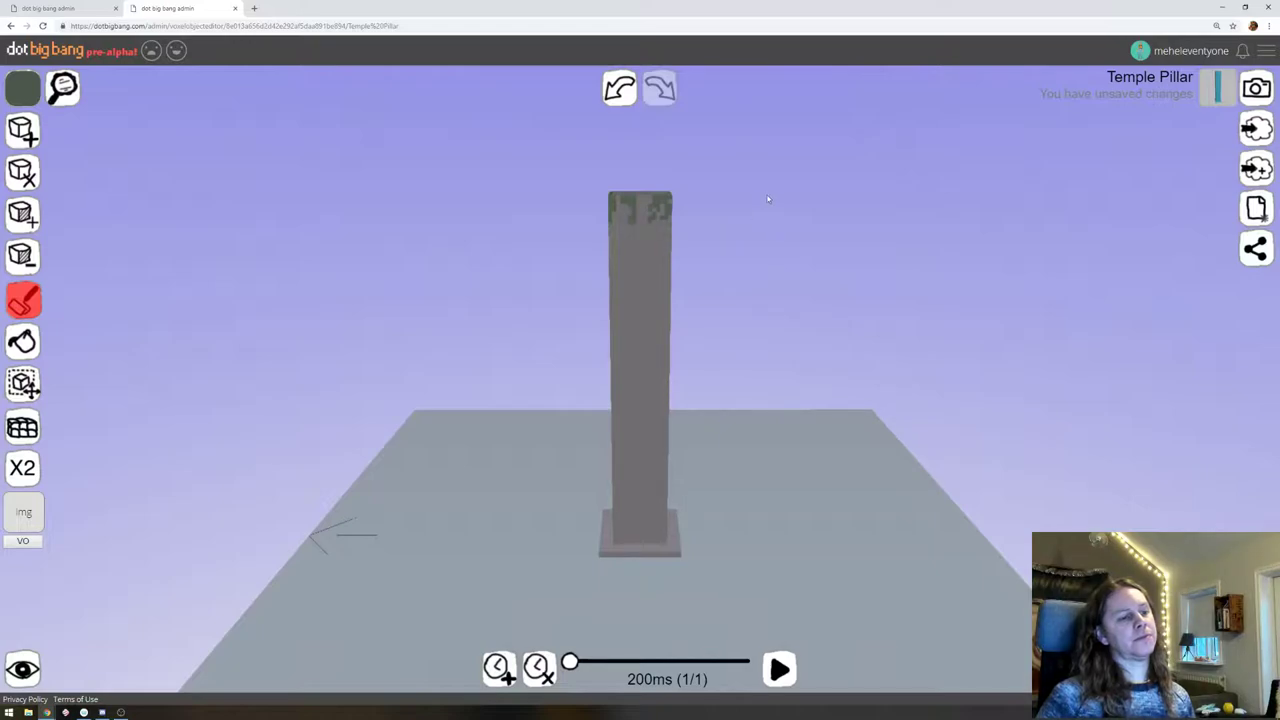
Capture a new thumbnail of the mossy Temple Pillar and save the object
right_click_drag(768, 199, 810, 245)
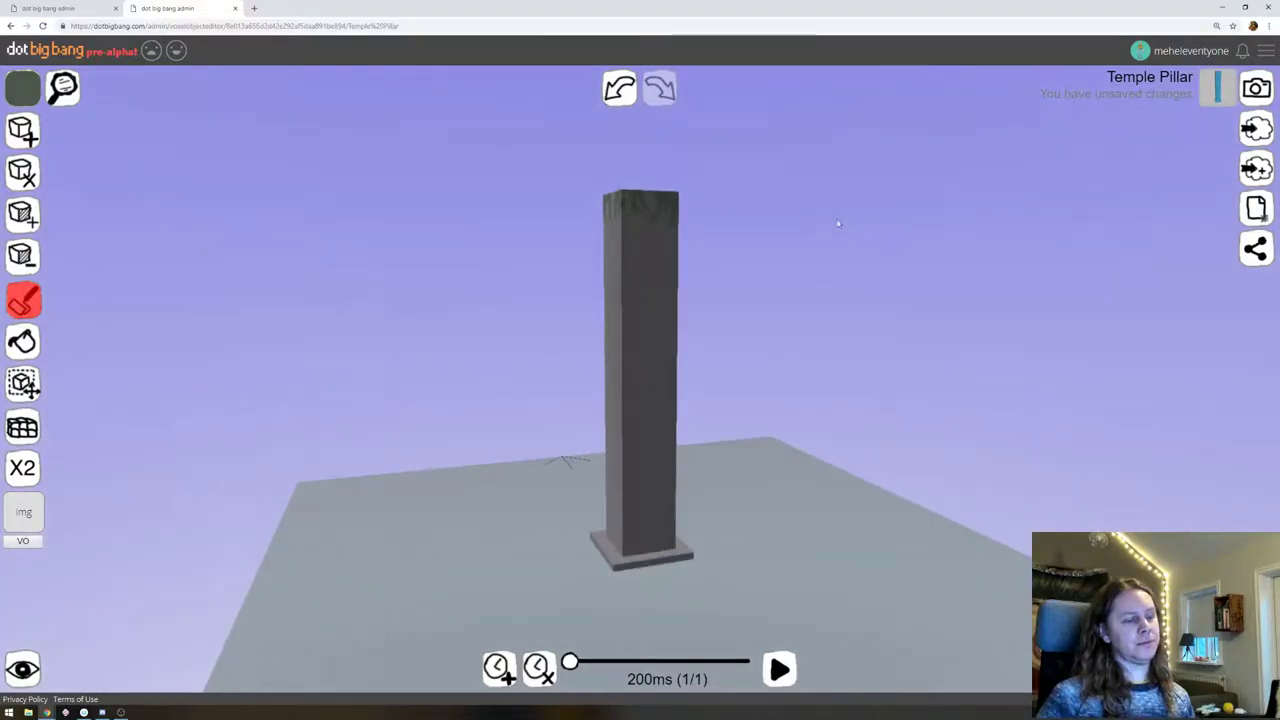
right_click_drag(838, 221, 588, 229)
right_click_drag(842, 235, 795, 234)
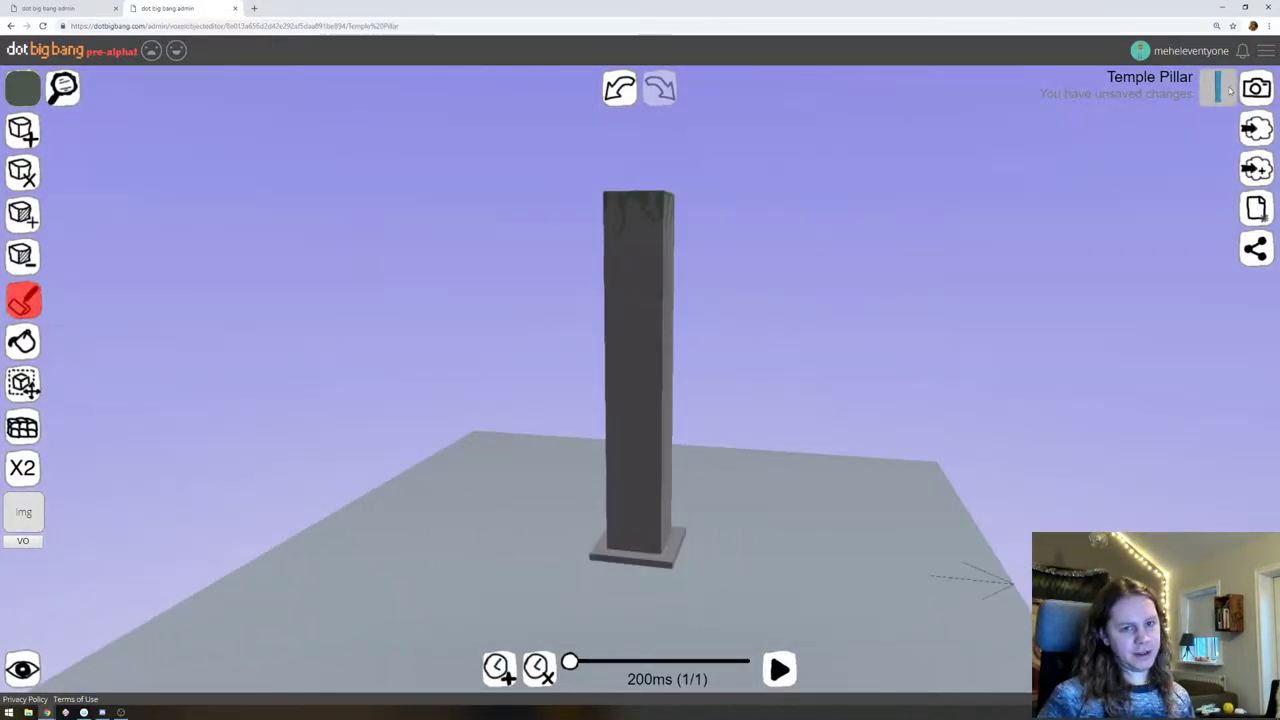
left_click(1256, 90)
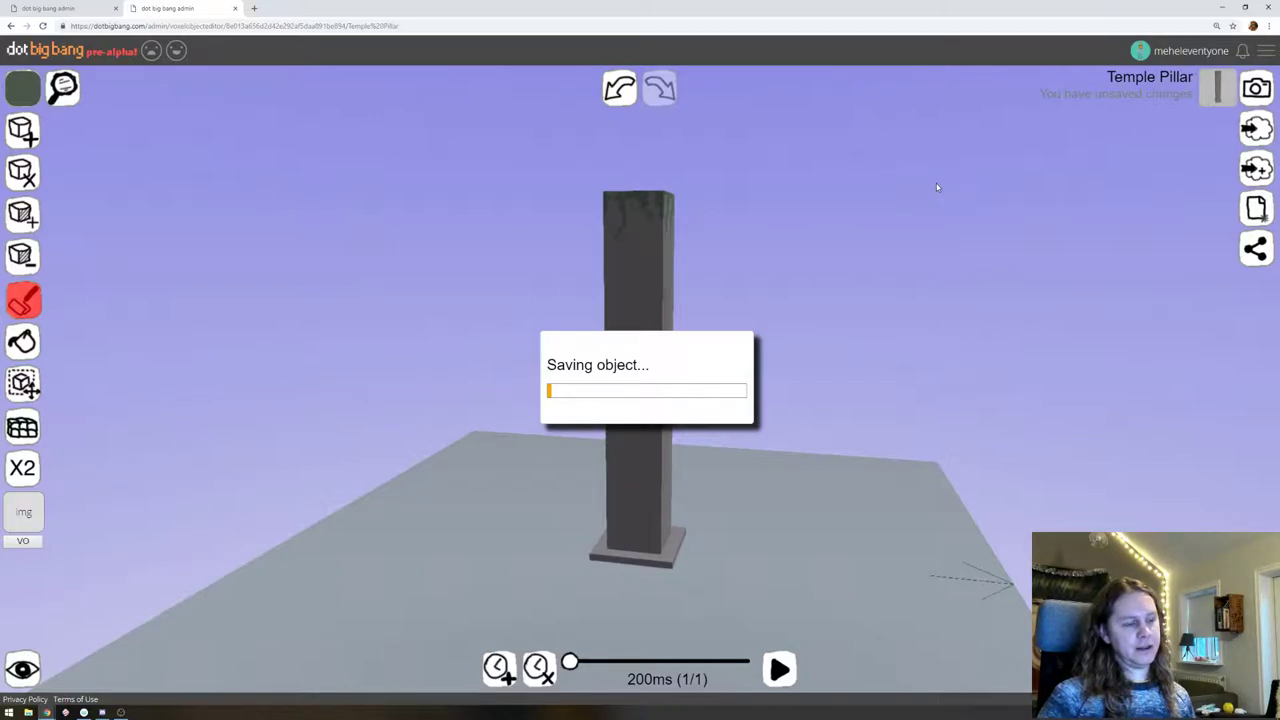
Switch to the level editor, reload the level, and frame the temple building on the island
left_click(62, 10)
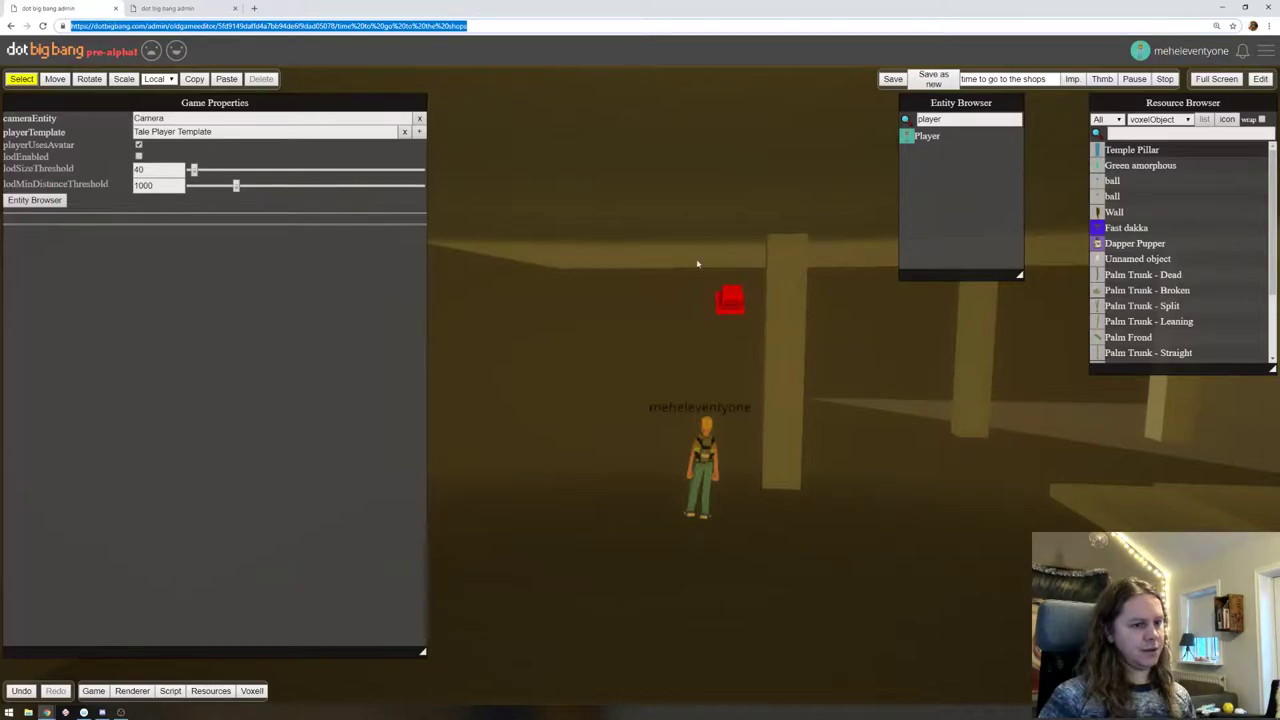
key("F5")
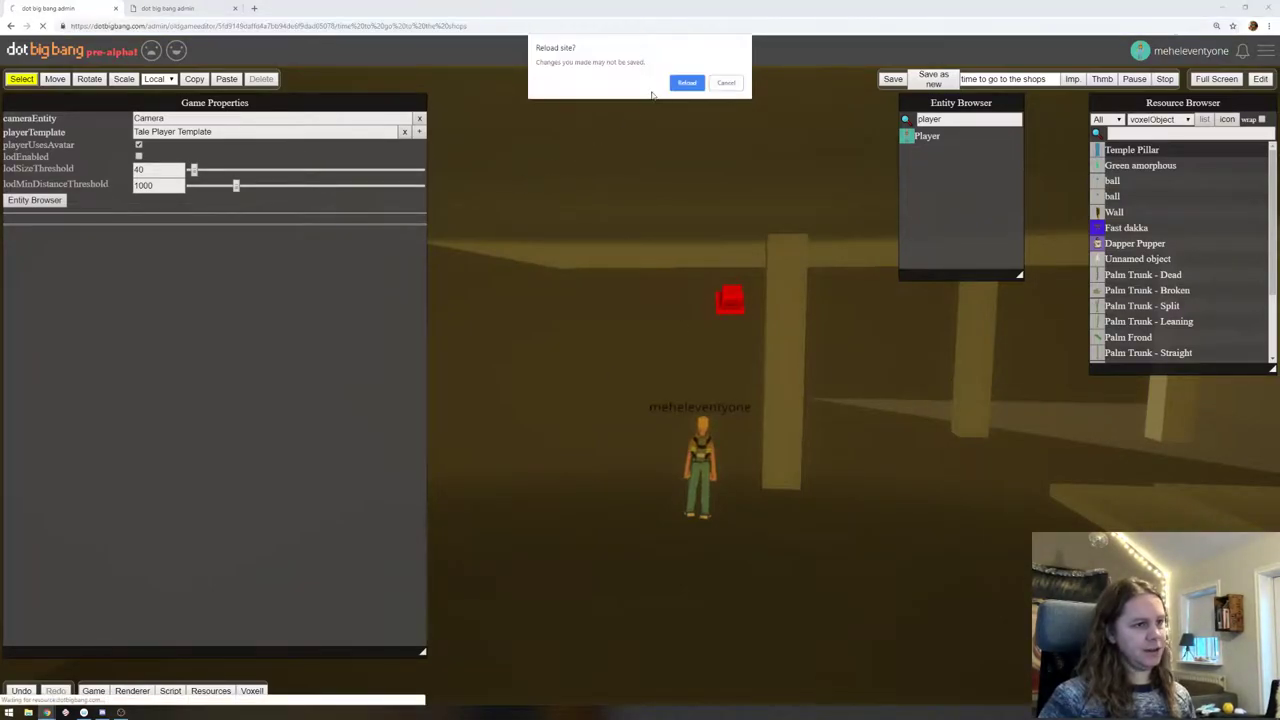
left_click(688, 90)
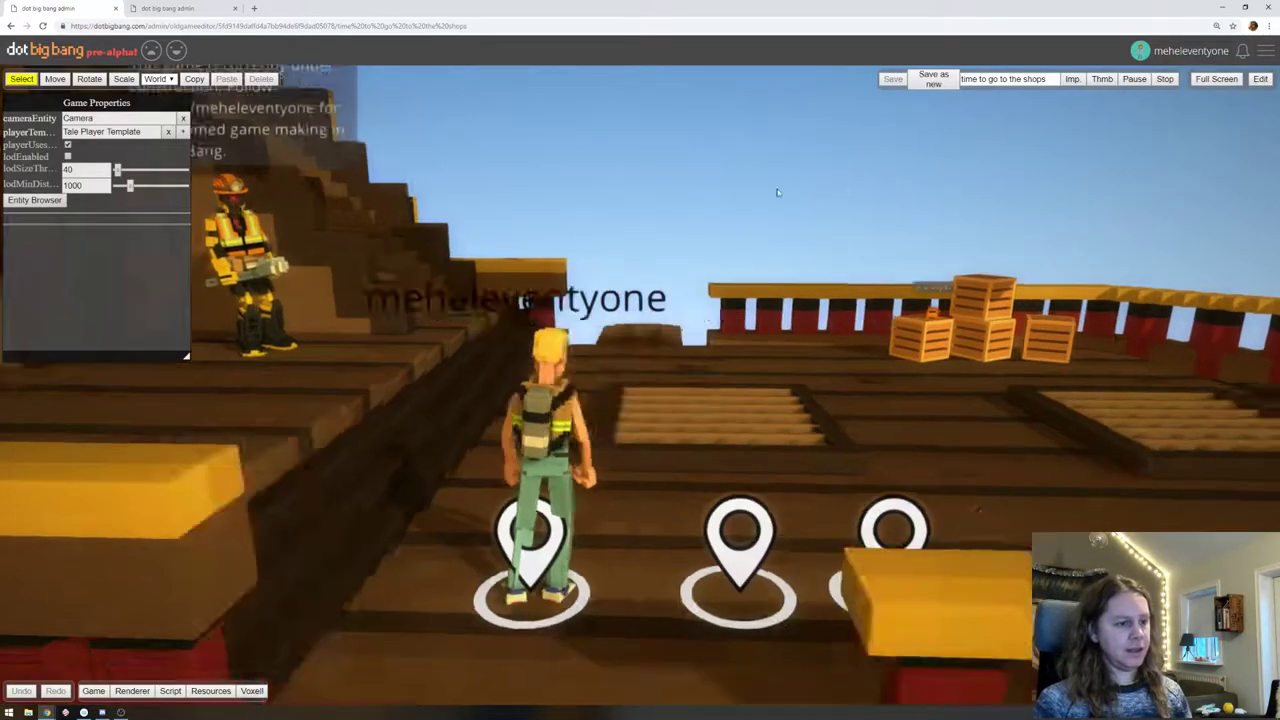
left_click_drag(778, 193, 520, 194)
scroll(492, 237, "down", 5)
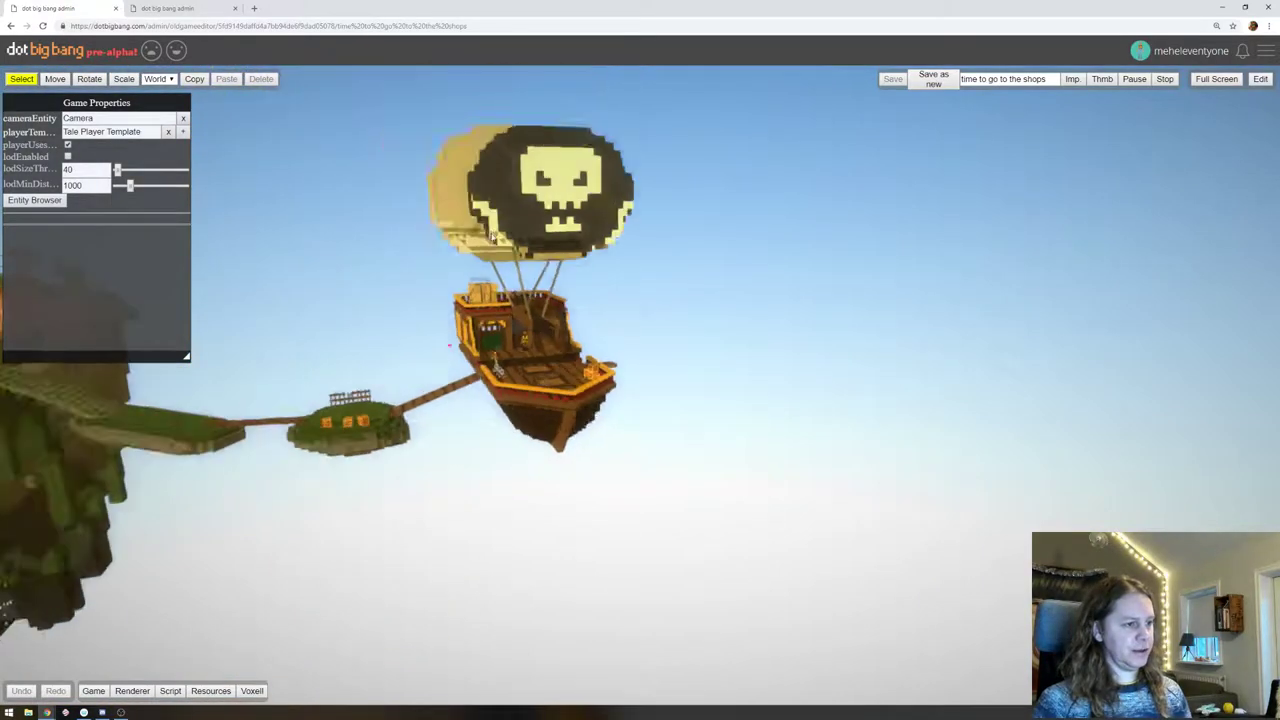
scroll(491, 235, "down", 5)
right_click_drag(491, 235, 664, 438)
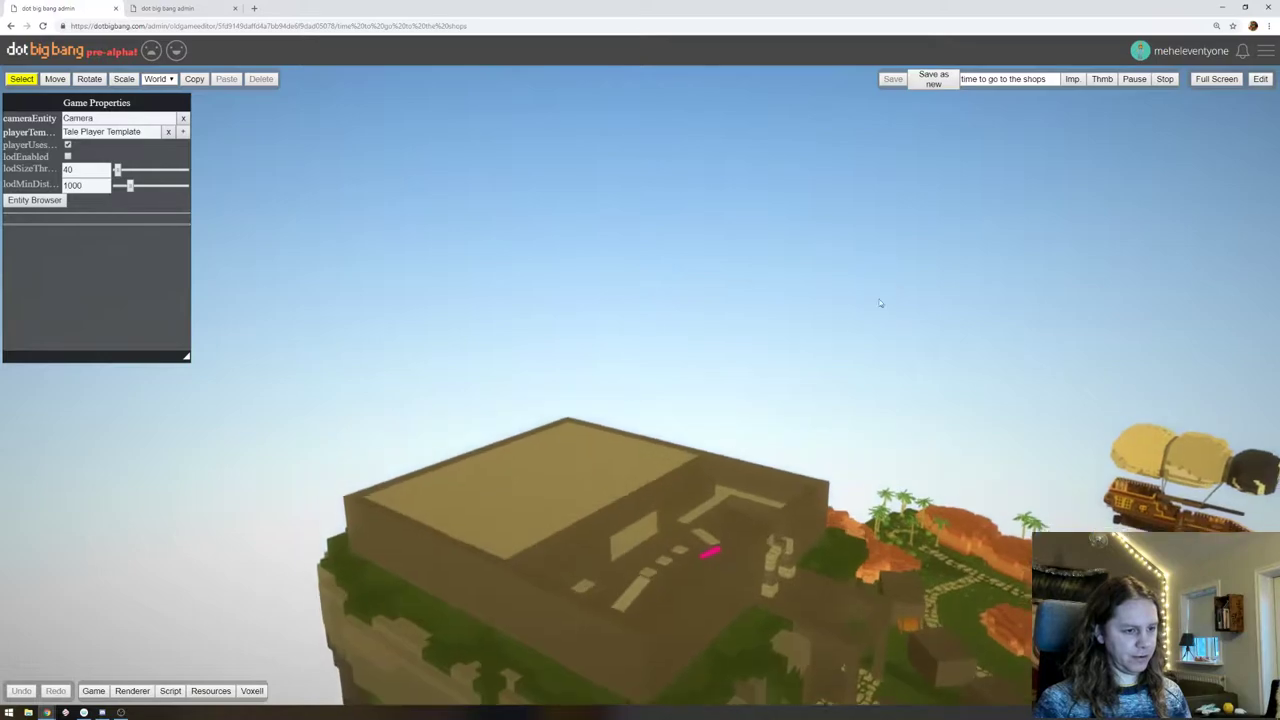
left_click(552, 485)
left_click(55, 79)
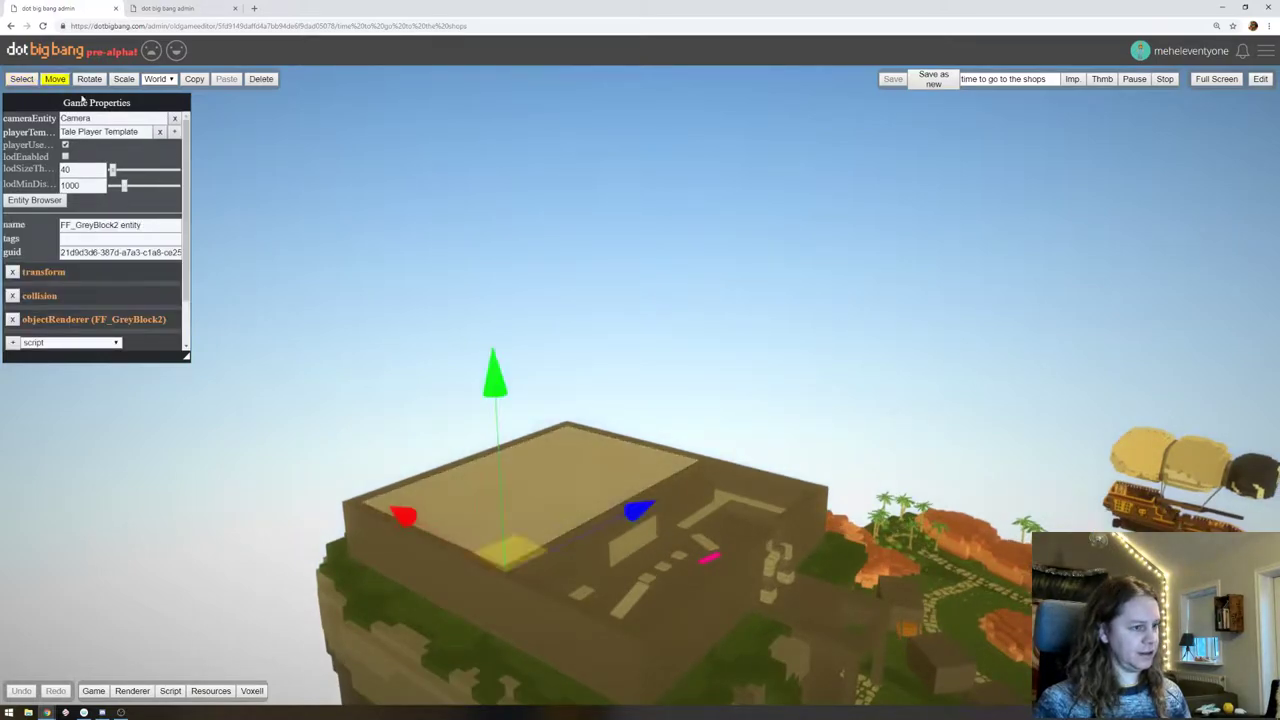
left_click_drag(491, 378, 522, 380)
key("ctrl+z")
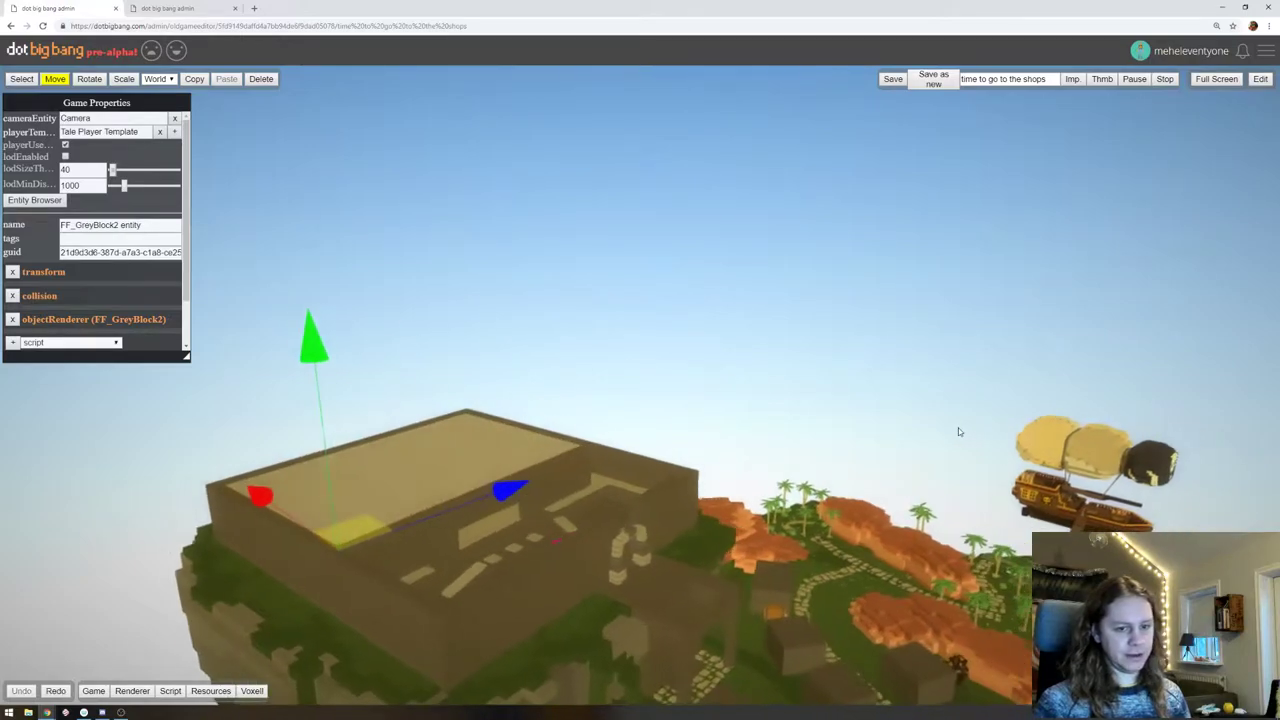
left_click(1075, 518)
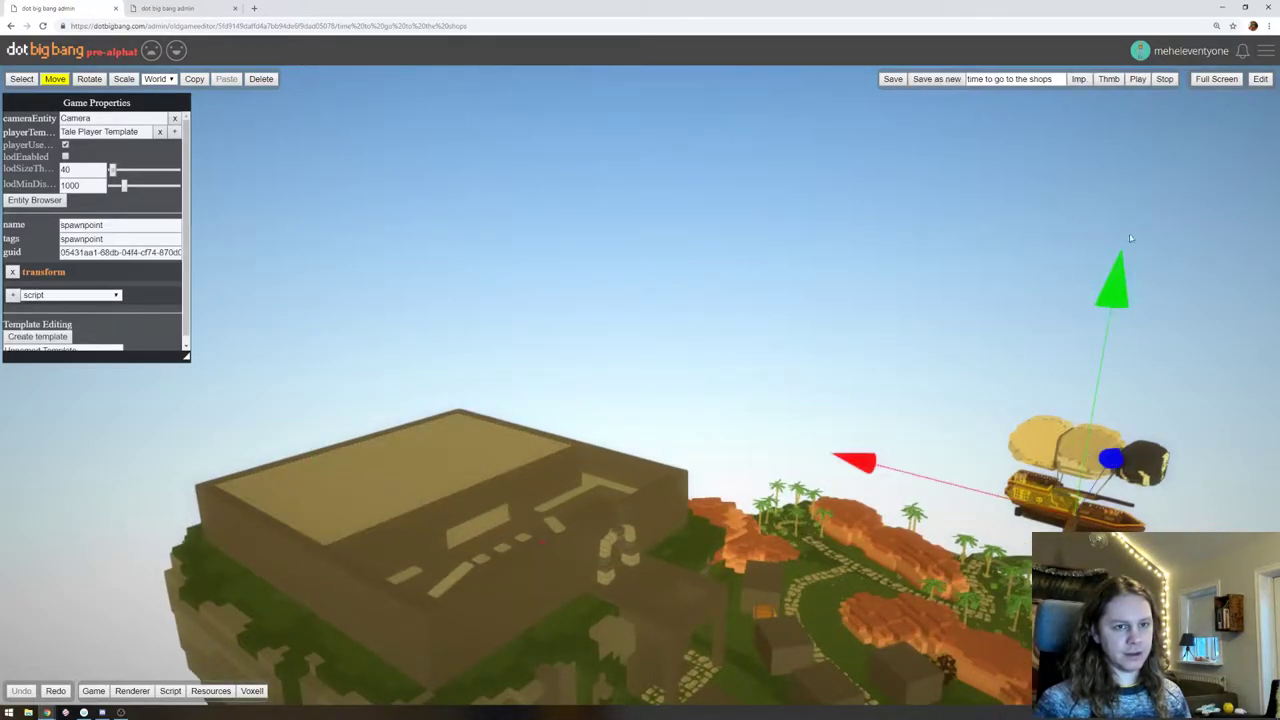
left_click_drag(1108, 294, 1120, 107)
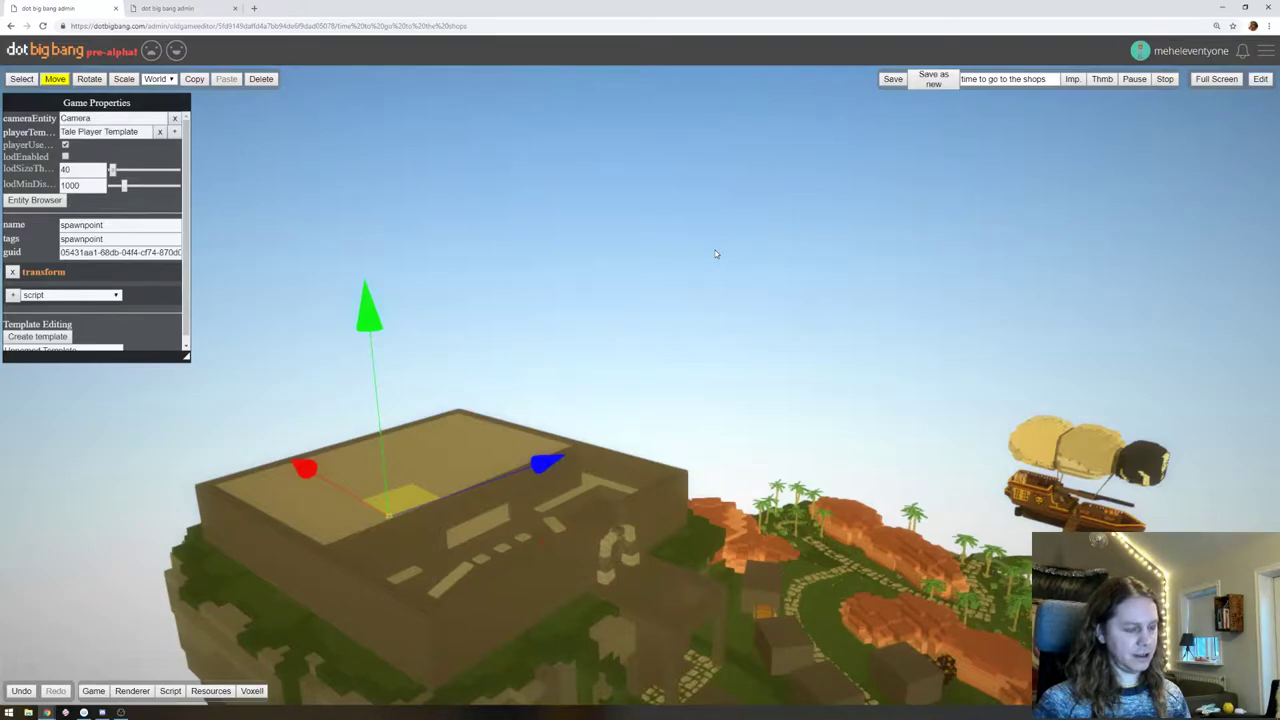
key("ctrl+z")
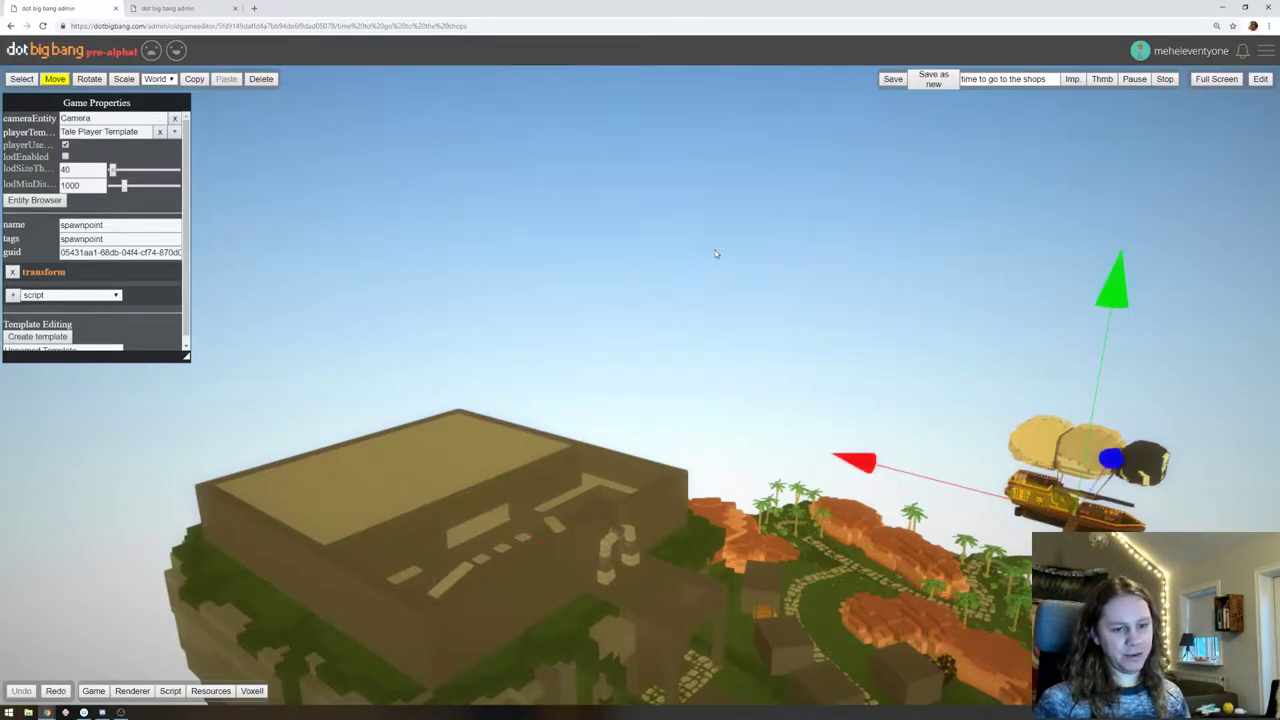
Find the Player entity by searching entities for "player" and move it from the airship to above the temple roof
left_click(35, 200)
type("player")
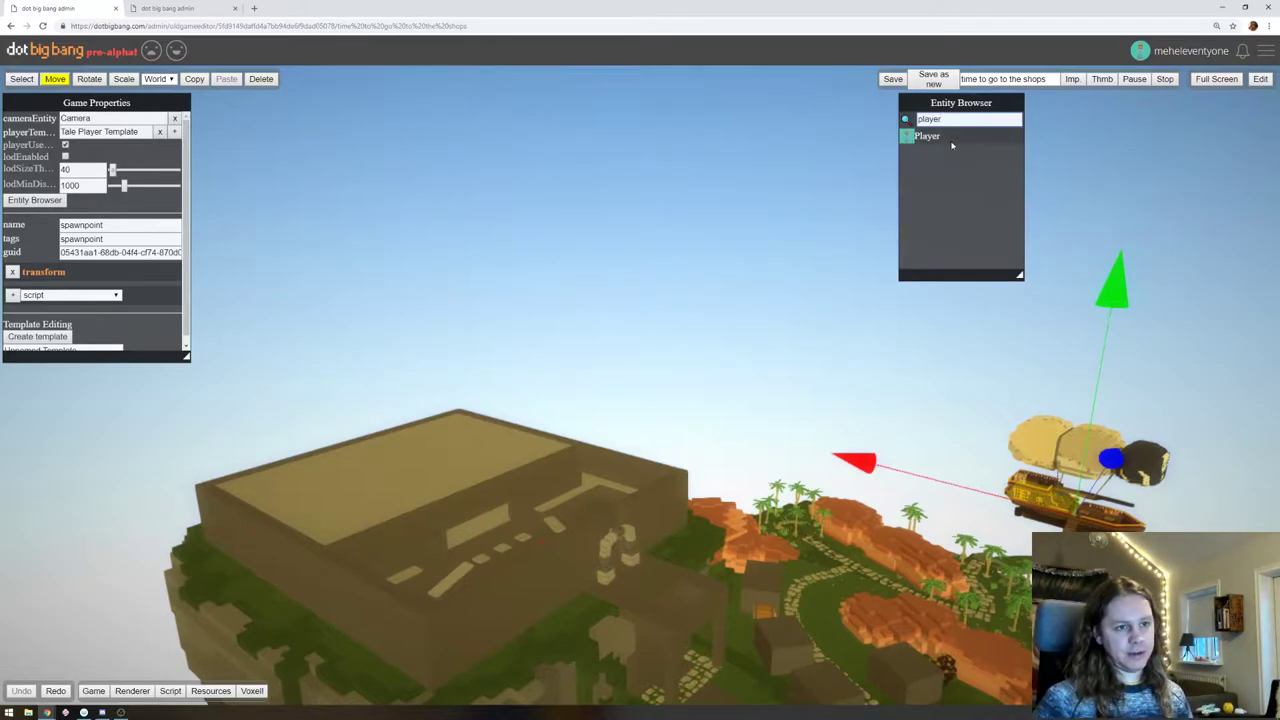
left_click(951, 144)
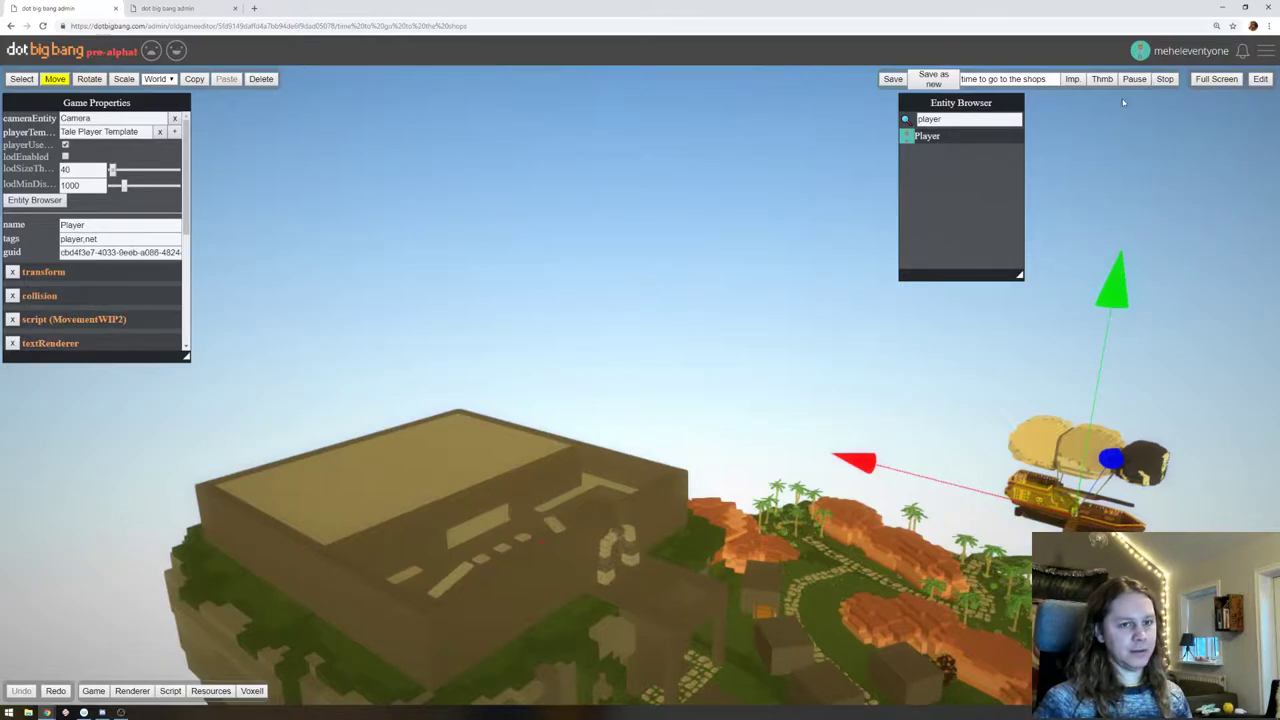
left_click_drag(1130, 210, 1135, 180)
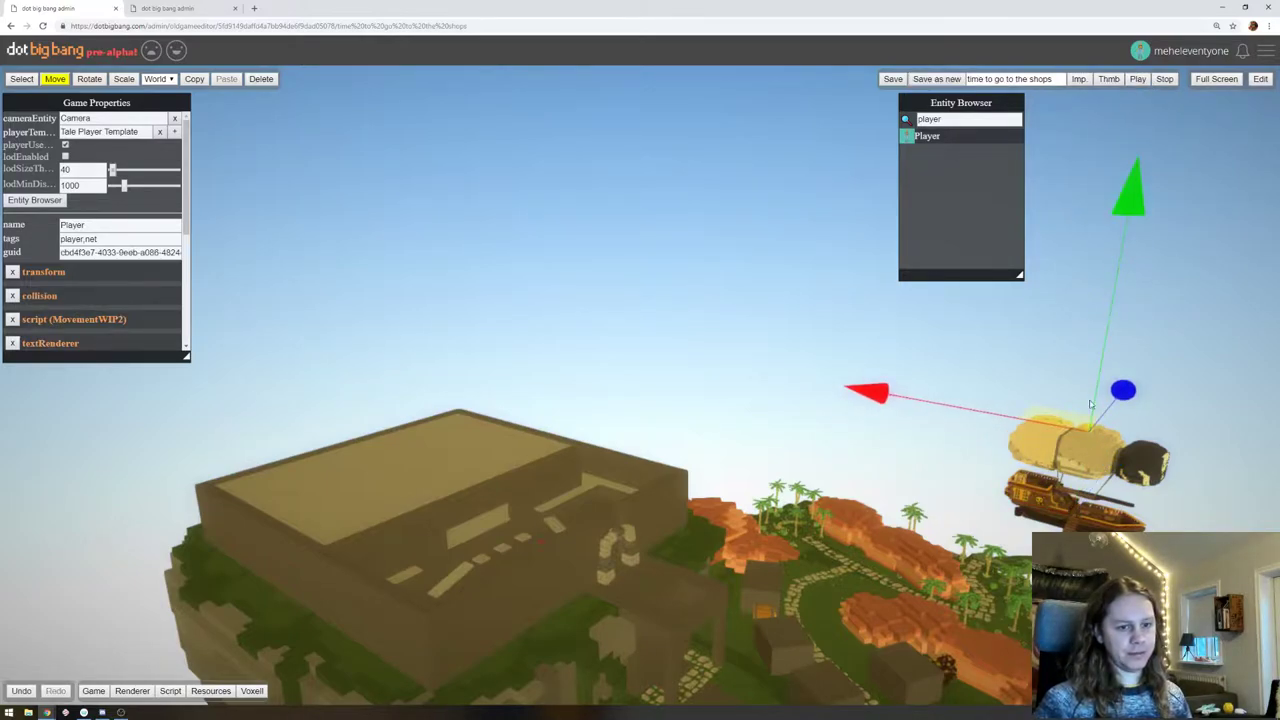
left_click_drag(1065, 425, 451, 509)
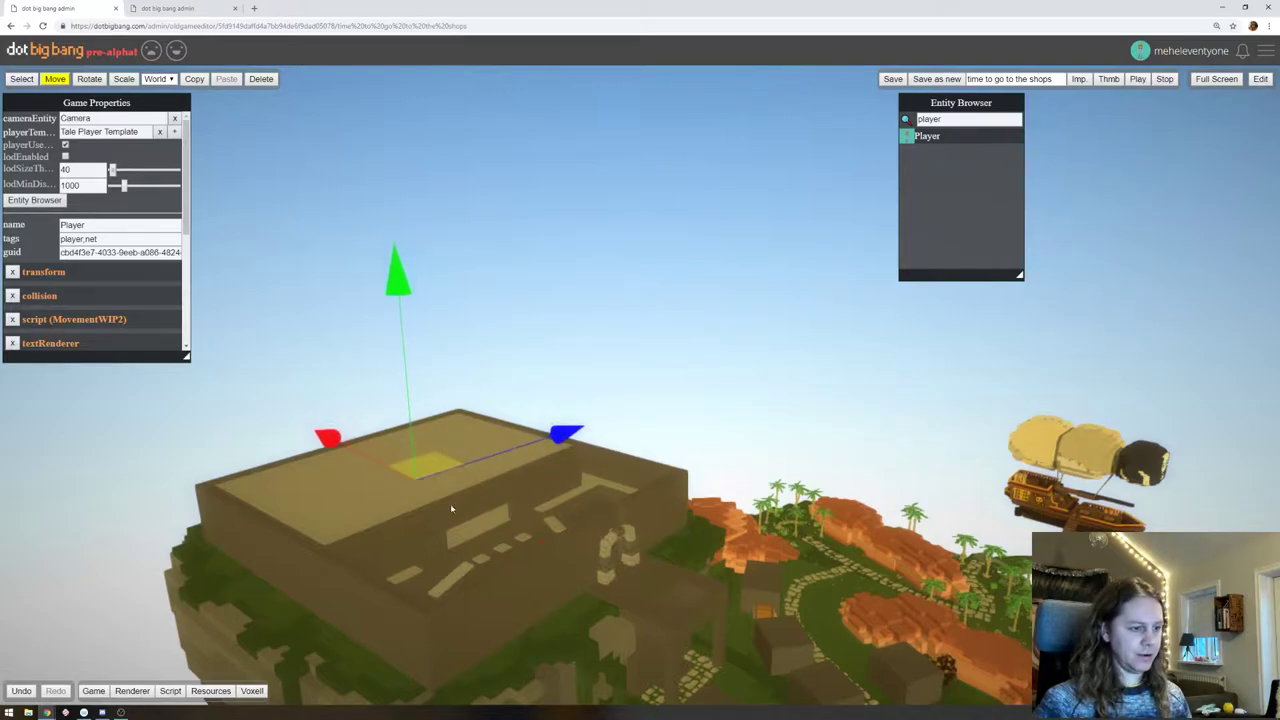
Try moving the Player entity from the temple roof to the area outside the entrance and check its position in play view
left_click(576, 640)
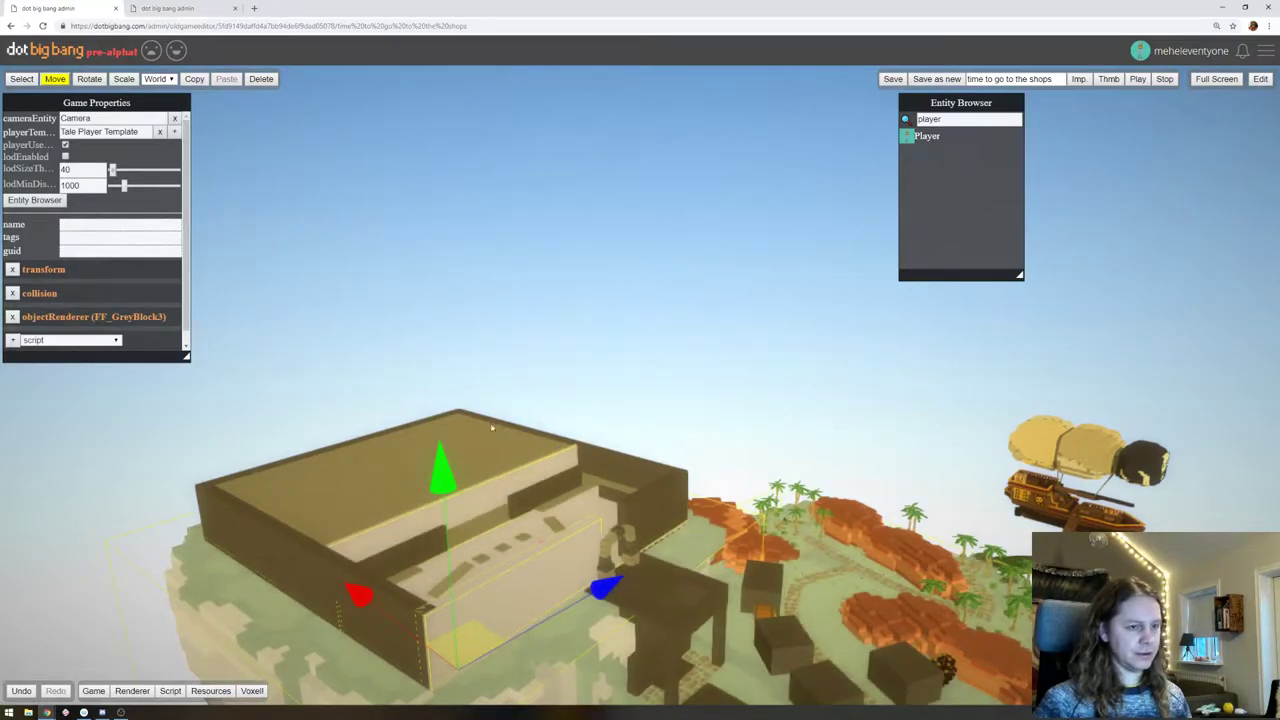
left_click(455, 425)
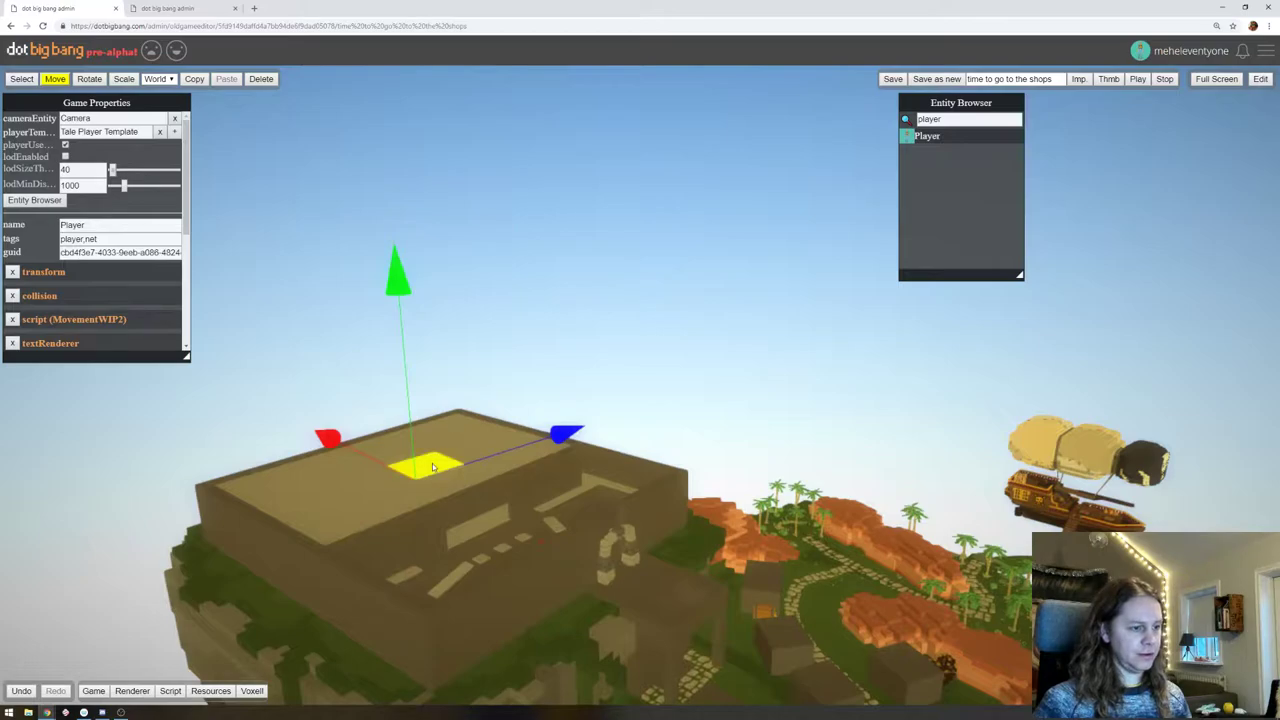
left_click_drag(433, 467, 644, 562)
left_click(686, 549)
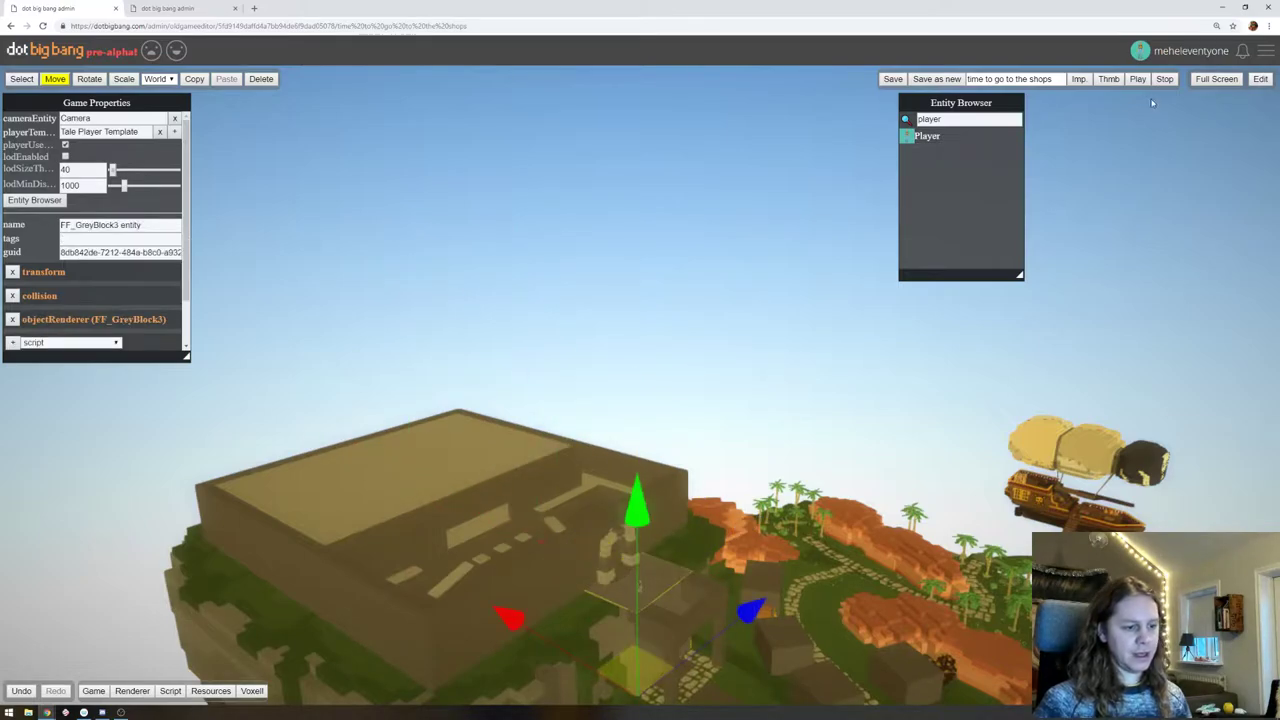
left_click(1259, 79)
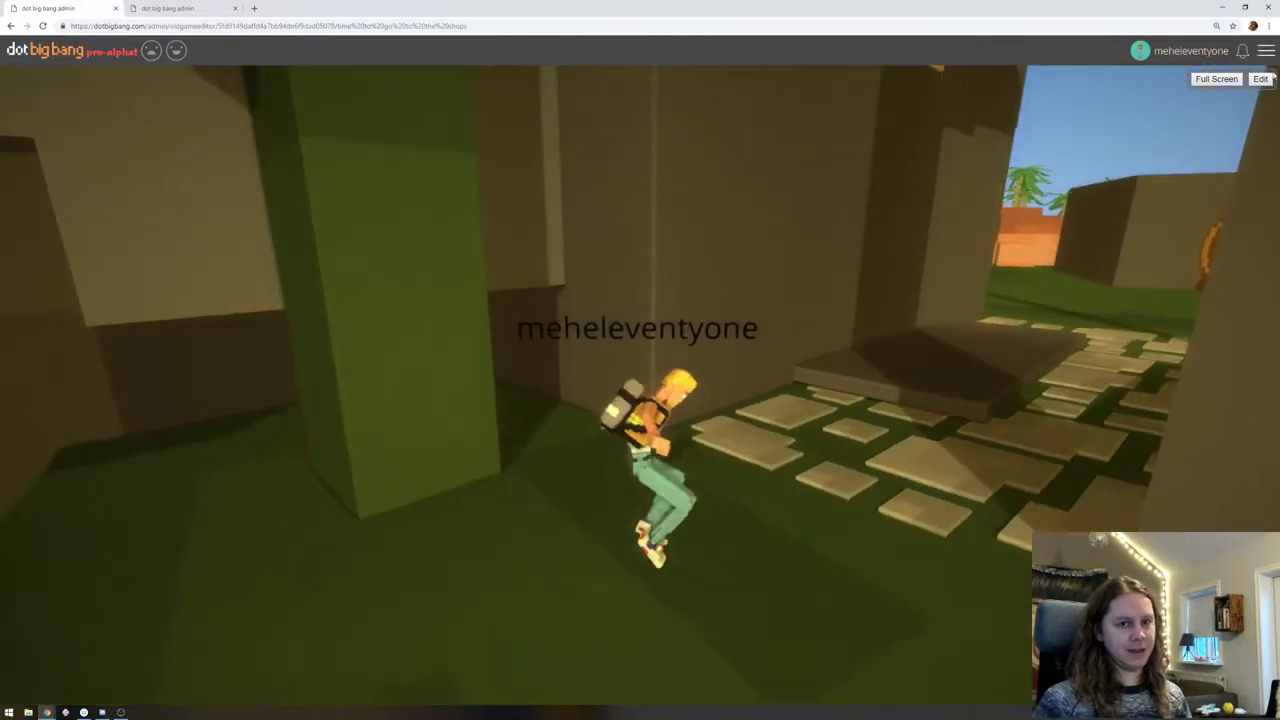
left_click(1260, 79)
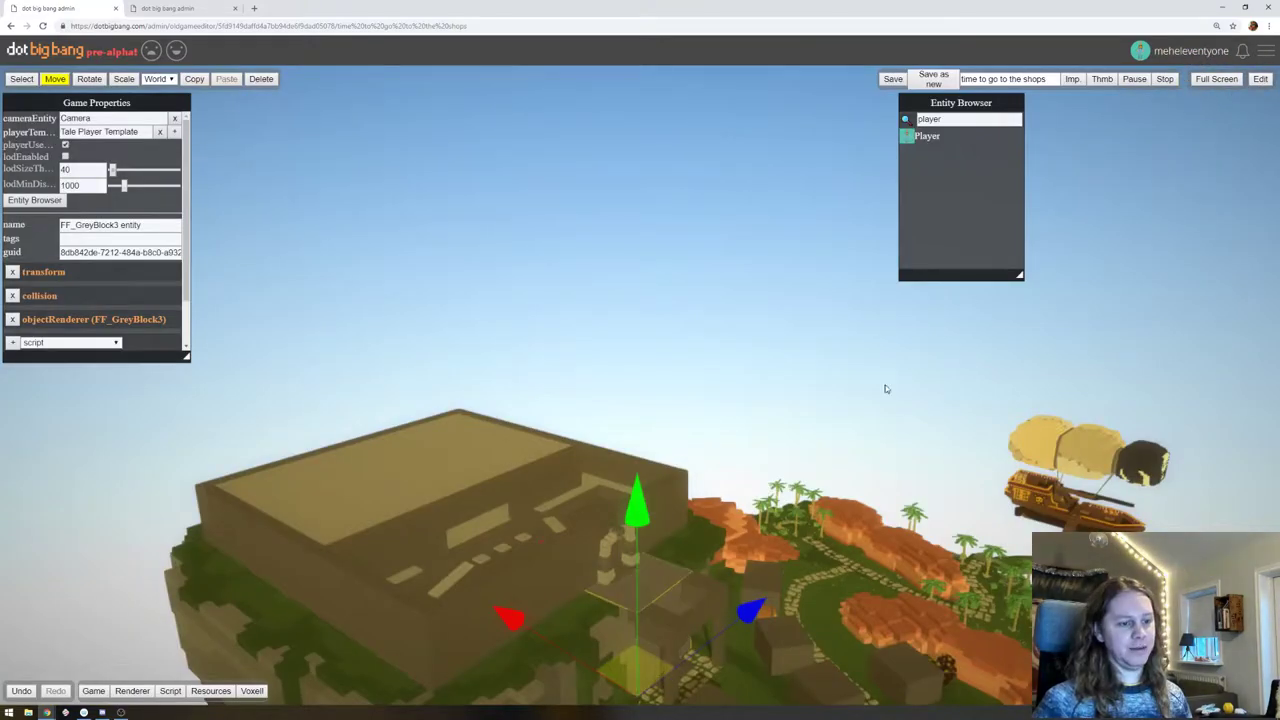
Try raising the FF_GreyBlock3 block near the temple entrance, and undo that change along with the Player's last move
left_click_drag(643, 517, 641, 412)
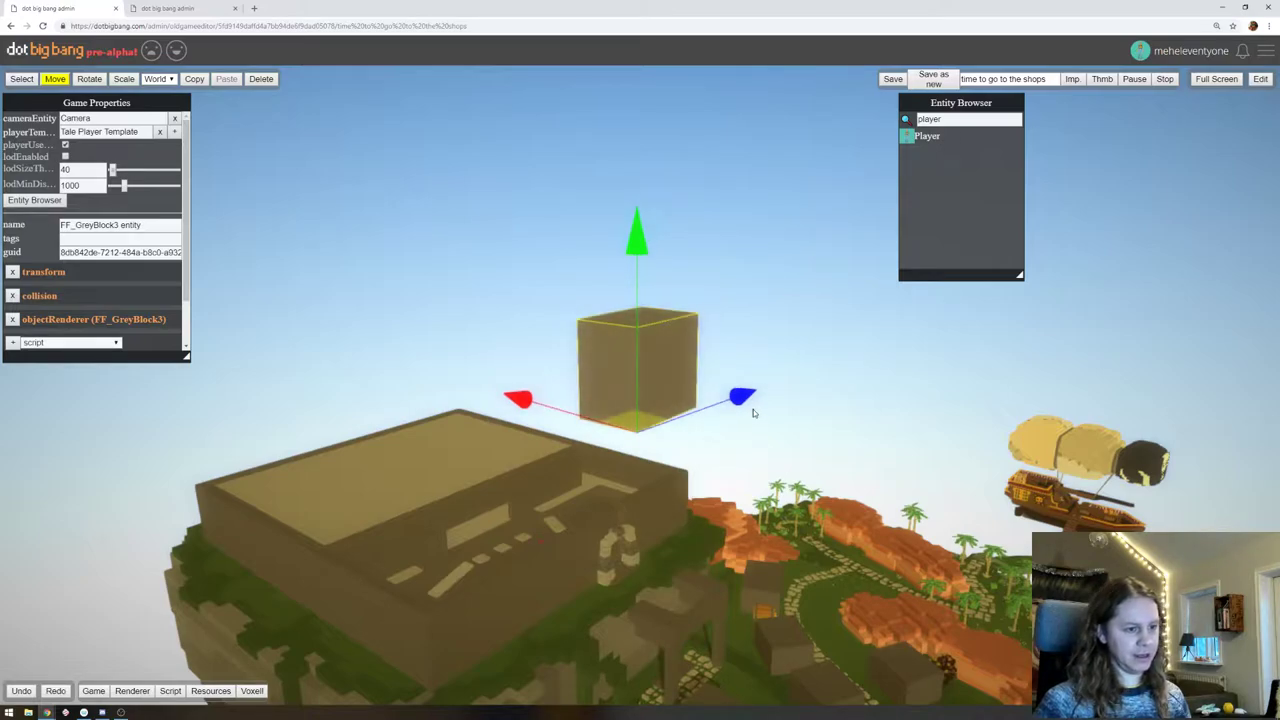
key("ctrl+z")
right_click_drag(829, 415, 826, 358)
key("ctrl+z")
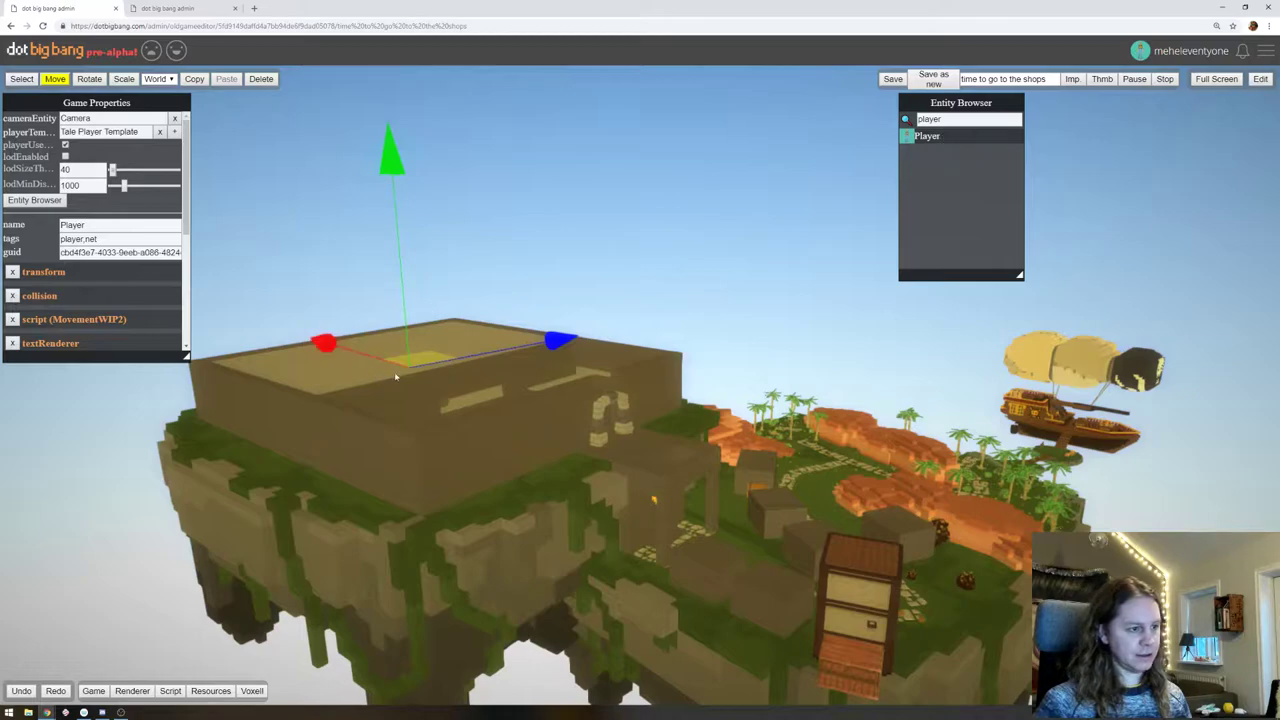
Raise the Player entity from the ground outside the temple to the upper floor beside the archway and switch to play view
left_click(622, 410)
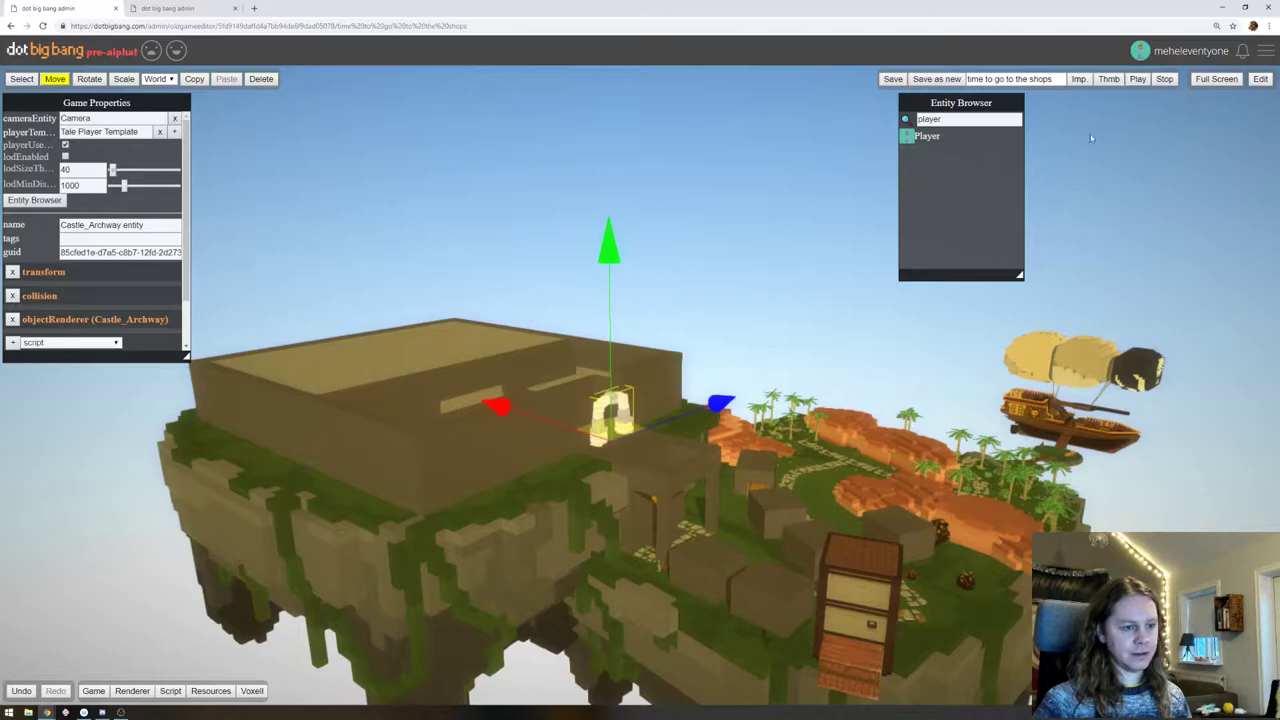
left_click(659, 560)
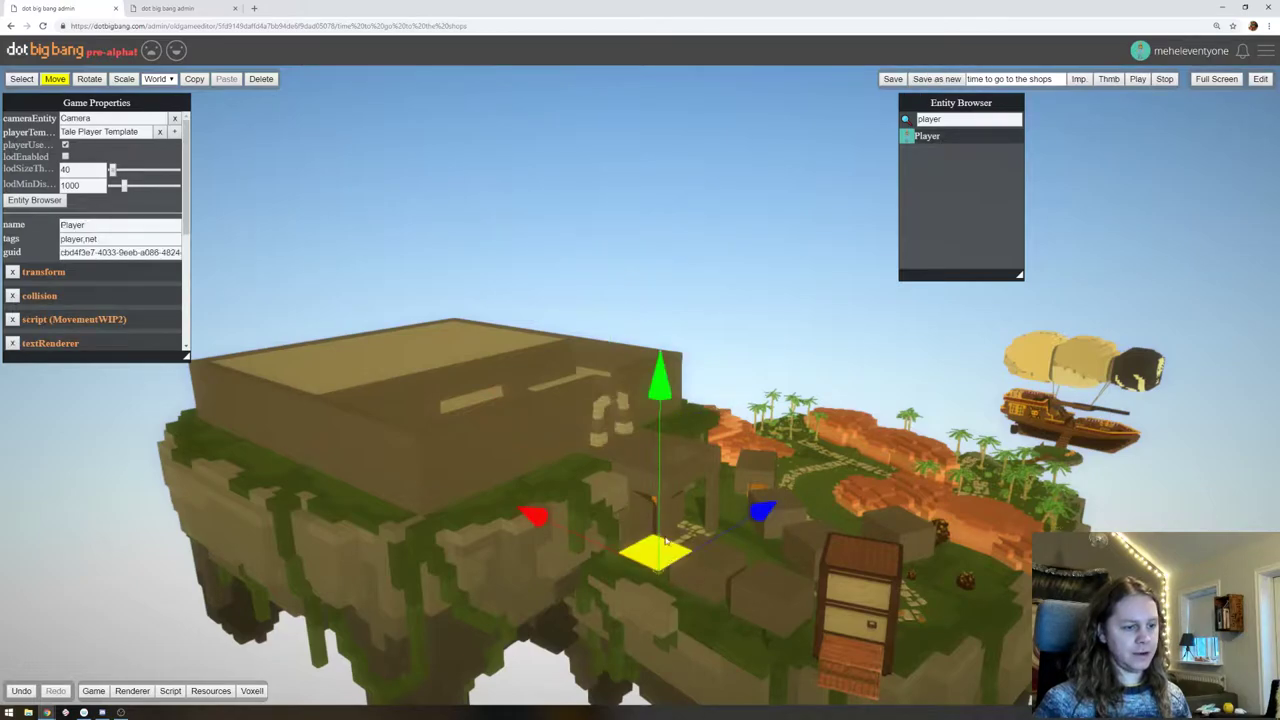
left_click_drag(659, 455, 659, 342)
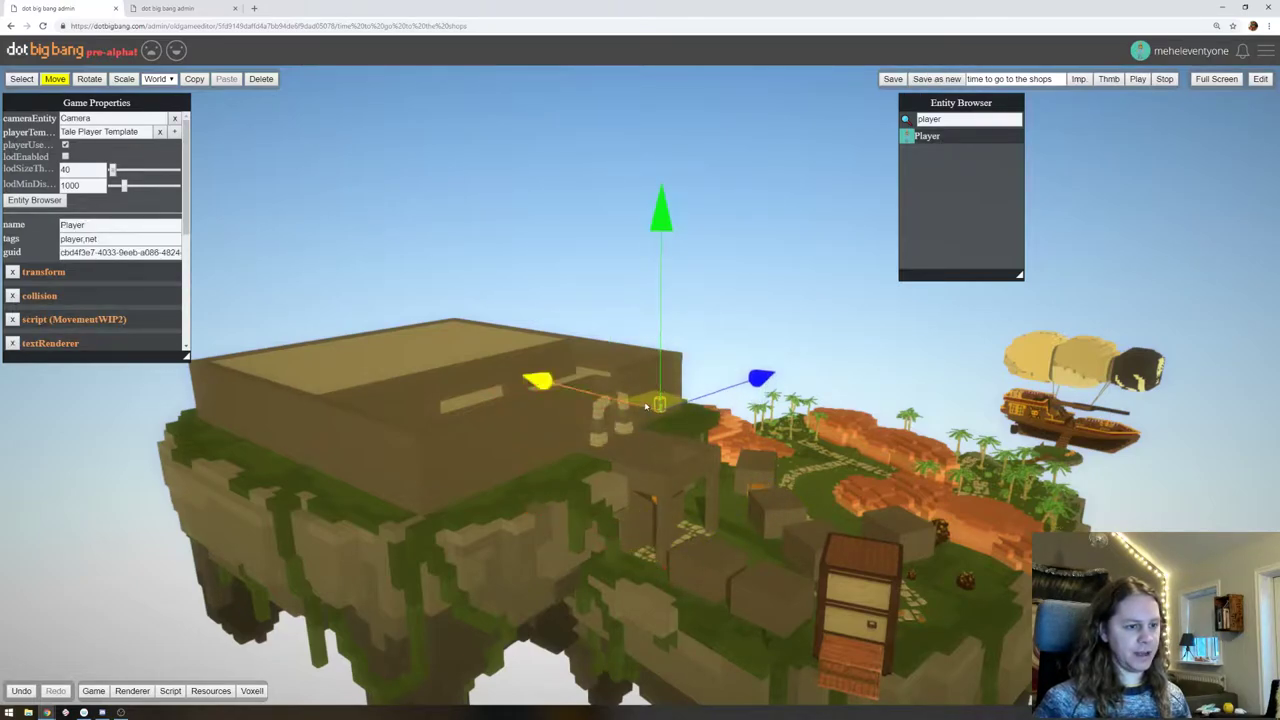
left_click(1258, 80)
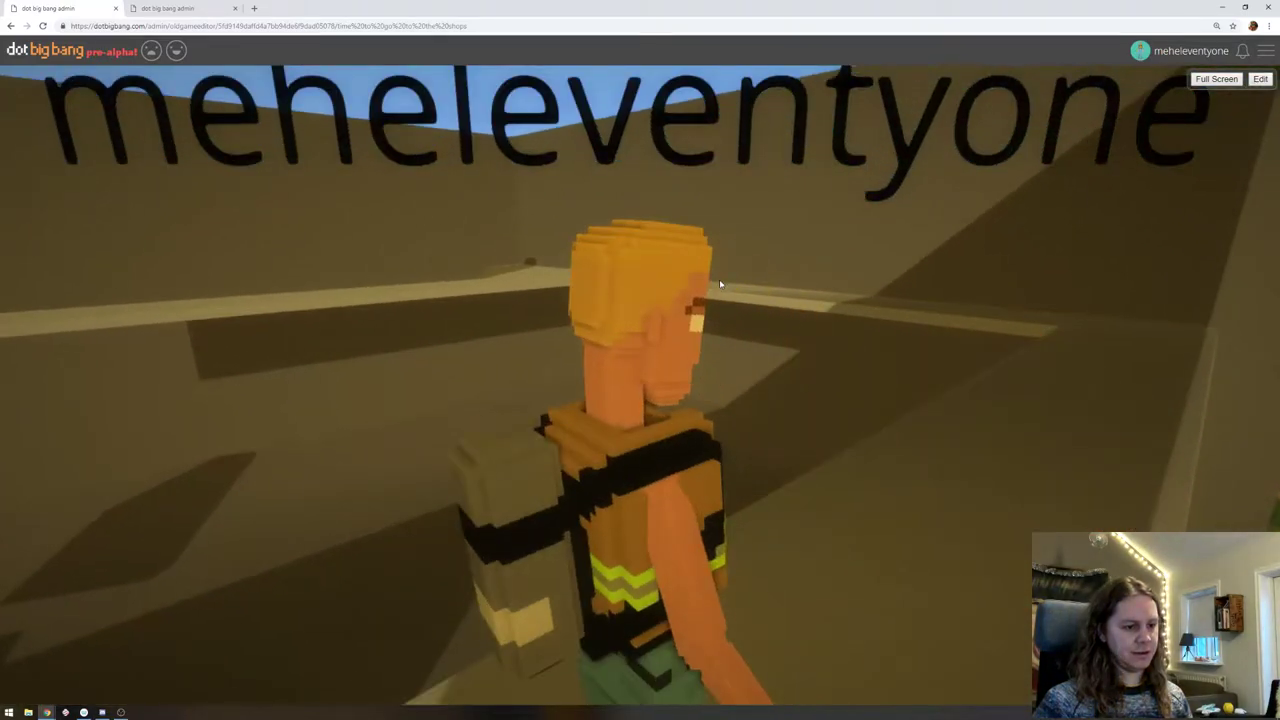
Run the player character along the temple's upper walkway to the staircase leading down
key("w")
left_click_drag(719, 283, 387, 286)
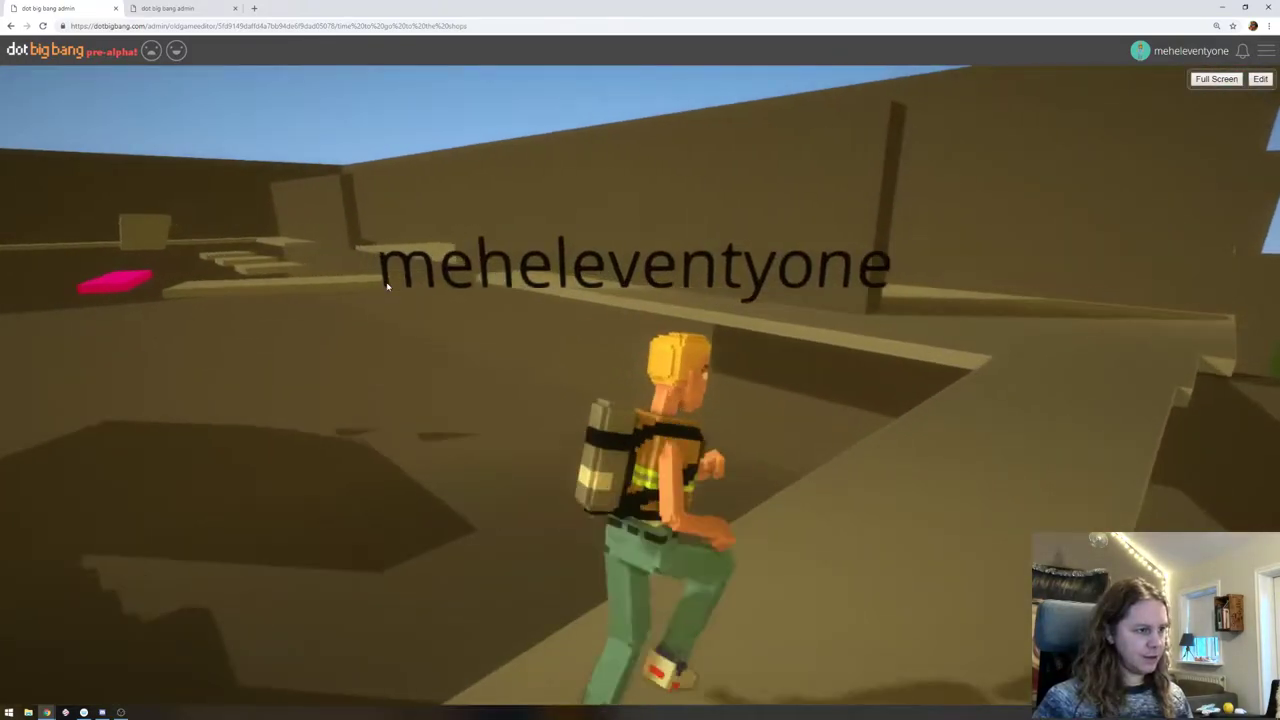
key("w")
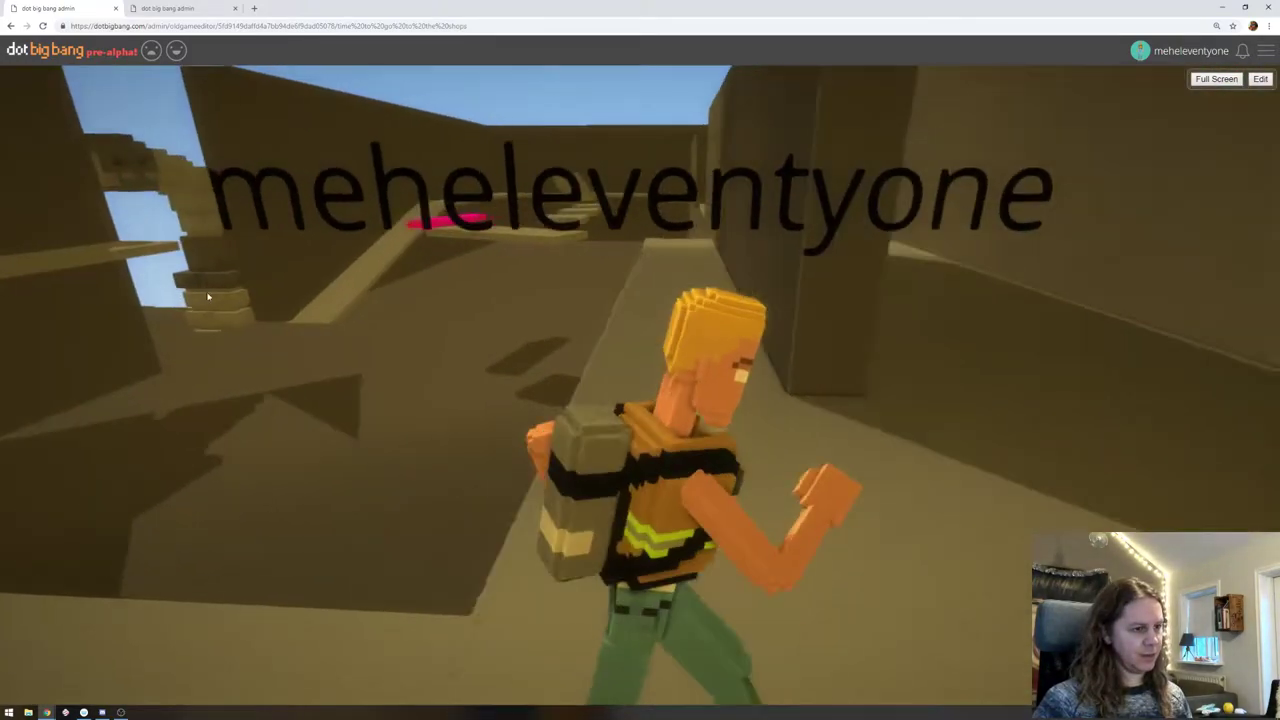
key("w")
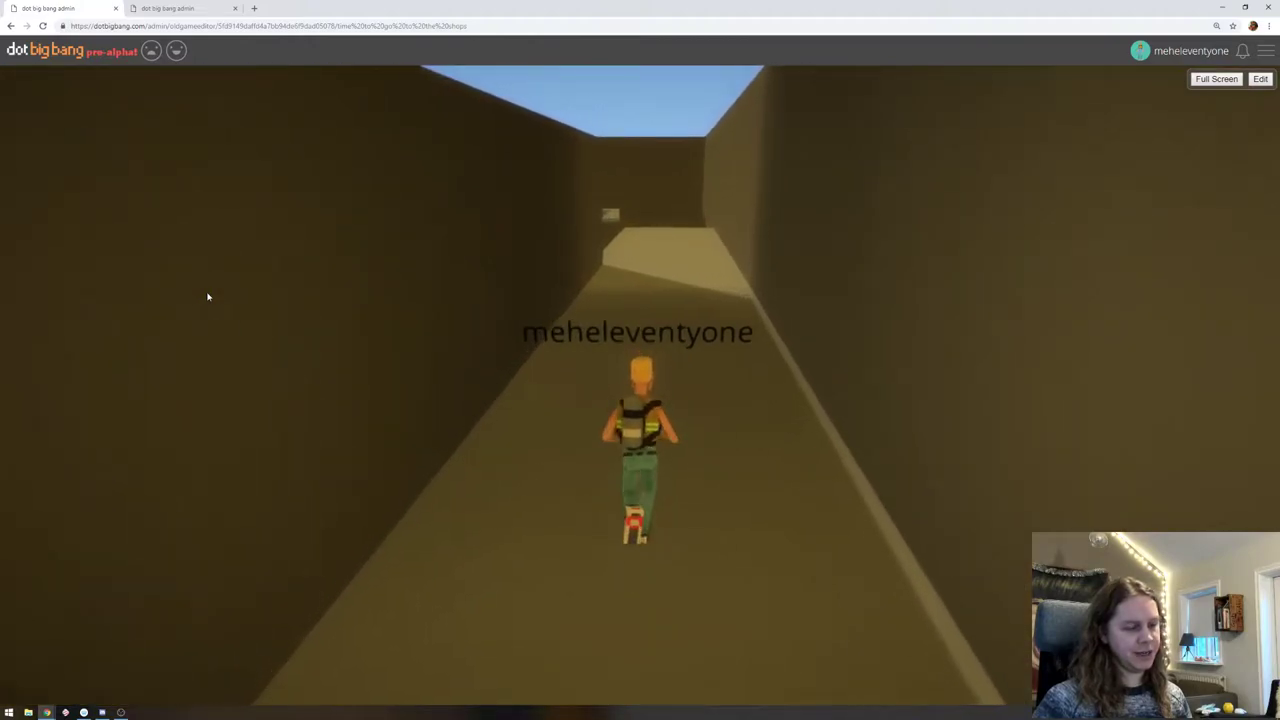
key("w")
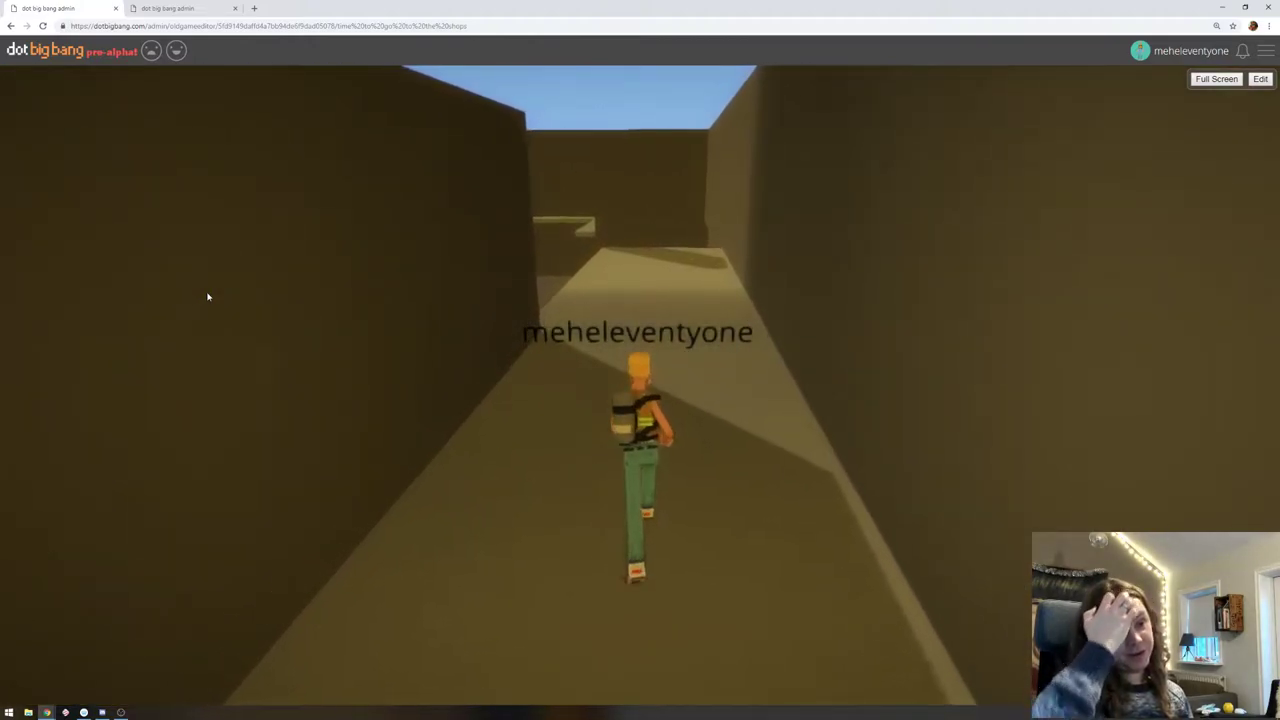
key("w")
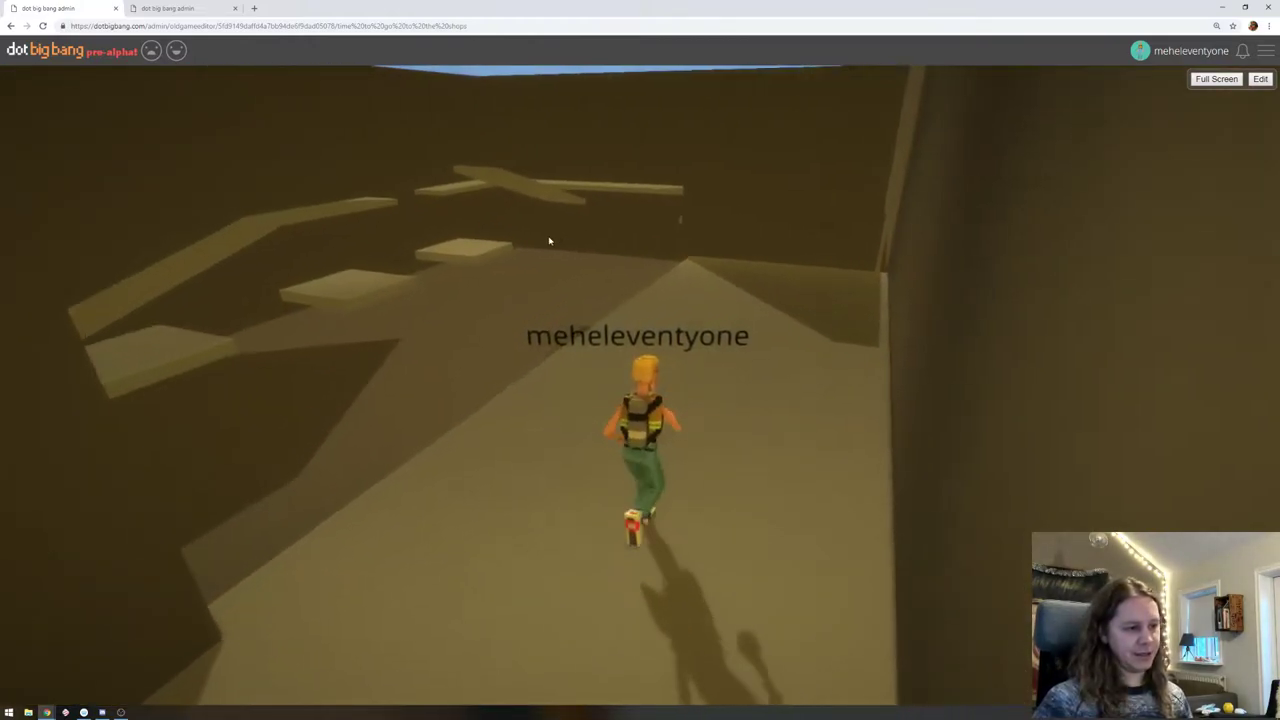
key("w")
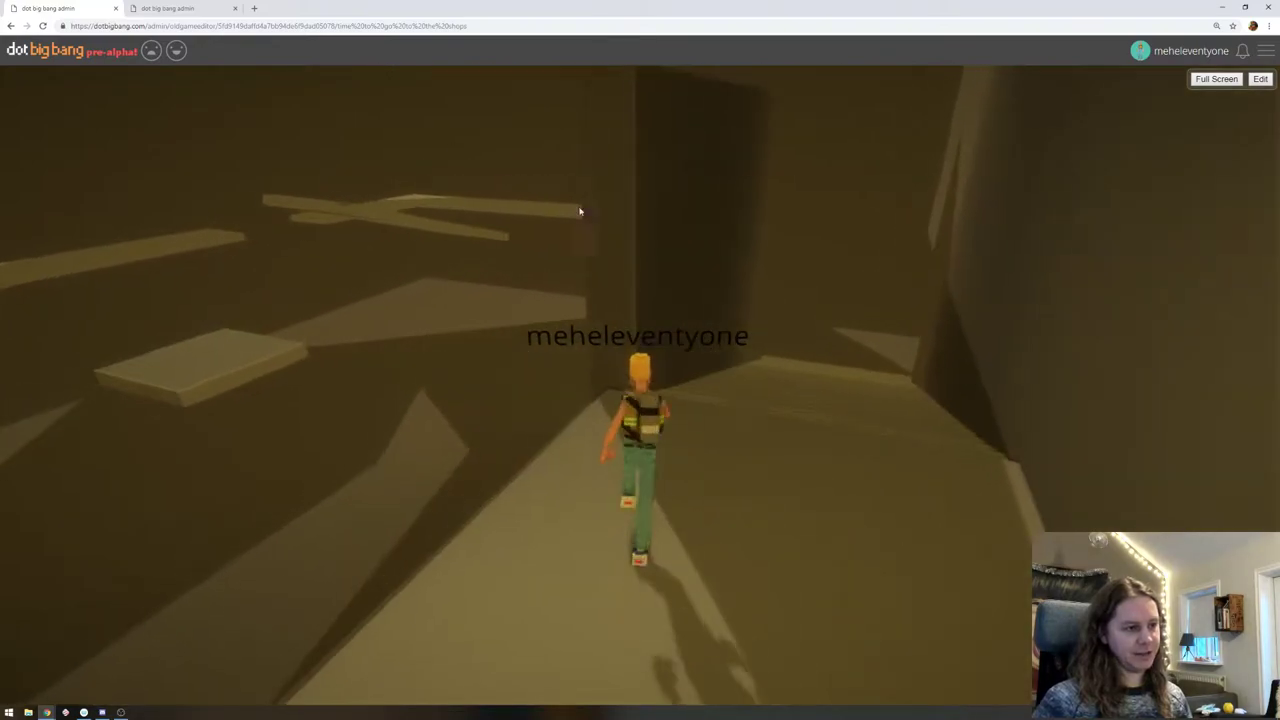
key("w")
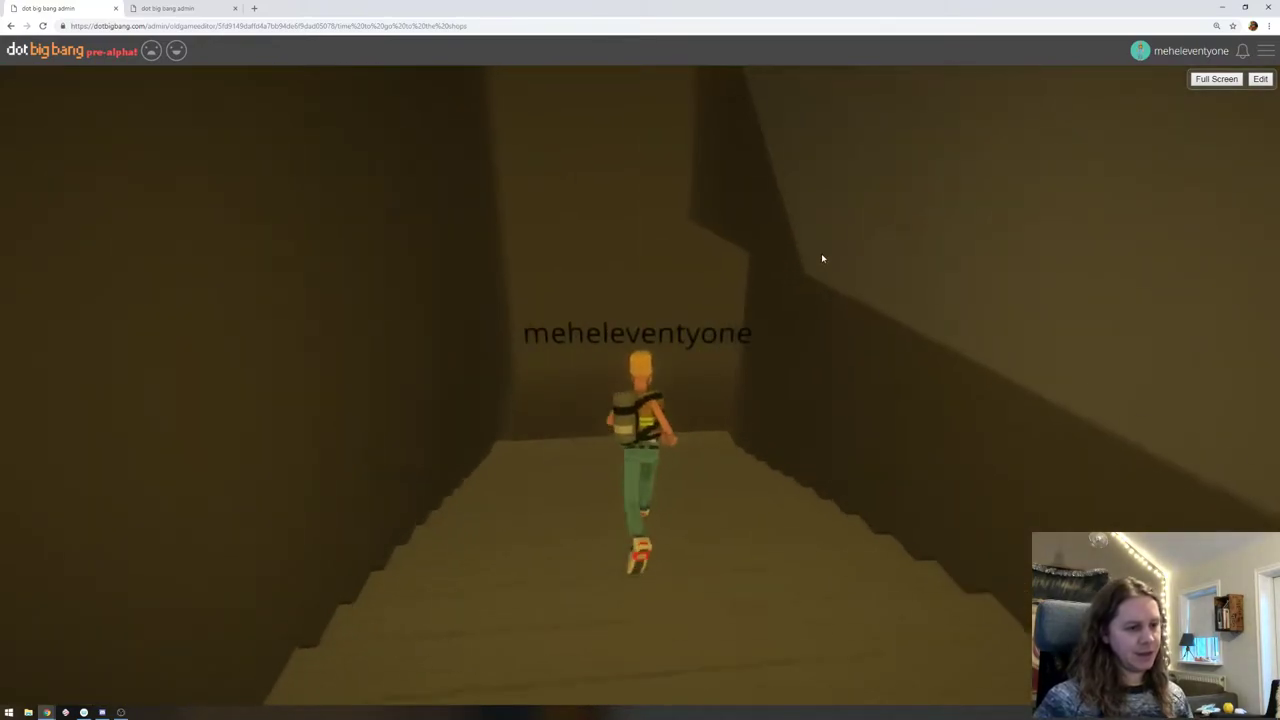
Run the player character from the stairs through the lower corridors past the barred gate into the pillared hall
key("w")
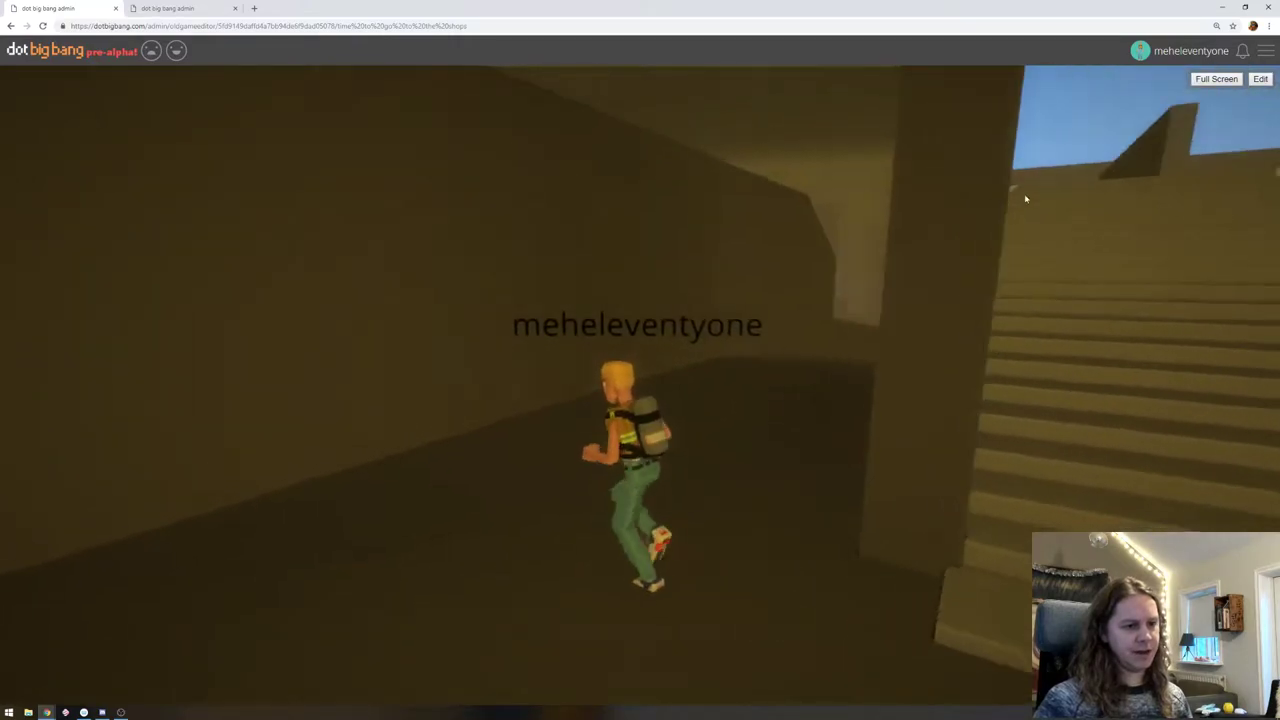
key("w")
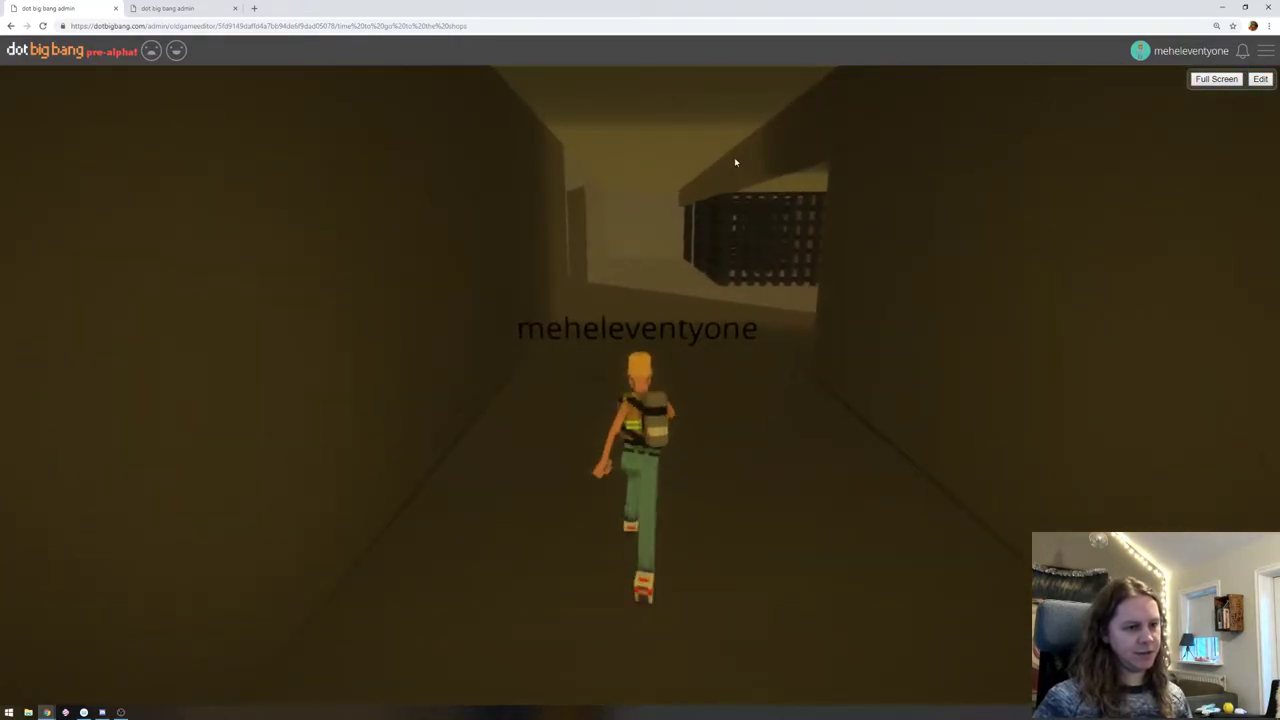
key("w")
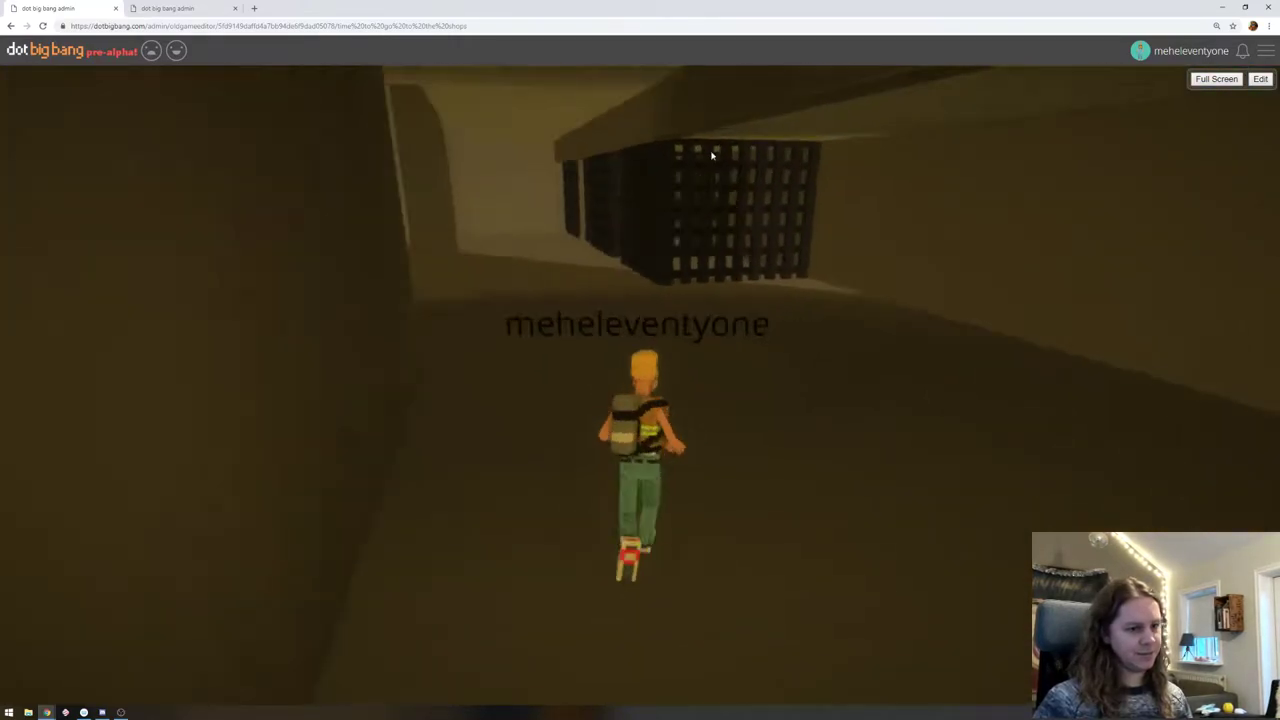
key("w")
left_click_drag(712, 155, 219, 153)
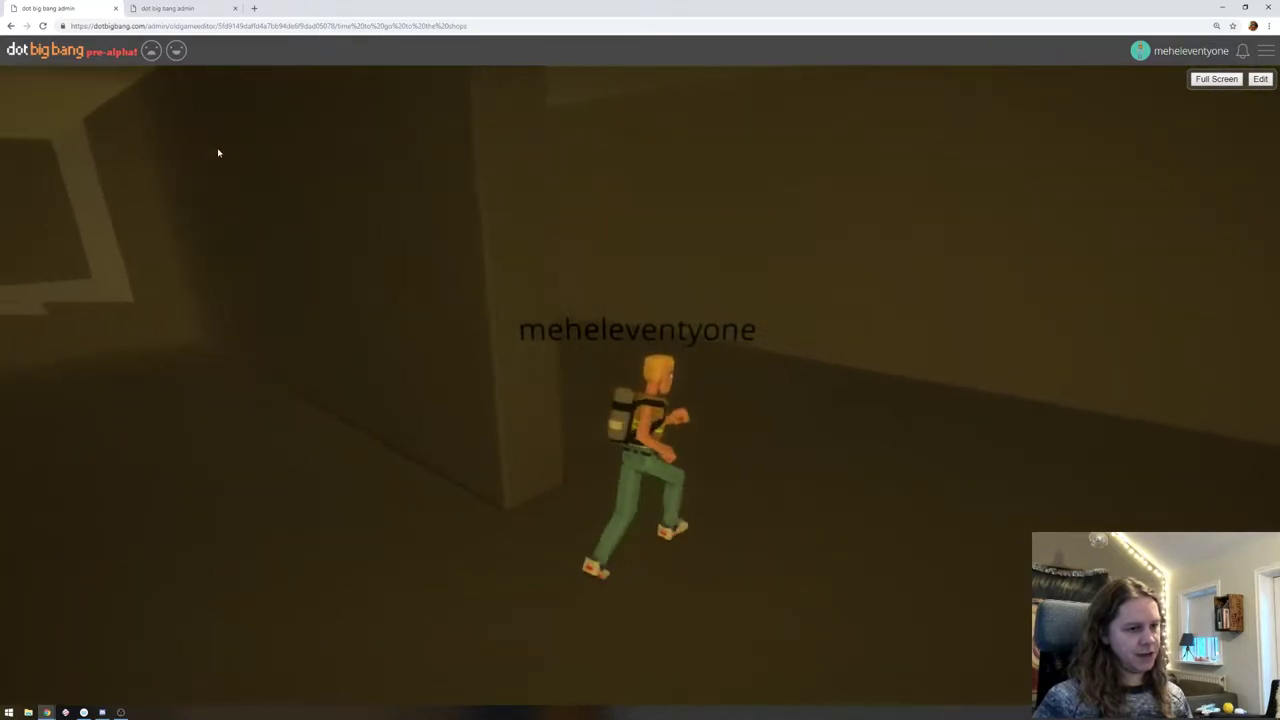
key("w")
left_click_drag(777, 169, 726, 161)
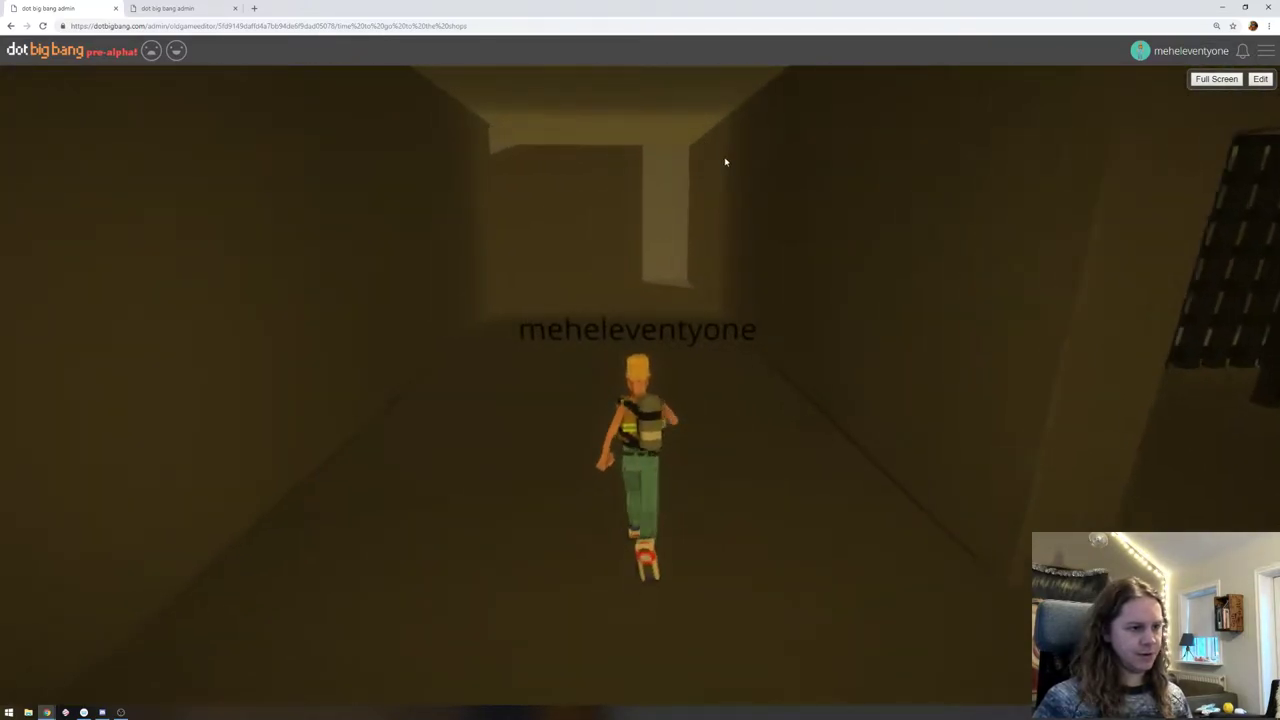
key("w")
key("w")
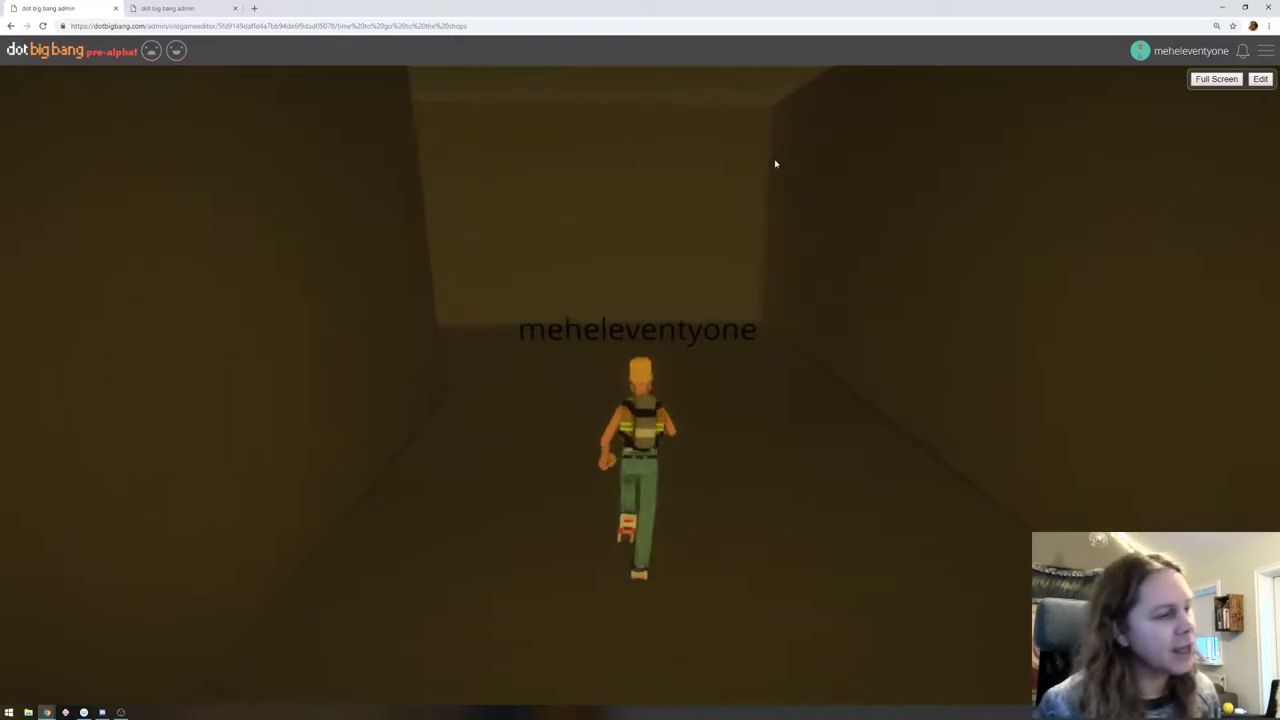
key("w")
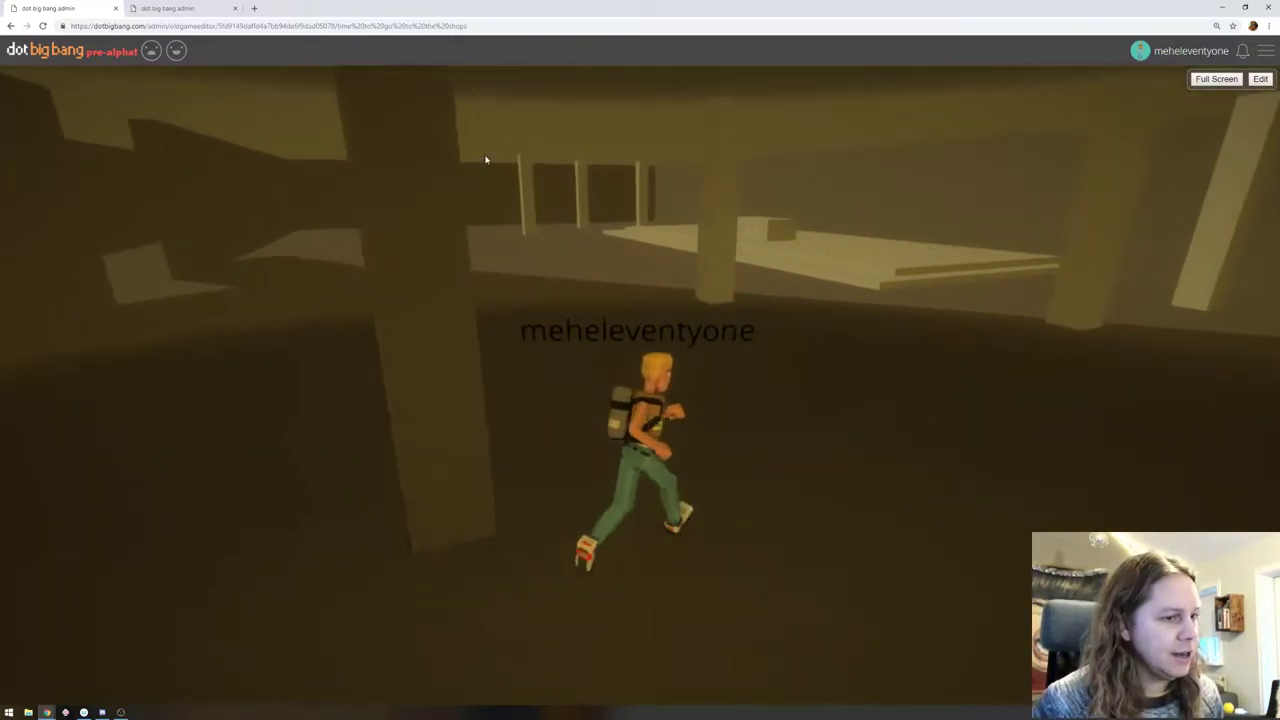
key("w")
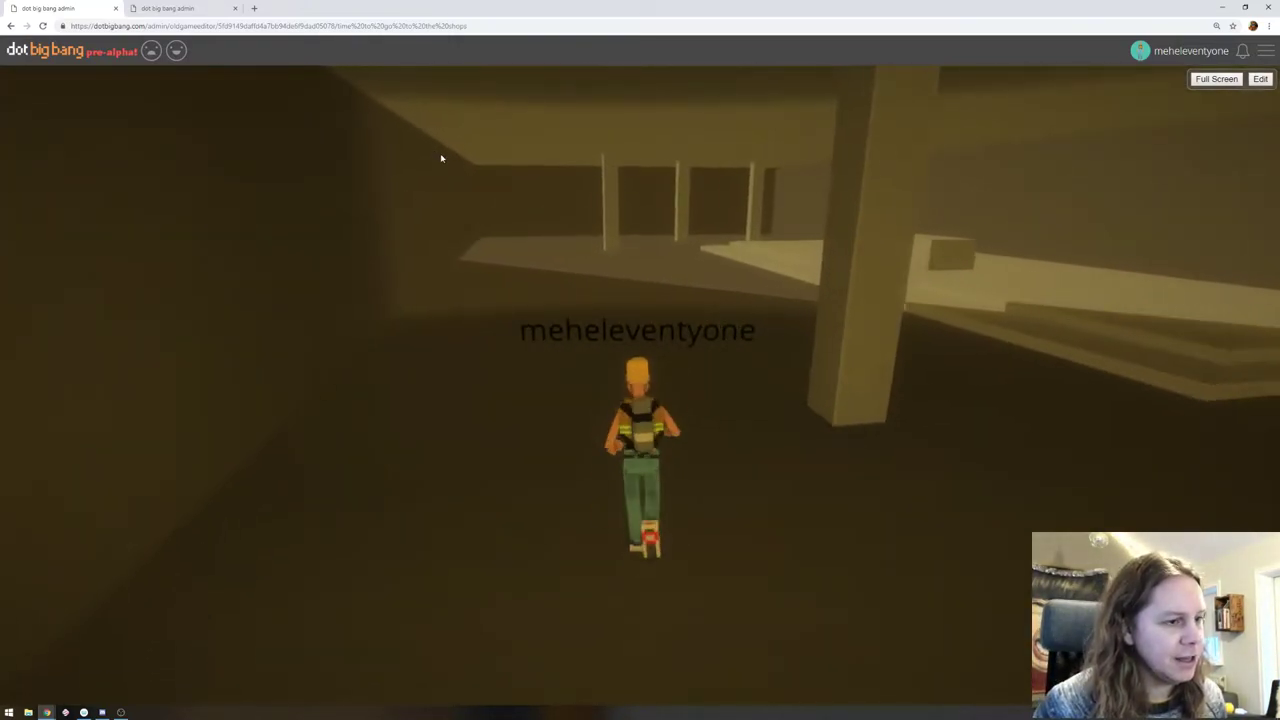
key("w")
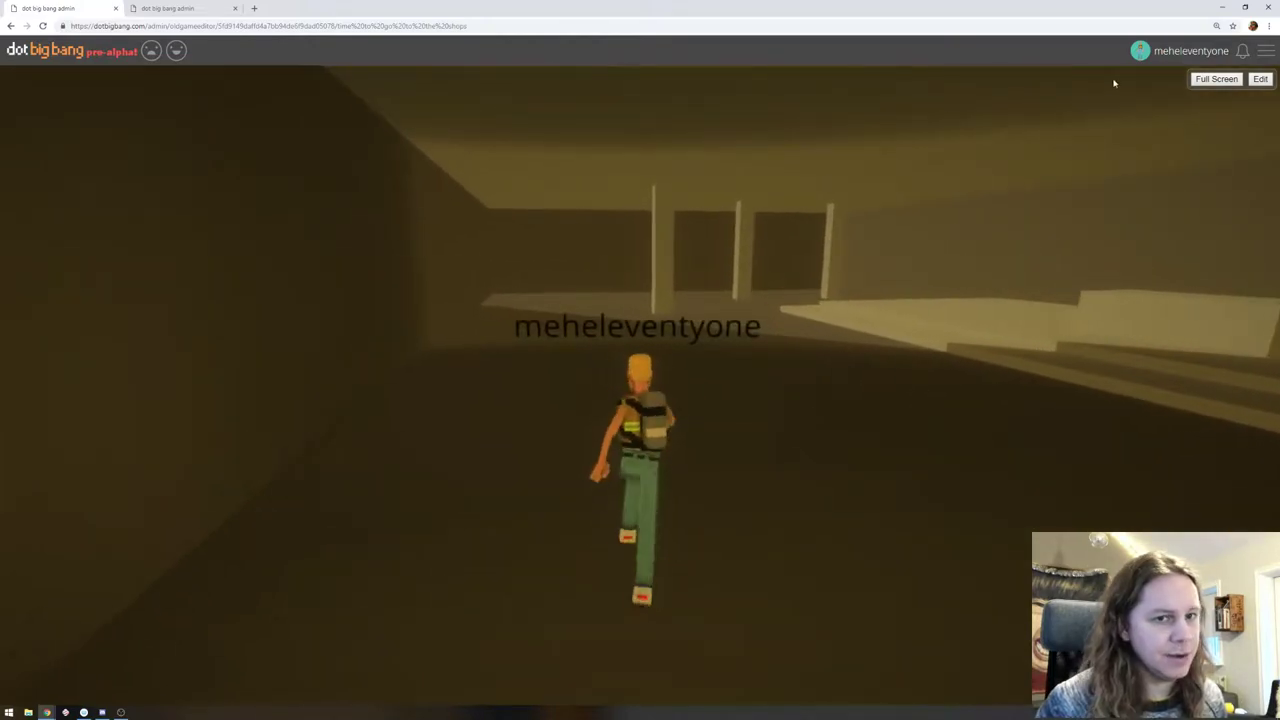
Return to editing, frame the Player entity, and place a Temple Pillar voxel object from the resources in the hall
left_click(1260, 79)
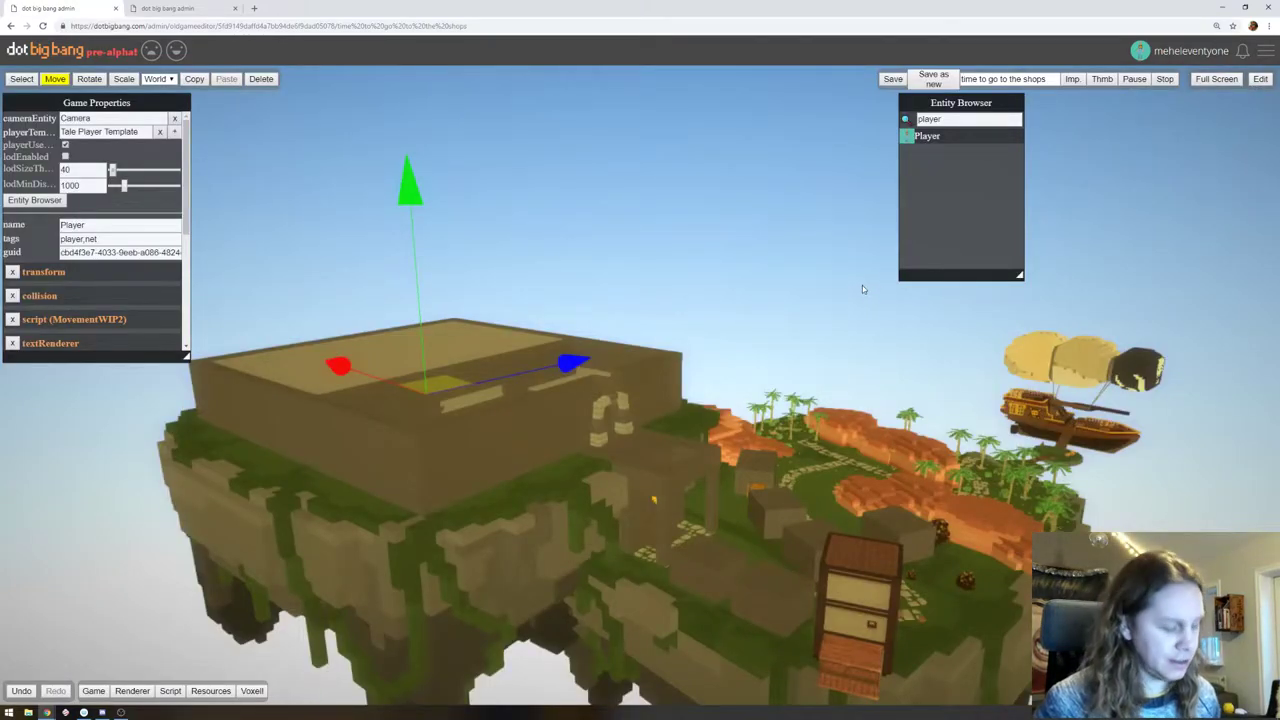
key("f")
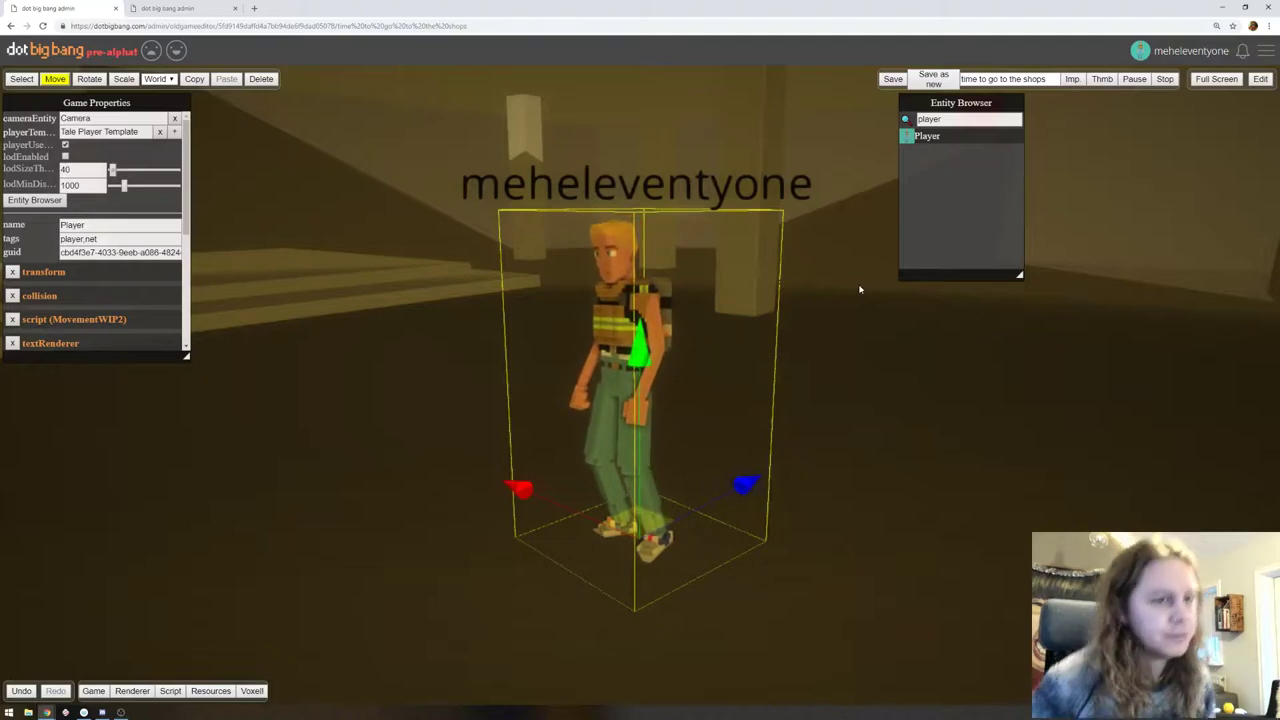
left_click(207, 691)
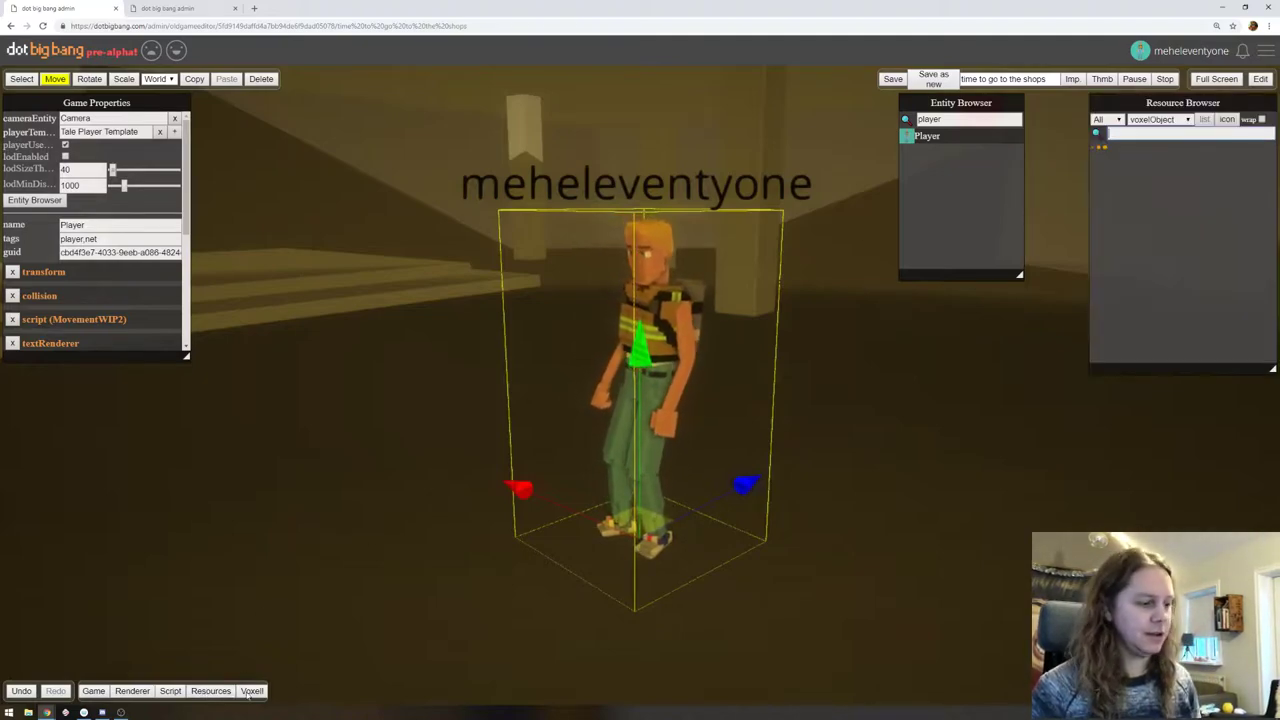
left_click(1146, 153)
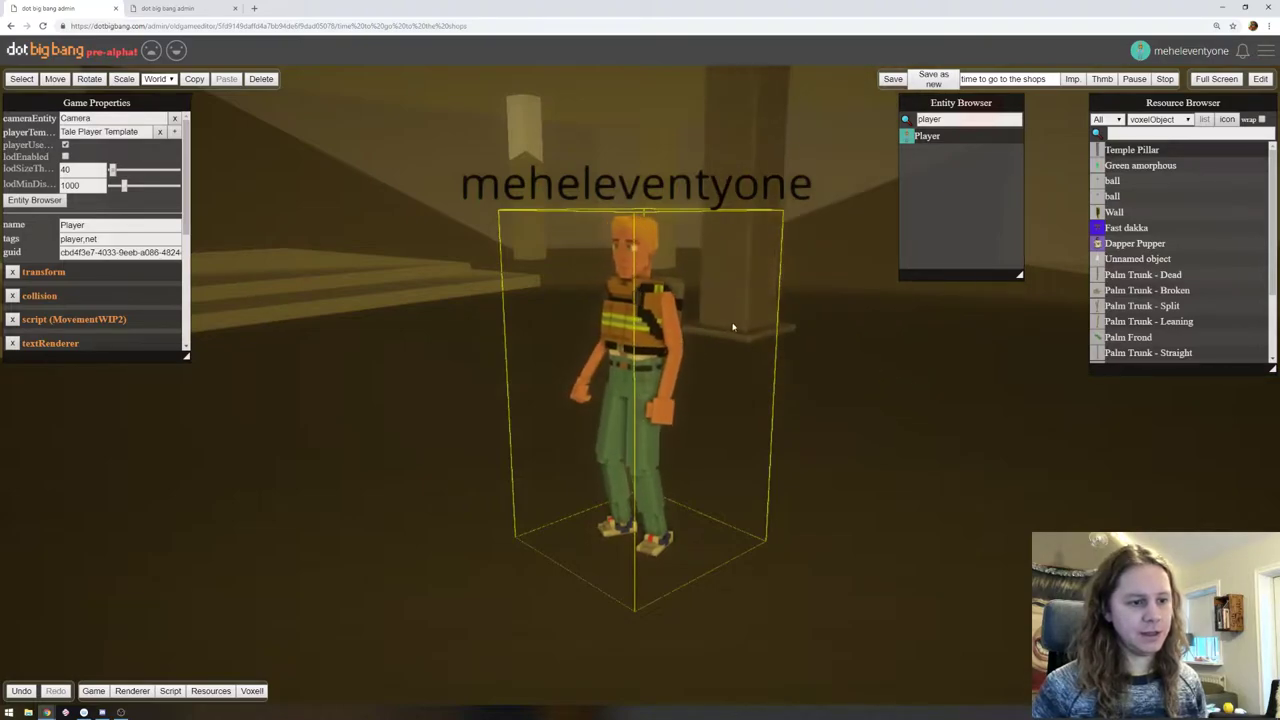
left_click(784, 350)
Move the placed Temple Pillar across the hall floor onto the nearest blocked-out pillar
middle_click_drag(570, 175, 575, 462)
middle_click_drag(648, 378, 526, 454)
left_click_drag(508, 492, 571, 394)
right_click_drag(571, 394, 782, 292)
left_click(54, 80)
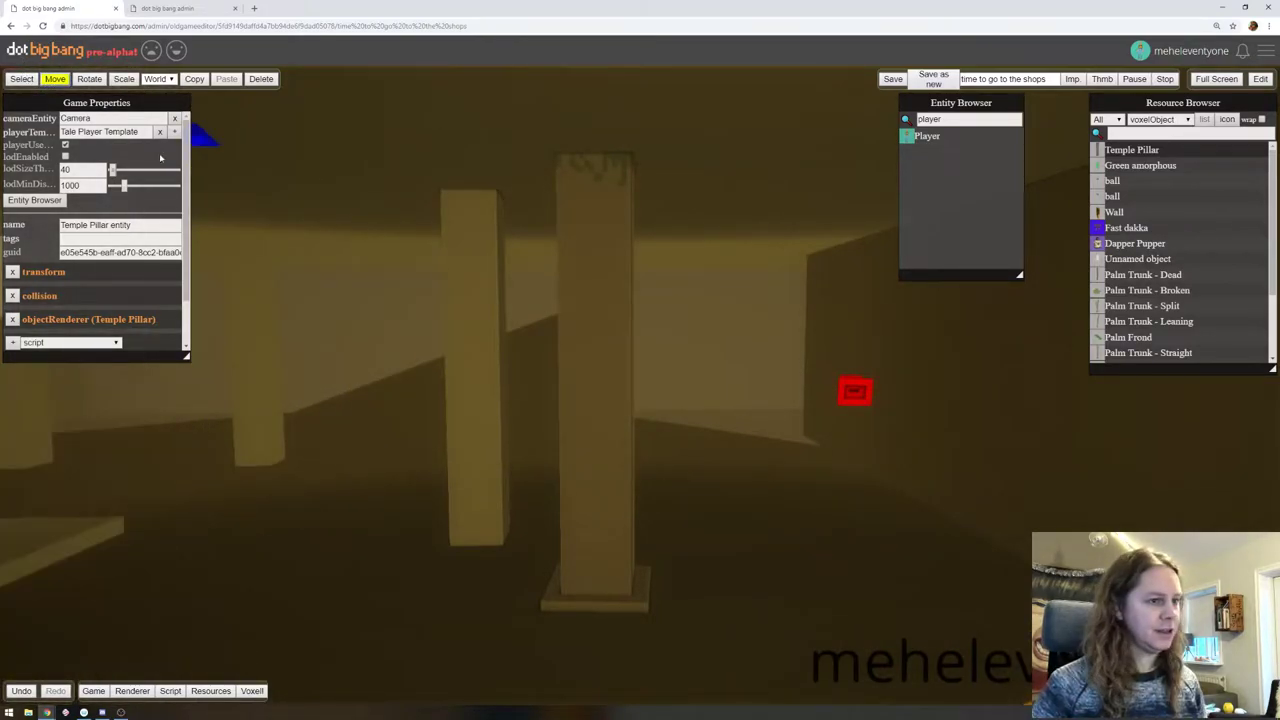
left_click(580, 304)
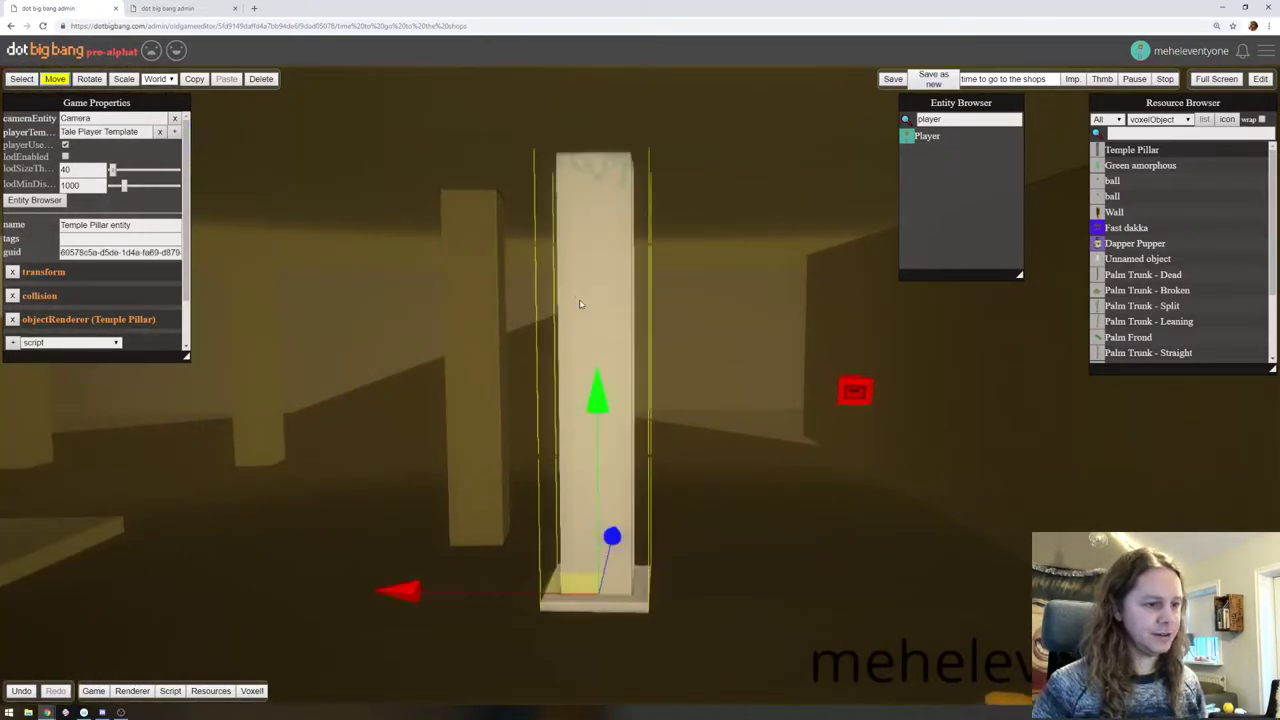
left_click_drag(590, 586, 467, 542)
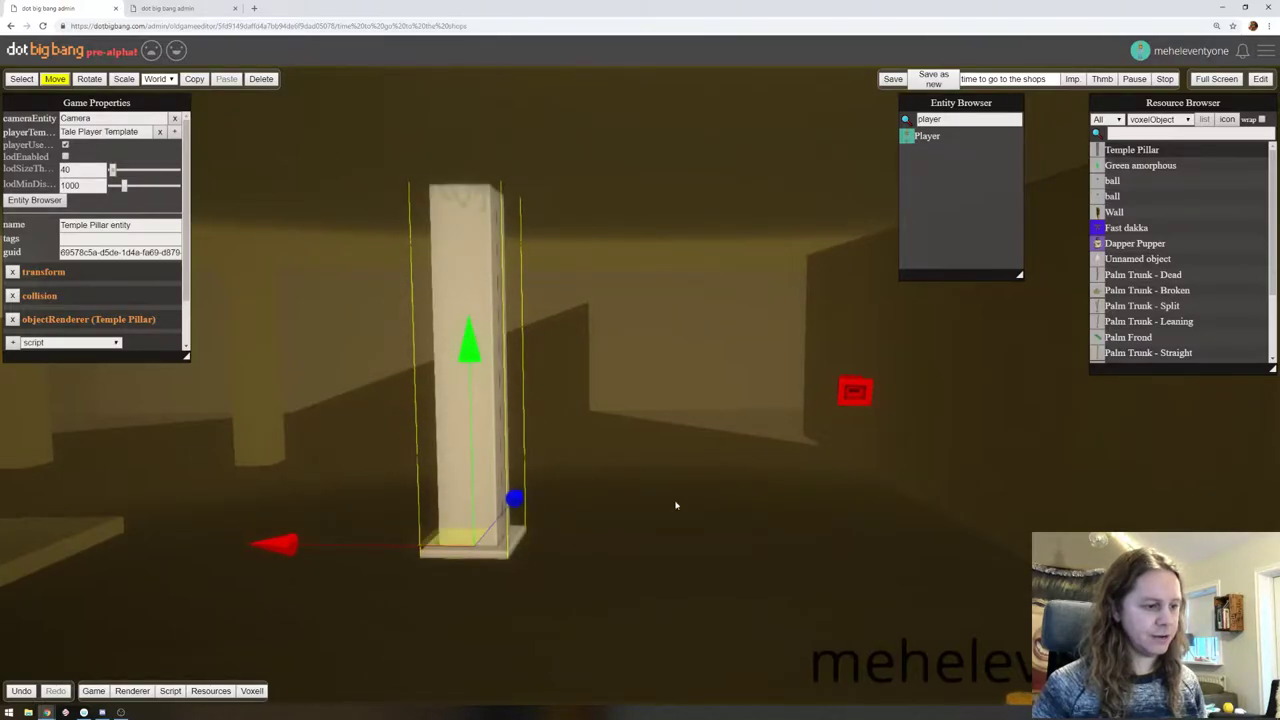
Fine-tune the Temple Pillar's alignment with the blocked-out pillar along the blue axis and delete the blocked-out pillar
right_click_drag(677, 506, 774, 580)
left_click_drag(796, 617, 810, 621)
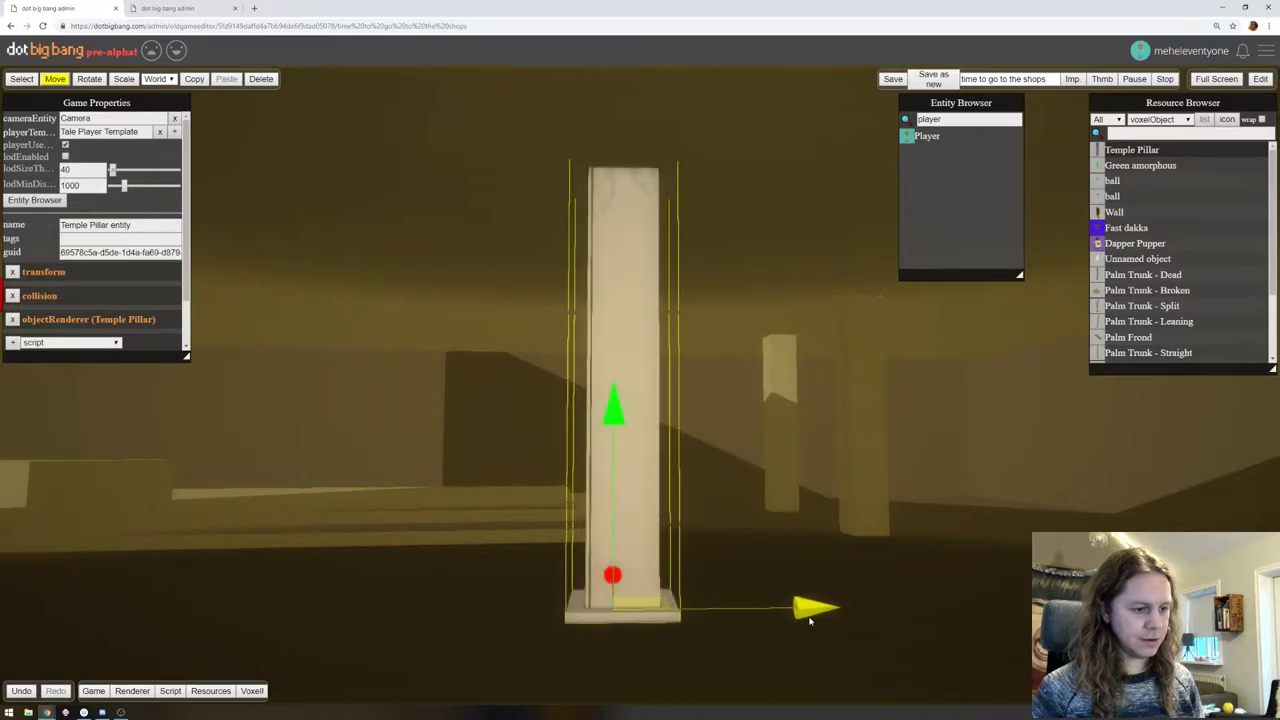
right_click_drag(749, 429, 806, 480)
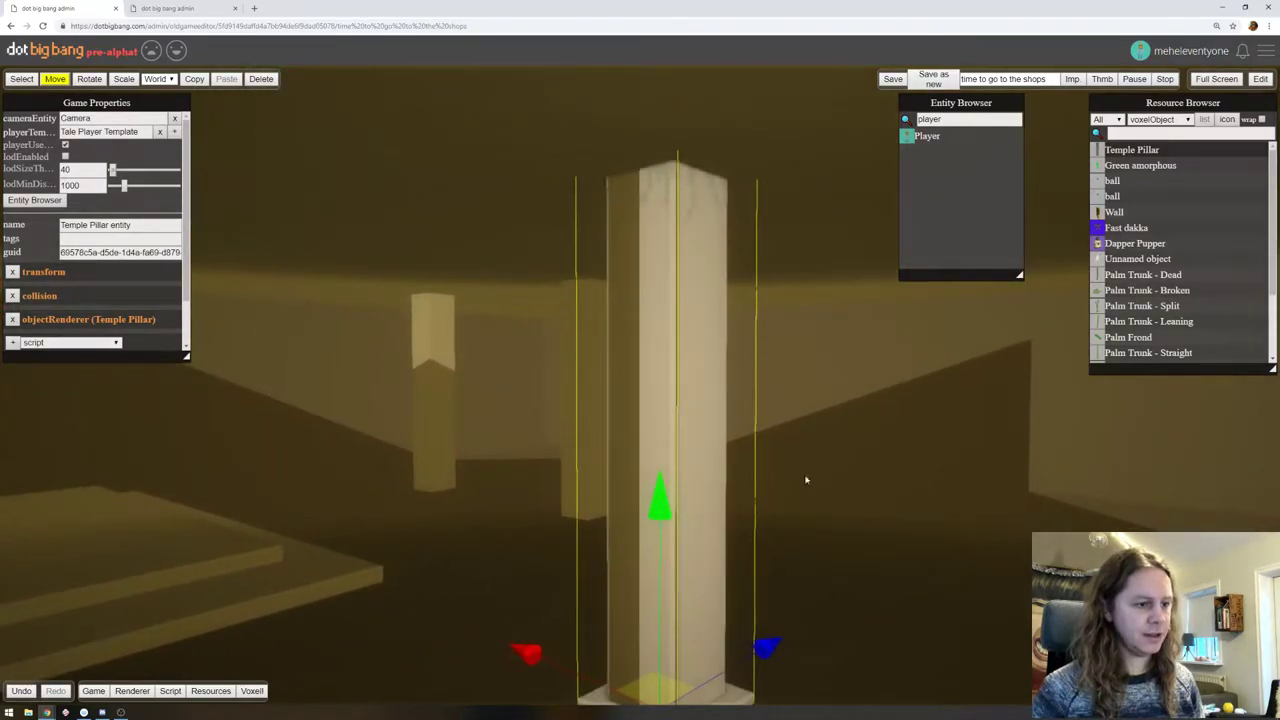
left_click(629, 451)
key("Delete")
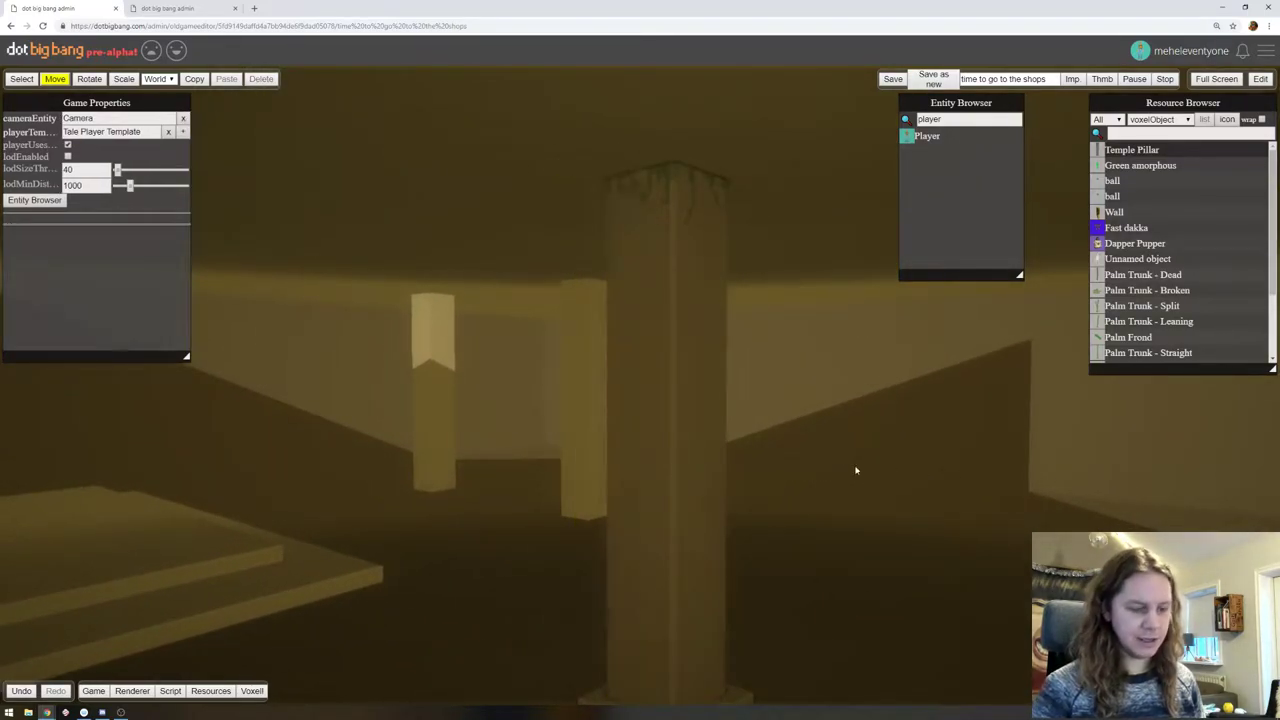
Examine the new Temple Pillar beside the player character in play view and return to editing
right_click_drag(978, 419, 880, 450)
left_click(1262, 78)
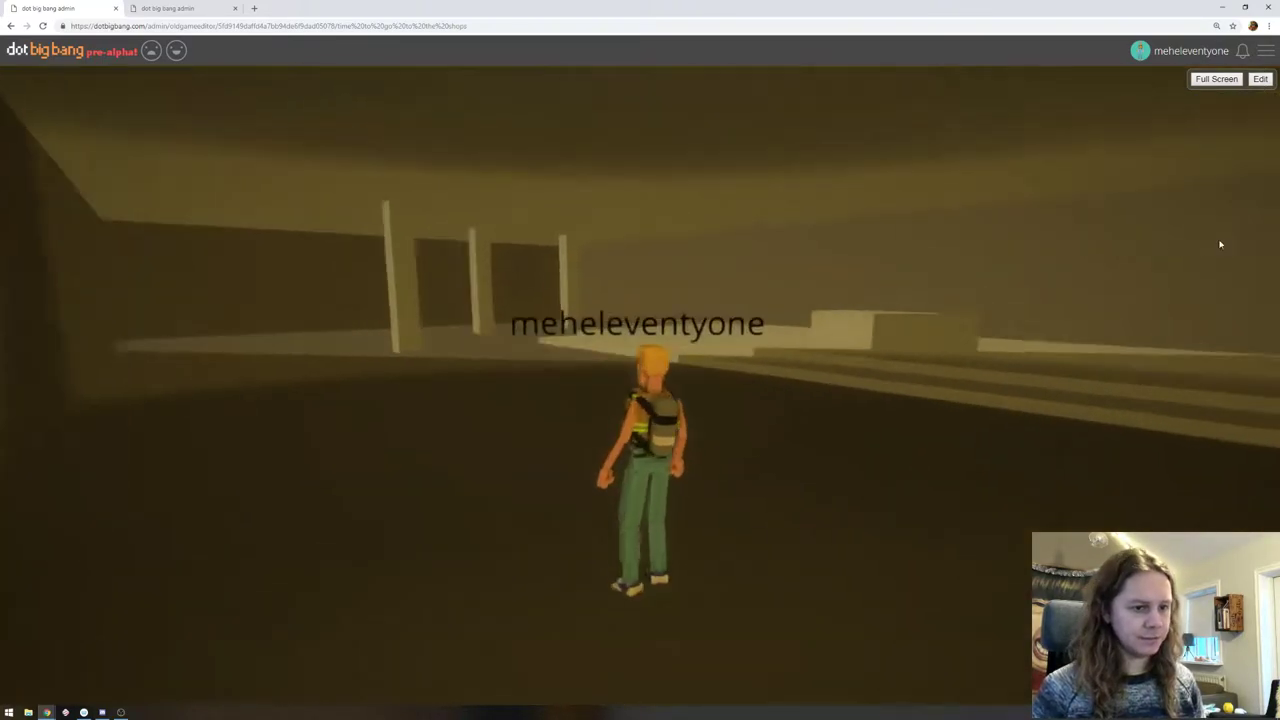
left_click_drag(1137, 254, 851, 250)
key("s")
key("d")
key("s")
key("a")
right_click_drag(851, 251, 1049, 183)
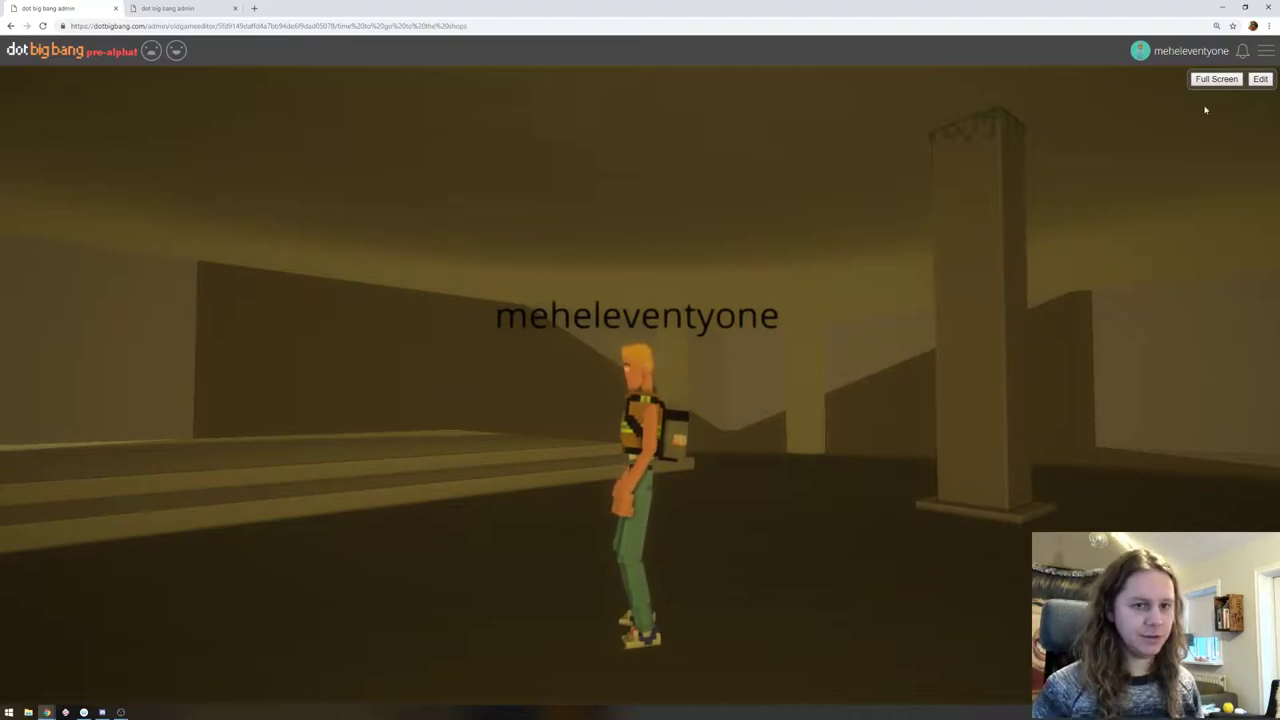
left_click(1261, 83)
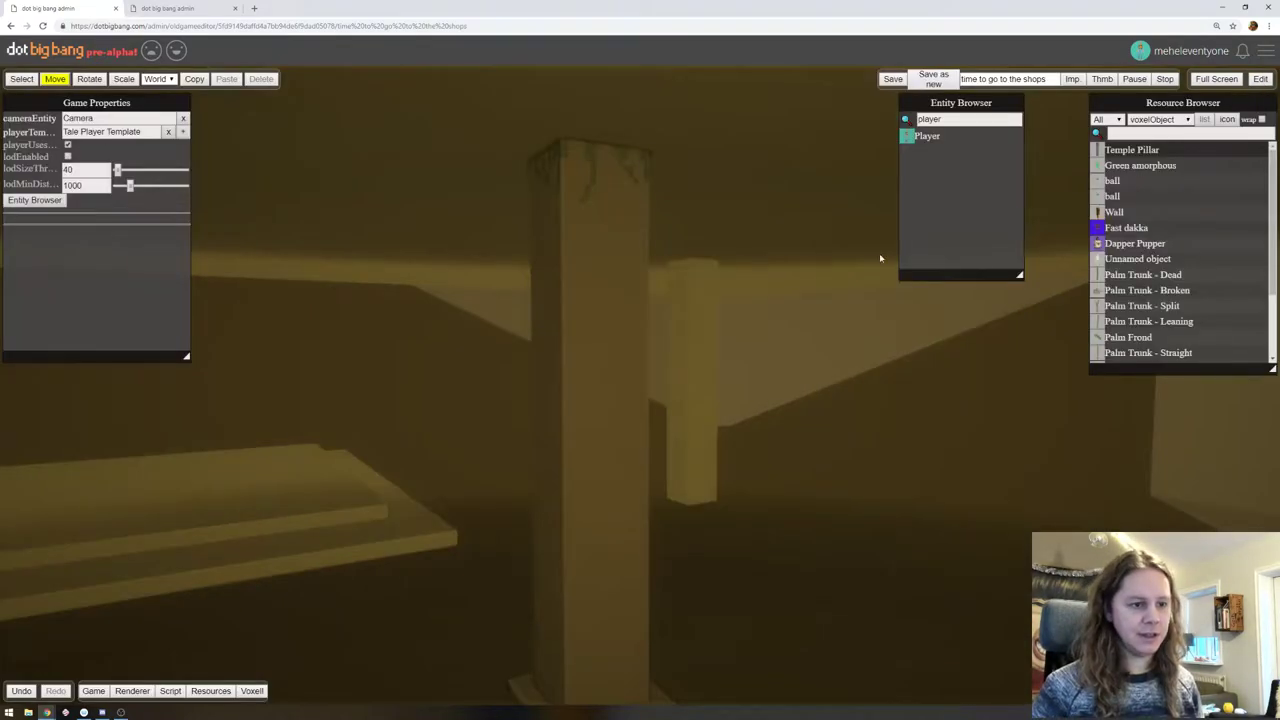
Duplicate the placed Temple Pillar entity
right_click_drag(880, 255, 803, 259)
left_click(611, 380)
right_click_drag(611, 380, 862, 367)
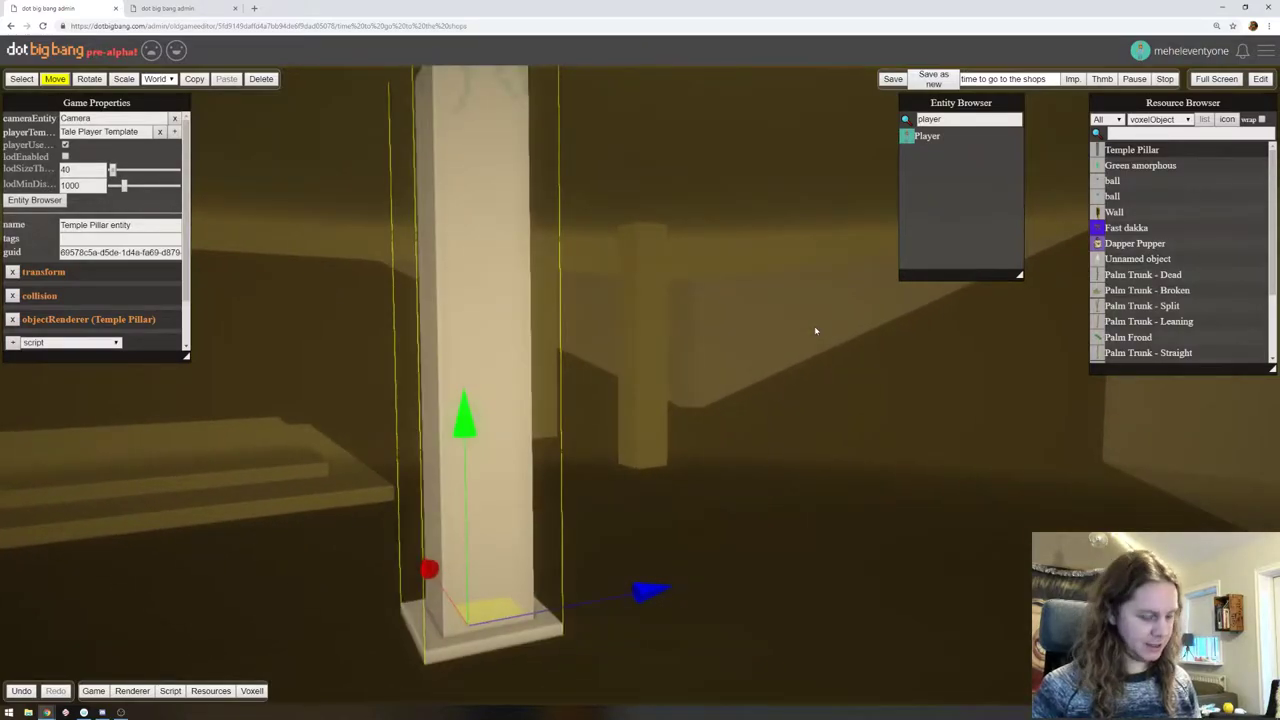
key("ctrl+c")
key("ctrl+v")
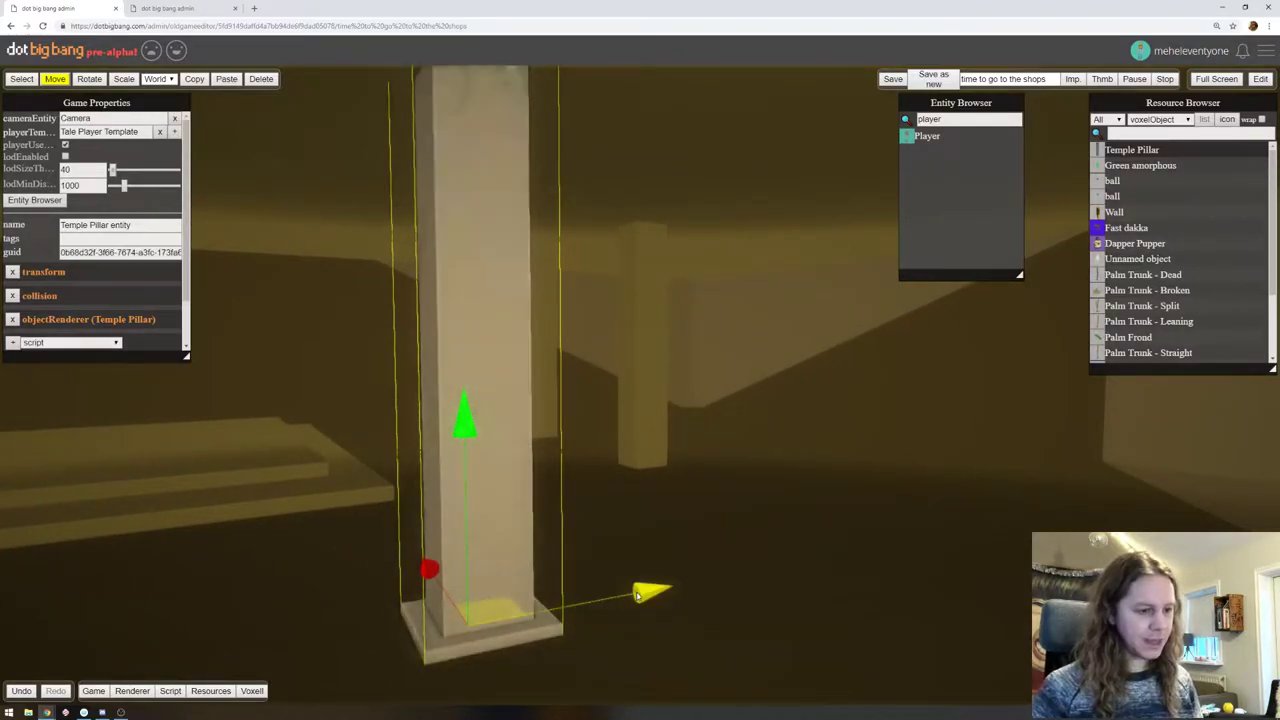
Move the duplicated Temple Pillar along the blue and red axes across the hall floor to the next blocked-out pillar
left_click_drag(650, 590, 923, 482)
right_click_drag(923, 482, 714, 489)
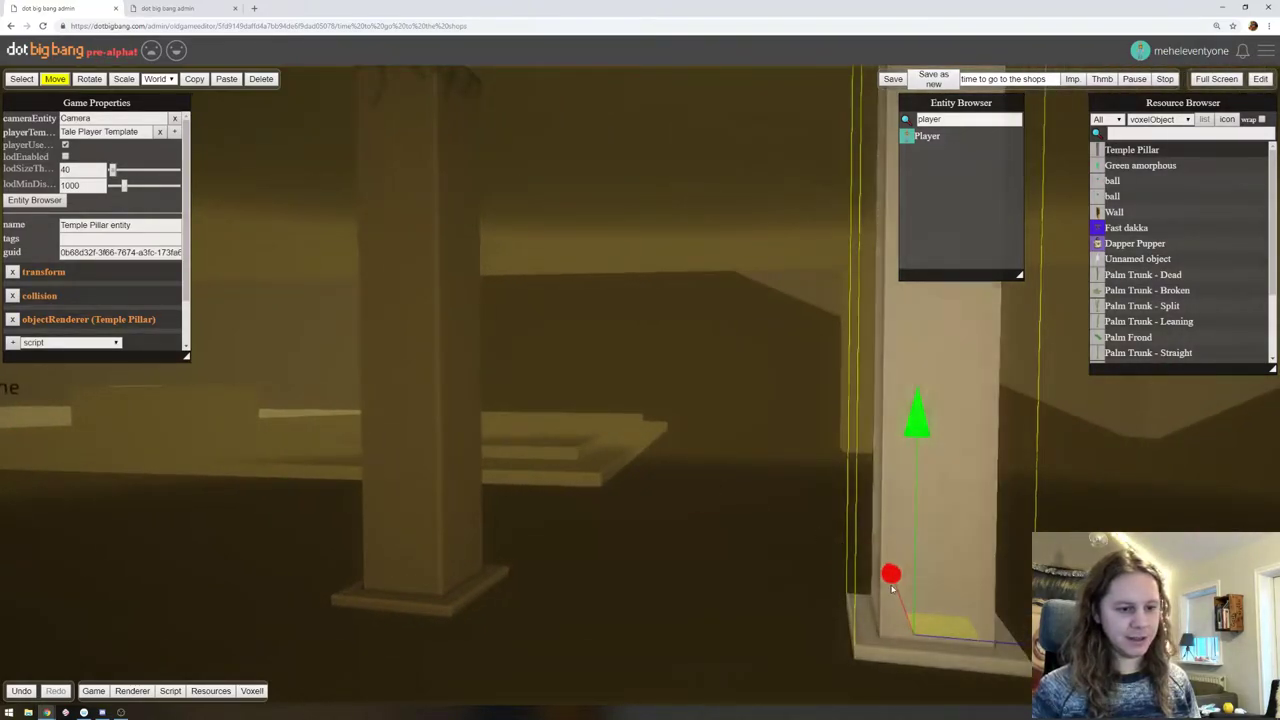
left_click_drag(892, 577, 869, 386)
left_click_drag(873, 435, 877, 466)
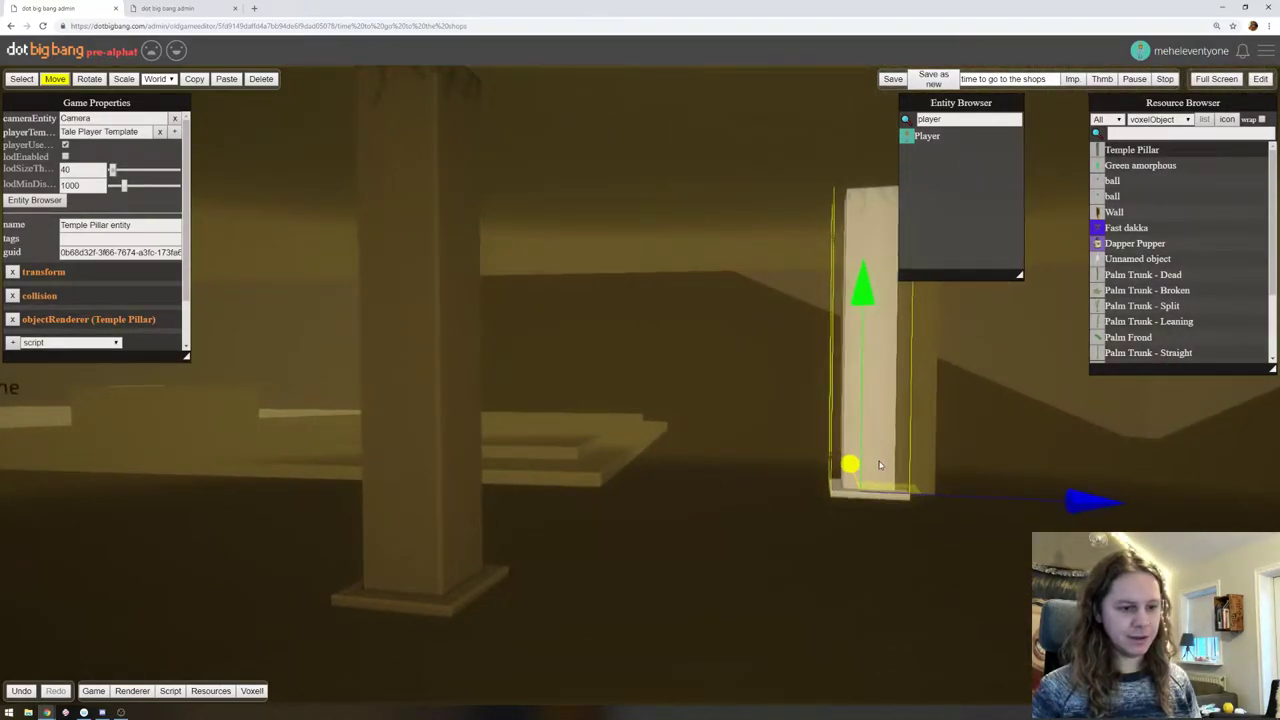
Fine-tune the Temple Pillar's alignment with the second blocked-out pillar along the red and blue axes and delete that blocked-out pillar
key("f")
right_click_drag(1072, 477, 805, 459)
left_click_drag(830, 600, 845, 600)
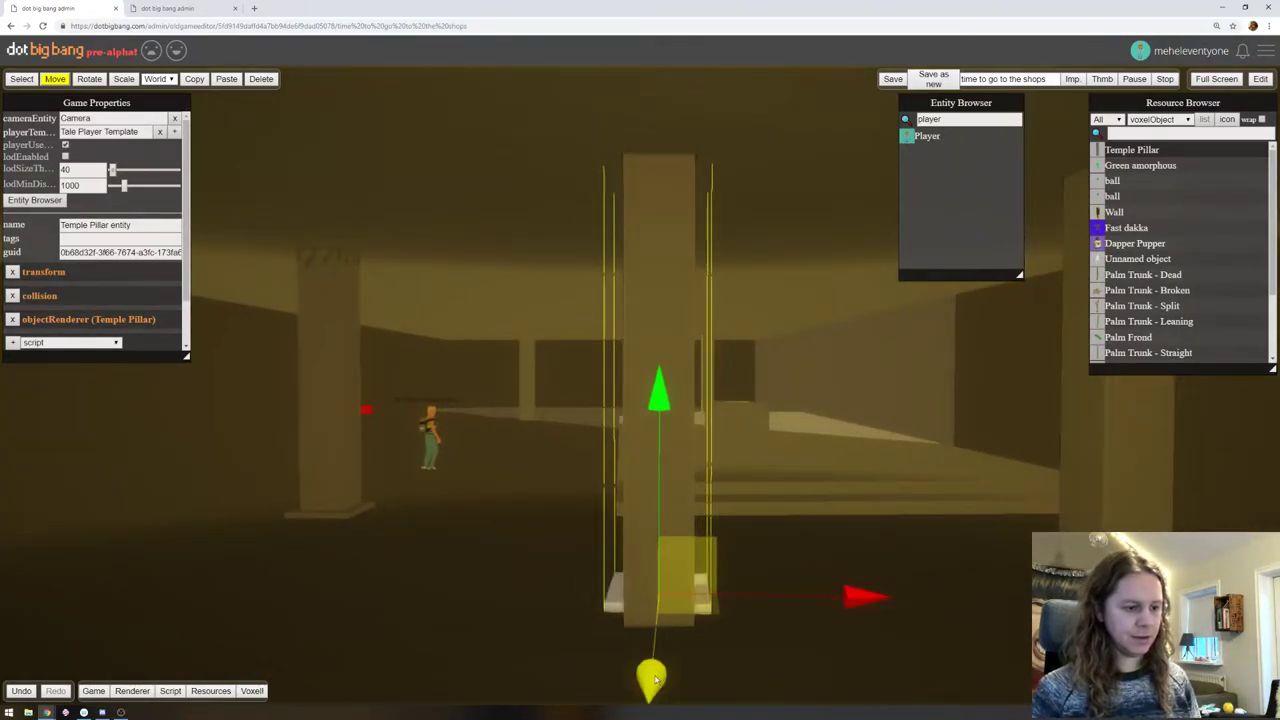
left_click_drag(655, 680, 652, 703)
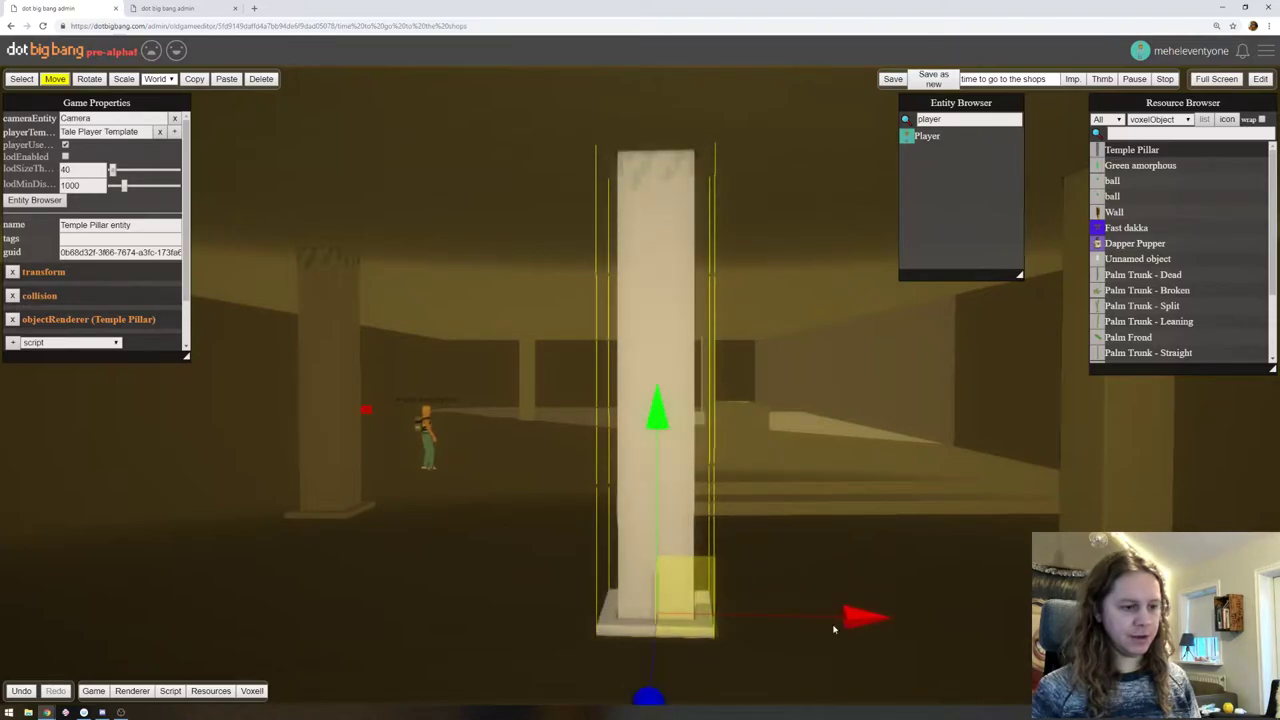
right_click_drag(850, 614, 1122, 512)
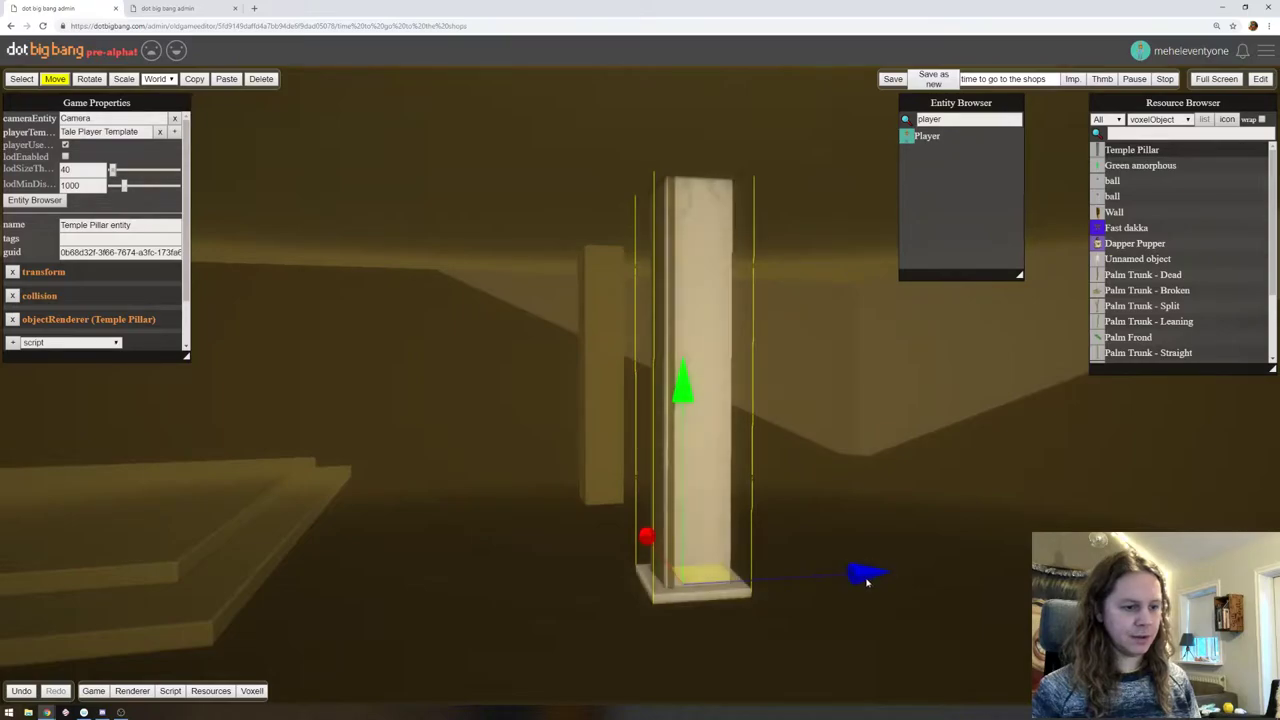
right_click_drag(837, 489, 1062, 485)
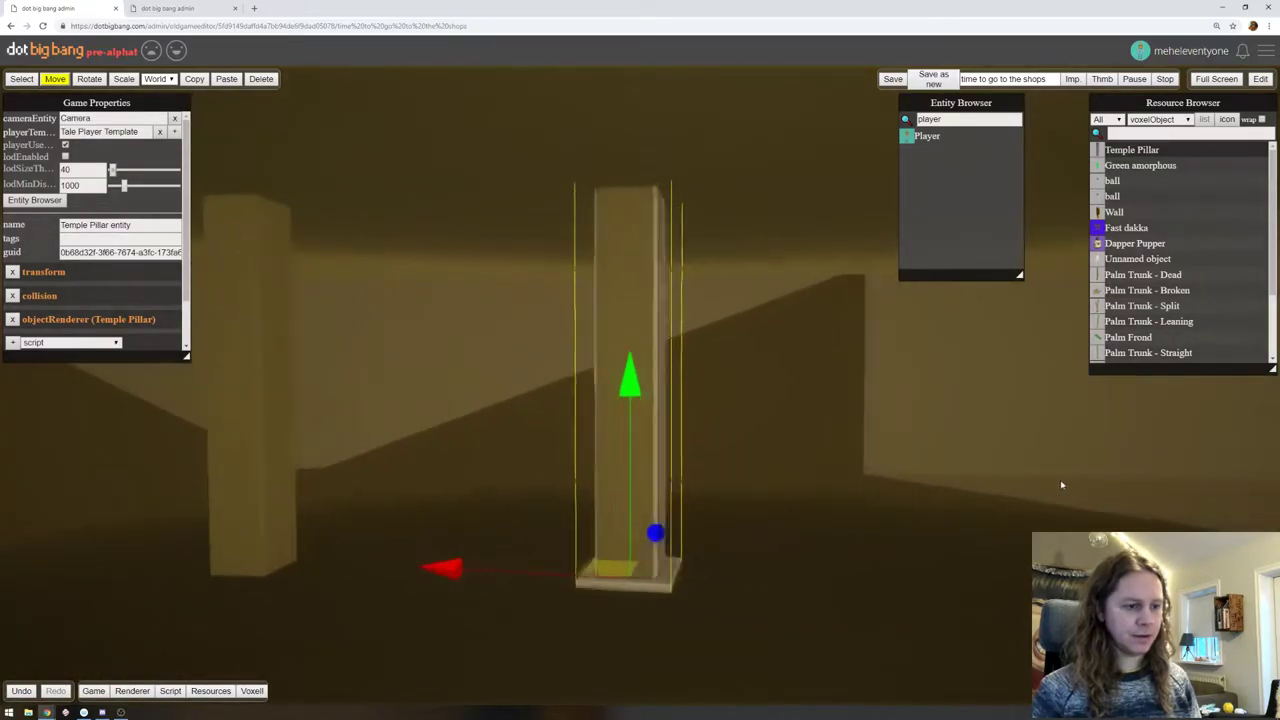
left_click(614, 422)
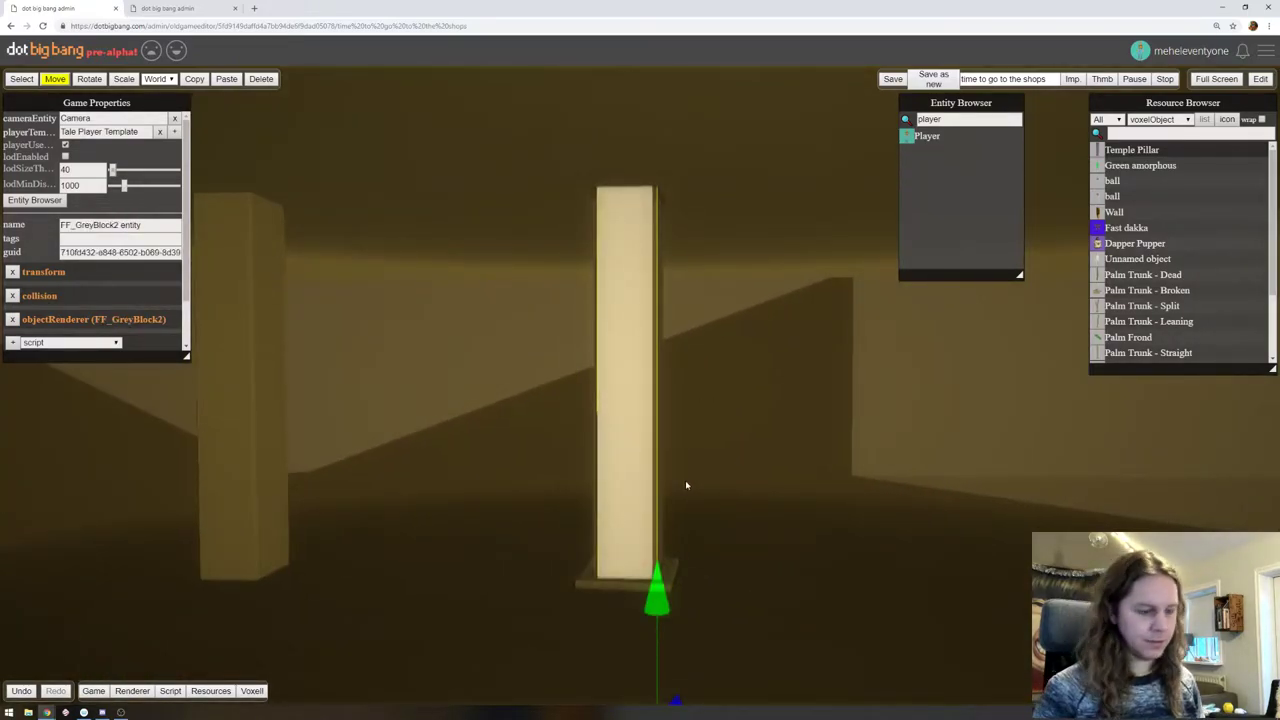
key("Delete")
Try to slide a duplicate of the Temple Pillar along the world red axis toward the neighbouring blocked-out pillar
left_click(599, 443)
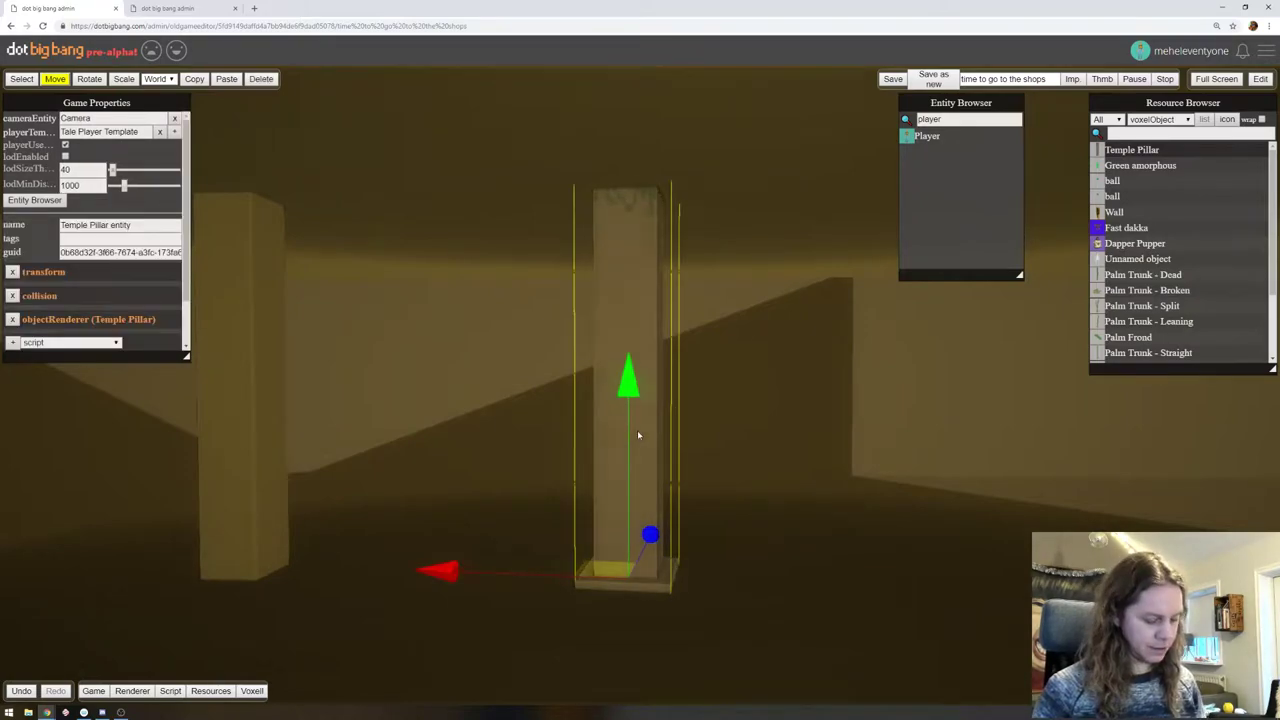
left_click_drag(443, 575, 107, 570)
Set the yaw of the original Temple Pillar to 5
left_click(650, 400)
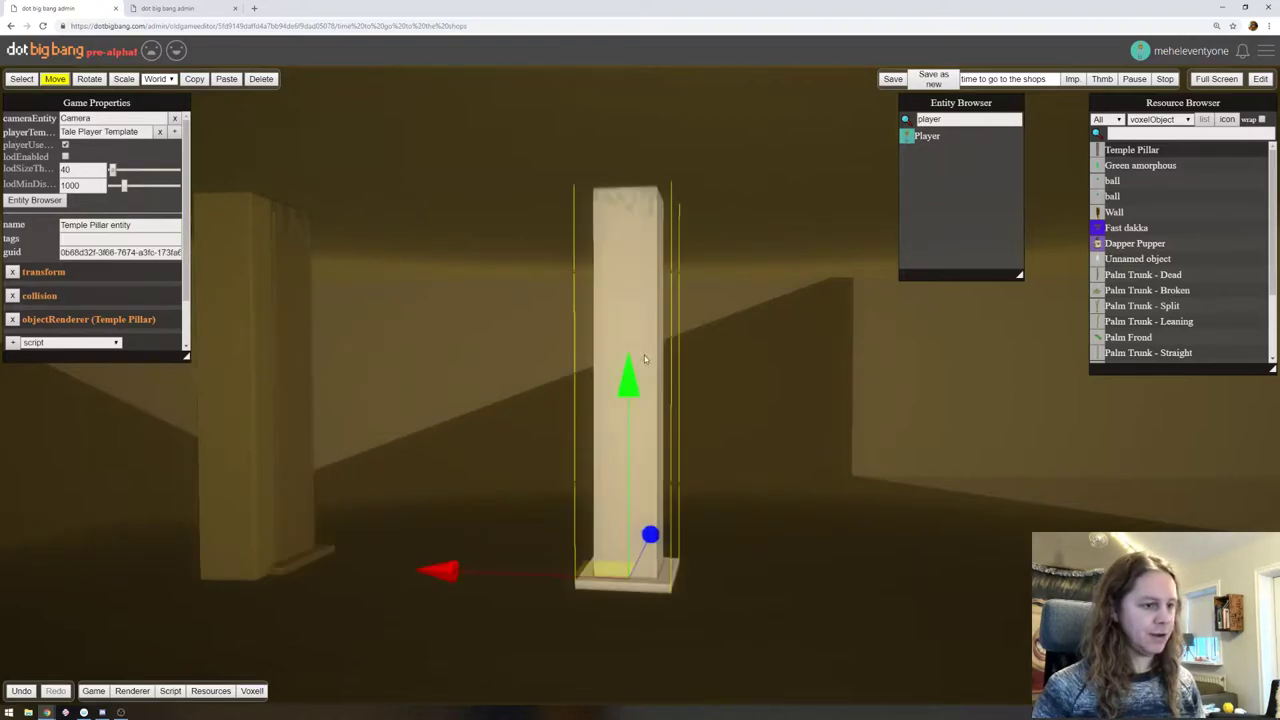
left_click(55, 273)
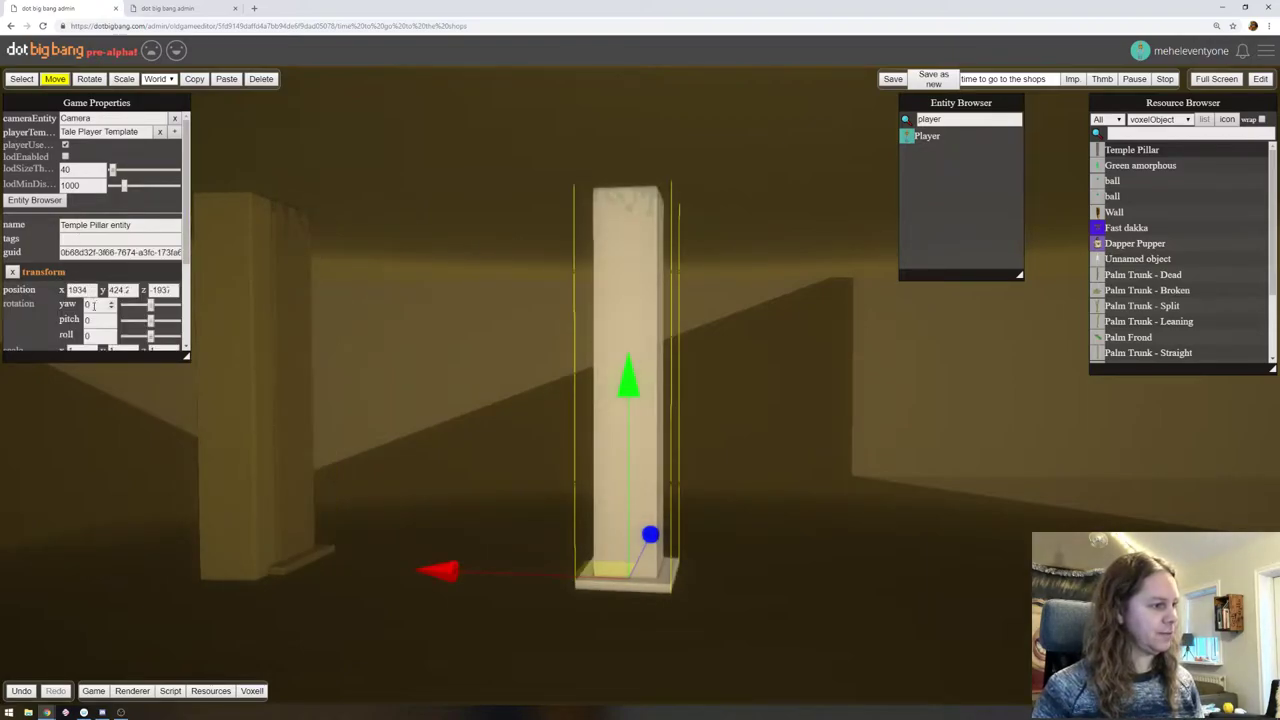
left_click_drag(93, 304, 60, 306)
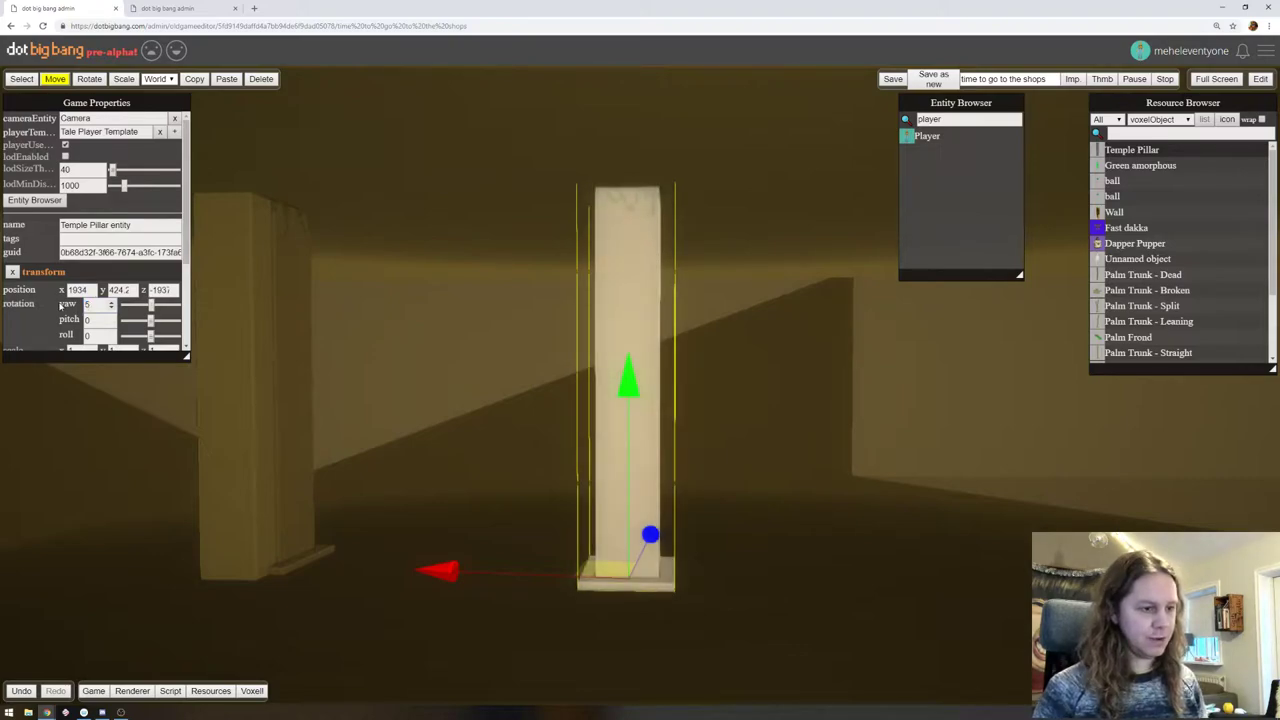
Remove the unrotated copy and move a fresh duplicate of the rotated Temple Pillar along its local red axis onto the neighbouring blocked-out pillar
left_click(308, 268)
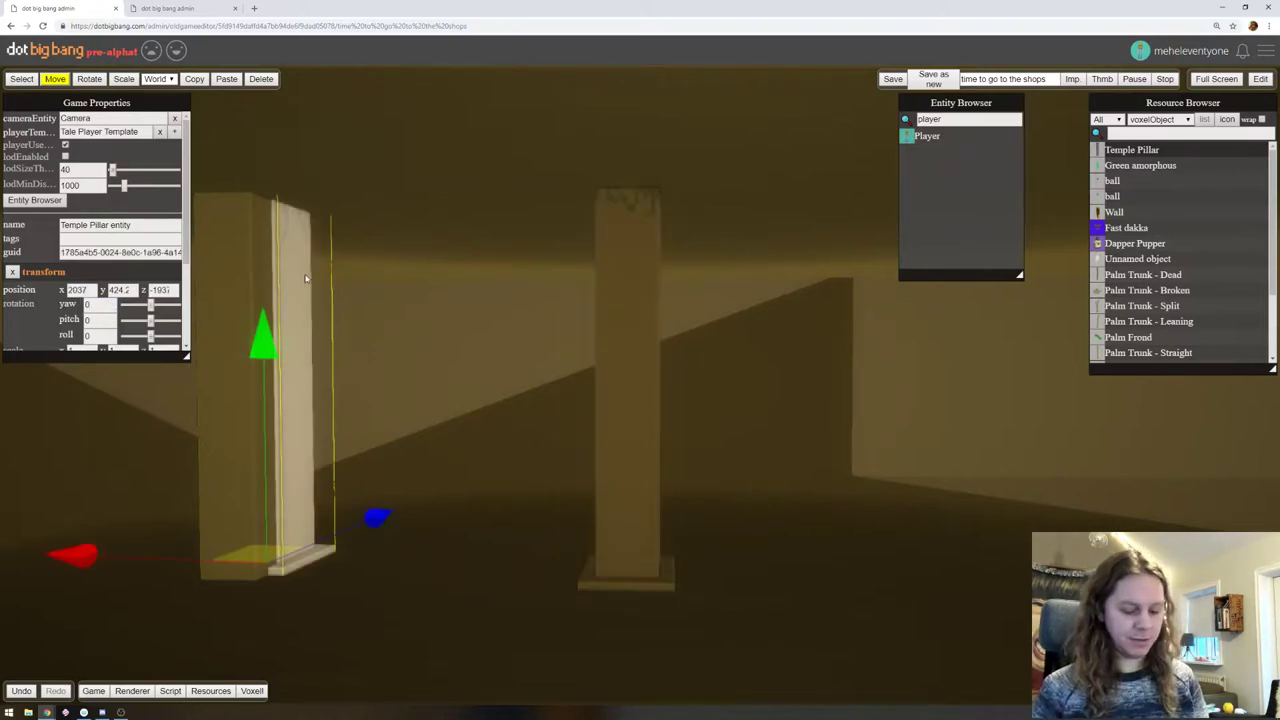
left_click(472, 322)
left_click(615, 305)
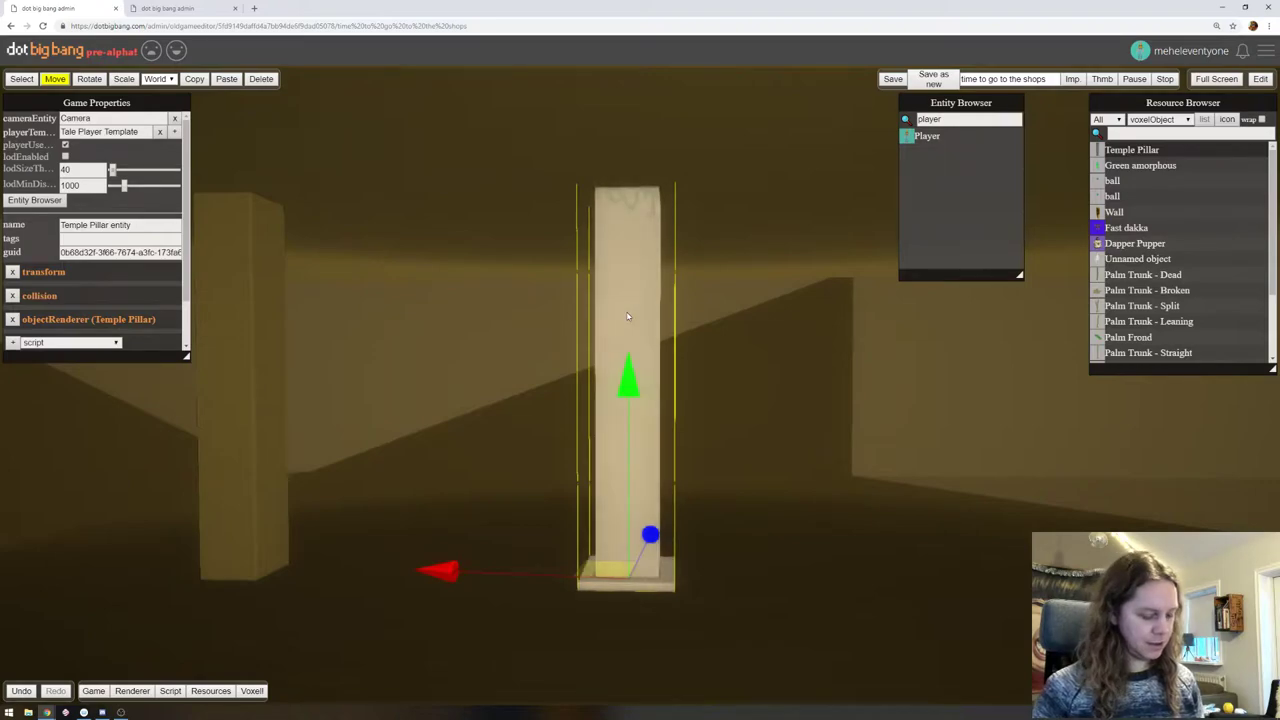
left_click(161, 80)
left_click(165, 100)
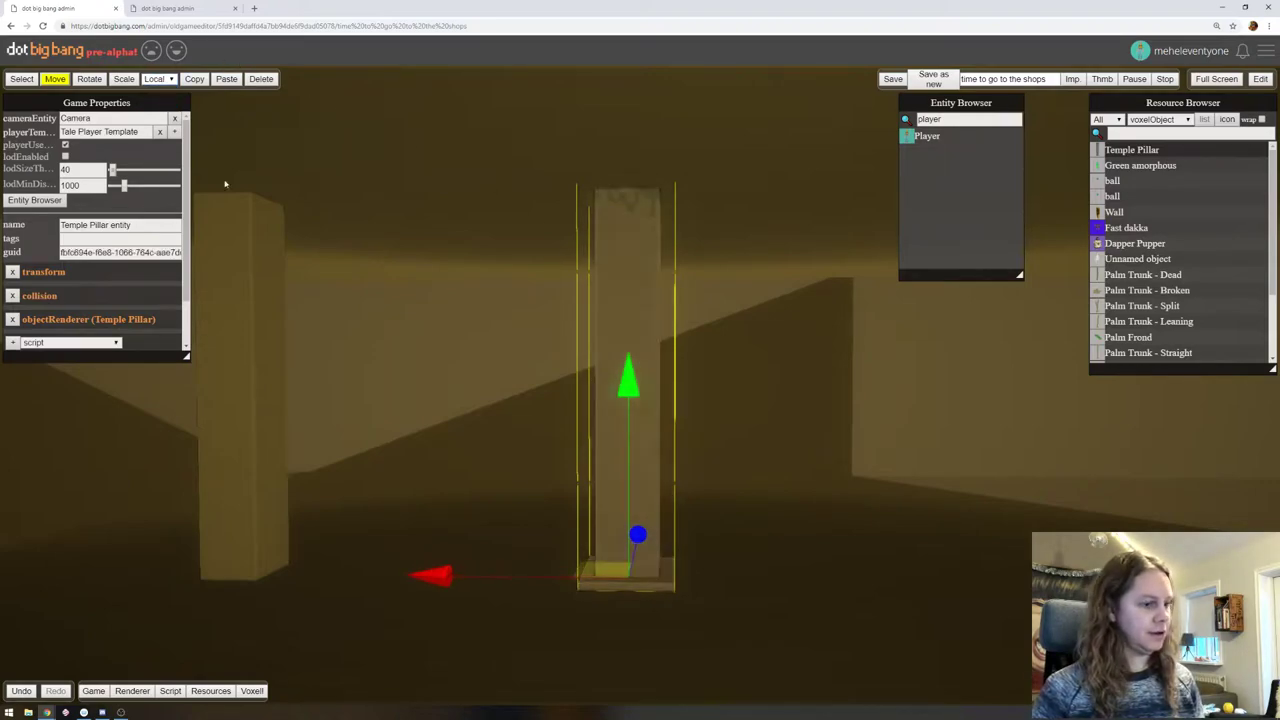
left_click_drag(428, 571, 75, 557)
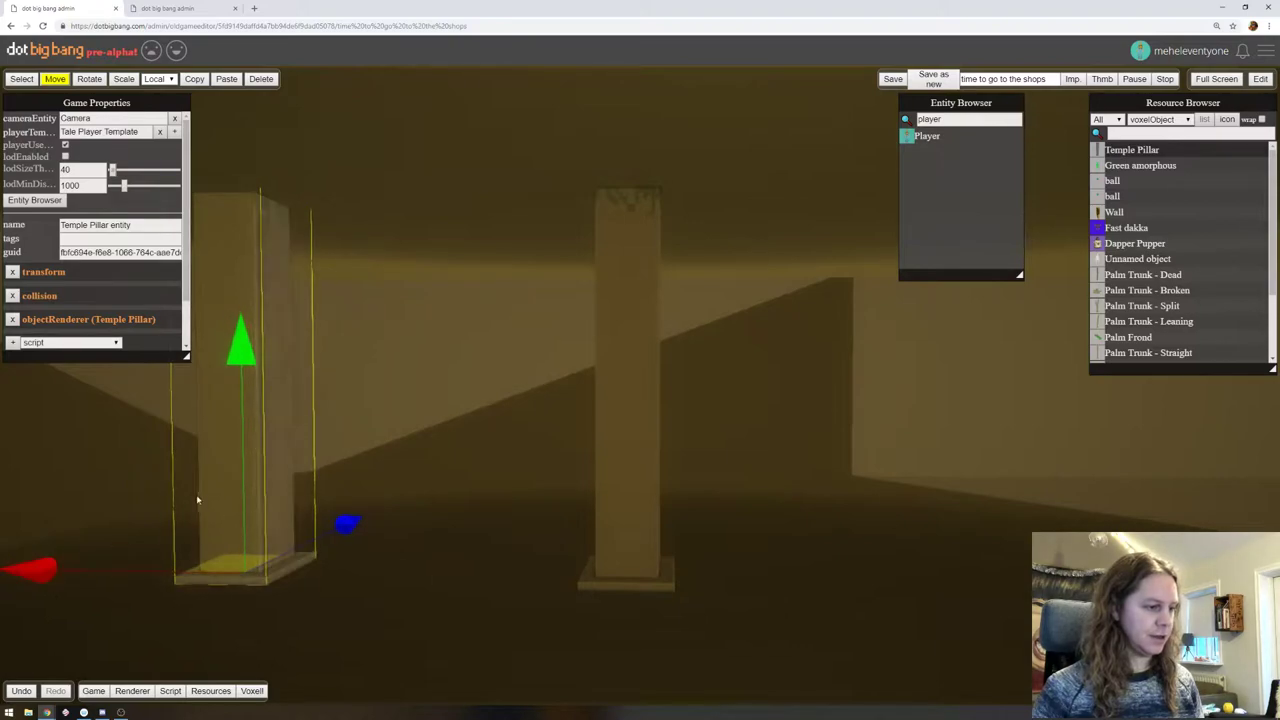
left_click(324, 483)
Set the yaw of the first placed Temple Pillar, the one nearest the player character, to 5
right_click_drag(378, 373, 923, 403)
left_click(378, 350)
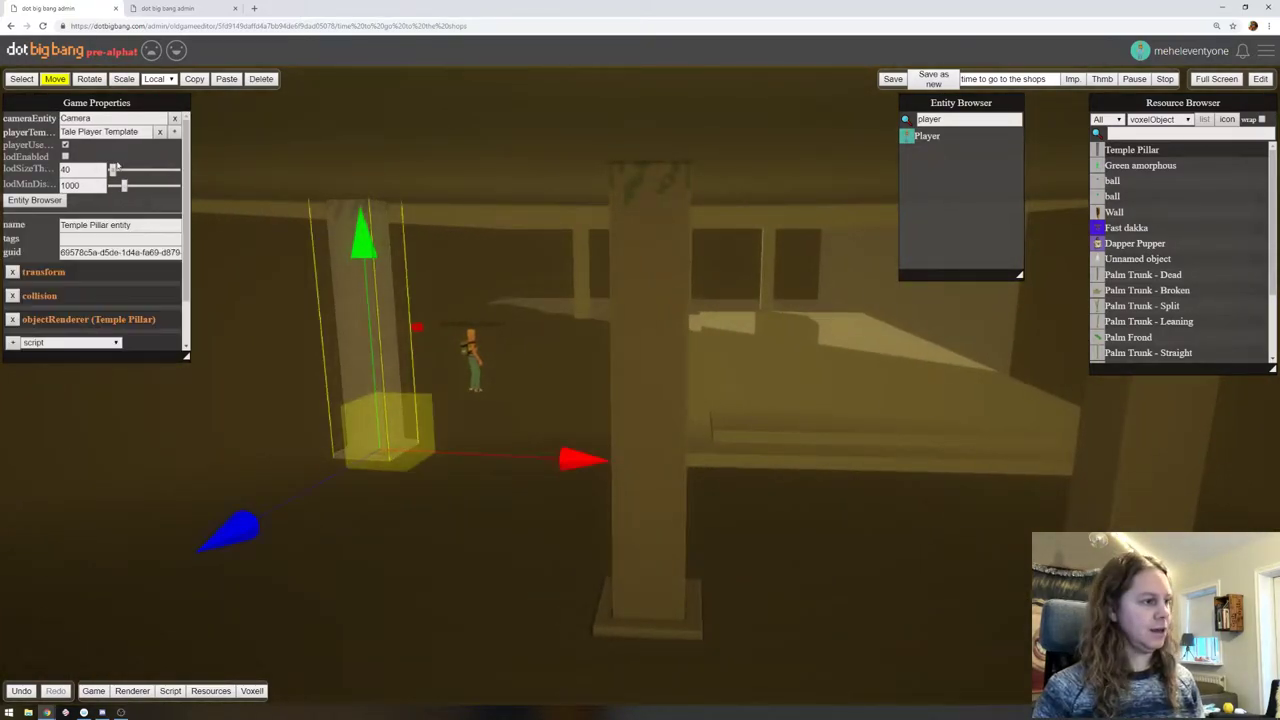
left_click(43, 272)
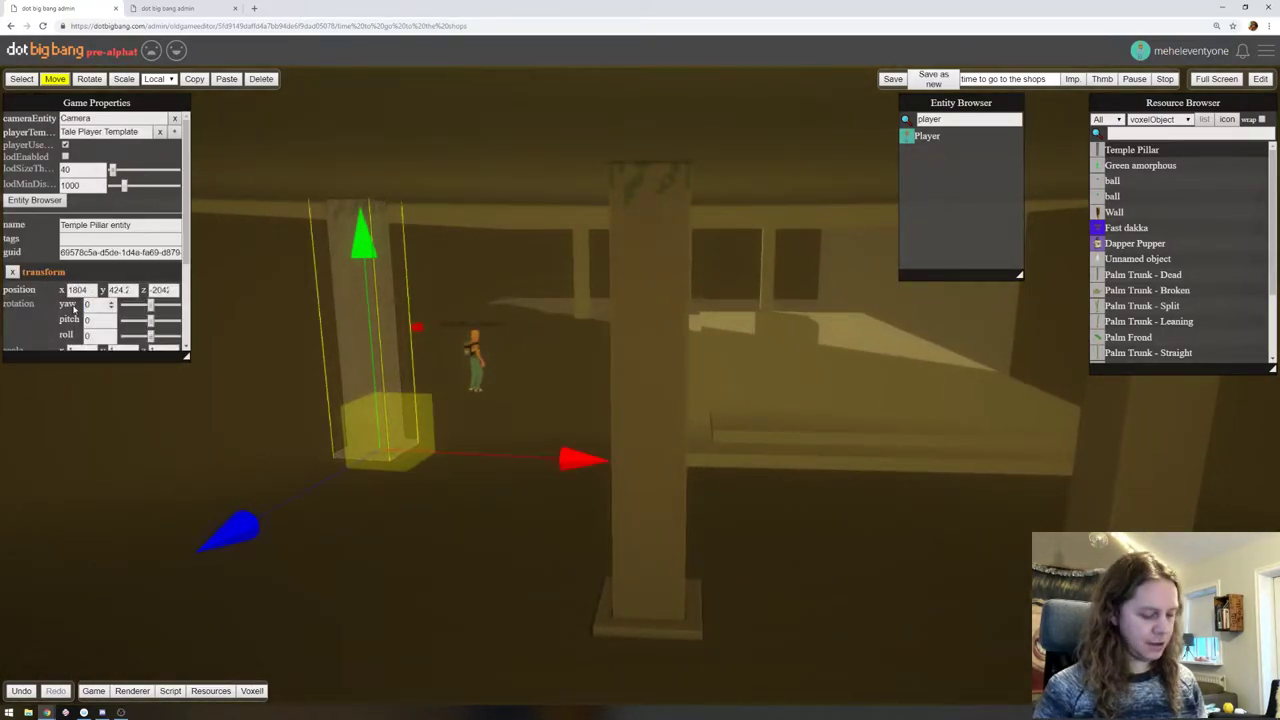
left_click(73, 310)
type("5")
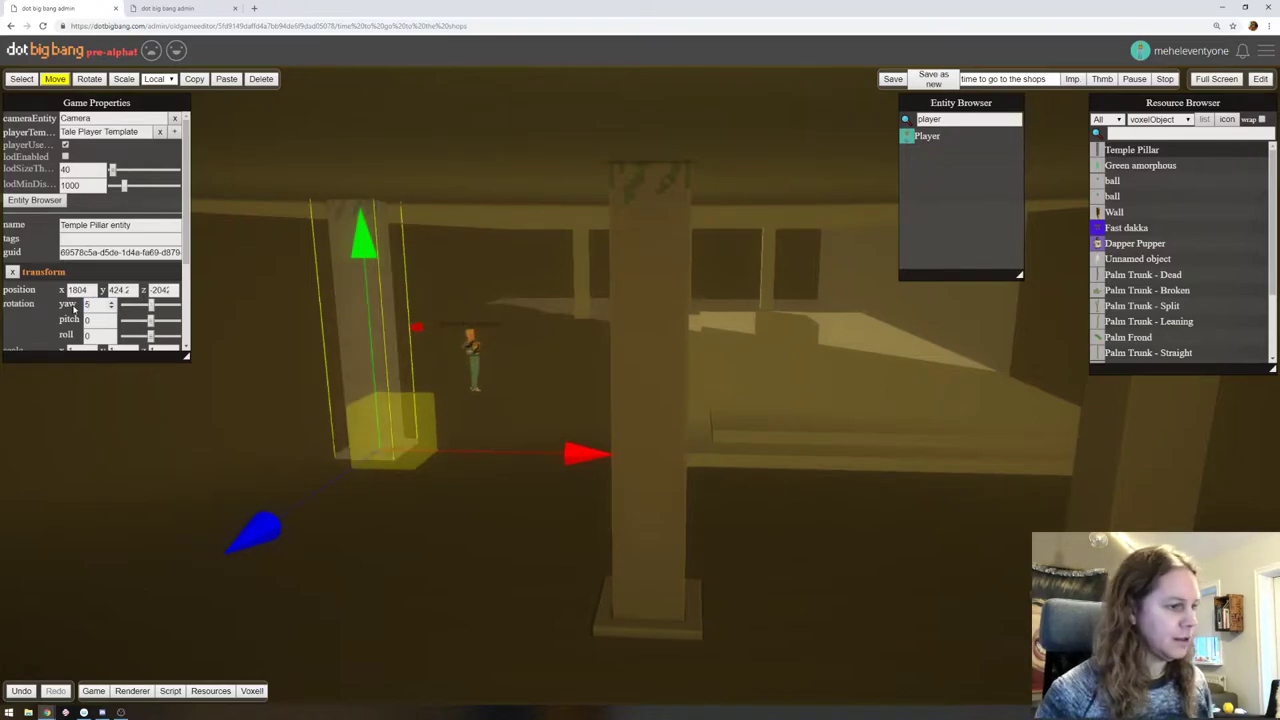
Duplicate the Temple Pillar near the player character and move the copy along its local blue axis onto the blocked-out pillar across the hall
right_click_drag(566, 291, 568, 357)
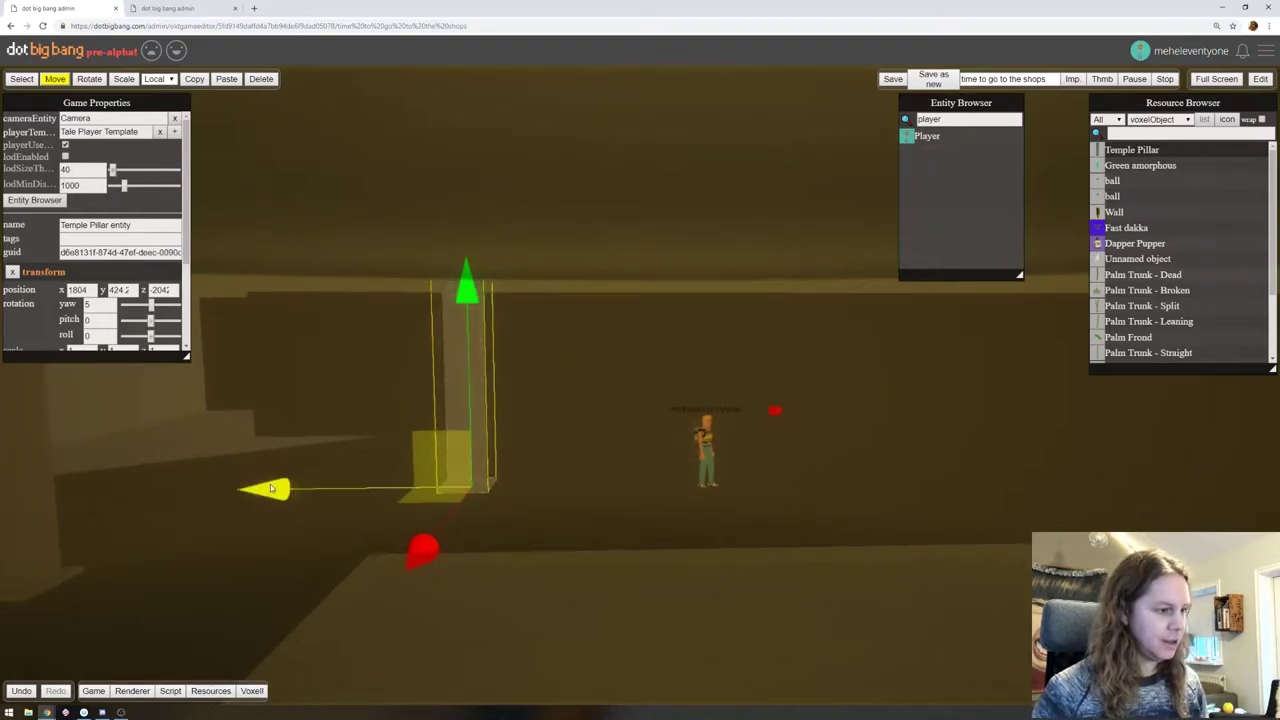
left_click_drag(274, 491, 897, 495)
right_click_drag(890, 510, 494, 527)
left_click_drag(530, 495, 909, 497)
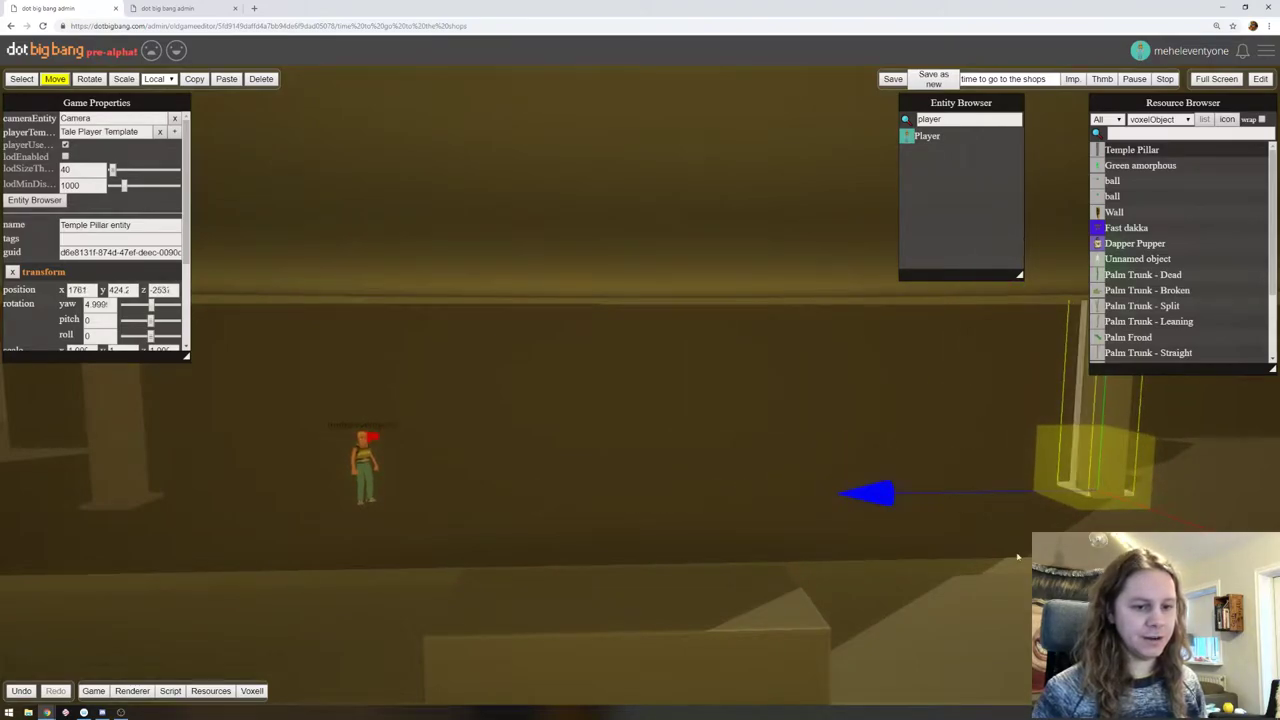
Delete the blocked-out pillar that overlaps the Temple Pillar copy across the hall
right_click_drag(1018, 557, 647, 486)
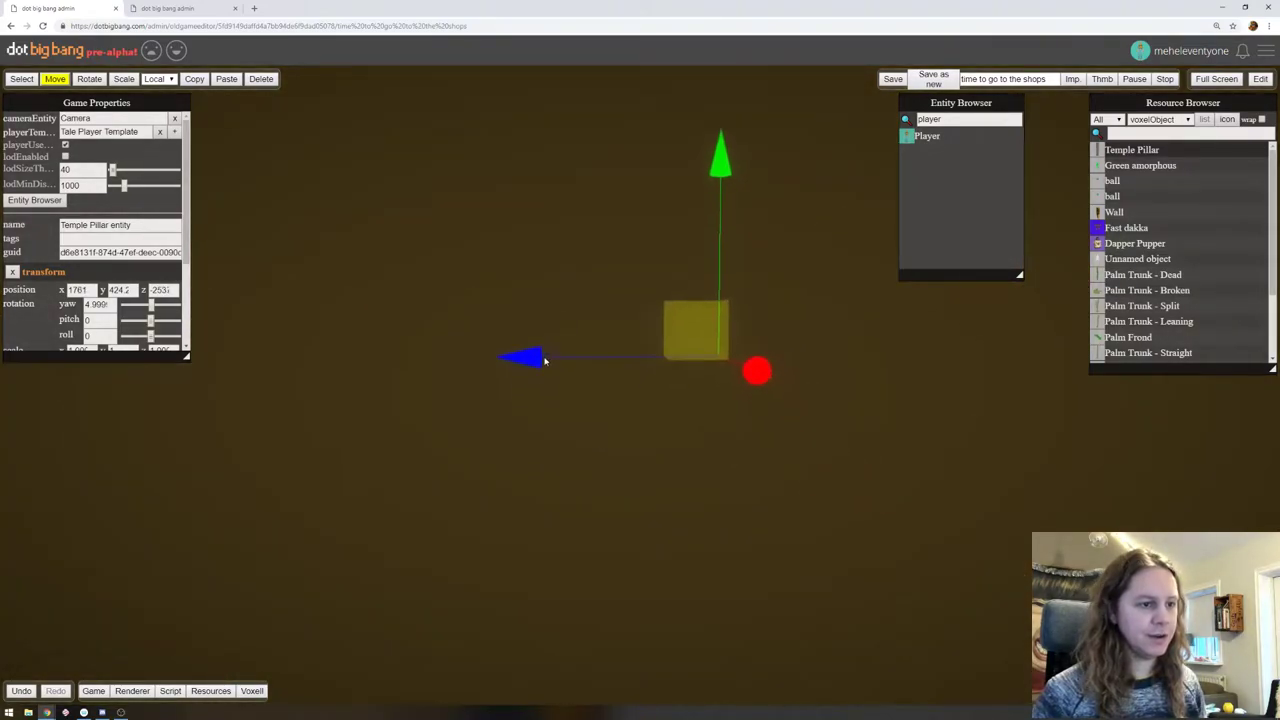
key("w")
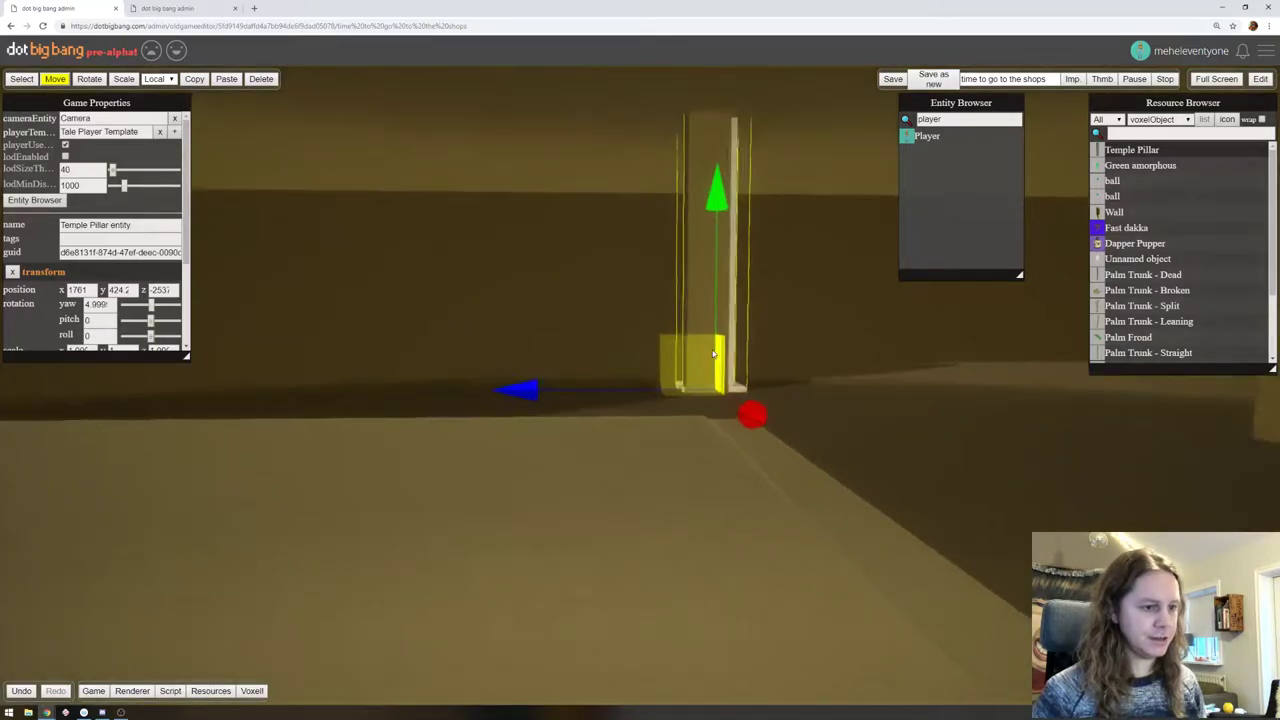
left_click(692, 267)
key("Delete")
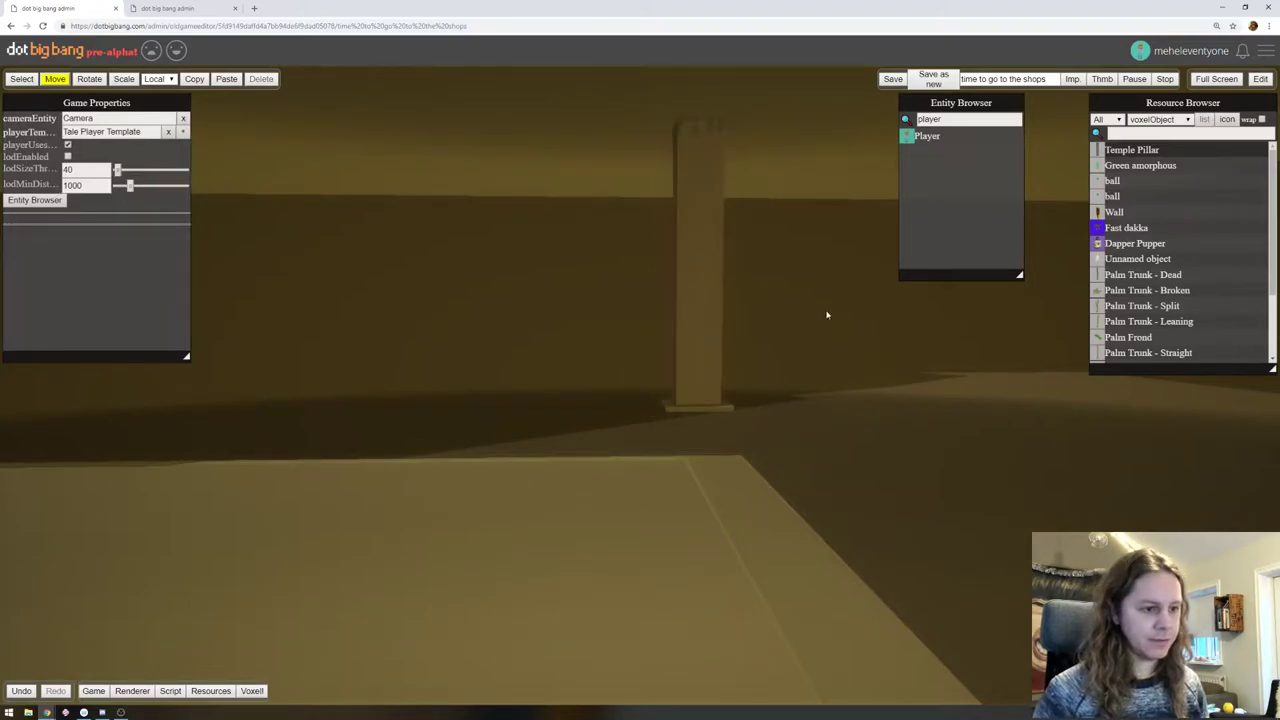
Duplicate the Temple Pillar across the hall and shift the copy off the original
right_click_drag(834, 373, 651, 383)
key("s")
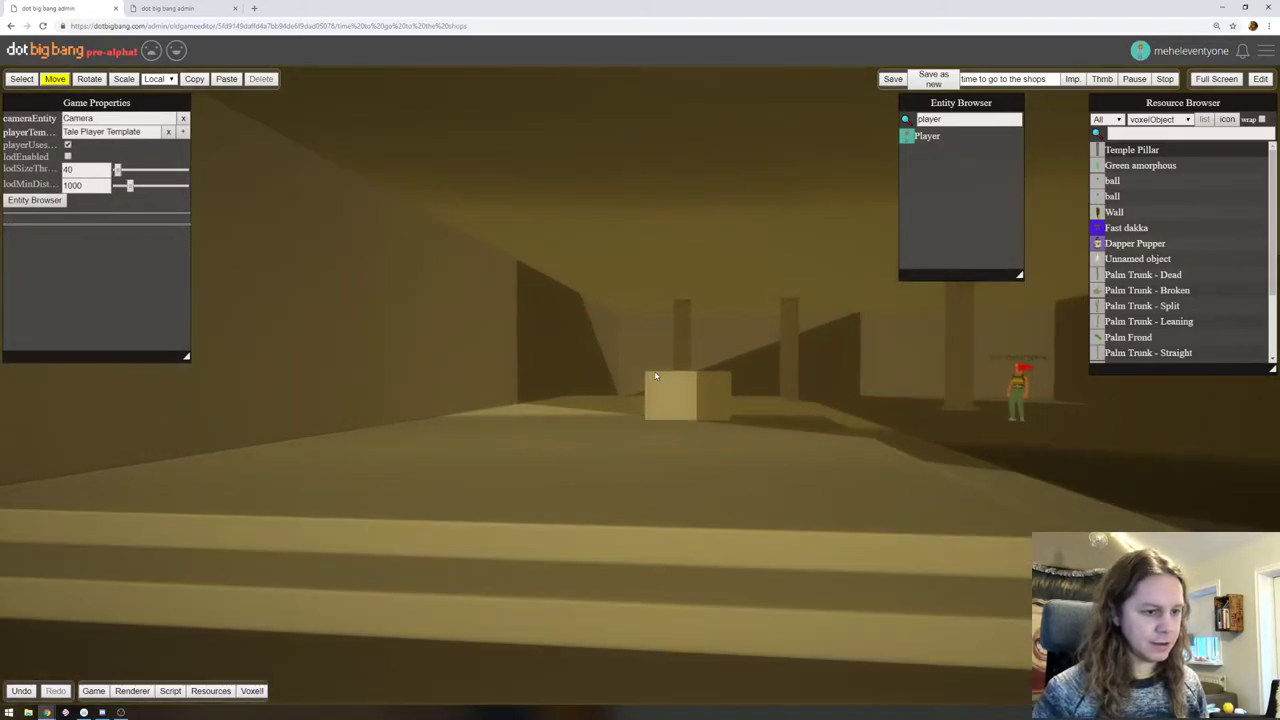
scroll(656, 376, "down", 2)
scroll(651, 371, "up", 1)
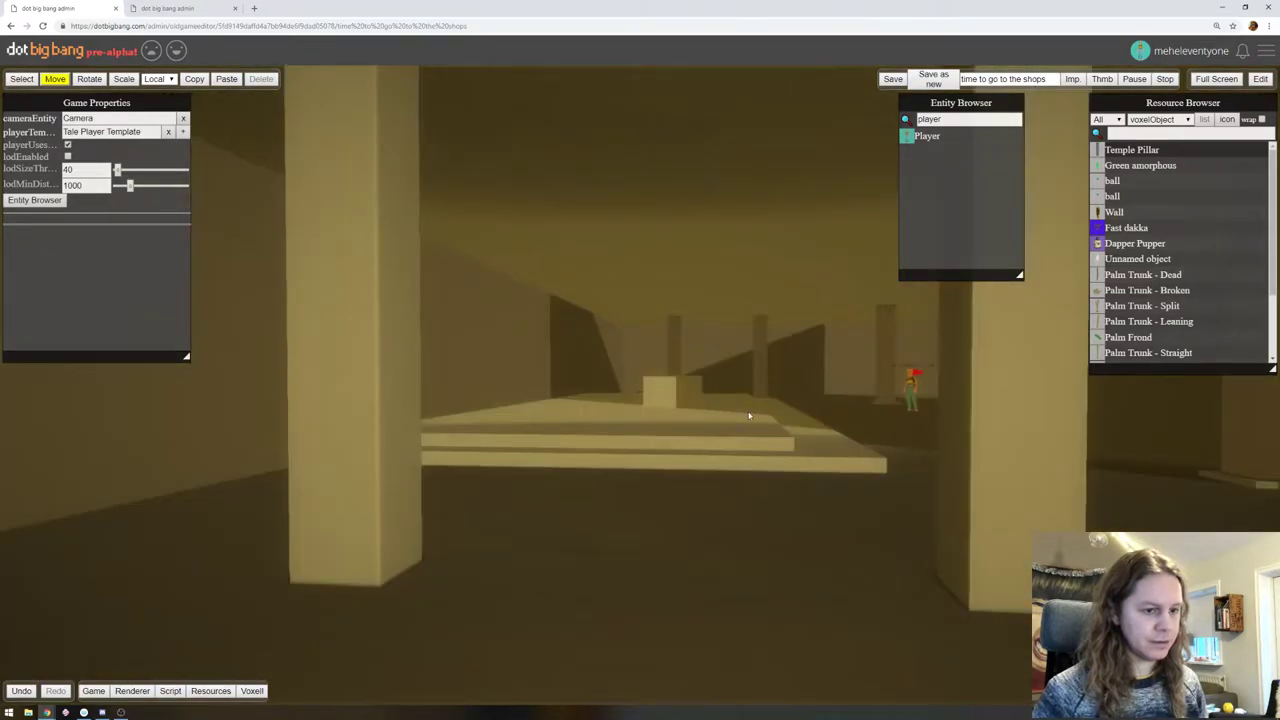
right_click_drag(749, 415, 561, 390)
left_click(893, 373)
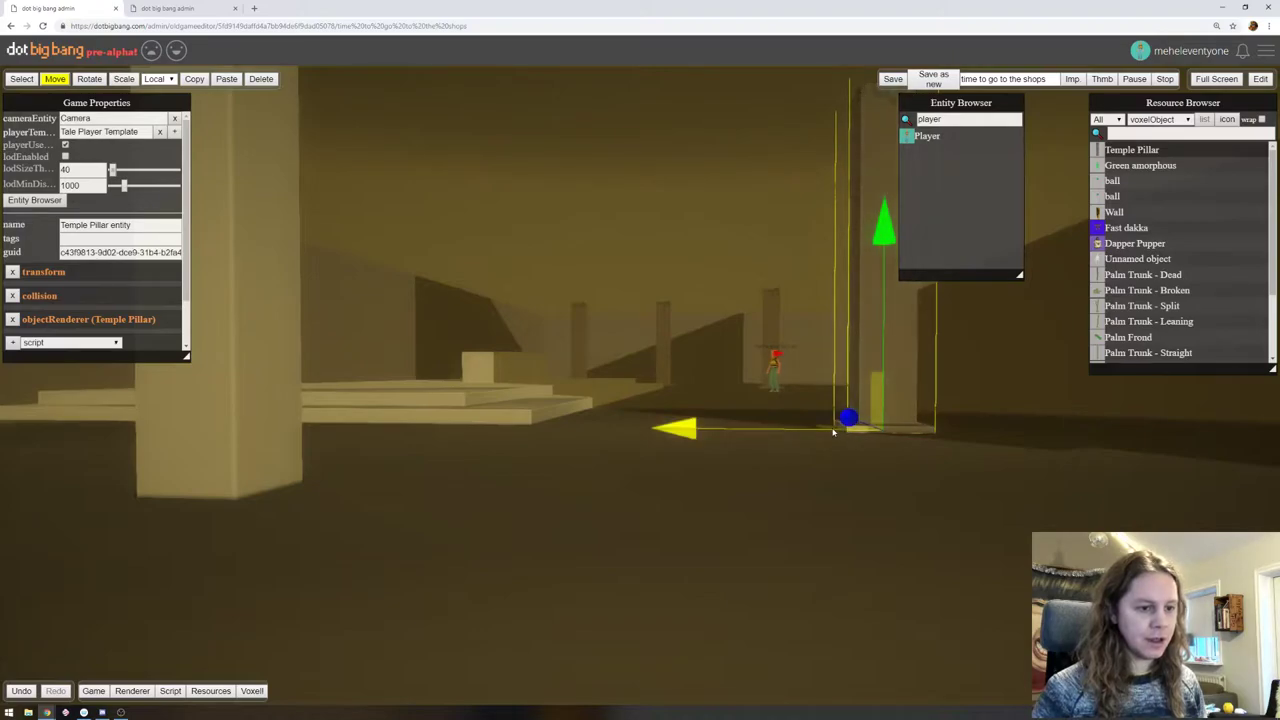
left_click_drag(836, 430, 702, 476)
Move the new Temple Pillar copy across the floor onto the next blocked-out pillar beyond the raised platform
left_click_drag(462, 483, 296, 504)
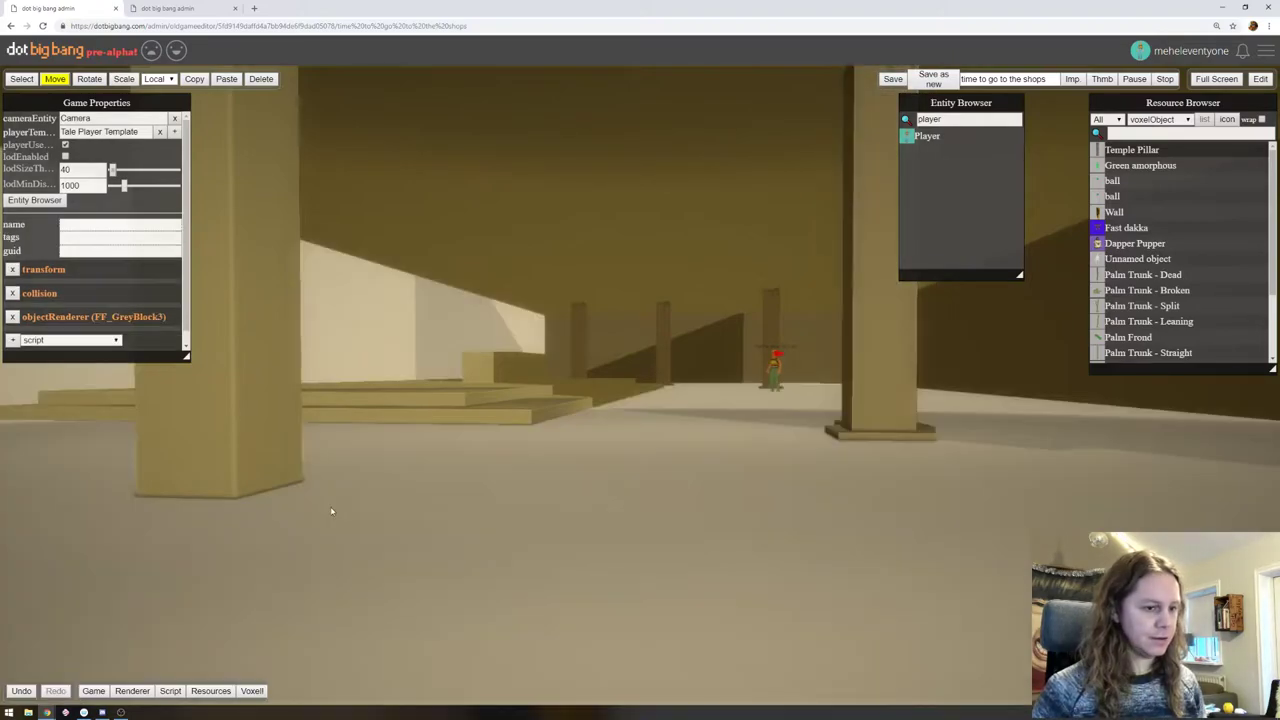
key("f")
scroll(616, 375, "down", 5)
right_click_drag(726, 363, 754, 343)
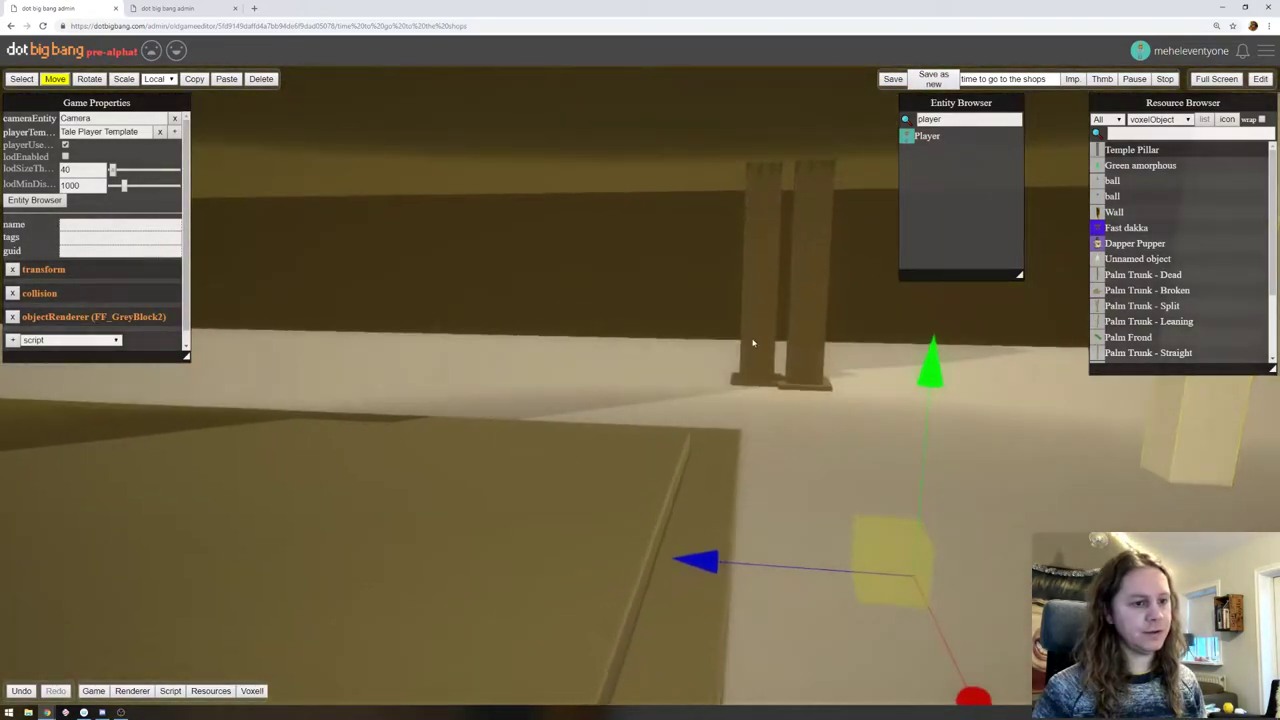
left_click(821, 304)
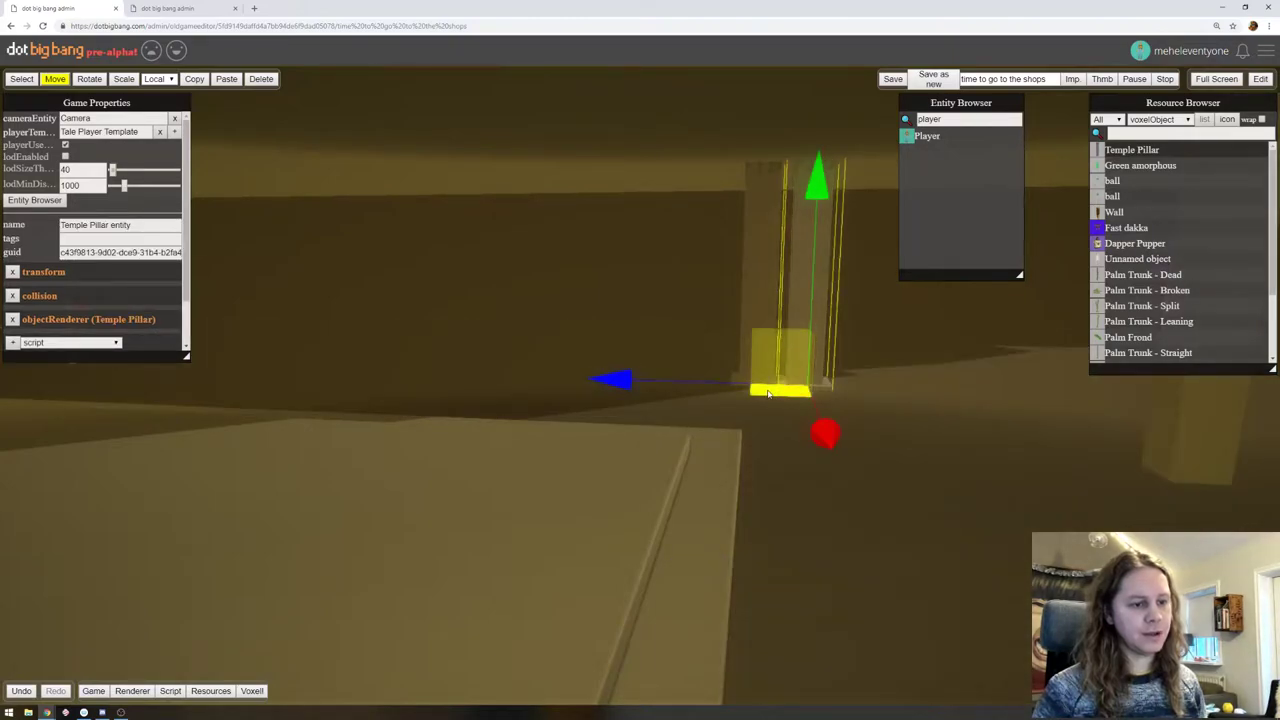
left_click_drag(768, 393, 1152, 490)
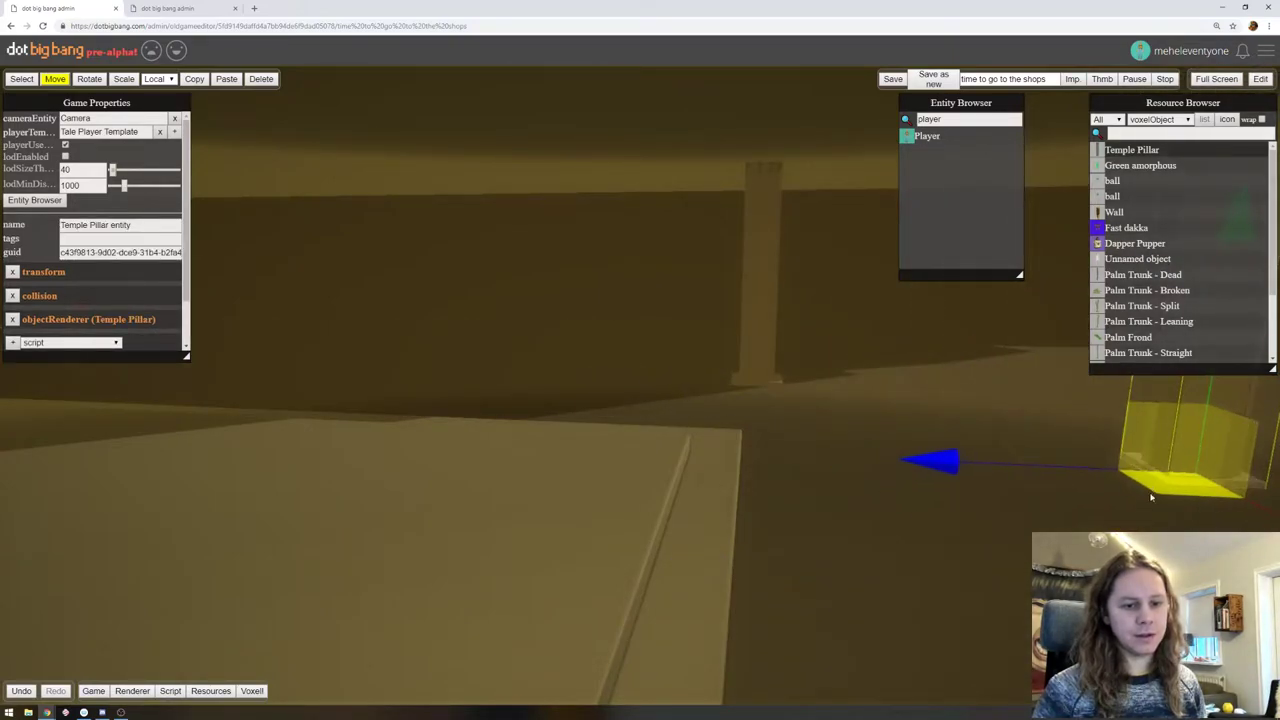
Fine-tune the copy's alignment with the blocked-out pillar along its local blue and red axes, leaving the Temple Pillar selected
right_click_drag(1151, 497, 876, 618)
key("f")
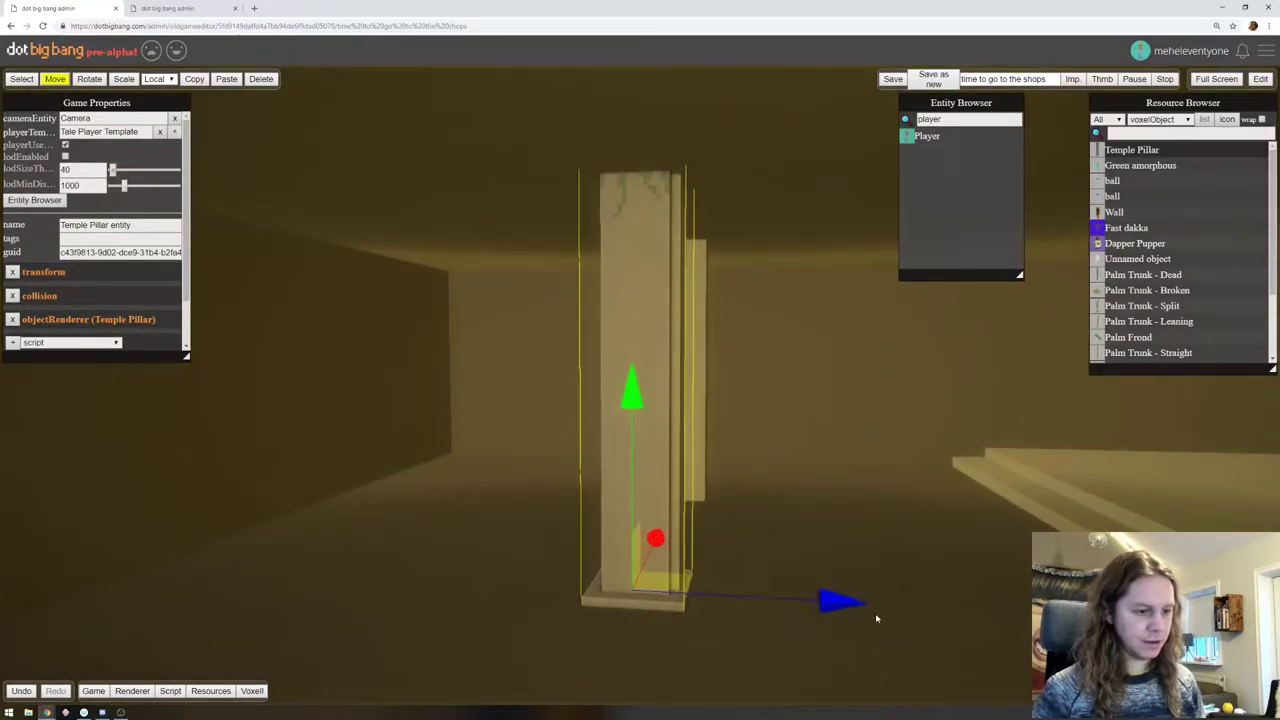
left_click_drag(841, 601, 852, 602)
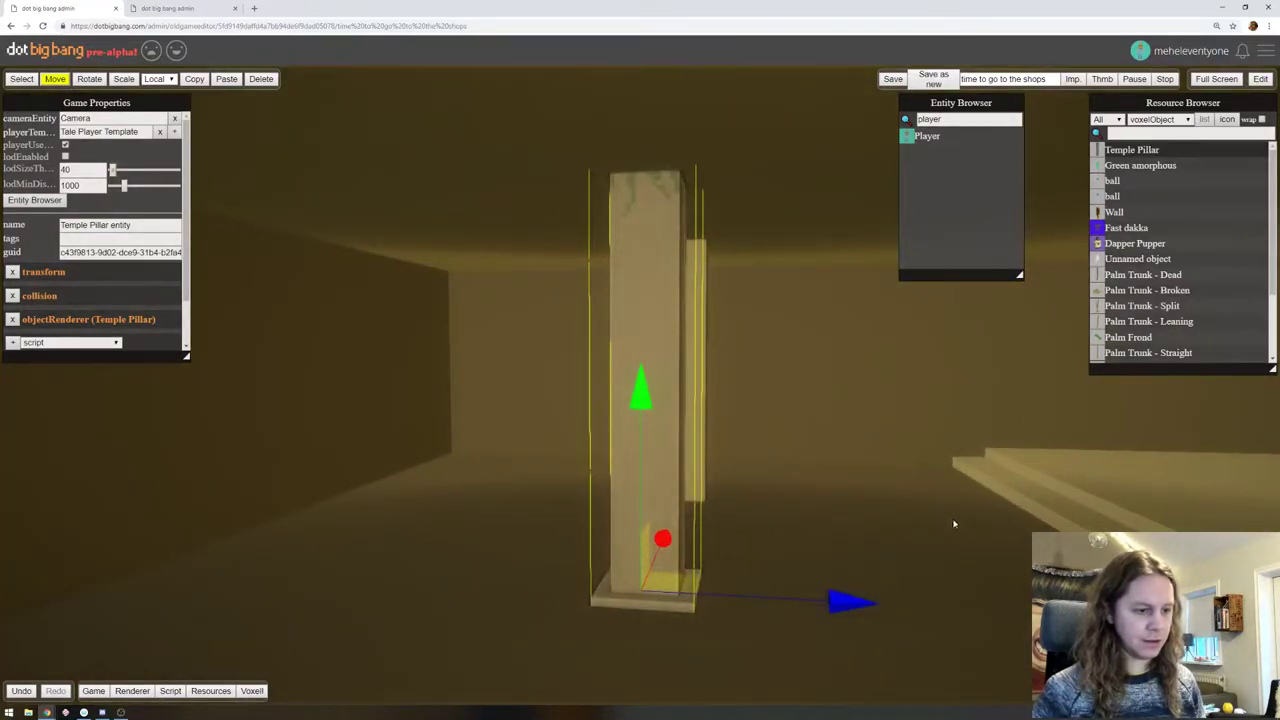
right_click_drag(954, 524, 680, 506)
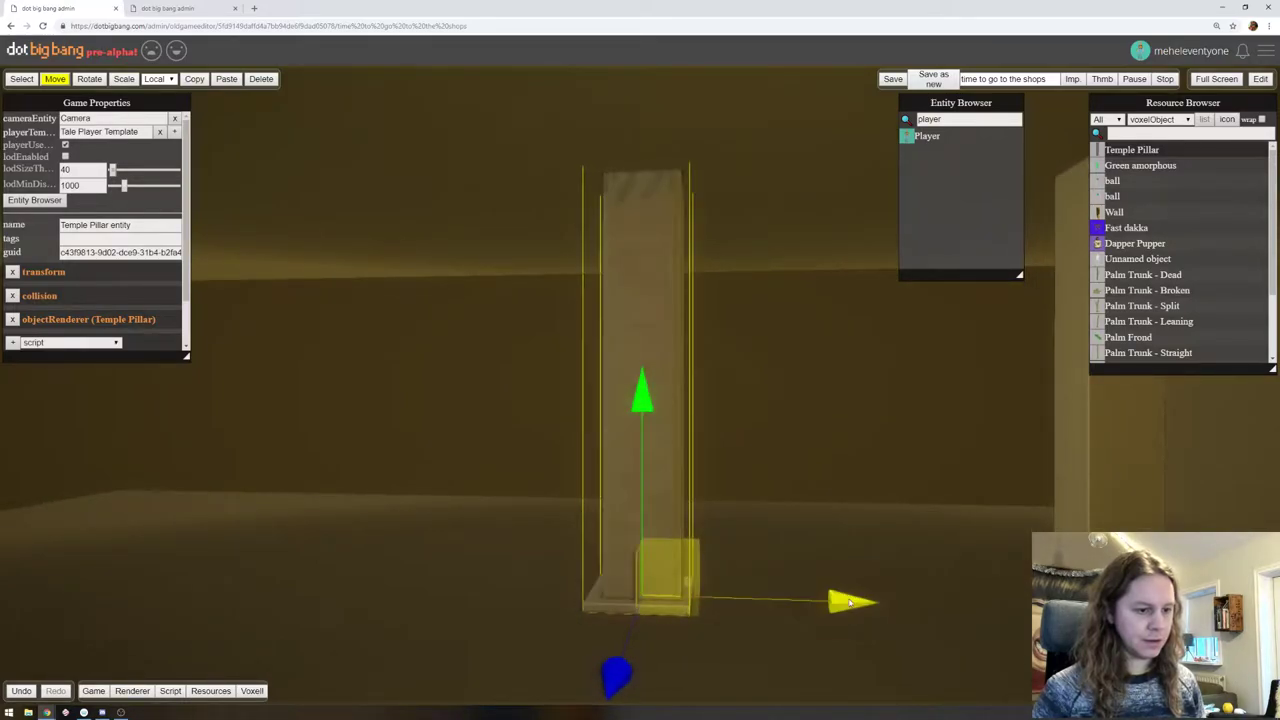
left_click_drag(848, 601, 854, 600)
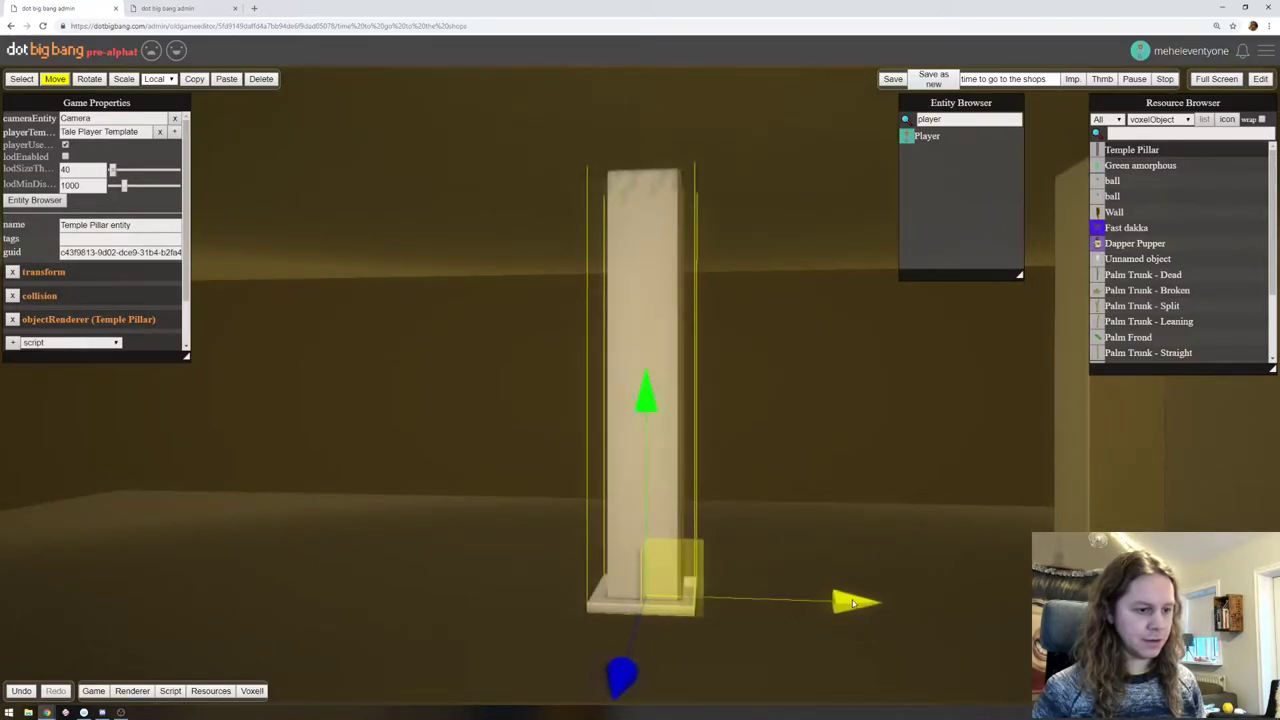
left_click(691, 470)
left_click(644, 455)
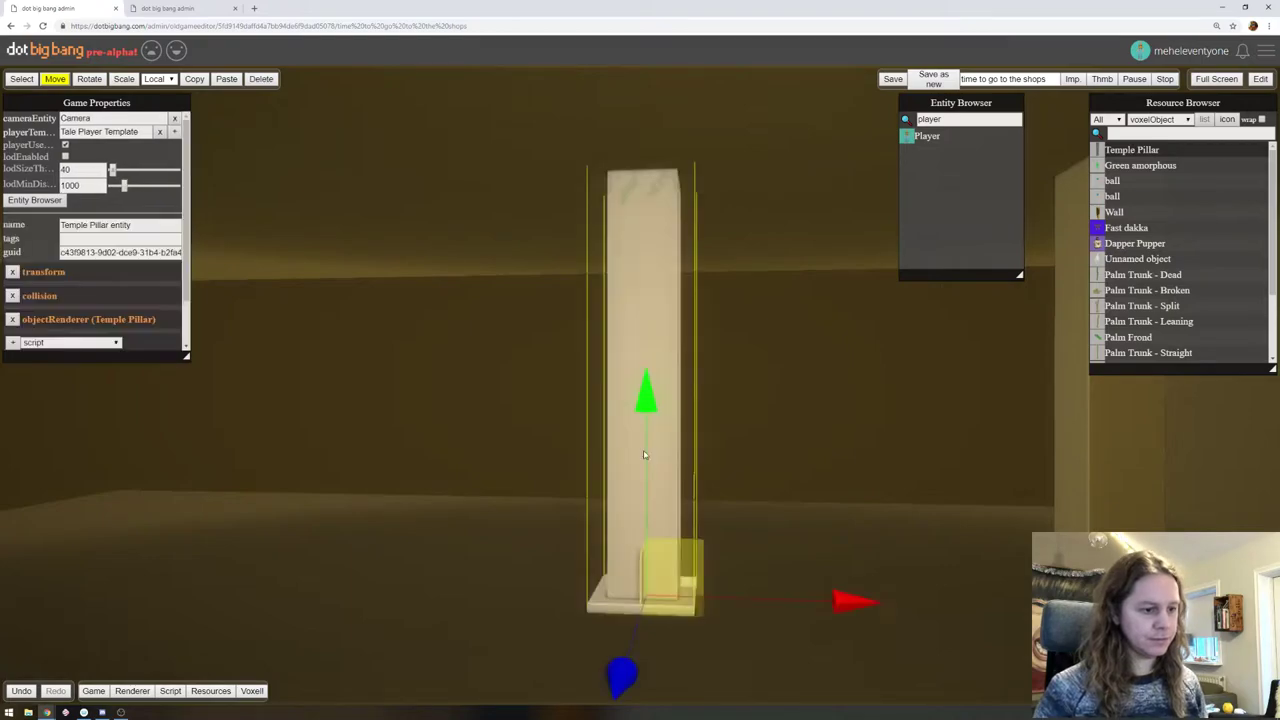
Duplicate the Temple Pillar and move the copy across the floor along its red axis onto the next blocked-out pillar
left_click(644, 455)
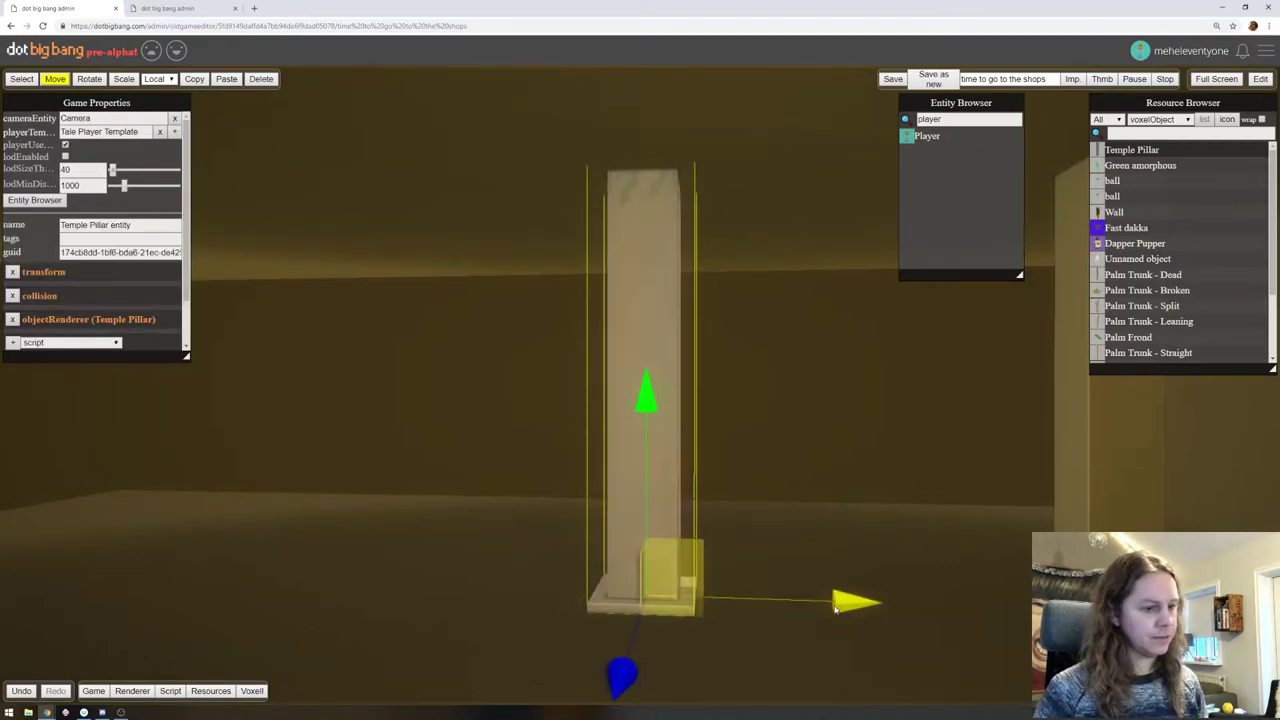
left_click_drag(835, 607, 1100, 600)
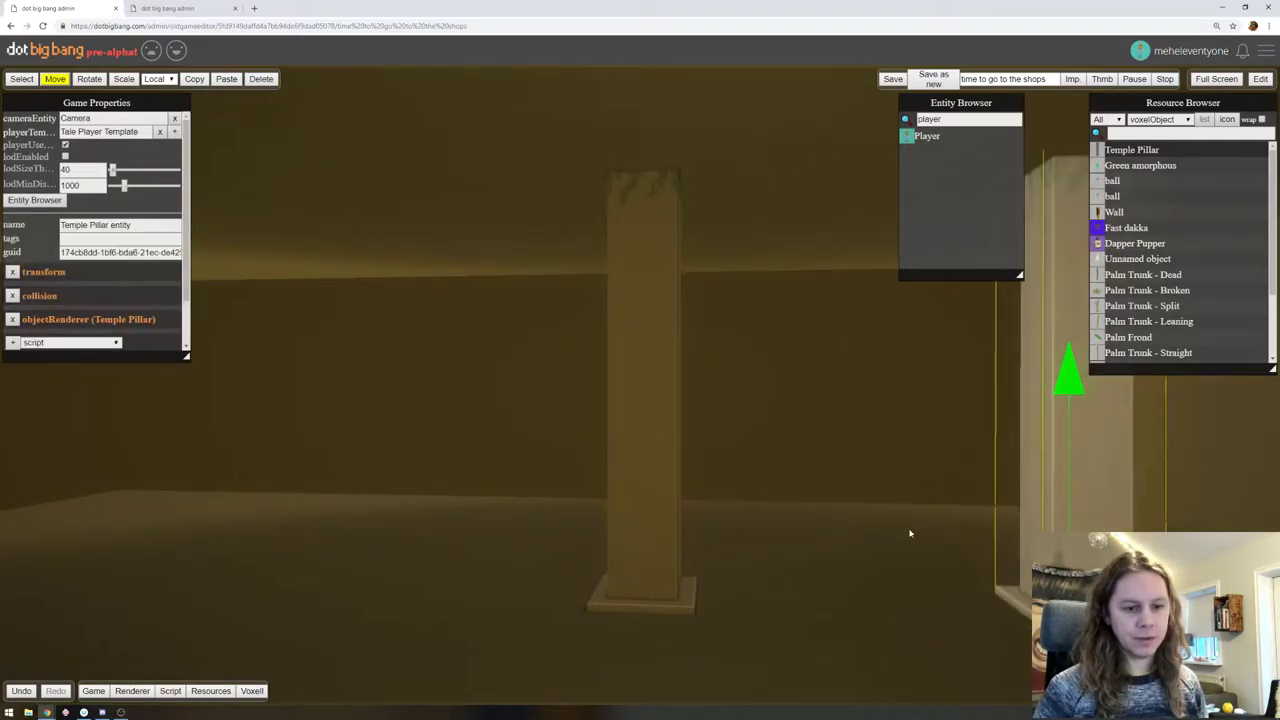
right_click_drag(910, 533, 686, 520)
left_click_drag(906, 598, 771, 485)
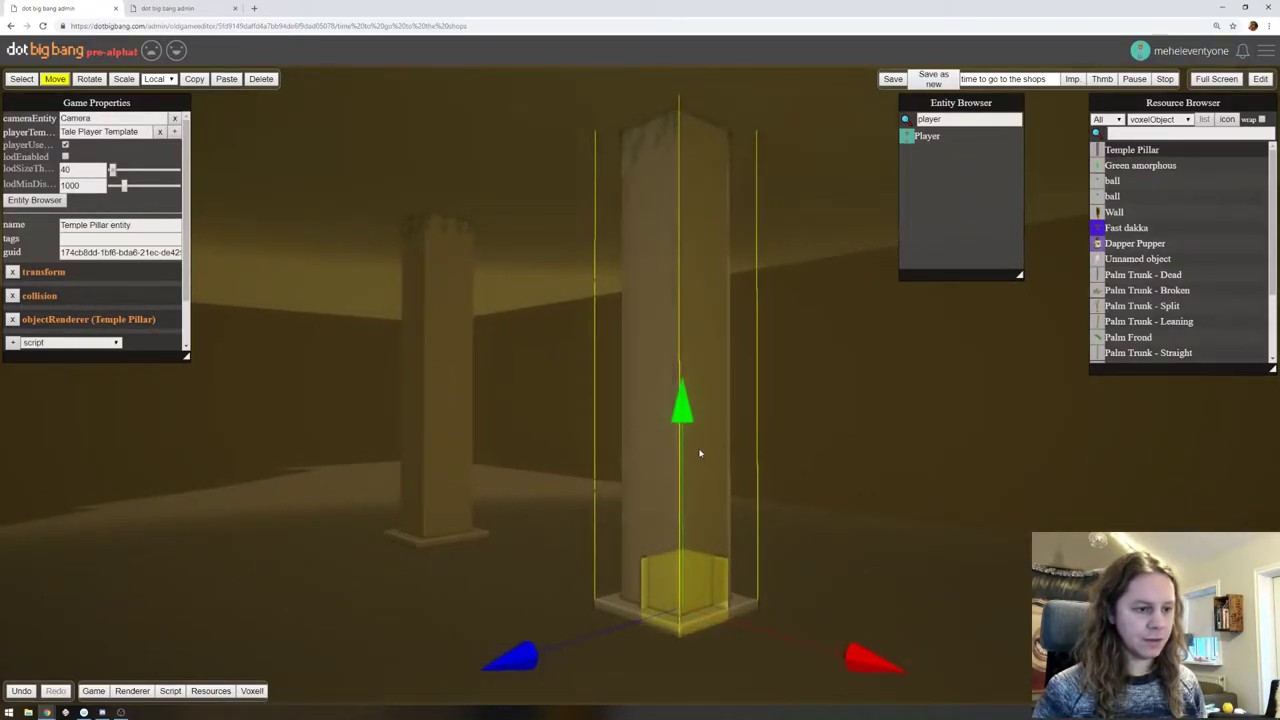
Give the newly placed Temple Pillar copy a quarter turn by setting its yaw to about 95
left_click(741, 464)
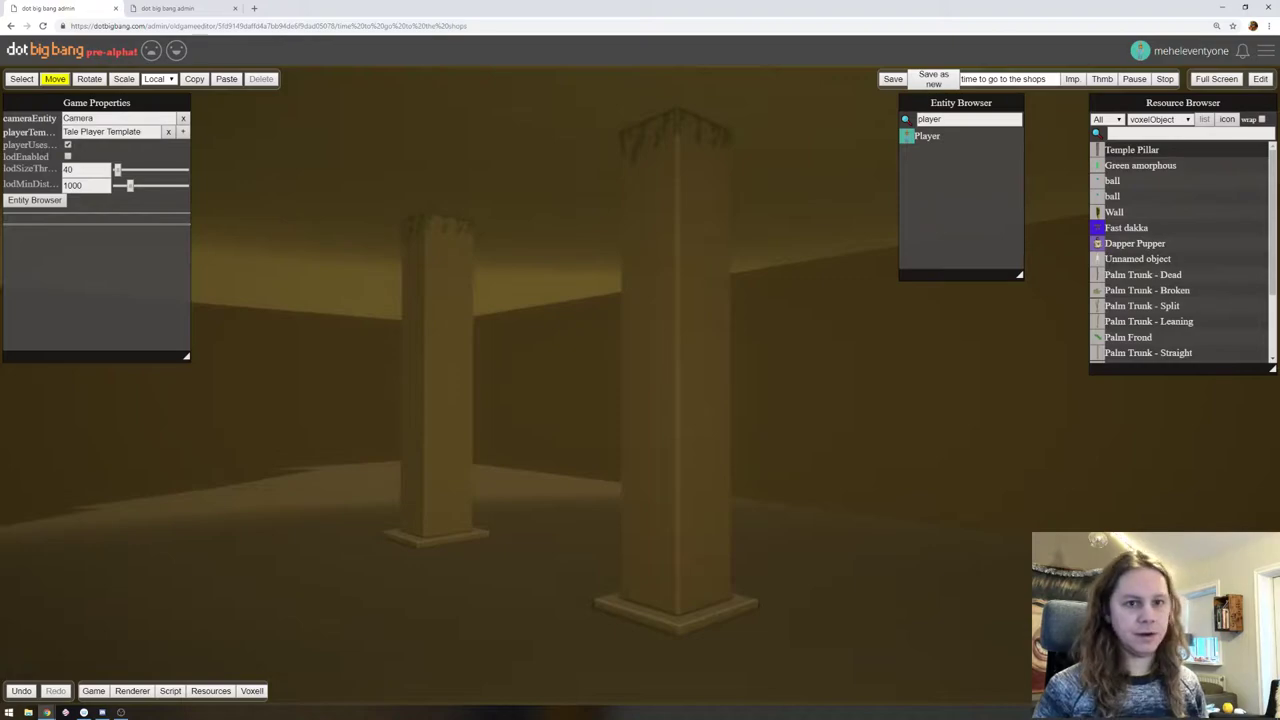
left_click(668, 299)
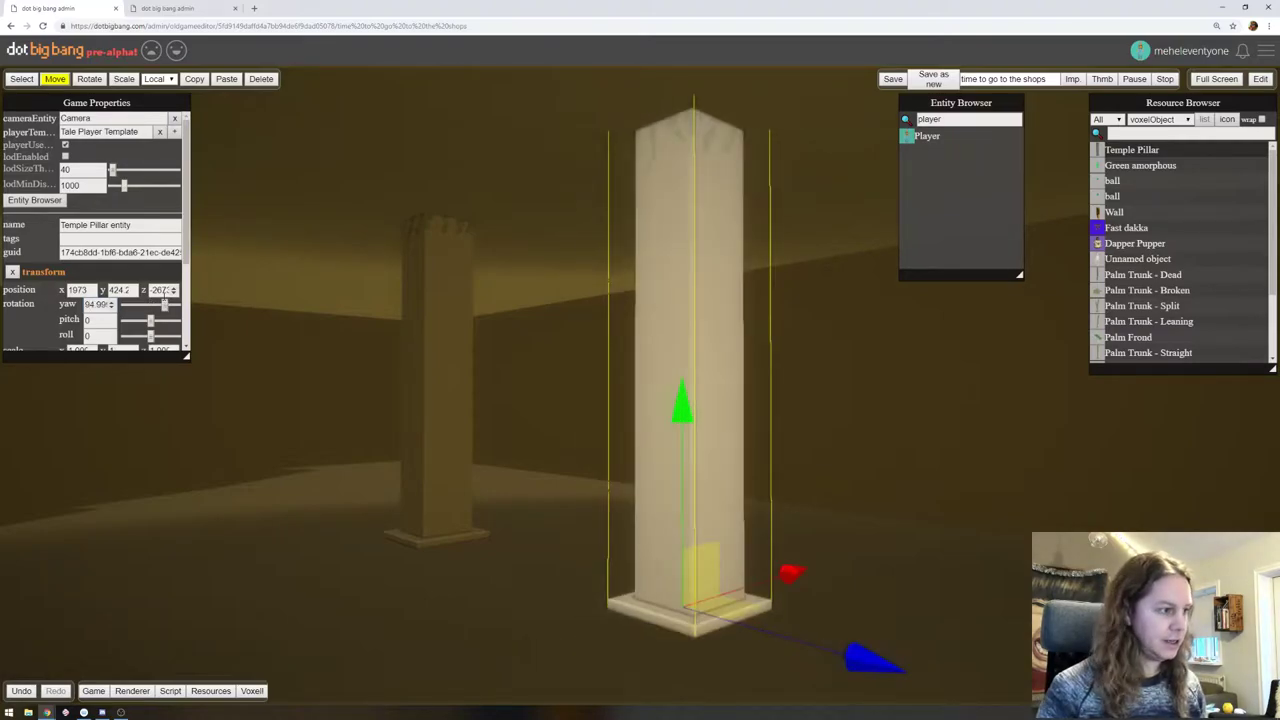
Try to turn the neighbouring Temple Pillar by changing its yaw to about 185, and undo the change
left_click(409, 330)
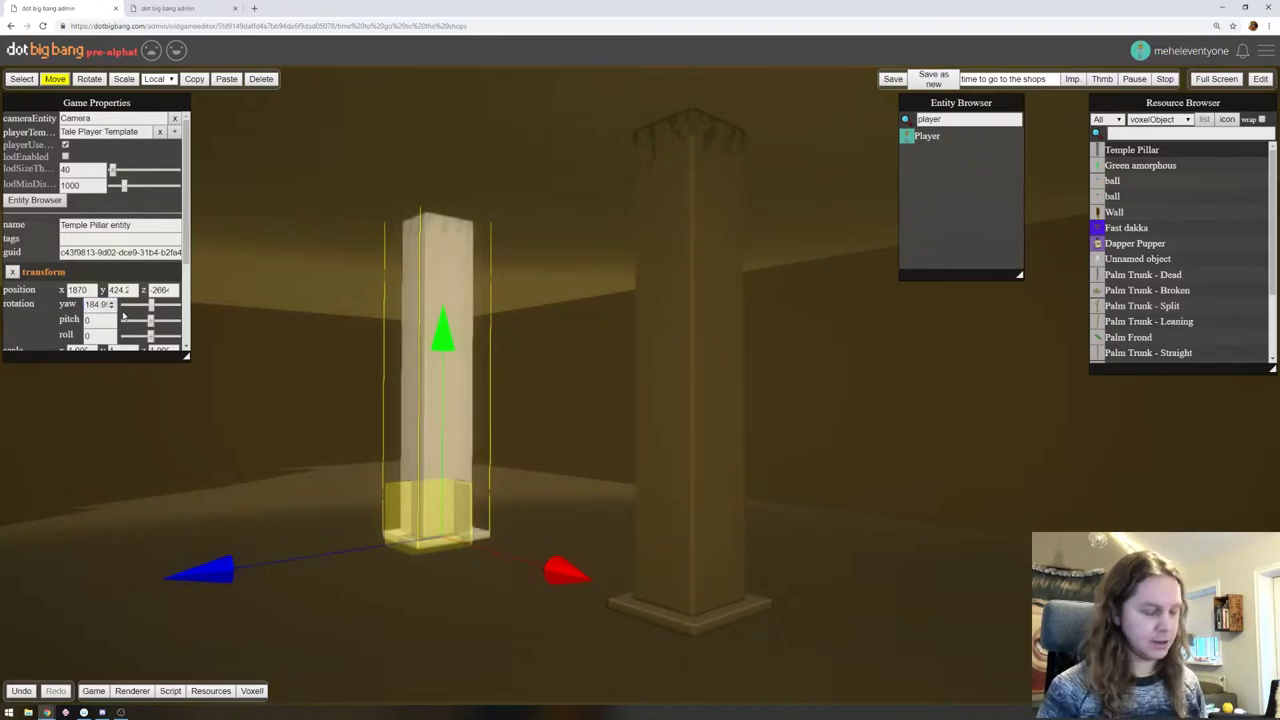
key("Return")
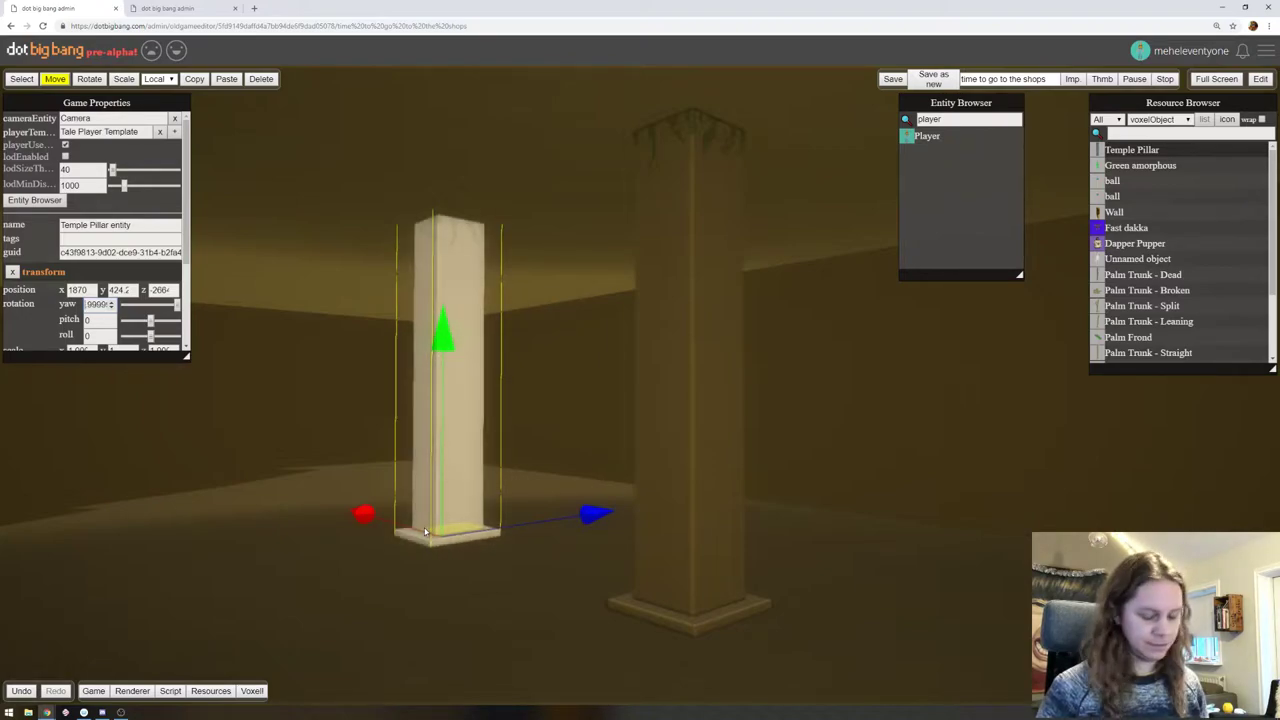
key("ctrl+z")
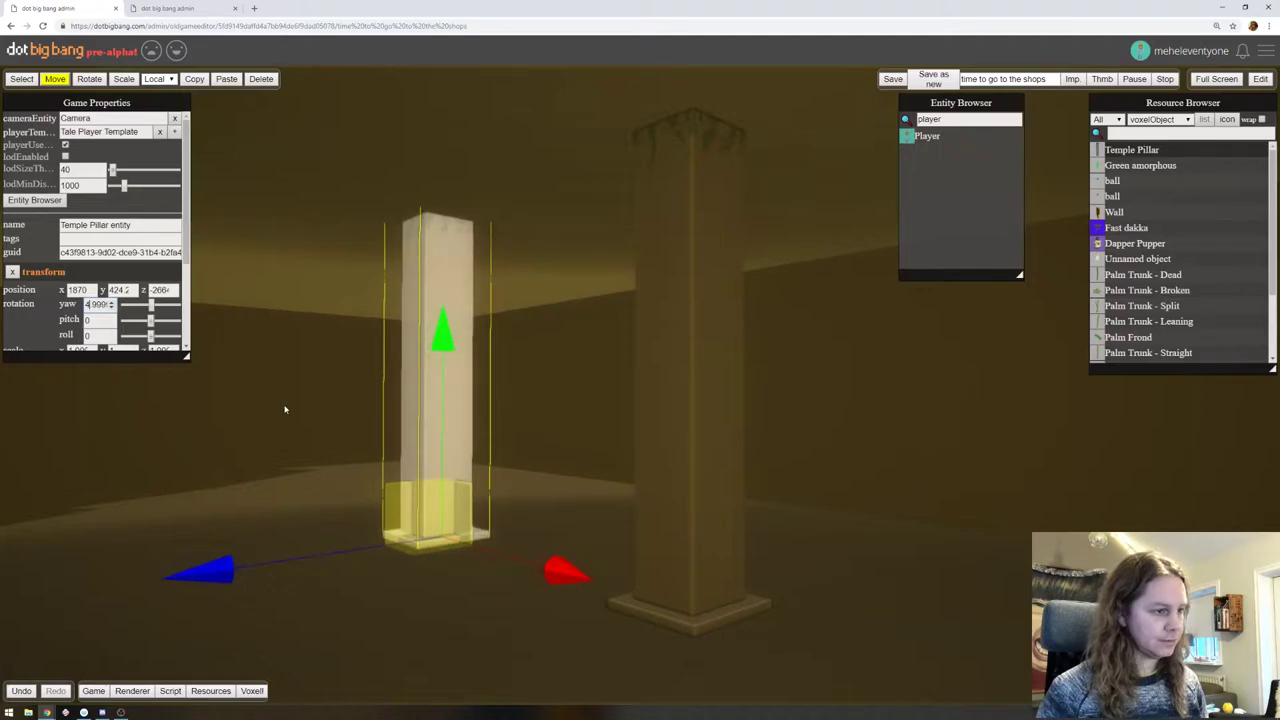
Set the yaw of the next Temple Pillar along the row, at x 1761, to -85
right_click_drag(286, 409, 489, 414)
left_click(451, 401)
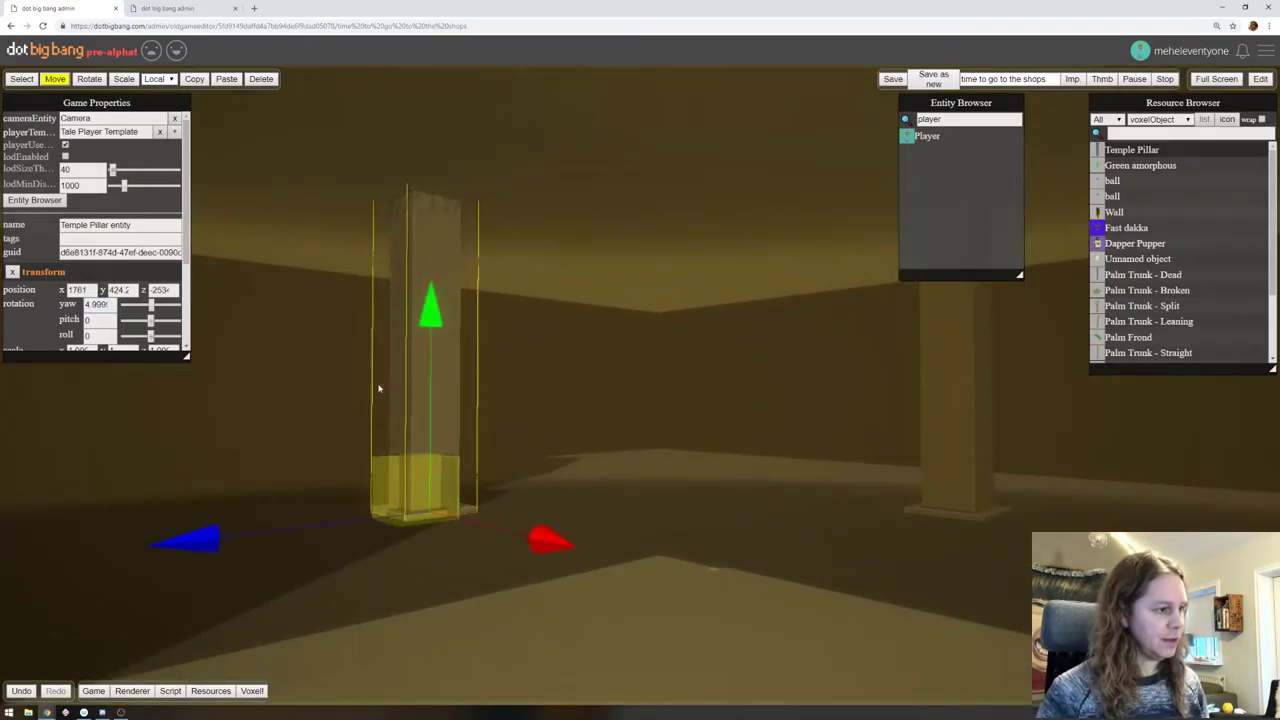
right_click_drag(406, 390, 137, 202)
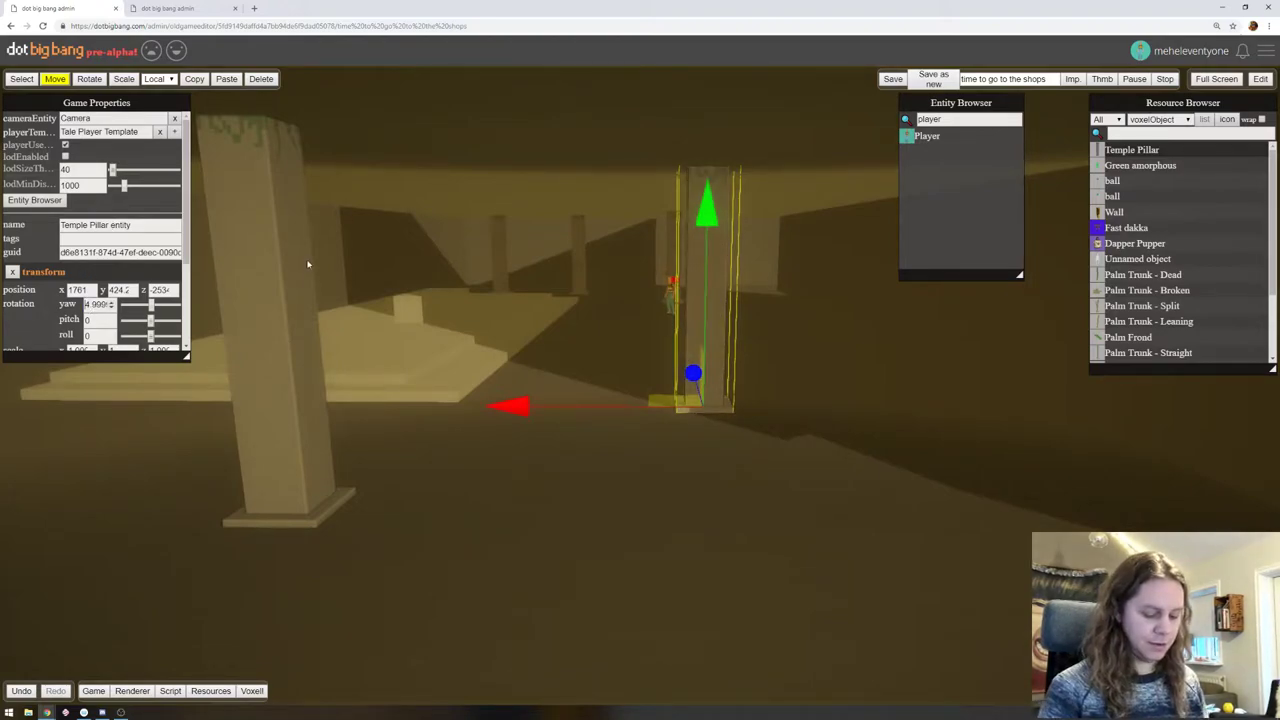
type("04.6")
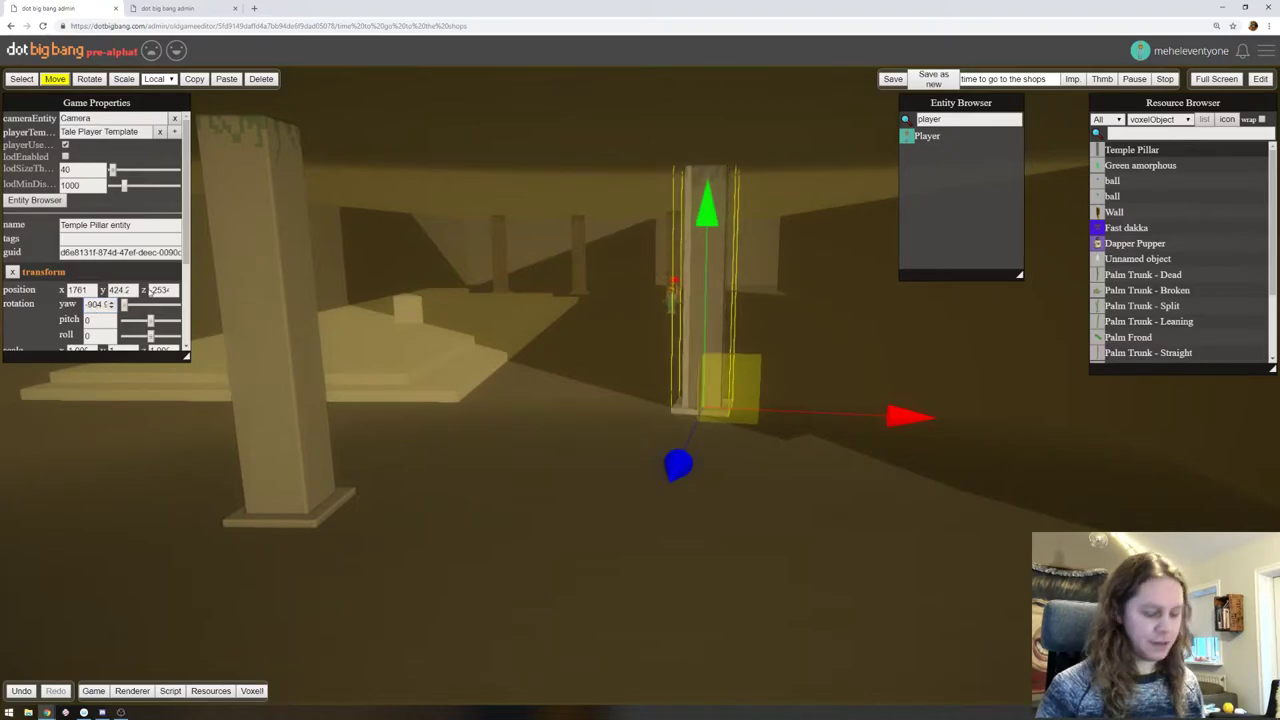
key("BackSpace")
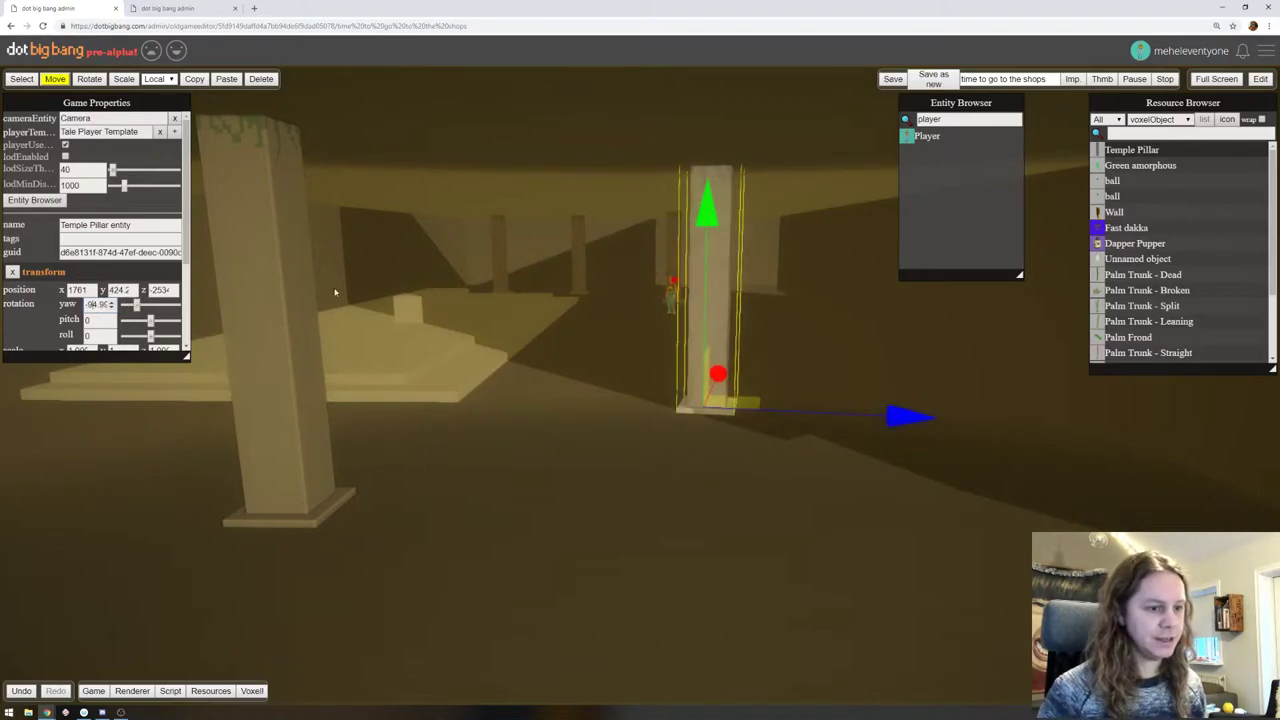
right_click_drag(335, 292, 563, 256)
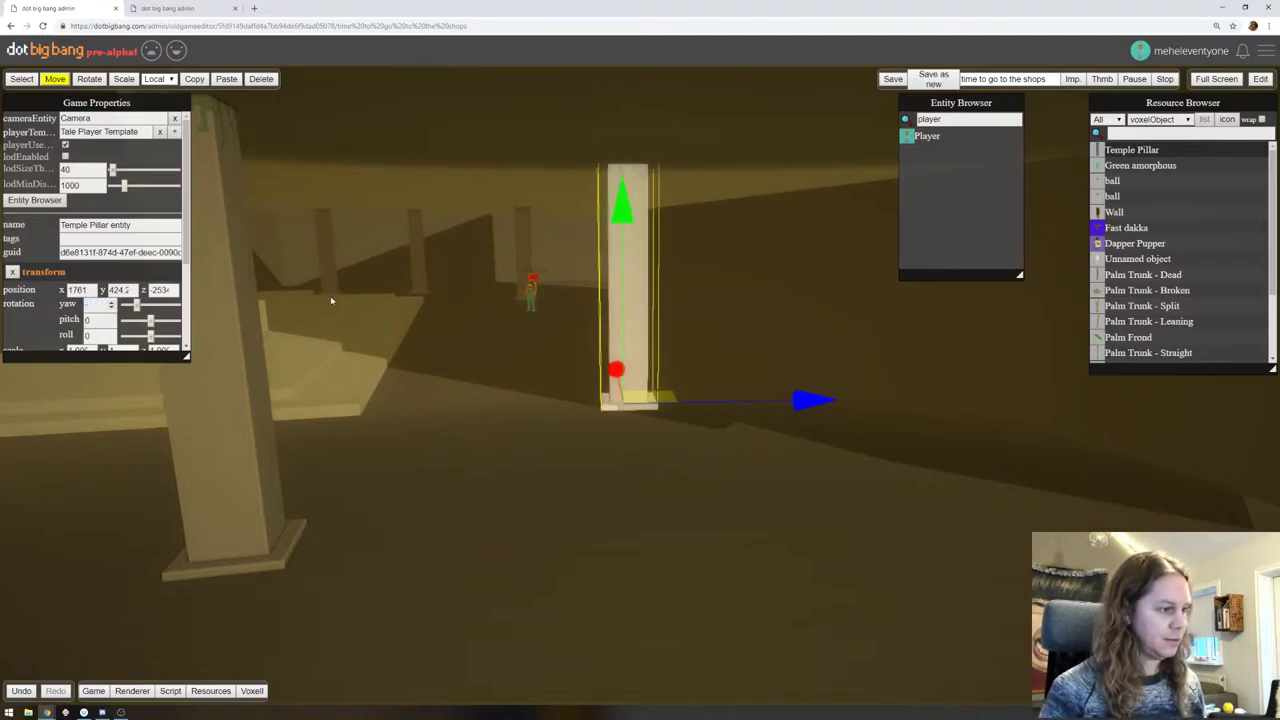
key("Return")
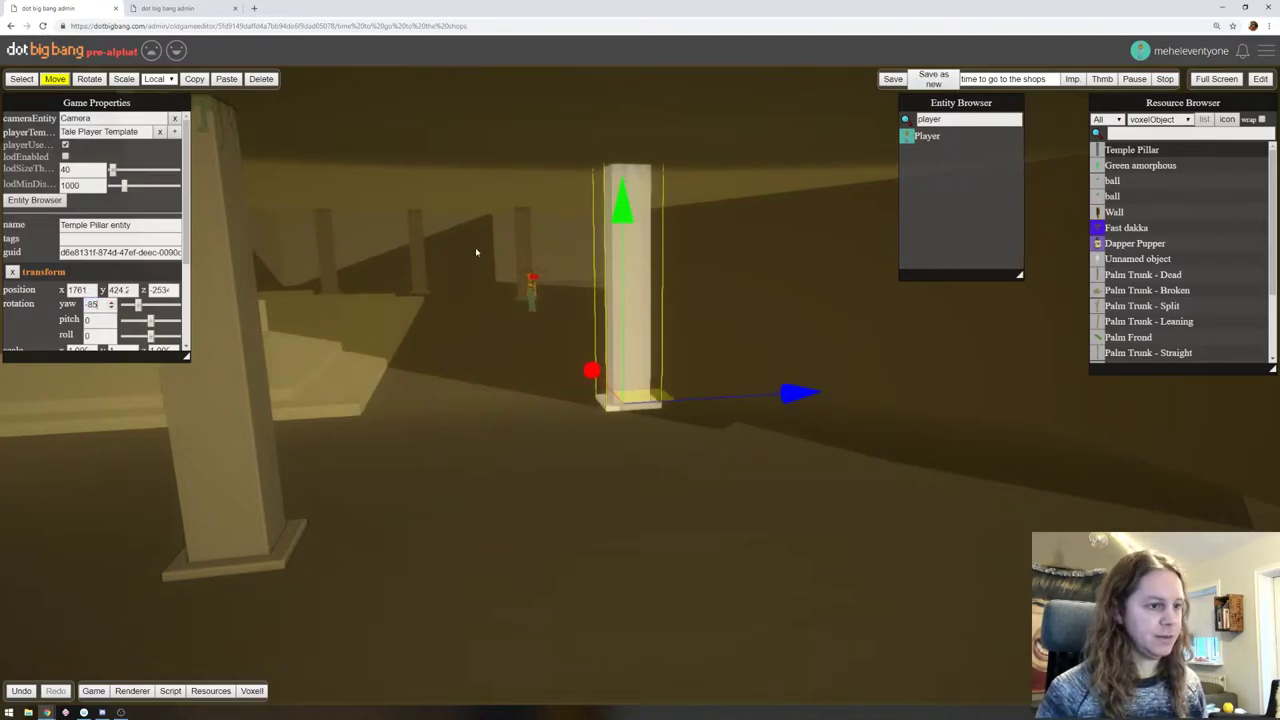
Set the yaw of the distant Temple Pillar beyond the raised platform to 95
right_click_drag(470, 250, 484, 237)
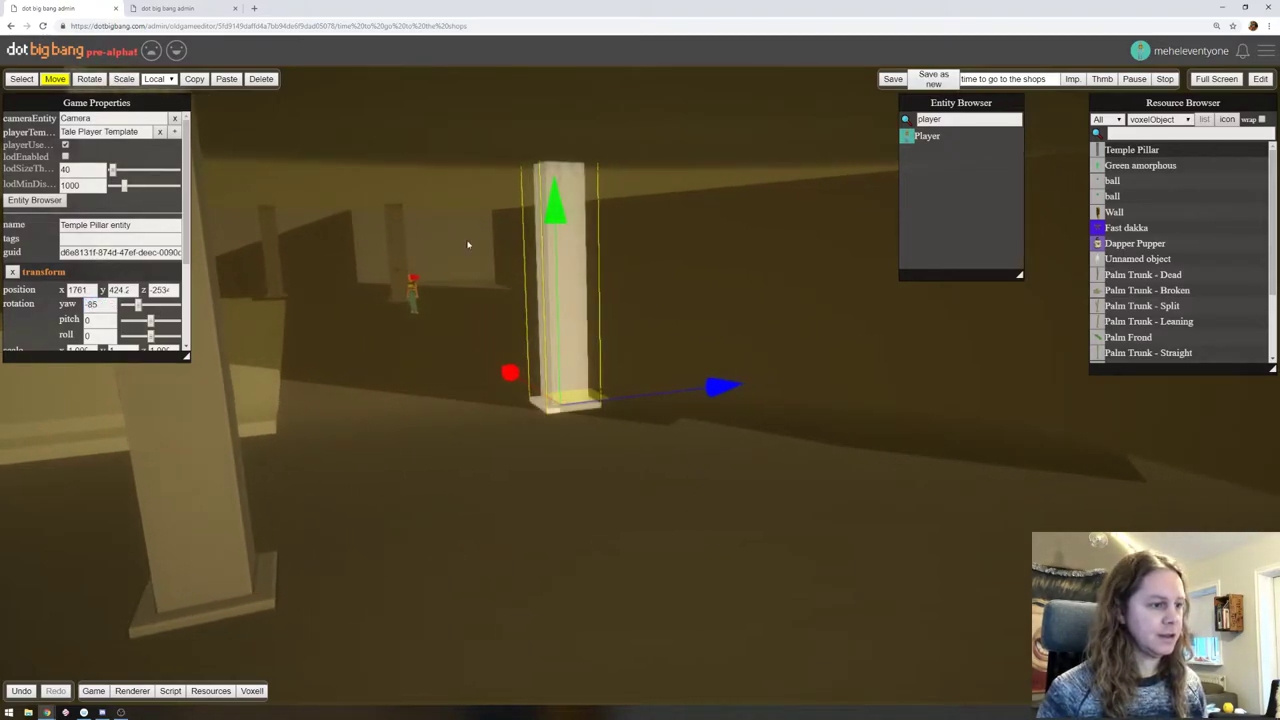
left_click(391, 238)
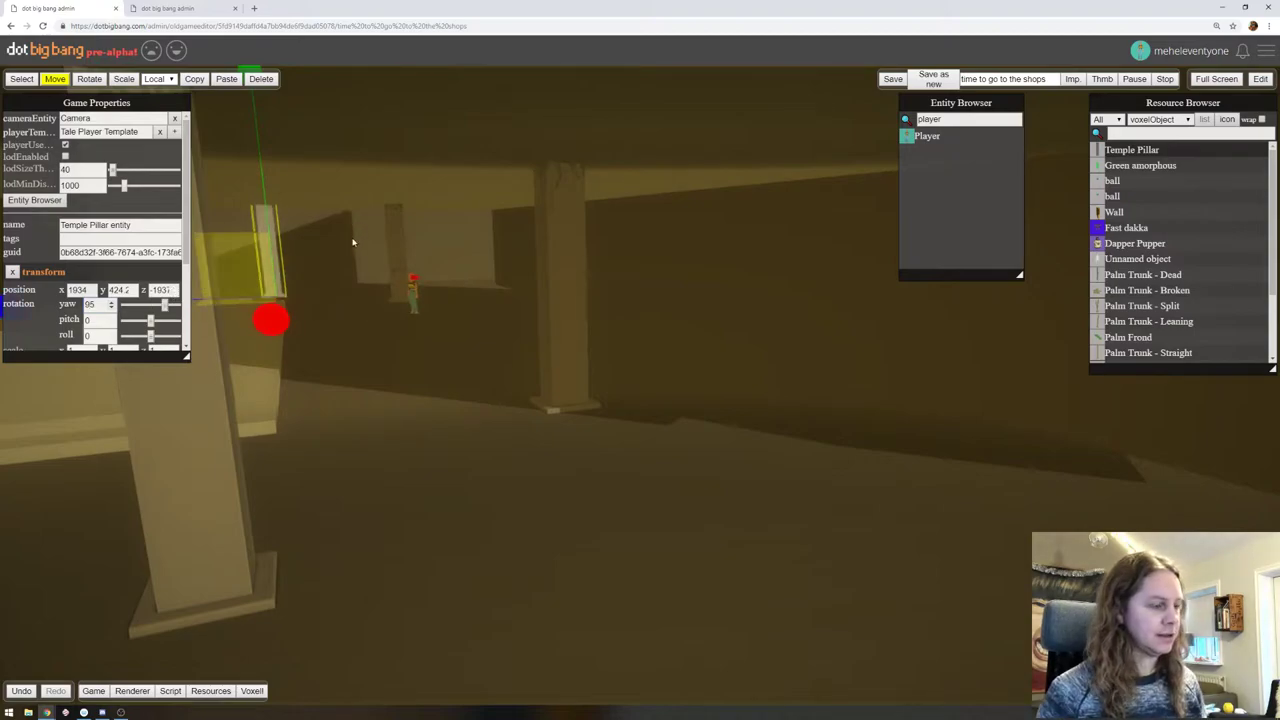
right_click_drag(341, 258, 233, 250)
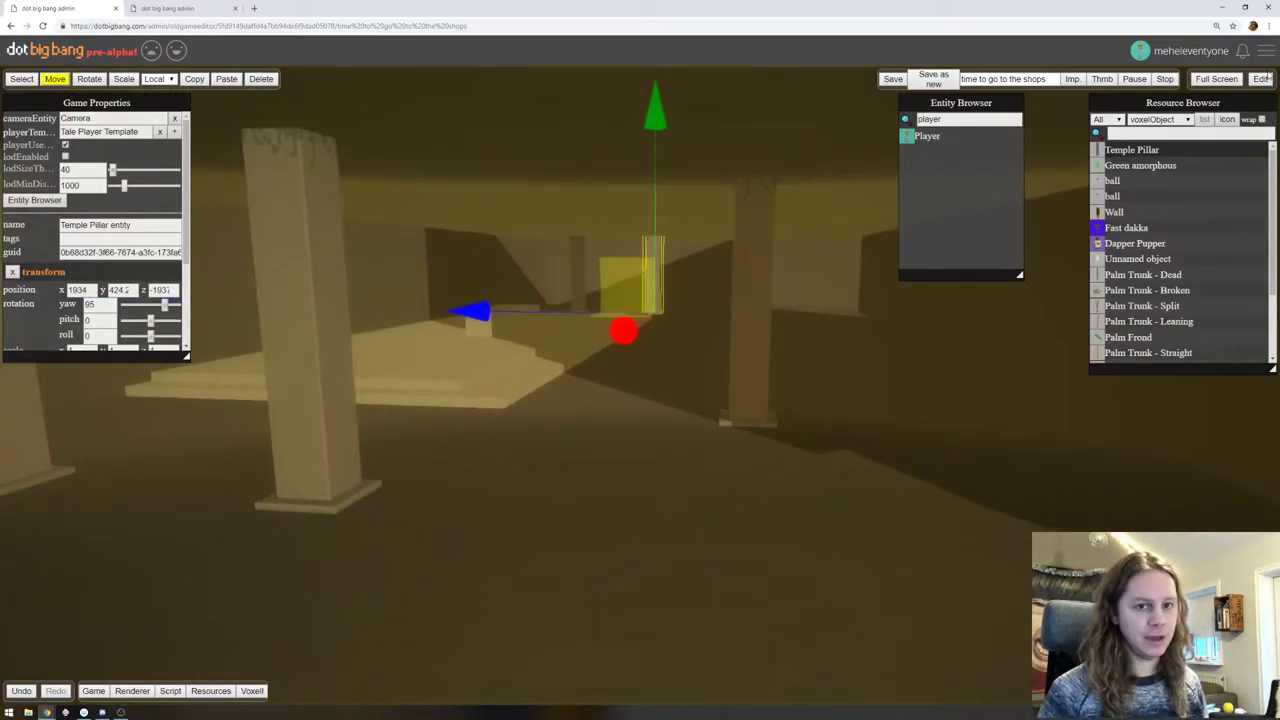
Play-test the level, running the character across the raised platform to inspect the pillar layout behind the block, and return to editing
left_click(1260, 79)
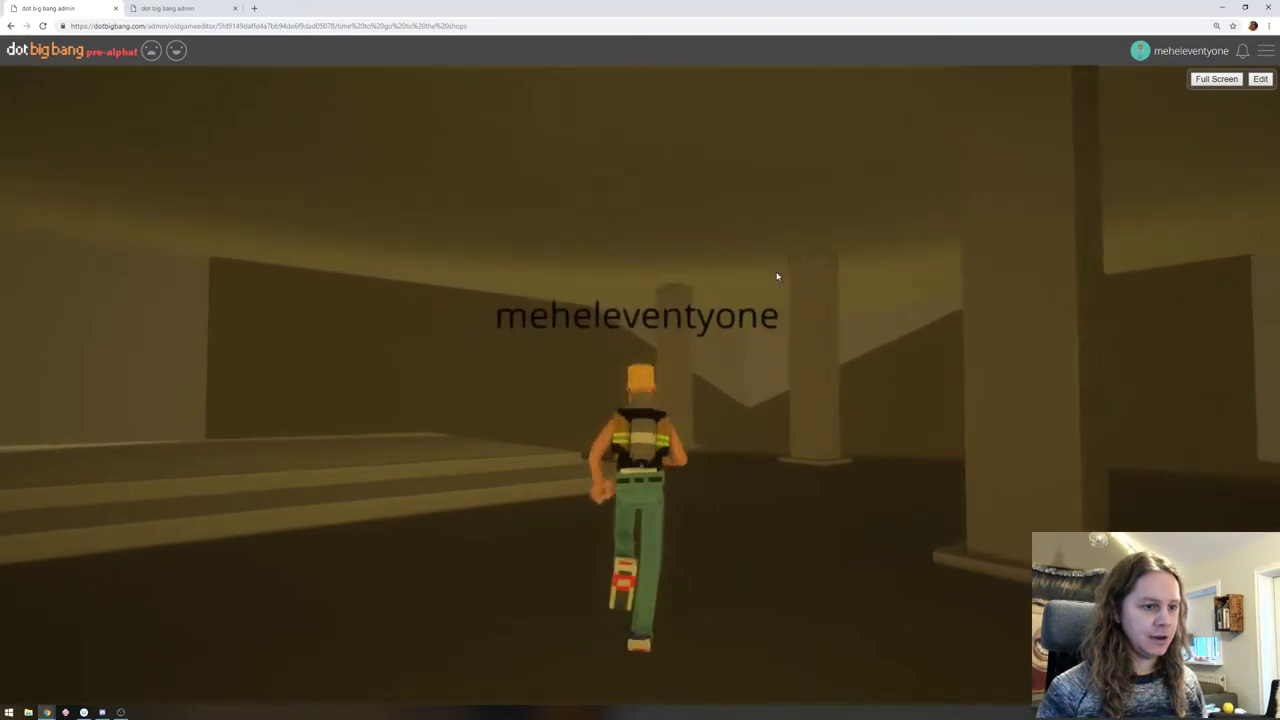
right_click_drag(777, 277, 1, 311)
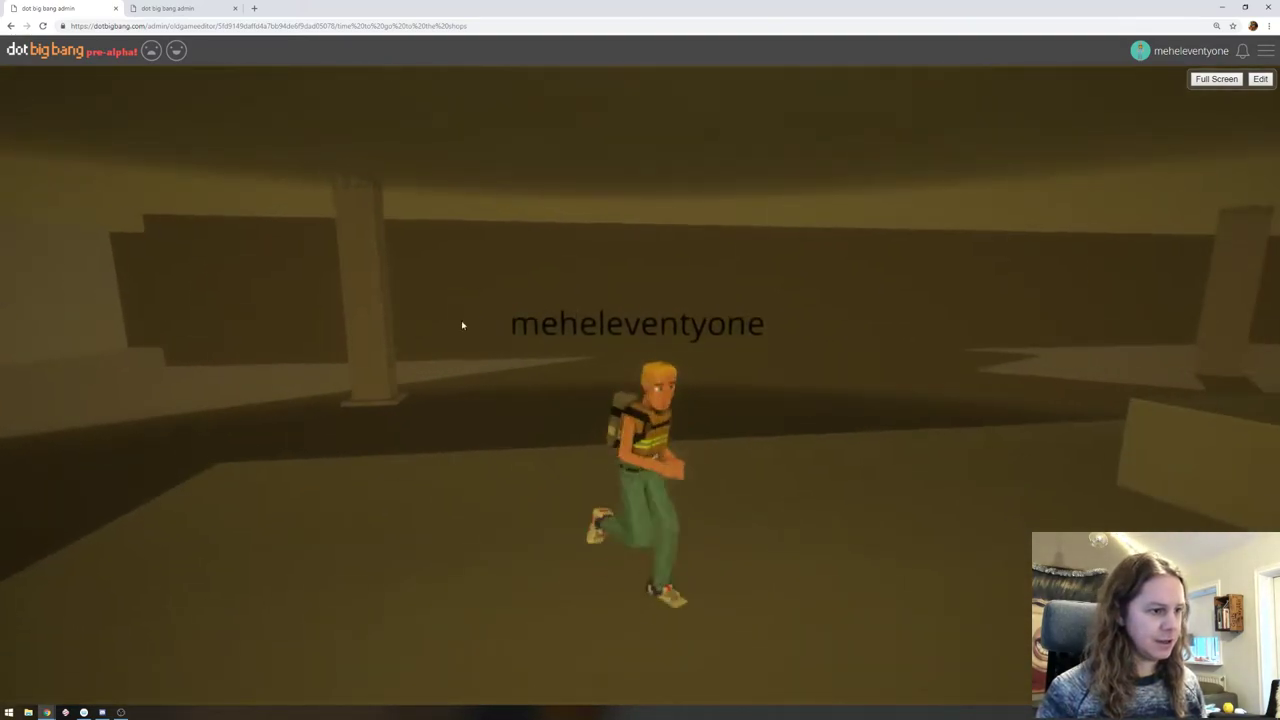
right_click_drag(701, 321, 790, 331)
key("s")
key("a")
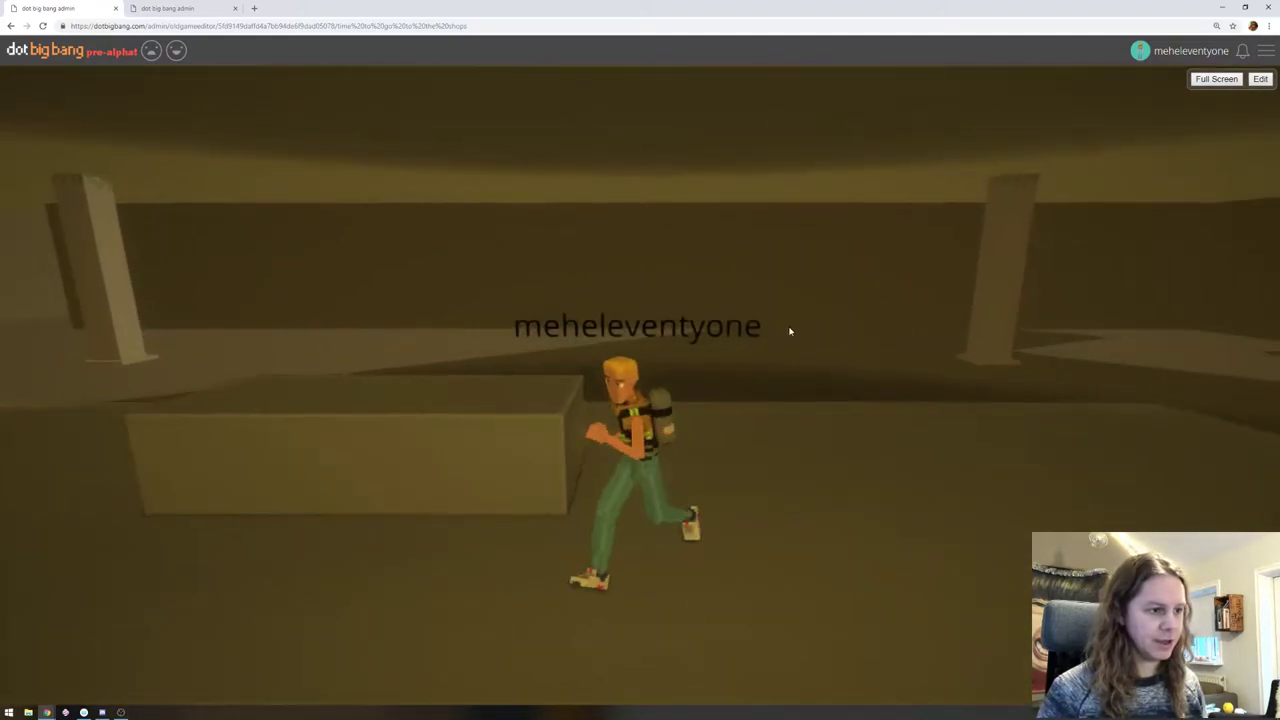
key("w")
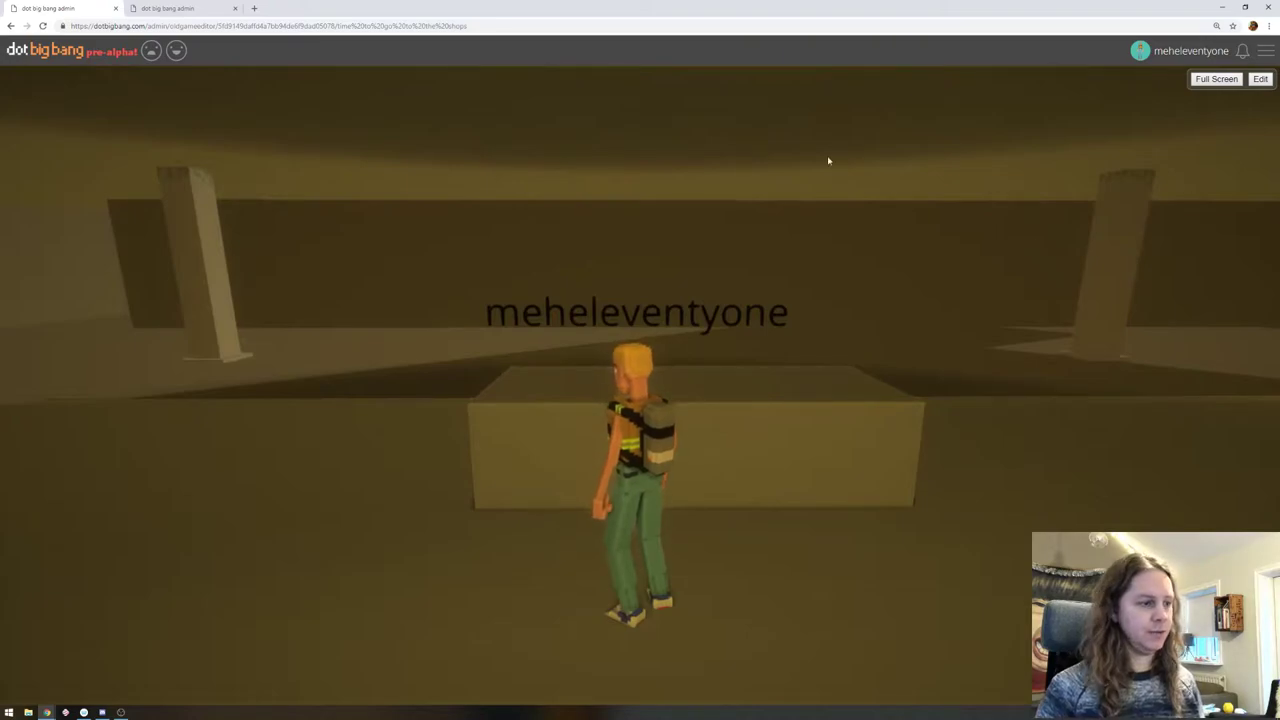
left_click(1260, 78)
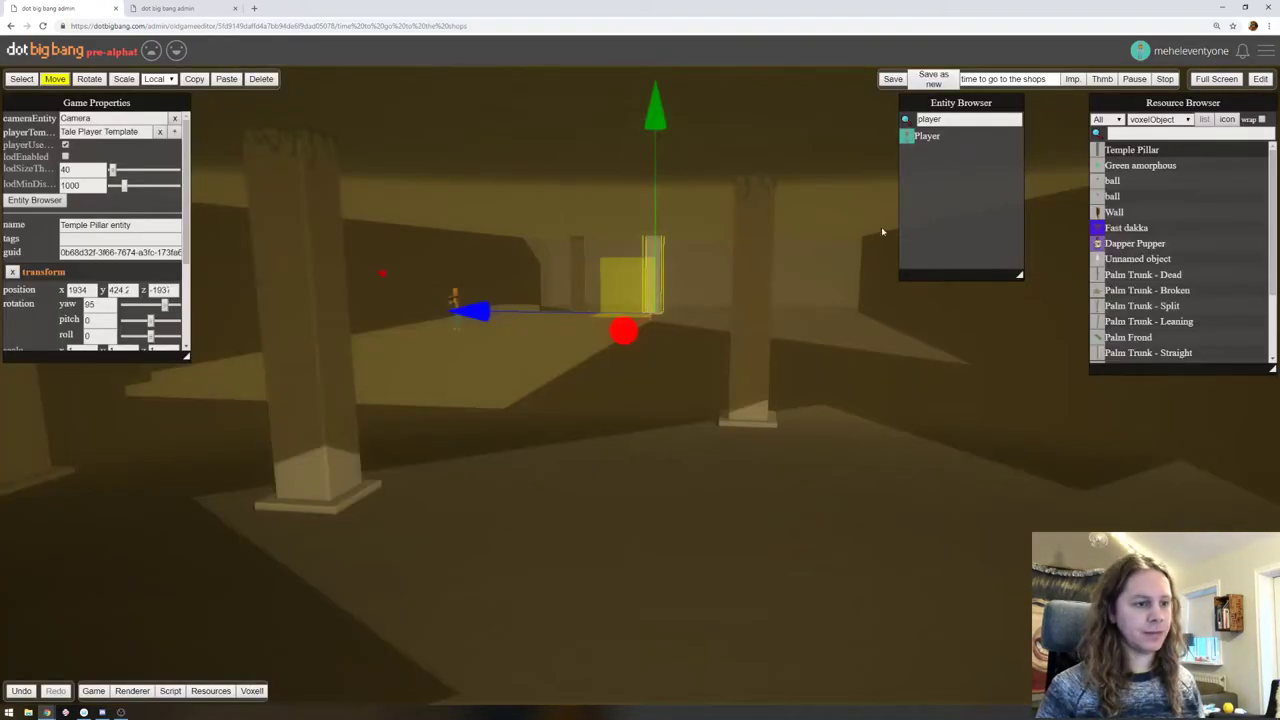
Focus on the player, duplicate the Temple Pillar behind the platform and move the copy along its blue axis towards the row's middle
key("f")
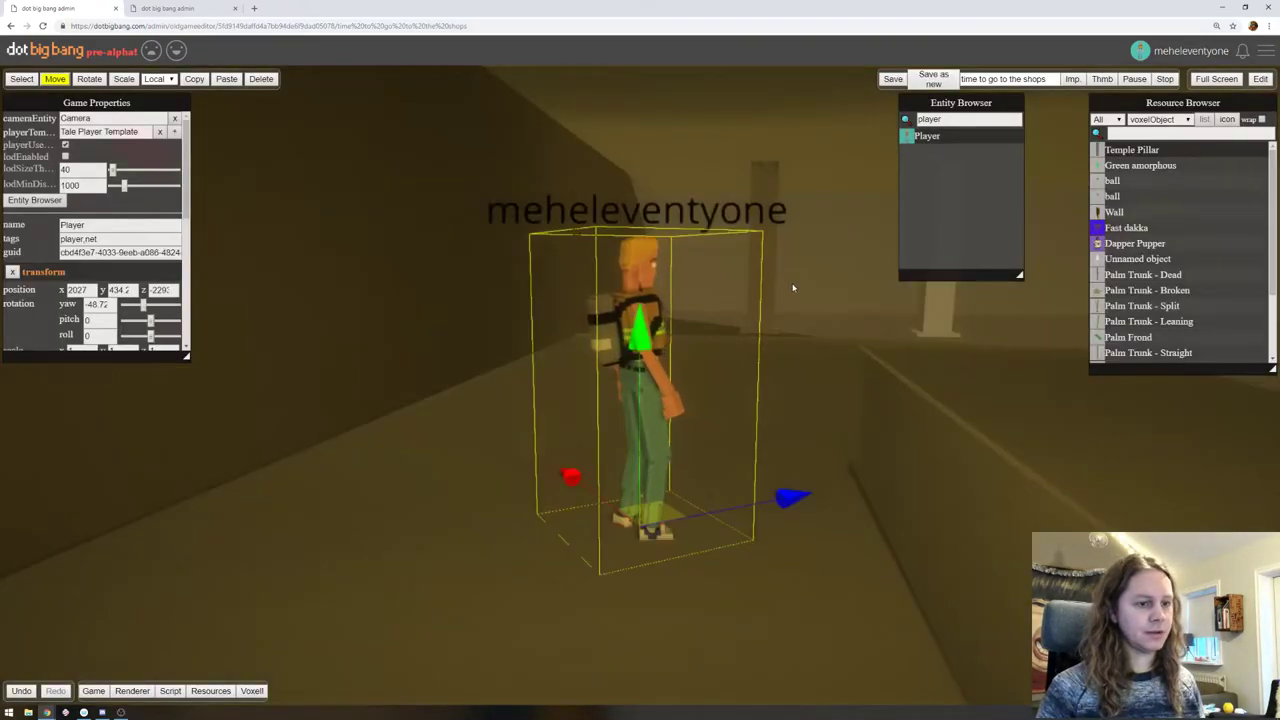
right_click_drag(794, 286, 980, 234)
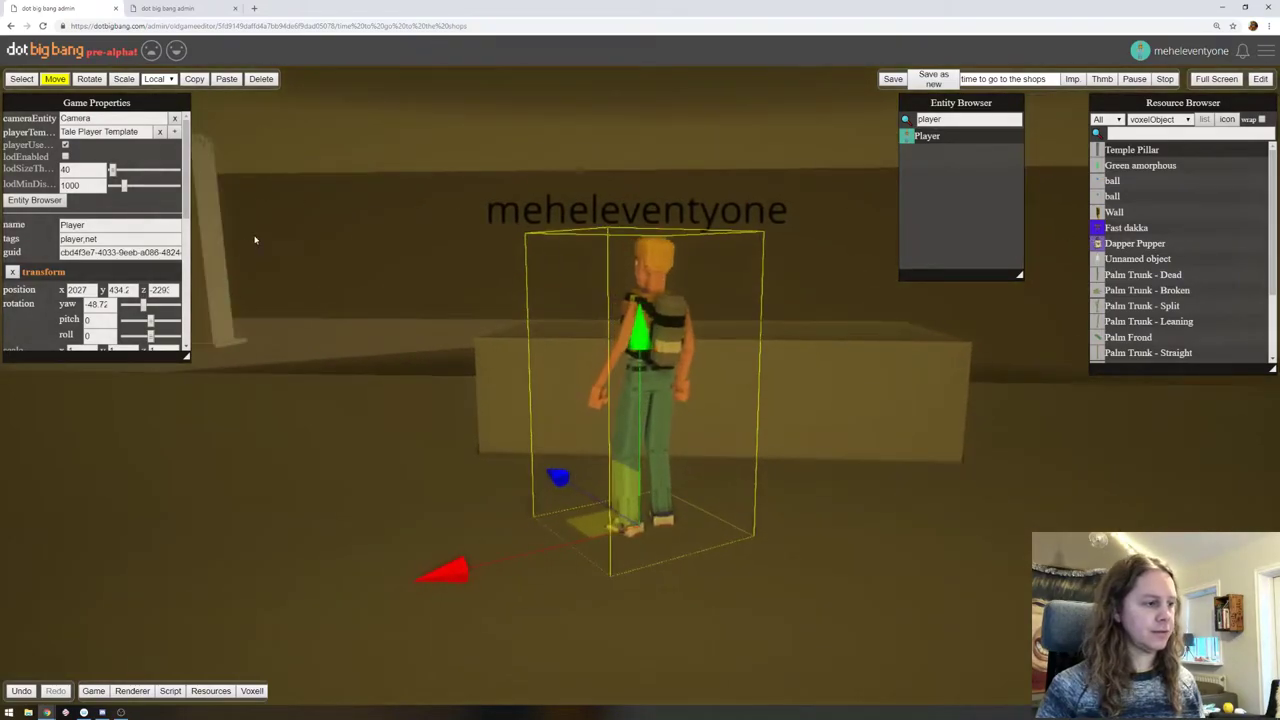
left_click(215, 252)
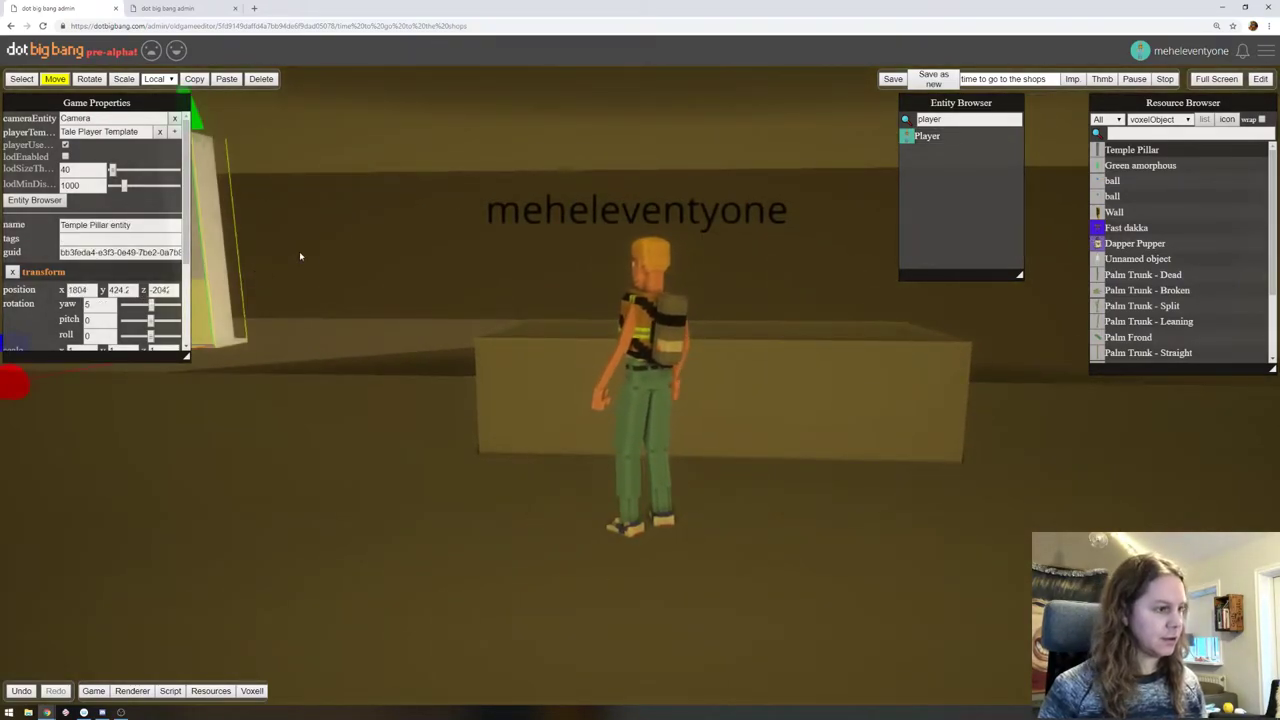
middle_click_drag(300, 256, 574, 330)
left_click_drag(93, 375, 362, 381)
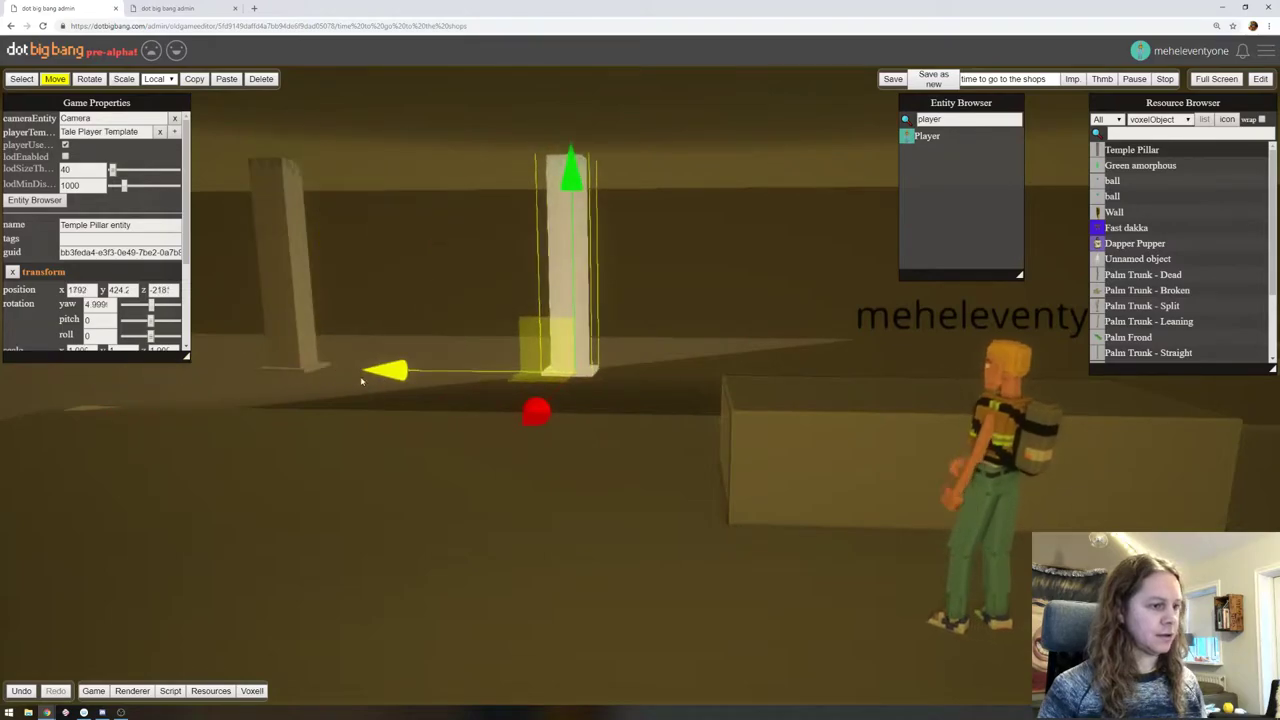
Paste another Temple Pillar copy and move it along its blue axis past the first copy to about z -2380
key("ctrl+v")
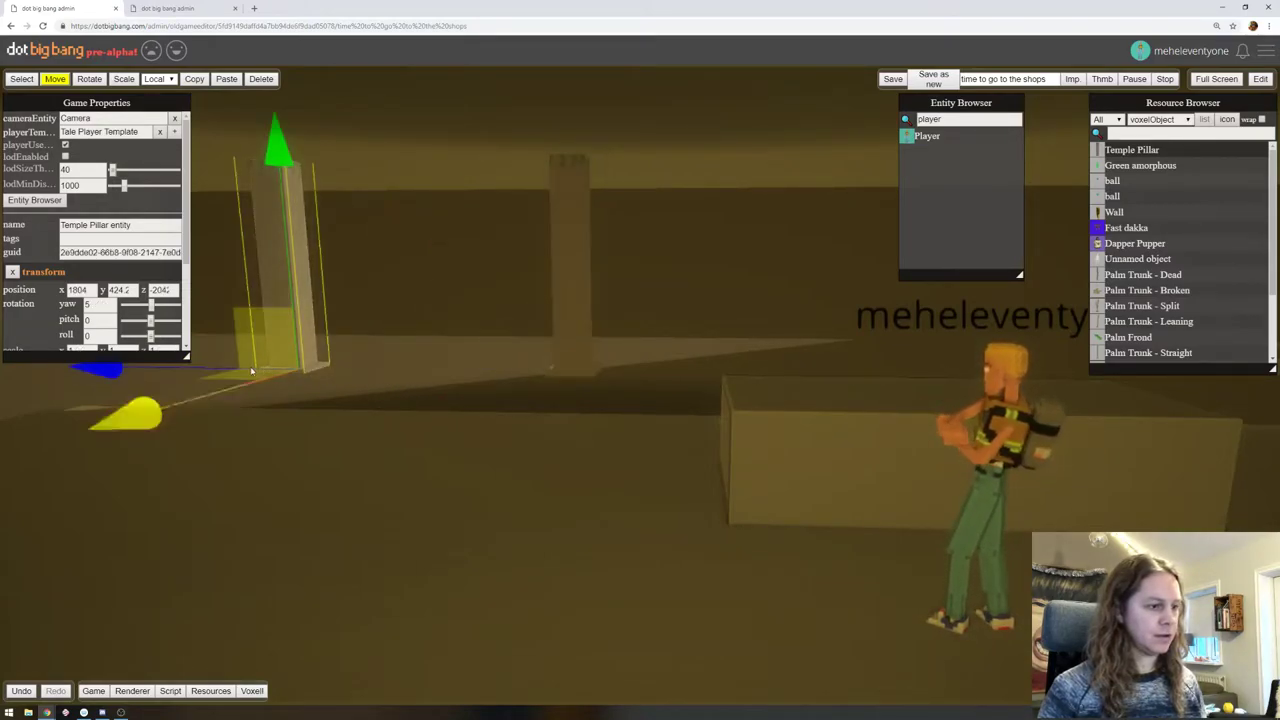
left_click_drag(113, 376, 778, 392)
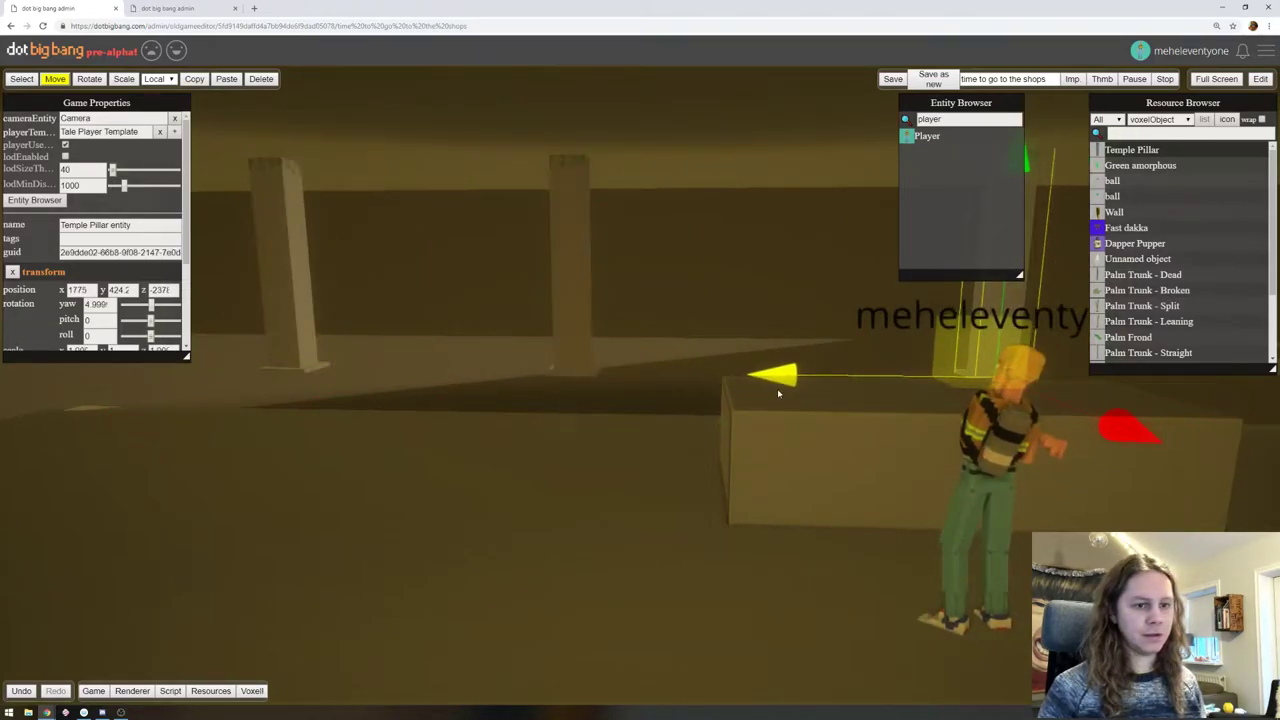
middle_click_drag(768, 315, 629, 369)
middle_click_drag(382, 385, 317, 386)
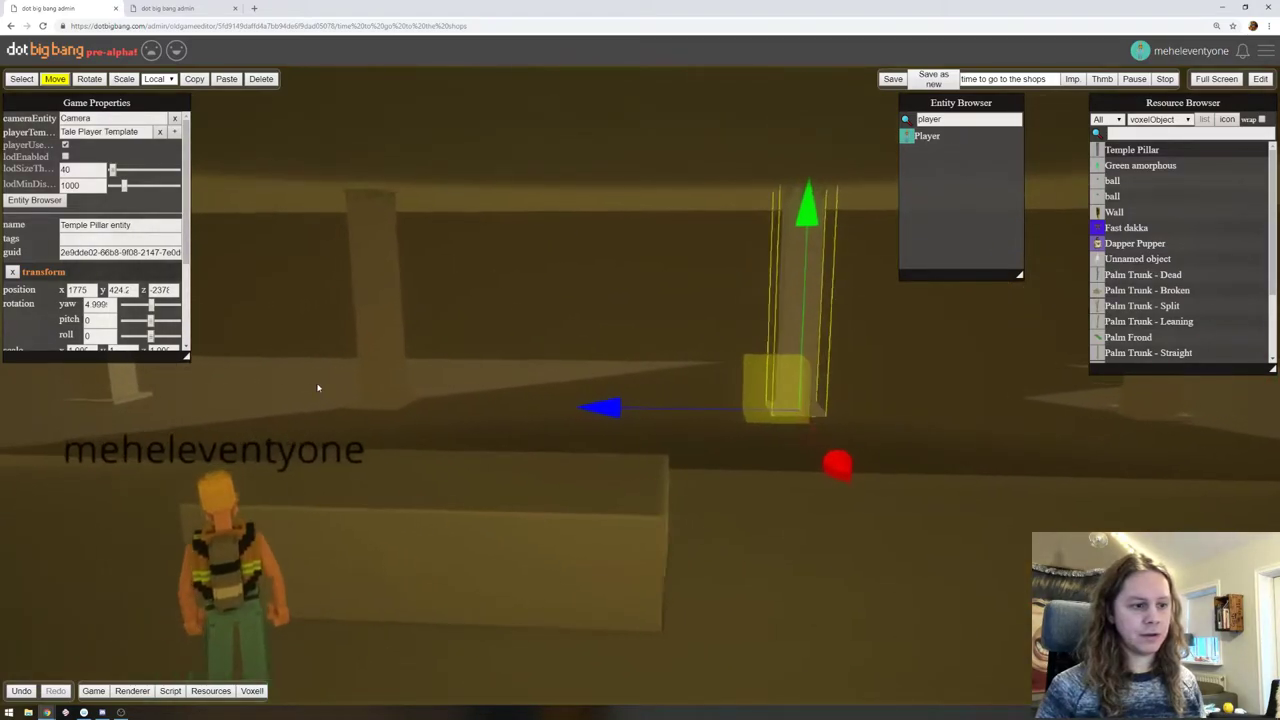
mouse_move(610, 409)
left_mouse_down()
mouse_move(645, 410)
mouse_move(609, 409)
left_mouse_up()
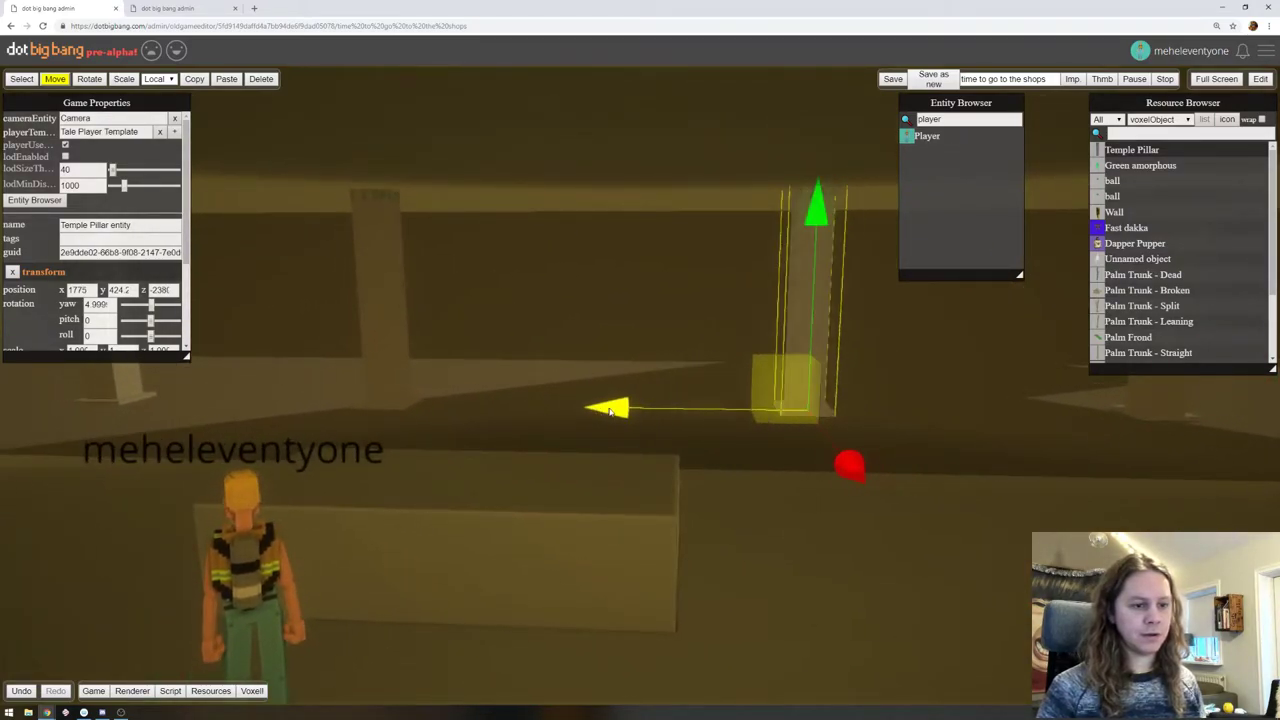
Line the view and player up with the block and nudge the first middle pillar copy along its blue axis to even the spacing
middle_click_drag(631, 382, 740, 346)
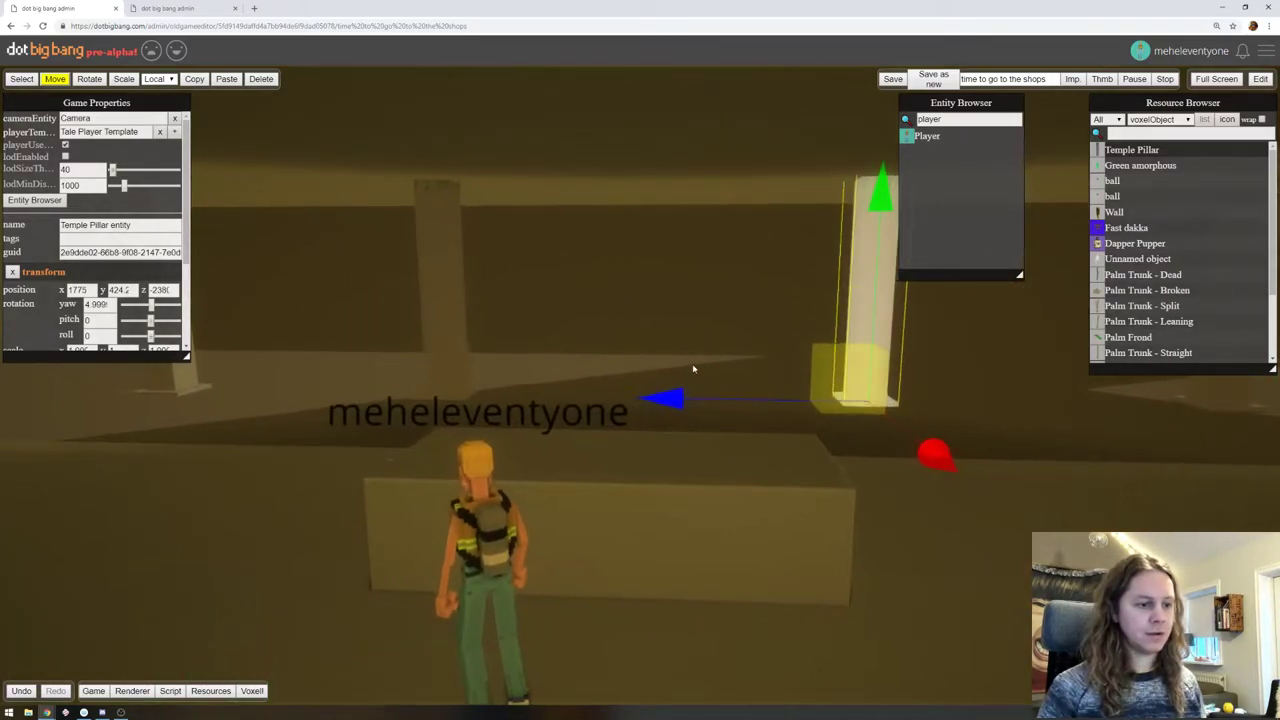
key("d")
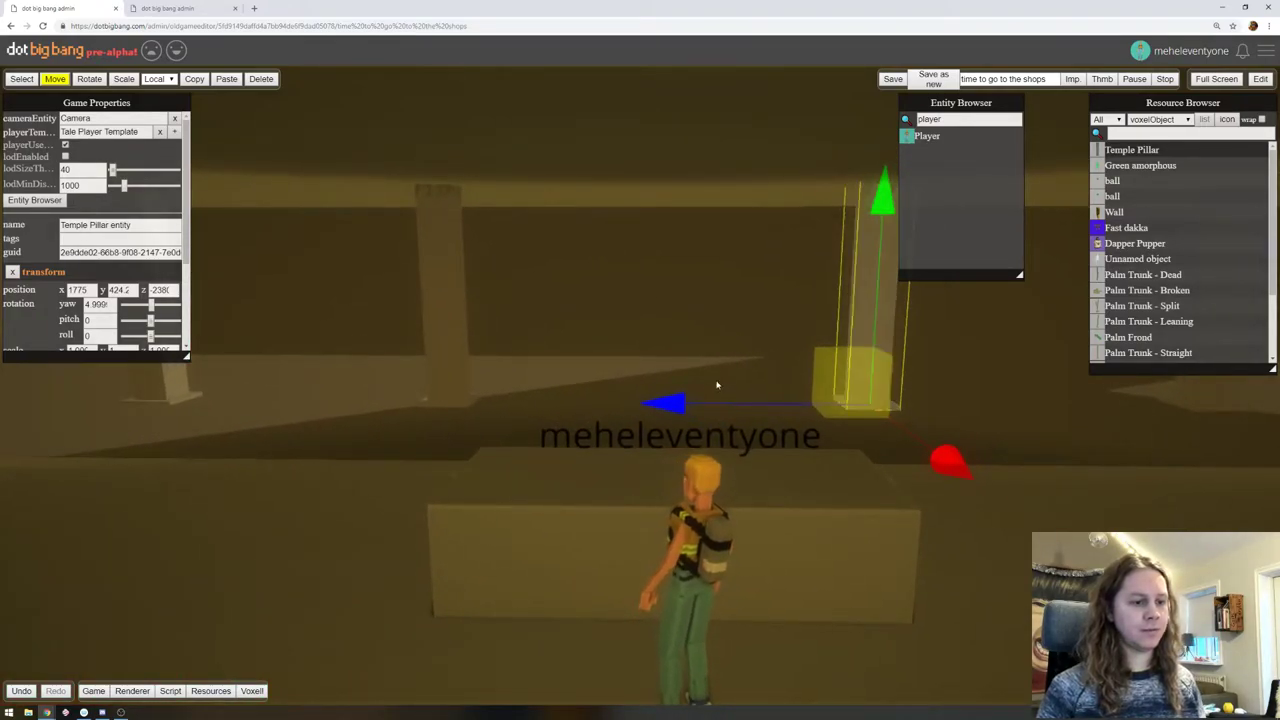
left_click(474, 337)
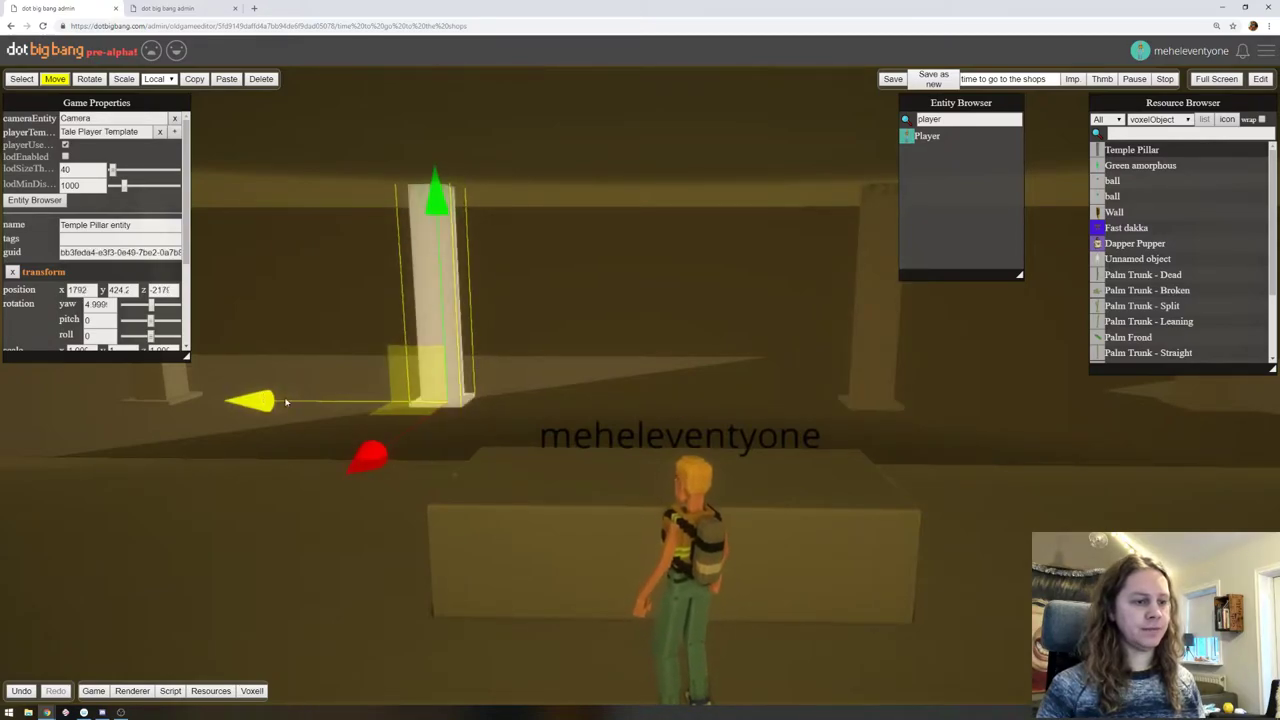
Play-test the level, running the character around the platform and block to inspect the spacing of the pillars behind it
left_click(1259, 79)
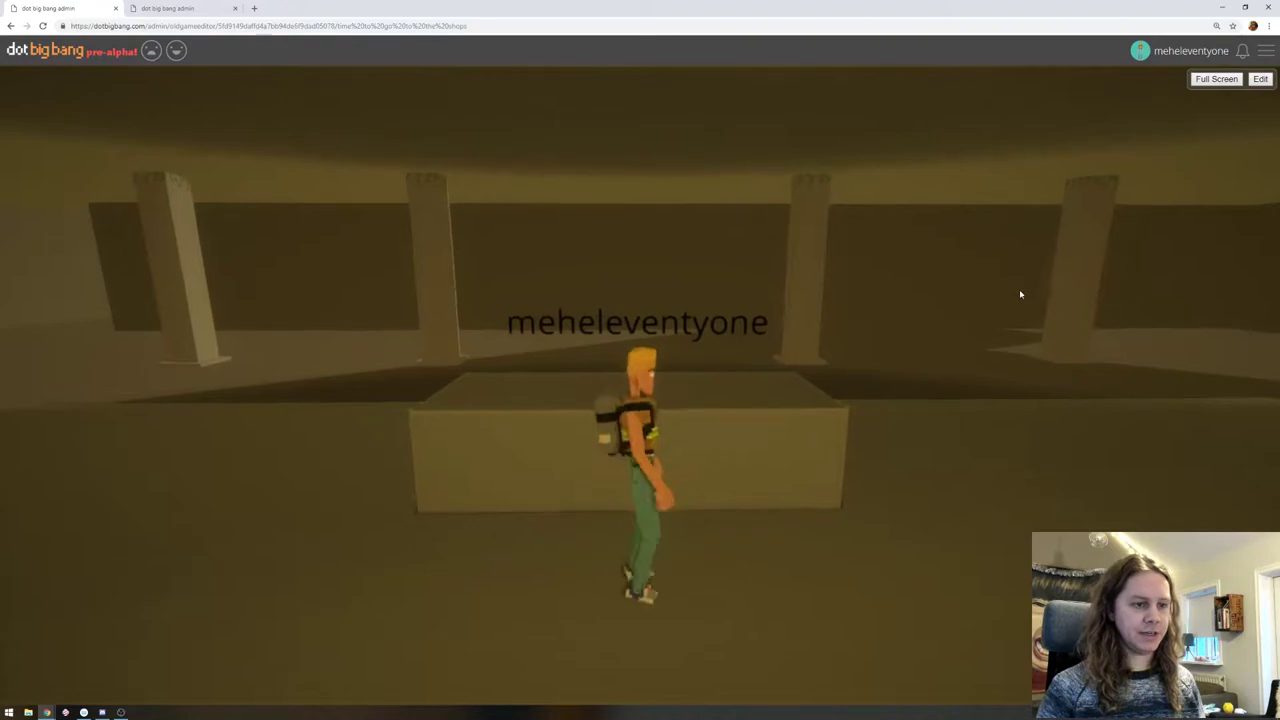
key("a")
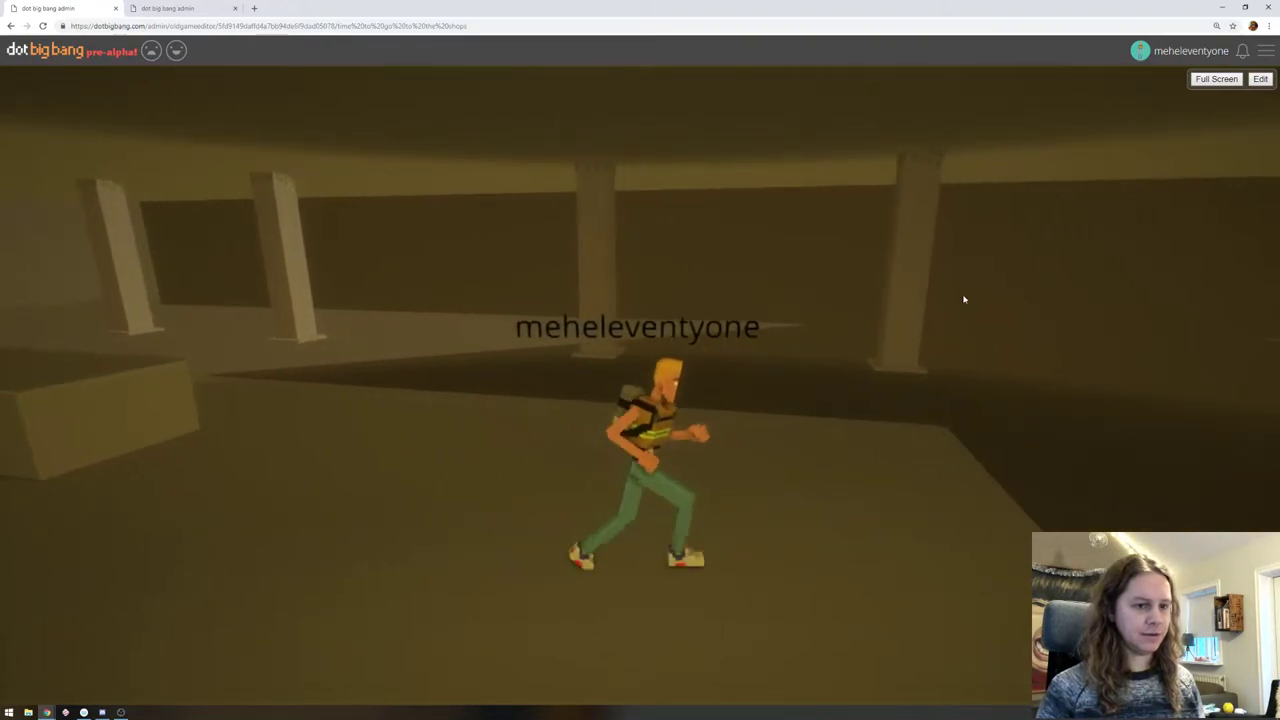
key("a")
key("w")
left_click_drag(946, 300, 1166, 334)
key("a")
key("w")
key("a")
key("a")
left_click_drag(942, 293, 676, 354)
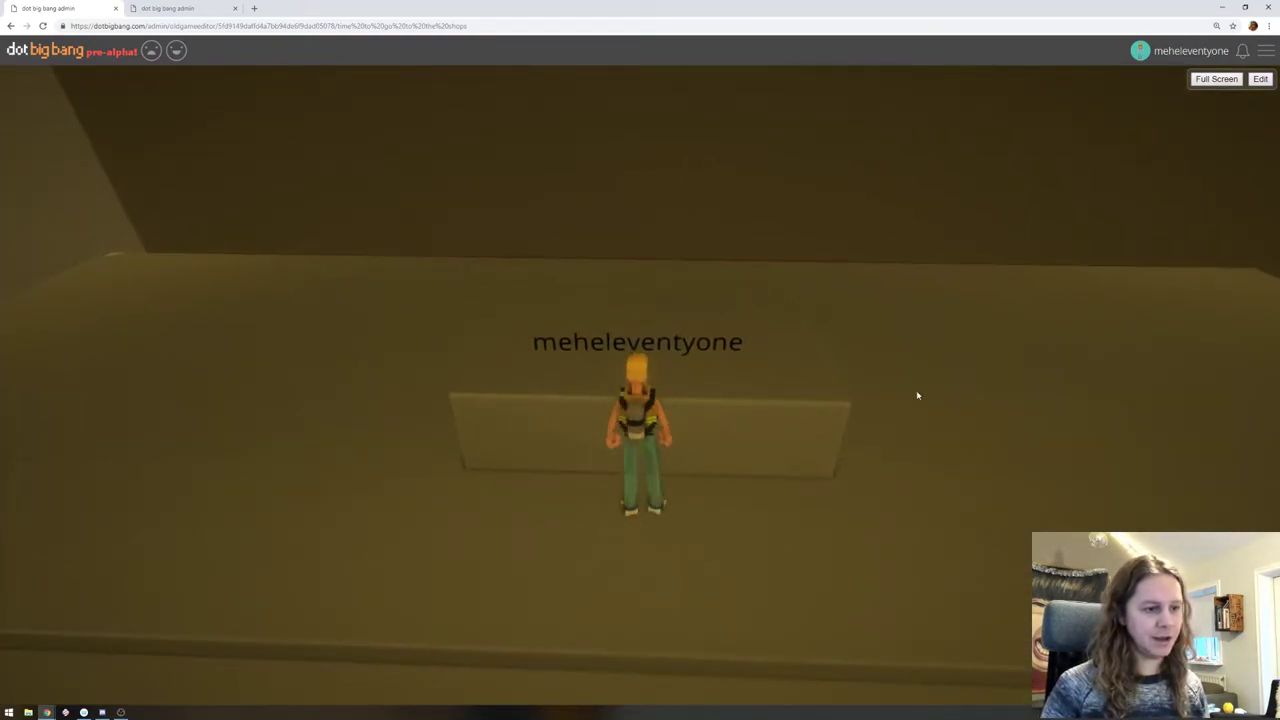
Run the character along the hall floor beside the platform, inspect the side pillars and walls, and return to editing
left_click_drag(950, 356, 497, 318)
key("w")
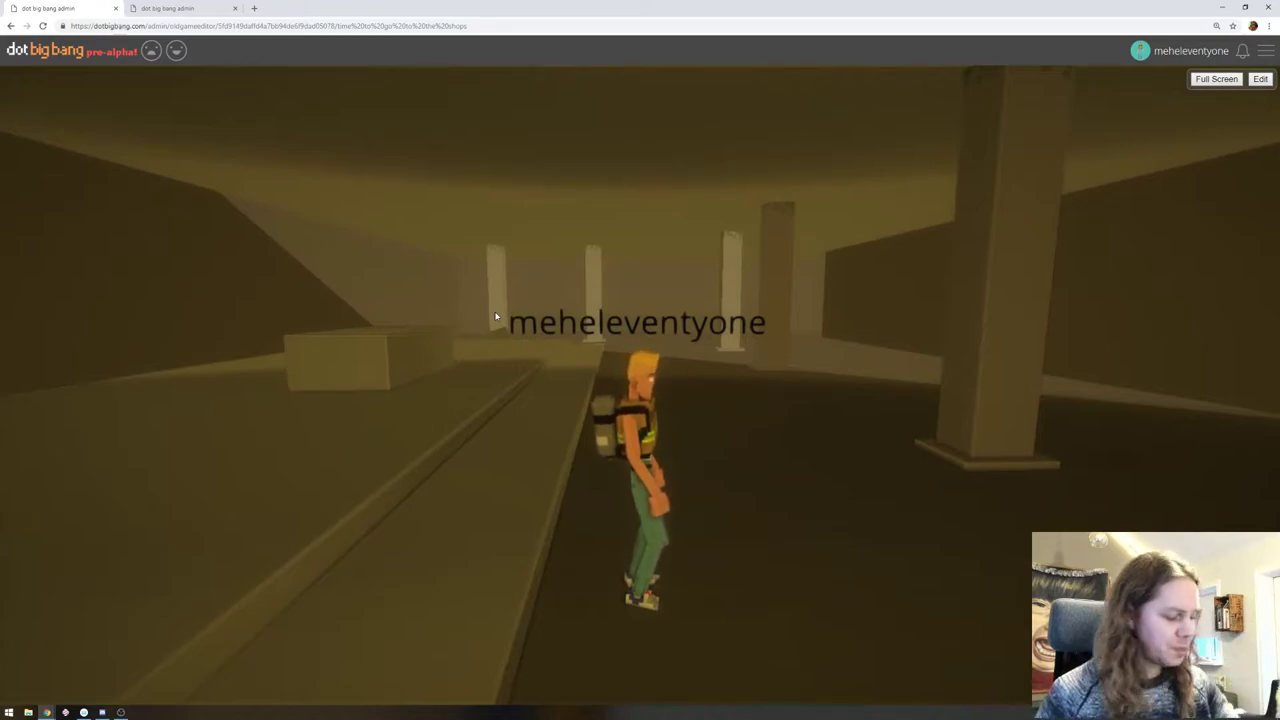
left_click_drag(568, 238, 899, 241)
key("s")
key("w")
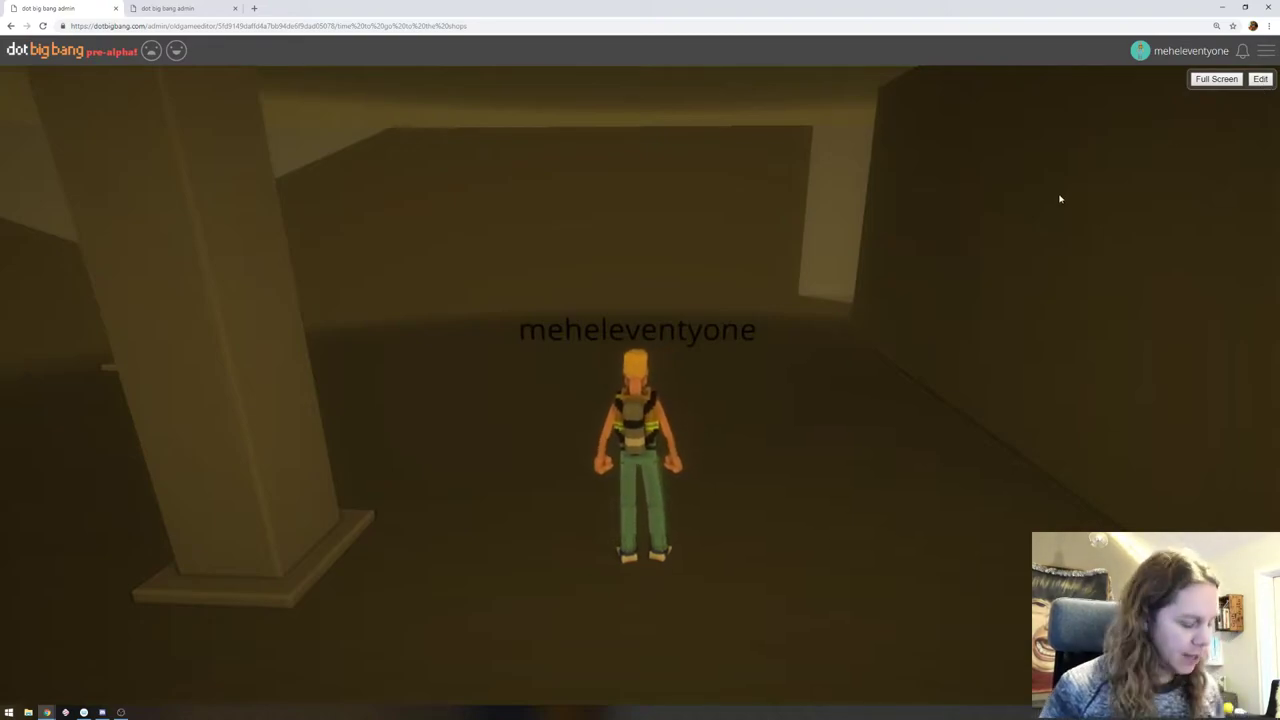
left_click(1260, 78)
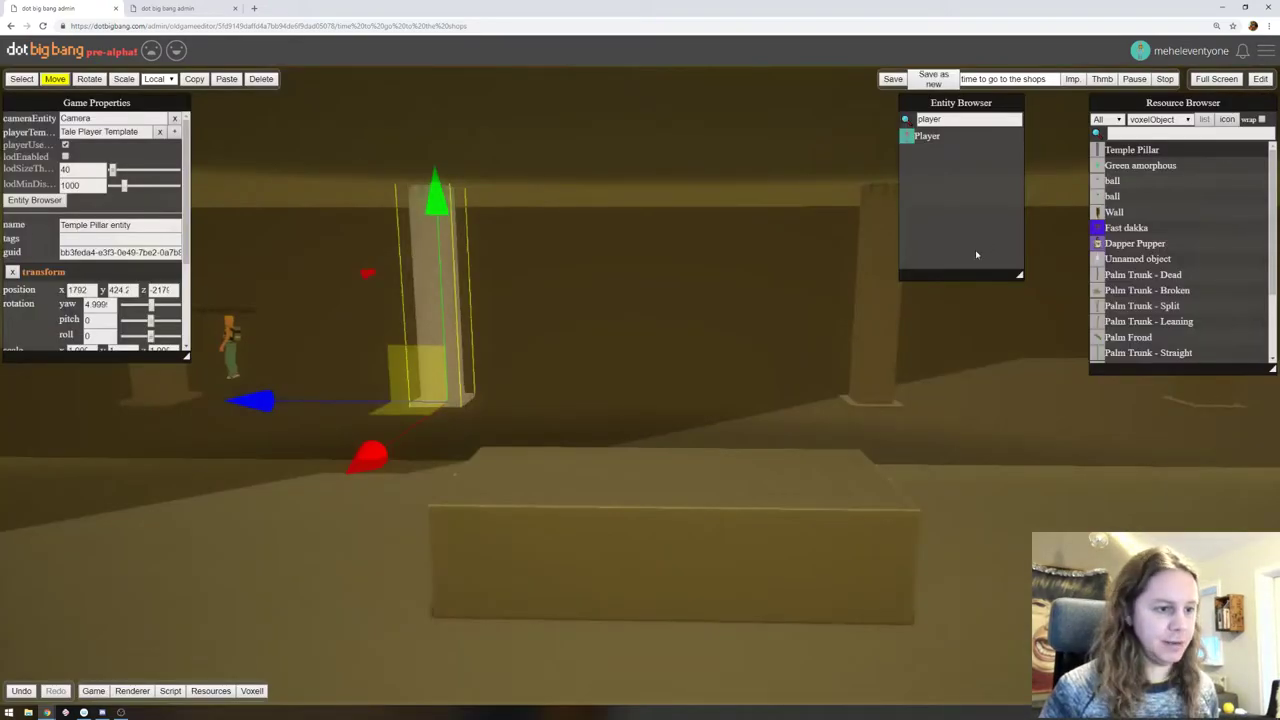
Examine the whole island from above, from the temple roof down to the village, paths and palm trees
scroll(740, 280, "down", 1)
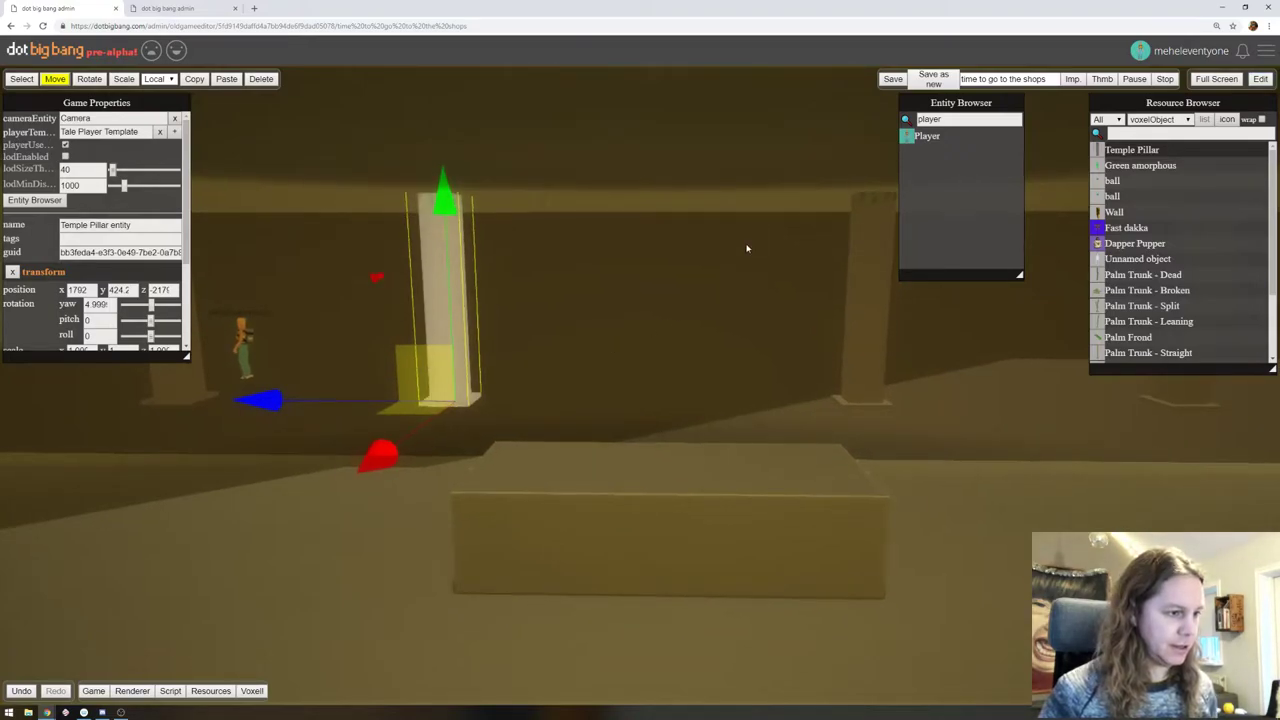
left_click_drag(748, 248, 458, 351)
scroll(614, 327, "down", 6)
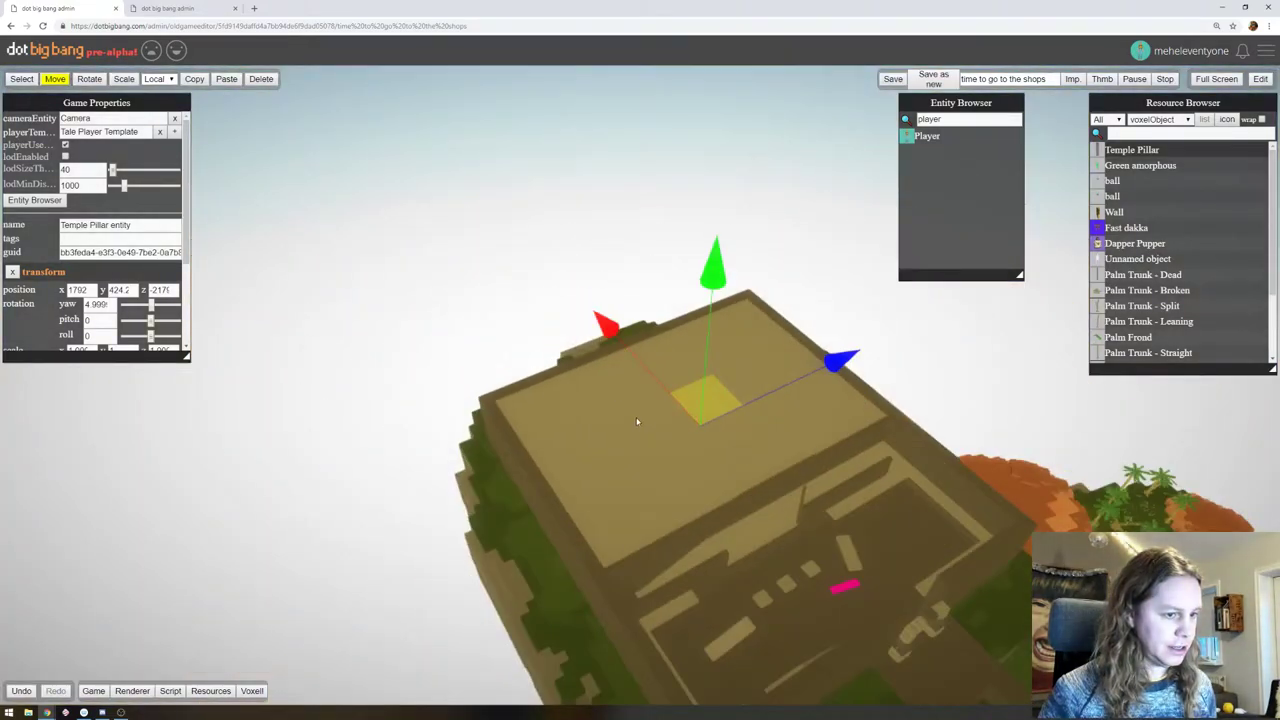
left_click_drag(637, 421, 600, 381)
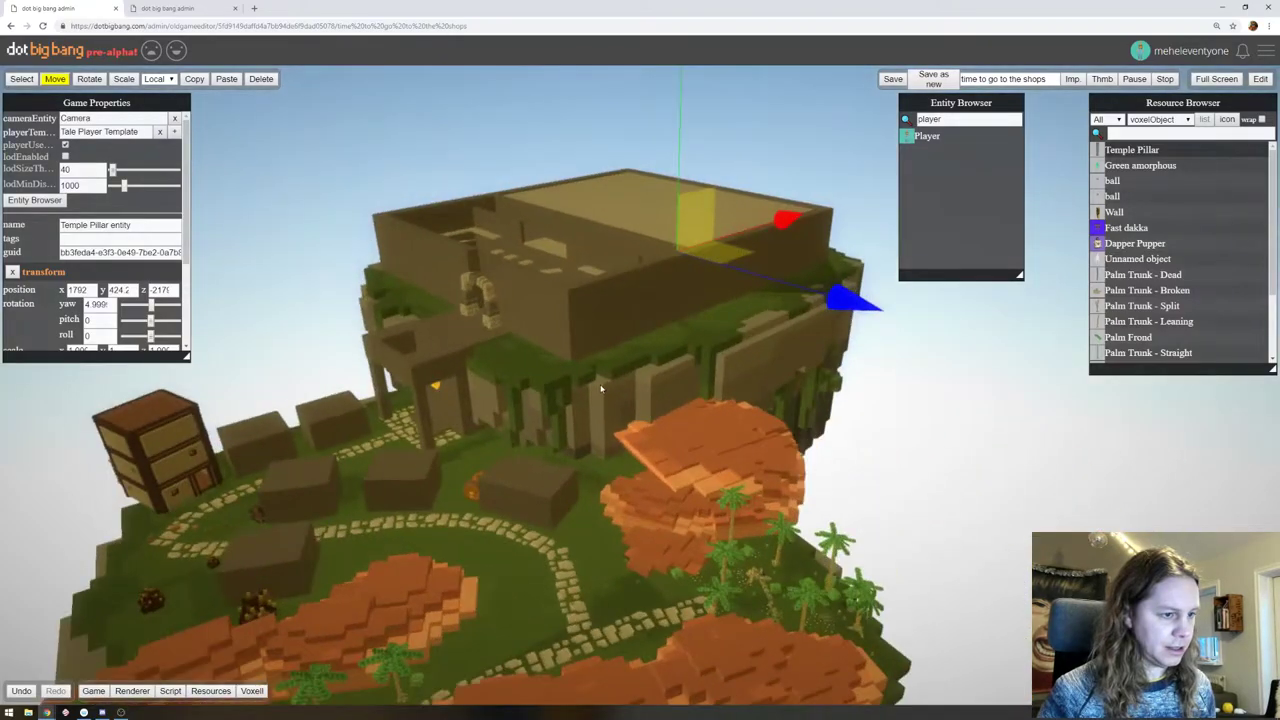
right_click_drag(600, 381, 586, 294)
left_click_drag(586, 294, 634, 292)
left_click_drag(574, 260, 617, 286)
scroll(599, 287, "down", 1)
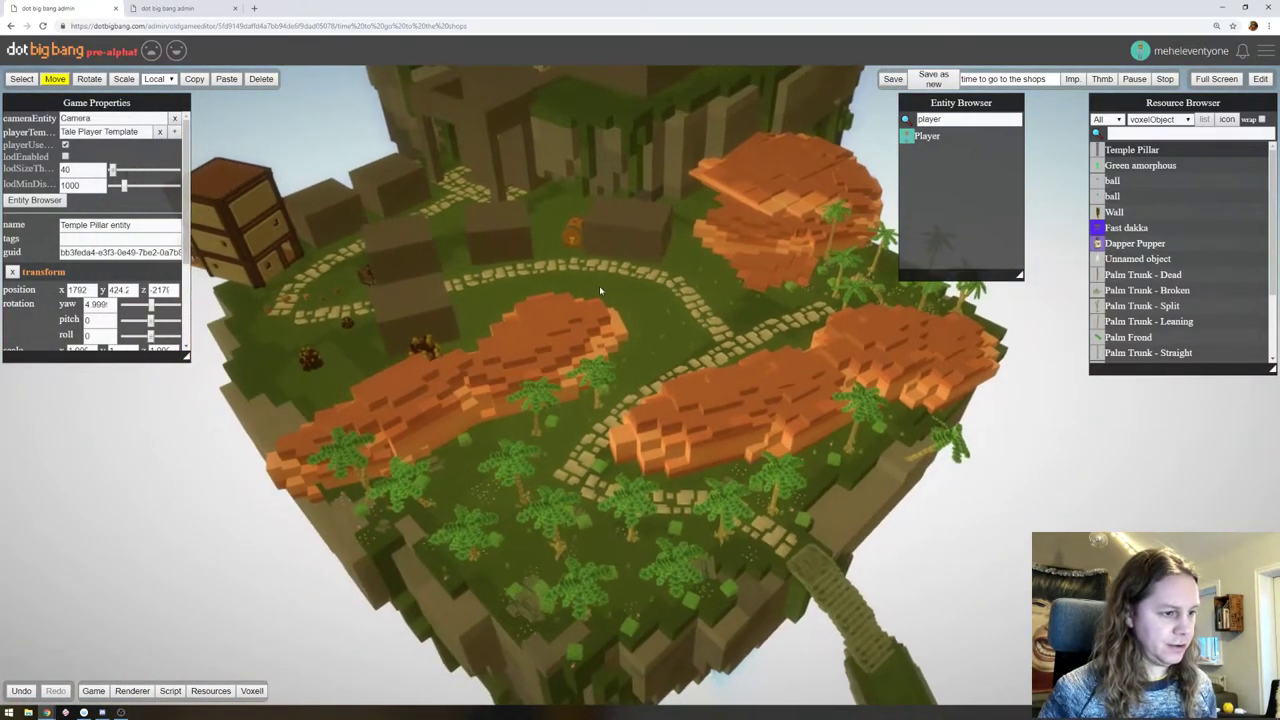
scroll(611, 300, "down", 2)
left_click_drag(619, 305, 727, 351)
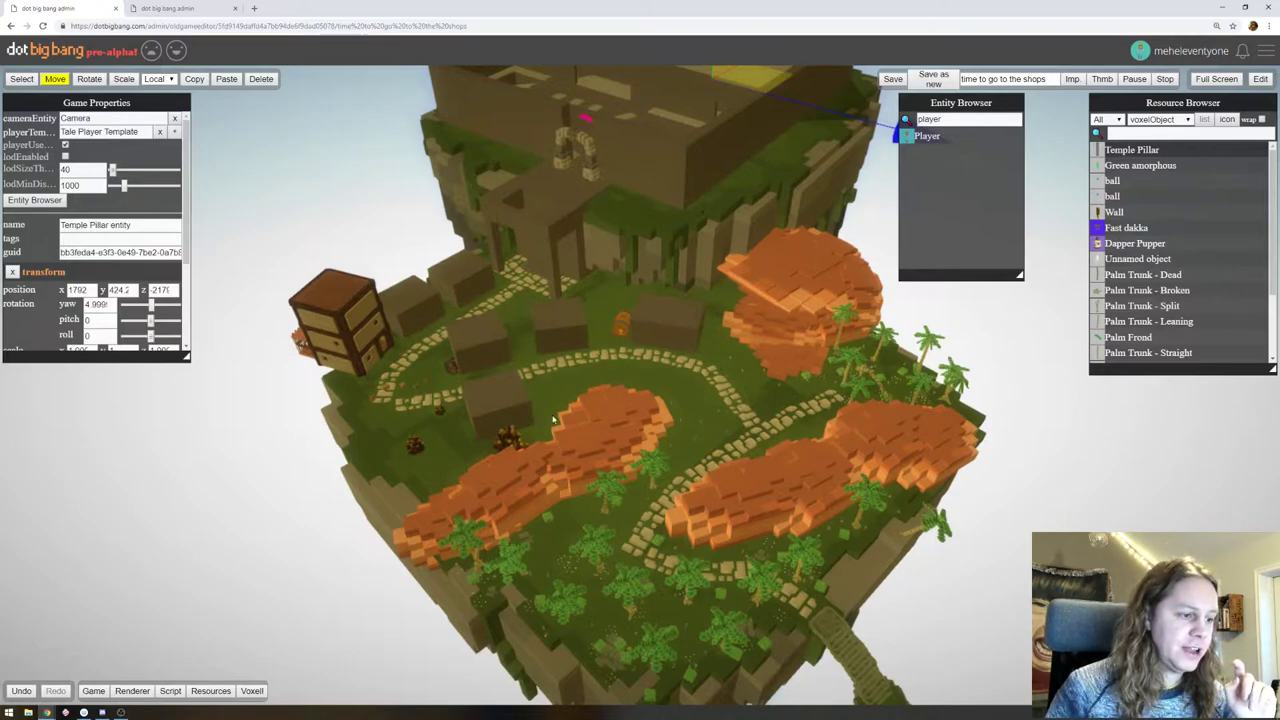
Inspect the village buildings, temple entrance and temple exterior from several angles
right_click_drag(546, 422, 604, 433)
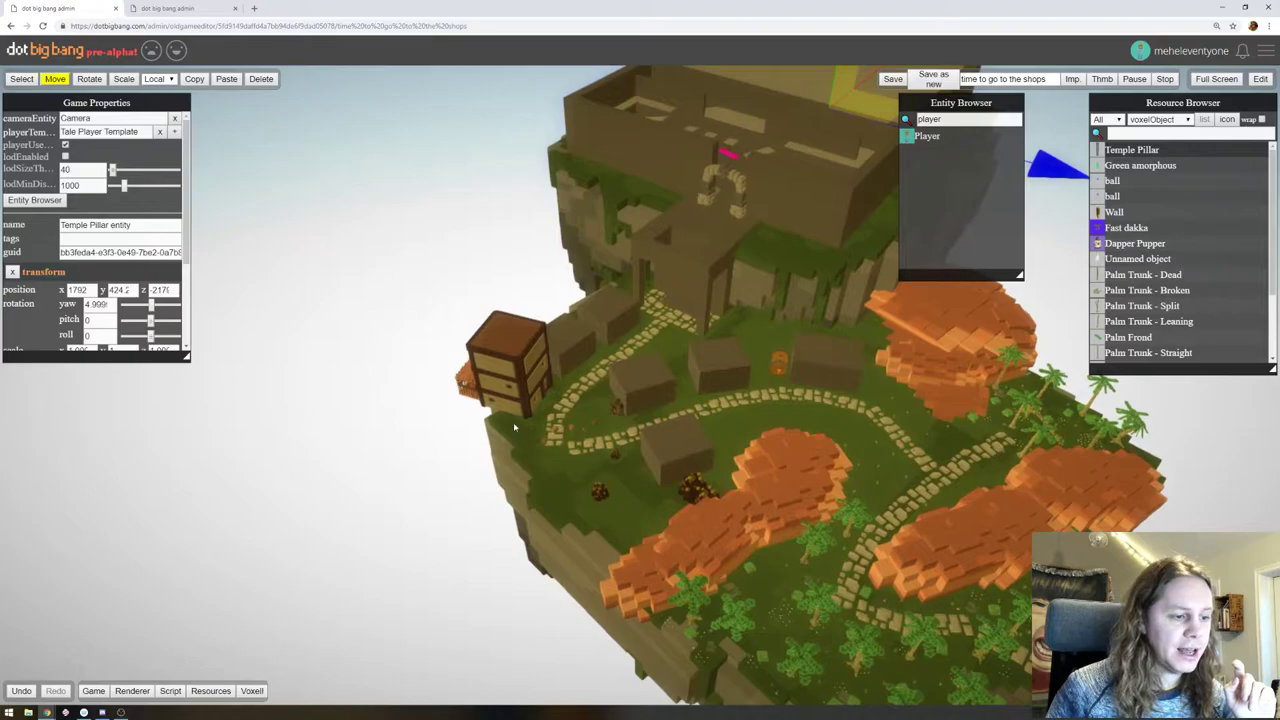
middle_click_drag(641, 427, 609, 459)
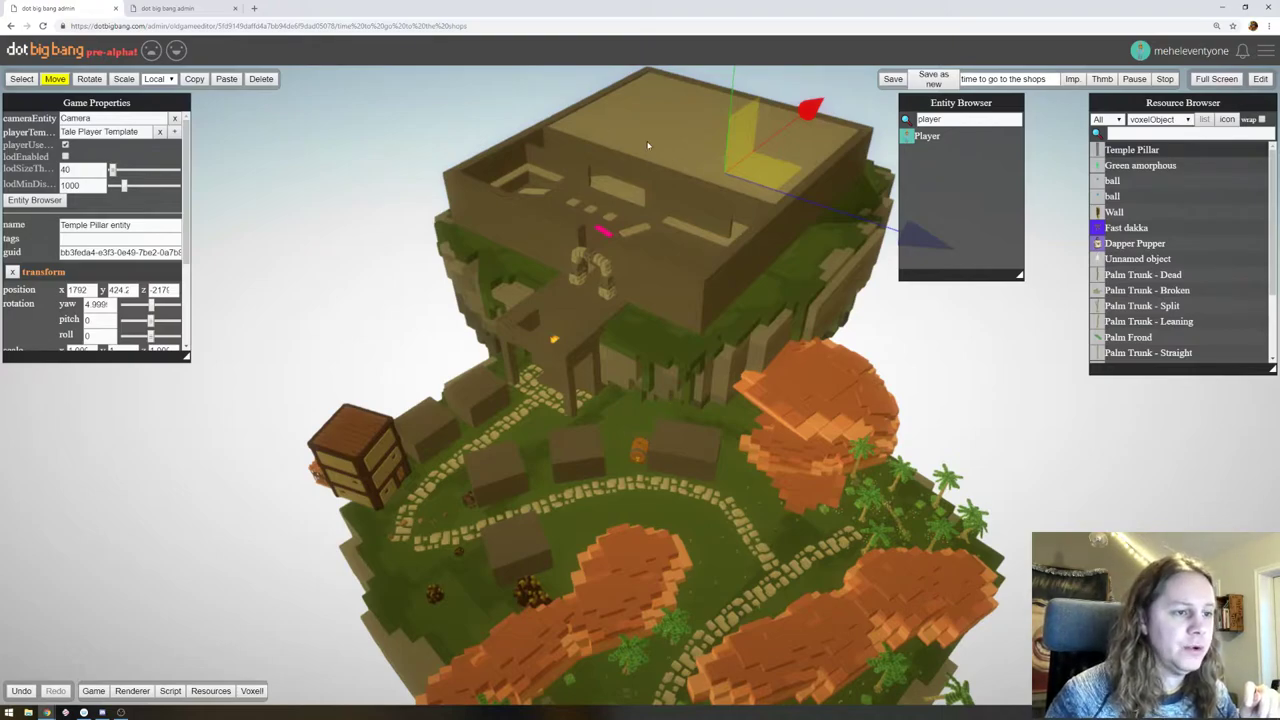
right_click_drag(842, 270, 750, 320)
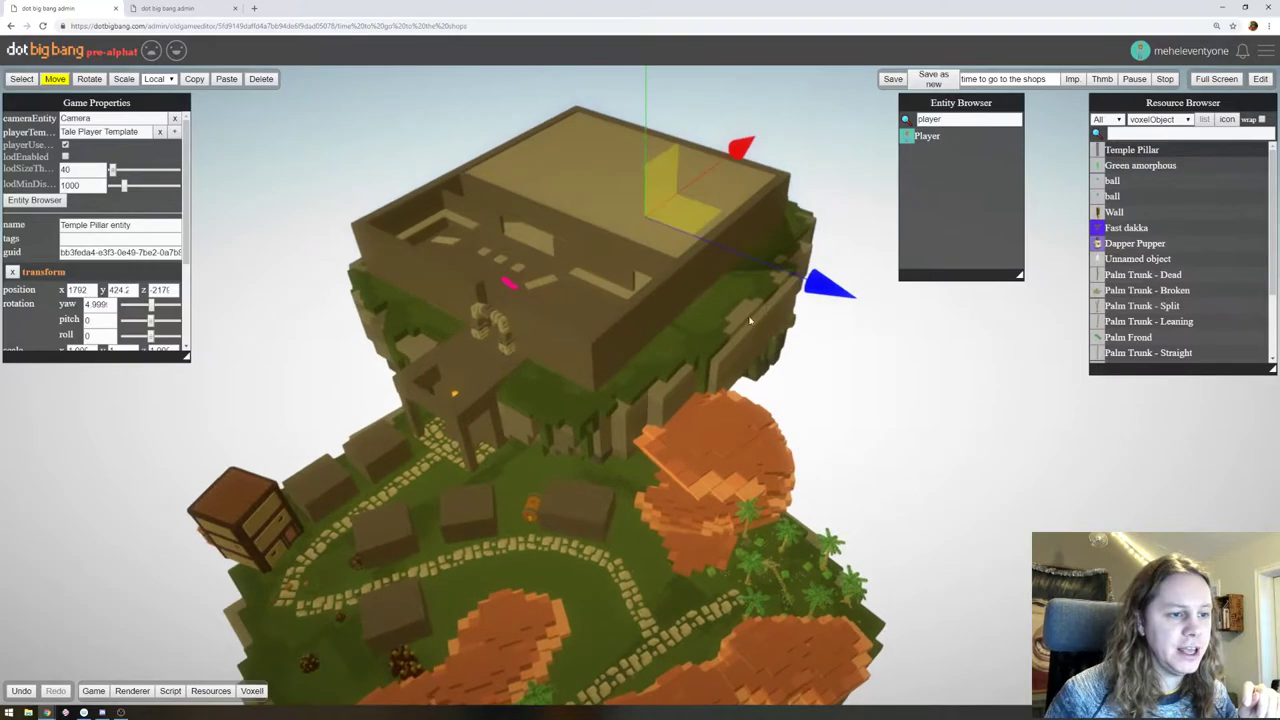
right_click_drag(812, 221, 618, 448)
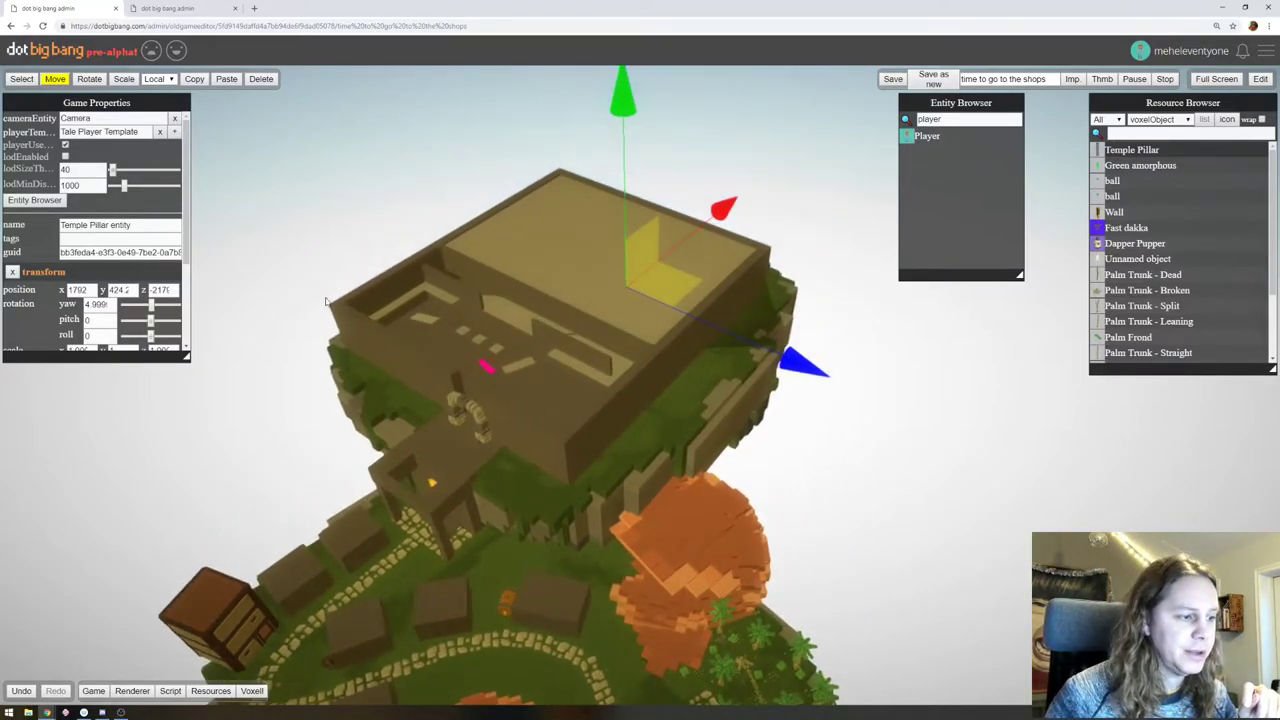
right_click_drag(686, 222, 741, 160)
right_click_drag(708, 114, 702, 117)
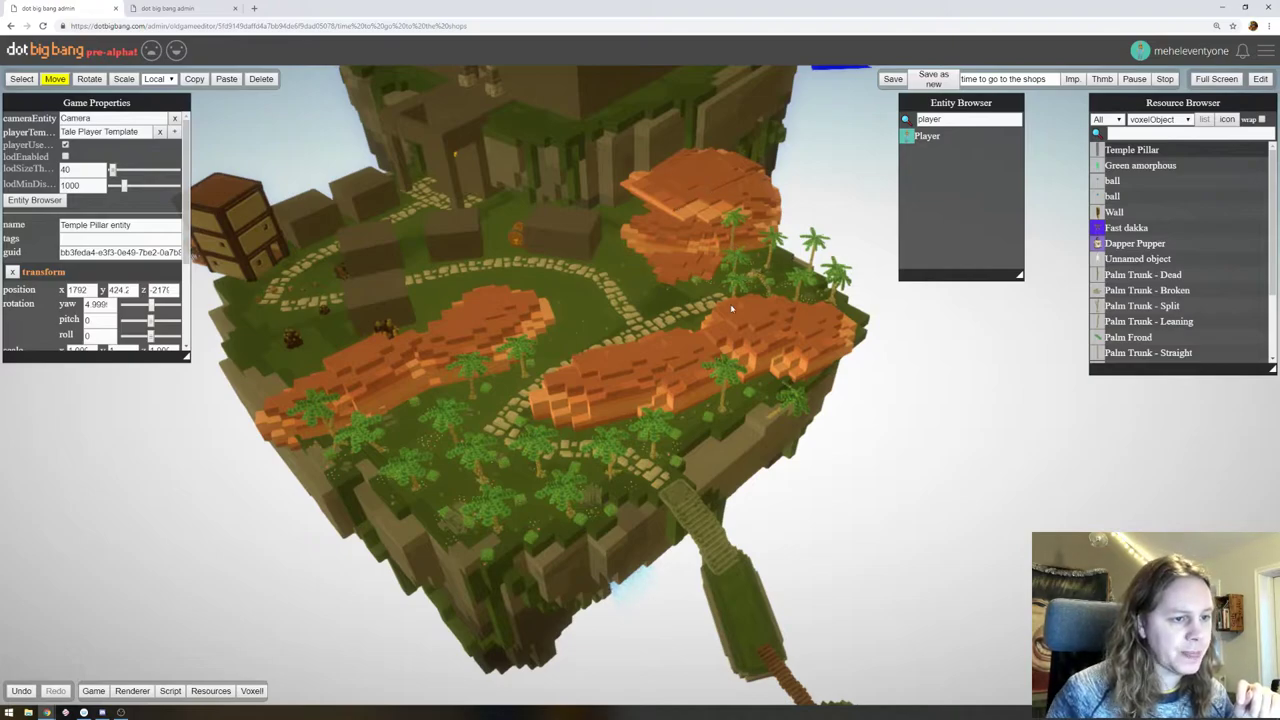
Select the Disagreeable Bird, the floating green rock and the StonePath2 piece in turn to check which entities make up the lower island
left_click(762, 274)
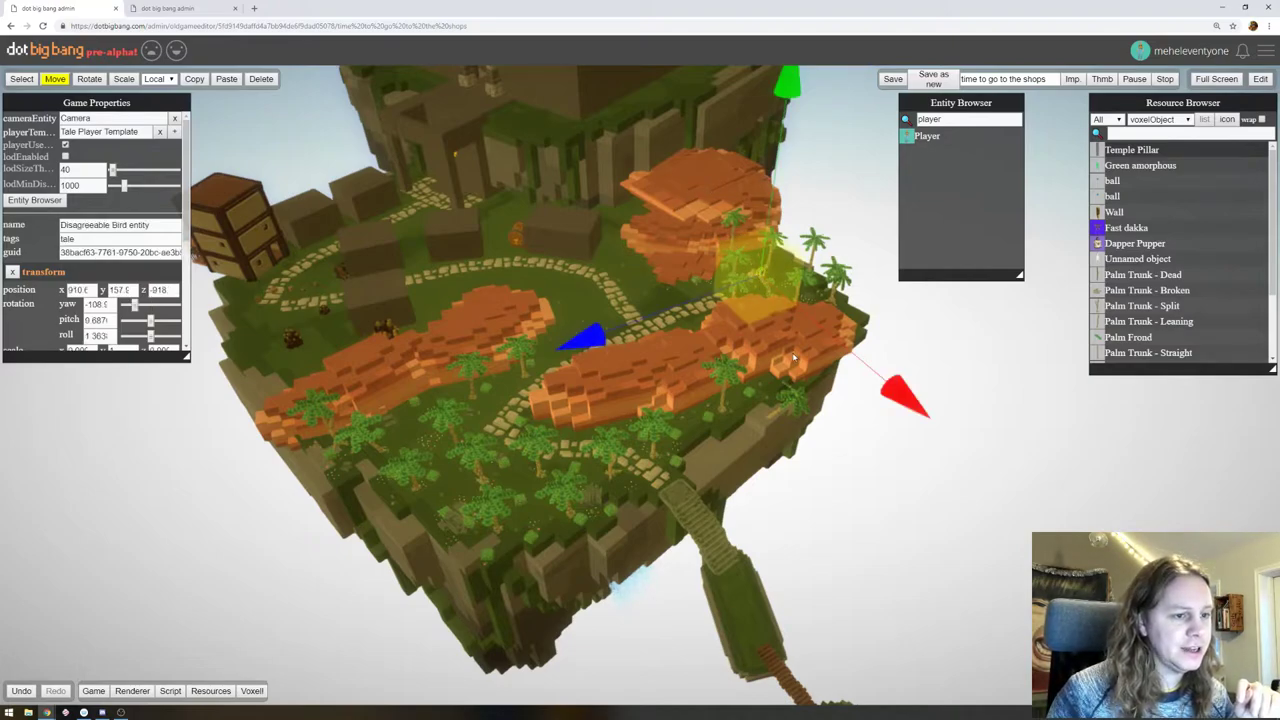
left_click(617, 322)
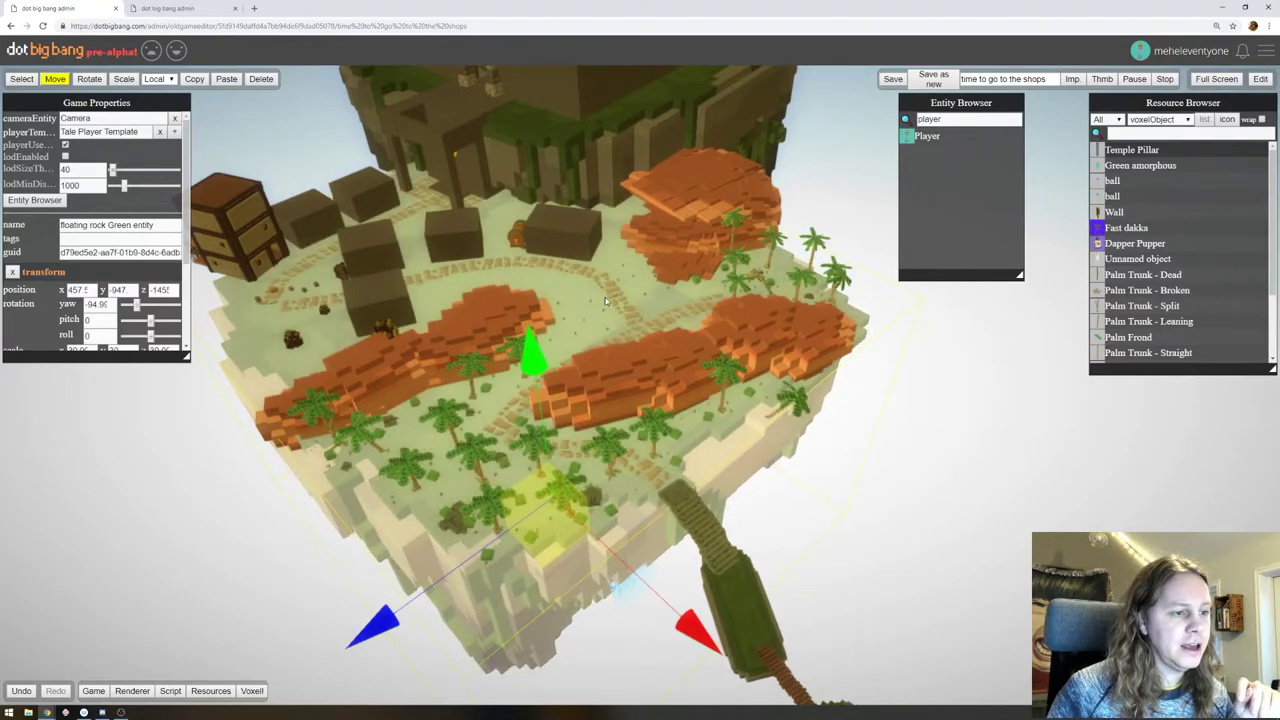
left_click(610, 299)
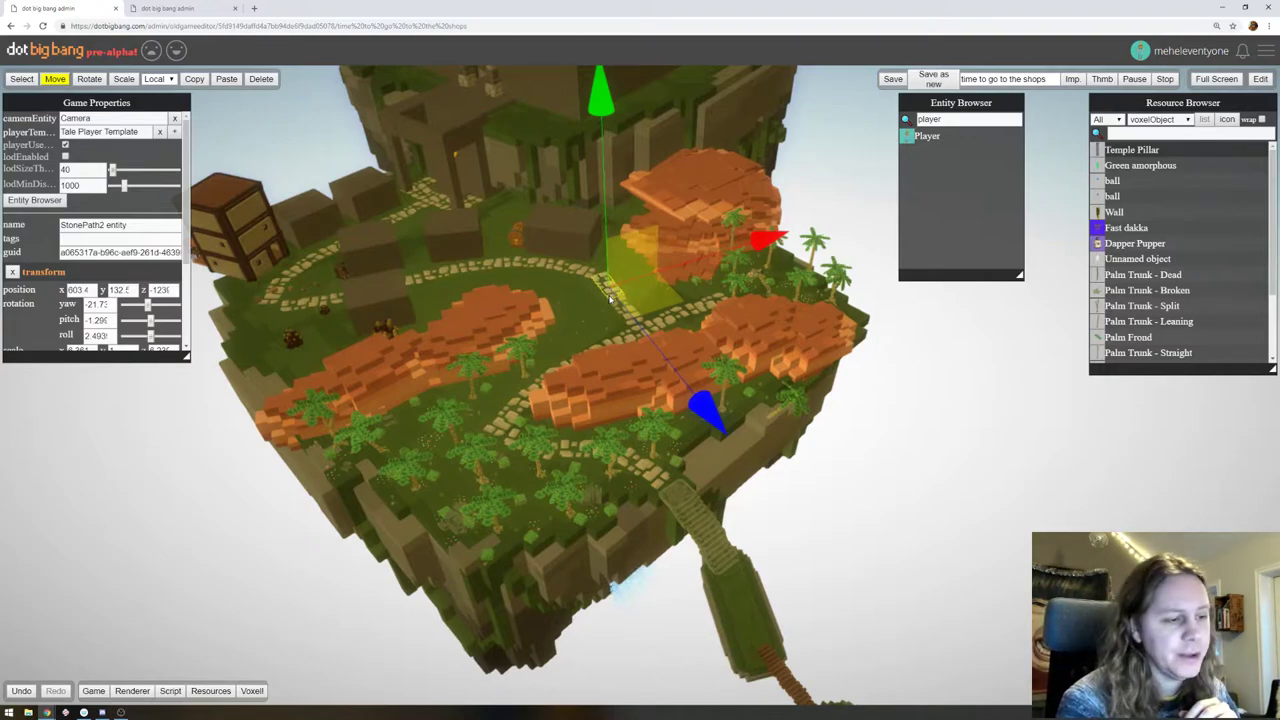
Examine the island's underside, waterfall, bridges and moored skull airship in relation to the rest of the level
right_click_drag(390, 251, 487, 289)
left_click_drag(344, 245, 280, 438)
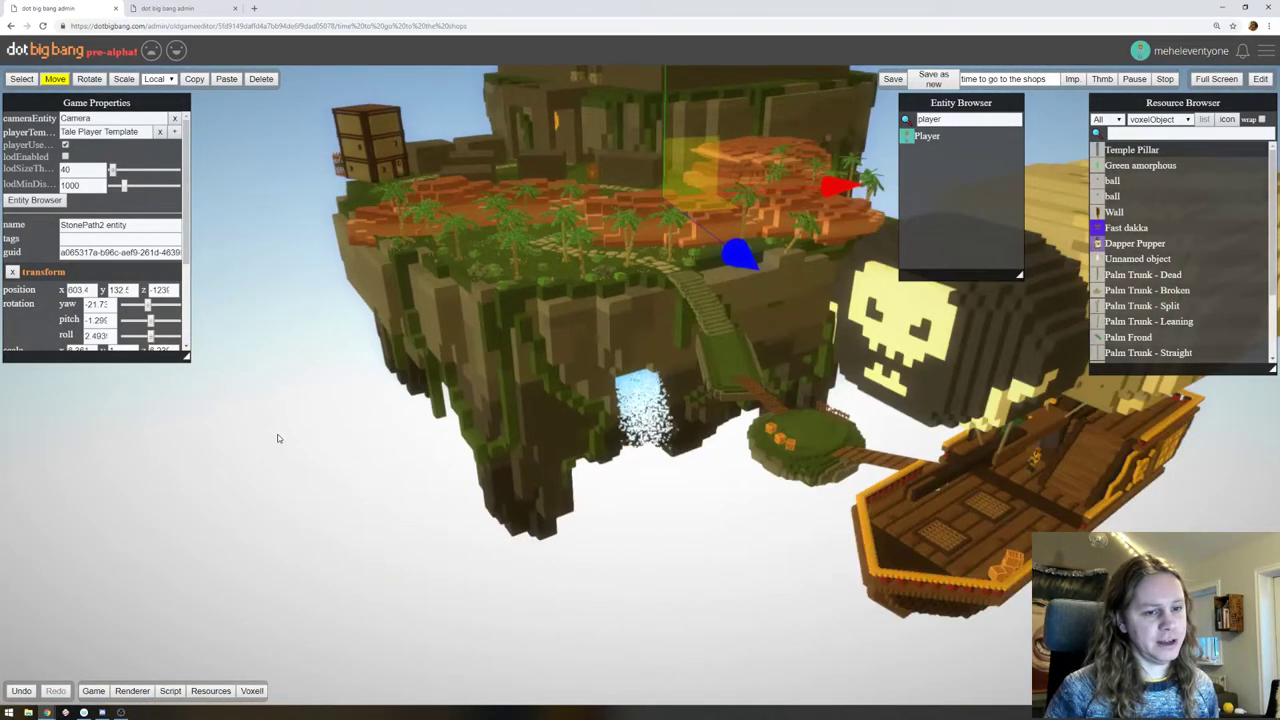
scroll(924, 390, "down", 3)
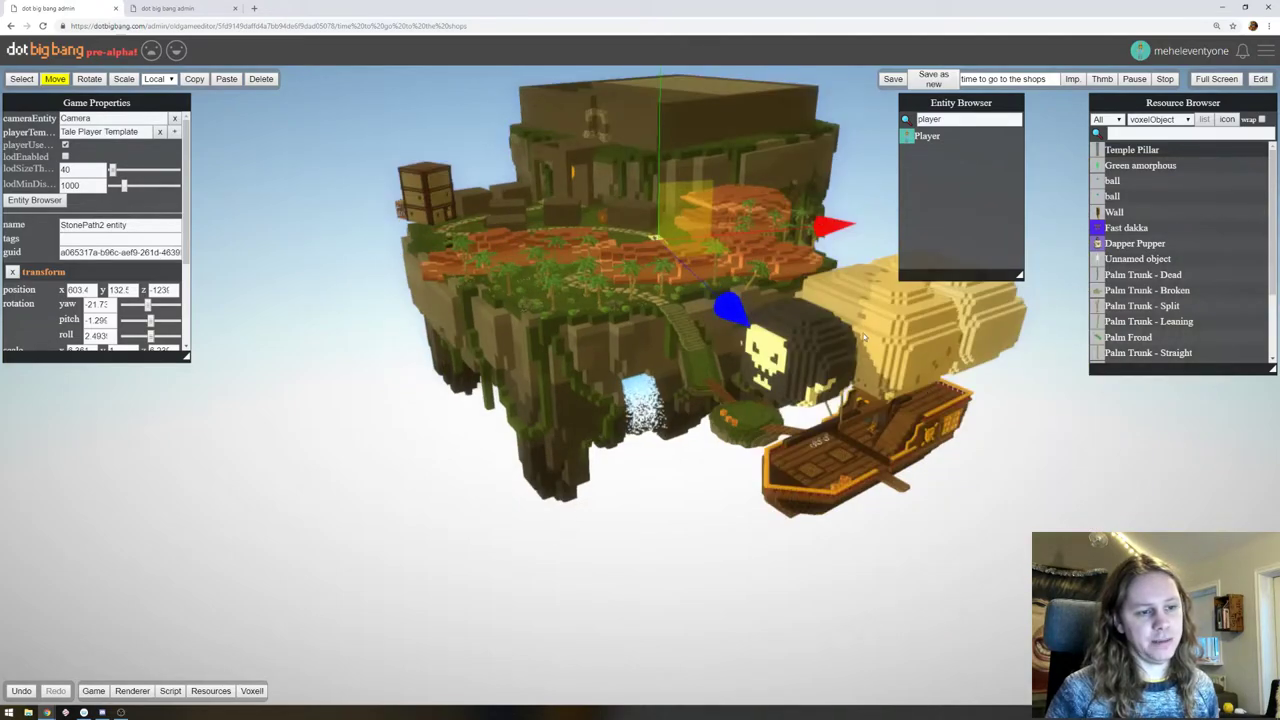
right_click_drag(540, 344, 560, 375)
left_click_drag(560, 375, 566, 390)
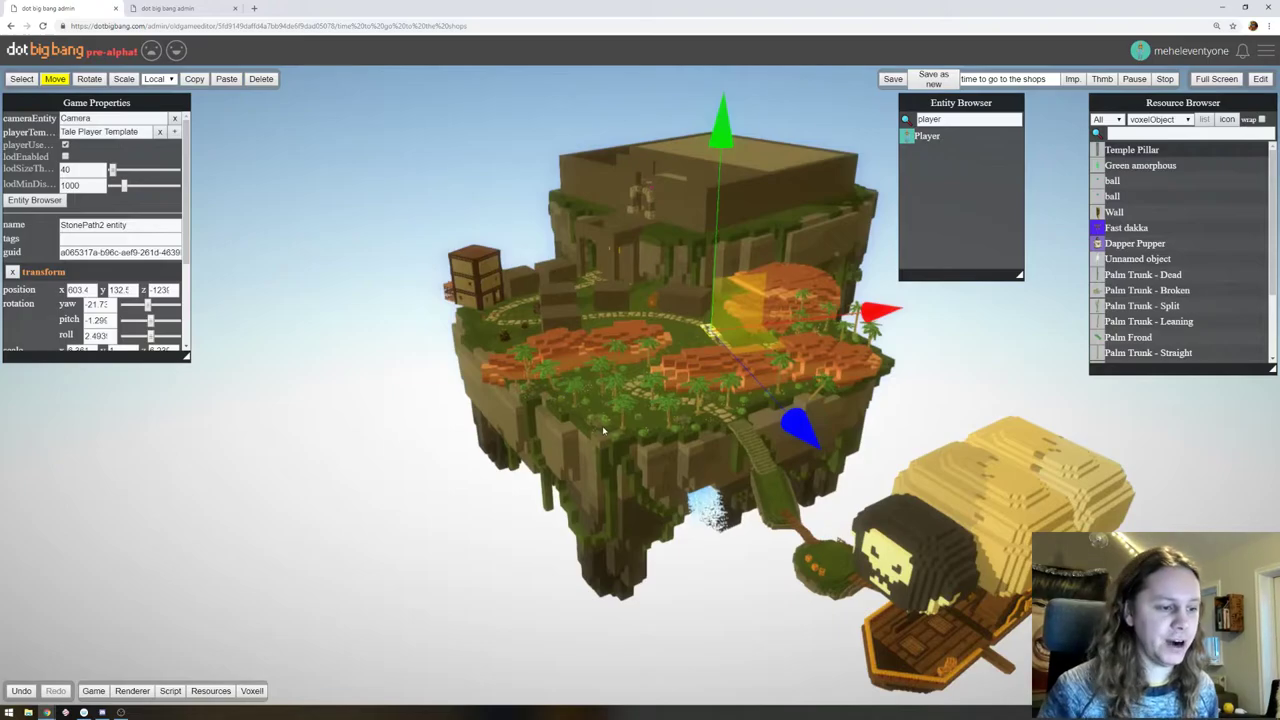
left_click_drag(711, 393, 981, 543)
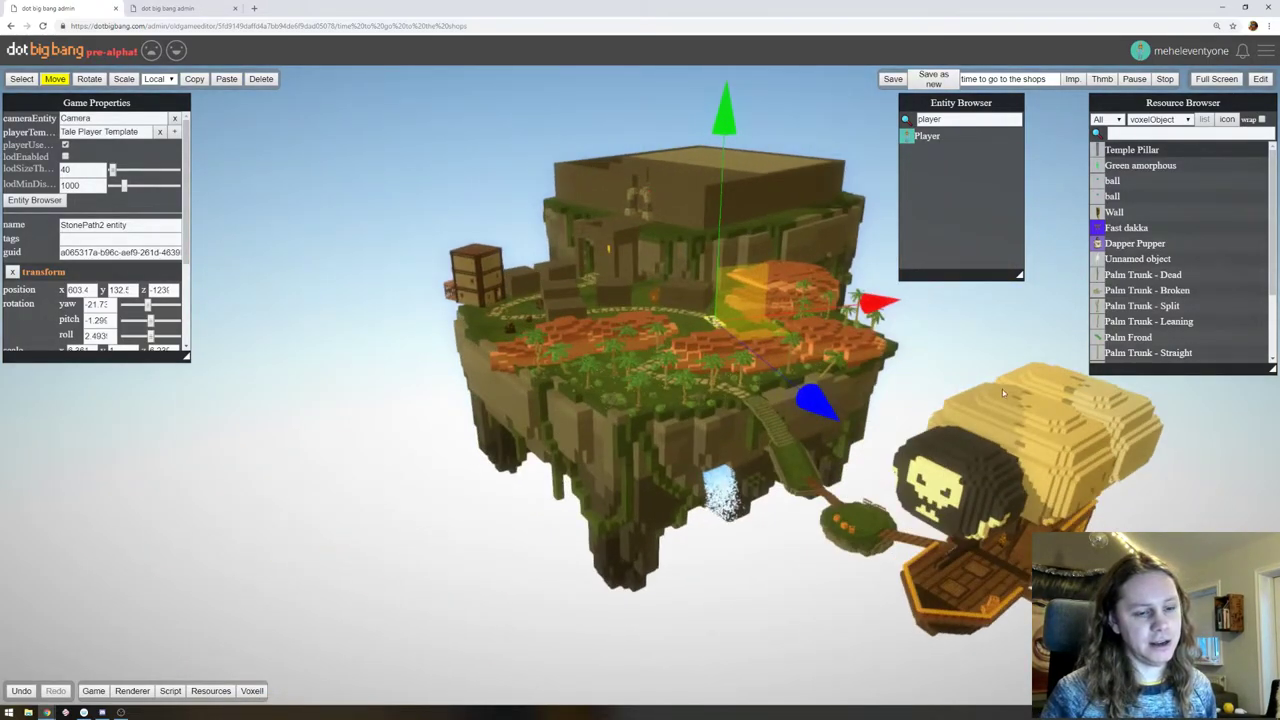
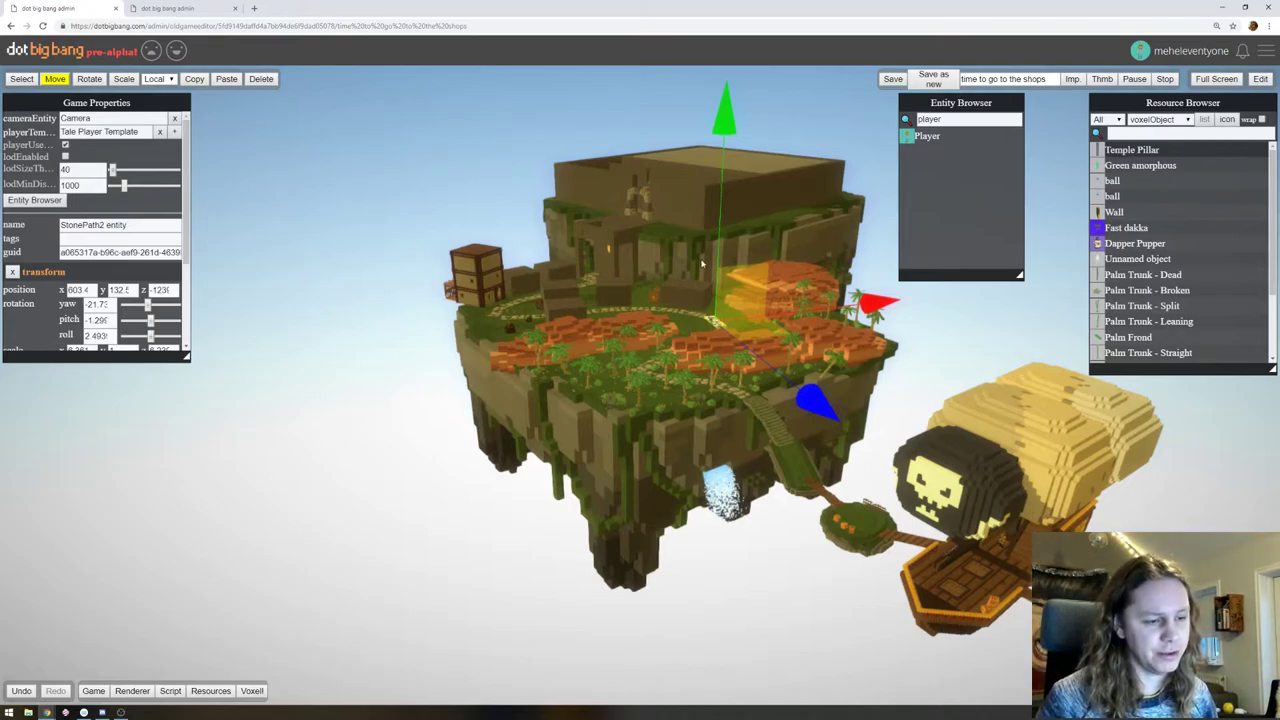
Focus on the Rock Steps Large and the floating green rock, and inspect the lower island around them
left_click(772, 424)
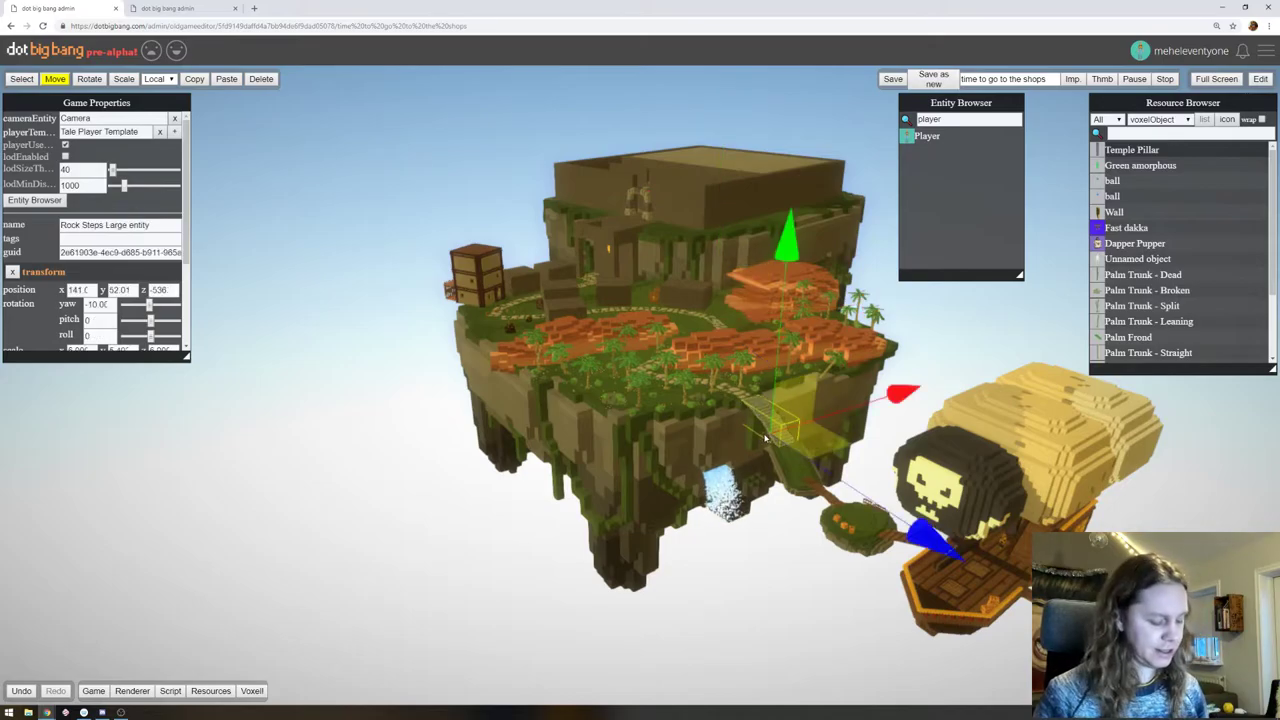
key("f")
left_click(910, 399)
key("f")
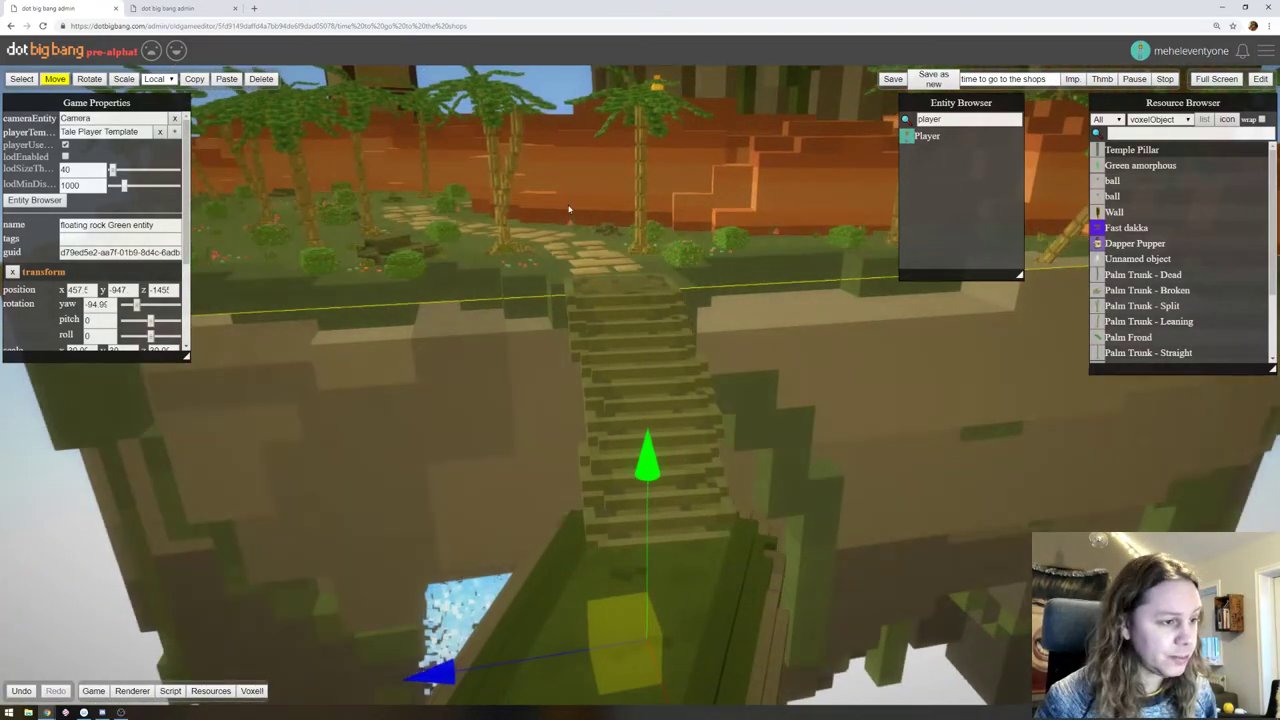
left_click_drag(568, 209, 549, 304)
scroll(586, 201, "down", 6)
right_click_drag(549, 305, 604, 264)
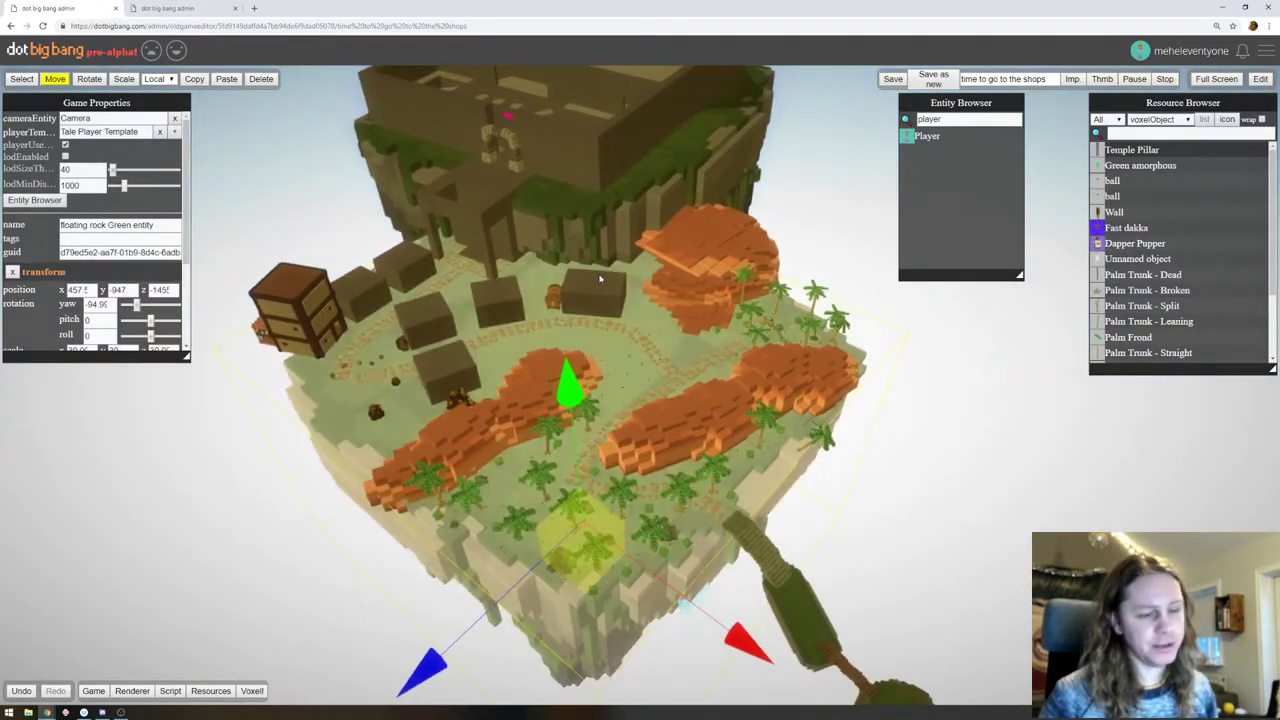
scroll(602, 243, "down", 3)
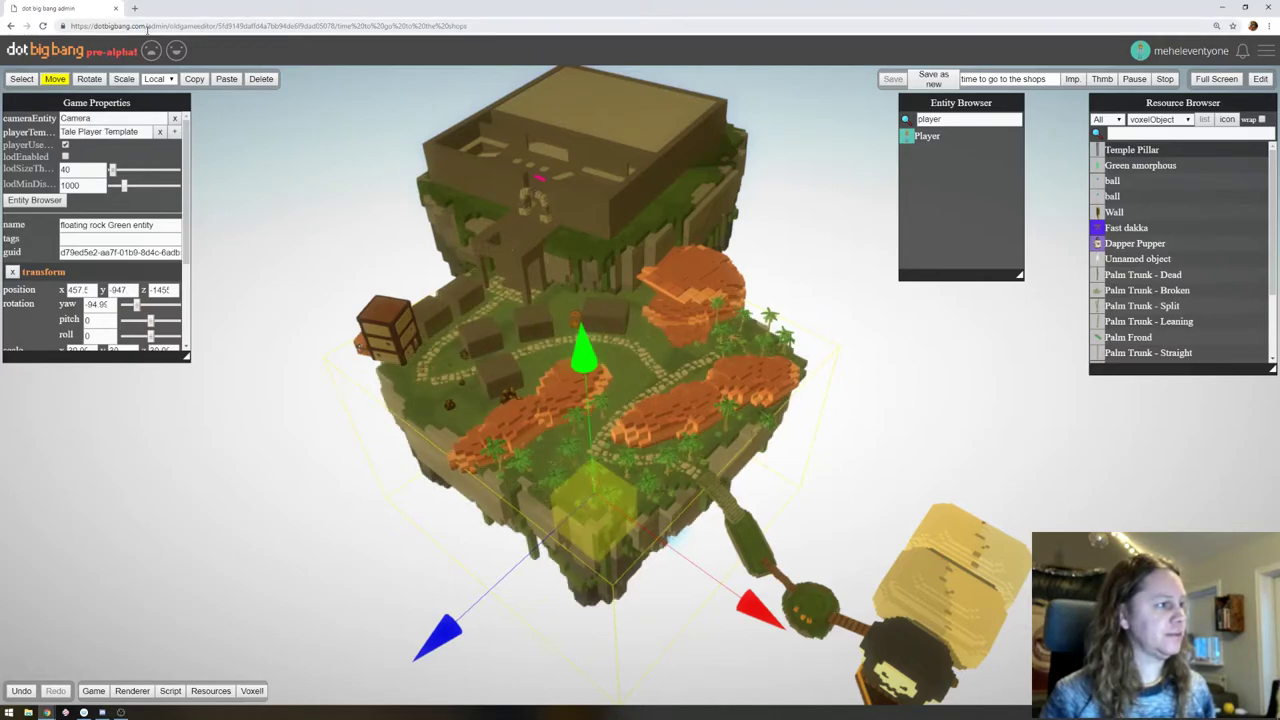
Leave the level editor for the dotbigbang.com home page and open the Project Twinstick game from the latest creations
key("BackSpace")
key("Return")
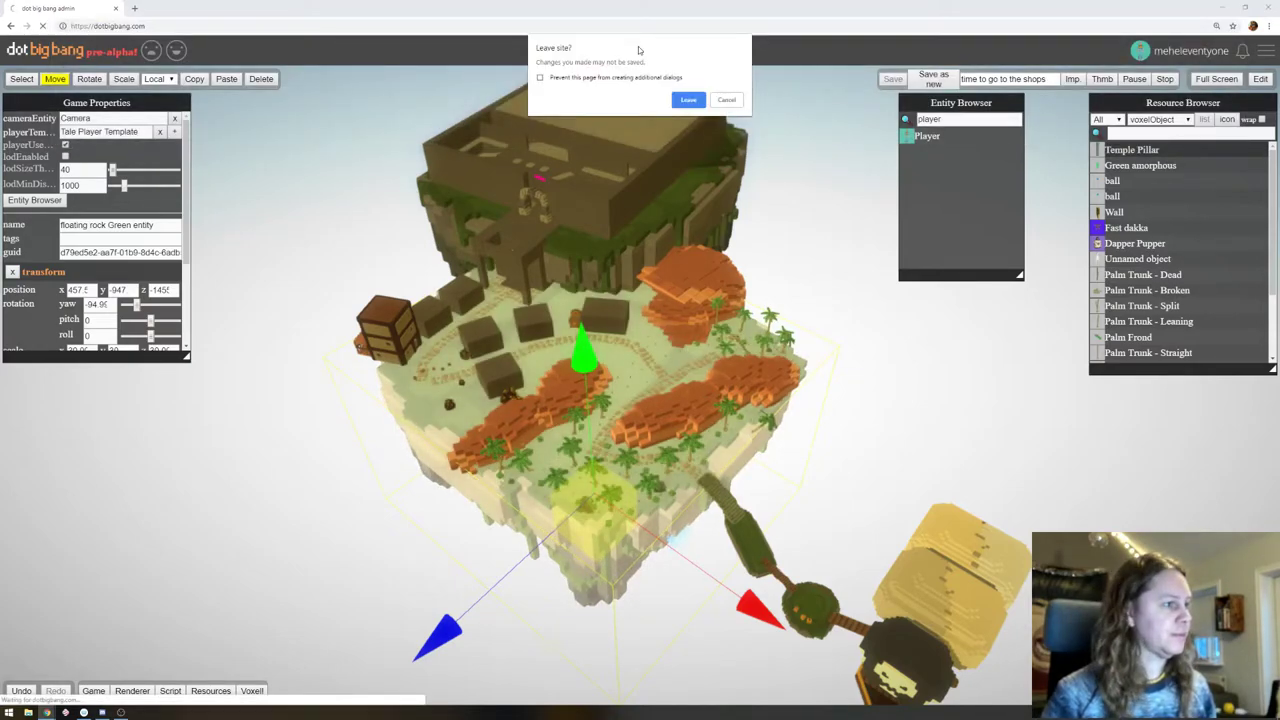
left_click(685, 102)
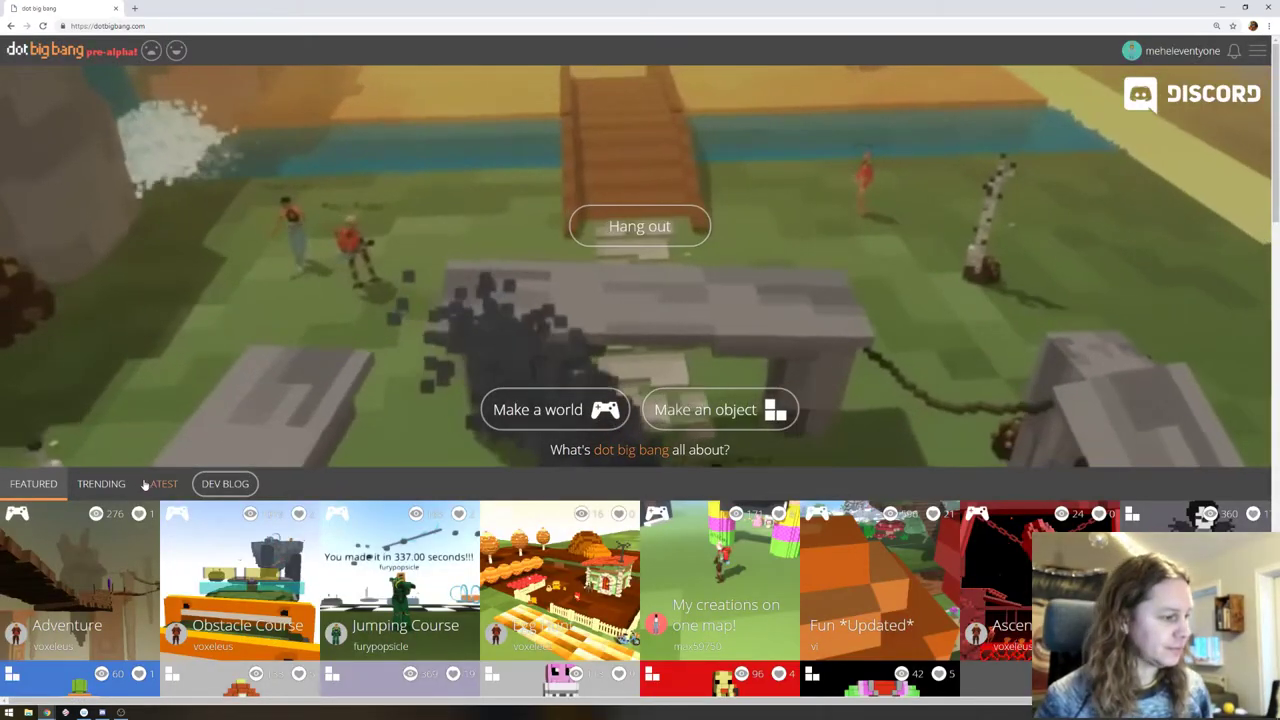
left_click(152, 484)
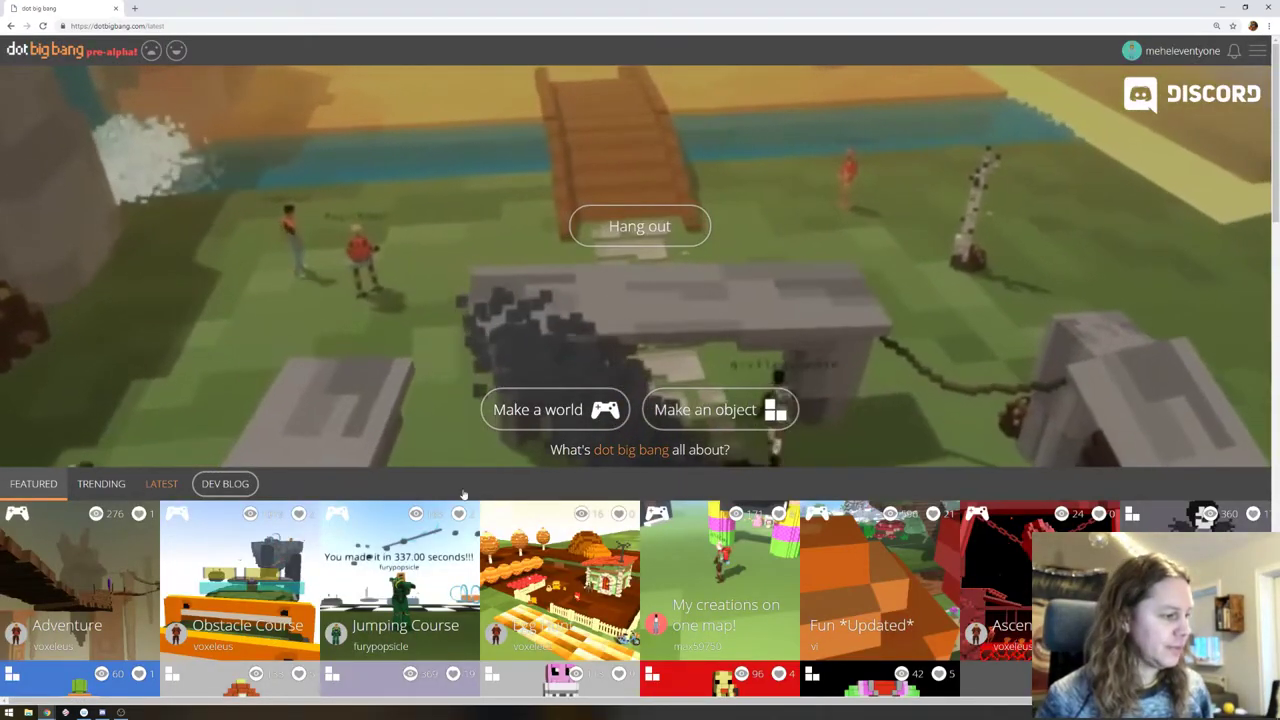
left_click(712, 617)
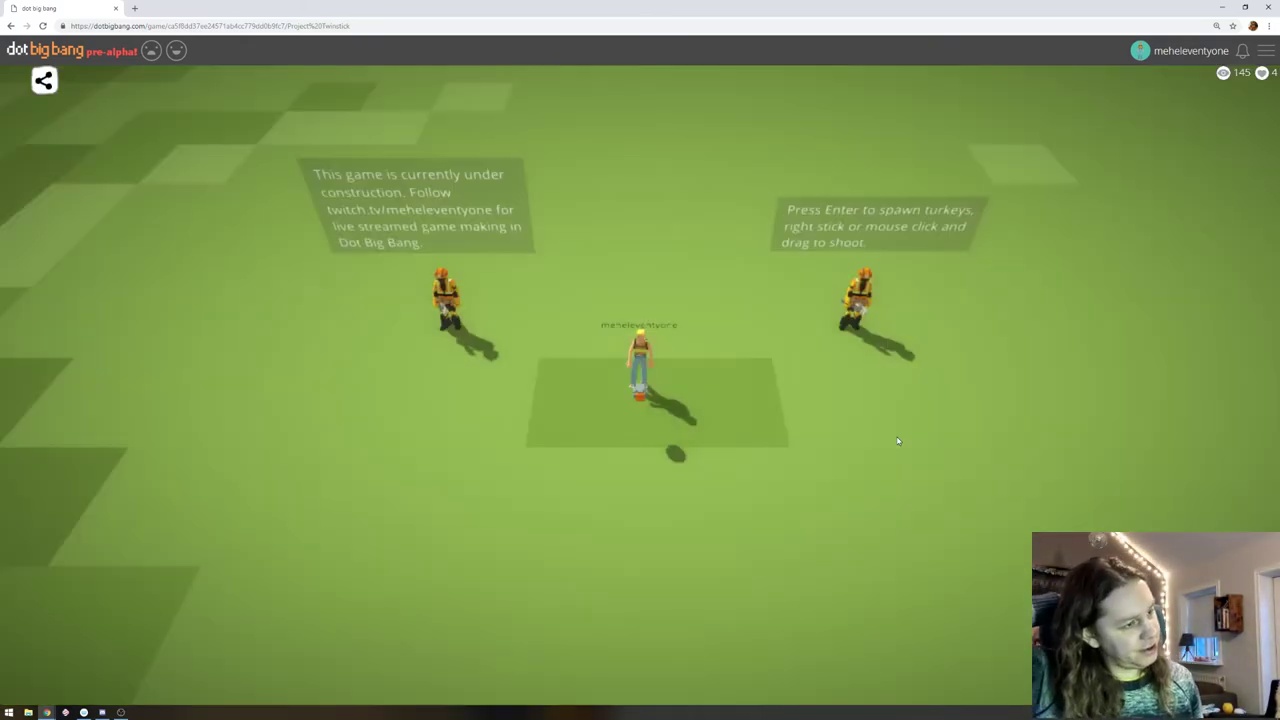
Run the character from the two construction workers to the red turkey coop where the turkeys spawn
key("w")
left_click_drag(920, 329, 883, 211)
key("d")
key("w")
key("d")
key("w")
key("s")
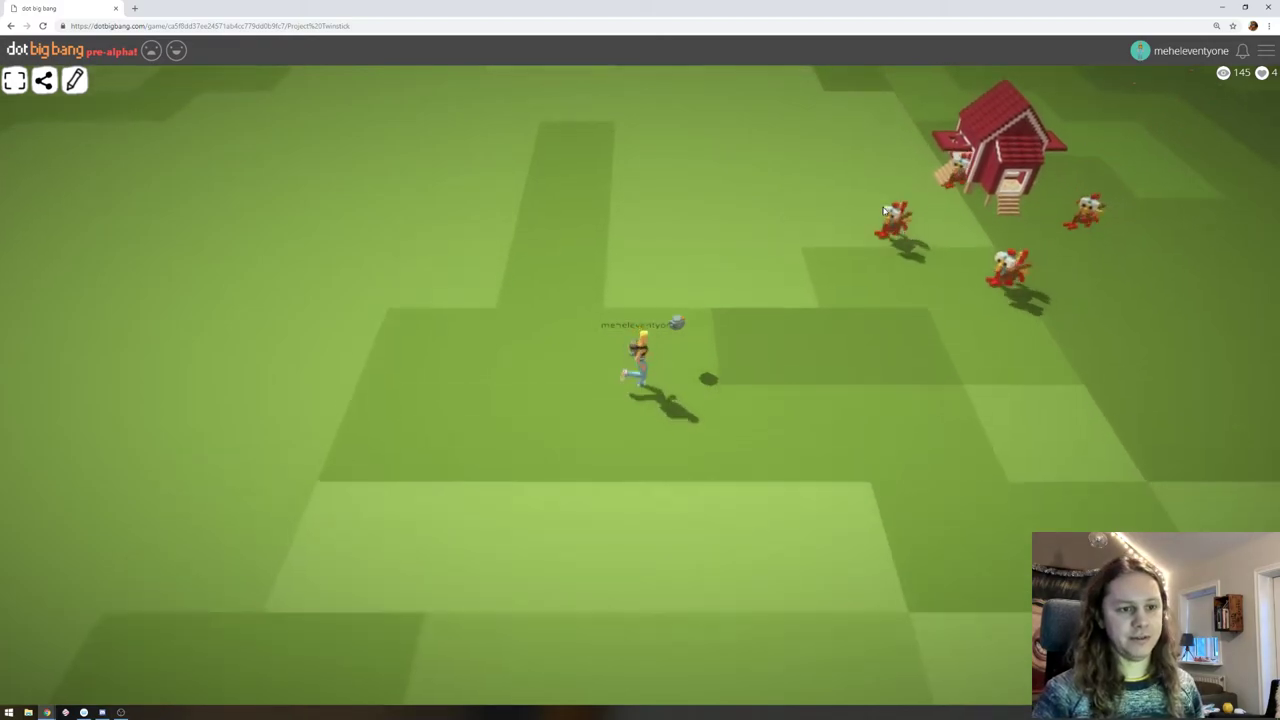
Retreat from the coop across the open field and circle around so the spawned turkeys give chase
key("a")
key("s")
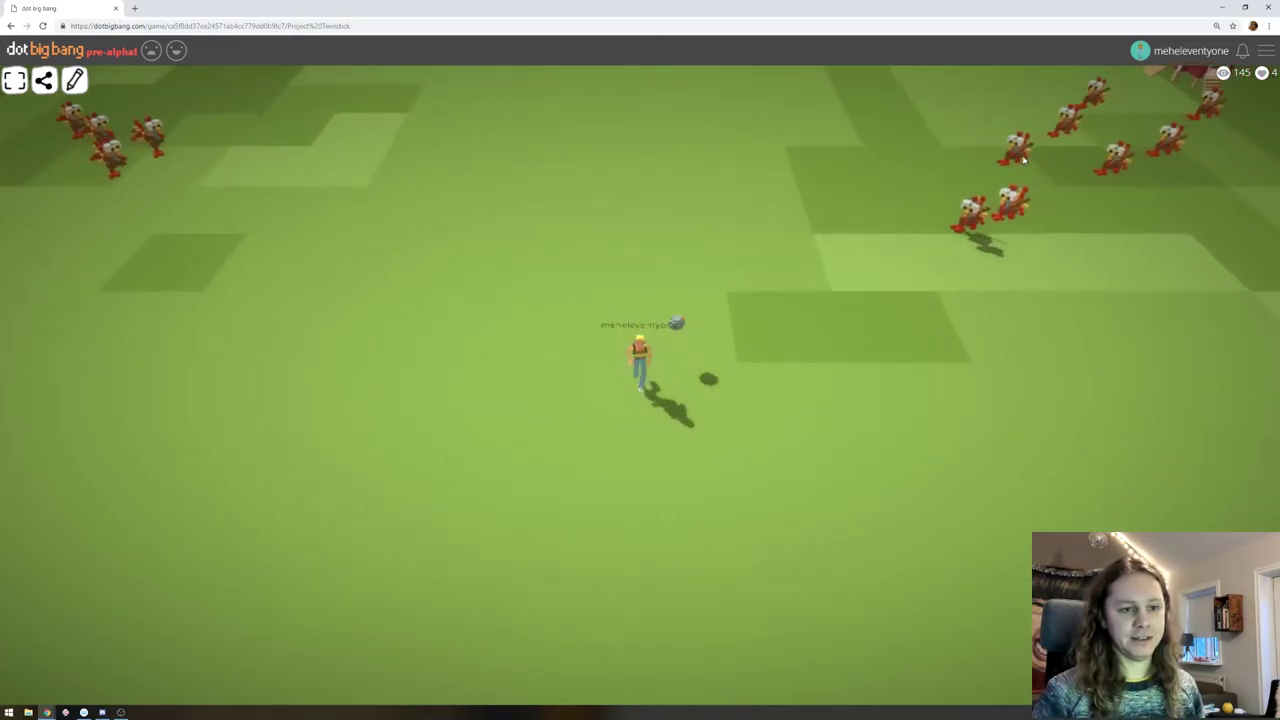
key("d")
key("w")
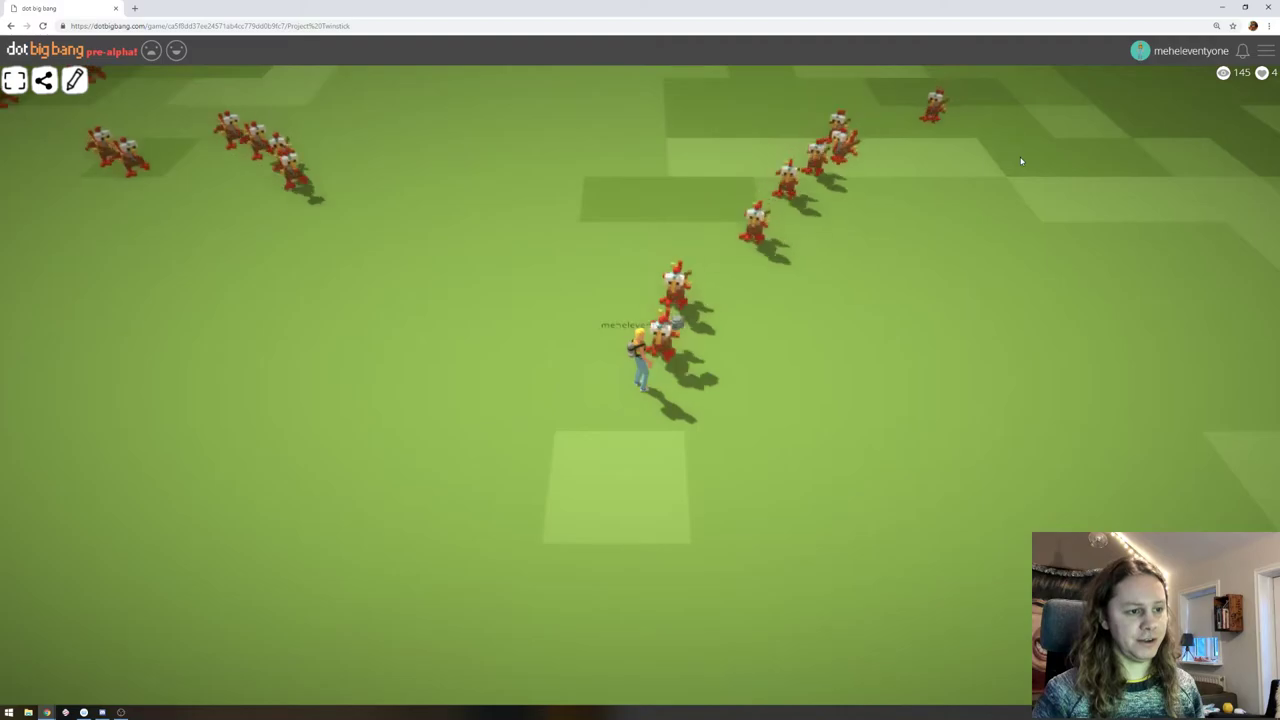
key("s")
key("a")
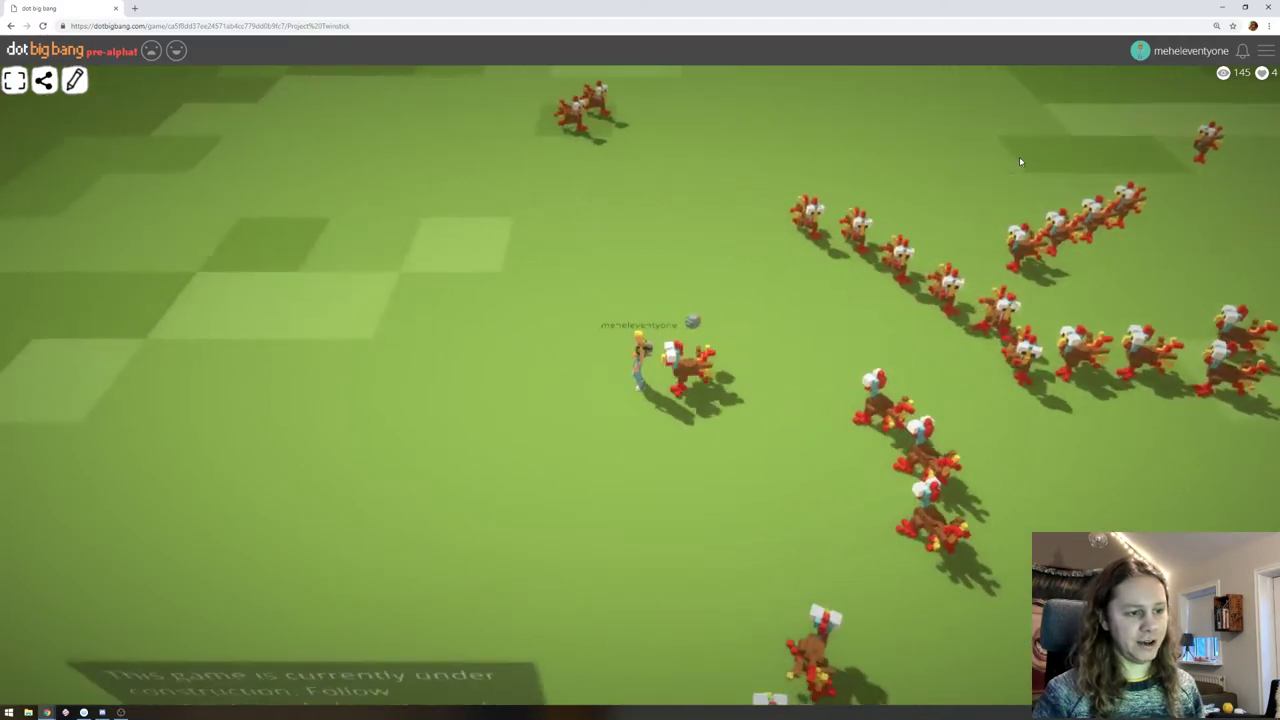
key("w")
key("d")
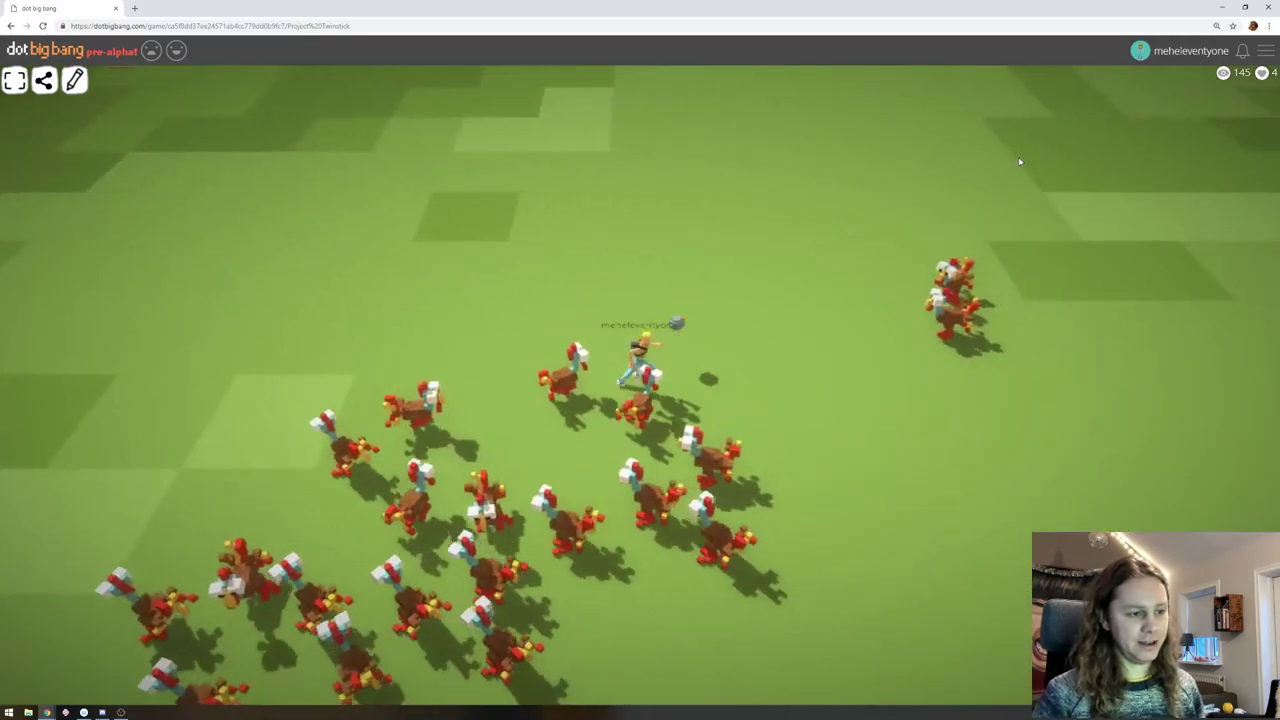
Weave the character back and forth through the turkey flock to show how the turkeys chase and crowd the player
key("s")
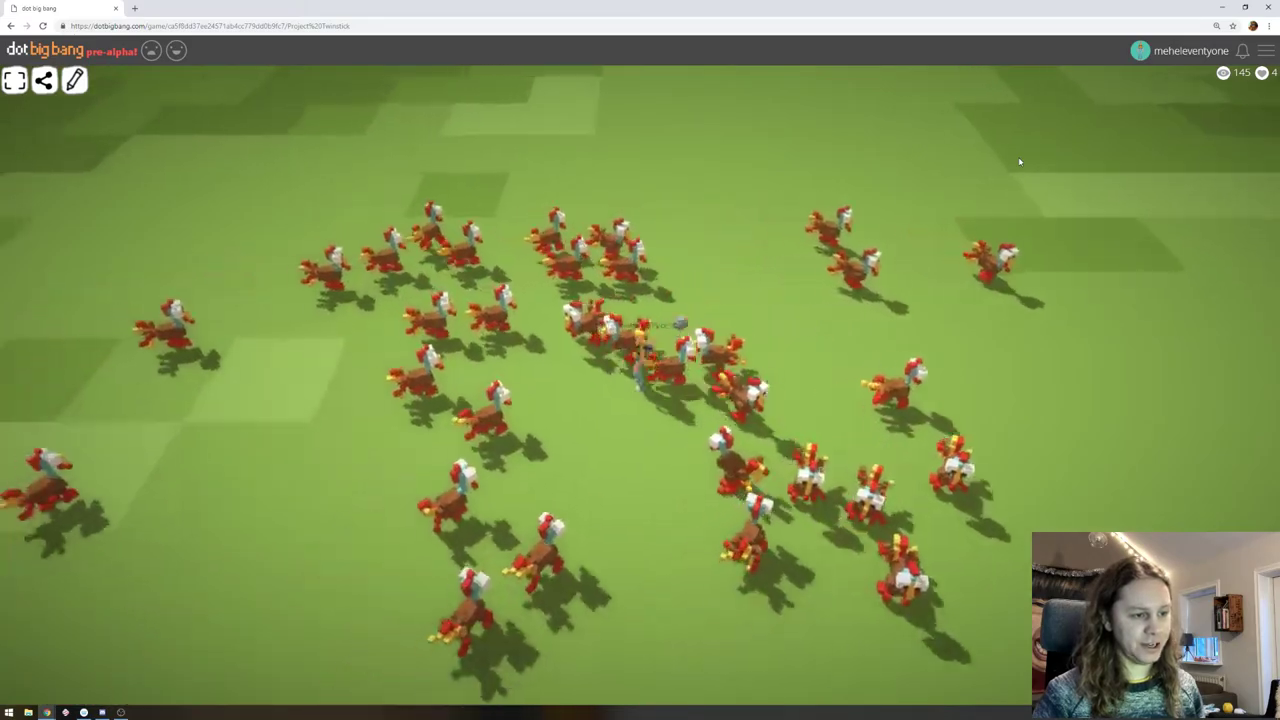
key("s")
key("d")
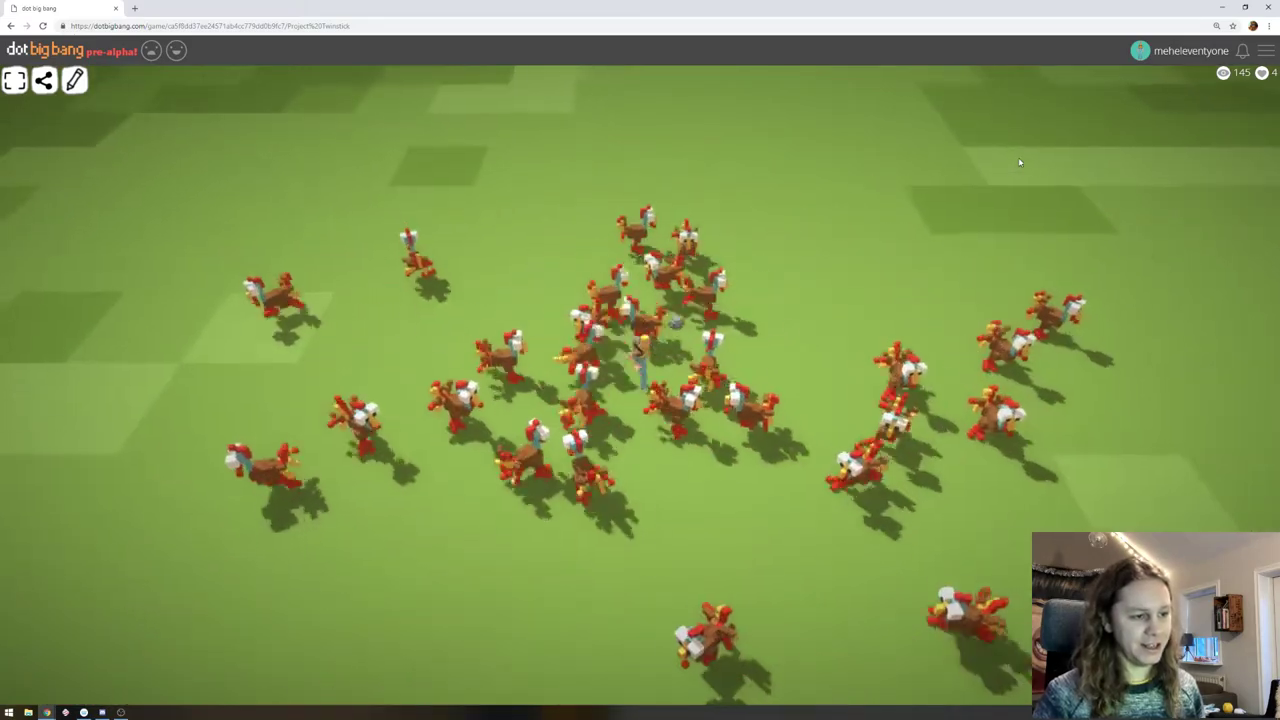
key("a")
key("w")
key("s")
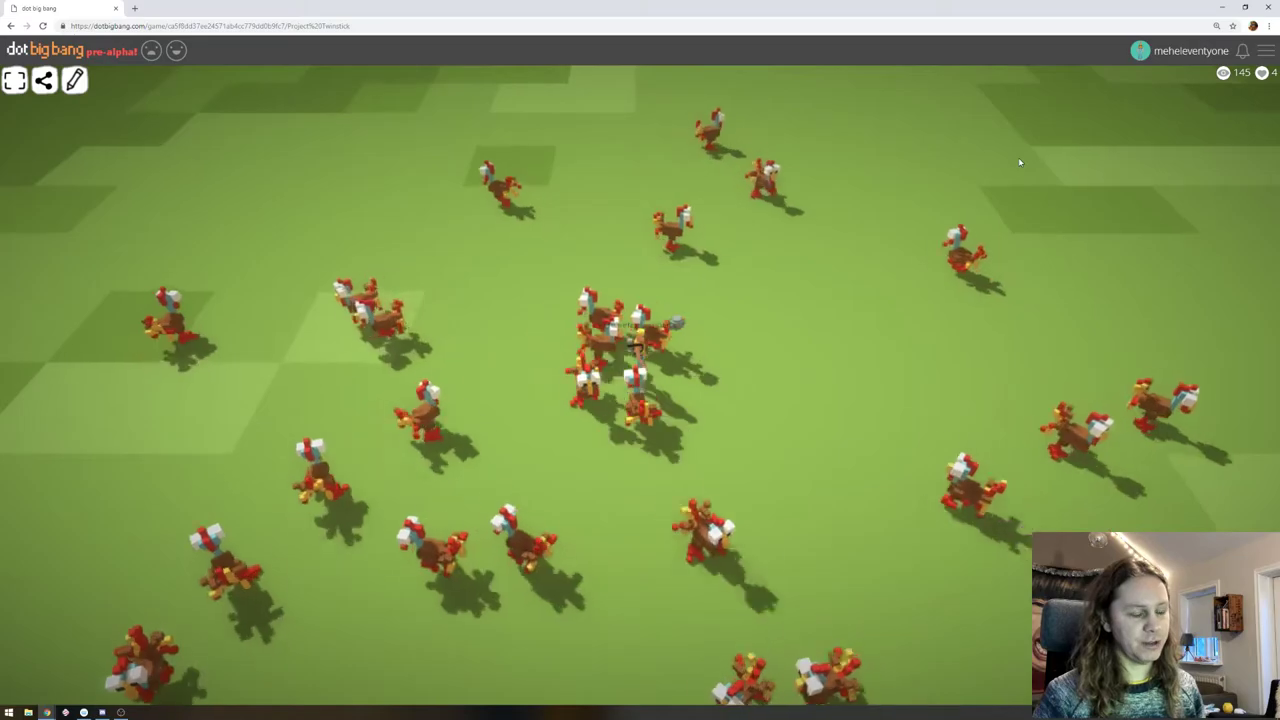
key("w")
key("a")
key("s")
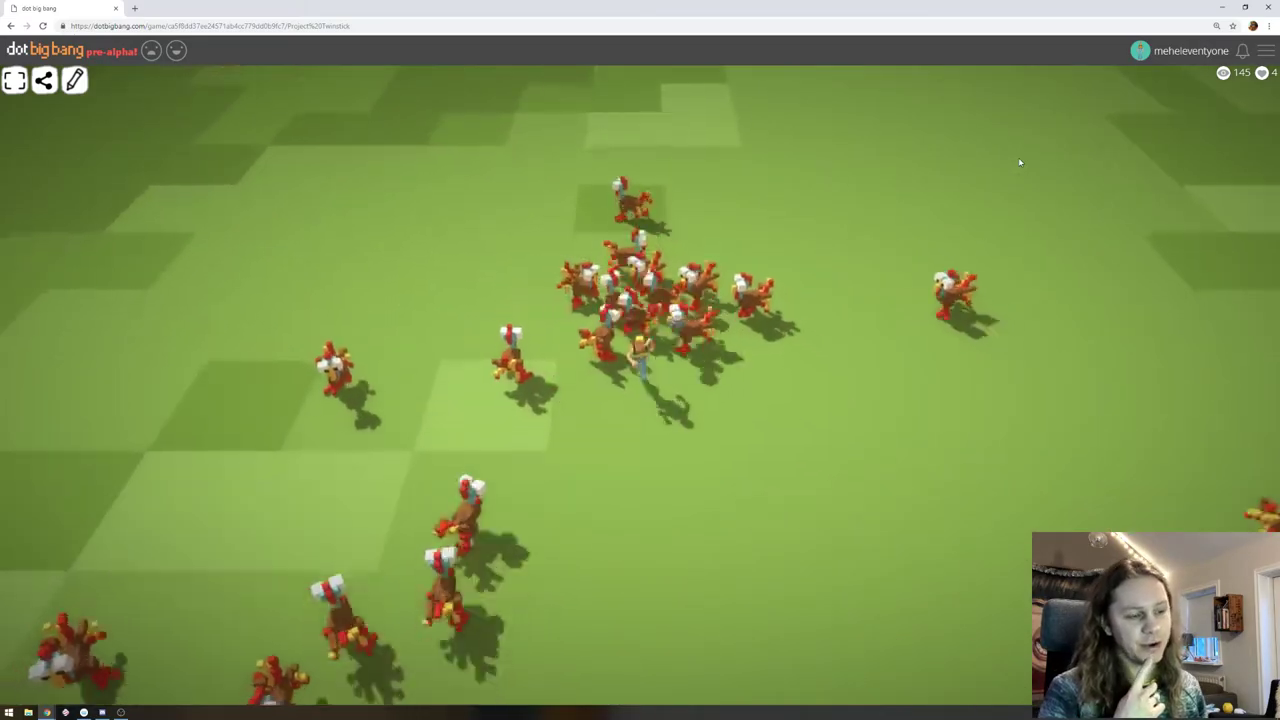
key("s")
key("d")
key("w")
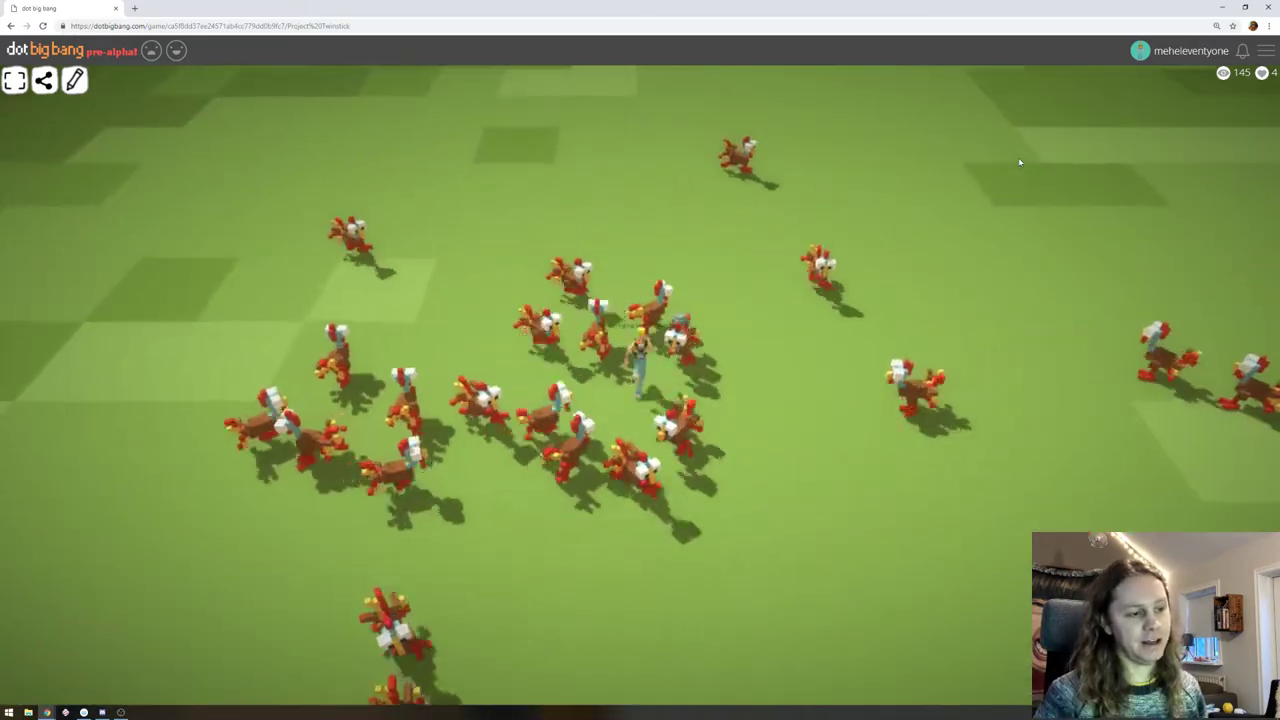
Break out of the flock and lead the turkeys past the under-construction sign and back onto open grass
key("w")
key("a")
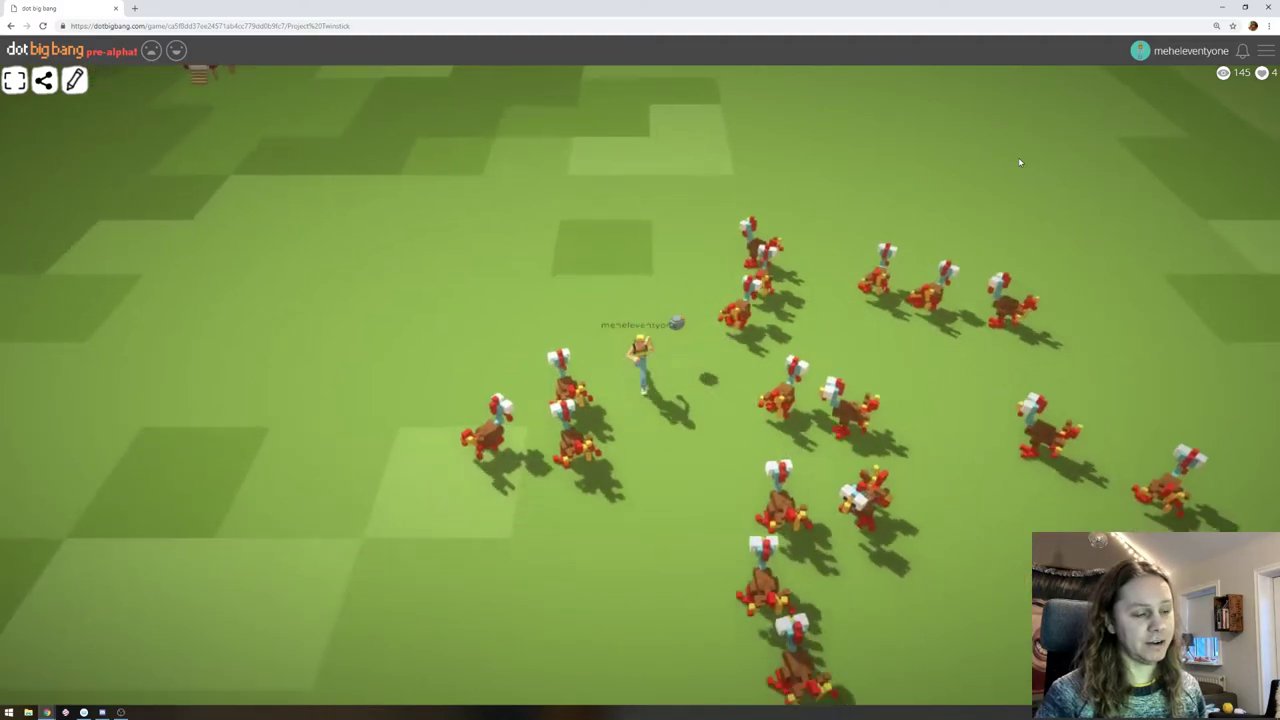
key("s")
key("a")
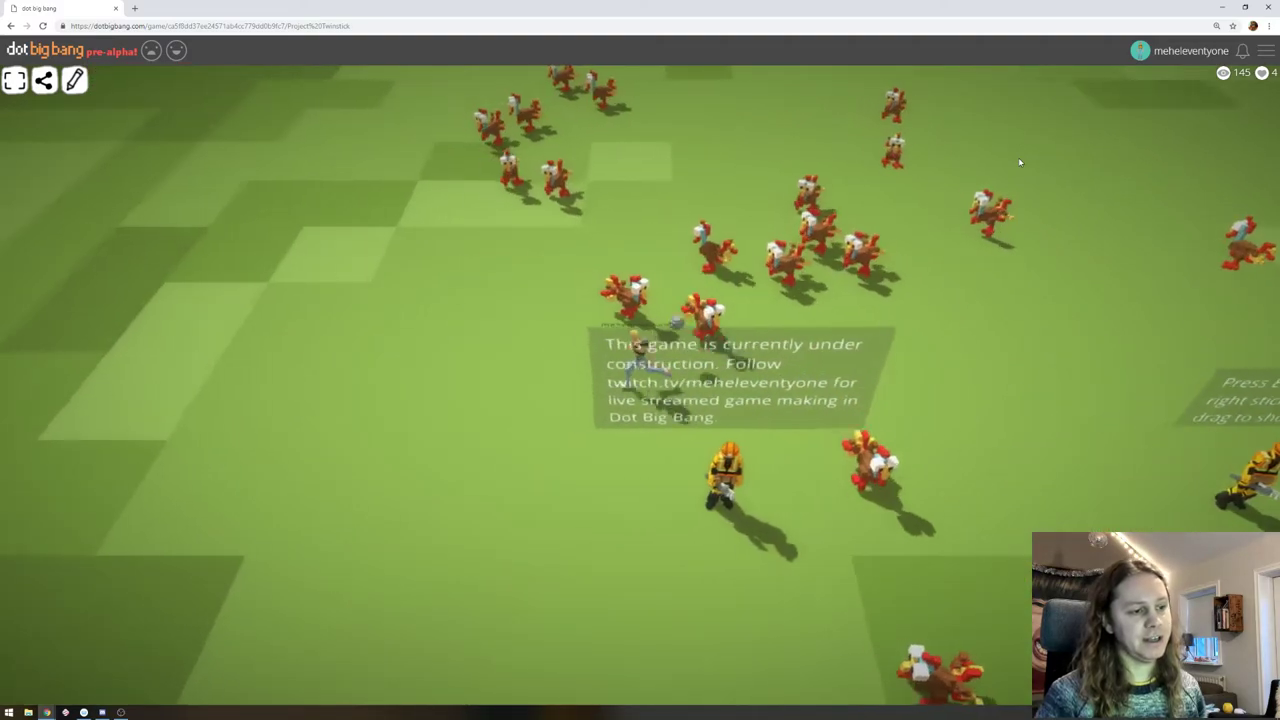
key("d")
key("w")
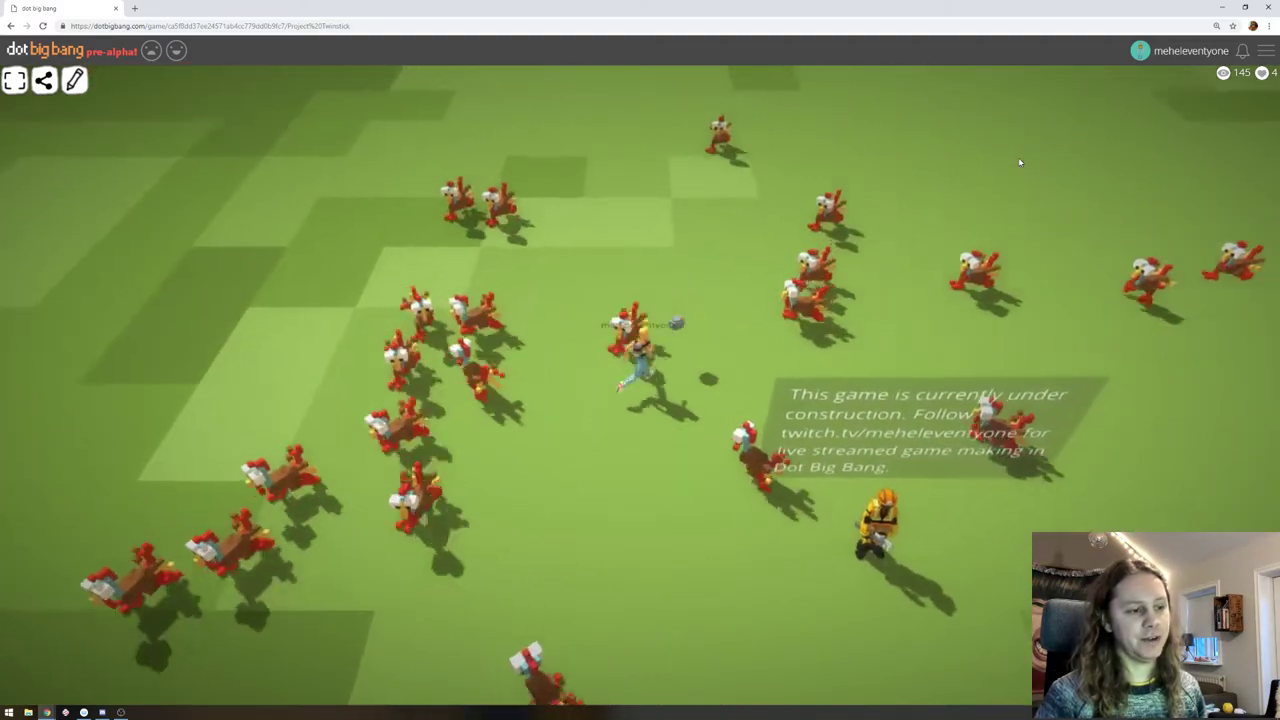
key("w")
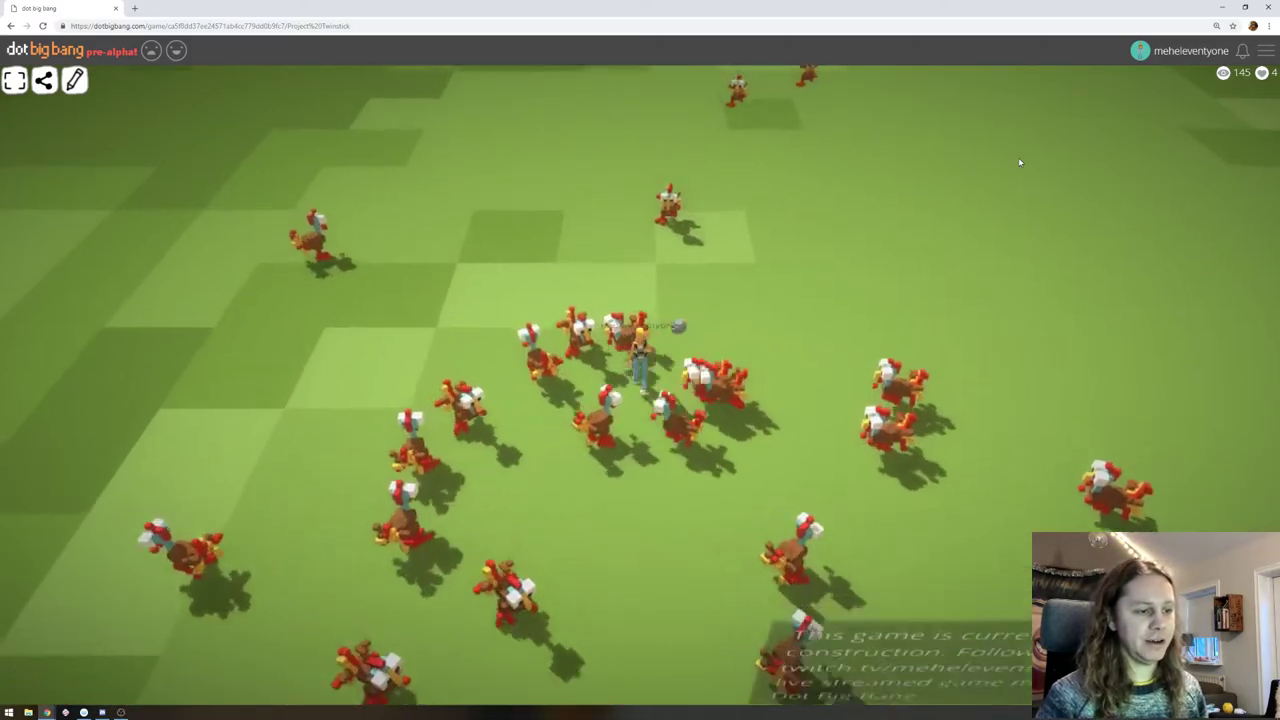
Outrun the turkeys and loop around above the under-construction sign to draw the scattered groups together
key("d")
key("s")
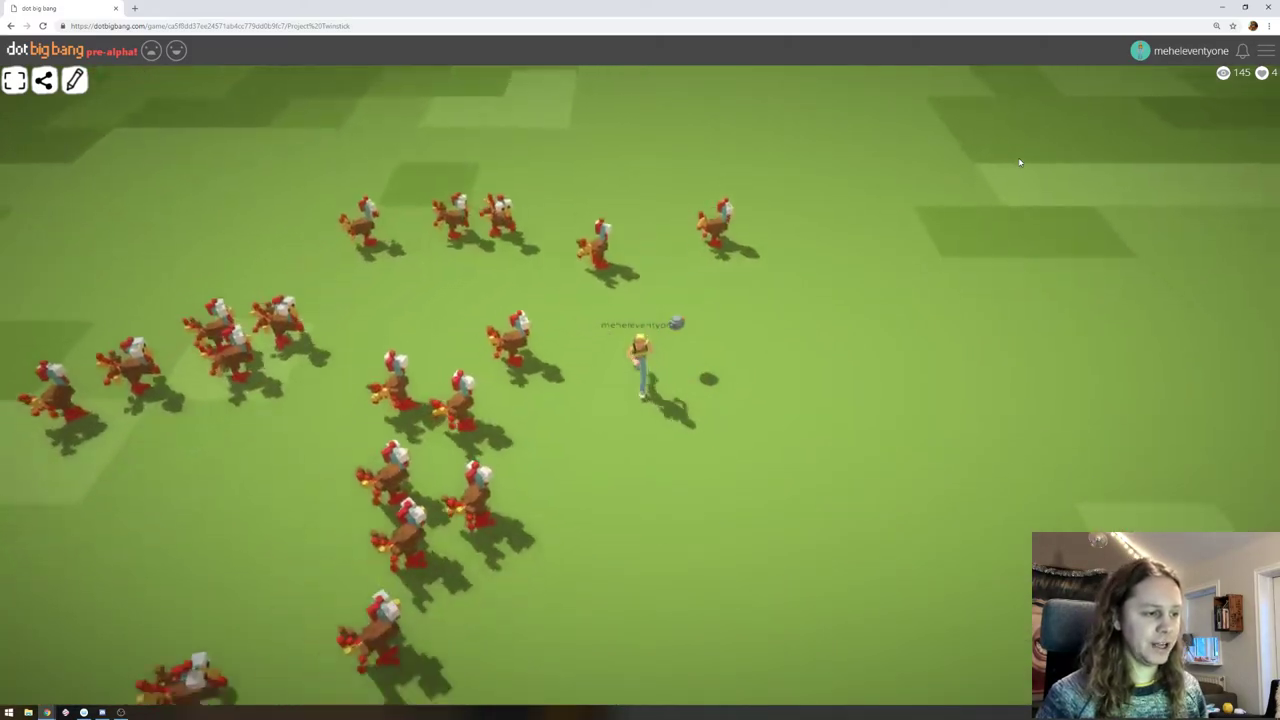
key("s")
key("a")
key("w")
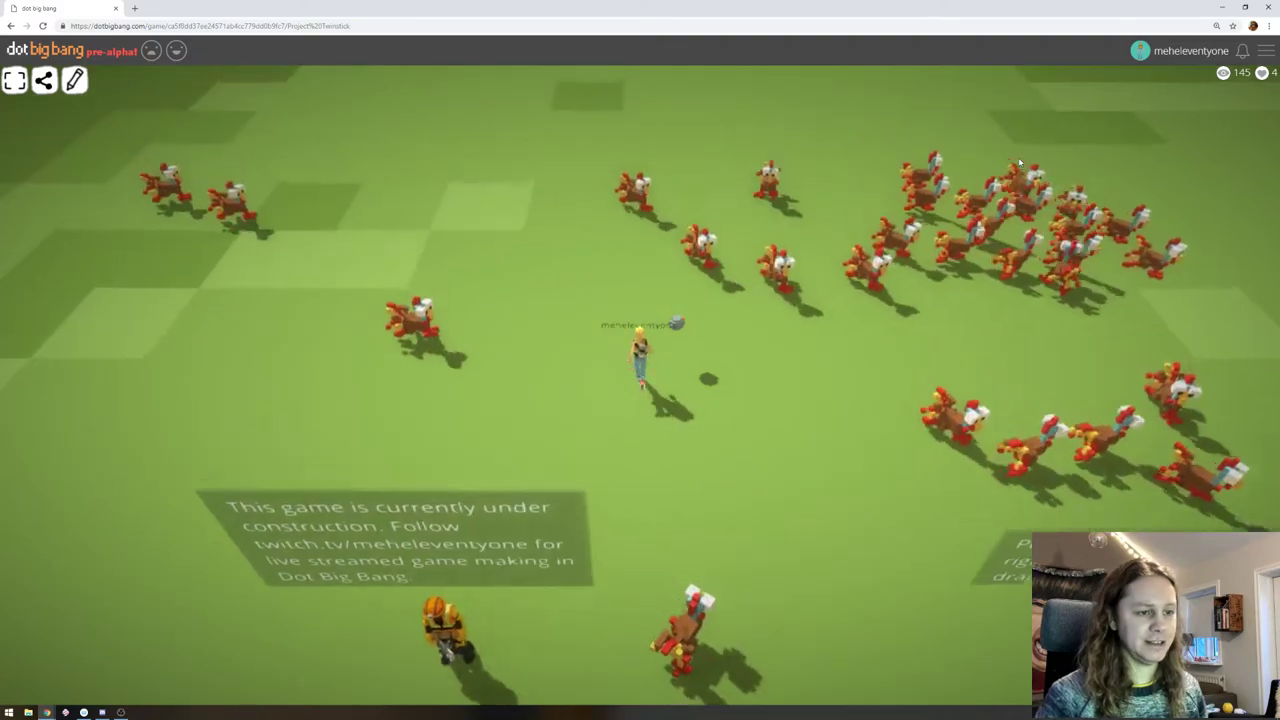
key("w")
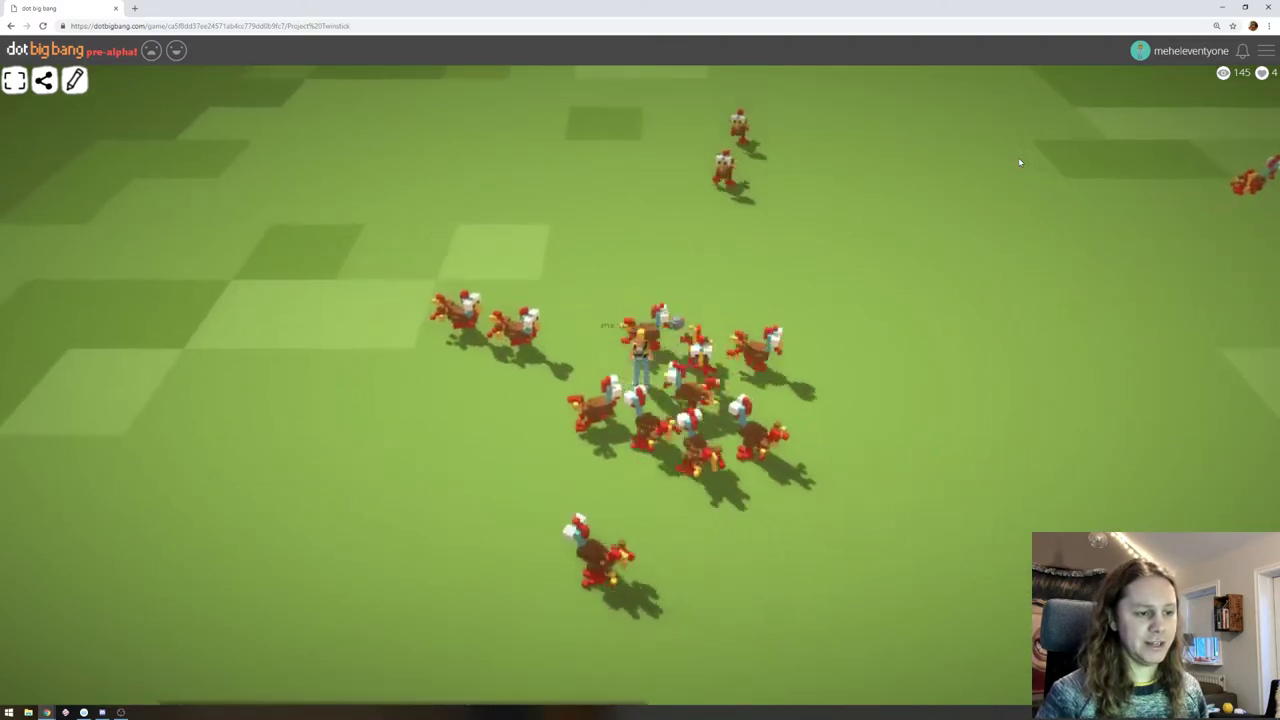
key("w")
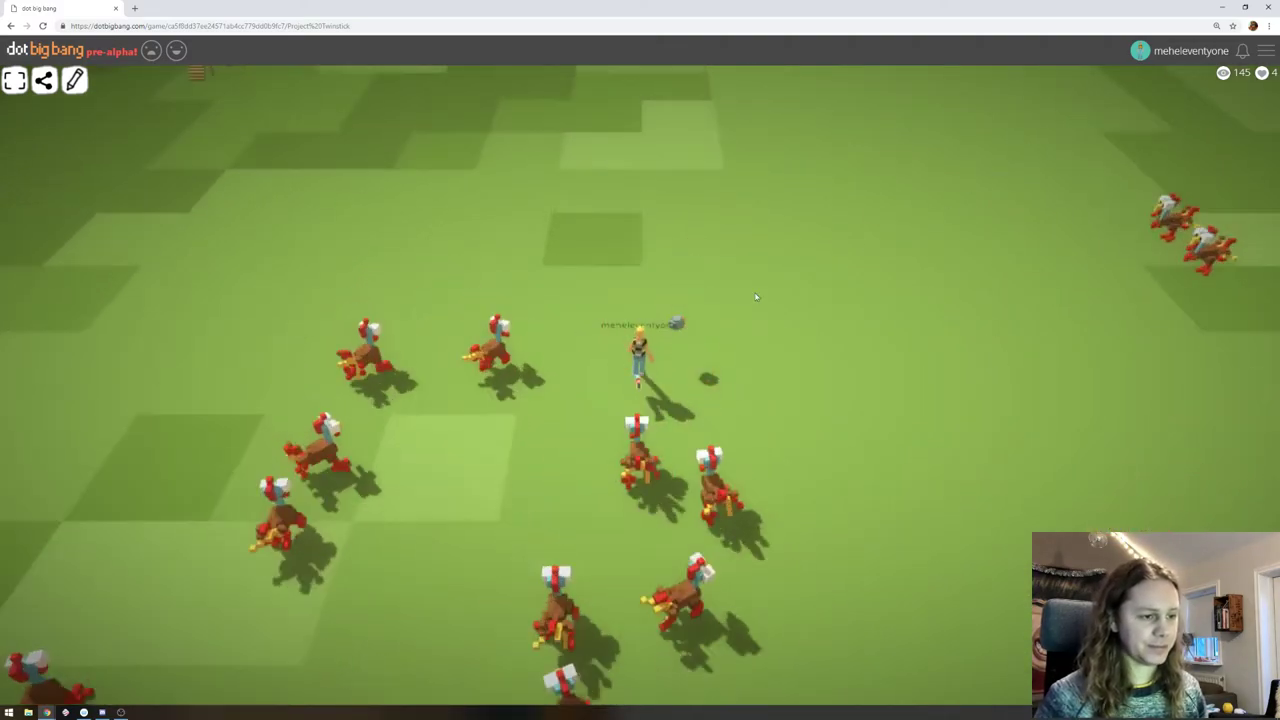
Shoot at the chasing turkeys from several directions while retreating past the two construction workers
key("d")
key("s")
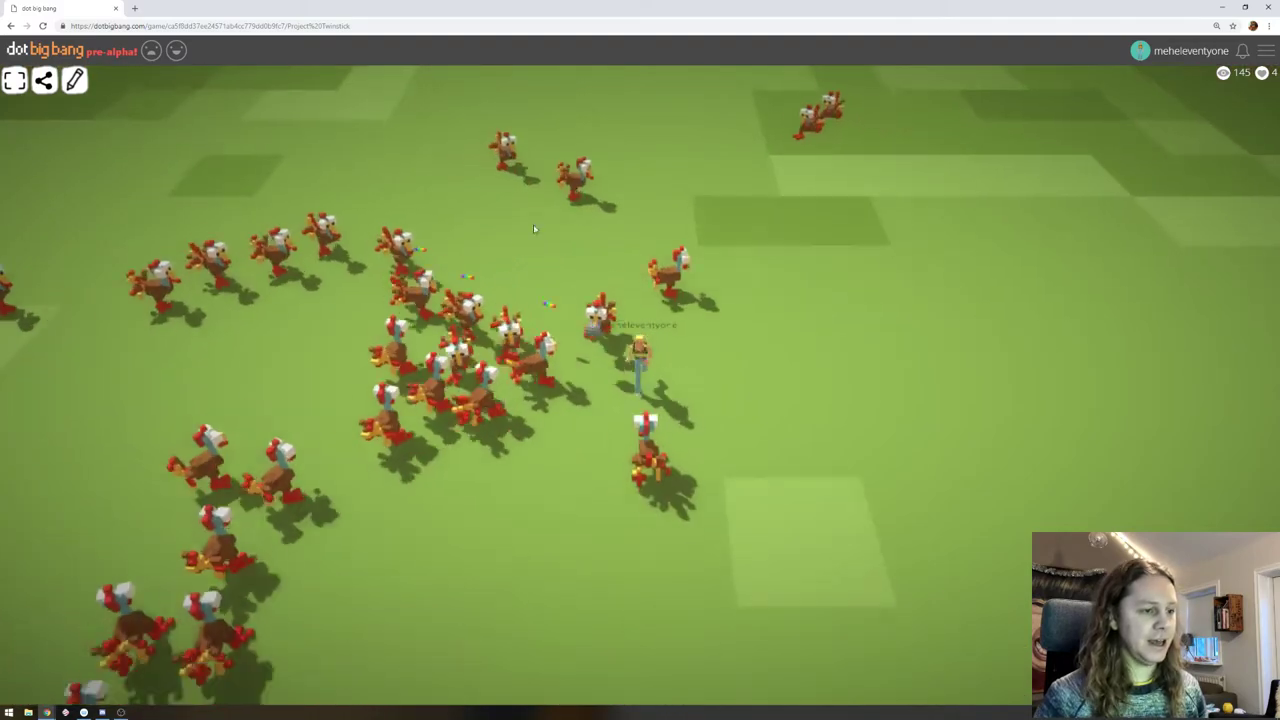
key("d")
key("s")
left_click_drag(549, 223, 978, 247)
key("a")
key("w")
key("a")
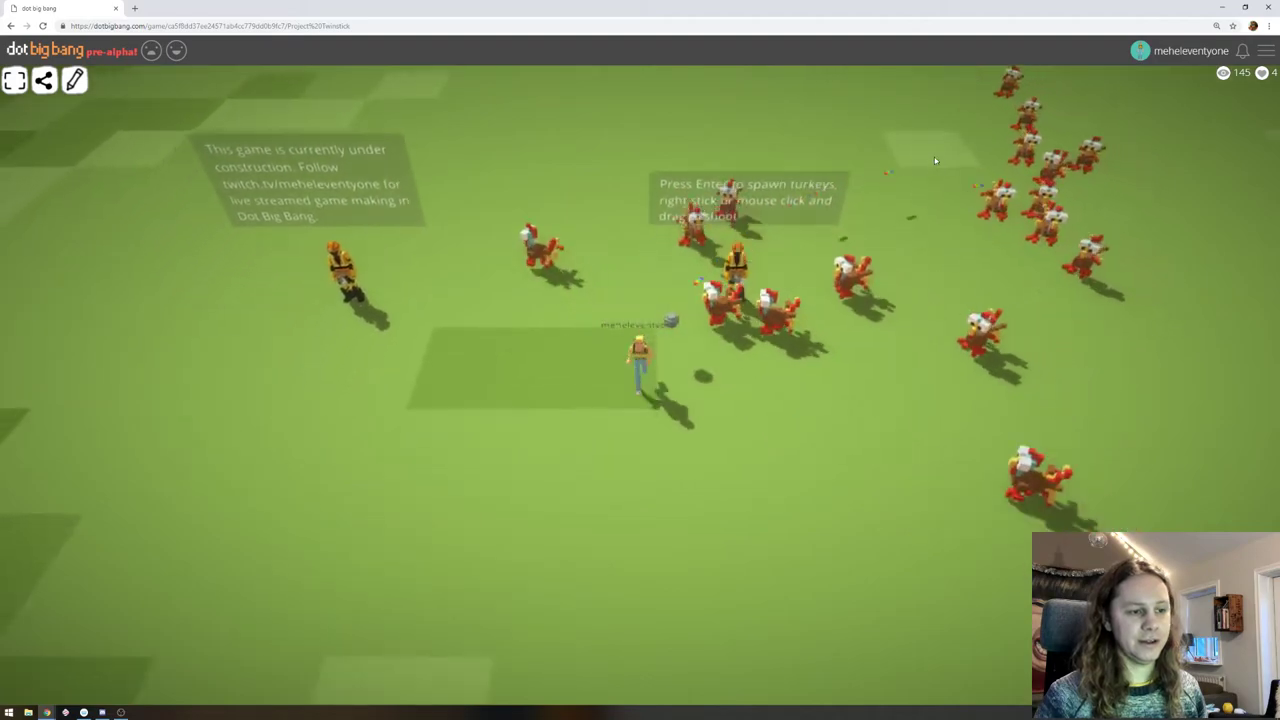
key("s")
left_click_drag(935, 161, 647, 145)
Keep moving down the field with the gun firing until the character reaches the red coop near the stone wall
key("a")
key("w")
key("s")
key("d")
key("a")
key("s")
key("d")
key("s")
key("a")
key("s")
key("d")
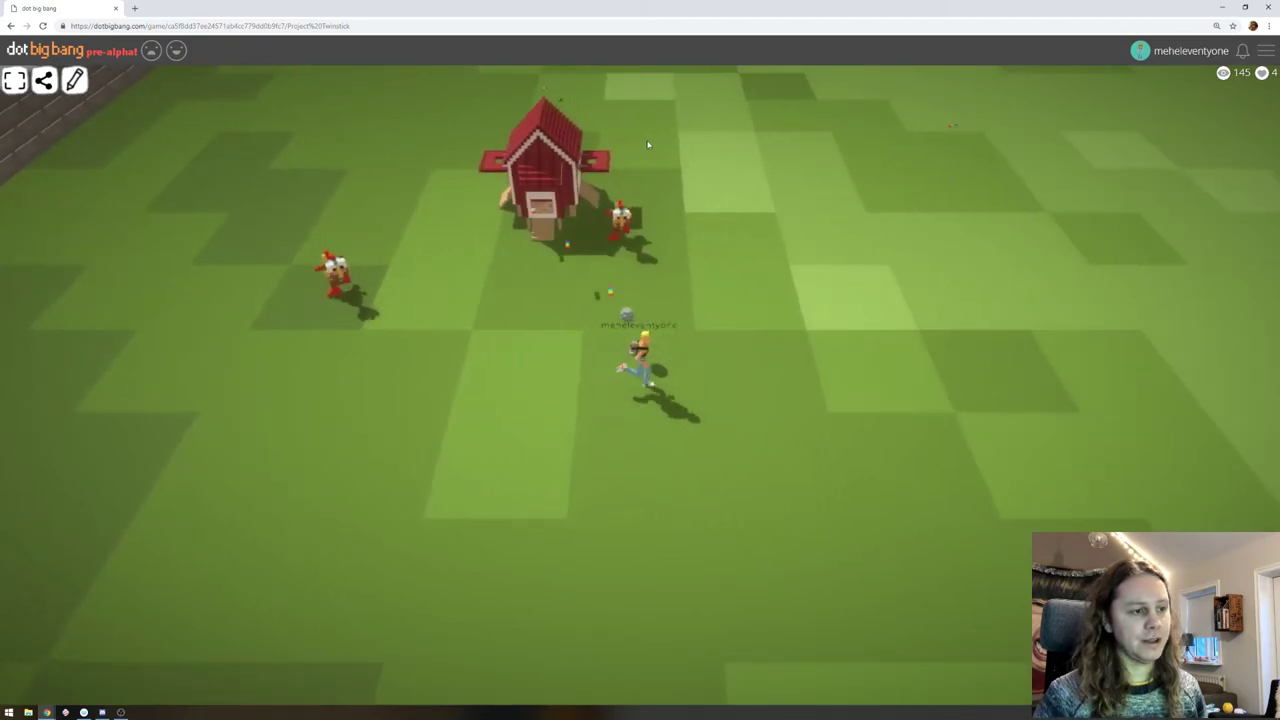
Shoot the last turkeys around the red coop and run back past the two construction workers to the open field
key("d")
key("a")
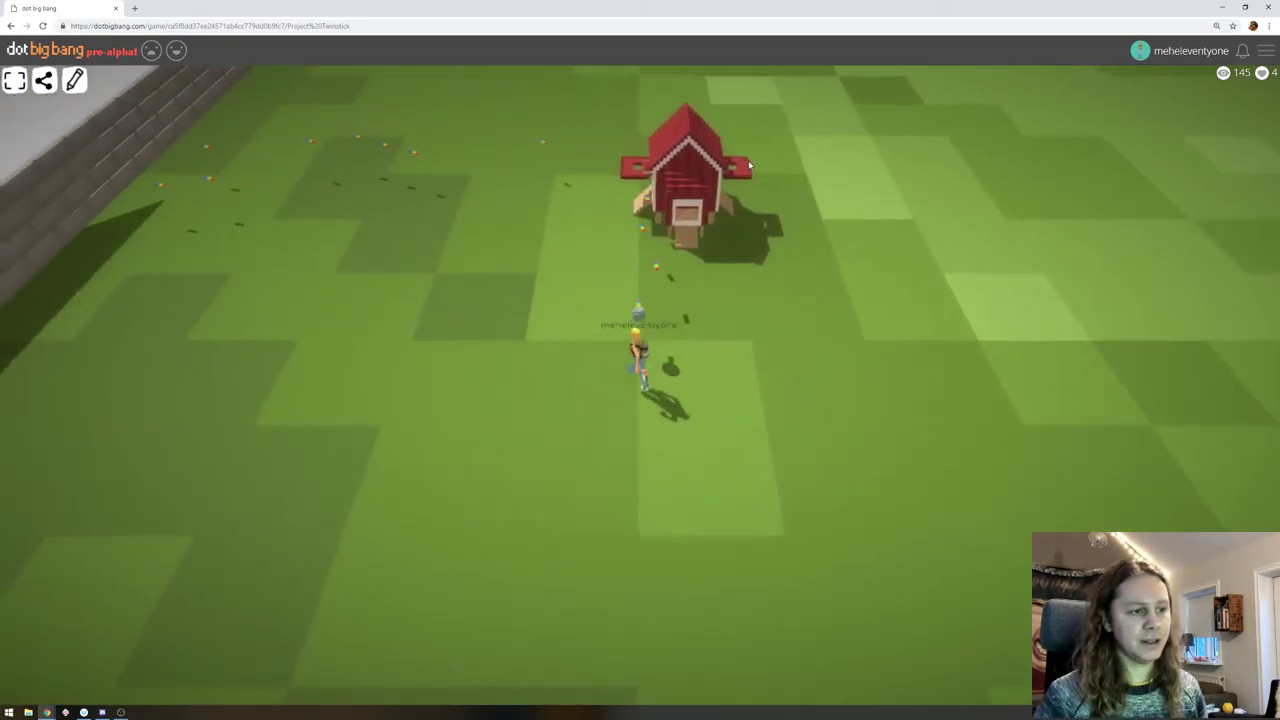
key("w")
left_click_drag(876, 259, 420, 258)
key("d")
key("s")
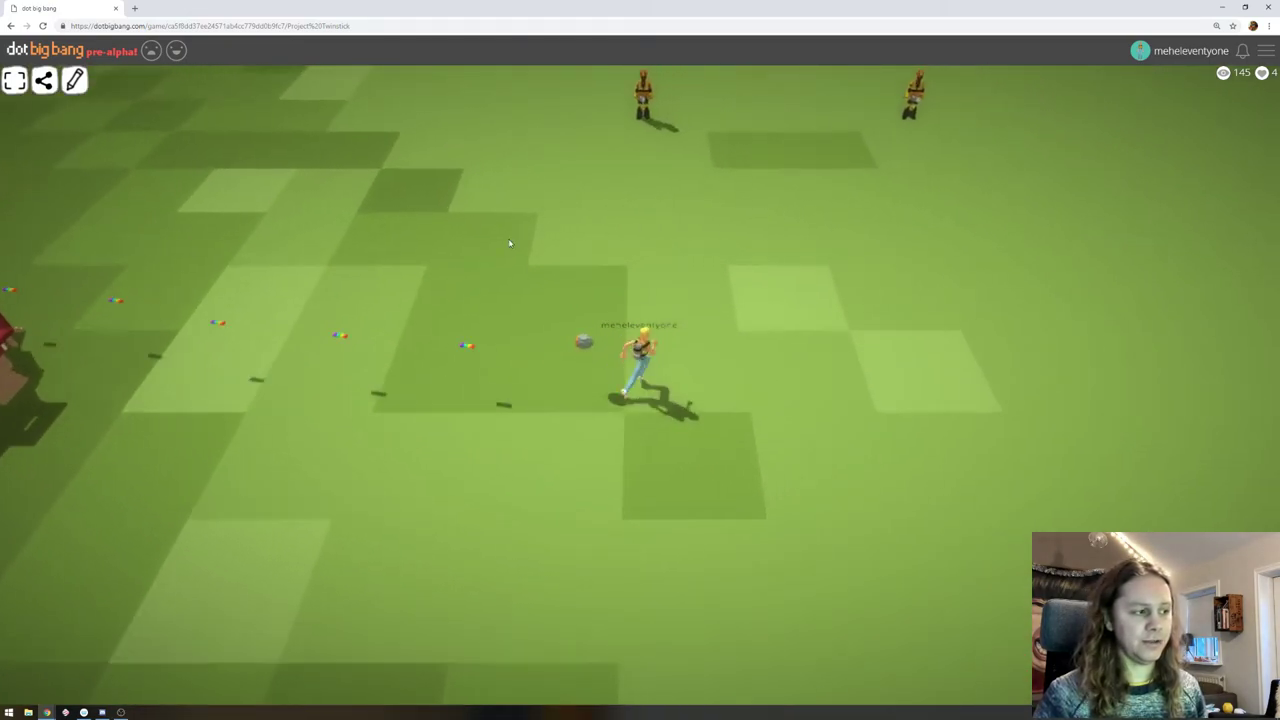
key("w")
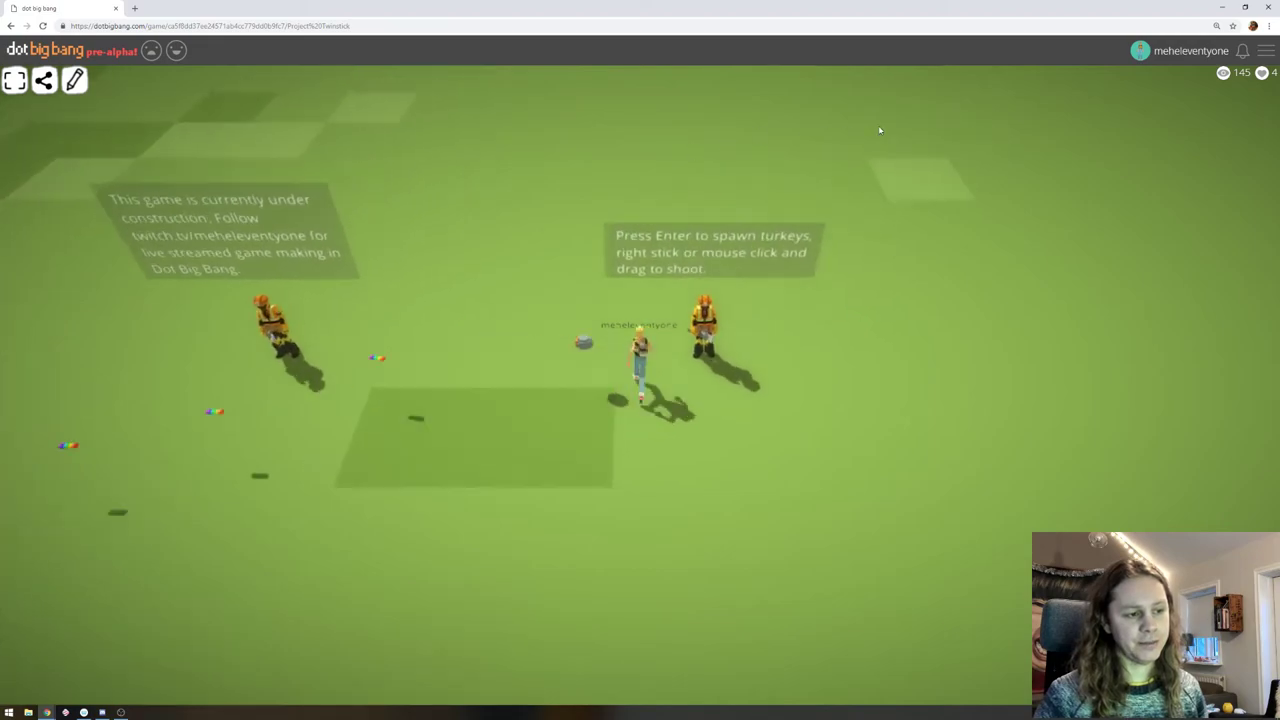
key("w")
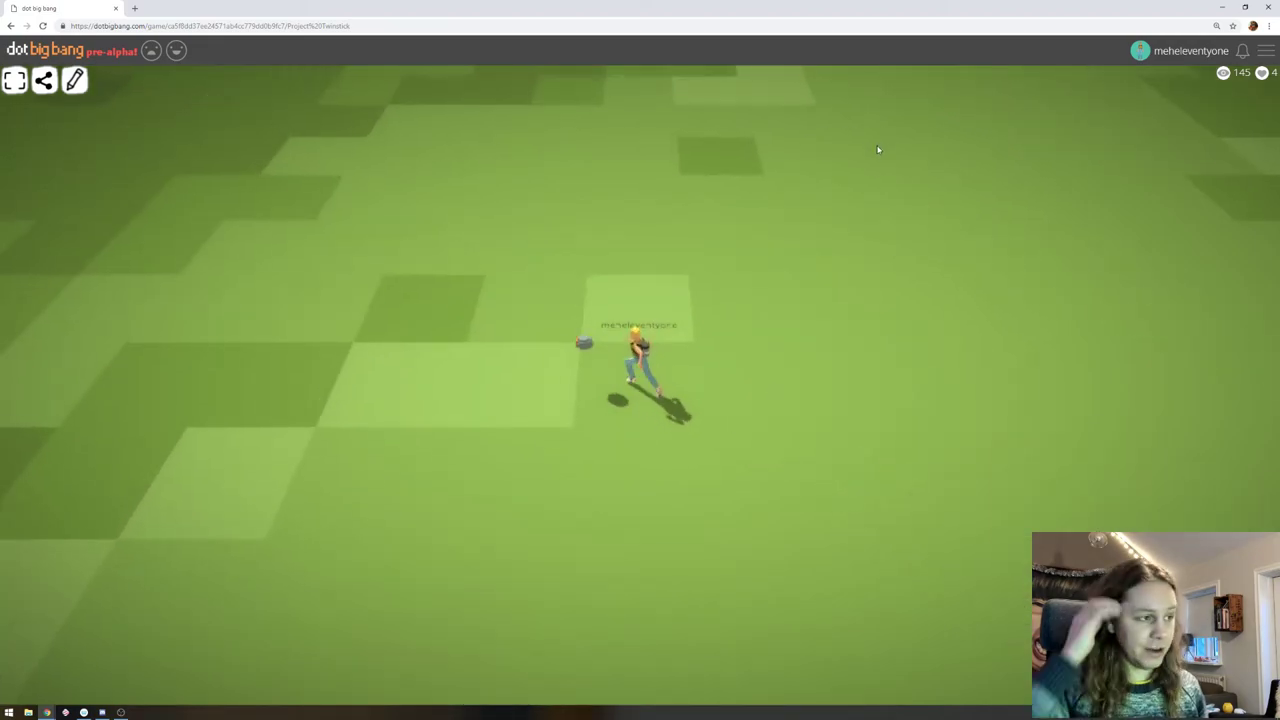